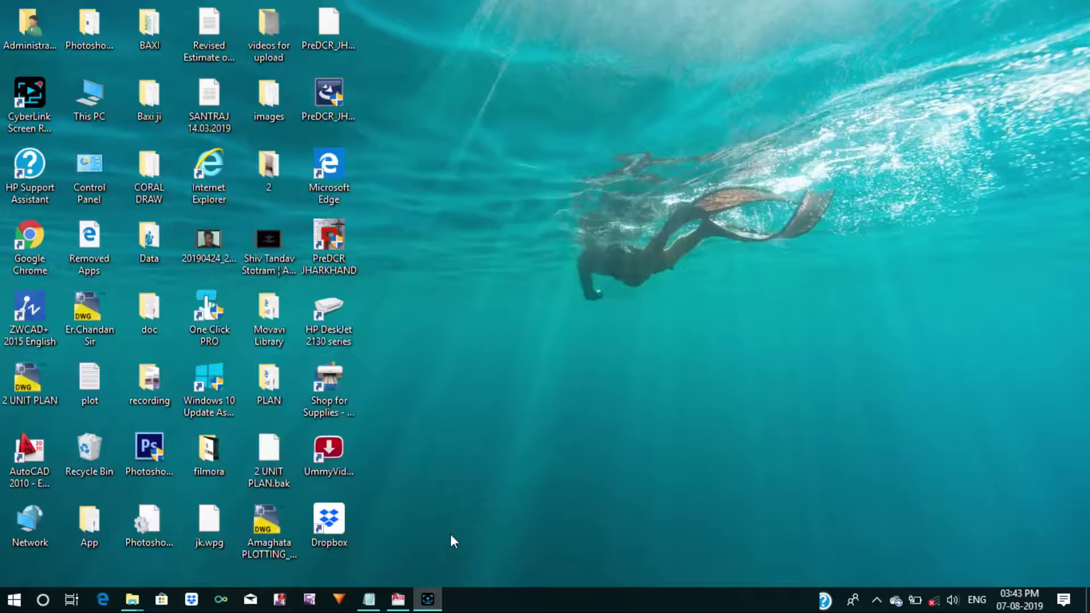
mouse_move(398, 600)
left_click(397, 533)
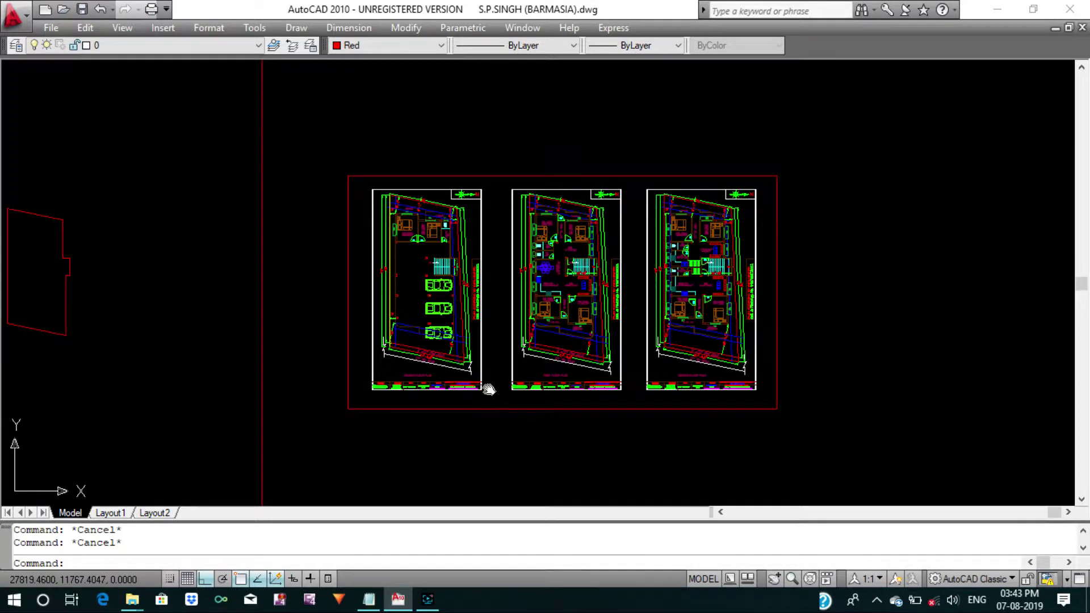
middle_click_drag(488, 389, 478, 411)
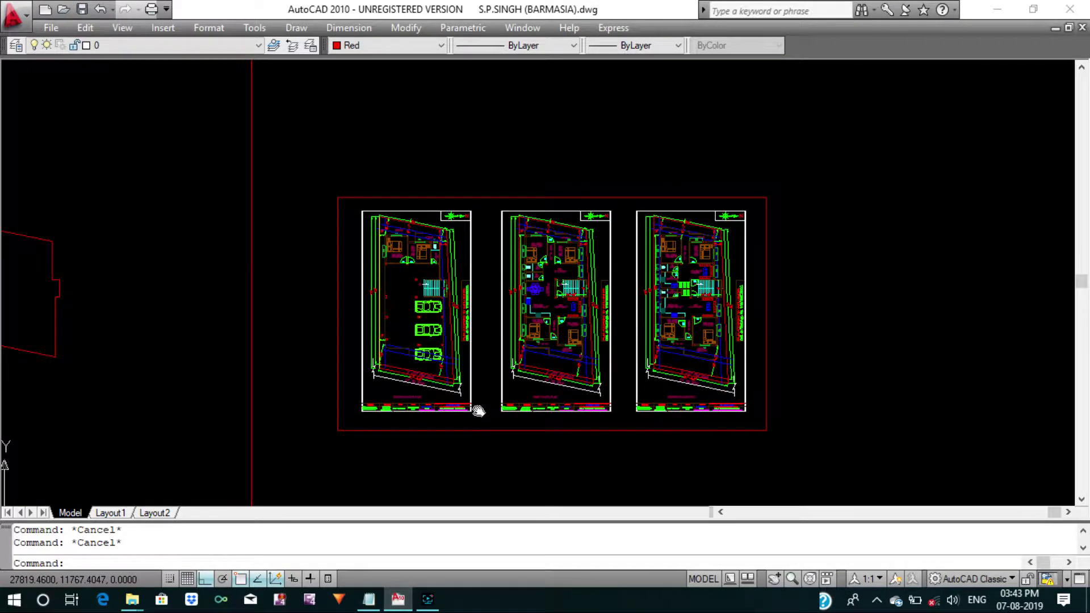
scroll(478, 410, "up", 2)
middle_click_drag(499, 373, 454, 378)
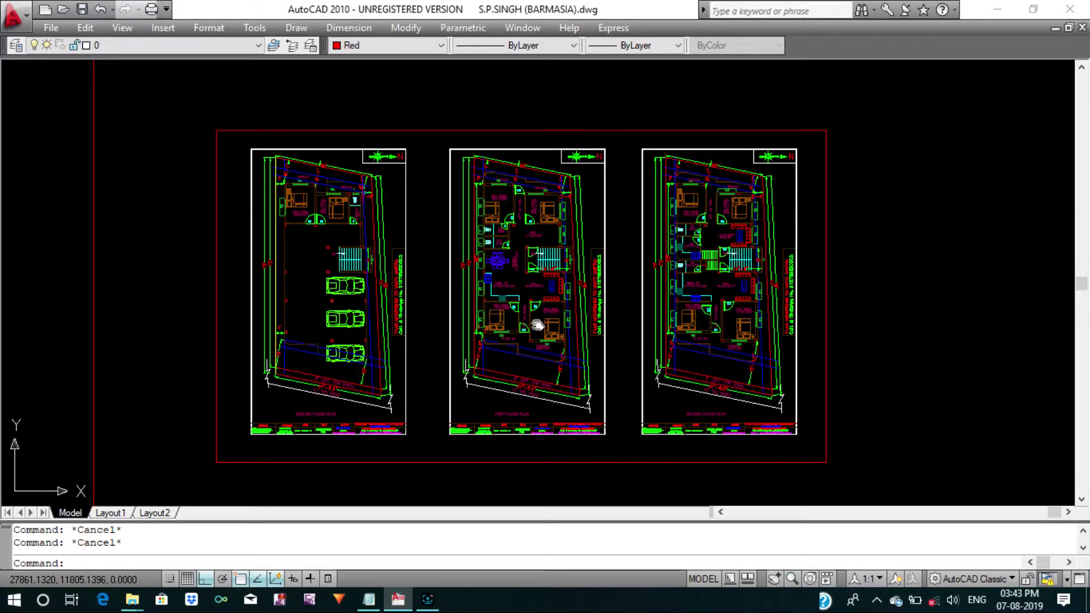
middle_click_drag(537, 325, 497, 351)
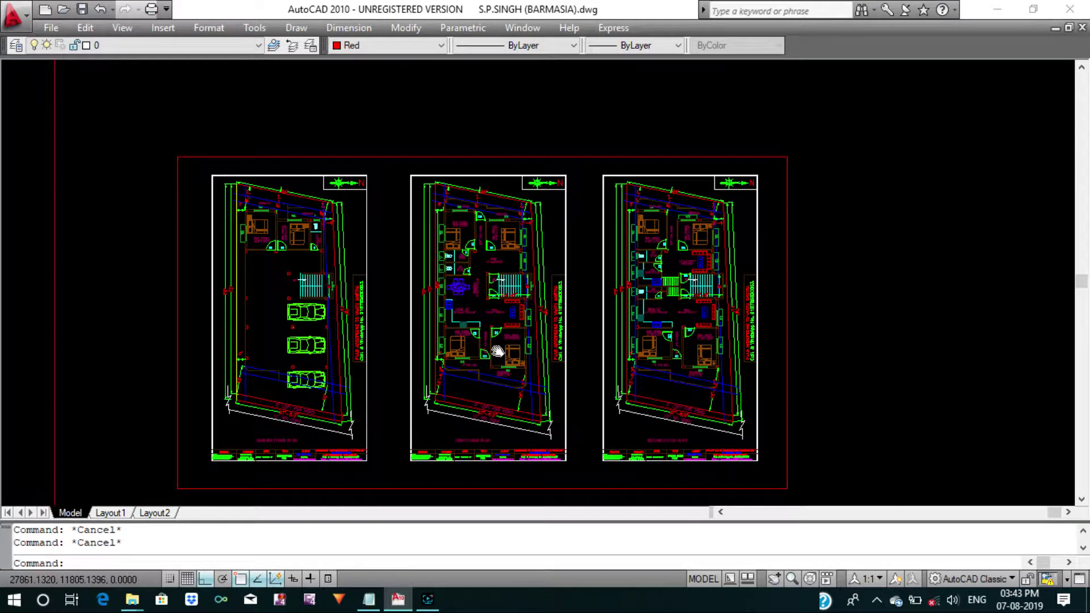
scroll(497, 350, "up", 1)
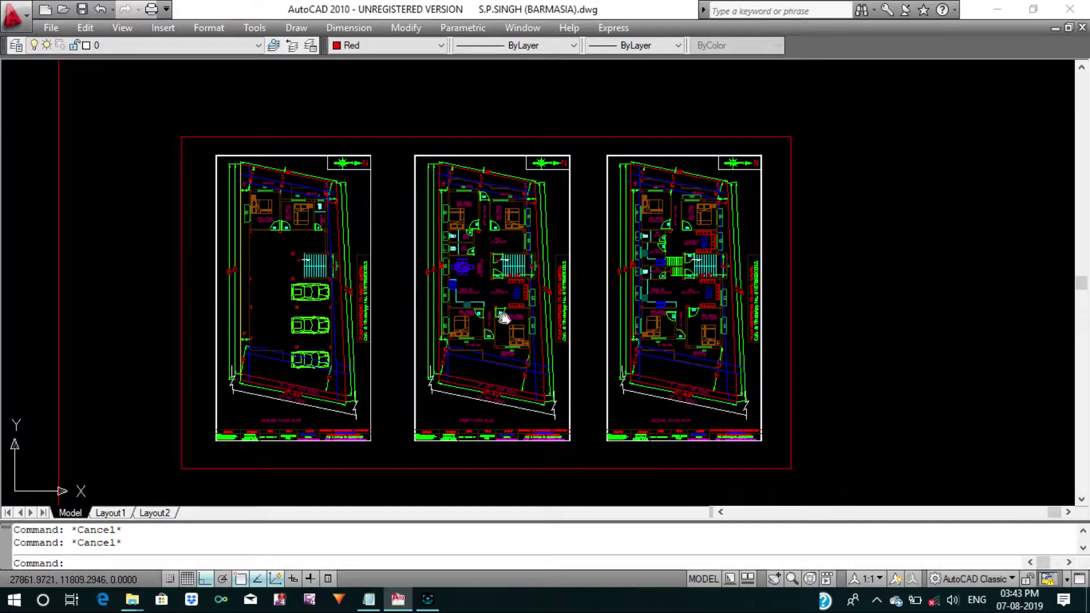
scroll(500, 318, "up", 1)
scroll(508, 307, "up", 1)
scroll(509, 306, "down", 2)
scroll(504, 318, "down", 2)
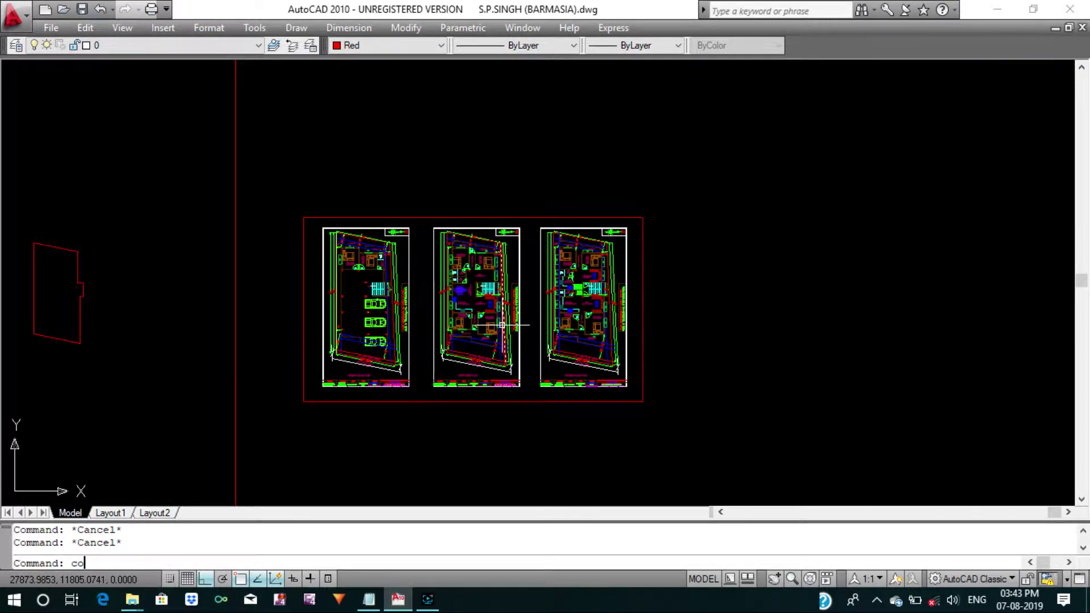
Copy the three framed plan sheets to a spot right of the originals.
key("Escape")
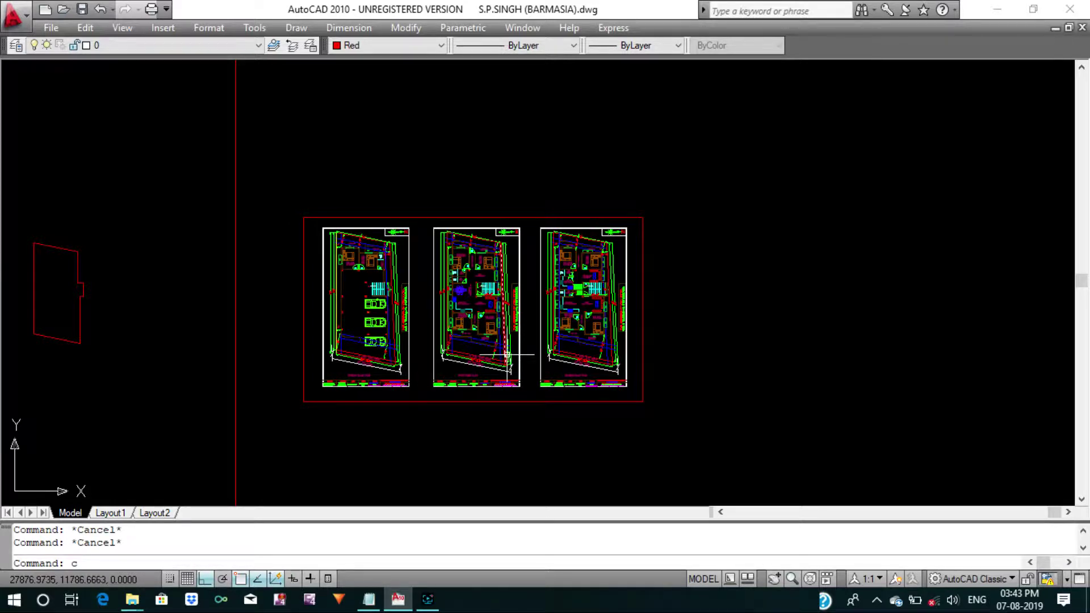
key("Return")
left_click(706, 433)
left_click(294, 199)
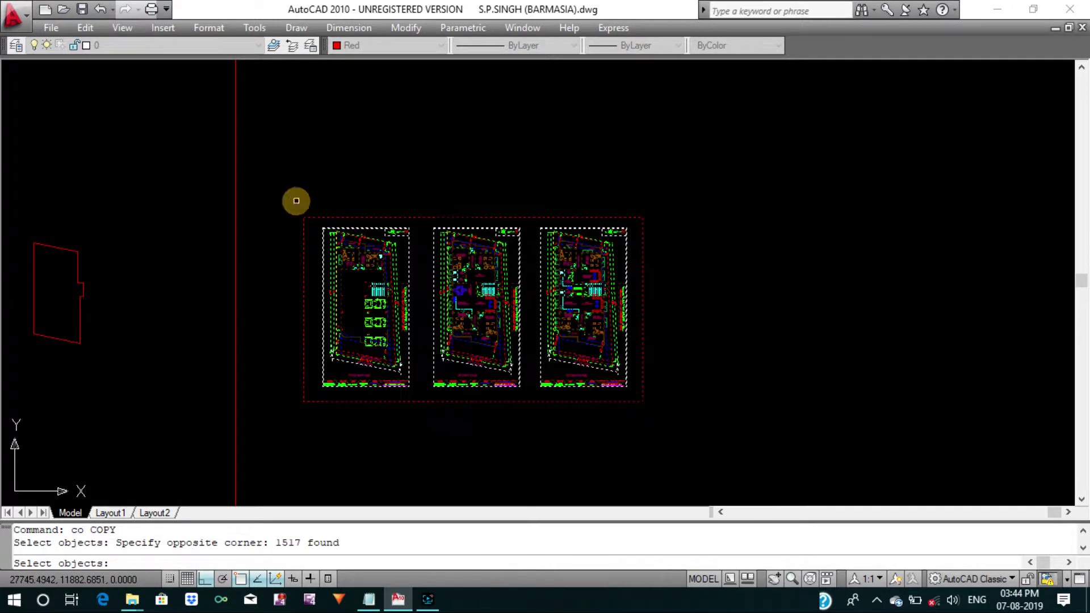
key("Return")
left_click(684, 209)
key("Return")
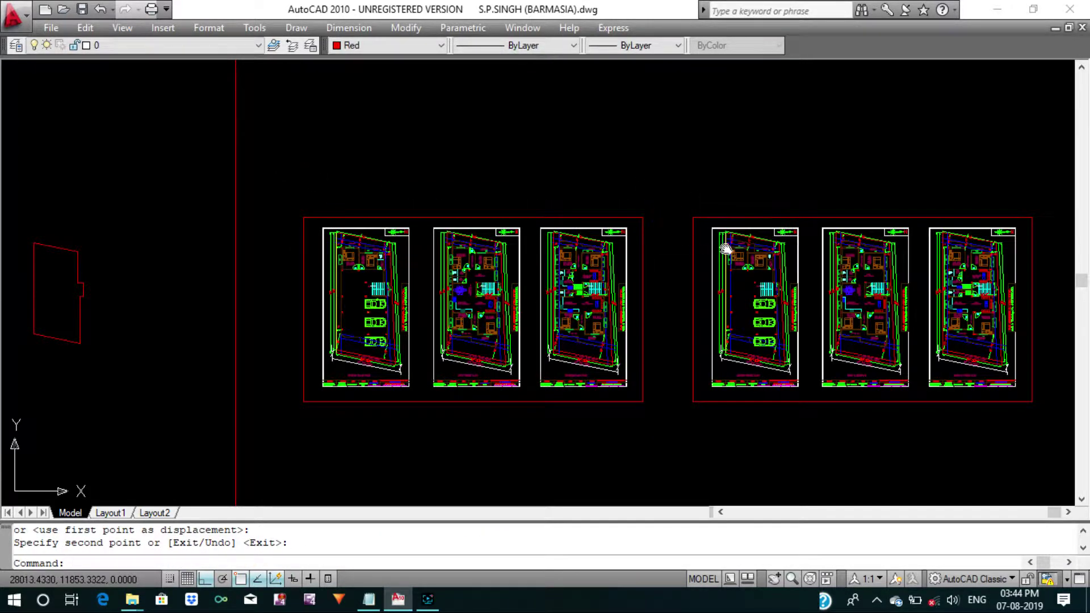
Pan to view both sheet sets and check the copied set.
middle_click_drag(771, 248, 555, 254)
key("Escape")
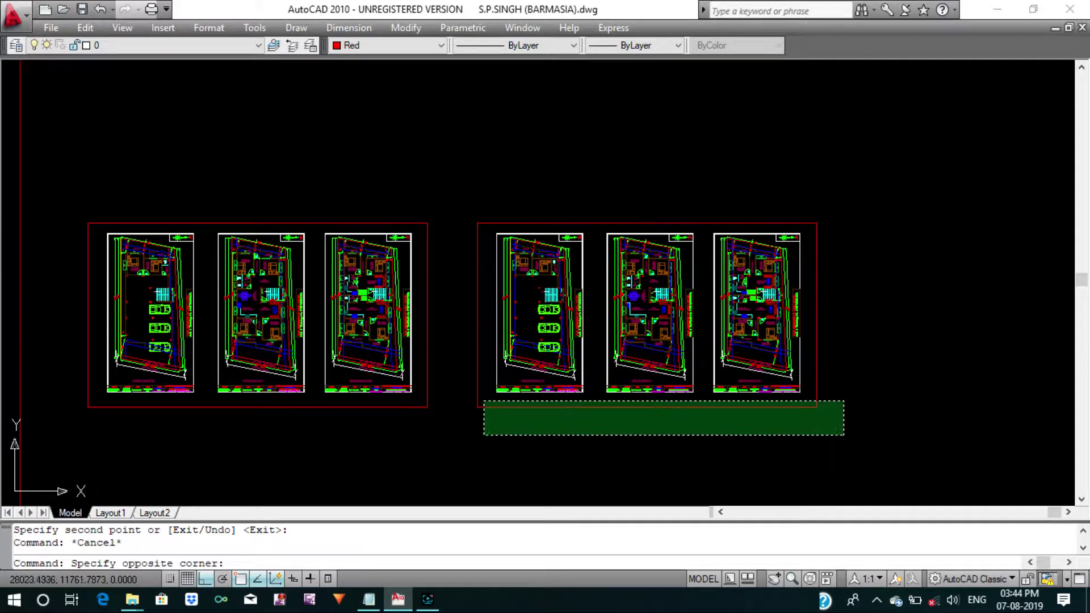
left_click(444, 386)
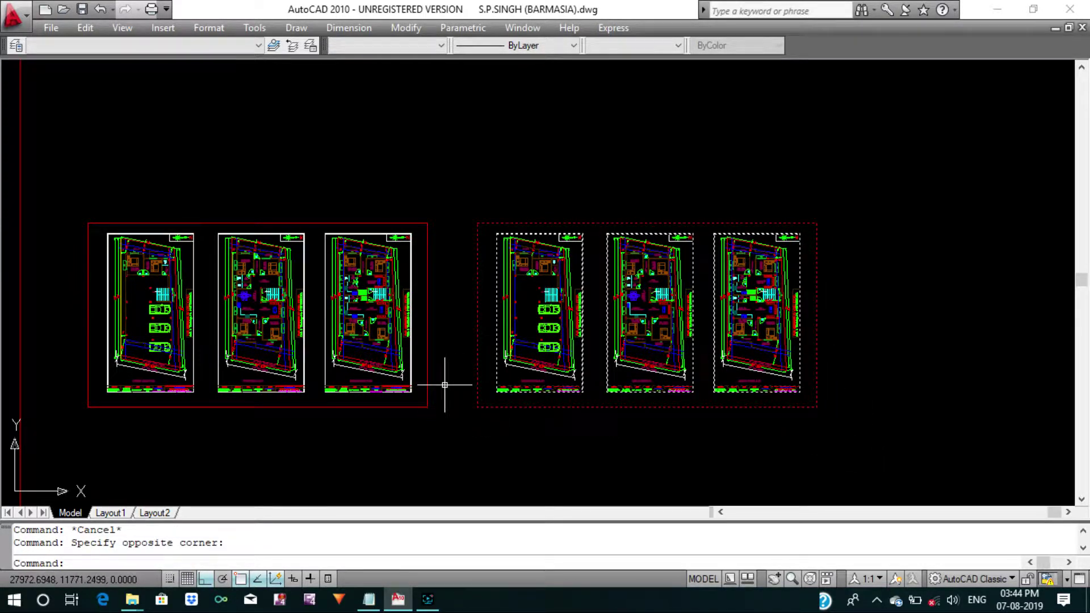
key("Escape")
middle_click_drag(567, 401, 501, 395)
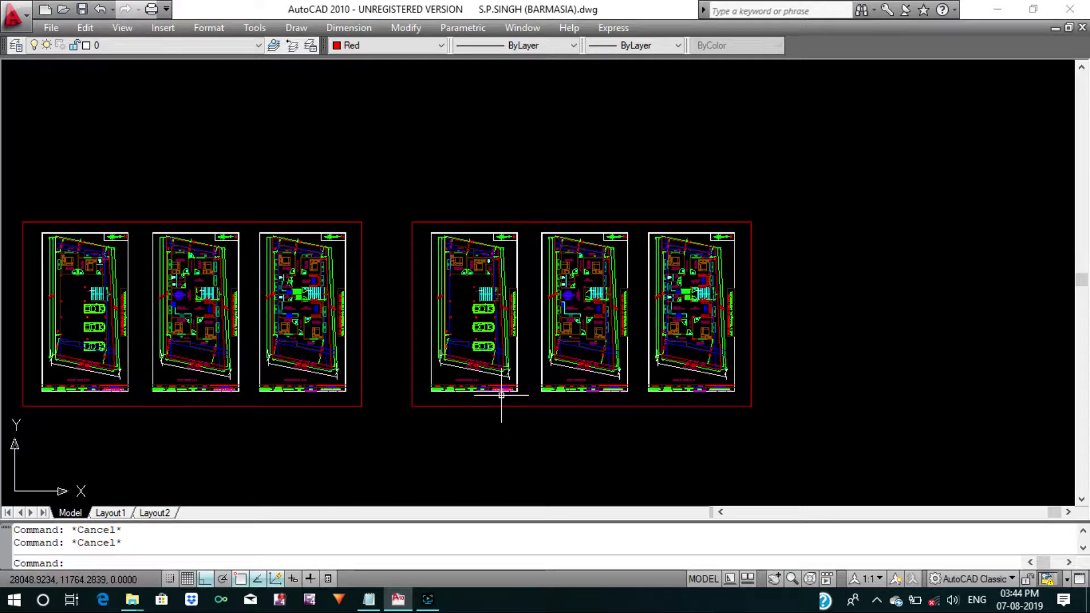
type("sc")
Scale the copied sheet set by 0.304878 about a point on the middle plan.
key("Return")
left_click(399, 207)
left_click(818, 446)
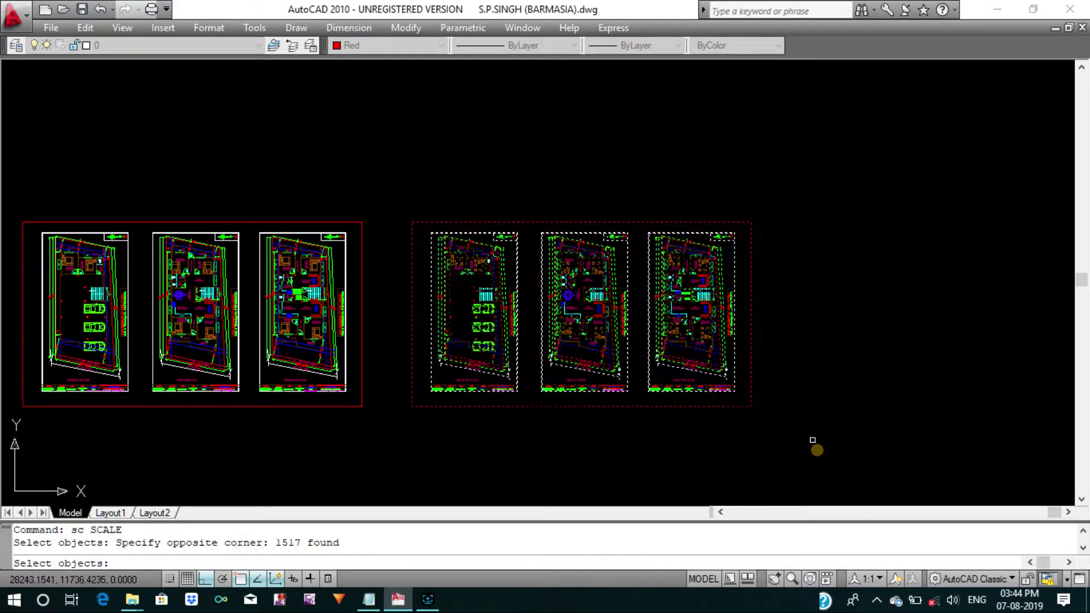
key("Return")
scroll(566, 328, "up", 2)
left_click(572, 309)
type(".304878")
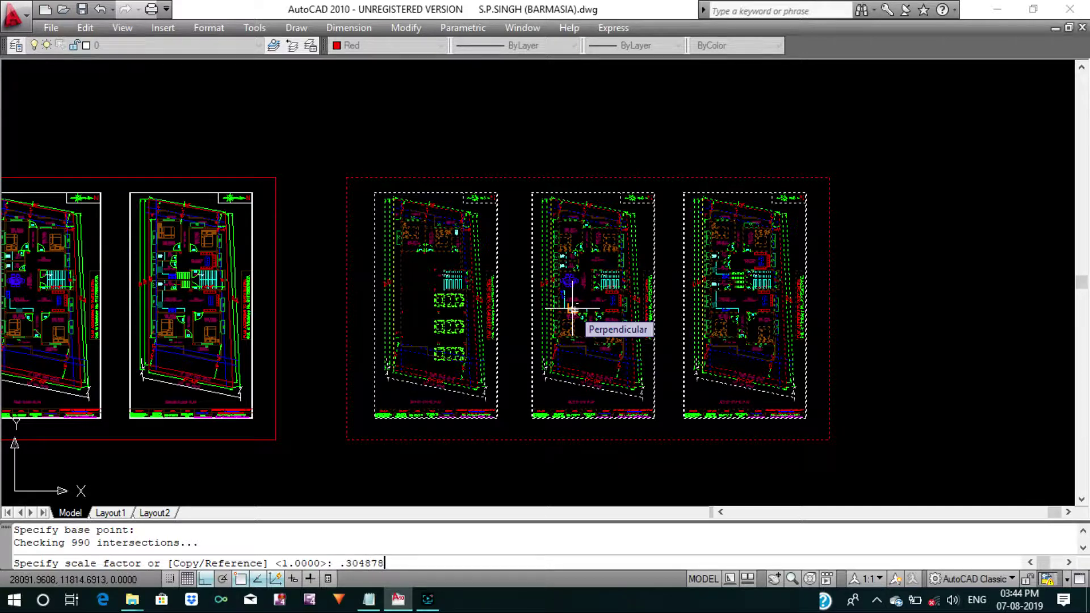
key("Return")
Zoom and pan to inspect the scaled-down plans.
scroll(572, 308, "up", 4)
scroll(615, 260, "up", 2)
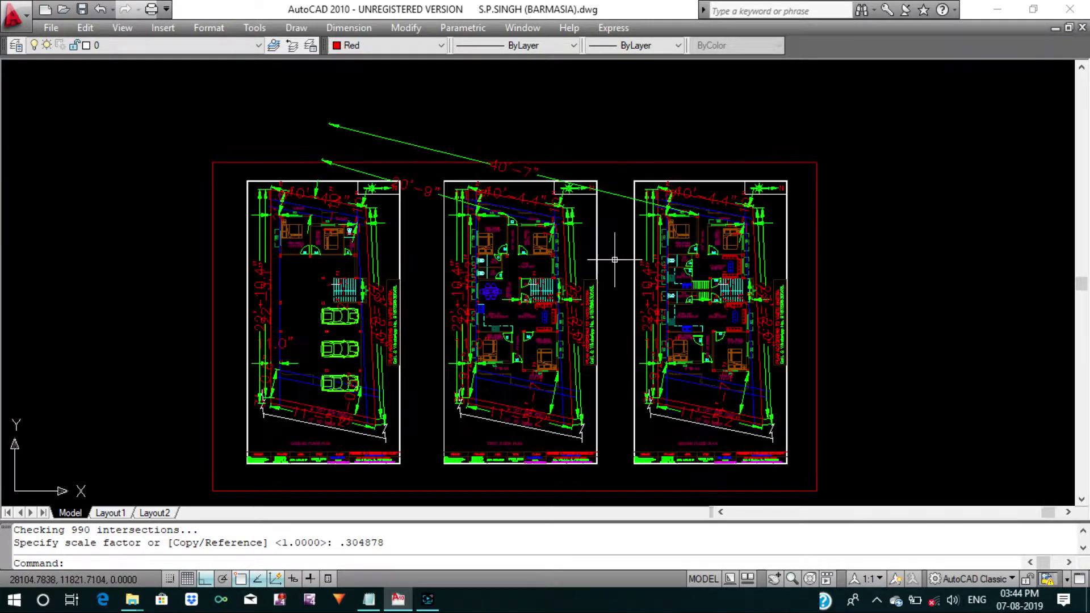
middle_click_drag(603, 264, 581, 247)
key("Escape")
key("Escape")
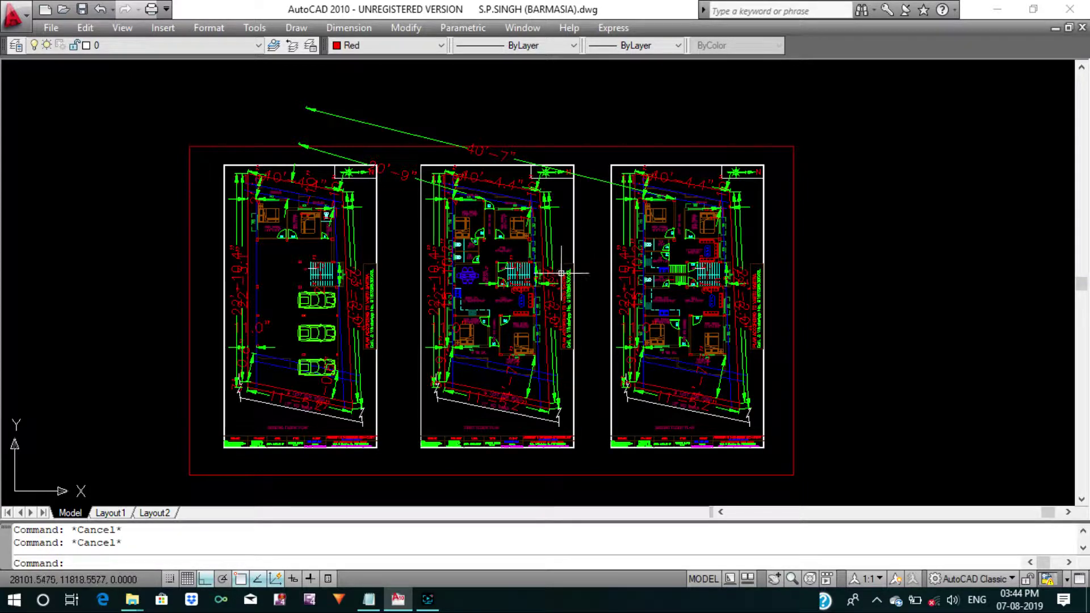
middle_click_drag(568, 280, 566, 285)
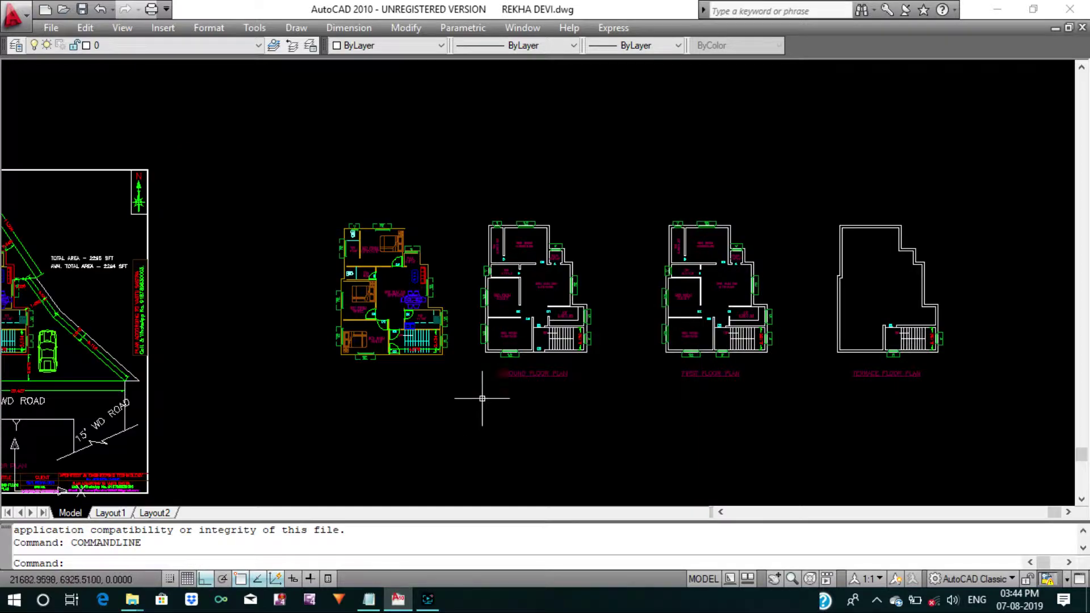
key("Escape")
key("Escape")
middle_click_drag(457, 348, 738, 317)
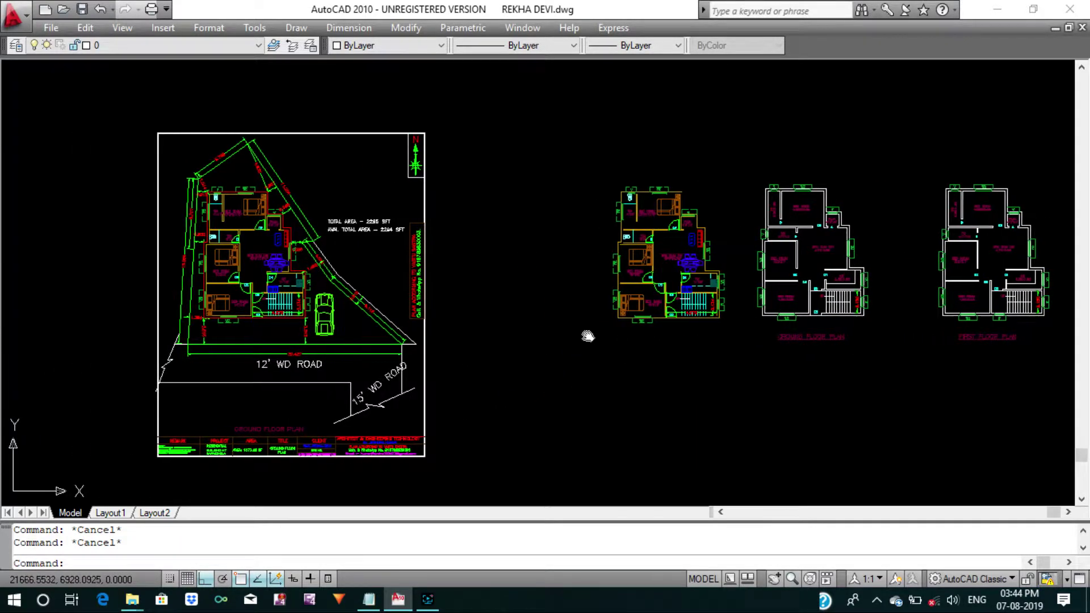
scroll(582, 310, "down", 2)
scroll(427, 317, "up", 2)
scroll(377, 212, "up", 6)
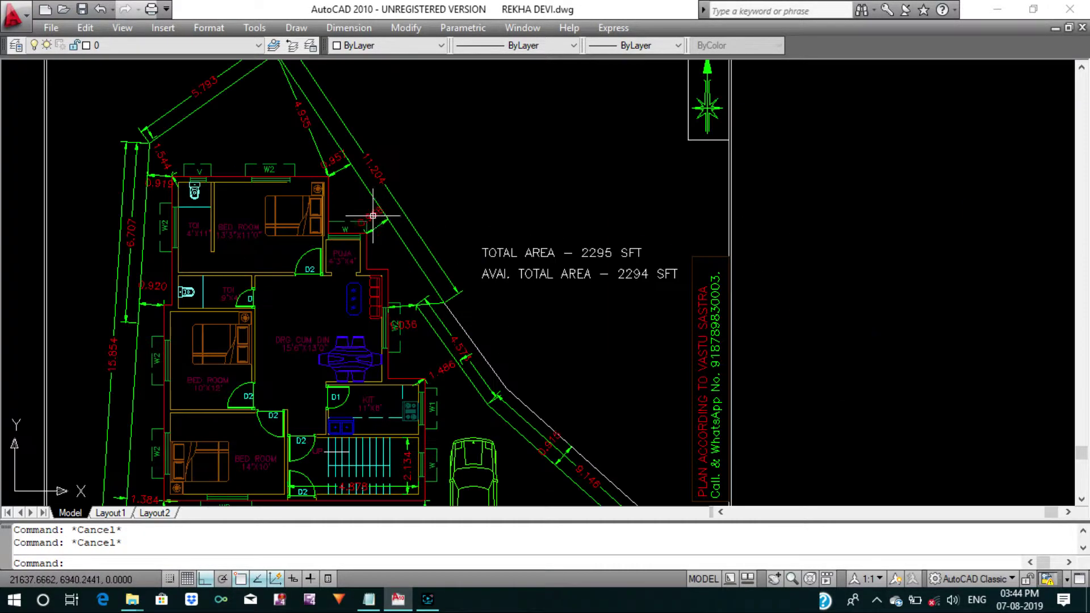
scroll(372, 201, "down", 5)
scroll(313, 191, "down", 2)
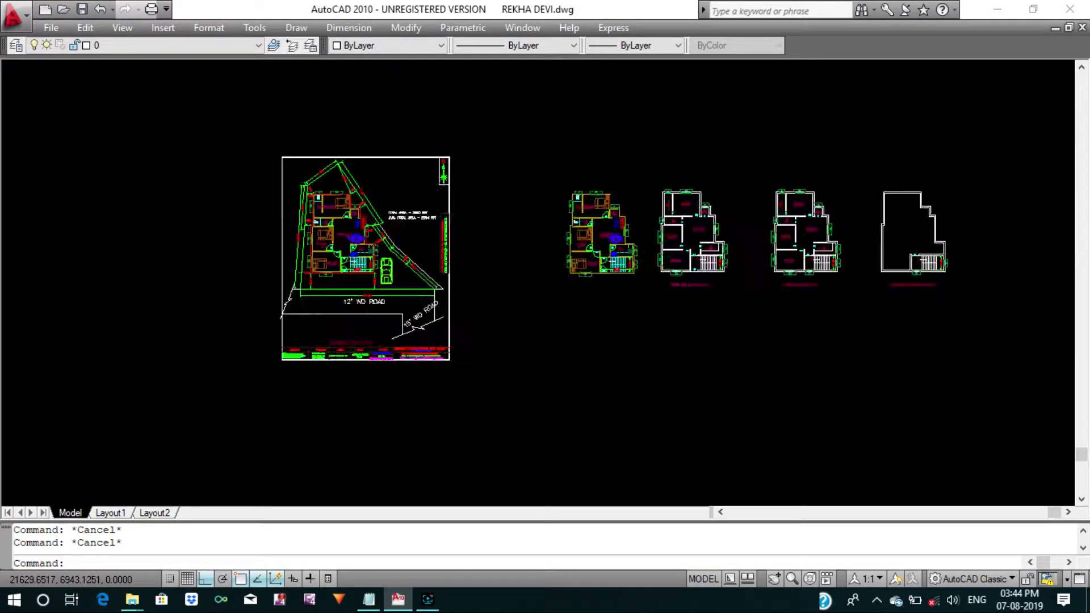
scroll(305, 182, "down", 2)
left_click(239, 138)
left_click(711, 348)
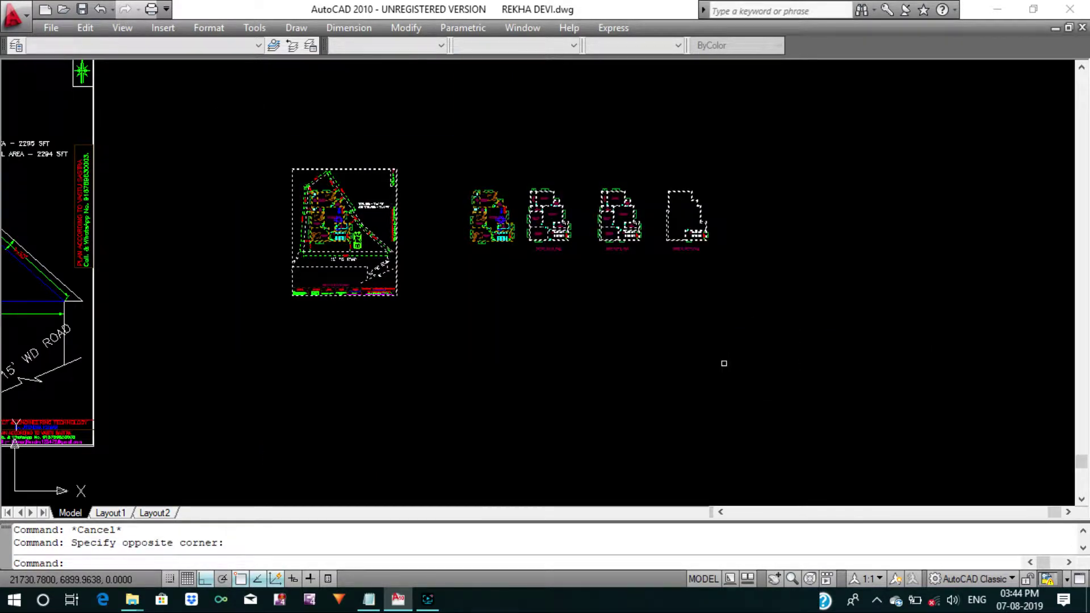
key("ctrl+Tab")
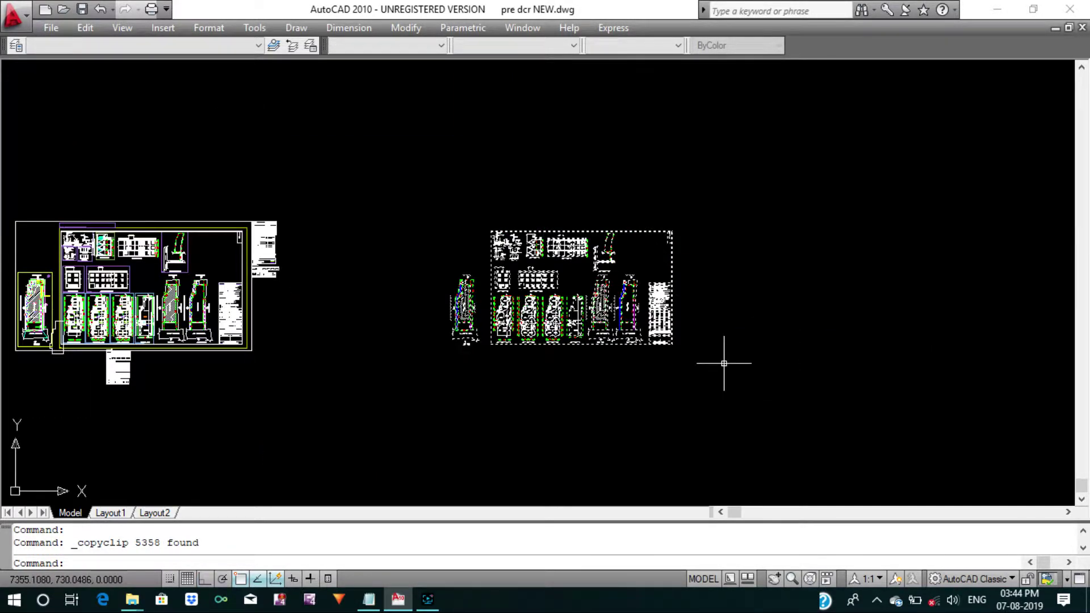
key("Escape")
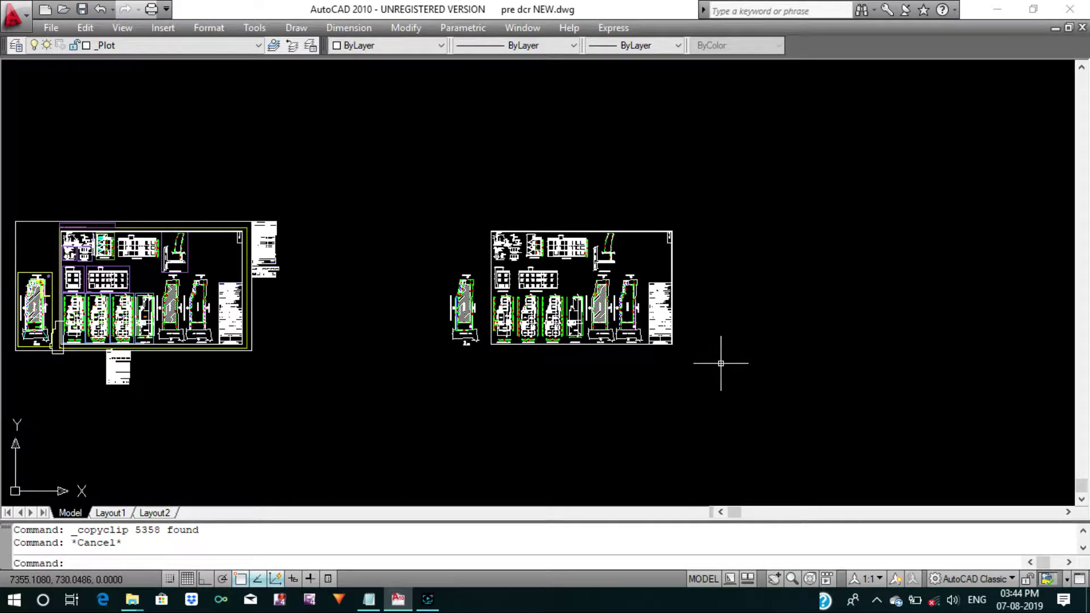
middle_click_drag(721, 363, 639, 368)
key("ctrl+Tab")
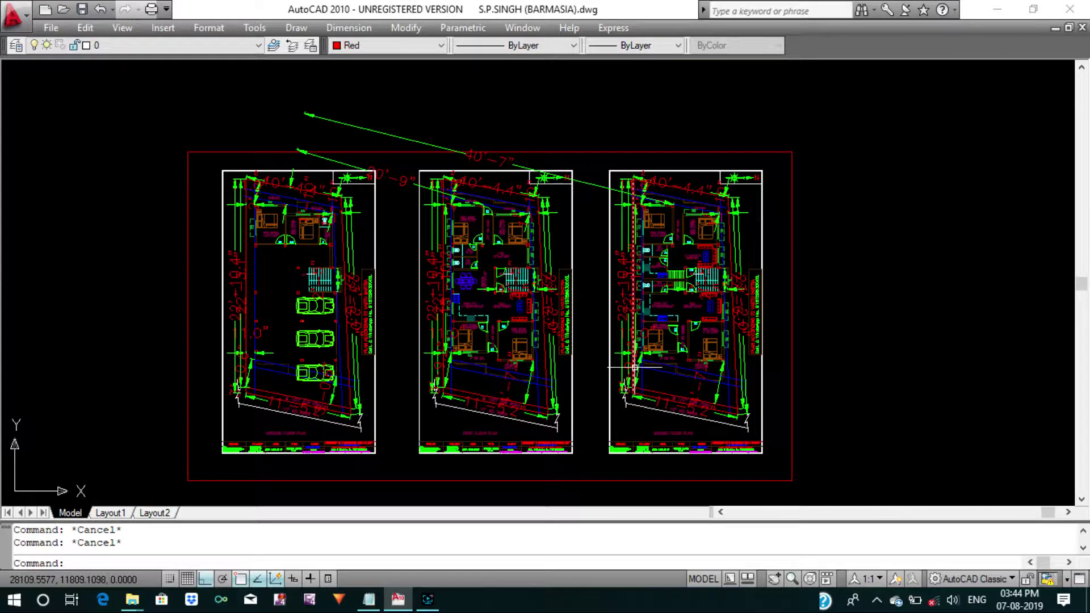
right_click(639, 378)
left_click(568, 420)
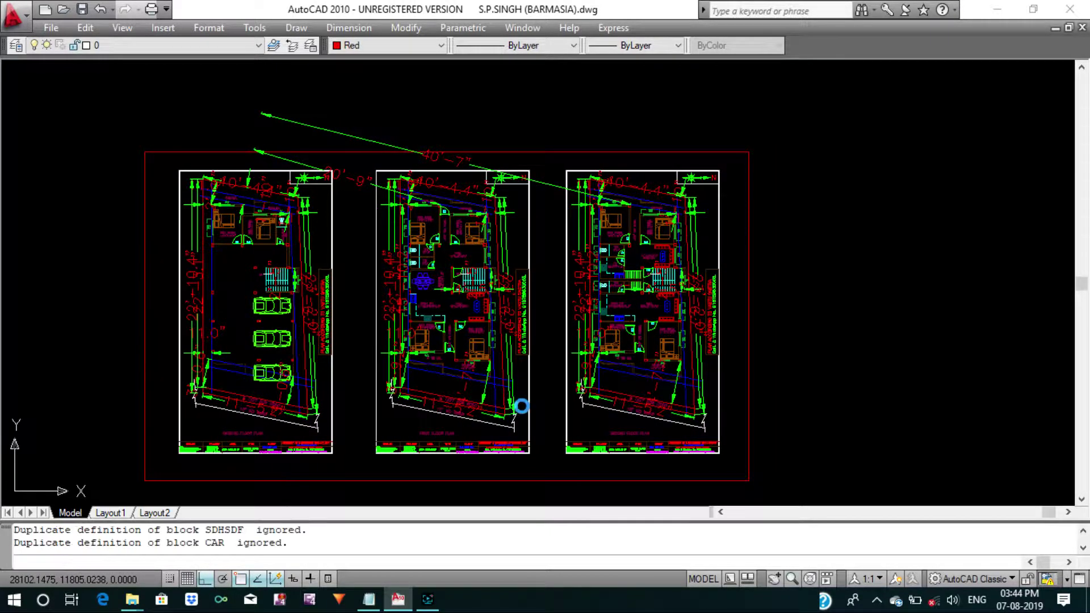
scroll(521, 407, "down", 5)
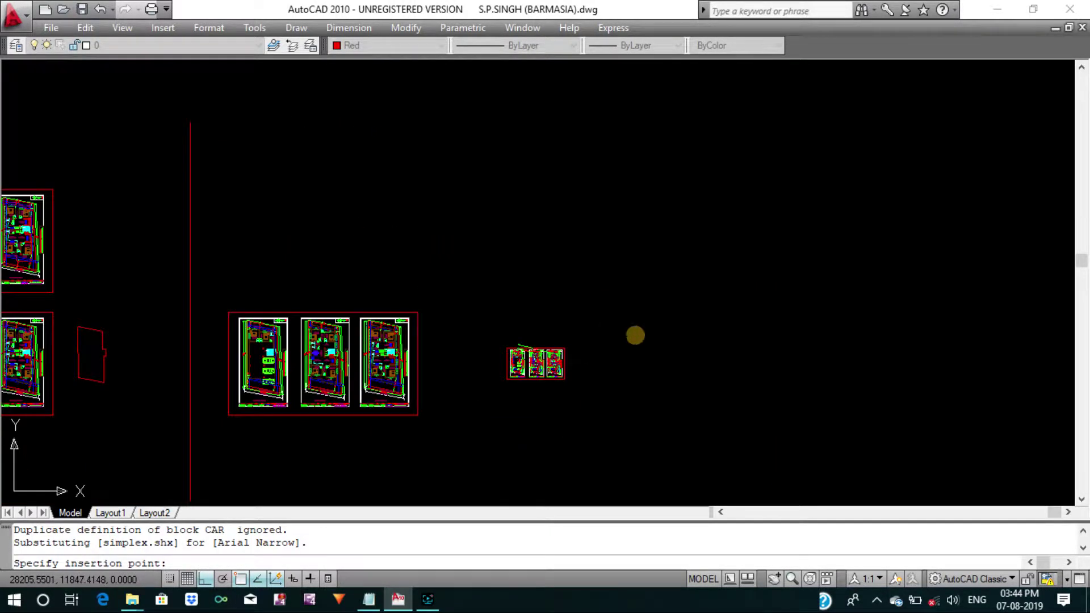
left_click(635, 336)
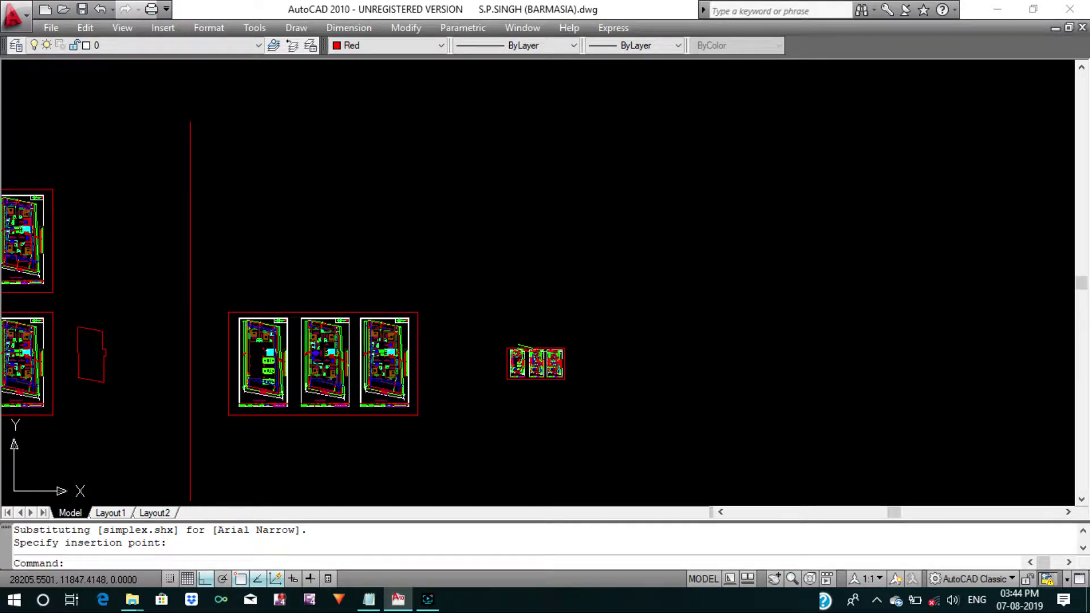
middle_click(640, 331)
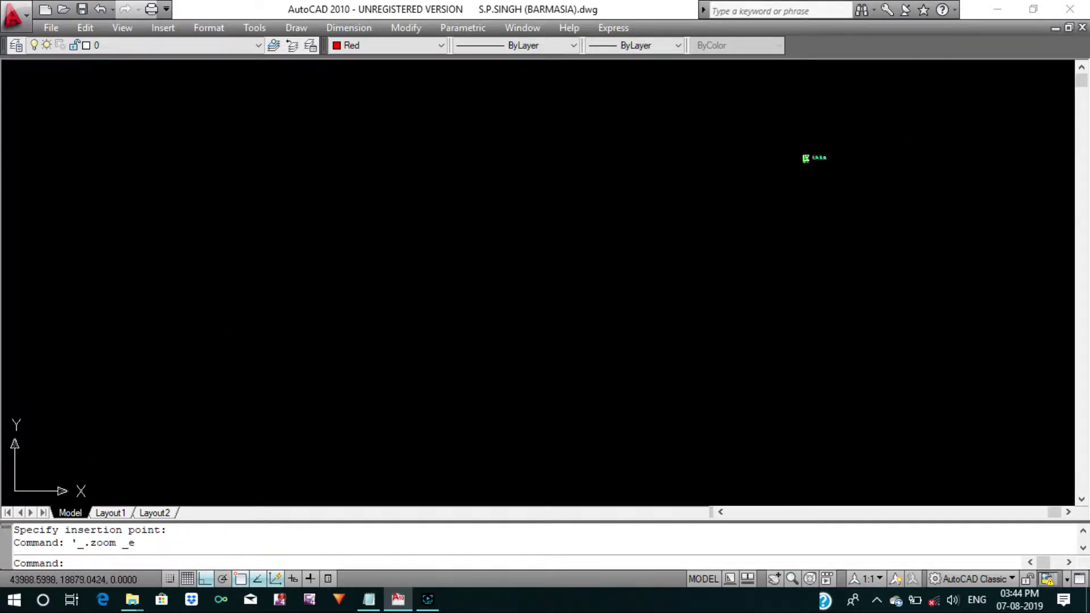
scroll(787, 199, "up", 8)
Select the 1235 pasted plan objects for moving and pick a base point.
key("Return")
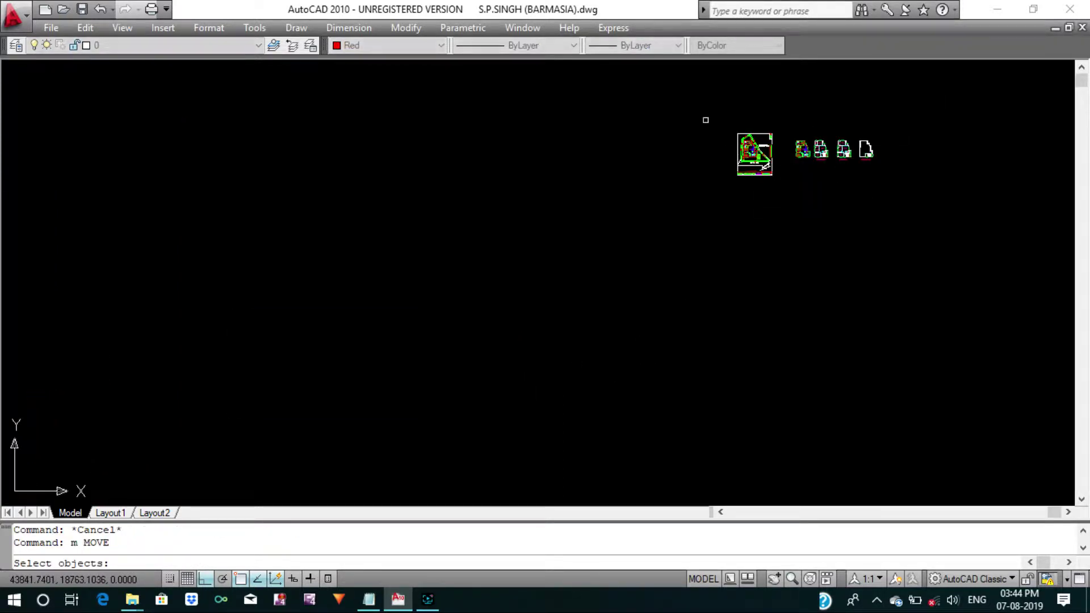
left_click(706, 119)
left_click(954, 258)
key("Return")
left_click(745, 180)
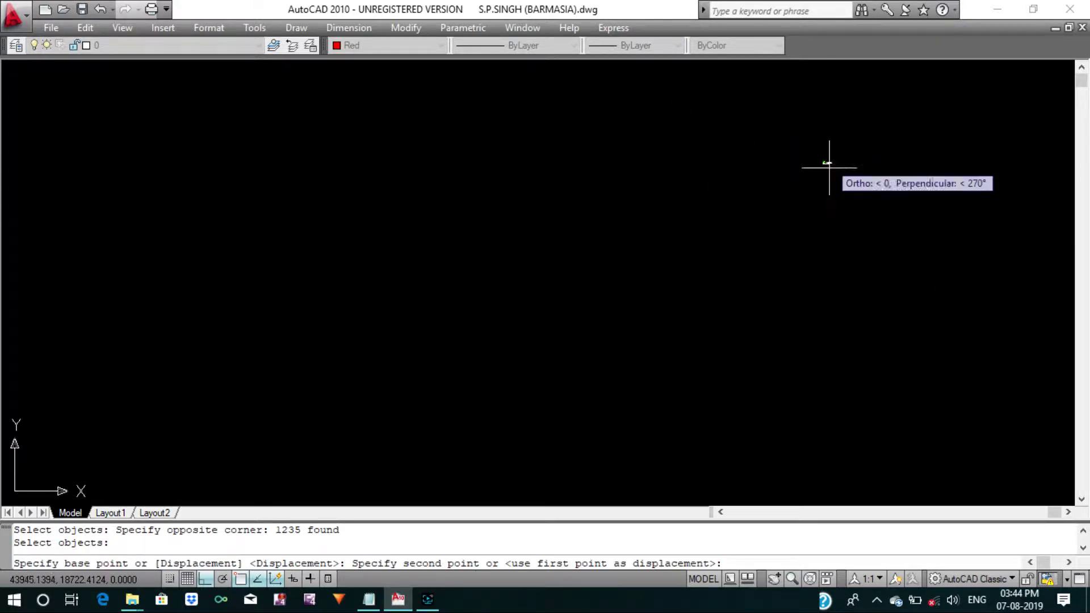
scroll(764, 222, "down", 10)
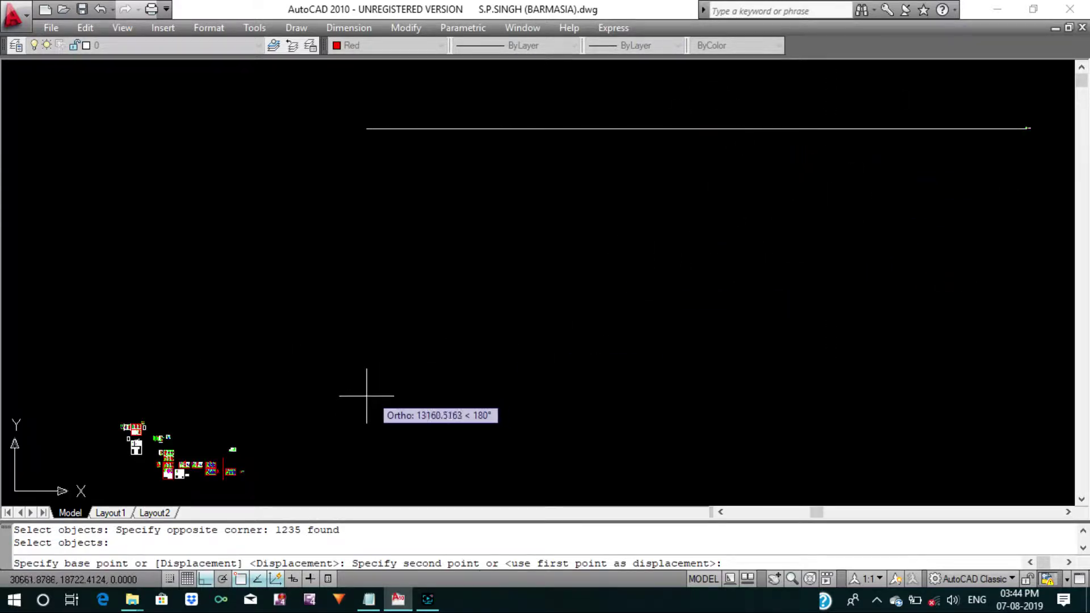
With Ortho off, drop the pasted plans at their new position.
key("F8")
scroll(318, 431, "up", 3)
scroll(403, 422, "up", 3)
scroll(580, 311, "up", 2)
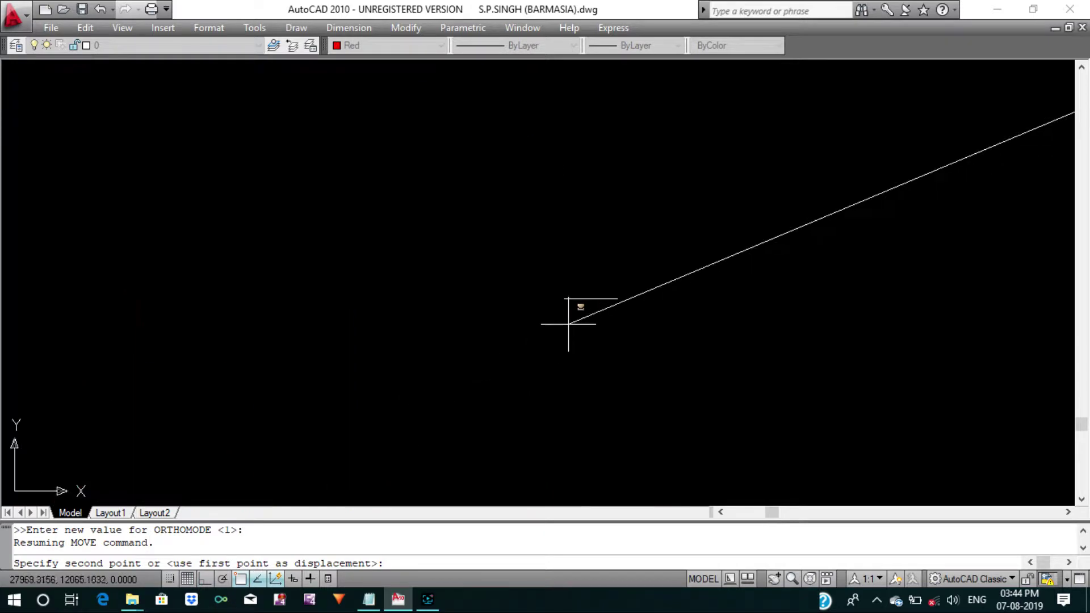
scroll(512, 273, "down", 5)
scroll(549, 263, "up", 1)
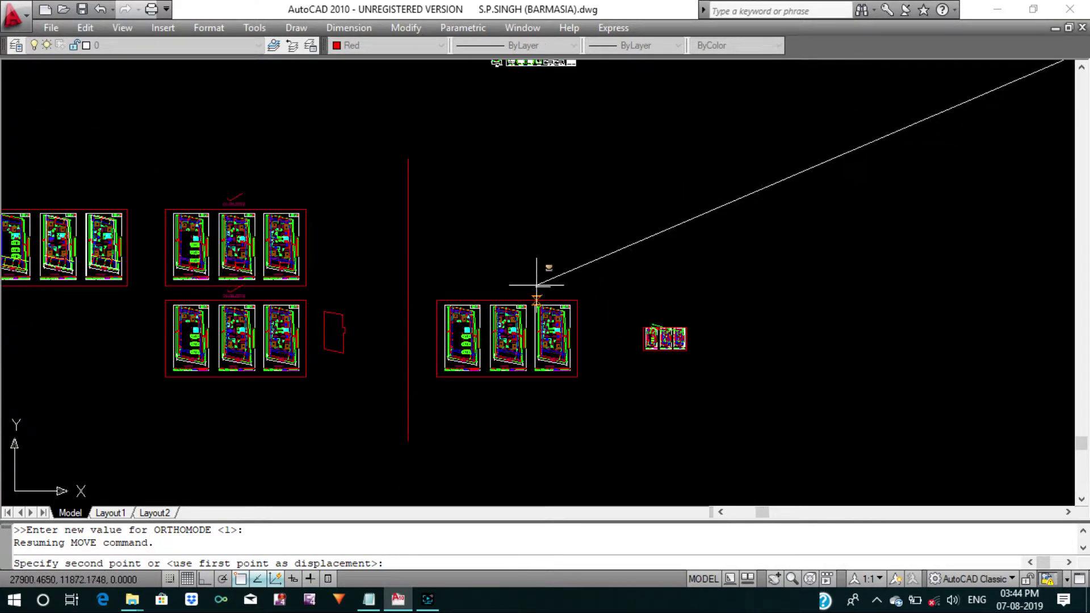
left_click(549, 259)
key("Escape")
scroll(555, 248, "up", 5)
Start Match Properties with the green dimension as the source.
scroll(556, 248, "up", 3)
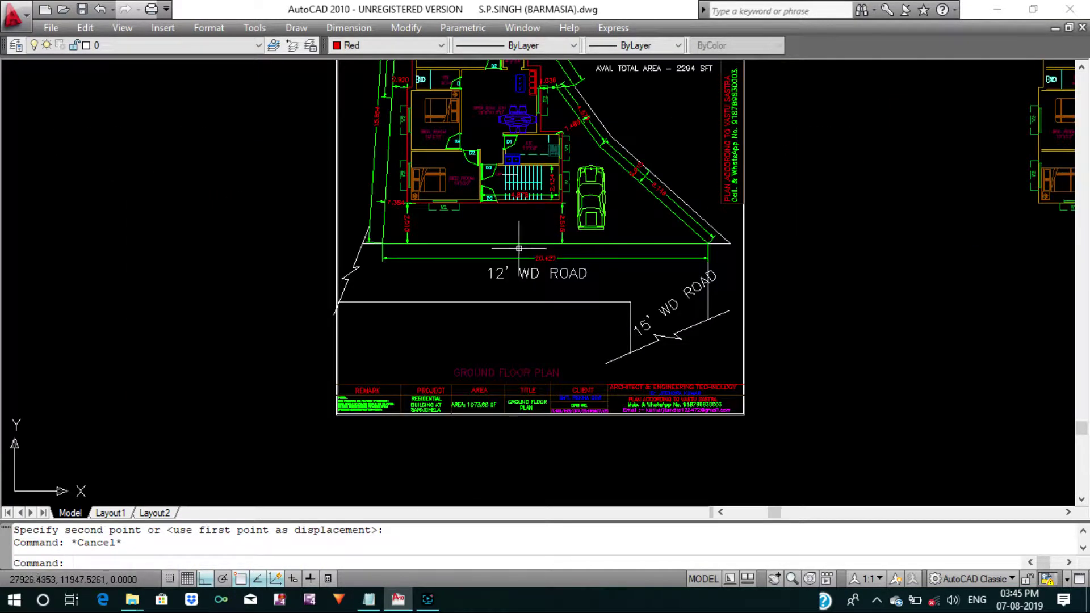
key("Escape")
type("ma")
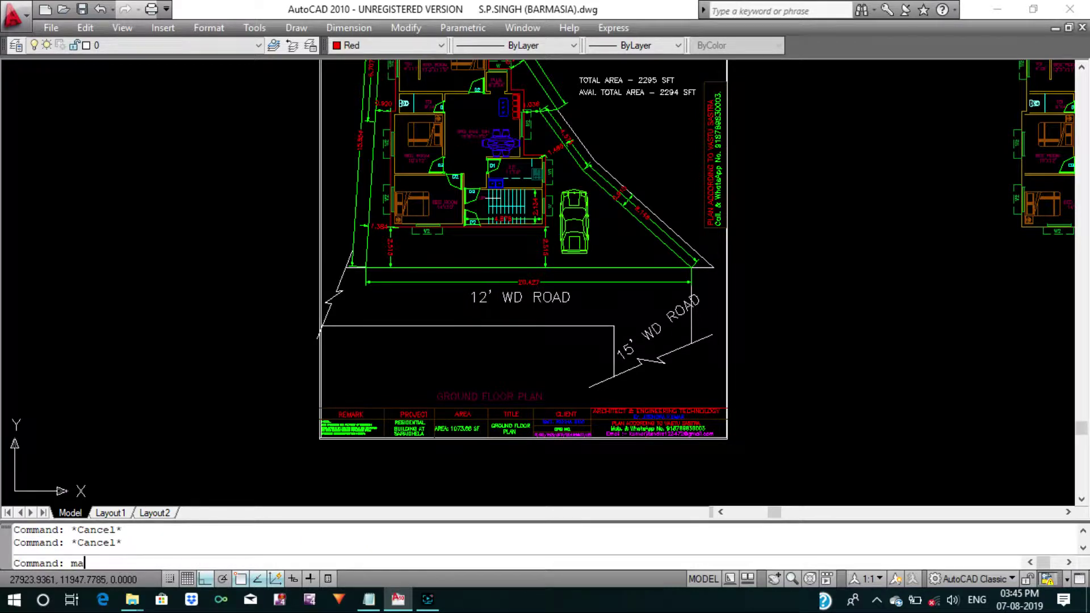
key("Return")
scroll(374, 235, "up", 2)
scroll(375, 236, "up", 2)
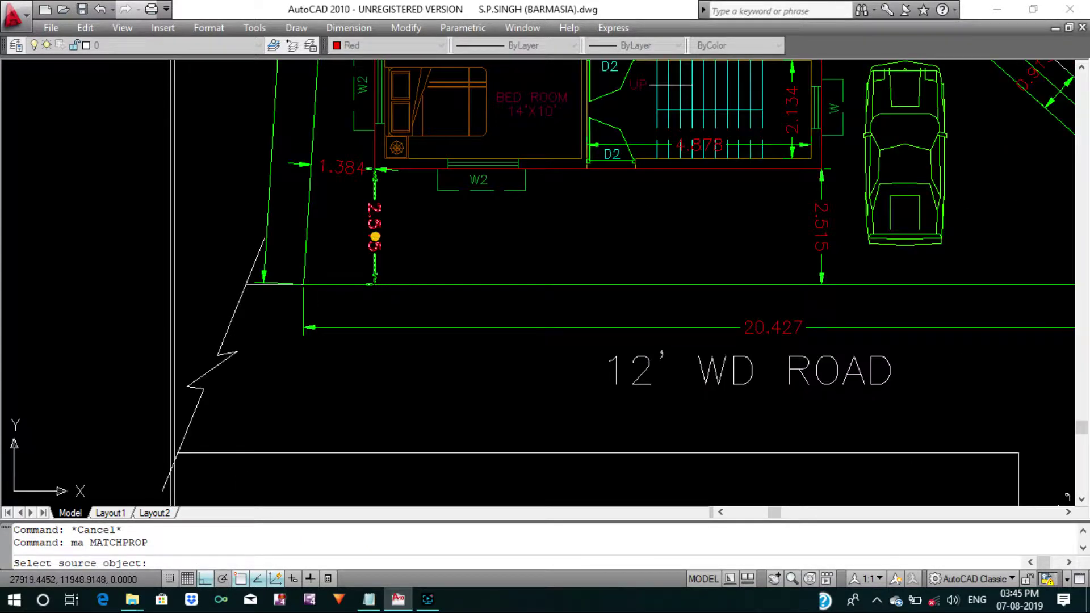
left_click(374, 233)
scroll(375, 236, "down", 3)
scroll(375, 236, "down", 5)
scroll(375, 236, "down", 2)
scroll(691, 486, "up", 5)
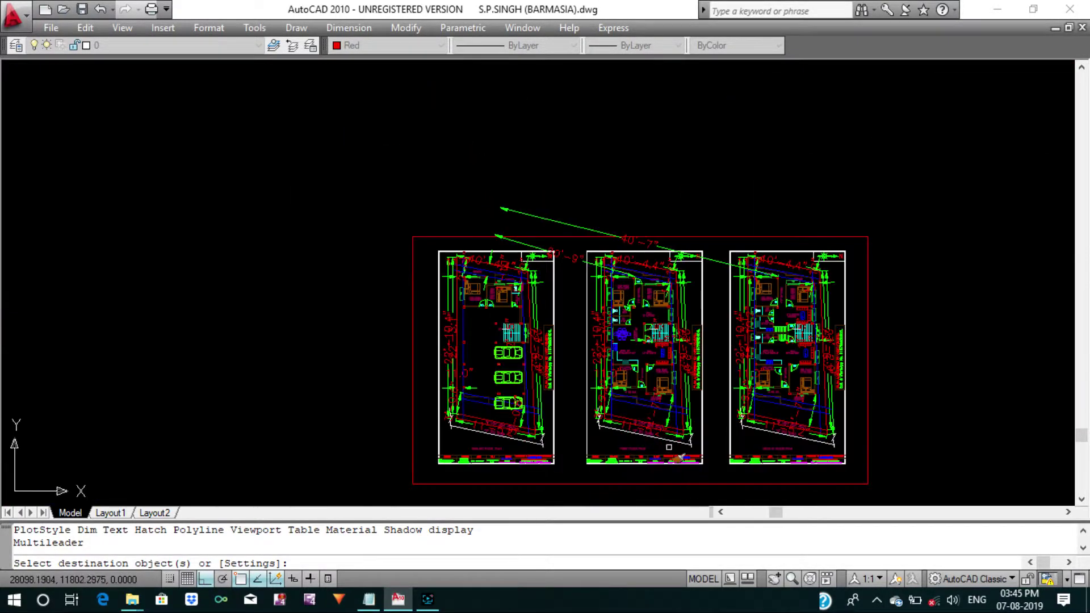
Apply the green dimension style to the red 40'-7" dimension above the plans.
middle_click_drag(657, 409, 670, 353)
scroll(570, 291, "up", 5)
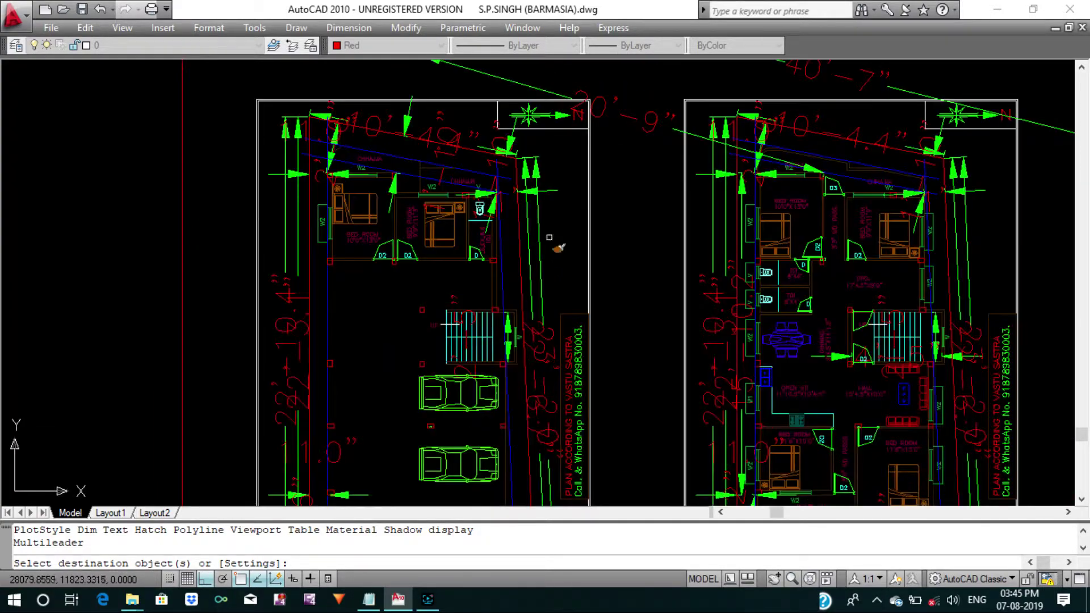
mouse_move(555, 239)
middle_mouse_down()
mouse_move(608, 253)
mouse_move(621, 305)
middle_mouse_up()
left_click(614, 301)
left_click(587, 254)
left_click(584, 165)
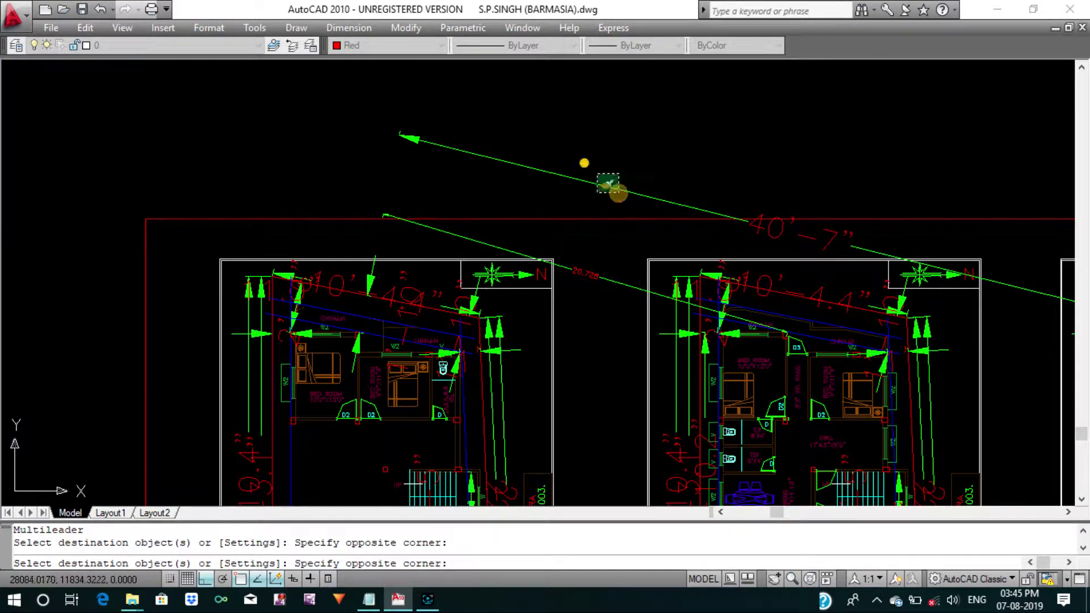
left_click(606, 179)
scroll(555, 233, "down", 3)
scroll(565, 236, "up", 4)
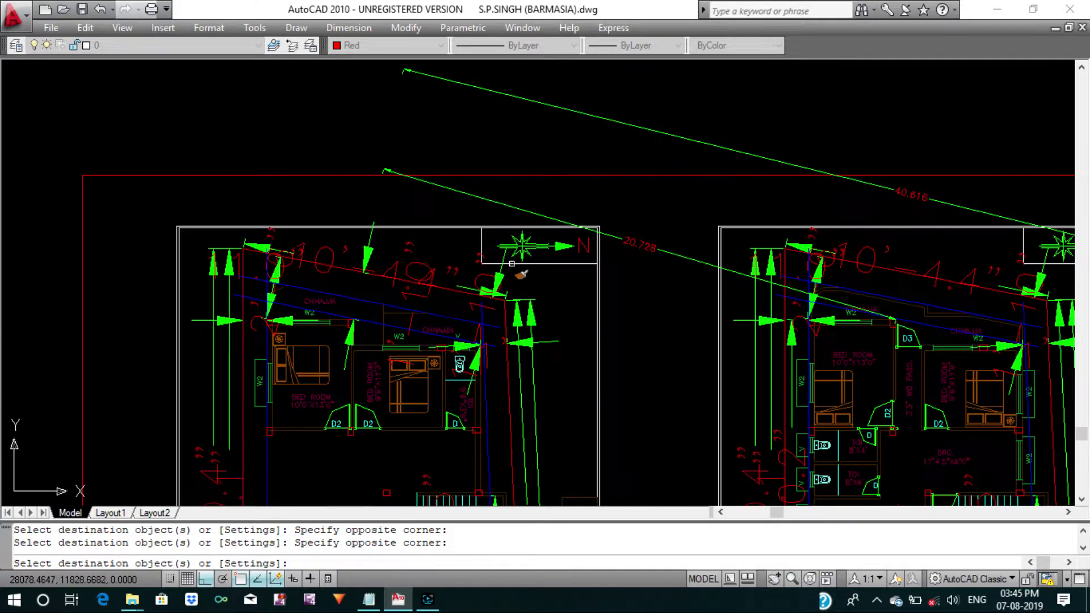
key("Escape")
key("Escape")
key("Escape")
Move the upper long green line higher above the plans.
scroll(616, 273, "up", 2)
middle_click_drag(615, 273, 585, 382)
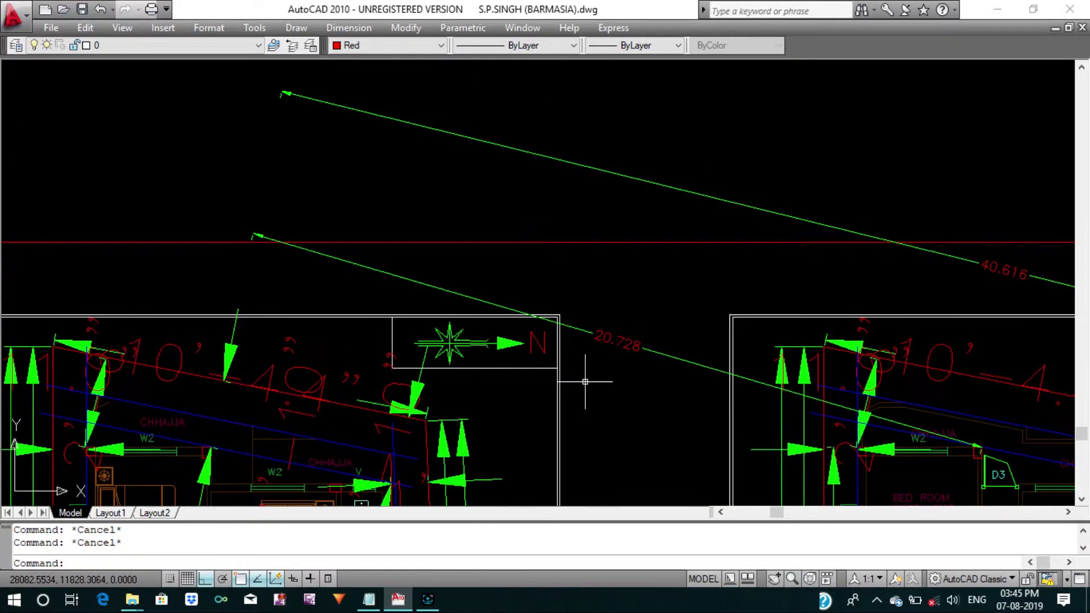
left_click(557, 214)
left_click(545, 131)
key("Return")
left_click(467, 199)
middle_click_drag(468, 199, 482, 362)
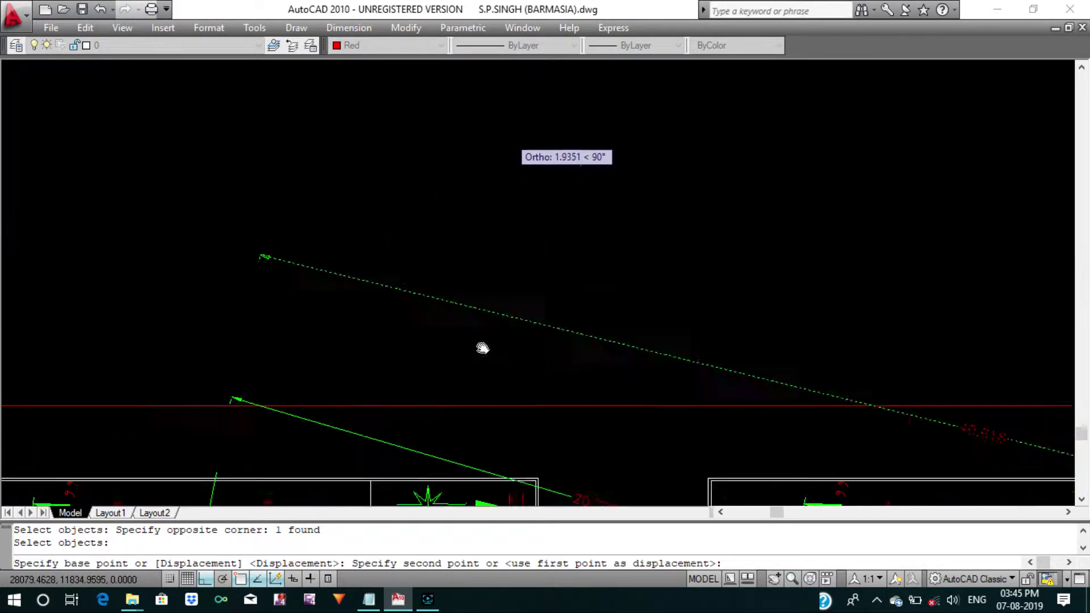
scroll(498, 329, "down", 4)
left_click(522, 214)
key("Return")
scroll(507, 324, "up", 2)
scroll(474, 205, "down", 2)
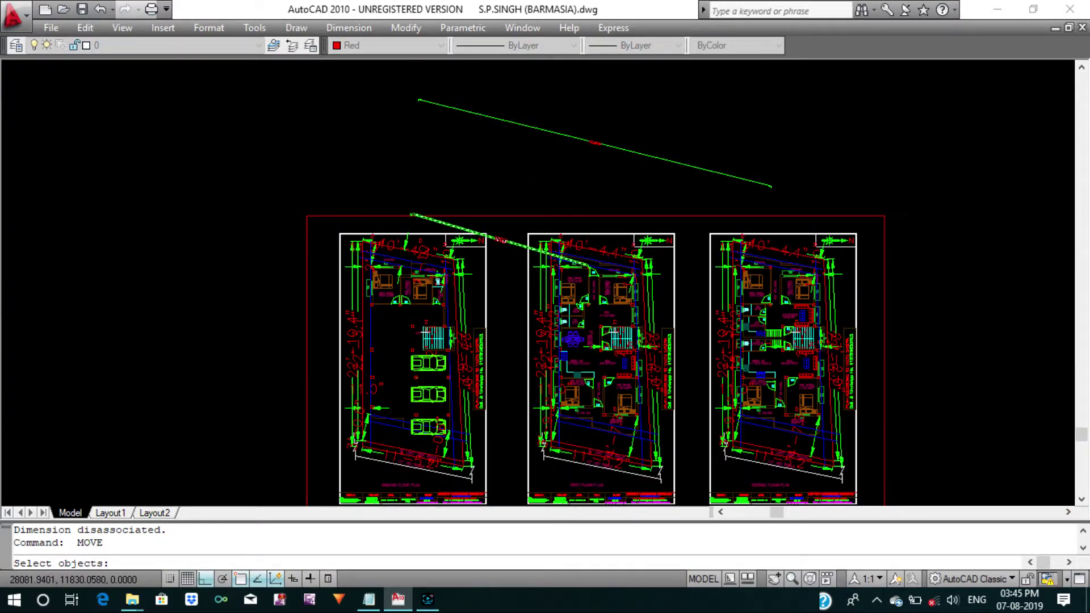
key("Escape")
Erase the lower green line and its dimension.
left_click(532, 278)
left_click(507, 173)
type("e")
key("Return")
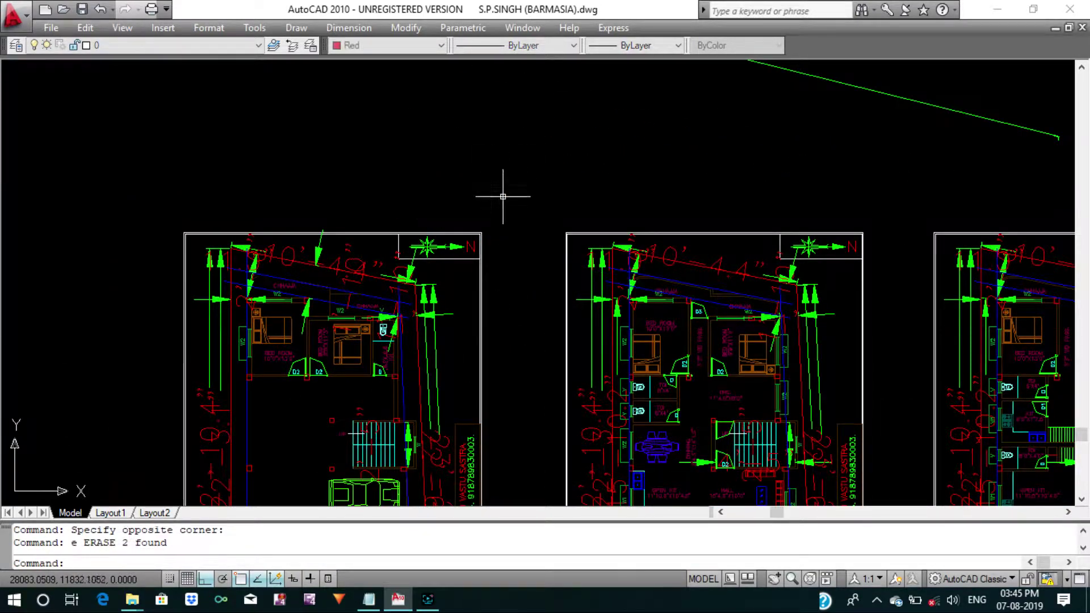
Delete the first plan's border and north-arrow box.
left_click(497, 279)
left_click(433, 214)
key("Delete")
scroll(462, 275, "up", 3)
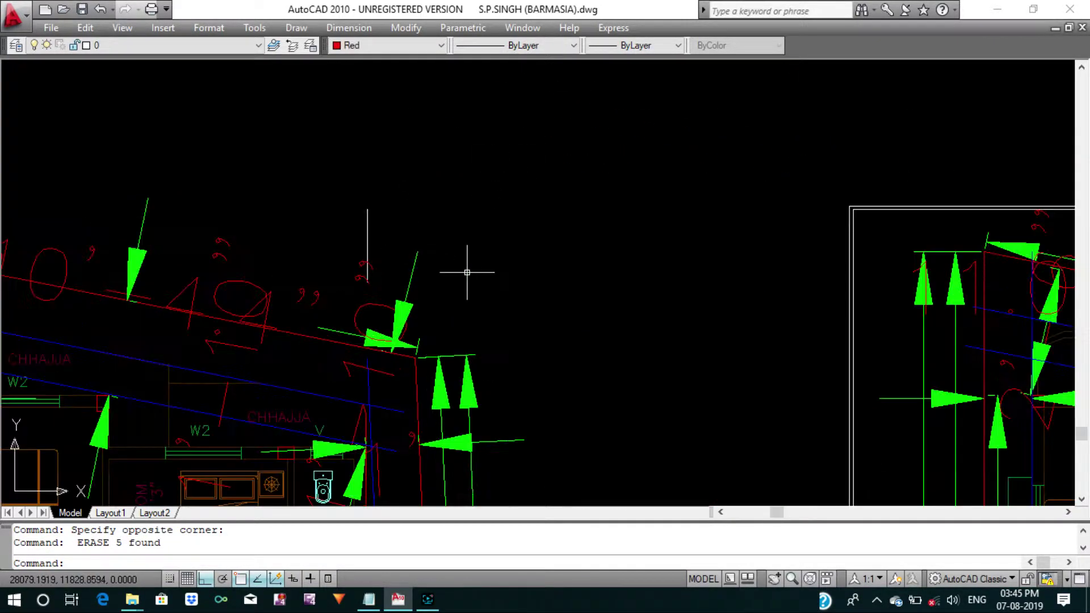
scroll(488, 248, "down", 2)
scroll(488, 242, "down", 4)
scroll(568, 239, "up", 2)
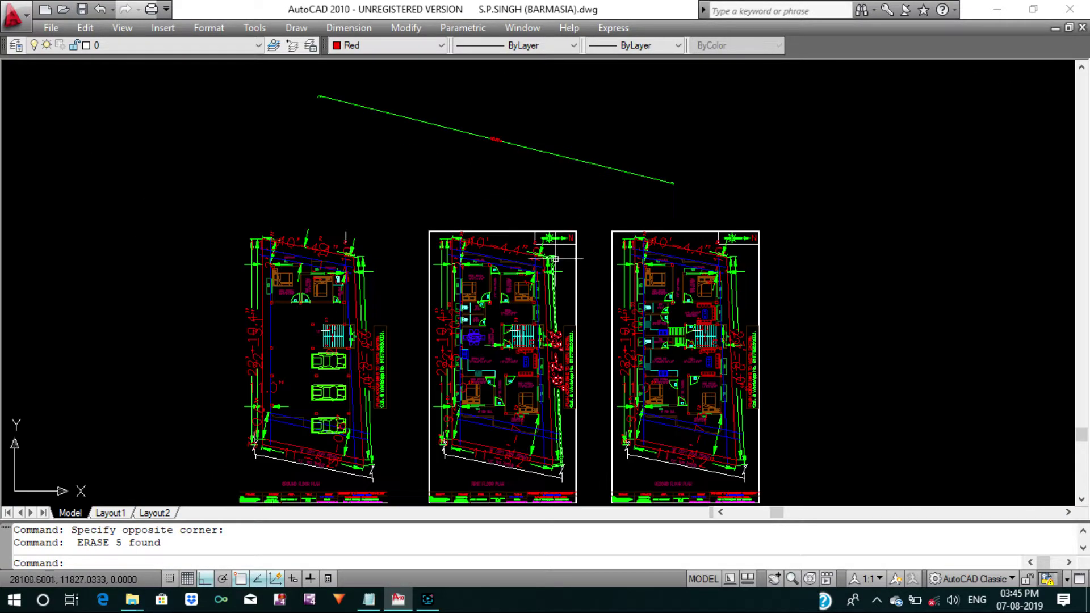
scroll(579, 237, "up", 2)
Erase the remaining leftover border lines around the first plan.
key("Return")
left_click(593, 242)
left_click(535, 171)
key("Return")
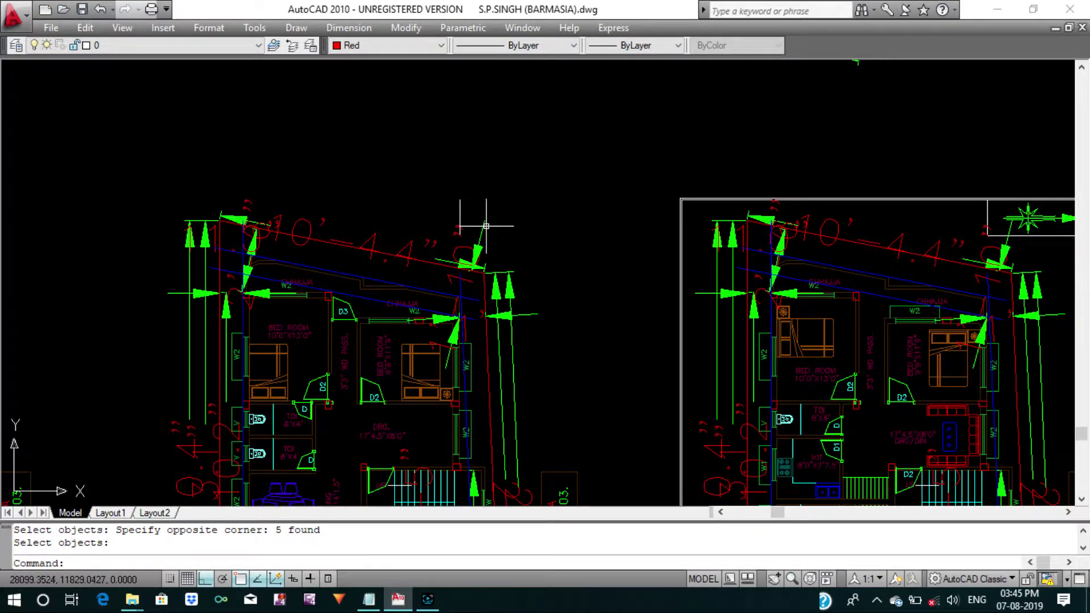
scroll(486, 218, "up", 2)
left_click(474, 214)
left_click(460, 188)
left_click(404, 175)
key("Delete")
scroll(421, 187, "down", 2)
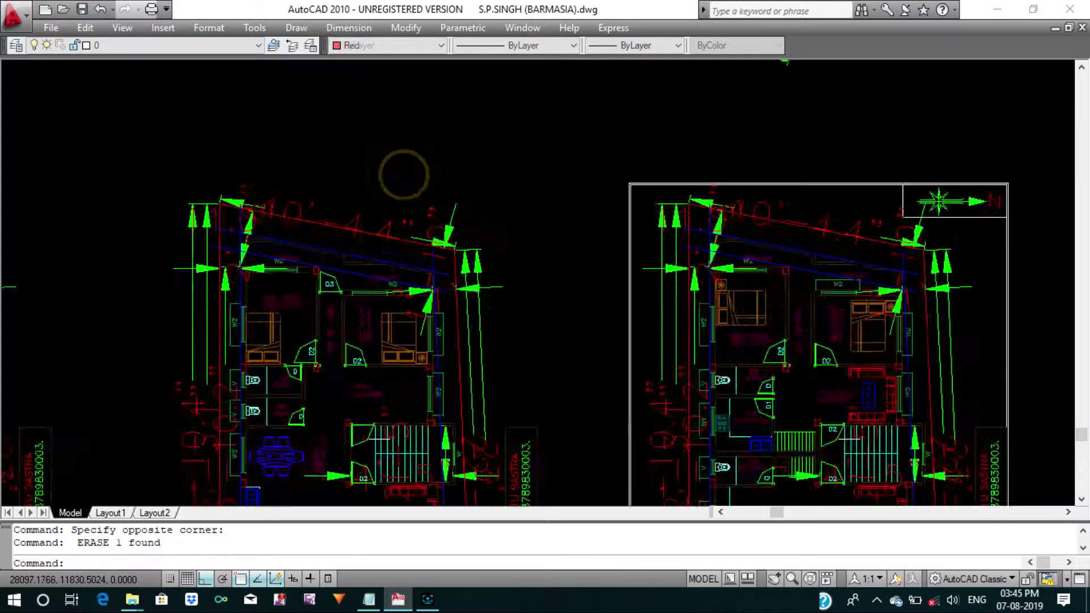
scroll(430, 194, "down", 2)
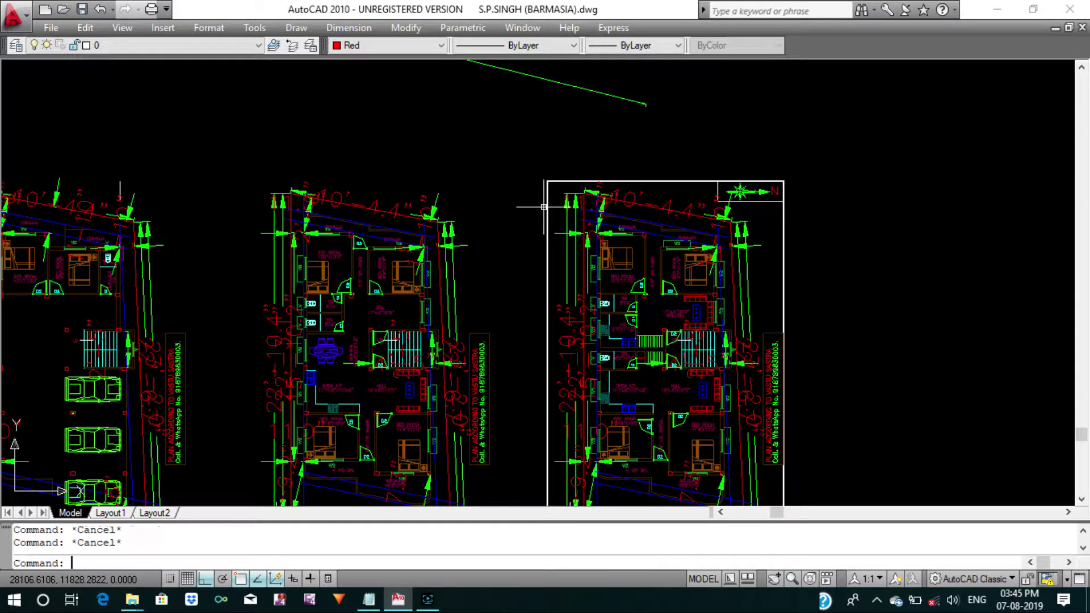
Start Match Properties with the top green dimension line as the source.
type("ma")
key("Return")
left_click(604, 94)
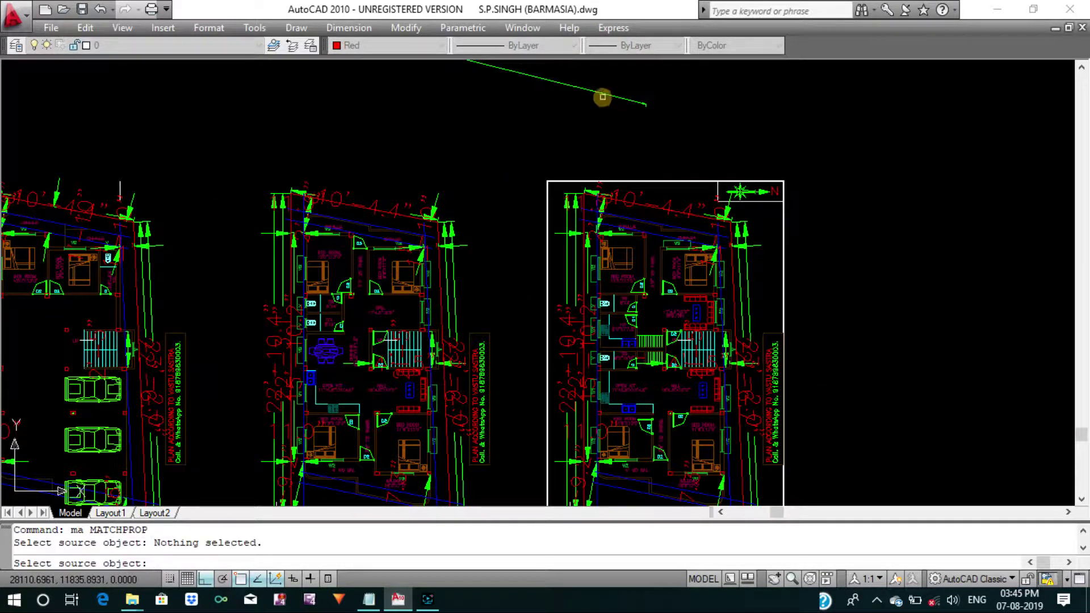
left_click(604, 91)
scroll(524, 171, "up", 1)
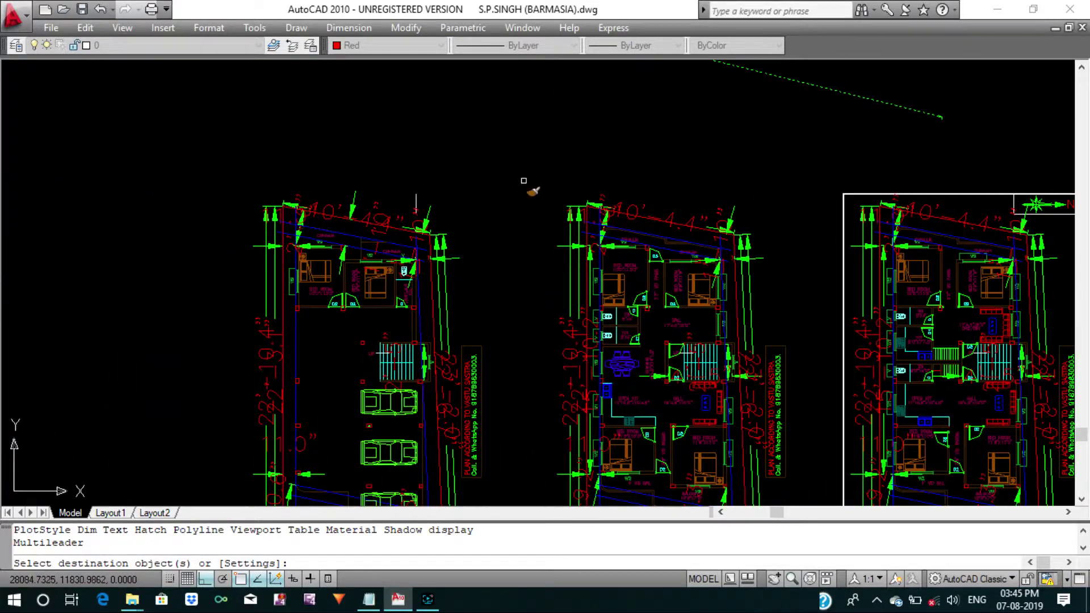
scroll(518, 215, "up", 2)
Restyle the top-right and top-wall dimensions, including 10.366, plus the vertical green dimension.
left_click(512, 242)
left_click(427, 210)
left_click(465, 235)
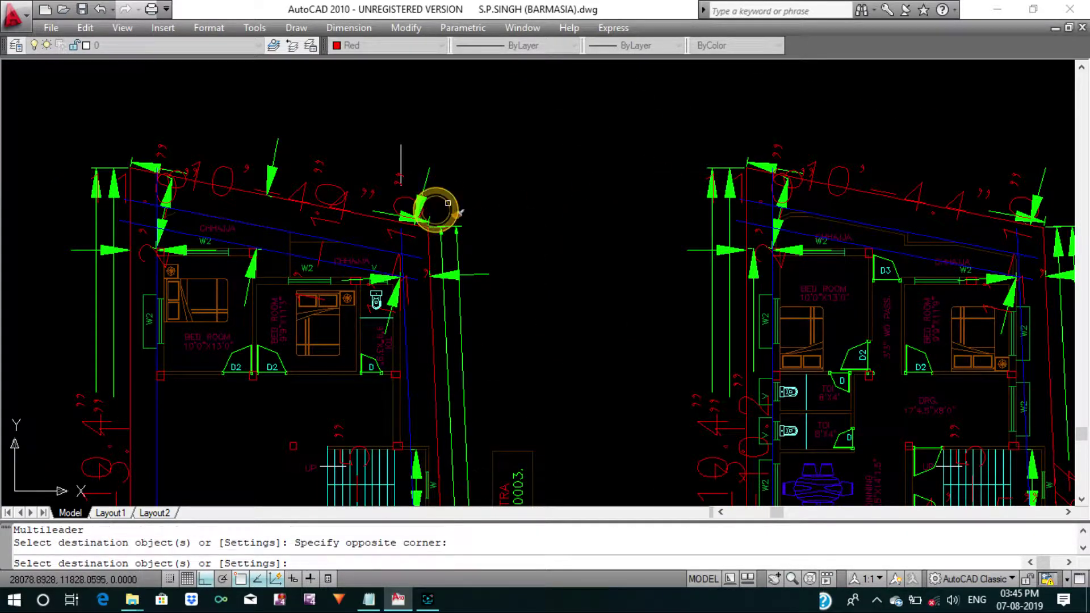
left_click(412, 186)
left_click(360, 192)
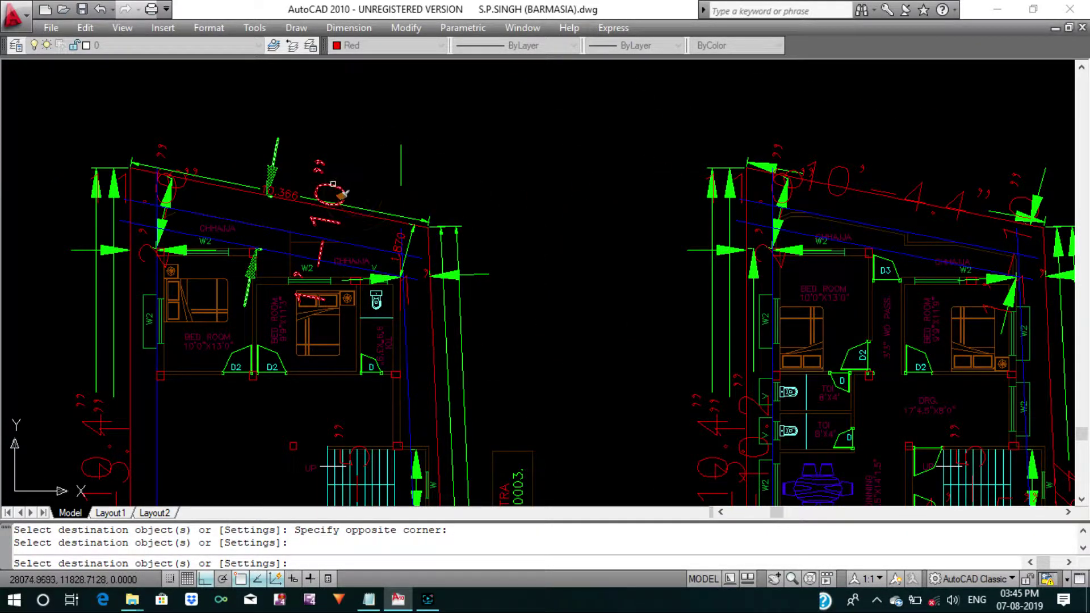
left_click(333, 184)
left_click(419, 171)
left_click(326, 114)
middle_click_drag(408, 171, 431, 165)
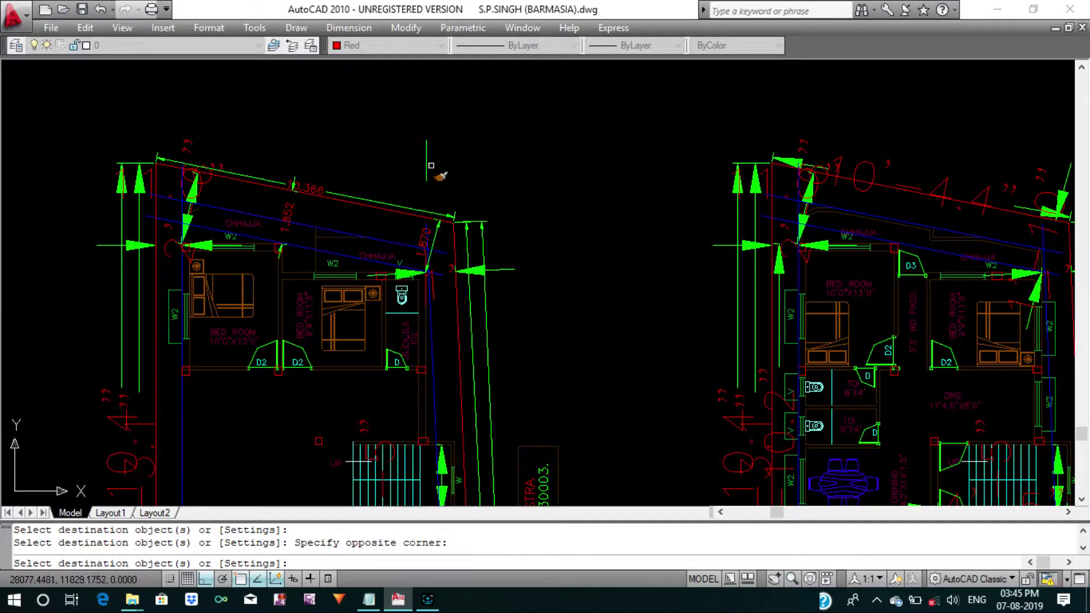
left_click(428, 160)
scroll(165, 157, "up", 3)
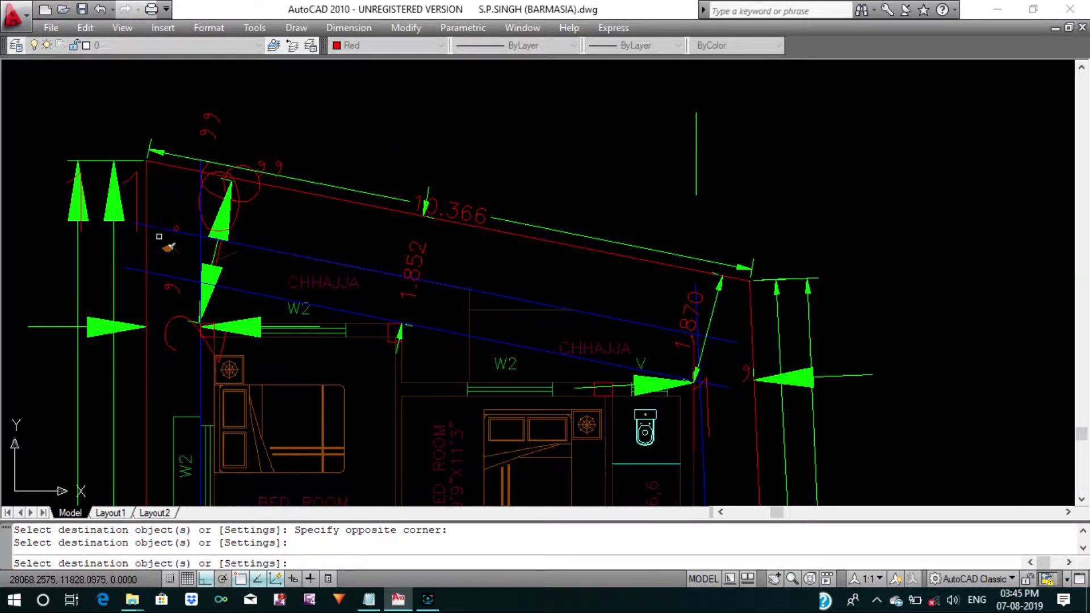
Restyle the left, upper-left corner and right-wall dimensions to the source style.
left_click(133, 257)
left_click(53, 207)
scroll(243, 218, "down", 2)
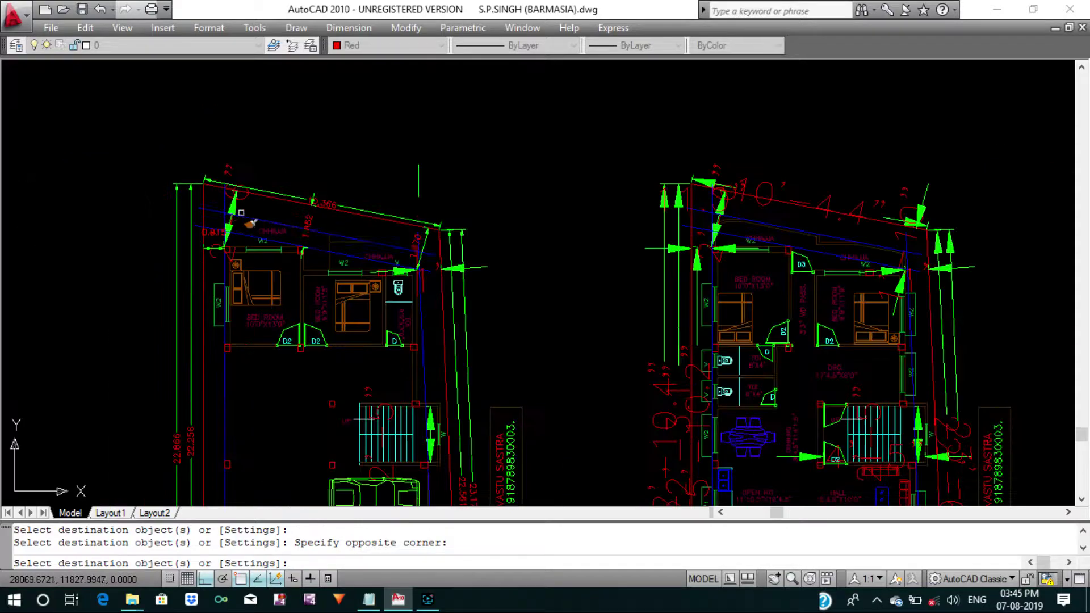
scroll(242, 214, "up", 2)
left_click(241, 214)
scroll(318, 196, "down", 2)
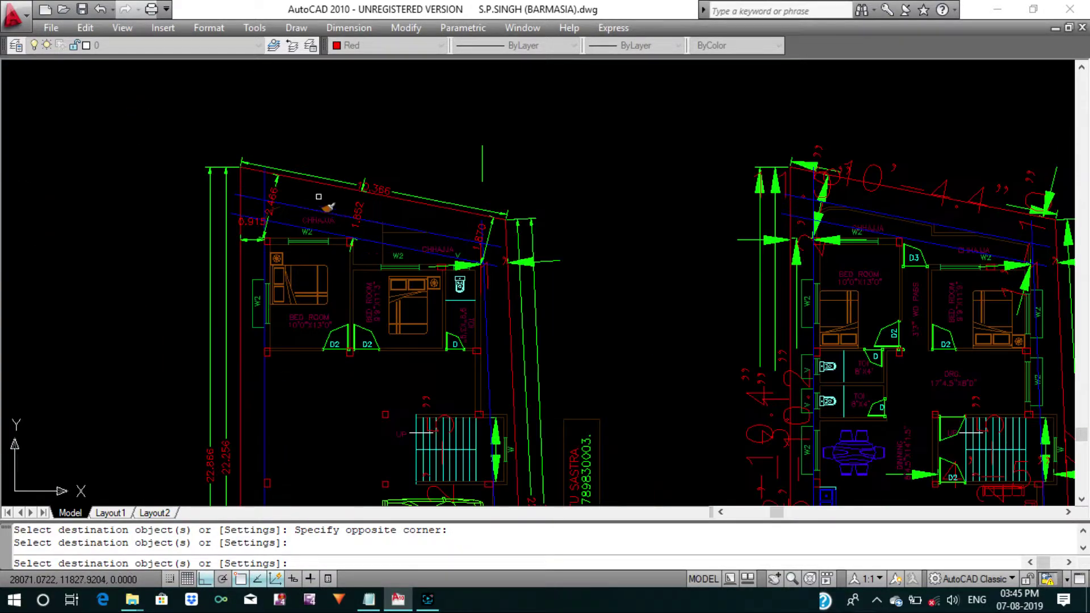
scroll(567, 316, "up", 1)
left_click(570, 319)
left_click(498, 233)
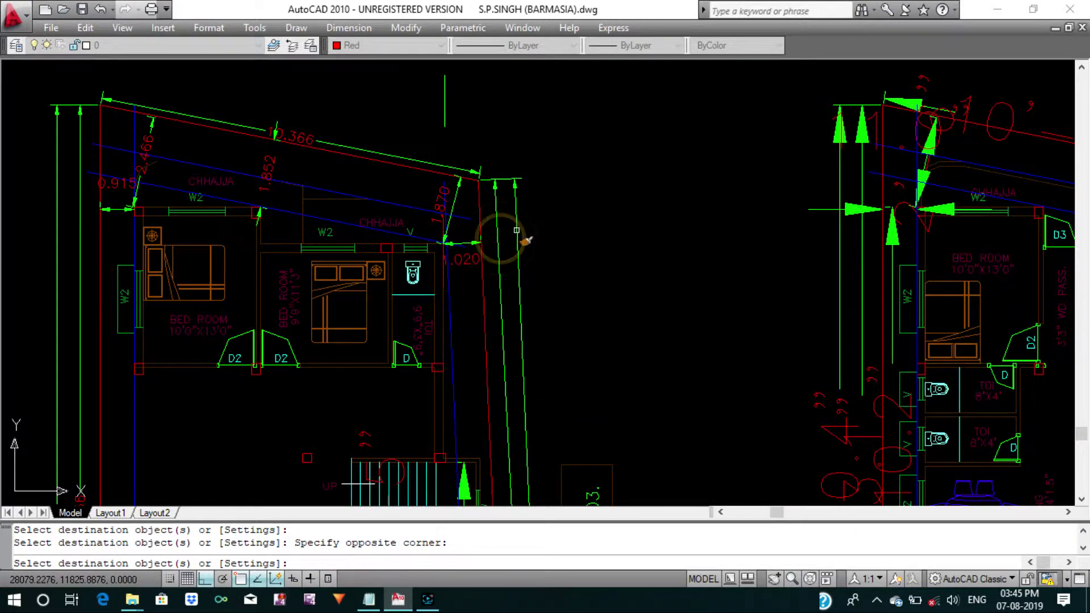
scroll(564, 177, "down", 1)
Restyle the ground floor plan's left boundary dimension to match.
middle_click_drag(564, 177, 590, 113)
middle_click_drag(608, 342, 635, 215)
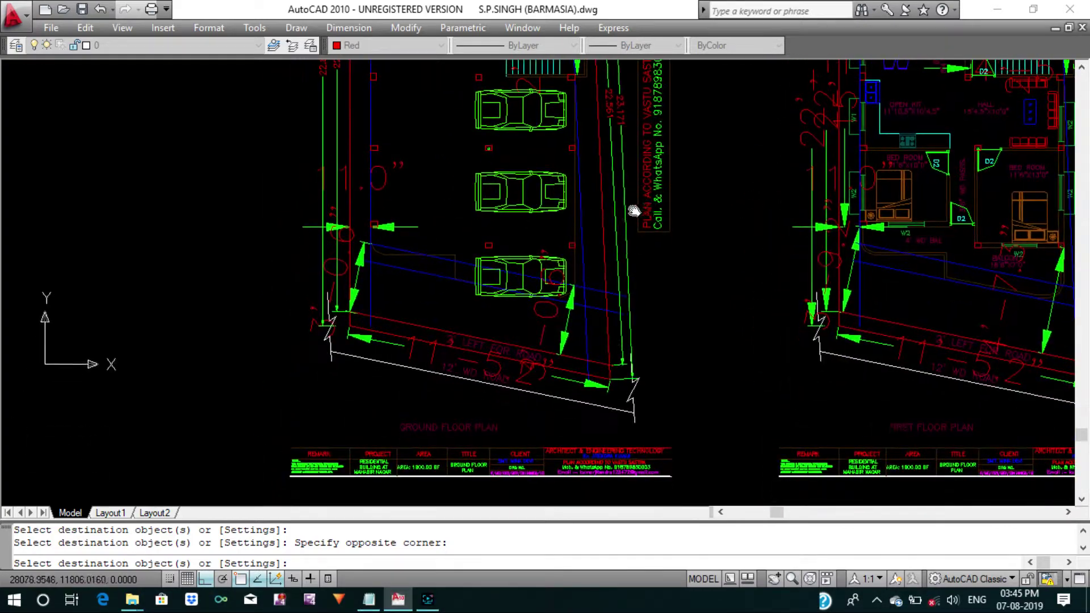
scroll(379, 274, "up", 4)
left_click_drag(369, 242, 353, 280)
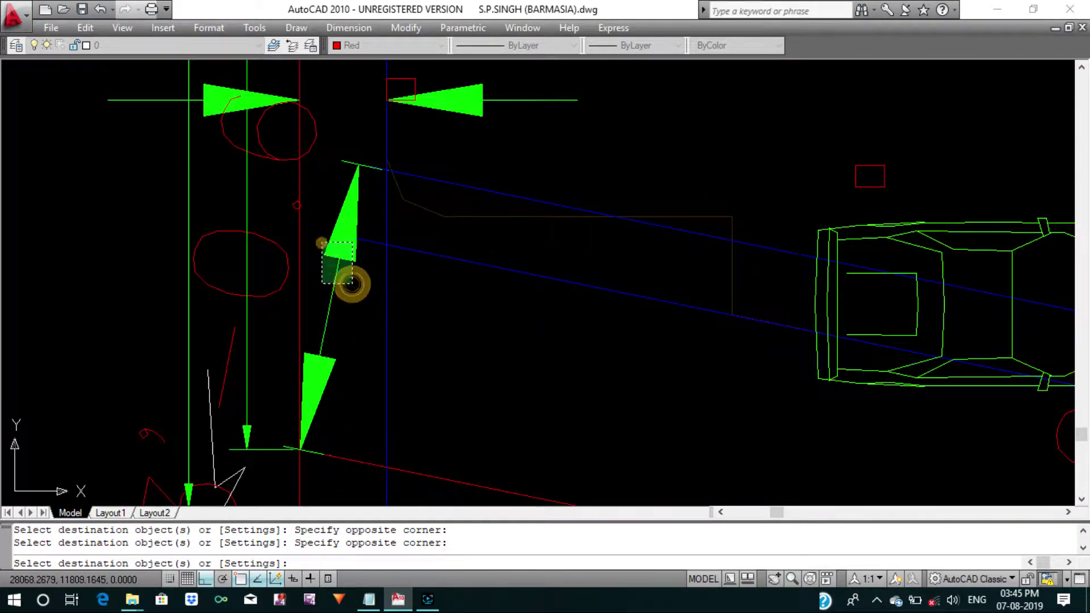
scroll(381, 300, "down", 2)
scroll(398, 305, "down", 3)
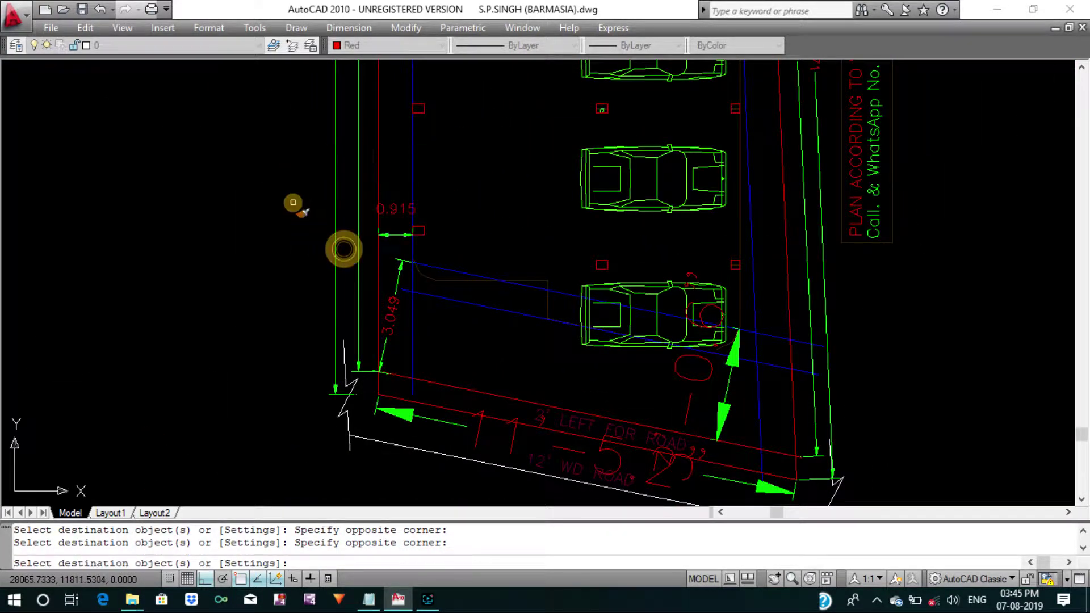
scroll(311, 254, "down", 5)
scroll(440, 358, "up", 4)
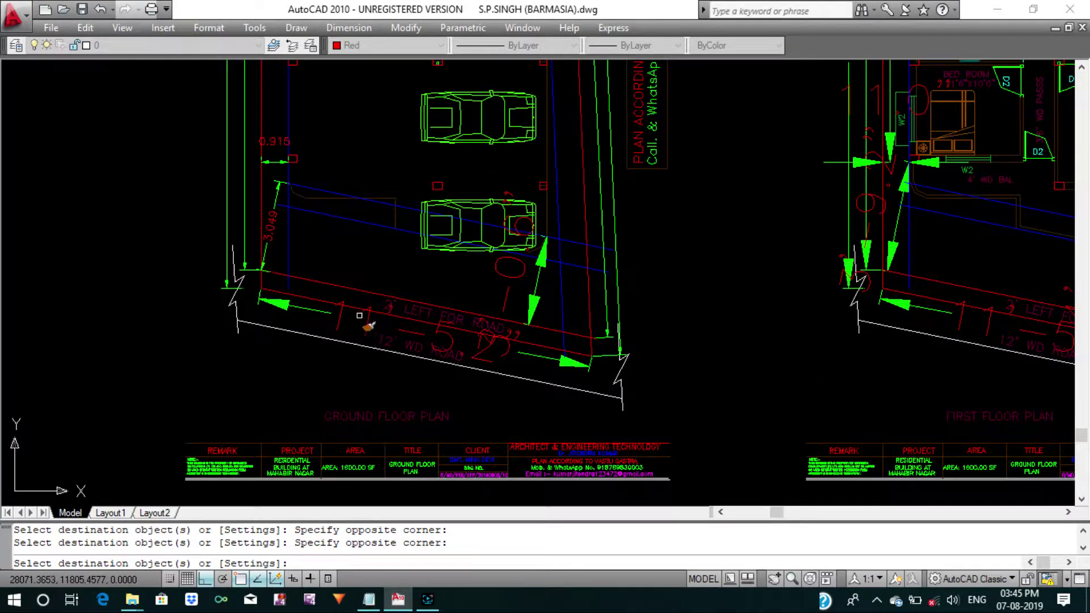
Restyle the bottom road dimension 11.433 and the 3.049 side dimension.
left_click(341, 319)
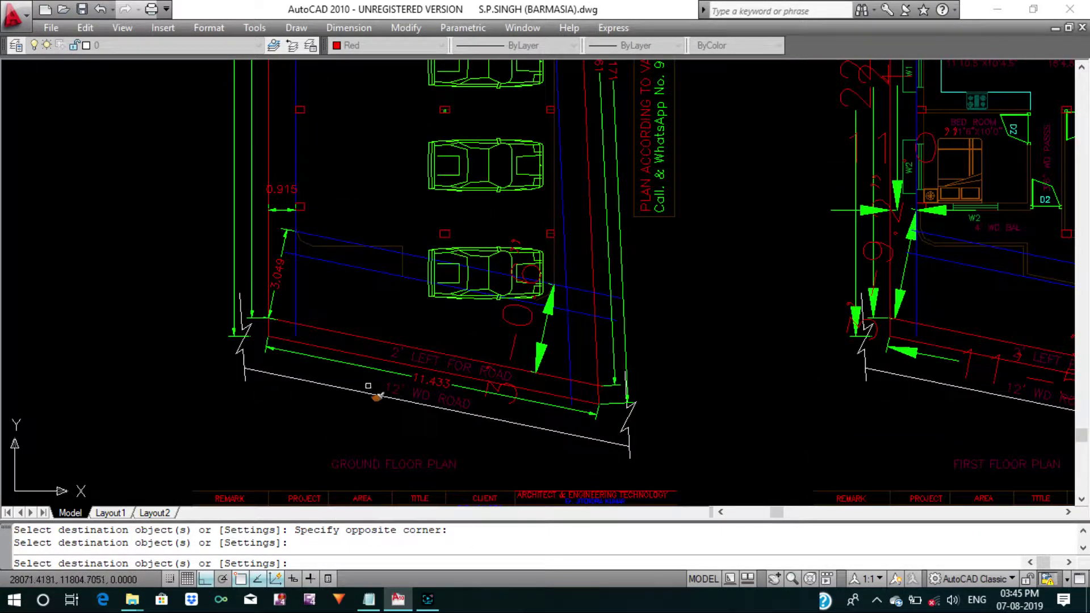
left_click(548, 350)
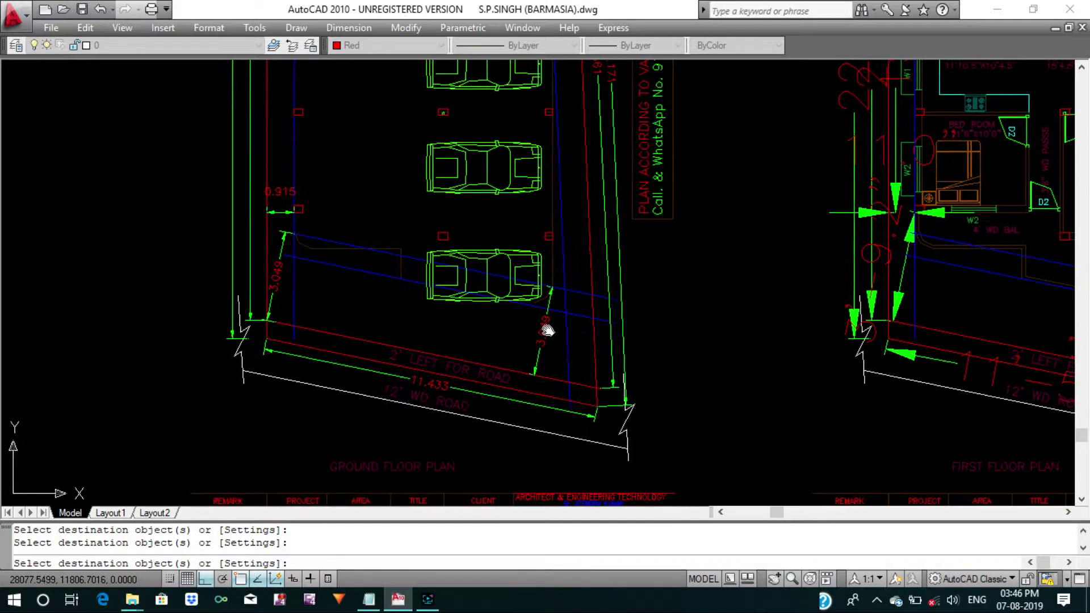
scroll(548, 329, "up", 2)
scroll(493, 323, "down", 2)
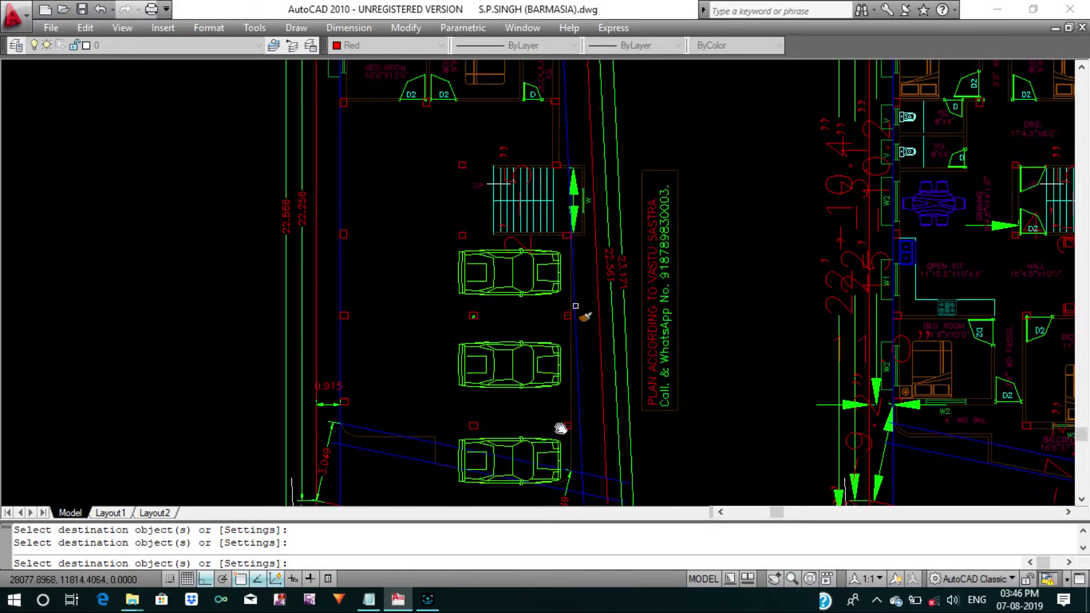
mouse_move(493, 323)
middle_mouse_down()
mouse_move(534, 313)
mouse_move(540, 414)
middle_mouse_up()
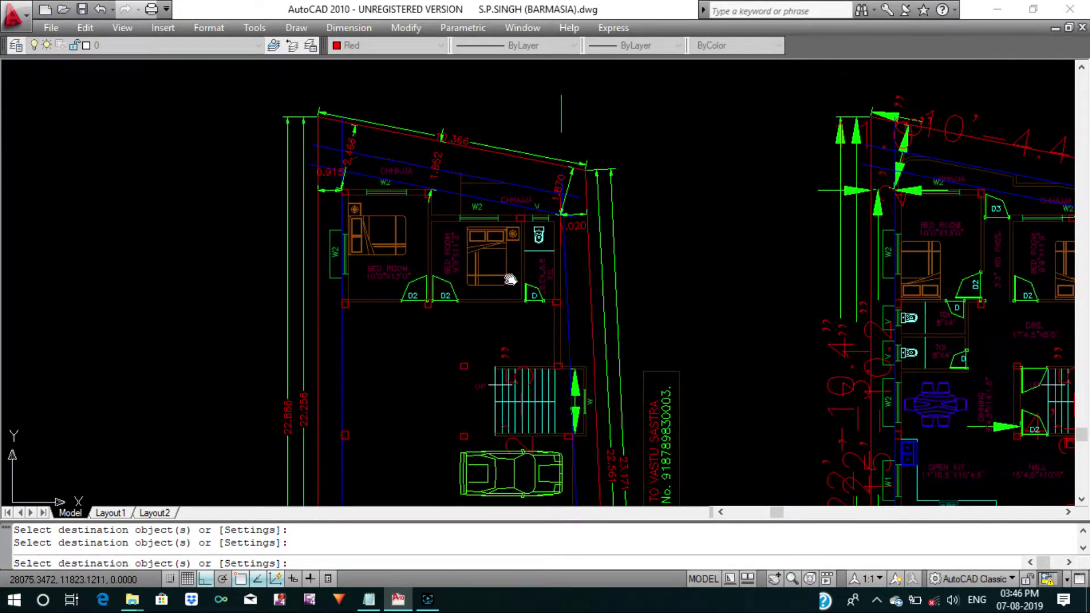
scroll(506, 261, "down", 3)
Restyle the first floor plan's top boundary and upper-left corner dimensions.
scroll(644, 230, "up", 3)
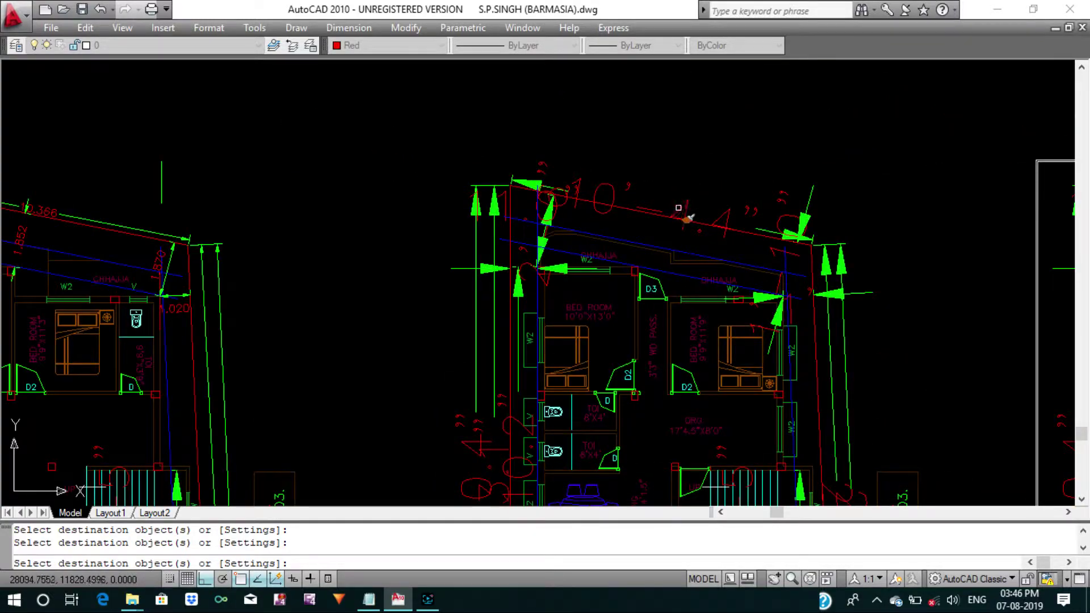
scroll(644, 230, "up", 2)
left_click(550, 175)
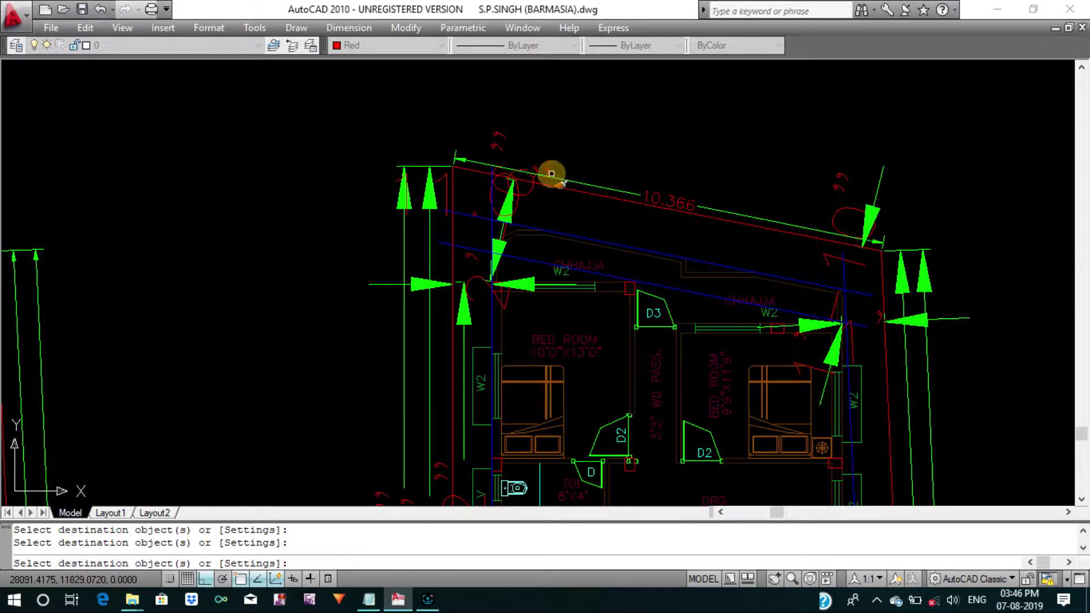
scroll(550, 175, "up", 3)
left_click(456, 162)
scroll(512, 227, "down", 2)
scroll(449, 170, "down", 3)
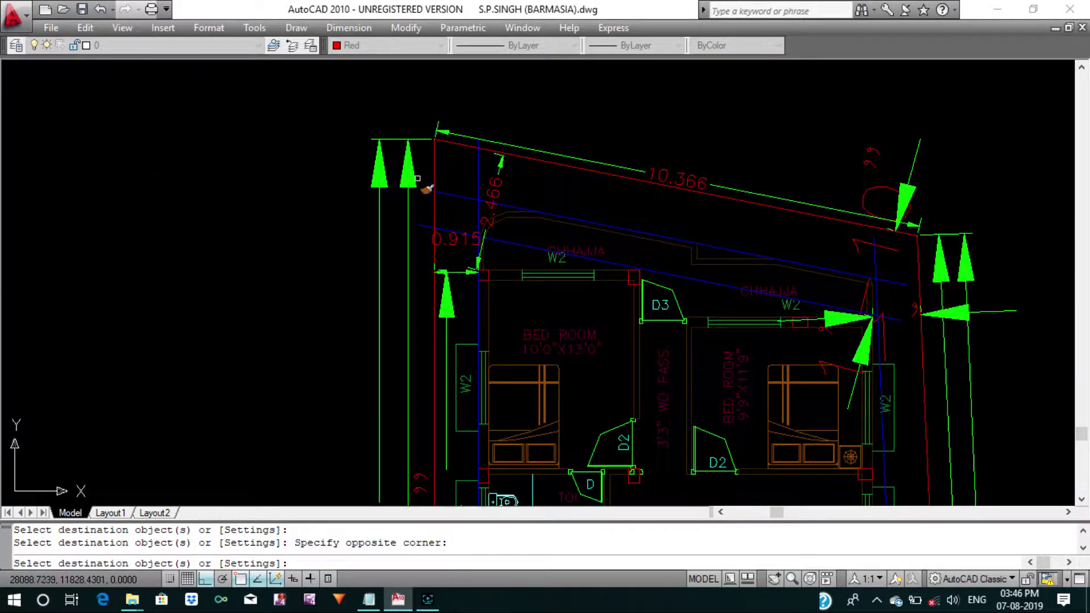
scroll(409, 165, "up", 4)
left_click_drag(412, 167, 238, 89)
Shrink the large left dimension arrow and restyle the right-corner dimensions.
left_click(499, 408)
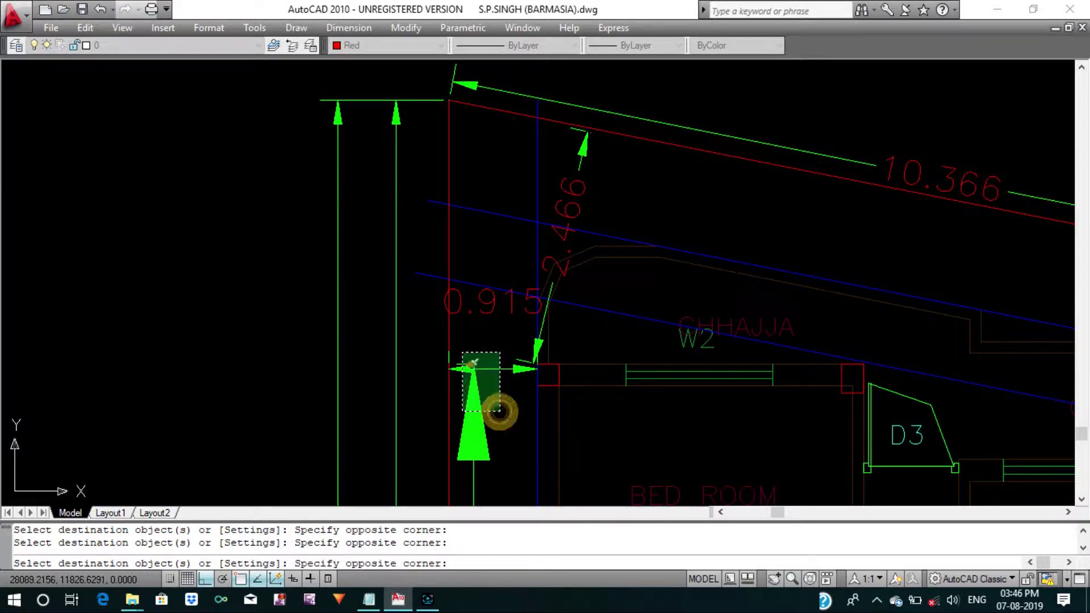
left_click(463, 341)
scroll(823, 284, "down", 3)
scroll(891, 243, "up", 1)
left_click(891, 242)
left_click(733, 159)
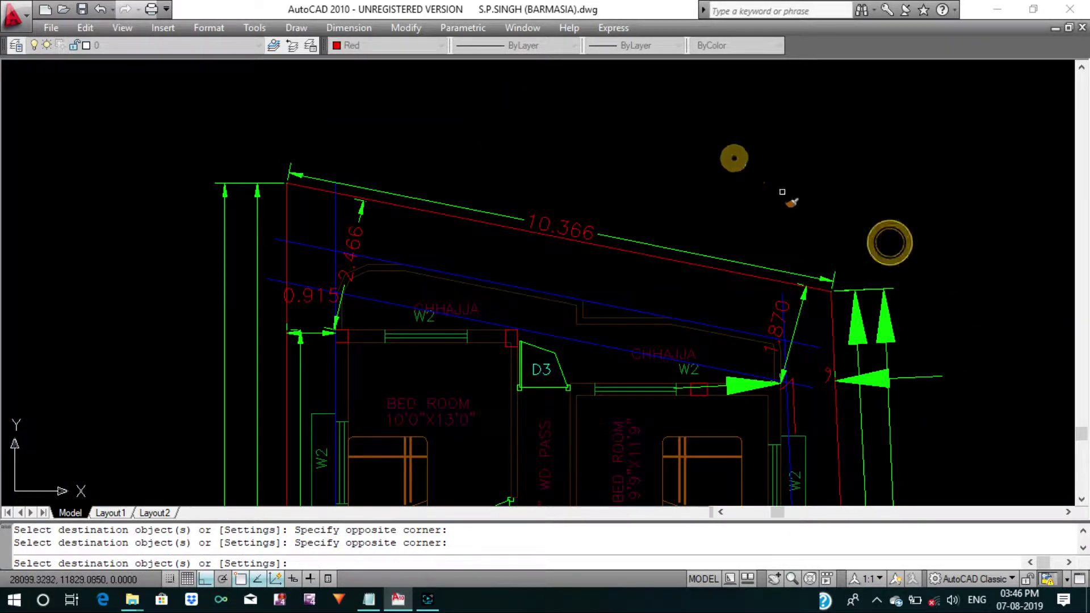
left_click(854, 312)
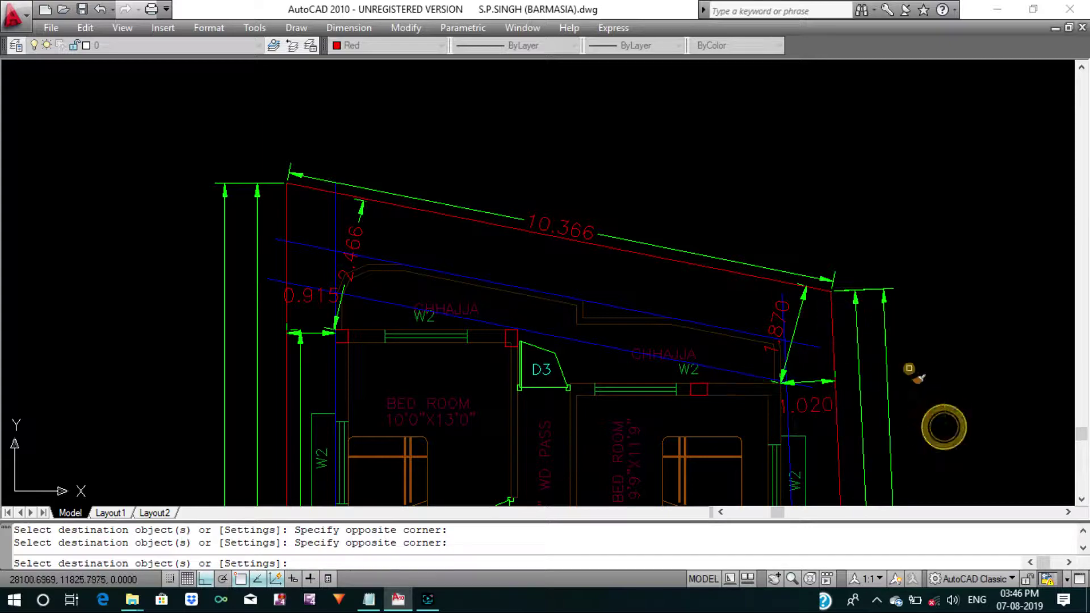
Restyle the stair dimensions: beside-stair, vertical and stair width.
scroll(823, 238, "down", 2)
scroll(821, 227, "down", 3)
middle_click_drag(815, 288, 810, 230)
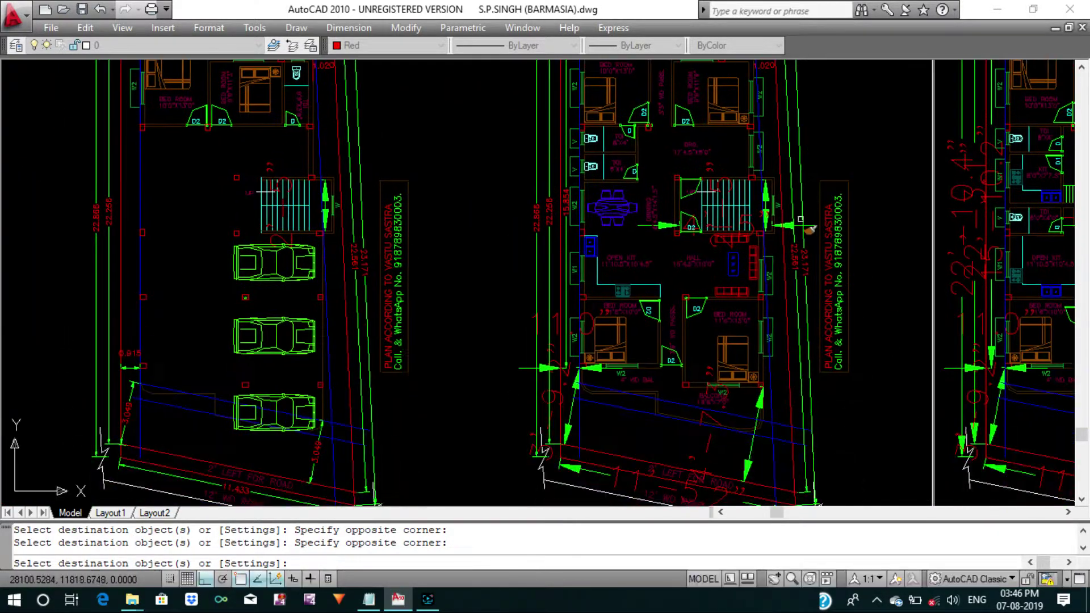
scroll(809, 285, "up", 4)
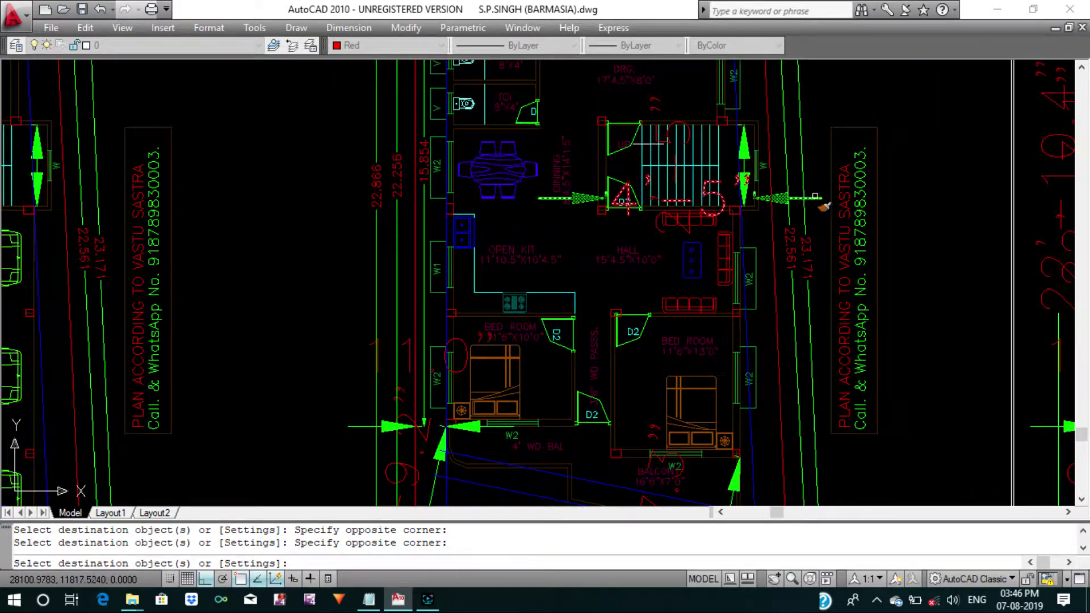
left_click(812, 197)
scroll(755, 187, "up", 3)
left_click(745, 188)
scroll(755, 216, "down", 3)
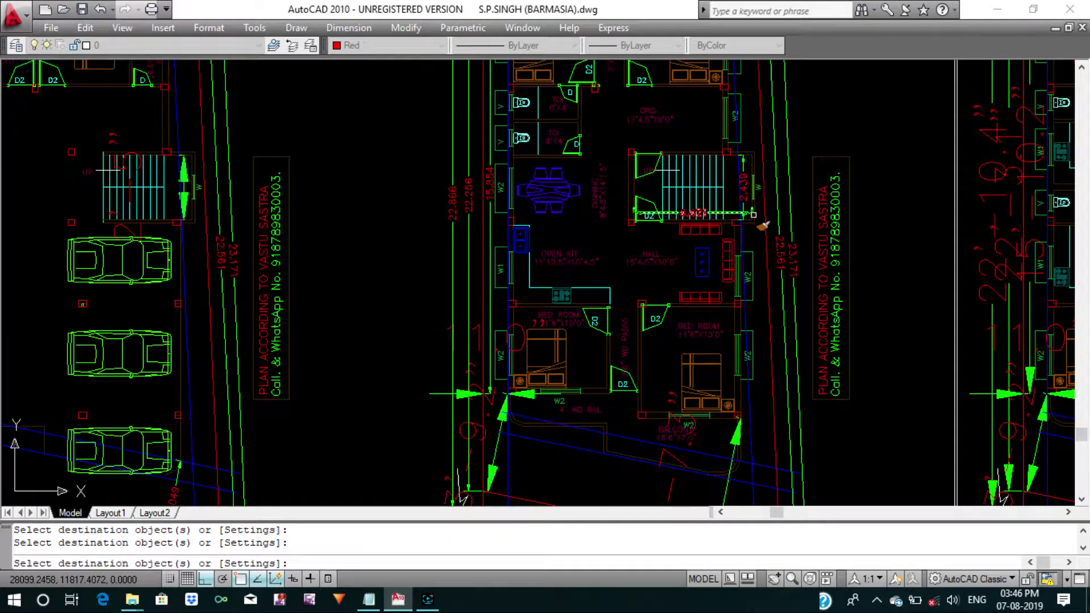
scroll(743, 274, "up", 1)
scroll(352, 227, "up", 5)
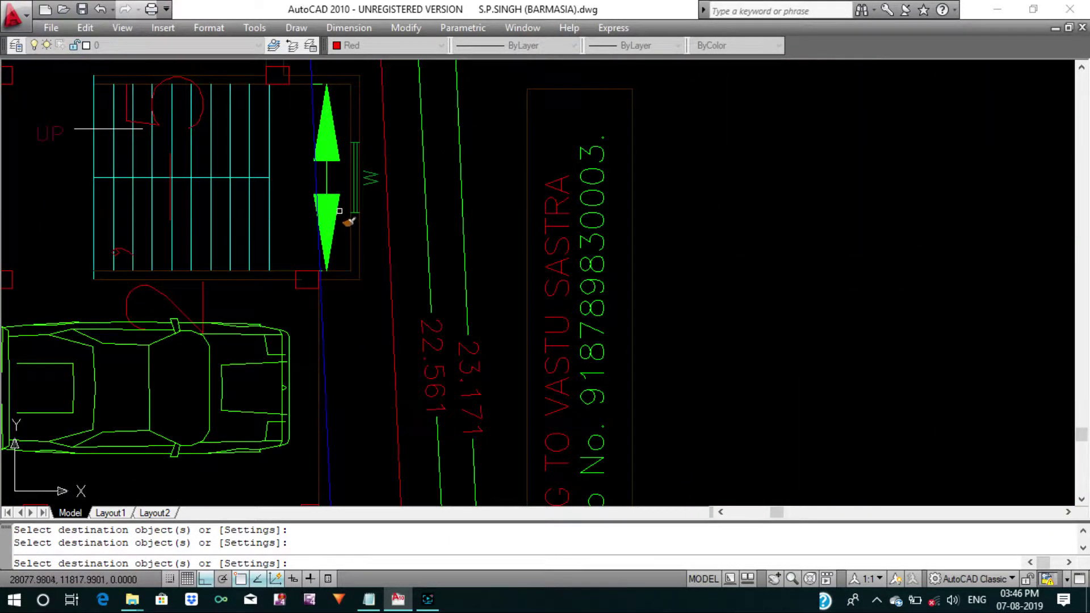
left_click(339, 211)
Restyle the 3.767 side dimension and the balcony corner dimension.
scroll(409, 244, "down", 6)
scroll(568, 256, "down", 3)
scroll(627, 257, "up", 4)
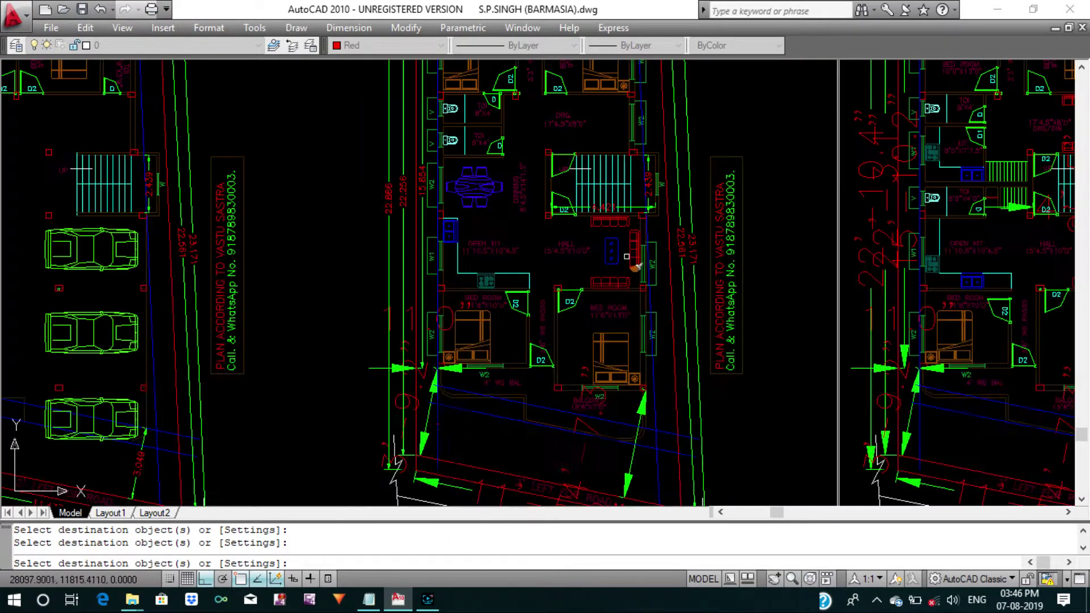
middle_click_drag(605, 294, 608, 251)
scroll(452, 331, "up", 5)
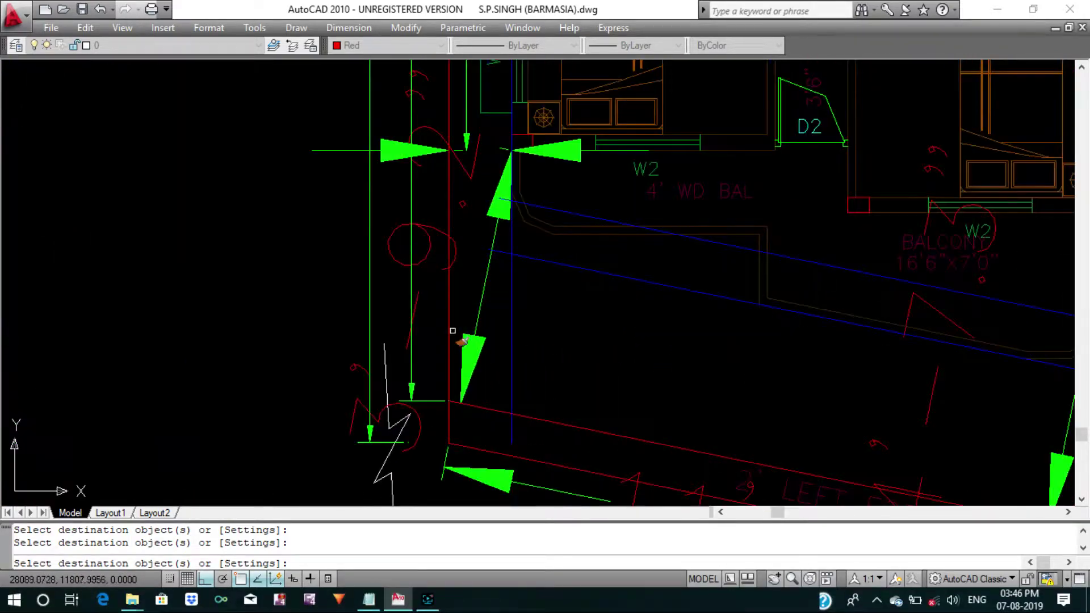
left_click(498, 300)
left_click(459, 227)
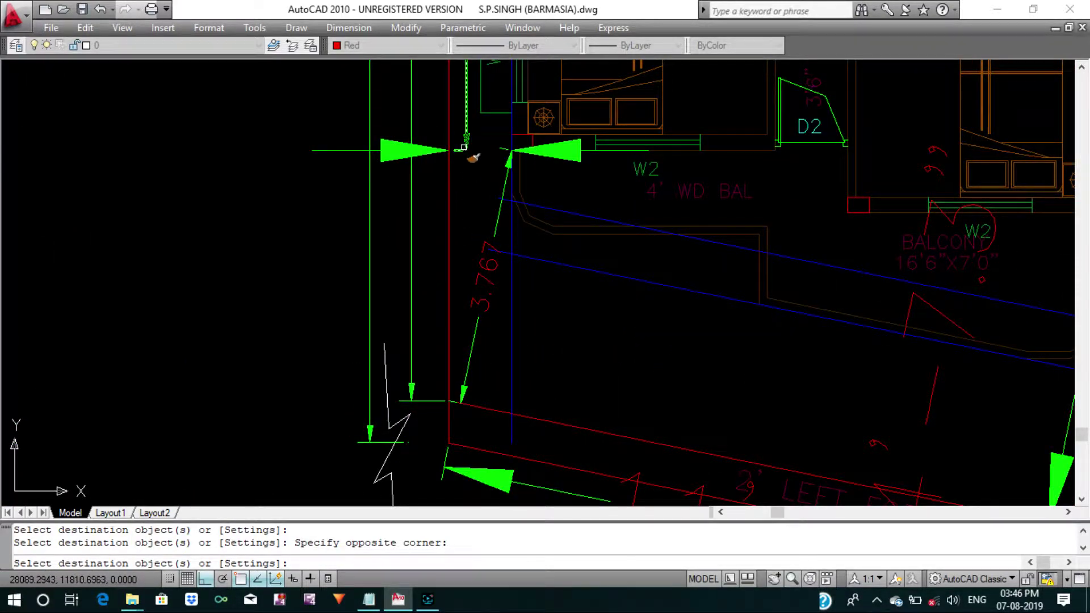
left_click(427, 147)
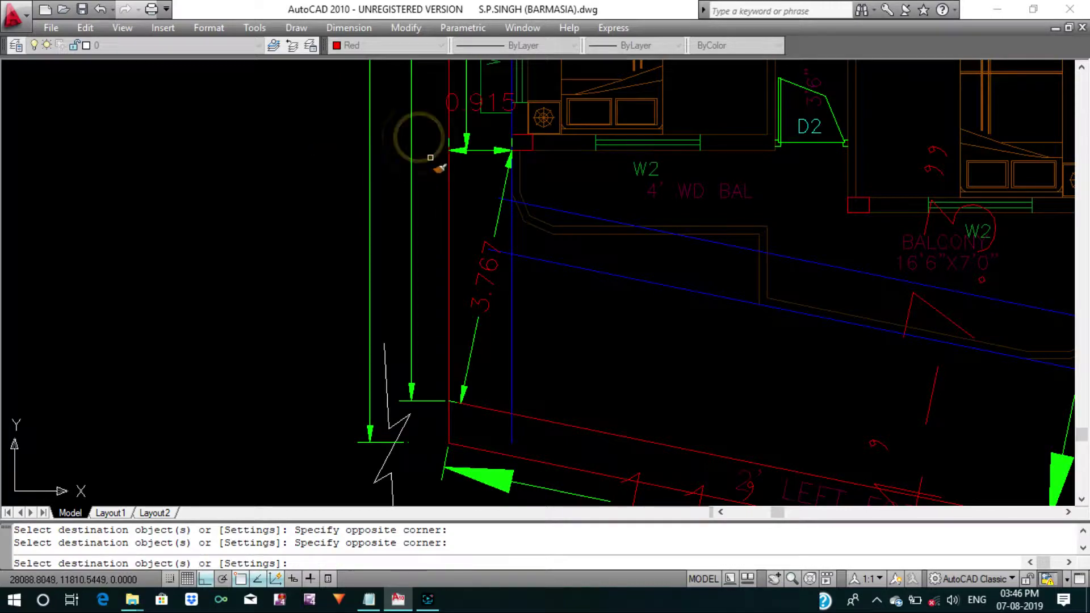
Restyle the road dimension to red 11.433, then view both full floor plans.
scroll(433, 150, "down", 7)
scroll(440, 241, "up", 4)
scroll(441, 241, "up", 2)
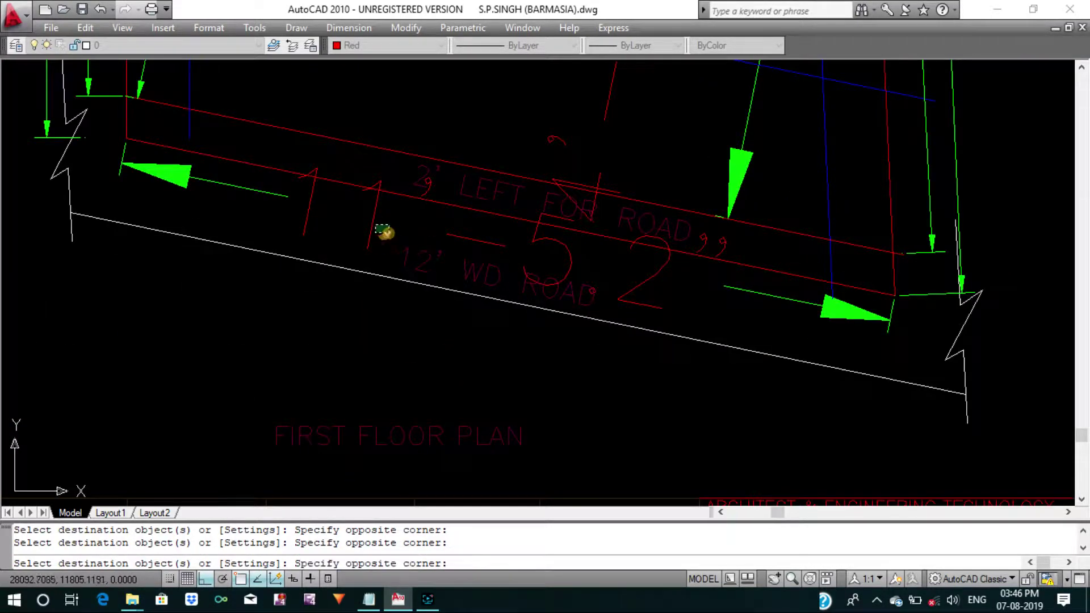
left_click(365, 223)
scroll(419, 324, "down", 5)
scroll(531, 243, "up", 3)
scroll(465, 230, "up", 1)
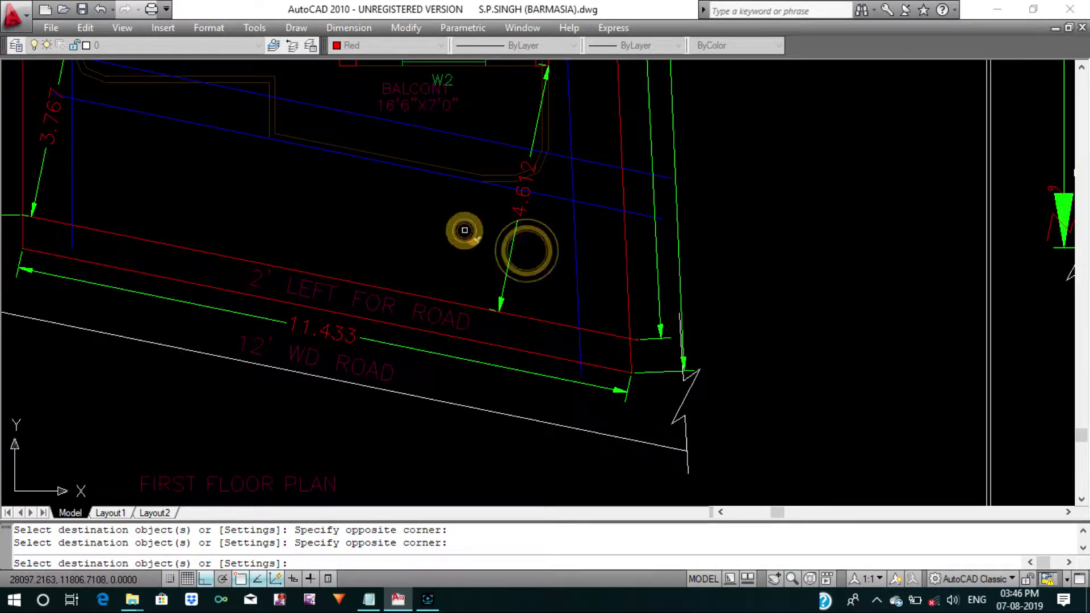
scroll(488, 318, "down", 3)
scroll(511, 267, "down", 3)
middle_click_drag(511, 267, 545, 262)
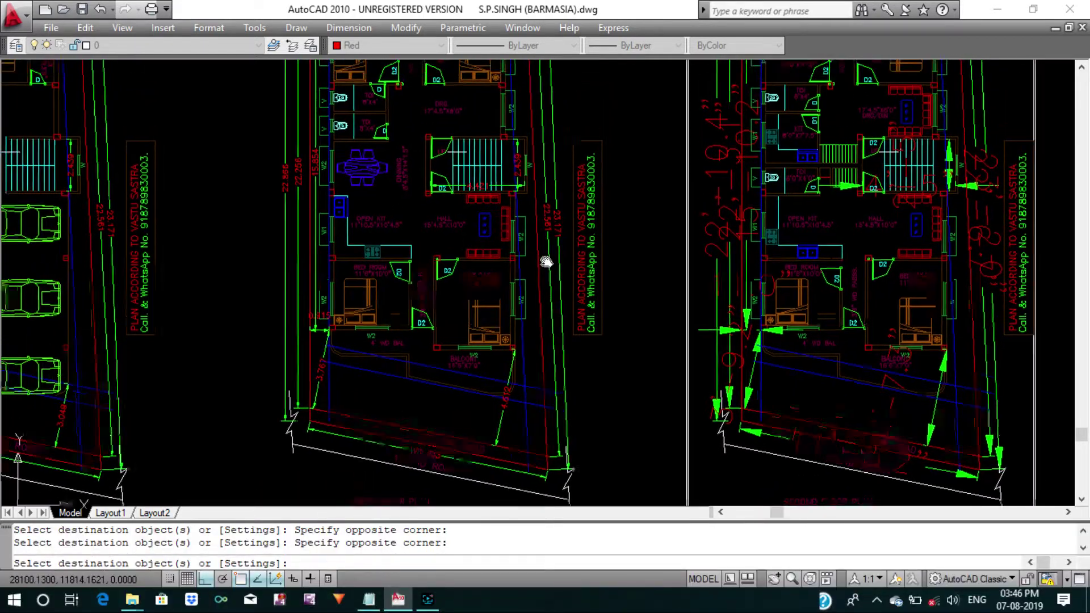
scroll(546, 263, "down", 2)
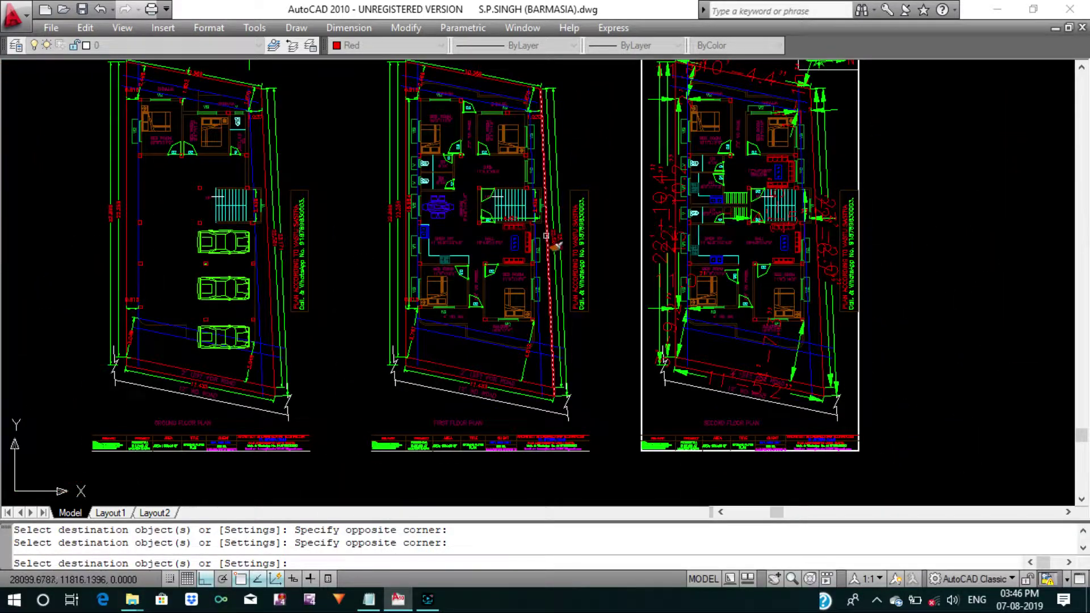
Restyle the right plan's 3.767 dimension and its corner dimension arrows.
scroll(498, 291, "up", 2)
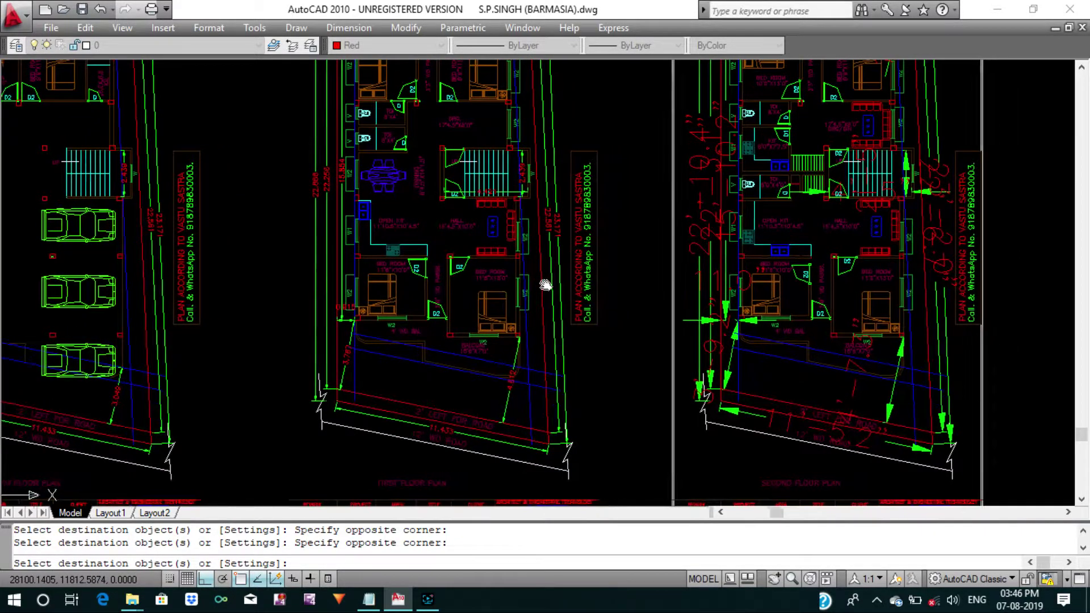
middle_click_drag(574, 281, 498, 293)
scroll(677, 387, "up", 6)
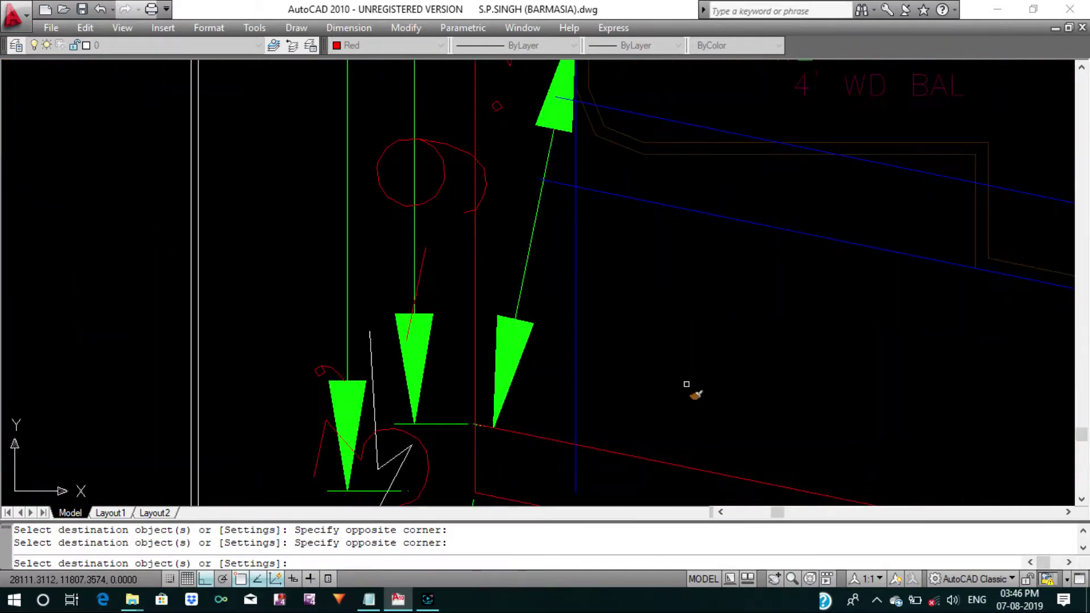
left_click(561, 310)
left_click(518, 256)
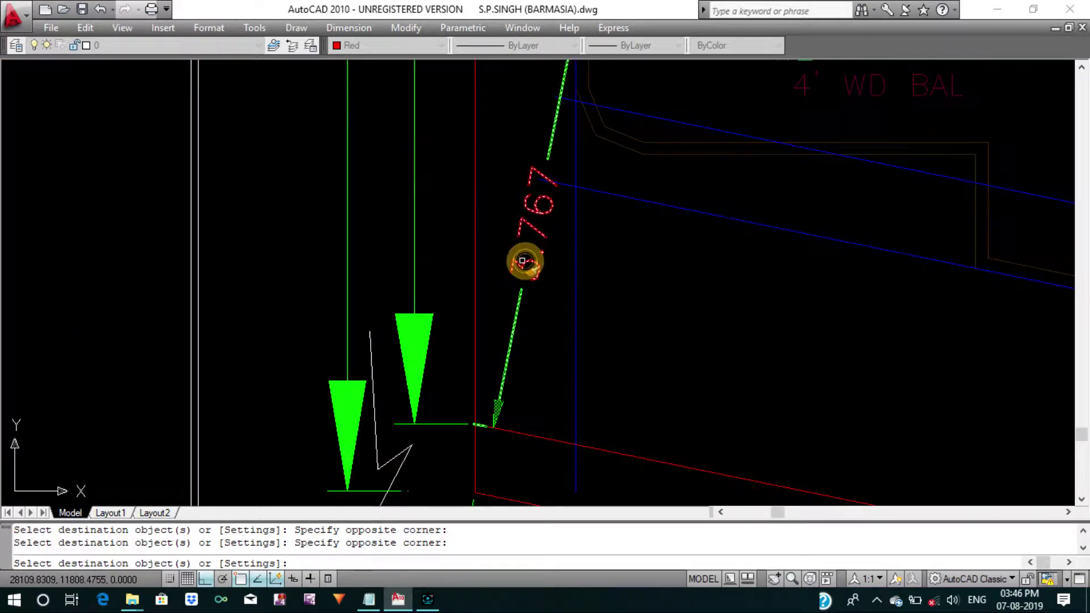
left_click(451, 330)
scroll(451, 330, "down", 2)
scroll(382, 251, "down", 3)
middle_click_drag(287, 195, 467, 256)
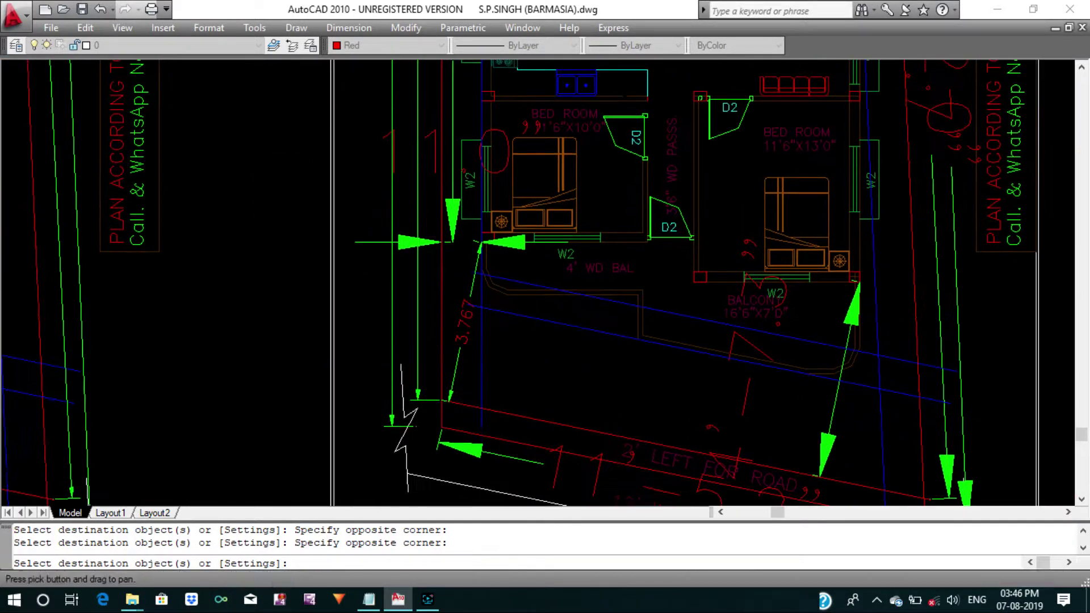
left_click(467, 256)
Restyle the balcony dimension and the road-side dimensions.
scroll(455, 239, "down", 2)
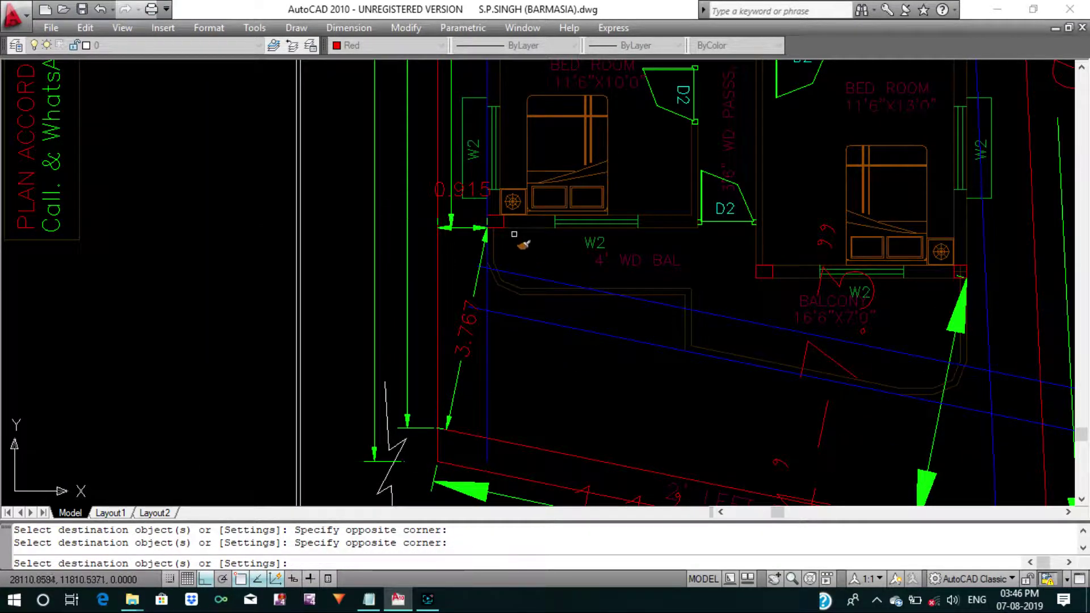
scroll(517, 244, "down", 5)
scroll(653, 313, "up", 5)
left_click(690, 339)
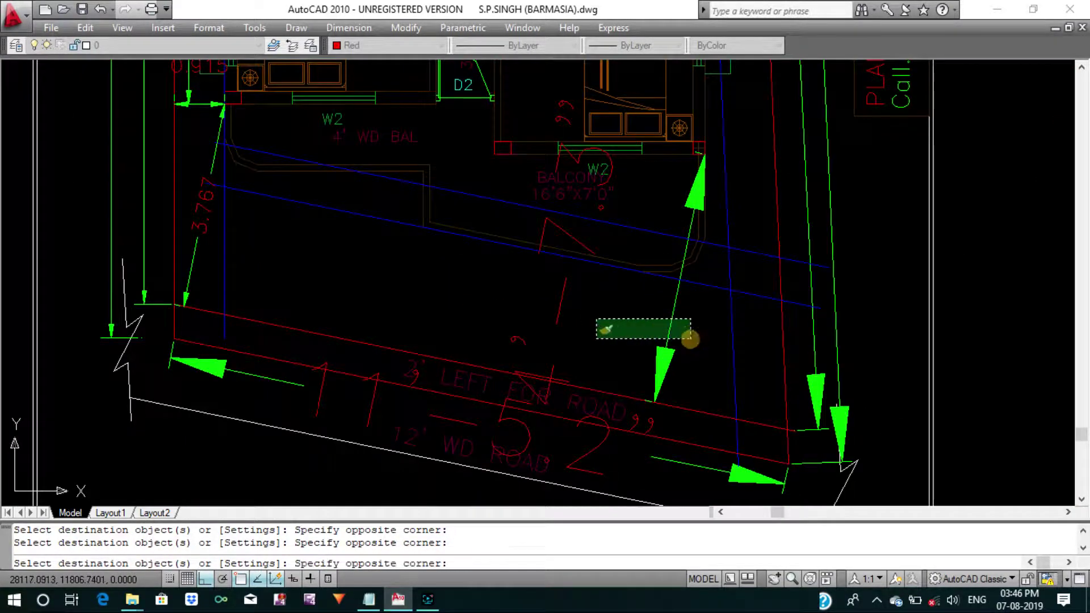
left_click(555, 305)
scroll(585, 329, "down", 4)
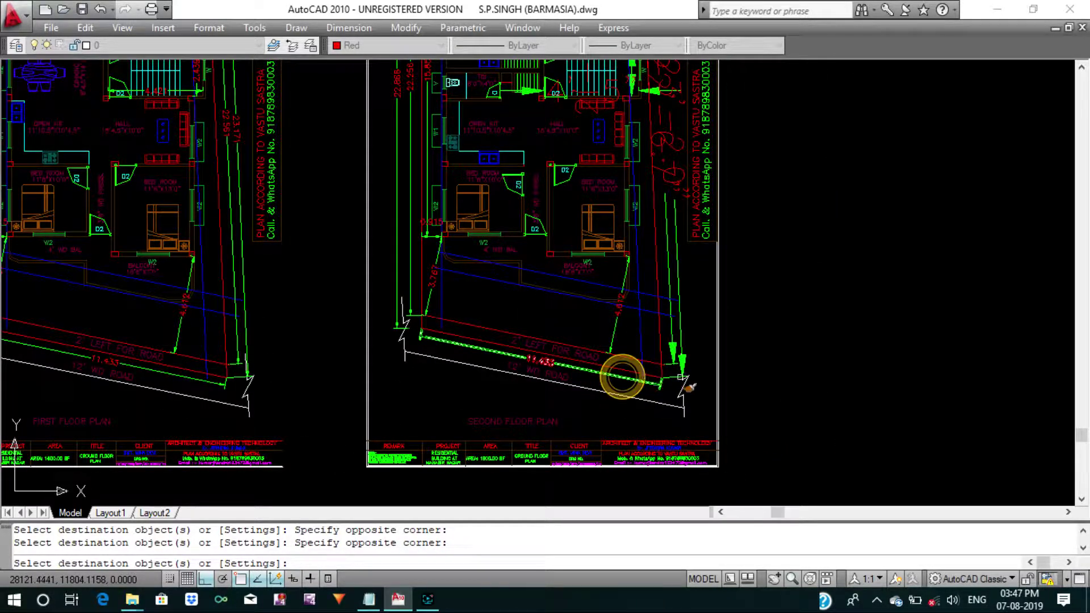
left_click(687, 360)
left_click(670, 341)
middle_click_drag(669, 341, 668, 428)
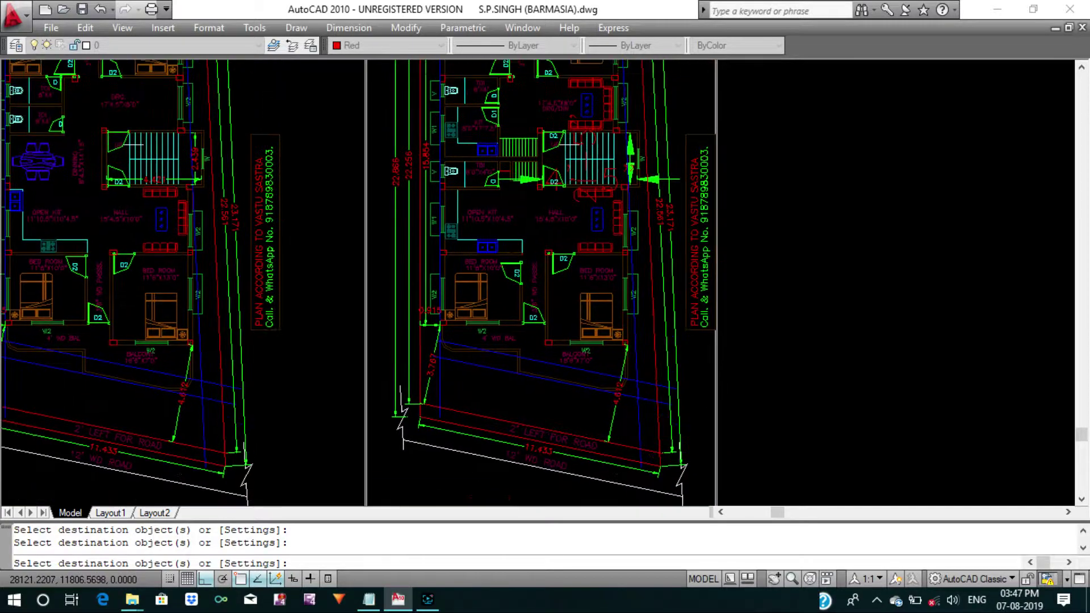
Restyle the 4.421 stair dimension.
scroll(664, 187, "up", 4)
left_click(647, 210)
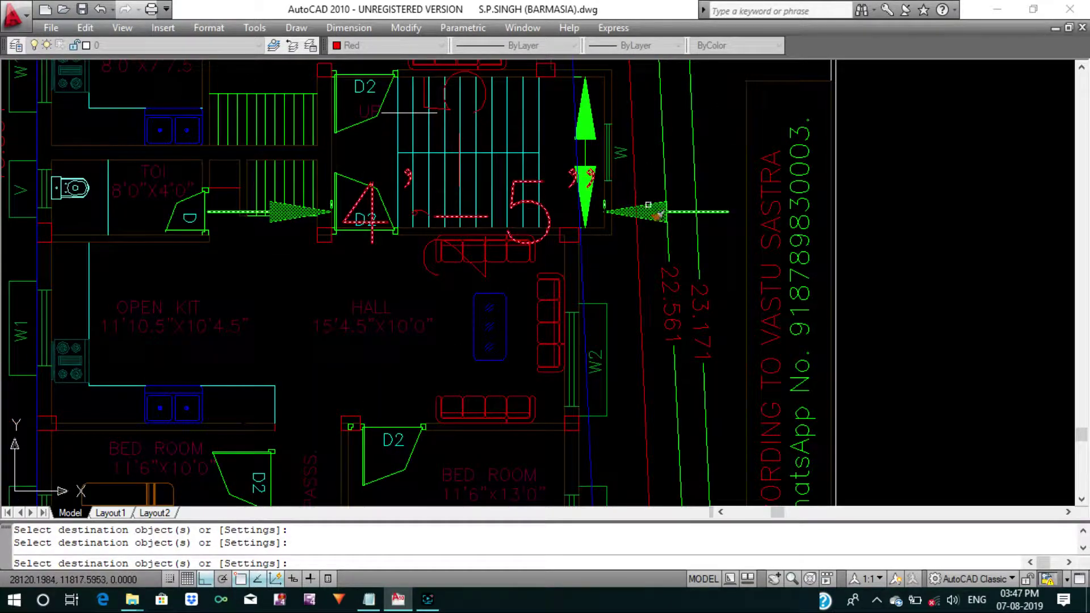
middle_click_drag(647, 203, 599, 282)
scroll(738, 332, "down", 2)
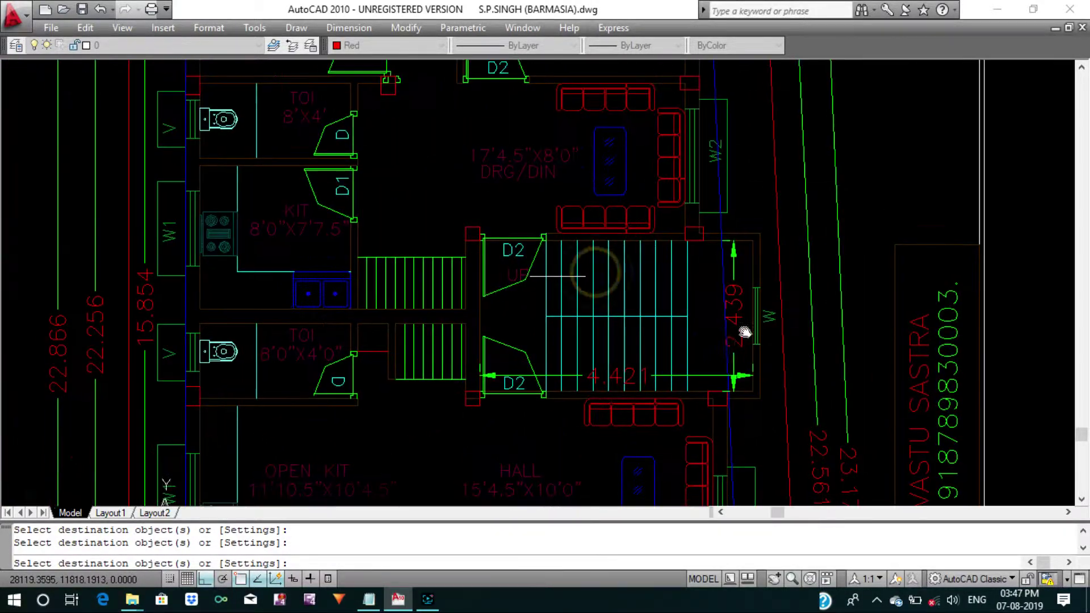
scroll(653, 147, "down", 4)
scroll(648, 170, "up", 3)
scroll(670, 196, "up", 4)
Restyle the top-corner dimensions 1.870, 10.366, 2.466 and 0.915.
left_click(584, 183)
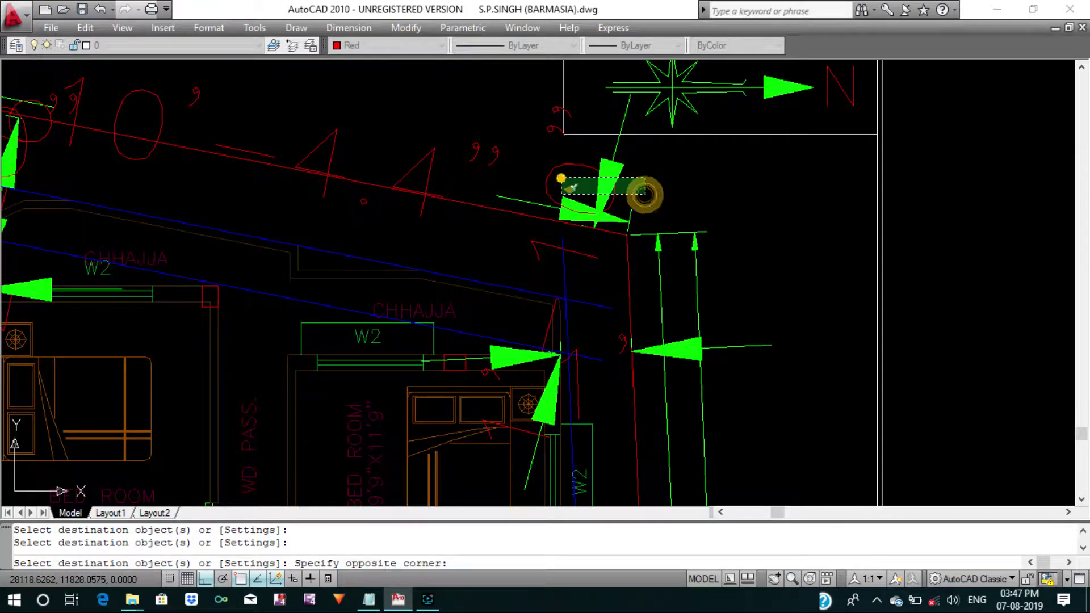
middle_click_drag(518, 181, 564, 214)
left_click(559, 205)
left_click(486, 156)
middle_click_drag(486, 156, 599, 222)
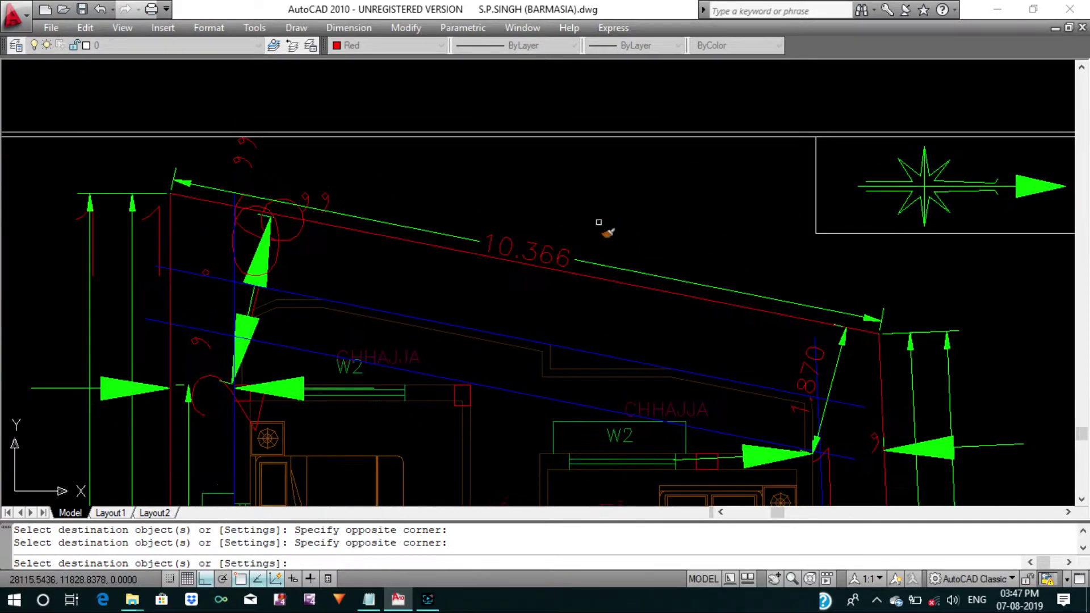
left_click(271, 252)
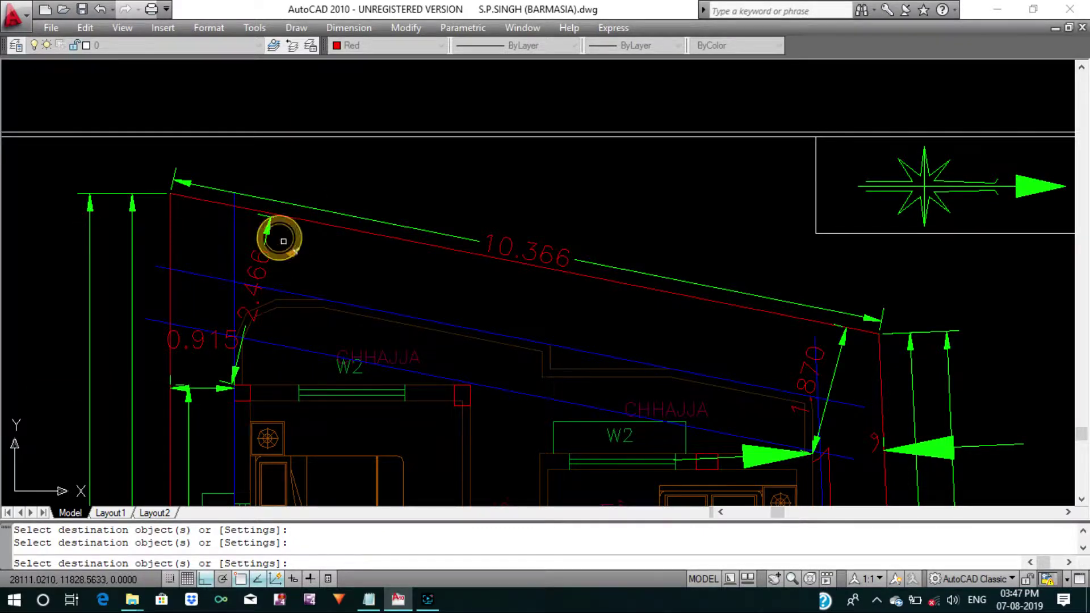
Restyle the remaining right-side dimension and end Match Properties via right-click Enter.
scroll(280, 238, "down", 4)
scroll(589, 356, "up", 3)
left_click(580, 375)
scroll(581, 363, "down", 3)
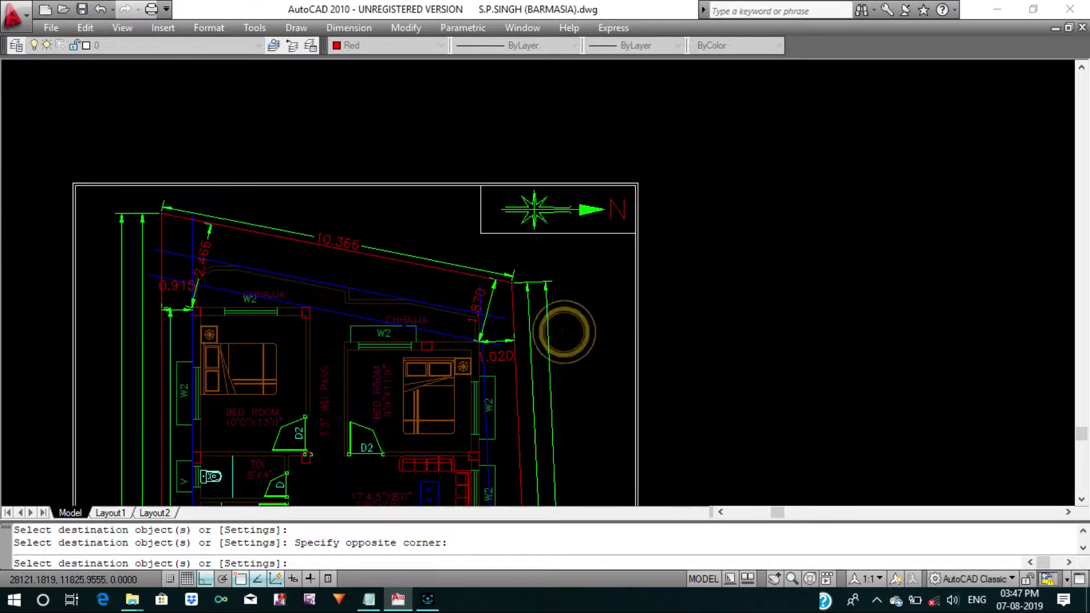
scroll(585, 318, "down", 2)
right_click(592, 297)
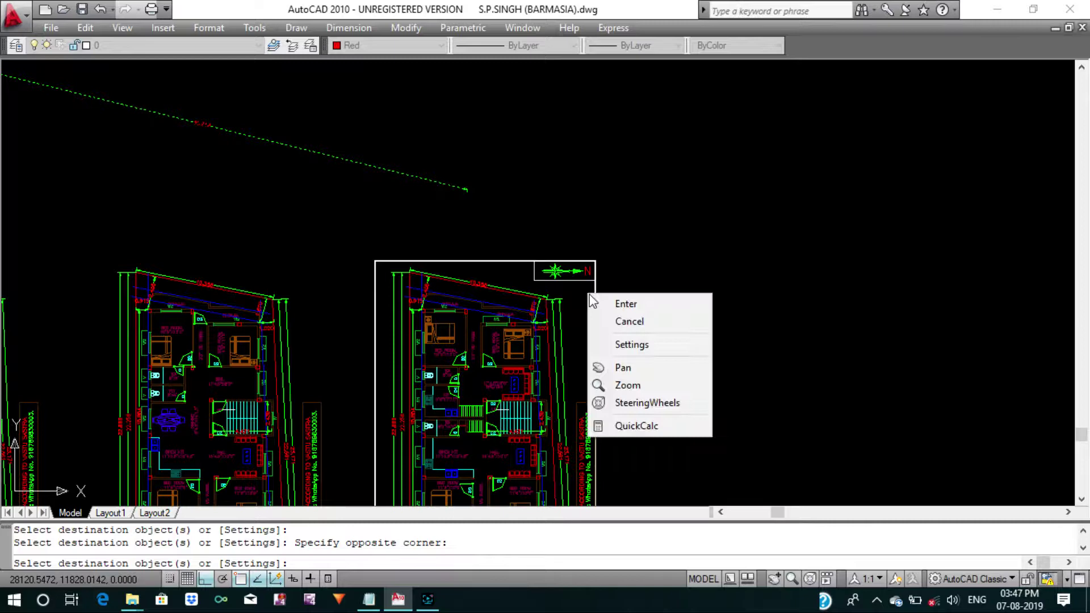
Window-select and erase the north arrow and the plan frame.
left_click(623, 306)
scroll(608, 282, "up", 2)
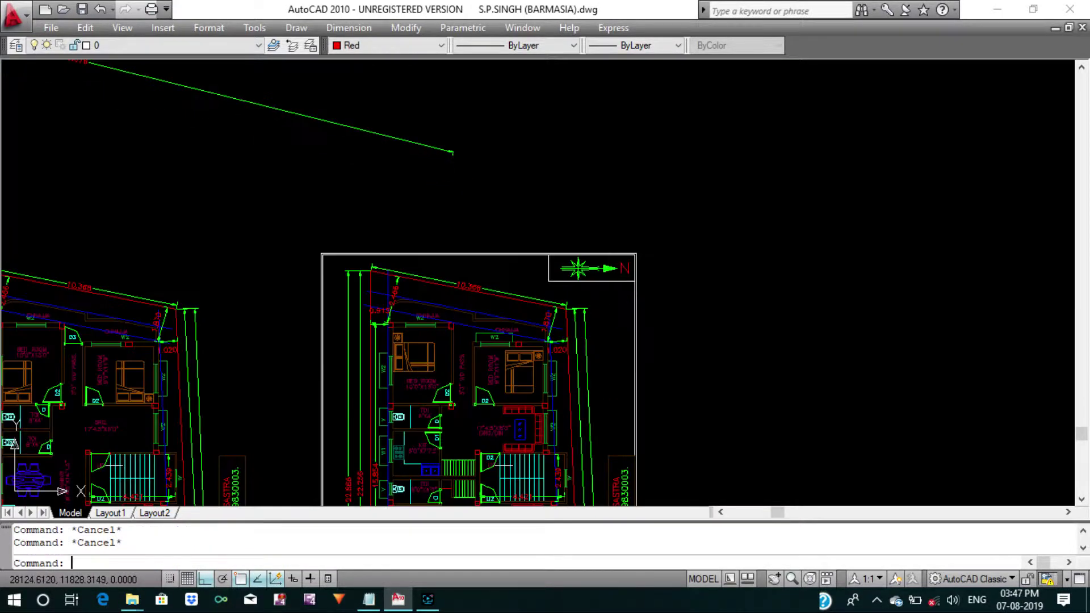
left_click(662, 288)
left_click(543, 237)
type("e")
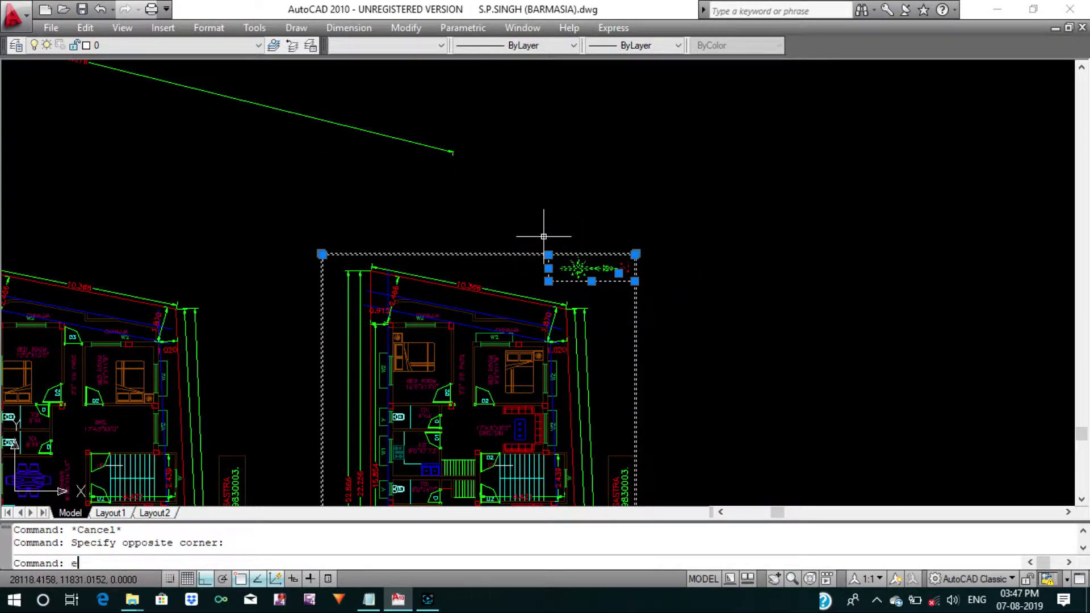
key("Return")
scroll(531, 285, "down", 2)
scroll(585, 341, "up", 3)
Erase the stray text beside the plan.
left_click(610, 393)
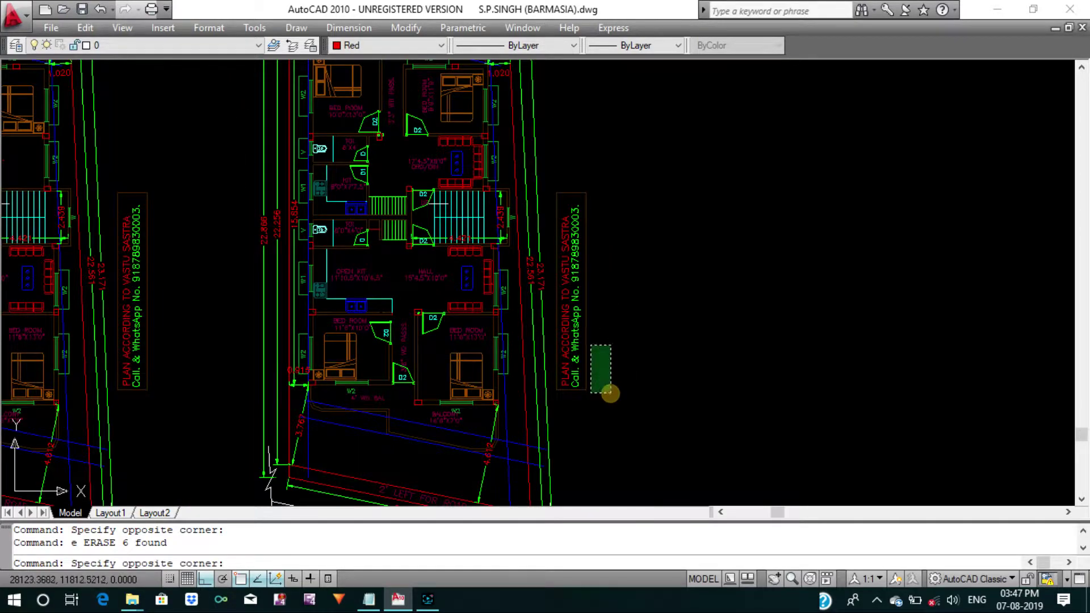
left_click(559, 292)
key("Return")
scroll(568, 341, "down", 4)
scroll(565, 384, "up", 3)
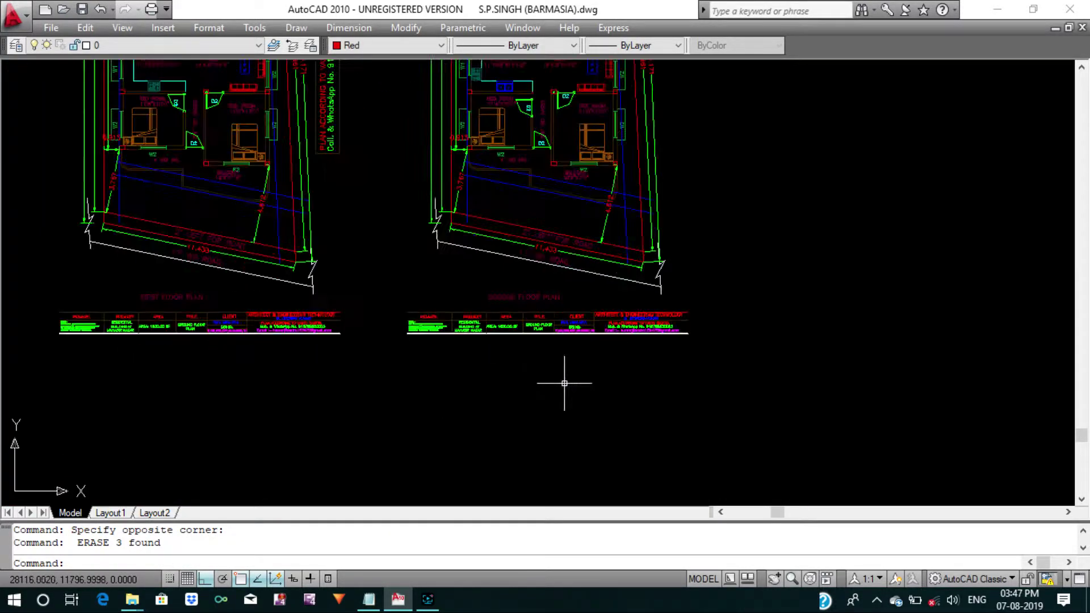
Erase the first plan's title block in three window selections, right to left.
left_click(725, 371)
left_click(649, 309)
key("Return")
left_click(608, 348)
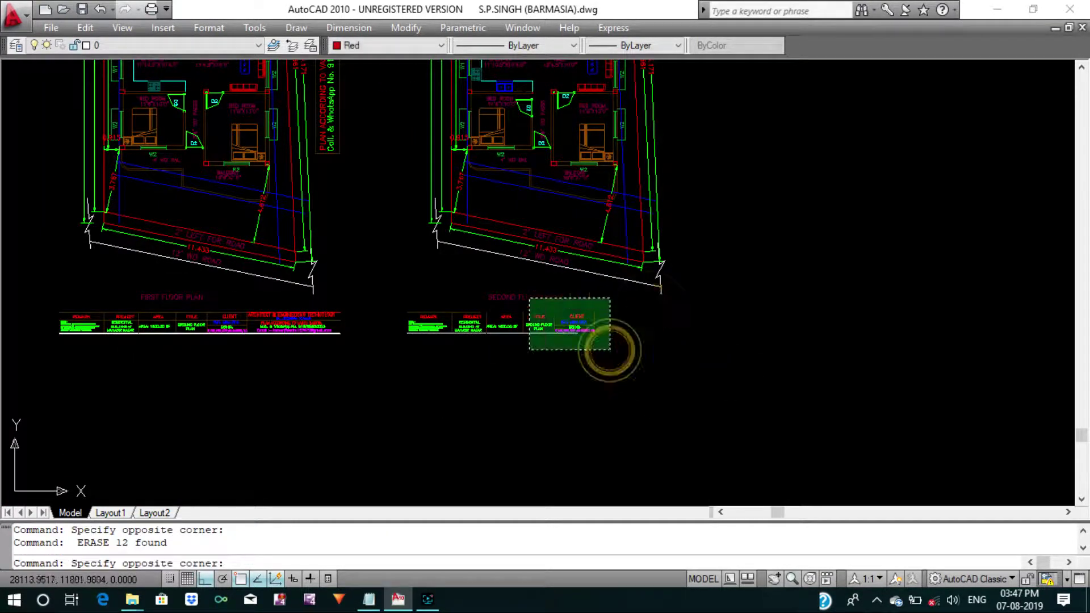
left_click(527, 298)
key("Return")
left_click(517, 369)
left_click(397, 300)
key("Return")
Erase a leftover title-block object and the whole ground-floor title block.
middle_click_drag(372, 348, 706, 400)
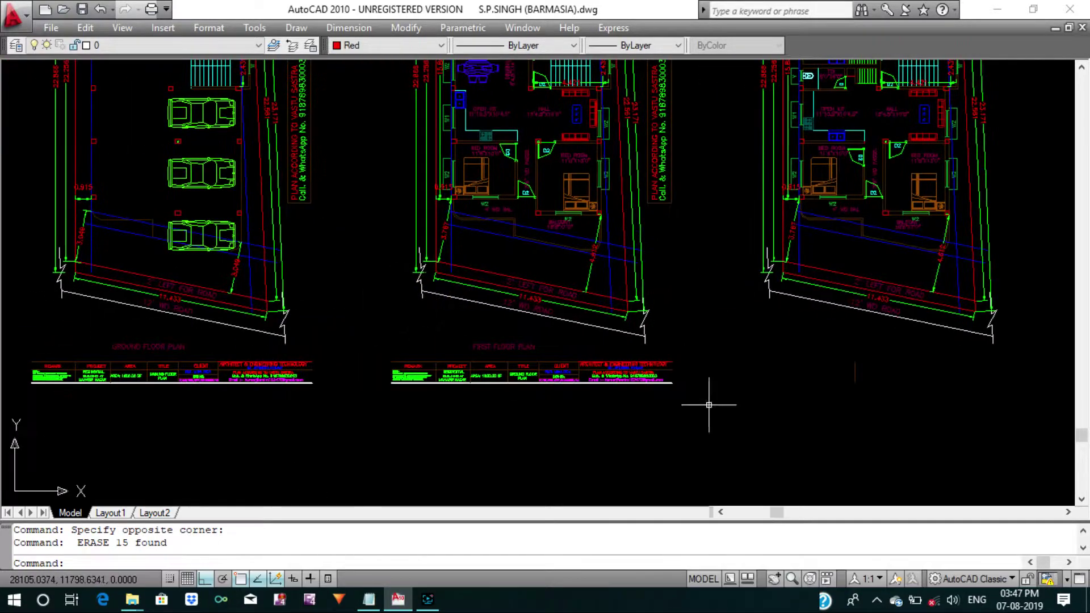
left_click(709, 419)
left_click(406, 360)
key("Return")
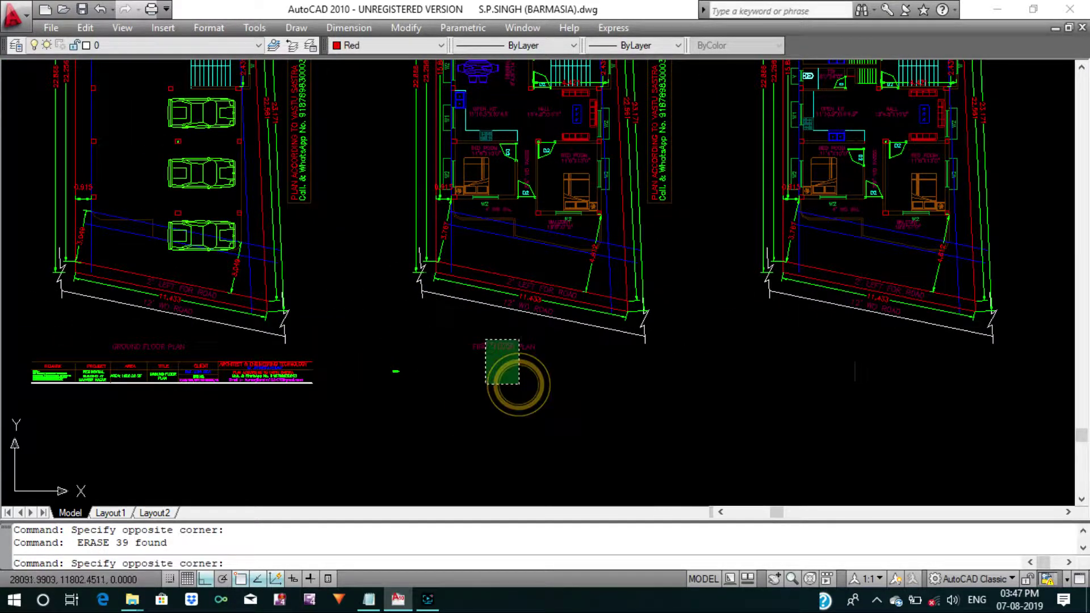
mouse_move(412, 369)
middle_mouse_down()
mouse_move(525, 351)
mouse_move(603, 380)
middle_mouse_up()
left_click(540, 382)
left_click(568, 406)
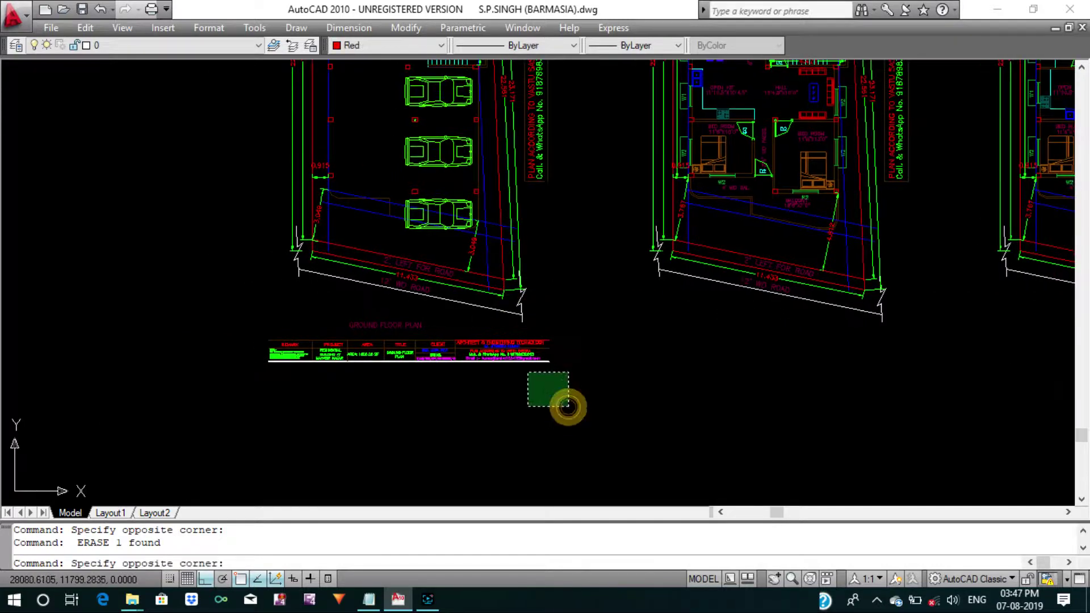
left_click(511, 336)
left_click(452, 377)
left_click(275, 316)
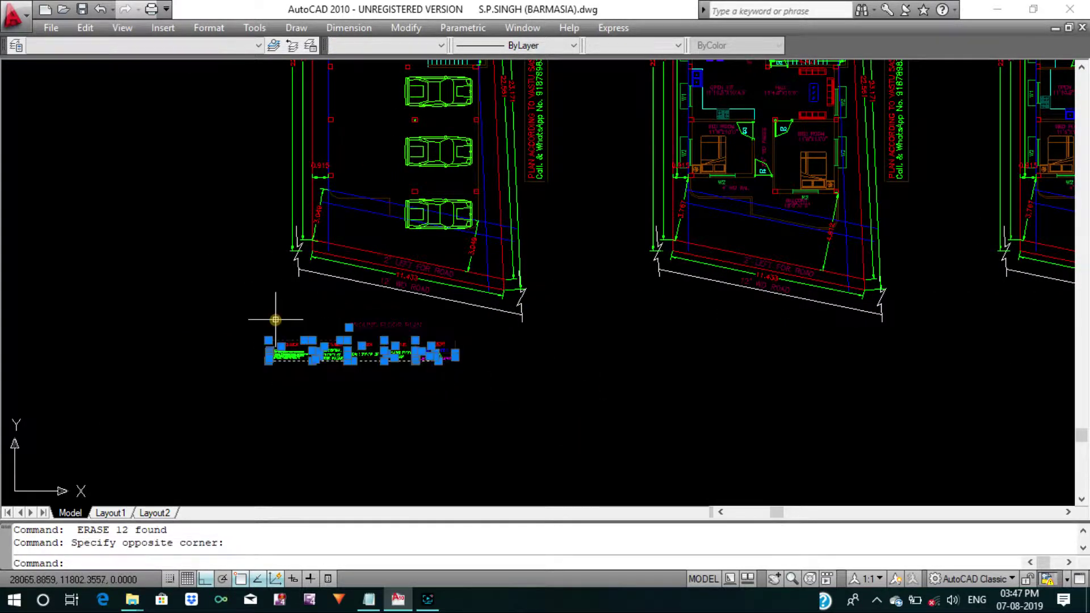
key("Return")
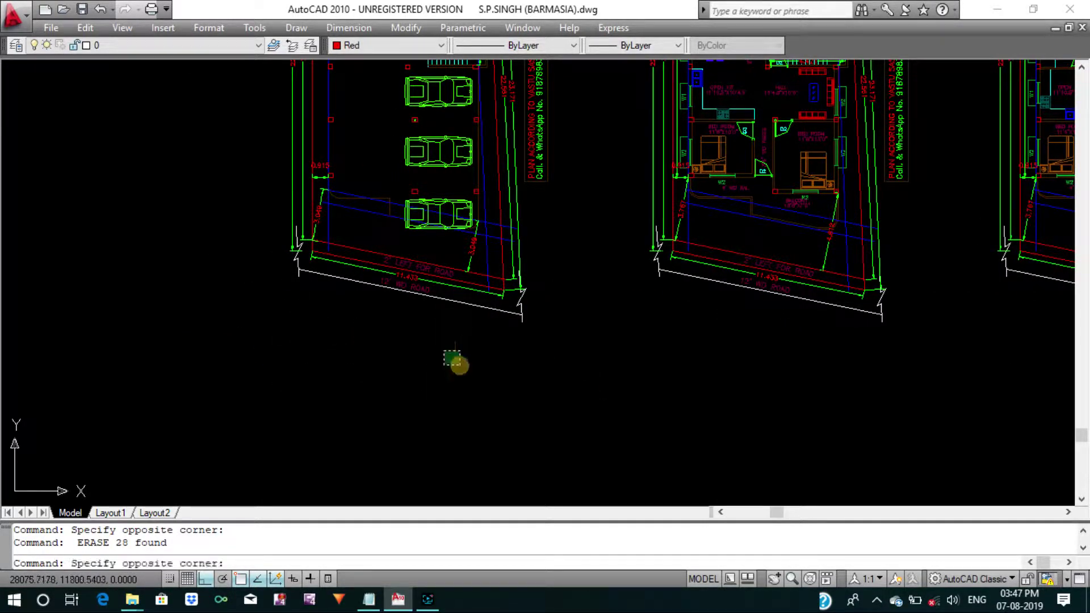
Erase the last stray object below the plan and frame all three plans.
left_click(457, 364)
key("Return")
scroll(462, 341, "down", 7)
middle_click_drag(462, 341, 552, 350)
scroll(491, 339, "up", 5)
Window-select and erase the stray arc near the plan.
scroll(504, 297, "up", 1)
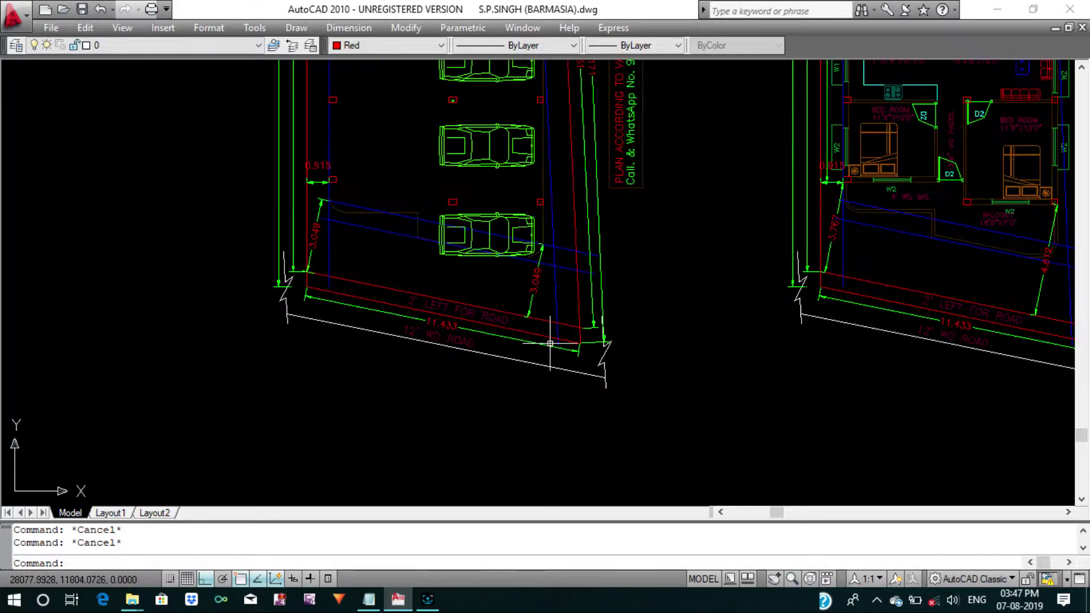
middle_click_drag(504, 297, 490, 345)
scroll(540, 352, "down", 4)
right_click(540, 352)
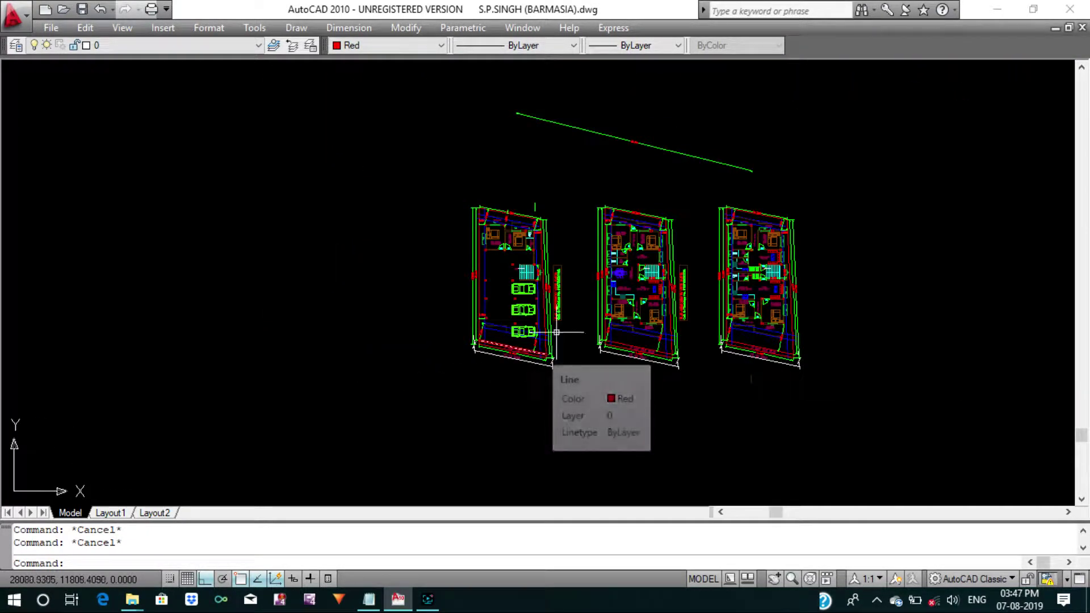
key("Escape")
scroll(543, 193, "up", 5)
scroll(517, 227, "up", 1)
left_click(517, 227)
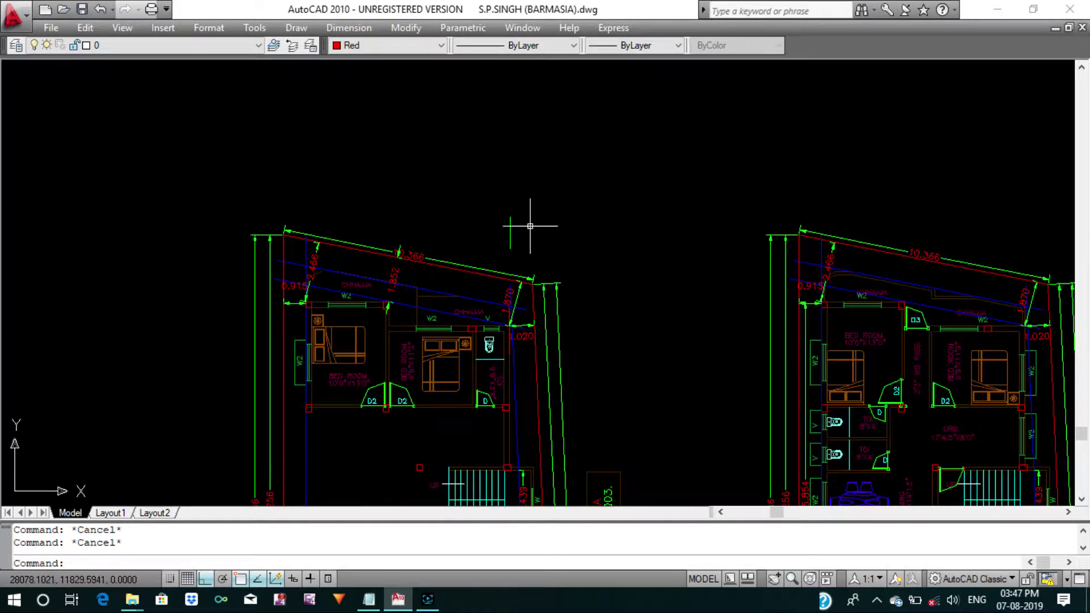
left_click(460, 182)
key("Return")
scroll(460, 182, "down", 3)
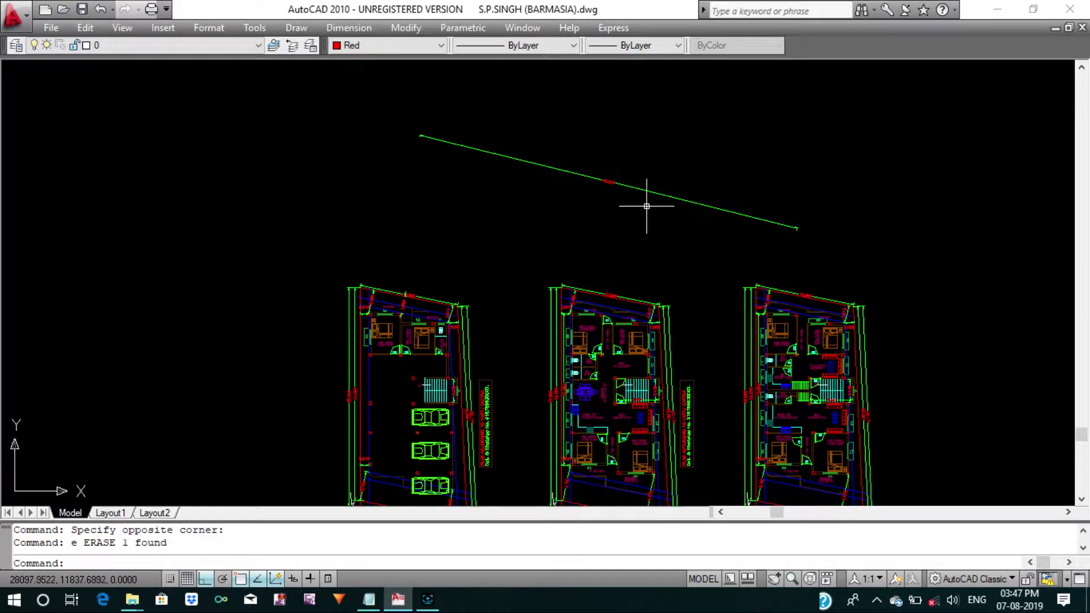
Copy all three floor plans and place the duplicate below the originals.
middle_click_drag(645, 207, 613, 186)
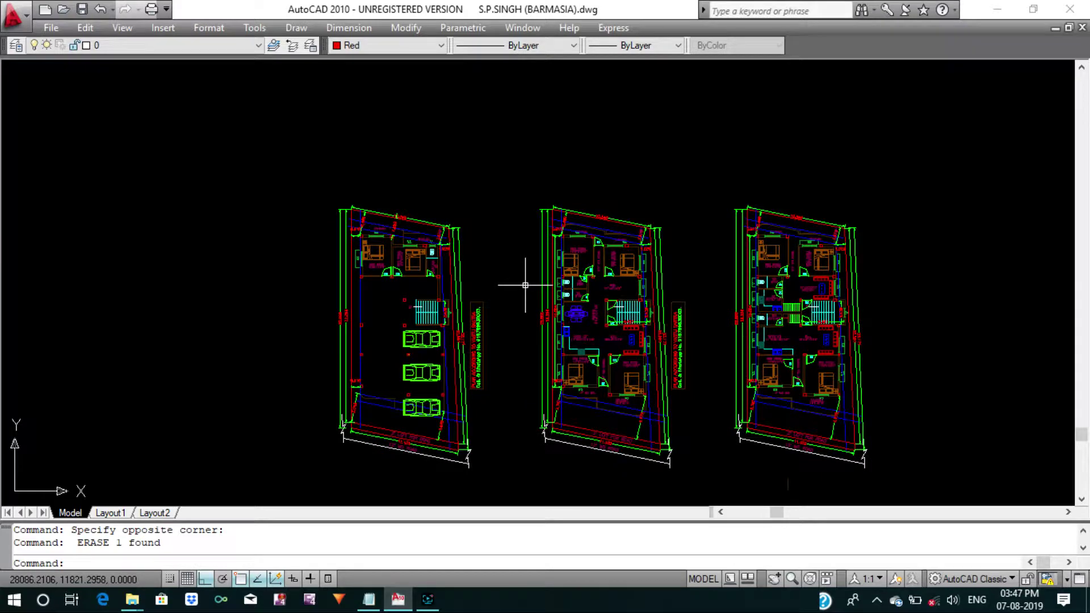
left_click(743, 389)
left_click(811, 441)
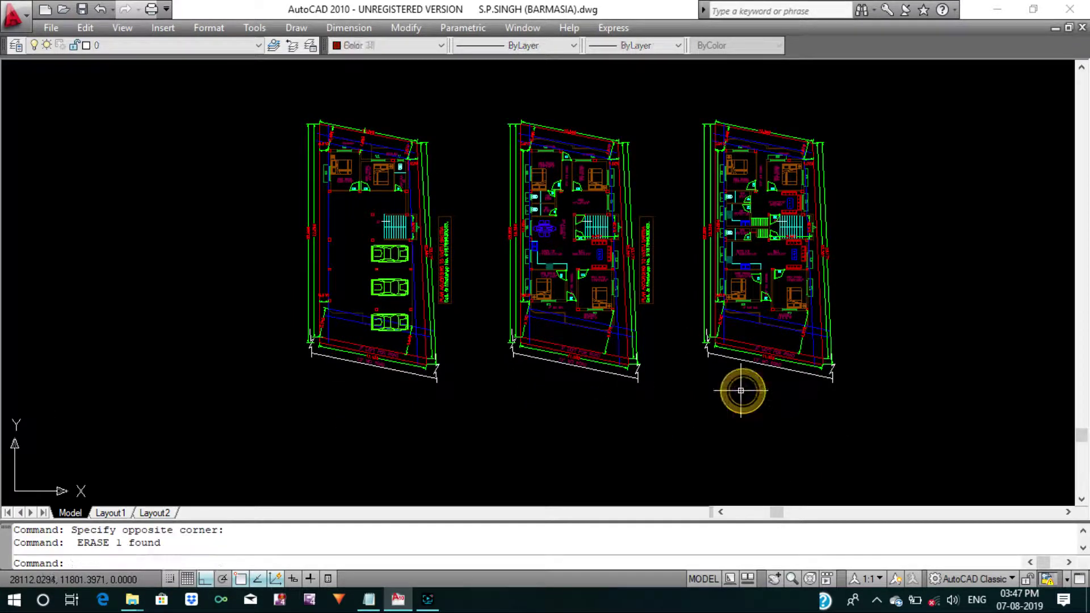
middle_click_drag(740, 461, 668, 381)
scroll(596, 340, "down", 4)
key("Escape")
key("Escape")
type("co")
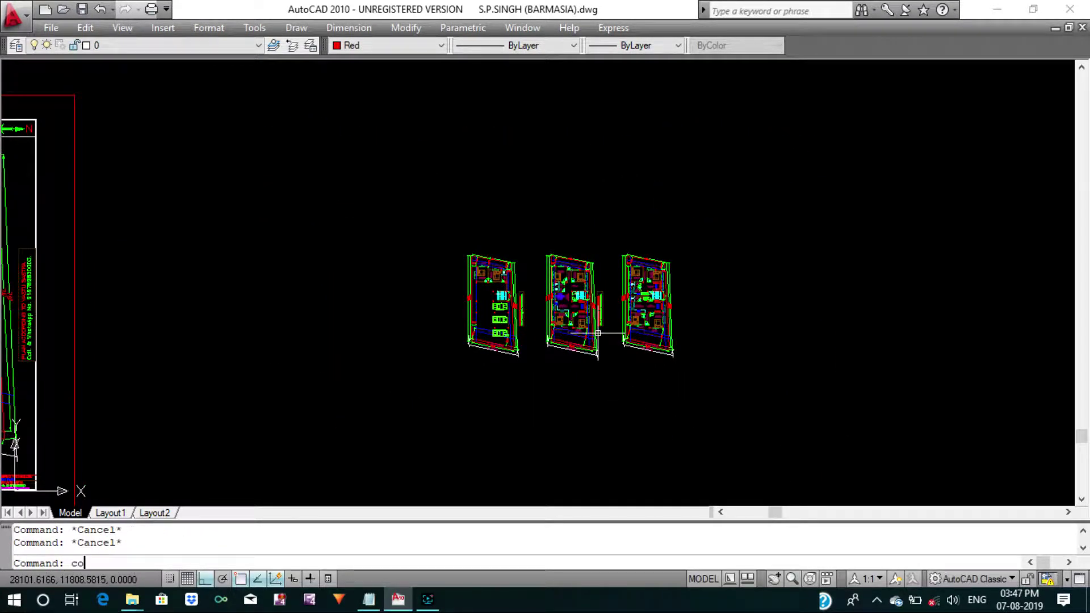
key("Return")
left_click(757, 387)
left_click(438, 207)
key("Return")
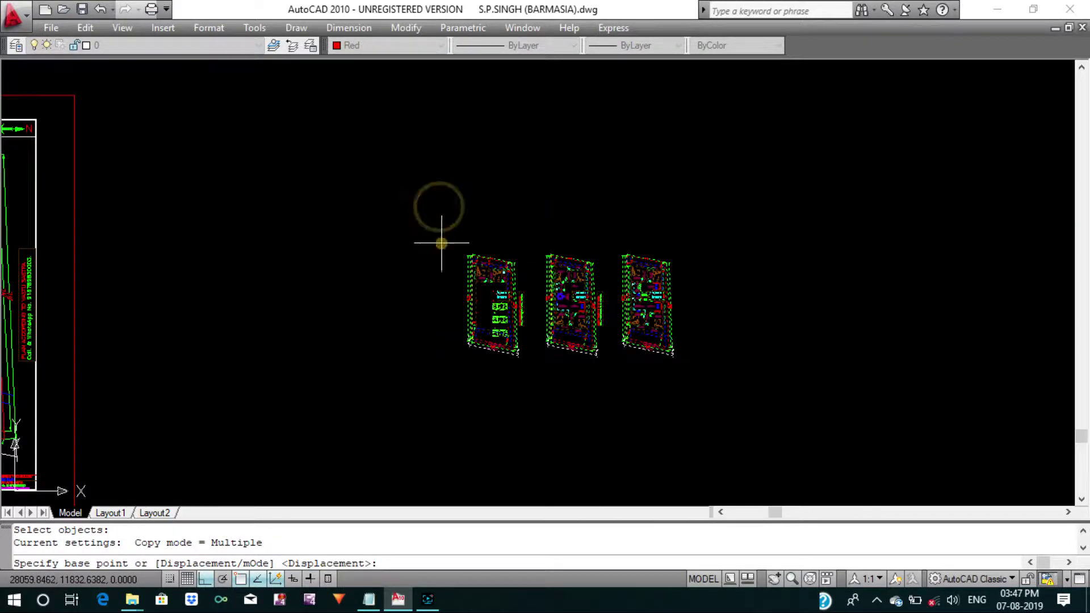
left_click(441, 243)
middle_click_drag(437, 327, 439, 190)
left_click(443, 260)
Erase the slanted boundary lines beside the bedrooms.
key("Return")
scroll(443, 260, "up", 3)
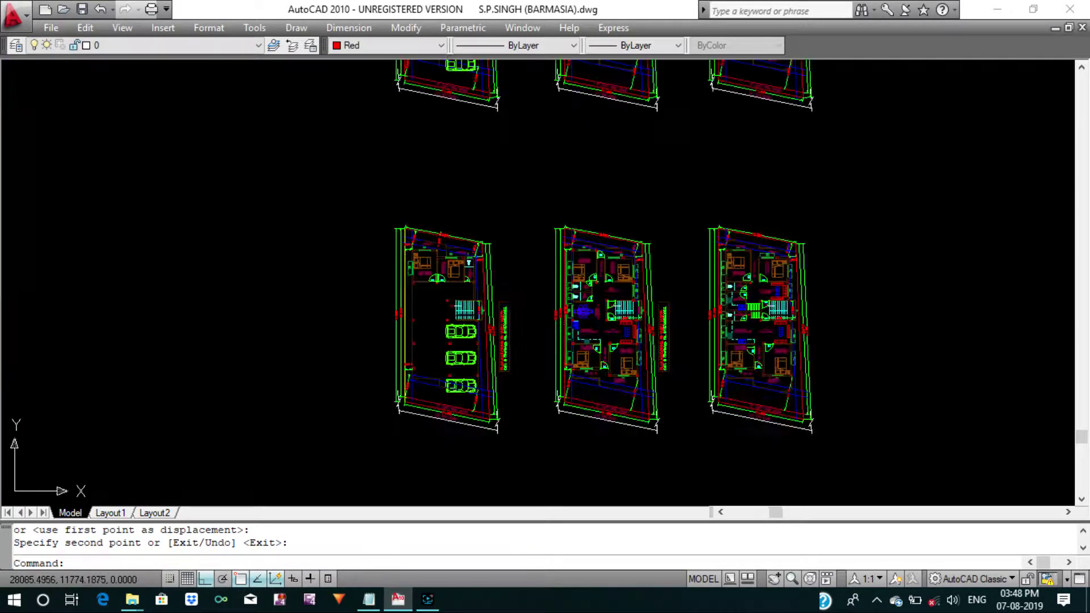
scroll(443, 260, "up", 3)
scroll(481, 253, "up", 5)
key("Escape")
key("Escape")
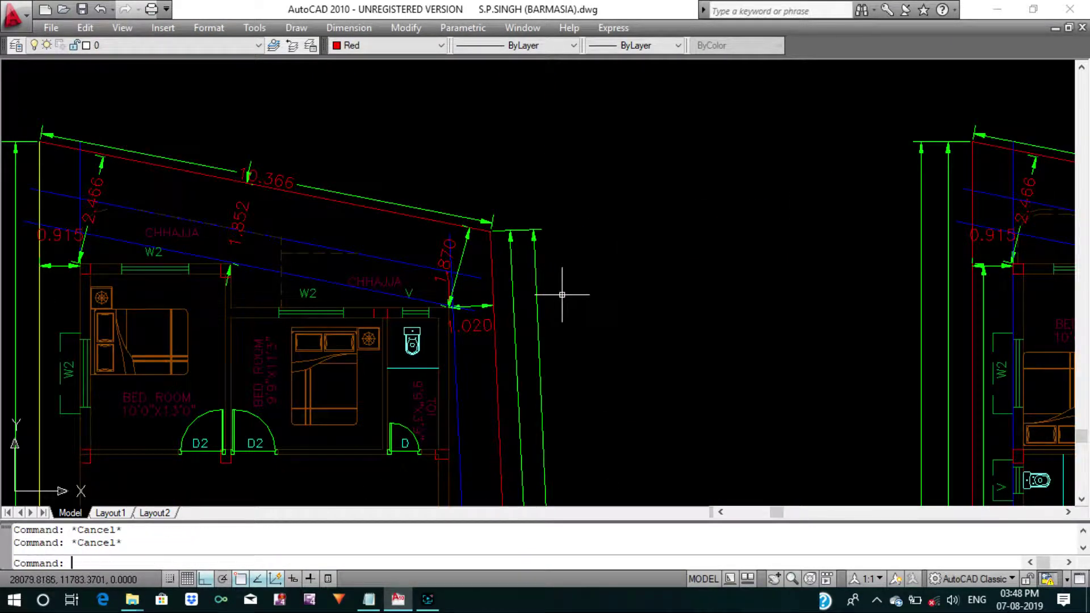
scroll(524, 297, "down", 4)
scroll(499, 244, "up", 3)
left_click(565, 273)
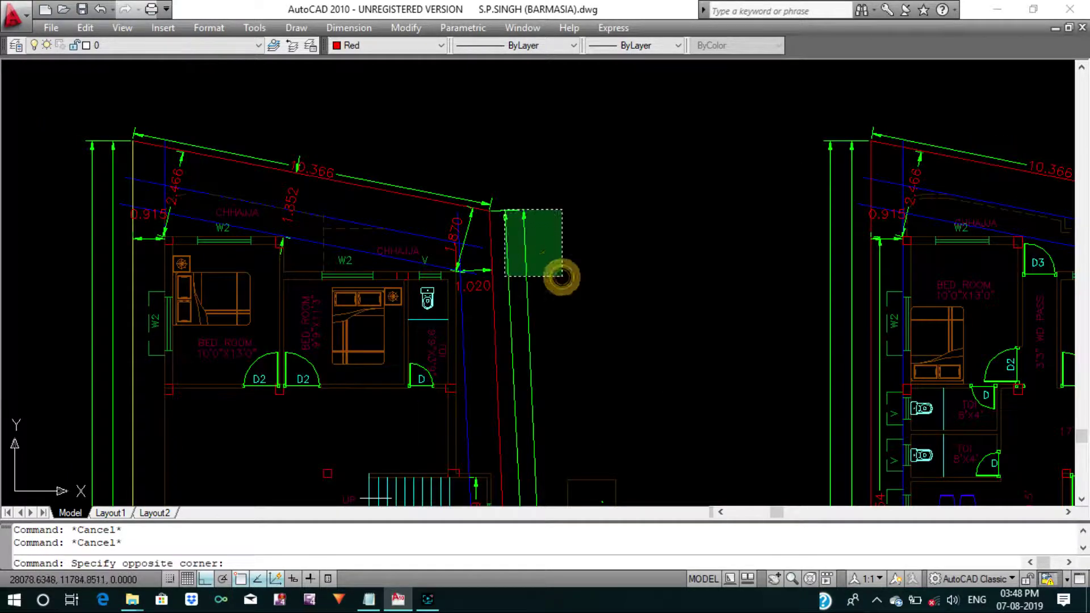
left_click(476, 173)
key("Return")
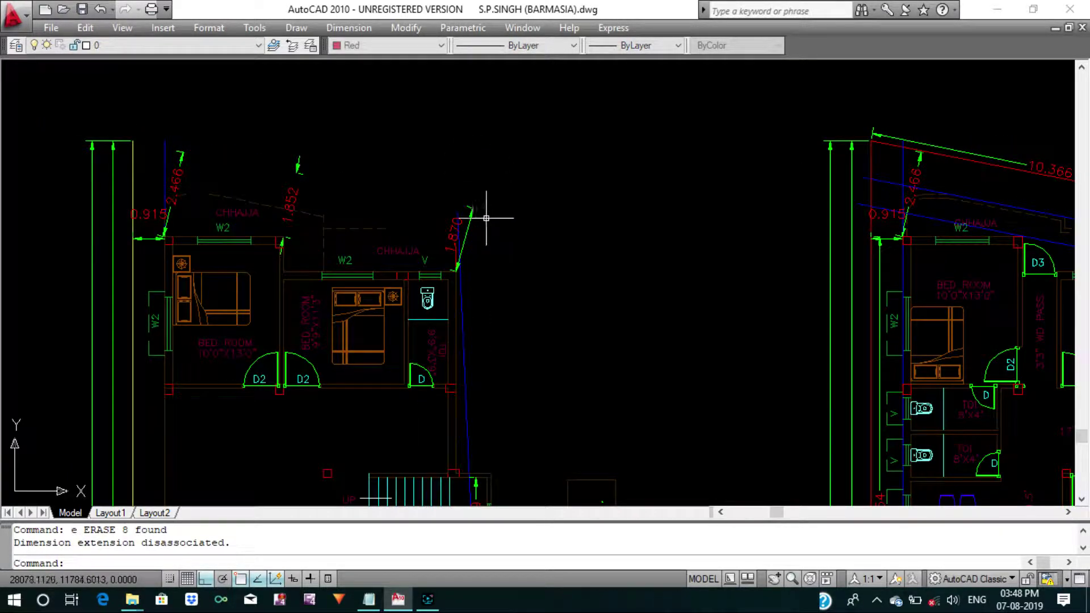
Delete the leftover boundary lines and the stray line above the rooms.
left_click(490, 244)
left_click(387, 179)
key("Delete")
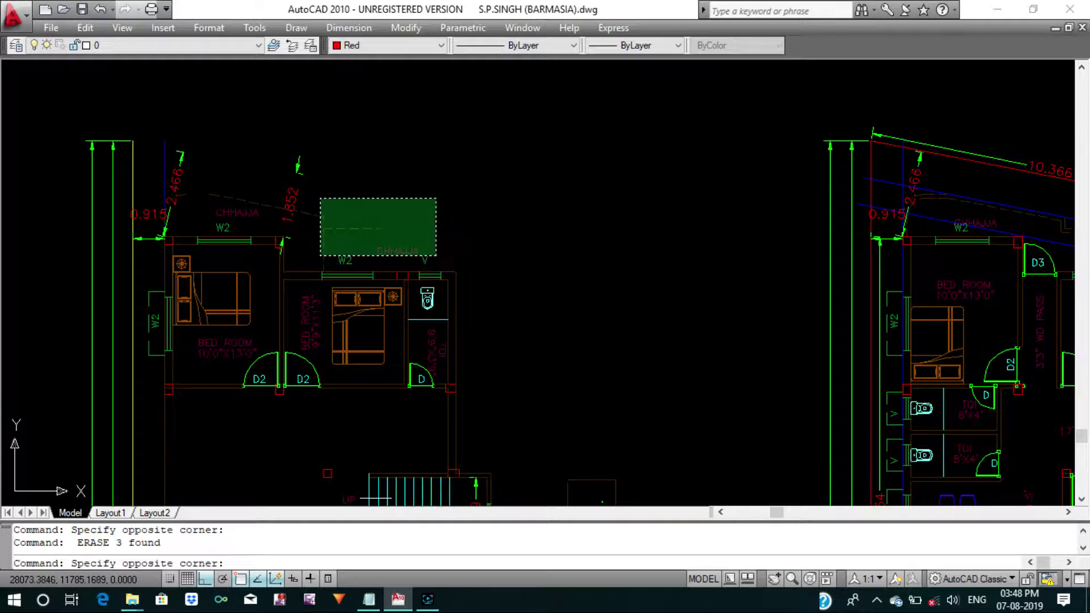
left_click(317, 196)
key("Delete")
middle_click_drag(315, 214, 389, 216)
scroll(353, 215, "up", 3)
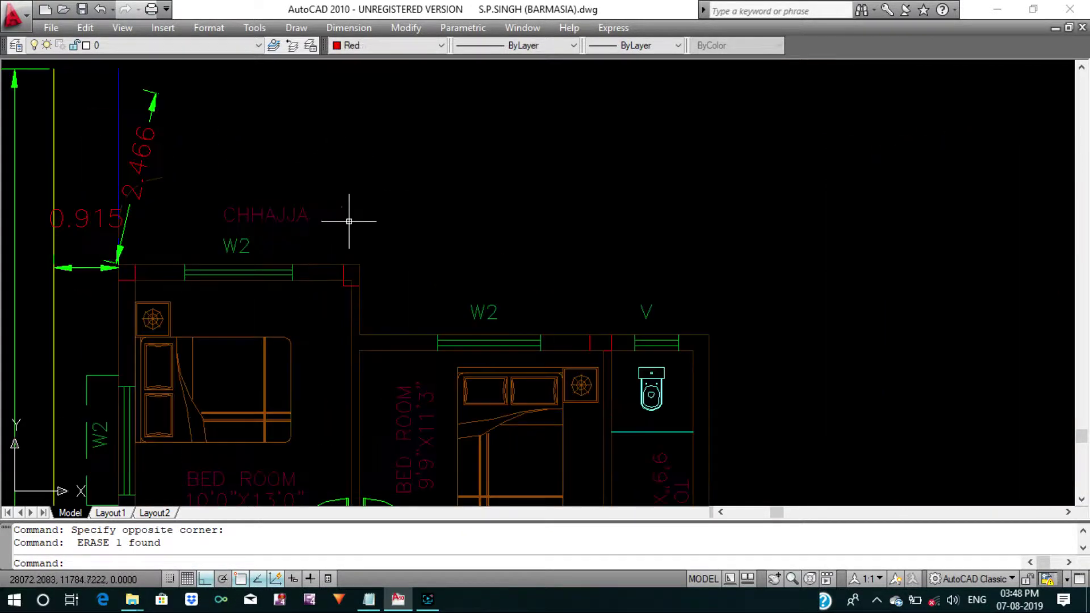
middle_click_drag(245, 224, 381, 250)
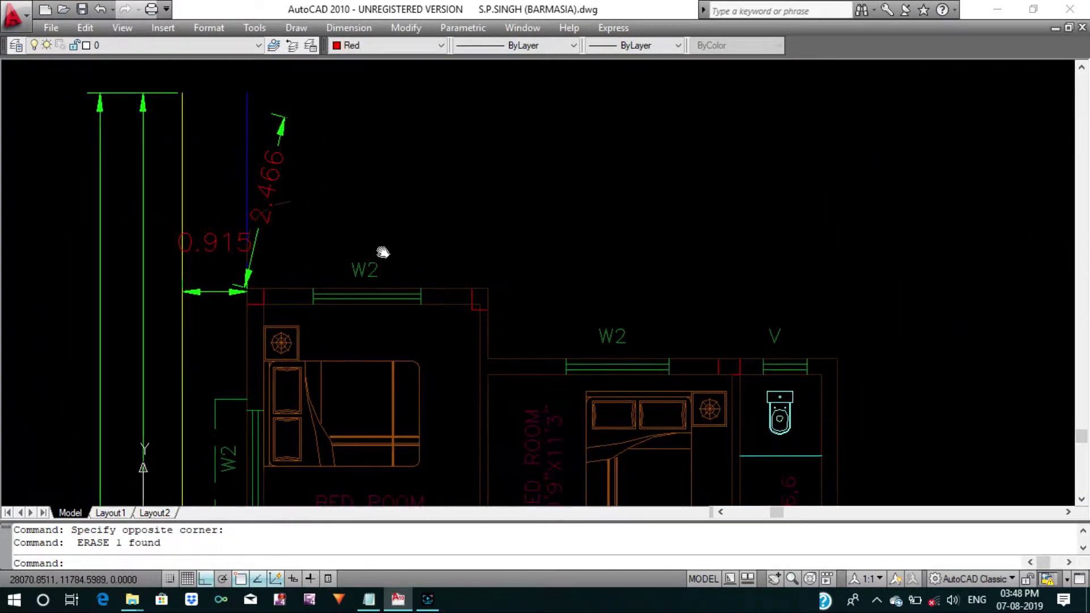
Delete the slanted 2.466 dimension and three outer dimensions beside the upper-left bedroom.
left_click(309, 214)
left_click(175, 146)
key("Delete")
scroll(224, 165, "down", 4)
scroll(223, 191, "up", 3)
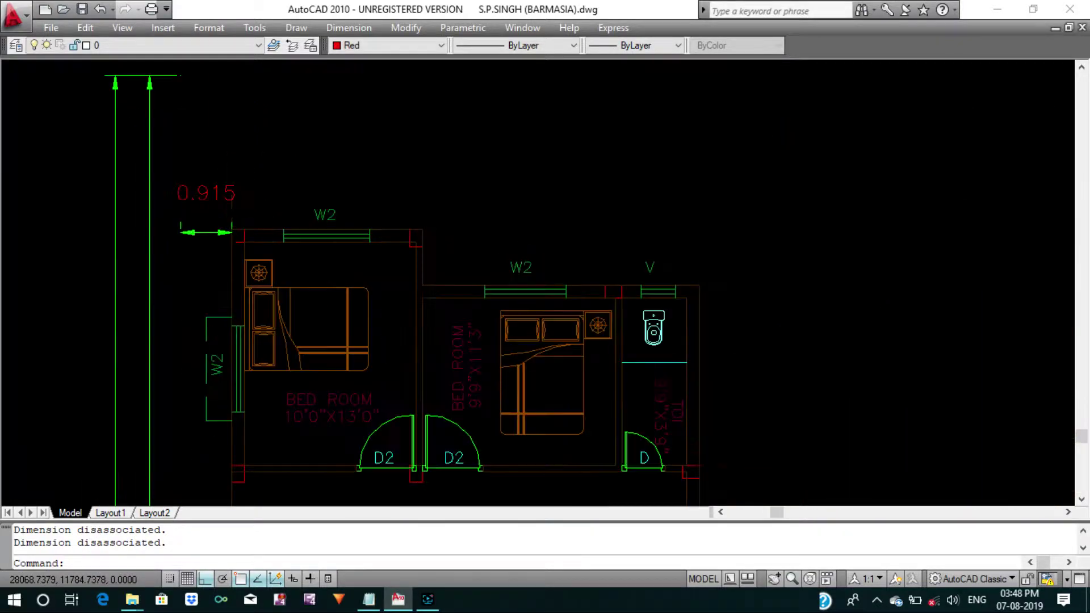
left_click(196, 257)
left_click(110, 147)
key("Delete")
Delete the twelve road and boundary objects in the parking area.
scroll(301, 193, "down", 7)
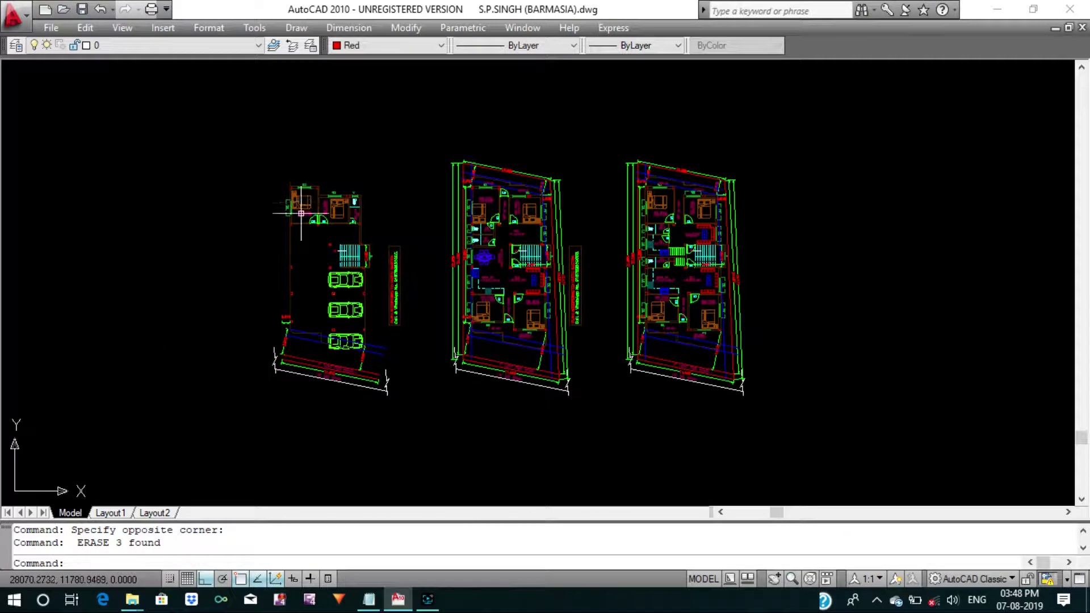
scroll(300, 235, "up", 1)
scroll(288, 177, "up", 5)
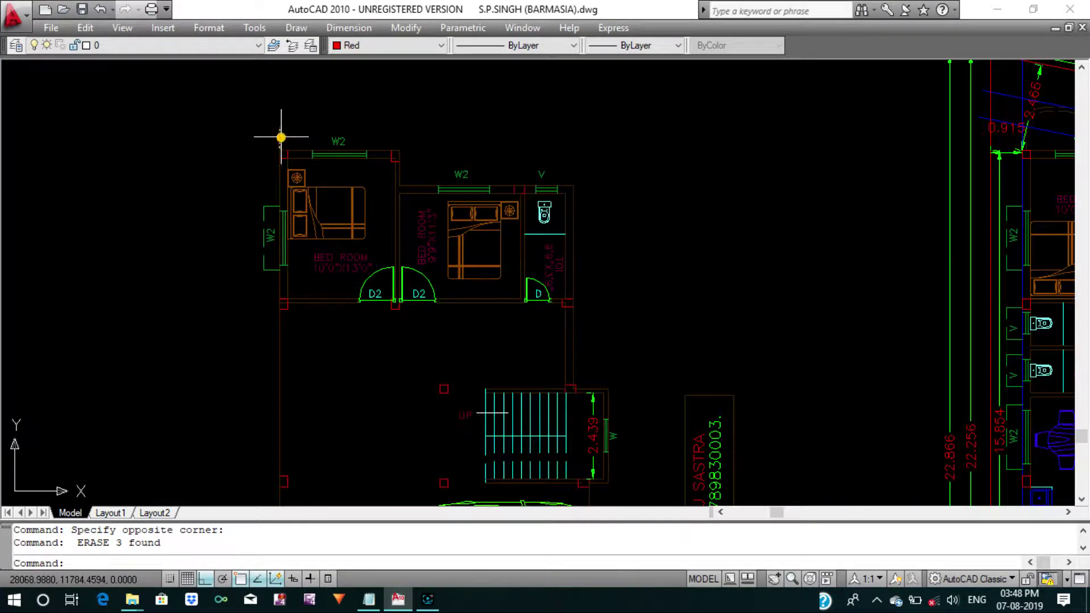
scroll(369, 142, "down", 5)
scroll(386, 247, "up", 2)
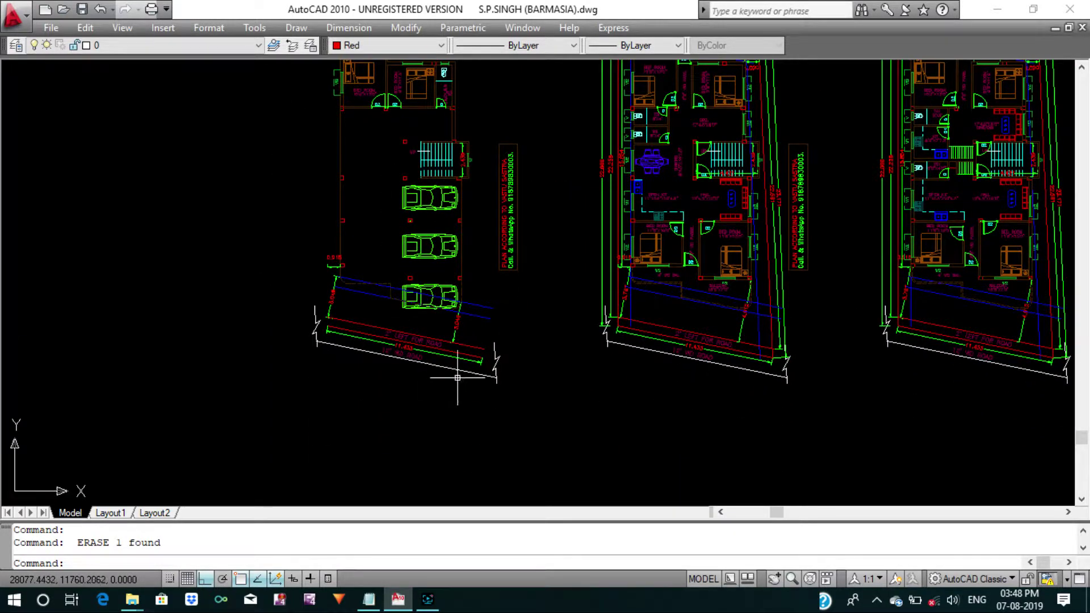
scroll(458, 378, "up", 3)
left_click(541, 417)
left_click(360, 273)
key("Delete")
Delete the six remaining road objects and a leftover piece below the cars.
scroll(399, 288, "down", 2)
scroll(352, 382, "up", 2)
left_click(357, 384)
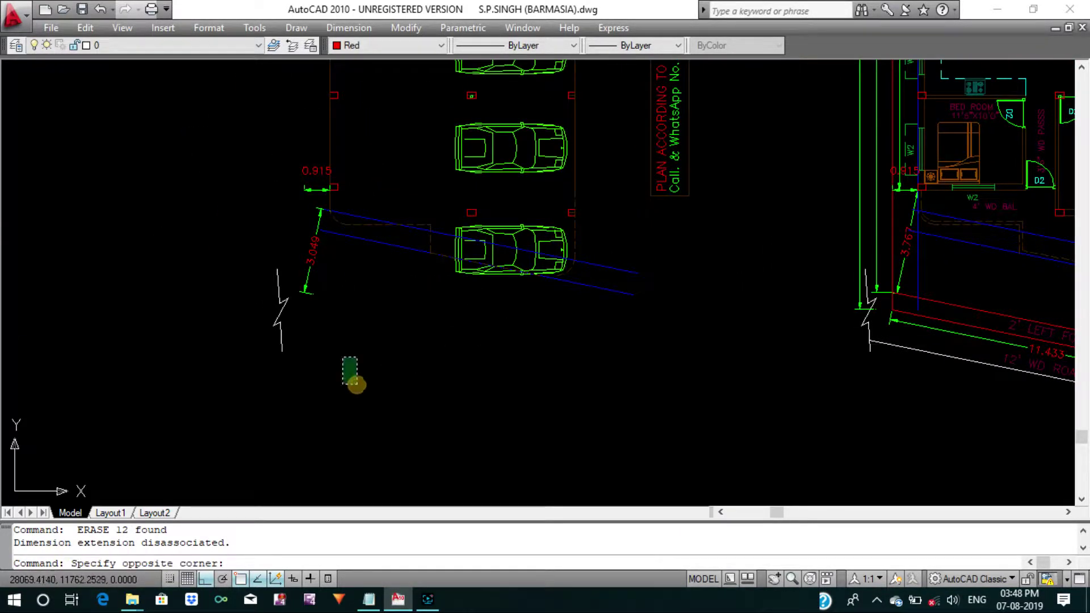
left_click(251, 257)
key("Delete")
scroll(301, 292, "down", 3)
scroll(432, 324, "up", 2)
scroll(437, 333, "up", 2)
left_click(426, 312)
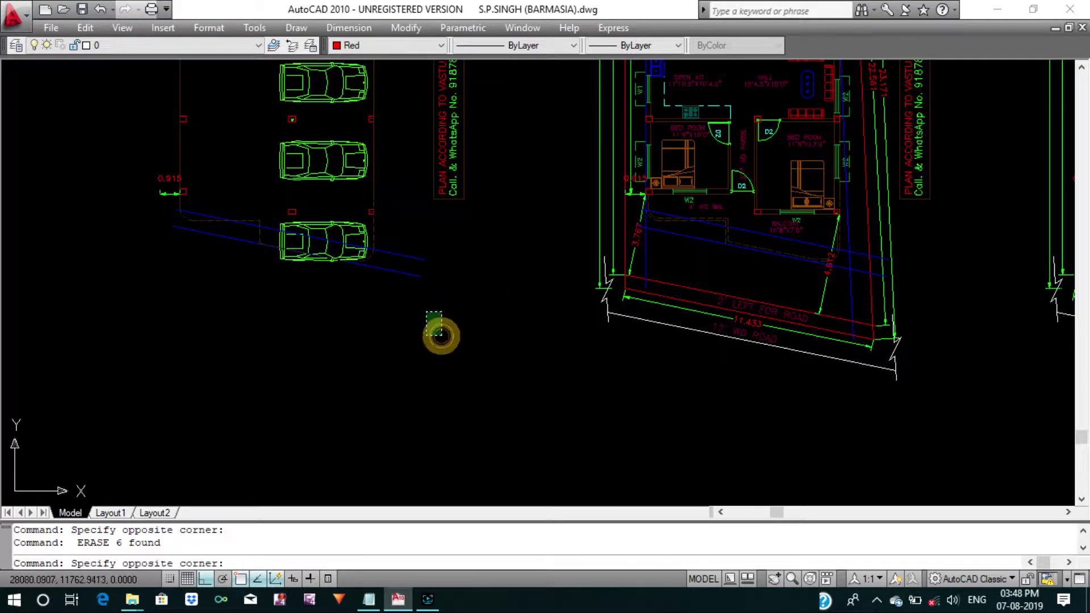
left_click(402, 267)
key("Delete")
Delete the two parked cars from the parking area.
middle_click_drag(396, 267, 456, 300)
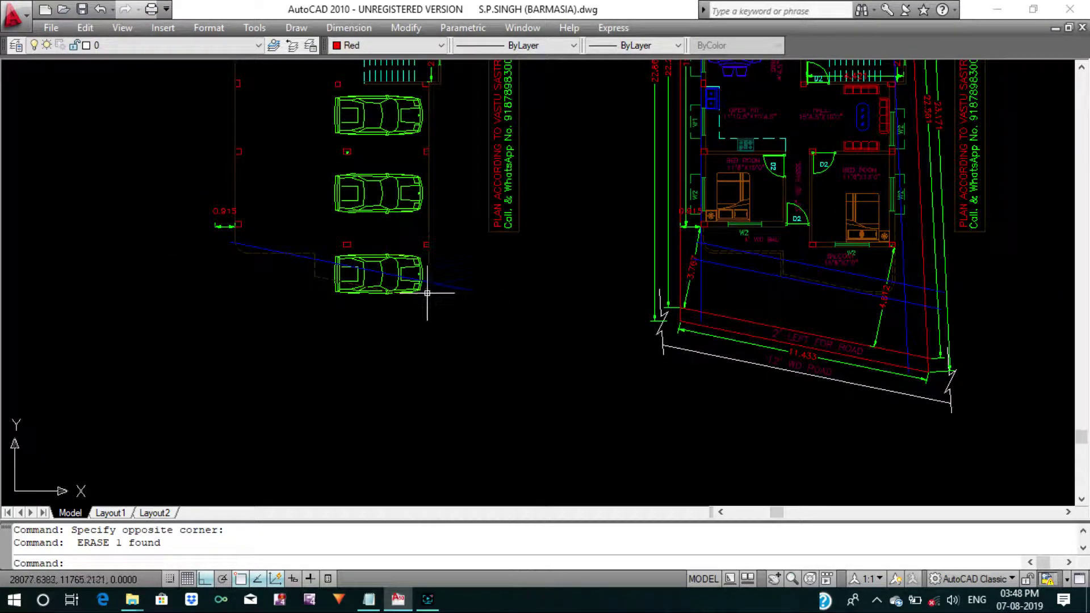
left_click(393, 260)
key("Delete")
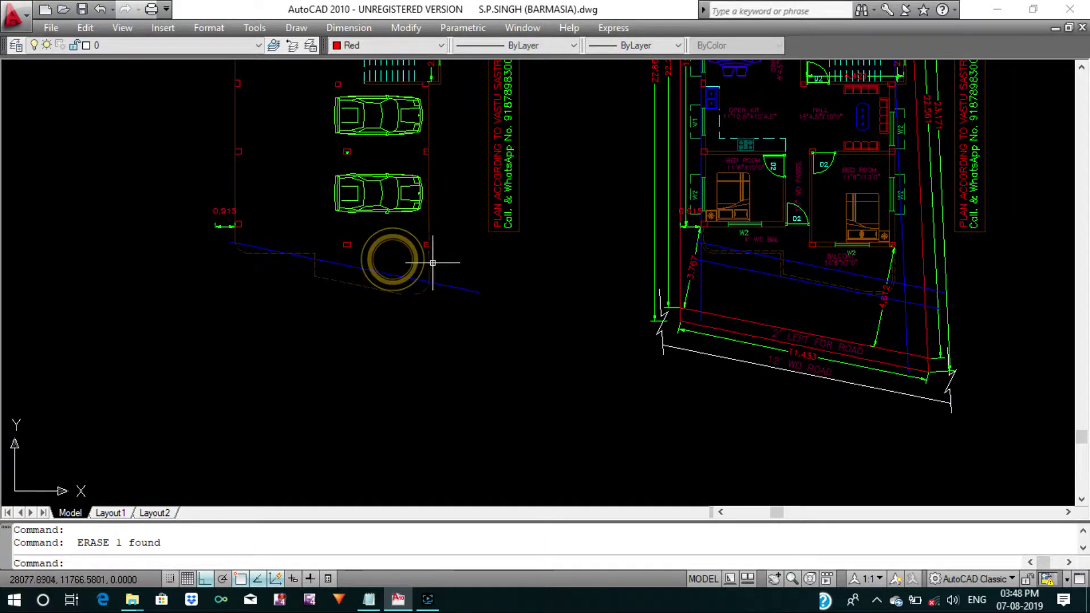
middle_click_drag(428, 256, 436, 317)
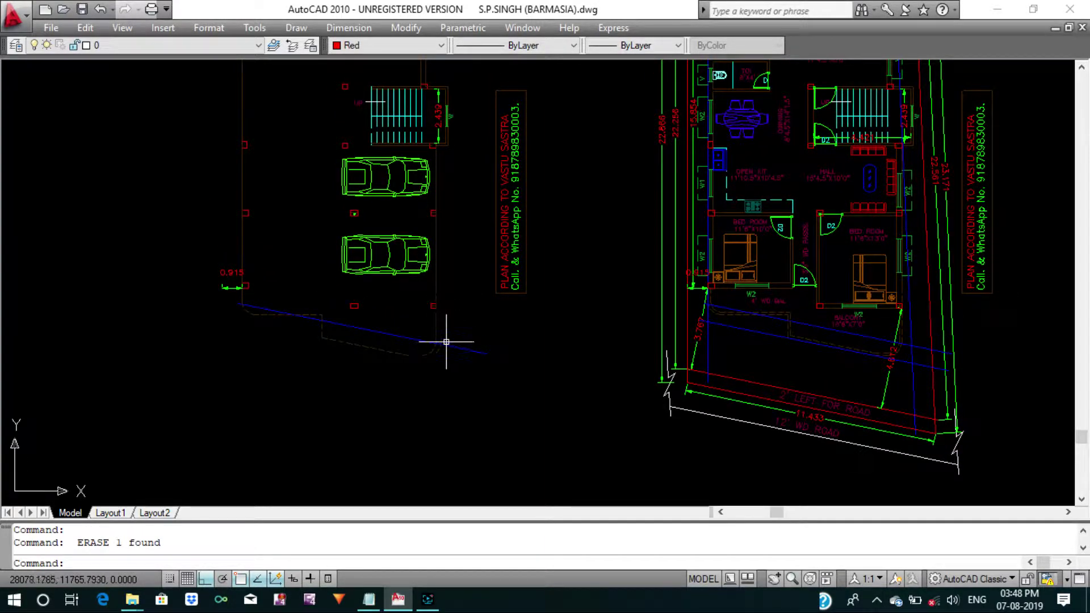
scroll(415, 352, "down", 2)
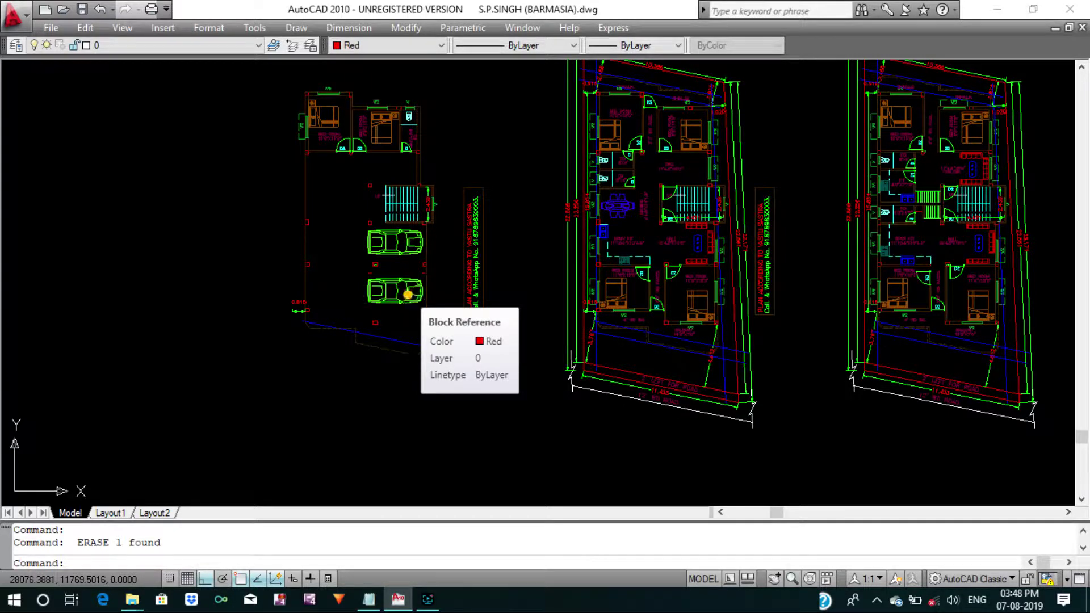
left_click(407, 294)
key("Delete")
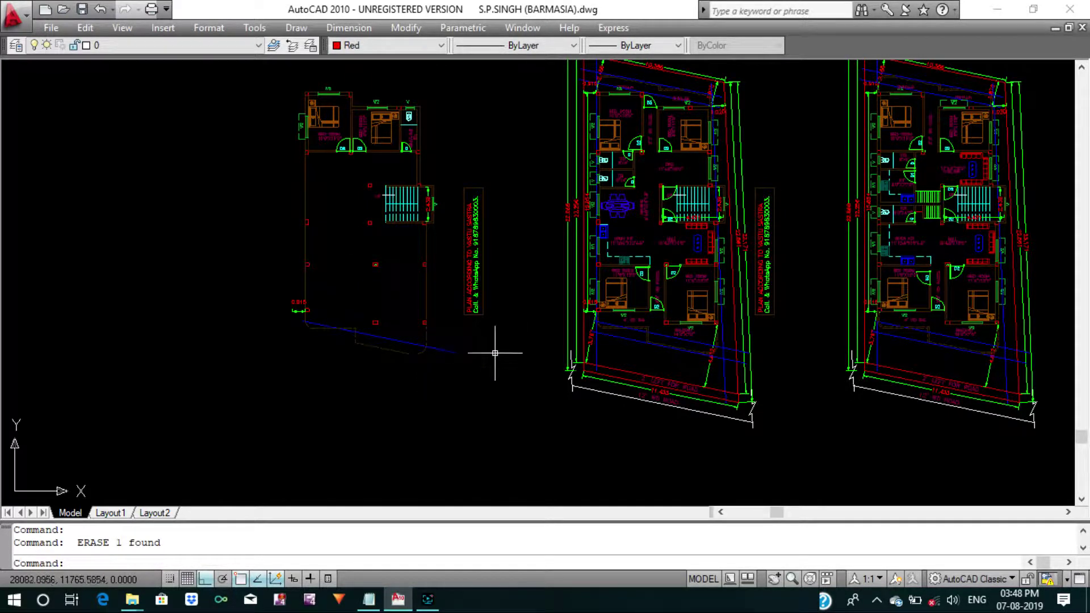
Delete the three leftover objects near the left plan.
middle_click_drag(496, 353, 463, 338)
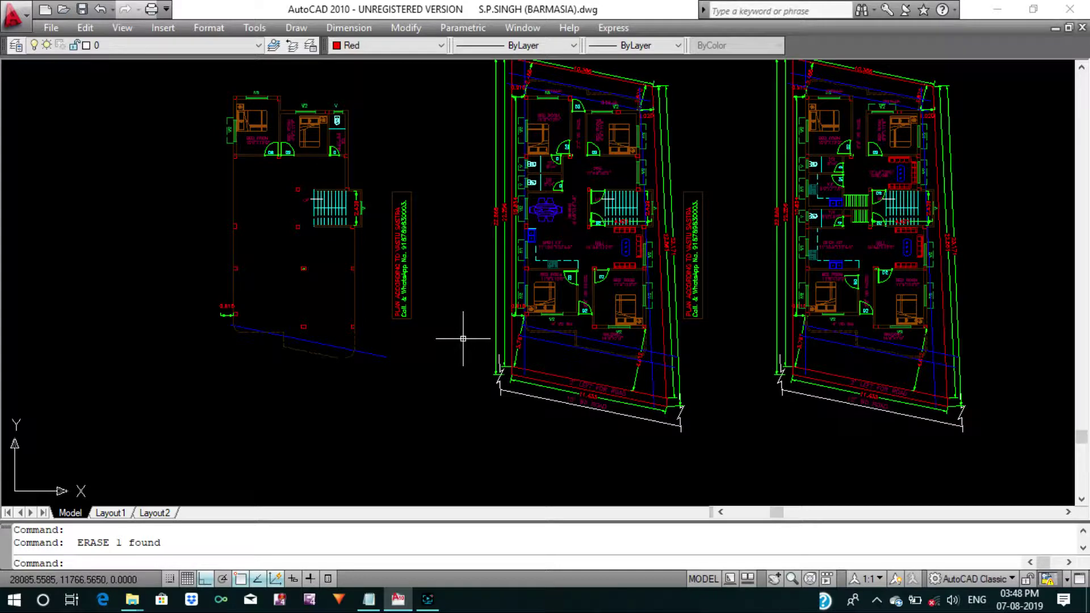
middle_click_drag(438, 313, 435, 348)
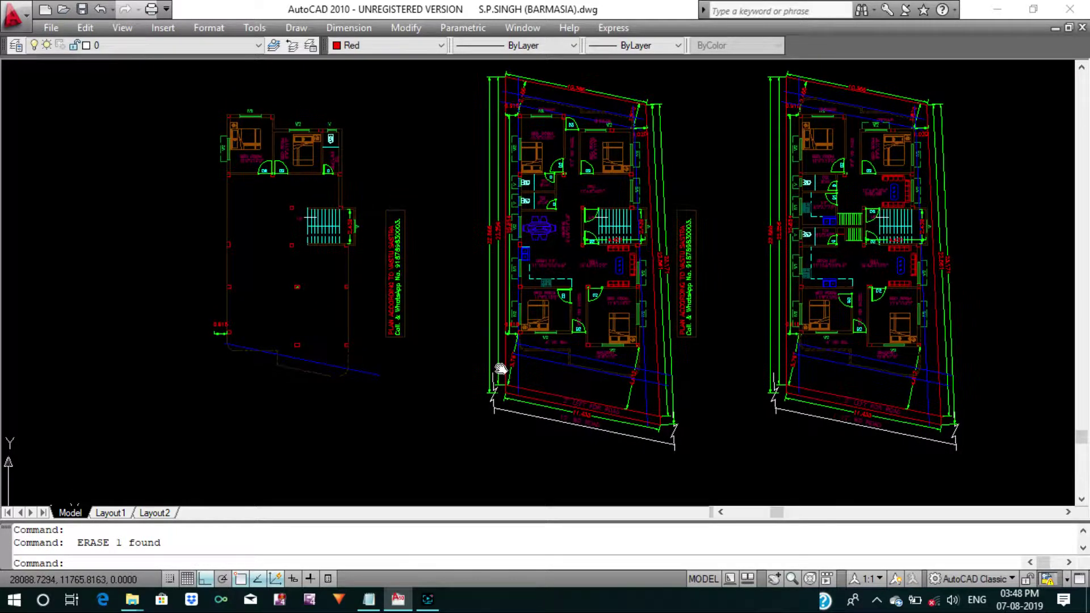
left_click(435, 348)
left_click(359, 257)
key("Delete")
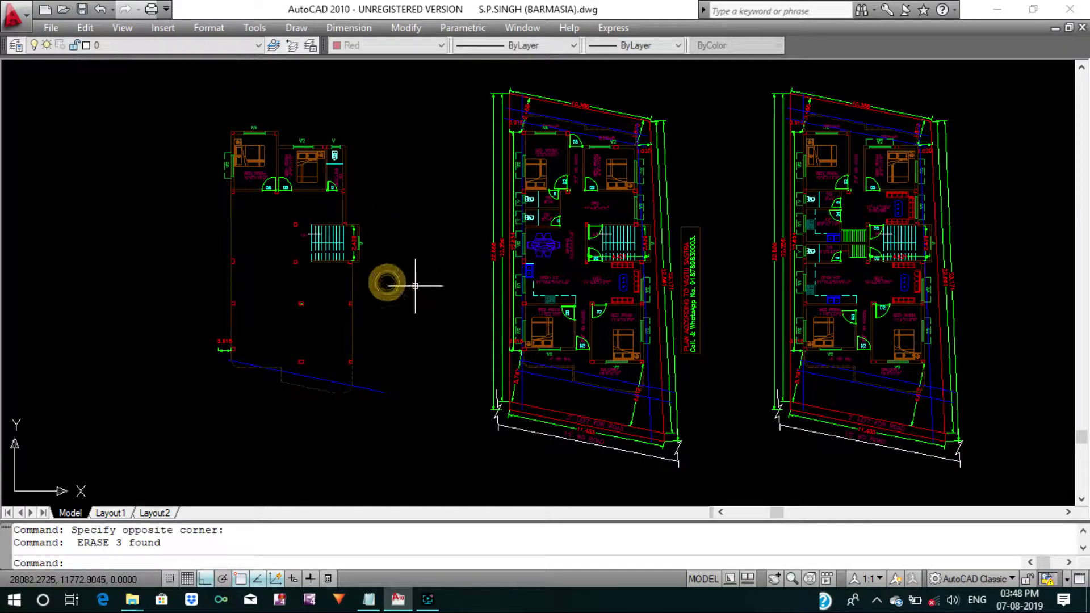
Delete the boundary lines, dimensions and small pieces right of the middle plan's bedroom.
scroll(601, 80, "up", 1)
scroll(602, 80, "up", 4)
scroll(592, 184, "up", 2)
left_click(923, 257)
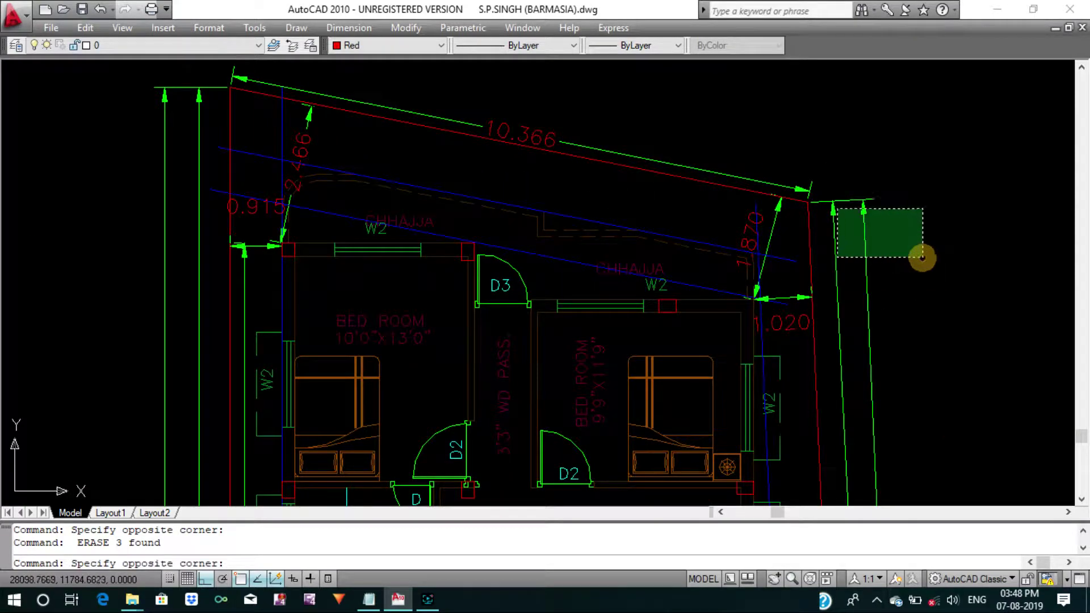
left_click(757, 165)
key("Delete")
mouse_move(755, 163)
middle_mouse_down()
mouse_move(791, 219)
mouse_move(780, 266)
middle_mouse_up()
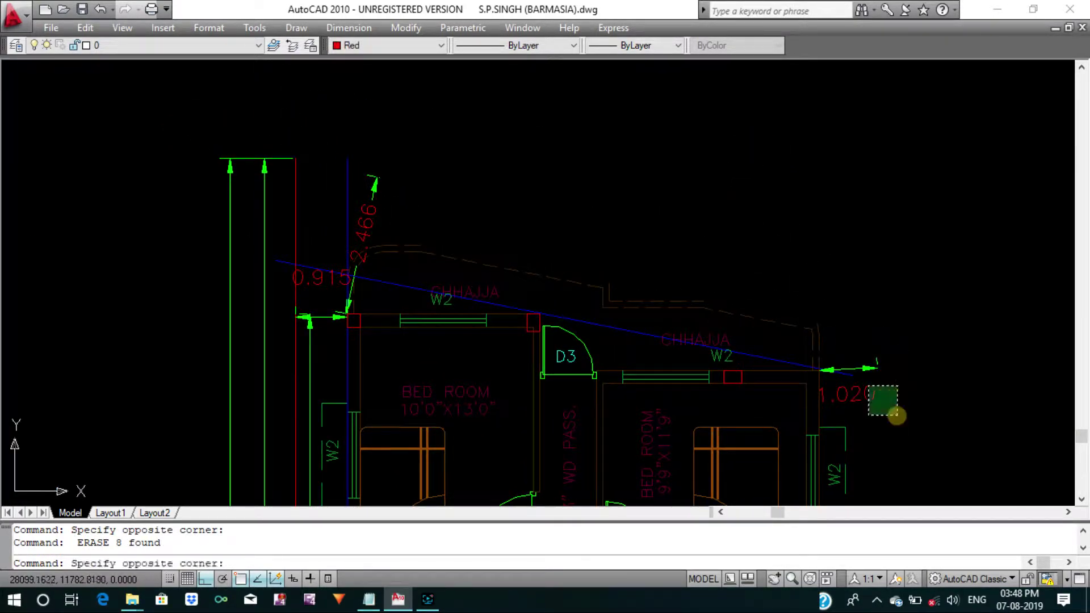
left_click(897, 416)
key("Delete")
Delete the dashed chhajja lines and the 2.466 and 0.915 dimensions at the bedroom's top.
left_click(841, 352)
left_click(767, 291)
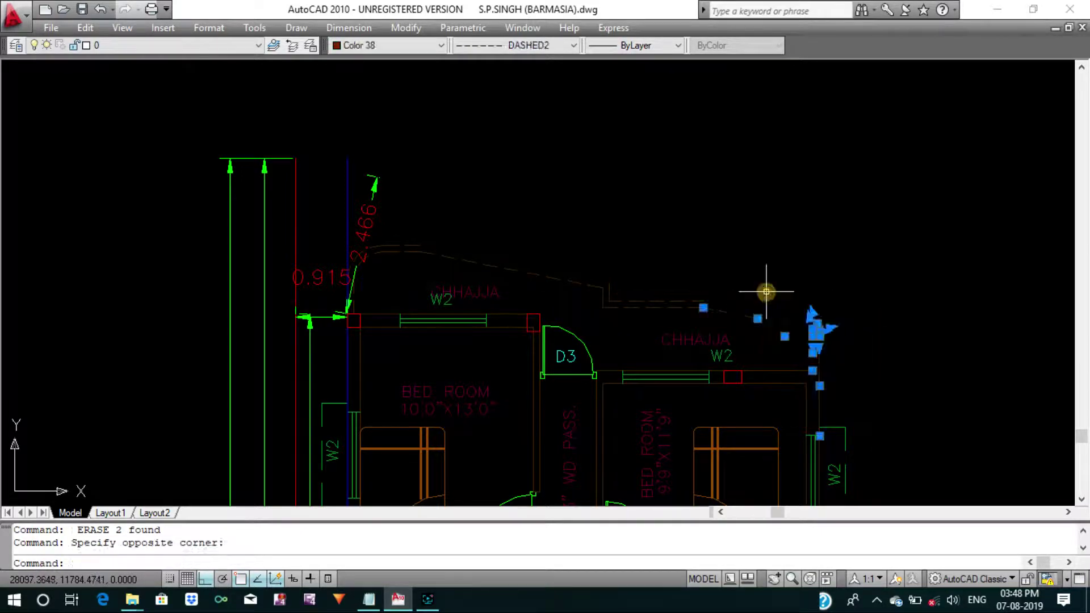
key("Delete")
middle_click_drag(488, 231, 596, 254)
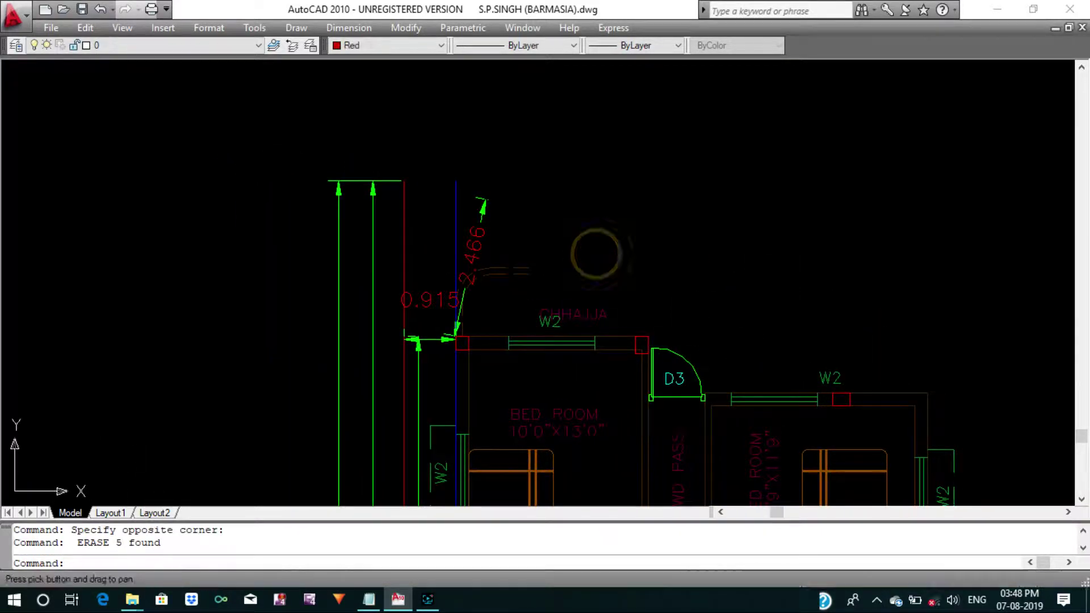
left_click(564, 280)
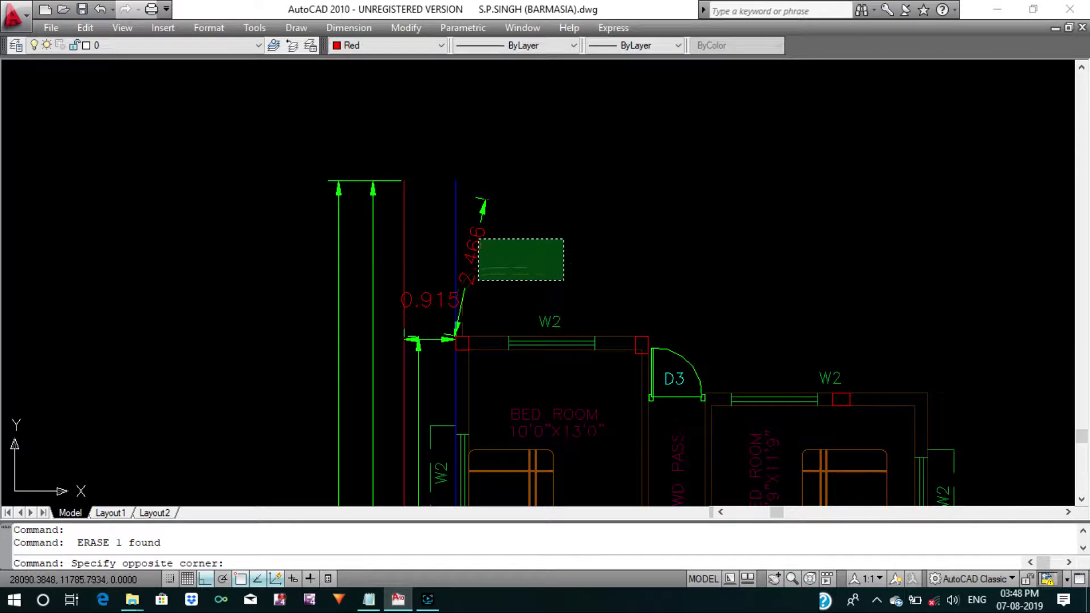
left_click(348, 169)
key("Delete")
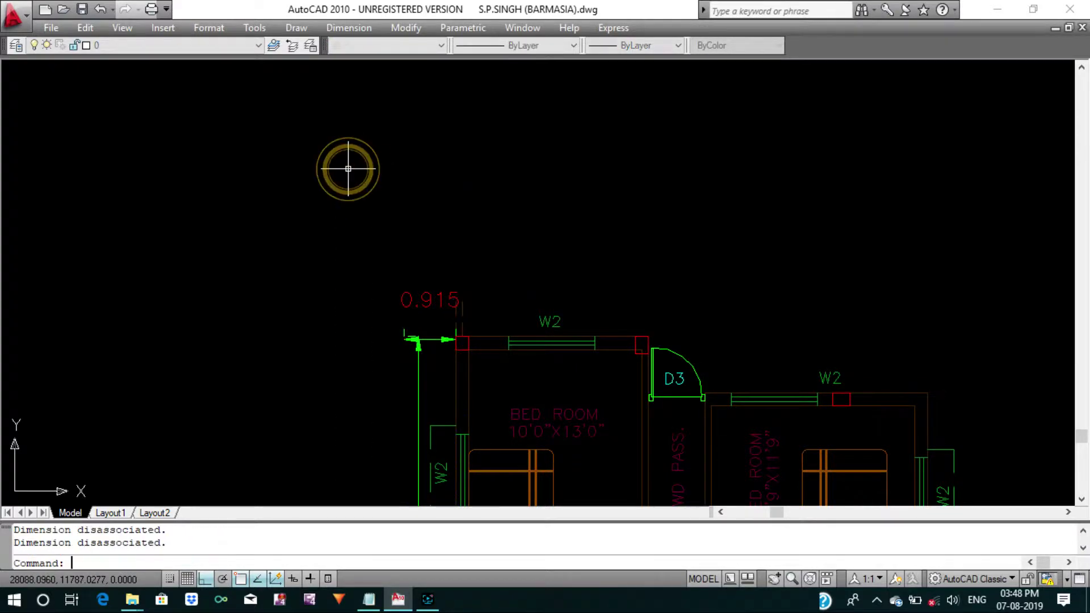
left_click(445, 360)
left_click(332, 236)
key("Delete")
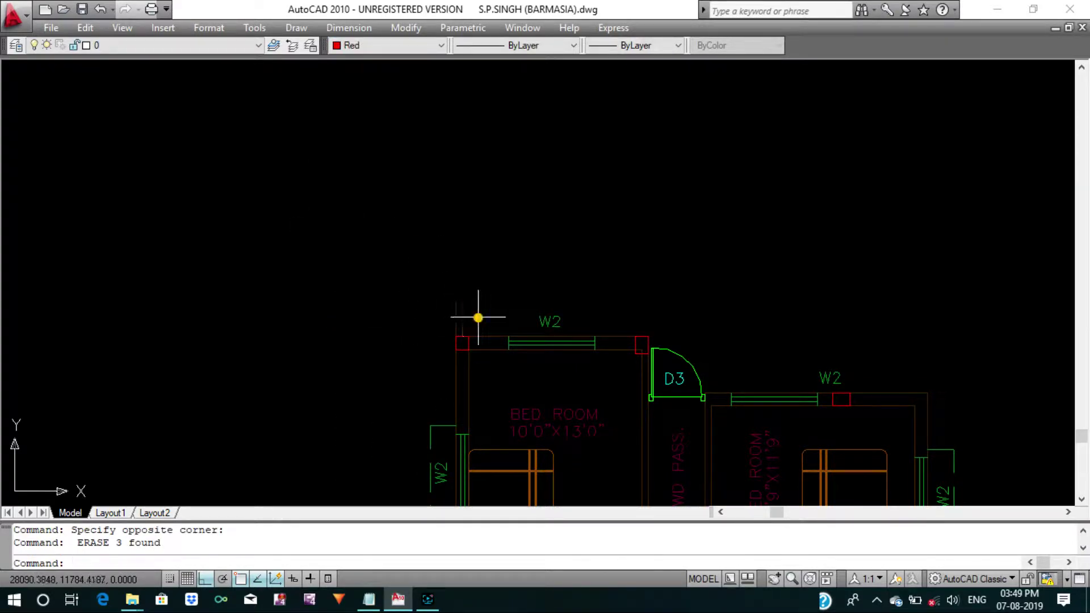
scroll(409, 224, "down", 3)
middle_click_drag(438, 268, 448, 178)
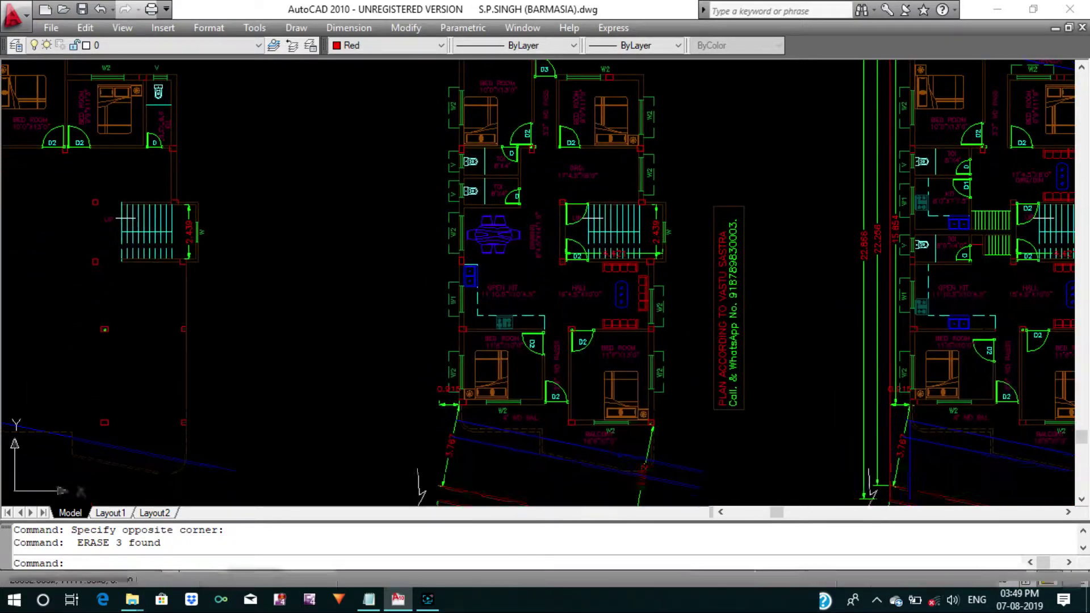
Erase a small leftover object and the four road objects below the lower middle plan.
middle_click_drag(689, 382, 723, 365)
scroll(703, 414, "up", 2)
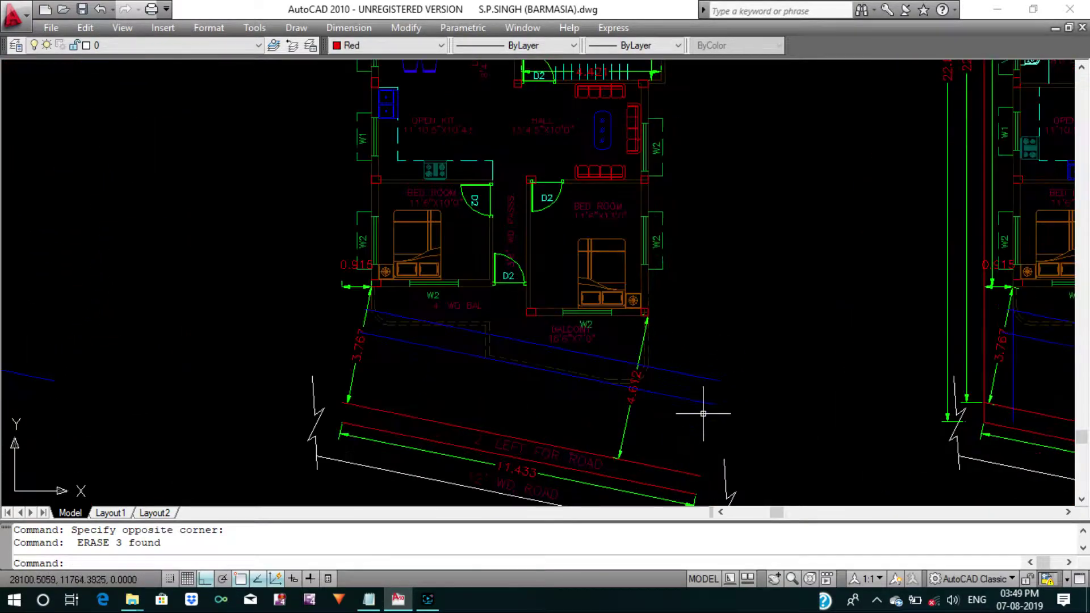
left_click(680, 386)
key("Delete")
scroll(689, 319, "down", 2)
left_click(773, 439)
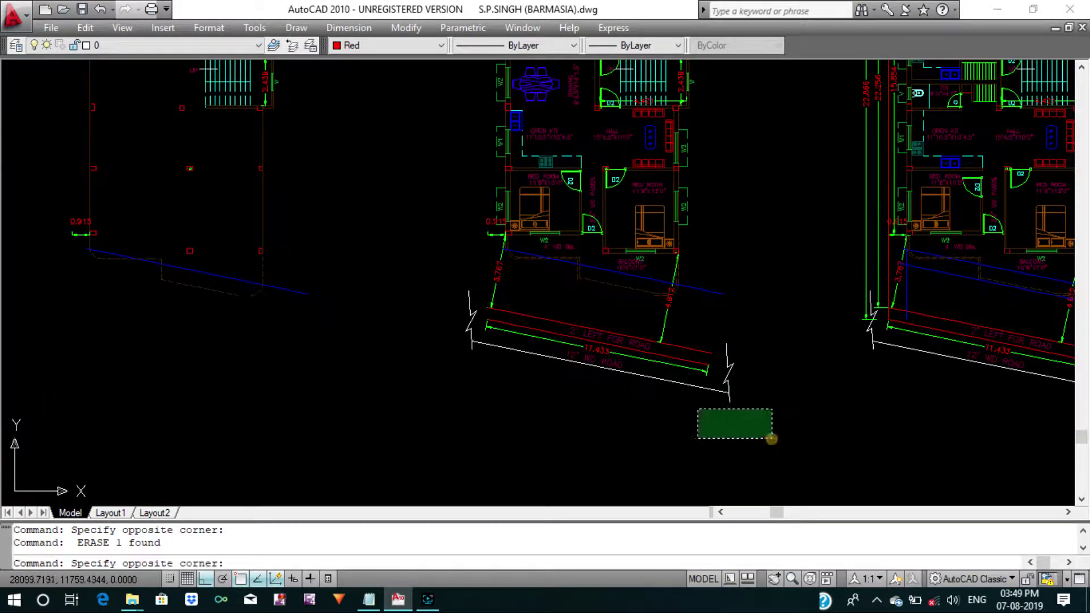
left_click(472, 316)
key("Delete")
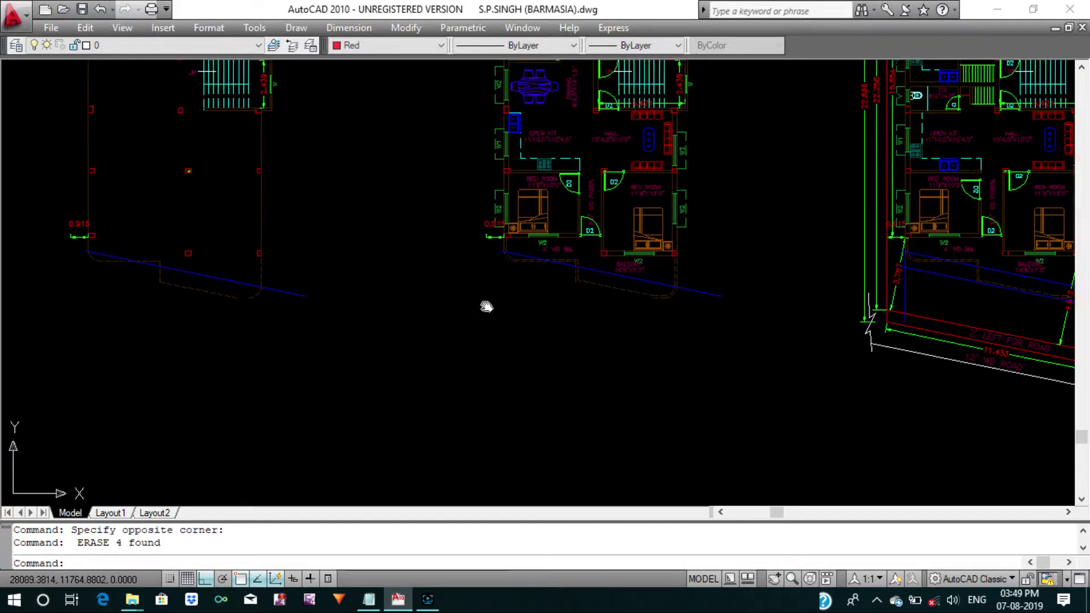
Erase the remaining lower road lines, including the blue road line and two leftover lines.
mouse_move(487, 306)
middle_mouse_down()
mouse_move(469, 321)
mouse_move(316, 328)
middle_mouse_up()
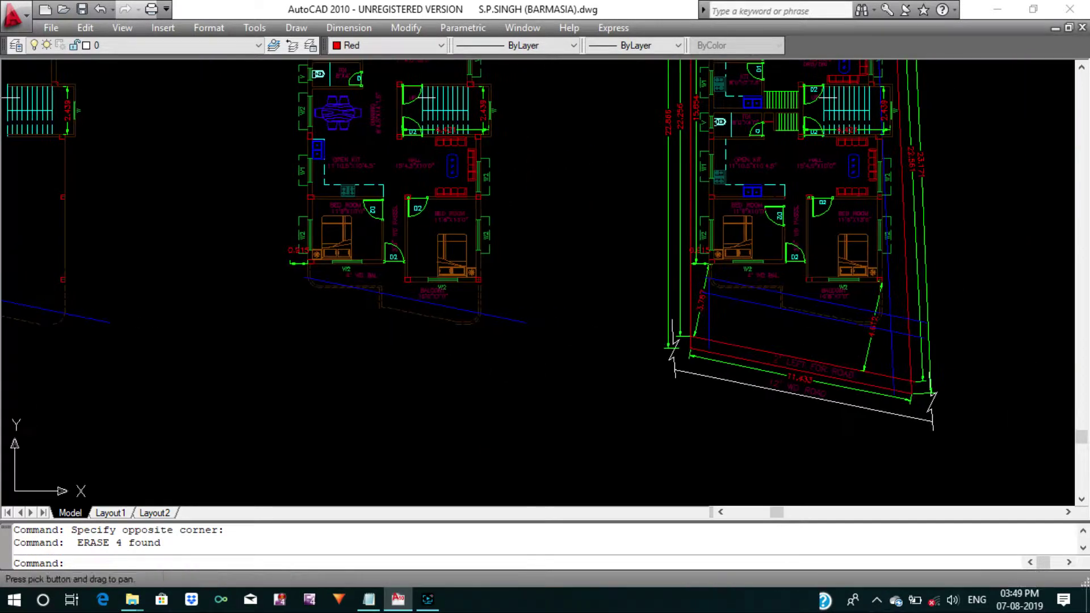
left_click(975, 449)
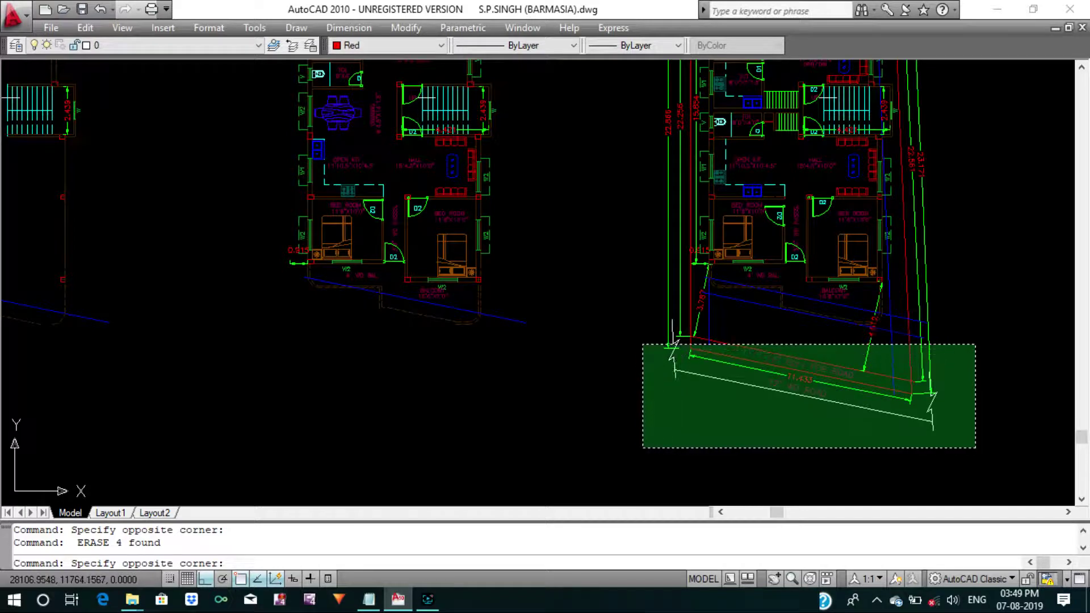
left_click(642, 342)
key("Delete")
left_click(897, 334)
key("Delete")
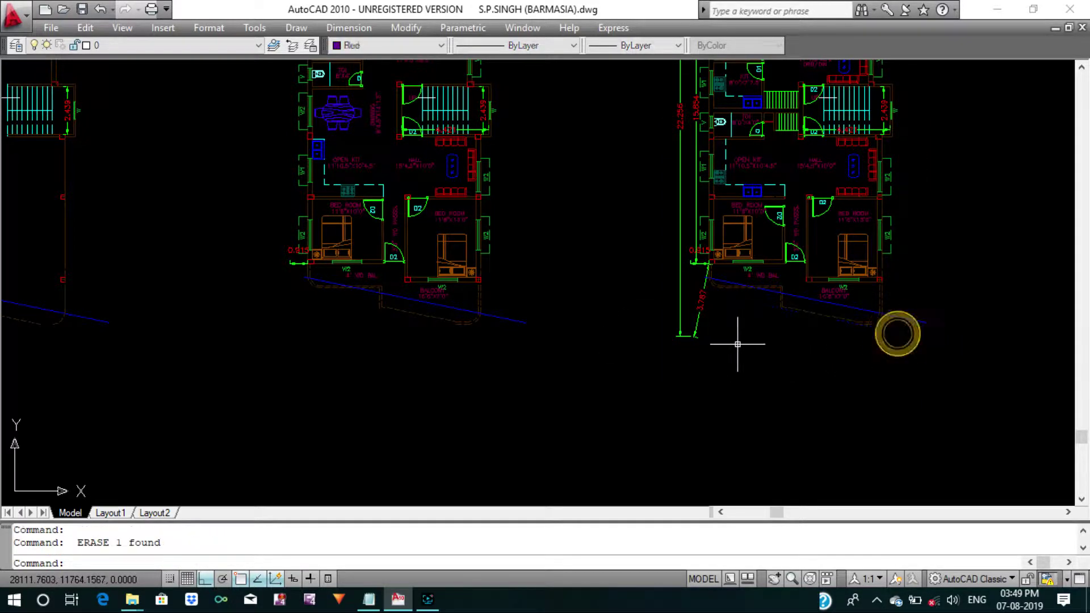
left_click(732, 343)
key("Delete")
Erase the two stray lines beside the bedroom wall at the top of the plans.
middle_click_drag(704, 221, 704, 358)
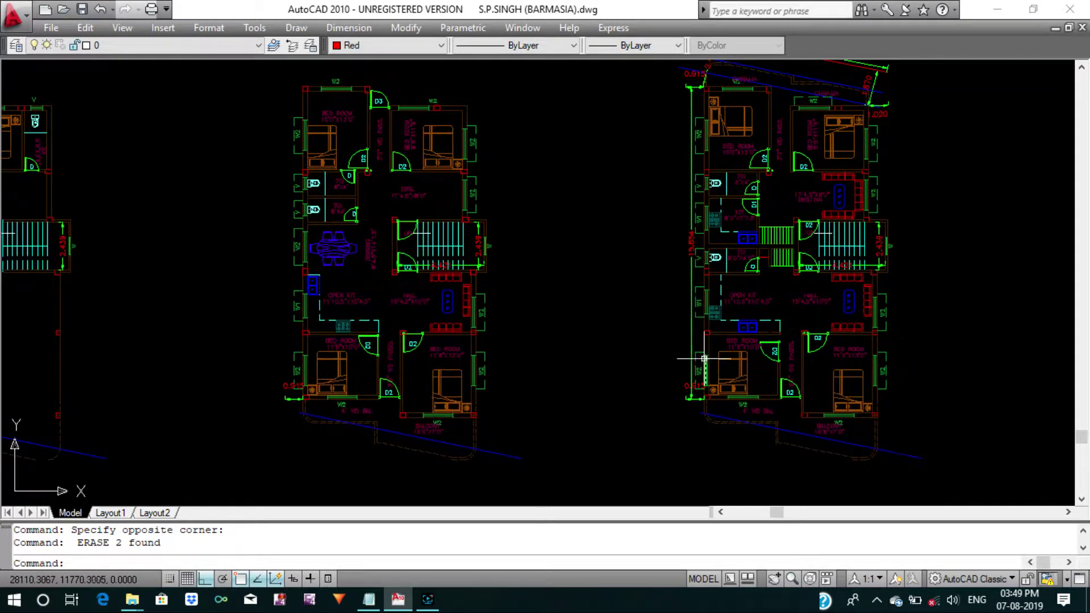
scroll(689, 389, "up", 5)
left_click(684, 423)
left_click(648, 370)
key("Delete")
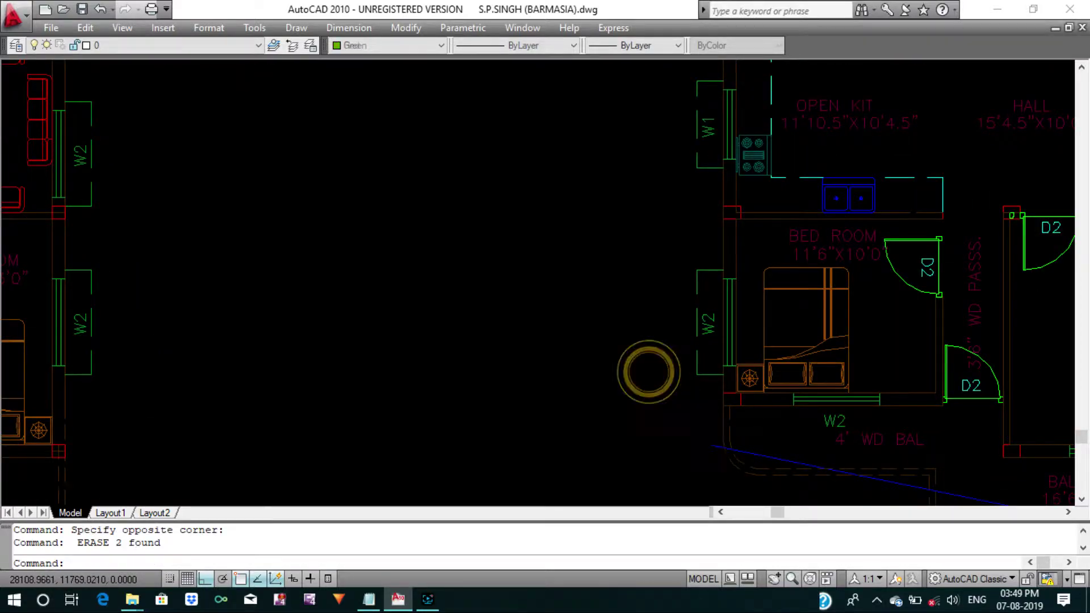
scroll(647, 369, "down", 5)
Erase the roof-edge blue lines with the 0.915 dimension, then the 10.366 dimension and roof lines.
middle_click_drag(645, 448, 641, 318)
scroll(625, 244, "up", 5)
left_click(603, 317)
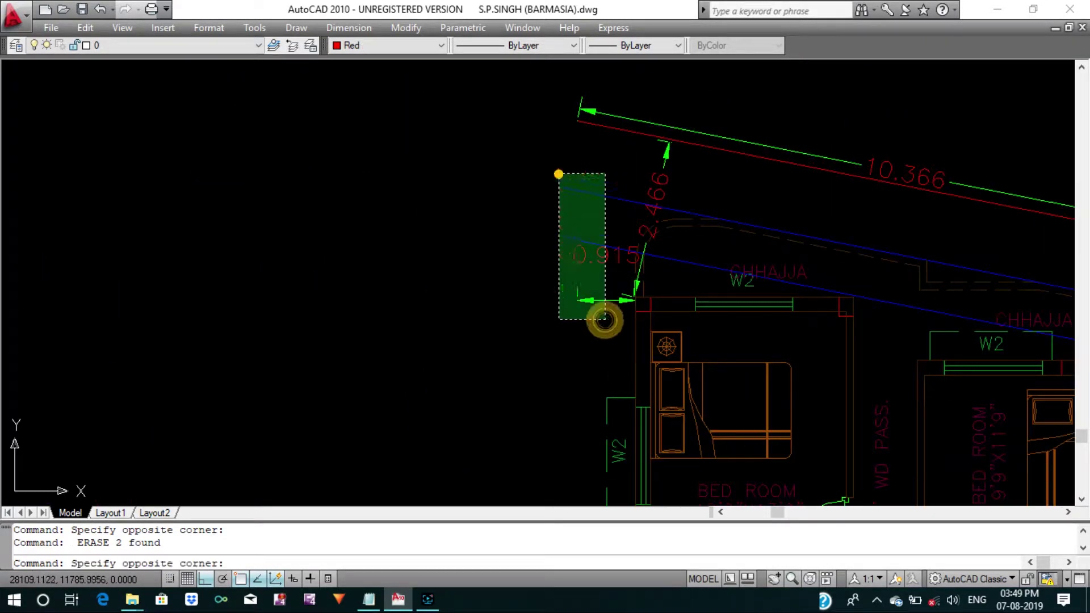
left_click(558, 174)
key("Delete")
scroll(779, 236, "down", 5)
scroll(779, 236, "up", 3)
left_click(850, 273)
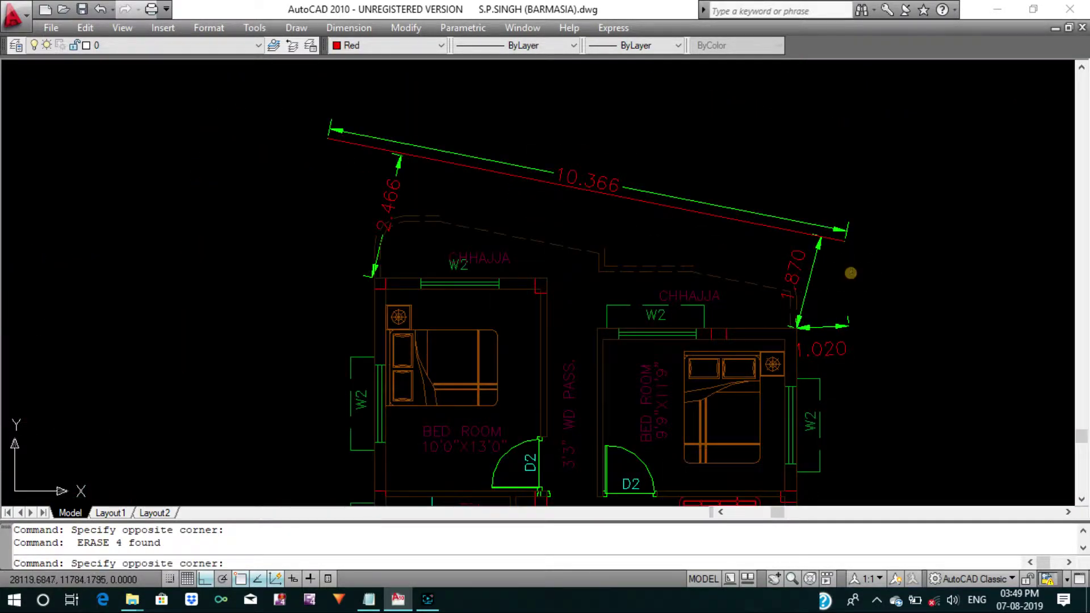
left_click(691, 165)
key("Delete")
Erase the 1.020 dimension, sloped roof lines, CHHAJJA labels and the 2.466 dimension.
left_click(823, 321)
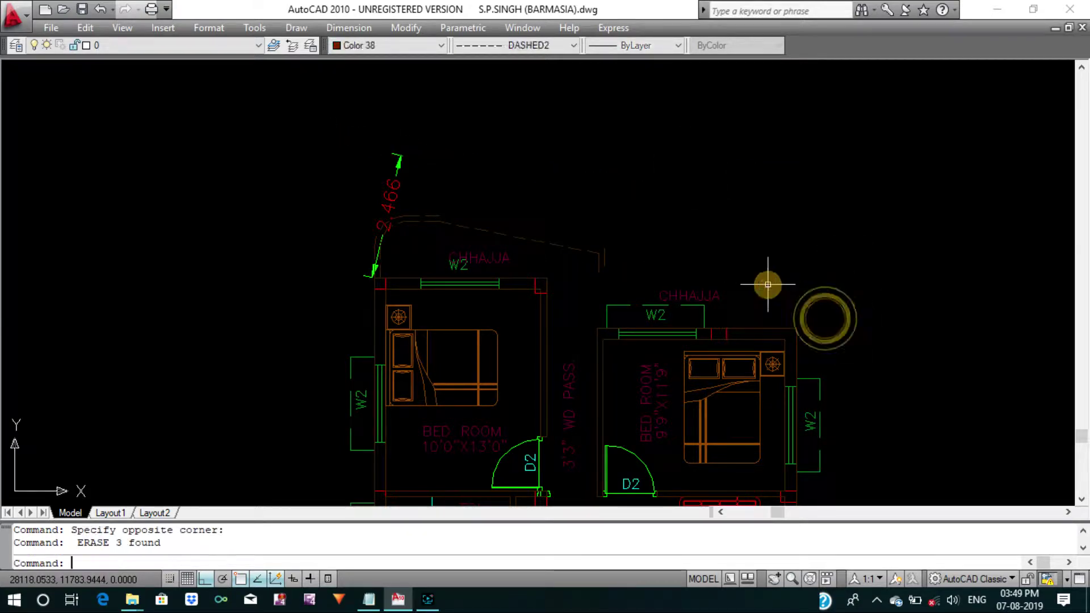
left_click(765, 284)
key("Delete")
key("Delete")
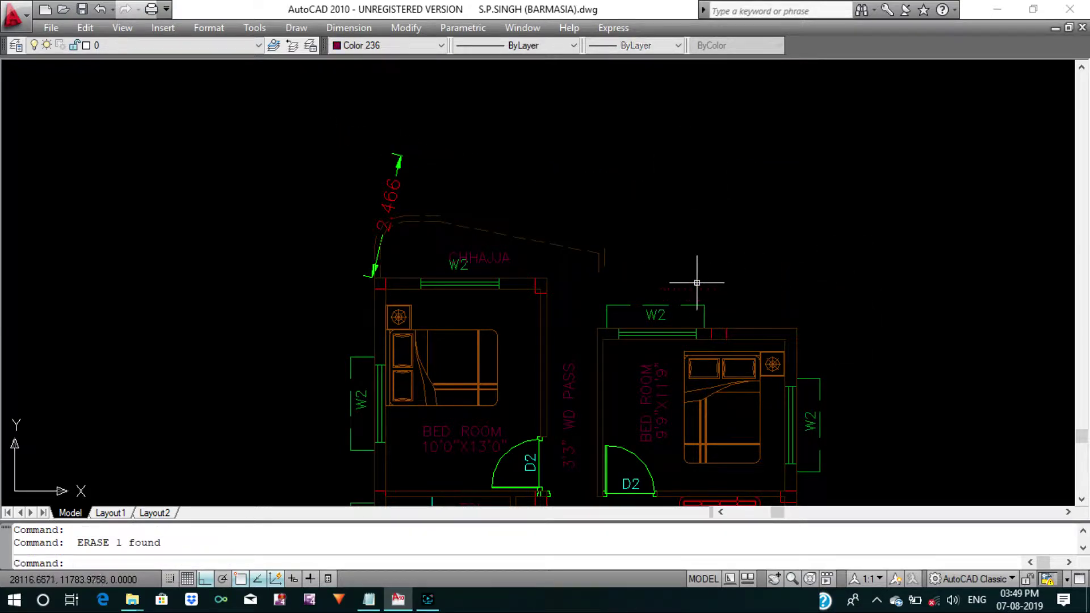
left_click(646, 267)
left_click(581, 223)
key("Delete")
left_click(503, 261)
key("Delete")
left_click(454, 222)
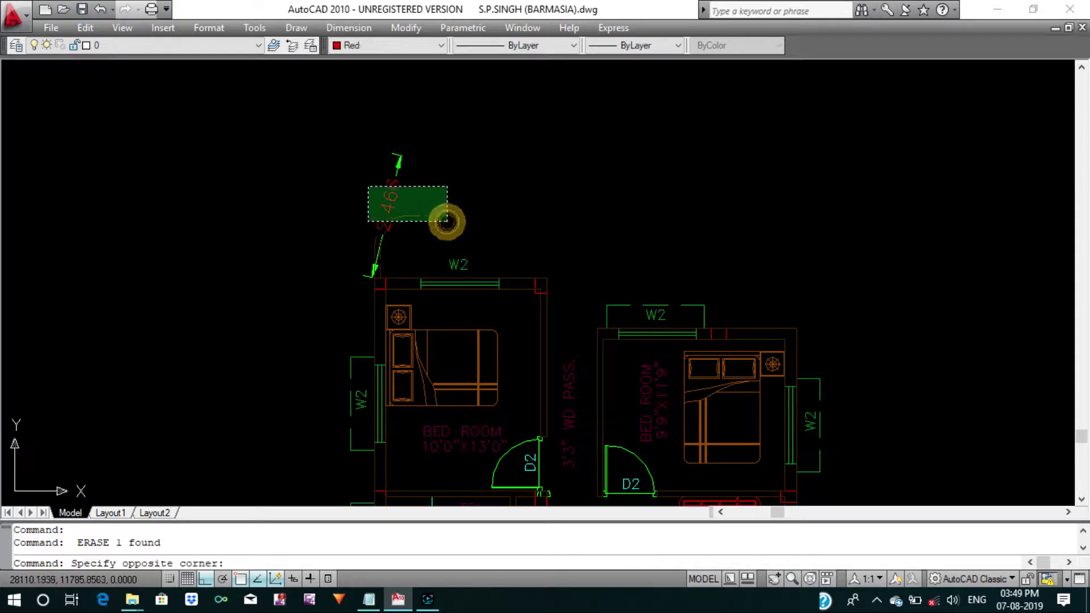
left_click(357, 178)
key("Delete")
scroll(375, 228, "down", 5)
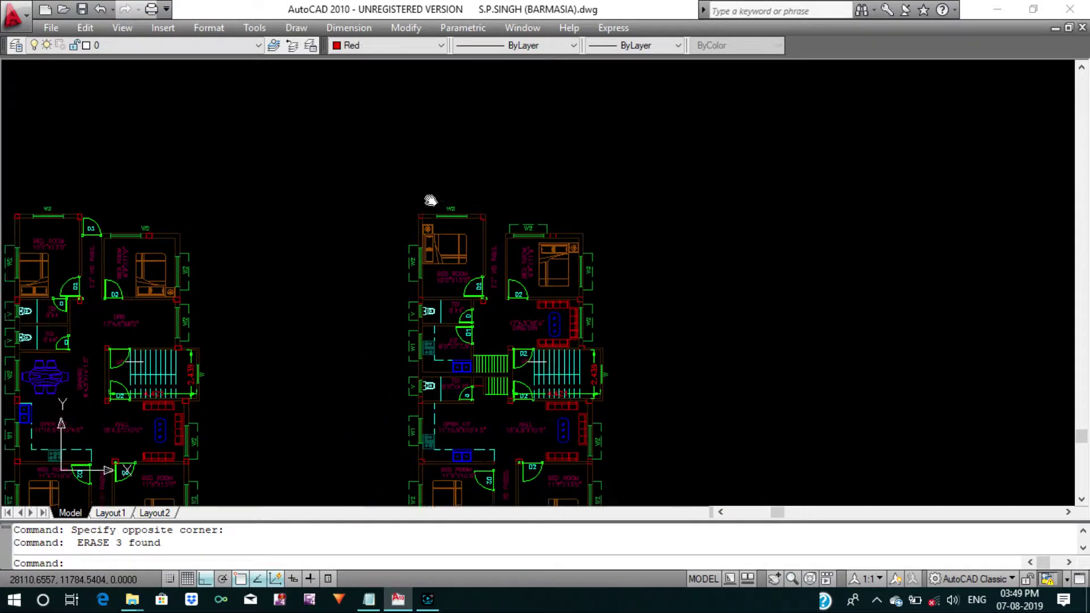
scroll(429, 199, "up", 2)
middle_click_drag(428, 238, 441, 225)
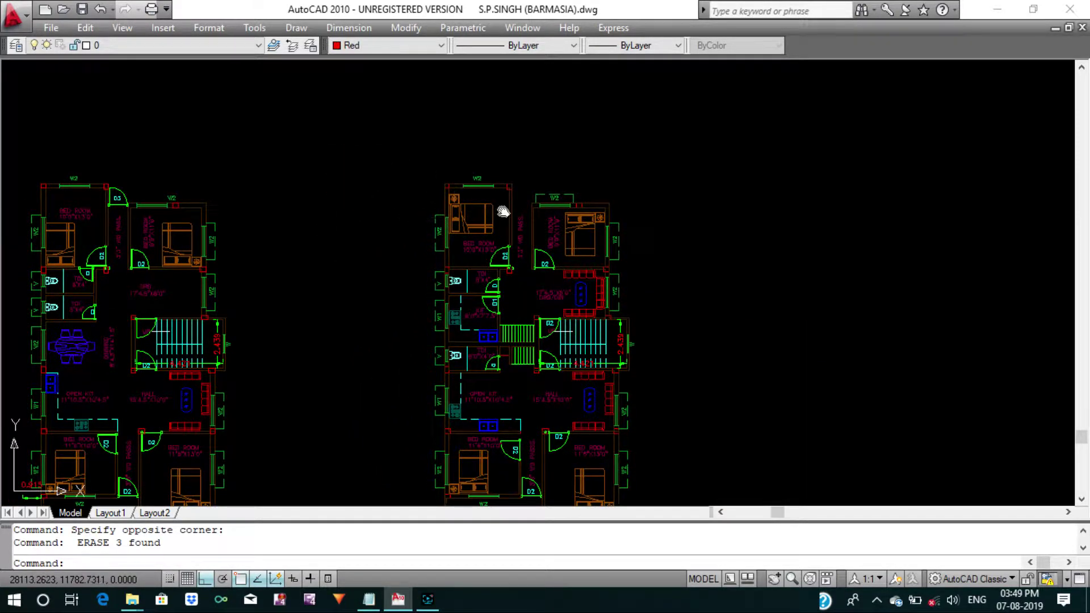
mouse_move(503, 212)
middle_mouse_down()
mouse_move(562, 221)
mouse_move(661, 295)
middle_mouse_up()
scroll(562, 222, "up", 3)
scroll(666, 254, "down", 4)
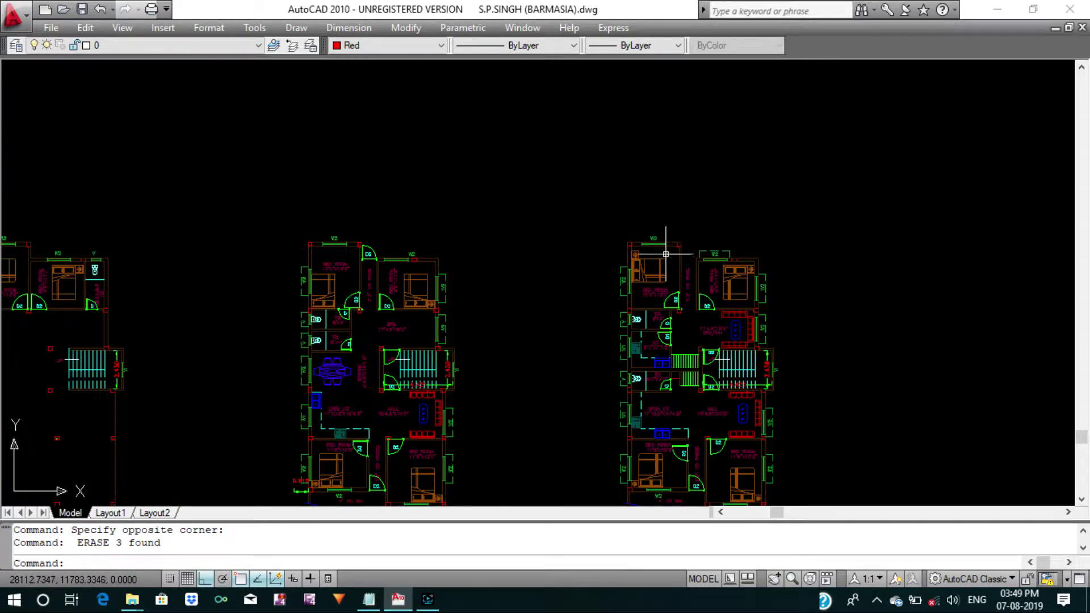
middle_click_drag(666, 253, 716, 226)
middle_click_drag(653, 246, 745, 231)
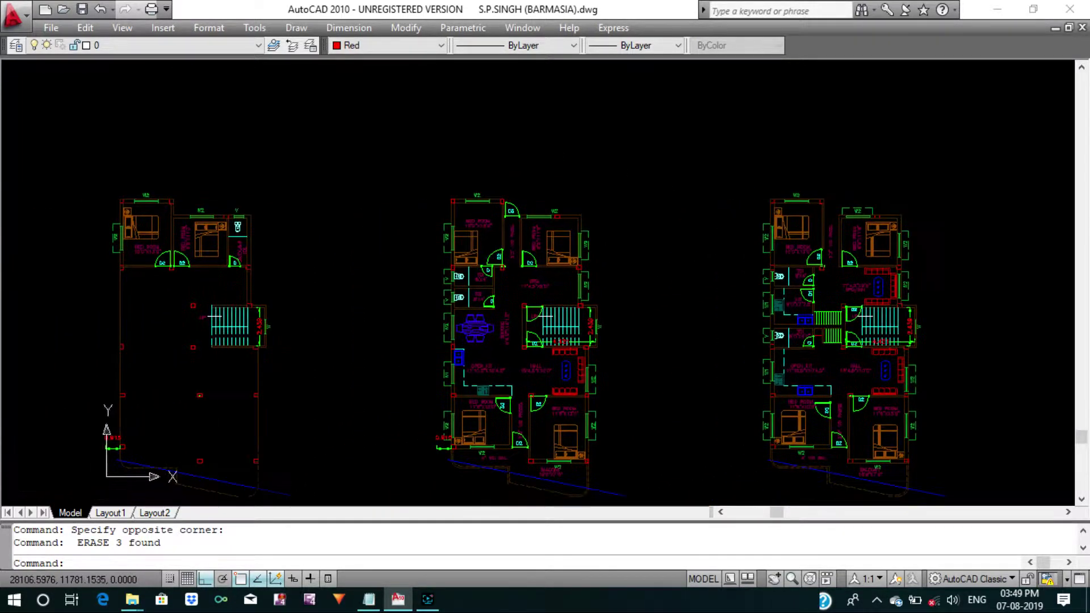
middle_click_drag(650, 250, 779, 236)
middle_click_drag(445, 230, 507, 233)
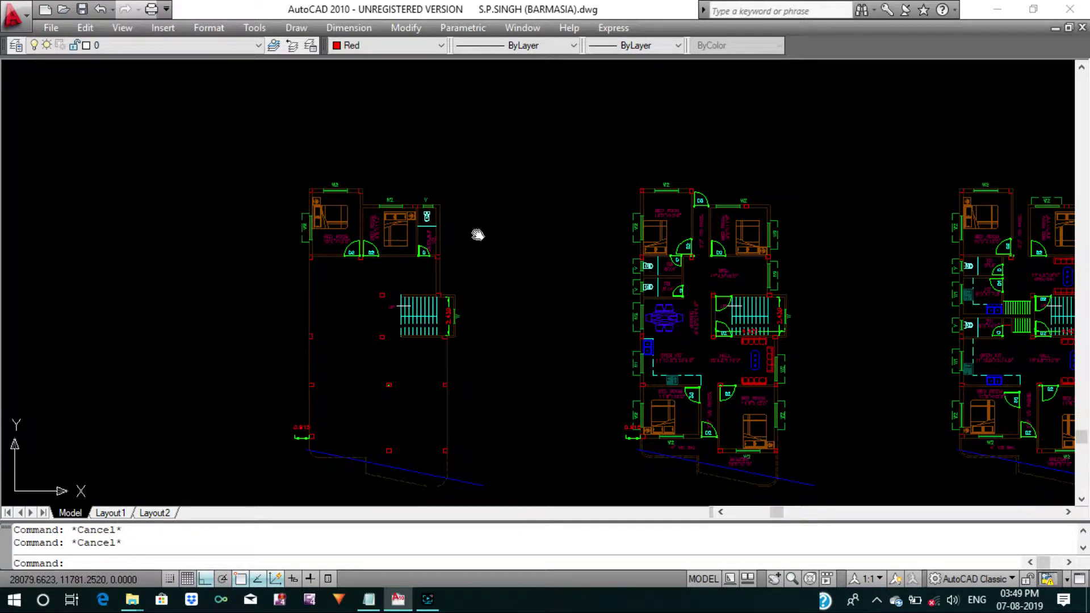
middle_click_drag(477, 232, 519, 275)
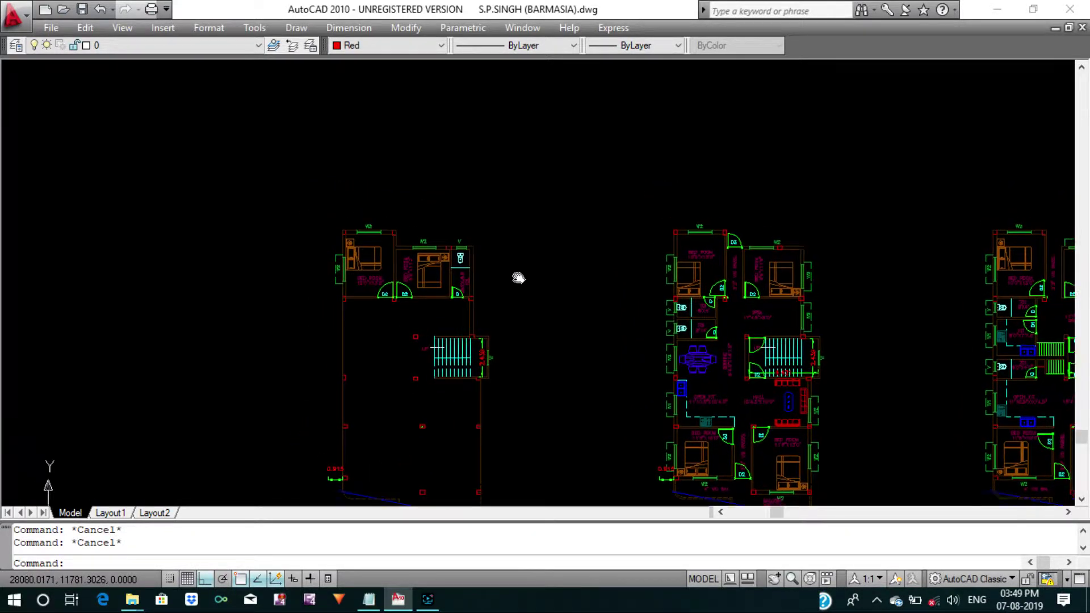
scroll(518, 275, "up", 3)
scroll(429, 108, "down", 4)
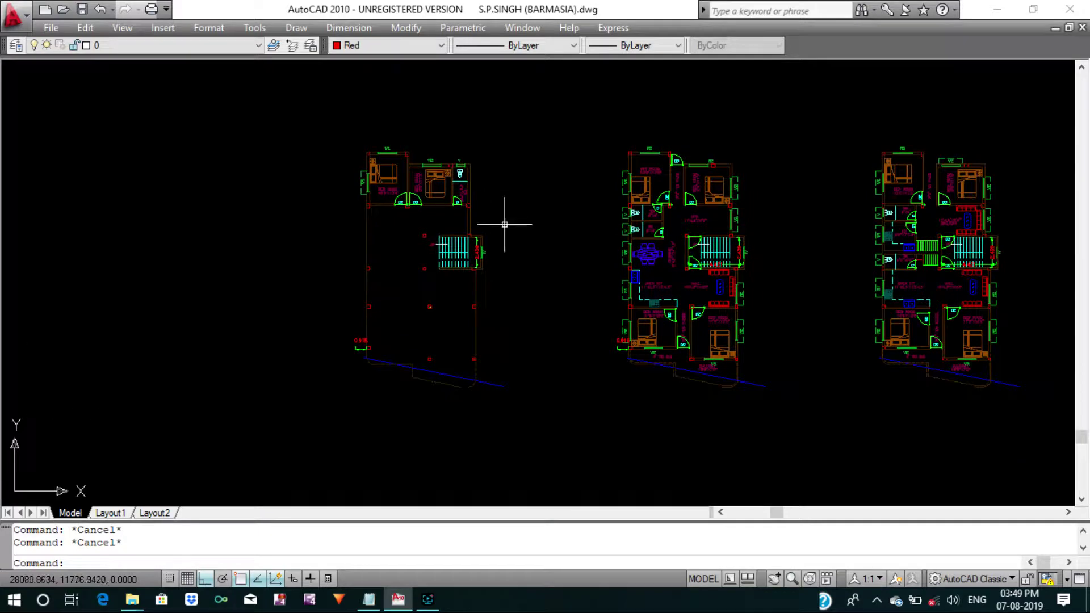
middle_click_drag(483, 265, 472, 265)
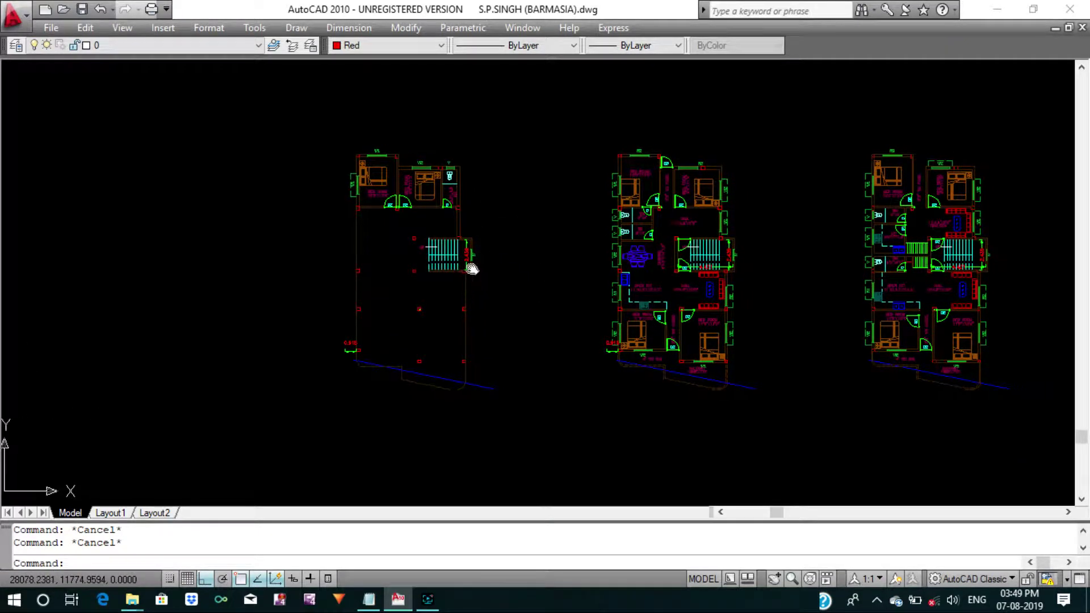
middle_click_drag(493, 208, 400, 208)
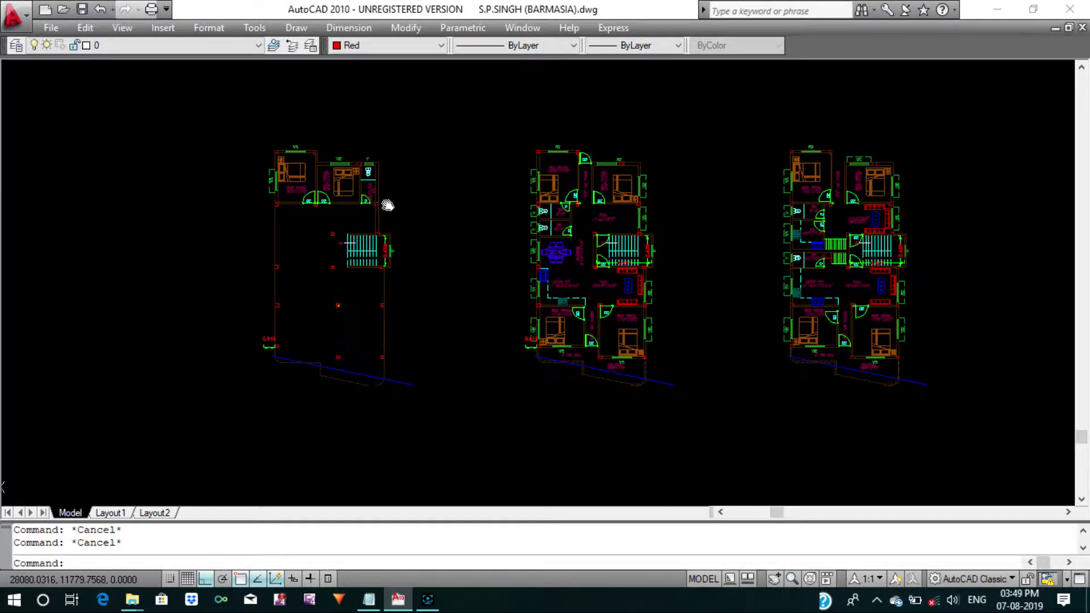
scroll(605, 157, "up", 4)
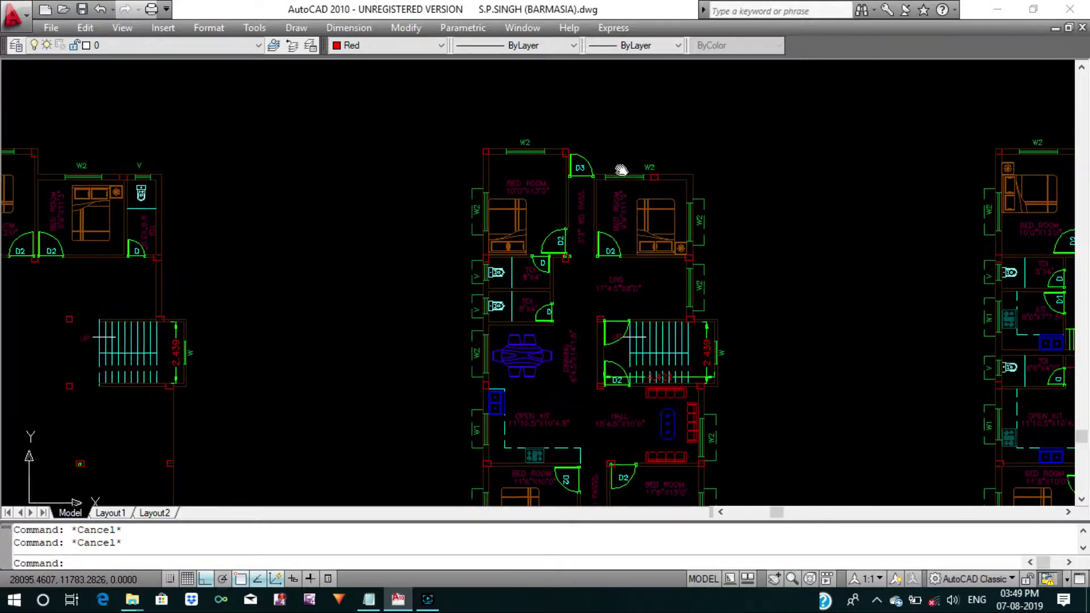
scroll(607, 162, "down", 4)
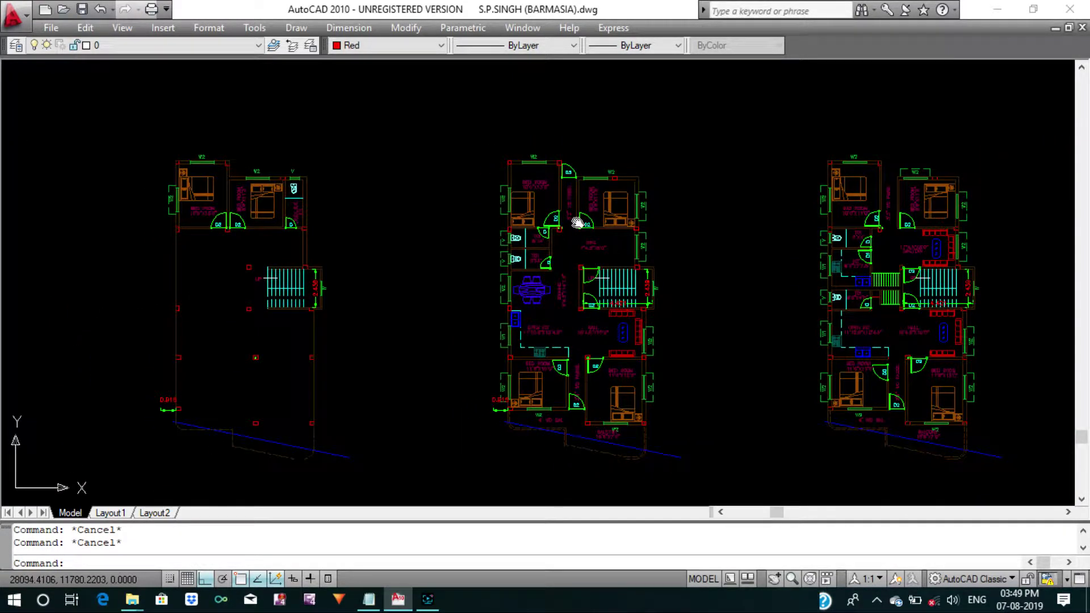
scroll(610, 173, "up", 4)
scroll(673, 230, "up", 2)
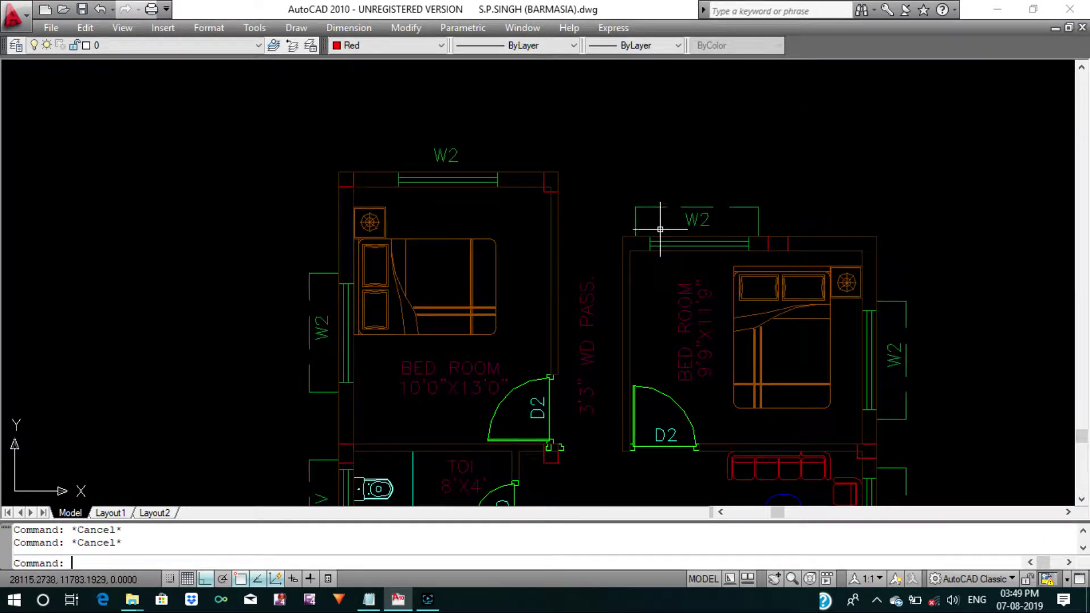
type("ex")
Extend the top and vertical bedroom wall lines to close the passage, using all objects as boundaries.
key("Return")
key("Return")
left_click(629, 239)
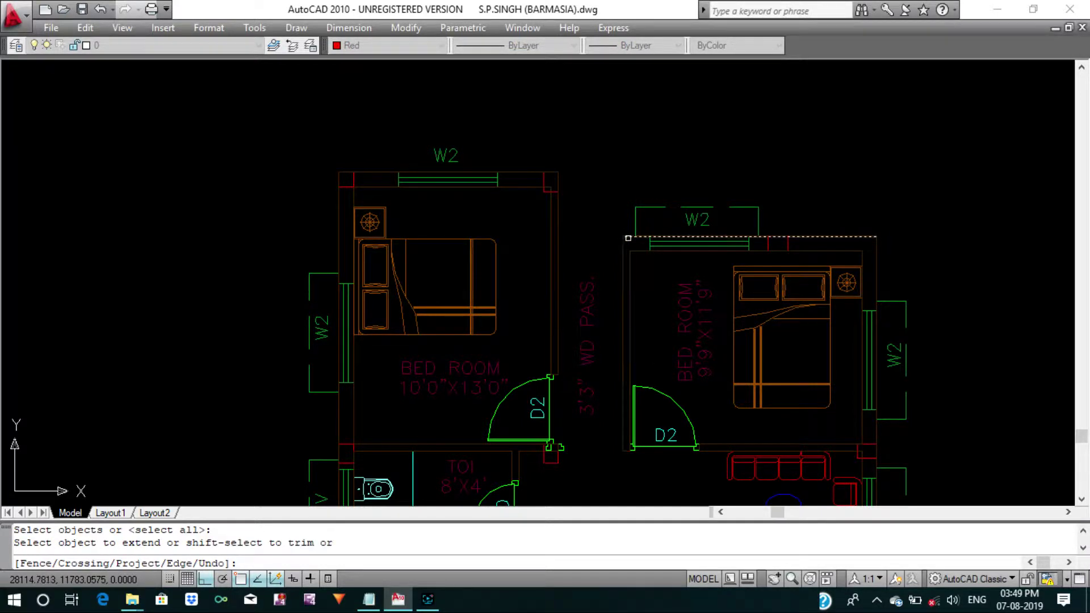
key("Return")
key("Return")
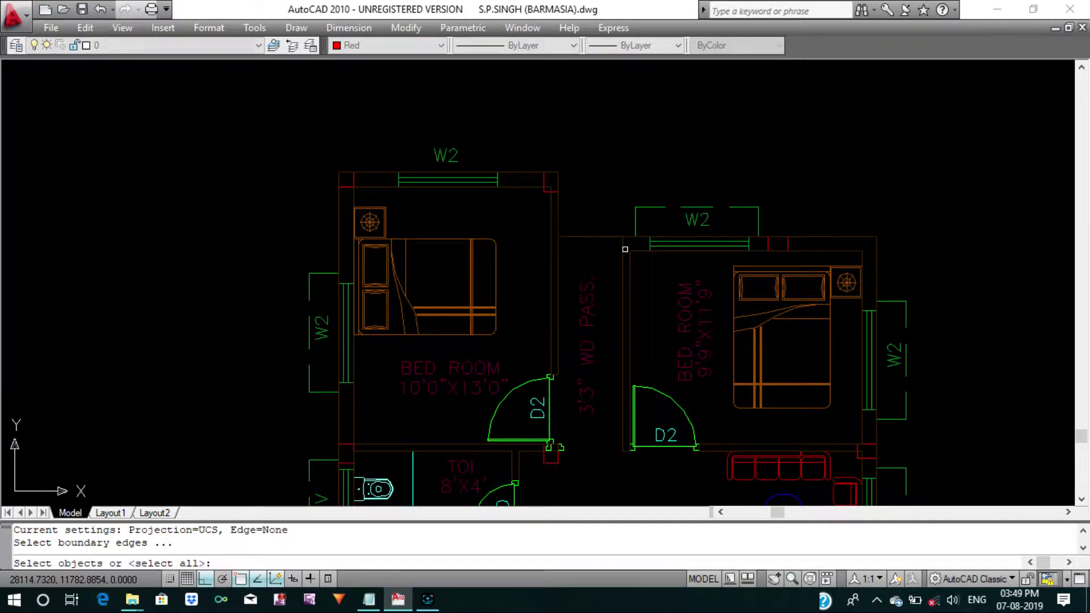
key("Return")
scroll(639, 254, "up", 3)
left_click(630, 249)
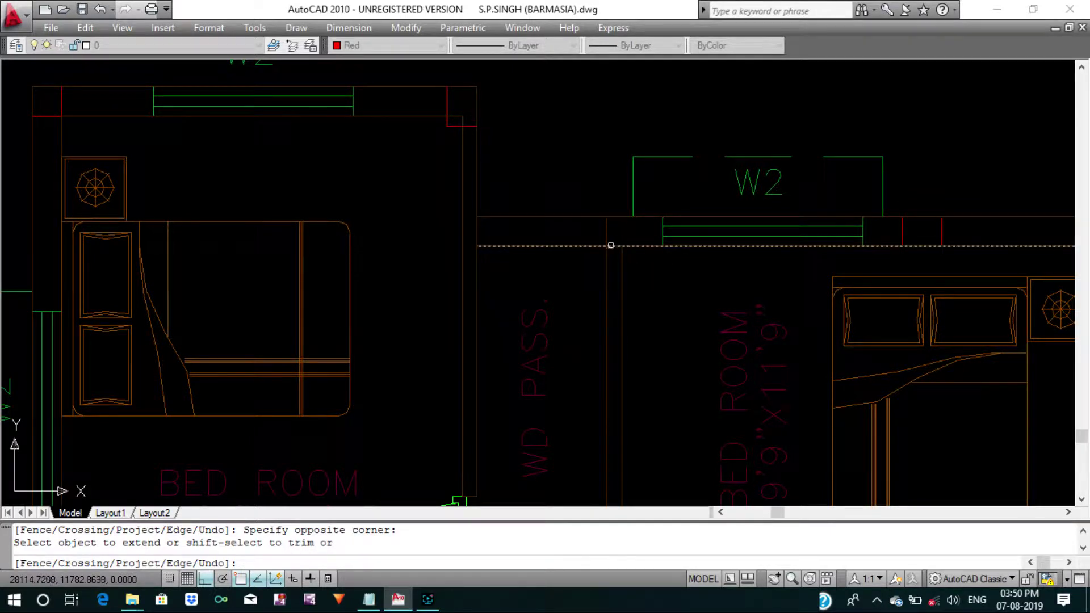
left_click(609, 245)
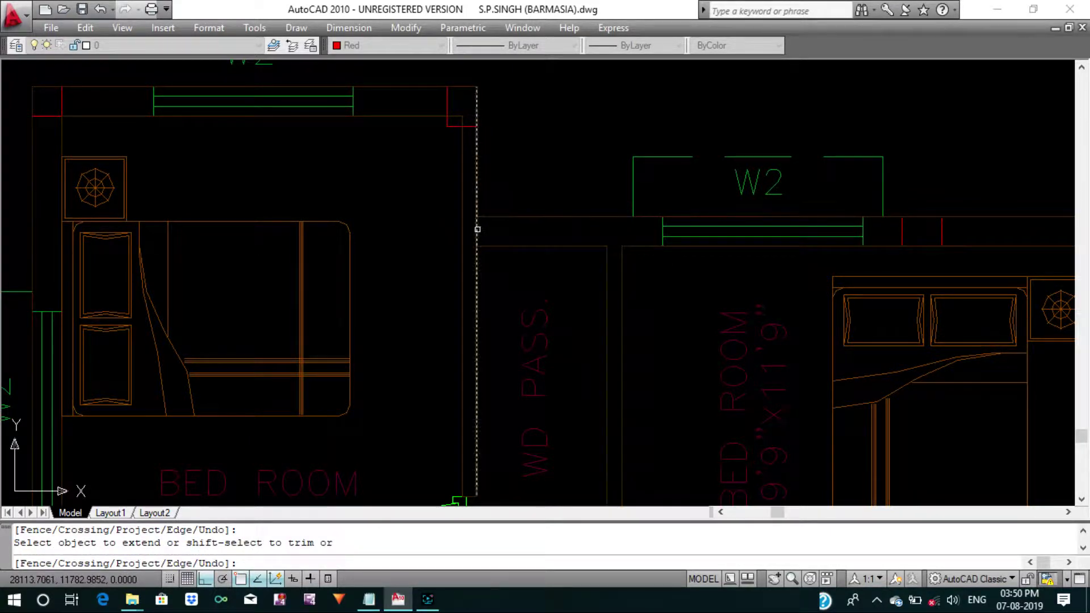
scroll(494, 230, "down", 4)
key("Escape")
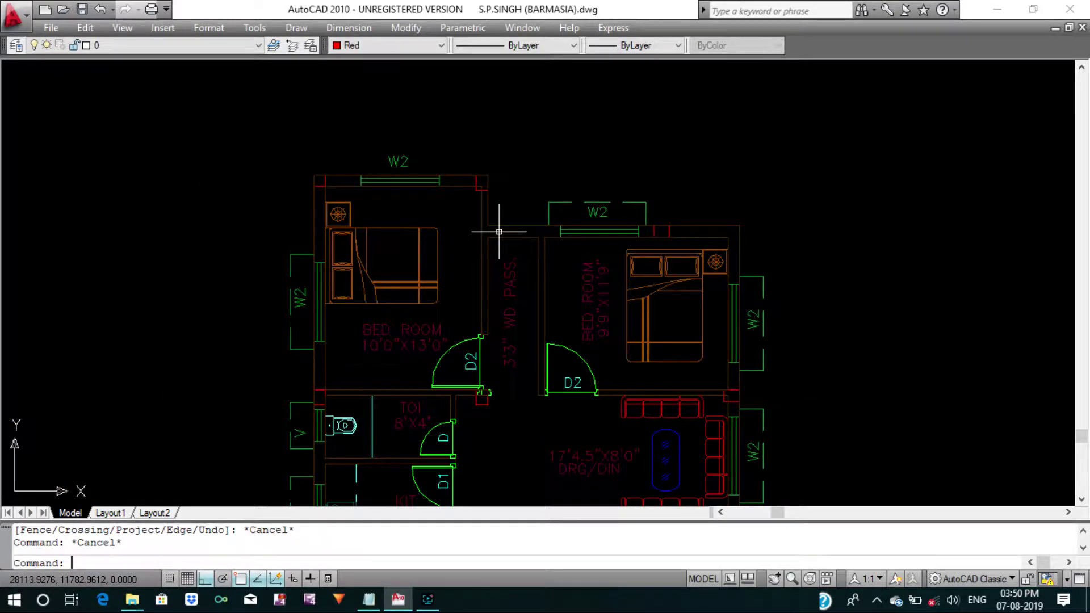
middle_click_drag(519, 211, 543, 212)
key("Return")
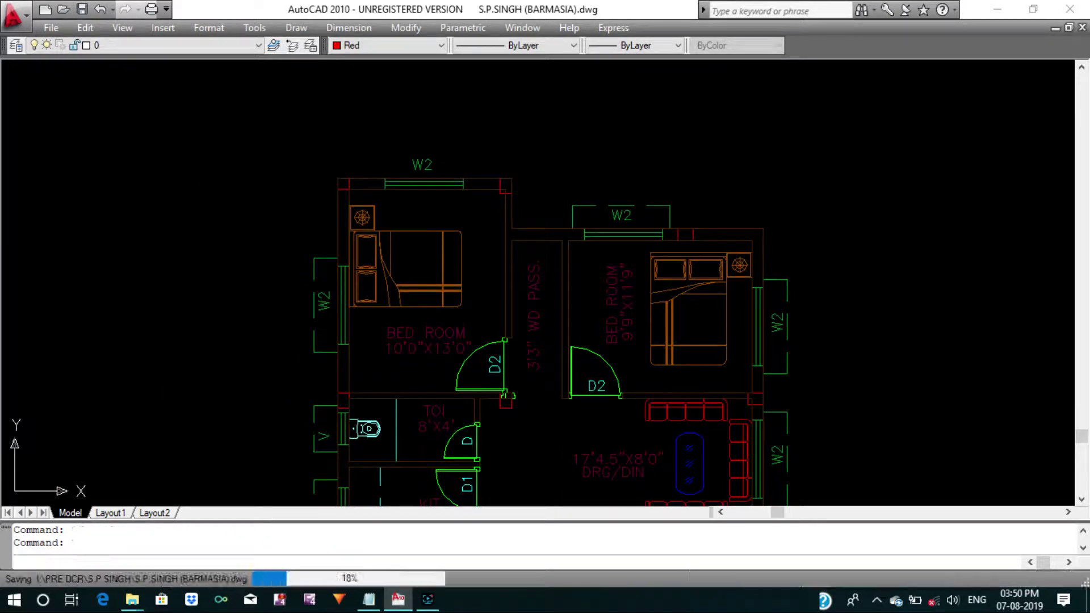
scroll(543, 213, "down", 5)
scroll(592, 214, "up", 1)
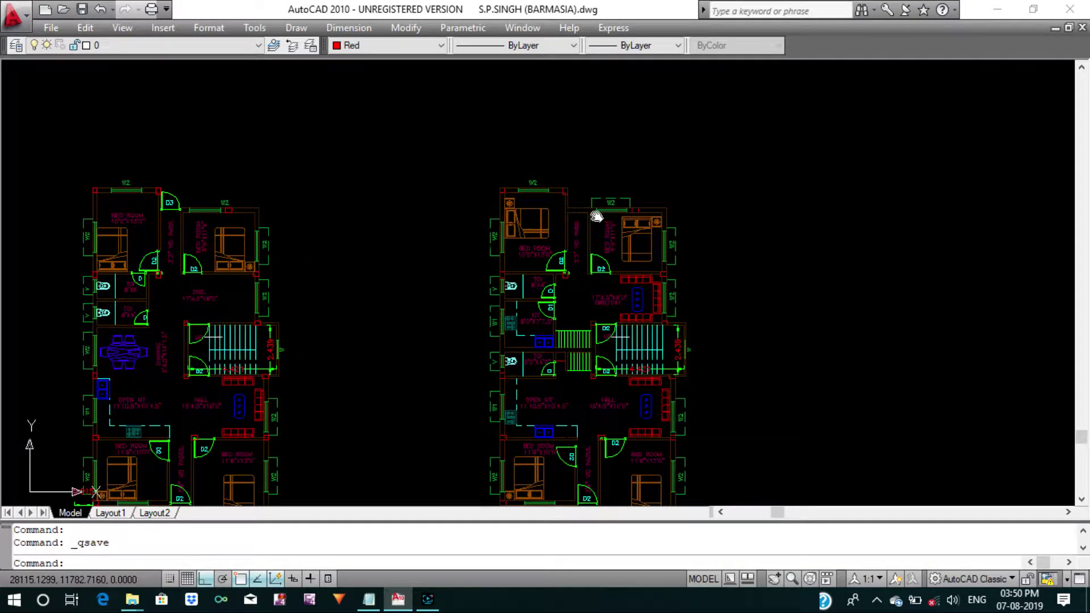
mouse_move(592, 214)
middle_mouse_down()
mouse_move(694, 220)
mouse_move(666, 180)
middle_mouse_up()
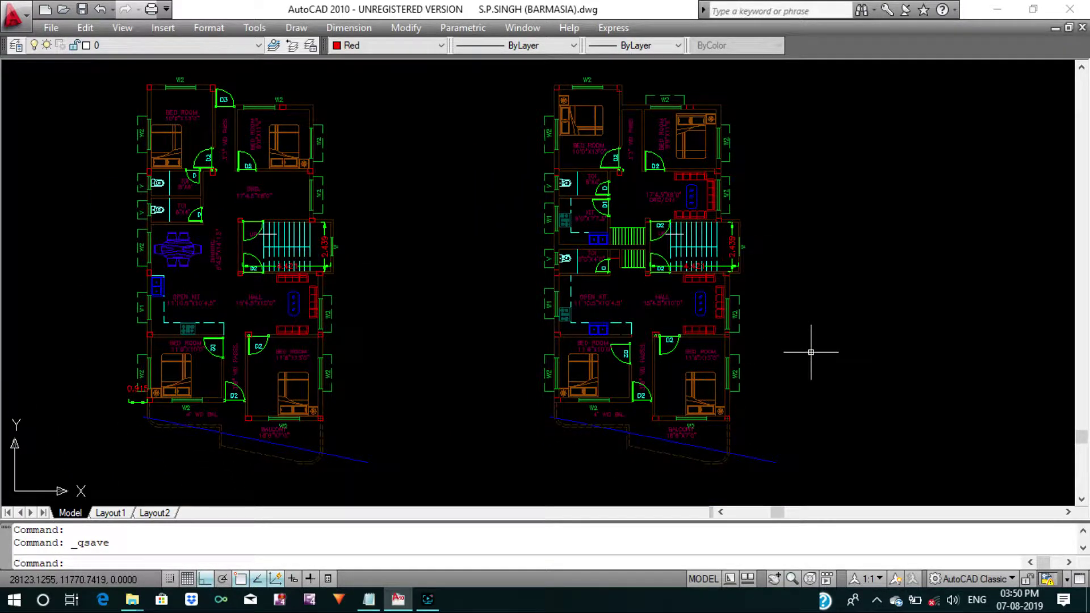
middle_click_drag(811, 353, 810, 316)
Trim the dashed balcony lines crossing the blue boundary, trimming against all edges.
scroll(755, 389, "up", 5)
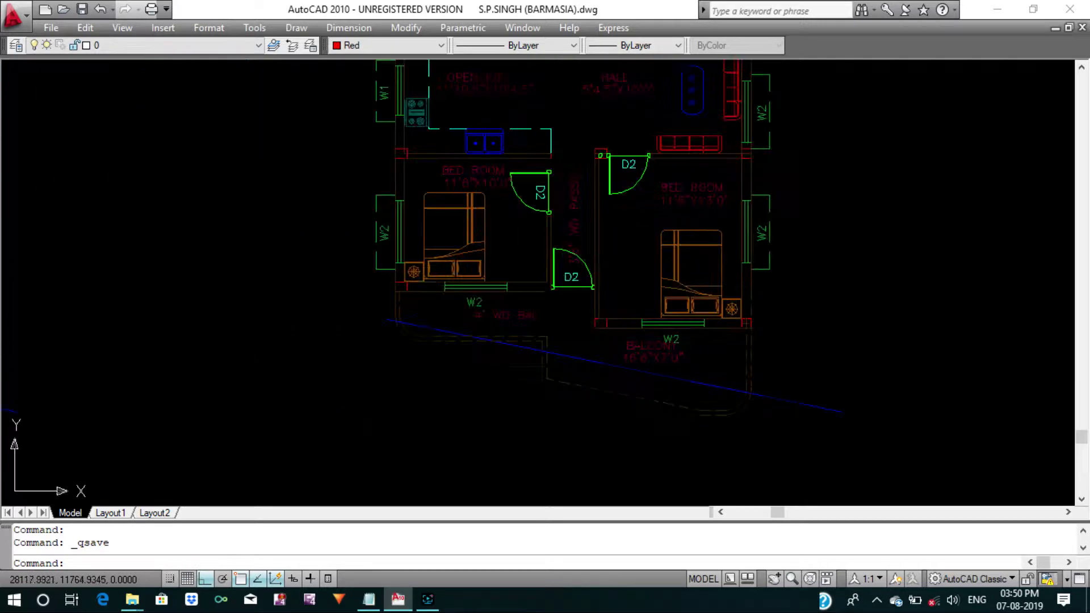
type("tr")
key("Return")
key("Return")
scroll(738, 409, "up", 5)
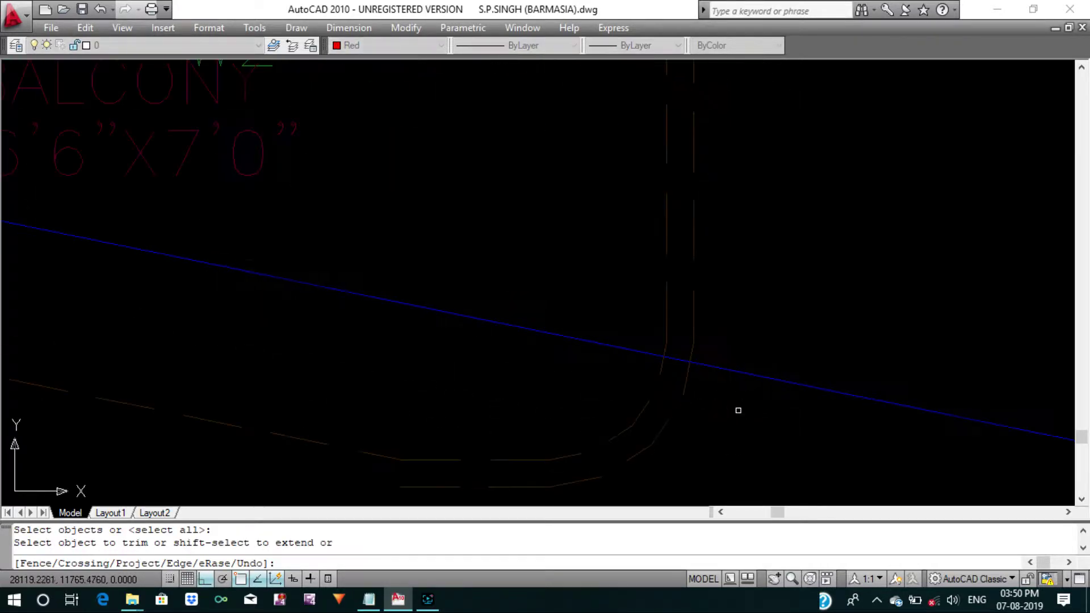
left_click(724, 420)
left_click(657, 373)
scroll(657, 374, "down", 4)
scroll(414, 323, "up", 1)
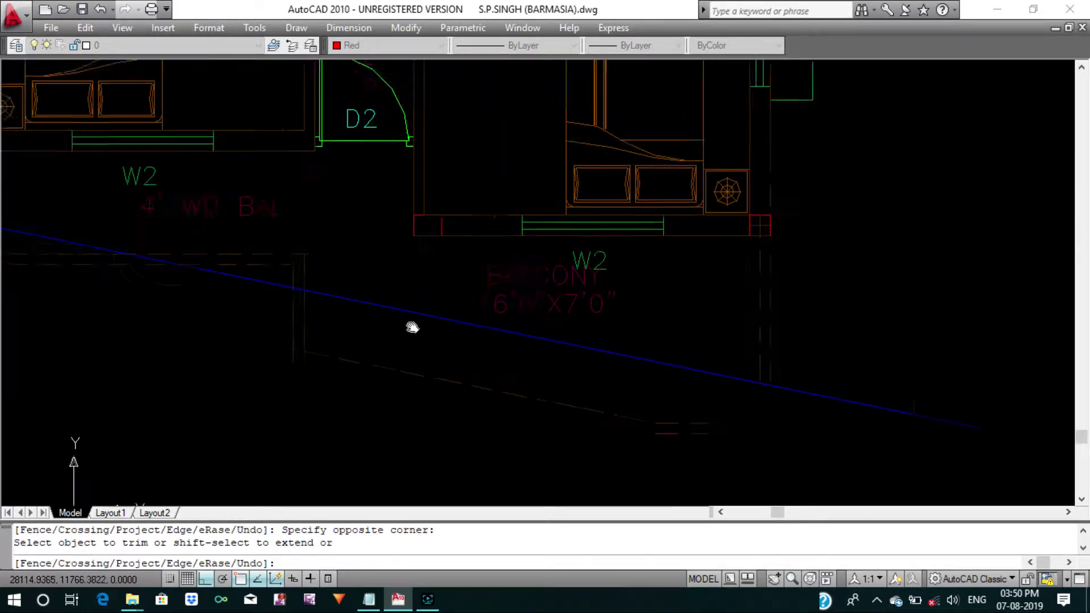
scroll(490, 365, "up", 1)
Trim the dashed lines at both ends of the first balcony.
left_click(492, 365)
scroll(438, 350, "down", 3)
scroll(438, 350, "up", 1)
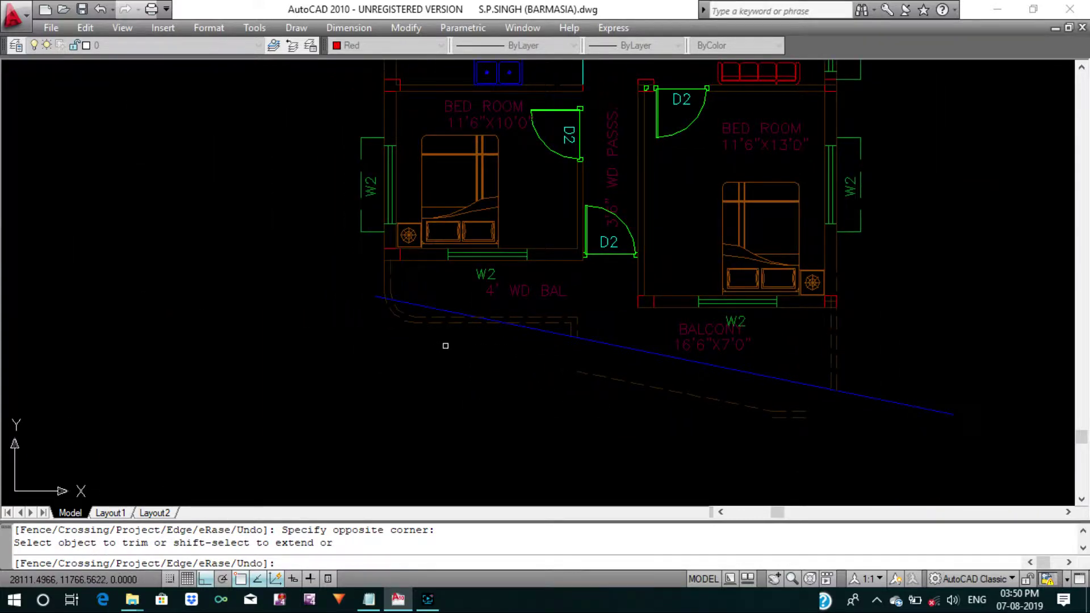
scroll(482, 334, "up", 3)
left_click(481, 334)
left_click(452, 243)
middle_click_drag(450, 236, 601, 338)
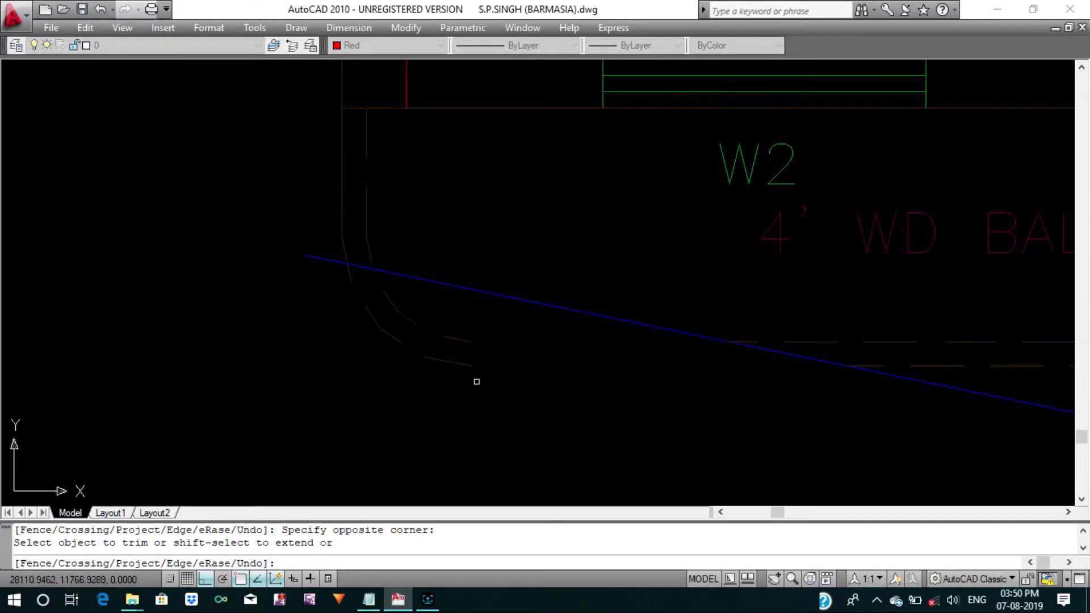
left_click(474, 390)
left_click(368, 310)
key("Return")
Trim the dashed lines at the next balcony corner with two crossing windows.
scroll(446, 329, "down", 3)
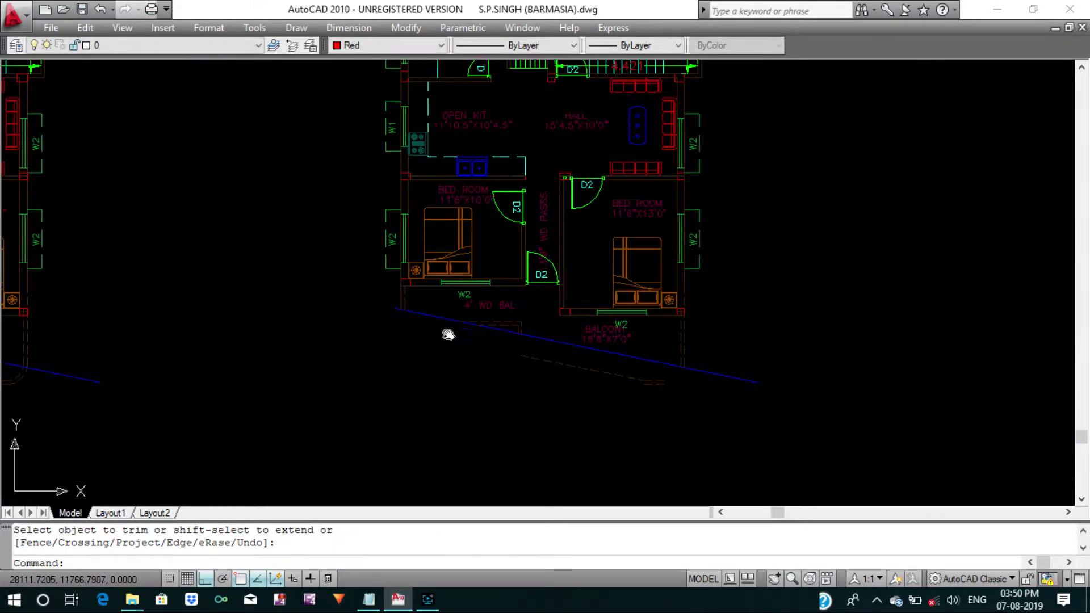
mouse_move(449, 335)
middle_mouse_down()
mouse_move(529, 323)
mouse_move(782, 376)
middle_mouse_up()
scroll(365, 382, "up", 5)
key("Return")
key("Return")
left_click(492, 340)
left_click(529, 390)
left_click(429, 316)
left_click(344, 296)
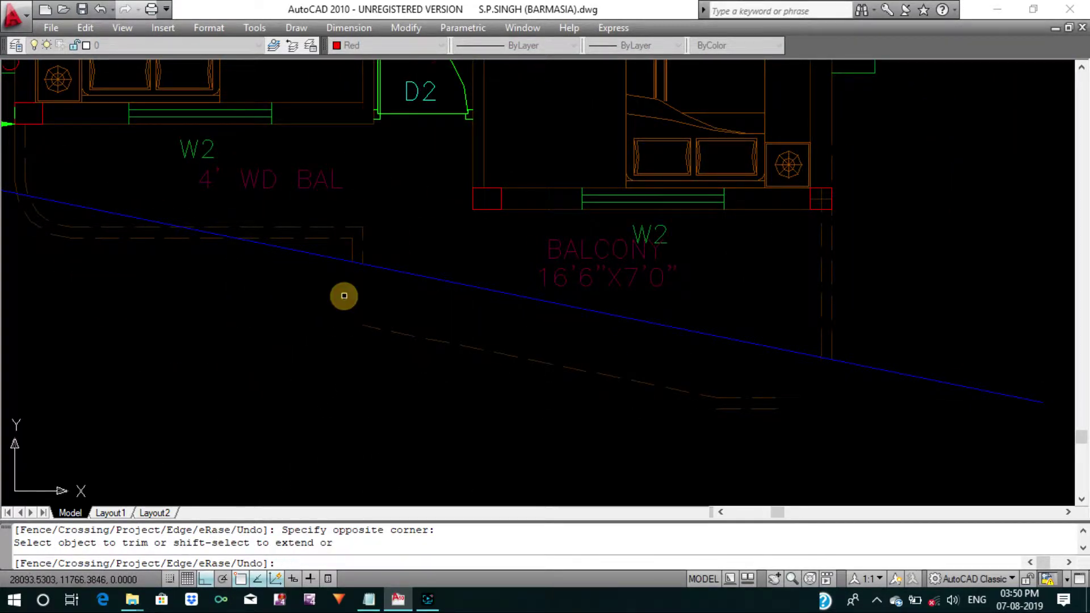
Trim the dashed lines at the rounded balcony corner.
middle_click_drag(344, 296, 952, 384)
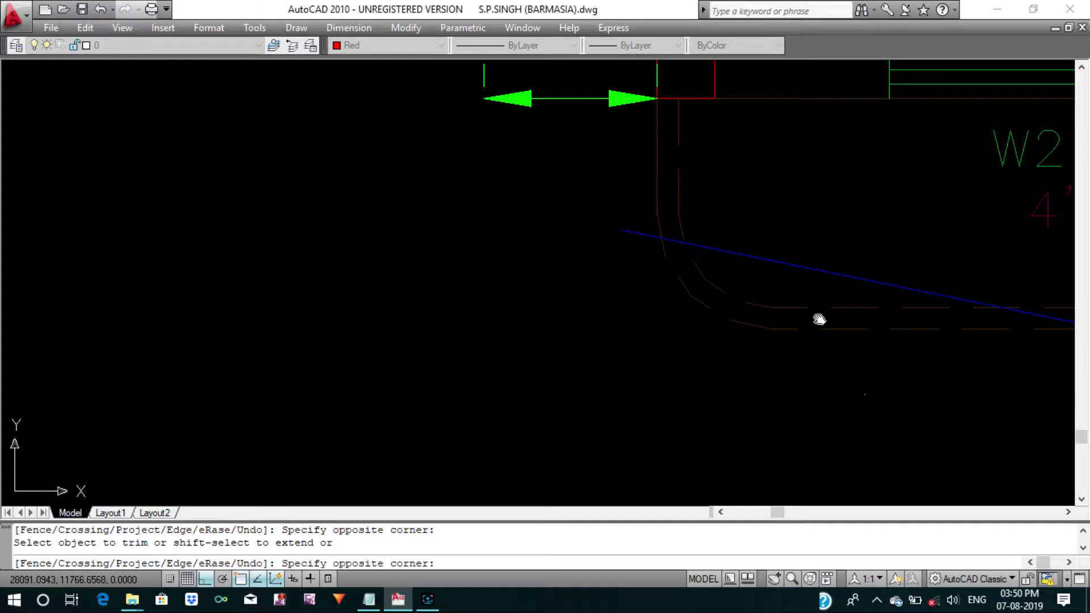
middle_click_drag(820, 316, 620, 316)
left_click(664, 396)
left_click(623, 291)
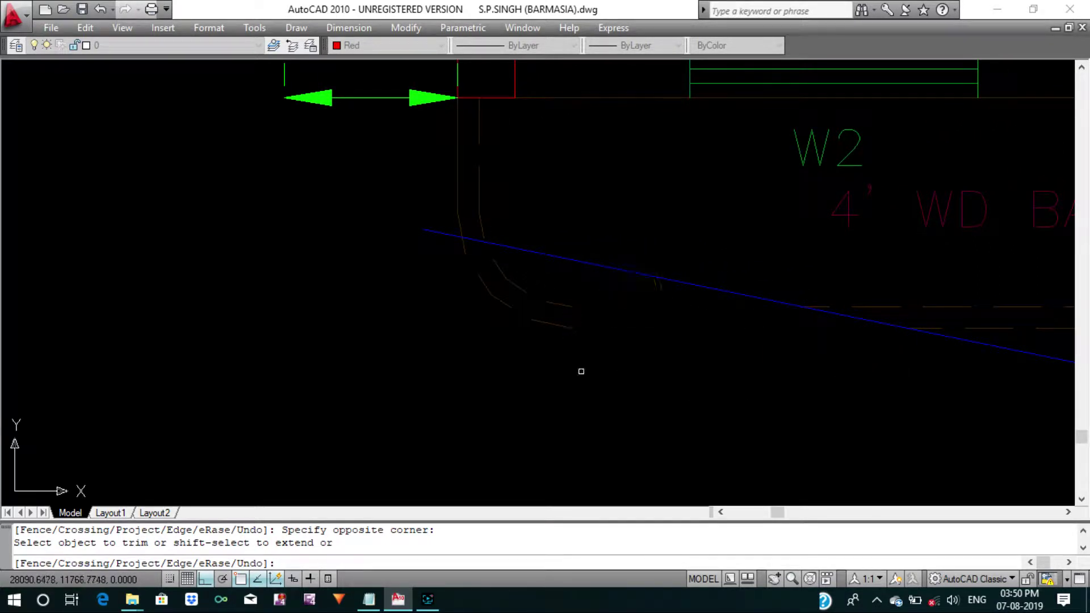
left_click(521, 331)
left_click(468, 278)
key("Return")
Start another trim at the far right of the drawing, then cancel it.
scroll(468, 277, "down", 3)
scroll(461, 272, "down", 2)
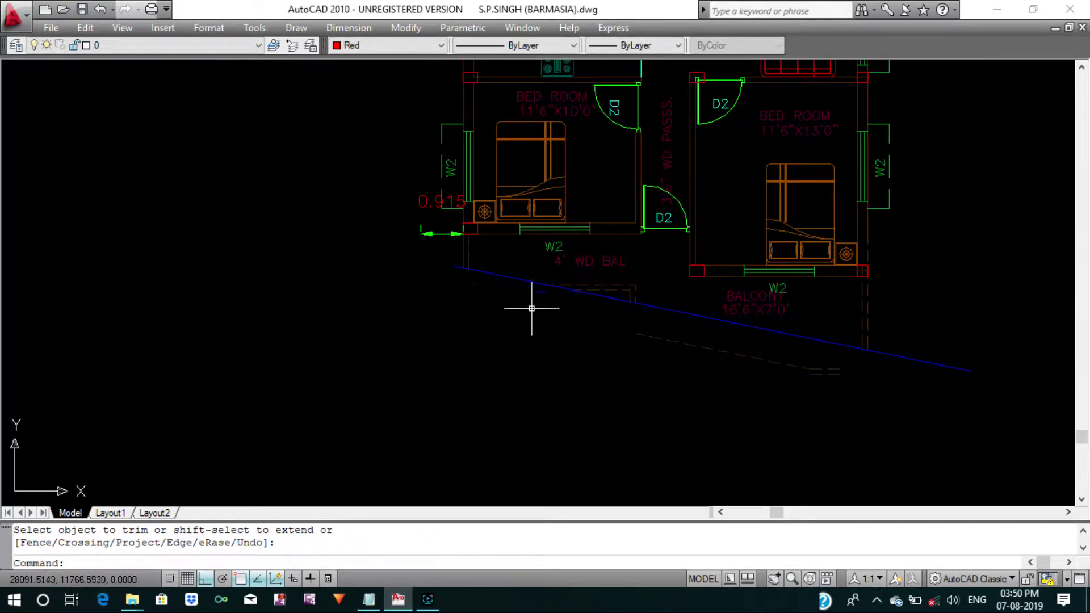
key("Escape")
type("r")
key("Return")
key("Return")
left_click(926, 341)
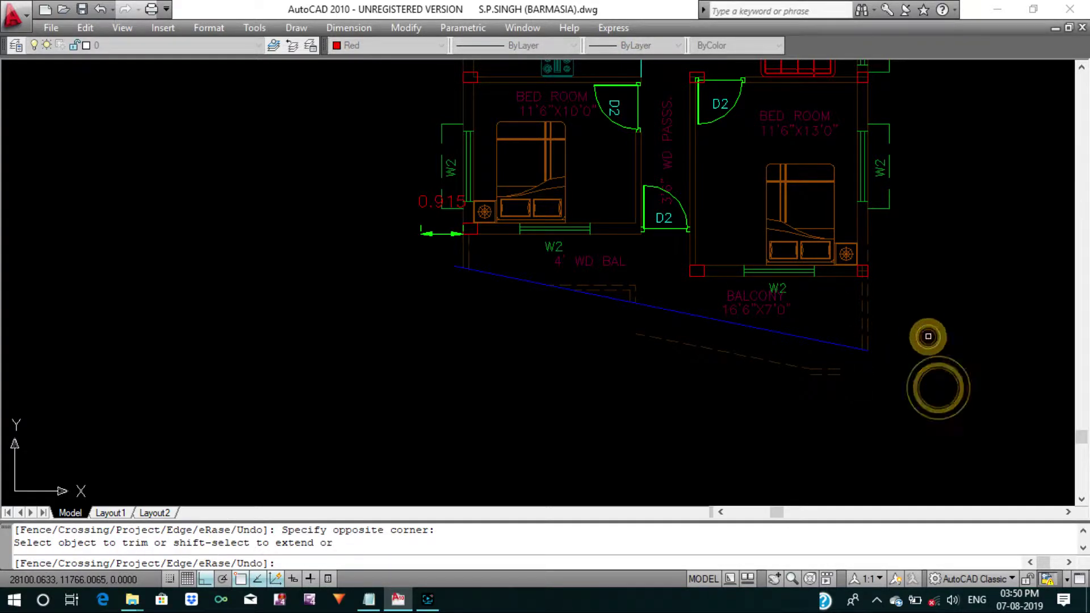
scroll(434, 258, "up", 5)
key("Escape")
Erase the three stray dashed lines beyond the boundary.
scroll(498, 289, "down", 3)
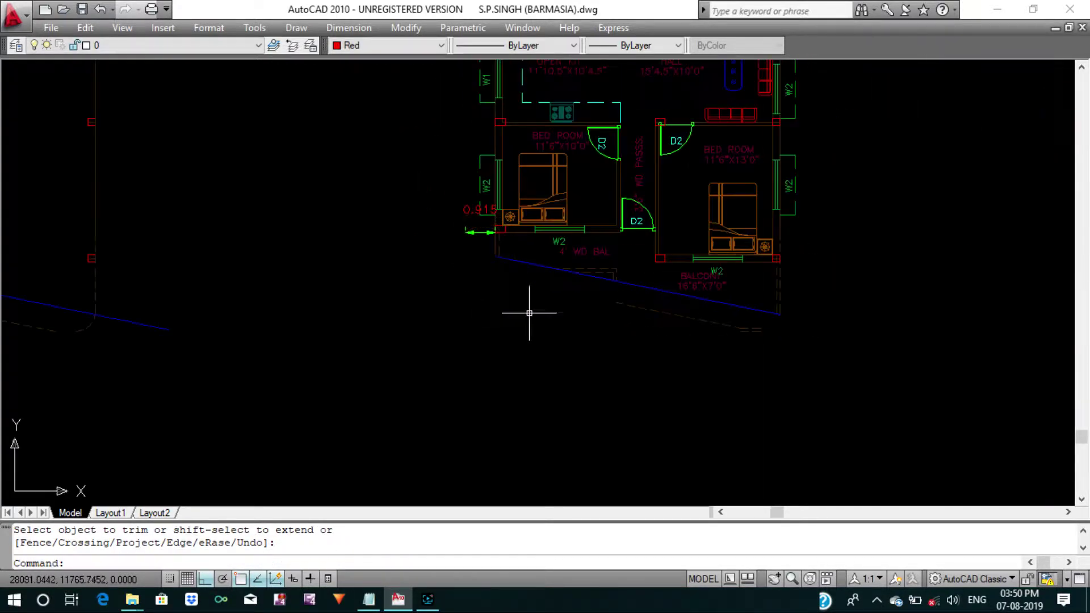
scroll(778, 368, "up", 2)
left_click(778, 368)
left_click(689, 305)
type("e")
key("Return")
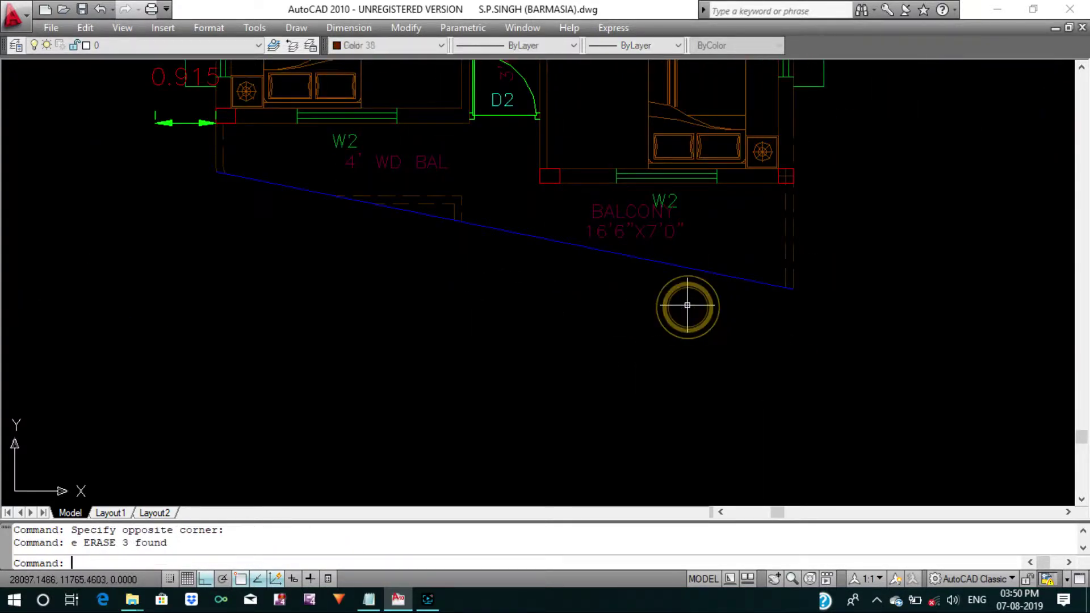
scroll(689, 309, "down", 3)
scroll(631, 331, "down", 2)
scroll(456, 320, "up", 2)
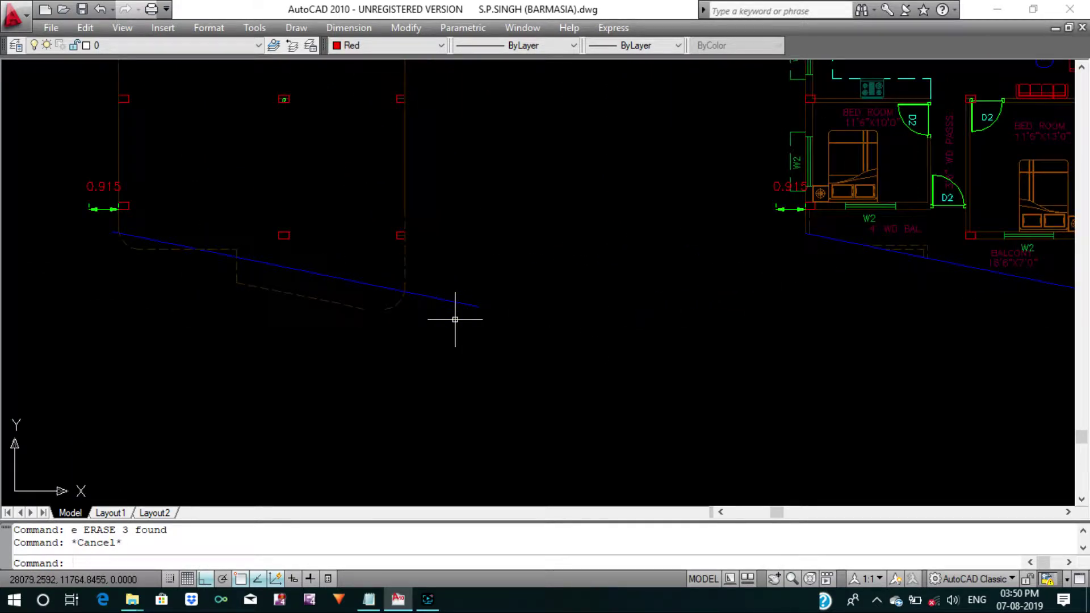
type("tr")
Trim the dashed lines and corner arc sticking past the boundary.
key("Return")
key("Return")
left_click(447, 254)
left_click(463, 317)
scroll(293, 244, "up", 2)
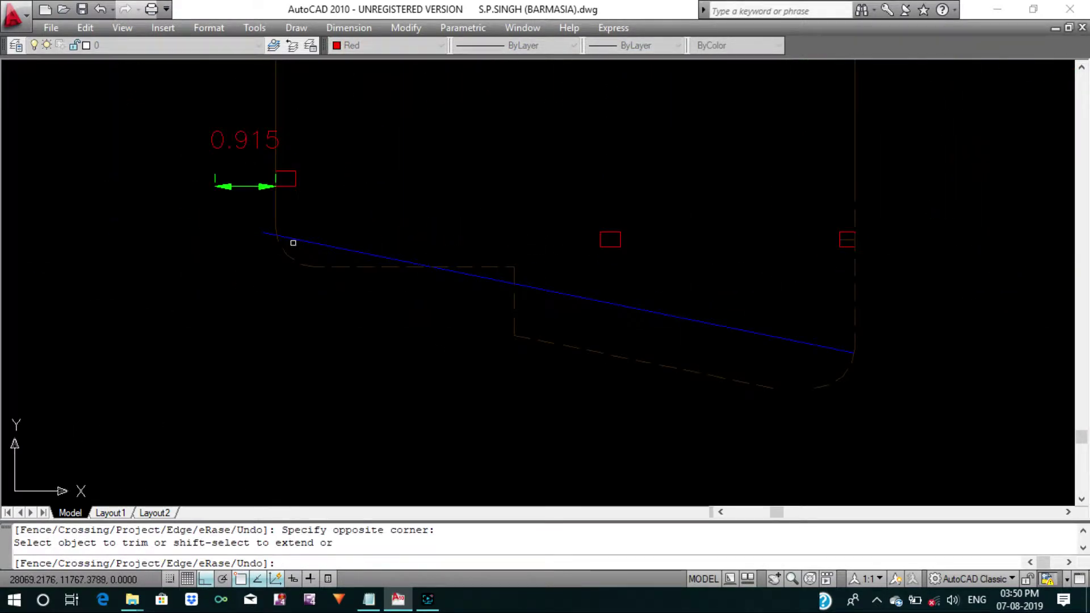
left_click(326, 292)
scroll(308, 263, "up", 3)
left_click(416, 300)
Trim the vertical dash and the remaining dashed segments.
left_click(387, 244)
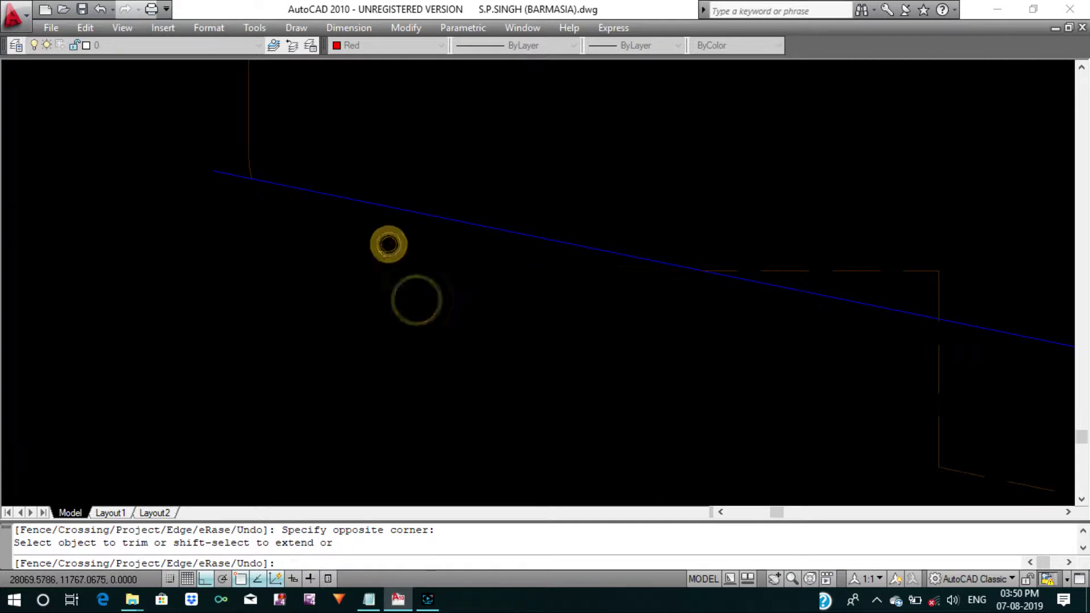
scroll(387, 244, "down", 4)
scroll(594, 336, "up", 1)
left_click(545, 338)
left_click(454, 294)
left_click(841, 367)
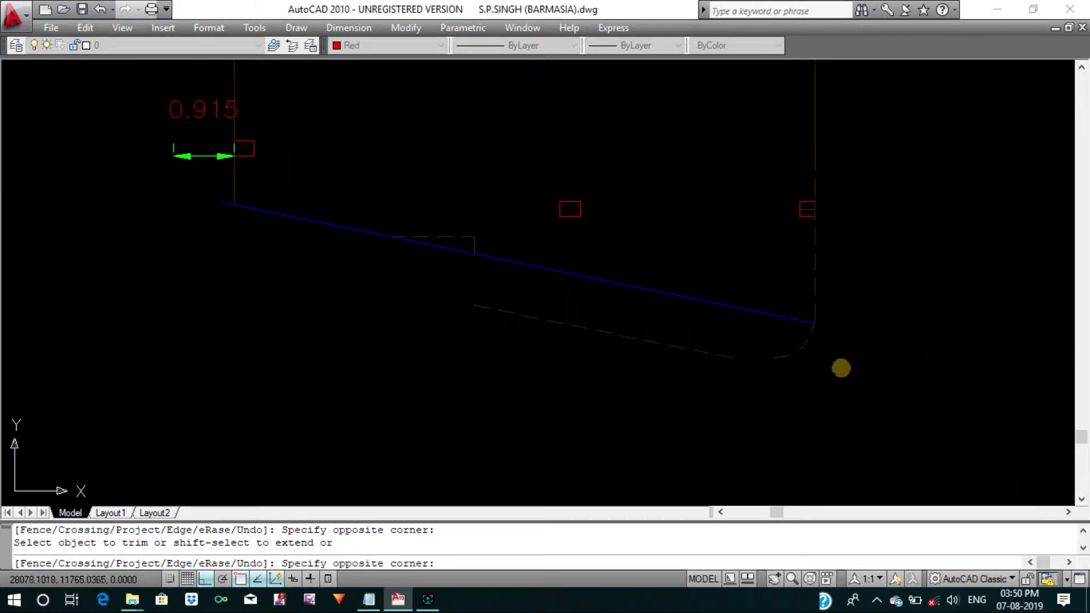
left_click(797, 339)
key("Return")
Erase the leftover dashed line below the boundary and a short dash.
key("Escape")
left_click_drag(741, 392, 670, 339)
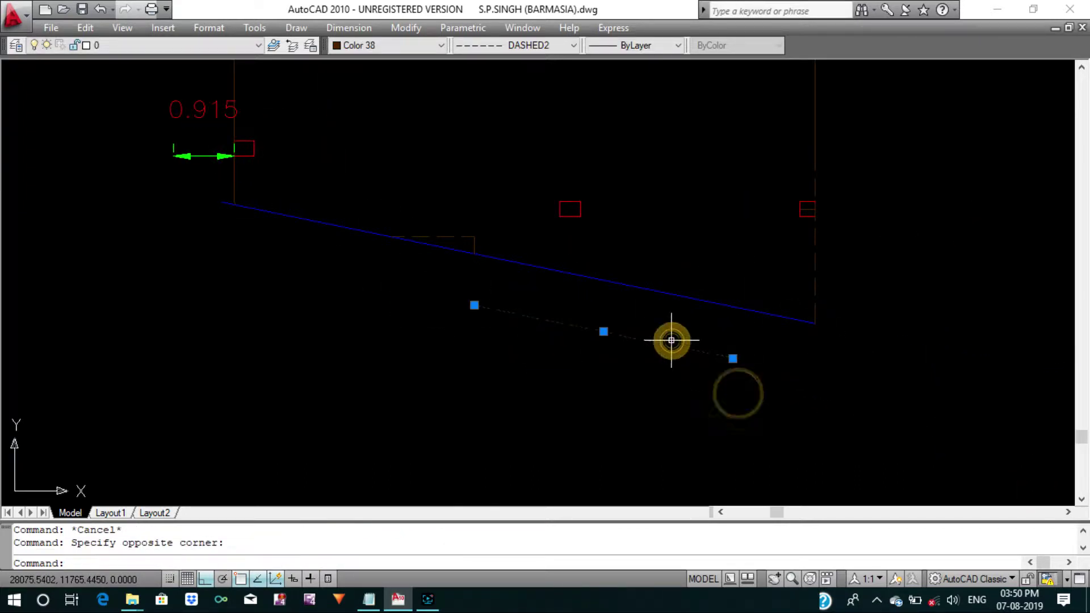
key("e")
key("Return")
left_click(494, 250)
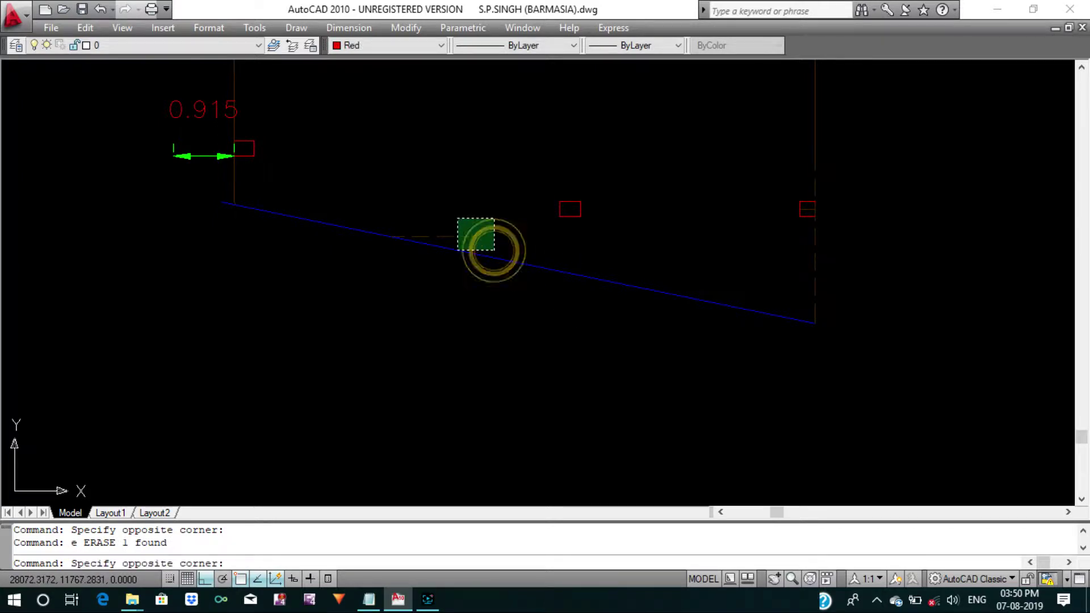
left_click(460, 215)
key("Delete")
Erase the remaining dashed segments near the balcony.
scroll(458, 256, "down", 4)
middle_click_drag(591, 298, 264, 298)
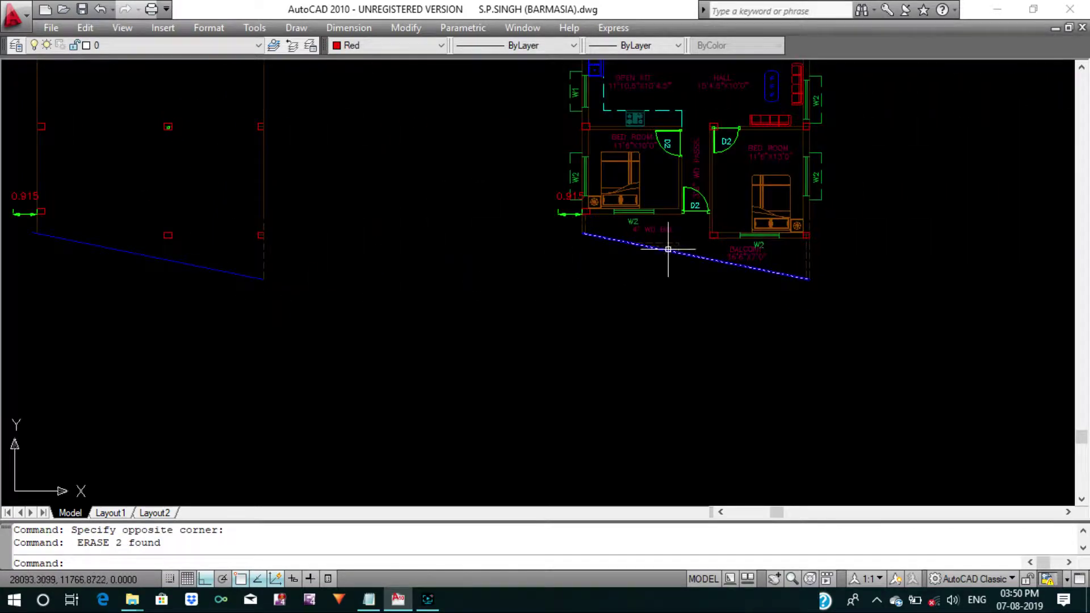
scroll(670, 244, "up", 5)
scroll(568, 248, "up", 2)
left_click(518, 216)
left_click(483, 198)
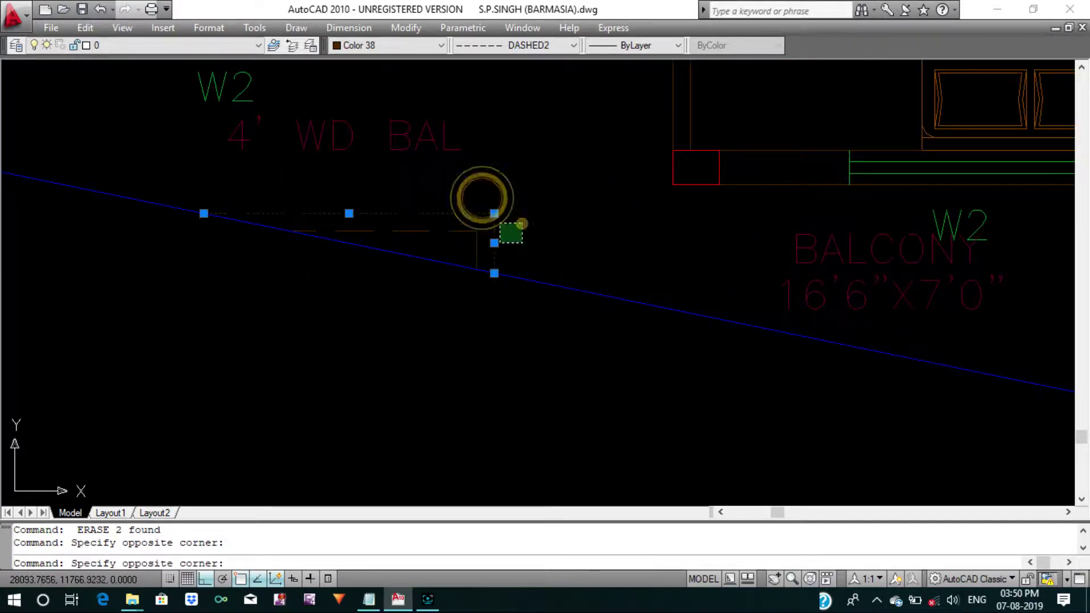
key("Delete")
scroll(467, 213, "down", 4)
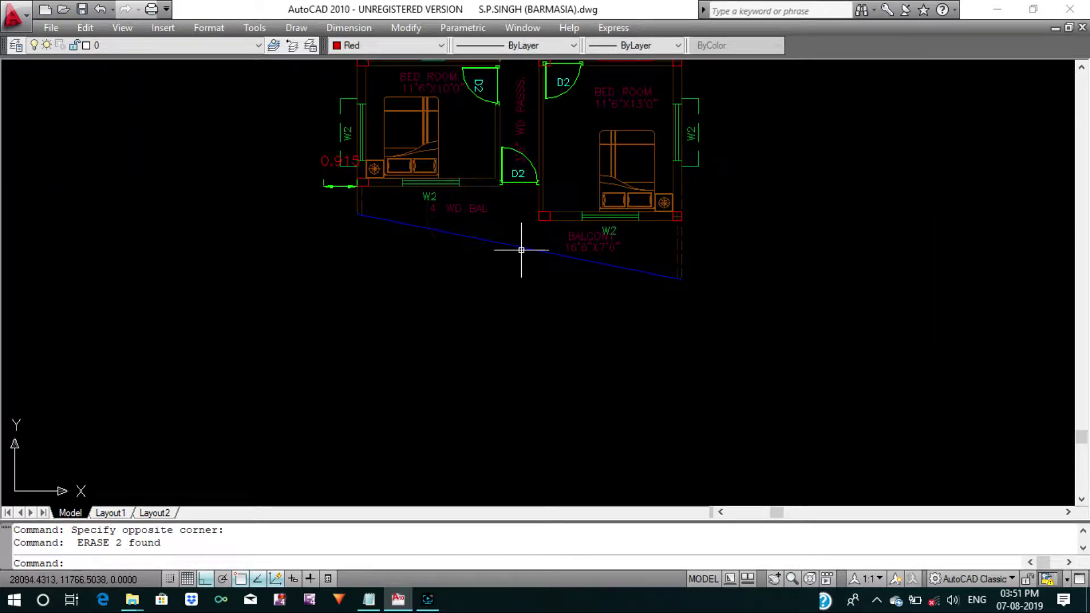
scroll(662, 280, "down", 2)
scroll(595, 334, "down", 2)
Erase the stray dashed lines at the right plan's balcony corner.
middle_click_drag(595, 334, 519, 334)
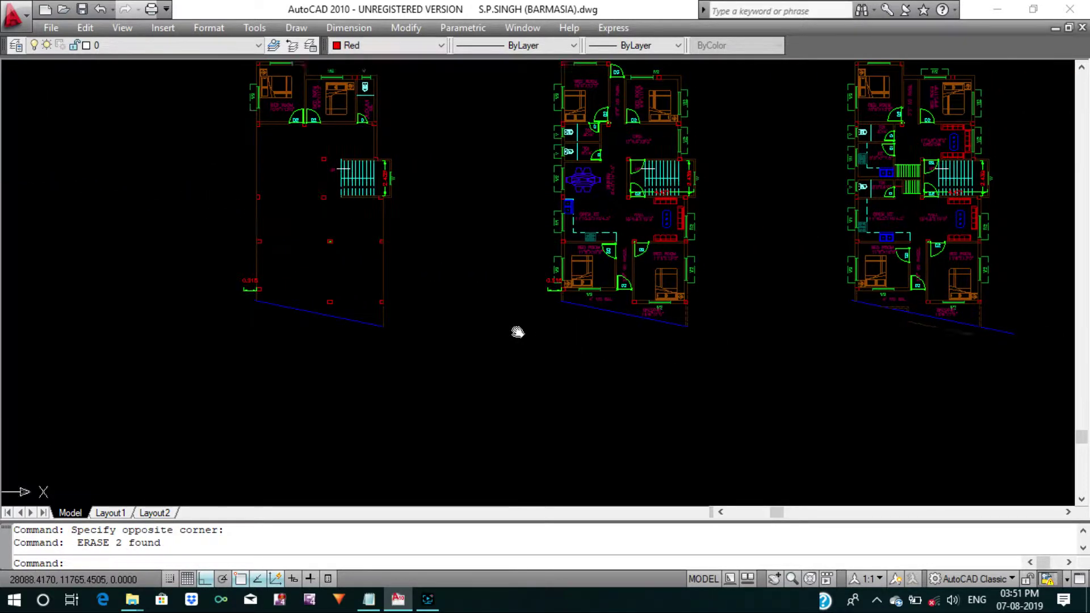
scroll(799, 311, "up", 1)
scroll(799, 311, "up", 4)
left_click(876, 420)
left_click(831, 376)
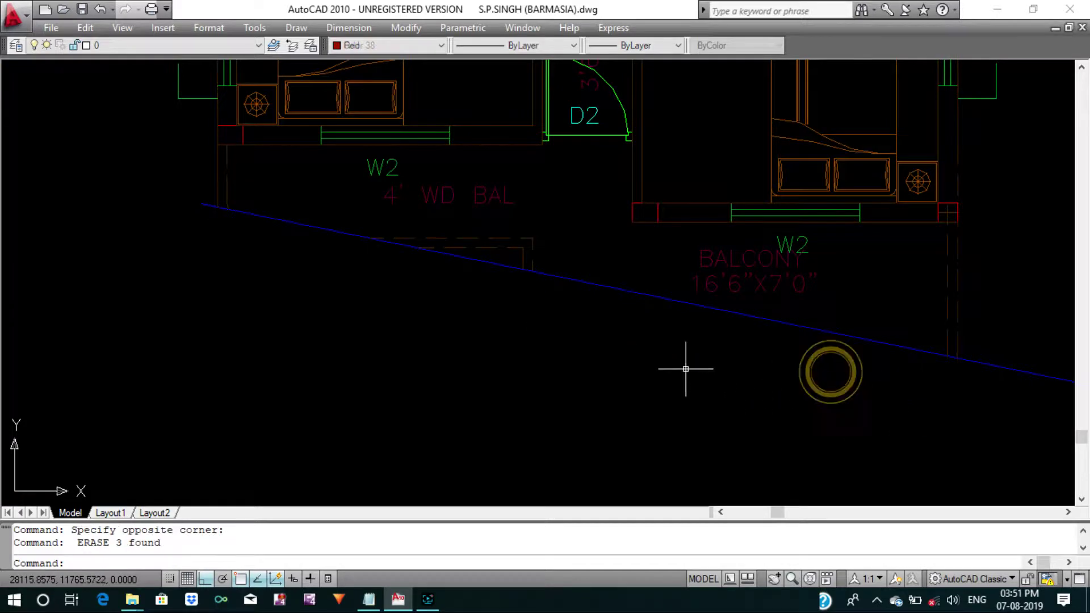
key("Delete")
scroll(514, 227, "down", 4)
middle_click_drag(526, 233, 523, 237)
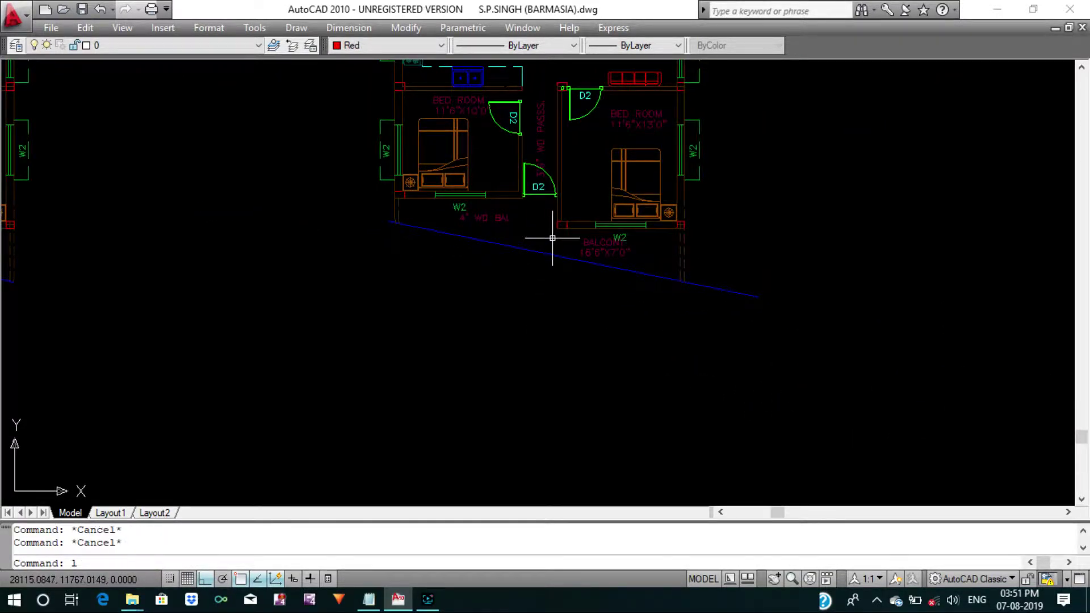
scroll(627, 276, "down", 4)
scroll(691, 338, "down", 1)
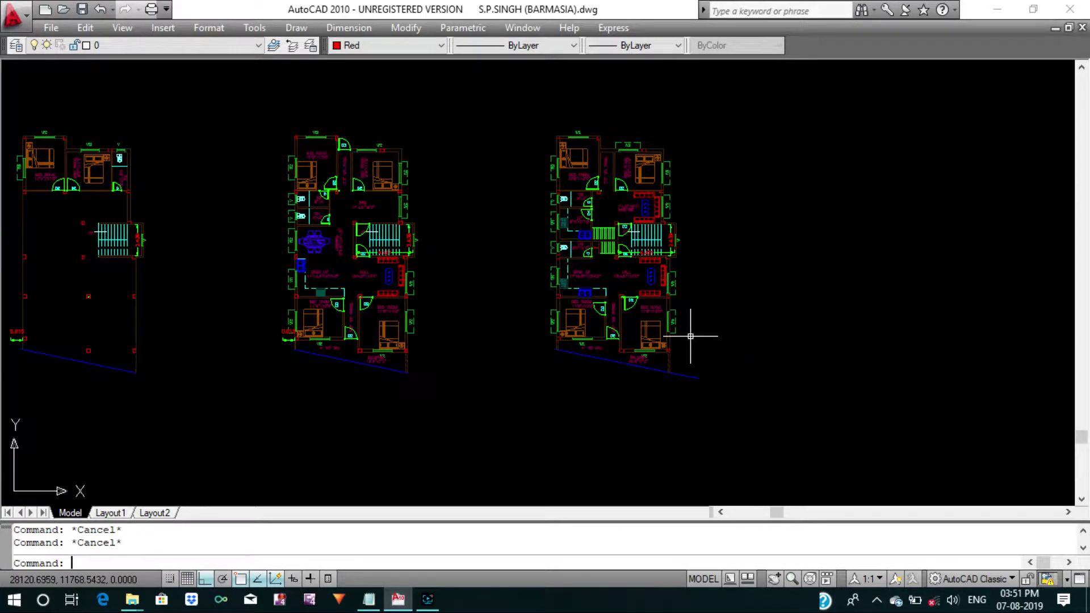
Trim one more dashed line with a crossing window.
type("tr")
key("Return")
key("Return")
scroll(691, 338, "up", 3)
left_click(694, 397)
left_click(667, 335)
scroll(667, 335, "down", 3)
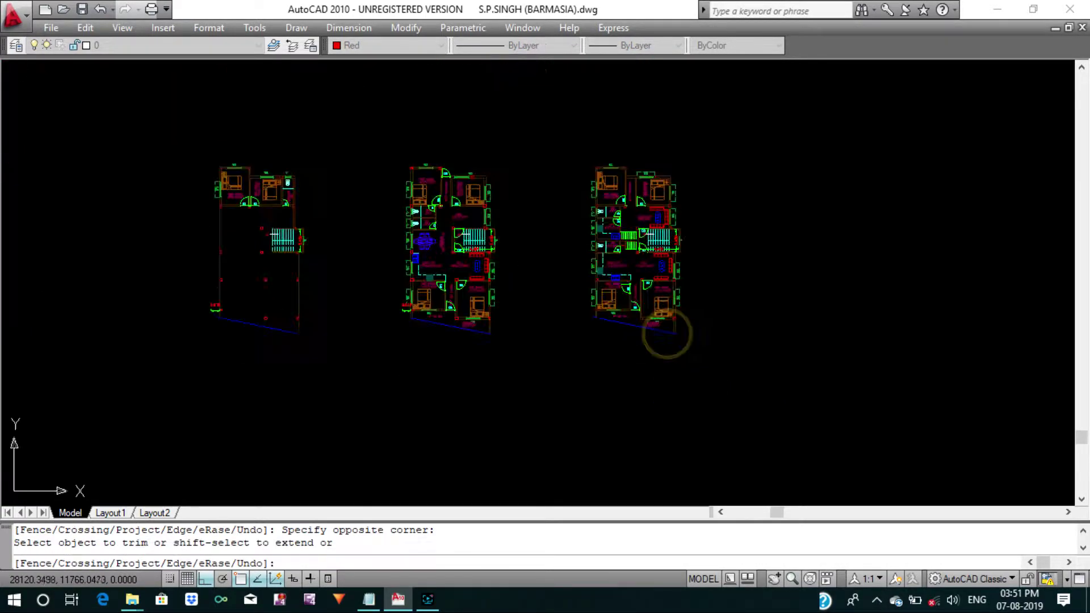
scroll(447, 340, "up", 5)
scroll(445, 341, "up", 3)
scroll(397, 312, "down", 2)
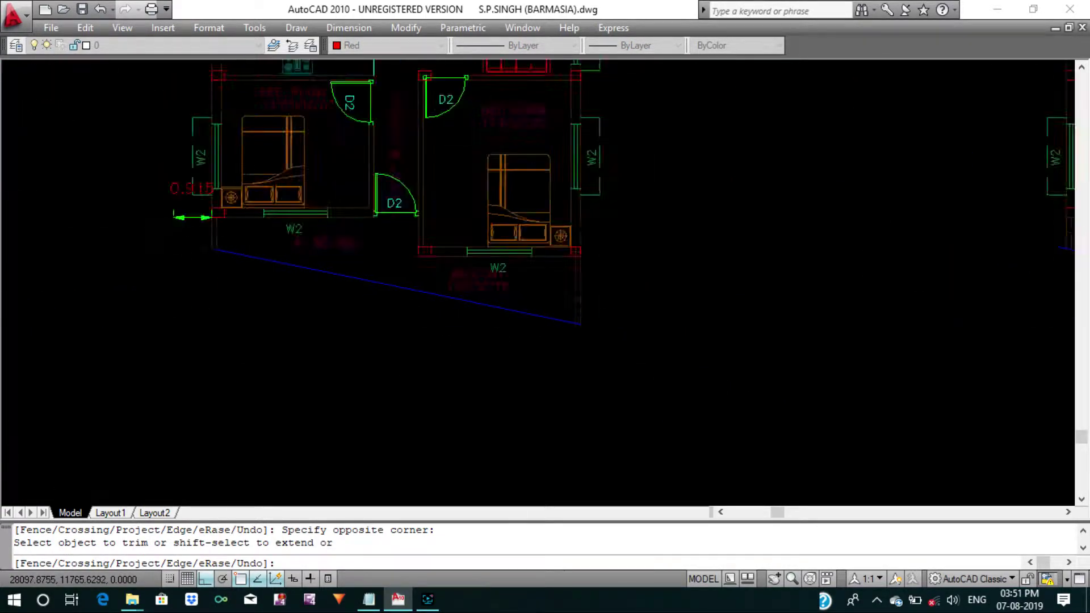
scroll(369, 291, "down", 1)
Bring the left plan to the centre and end the trim.
middle_click_drag(369, 291, 954, 310)
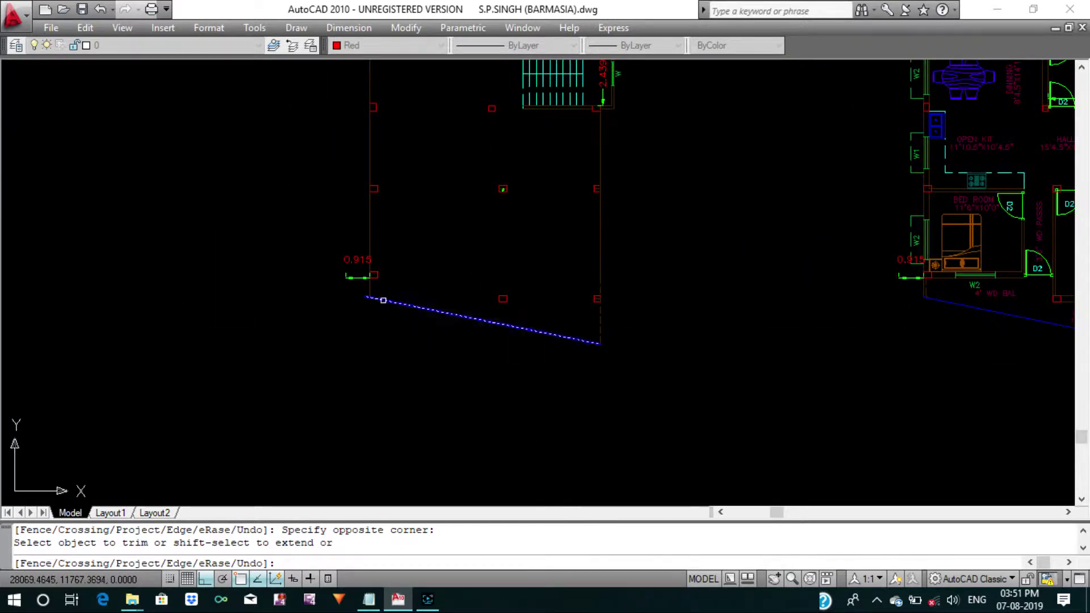
scroll(383, 300, "up", 3)
scroll(326, 294, "up", 2)
key("Return")
scroll(287, 244, "down", 4)
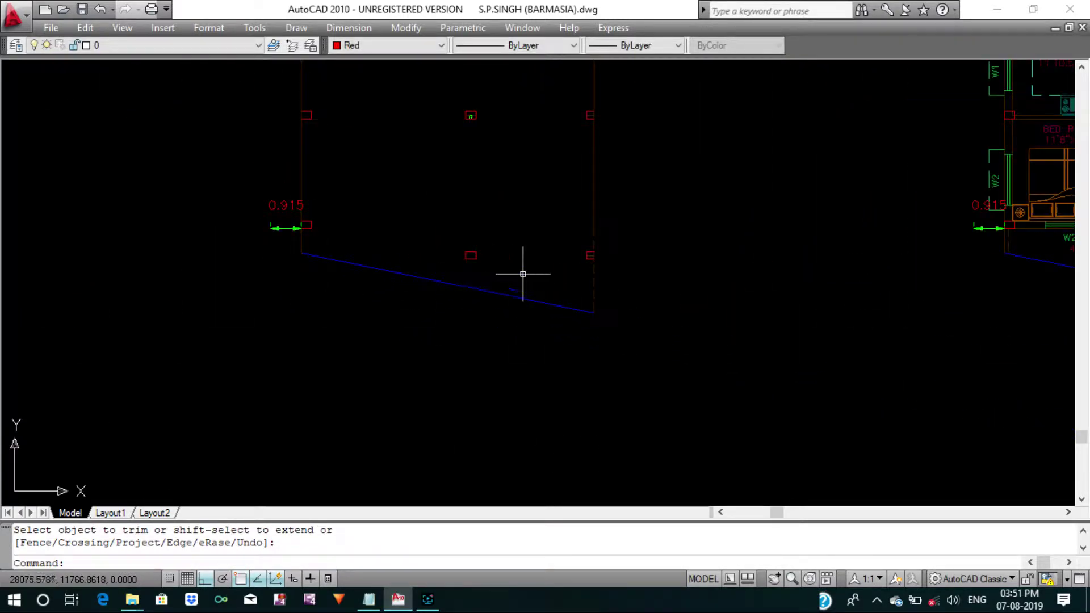
key("Escape")
type("a")
key("Return")
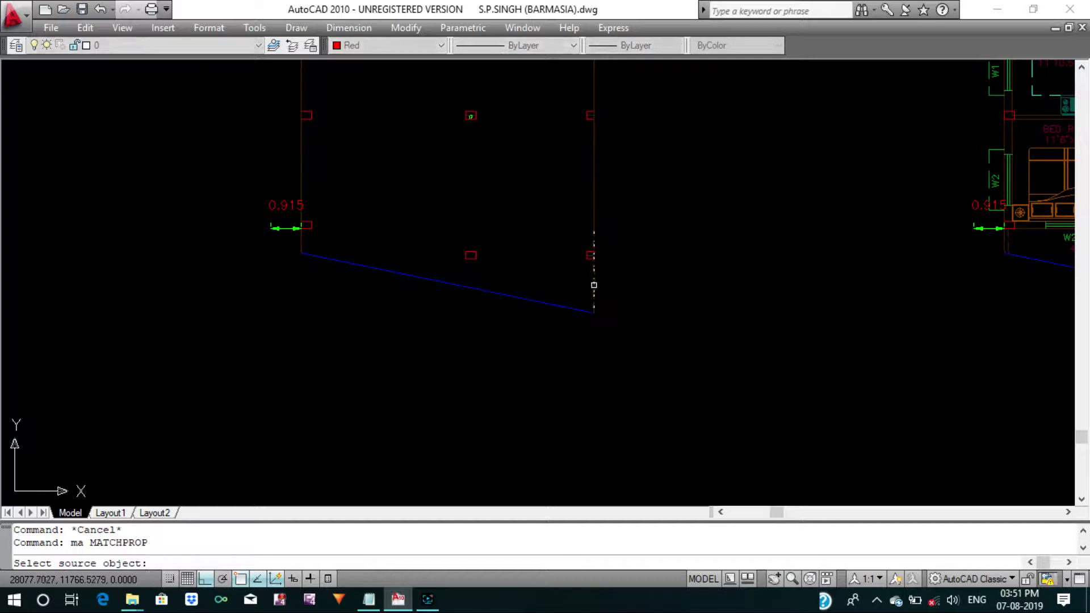
Match the first sloped boundary lines to the wall line's properties.
left_click(594, 287)
left_click_drag(523, 290, 550, 326)
scroll(524, 288, "down", 6)
scroll(651, 289, "up", 6)
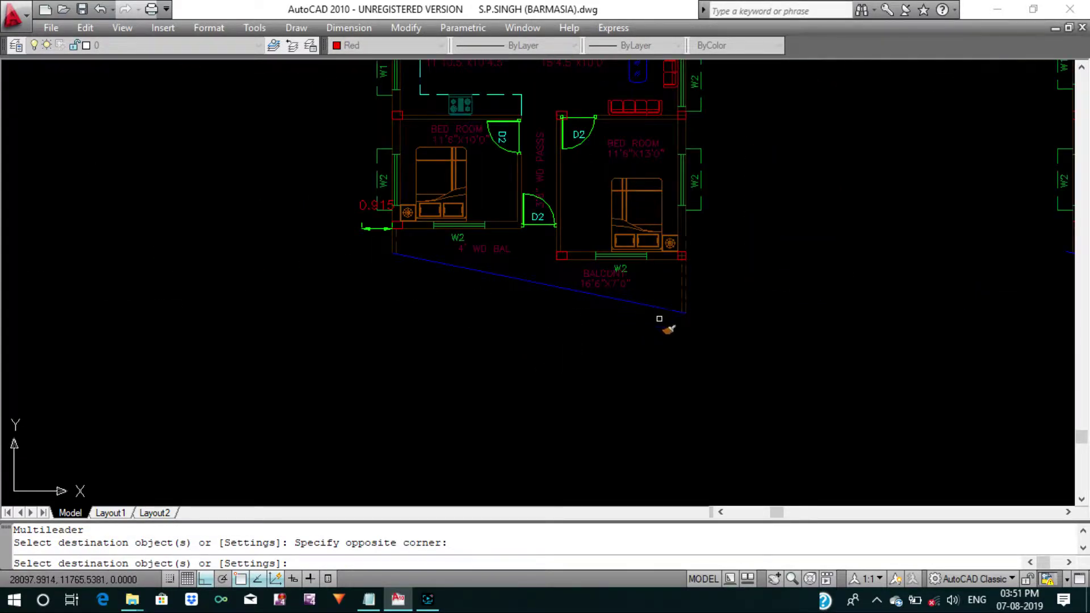
left_click_drag(659, 319, 653, 316)
scroll(608, 329, "down", 6)
scroll(605, 361, "up", 6)
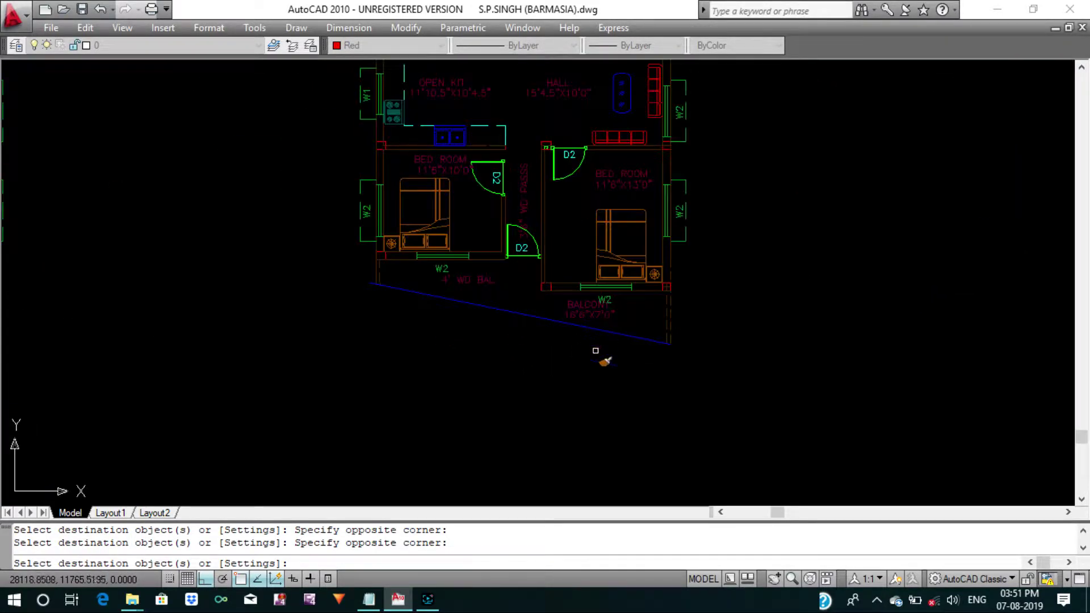
key("Escape")
key("Escape")
key("Escape")
type("ma")
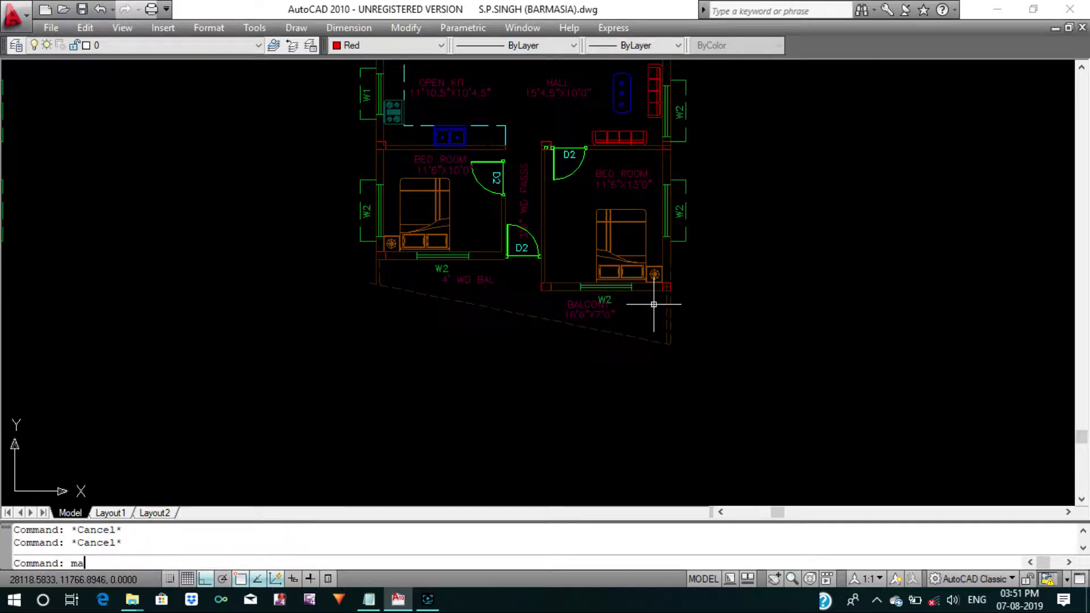
Match another wall's properties onto the sloped balcony lines.
key("Return")
left_click(675, 255)
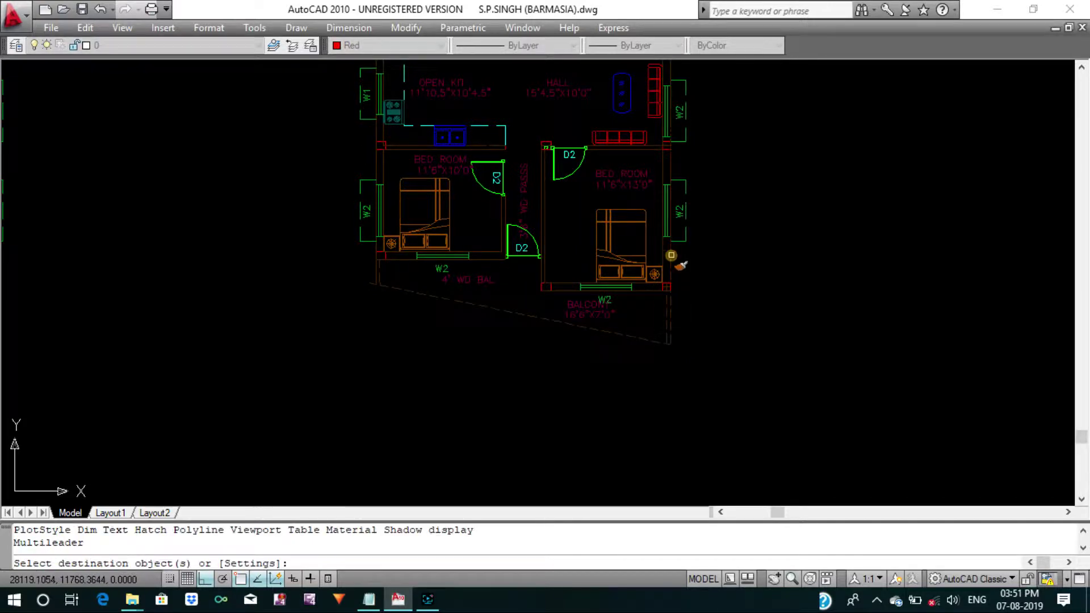
scroll(674, 262, "up", 3)
left_click_drag(686, 350, 587, 316)
middle_click_drag(586, 315, 727, 255)
left_click_drag(662, 382, 628, 332)
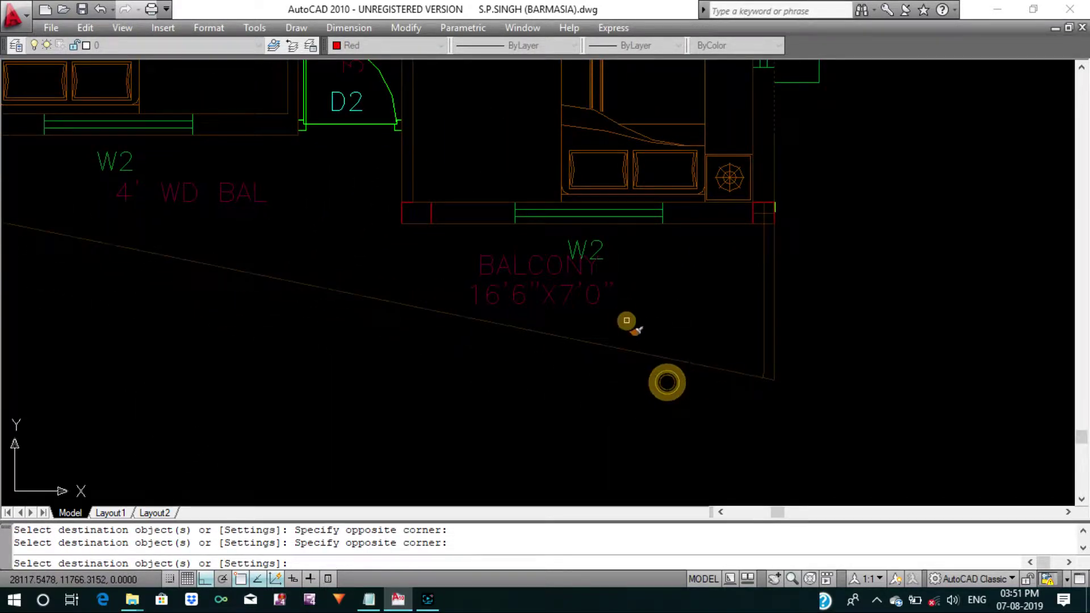
scroll(519, 317, "down", 4)
scroll(390, 278, "up", 4)
Apply the wall properties to the left balcony edge line.
left_click(388, 277)
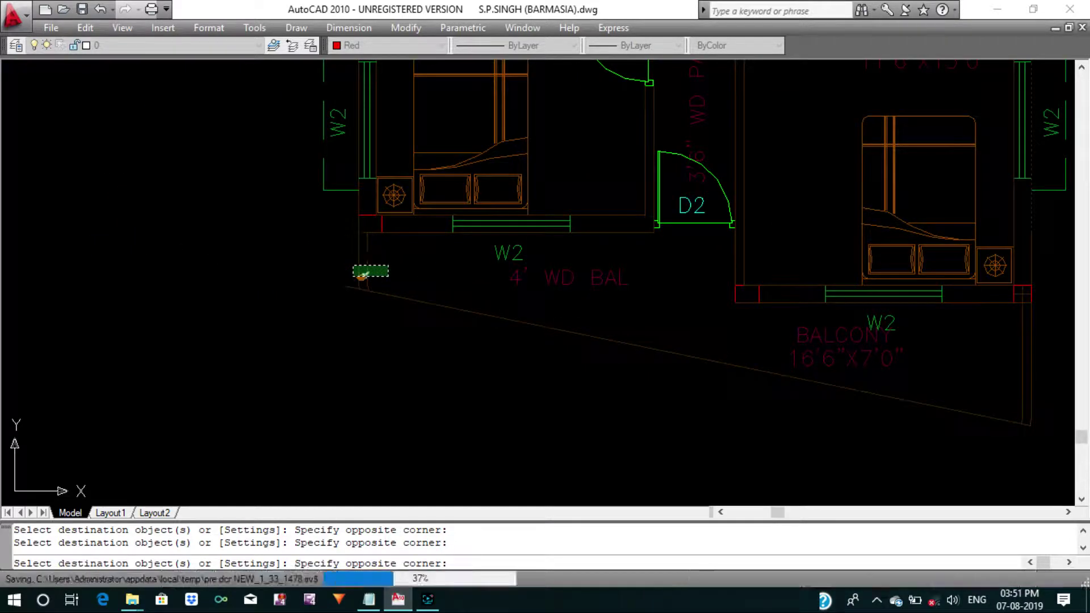
scroll(338, 244, "down", 2)
scroll(506, 318, "down", 2)
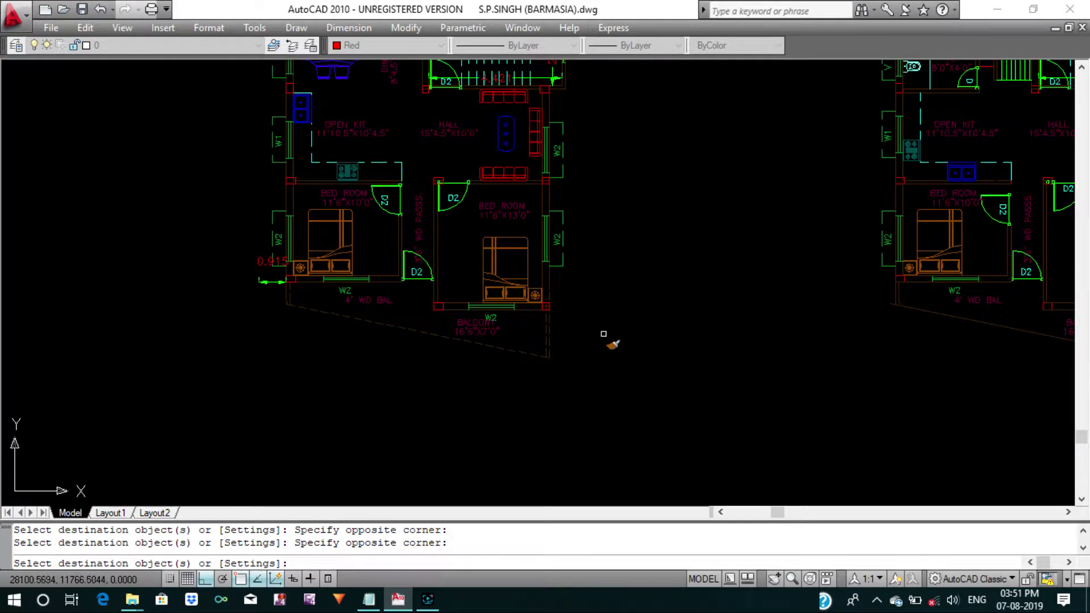
scroll(613, 339, "up", 4)
middle_click_drag(500, 319, 805, 331)
scroll(438, 236, "down", 2)
scroll(402, 246, "up", 4)
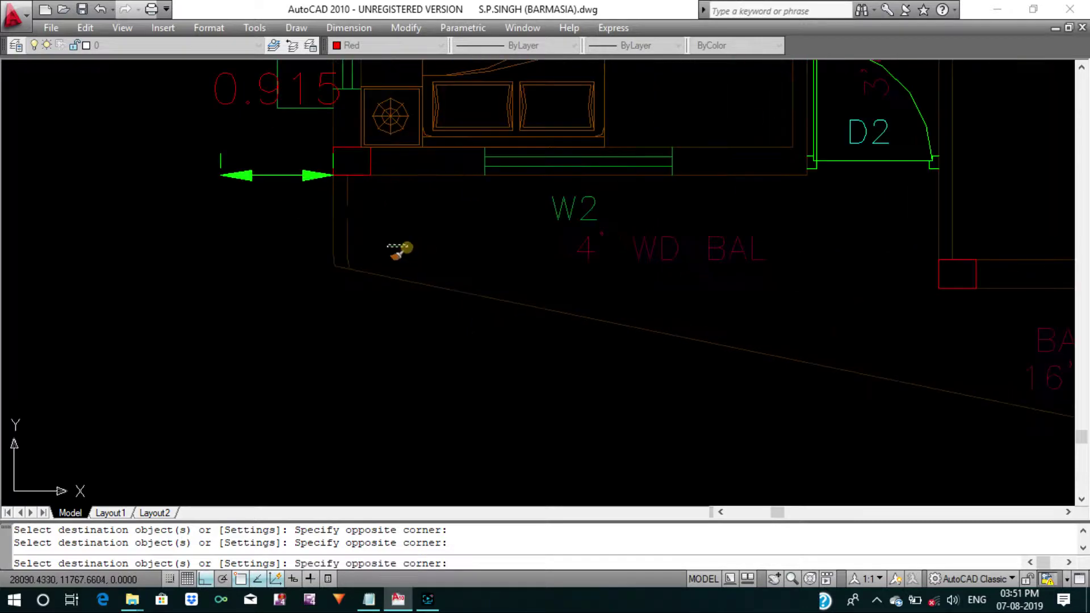
right_click(292, 206)
scroll(368, 293, "down", 5)
key("Escape")
key("Escape")
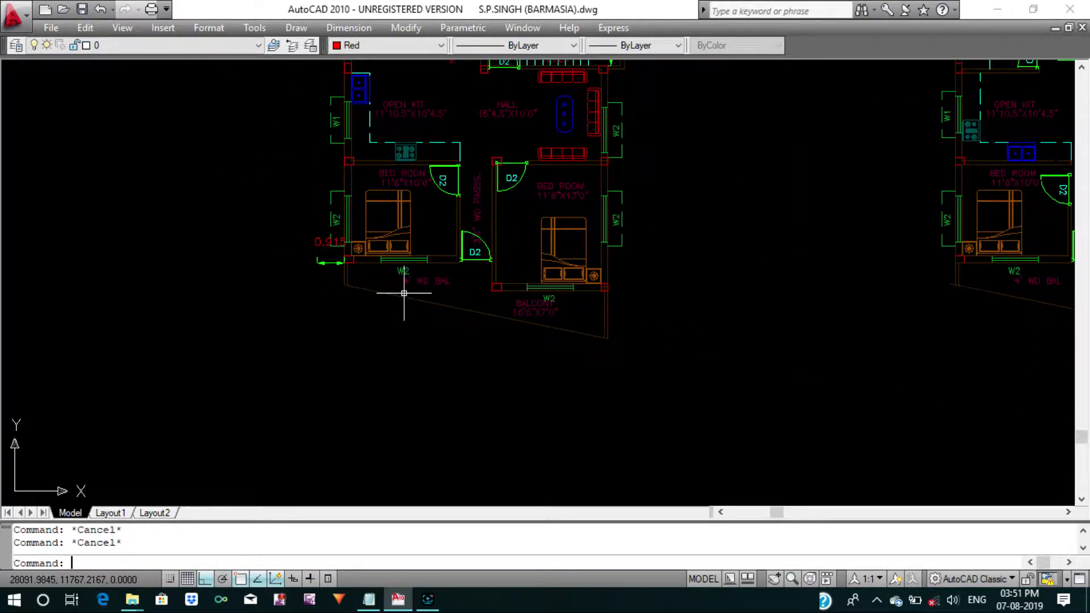
Offset the sloped balcony line, taking the distance from the wall corner.
type("o")
key("Return")
scroll(562, 295, "up", 3)
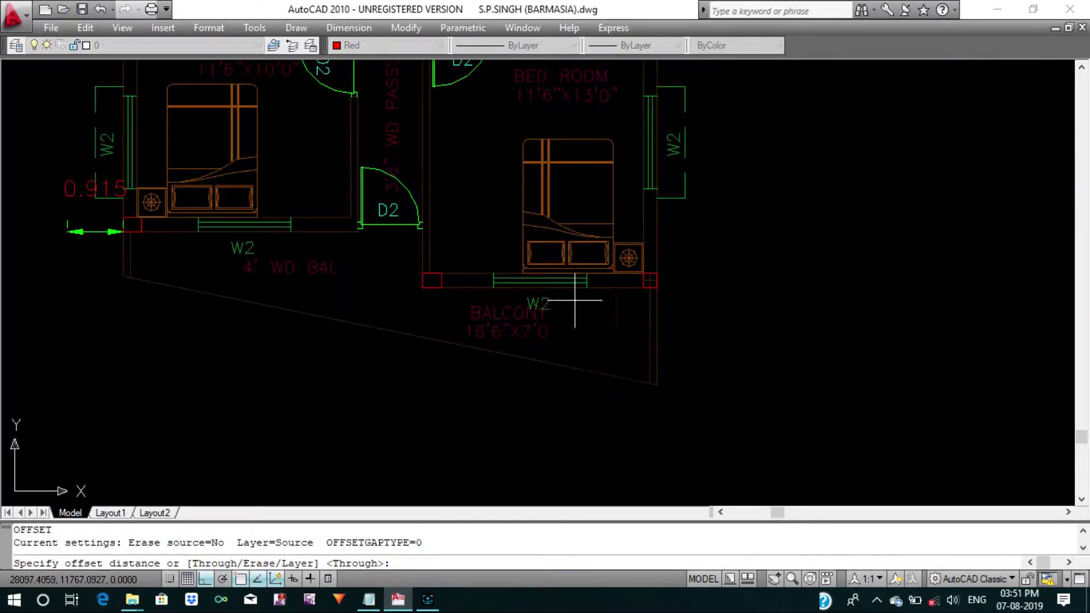
left_click(651, 317)
left_click(565, 365)
left_click(588, 327)
key("Escape")
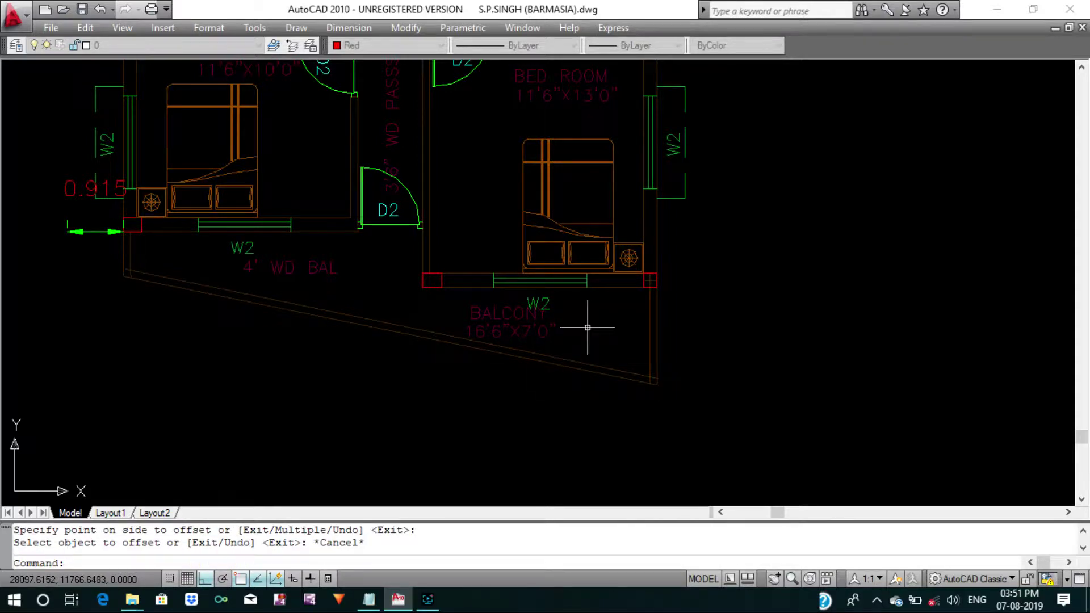
key("Escape")
Erase the two stray lines at the balcony and one leftover object nearby.
scroll(587, 327, "down", 3)
scroll(570, 313, "down", 3)
scroll(454, 329, "up", 3)
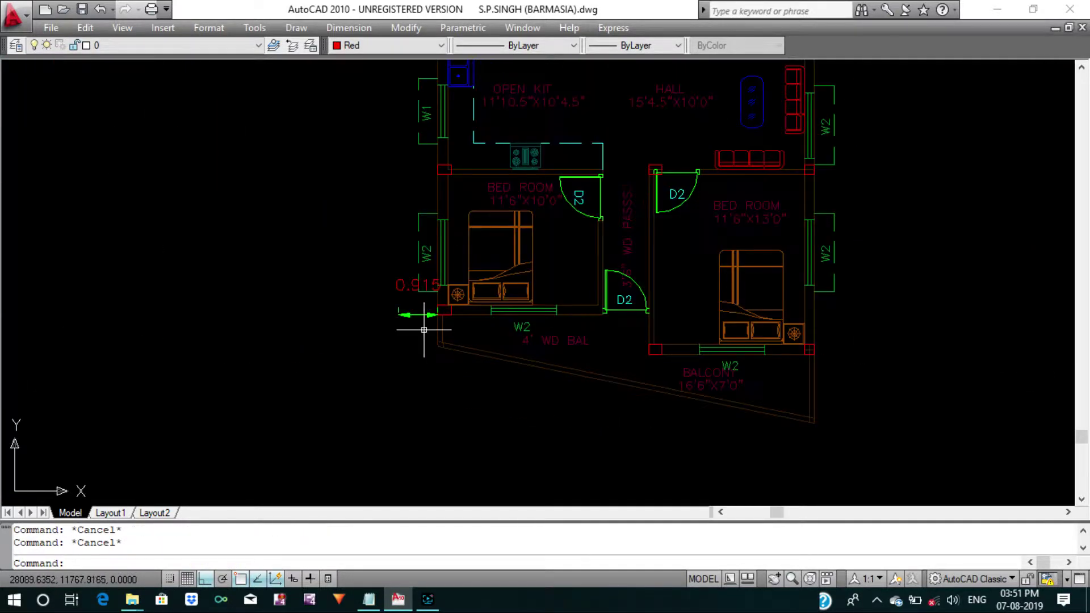
left_click(434, 284)
left_click(390, 309)
type("e")
key("Return")
scroll(501, 309, "down", 5)
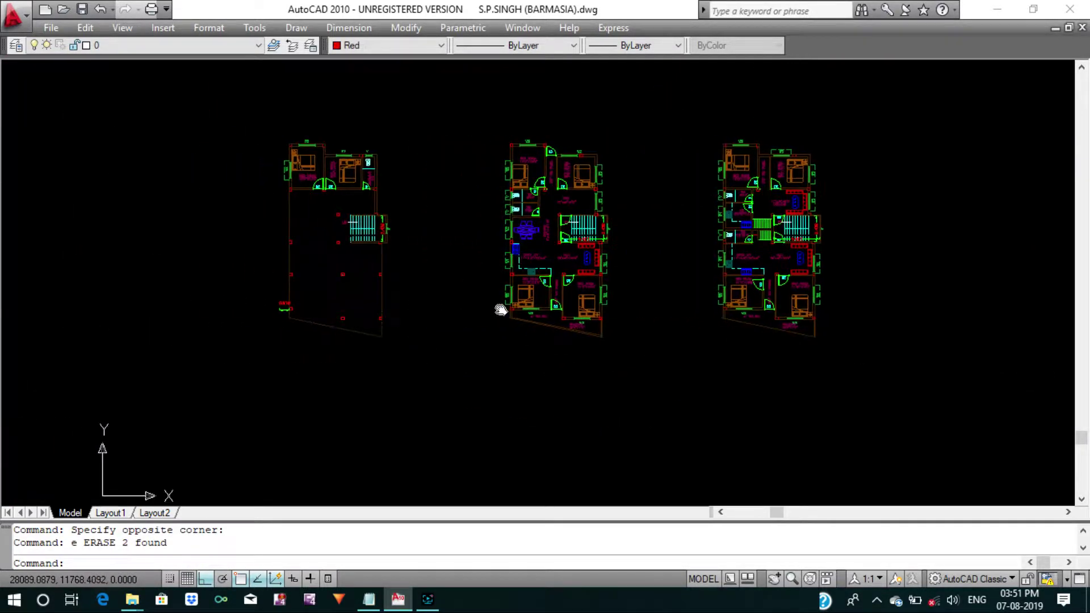
scroll(318, 308, "up", 5)
left_click(180, 248)
key("Delete")
scroll(360, 287, "down", 5)
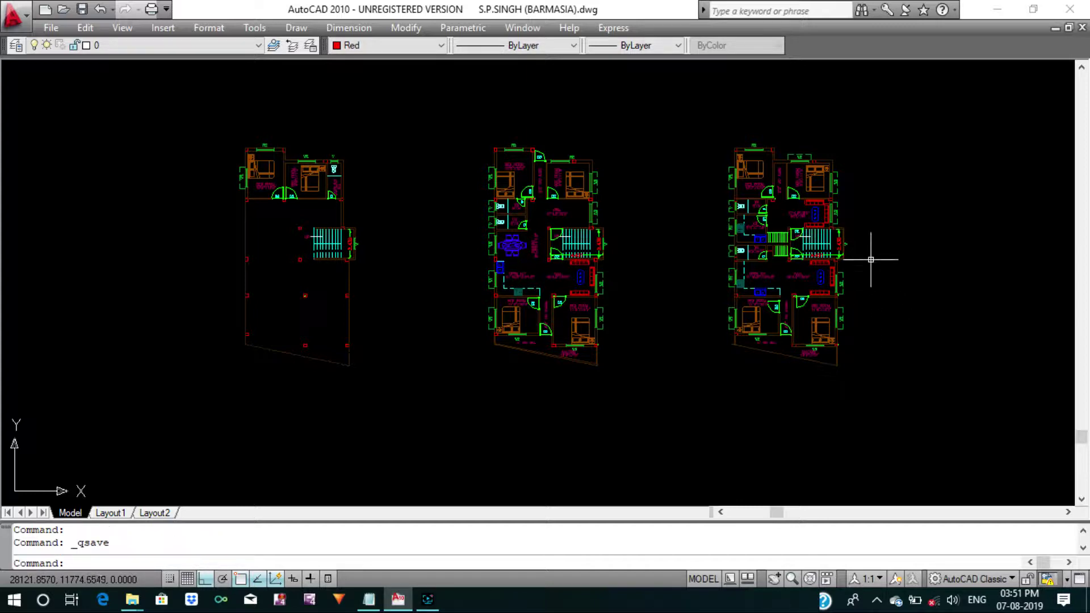
scroll(854, 235, "up", 2)
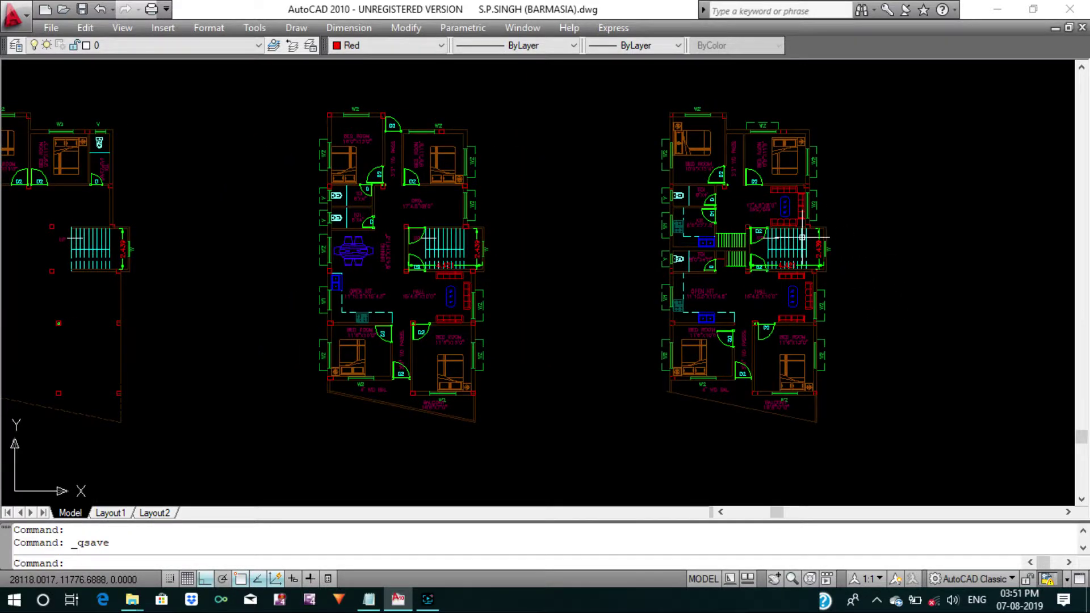
scroll(831, 241, "up", 3)
scroll(831, 241, "down", 2)
scroll(779, 251, "down", 2)
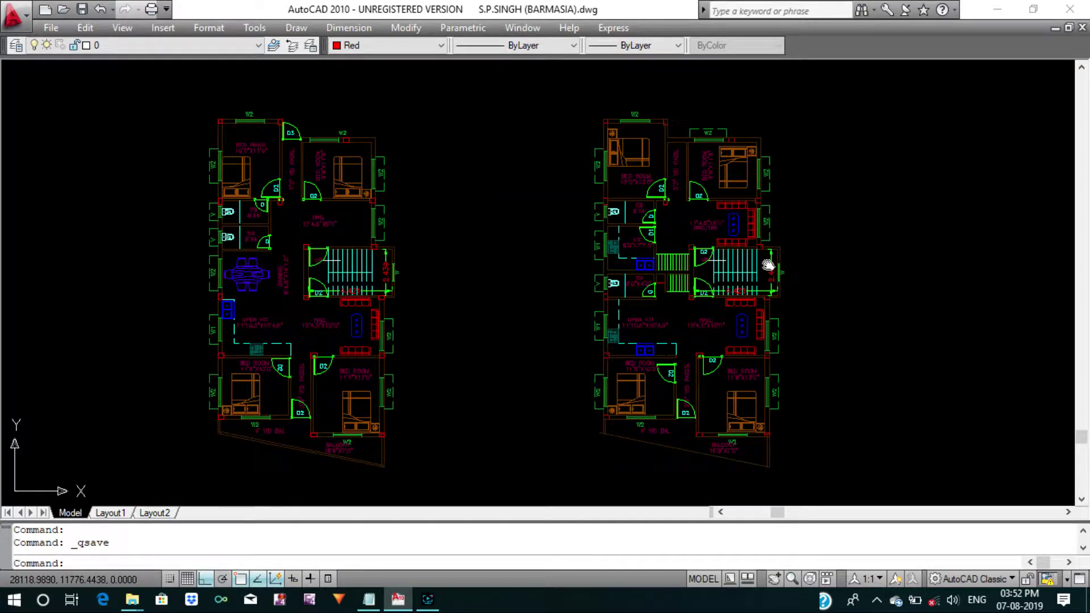
scroll(774, 257, "up", 3)
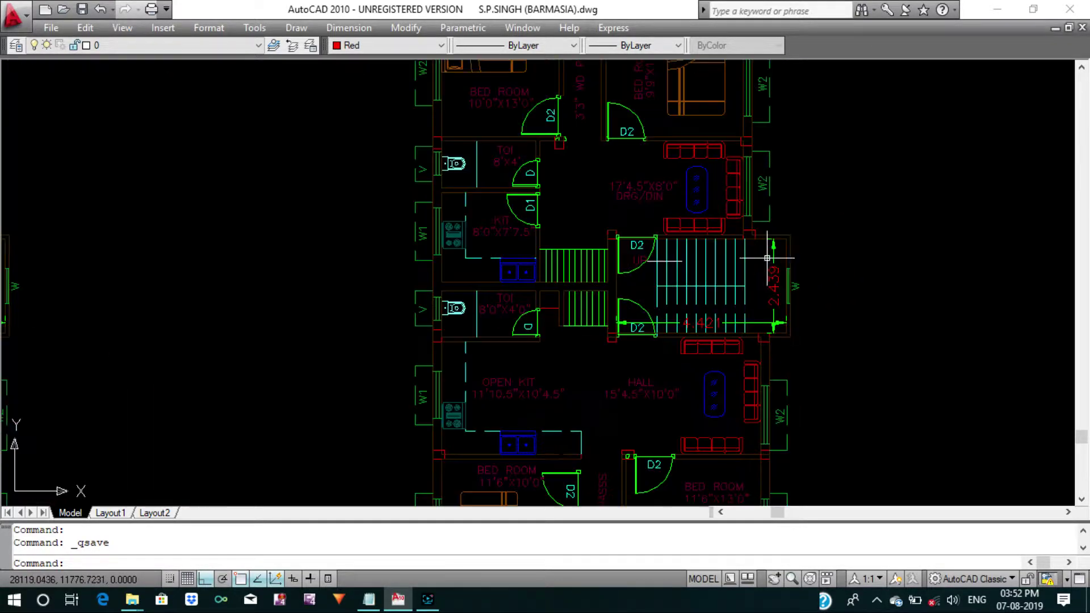
middle_click_drag(770, 260, 754, 224)
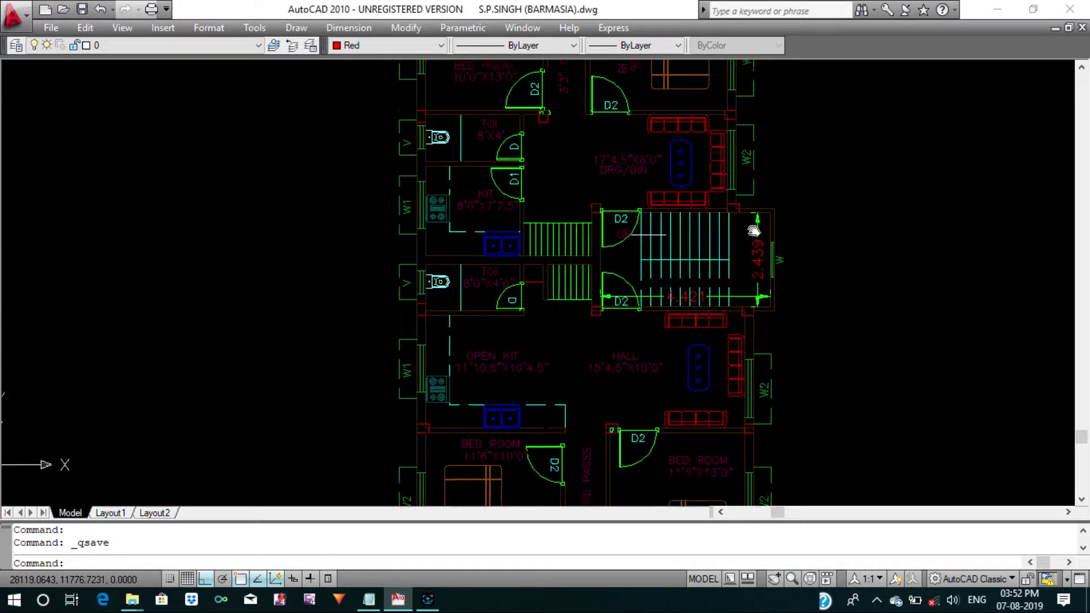
scroll(661, 254, "down", 4)
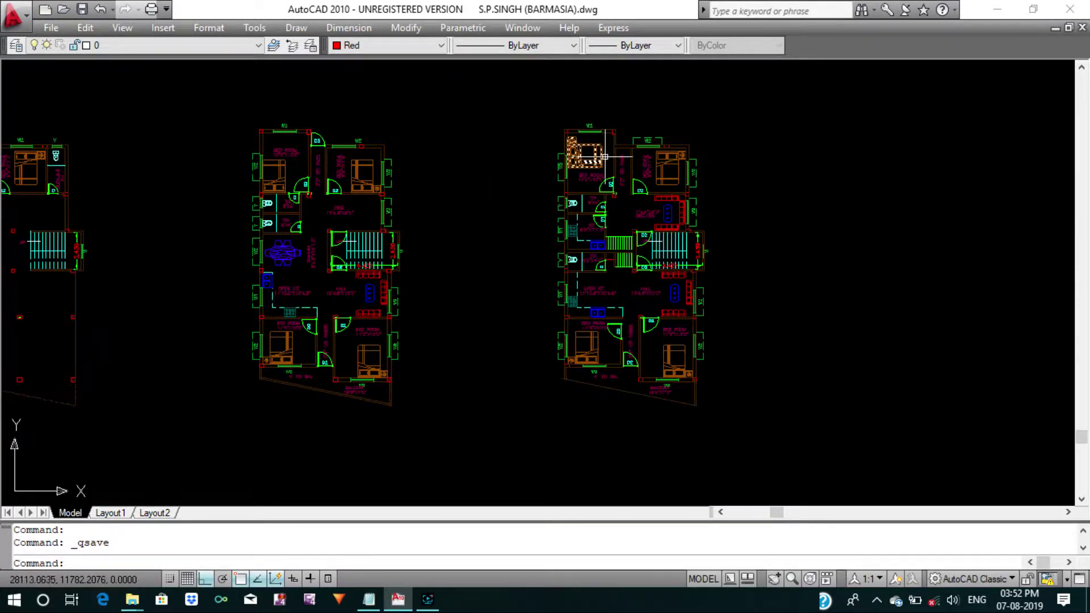
scroll(670, 202, "up", 2)
scroll(688, 278, "up", 2)
scroll(647, 297, "down", 2)
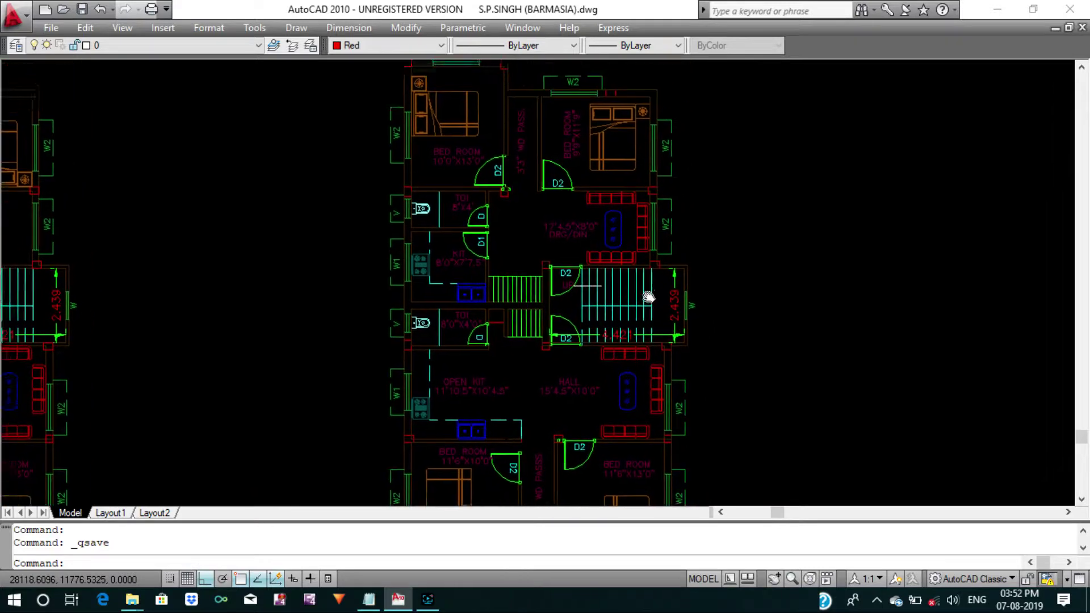
scroll(637, 287, "down", 3)
scroll(619, 309, "up", 3)
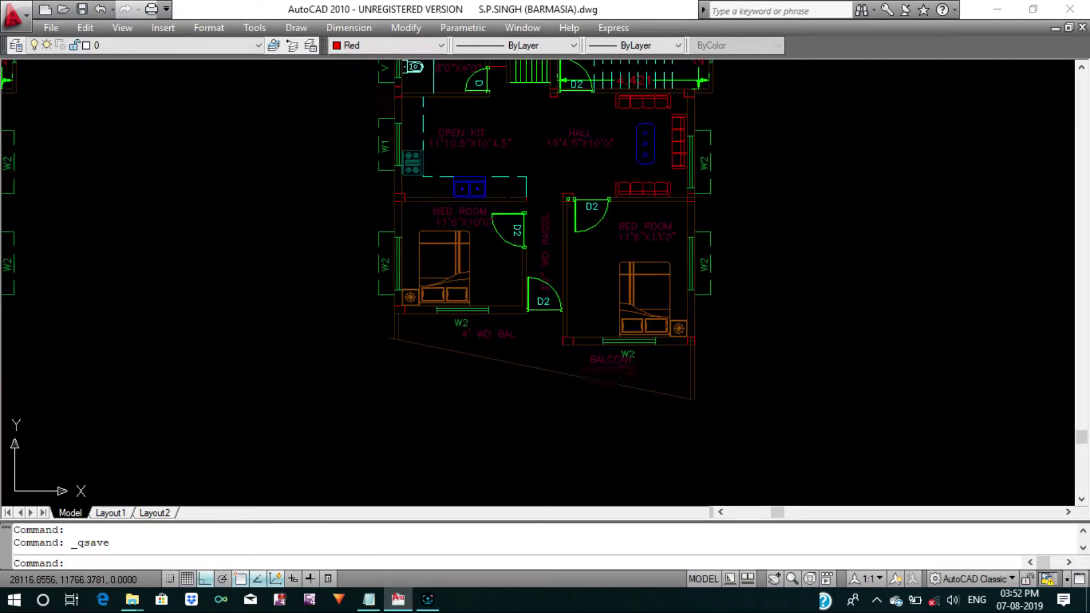
middle_click_drag(670, 356, 647, 443)
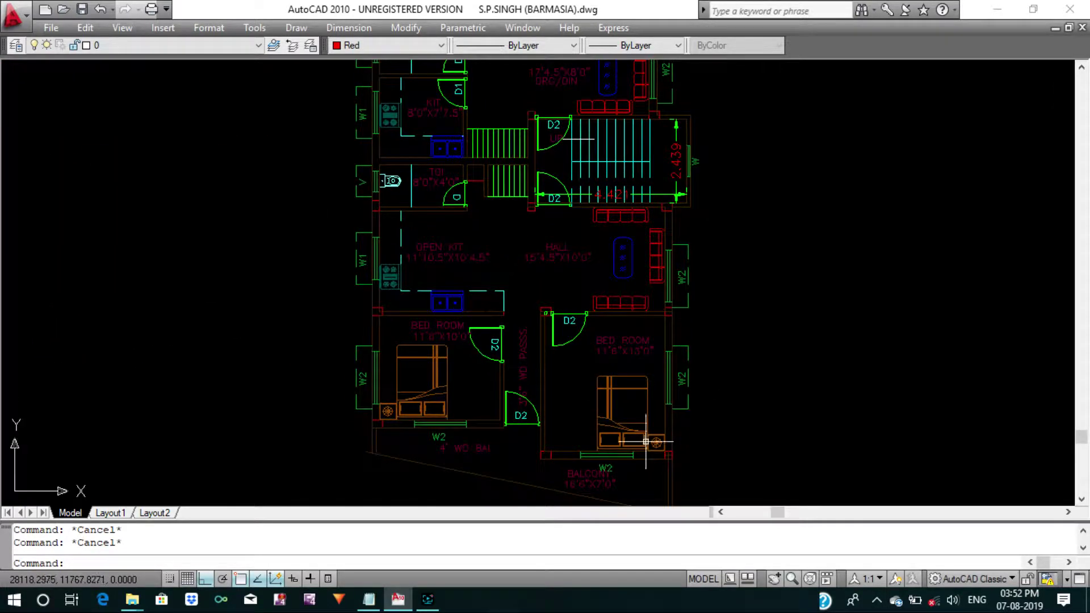
scroll(625, 341, "down", 1)
scroll(613, 290, "down", 2)
scroll(619, 289, "down", 2)
middle_click_drag(514, 290, 632, 292)
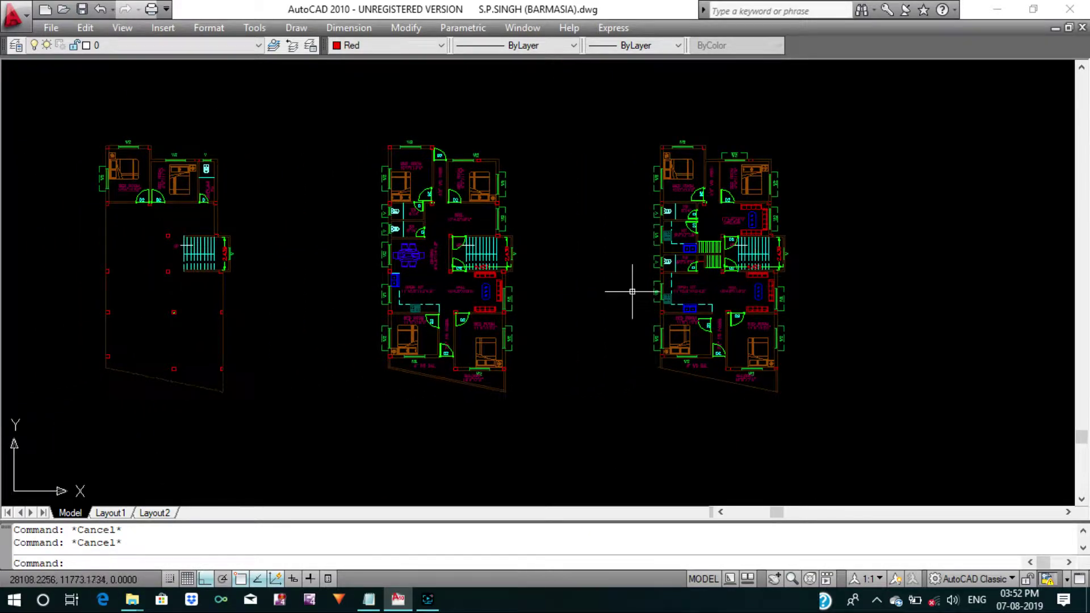
middle_click_drag(432, 292, 601, 289)
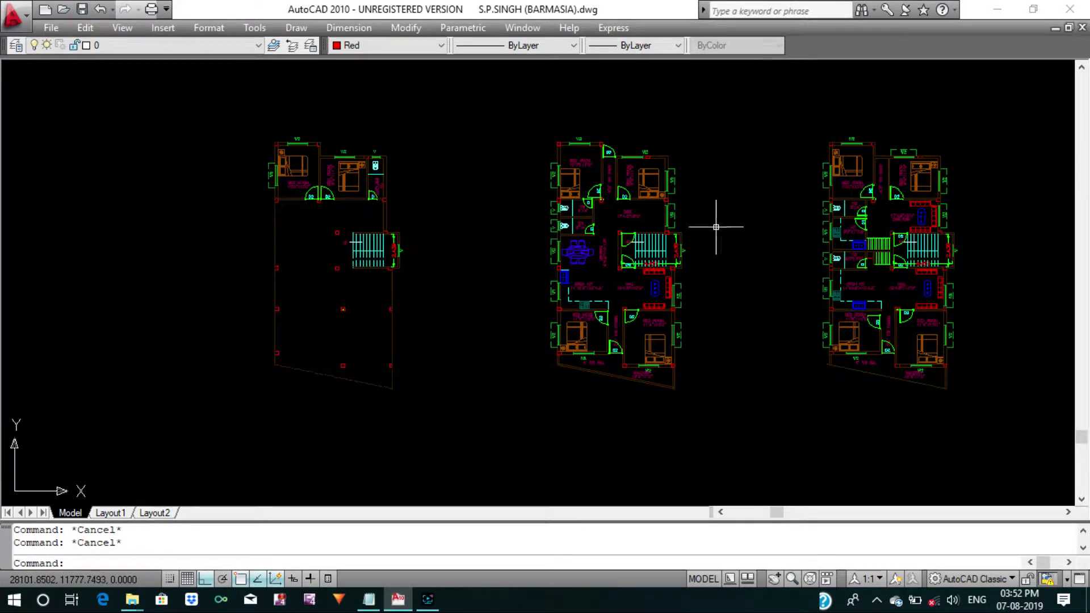
scroll(717, 227, "up", 3)
scroll(718, 223, "down", 1)
scroll(724, 204, "up", 1)
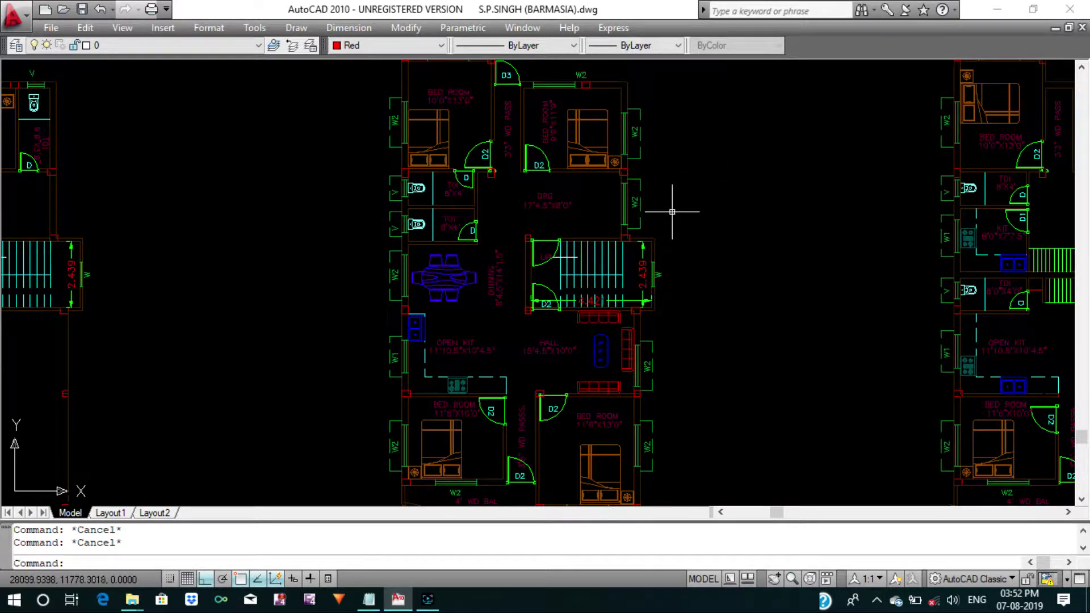
scroll(671, 215, "down", 1)
scroll(619, 213, "down", 2)
middle_click_drag(615, 215, 688, 217)
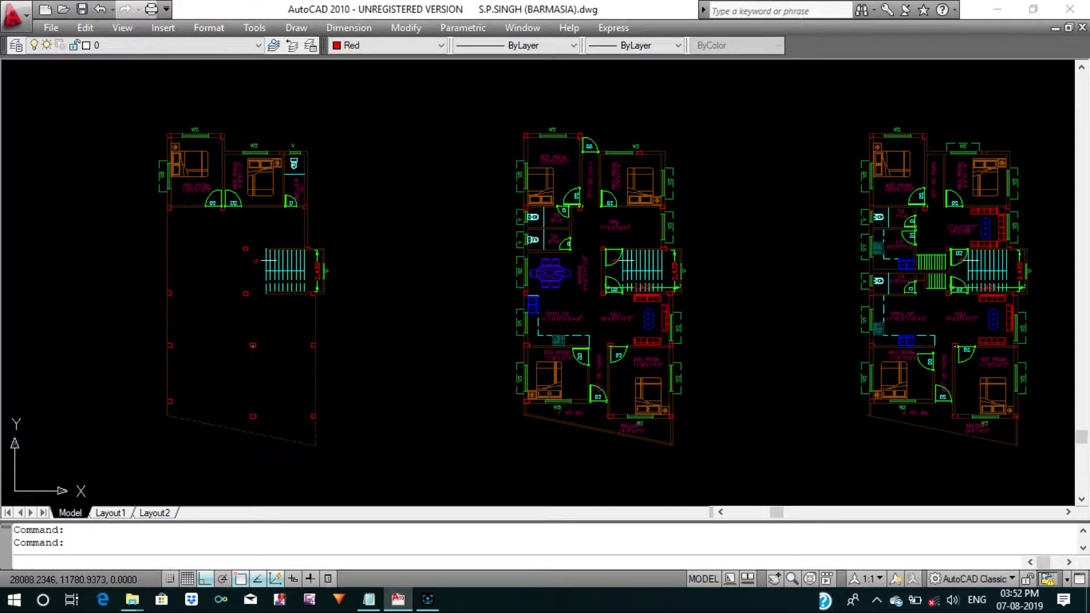
scroll(280, 165, "up", 1)
scroll(211, 163, "up", 2)
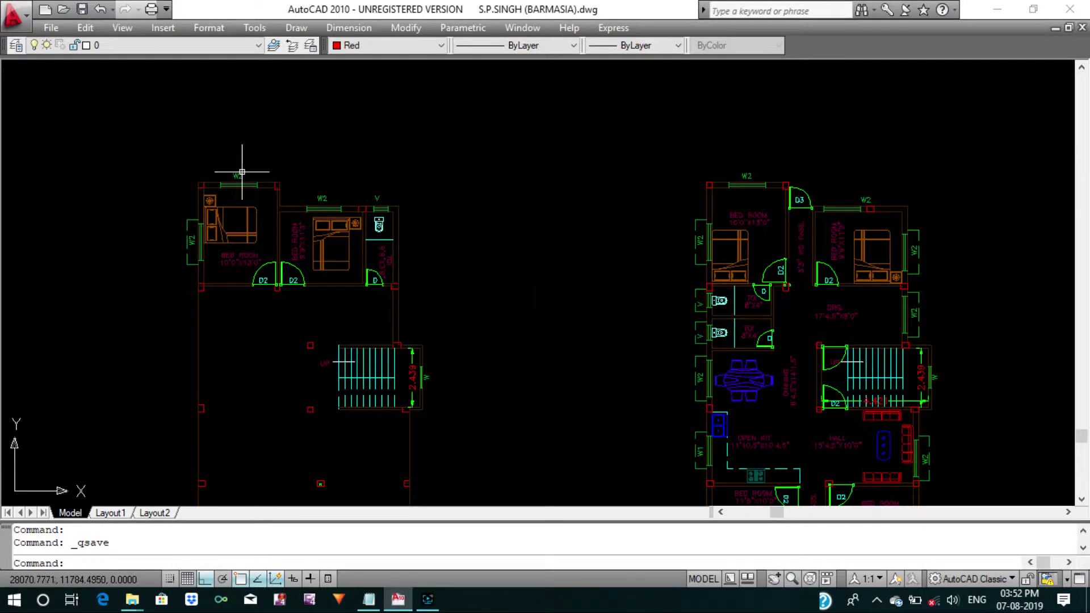
scroll(237, 171, "up", 1)
scroll(247, 170, "down", 2)
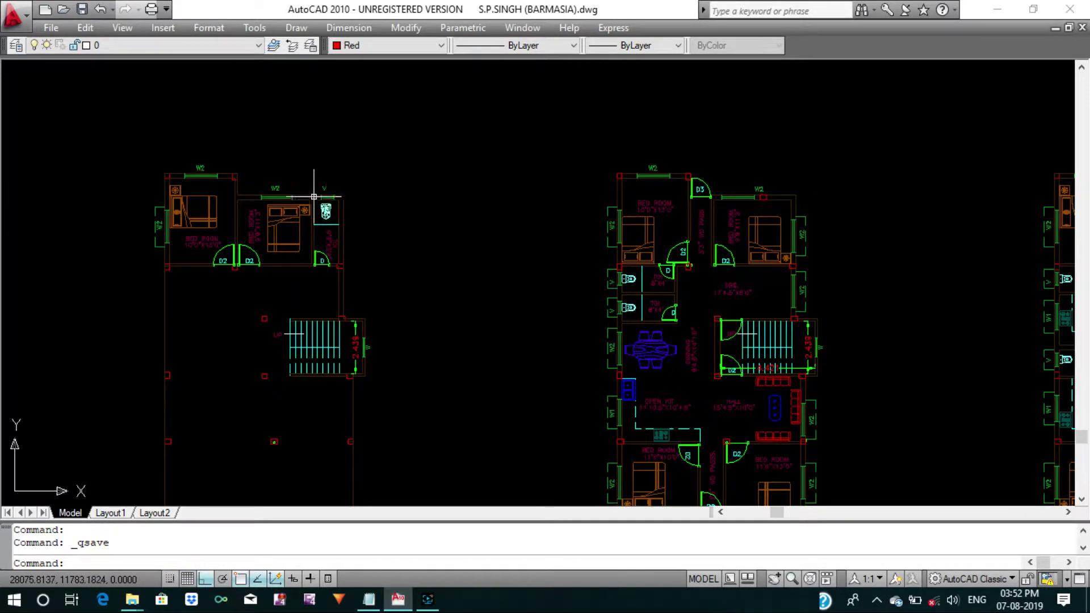
middle_click_drag(314, 196, 254, 184)
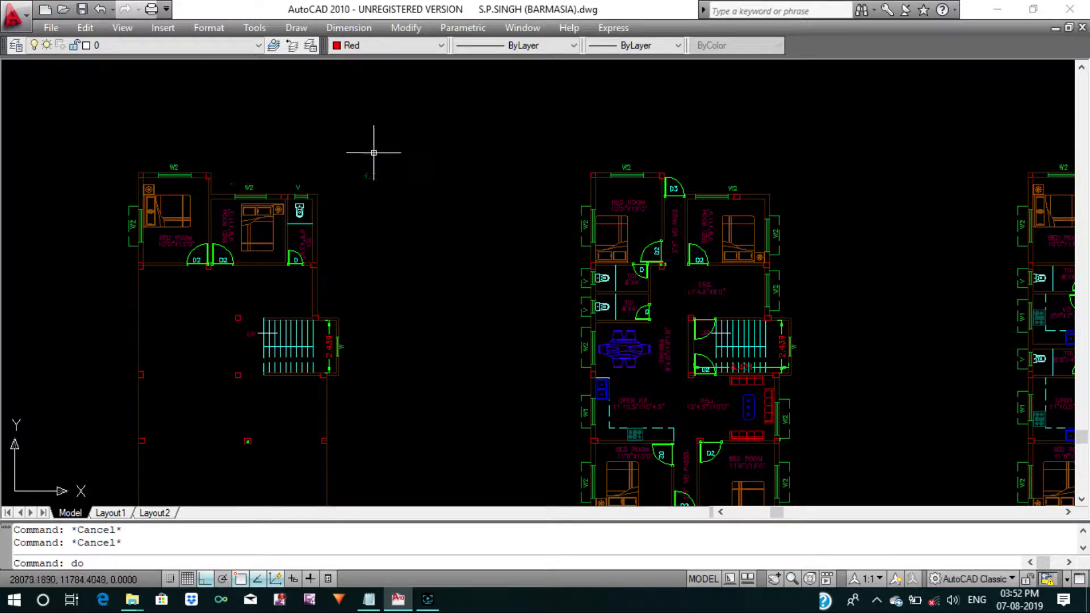
Set the drawing colour back to ByLayer.
left_click(433, 43)
scroll(428, 112, "up", 1)
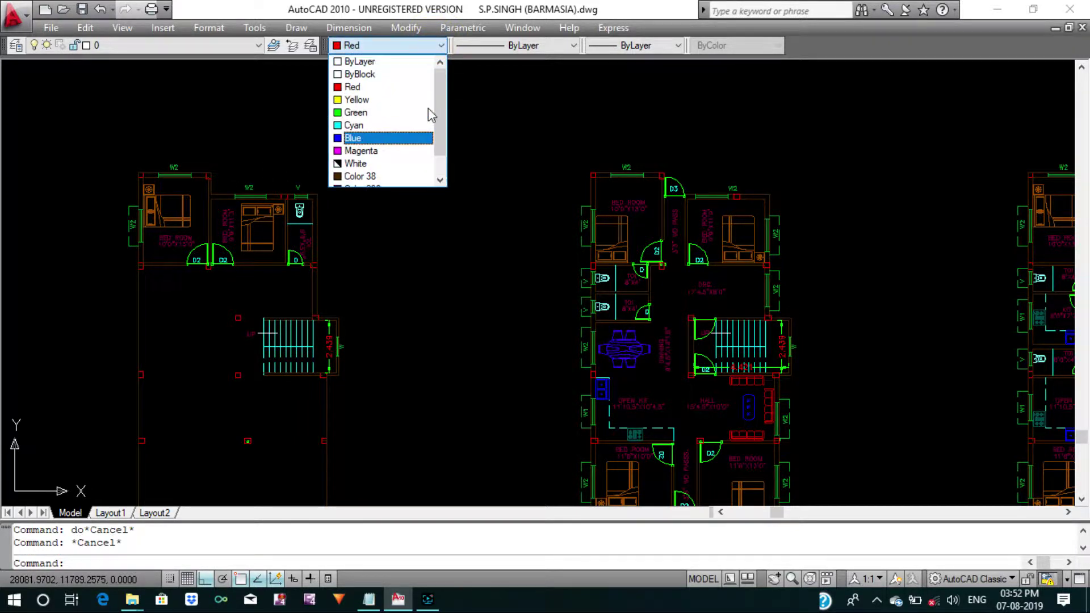
left_click(386, 61)
Measure the left plan's top wall between its two corners.
middle_click_drag(418, 107, 464, 111)
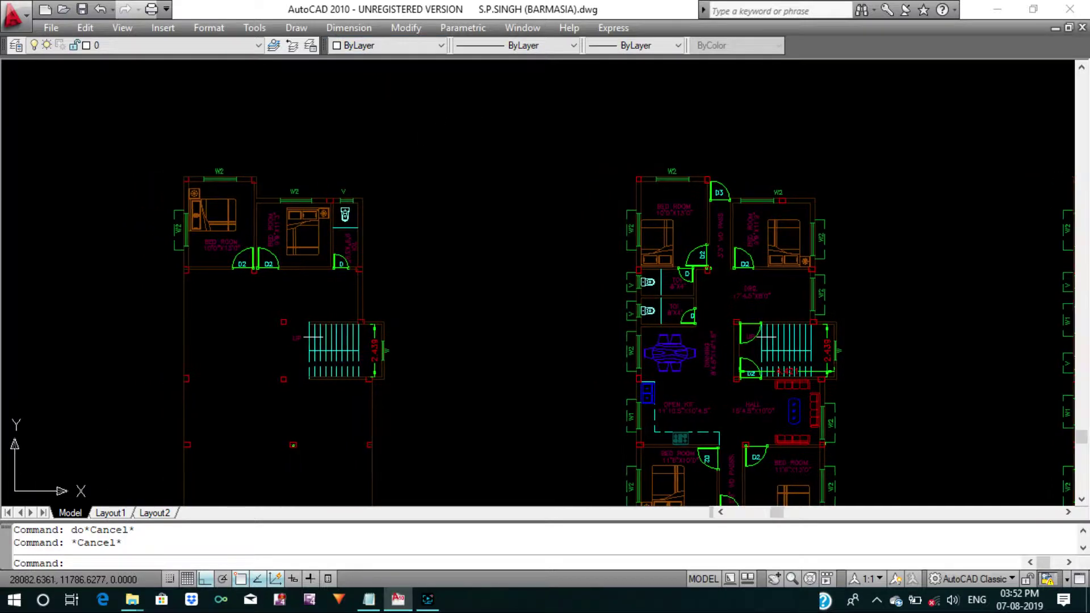
middle_click_drag(264, 186, 369, 188)
scroll(329, 181, "up", 3)
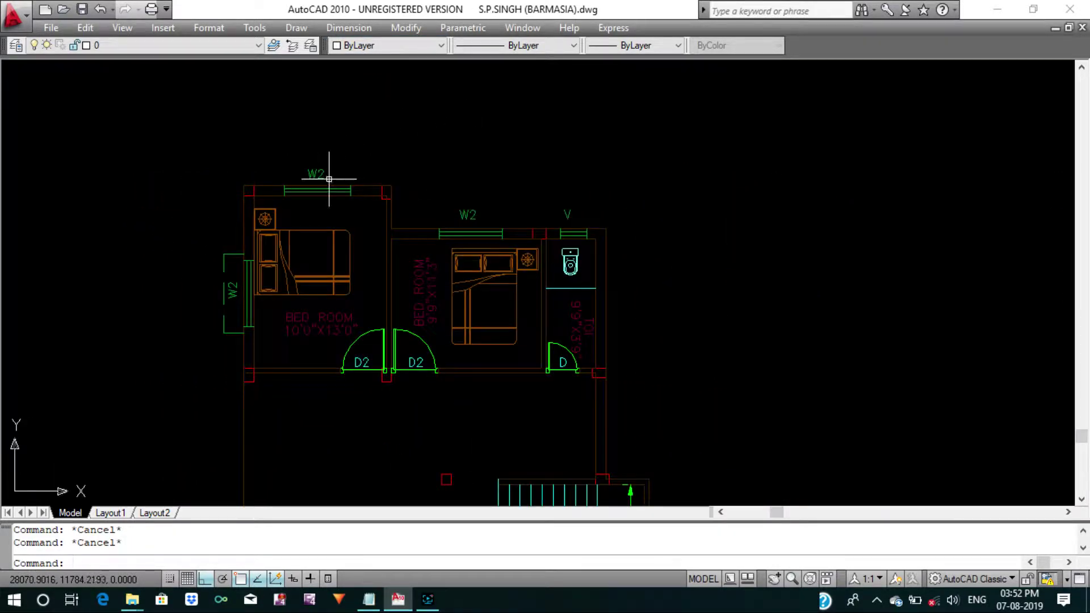
scroll(240, 188, "up", 4)
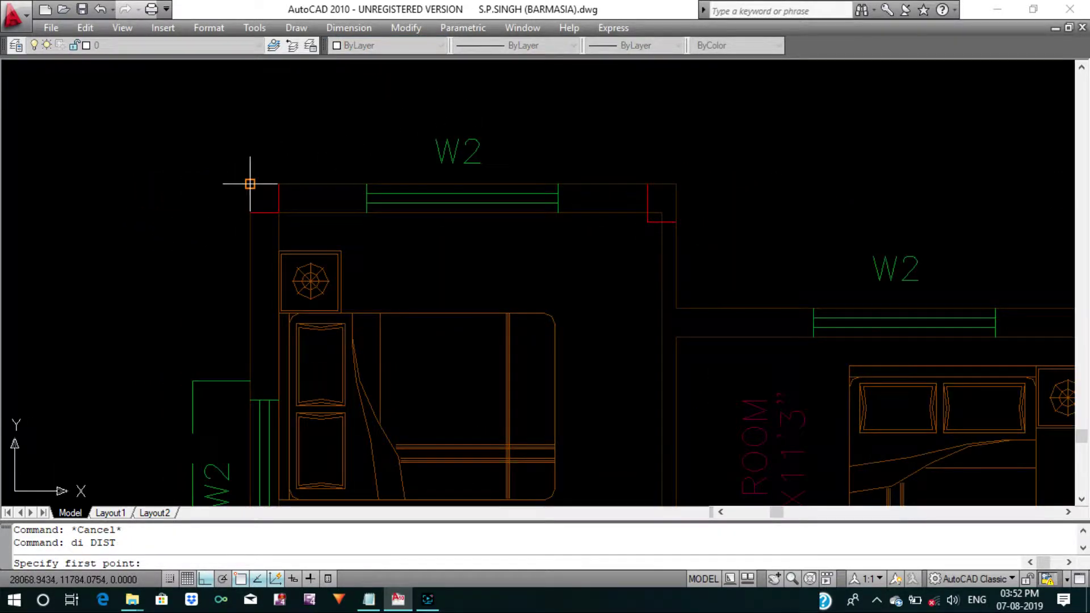
left_click(250, 184)
left_click(677, 184)
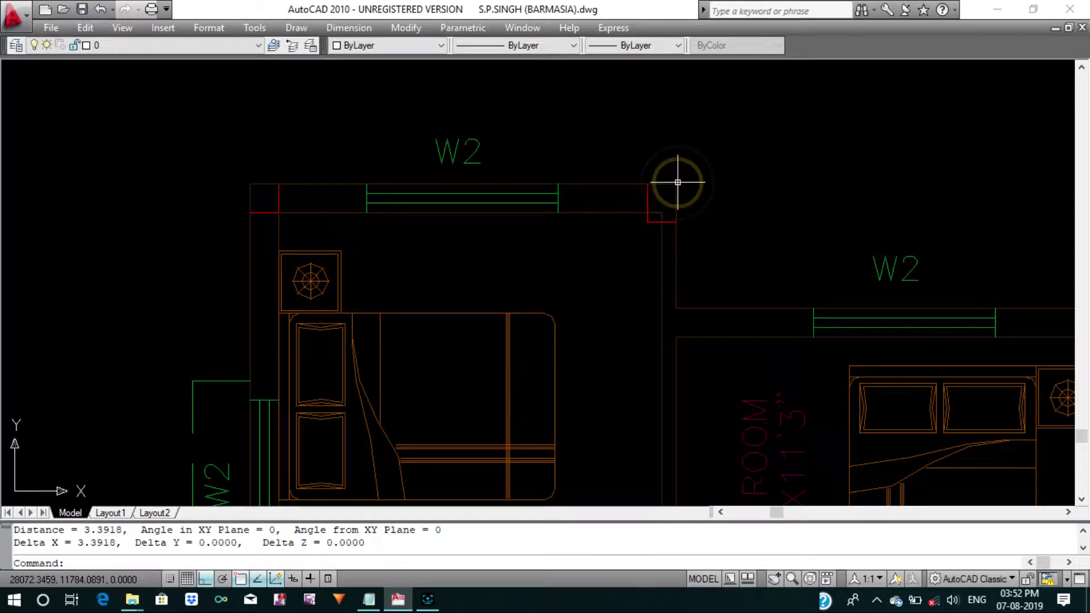
scroll(506, 243, "down", 5)
scroll(506, 228, "down", 2)
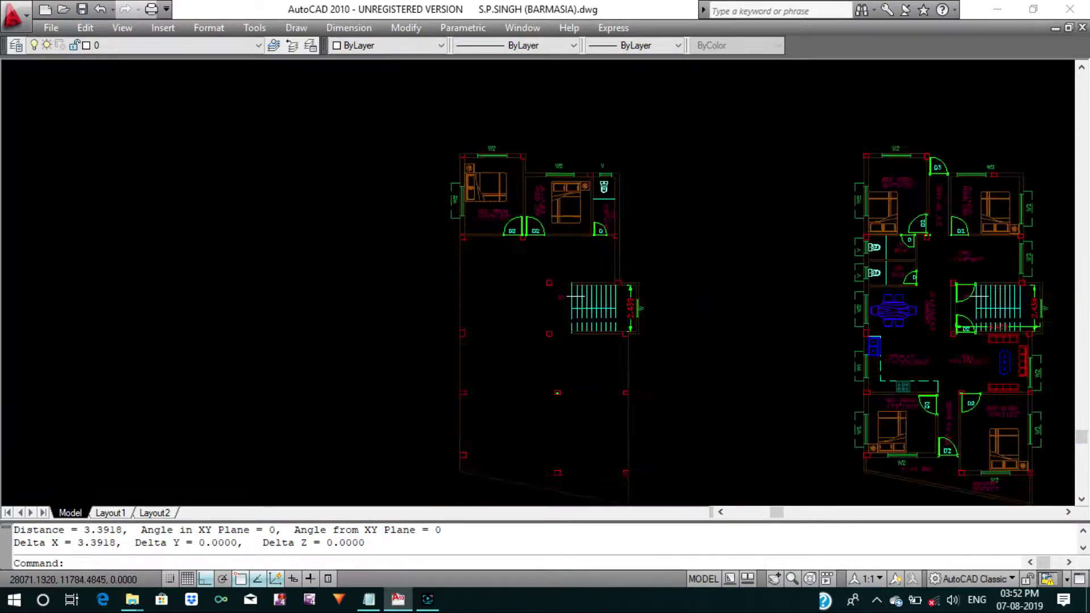
scroll(506, 170, "down", 2)
key("Escape")
key("Escape")
Draw a 3.4-unit horizontal wall line below the left plan.
left_click(446, 385)
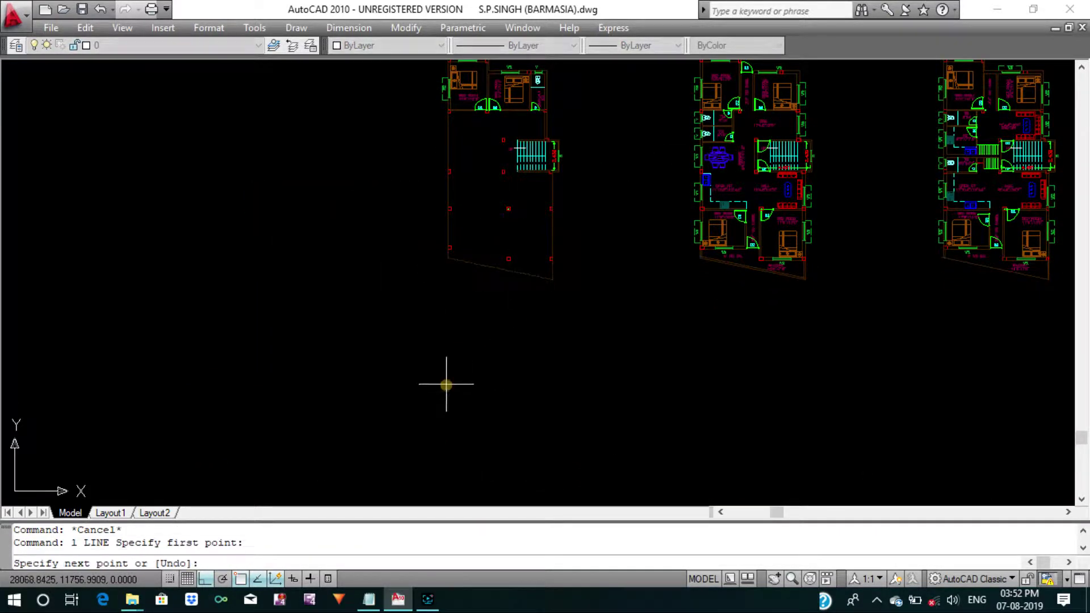
type("3.4")
key("Return")
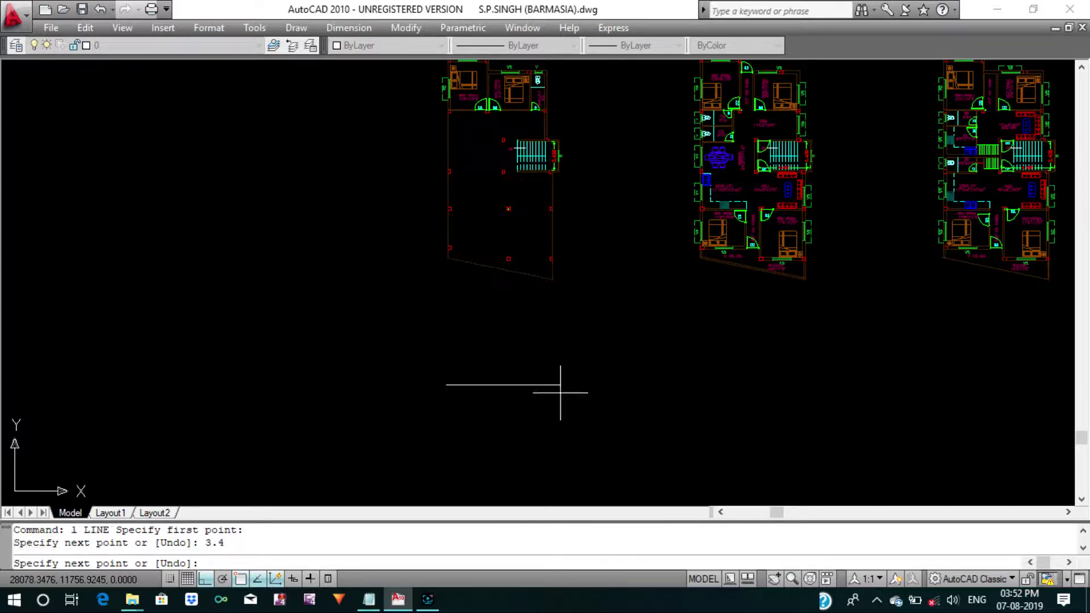
key("Escape")
key("Escape")
middle_click_drag(490, 319, 479, 394)
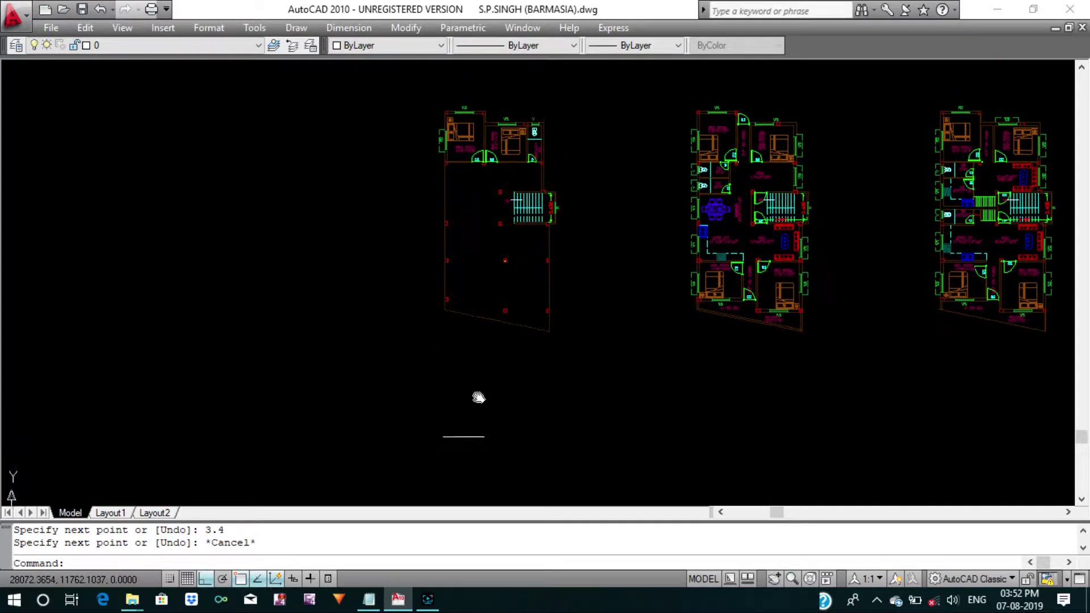
Measure the bedroom wall gap, reading 0.9909.
type("di")
key("Return")
scroll(479, 139, "up", 5)
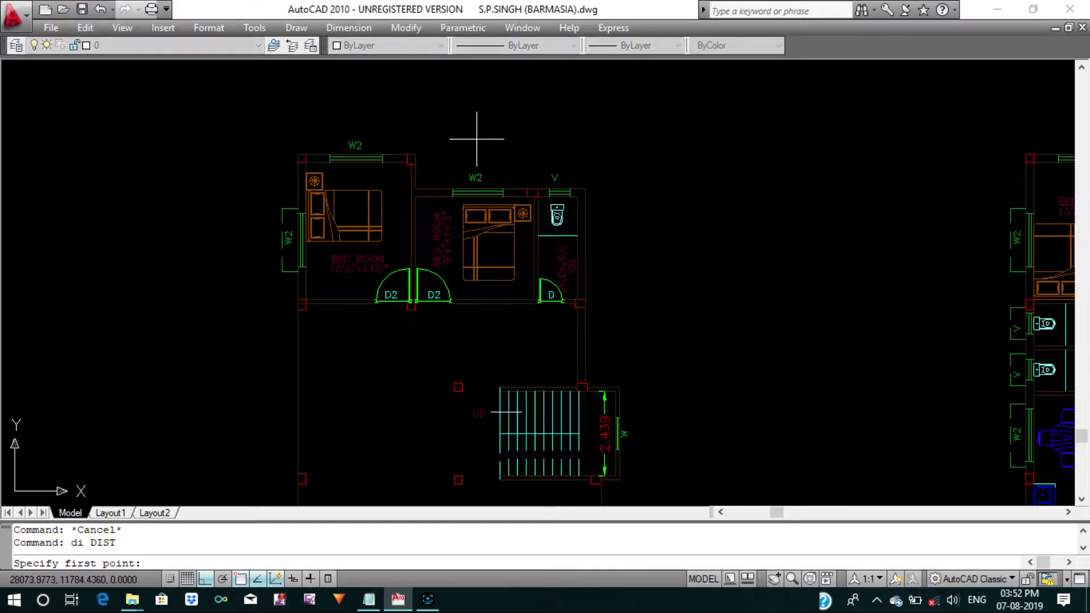
scroll(472, 161, "up", 5)
left_click(457, 131)
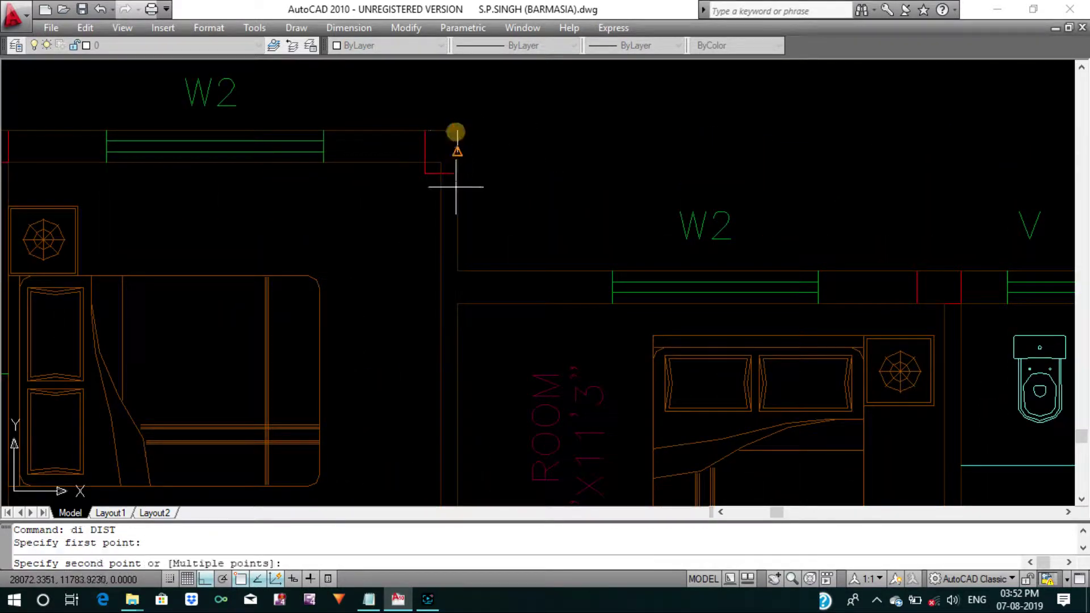
left_click(458, 271)
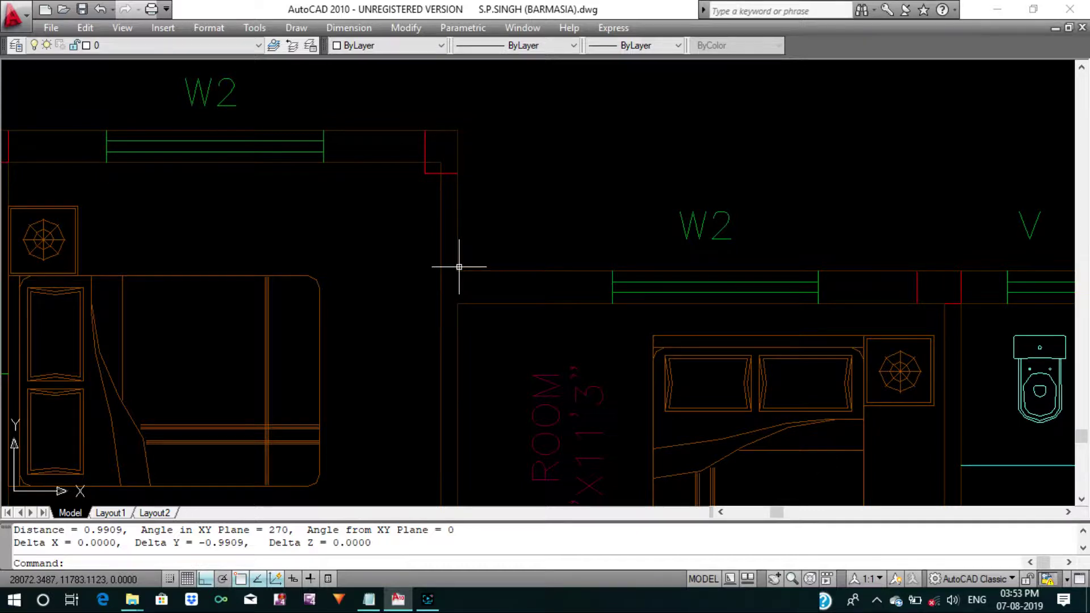
scroll(460, 267, "down", 5)
scroll(499, 138, "down", 3)
Add a 1-unit line dropping down from the end of the 3.4 line.
key("Escape")
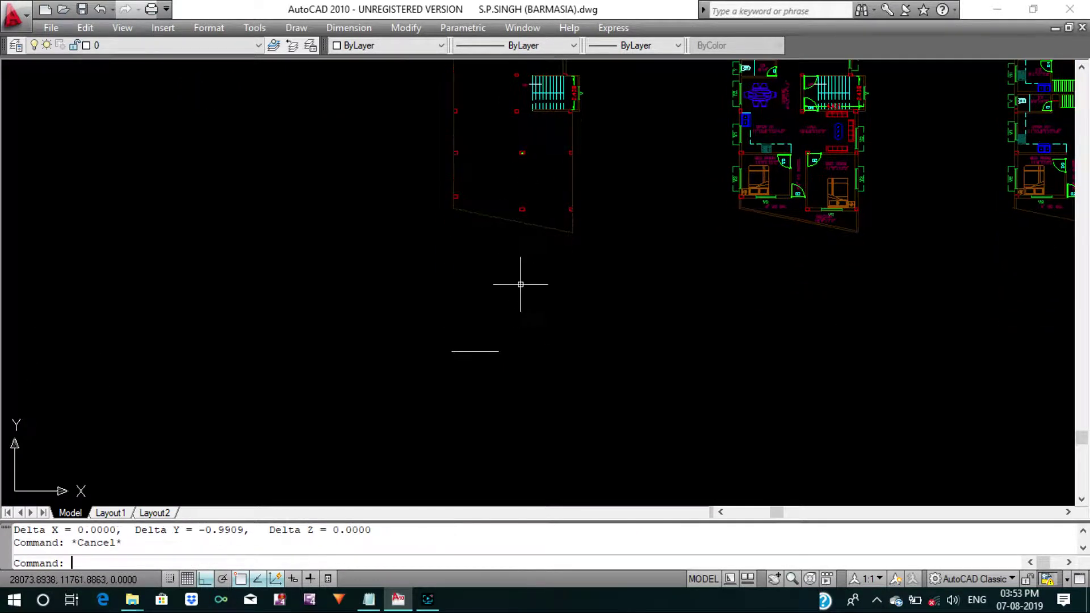
type("l")
key("Return")
scroll(512, 354, "up", 2)
left_click(487, 348)
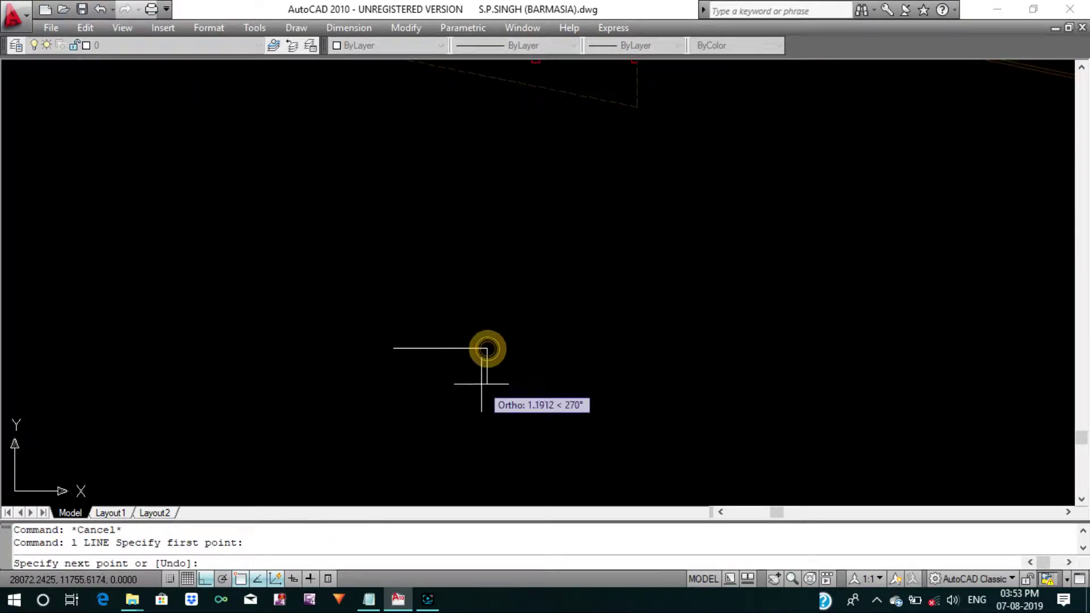
type("1")
key("Return")
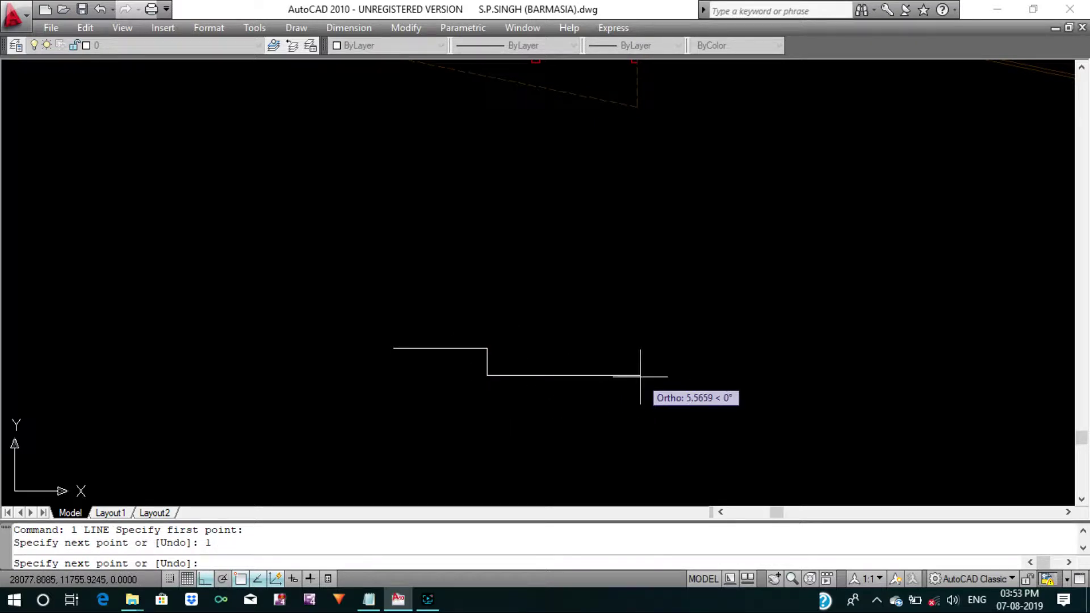
key("Escape")
Measure the wall above the bedroom, reading 4.9162.
middle_click_drag(567, 265, 556, 336)
type("di")
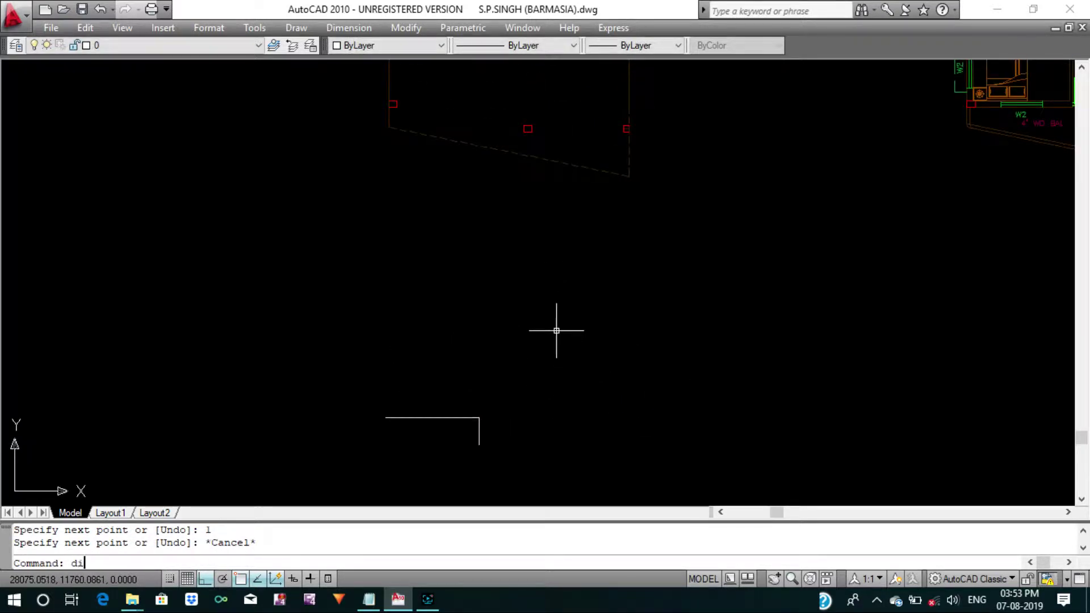
key("Return")
scroll(540, 216, "down", 2)
scroll(506, 125, "down", 2)
scroll(466, 182, "down", 2)
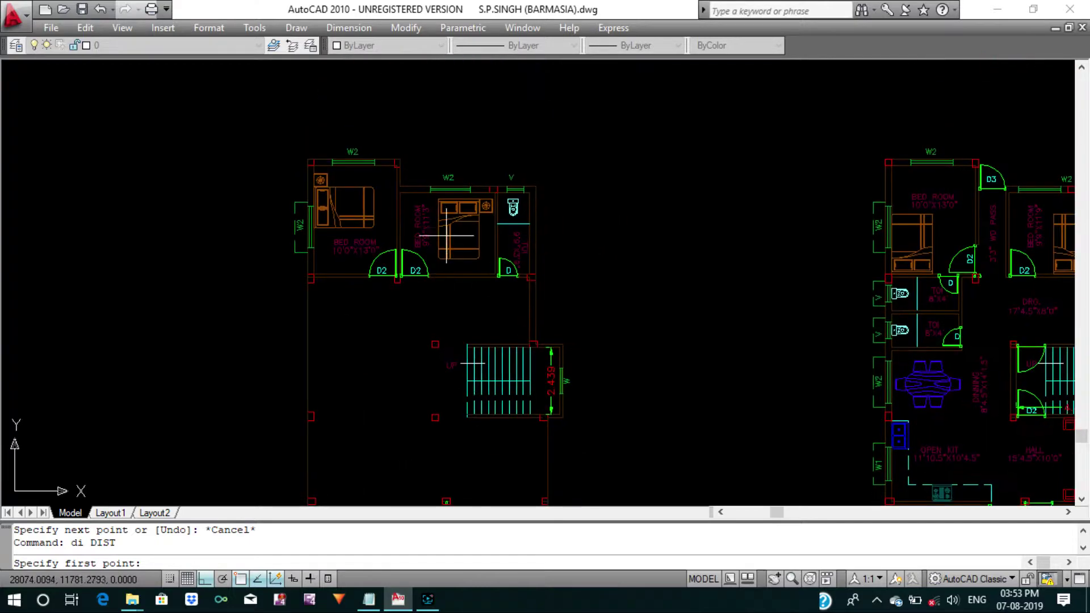
scroll(423, 178, "up", 5)
left_click(314, 203)
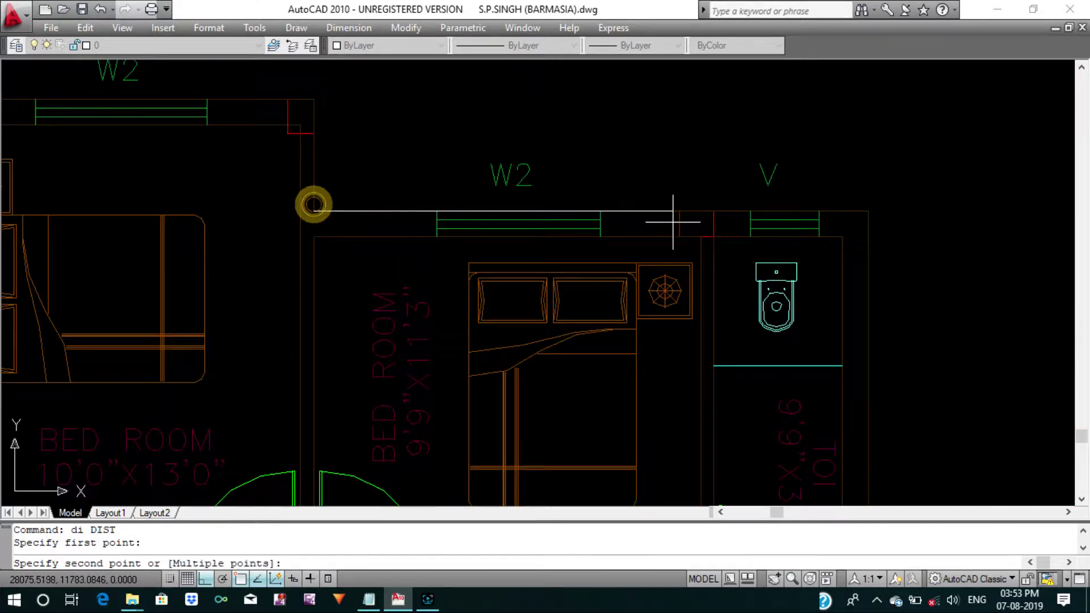
left_click(869, 211)
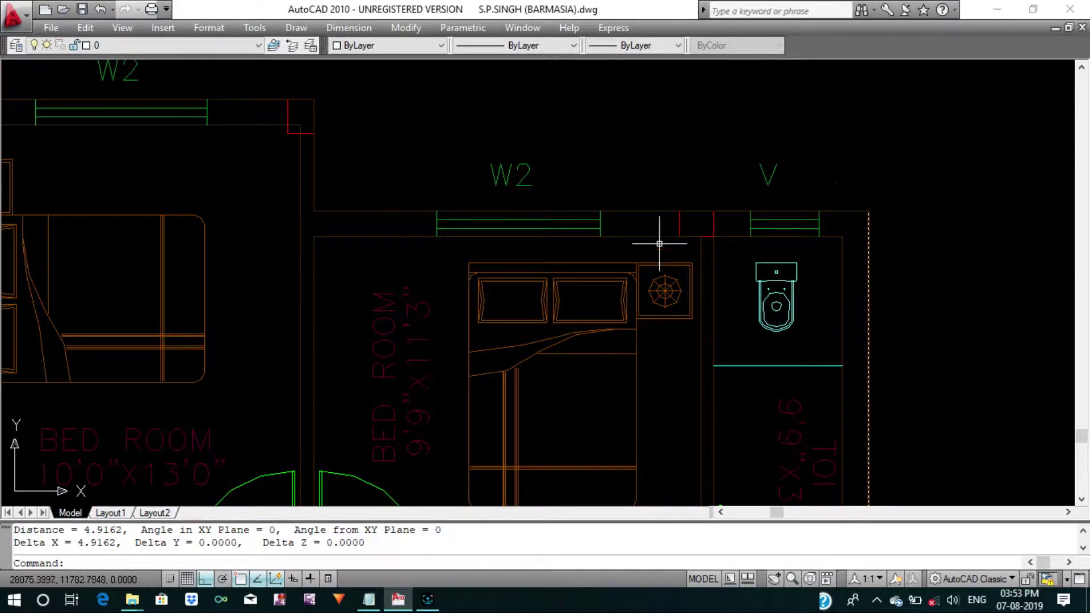
scroll(590, 216, "down", 5)
scroll(589, 216, "down", 3)
scroll(555, 240, "up", 6)
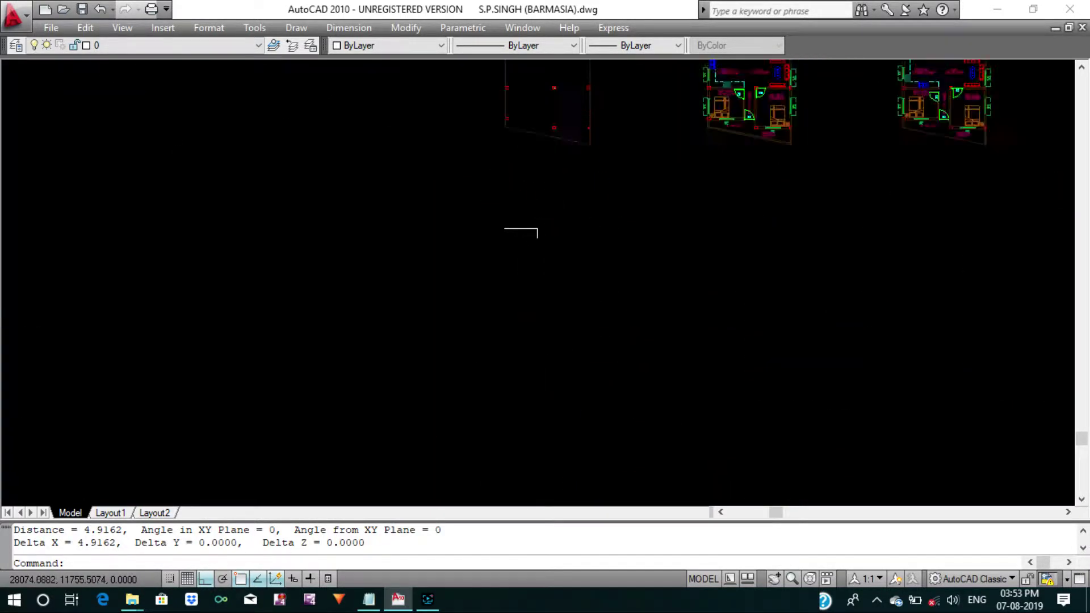
key("Escape")
Draw a 4.89-unit horizontal line from the end of the drop.
type("l")
key("Return")
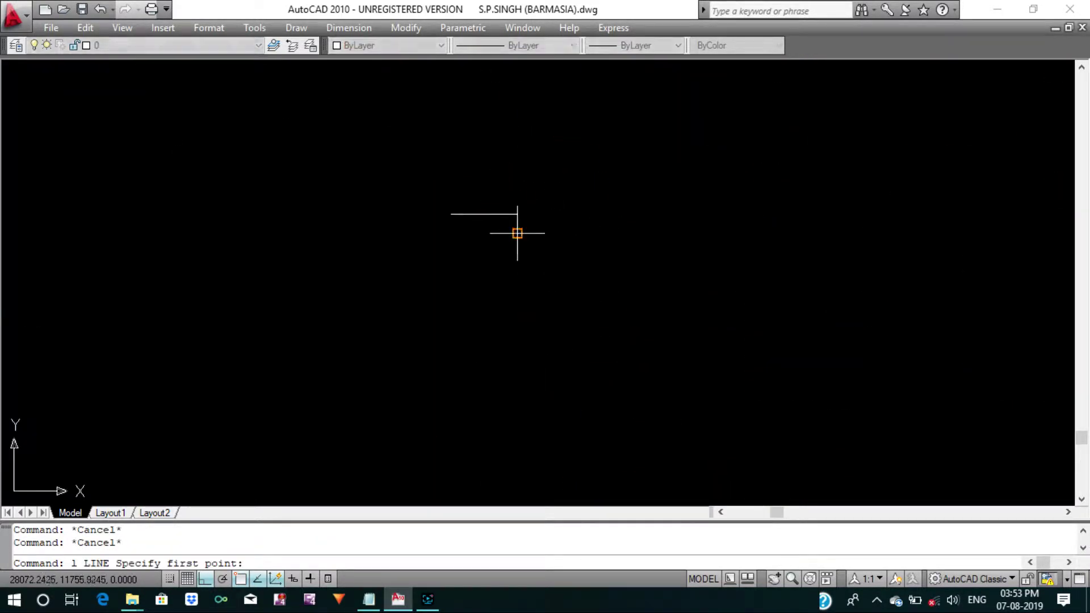
left_click(515, 232)
key("Return")
key("Return")
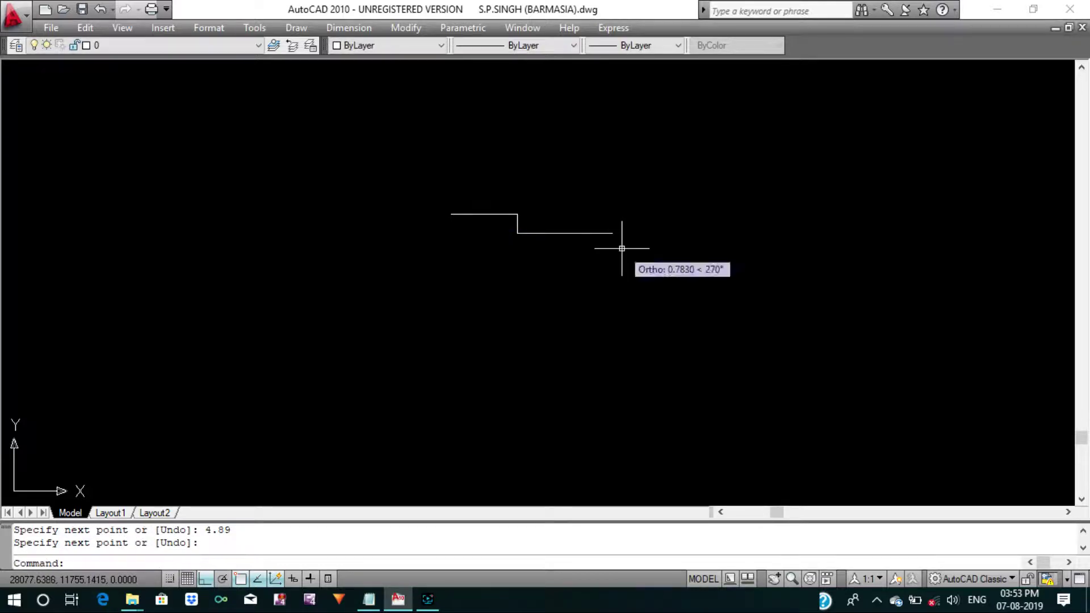
scroll(576, 328, "down", 5)
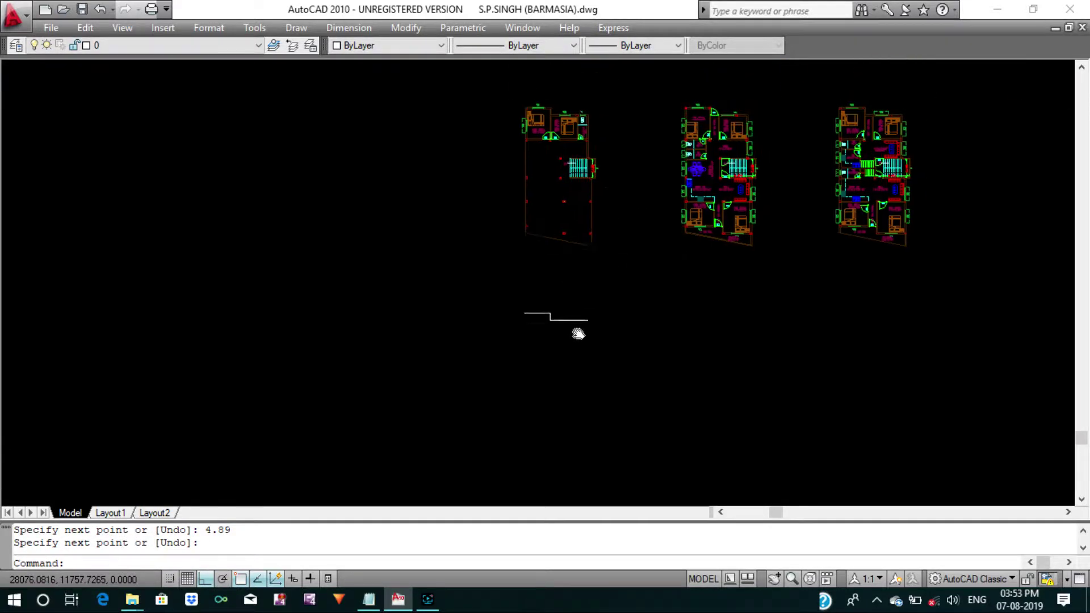
scroll(534, 188, "up", 2)
scroll(525, 176, "up", 2)
scroll(522, 169, "up", 2)
Start measuring the left wall from the bedroom's outer top-left corner.
middle_click_drag(493, 170, 503, 143)
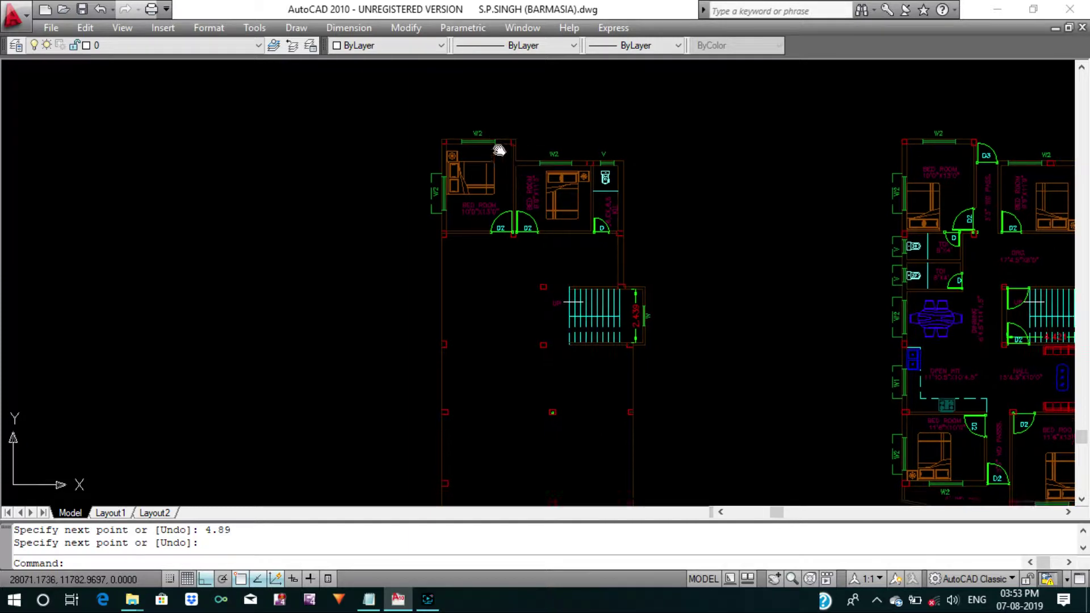
key("Escape")
type("di")
key("Return")
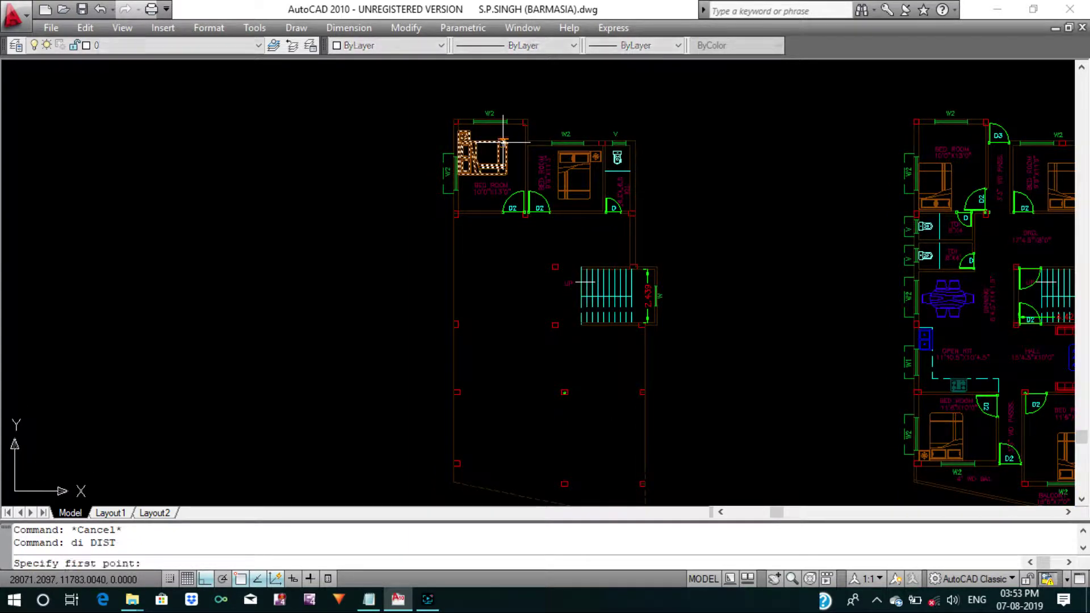
scroll(449, 120, "up", 5)
scroll(432, 116, "up", 3)
left_click(420, 116)
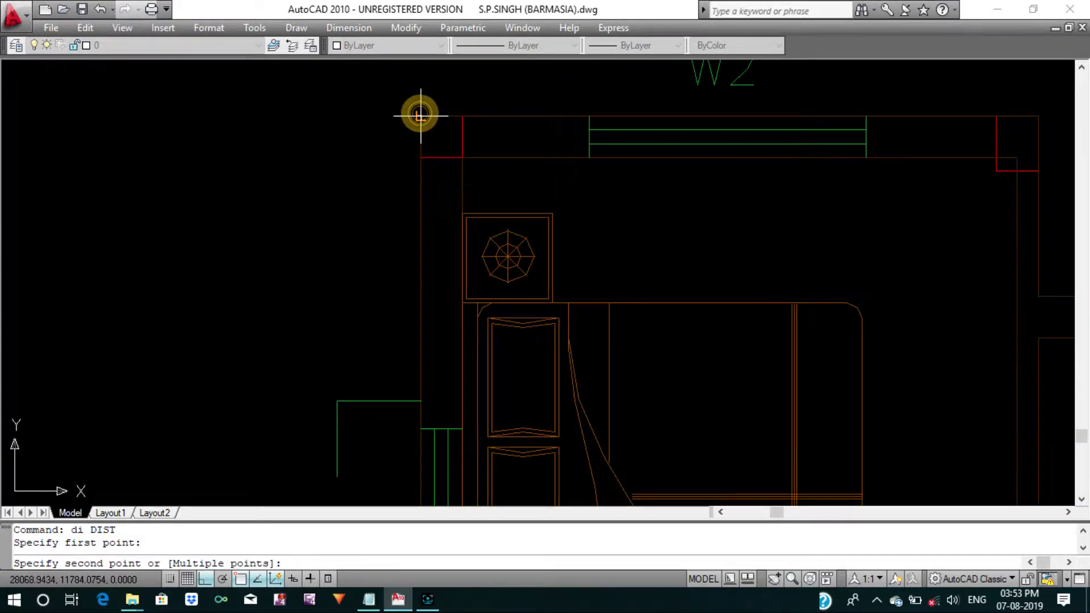
scroll(418, 112, "down", 5)
scroll(426, 341, "up", 3)
scroll(440, 426, "up", 3)
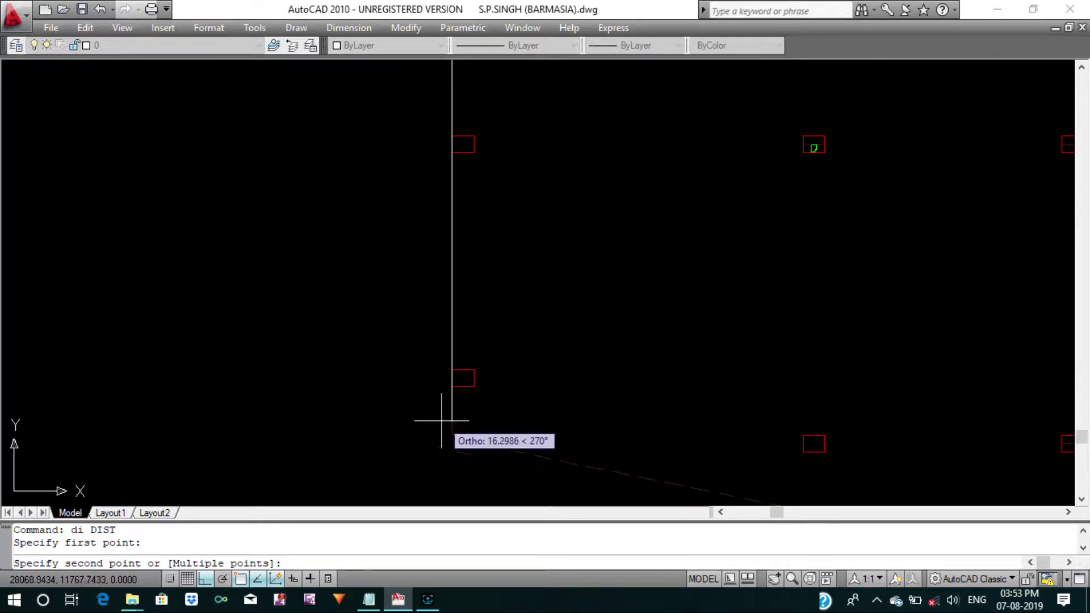
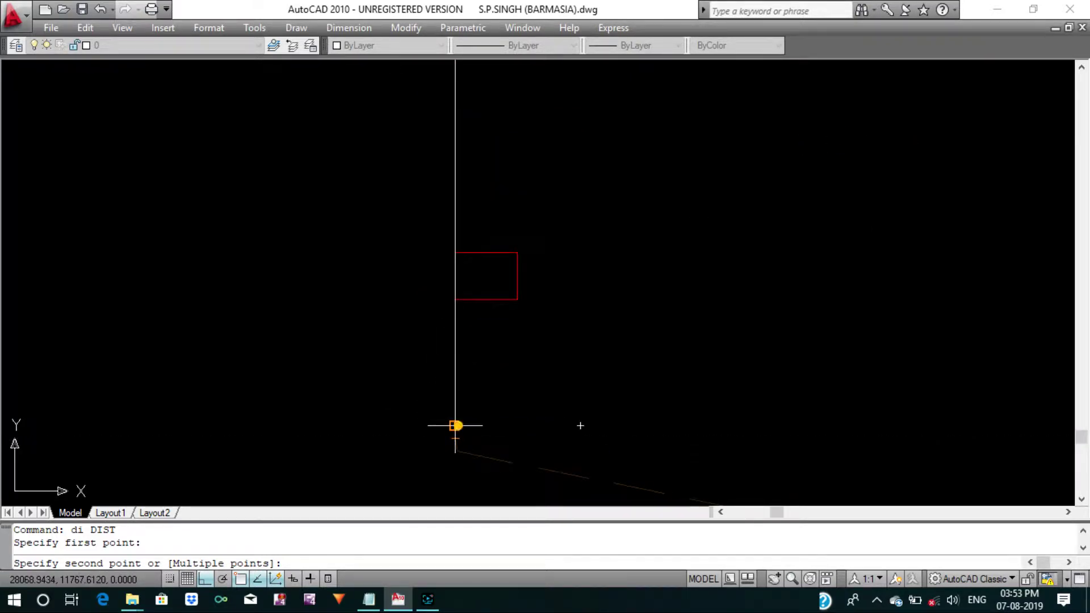
Finish measuring the wall length on the plan and pan back to the outline.
left_click(456, 425)
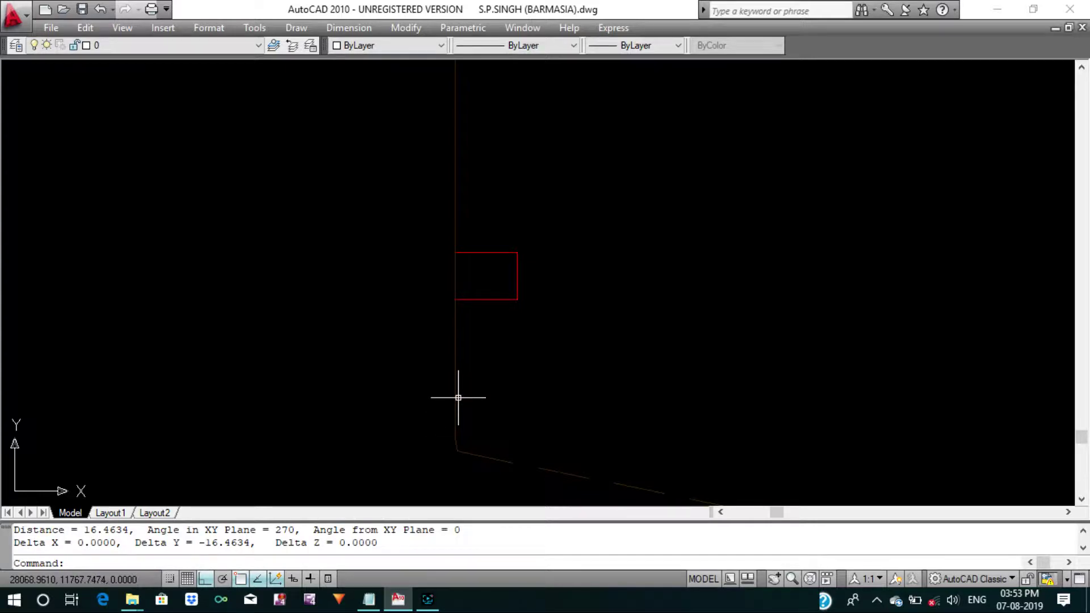
scroll(455, 390, "down", 5)
scroll(470, 360, "down", 3)
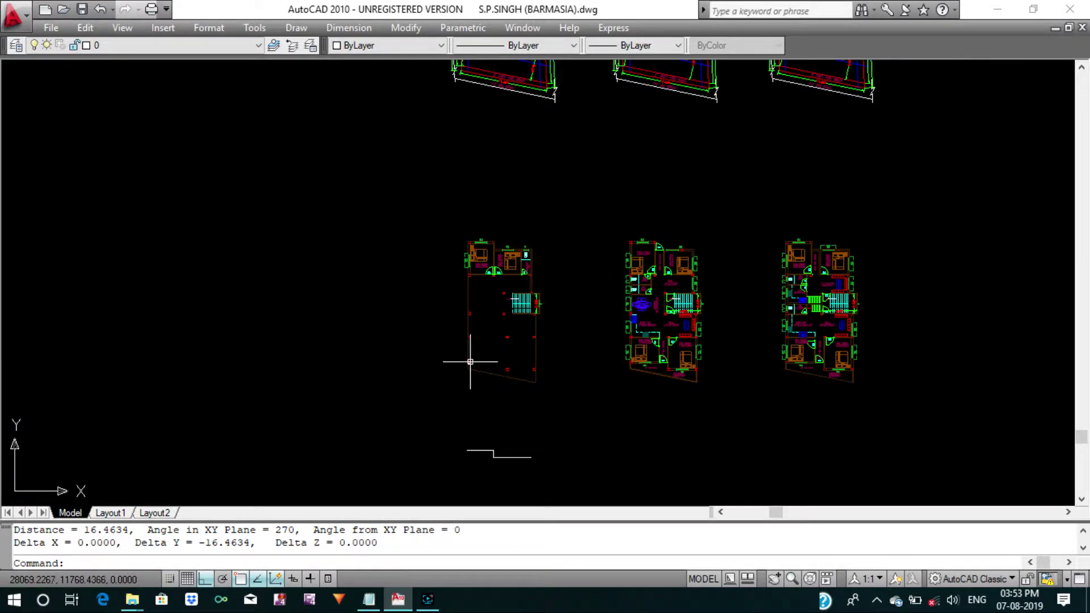
middle_click_drag(469, 360, 470, 273)
scroll(479, 361, "up", 3)
Draw the 16.45-long left wall downward from the outline's top-left end.
key("Escape")
type("l")
key("Return")
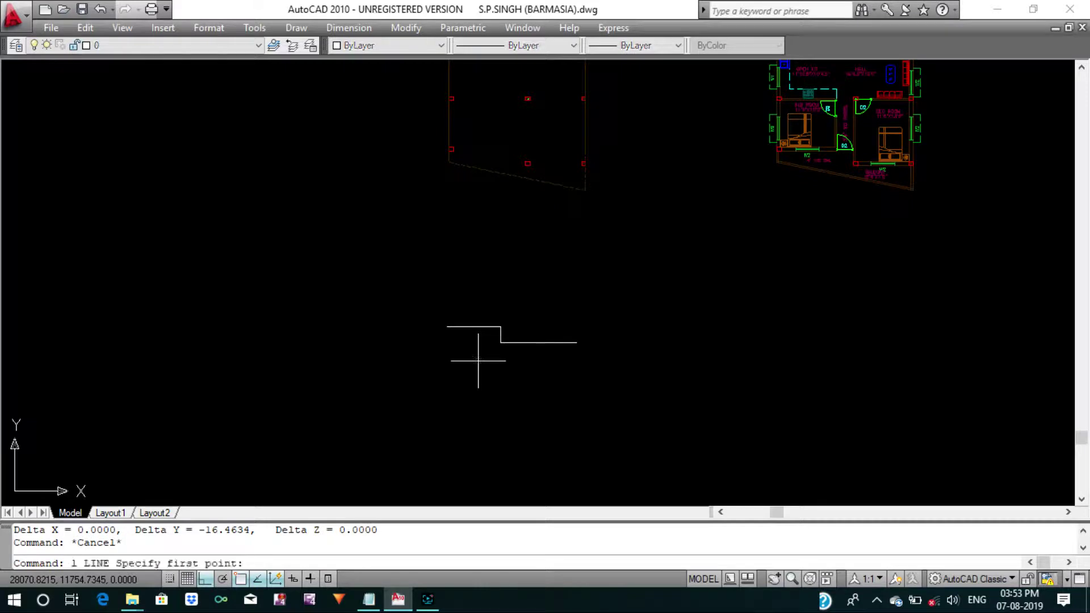
left_click(446, 325)
type("16.45")
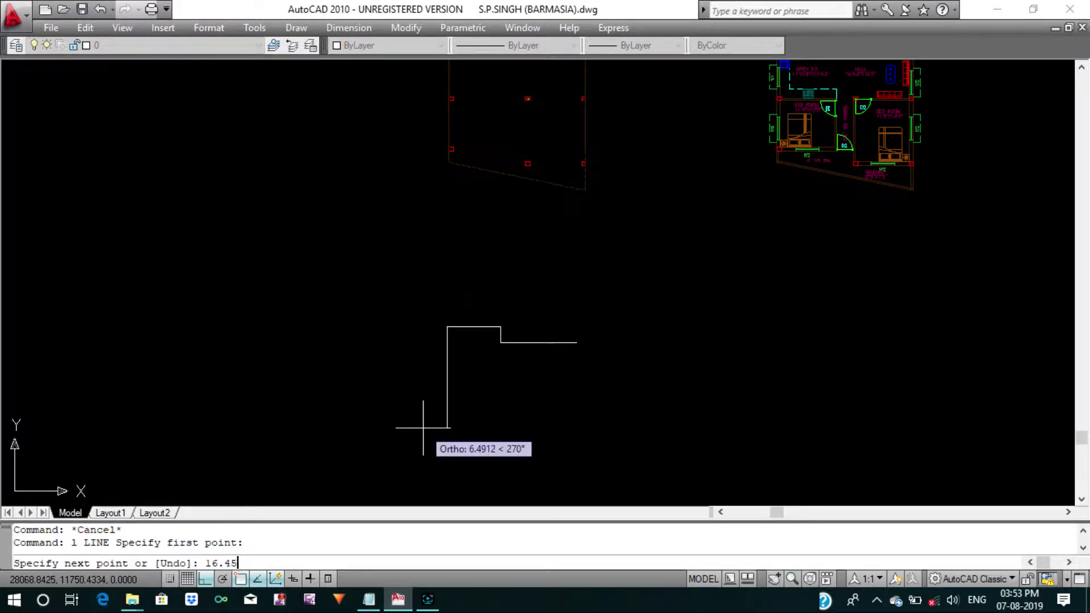
key("Return")
key("Return")
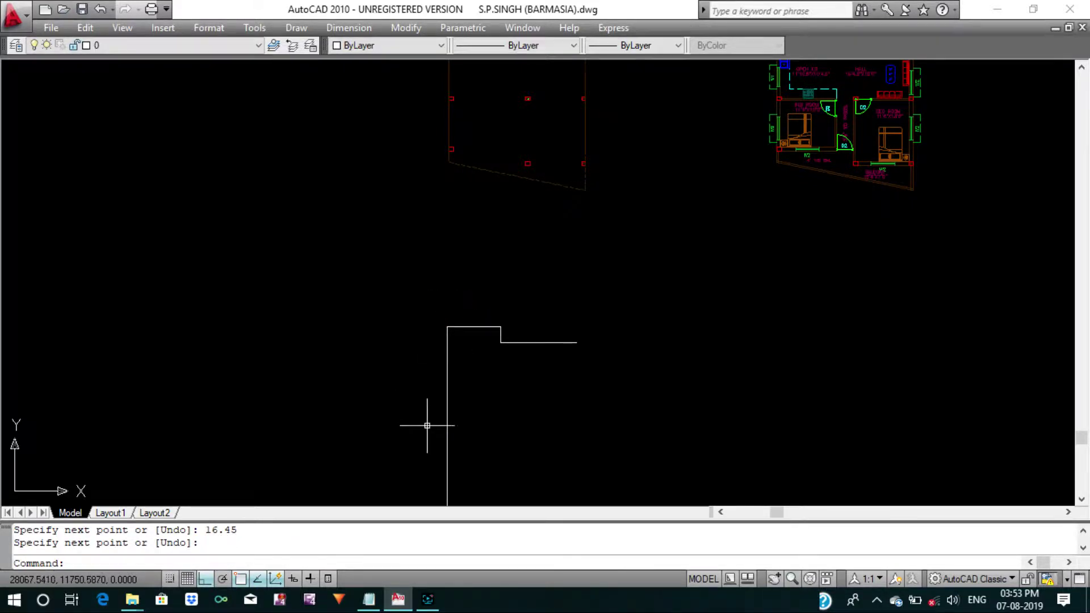
scroll(467, 344, "down", 4)
scroll(525, 258, "up", 2)
scroll(519, 248, "up", 2)
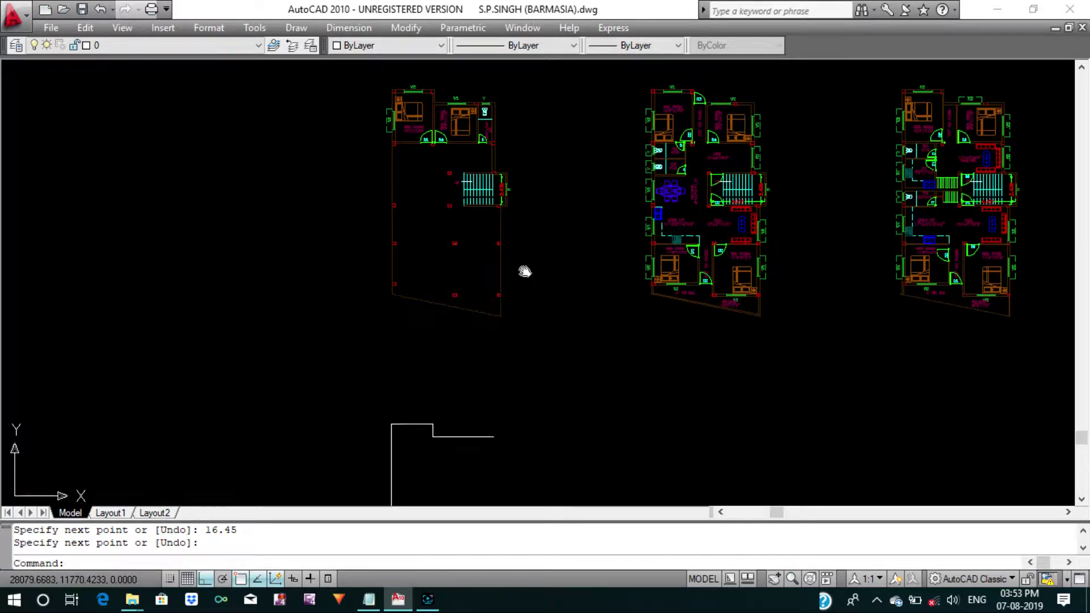
scroll(523, 273, "up", 2)
scroll(482, 151, "up", 2)
key("Escape")
type("di")
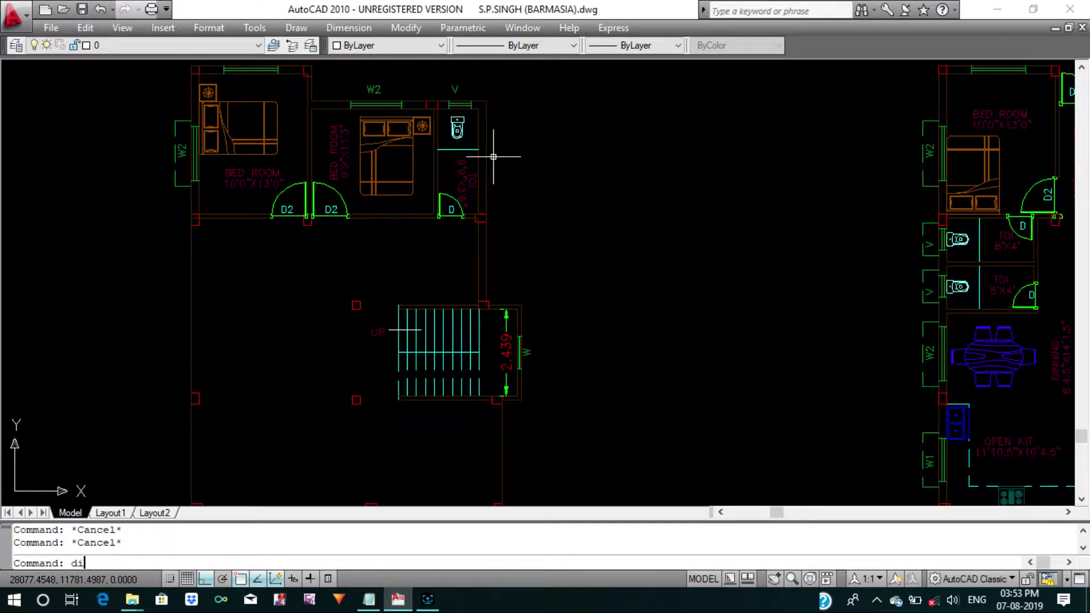
Measure the 5.7546 gap between the wall corner and stair corner on the plan.
key("Return")
scroll(494, 114, "up", 2)
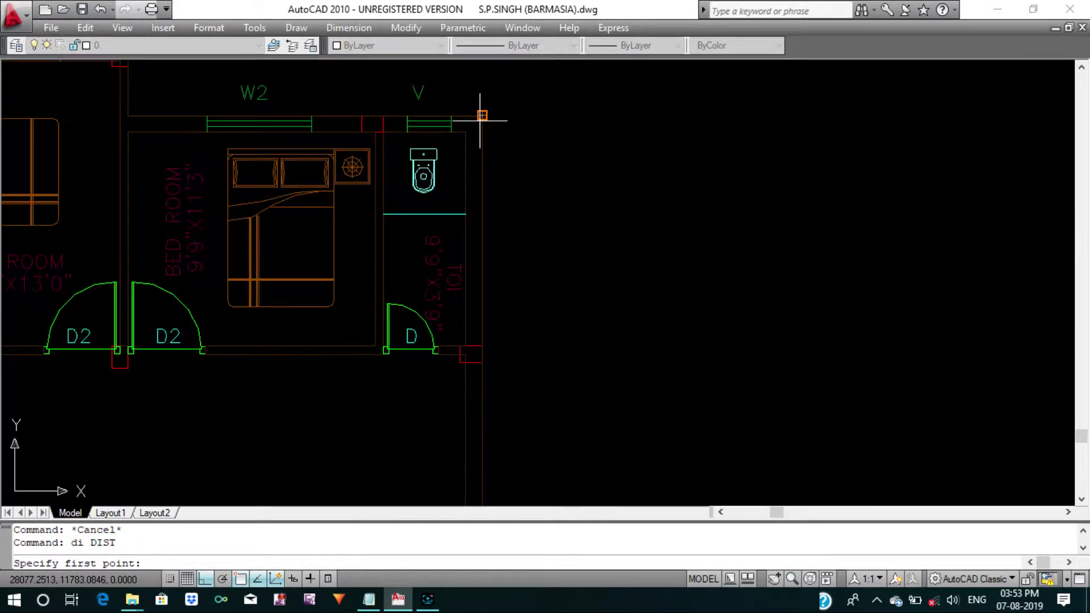
left_click(483, 116)
scroll(494, 199, "down", 3)
scroll(487, 280, "up", 2)
scroll(476, 323, "up", 2)
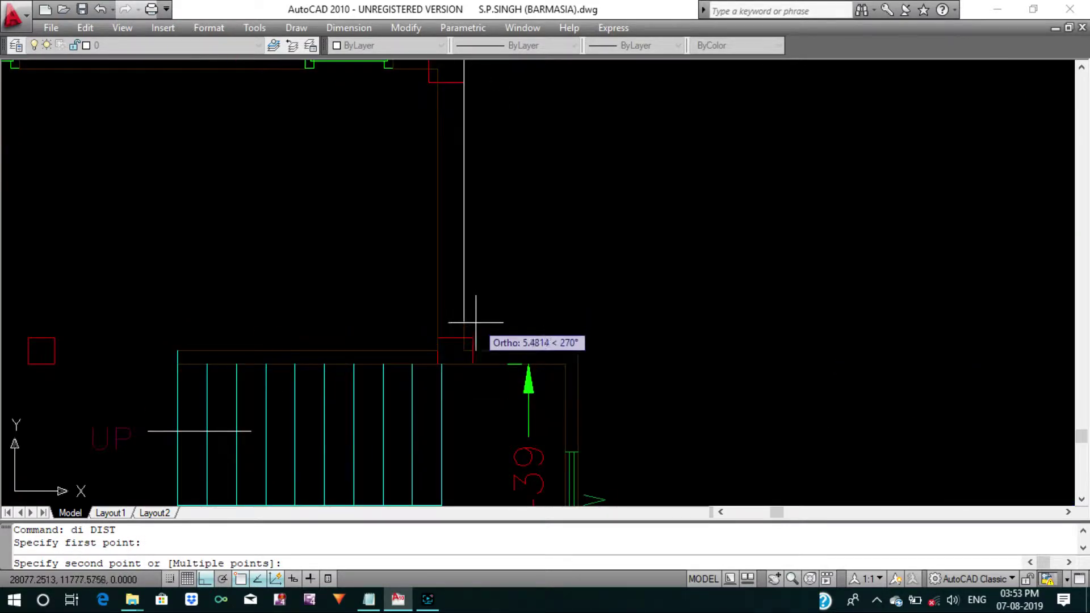
left_click(464, 352)
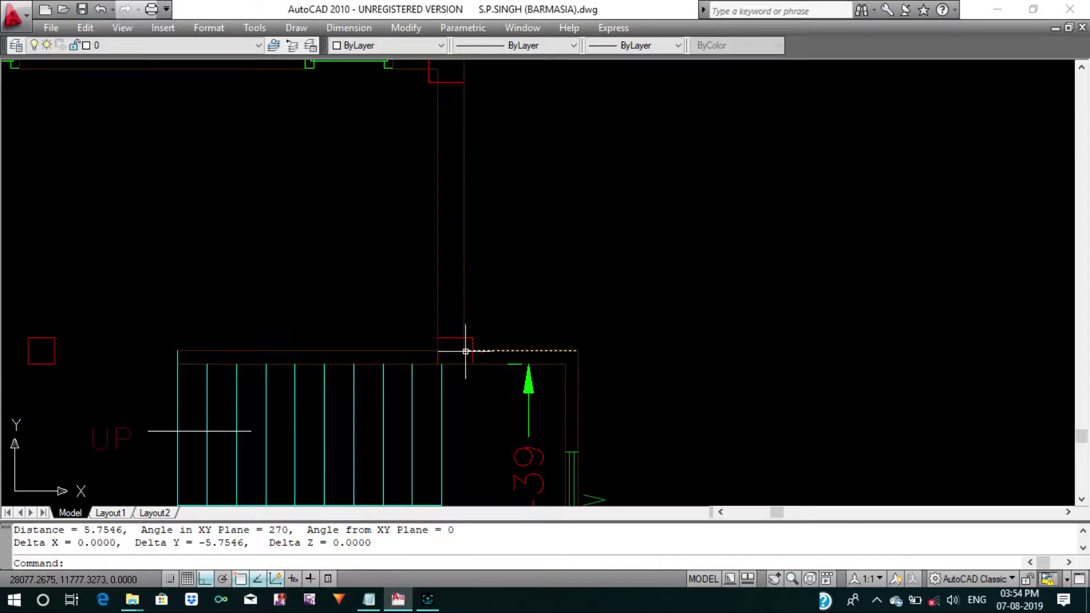
mouse_move(465, 351)
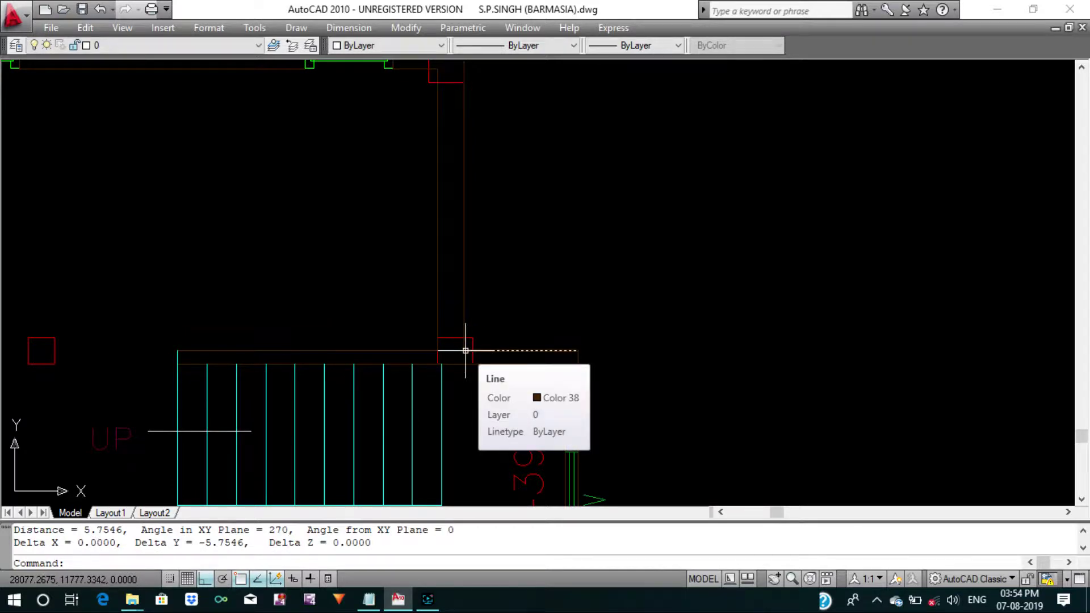
scroll(463, 348, "down", 5)
scroll(511, 182, "up", 2)
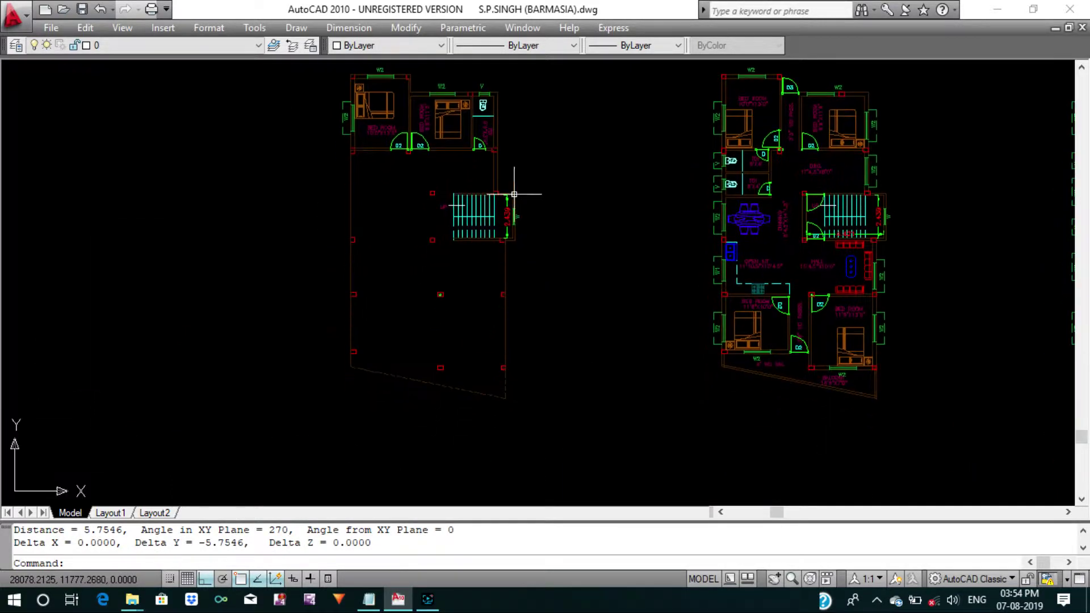
scroll(537, 208, "up", 4)
middle_click_drag(537, 208, 537, 116)
key("Escape")
type("l")
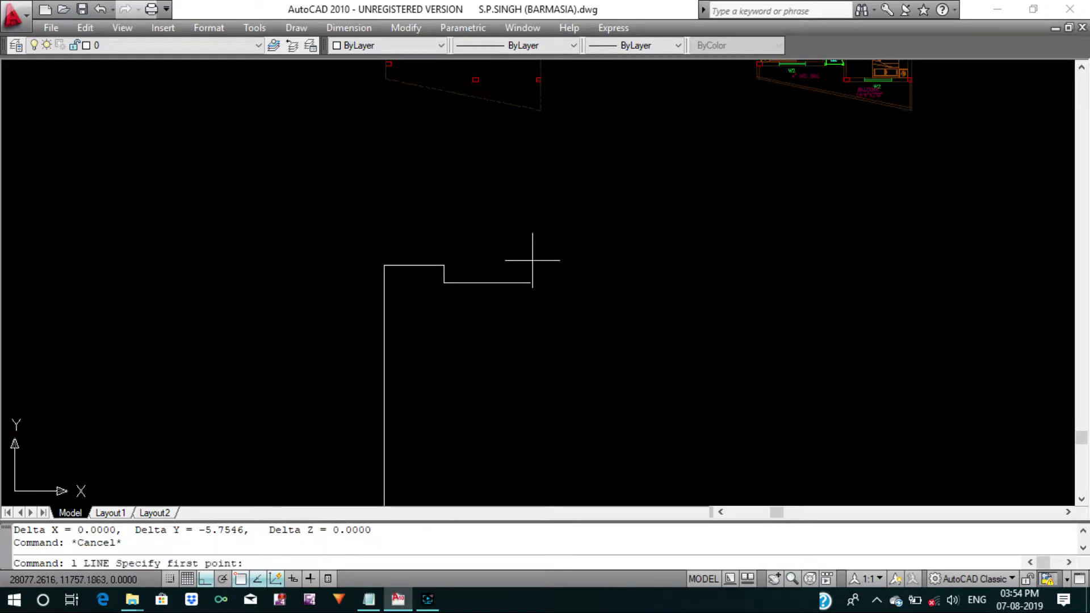
Draw a 5.75-long line down from the outline's top-right end.
left_click(531, 283)
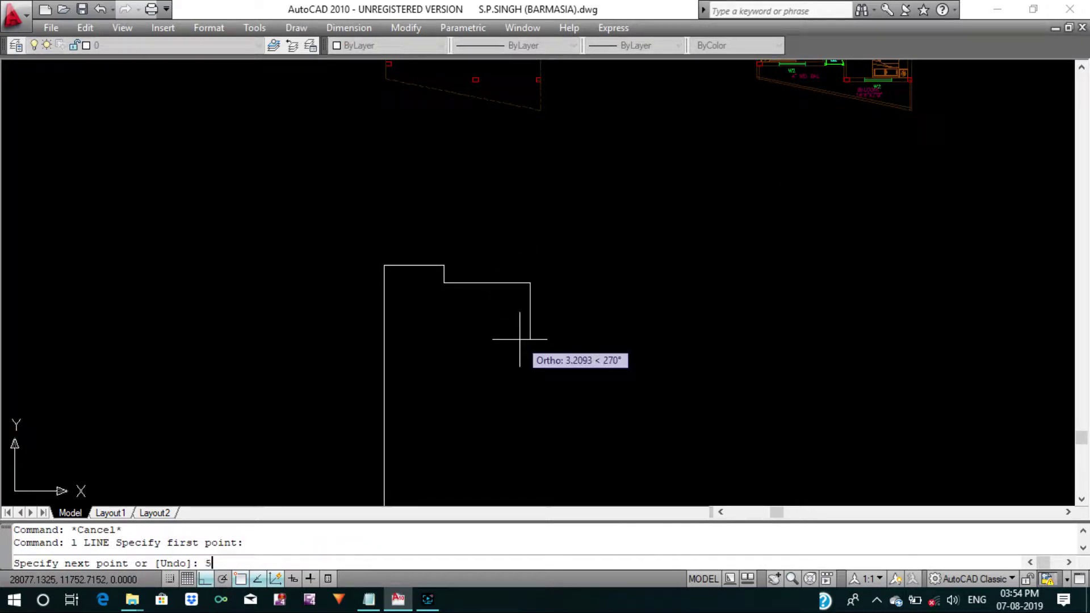
type("5")
key("Return")
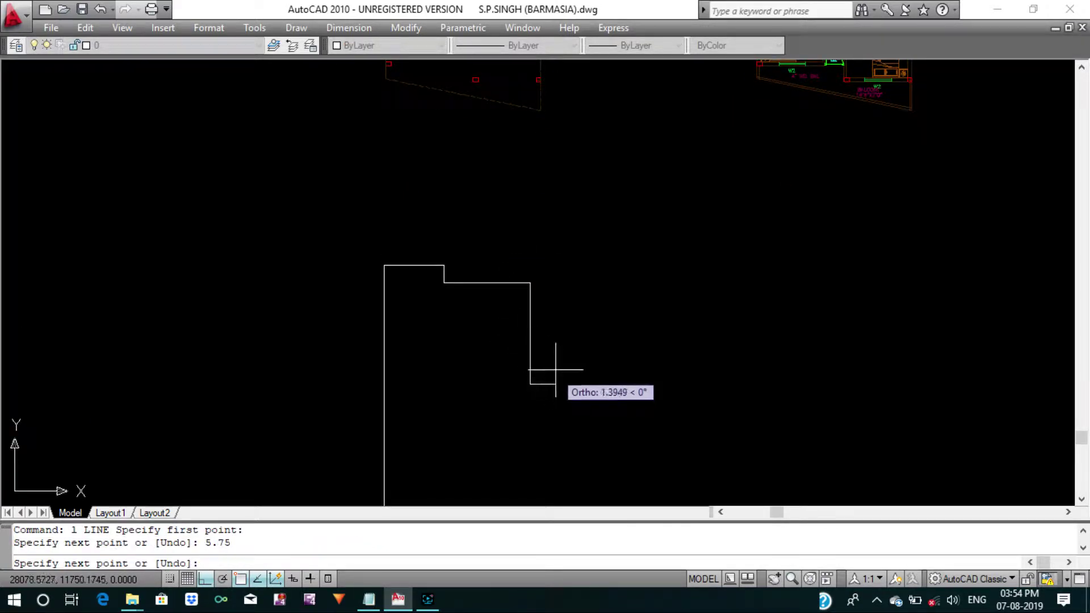
key("Escape")
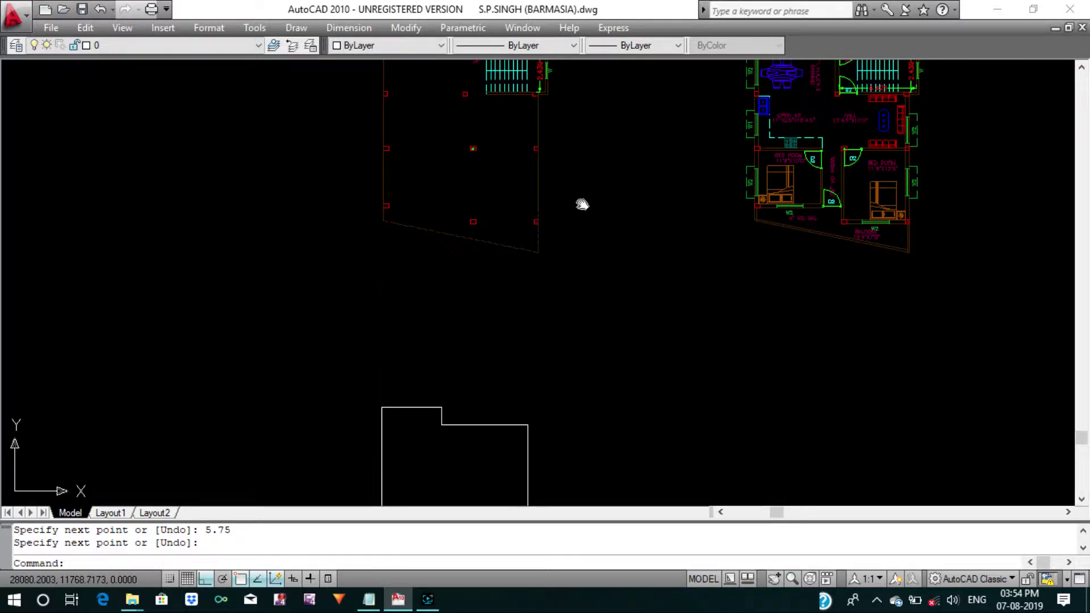
Measure the 0.9909 offset from the wall corner beside the staircase.
middle_click_drag(582, 202, 558, 295)
key("Return")
scroll(511, 164, "up", 5)
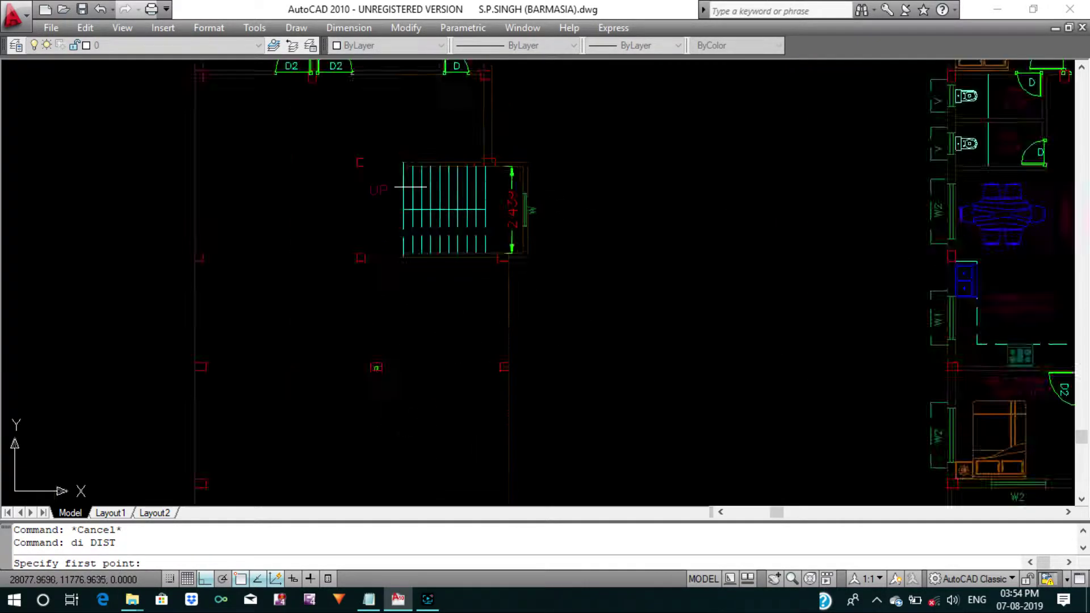
scroll(511, 163, "up", 4)
left_click(503, 182)
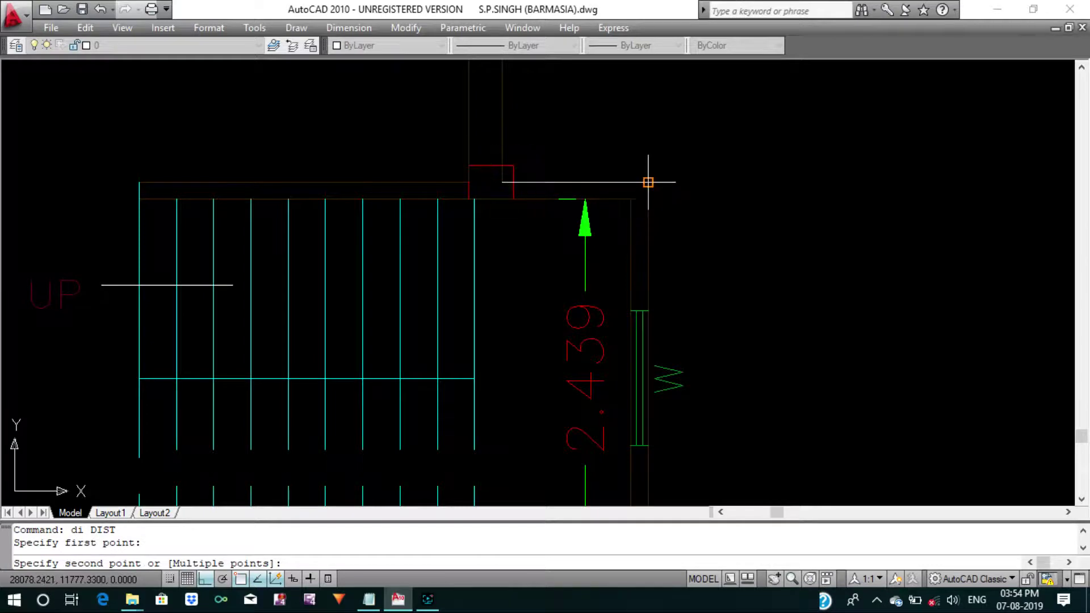
left_click(648, 182)
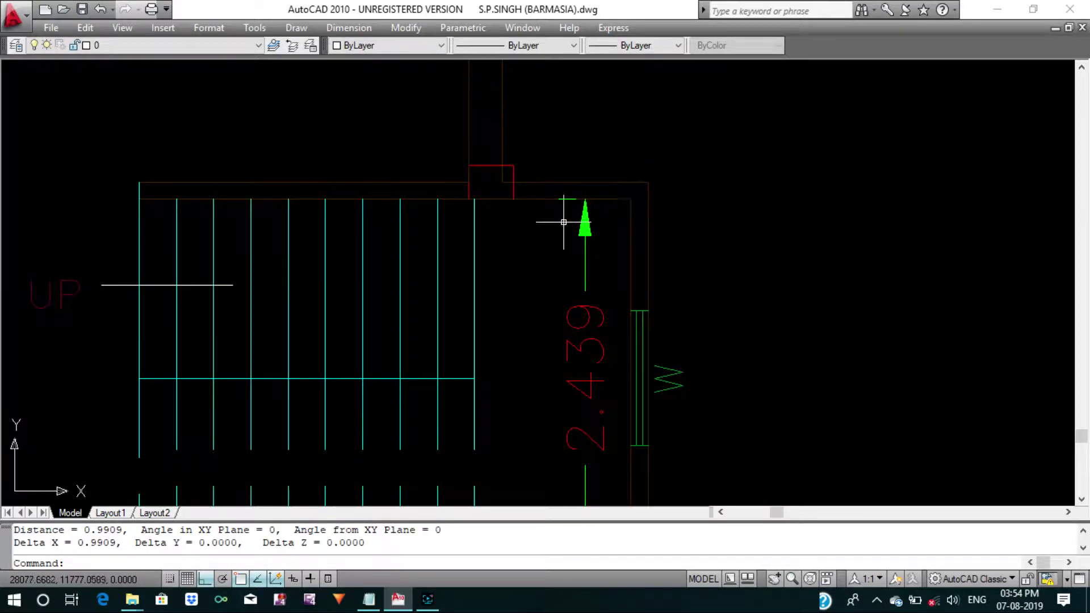
scroll(547, 231, "down", 4)
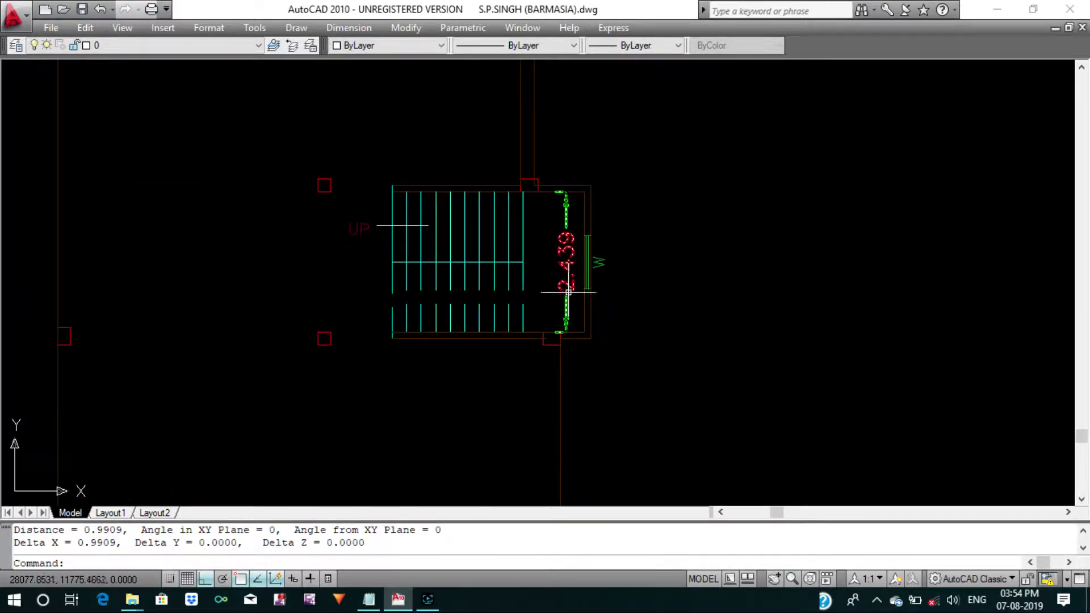
scroll(568, 316, "up", 1)
scroll(565, 344, "up", 2)
scroll(555, 325, "up", 2)
Measure the 0.5335 perpendicular offset from the lower stair corner.
key("Return")
left_click(553, 327)
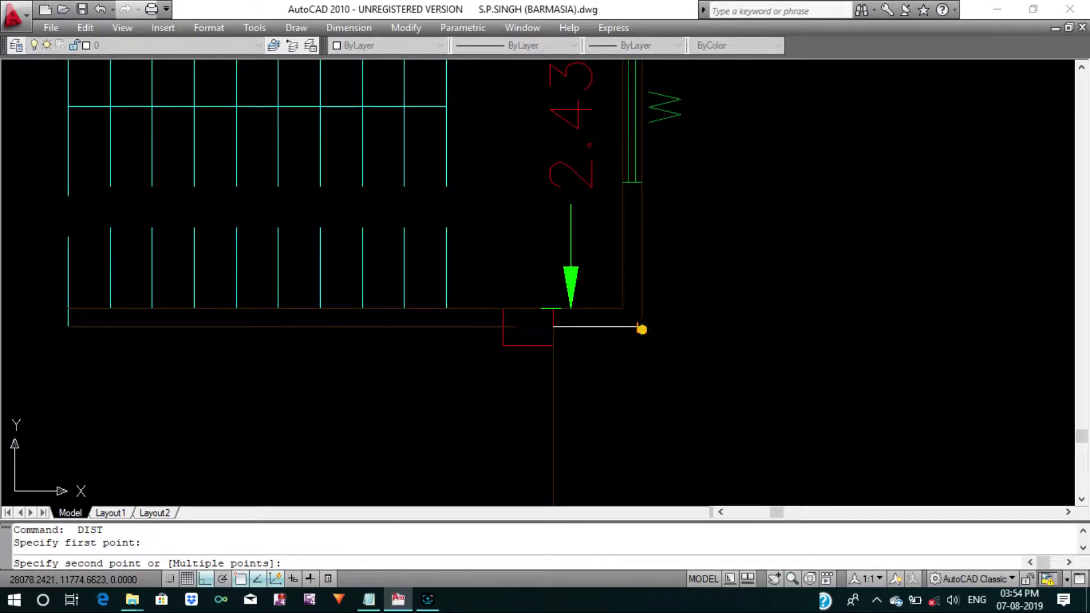
left_click(641, 328)
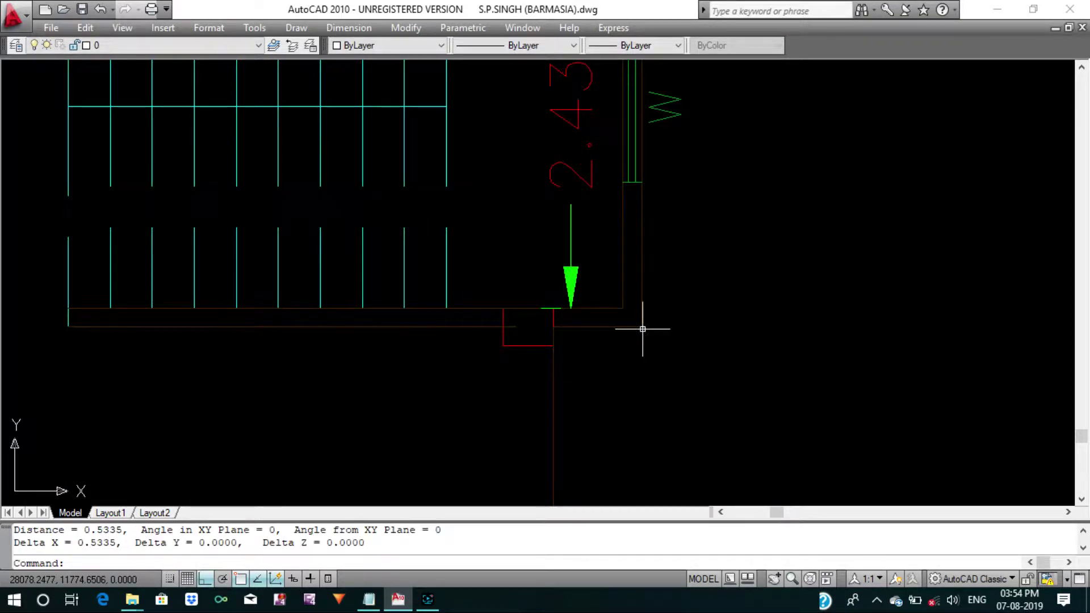
scroll(625, 318, "down", 5)
scroll(591, 295, "down", 2)
scroll(594, 262, "up", 1)
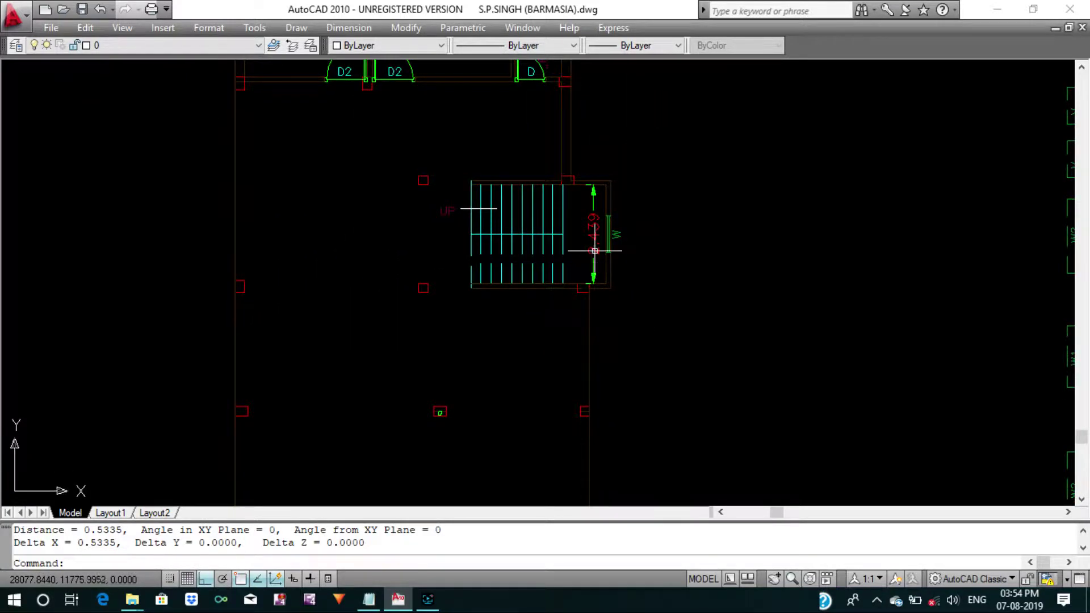
Draw a temporary vertical line down from the stair corner.
key("Escape")
type("l")
key("Return")
scroll(570, 170, "up", 4)
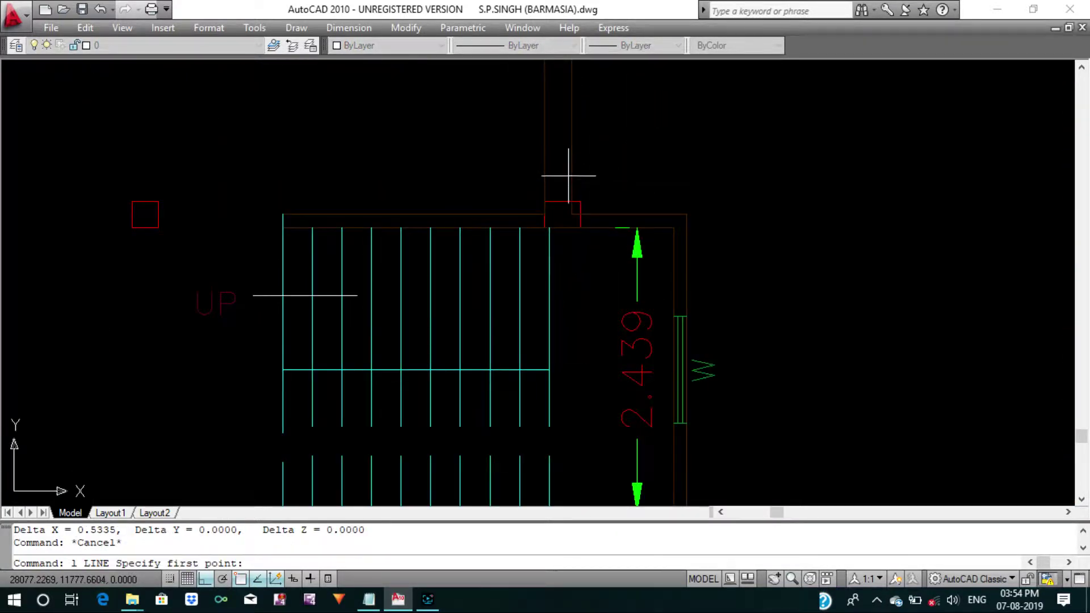
left_click(569, 178)
scroll(569, 178, "down", 4)
left_click(570, 374)
key("Escape")
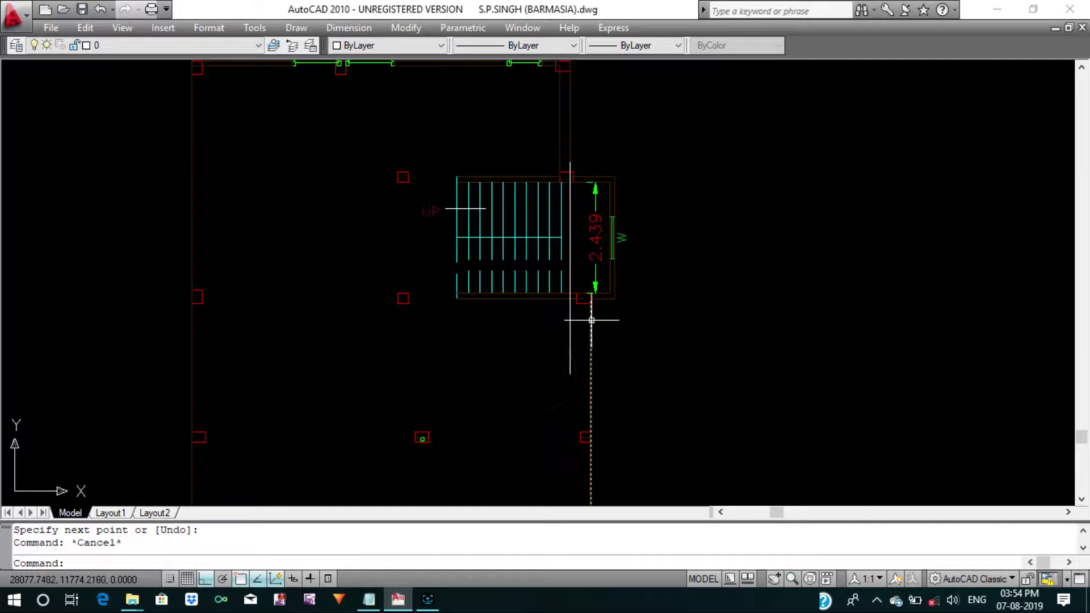
Measure the 0.4573 gap beside the temporary line with DI.
type("di")
key("Return")
scroll(587, 324, "up", 2)
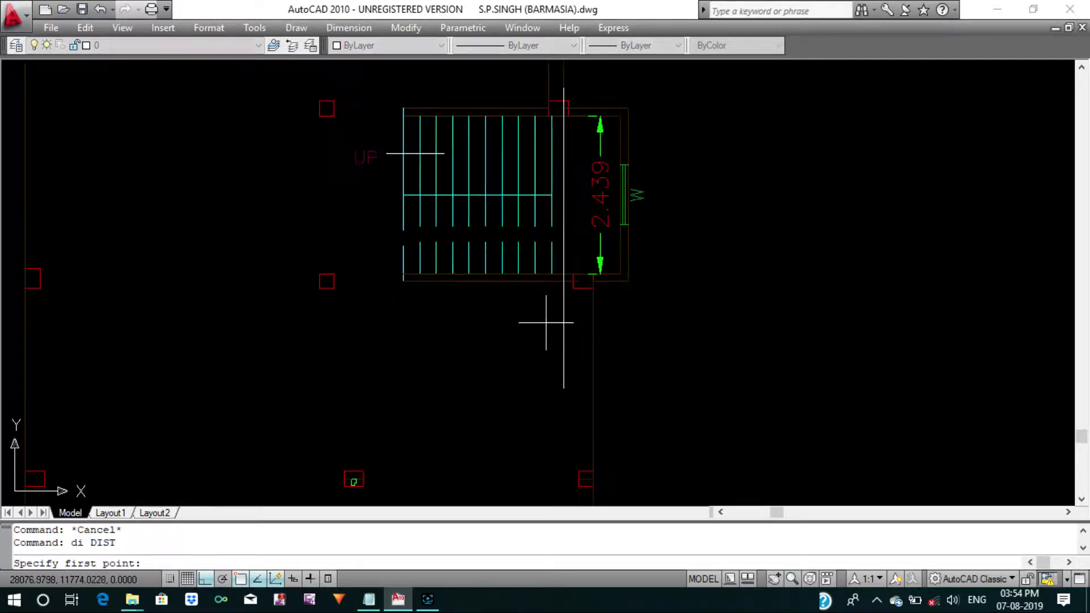
left_click(562, 325)
left_click(596, 322)
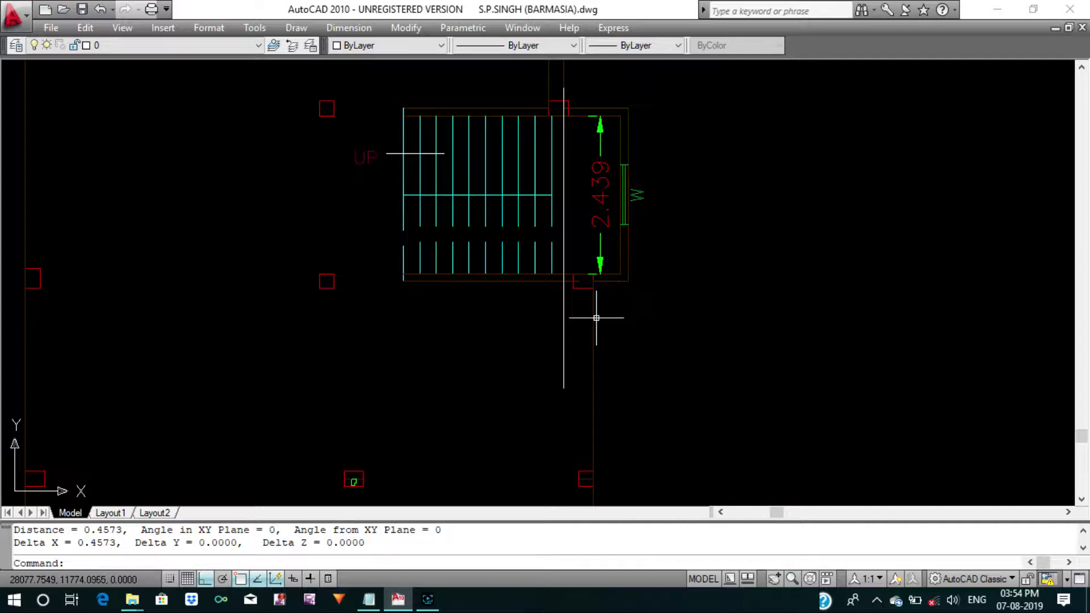
key("Escape")
Erase the temporary vertical line below the stair corner.
left_click(564, 302)
type("e")
key("Return")
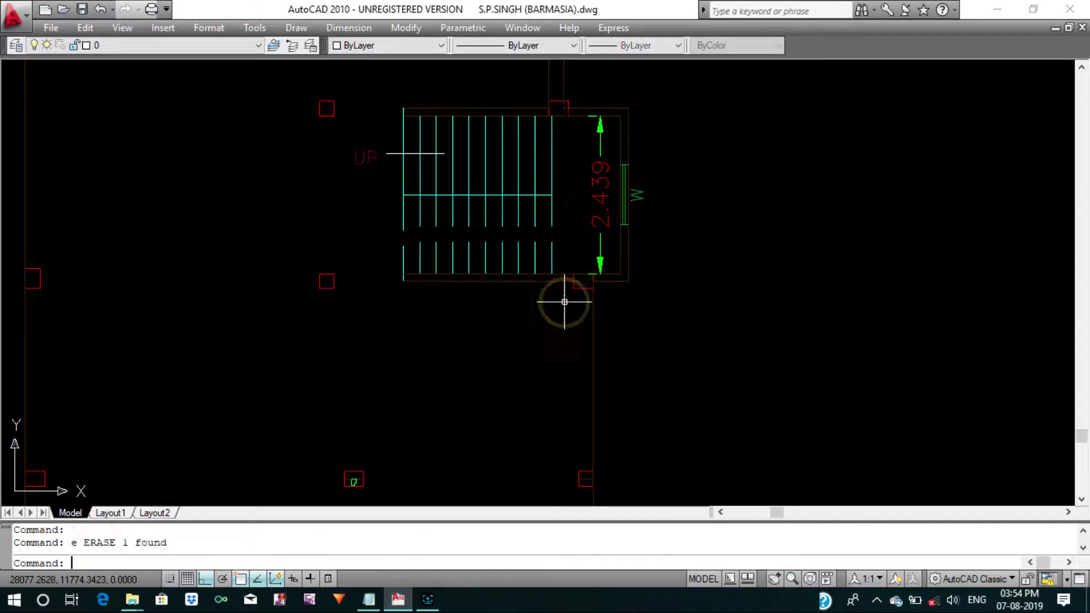
scroll(564, 302, "down", 4)
scroll(564, 302, "down", 1)
scroll(564, 303, "down", 3)
Start a new line for the next wall segment.
key("Escape")
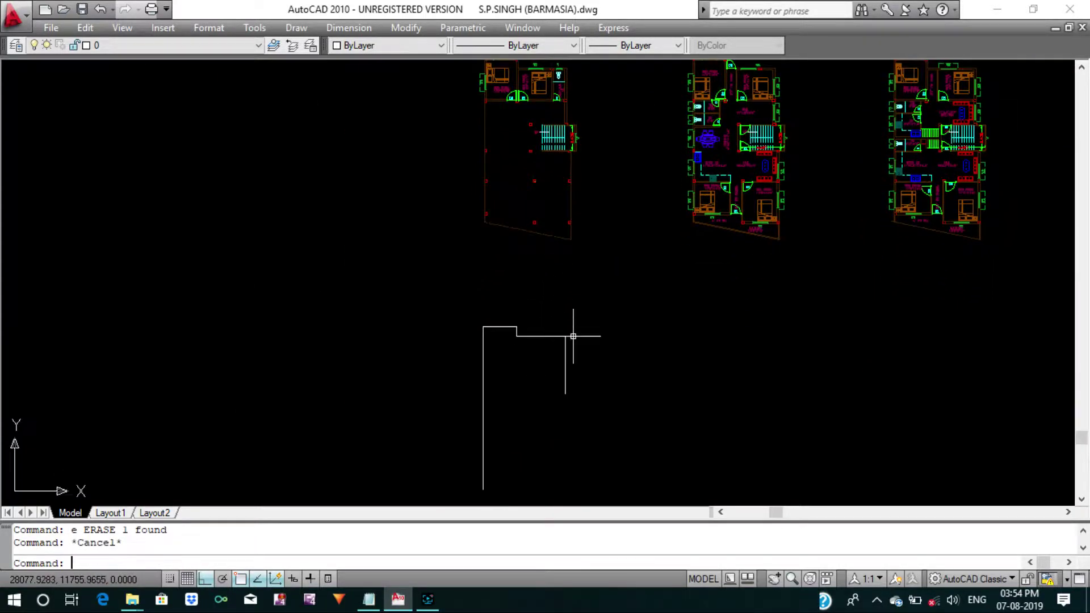
type("l")
key("Return")
scroll(570, 391, "up", 5)
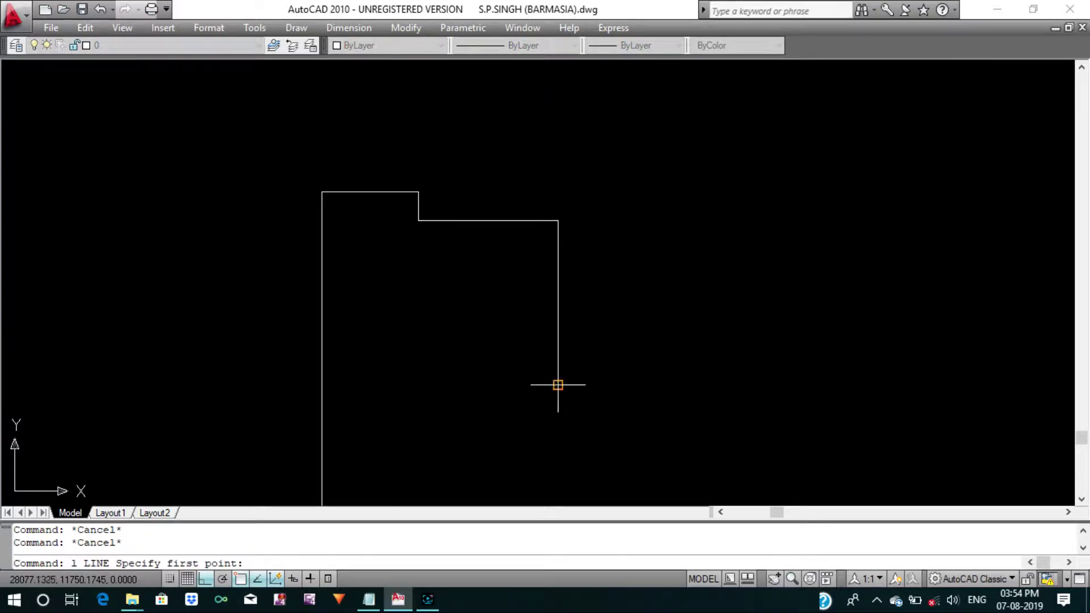
Draw the 0.45 horizontal step from the right wall's lower end.
left_click(558, 385)
type("5")
key("Return")
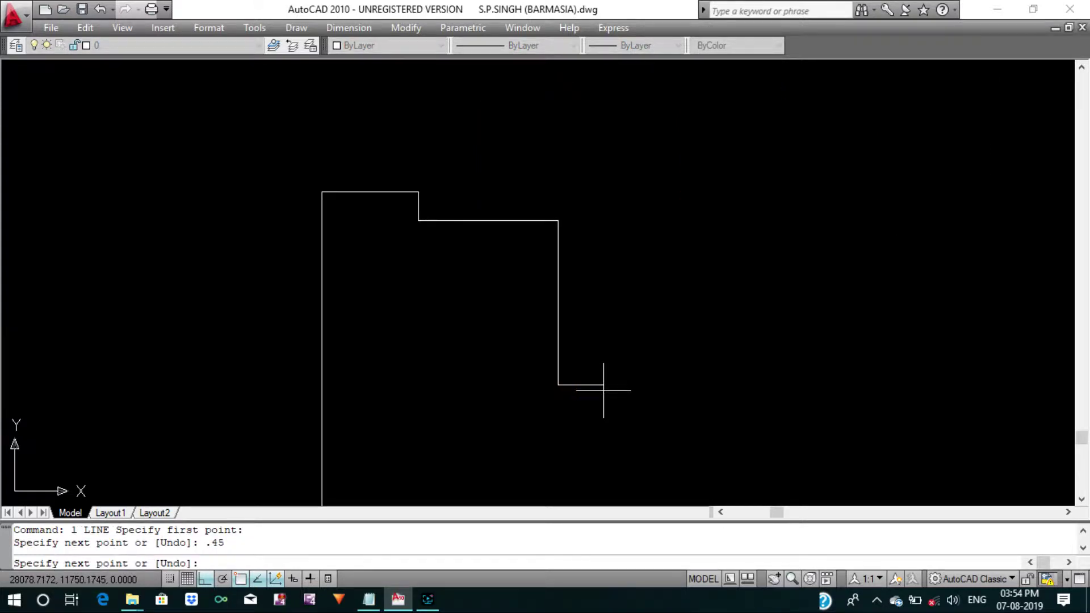
key("Escape")
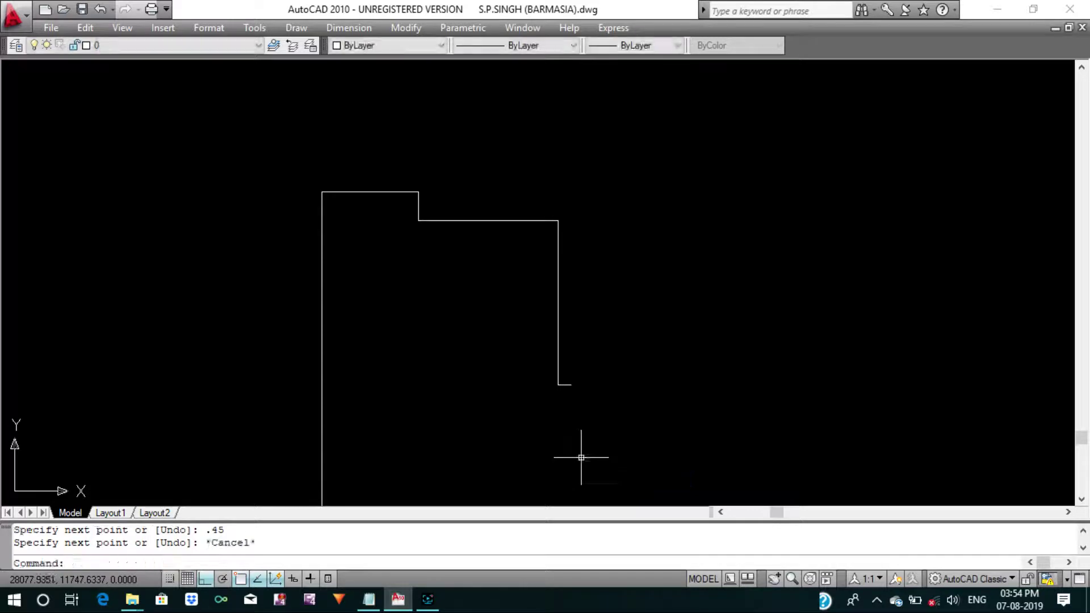
Zoom to the reference plan's lower corner and start a distance measurement.
scroll(580, 434, "down", 4)
scroll(571, 228, "up", 8)
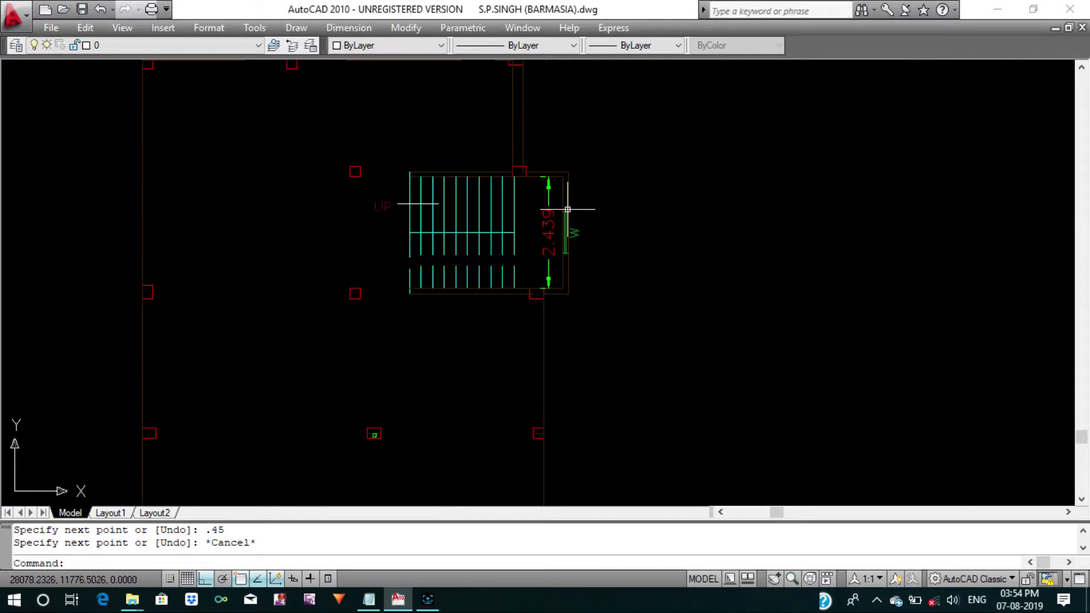
key("Escape")
key("Escape")
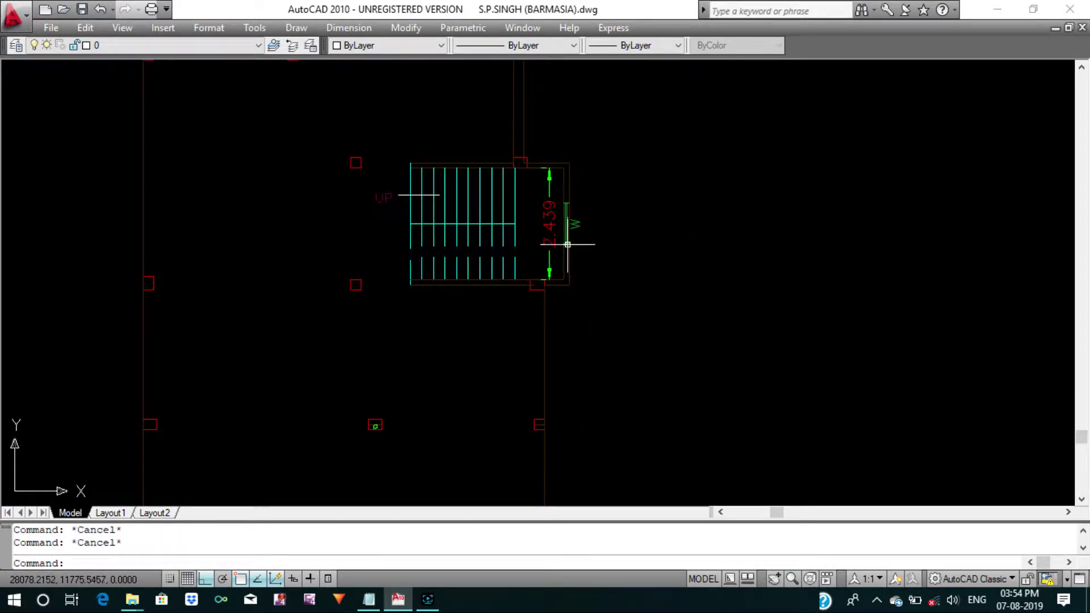
type("di")
key("Return")
scroll(567, 244, "down", 4)
scroll(562, 228, "up", 4)
scroll(551, 392, "up", 2)
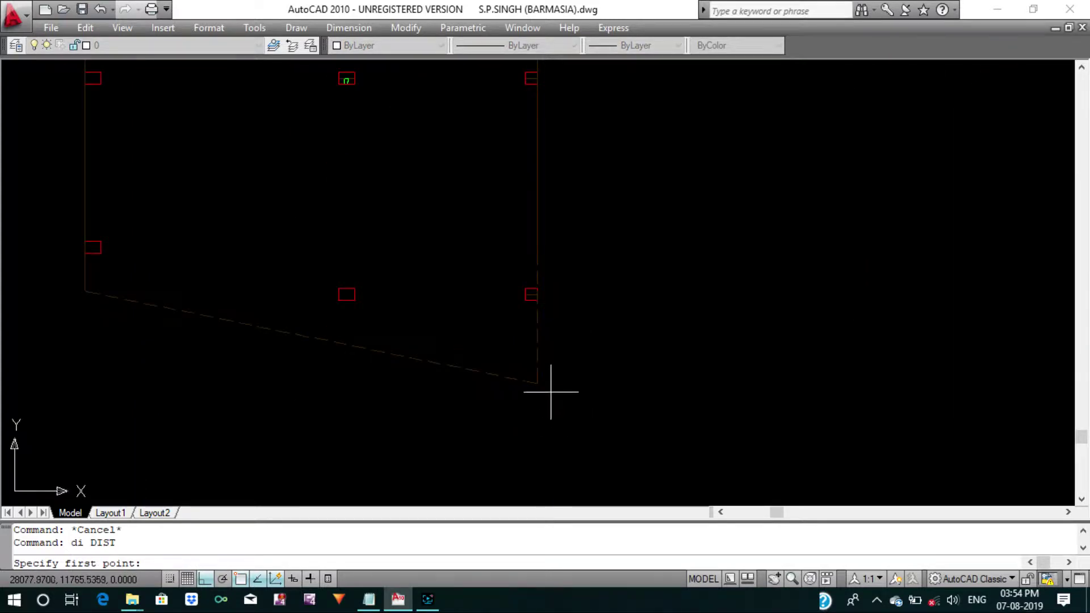
scroll(537, 381, "up", 3)
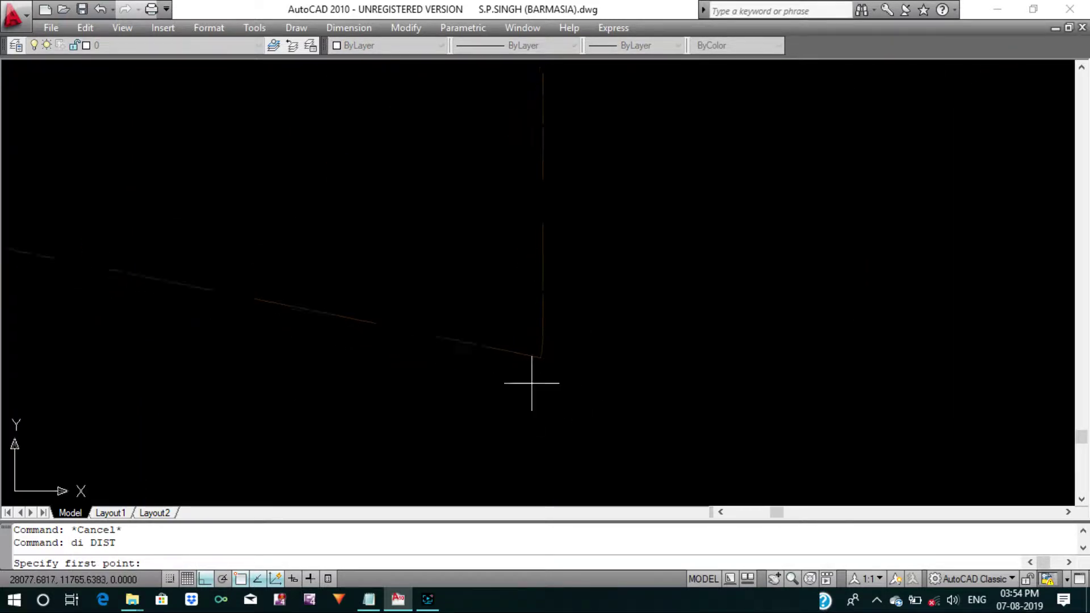
scroll(547, 297, "up", 1)
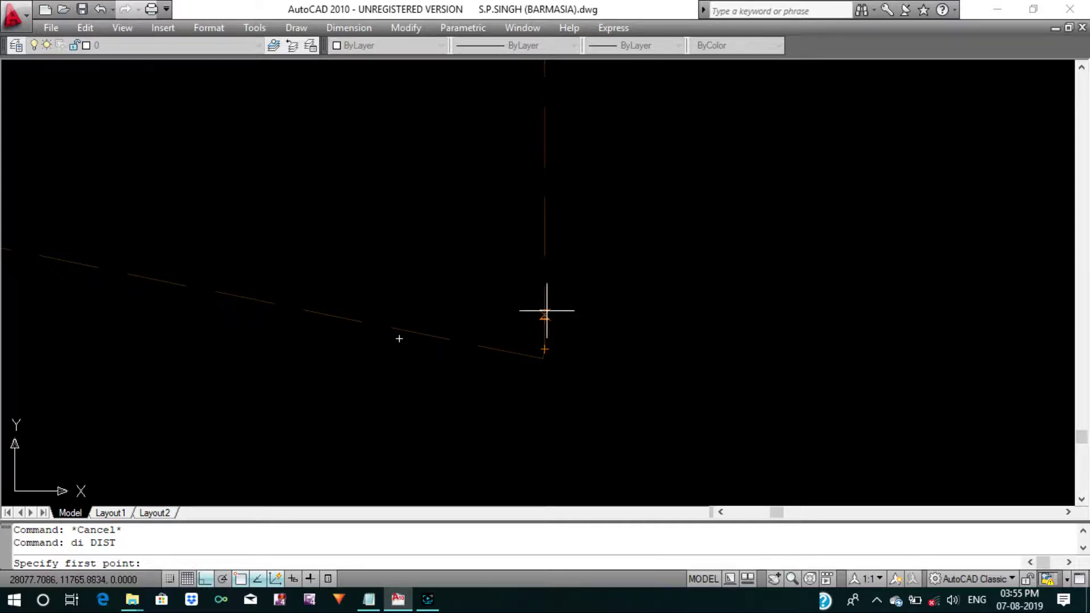
scroll(555, 280, "down", 2)
scroll(562, 267, "down", 2)
Erase the extra line at the plan's lower-right corner.
middle_click_drag(565, 263, 566, 281)
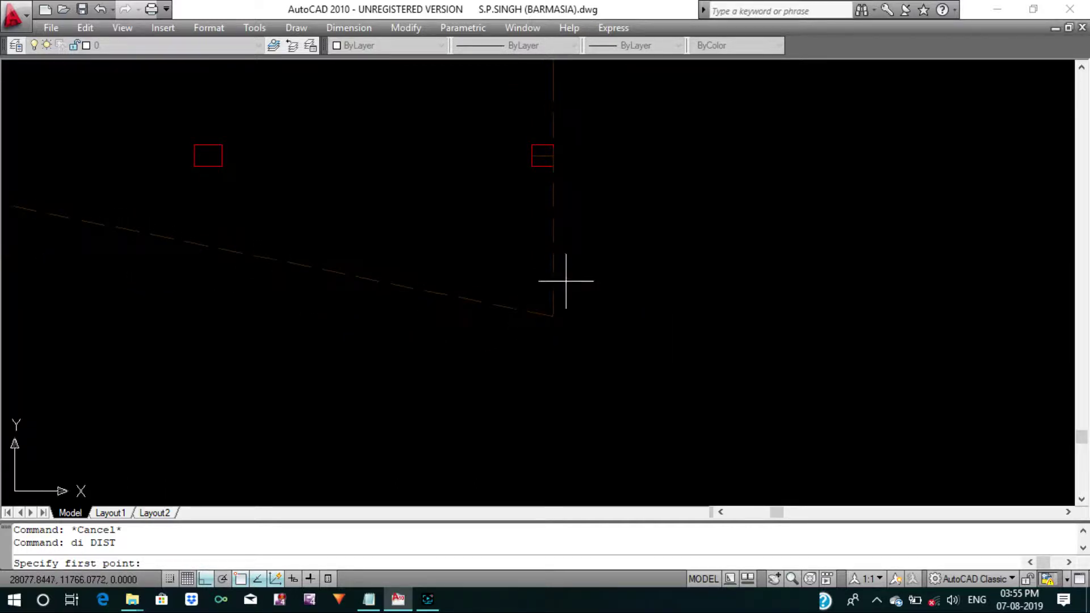
key("Escape")
left_click(523, 272)
left_click(584, 366)
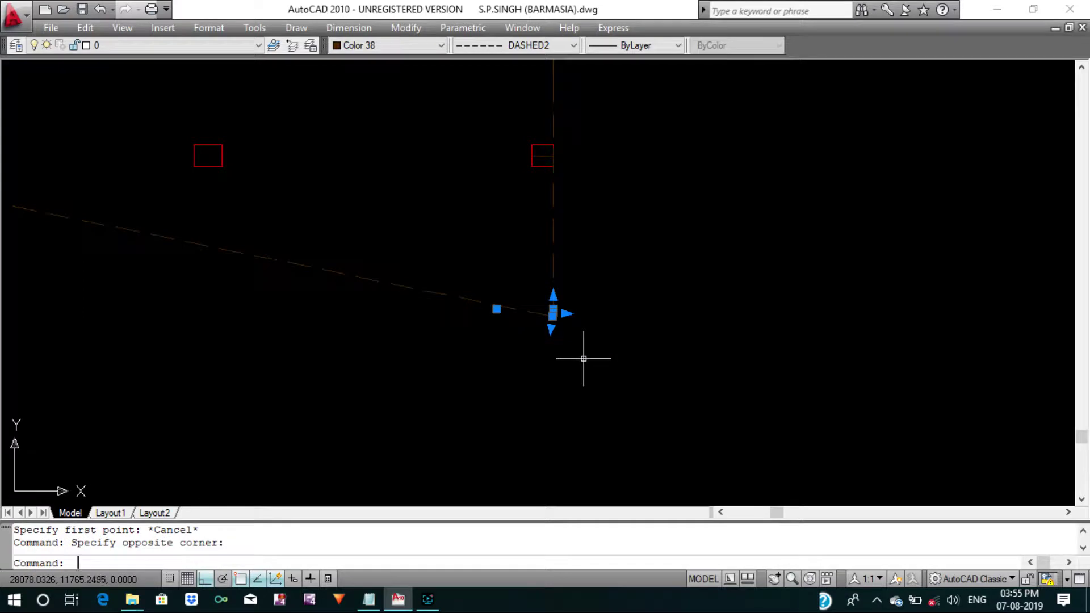
type("e")
key("Return")
scroll(384, 284, "up", 3)
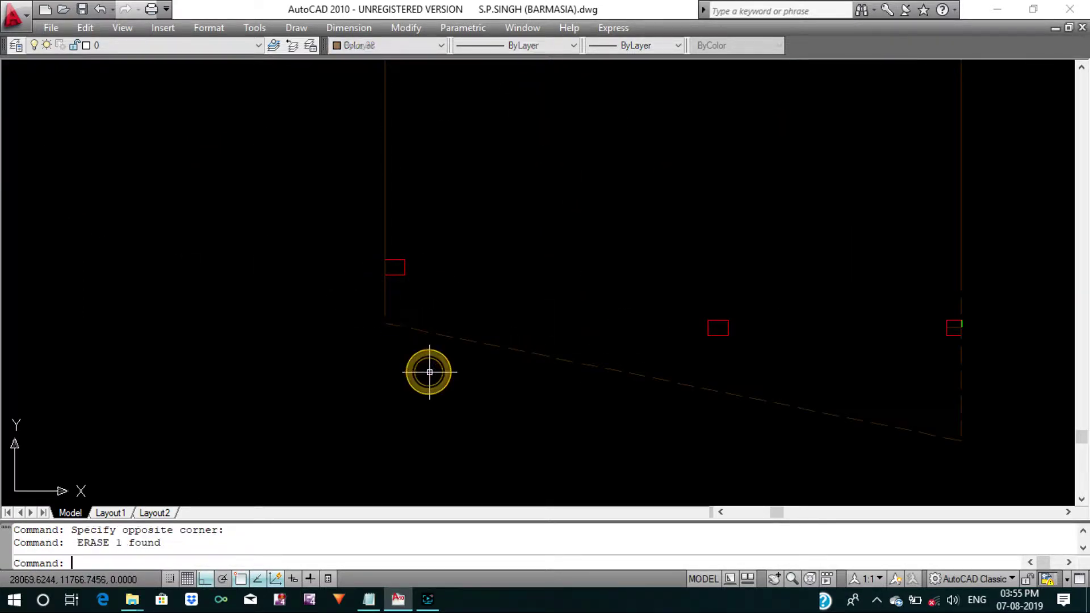
Fillet the sloped boundary to the adjoining lines, closing two sharp corners.
key("Escape")
type("f")
key("Return")
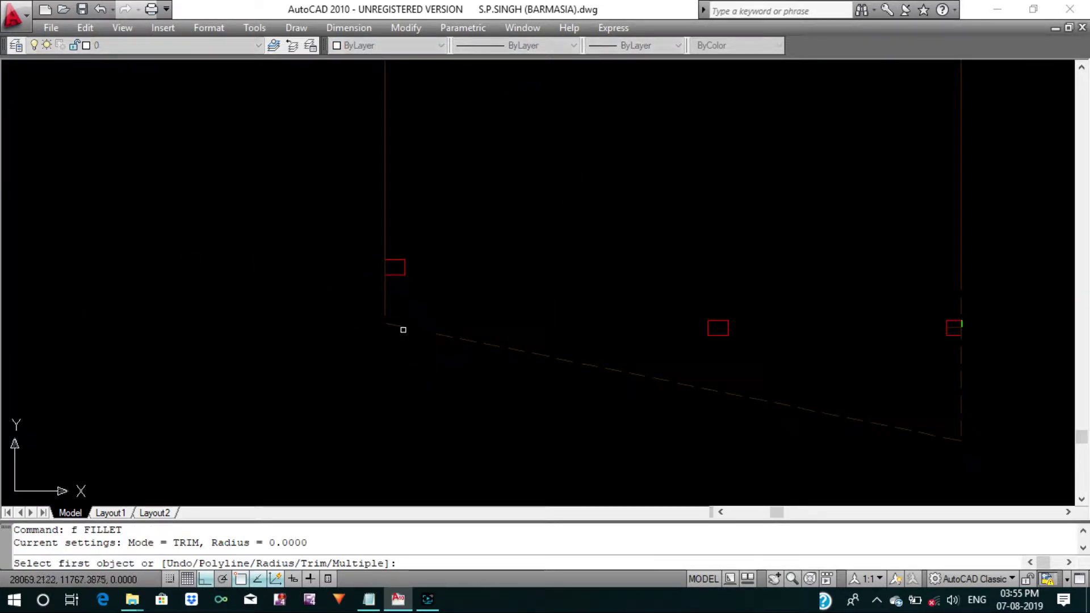
left_click(402, 327)
left_click(385, 297)
scroll(377, 307, "down", 2)
key("Return")
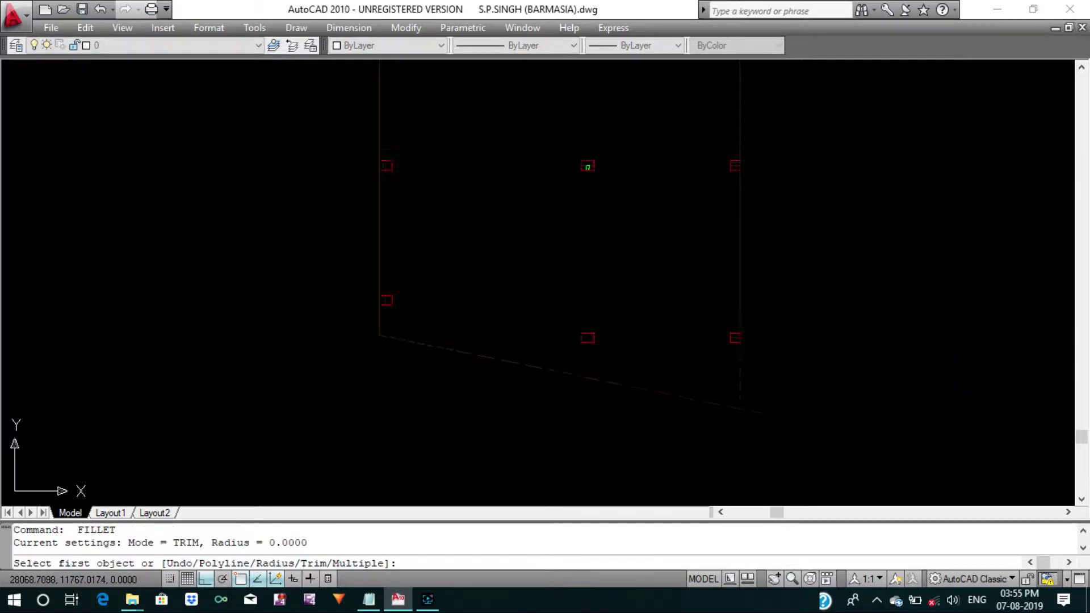
scroll(369, 318, "down", 2)
left_click(584, 385)
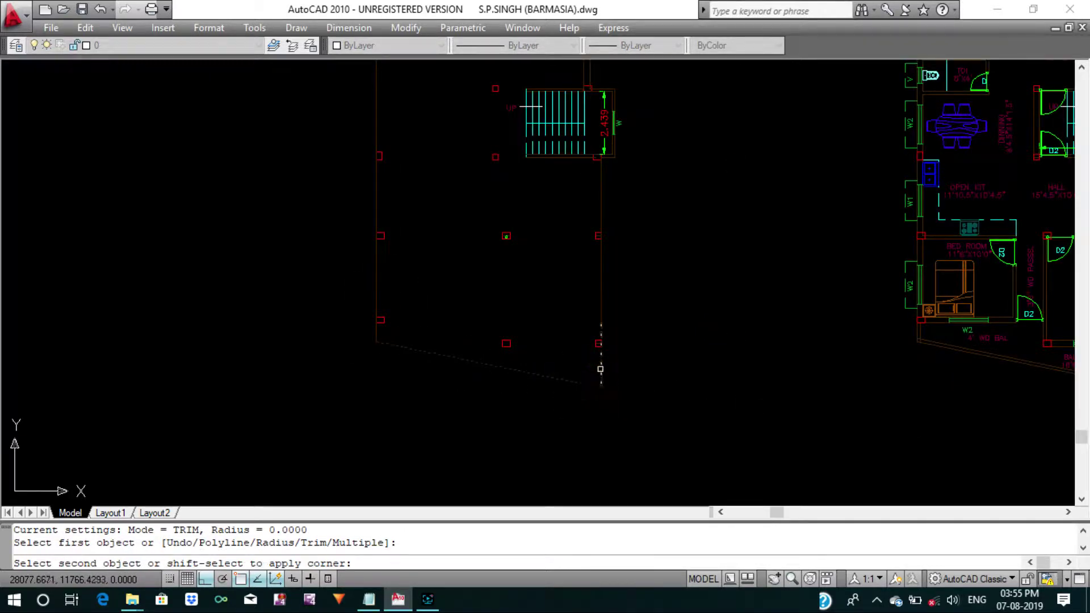
left_click(599, 365)
key("Return")
key("Escape")
key("Escape")
type("d")
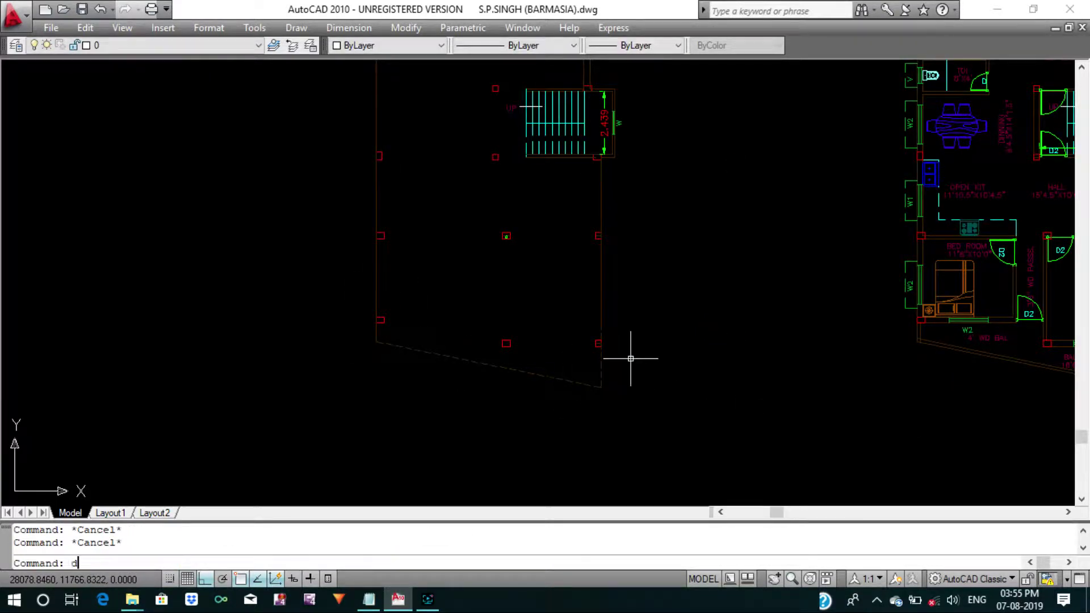
Start a distance measurement from the plan's cleaned corner.
type("i")
key("Return")
scroll(628, 357, "up", 3)
left_click(598, 382)
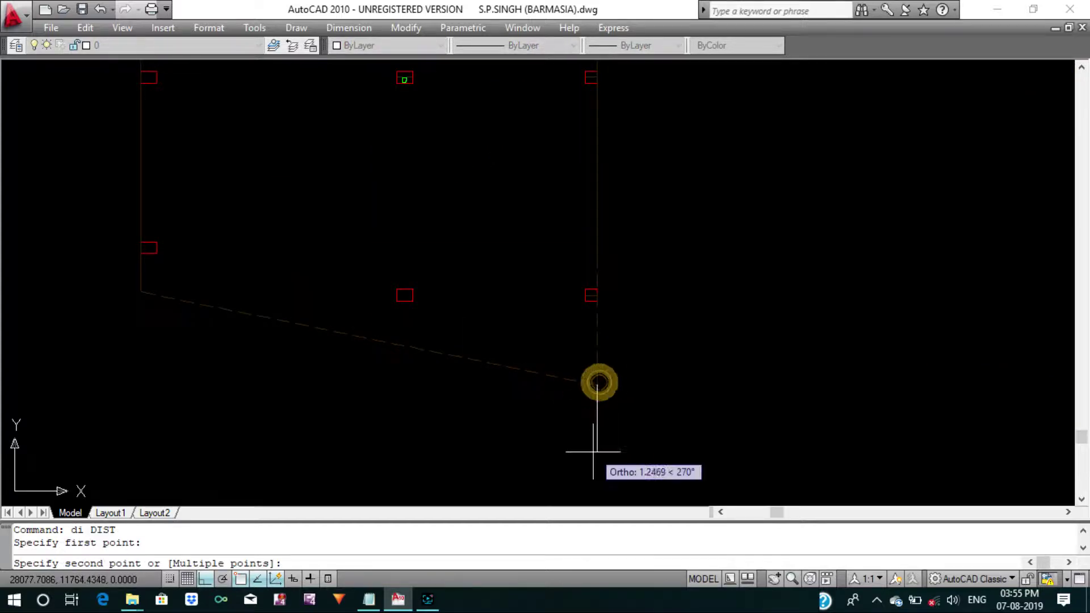
scroll(593, 452, "down", 5)
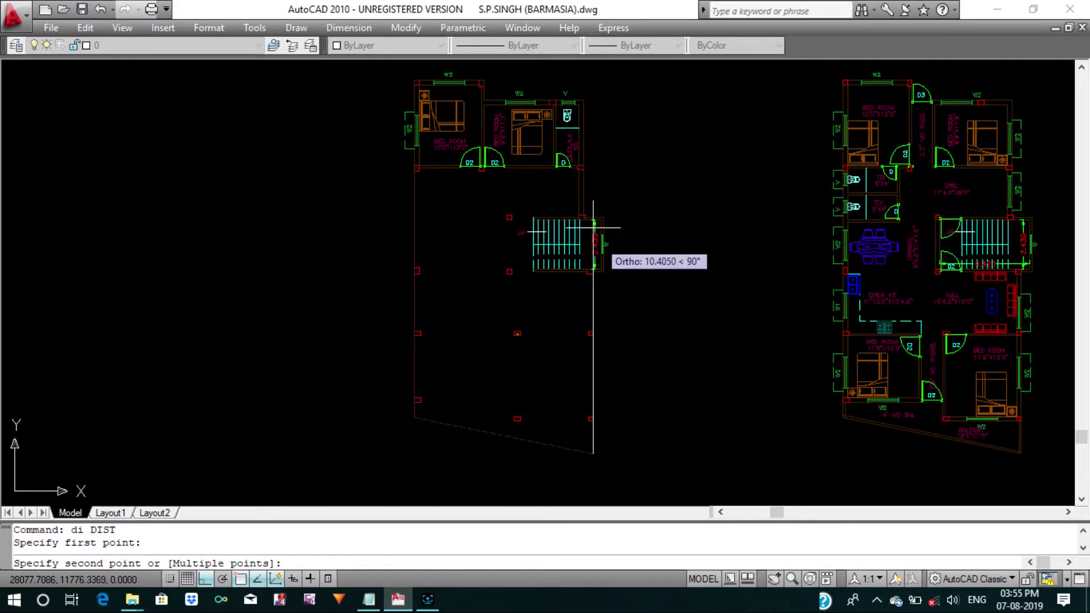
Finish the measurement at the staircase corner.
scroll(594, 227, "up", 5)
scroll(596, 218, "up", 5)
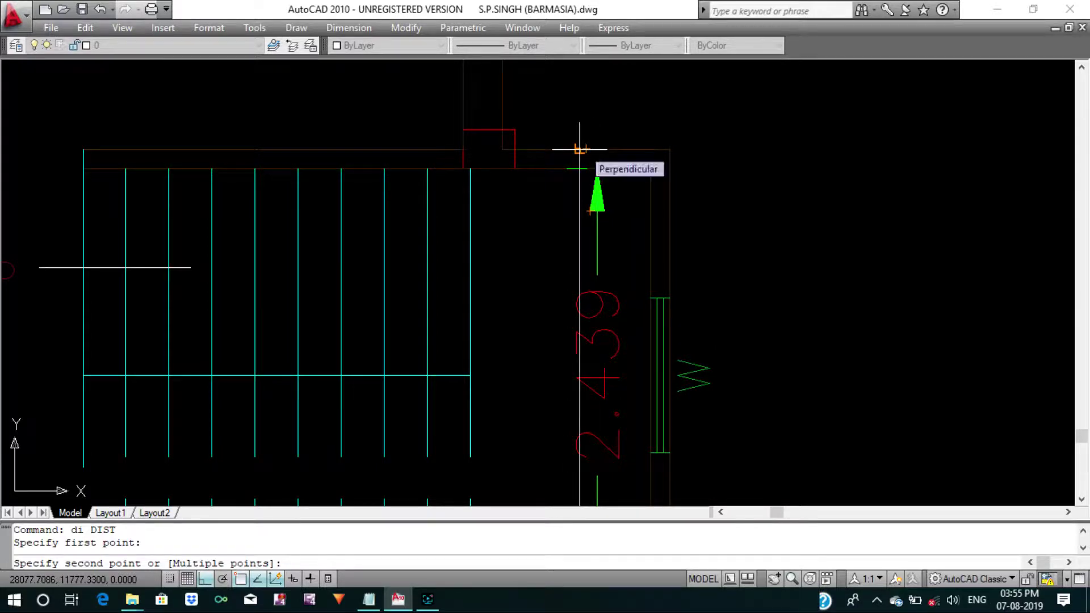
left_click(581, 149)
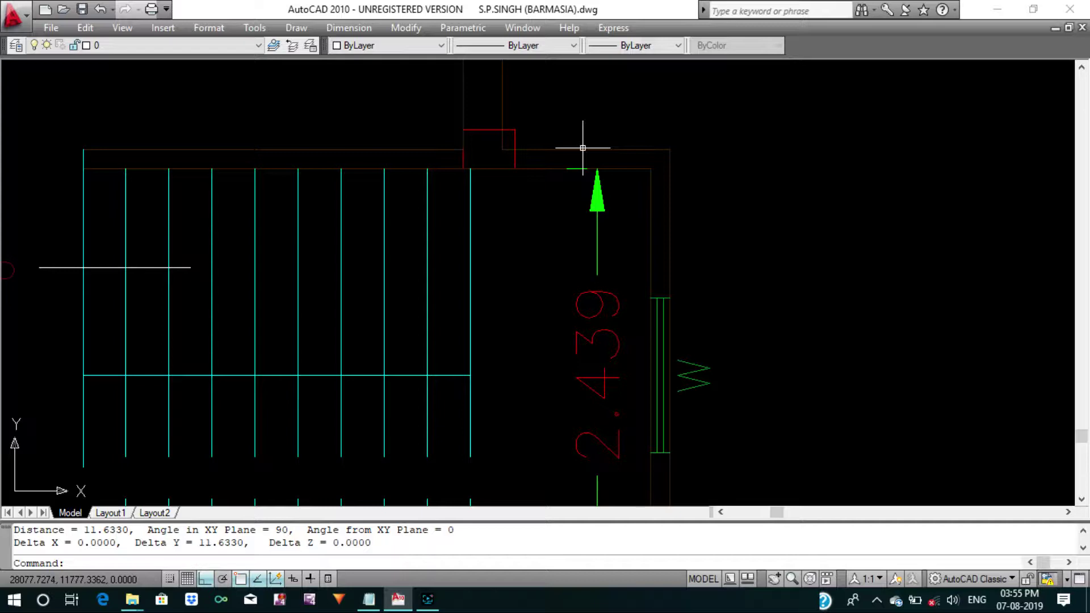
scroll(575, 187, "down", 5)
scroll(566, 170, "down", 3)
scroll(565, 286, "down", 2)
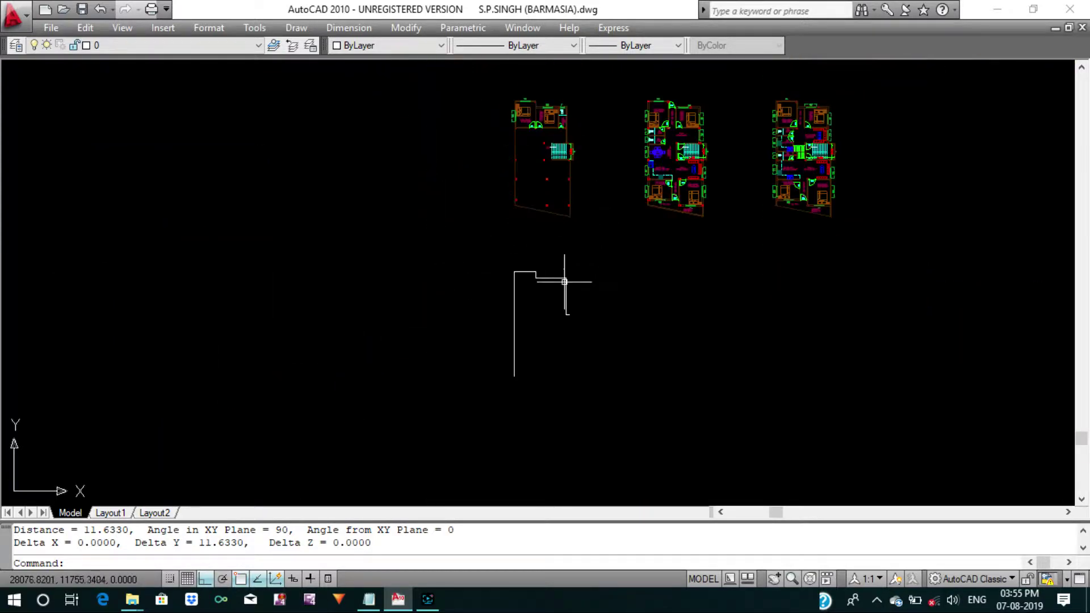
scroll(574, 328, "up", 2)
Draw the 11.63-long wall downward from the outline's jog corner.
key("Escape")
key("Return")
scroll(574, 329, "up", 3)
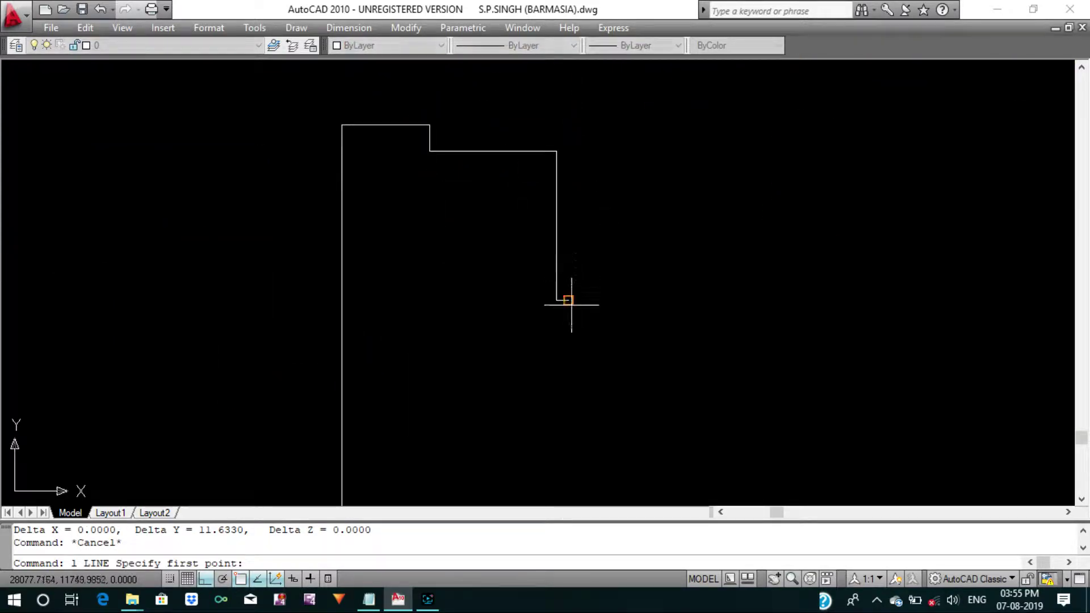
left_click(568, 300)
type("11.6")
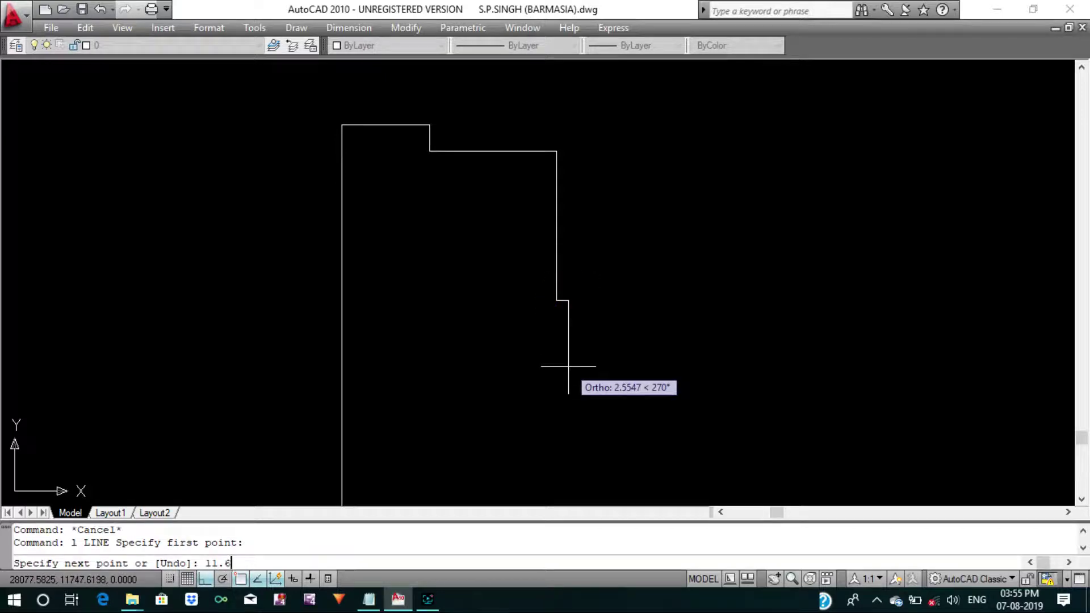
type("3")
key("Return")
key("Return")
scroll(573, 311, "down", 4)
middle_click_drag(549, 295, 541, 356)
key("Escape")
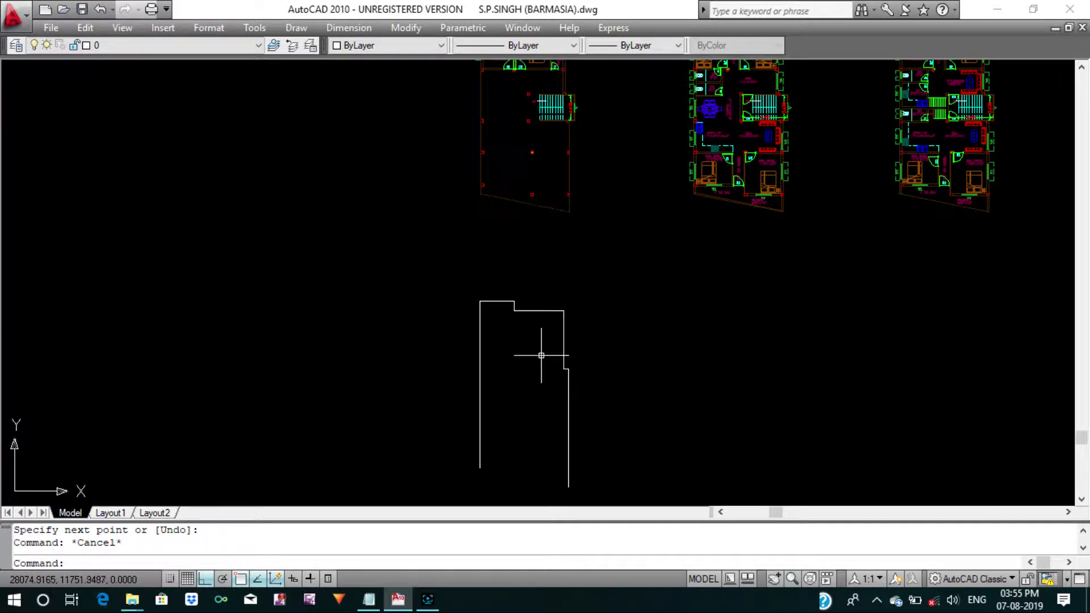
key("Return")
Measure the plan's left side, 16.5871, from lower-left to bedroom corner.
scroll(479, 190, "up", 5)
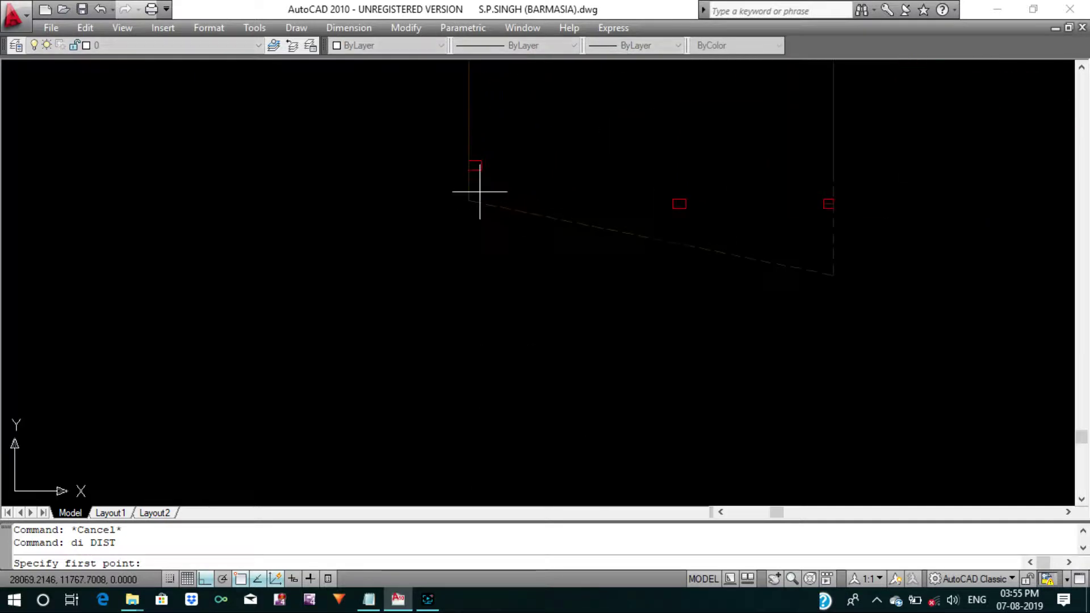
scroll(474, 195, "up", 5)
left_click(441, 211)
scroll(441, 354, "down", 5)
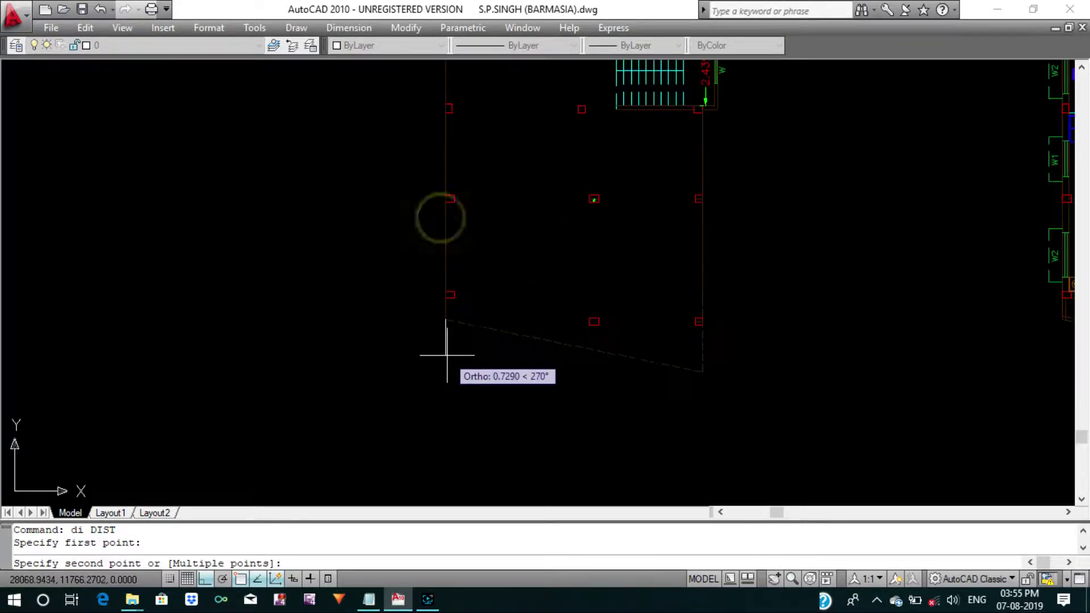
scroll(453, 349, "down", 3)
scroll(447, 159, "up", 2)
scroll(447, 151, "up", 9)
scroll(441, 133, "up", 1)
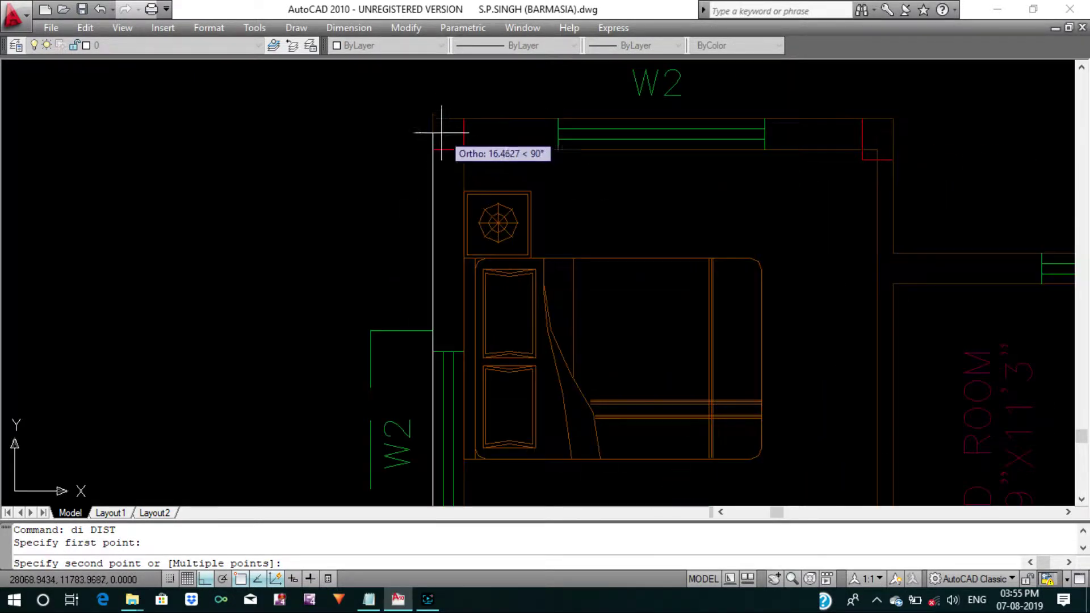
left_click(432, 118)
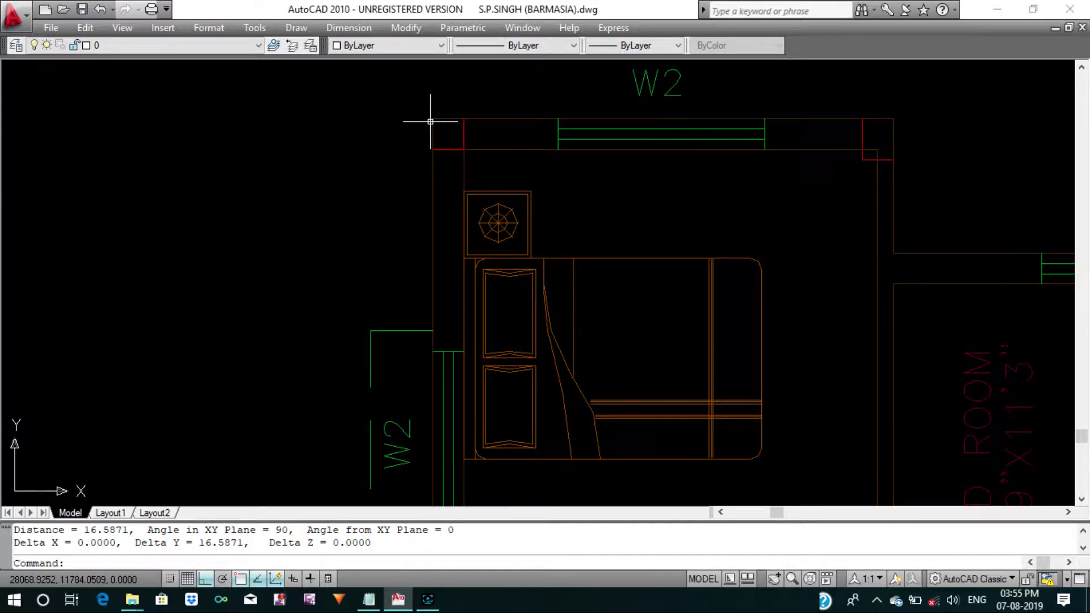
scroll(431, 122, "down", 10)
key("Escape")
key("Escape")
Draw a helper circle centred on the outline's top-left corner.
type("c")
key("Return")
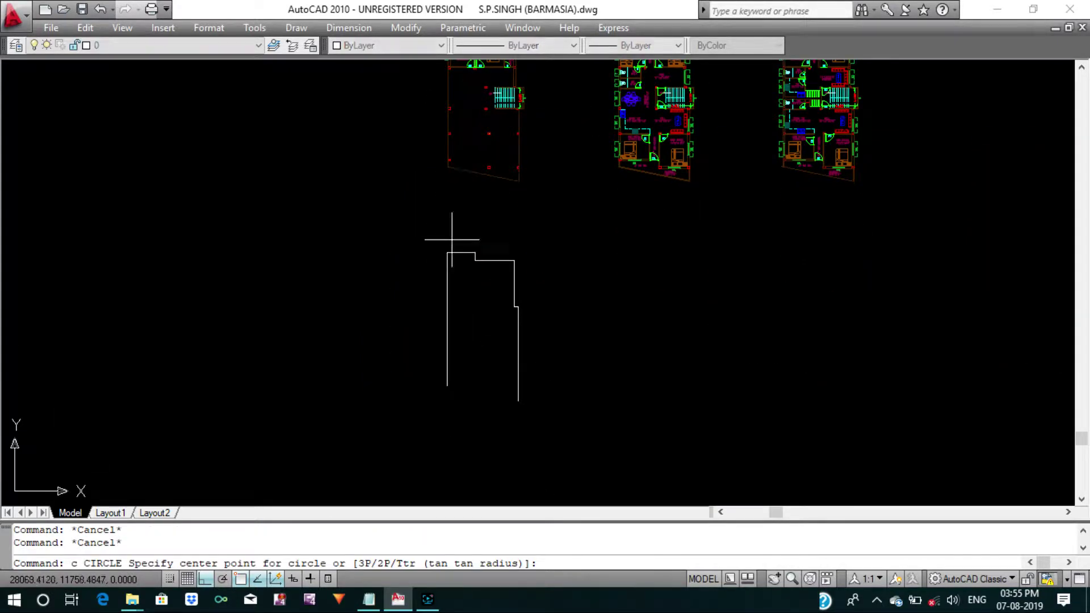
scroll(452, 239, "up", 4)
left_click(457, 183)
type("16.58")
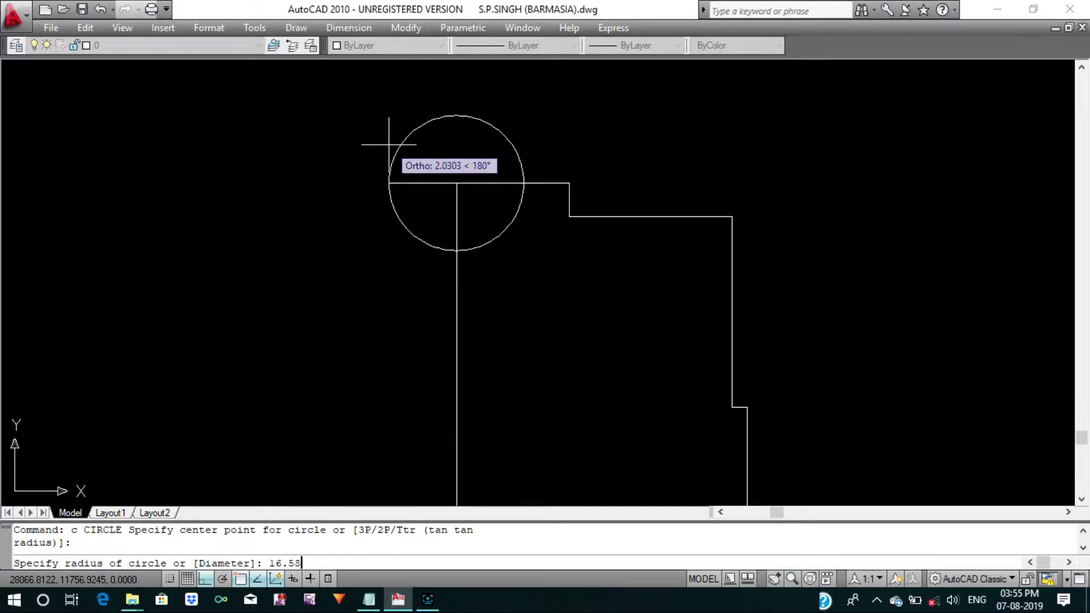
type("5")
key("Return")
scroll(389, 142, "down", 5)
scroll(426, 316, "up", 5)
scroll(382, 244, "up", 4)
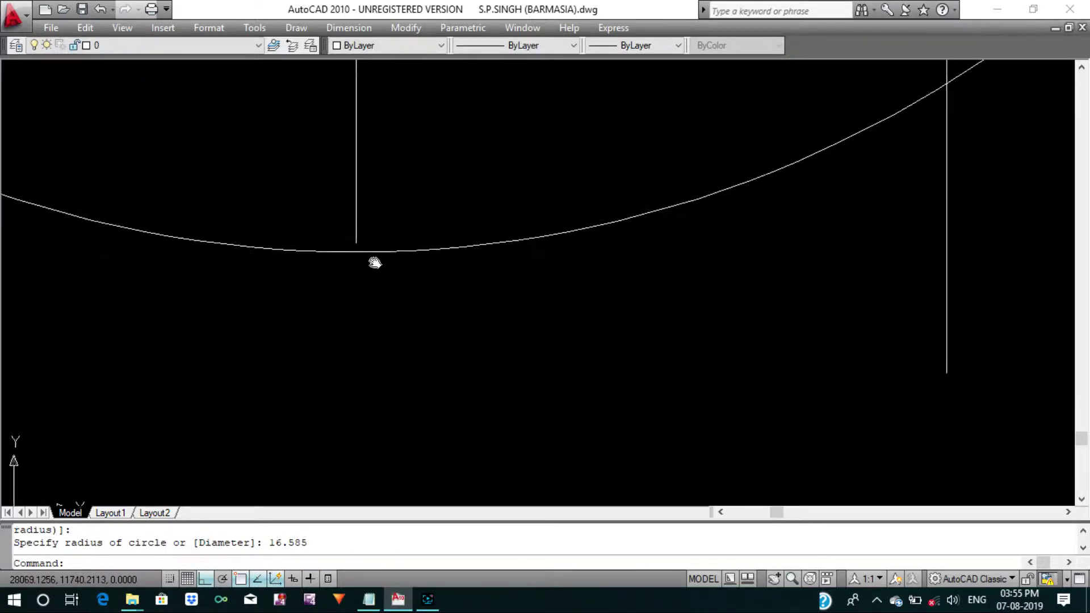
middle_click_drag(375, 262, 375, 261)
key("Escape")
key("Escape")
Extend the left vertical wall line down to the arc.
key("Return")
key("Return")
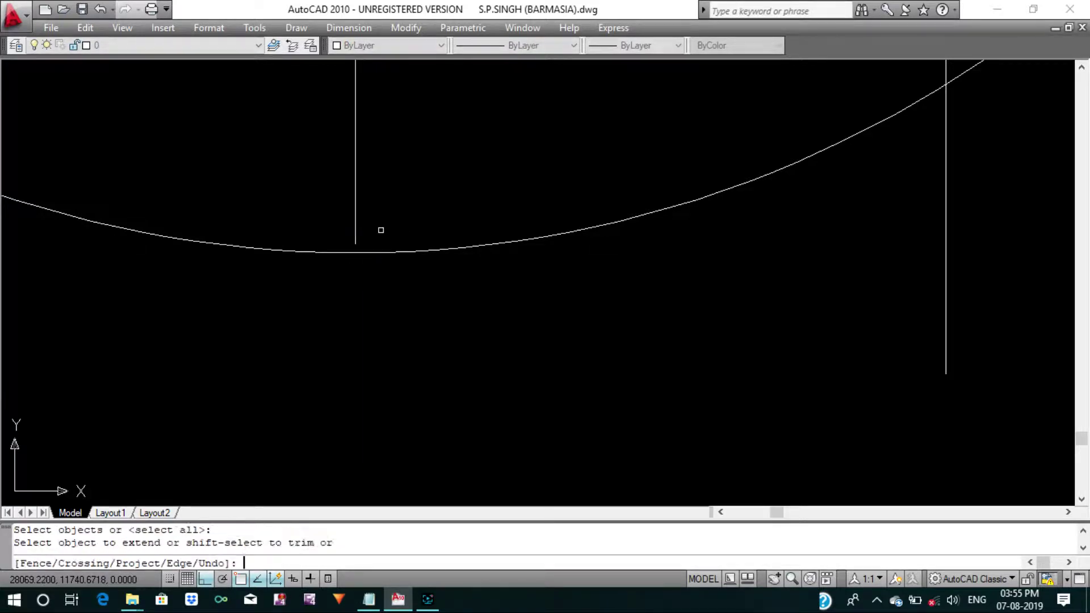
left_click(374, 230)
key("Return")
key("Escape")
Erase the stray arc below the outline.
left_click_drag(444, 281, 418, 227)
type("e")
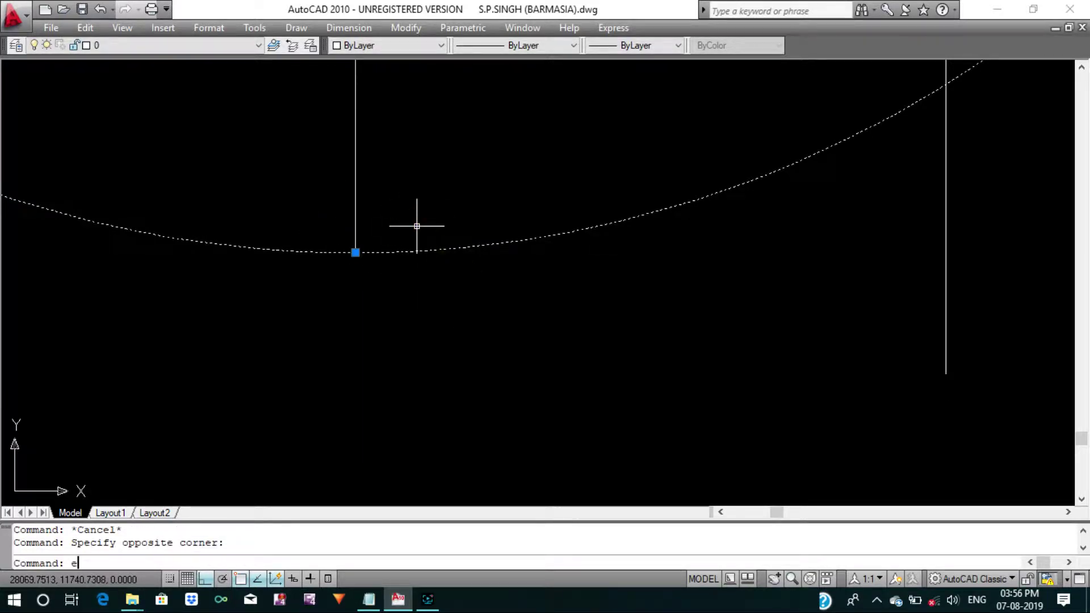
key("Return")
scroll(431, 260, "down", 6)
middle_click_drag(431, 260, 443, 316)
key("Escape")
Draw a slanted line from the left wall's lower end to the right wall's lower end.
type("l")
key("Return")
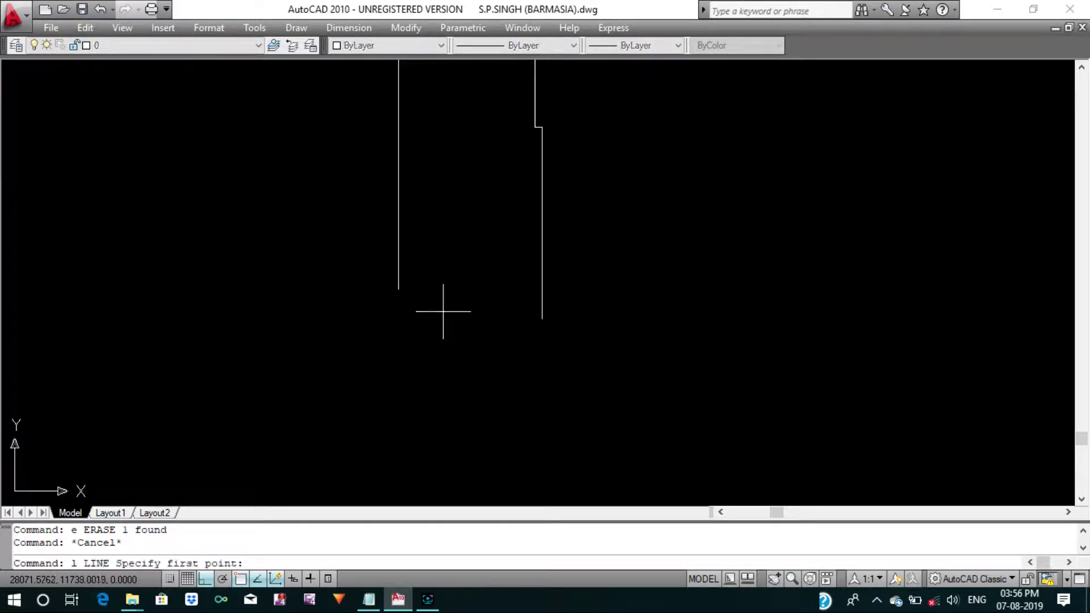
left_click(398, 289)
left_click(542, 318)
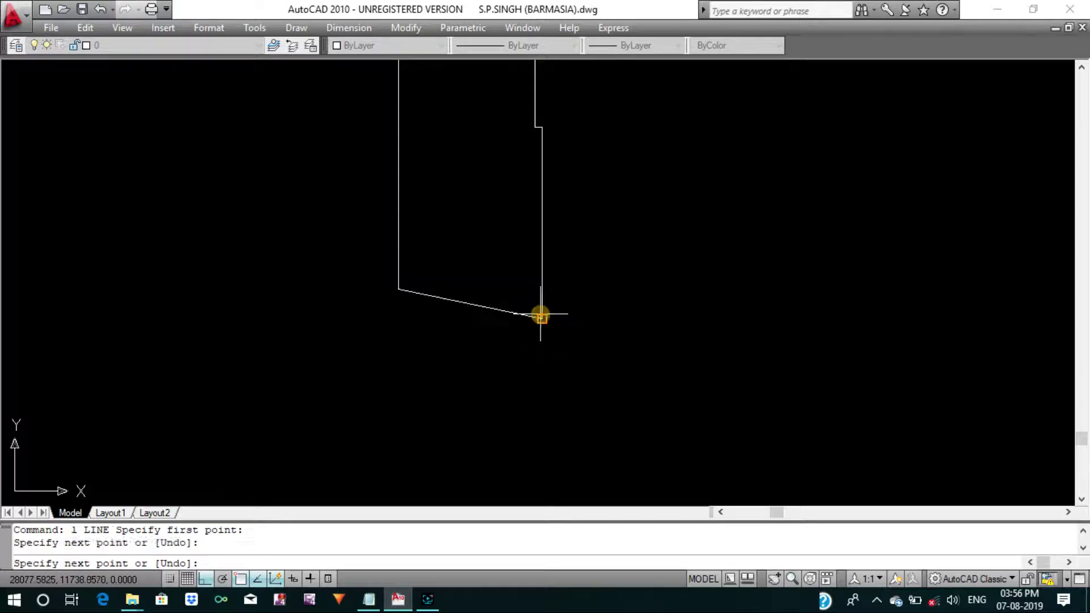
key("Return")
middle_click_drag(541, 269, 546, 388)
scroll(541, 363, "down", 2)
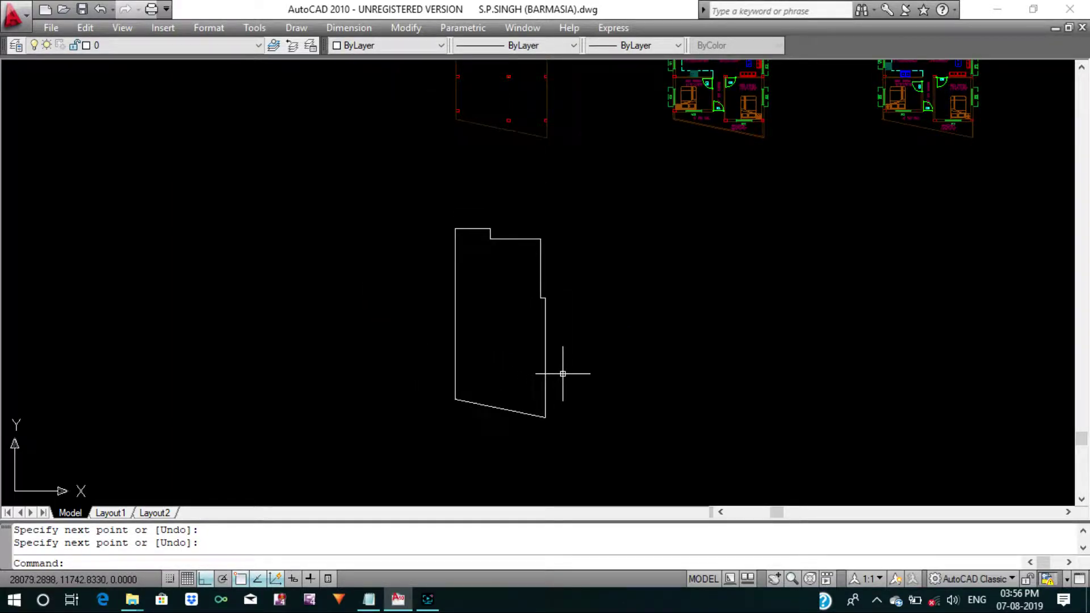
middle_click_drag(553, 334, 549, 405)
Offset the top, left, right and lower-right outline edges 0.23 inward.
type("o")
key("Return")
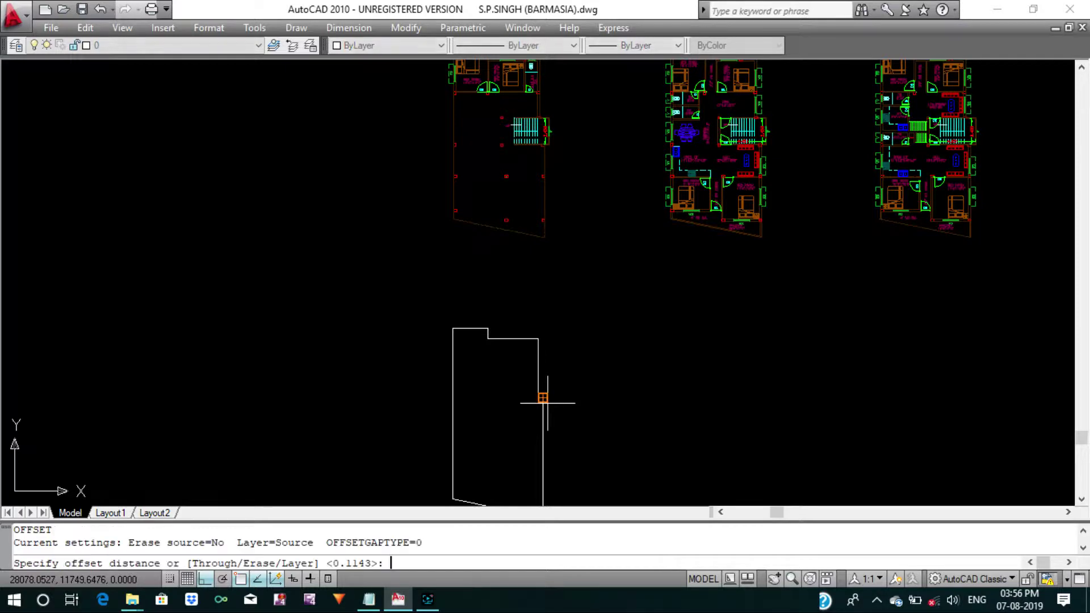
type(".23")
key("Return")
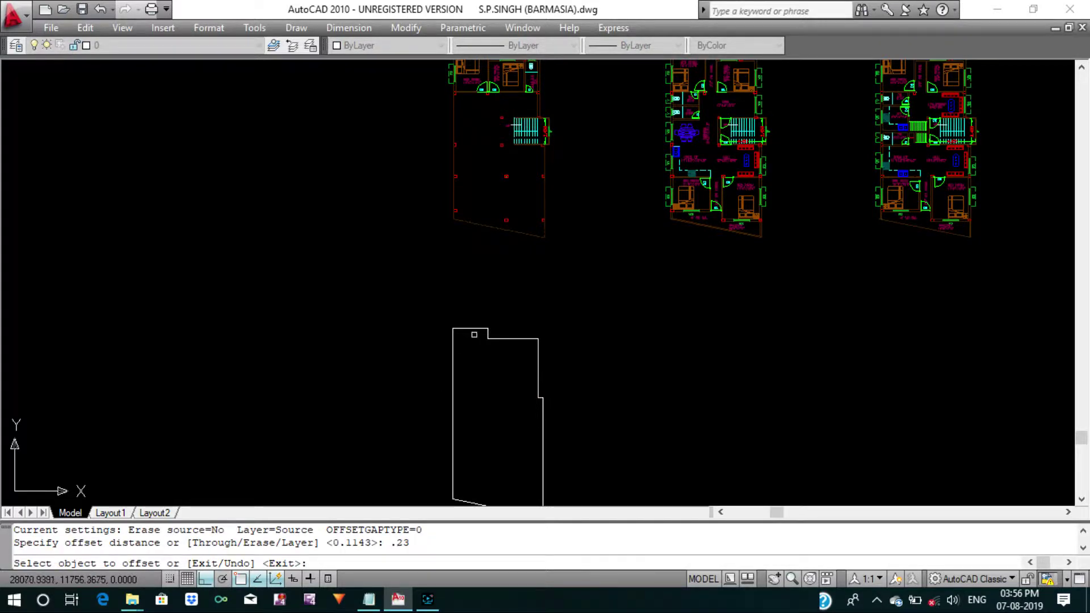
scroll(475, 335, "up", 3)
left_click(473, 326)
left_click(448, 390)
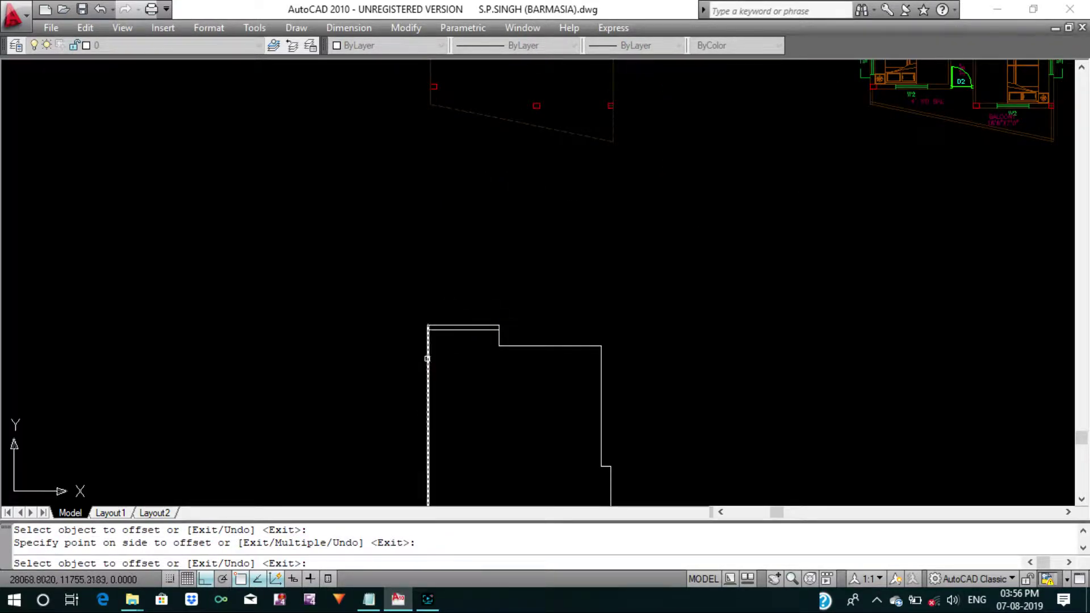
left_click(427, 359)
left_click(516, 382)
scroll(511, 349, "up", 3)
left_click(481, 334)
left_click(433, 324)
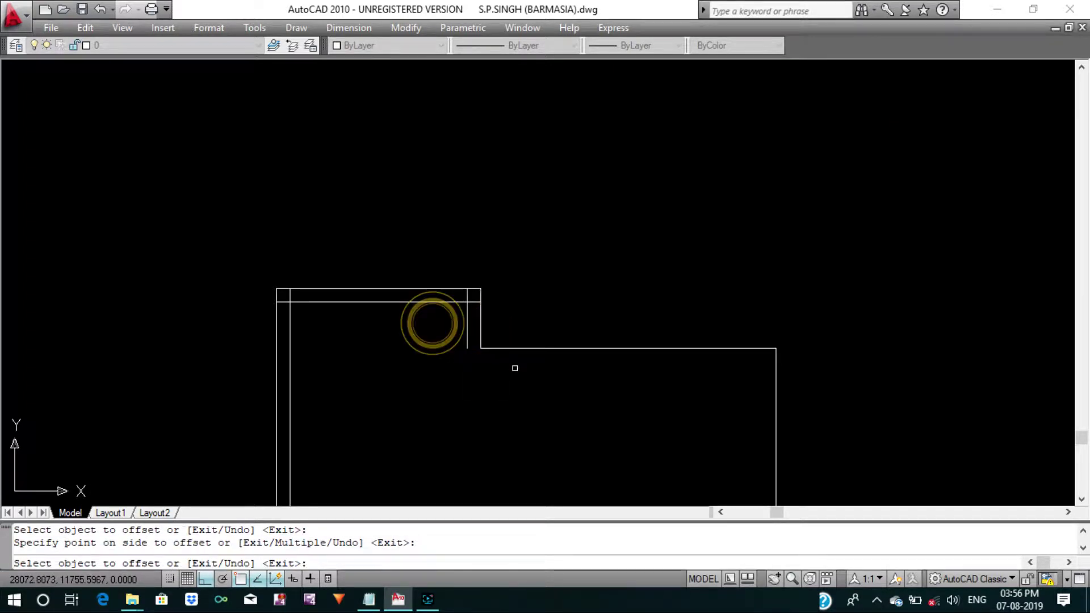
left_click(519, 348)
left_click(504, 394)
Offset the remaining upper-right and short right edges 0.23 inward.
scroll(504, 394, "down", 4)
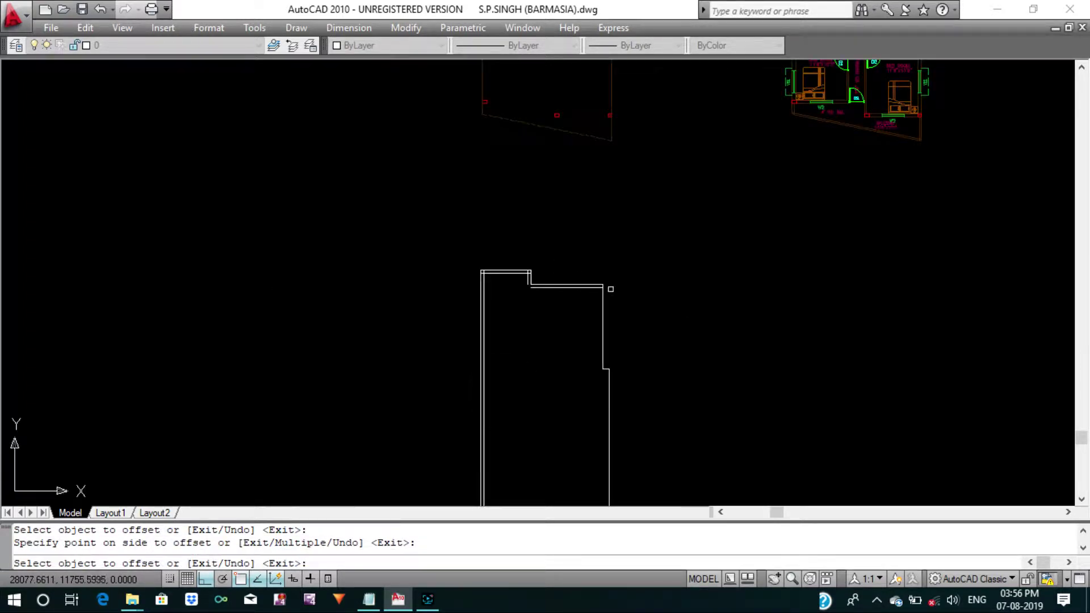
left_click(604, 303)
left_click(494, 319)
scroll(613, 369, "up", 1)
scroll(623, 343, "up", 2)
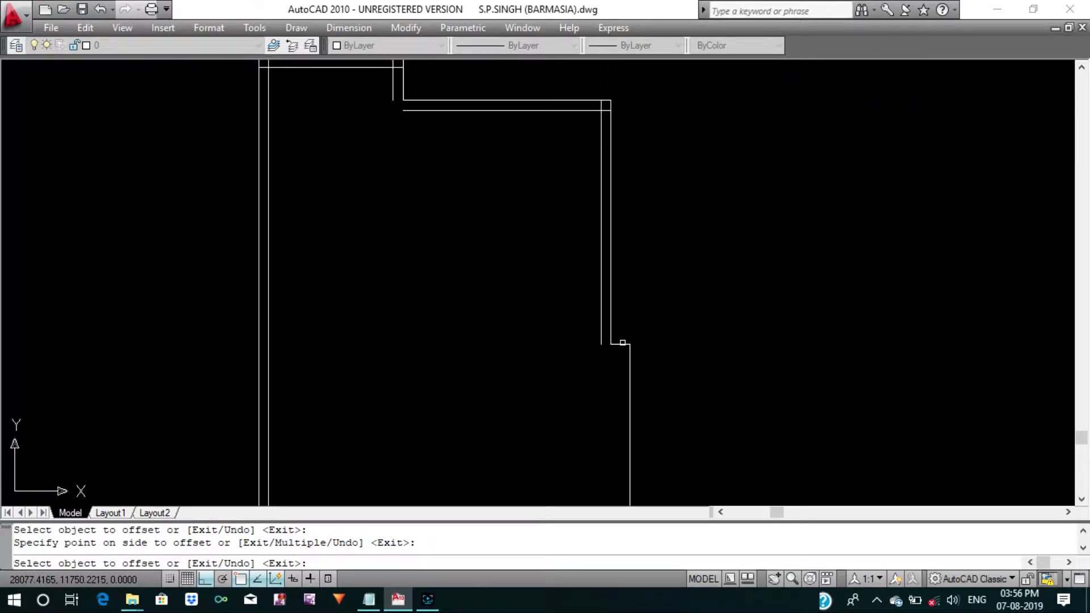
left_click(621, 344)
left_click(587, 397)
left_click(627, 370)
left_click(564, 372)
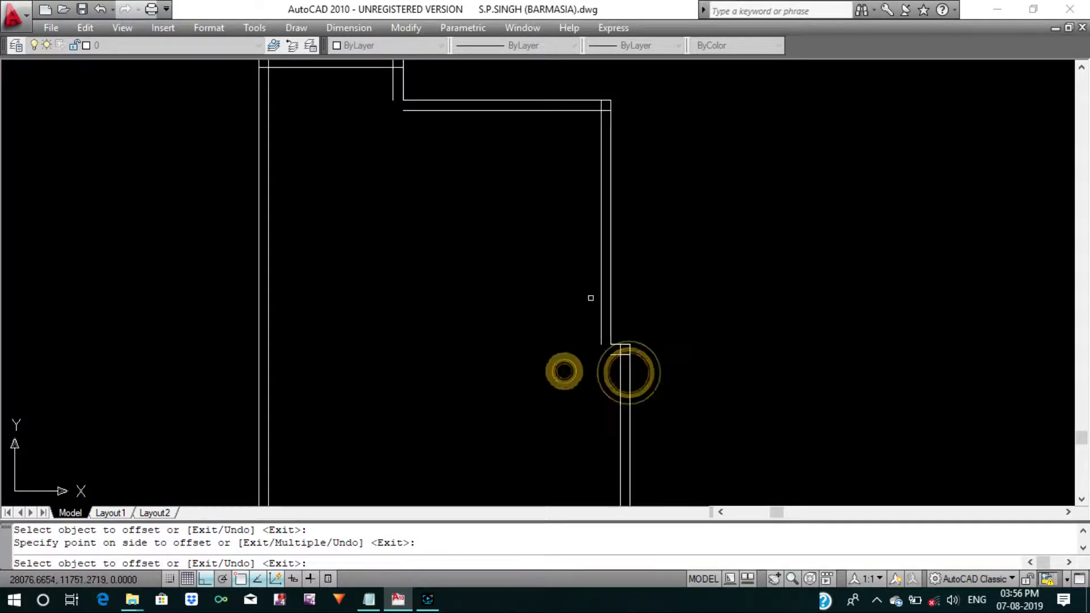
scroll(610, 322, "down", 3)
scroll(570, 420, "down", 3)
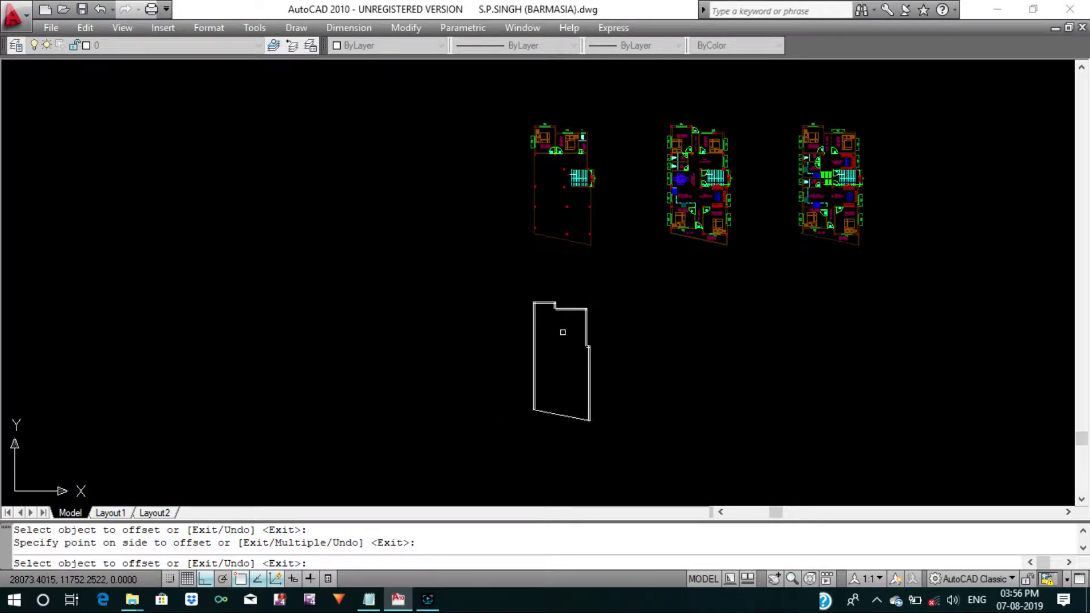
key("Escape")
key("Escape")
Fillet at radius 0 the inner top-left, top-right and step corners.
scroll(548, 318, "up", 5)
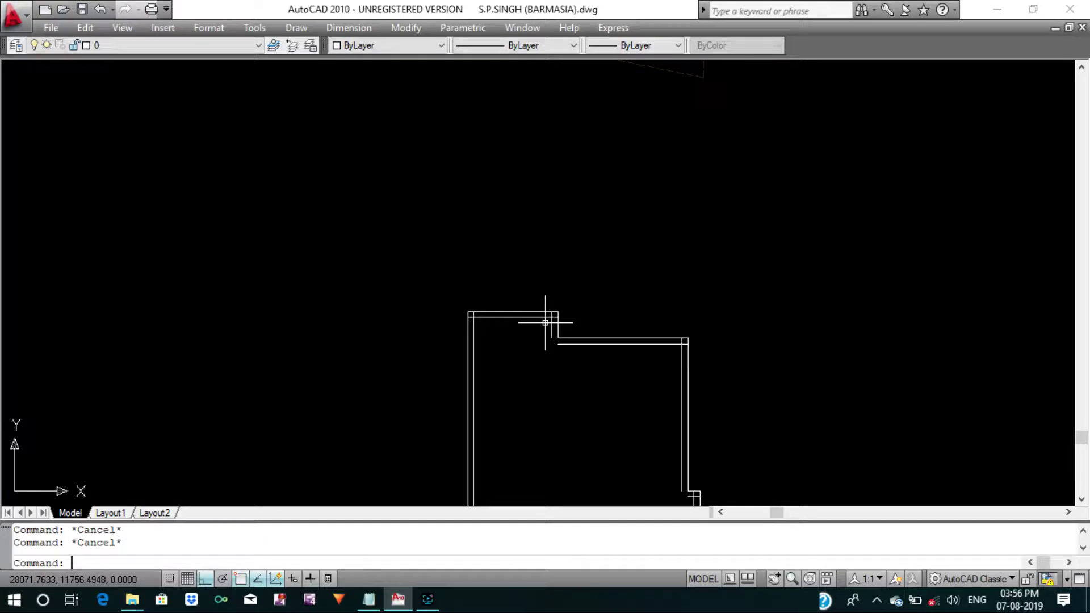
type("f")
key("Return")
scroll(496, 319, "up", 2)
left_click(449, 329)
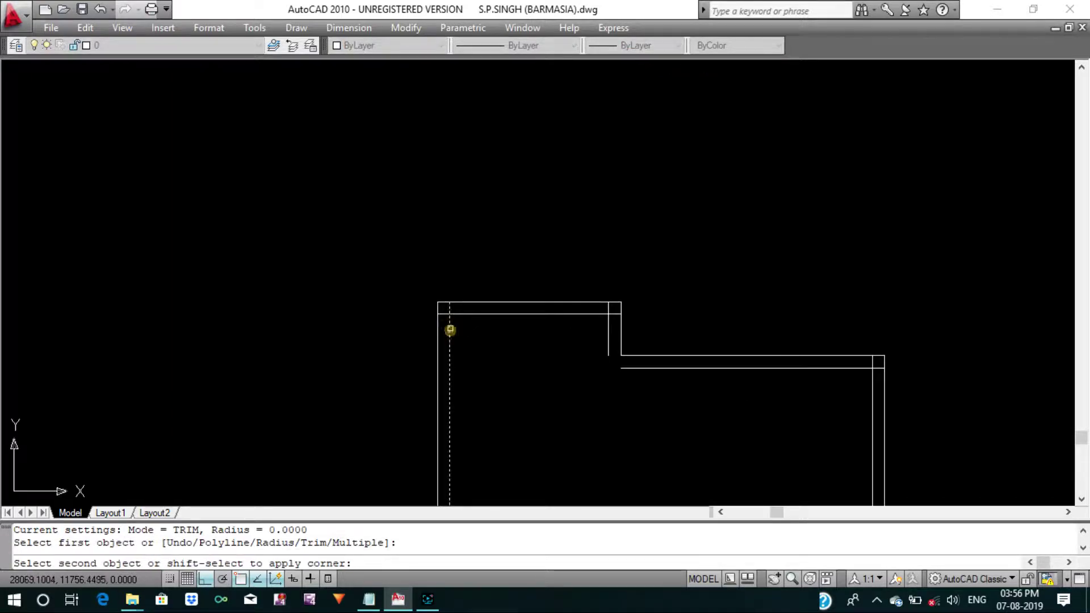
left_click(461, 317)
key("Return")
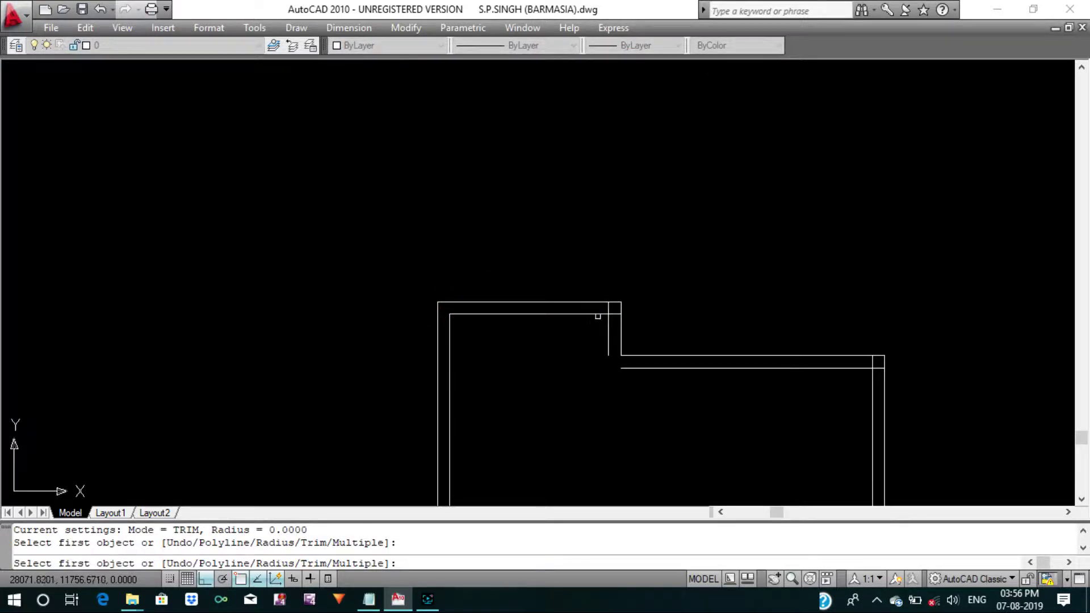
left_click(600, 311)
left_click(608, 321)
key("Return")
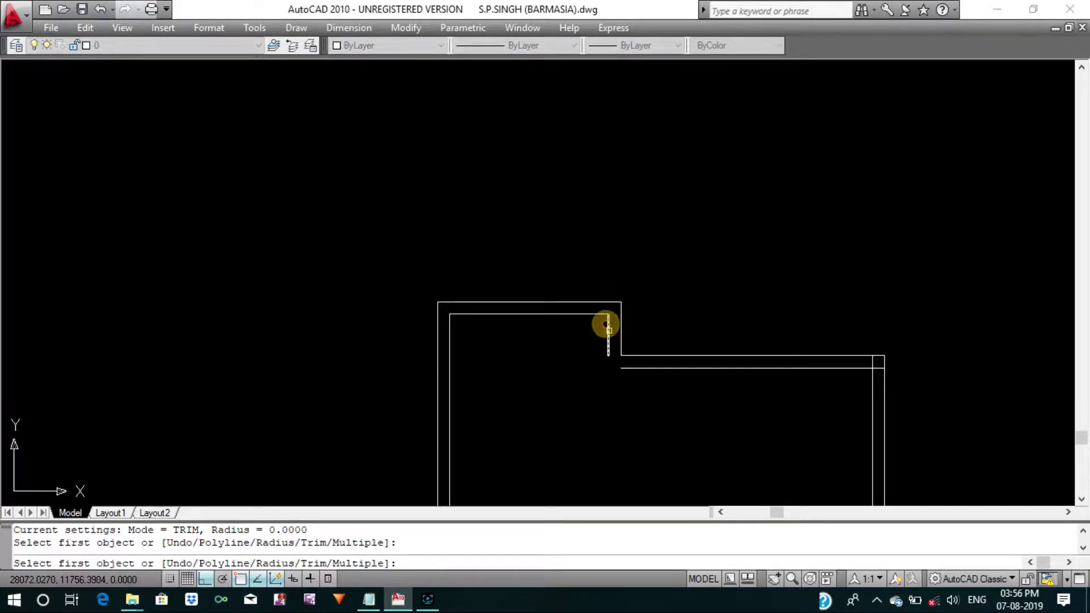
left_click(608, 331)
left_click(632, 369)
key("Return")
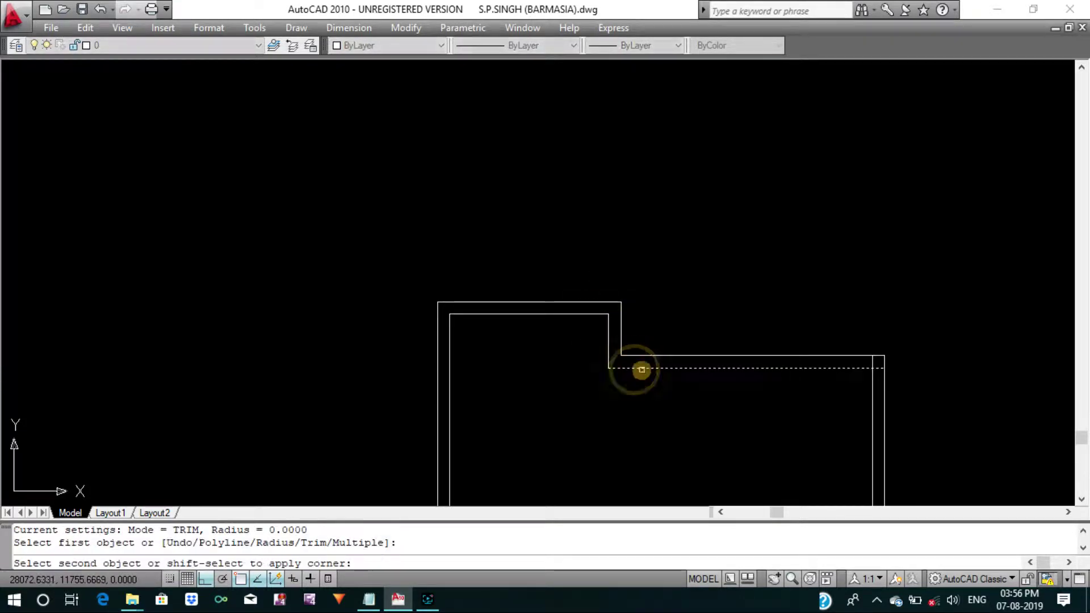
Close the next inner corner on the right with a zero-radius fillet.
middle_click_drag(814, 437, 712, 376)
left_click(772, 349)
key("Return")
right_click(767, 312)
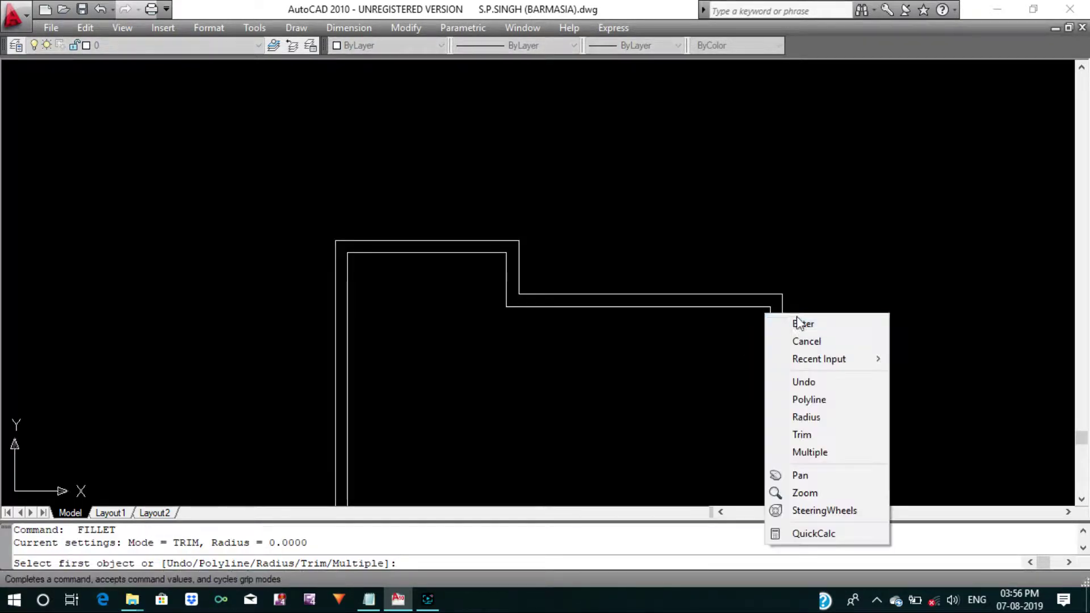
left_click(801, 323)
scroll(801, 323, "down", 2)
middle_click_drag(801, 324, 600, 260)
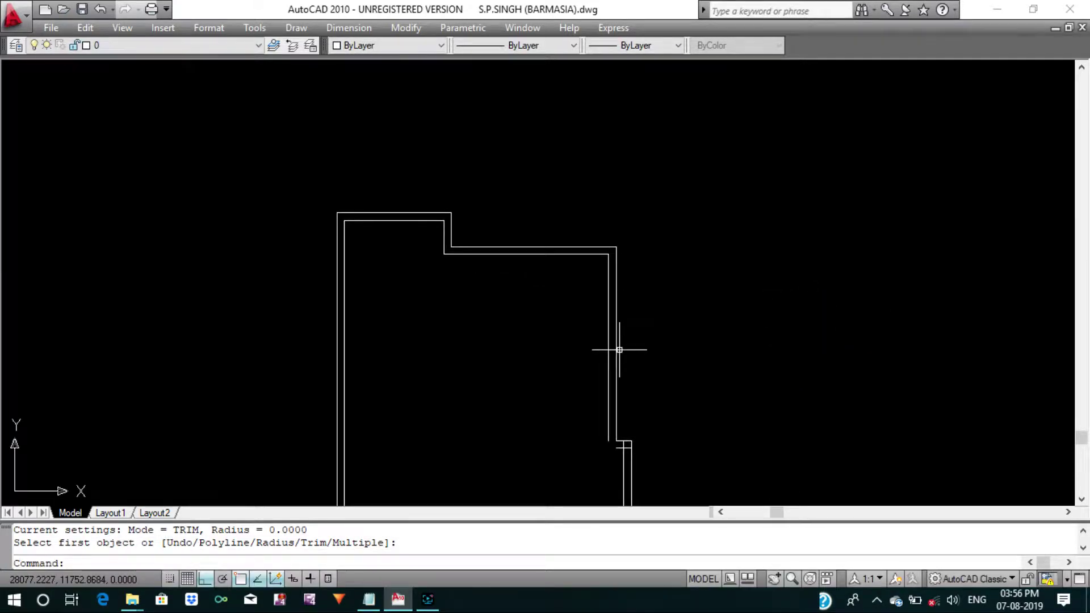
Fillet the two lower-right inner corners at radius 0.
key("Return")
scroll(616, 375, "up", 5)
left_click(613, 401)
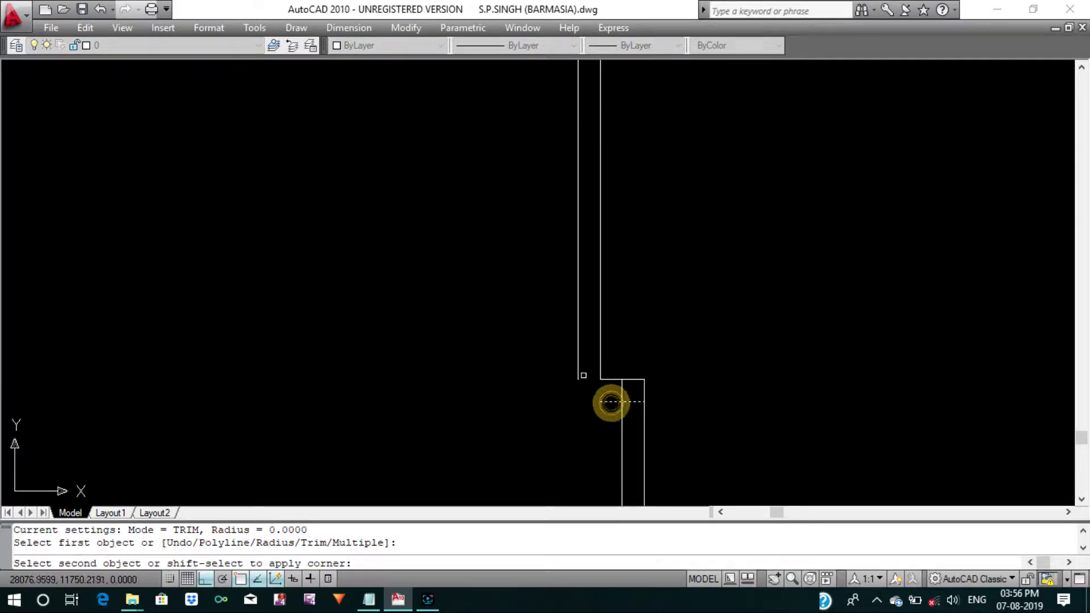
left_click(577, 362)
key("Return")
left_click(604, 402)
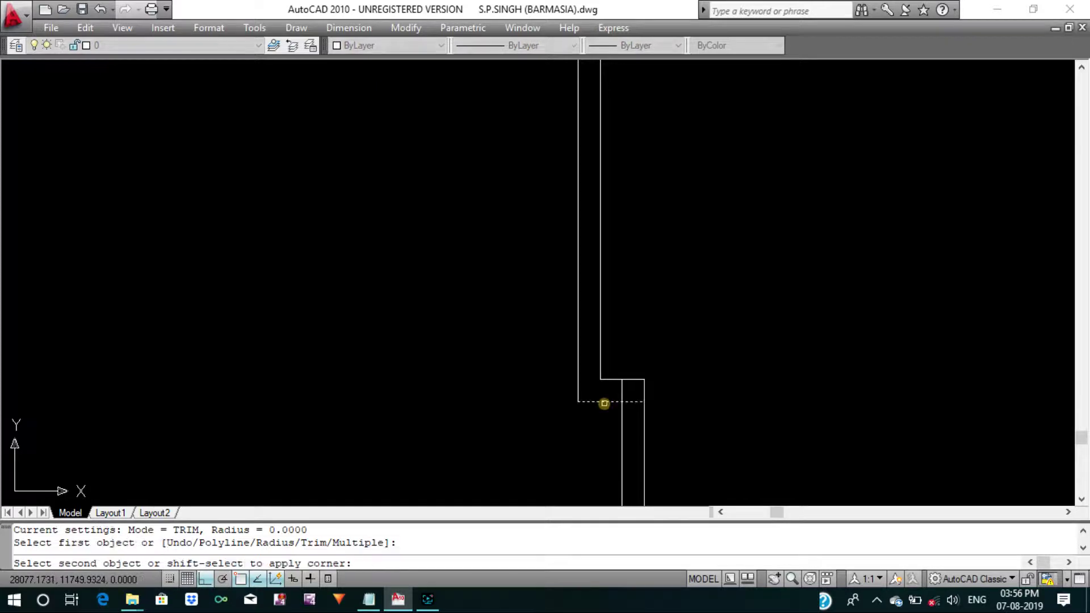
left_click(624, 415)
key("Return")
scroll(628, 324, "down", 3)
scroll(628, 321, "down", 3)
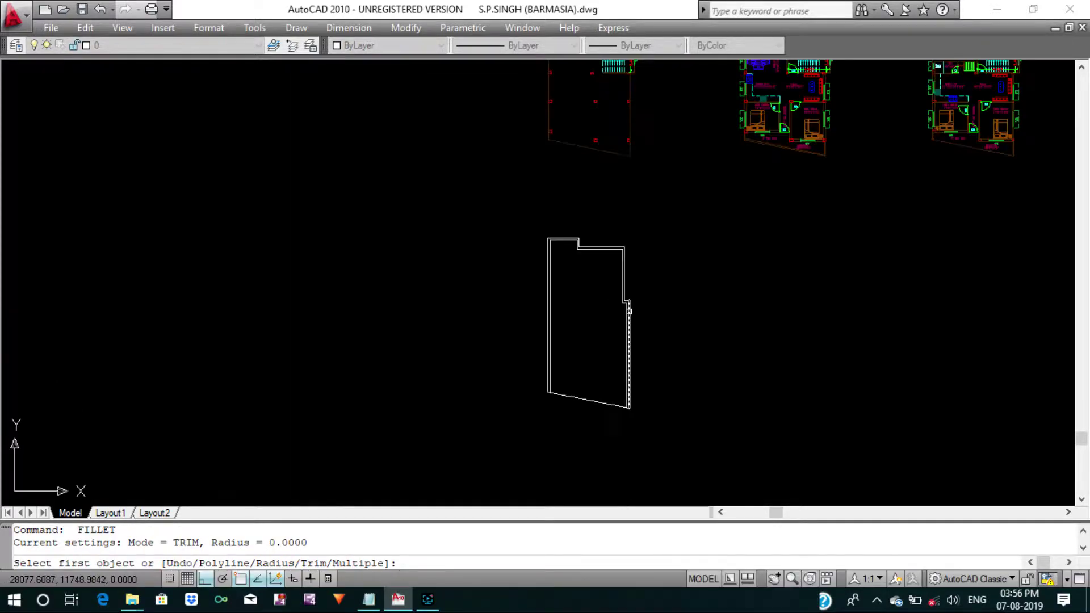
right_click(653, 321)
left_click(655, 323)
scroll(644, 329, "up", 2)
scroll(568, 227, "up", 3)
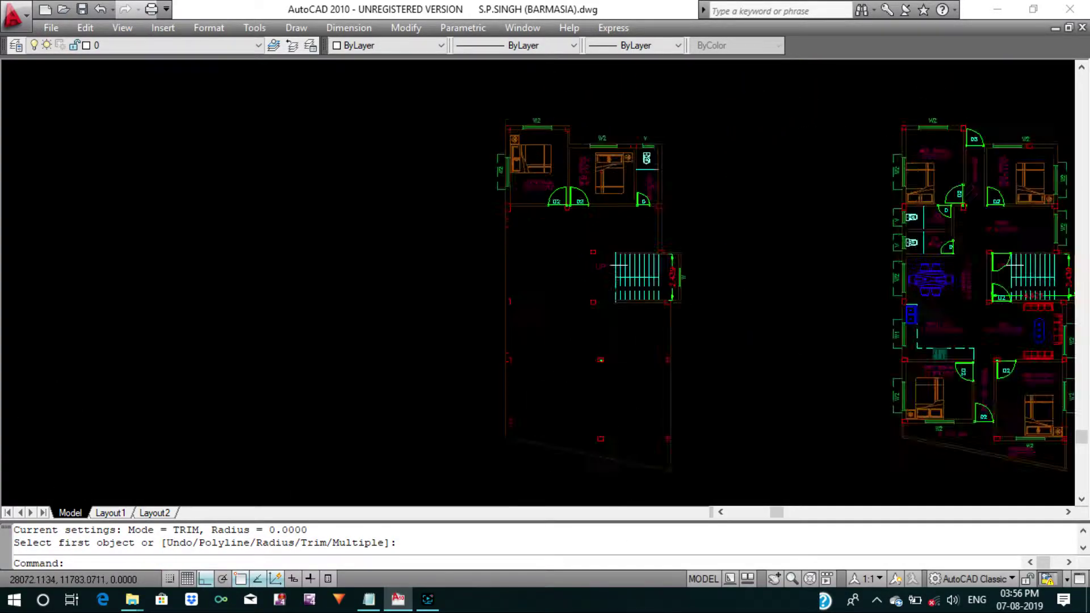
scroll(547, 215, "up", 2)
scroll(546, 216, "up", 3)
scroll(551, 204, "down", 3)
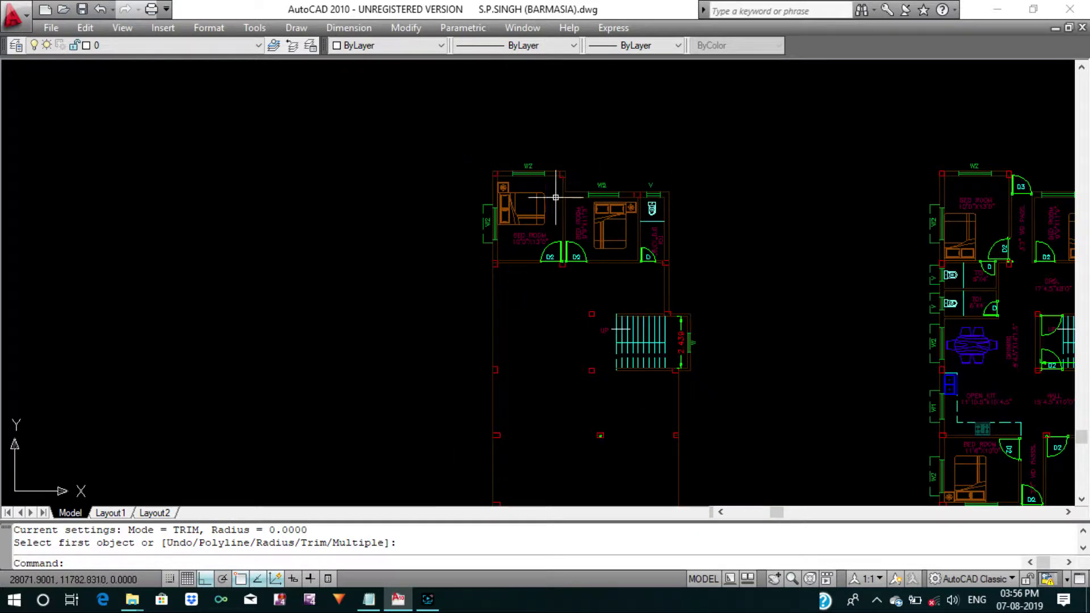
scroll(543, 179, "down", 3)
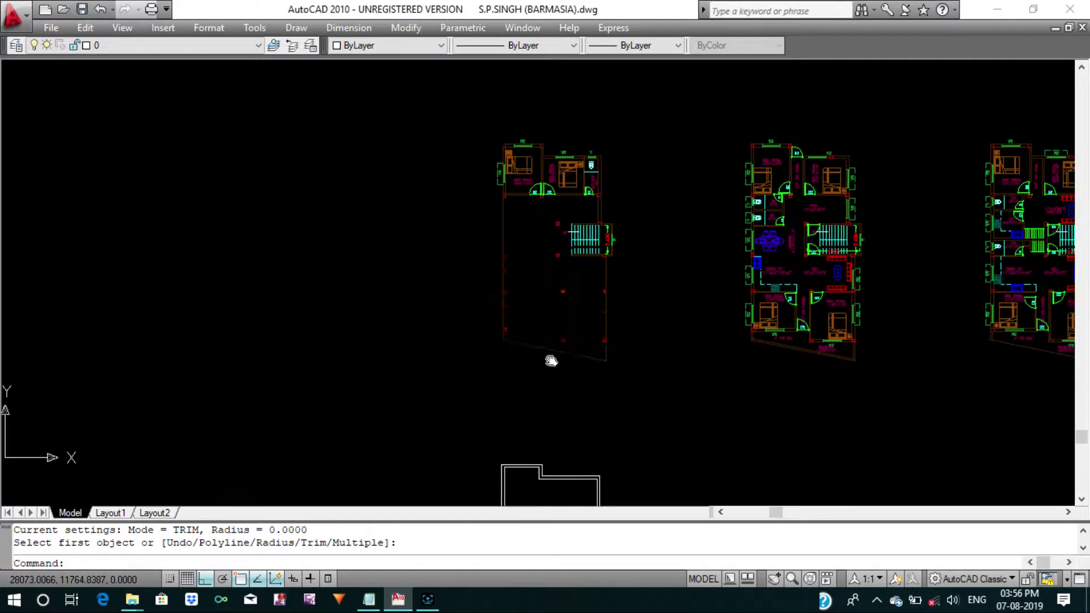
scroll(548, 413, "up", 2)
key("Escape")
scroll(536, 446, "up", 3)
key("Escape")
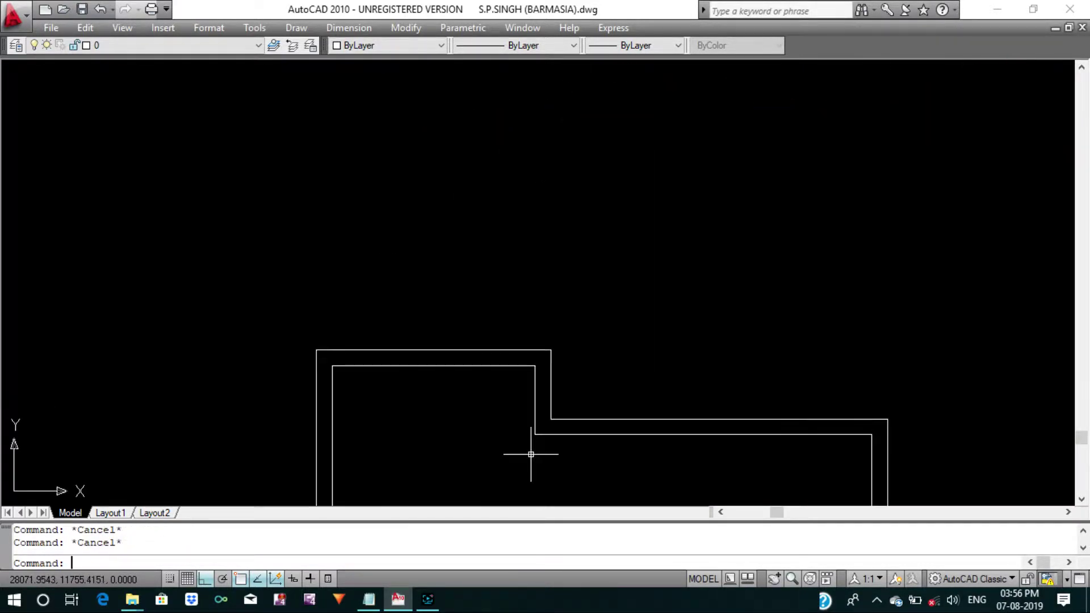
Stretch the inner wall at the outline's step 0.115 to the right.
type("s")
scroll(531, 451, "up", 3)
left_click(549, 443)
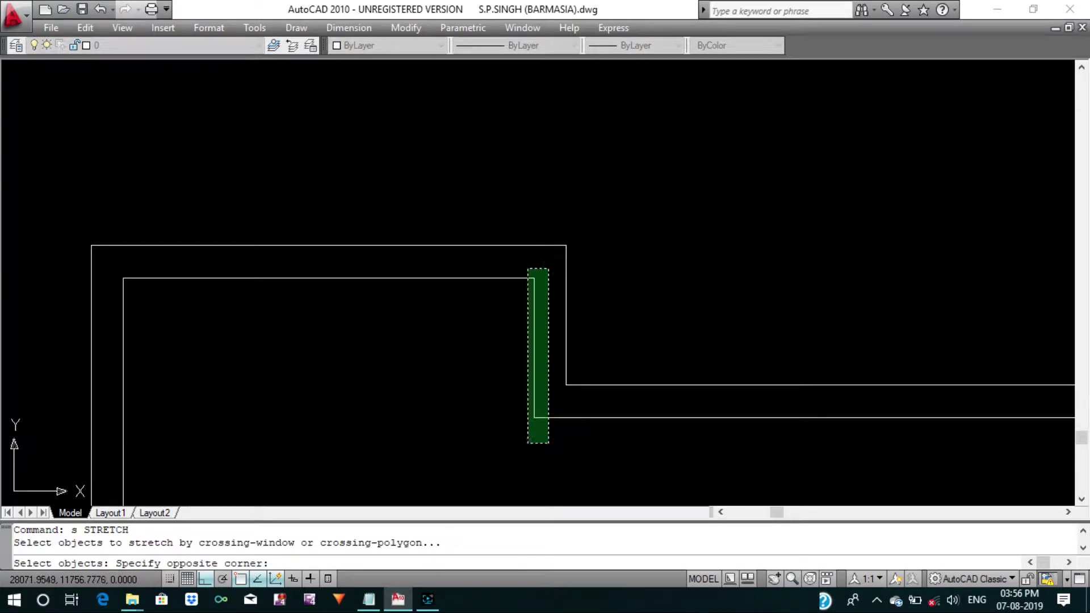
left_click(526, 268)
key("Return")
left_click(524, 264)
type(".11")
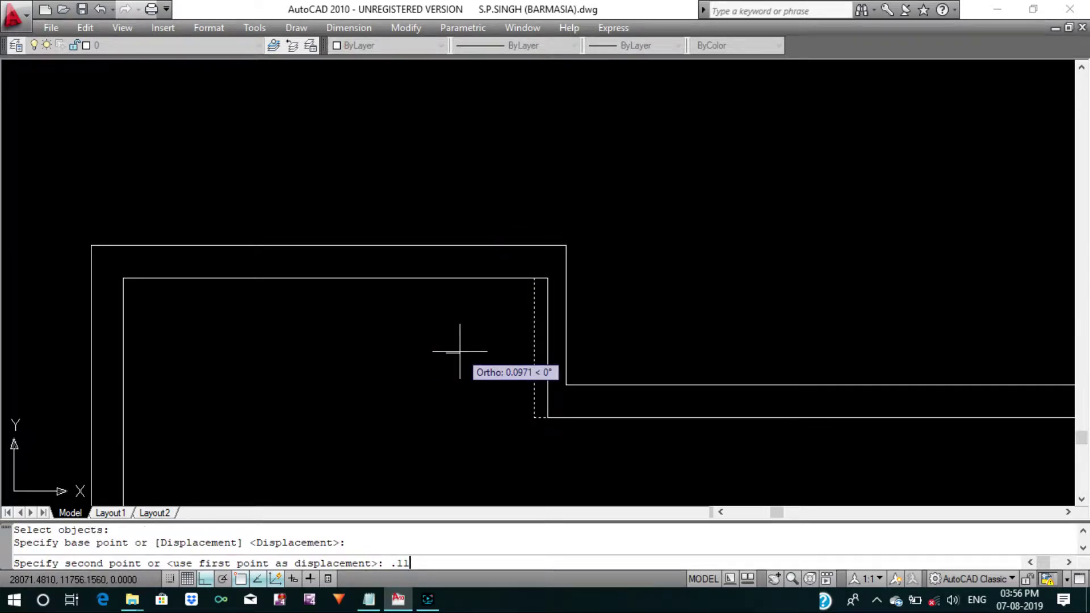
type("5")
key("Return")
scroll(460, 351, "down", 4)
key("Escape")
scroll(462, 363, "down", 5)
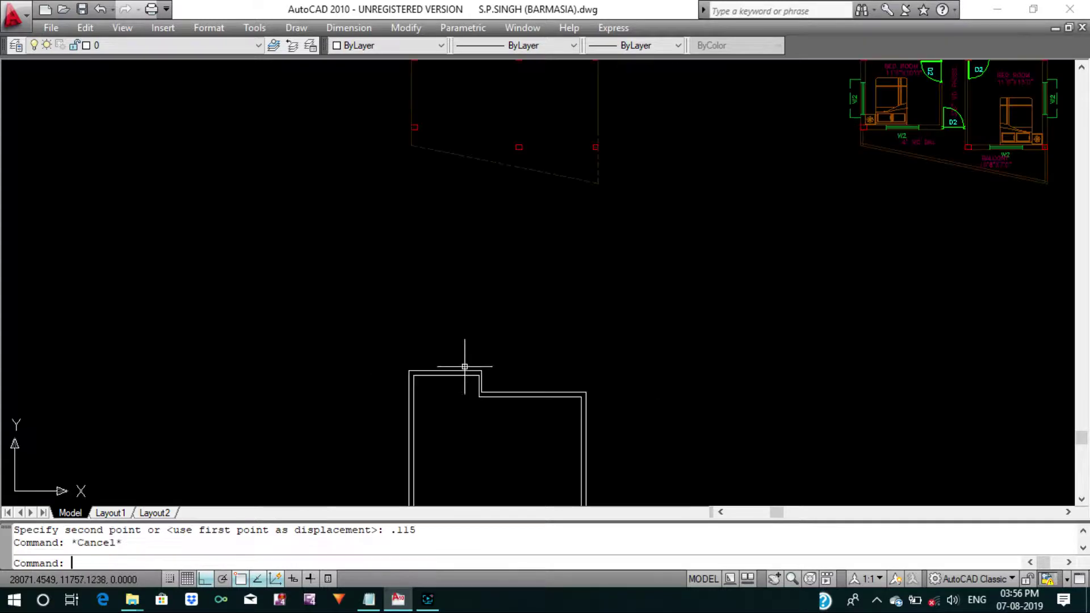
key("Escape")
scroll(466, 477, "down", 2)
middle_click_drag(449, 230, 433, 175)
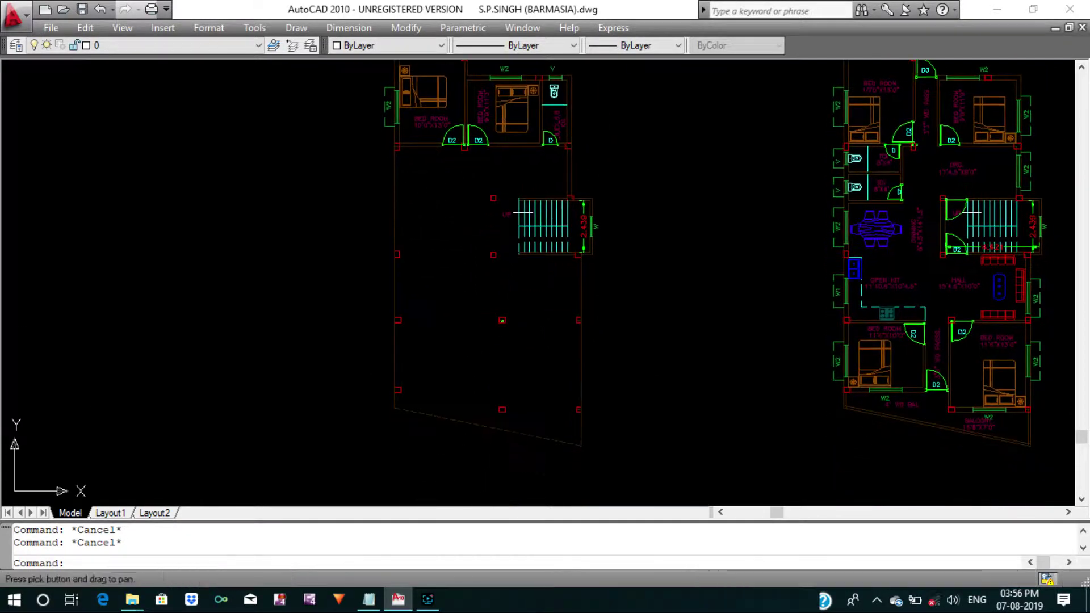
Start a DI distance measurement with the lower building outline in view.
type("di")
key("Return")
middle_click_drag(398, 500, 421, 182)
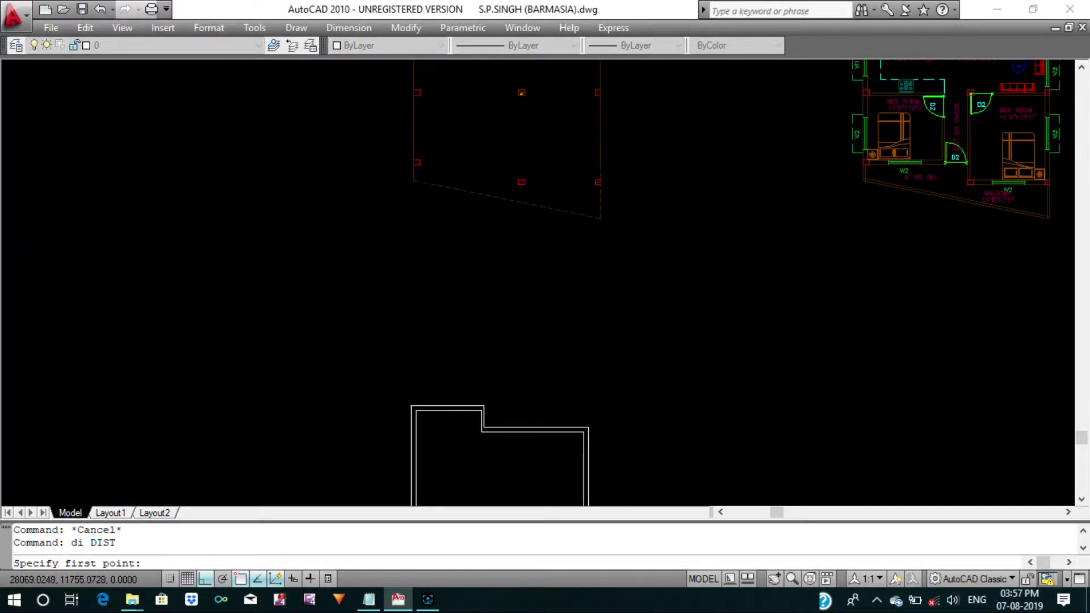
Measure the length along the inner wall on the reference plan.
scroll(424, 436, "up", 5)
left_click(407, 386)
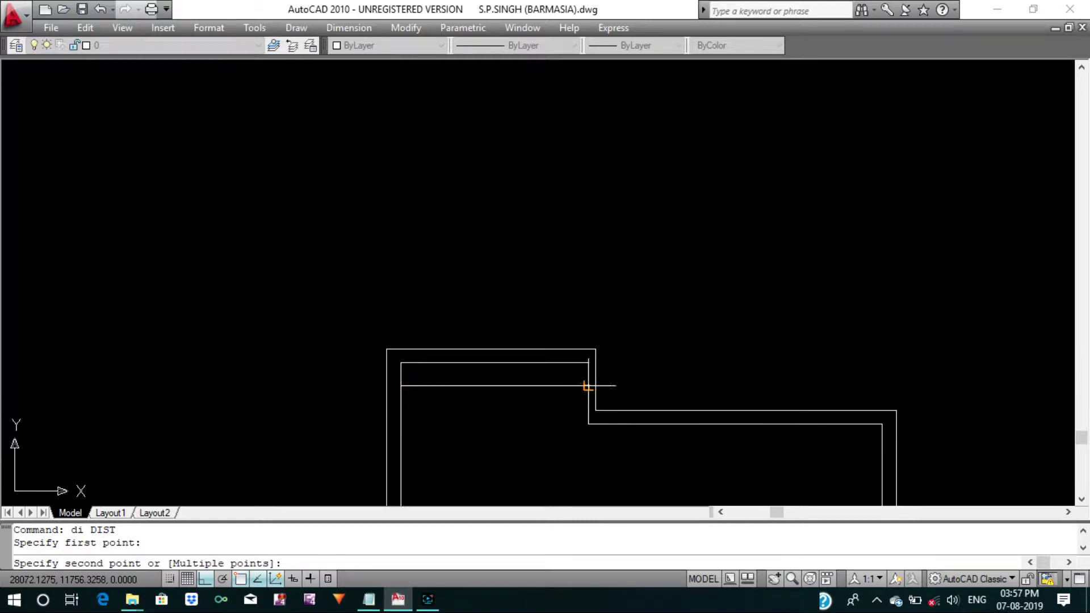
left_click(589, 386)
scroll(584, 382, "down", 8)
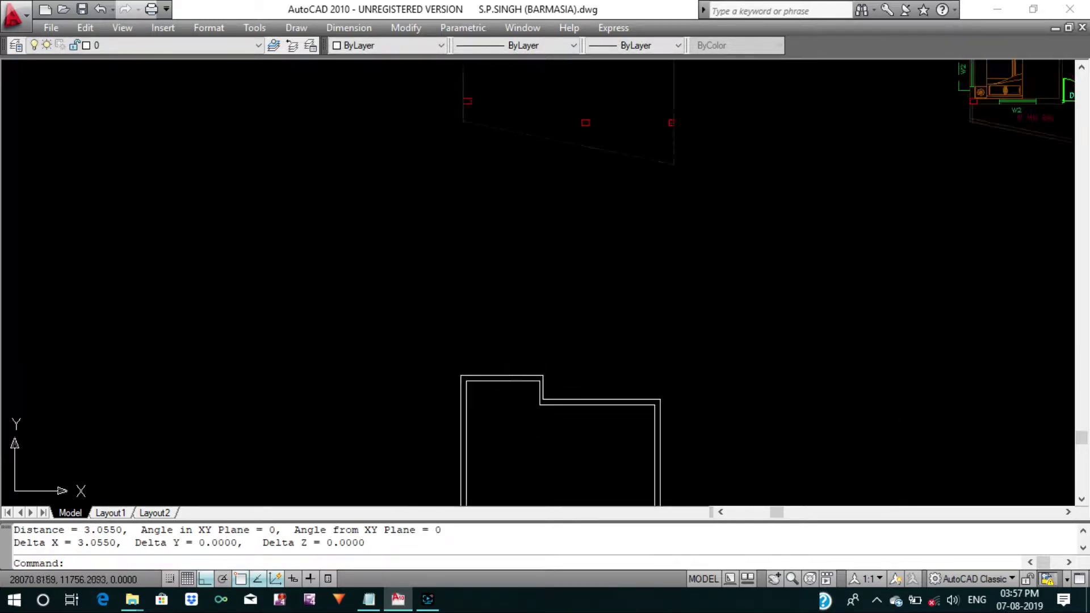
scroll(506, 231, "up", 6)
scroll(460, 250, "up", 3)
Measure the upper-left bedroom: 3.0488 wide and 3.9634 deep.
key("Return")
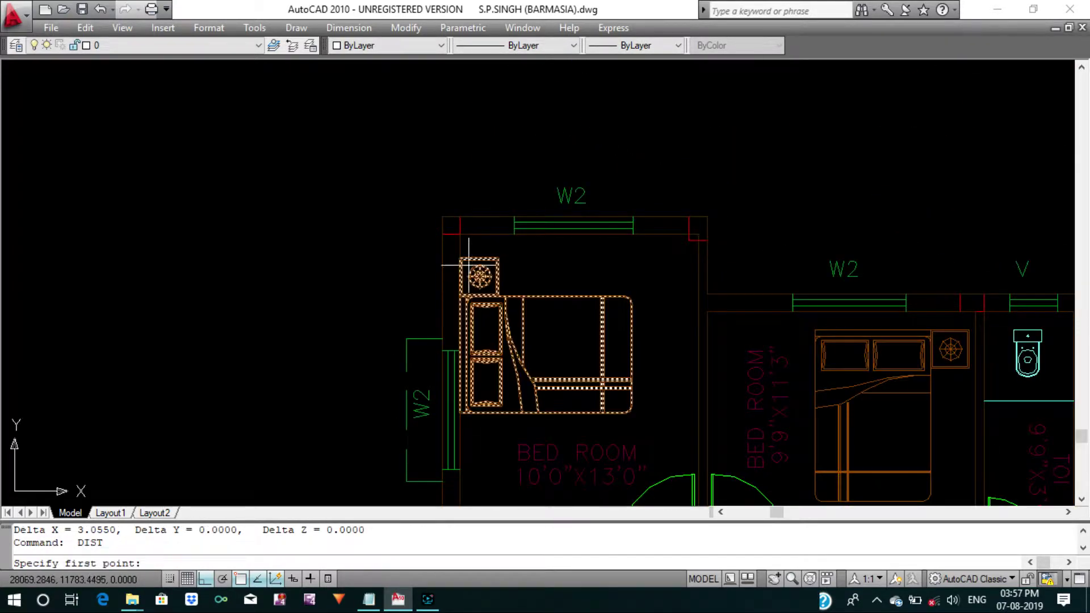
left_click(460, 250)
scroll(602, 244, "up", 3)
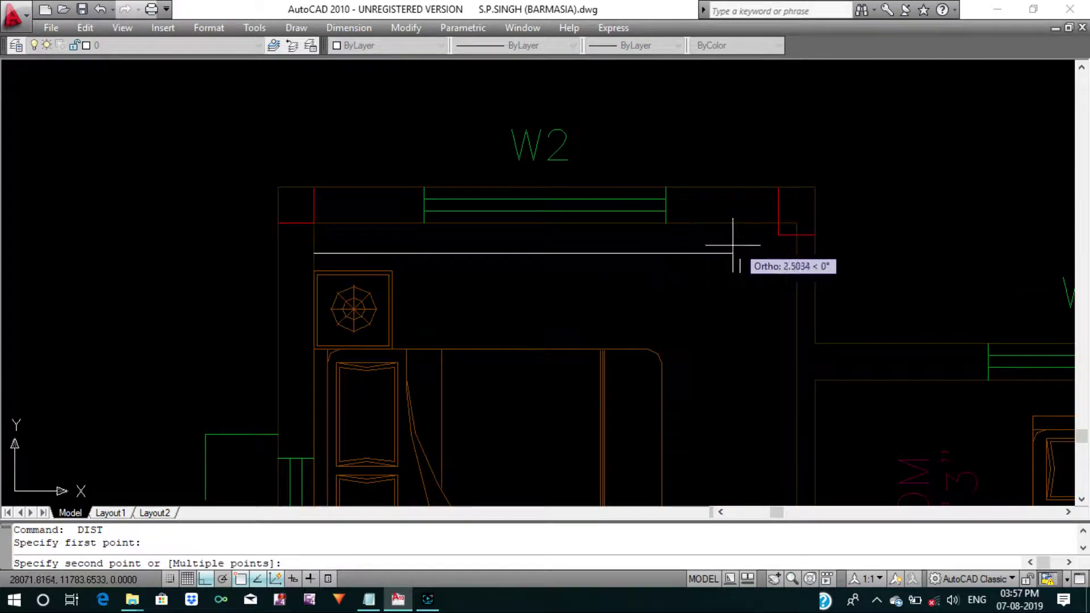
left_click(796, 253)
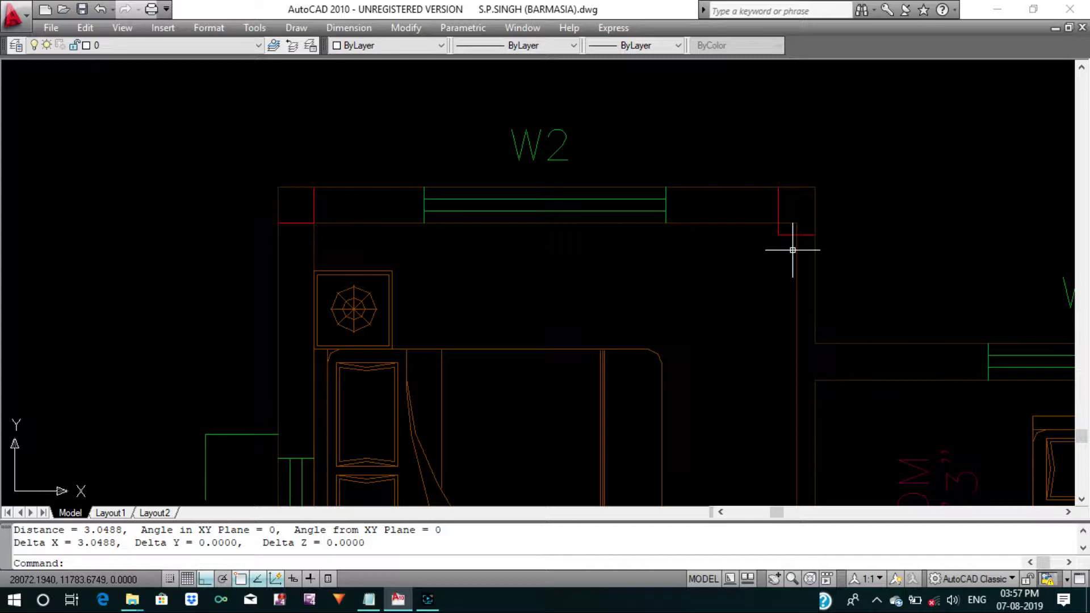
scroll(793, 250, "down", 4)
scroll(559, 244, "down", 1)
scroll(560, 244, "up", 1)
key("Return")
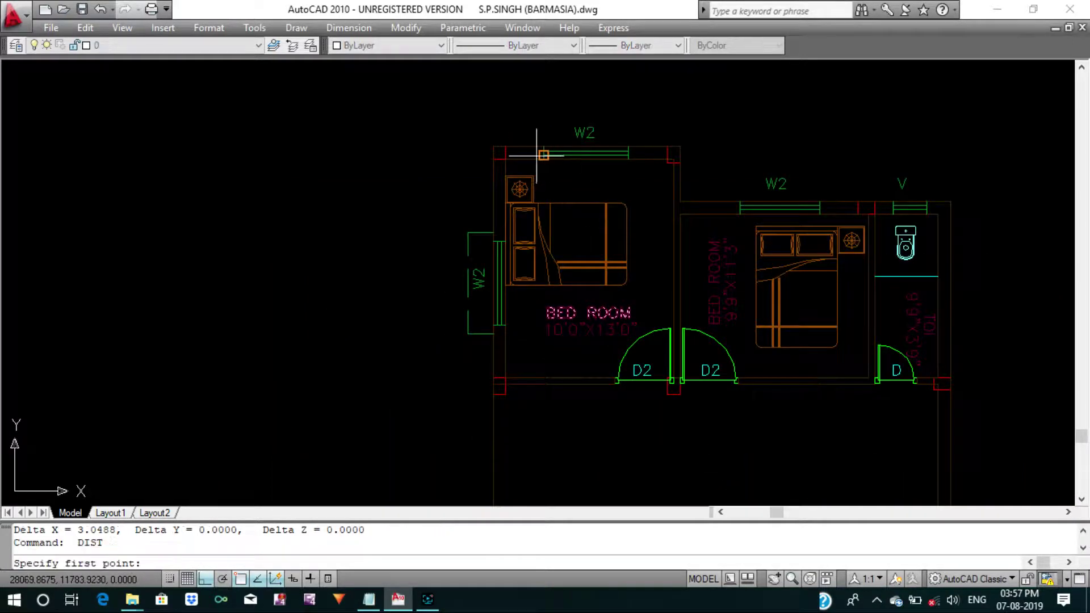
left_click(537, 154)
scroll(555, 333, "up", 2)
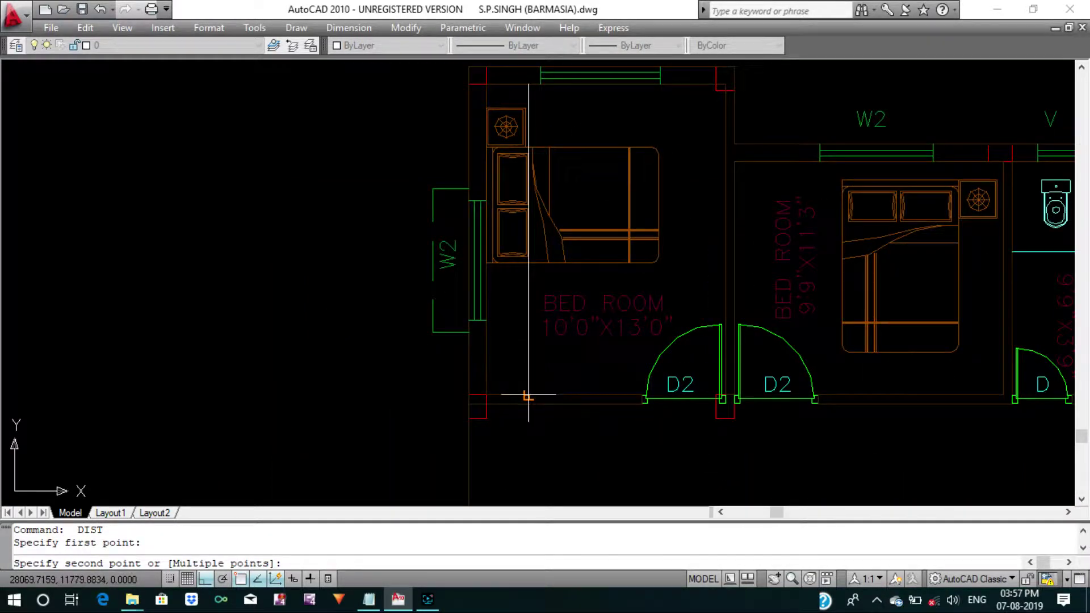
left_click(528, 396)
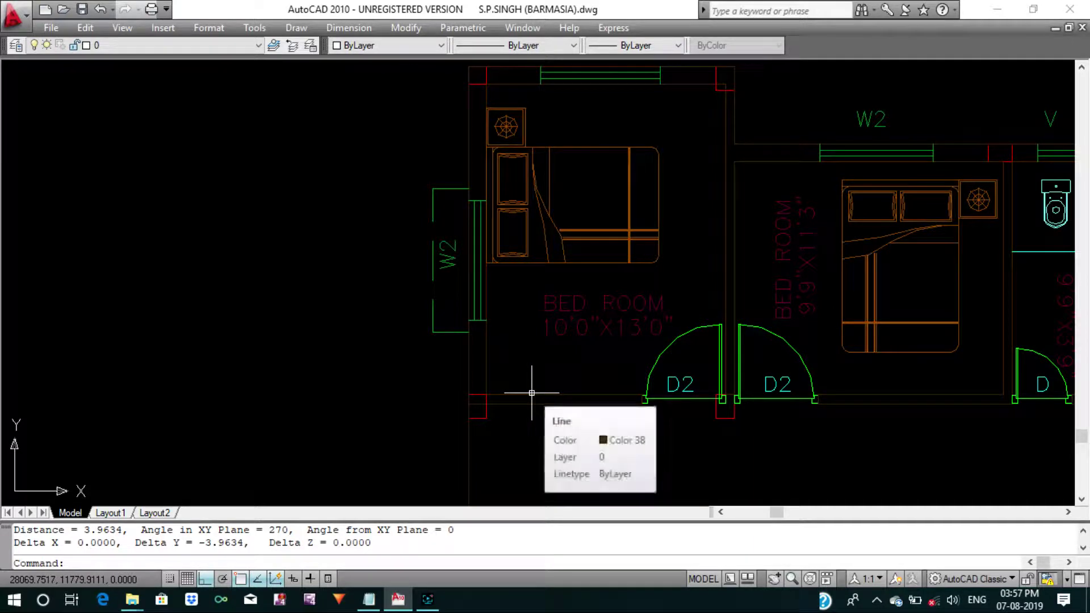
scroll(531, 393, "down", 5)
scroll(570, 331, "down", 4)
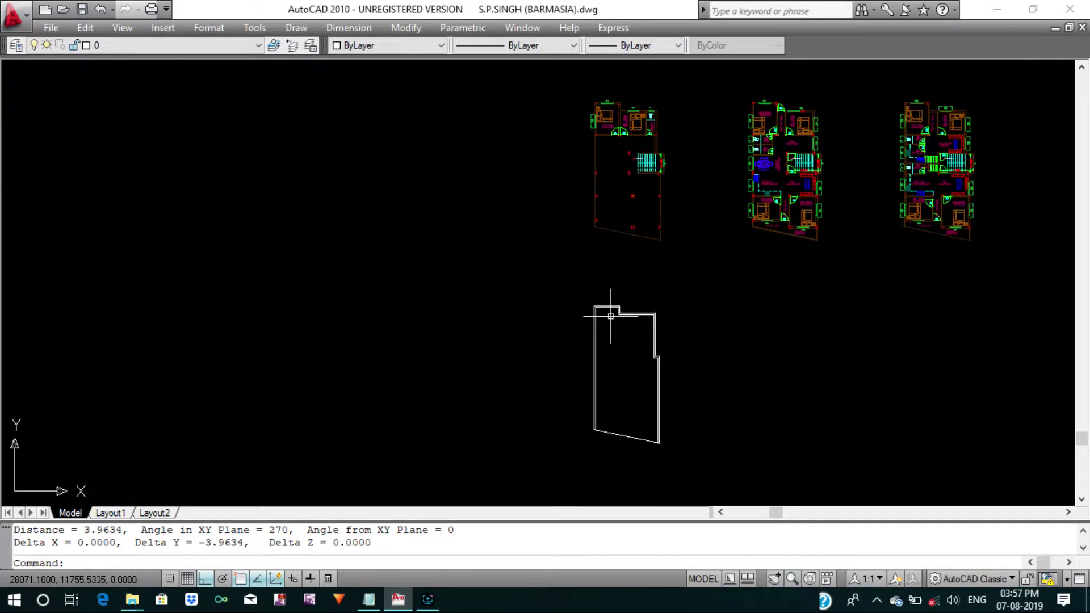
Offset the top inner wall line 3.95 down inside the outline.
scroll(606, 309, "up", 5)
key("Escape")
key("Escape")
type("o")
key("Return")
type("3.95")
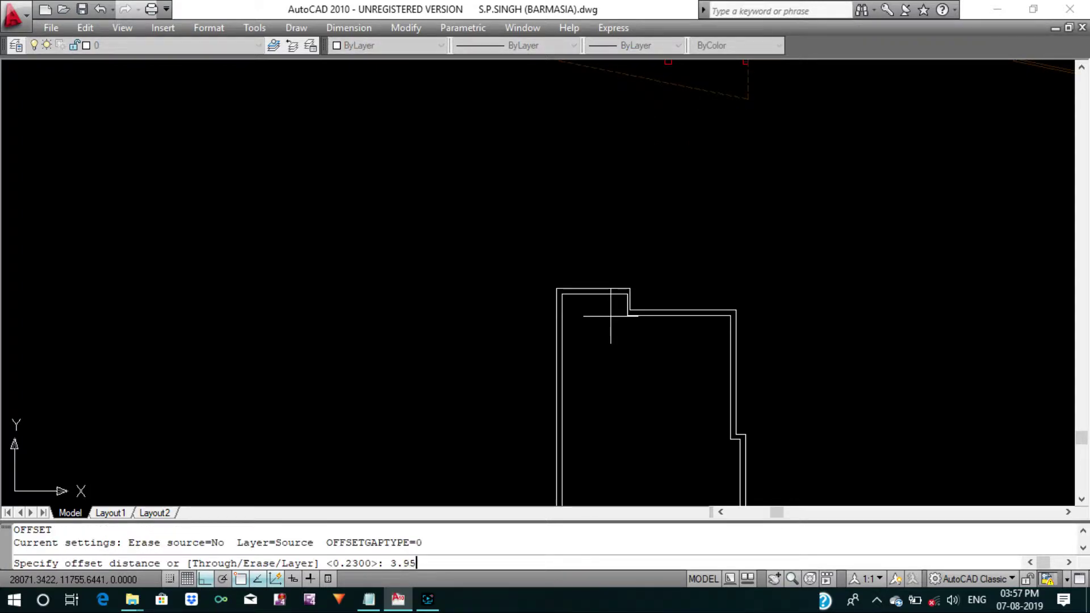
key("Return")
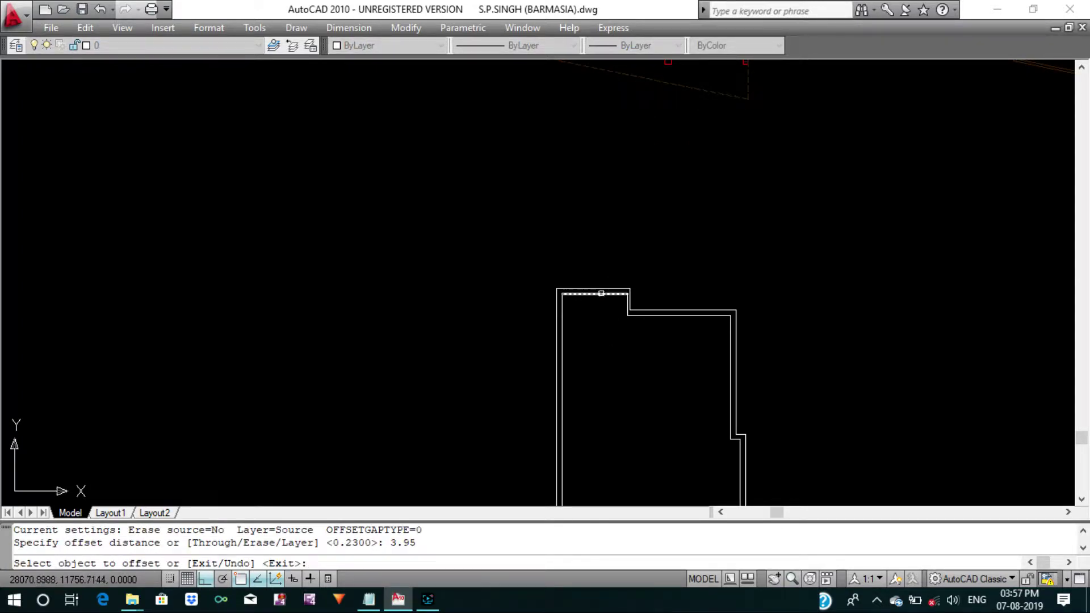
left_click(601, 293)
left_click(589, 348)
key("Escape")
Offset that new line 0.115 to form a double cross wall.
type("o")
key("Return")
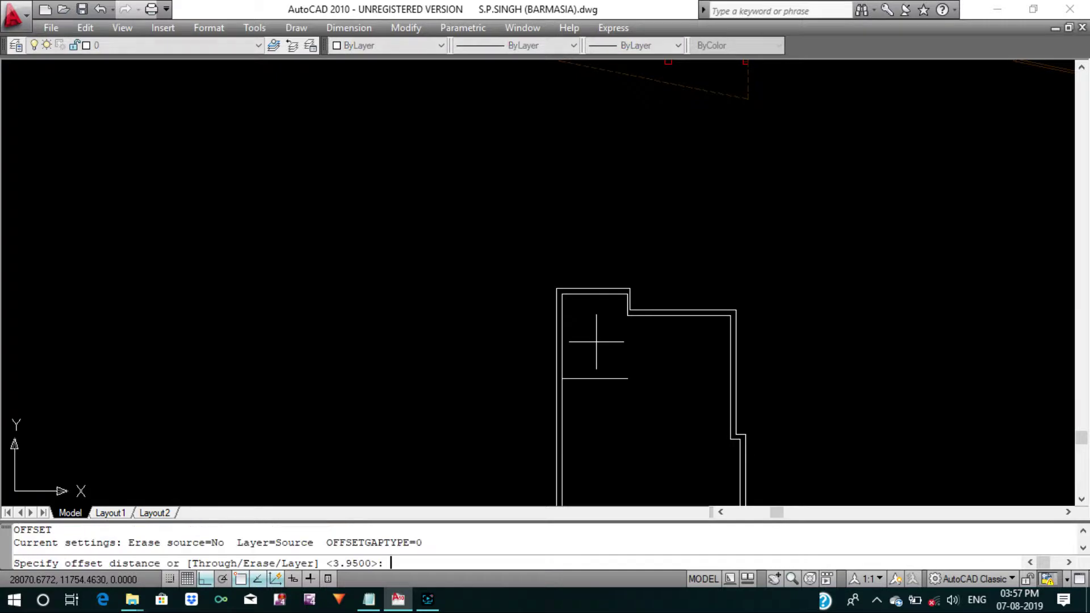
type(".115")
key("Return")
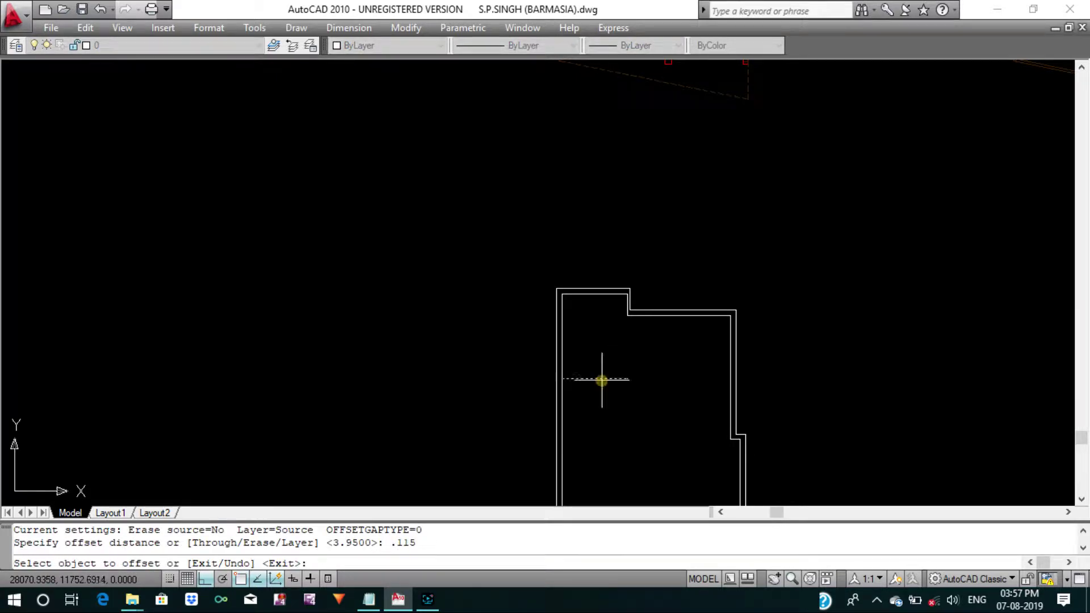
left_click(602, 380)
scroll(602, 384, "down", 2)
left_click(572, 454)
scroll(596, 289, "down", 3)
scroll(599, 157, "up", 5)
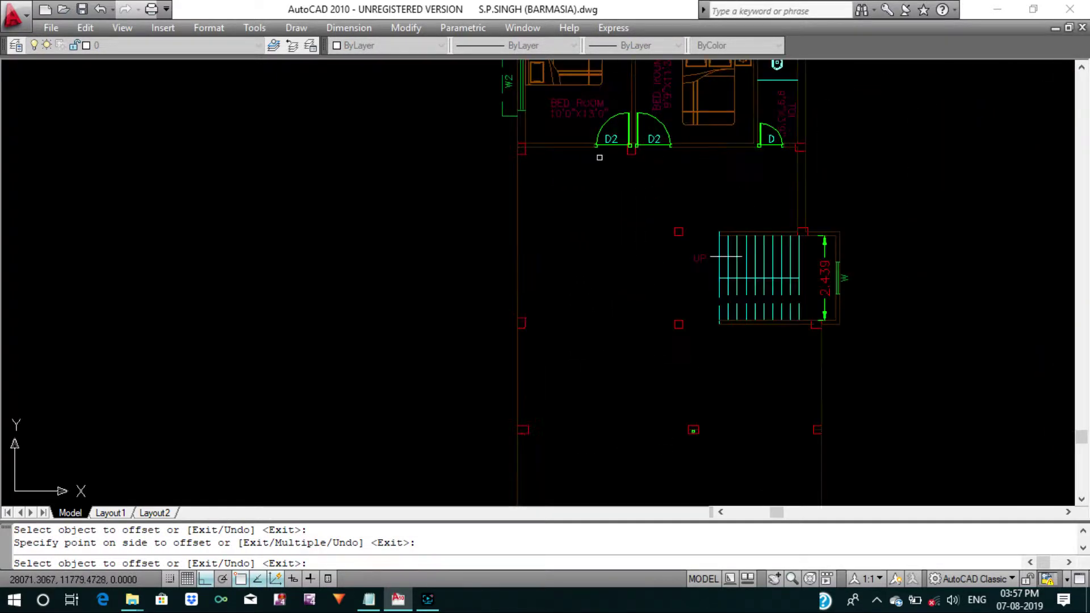
middle_click_drag(594, 163, 549, 285)
scroll(603, 241, "up", 1)
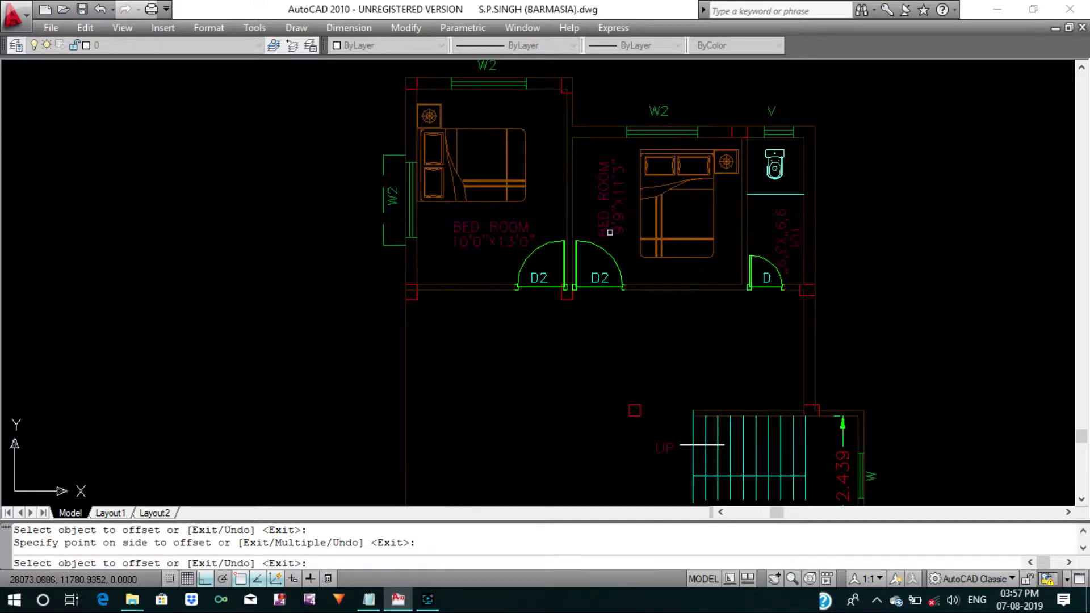
key("Escape")
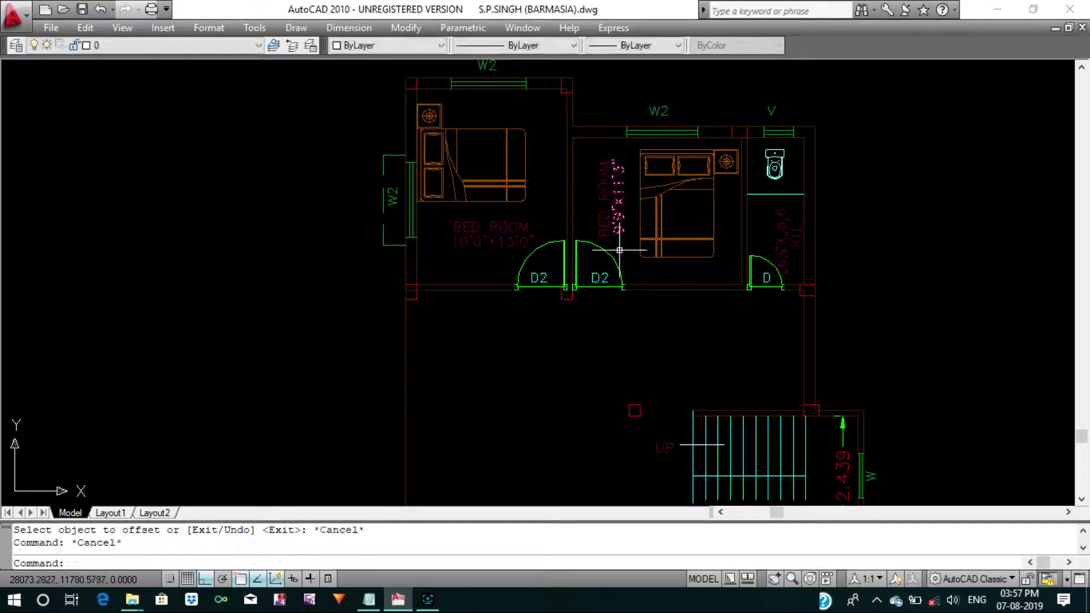
key("Escape")
Extend the short cross wall lines to the right wall.
scroll(619, 228, "down", 4)
middle_click_drag(610, 313, 575, 178)
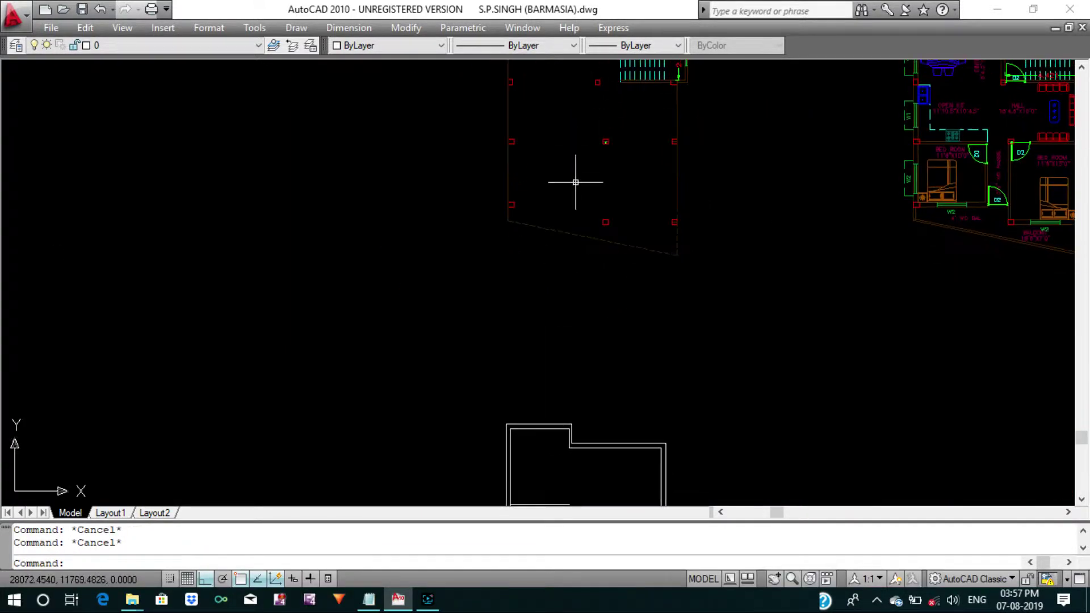
scroll(574, 178, "down", 2)
scroll(548, 318, "up", 3)
type("x")
key("Return")
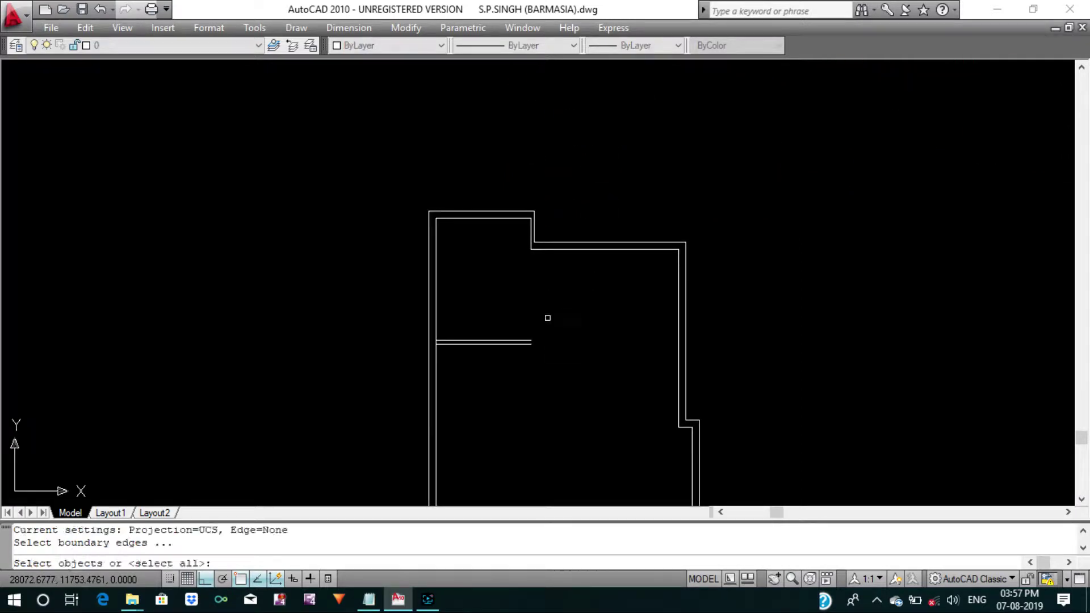
key("Return")
left_click_drag(548, 371, 471, 324)
key("Return")
middle_click_drag(559, 300, 537, 350)
key("Escape")
key("Escape")
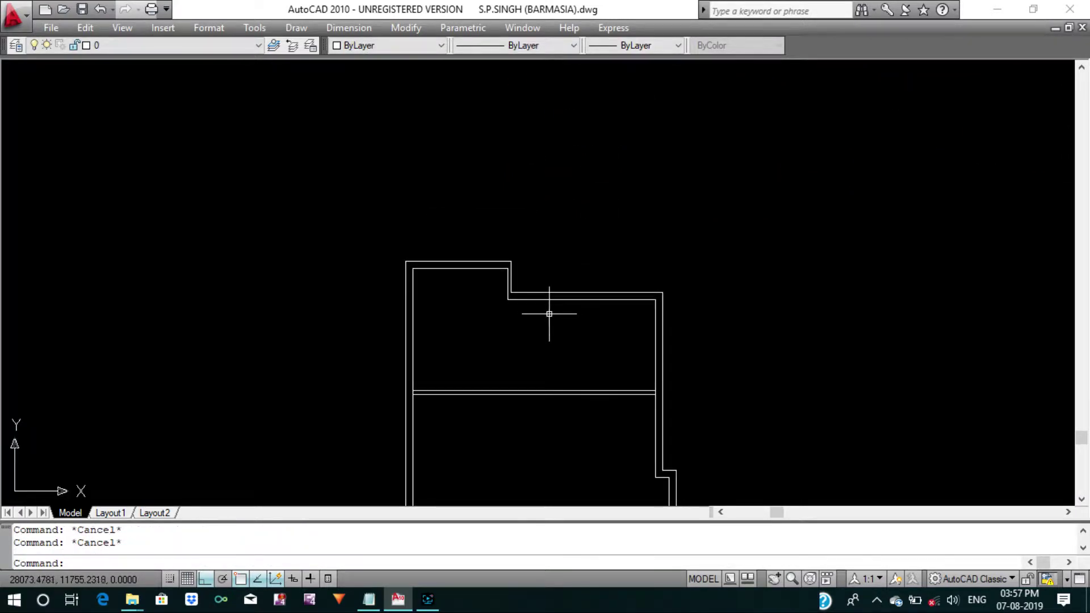
Extend the step wall down to meet the middle cross-wall line.
type("ex")
key("Return")
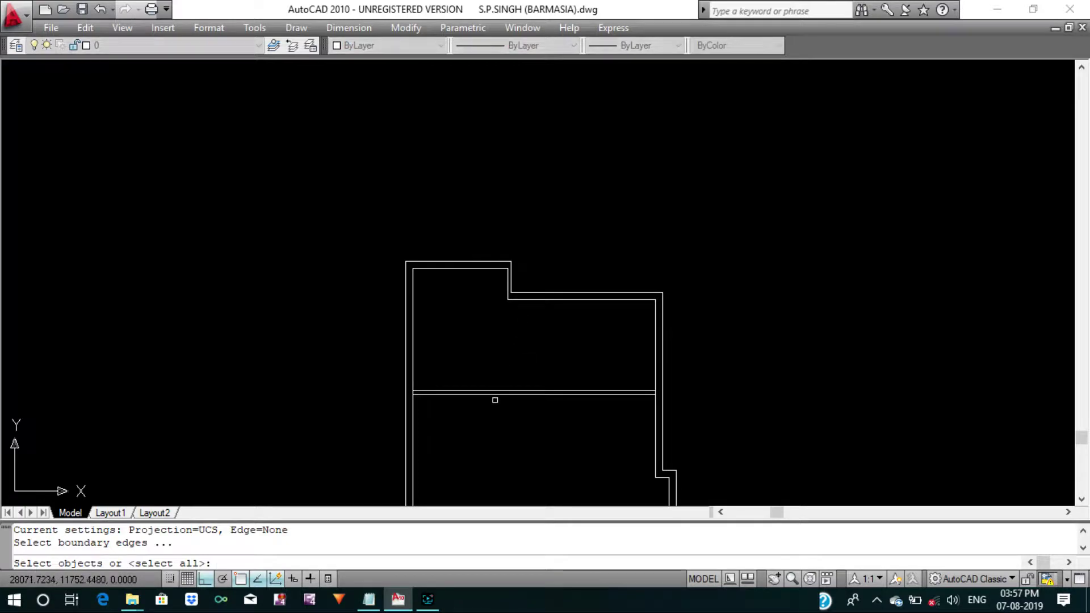
left_click(499, 395)
scroll(528, 298, "up", 2)
left_click(511, 282)
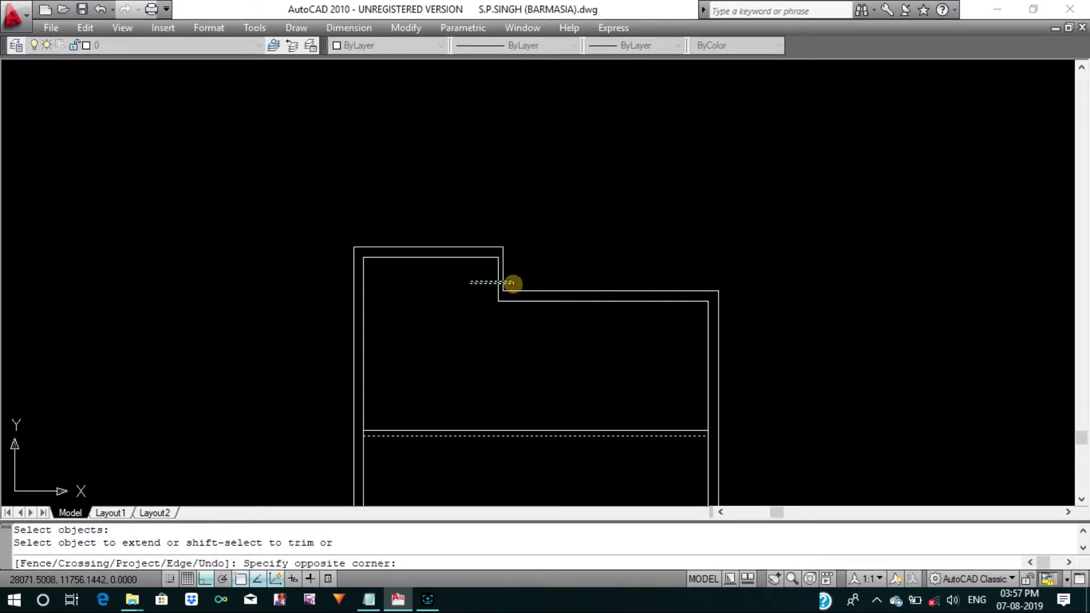
left_click(471, 275)
key("Return")
scroll(482, 275, "down", 3)
middle_click_drag(540, 322, 555, 326)
scroll(541, 250, "down", 2)
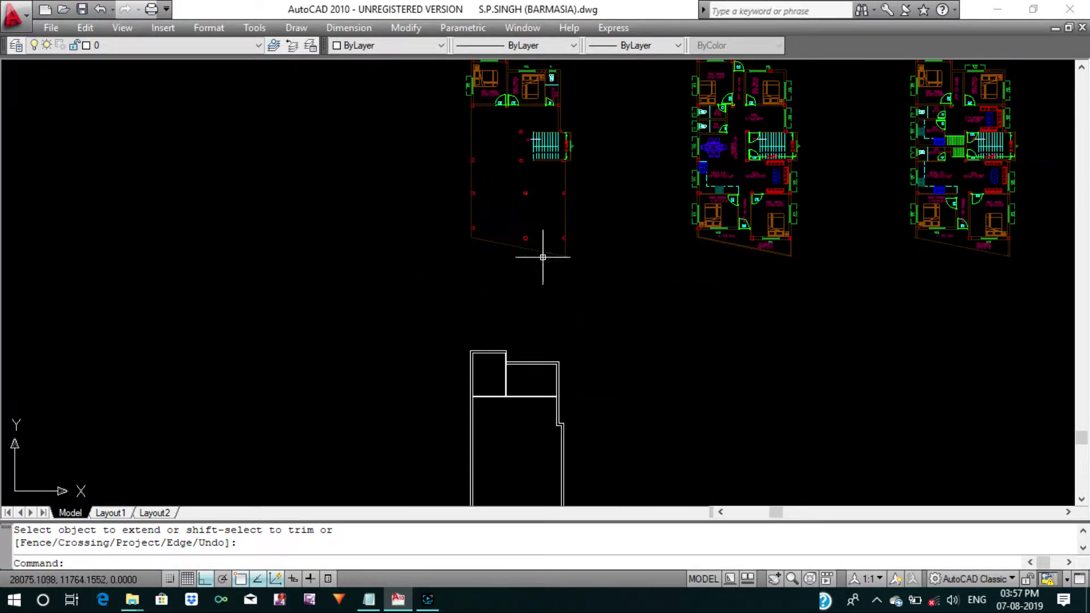
scroll(523, 307, "up", 1)
Measure the toilet width on the reference plan.
scroll(527, 169, "up", 3)
key("Escape")
key("Escape")
type("d")
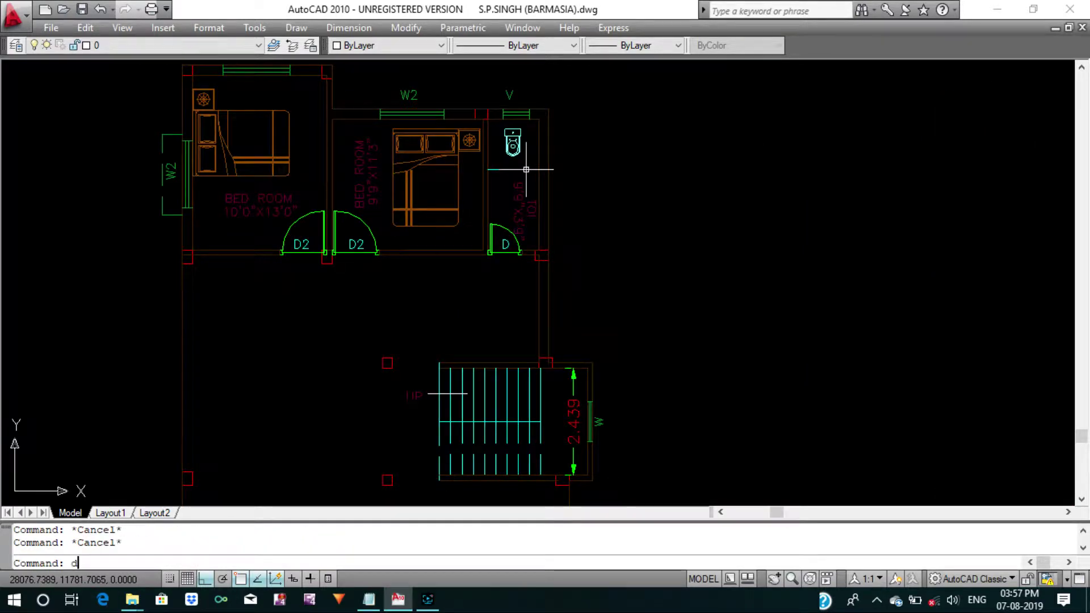
type("i")
key("Return")
scroll(503, 188, "up", 4)
left_click(459, 156)
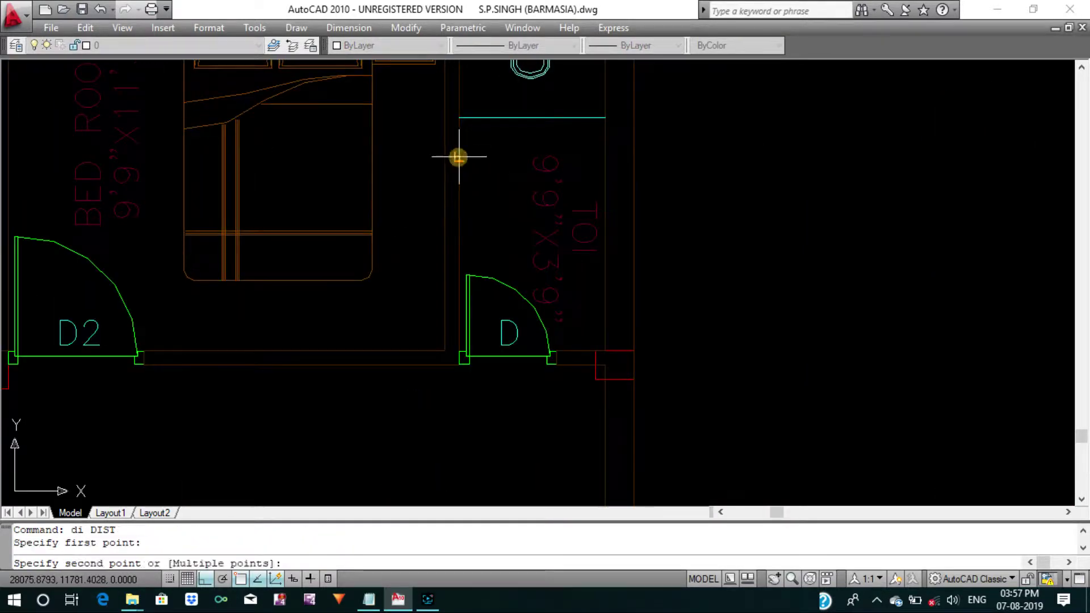
left_click(604, 158)
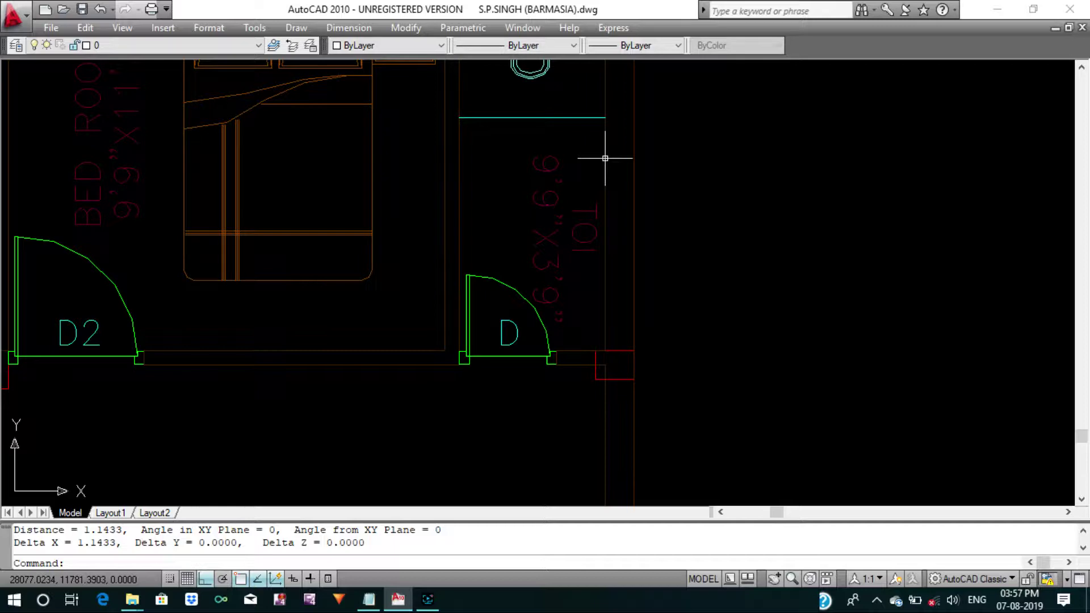
scroll(594, 207, "down", 4)
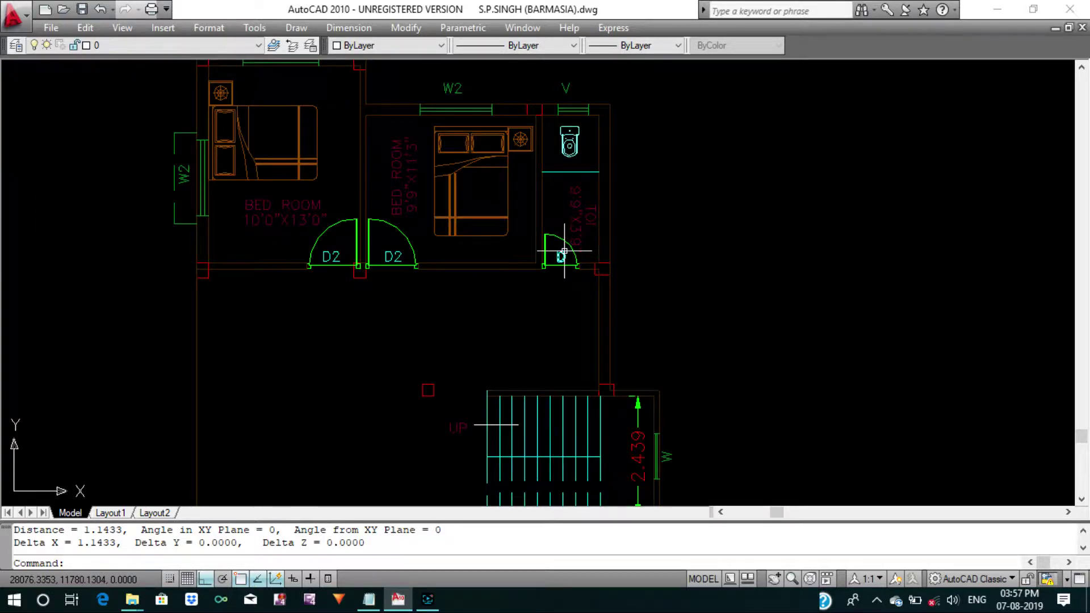
scroll(561, 249, "down", 5)
scroll(560, 357, "down", 3)
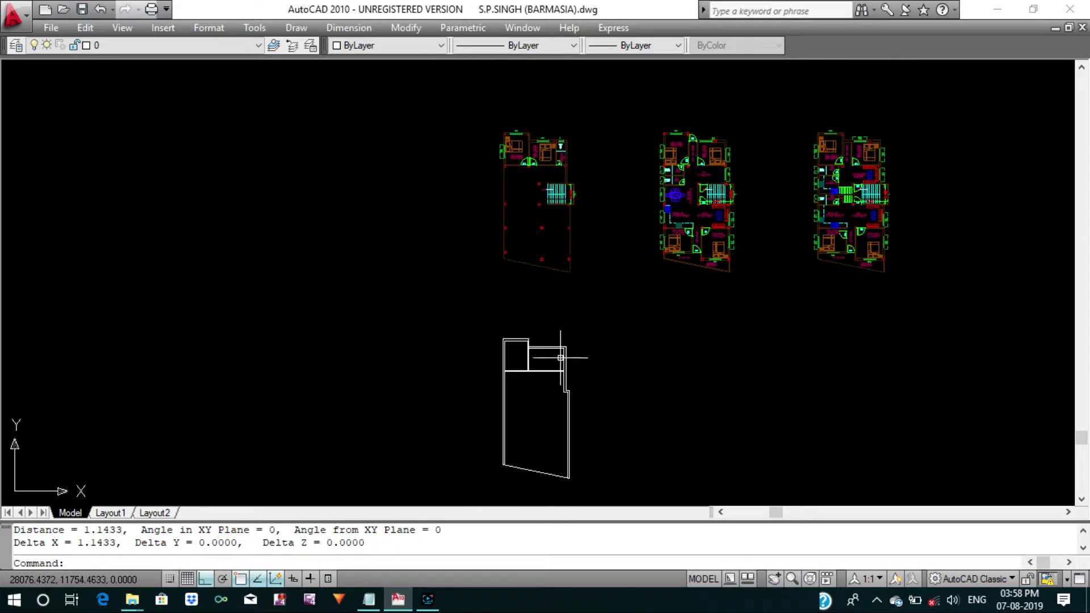
scroll(555, 360, "up", 5)
scroll(590, 268, "up", 2)
key("Escape")
key("Escape")
Offset the inner right wall 1.2 inward as a vertical partition.
type("o")
key("Return")
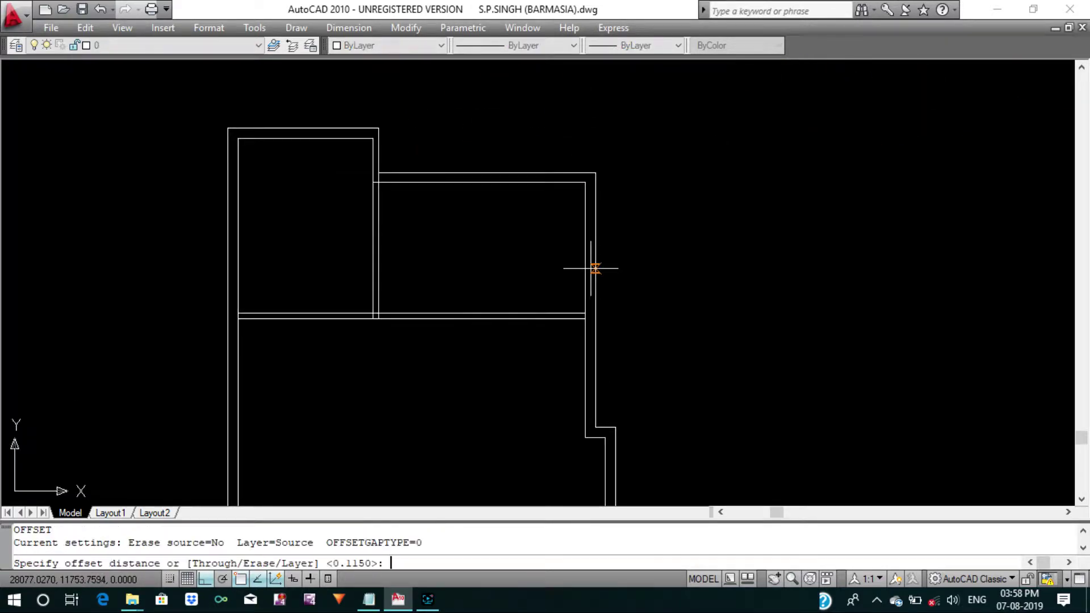
type("1.2")
key("Return")
left_click(588, 261)
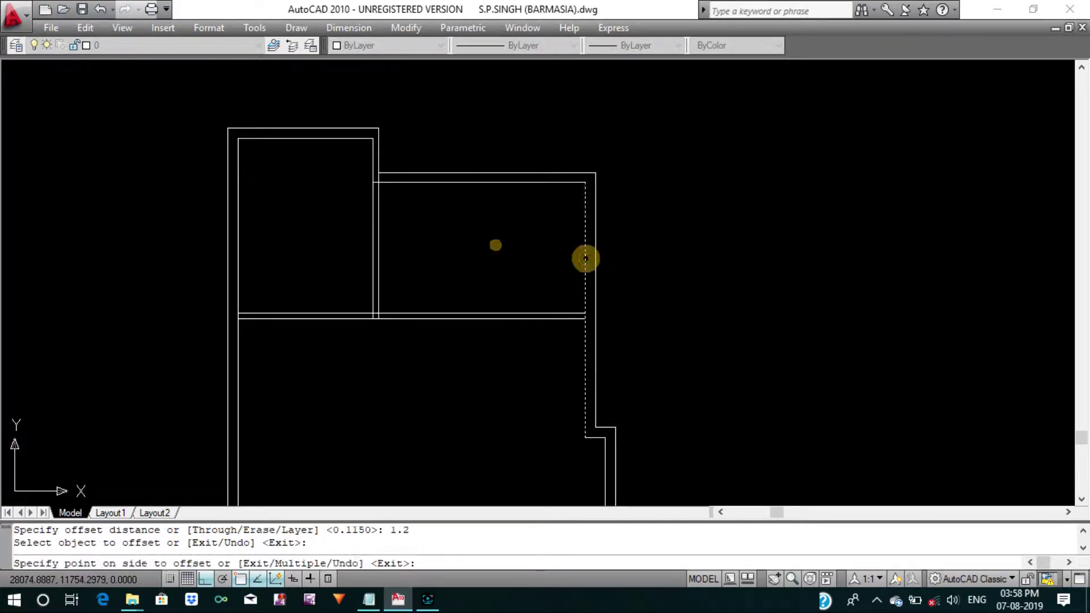
left_click(494, 245)
key("Escape")
key("Escape")
key("Escape")
Offset the partition line 0.115 to its left to double it.
type("o")
key("Return")
type(".11")
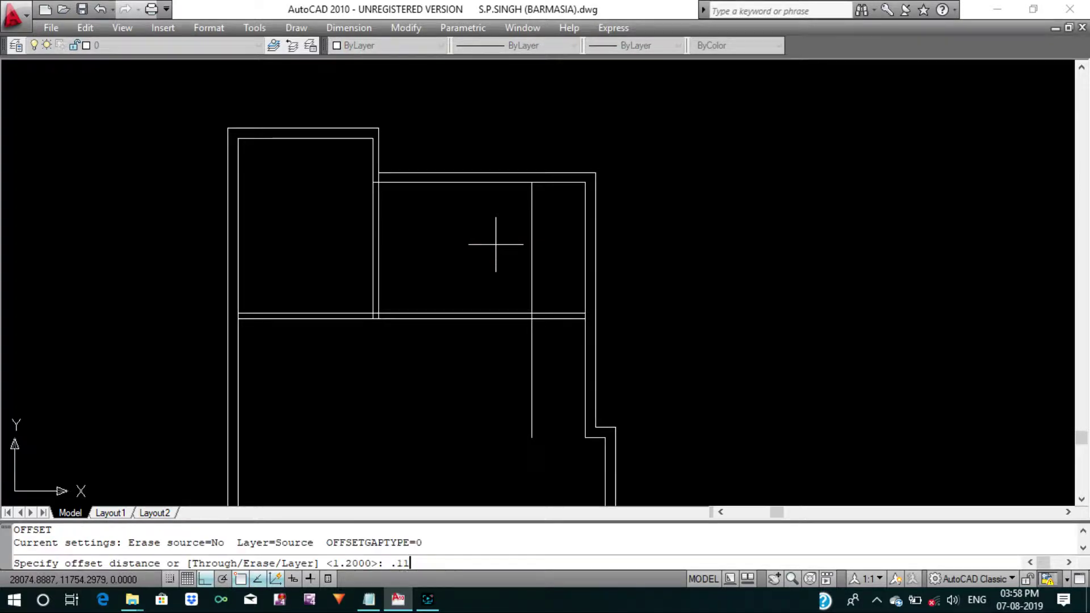
type("5")
key("Return")
left_click(527, 242)
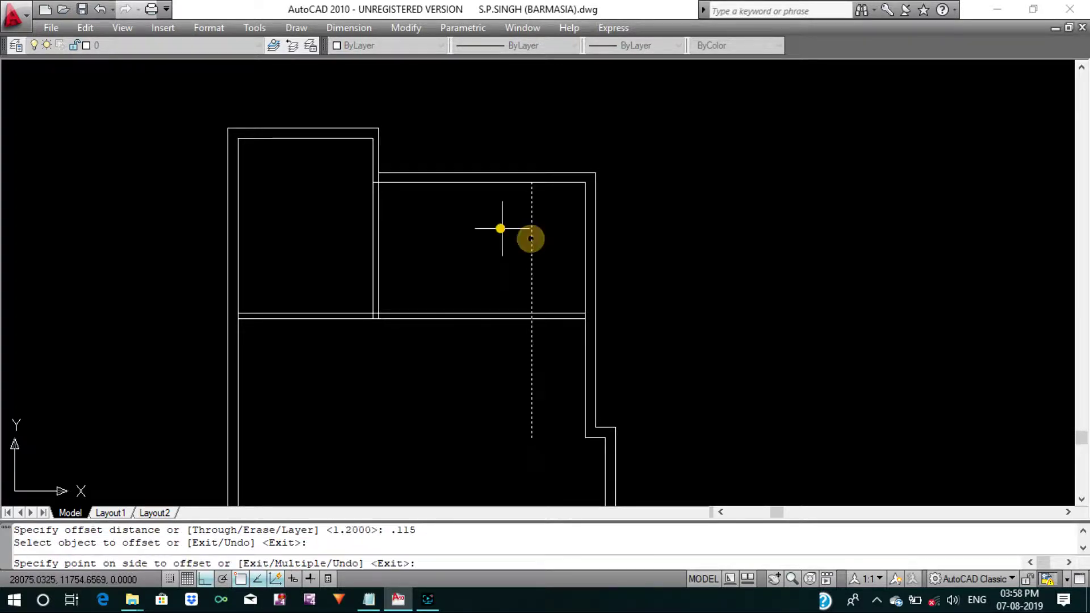
left_click(498, 229)
key("Escape")
Trim the double partition lines below the horizontal cross wall.
type("tr")
key("Return")
scroll(550, 301, "up", 2)
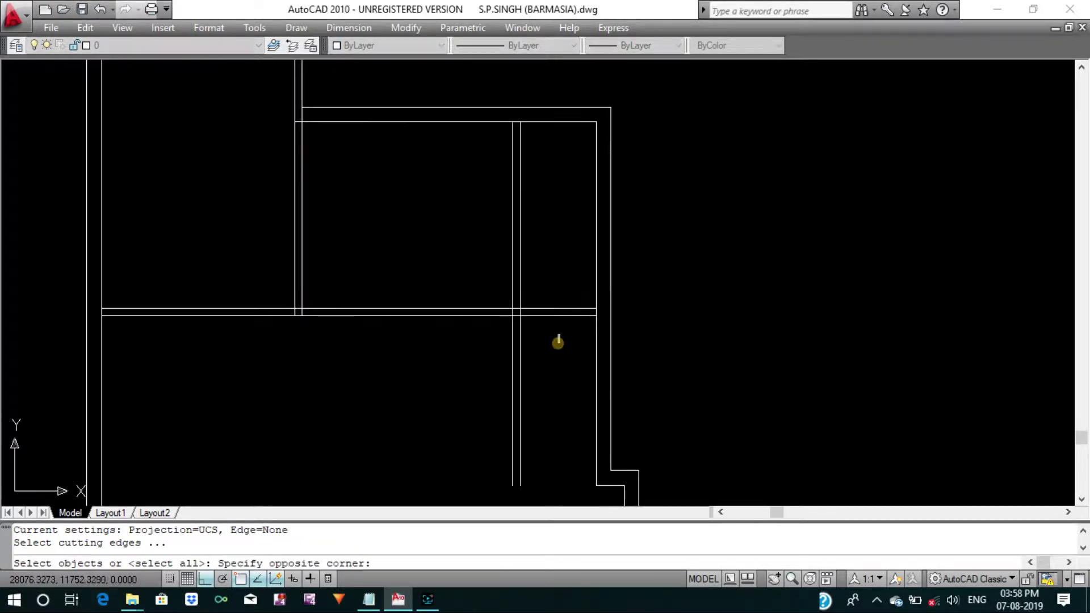
key("Return")
mouse_move(557, 341)
left_mouse_down()
mouse_move(551, 292)
mouse_move(486, 348)
left_mouse_up()
key("Return")
scroll(486, 348, "down", 3)
scroll(511, 309, "down", 2)
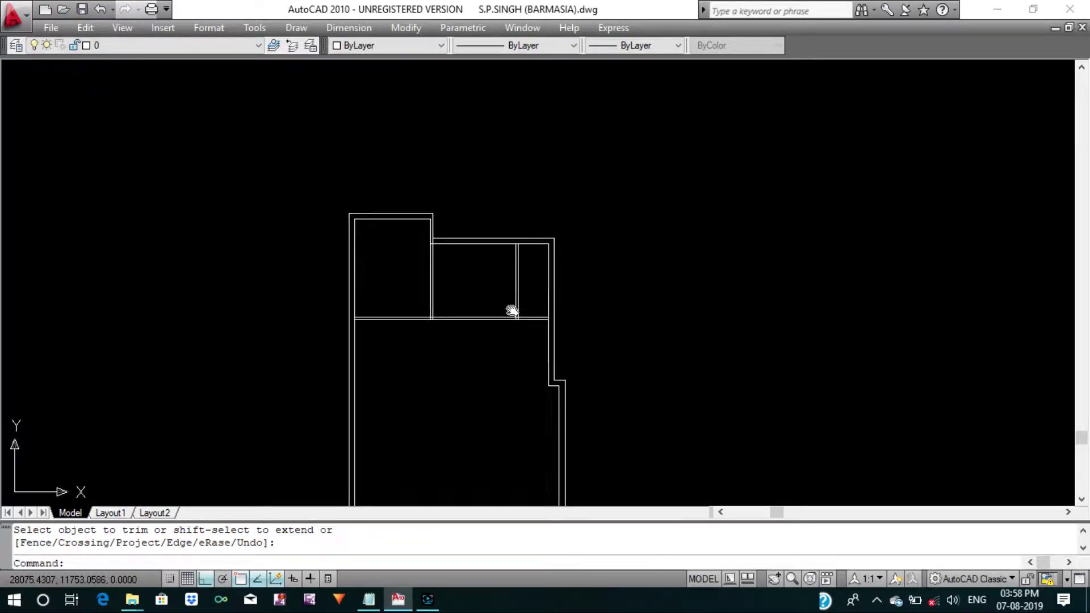
middle_click_drag(516, 307, 525, 298)
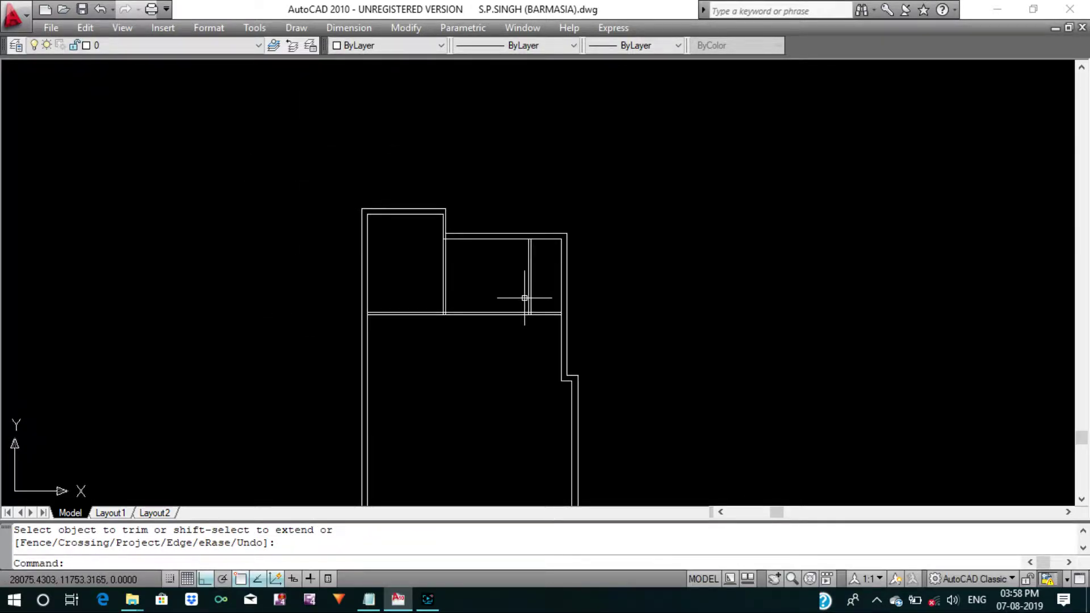
Save the drawing.
scroll(483, 264, "up", 3)
key("Escape")
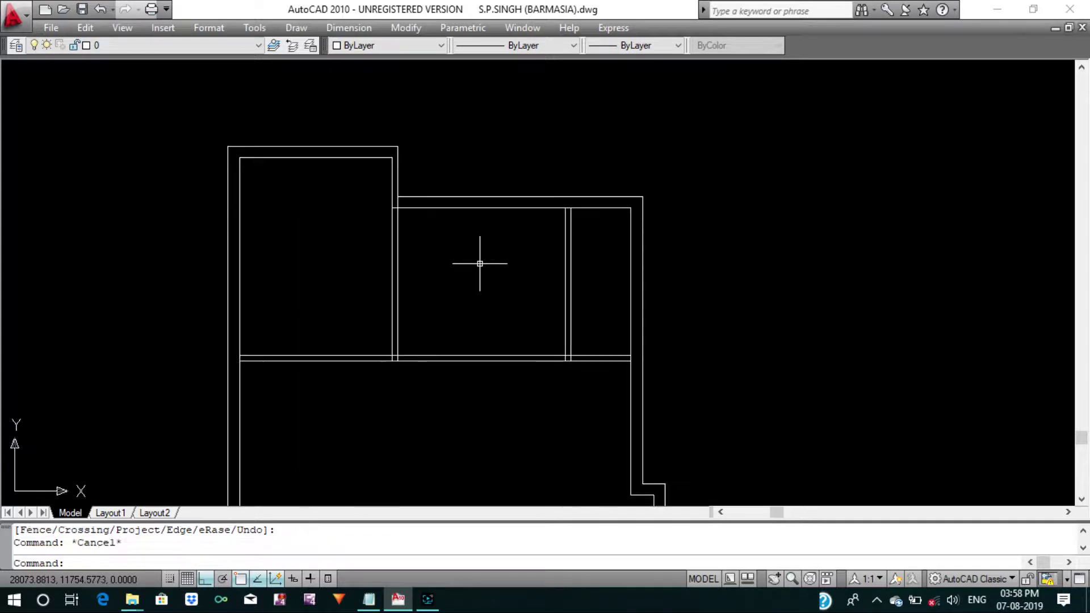
key("Escape")
key("Return")
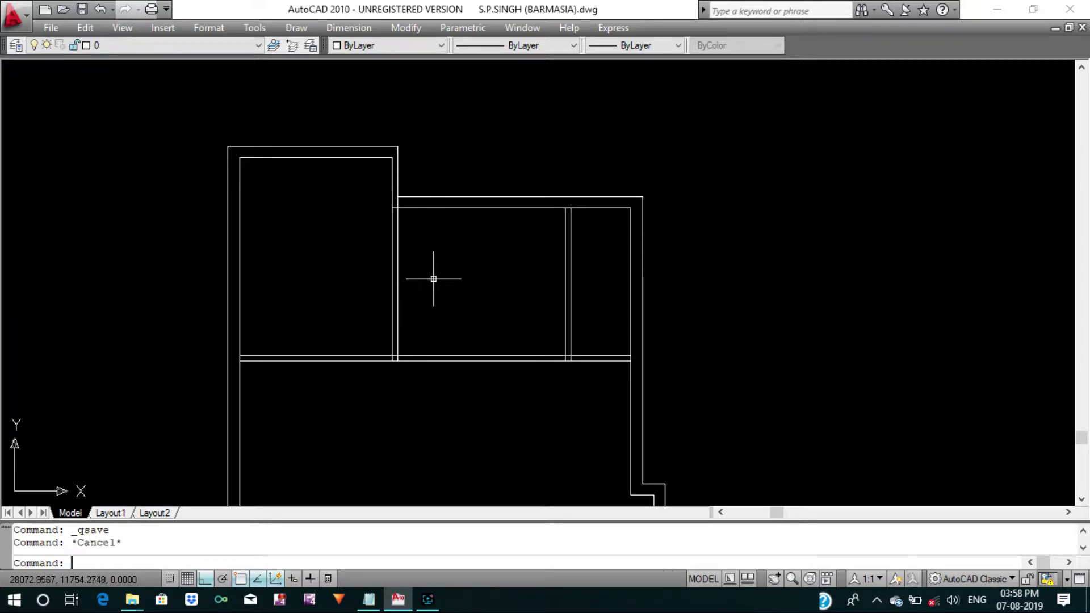
Attempt a trim near the upper-left step corner, then cancel it.
type("tr")
key("Return")
key("Return")
scroll(392, 204, "up", 5)
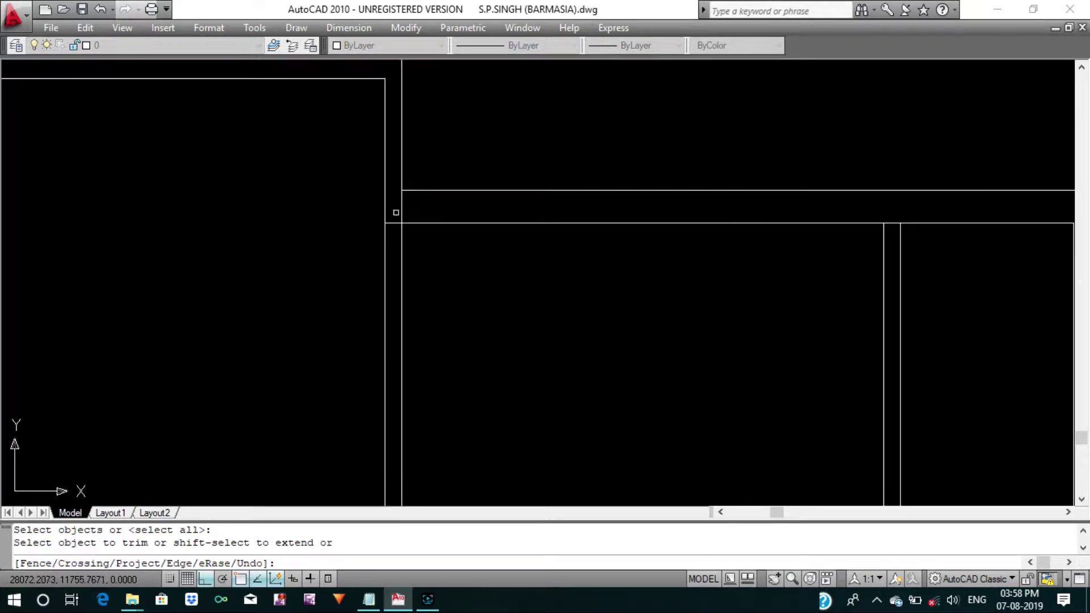
left_click(402, 213)
Stretch the outer wall's upper-left step corner to the right.
key("Return")
scroll(406, 209, "down", 5)
key("Escape")
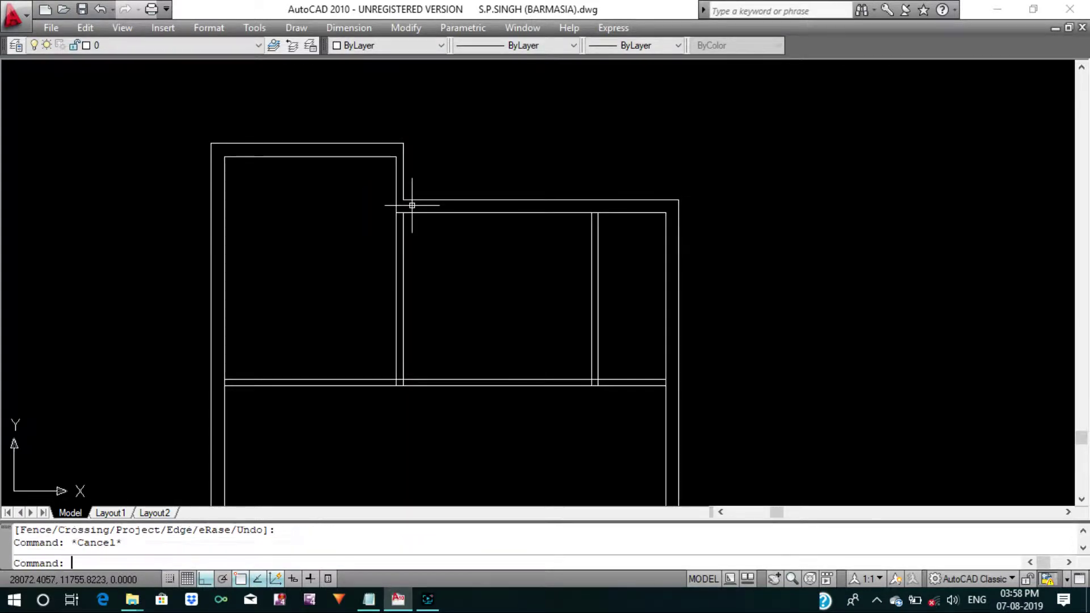
key("Escape")
type("s")
key("Return")
scroll(415, 154, "up", 3)
left_click(405, 263)
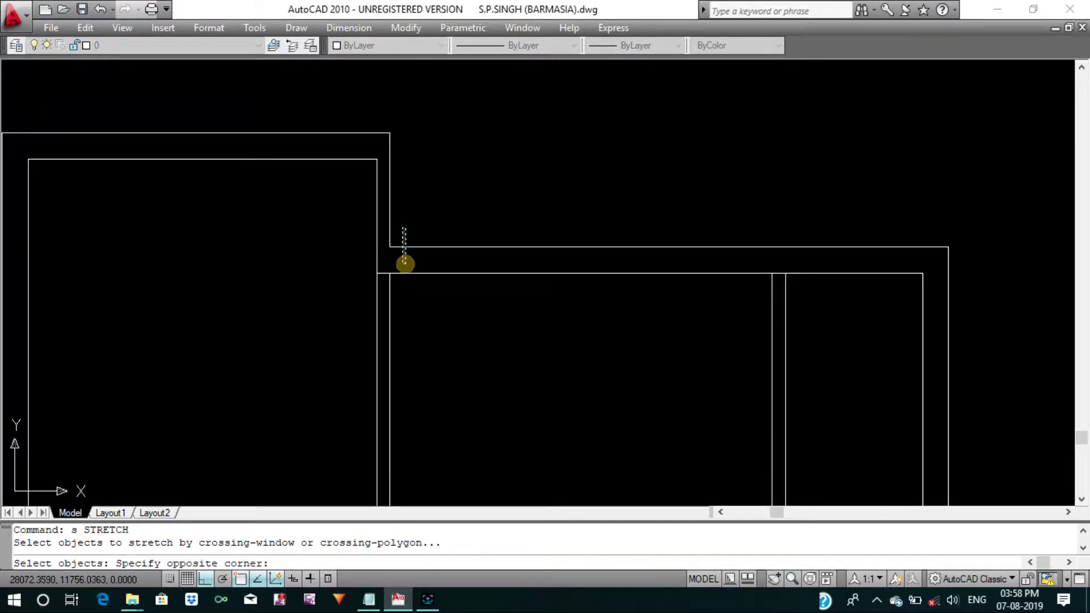
left_click(388, 140)
key("Return")
left_click(377, 195)
key("Return")
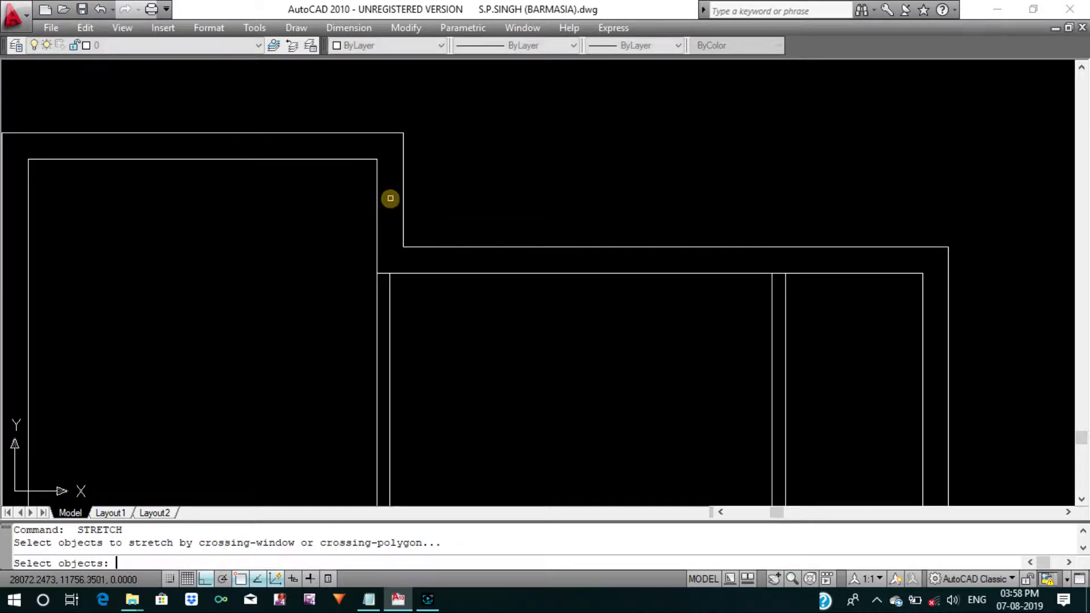
scroll(413, 175, "down", 4)
key("Return")
Pan and zoom to the reference plan's staircase and its 2.439 dimension.
scroll(446, 187, "down", 4)
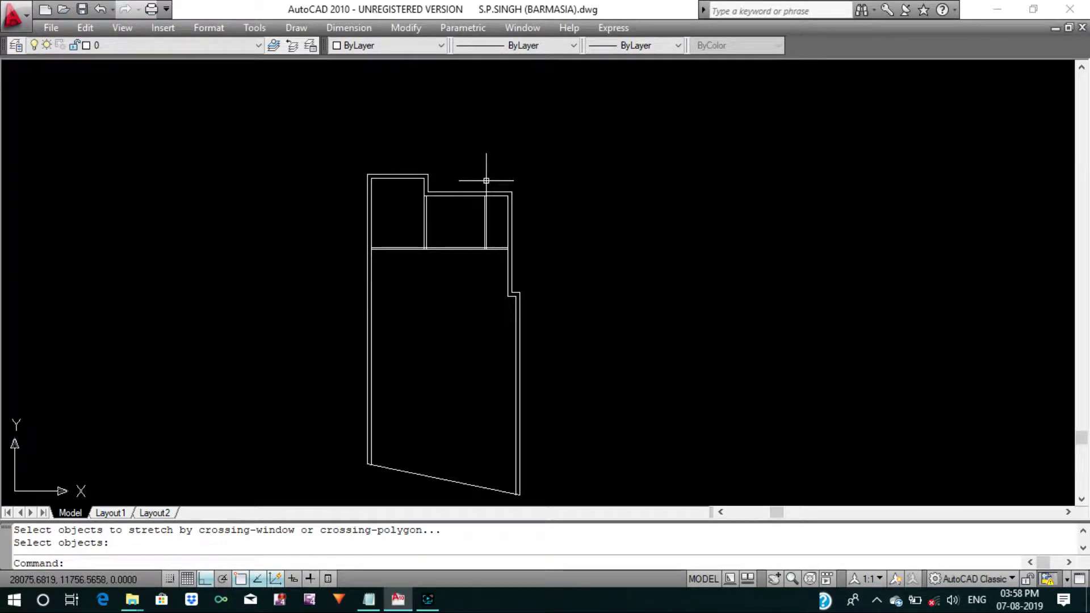
scroll(486, 182, "down", 3)
scroll(458, 175, "up", 3)
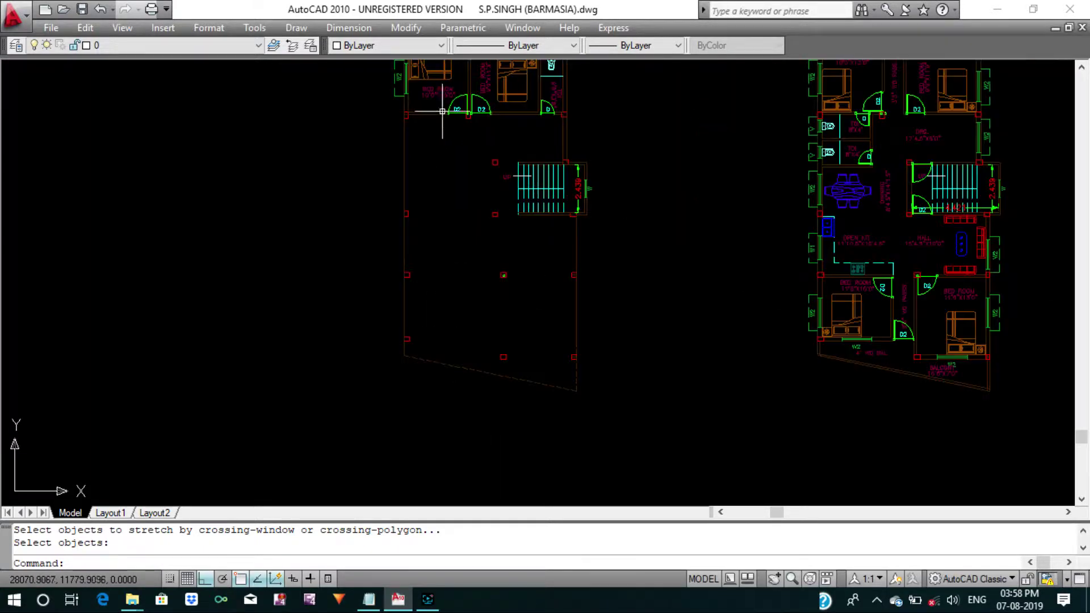
middle_click_drag(438, 110, 430, 208)
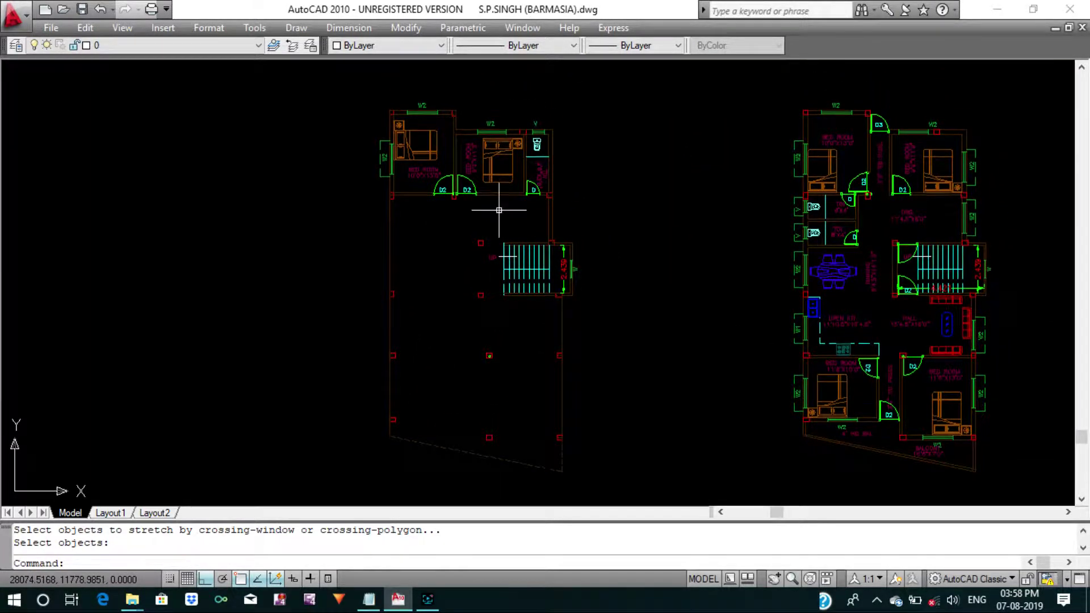
middle_click_drag(498, 217, 481, 208)
scroll(481, 208, "down", 1)
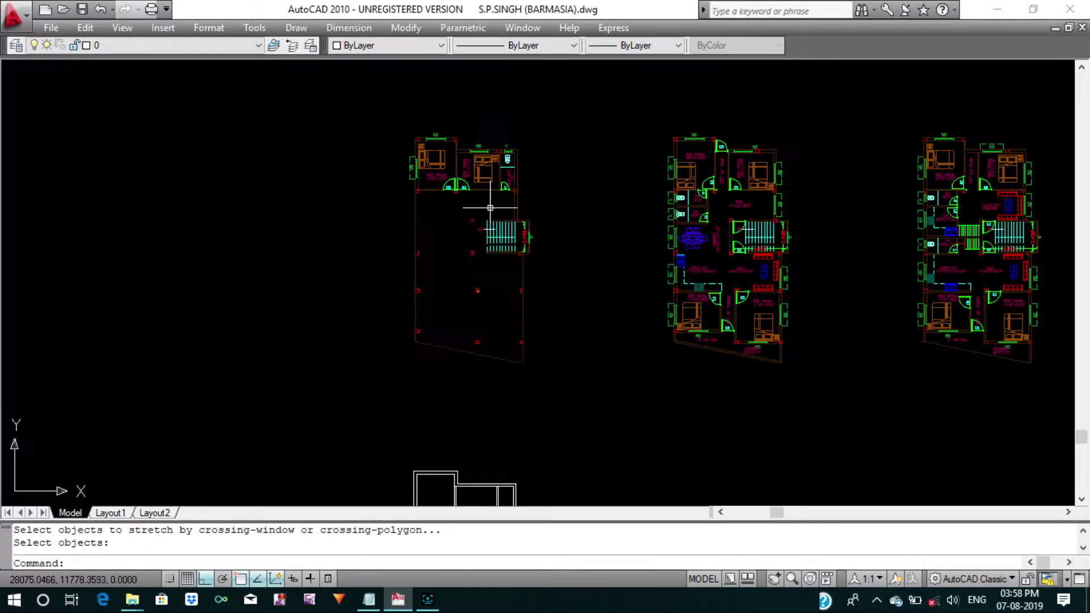
scroll(494, 222, "up", 2)
scroll(523, 233, "up", 1)
Offset the upper rooms' bottom wall line 2.4 downward.
scroll(539, 241, "up", 1)
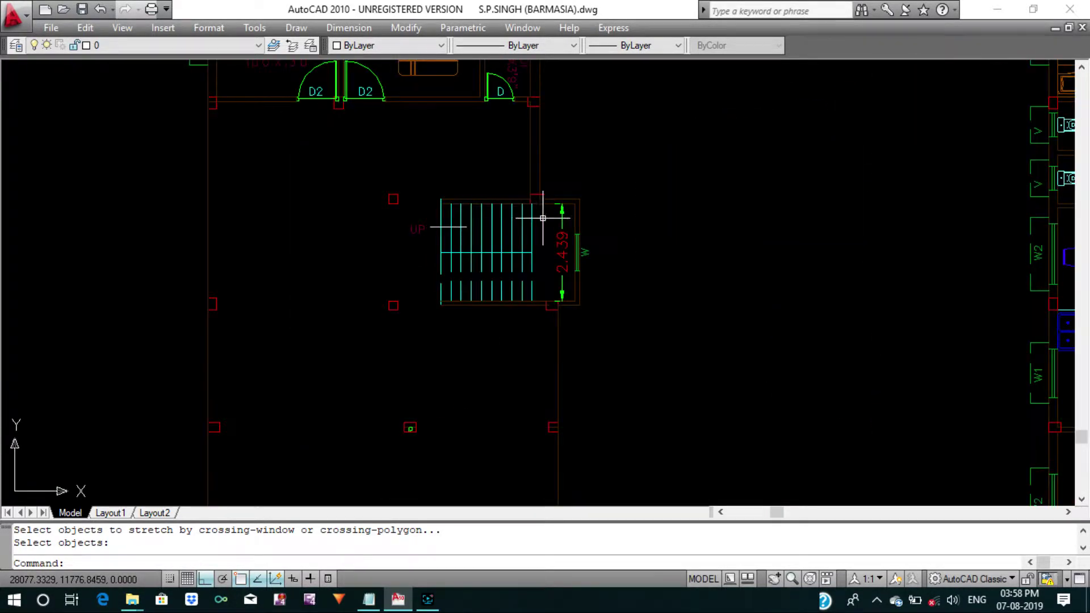
key("Escape")
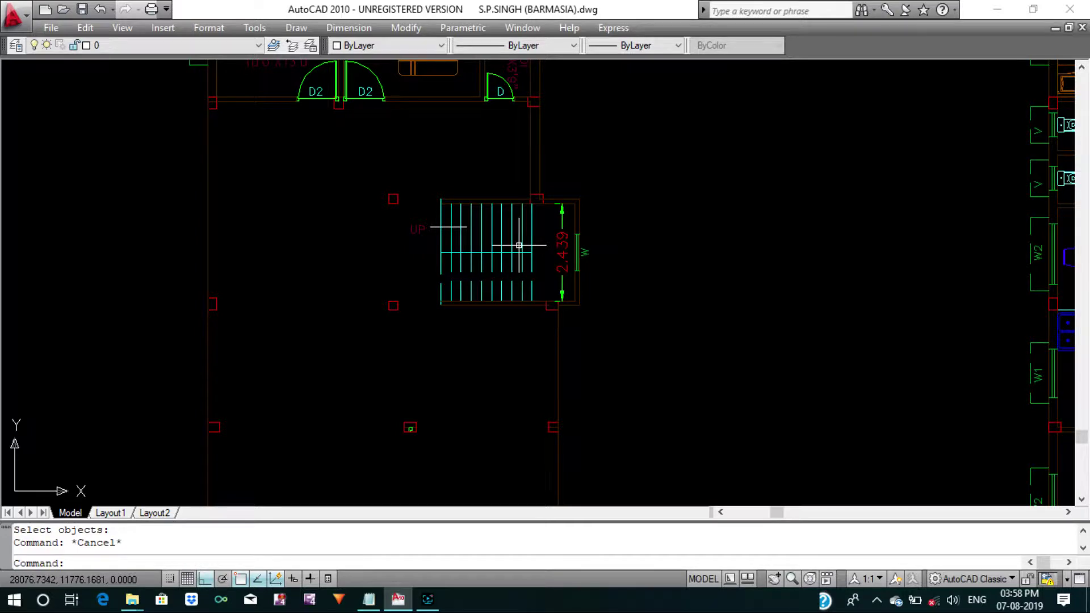
scroll(555, 267, "down", 2)
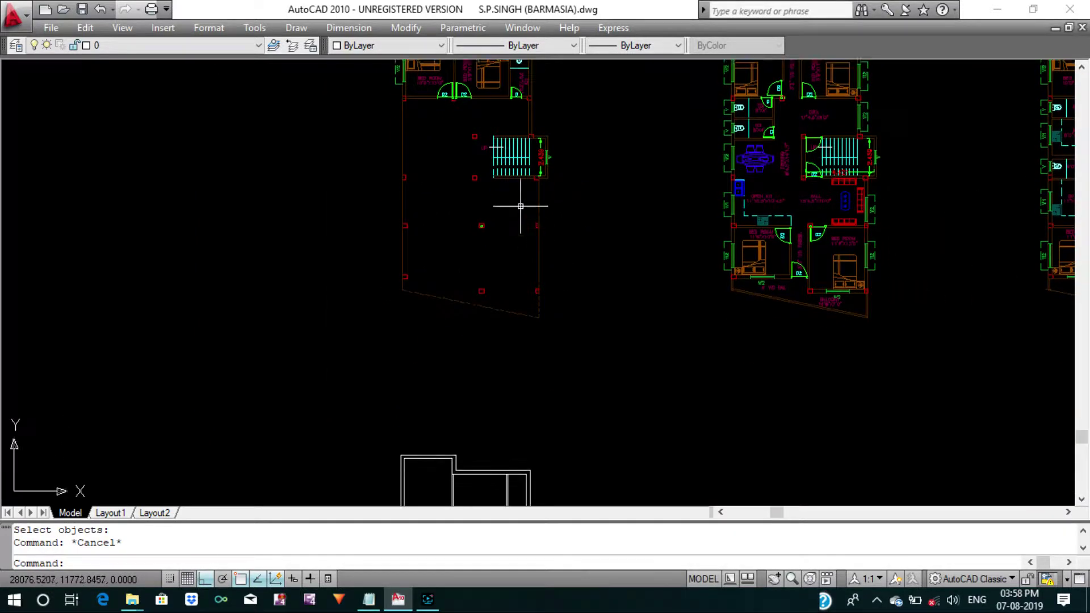
scroll(519, 207, "down", 2)
scroll(511, 329, "up", 2)
scroll(497, 315, "up", 4)
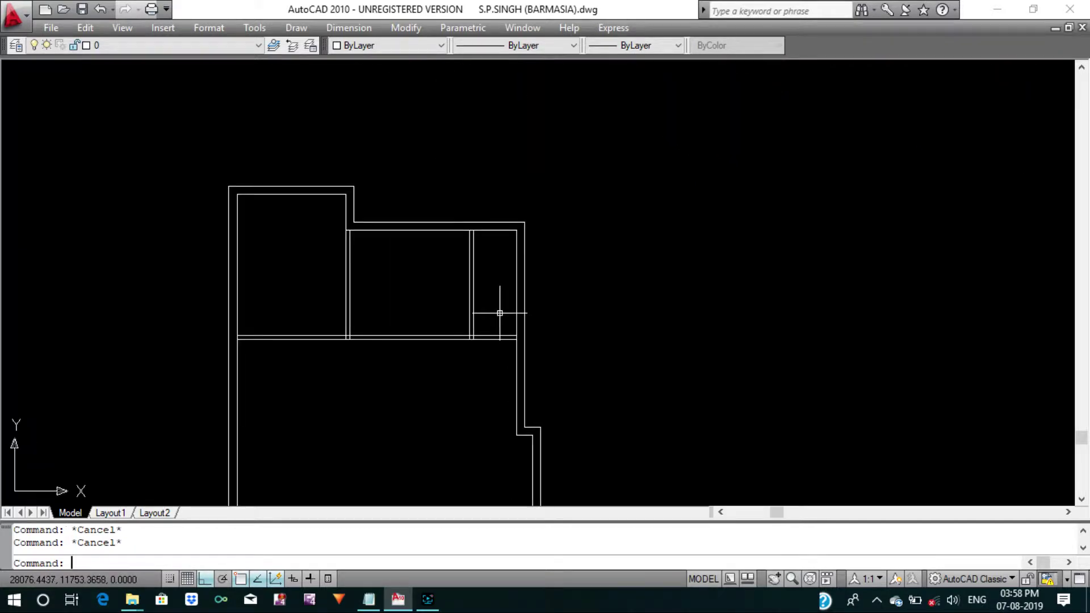
type("o")
key("Return")
type("2.4")
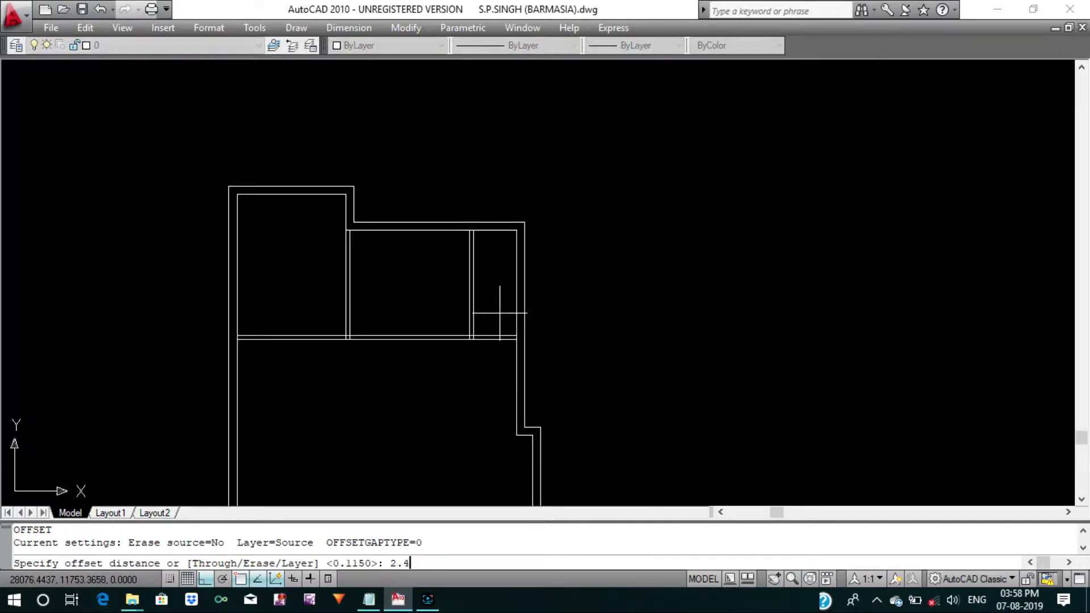
key("Return")
left_click(498, 339)
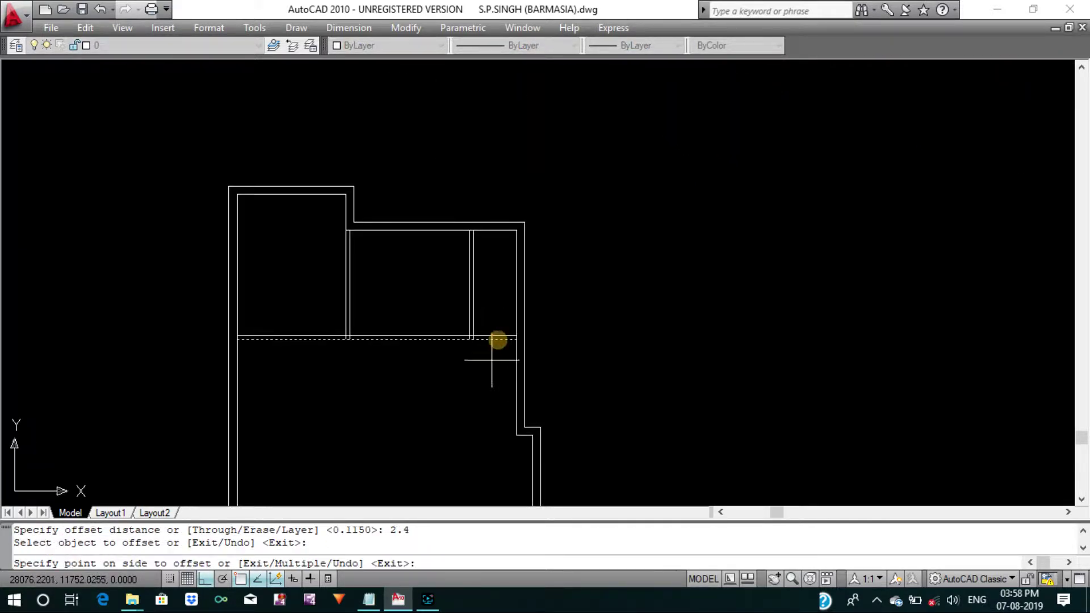
left_click(492, 360)
scroll(508, 360, "up", 3)
key("Escape")
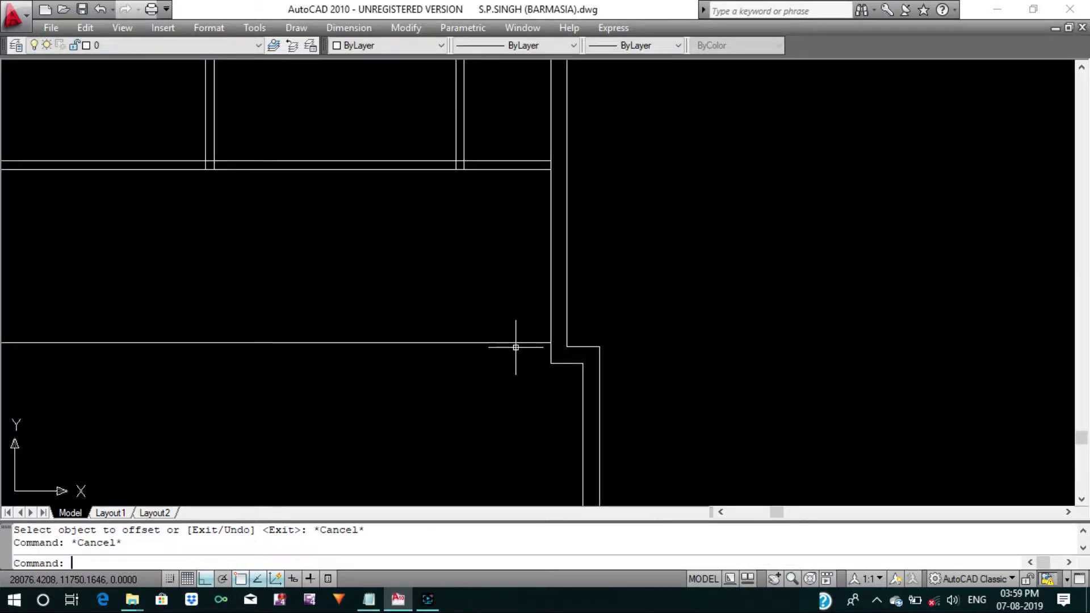
key("Escape")
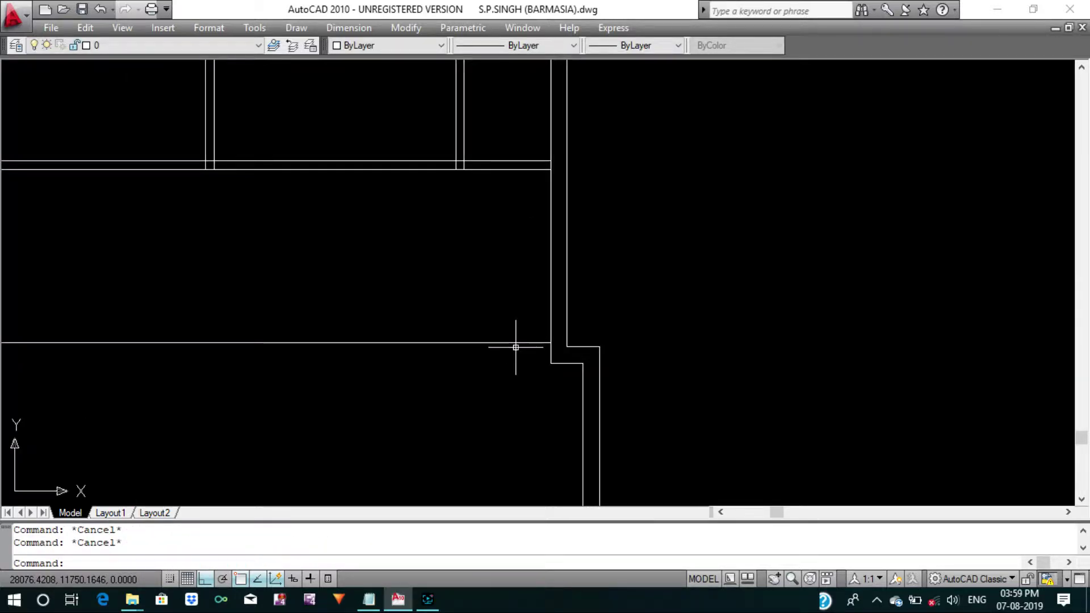
type("o")
Offset the new line 0.23 downward to make a double wall.
key("Return")
type(".")
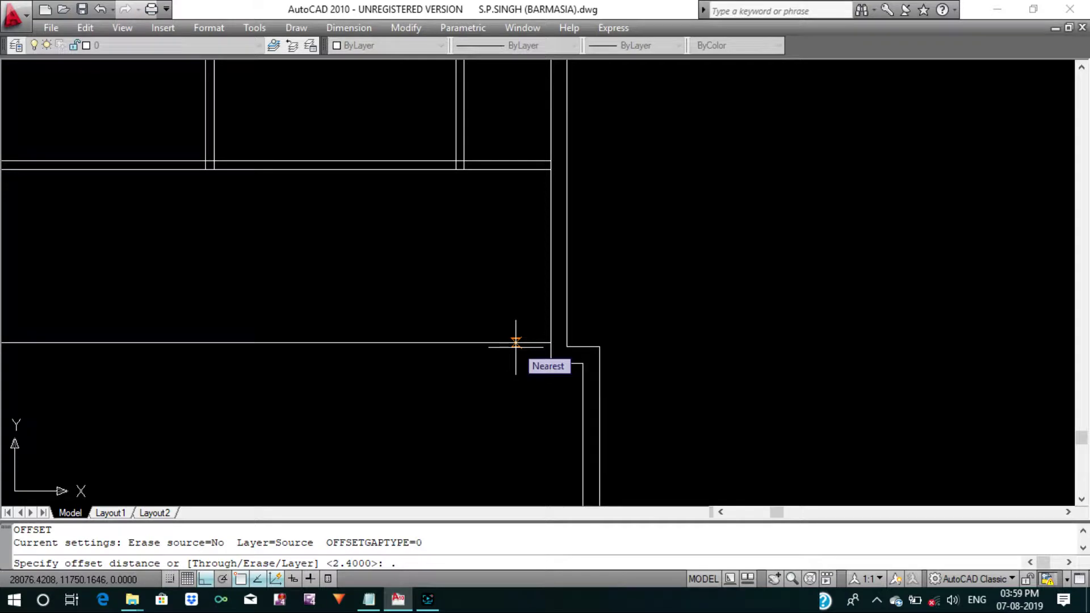
type("23")
key("Return")
left_click(516, 343)
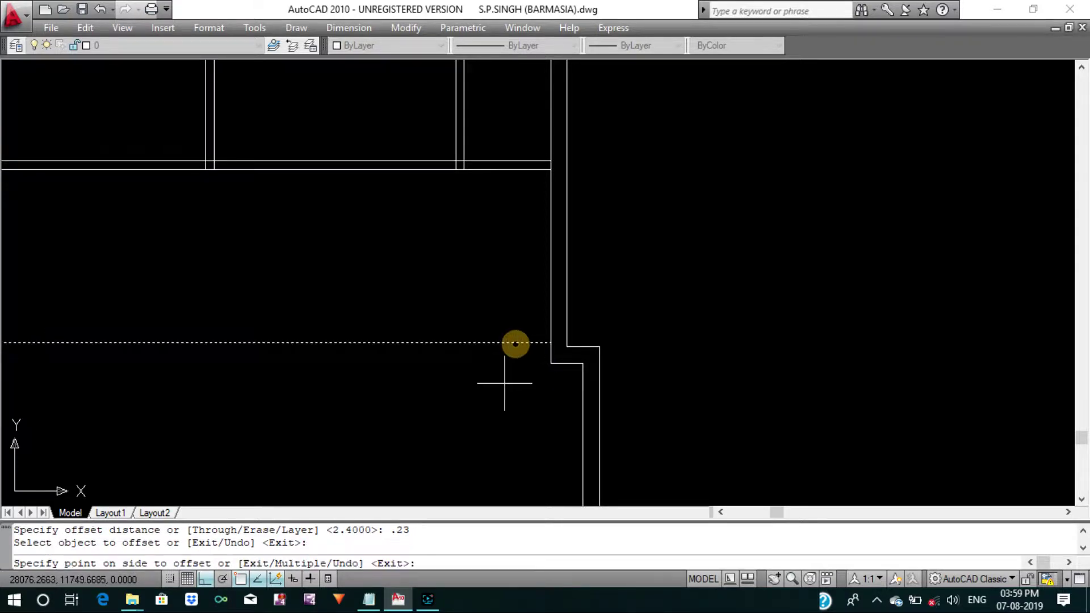
left_click(504, 383)
scroll(504, 384, "down", 2)
scroll(492, 441, "down", 3)
scroll(494, 302, "down", 3)
Bring the bedrooms and toilet into view and move the two wall lines down to the corner.
scroll(465, 164, "up", 1)
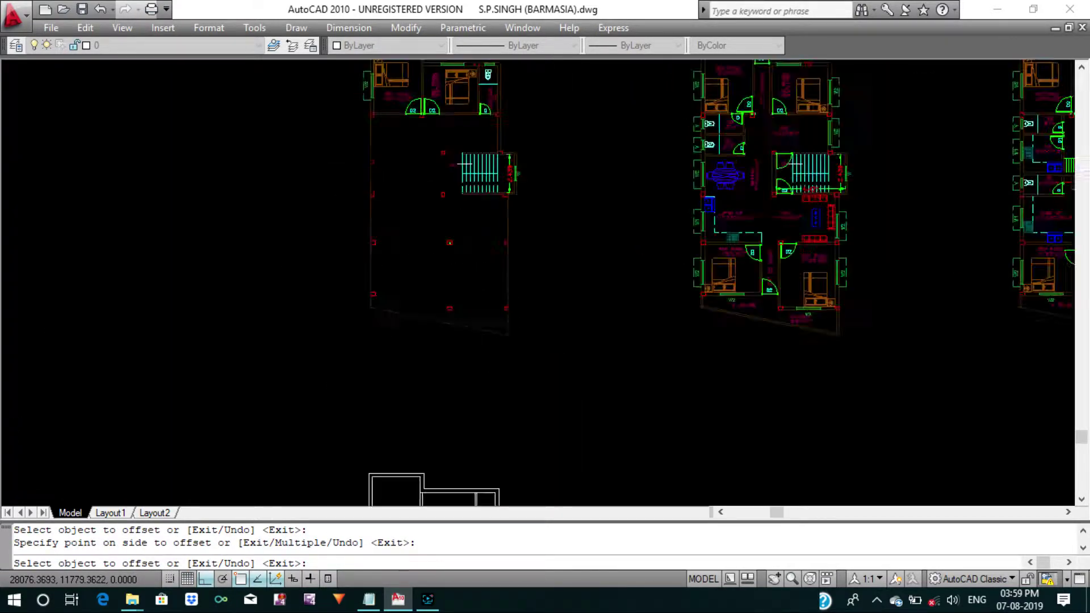
scroll(488, 124, "up", 5)
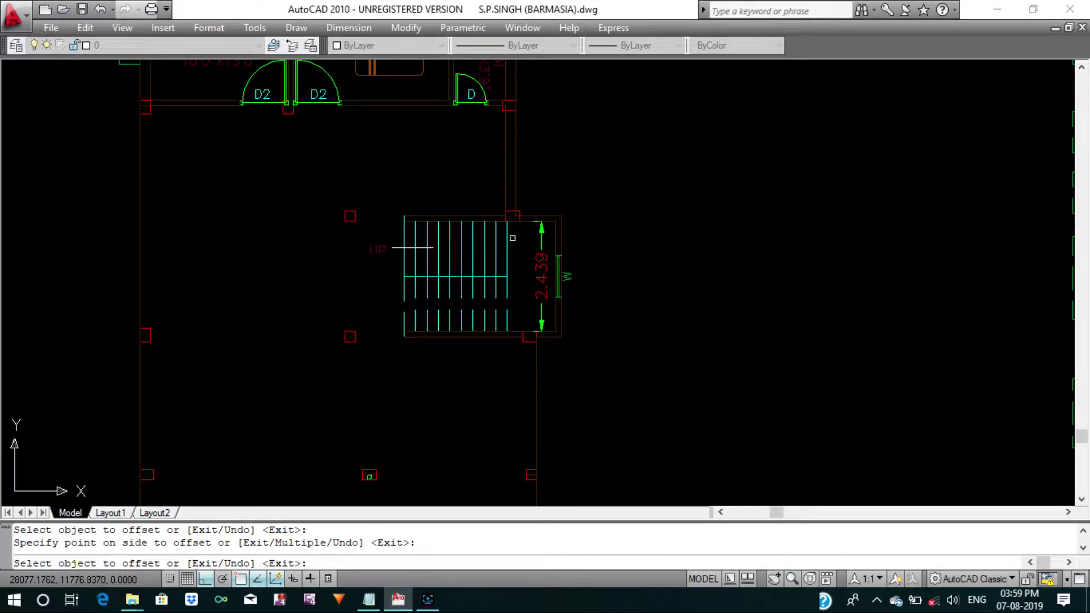
middle_click_drag(513, 238, 504, 345)
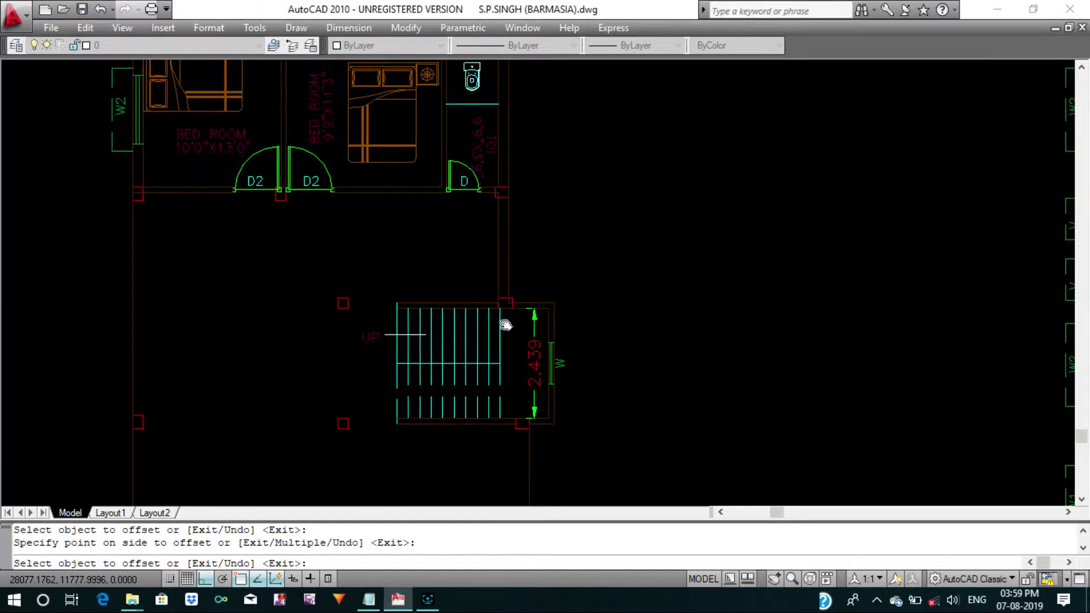
scroll(517, 251, "down", 4)
scroll(516, 261, "down", 3)
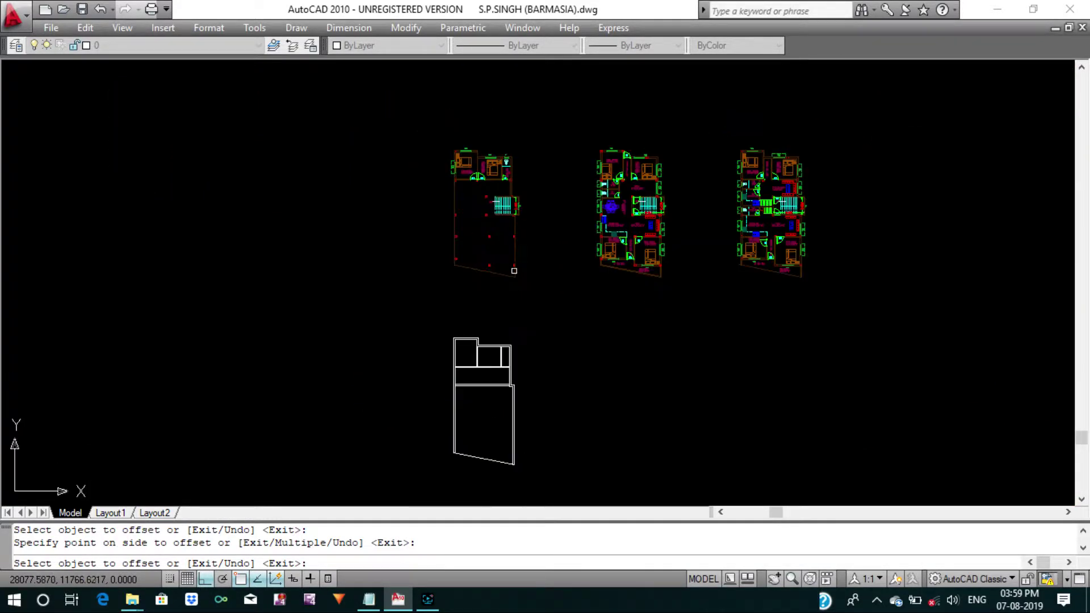
scroll(511, 397, "up", 6)
scroll(511, 385, "up", 2)
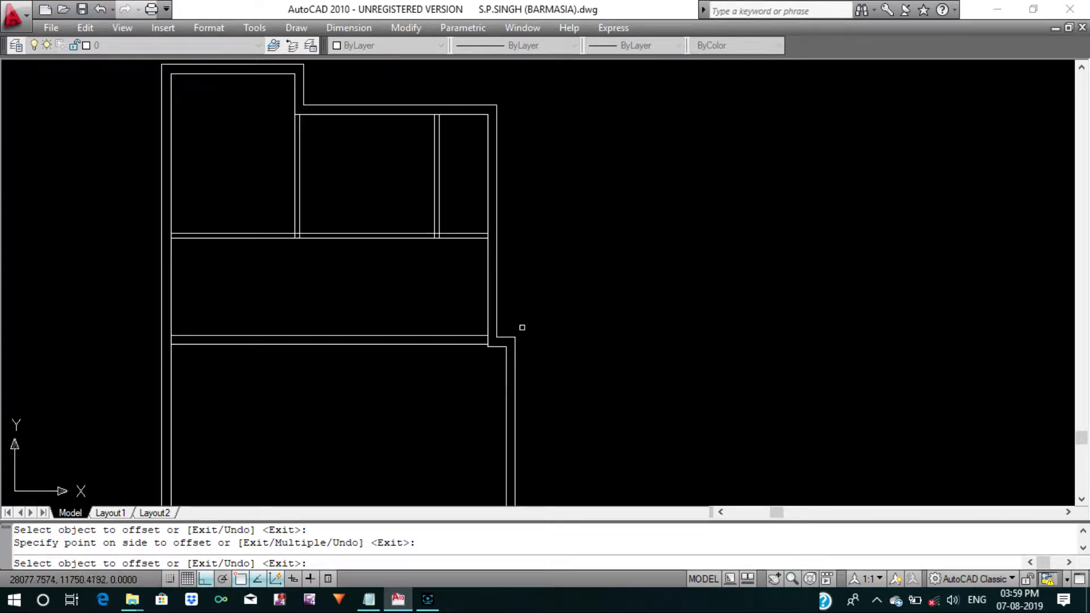
scroll(522, 328, "down", 3)
scroll(523, 324, "down", 5)
scroll(533, 251, "up", 7)
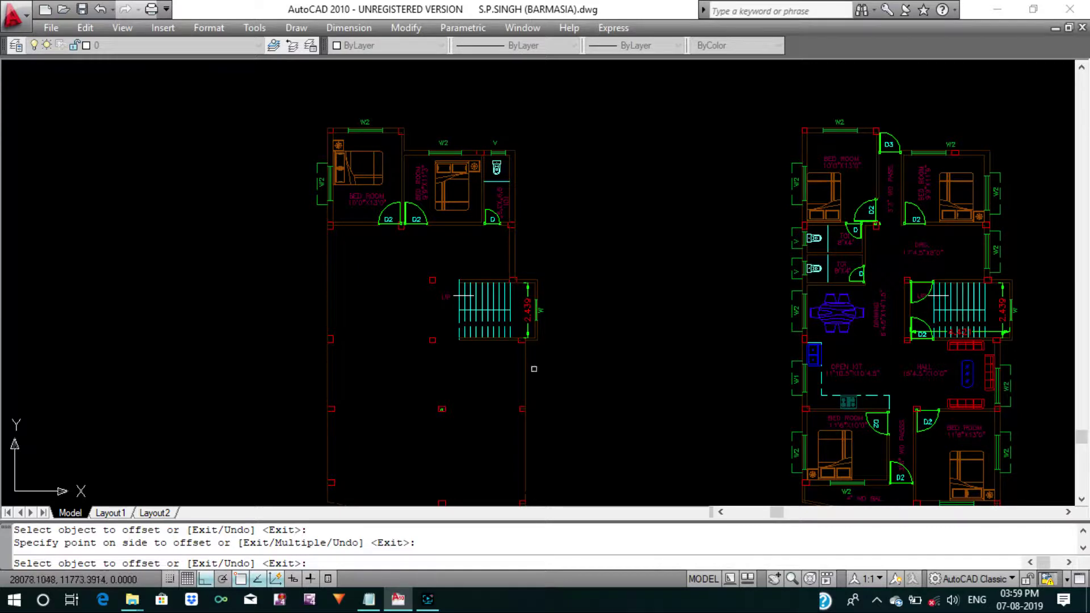
scroll(528, 367, "down", 5)
scroll(519, 341, "up", 2)
scroll(518, 316, "up", 3)
scroll(516, 285, "up", 2)
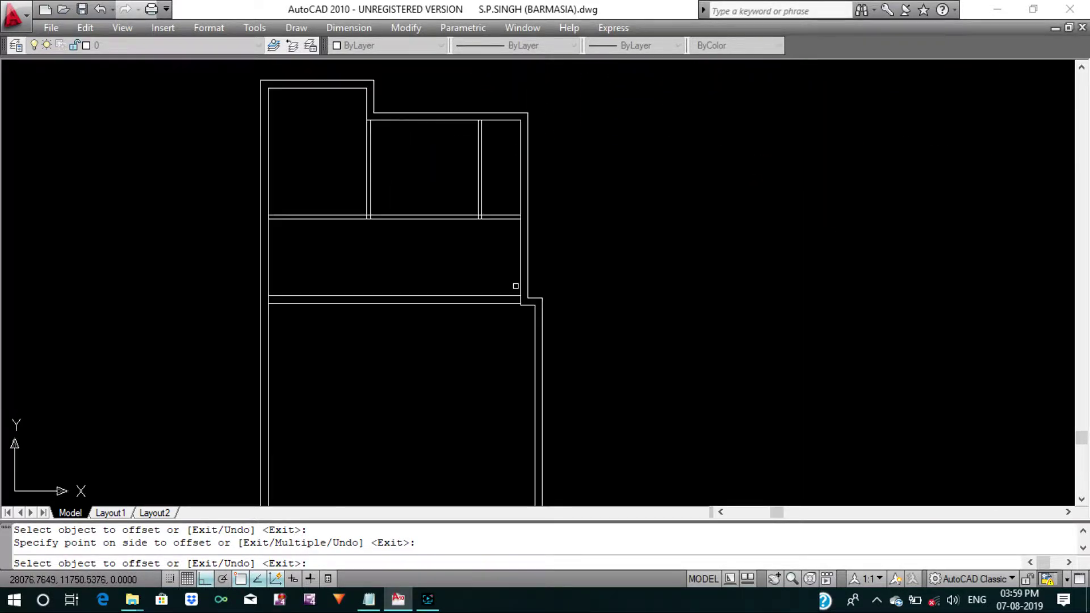
key("Escape")
key("Escape")
type("m")
key("Return")
scroll(517, 301, "up", 3)
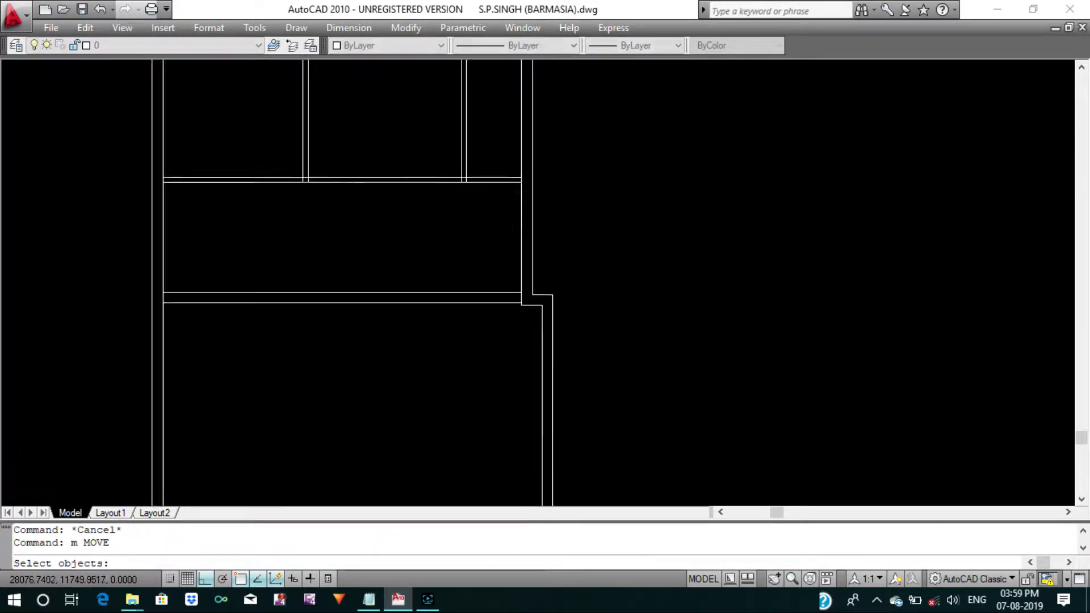
left_click_drag(444, 193, 498, 311)
key("Return")
scroll(523, 298, "up", 4)
left_click(533, 318)
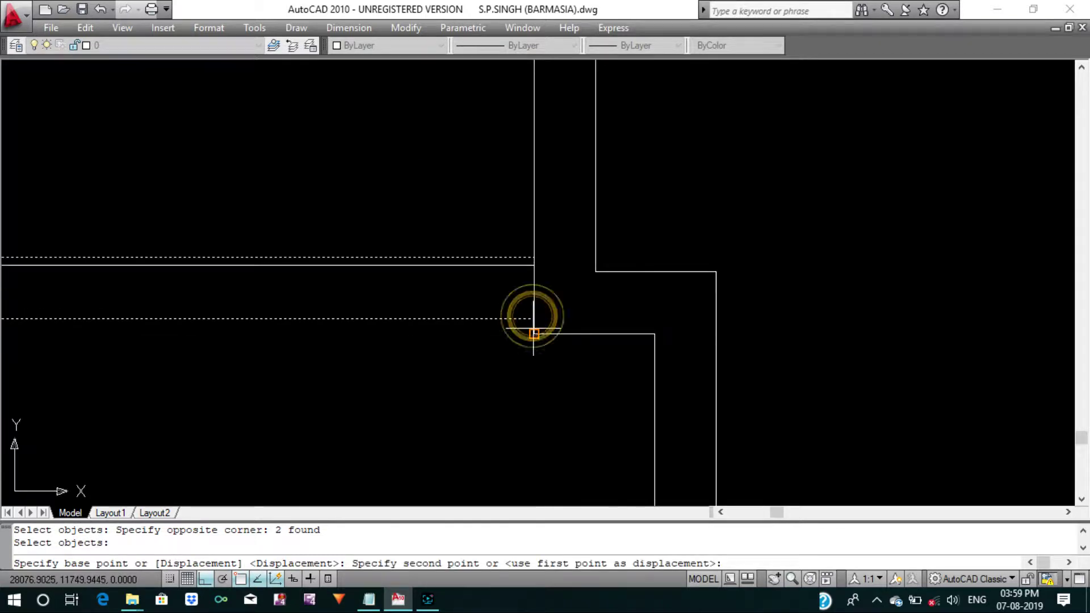
key("Return")
key("Escape")
Erase the stray line near the right jog.
left_click(487, 293)
left_click(455, 226)
type("e")
key("Return")
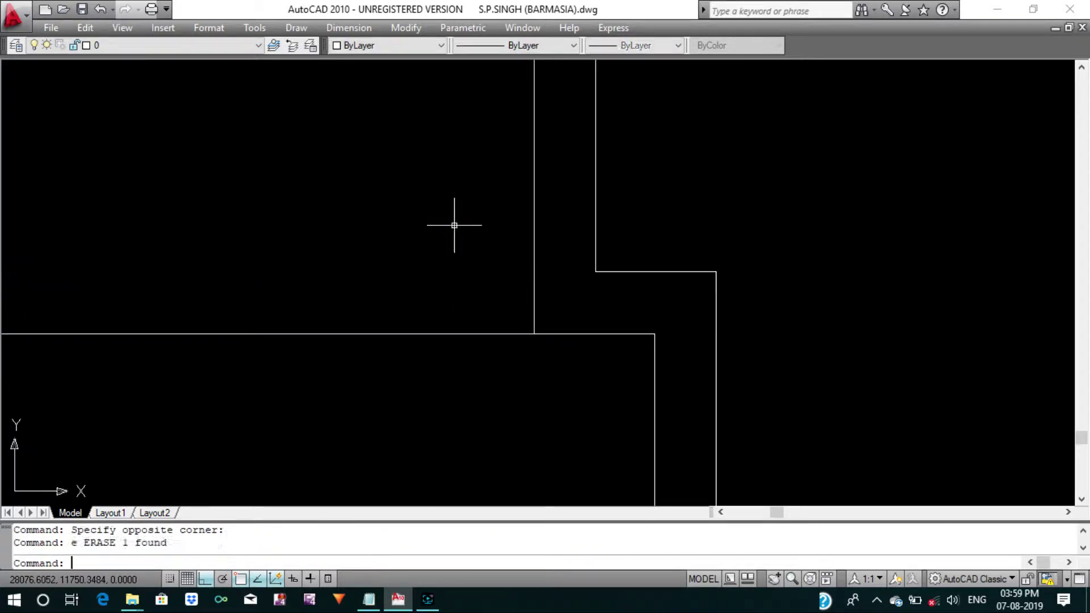
key("Escape")
Offset the horizontal wall line 0.115 upward to double the wall.
type("o")
key("Return")
type(".")
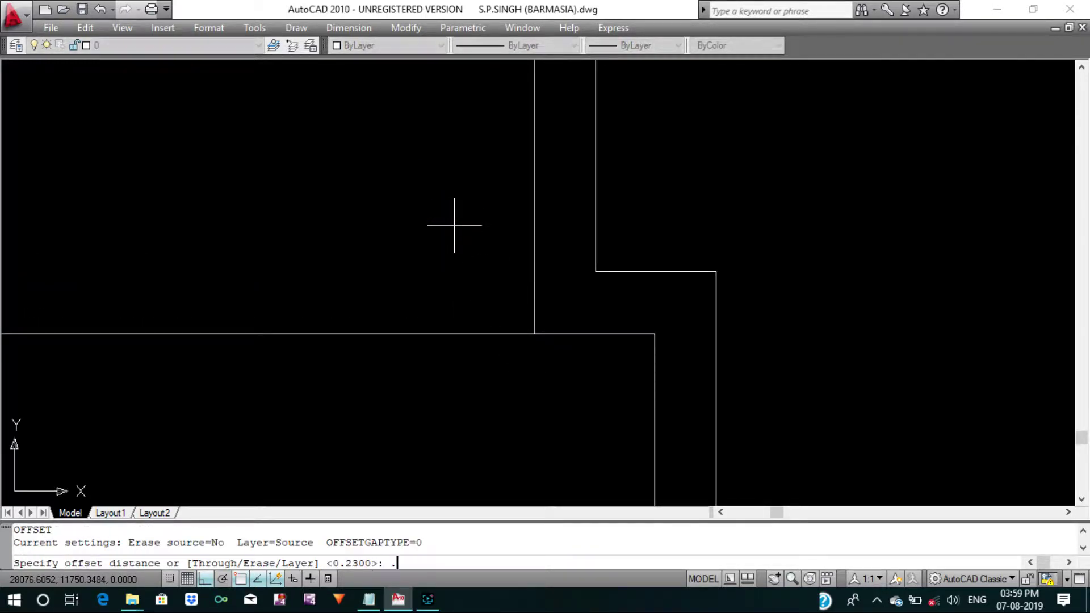
key("Return")
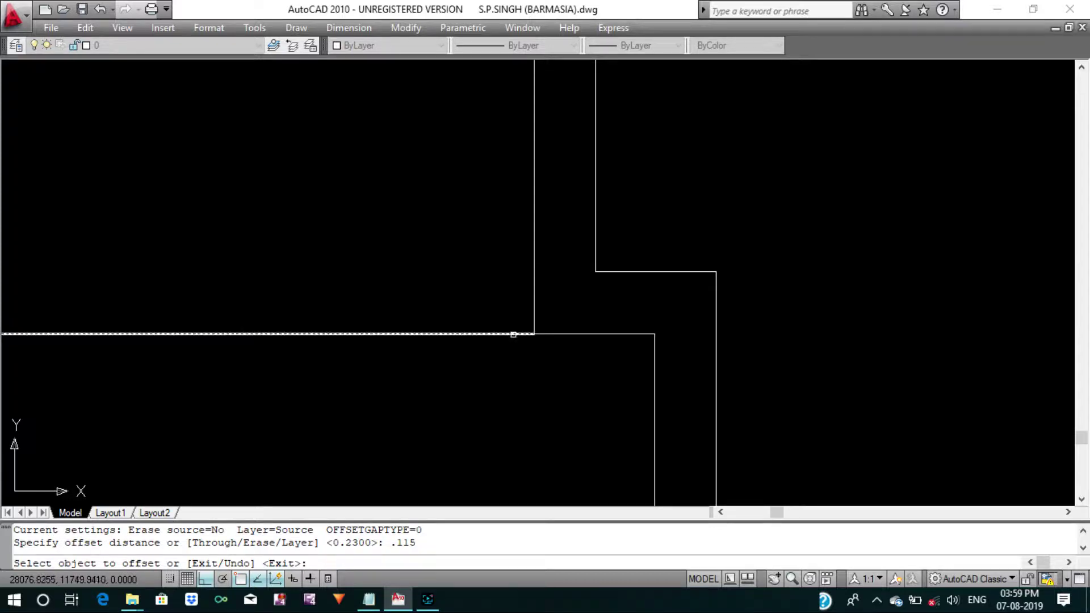
left_click(511, 334)
left_click(499, 264)
scroll(500, 265, "down", 4)
key("Escape")
type("o")
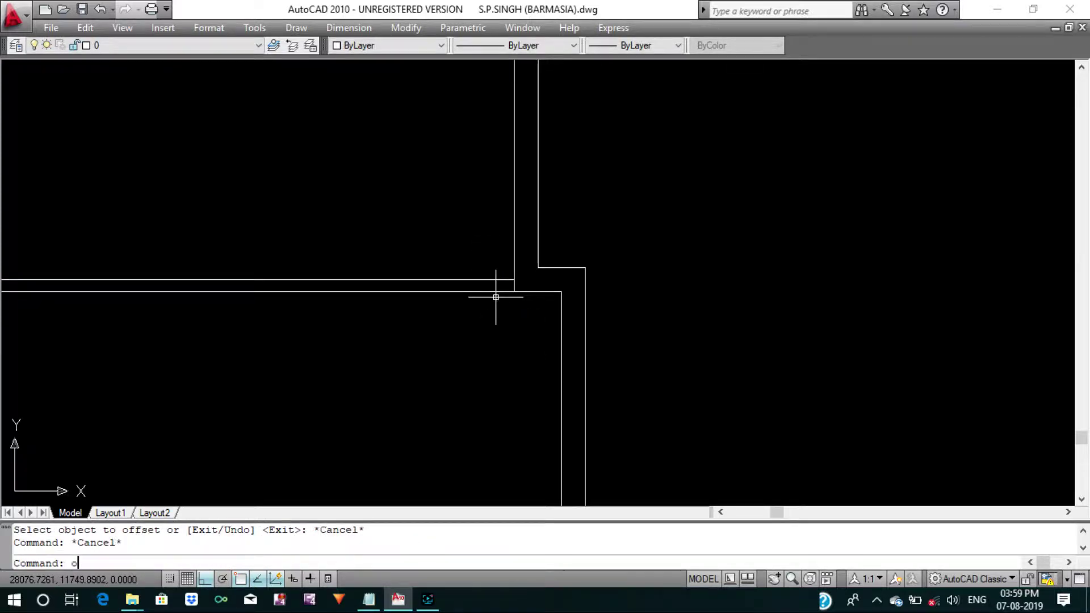
Offset the horizontal wall line 2.4 downward for a new wall.
key("Return")
type("2.4")
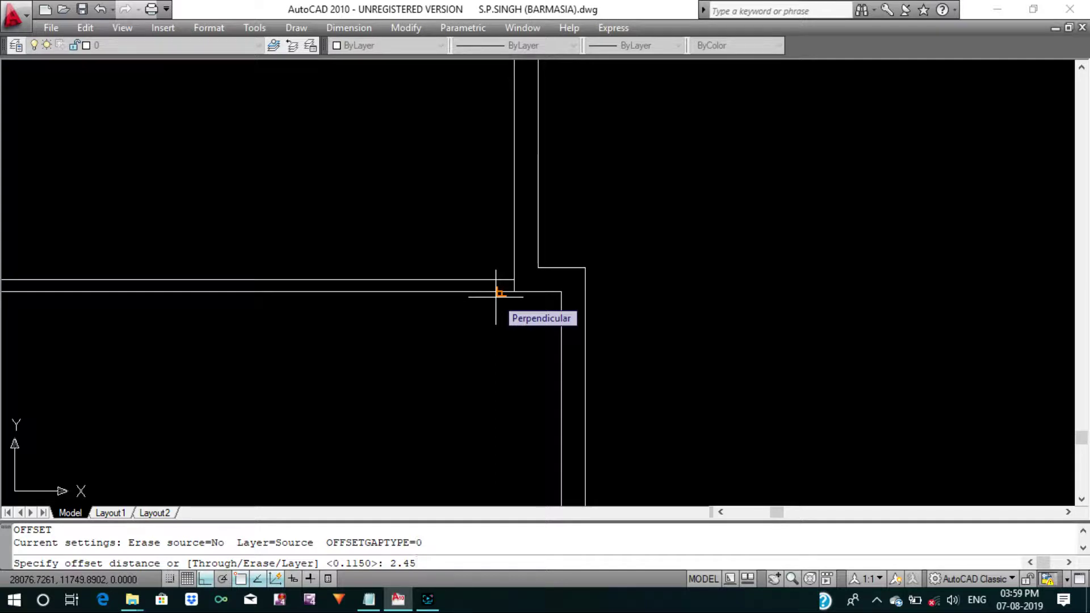
key("Return")
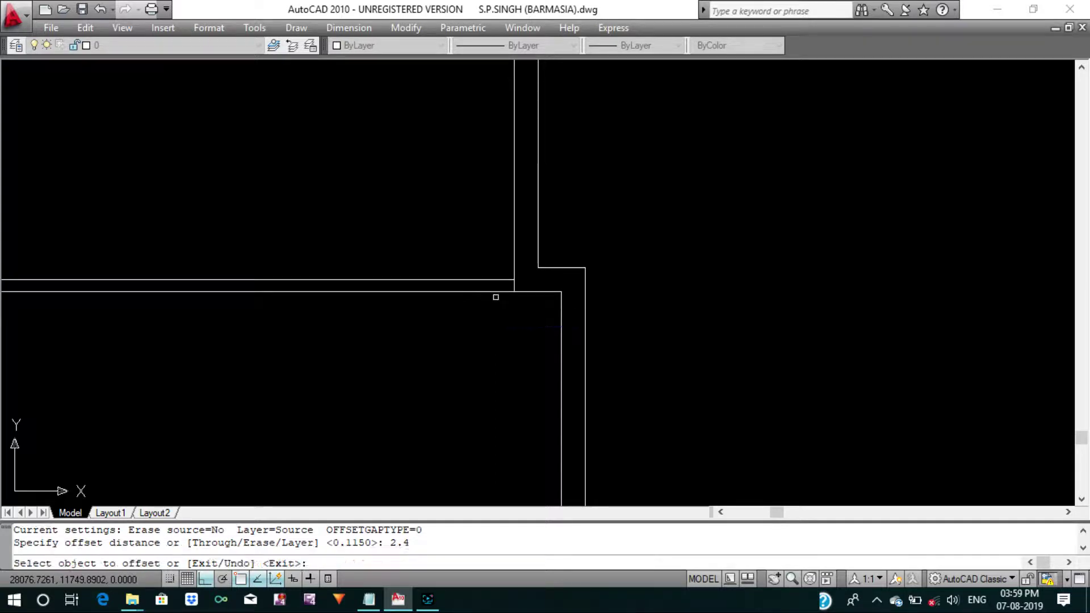
left_click(479, 291)
left_click(468, 329)
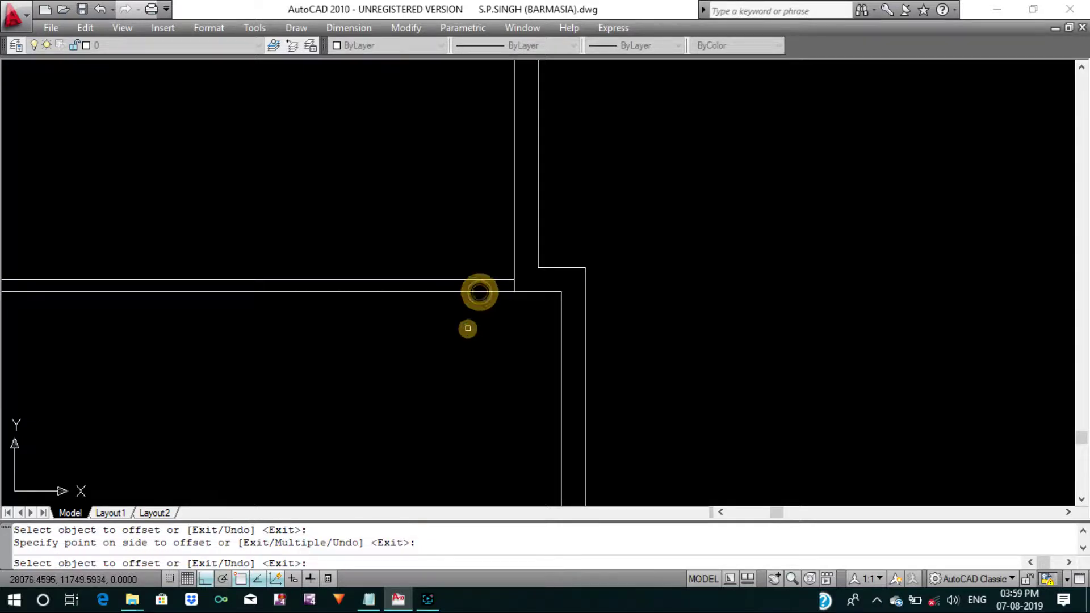
scroll(490, 333, "down", 5)
key("Escape")
key("Escape")
Offset the new line 0.115 downward to double the wall.
key("Return")
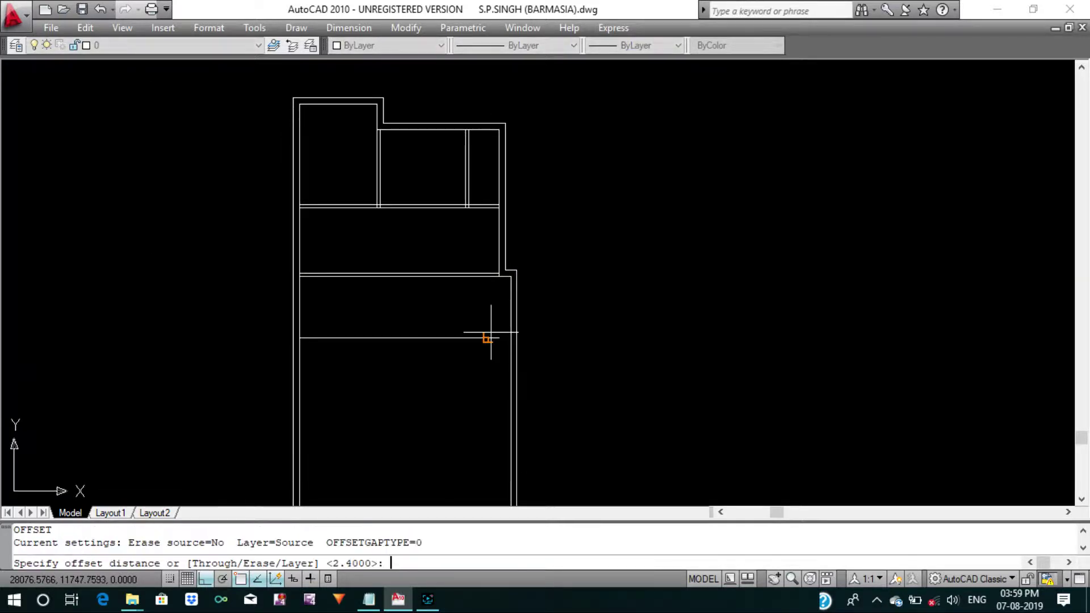
type(".115")
key("Return")
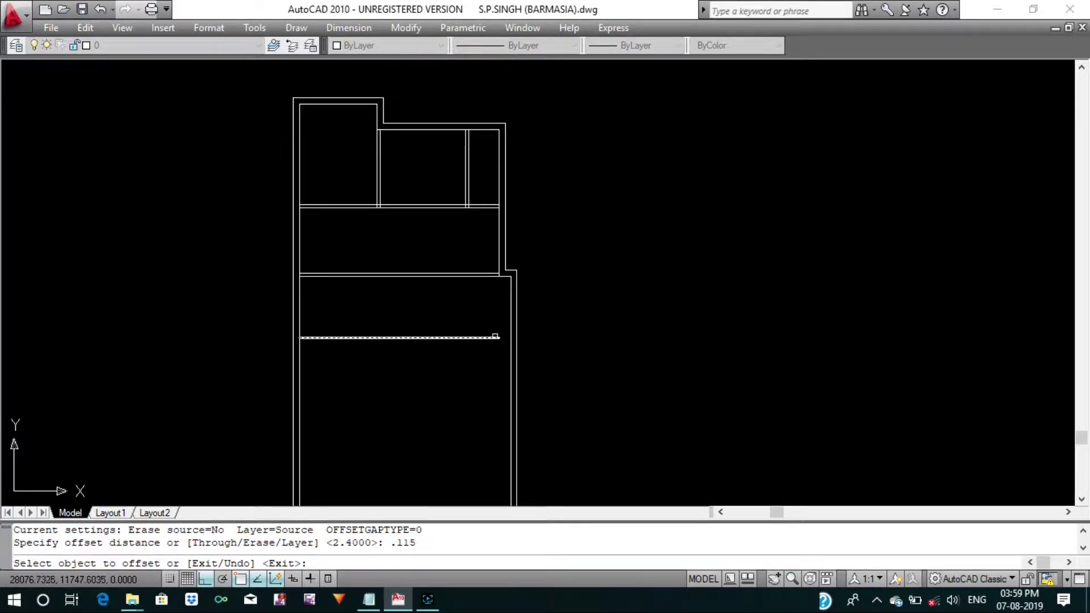
left_click(491, 334)
left_click(472, 385)
key("Escape")
Extend both new wall lines to the right outer wall.
type("r")
key("Escape")
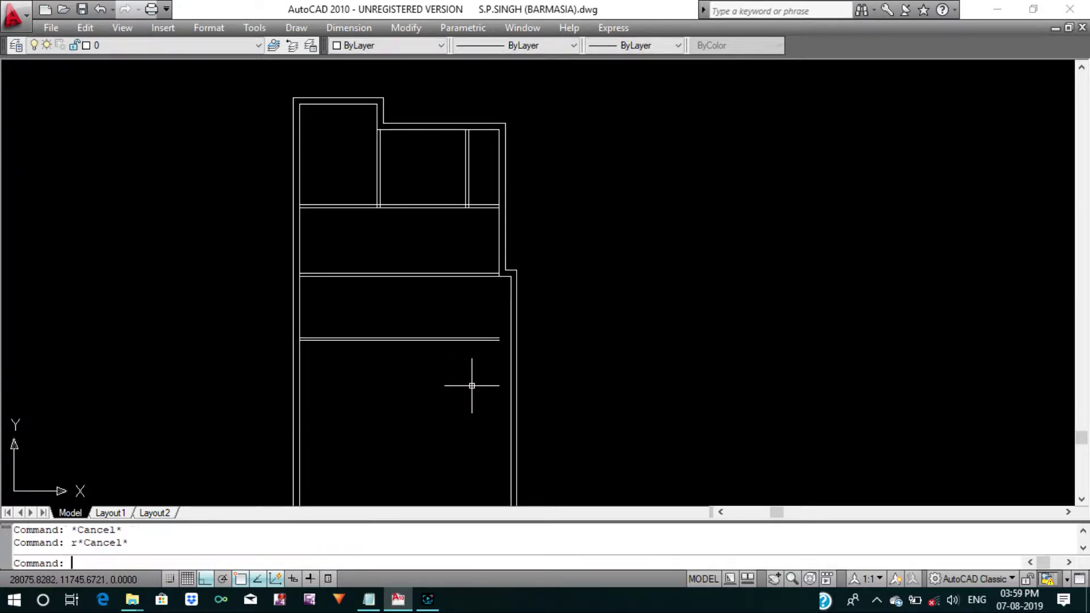
key("Return")
key("Return")
left_click(482, 377)
left_click(451, 292)
scroll(458, 292, "up", 1)
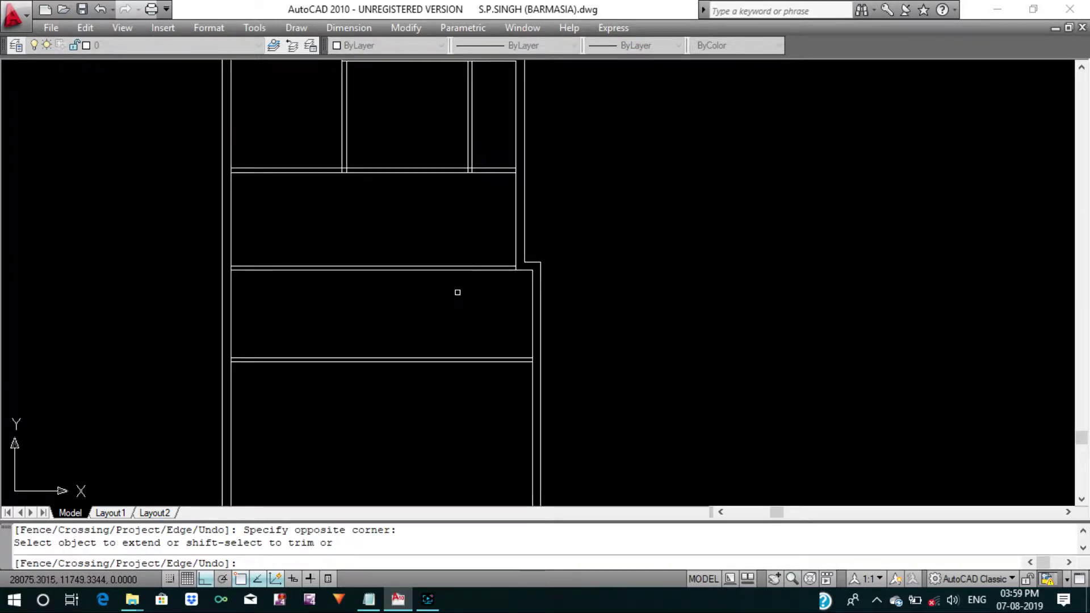
scroll(464, 353, "down", 4)
right_click(464, 353)
left_click(494, 348)
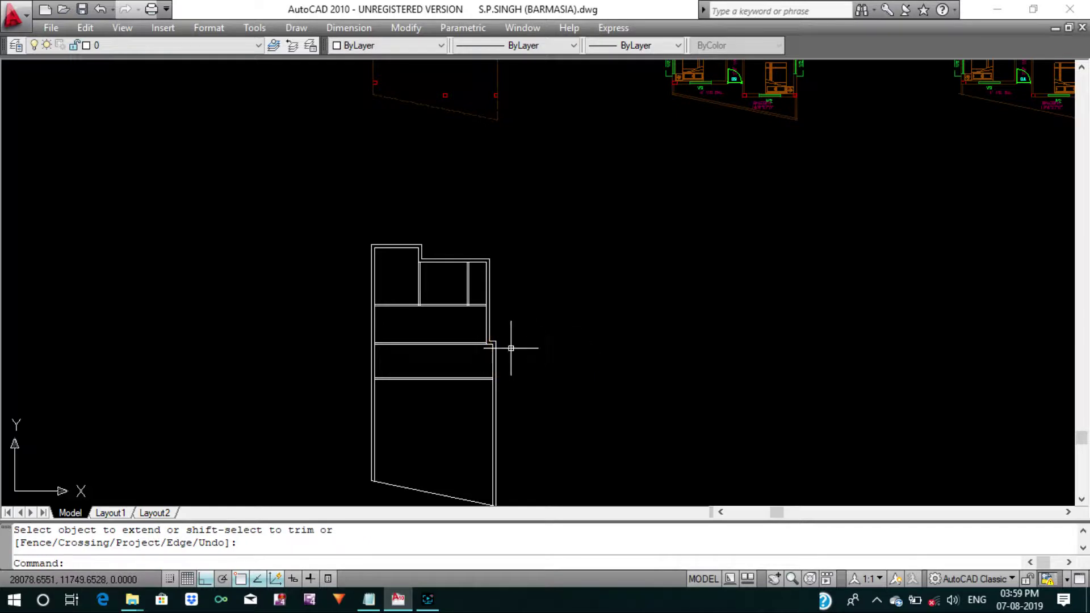
scroll(482, 356, "up", 2)
key("Escape")
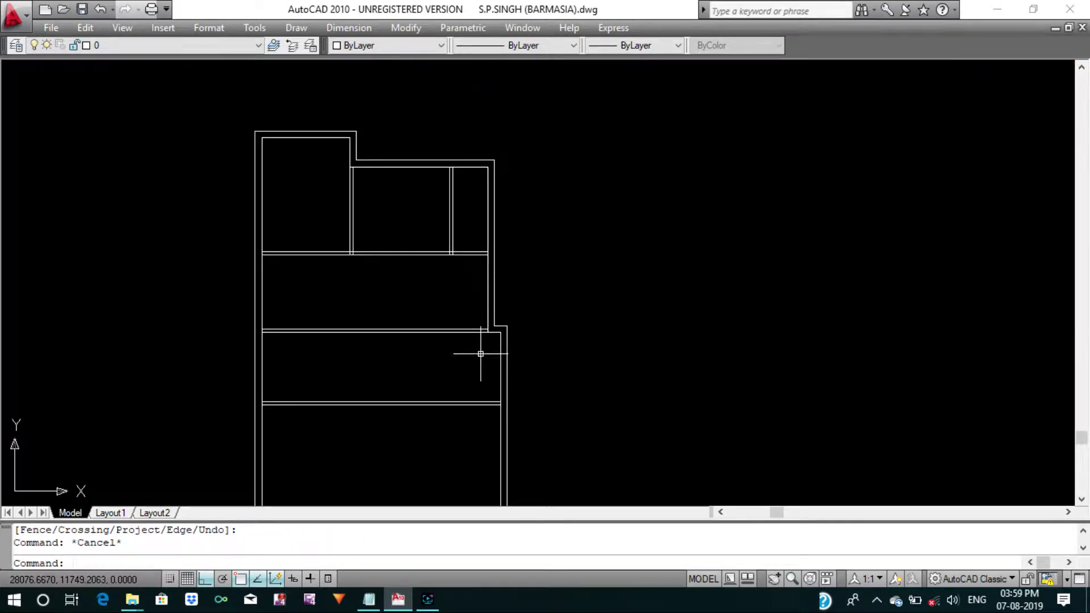
Offset the room's right edge 1.1 inward to place the staircase line.
key("Escape")
type("o")
key("Return")
type("1")
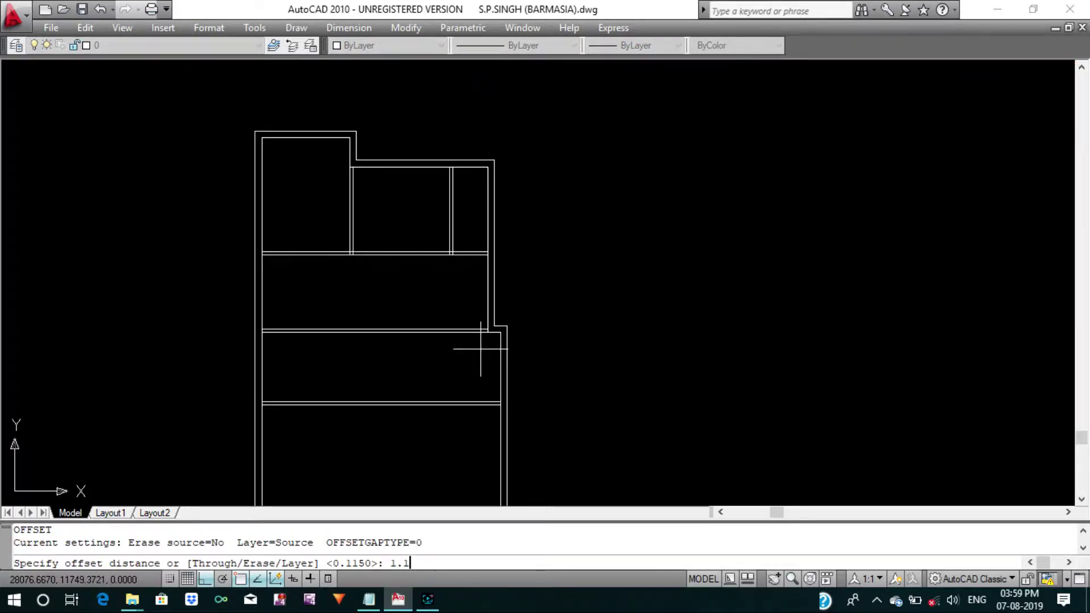
key("Return")
scroll(481, 349, "up", 2)
scroll(488, 349, "up", 2)
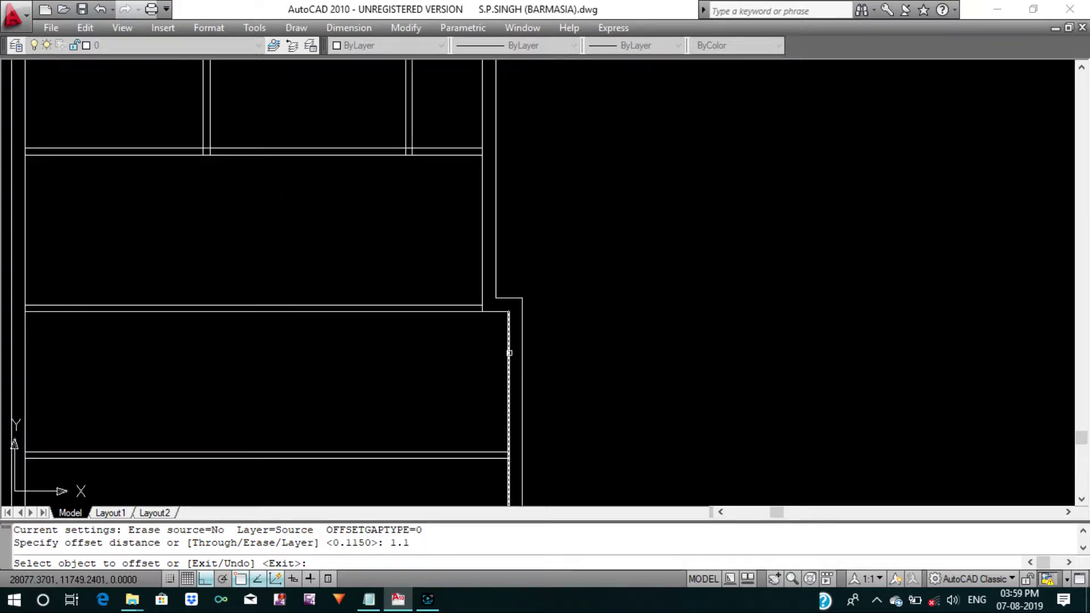
left_click(508, 356)
left_click(431, 355)
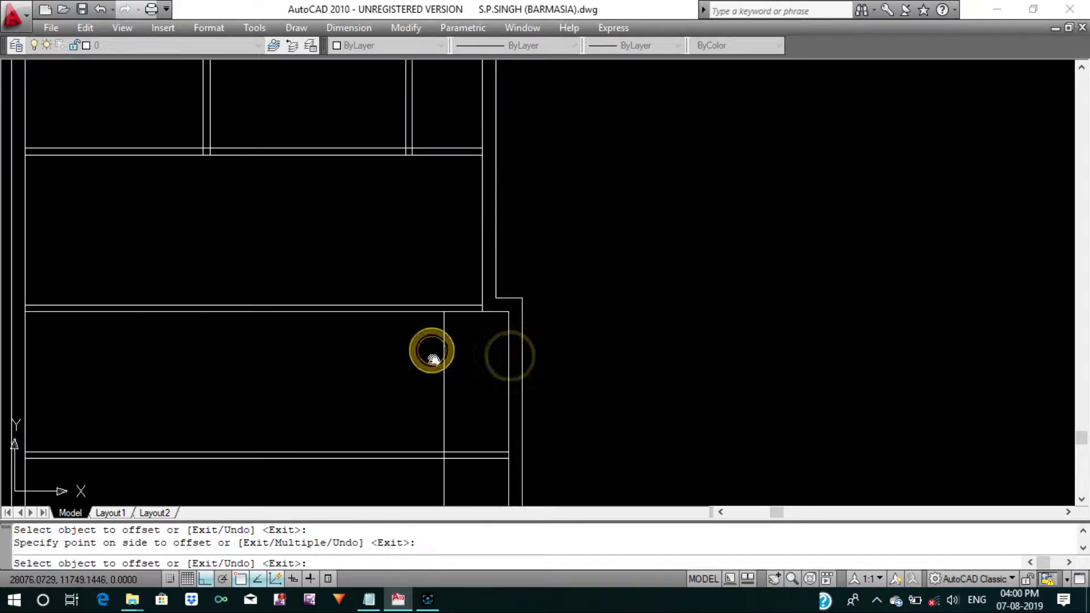
middle_click_drag(442, 359, 474, 352)
key("Escape")
key("Escape")
key("Escape")
Trim the new vertical line below the horizontal wall line.
type("tr")
key("Return")
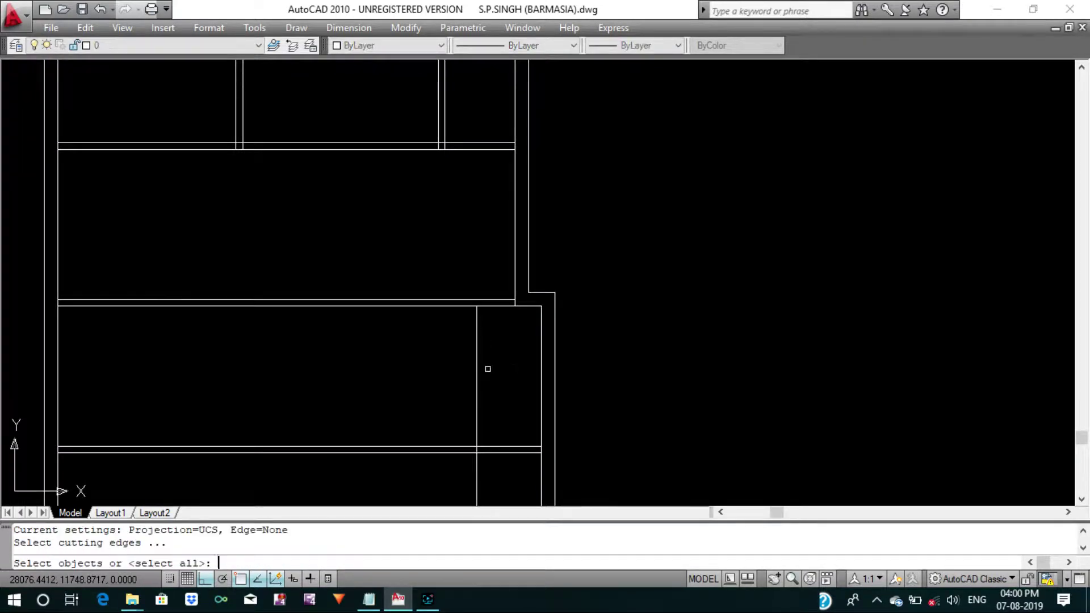
left_click(487, 447)
key("Return")
left_click(477, 473)
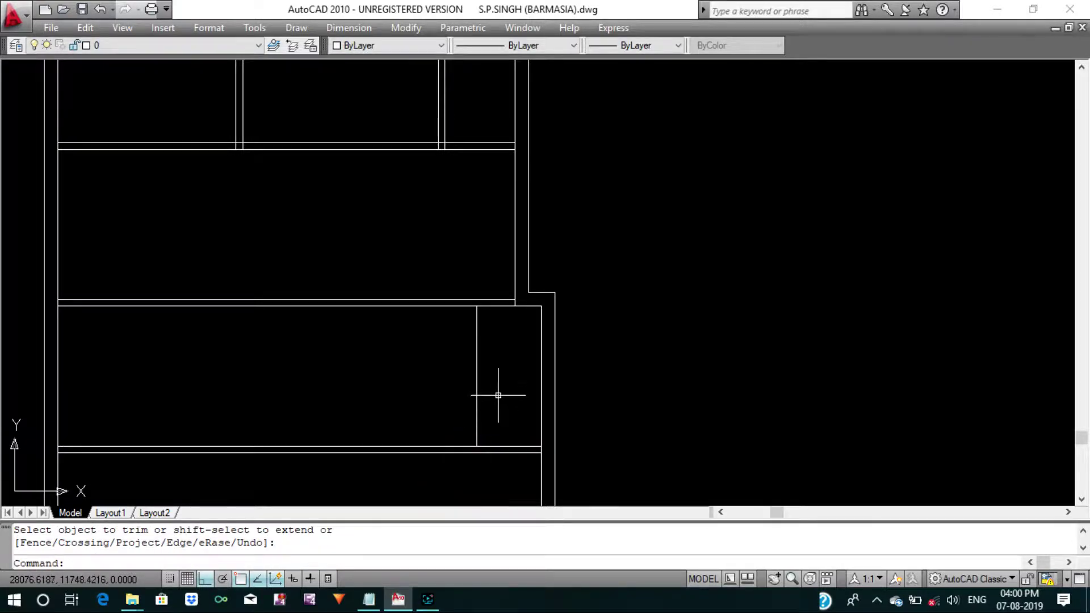
key("Escape")
Offset multiple stair tread lines 0.25 apart to the left.
type("o")
key("Return")
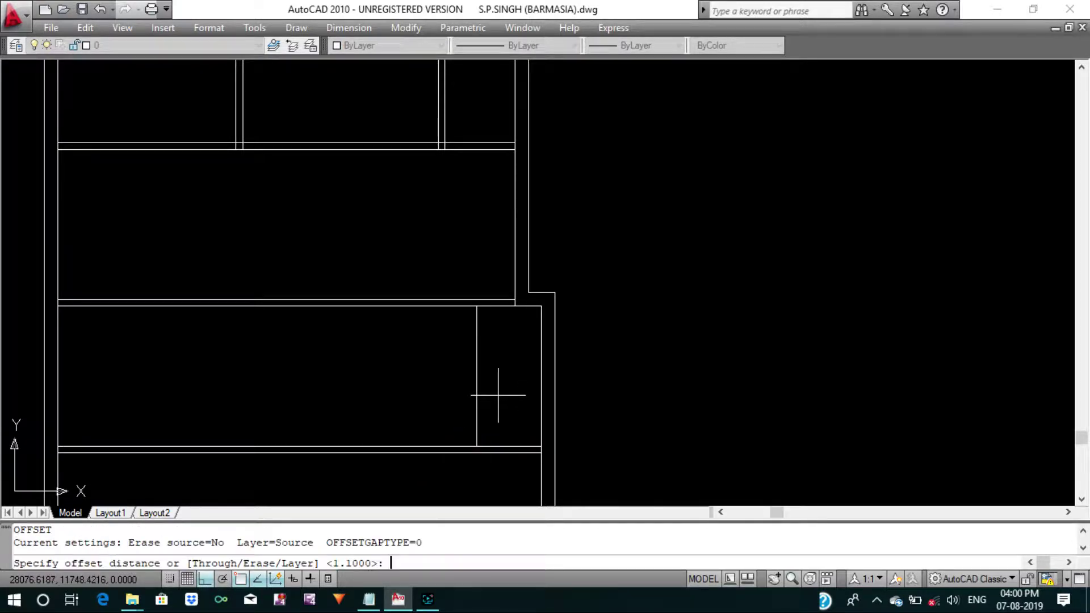
type(".25")
key("Return")
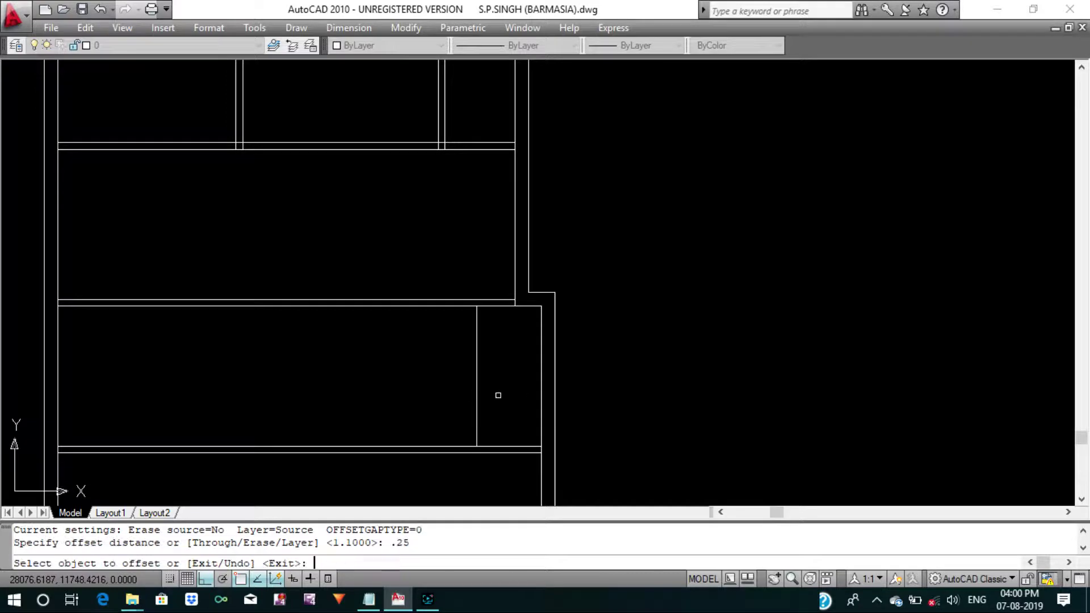
left_click(478, 387)
key("m")
key("Return")
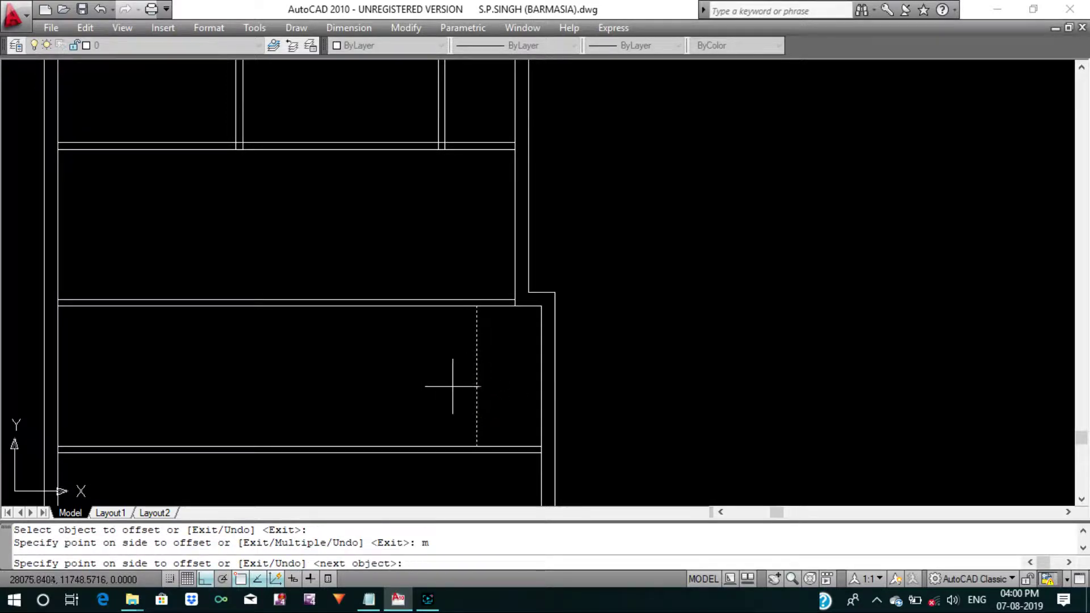
left_click(431, 381)
left_click(385, 378)
left_click(351, 370)
left_click(322, 366)
left_click(288, 358)
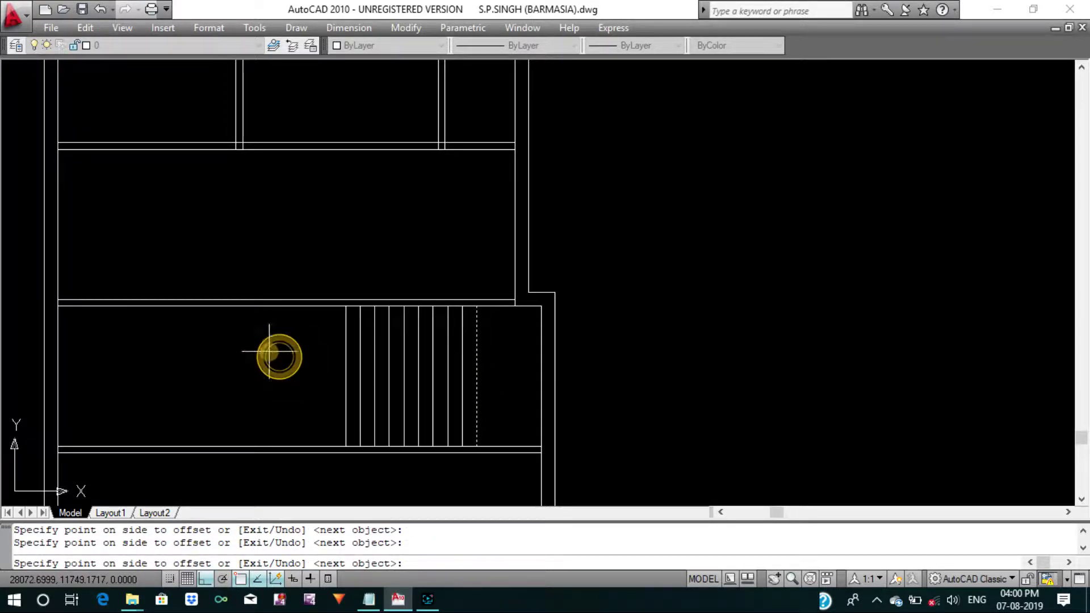
key("Return")
middle_click_drag(308, 375, 370, 382)
key("Escape")
key("Escape")
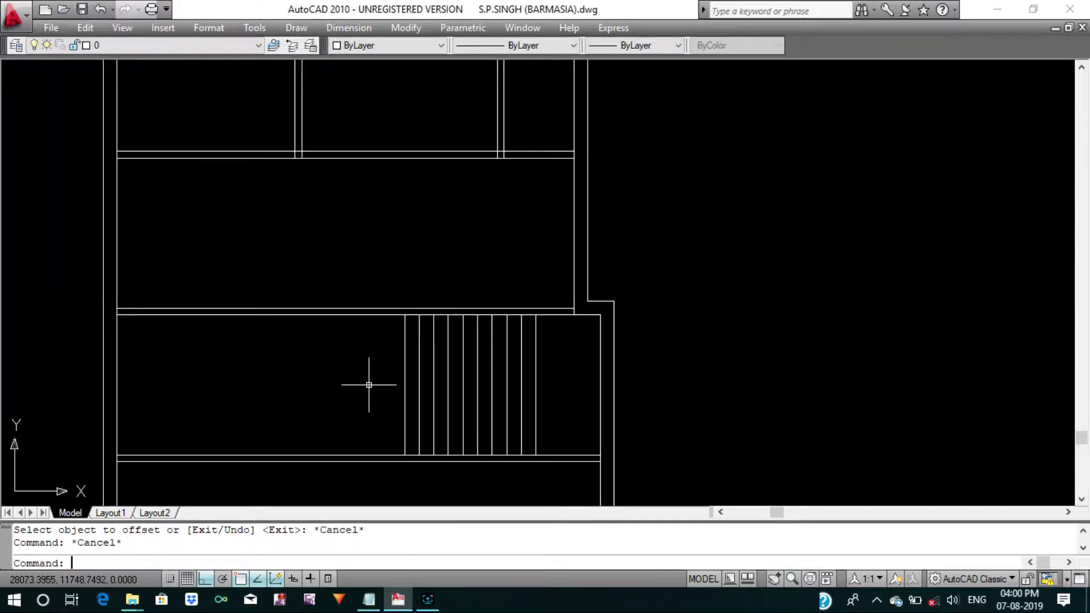
Draw a midline across the treads and trim the tread lines above it.
type("l")
key("Return")
left_click(536, 385)
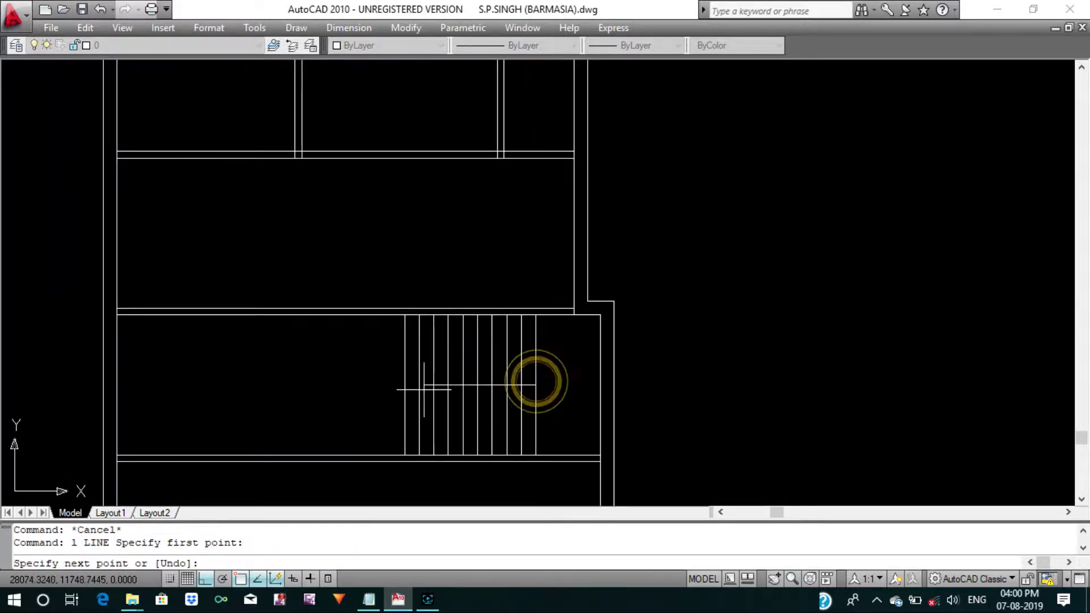
left_click(403, 385)
key("Return")
type("t")
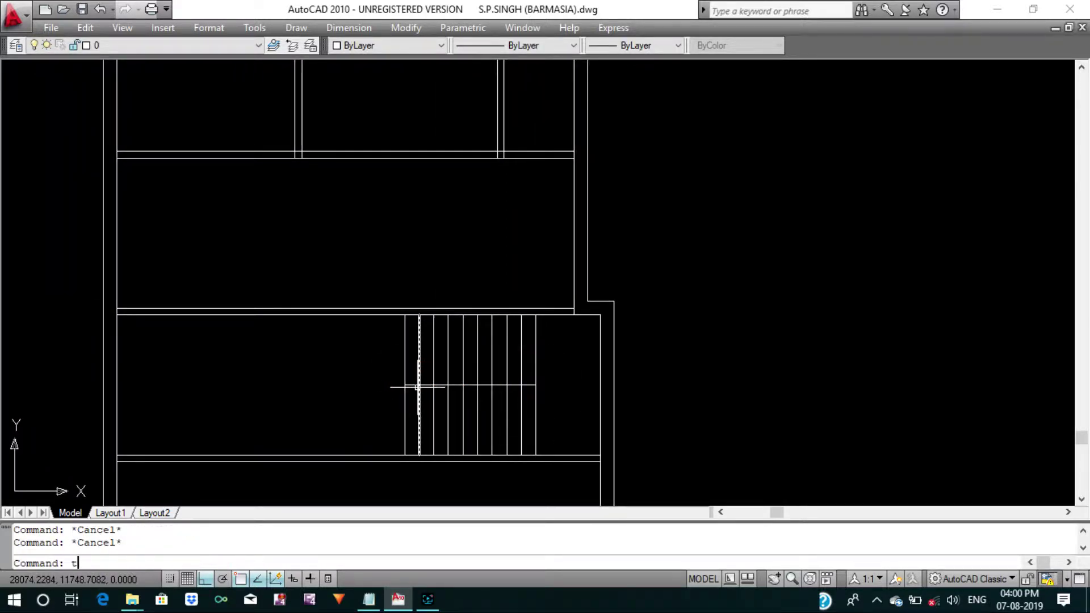
type("r")
key("Return")
key("Return")
left_click(558, 351)
left_click(396, 335)
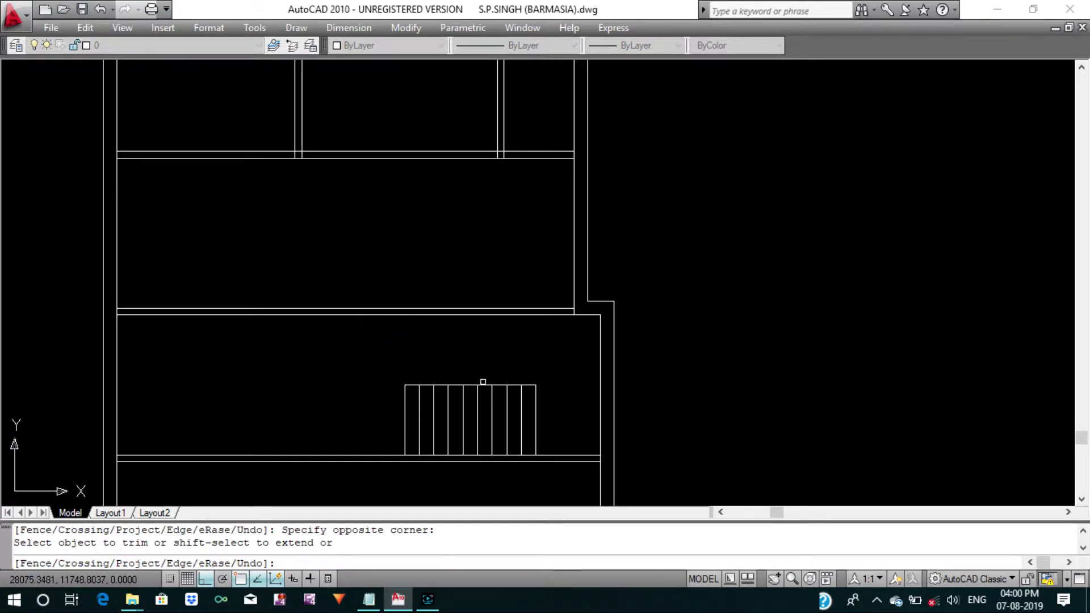
key("Escape")
Copy the ten stair lines from the stair corner to directly above the originals.
type("co")
key("Return")
left_click(591, 433)
left_click(348, 400)
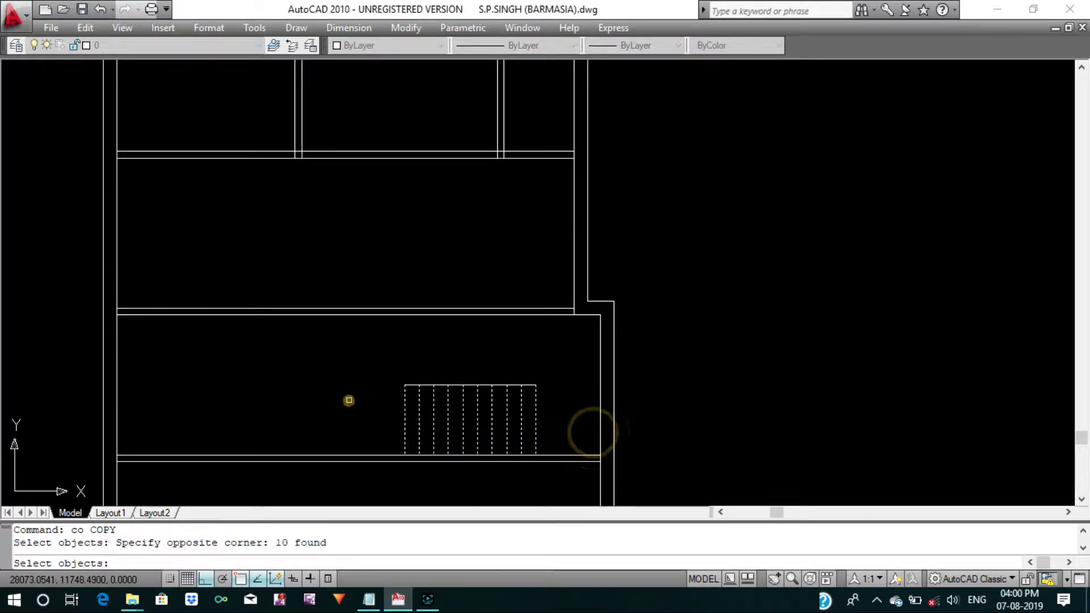
key("Return")
left_click(405, 454)
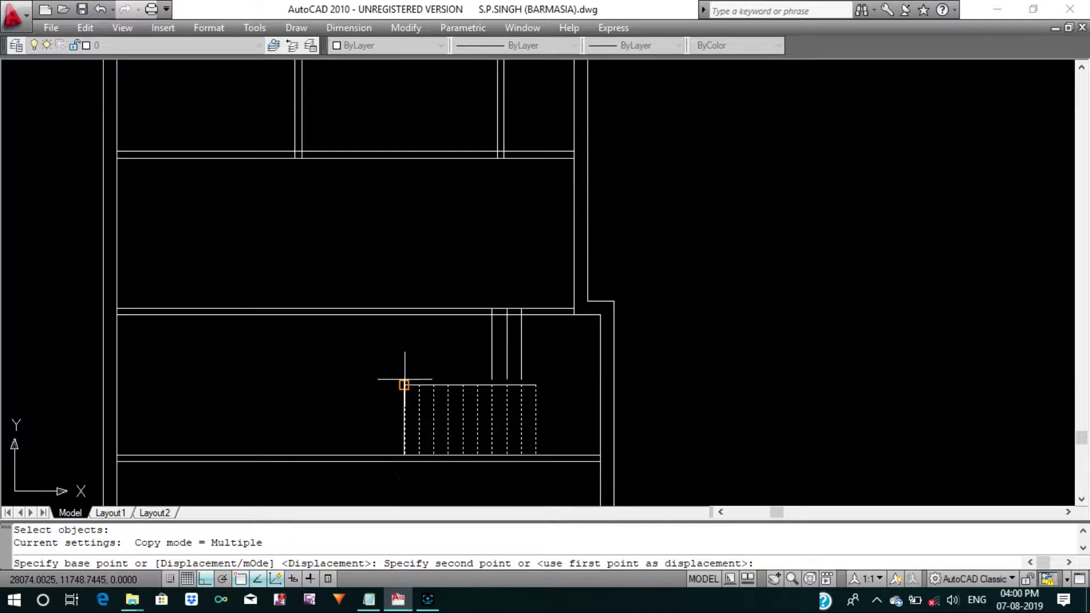
left_click(404, 385)
key("Return")
scroll(407, 382, "down", 3)
scroll(487, 170, "down", 2)
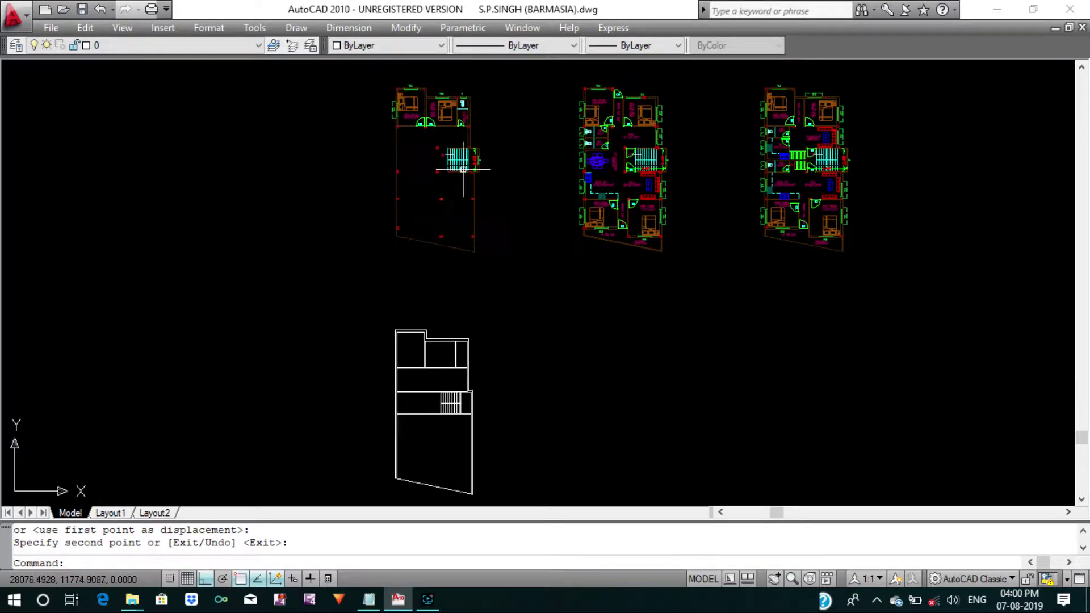
scroll(464, 169, "up", 5)
key("Escape")
type("ma")
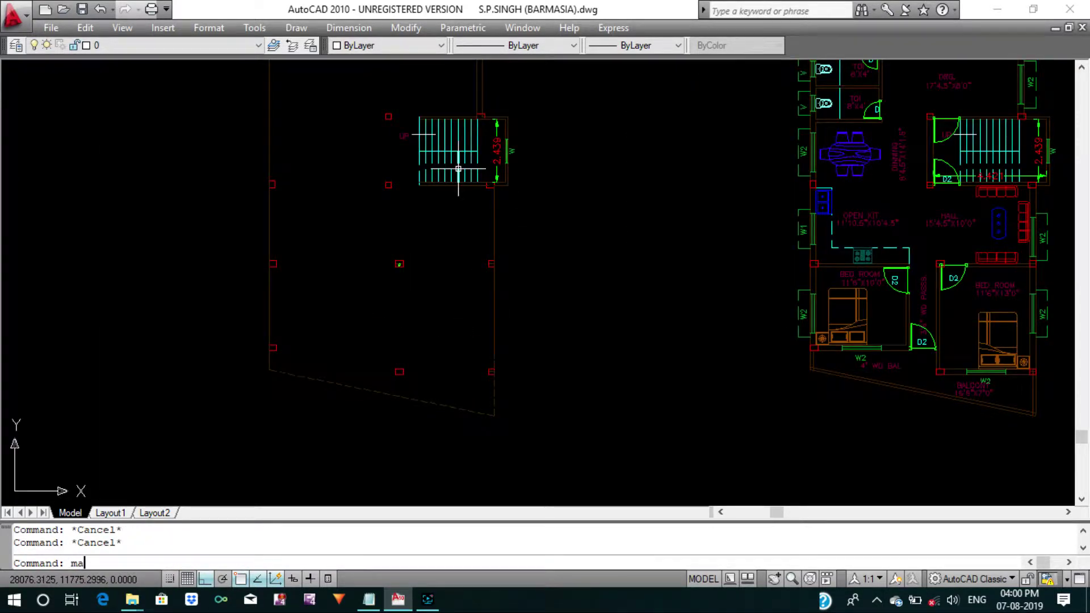
Match the dashed W window's properties onto the lower stair tread lines.
key("Return")
scroll(460, 290, "down", 5)
scroll(545, 284, "down", 2)
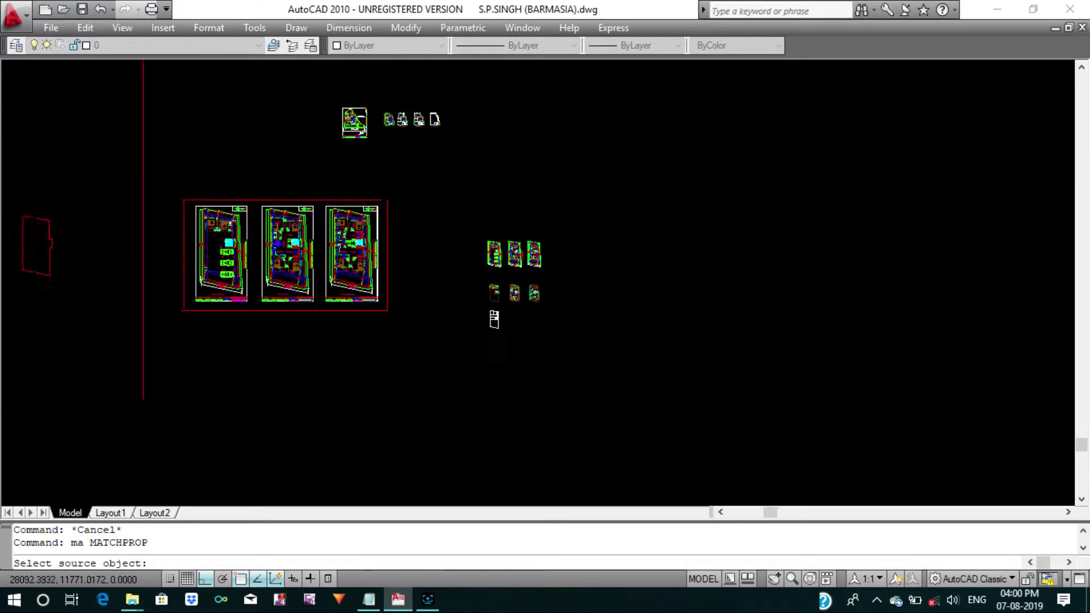
scroll(545, 284, "down", 2)
scroll(545, 284, "up", 2)
scroll(545, 284, "up", 2)
scroll(477, 334, "up", 5)
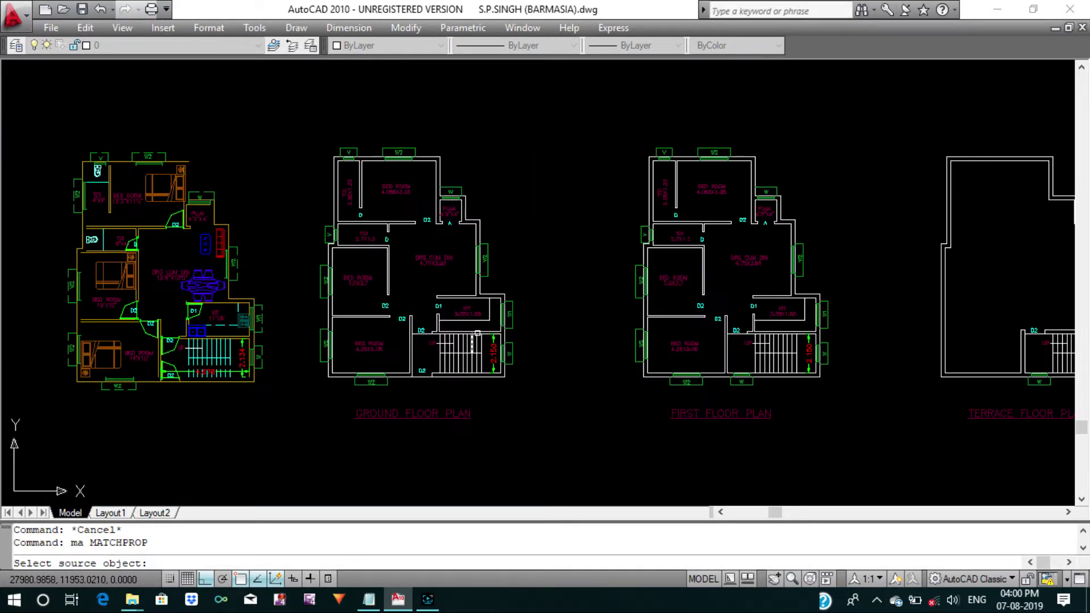
scroll(777, 181, "up", 5)
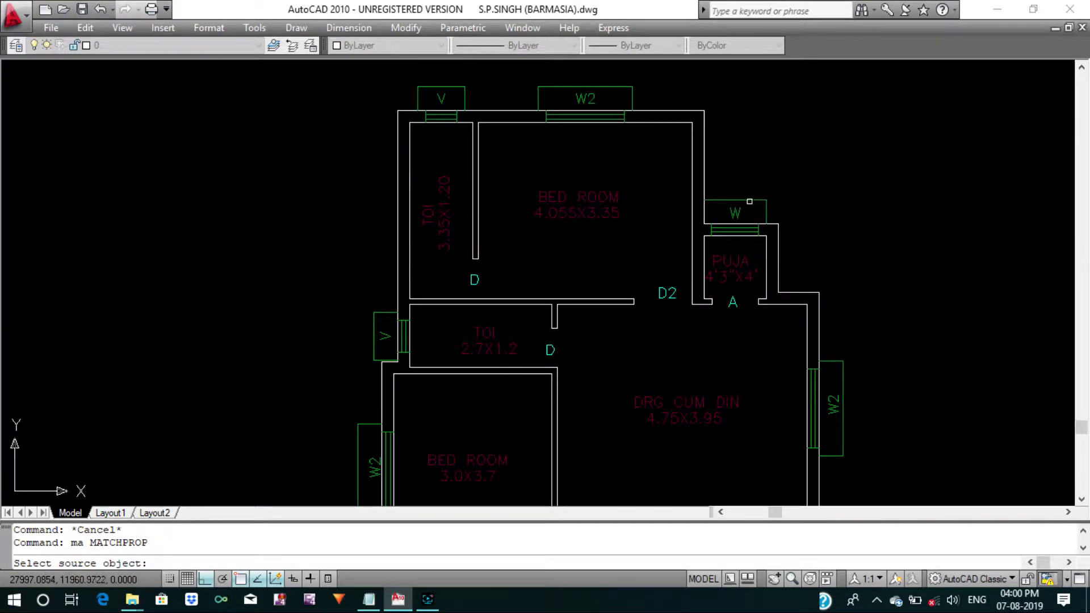
scroll(750, 201, "up", 3)
left_click(756, 199)
scroll(757, 199, "down", 10)
scroll(733, 233, "down", 5)
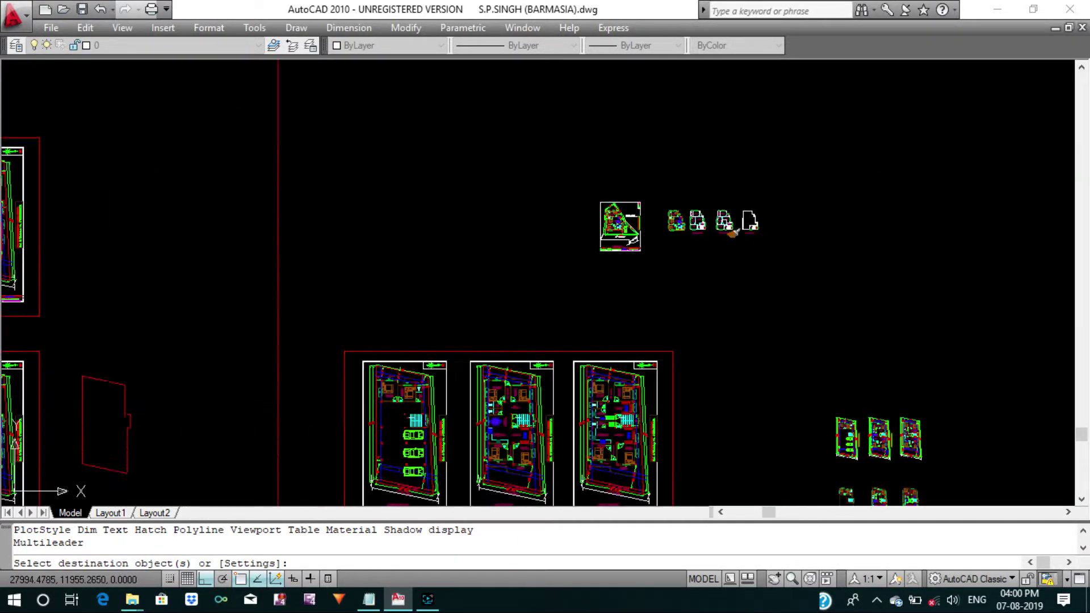
scroll(766, 343, "down", 2)
scroll(755, 318, "up", 3)
scroll(726, 309, "up", 4)
scroll(658, 372, "up", 3)
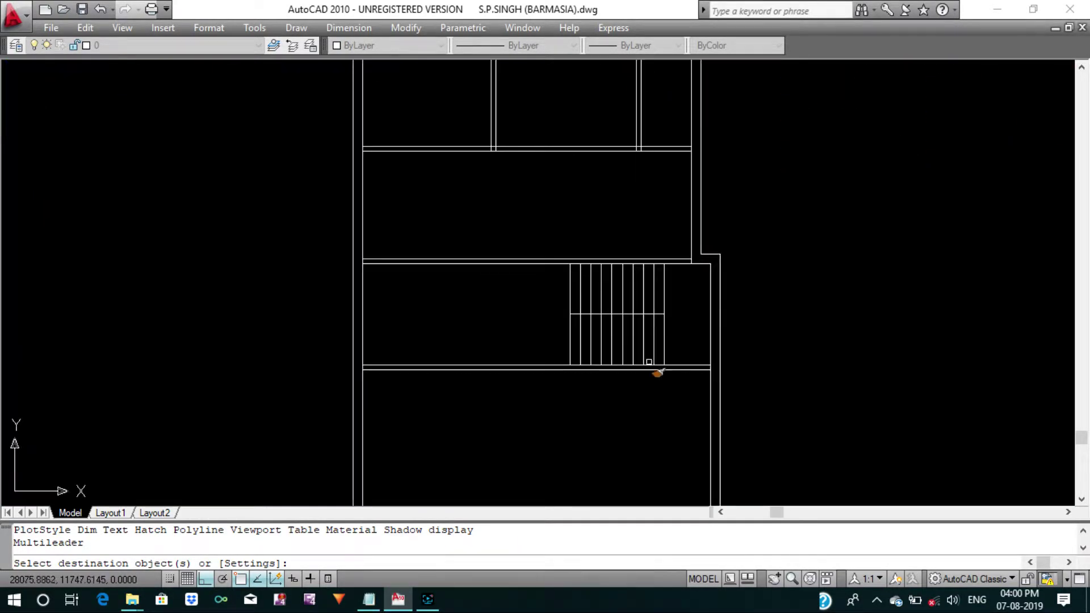
left_click(680, 358)
left_click(568, 332)
key("Escape")
Set the dashed lower treads' colour back to ByLayer white.
scroll(585, 332, "up", 2)
scroll(625, 346, "up", 1)
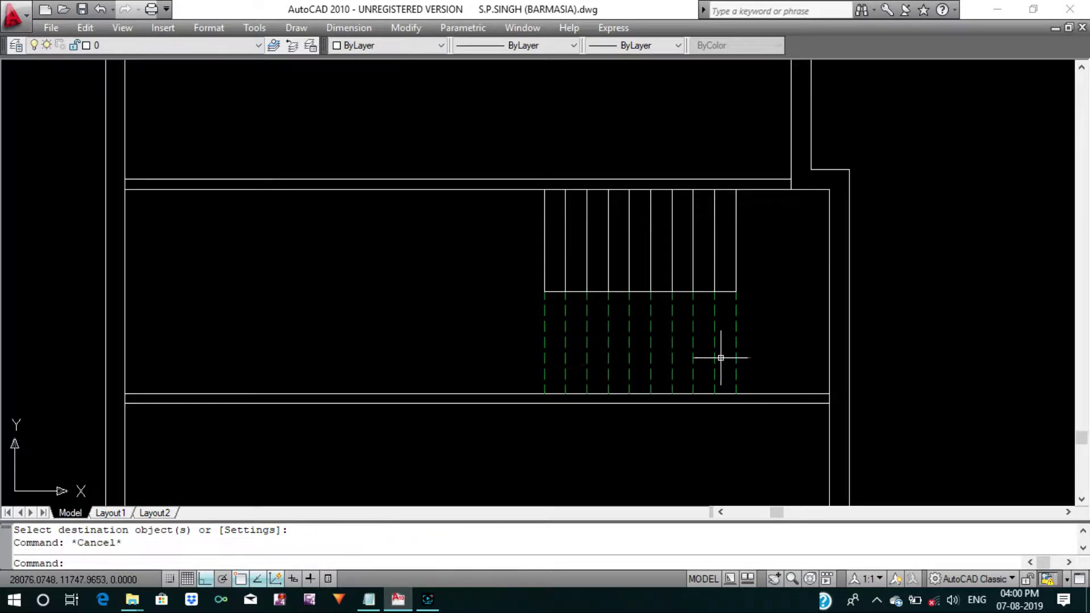
left_click(769, 365)
left_click(506, 325)
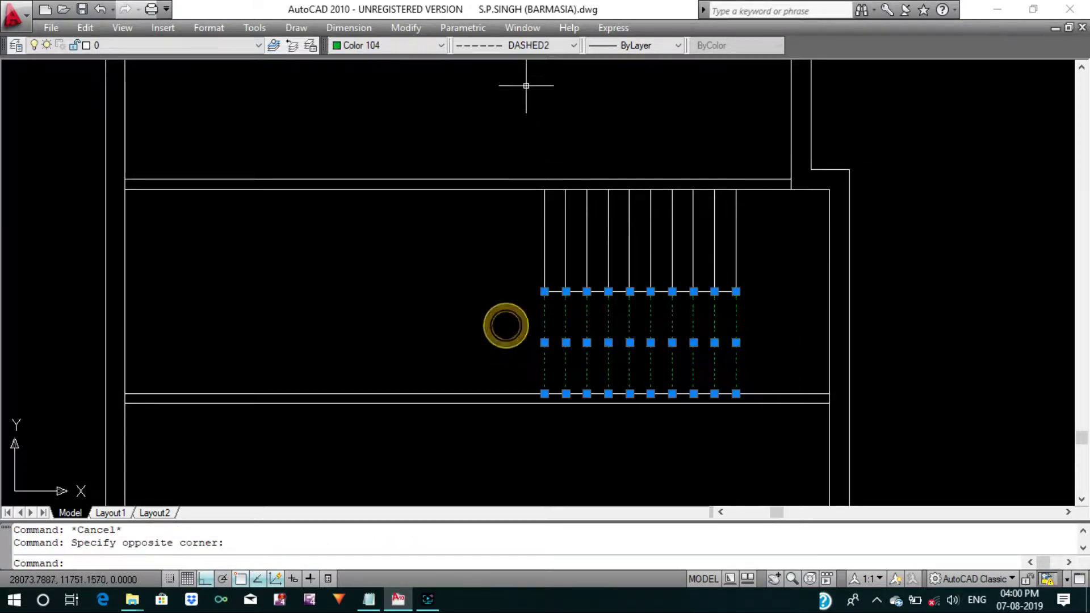
left_click(430, 45)
scroll(397, 91, "up", 1)
left_click(392, 64)
key("Escape")
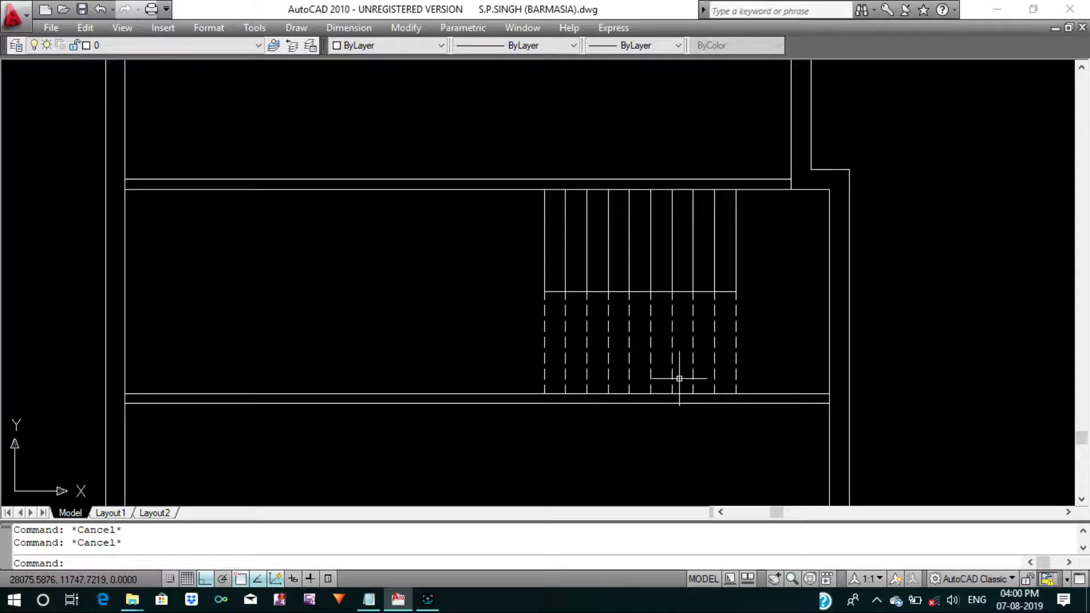
scroll(679, 379, "down", 8)
Draw short vertical lines from the stair corners to the adjoining walls.
middle_click_drag(682, 103, 659, 345)
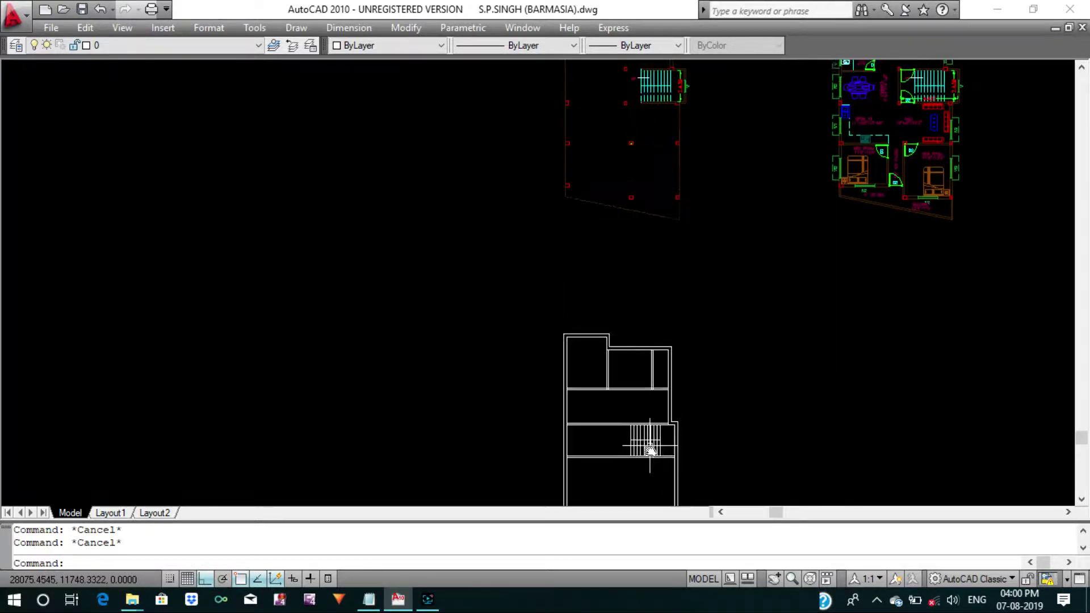
scroll(606, 196, "up", 2)
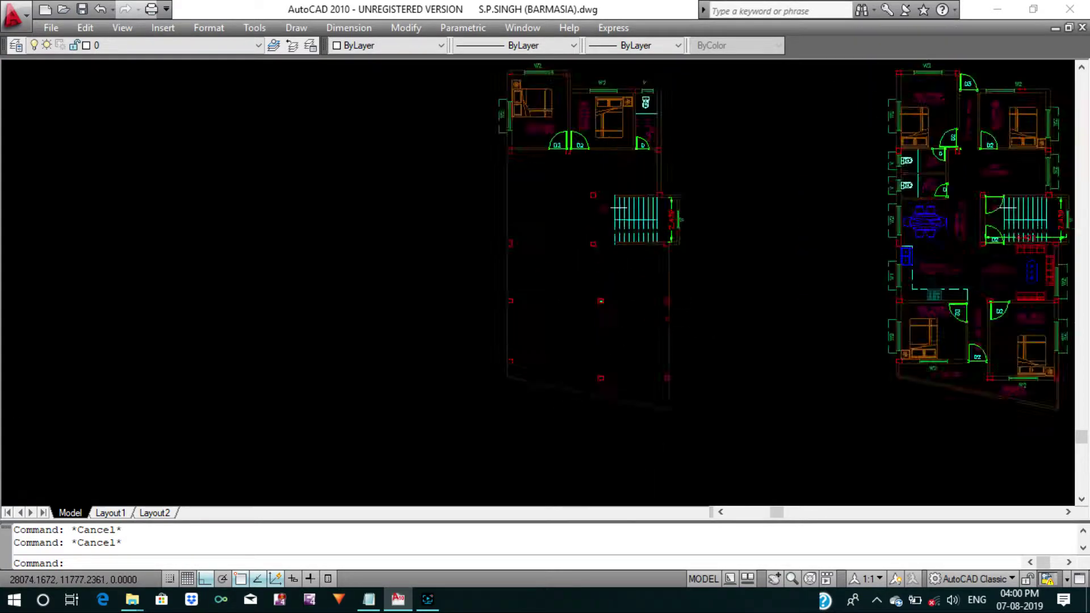
scroll(606, 197, "up", 3)
scroll(645, 232, "down", 5)
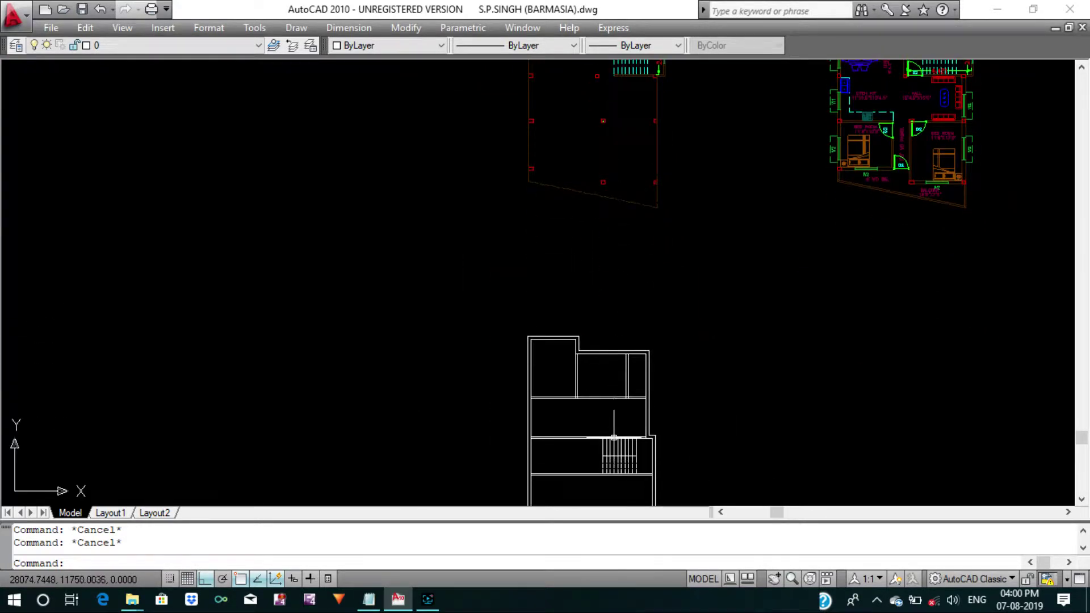
scroll(596, 438, "up", 3)
scroll(590, 398, "up", 3)
middle_click_drag(580, 349, 579, 336)
type("l")
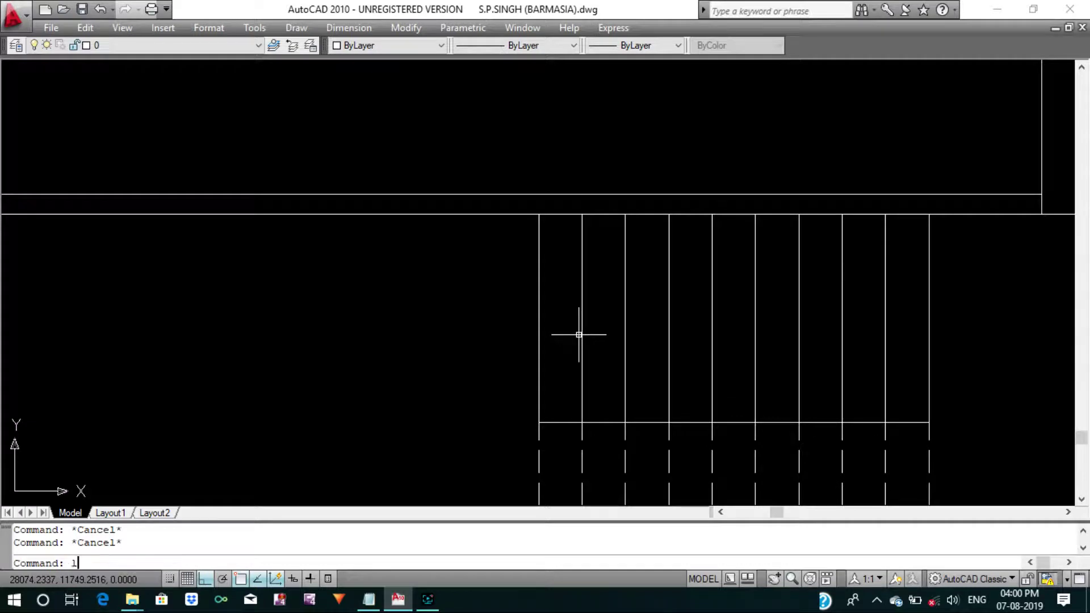
key("Return")
left_click(538, 214)
left_click(538, 190)
key("Return")
scroll(543, 214, "down", 4)
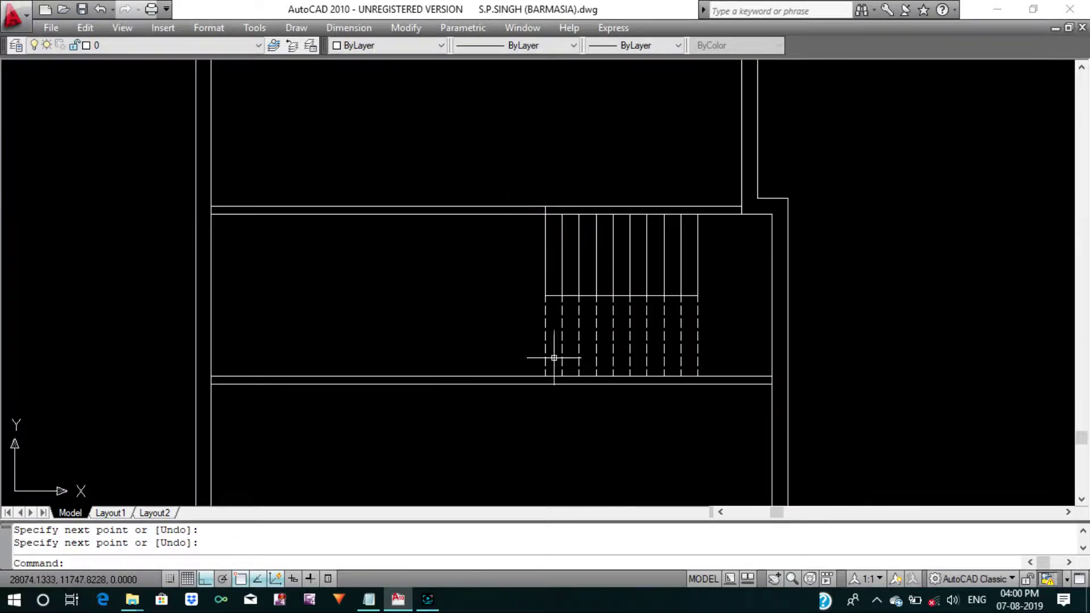
scroll(554, 358, "up", 3)
key("Return")
left_click(533, 379)
left_click(532, 396)
key("Return")
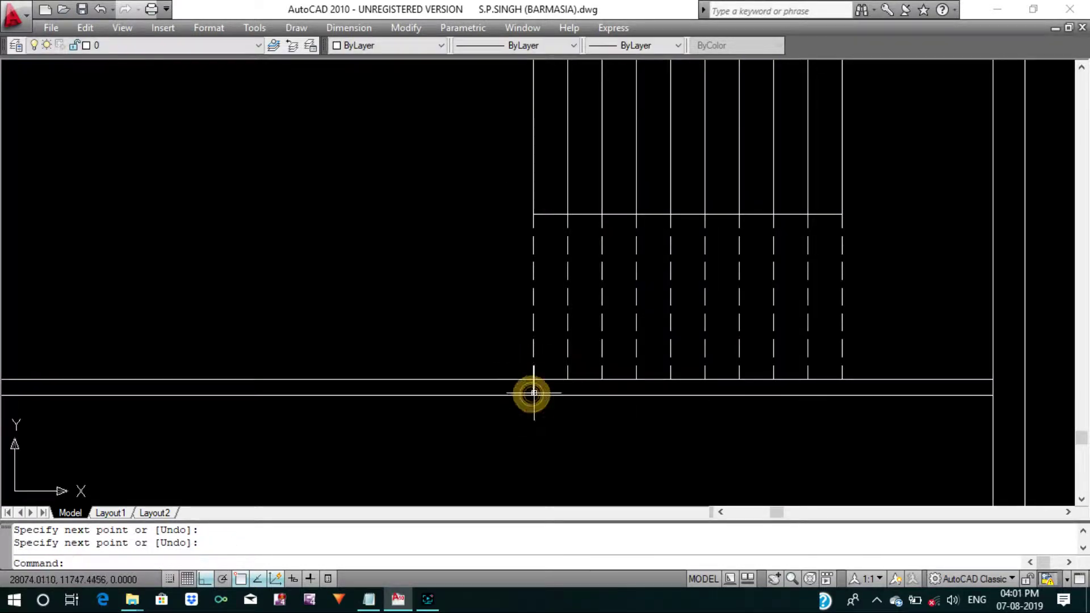
scroll(538, 375, "down", 4)
key("Escape")
Trim the double wall lines just left of the staircase.
type("tr")
key("Return")
key("Return")
left_click(518, 378)
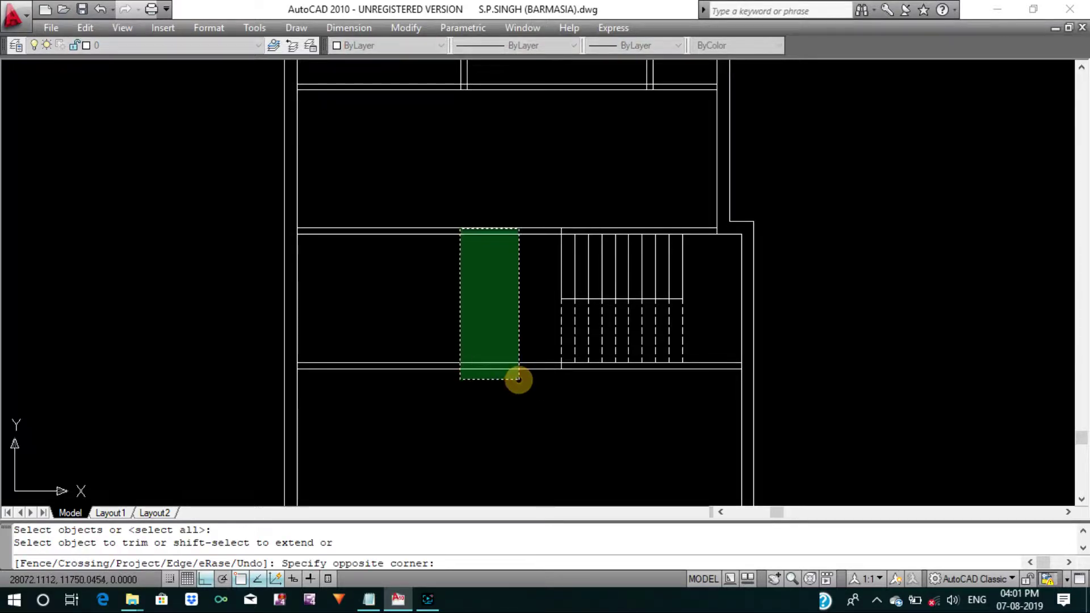
left_click(462, 215)
key("Return")
scroll(489, 249, "down", 6)
scroll(484, 339, "up", 2)
scroll(485, 339, "down", 5)
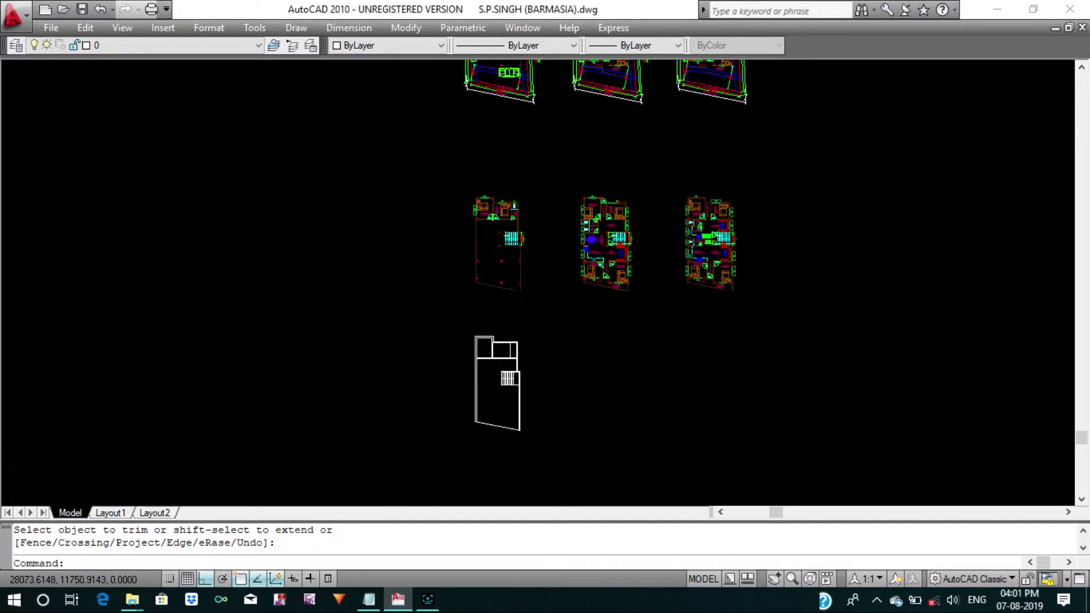
scroll(519, 226, "up", 5)
scroll(434, 252, "up", 2)
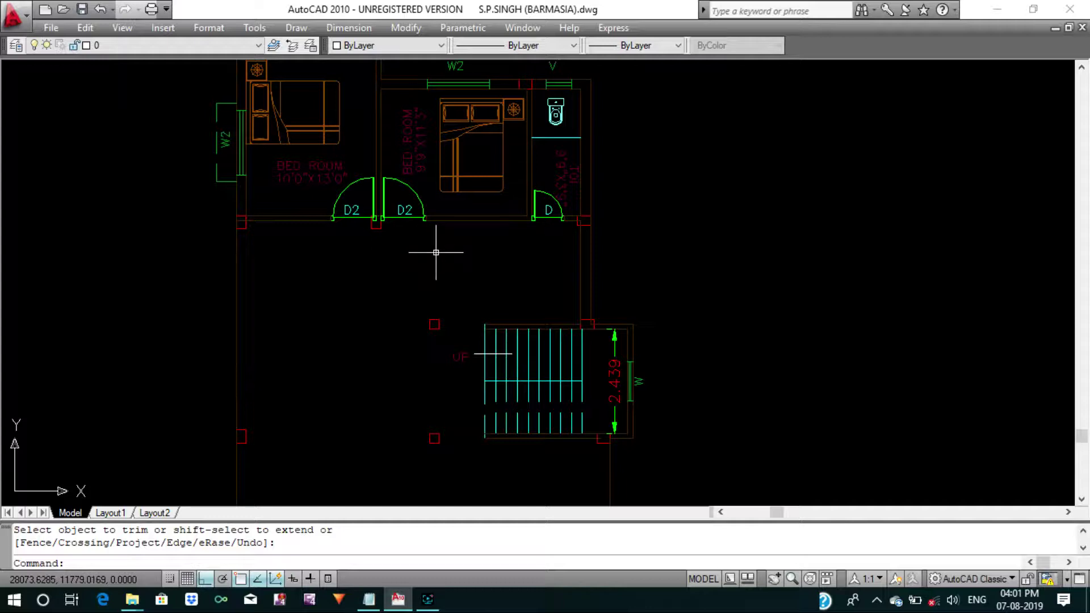
scroll(436, 252, "down", 4)
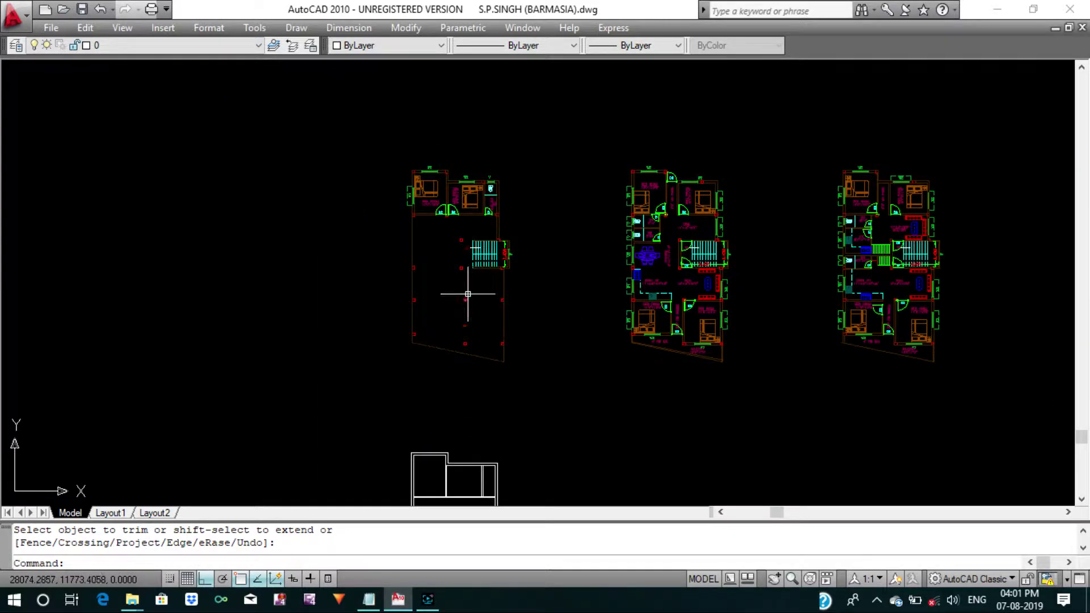
scroll(452, 397, "up", 3)
scroll(441, 330, "up", 2)
Offset two wall lines by 1.1 to mark a door opening.
key("Escape")
key("Escape")
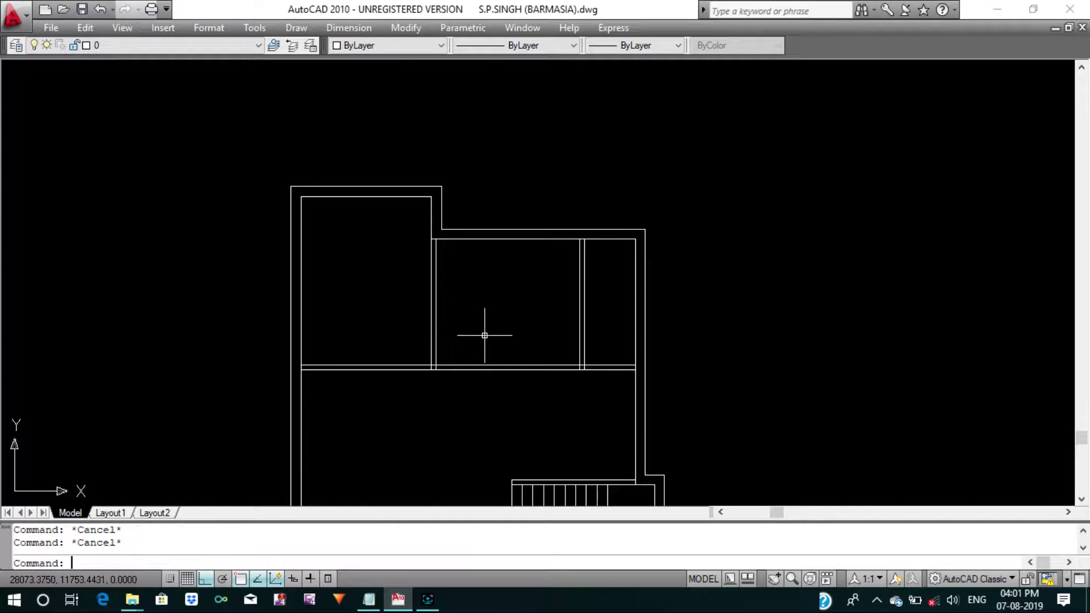
type("o")
key("Return")
type("1.1")
key("Return")
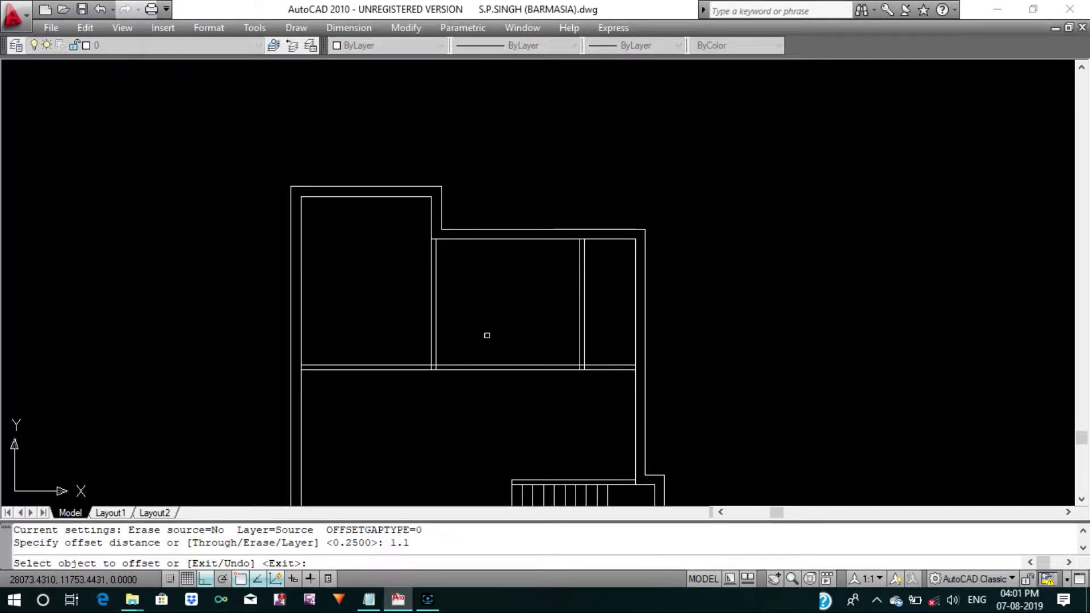
scroll(417, 356, "up", 3)
left_click(437, 341)
left_click(502, 332)
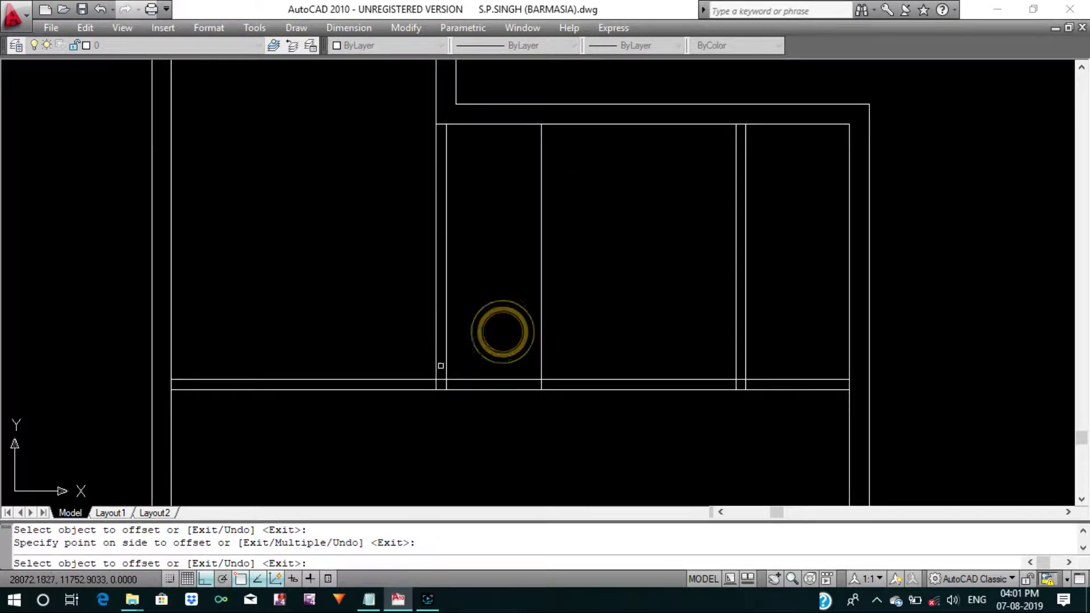
left_click(436, 365)
left_click(397, 334)
key("Escape")
key("Escape")
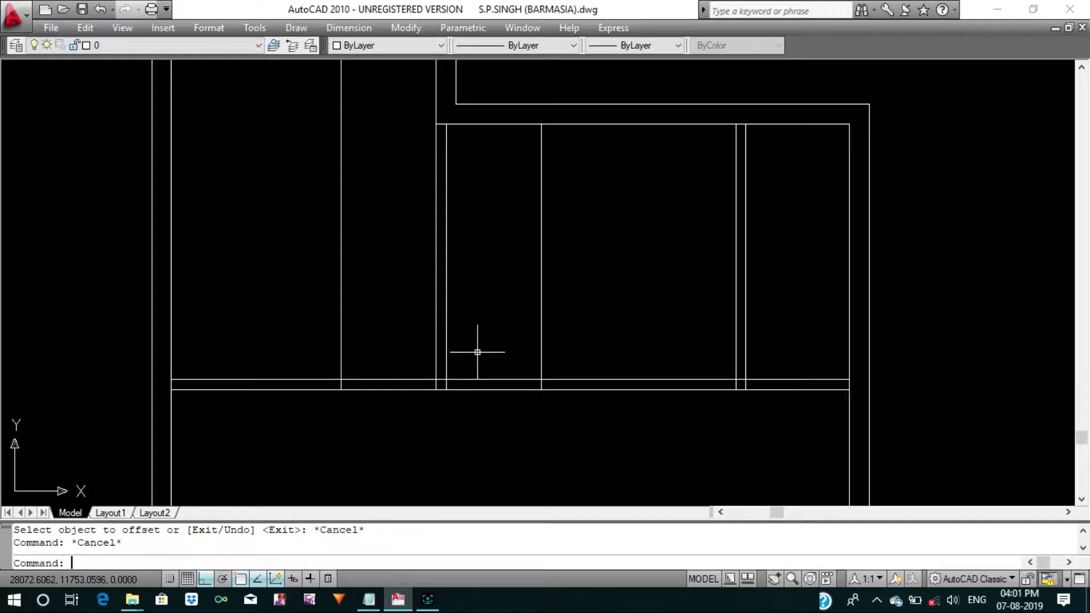
Trim the wall lines between the offset lines to open the door gap.
type("tr")
key("Return")
key("Return")
left_click_drag(377, 312, 377, 421)
left_click_drag(292, 278, 377, 316)
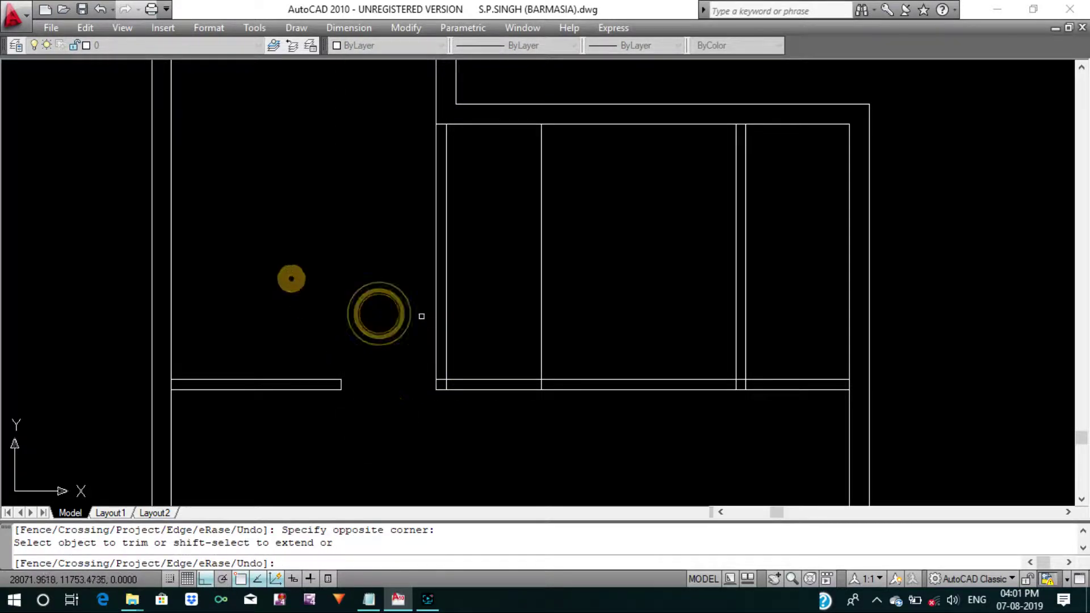
left_click(528, 305)
left_click(562, 329)
left_click_drag(487, 329, 506, 419)
scroll(268, 366, "up", 4)
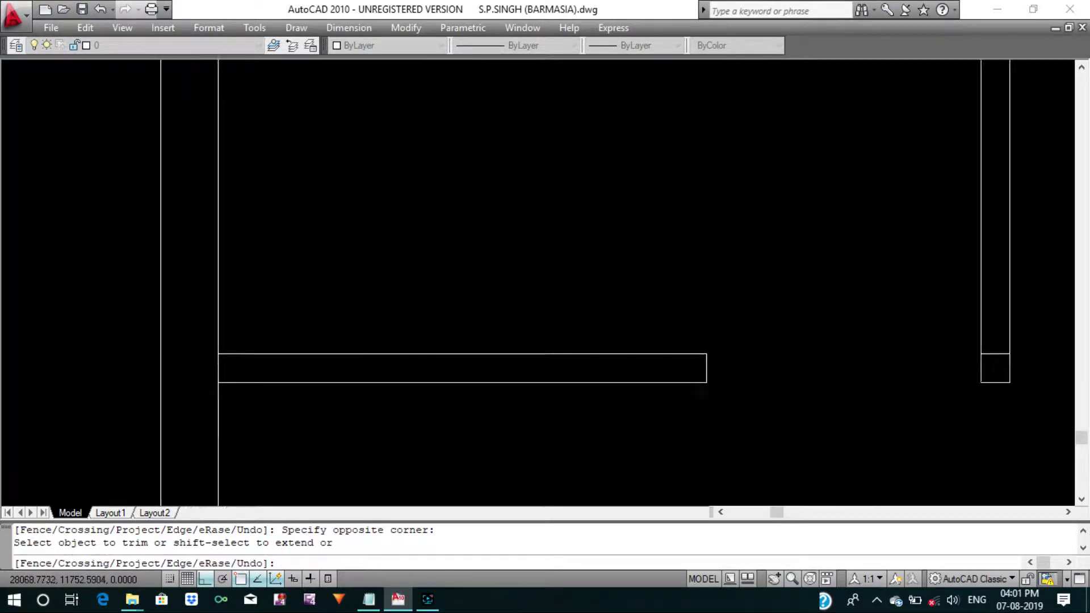
scroll(267, 366, "up", 2)
scroll(237, 363, "down", 6)
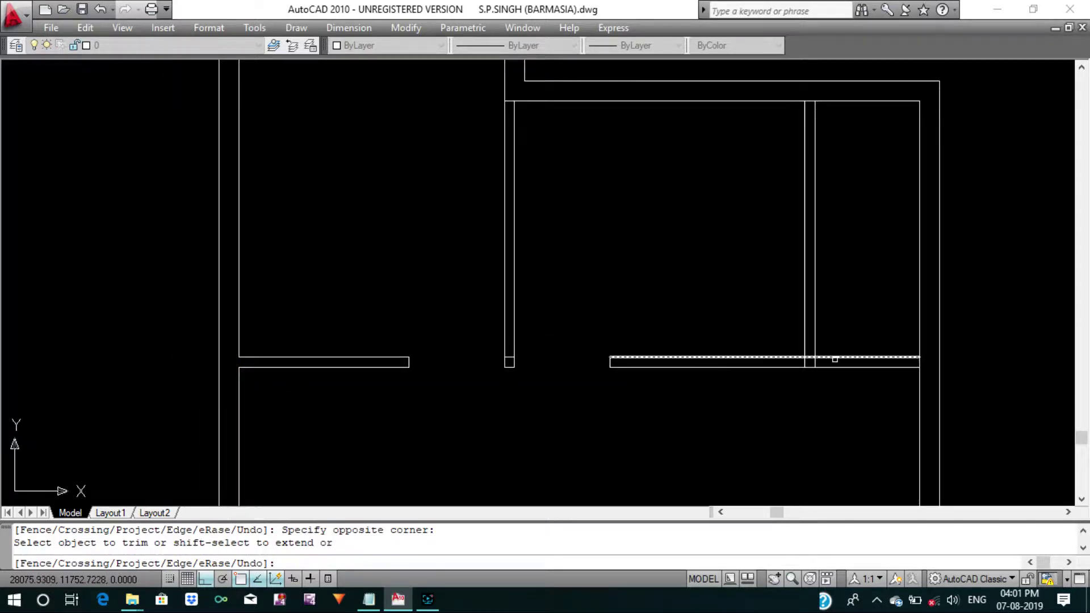
scroll(835, 359, "up", 2)
scroll(818, 362, "down", 3)
scroll(747, 377, "up", 1)
scroll(609, 319, "up", 1)
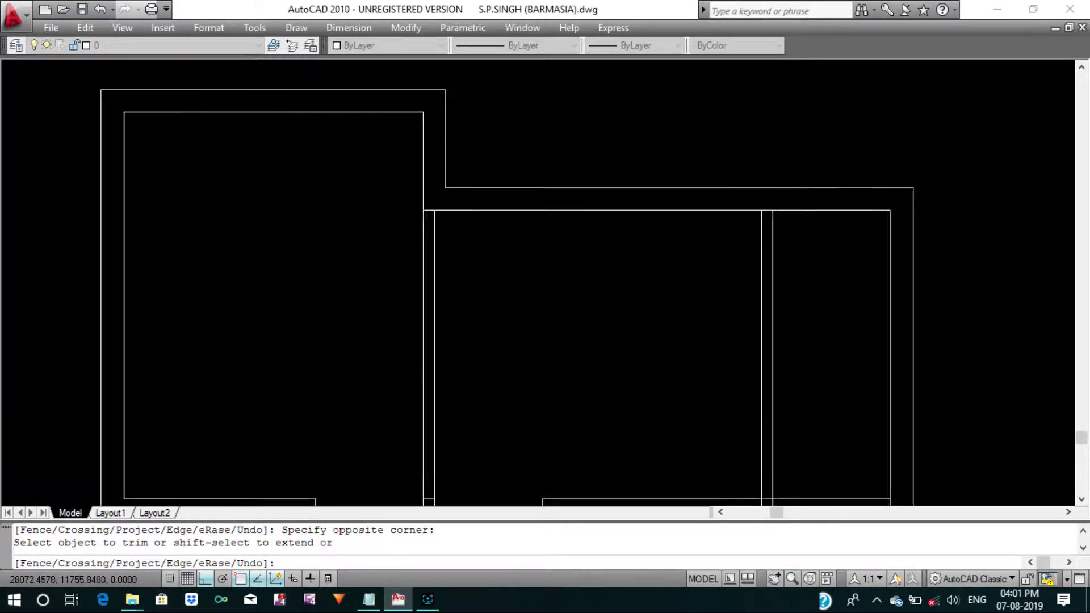
scroll(385, 253, "up", 3)
Trim the overlapping wall lines at the left-hand wall junction.
left_click(382, 253)
scroll(378, 244, "down", 1)
scroll(378, 238, "up", 3)
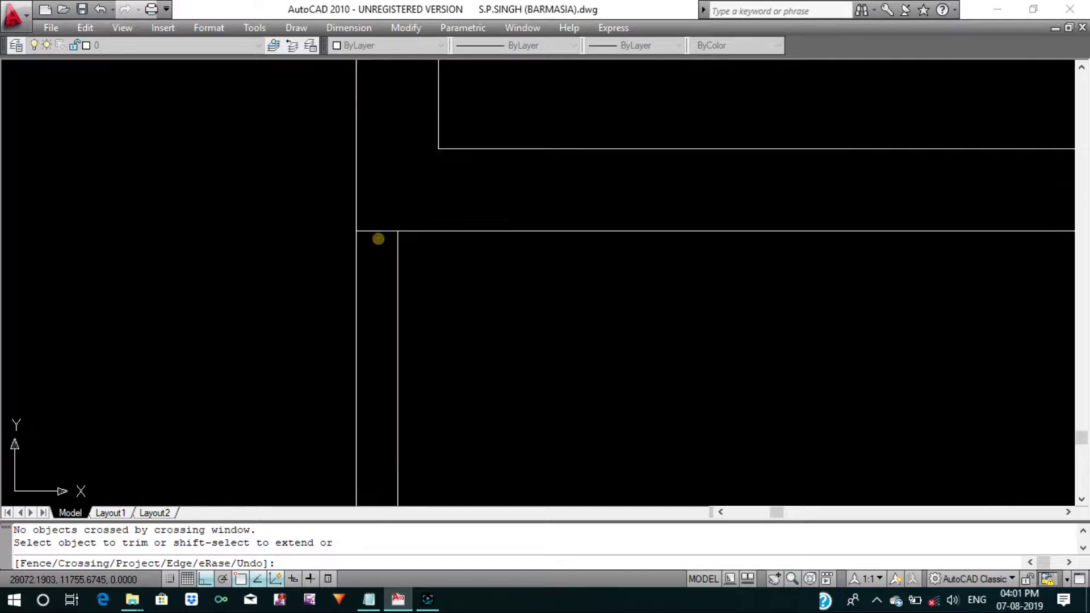
left_click(378, 239)
left_click(365, 194)
scroll(376, 255, "down", 4)
scroll(370, 293, "up", 2)
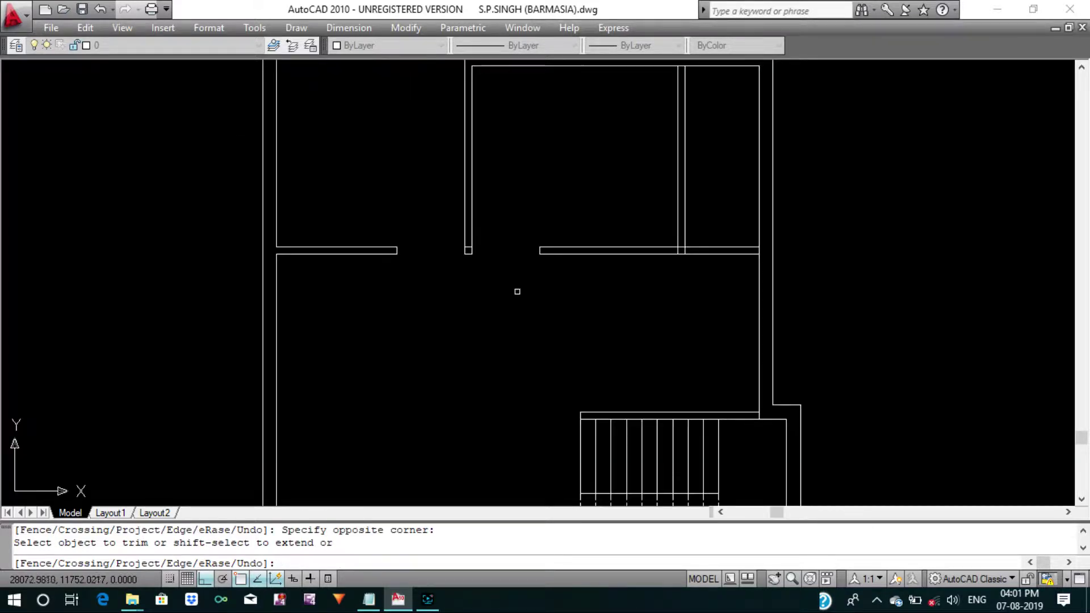
Trim the overlapping lines at the remaining wall junctions to the right.
middle_click_drag(517, 292, 462, 407)
scroll(462, 407, "up", 3)
scroll(499, 420, "up", 3)
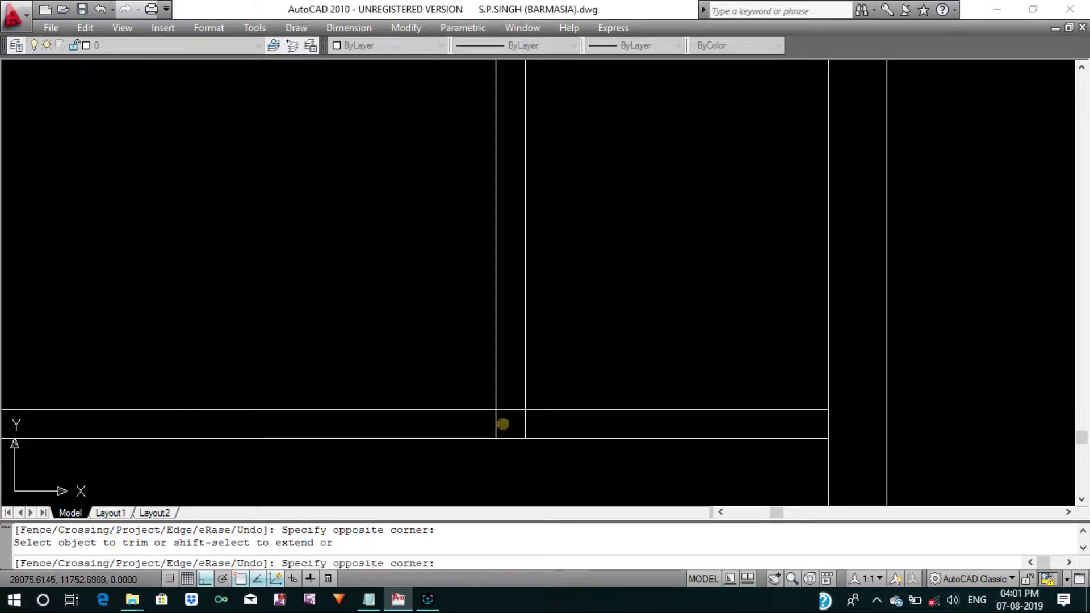
scroll(472, 418, "up", 1)
left_click(511, 416)
scroll(514, 380, "down", 2)
scroll(535, 212, "down", 2)
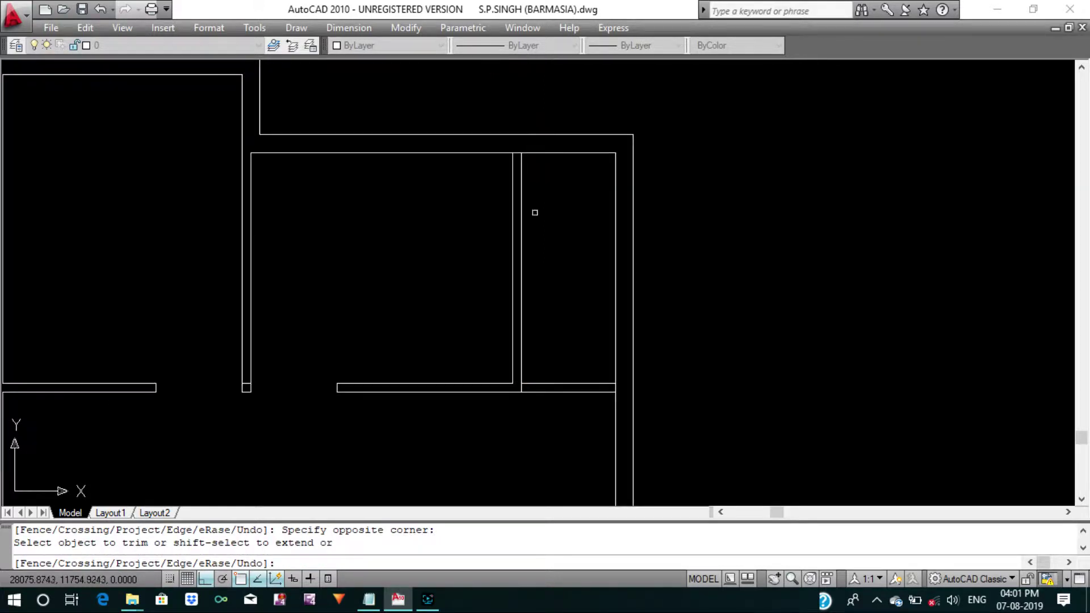
scroll(511, 150, "up", 4)
scroll(510, 165, "up", 4)
left_click(508, 175)
left_click(499, 139)
scroll(499, 139, "down", 5)
scroll(564, 270, "down", 4)
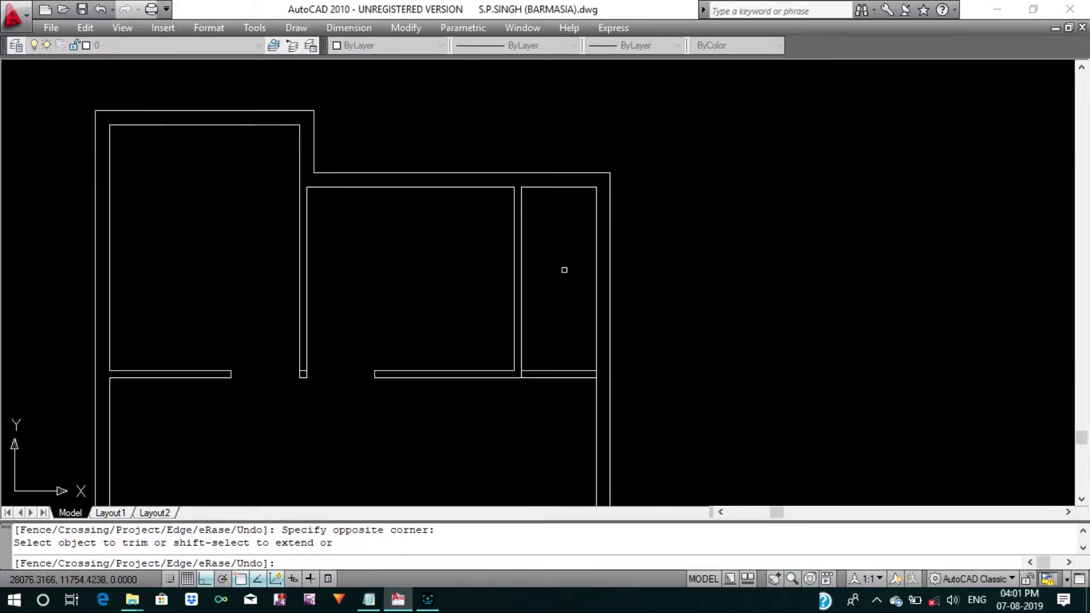
scroll(609, 368, "up", 5)
left_click(542, 329)
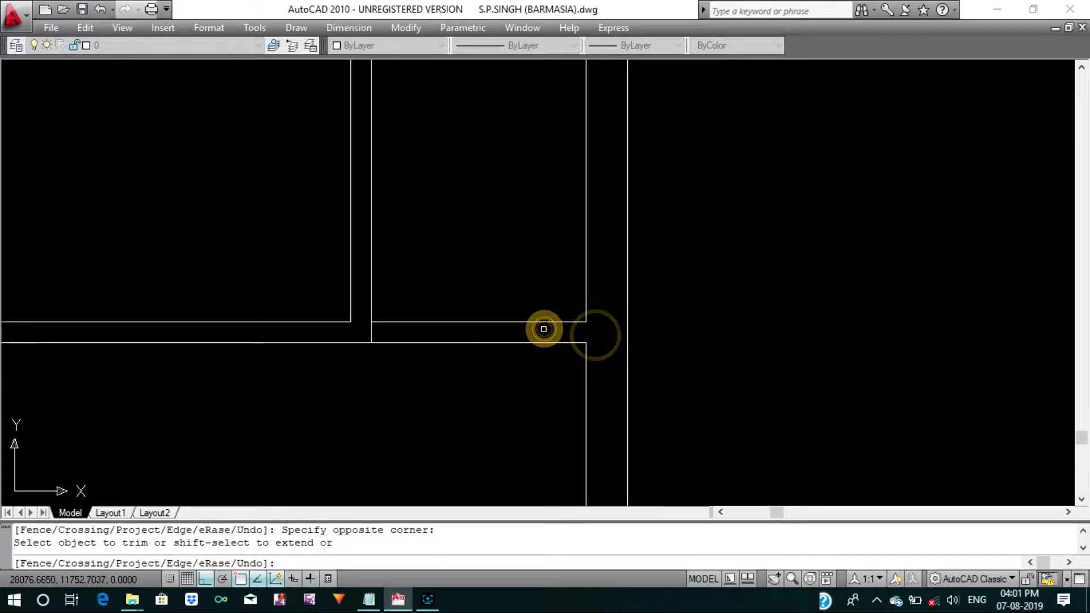
Offset the right-hand room's wall line by 0.75 to mark the door width.
key("Escape")
type("o")
key("Return")
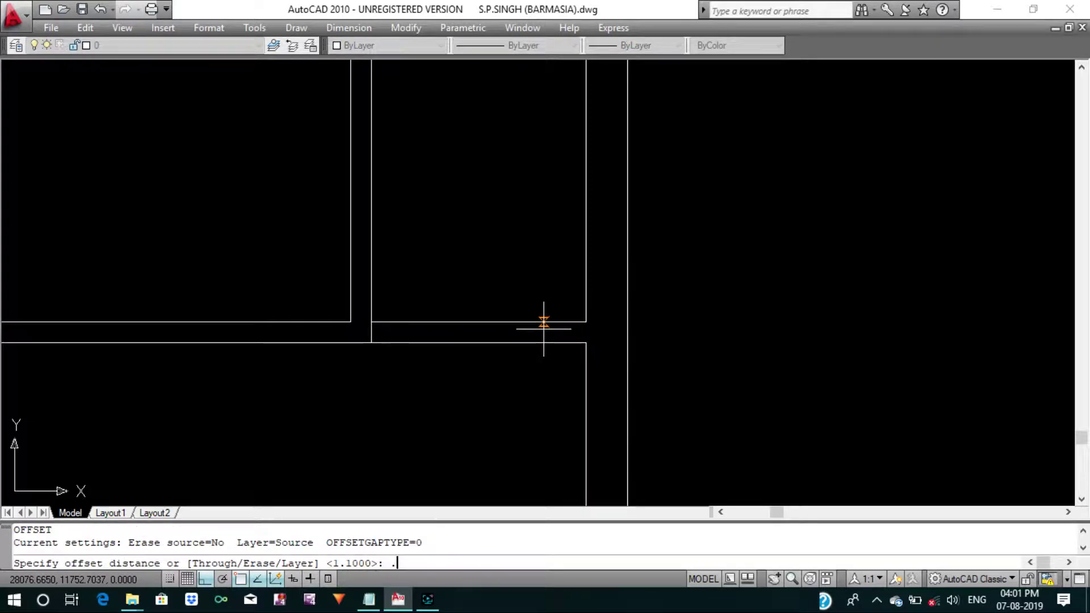
type("75")
key("Return")
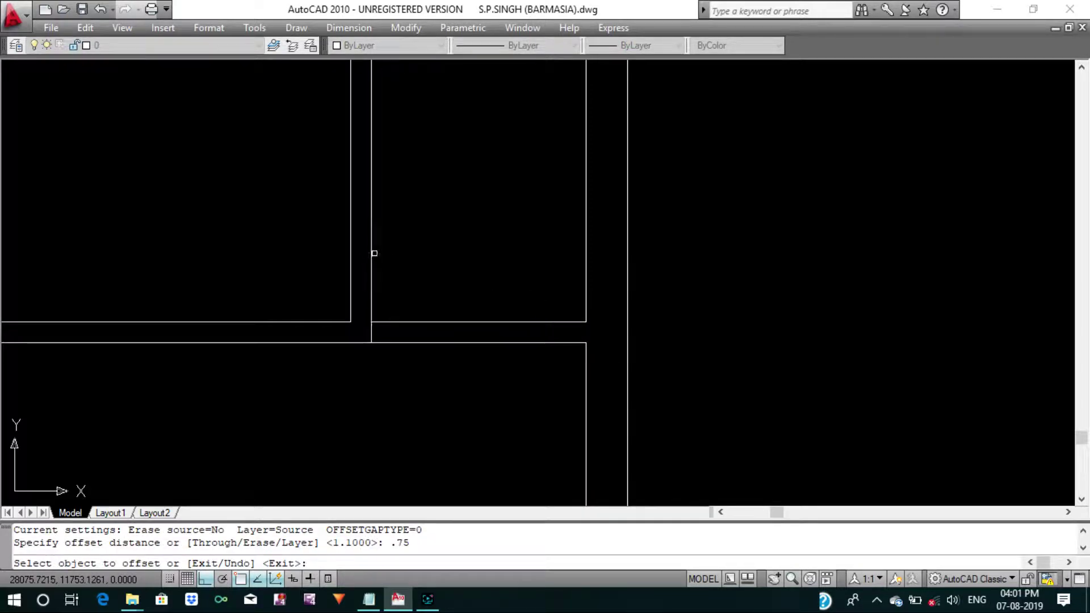
left_click(373, 251)
left_click(407, 251)
key("Escape")
Trim the wall between the offset lines to open the doorway.
type("t")
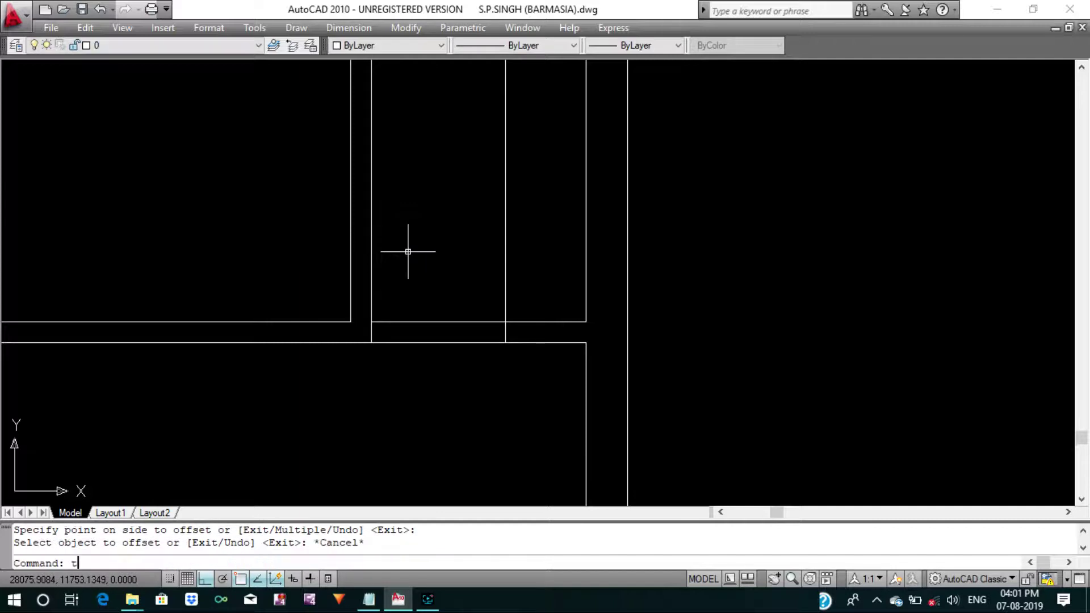
key("Return")
key("Return")
left_click(508, 280)
left_click(518, 280)
left_click(436, 384)
key("Escape")
Erase the leftover short wall stub at the new doorway.
scroll(426, 243, "down", 2)
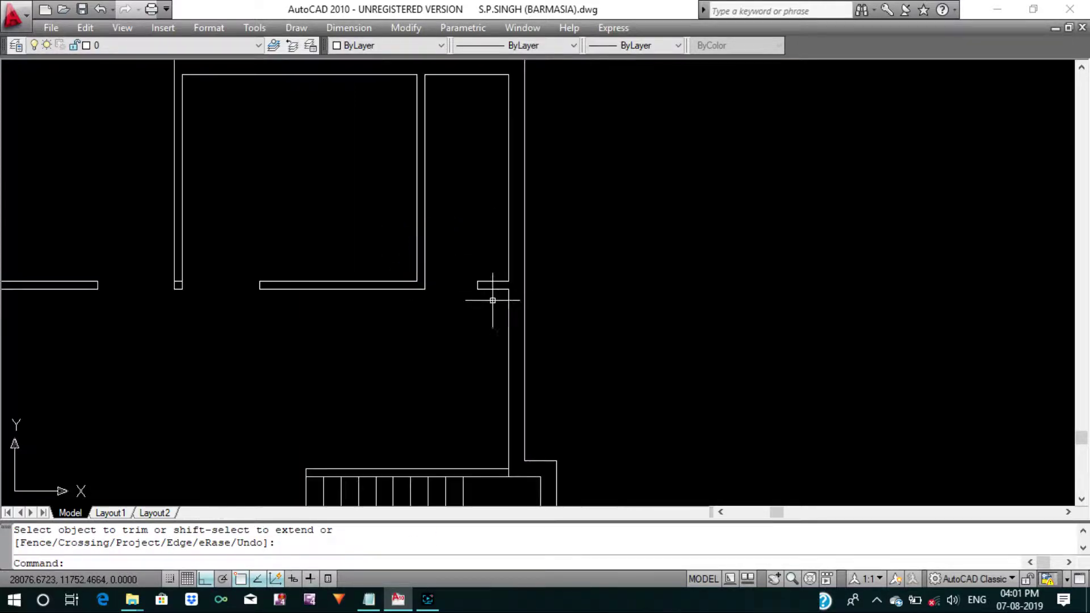
middle_click_drag(494, 297, 669, 357)
scroll(369, 330, "up", 4)
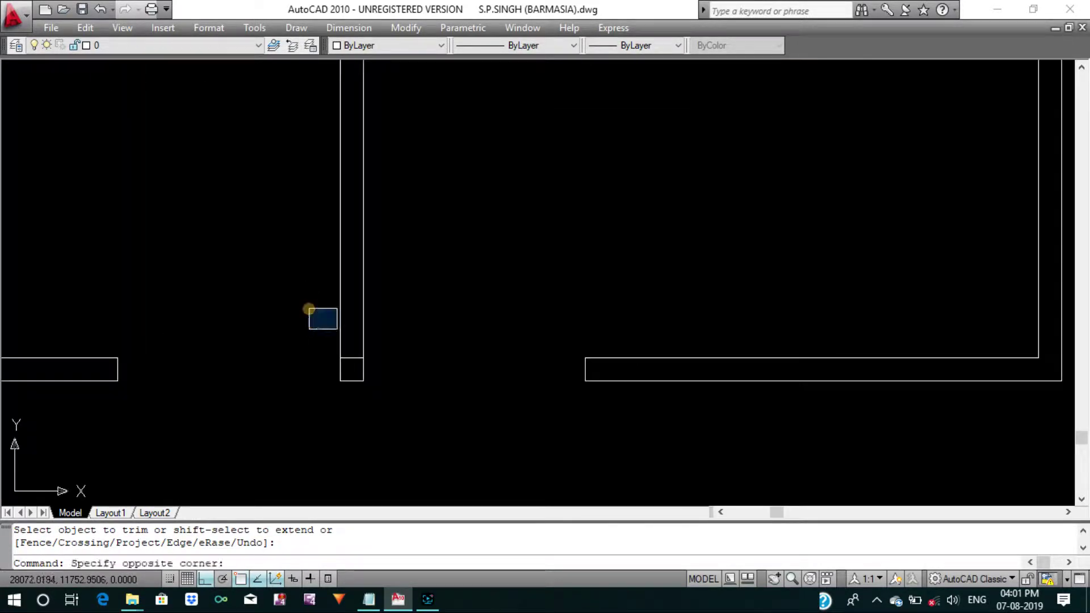
left_click(388, 363)
key("Return")
Pan and zoom to centre the reference plan's bedrooms in view.
scroll(408, 335, "down", 2)
scroll(426, 315, "down", 2)
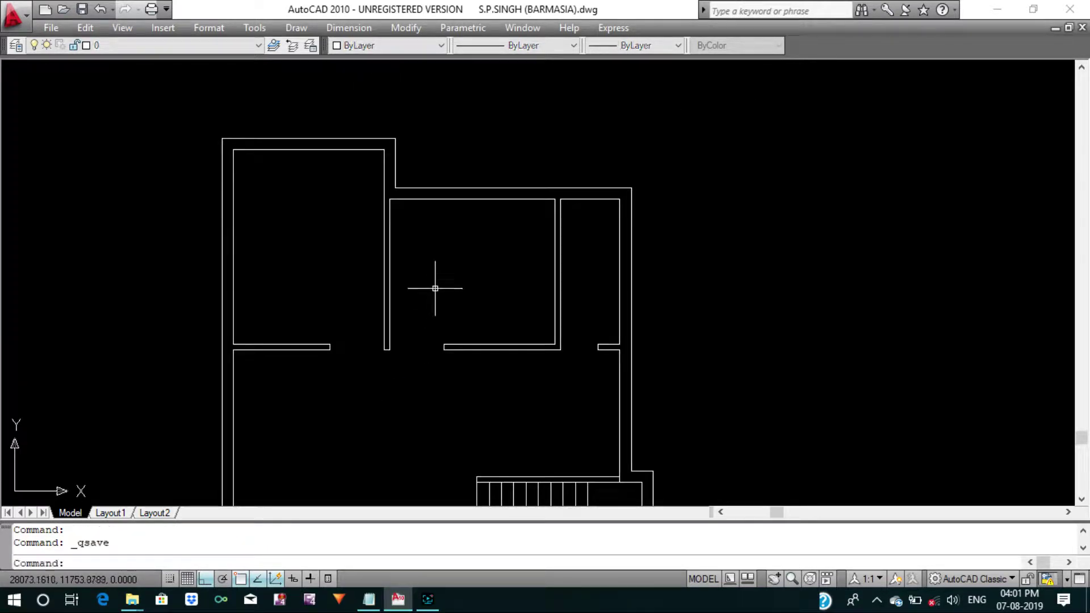
scroll(435, 288, "down", 4)
middle_click_drag(442, 261, 427, 384)
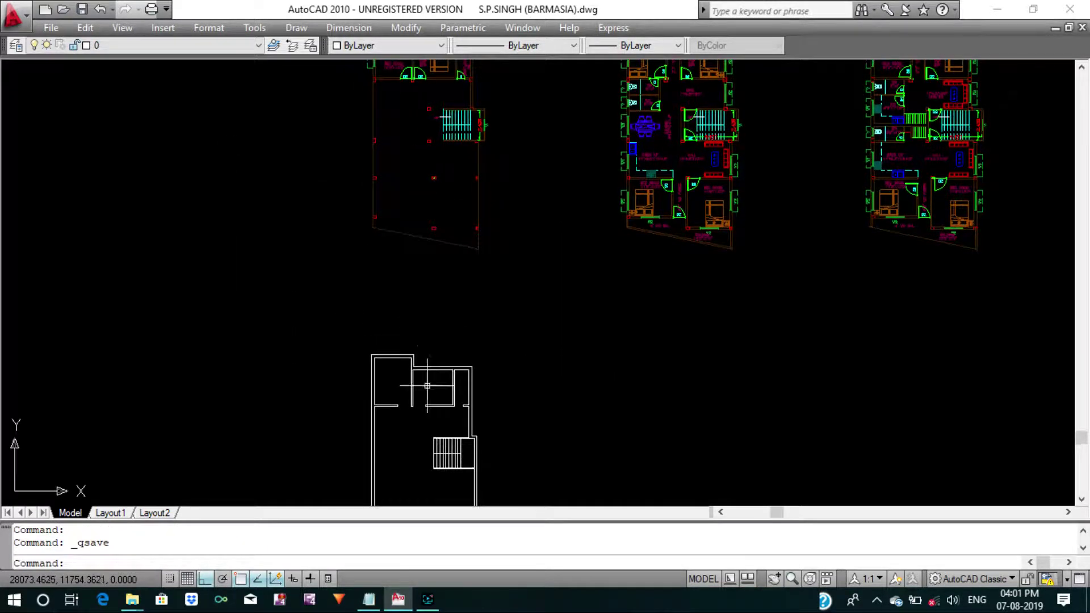
middle_click_drag(448, 341, 436, 320)
scroll(443, 297, "down", 2)
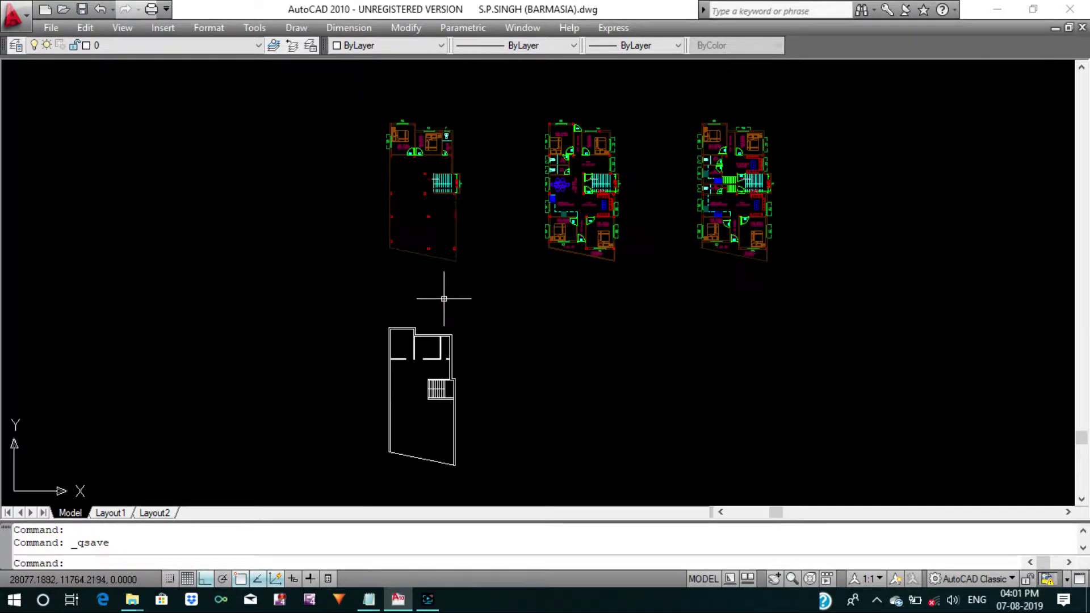
scroll(443, 296, "up", 1)
scroll(443, 296, "up", 4)
middle_click_drag(409, 187, 402, 321)
key("Escape")
key("Escape")
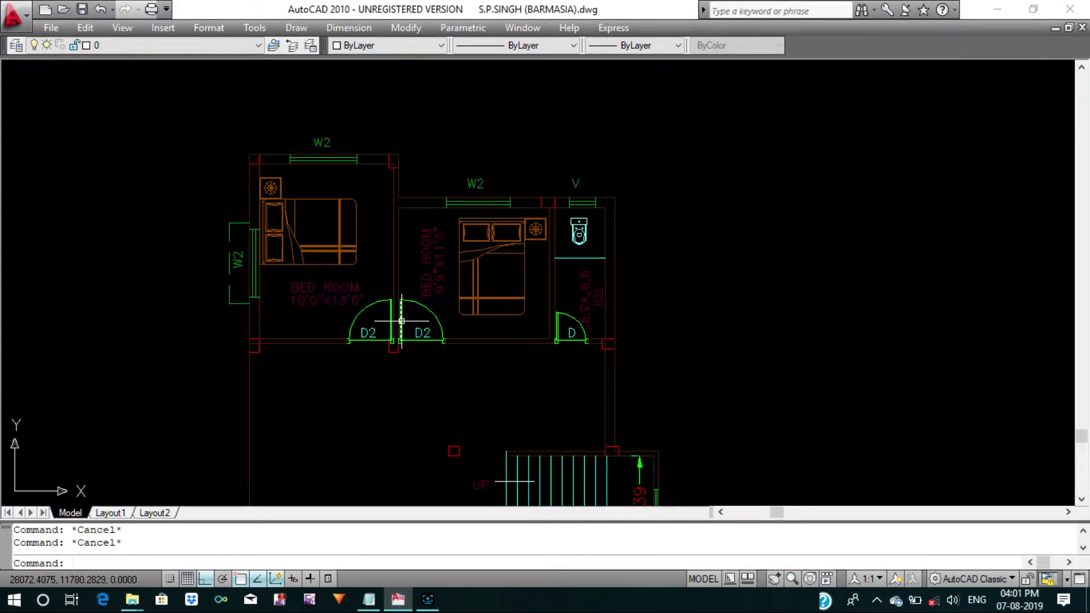
type("co")
key("Return")
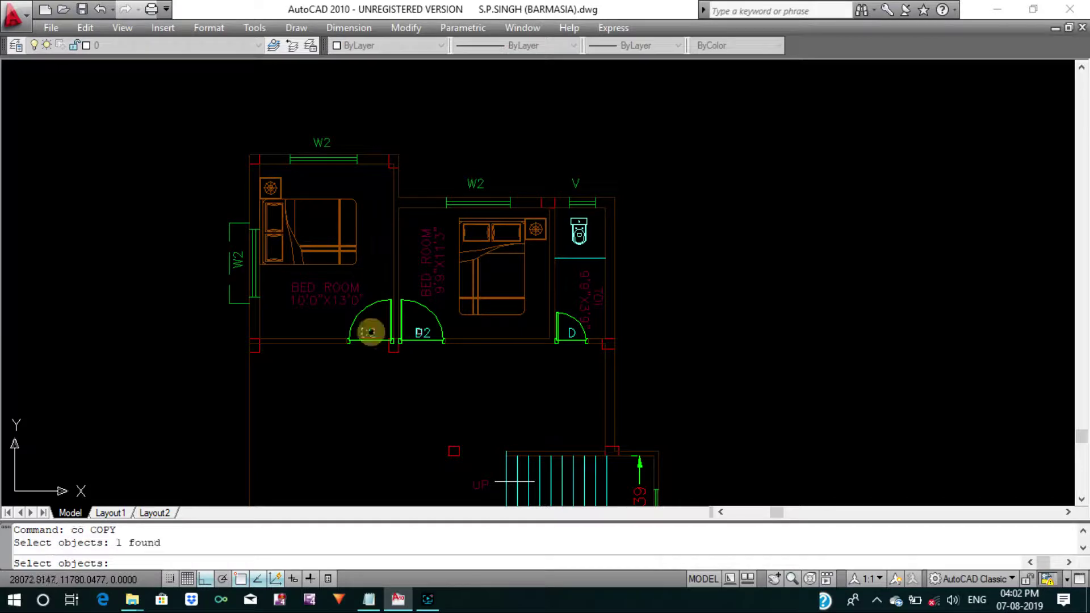
Select the D2 door tag, the toilet labels and both bedroom labels to copy.
left_click(424, 333)
scroll(596, 302, "up", 3)
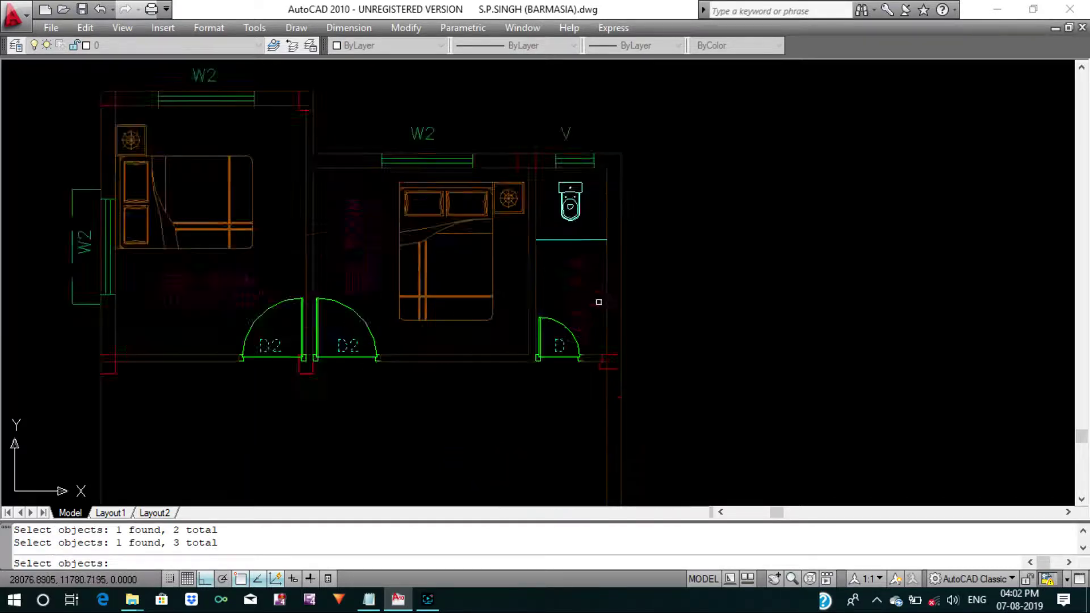
left_click(594, 295)
left_click(540, 279)
scroll(562, 312, "up", 2)
scroll(576, 286, "down", 2)
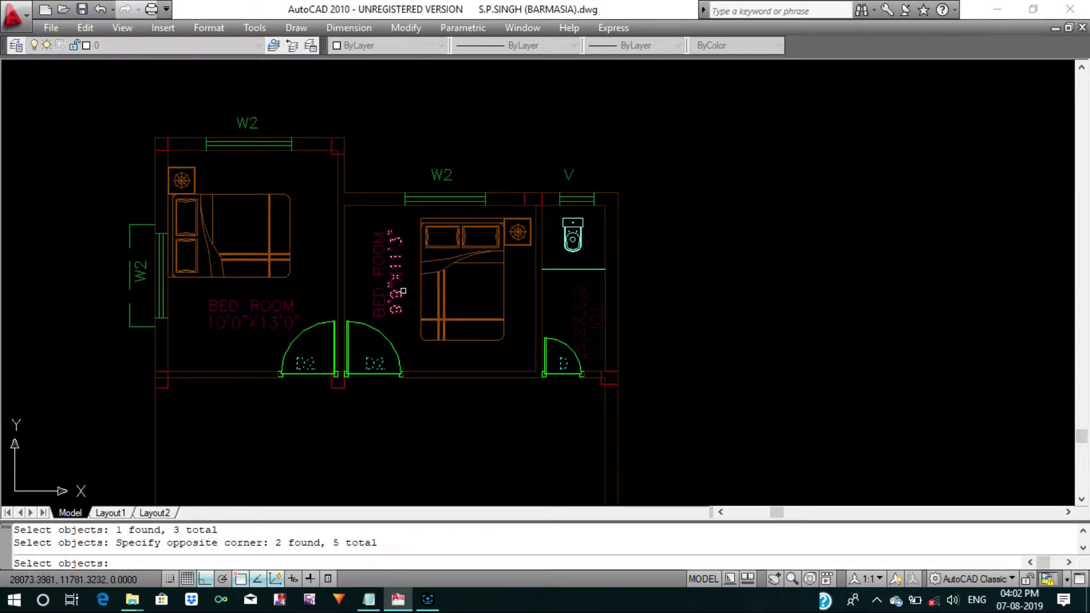
left_click(358, 260)
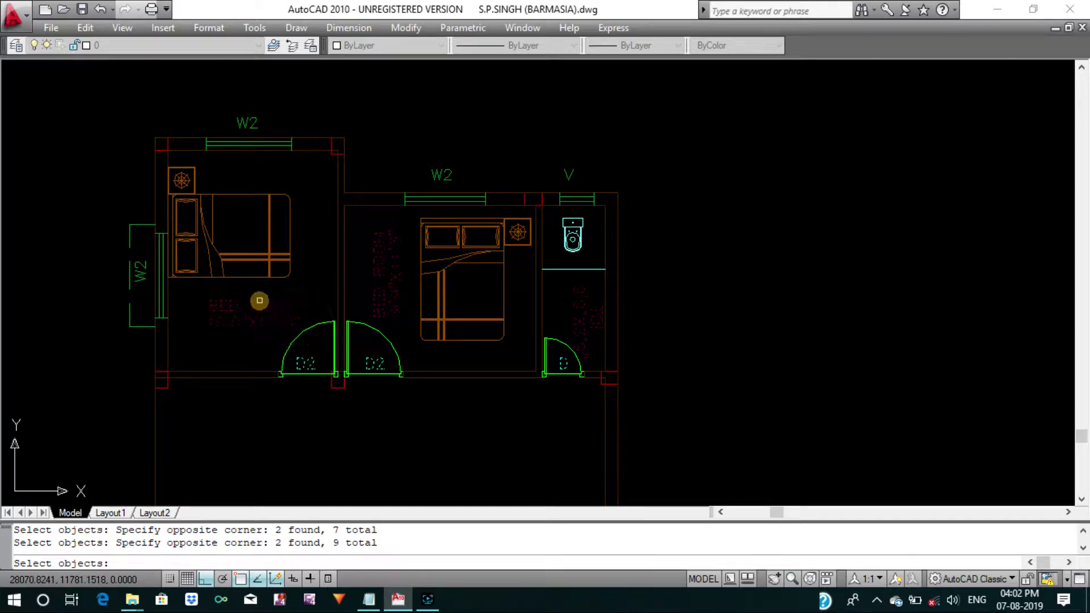
left_click(169, 139)
key("Return")
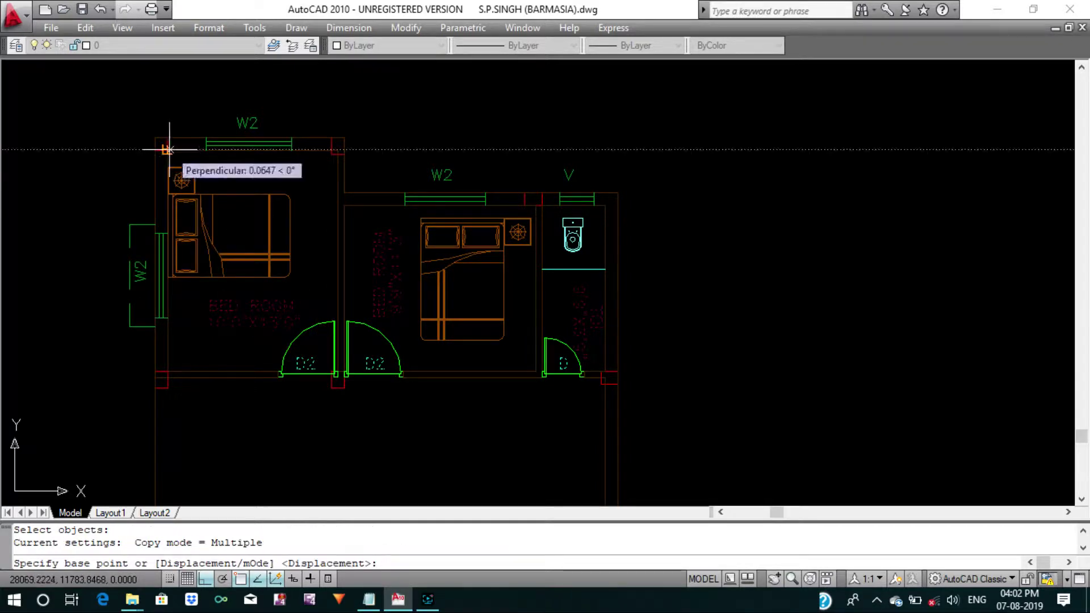
Copy them from the reference plan's outer corner to the new outline's matching corner.
left_click(167, 148)
scroll(168, 149, "down", 5)
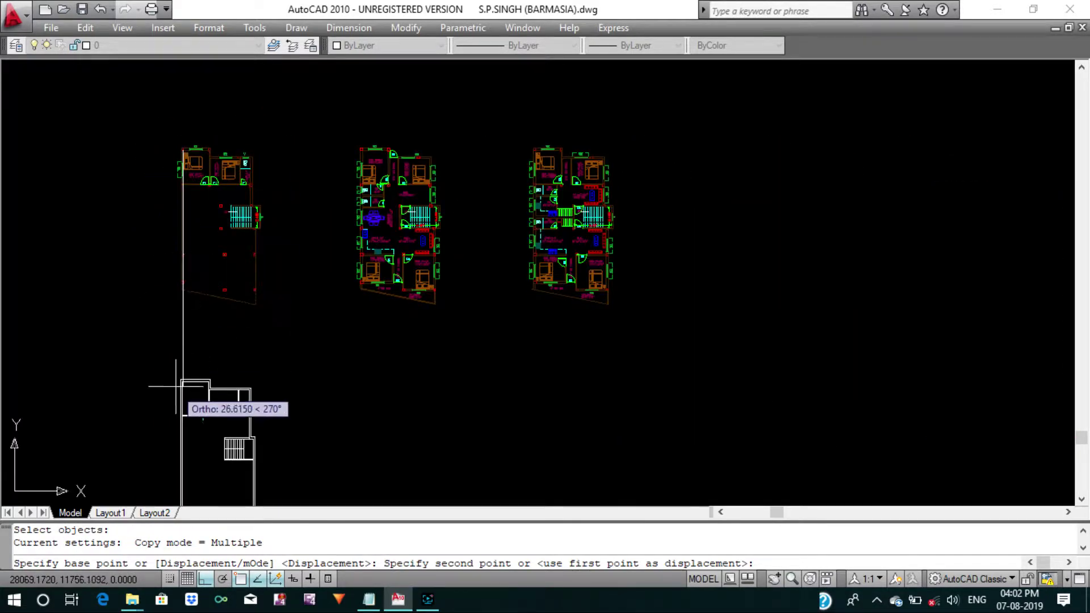
scroll(168, 378, "up", 5)
scroll(166, 376, "up", 3)
scroll(165, 375, "up", 2)
left_click(154, 371)
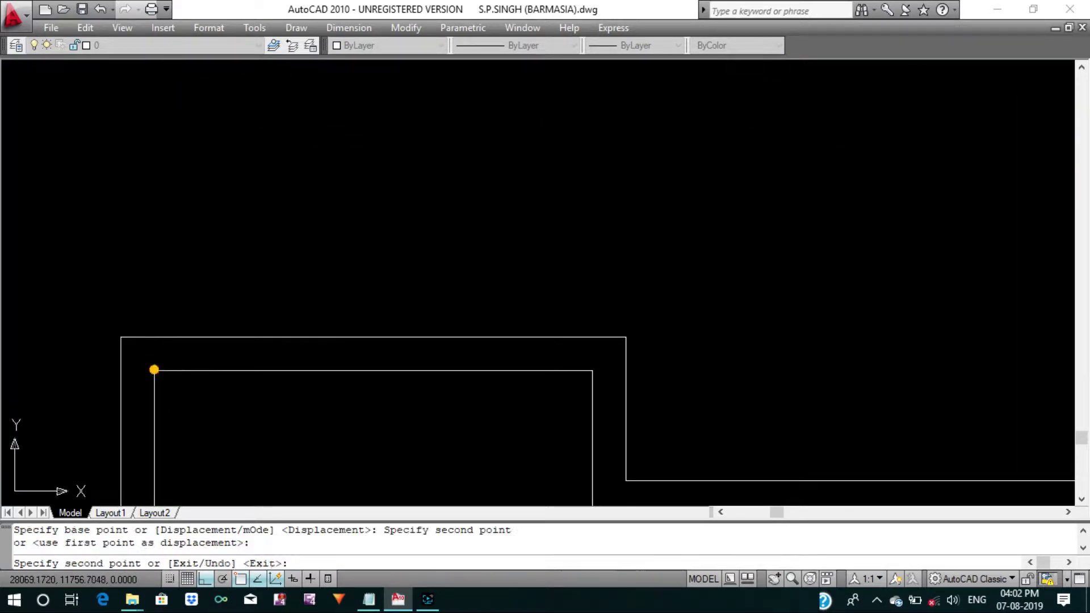
key("Return")
scroll(275, 349, "down", 3)
middle_click_drag(275, 349, 340, 238)
Turn the vertical bedroom label horizontal.
scroll(503, 370, "up", 2)
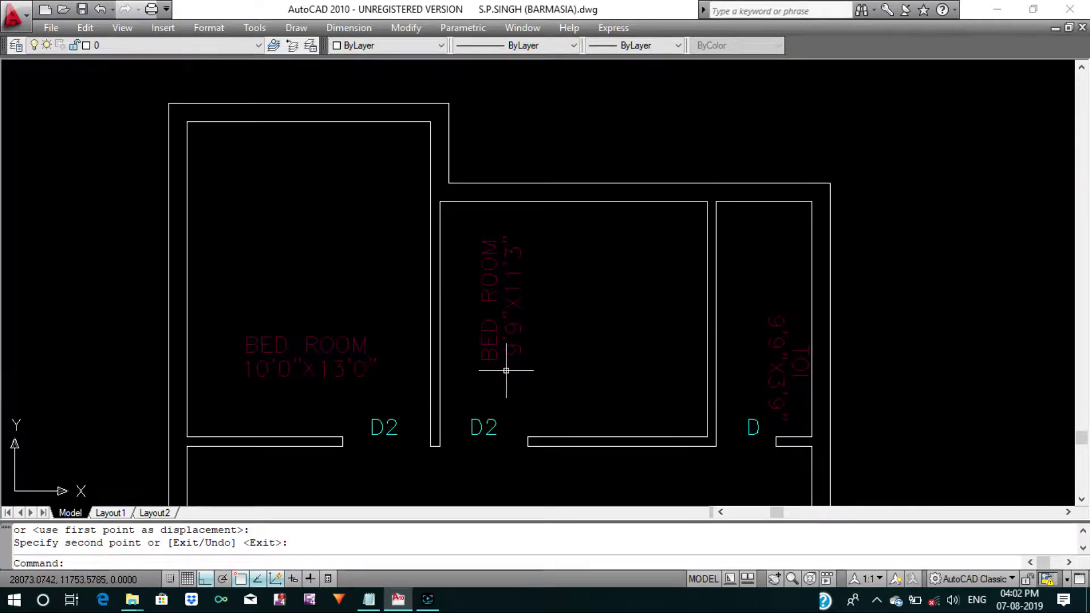
key("Escape")
key("Escape")
key("Return")
left_click(579, 369)
left_click(511, 335)
key("Return")
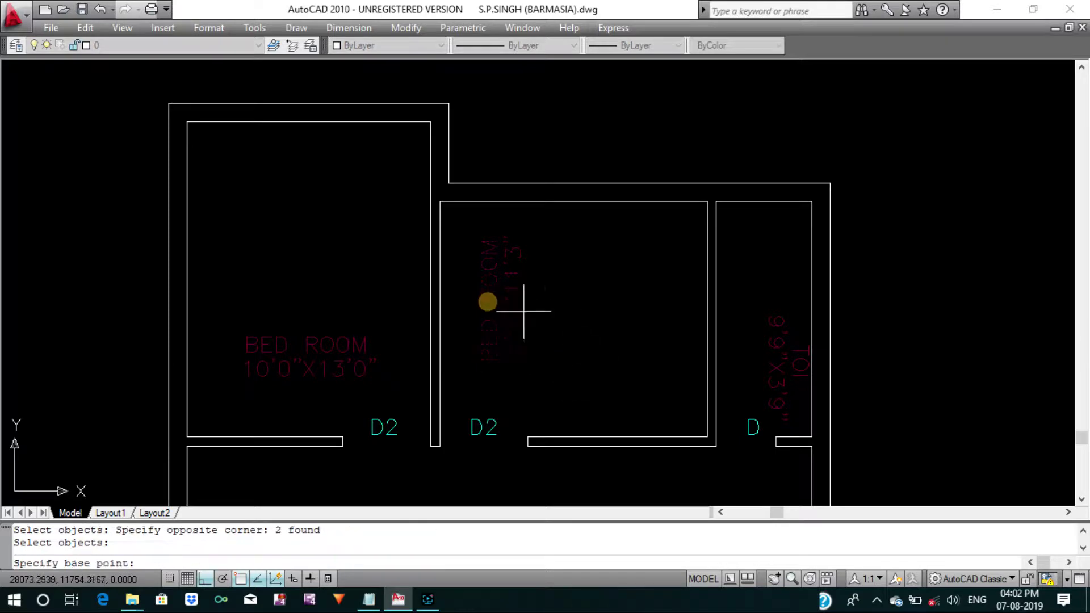
left_click(523, 304)
key("Escape")
Move the right bedroom label lower in its room and slightly right.
key("m")
key("Return")
left_click(584, 353)
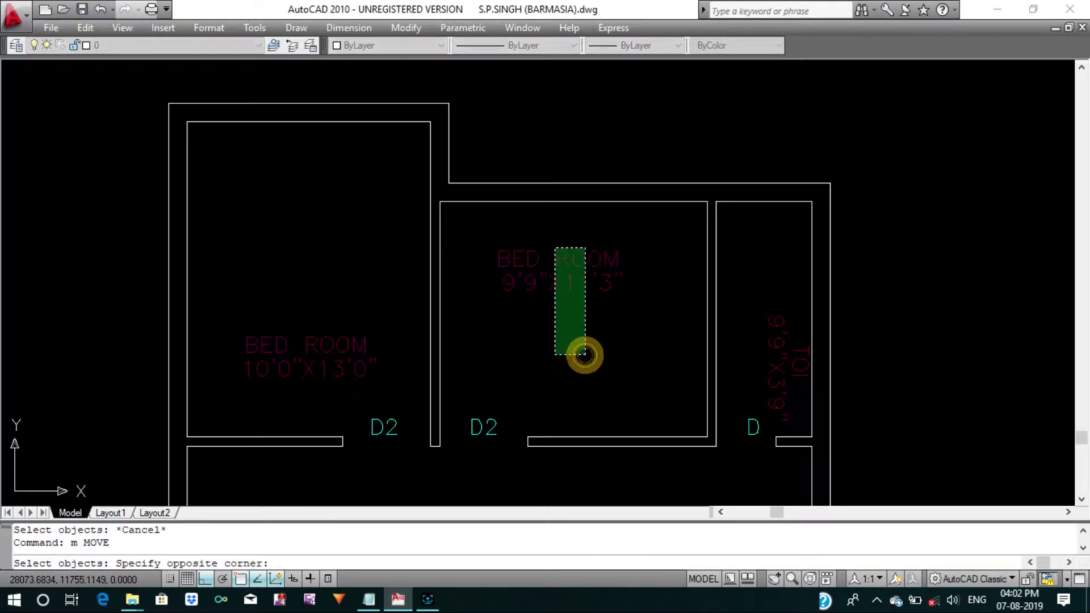
left_click(555, 249)
key("Return")
left_click(579, 311)
left_click(589, 359)
key("m")
key("Return")
mouse_move(562, 295)
left_mouse_down()
mouse_move(597, 370)
mouse_move(545, 272)
left_mouse_up()
key("Return")
left_click(565, 251)
Fine-tune the right bedroom label's position with further moves.
key("m")
key("Return")
key("Return")
left_click(545, 260)
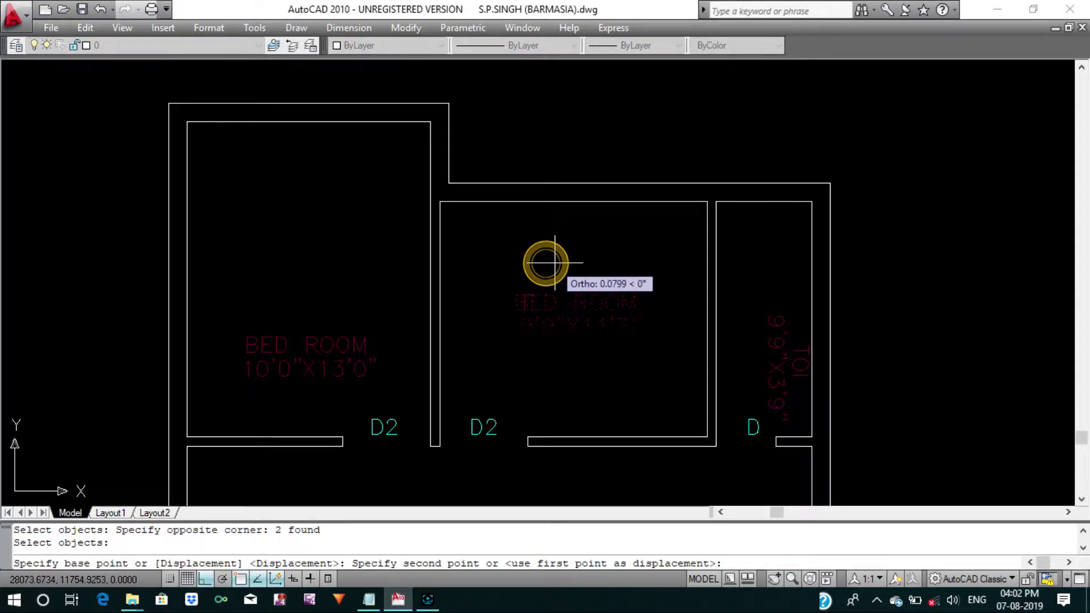
key("Return")
left_click_drag(574, 385, 523, 275)
left_click(534, 254)
key("Return")
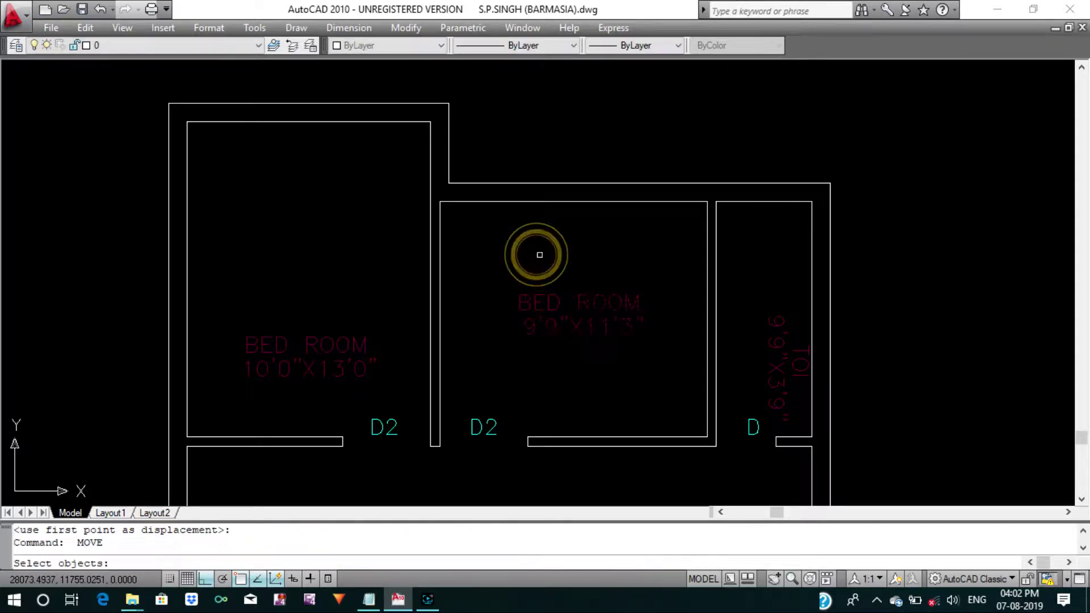
left_click_drag(590, 390, 500, 224)
right_click(511, 221)
left_click(511, 223)
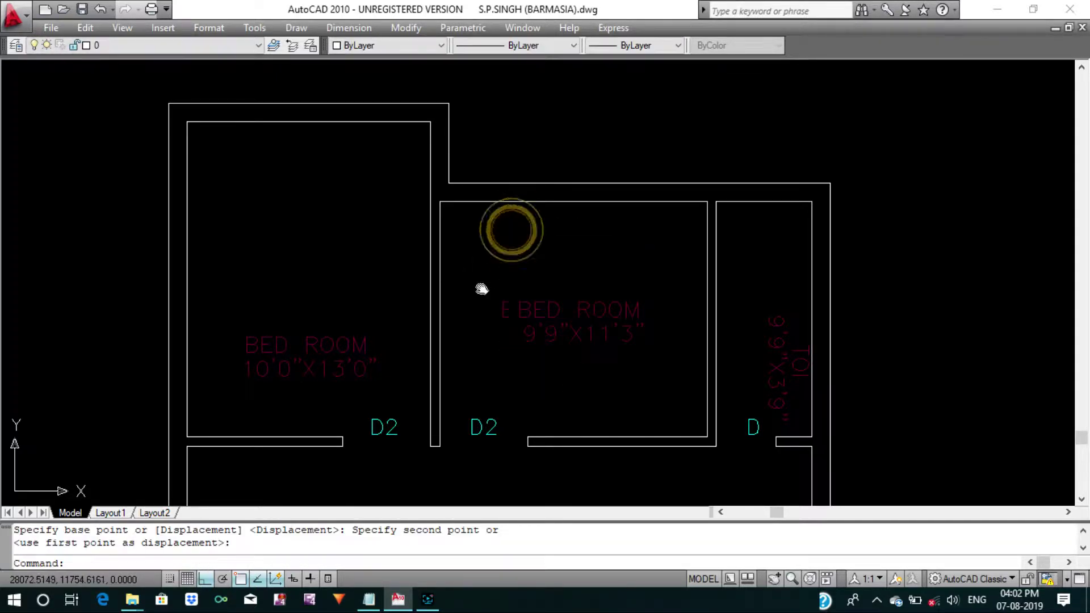
Move the left bedroom label higher in its room.
middle_click_drag(380, 346, 451, 348)
key("Return")
left_click_drag(454, 381, 380, 295)
key("Return")
left_click(384, 292)
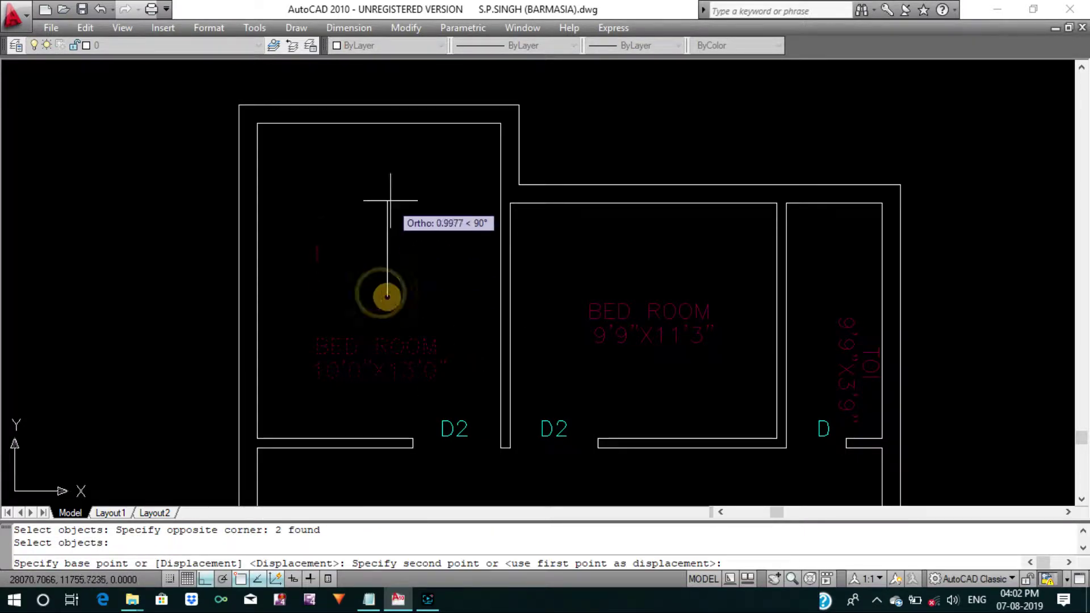
left_click(388, 174)
key("Return")
left_click(401, 277)
left_click(336, 176)
key("Return")
left_click(401, 282)
left_click(360, 295)
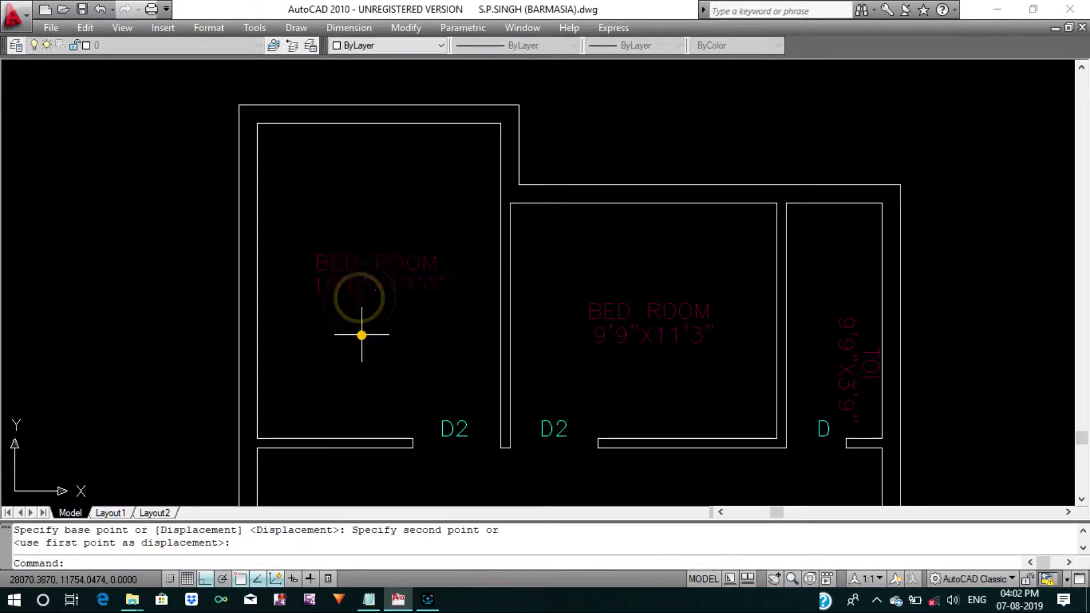
Move the TOI 9'9"X3'9" label higher and shift it left.
key("Return")
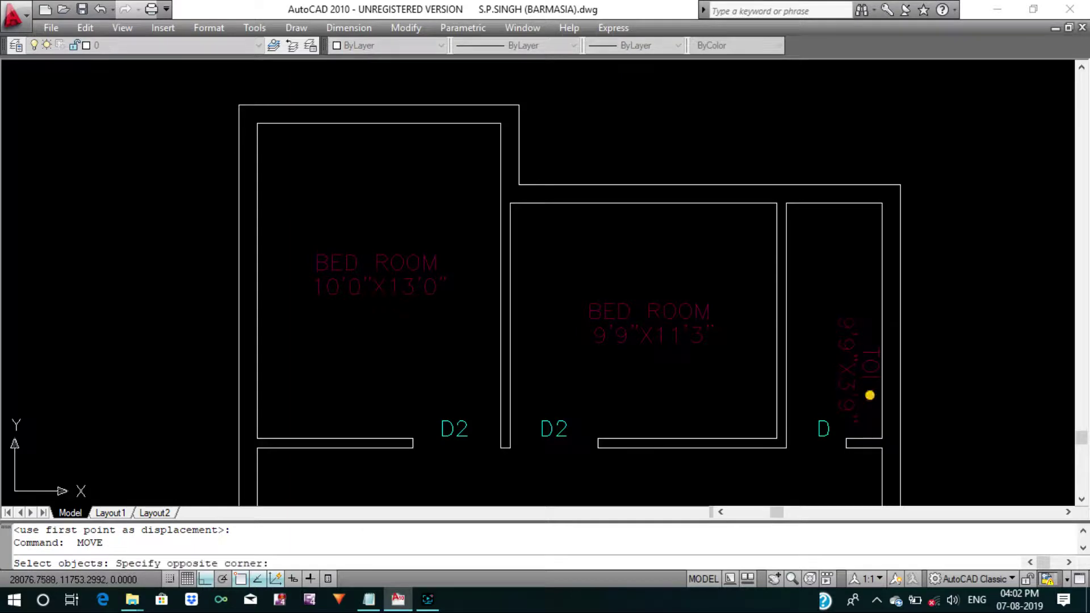
left_click(834, 352)
key("Return")
left_click(967, 320)
left_click(975, 255)
key("Return")
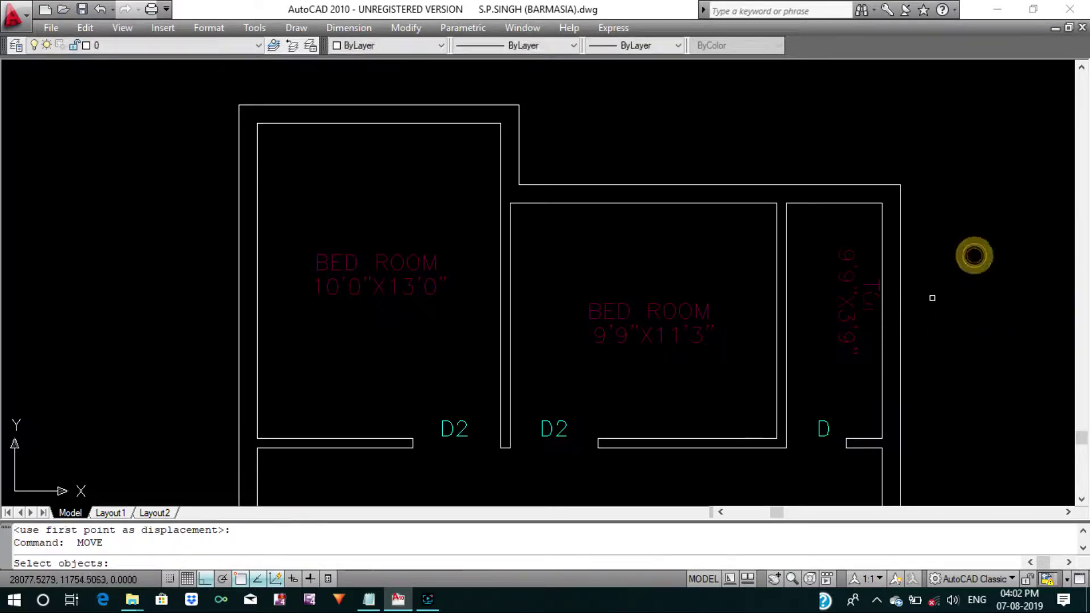
left_click(887, 291)
left_click(835, 341)
key("Return")
left_click(1051, 331)
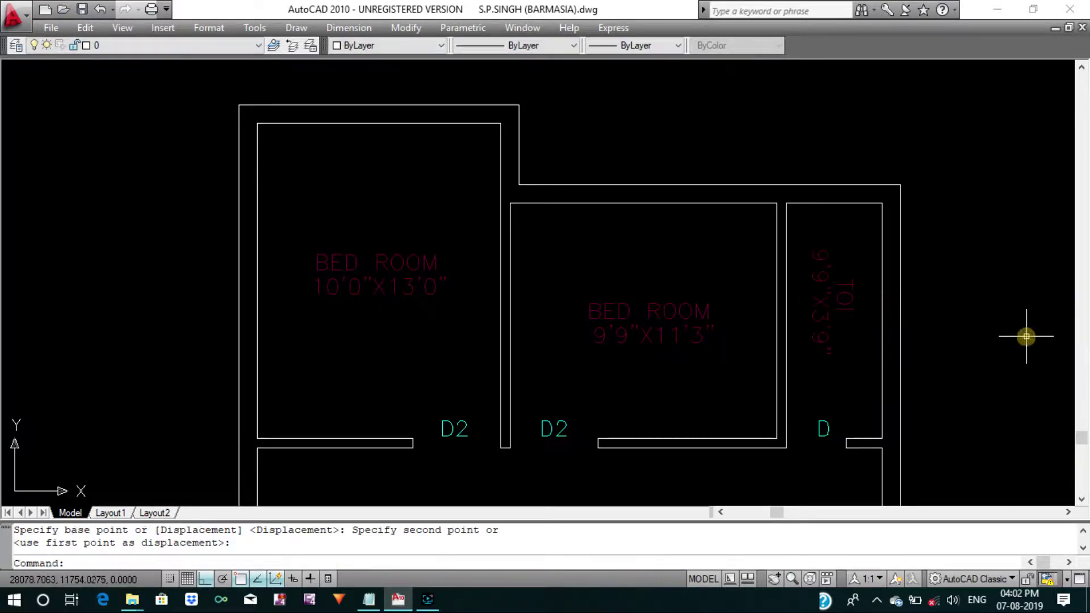
Nudge both lines of the toilet label down until centred in the toilet.
key("Return")
left_click(852, 336)
left_click(823, 288)
key("Return")
left_click(995, 310)
left_click(997, 330)
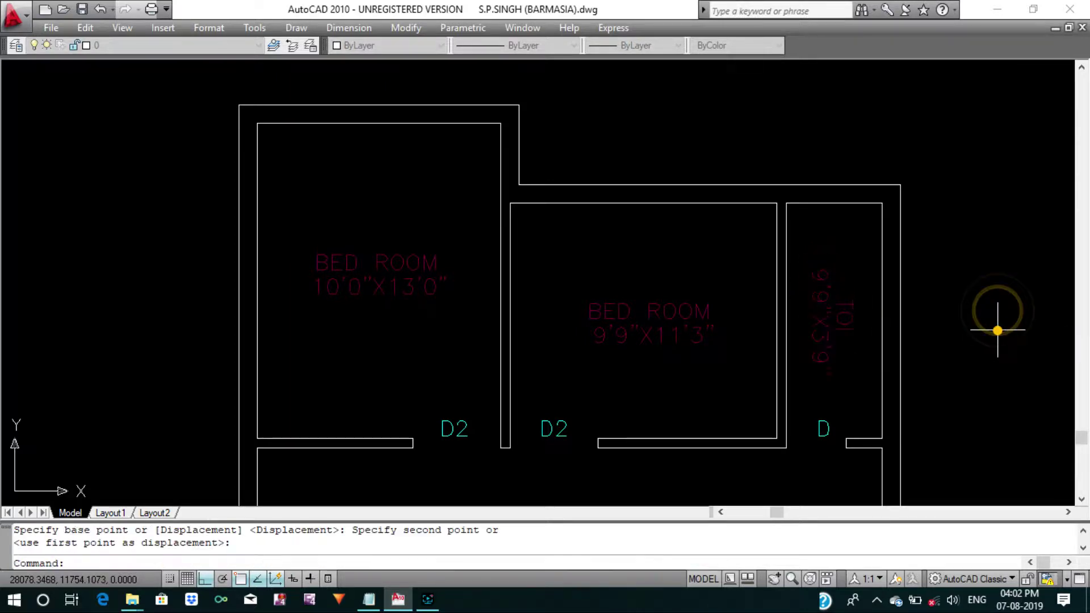
key("Return")
left_click(857, 348)
left_click(823, 312)
key("Return")
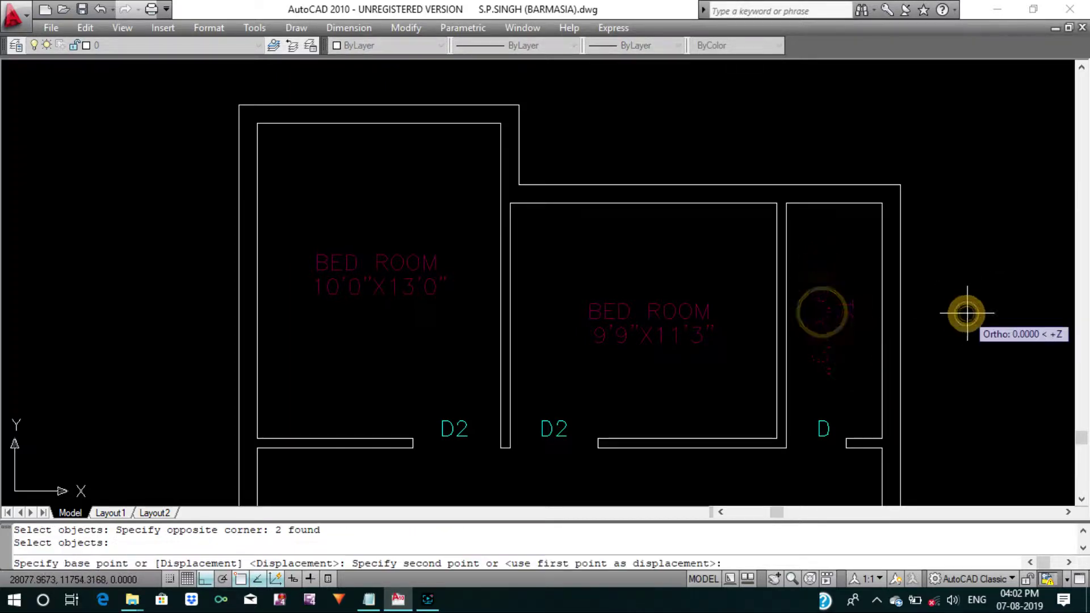
left_click(968, 313)
key("Escape")
key("Escape")
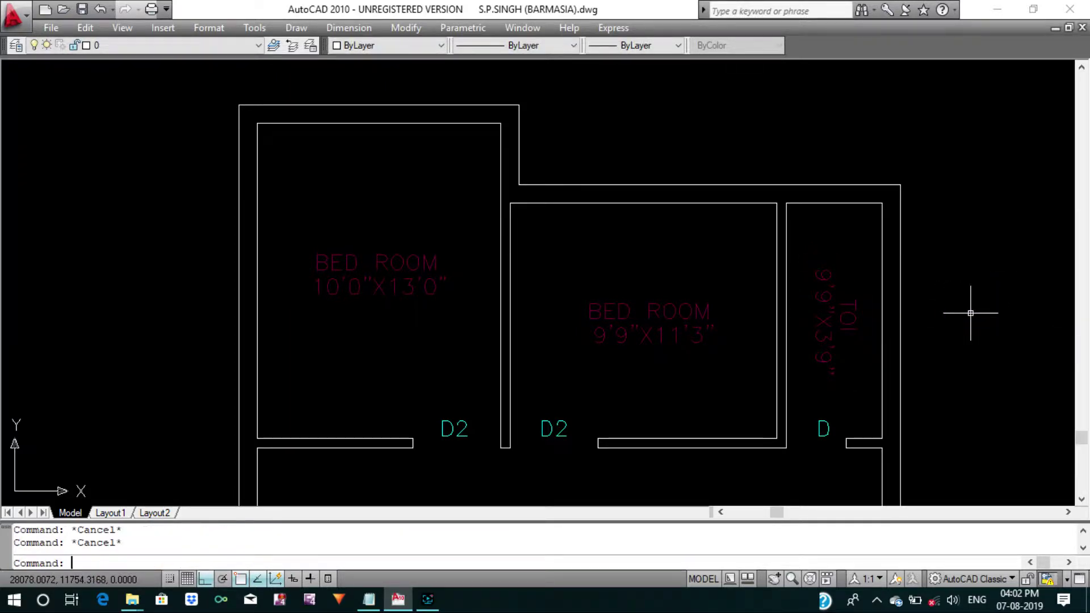
type("di")
Measure the left bedroom's inner width and length with DIST.
key("Return")
middle_click_drag(628, 275, 636, 259)
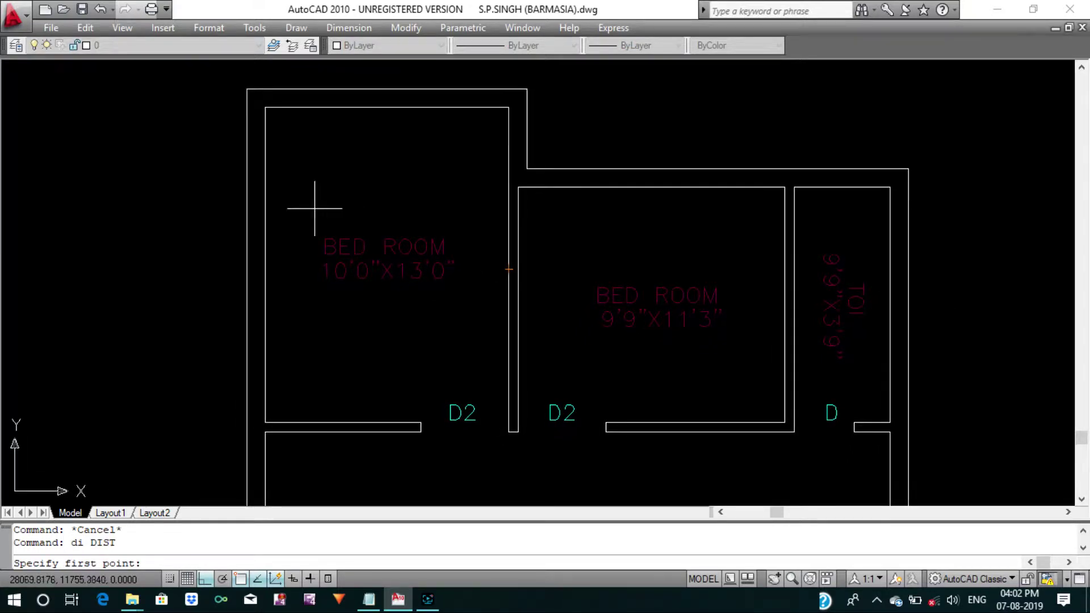
left_click(265, 197)
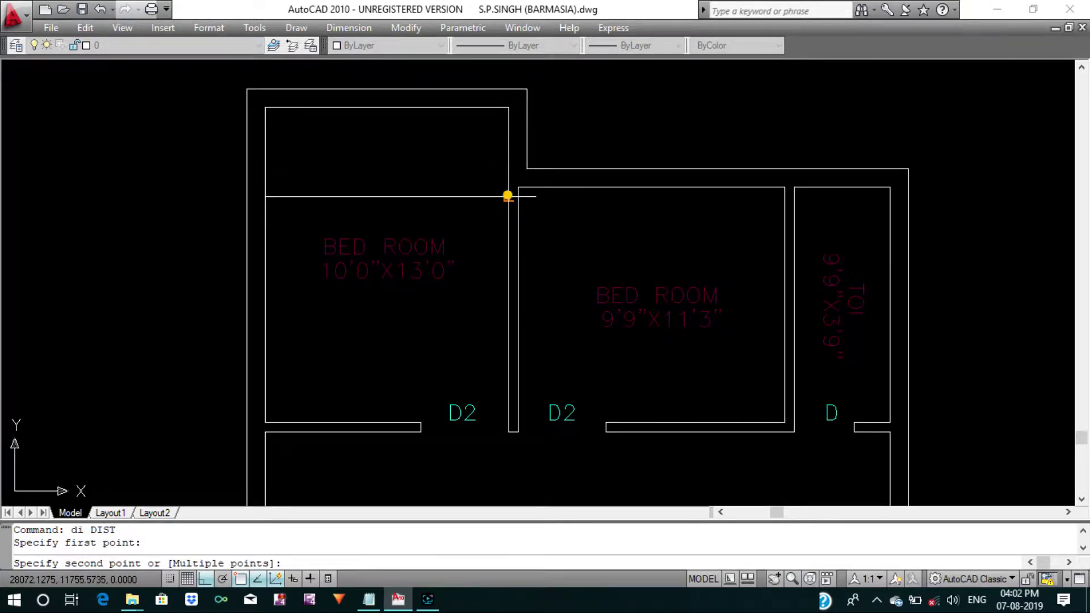
left_click(508, 197)
key("Return")
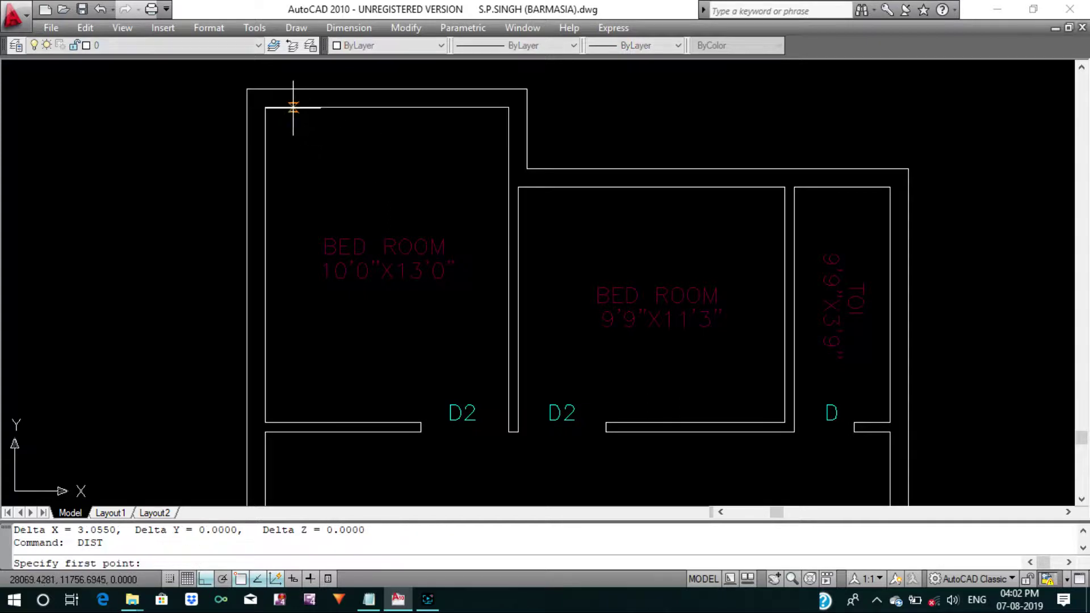
left_click(294, 107)
left_click(293, 425)
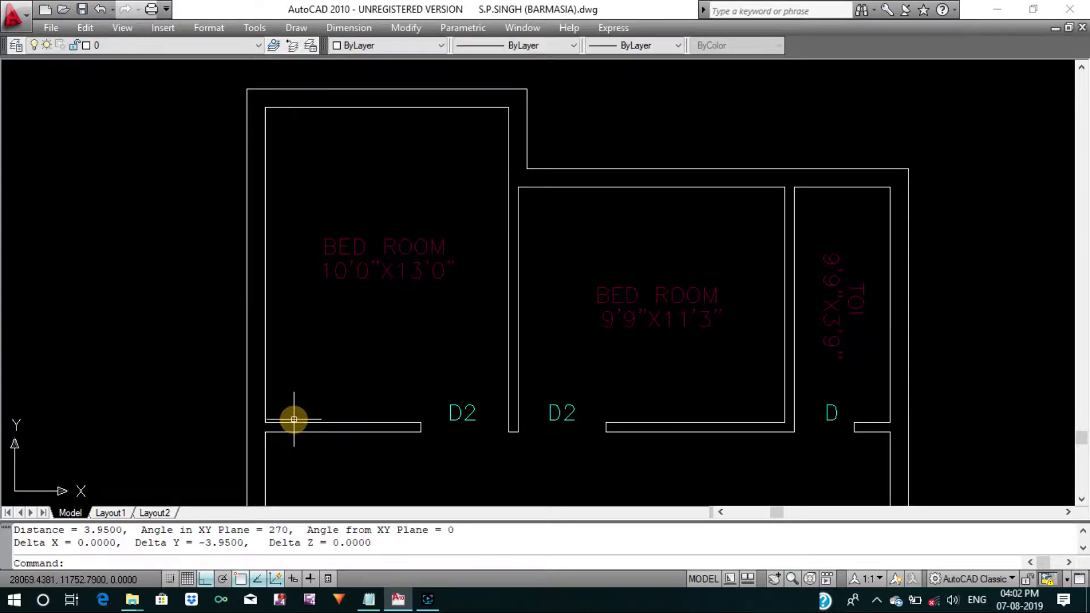
key("Escape")
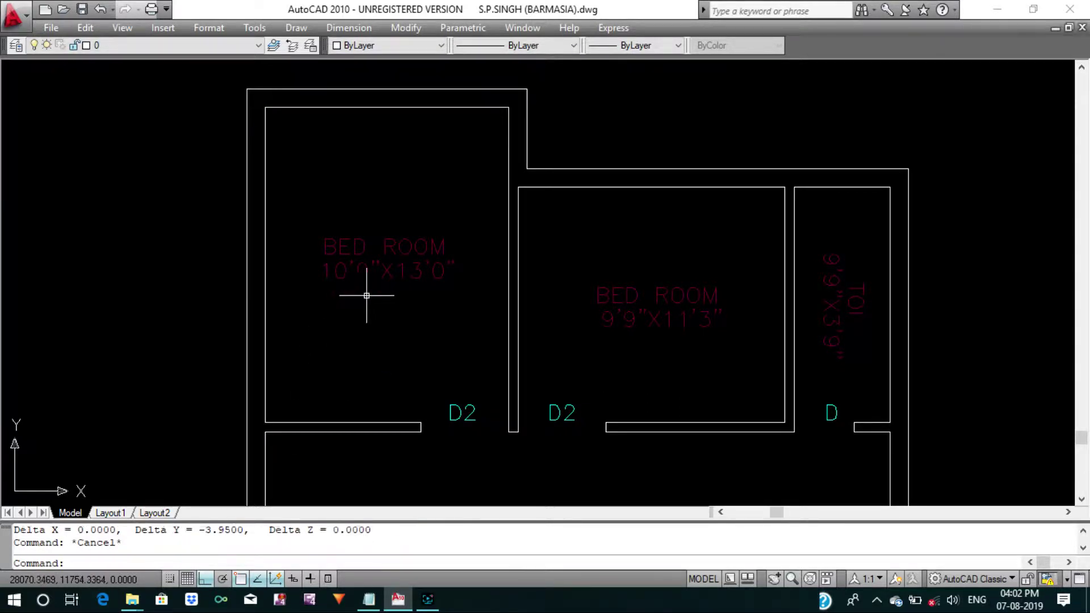
key("Escape")
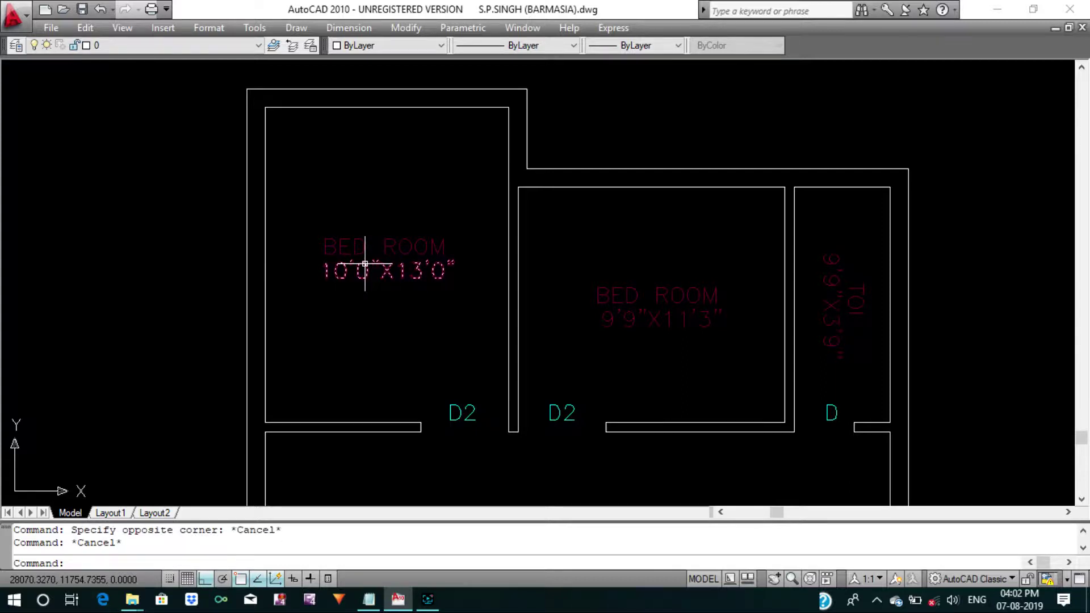
Edit the bedroom's 10'0"X13'0" size text to the measured metric size.
left_click(365, 264)
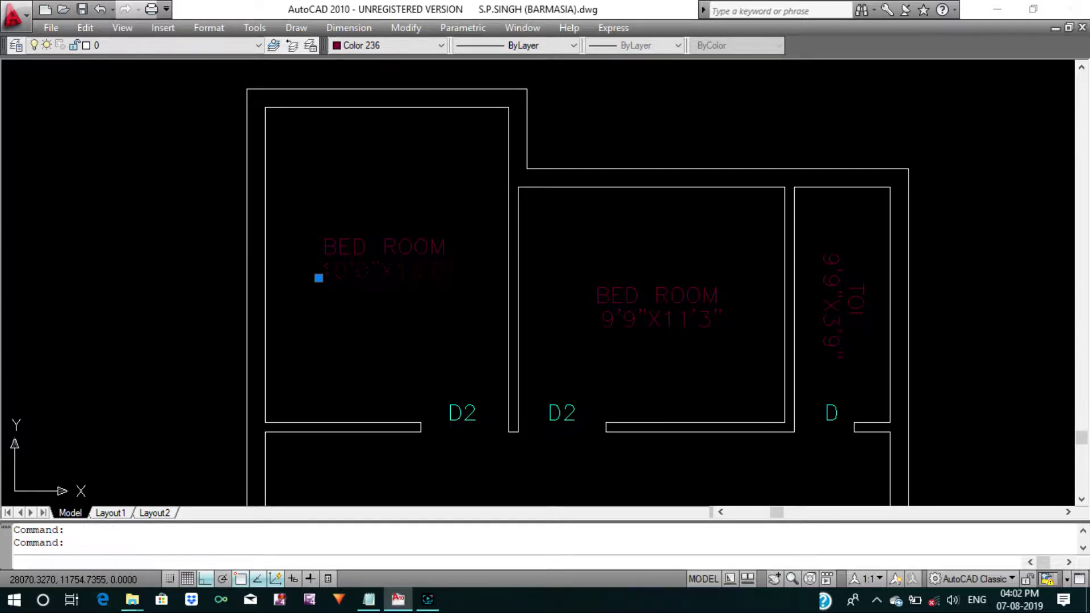
double_click(365, 264)
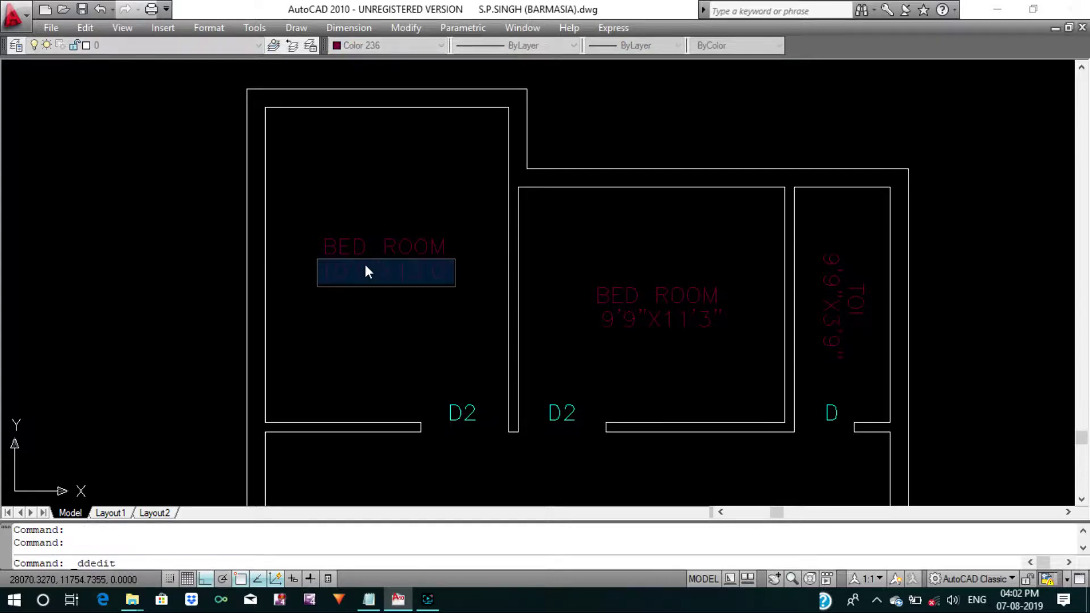
type("3.055x")
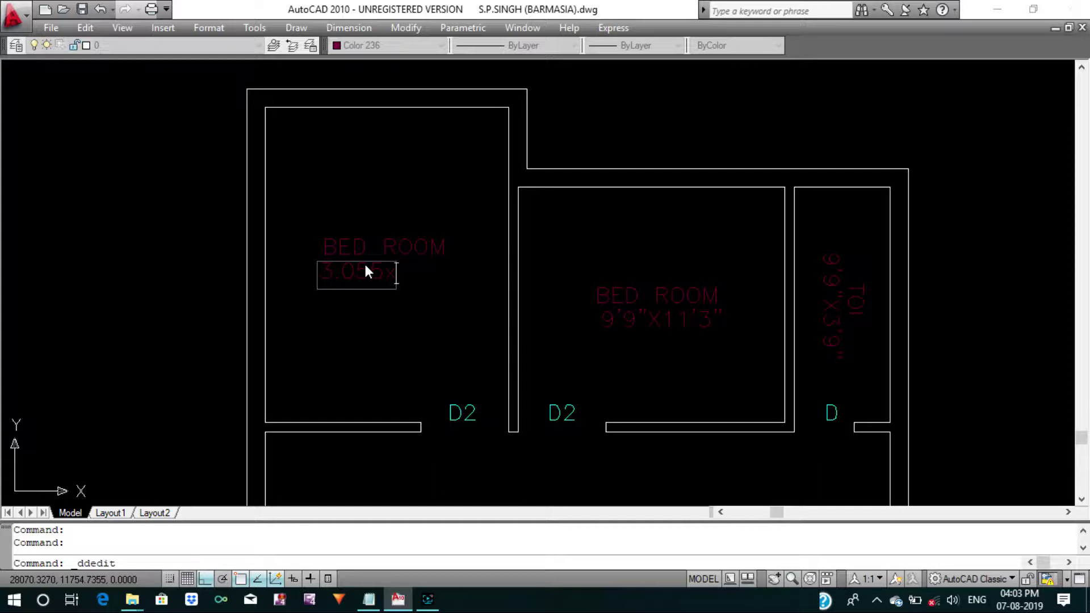
type("3.955")
key("Return")
key("Escape")
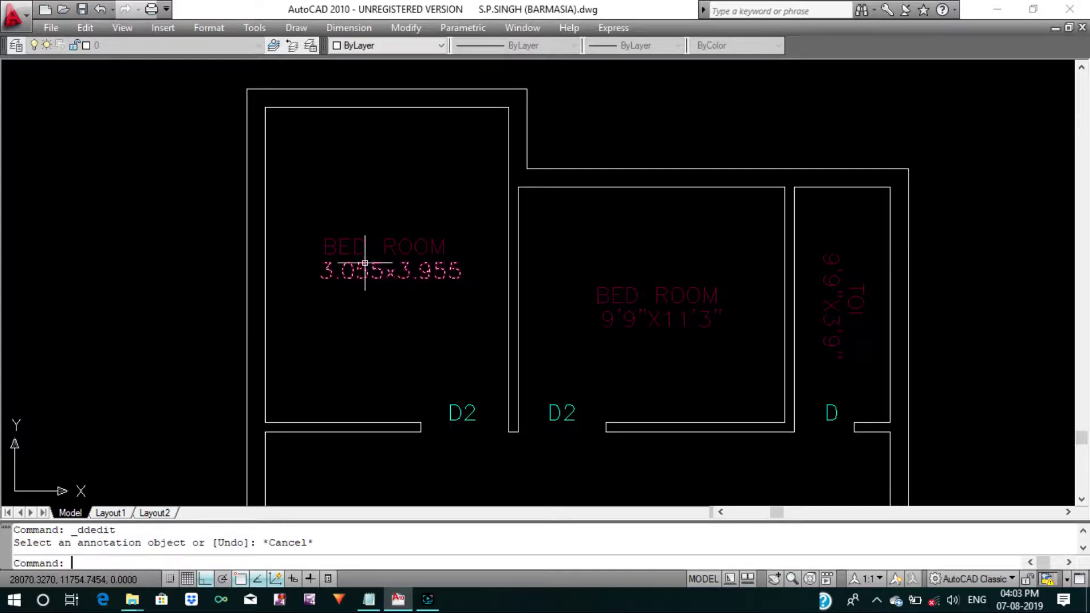
key("Escape")
type("di")
Recheck the bedroom length and correct the size text's ending to 3.950.
key("Return")
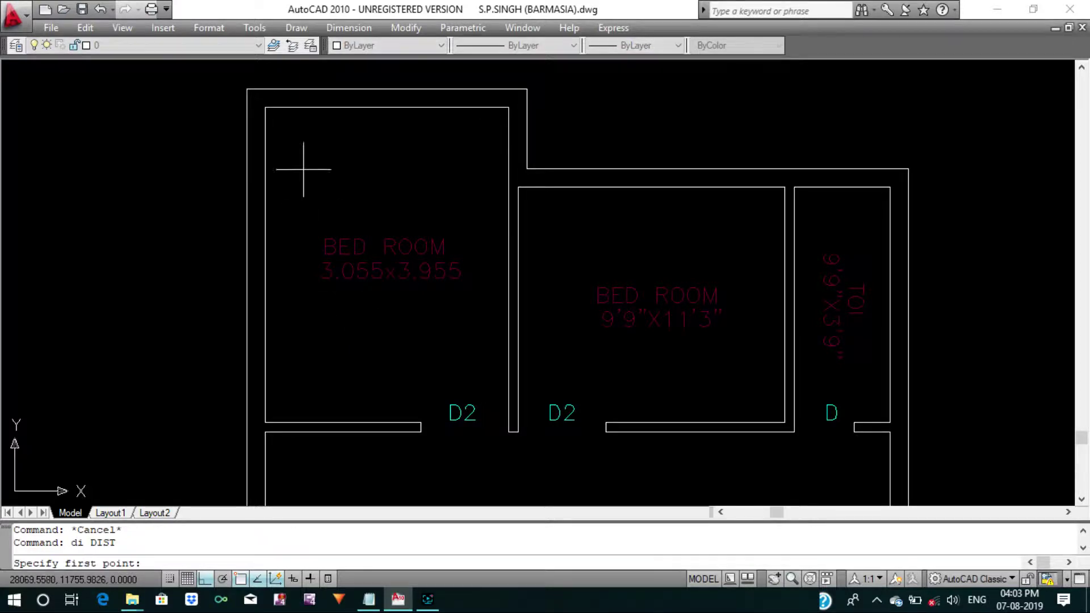
left_click(307, 108)
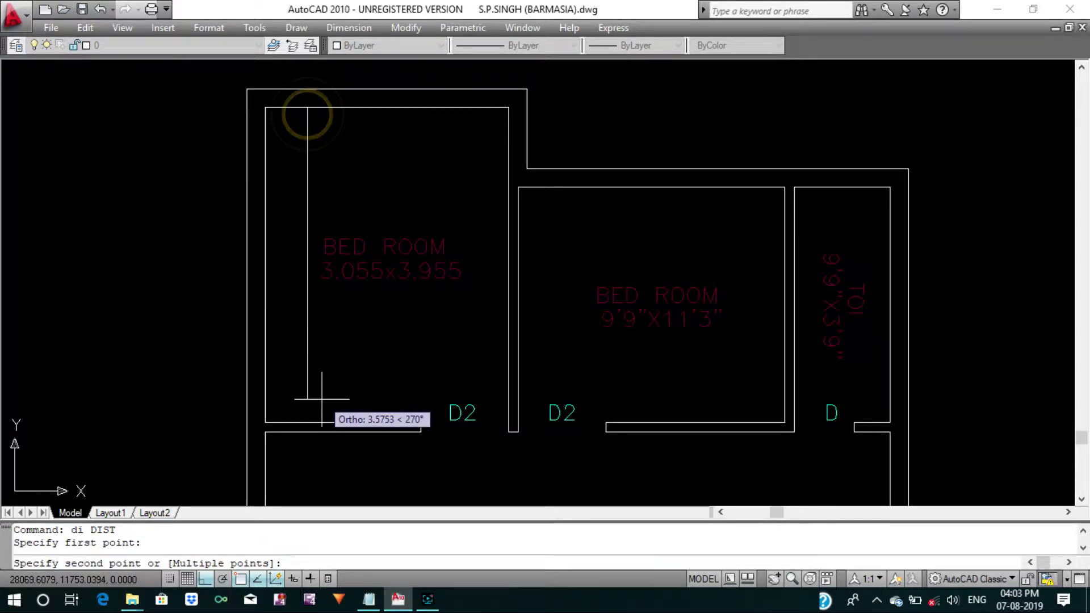
left_click(307, 425)
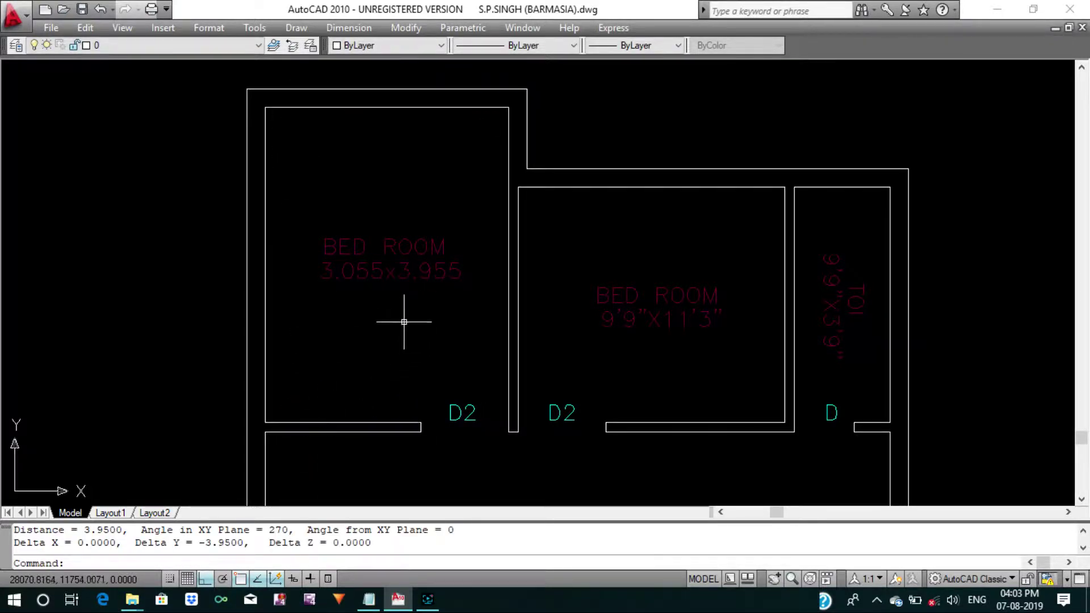
key("Escape")
left_click(443, 278)
double_click(443, 278)
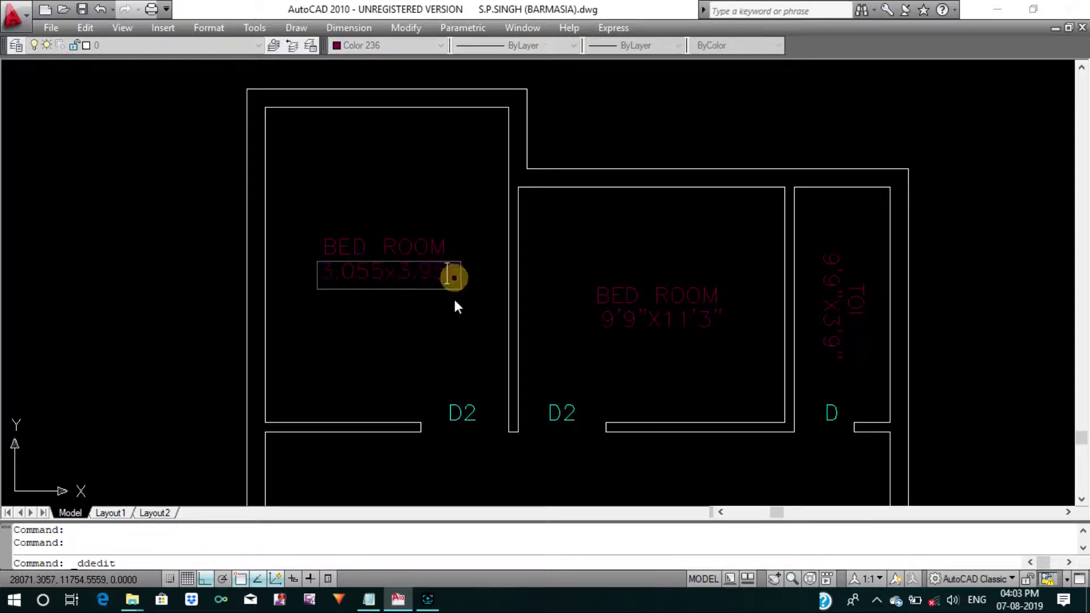
key("BackSpace")
key("BackSpace")
type("50")
key("Return")
key("Escape")
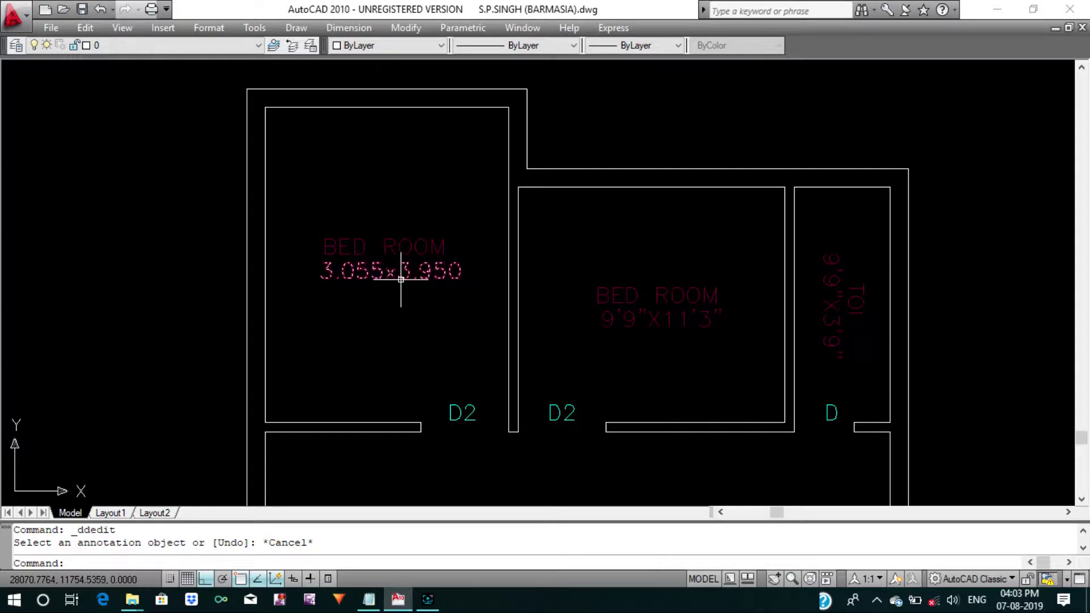
Fix the capital X separator in the 3.055X3.950 size text.
double_click(404, 264)
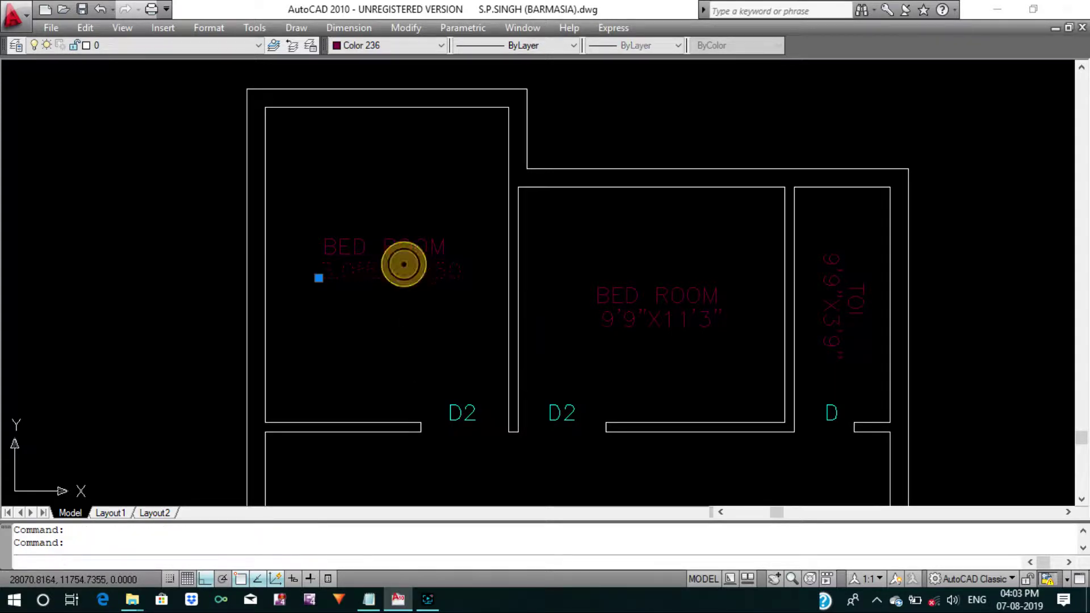
left_click(396, 276)
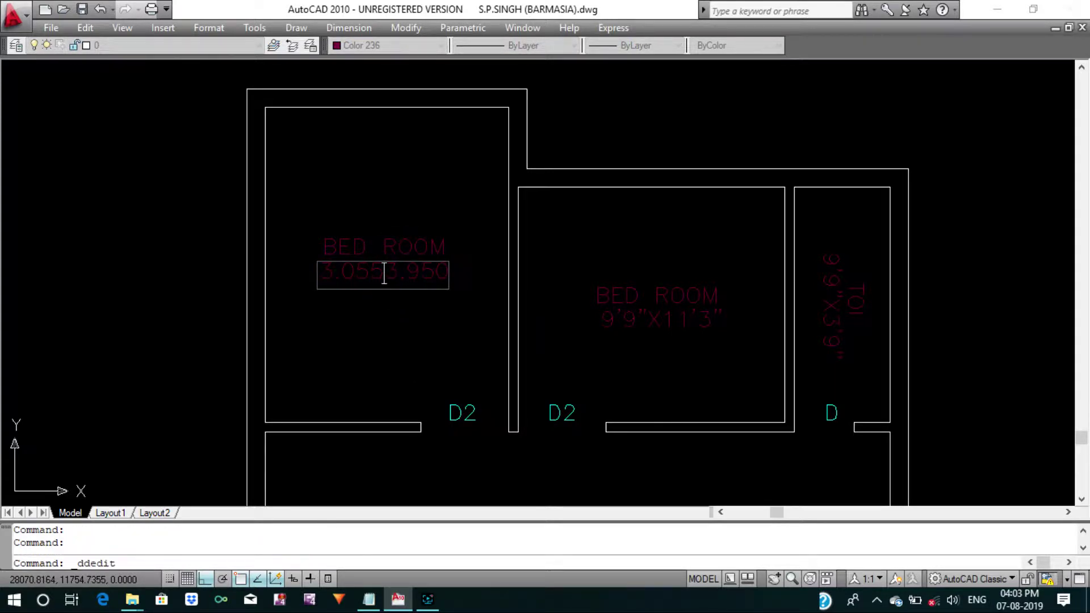
type("X")
key("Return")
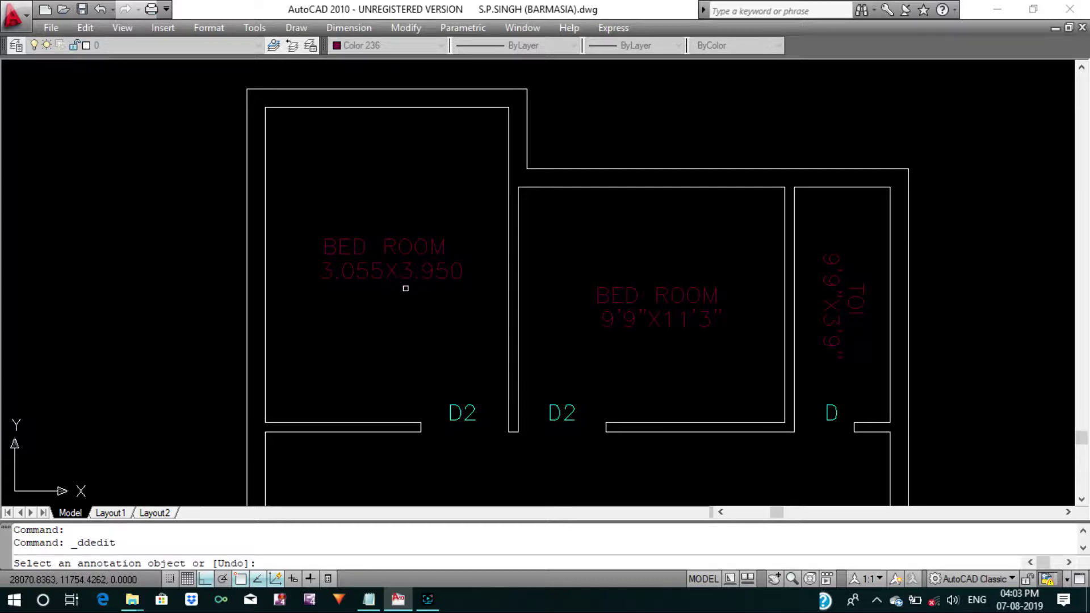
key("Escape")
Move the 3.055X3.950 text until it sits centred under BED ROOM.
type("m")
key("Return")
left_click_drag(417, 302, 386, 269)
key("Return")
left_click(394, 314)
key("Return")
key("Return")
left_click(392, 329)
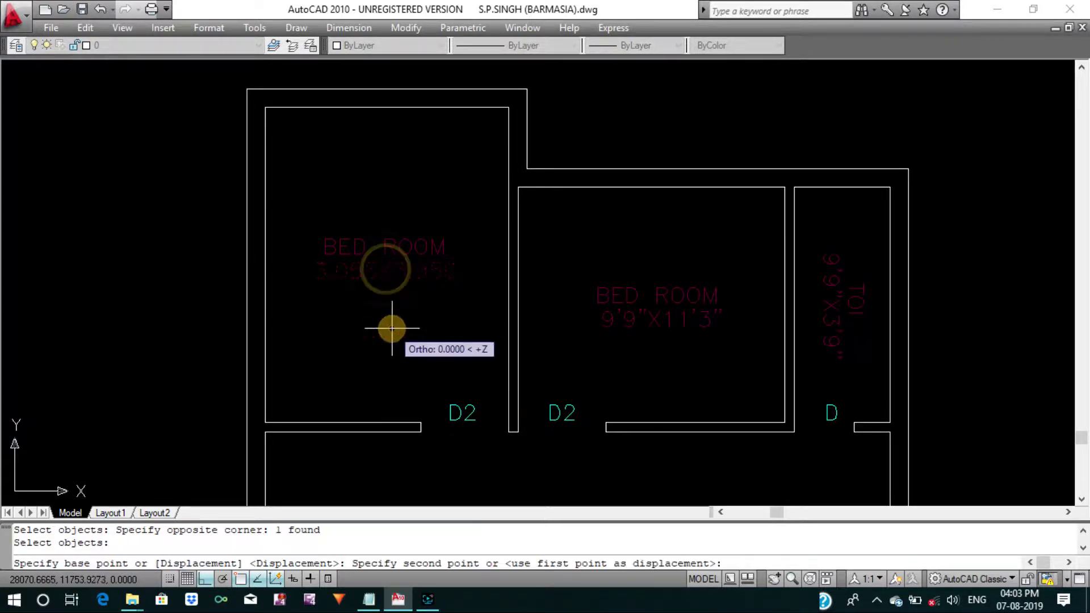
key("Return")
left_click_drag(398, 310, 389, 292)
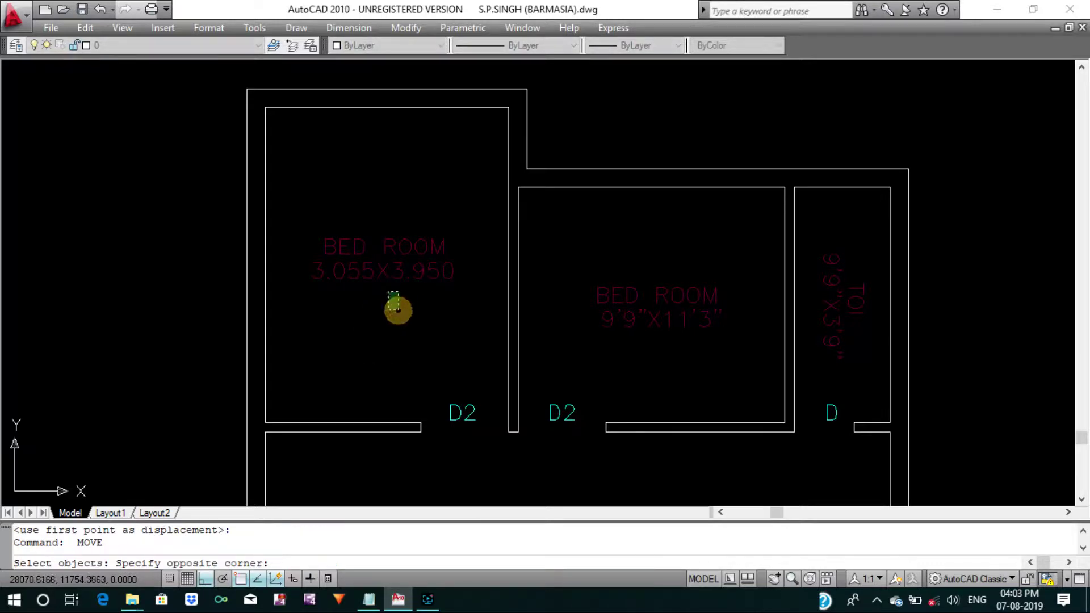
left_click(398, 310)
key("Return")
left_click(384, 336)
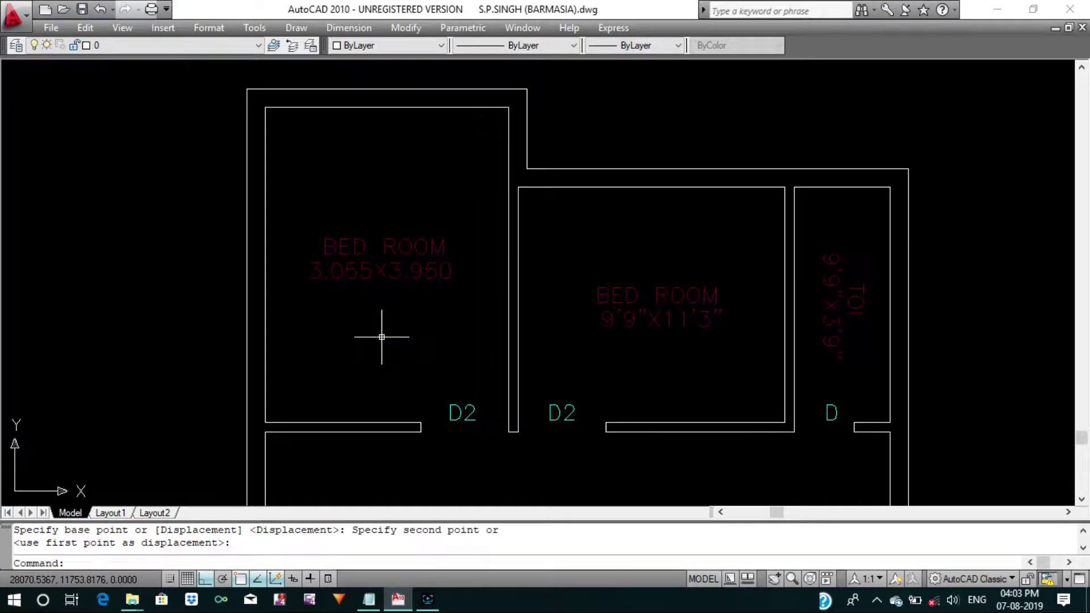
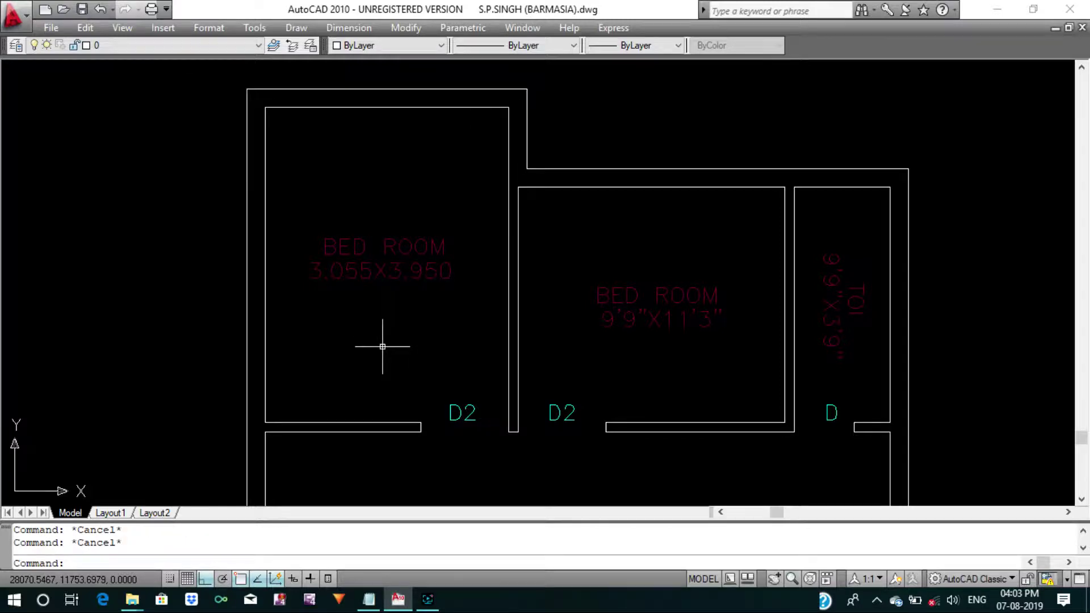
Measure the right bedroom wall to wall with DIST: width 3.345 and depth 2.950.
scroll(397, 338, "down", 2)
scroll(528, 341, "up", 2)
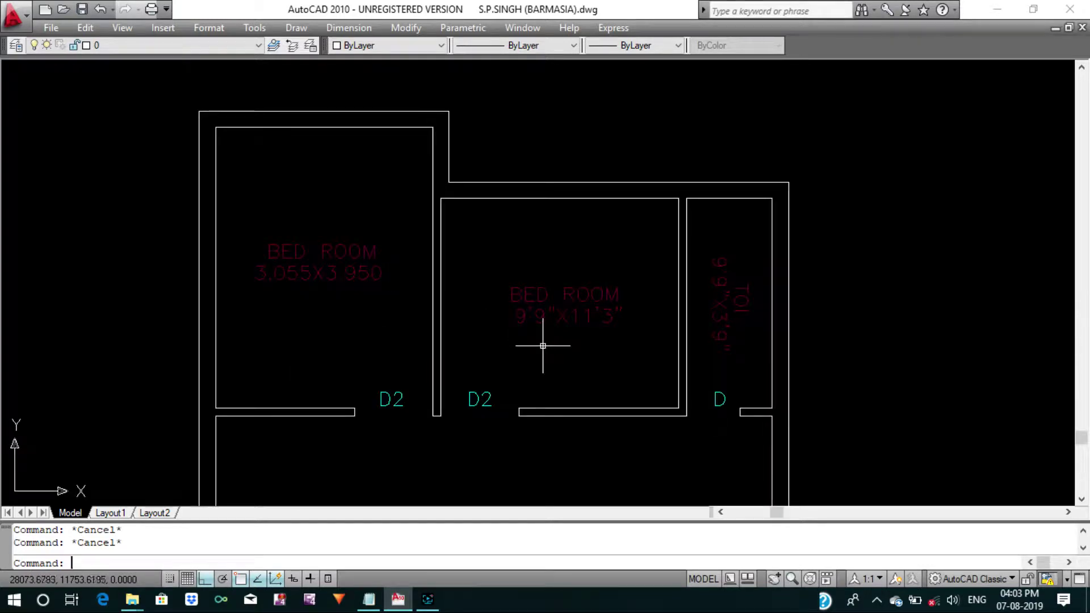
type("DI")
key("Return")
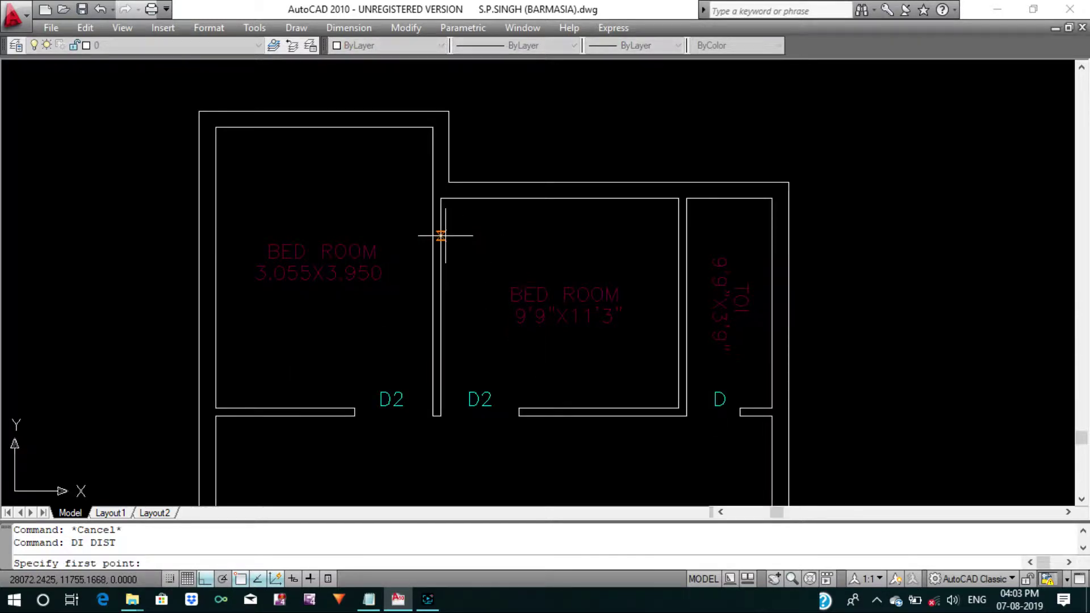
left_click(441, 236)
left_click(679, 236)
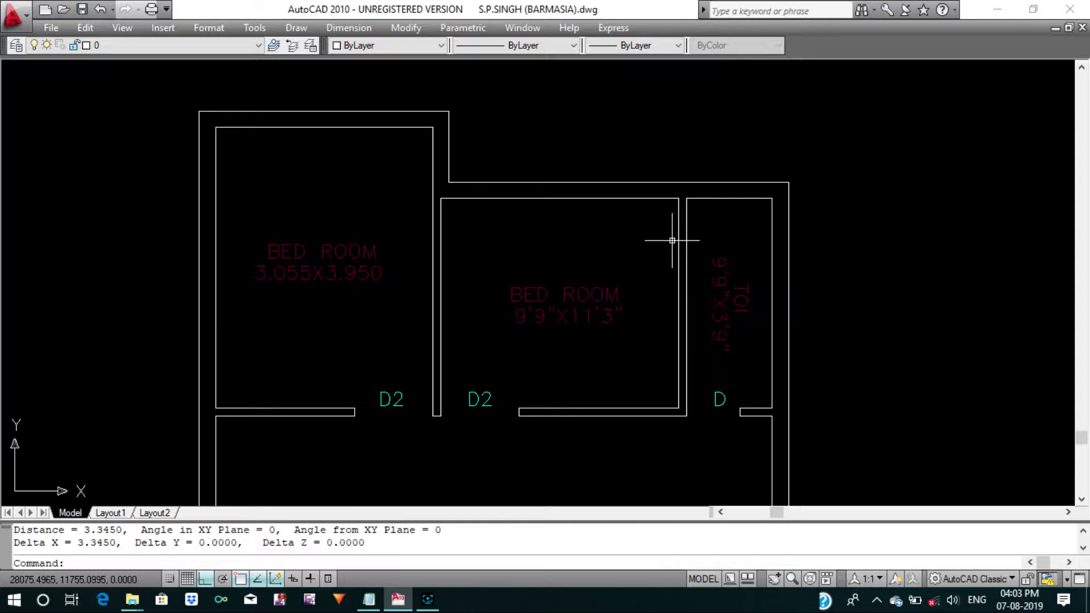
key("Return")
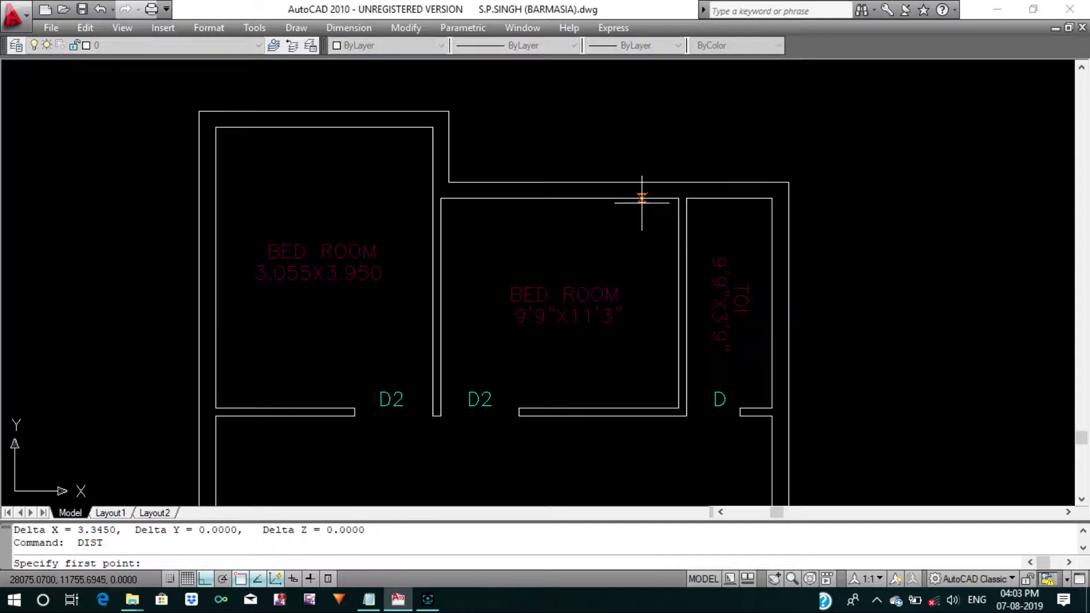
left_click(642, 200)
left_click(639, 406)
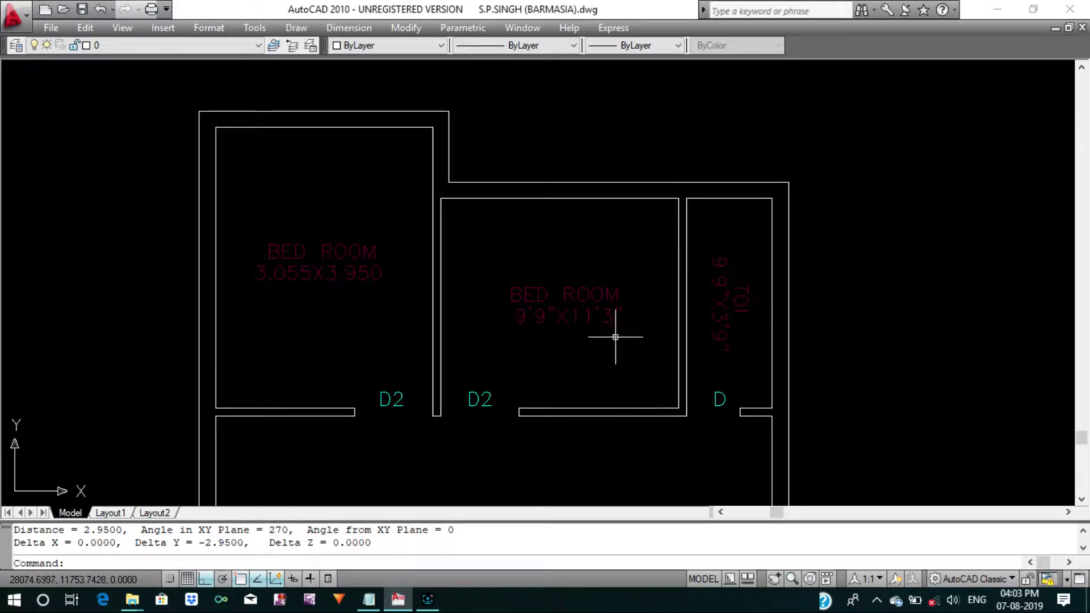
key("Escape")
Change the bedroom size label from 9'9"X11'3" to 3.345X2.950.
double_click(586, 322)
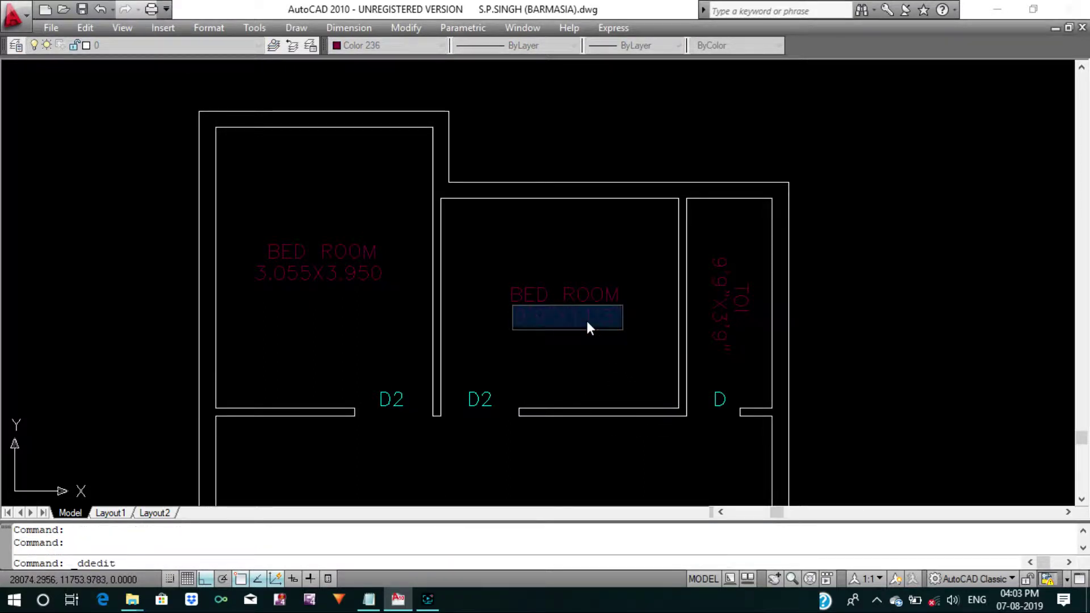
type("3.345X2")
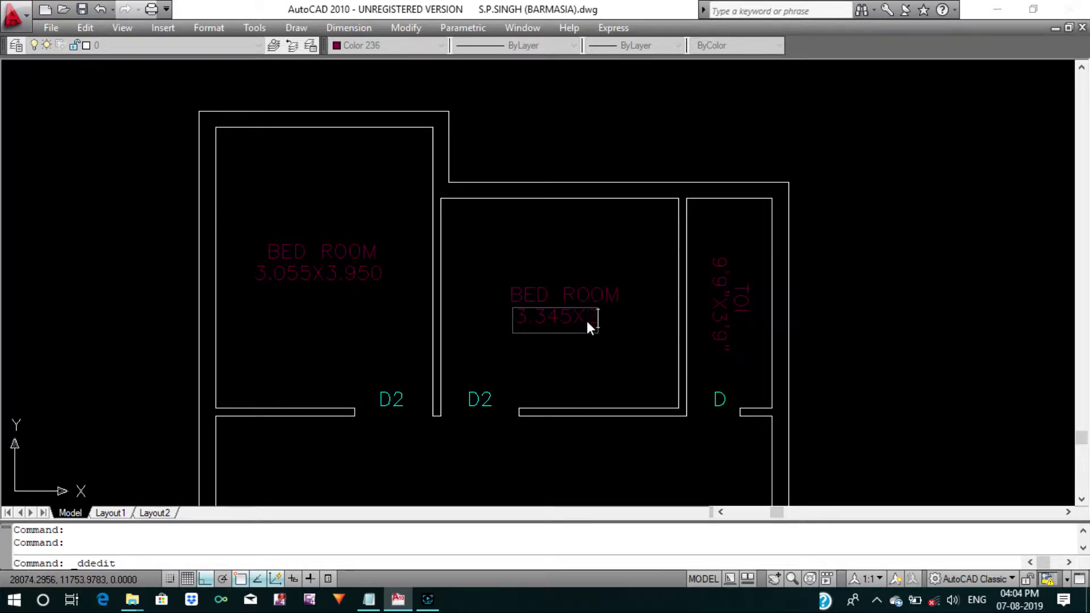
type(".950")
key("Return")
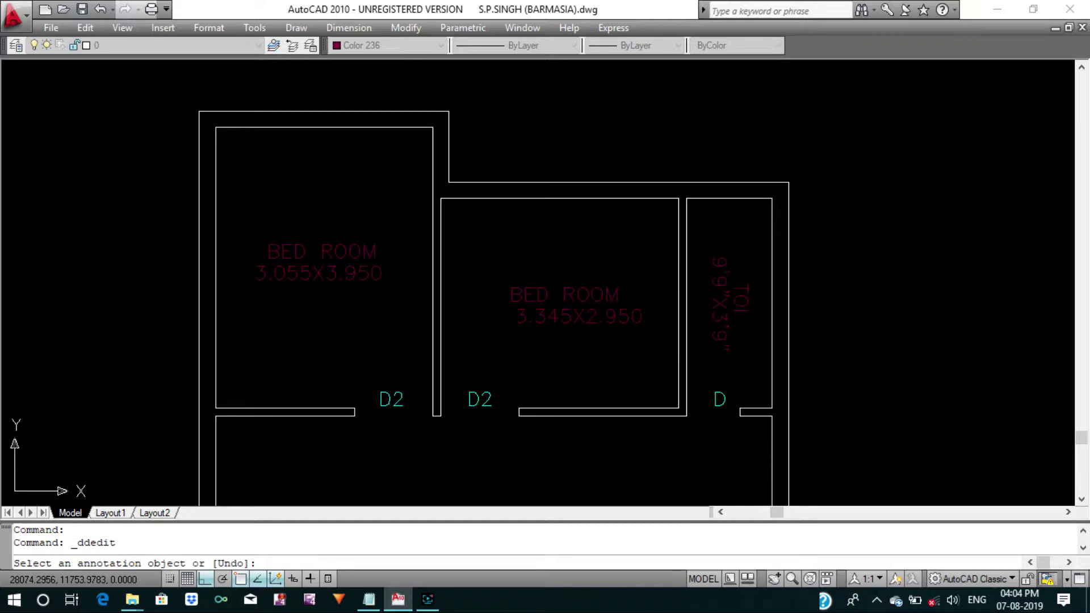
key("Escape")
key("Escape")
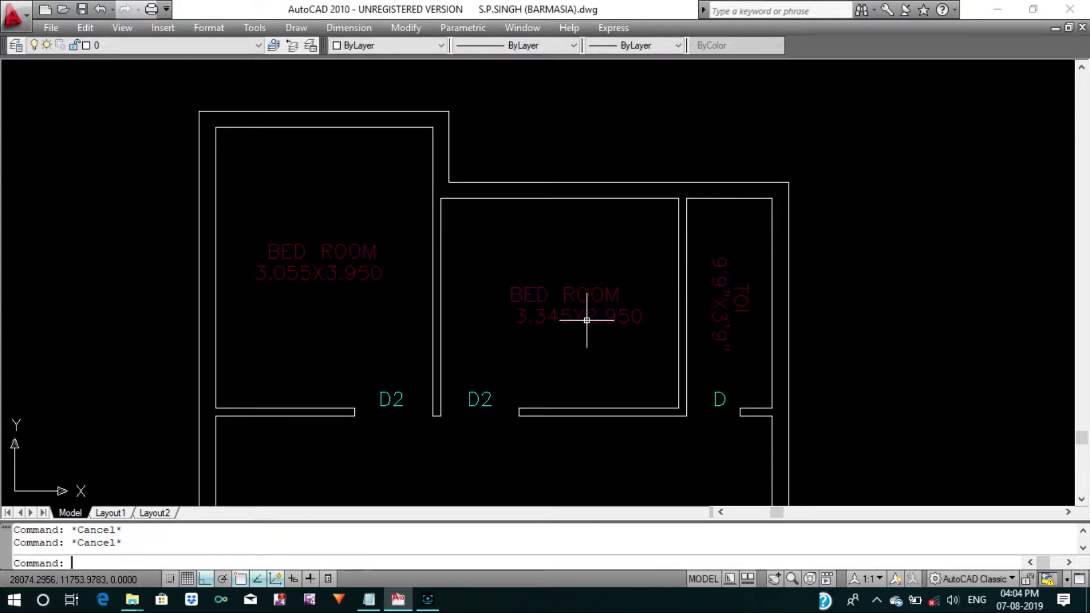
Move the 3.345X2.950 bedroom size text slightly to the left.
key("m")
key("Return")
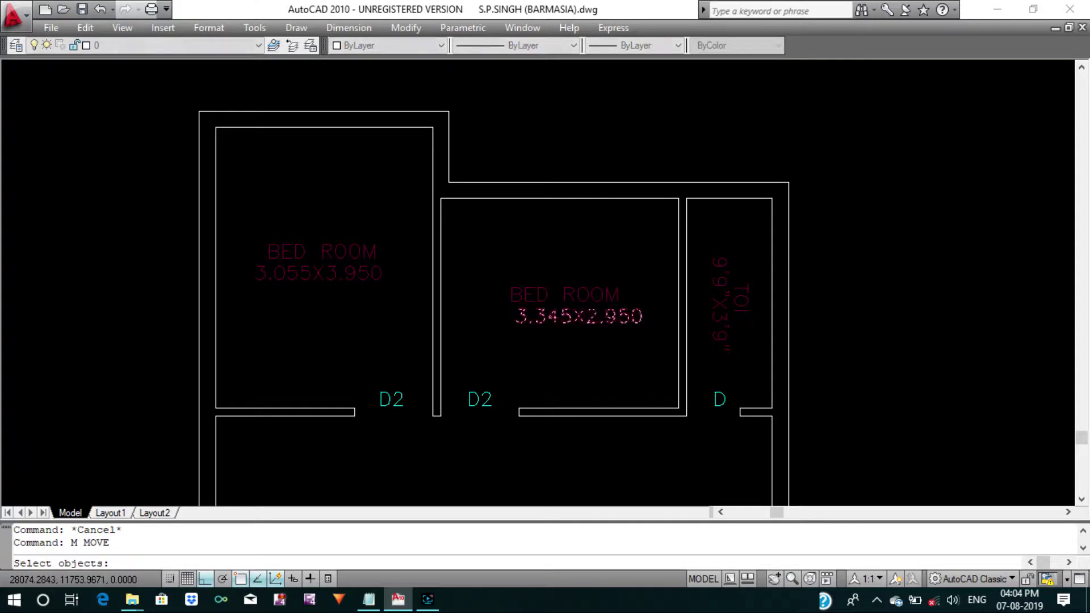
scroll(587, 319, "up", 2)
left_click_drag(587, 353, 537, 311)
key("Return")
left_click(567, 380)
key("m")
key("Return")
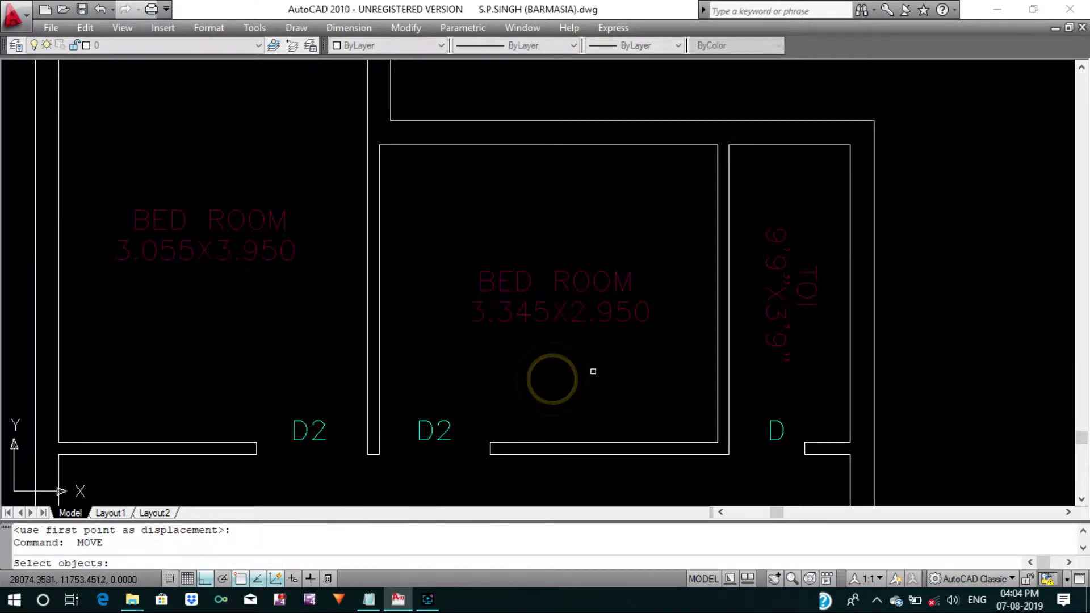
left_click_drag(596, 372, 562, 313)
key("Return")
left_click(559, 366)
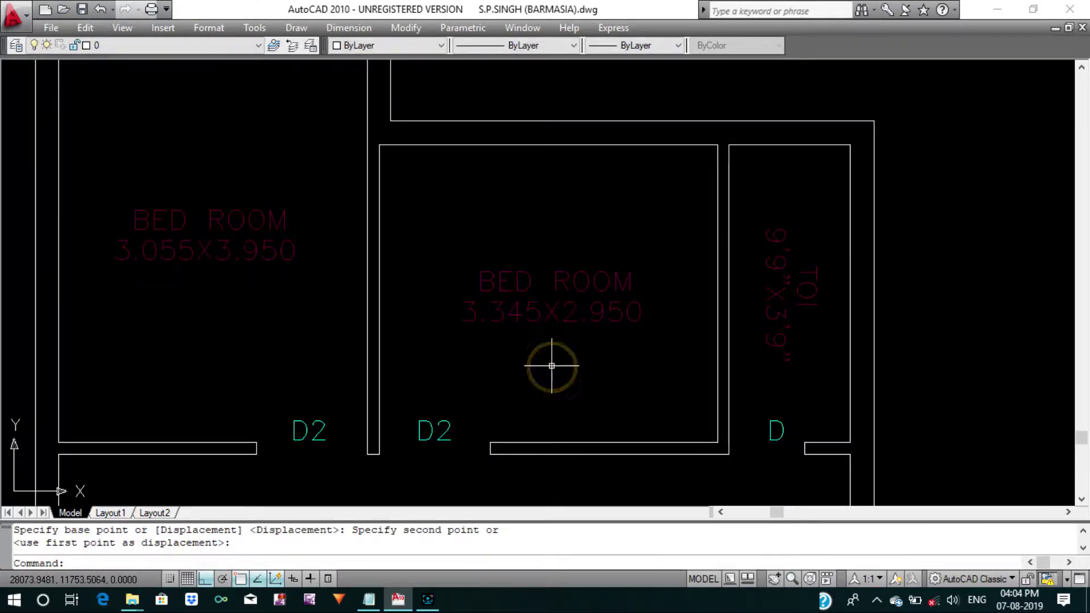
key("Escape")
Re-measure the bedroom with DIST, confirming 3.345 wide and 2.950 deep.
type("di")
key("Return")
left_click(381, 192)
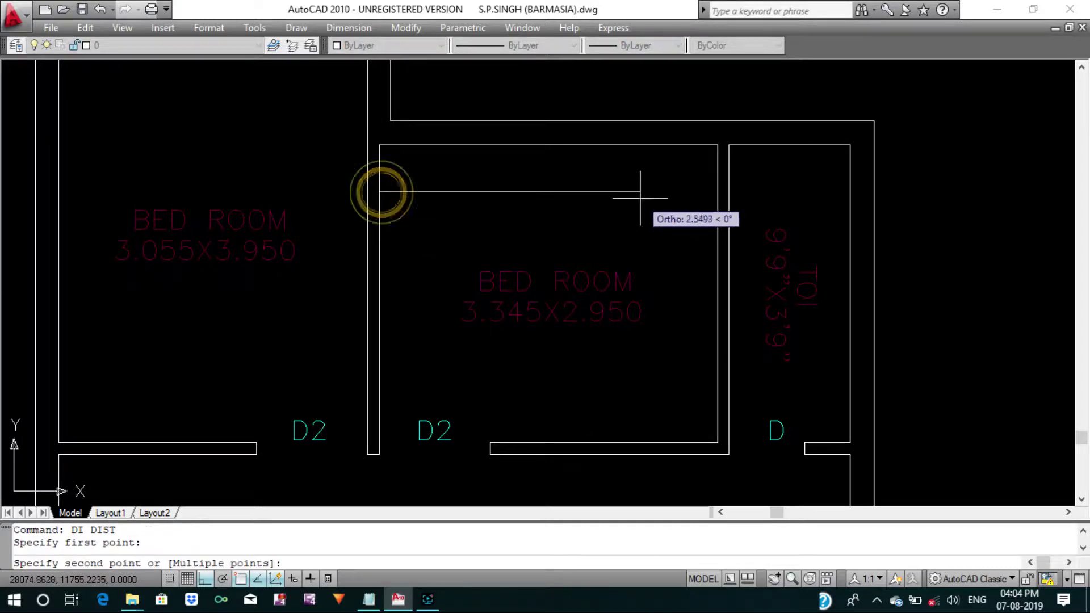
left_click(716, 191)
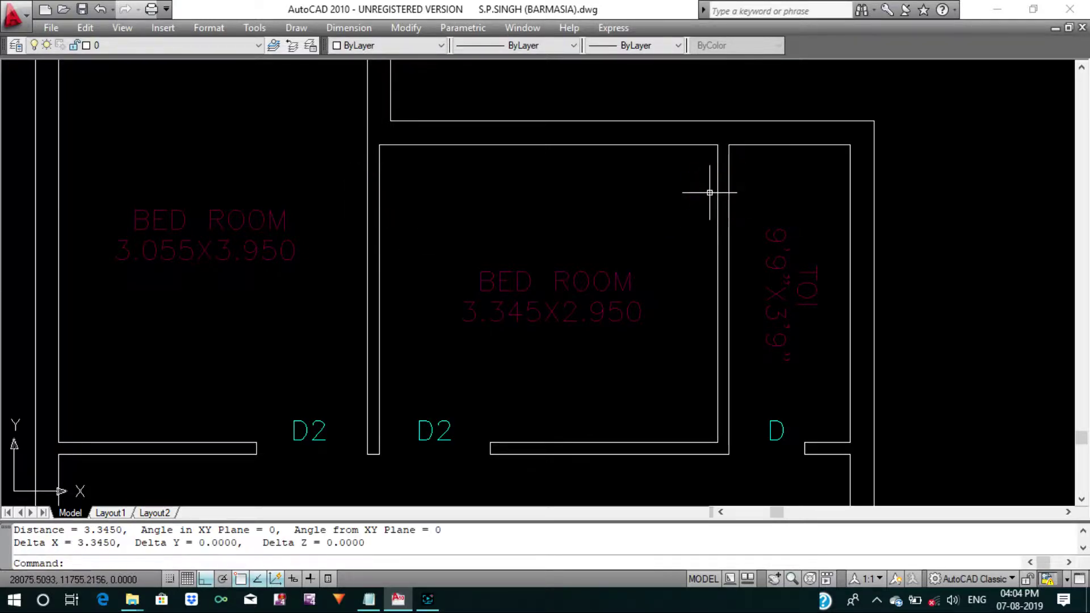
key("Return")
left_click(645, 146)
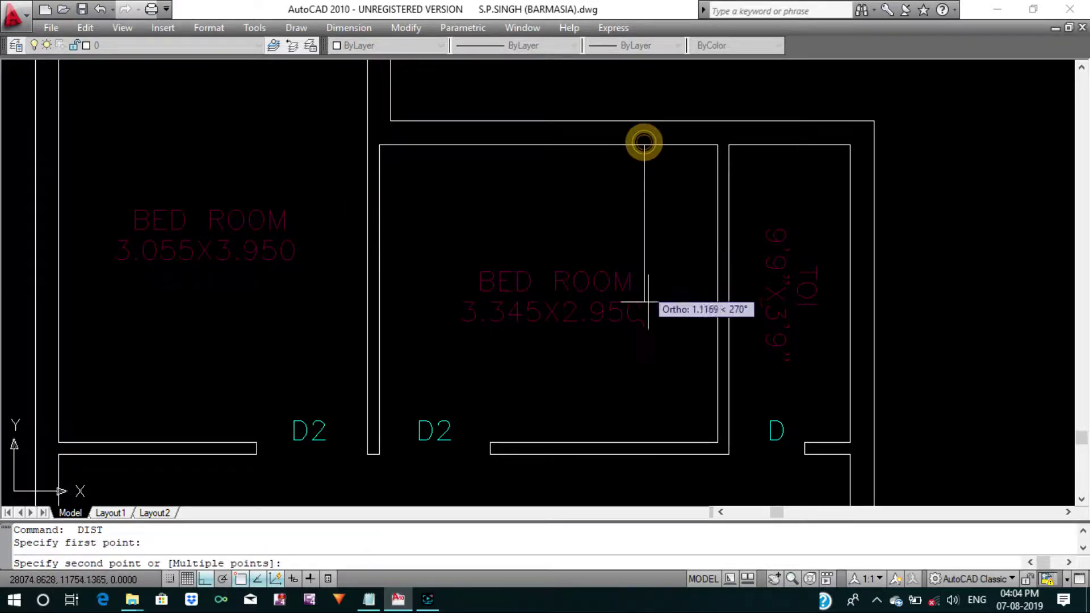
left_click(642, 442)
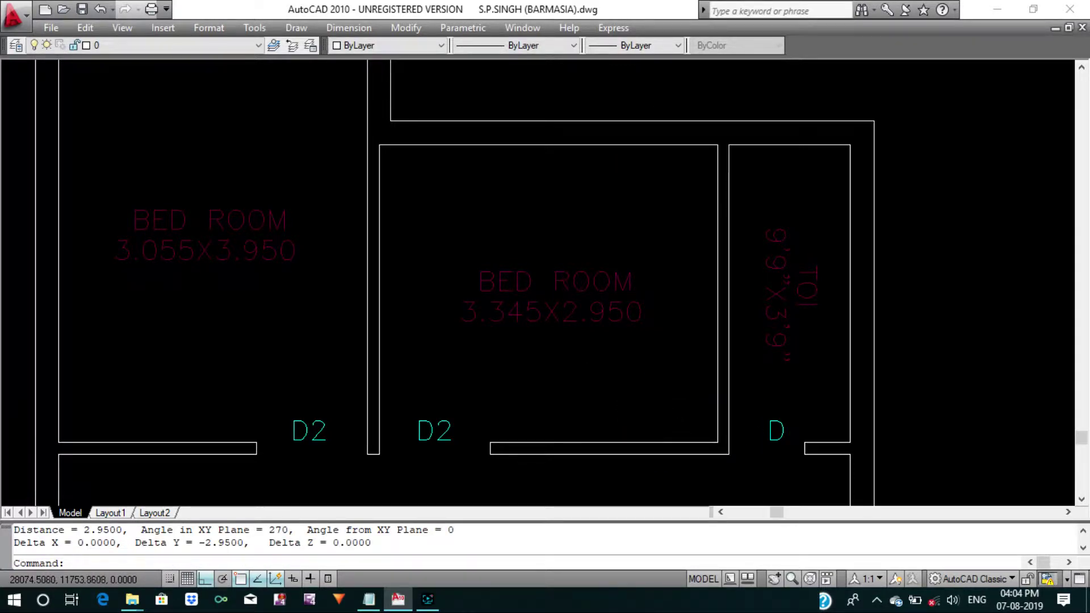
scroll(662, 341, "down", 5)
scroll(657, 333, "up", 4)
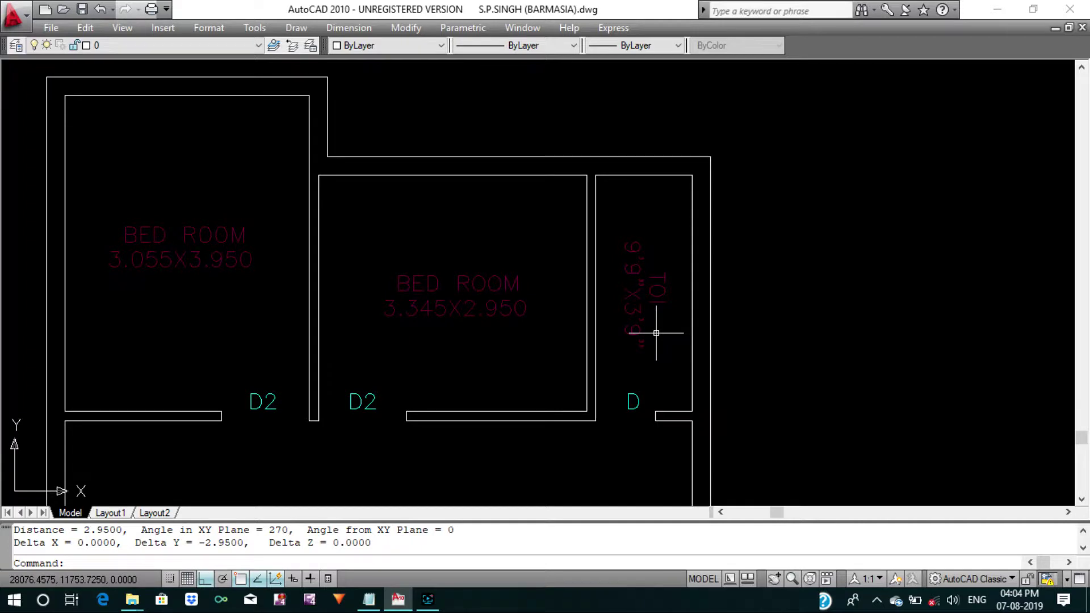
Measure the toilet width (1.200) and relabel its size as 2.950X1.200.
key("Return")
left_click(595, 210)
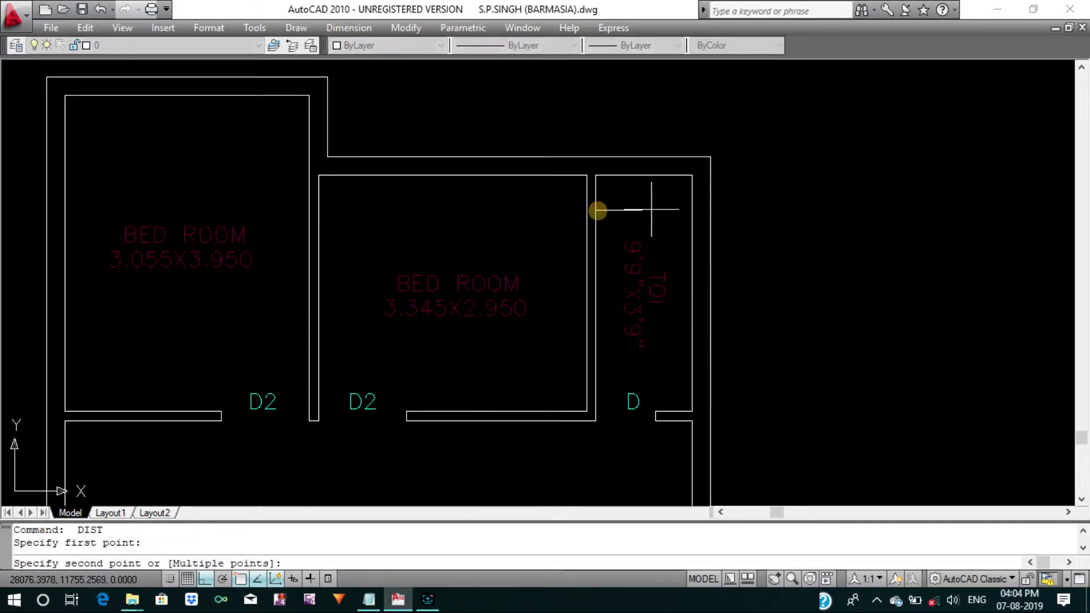
left_click(690, 207)
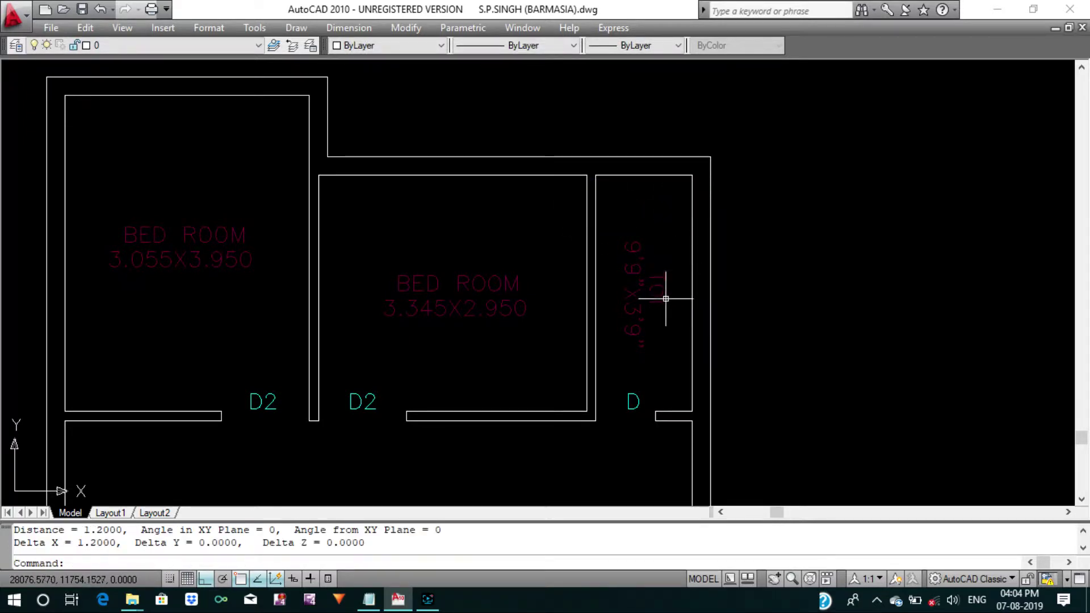
key("Escape")
double_click(632, 267)
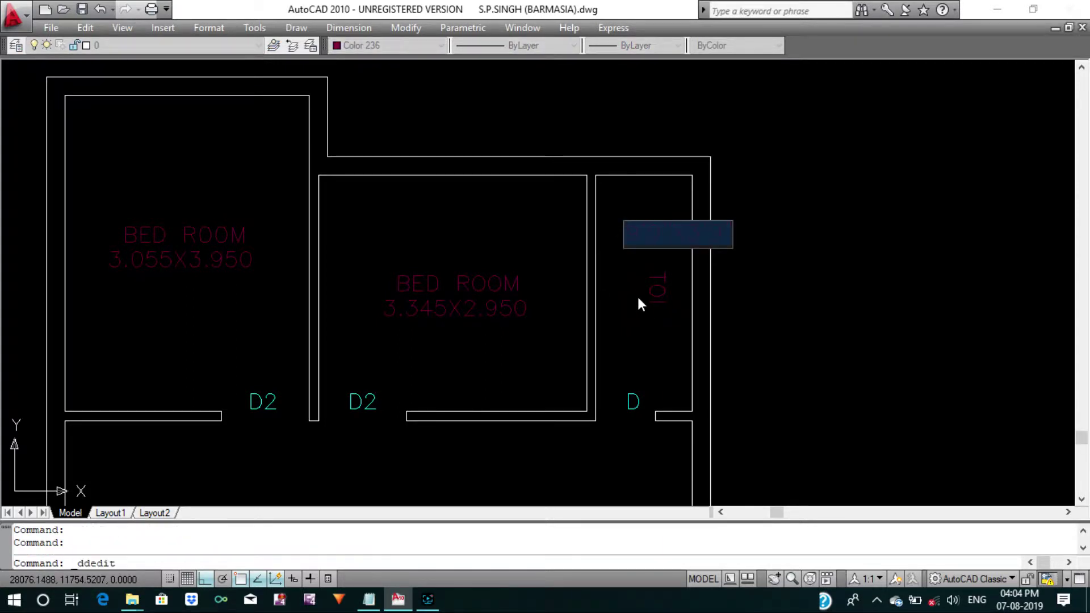
type("2.950X")
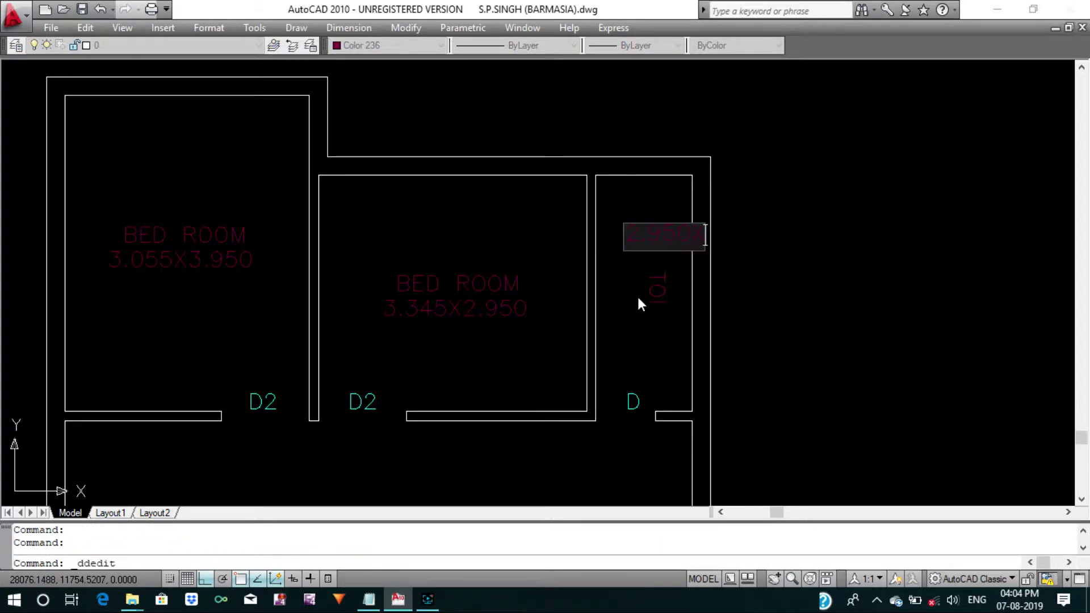
type("1.200")
key("Return")
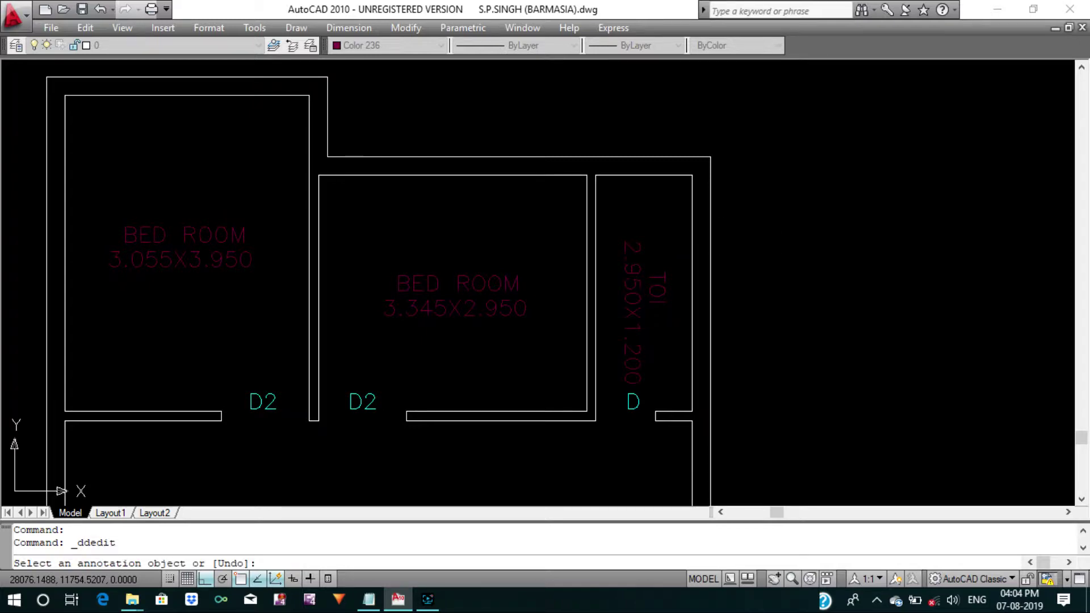
key("Escape")
key("Escape")
key("Escape")
type("M")
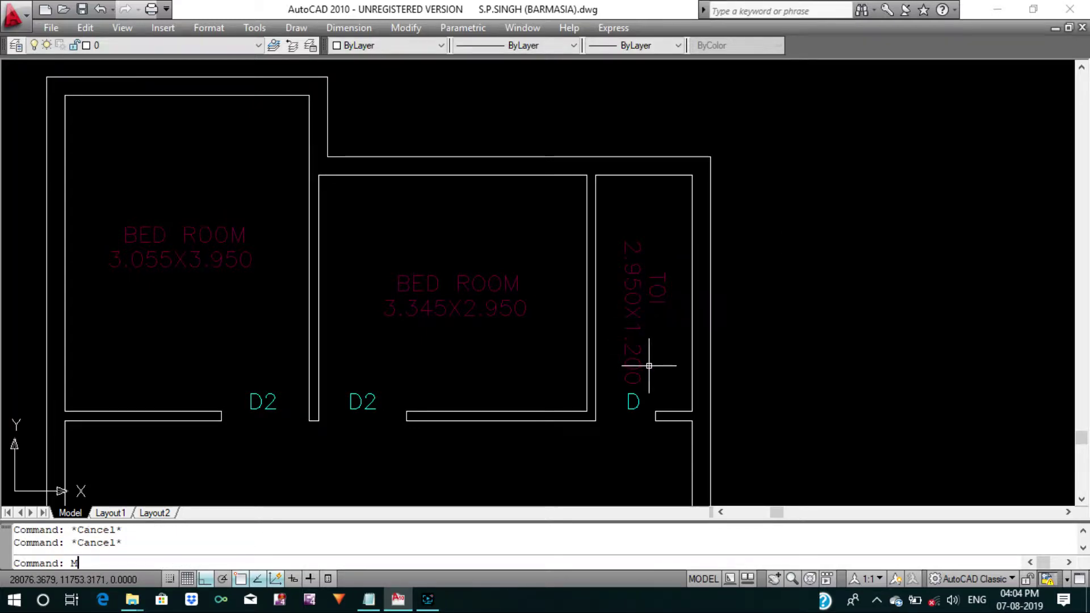
Move the 2.950X1.200 toilet size text slightly upward.
key("Return")
left_click(649, 366)
left_click(626, 319)
key("Return")
left_click(774, 323)
left_click(781, 300)
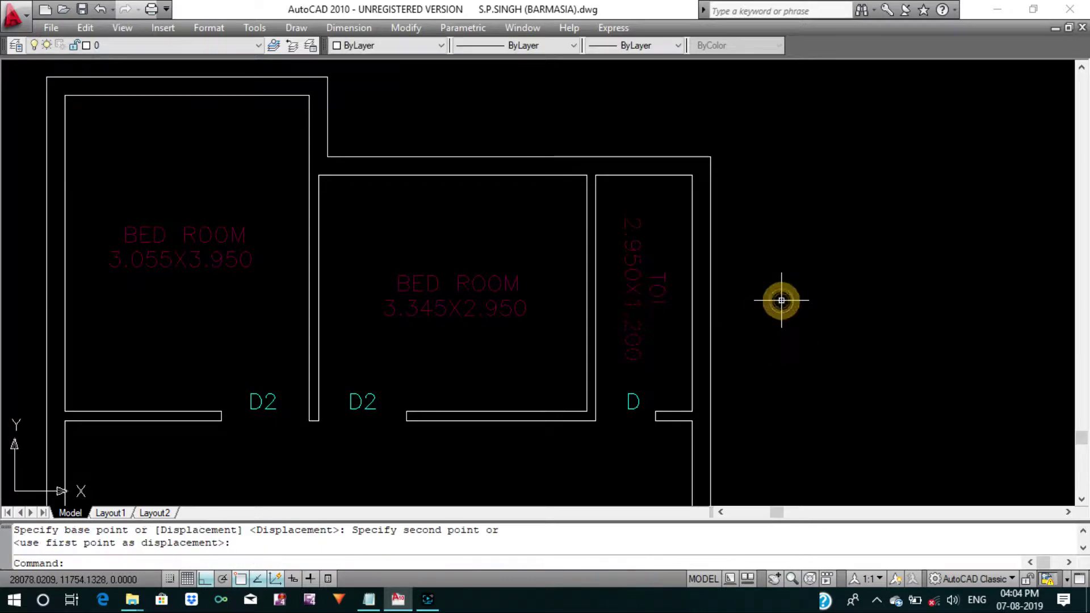
scroll(781, 301, "down", 2)
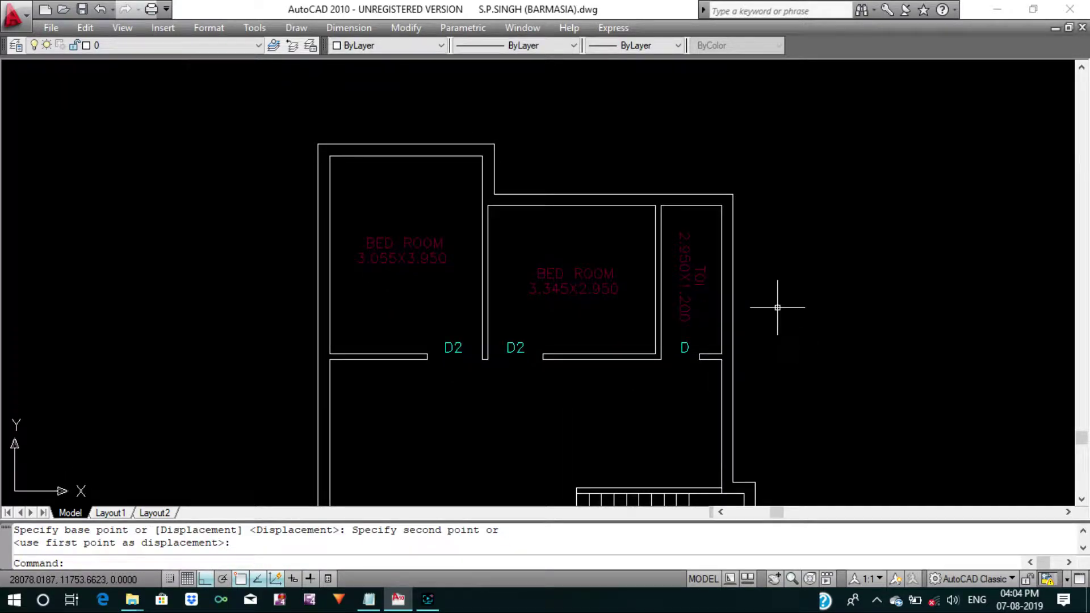
Shift both D2 door labels slightly lower.
key("Escape")
key("Escape")
key("Escape")
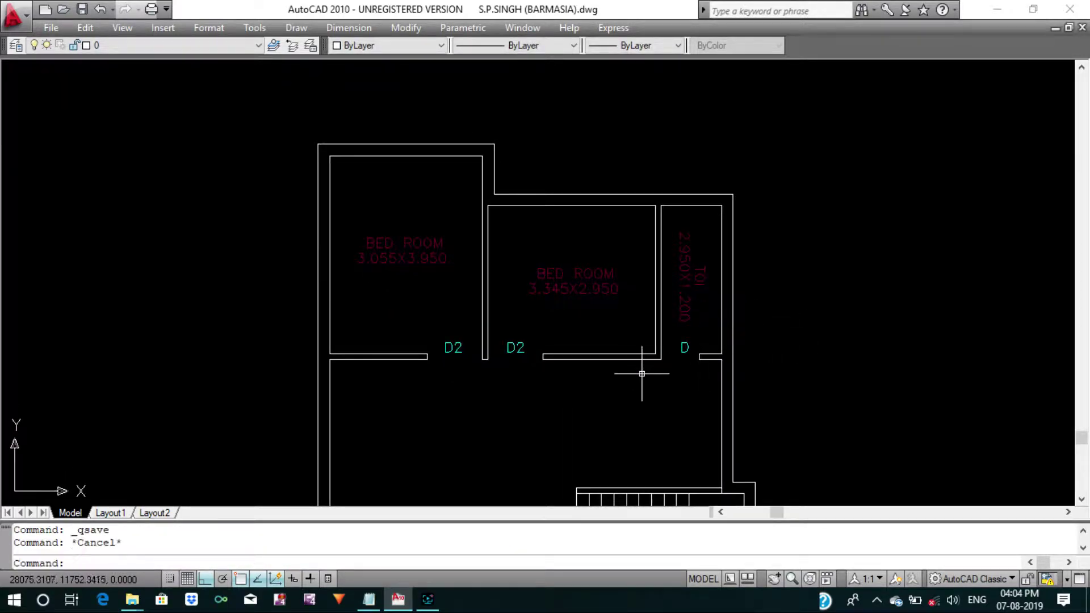
type("M")
key("Return")
scroll(513, 373, "up", 3)
left_click(525, 360)
left_click(507, 314)
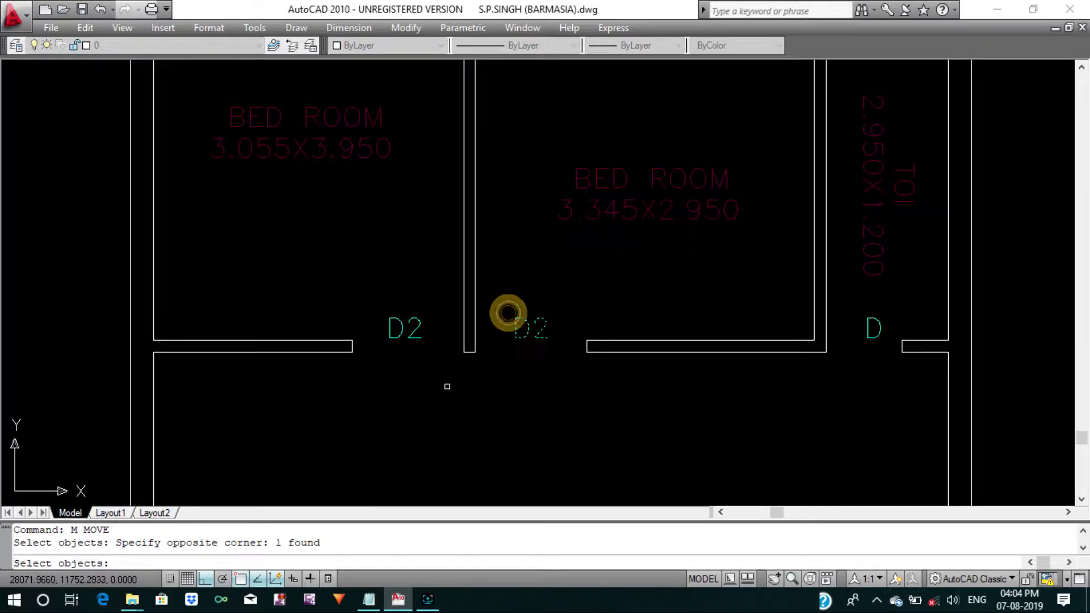
left_click(432, 381)
left_click(388, 316)
right_click(878, 370)
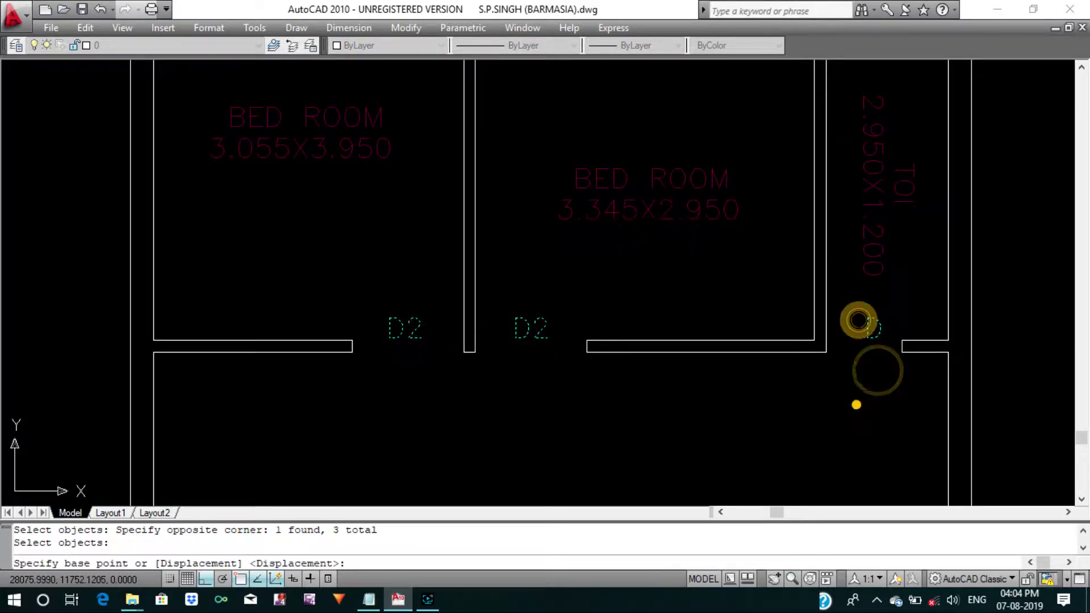
left_click(857, 402)
Save the drawing.
scroll(738, 386, "down", 4)
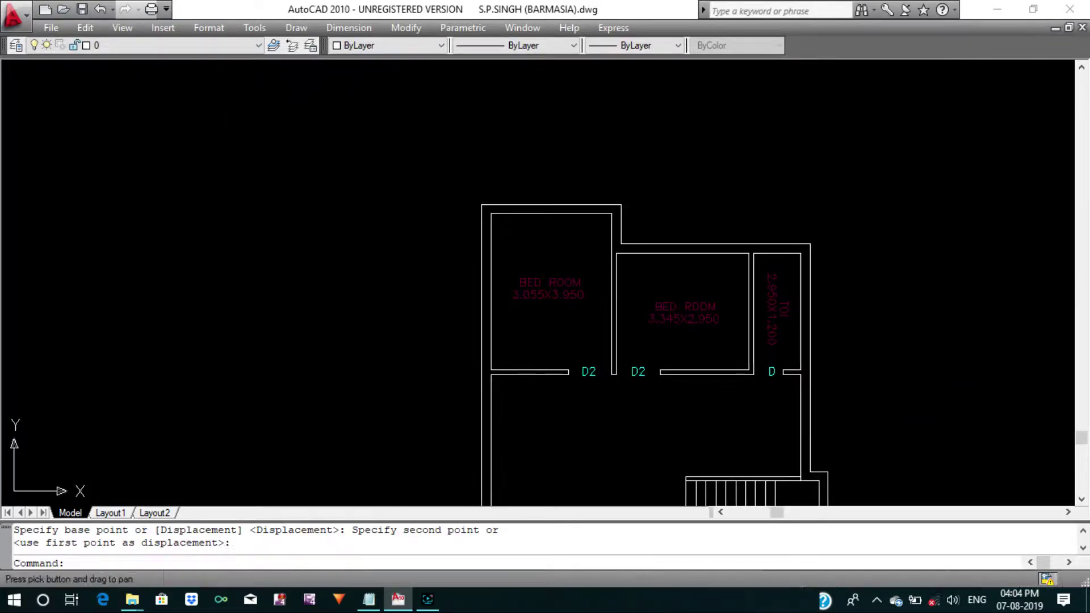
scroll(634, 317, "down", 5)
scroll(625, 313, "down", 2)
scroll(651, 311, "up", 4)
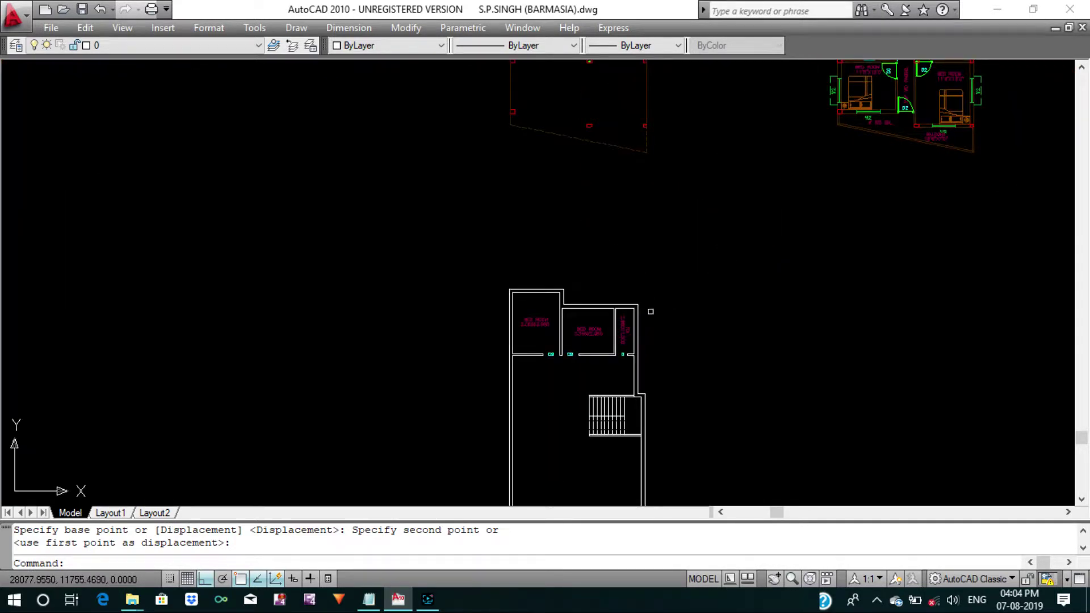
key("ctrl+s")
scroll(528, 308, "down", 3)
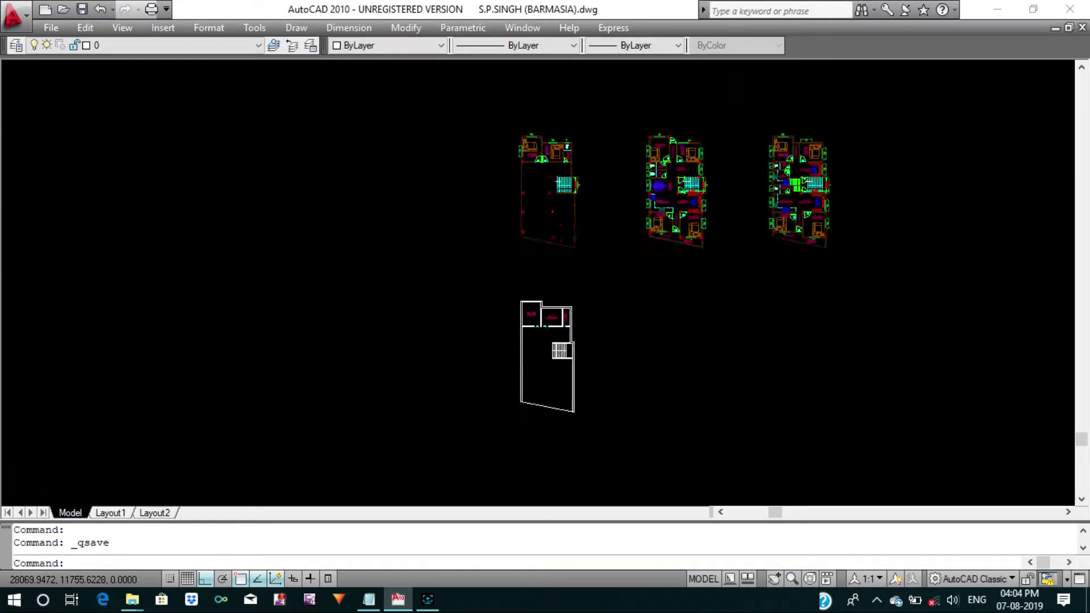
scroll(540, 312, "down", 2)
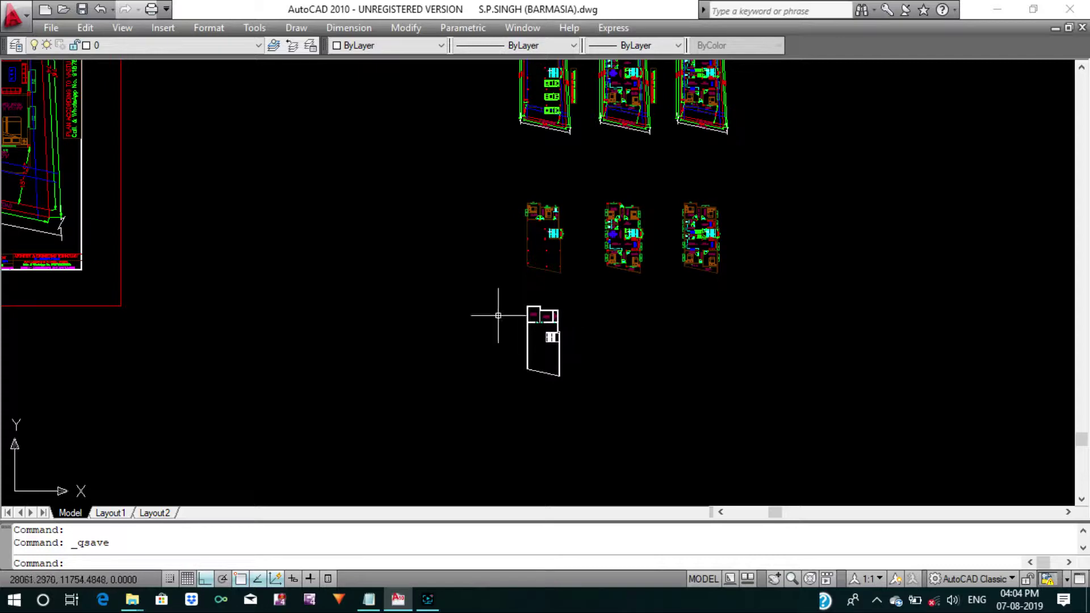
scroll(540, 319, "down", 3)
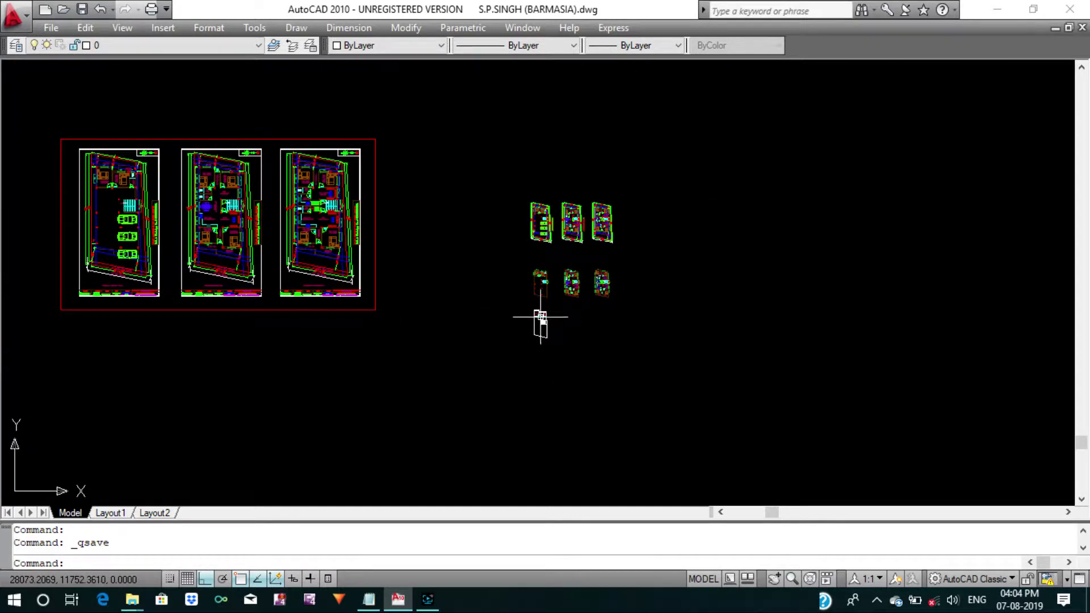
middle_click_drag(540, 319, 528, 292)
scroll(478, 228, "up", 5)
scroll(477, 228, "up", 4)
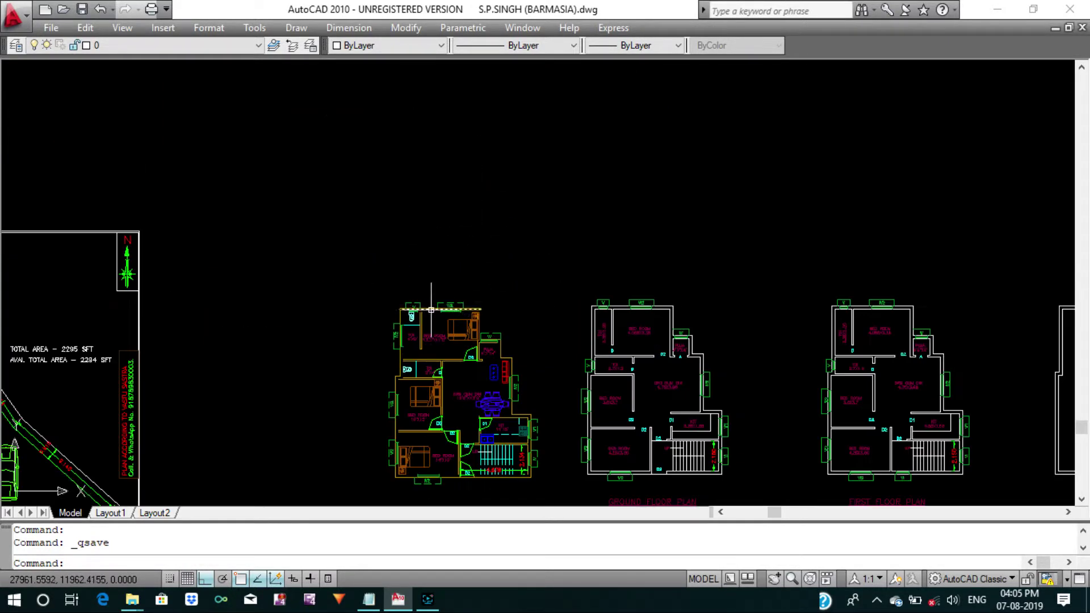
scroll(446, 309, "up", 5)
key("Escape")
key("Escape")
scroll(435, 310, "down", 6)
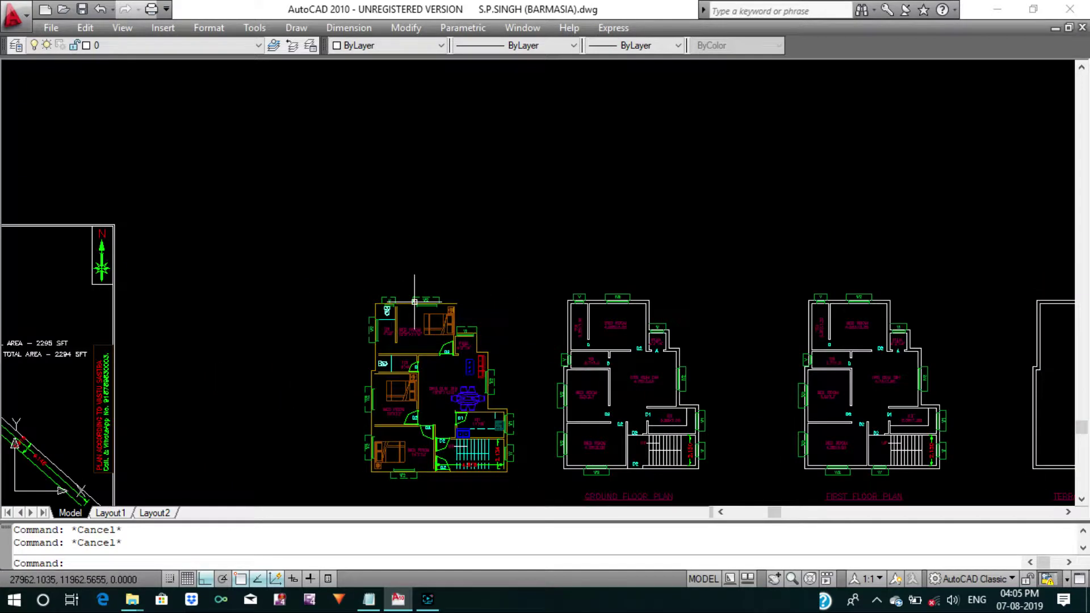
scroll(590, 299, "up", 4)
type("CO")
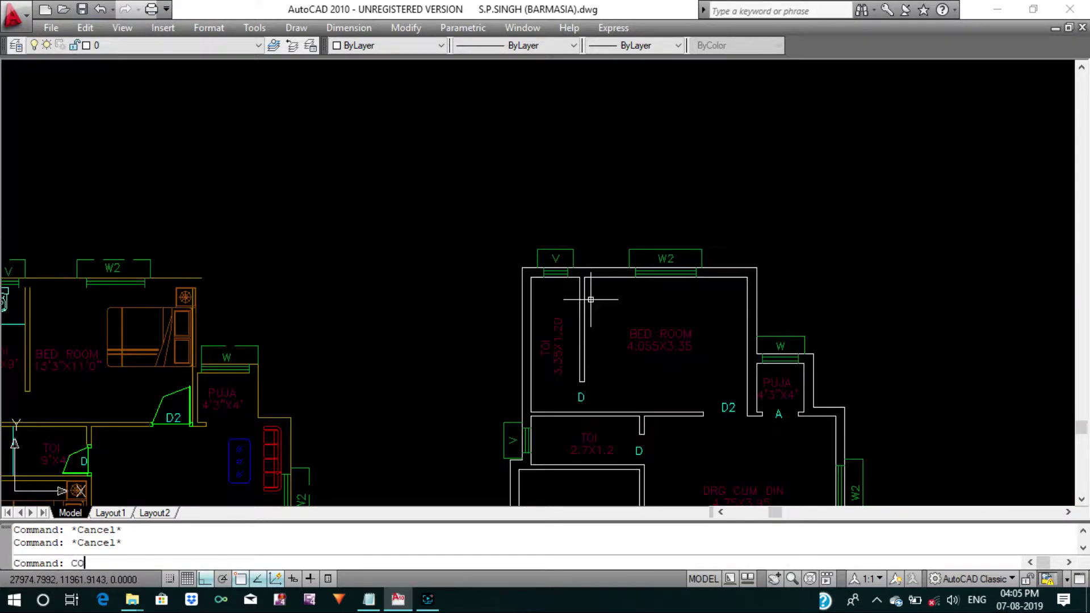
Copy the V and W2 window symbols from the ground floor plan onto the new plan.
key("Return")
scroll(562, 256, "up", 4)
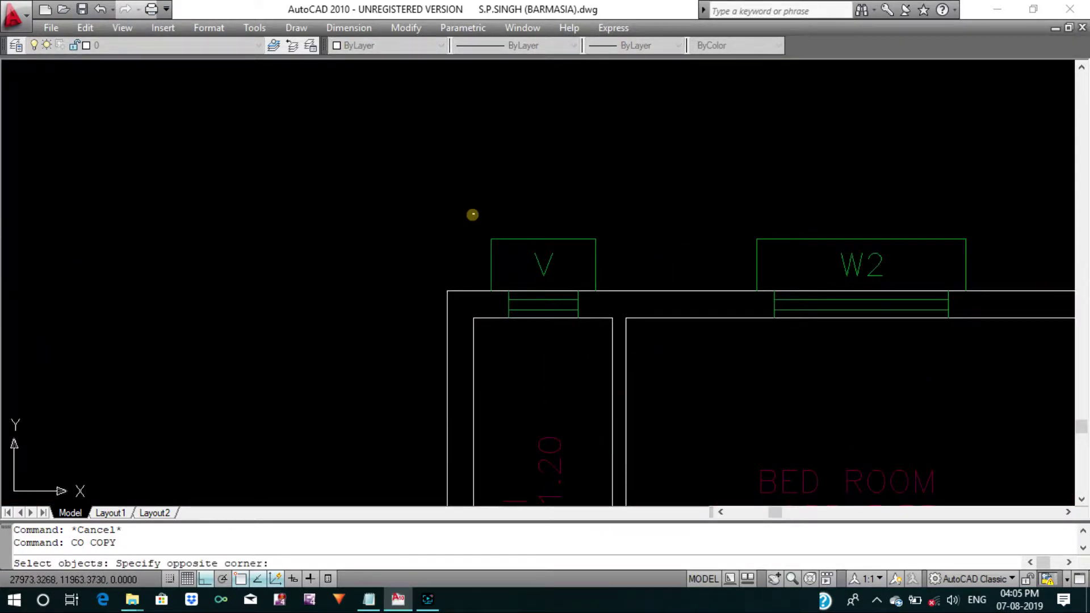
left_click(601, 327)
left_click(722, 214)
left_click(1010, 370)
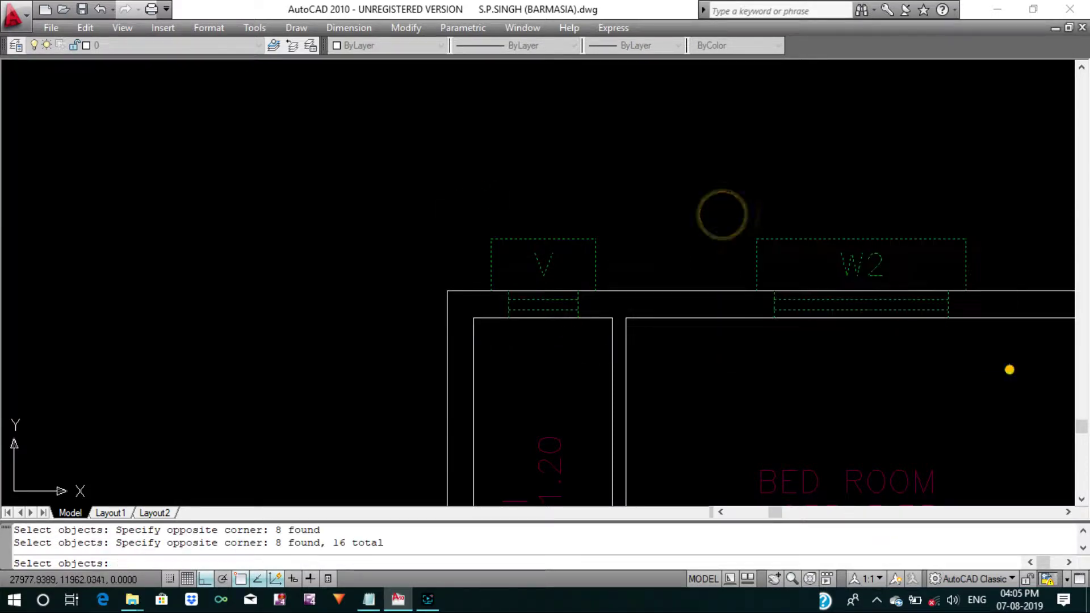
scroll(817, 335, "down", 4)
key("Return")
left_click(826, 332)
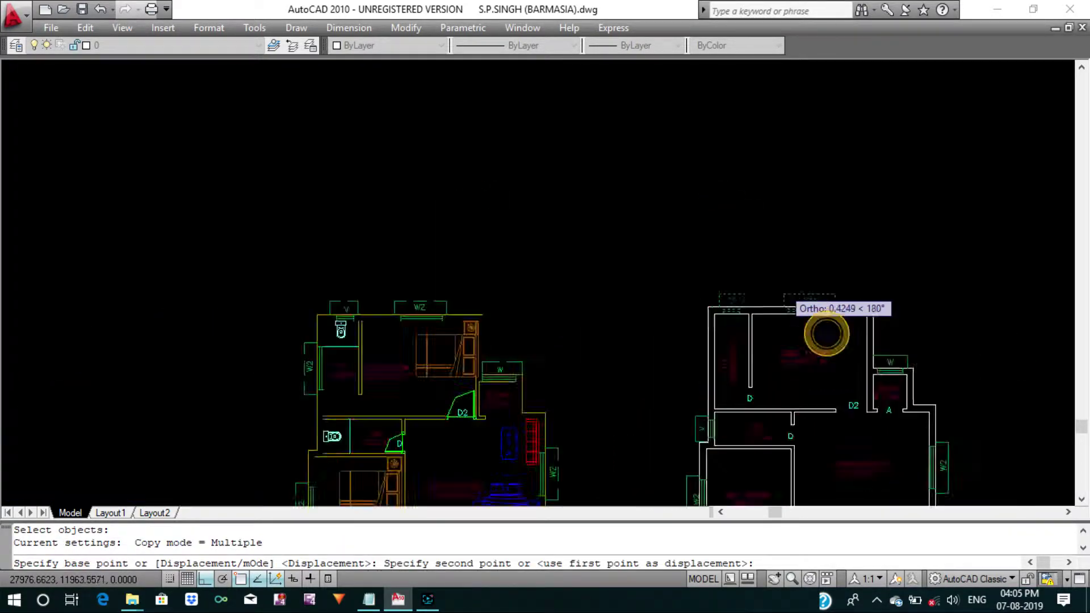
scroll(795, 295, "down", 5)
scroll(852, 369, "up", 3)
middle_click_drag(925, 462, 761, 239)
scroll(795, 284, "up", 3)
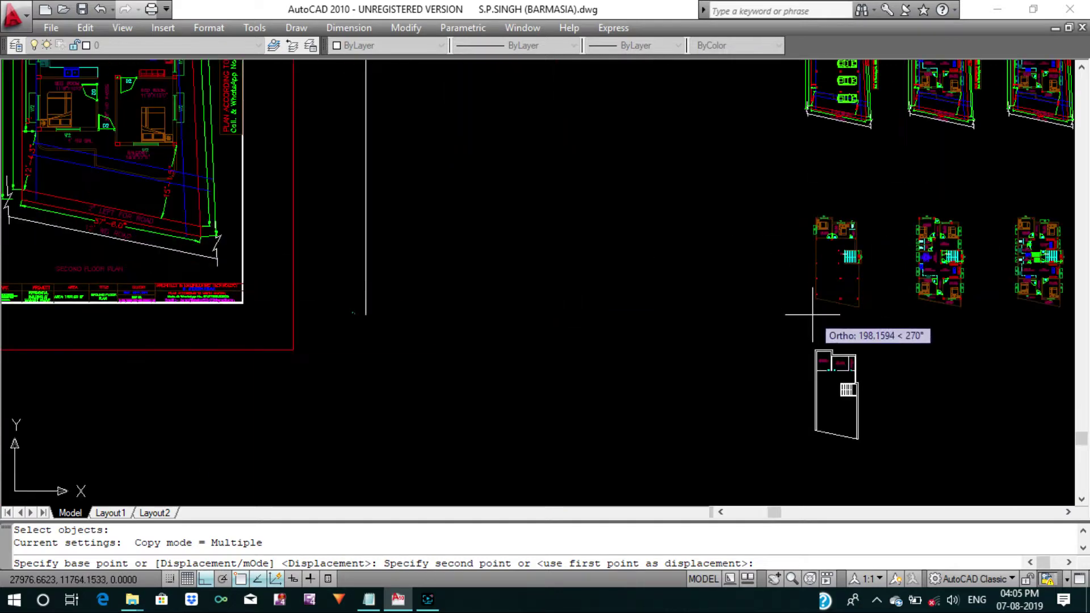
scroll(803, 316, "up", 3)
left_click(818, 388)
key("Escape")
scroll(791, 377, "up", 3)
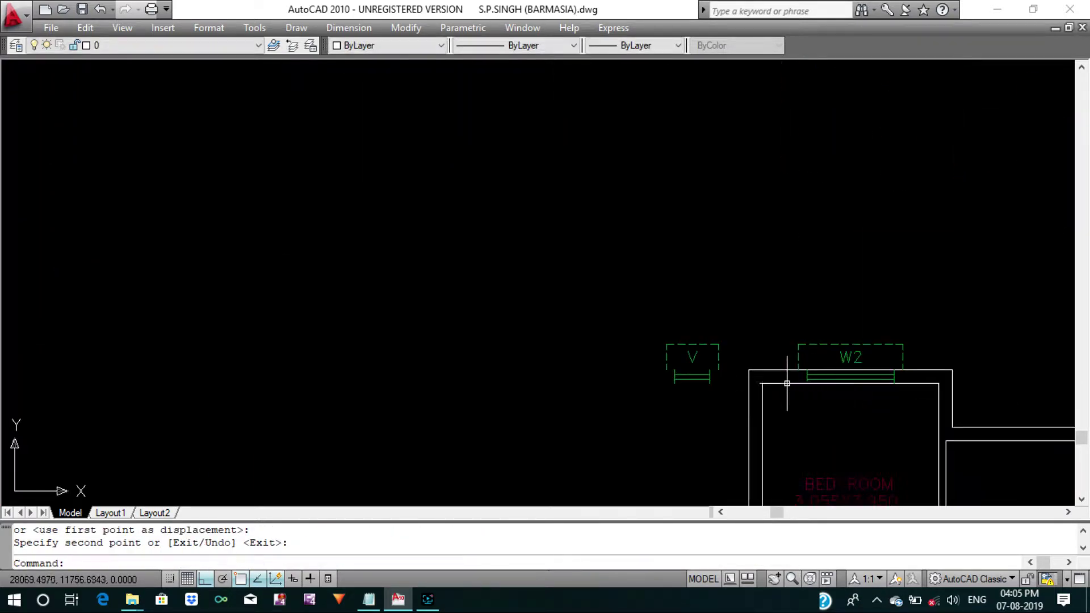
scroll(509, 295, "up", 2)
key("Escape")
key("Escape")
Move the V window into place on the toilet's top wall.
type("m")
key("Return")
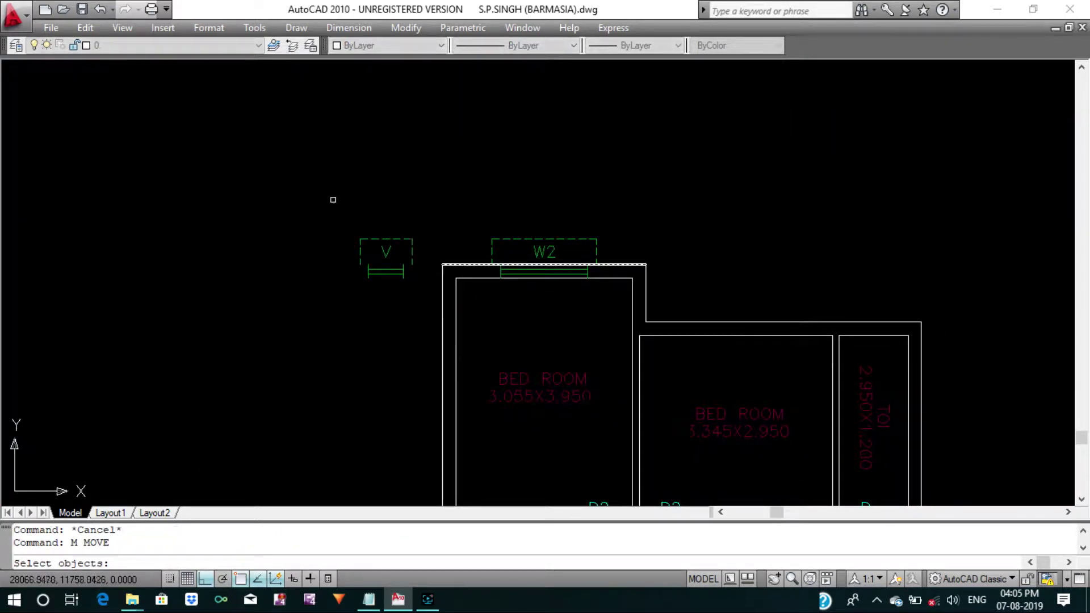
left_click(331, 199)
left_click(431, 299)
key("Return")
left_click(385, 277)
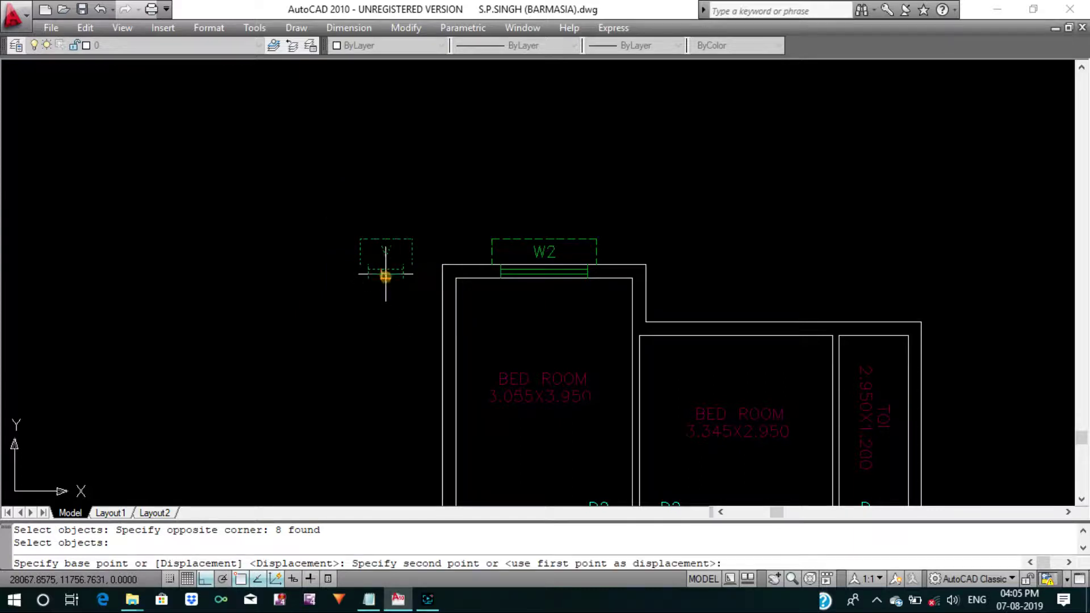
left_click(869, 337)
key("Return")
scroll(741, 319, "up", 3)
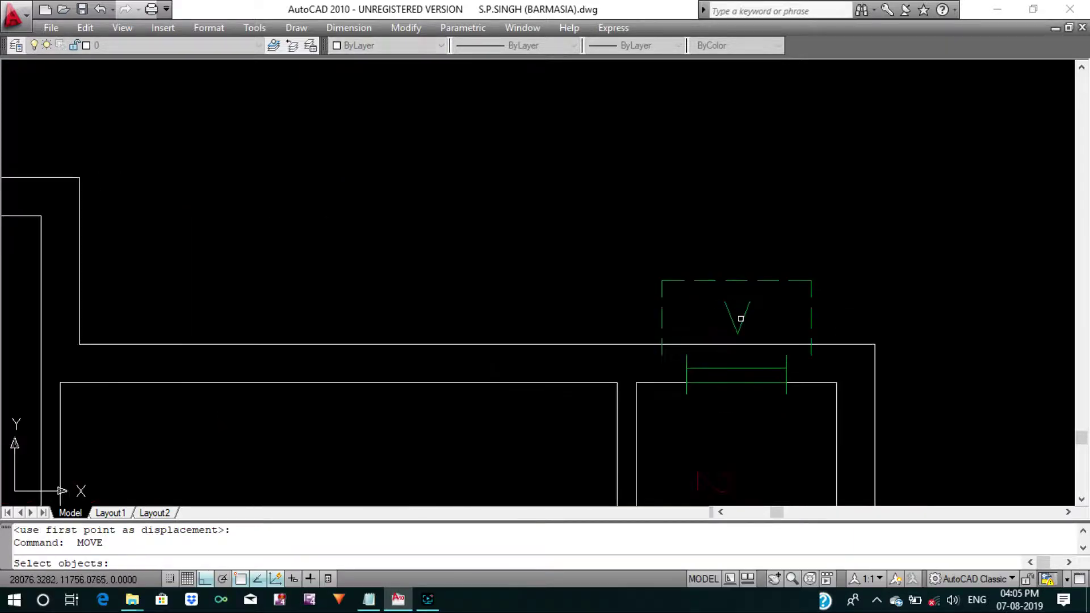
left_click(654, 251)
left_click(821, 400)
key("Return")
left_click(786, 393)
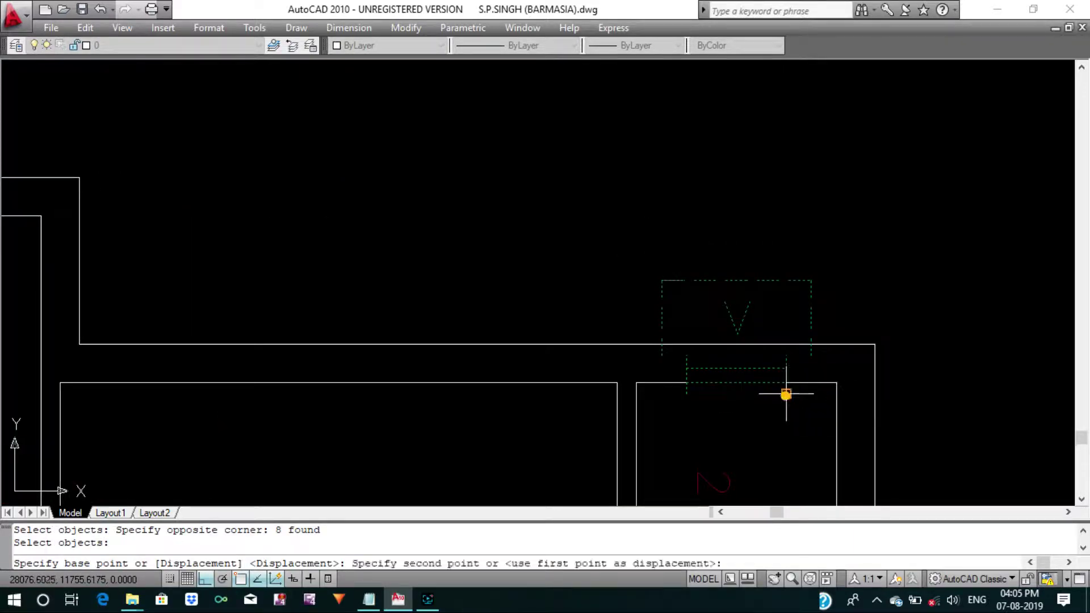
left_click(785, 381)
scroll(858, 291, "down", 3)
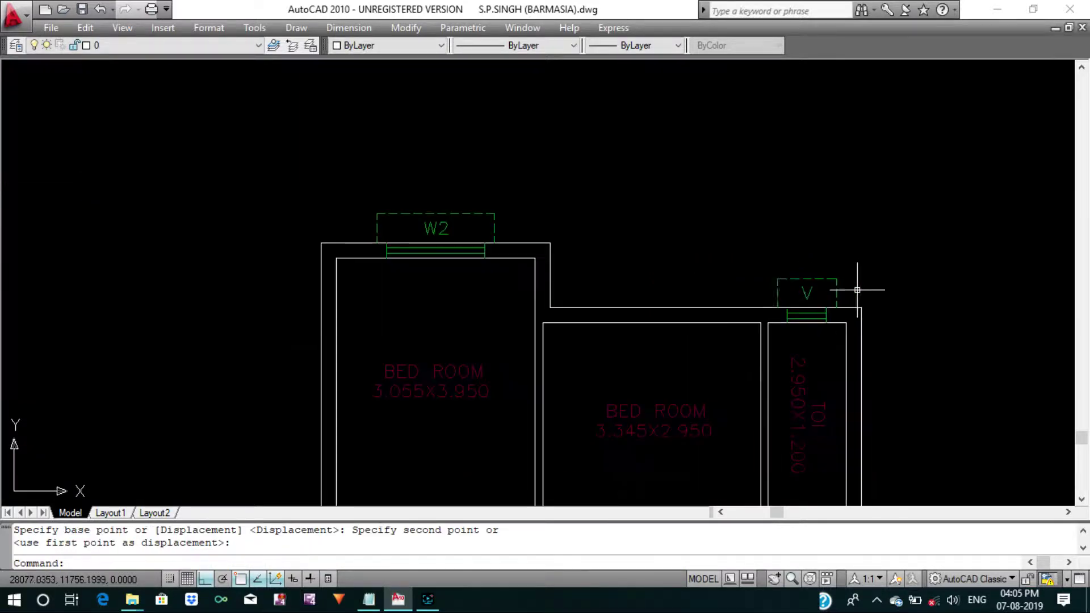
key("Escape")
type("CO")
Copy a W2 window onto the second bedroom's top wall.
key("Return")
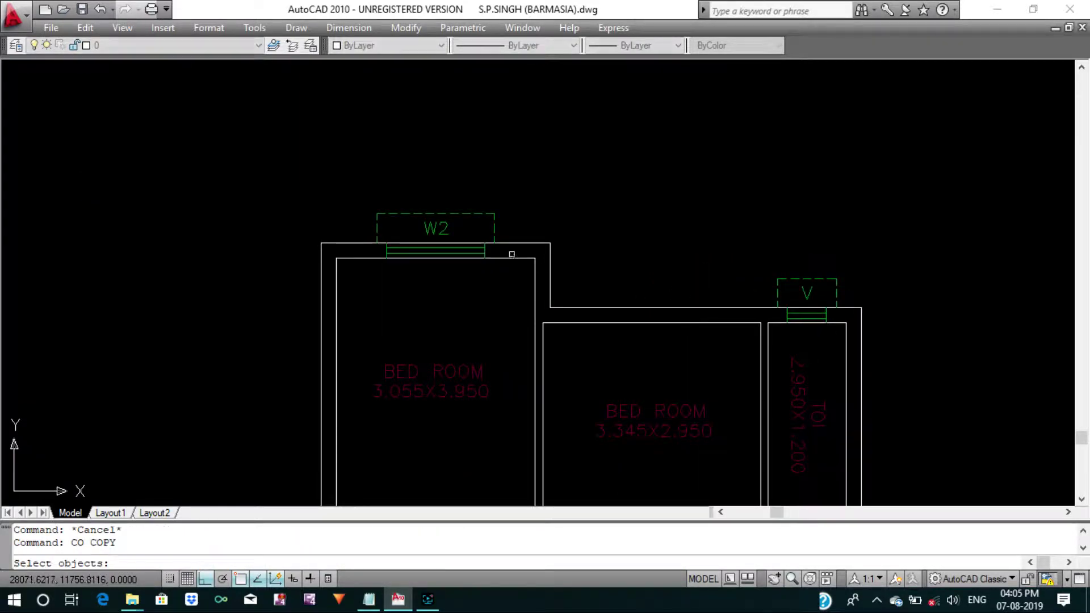
left_click(360, 185)
left_click(505, 287)
key("Return")
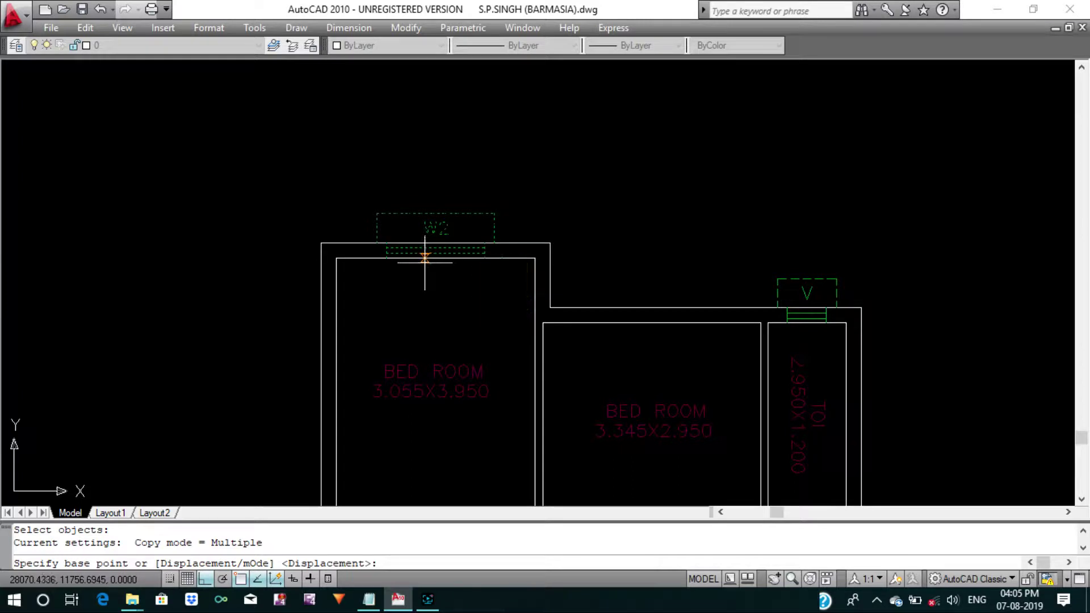
left_click(436, 261)
left_click(652, 316)
key("Return")
scroll(652, 316, "down", 4)
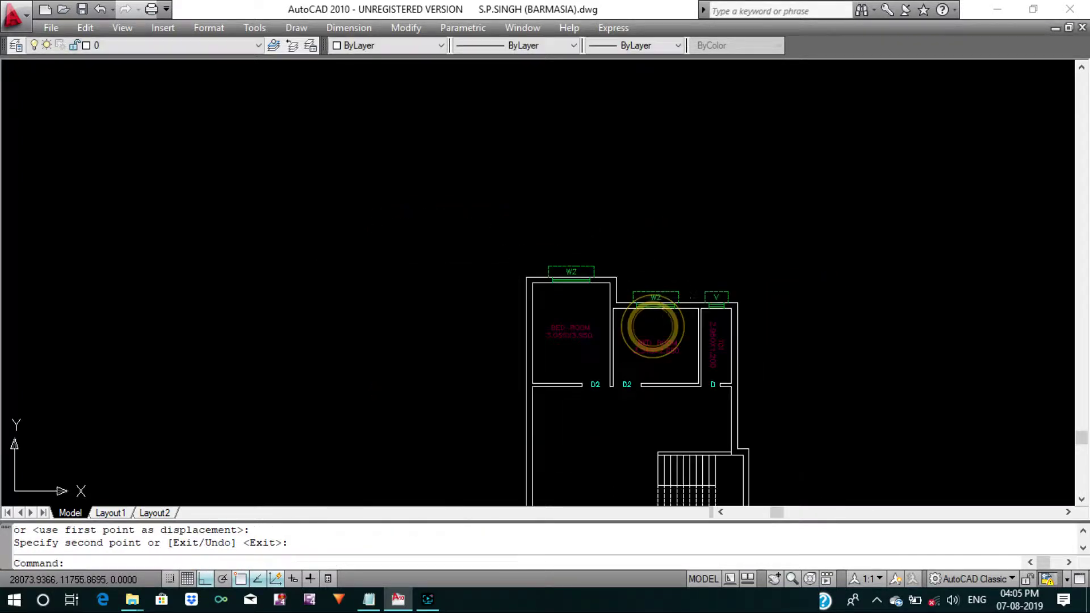
key("Escape")
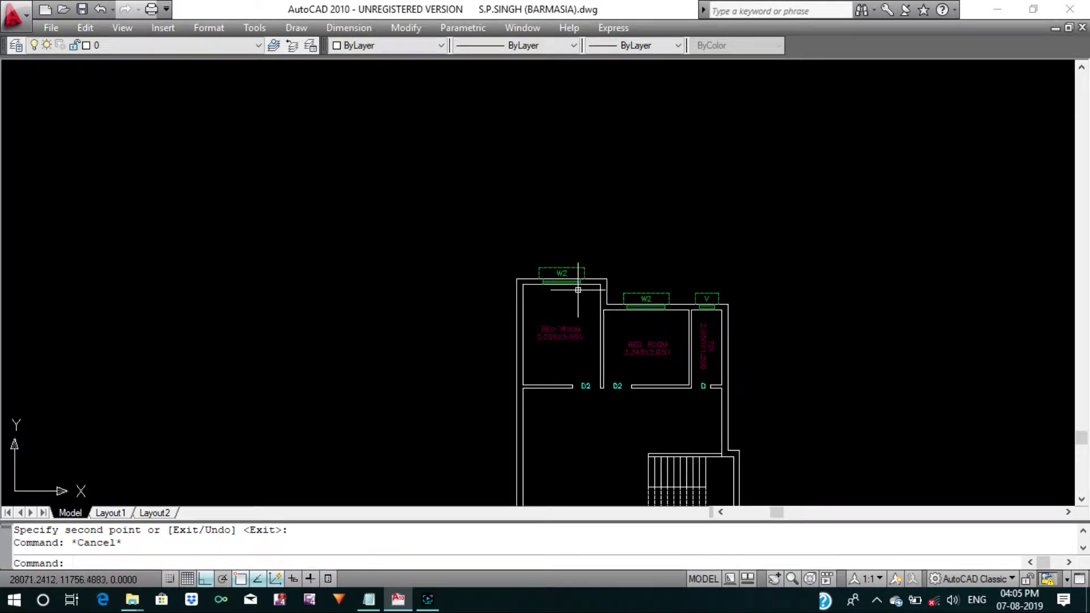
key("Escape")
type("CO")
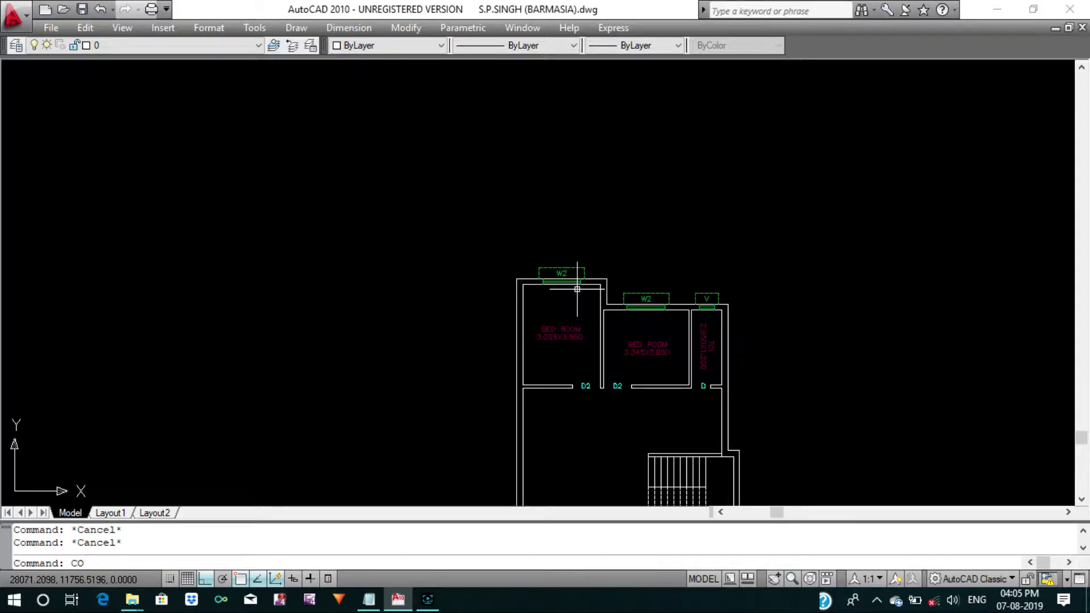
Copy the W2 window from the ground floor plan onto the first bedroom's left wall.
key("Return")
scroll(577, 289, "down", 5)
scroll(591, 214, "down", 3)
mouse_move(589, 214)
middle_mouse_down()
mouse_move(623, 449)
mouse_move(654, 482)
middle_mouse_up()
scroll(388, 125, "up", 3)
scroll(341, 125, "up", 4)
scroll(294, 126, "up", 3)
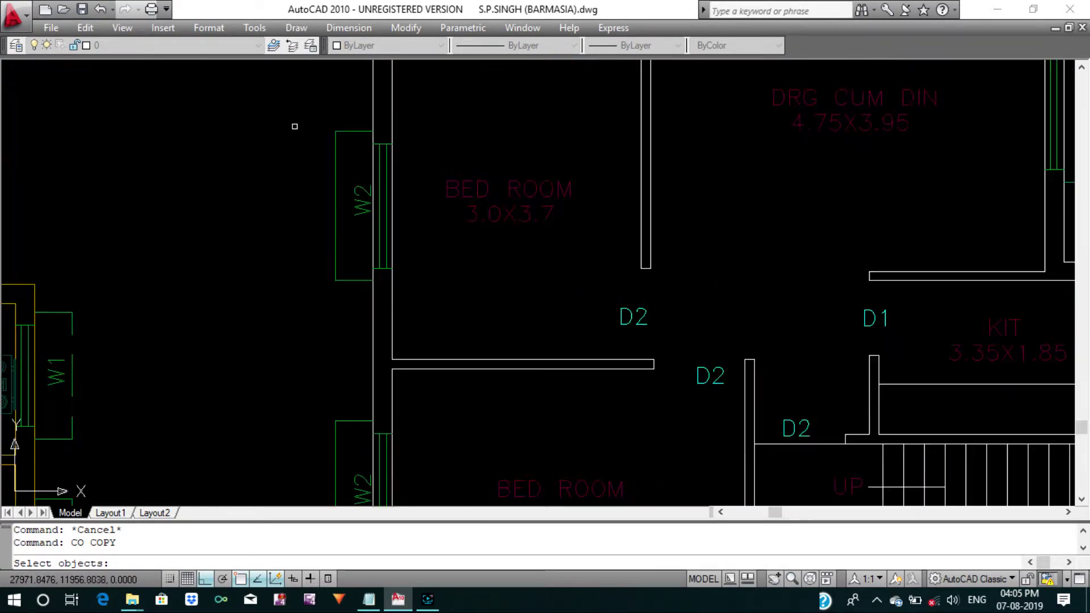
left_click(295, 126)
left_click(426, 334)
key("Return")
left_click(392, 200)
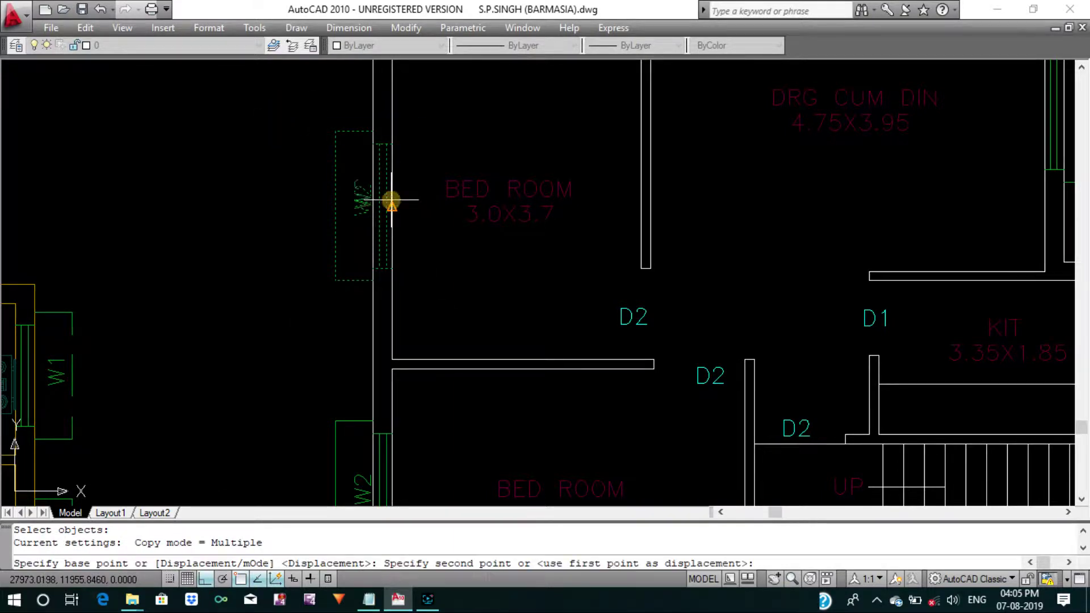
scroll(392, 200, "down", 5)
scroll(454, 255, "down", 4)
scroll(518, 324, "down", 2)
scroll(554, 426, "up", 4)
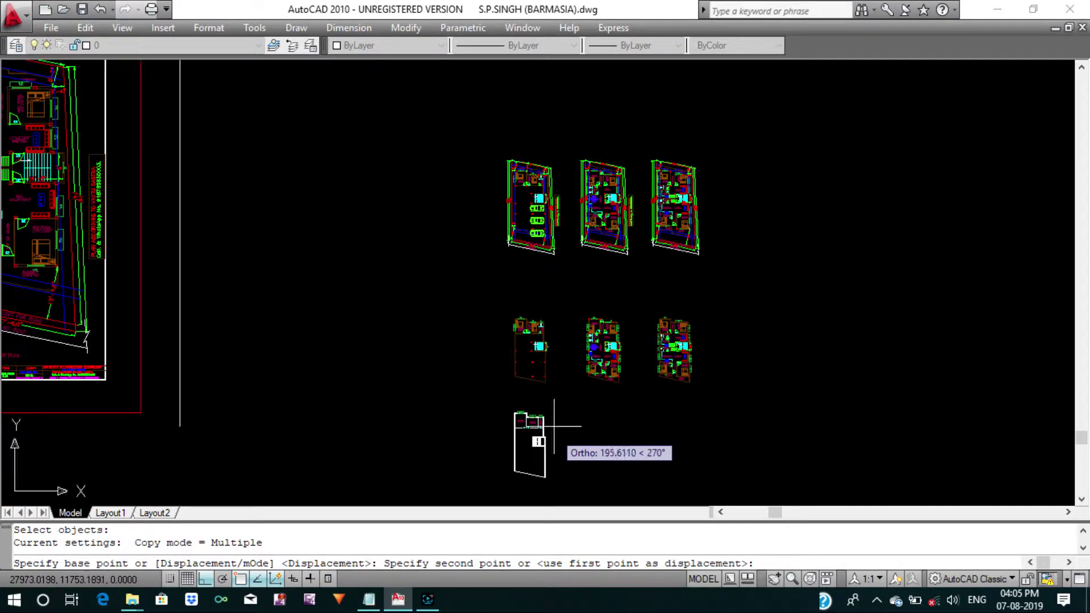
scroll(554, 426, "up", 5)
scroll(487, 398, "up", 3)
left_click(481, 374)
key("Return")
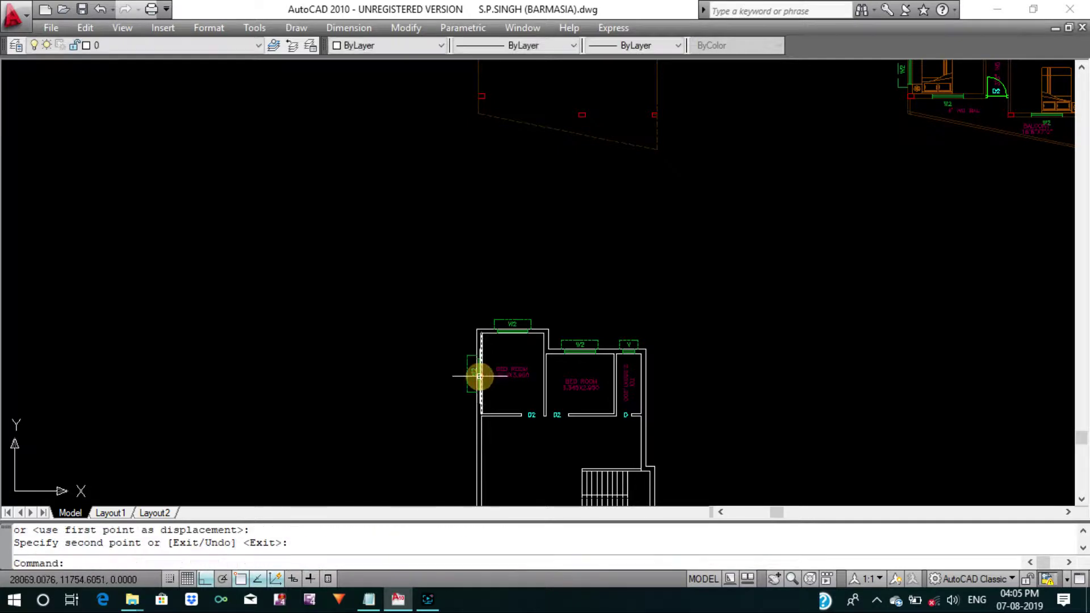
middle_click_drag(553, 400, 506, 283)
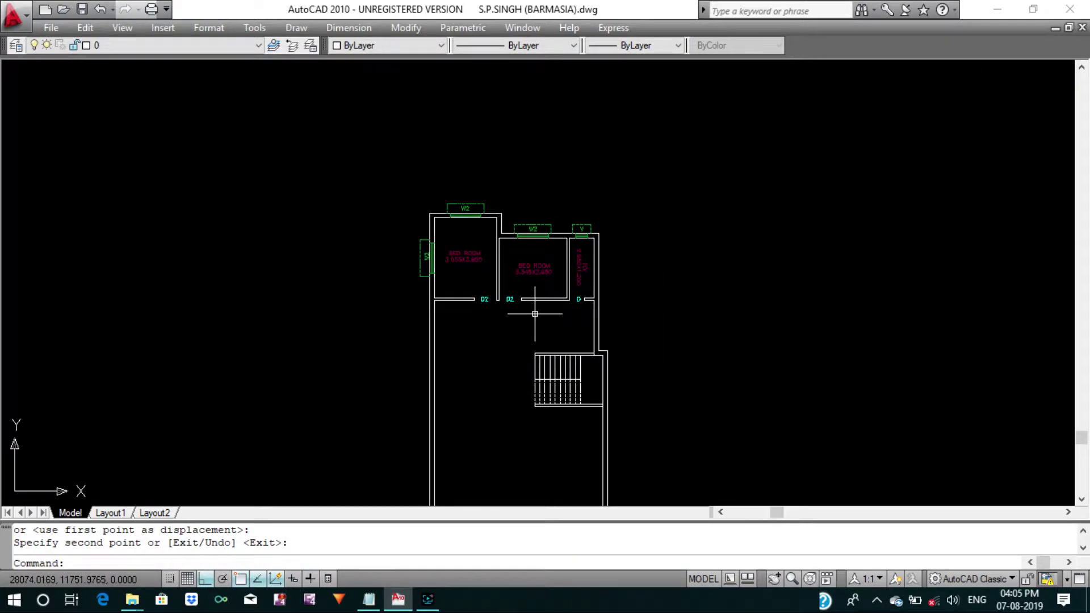
scroll(560, 333, "down", 5)
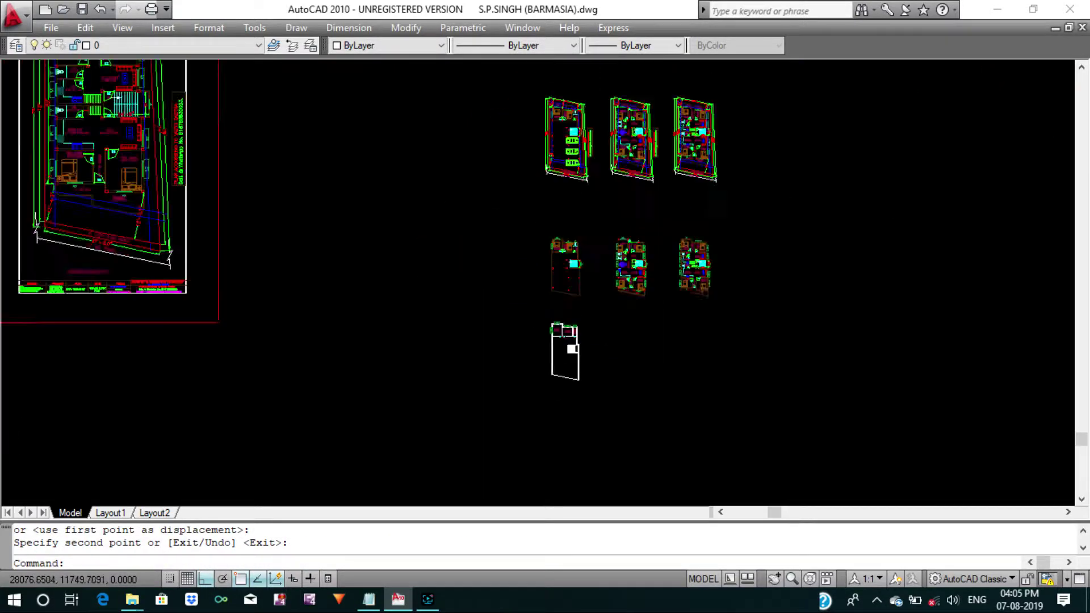
middle_click_drag(571, 341, 530, 323)
scroll(443, 230, "up", 3)
Start copying the ground-floor W window, window-selecting it and picking its base point.
scroll(443, 230, "up", 2)
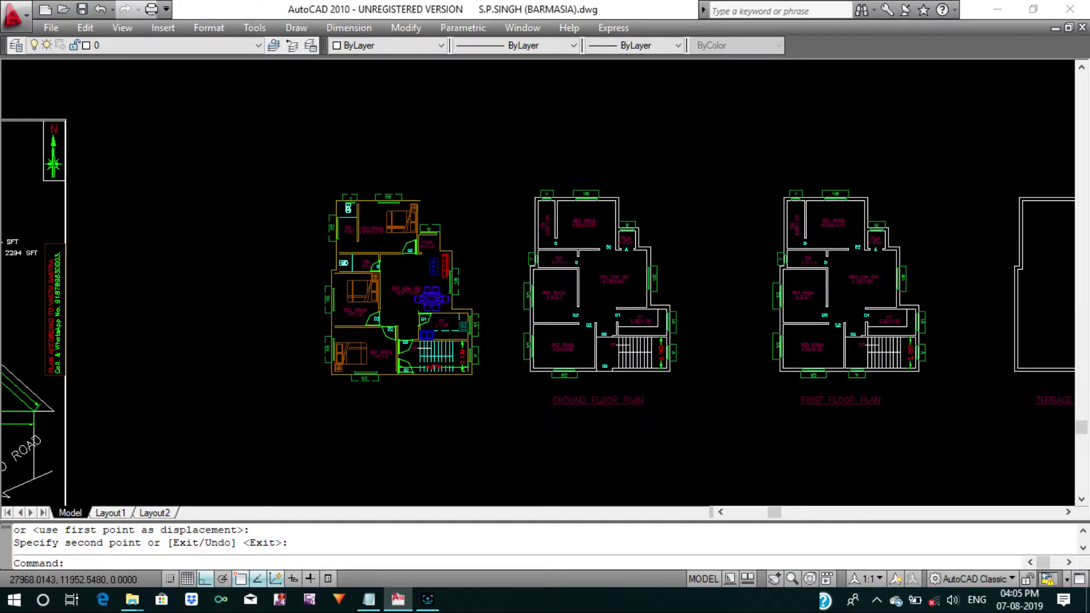
scroll(466, 284, "up", 3)
key("Return")
left_click(460, 326)
left_click(591, 456)
right_click(590, 455)
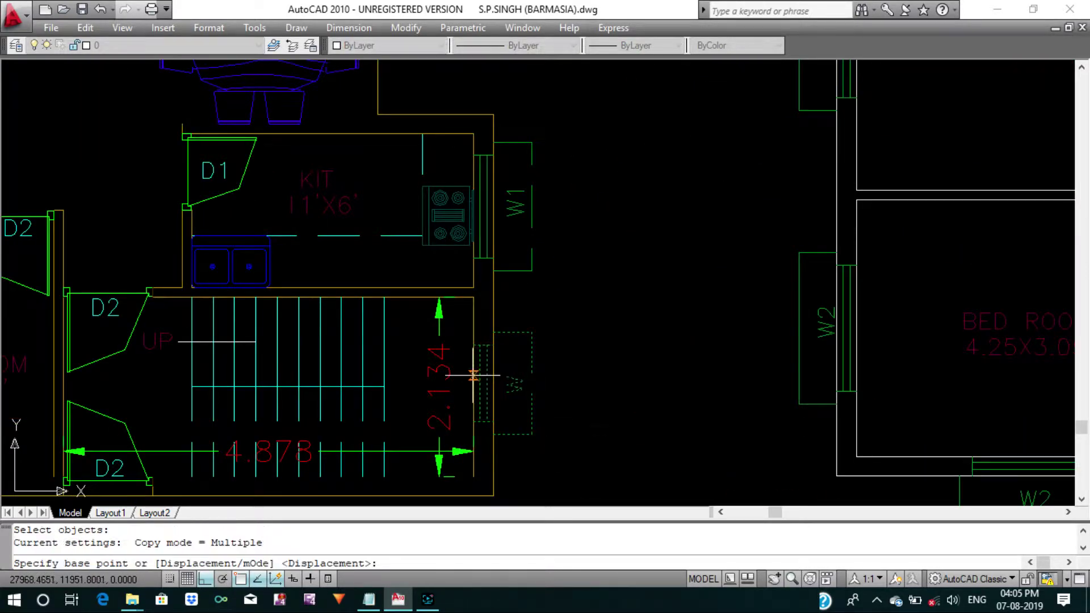
key("Escape")
scroll(473, 375, "down", 2)
key("Return")
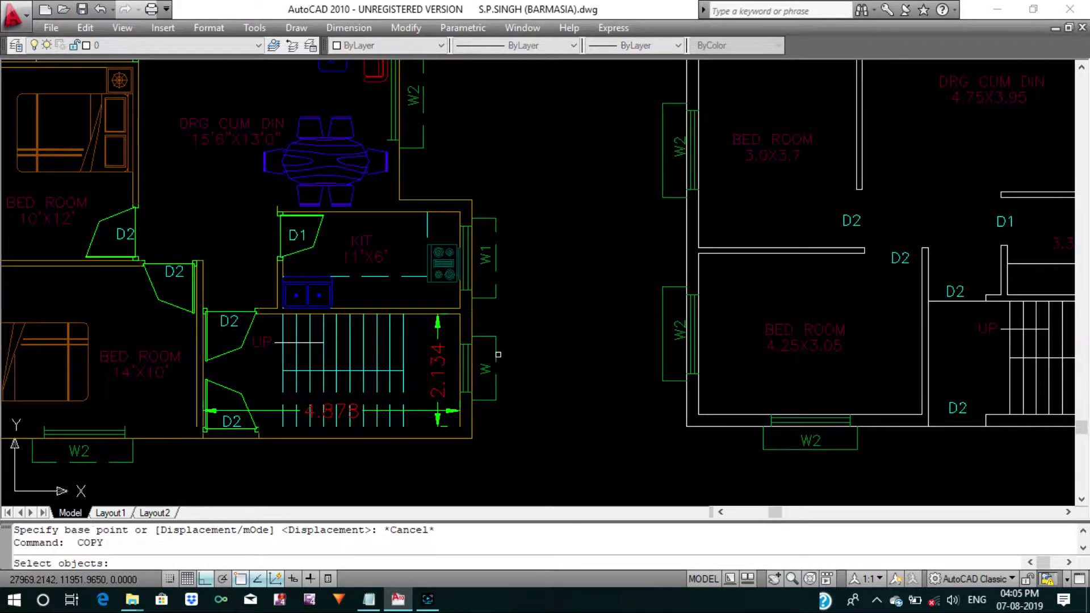
scroll(565, 352, "down", 2)
scroll(738, 326, "up", 5)
left_click(667, 336)
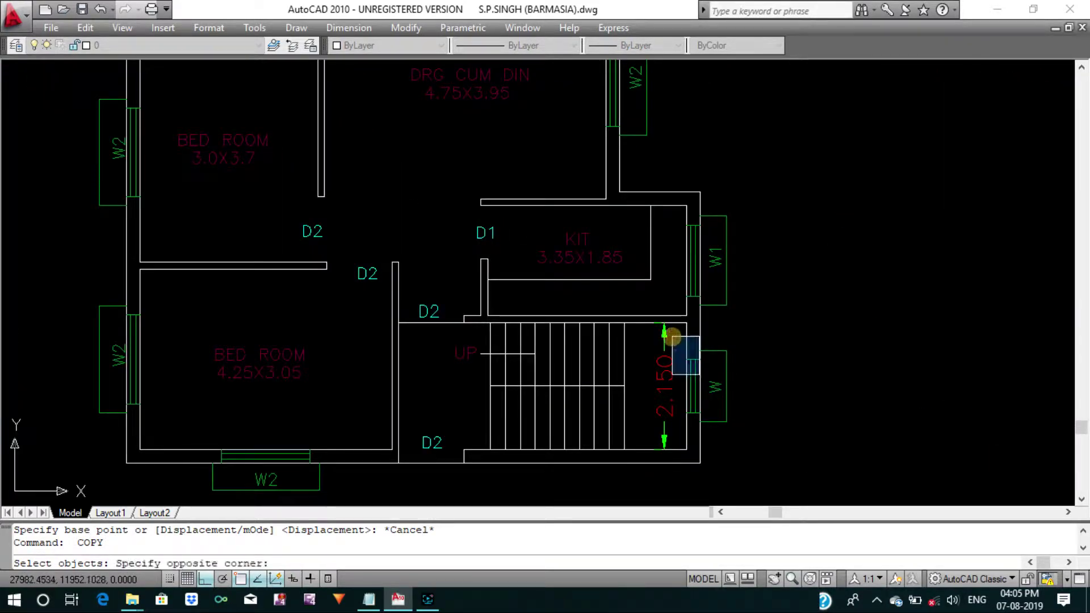
left_click(780, 452)
right_click(764, 435)
left_click(686, 387)
Place the W window copy on the upper-floor plan's staircase wall.
scroll(686, 388, "down", 3)
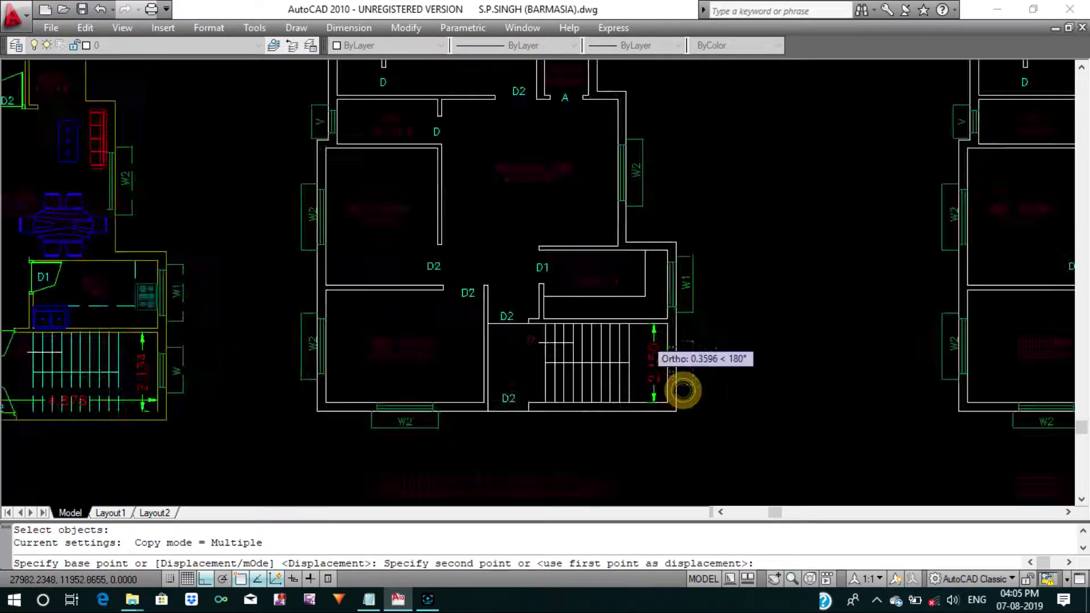
scroll(682, 384, "down", 3)
scroll(626, 292, "down", 2)
scroll(625, 291, "up", 3)
middle_click_drag(653, 315, 598, 103)
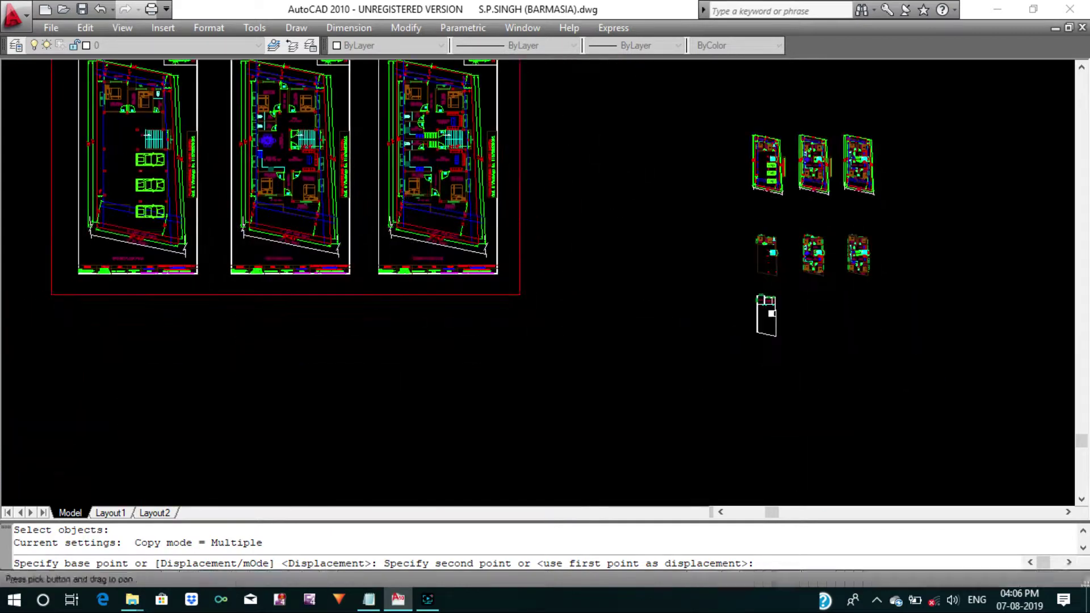
scroll(774, 341, "up", 4)
scroll(738, 335, "up", 3)
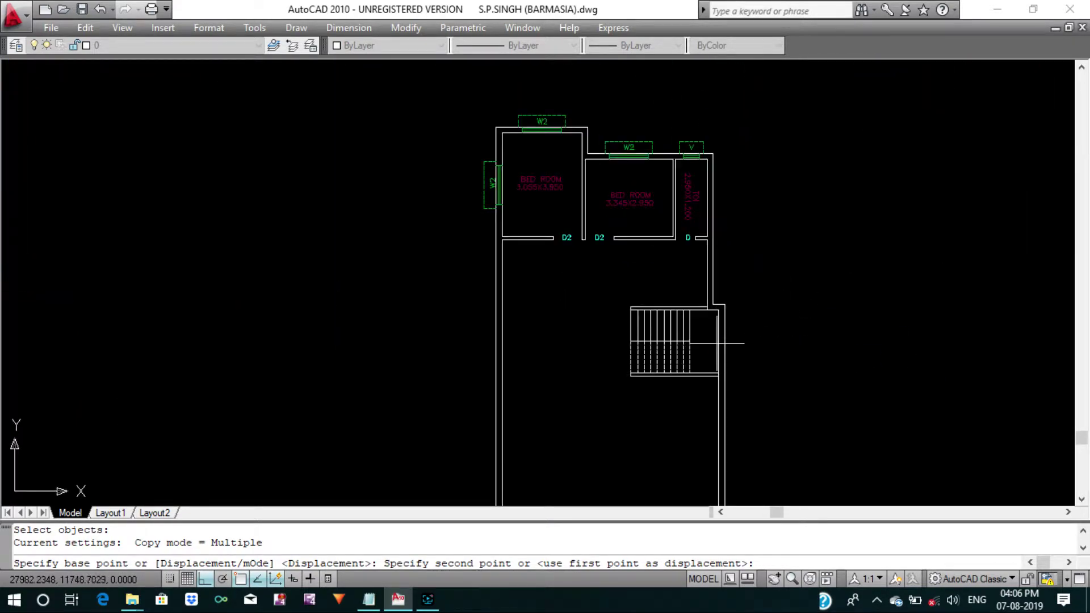
scroll(718, 341, "up", 3)
left_click(714, 341)
key("Return")
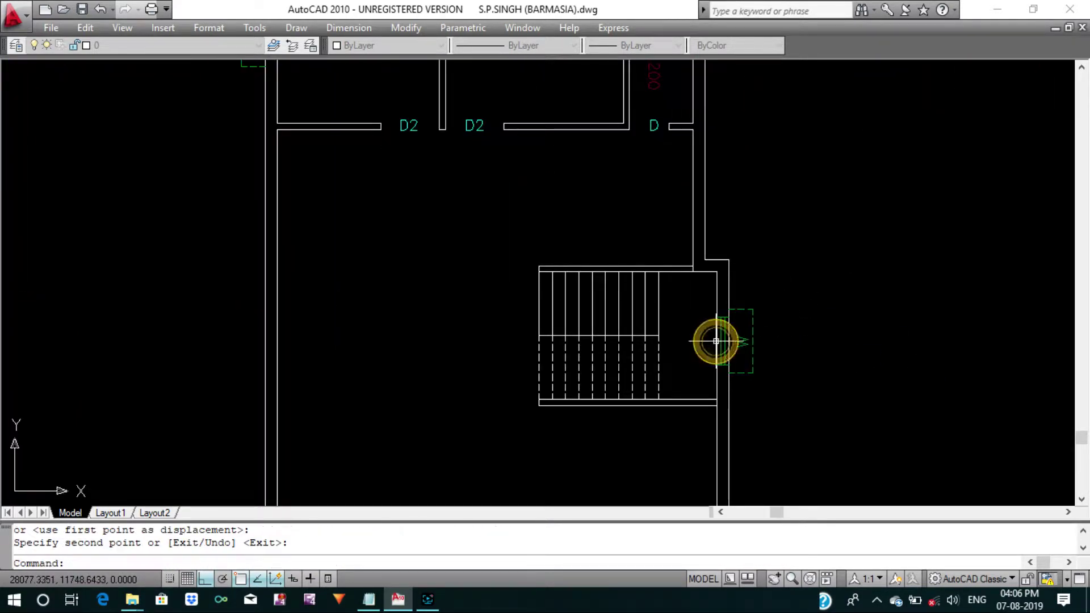
scroll(720, 370, "up", 5)
key("Escape")
key("Escape")
Trim the staircase wall line where the new window sits to form its opening.
key("Return")
key("Return")
scroll(722, 403, "up", 3)
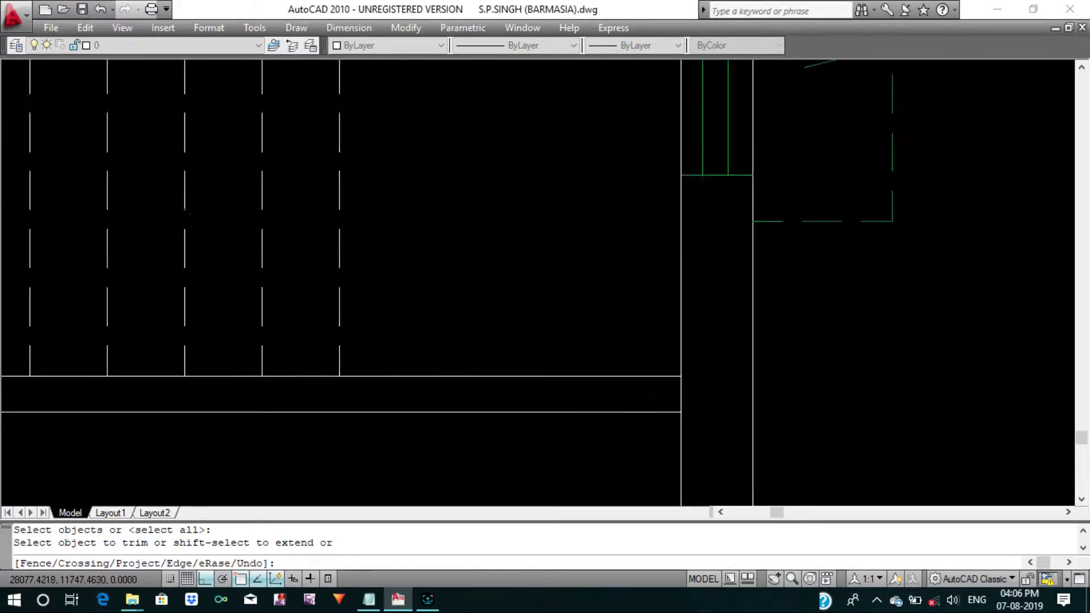
left_click(701, 401)
scroll(701, 398, "down", 5)
key("Return")
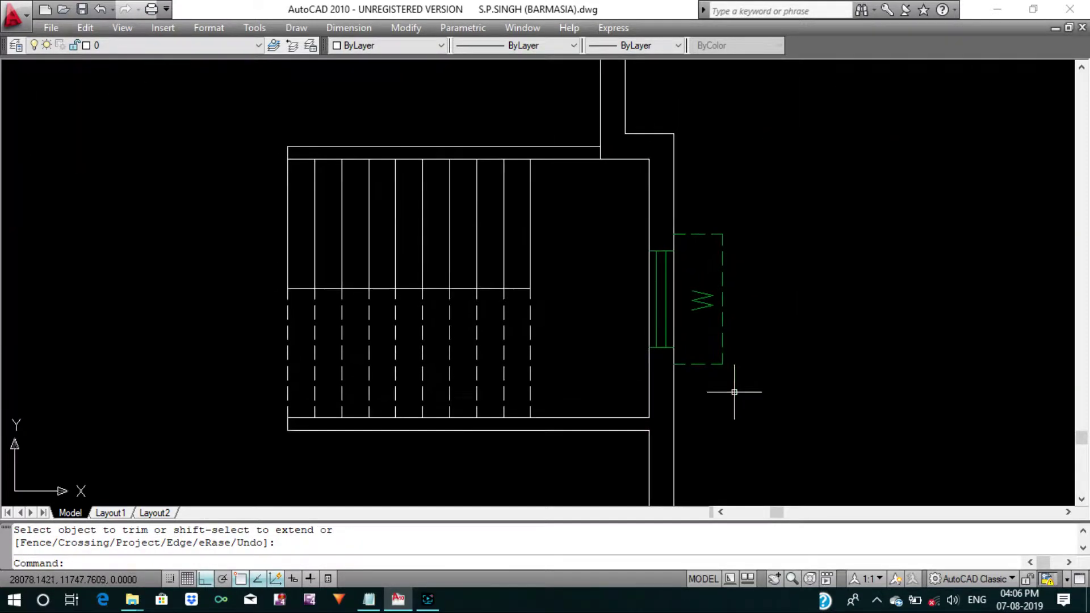
scroll(734, 385, "down", 6)
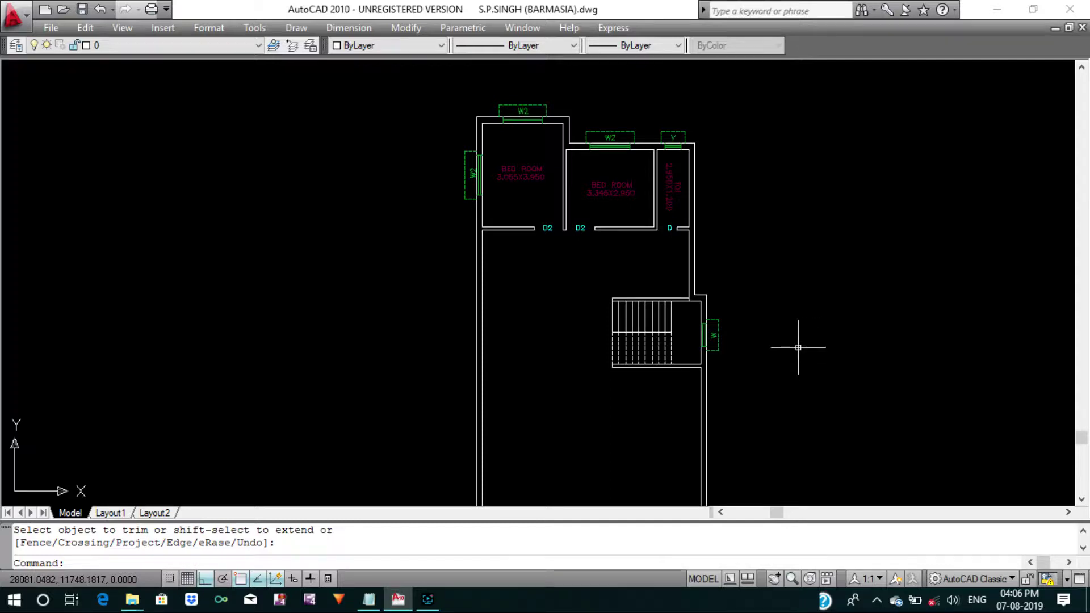
scroll(784, 329, "down", 1)
scroll(738, 304, "down", 1)
middle_click_drag(731, 307, 684, 322)
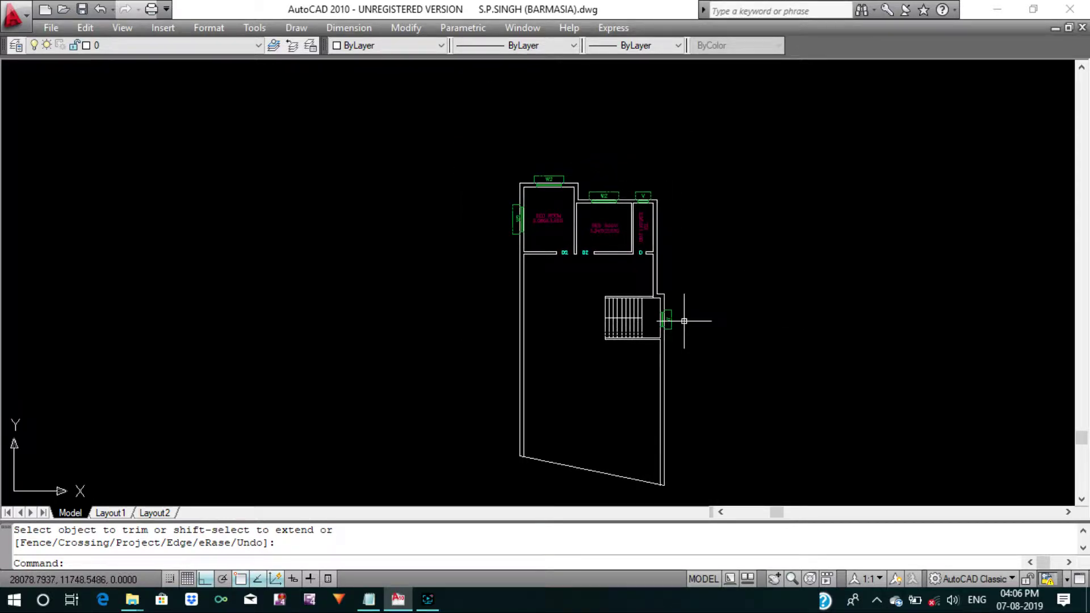
Select the dining room's W2 window for copying and pick its base point.
key("Escape")
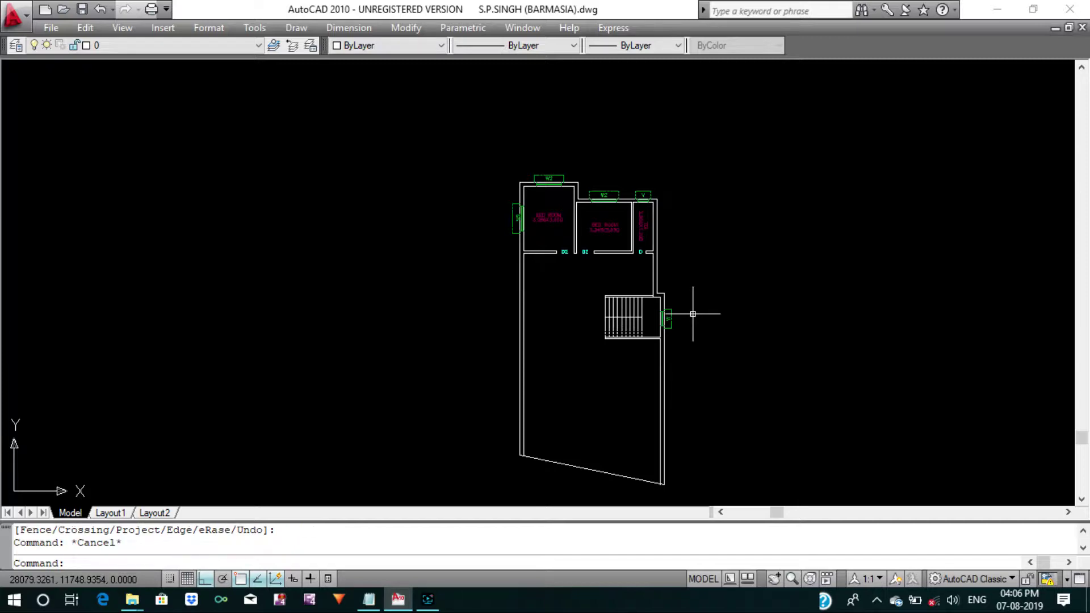
type("Co")
key("Return")
scroll(692, 314, "down", 8)
middle_click_drag(564, 115, 582, 375)
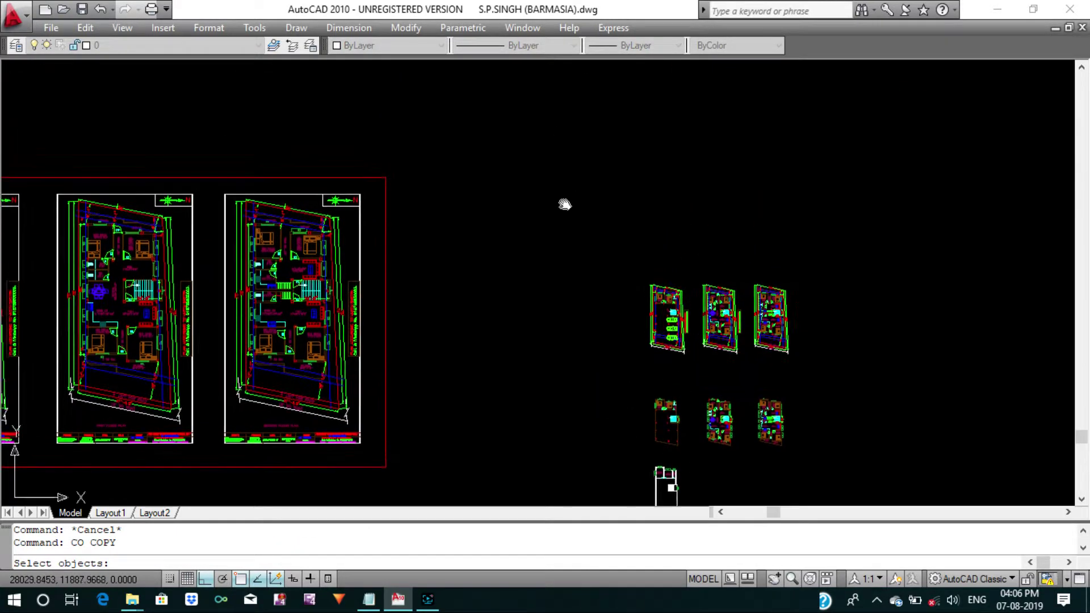
scroll(483, 133, "up", 5)
scroll(482, 133, "up", 6)
middle_click_drag(489, 136, 488, 270)
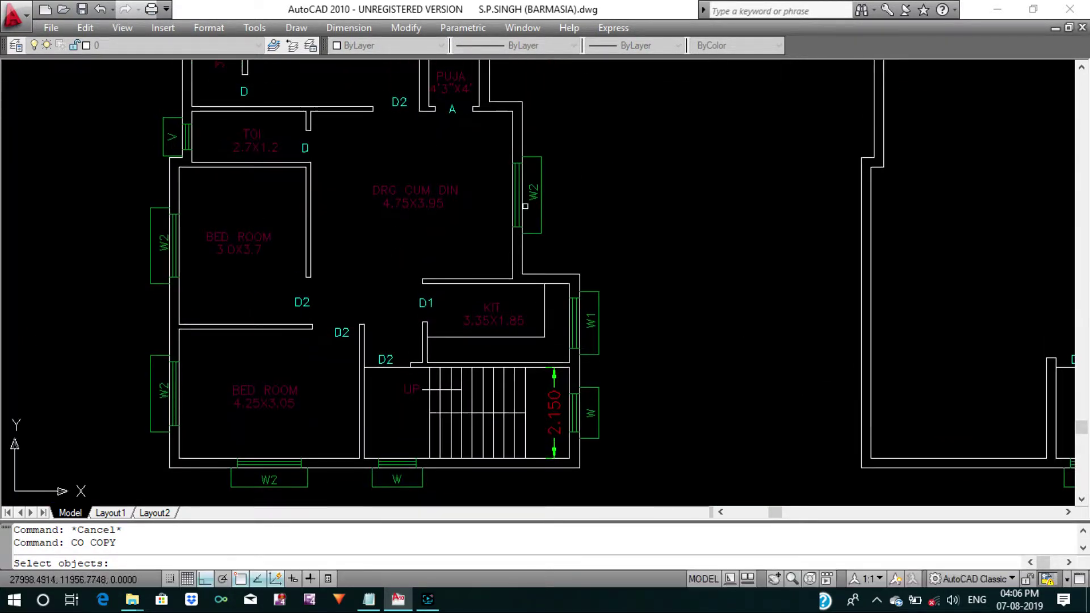
left_click(494, 138)
left_click(550, 241)
right_click(555, 246)
left_click(507, 192)
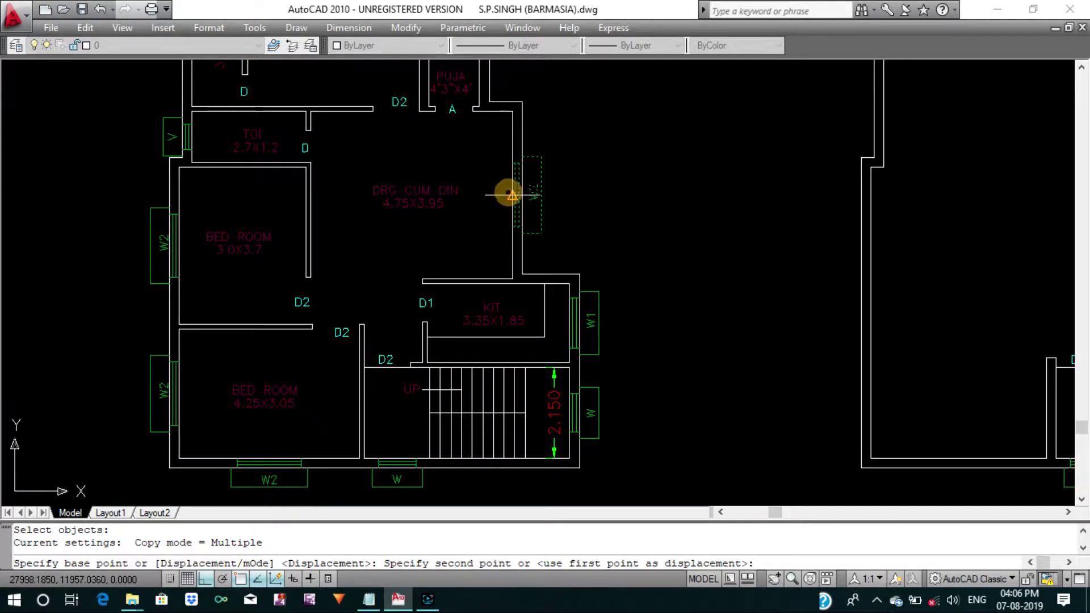
Place three W2 window copies along the upper-floor plan's right wall.
scroll(527, 157, "down", 6)
scroll(527, 158, "down", 4)
middle_click_drag(603, 341, 584, 268)
scroll(596, 187, "up", 4)
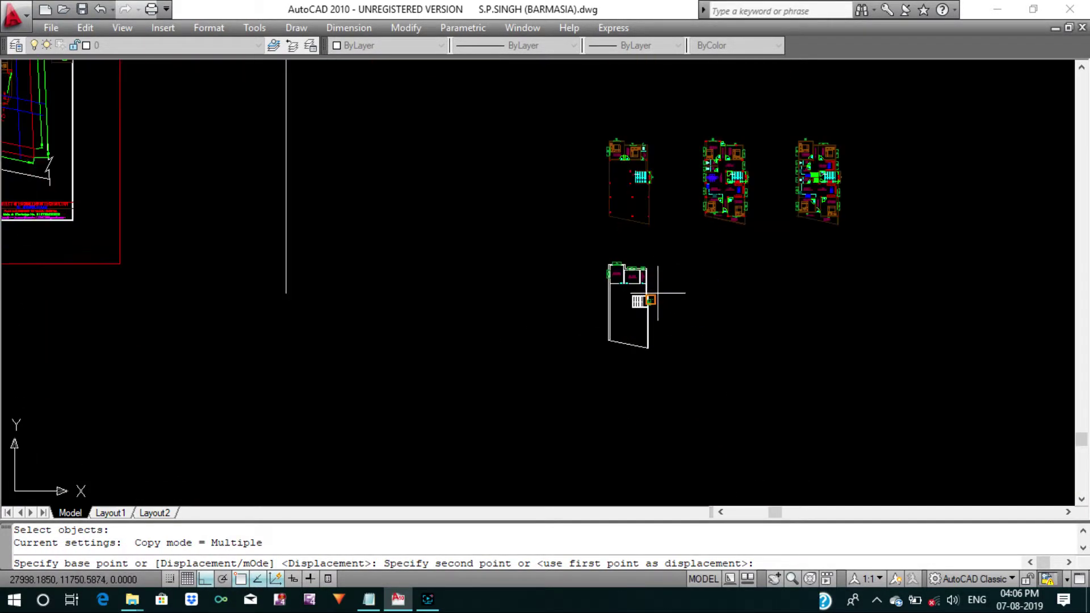
scroll(648, 298, "up", 5)
scroll(635, 305, "up", 2)
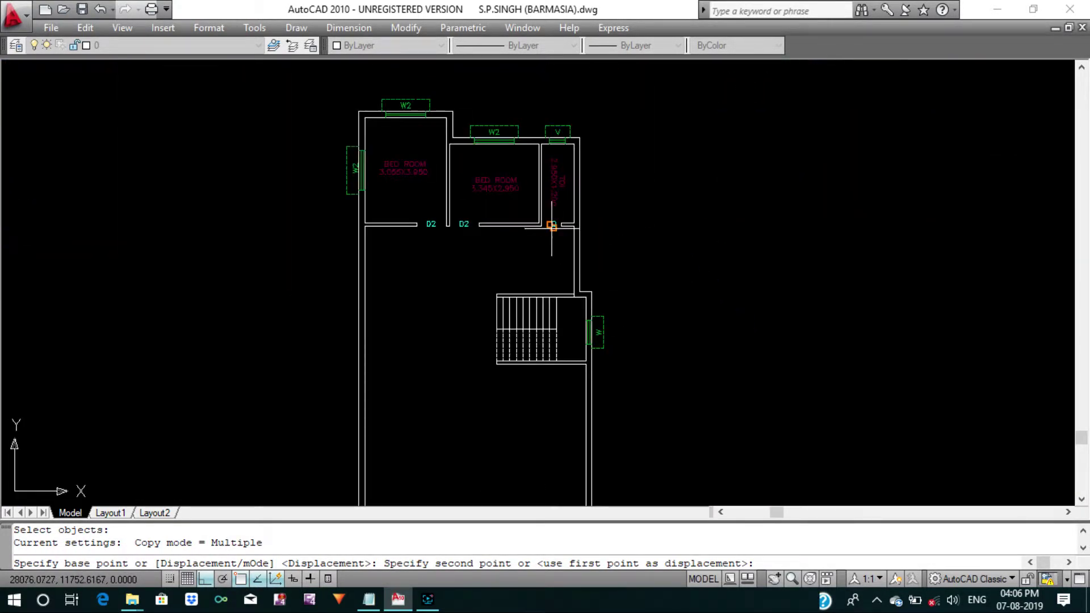
left_click(575, 259)
scroll(574, 251, "down", 3)
scroll(577, 236, "up", 3)
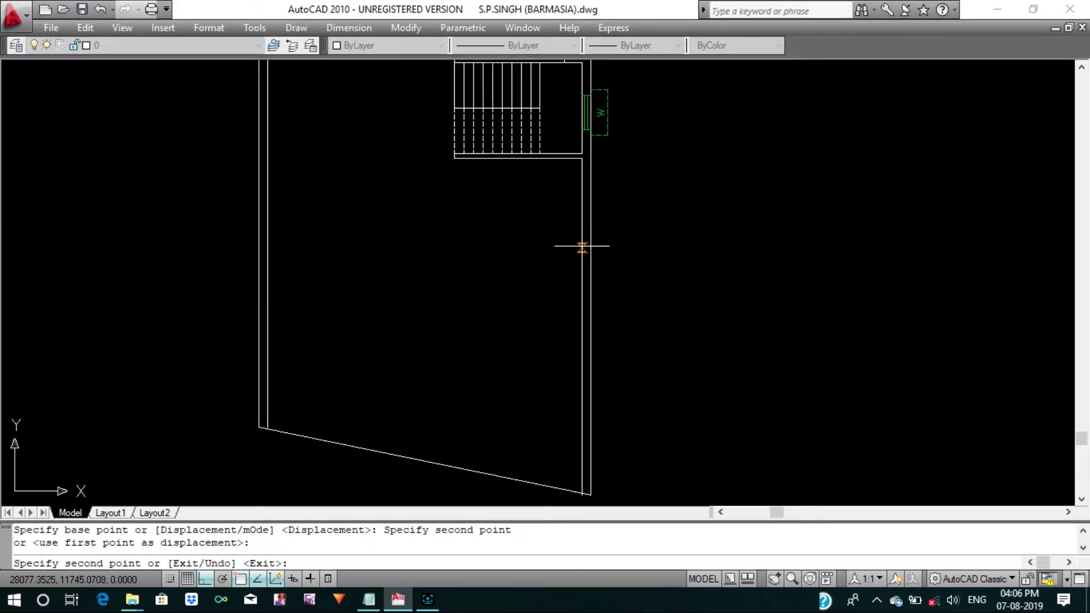
left_click(582, 248)
left_click(584, 373)
key("Return")
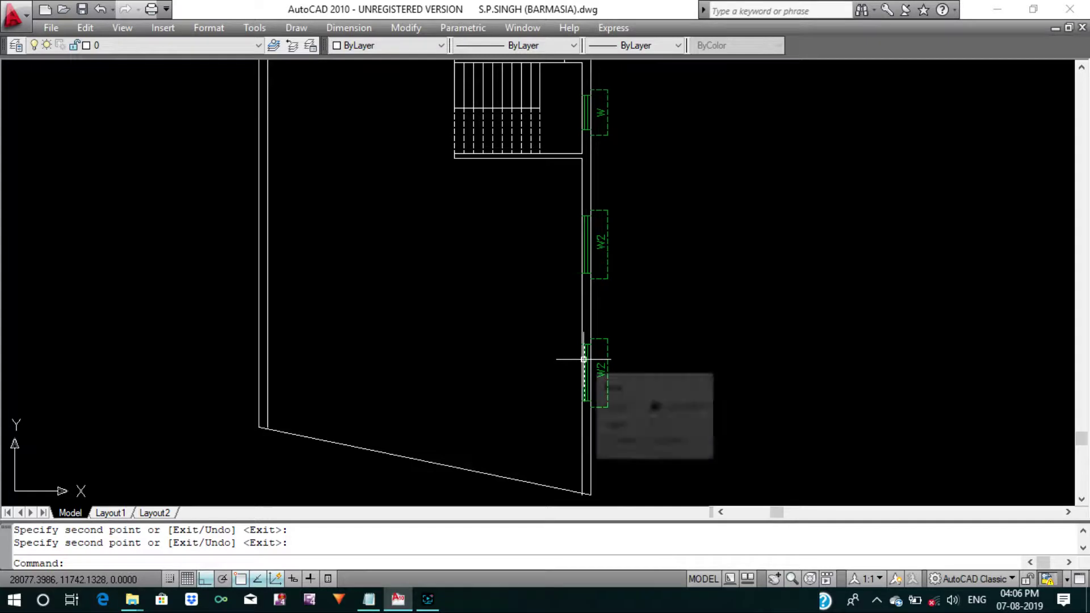
mouse_move(584, 359)
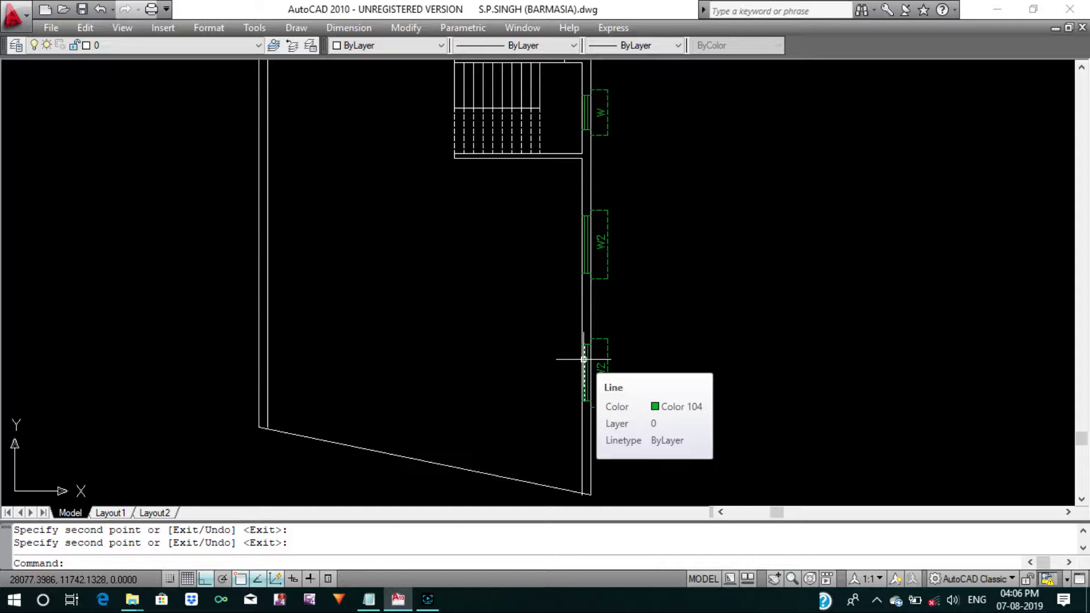
scroll(584, 359, "down", 2)
scroll(579, 352, "down", 2)
key("Escape")
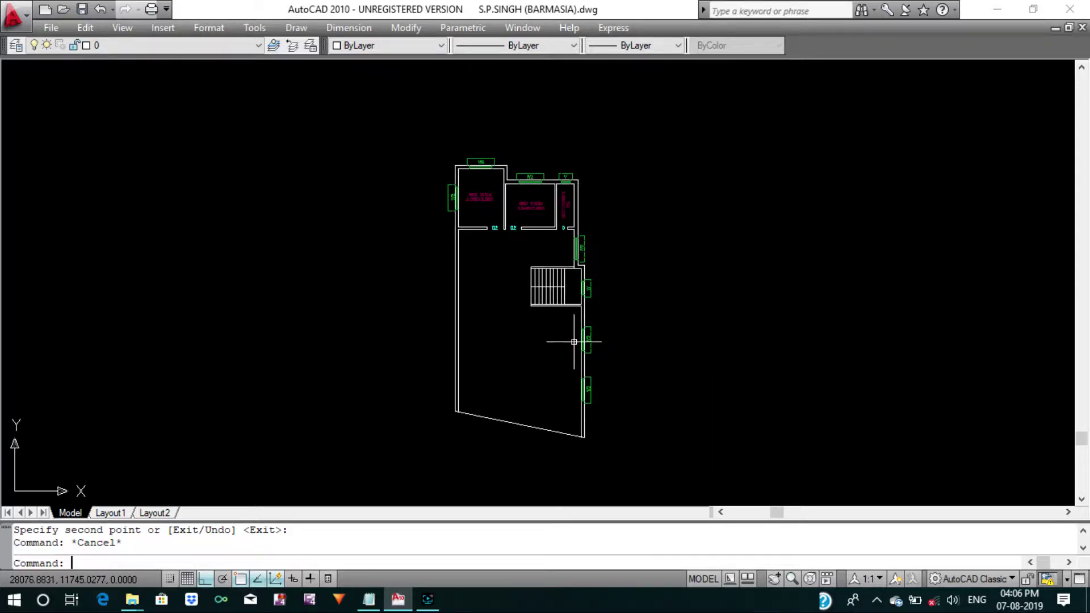
key("Escape")
Save the drawing, then select the left bedroom's W2 window and its base point for copying.
key("ctrl+s")
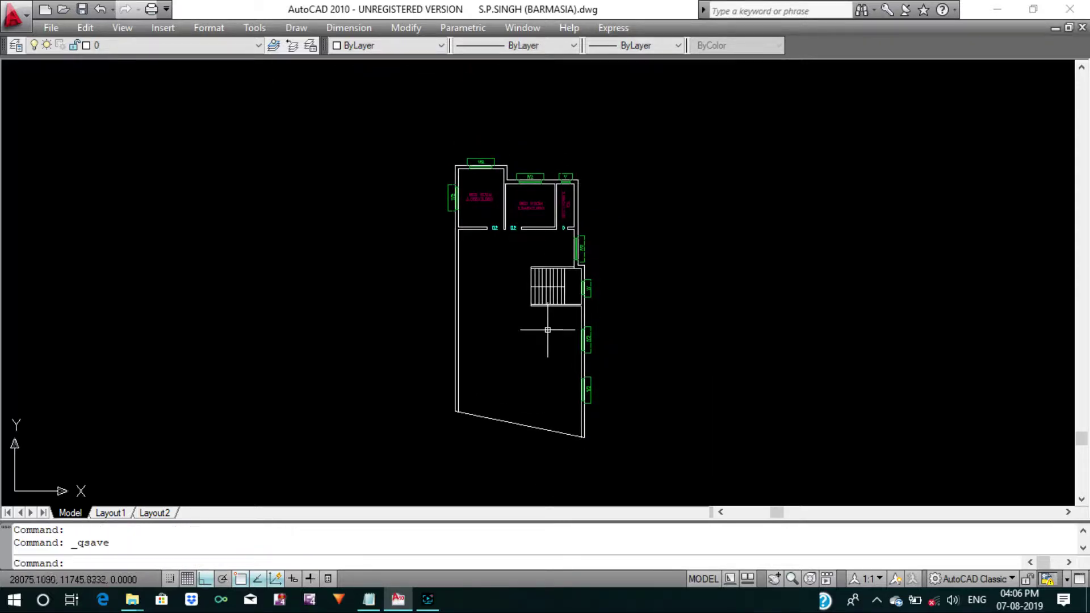
middle_click_drag(548, 331, 560, 330)
type("C")
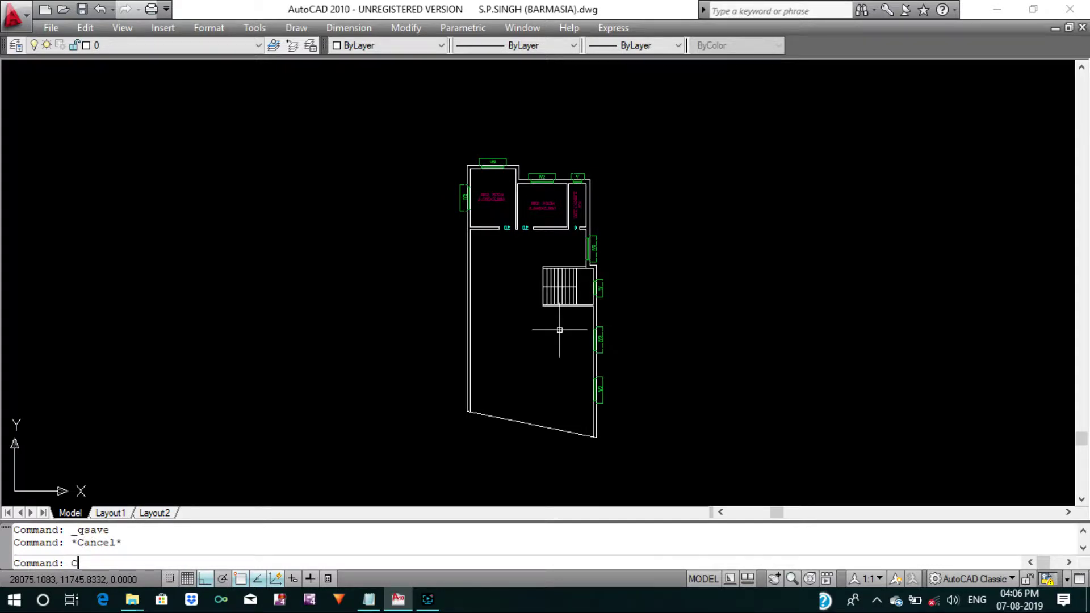
type("o")
key("Return")
scroll(528, 304, "up", 5)
middle_click_drag(455, 227, 460, 295)
left_click(442, 158)
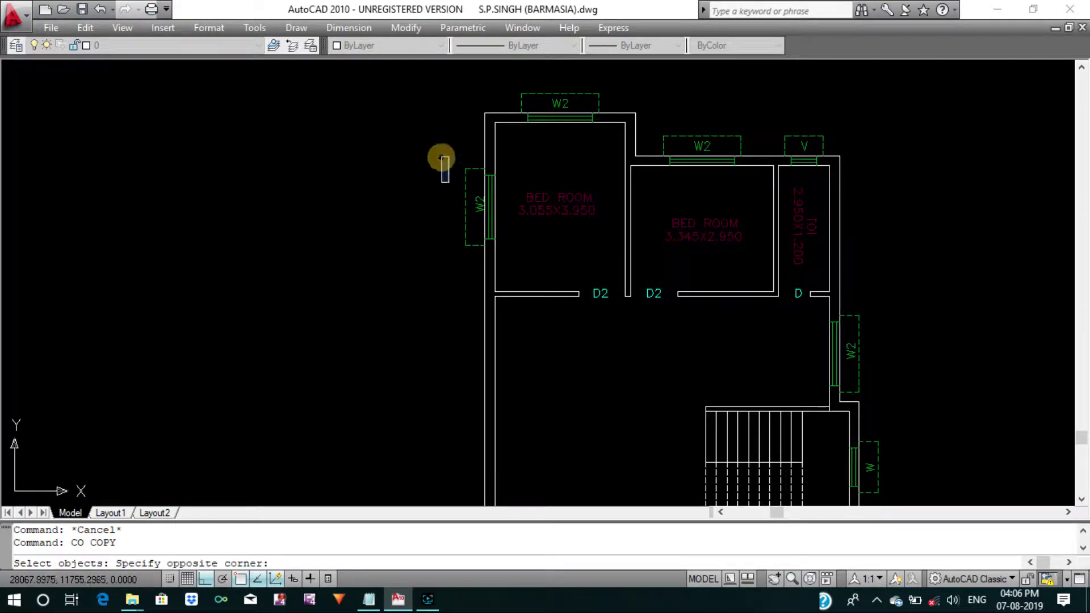
left_click(499, 253)
key("Return")
scroll(506, 261, "up", 1)
left_click(404, 171)
Place W2 window copies further down the upper-floor plan's left wall.
middle_click_drag(404, 275, 409, 213)
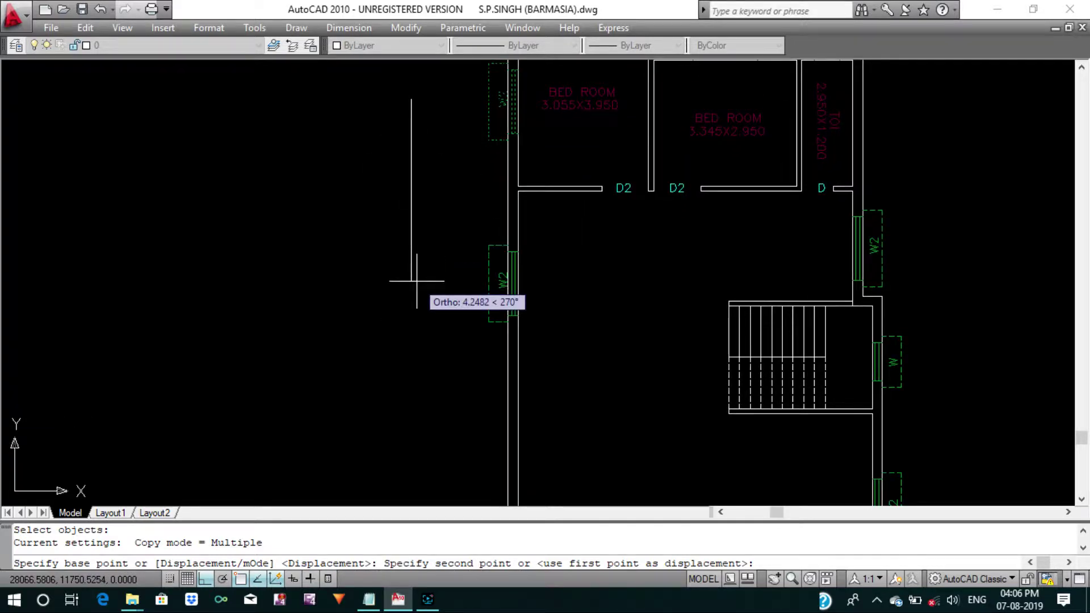
left_click(417, 280)
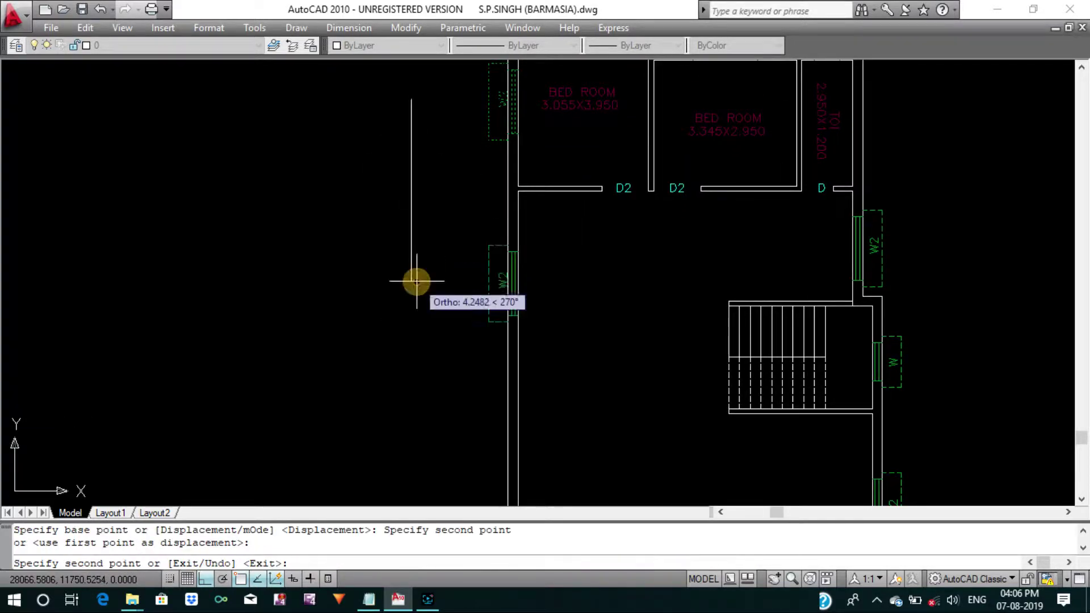
scroll(433, 324, "down", 4)
middle_click_drag(434, 324, 448, 250)
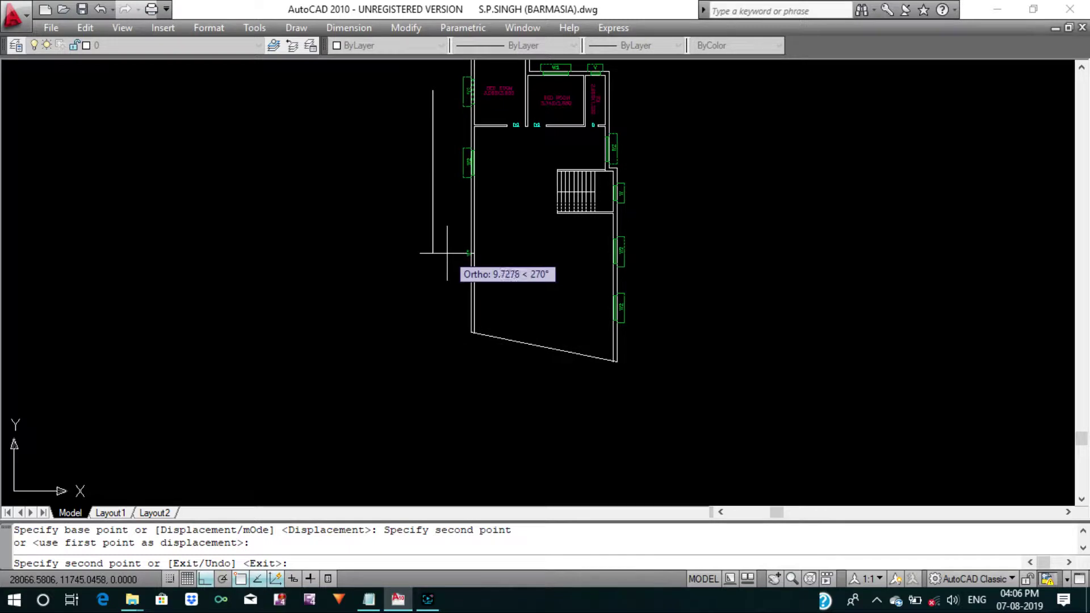
left_click(446, 218)
key("Escape")
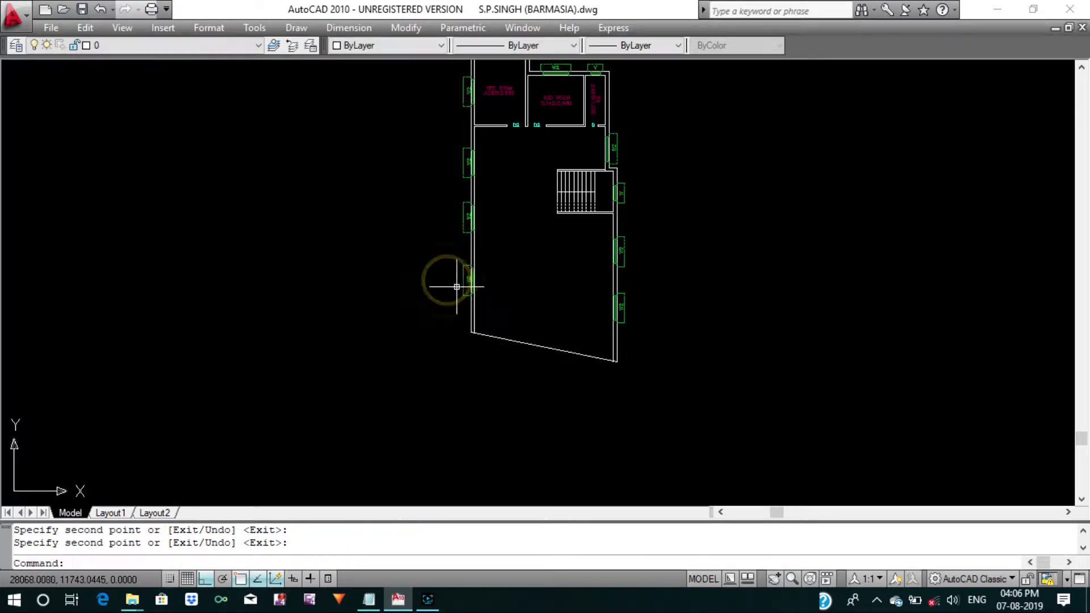
middle_click_drag(446, 284, 437, 348)
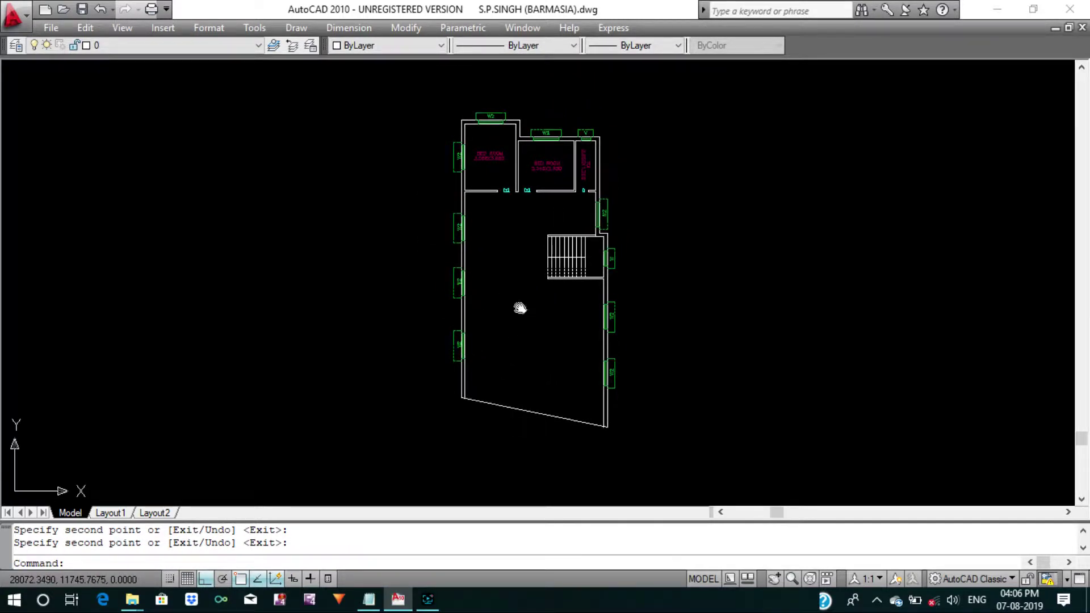
middle_click_drag(520, 307, 516, 311)
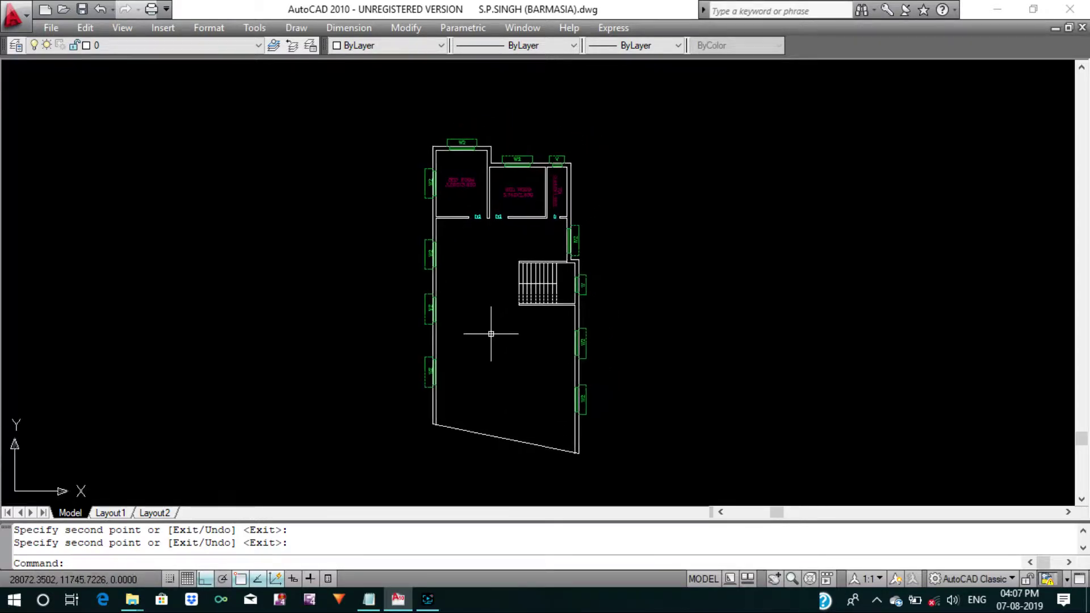
scroll(492, 334, "down", 5)
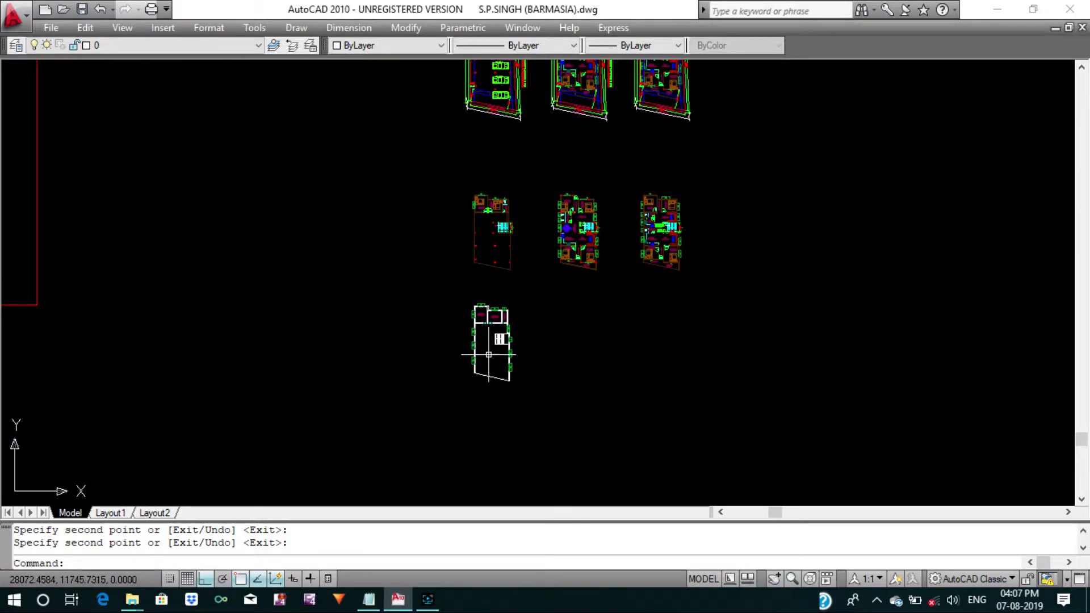
scroll(487, 346, "up", 6)
scroll(474, 392, "up", 4)
key("Escape")
key("Escape")
type("O")
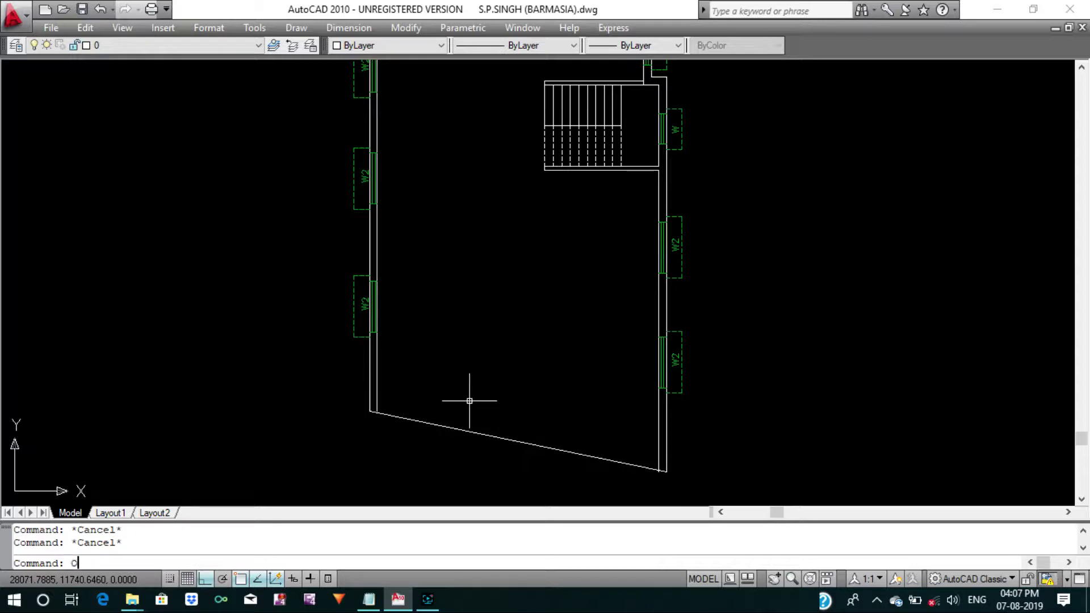
key("Return")
key("Return")
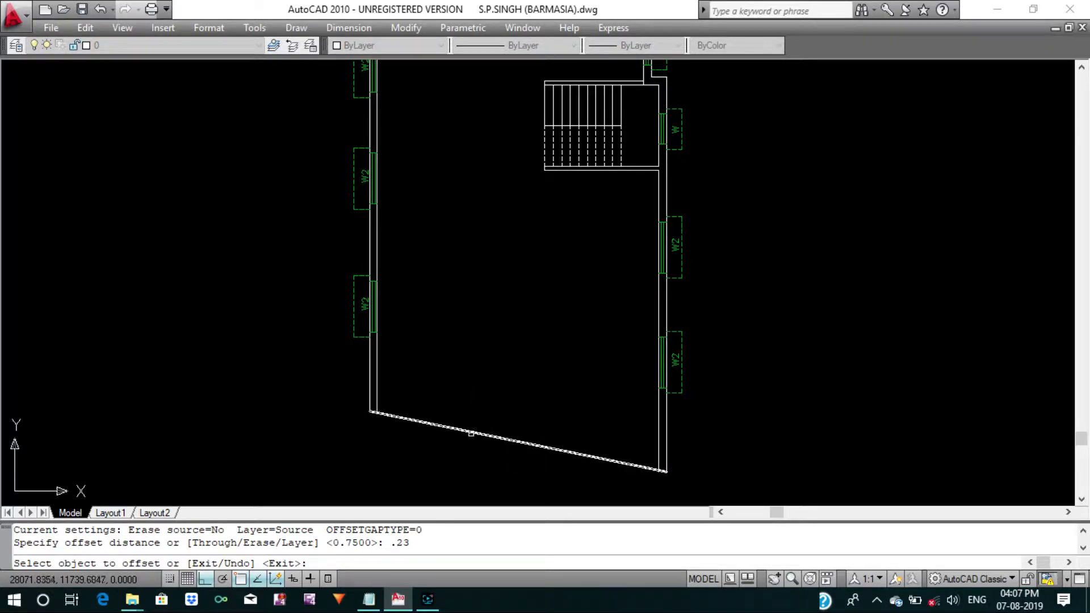
Offset the slanted bottom wall line 0.23 inward.
left_click(470, 432)
left_click(487, 368)
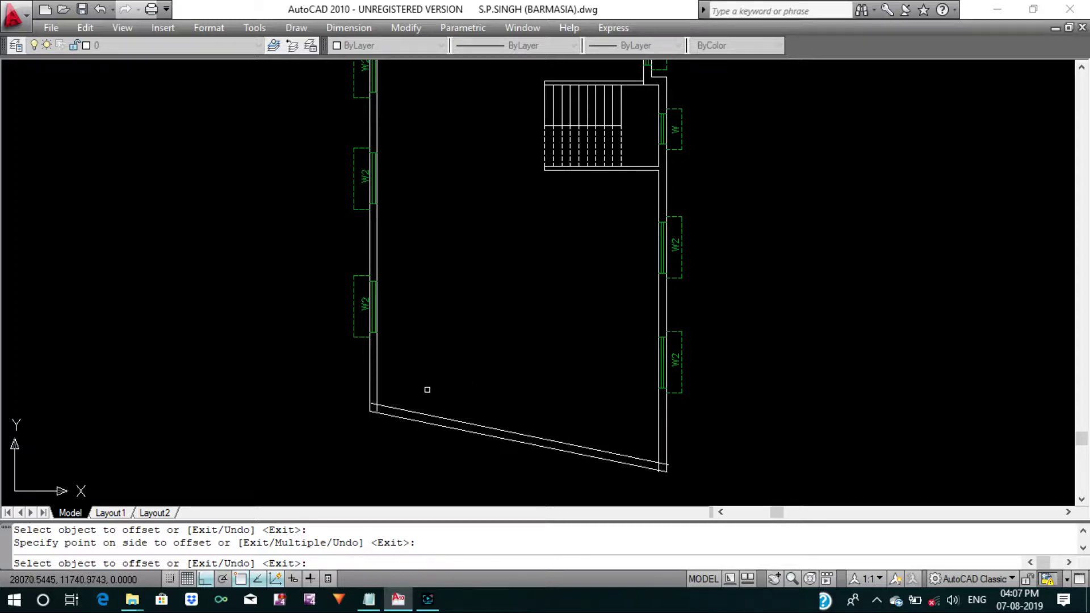
scroll(427, 389, "up", 2)
key("Escape")
key("Escape")
key("Escape")
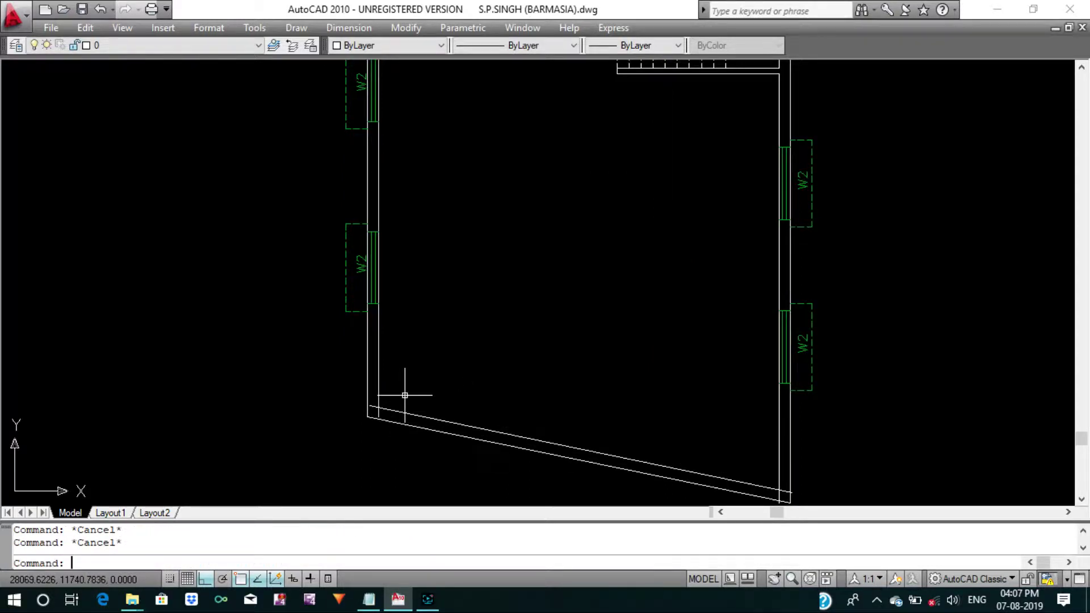
type("F")
Fillet the new inner bottom line at radius 0 to the inner left and right walls.
key("Return")
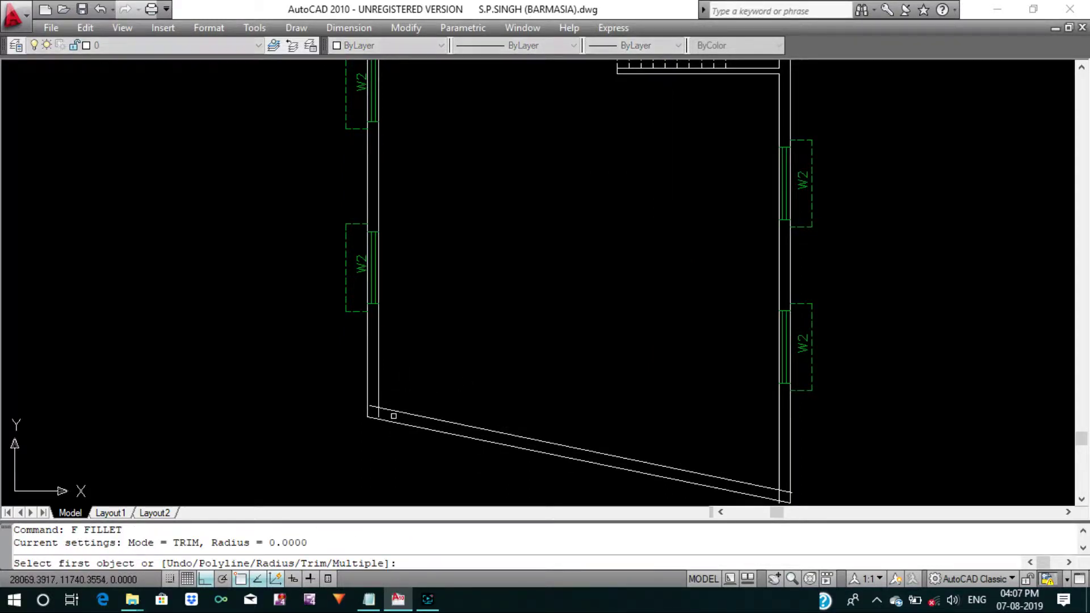
left_click(385, 410)
left_click(381, 390)
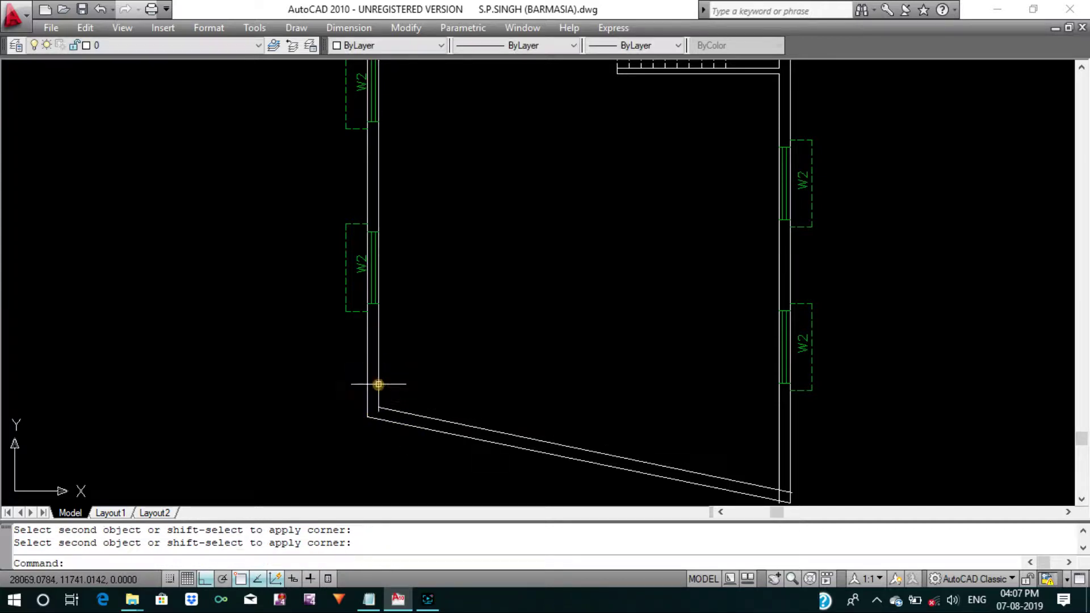
mouse_move(710, 455)
middle_mouse_down()
mouse_move(744, 445)
mouse_move(734, 441)
middle_mouse_up()
key("Return")
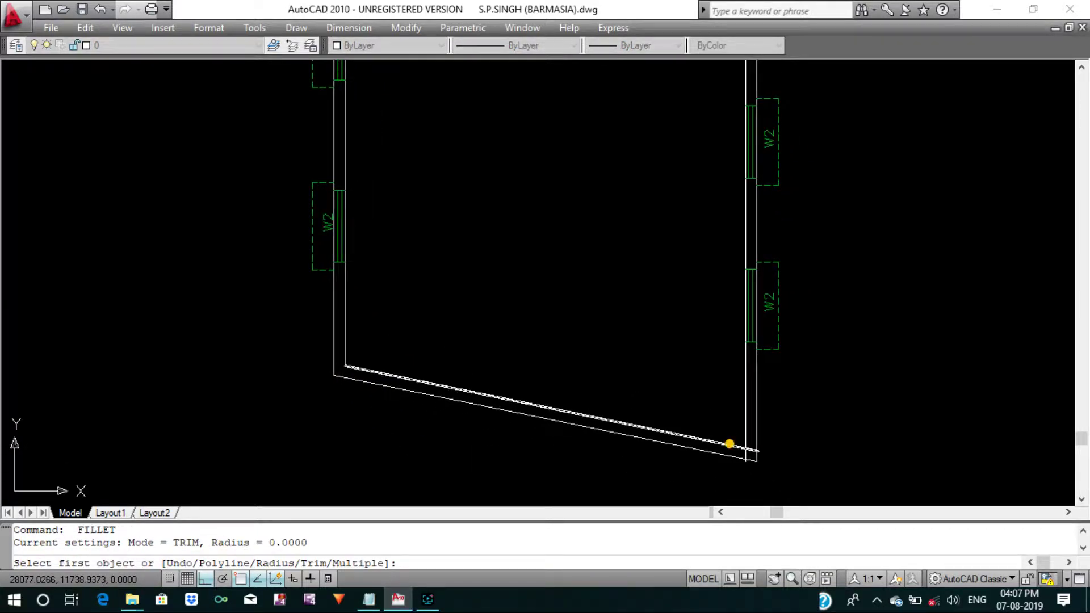
left_click(725, 444)
key("Return")
right_click(696, 149)
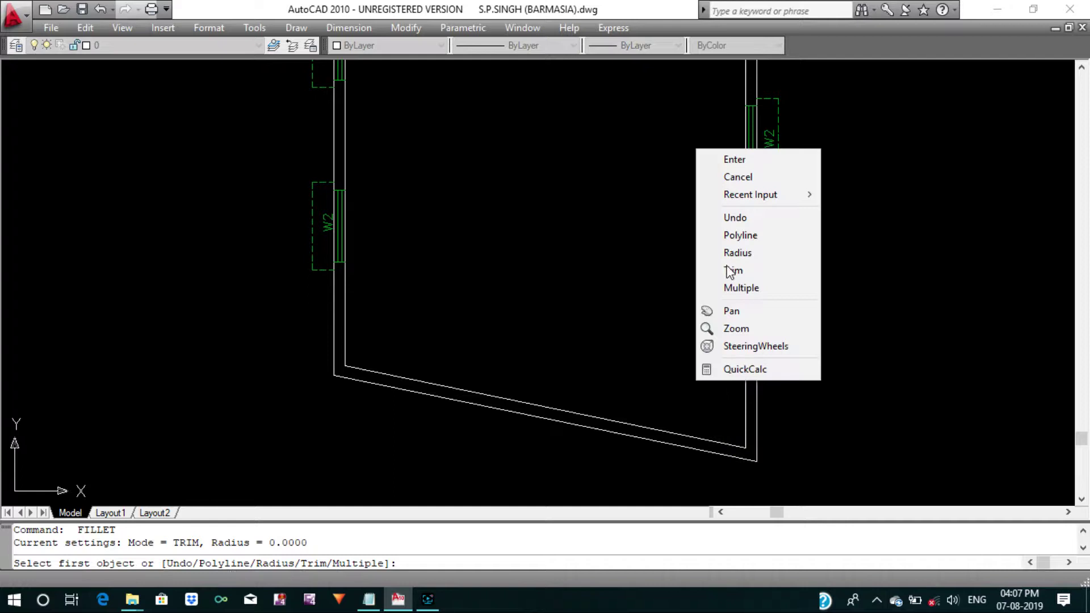
left_click(733, 159)
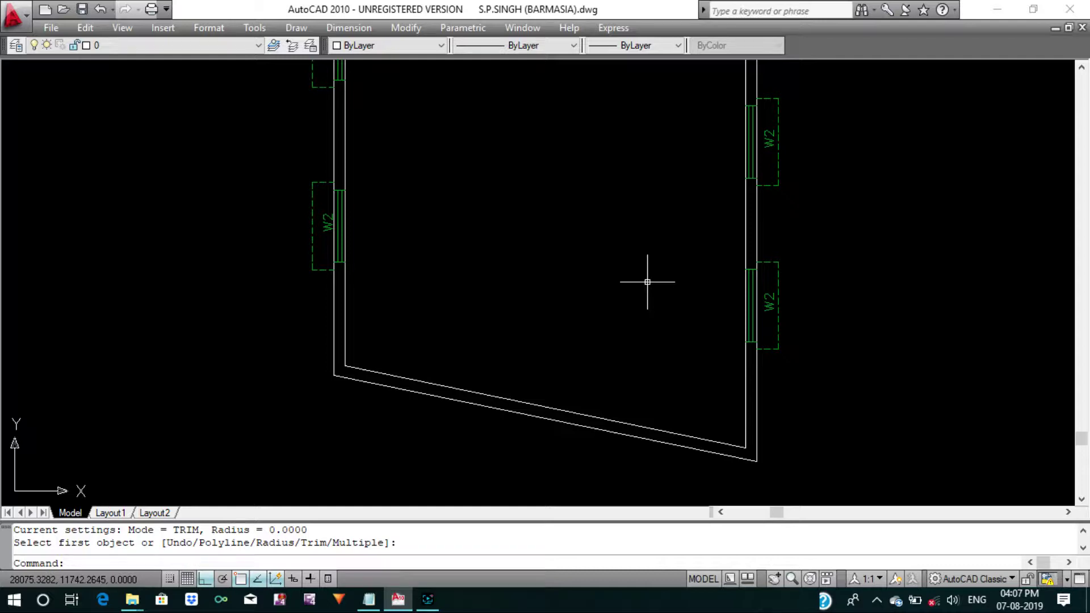
middle_click_drag(583, 315, 543, 323)
key("Escape")
key("Escape")
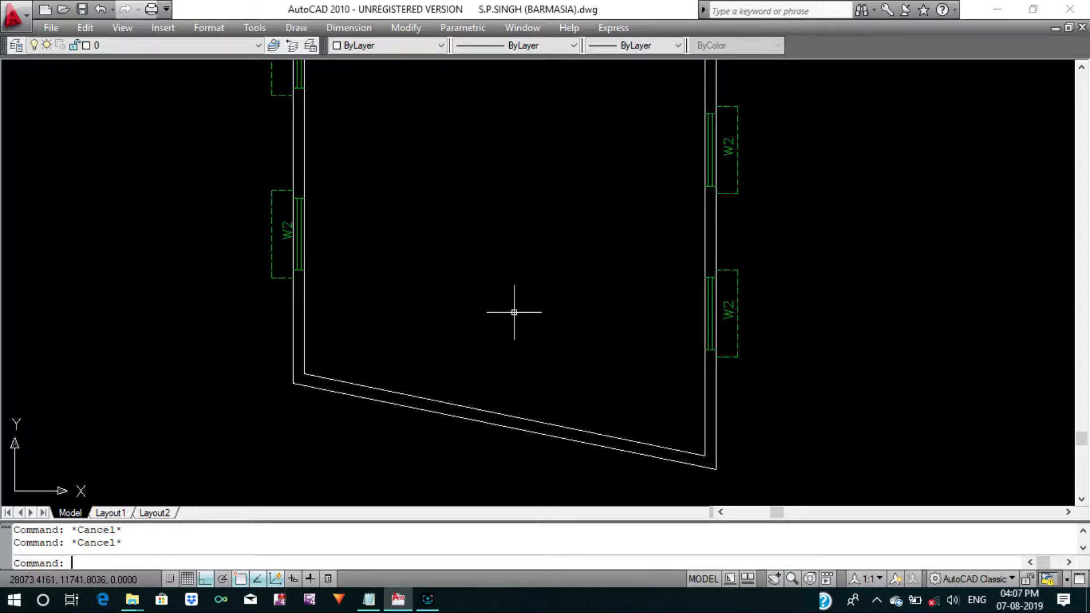
type("L")
Draw a vertical centre guide line down through the slanted bottom wall.
key("Return")
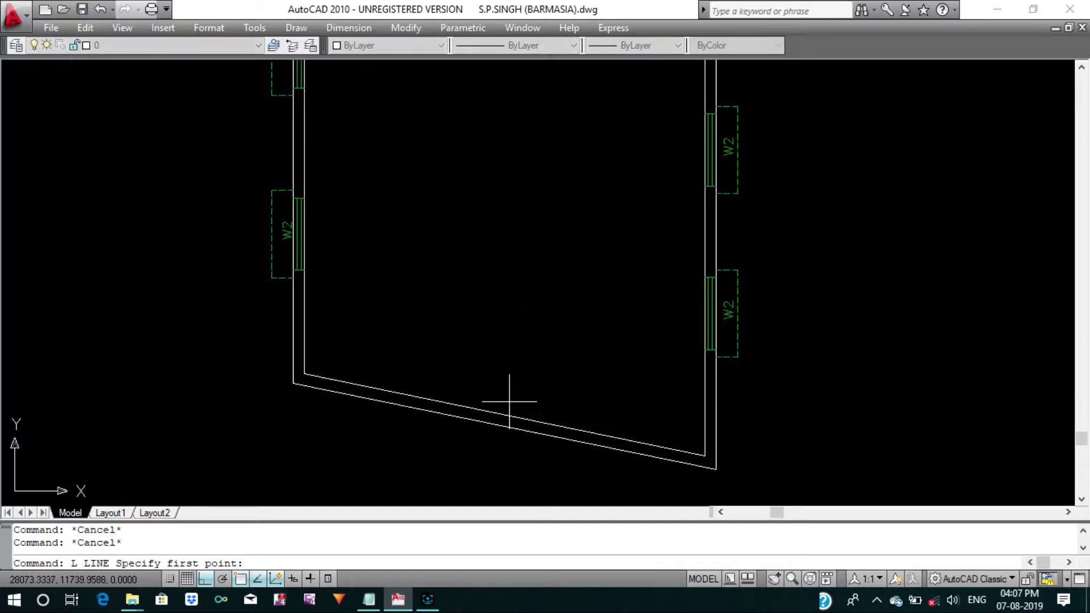
left_click(504, 416)
scroll(507, 443, "down", 2)
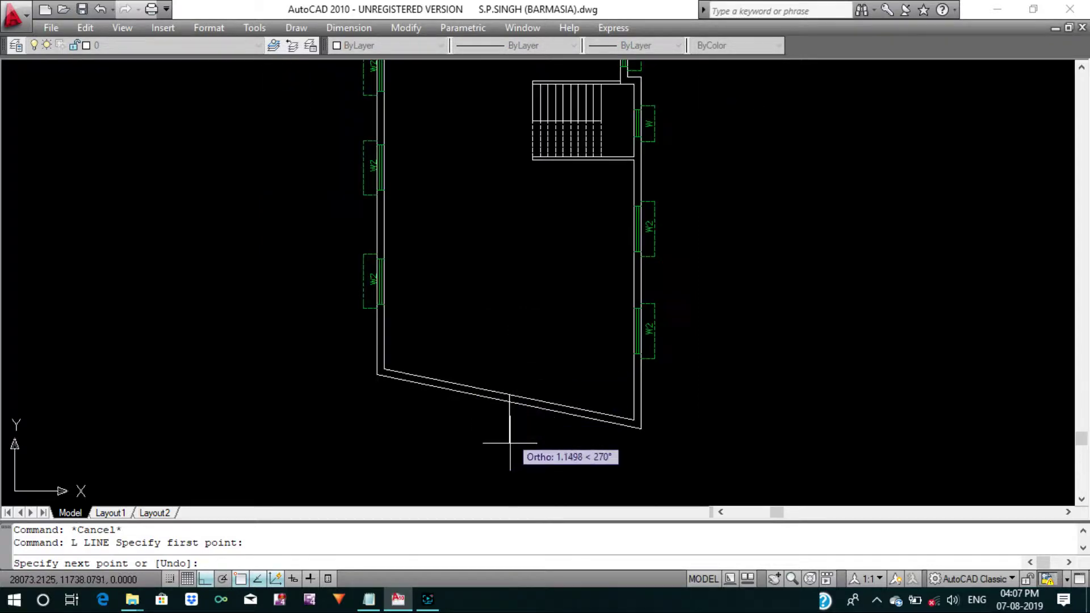
left_click(511, 460)
key("Return")
scroll(514, 448, "up", 3)
key("Escape")
type("O")
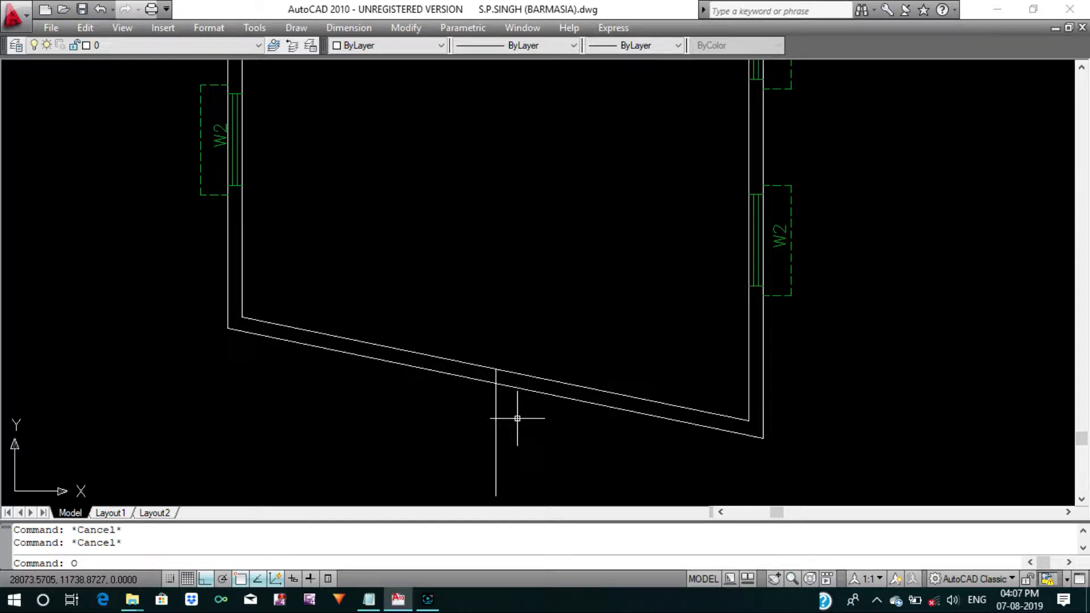
Offset the guide line 4.5 to the left, then erase the misplaced copy.
key("Return")
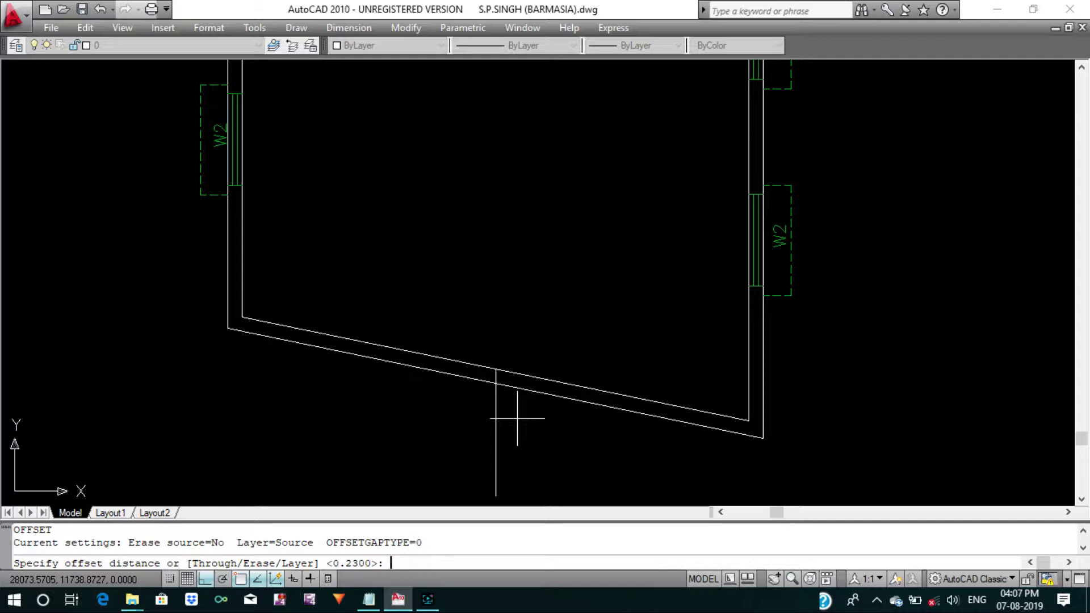
type("4")
key("Return")
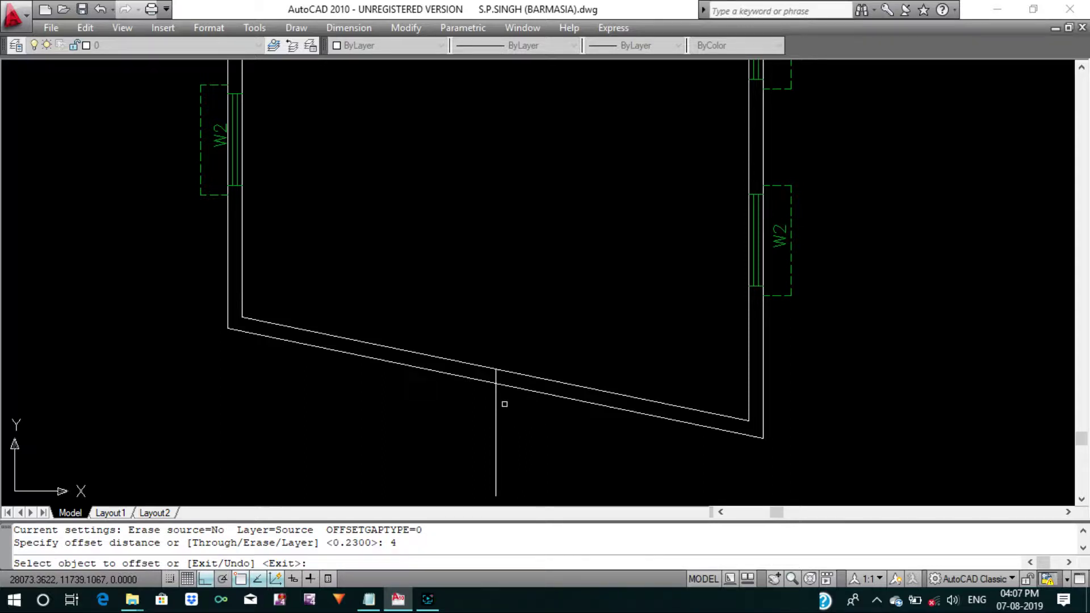
key("Escape")
type("o")
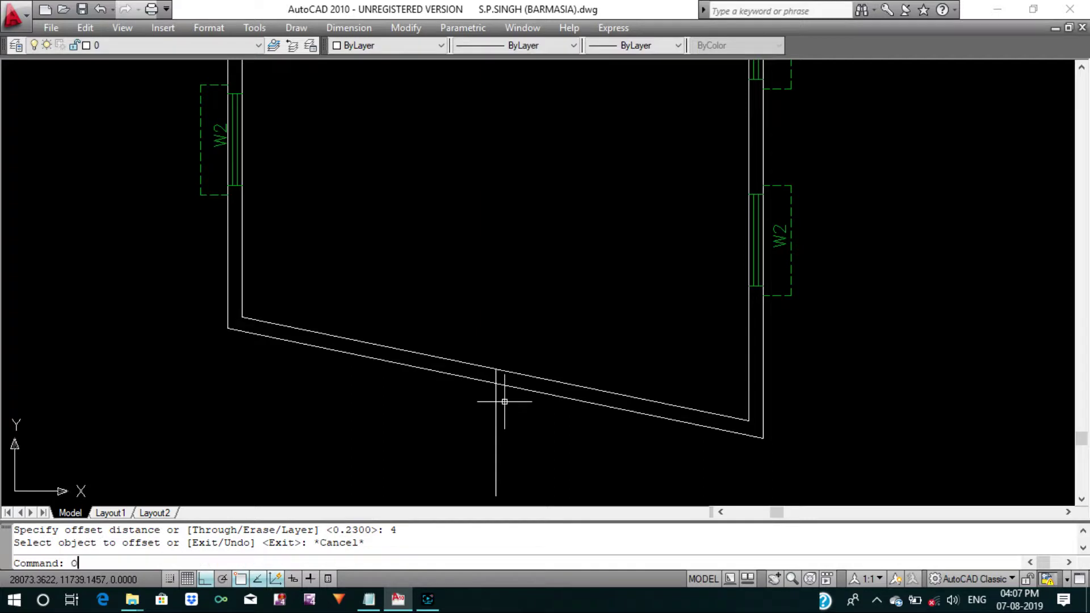
key("Return")
type("4.")
key("Return")
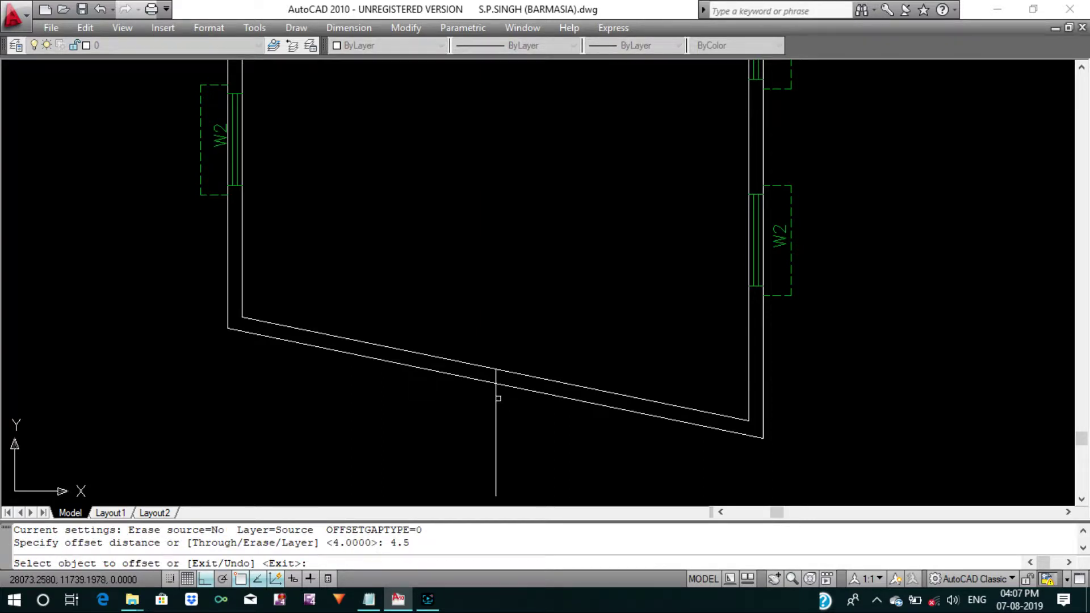
left_click(497, 398)
left_click(437, 365)
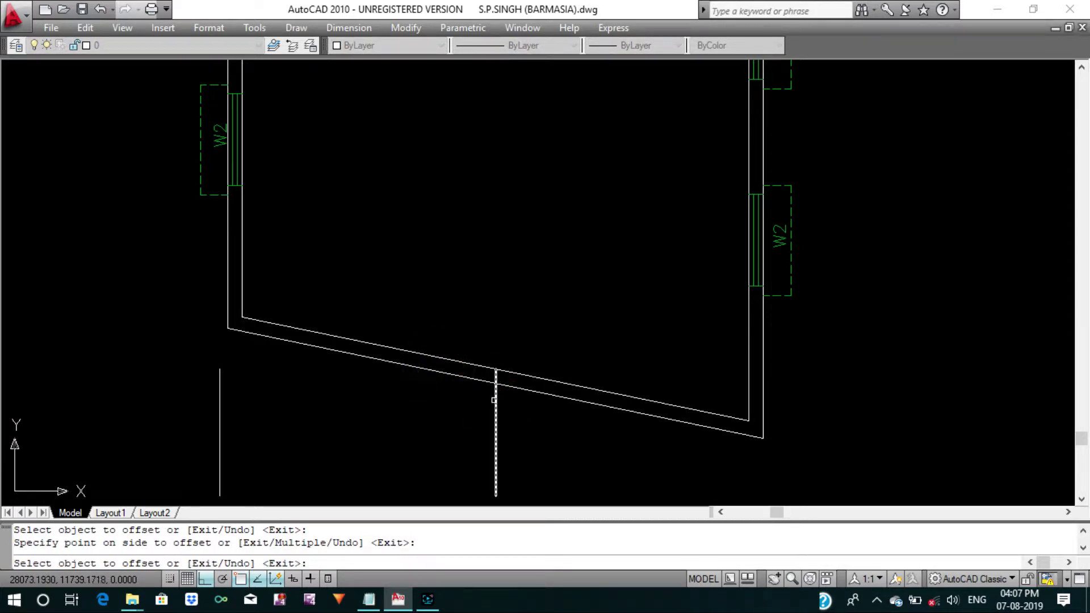
key("Escape")
left_click(280, 433)
left_click(165, 409)
type("E")
key("Return")
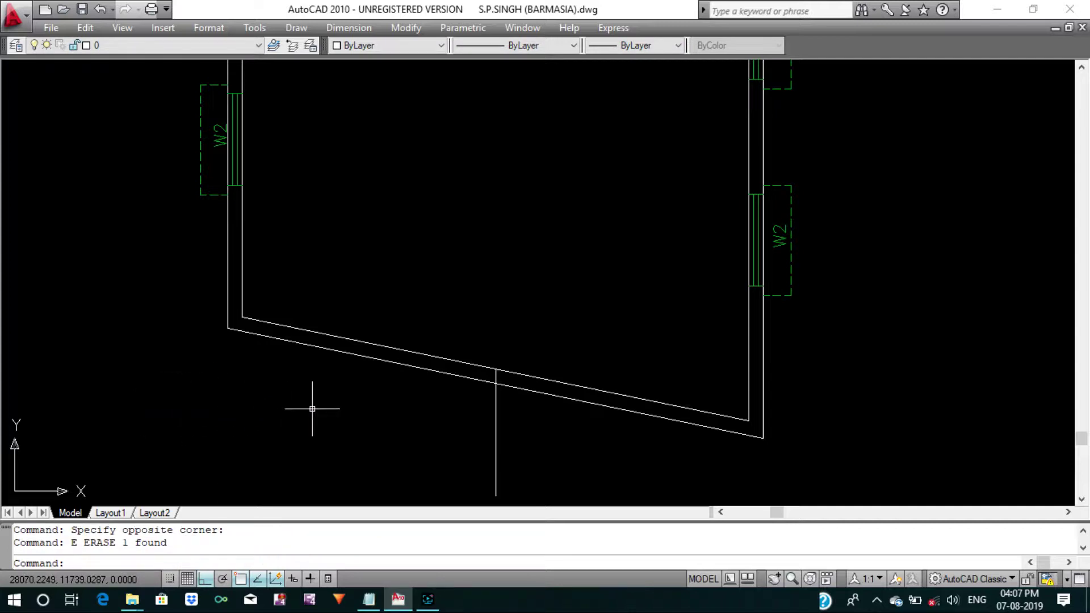
key("Escape")
key("Escape")
Offset the centre guide line 1.25 to each side to mark the jambs.
type("o")
key("Return")
type("1.25")
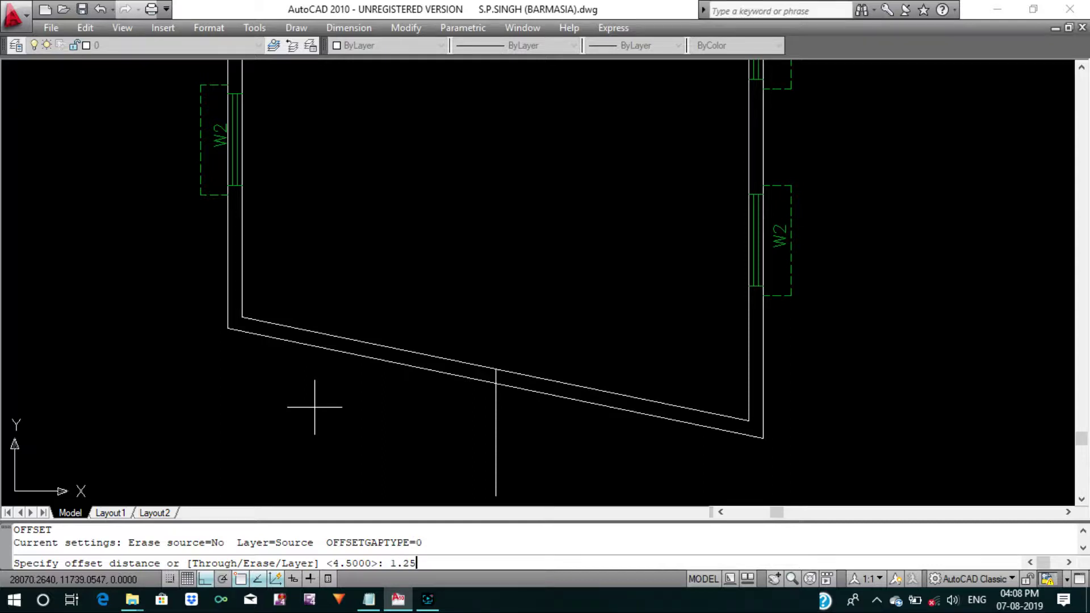
key("Return")
left_click(494, 398)
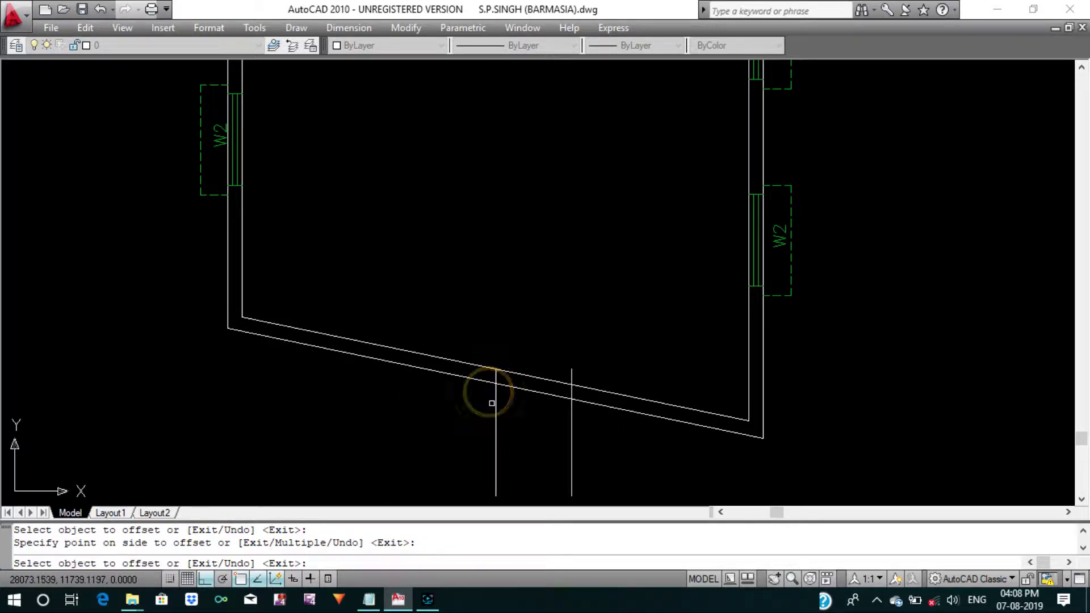
left_click(494, 399)
left_click(453, 378)
key("Escape")
key("Escape")
type("EX")
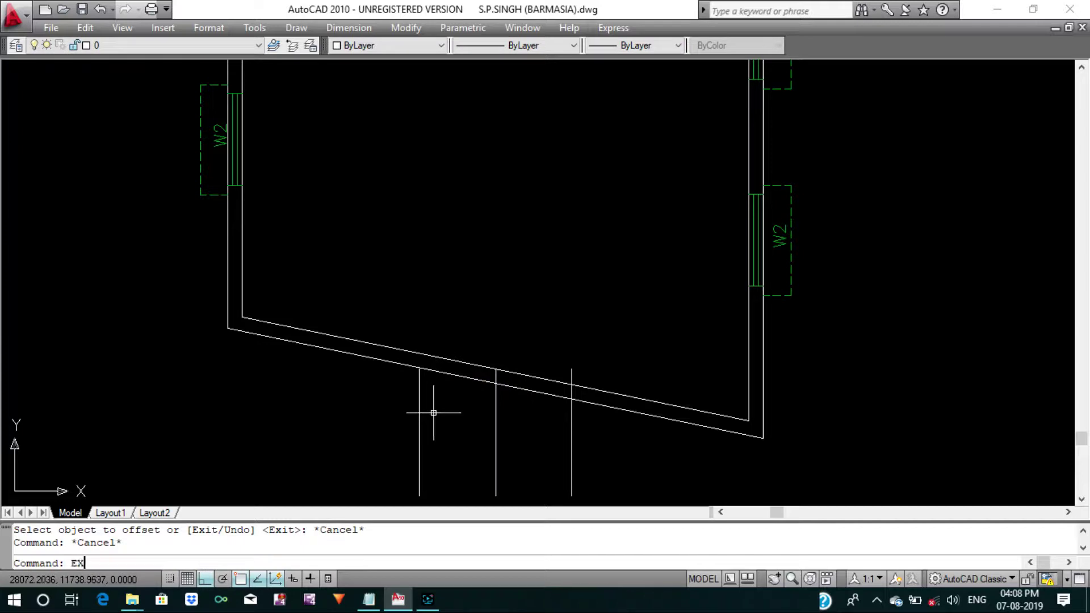
Extend the jamb lines to the wall and trim tails and wall lines inside the opening.
key("Return")
key("Return")
left_click(407, 394)
left_click(441, 399)
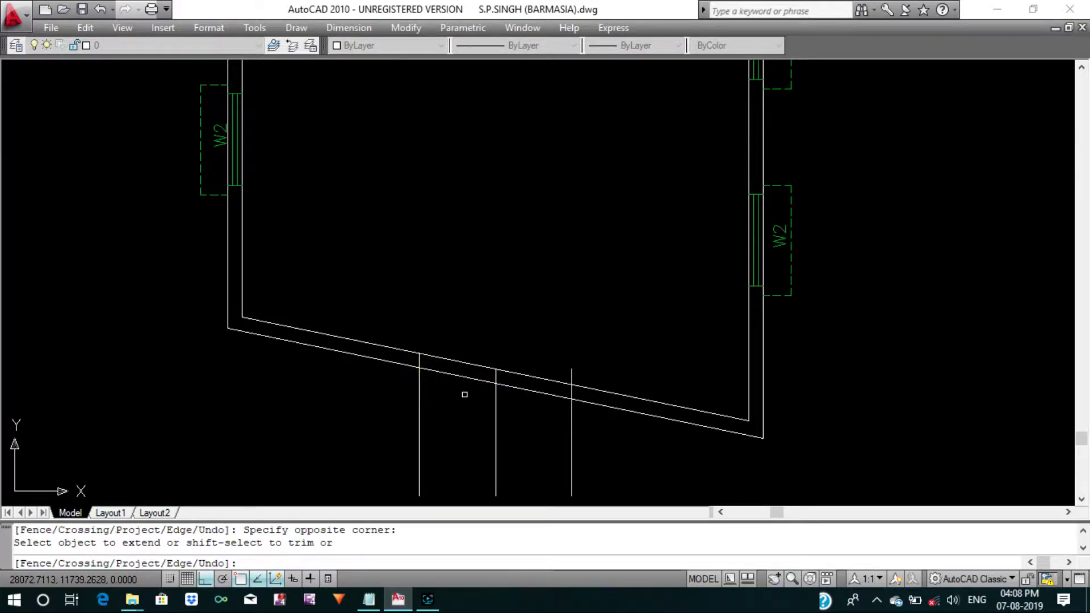
left_click(594, 458, "shift")
left_click(383, 408, "shift")
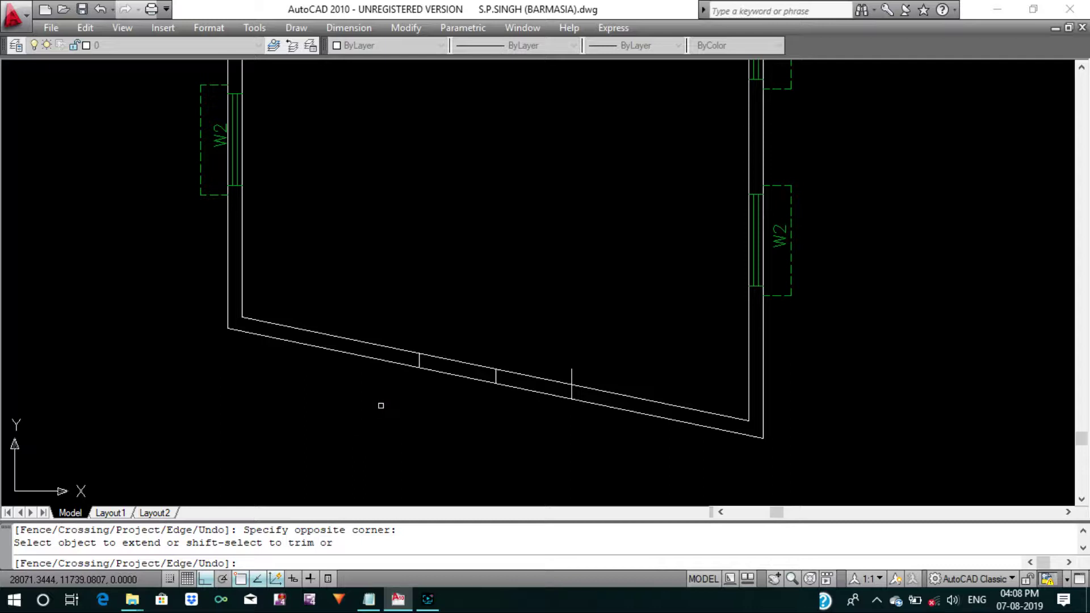
left_click(457, 361, "shift")
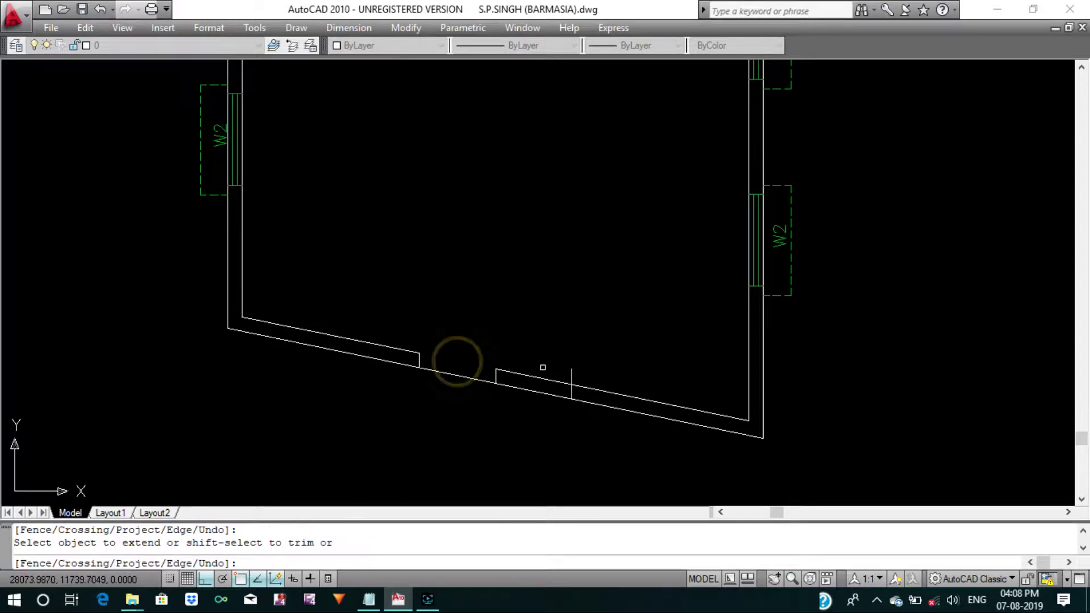
left_click(536, 377, "shift")
left_click(600, 375, "shift")
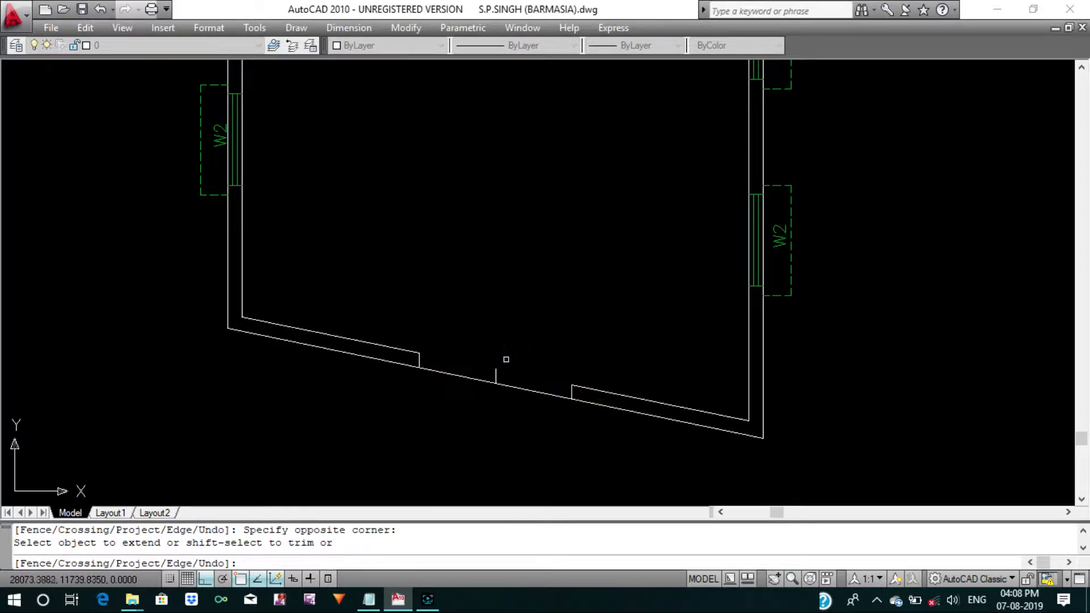
left_click(485, 356, "shift")
key("Escape")
Erase the leftover centre guide line.
left_click(558, 478)
type("e")
key("Return")
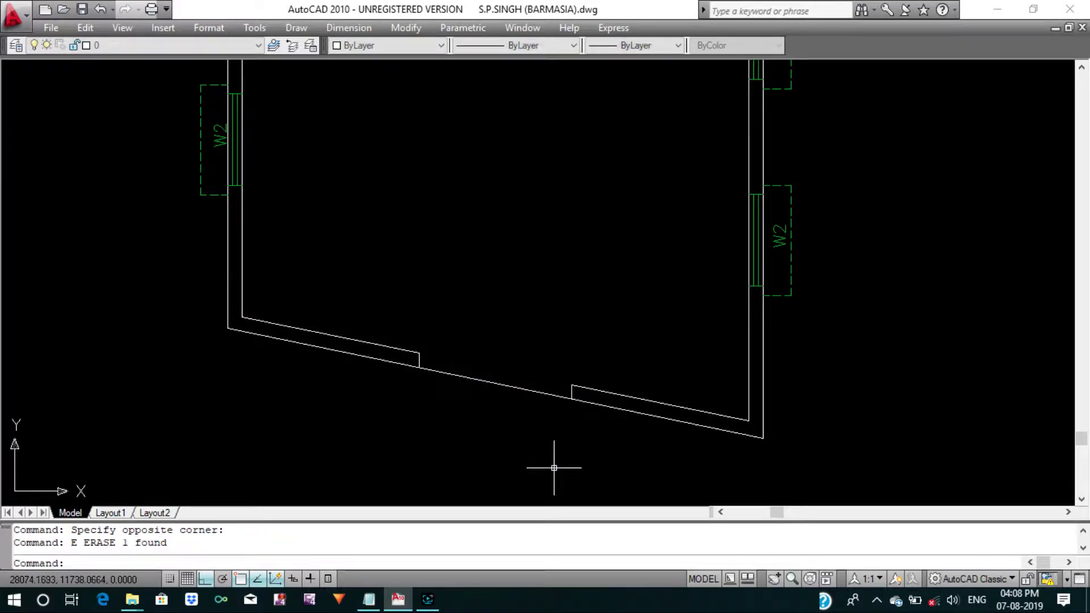
scroll(522, 443, "down", 2)
Copy the W2 window block from below the bed room onto the bottom wall.
scroll(499, 409, "down", 2)
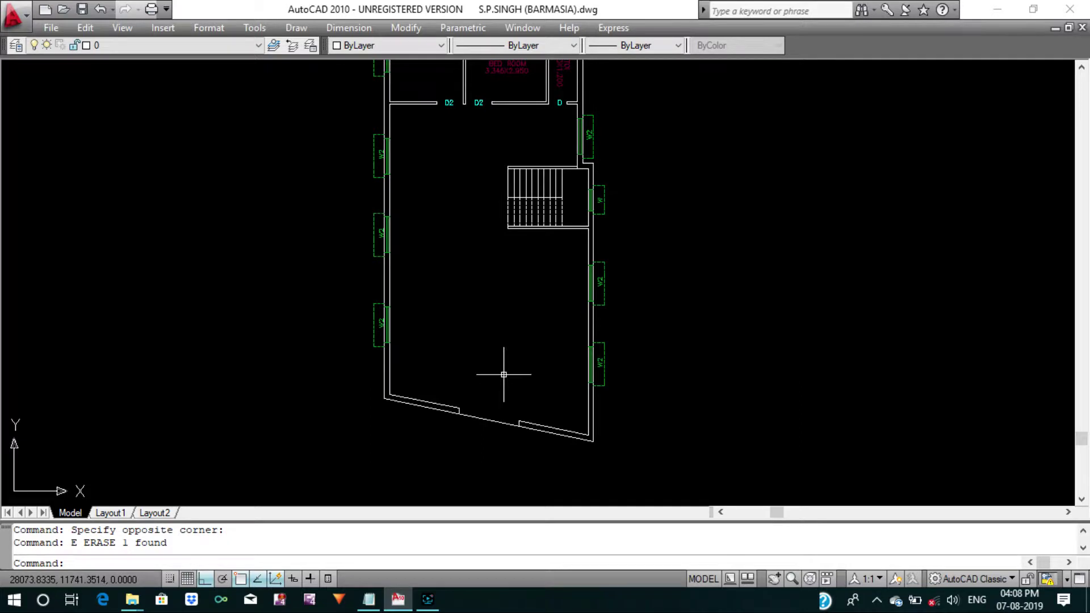
key("Escape")
key("Escape")
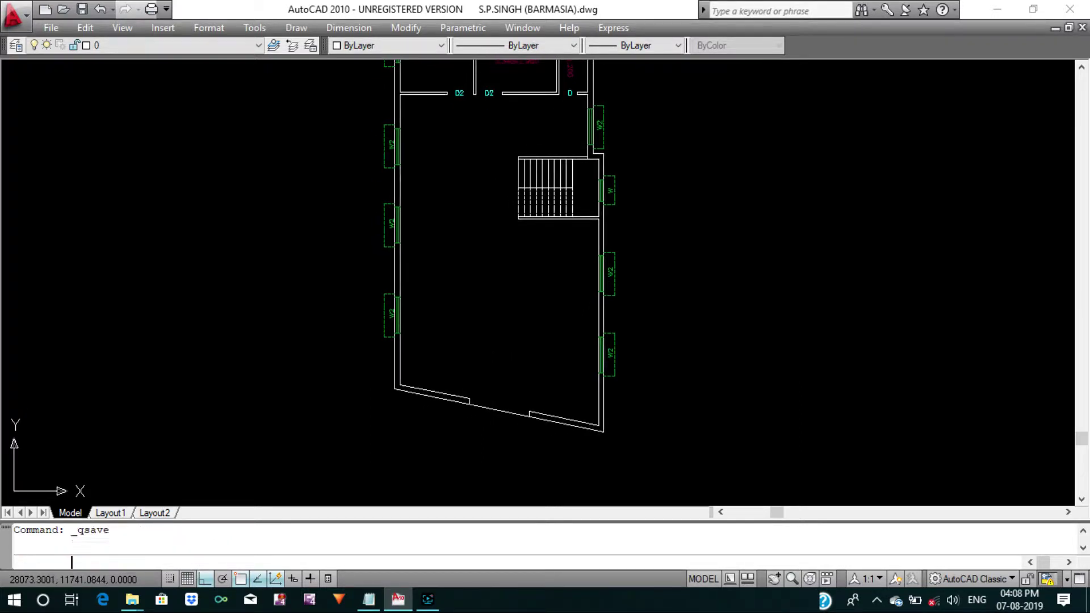
key("Return")
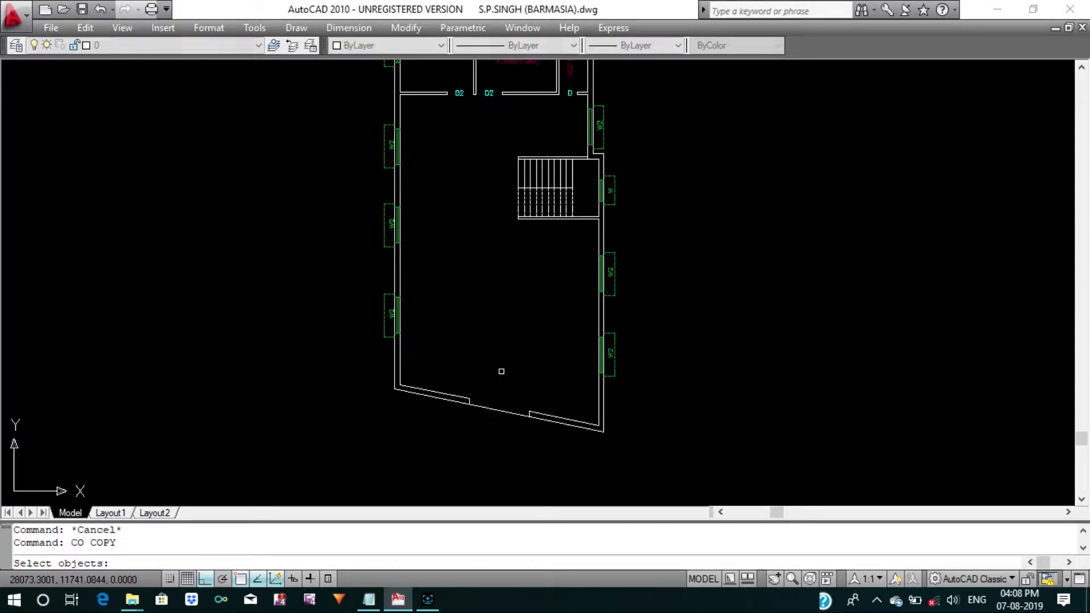
scroll(499, 376, "down", 1)
scroll(535, 408, "down", 3)
scroll(535, 408, "down", 2)
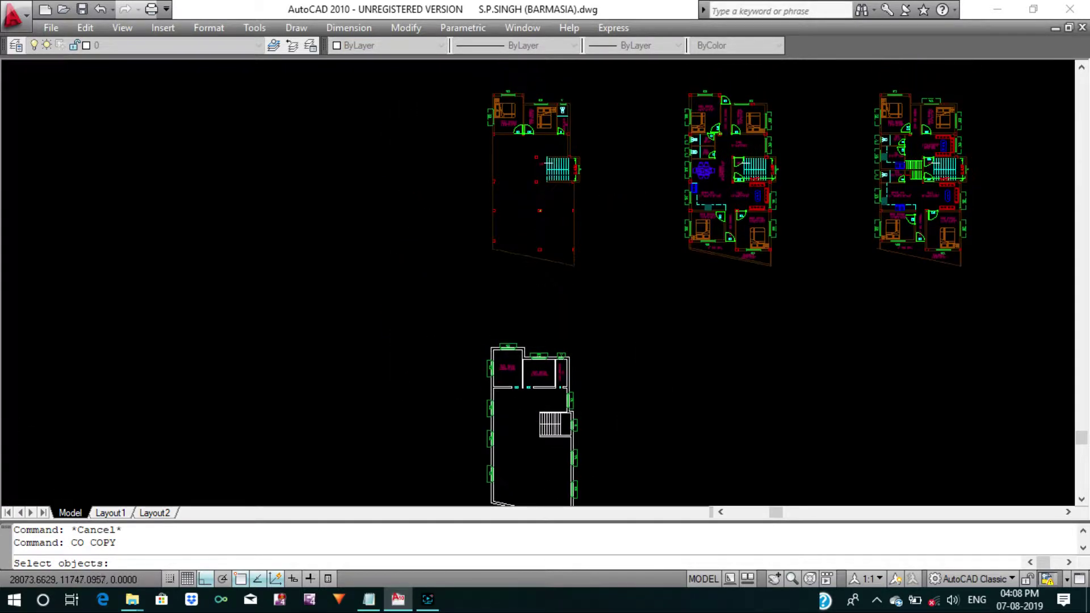
scroll(531, 269, "down", 2)
scroll(524, 339, "down", 2)
scroll(455, 160, "up", 2)
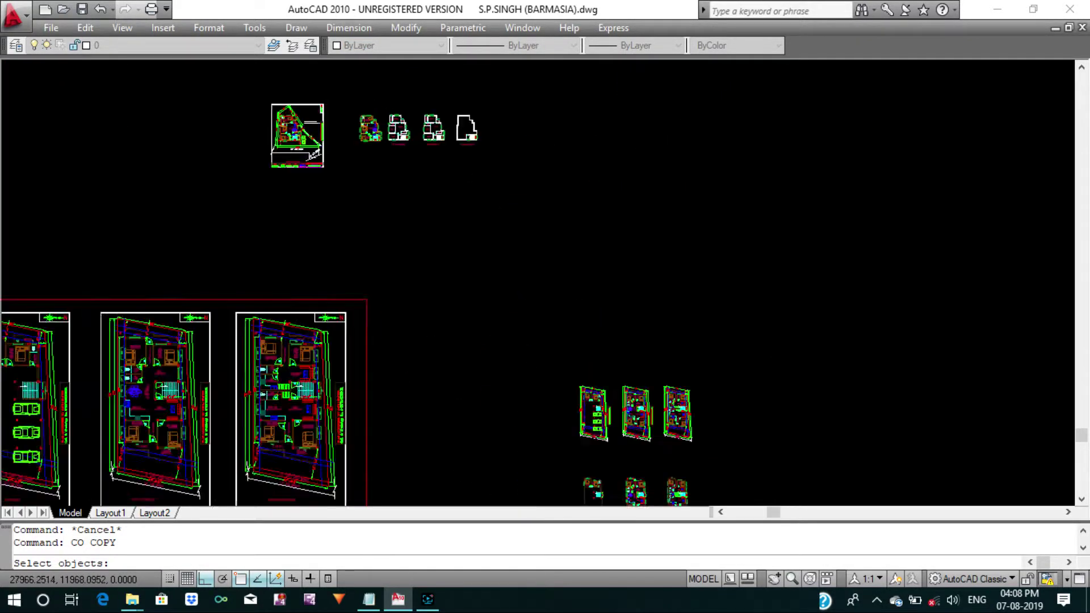
scroll(454, 165, "up", 3)
scroll(453, 176, "up", 2)
scroll(451, 190, "up", 1)
left_click(451, 194)
left_click(616, 317)
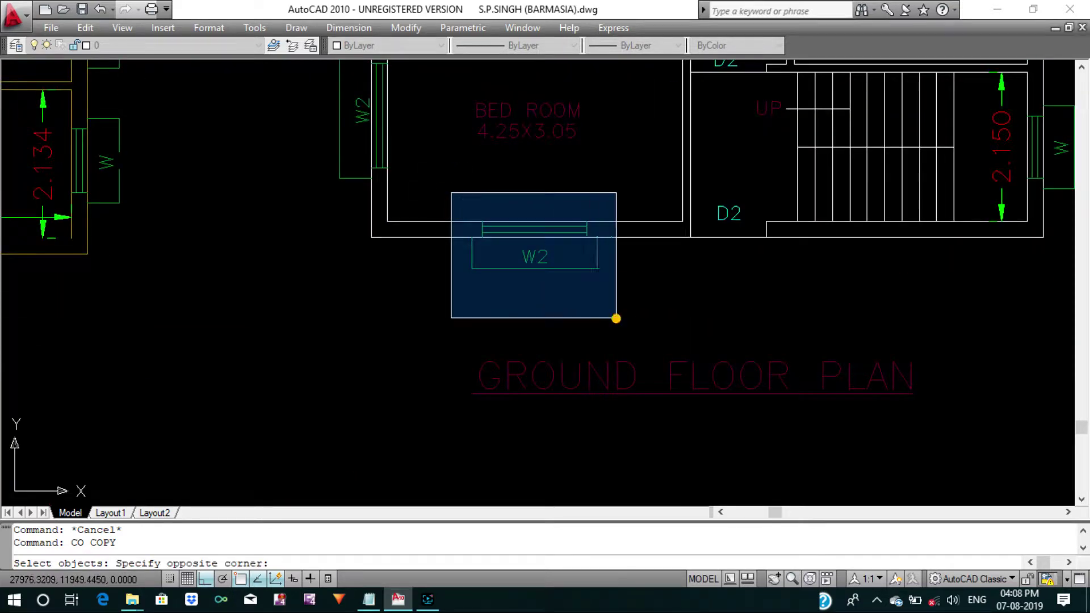
right_click(615, 316)
left_click(534, 225)
scroll(532, 216, "down", 3)
scroll(532, 216, "down", 3)
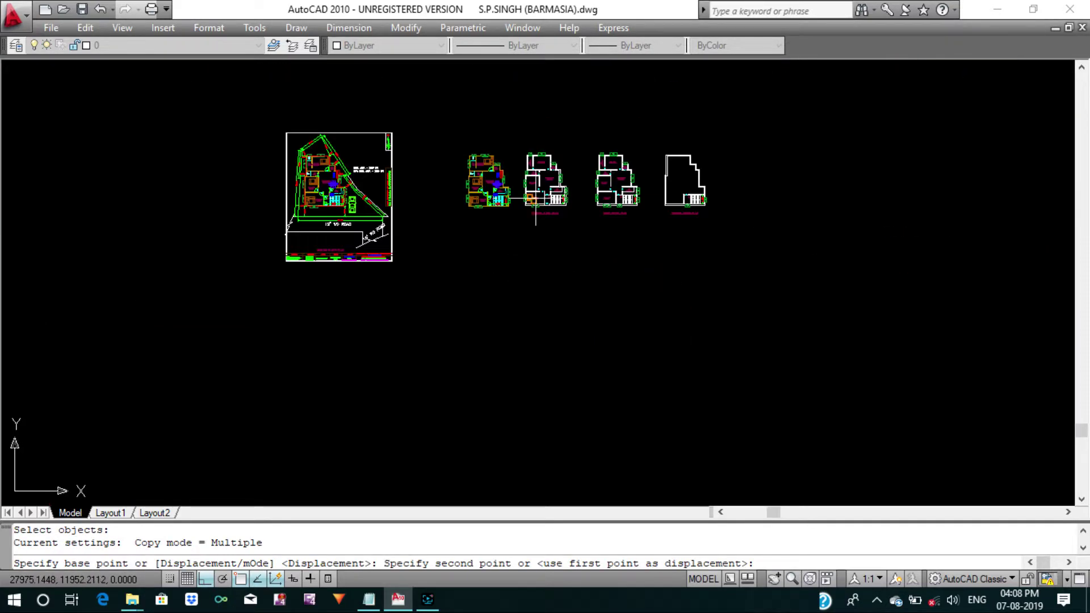
scroll(567, 324, "down", 2)
scroll(620, 402, "up", 2)
scroll(593, 358, "up", 4)
scroll(587, 357, "up", 6)
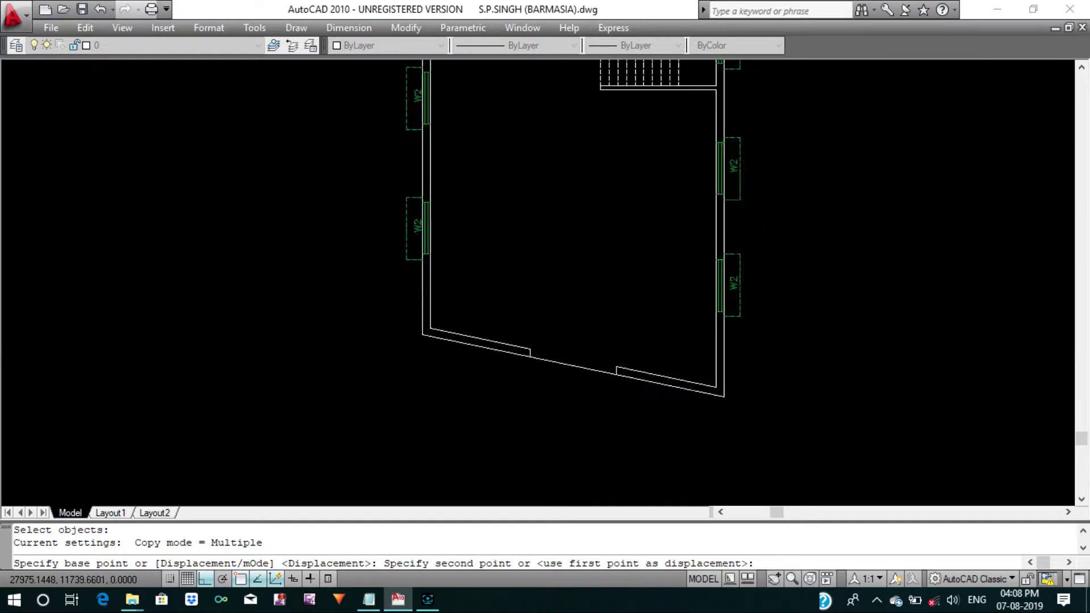
scroll(490, 339, "up", 3)
left_click(445, 319)
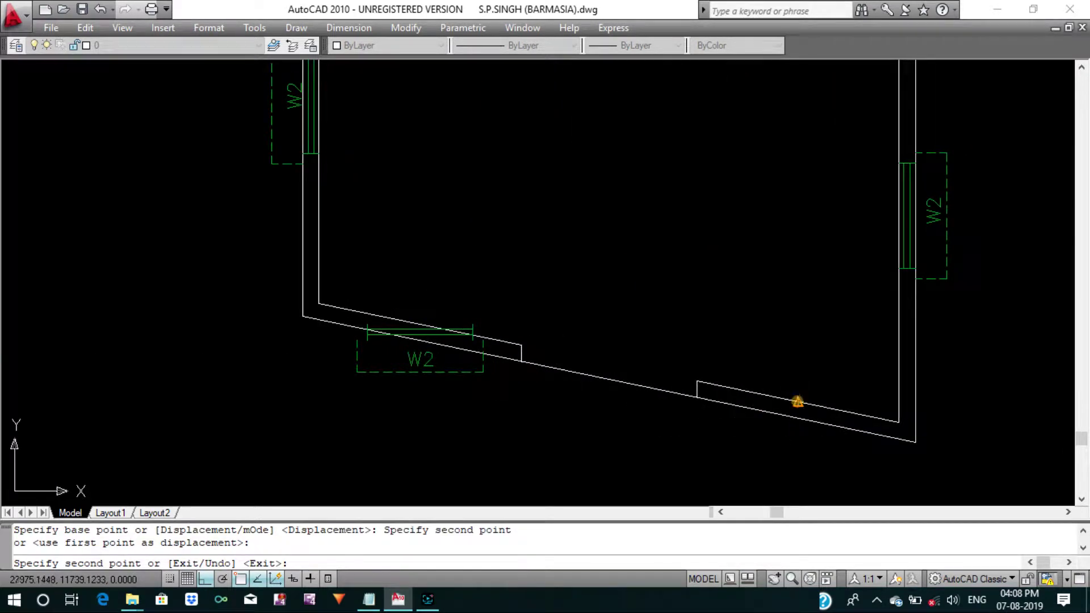
Place another W2 copy on the sloped bottom wall.
left_click(798, 402)
key("Return")
scroll(775, 417, "up", 2)
key("Escape")
key("Escape")
type("AL")
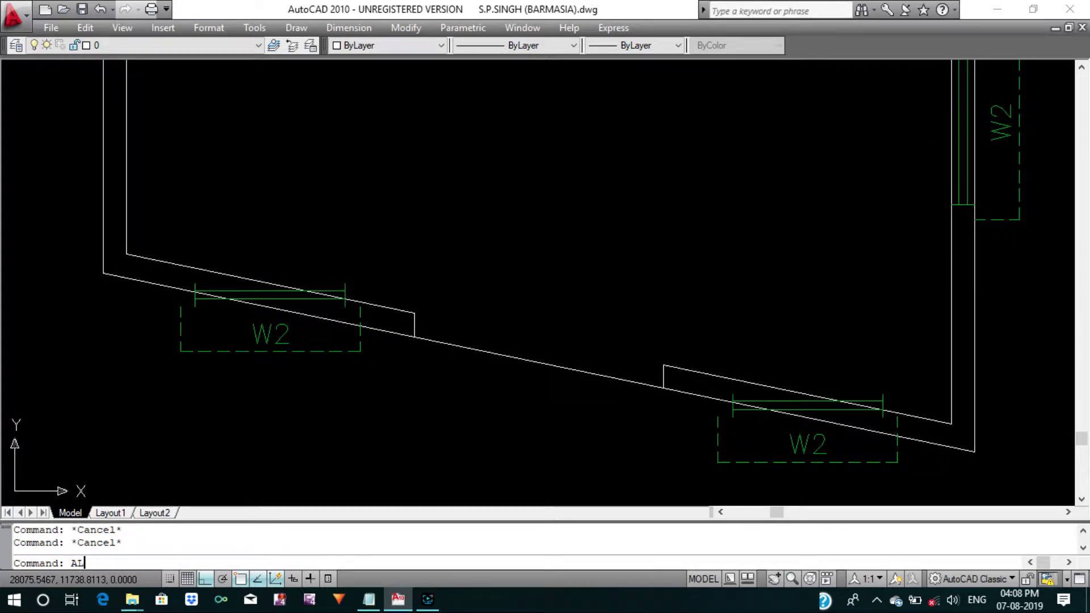
Align the new W2 window along the sloped wall using two point pairs, without scaling.
key("Return")
left_click(700, 353)
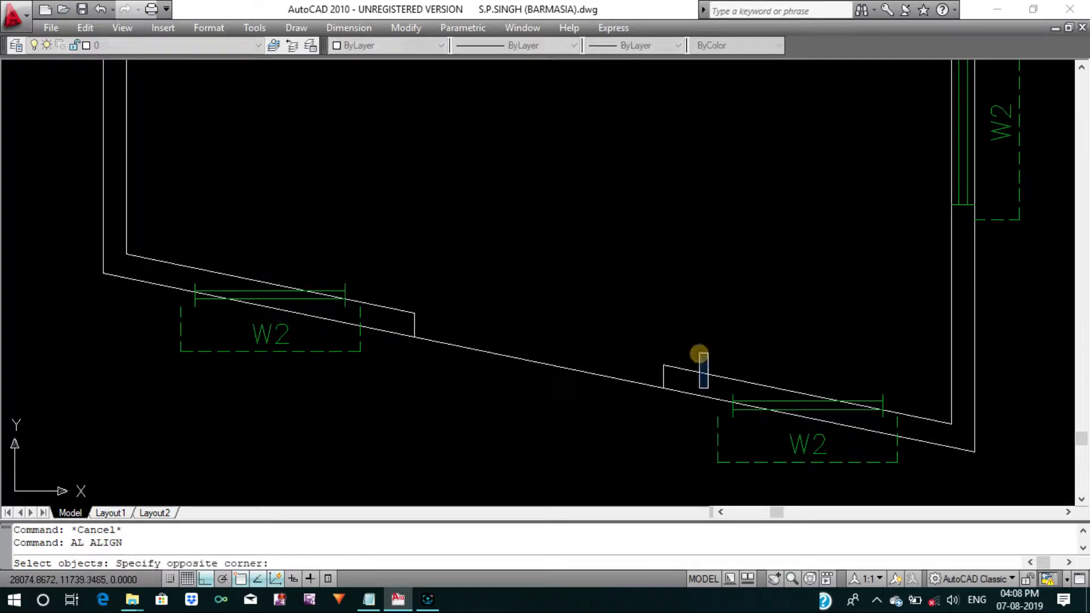
middle_click_drag(701, 356, 679, 308)
left_click(905, 448)
scroll(732, 366, "up", 3)
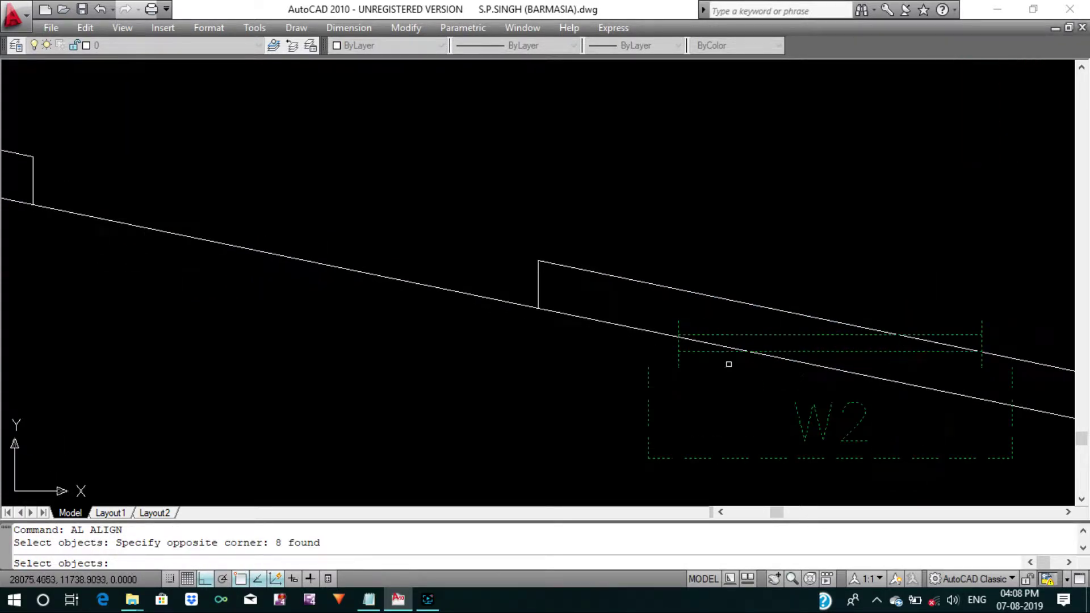
key("Return")
left_click(679, 322)
left_click(685, 292)
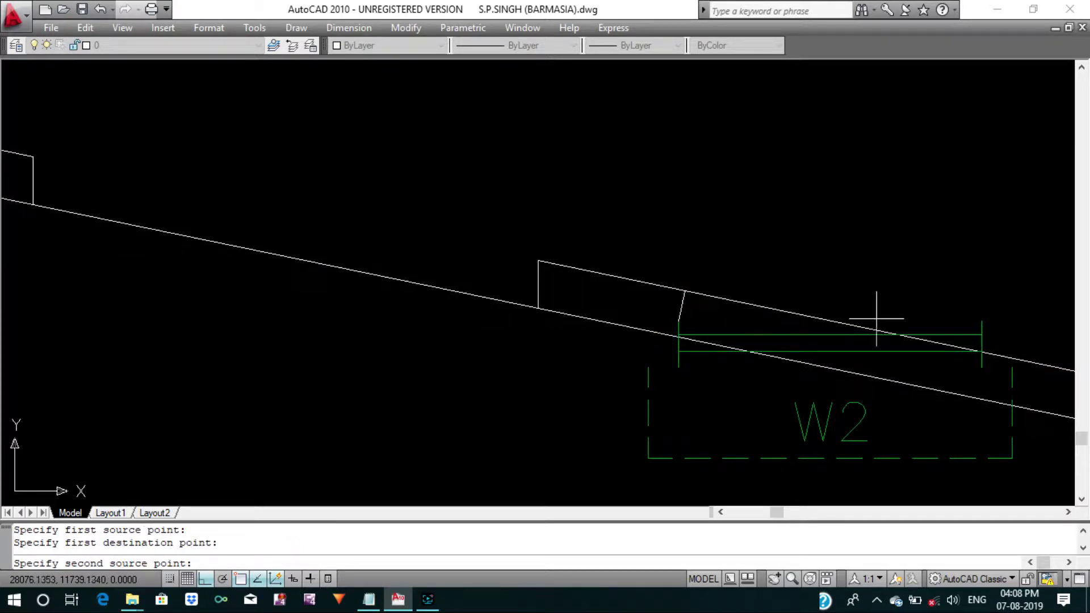
left_click(982, 321)
left_click(991, 356)
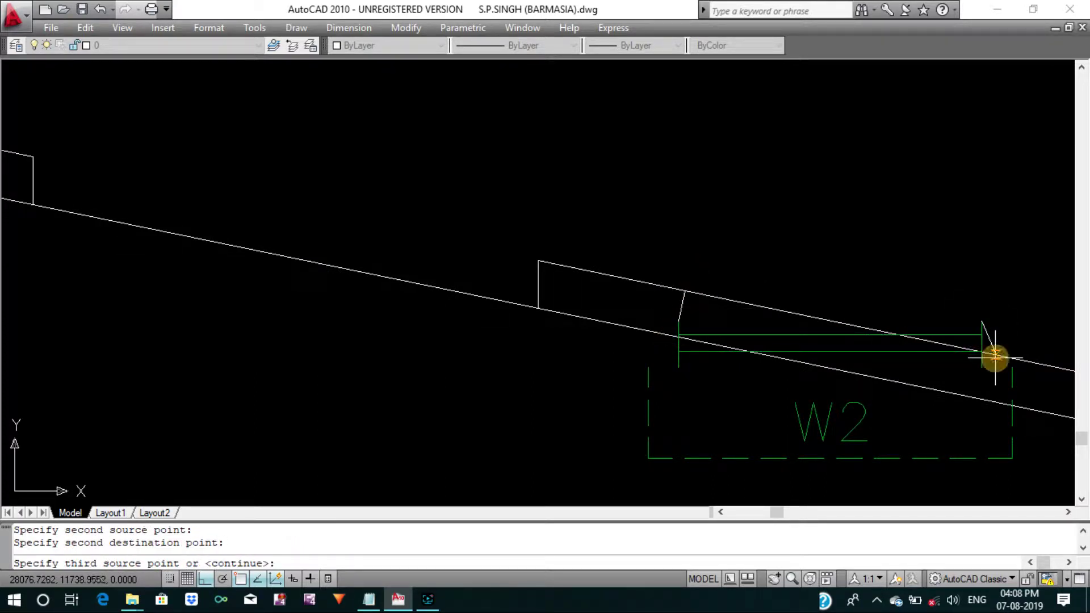
key("Return")
key("Return")
scroll(828, 401, "down", 3)
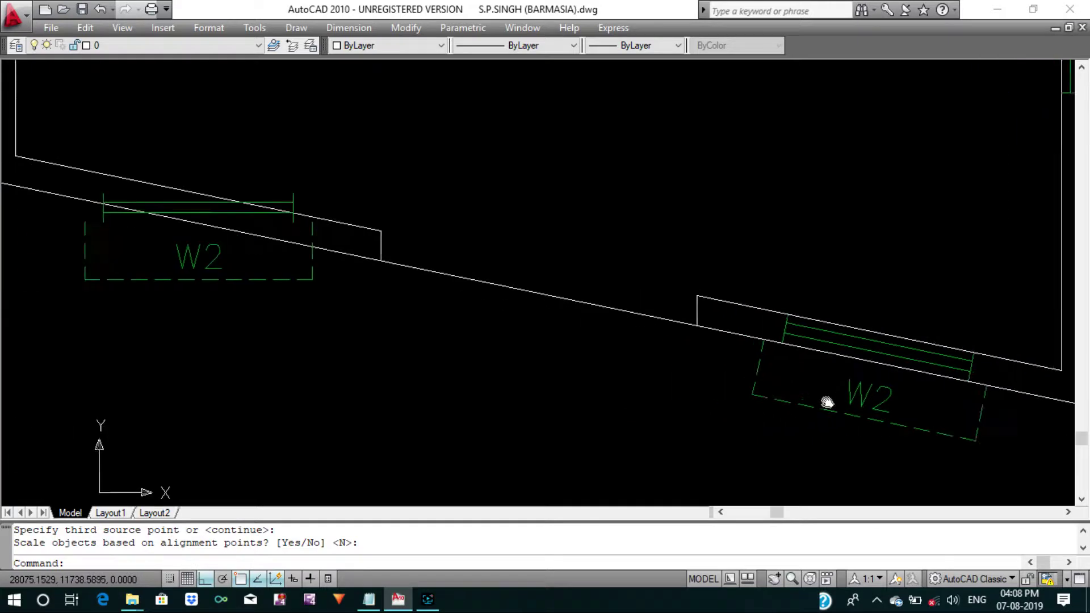
middle_click_drag(828, 401, 932, 408)
Erase the old unaligned W2 window on the left.
key("Escape")
key("Escape")
left_click(165, 158)
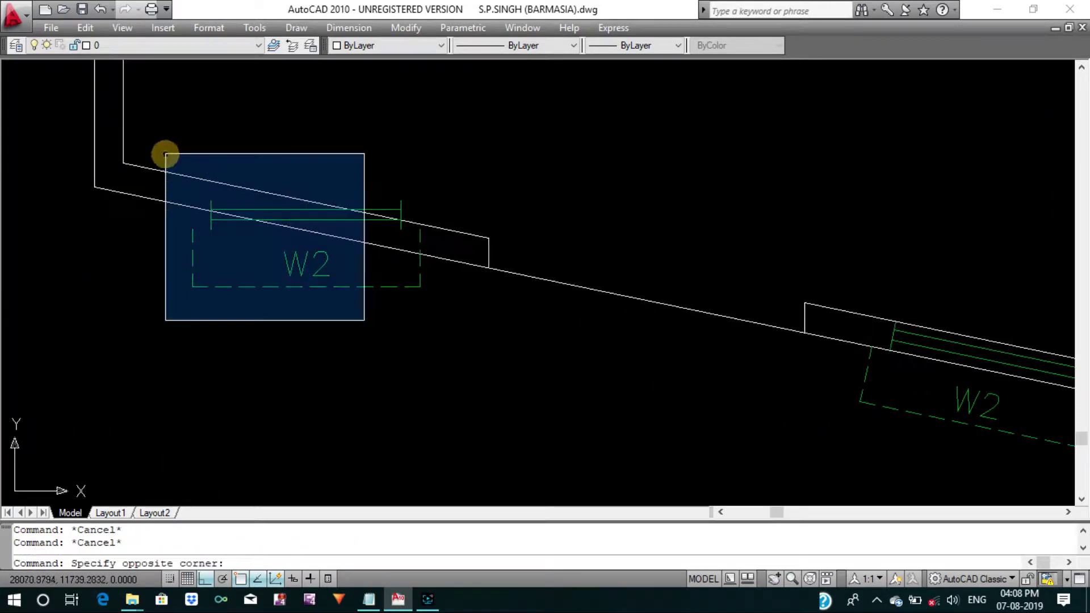
left_click(432, 357)
type("E")
key("Return")
scroll(504, 370, "down", 5)
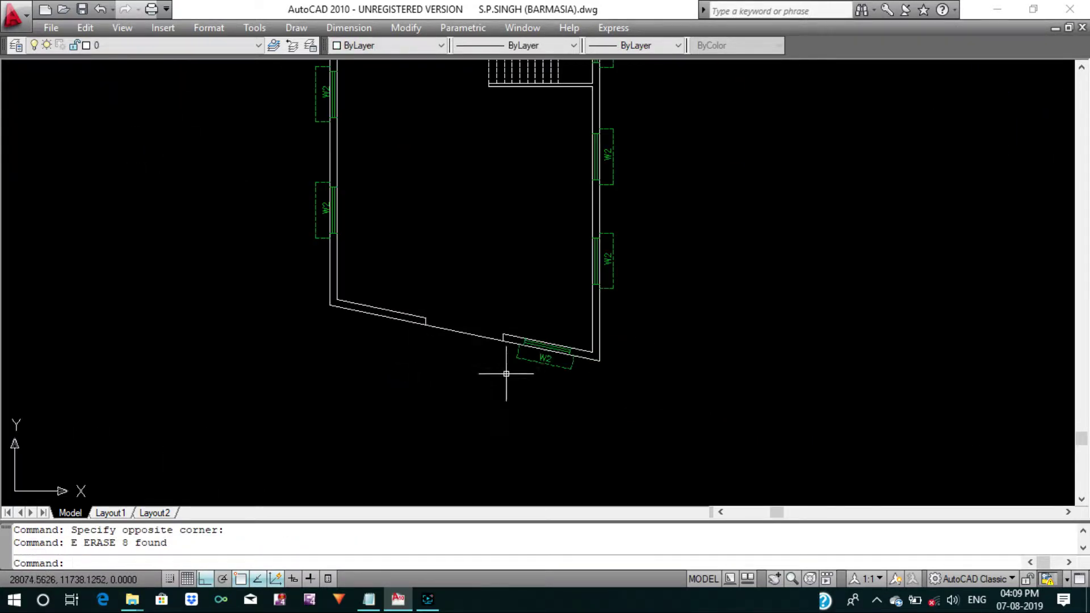
scroll(525, 370, "up", 2)
key("Escape")
scroll(515, 378, "up", 2)
key("Escape")
type("CO")
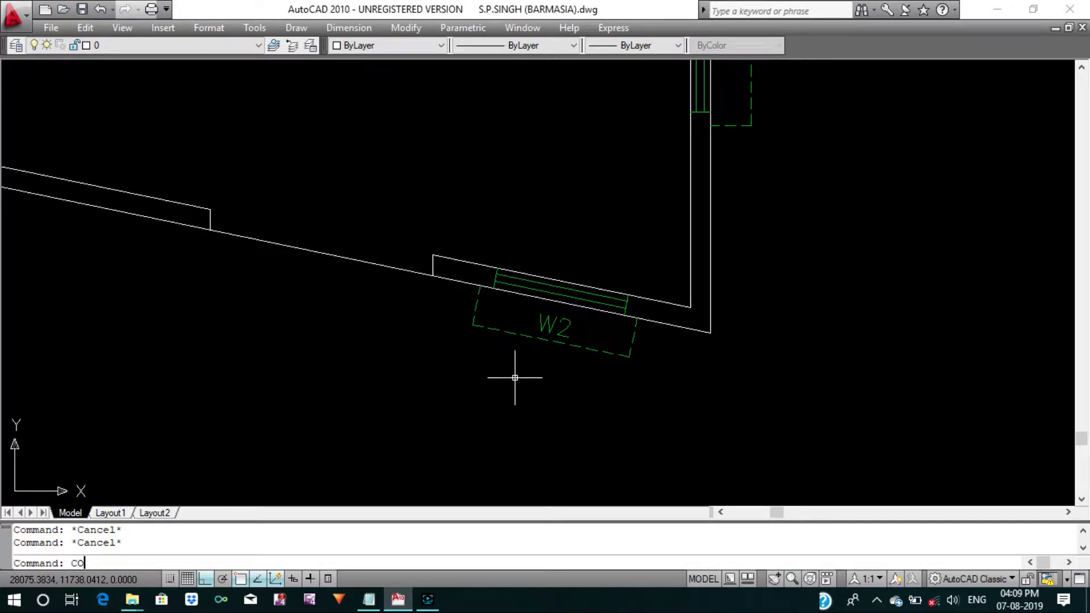
Copy the aligned W2 window to the left end of the sloped wall.
key("Return")
left_click(467, 243)
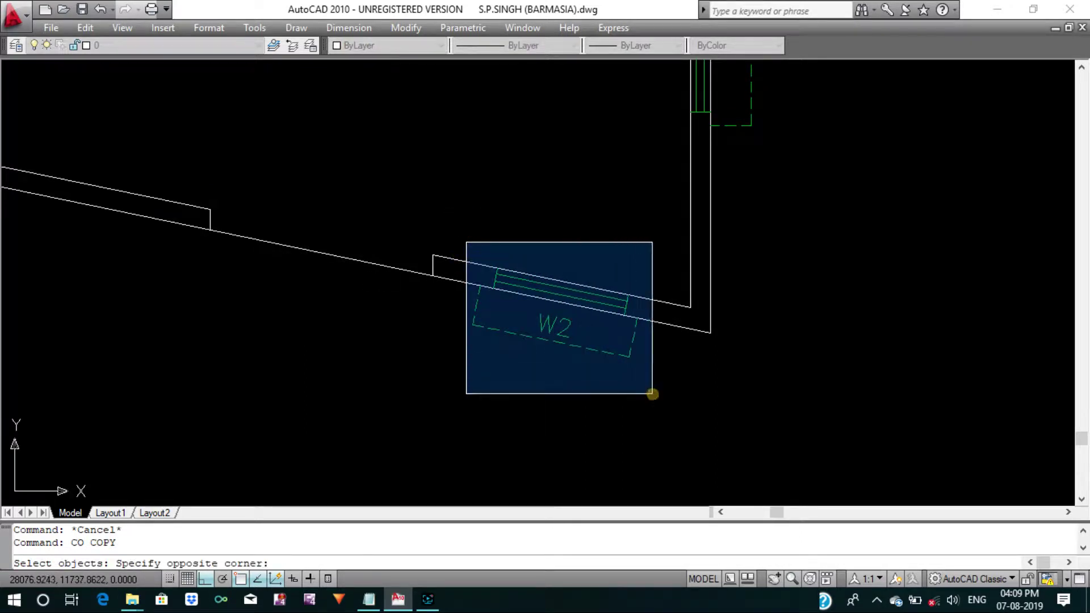
left_click(653, 394)
key("Return")
left_click(498, 268)
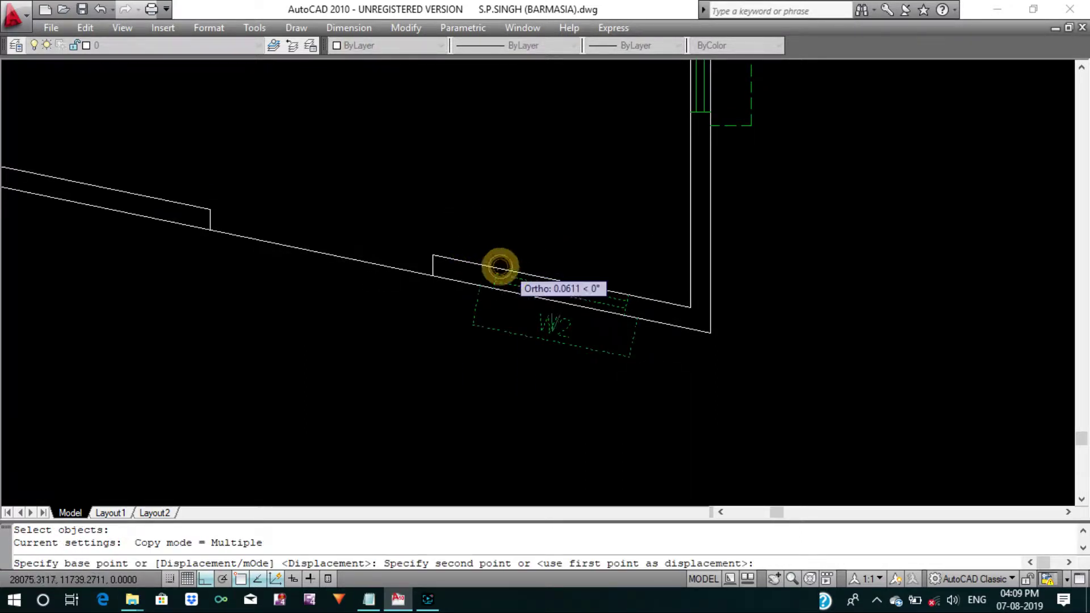
scroll(432, 262, "down", 4)
scroll(346, 244, "up", 2)
left_click(316, 226)
key("Return")
mouse_move(316, 225)
middle_mouse_down()
mouse_move(336, 297)
mouse_move(433, 305)
mouse_move(433, 341)
mouse_move(469, 351)
middle_mouse_up()
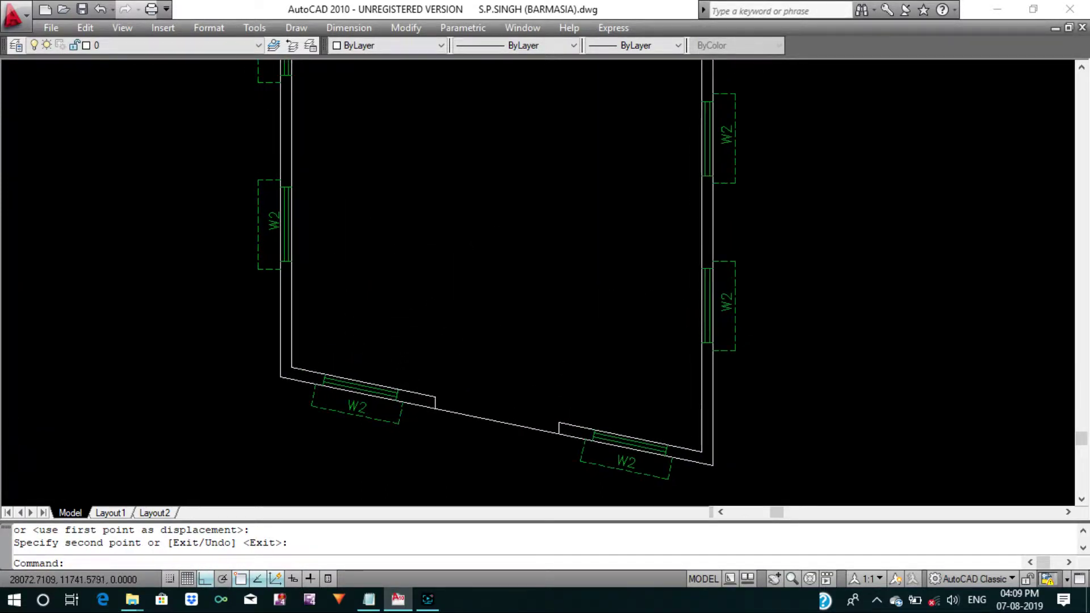
scroll(487, 352, "down", 2)
scroll(511, 321, "down", 2)
middle_click_drag(511, 321, 487, 376)
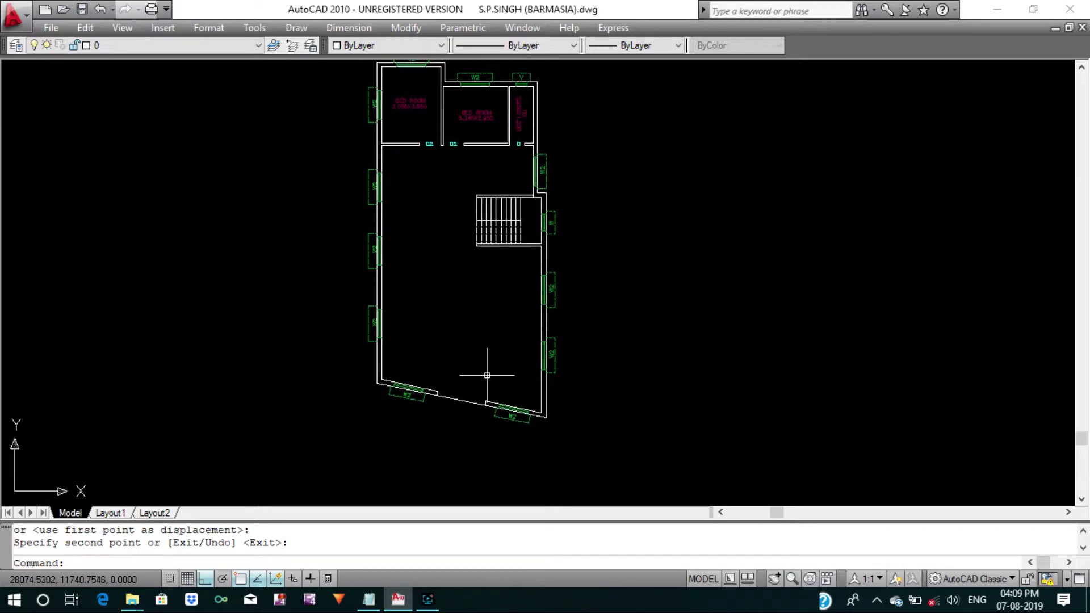
Save the drawing.
key("ctrl+s")
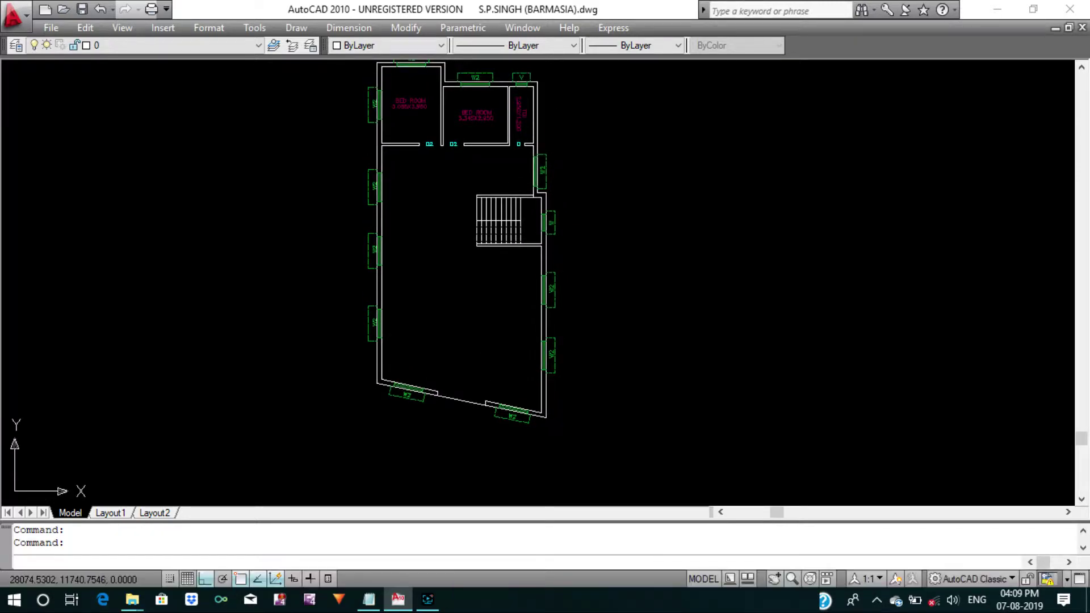
scroll(487, 372, "down", 5)
scroll(489, 366, "up", 2)
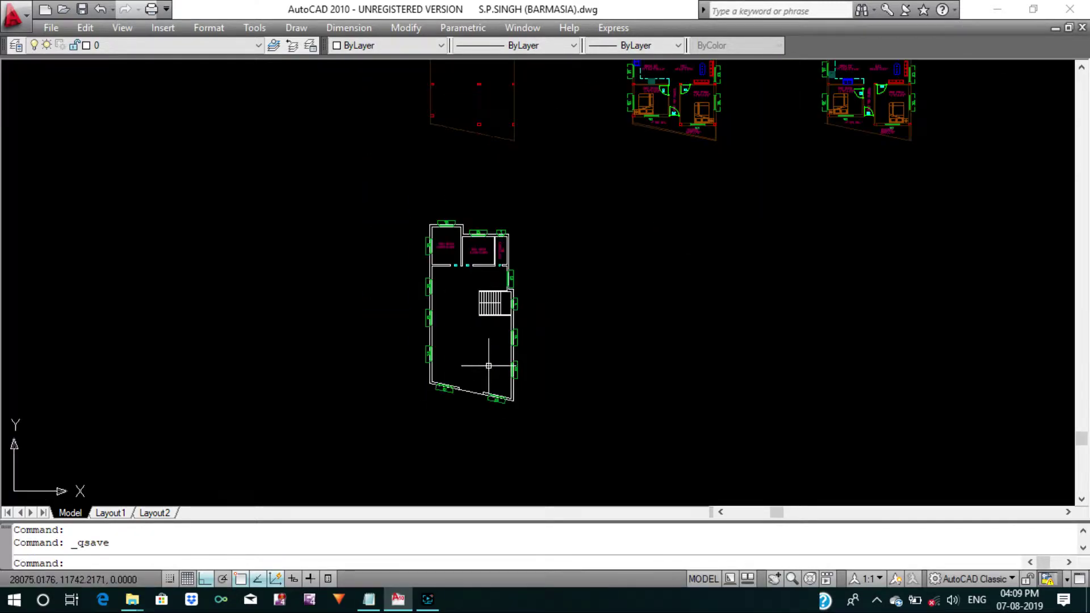
scroll(489, 365, "up", 3)
scroll(488, 365, "up", 3)
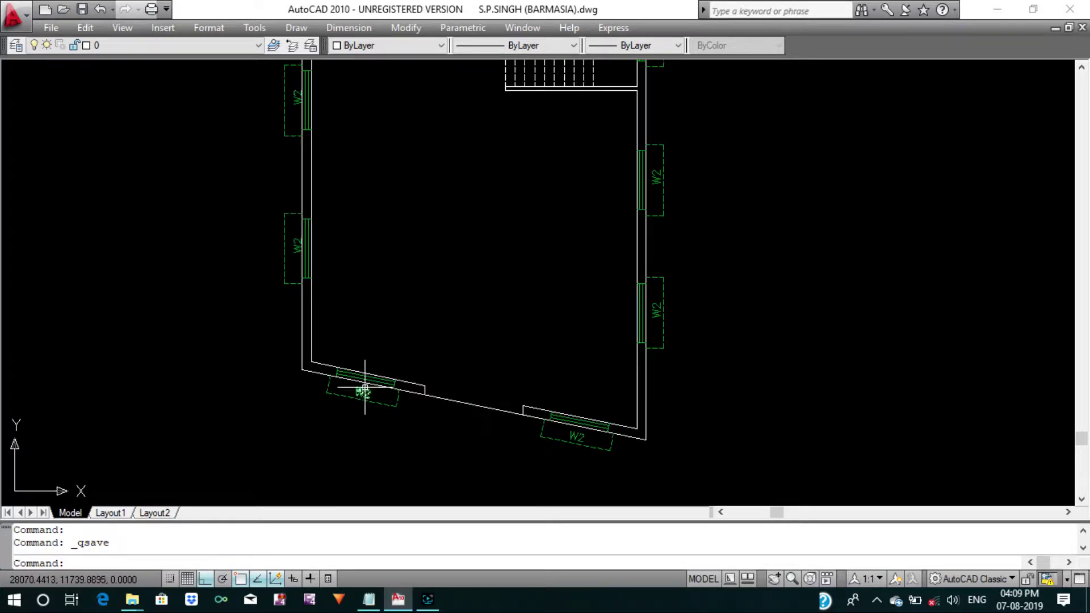
key("Escape")
Undo the last three actions, reverting the window erase and alignment.
key("Escape")
scroll(329, 365, "up", 3)
left_click(316, 355)
key("Escape")
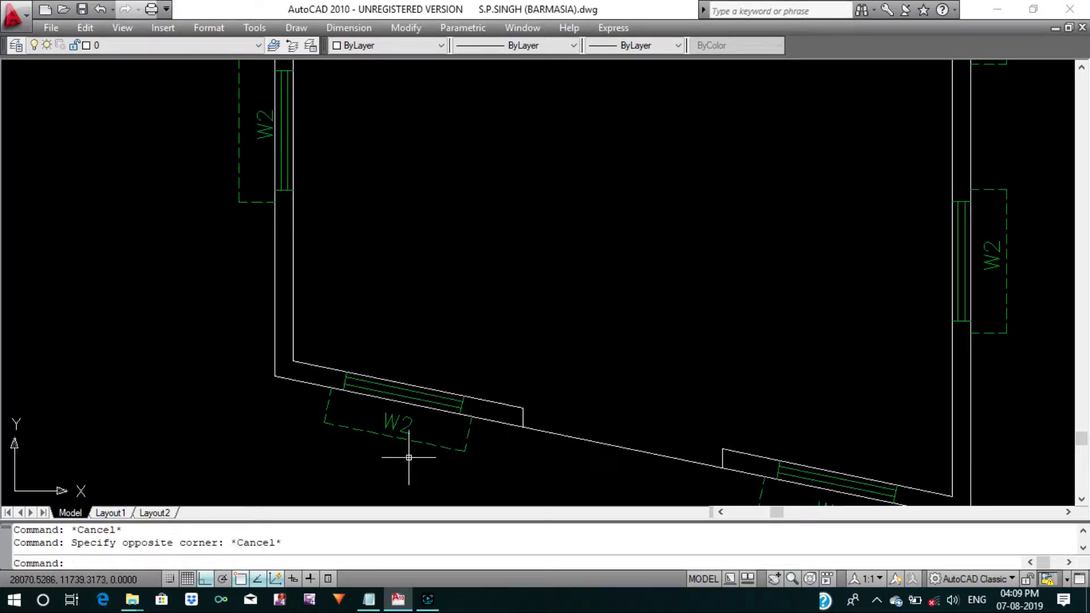
key("Escape")
key("ctrl+z")
key("ctrl+z")
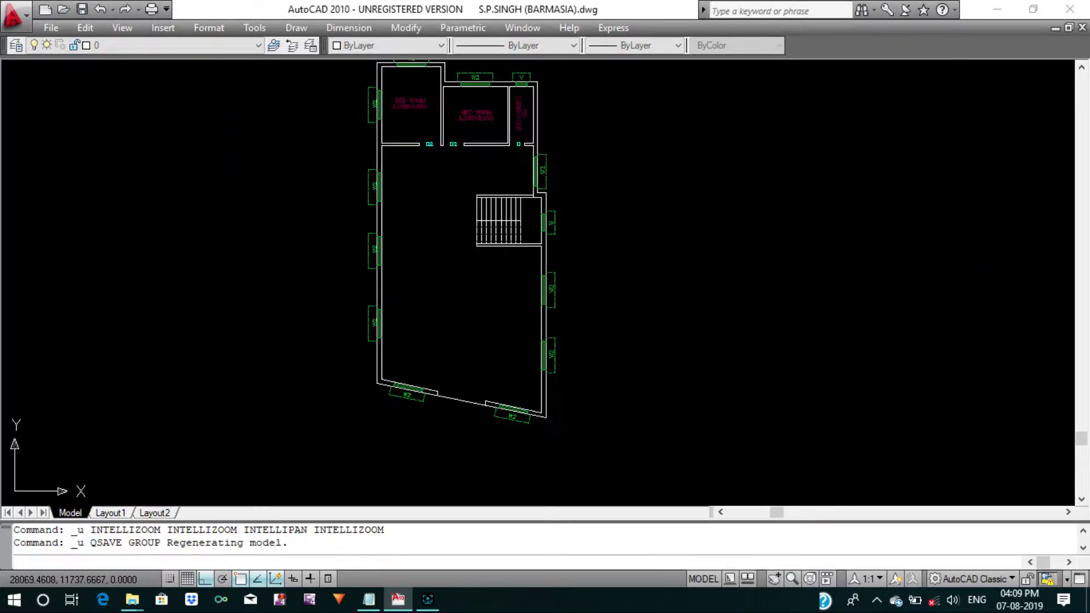
key("ctrl+z")
key("ctrl+z")
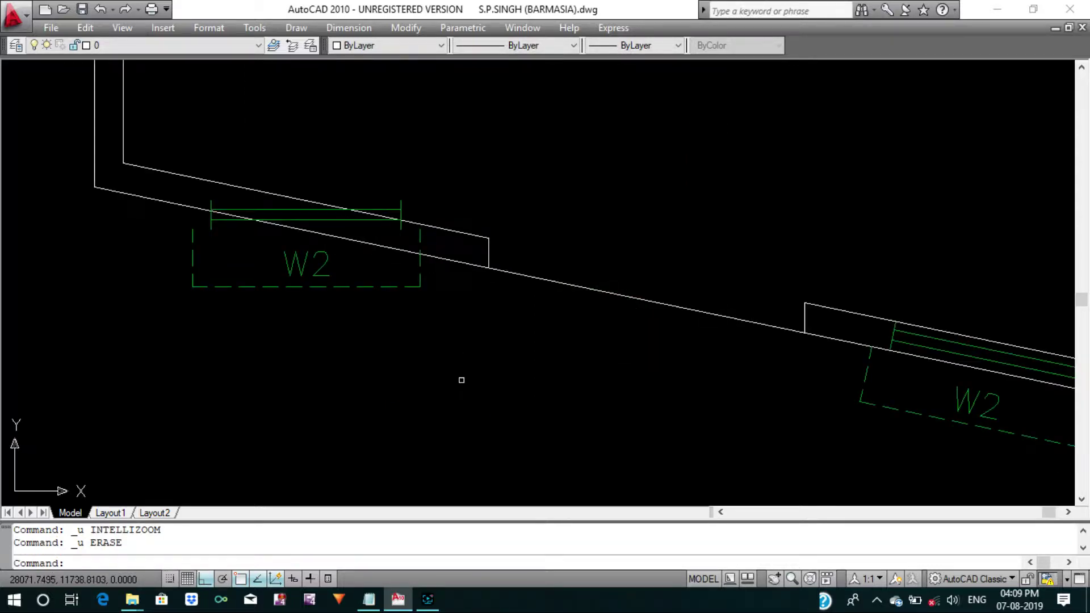
key("ctrl+z")
key("ctrl+z")
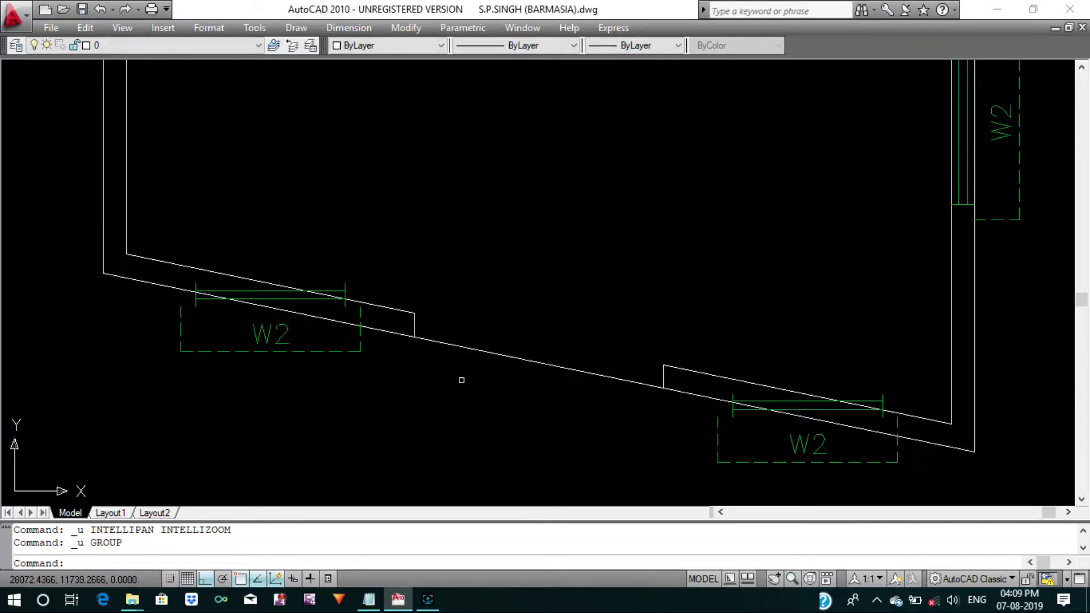
key("Escape")
key("Escape")
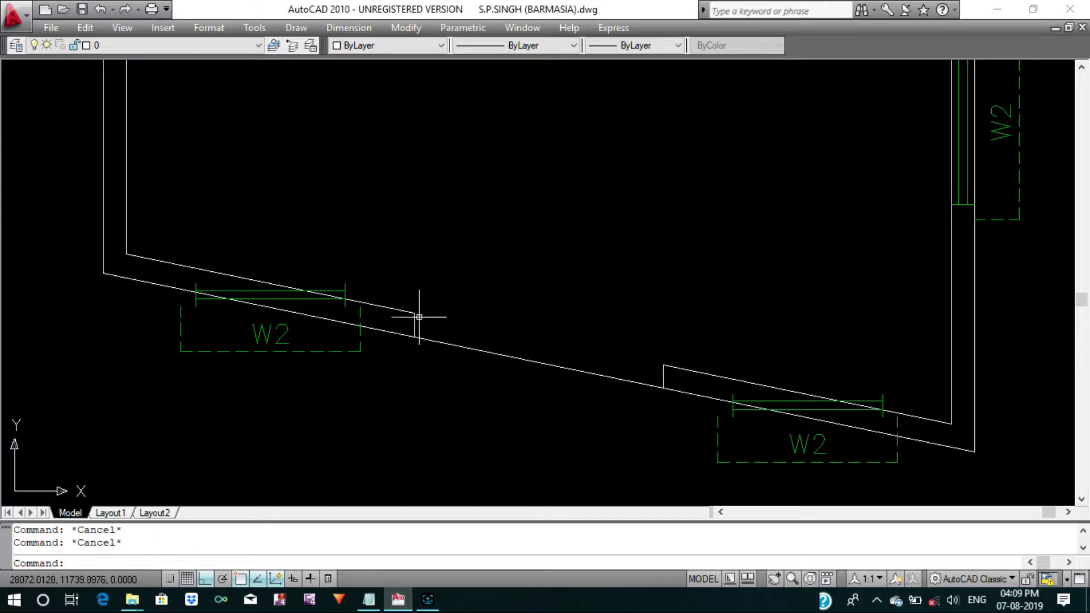
Erase the inner sloped wall line and its short jamb segment.
left_click(418, 316)
left_click(402, 298)
type("e")
key("Return")
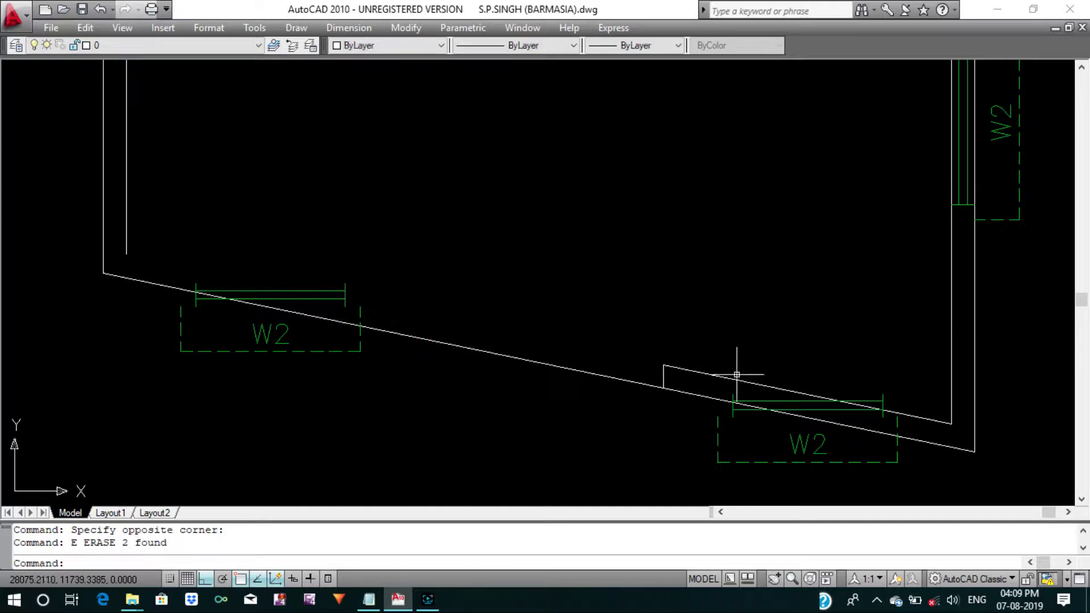
scroll(736, 375, "up", 2)
scroll(591, 311, "down", 3)
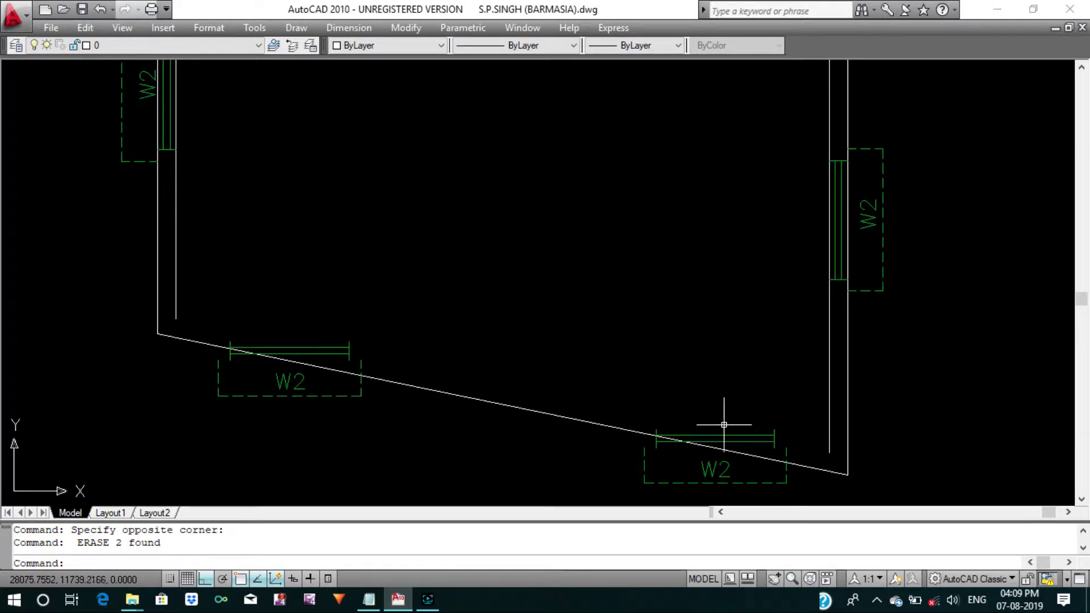
scroll(724, 425, "down", 2)
scroll(650, 353, "down", 3)
scroll(664, 263, "up", 2)
Pan and zoom to bring the other floor plans into view.
scroll(616, 354, "up", 2)
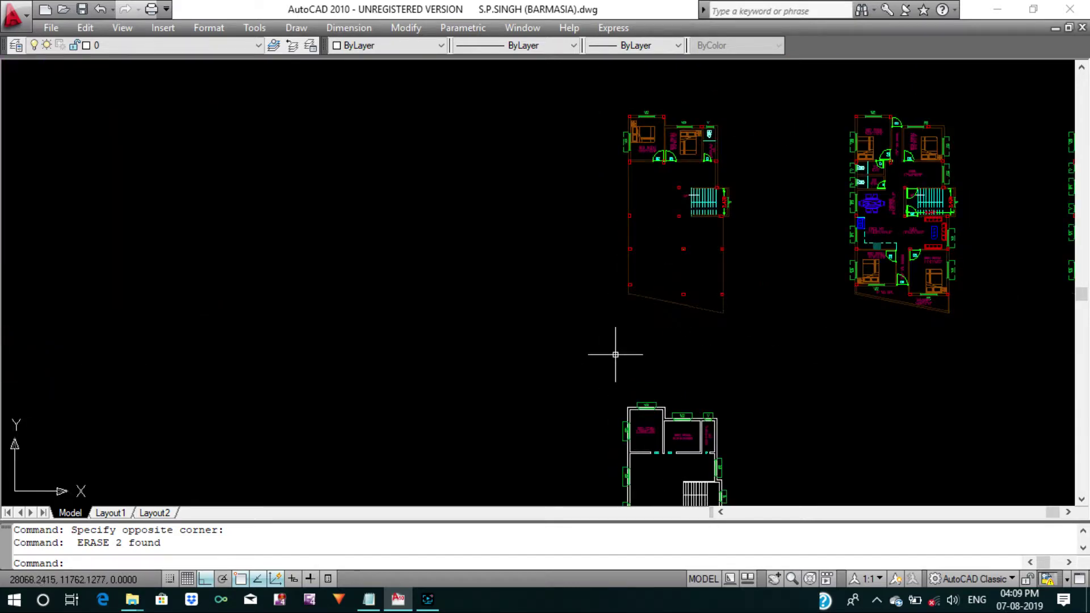
middle_click_drag(615, 355, 465, 340)
scroll(644, 352, "up", 4)
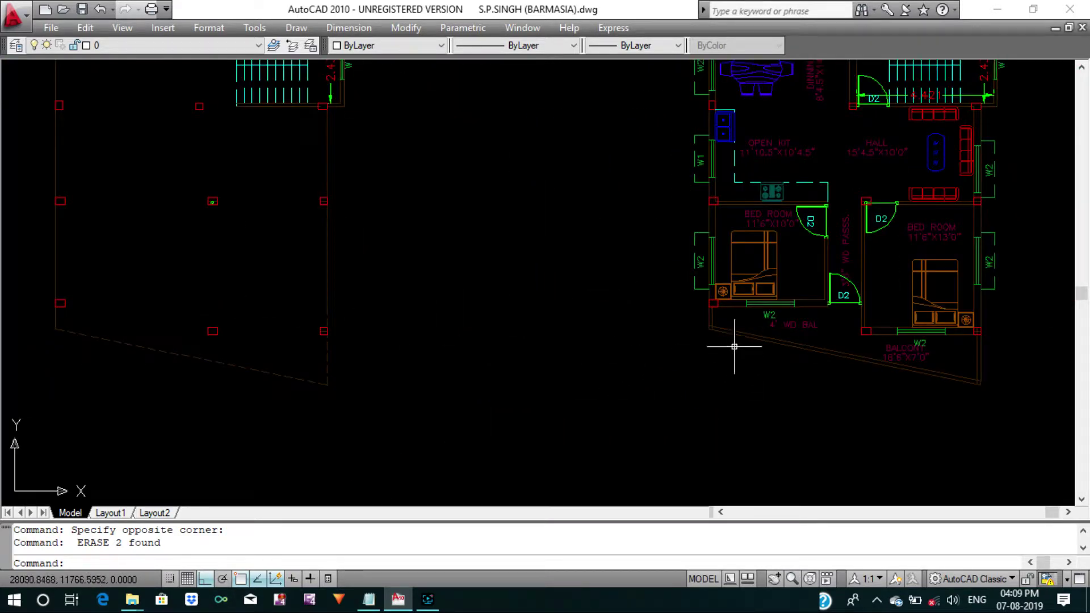
scroll(734, 346, "up", 2)
scroll(621, 407, "up", 2)
Measure the bedroom wall corner distance with DIST, reading 15.8537.
key("Escape")
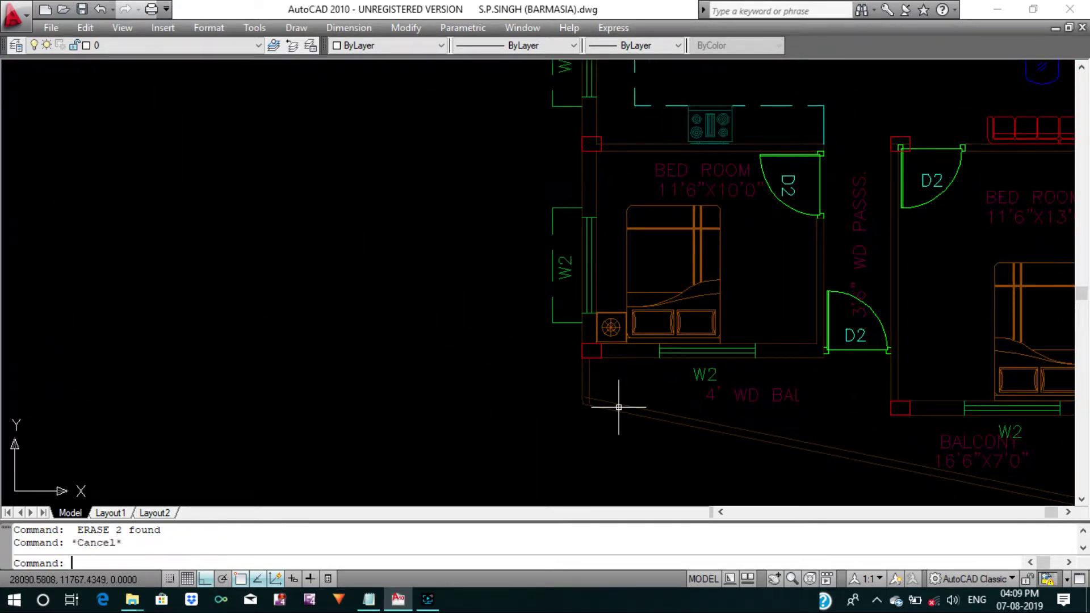
type("DI")
key("Return")
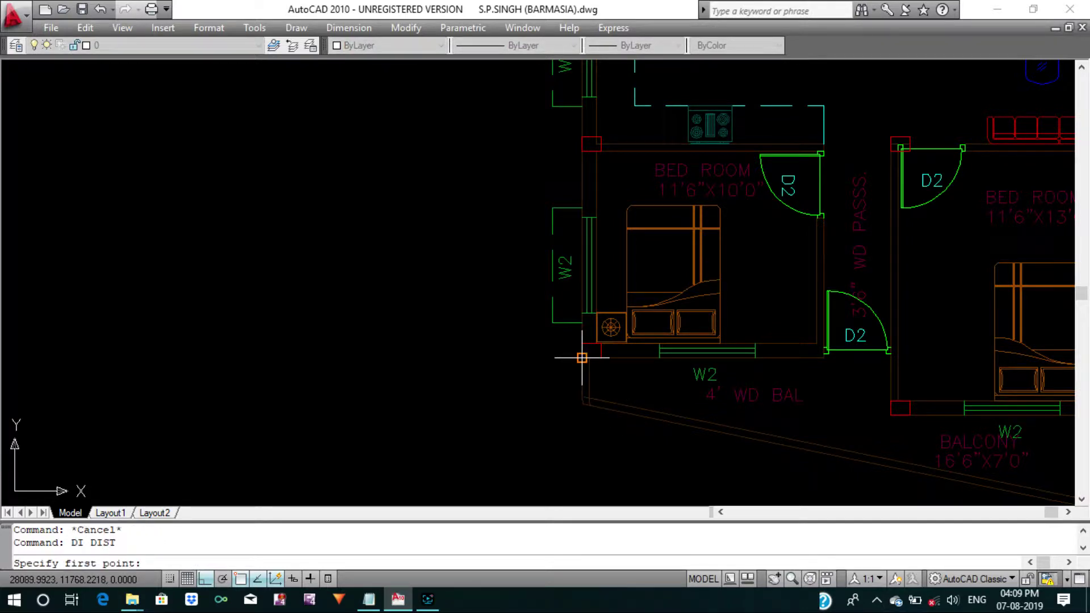
left_click(582, 357)
scroll(584, 353, "down", 5)
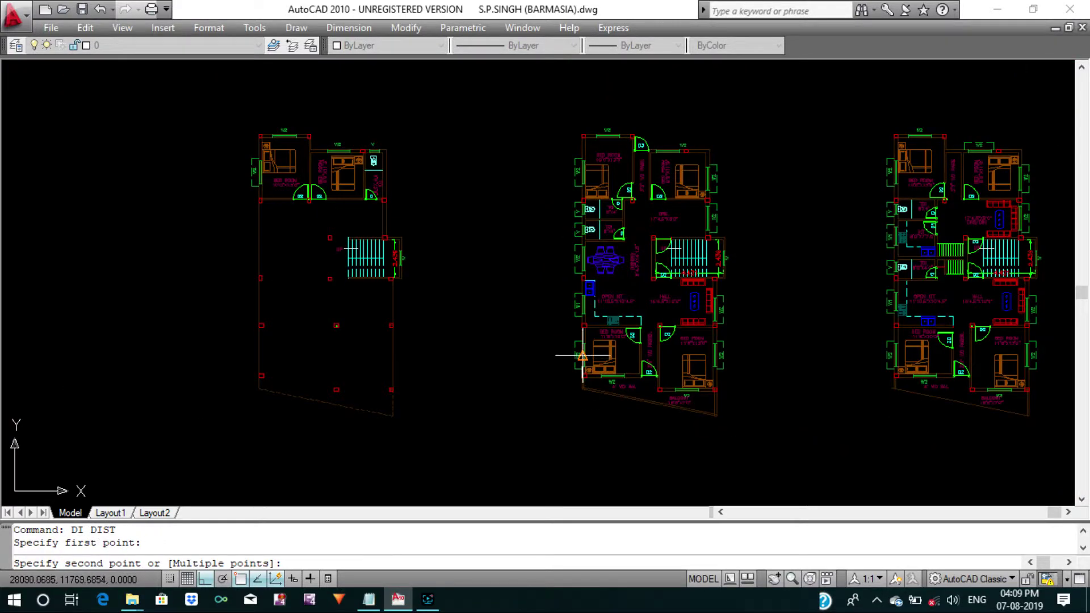
scroll(584, 353, "up", 2)
scroll(583, 353, "up", 2)
scroll(591, 227, "up", 2)
scroll(592, 215, "up", 4)
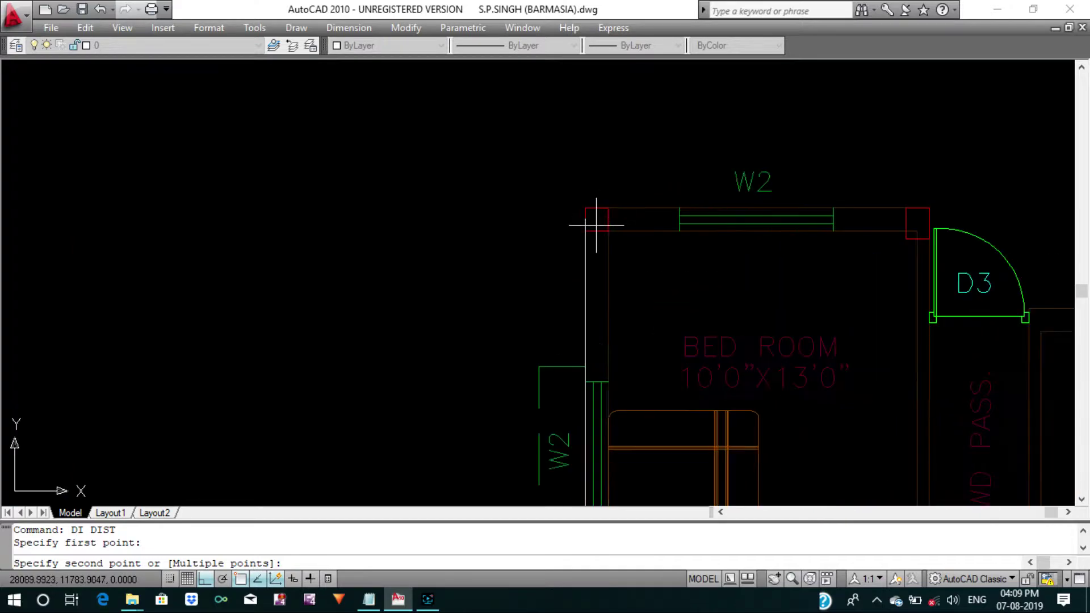
left_click(585, 208)
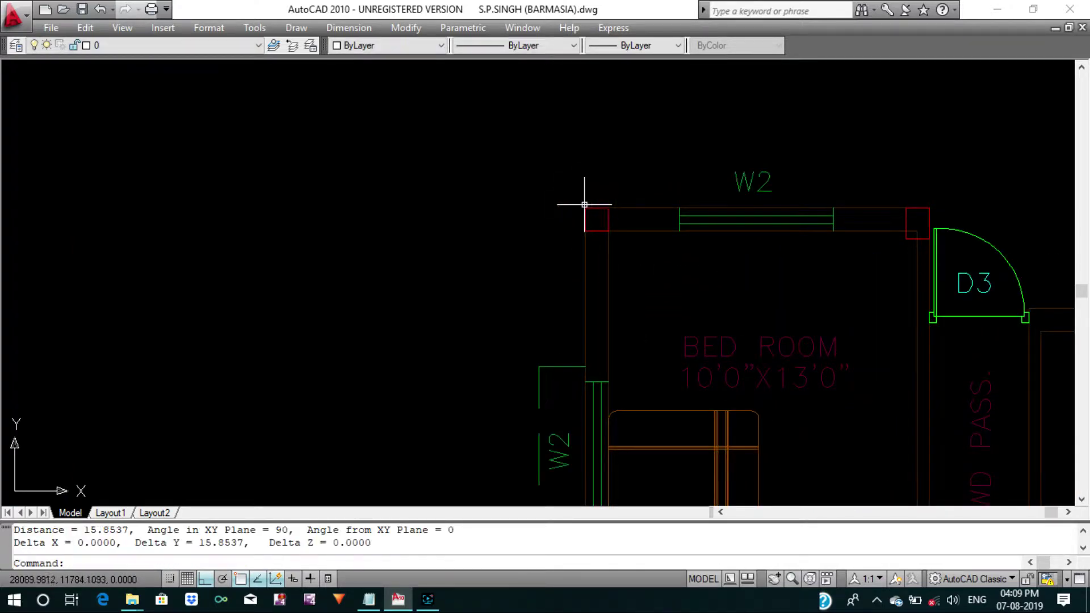
Zoom into the bedrooms of the white single-line floor plan.
scroll(535, 221, "down", 5)
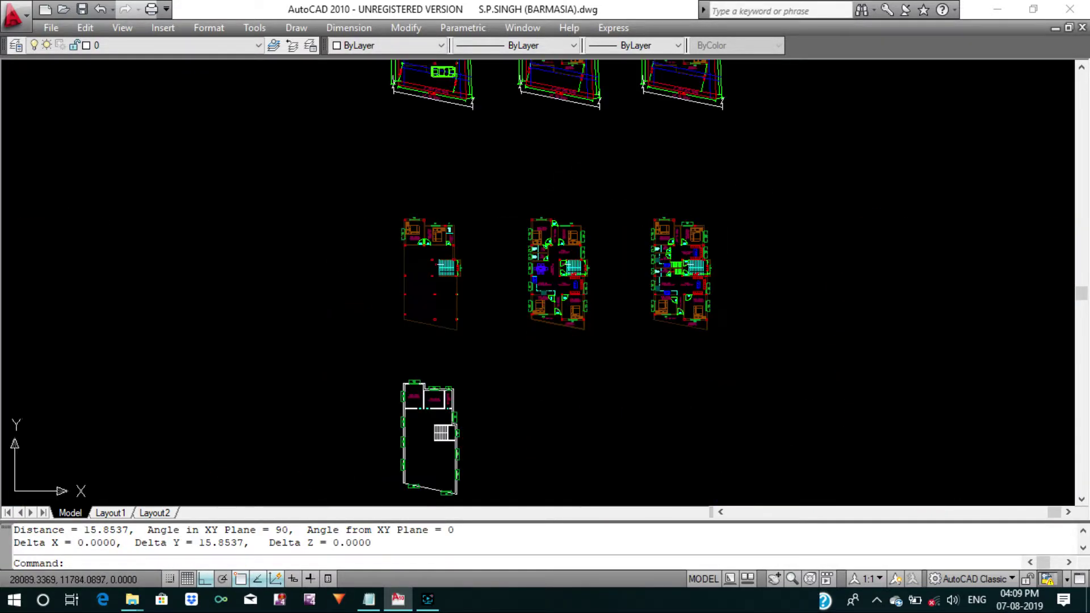
scroll(519, 309, "down", 2)
scroll(502, 278, "up", 2)
scroll(499, 261, "up", 2)
scroll(444, 234, "up", 5)
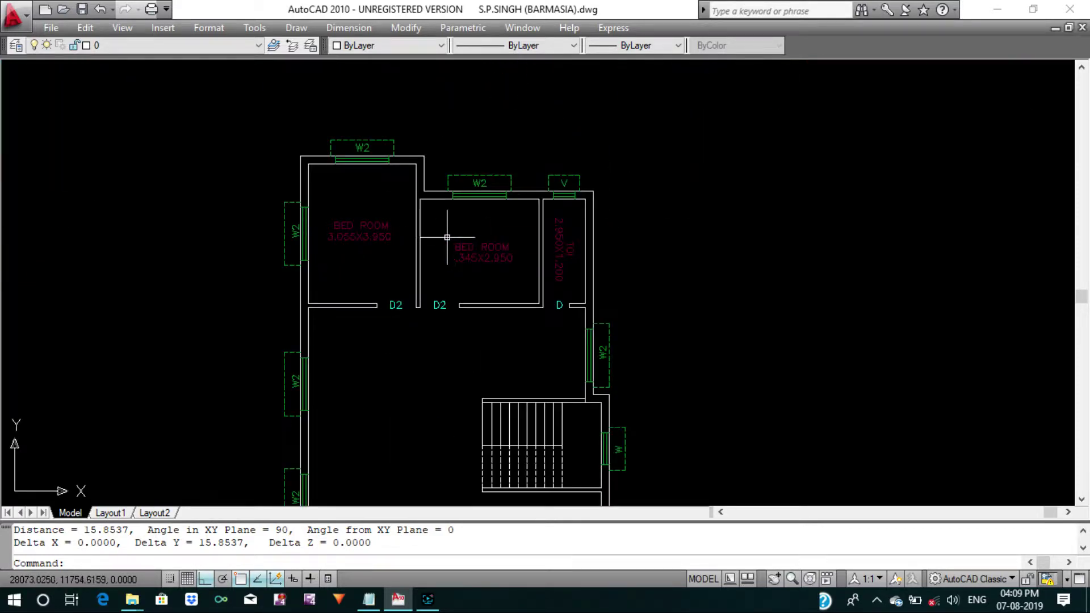
key("Escape")
key("Escape")
Offset the wall line 15.85 to create the new bottom wall line.
key("Return")
type("15.85")
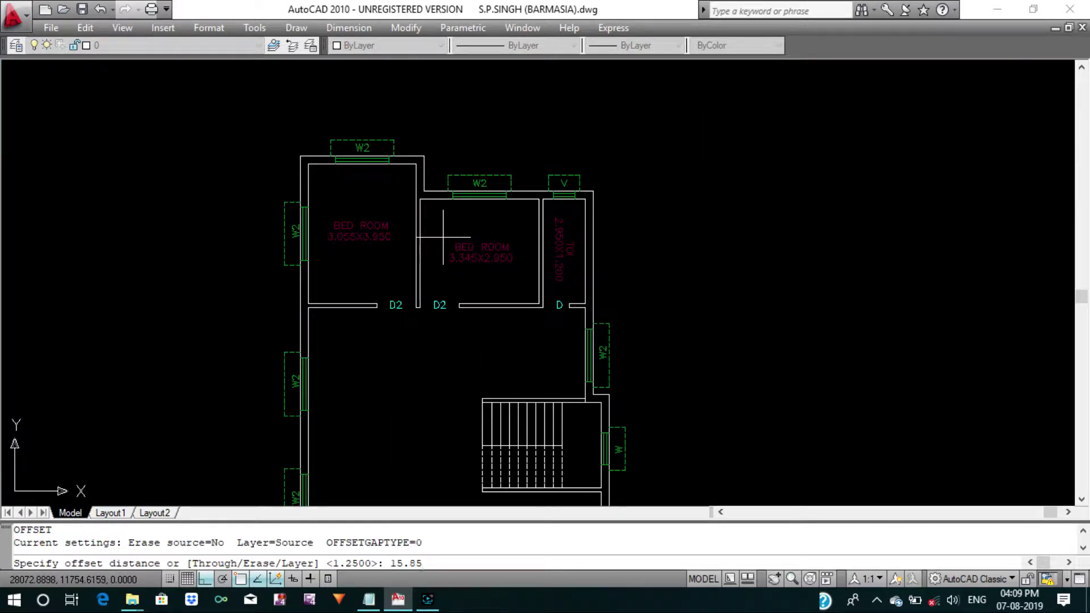
key("Return")
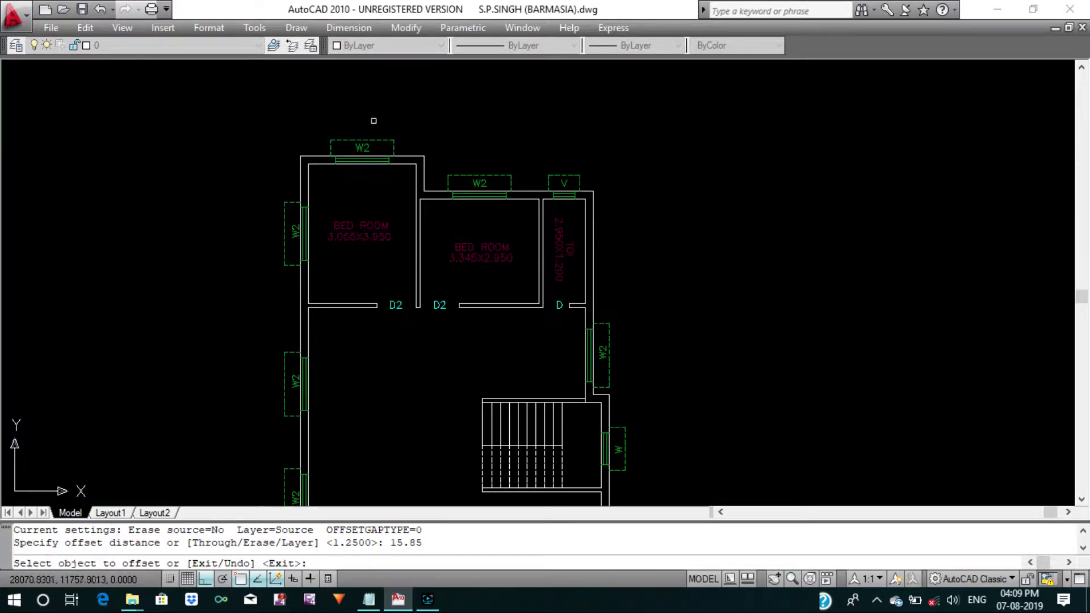
left_click(312, 157)
left_click(309, 153)
scroll(312, 155, "down", 5)
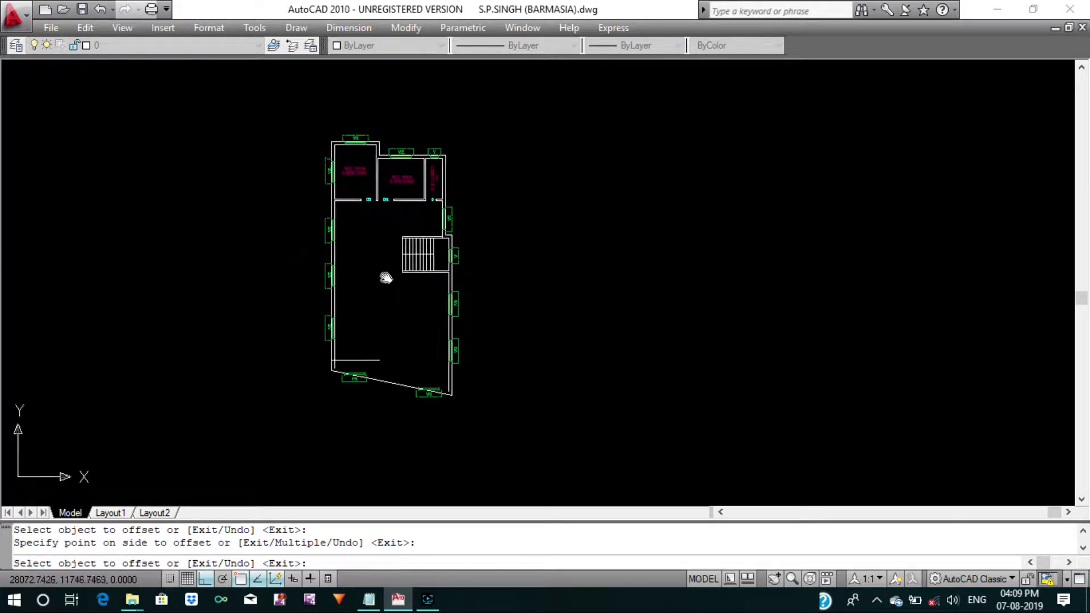
scroll(384, 274, "up", 5)
key("Escape")
key("Escape")
Extend the short horizontal line to the right wall.
key("Escape")
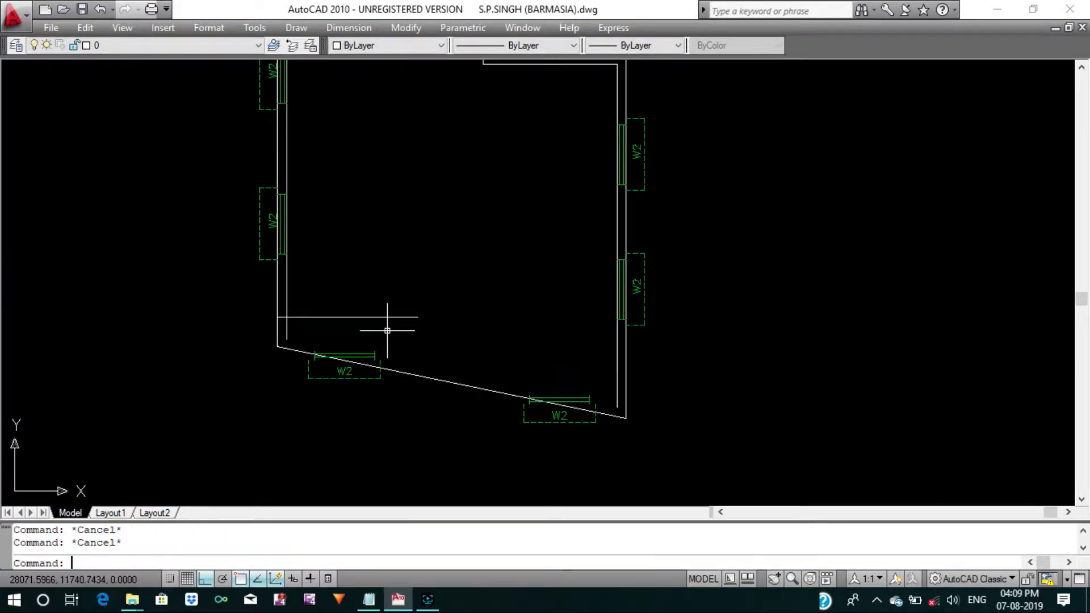
type("EX")
key("Return")
key("Return")
left_click(387, 331)
left_click(384, 280)
key("Escape")
scroll(625, 309, "up", 2)
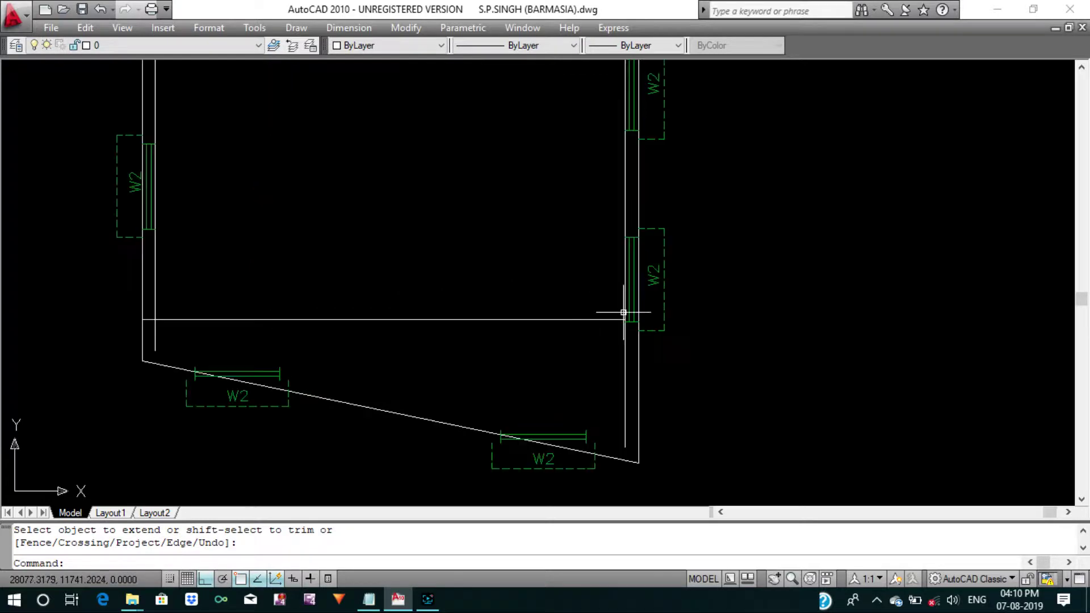
scroll(648, 341, "up", 1)
Move the first W2 window higher up the right wall.
type("m")
key("Return")
left_click(549, 259)
left_click(690, 421)
key("Return")
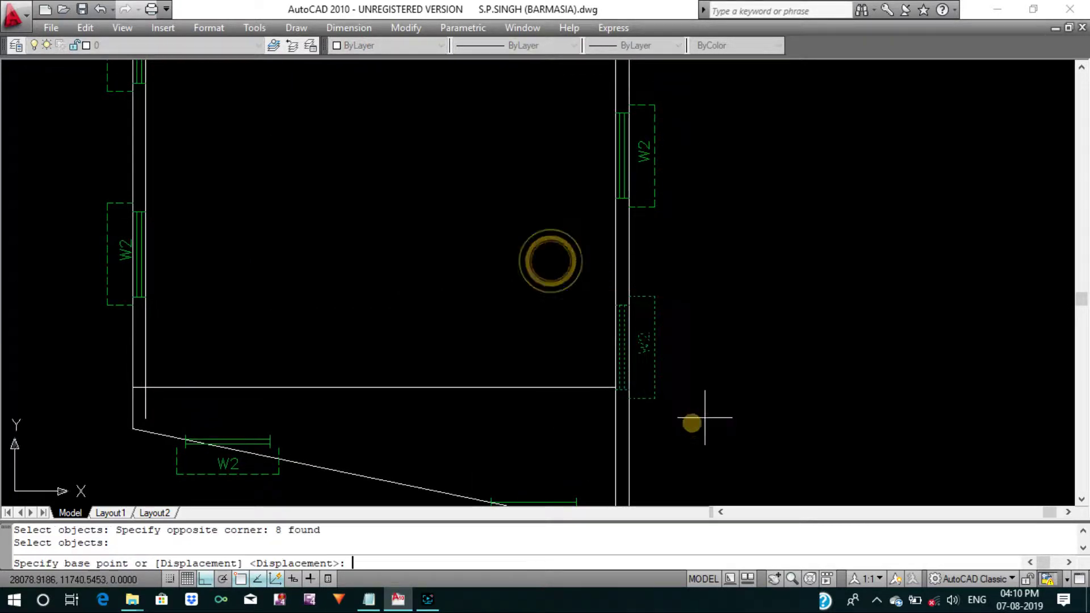
left_click(758, 384)
left_click(755, 322)
Move the second W2 window to its new spot on the right wall.
key("Return")
middle_click_drag(743, 357, 734, 467)
left_click(584, 194)
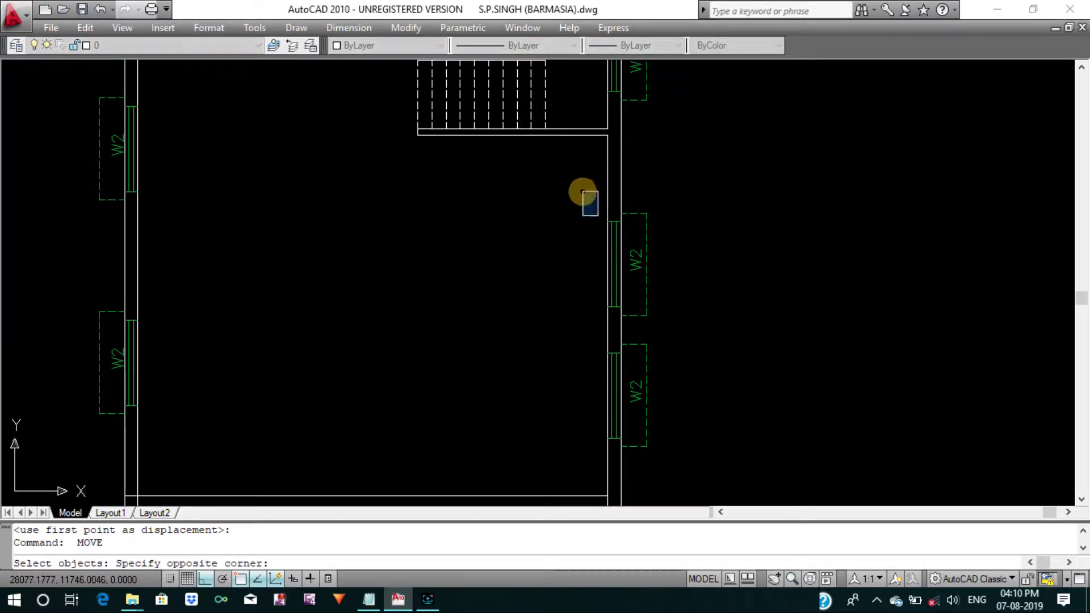
left_click(675, 328)
key("Return")
left_click(718, 316)
scroll(718, 280, "down", 2)
scroll(718, 280, "down", 1)
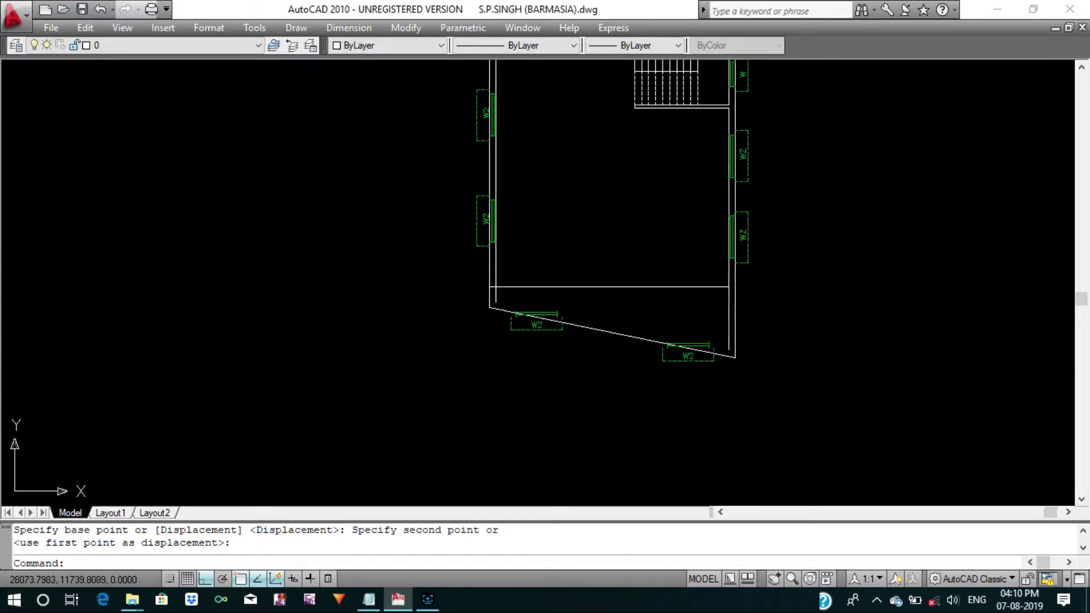
middle_click_drag(644, 324, 626, 368)
key("Escape")
key("Escape")
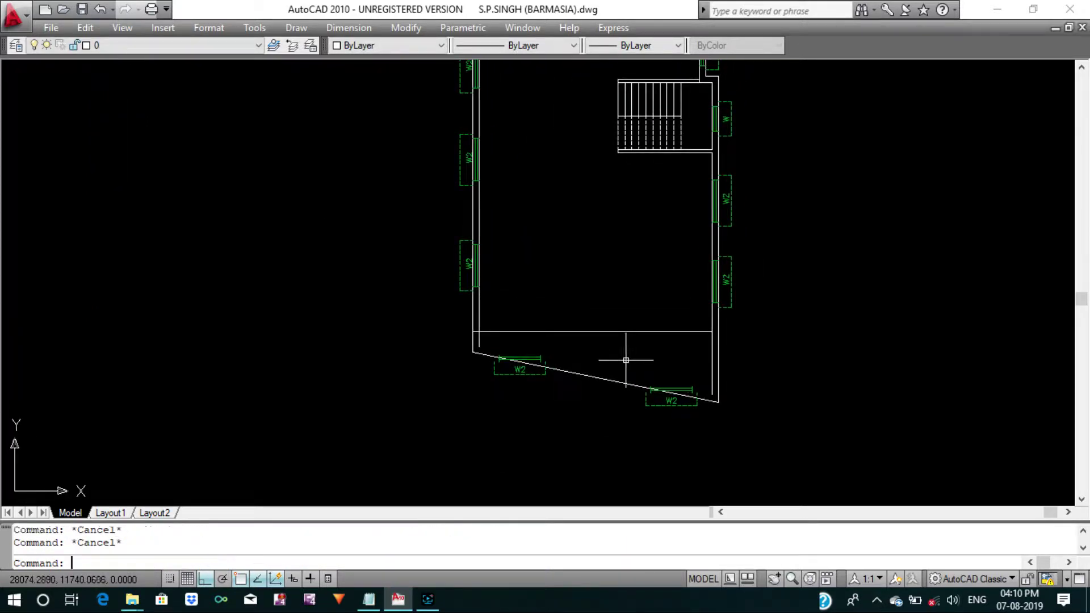
Offset the new horizontal wall line by .25.
type("o")
key("Return")
type(".25")
key("Return")
left_click(608, 331)
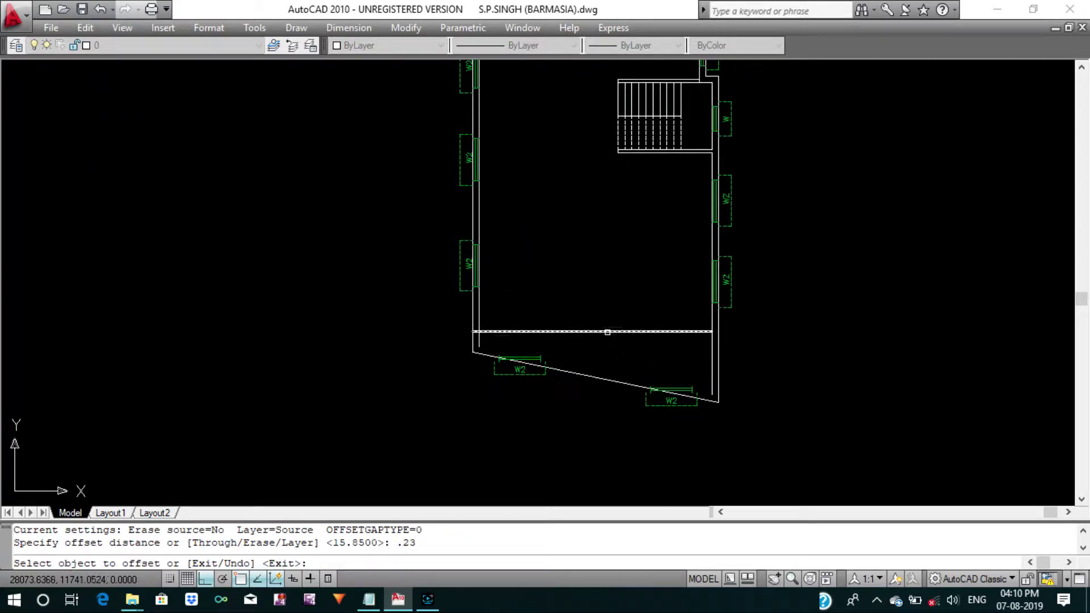
left_click(607, 303)
scroll(607, 332, "up", 1)
key("Escape")
key("Escape")
key("Escape")
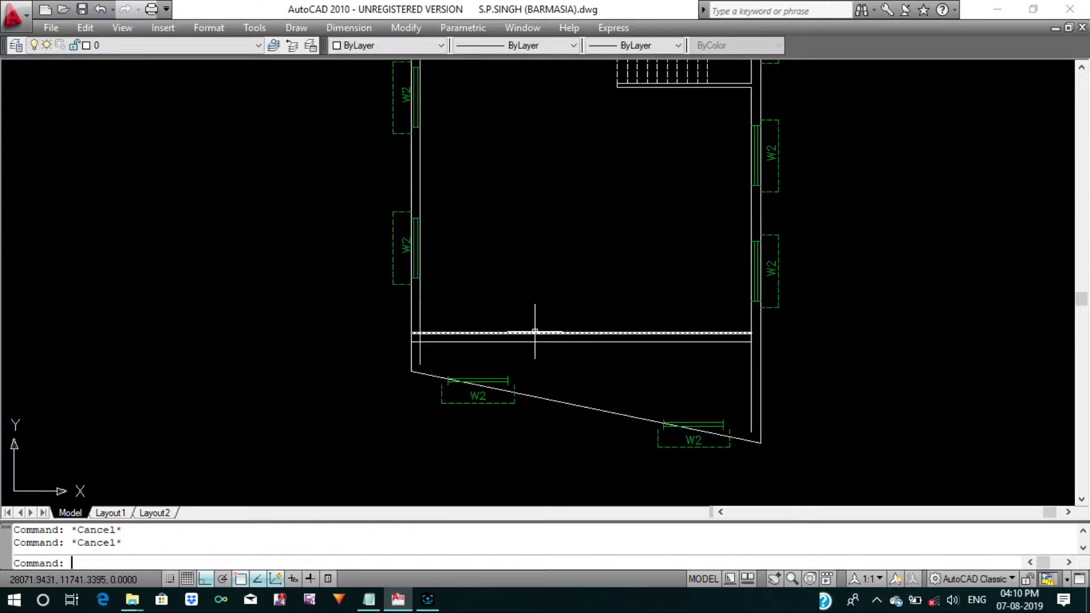
Fillet the new wall's lines into clean corners at both ends.
type("f")
key("Return")
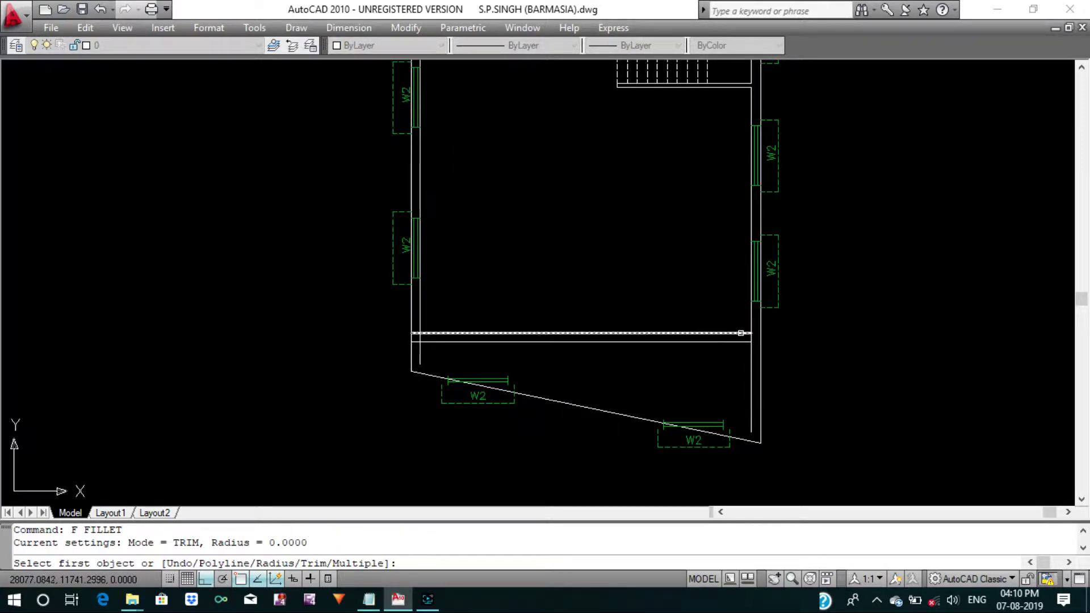
left_click(741, 333)
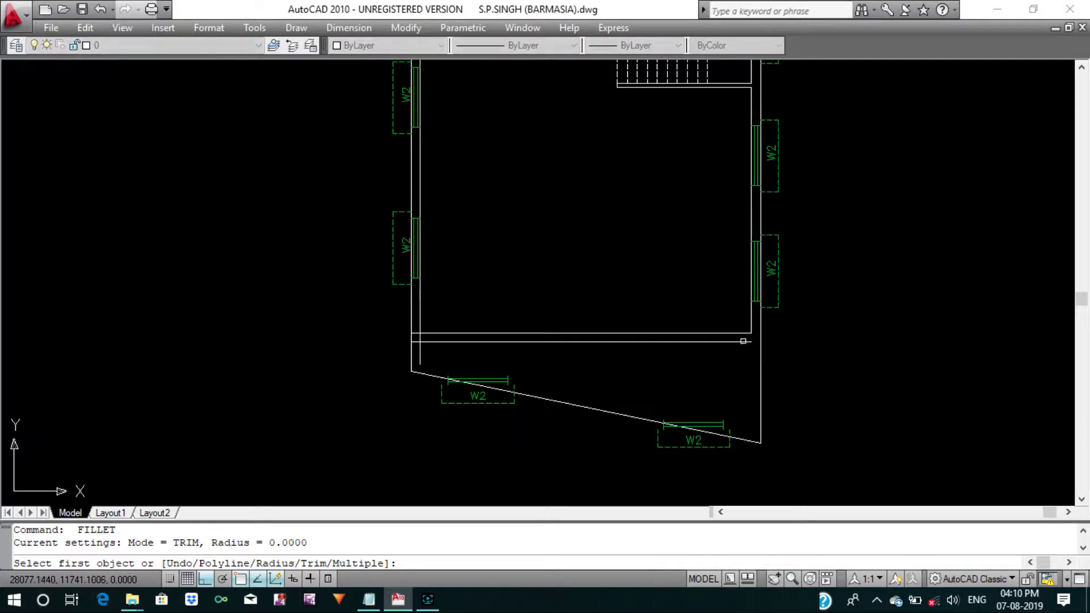
left_click(440, 318)
left_click(440, 341)
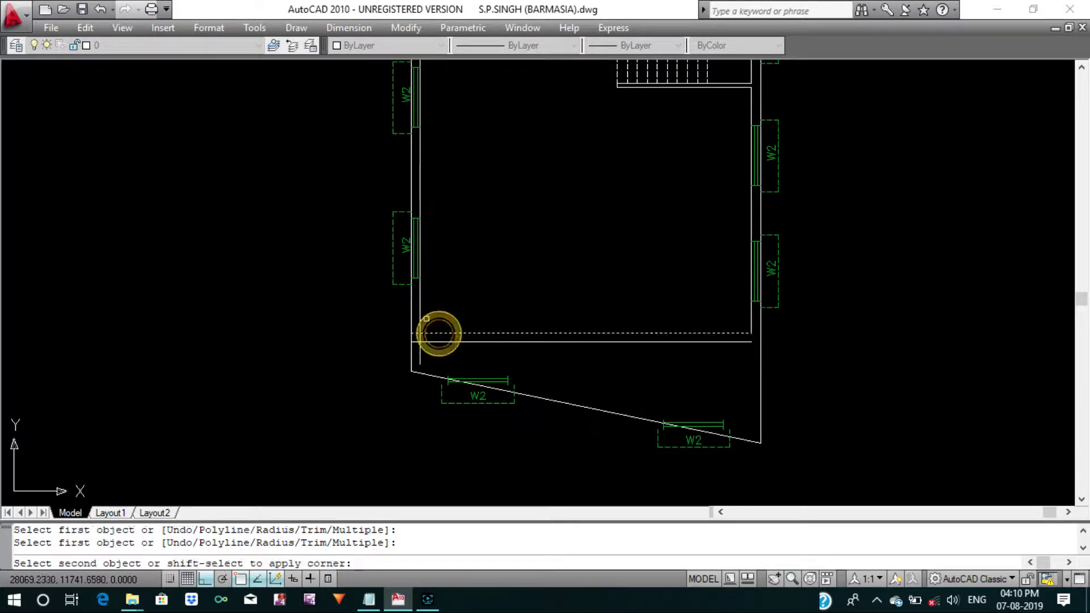
left_click(420, 314)
key("Return")
left_click(419, 343)
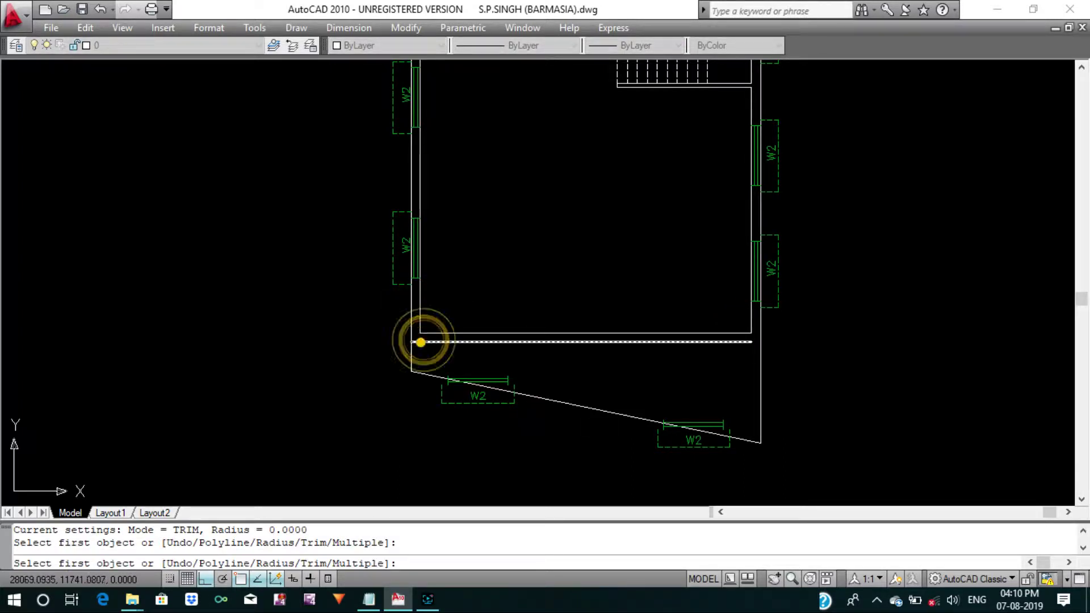
key("Return")
left_click(736, 341)
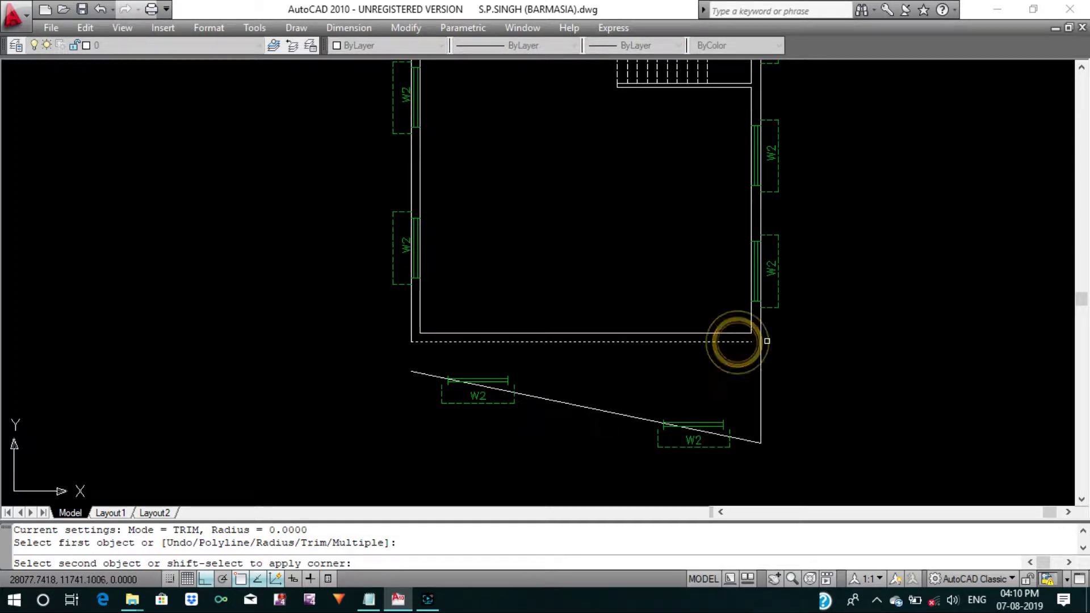
key("Return")
key("Escape")
key("Escape")
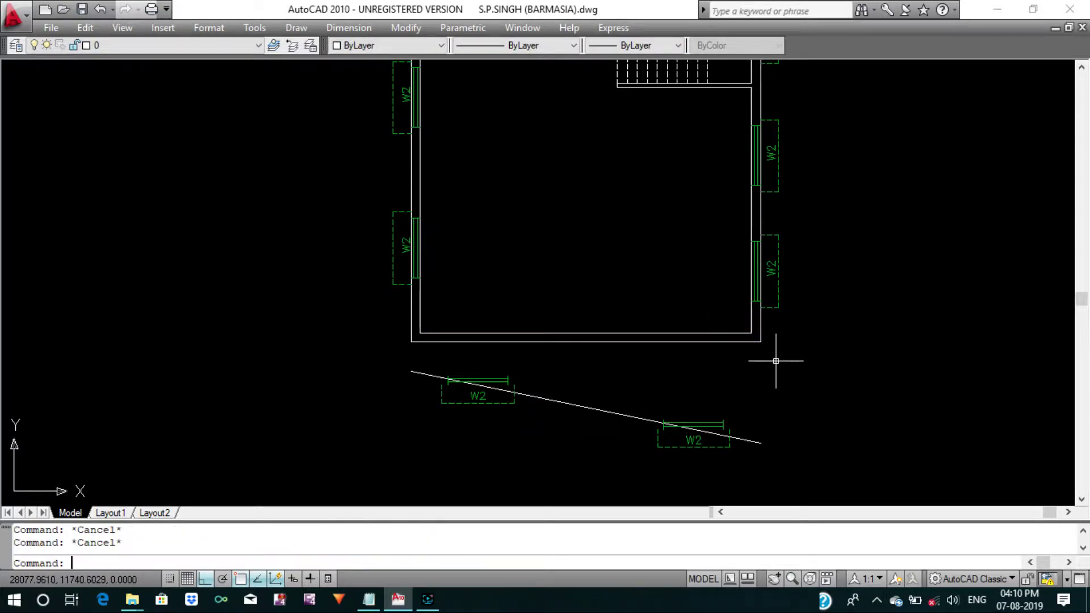
type("L")
Draw vertical lines from both wall corners down to the sloped edge.
key("Return")
left_click(761, 342)
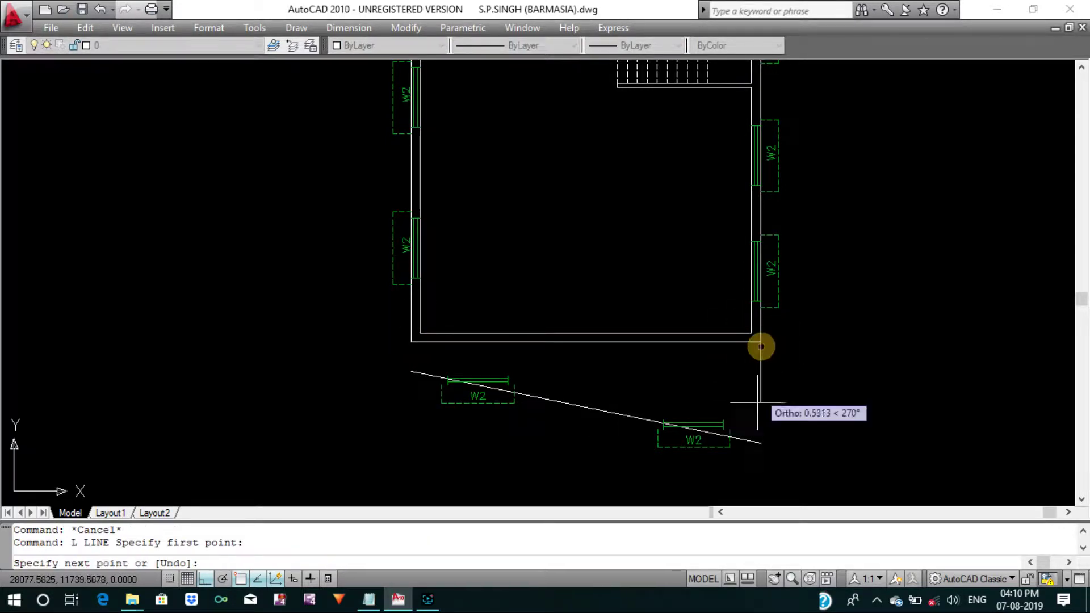
left_click(761, 441)
key("Return")
key("Return")
left_click(411, 342)
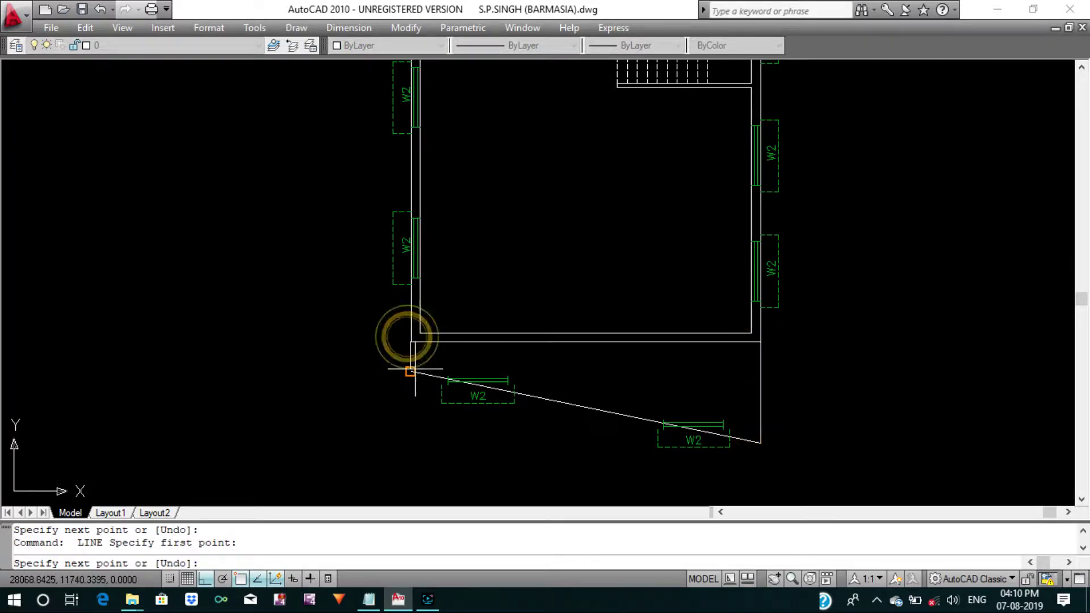
left_click(411, 372)
key("Escape")
type("M")
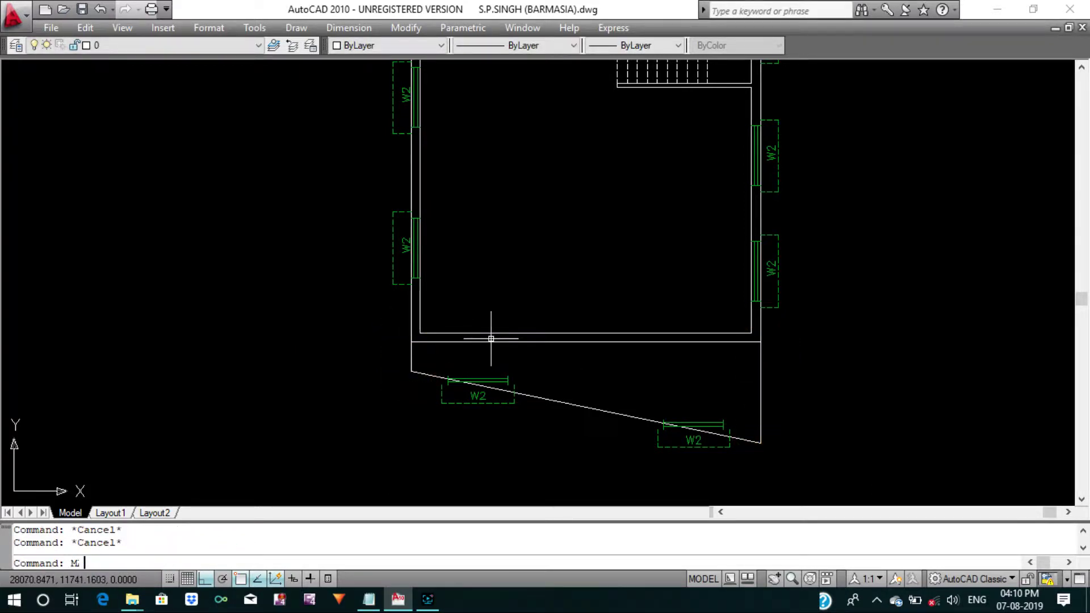
Make the diagonal and side lines dashed with MATCHPROP from a dashed stair line.
type("a")
key("Return")
left_click(646, 69)
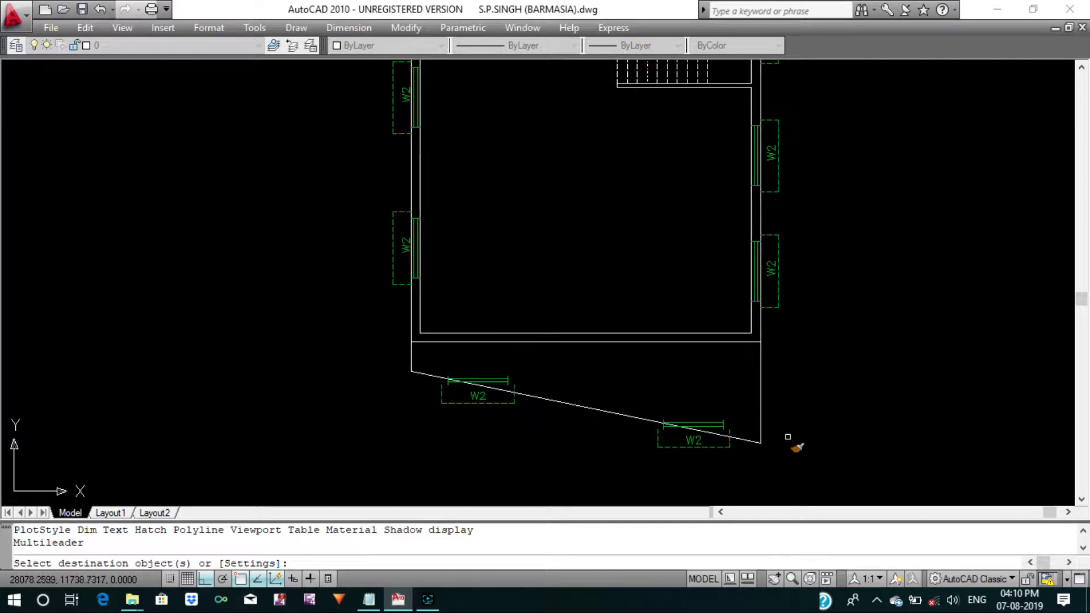
scroll(789, 437, "up", 2)
left_click(755, 453)
left_click(732, 427)
left_click(239, 324)
key("Return")
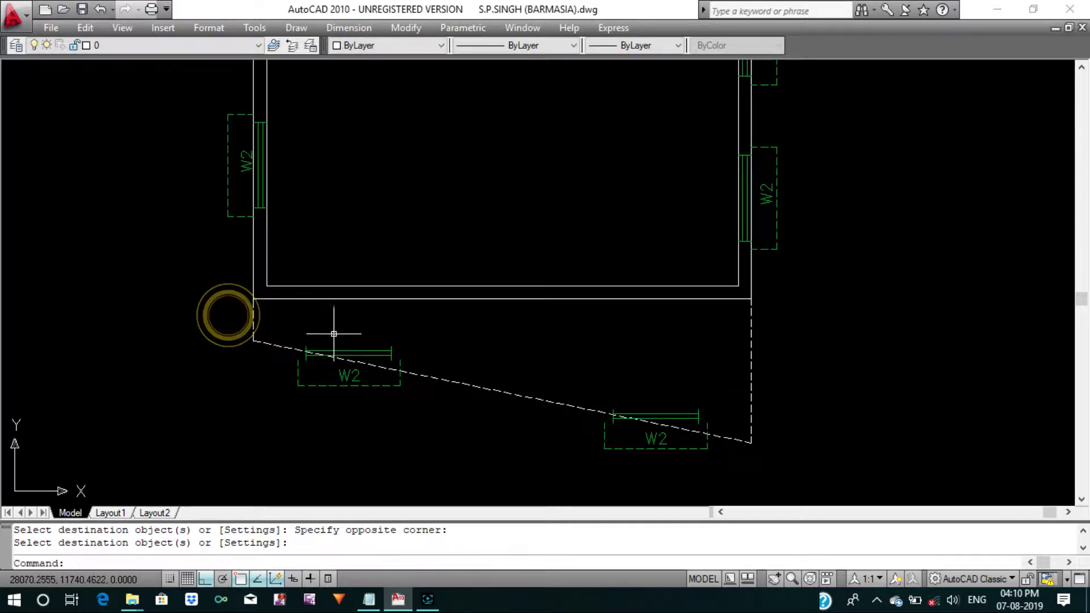
key("Escape")
type("L")
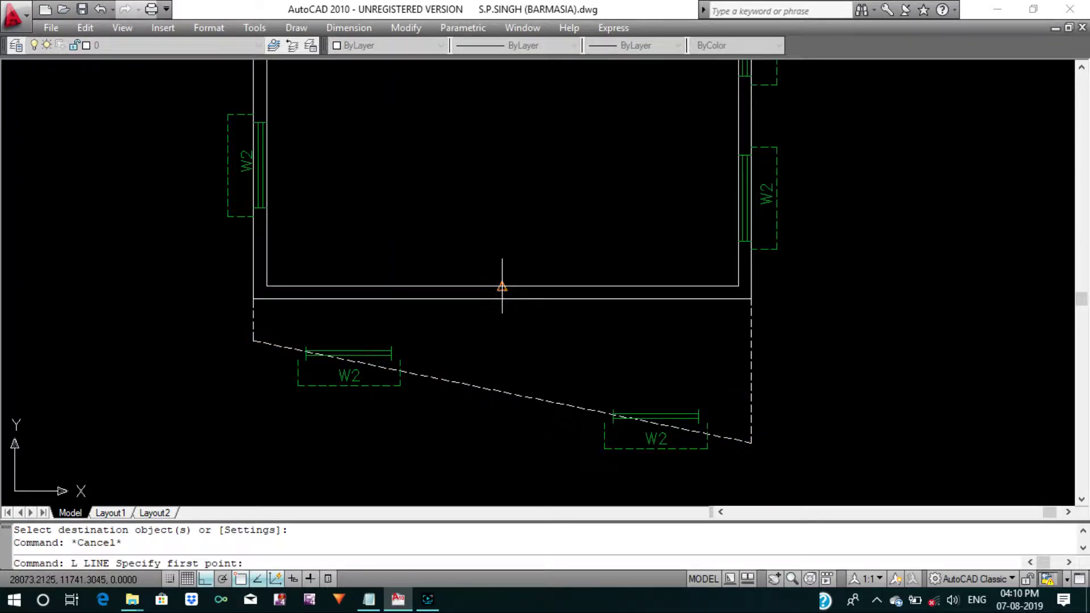
left_click(502, 287)
key("Return")
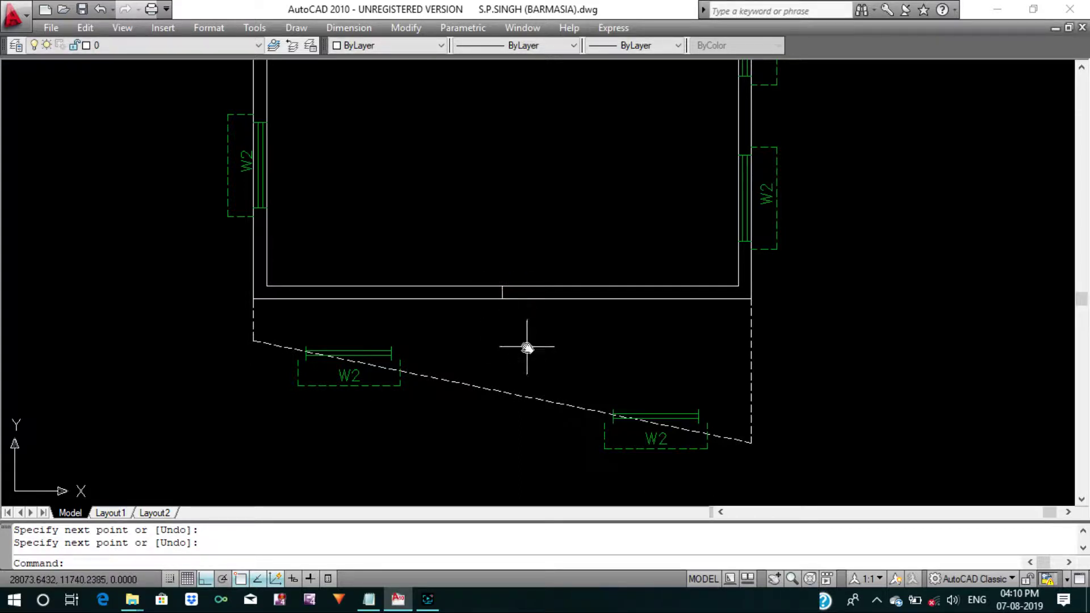
Offset the wall centre mark 1.25 to each side.
middle_click_drag(527, 348, 527, 381)
key("Escape")
type("o")
key("Return")
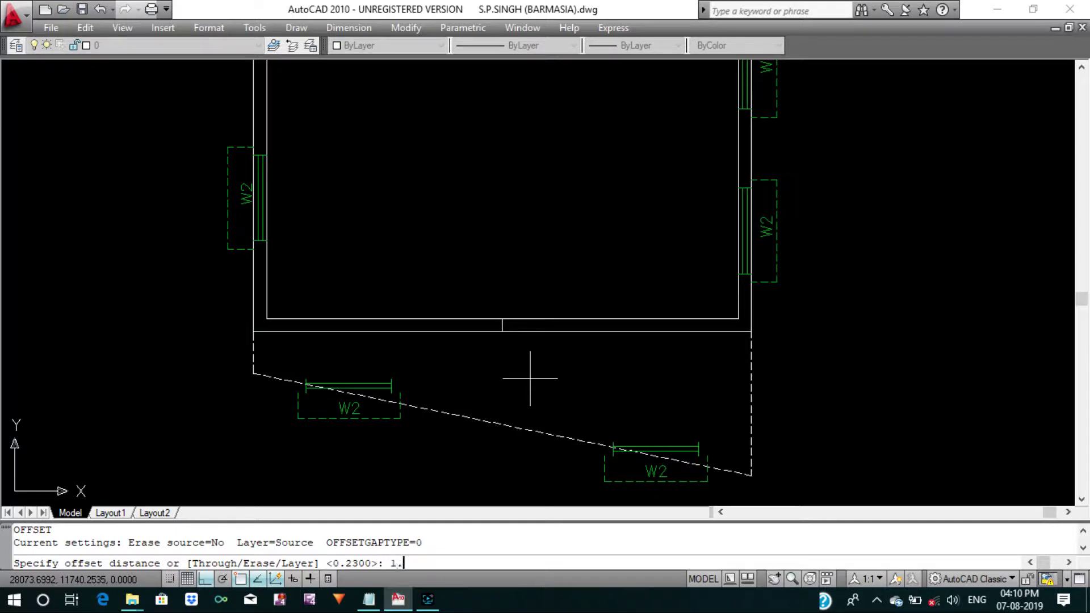
key("Return")
scroll(530, 324, "up", 2)
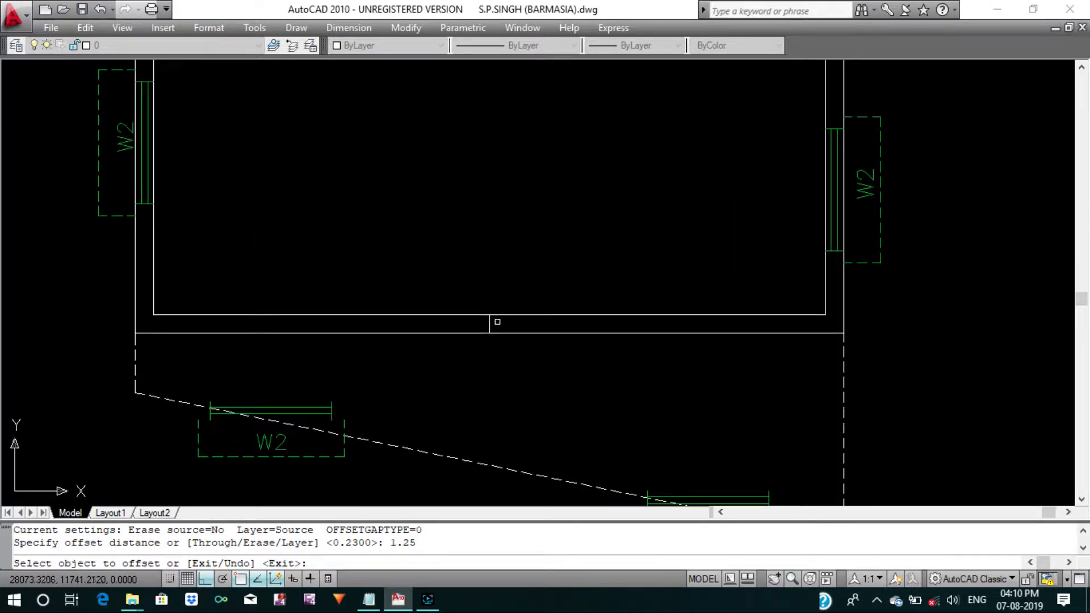
left_click(487, 324)
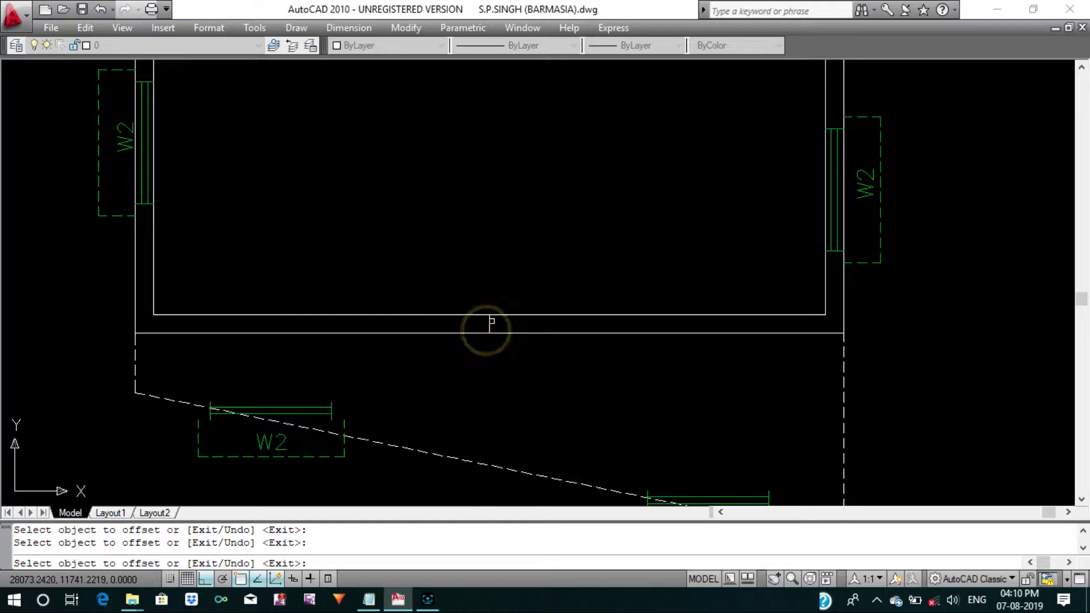
left_click(489, 322)
left_click(523, 321)
left_click(489, 323)
left_click(420, 317)
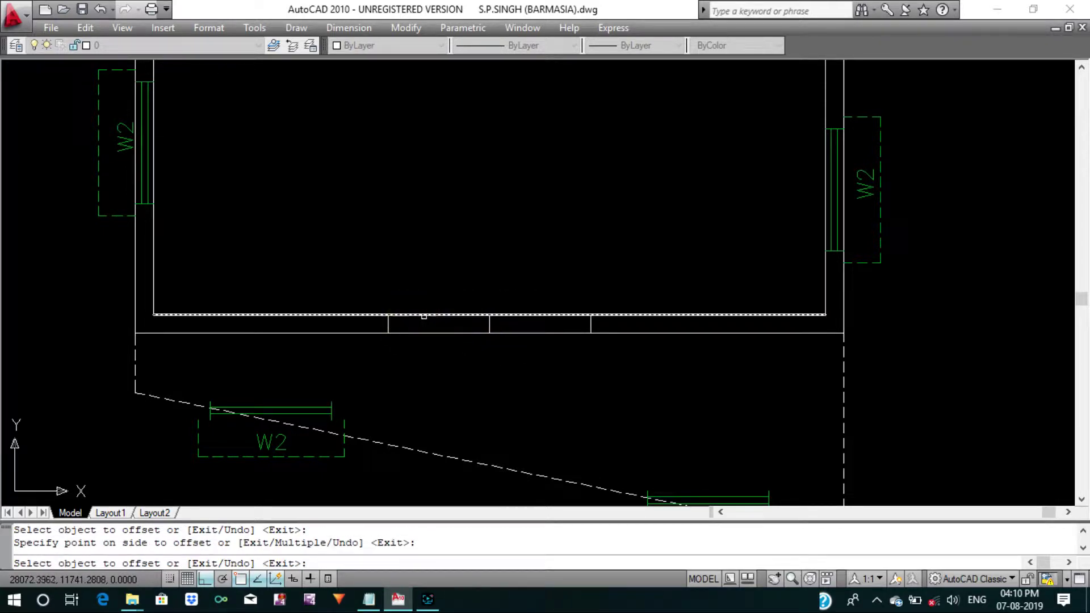
key("Escape")
Erase the original centre mark and trim the wall between the two new lines.
left_click(450, 295)
left_click(499, 354)
type("e")
key("Return")
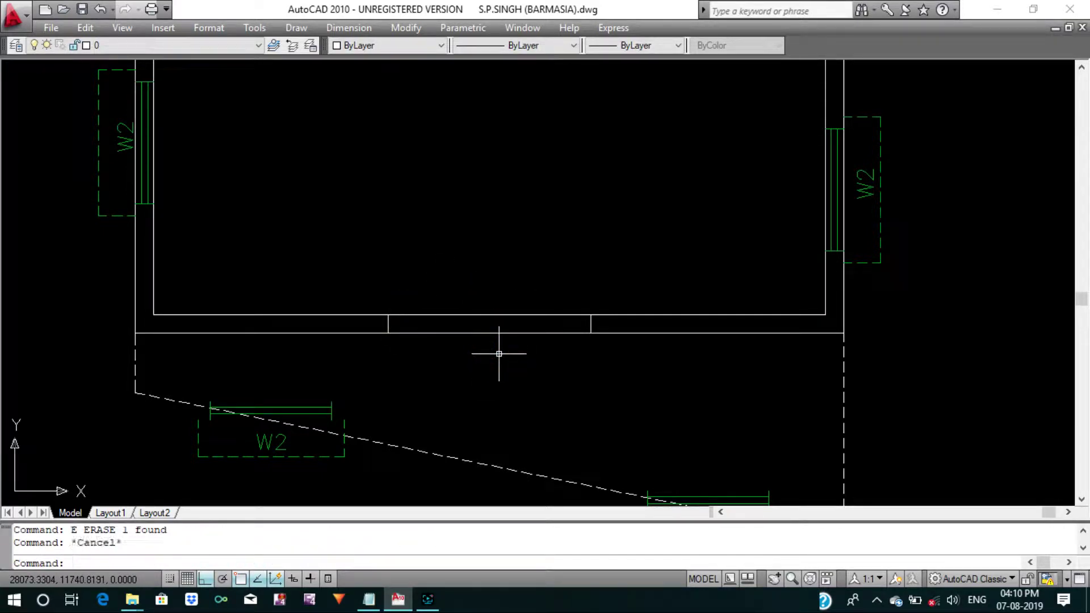
key("Return")
key("Return")
left_click(496, 323)
left_click(484, 294)
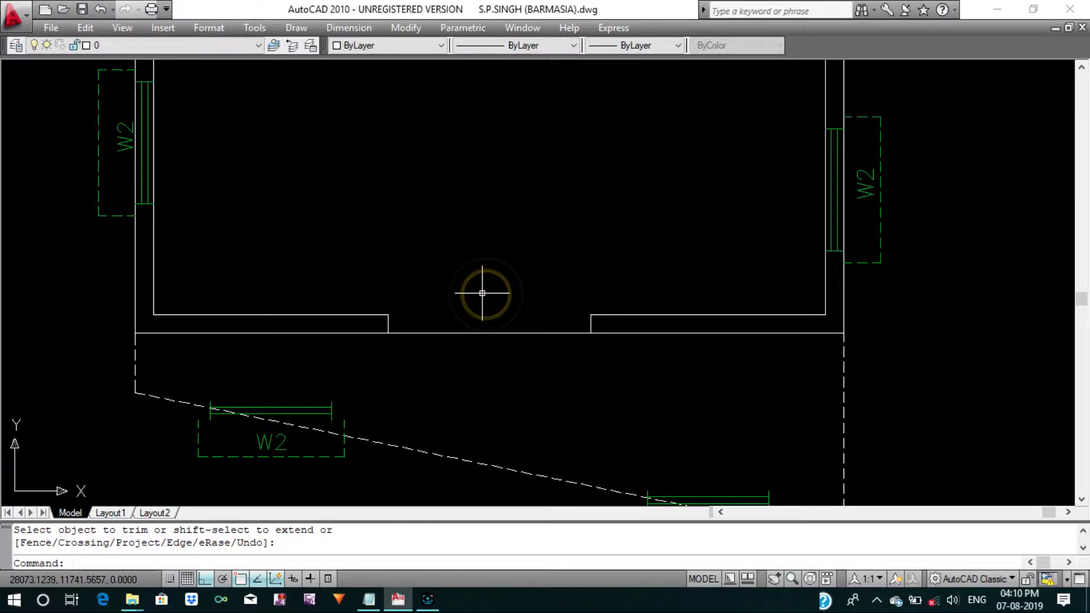
scroll(484, 295, "down", 2)
Move the right W2 window up from the sloped dashed line onto the front wall.
key("Escape")
key("Escape")
key("Return")
left_click(537, 390)
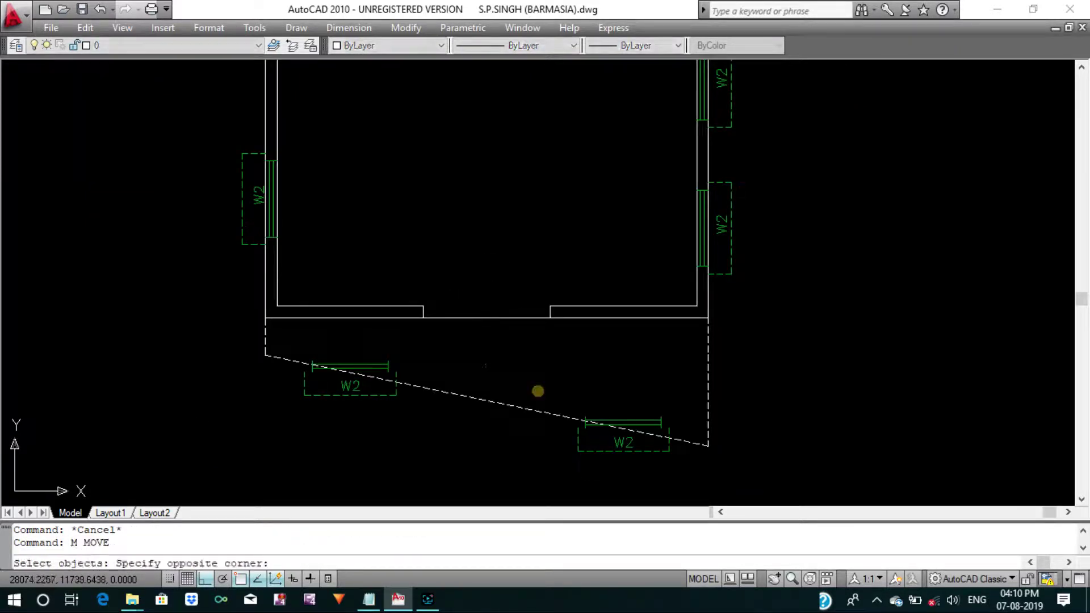
left_click(681, 482)
key("Return")
left_click(623, 421)
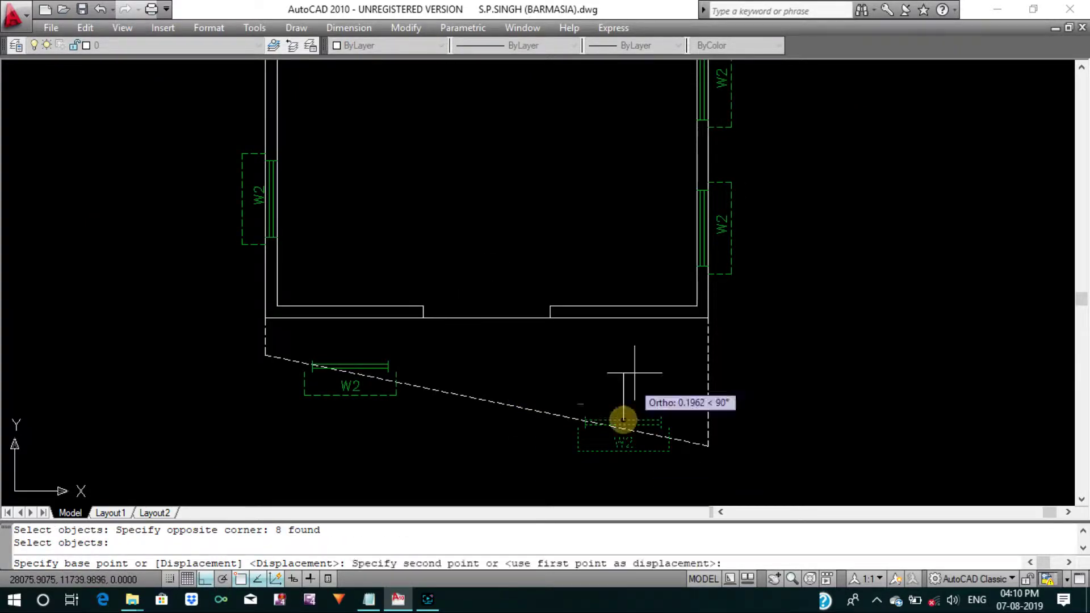
left_click(624, 307)
key("Return")
left_click(560, 285)
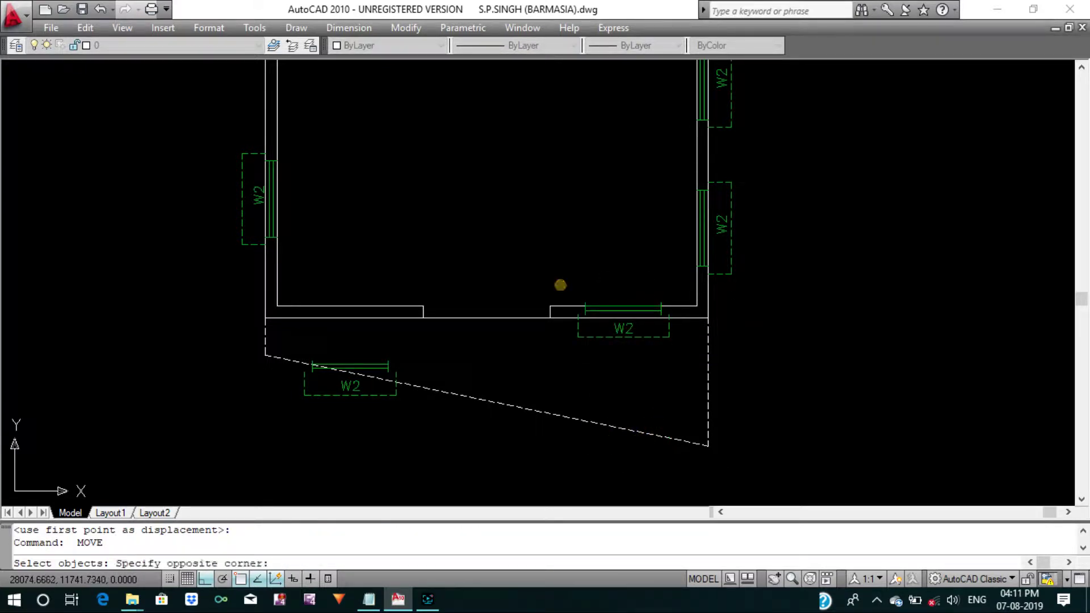
left_click(685, 371)
scroll(672, 309, "up", 5)
key("Return")
left_click(671, 306)
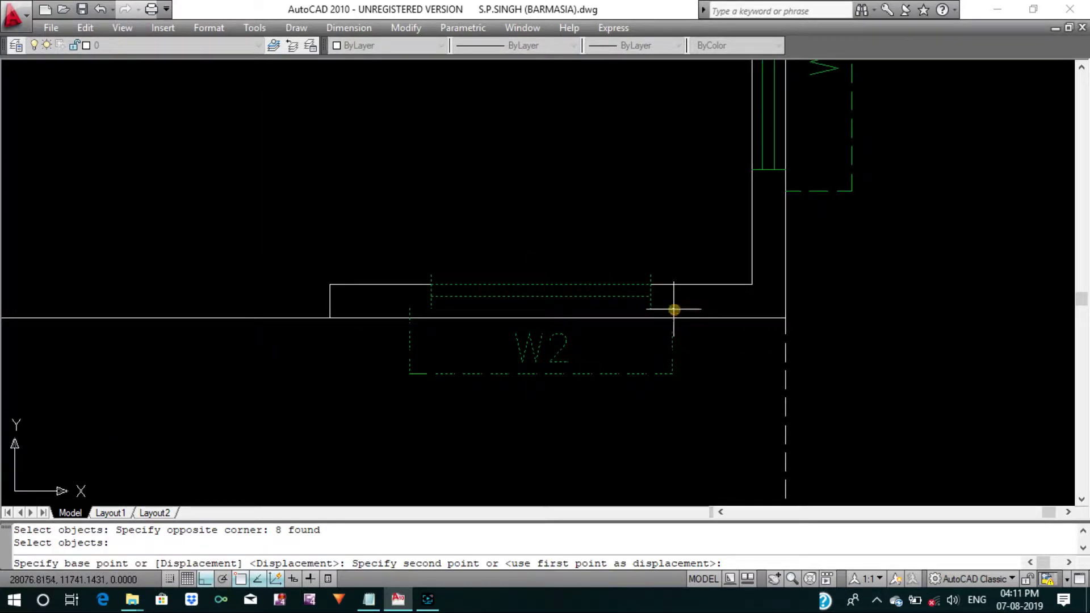
scroll(672, 316, "down", 4)
Move the left W2 window up onto the front wall, left of the opening.
key("Return")
left_click(260, 352)
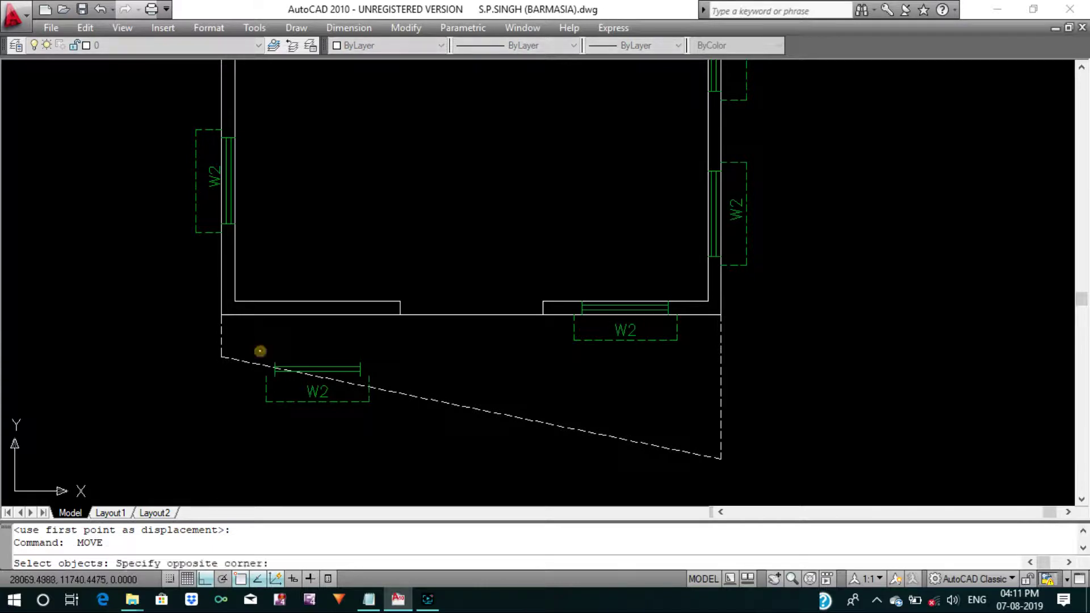
left_click(385, 442)
key("Return")
left_click(317, 367)
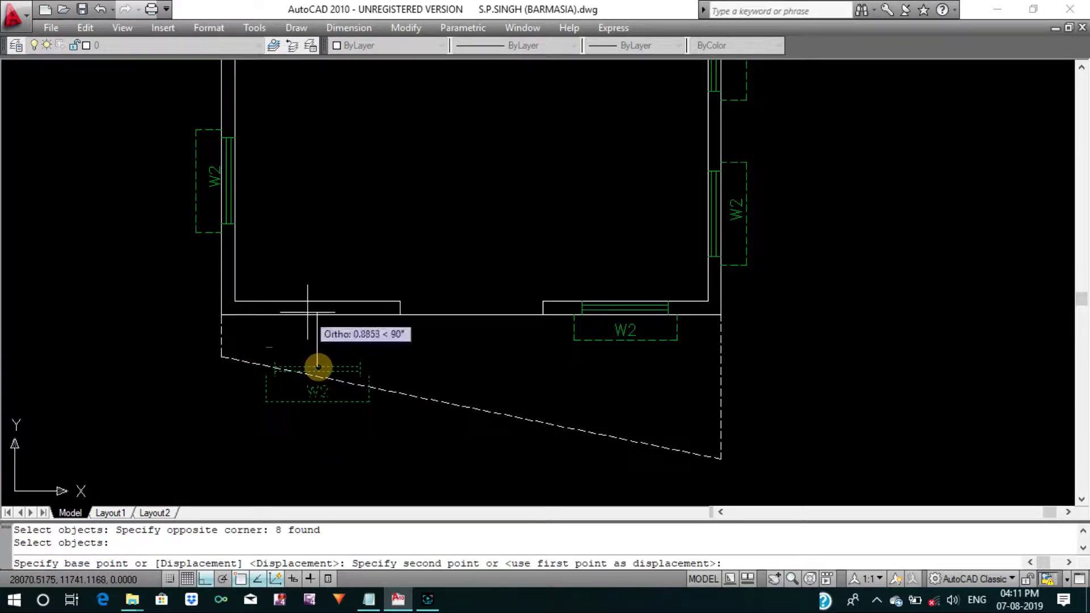
left_click(317, 301)
key("Return")
left_click(267, 281)
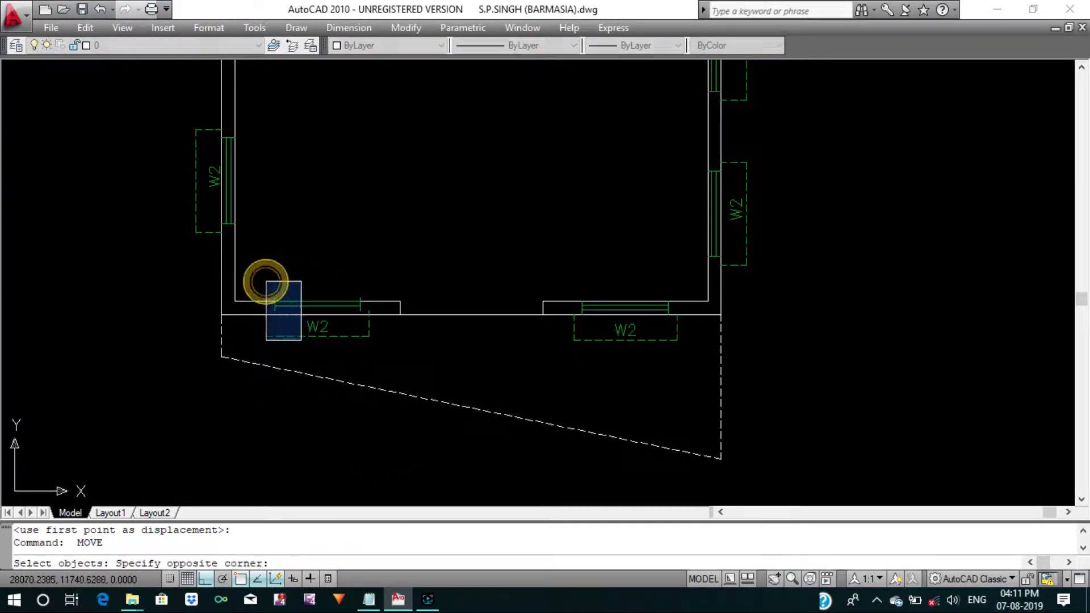
left_click(375, 357)
scroll(278, 323, "up", 3)
key("Return")
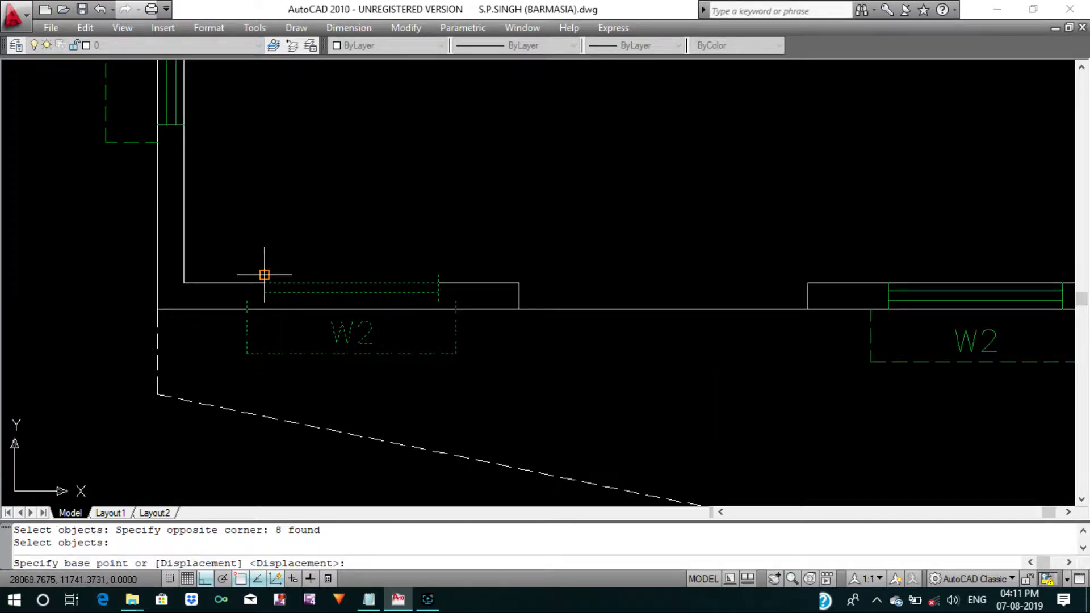
scroll(260, 272, "up", 2)
left_click(261, 273)
scroll(262, 288, "down", 3)
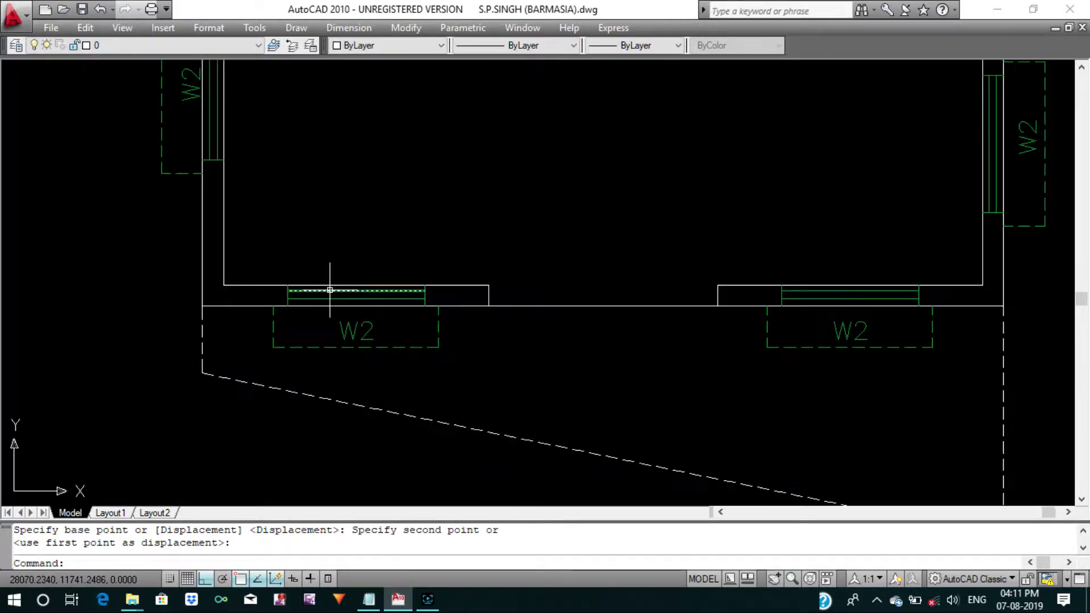
scroll(329, 287, "down", 3)
scroll(348, 360, "down", 3)
mouse_move(367, 324)
middle_mouse_down()
mouse_move(370, 347)
mouse_move(382, 331)
middle_mouse_up()
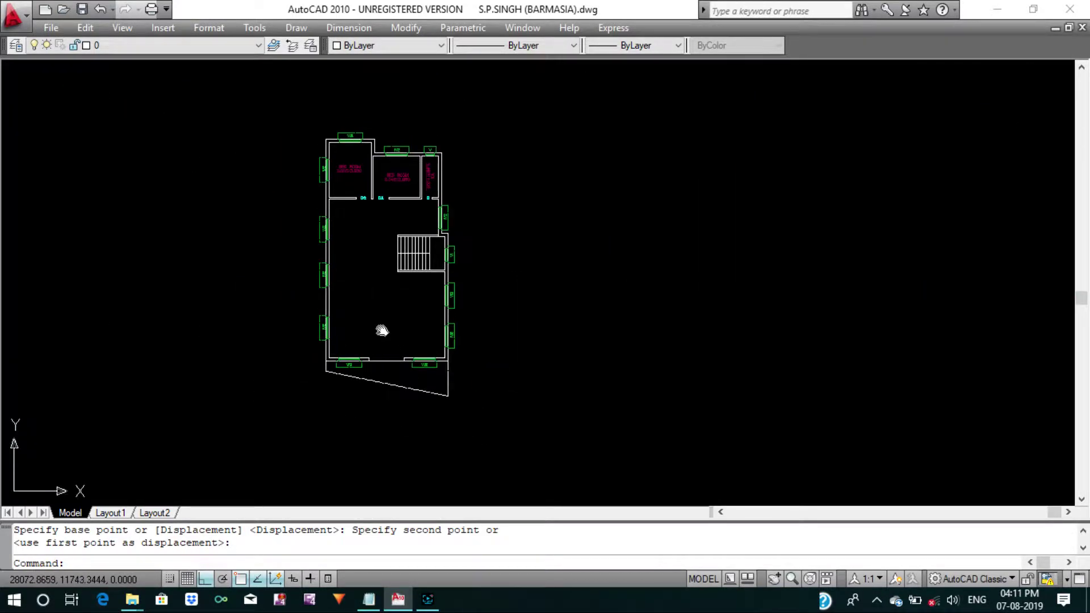
Save the drawing and bring the bedrooms into view.
key("ctrl+s")
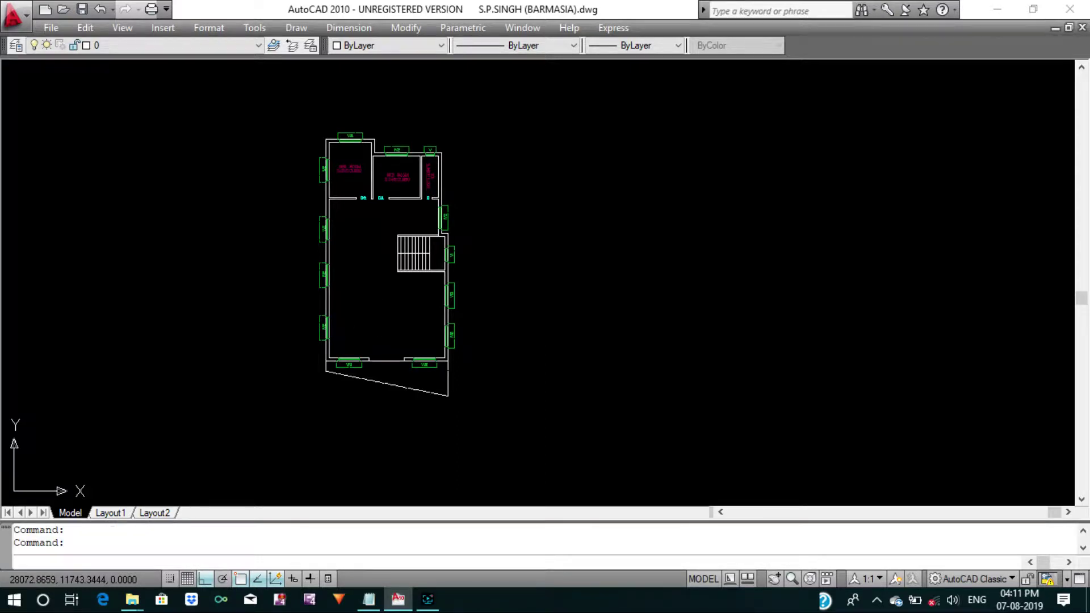
middle_click_drag(402, 319, 418, 346)
scroll(403, 237, "up", 3)
key("Escape")
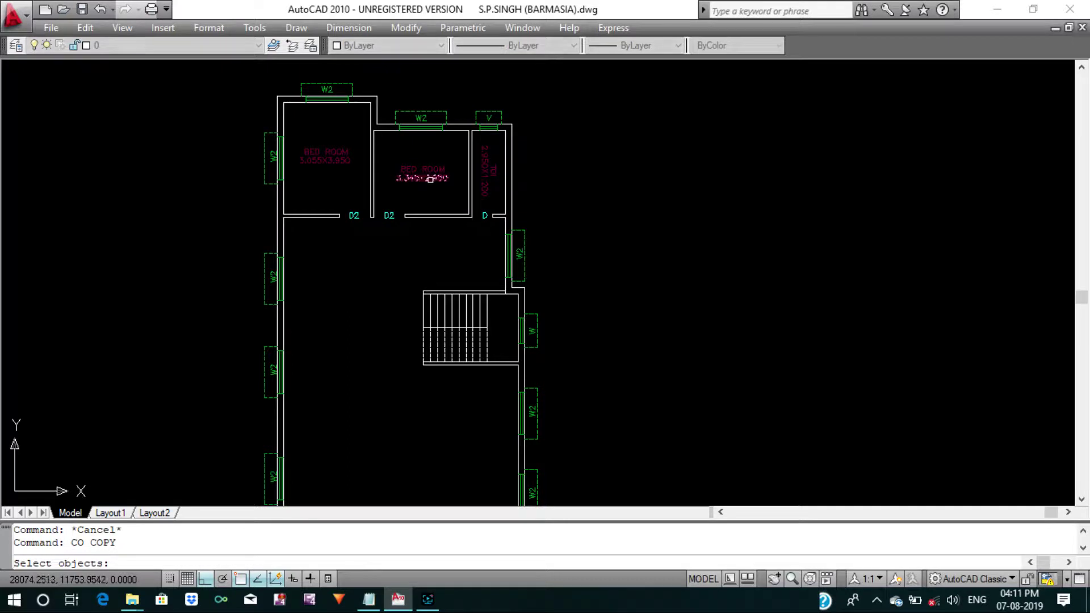
middle_click_drag(431, 181, 441, 212)
key("Escape")
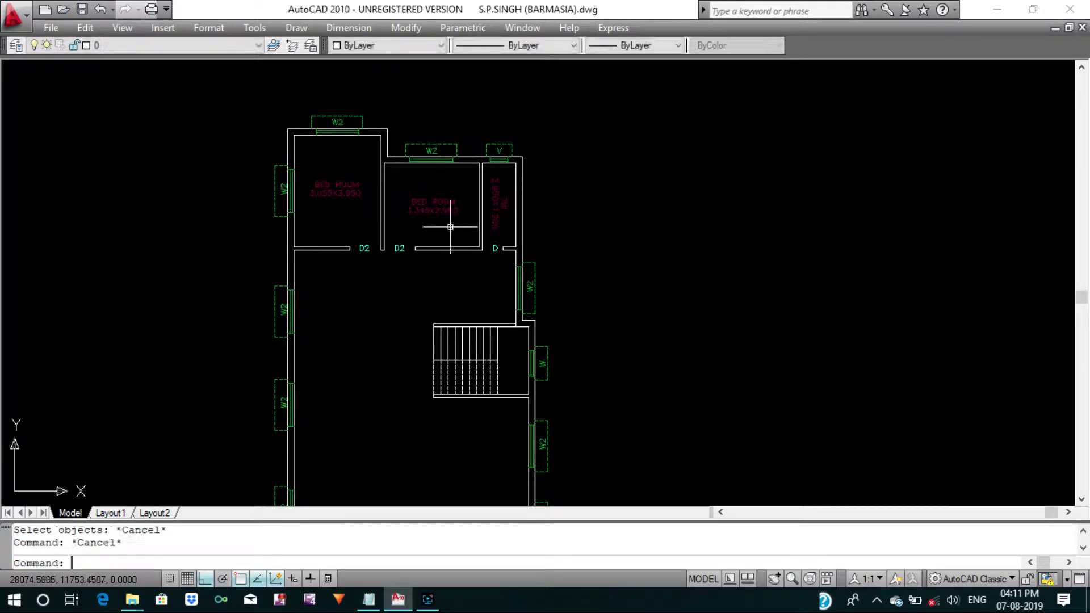
Set both bedroom labels and the toilet label to ByLayer colour.
left_click_drag(451, 226, 409, 194)
left_click_drag(336, 214, 317, 180)
scroll(487, 222, "up", 2)
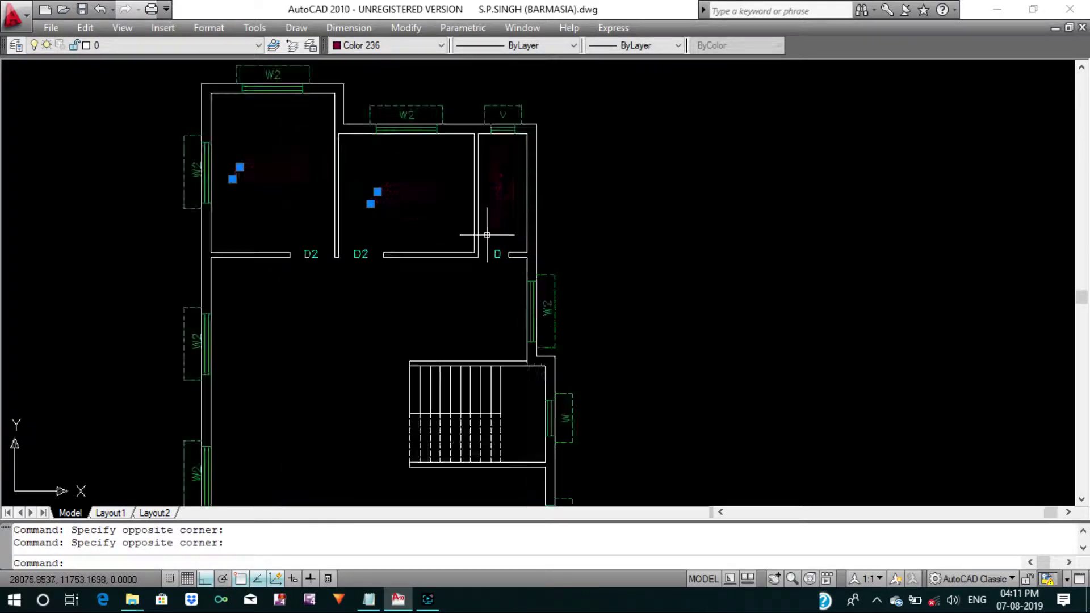
scroll(503, 221, "up", 2)
left_click_drag(517, 215, 494, 175)
left_click(437, 46)
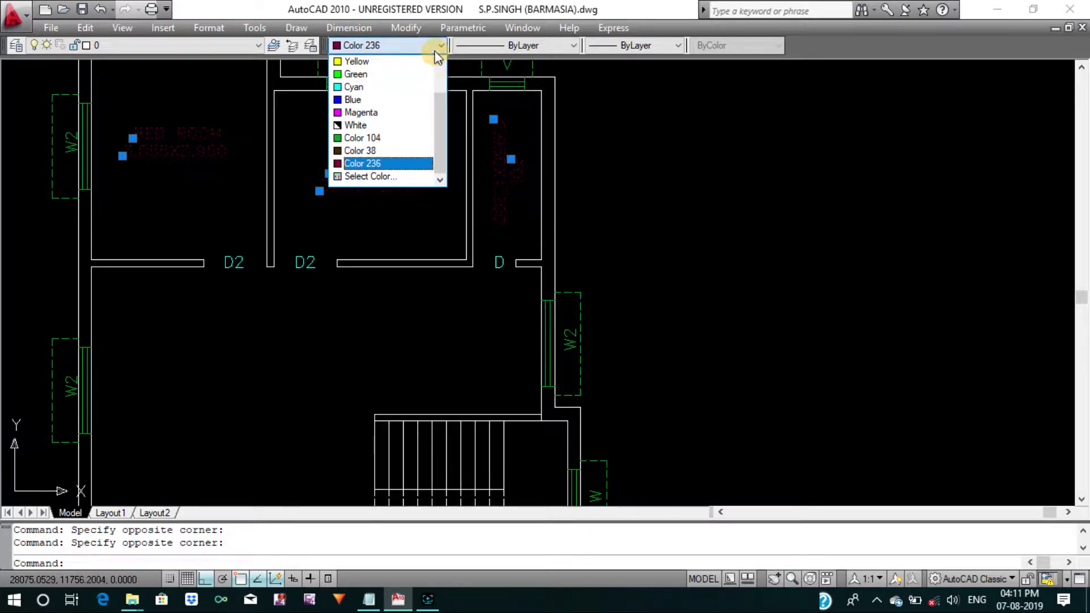
left_click(413, 62)
key("Escape")
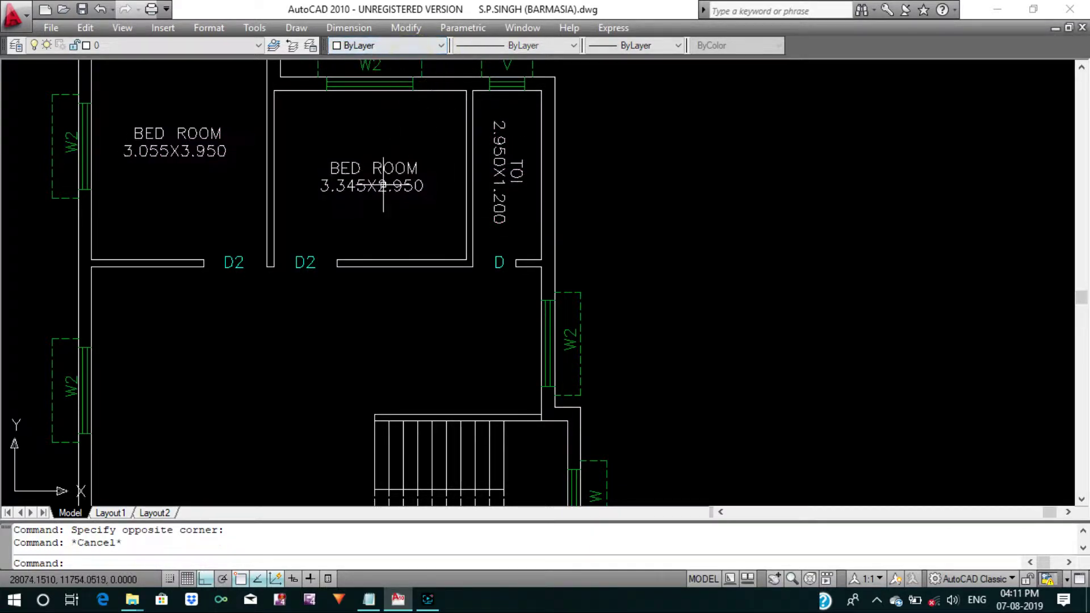
key("Escape")
Match the room size text properties onto both D2 tags and the D tag.
middle_click_drag(375, 250, 486, 250)
type("MA")
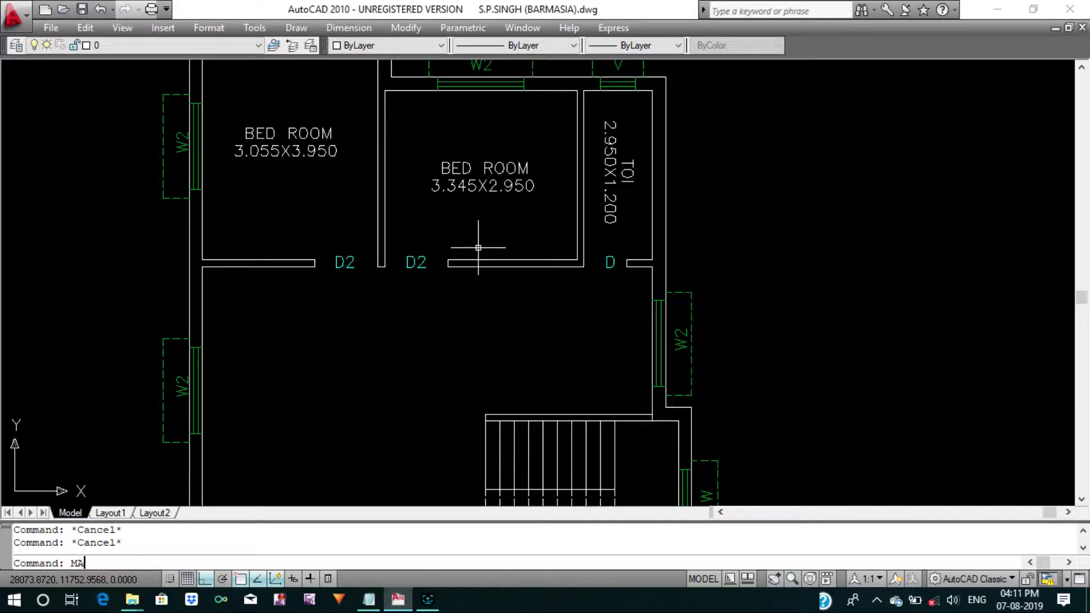
key("Return")
left_click(483, 185)
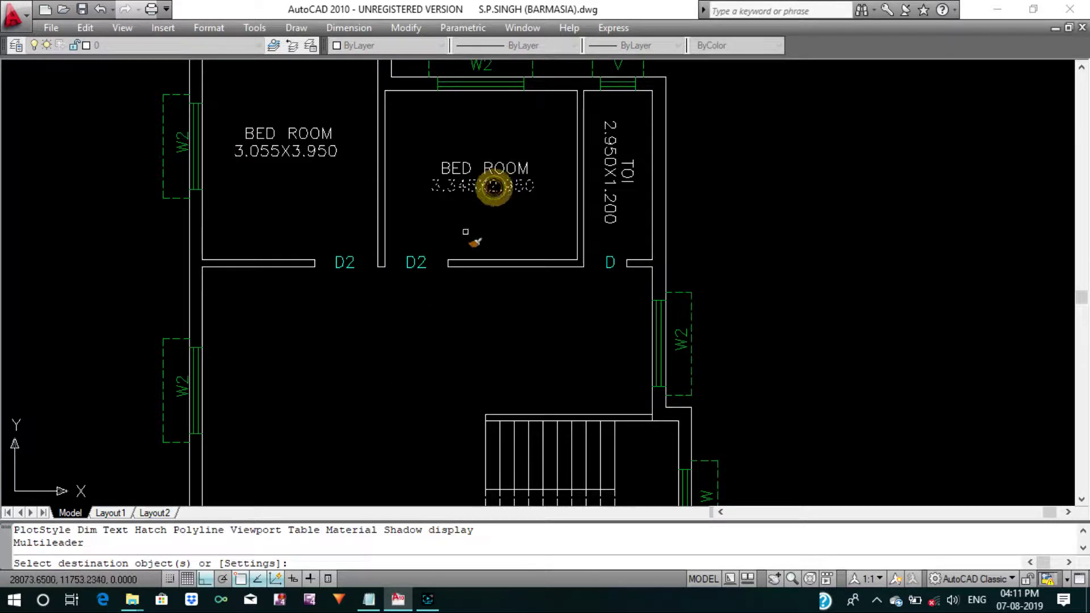
left_click(415, 264)
left_click(343, 264)
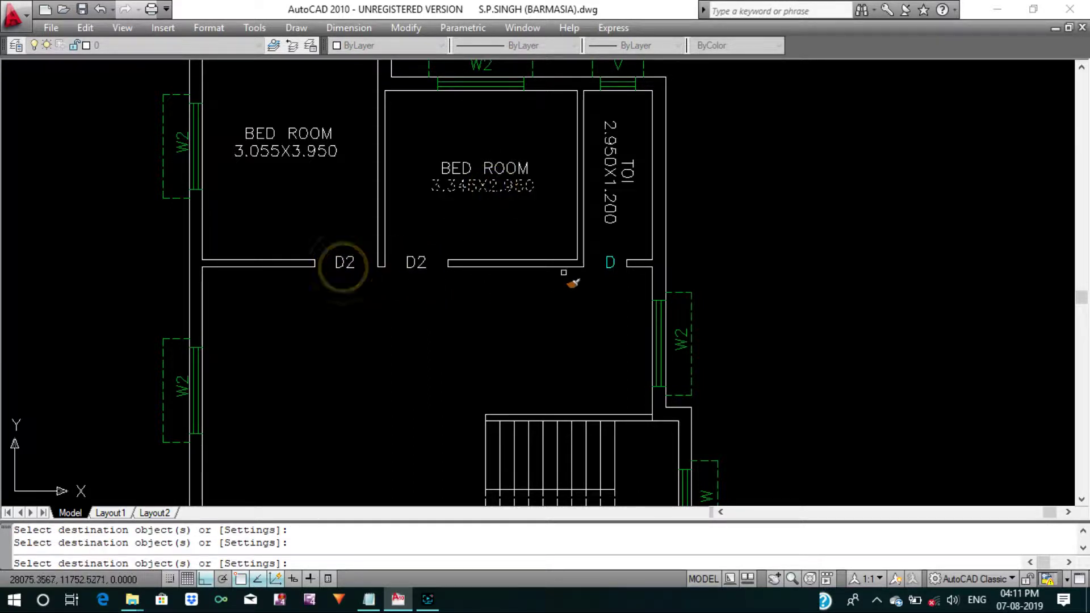
left_click(611, 262)
key("Escape")
type("CO")
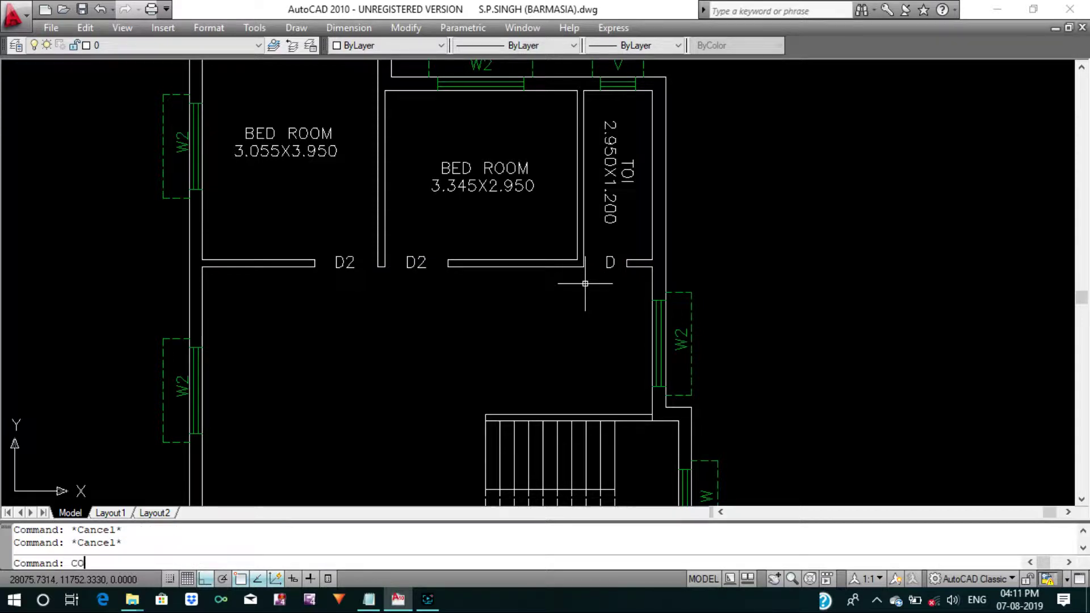
Copy a BED ROOM label into the hall and edit its text.
key("Return")
left_click_drag(480, 190, 446, 150)
key("Return")
left_click(433, 192)
scroll(457, 311, "down", 3)
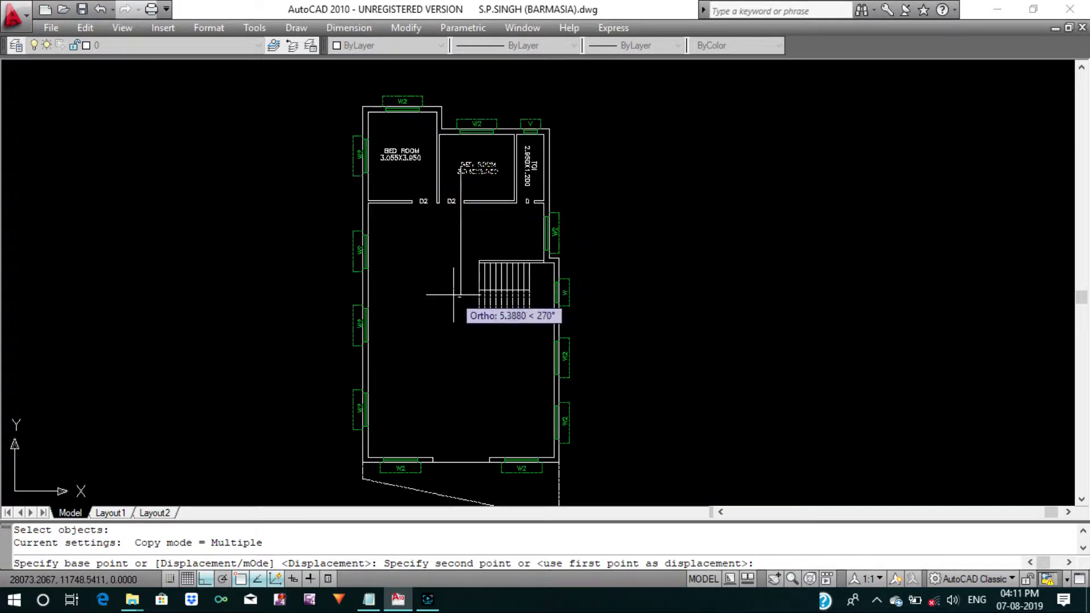
scroll(453, 295, "up", 2)
key("F8")
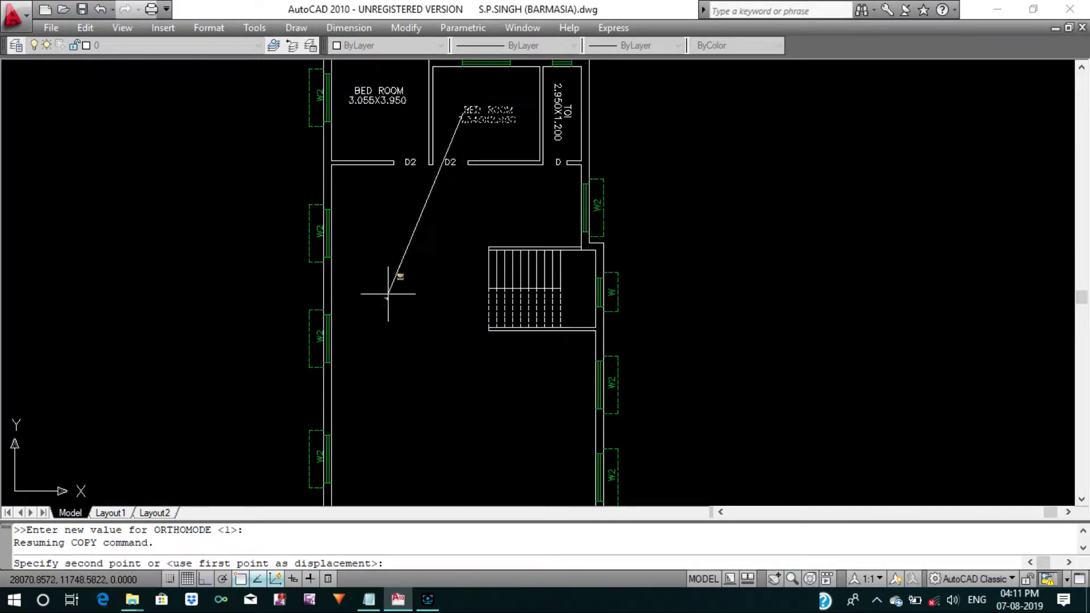
left_click(386, 295)
key("Escape")
left_click(397, 295)
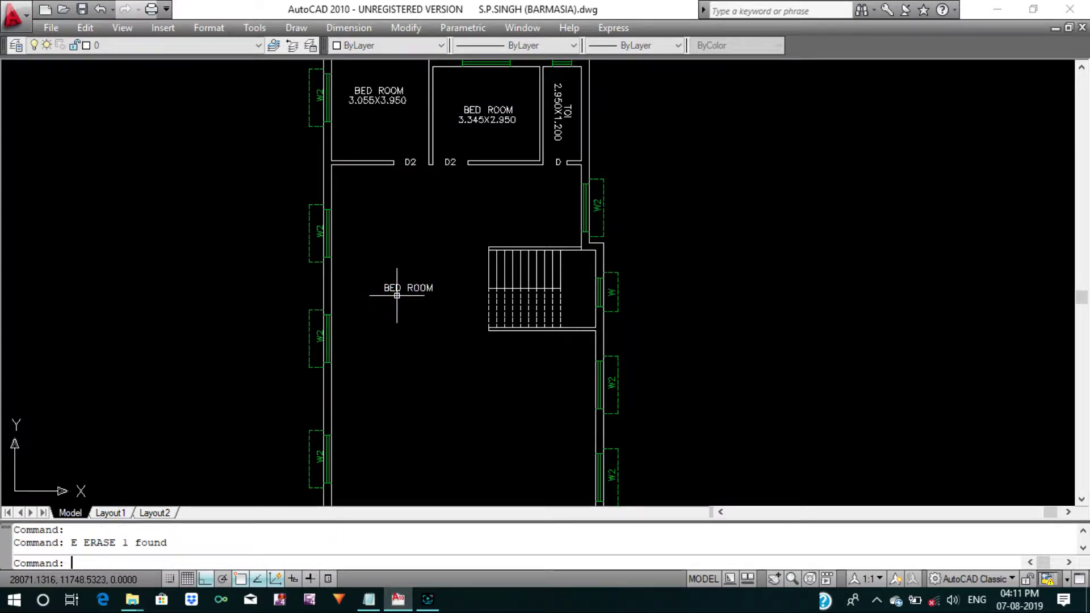
double_click(401, 287)
type("HALL")
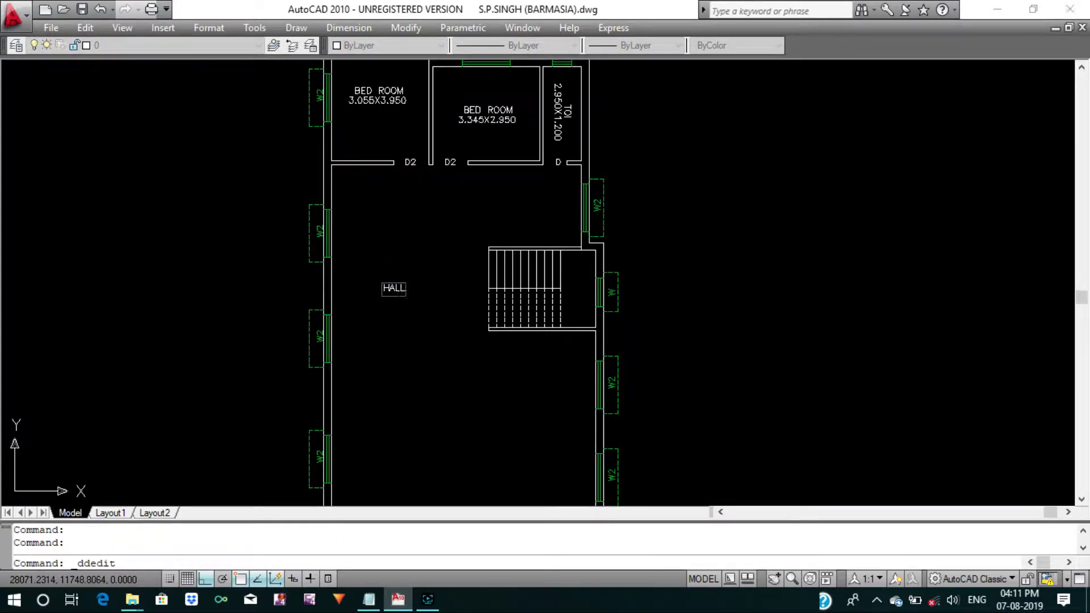
key("Escape")
Shift the HALL label slightly to the right with MOVE.
type("m")
key("Return")
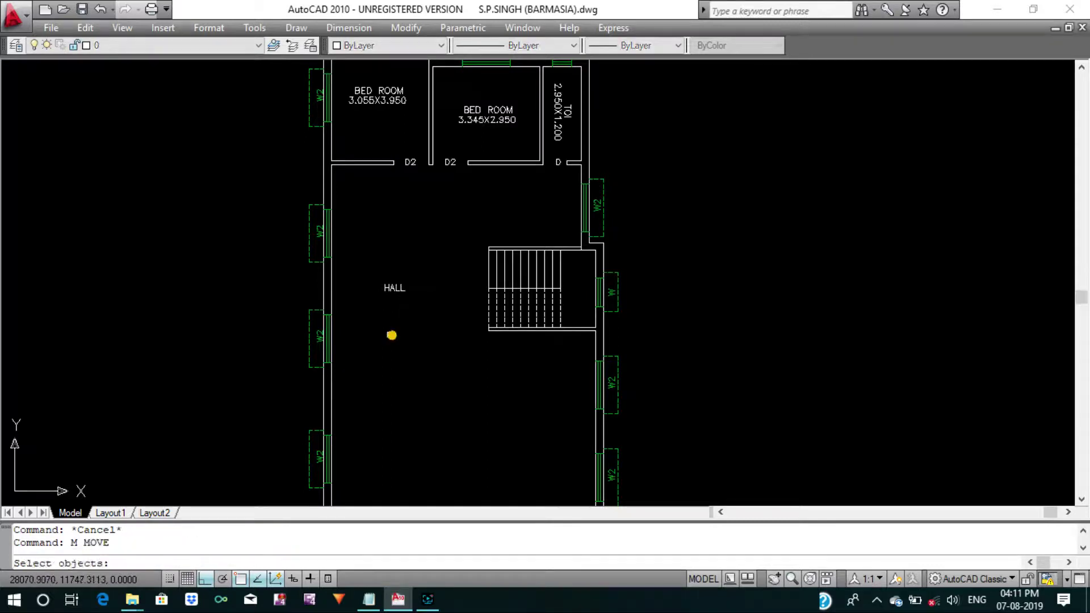
left_click_drag(389, 334, 382, 274)
key("Return")
left_click(404, 345)
middle_click_drag(417, 346, 435, 282)
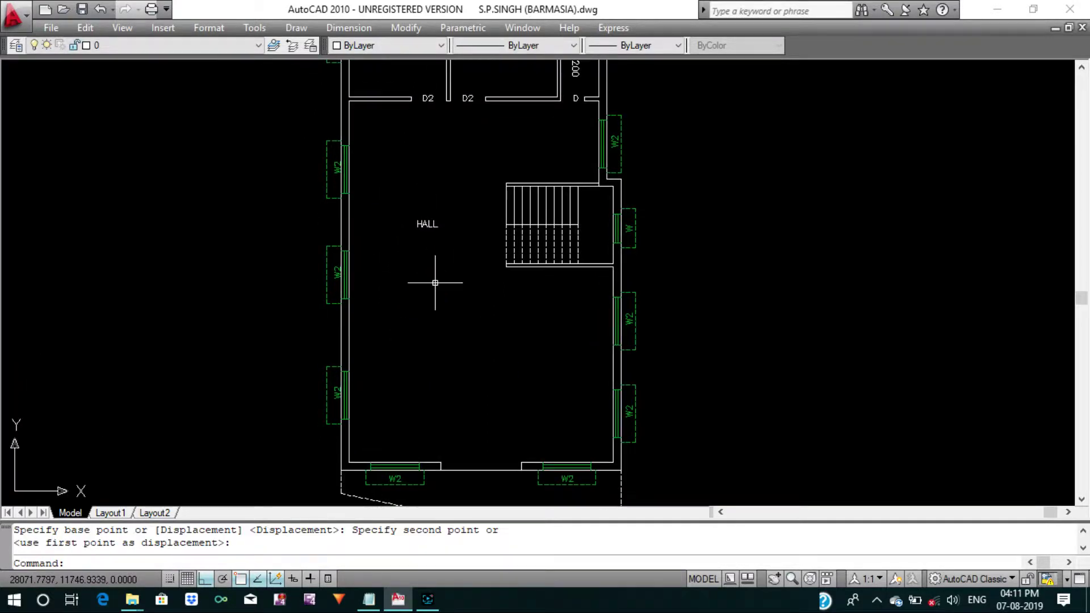
key("Escape")
key("Escape")
Copy the HALL label lower in the hall, then copy it again to the right.
left_click_drag(431, 261, 411, 209)
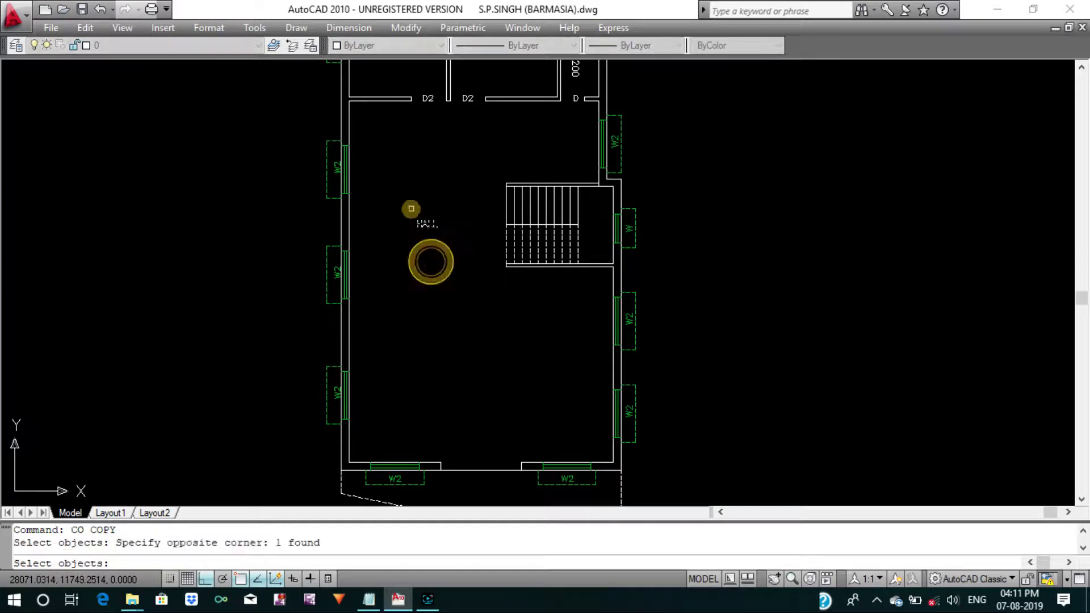
key("Return")
left_click(418, 237)
left_click(426, 372)
key("Return")
key("Return")
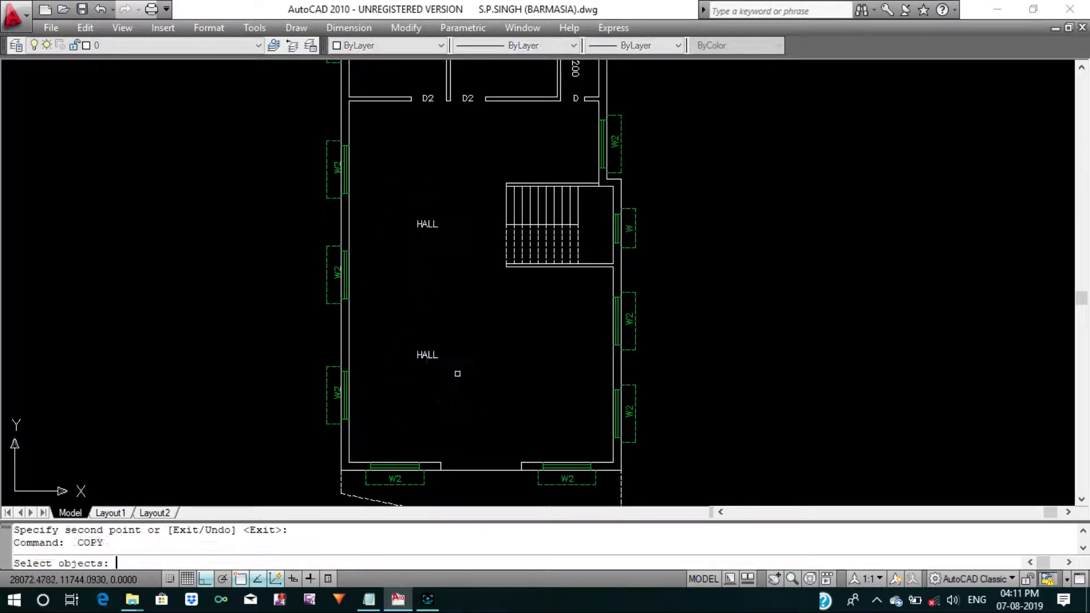
left_click_drag(457, 373, 426, 340)
key("Return")
left_click(409, 314)
left_click(520, 325)
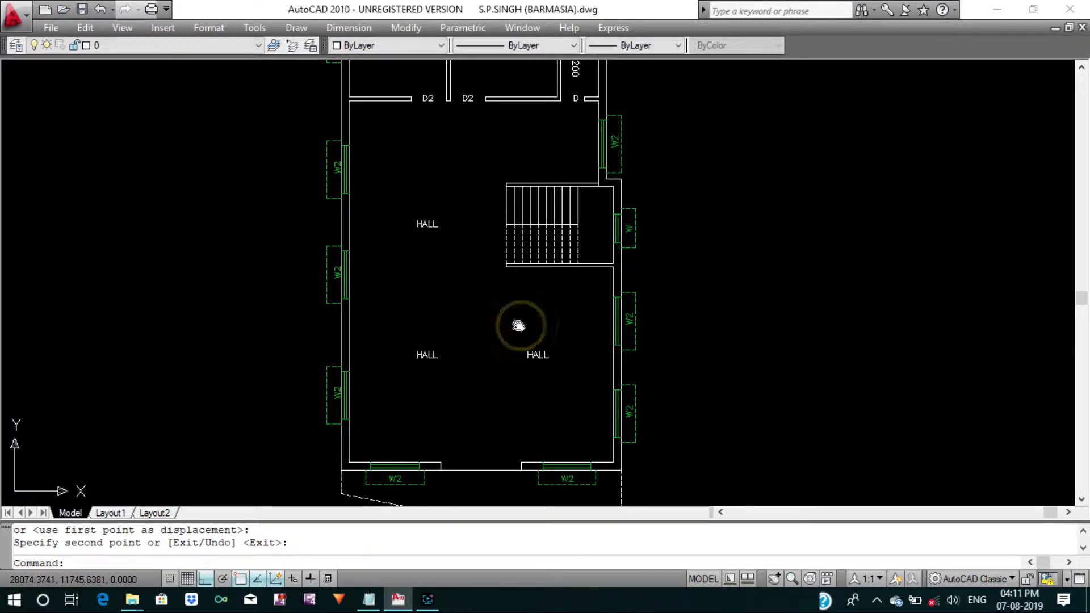
key("Escape")
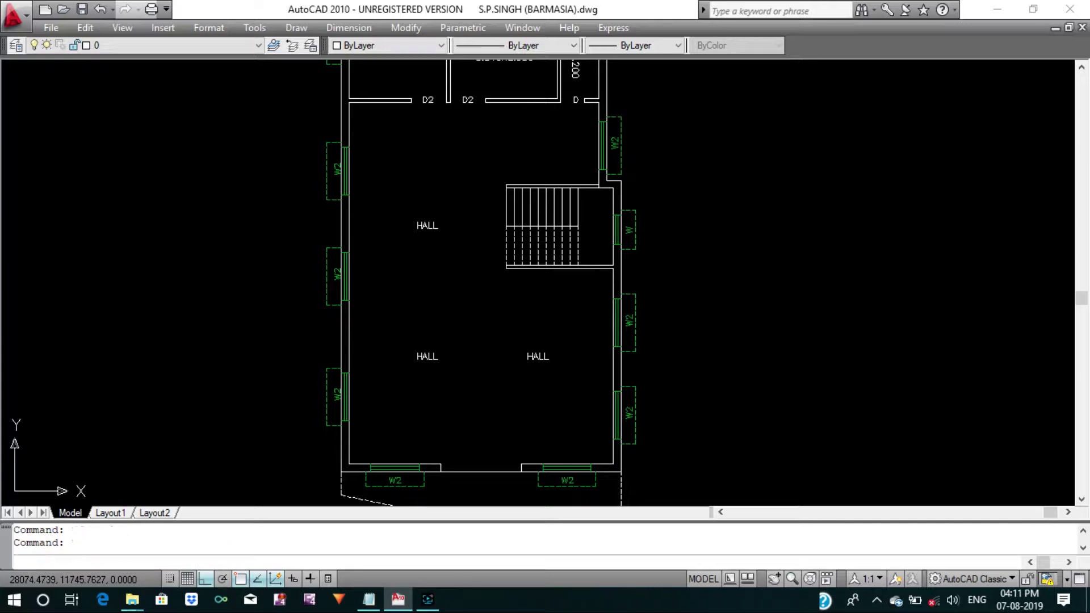
Add the 2.57 linear dimension beside the stair from the wall corner by door D.
middle_click_drag(522, 321, 518, 367)
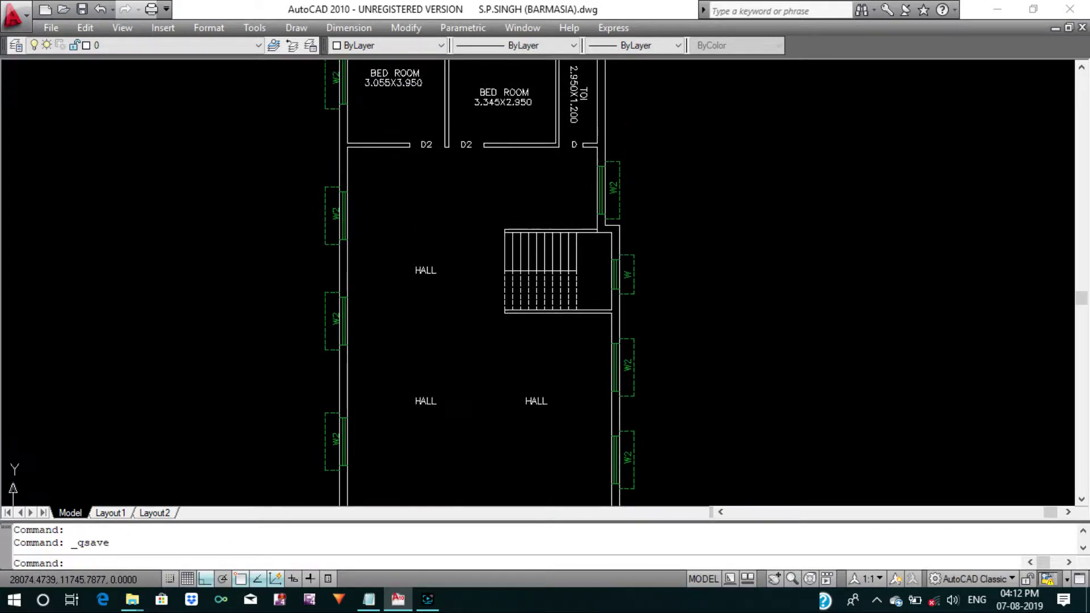
scroll(517, 363, "down", 3)
middle_click_drag(502, 313, 488, 307)
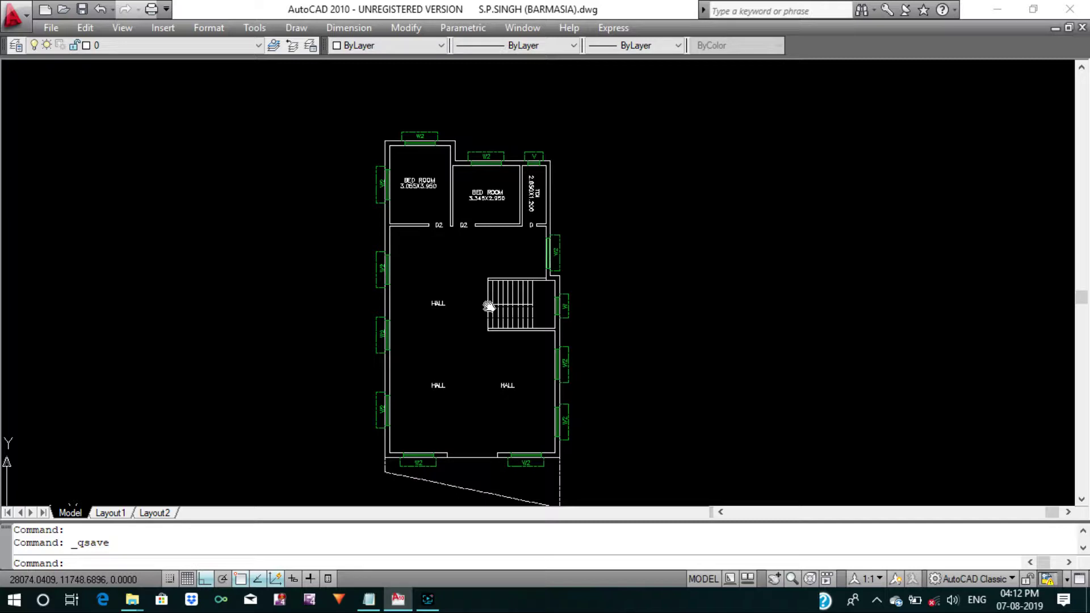
middle_click_drag(488, 307, 512, 279)
type("DLI")
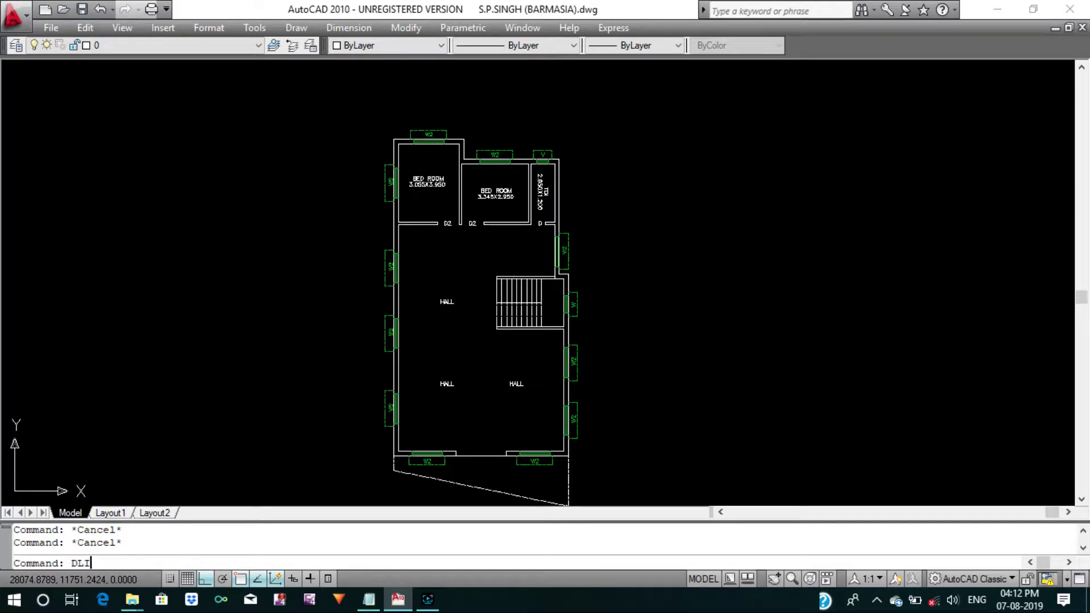
key("Return")
scroll(517, 250, "up", 2)
scroll(516, 250, "up", 3)
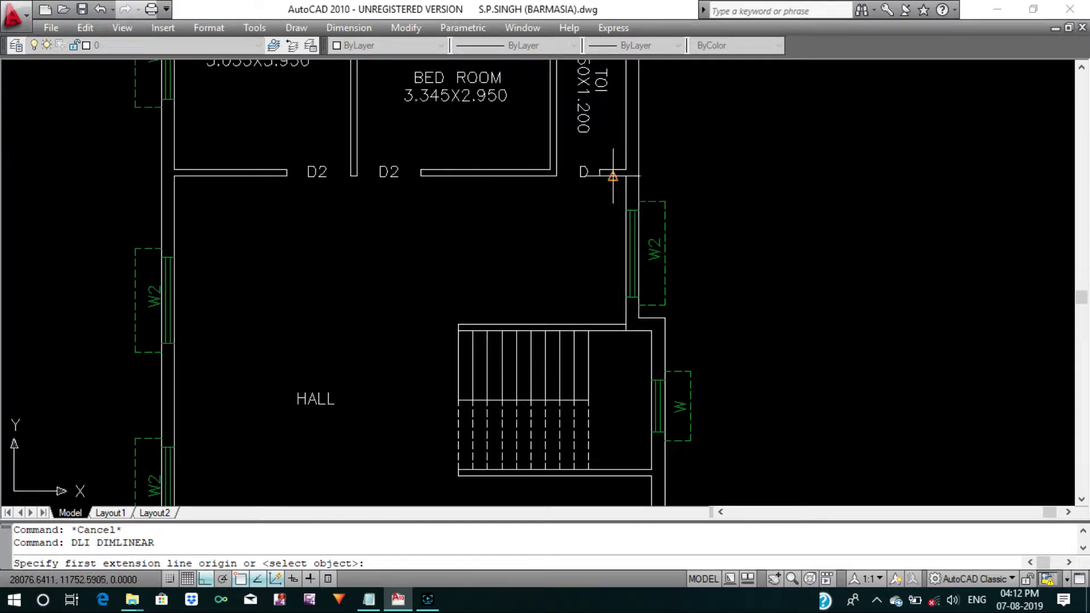
left_click(613, 176)
left_click(613, 325)
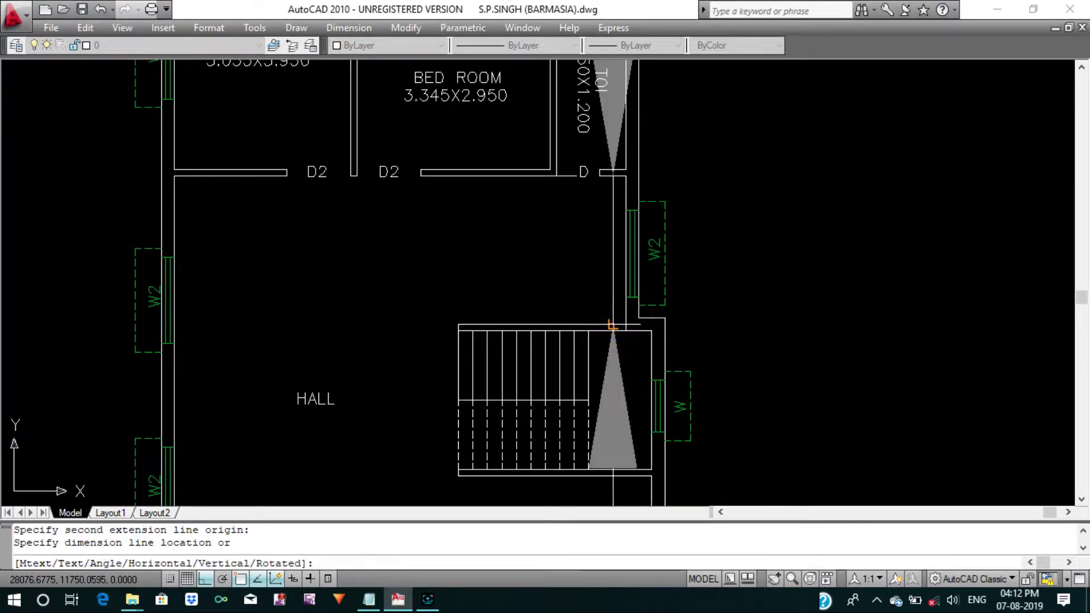
left_click(609, 318)
scroll(608, 316, "up", 3)
key("Escape")
Start a TRIM command, then cancel it without trimming anything.
type("tr")
key("Return")
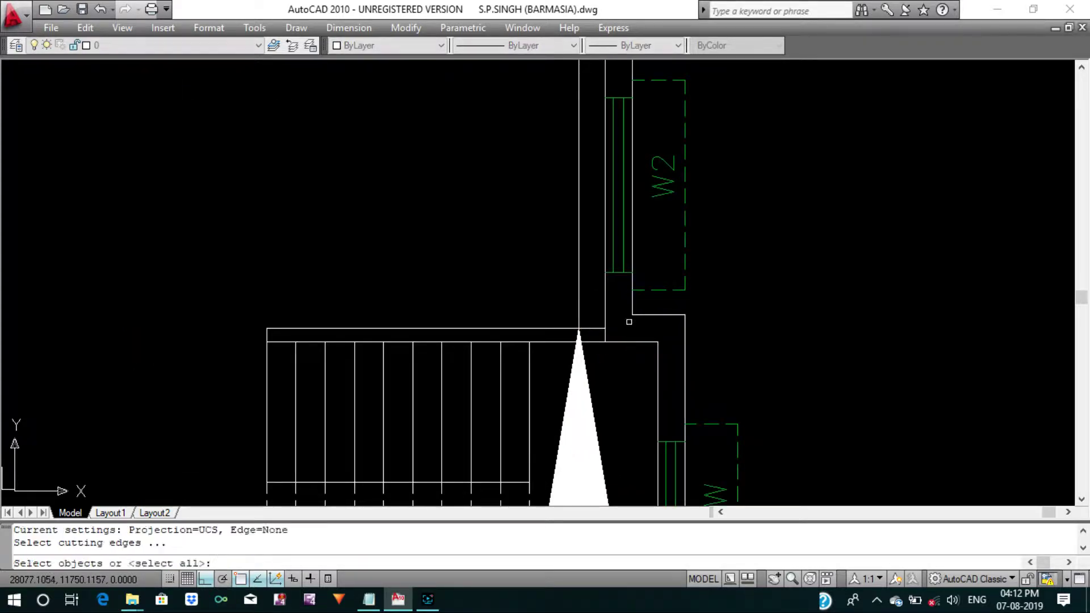
key("Return")
scroll(619, 332, "up", 5)
key("Escape")
scroll(562, 334, "down", 5)
scroll(539, 306, "down", 3)
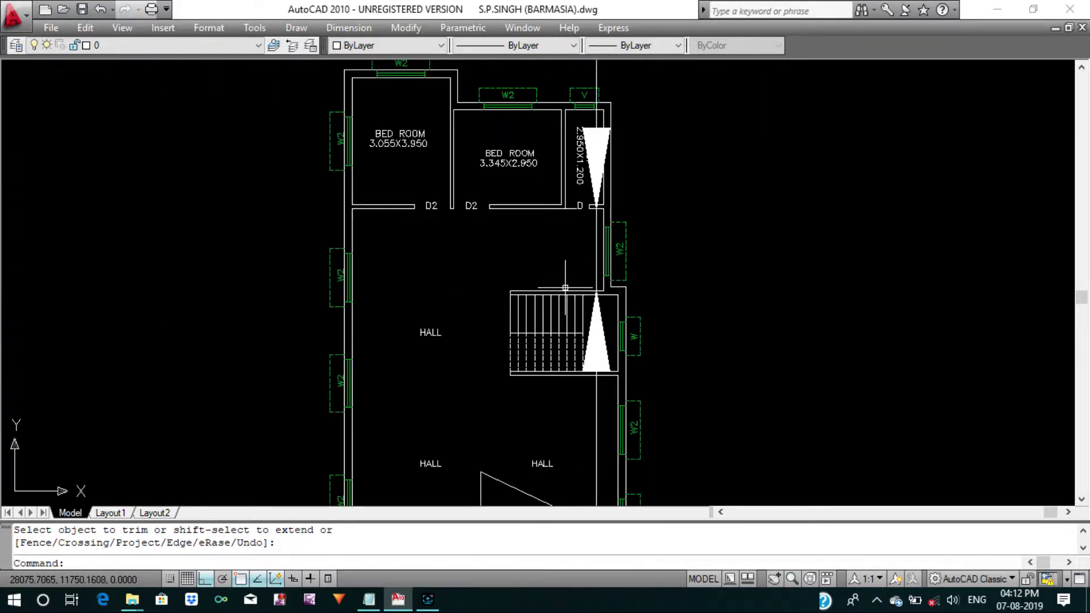
key("Escape")
type("DLI")
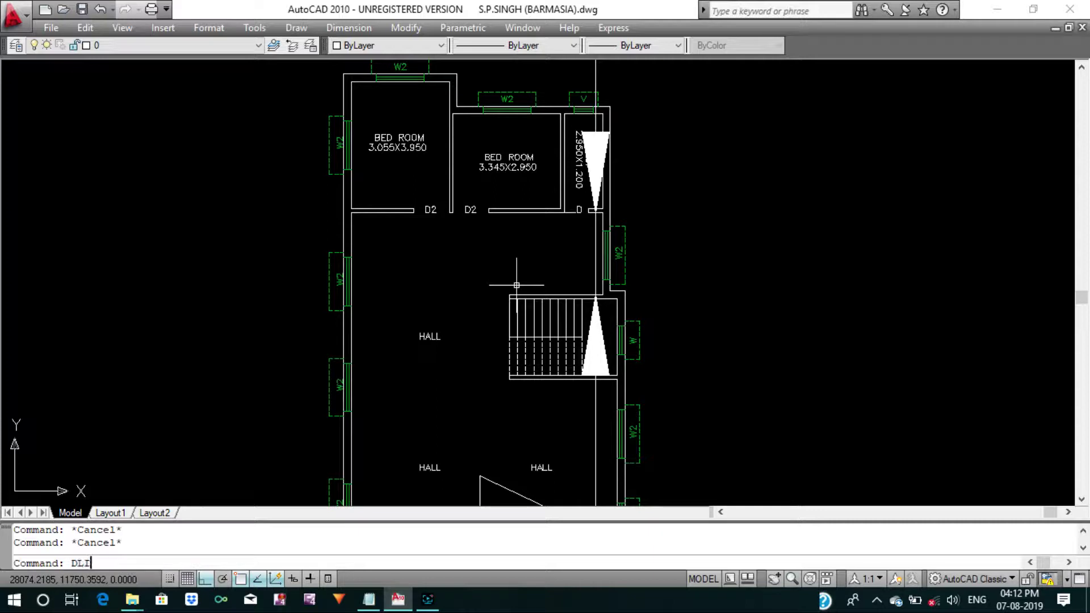
Dimension 7.83 across the top of the hall.
key("Return")
scroll(590, 245, "up", 3)
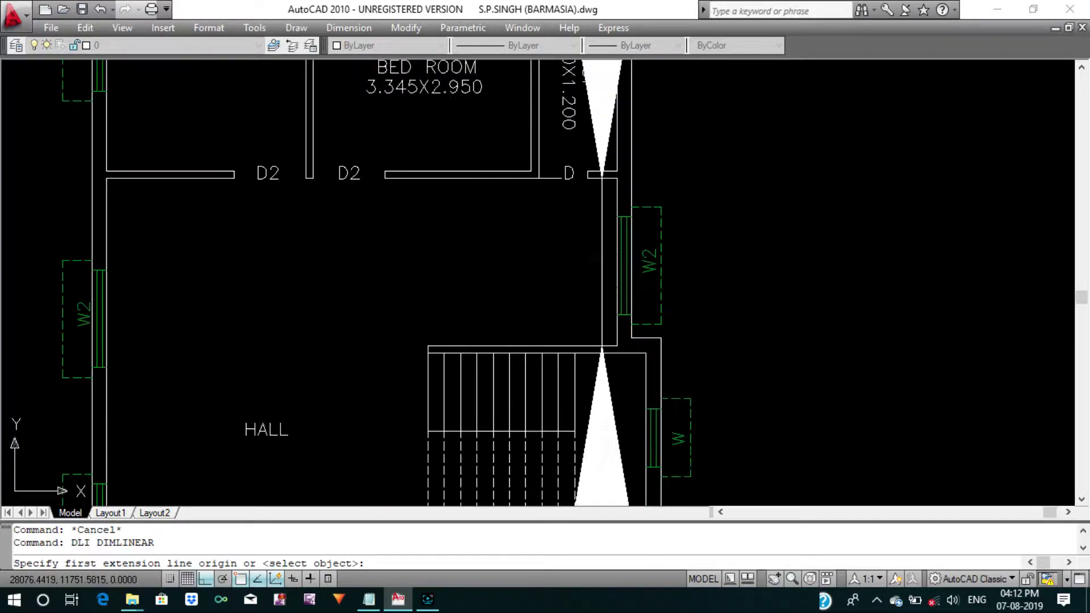
left_click(618, 201)
left_click(104, 202)
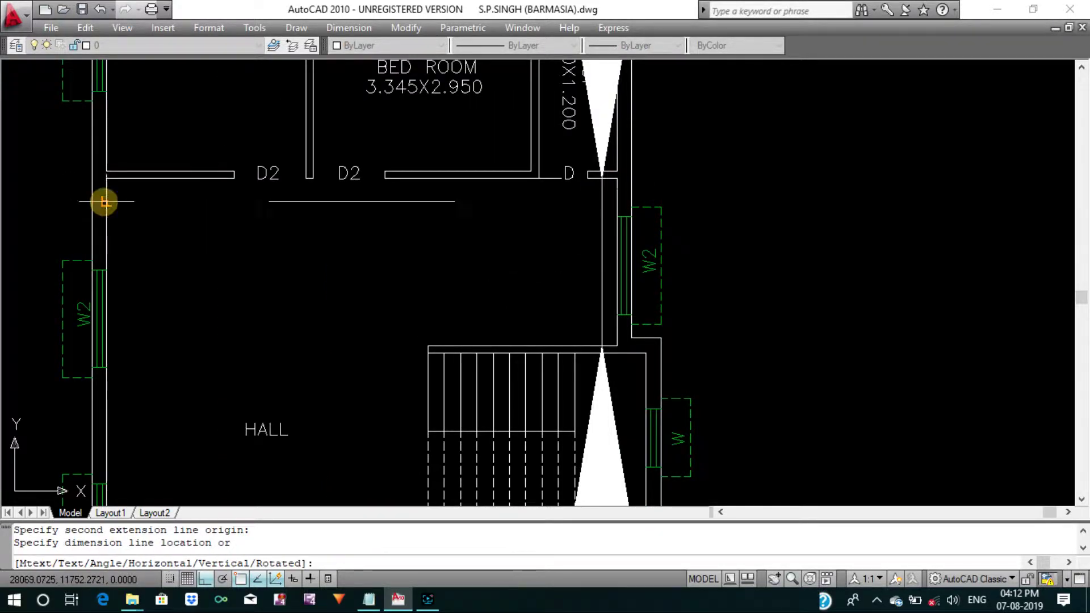
scroll(102, 200, "down", 3)
scroll(146, 178, "up", 4)
Dimension 11.33 along the hall's left wall and 8.28 across its bottom.
key("Return")
left_click(119, 178)
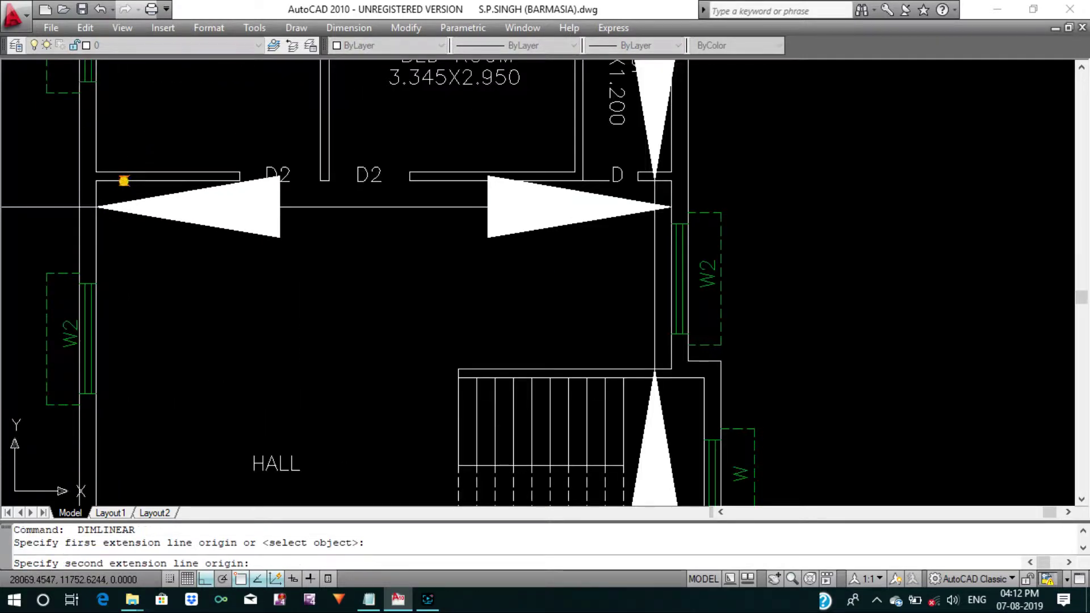
scroll(137, 272, "down", 5)
scroll(151, 237, "up", 2)
scroll(134, 357, "up", 2)
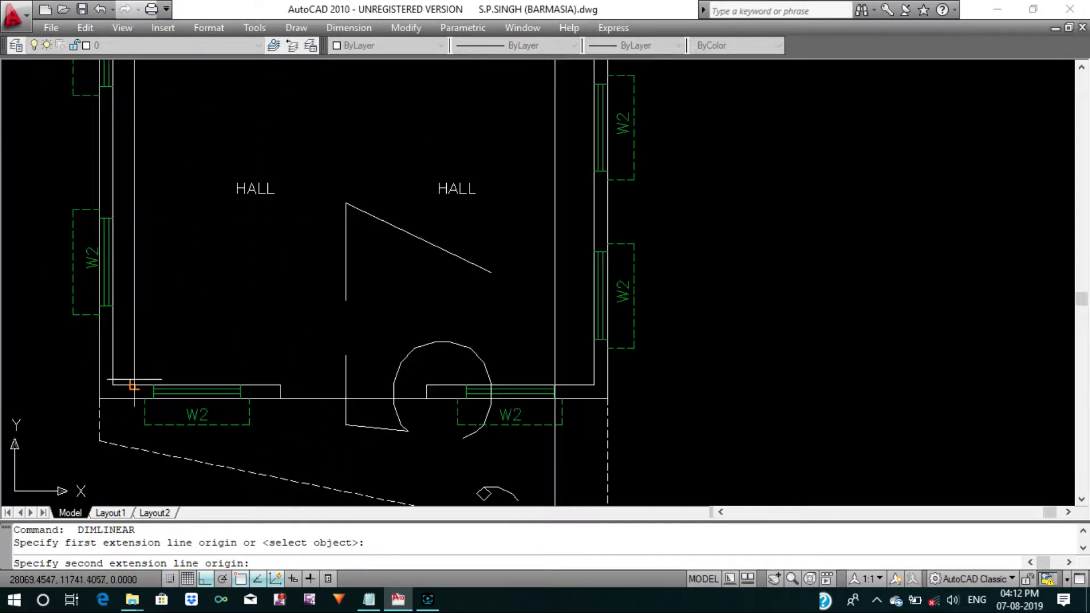
left_click(134, 384)
left_click(134, 374)
key("Return")
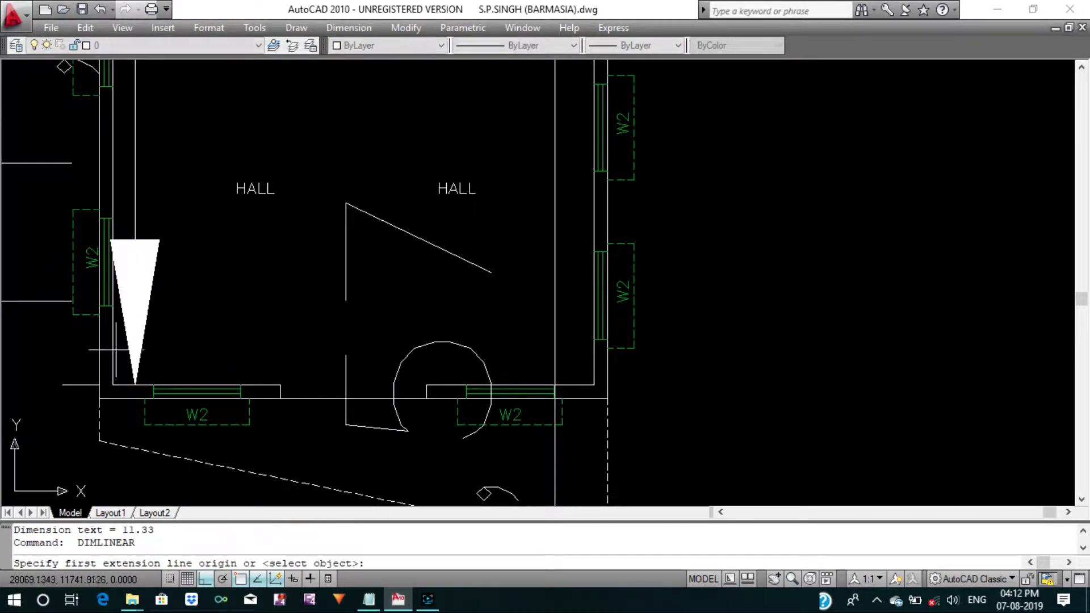
left_click(112, 352)
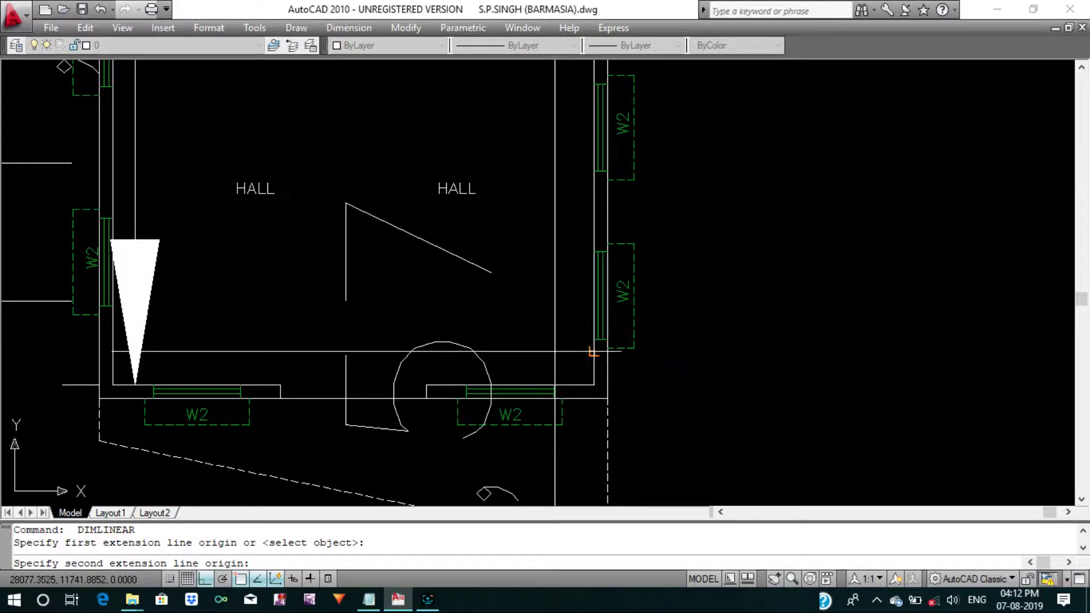
left_click(593, 352)
scroll(591, 350, "down", 3)
key("Escape")
key("Escape")
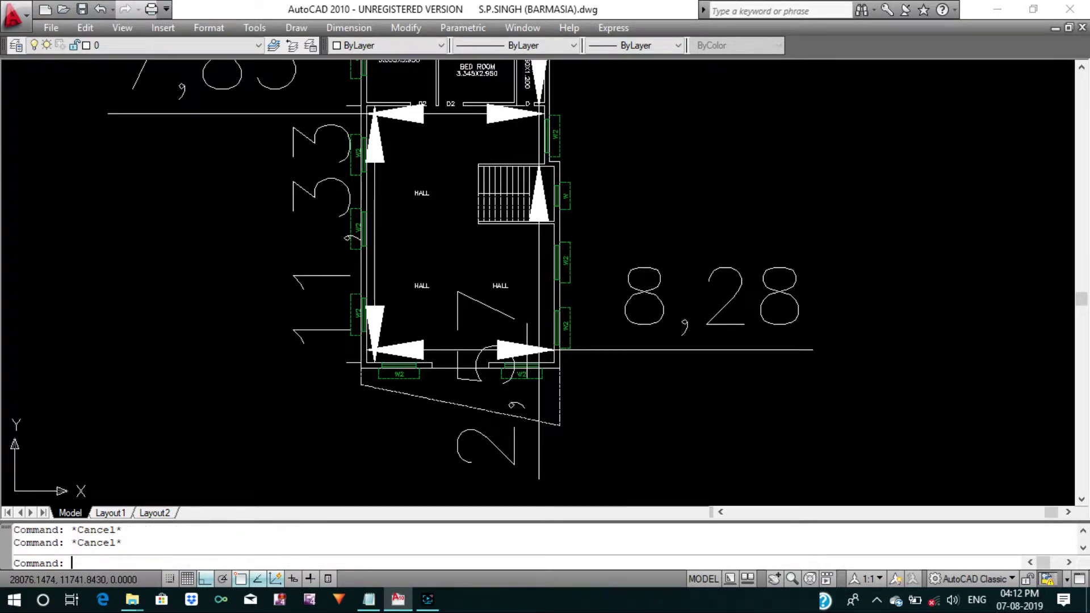
Start MATCHPROP (MA) and pick the other plan's staircase dimension as the style source.
type("MA")
key("Return")
scroll(522, 353, "down", 3)
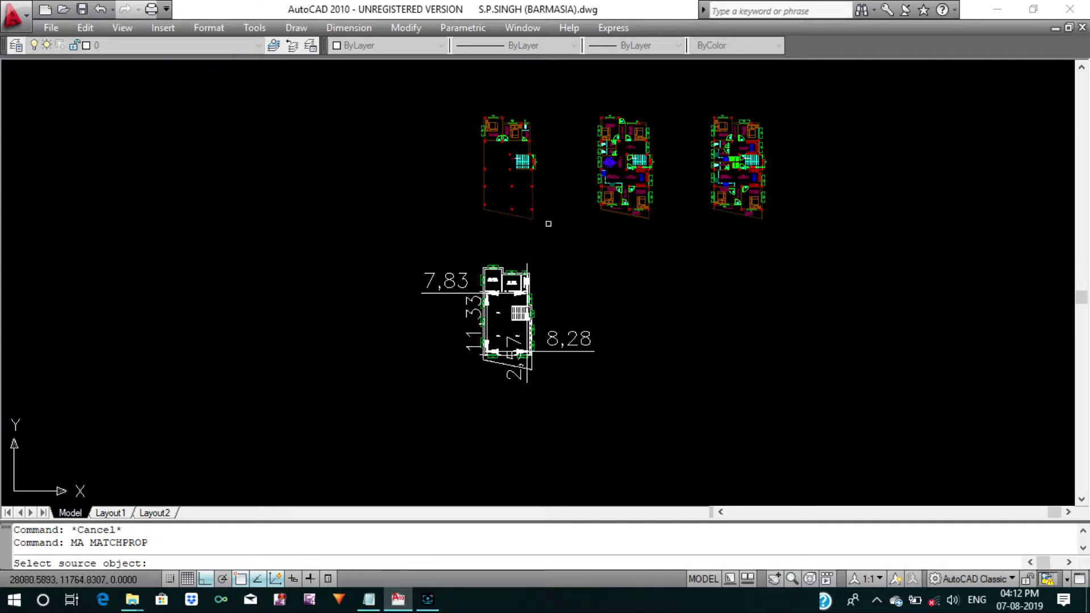
scroll(536, 158, "up", 2)
scroll(536, 158, "up", 4)
scroll(522, 180, "up", 3)
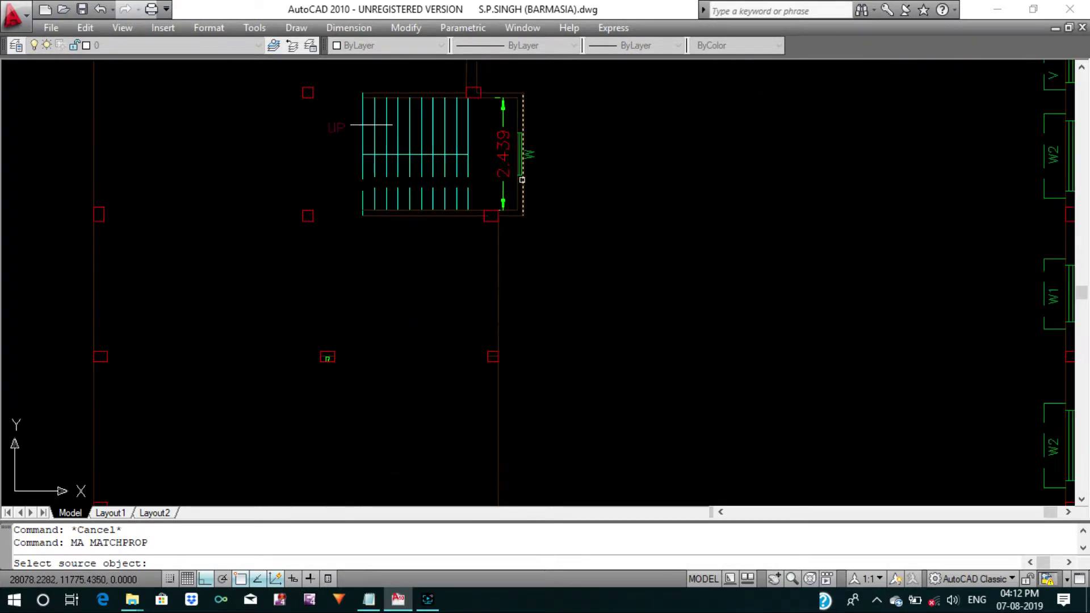
left_click(507, 169)
Apply that style to the hall dimensions 7.830, 11.325, 8.280 and 2.570.
scroll(506, 171, "down", 3)
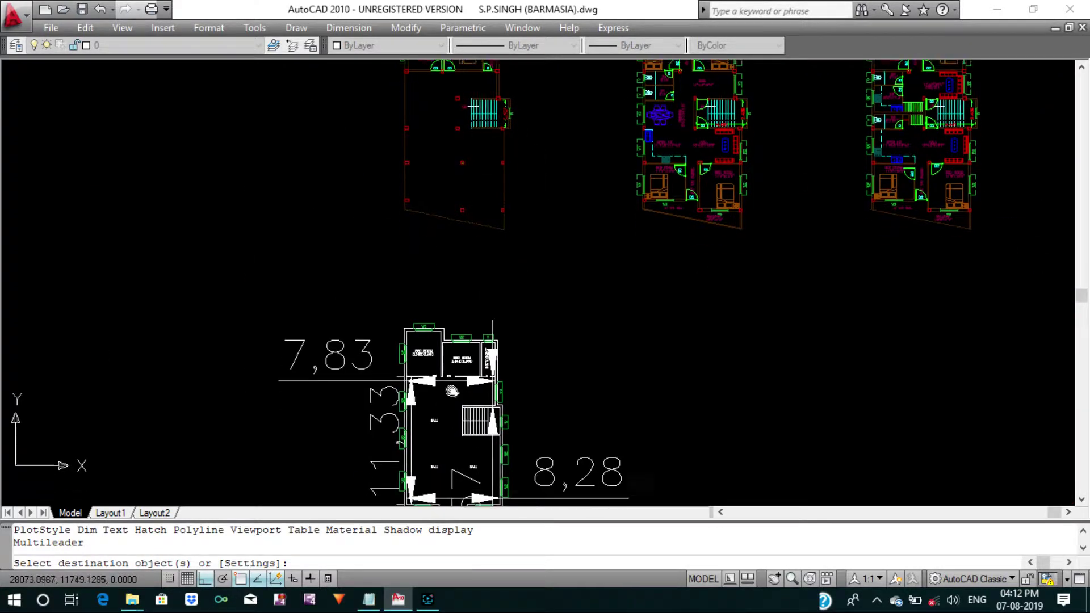
left_click(365, 342)
left_click(309, 241)
scroll(389, 365, "up", 4)
left_click(390, 365)
left_click(349, 316)
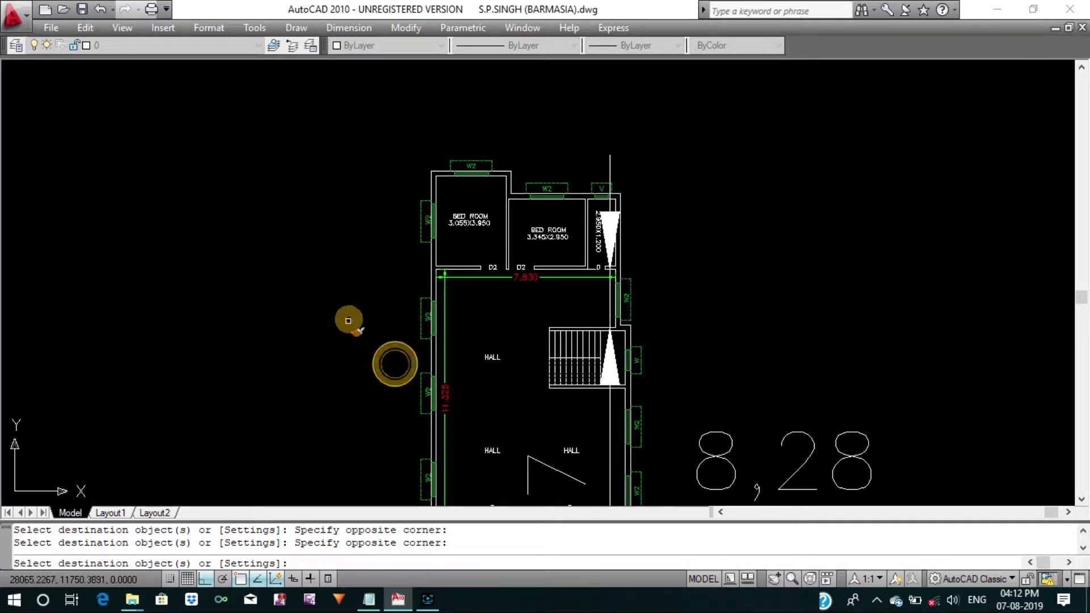
middle_click_drag(488, 336, 426, 284)
left_click(763, 404)
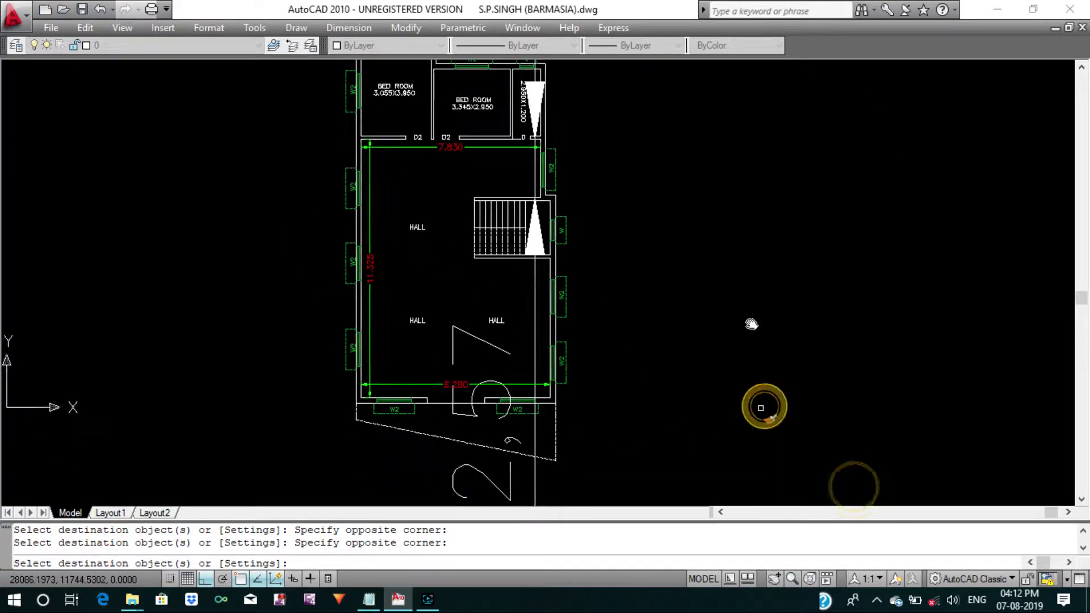
scroll(573, 488, "up", 3)
key("Return")
scroll(494, 305, "down", 4)
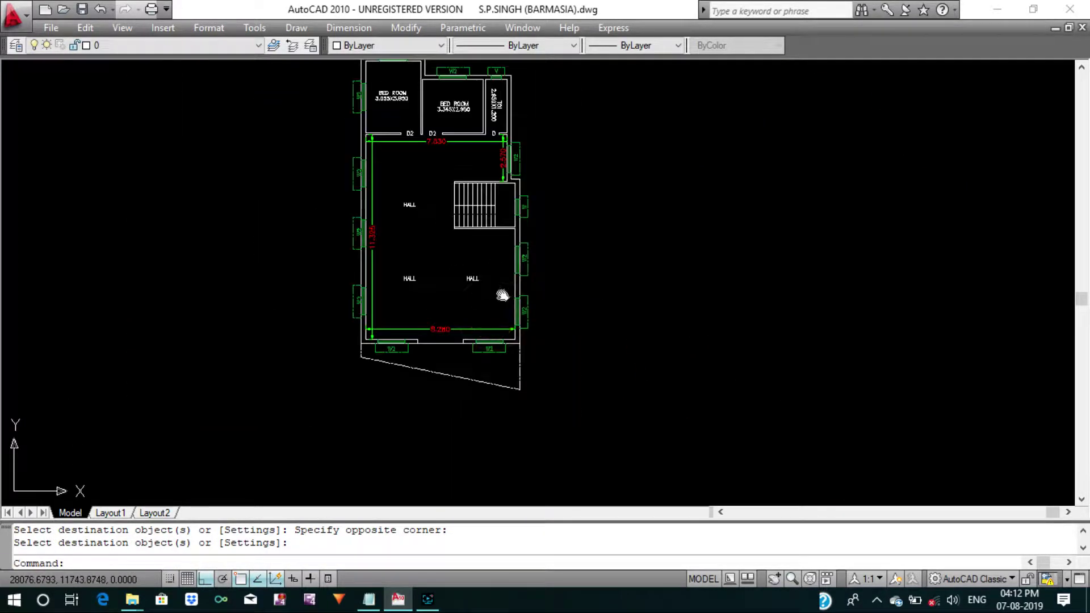
scroll(500, 289, "up", 2)
middle_click_drag(499, 288, 495, 307)
key("Escape")
key("Escape")
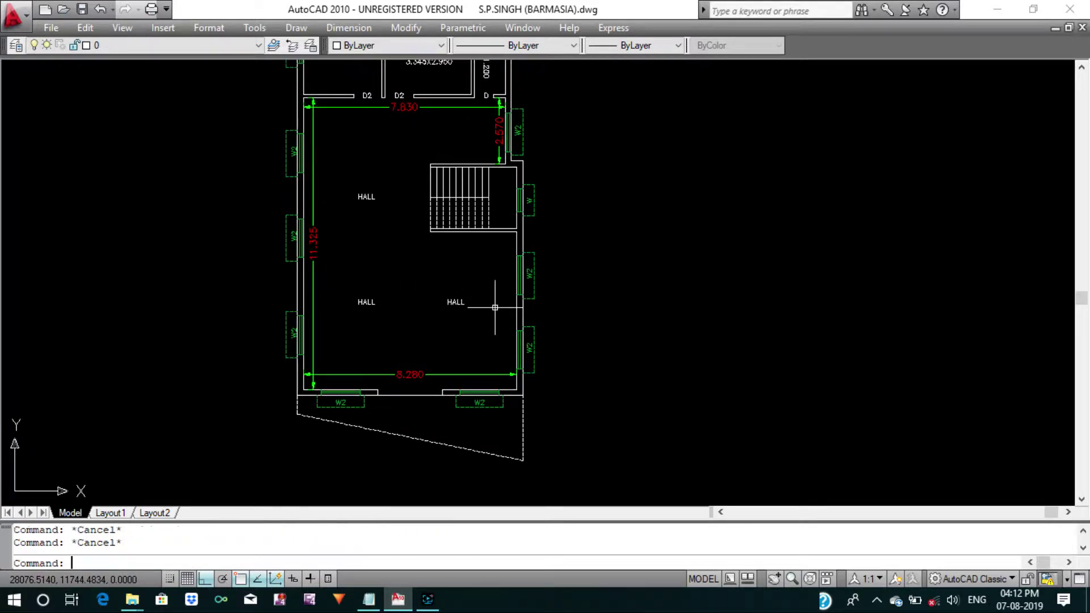
Add a 6.125 linear dimension along the right wall below the stairs.
type("Dli")
key("Return")
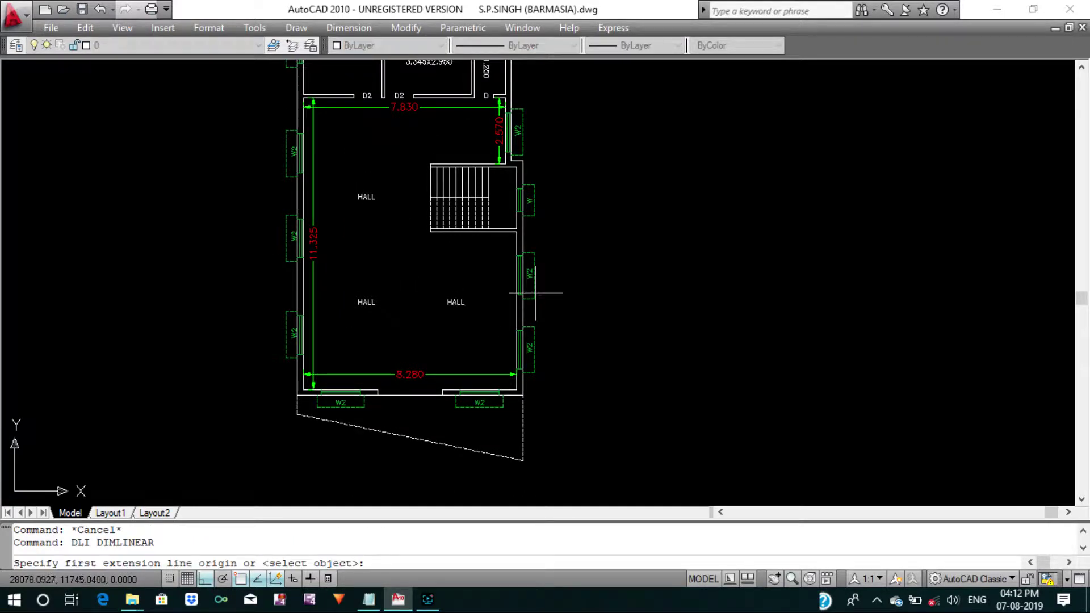
scroll(524, 233, "up", 4)
left_click(439, 226)
scroll(455, 285, "down", 4)
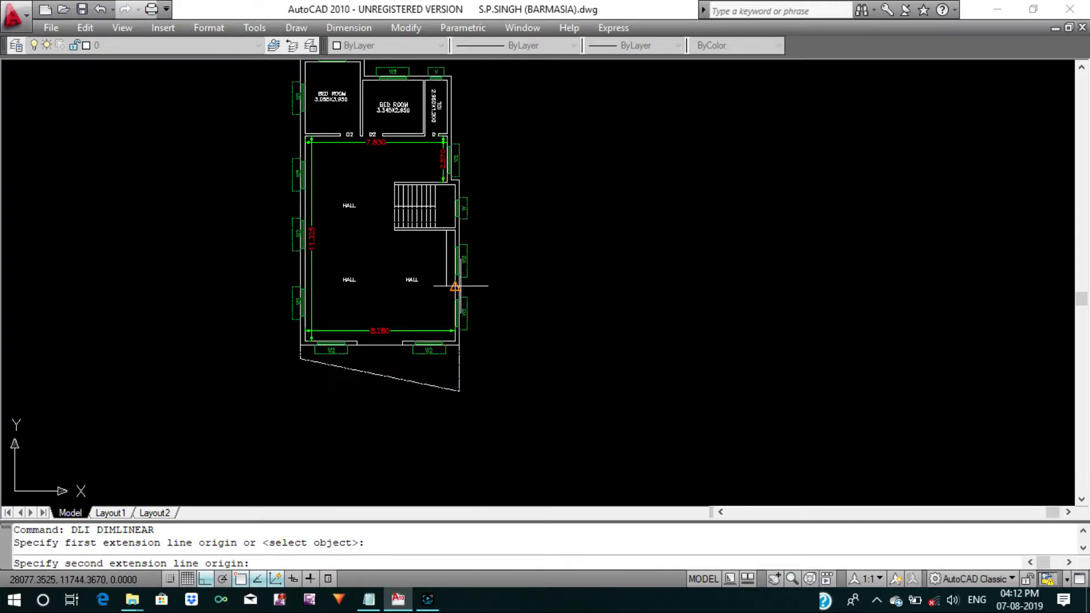
scroll(455, 312, "up", 3)
scroll(451, 341, "up", 2)
left_click(422, 407)
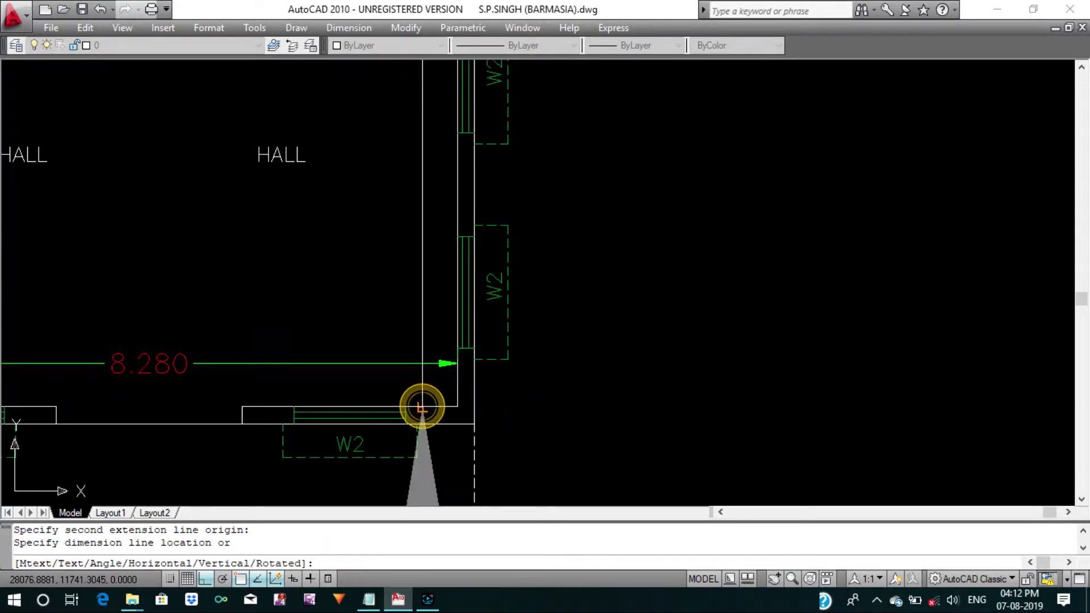
key("Escape")
Match the 6.125 dimension to the 8.280 dimension's green-and-red style.
type("l")
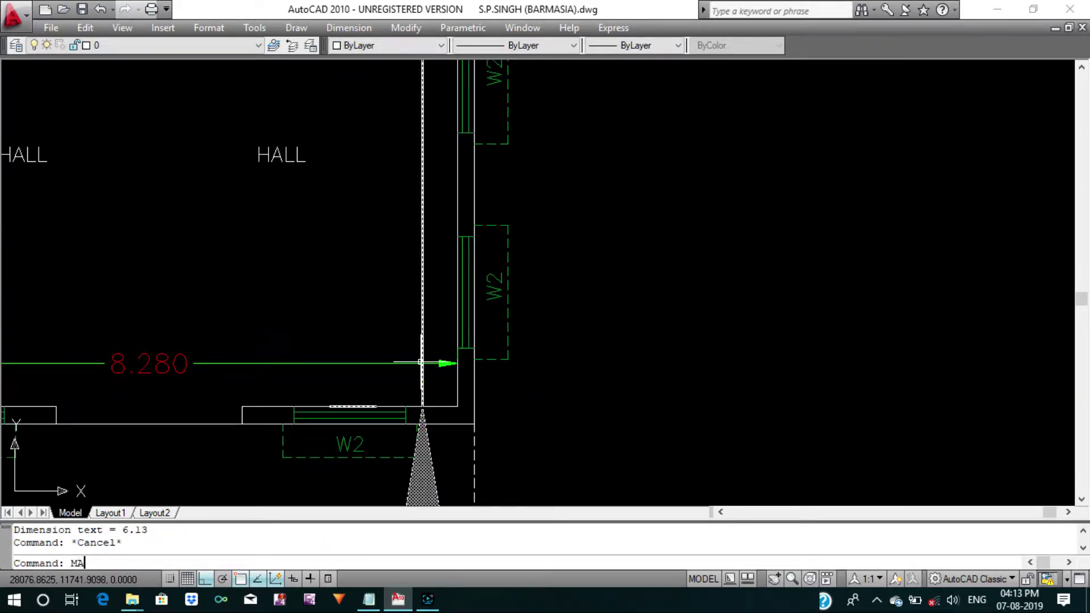
key("Return")
left_click(395, 367)
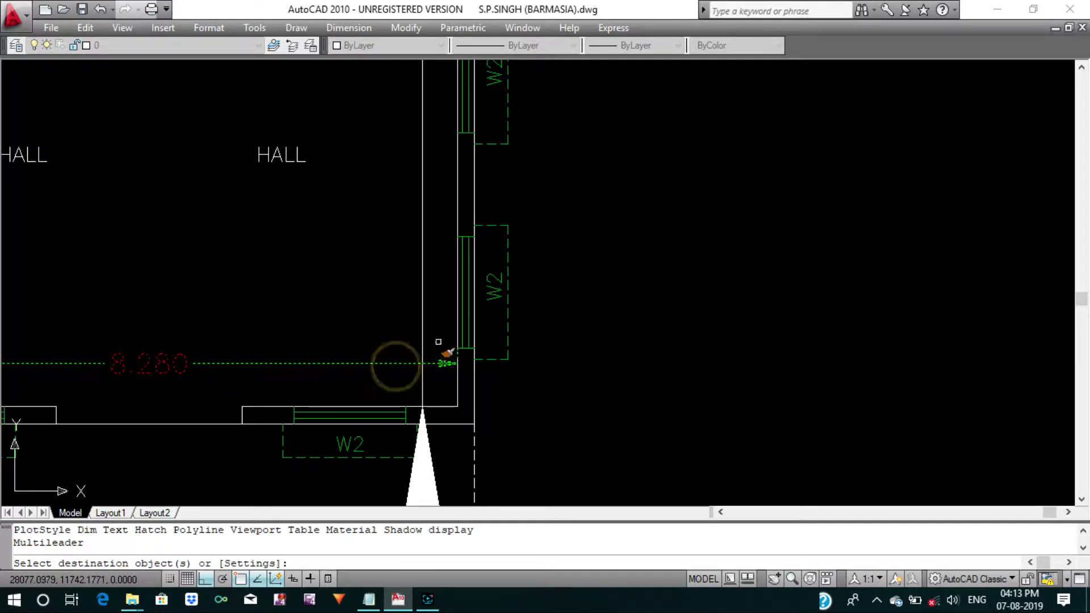
left_click(443, 358)
left_click(421, 313)
key("Return")
scroll(458, 256, "down", 4)
mouse_move(458, 256)
middle_mouse_down()
mouse_move(550, 318)
mouse_move(547, 330)
middle_mouse_up()
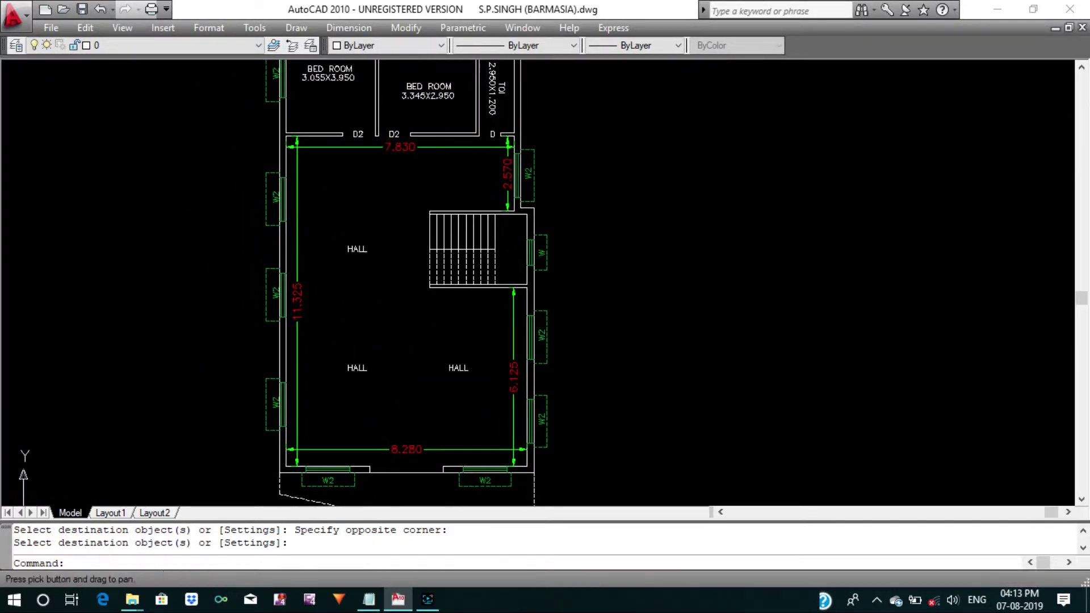
key("Escape")
key("Escape")
Add a 4.930 linear dimension from the stairs to the left wall.
type("I")
key("Return")
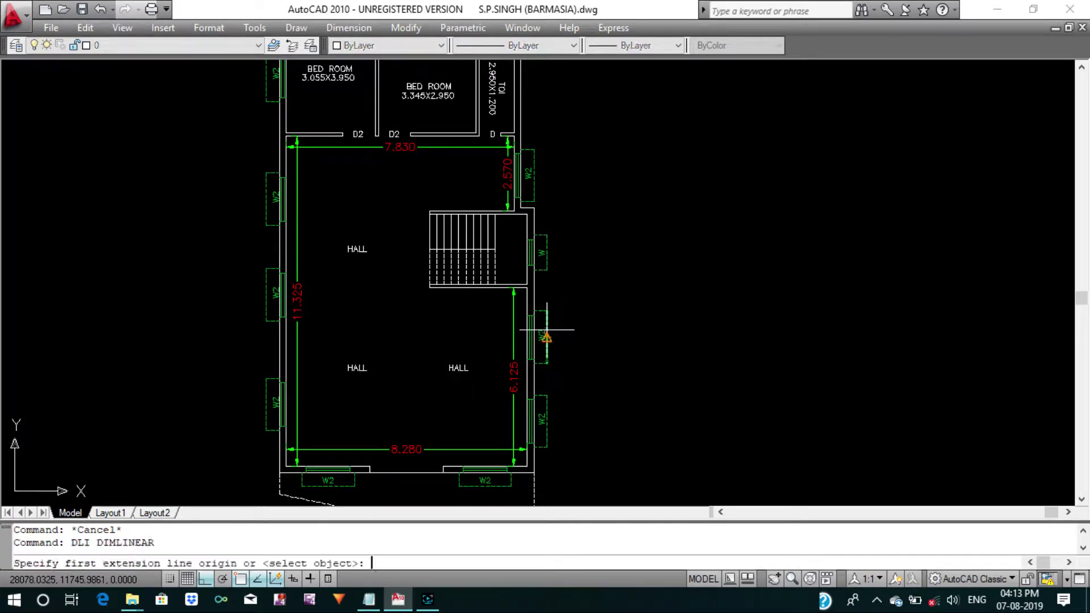
scroll(377, 199, "up", 2)
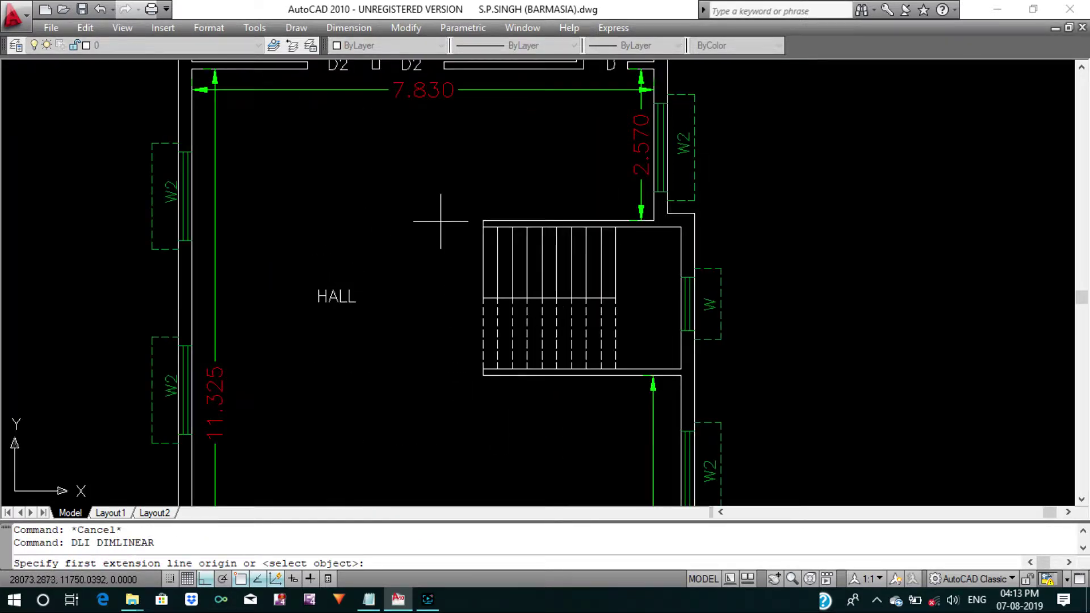
left_click(481, 220)
scroll(196, 227, "up", 3)
left_click(185, 212)
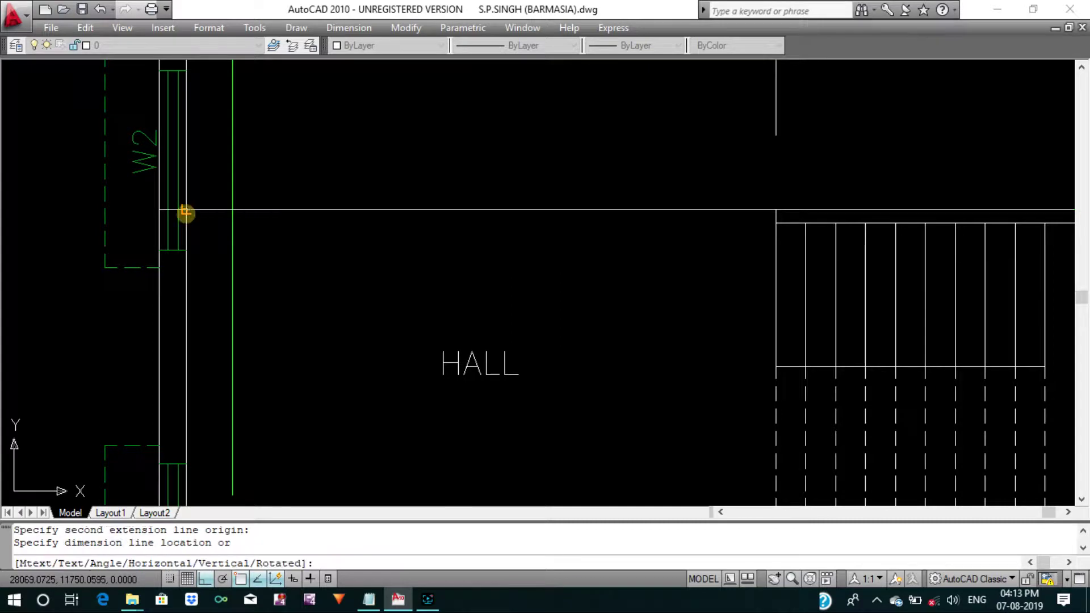
left_click(185, 212)
scroll(293, 250, "down", 4)
key("Escape")
key("Escape")
type("MA")
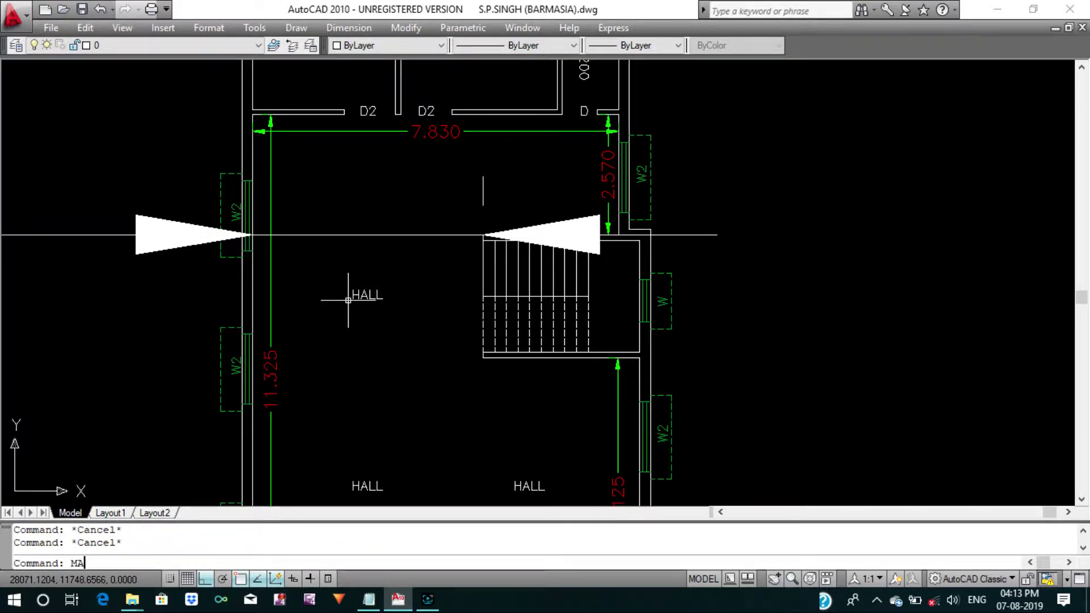
Give the 4.930 dimension the green dimension style via matched properties.
key("Return")
left_click(271, 273)
left_click_drag(402, 255, 358, 227)
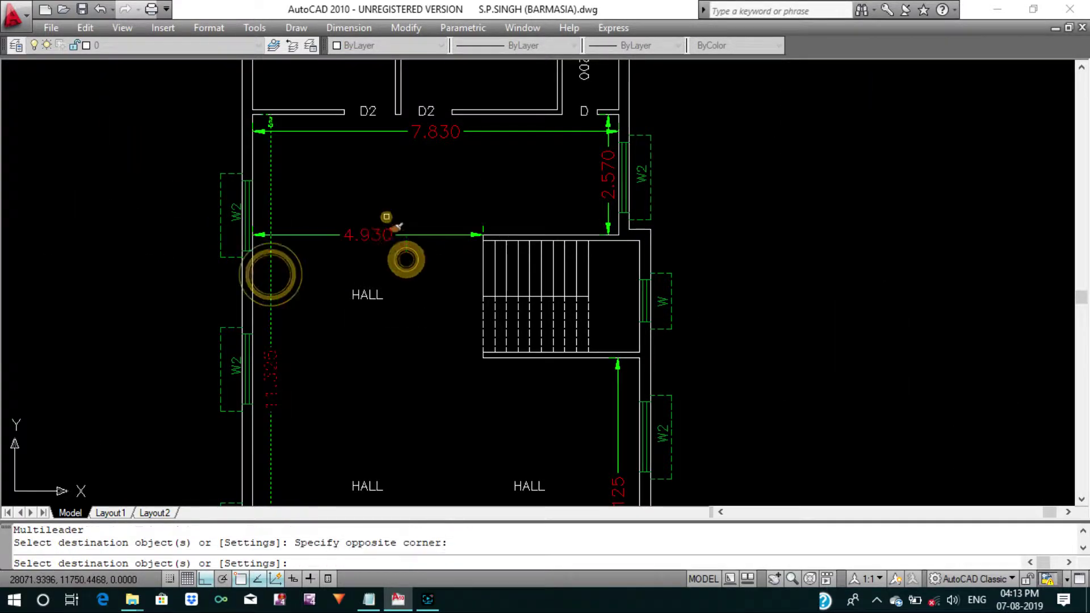
key("Return")
key("Escape")
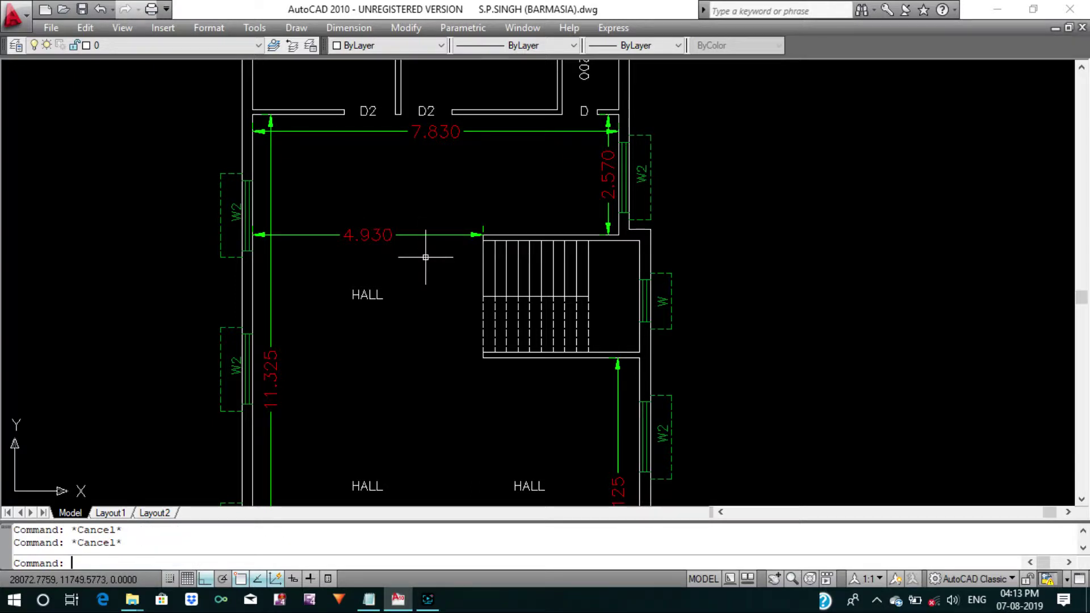
type("M")
Move the 4.930 dimension lower in the hall.
key("Return")
left_click(424, 265)
left_click(414, 226)
key("Return")
left_click(843, 245)
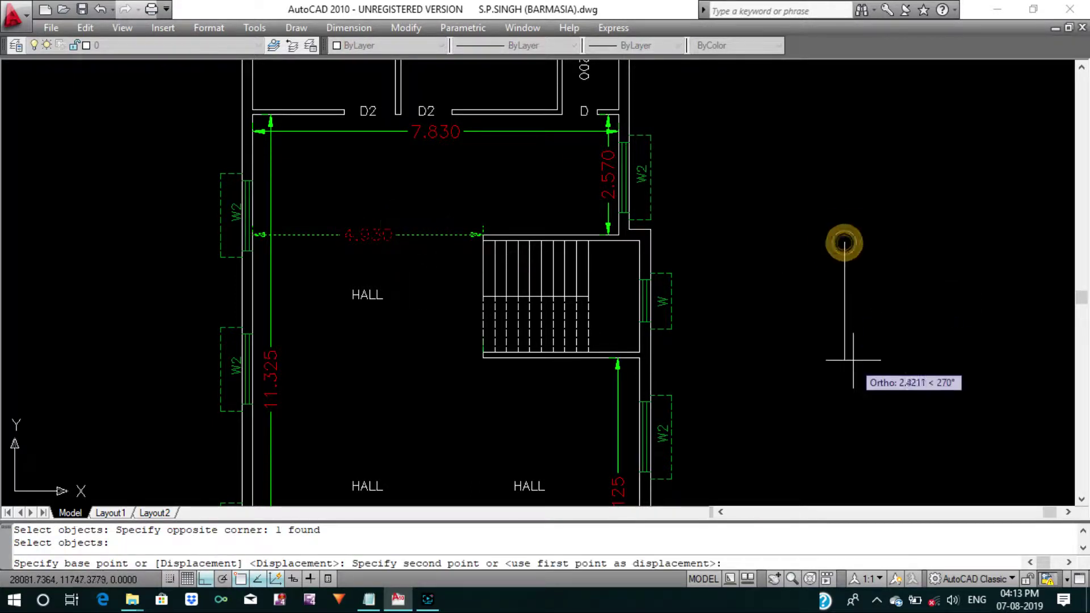
left_click(858, 347)
key("Return")
key("Escape")
key("Escape")
scroll(858, 347, "down", 4)
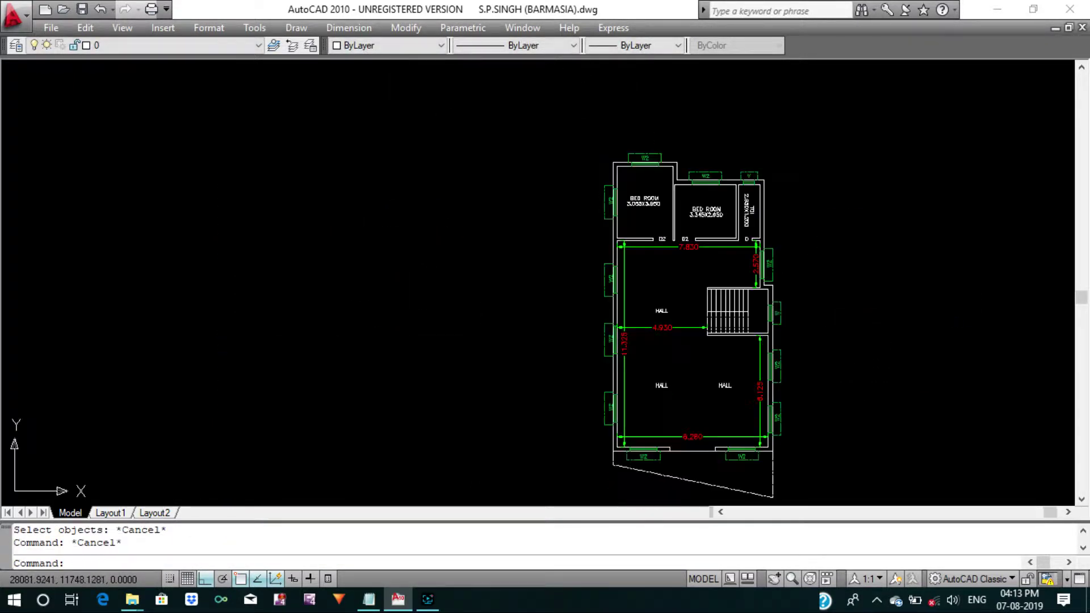
scroll(777, 342, "up", 1)
middle_click_drag(778, 341, 622, 343)
type("L")
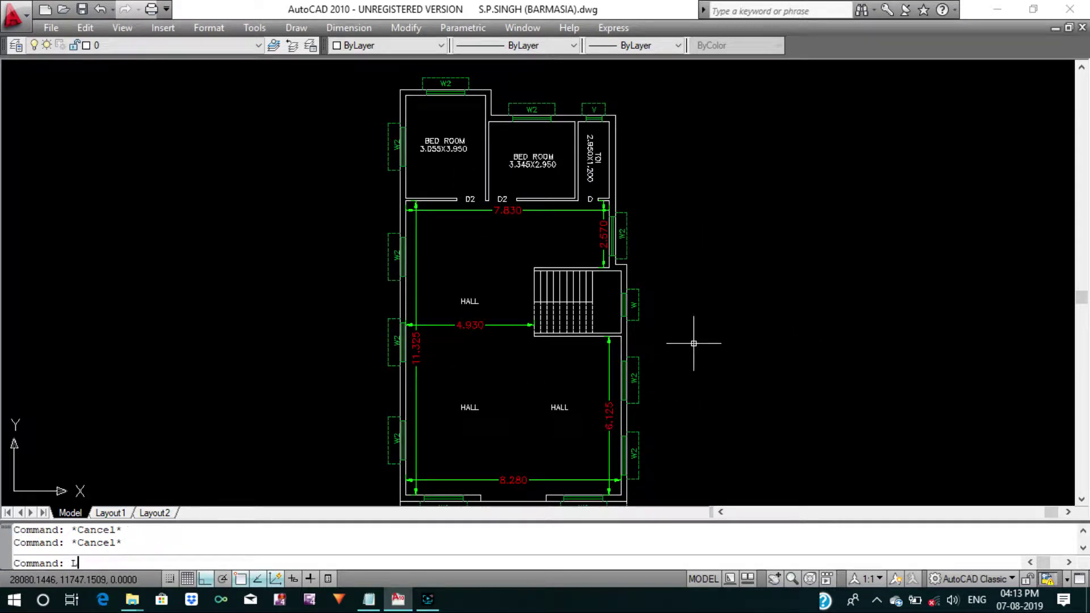
Draw a short text-less leader from inside the staircase to just left of the stairs.
type("e")
key("Return")
scroll(557, 278, "up", 4)
scroll(557, 277, "up", 2)
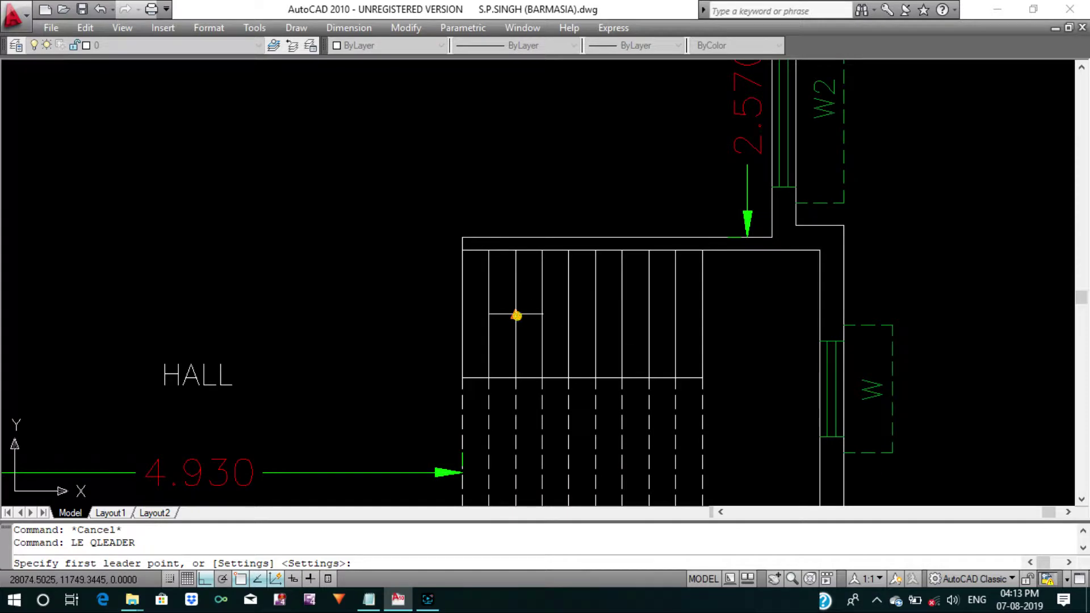
left_click(516, 316)
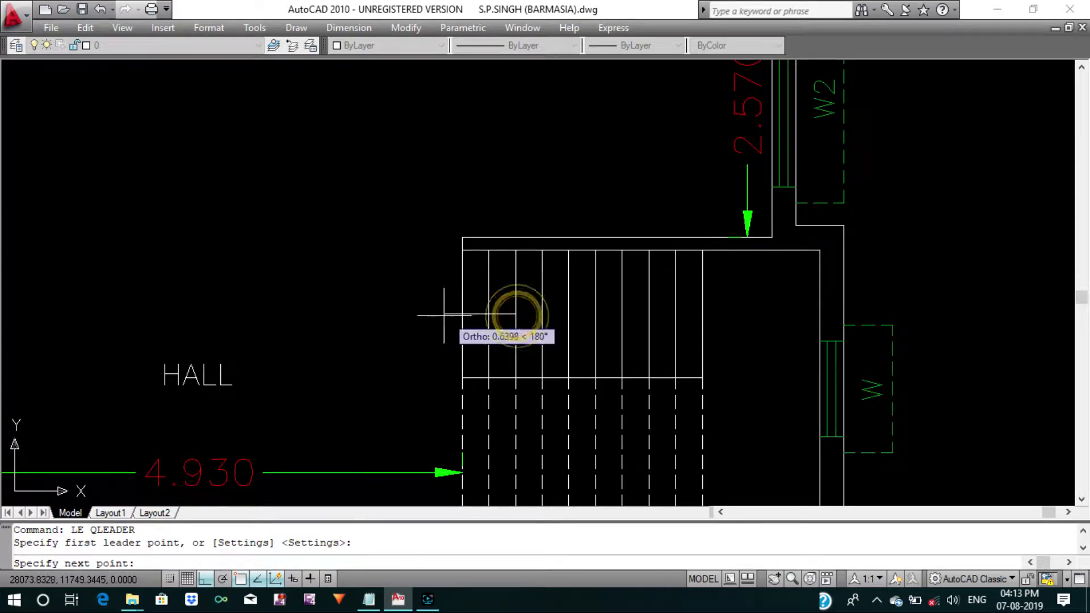
left_click(412, 315)
key("Return")
key("Escape")
Set the leader's arrow size to 0.25 in Properties and close the palette.
left_click_drag(434, 326, 404, 280)
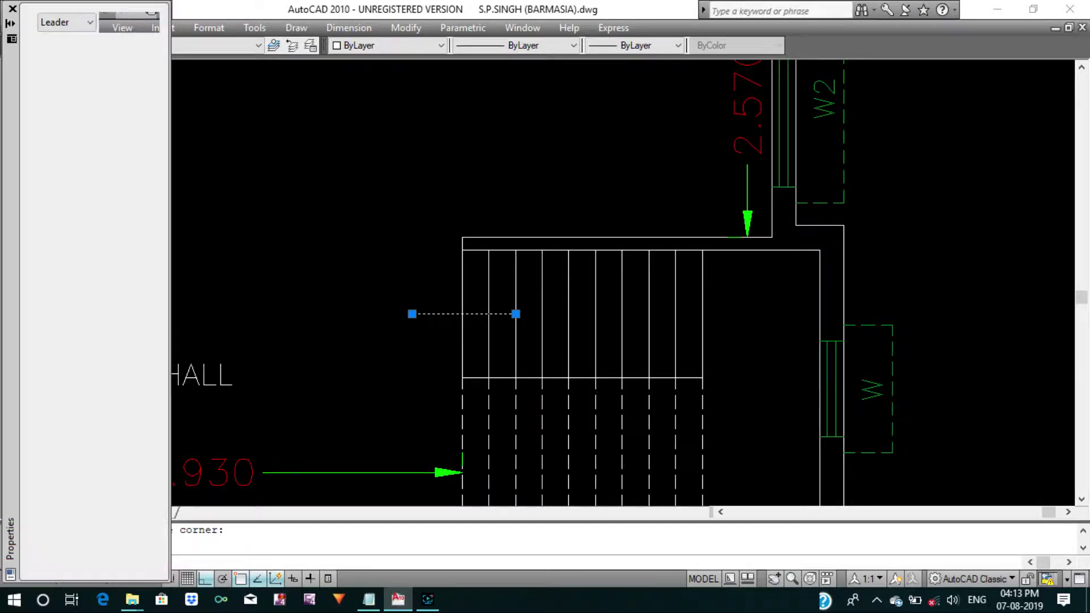
left_click(132, 355)
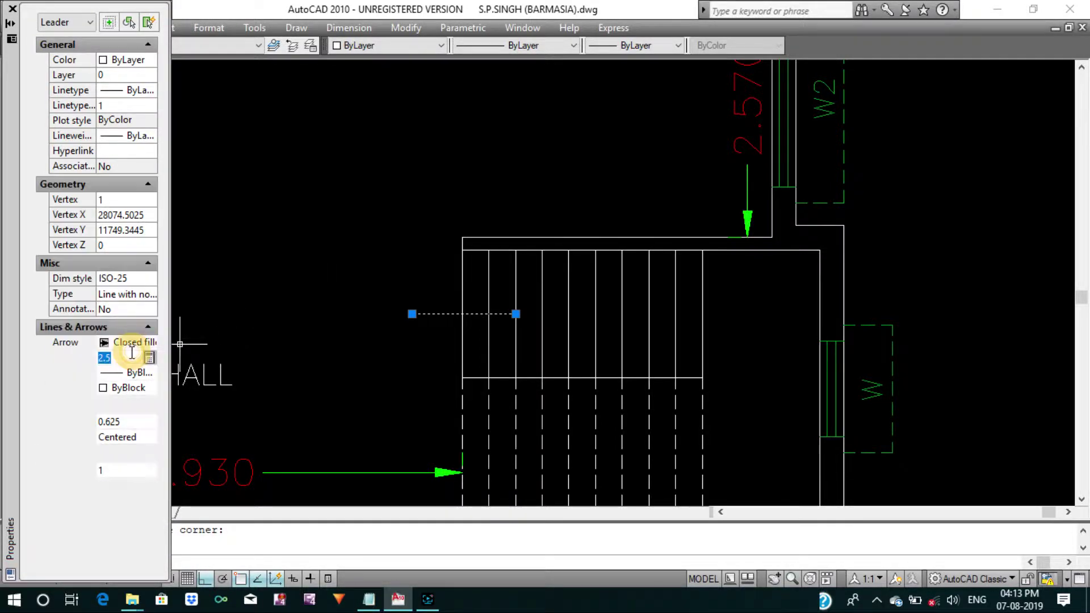
type("1")
key("Return")
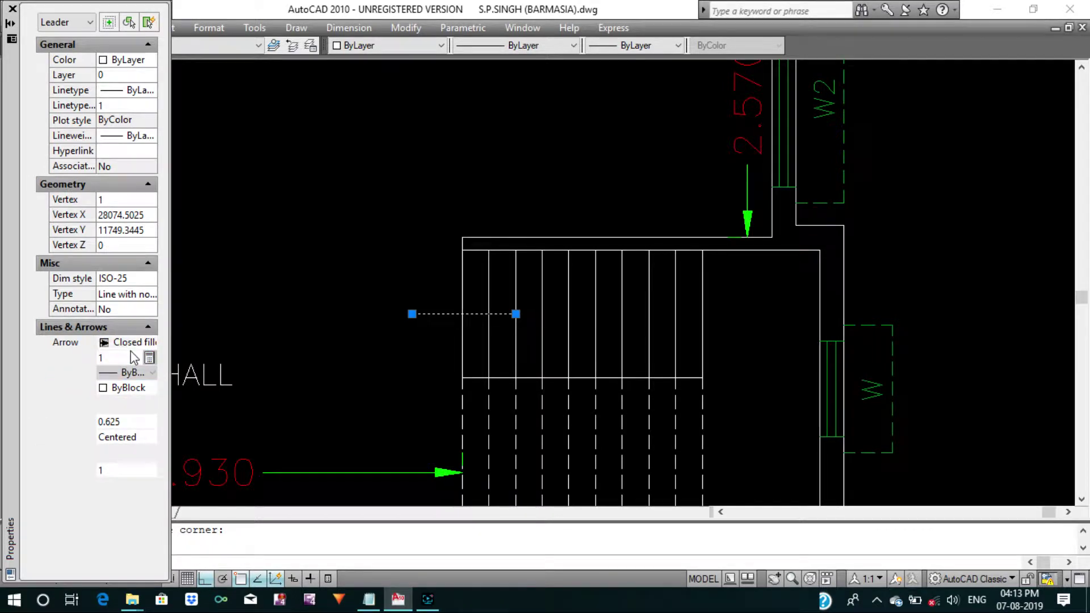
left_click(128, 357)
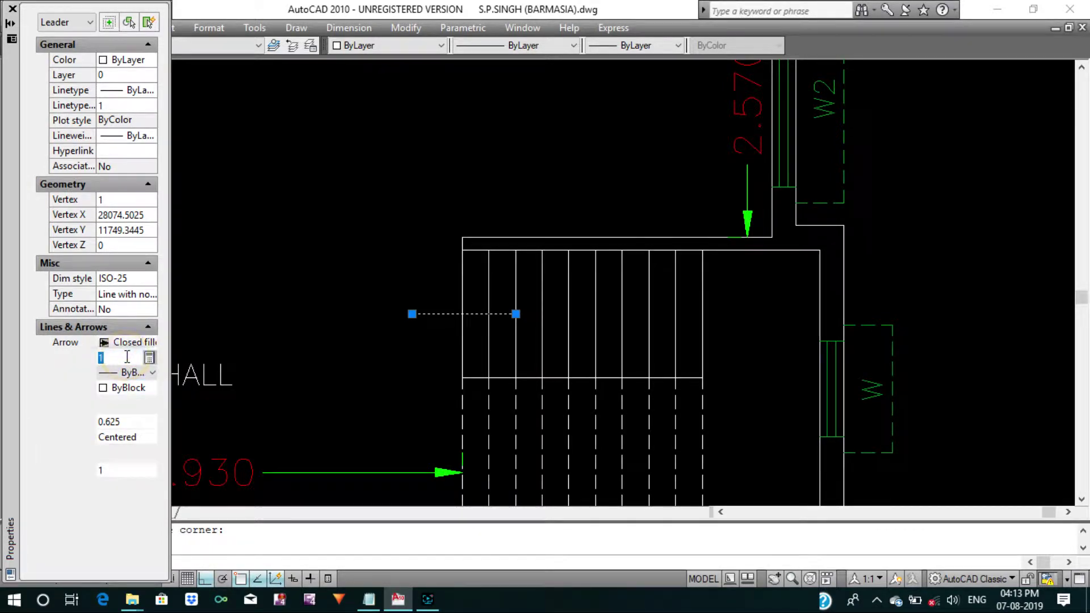
type("0.25")
key("Return")
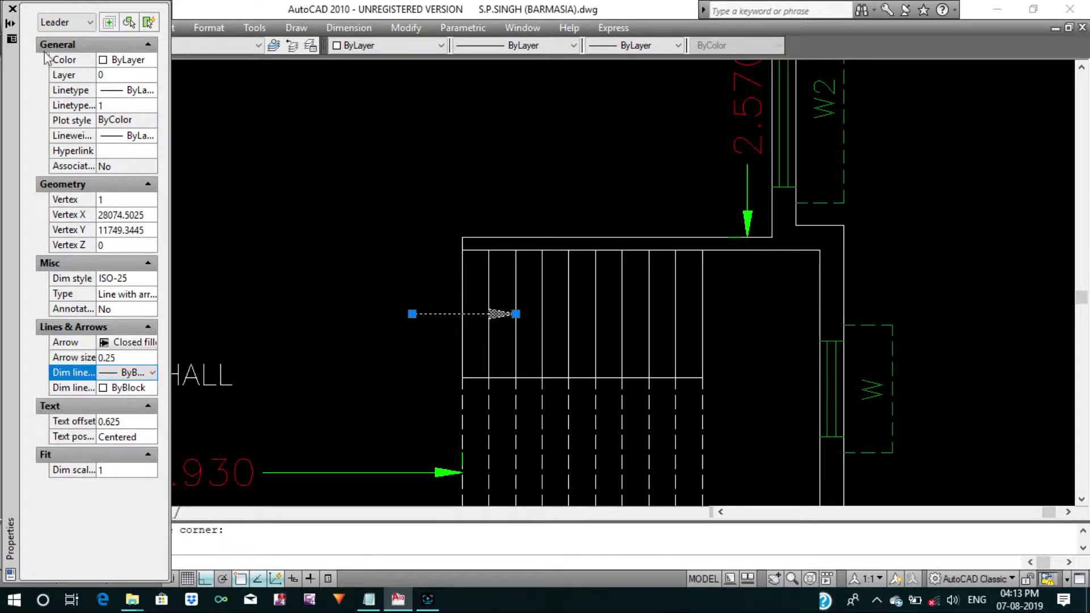
left_click(12, 9)
key("Escape")
key("Escape")
scroll(402, 328, "down", 2)
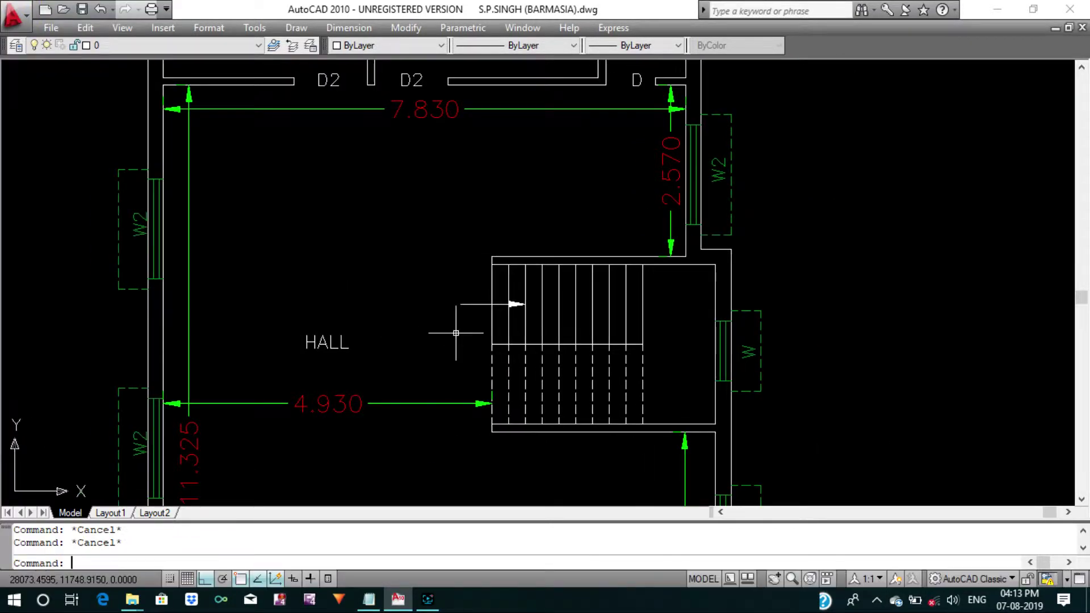
Copy the HALL label to its right and change the copy's text to UP.
key("o")
key("Return")
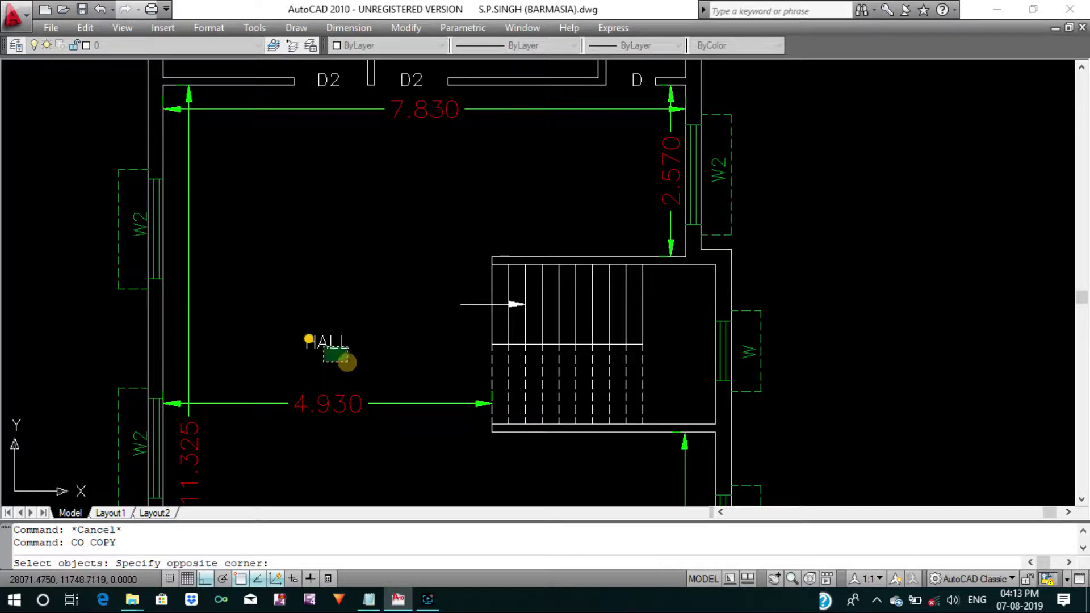
left_click_drag(311, 341, 363, 377)
key("Return")
left_click(312, 284)
left_click(413, 297)
key("Return")
key("Escape")
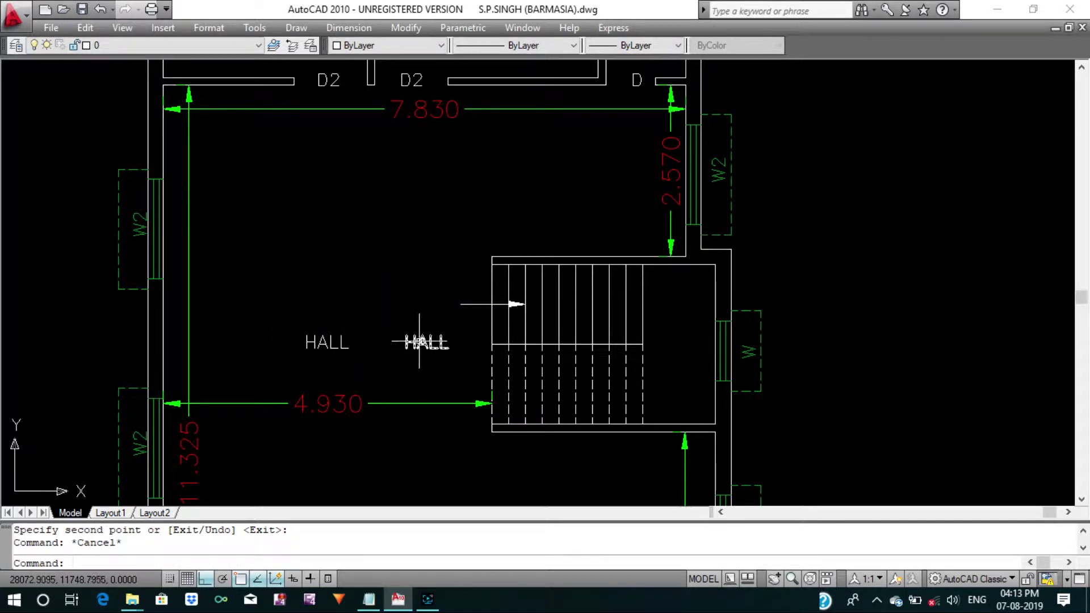
double_click(422, 344)
type("UP")
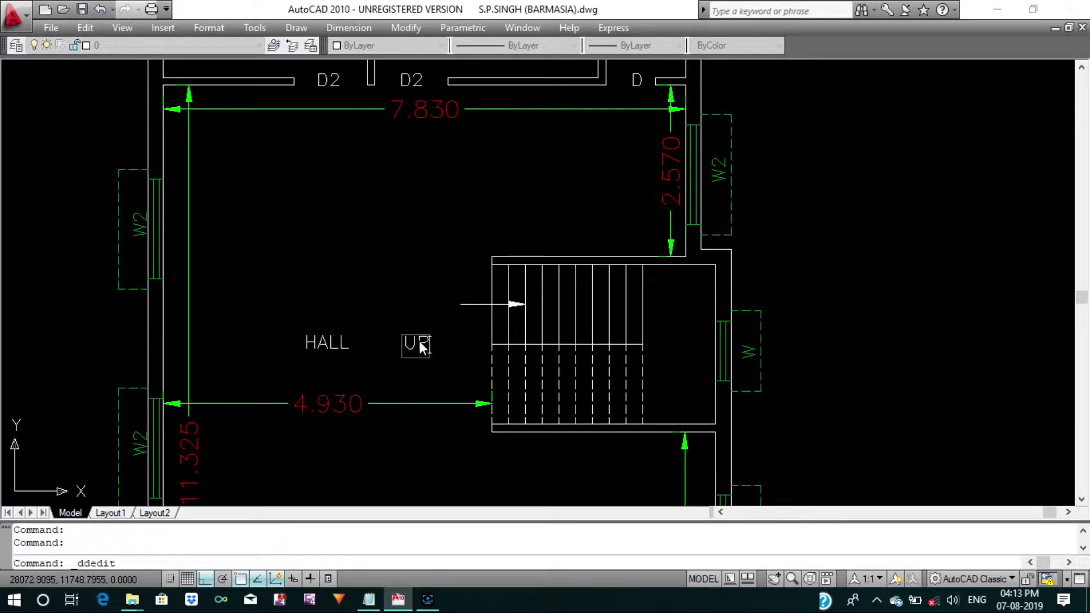
key("Escape")
Move the UP label up to the leader arrow's level.
key("m")
key("Return")
left_click_drag(397, 324, 426, 352)
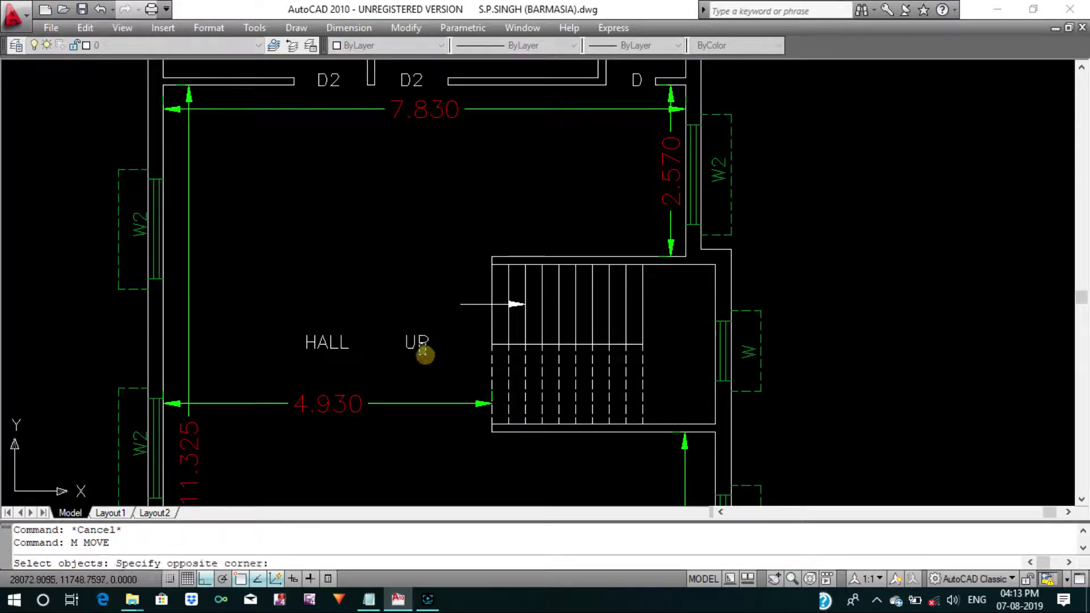
key("Return")
left_click(418, 342)
left_click(419, 253)
key("Return")
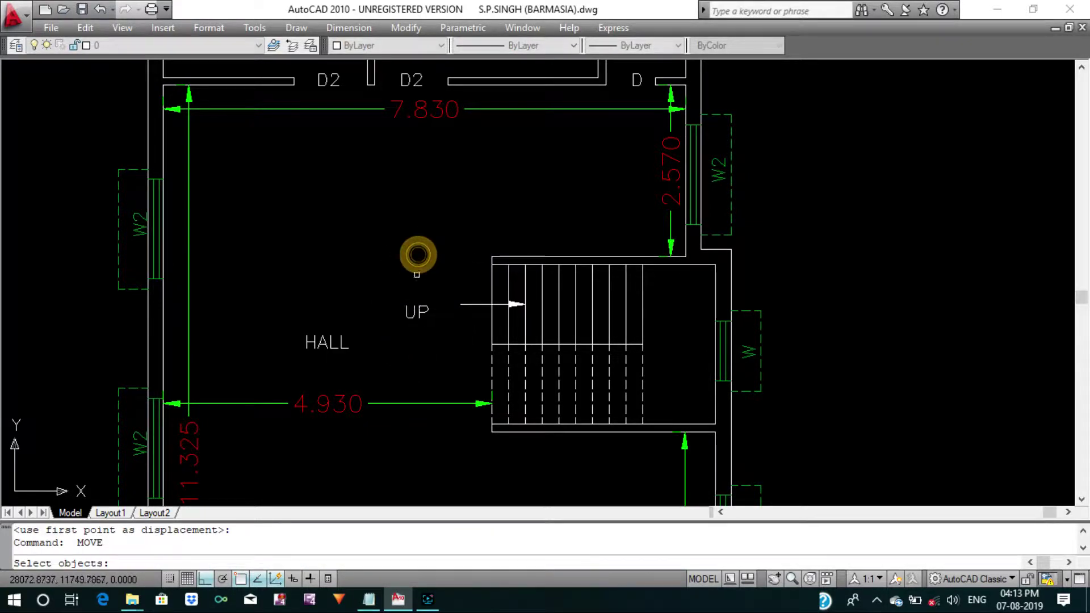
left_click(393, 287)
left_click(431, 313)
key("Return")
left_click(389, 253)
left_click(392, 253)
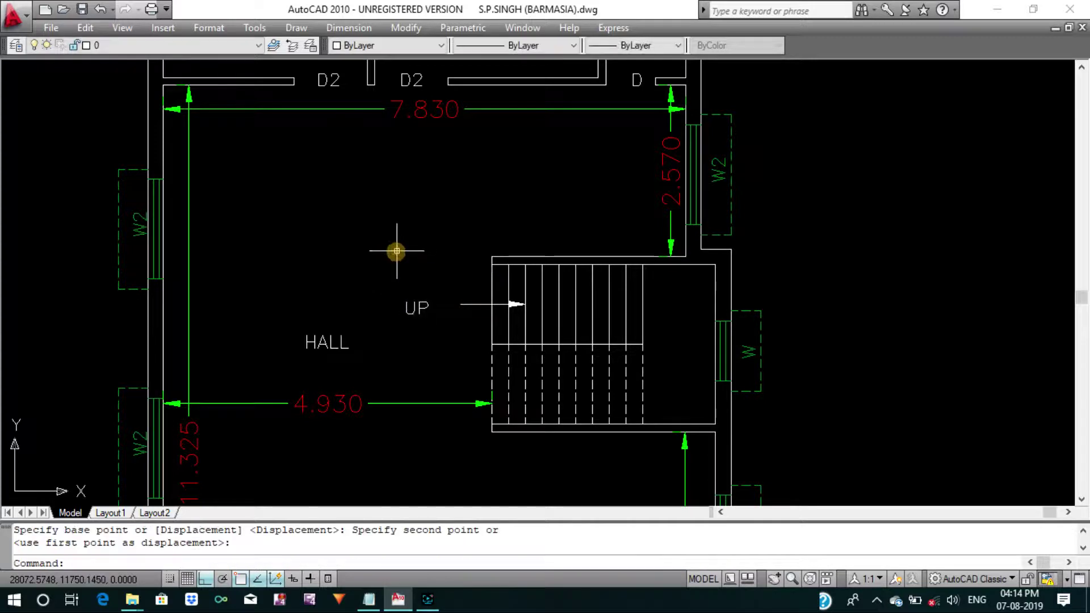
Shift UP closer to the arrow, then zoom out to the whole floor plan.
key("Return")
left_click_drag(426, 333, 365, 280)
key("Return")
left_click(352, 214)
left_click(383, 223)
key("Return")
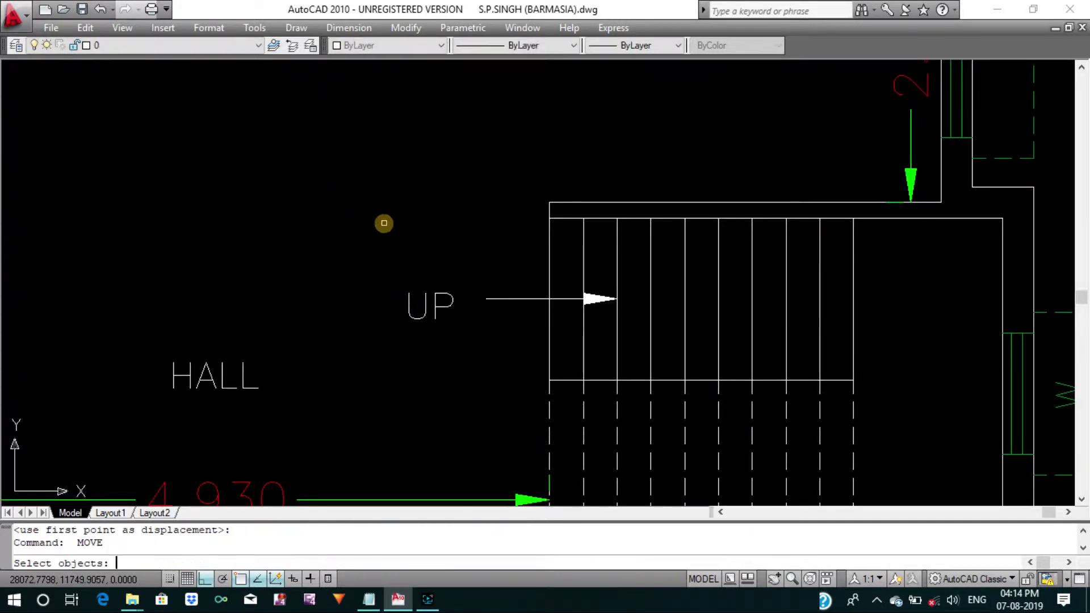
scroll(382, 224, "down", 4)
key("Return")
scroll(440, 294, "down", 1)
scroll(438, 290, "down", 2)
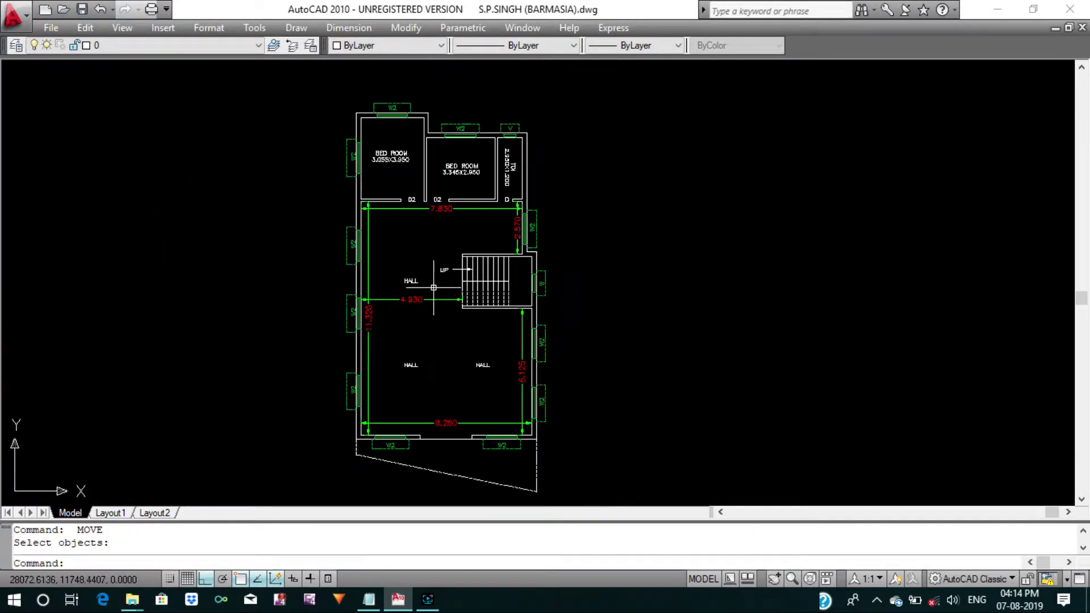
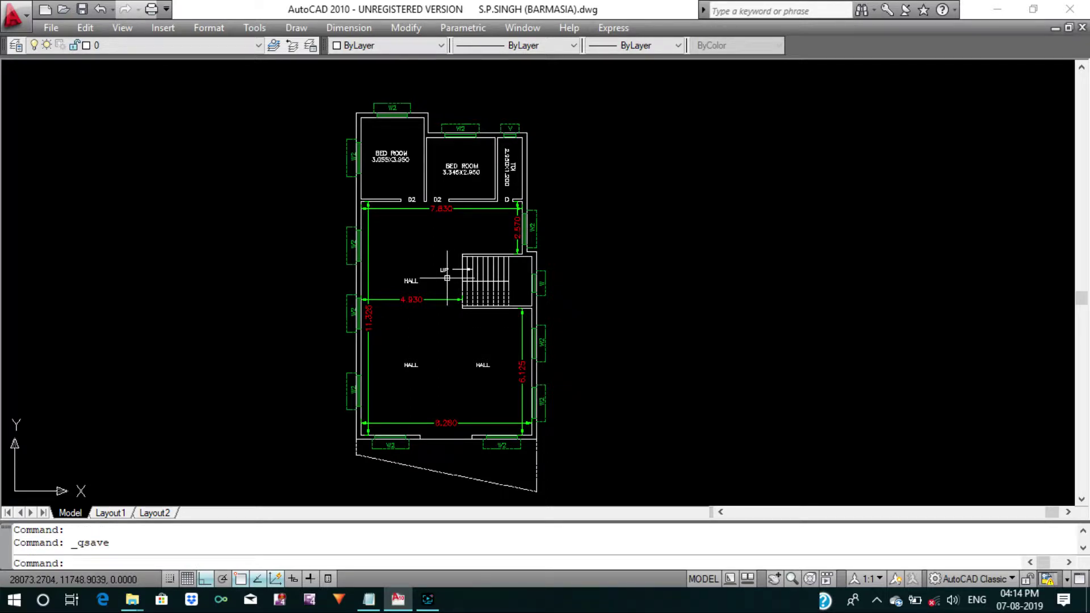
Add a 2.400 linear dimension along the right side of the stair.
scroll(439, 301, "up", 3)
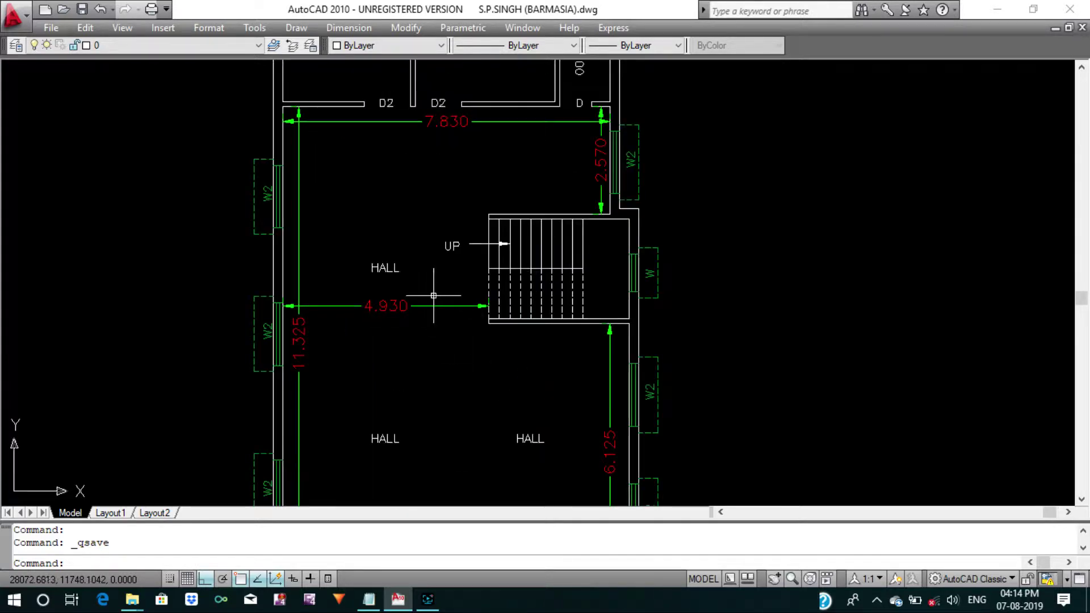
middle_click_drag(451, 266, 446, 266)
type("DL")
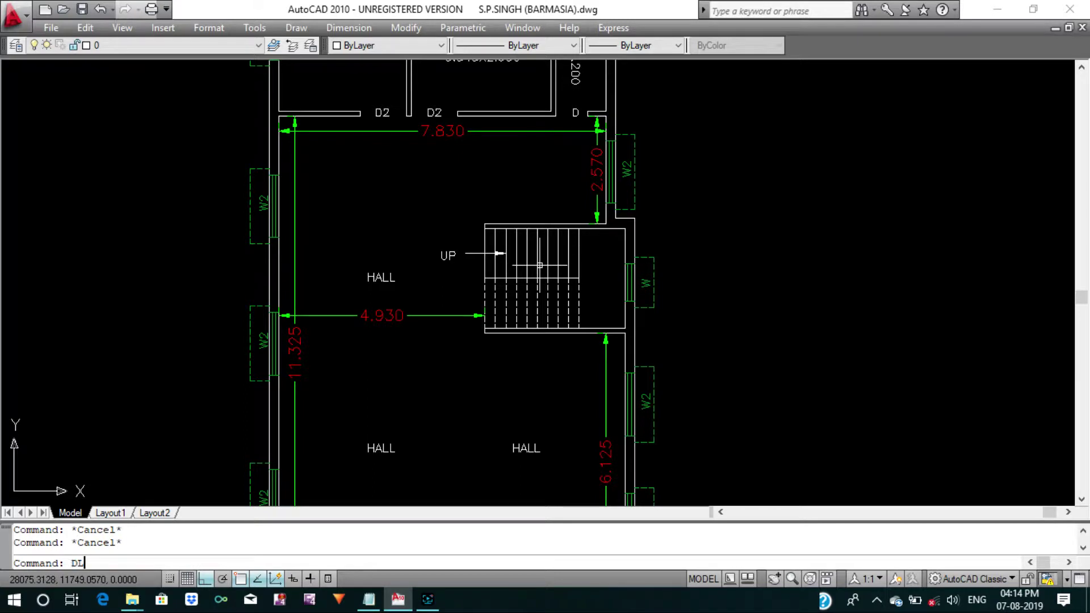
type("I")
key("Return")
scroll(617, 266, "up", 2)
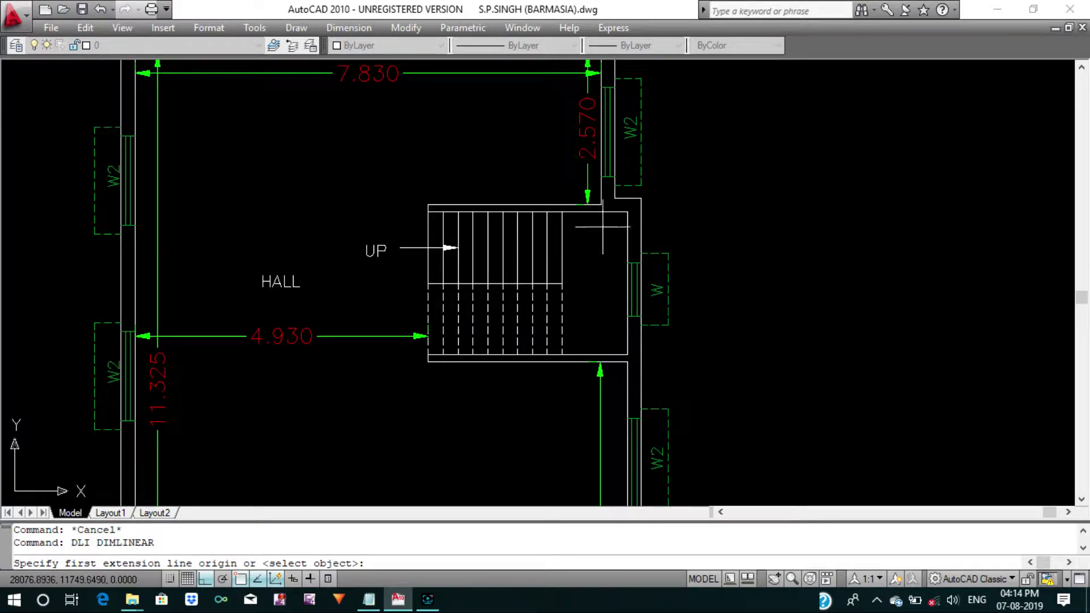
left_click(614, 200)
scroll(608, 326, "up", 2)
left_click(620, 382)
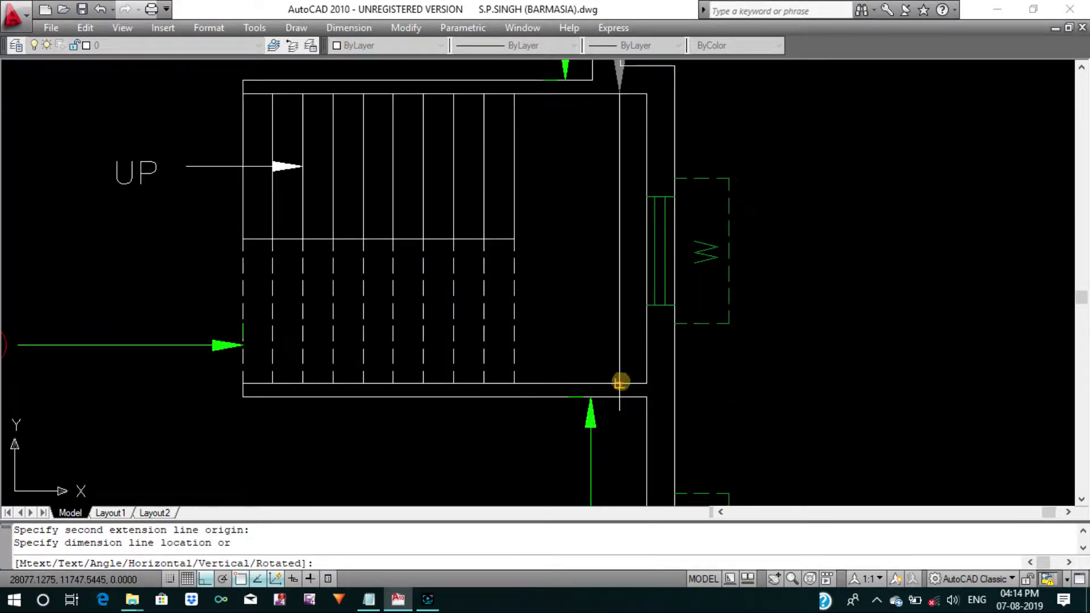
key("Escape")
type("MA")
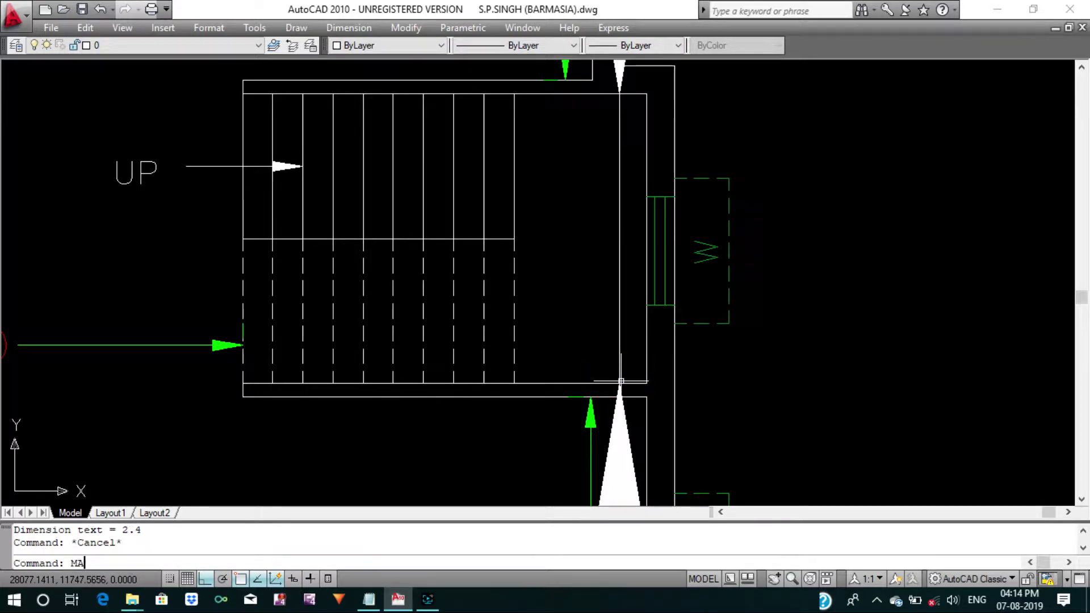
Match the new 2.400 dimension's style to an existing green plan dimension.
key("Return")
left_click(592, 414)
left_click(630, 341)
left_click(567, 309)
key("Return")
scroll(572, 306, "down", 2)
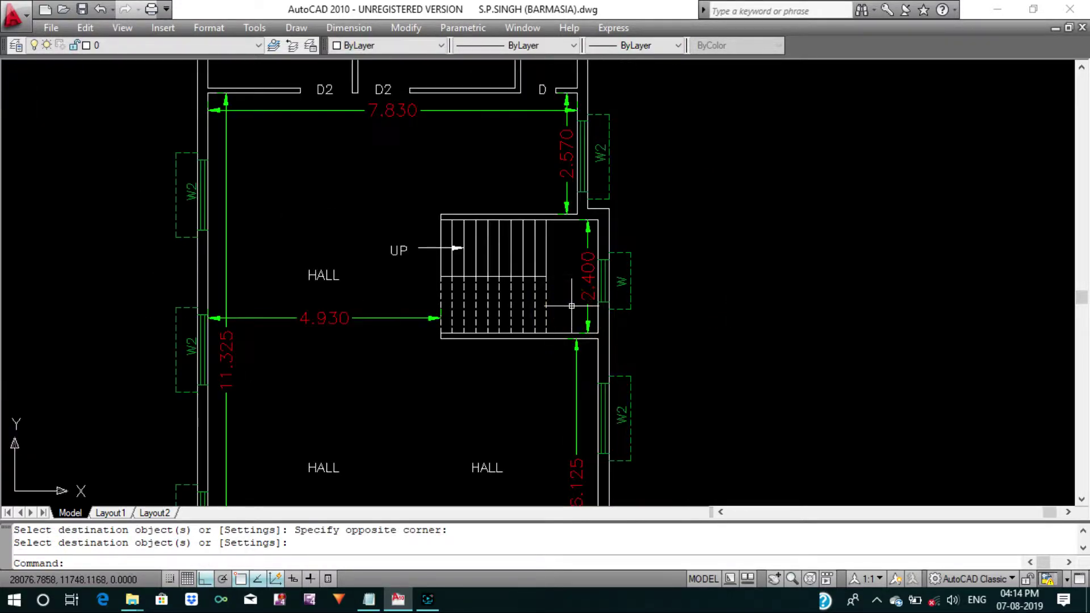
scroll(572, 306, "down", 1)
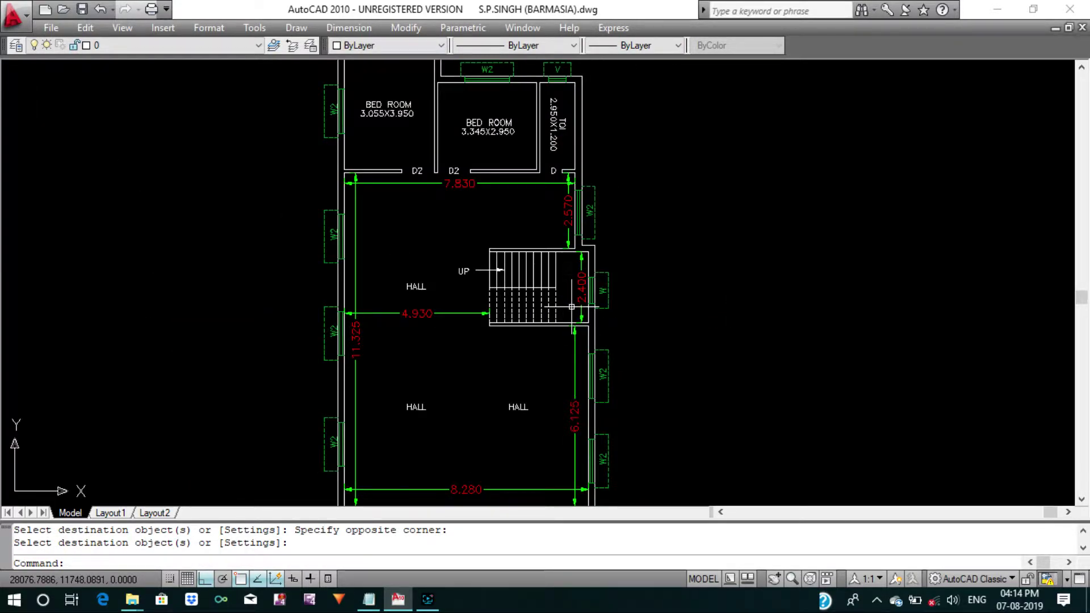
Pan and zoom to bring the bottom wall and both bedrooms into view.
mouse_move(568, 307)
middle_mouse_down()
mouse_move(463, 297)
mouse_move(464, 265)
middle_mouse_up()
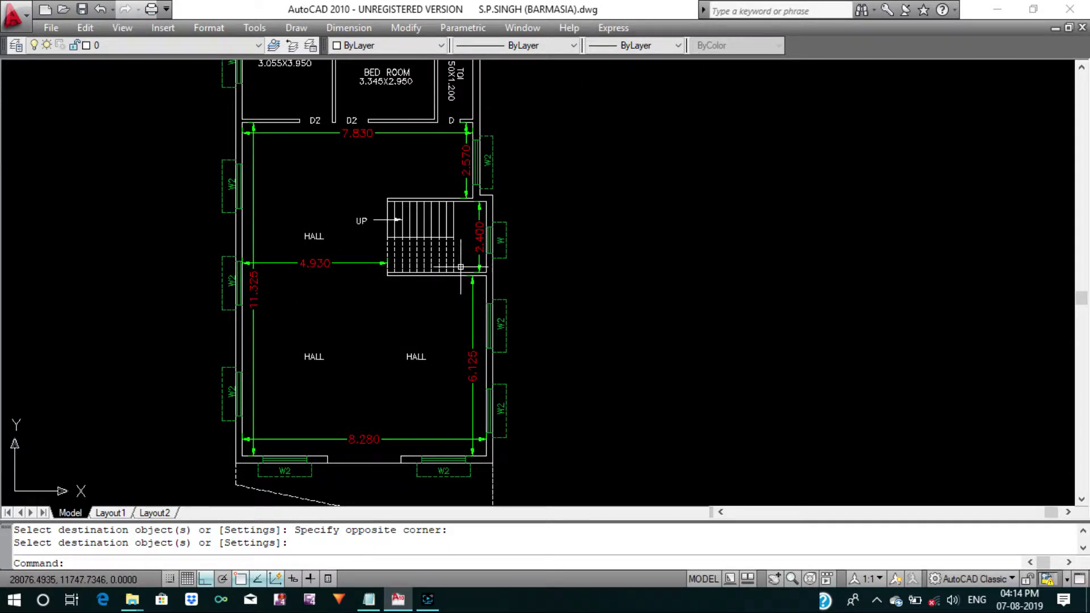
scroll(508, 272, "down", 1)
scroll(508, 271, "down", 1)
middle_click_drag(499, 272, 513, 260)
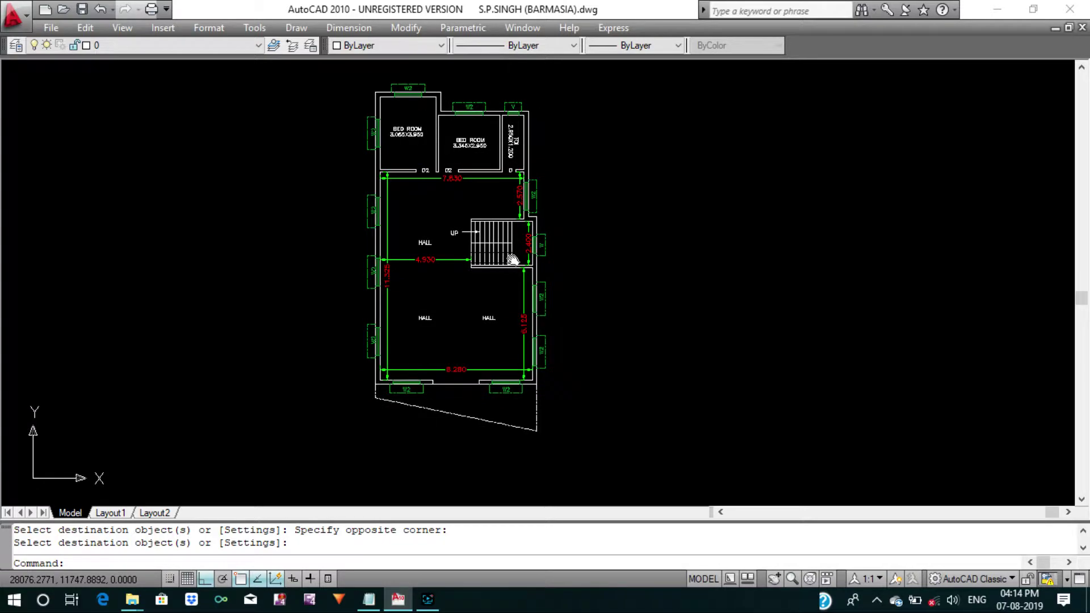
scroll(508, 260, "up", 2)
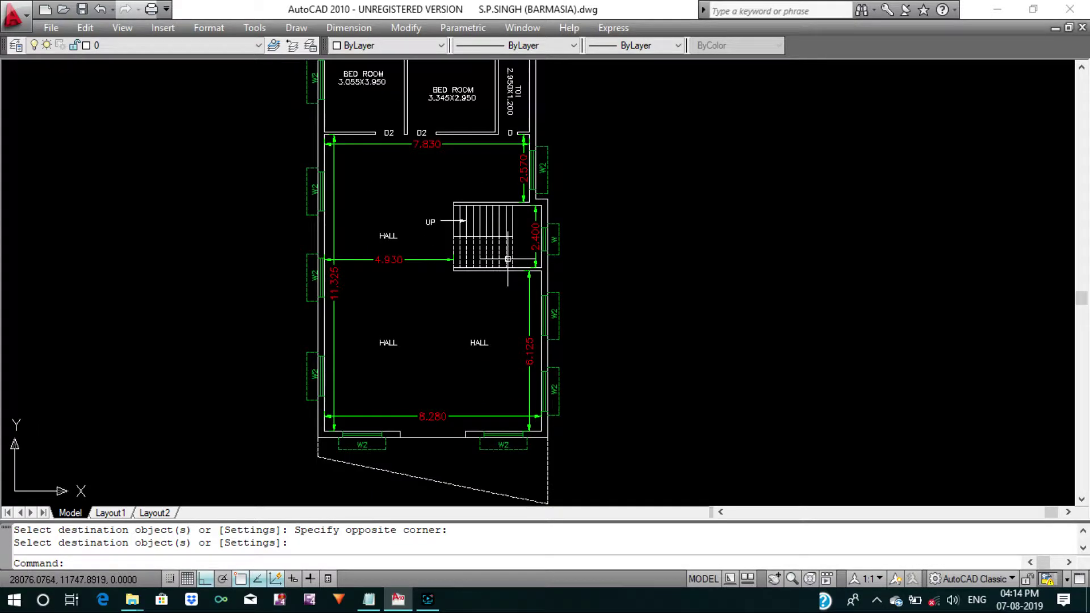
mouse_move(504, 263)
middle_mouse_down()
mouse_move(492, 253)
mouse_move(487, 396)
middle_mouse_up()
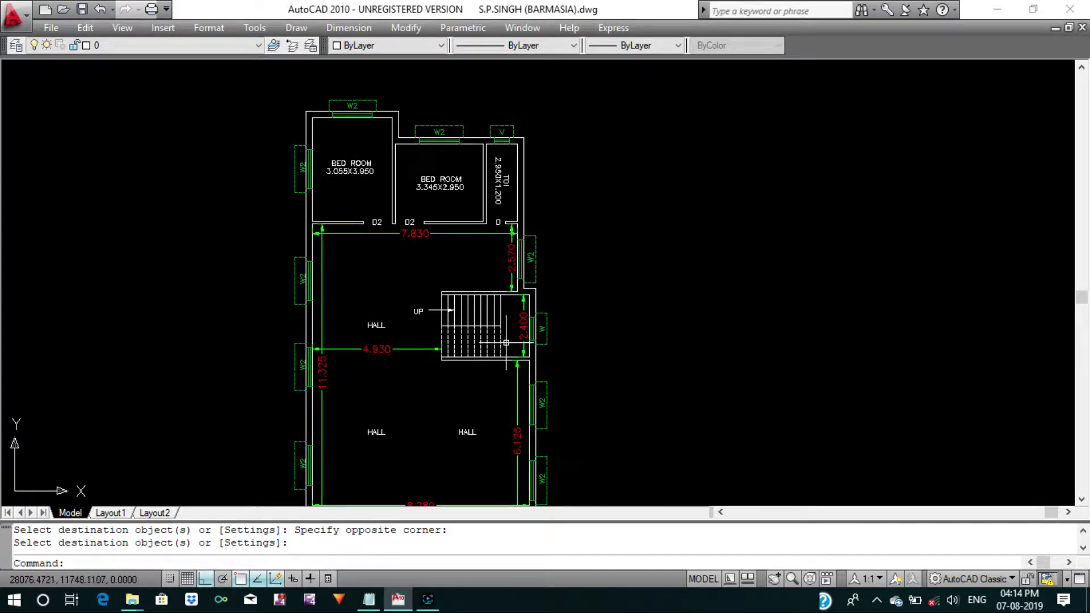
key("Escape")
key("Escape")
middle_click_drag(468, 334, 473, 256)
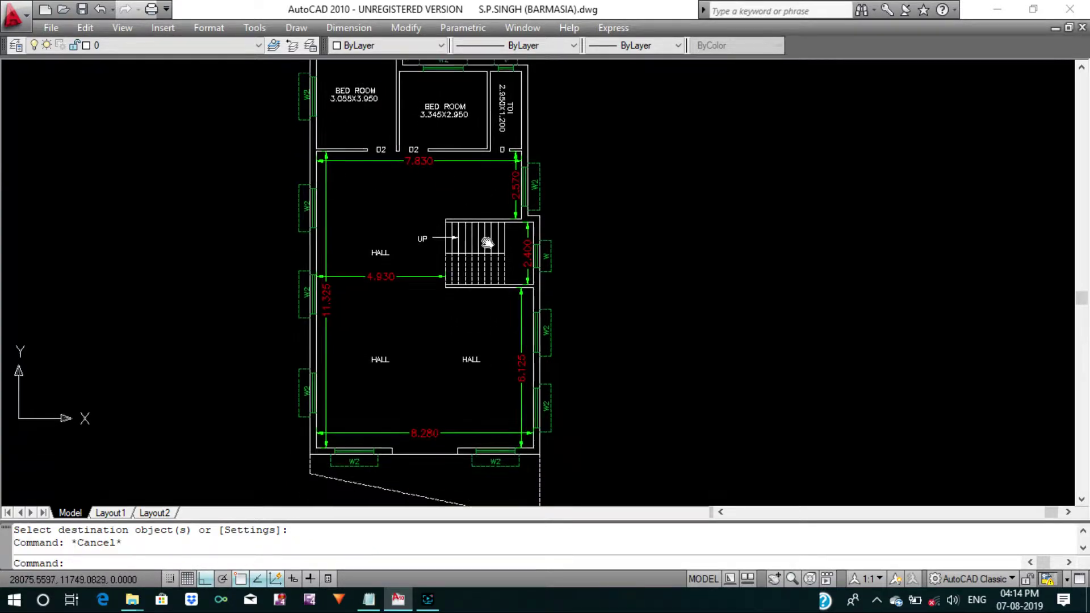
type("CO")
Copy the whole floor plan and place the copy to the right.
scroll(473, 257, "down", 3)
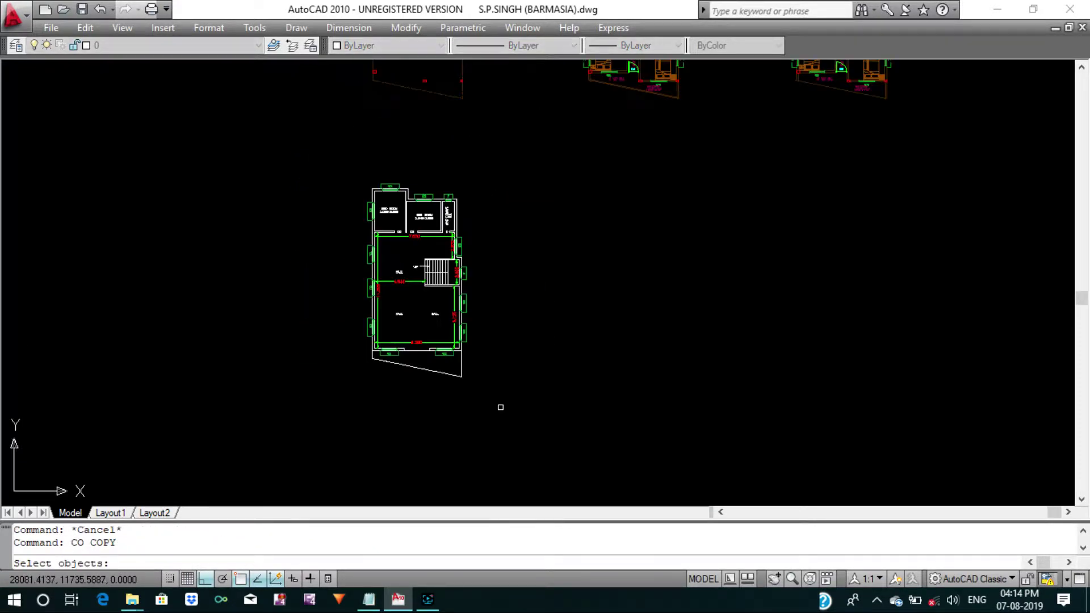
left_click(511, 434)
left_click(348, 170)
key("Return")
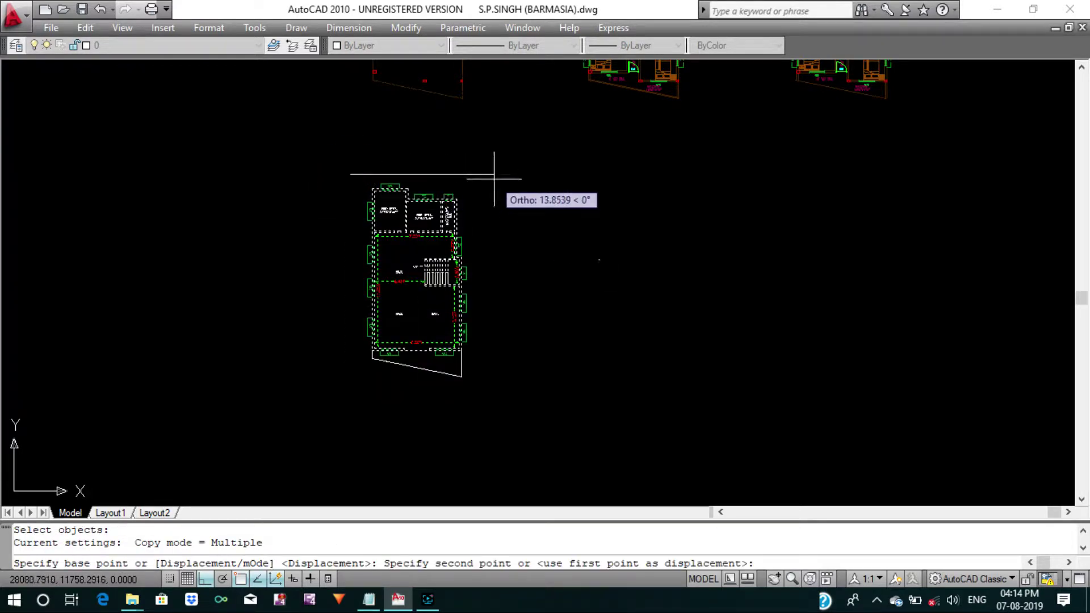
left_click(511, 178)
key("Return")
Measure the reference plan's passage width as 0.9909.
mouse_move(511, 178)
middle_mouse_down()
mouse_move(502, 209)
mouse_move(519, 276)
mouse_move(505, 339)
middle_mouse_up()
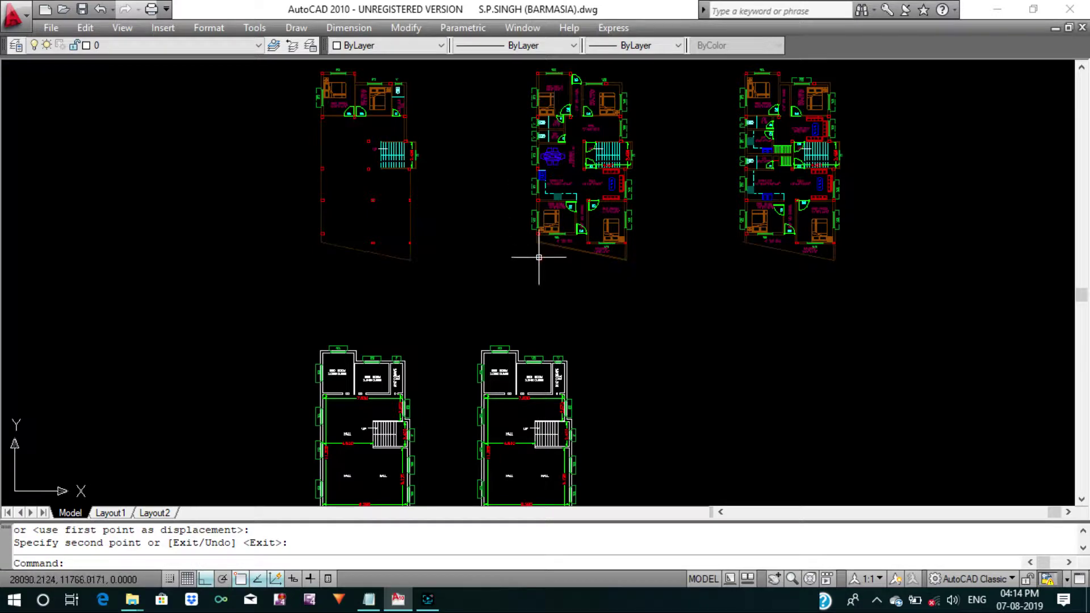
scroll(575, 113, "up", 3)
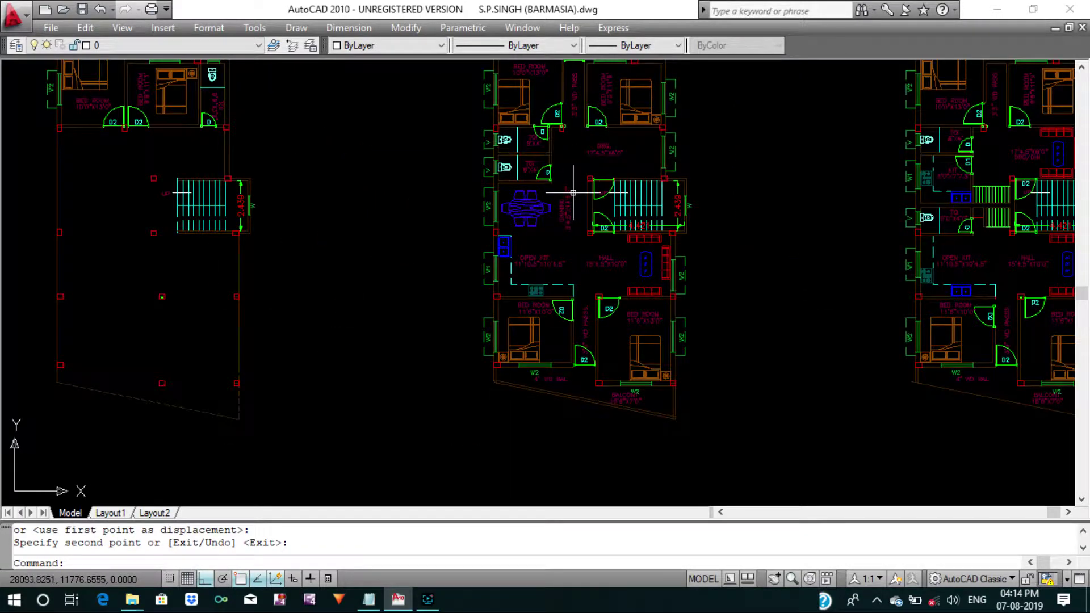
middle_click_drag(573, 193, 567, 229)
scroll(594, 183, "up", 5)
key("Escape")
key("Escape")
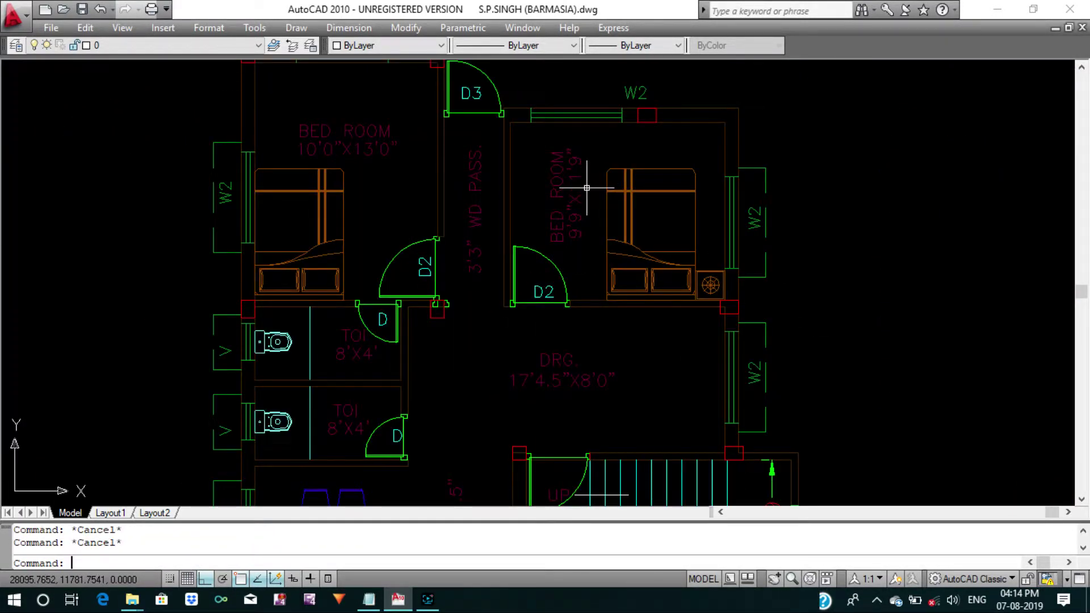
type("DI")
key("Return")
scroll(449, 142, "up", 2)
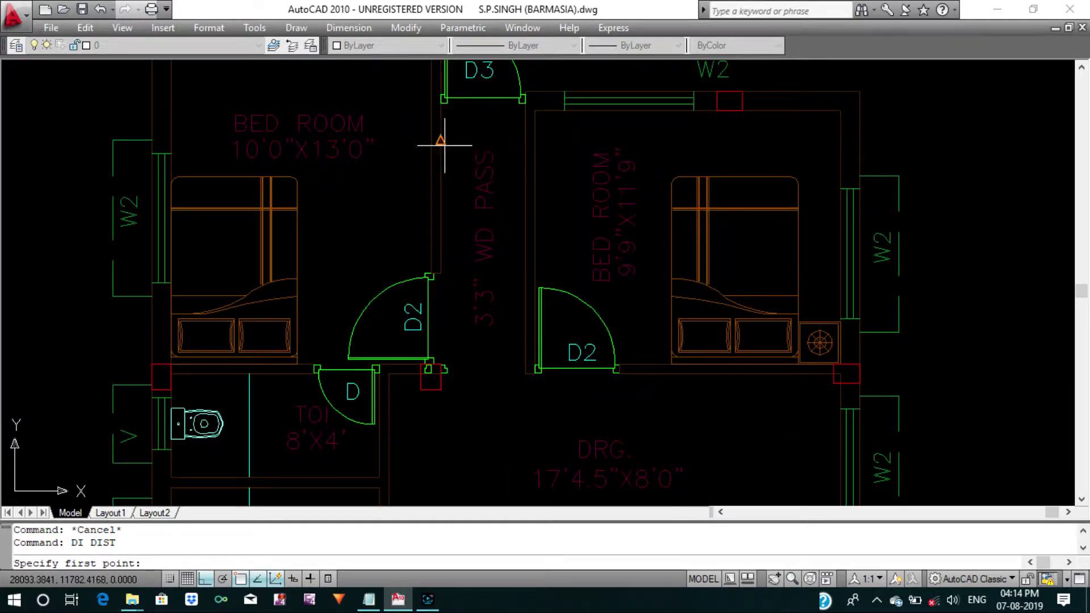
left_click(443, 142)
left_click(525, 142)
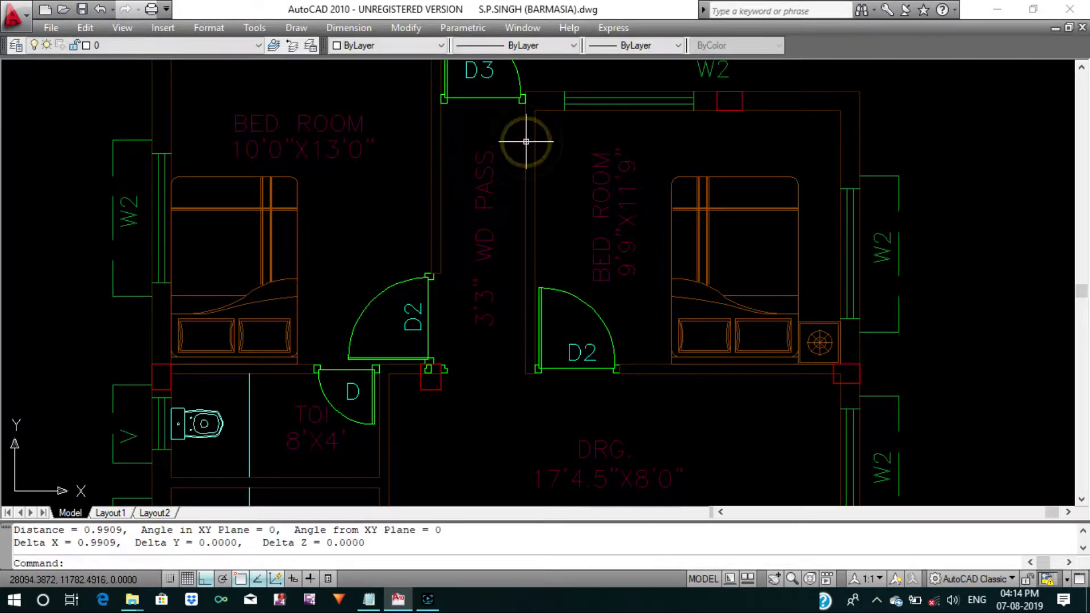
Pan and zoom back to the copied plans.
scroll(522, 140, "down", 2)
scroll(511, 159, "down", 3)
scroll(500, 182, "down", 2)
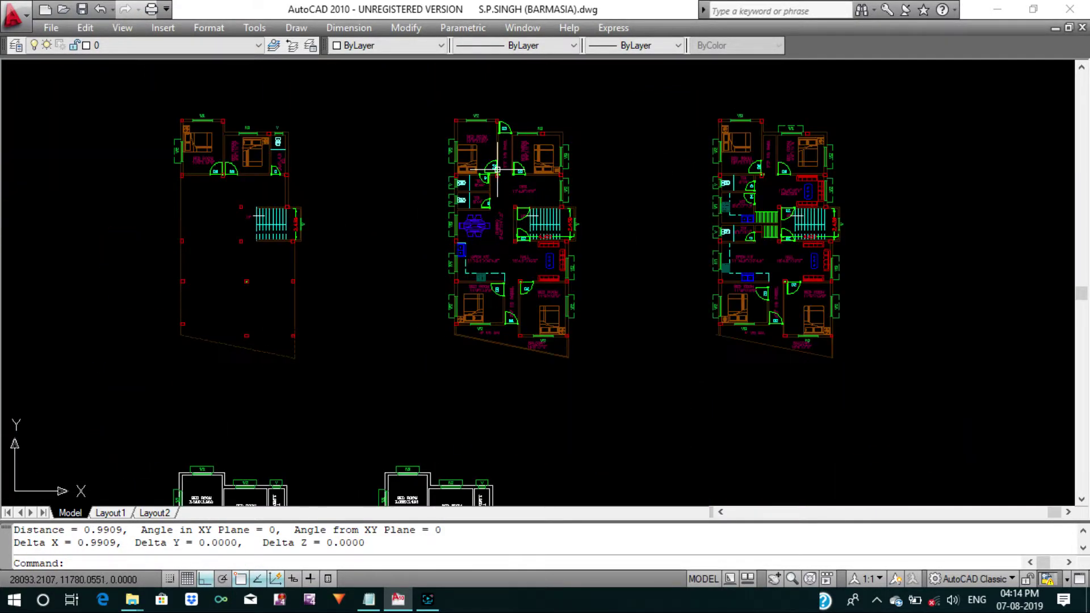
middle_click_drag(503, 230, 508, 147)
scroll(509, 146, "down", 2)
scroll(499, 278, "up", 3)
scroll(511, 286, "up", 2)
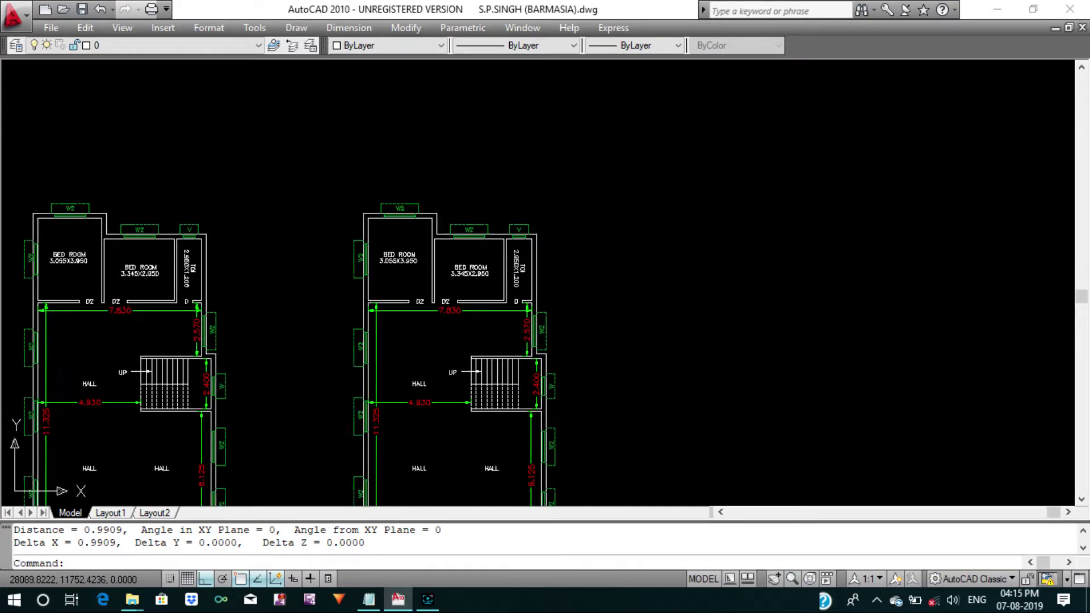
scroll(516, 291, "up", 3)
Erase the toilet partition wall with its label, and the D door label.
key("Escape")
key("Escape")
left_click(605, 274)
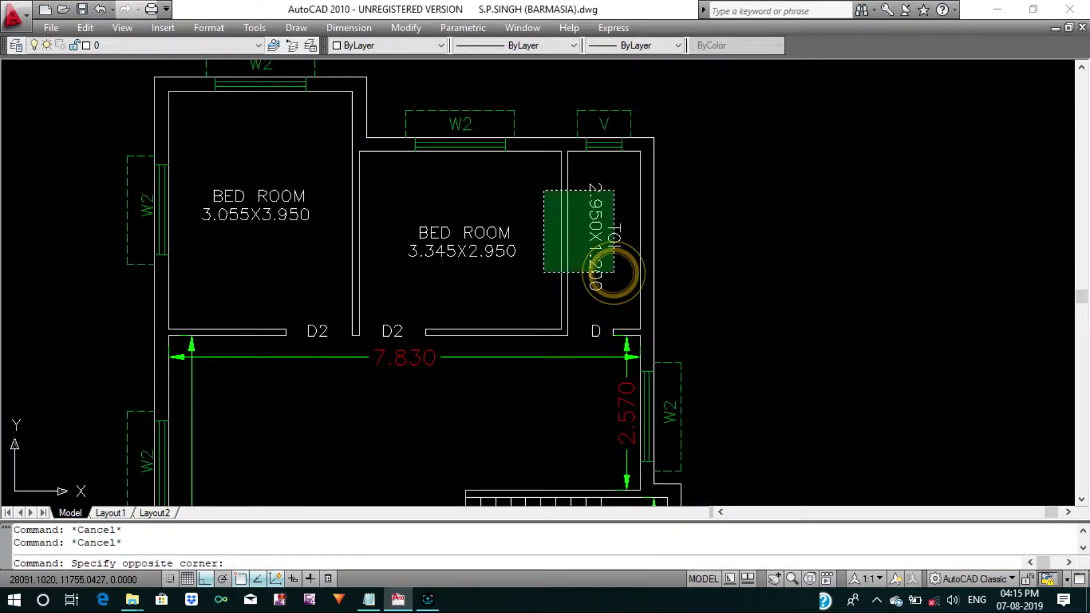
left_click(543, 190)
type("e")
key("Return")
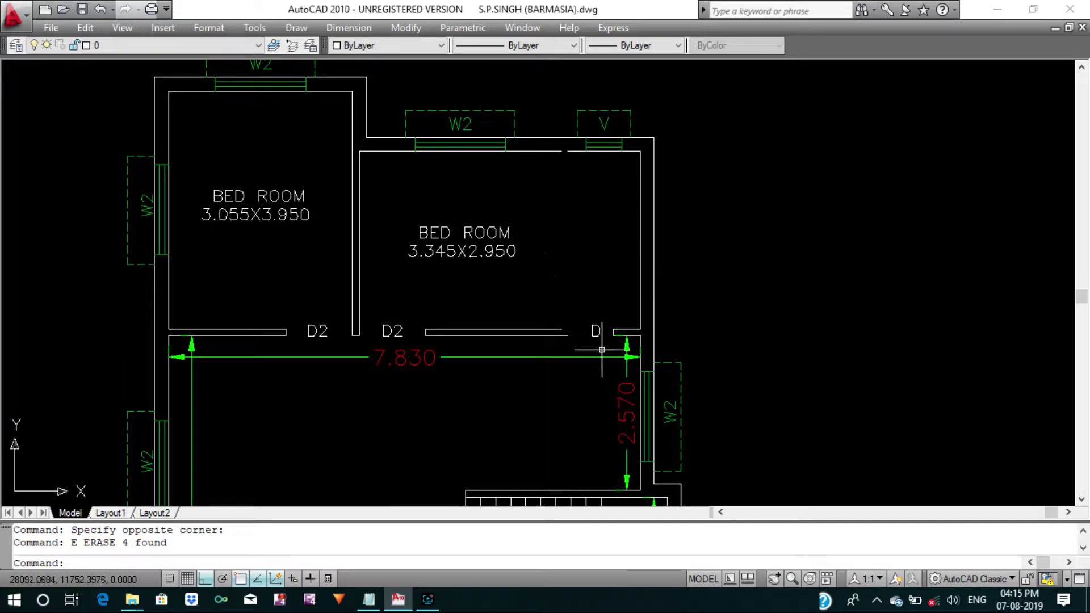
left_click(599, 337)
type("e")
key("Return")
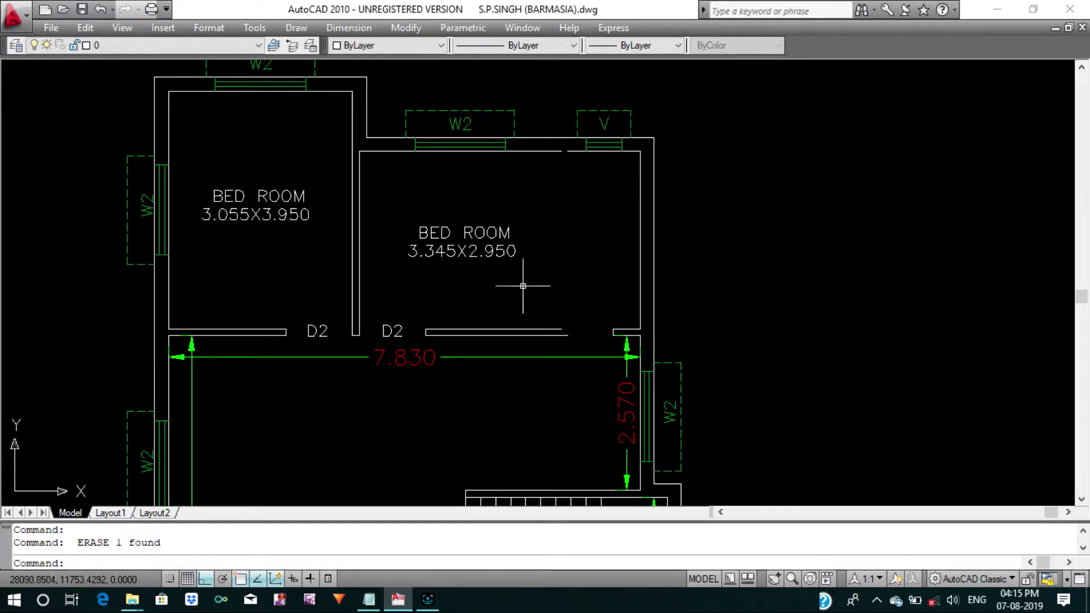
Move the BED ROOM text further to the right.
type("m")
key("Return")
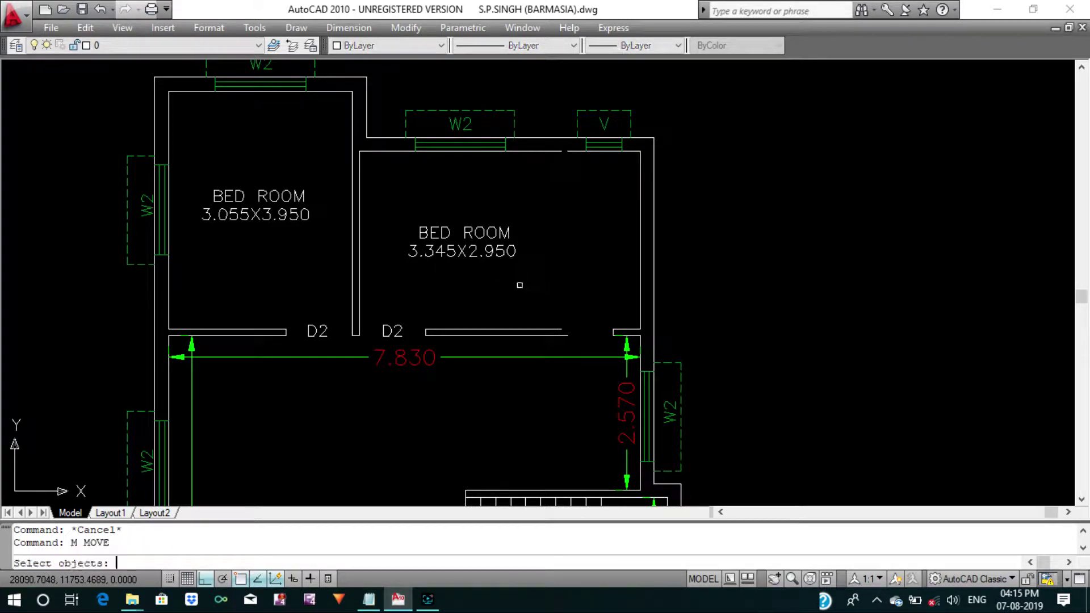
left_click(518, 286)
left_click(480, 246)
key("Return")
left_click(449, 201)
left_click(552, 207)
key("Return")
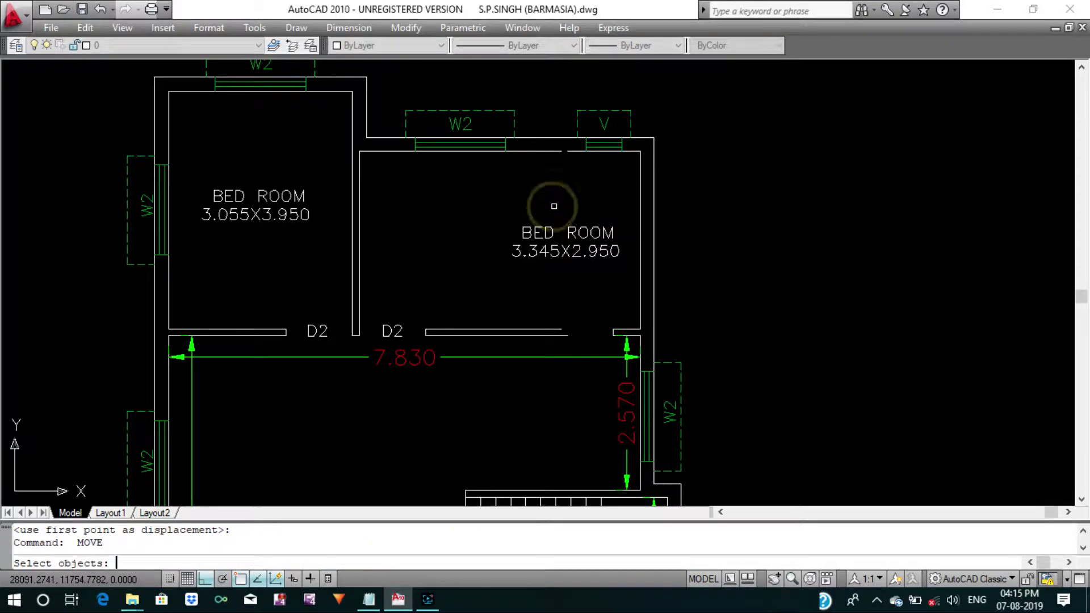
key("Escape")
key("Escape")
Offset the bedroom's left wall line 1 unit to the right.
key("Return")
type("1")
key("Return")
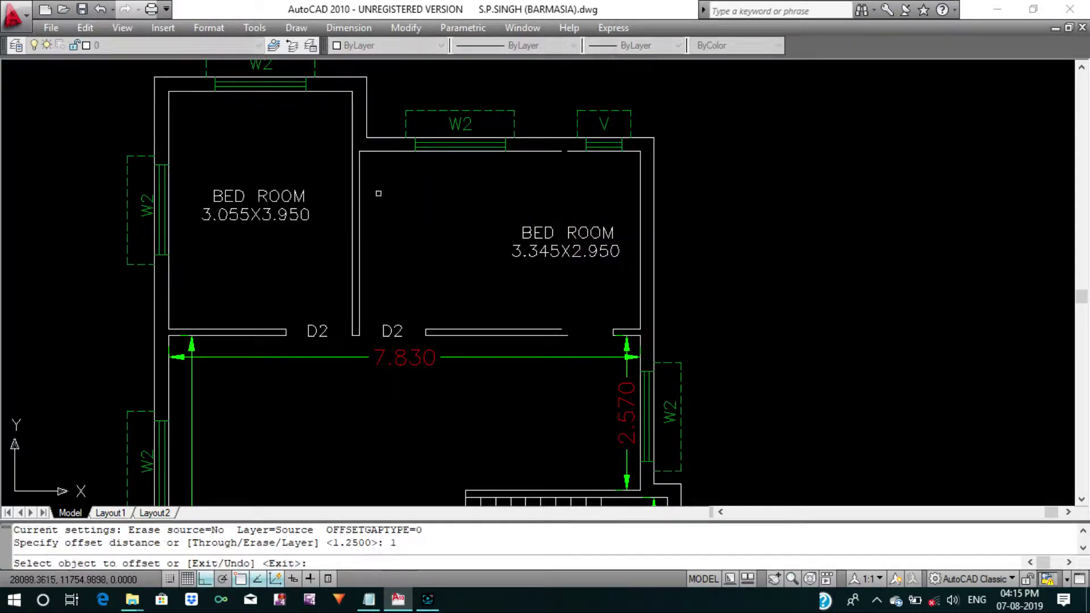
left_click(360, 187)
left_click(364, 182)
key("Escape")
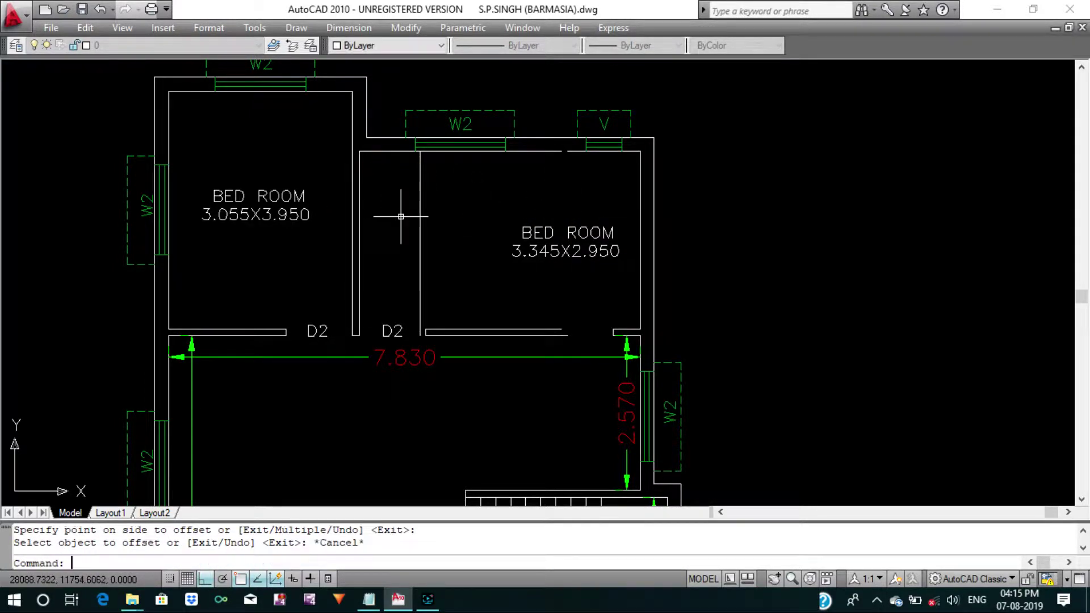
key("Escape")
scroll(428, 337, "up", 5)
type("S")
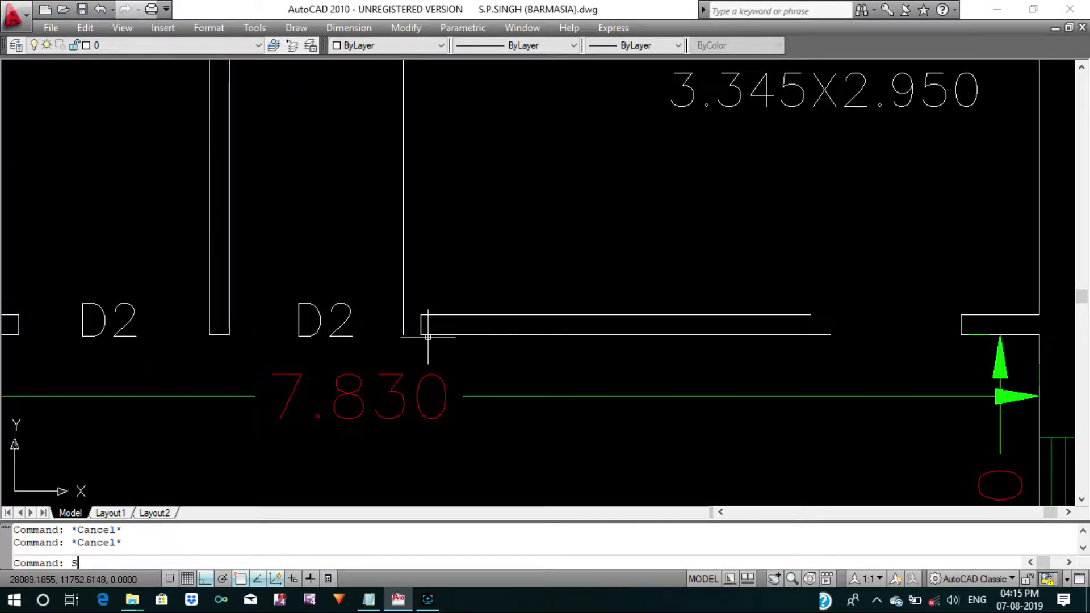
Stretch the lower wall end out to the right.
key("Return")
left_click(438, 301)
left_click(420, 363)
left_click(417, 302)
left_click(651, 302)
key("Return")
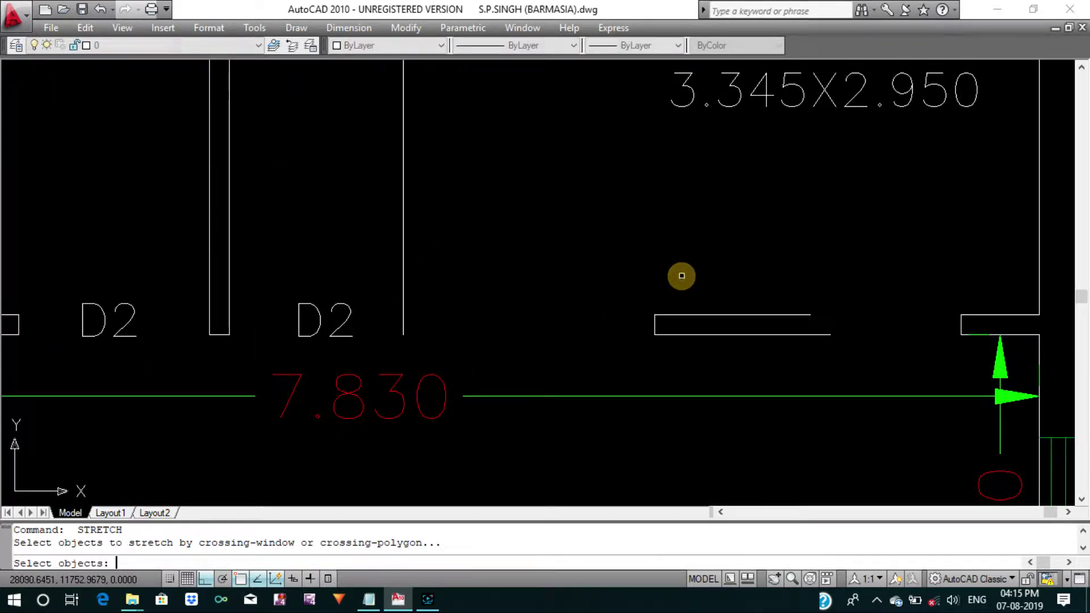
key("Escape")
Offset a wall line 0.115 to the right to form the passage wall.
type("o")
key("Return")
type(".")
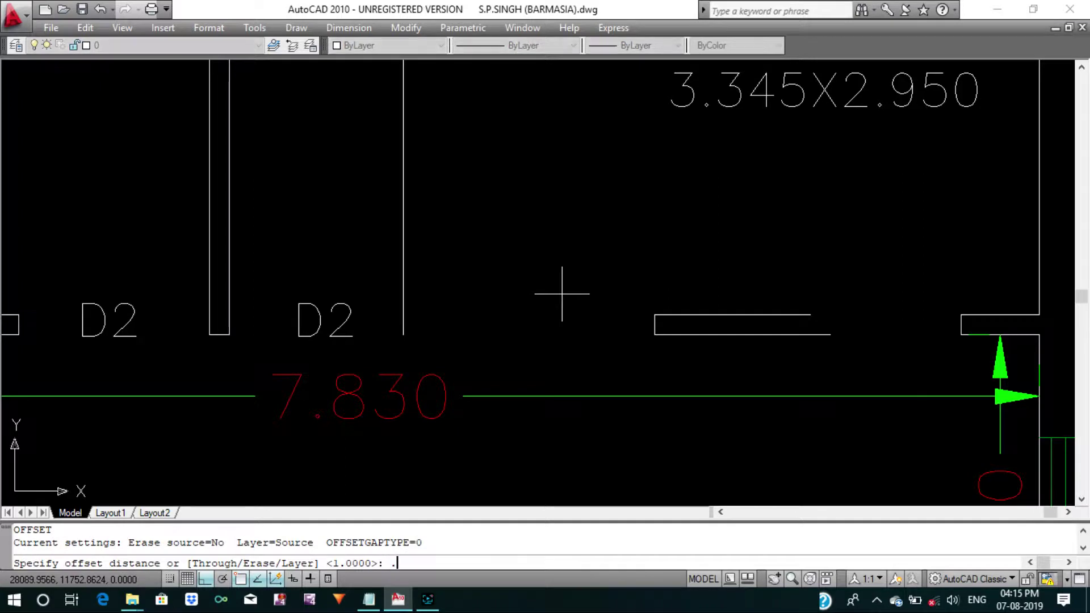
key("Return")
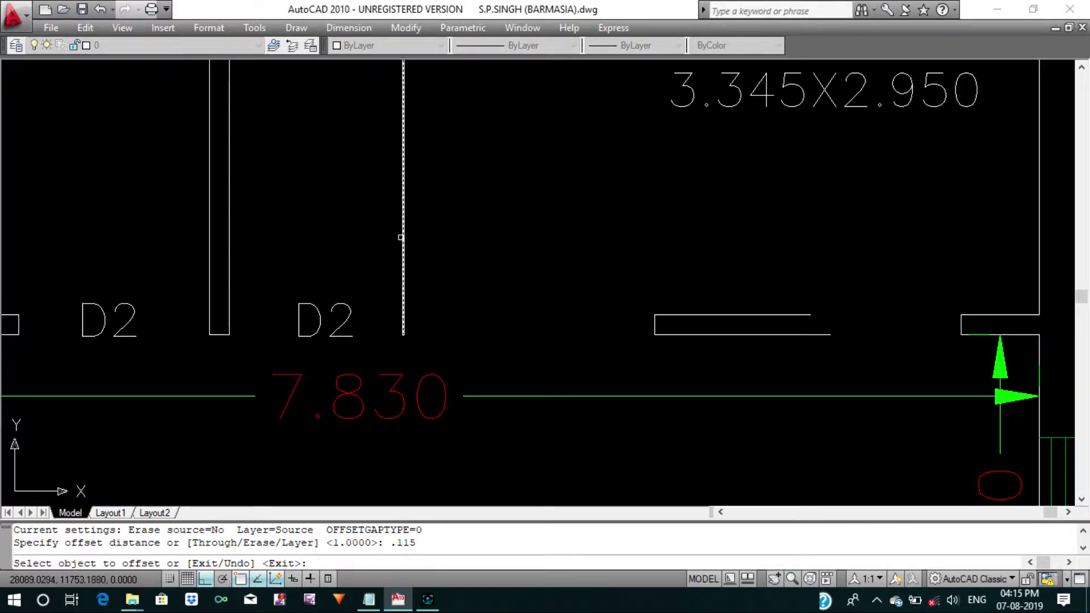
left_click(401, 237)
left_click(518, 227)
scroll(484, 312, "down", 3)
key("Escape")
key("Escape")
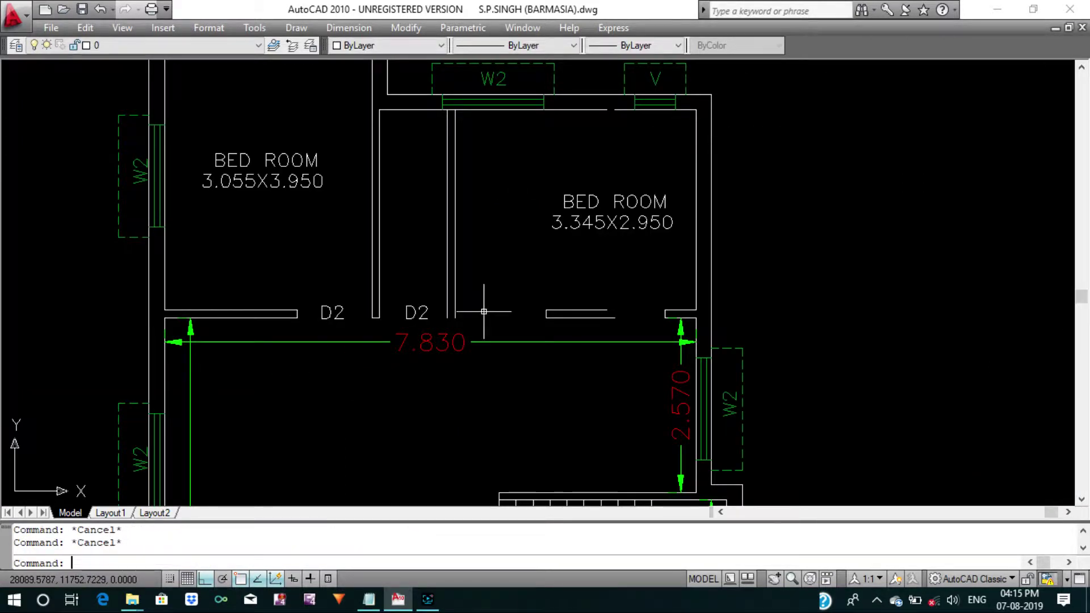
Move the D2 door label to its new position.
left_click(417, 313)
key("Return")
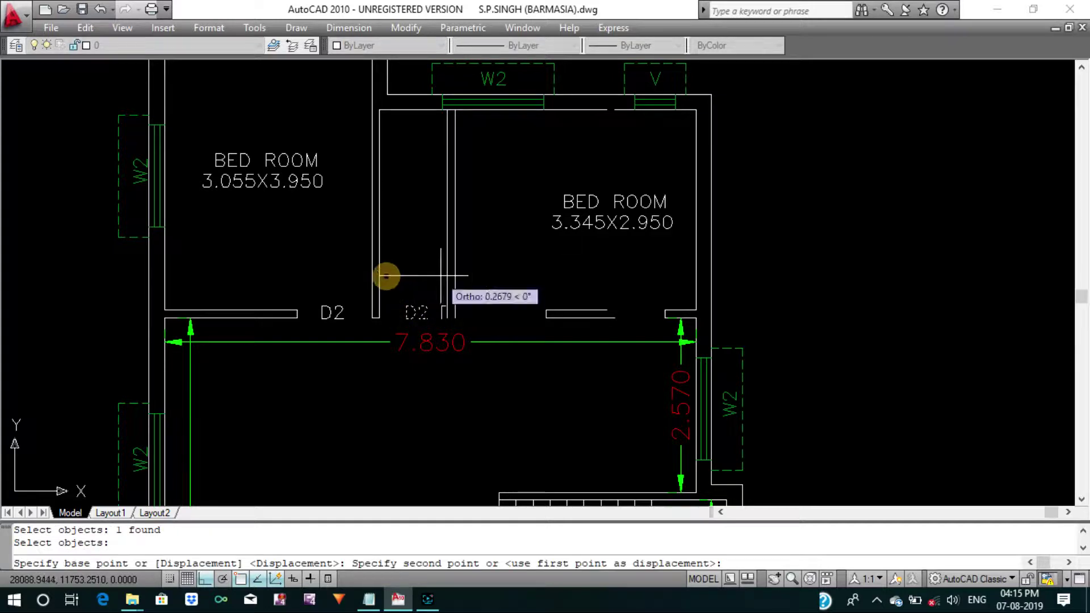
left_click(454, 276)
key("Return")
scroll(454, 296, "up", 2)
key("Escape")
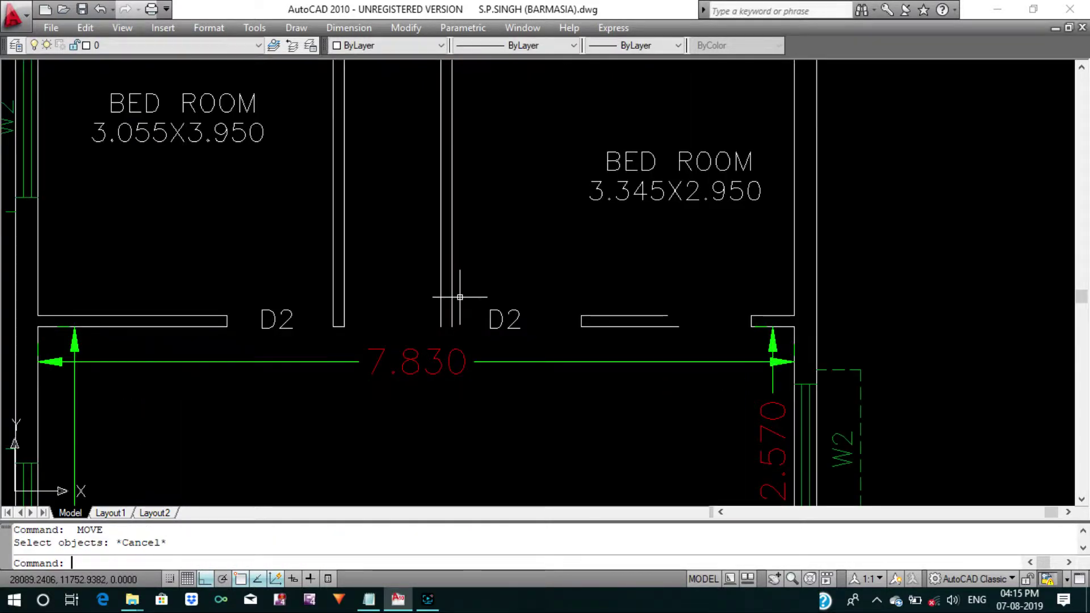
Draw a short line from the wall corner to close the wall.
type("l")
key("Return")
scroll(452, 326, "up", 2)
left_click(414, 324)
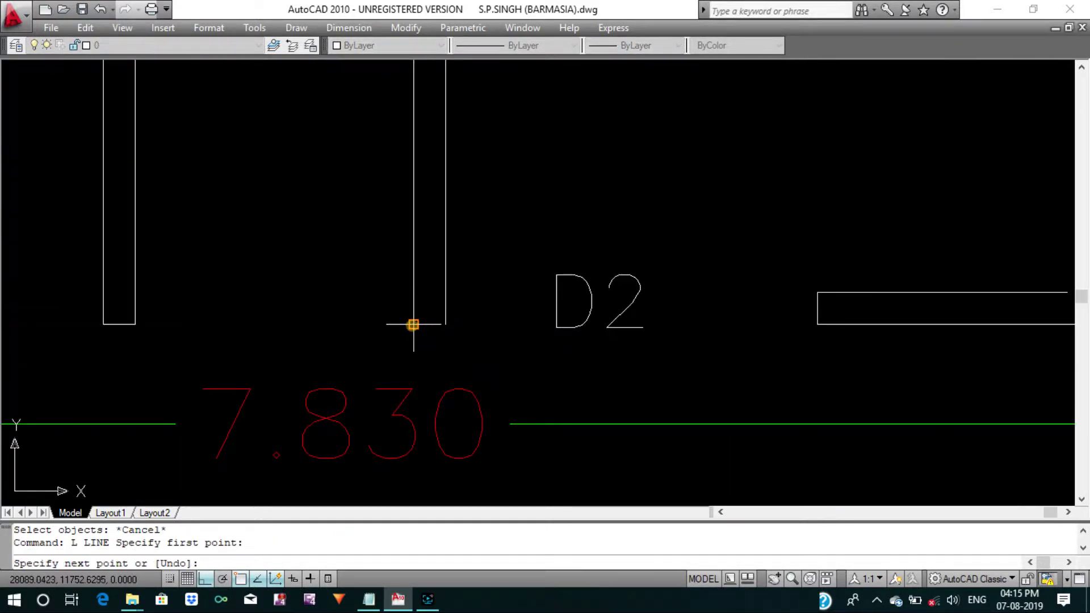
left_click(443, 325)
key("Return")
scroll(443, 324, "down", 3)
middle_click_drag(545, 336, 609, 378)
key("Escape")
key("Escape")
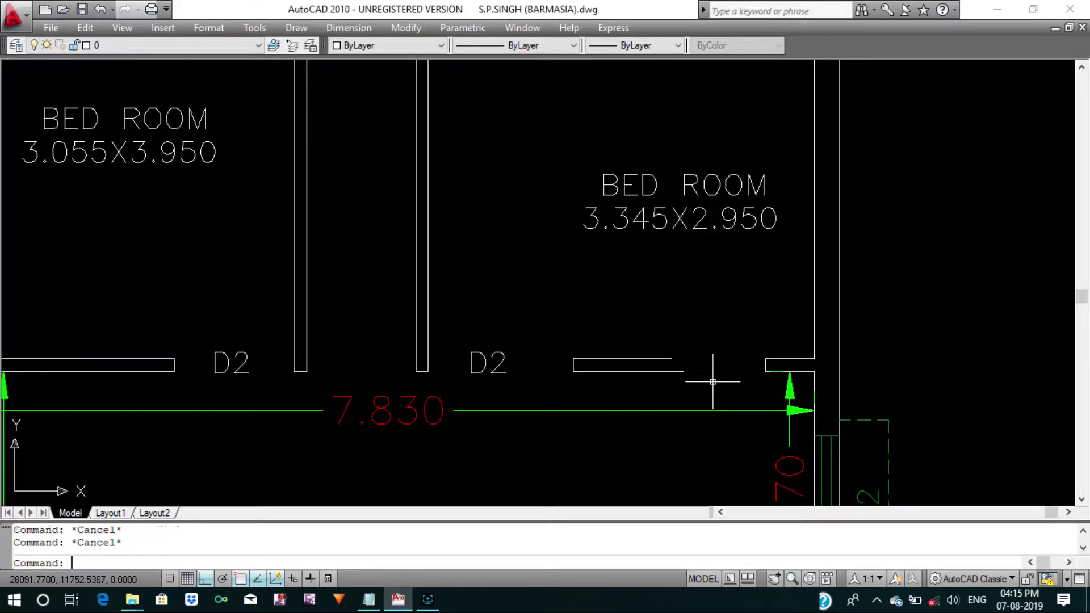
type("d")
Join the upper and lower wall line pieces, then delete the leftover stub and dimension.
key("Return")
left_click(662, 360)
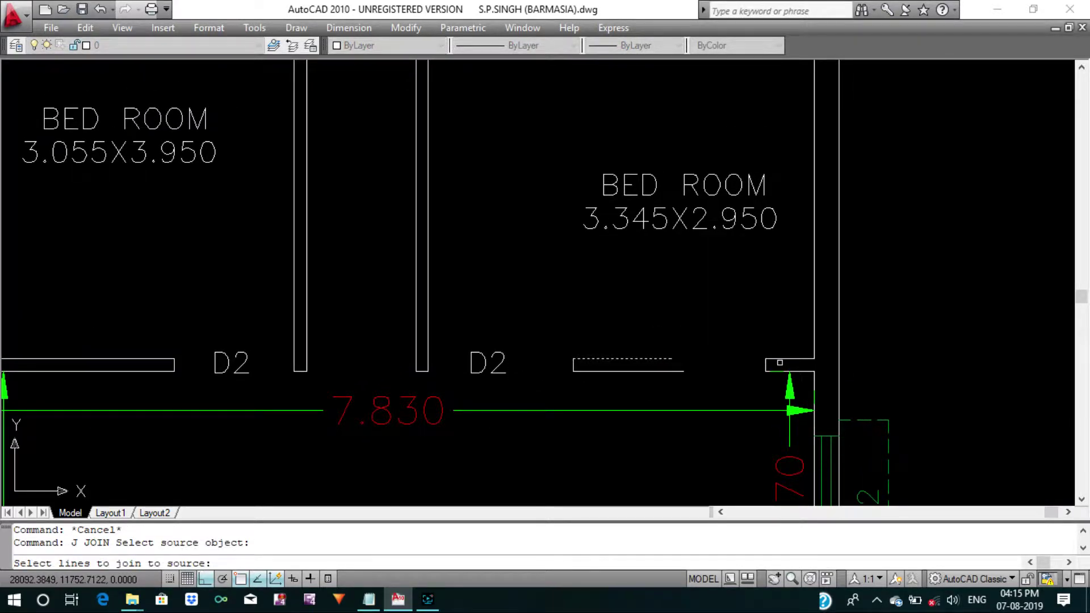
left_click(785, 361)
key("Return")
key("Return")
left_click(803, 372)
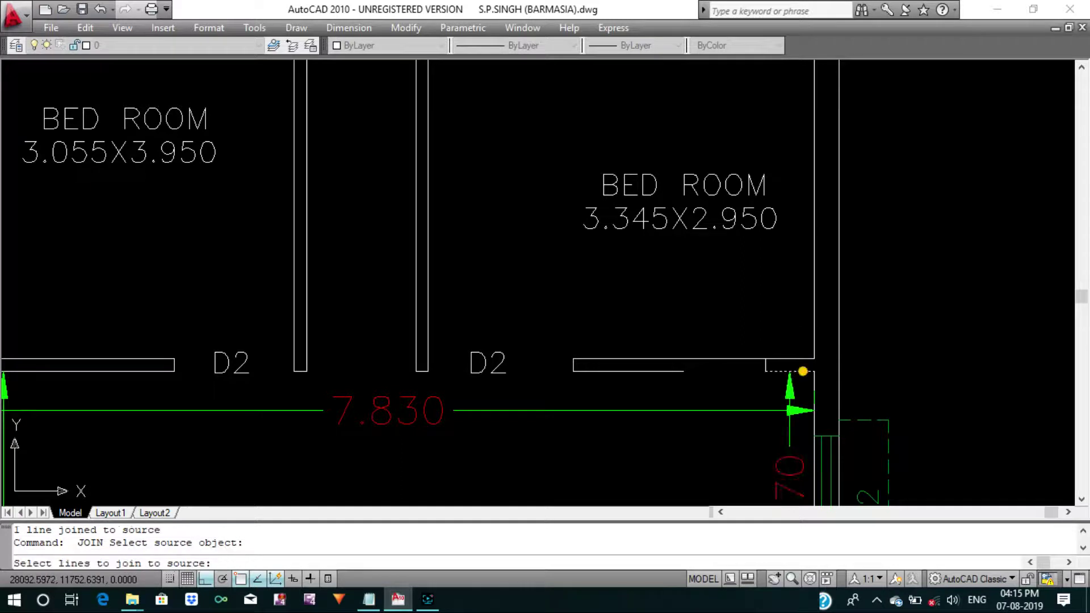
left_click(665, 370)
key("Return")
key("Escape")
left_click(745, 341)
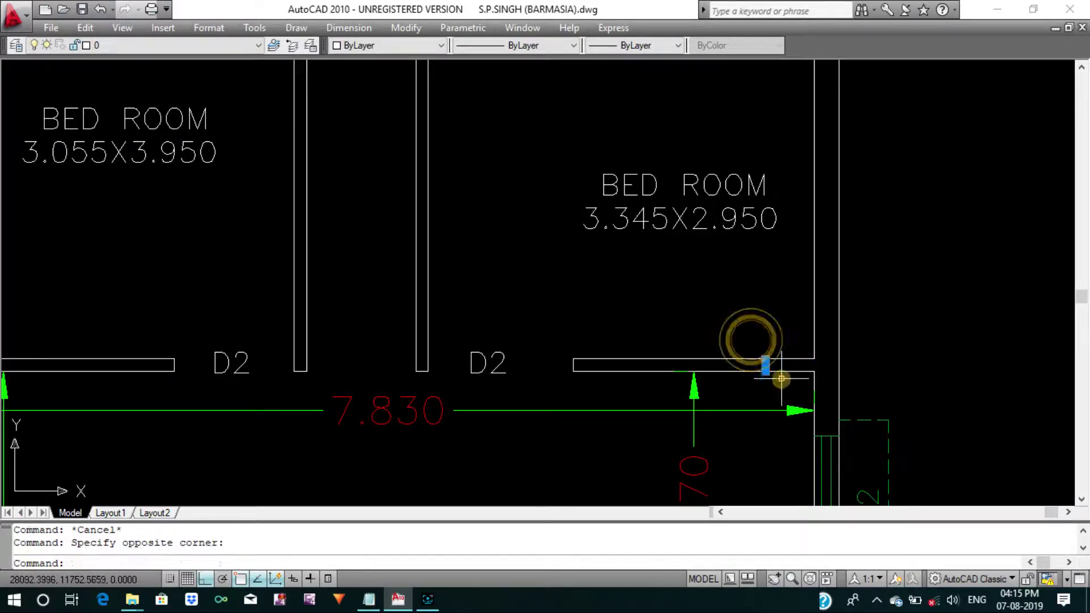
left_click(782, 379)
key("Delete")
Offset a wall line 1.1 to the right.
scroll(653, 402, "down", 2)
scroll(613, 384, "down", 2)
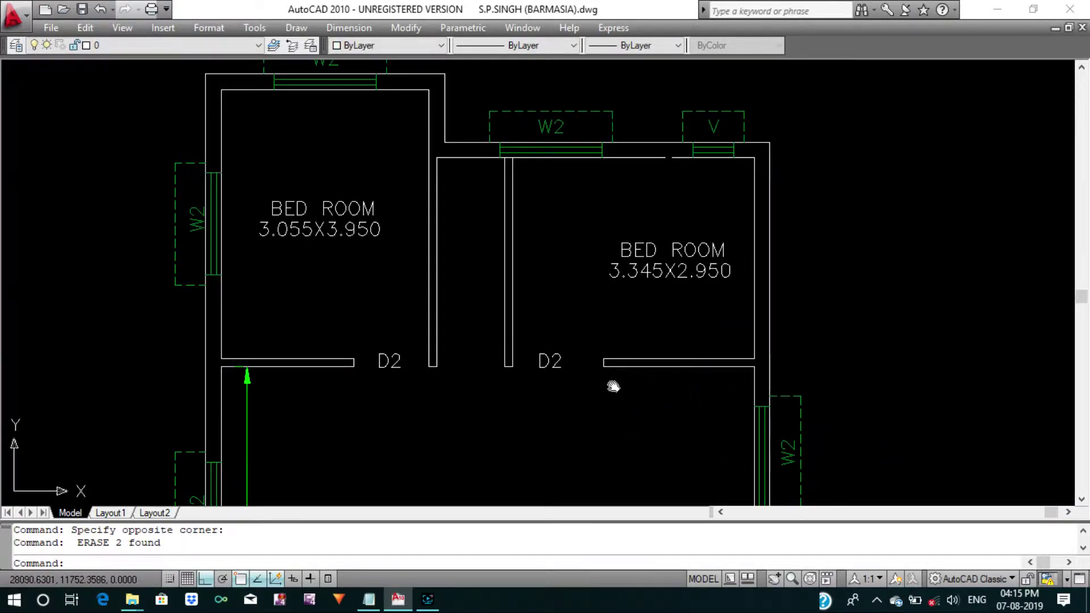
type("o")
key("Return")
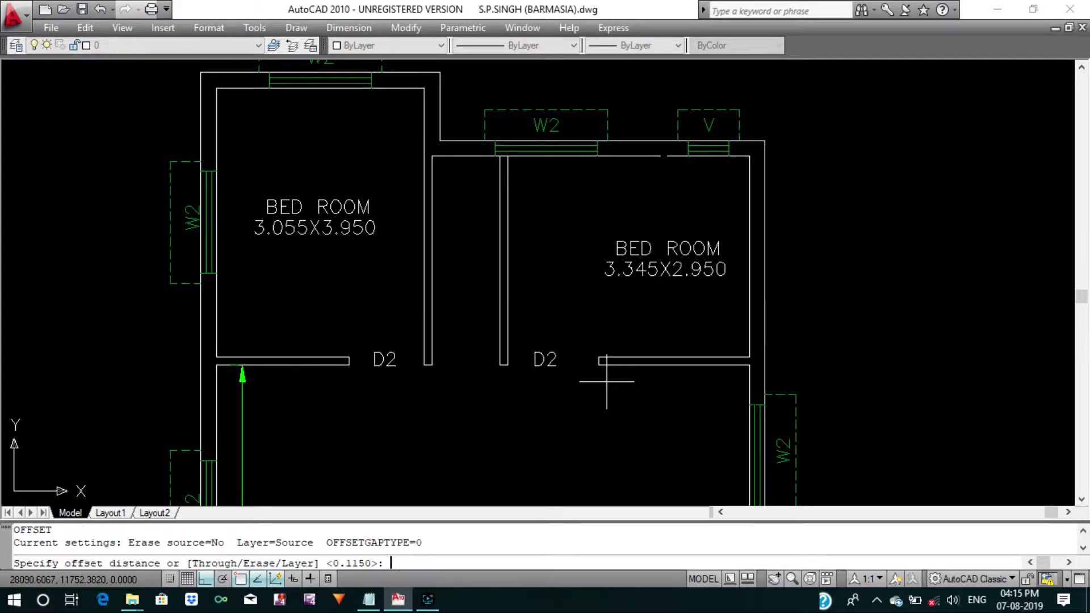
type("1.")
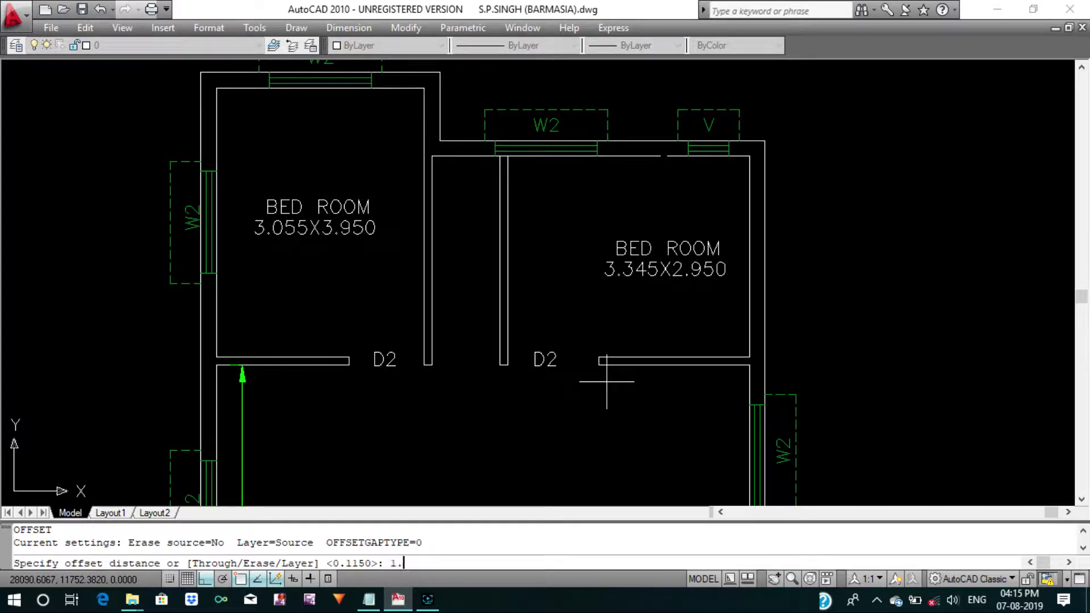
type("1")
key("Return")
left_click(507, 329)
left_click(568, 318)
scroll(577, 349, "up", 3)
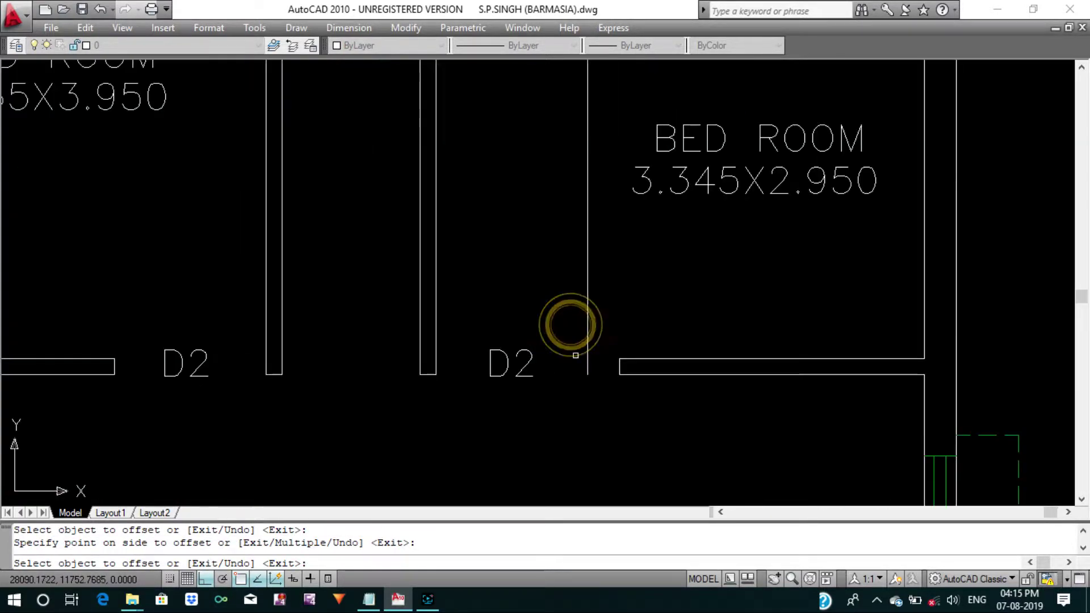
key("Escape")
key("Escape")
Stretch the bedroom wall end to the new offset line.
type("s")
key("Return")
scroll(640, 401, "up", 3)
left_click(640, 401)
left_click(575, 307)
key("Return")
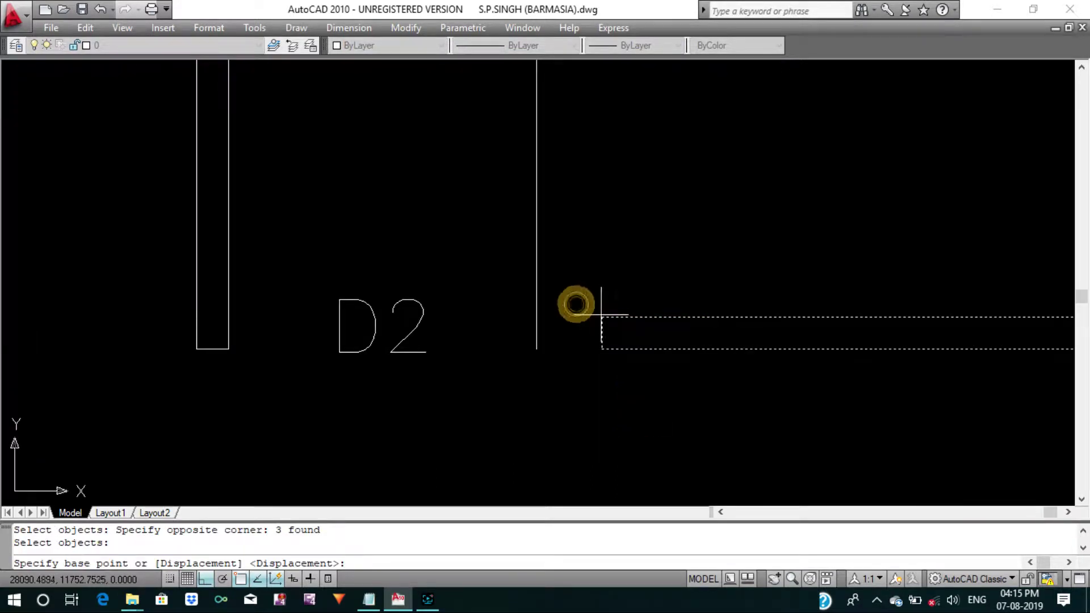
left_click(536, 317)
scroll(545, 312, "down", 2)
Erase the stray vertical line.
left_click(563, 289)
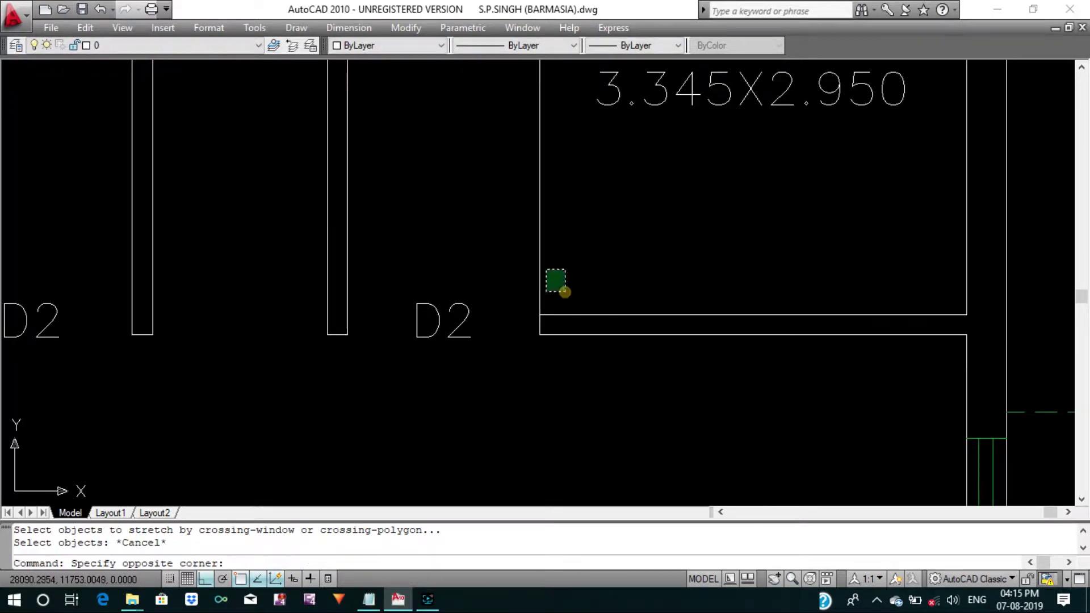
left_click(537, 263)
type("e")
key("Return")
scroll(534, 310, "down", 5)
key("Escape")
Move the BED ROOM label further left within the room.
scroll(560, 285, "up", 2)
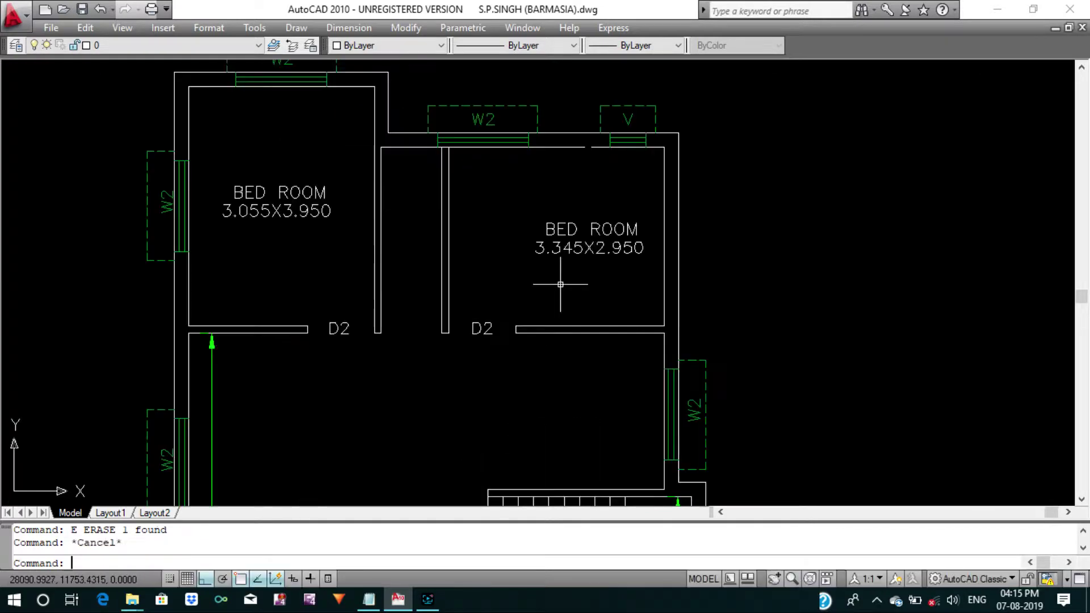
key("m")
key("Return")
left_click(580, 285)
left_click(543, 212)
key("Return")
left_click(579, 190)
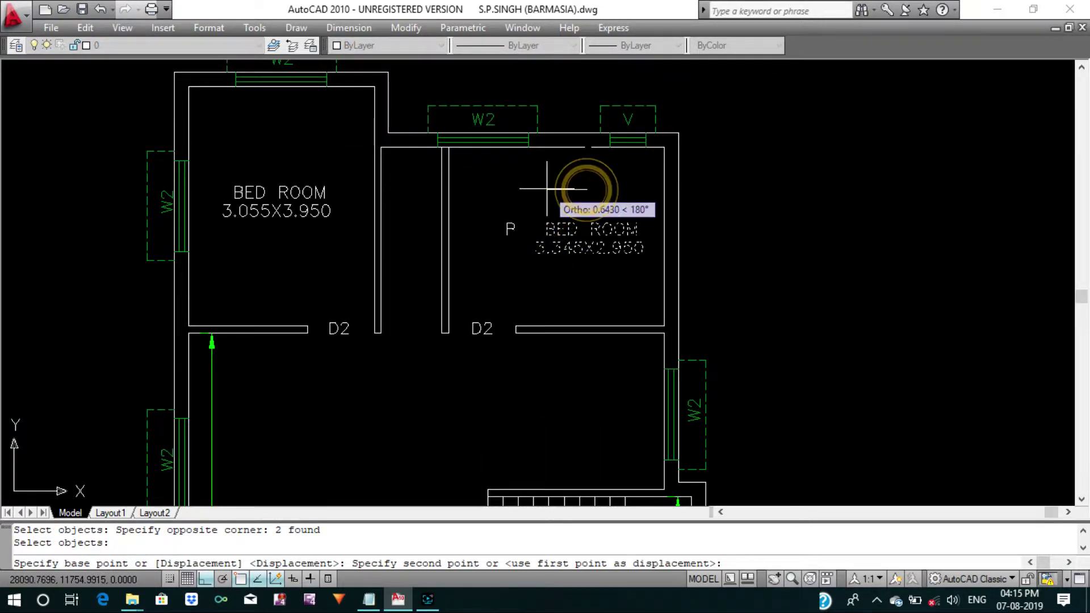
left_click(552, 220)
Move the lamp so it sits centred in the room.
key("Return")
left_click(585, 262)
left_click(517, 198)
key("Return")
left_click(513, 226)
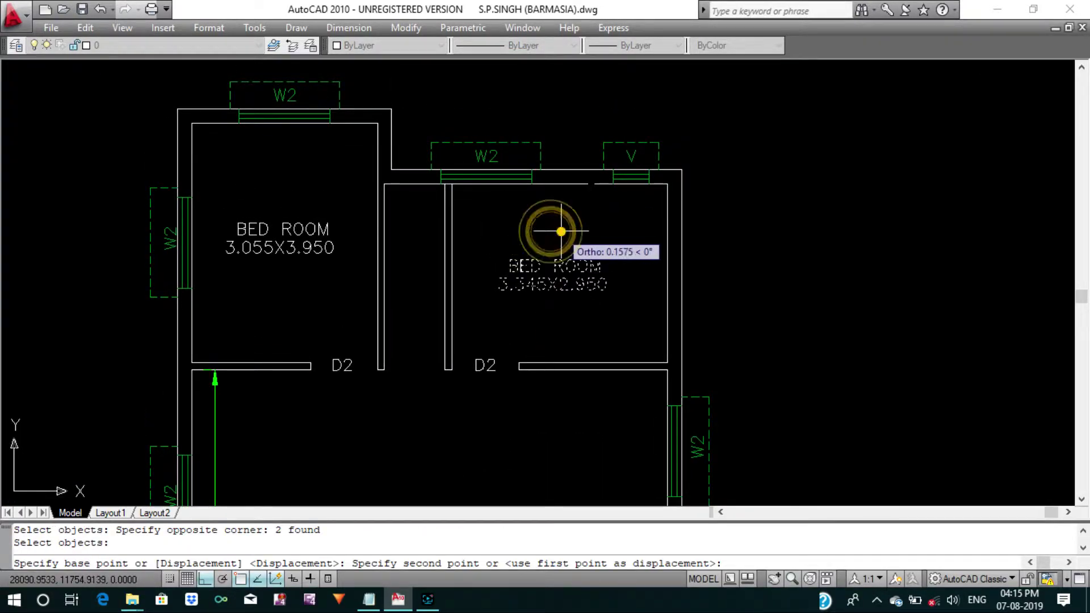
left_click(544, 196)
key("Escape")
key("Escape")
Delete the V window.
left_click(614, 164)
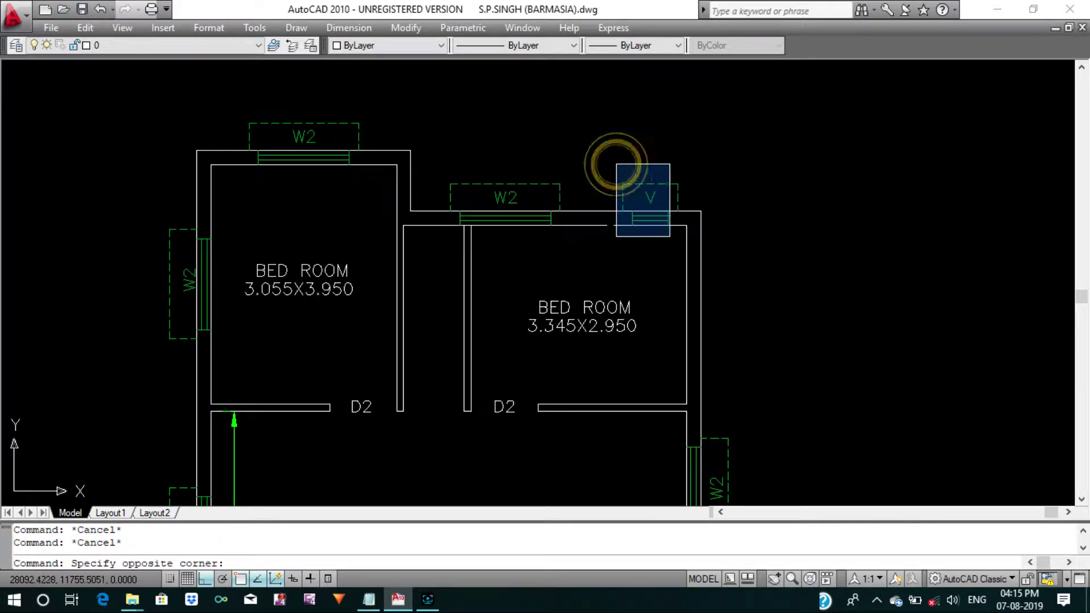
left_click(681, 236)
key("e")
key("Return")
middle_click_drag(587, 232, 587, 270)
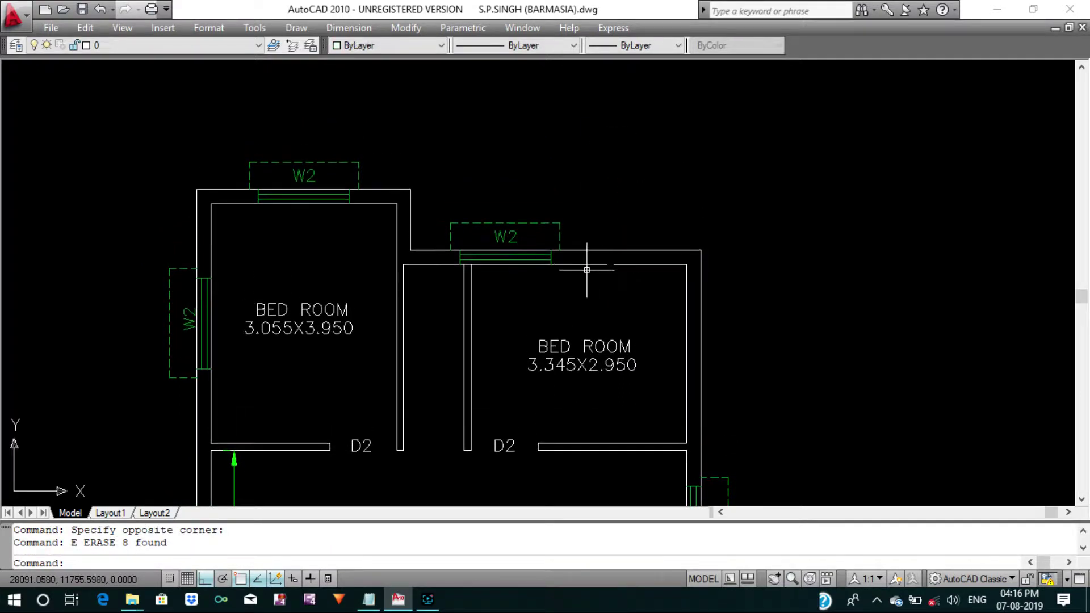
type("F")
Fillet both vertical wall lines to the top wall to form sharp corners.
key("Return")
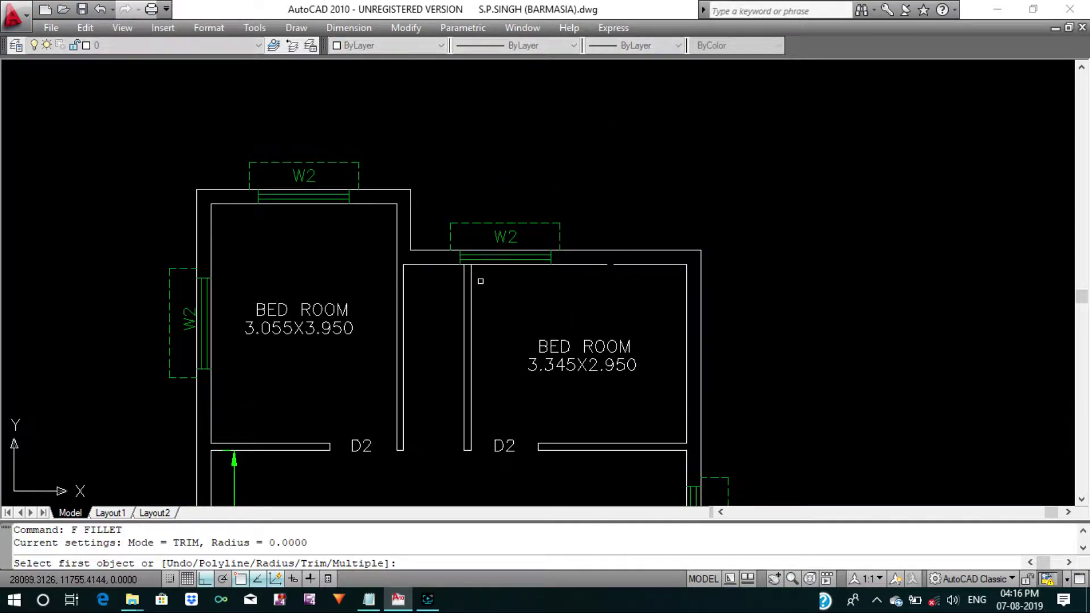
left_click(465, 280)
left_click(444, 265)
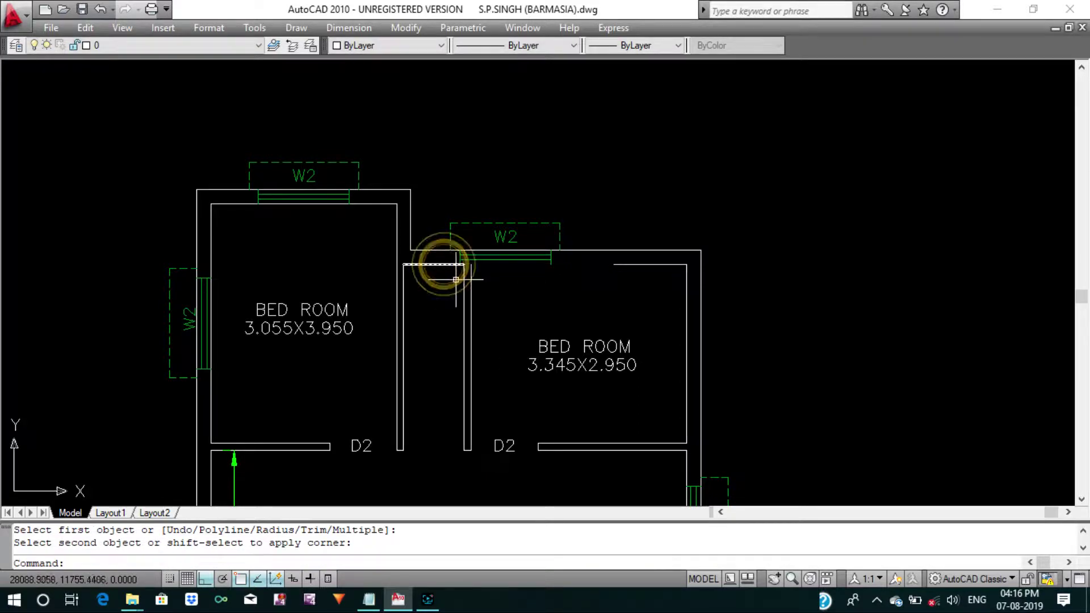
key("Return")
left_click(470, 277)
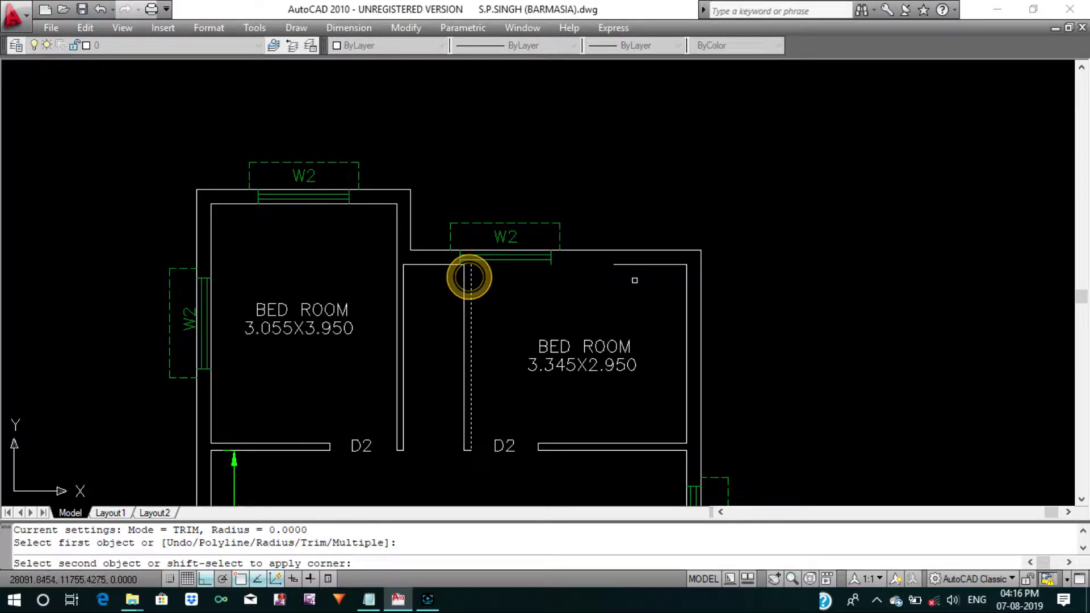
left_click(641, 265)
key("Return")
key("Escape")
key("Escape")
Shift the W2 window right over the bedroom.
type("m")
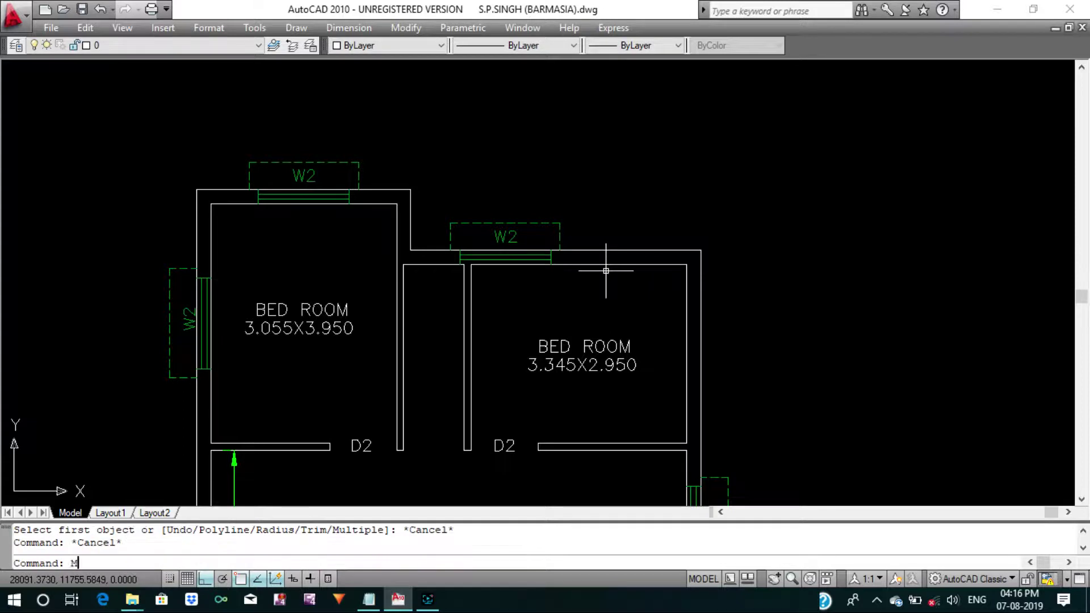
key("Return")
left_click(377, 184)
left_click(646, 304)
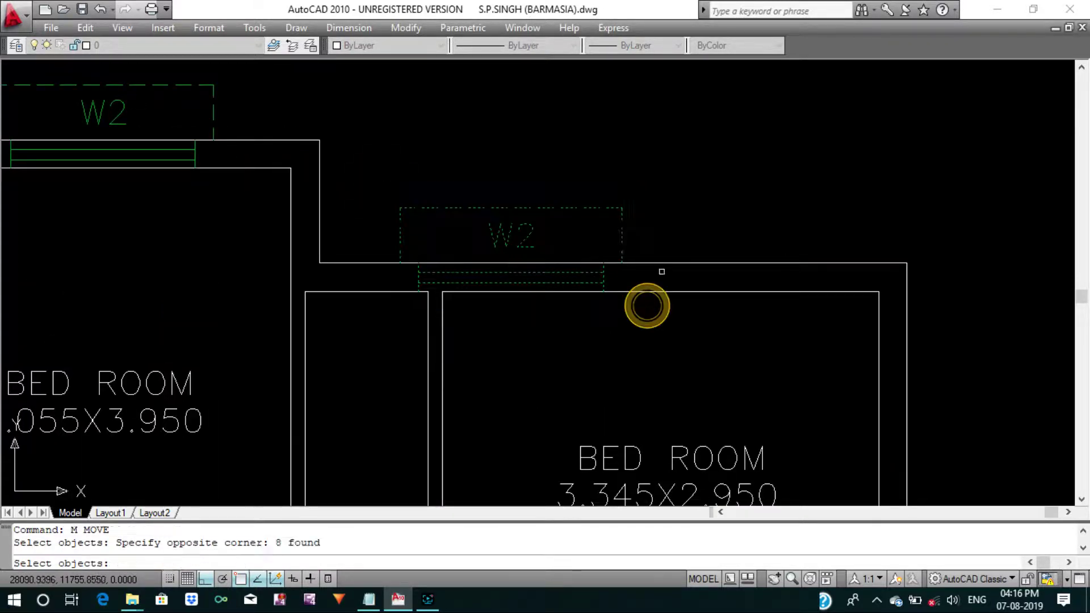
key("Return")
left_click(549, 139)
left_click(686, 142)
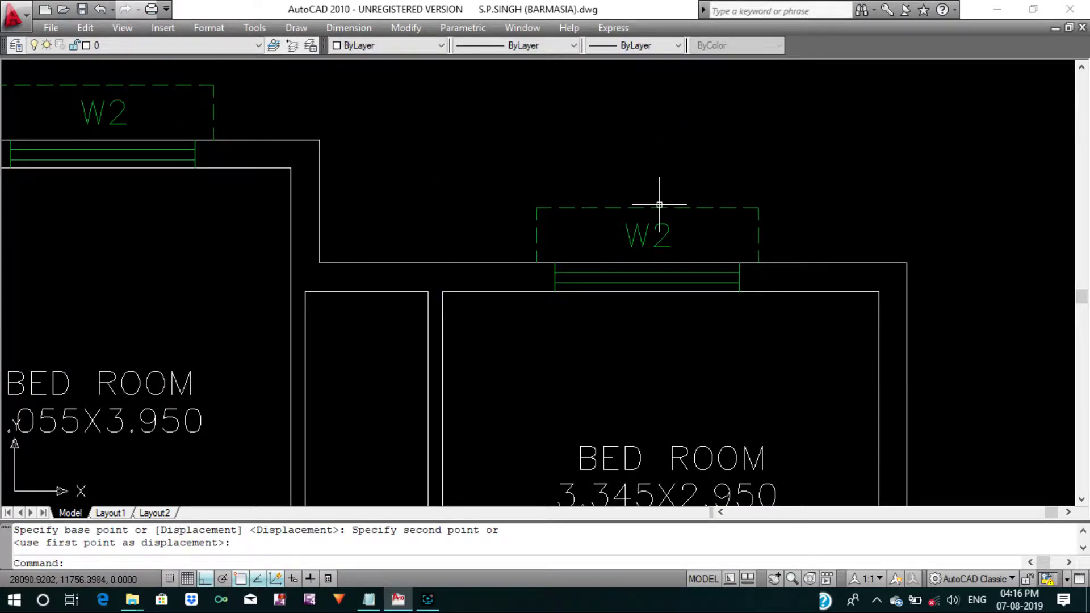
scroll(657, 244, "down", 2)
middle_click_drag(658, 244, 628, 325)
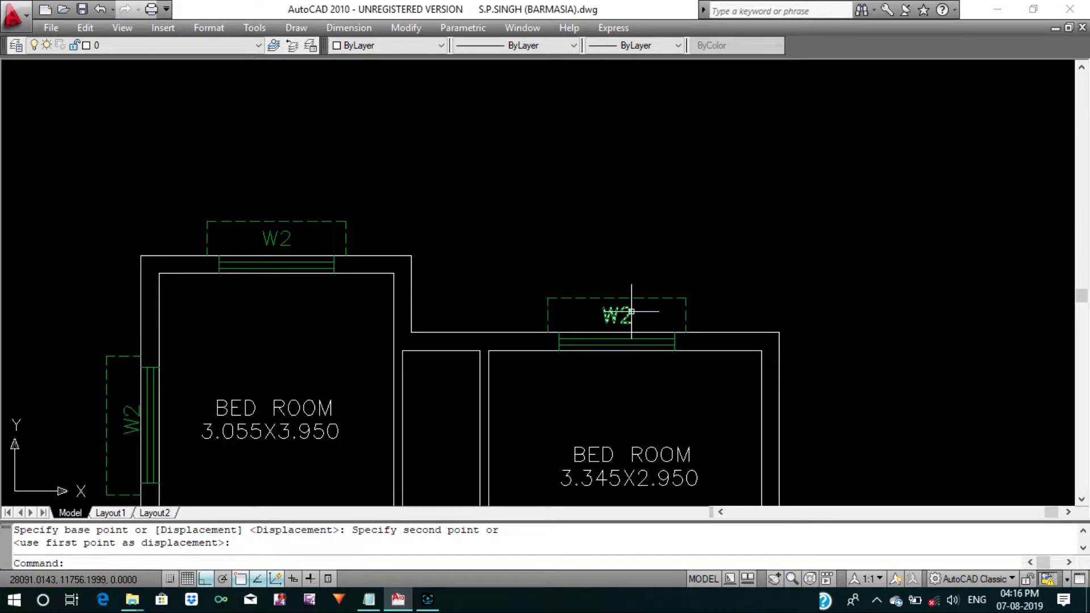
Nudge W2 slightly so it is centred on the bedroom wall.
key("Return")
left_click(540, 259)
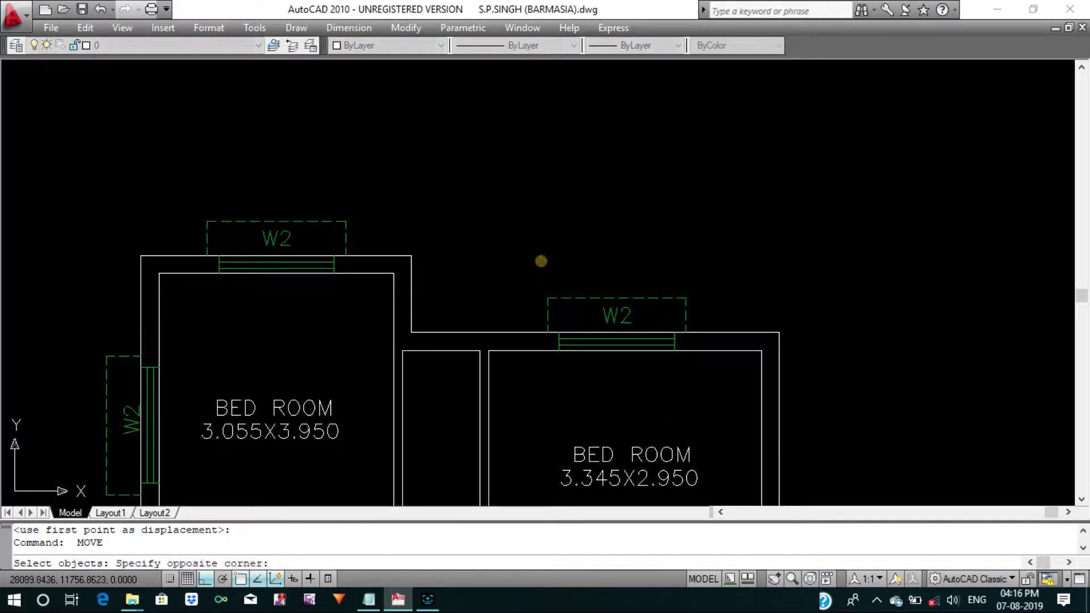
left_click(695, 385)
key("Return")
left_click(644, 232)
left_click(648, 232)
Zoom and pan in on the copied plan's two top bedrooms.
scroll(605, 227, "down", 2)
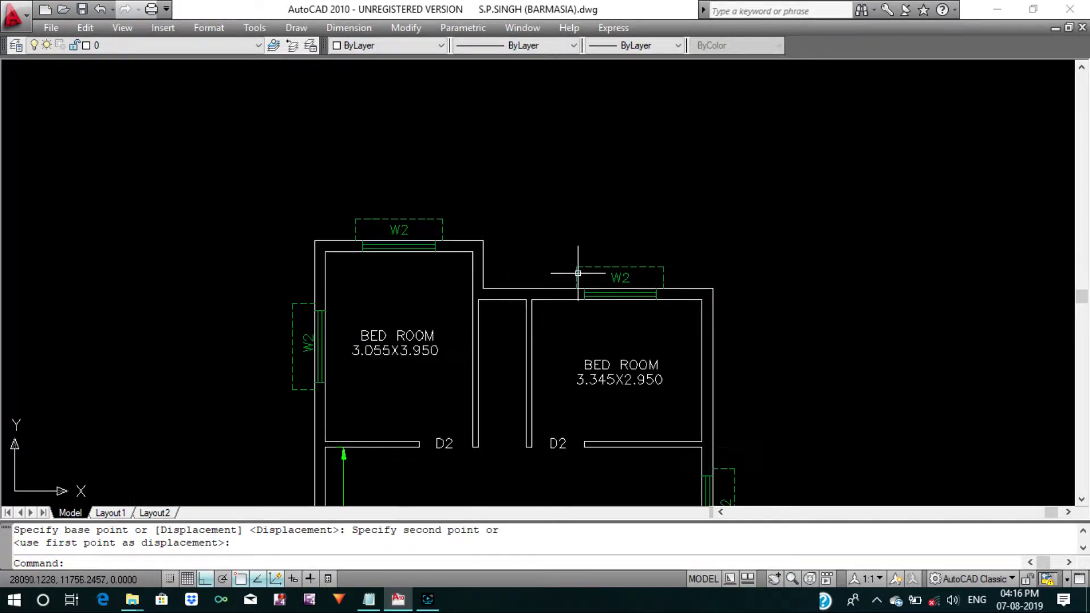
middle_click_drag(575, 268, 592, 231)
scroll(566, 253, "down", 3)
scroll(568, 369, "down", 2)
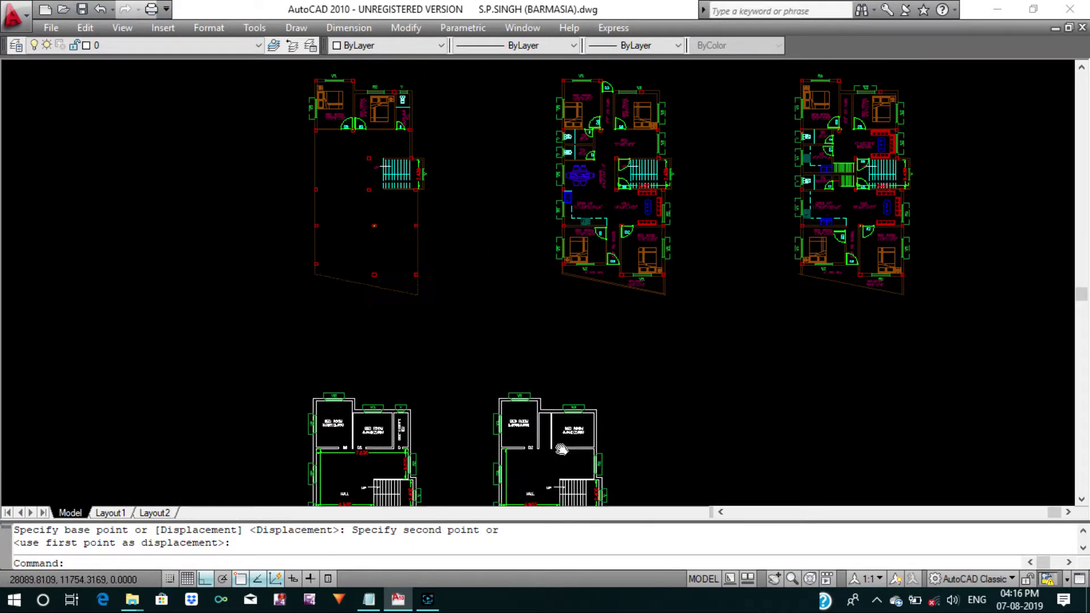
scroll(616, 102, "up", 4)
scroll(586, 152, "down", 3)
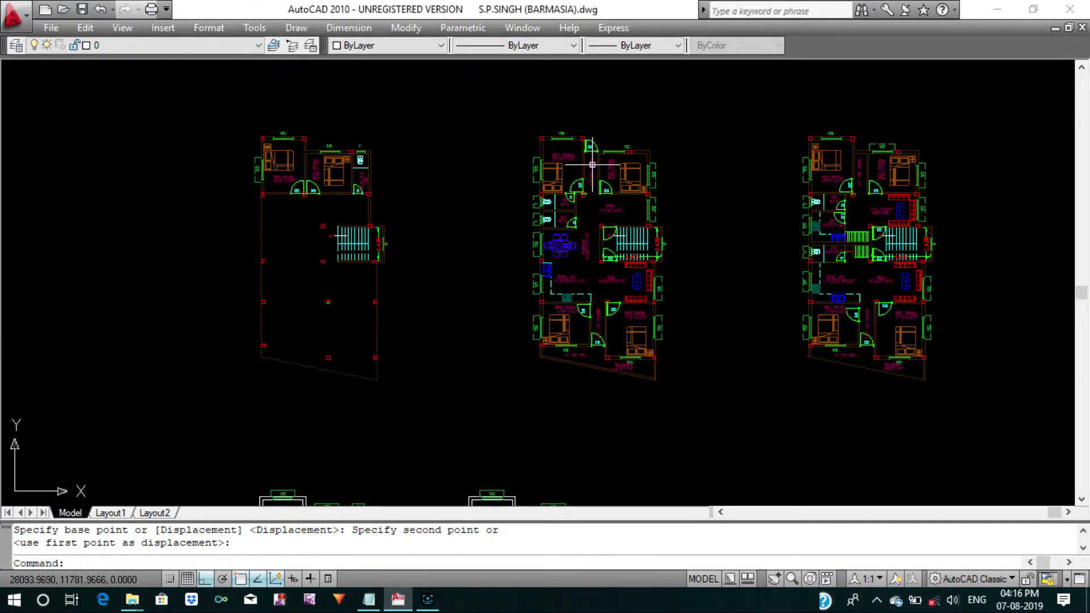
scroll(586, 153, "up", 1)
scroll(587, 152, "down", 2)
scroll(586, 152, "up", 1)
scroll(549, 292, "up", 5)
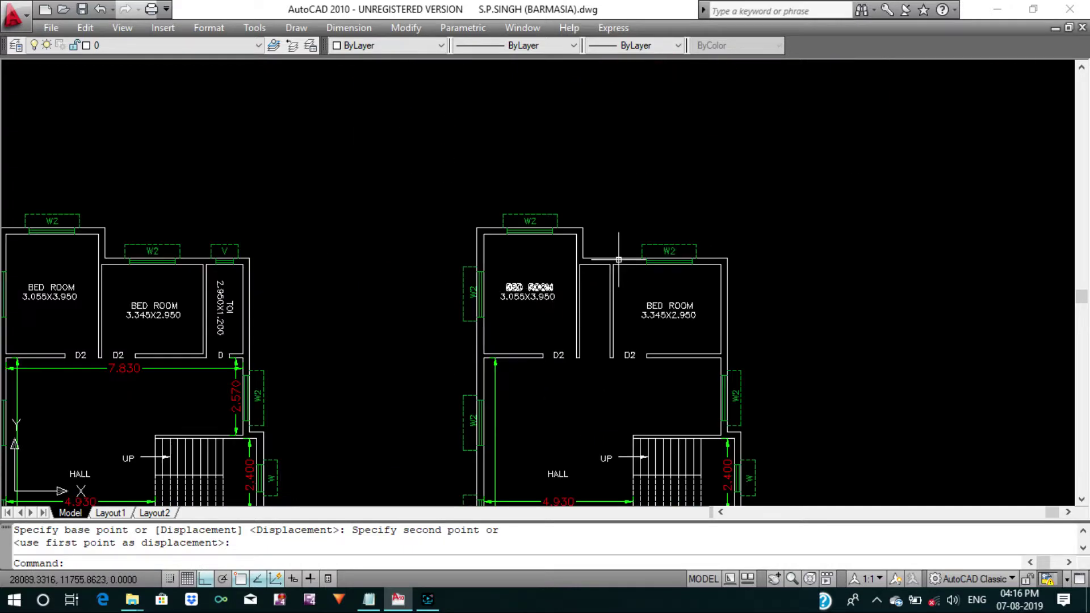
scroll(620, 255, "up", 1)
scroll(530, 297, "down", 1)
scroll(540, 302, "up", 2)
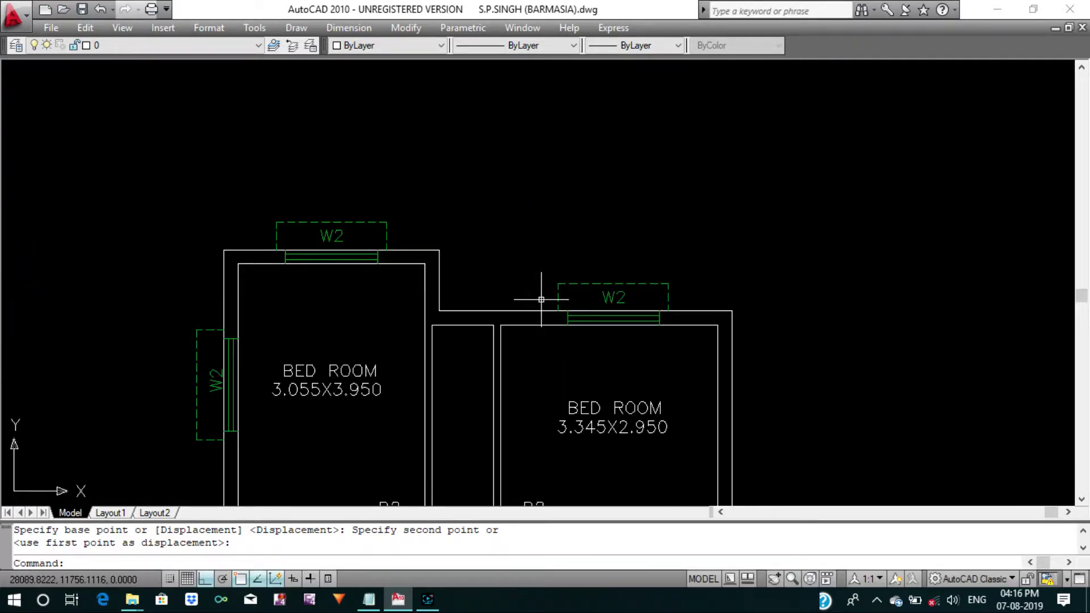
Cancel the pending move and measure the 1.0 drop between the bedrooms' top wall corners.
key("Escape")
middle_click_drag(542, 299, 529, 290)
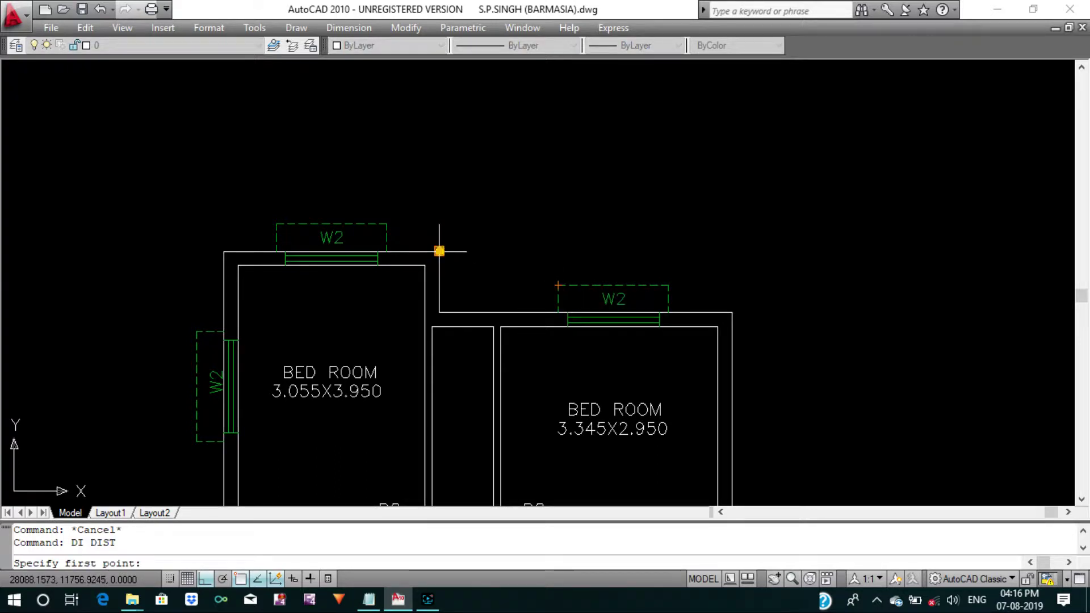
left_click(439, 251)
left_click(439, 313)
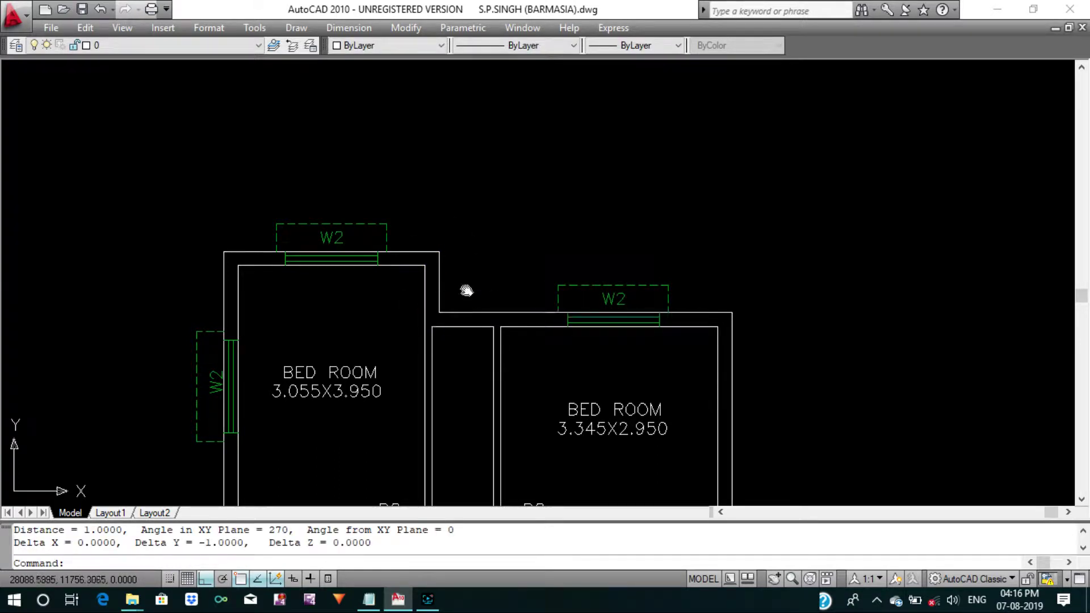
key("Escape")
key("Escape")
middle_click_drag(473, 289, 454, 294)
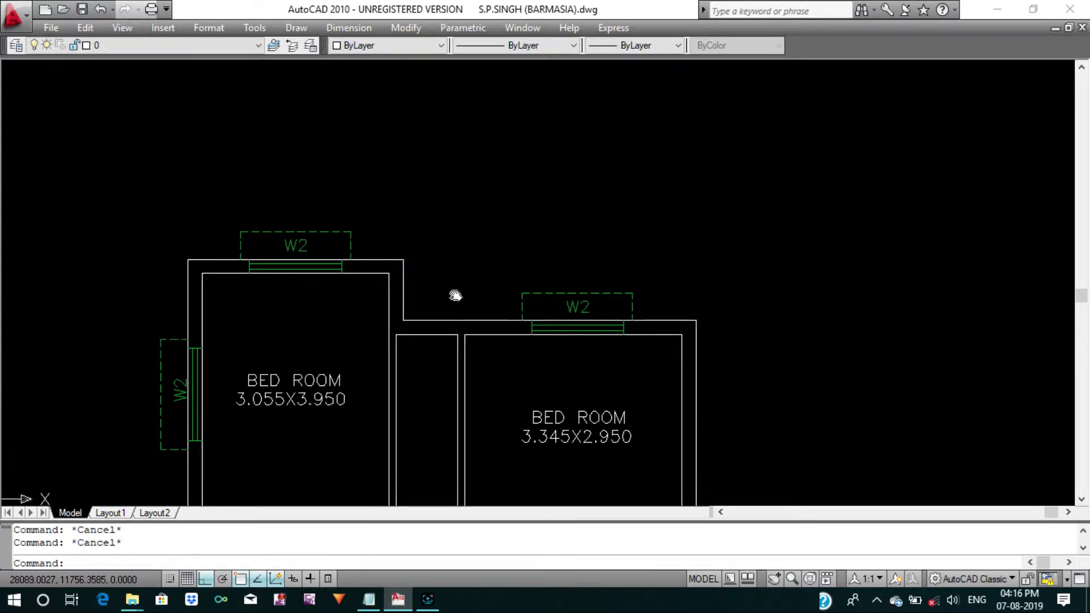
scroll(454, 295, "down", 3)
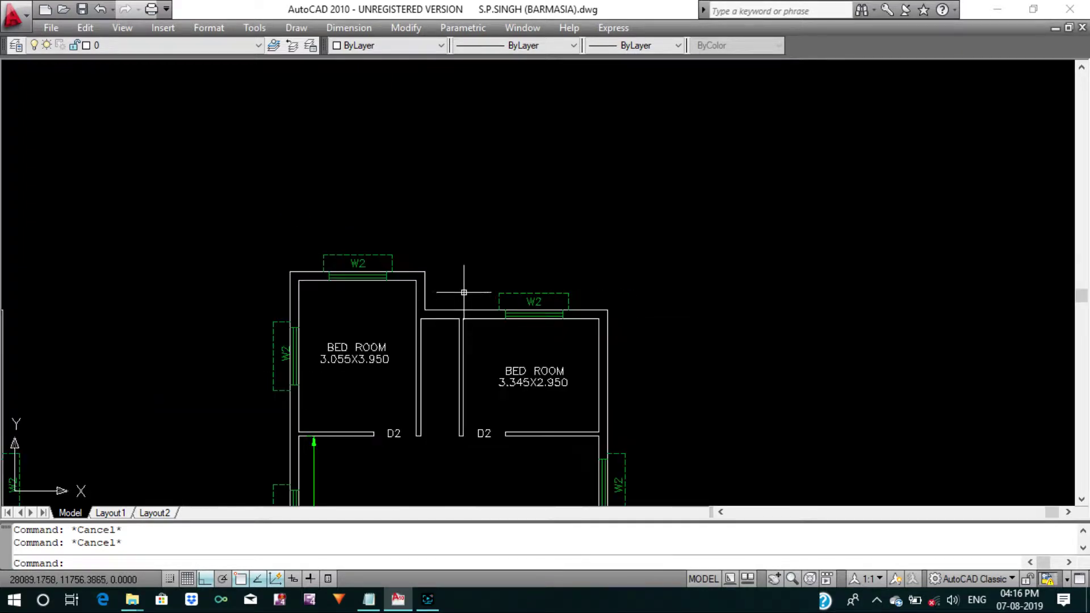
scroll(455, 292, "up", 2)
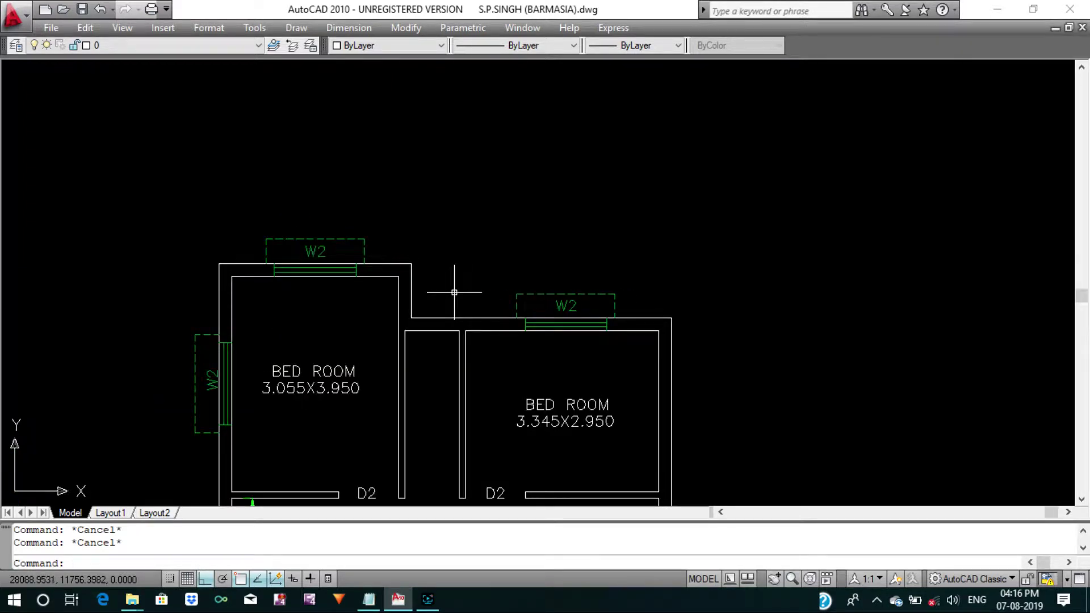
type("L")
key("Return")
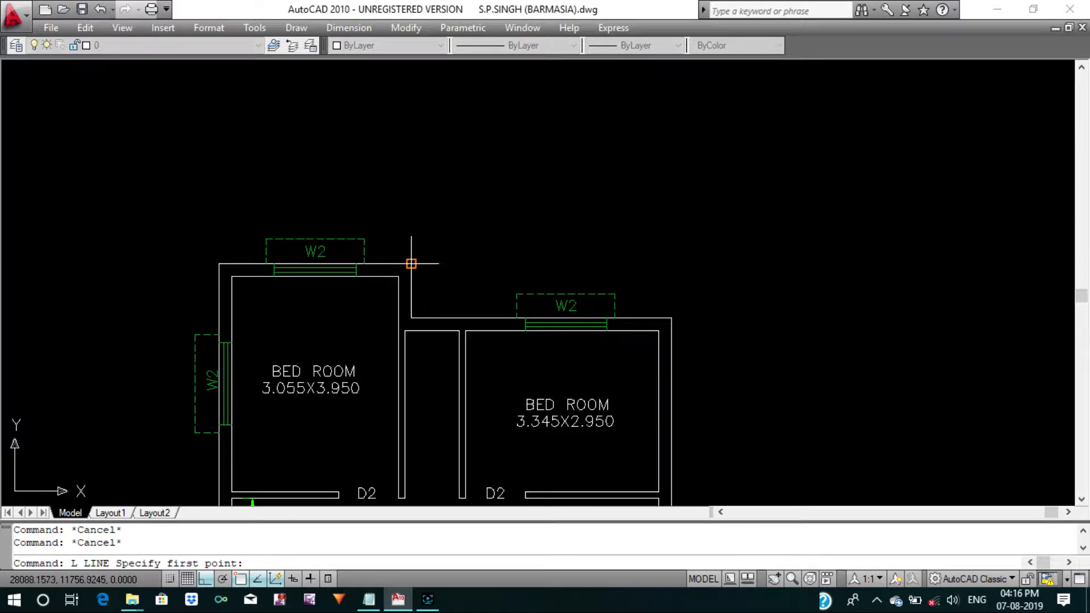
Draw a sloped line between the bedrooms' top corners and a vertical line beside window W2.
left_click(412, 263)
left_click(671, 318)
key("Return")
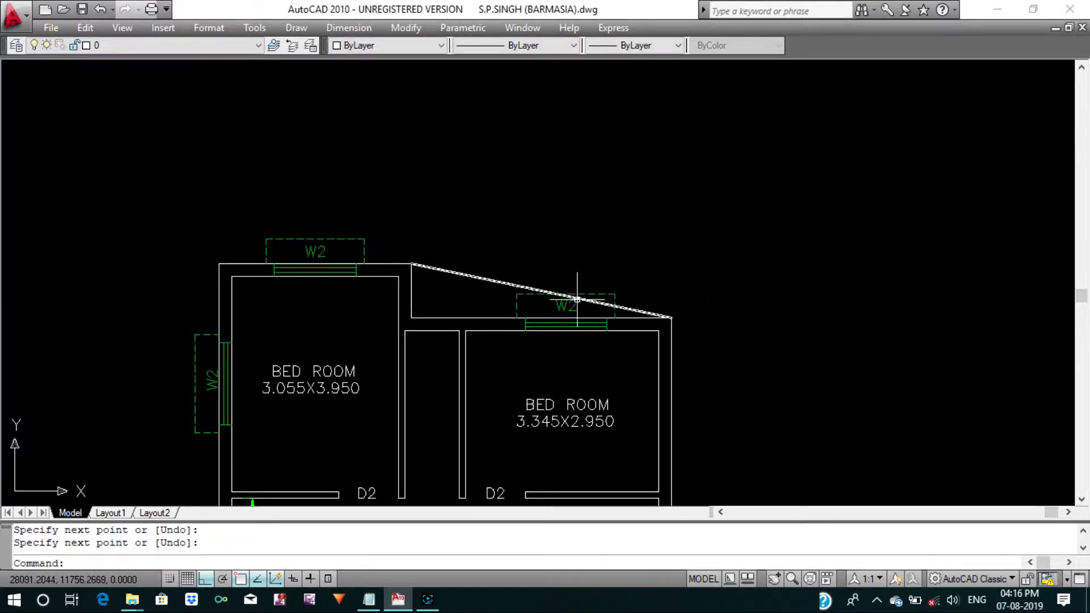
scroll(523, 292, "up", 2)
type("L")
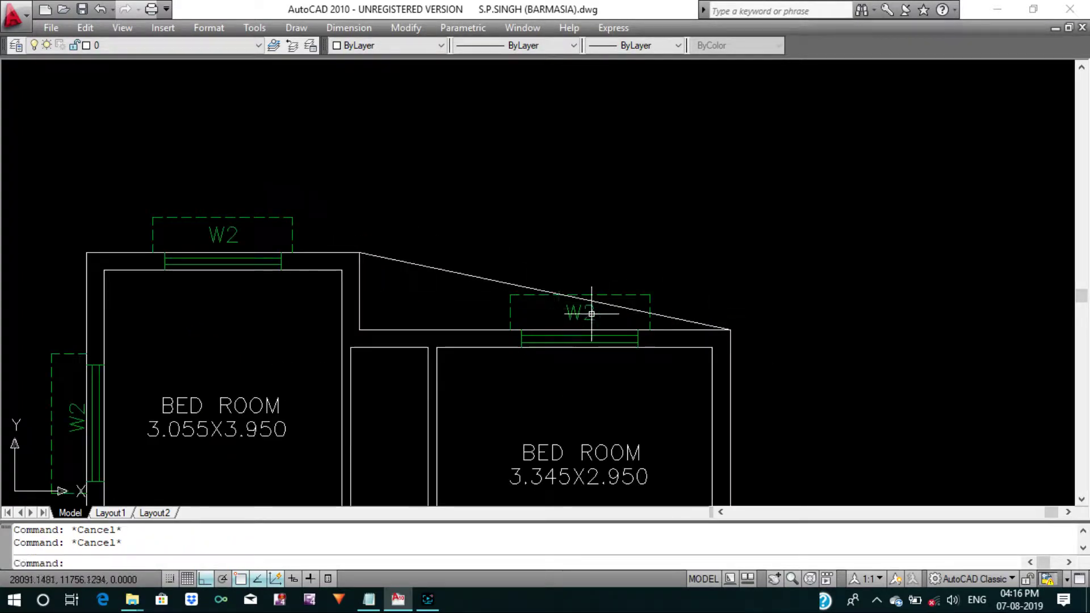
key("Return")
left_click(522, 330)
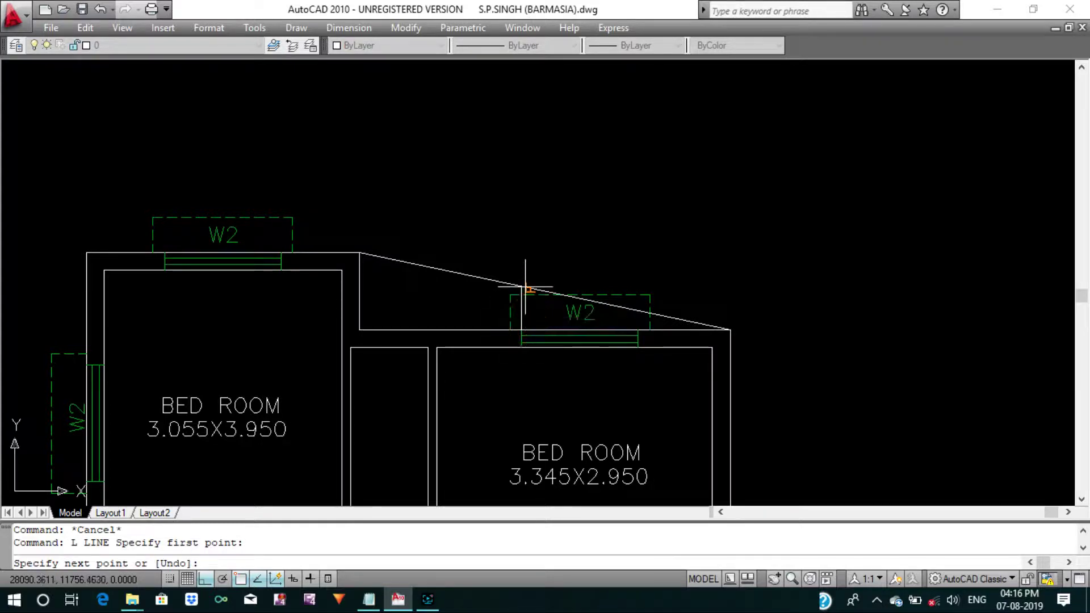
left_click(521, 254)
key("Escape")
Fillet the sloped and vertical lines into a sharp corner.
scroll(523, 255, "up", 2)
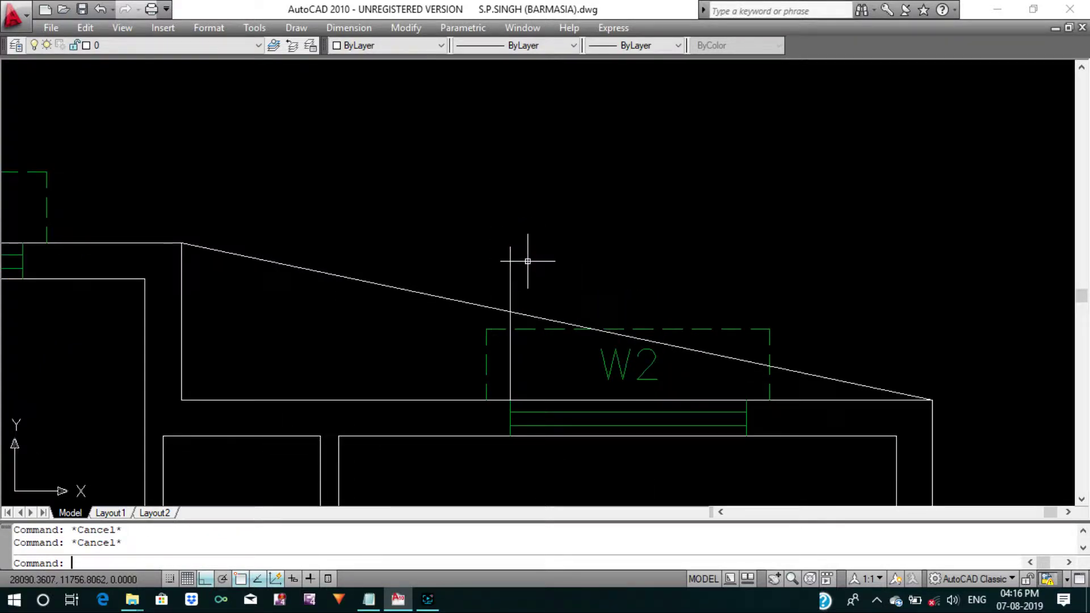
type("f")
key("Return")
left_click(509, 321)
key("Return")
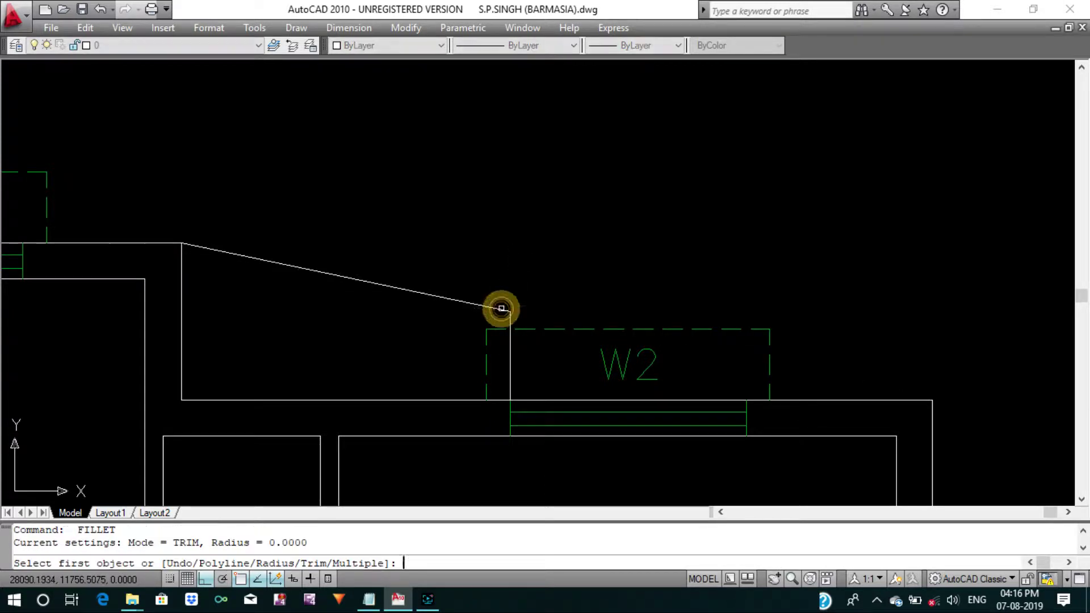
key("Escape")
key("Escape")
scroll(512, 287, "down", 3)
type("O")
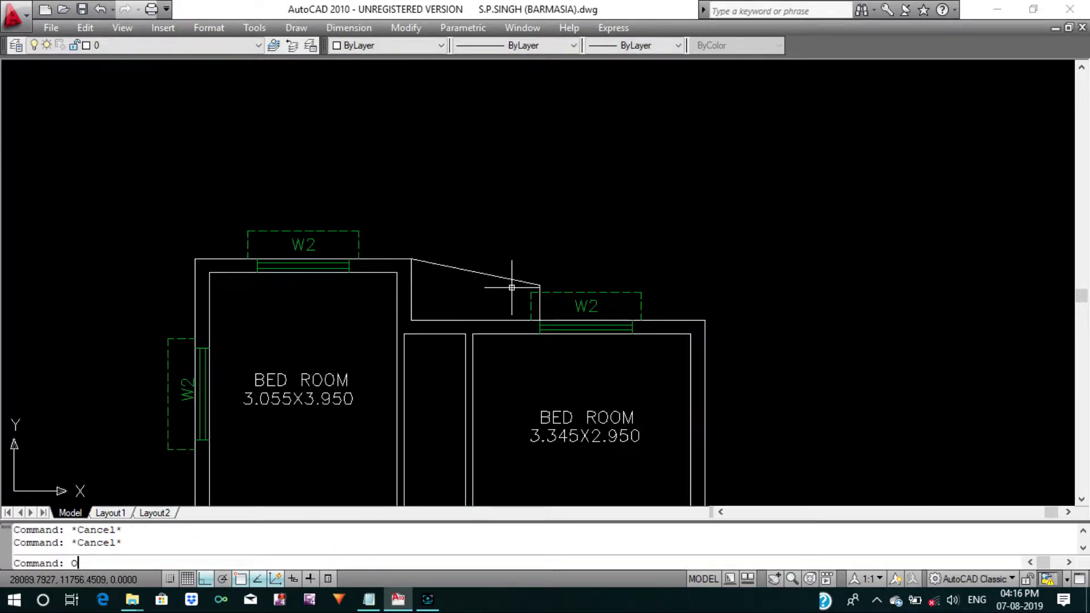
Offset the sloped and vertical wall lines inward by 0.115.
key("Return")
type(".")
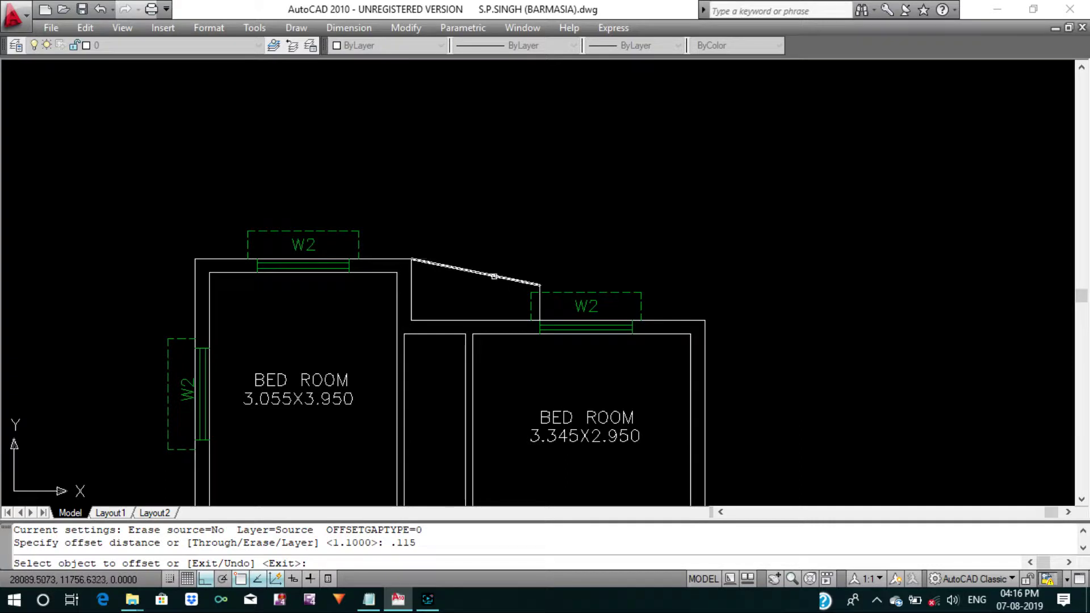
left_click(492, 276)
left_click(441, 299)
scroll(522, 309, "up", 2)
left_click(558, 305)
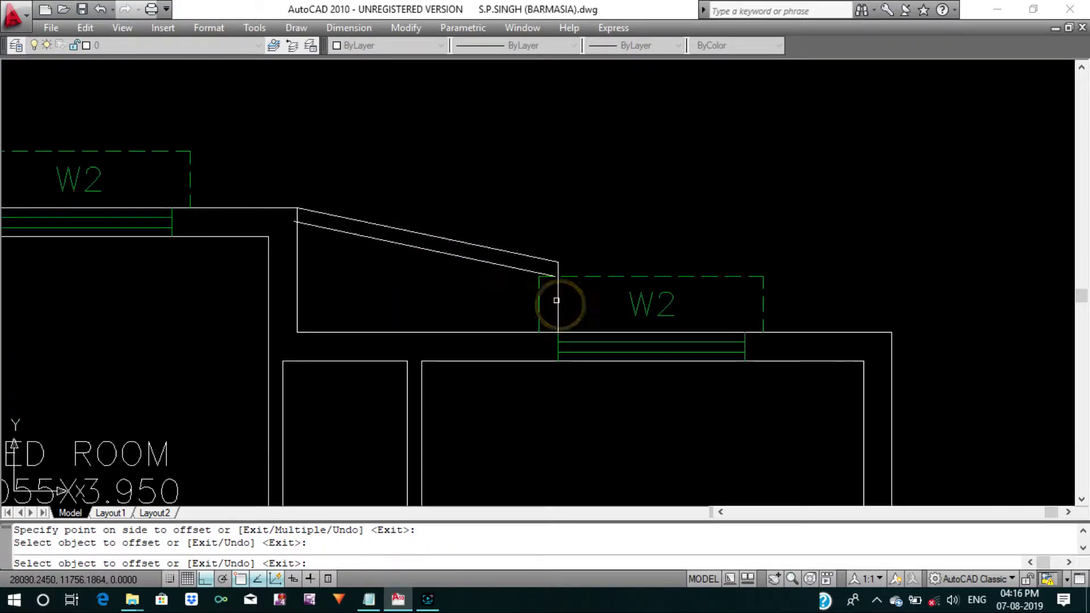
left_click(557, 297)
key("Escape")
key("Escape")
key("Escape")
Fillet the inner offset sloped and vertical lines into a clean corner.
scroll(540, 273, "up", 2)
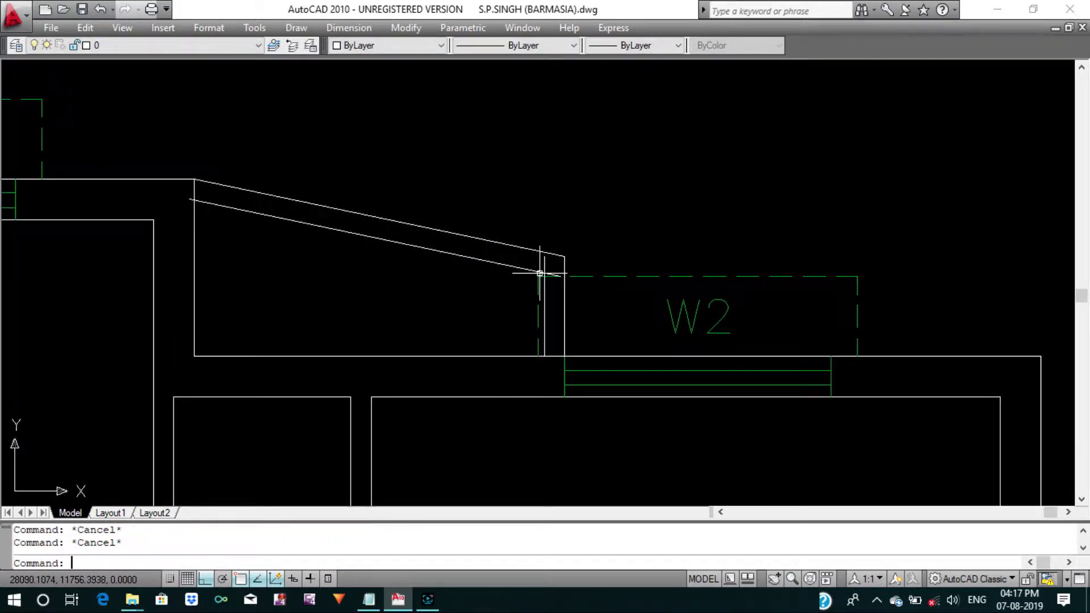
type("f")
key("Return")
left_click(544, 287)
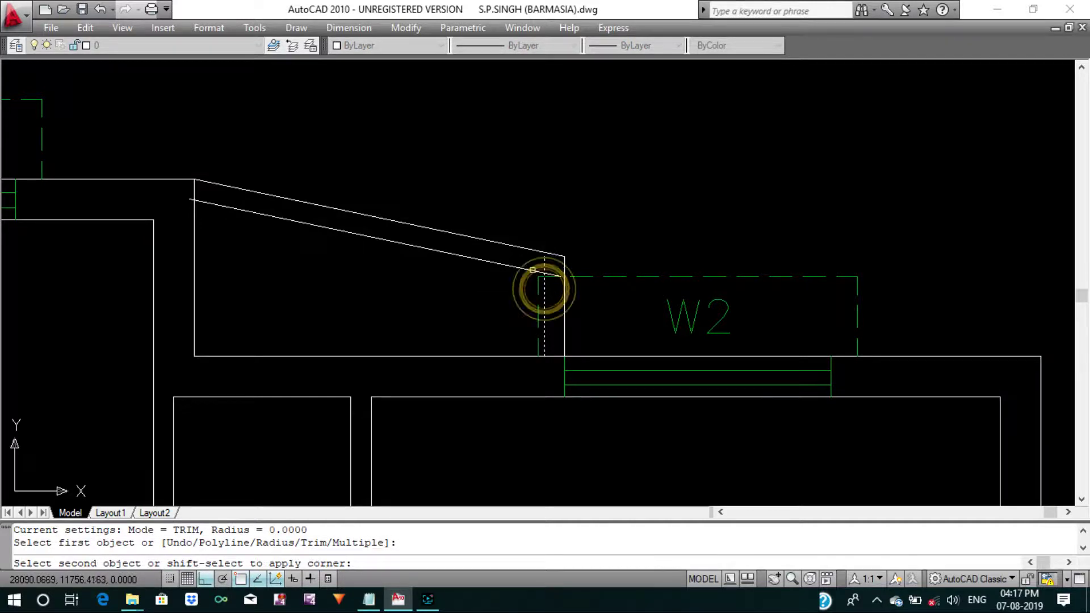
left_click(529, 267)
key("Return")
key("Escape")
key("Escape")
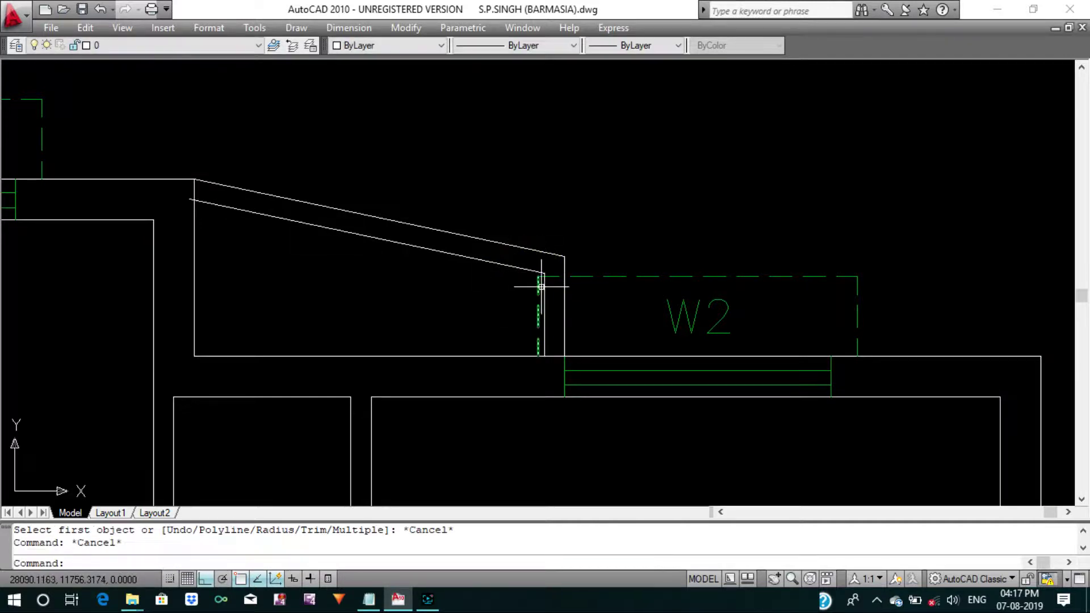
scroll(574, 322, "down", 4)
scroll(542, 291, "up", 2)
type("T")
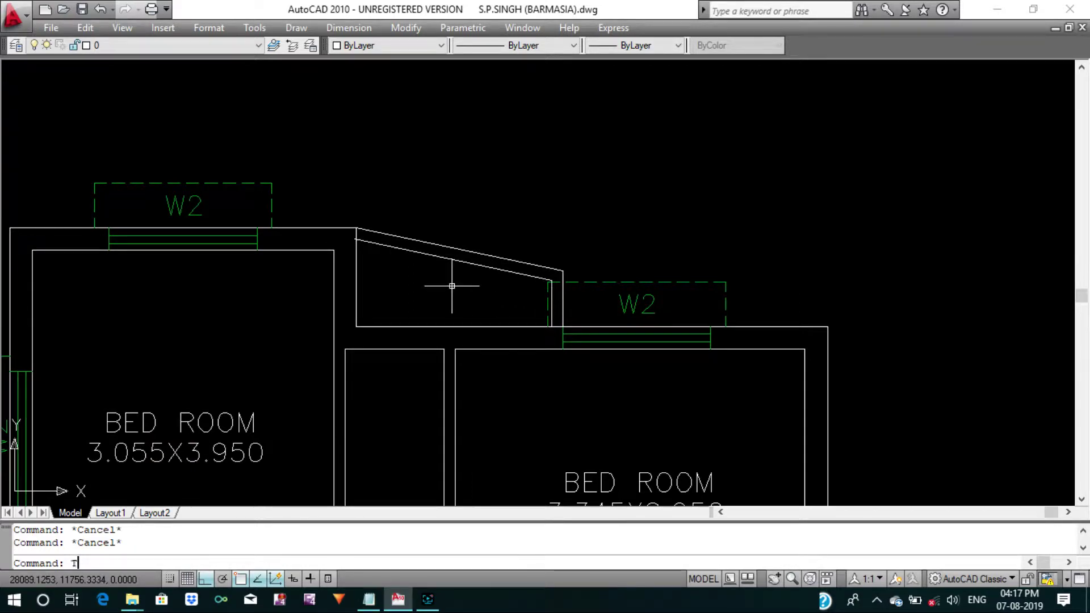
Abandon a trim and extend the passage's left wall line to the nearest wall.
type("r")
key("Return")
key("Return")
scroll(353, 244, "up", 3)
scroll(351, 230, "up", 2)
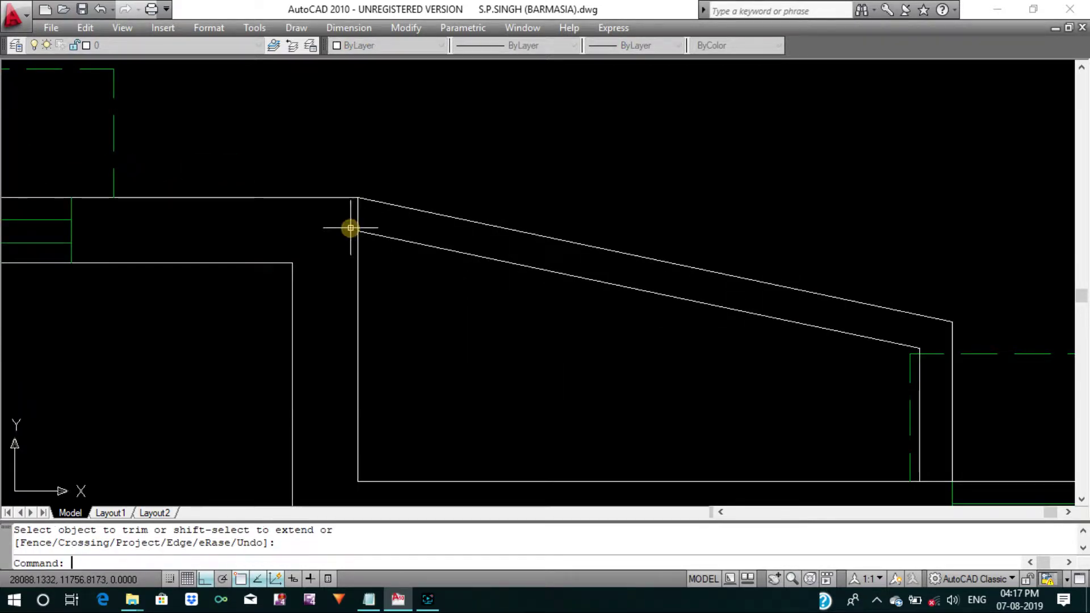
scroll(363, 230, "down", 6)
key("Escape")
key("Escape")
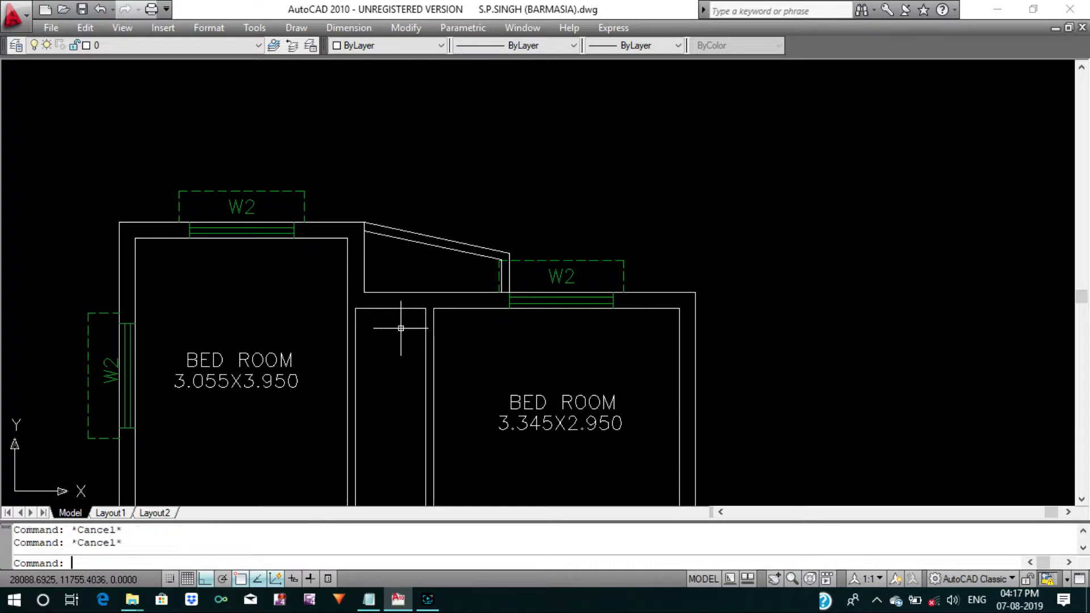
type("EX")
key("Return")
key("Return")
left_click(363, 282)
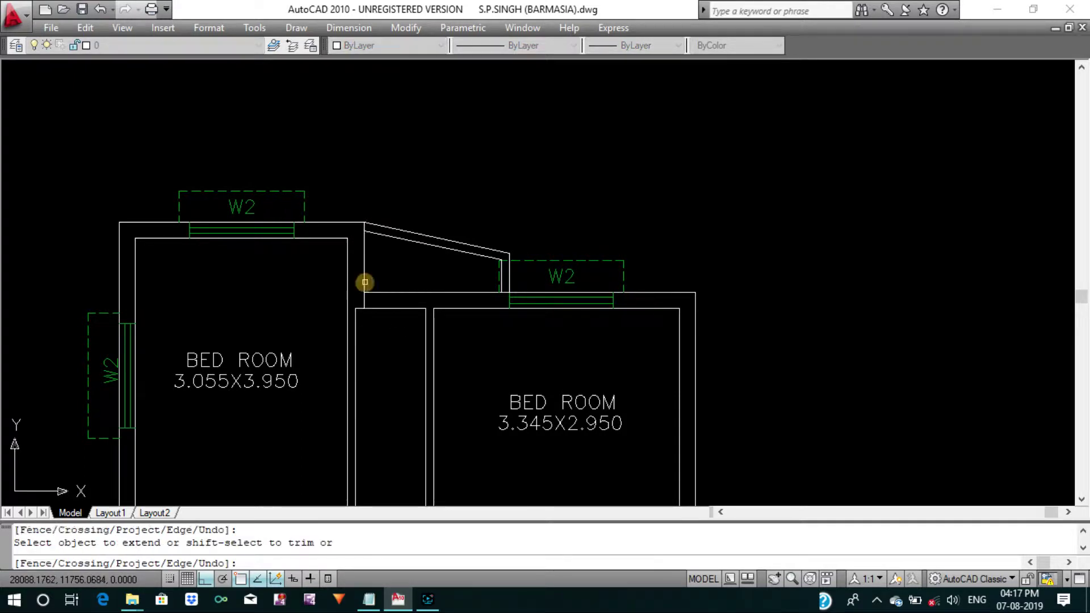
key("Return")
Extend the passage wall lines up to the sloped wall using a crossing selection.
scroll(420, 313, "up", 3)
key("Return")
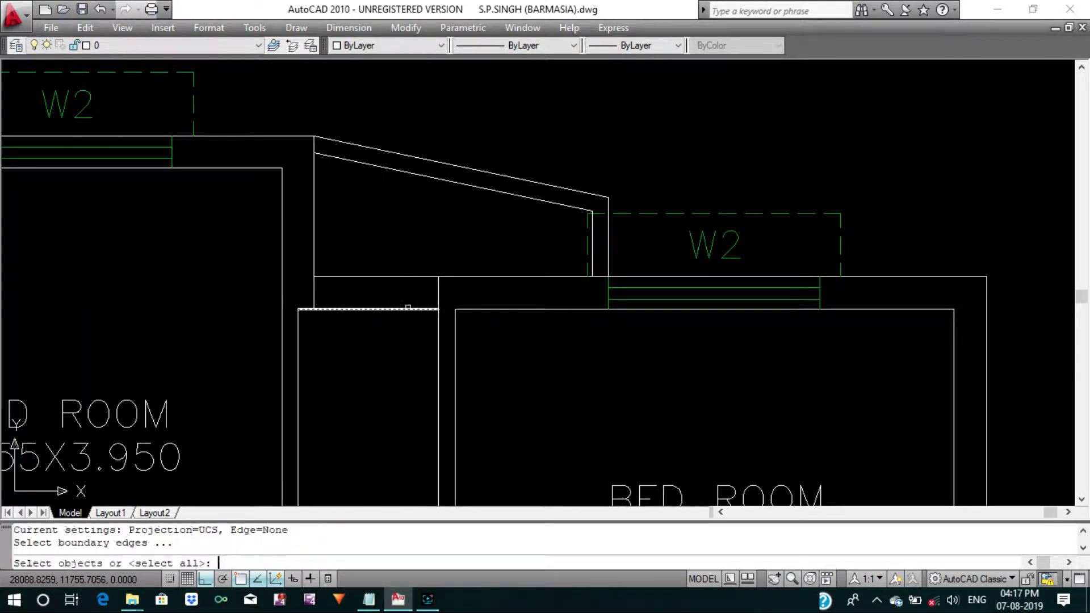
key("Return")
left_click(399, 322)
left_click(376, 257)
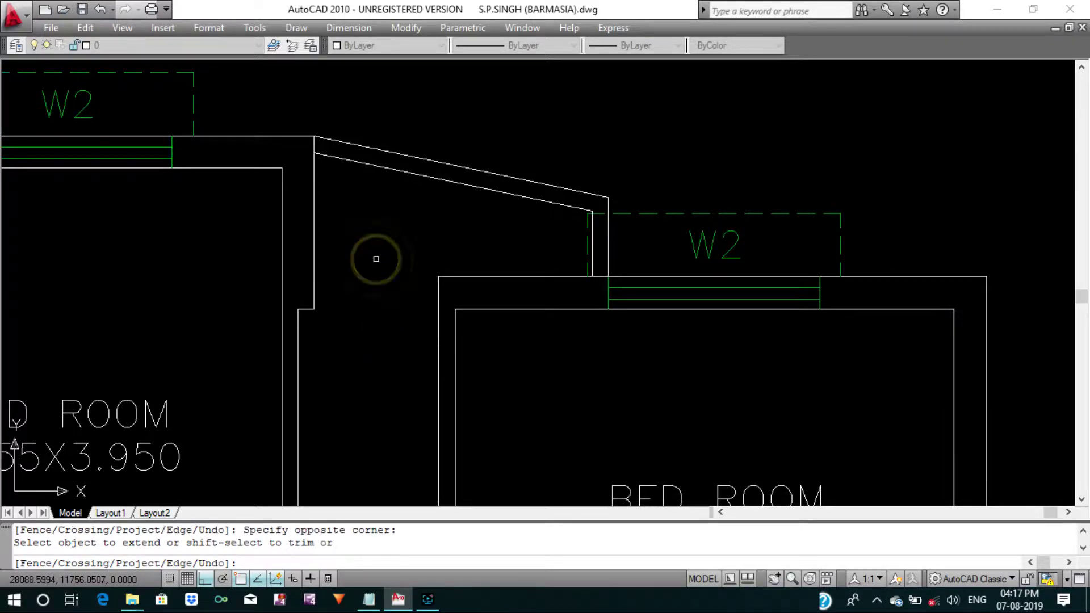
scroll(378, 258, "down", 4)
key("Escape")
key("Escape")
Measure the 0.885 gap from the passage wall to the right bedroom's wall.
mouse_move(442, 294)
middle_mouse_down()
mouse_move(453, 281)
mouse_move(461, 313)
middle_mouse_up()
scroll(443, 295, "down", 2)
scroll(435, 278, "up", 3)
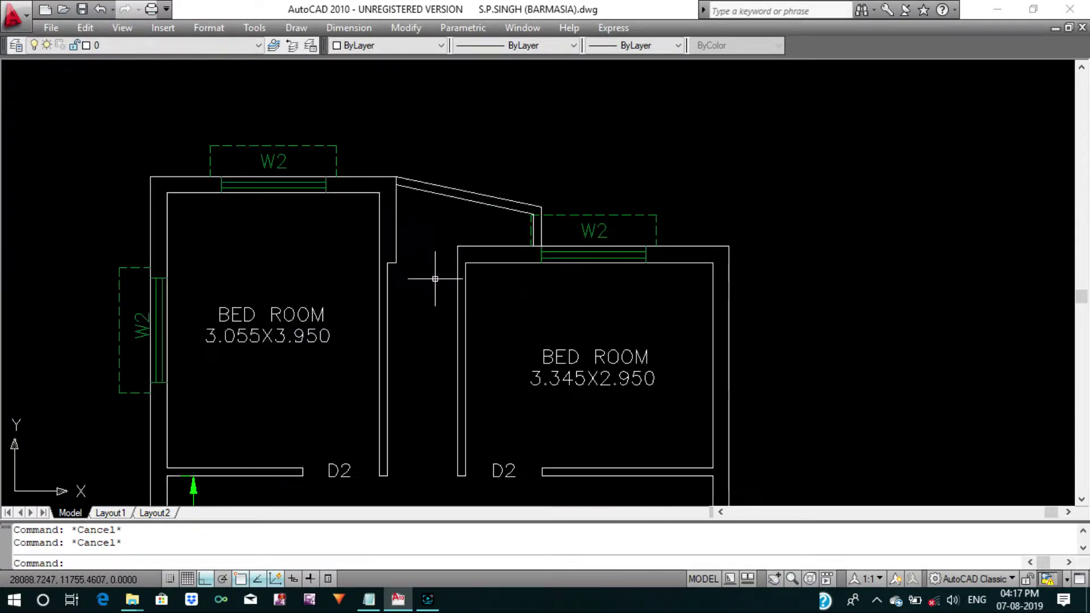
type("DI")
key("Return")
scroll(423, 264, "up", 5)
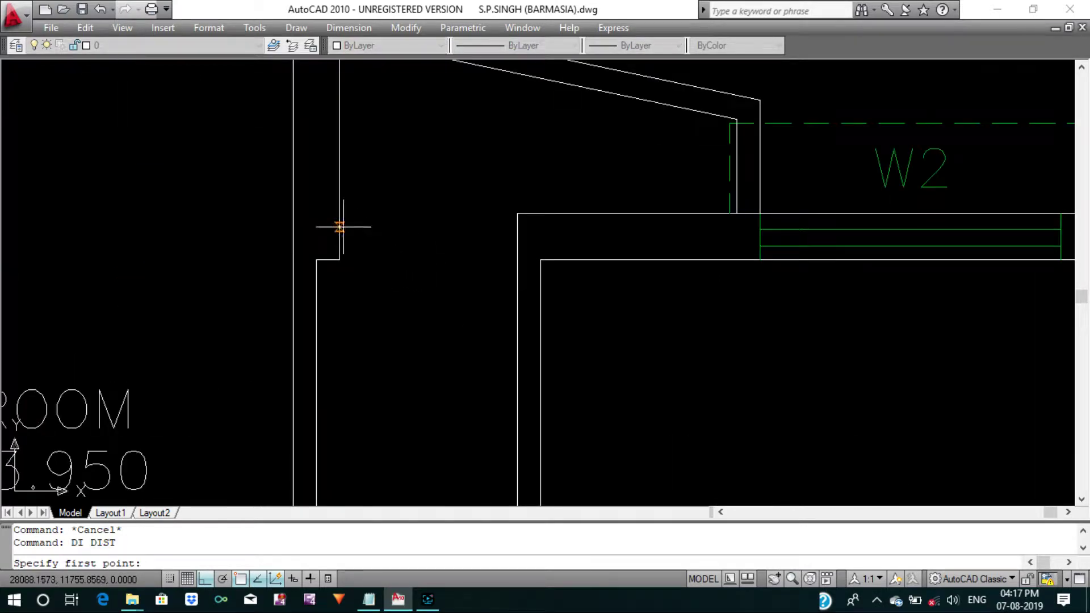
left_click(343, 228)
left_click(518, 230)
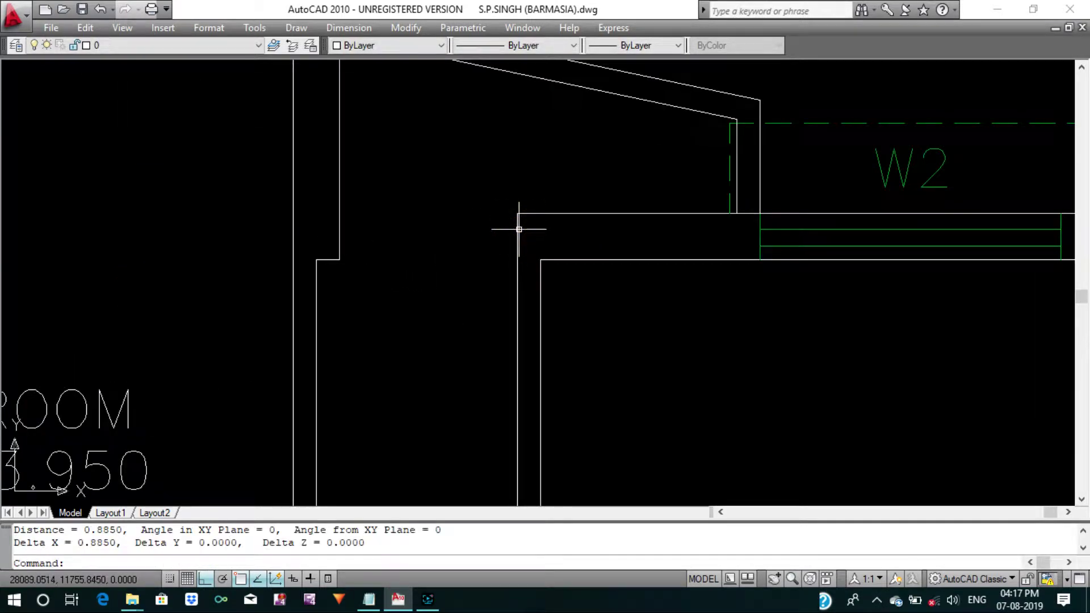
key("Escape")
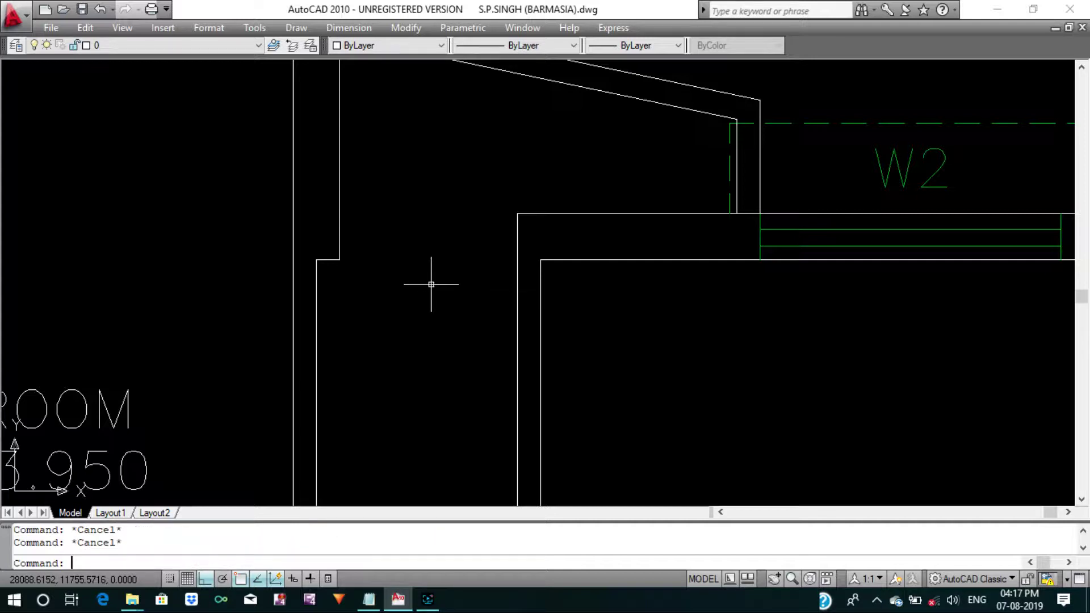
Offset the passage wall line by 0.75.
type("o")
key("Return")
type(".")
key("Return")
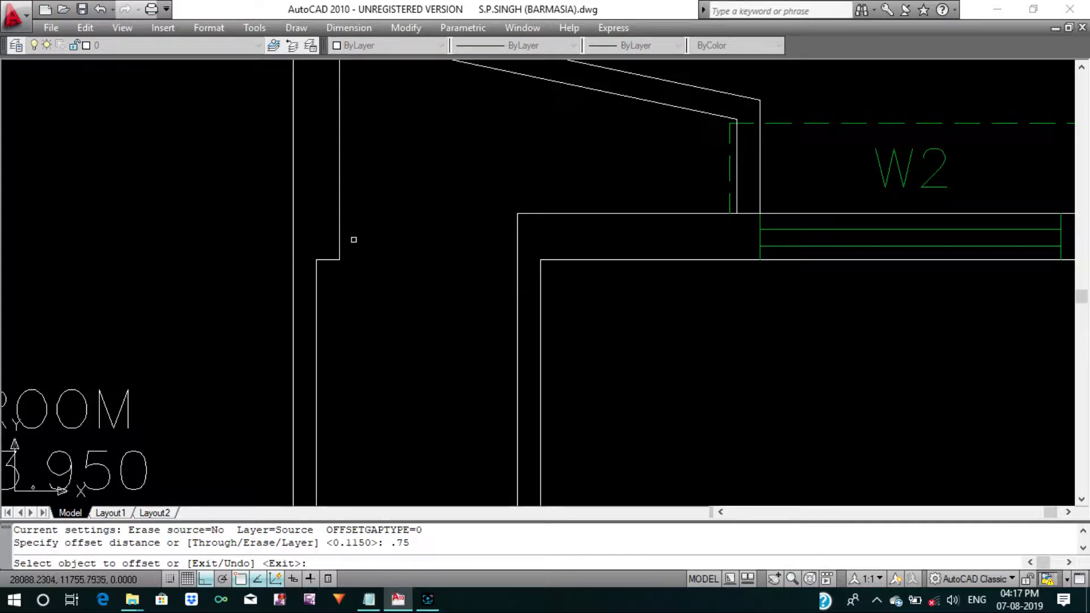
left_click(340, 228)
left_click(407, 239)
key("Escape")
Erase the unwanted offset line and reframe the bedrooms, hall and stairs.
scroll(420, 227, "down", 3)
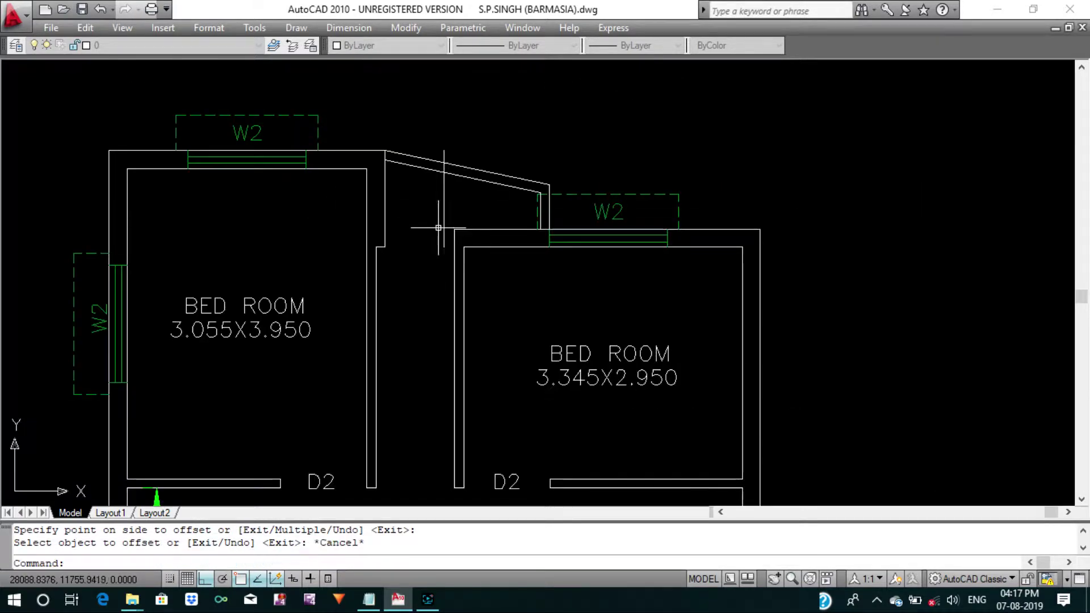
left_click_drag(452, 217, 433, 199)
type("e")
key("Return")
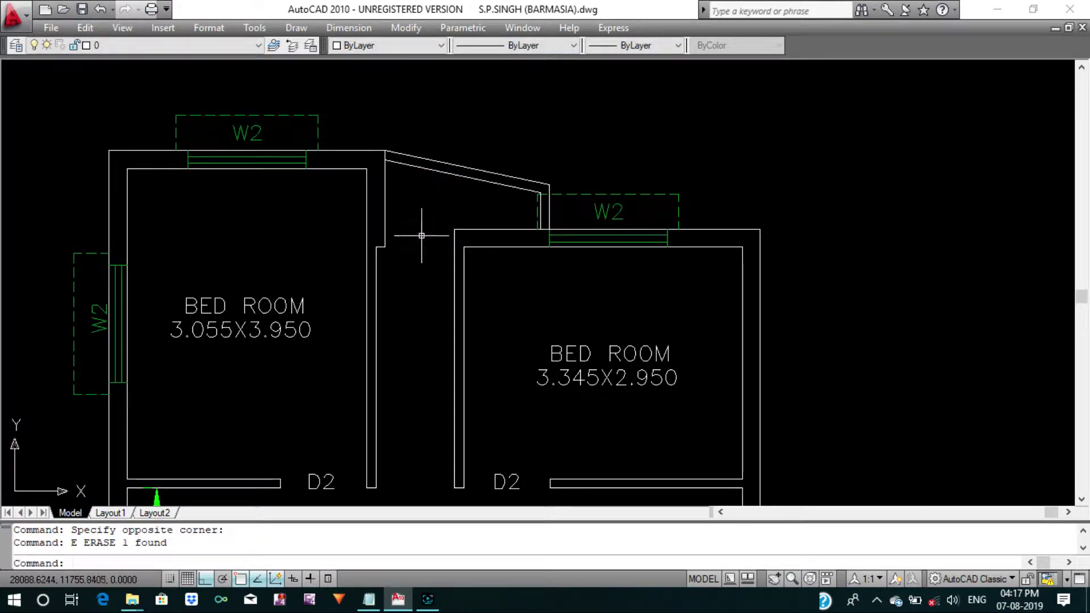
scroll(421, 235, "down", 1)
scroll(425, 272, "down", 3)
middle_click_drag(453, 278, 460, 232)
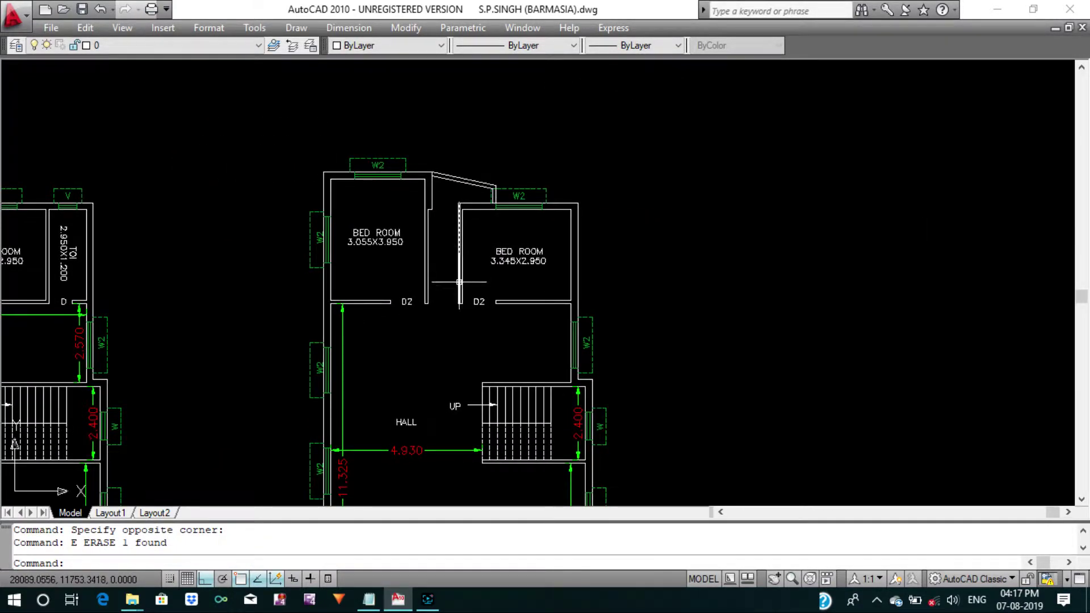
type("CO")
Copy the D2 door tag into the passage between the bedrooms.
key("Return")
scroll(459, 282, "up", 2)
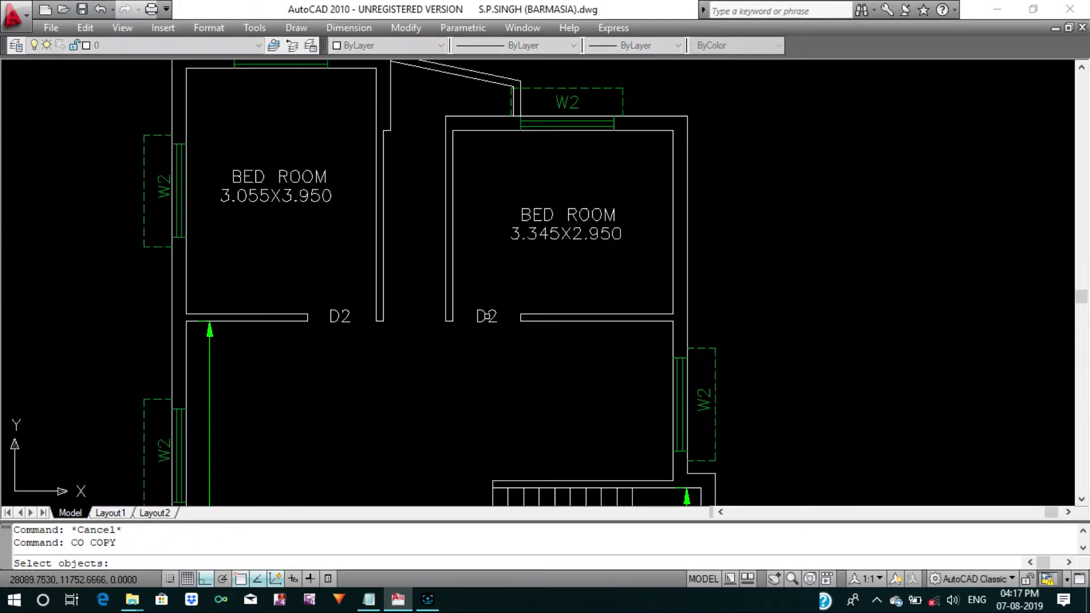
left_click_drag(482, 309, 499, 333)
key("Return")
left_click(487, 314)
middle_click_drag(498, 396, 524, 434)
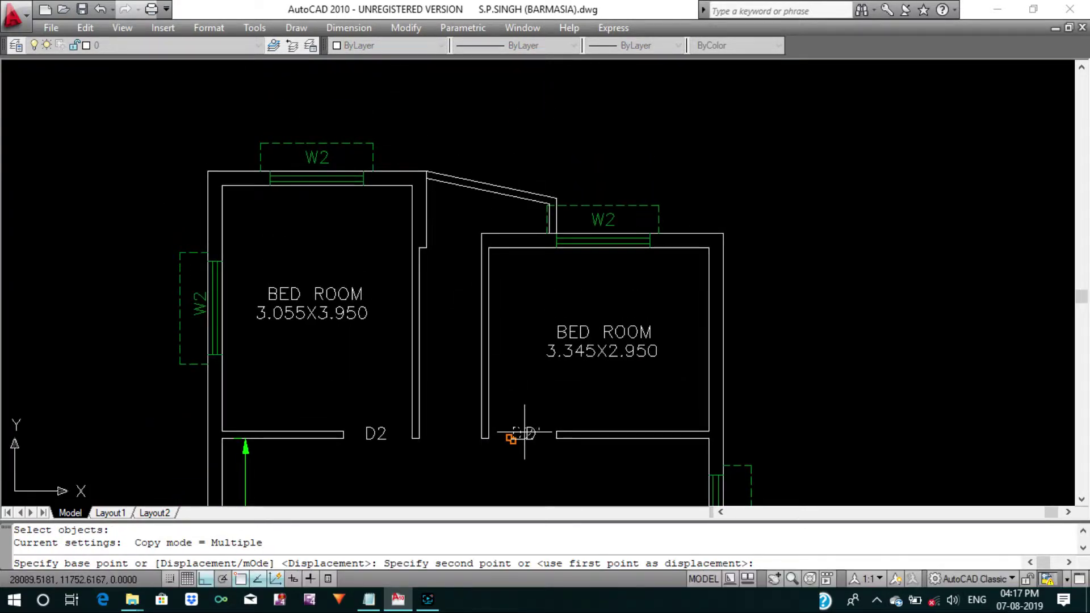
key("F8")
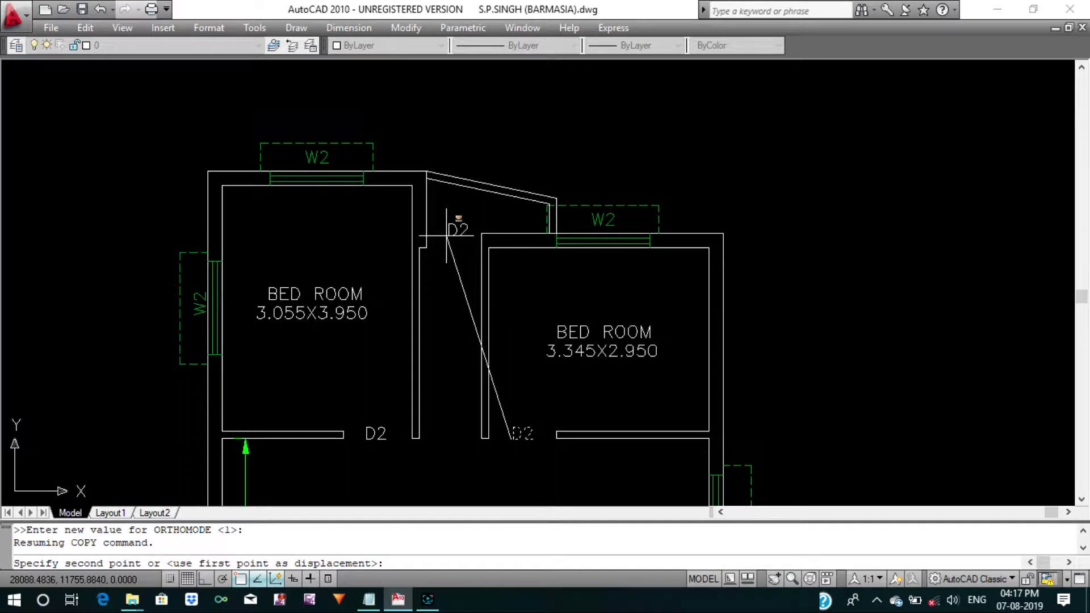
left_click(446, 245)
key("Escape")
key("Escape")
key("Escape")
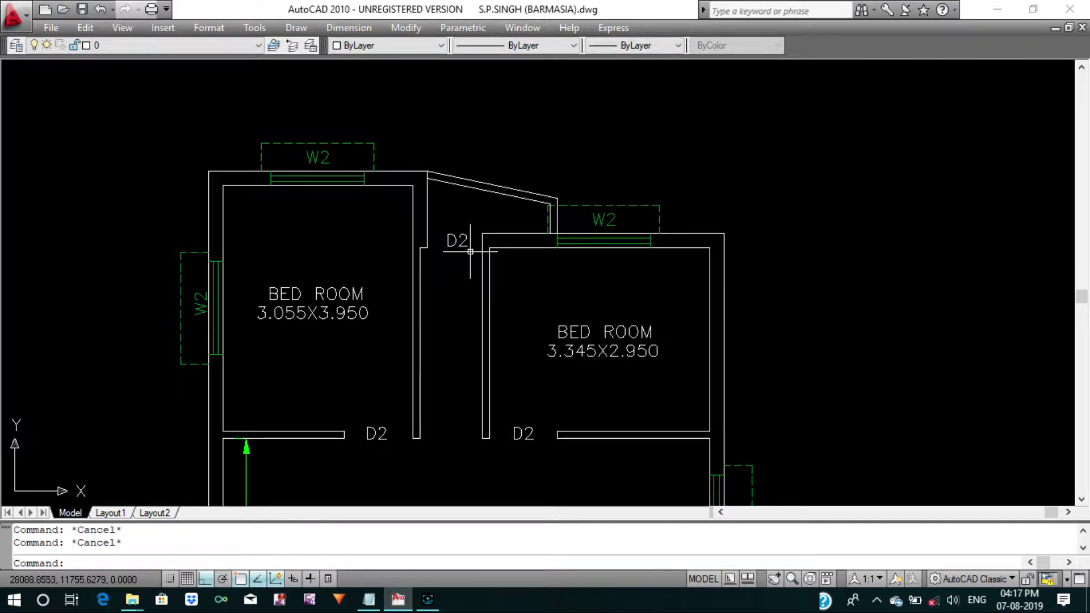
Copy the passage D2 tag again, just above the first copy.
type("O")
key("Return")
scroll(472, 251, "up", 2)
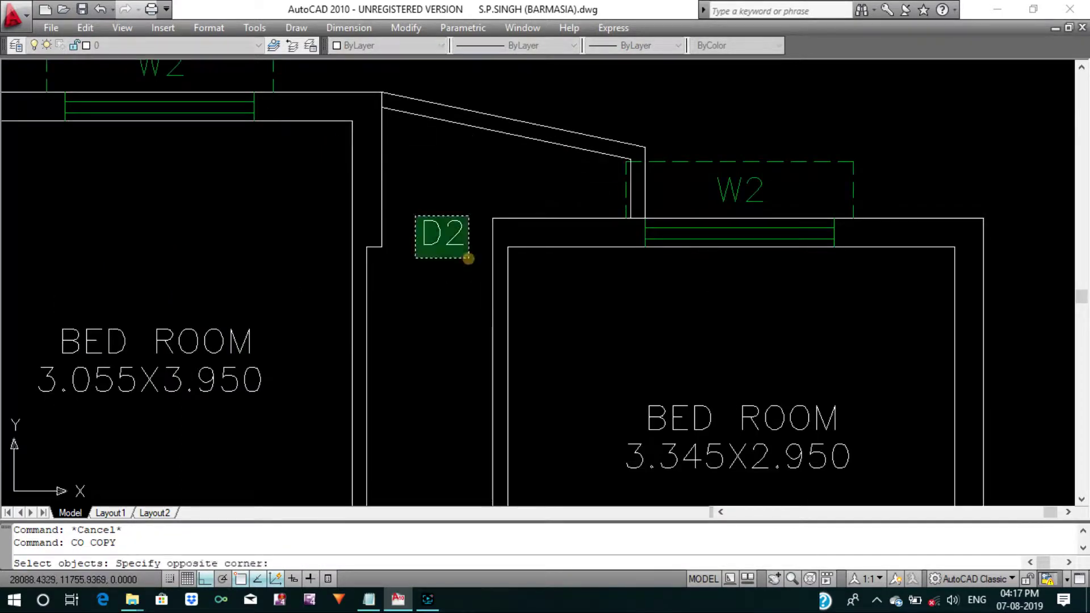
left_click_drag(414, 214, 465, 255)
key("Return")
left_click(433, 244)
left_click(461, 182)
key("Return")
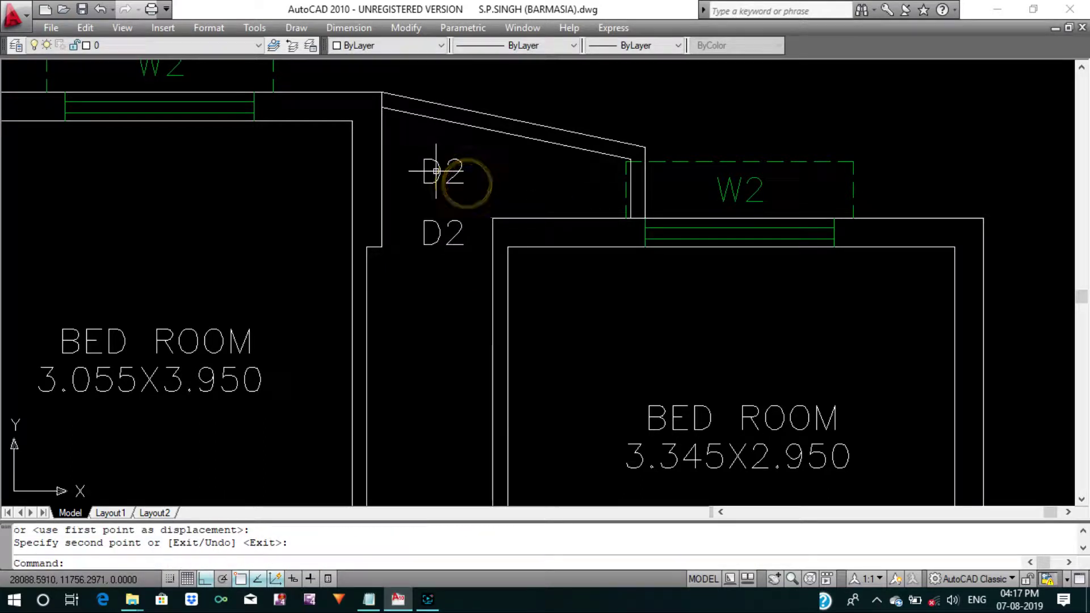
key("Escape")
Change the upper D2 copy's text to '.9m WD BAL'.
left_click(440, 165)
double_click(441, 165)
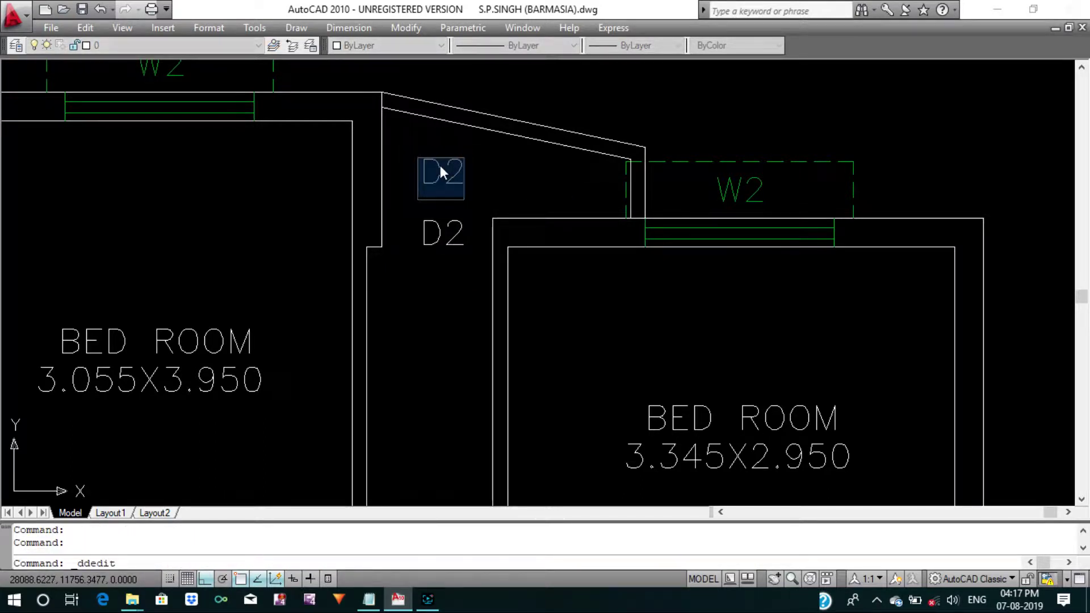
type("S")
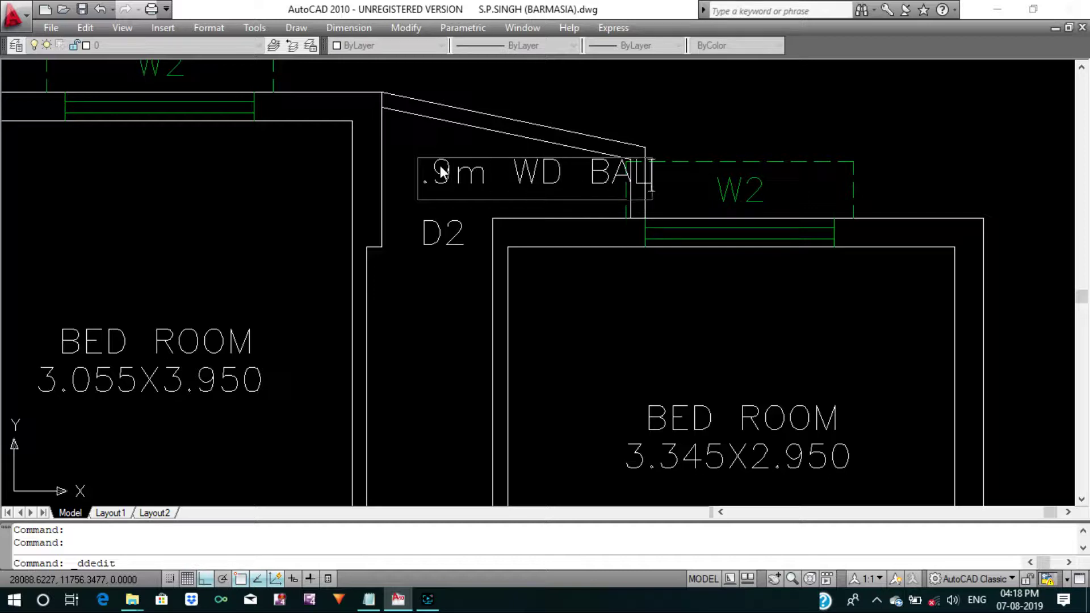
key("Return")
key("Escape")
key("Escape")
key("Escape")
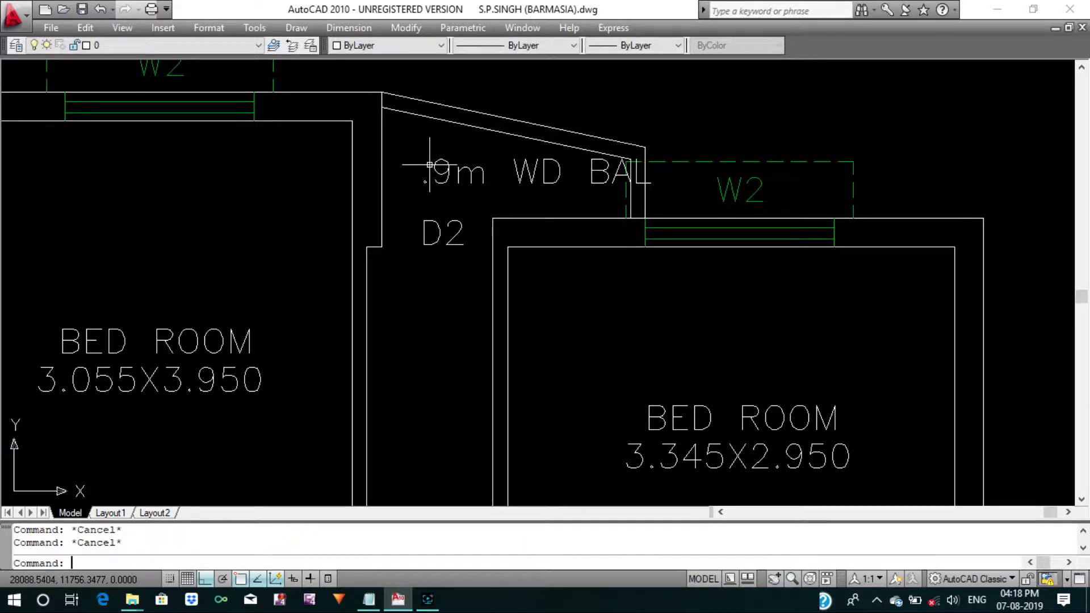
Move the .9m WD BAL label slightly left.
type("m")
key("Return")
left_click(459, 207)
left_click(439, 177)
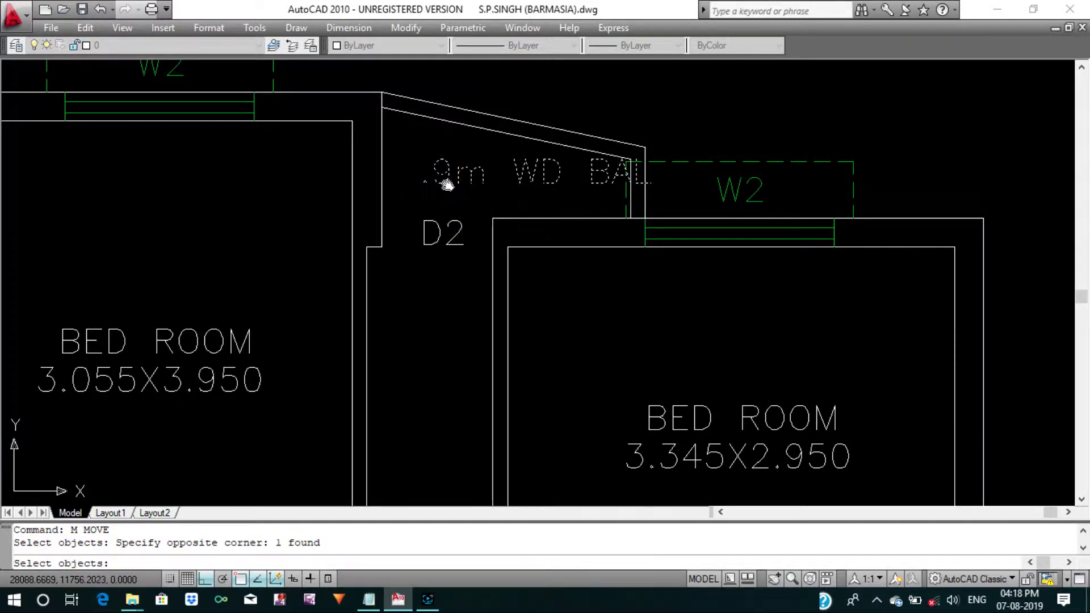
middle_click_drag(447, 185, 449, 271)
key("Return")
left_click(562, 168)
key("Escape")
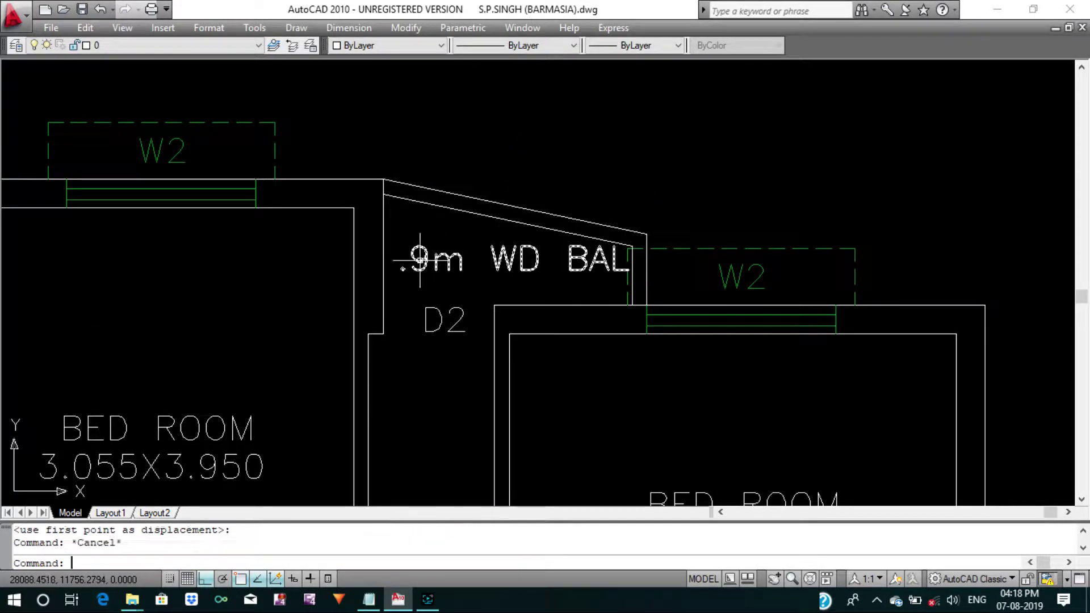
Correct the label text to '0.9m WD BAL'.
double_click(417, 262)
left_click(398, 263)
type("0")
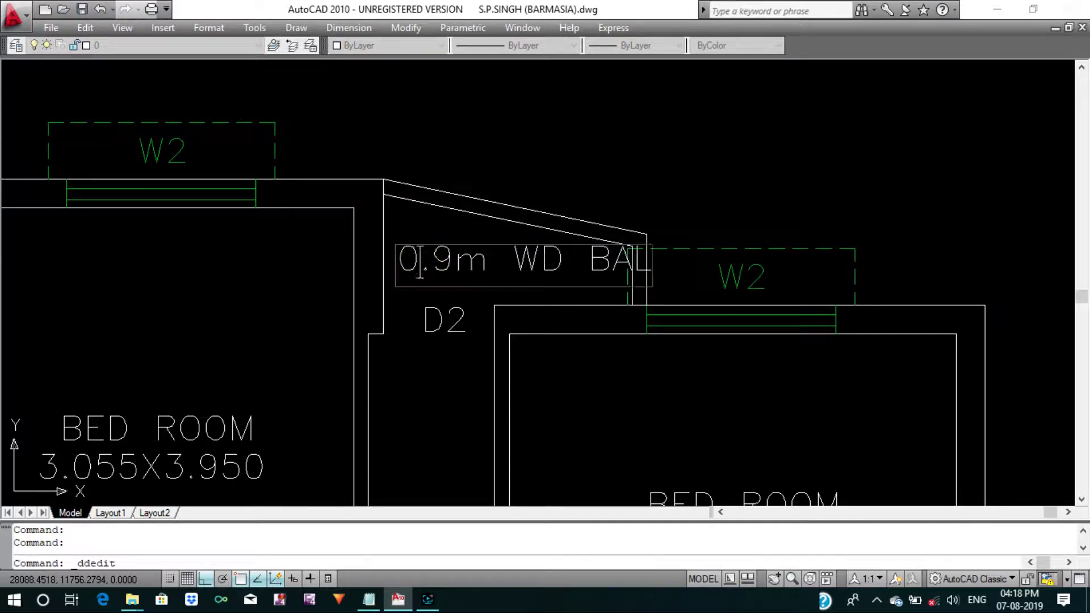
key("Return")
key("Escape")
type("S")
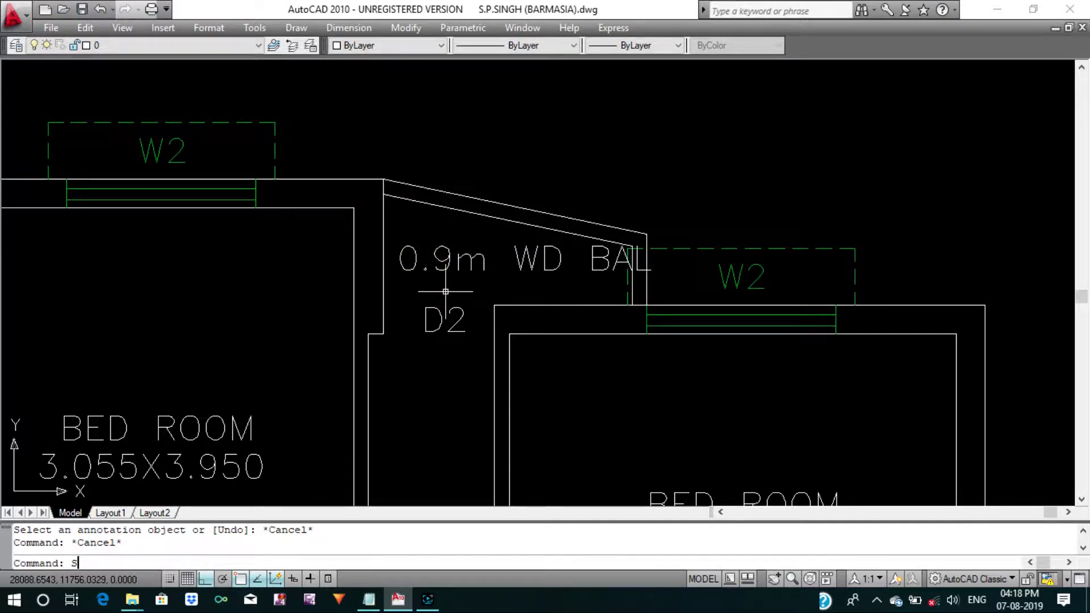
Scale the 0.9m WD BAL label by 0.9 from its left end.
type("c")
key("Return")
left_click_drag(446, 291, 445, 287)
key("Return")
left_click(408, 265)
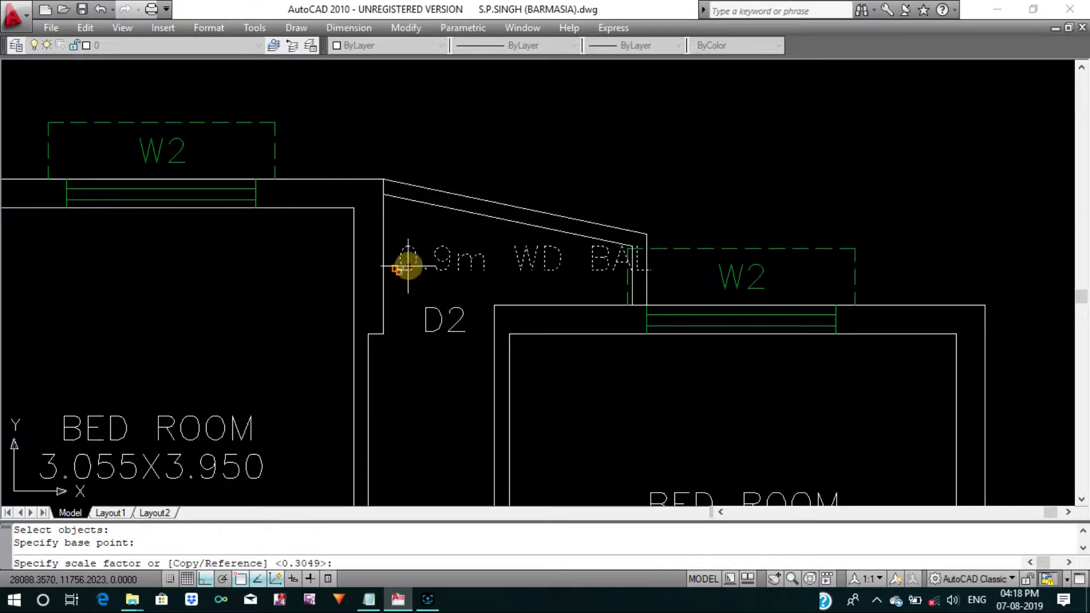
type(".9")
key("Return")
key("Escape")
key("Escape")
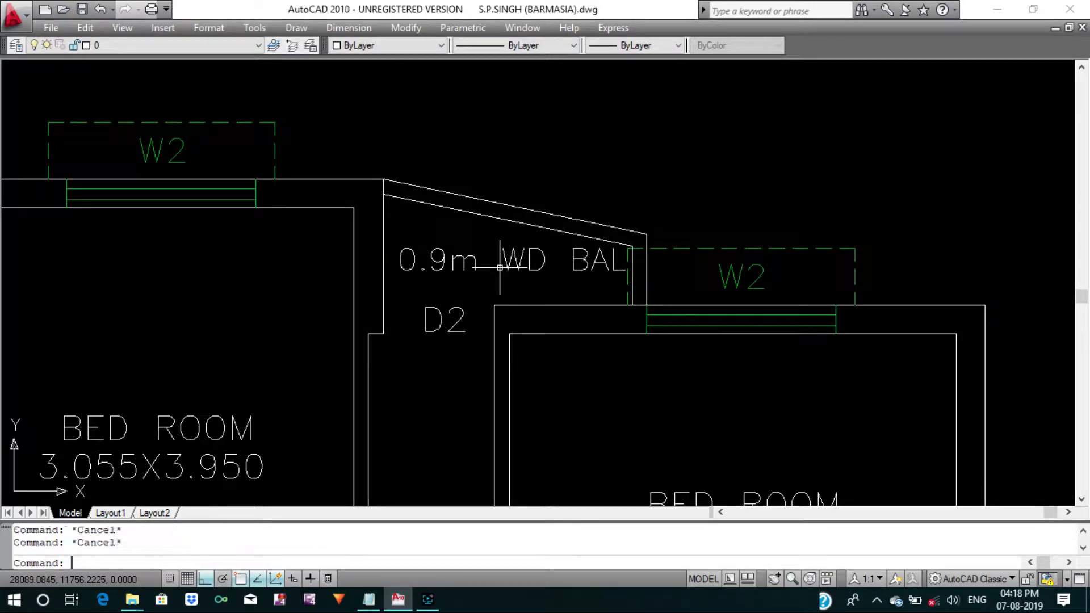
Move the 0.9m WD BAL label into its final position above the passage.
type("m")
key("Return")
scroll(495, 268, "up", 2)
left_click(505, 276)
left_click(449, 256)
left_click(555, 132)
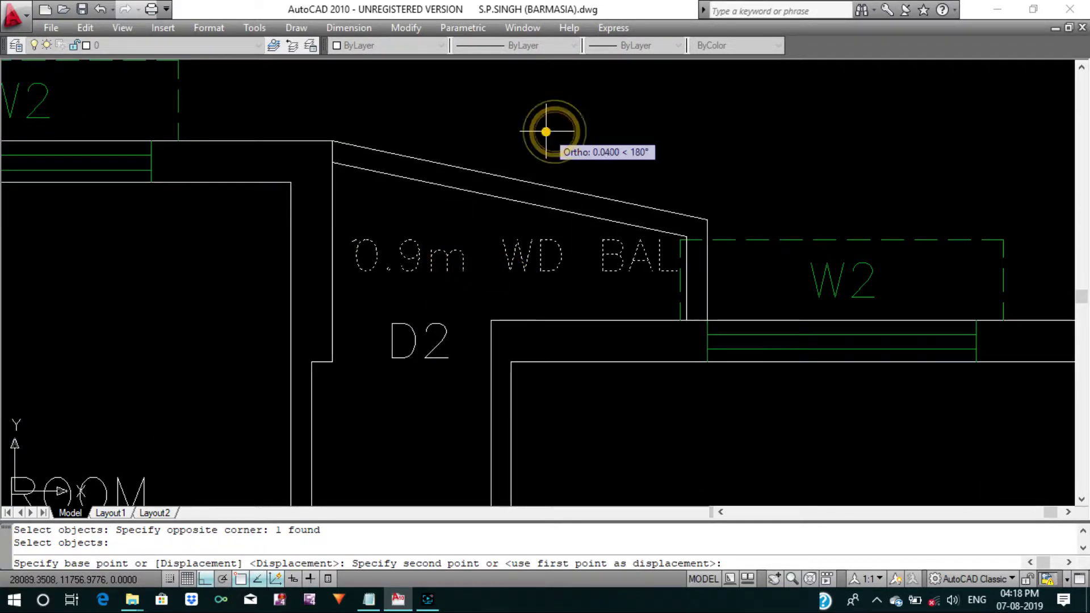
key("Return")
left_click_drag(545, 129, 555, 275)
key("Return")
left_click(589, 135)
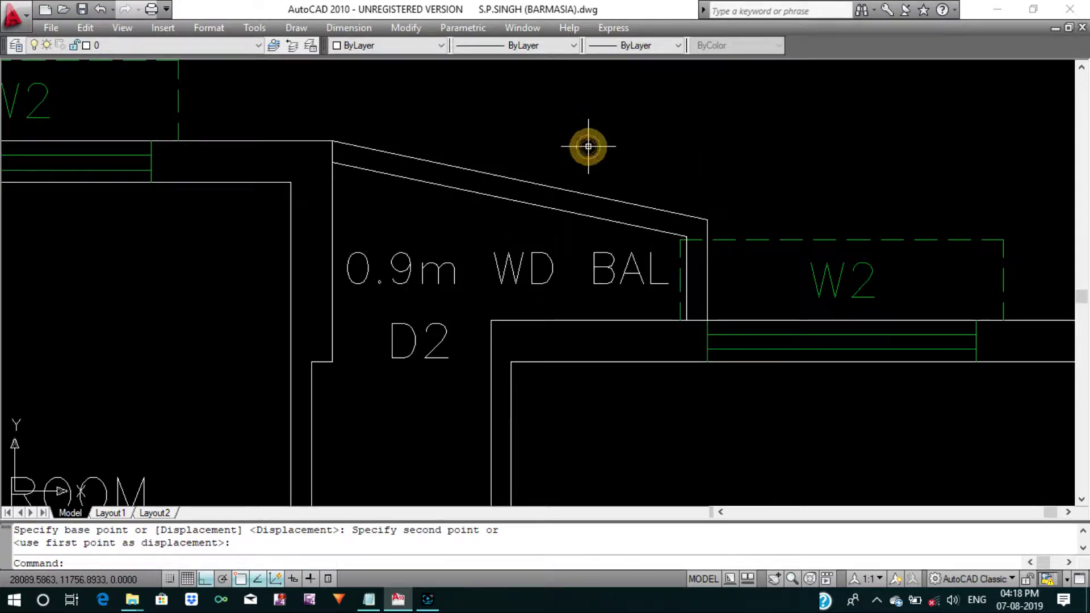
scroll(588, 142, "down", 2)
scroll(585, 171, "down", 1)
scroll(584, 203, "down", 2)
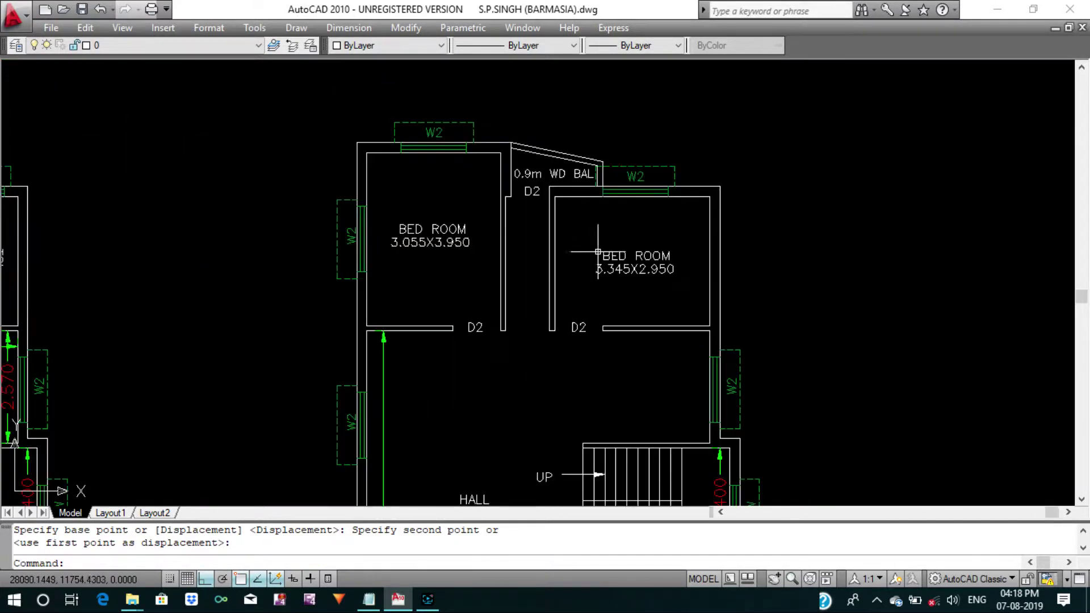
middle_click_drag(584, 243, 584, 221)
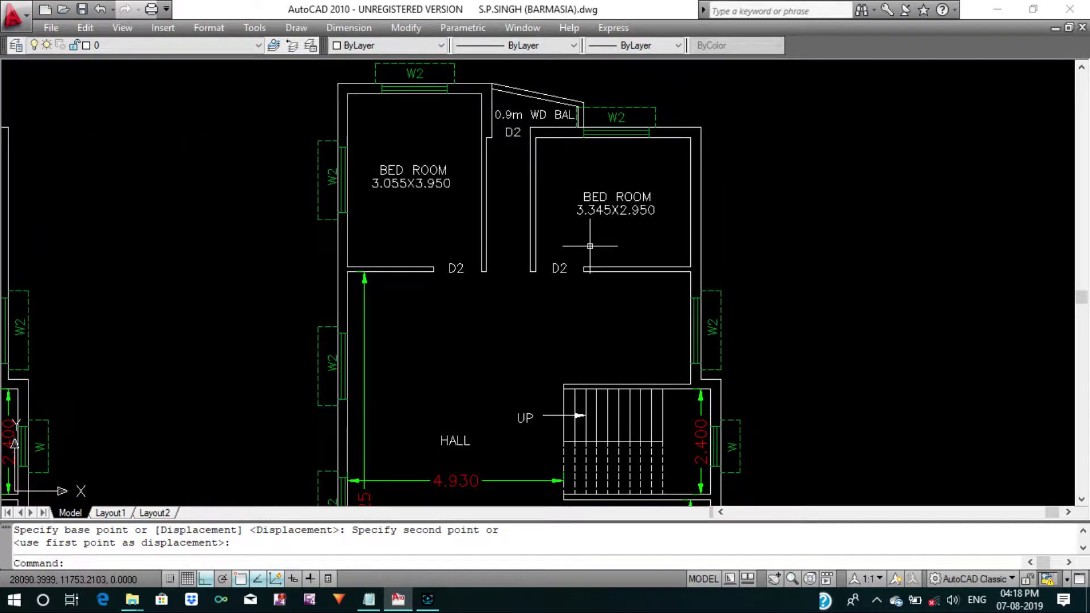
scroll(590, 260, "down", 2)
mouse_move(590, 310)
middle_mouse_down()
mouse_move(589, 287)
mouse_move(562, 335)
middle_mouse_up()
key("Escape")
key("Escape")
scroll(579, 238, "down", 5)
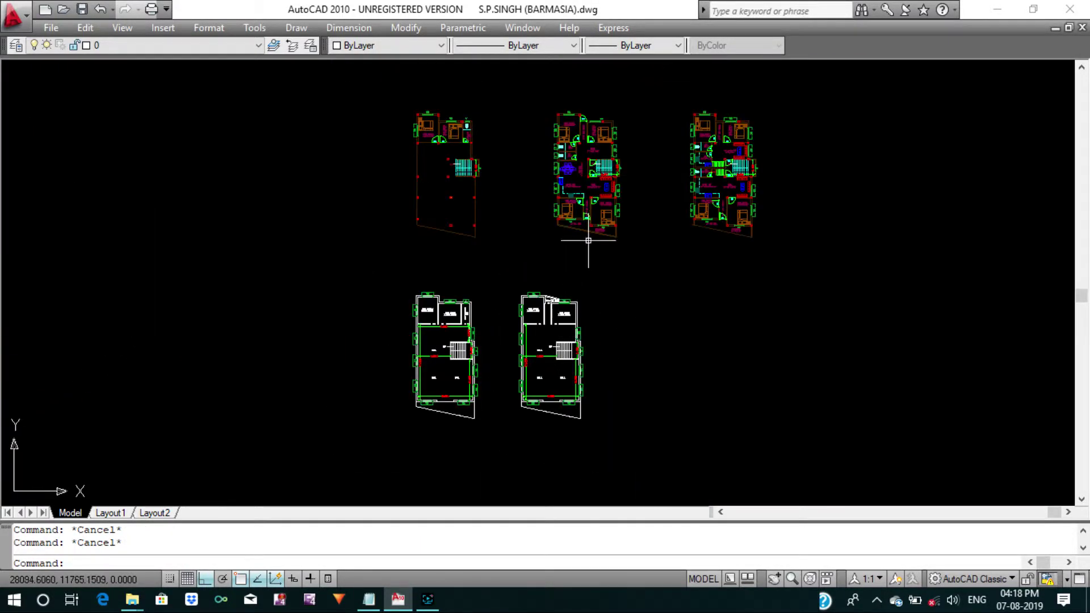
scroll(581, 134, "up", 3)
scroll(581, 188, "up", 4)
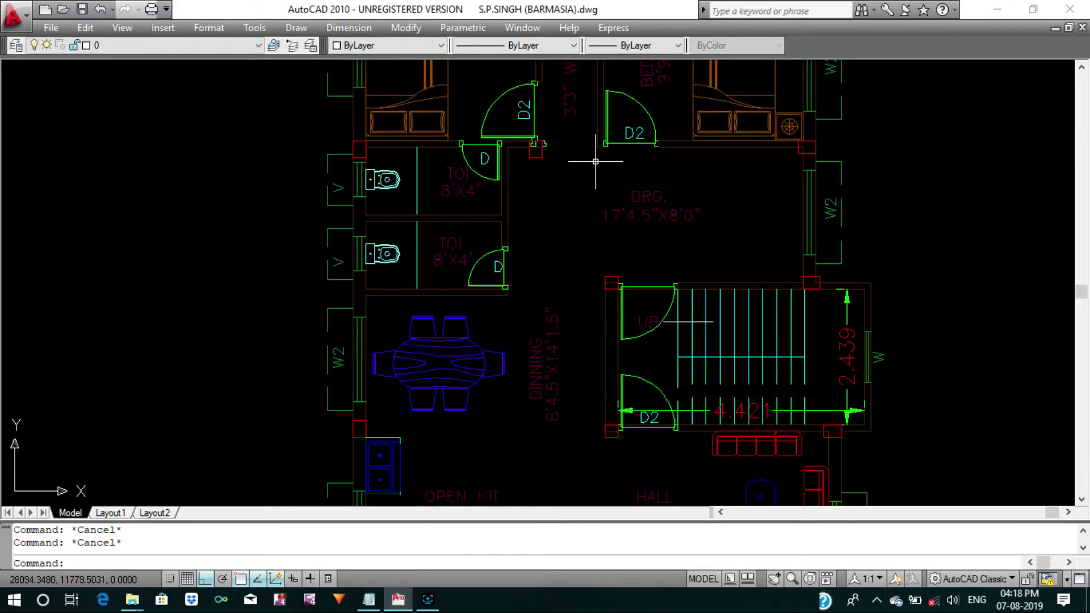
middle_click_drag(591, 166, 575, 264)
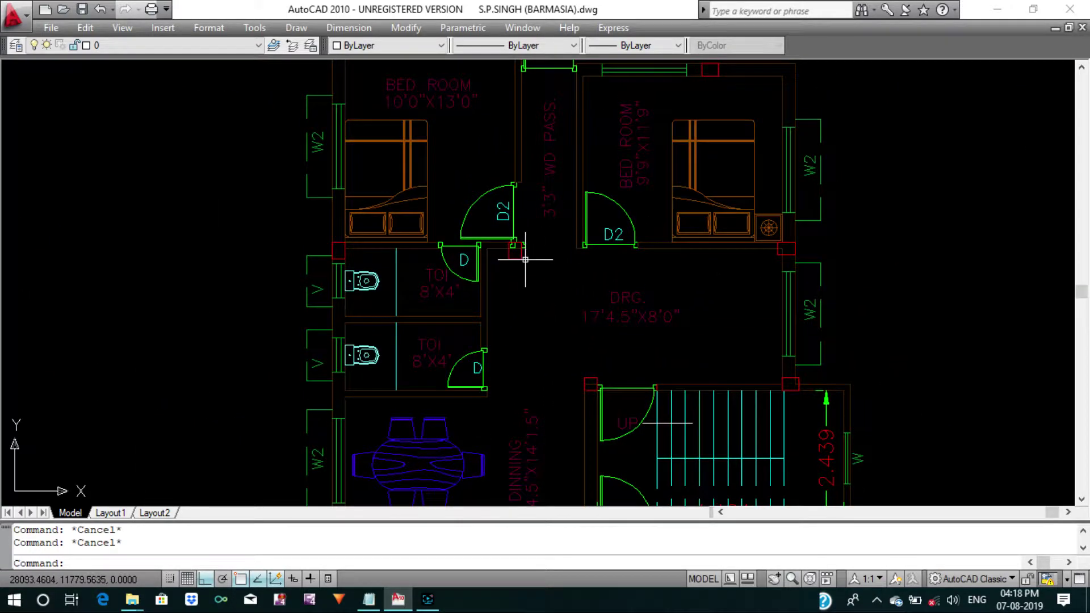
scroll(529, 224, "down", 5)
scroll(528, 374, "up", 4)
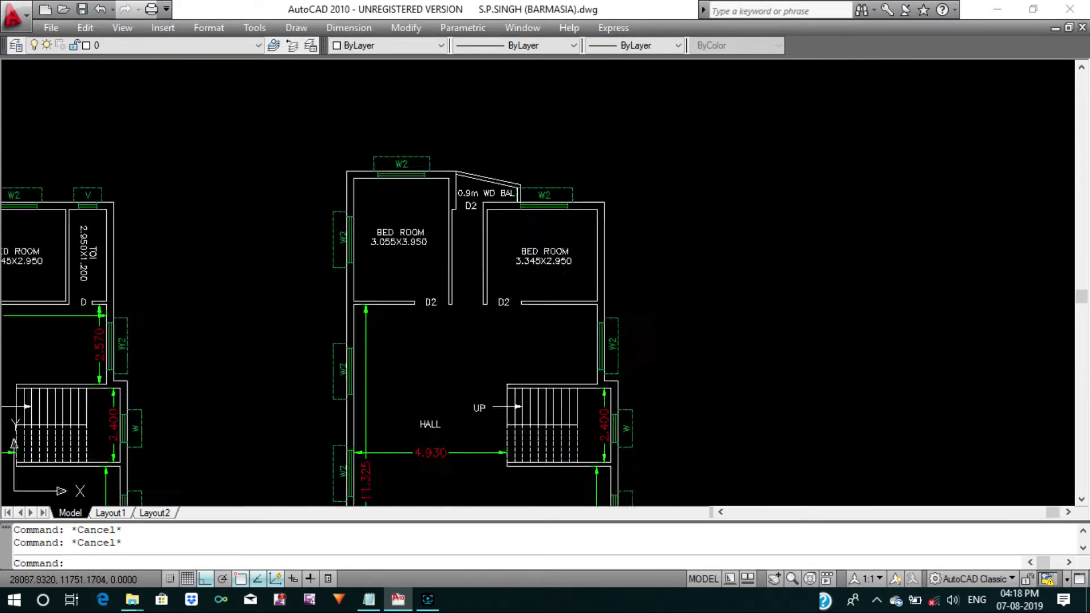
scroll(460, 369, "up", 2)
mouse_move(472, 346)
middle_mouse_down()
mouse_move(459, 373)
mouse_move(458, 363)
middle_mouse_up()
Move the D2 label by the passage down into the hall.
key("m")
key("Return")
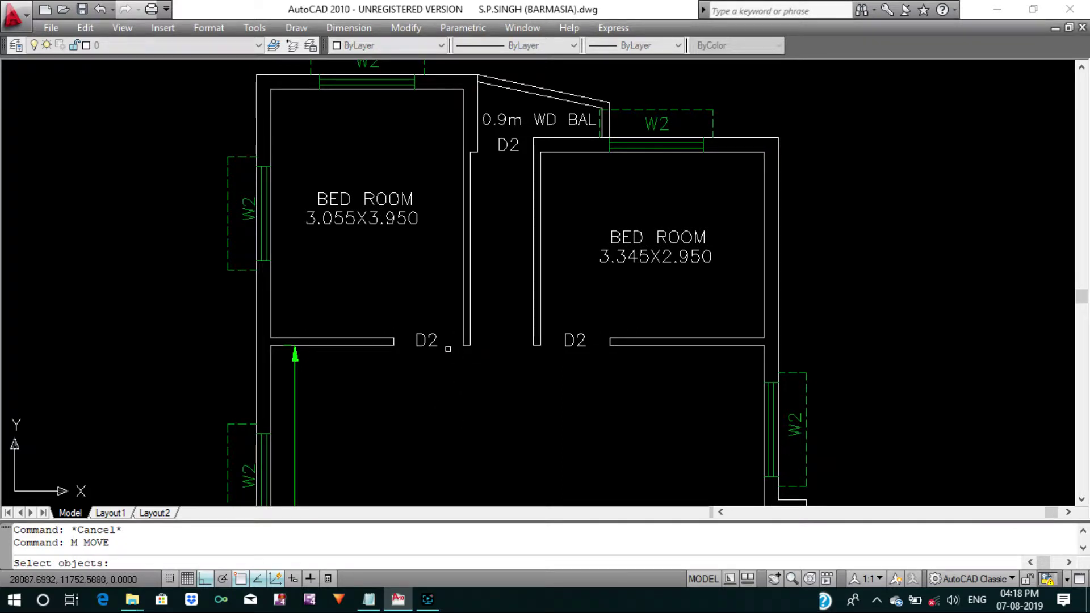
scroll(456, 355, "up", 3)
left_click_drag(372, 312, 446, 348)
key("Return")
left_click(414, 385)
left_click(430, 472)
key("Escape")
key("Escape")
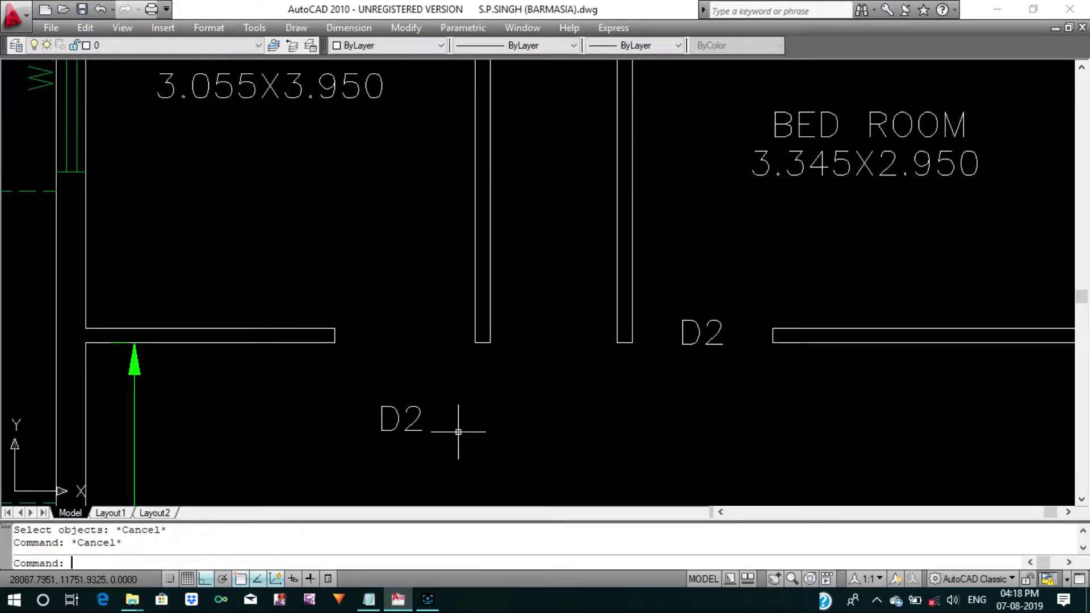
type("EX")
Extend the bedroom wall lines to the passage wall.
key("Return")
key("Return")
left_click(309, 379)
left_click(284, 273)
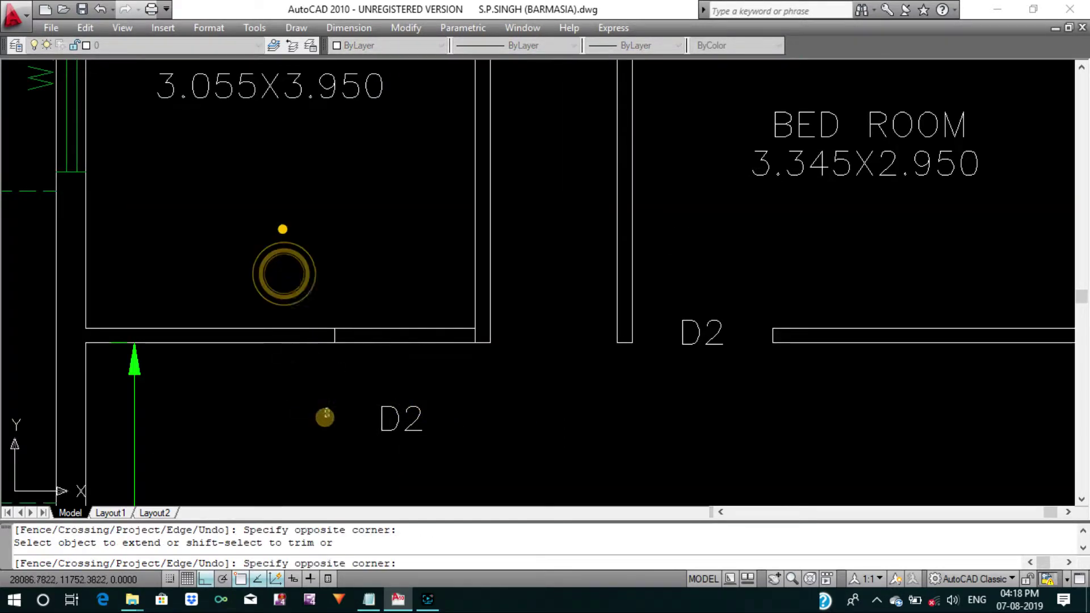
left_click(325, 416)
left_click(283, 232)
key("Escape")
Erase the short leftover wall segments.
left_click(309, 265)
left_click(530, 370)
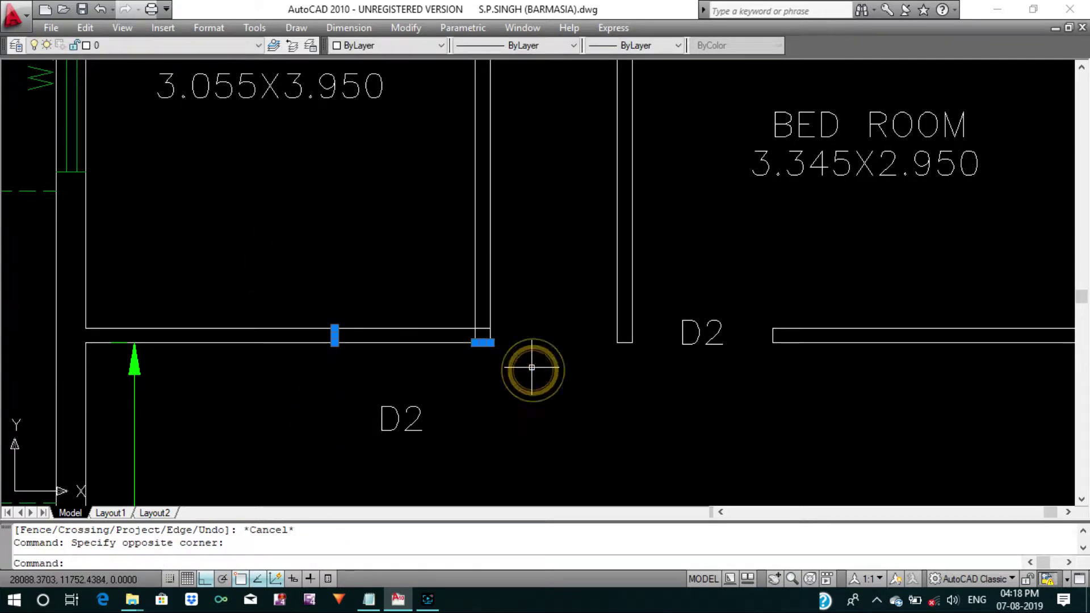
type("e")
key("Return")
key("Escape")
Offset the left bedroom's wall 1.1 to mark the doorway width.
key("Return")
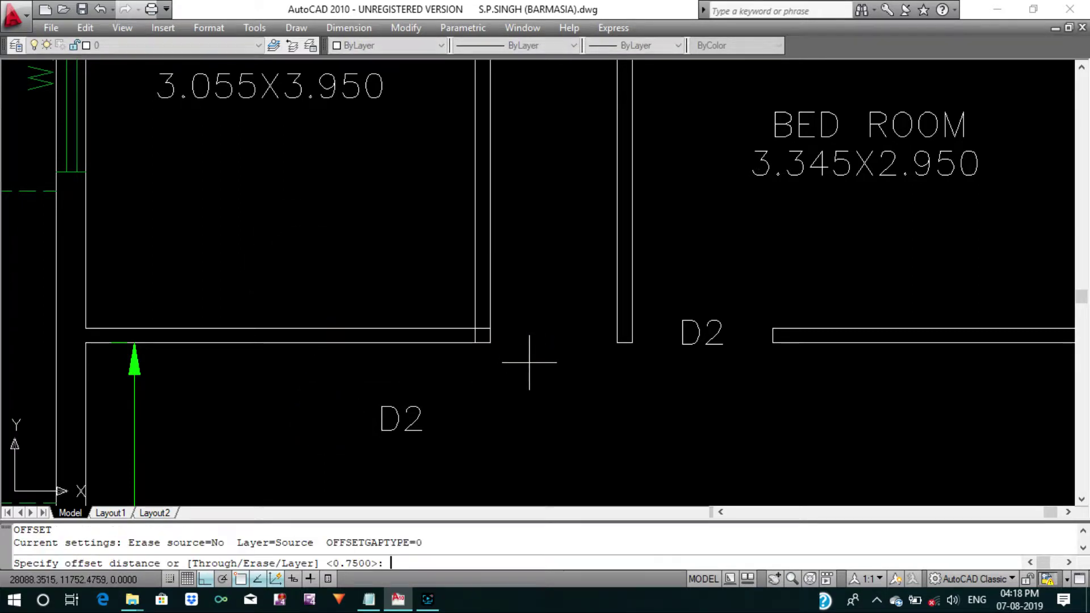
type("1.1")
key("Return")
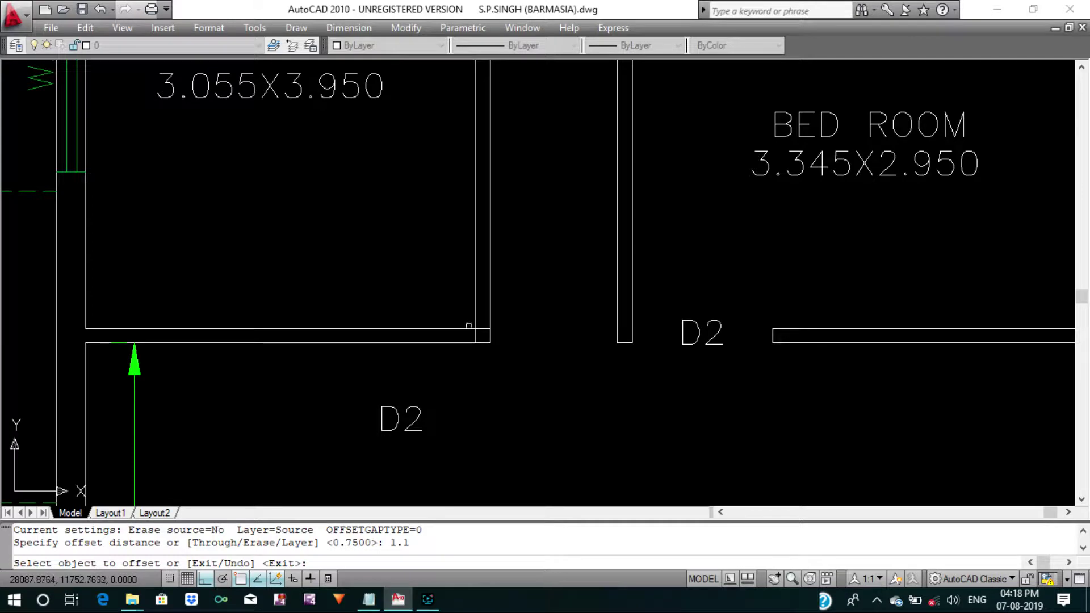
left_click(466, 328)
left_click(462, 316)
middle_click_drag(462, 289, 463, 317)
key("Escape")
Trim the partition wall and offset line to open the 1.1 doorway.
type("tr")
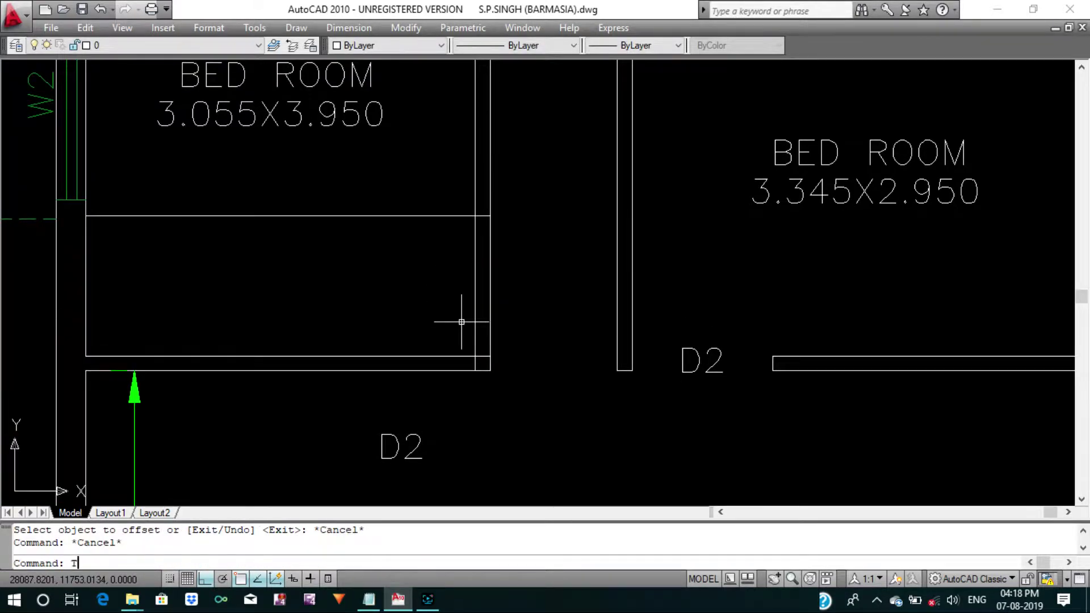
key("Return")
key("Return")
left_click(377, 210)
left_click(370, 188)
left_click(318, 168)
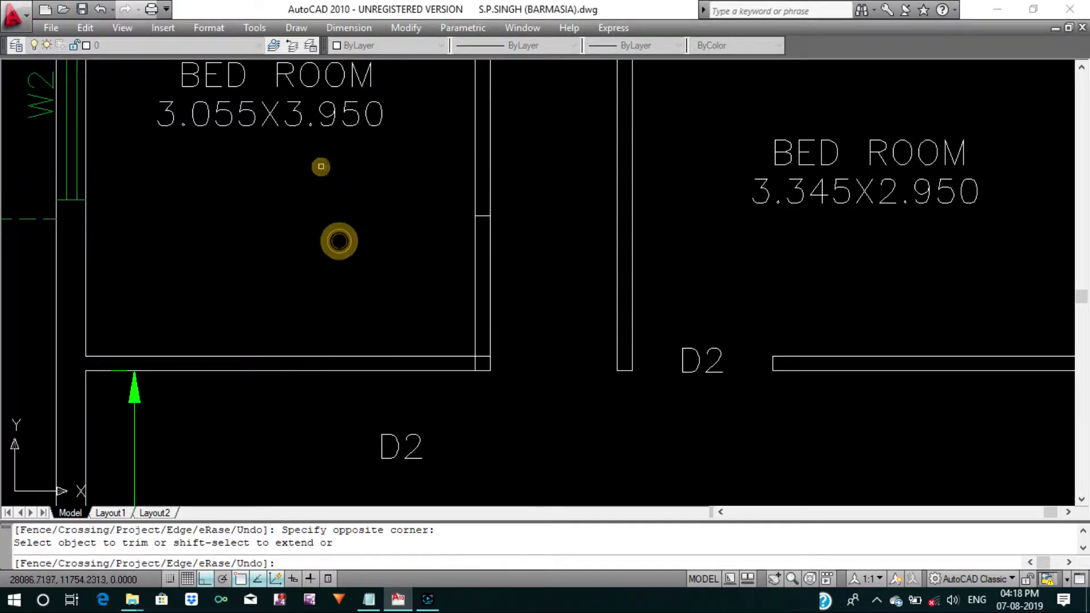
left_click(451, 256)
left_click(510, 276)
key("Escape")
key("Escape")
Erase the leftover wall stub in the doorway.
left_click(461, 311)
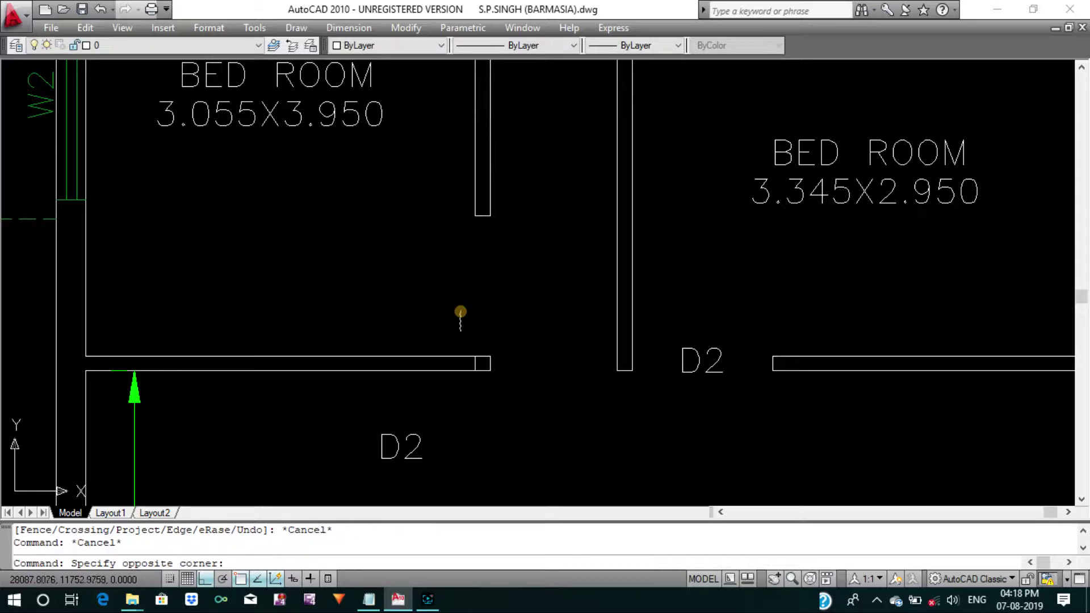
left_click(479, 365)
type("e")
key("Return")
scroll(494, 330, "down", 5)
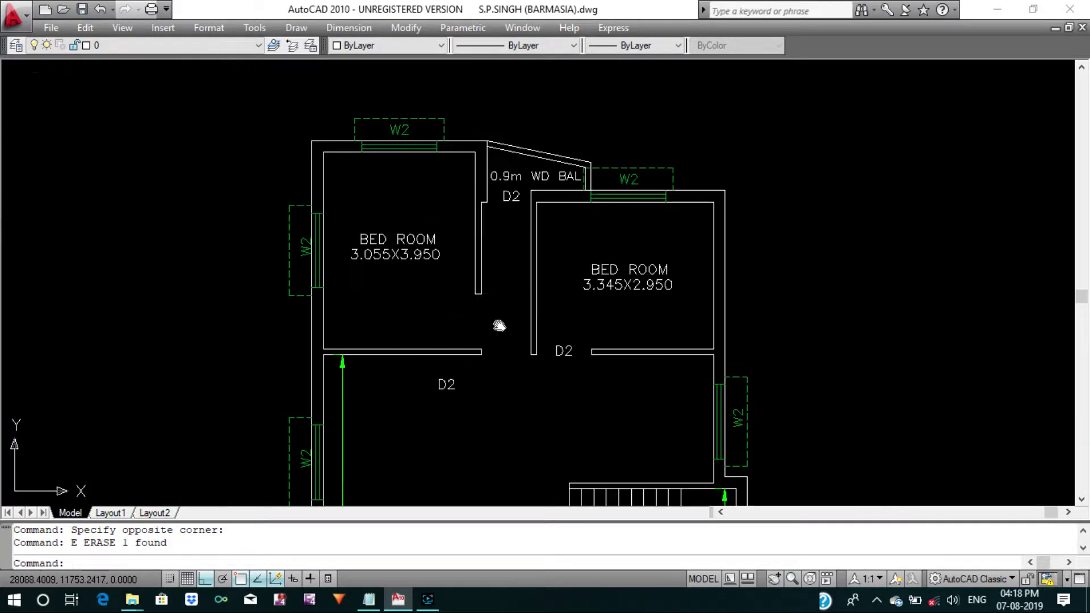
Move the D2 door label into the new passage doorway.
key("Return")
scroll(486, 333, "up", 2)
left_click(463, 407)
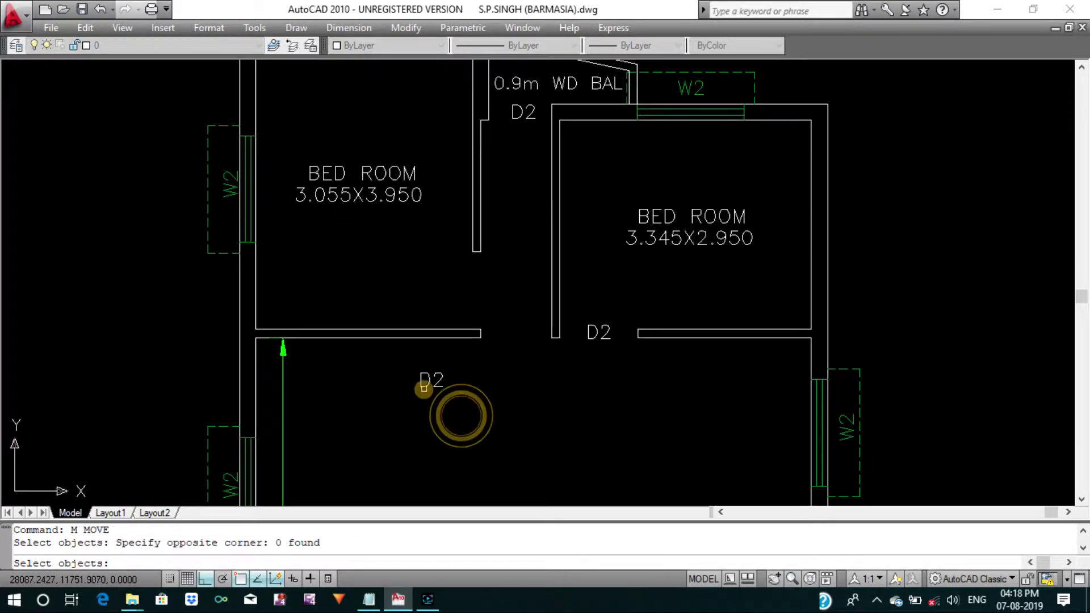
left_click(443, 383)
key("Return")
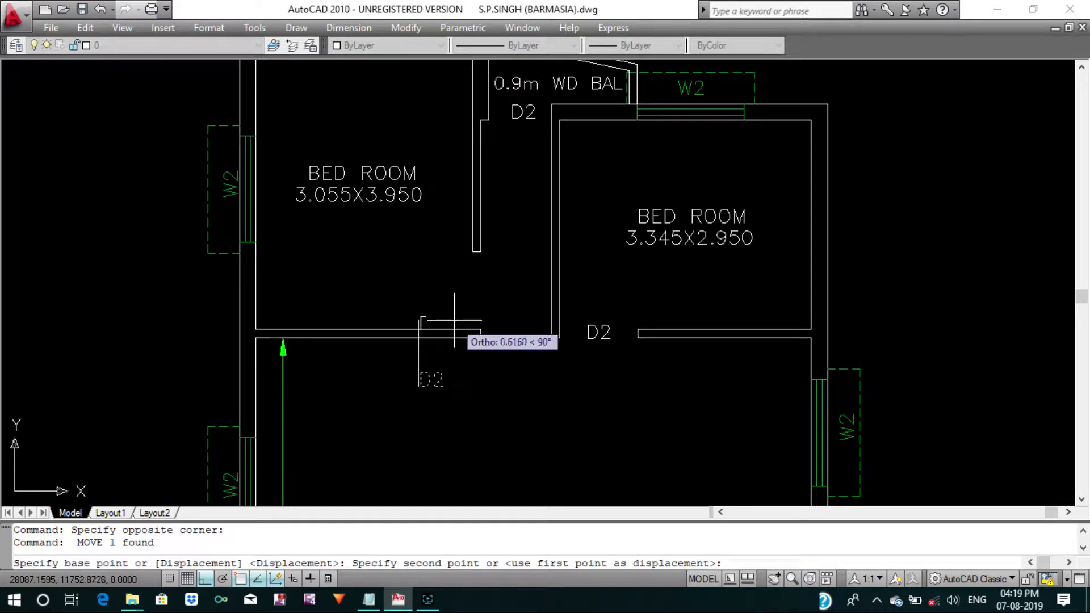
key("F8")
left_click(464, 298)
Zoom out to compare the copied plan with the reference plans.
key("Escape")
scroll(466, 297, "down", 3)
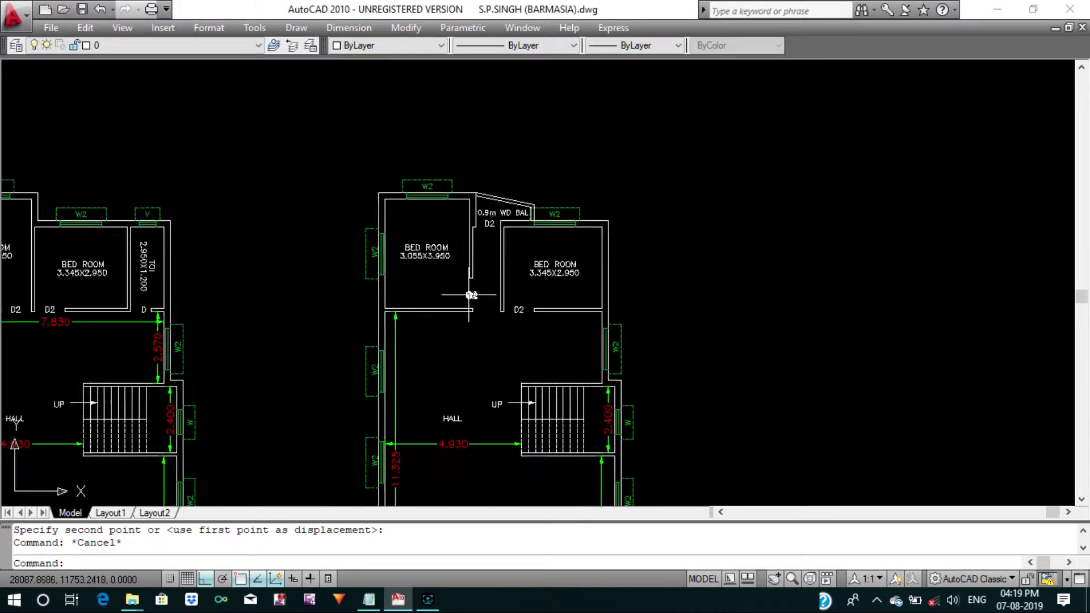
mouse_move(469, 297)
middle_mouse_down()
mouse_move(519, 249)
mouse_move(513, 284)
middle_mouse_up()
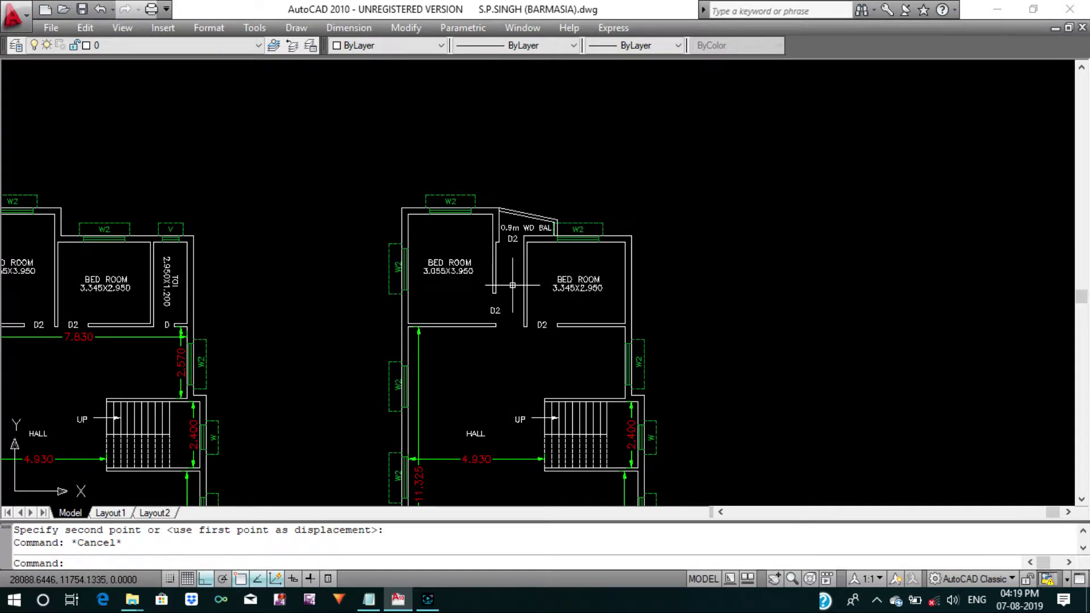
scroll(513, 285, "down", 1)
scroll(584, 287, "down", 2)
scroll(596, 271, "down", 2)
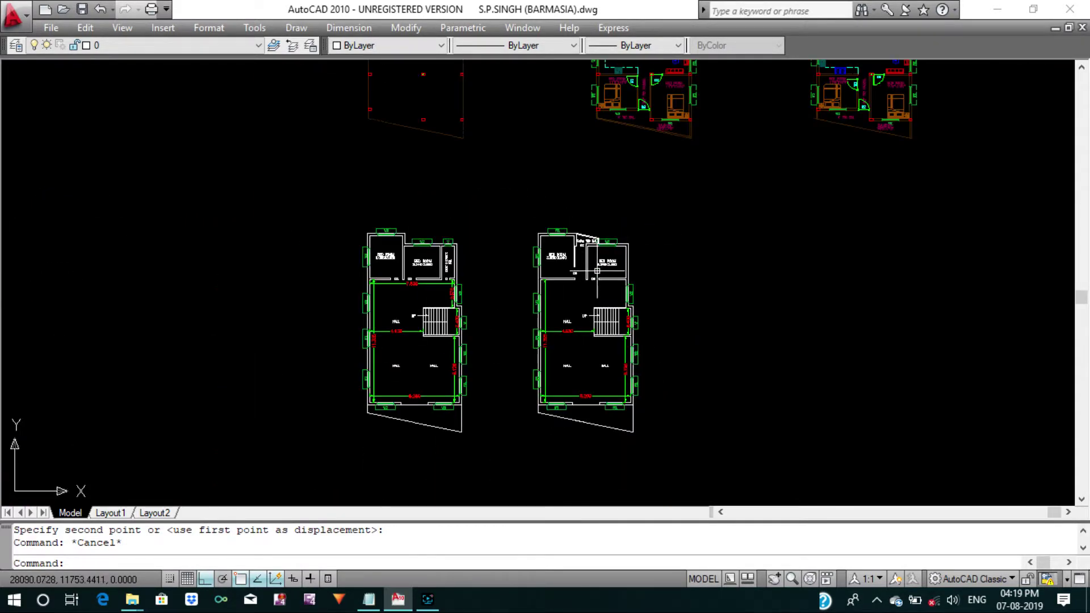
scroll(597, 271, "up", 2)
Zoom back into the copied plan's hall with its 4.930 and 2.400 dimensions.
key("Escape")
key("Escape")
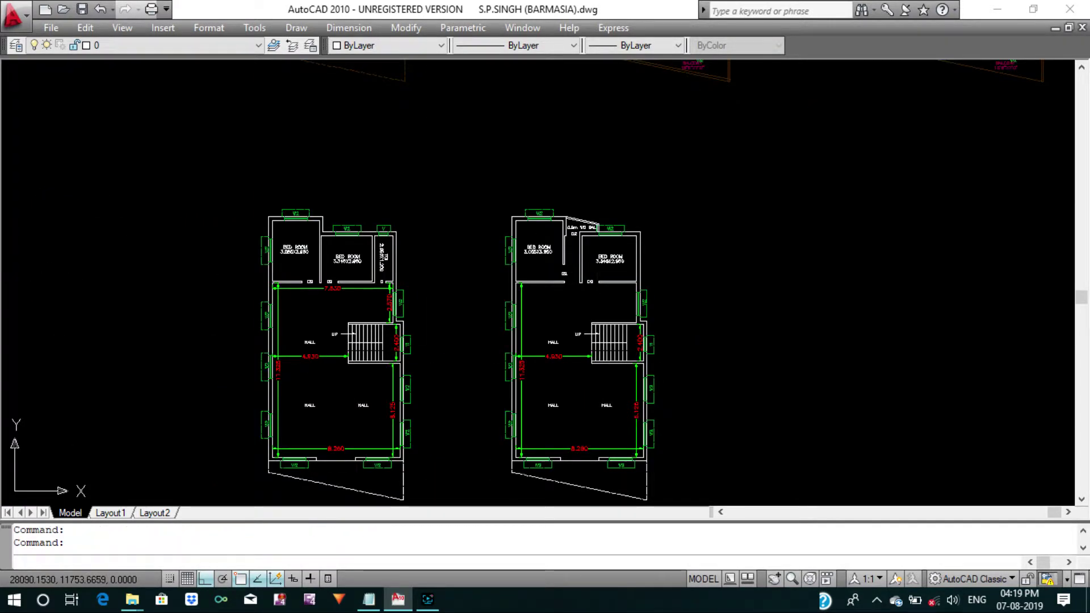
scroll(597, 266, "down", 5)
scroll(613, 113, "up", 1)
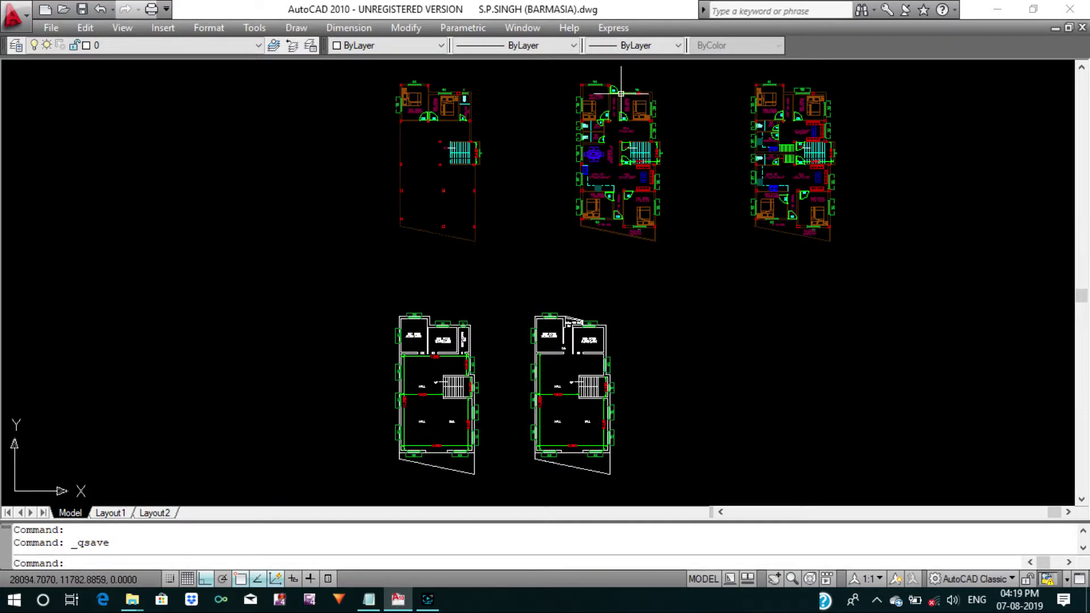
scroll(619, 107, "up", 4)
scroll(609, 170, "up", 2)
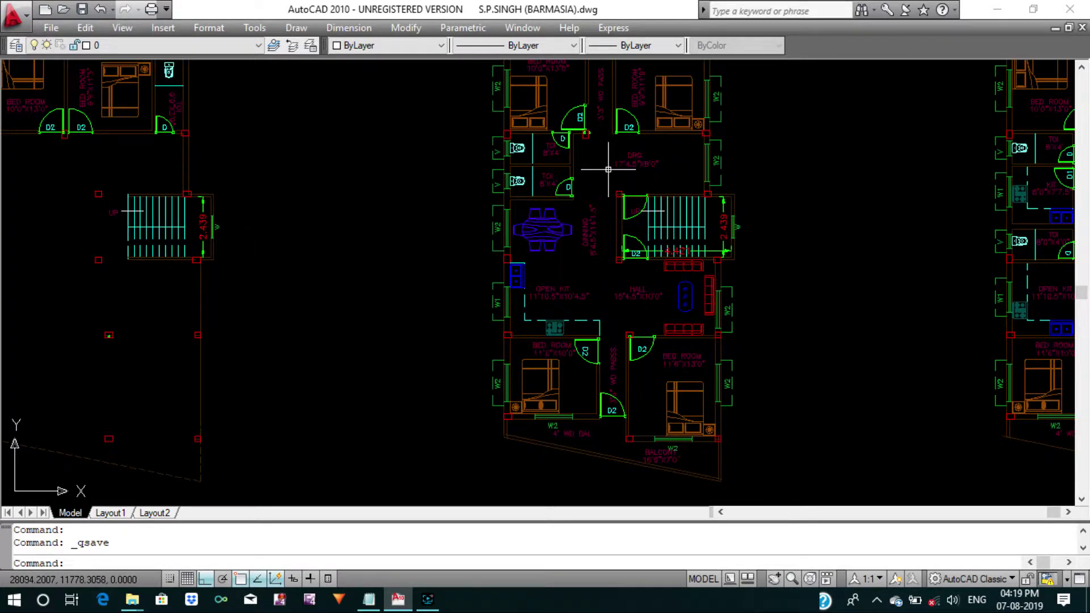
scroll(608, 169, "up", 2)
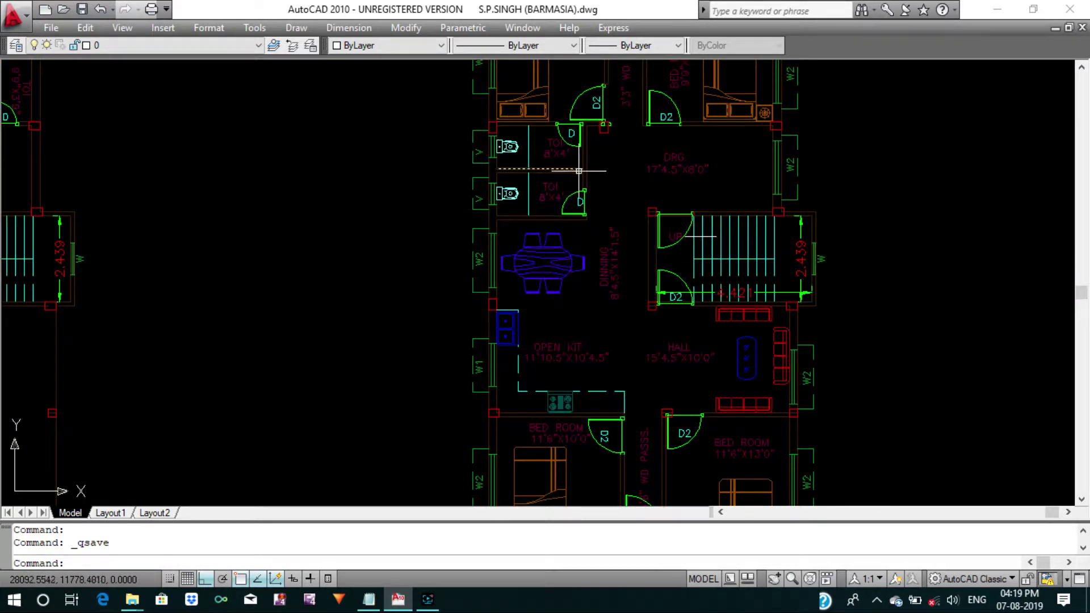
key("Escape")
scroll(641, 213, "up", 6)
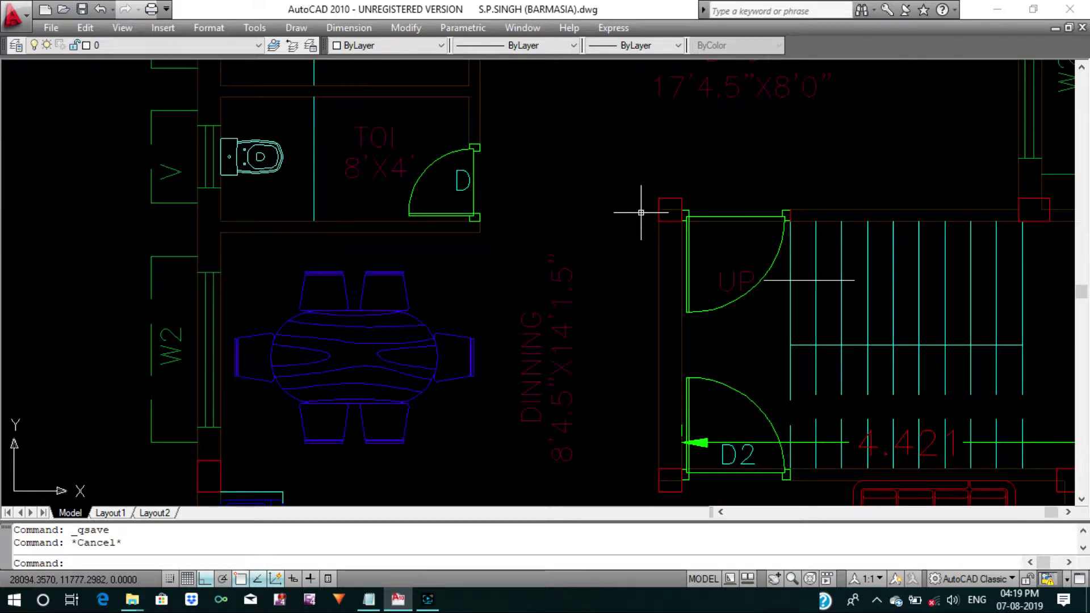
scroll(641, 213, "down", 6)
scroll(633, 215, "down", 5)
scroll(604, 297, "down", 4)
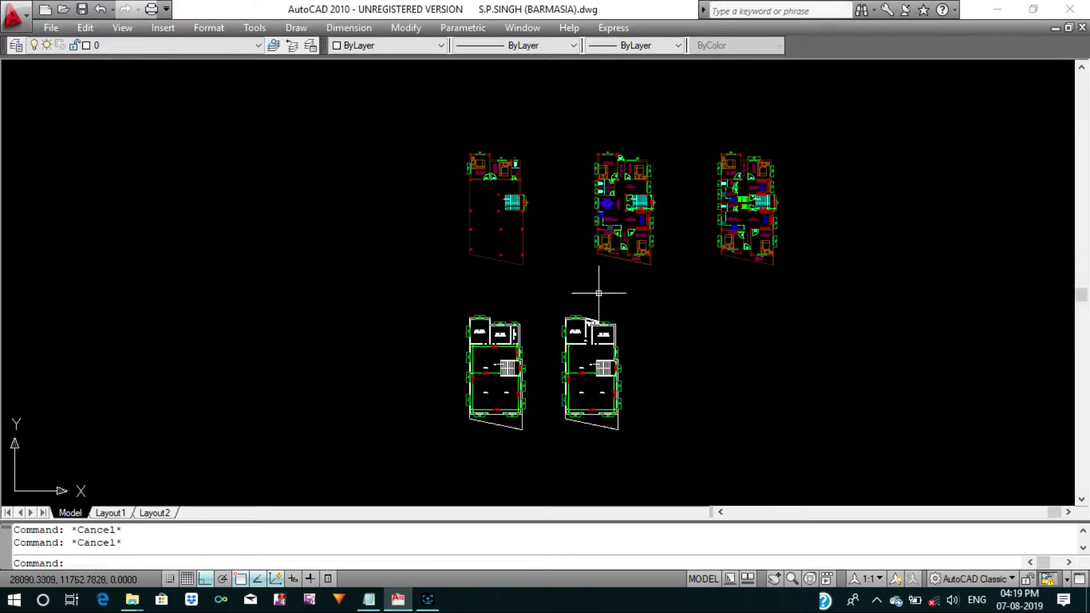
scroll(604, 297, "up", 5)
scroll(585, 400, "up", 5)
scroll(591, 391, "up", 2)
Extend the stair-top lines to the left wall with EXTEND (X).
scroll(597, 366, "up", 1)
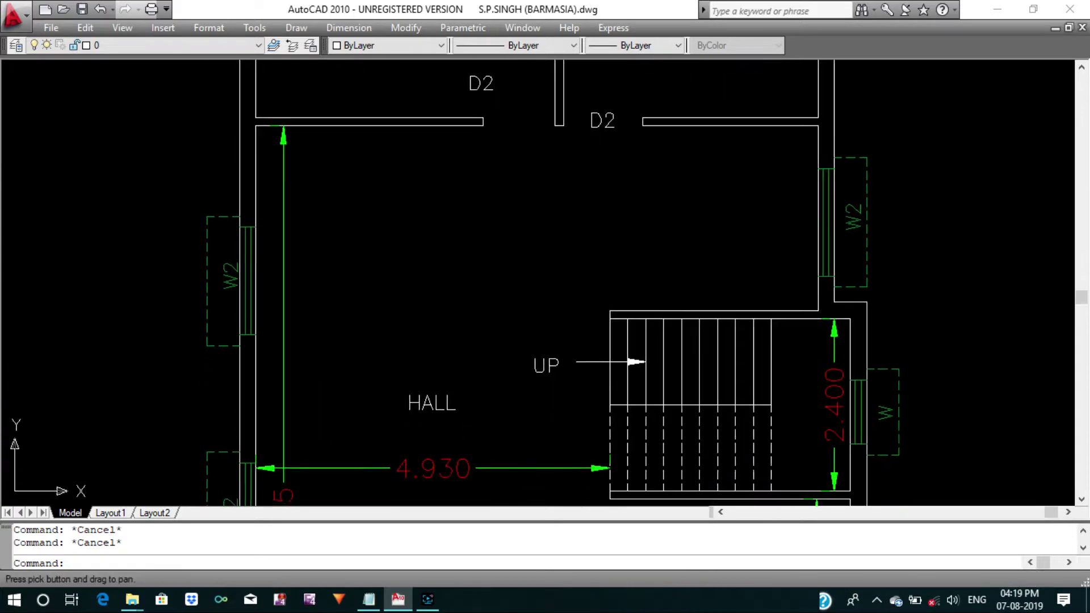
type("Ex")
key("Return")
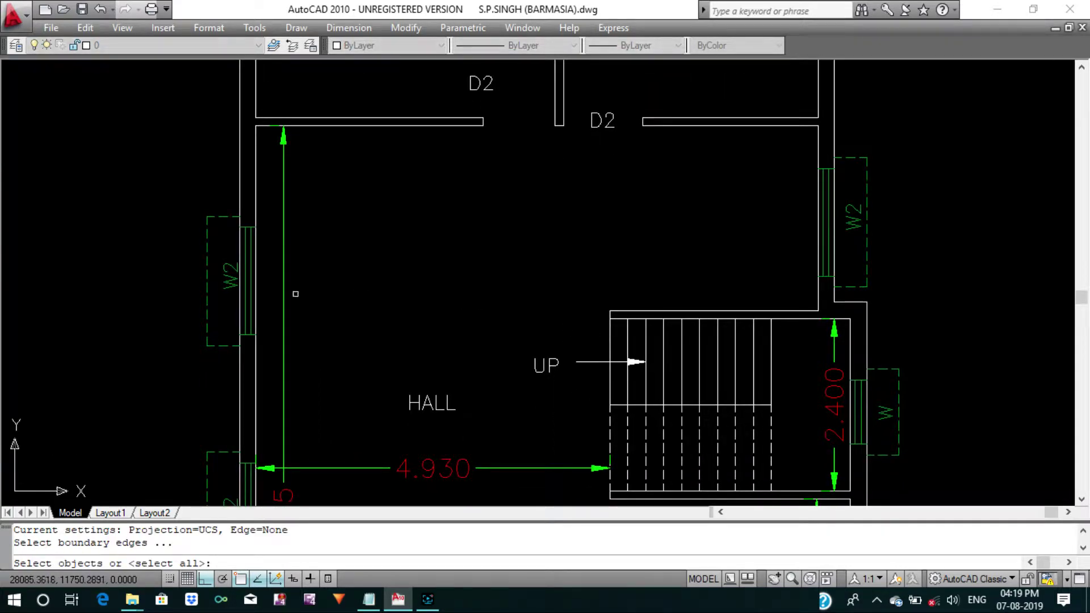
left_click(255, 301)
key("Return")
scroll(585, 341, "up", 3)
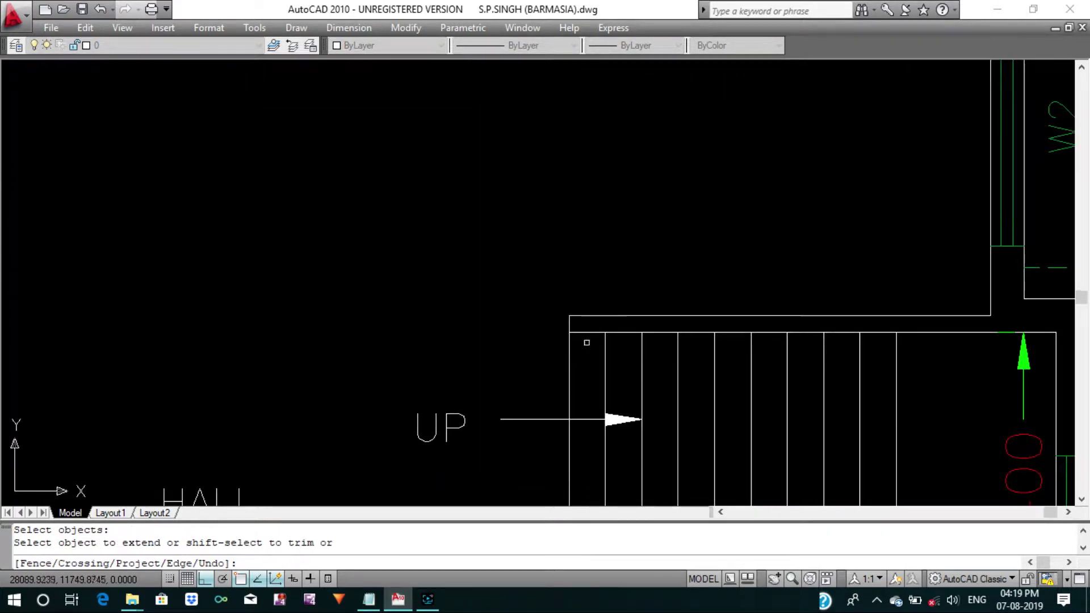
left_click(582, 332)
scroll(585, 285, "down", 3)
key("Return")
key("Escape")
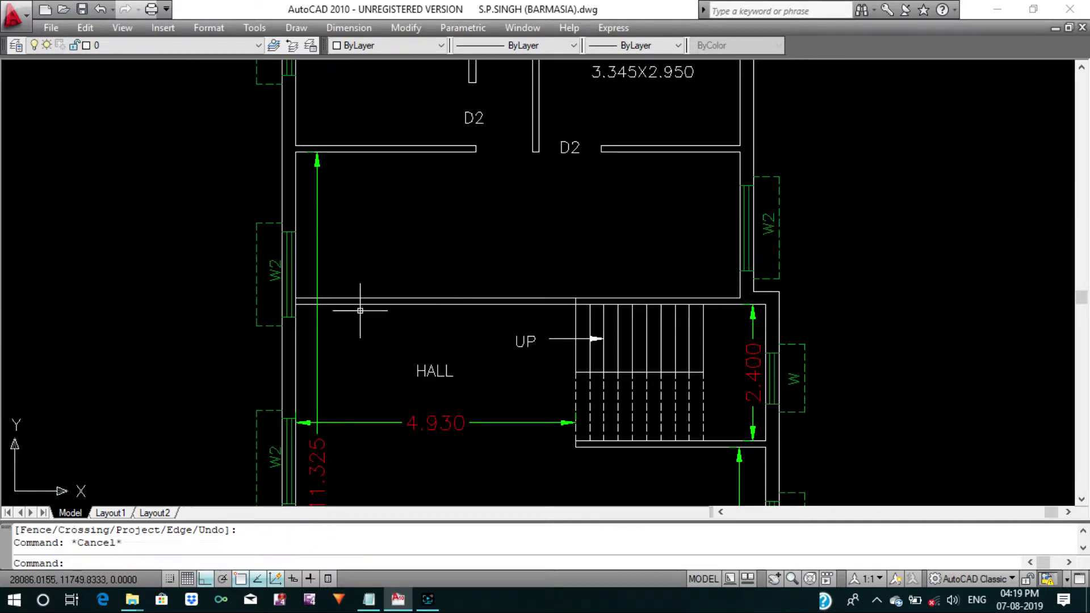
Erase the 4.930 hall dimension and bring the new room below the bedrooms into view.
key("Escape")
left_click(322, 338)
type("E")
key("Return")
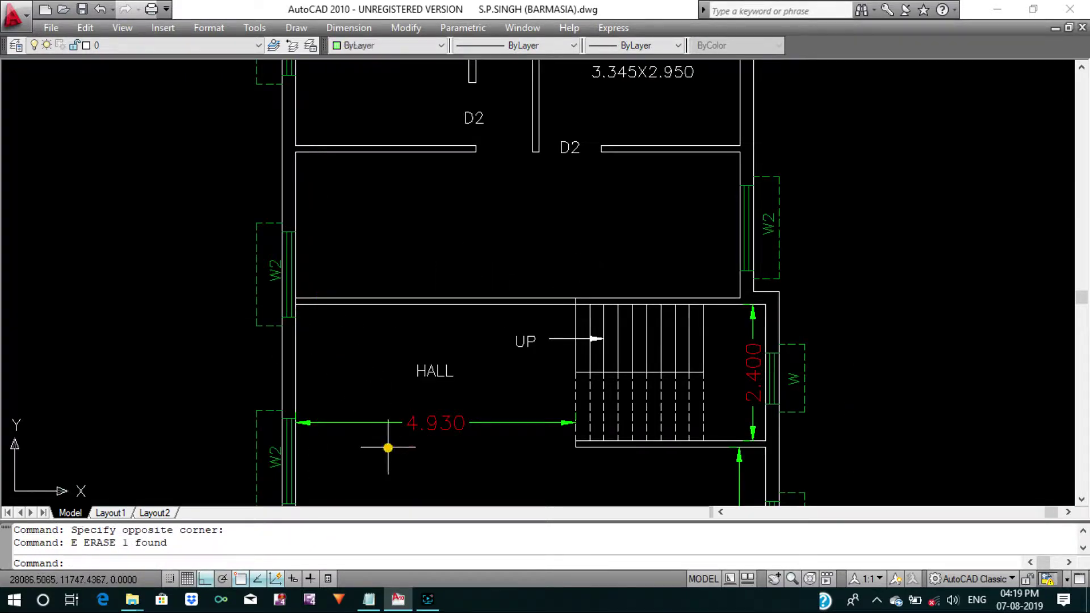
middle_click_drag(341, 332, 360, 370)
key("Escape")
key("Escape")
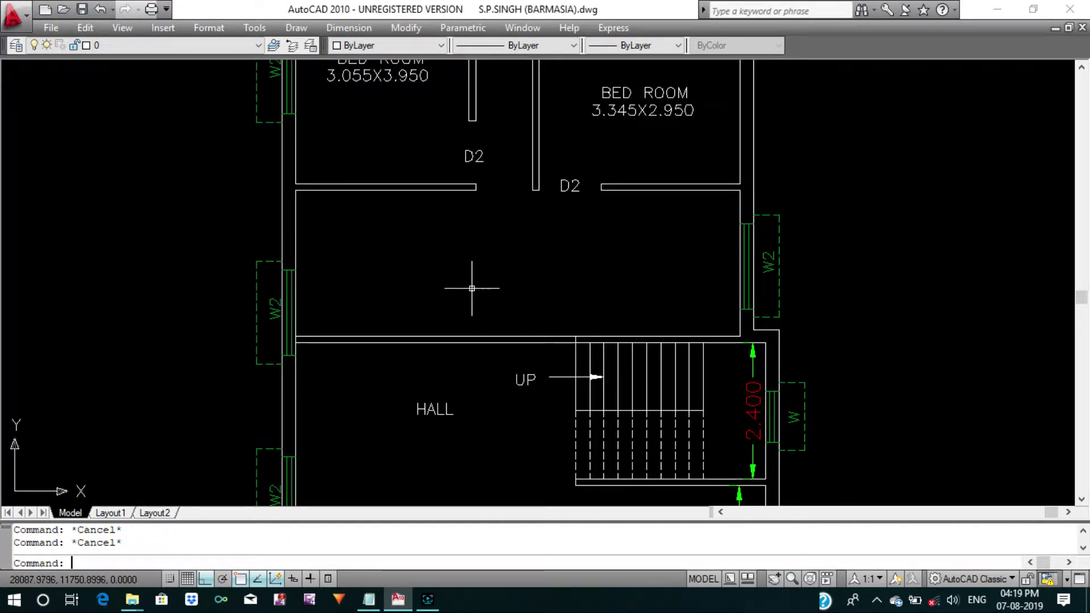
type("DI")
Measure the new room's height from bottom wall to top wall: 2.57.
key("Return")
left_click(364, 335)
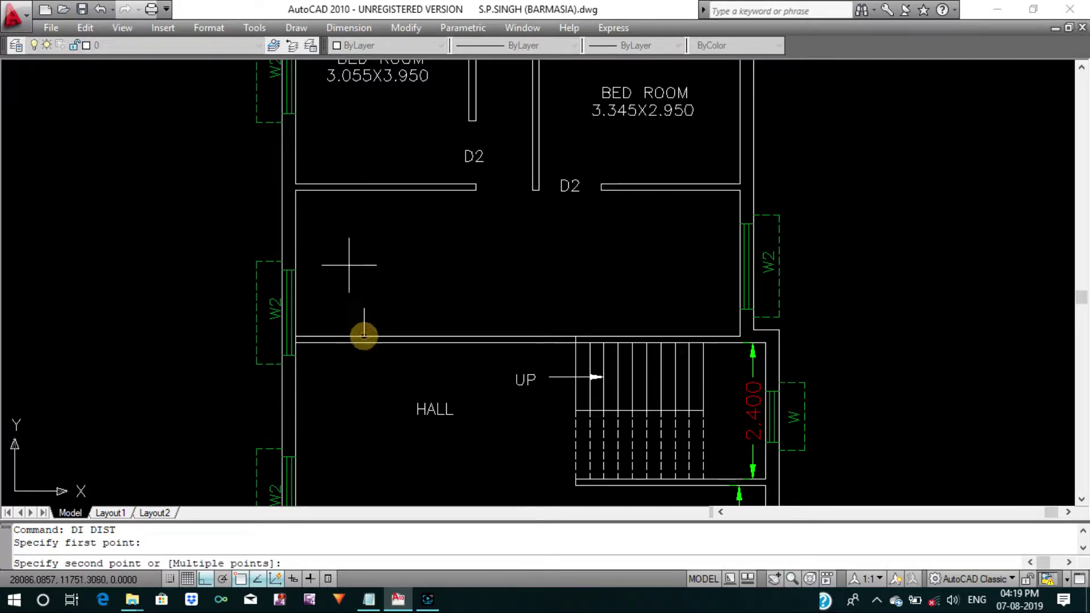
left_click(364, 190)
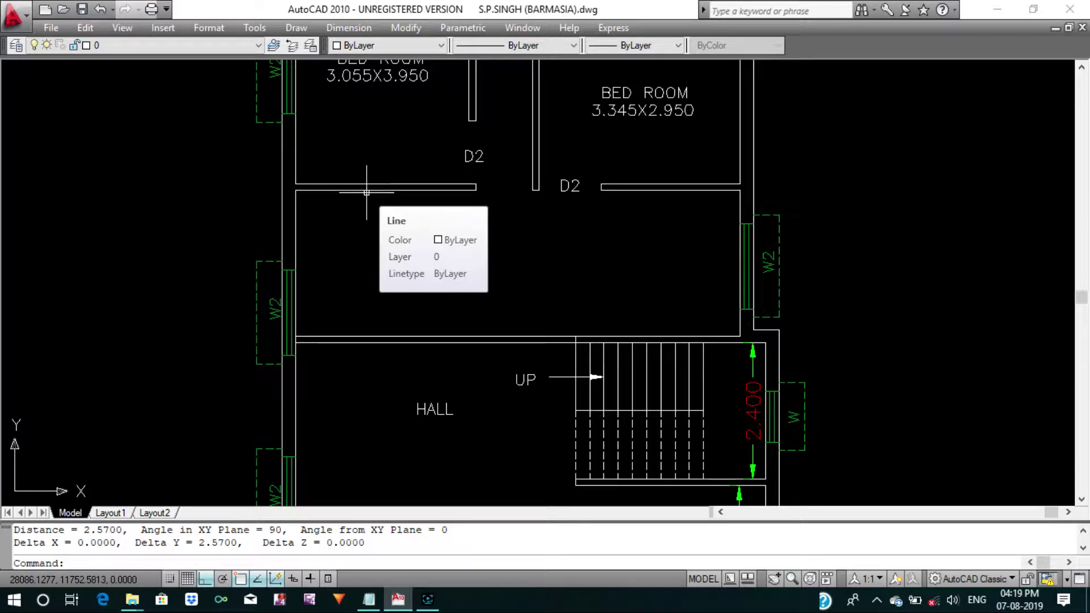
key("Escape")
key("Escape")
Offset the room's top wall 1.2 downward.
type("o")
key("Return")
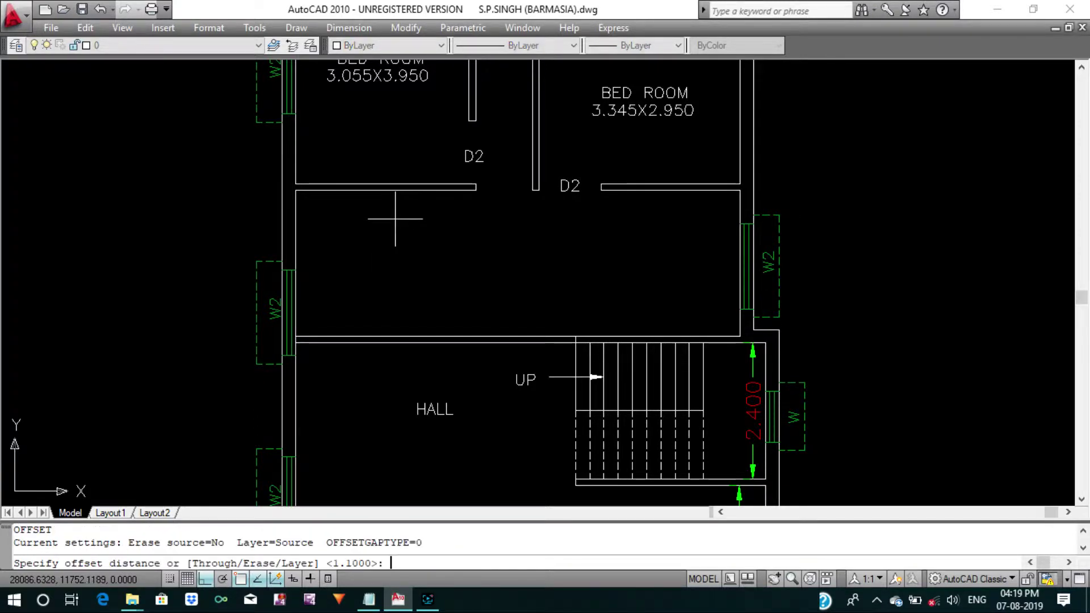
type("1.2")
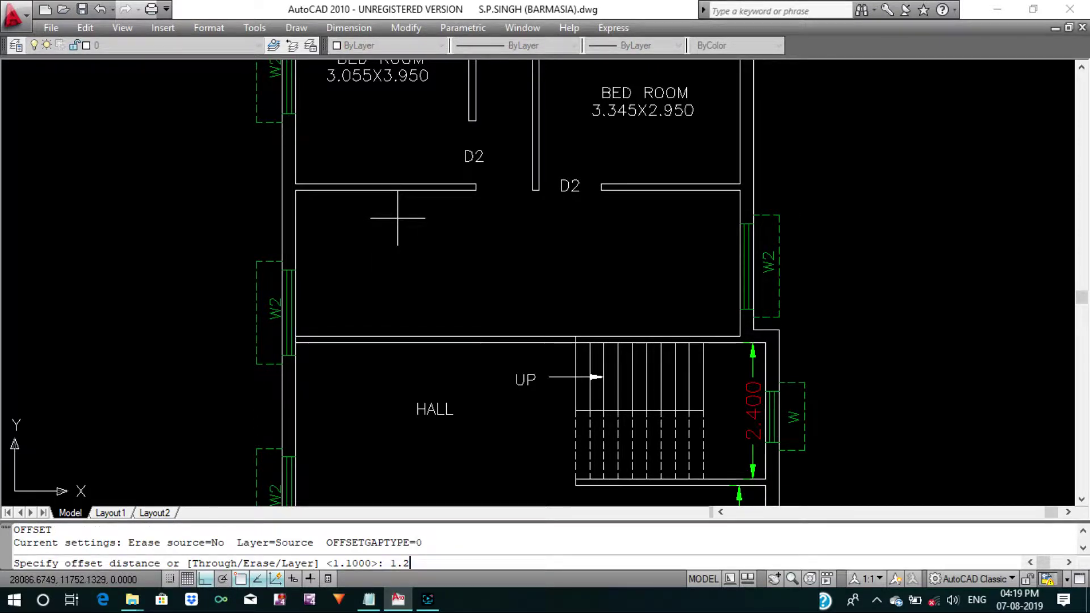
key("Return")
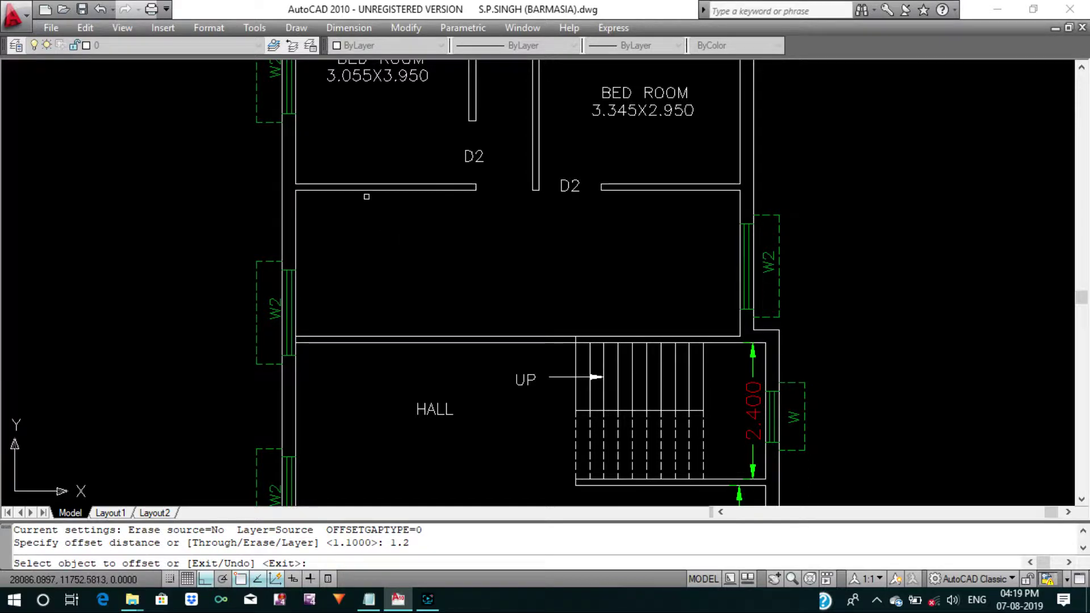
left_click(365, 192)
left_click(344, 239)
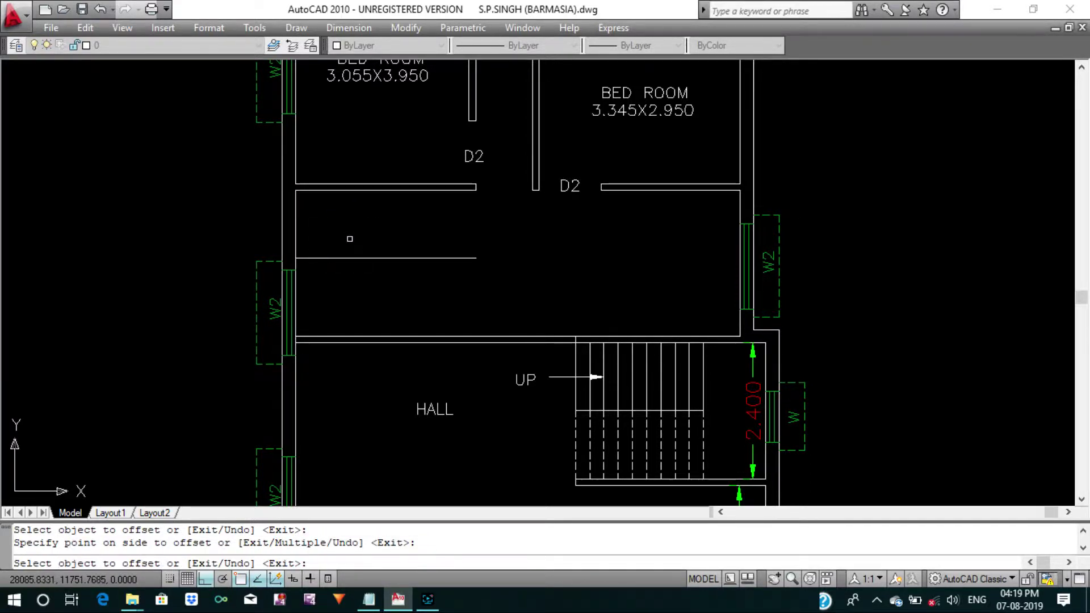
key("Escape")
Offset the new line 0.115 below it to give the partition wall thickness.
type("o")
key("Return")
type(".")
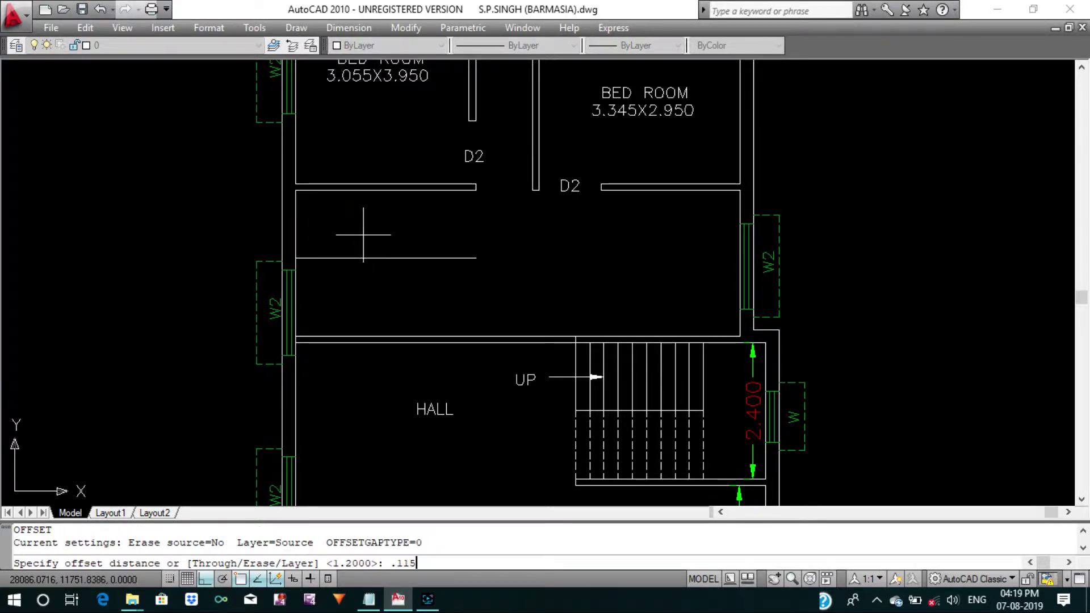
key("Return")
left_click(374, 256)
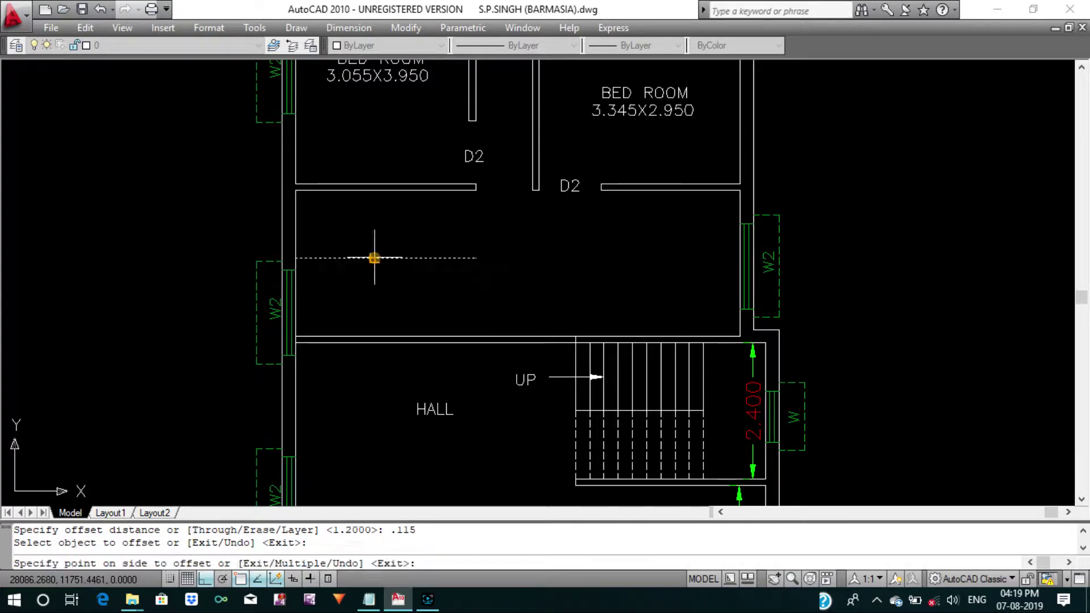
left_click(364, 308)
key("Escape")
Measure from the new wall line down to the hall: 1.2550.
key("Return")
scroll(379, 280, "up", 2)
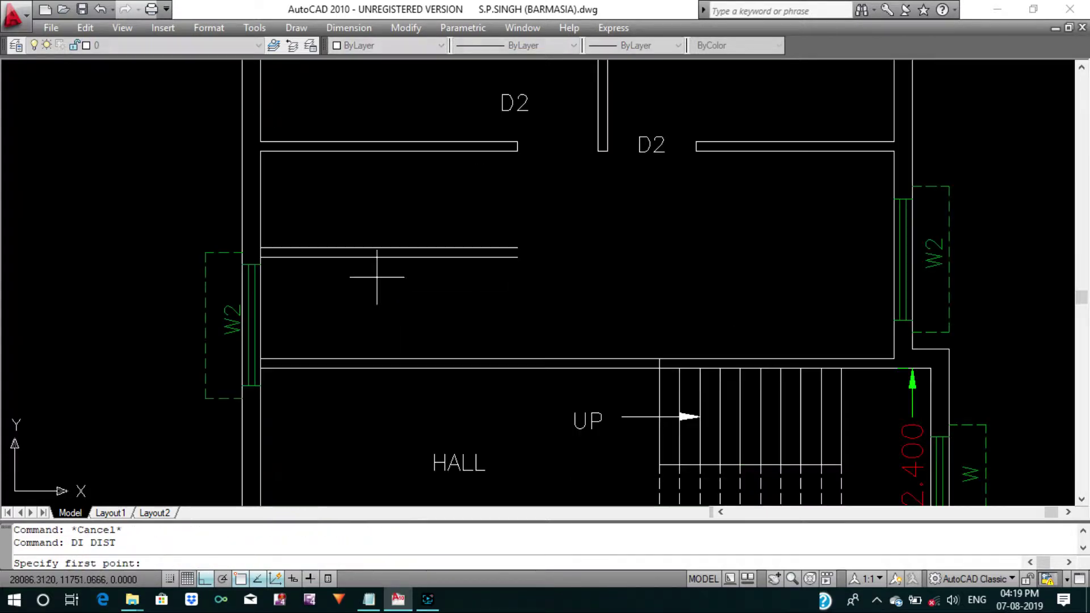
left_click(379, 258)
left_click(379, 359)
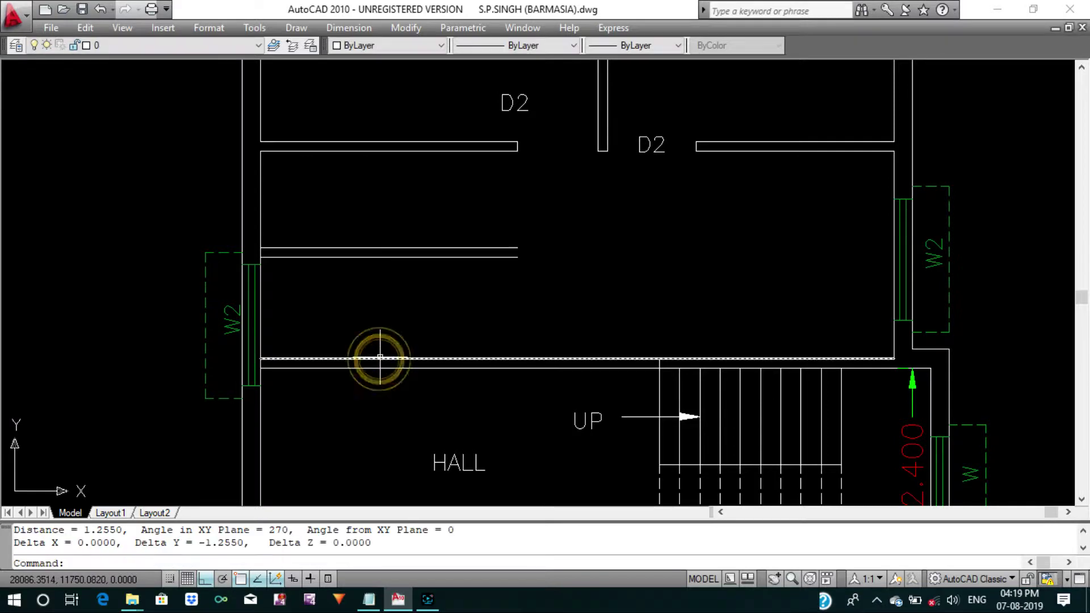
scroll(382, 340, "down", 2)
scroll(390, 328, "down", 2)
Measure the reference plan's toilet width between its walls: 2.4390.
scroll(434, 244, "down", 3)
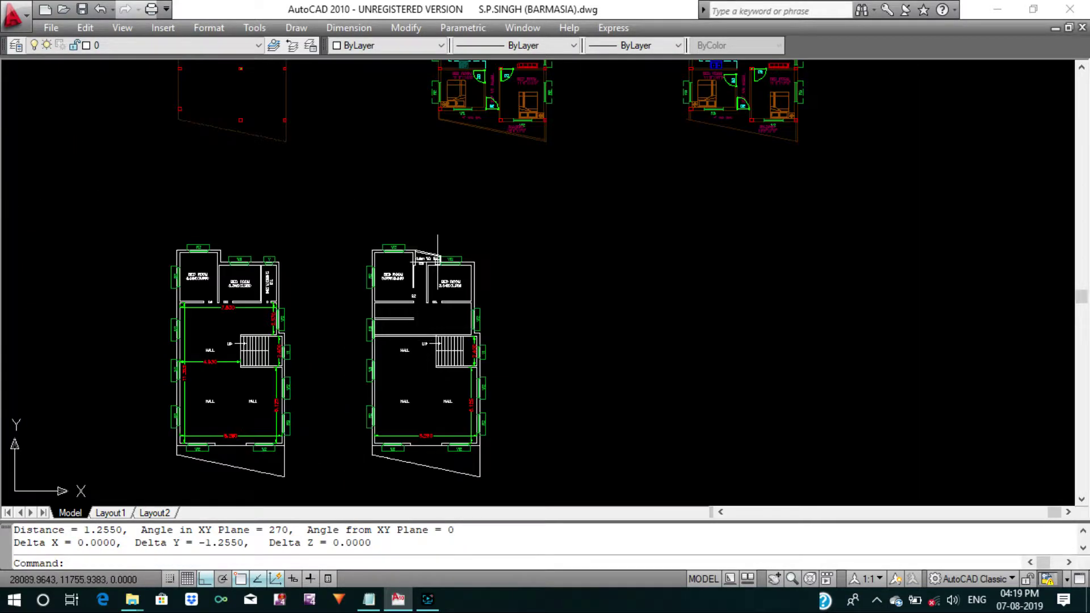
middle_click_drag(433, 243, 458, 363)
scroll(458, 172, "up", 3)
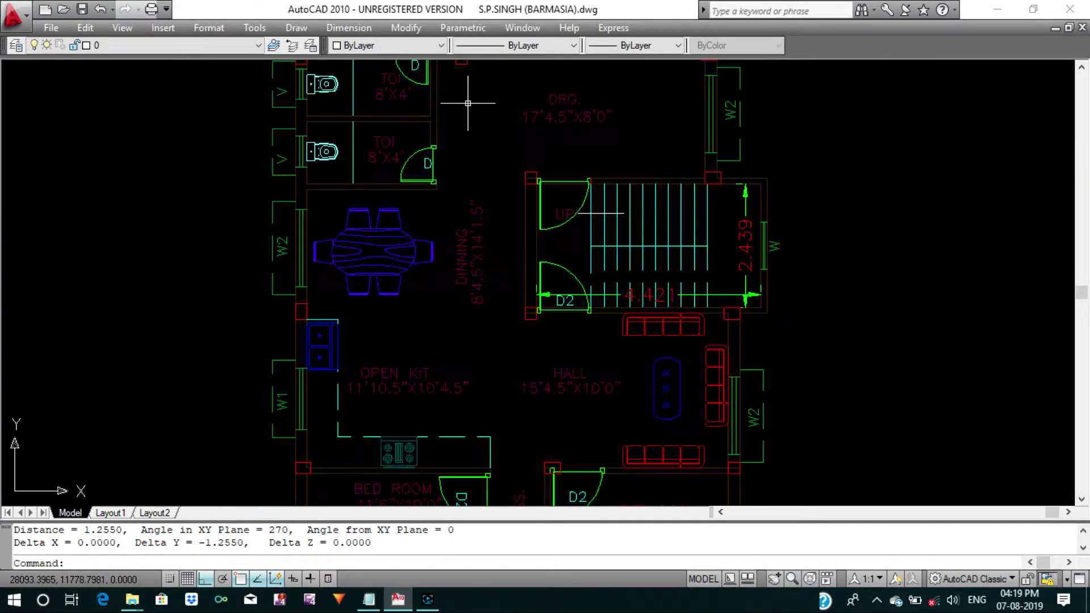
middle_click_drag(462, 97, 468, 126)
scroll(468, 126, "down", 3)
mouse_move(447, 313)
middle_mouse_down()
mouse_move(447, 285)
mouse_move(418, 406)
middle_mouse_up()
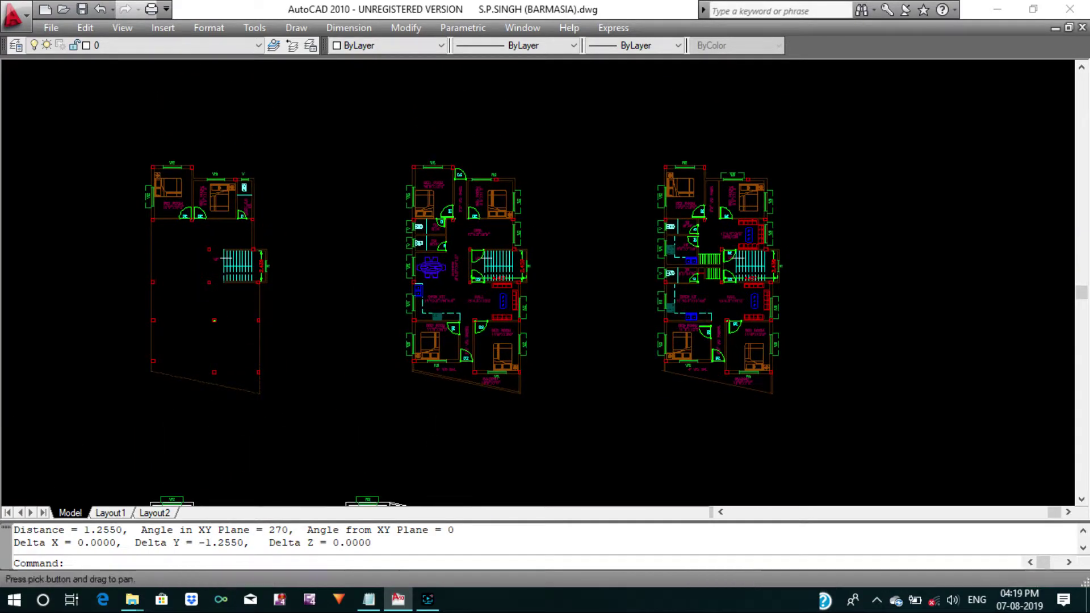
scroll(433, 243, "up", 3)
scroll(425, 267, "up", 2)
scroll(418, 291, "up", 2)
key("Escape")
key("Escape")
type("D")
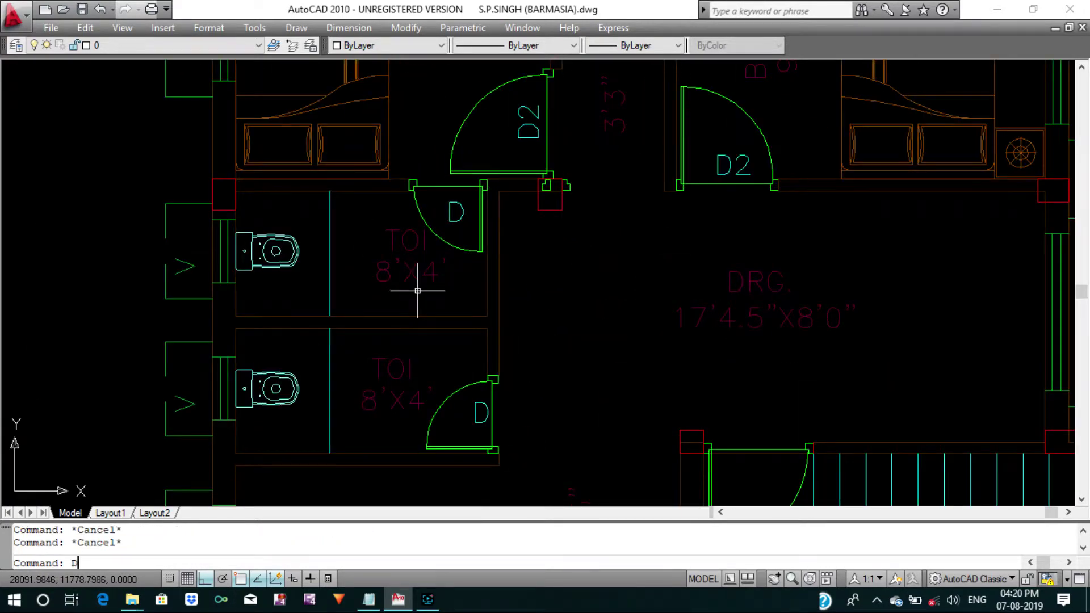
type("I")
key("Return")
left_click(236, 294)
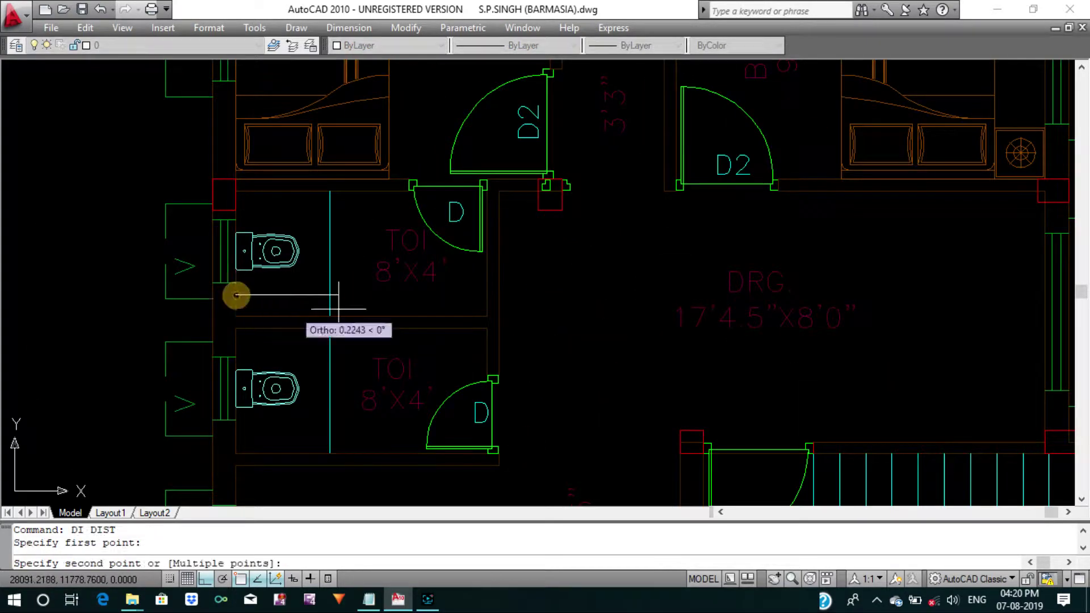
left_click(488, 295)
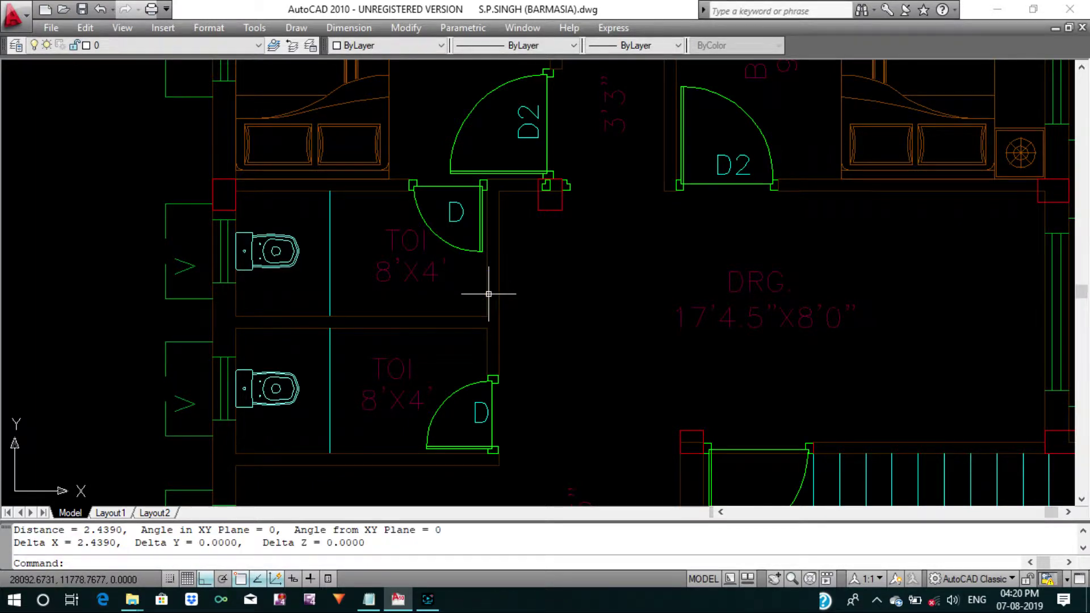
Pan and zoom back to the copied plan's bedrooms.
scroll(489, 294, "down", 5)
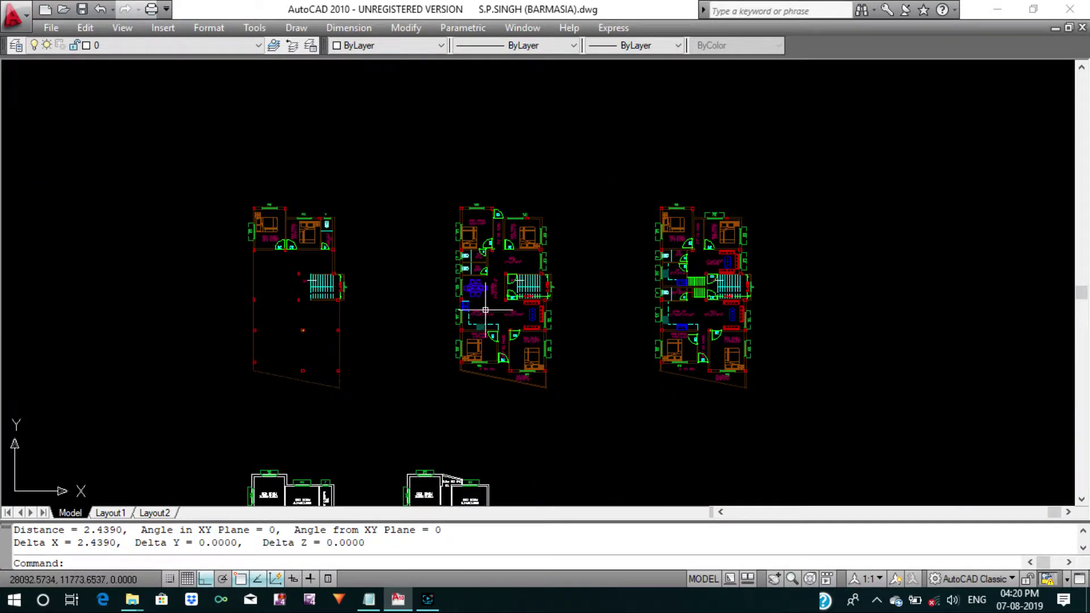
middle_click_drag(488, 294, 488, 171)
scroll(448, 364, "up", 4)
scroll(397, 382, "up", 2)
Offset the lower block's left wall 2.45 into the room.
scroll(432, 323, "up", 2)
key("Escape")
key("Escape")
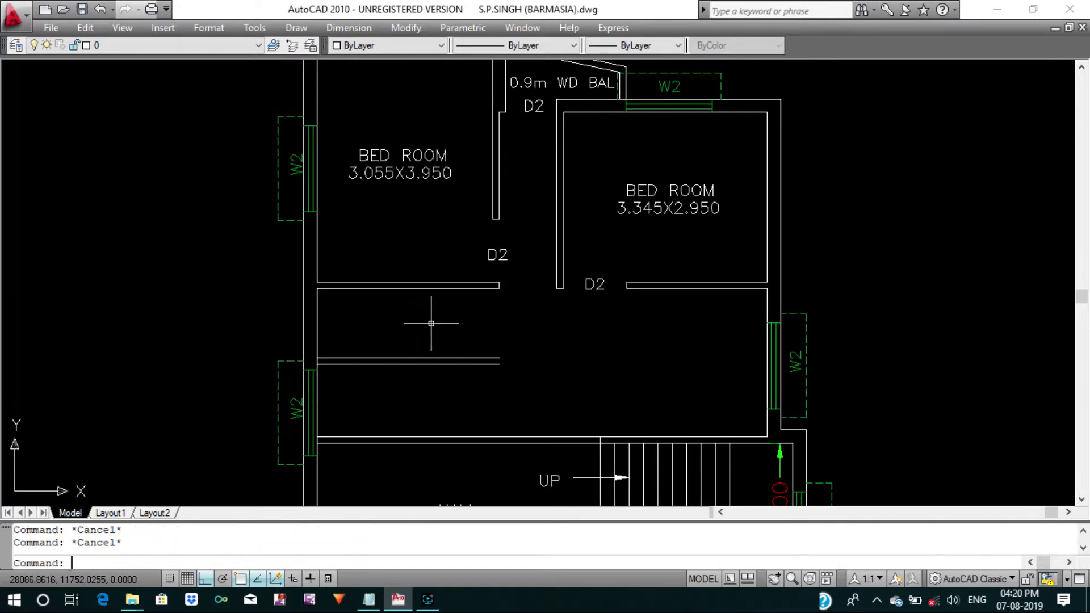
type("O")
key("Return")
type("2.45")
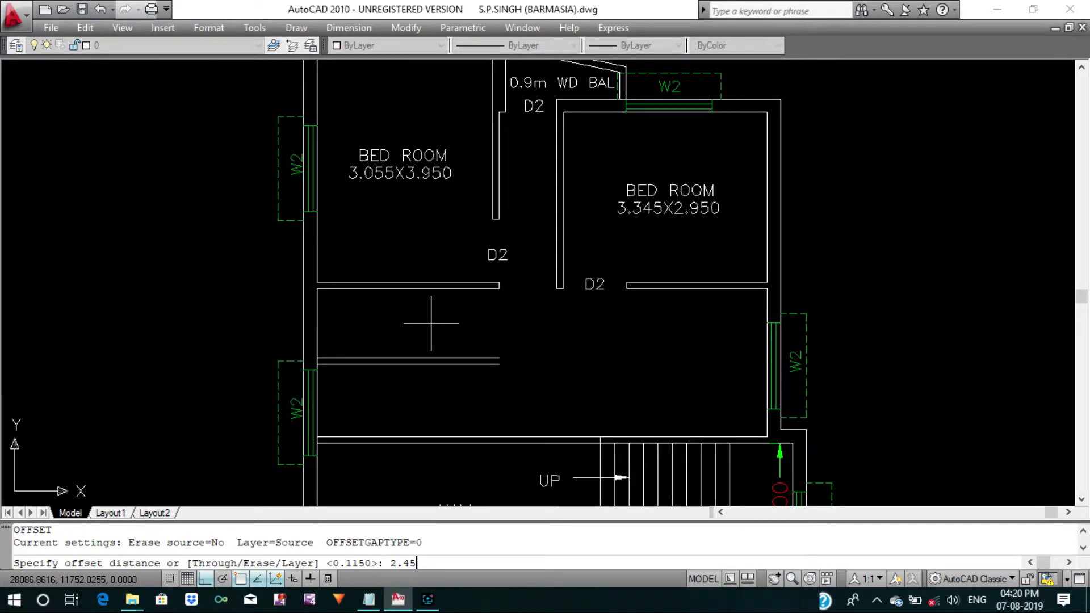
key("Return")
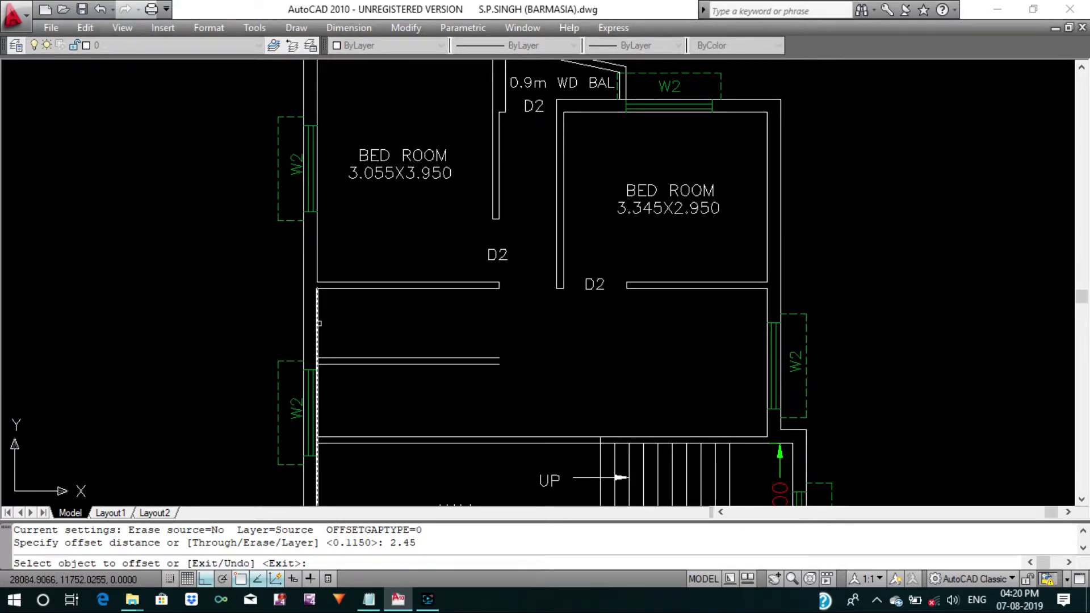
left_click(320, 323)
left_click(382, 324)
middle_click_drag(400, 343, 414, 309)
key("Escape")
Offset the new partition line 0.115 to the right for wall thickness.
key("Return")
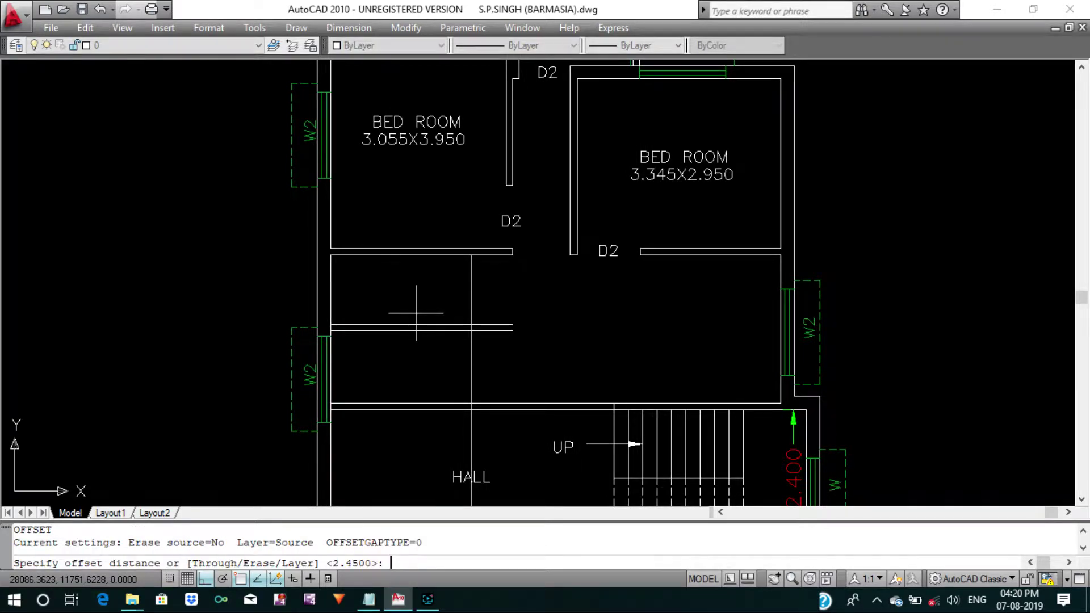
type(".115")
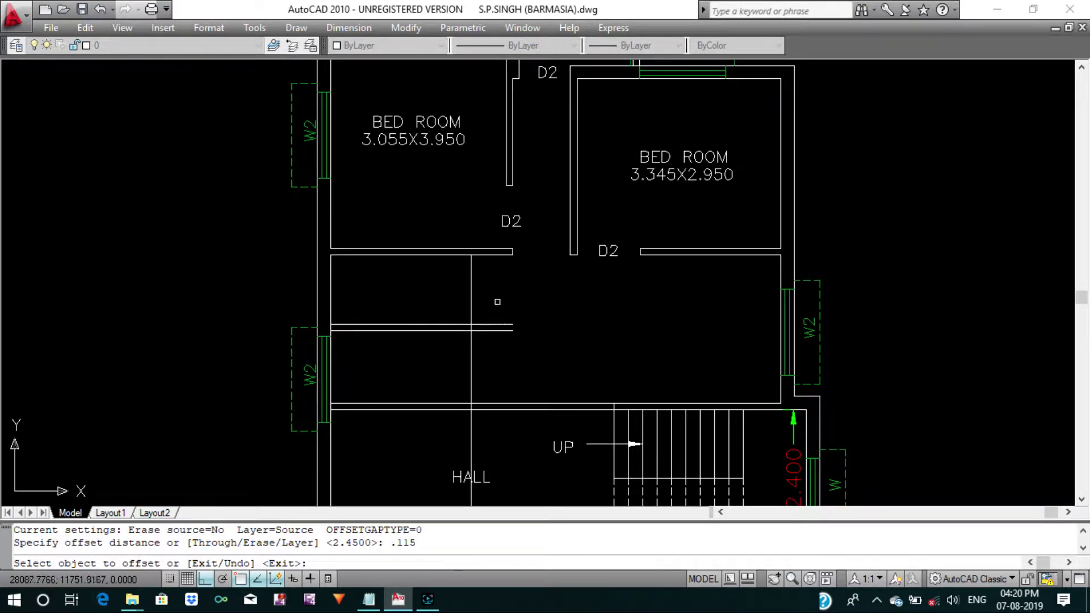
left_click(472, 290)
left_click(555, 280)
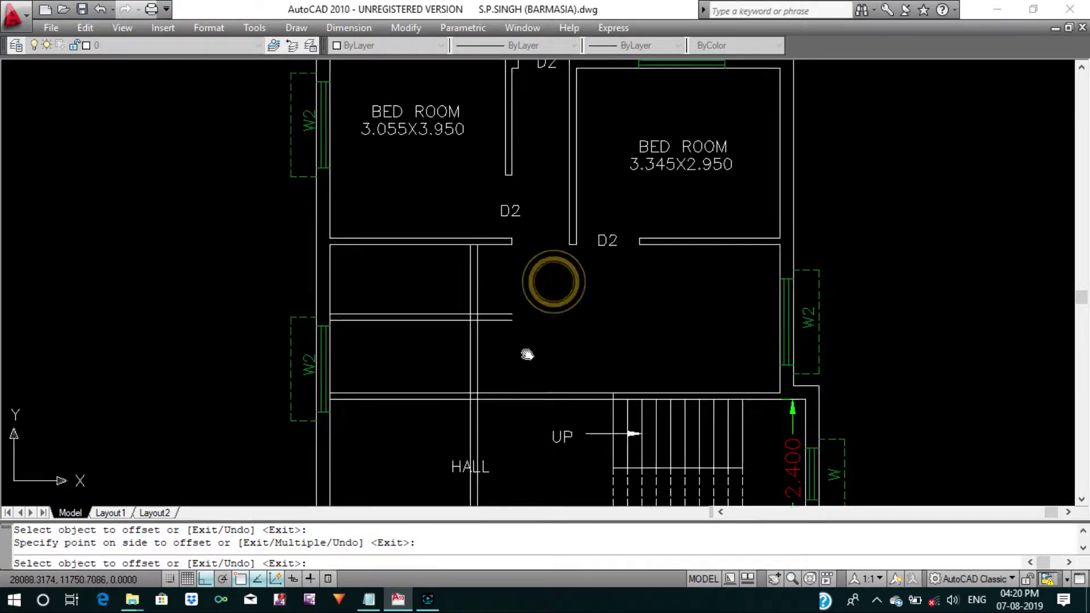
scroll(524, 351, "up", 2)
key("Escape")
Trim the horizontal wall segments lying between the two partition lines.
type("TR")
key("Return")
middle_click_drag(536, 358, 536, 274)
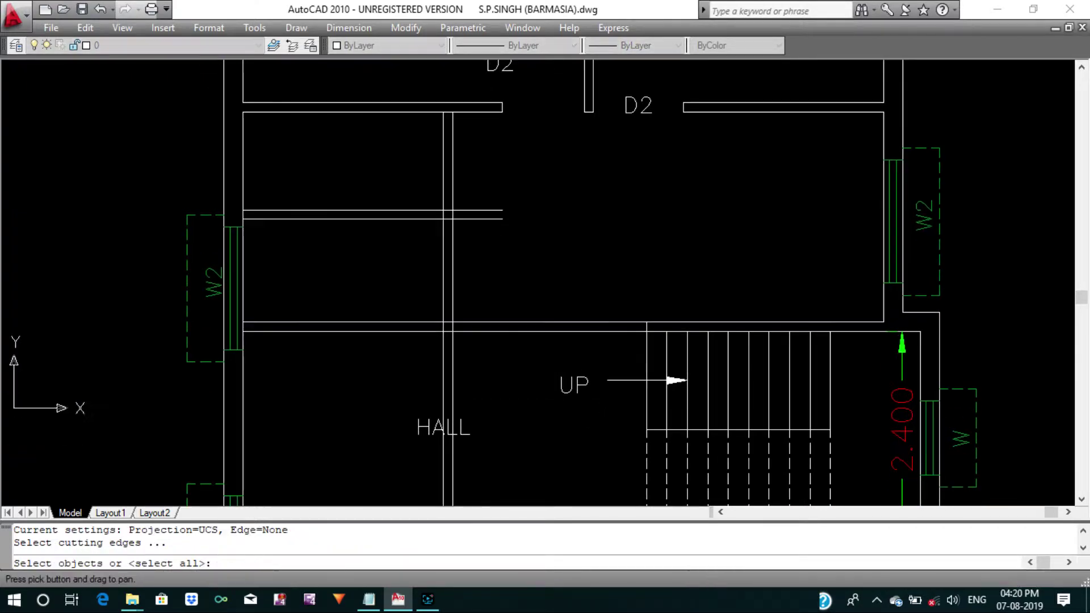
scroll(664, 356, "up", 3)
left_click(639, 249)
left_click(675, 342)
left_click(366, 341)
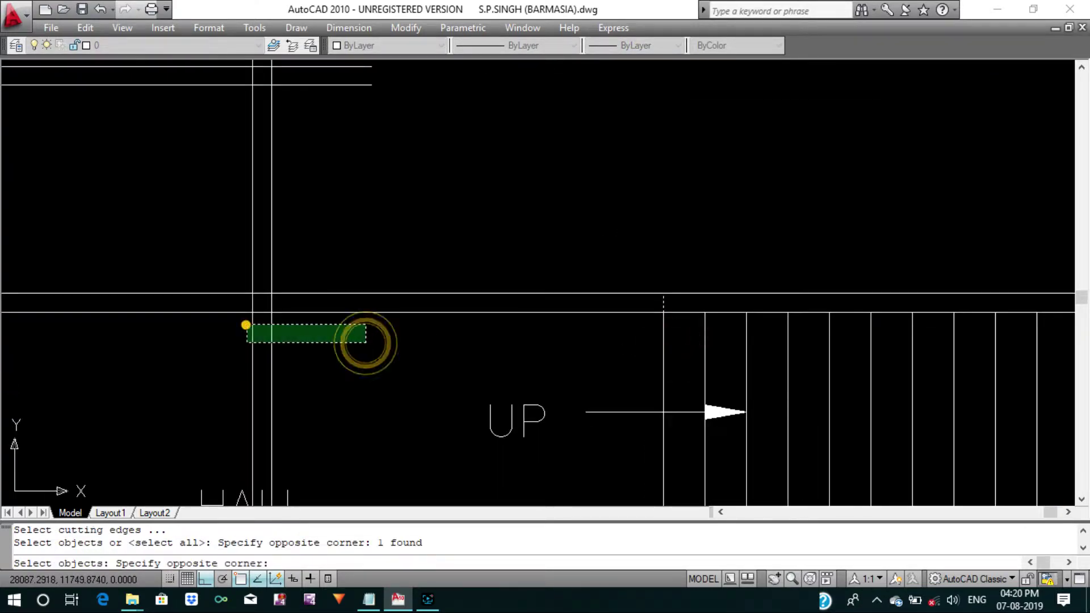
left_click(244, 323)
key("Return")
left_click(414, 365)
left_click(390, 243)
key("Return")
Trim the partition lines that extend below the horizontal wall.
key("Return")
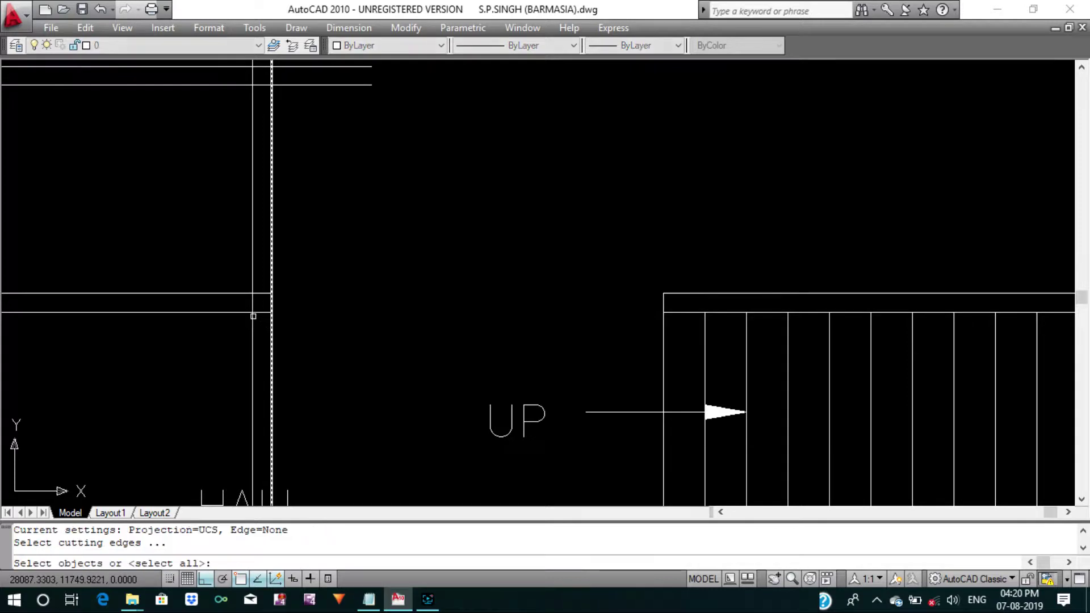
left_click(251, 311)
key("Return")
left_click(326, 359)
left_click(229, 324)
scroll(415, 301, "down", 4)
middle_click_drag(419, 309, 509, 323)
key("Return")
key("Return")
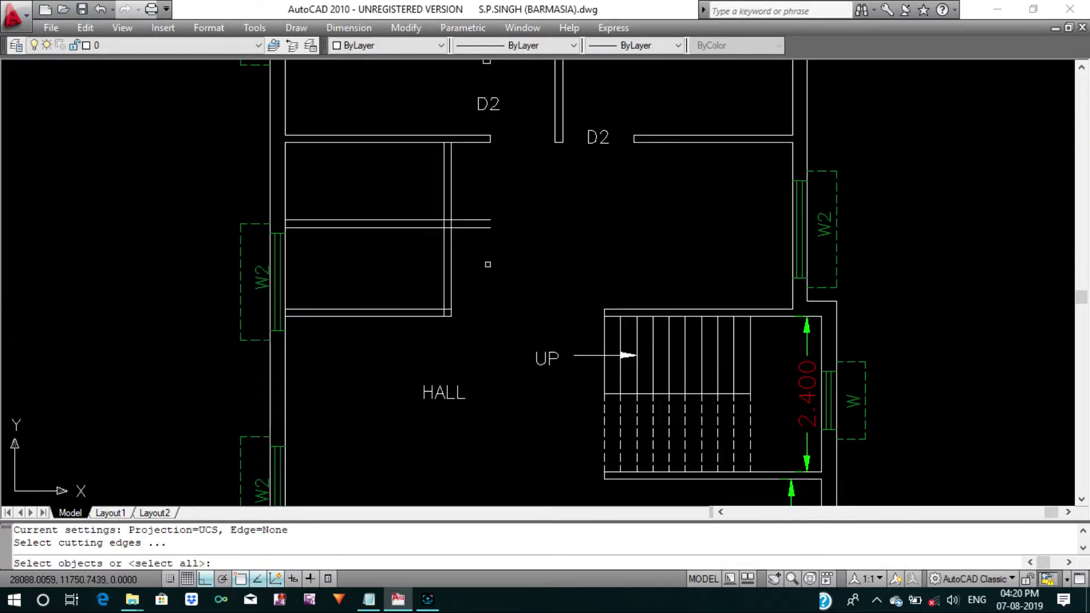
key("Return")
left_click_drag(487, 236, 464, 193)
Window-select and erase the eight leftover lines.
key("Return")
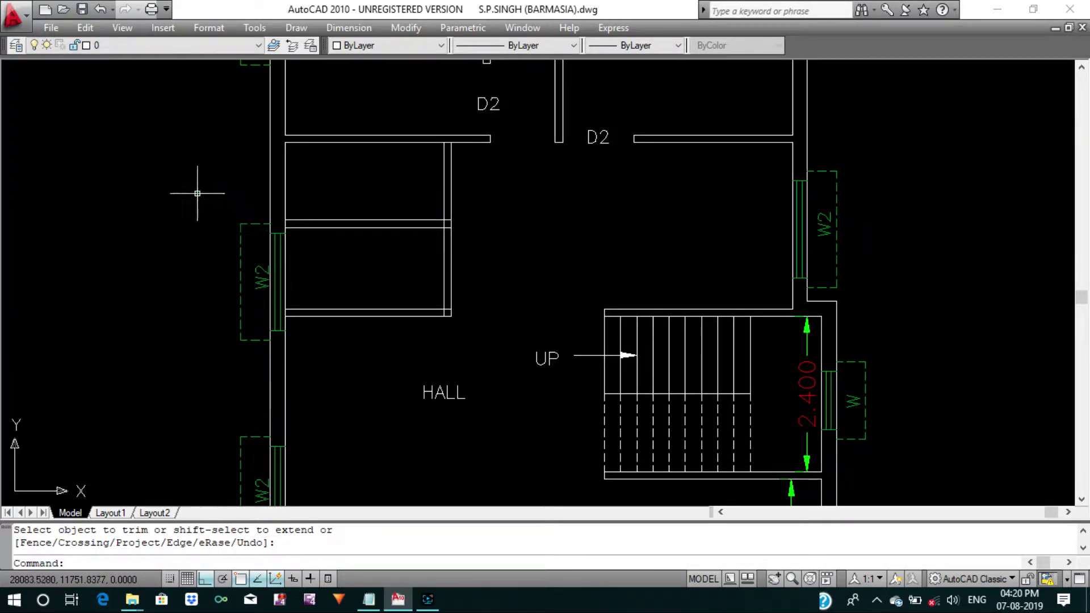
left_click(197, 193)
left_click(316, 394)
type("e")
key("Return")
Extend the partition line in the copied plan up to the wall.
scroll(360, 311, "down", 4)
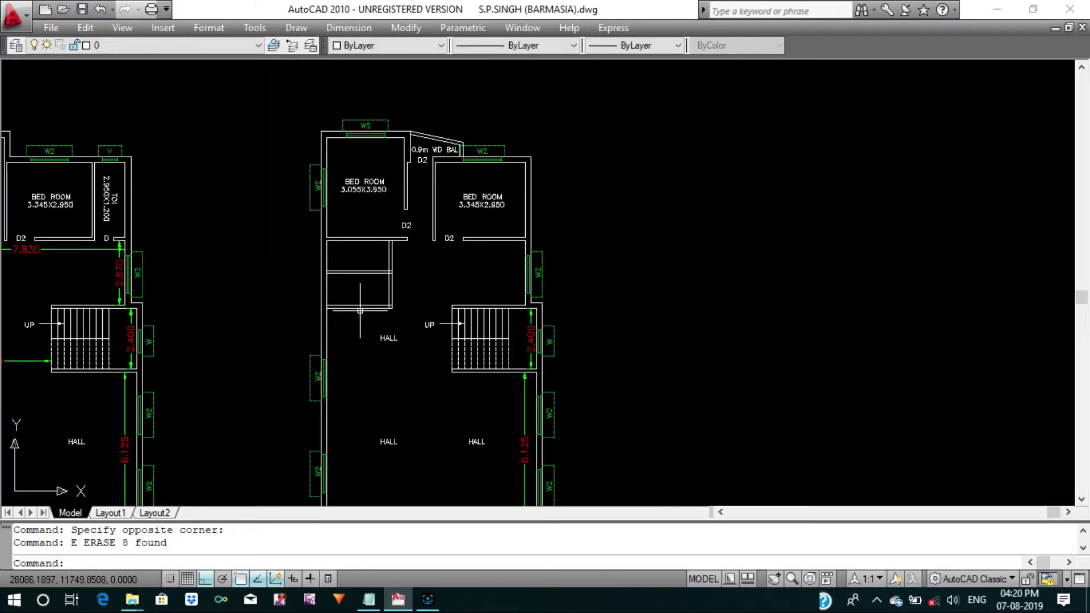
right_click(360, 311)
middle_click_drag(360, 311, 510, 356)
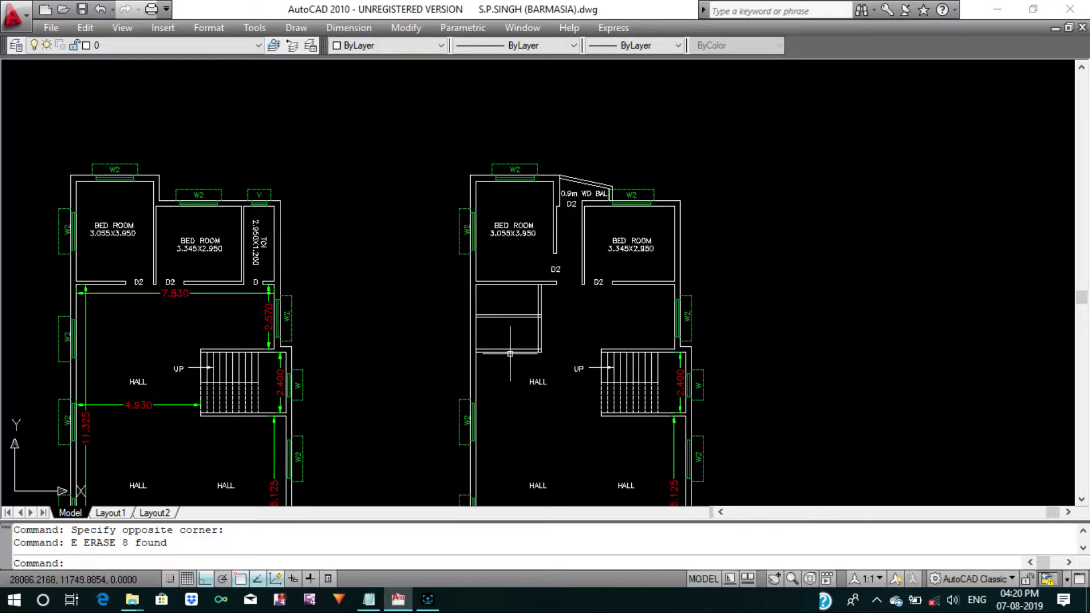
scroll(514, 340, "up", 3)
middle_click_drag(530, 309, 521, 343)
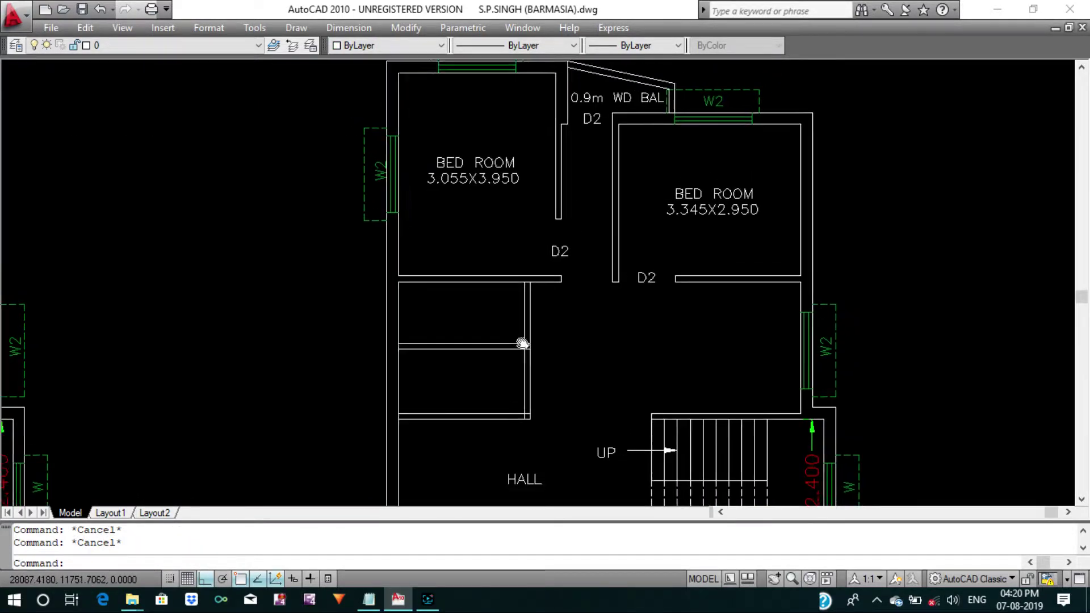
scroll(521, 343, "down", 4)
scroll(524, 212, "down", 5)
scroll(524, 212, "up", 3)
scroll(579, 254, "up", 4)
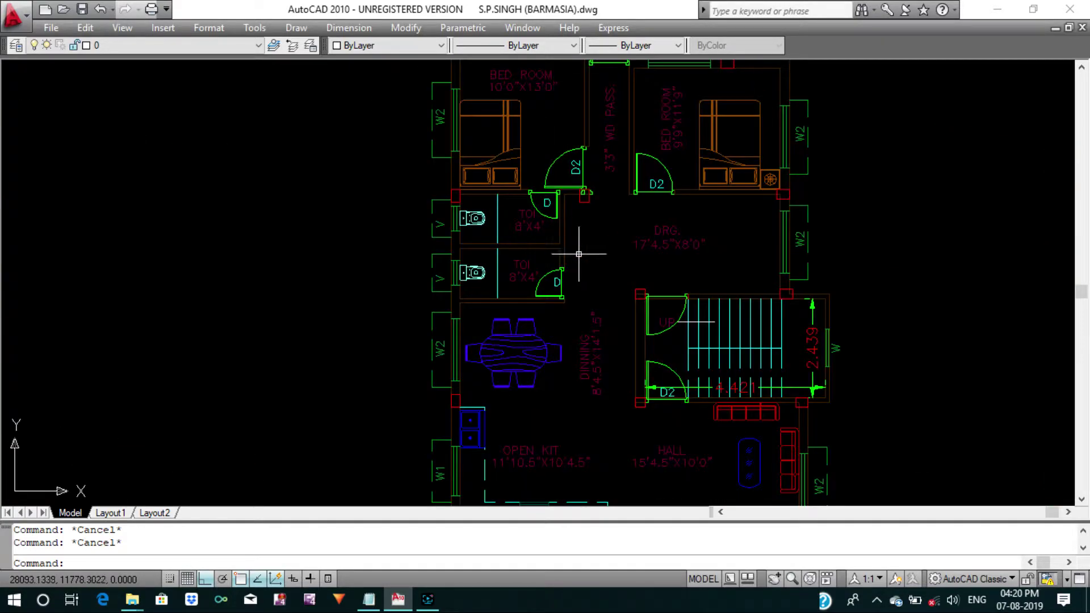
scroll(560, 271, "down", 5)
middle_click_drag(560, 271, 513, 206)
scroll(445, 408, "up", 6)
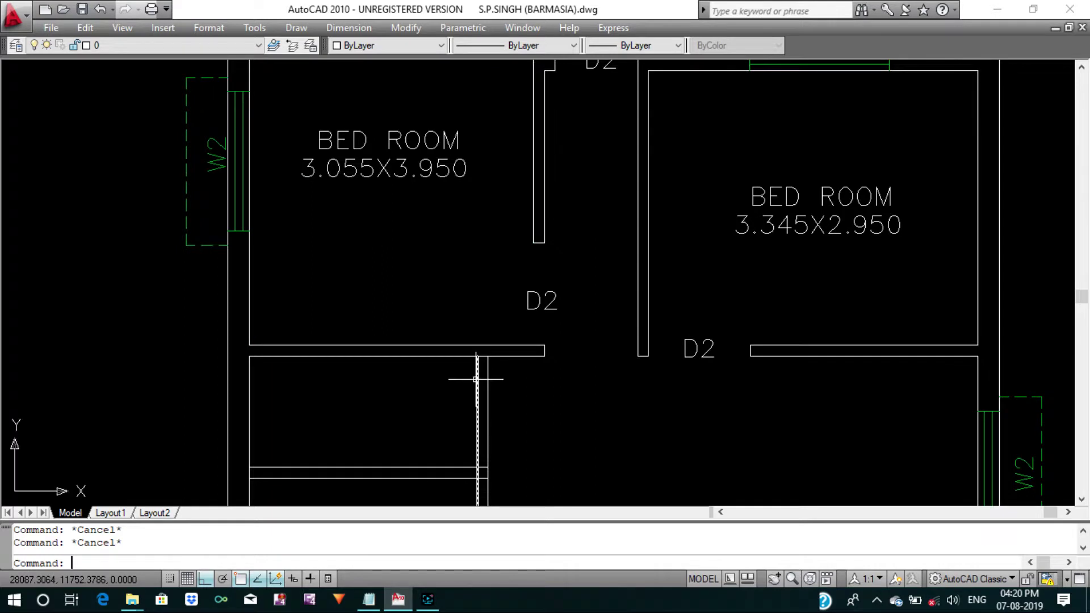
type("EX")
key("Return")
key("Return")
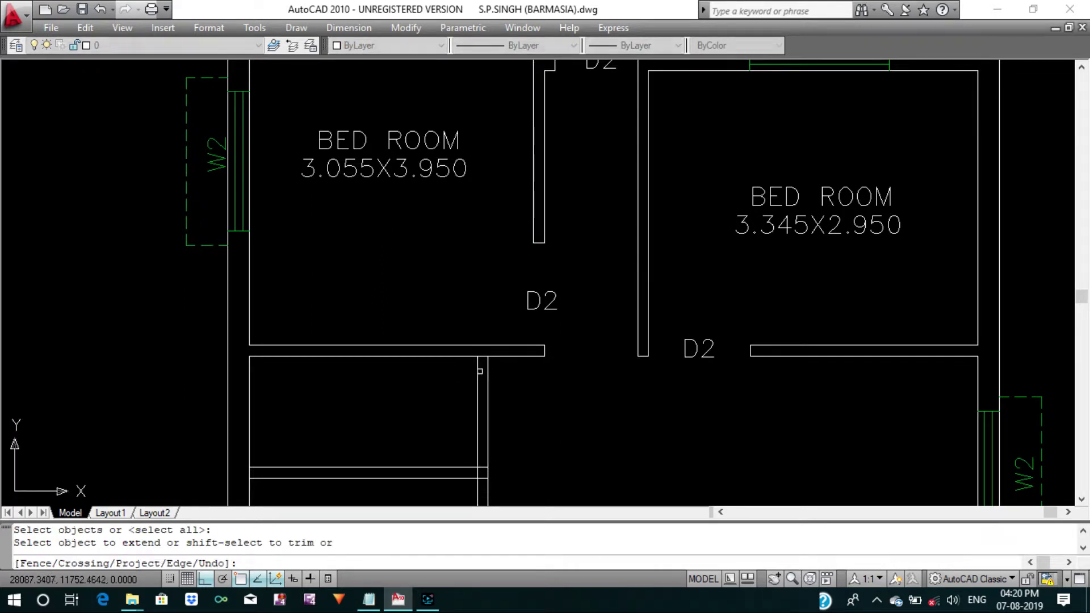
left_click(476, 379)
middle_click_drag(476, 379, 482, 268)
middle_click_drag(507, 392, 507, 348)
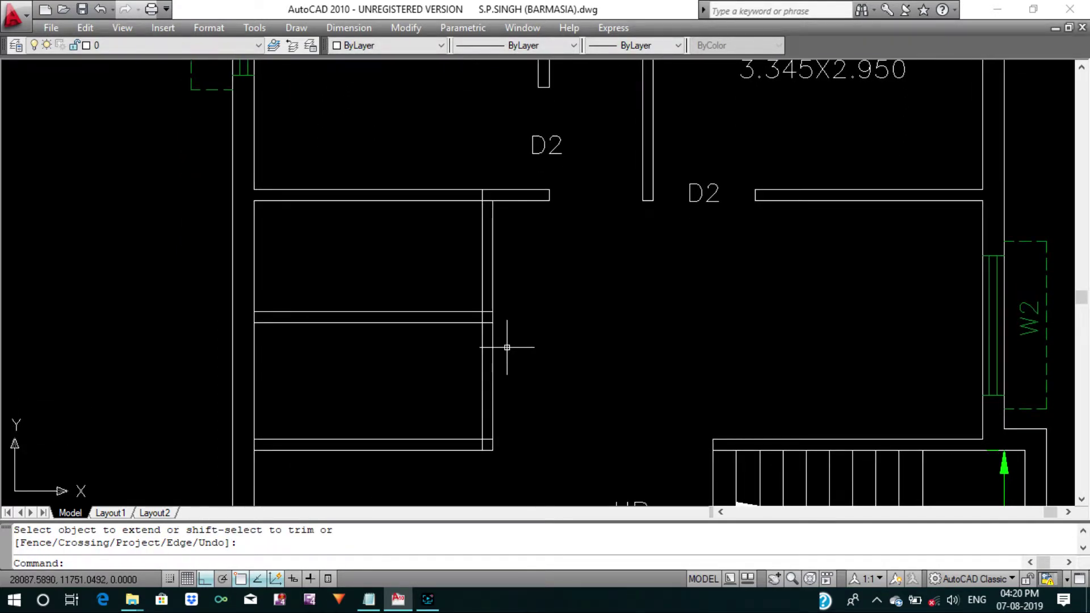
key("Escape")
key("Escape")
Offset the vertical partition line left and the bottom line upward by 0.75.
scroll(507, 347, "down", 2)
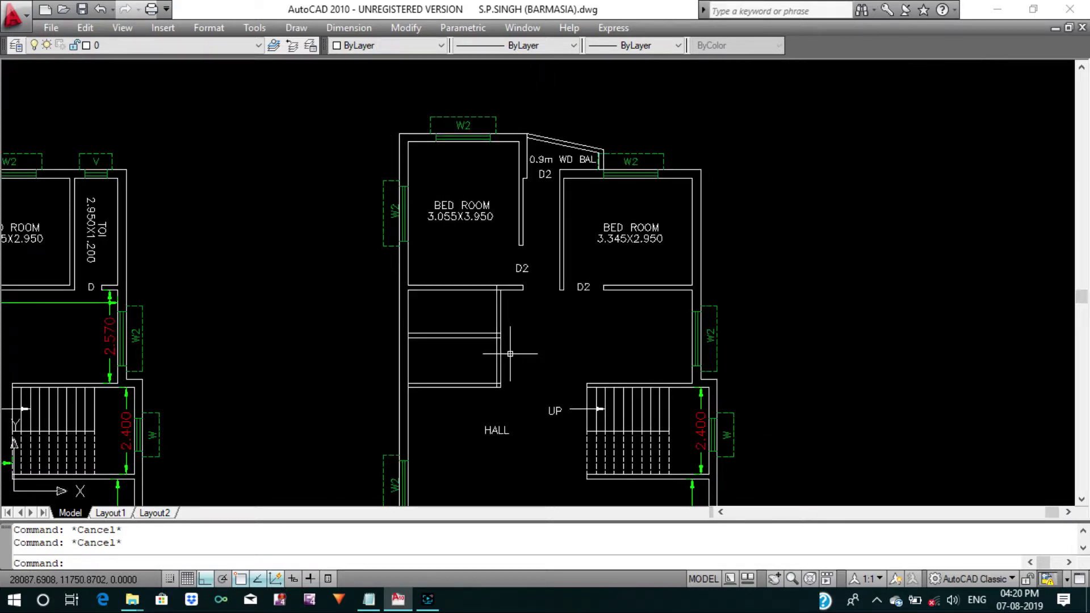
scroll(501, 365, "up", 3)
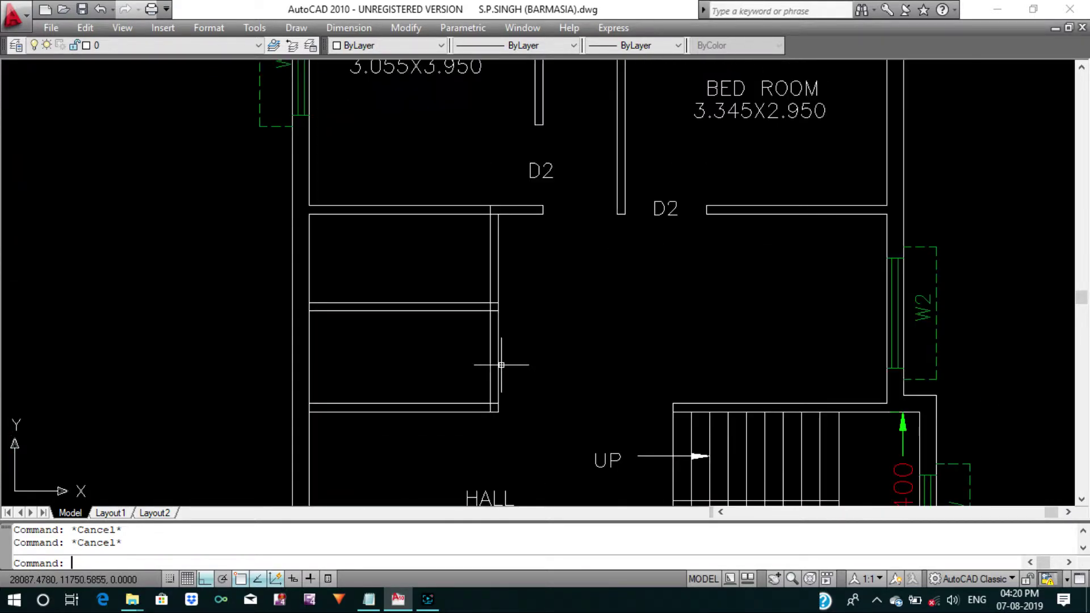
type("o")
key("Return")
type(".")
key("Return")
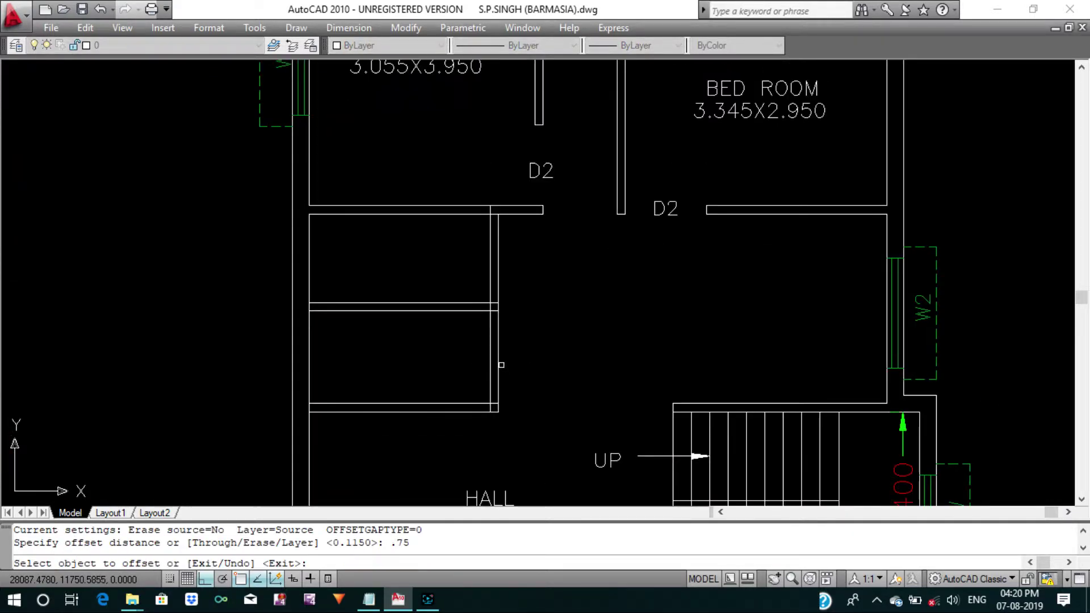
scroll(494, 240, "up", 1)
left_click(486, 231)
left_click(453, 224)
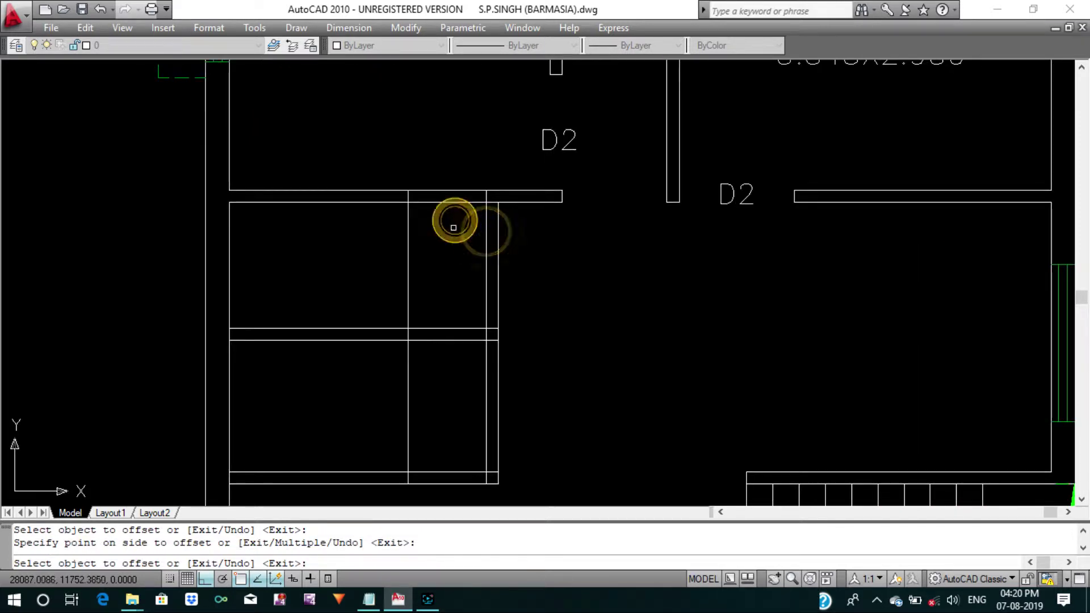
middle_click_drag(453, 224, 463, 152)
left_click(468, 400)
left_click(462, 365)
key("Escape")
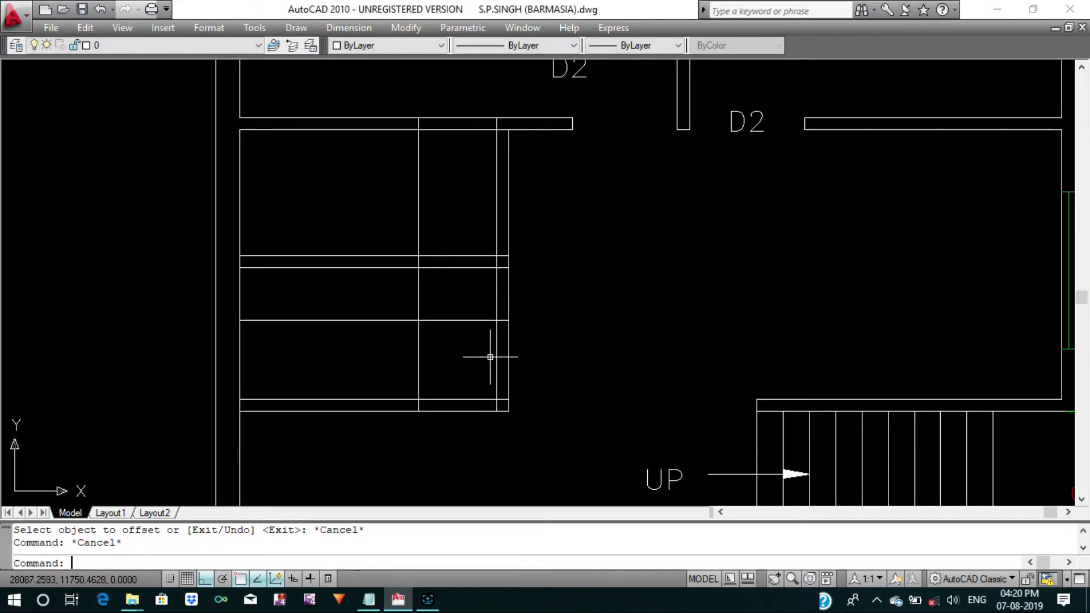
type("TR")
Trim the wall pieces that cross the central passage opening.
key("Return")
left_click(547, 431)
left_click(477, 309)
key("Return")
left_click(513, 355)
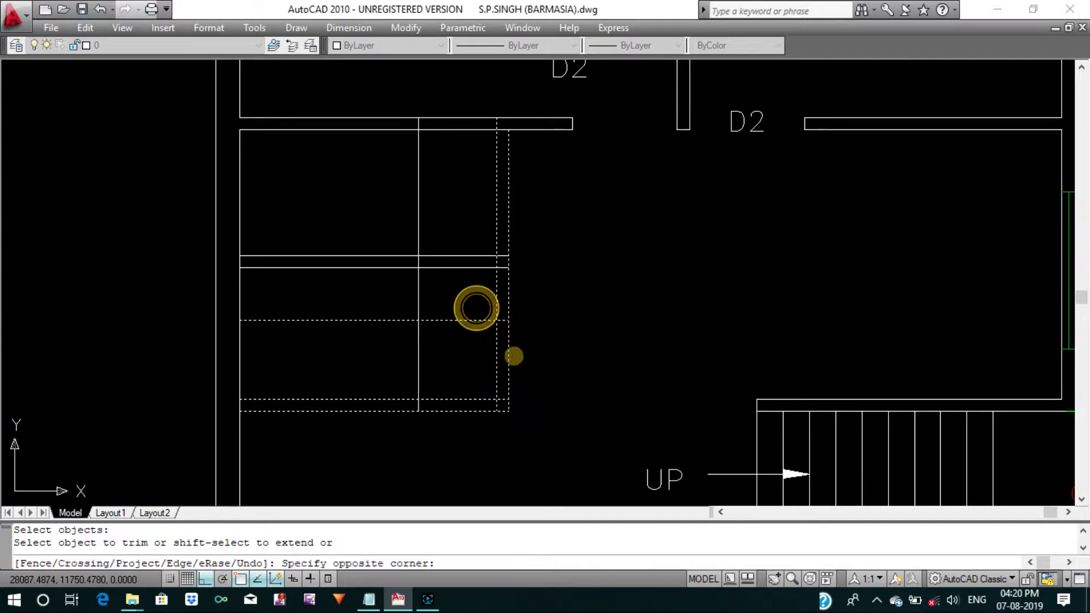
left_click(478, 347)
key("Return")
middle_click_drag(460, 309, 476, 410)
key("Return")
left_click(558, 280)
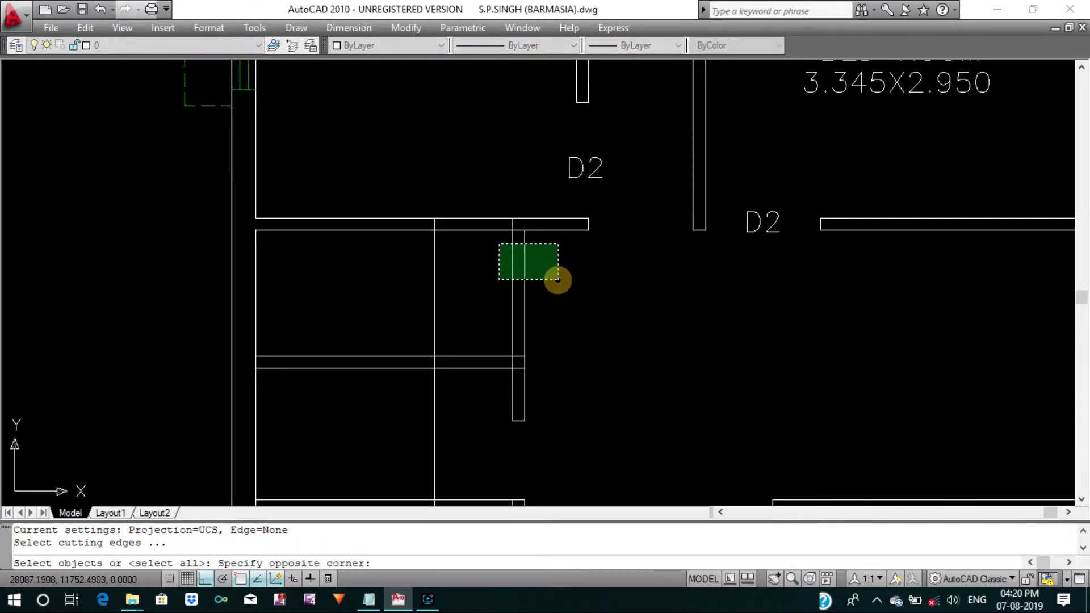
left_click(417, 199)
key("Return")
left_click(407, 253)
left_click(479, 177)
key("Return")
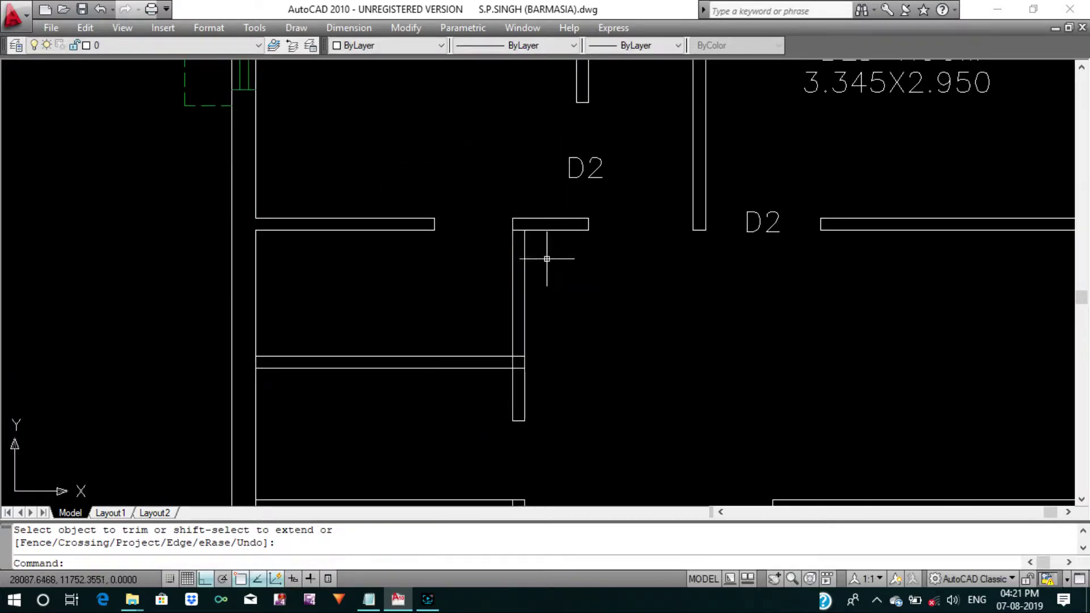
Trim the remaining corner stubs and short horizontal wall lines around the passage.
key("Return")
key("Return")
scroll(533, 240, "up", 5)
left_click(543, 282)
scroll(536, 214, "down", 3)
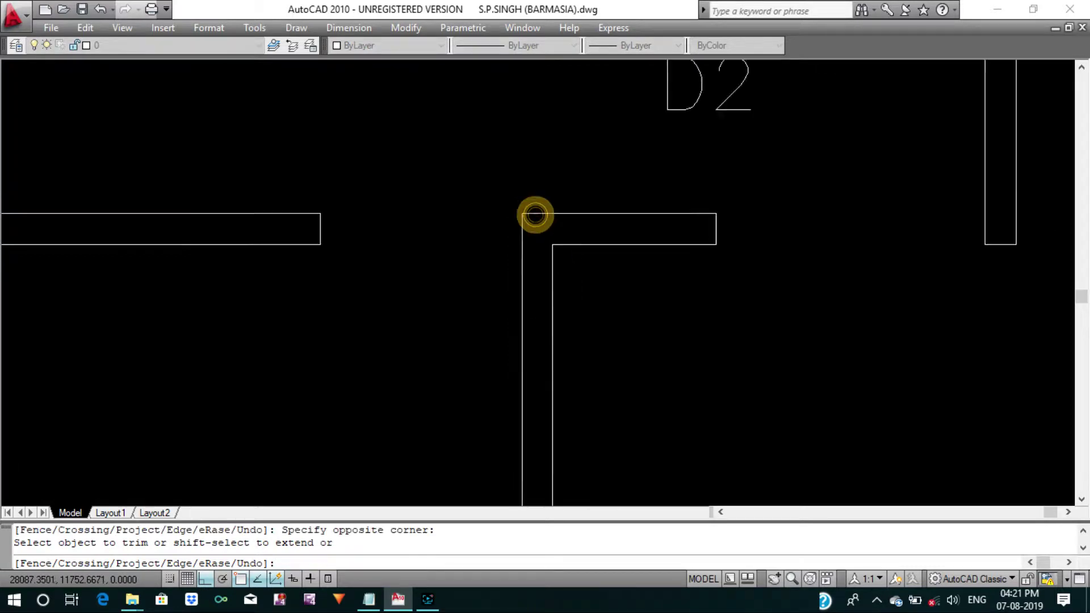
scroll(545, 373, "down", 2)
scroll(546, 373, "up", 5)
left_click(521, 295)
left_click(518, 363)
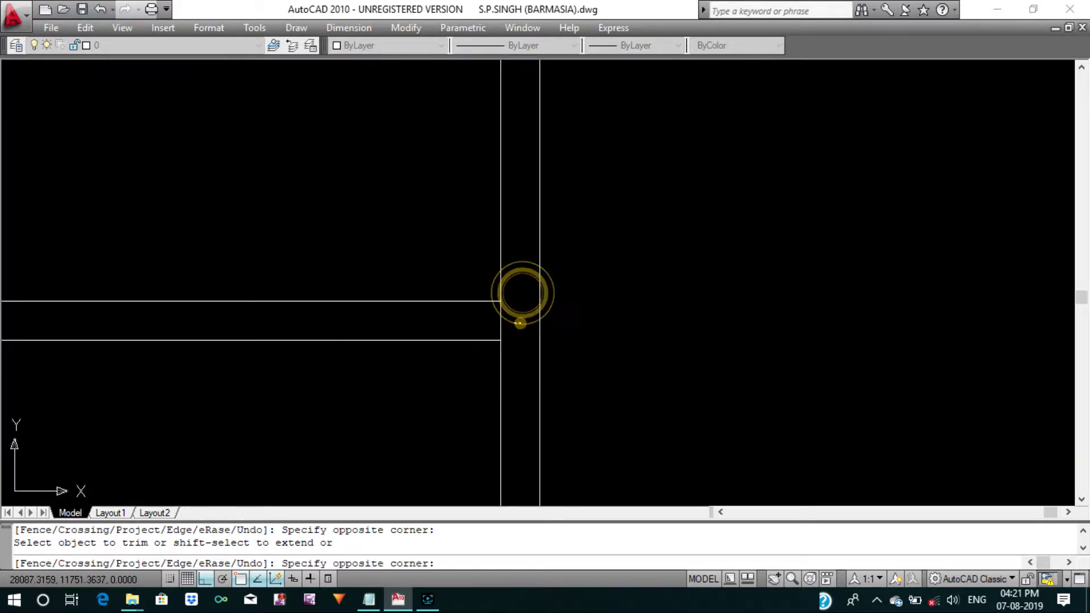
scroll(471, 316, "down", 3)
scroll(275, 292, "down", 2)
scroll(198, 296, "up", 5)
left_click(198, 295)
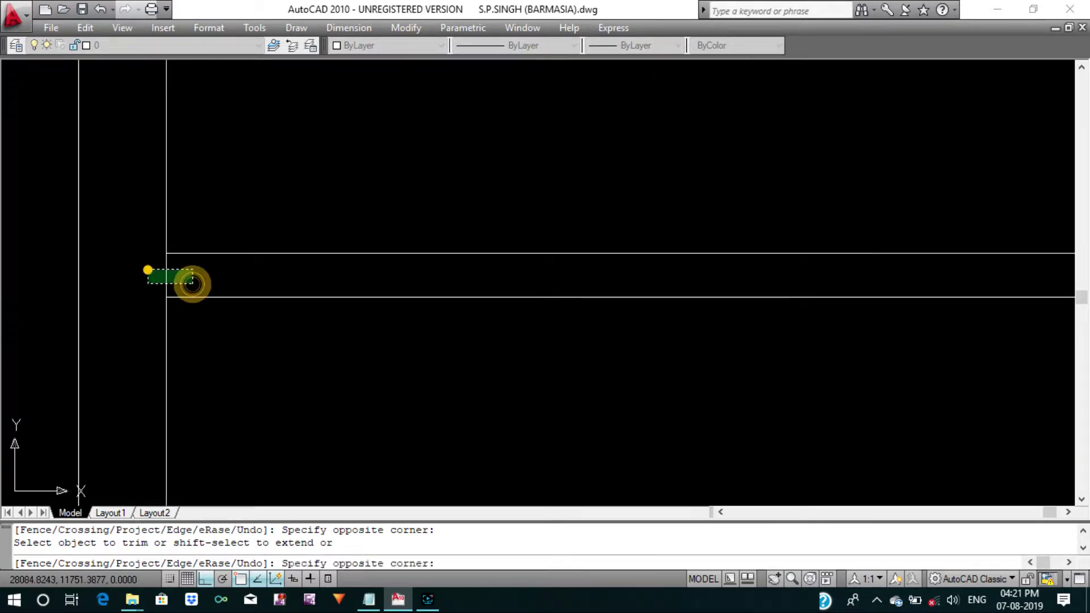
scroll(295, 233, "down", 2)
scroll(318, 352, "down", 2)
scroll(302, 339, "up", 5)
left_click(302, 338)
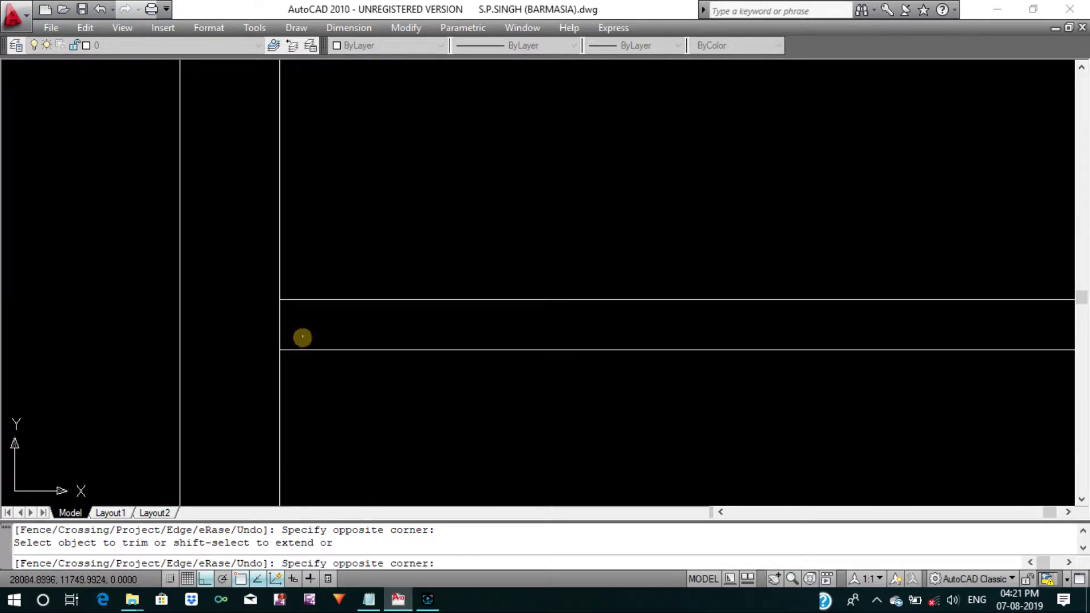
left_click(260, 314)
key("Return")
scroll(524, 332, "down", 3)
key("Escape")
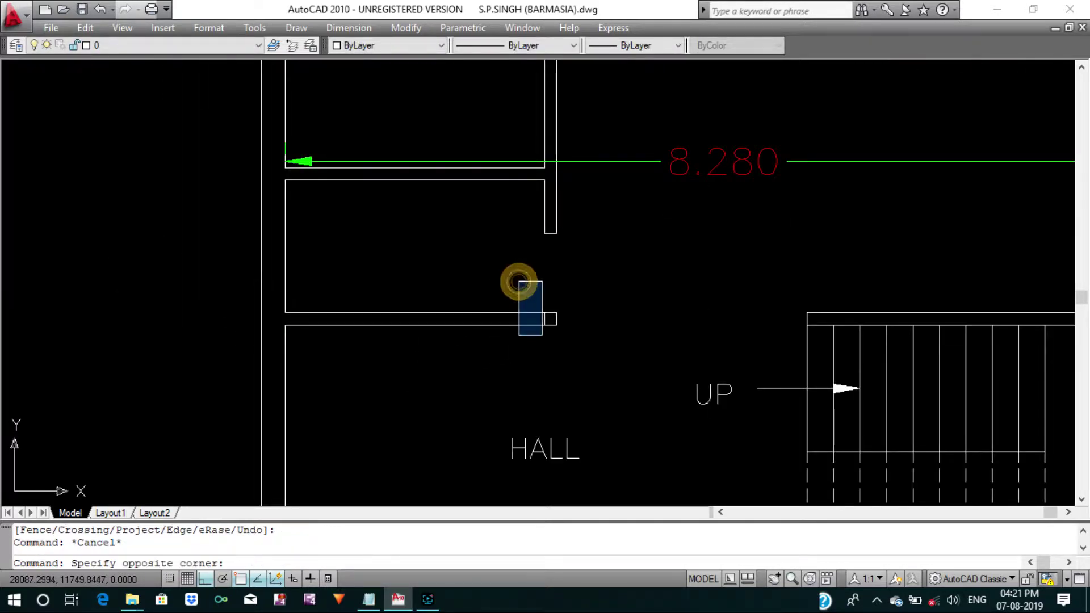
Erase the leftover small wall piece and recenter the edited plan.
left_click(548, 341)
type("e")
key("Return")
scroll(603, 271, "down", 3)
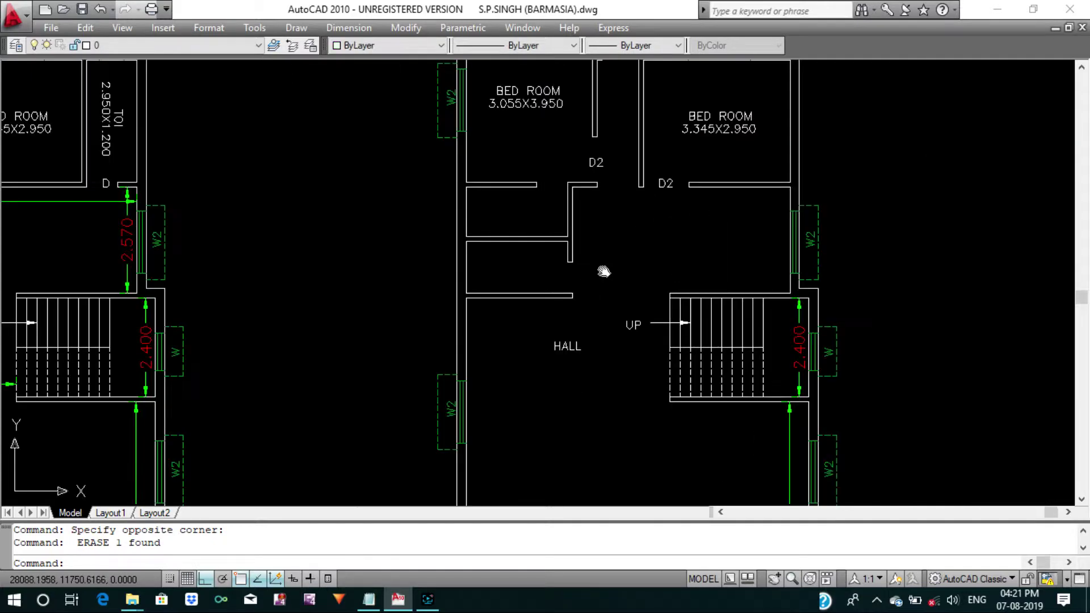
mouse_move(603, 272)
middle_mouse_down()
mouse_move(579, 289)
mouse_move(588, 273)
mouse_move(554, 238)
mouse_move(528, 303)
middle_mouse_up()
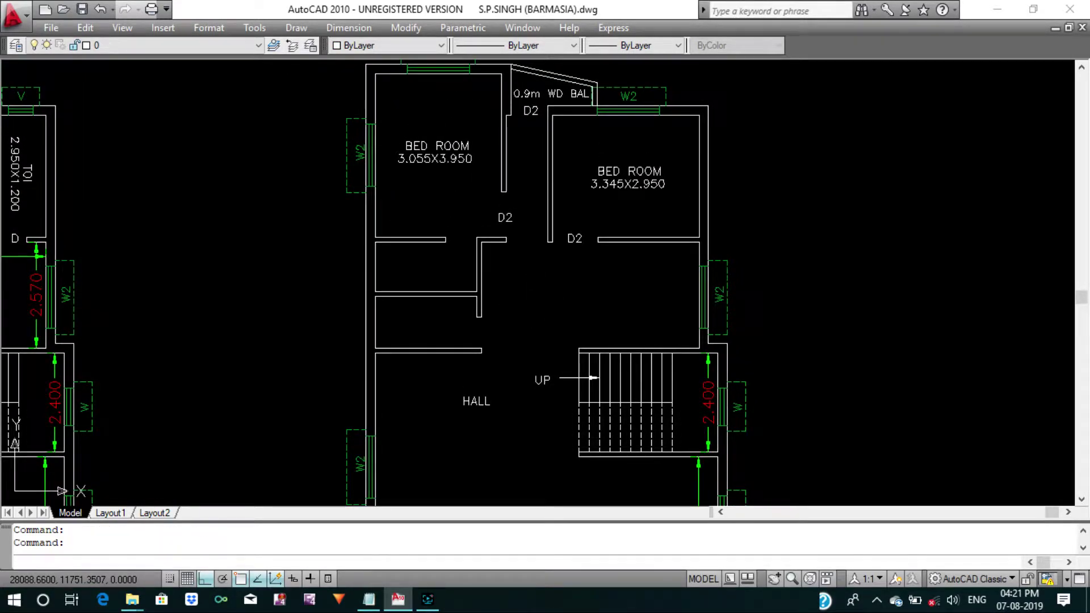
scroll(531, 295, "down", 2)
Measure on the furnished plan from the door corner down to the bedroom wall.
middle_click_drag(528, 286, 539, 341)
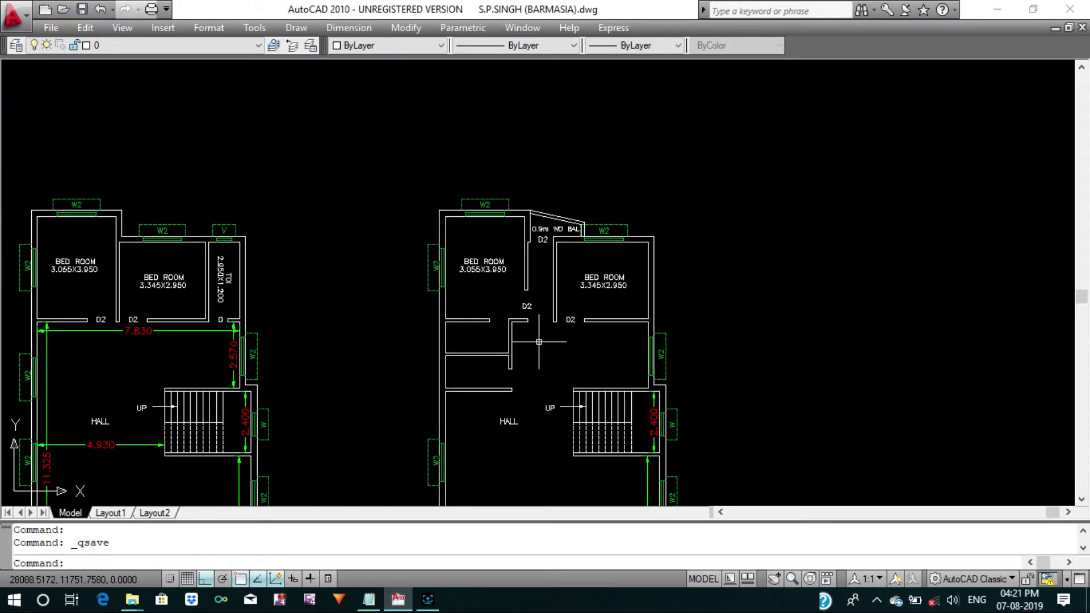
scroll(540, 341, "down", 5)
scroll(554, 168, "up", 5)
mouse_move(562, 251)
middle_mouse_down()
mouse_move(537, 186)
mouse_move(529, 196)
middle_mouse_up()
scroll(529, 196, "up", 1)
type("di")
key("Return")
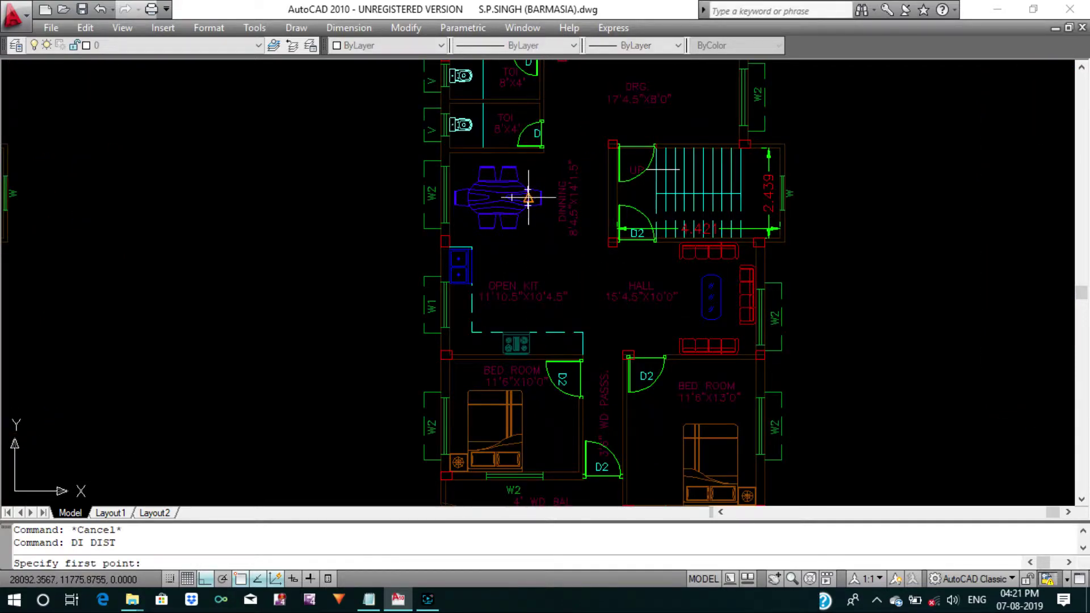
scroll(525, 170, "up", 3)
scroll(518, 151, "up", 3)
left_click(519, 150)
scroll(519, 151, "down", 4)
scroll(523, 171, "down", 3)
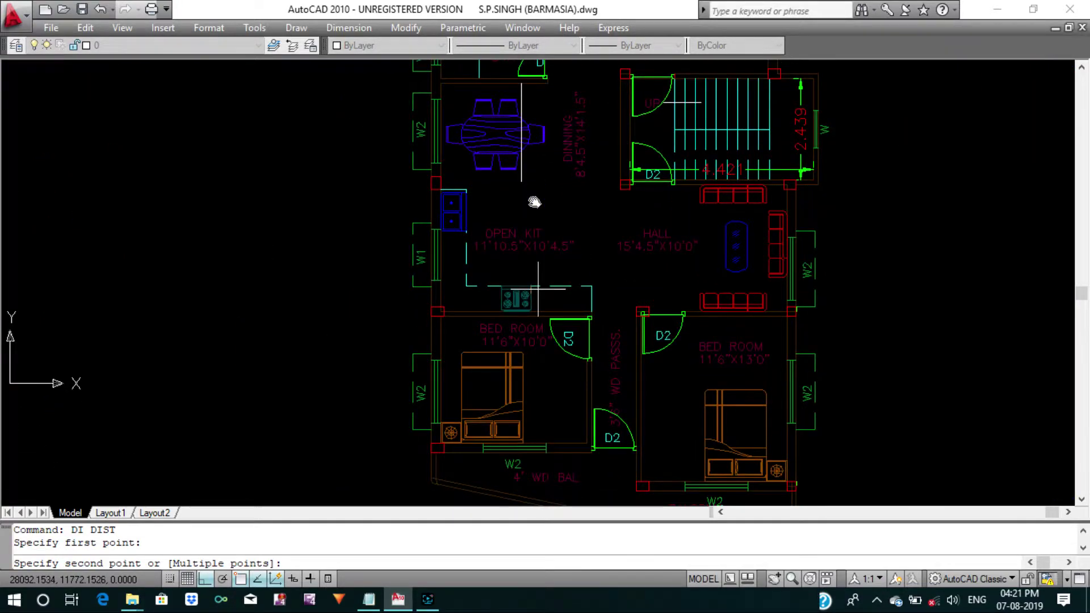
scroll(531, 287, "up", 6)
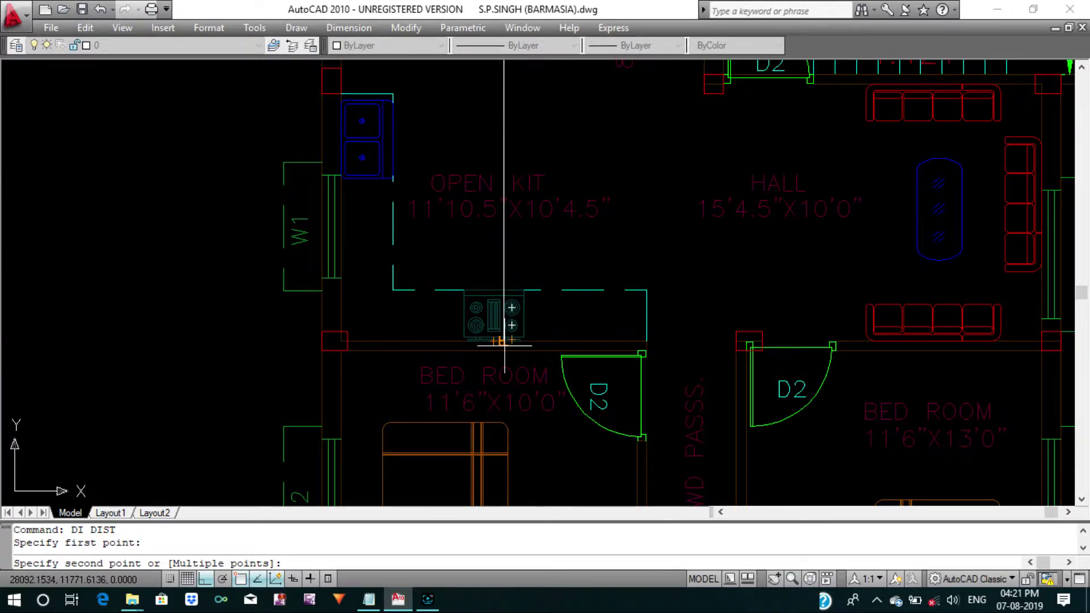
left_click(504, 345)
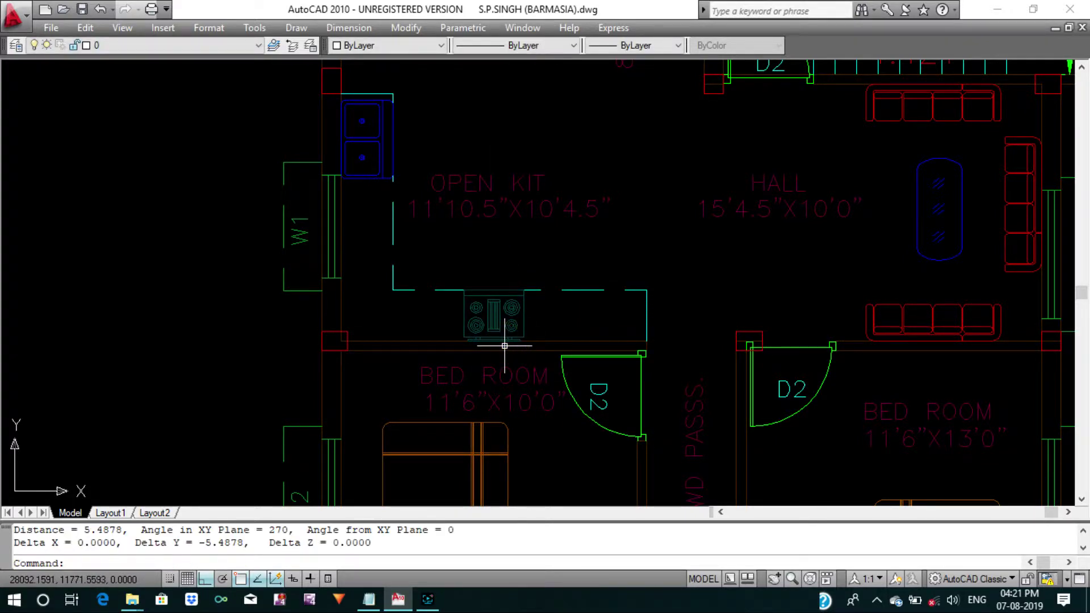
Re-measure from the bedroom wall up to the toilet wall, reading 5.4878.
key("Return")
scroll(530, 347, "down", 4)
left_click(537, 335)
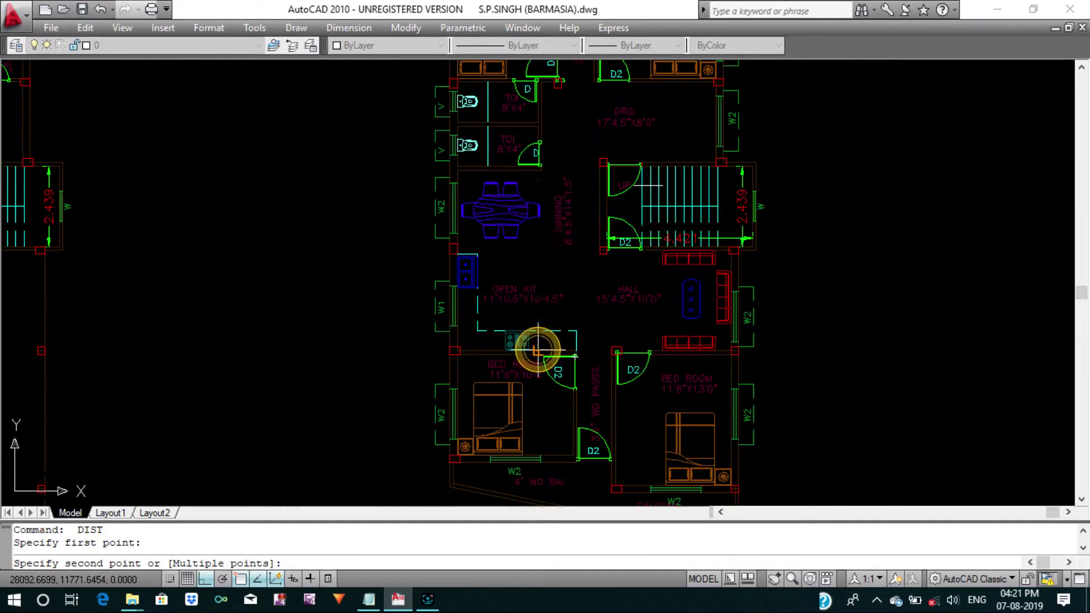
scroll(535, 169, "up", 4)
left_click(535, 170)
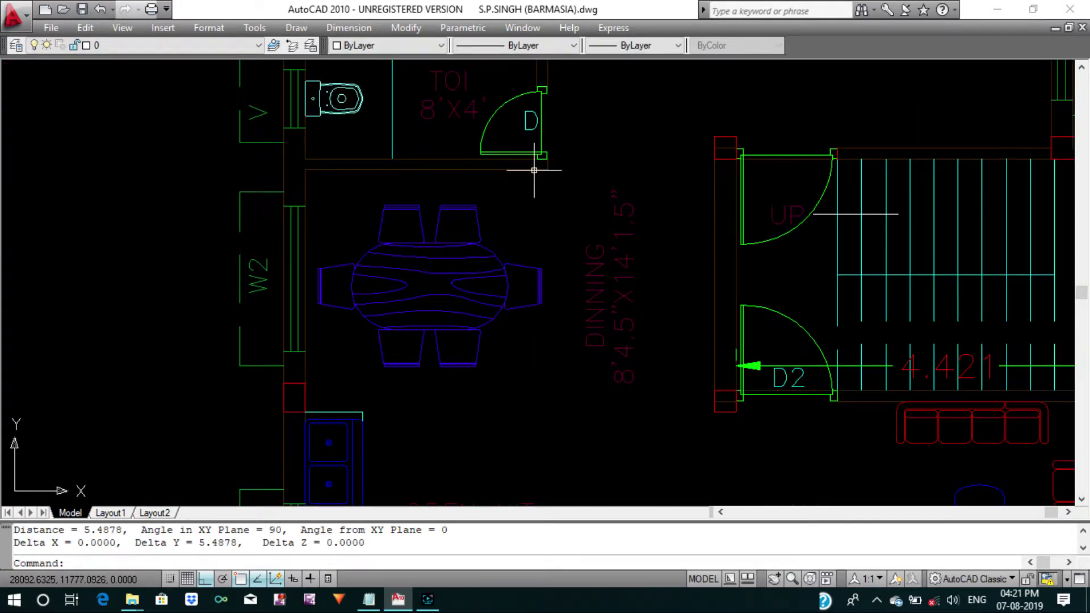
scroll(535, 170, "down", 8)
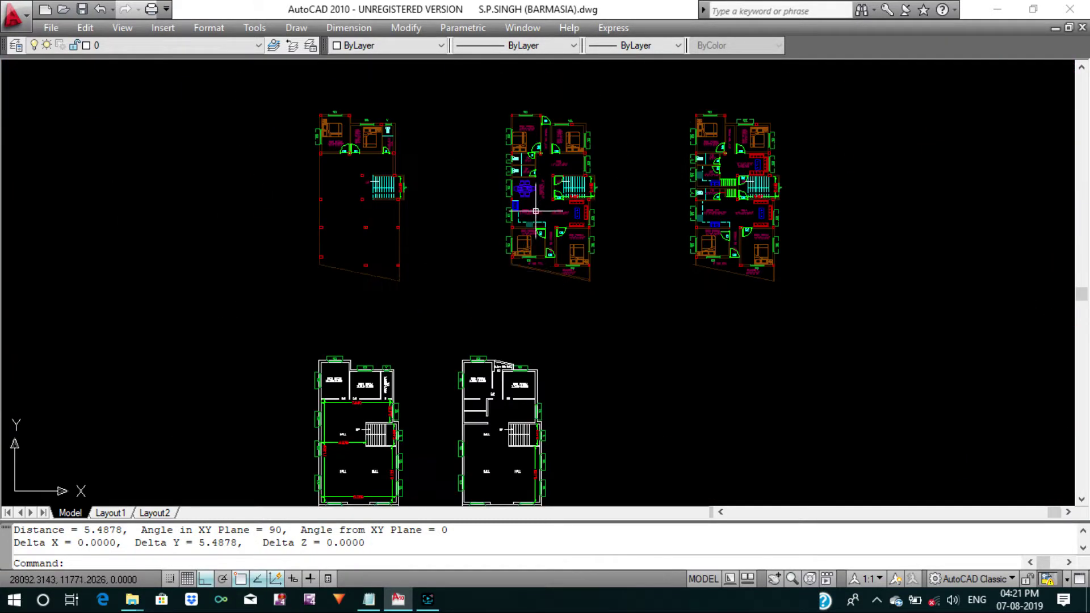
middle_click_drag(504, 307, 500, 136)
scroll(497, 251, "up", 7)
Offset the hall partition line 5.5 downward to start the new partition.
middle_click_drag(497, 251, 499, 238)
key("Escape")
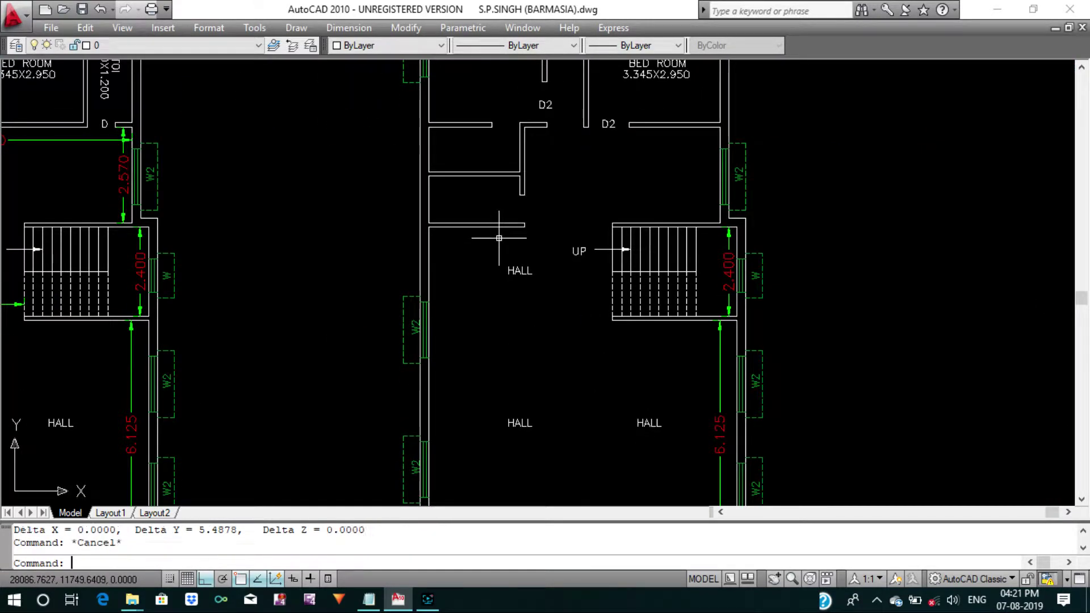
type("o")
key("Return")
type(".5")
key("Return")
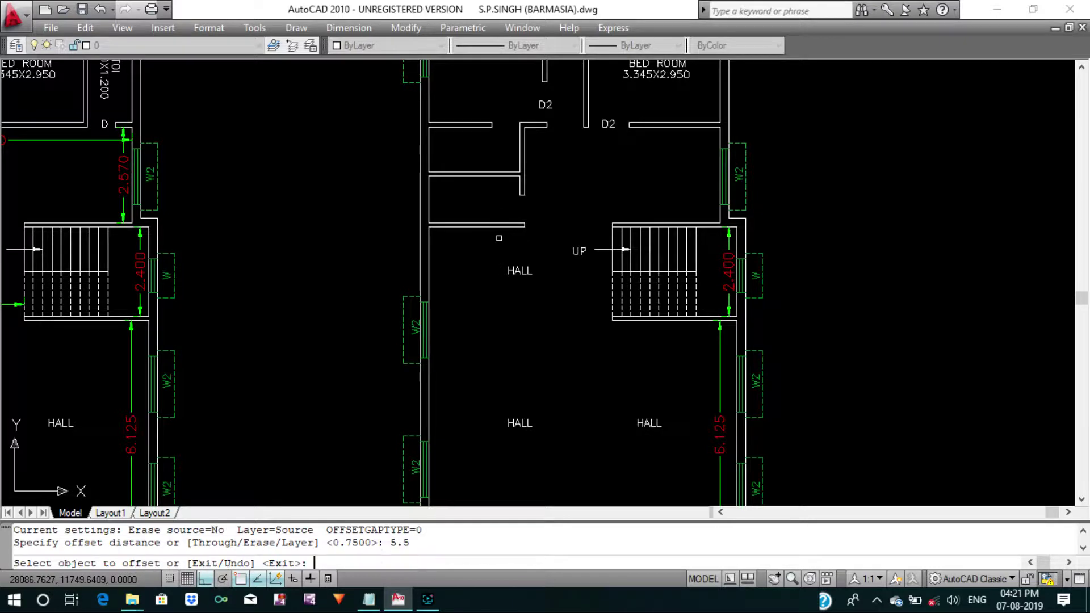
scroll(499, 238, "up", 2)
left_click(500, 225)
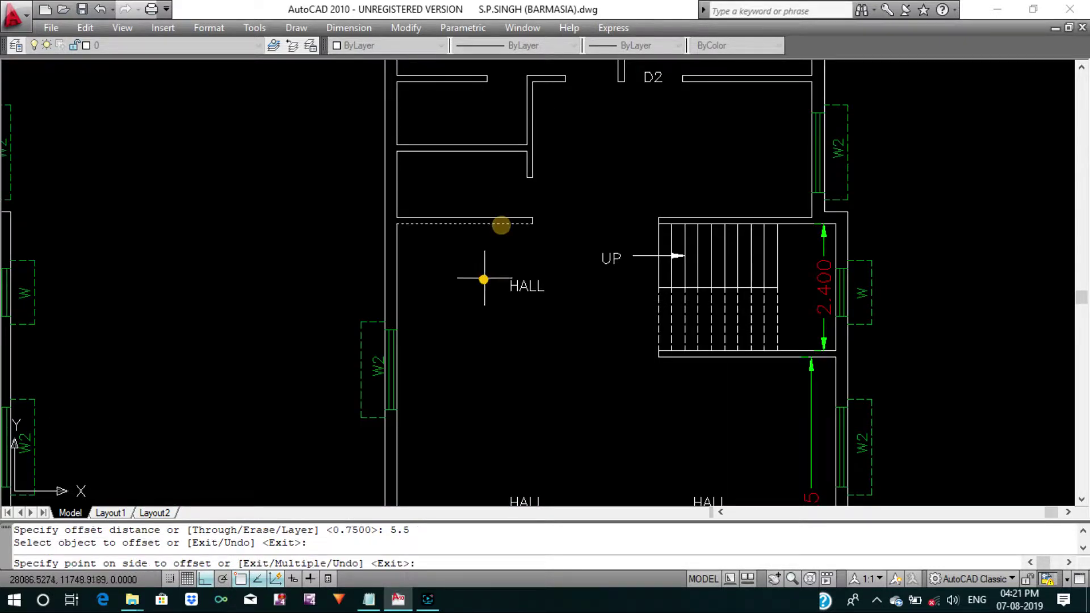
left_click(485, 275)
middle_click_drag(502, 341, 511, 239)
key("Escape")
scroll(518, 303, "down", 4)
Erase the three HALL labels and the 6.125 right wall dimension.
left_click(560, 315)
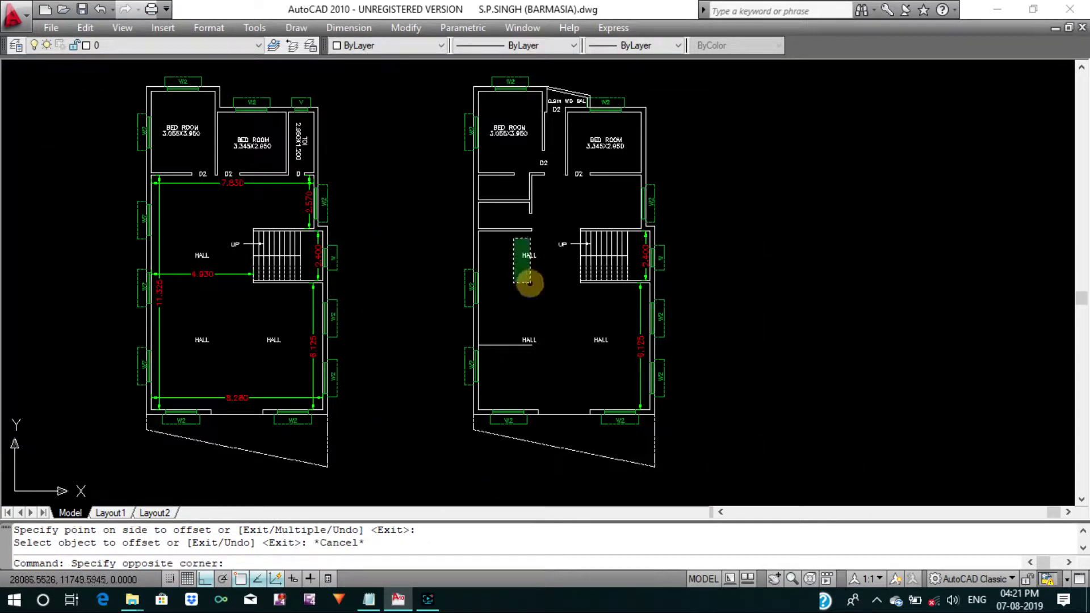
left_click(482, 207)
type("E")
key("Return")
scroll(512, 290, "up", 3)
left_click(500, 324)
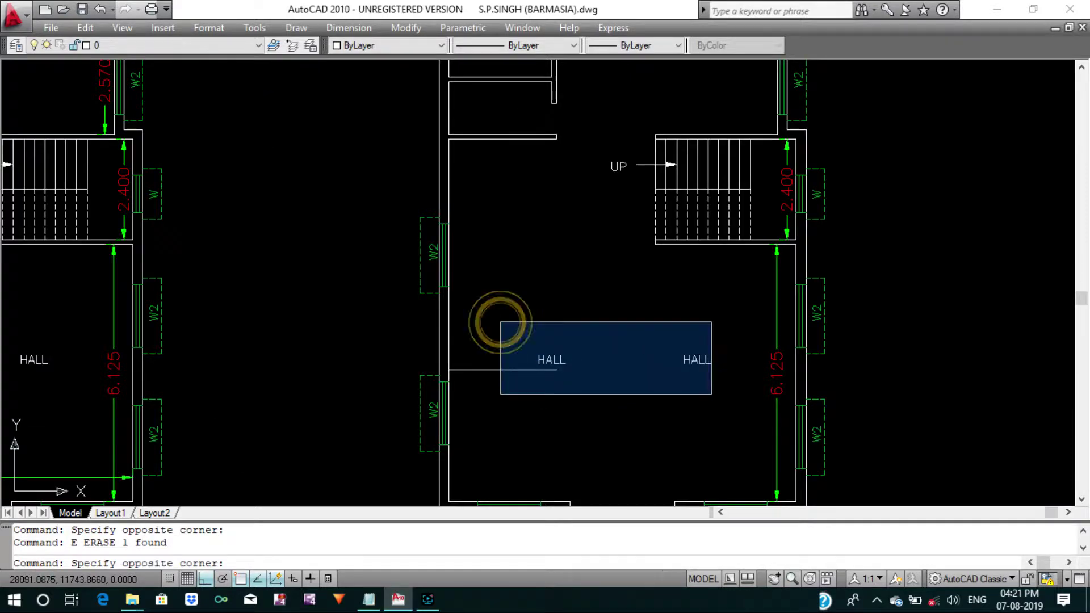
left_click(711, 393)
key("Return")
middle_click_drag(778, 391, 750, 363)
left_click(750, 363)
key("Delete")
key("Escape")
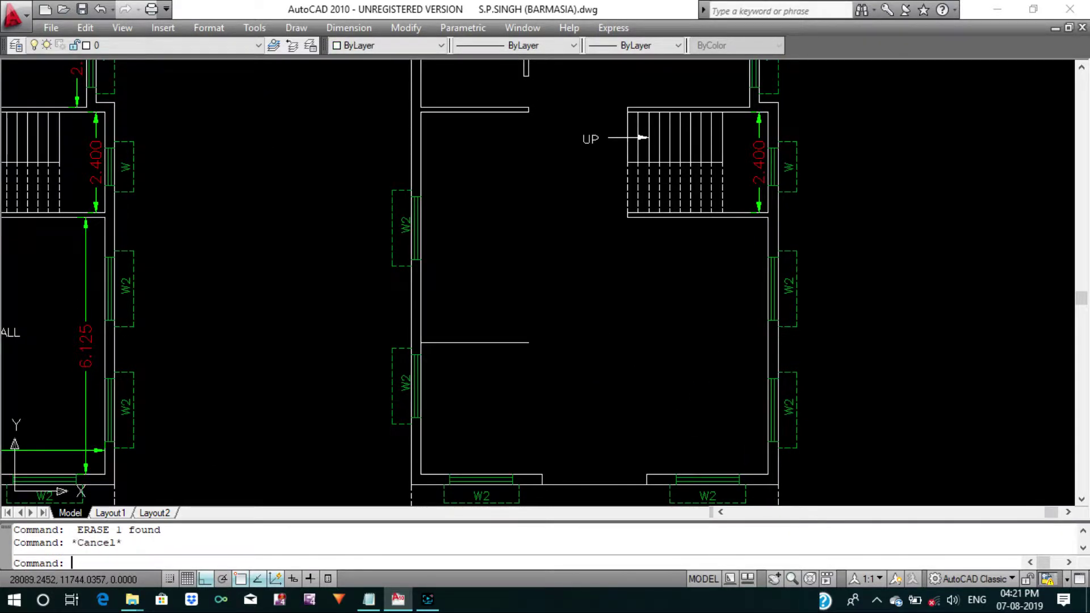
Offset the new partition line .115 below it for wall thickness.
type("o")
key("Return")
type(".")
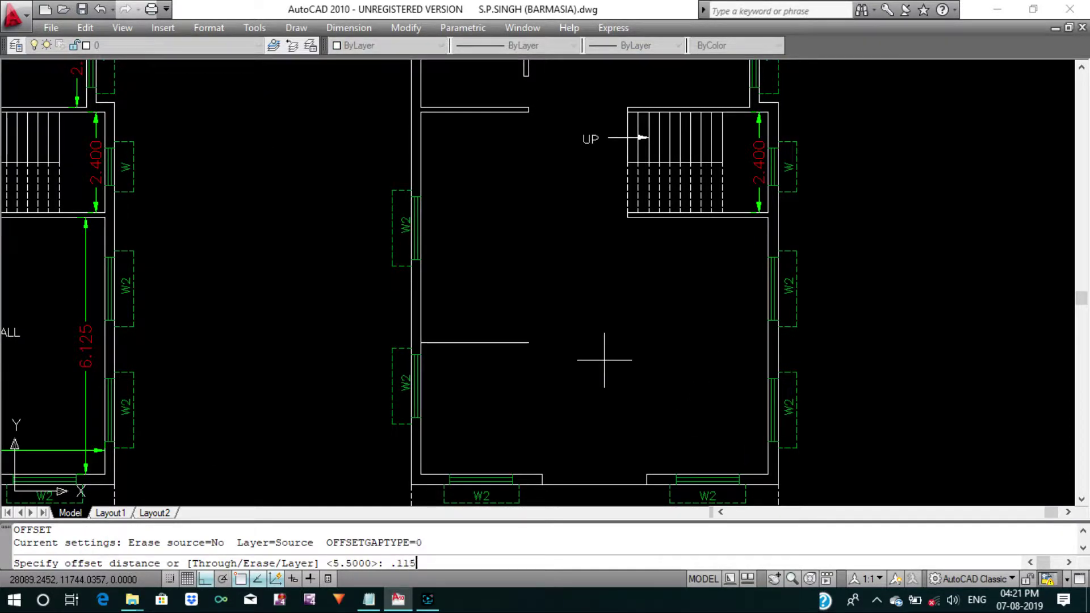
key("Return")
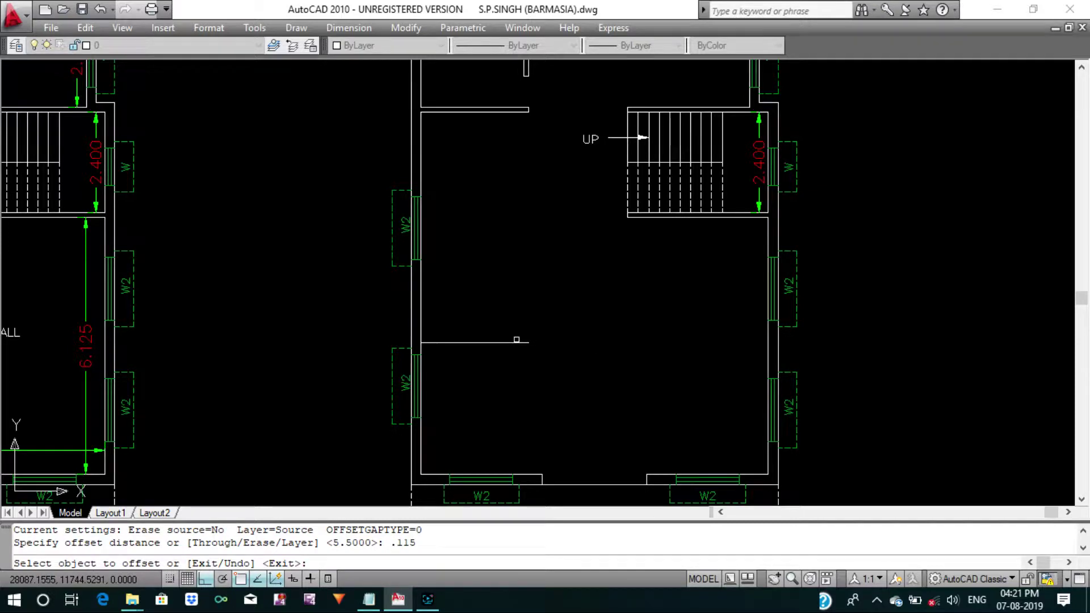
left_click(517, 339)
left_click(499, 423)
scroll(523, 387, "down", 5)
middle_click_drag(533, 369, 529, 401)
key("Escape")
key("Escape")
key("Escape")
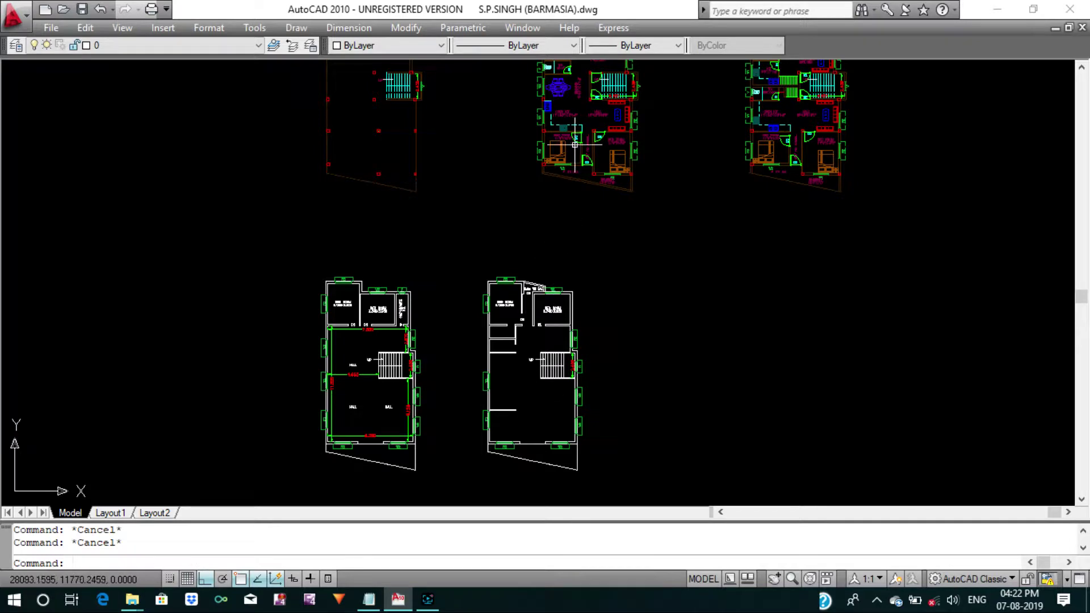
scroll(575, 144, "up", 6)
scroll(569, 196, "down", 6)
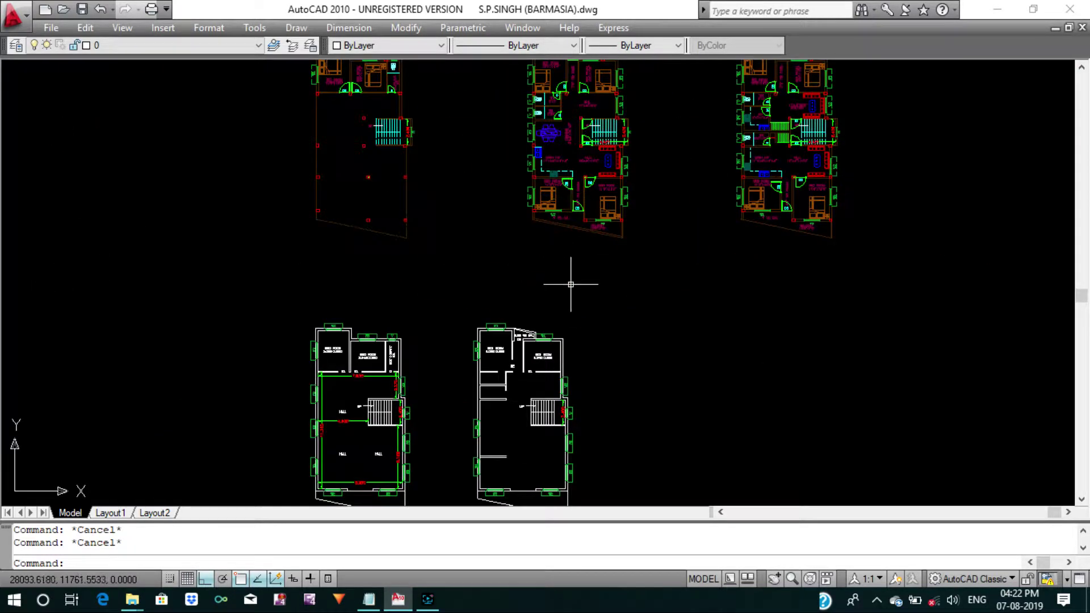
scroll(530, 452, "up", 5)
type("EX")
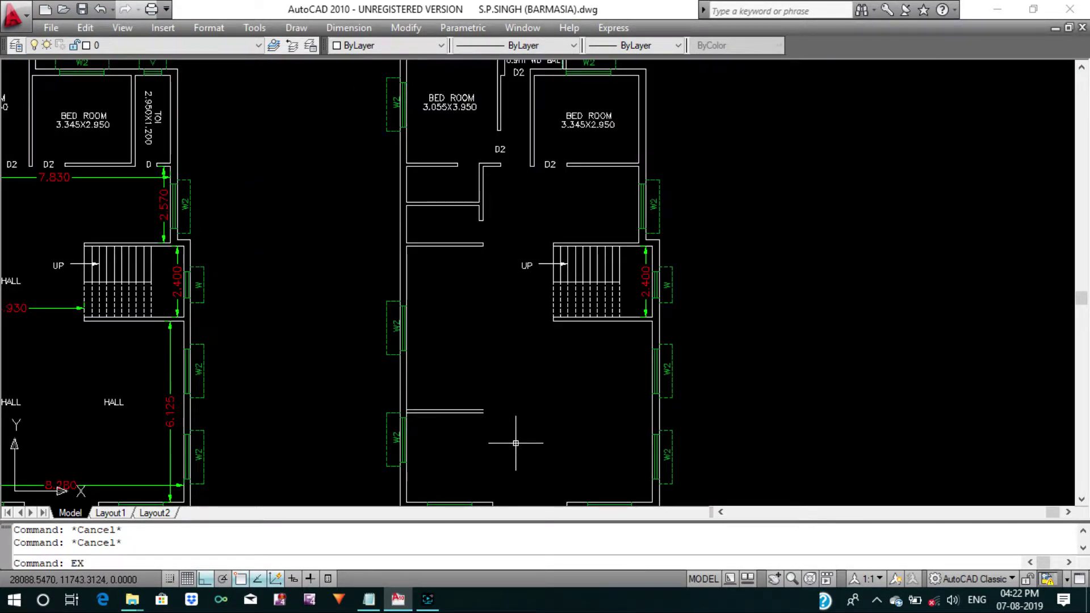
Extend the short hall line across the room to the boundary wall.
key("Return")
key("Return")
left_click(511, 438)
left_click(471, 379)
key("Return")
mouse_move(533, 420)
middle_mouse_down()
mouse_move(545, 351)
mouse_move(531, 323)
middle_mouse_up()
scroll(489, 347, "up", 3)
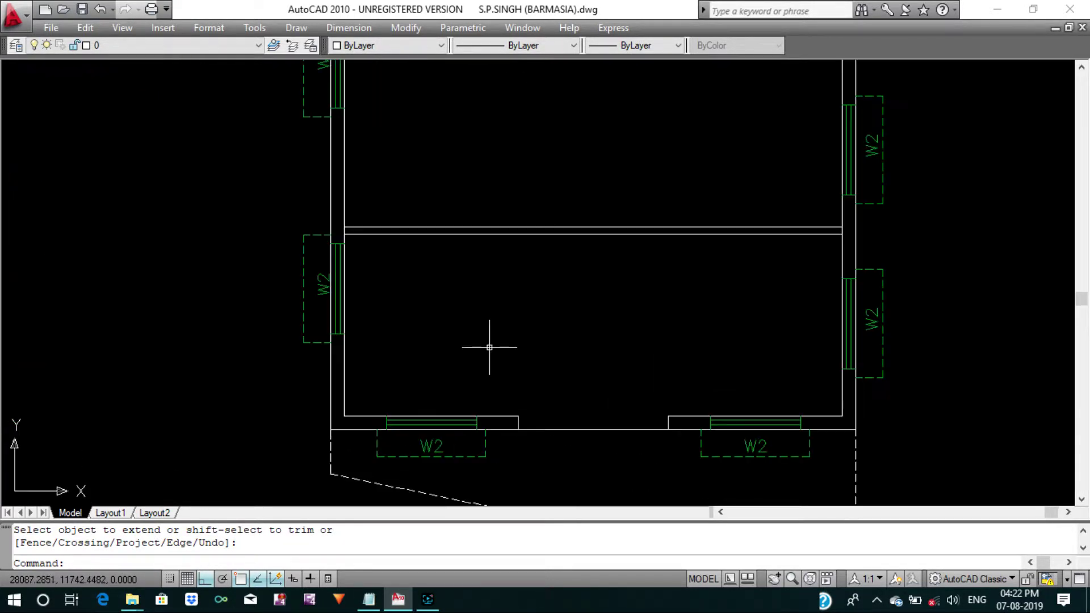
key("Escape")
key("Escape")
type("J")
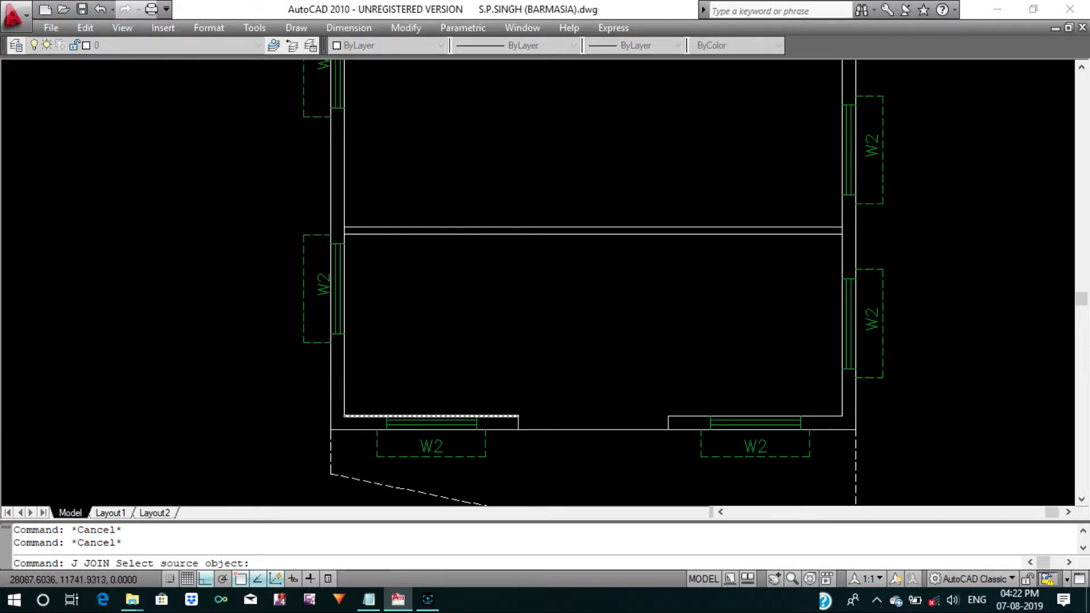
key("Escape")
key("Escape")
scroll(499, 367, "down", 5)
scroll(489, 363, "up", 3)
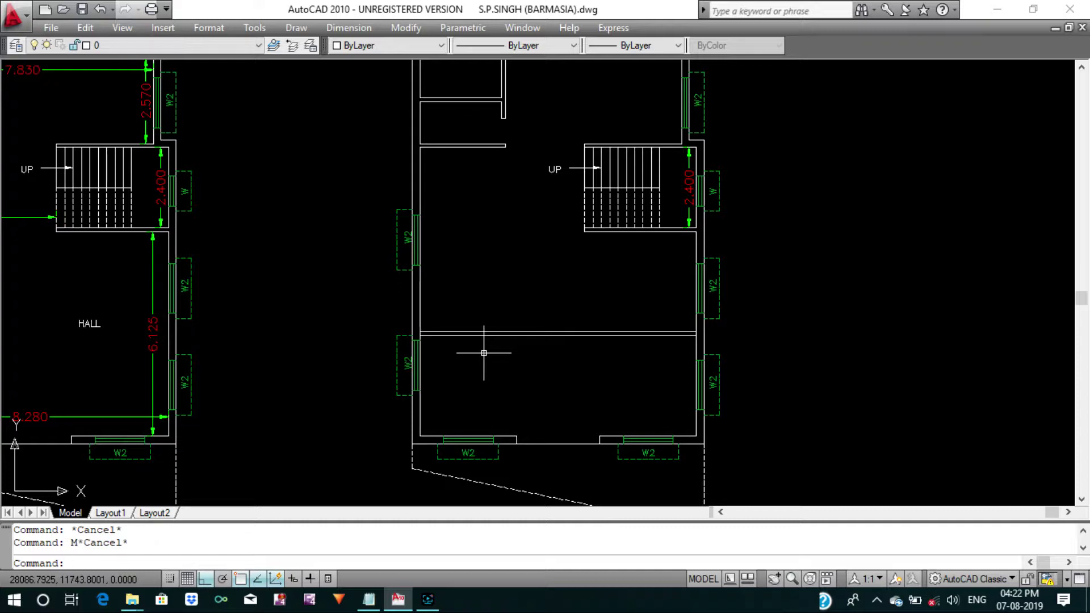
type("TR")
Begin trimming the wall lines at the left wall junction, then cancel the trim.
key("Return")
key("Return")
scroll(484, 353, "up", 4)
scroll(437, 323, "up", 2)
left_click(433, 316)
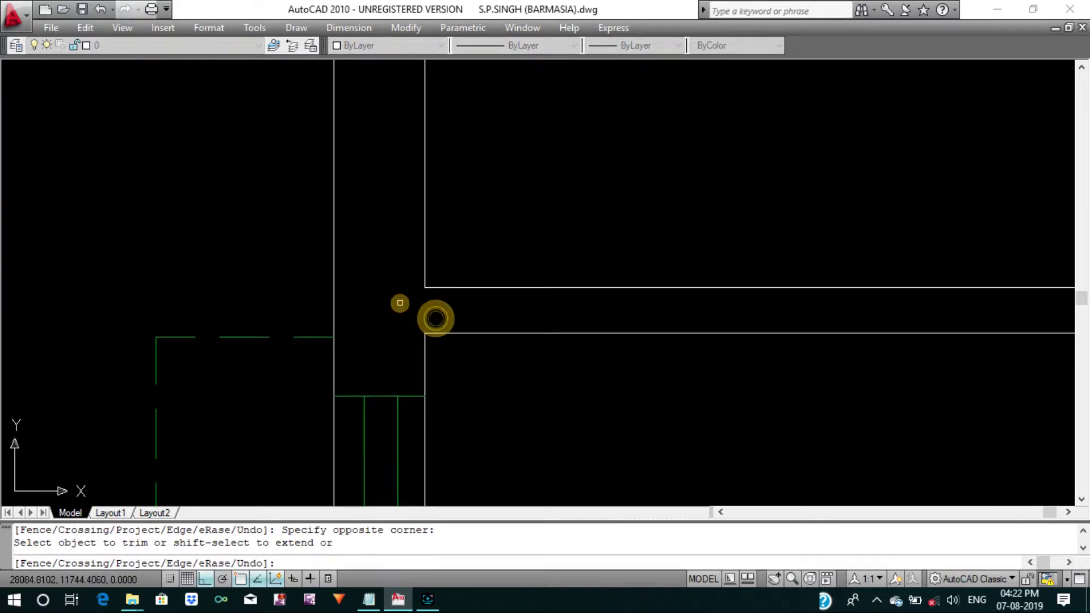
middle_click_drag(433, 330, 450, 187)
key("Escape")
Move the W2 window's parts with MOVE so it sits on the left wall line.
type("m")
key("Return")
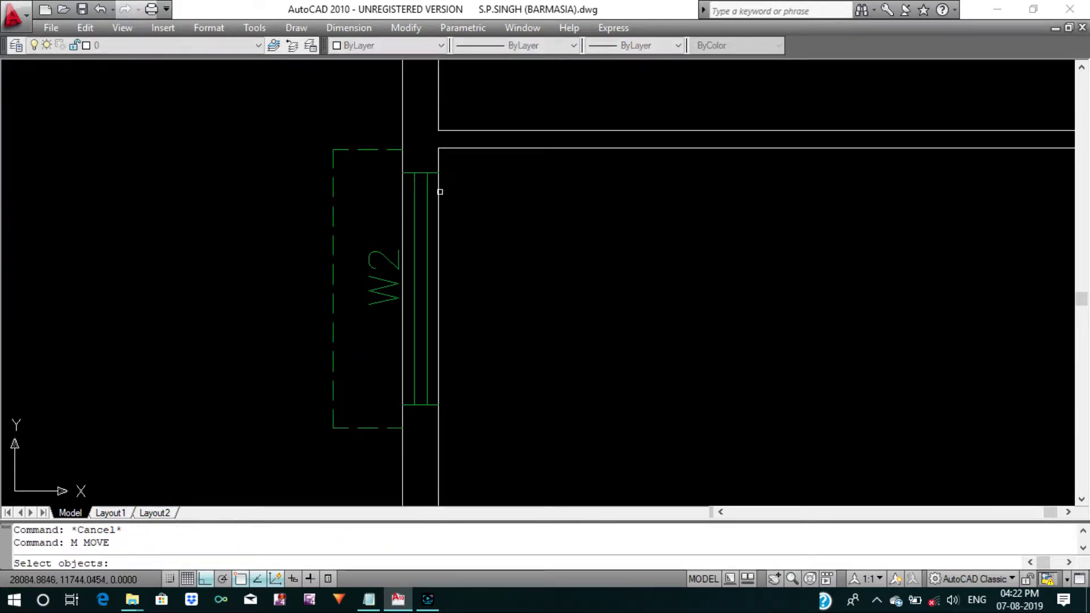
left_click(275, 139)
left_click(506, 477)
key("Return")
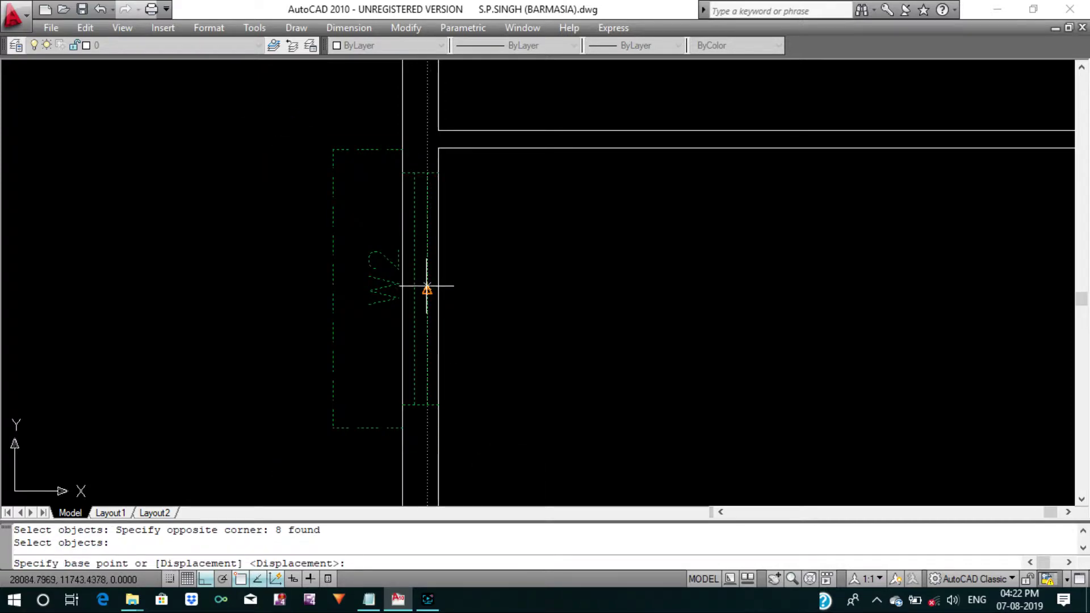
left_click(437, 289)
scroll(437, 289, "down", 5)
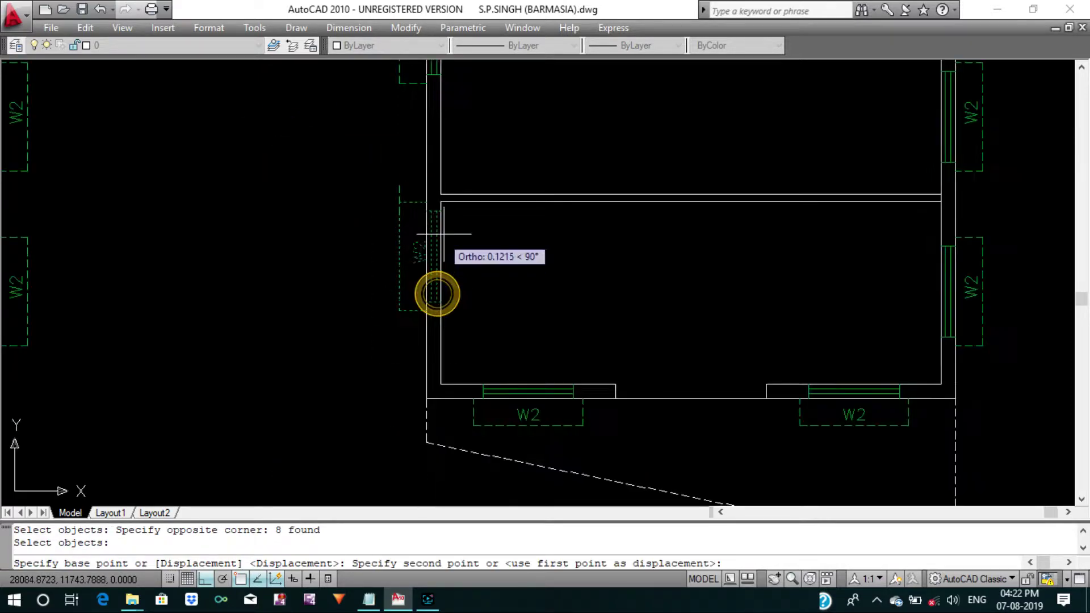
left_click(436, 293)
mouse_move(547, 311)
middle_mouse_down()
mouse_move(535, 324)
mouse_move(558, 367)
middle_mouse_up()
scroll(567, 343, "down", 4)
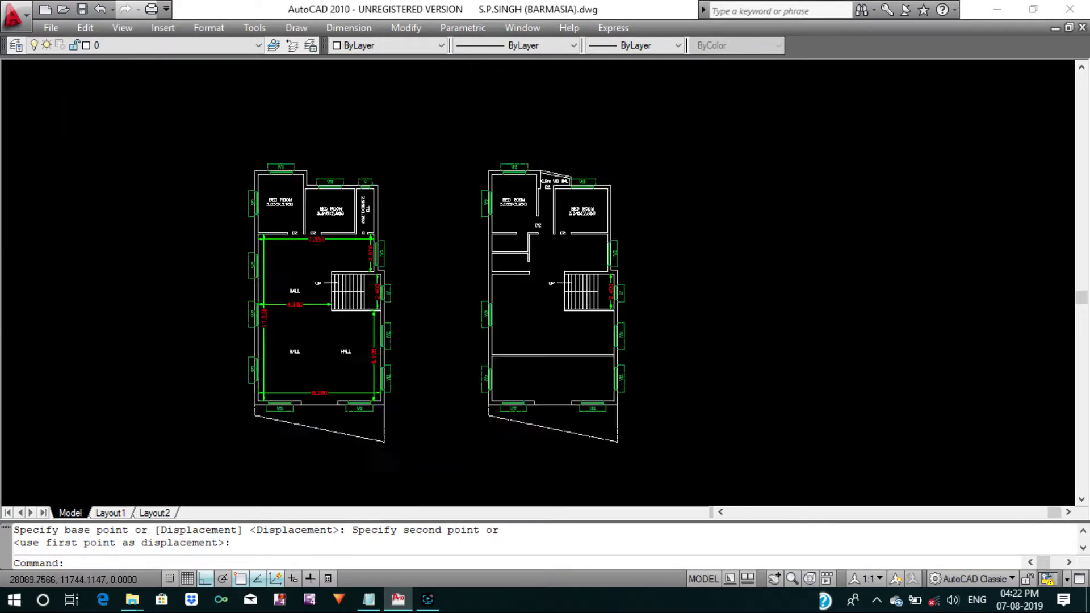
scroll(567, 352, "down", 2)
scroll(575, 192, "up", 5)
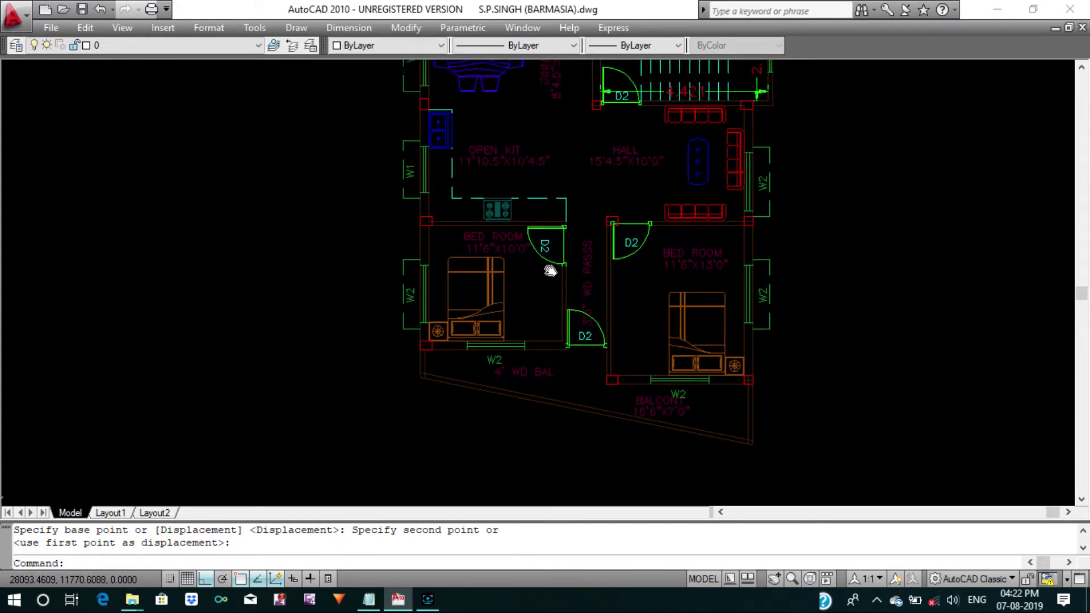
Clear the accidental bed selection and abandon a started offset.
scroll(555, 267, "down", 4)
scroll(608, 114, "up", 3)
scroll(501, 289, "up", 2)
key("Escape")
left_click(483, 311)
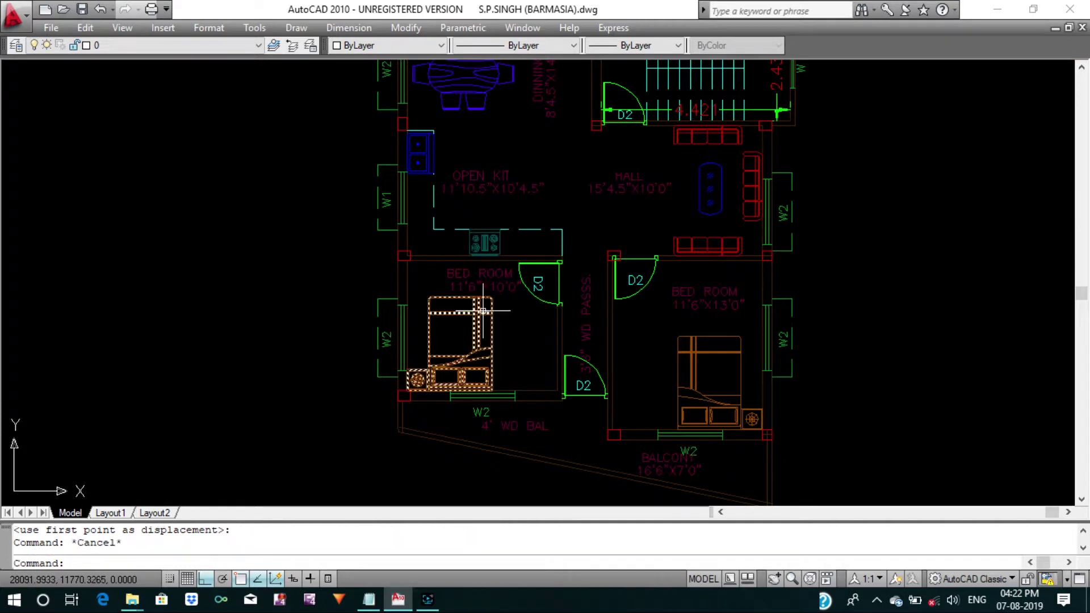
type("o")
key("Return")
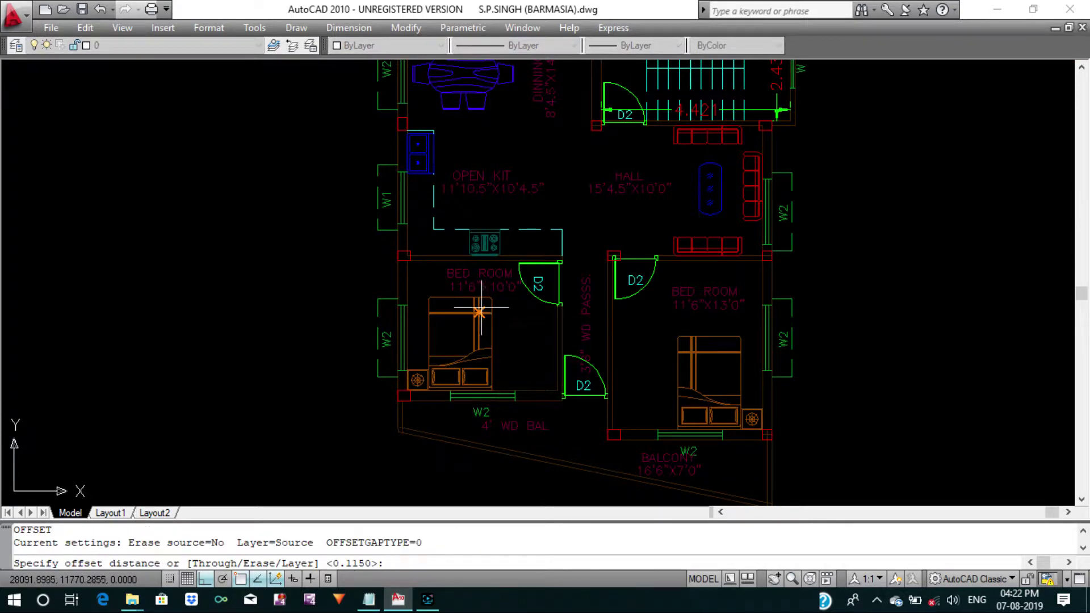
key("Escape")
Measure the left bed room from its window wall to the passage wall: 3.5061.
key("Return")
scroll(431, 287, "up", 2)
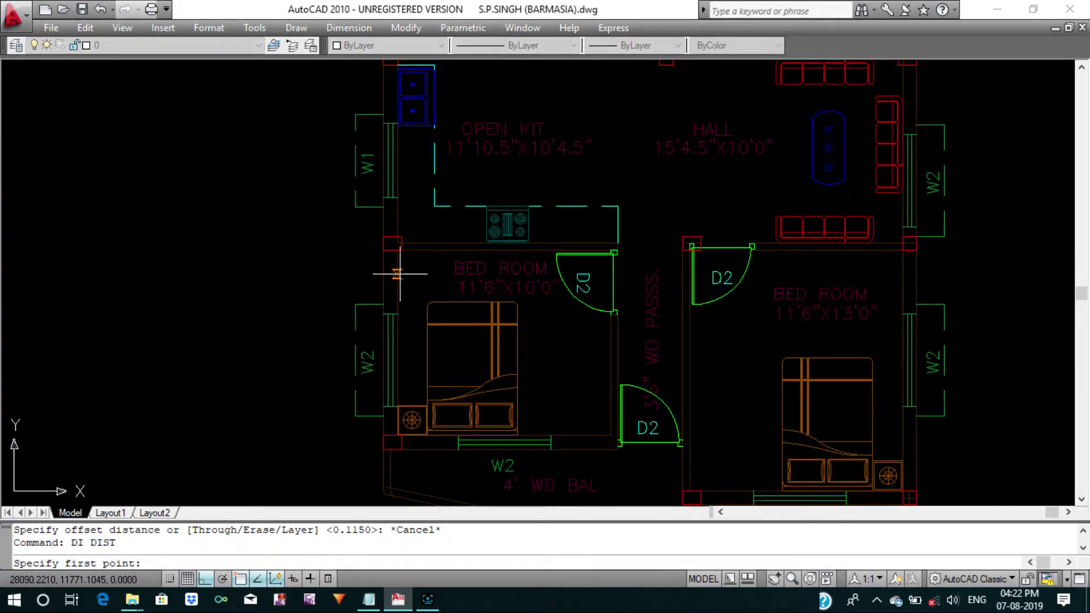
scroll(430, 358, "up", 3)
left_click(365, 353)
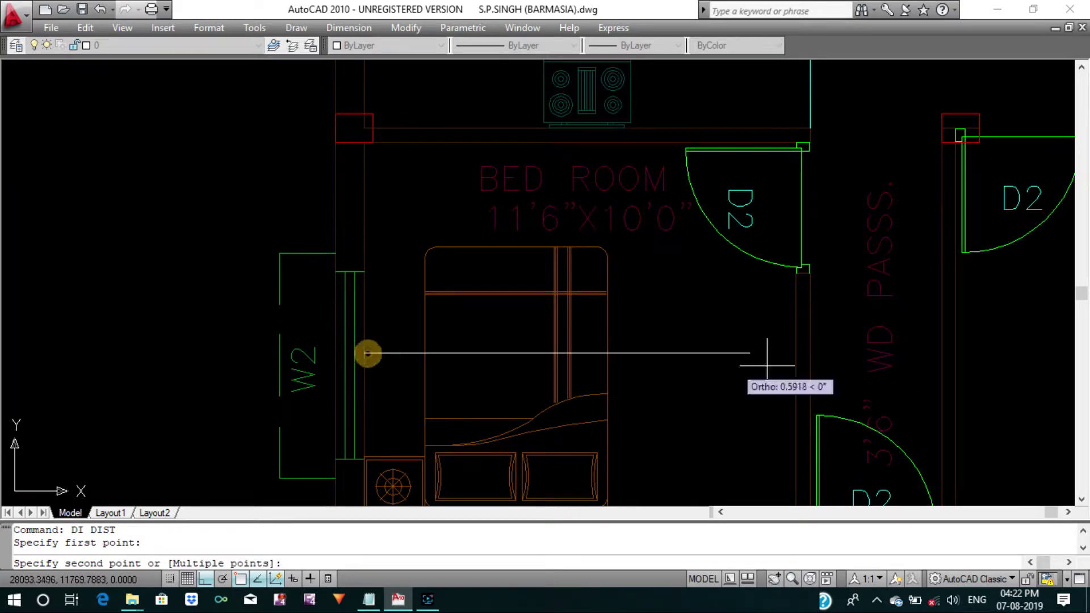
left_click(796, 354)
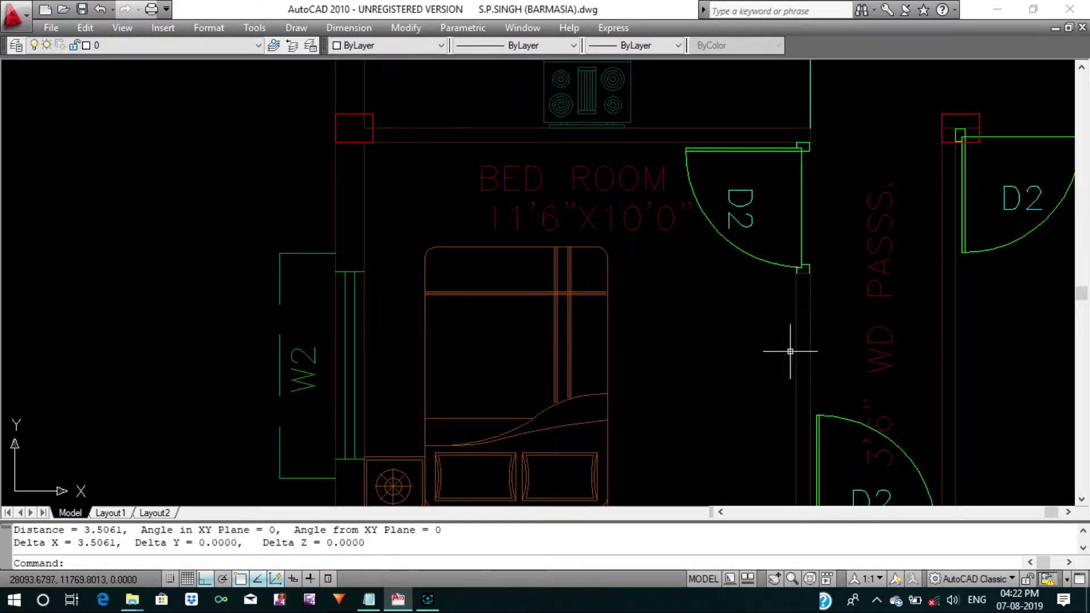
scroll(790, 352, "down", 4)
scroll(591, 219, "down", 3)
scroll(570, 309, "down", 2)
scroll(541, 372, "up", 3)
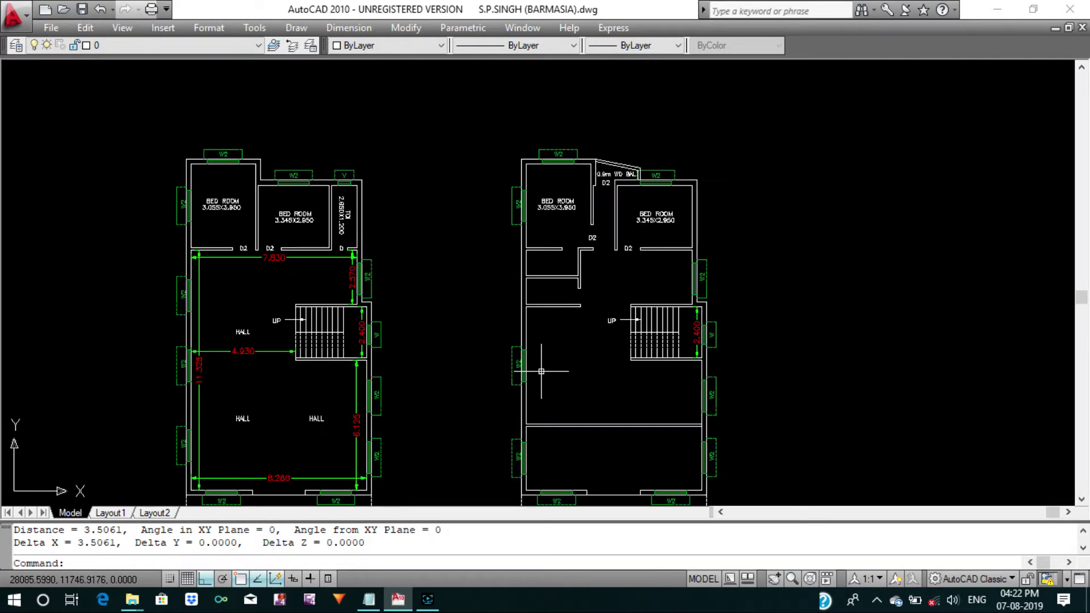
scroll(542, 372, "up", 2)
scroll(530, 328, "up", 3)
key("Escape")
Offset the lower room's left wall 3.5 inward to create the partition line.
type("o")
key("Return")
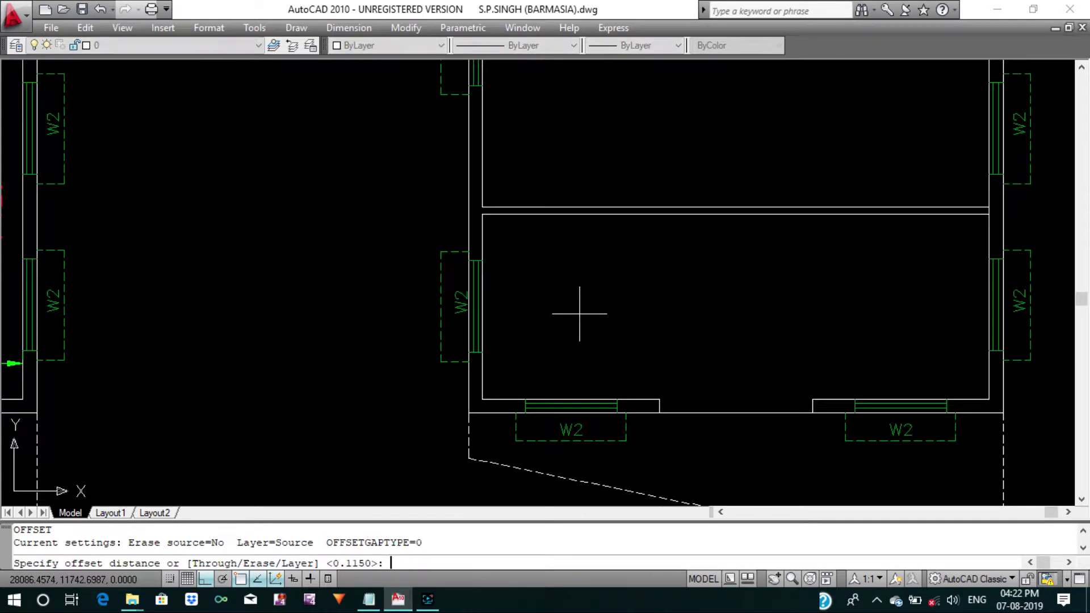
type("5")
key("Return")
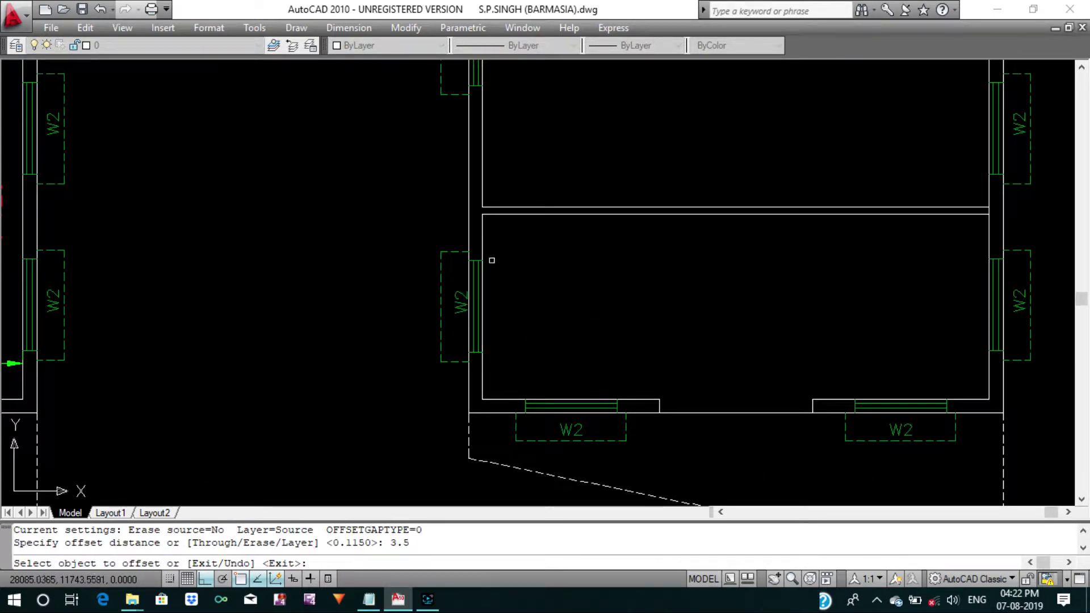
left_click(481, 249)
left_click(540, 246)
middle_click_drag(730, 324, 662, 356)
key("Escape")
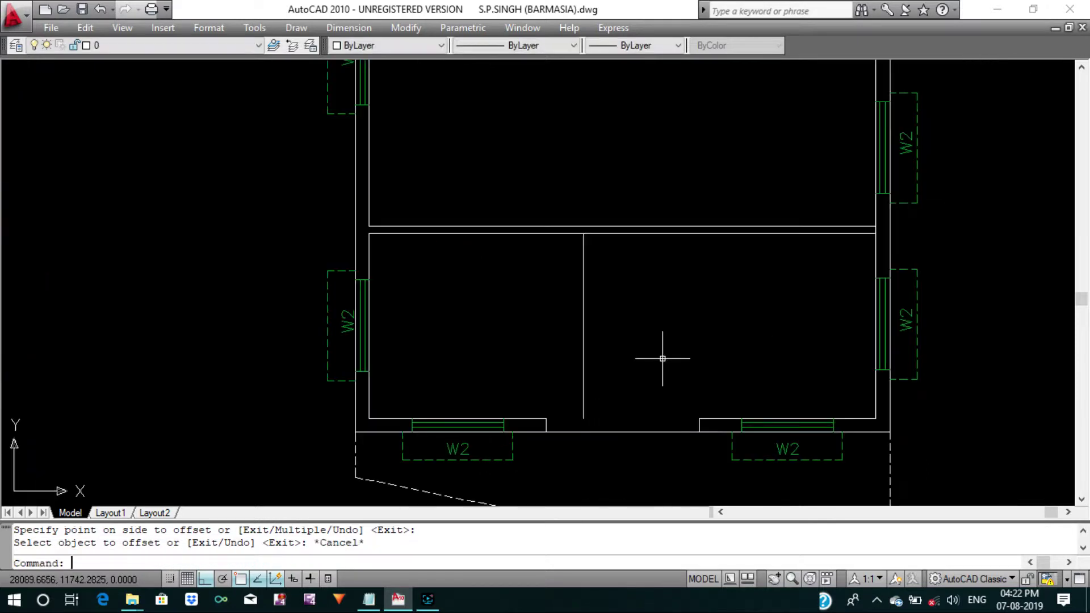
key("Escape")
key("Escape")
Offset the partition line .115 to the right to make it double.
type("o")
key("Return")
type(".")
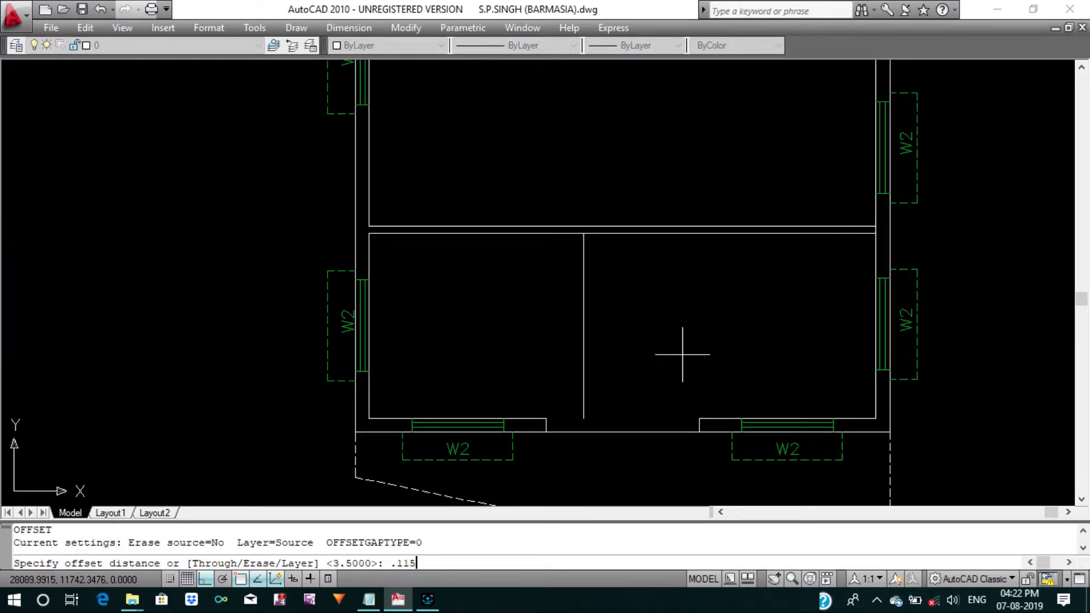
key("Return")
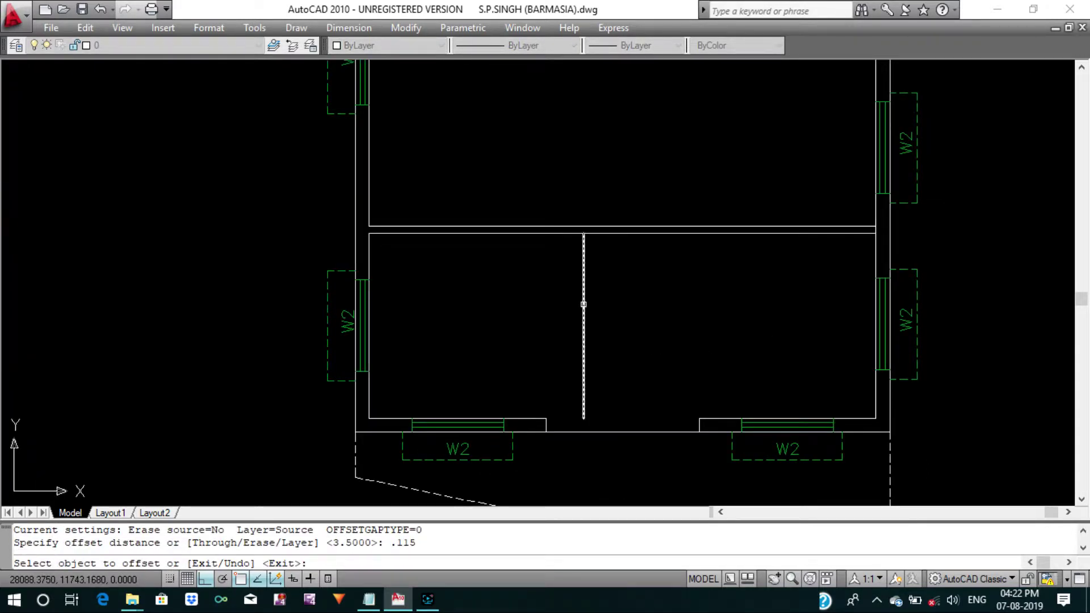
left_click(584, 304)
left_click(676, 309)
key("Escape")
key("Escape")
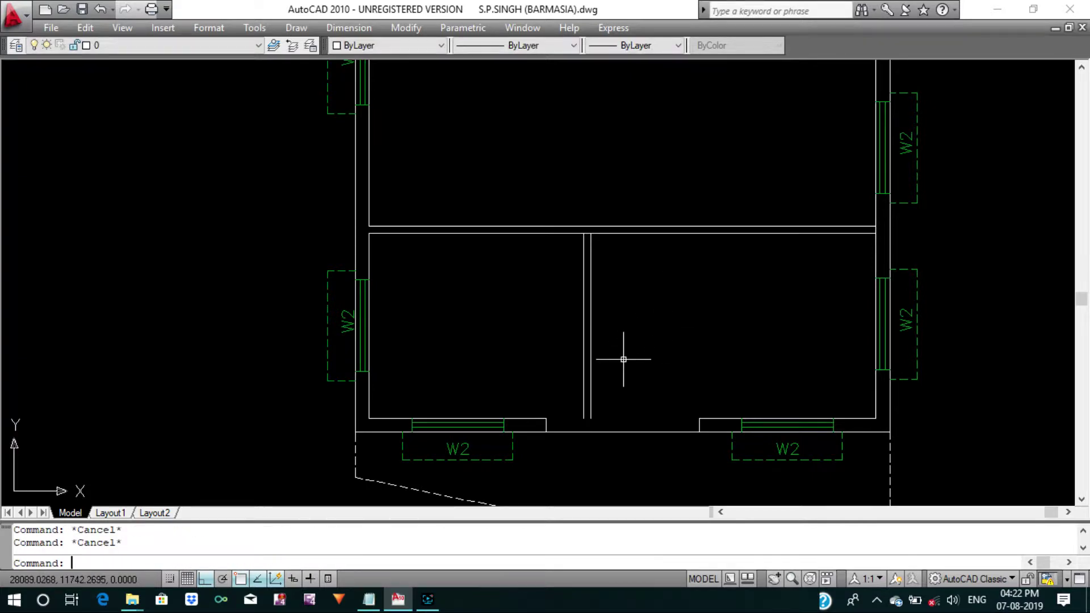
type("J")
Join the lower-left and lower-right bottom wall lines into one.
key("Return")
left_click(521, 418)
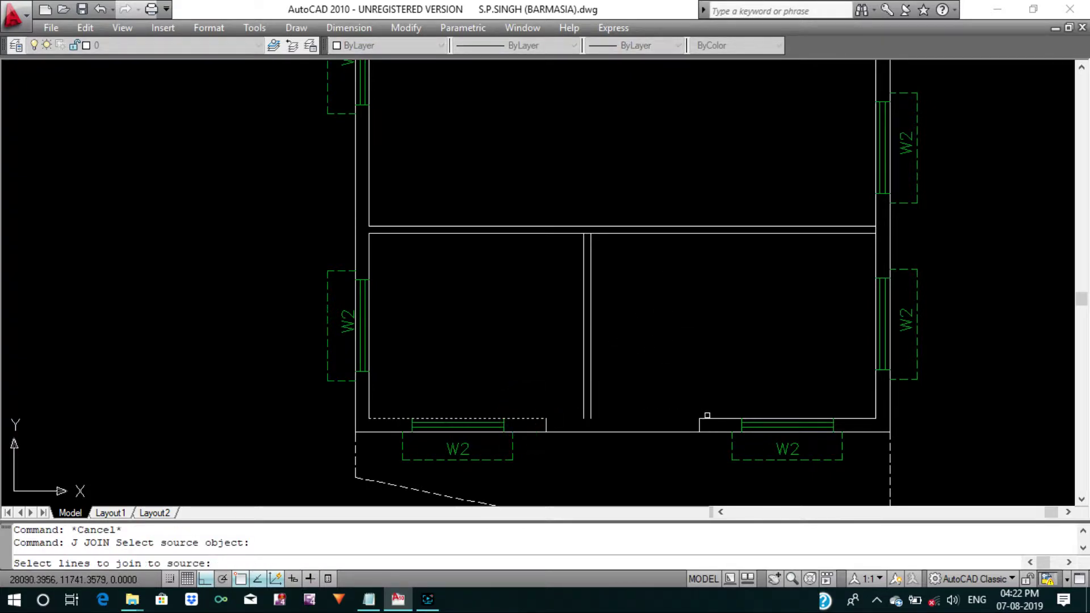
left_click(715, 418)
key("Return")
key("Escape")
Erase the two short wall stubs at the bottom wall.
left_click(539, 396)
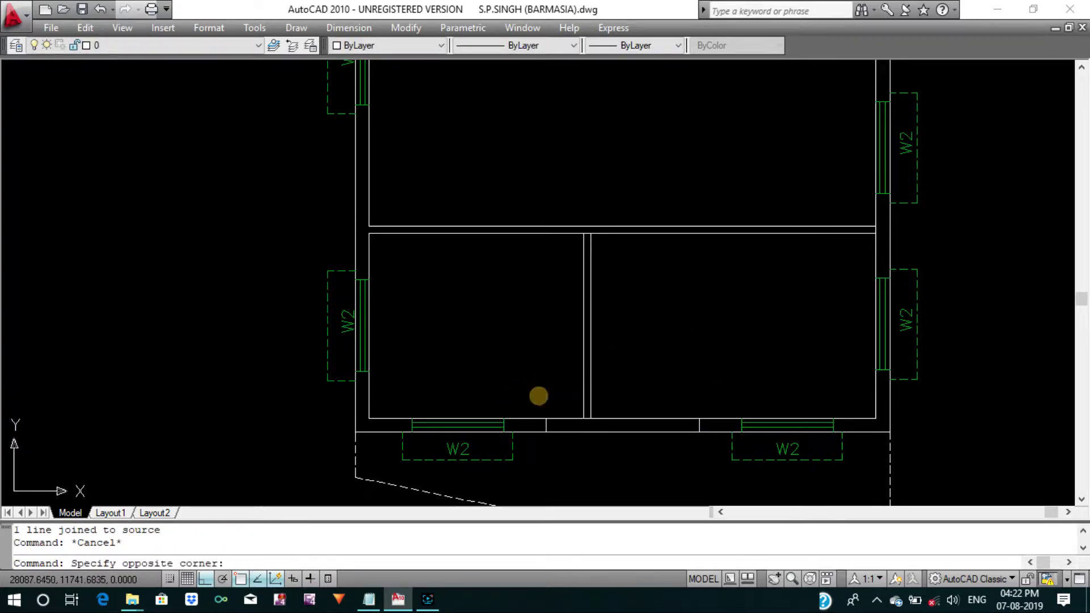
left_click(698, 452)
type("e")
key("Return")
scroll(661, 438, "down", 1)
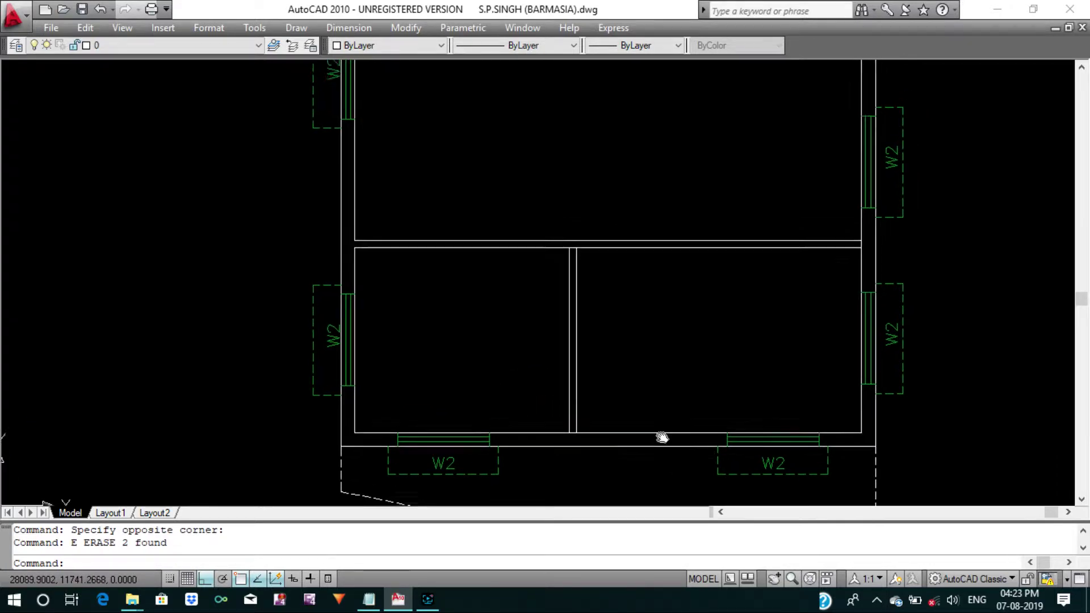
scroll(603, 408, "down", 3)
scroll(602, 409, "down", 3)
scroll(602, 409, "down", 3)
Measure the reference plan's passage width (about 1.07), then return to the copied plans.
scroll(629, 366, "up", 5)
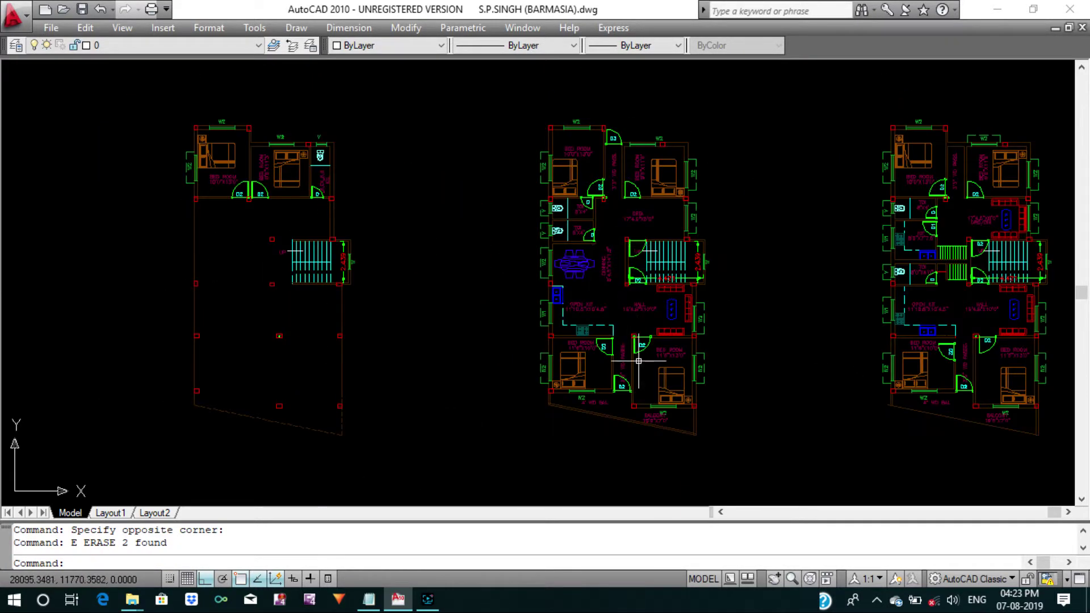
scroll(629, 366, "up", 4)
middle_click_drag(641, 367, 608, 312)
type("DI")
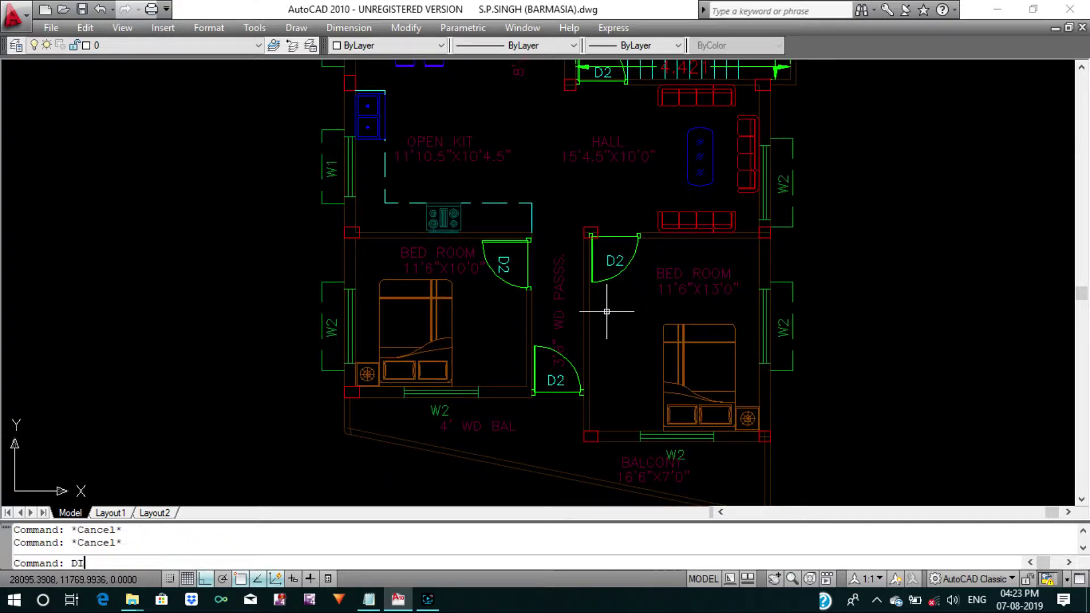
key("Return")
scroll(549, 320, "up", 3)
left_click(513, 317)
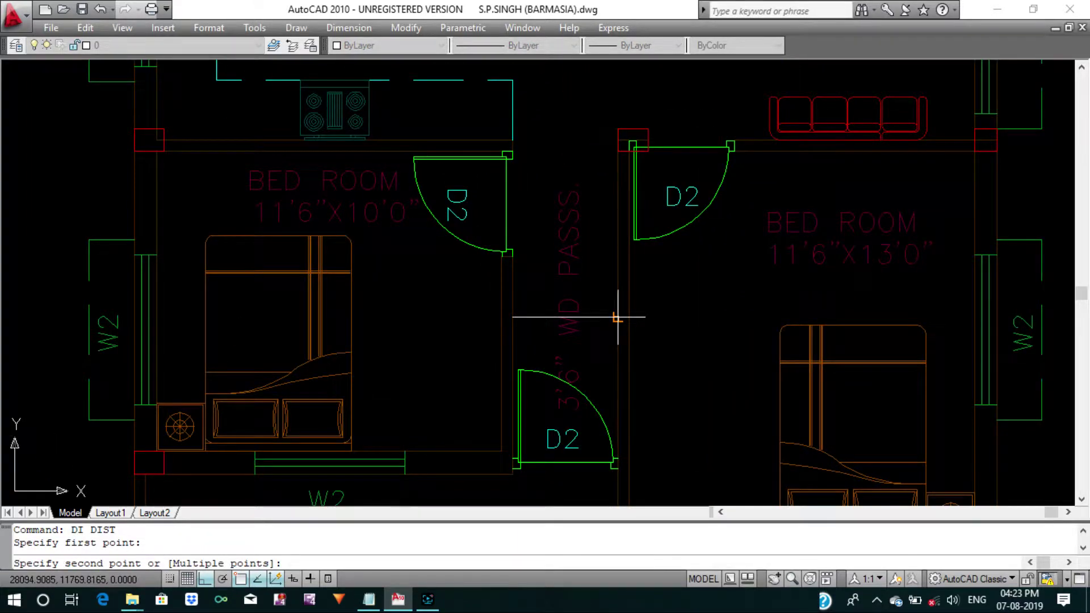
left_click(615, 322)
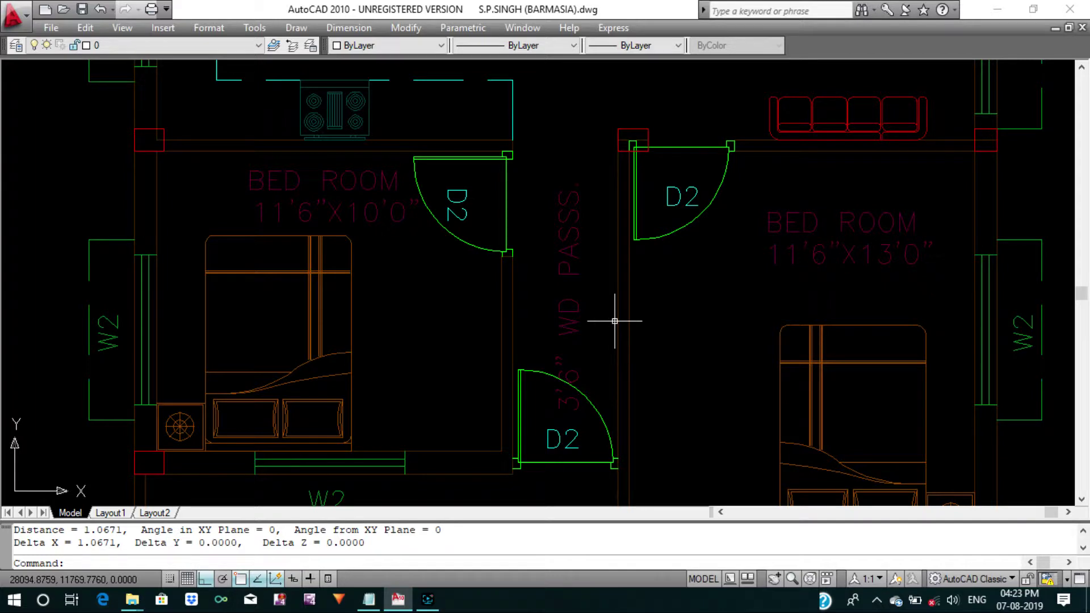
scroll(615, 321, "down", 2)
scroll(602, 324, "down", 2)
scroll(590, 323, "down", 2)
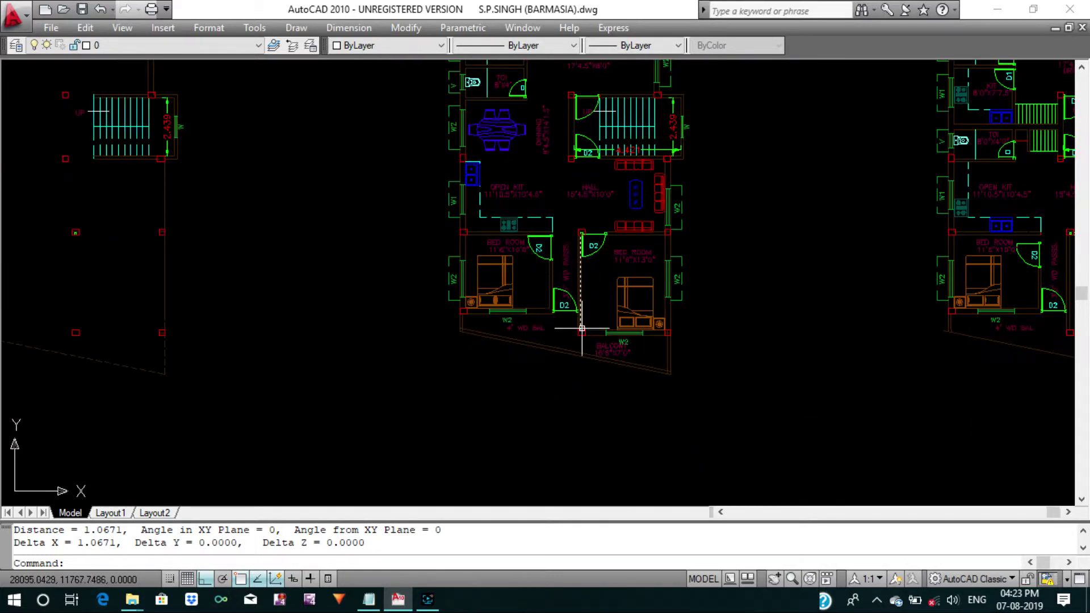
middle_click_drag(584, 324, 571, 264)
mouse_move(581, 219)
middle_mouse_down()
mouse_move(553, 305)
mouse_move(511, 370)
middle_mouse_up()
scroll(540, 280, "down", 2)
scroll(511, 369, "up", 5)
Offset the partition's right line 1.1 to the right to form the passage.
key("Escape")
key("Escape")
type("o")
key("Return")
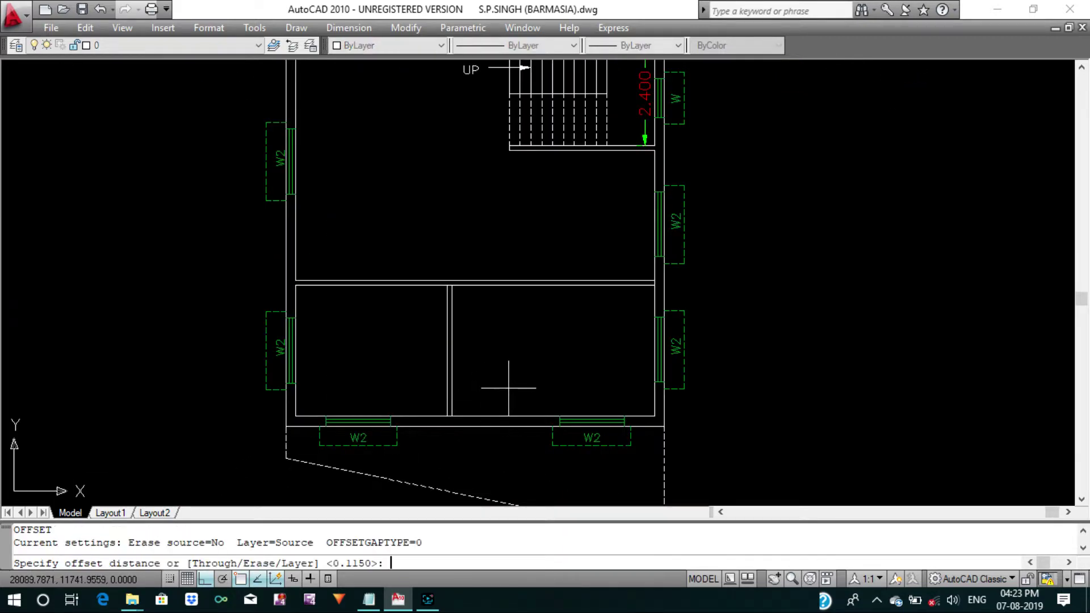
type("1.1")
key("Return")
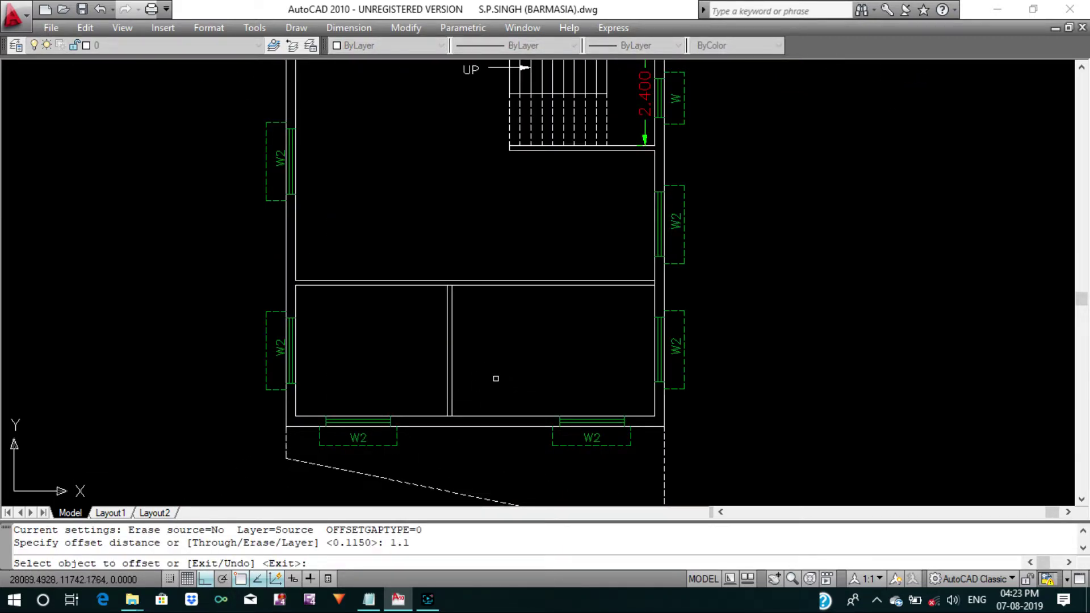
scroll(463, 376, "up", 3)
left_click(440, 366)
left_click(518, 358)
key("Escape")
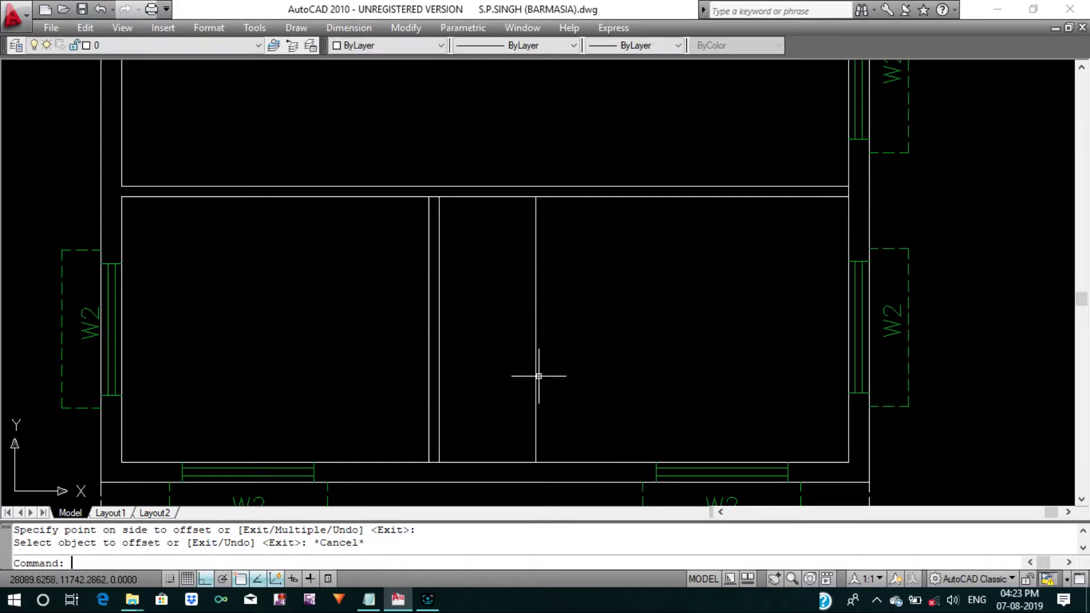
key("Escape")
key("Escape")
Offset the new partition line 0.115 to the right for the passage wall thickness.
type("o")
key("Return")
type(".")
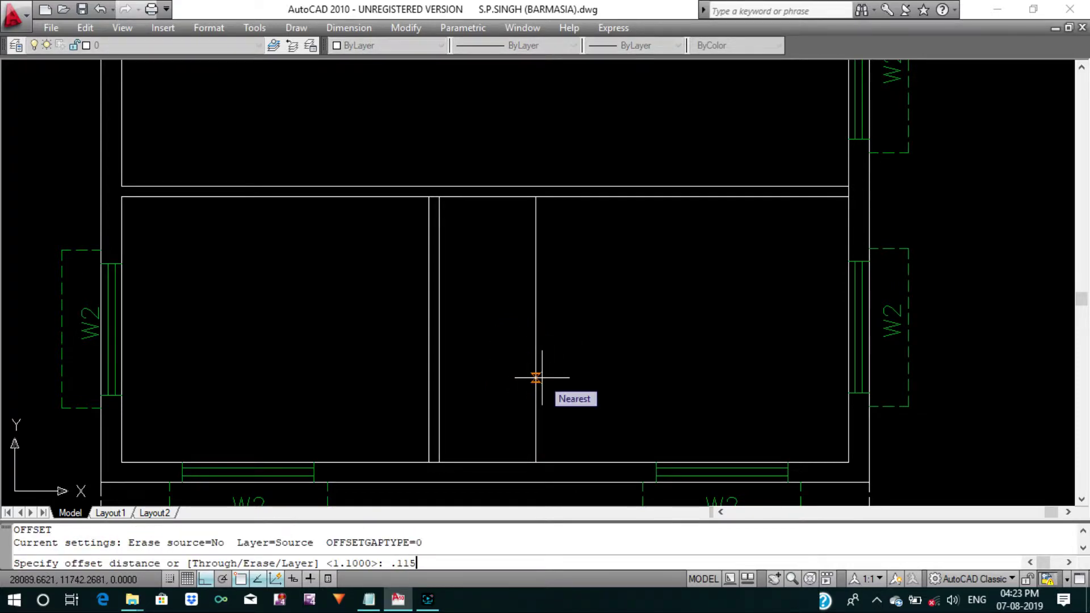
key("Return")
left_click(537, 367)
left_click(599, 352)
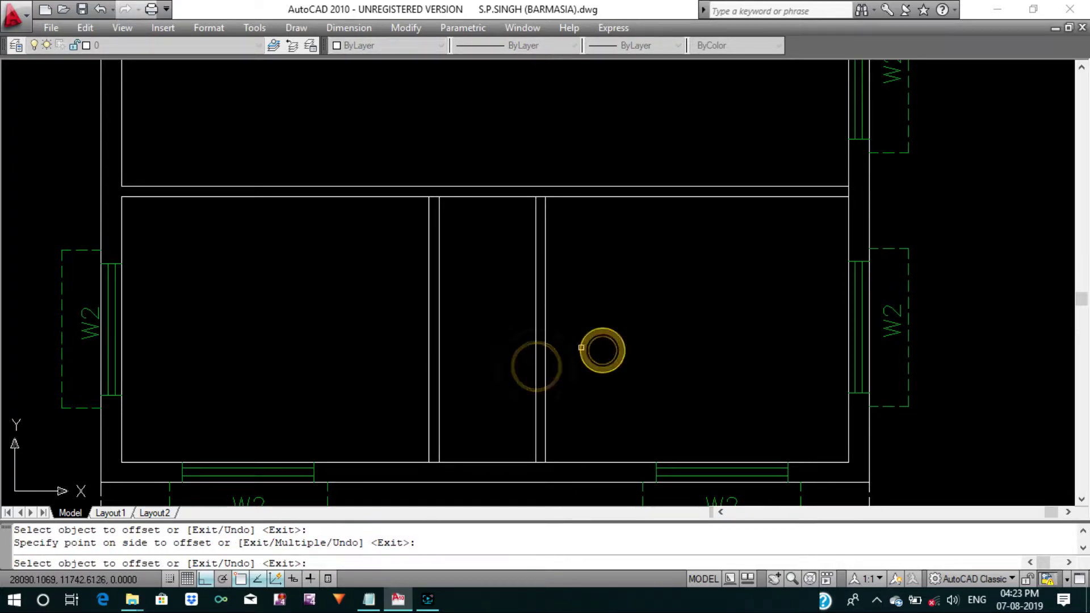
scroll(582, 358, "down", 2)
key("Escape")
key("Escape")
Extend the partition lines to the top and bottom walls and trim them open into the corridor.
type("E")
key("Return")
key("Return")
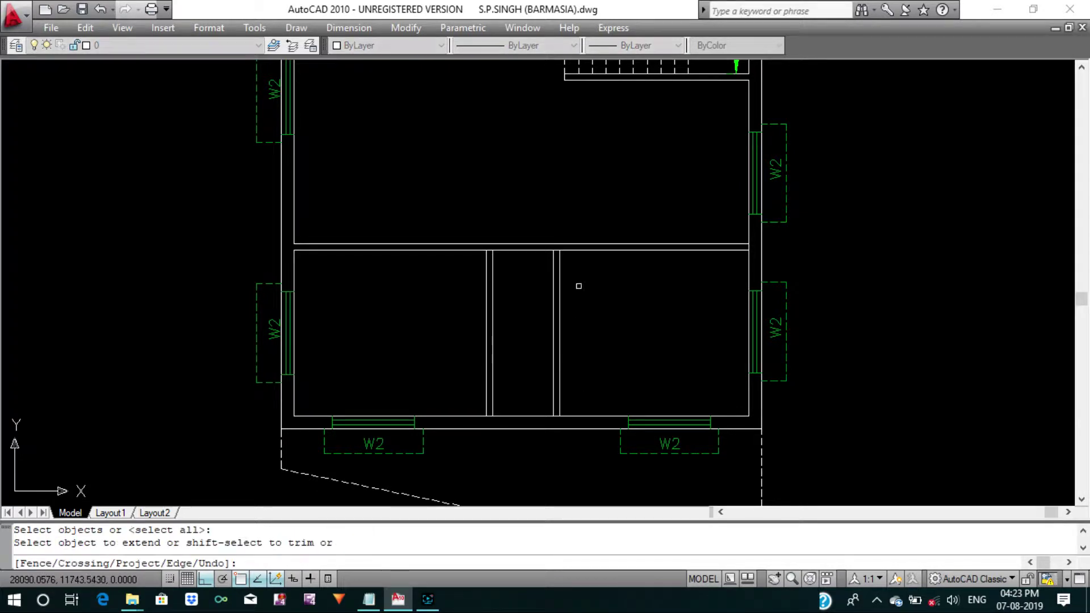
left_click(577, 275)
left_click(463, 263)
left_click(596, 404)
left_click(457, 378)
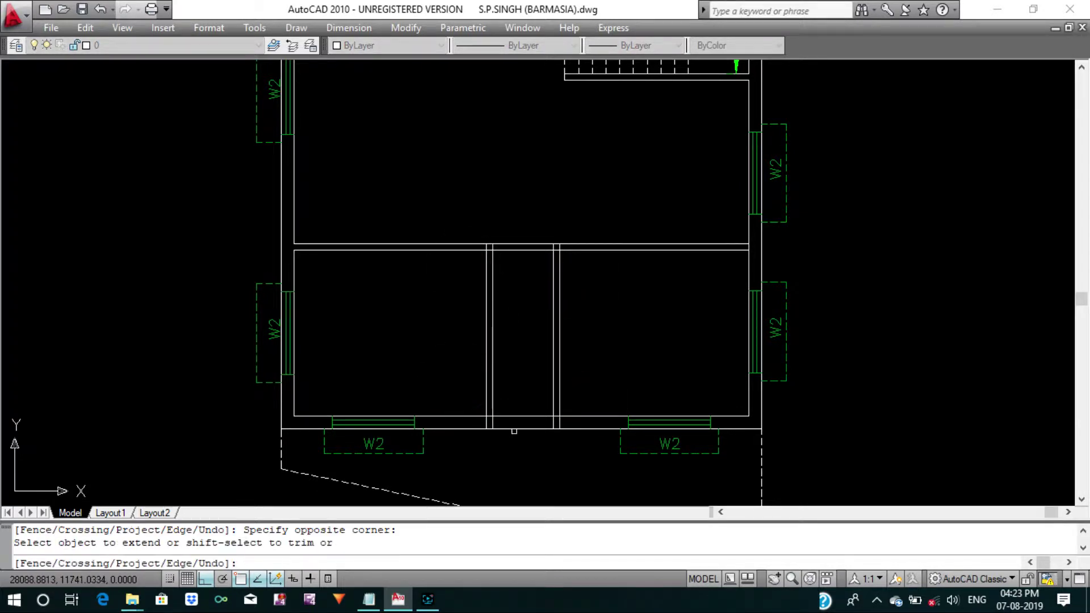
left_click(515, 234, "shift")
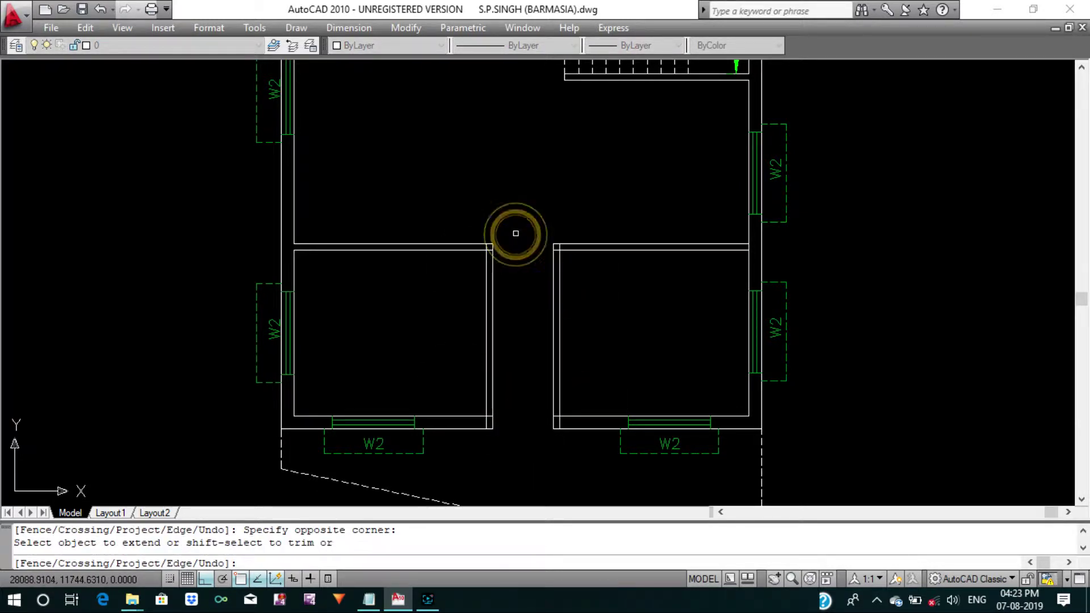
key("Escape")
key("Escape")
Measure the reference bedroom's depth from the door corner to the bottom wall (3.95).
scroll(530, 329, "down", 4)
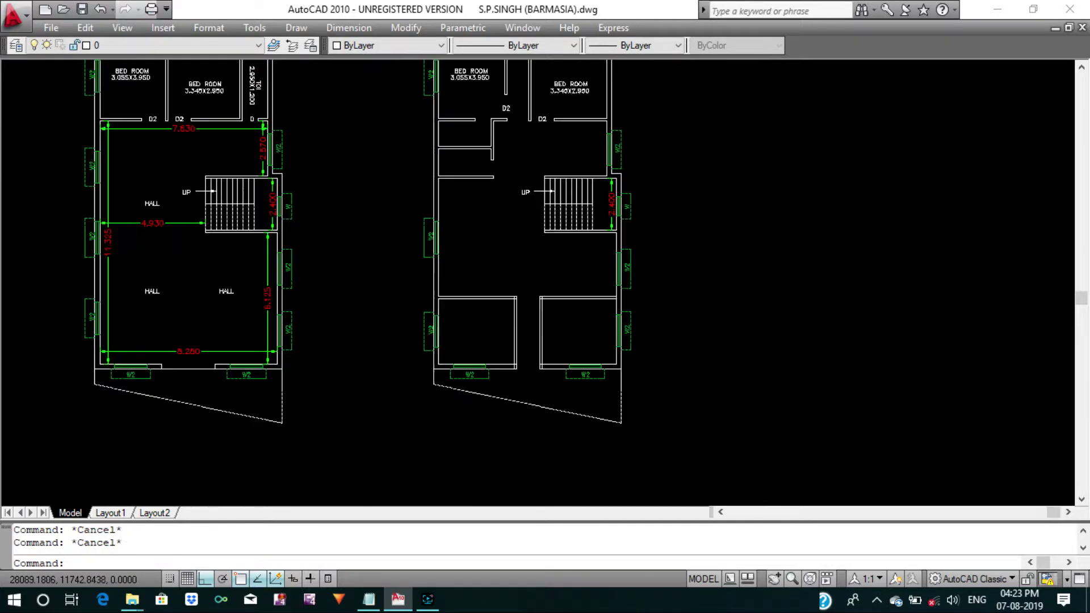
scroll(568, 330, "up", 2)
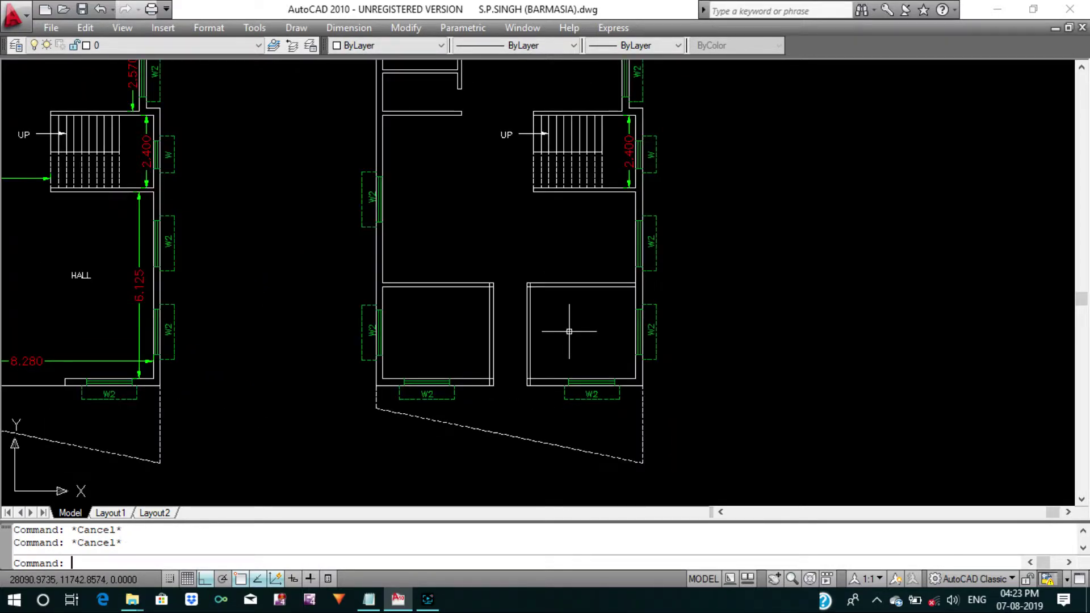
scroll(540, 284, "down", 5)
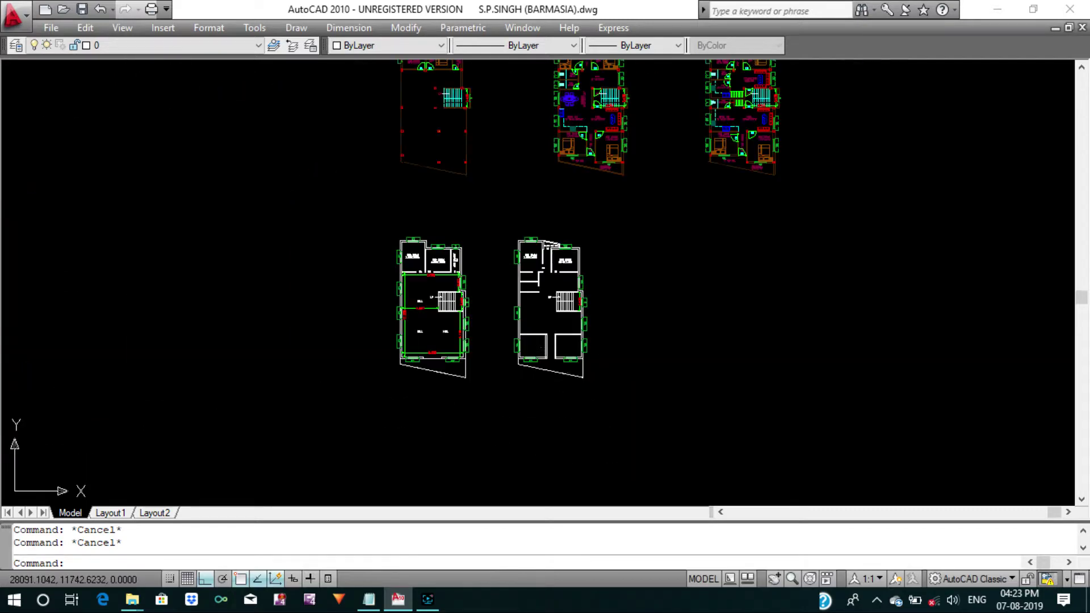
scroll(574, 214, "up", 5)
scroll(666, 258, "up", 5)
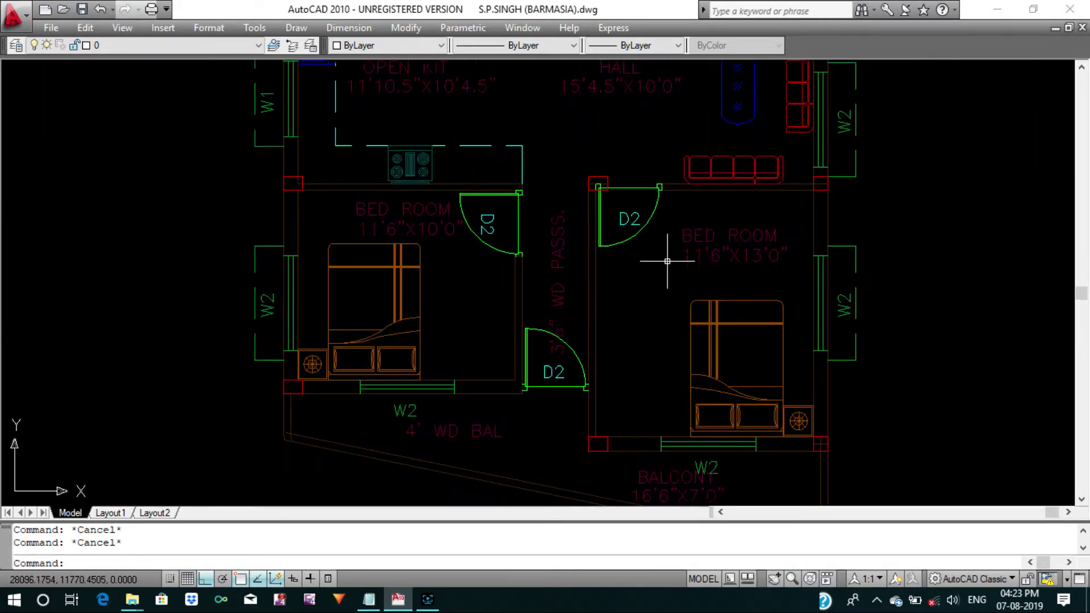
type("DI")
key("Return")
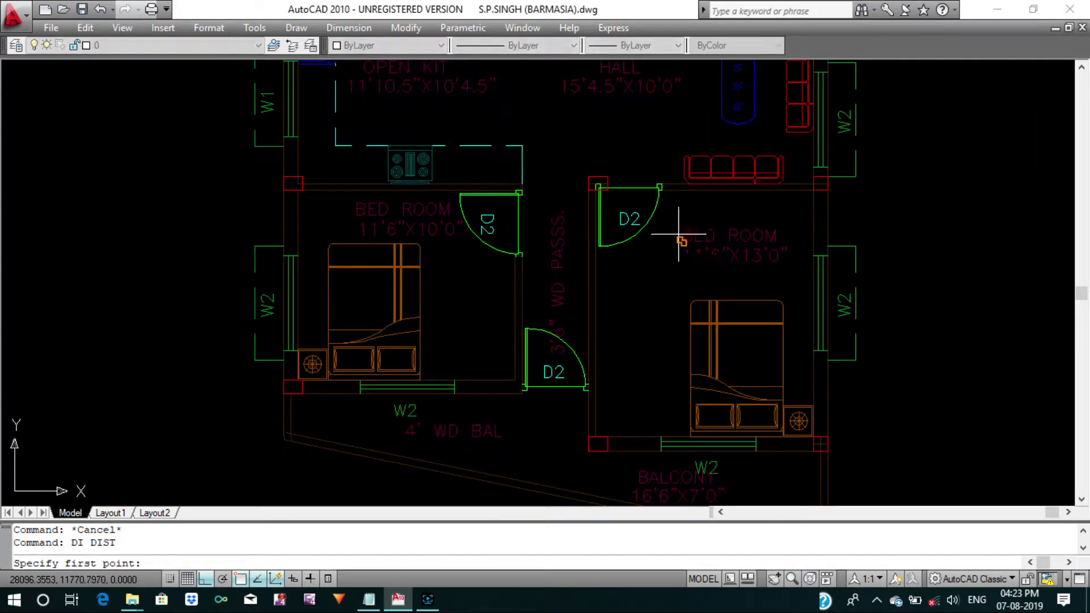
scroll(678, 197, "up", 2)
left_click(648, 177)
scroll(645, 297, "down", 5)
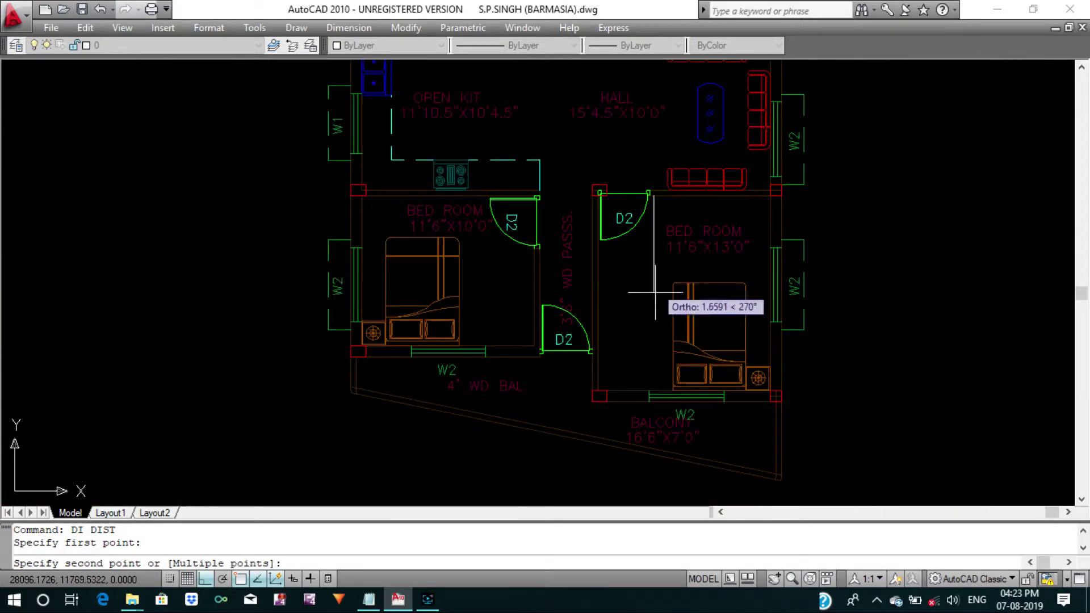
scroll(656, 383, "up", 5)
left_click(656, 404)
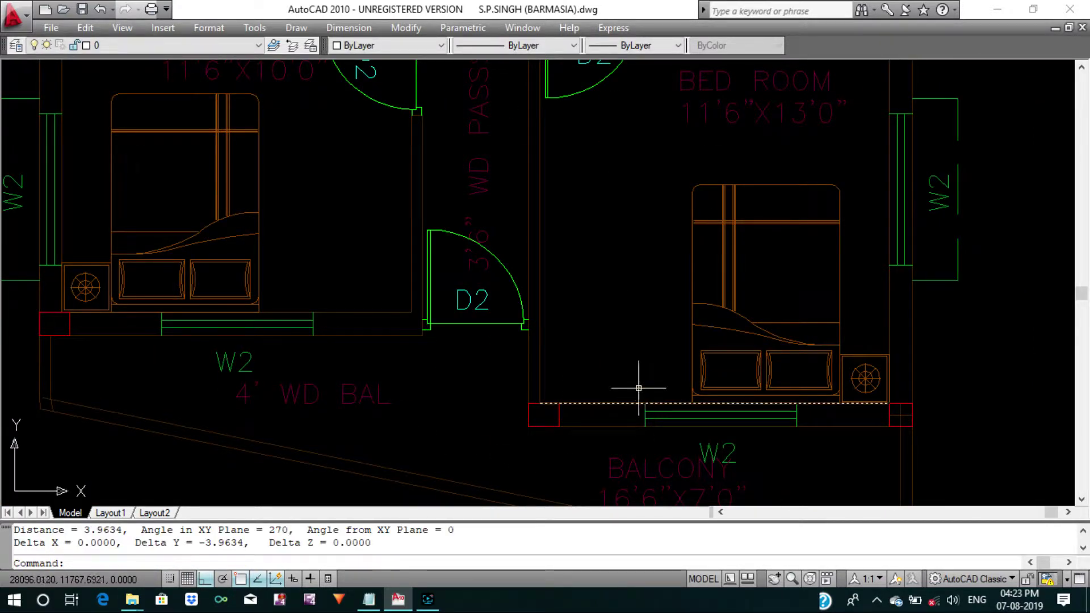
scroll(639, 388, "down", 5)
scroll(599, 226, "down", 3)
scroll(555, 273, "up", 3)
scroll(554, 273, "up", 3)
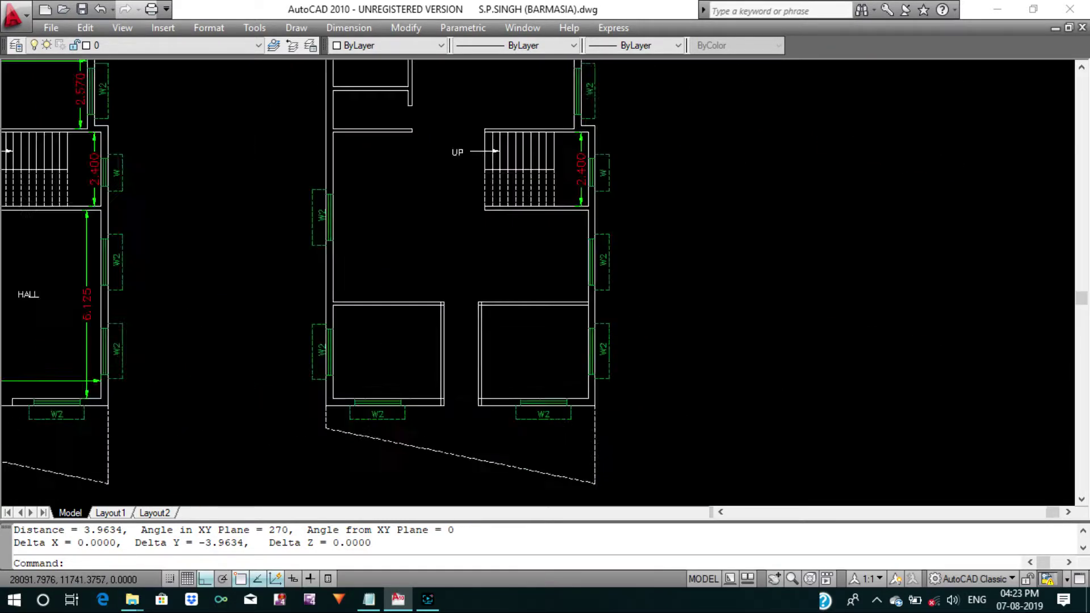
scroll(553, 345, "up", 2)
key("Escape")
key("Escape")
Draw a 3.95-long vertical guide line down from the bedroom's top wall.
key("Return")
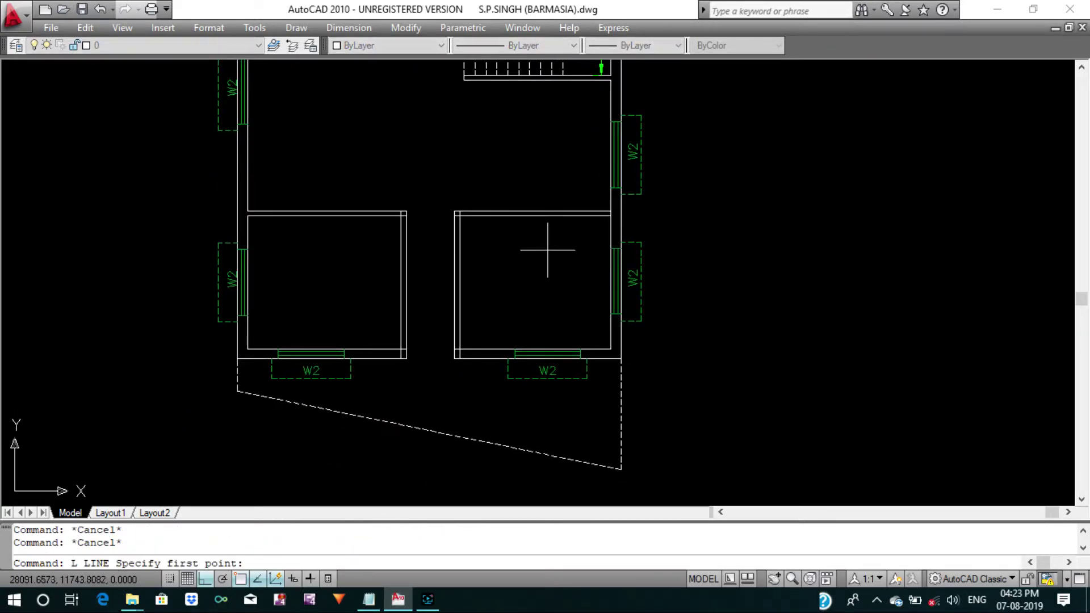
scroll(543, 224, "up", 2)
left_click(472, 216)
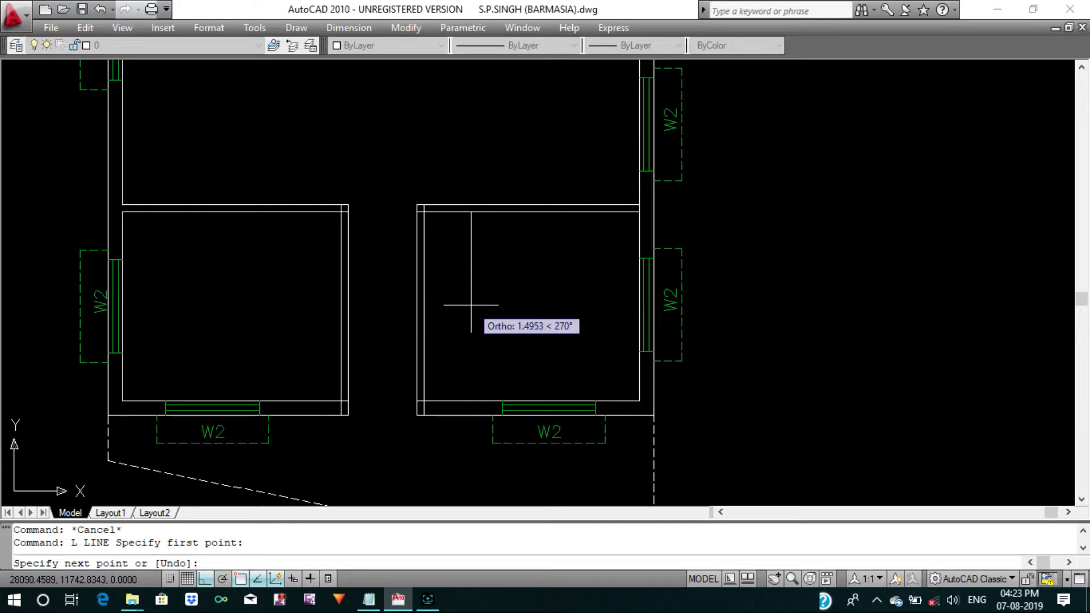
type("3.95")
key("Return")
key("Return")
middle_click_drag(531, 409, 529, 342)
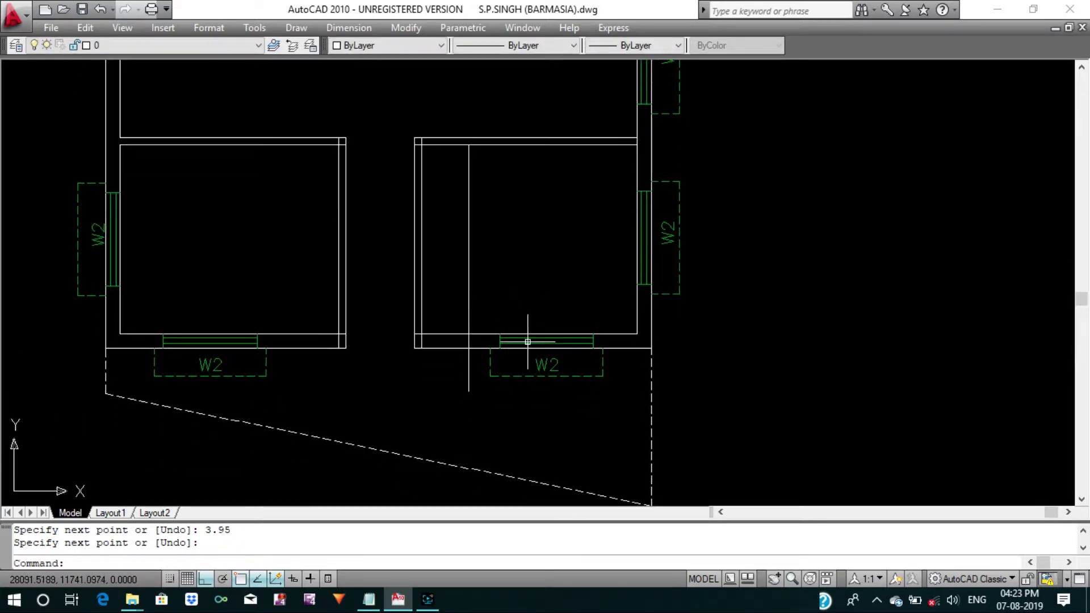
type("S")
Stretch the right bedroom's bottom wall and window down to the guide line's end.
key("Return")
left_click(698, 397)
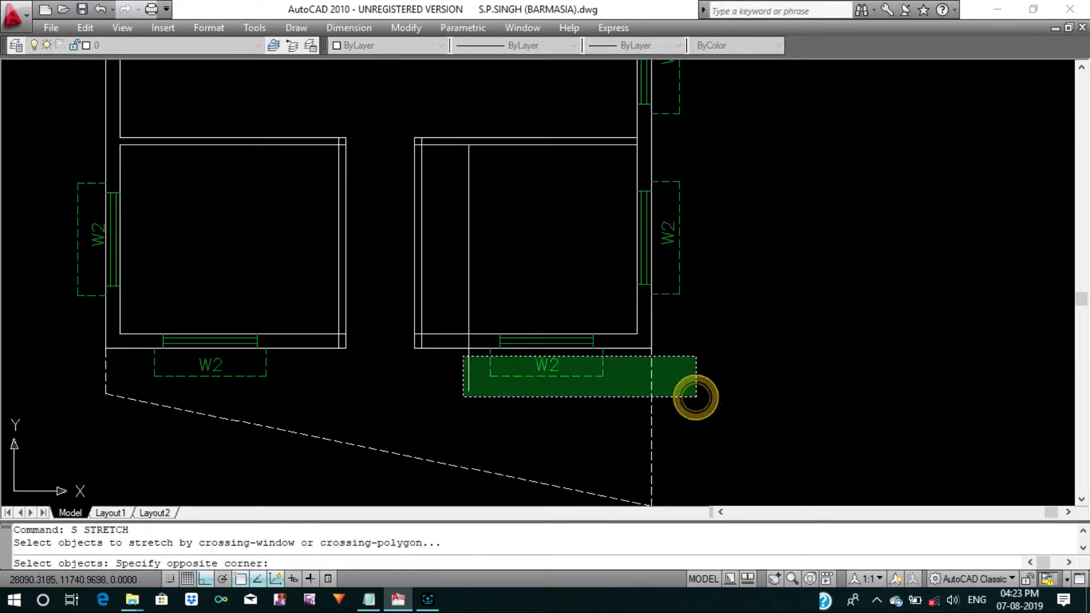
left_click(397, 327)
key("Return")
scroll(455, 346, "up", 3)
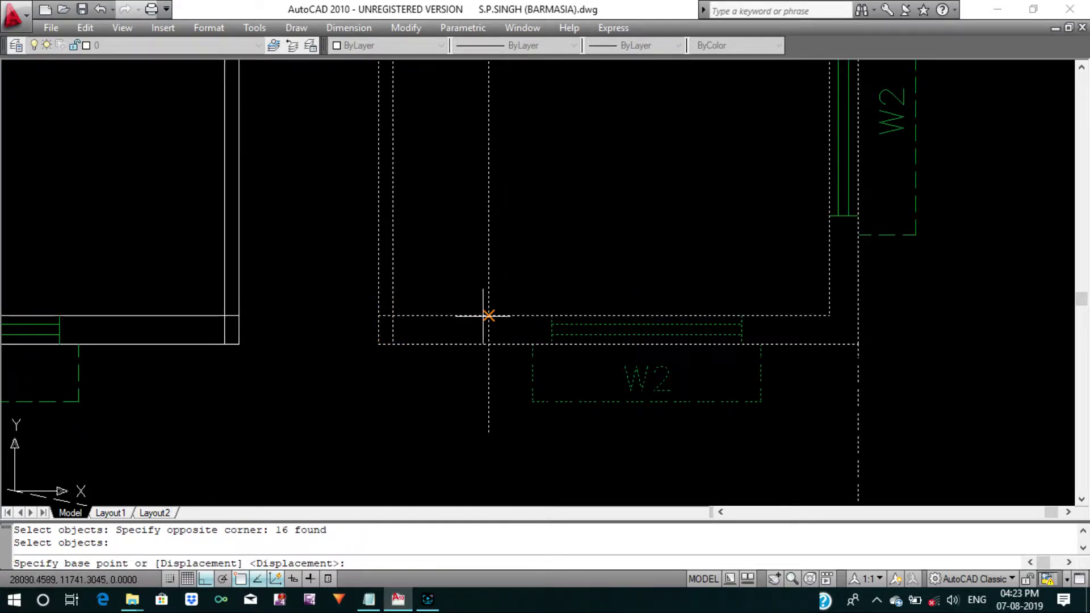
left_click(489, 316)
left_click(489, 433)
key("Return")
scroll(534, 395, "down", 5)
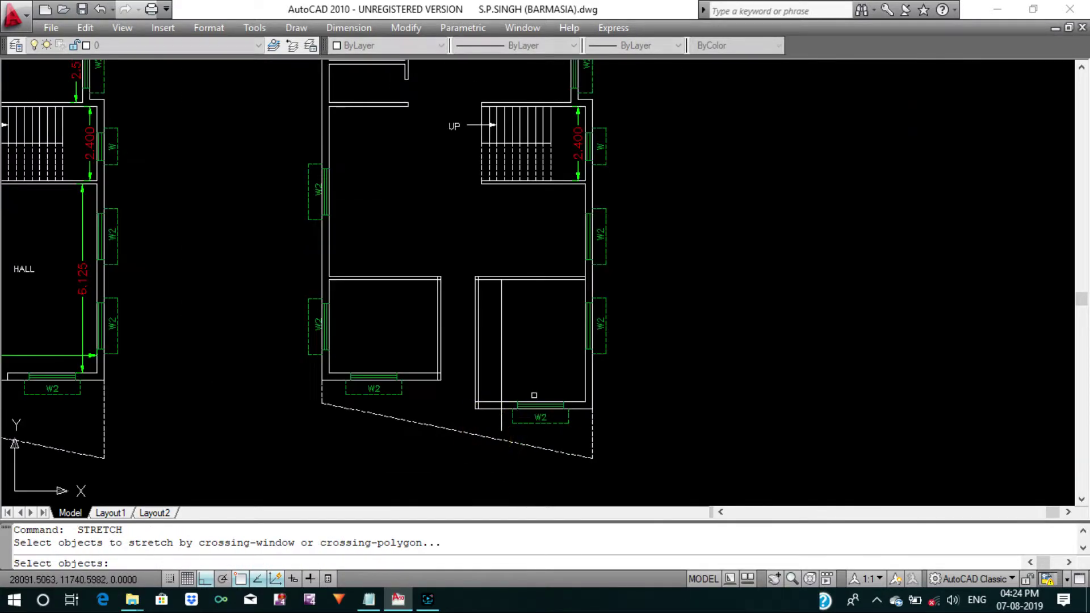
key("Escape")
Erase the temporary 3.95 guide line.
left_click(519, 382)
left_click(495, 348)
type("e")
key("Return")
scroll(493, 351, "down", 2)
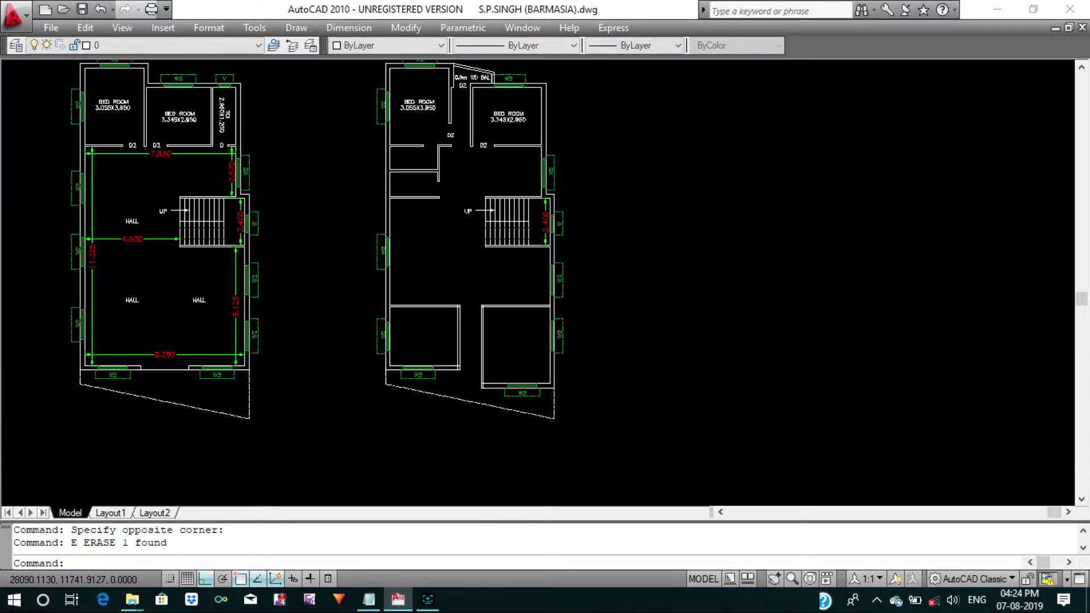
scroll(539, 398, "down", 5)
scroll(508, 255, "up", 2)
scroll(508, 236, "up", 5)
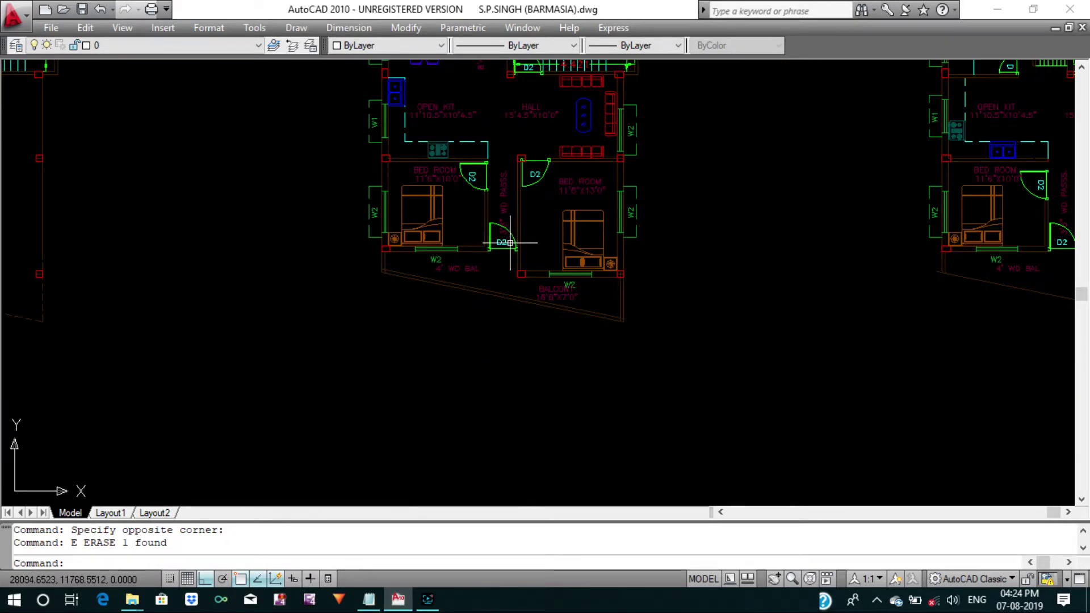
scroll(510, 243, "down", 4)
scroll(472, 454, "up", 3)
scroll(468, 421, "up", 2)
scroll(467, 389, "up", 3)
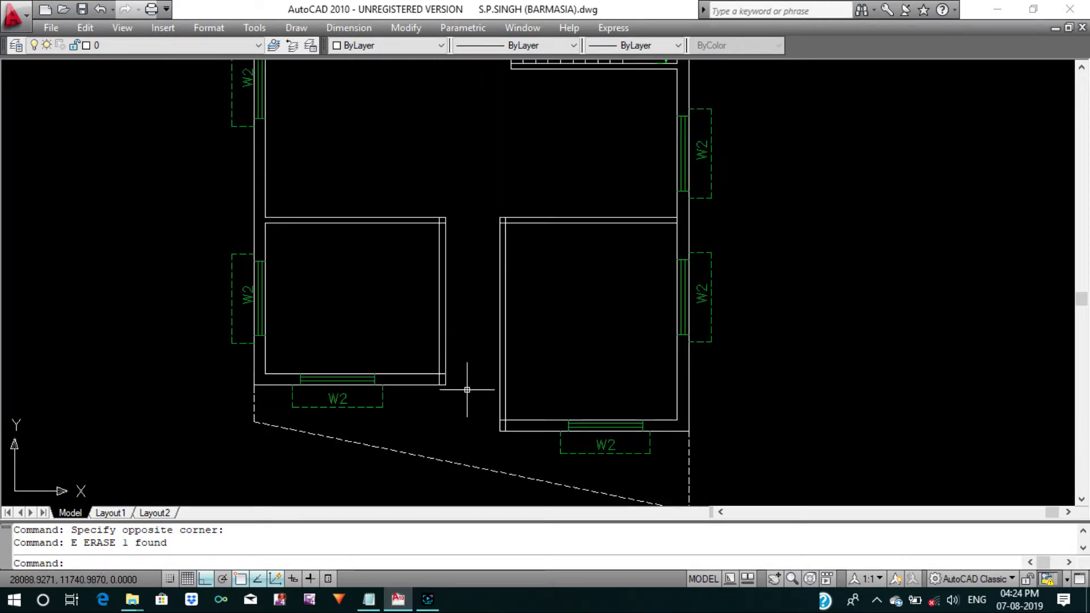
middle_click_drag(467, 389, 470, 348)
scroll(560, 383, "up", 3)
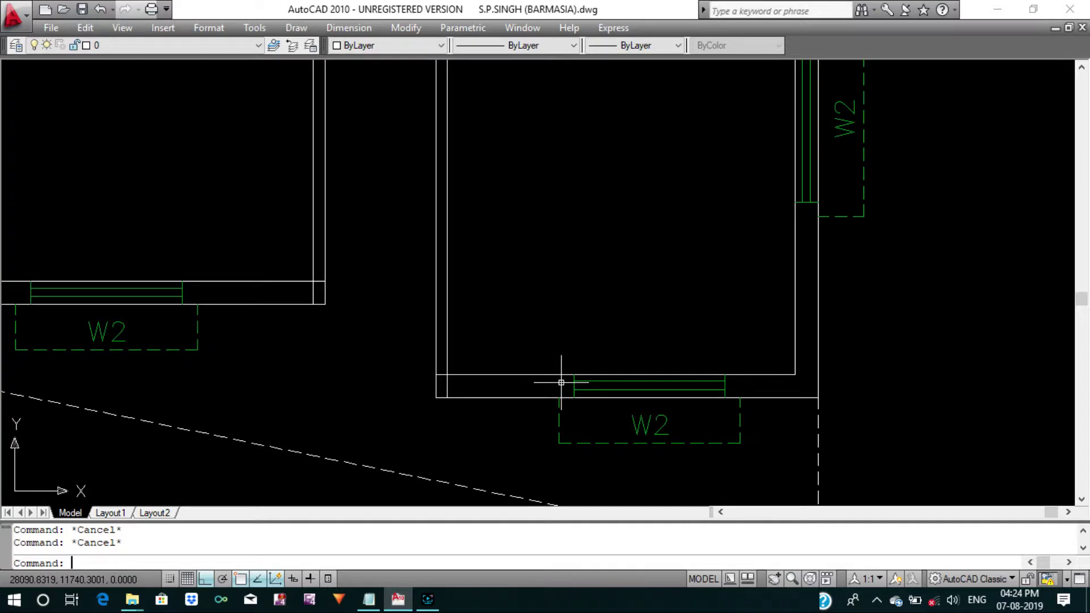
Select both bedrooms' bottom walls and windows for another stretch and pick its base point.
type("s")
key("Return")
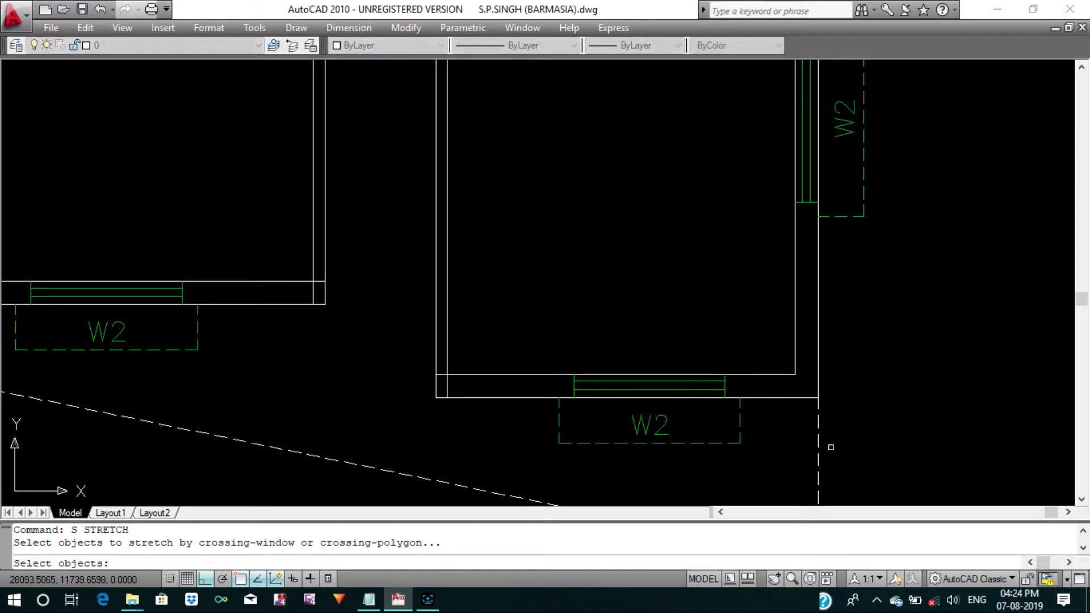
left_click(837, 458)
left_click(455, 403)
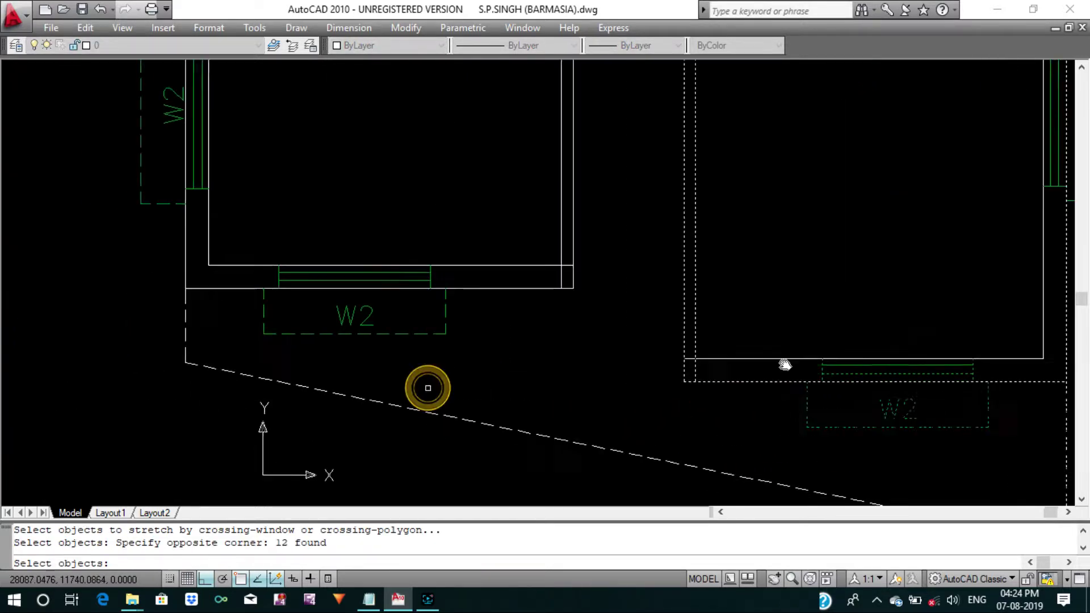
middle_click_drag(426, 390, 718, 334)
left_click(846, 335)
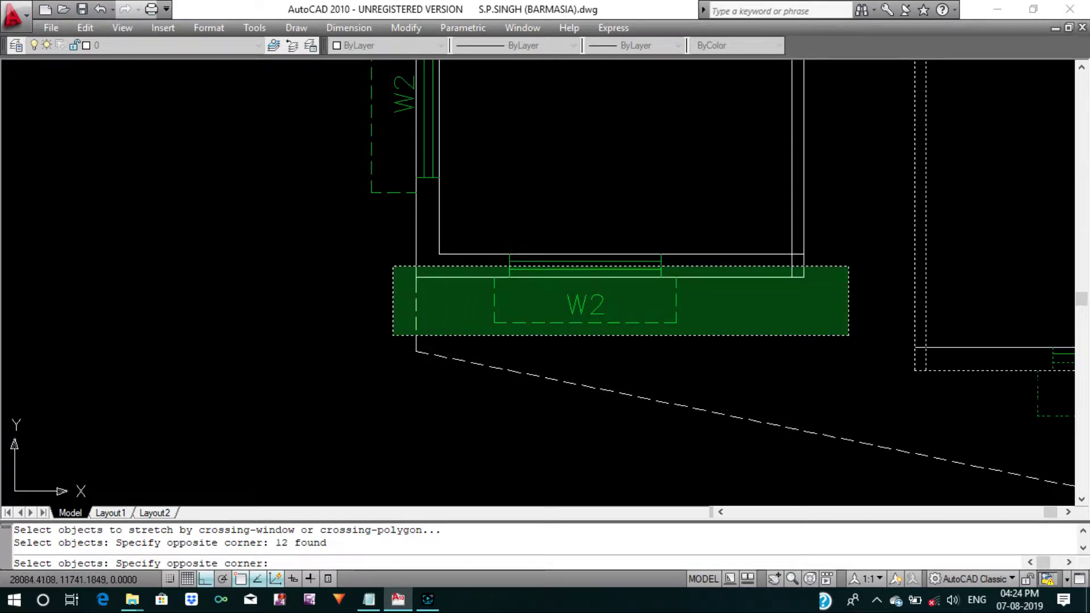
left_click(391, 265)
middle_click_drag(494, 239, 391, 326)
key("Return")
left_click(463, 285)
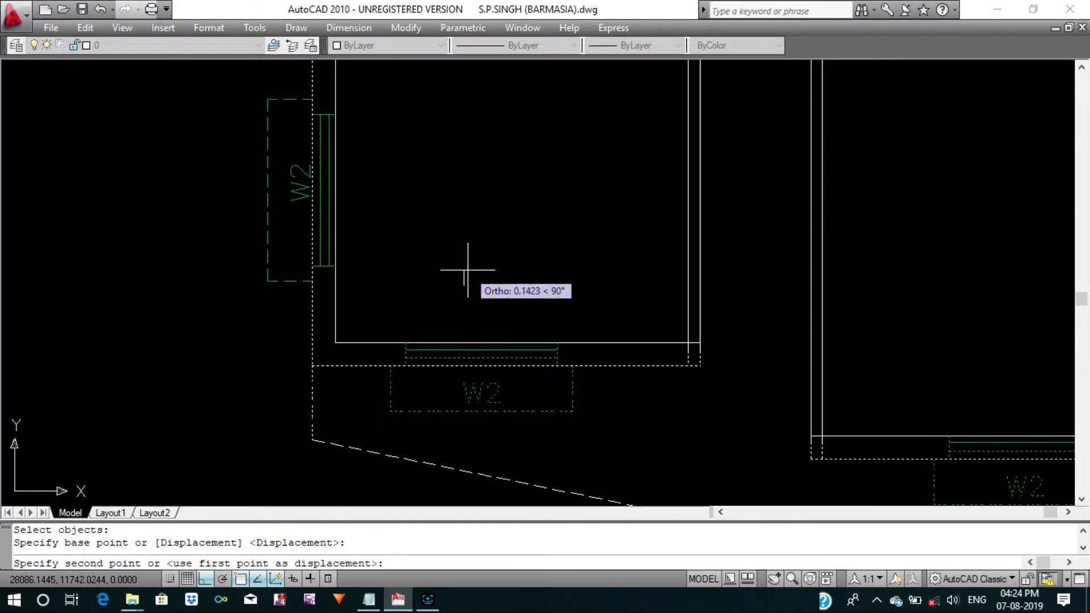
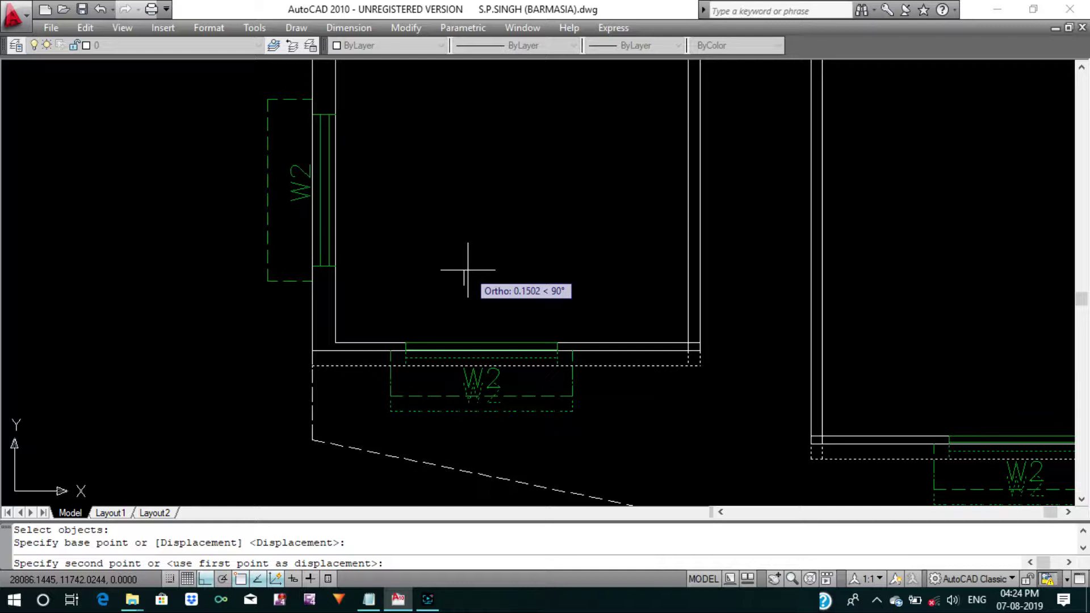
Stretch the right front room's bottom wall up by 0.115.
key("Return")
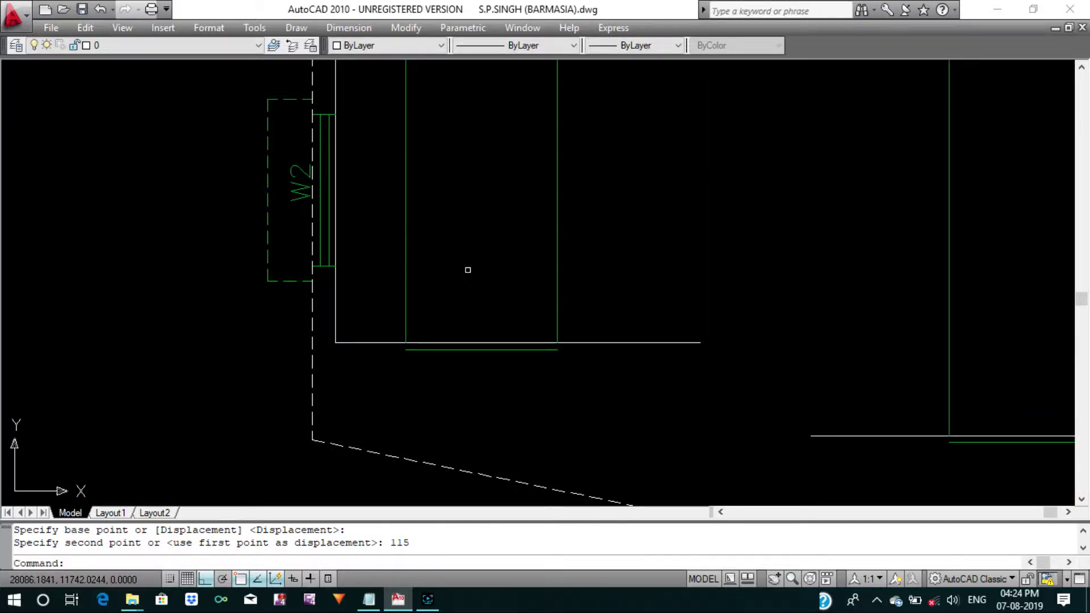
key("ctrl+z")
type("S")
key("Return")
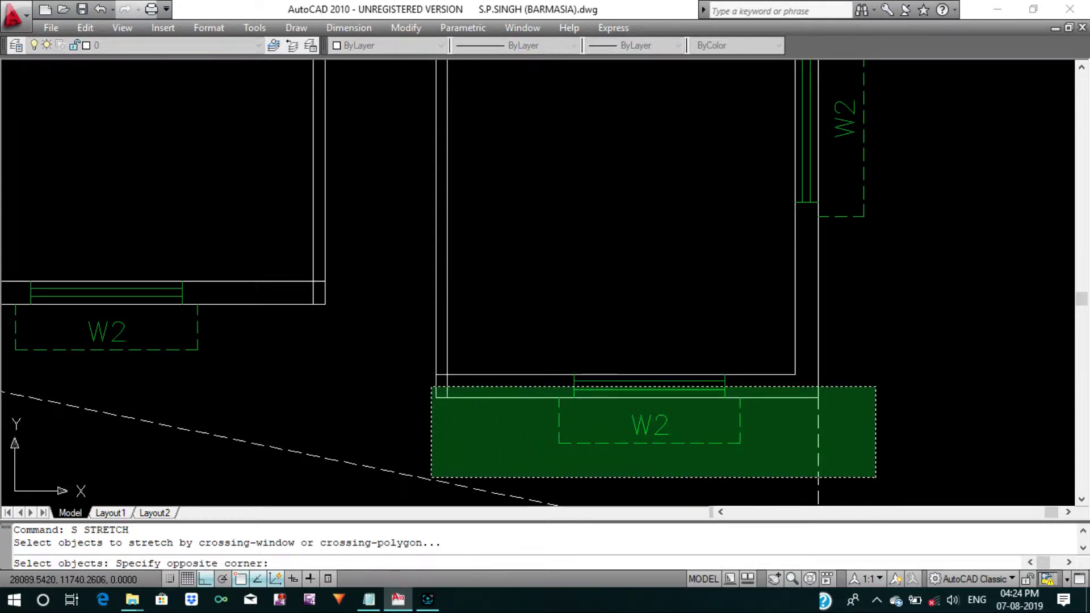
left_click(432, 388)
key("Return")
left_click(543, 310)
type(".115")
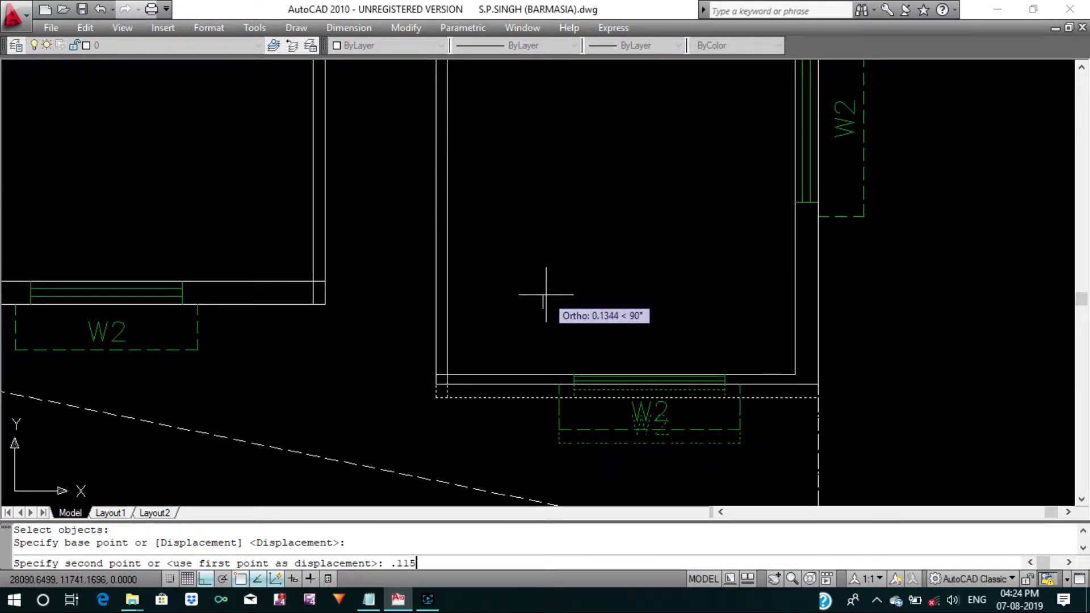
key("Return")
Stretch the left front room's bottom wall up by 0.115 as well.
middle_click_drag(548, 292, 753, 277)
key("Return")
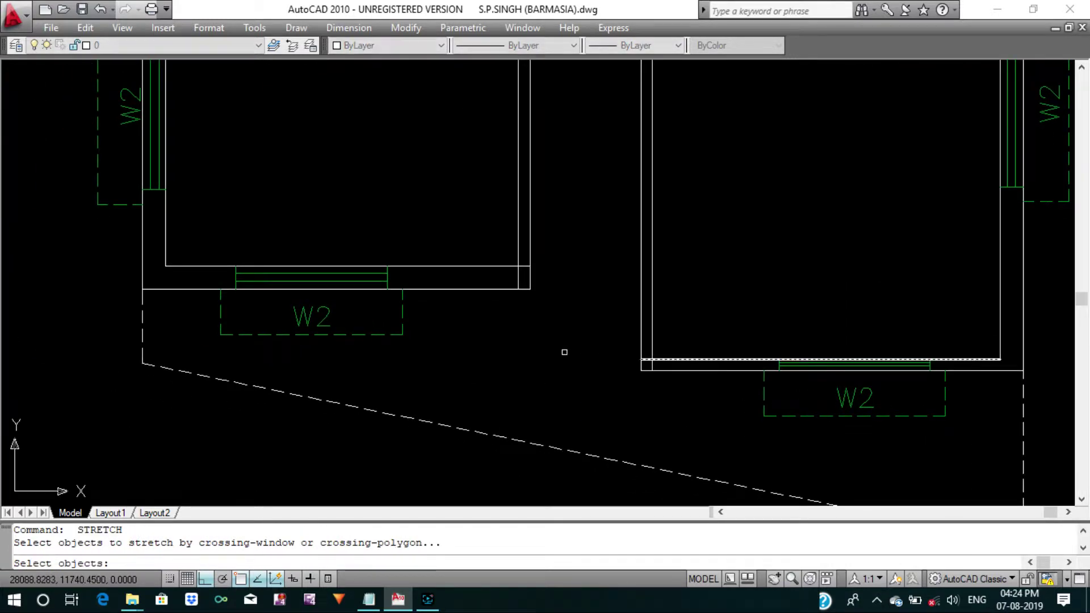
left_click(563, 351)
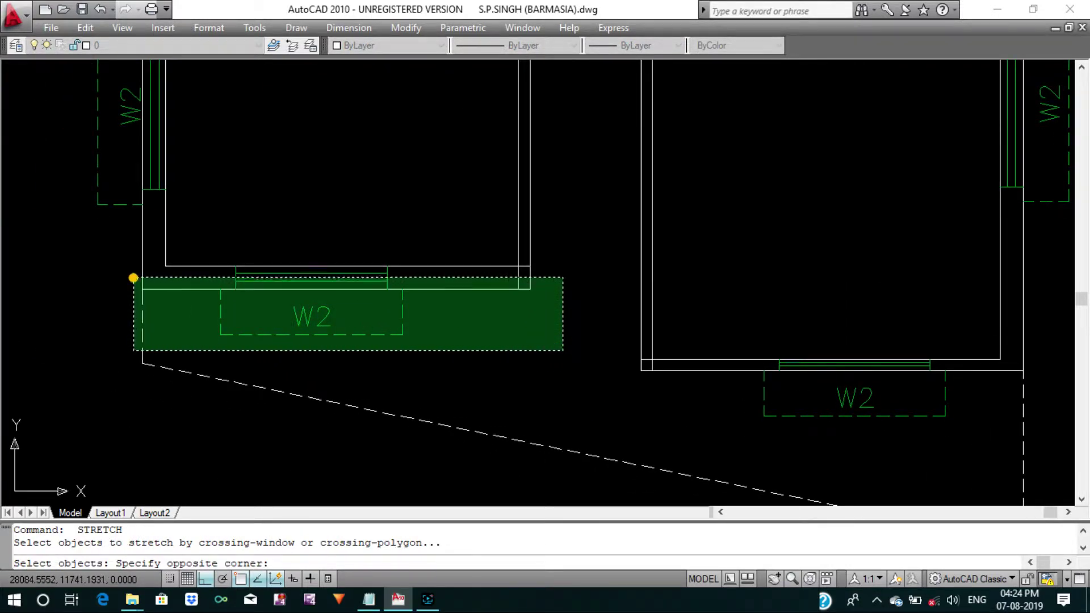
left_click(135, 277)
key("Return")
left_click(142, 277)
type(".11")
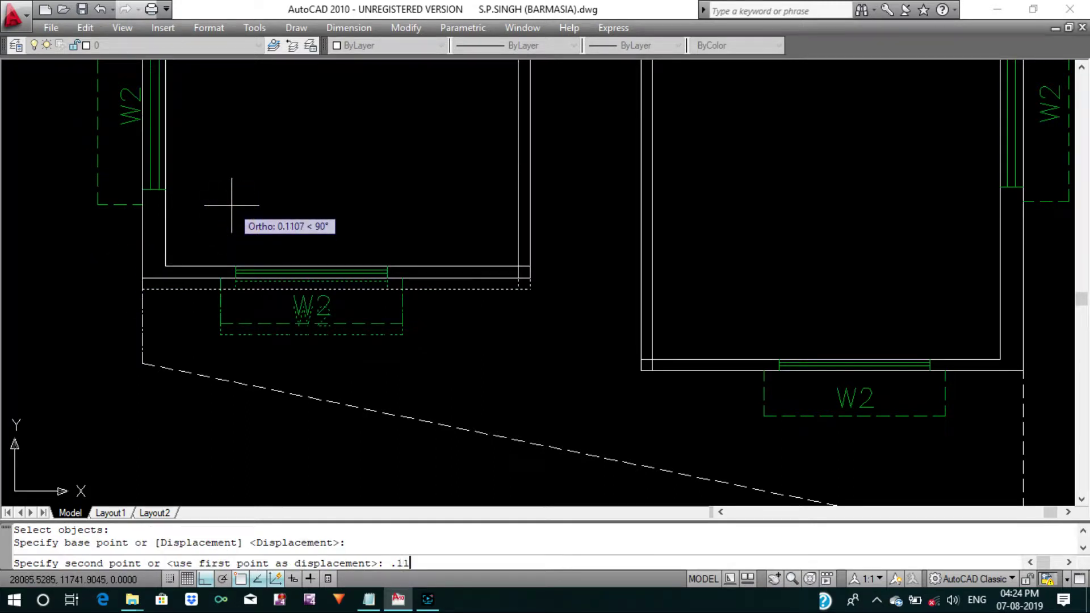
type("5")
key("Return")
key("Escape")
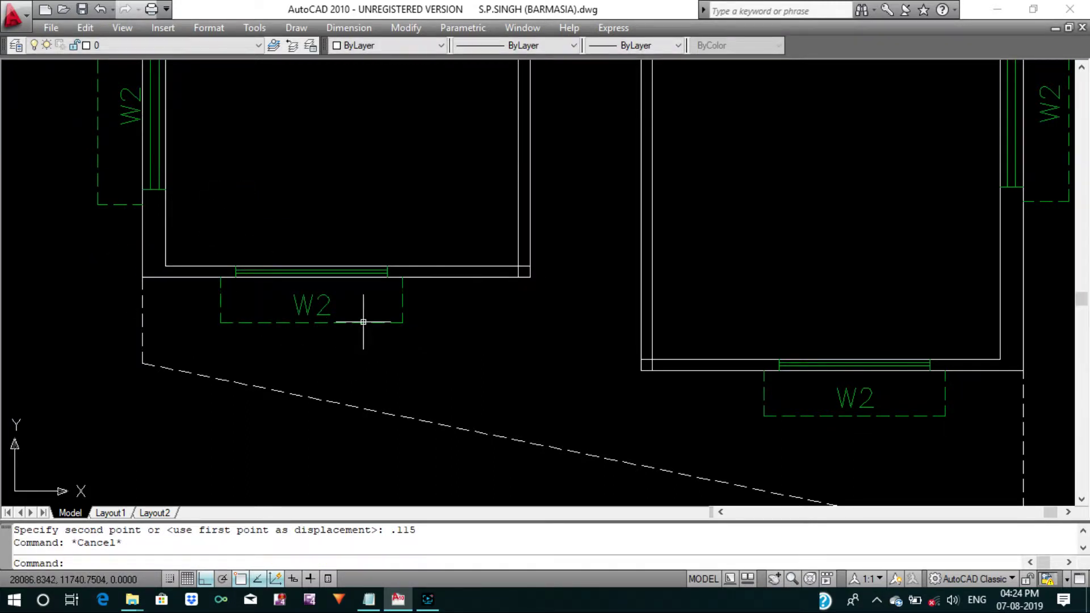
Erase the dashed boxes around the first three W2 window tags.
middle_click_drag(363, 322, 349, 343)
left_click(409, 364)
left_click(360, 321)
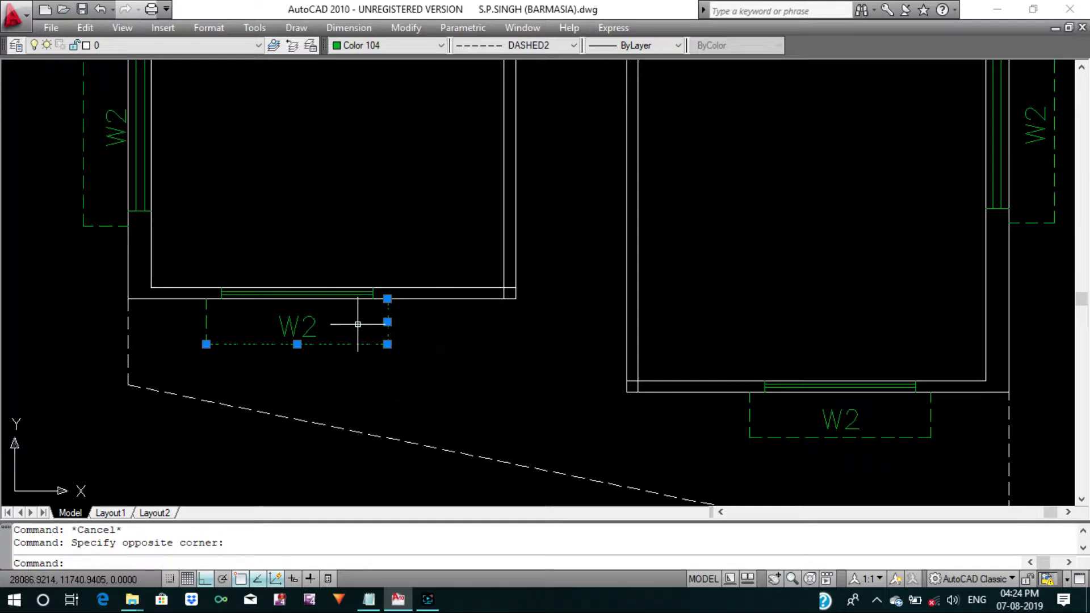
key("Delete")
left_click(226, 357)
scroll(438, 377, "down", 3)
scroll(495, 373, "up", 3)
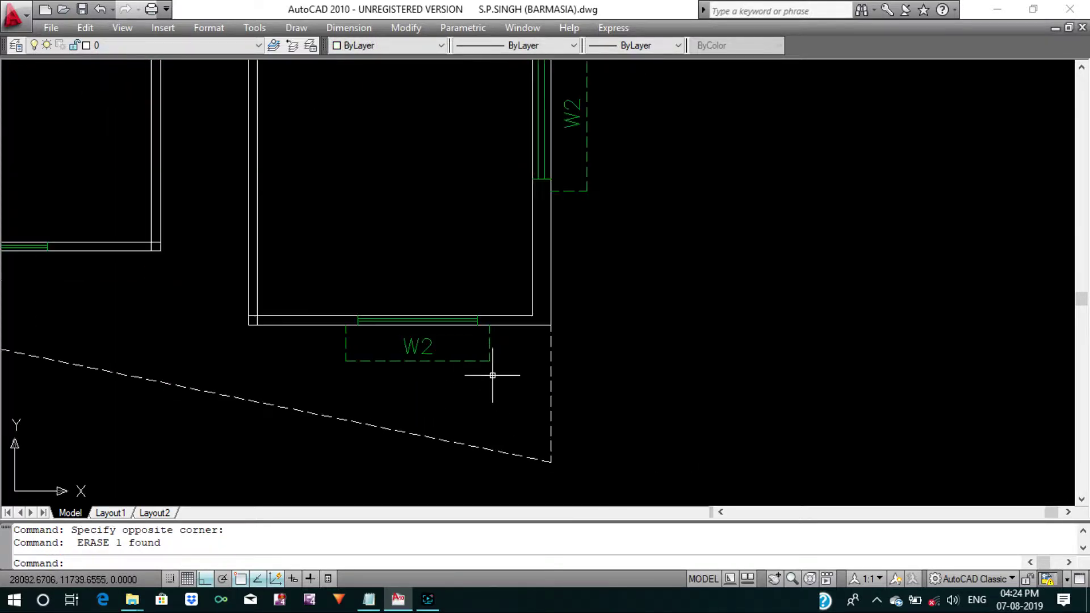
left_click(487, 378)
left_click(469, 347)
key("Delete")
left_click(368, 373)
left_click(331, 356)
key("Delete")
Erase the remaining dashed W2 tag lines in the HALL plans.
scroll(324, 347, "down", 3)
scroll(324, 347, "up", 2)
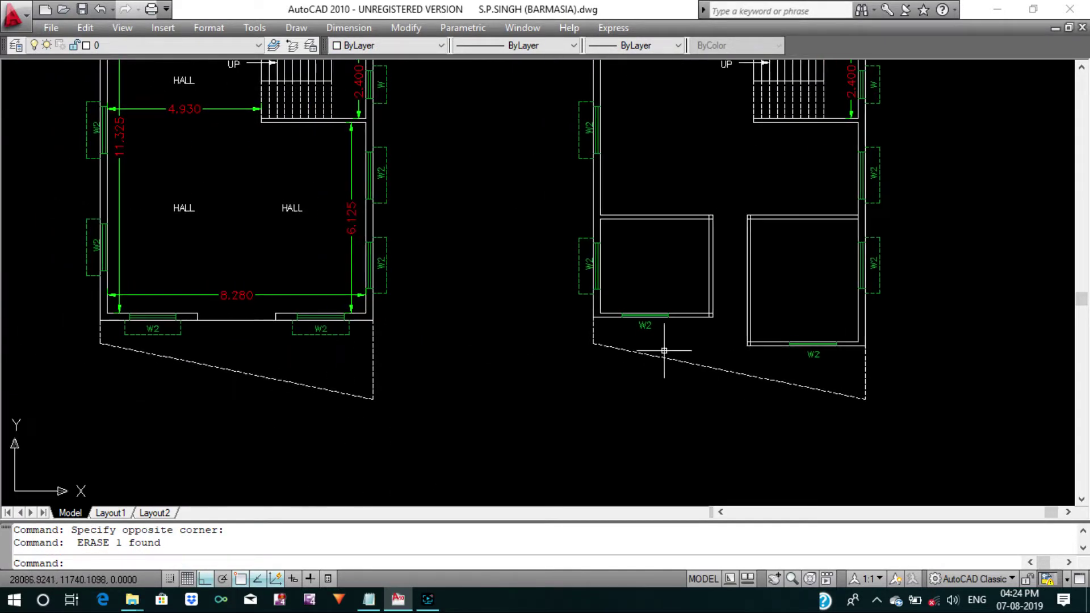
scroll(352, 341, "up", 3)
left_click(352, 340)
middle_click_drag(315, 323, 534, 333)
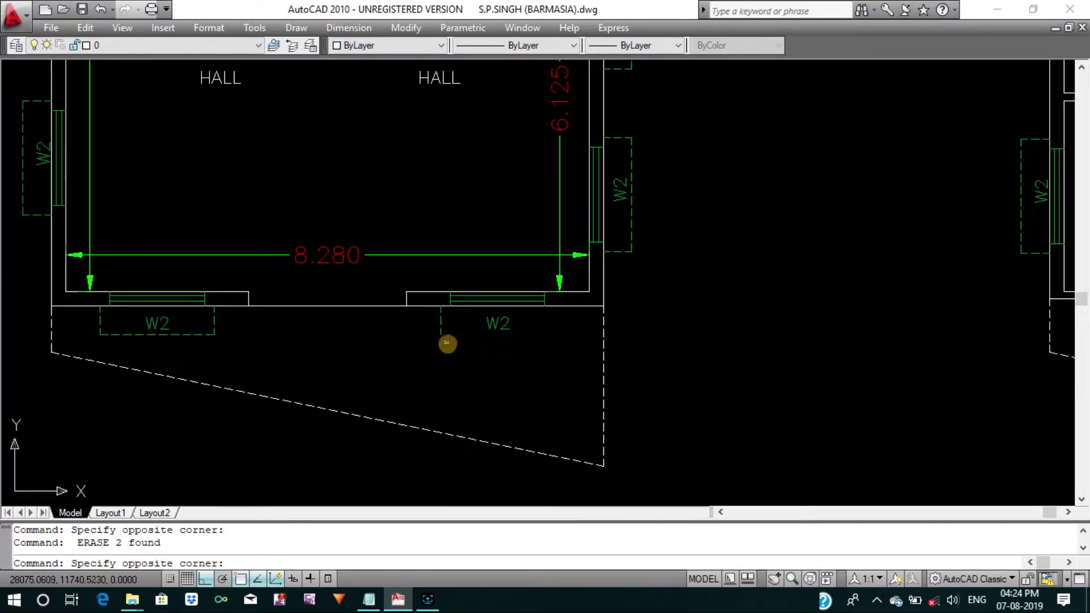
left_click(198, 333)
key("Delete")
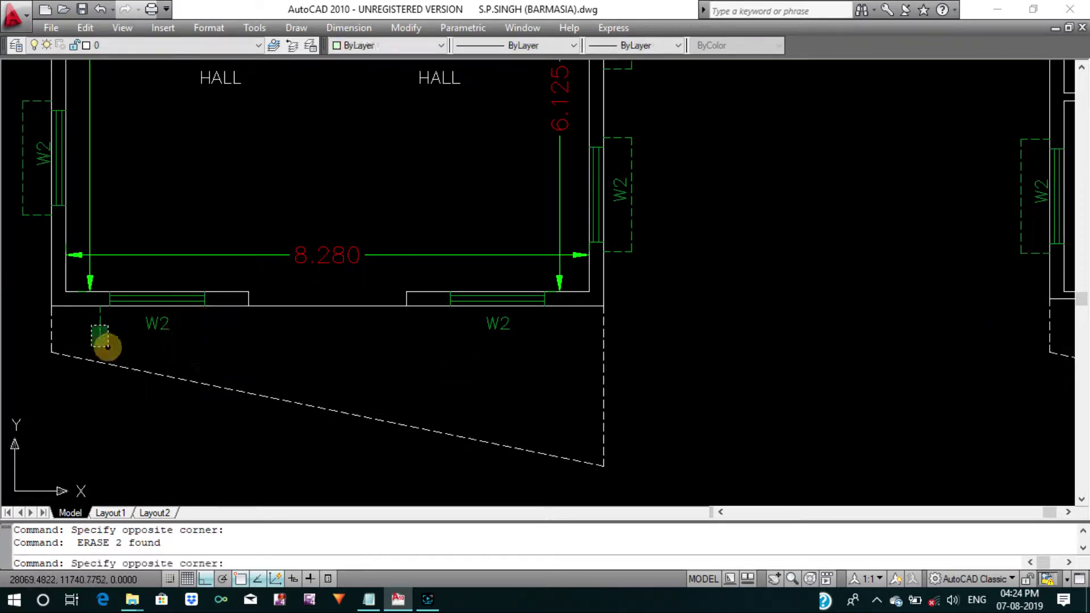
left_click(107, 346)
key("Delete")
scroll(91, 326, "down", 3)
scroll(414, 389, "up", 2)
scroll(453, 359, "up", 2)
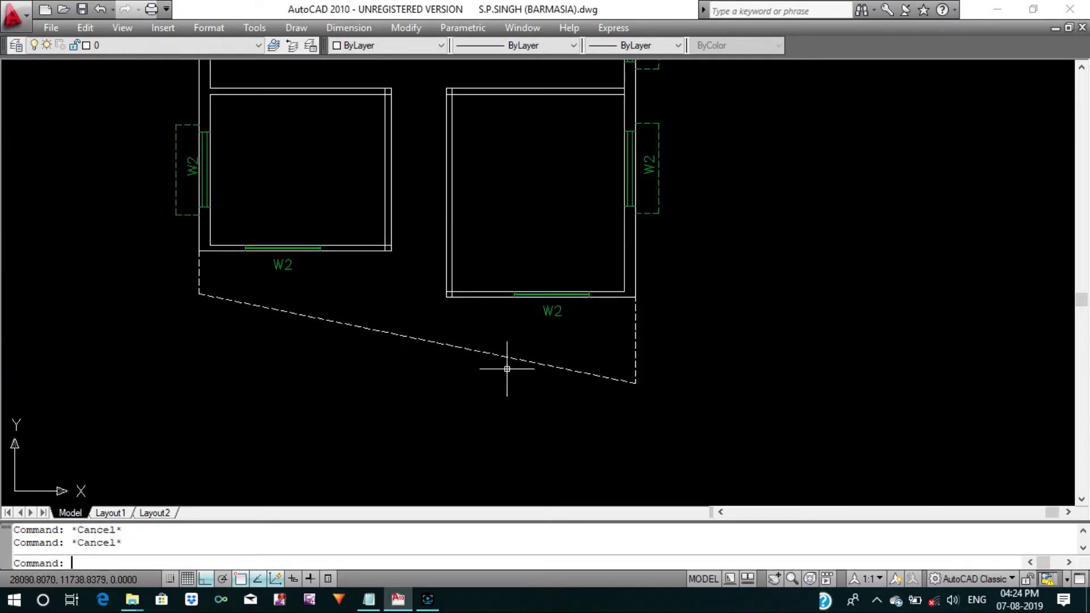
type("O")
Offset the sloped and left balcony lines inward by 0.115.
key("Return")
type(".11")
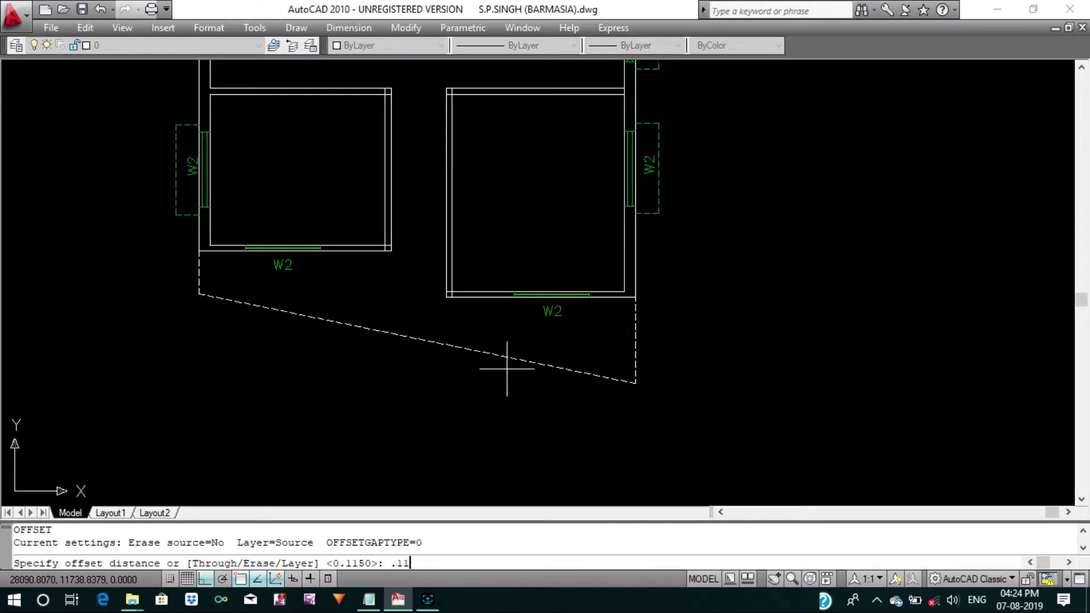
type("5")
key("Return")
left_click(598, 378)
left_click(588, 337)
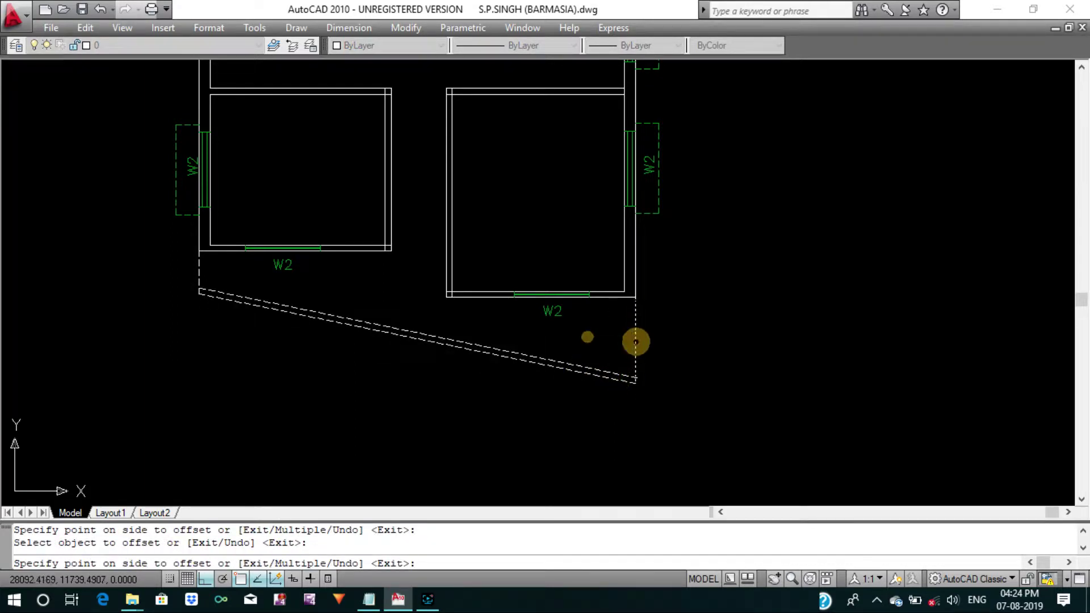
left_click(201, 272)
scroll(213, 273, "up", 3)
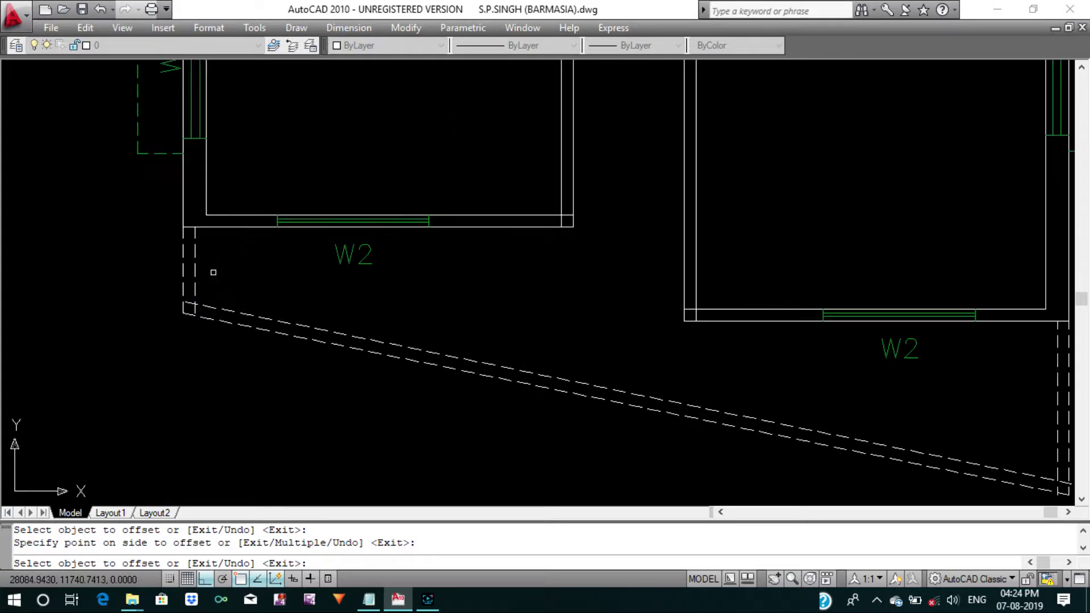
key("Escape")
key("Escape")
type("MA")
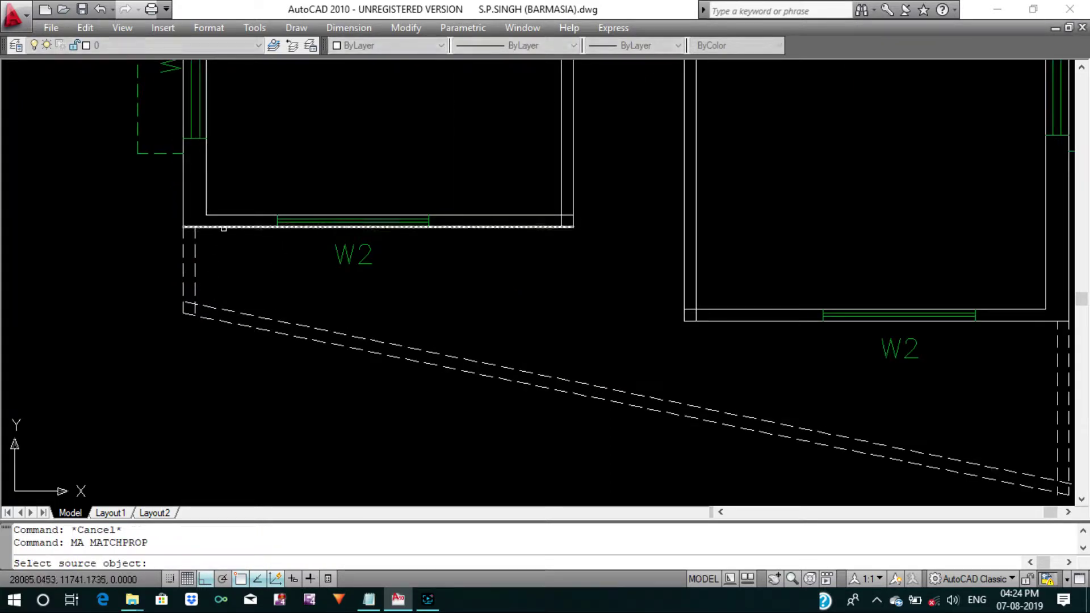
Match the solid wall line style onto the dashed balcony lines.
left_click(218, 226)
left_click(207, 360)
left_click(141, 288)
scroll(145, 290, "down", 4)
left_click(541, 403)
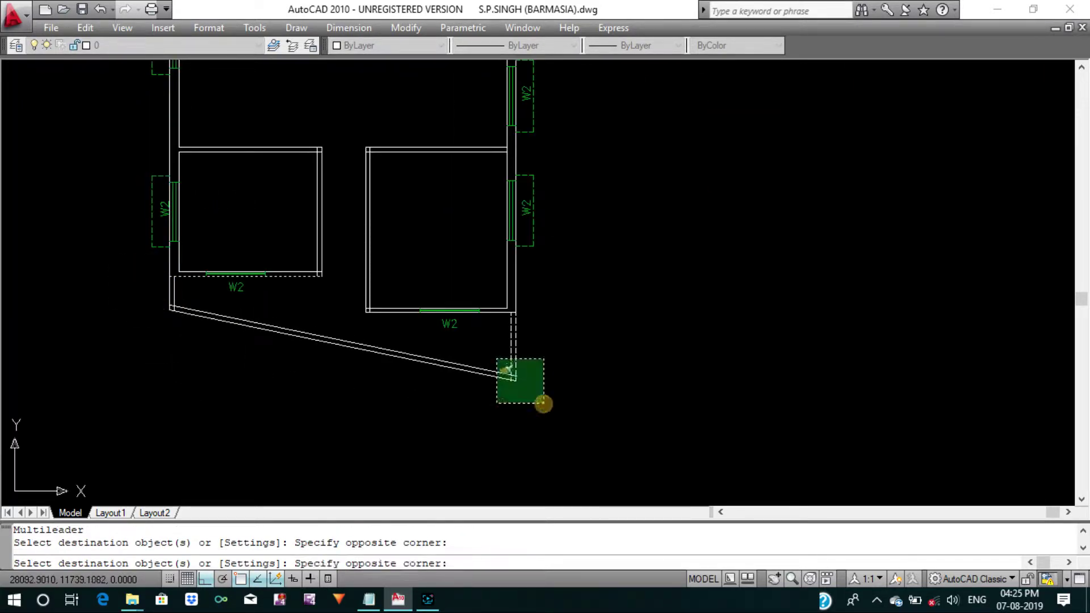
left_click(496, 359)
key("Return")
scroll(496, 359, "up", 2)
Fillet the right inner balcony corner at radius 0.
type("f")
key("Return")
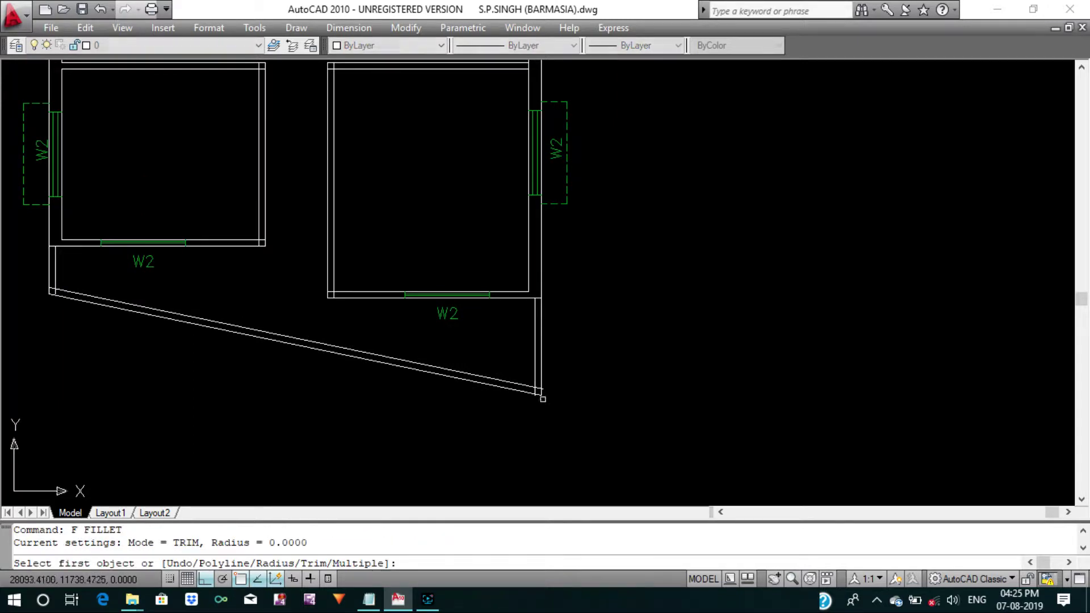
left_click(511, 382)
left_click(535, 360)
key("Return")
Close the left balcony corner with a zero-radius fillet.
middle_click_drag(535, 361, 773, 397)
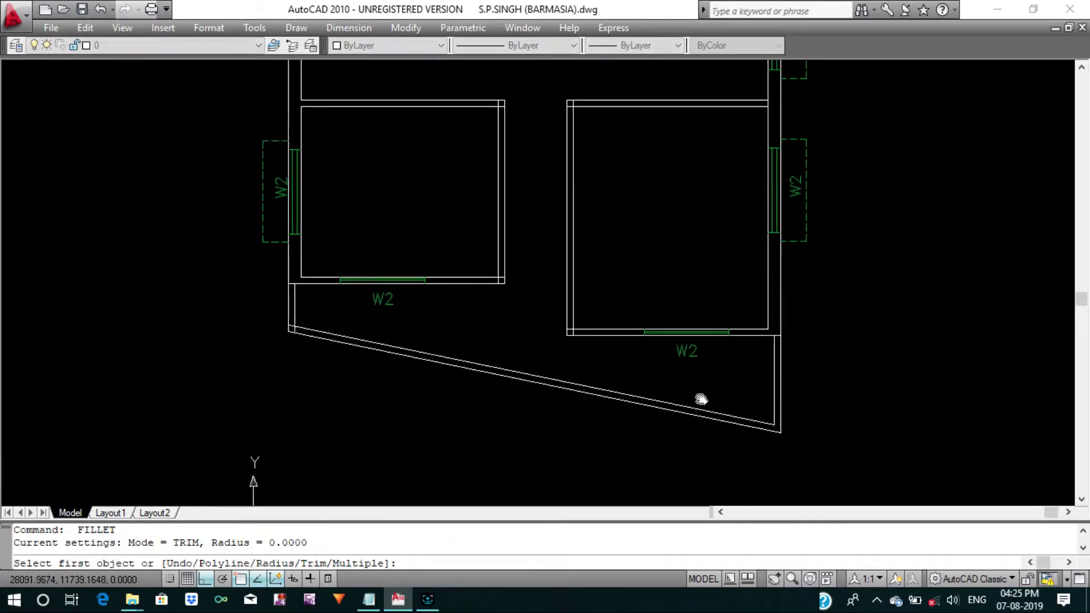
left_click(353, 341)
left_click(293, 302)
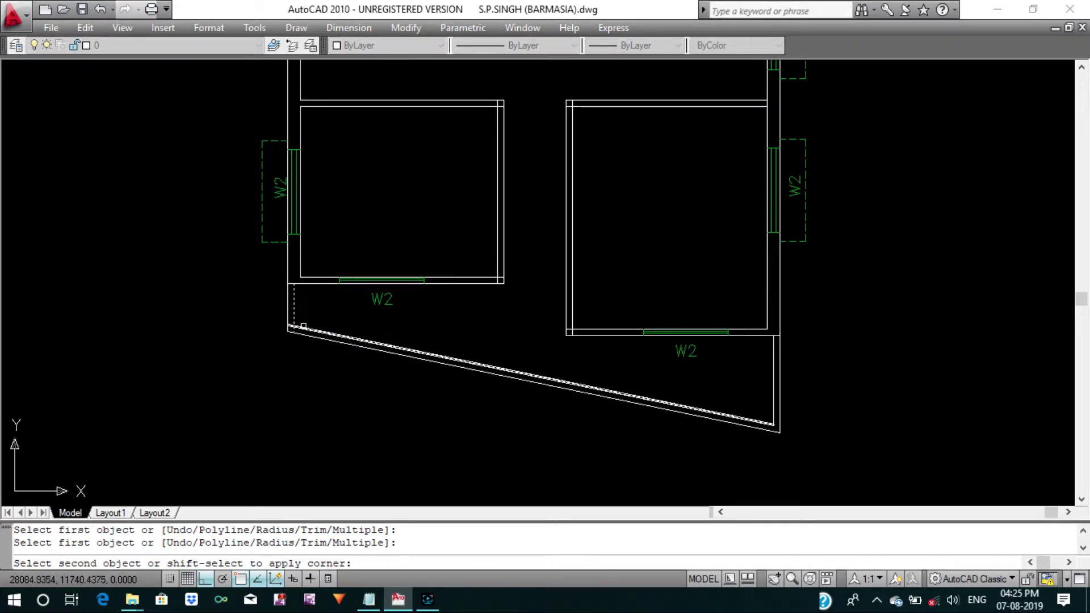
left_click(318, 337)
key("Return")
right_click(316, 329)
left_click(331, 343)
scroll(389, 337, "down", 4)
mouse_move(389, 336)
middle_mouse_down()
mouse_move(395, 401)
mouse_move(420, 423)
middle_mouse_up()
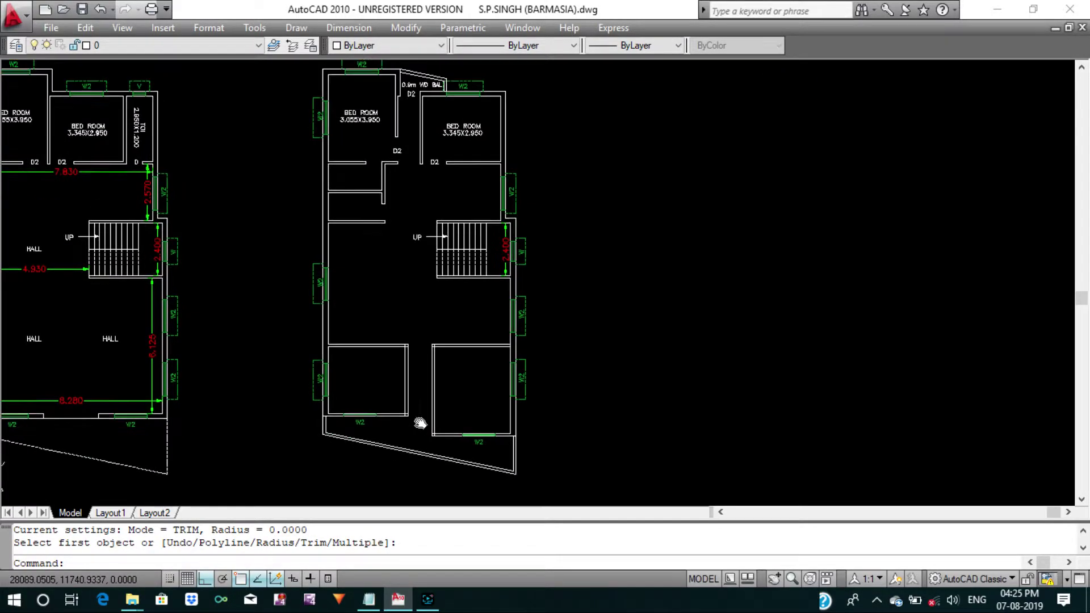
Pan and zoom across the floor plans to bring the upper plans into view.
scroll(416, 344, "down", 3)
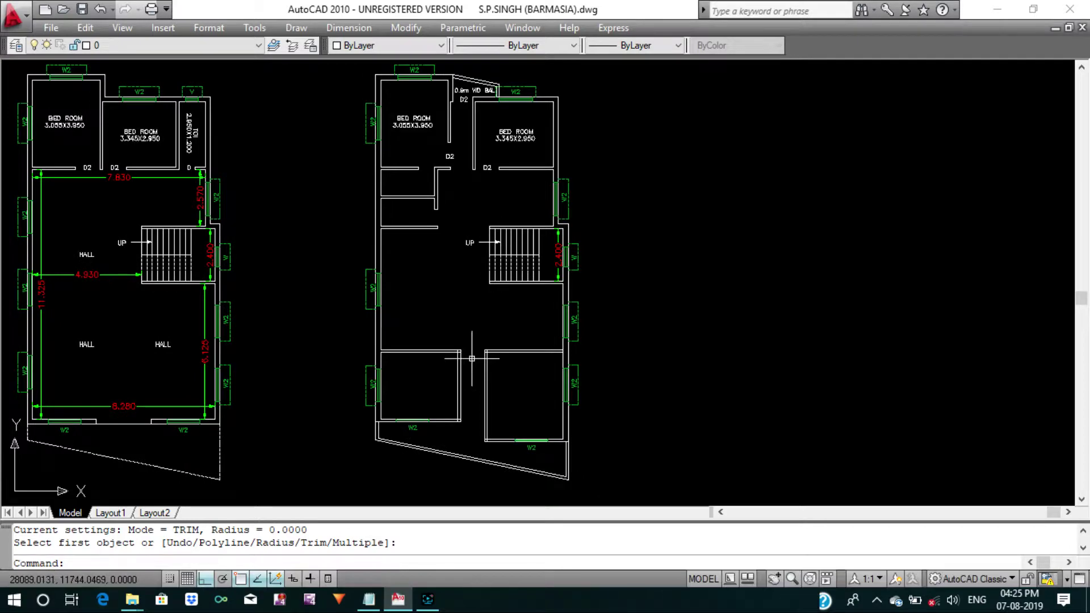
scroll(475, 322, "down", 2)
scroll(511, 142, "up", 2)
scroll(487, 190, "up", 2)
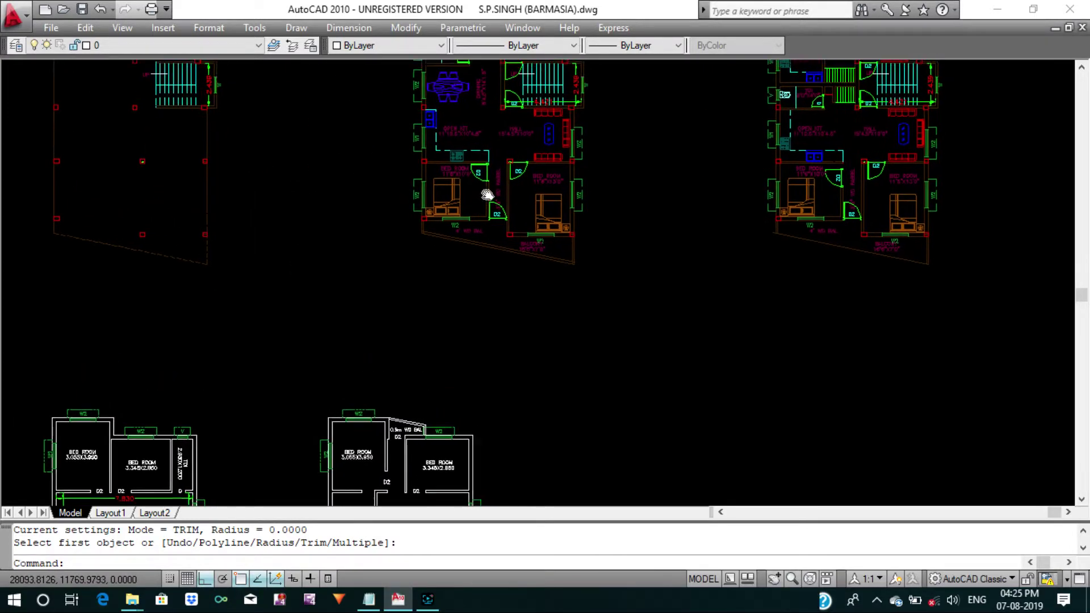
scroll(494, 188, "up", 2)
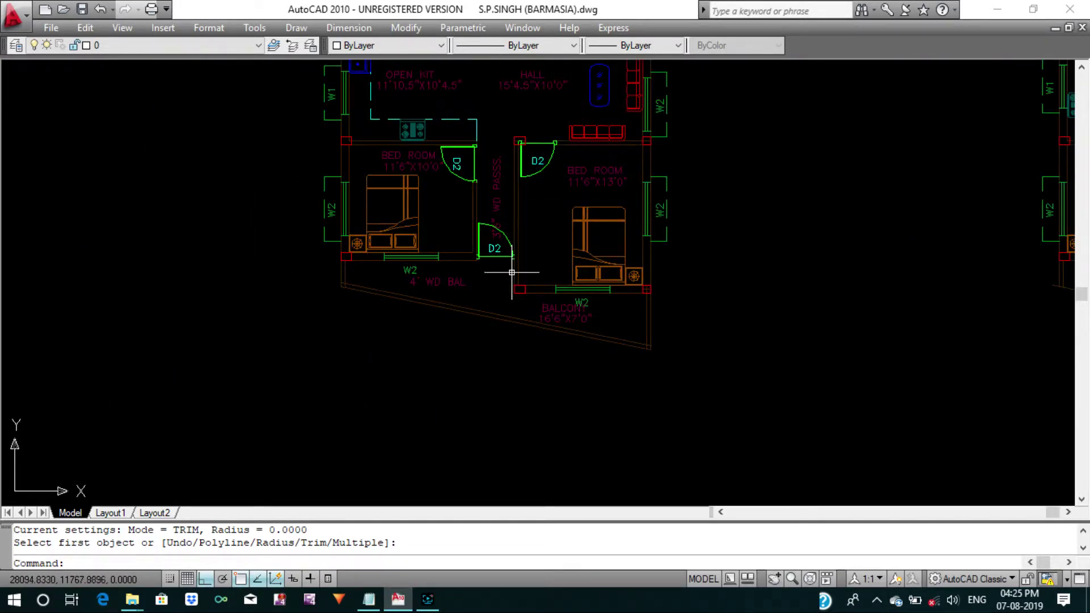
scroll(494, 265, "down", 3)
middle_click_drag(509, 307, 515, 198)
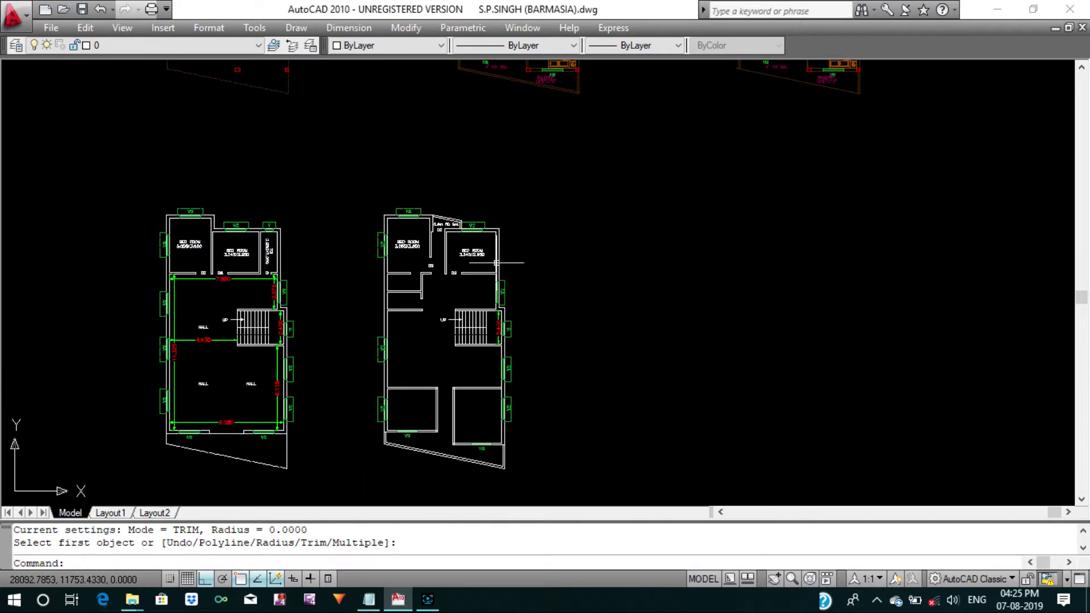
scroll(430, 480, "up", 4)
scroll(454, 369, "down", 4)
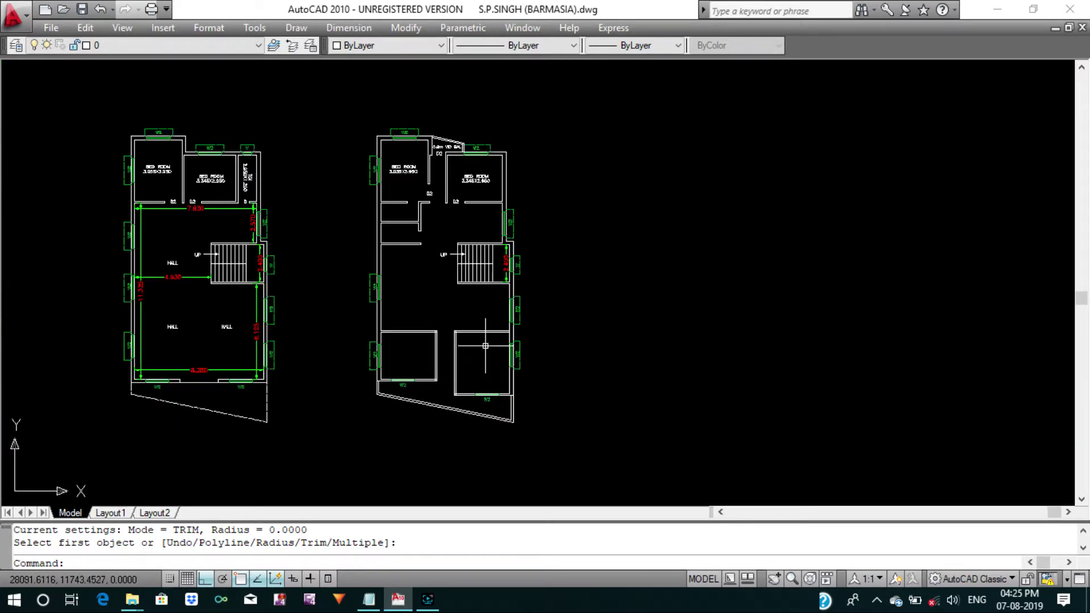
scroll(486, 346, "up", 4)
scroll(486, 346, "down", 6)
scroll(539, 149, "up", 2)
scroll(537, 272, "up", 2)
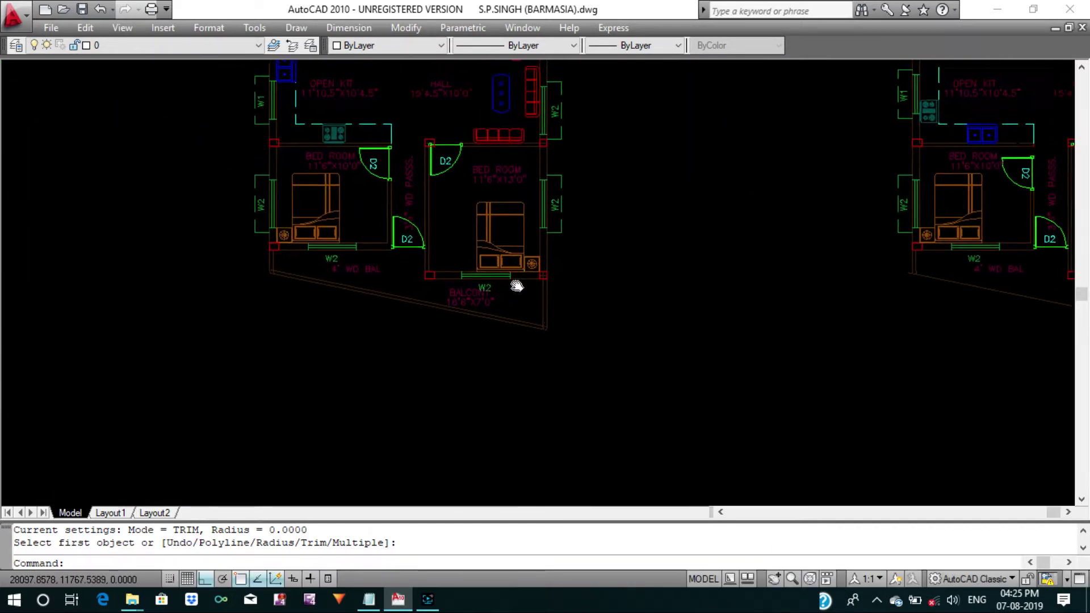
mouse_move(515, 273)
middle_mouse_down()
mouse_move(516, 301)
mouse_move(479, 275)
mouse_move(463, 194)
mouse_move(481, 114)
middle_mouse_up()
scroll(498, 290, "down", 5)
mouse_move(418, 411)
middle_mouse_down()
mouse_move(416, 523)
mouse_move(418, 301)
middle_mouse_up()
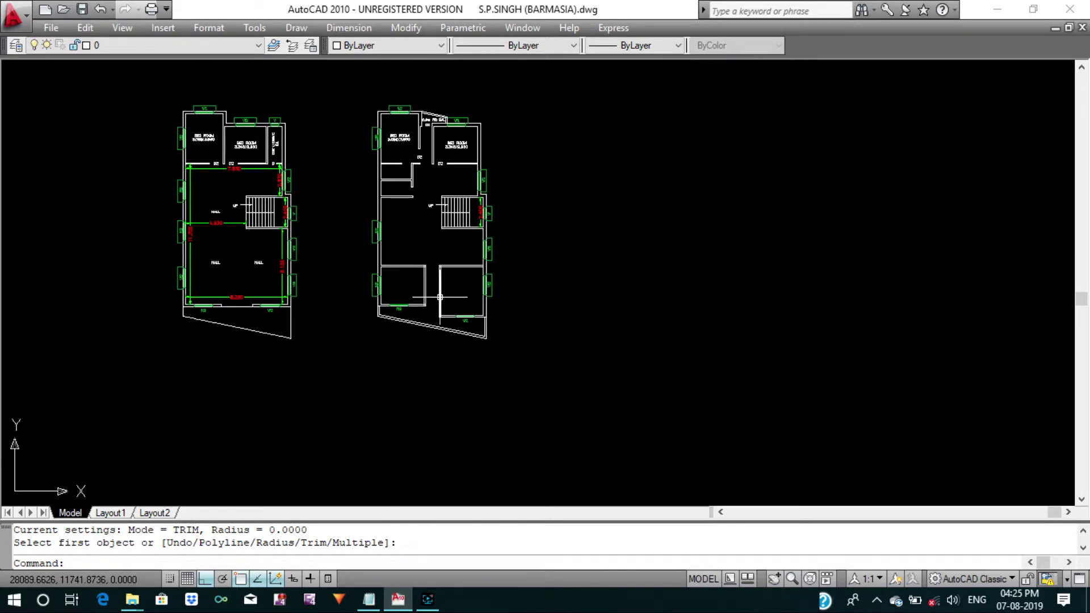
scroll(453, 275, "up", 4)
Offset the rooms' walls by 1.1 to mark the door openings.
scroll(454, 274, "up", 2)
key("Escape")
type("o")
key("Return")
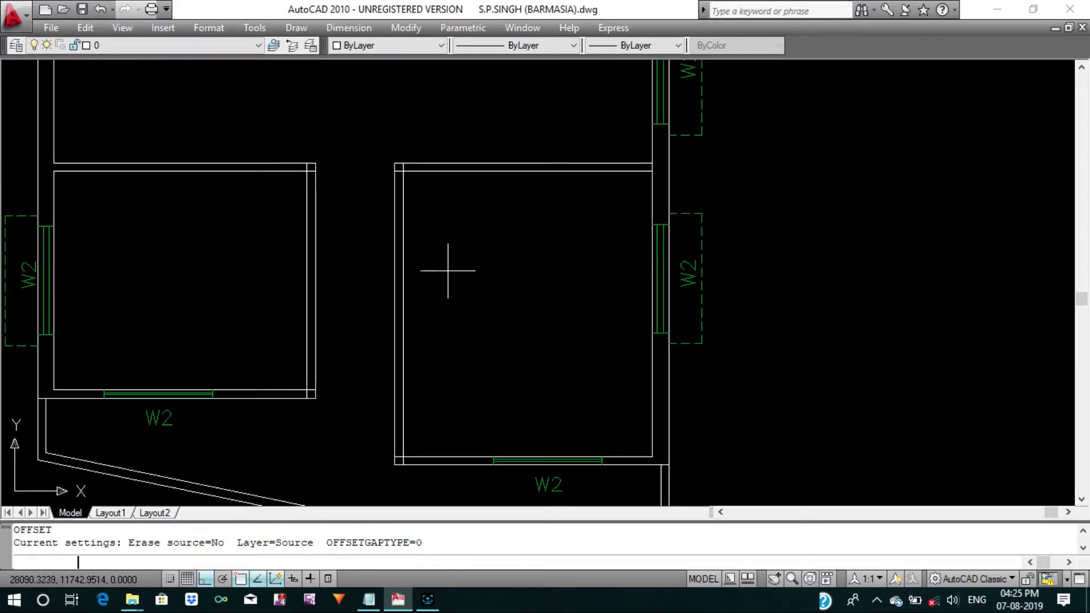
type("11")
key("Return")
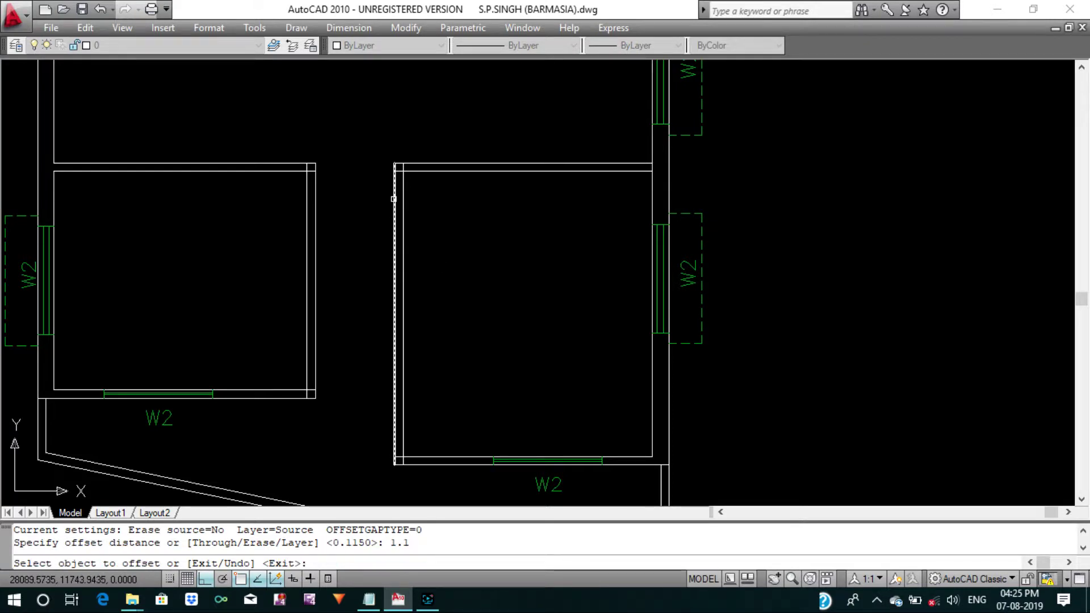
left_click(394, 199)
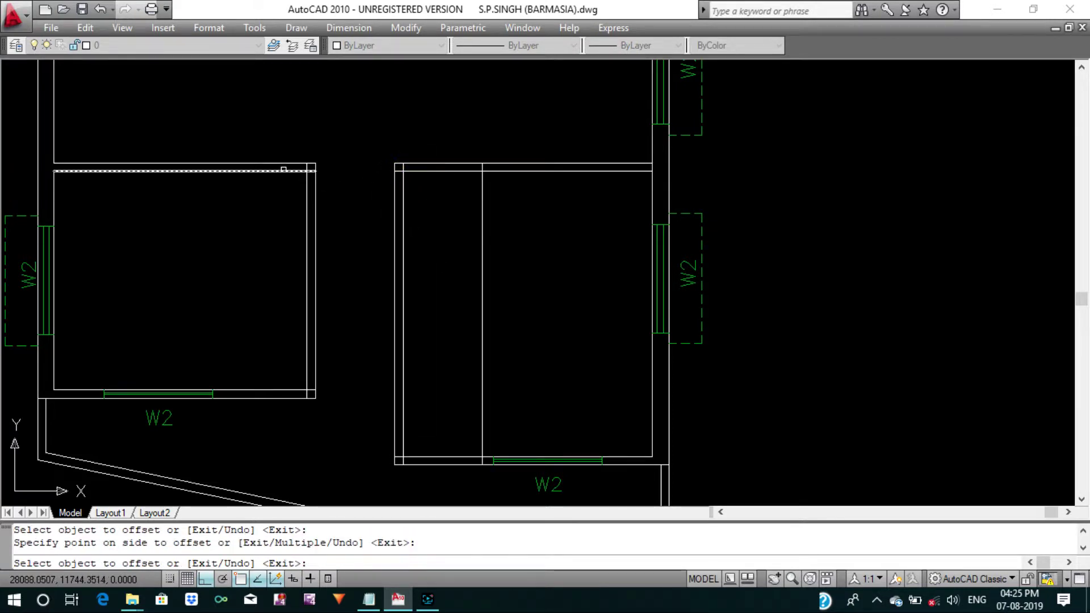
left_click(283, 170)
left_click(282, 224)
key("Escape")
key("Escape")
type("TR")
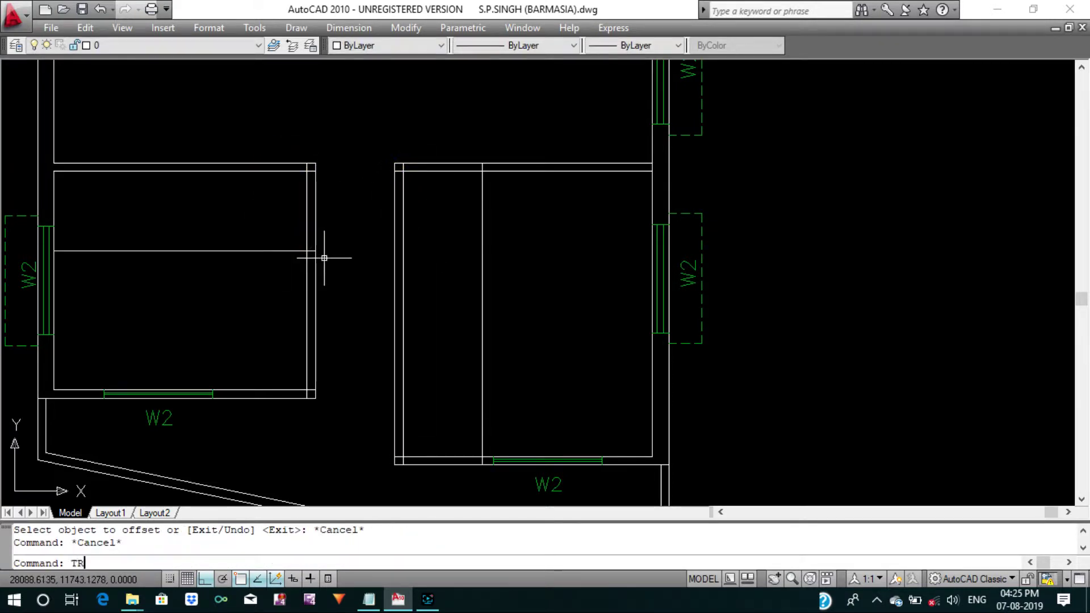
Trim the wall segments between the offset lines to open both doorways.
key("Return")
key("Return")
left_click(323, 236)
left_click(299, 224)
left_click(219, 187)
left_click(240, 272)
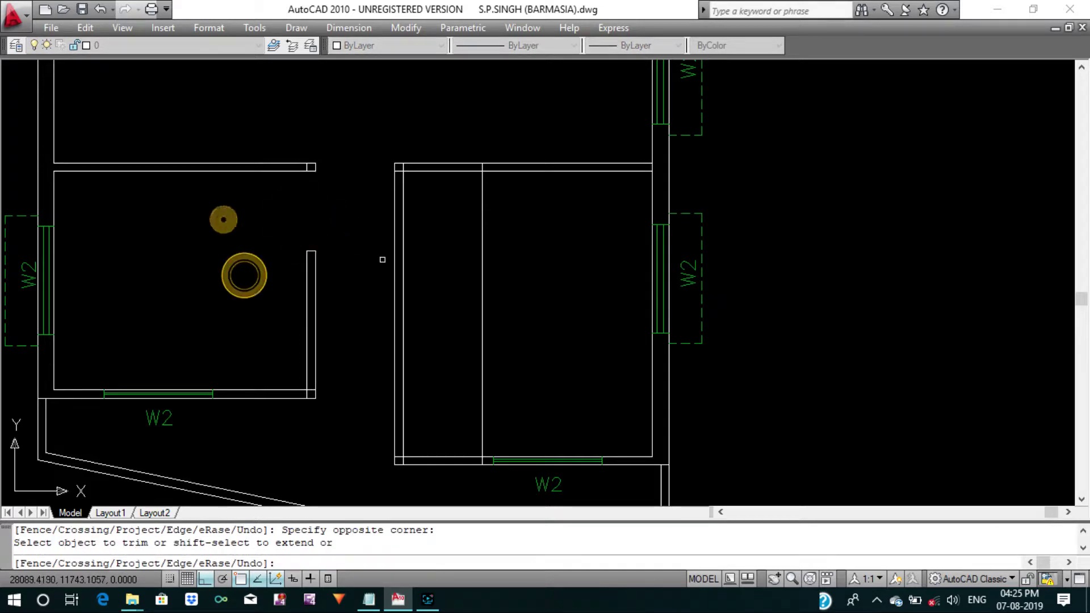
left_click(465, 205)
left_click(451, 142)
left_click(489, 257)
left_click(465, 231)
key("Return")
Trim away the leftover line at the room corner.
key("Return")
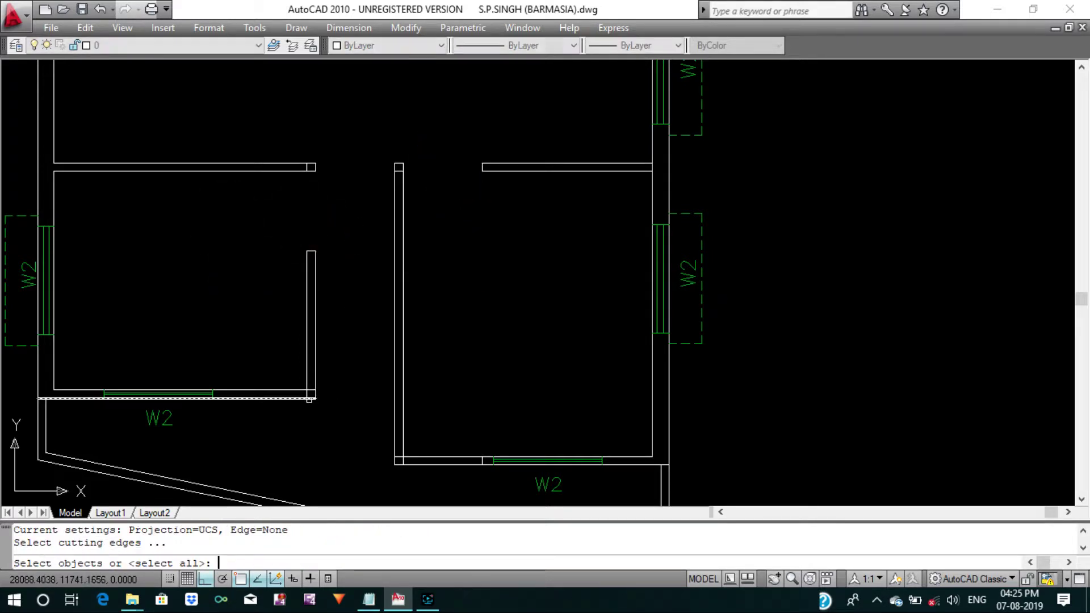
key("Return")
scroll(403, 453, "up", 5)
left_click(407, 482)
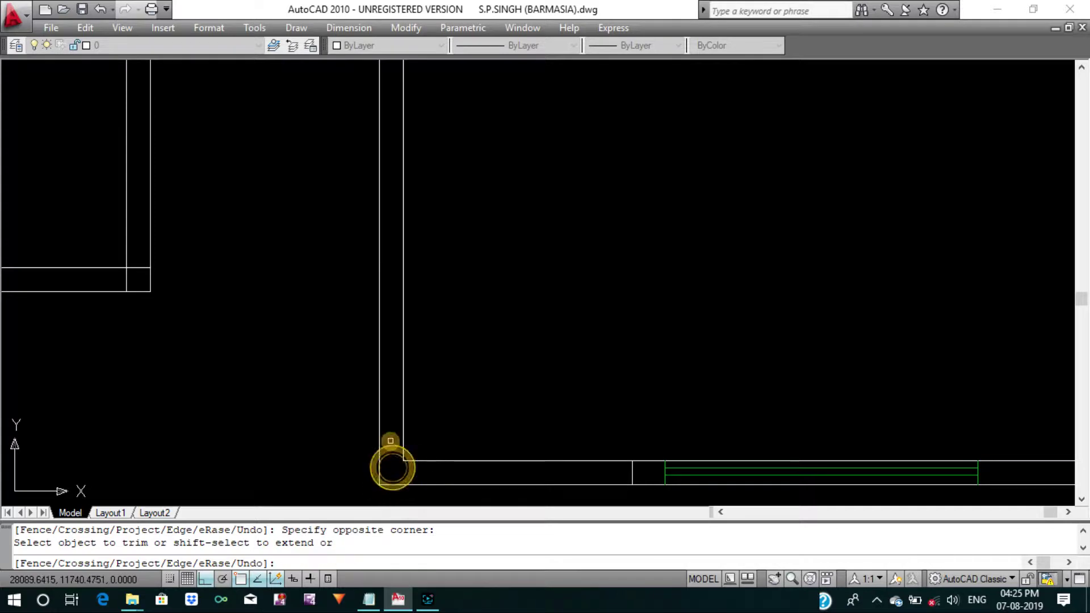
scroll(392, 465, "down", 5)
scroll(306, 381, "up", 7)
scroll(307, 381, "down", 1)
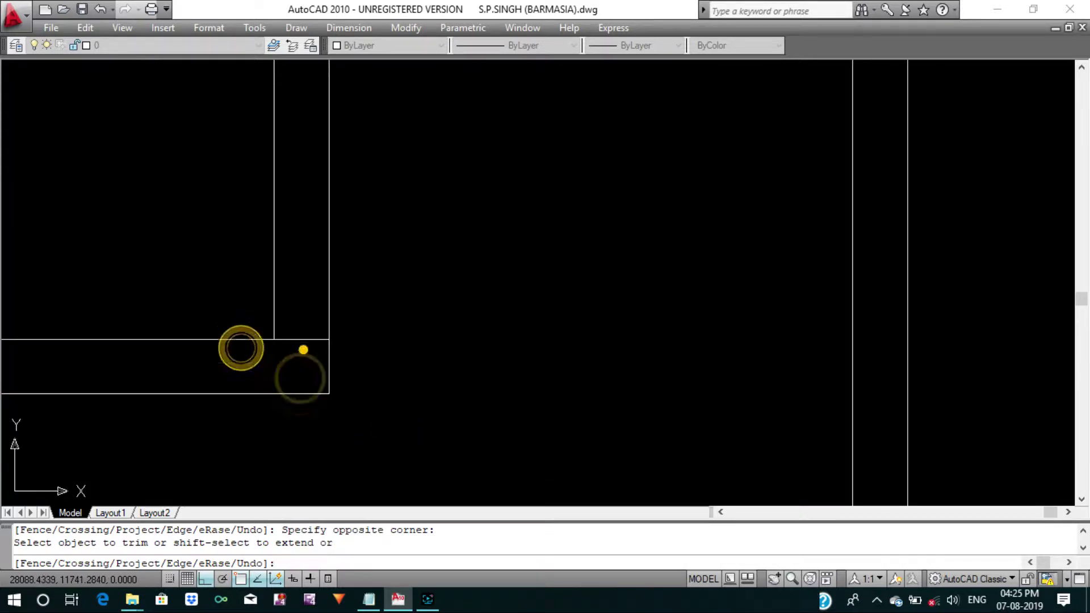
scroll(301, 347, "down", 2)
scroll(486, 387, "down", 2)
scroll(509, 368, "down", 2)
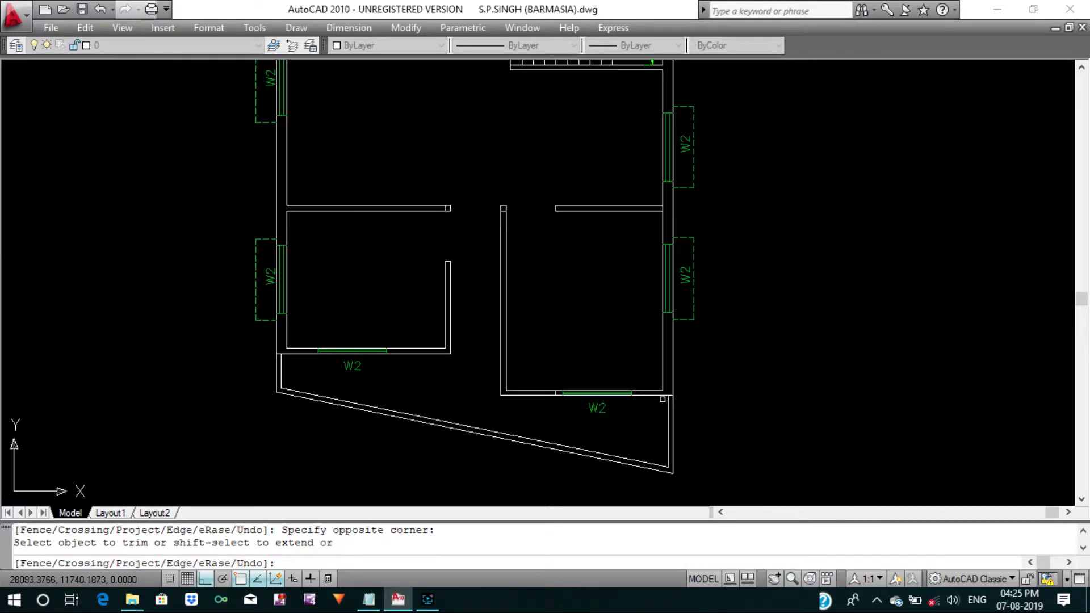
scroll(665, 391, "up", 5)
key("Escape")
Erase the leftover short wall line and pick the stub at the wall end.
left_click(299, 365)
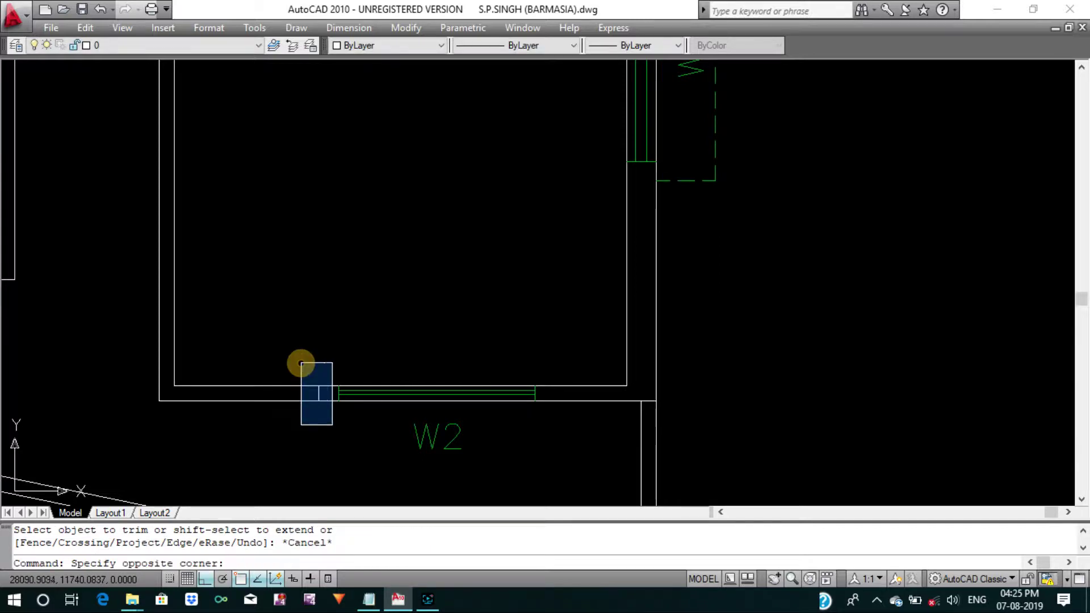
left_click(330, 422)
type("e")
key("Return")
scroll(358, 399, "down", 4)
scroll(369, 396, "up", 1)
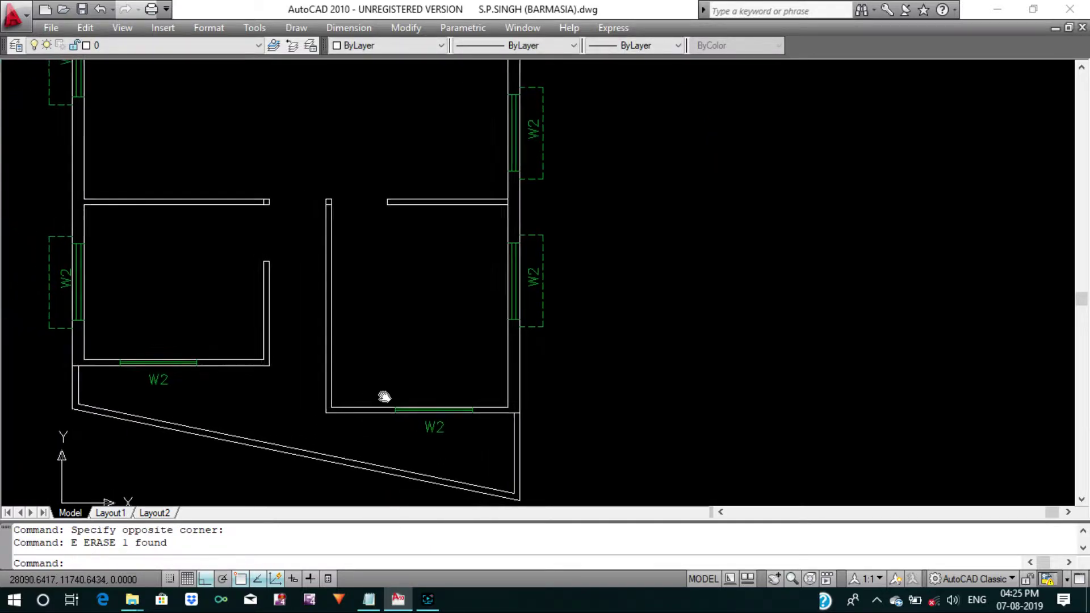
scroll(383, 394, "up", 2)
scroll(324, 231, "up", 4)
left_click(260, 276)
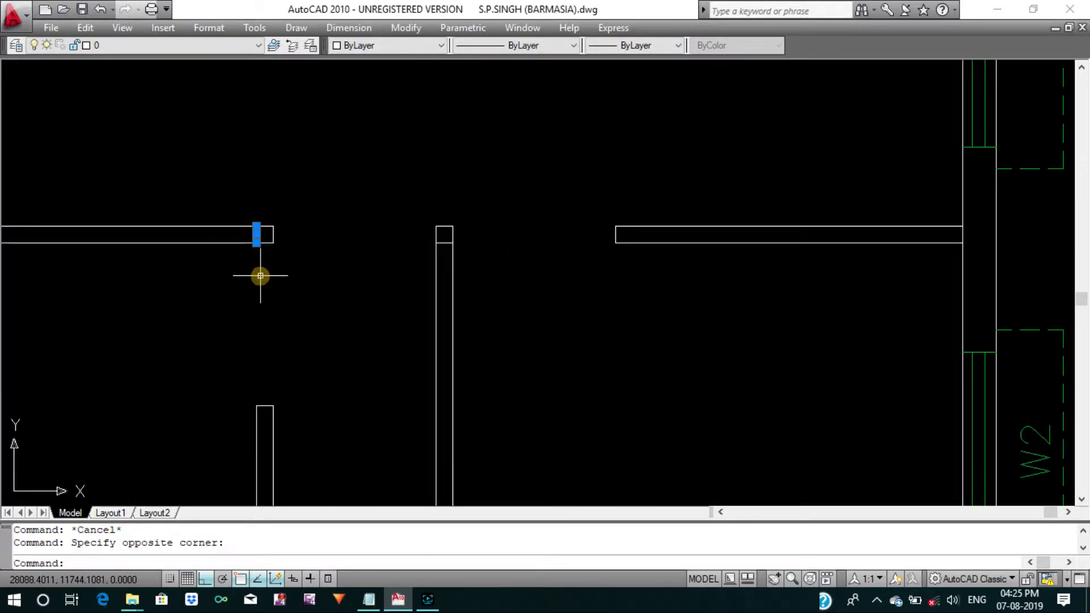
scroll(519, 292, "down", 5)
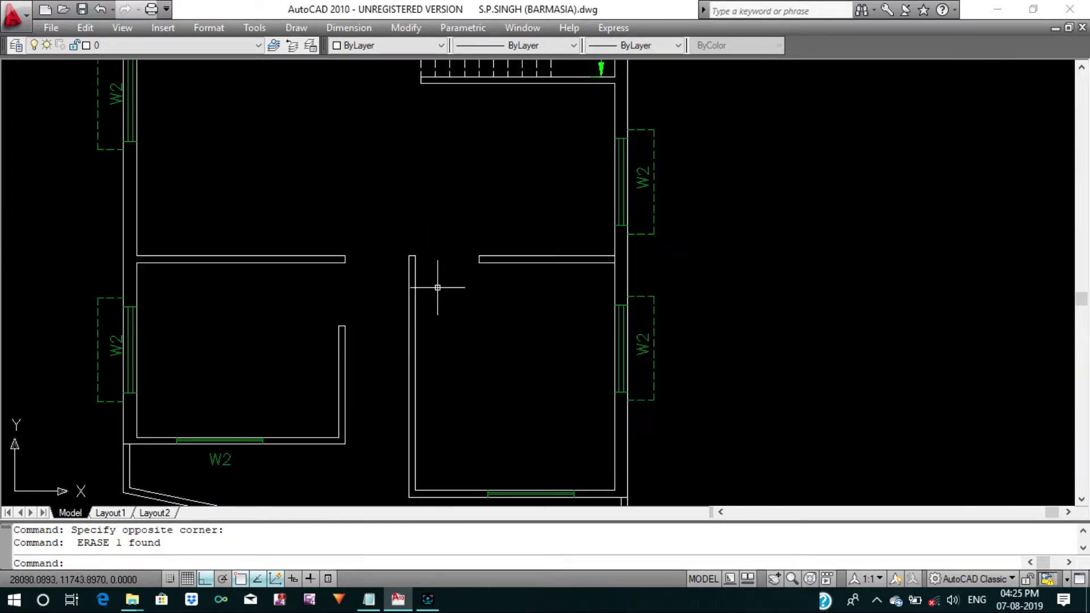
scroll(663, 253, "up", 5)
Begin another trim using all lines as edges while recentring the rooms.
key("Return")
scroll(545, 270, "up", 3)
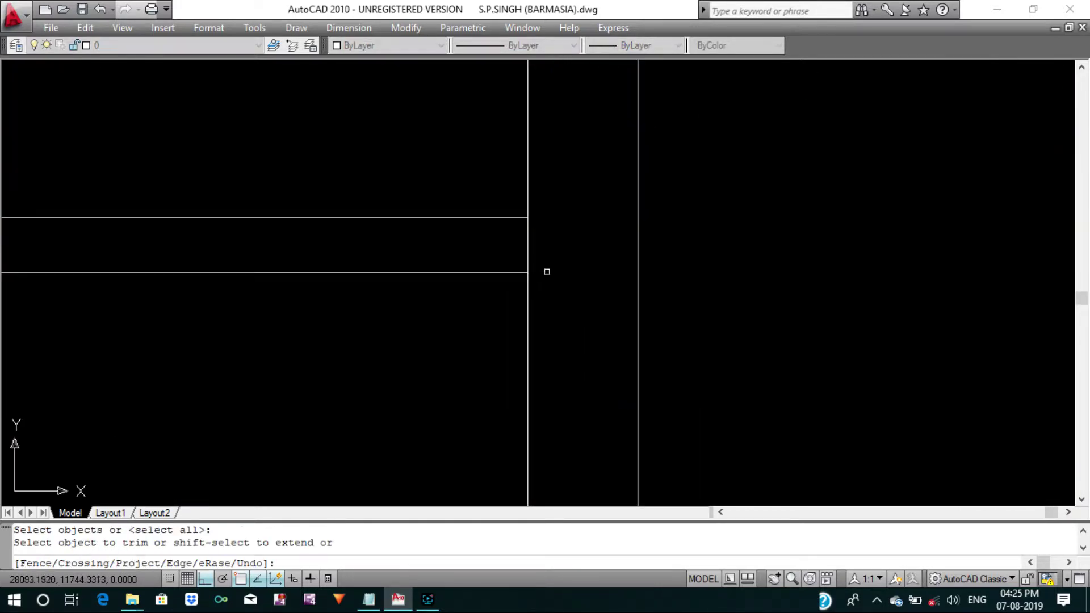
key("Return")
scroll(463, 236, "down", 3)
scroll(460, 281, "down", 2)
middle_click_drag(461, 281, 487, 281)
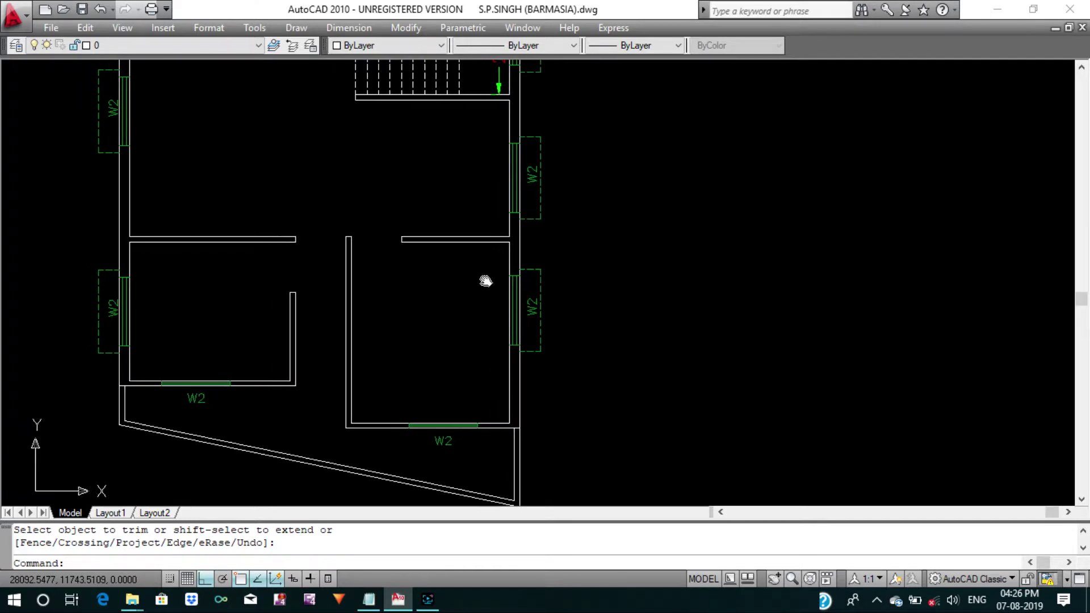
middle_click_drag(388, 319, 412, 332)
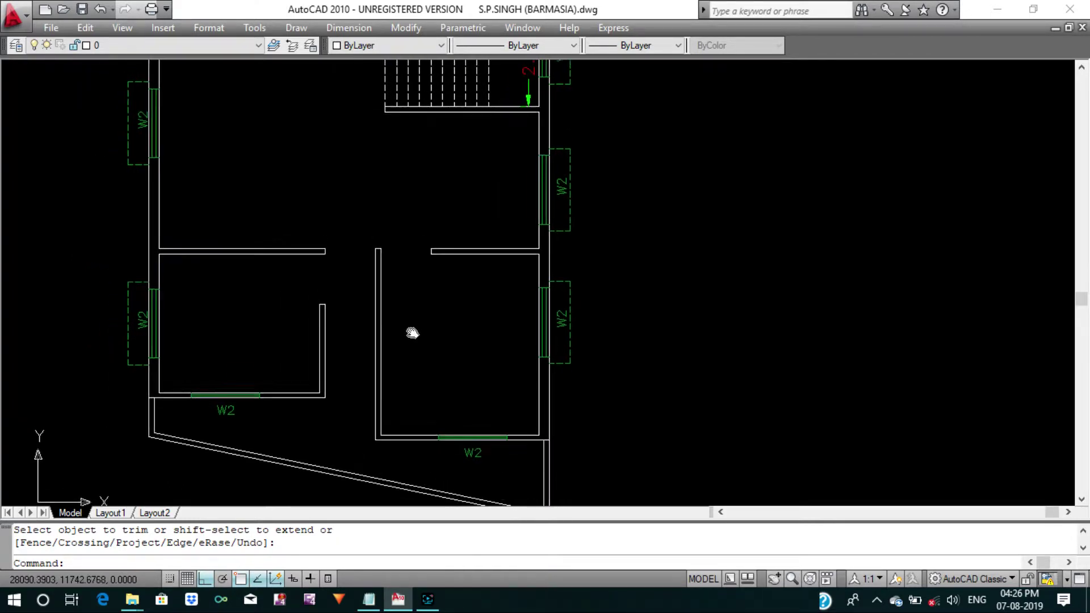
scroll(412, 332, "down", 5)
With Ortho off, copy the D2 door tag to three new doorway positions in the lower rooms.
scroll(401, 276, "up", 4)
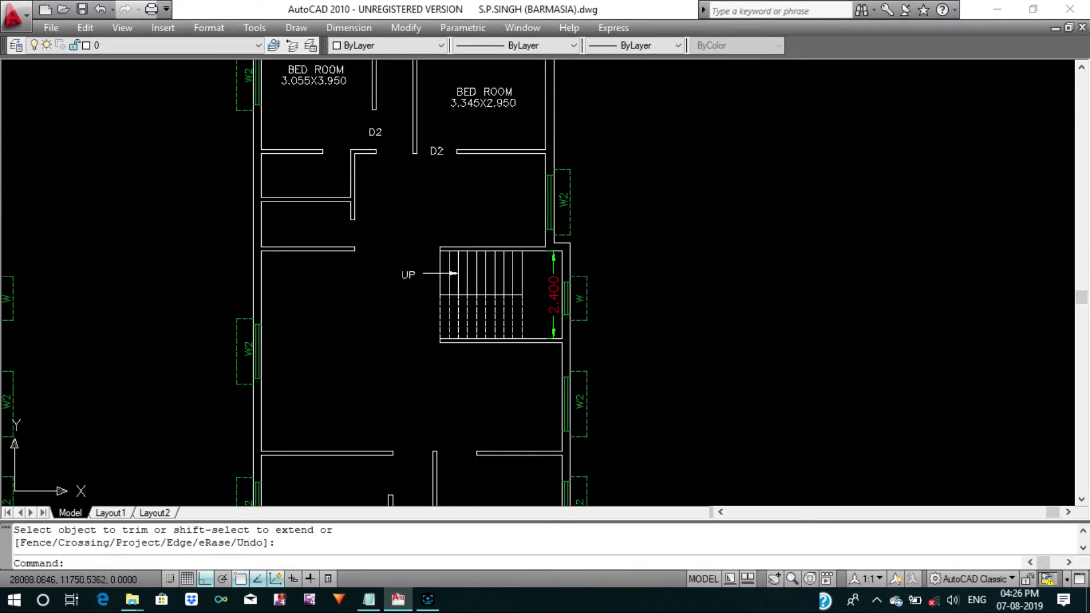
key("Escape")
type("CO")
key("Return")
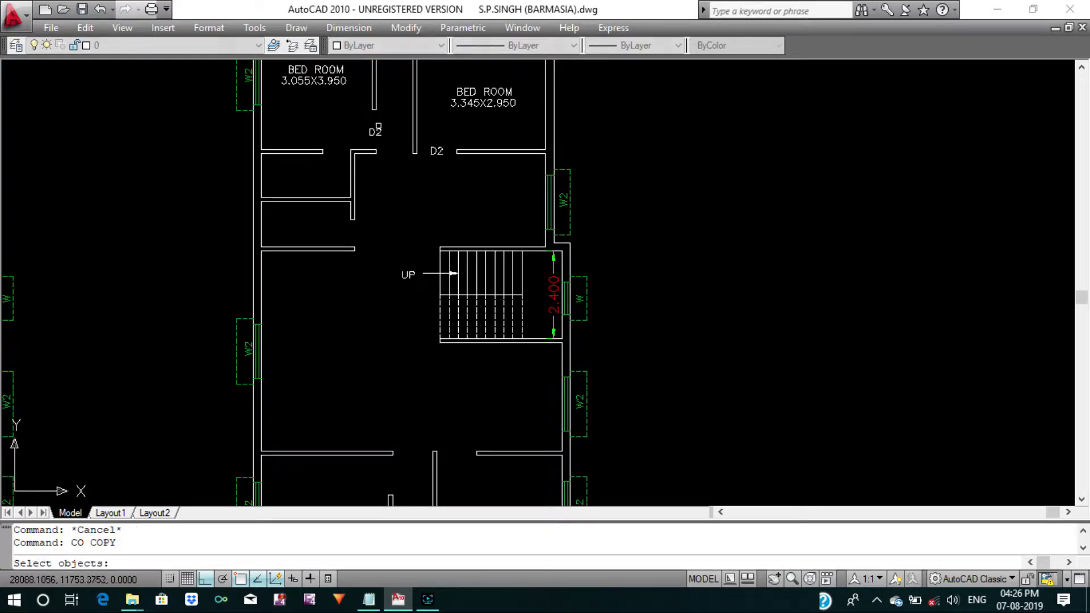
left_click(375, 133)
key("Return")
left_click(372, 134)
scroll(379, 136, "down", 2)
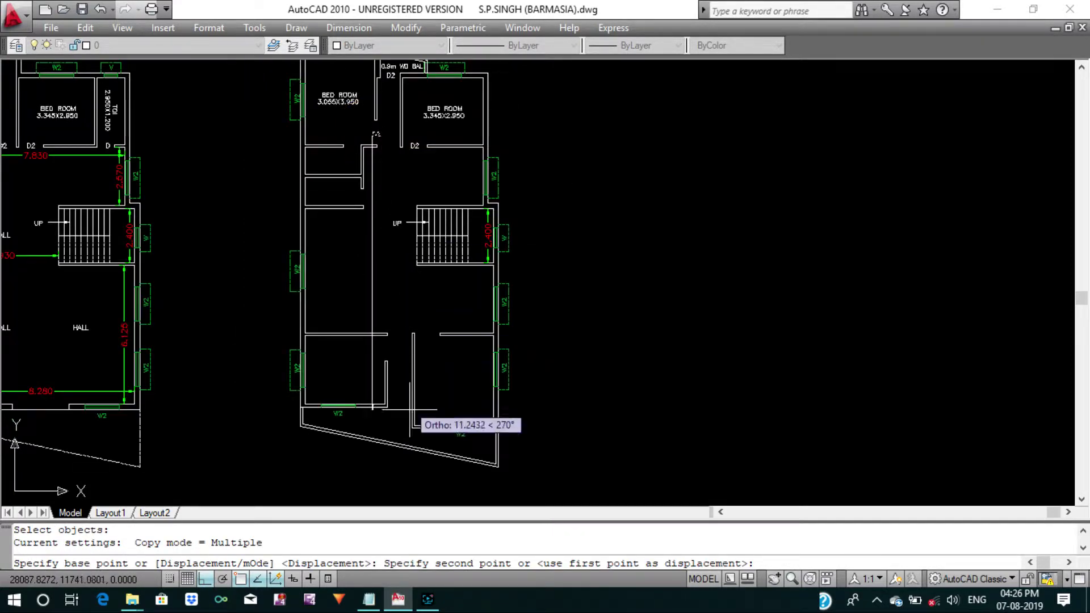
scroll(413, 423, "up", 3)
key("F8")
left_click(379, 393)
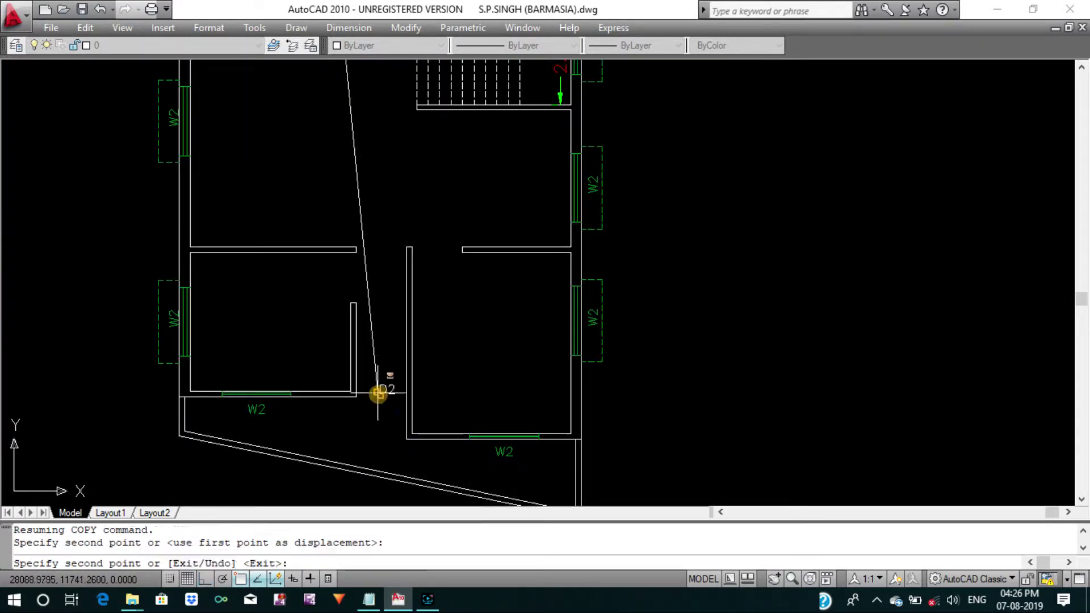
left_click(343, 281)
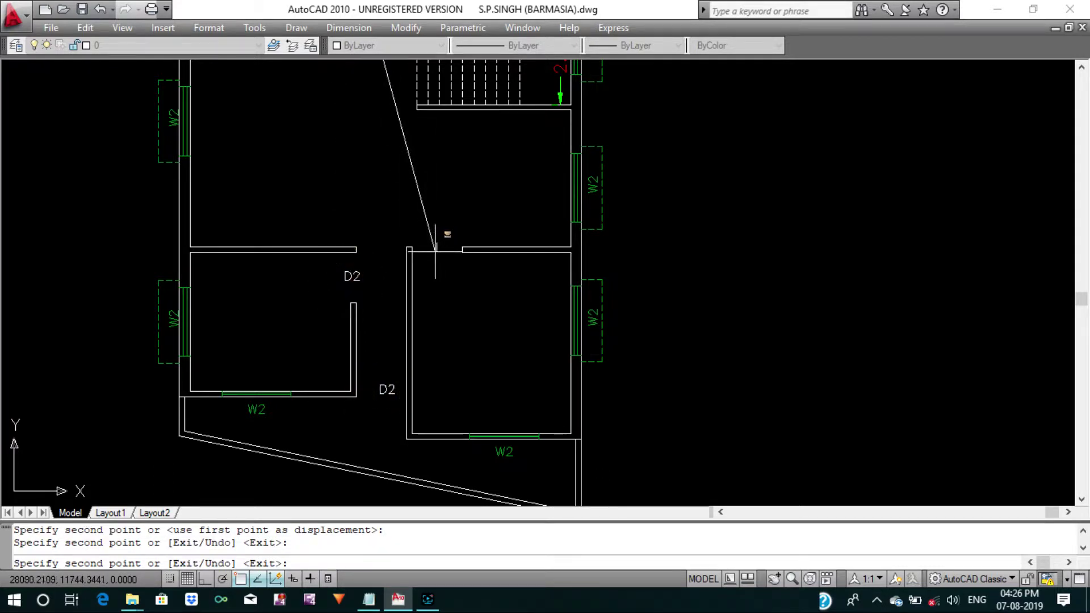
left_click(435, 250)
key("Escape")
key("Escape")
Move the misplaced lower D2 tag to a better spot beside its doorway.
middle_click_drag(393, 378, 419, 344)
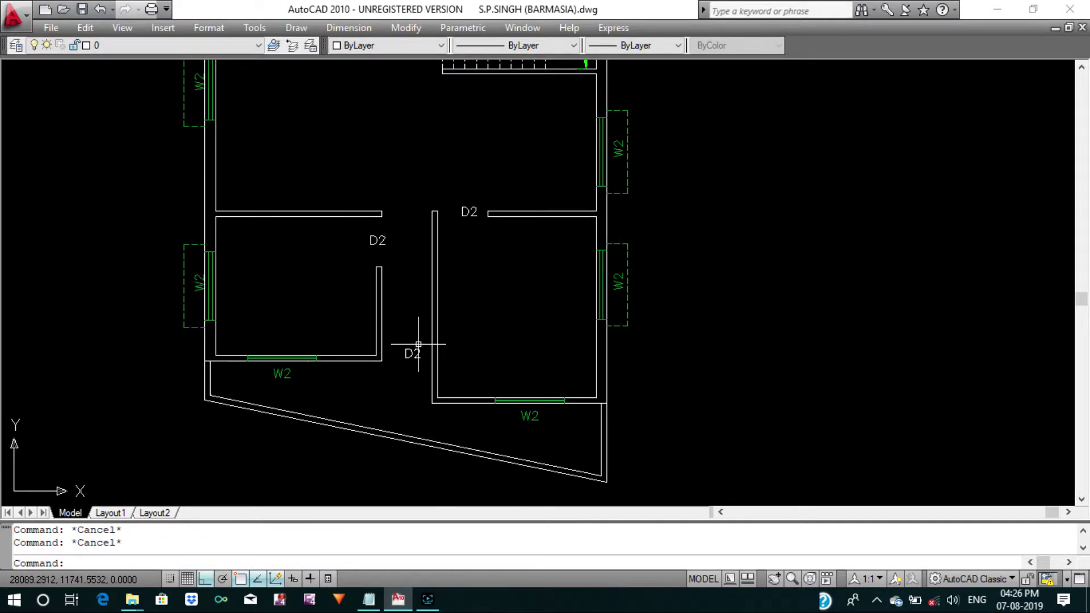
type("M")
key("Return")
scroll(418, 345, "up", 4)
left_click_drag(421, 390, 370, 309)
left_click(421, 389)
left_click(404, 273)
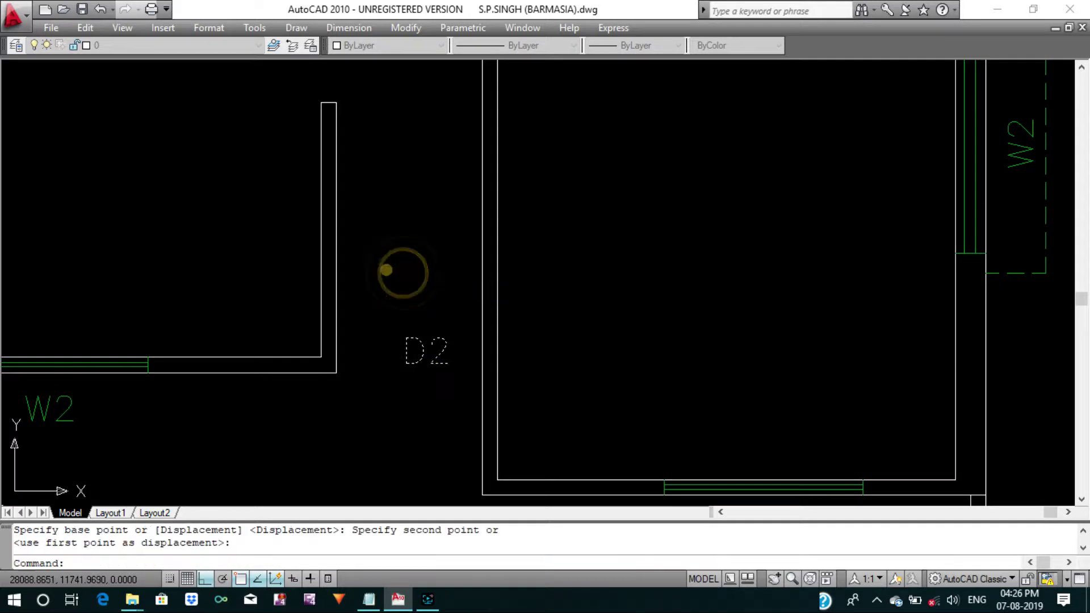
scroll(390, 270, "down", 4)
middle_click_drag(390, 270, 435, 340)
key("Return")
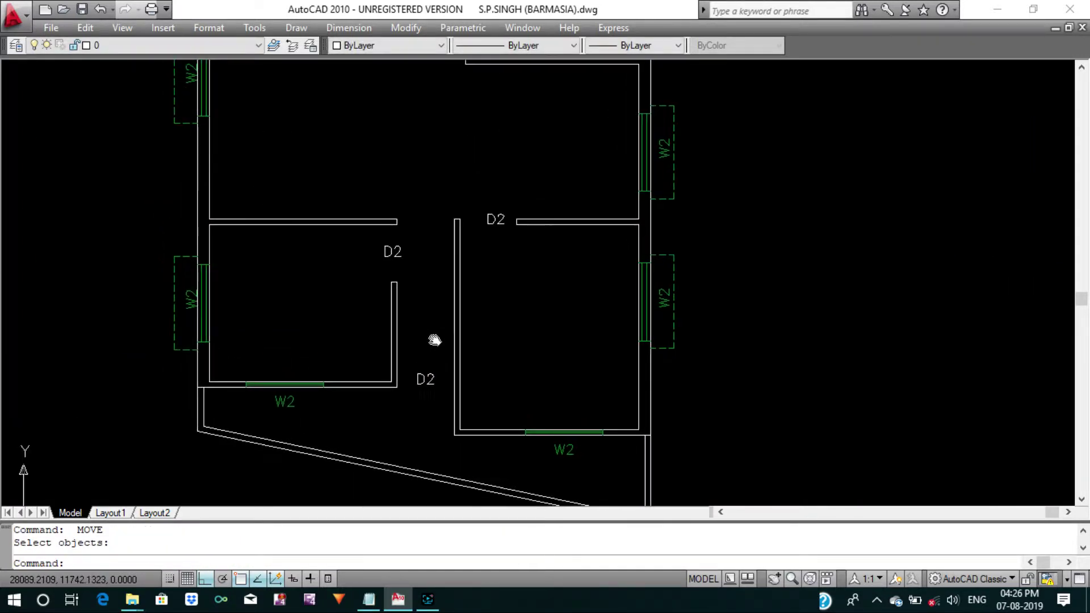
middle_click_drag(374, 310, 377, 356)
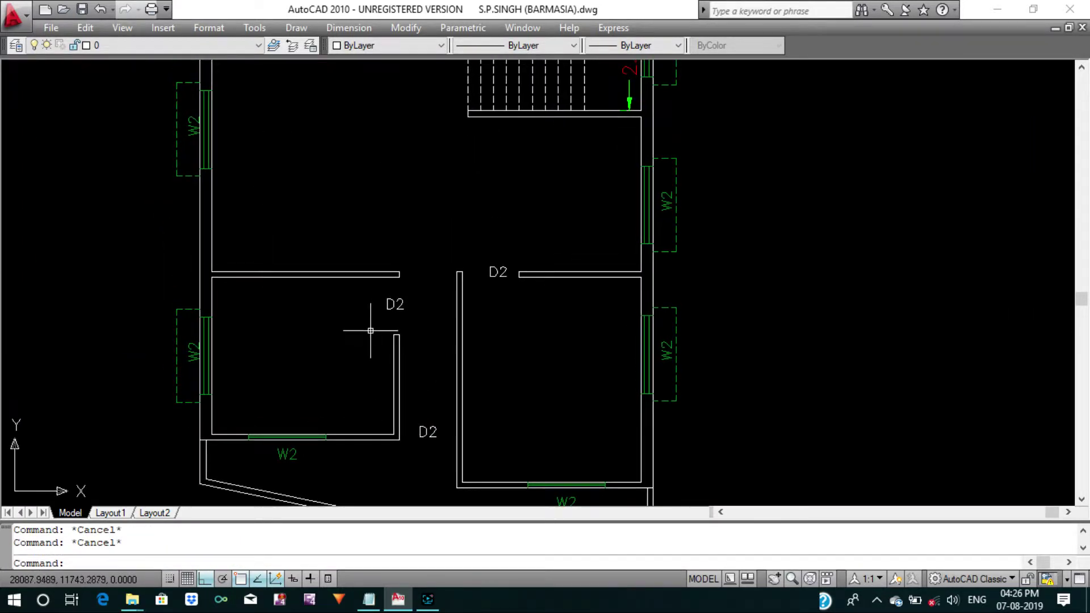
mouse_move(373, 317)
middle_mouse_down()
mouse_move(370, 360)
mouse_move(397, 318)
mouse_move(421, 319)
mouse_move(423, 307)
middle_mouse_up()
scroll(369, 327, "down", 3)
scroll(395, 322, "up", 2)
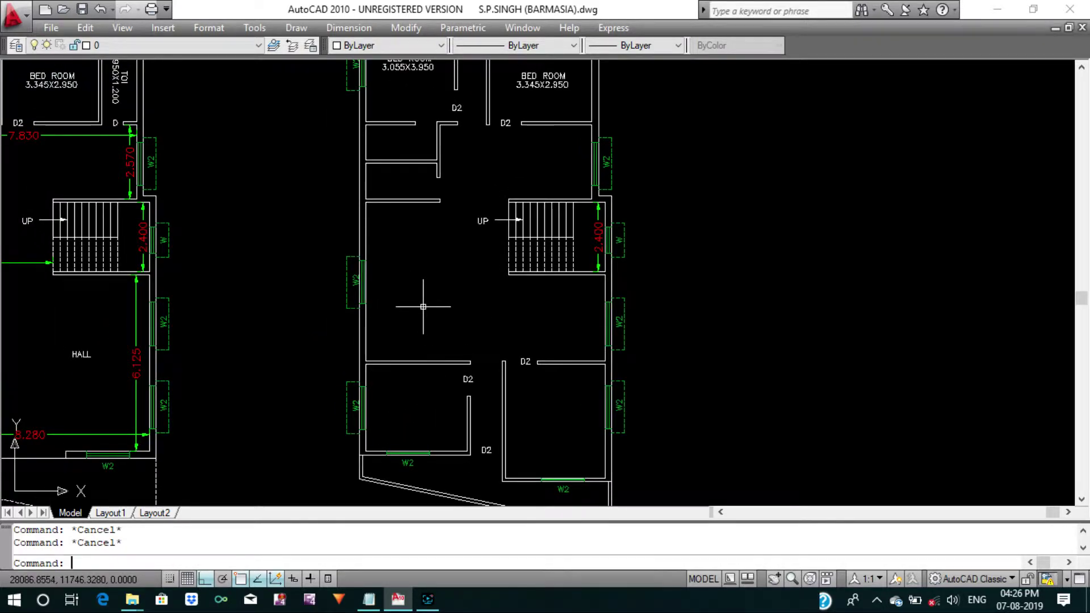
Move the W2 window higher on the left wall.
type("m")
key("Return")
left_click(311, 237)
left_click(390, 321)
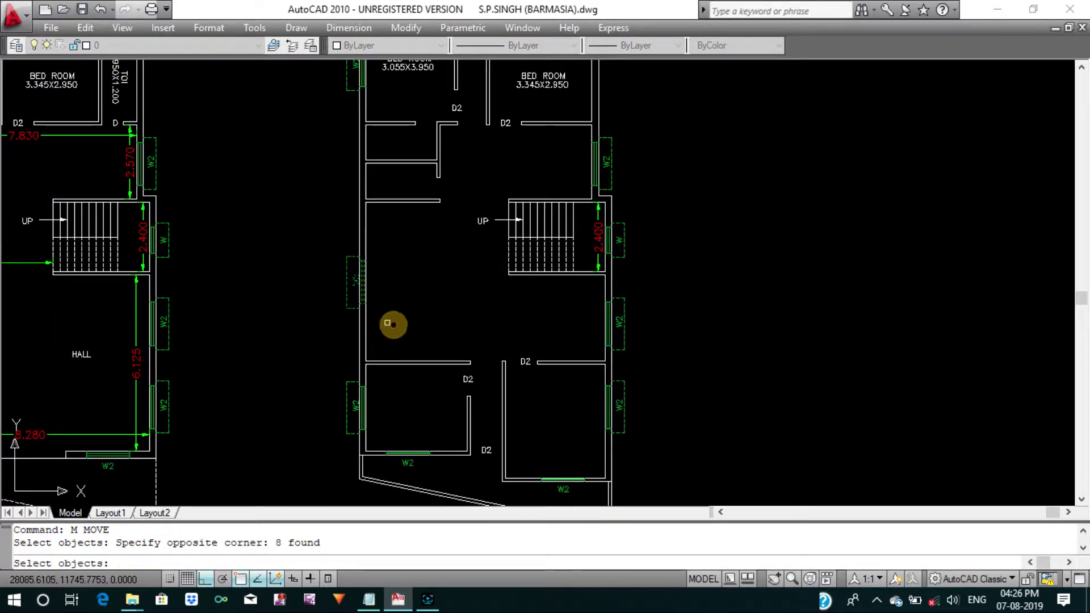
middle_click_drag(390, 322, 595, 329)
key("Return")
left_click(469, 314)
left_click(469, 288)
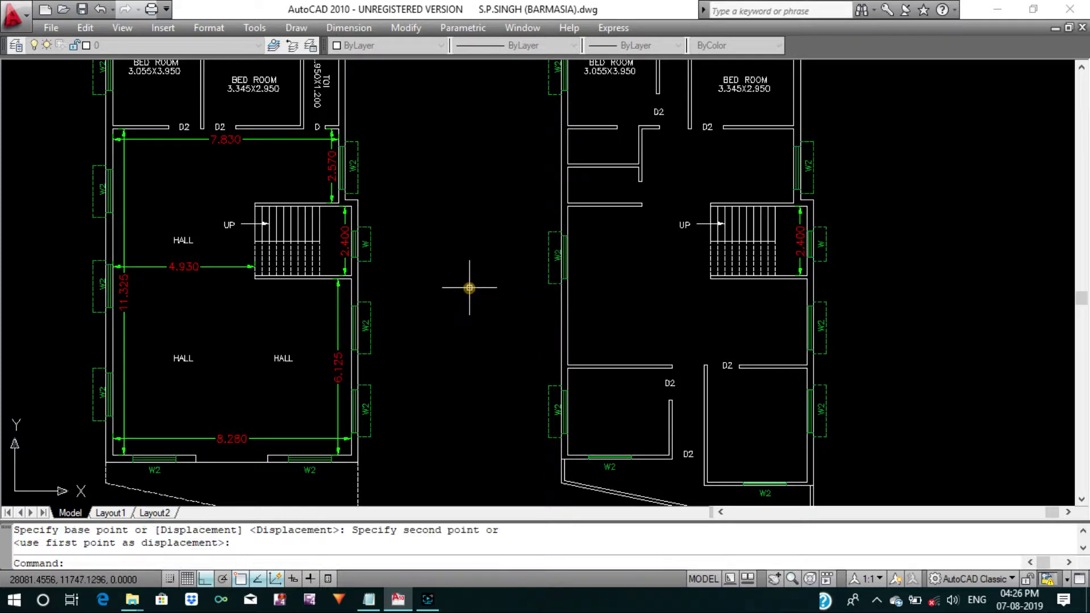
Move the W2 window symbol again to adjust its position on the wall.
scroll(539, 293, "up", 3)
key("Return")
left_click(499, 163)
left_click(585, 250)
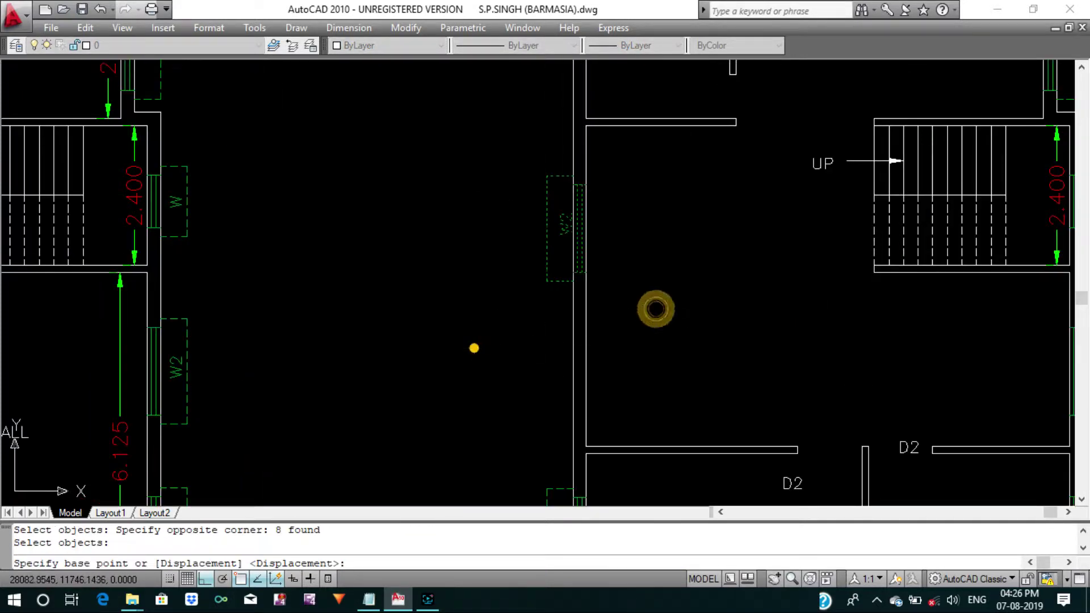
left_click(474, 346)
left_click(478, 329)
key("Escape")
type("CO")
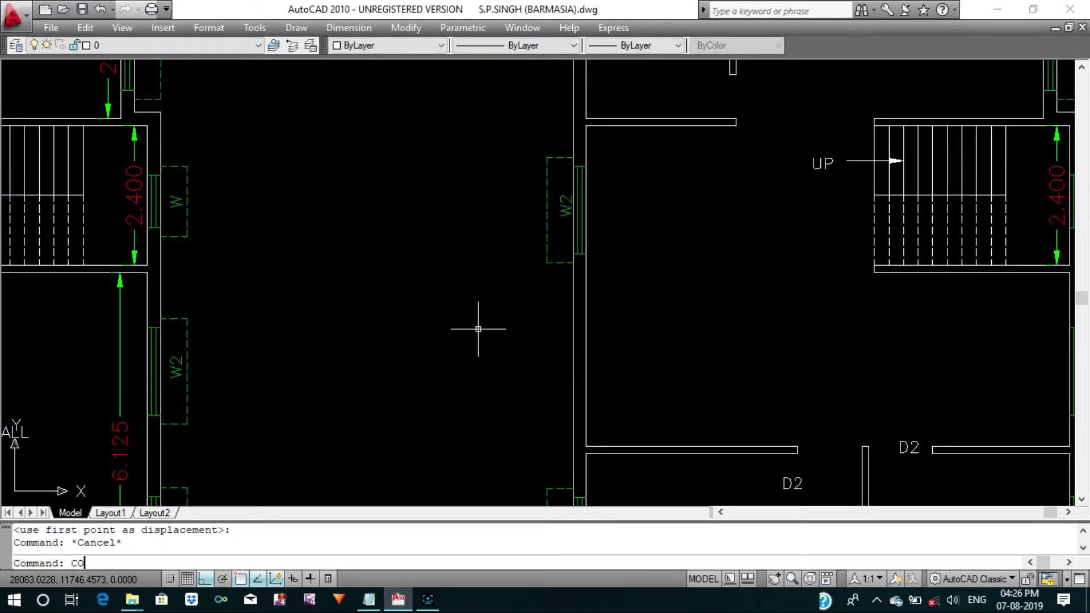
Copy the W2 window straight down to a lower position on the wall.
key("Return")
left_click(528, 146)
left_click(604, 268)
key("Return")
left_click(628, 299)
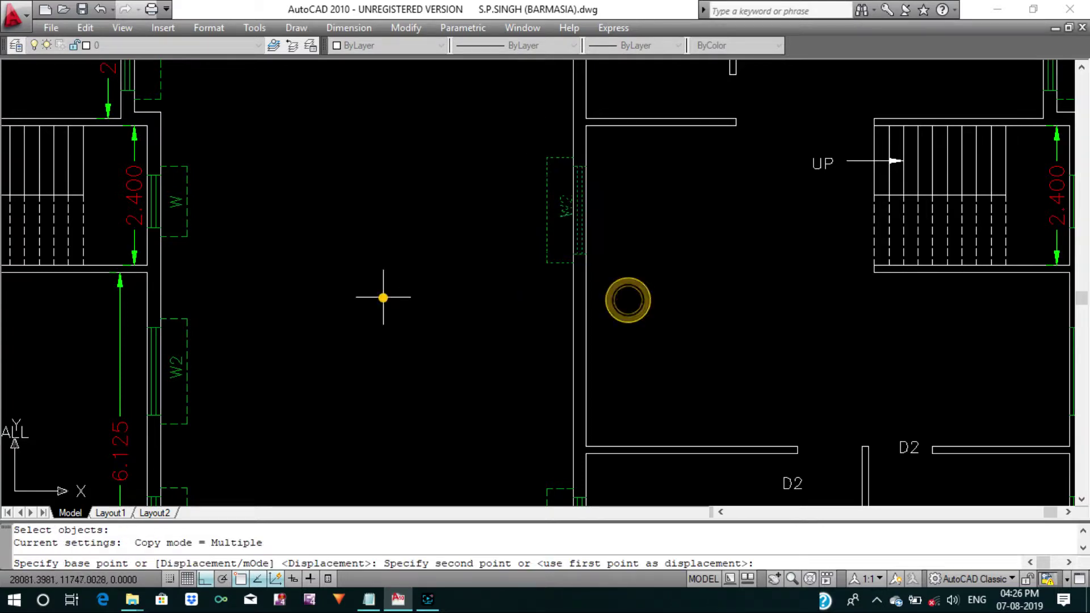
left_click(402, 452)
key("Return")
scroll(489, 392, "down", 2)
mouse_move(578, 334)
middle_mouse_down()
mouse_move(535, 332)
mouse_move(560, 391)
middle_mouse_up()
Select the ground floor's V window lines and set the base point at its corner.
scroll(559, 384, "down", 1)
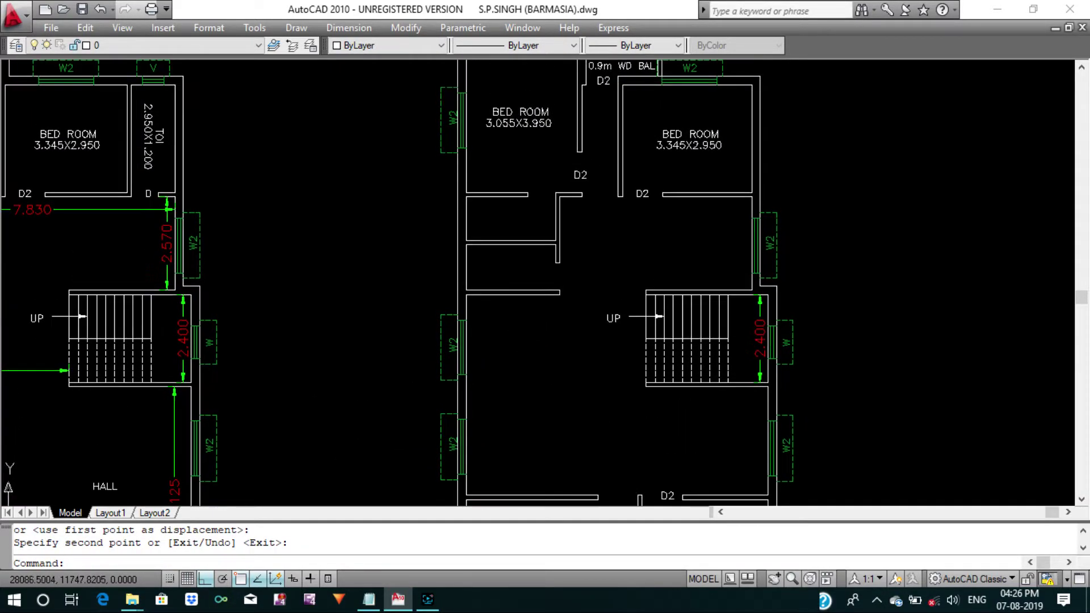
scroll(528, 370, "down", 2)
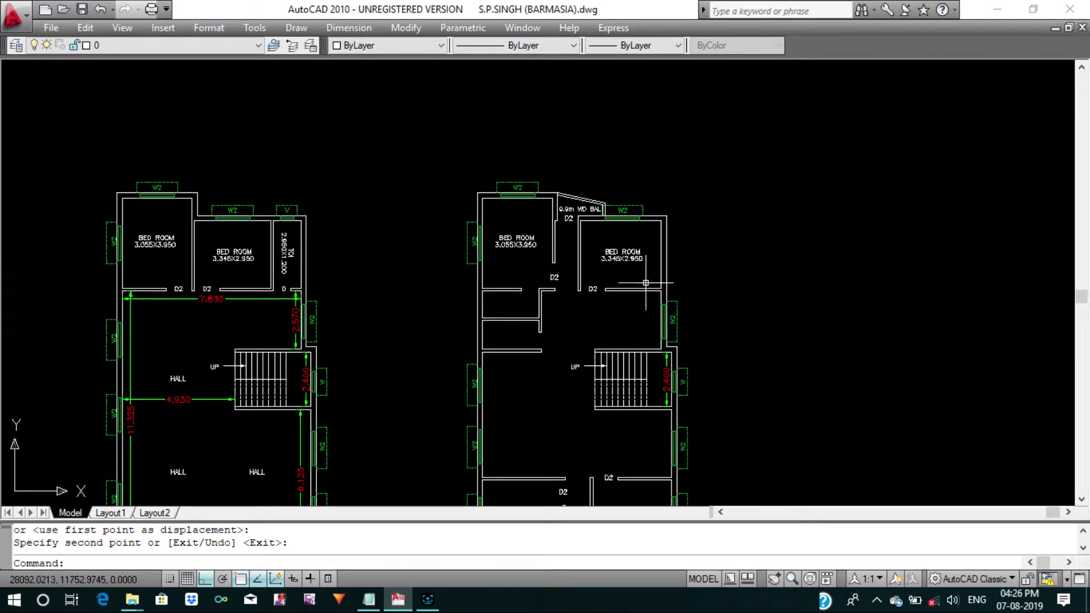
scroll(564, 314, "down", 3)
scroll(551, 312, "down", 3)
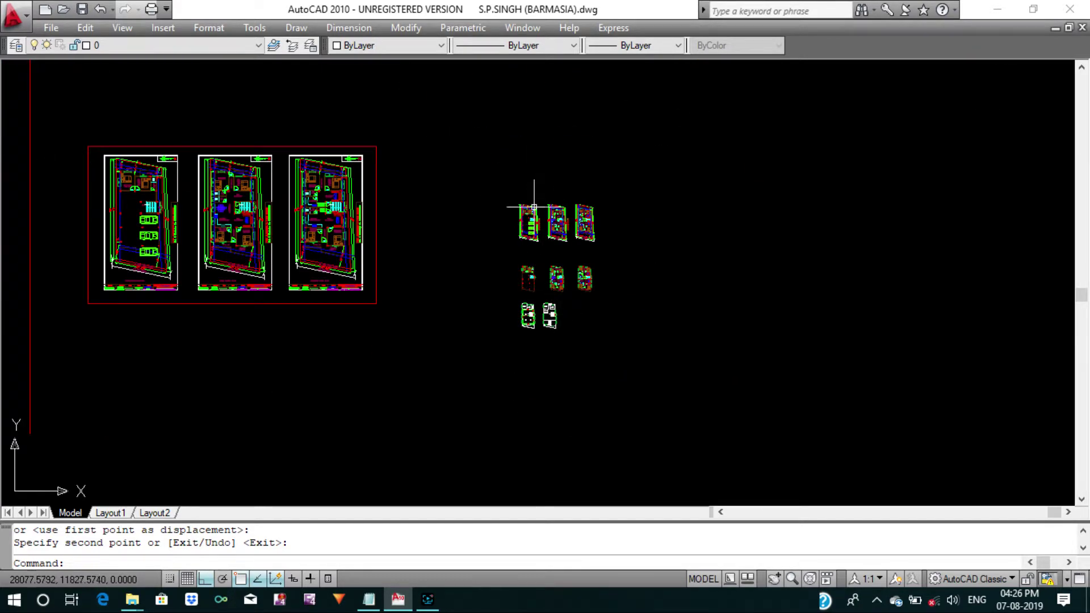
middle_click_drag(534, 207, 482, 334)
scroll(398, 247, "up", 3)
scroll(431, 234, "up", 3)
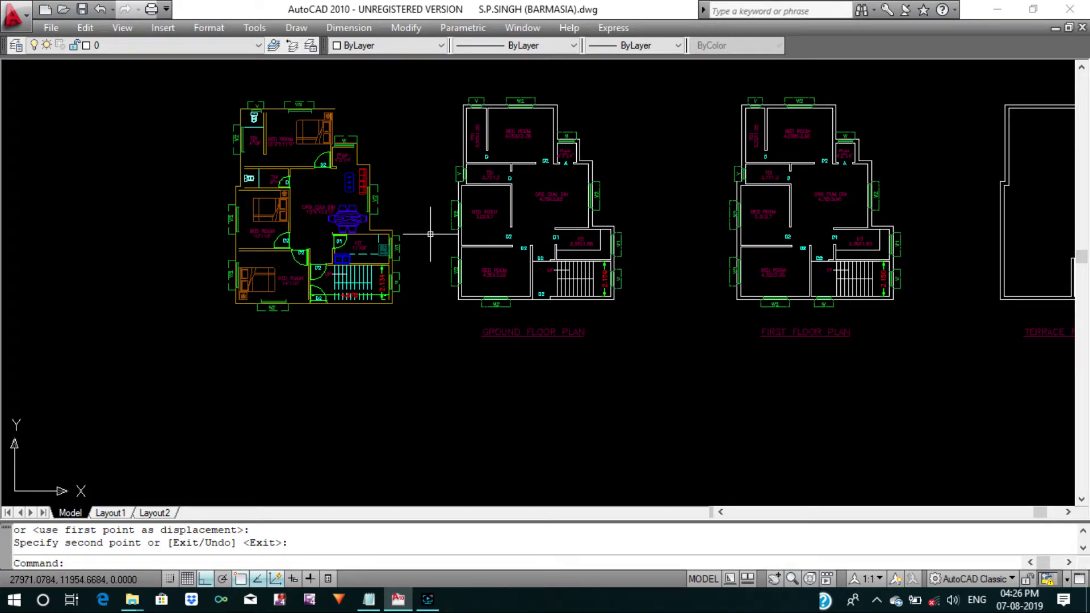
scroll(454, 186, "up", 5)
key("Escape")
key("Escape")
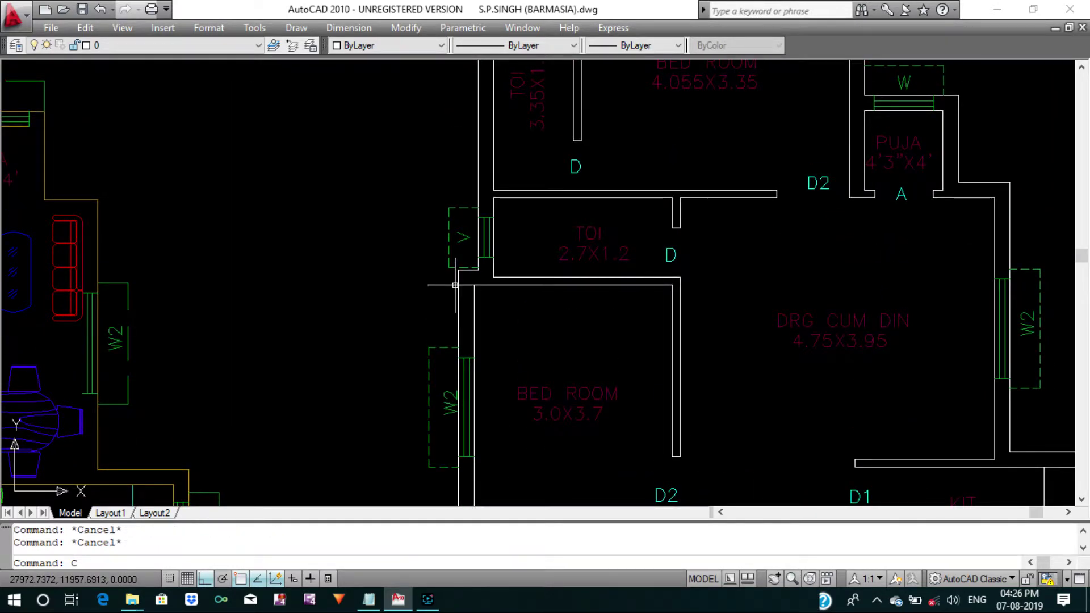
scroll(453, 226, "up", 4)
left_click(446, 360)
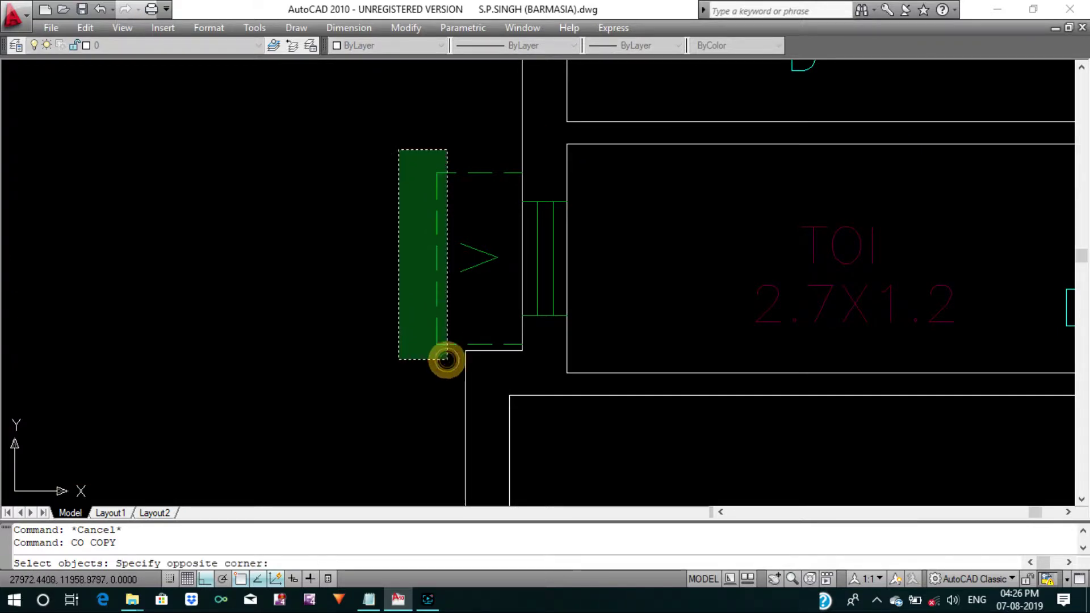
left_click(397, 138)
left_click(489, 300)
left_click(476, 231)
left_click(621, 328)
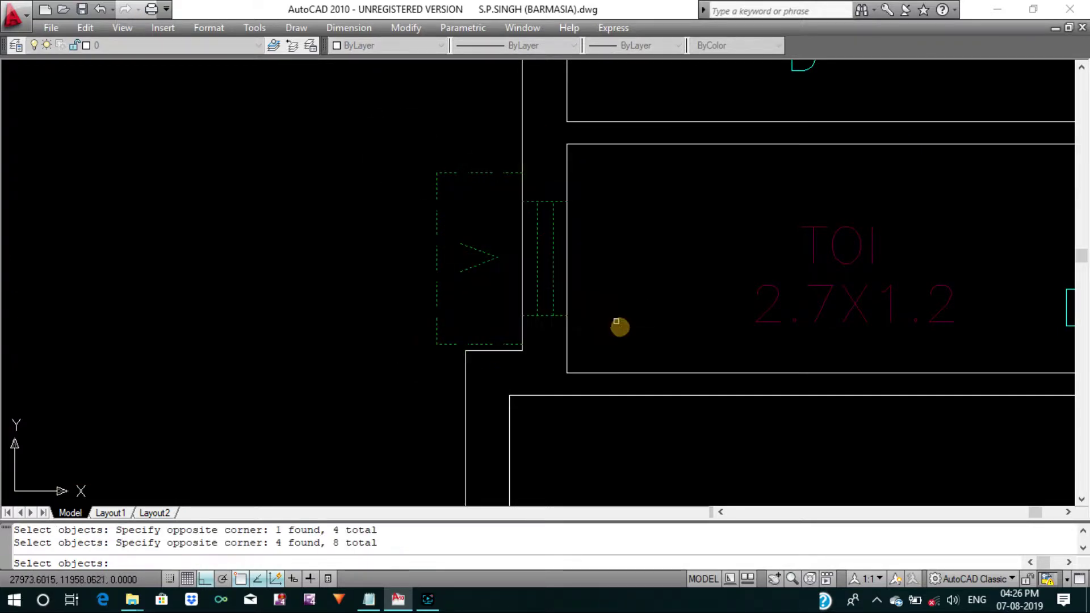
key("Return")
left_click(566, 258)
Place two V window copies on the second-floor plan's left outer wall.
scroll(565, 257, "down", 5)
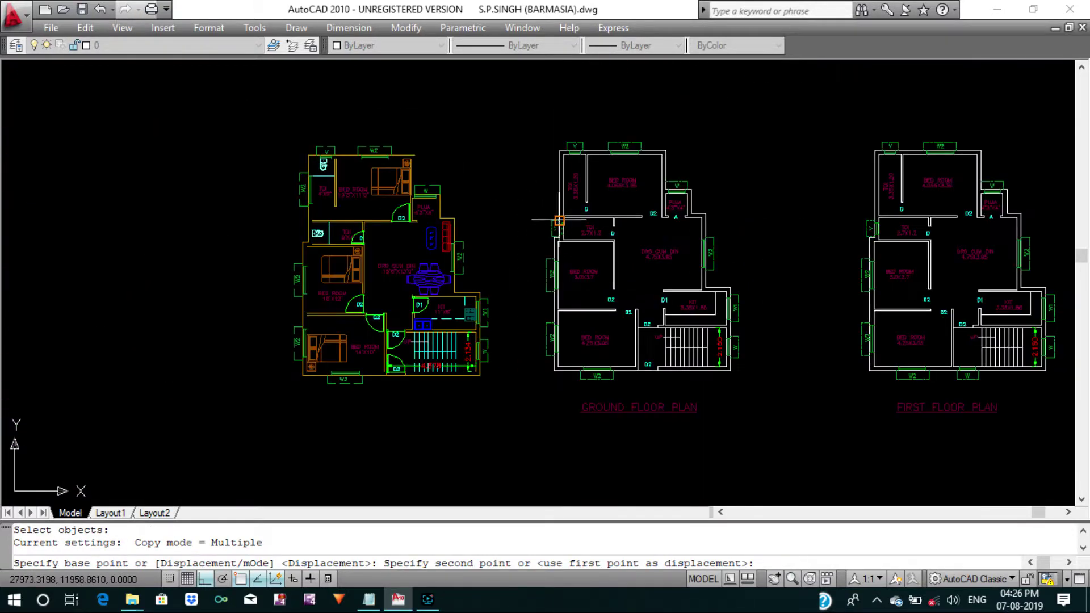
scroll(562, 256, "down", 5)
scroll(556, 255, "up", 3)
scroll(628, 372, "up", 3)
scroll(633, 363, "up", 3)
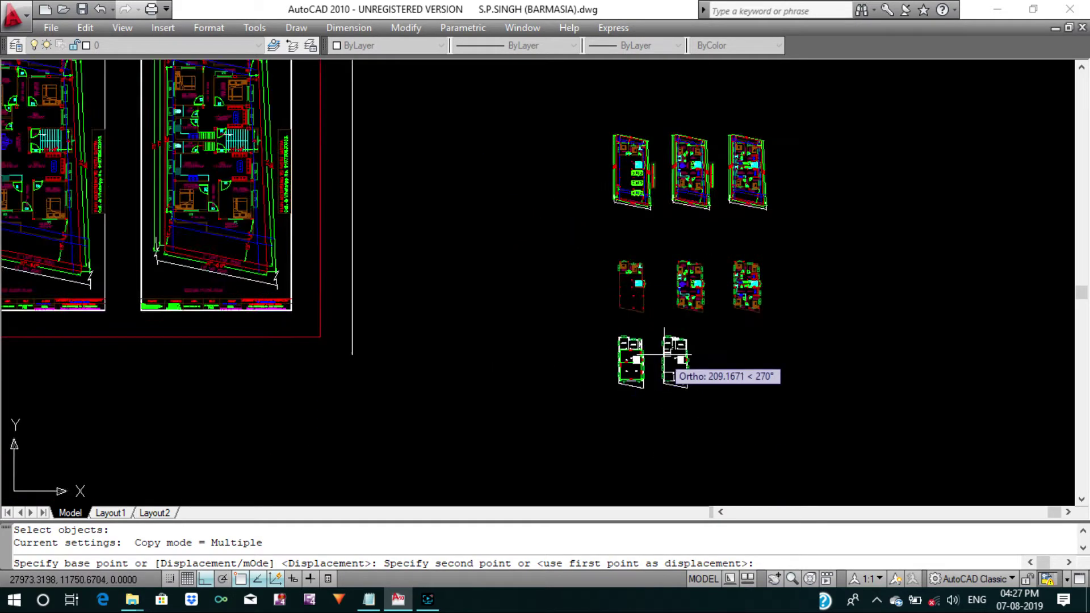
scroll(654, 369, "up", 5)
left_click(643, 357)
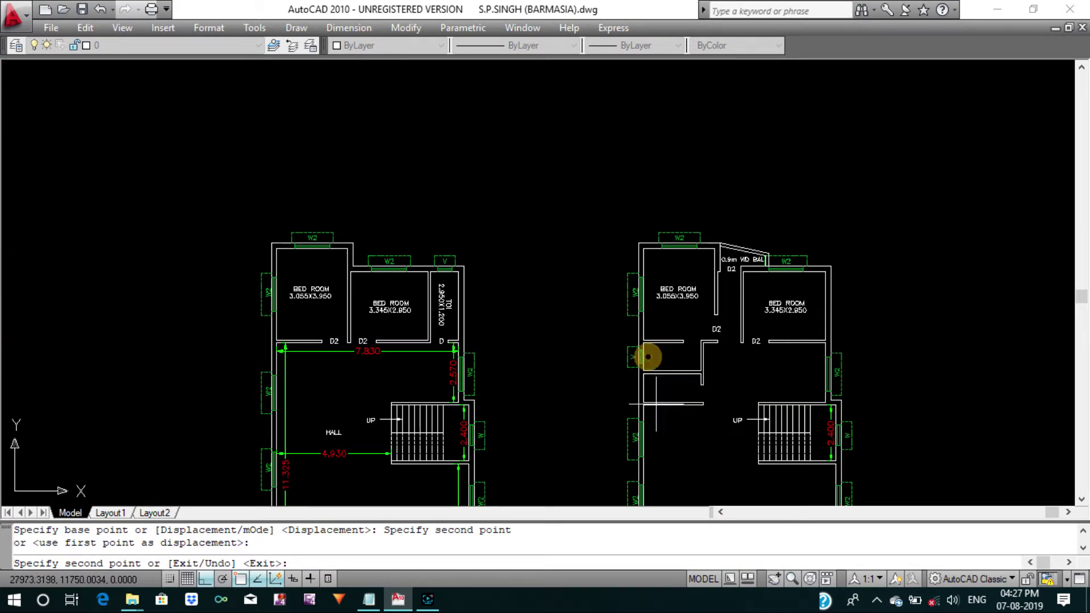
scroll(636, 352, "up", 1)
scroll(613, 358, "up", 3)
left_click(589, 311)
scroll(585, 310, "down", 3)
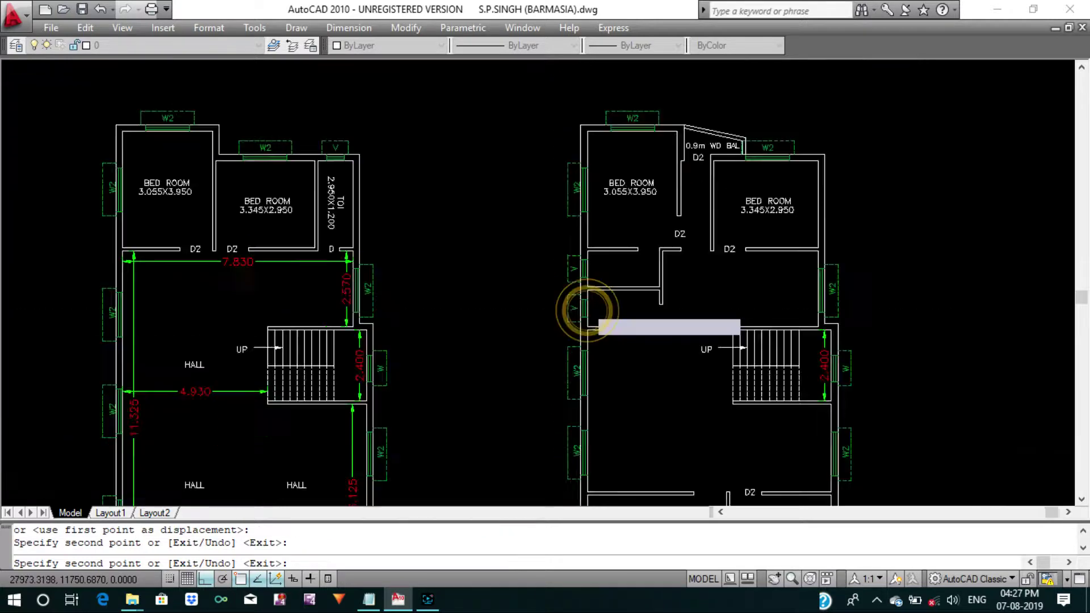
scroll(500, 275, "down", 2)
key("Return")
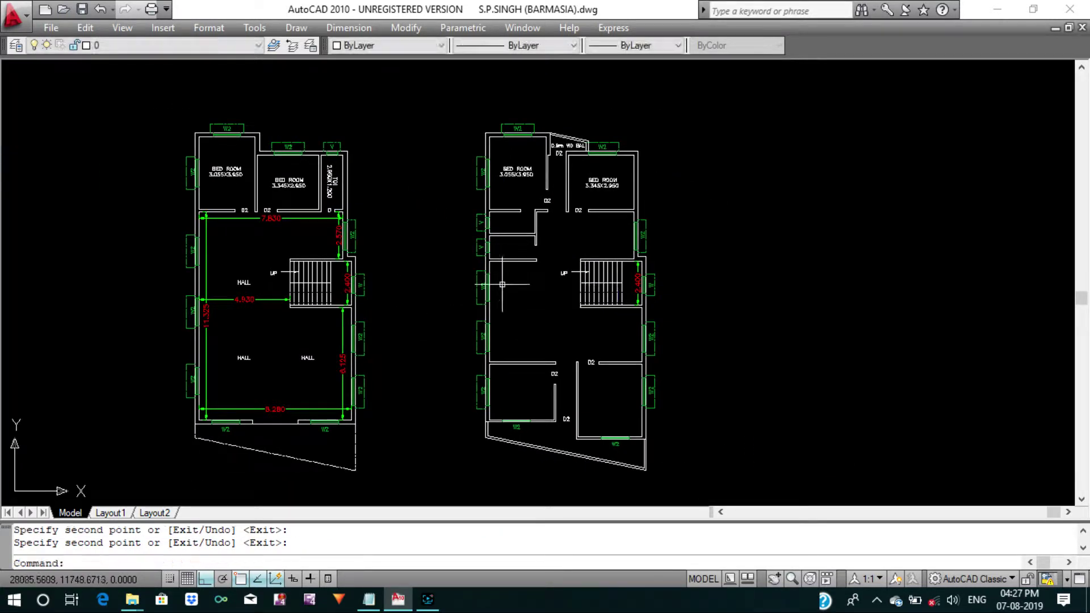
middle_click_drag(537, 316, 521, 324)
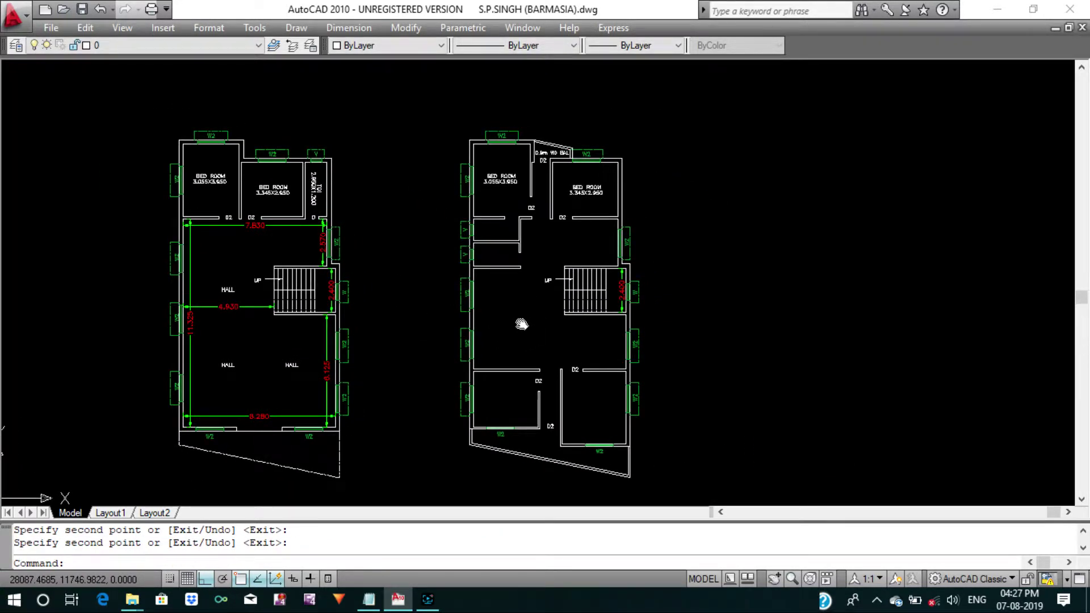
Select the TOI, DINNING and OPEN KIT room labels on the furnished plan.
scroll(521, 323, "down", 5)
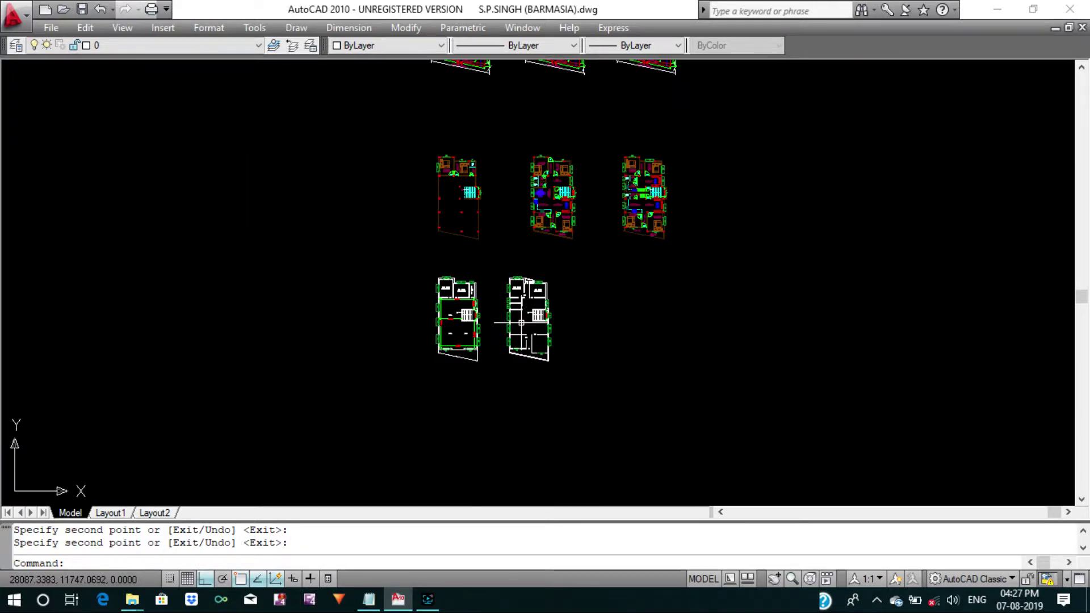
middle_click_drag(519, 321, 509, 421)
scroll(546, 324, "up", 10)
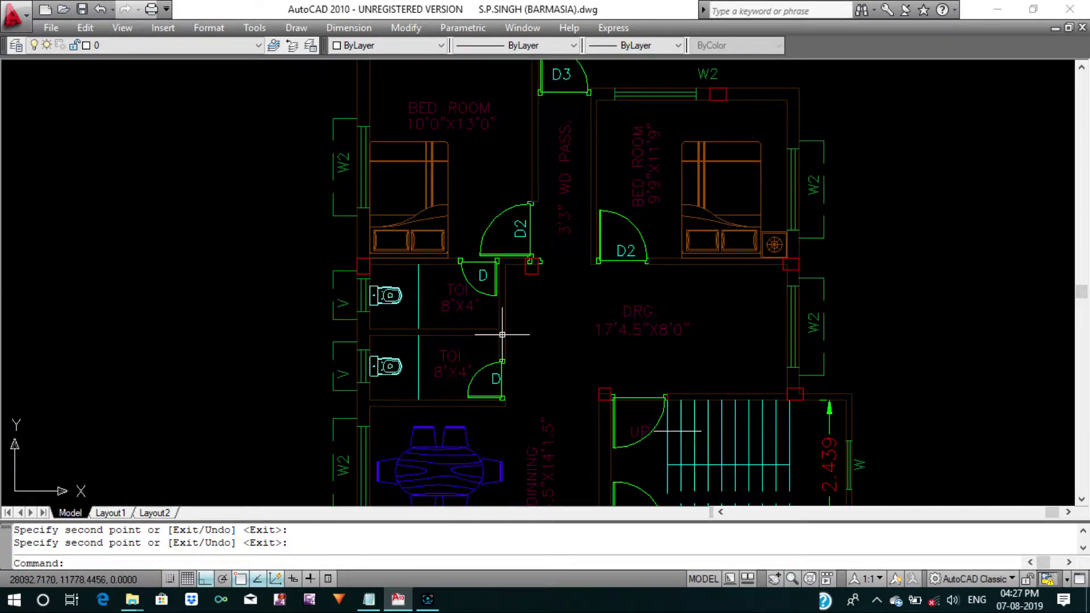
scroll(502, 335, "up", 3)
type("CO")
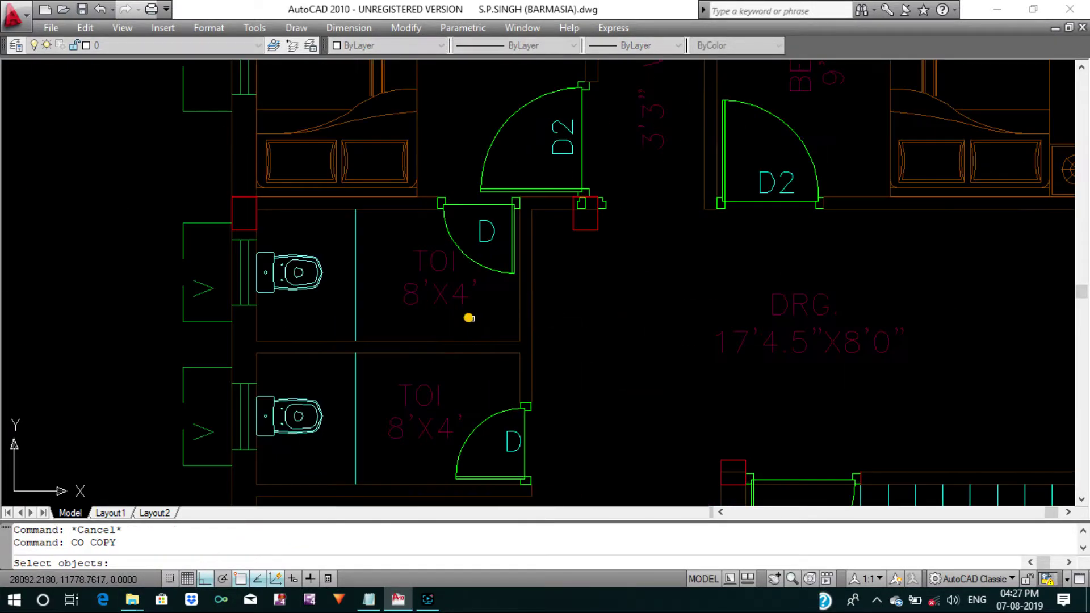
left_click(462, 312)
left_click(429, 267)
left_click(402, 375)
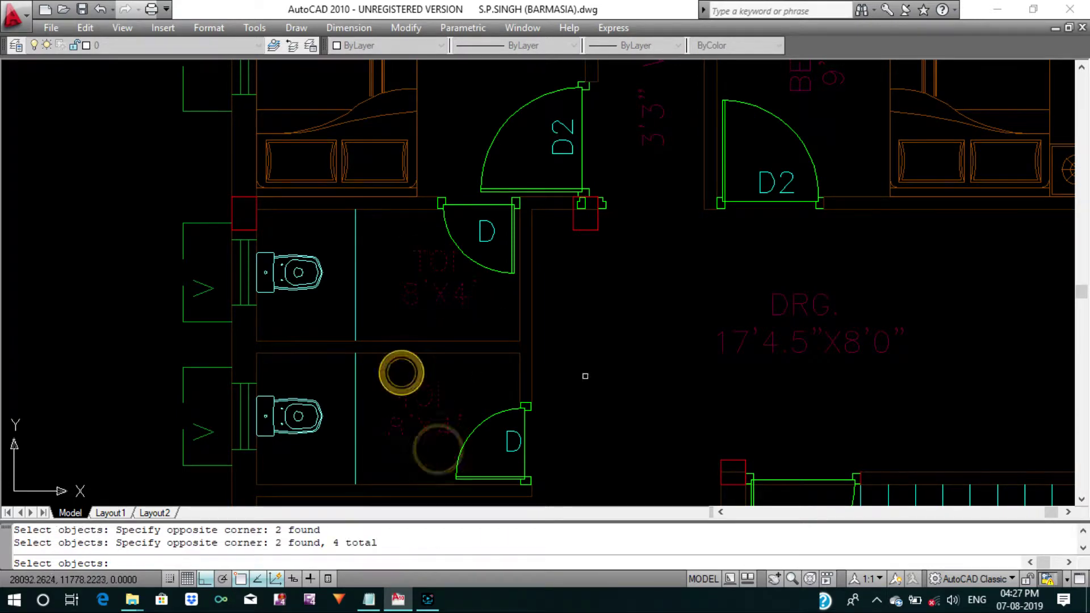
left_click(823, 377)
left_click(766, 263)
scroll(767, 263, "down", 3)
scroll(684, 243, "up", 2)
scroll(683, 243, "up", 3)
left_click(667, 279)
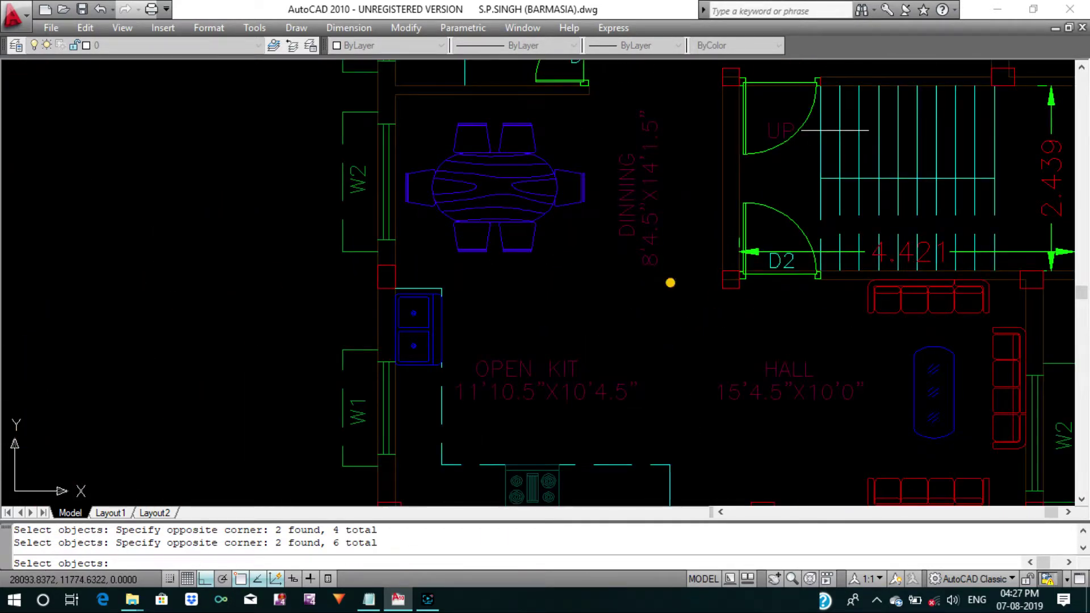
left_click(627, 194)
left_click(659, 423)
left_click(526, 344)
left_click(804, 432)
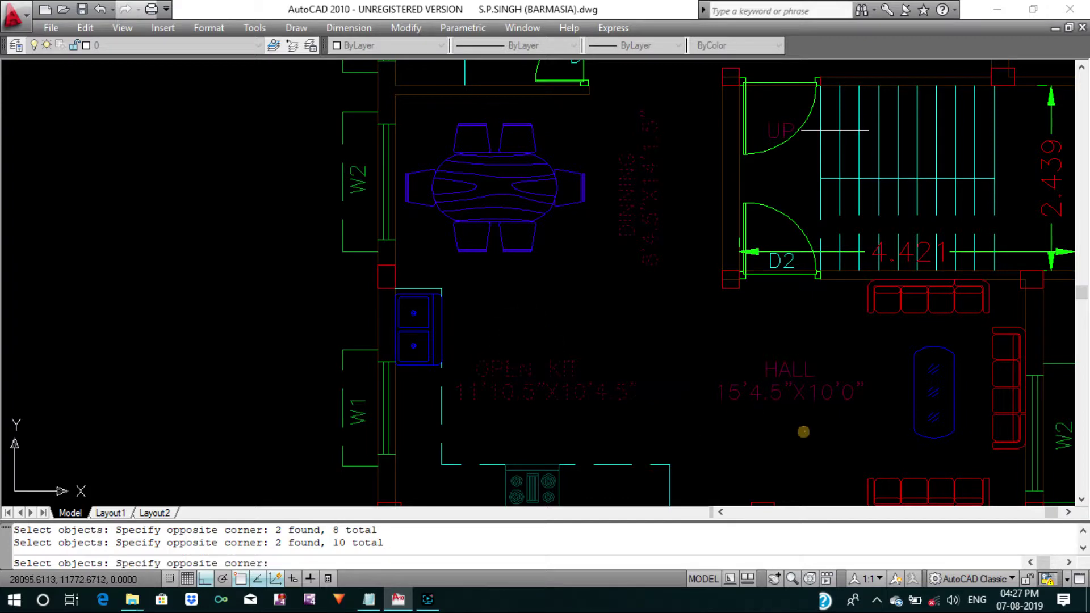
Add the HALL, WD PASS, both BED ROOM, BALCONY and WD BAL labels to the selection.
left_click(780, 361)
scroll(780, 361, "down", 2)
scroll(756, 250, "down", 1)
scroll(725, 299, "up", 4)
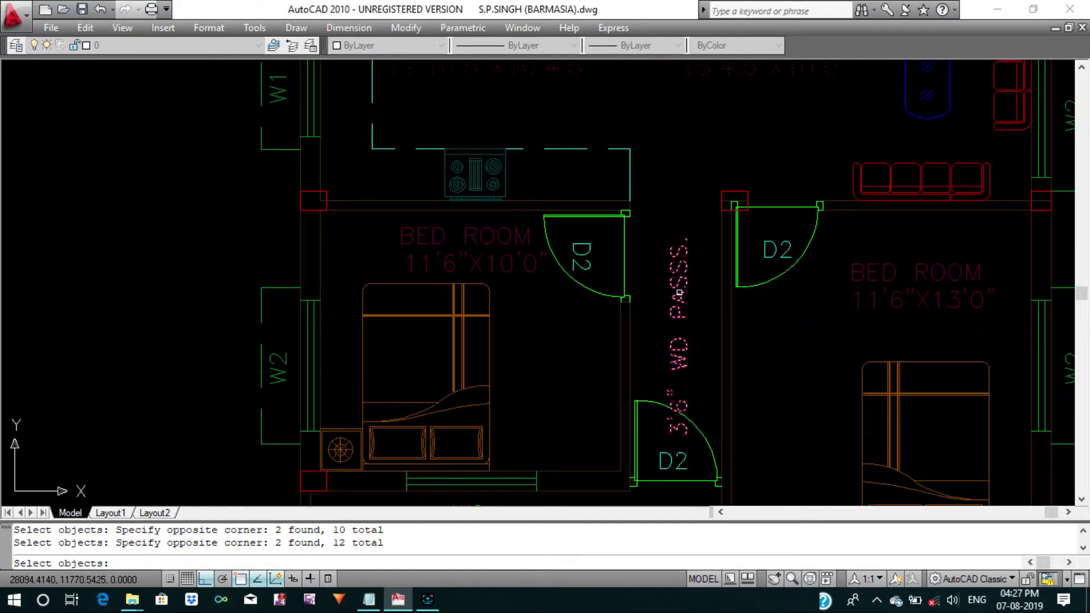
left_click(679, 292)
left_click(528, 275)
left_click(504, 235)
left_click(905, 316)
left_click(876, 267)
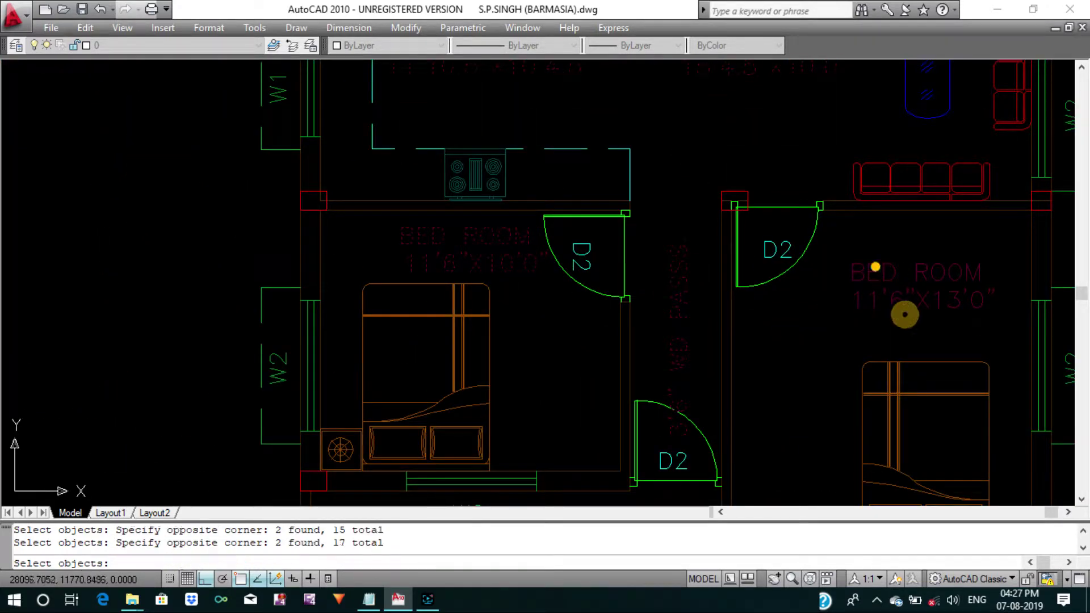
scroll(905, 315, "down", 3)
scroll(830, 366, "up", 1)
scroll(831, 365, "up", 3)
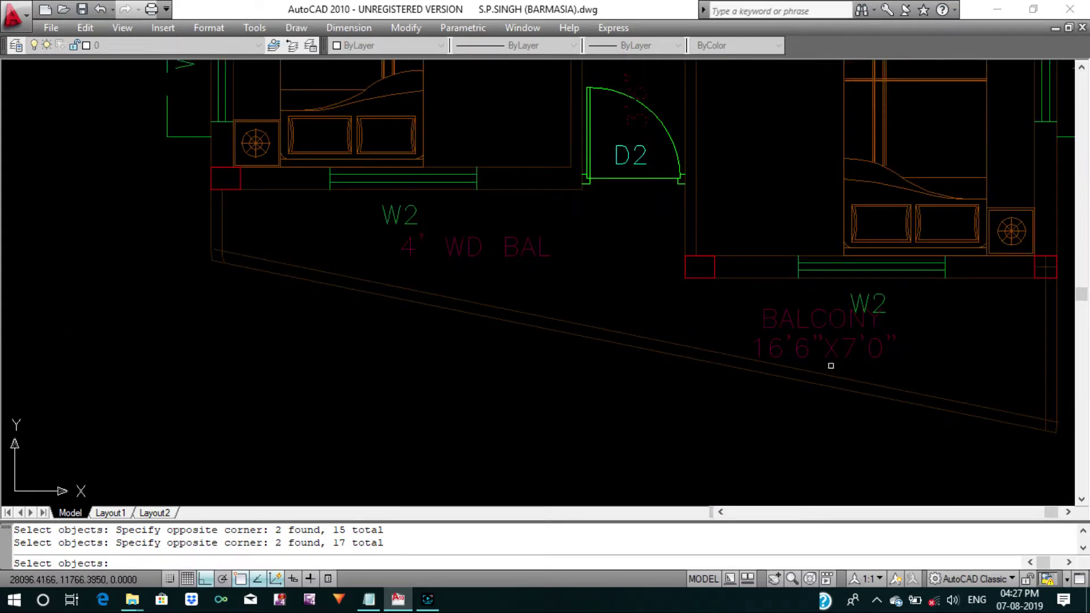
left_click(805, 325)
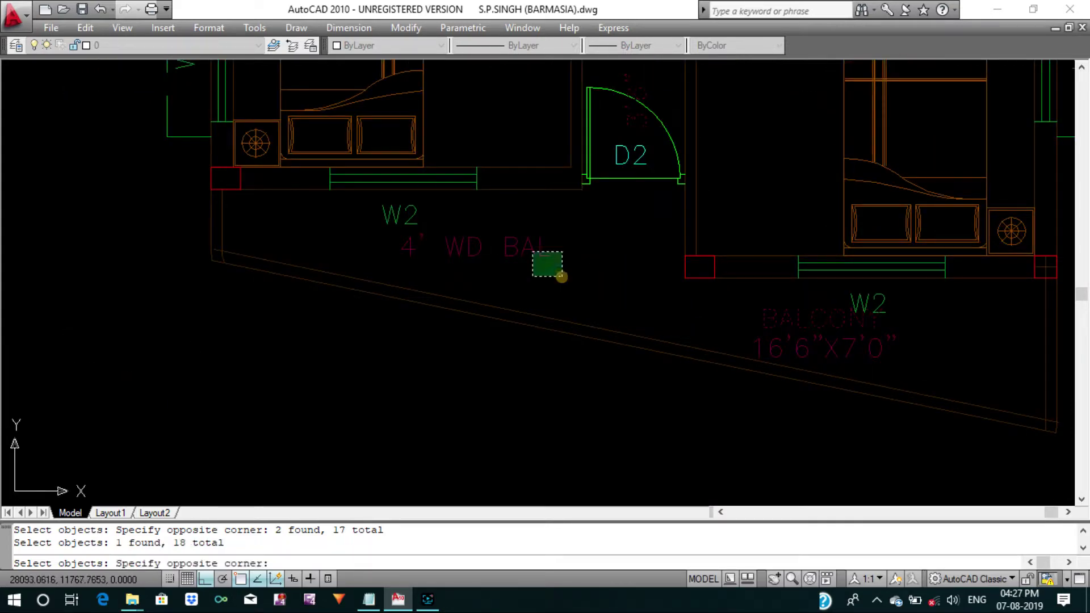
left_click(507, 234)
scroll(510, 305, "down", 2)
key("Return")
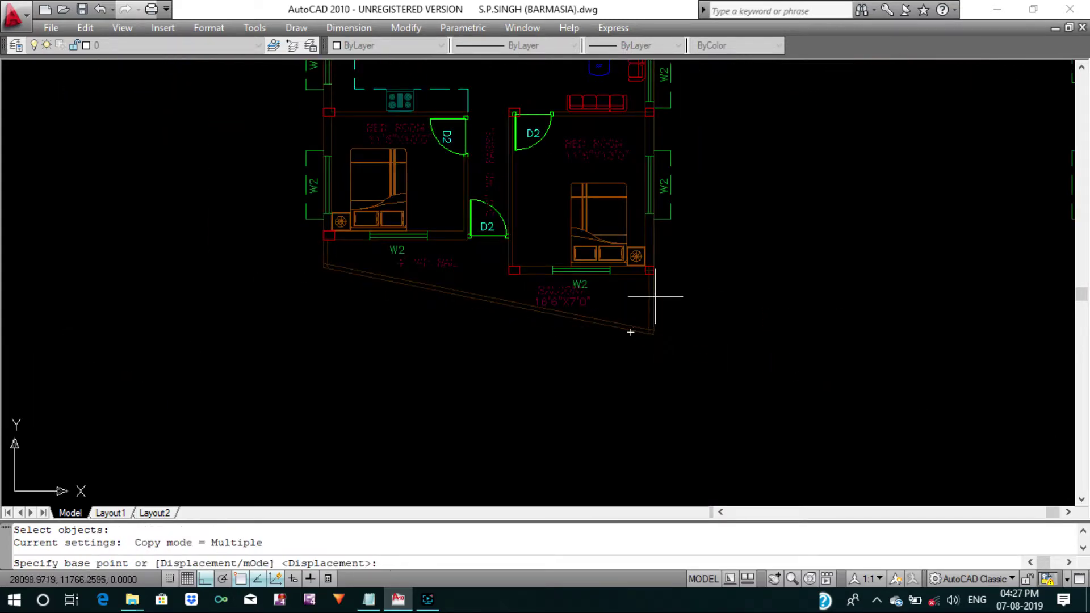
Copy the selected room labels from the balcony corner onto the second-floor plan.
scroll(653, 284, "up", 3)
left_click(658, 263)
scroll(657, 260, "down", 5)
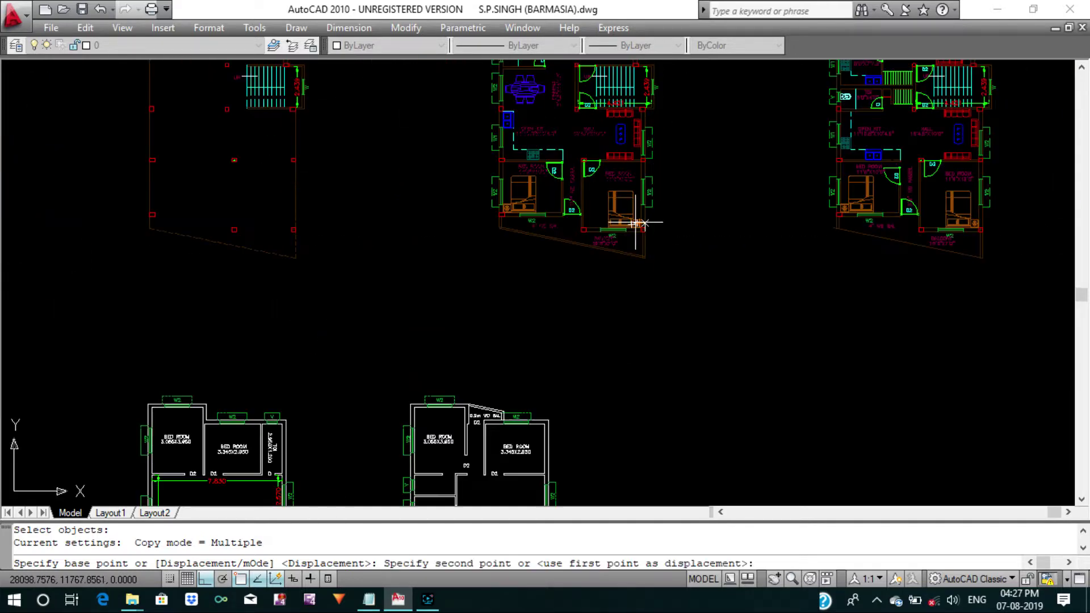
scroll(638, 260, "down", 2)
middle_click_drag(638, 261, 637, 108)
scroll(602, 341, "up", 5)
scroll(562, 386, "up", 5)
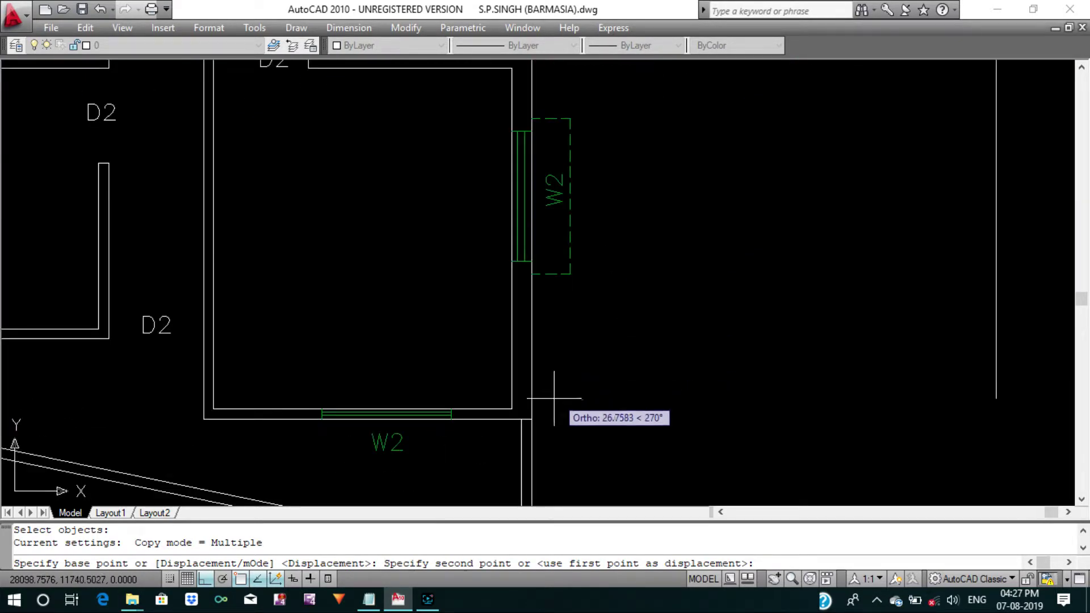
left_click(531, 420)
key("Return")
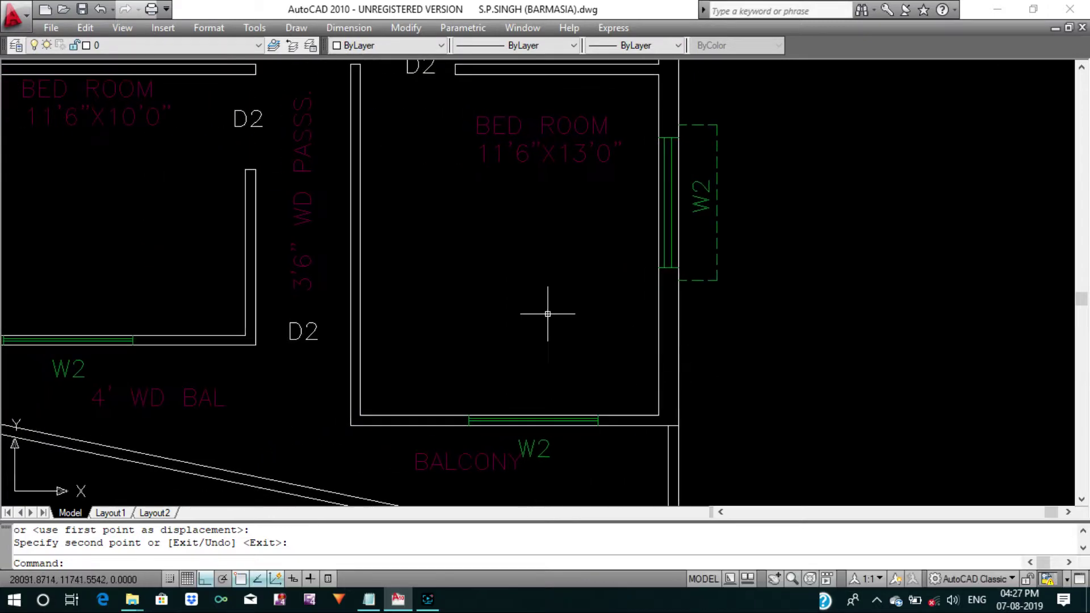
scroll(568, 309, "down", 2)
middle_click_drag(575, 309, 621, 308)
key("Escape")
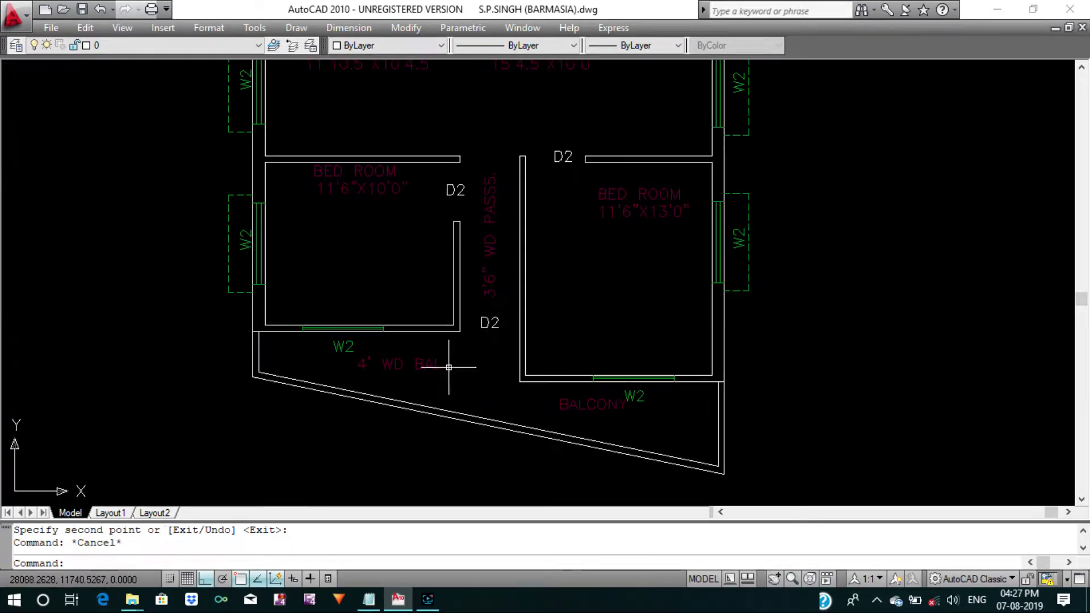
key("Escape")
type("DI")
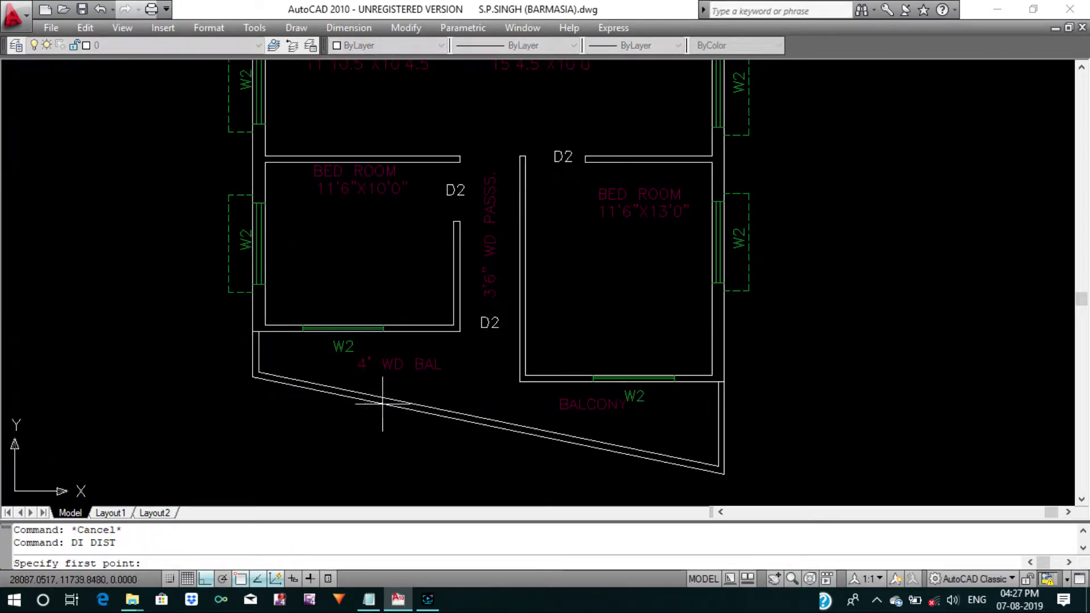
Measure the left balcony depth as 1.2440, then open the 4' WD BAL label for editing.
left_click(356, 331)
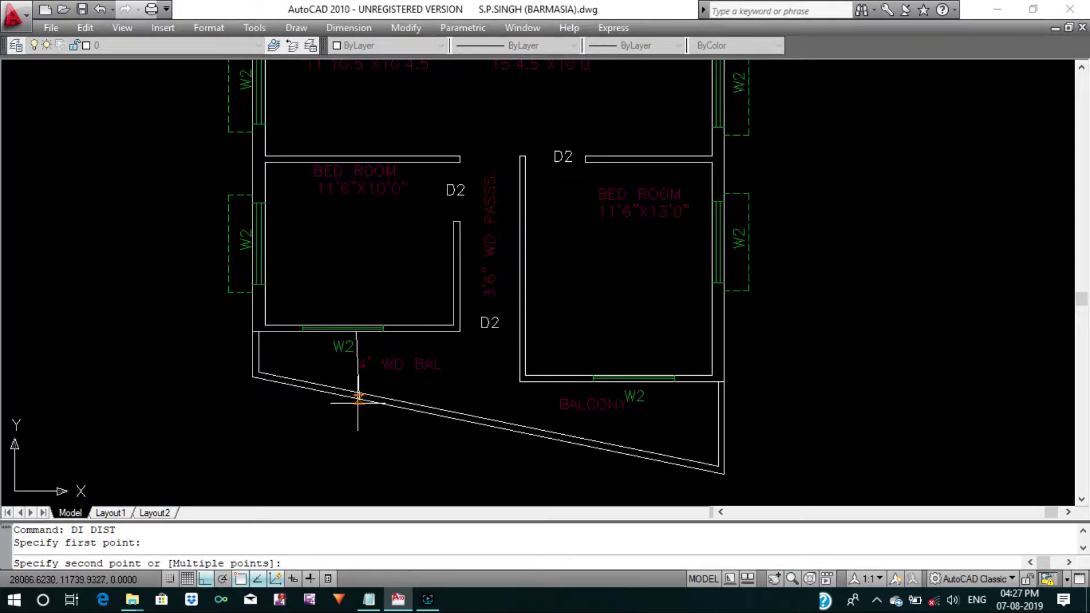
left_click(356, 401)
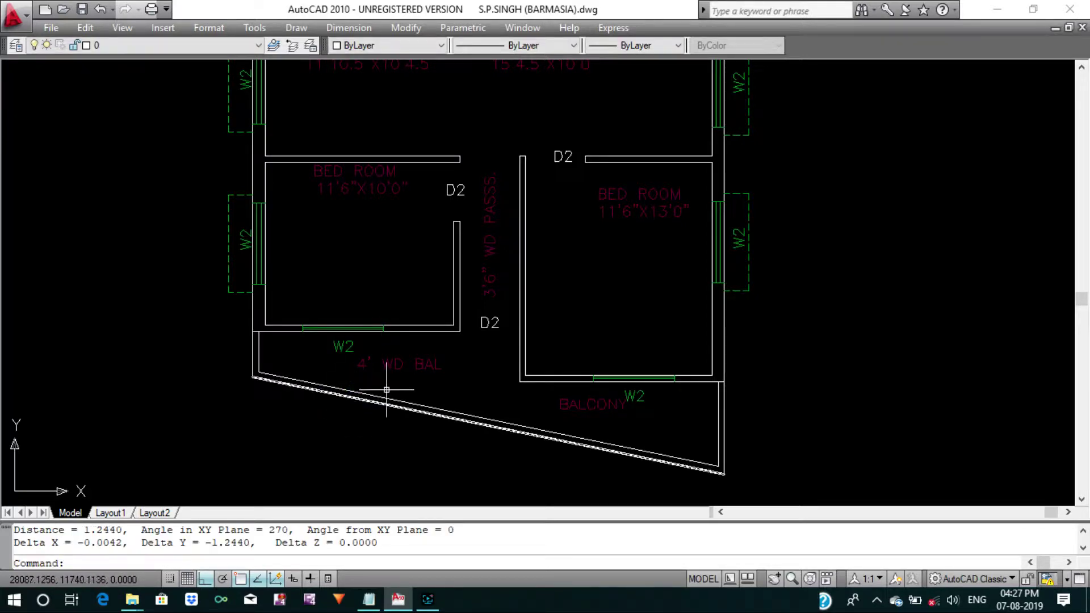
key("Escape")
double_click(396, 365)
scroll(380, 355, "up", 3)
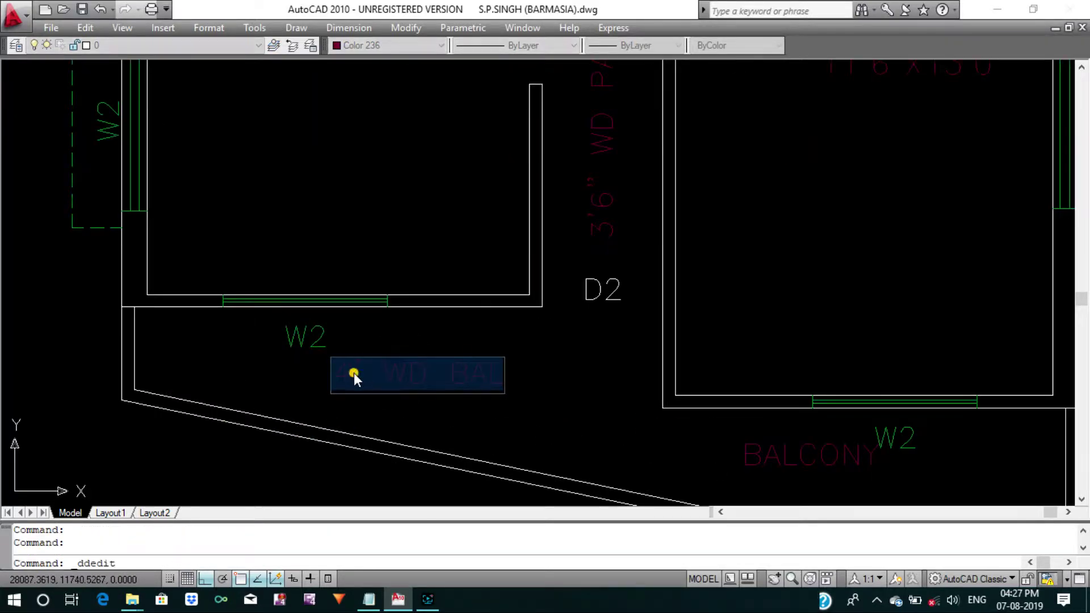
Change the left balcony label from 4' WD BAL to 1.250 WD BAL.
left_click(354, 373)
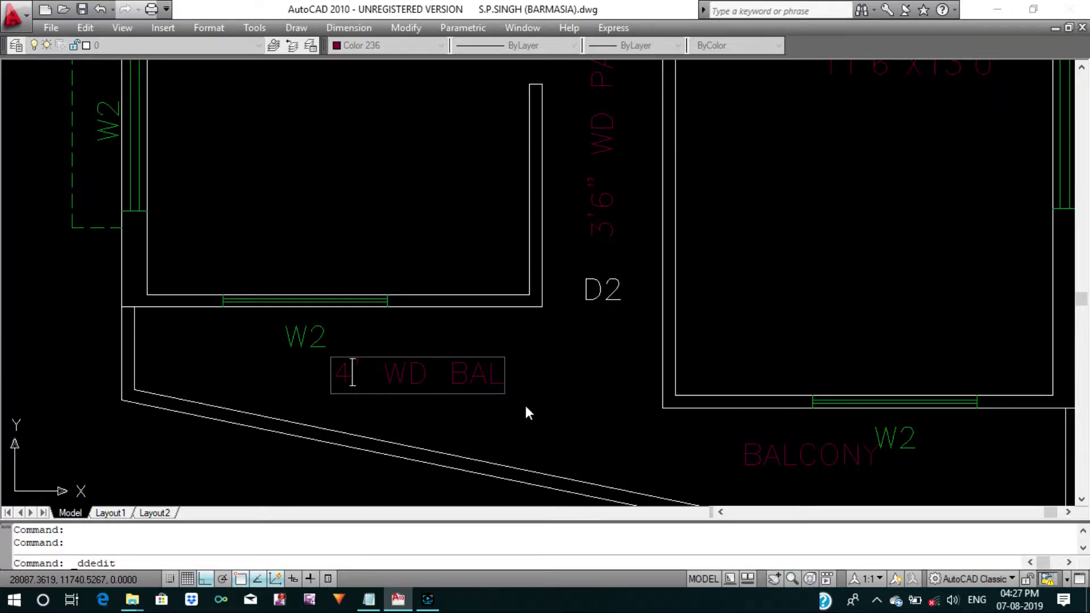
key("BackSpace")
key("BackSpace")
type("1")
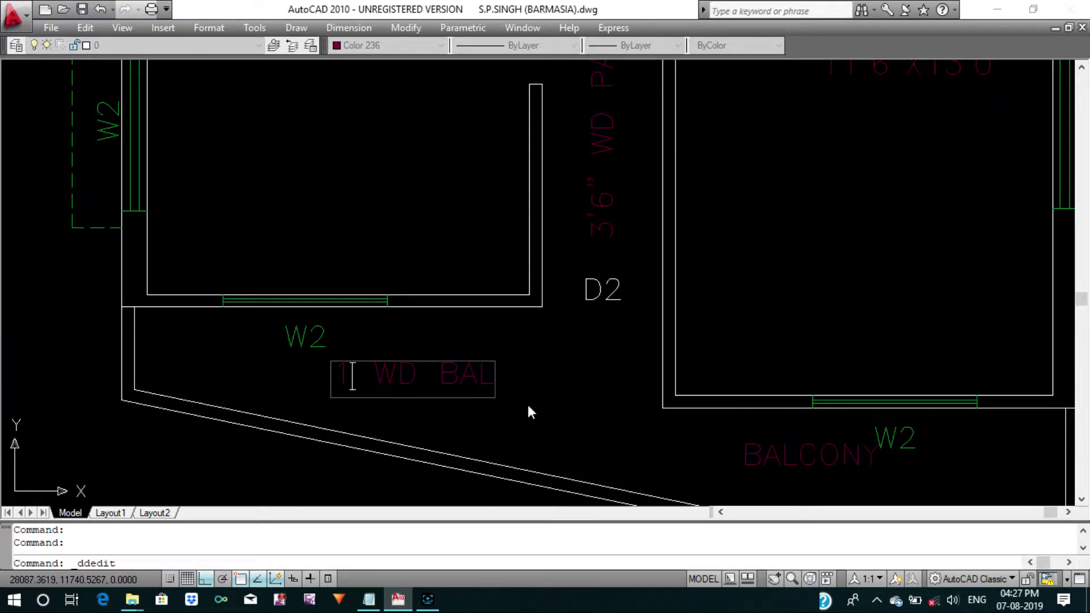
type(".250")
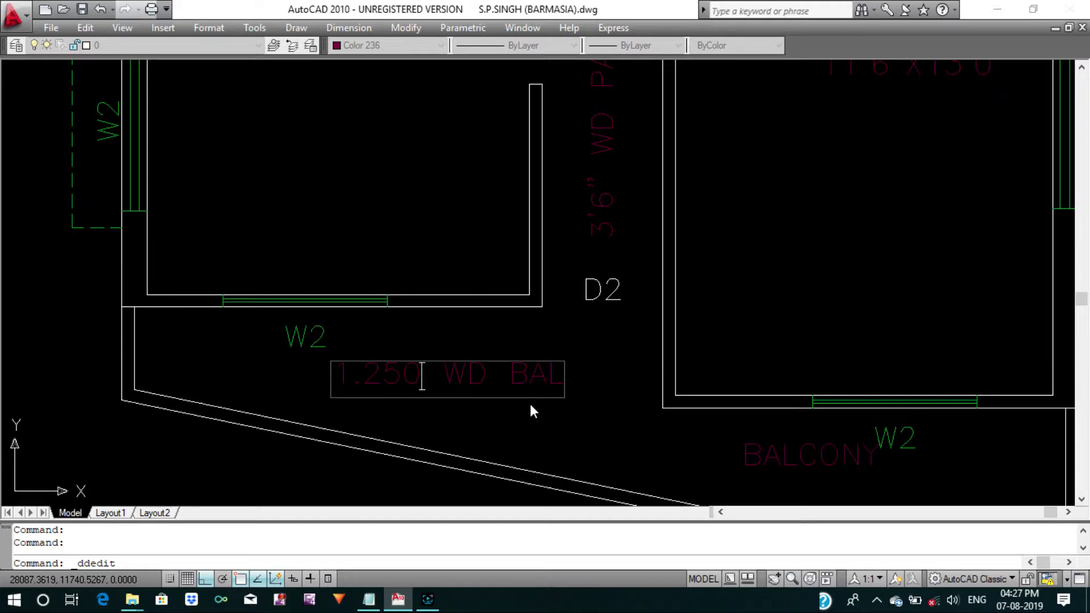
key("Return")
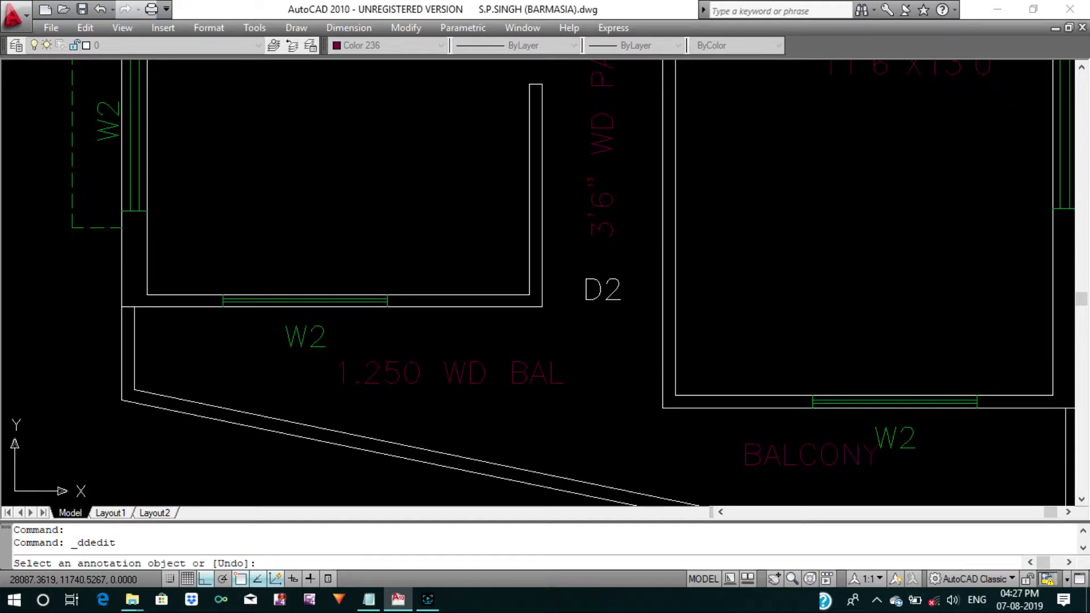
scroll(519, 311, "down", 5)
scroll(616, 365, "up", 4)
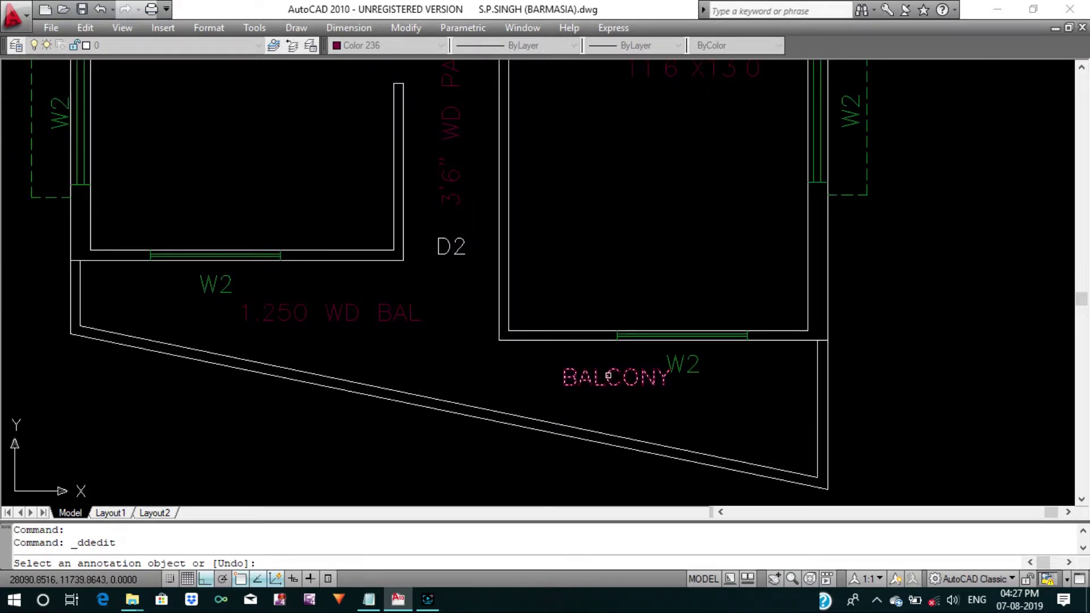
key("Escape")
key("Escape")
type("DI")
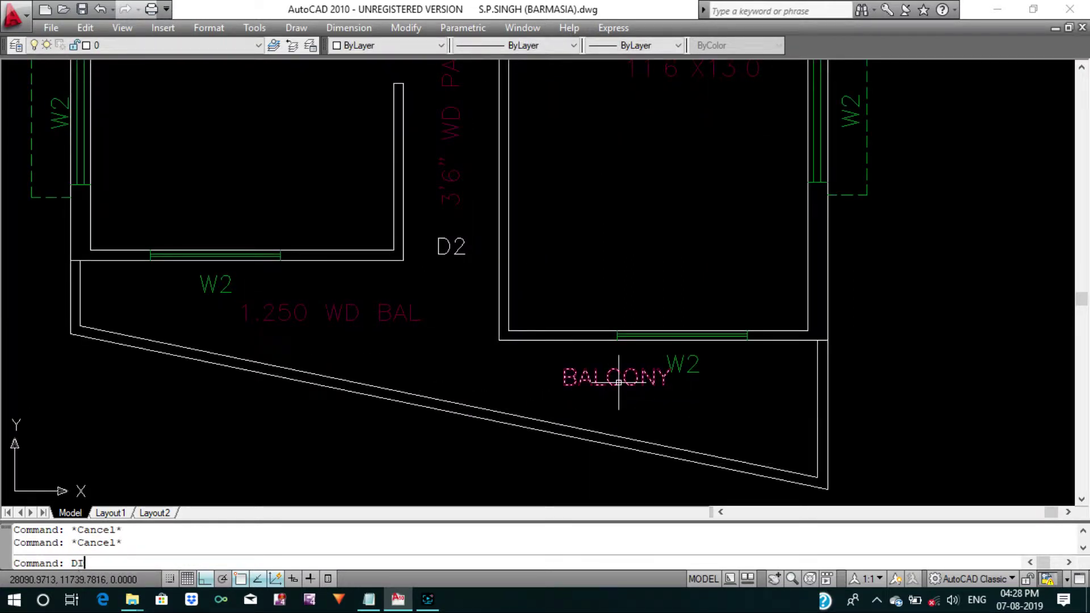
Measure the right balcony's depth and relabel BALCONY as 1.350m WD BAL.
key("Return")
left_click(663, 340)
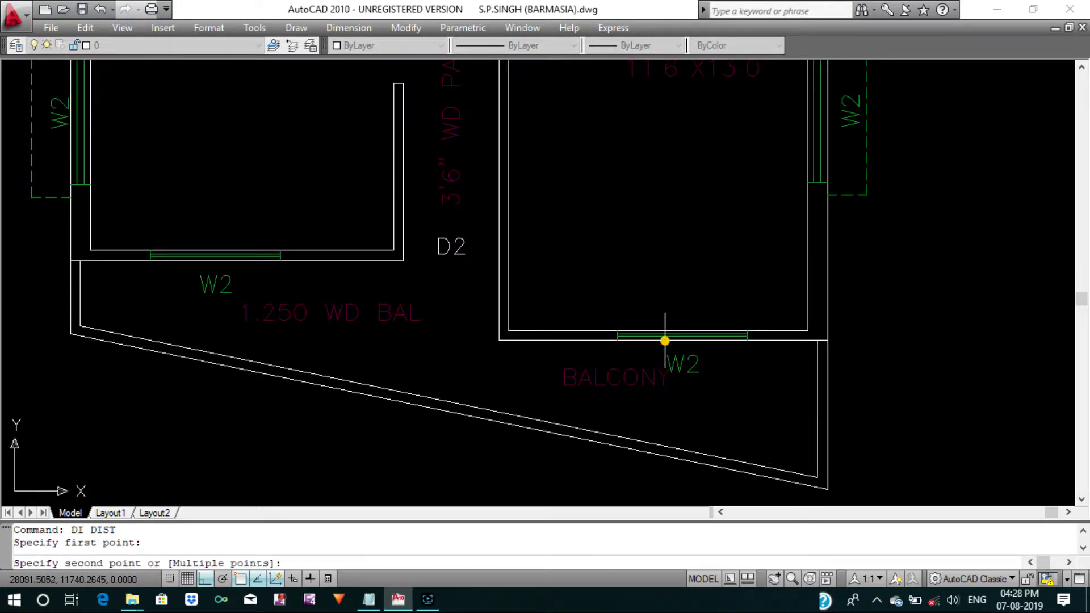
left_click(663, 457)
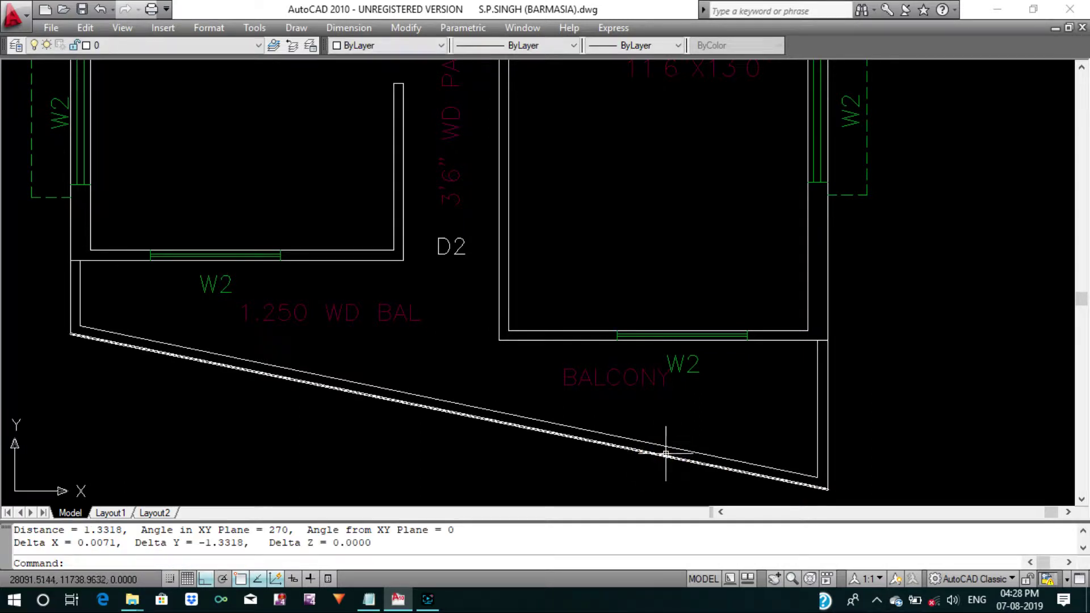
middle_click_drag(681, 421, 664, 429)
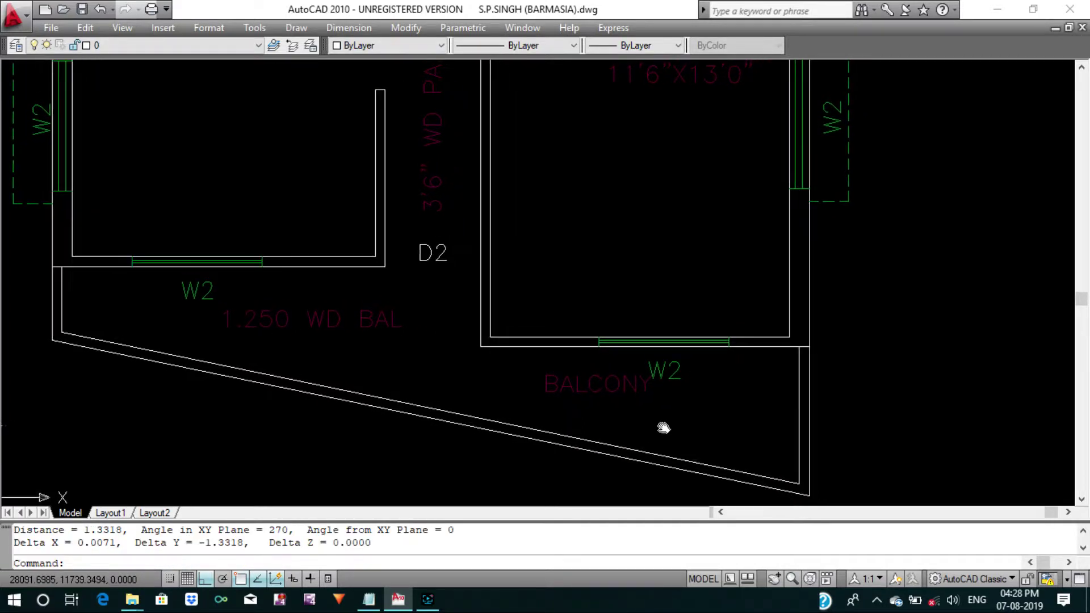
double_click(616, 393)
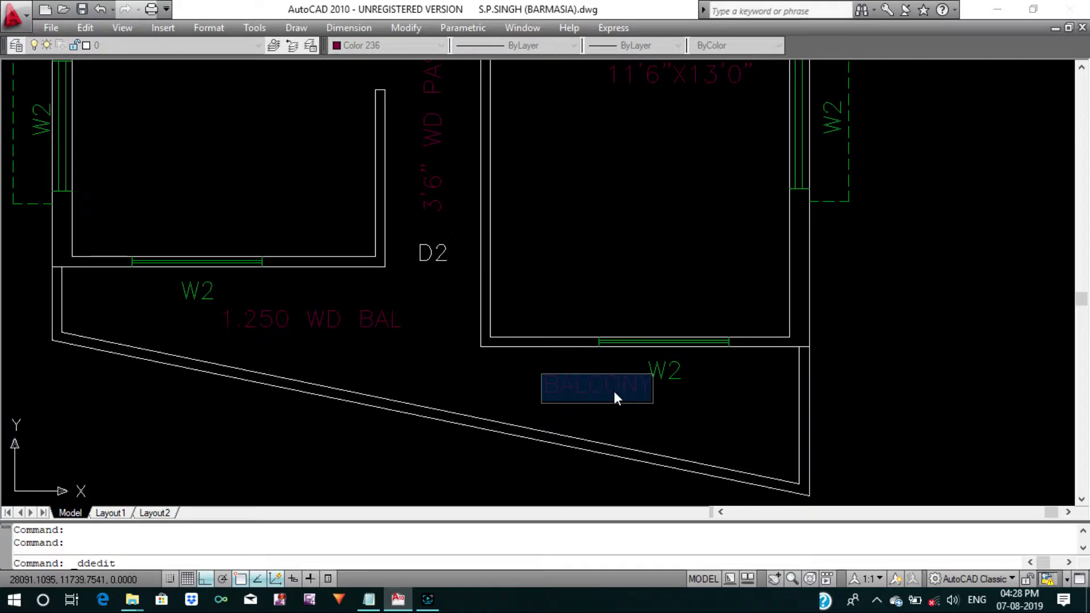
type("1.350m")
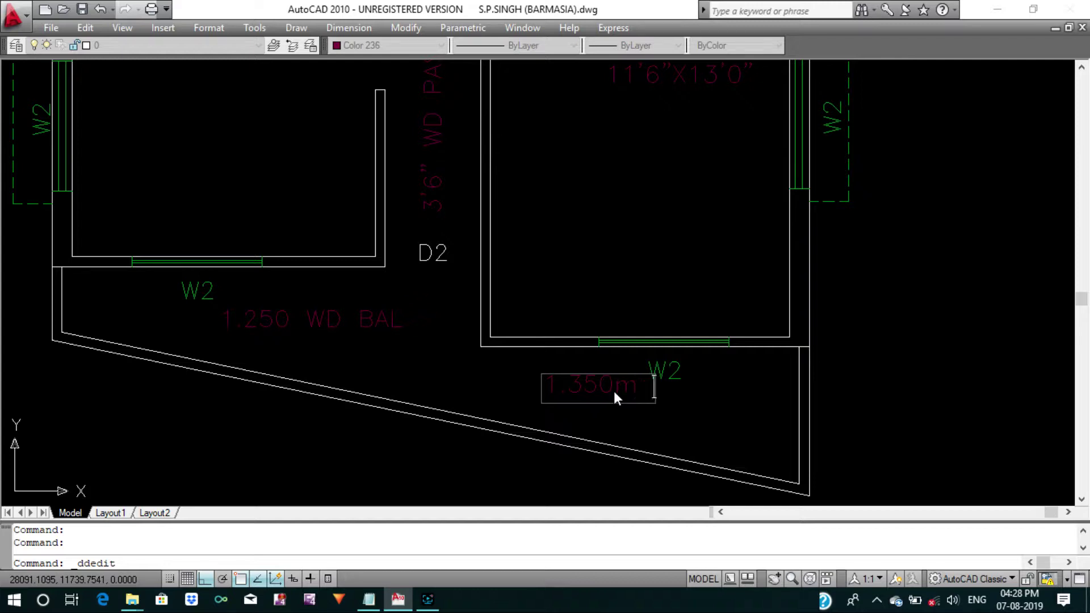
type("WD ")
type("BAL")
key("Return")
key("Return")
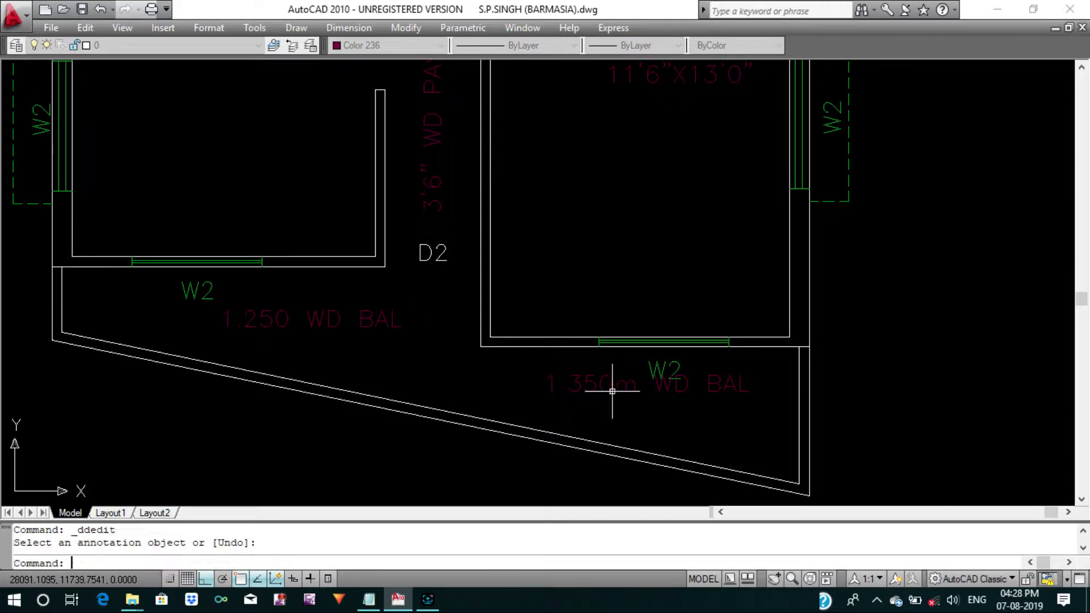
Add the metre unit so the left label reads 1.250m WD BAL.
double_click(398, 328)
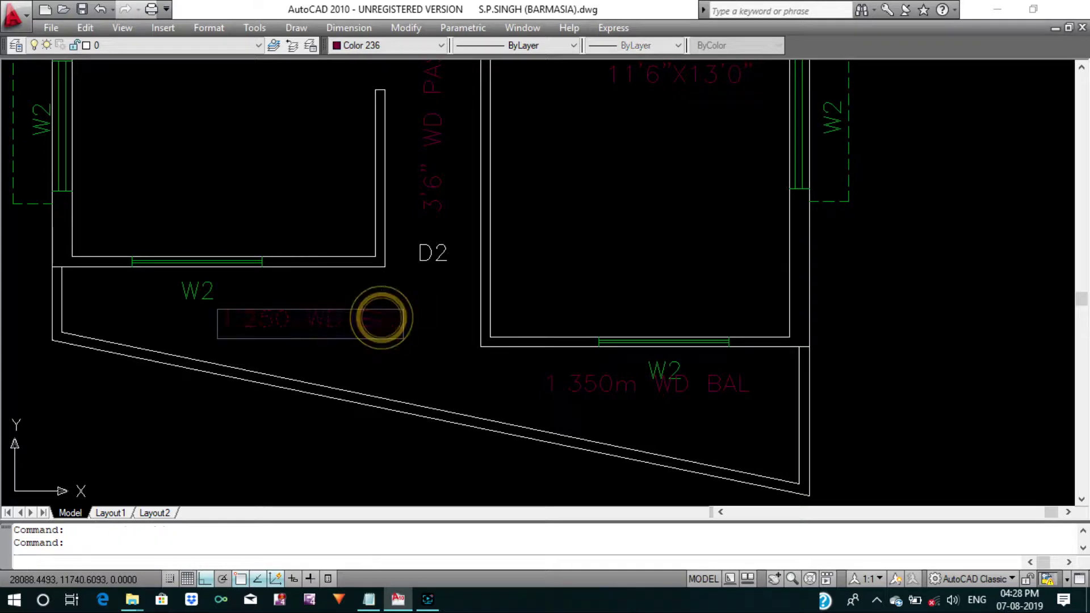
left_click(288, 316)
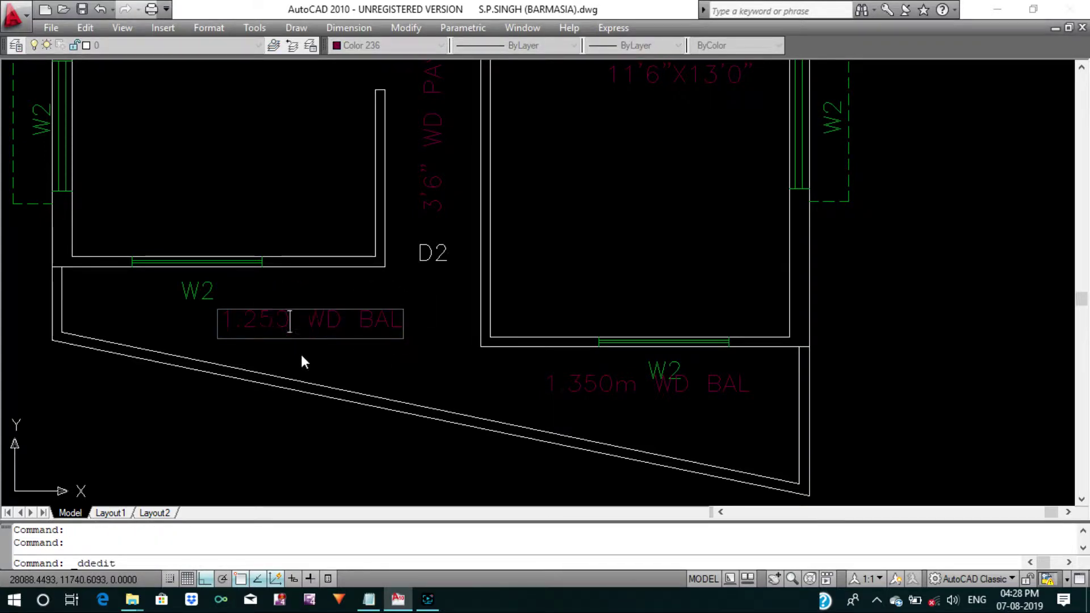
type("m")
key("Return")
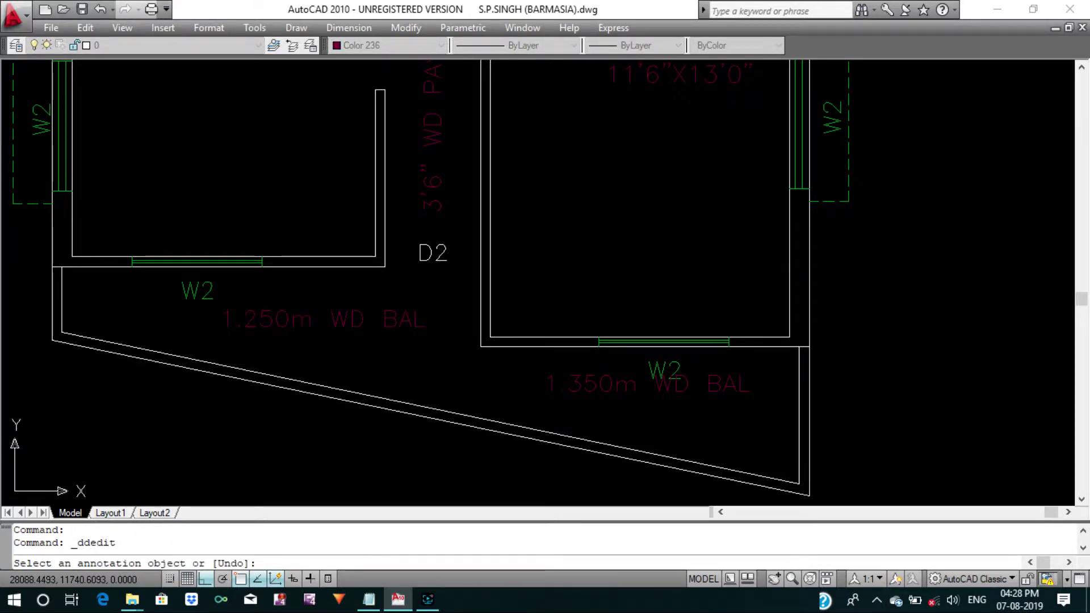
key("Escape")
Move the 1.250m WD BAL label so it sits centred under the left W2 window.
type("m")
key("Return")
left_click(348, 348)
left_click(328, 316)
key("Return")
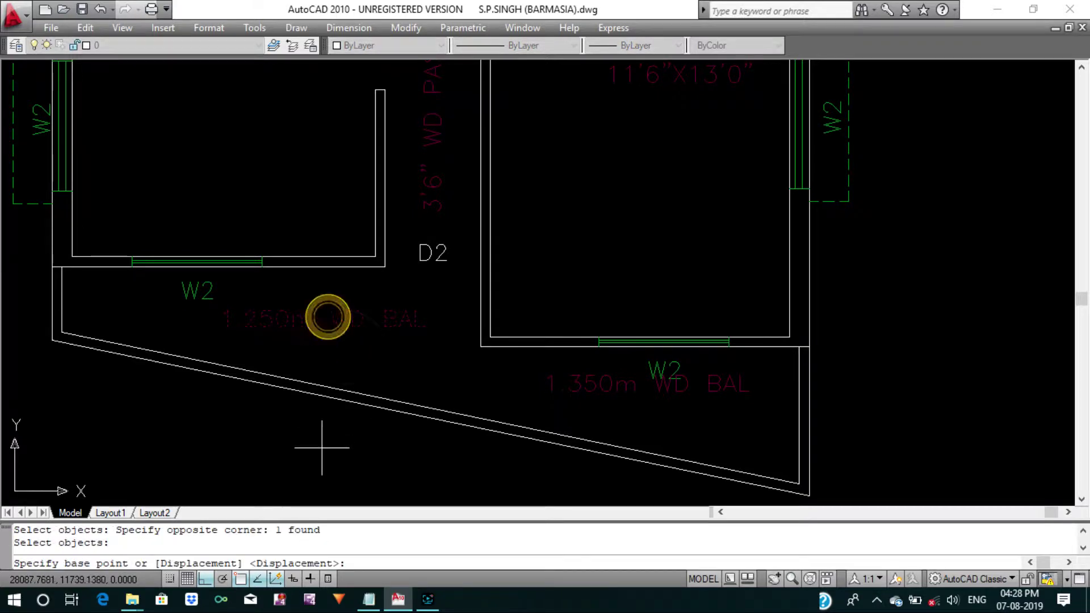
left_click(322, 448)
left_click(256, 448)
Move the 1.350m WD BAL label lower within the right balcony.
scroll(320, 356, "down", 4)
middle_click_drag(365, 365, 389, 370)
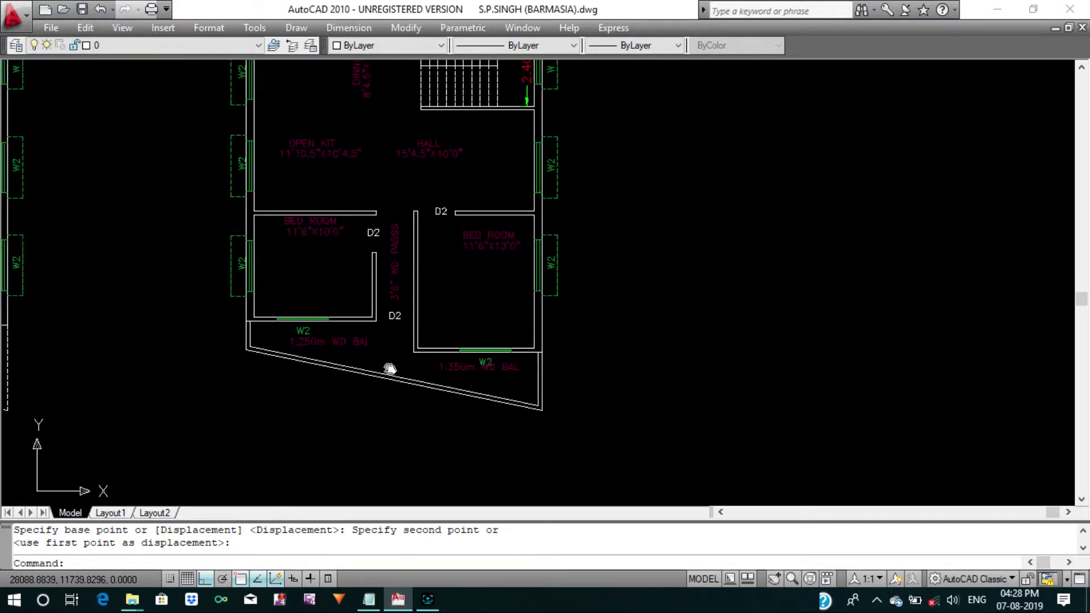
scroll(483, 375, "up", 3)
type("m")
key("Return")
left_click(552, 387)
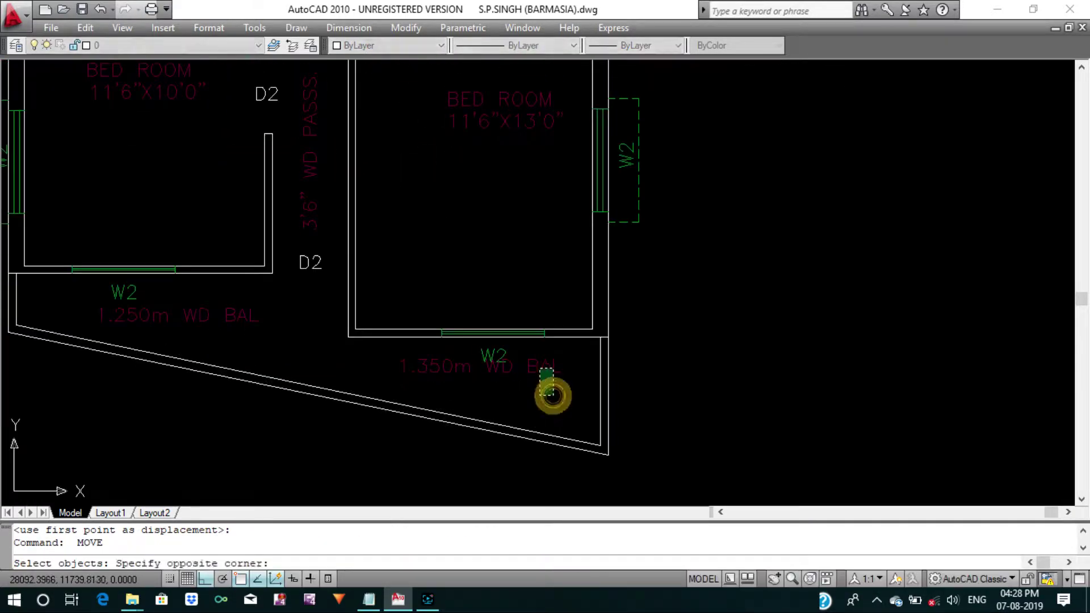
left_click(538, 368)
key("Return")
left_click(707, 374)
middle_click_drag(561, 393, 611, 409)
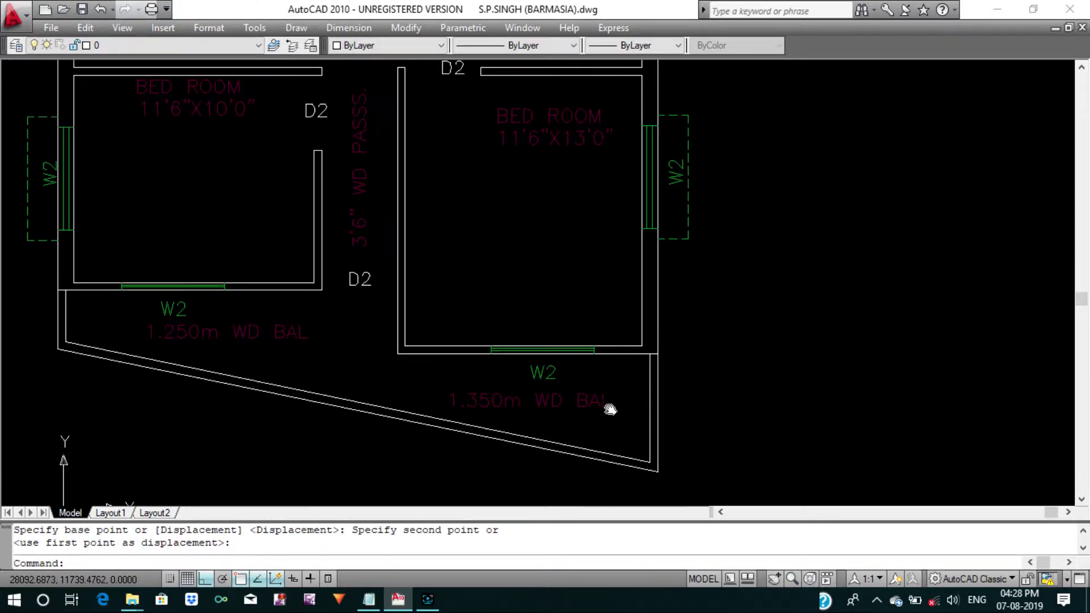
scroll(608, 408, "down", 1)
scroll(596, 422, "down", 2)
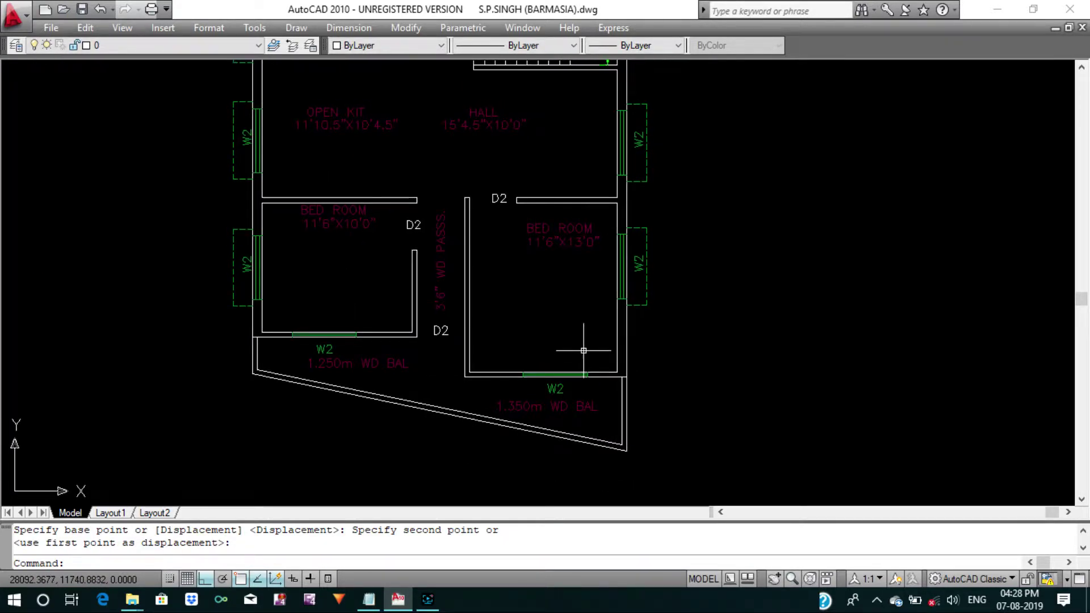
key("Escape")
key("Escape")
Match both balcony labels and the right bedroom's window, label and W2 tag to the white D2 tag.
type("a")
key("Return")
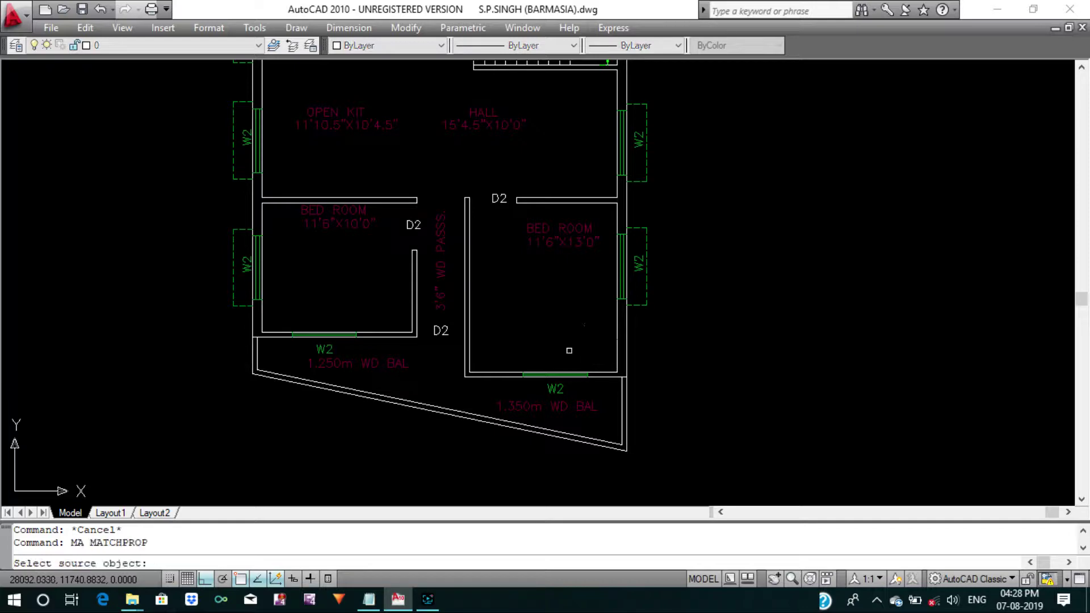
left_click(441, 331)
scroll(397, 373, "up", 2)
left_click(396, 375)
left_click(355, 341)
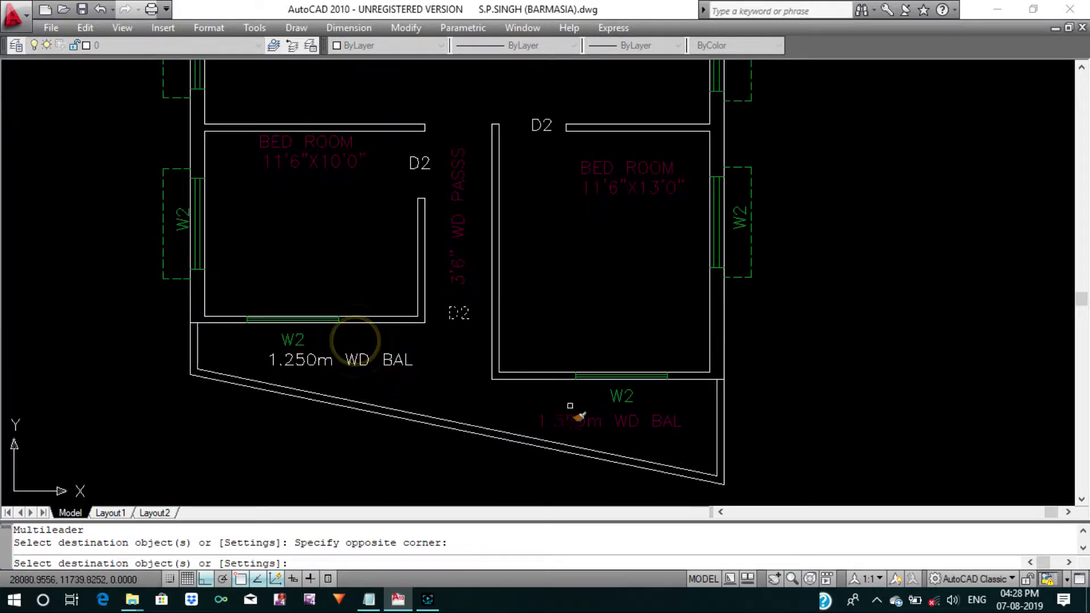
left_click(662, 446)
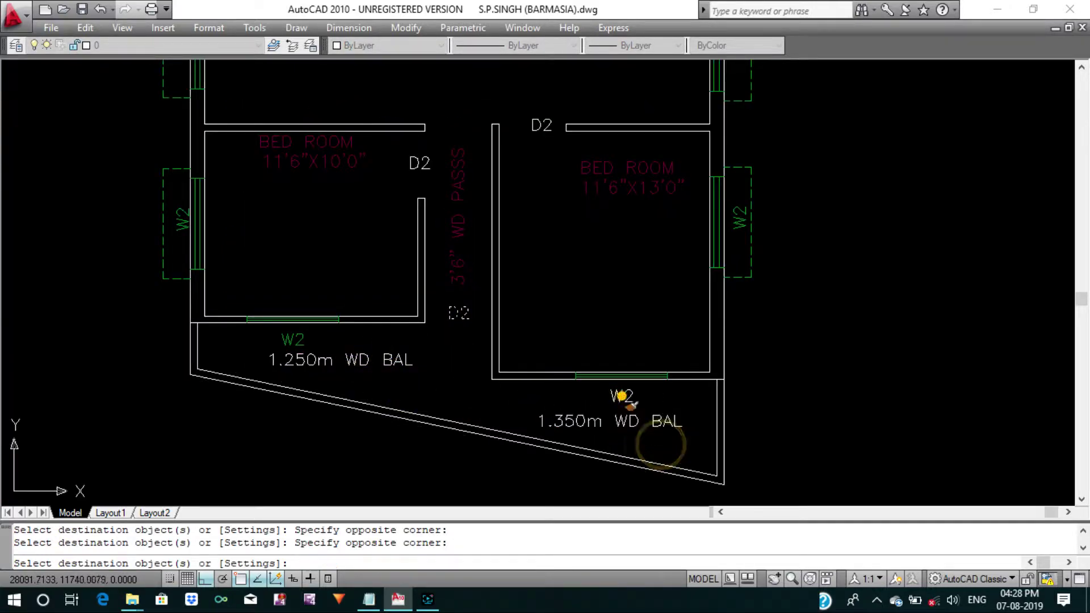
left_click(574, 372)
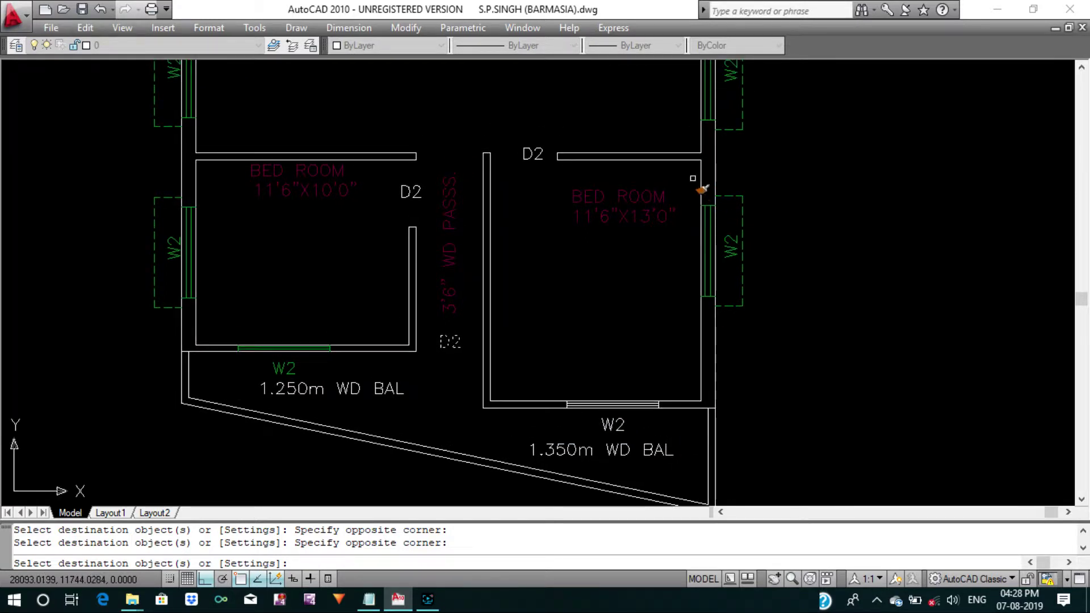
left_click(702, 189)
left_click(671, 284)
left_click(638, 190)
Make the left bedroom's W2 windows and BED ROOM label white the same way.
middle_click_drag(179, 213, 245, 235)
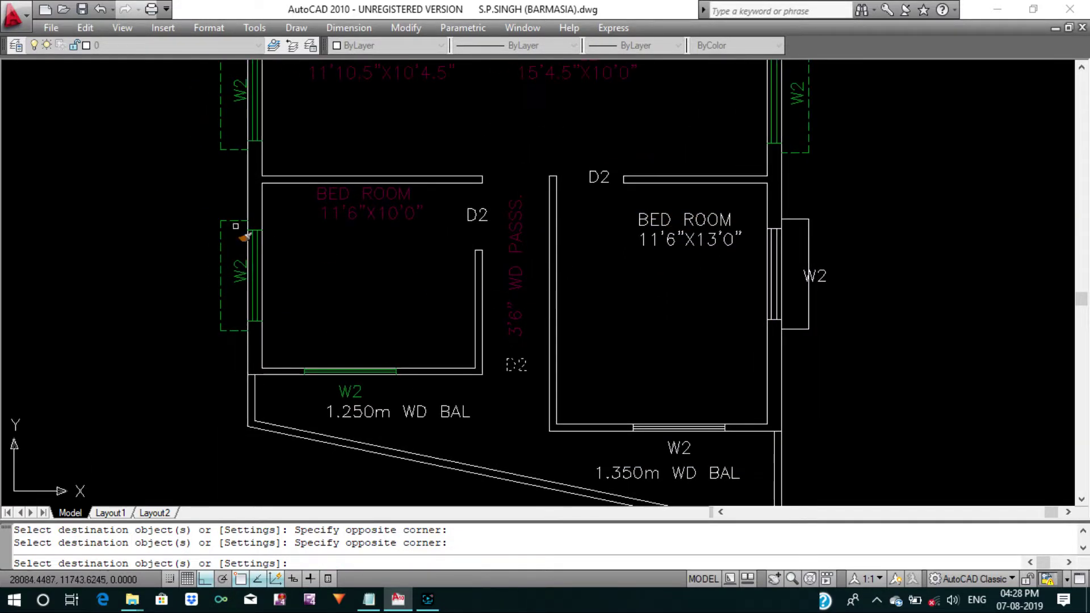
left_click(200, 214)
left_click(273, 332)
left_click(199, 215)
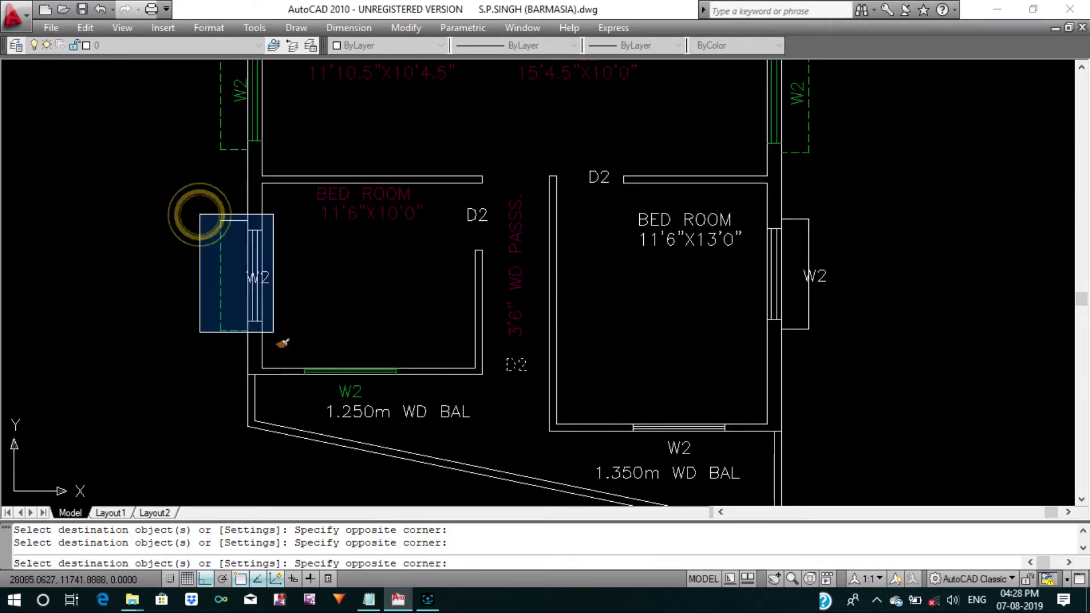
left_click(283, 343)
left_click(341, 309)
left_click(322, 195)
Match the kitchen W2 windows, OPEN KIT and HALL labels, then take the dining size text as a new source.
middle_click_drag(260, 121, 289, 337)
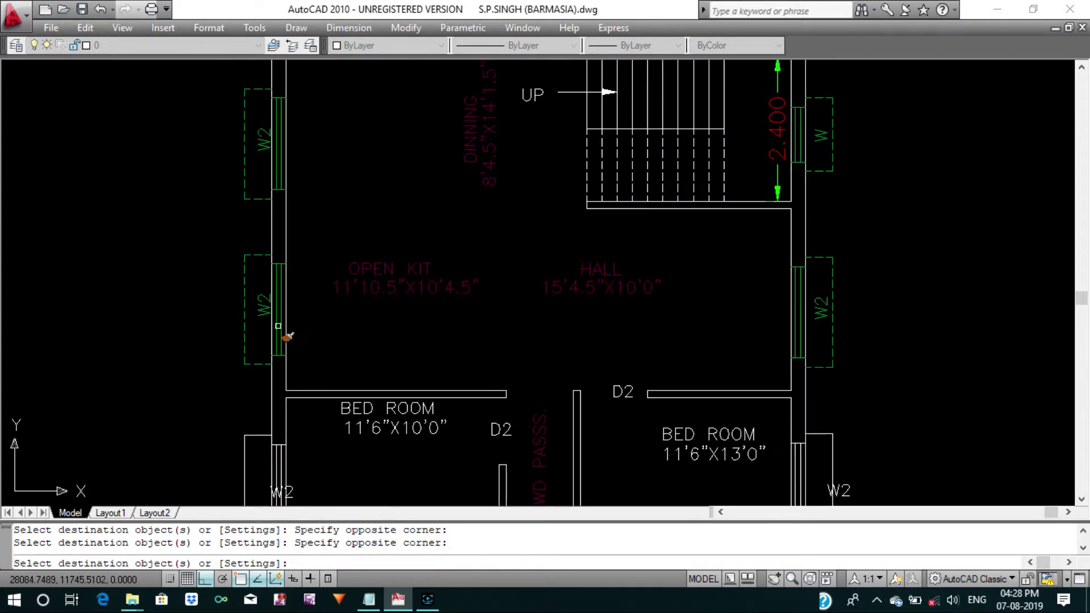
left_click(492, 383)
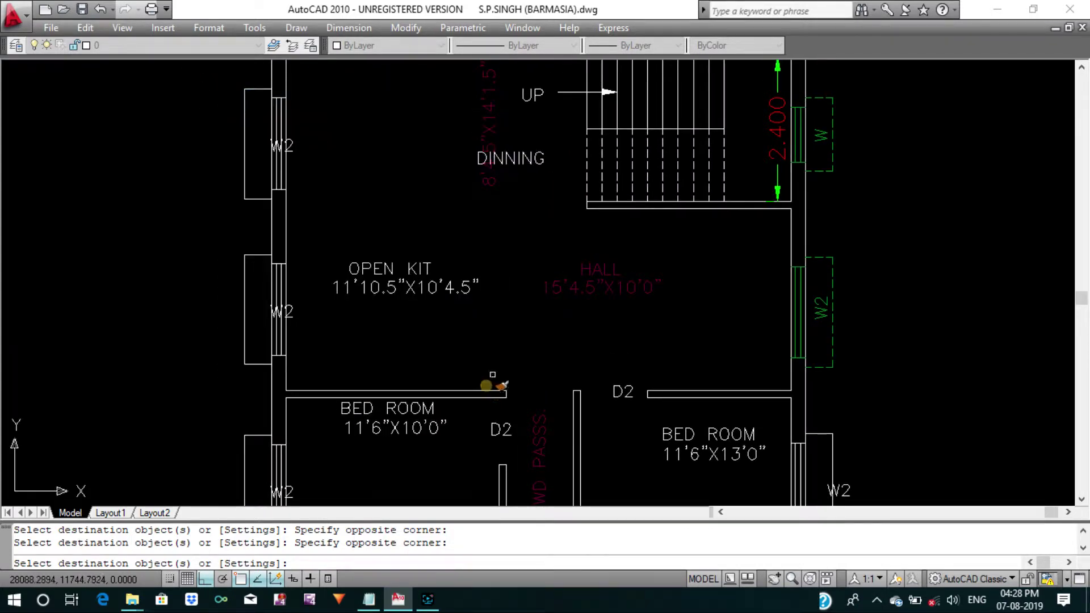
left_click(593, 303)
middle_click_drag(568, 168, 575, 335)
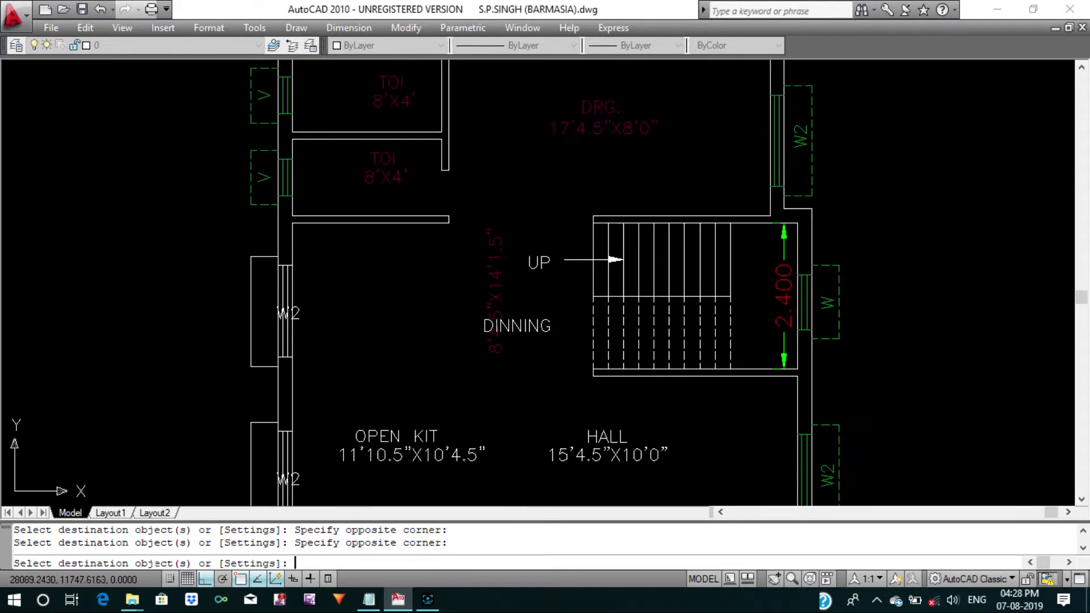
key("Return")
key("Return")
left_click(503, 284)
Apply the rotated text style to DINNING and make the dining label white.
left_click(518, 328)
key("Return")
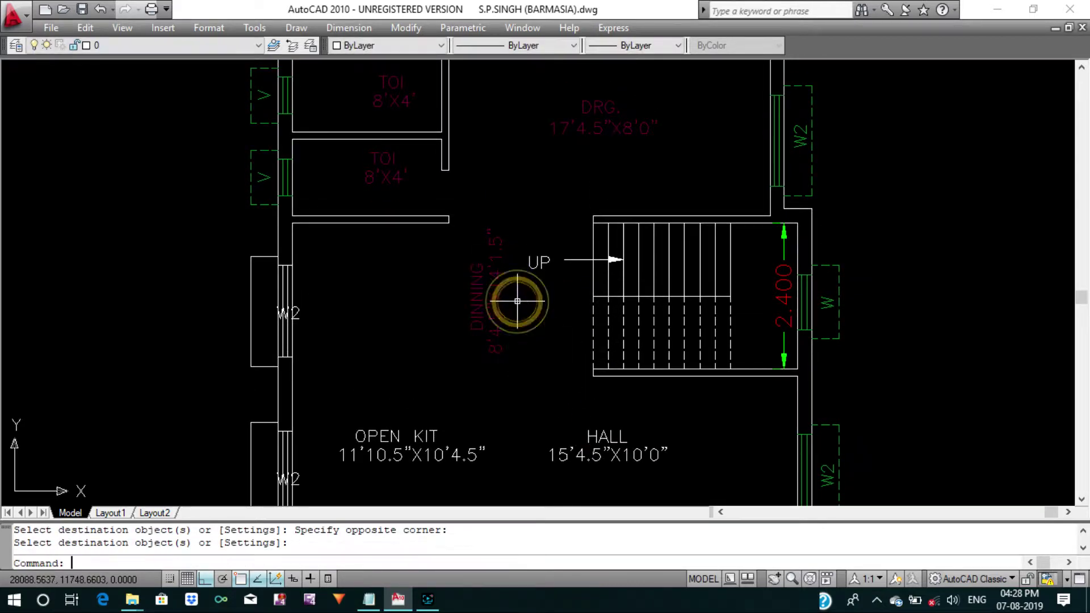
key("Escape")
left_click(514, 311)
left_click(447, 308)
left_click(442, 45)
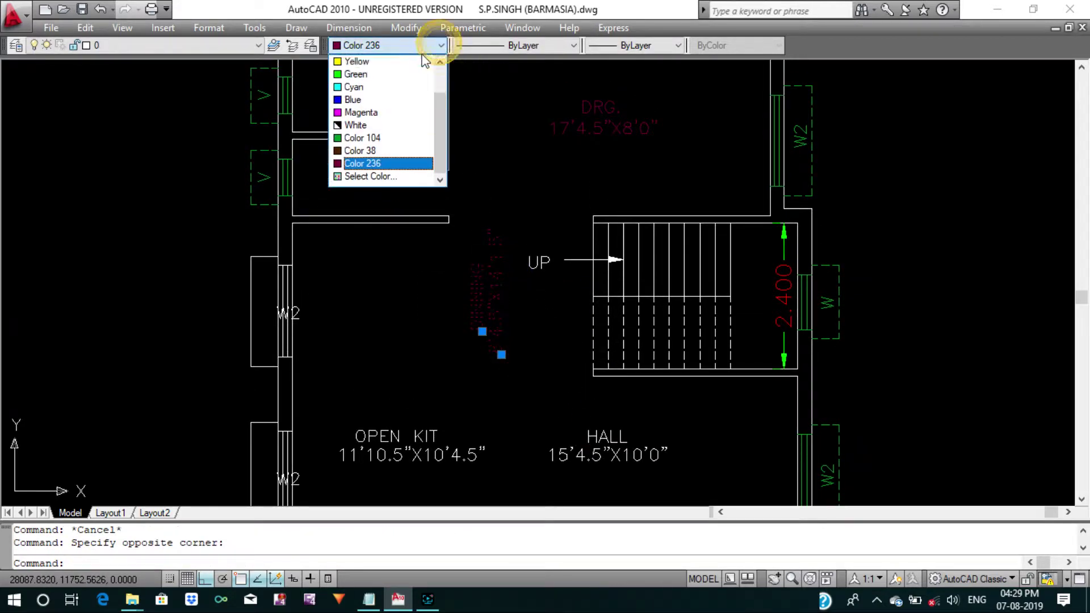
scroll(386, 102, "up", 1)
left_click(377, 61)
key("Escape")
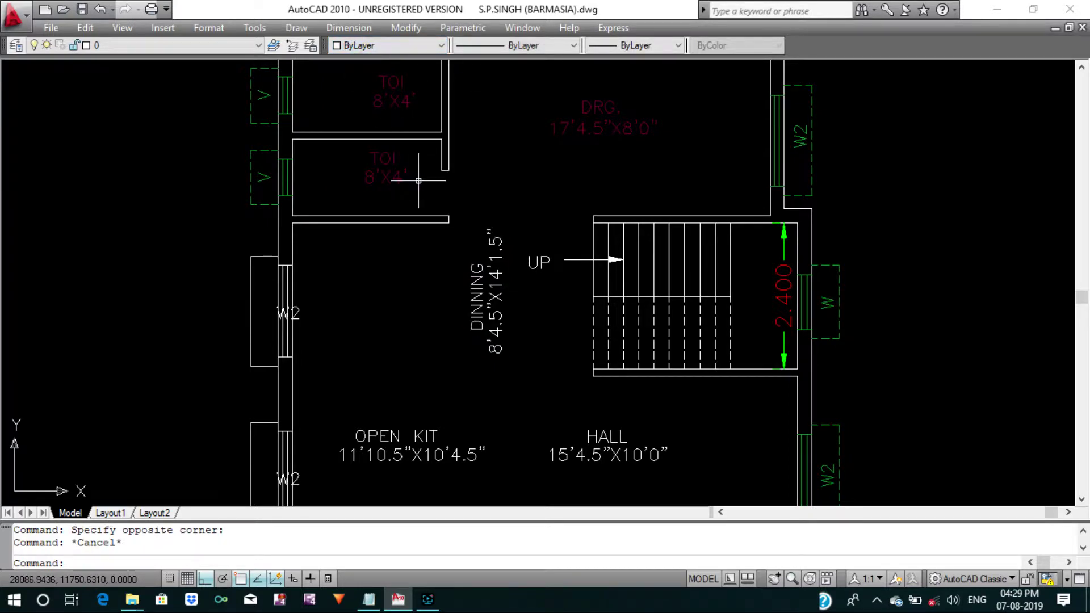
Match the TOI label to the white OPEN KIT label with MATCHPROP.
type("a")
key("Return")
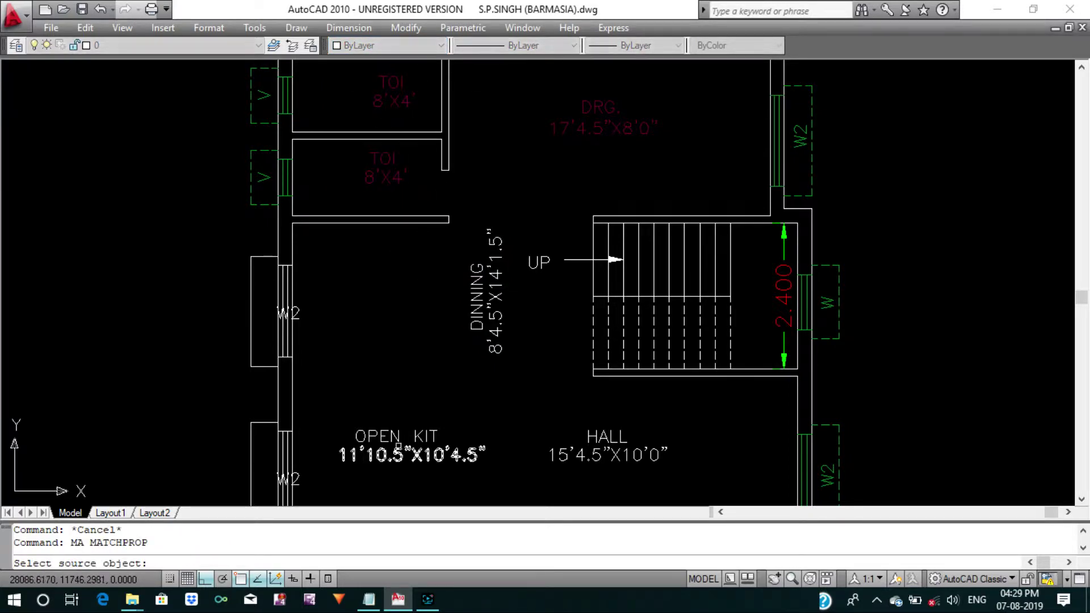
left_click(392, 437)
left_click(393, 187)
middle_click_drag(382, 91, 414, 255)
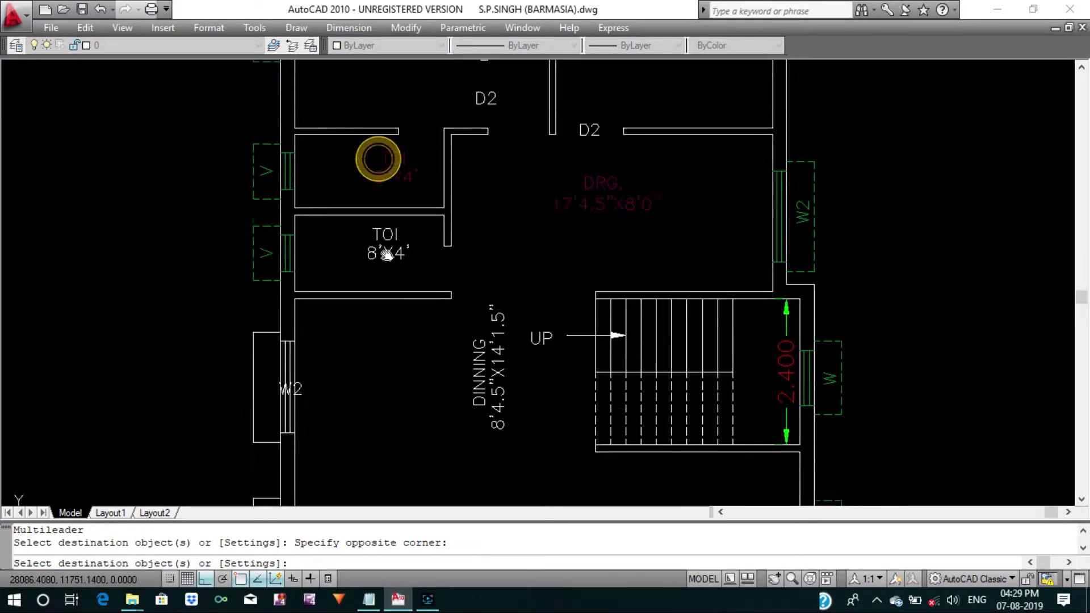
left_click_drag(414, 258, 401, 248)
key("Return")
middle_click_drag(402, 248, 385, 289)
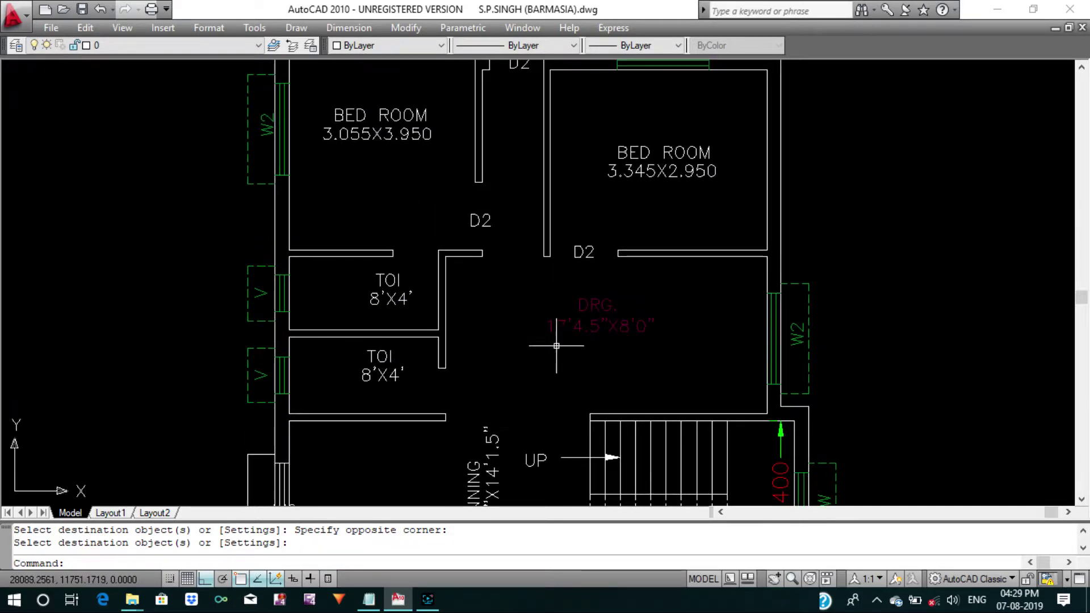
Match the DRG label to the white TOI label style.
key("Return")
left_click(394, 281)
left_click_drag(621, 360, 571, 321)
key("Return")
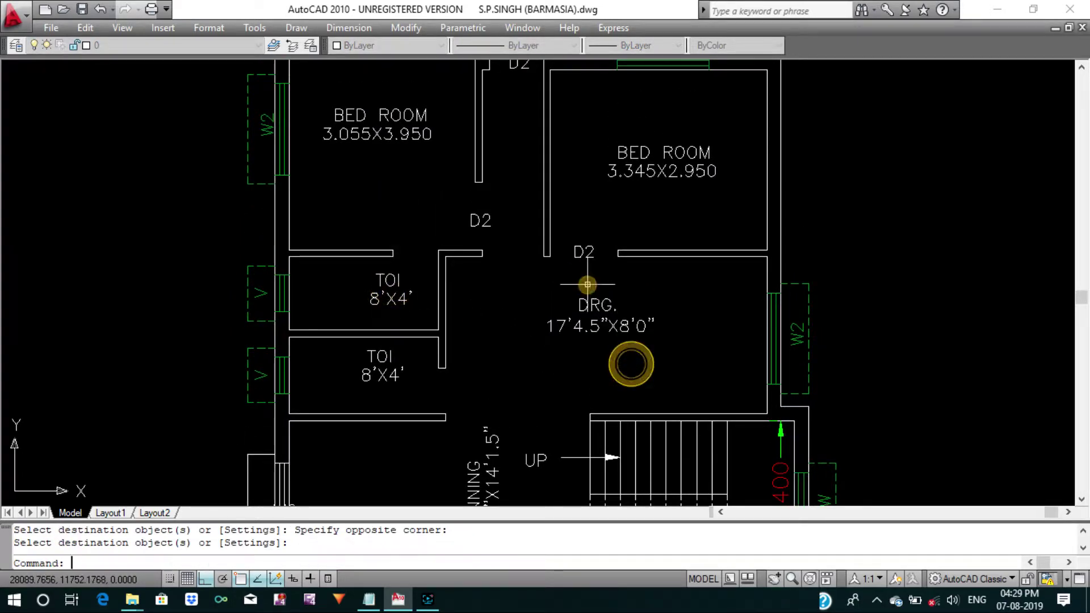
scroll(589, 303, "down", 2)
middle_click_drag(523, 378, 516, 243)
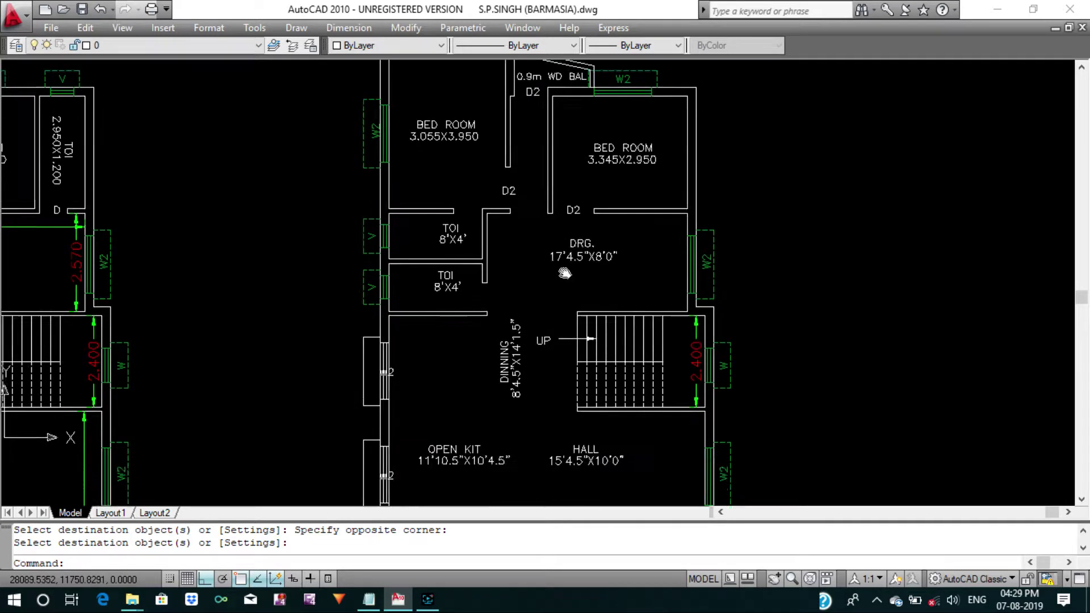
key("Escape")
key("Escape")
scroll(415, 291, "up", 3)
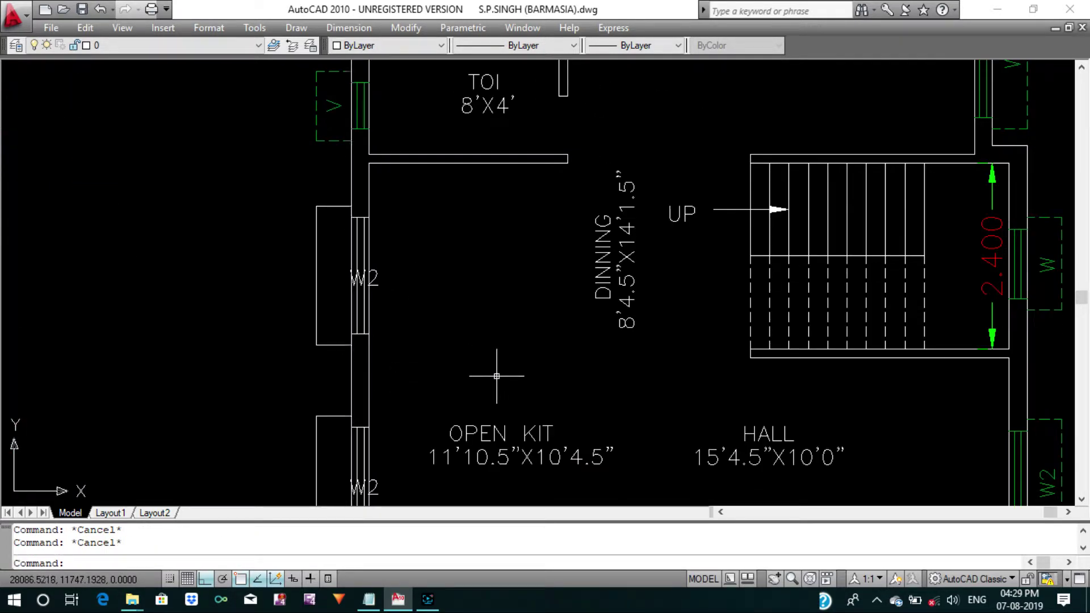
Make the left W2 window outlines dashed, matching the dashed stair line.
type("MA")
key("Return")
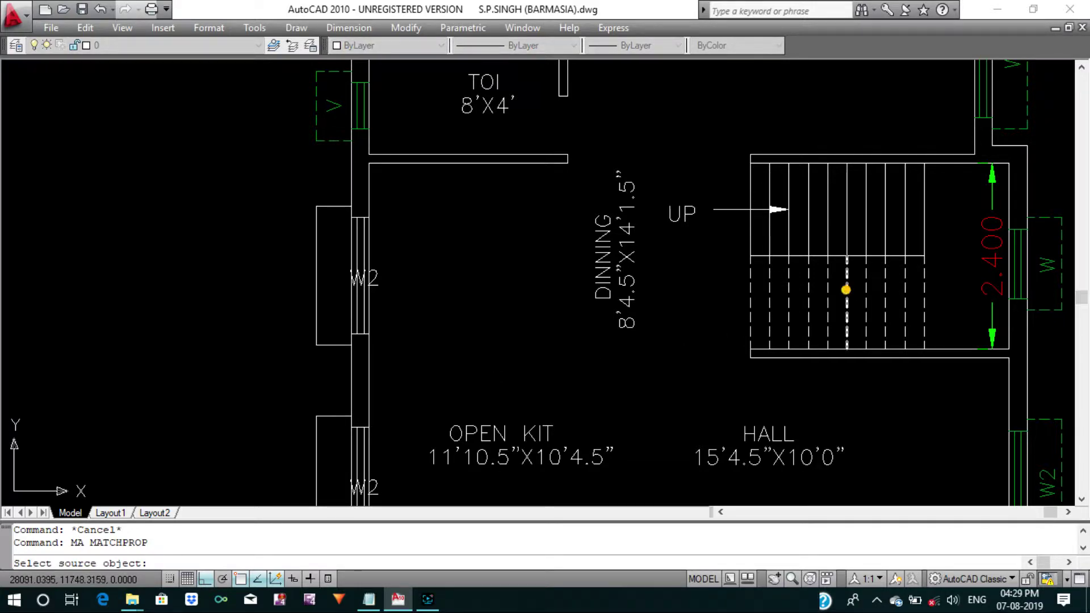
left_click(846, 289)
left_click(304, 187)
scroll(304, 188, "down", 4)
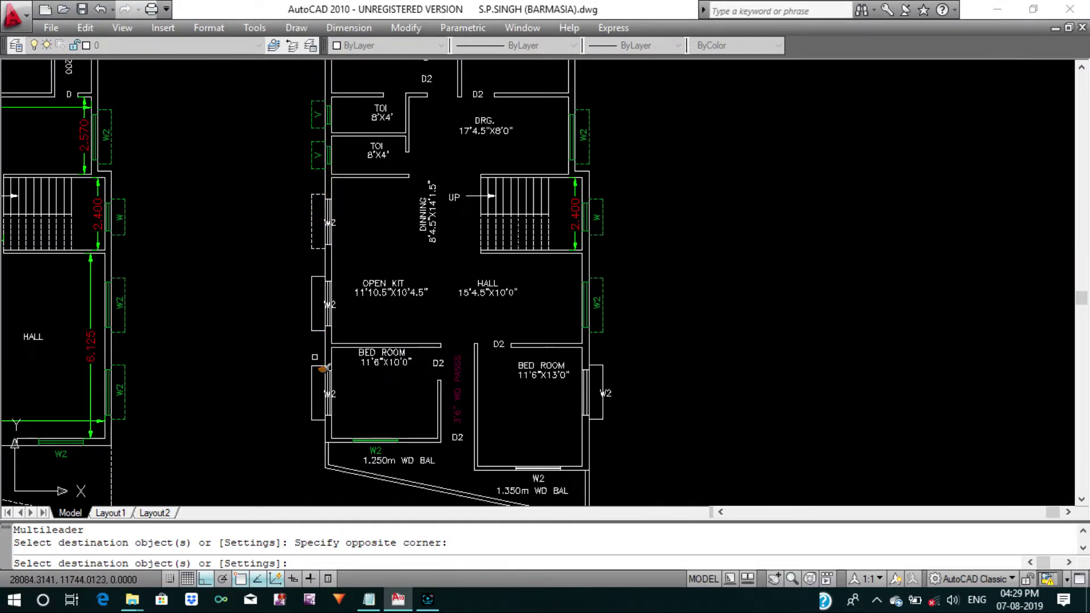
scroll(319, 357, "up", 2)
left_click(316, 321)
left_click(286, 214)
middle_click_drag(287, 272, 287, 213)
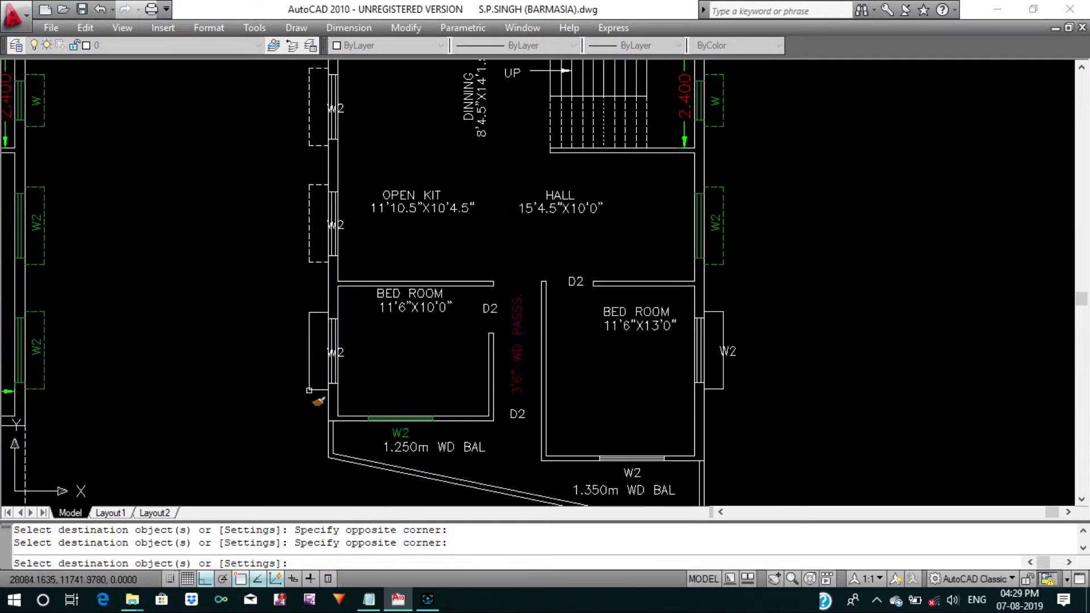
left_click(319, 393)
left_click(296, 281)
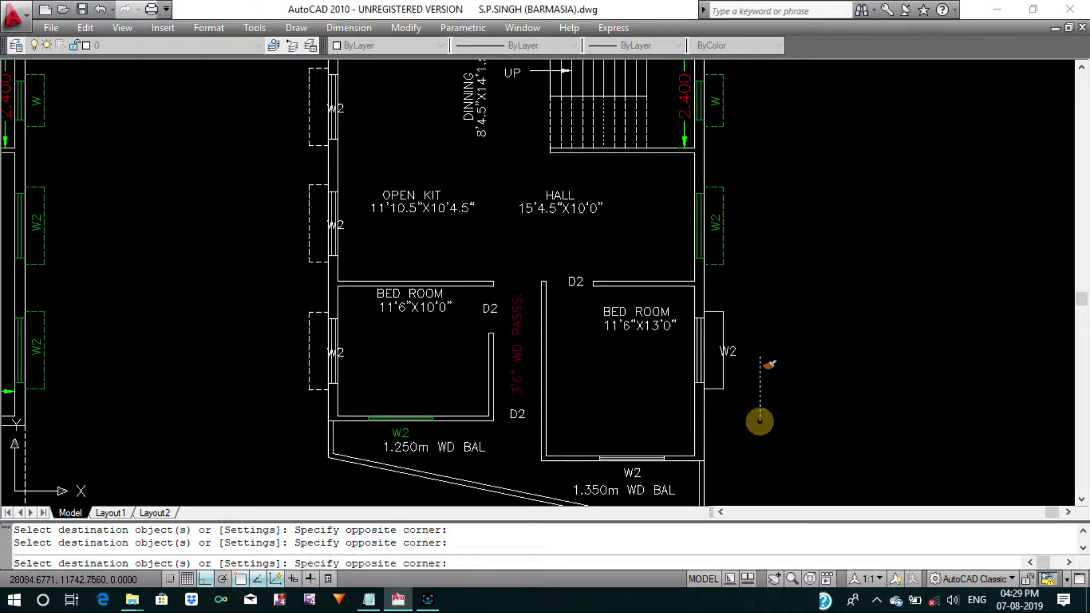
Make the right-side W and W2 window outlines dashed as well.
left_click(712, 163)
middle_click_drag(755, 150, 758, 303)
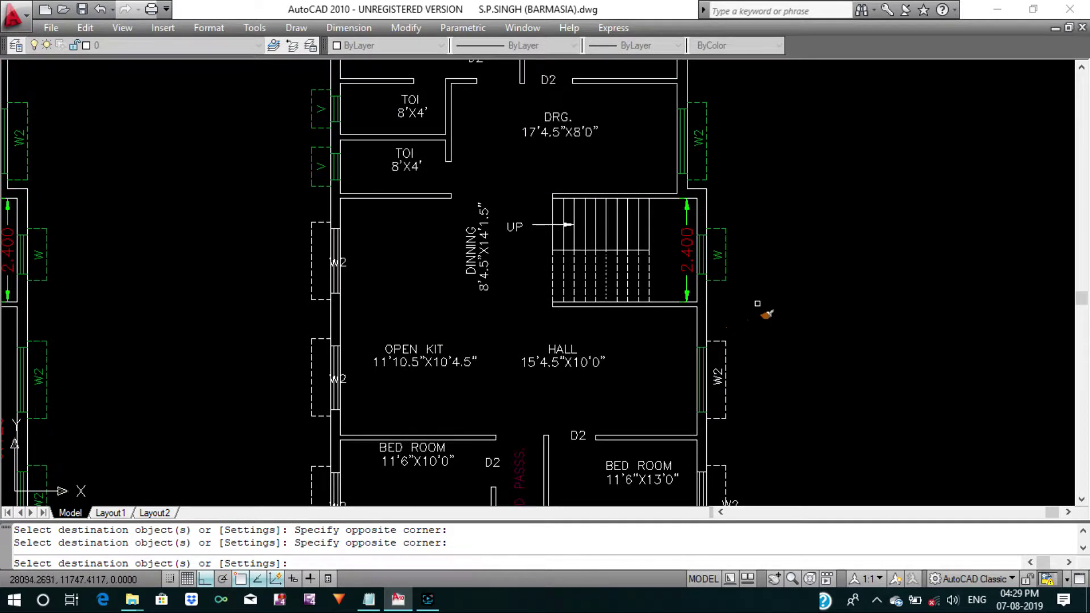
left_click(758, 302)
left_click(709, 206)
scroll(709, 206, "up", 3)
mouse_move(711, 207)
middle_mouse_down()
mouse_move(702, 310)
mouse_move(713, 367)
middle_mouse_up()
left_click(707, 332)
left_click(672, 130)
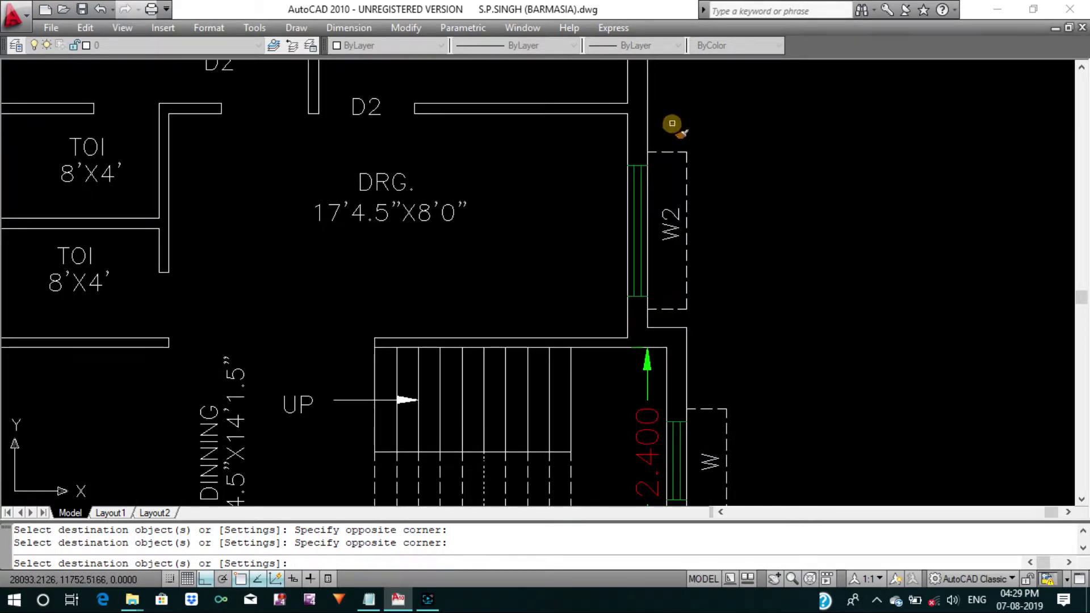
scroll(672, 126, "down", 3)
middle_click_drag(669, 231, 629, 347)
scroll(602, 272, "up", 5)
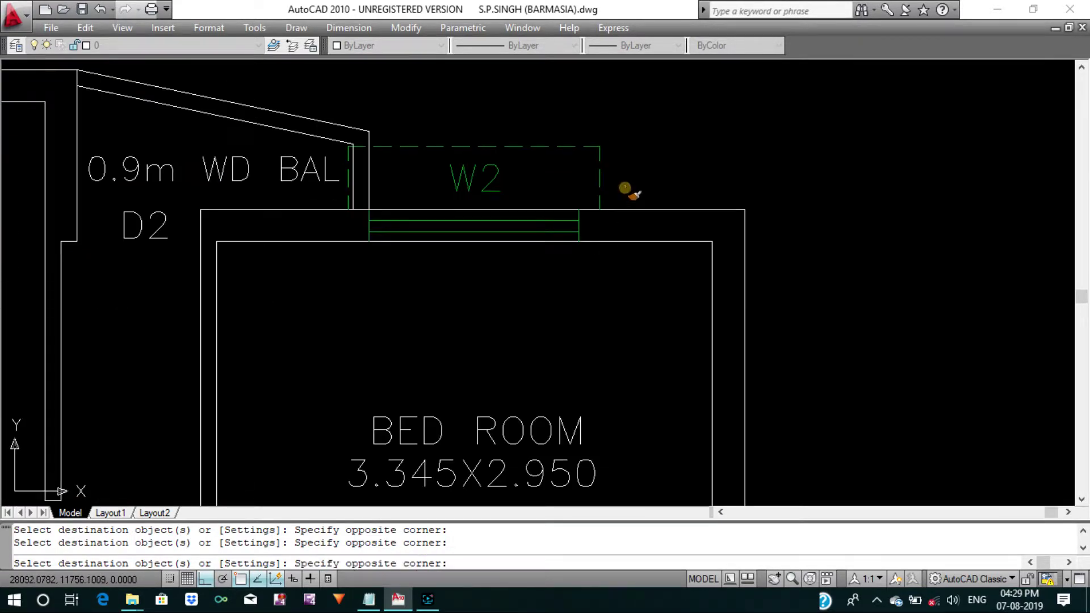
Turn the top W2 tag and outline white and restyle the top-left W2 window.
left_click(451, 144)
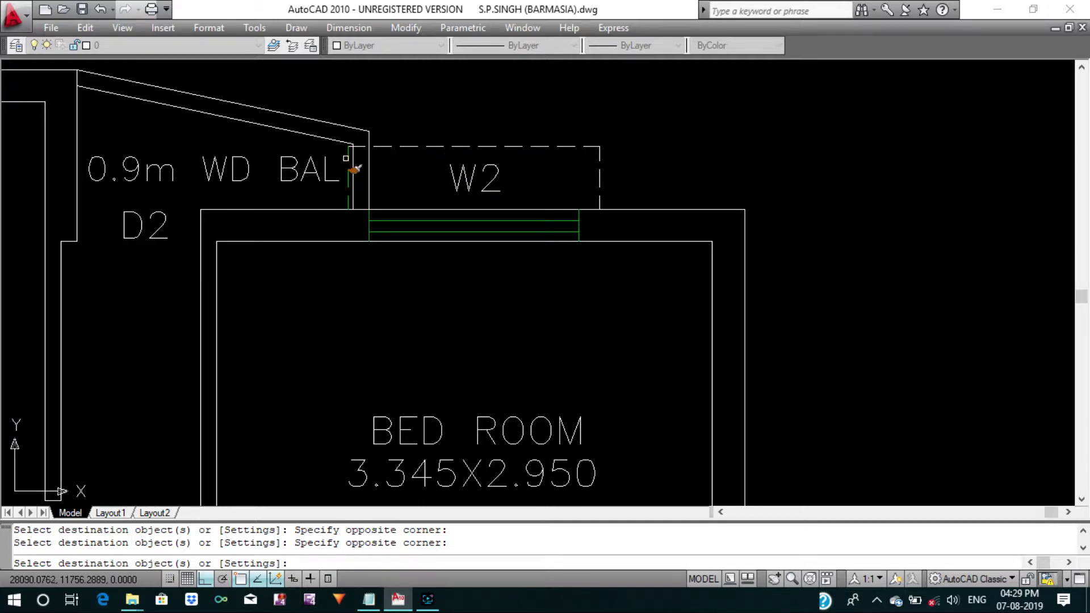
scroll(346, 158, "up", 2)
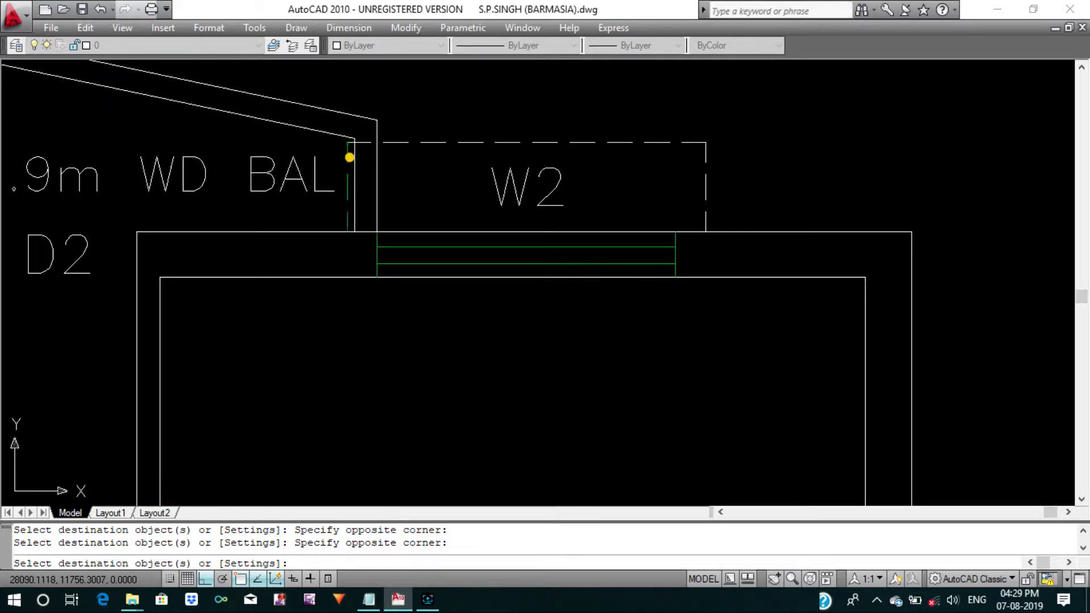
scroll(352, 156, "up", 2)
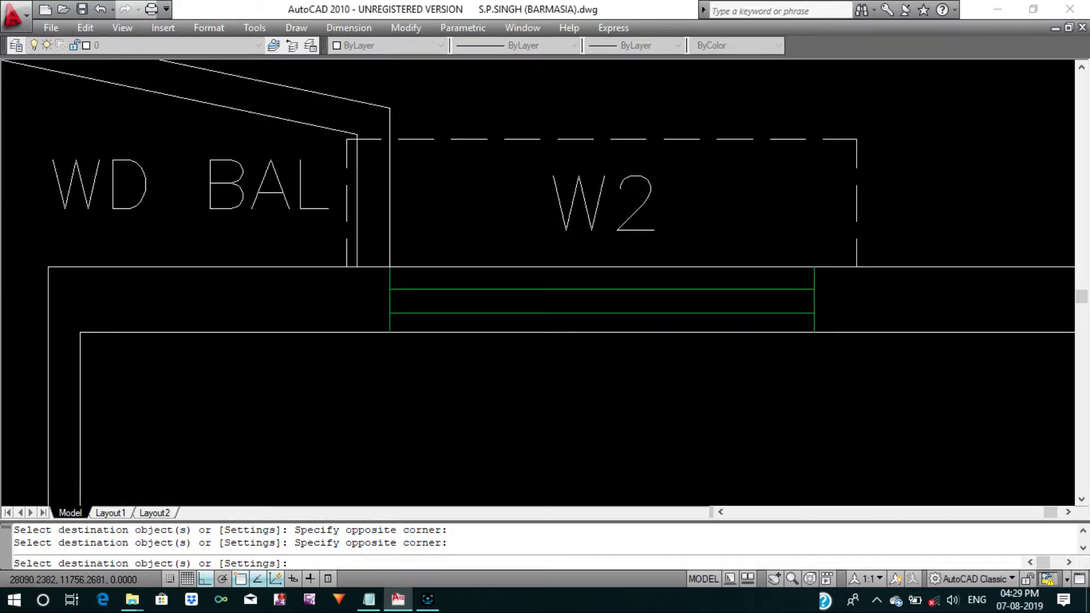
scroll(420, 215, "down", 3)
scroll(485, 348, "down", 1)
left_click(310, 275)
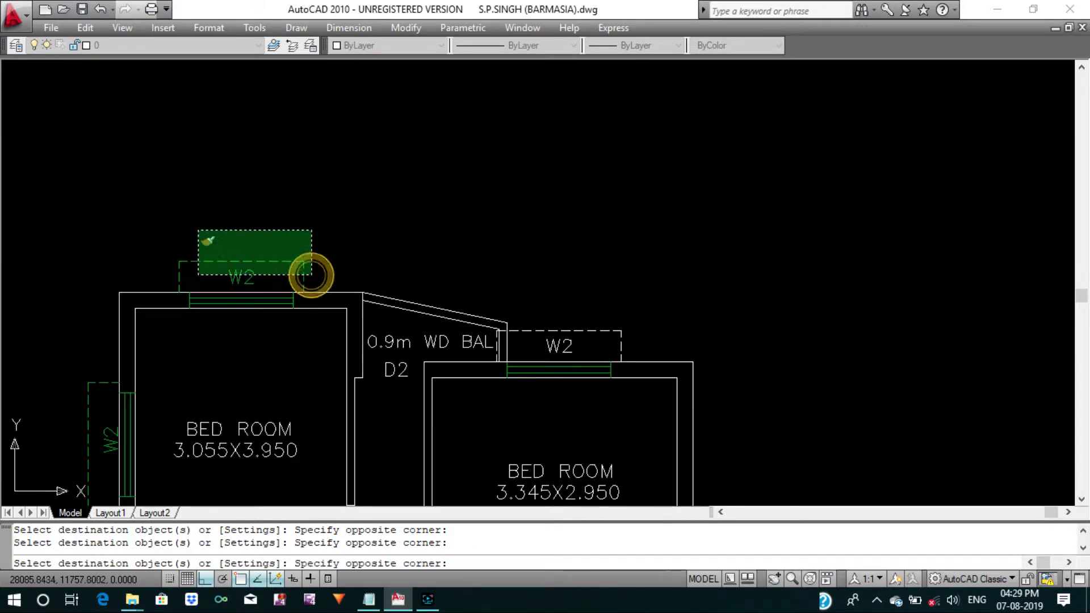
left_click(136, 212)
key("Escape")
Match several other lines to the top wall line's properties.
key("Return")
scroll(184, 292, "up", 2)
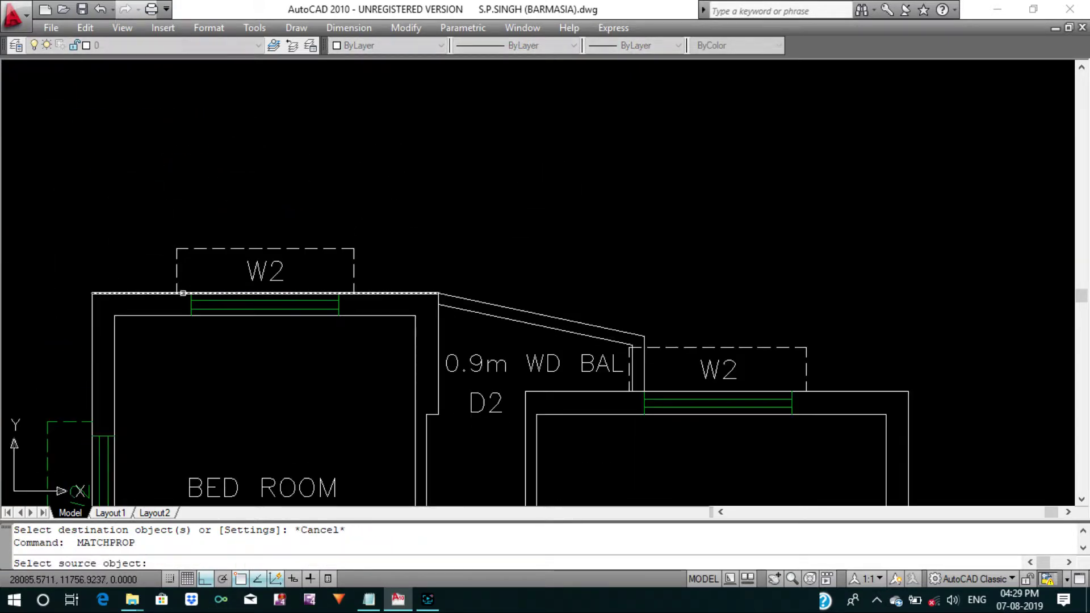
left_click(183, 293)
left_click(341, 355)
scroll(338, 258, "down", 3)
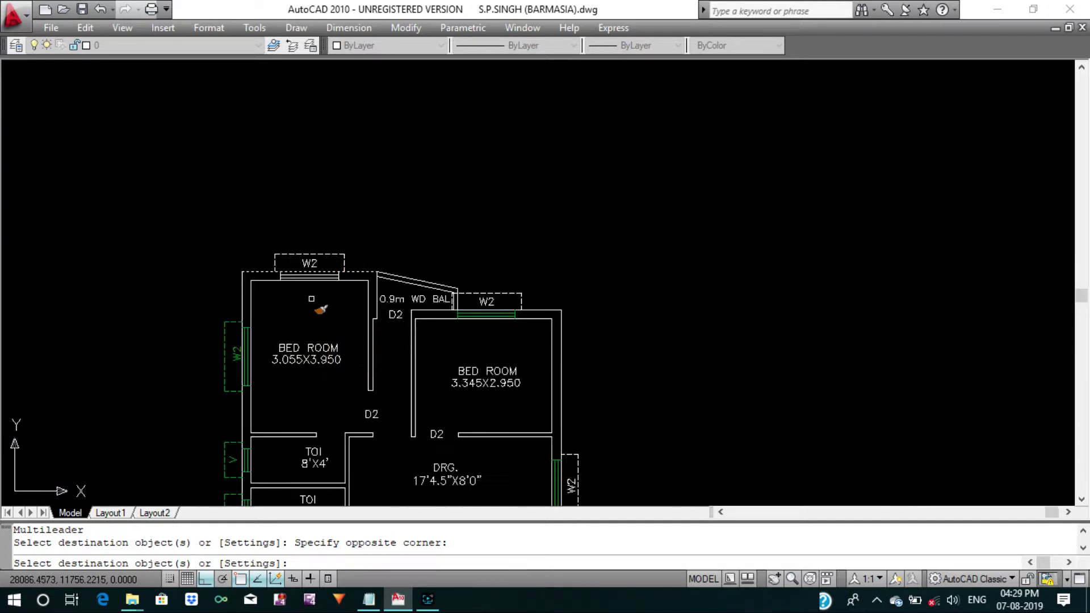
left_click(179, 310)
left_click(251, 392)
scroll(236, 318, "up", 3)
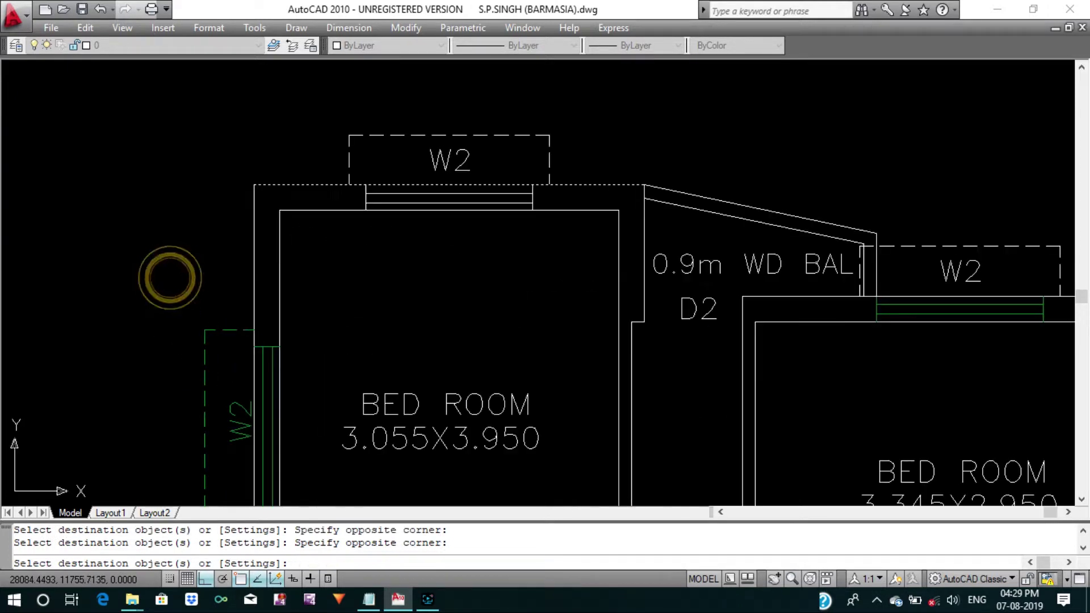
Restyle the left window symbols white to match the top W2 window.
key("Return")
key("Return")
left_click(351, 165)
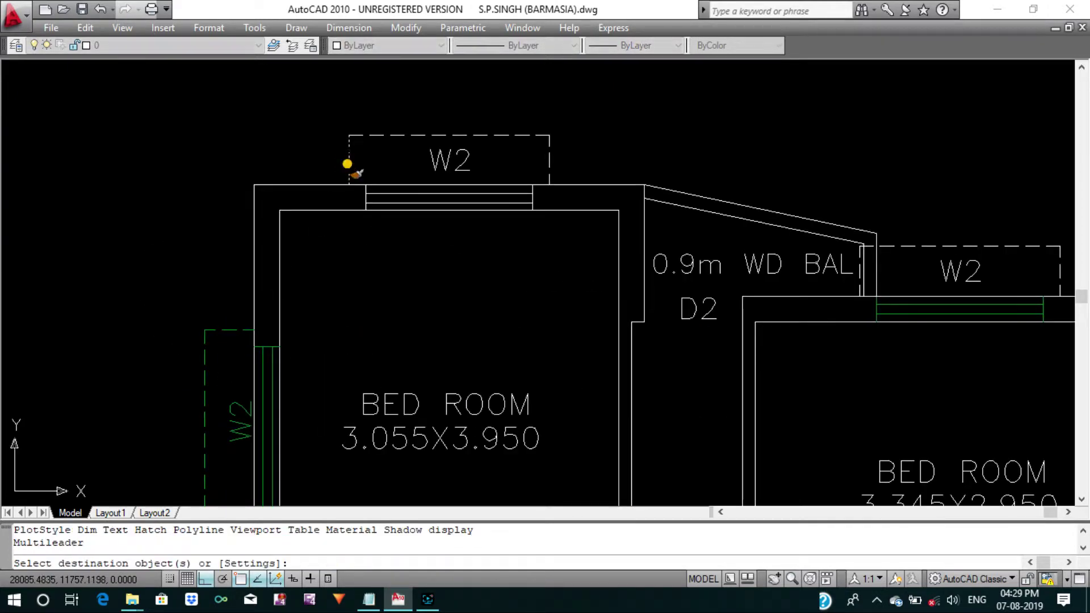
scroll(350, 162, "down", 3)
left_click(300, 320)
left_click(275, 182)
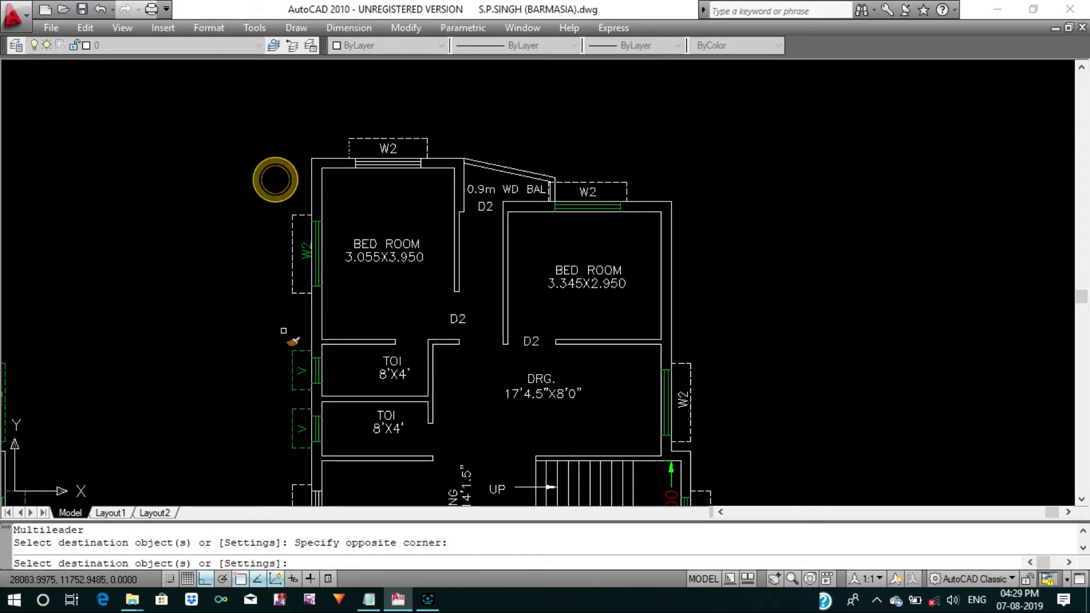
middle_click_drag(305, 439, 310, 386)
left_click(328, 426)
left_click(280, 294)
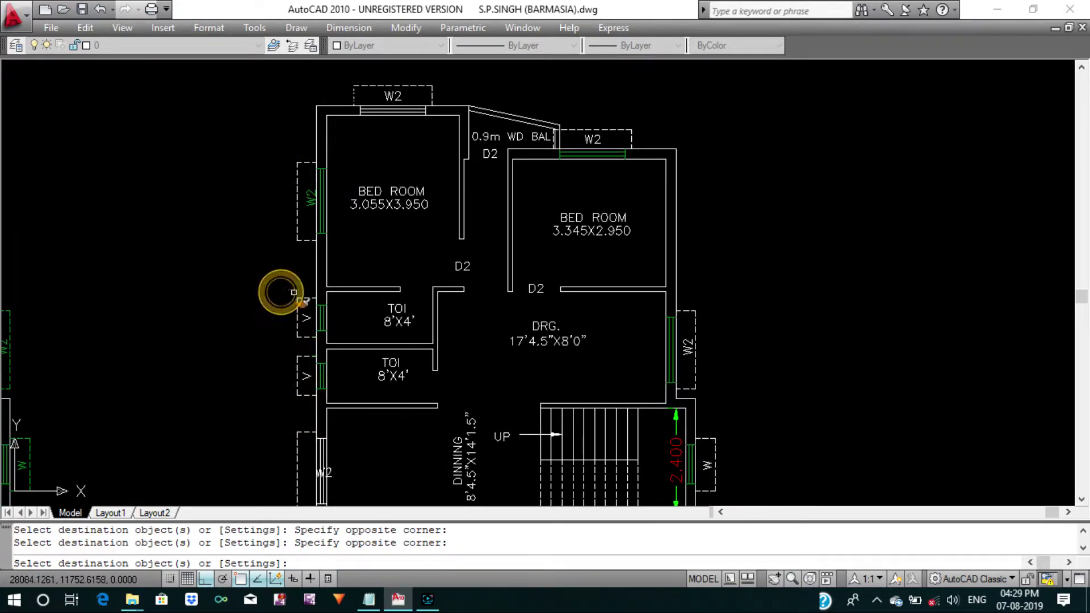
key("Return")
key("Return")
Match the left W2 window and the toilet V windows to the top W2 window.
left_click(378, 110)
scroll(335, 157, "up", 2)
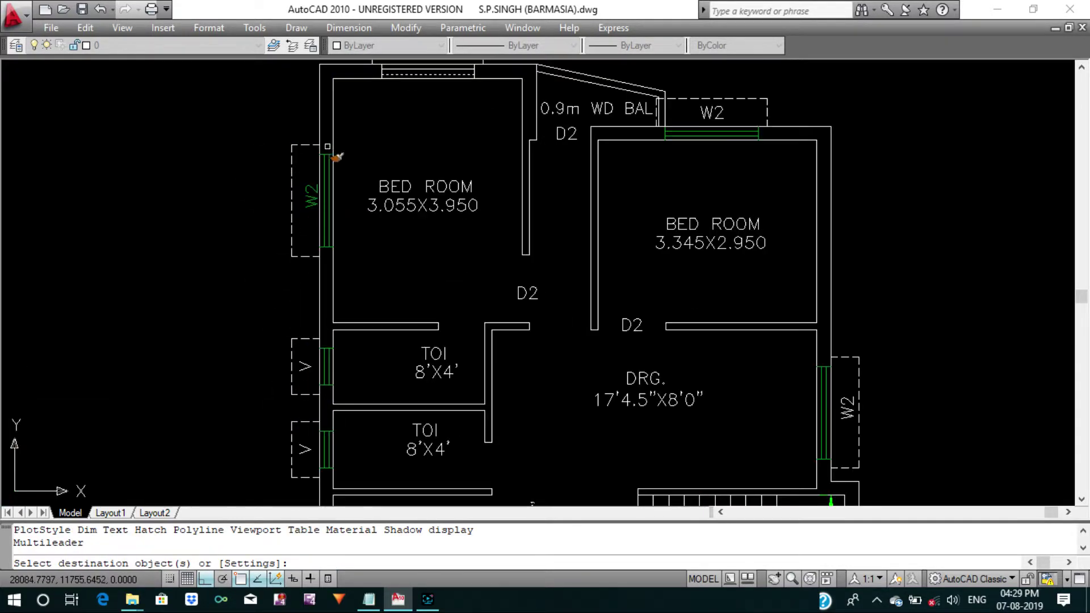
left_click(345, 261)
middle_click_drag(347, 307, 347, 201)
key("Return")
left_click(310, 219)
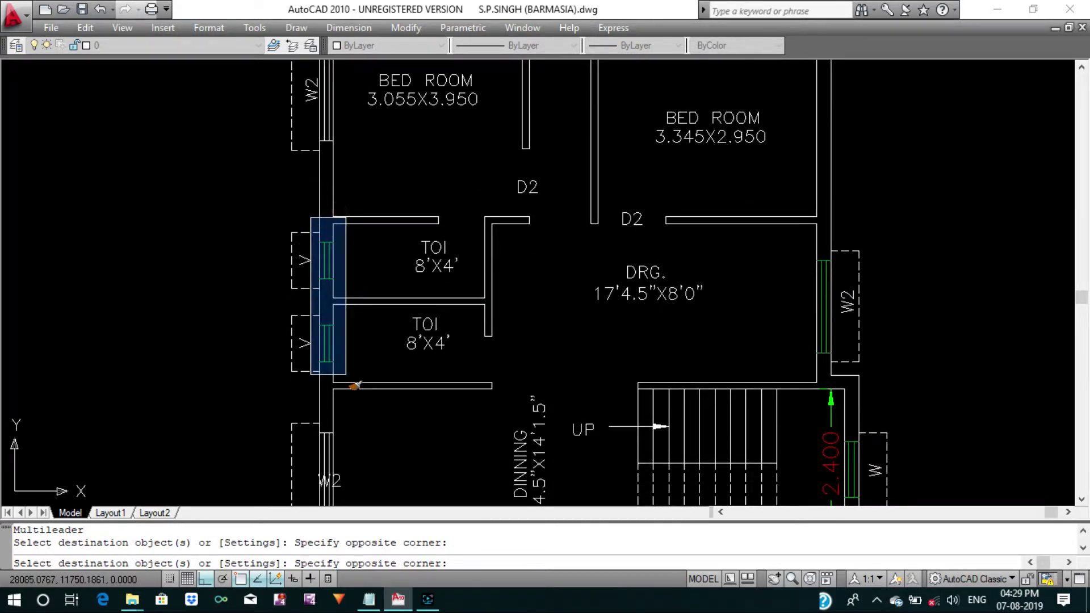
left_click(345, 375)
scroll(349, 362, "down", 2)
middle_click_drag(348, 362, 366, 229)
middle_click_drag(359, 267, 362, 187)
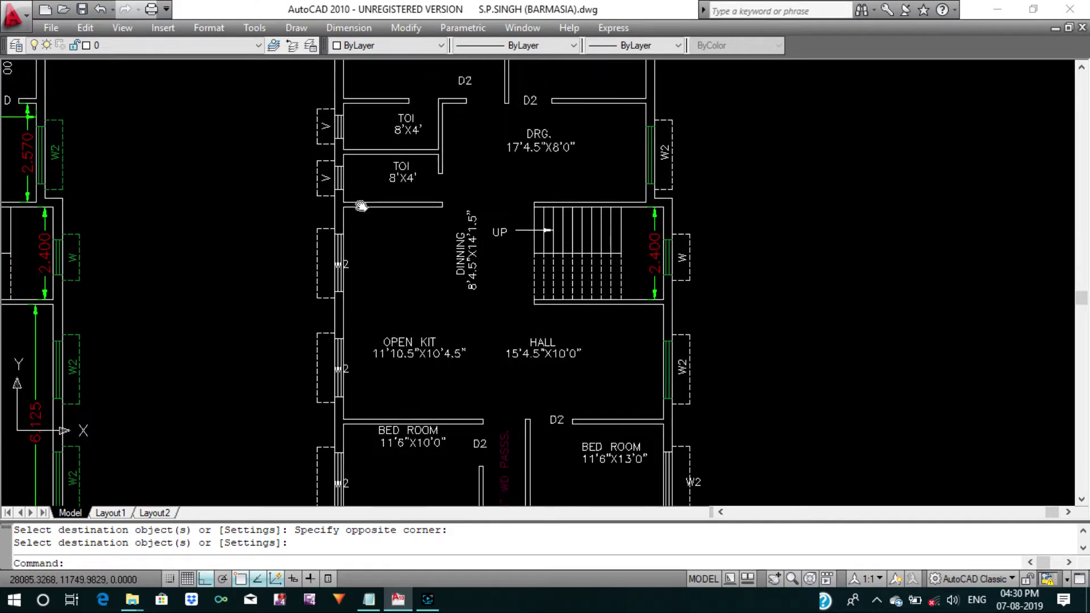
mouse_move(355, 283)
middle_mouse_down()
mouse_move(385, 252)
mouse_move(396, 370)
middle_mouse_up()
key("Escape")
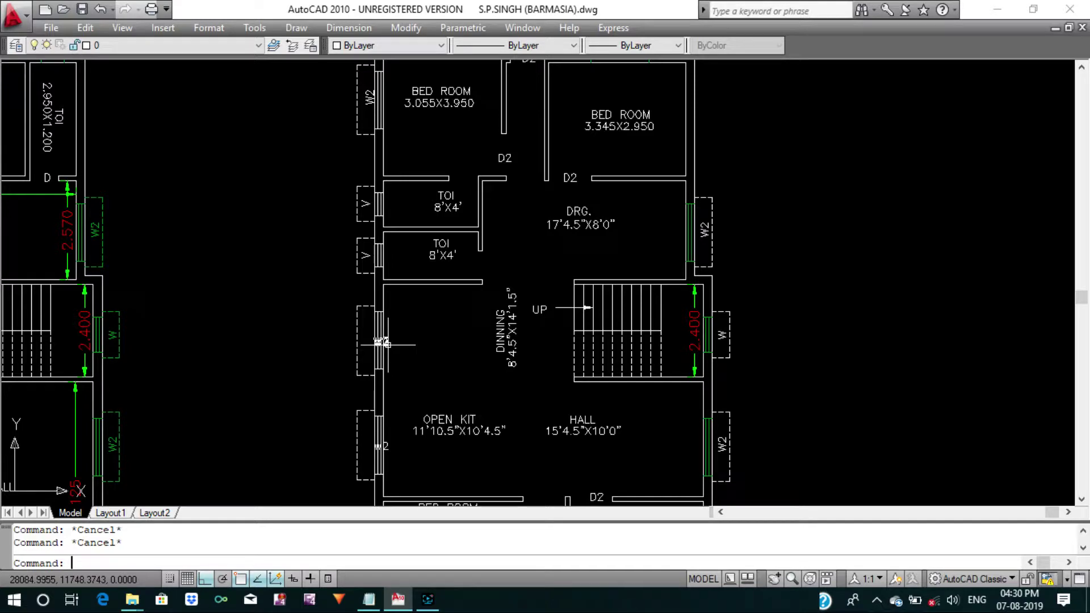
Make the left and lower W2 tags vertical, matching the top W2 tag.
type("Ma")
key("Return")
left_click(369, 97)
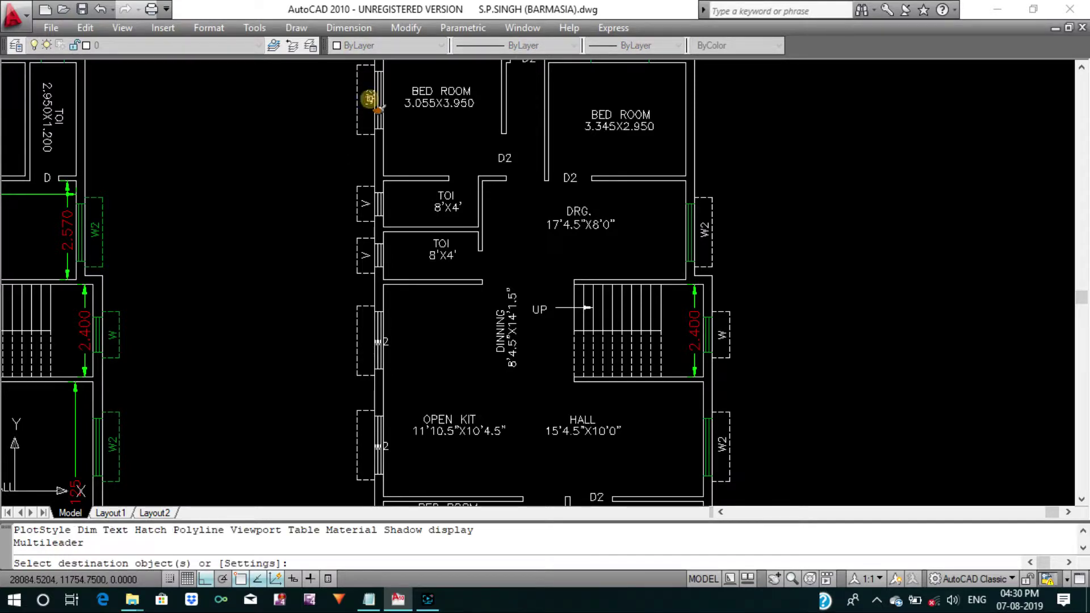
scroll(387, 330, "up", 2)
left_click(380, 357)
middle_click_drag(392, 406, 414, 249)
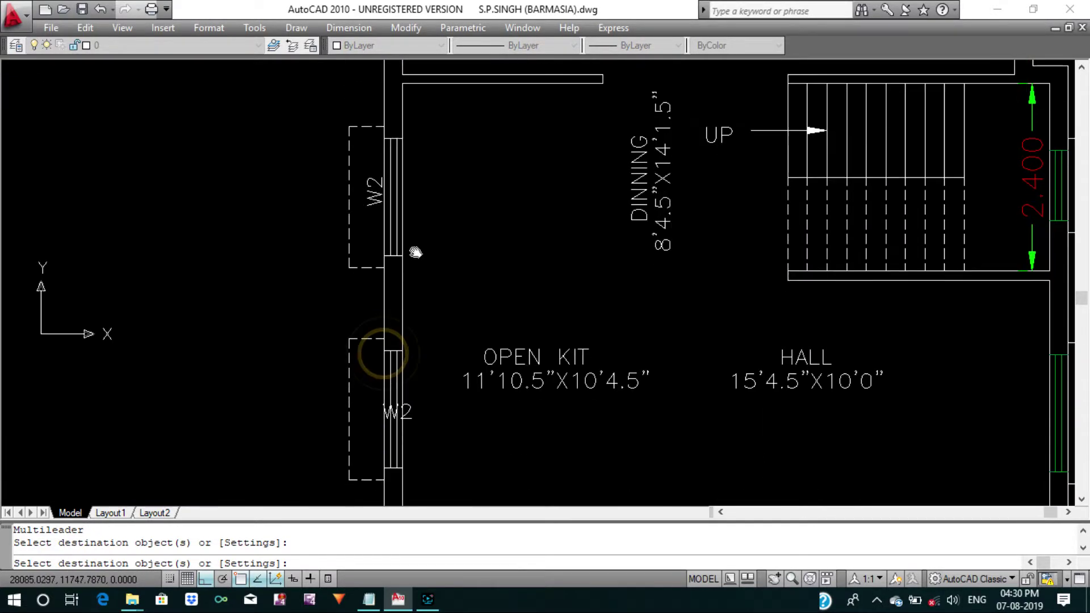
left_click(414, 414)
middle_click_drag(414, 414, 432, 324)
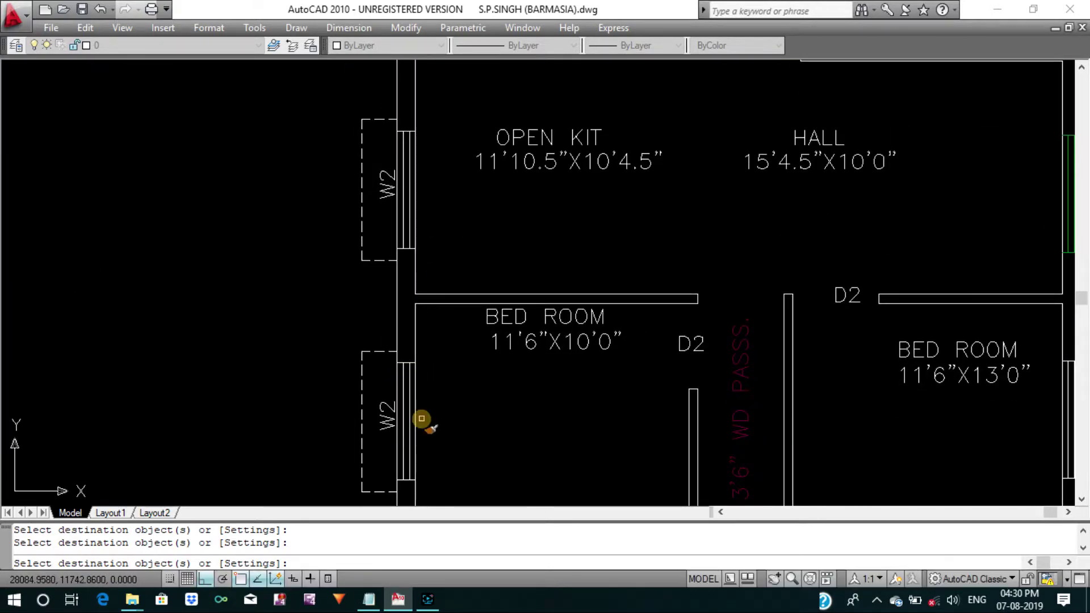
scroll(422, 419, "down", 3)
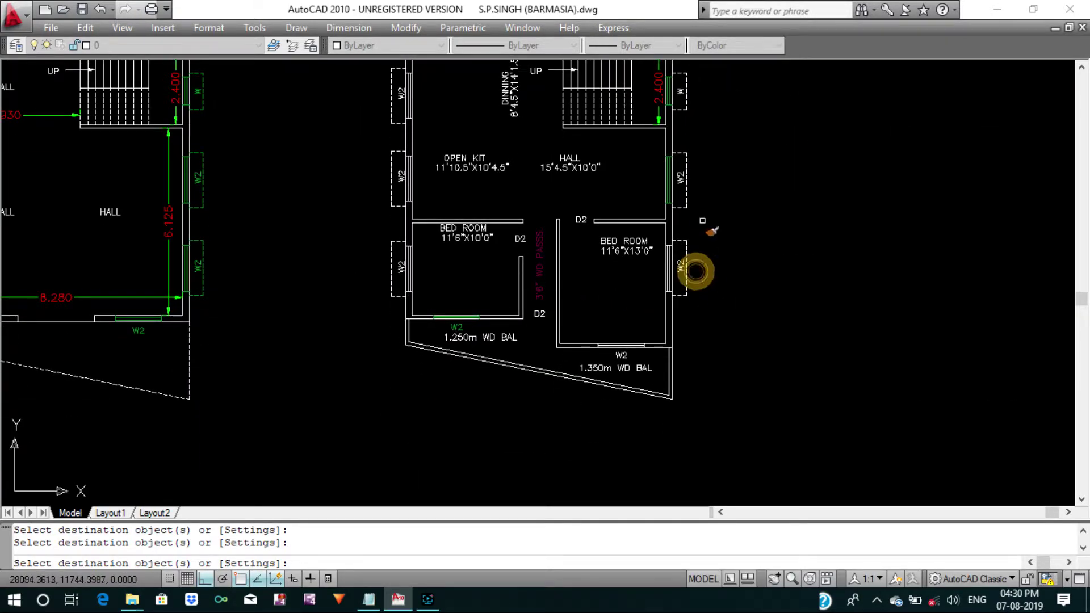
middle_click_drag(703, 220, 665, 325)
left_click(766, 200)
mouse_move(767, 200)
middle_mouse_down()
mouse_move(700, 333)
mouse_move(693, 324)
mouse_move(609, 351)
mouse_move(613, 342)
middle_mouse_up()
Save the drawing and turn the WD PASSS label white to match DINNING.
key("ctrl+s")
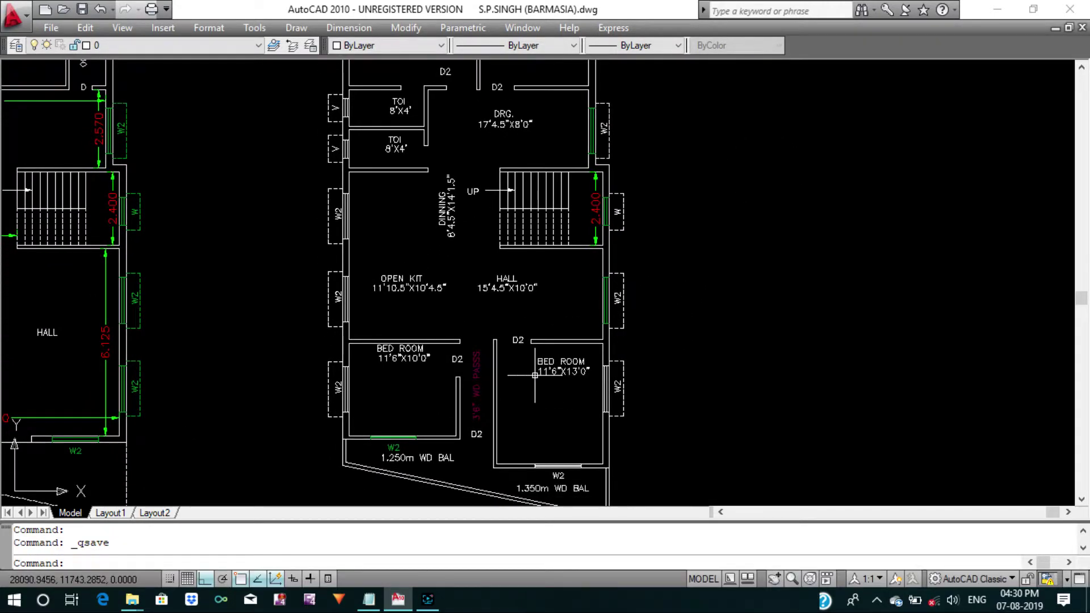
type("Ma")
key("Return")
scroll(539, 341, "up", 3)
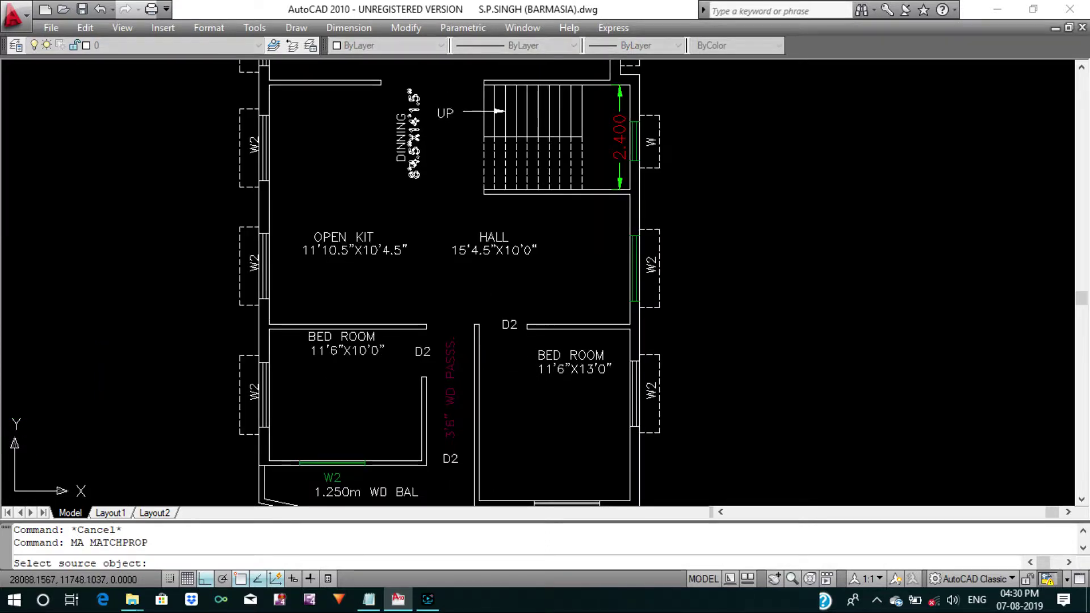
left_click(414, 152)
left_click(460, 400)
scroll(460, 401, "up", 2)
left_click(409, 364)
scroll(402, 360, "down", 3)
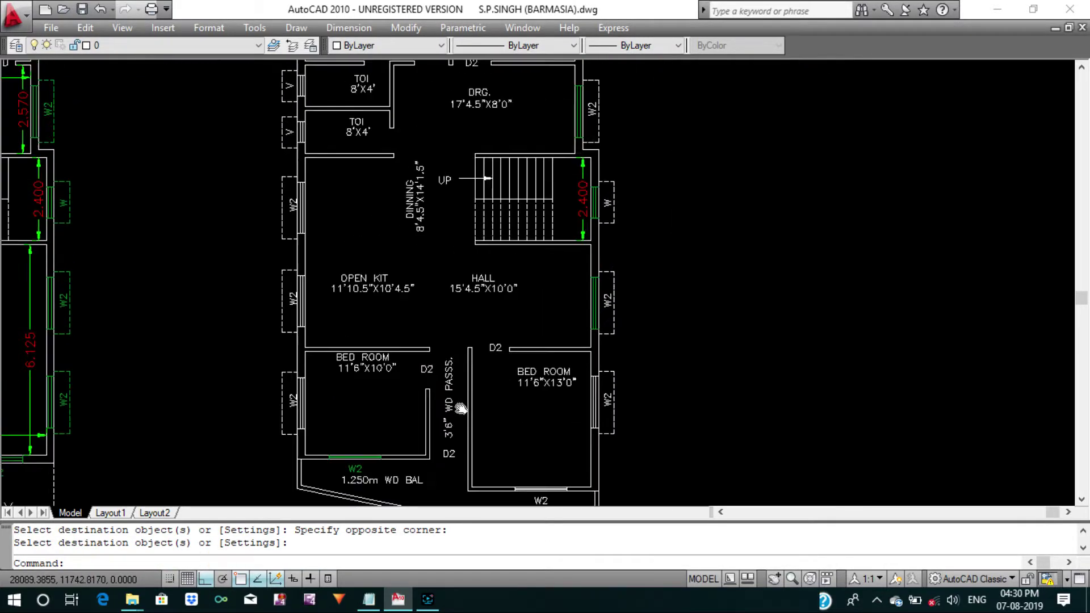
middle_click_drag(441, 239, 440, 268)
key("Escape")
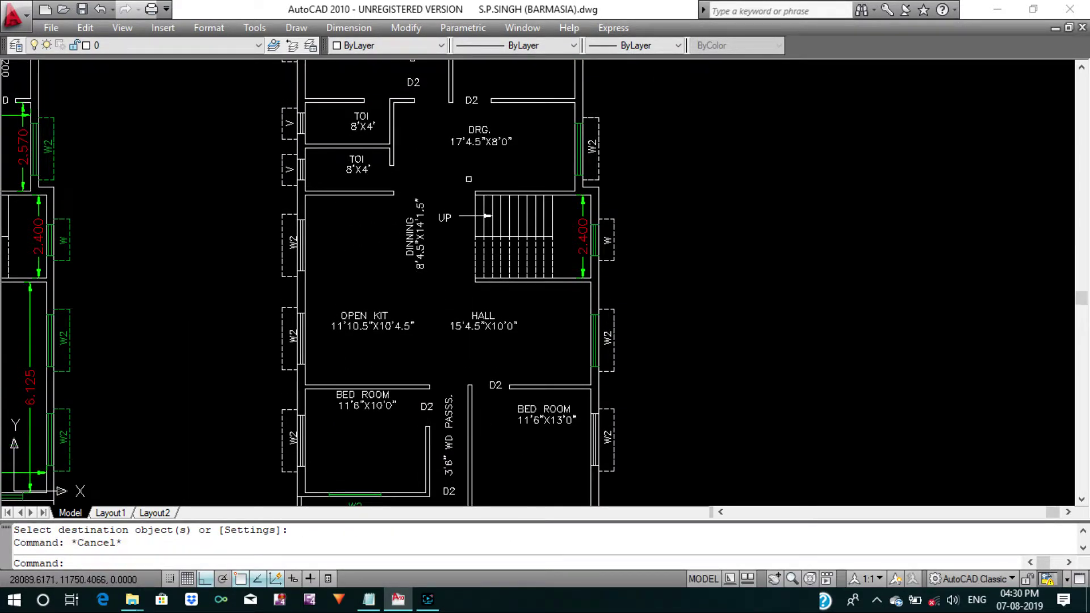
key("Escape")
Measure 2.9345 from the furnished plan's kitchen counter corner down to the bedroom wall.
scroll(446, 324, "down", 3)
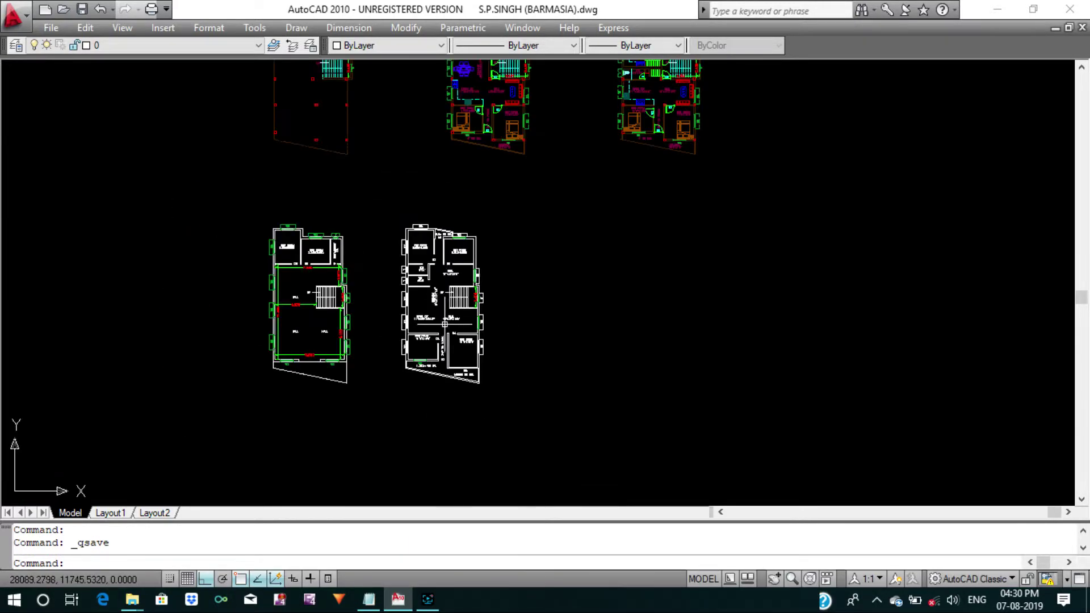
scroll(507, 94, "up", 5)
mouse_move(469, 107)
middle_mouse_down()
mouse_move(460, 172)
mouse_move(477, 216)
middle_mouse_up()
type("DI")
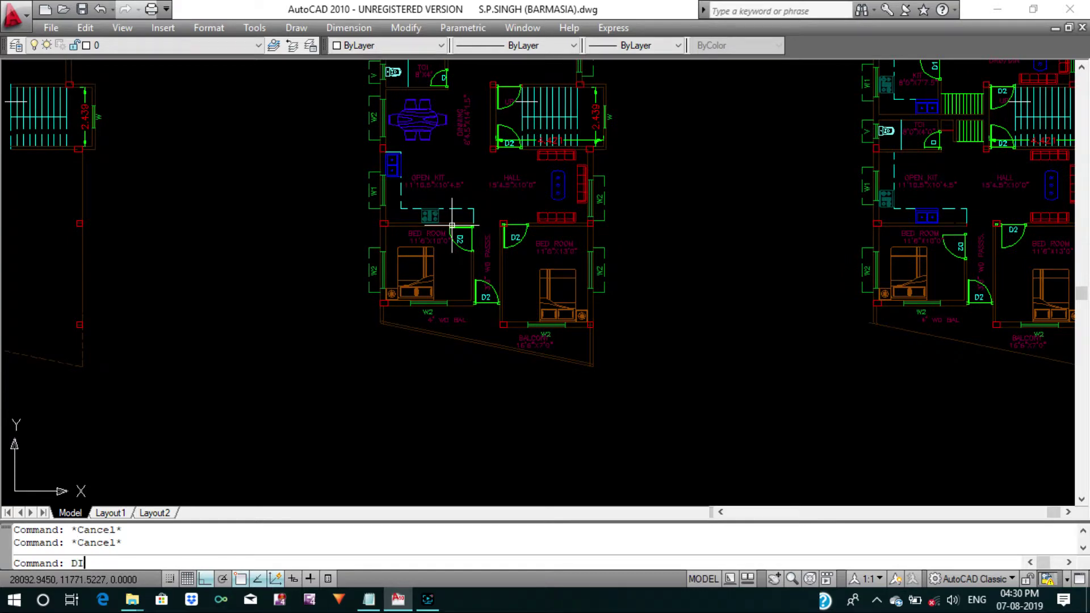
key("Return")
scroll(410, 168, "up", 3)
scroll(410, 168, "up", 2)
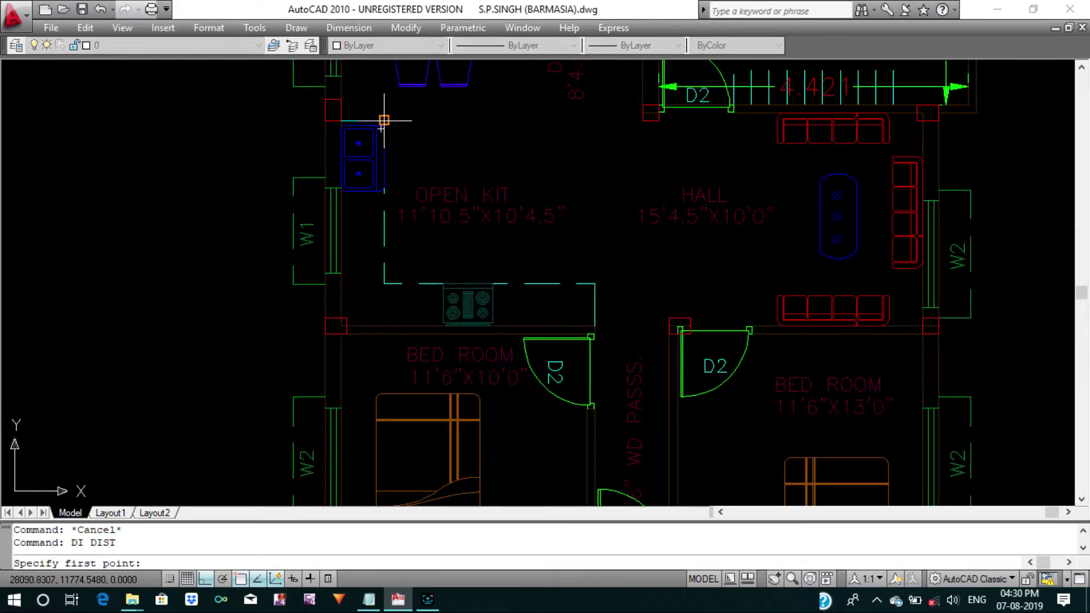
left_click(384, 121)
left_click(382, 324)
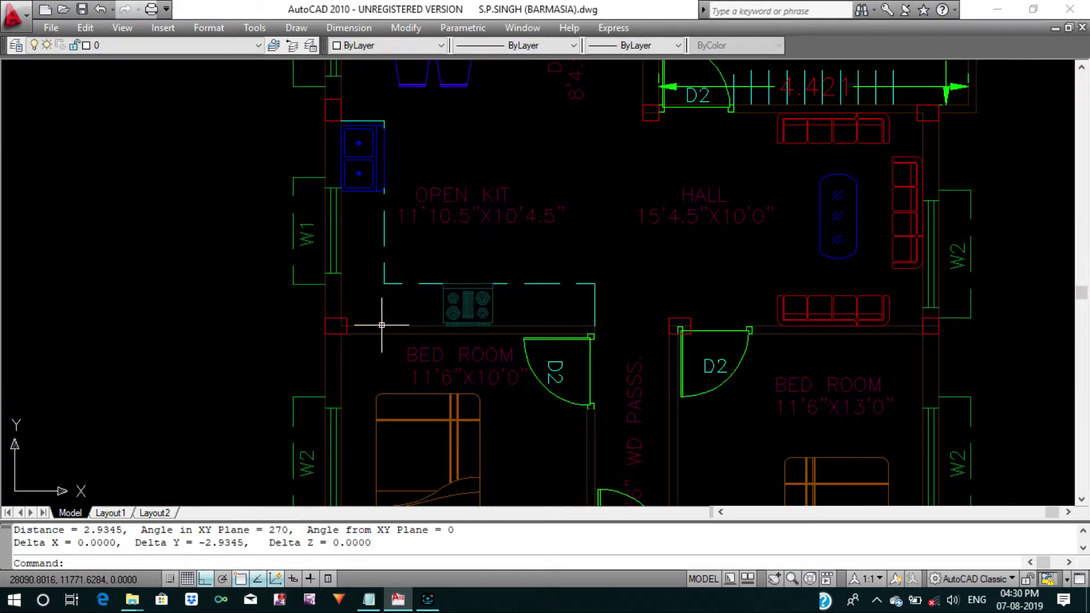
scroll(382, 325, "down", 5)
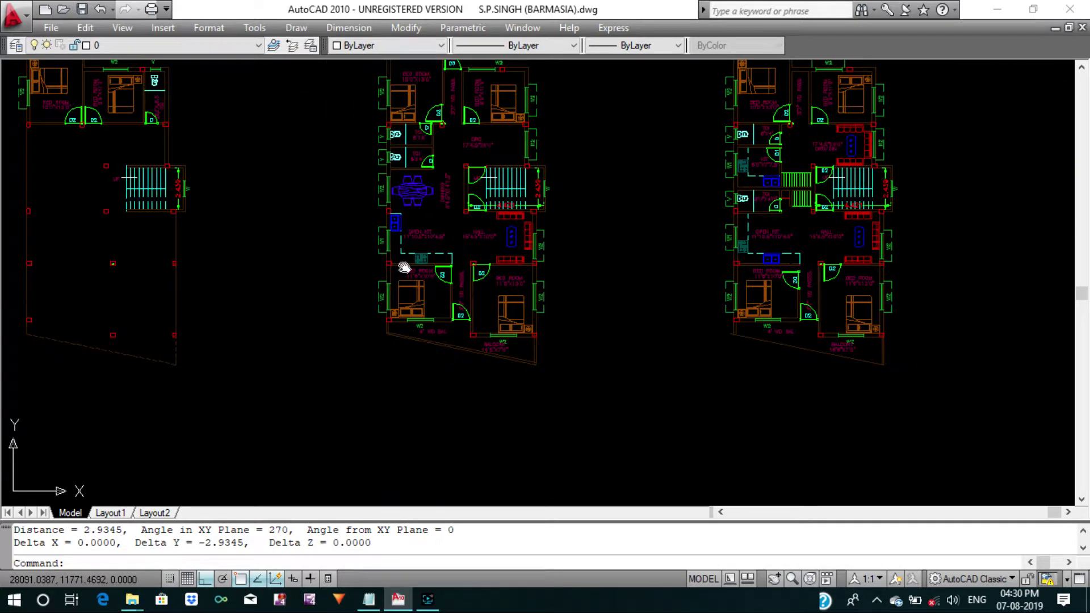
scroll(397, 237, "down", 3)
scroll(408, 343, "up", 3)
scroll(408, 342, "up", 2)
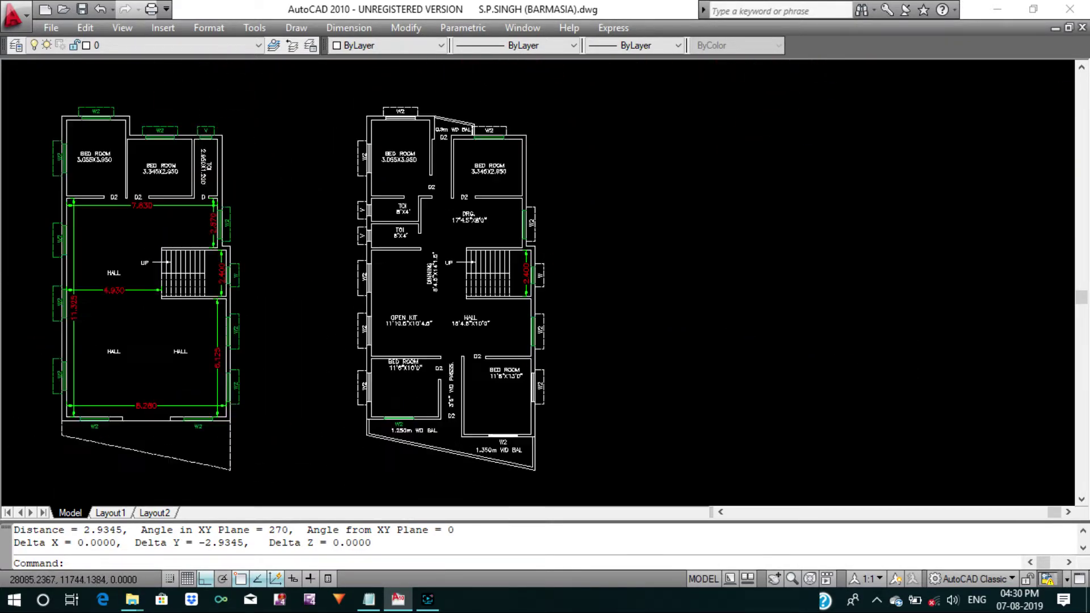
scroll(407, 343, "up", 5)
Offset the bedroom top wall line 3 upward into the kitchen.
key("Escape")
key("Escape")
type("o")
key("Return")
type("3")
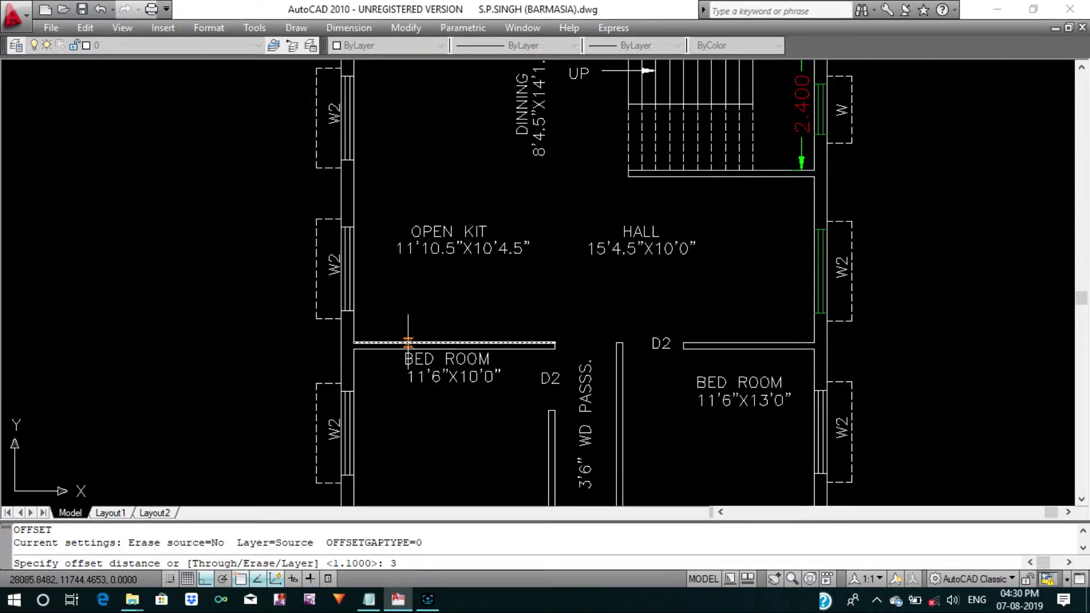
key("Return")
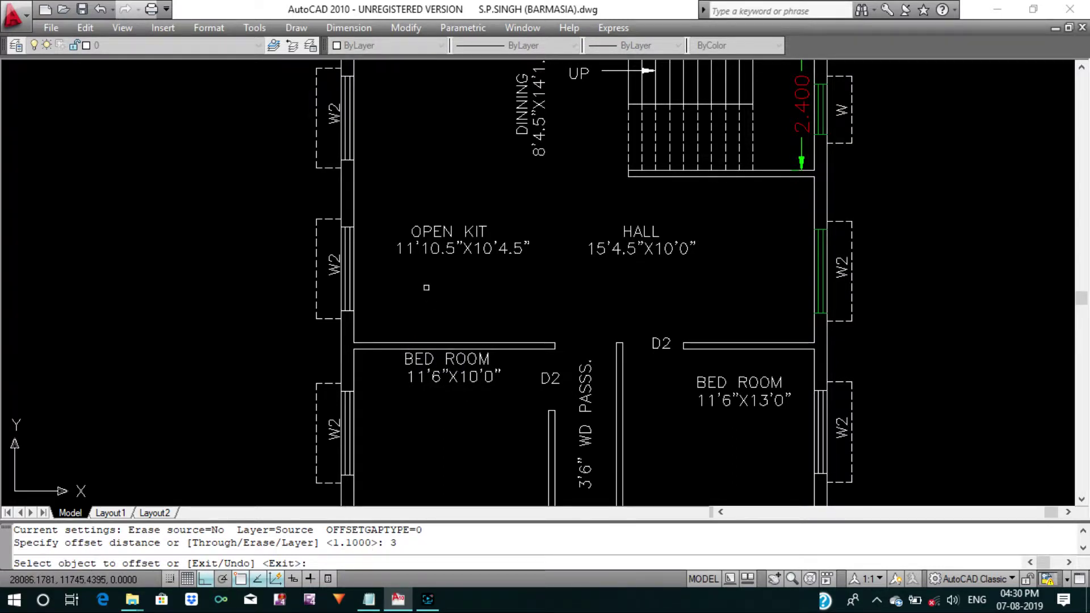
left_click(407, 344)
left_click(403, 321)
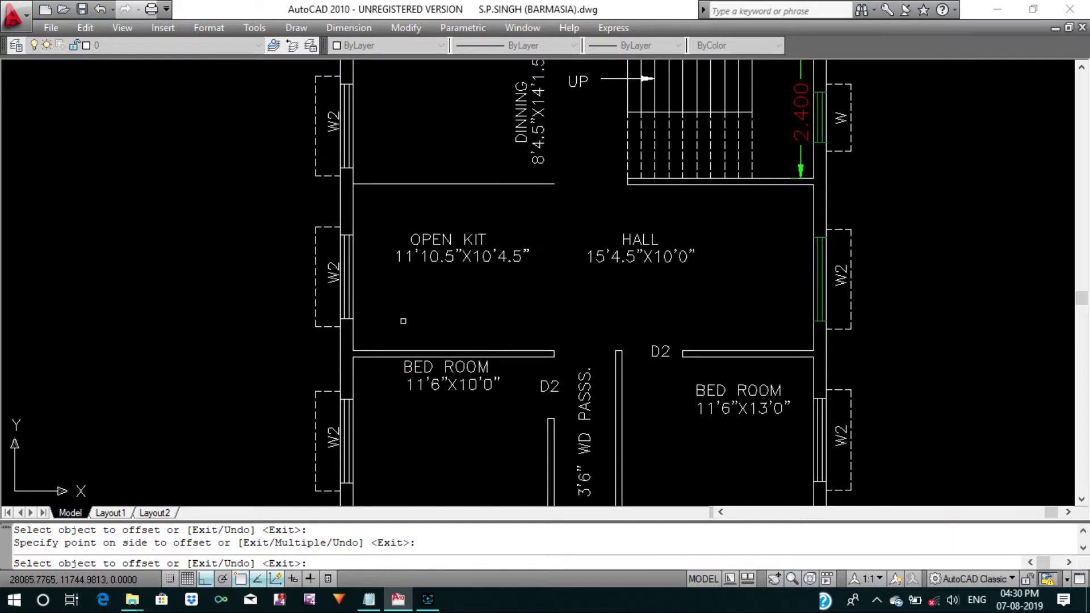
key("Escape")
key("Escape")
key("Escape")
Offset the left kitchen wall and bedroom top wall 0.6 inward as counter edges.
key("Return")
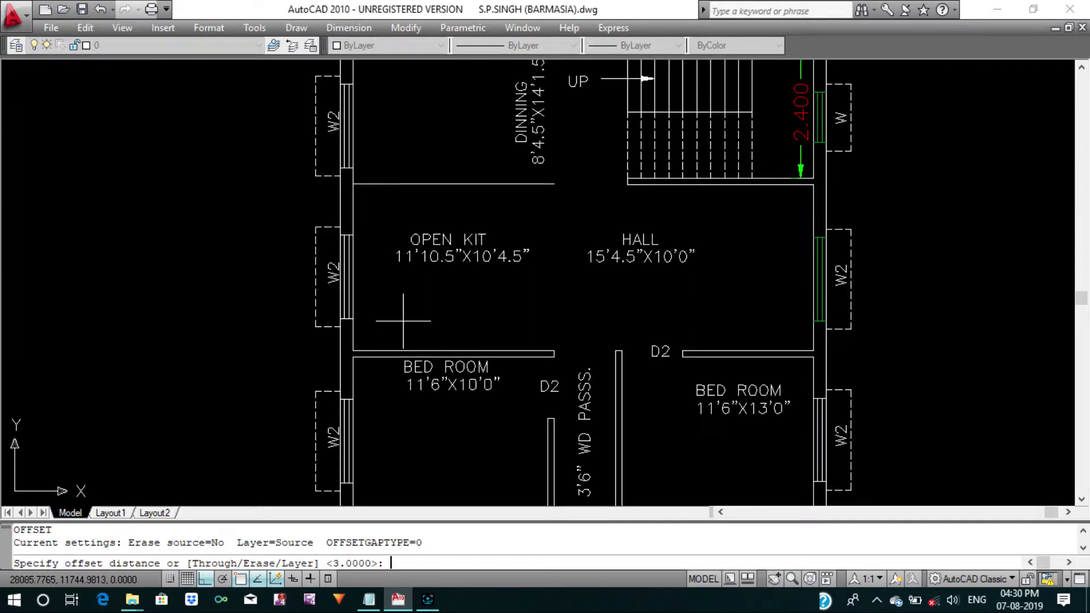
type(".6")
key("Return")
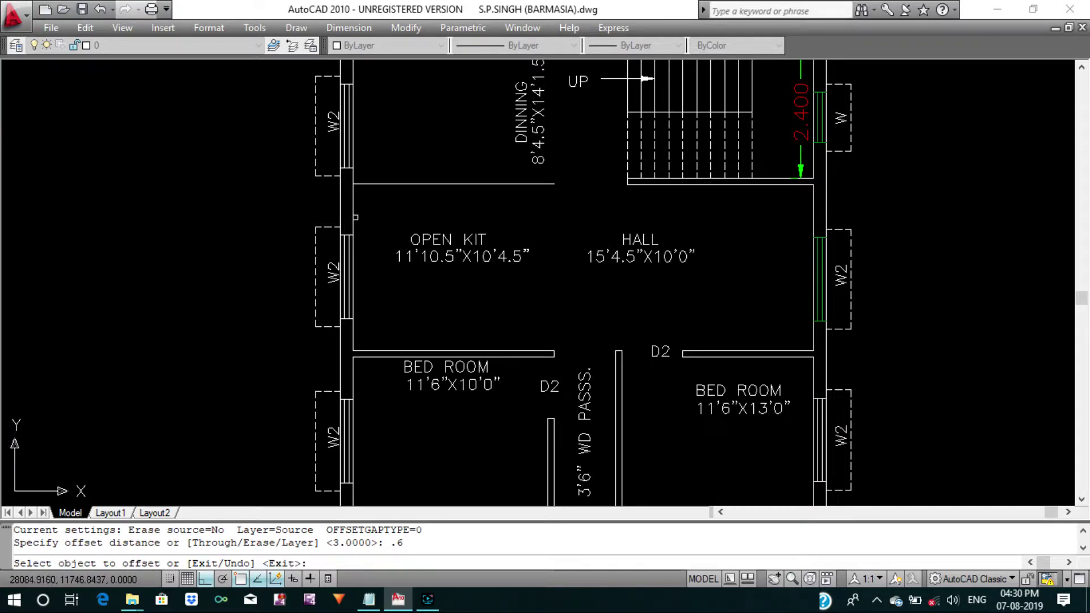
left_click(354, 217)
left_click(407, 214)
left_click(419, 351)
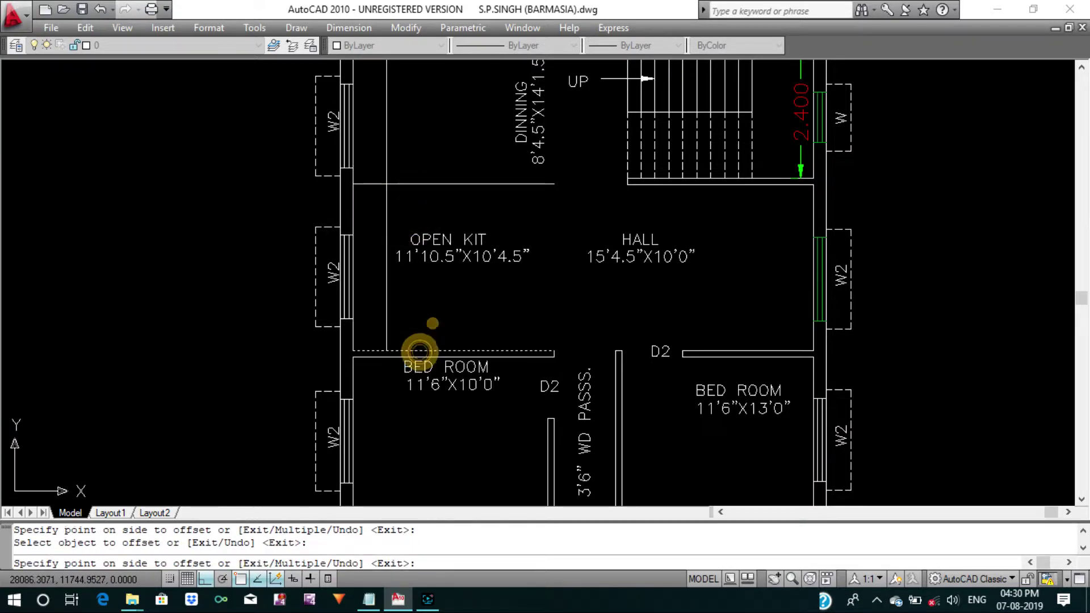
left_click(432, 323)
key("Escape")
Draw the counter's end line from the wall to the counter edge.
scroll(558, 342, "up", 1)
key("Return")
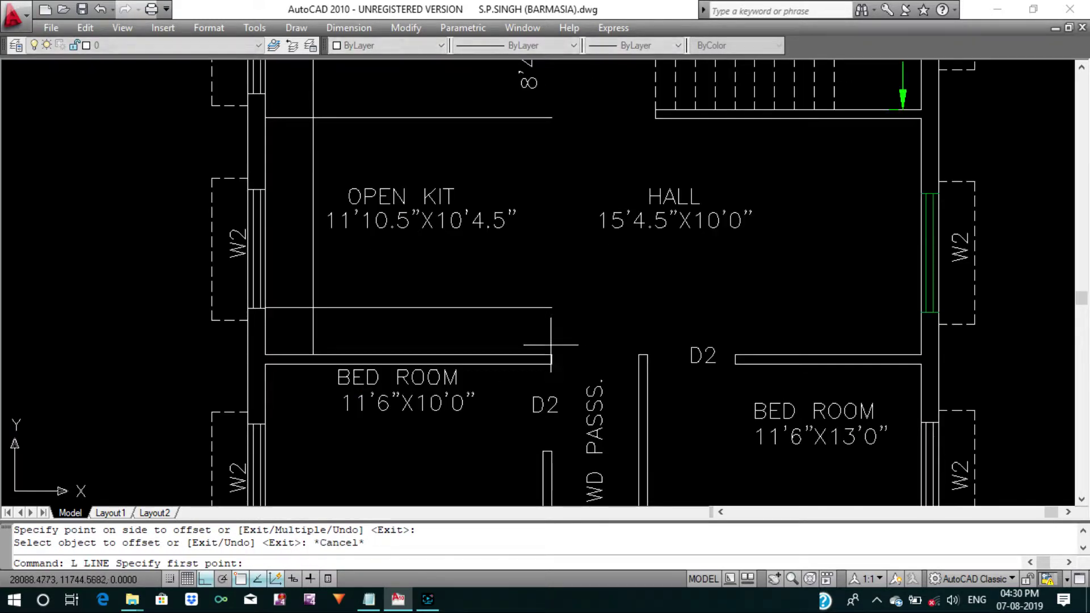
left_click(552, 355)
left_click(549, 311)
key("Return")
middle_click_drag(537, 312, 537, 315)
key("Escape")
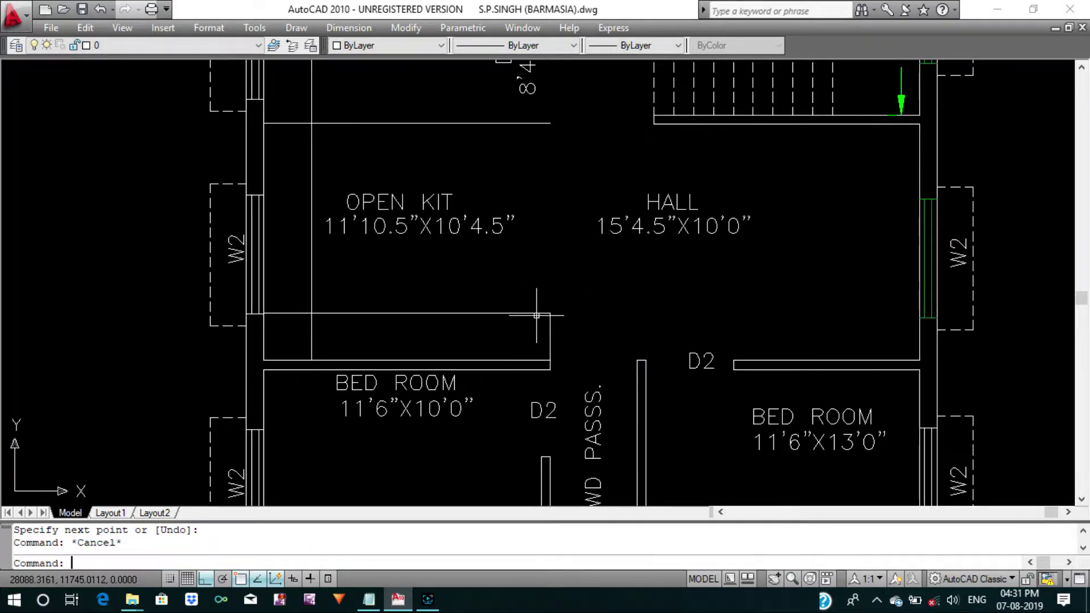
type("F")
Fillet the vertical and horizontal counter lines into sharp corners.
key("Return")
left_click(310, 136)
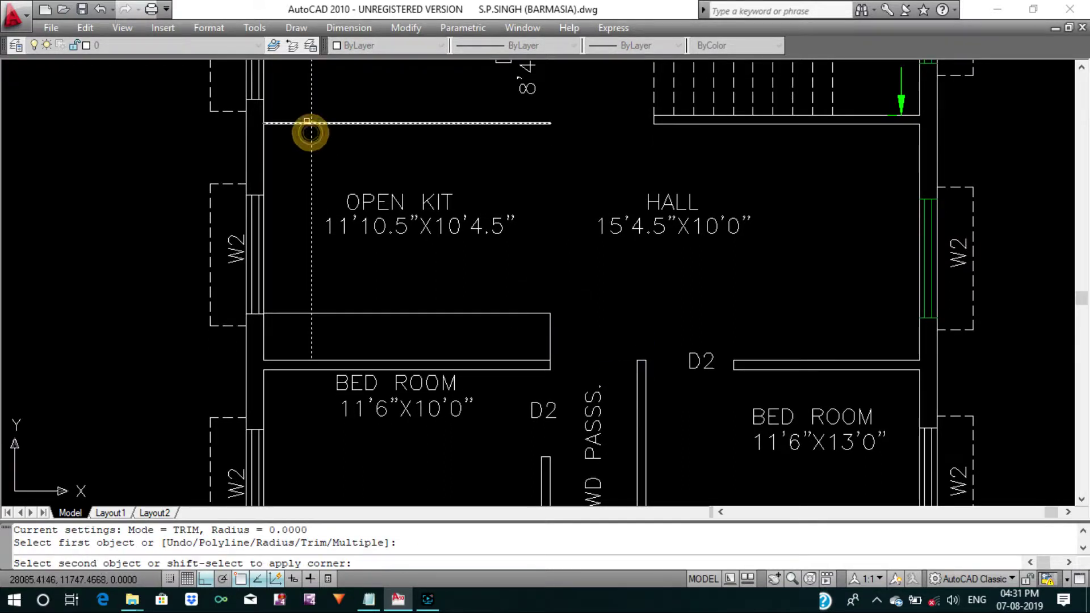
key("Return")
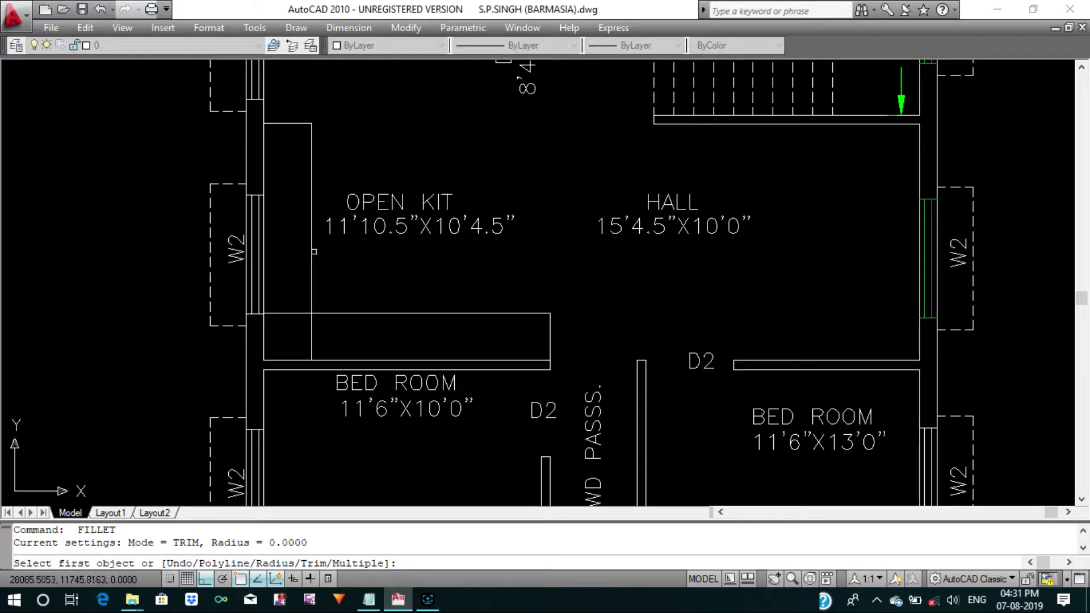
left_click(313, 251)
left_click(336, 315)
key("Return")
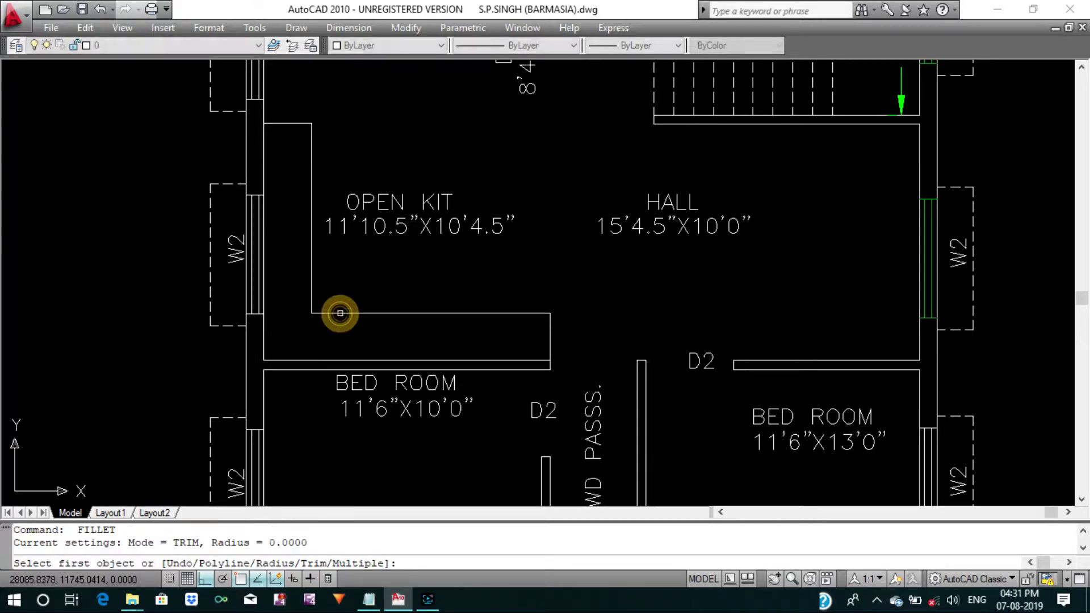
right_click(433, 312)
left_click(483, 320)
key("Escape")
key("Escape")
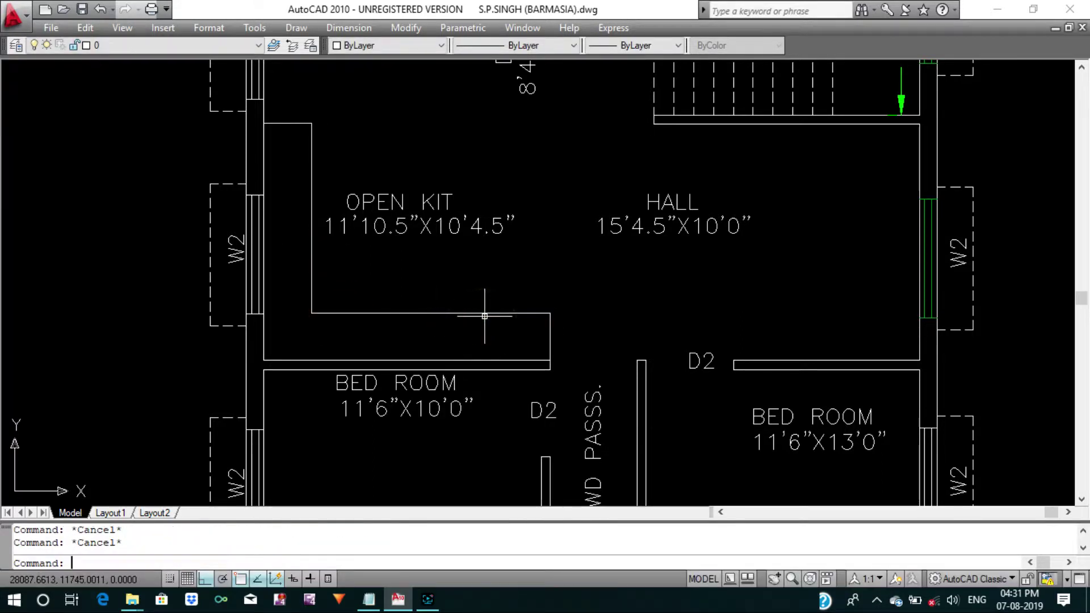
type("MA")
key("Return")
Match the kitchen counter lines to the dashed stair line style.
middle_click_drag(464, 241, 461, 277)
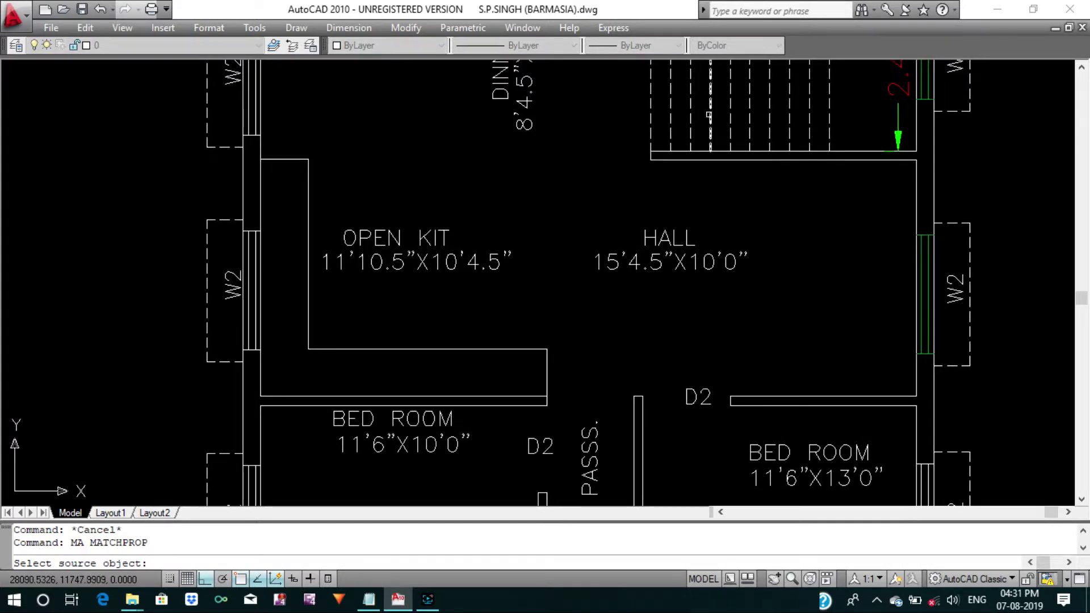
left_click(669, 95)
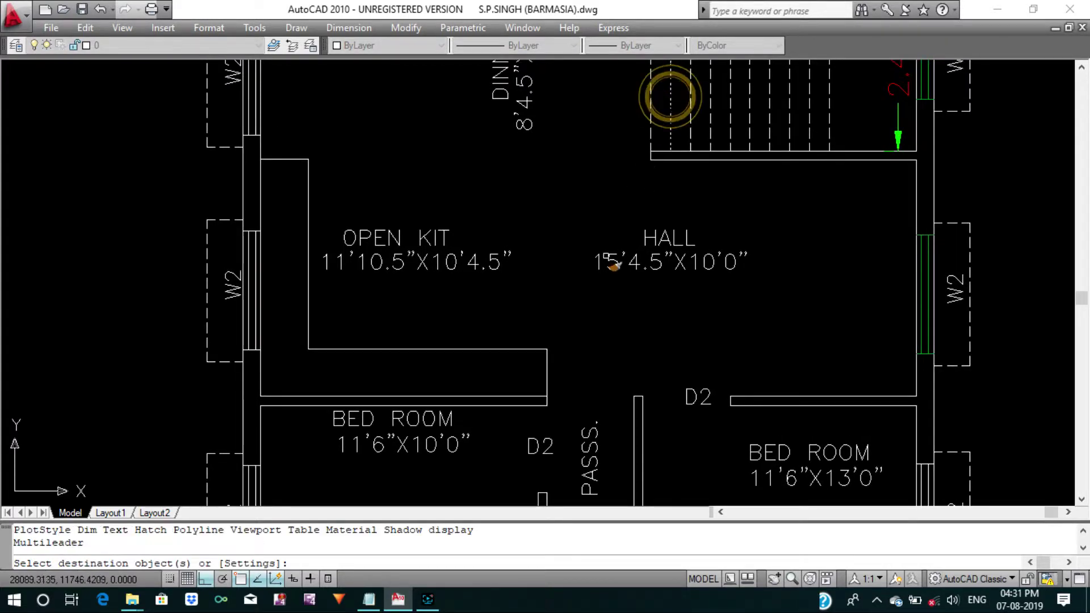
left_click(571, 365)
left_click(472, 312)
middle_click_drag(353, 192, 365, 226)
right_click(365, 221)
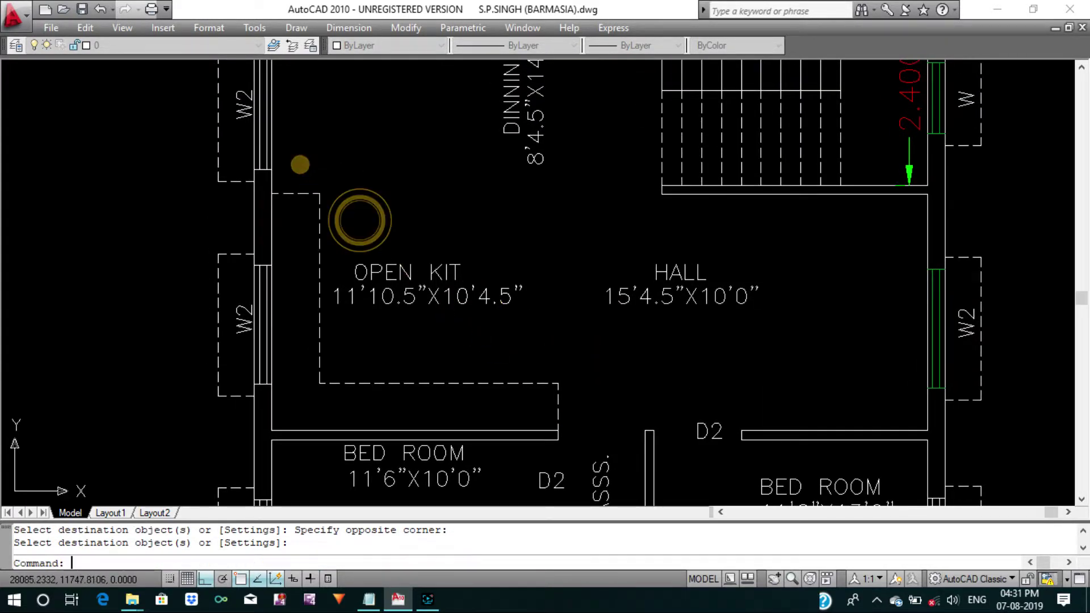
key("Escape")
key("Escape")
scroll(446, 284, "down", 2)
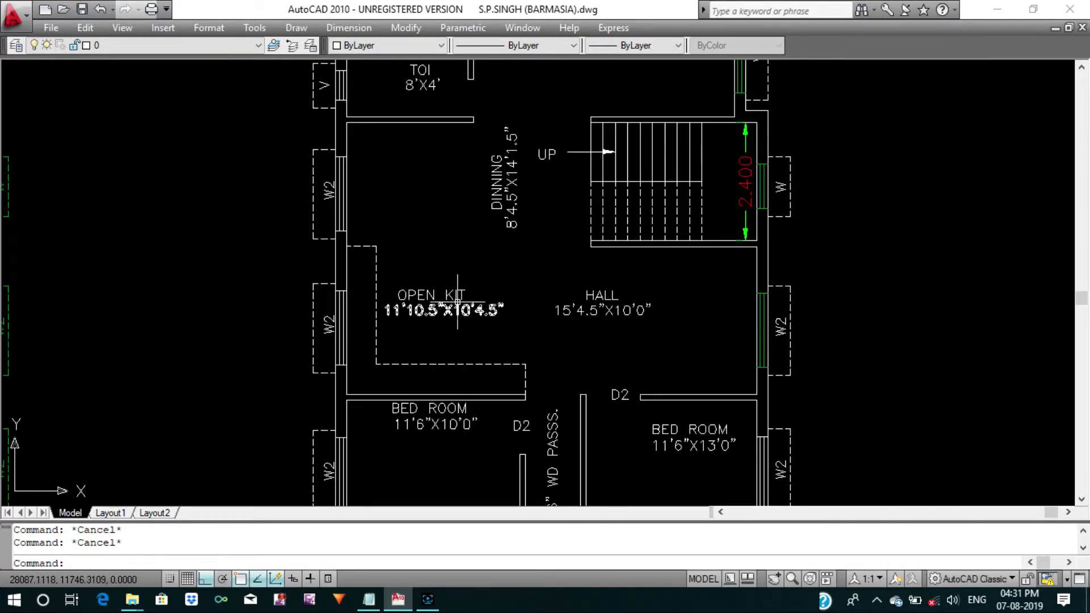
scroll(447, 307, "down", 1)
scroll(462, 300, "up", 1)
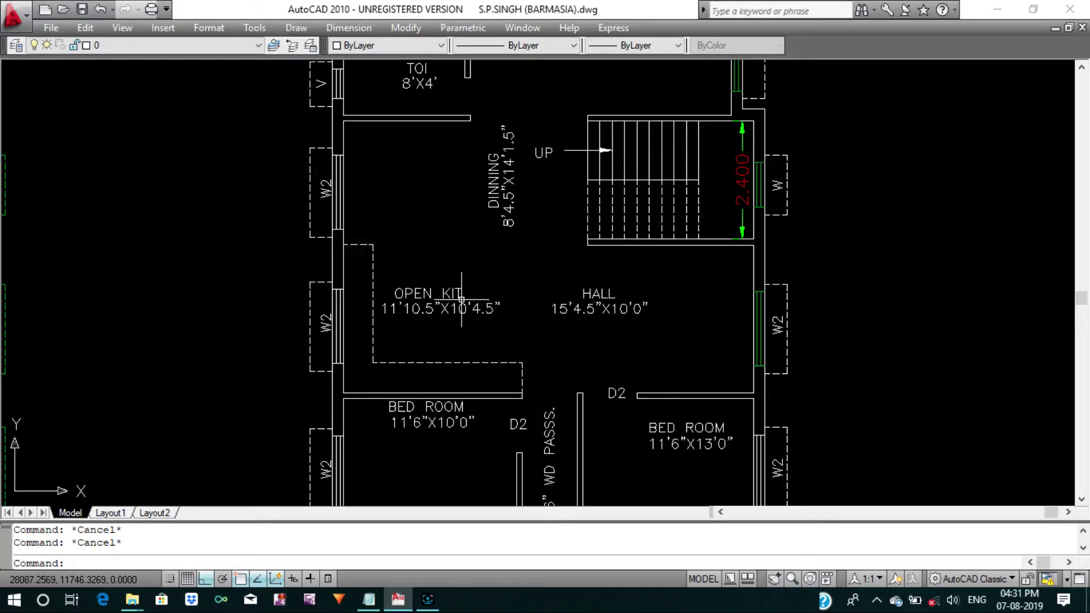
type("S")
Stretch the counter's top end down by 0.5.
key("Return")
scroll(383, 260, "up", 1)
left_click(398, 253)
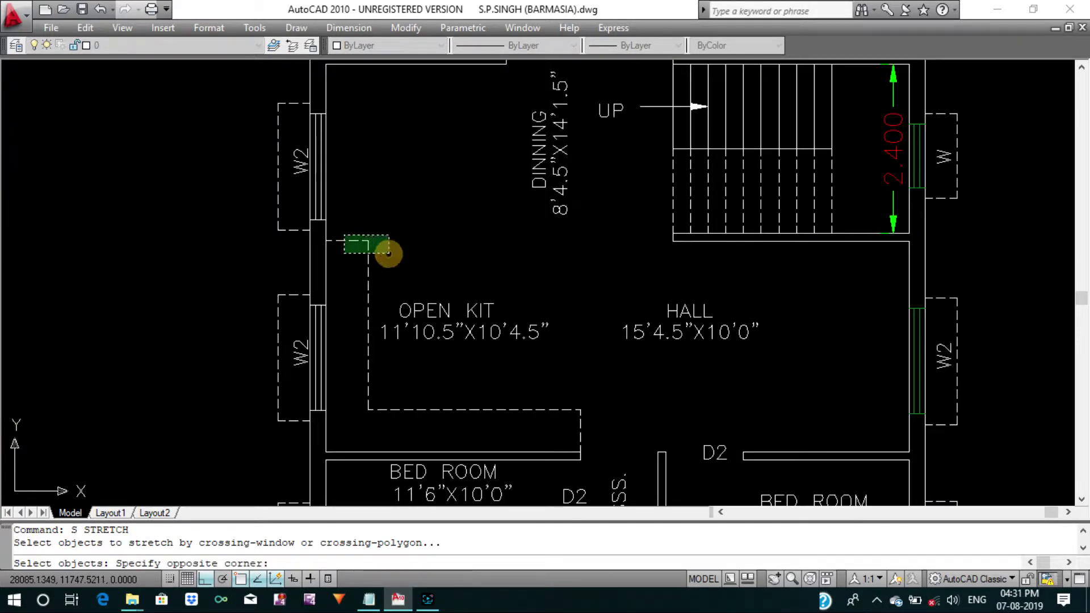
left_click(320, 234)
key("Return")
left_click(408, 203)
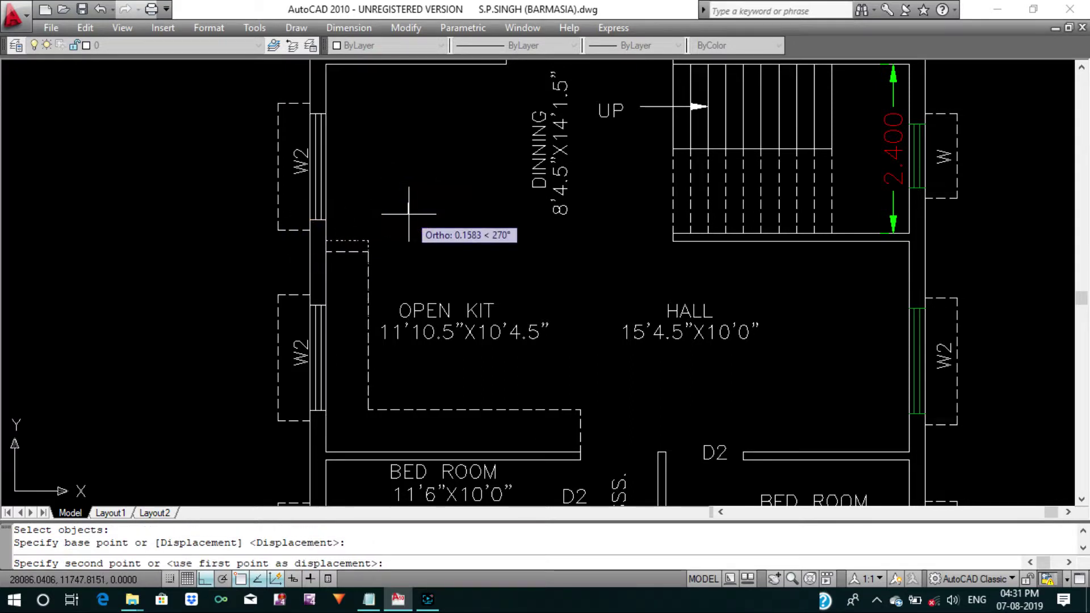
type(".5")
key("Return")
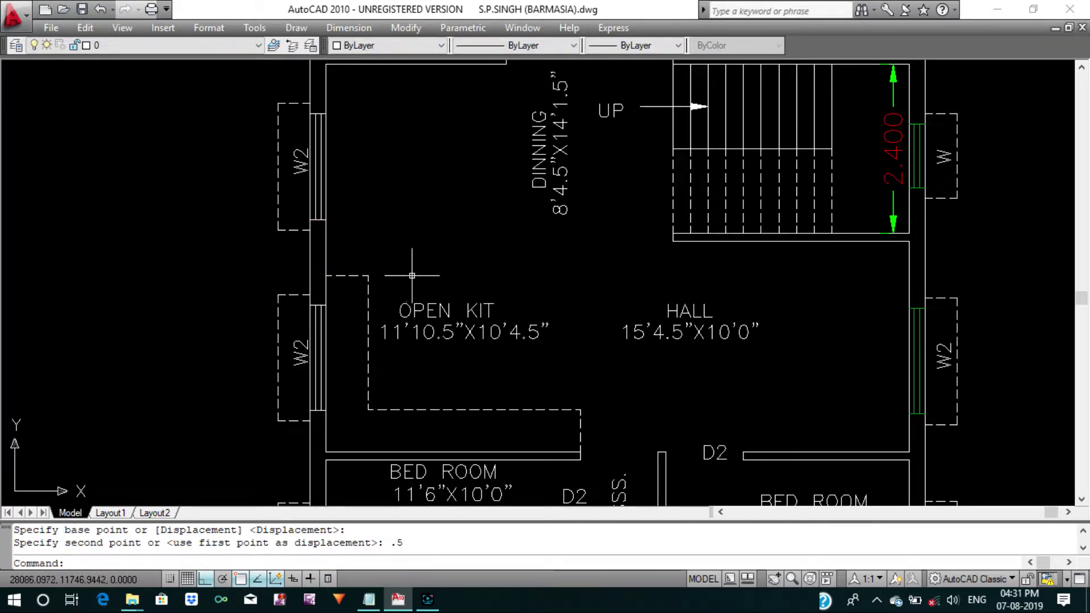
key("Escape")
key("Escape")
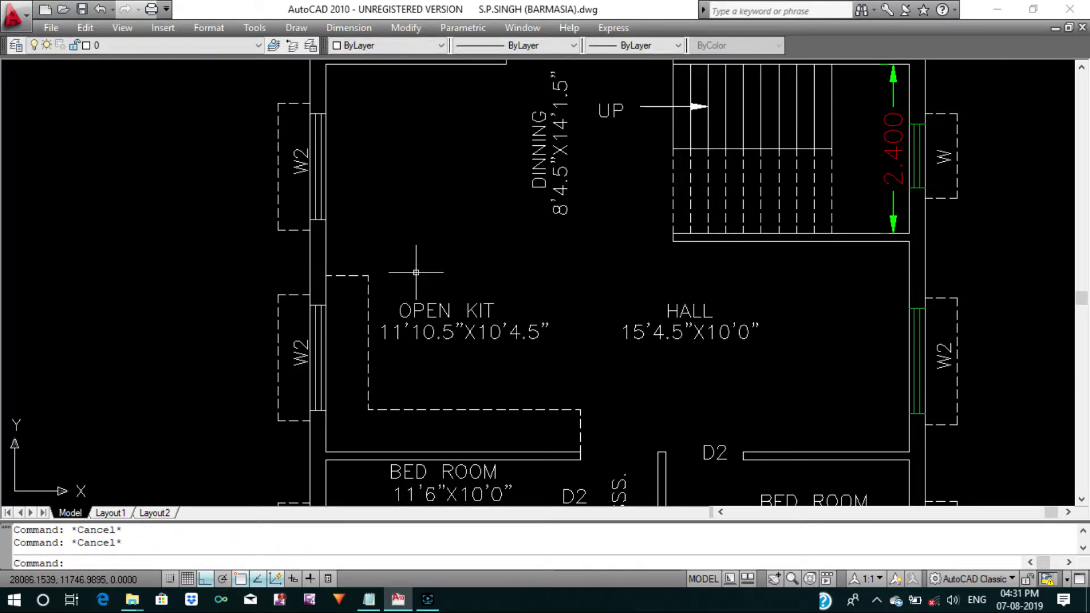
mouse_move(417, 277)
middle_mouse_down()
mouse_move(413, 298)
mouse_move(417, 275)
middle_mouse_up()
type("DI")
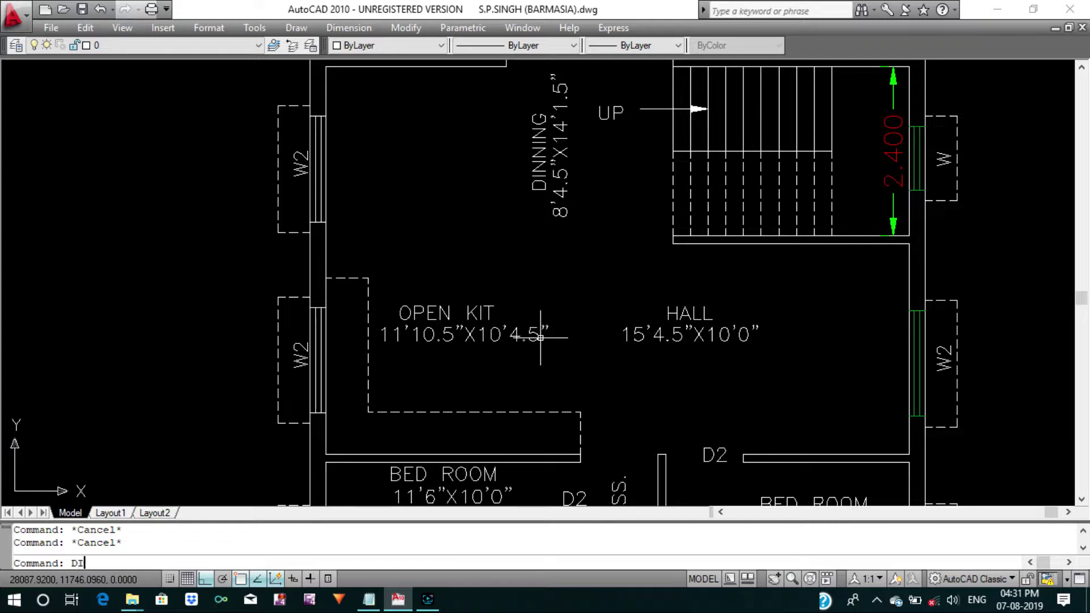
Measure the kitchen width and change its size label to 3.615X2.500.
key("Return")
scroll(590, 408, "up", 2)
left_click(597, 404)
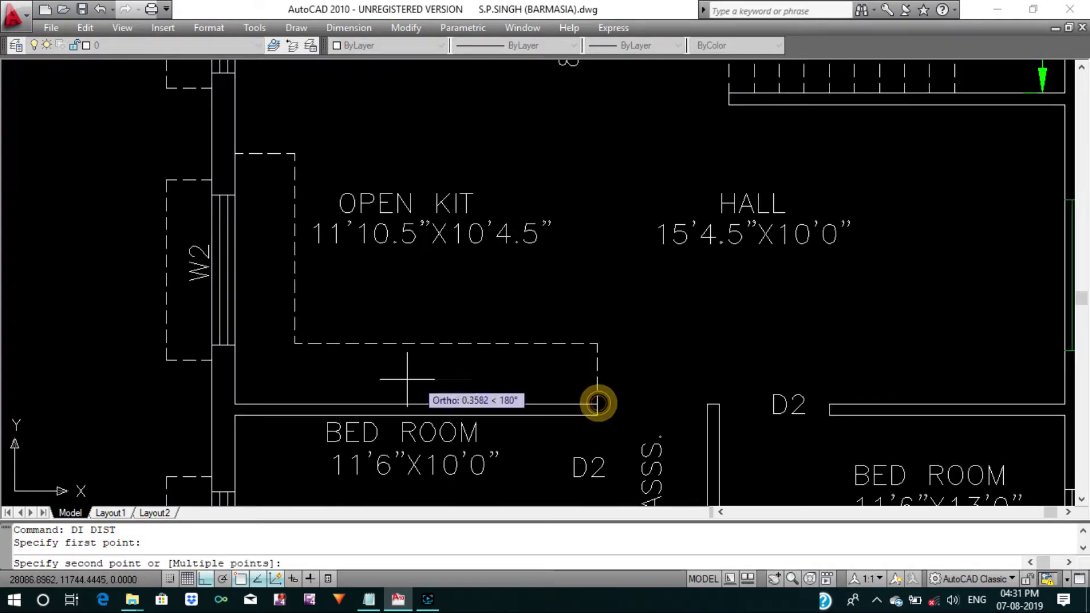
left_click(237, 402)
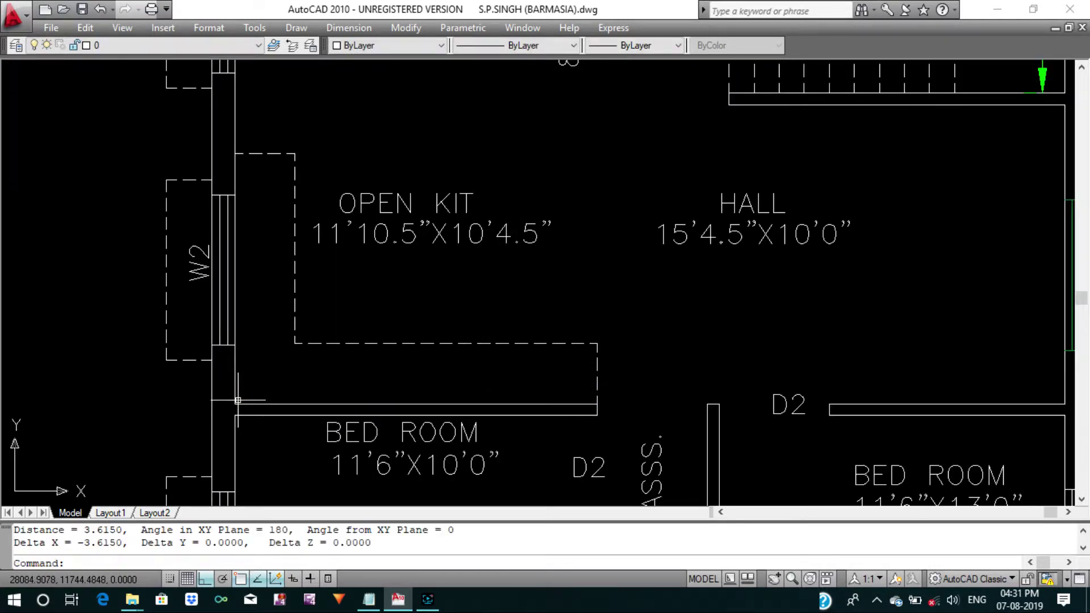
double_click(372, 237)
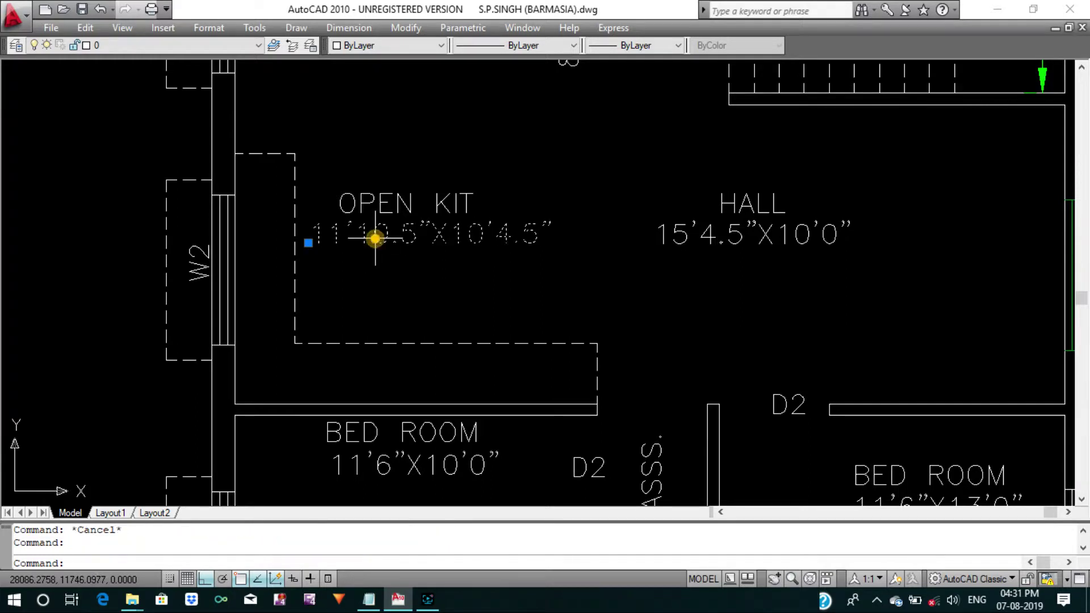
type("3.615")
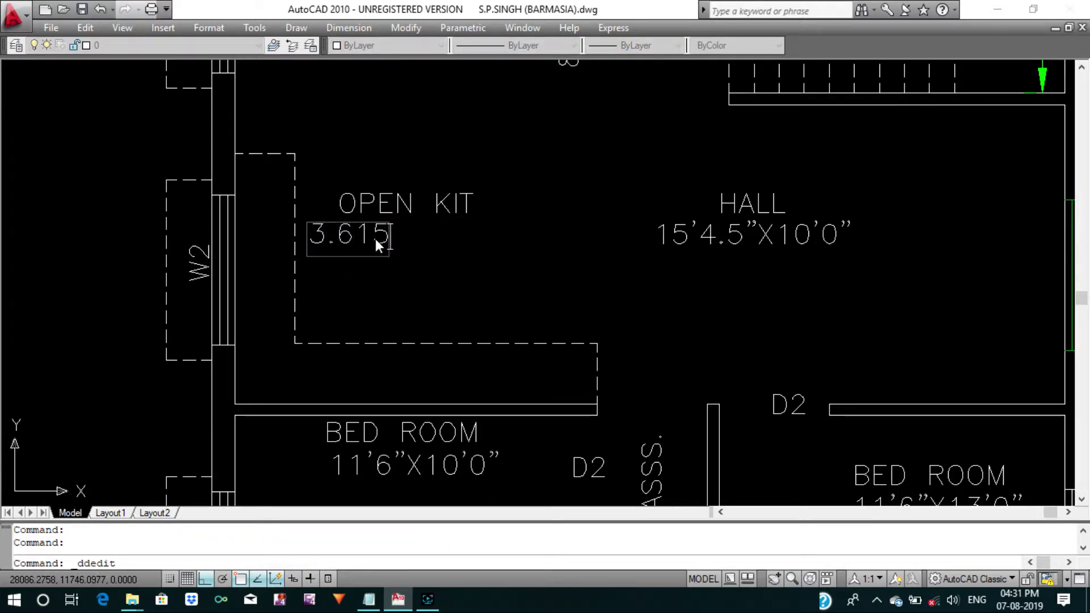
type("X2.50")
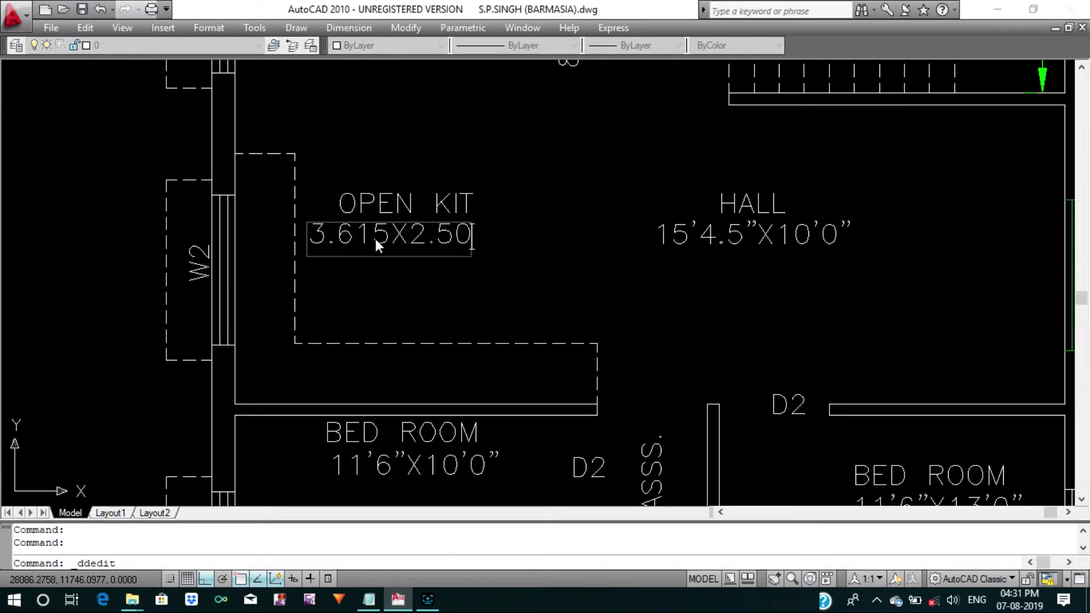
type("0")
key("Return")
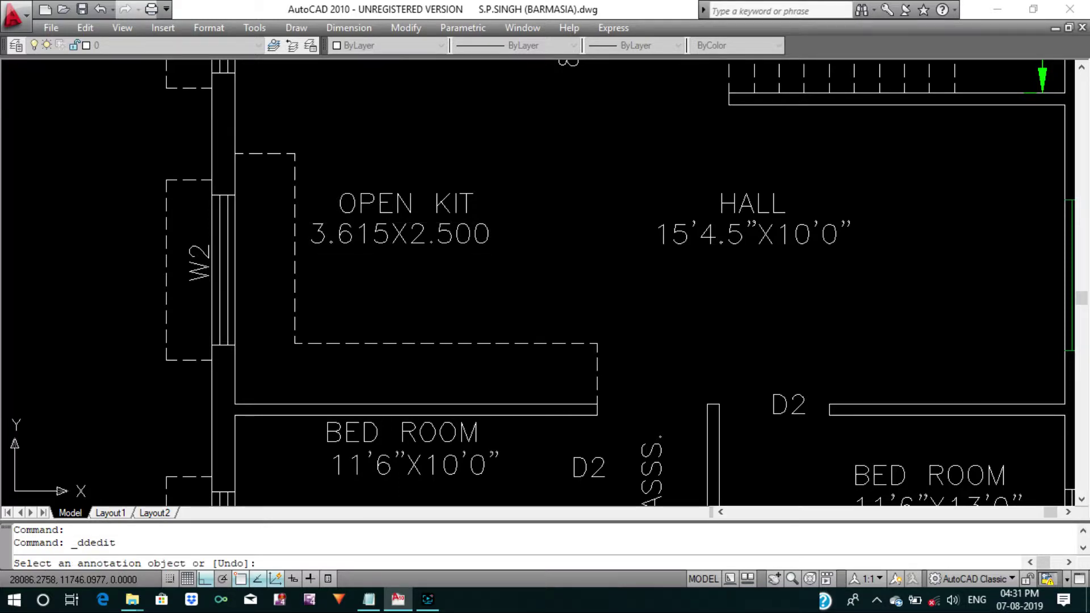
key("Escape")
key("Escape")
scroll(444, 263, "down", 2)
Move the OPEN KIT label slightly lower.
key("Return")
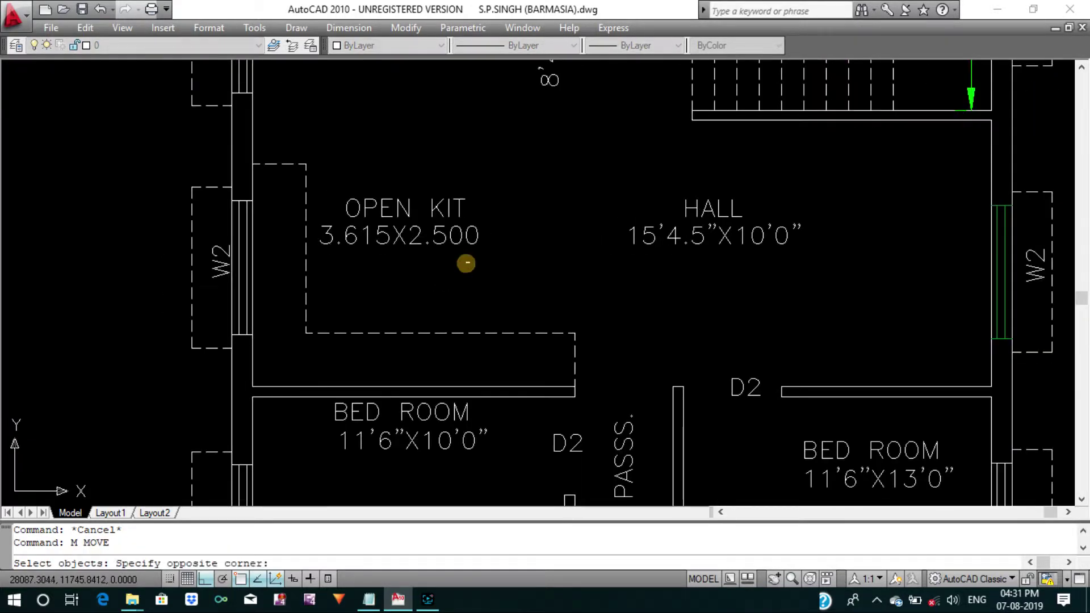
left_click_drag(463, 263, 441, 198)
key("Return")
left_click(507, 200)
left_click(510, 225)
scroll(501, 255, "down", 3)
middle_click_drag(501, 255, 394, 321)
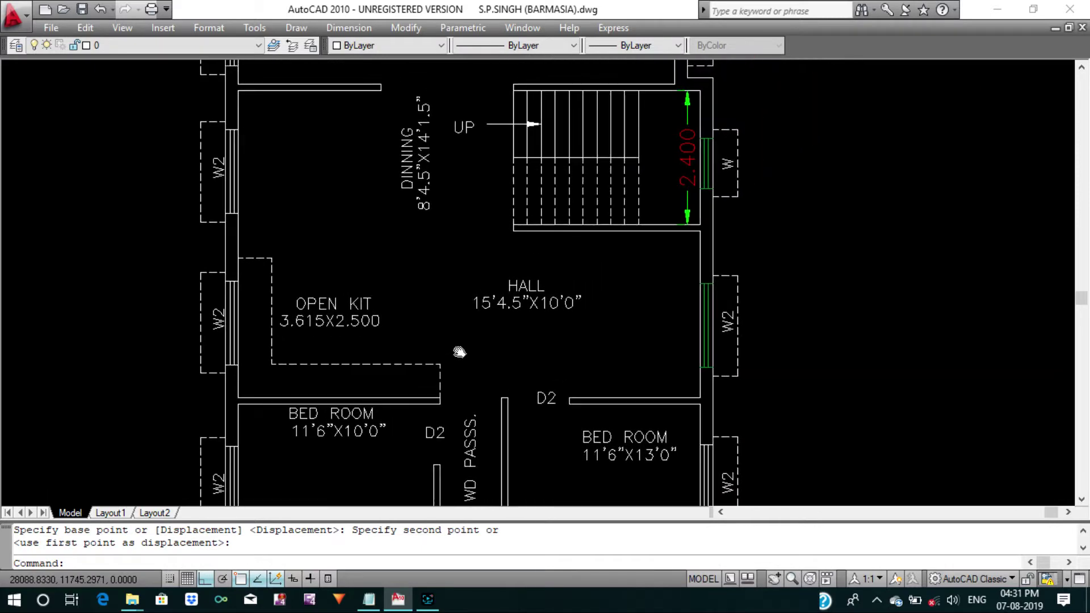
Reposition the HALL label further right and a little lower.
key("Return")
left_click(595, 355)
left_click(528, 285)
key("Return")
left_click(600, 267)
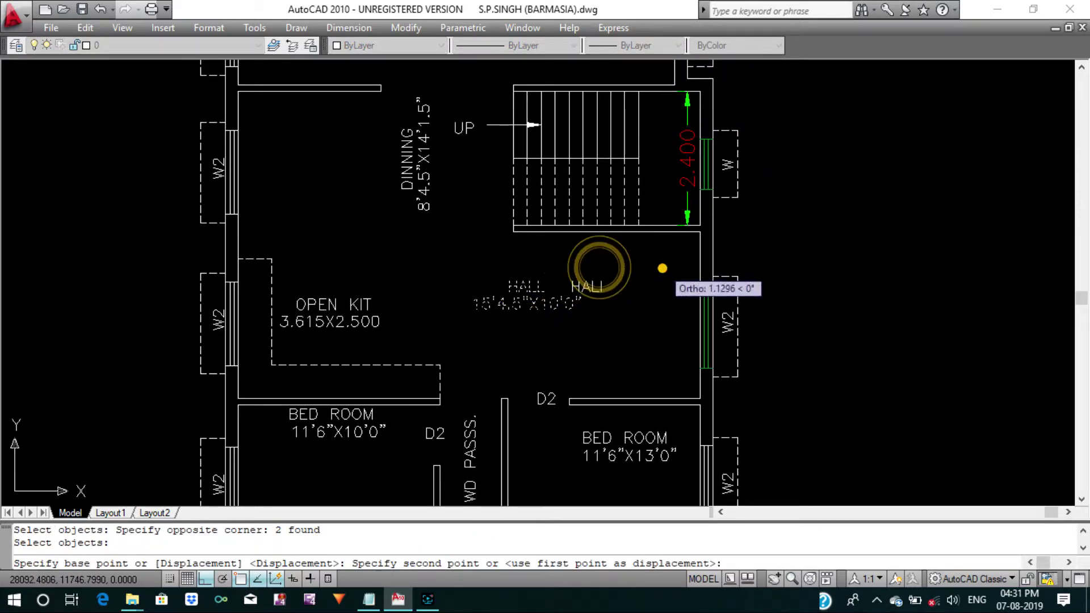
left_click(657, 265)
key("Return")
left_click_drag(631, 353, 566, 273)
key("Return")
left_click(474, 289)
key("Return")
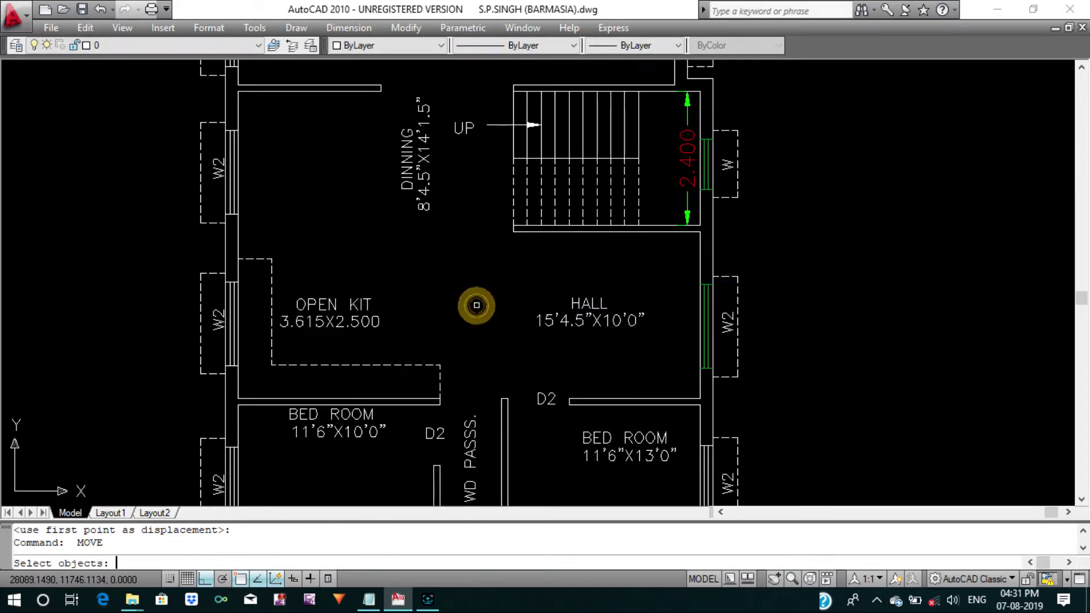
key("Escape")
key("Escape")
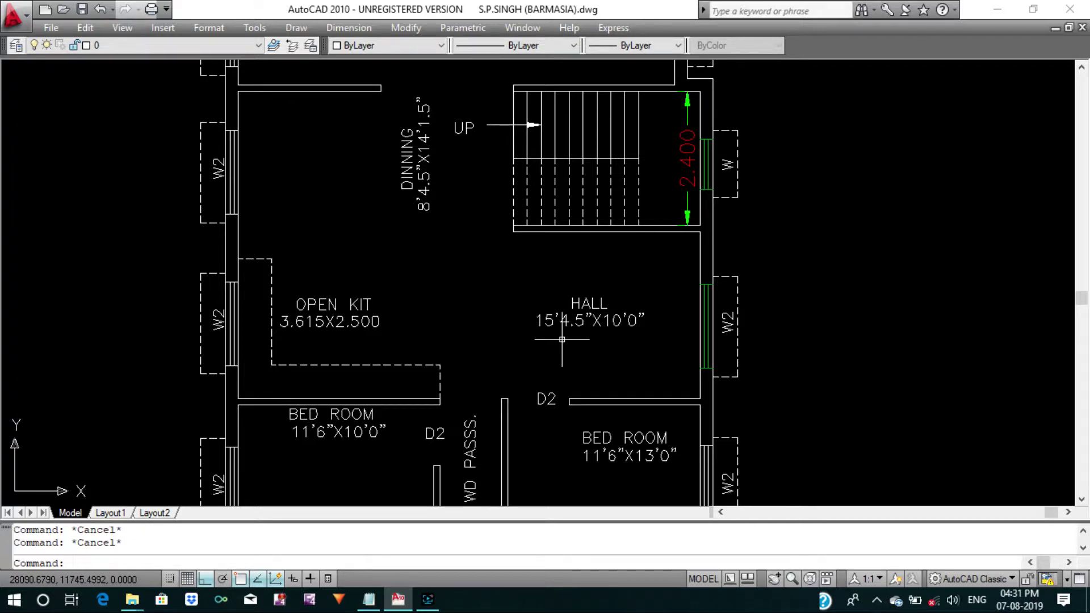
type("DI")
Measure the hall's width and its depth from the stair wall corner.
key("Return")
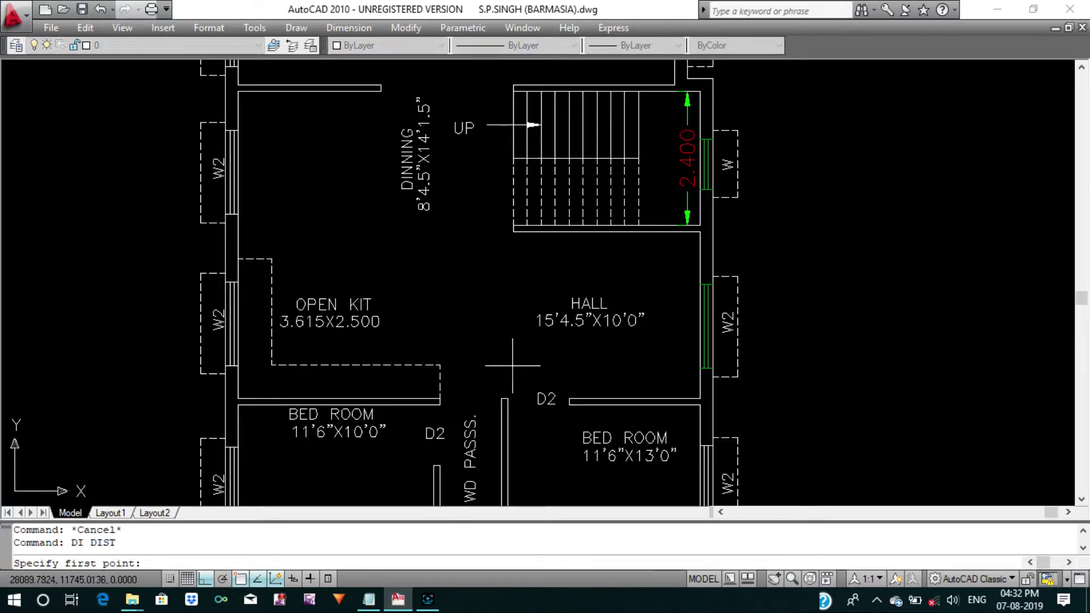
left_click(438, 399)
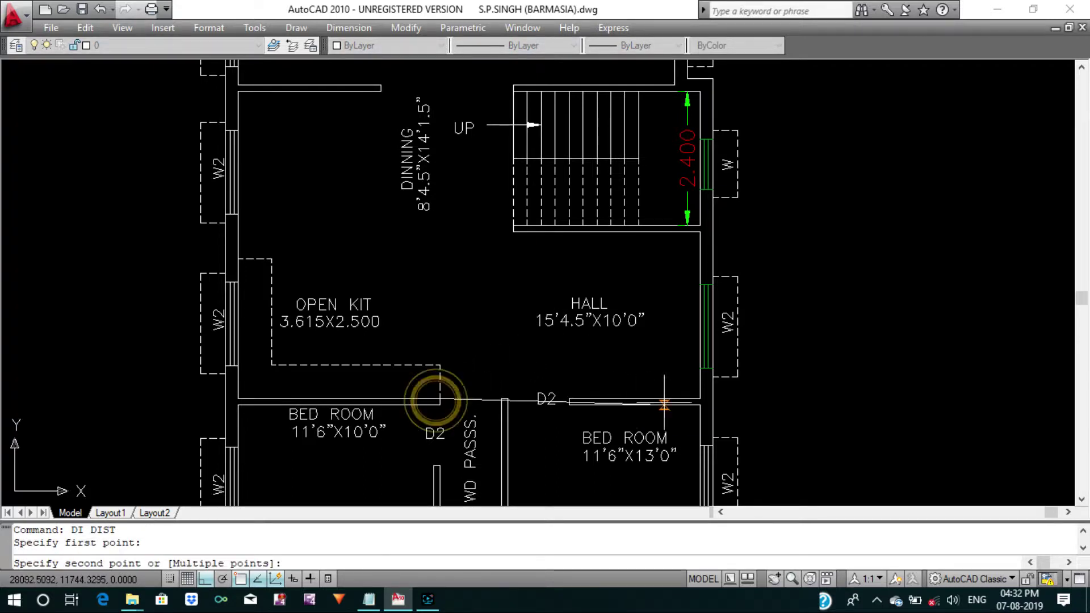
scroll(670, 400, "up", 2)
left_click(714, 397)
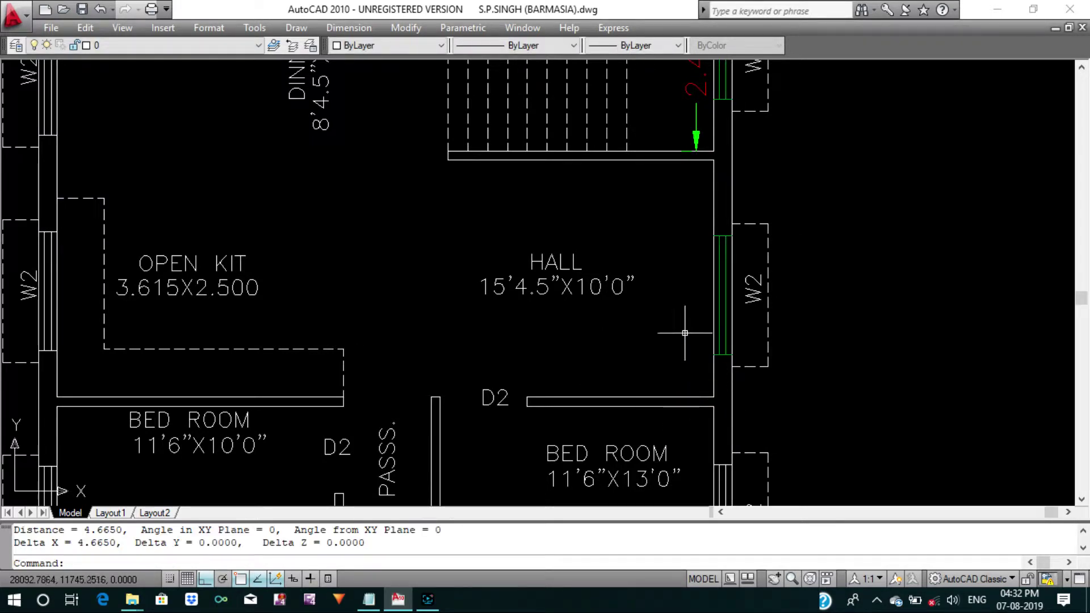
key("Return")
left_click(683, 160)
left_click(685, 207)
key("Return")
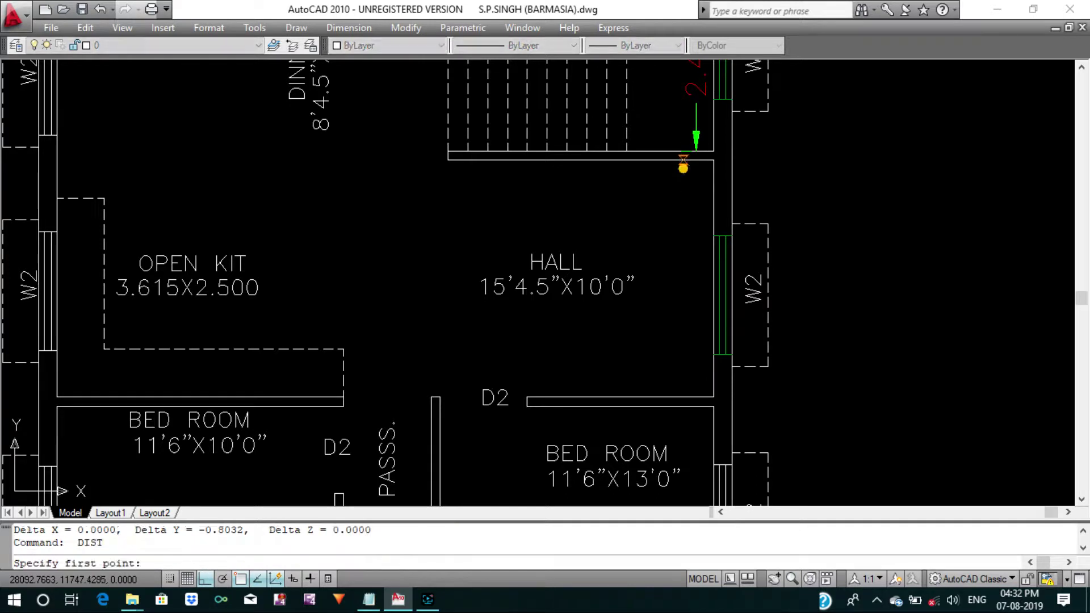
left_click(683, 160)
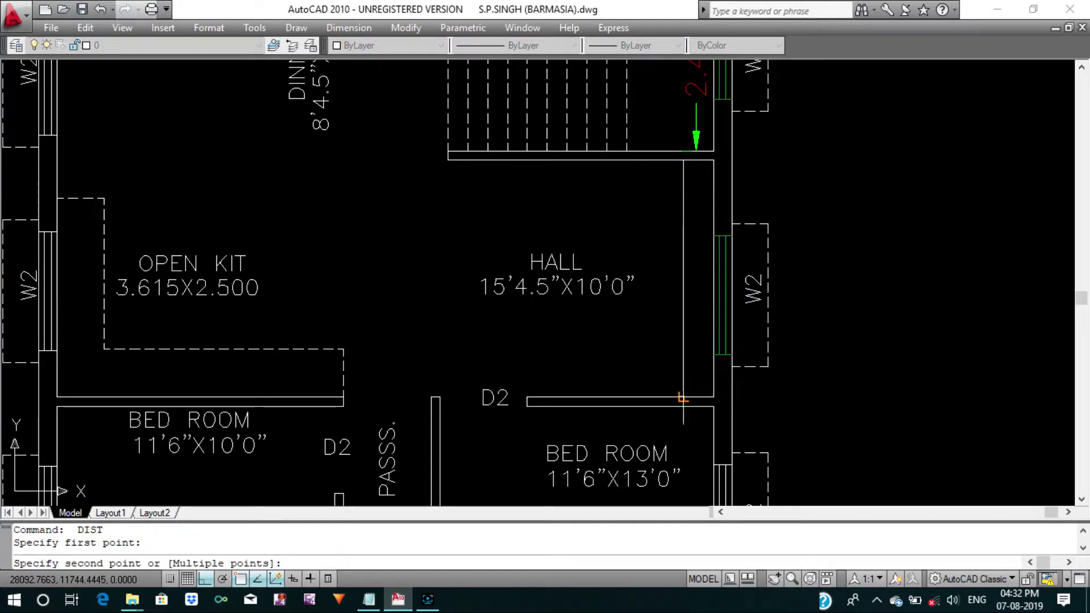
left_click(683, 399)
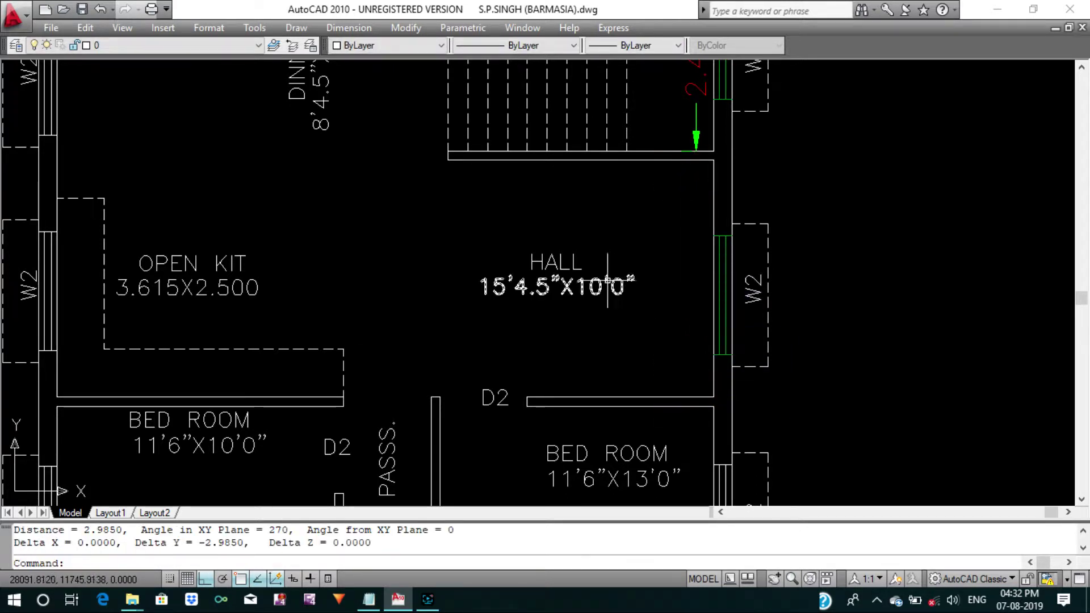
key("Escape")
Change the HALL size to 4.665X2.985 and re-check the 2.985 depth.
double_click(598, 281)
type("4")
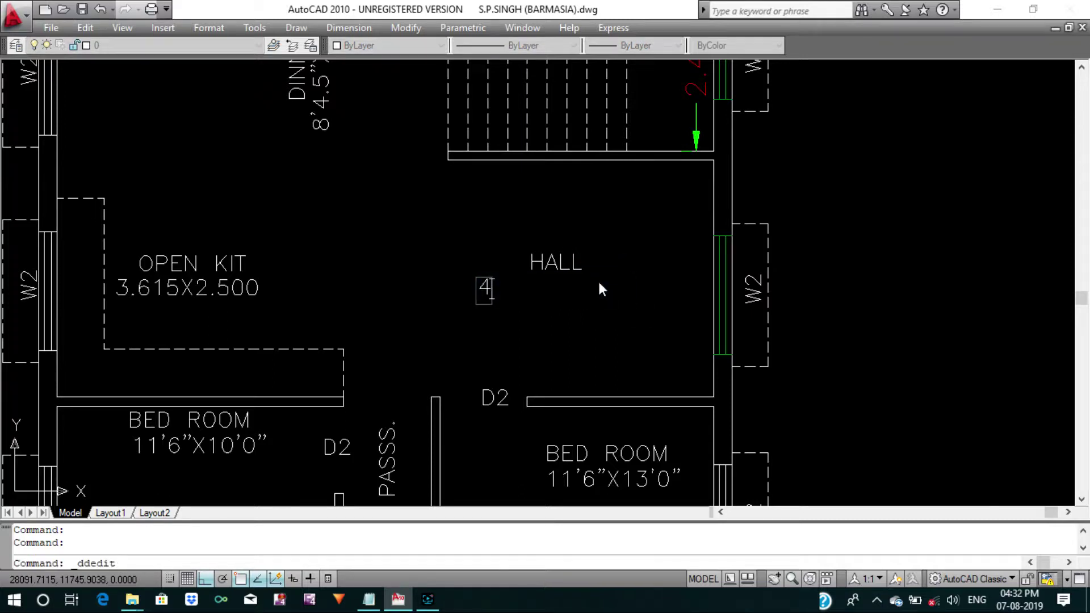
type(".665X")
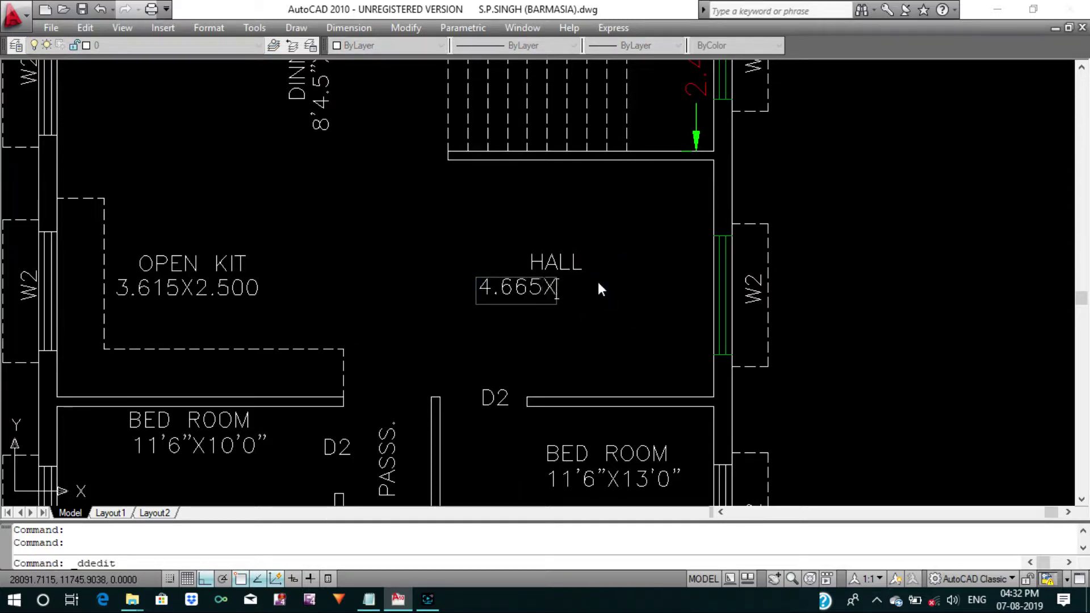
type("2.985")
key("Return")
key("Escape")
key("Escape")
type("D")
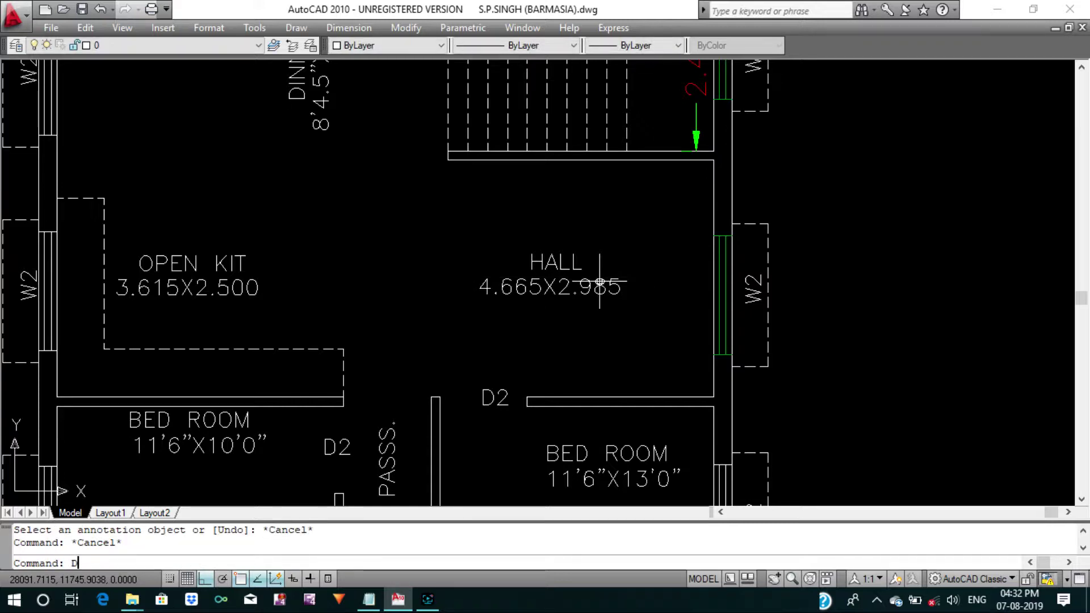
type("I")
key("Return")
left_click(676, 166)
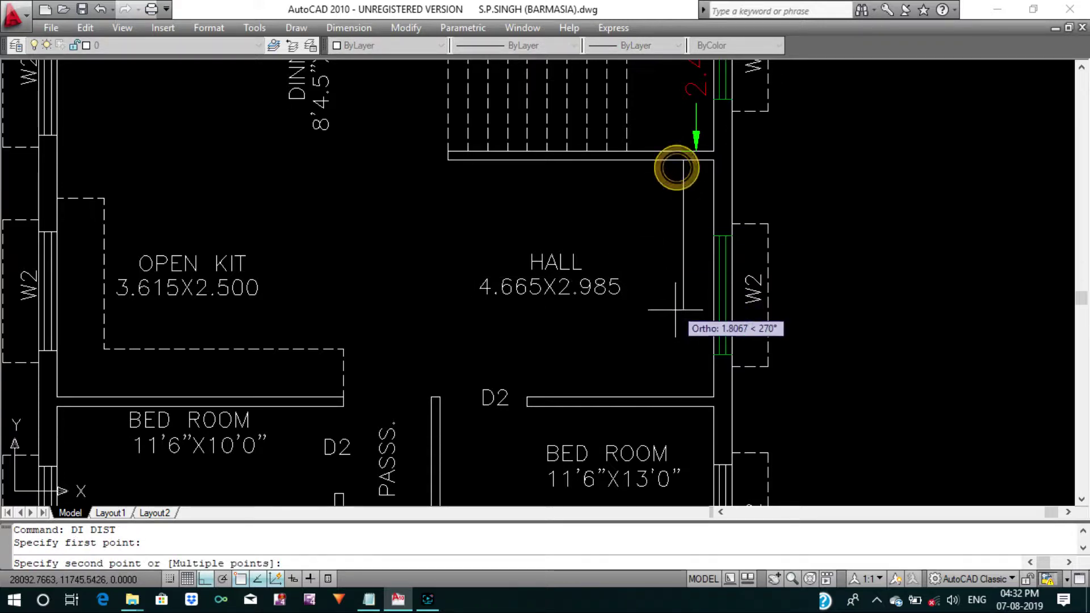
left_click(683, 397)
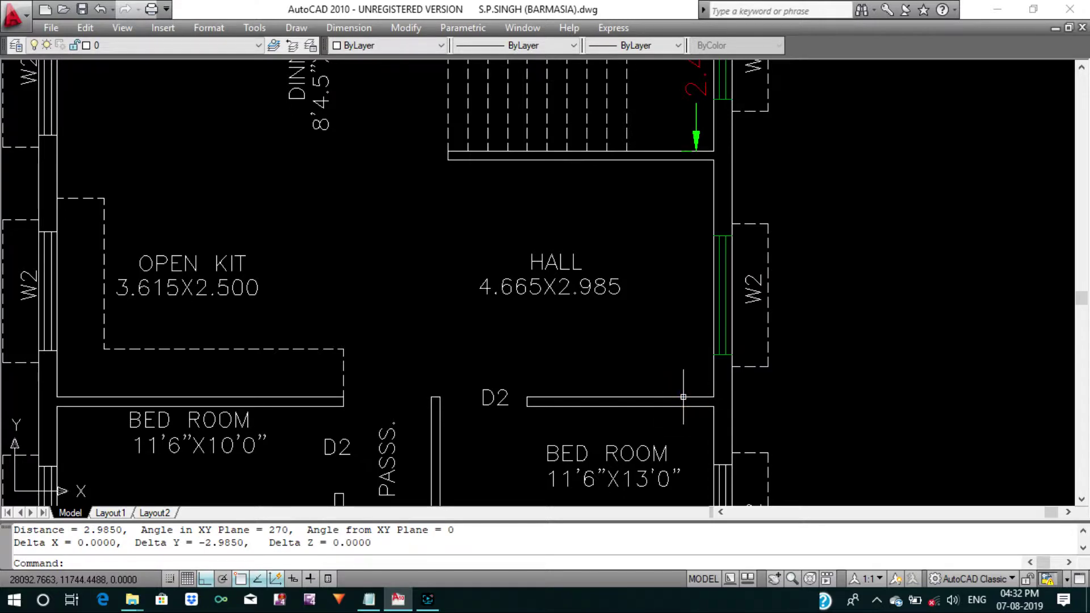
Rotate the vertical DINNING label 90° to read horizontally.
scroll(689, 317, "down", 2)
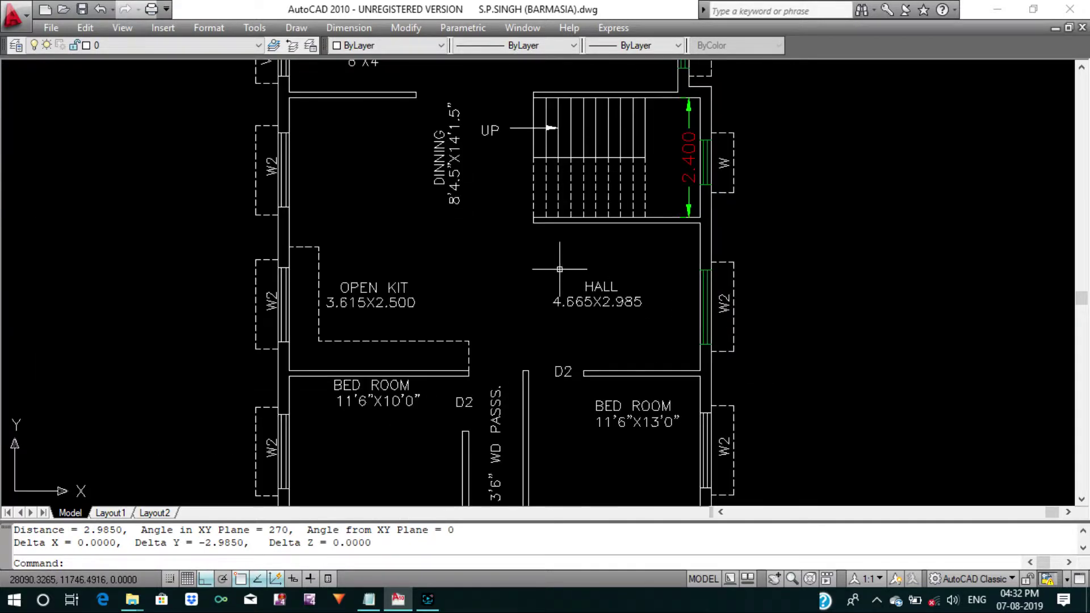
scroll(557, 309, "down", 1)
middle_click_drag(557, 309, 553, 312)
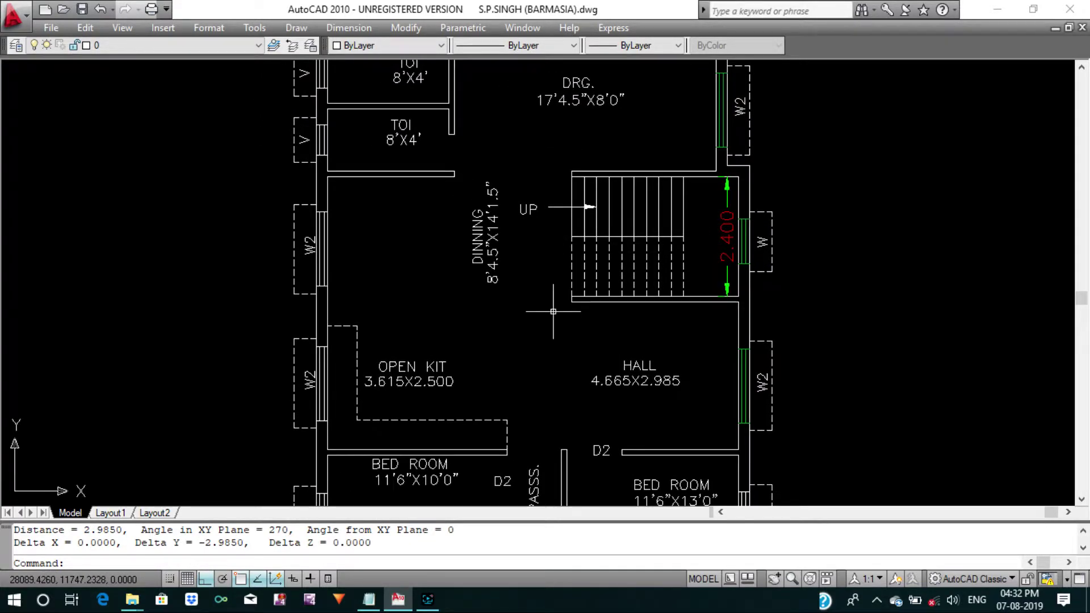
key("Escape")
key("Escape")
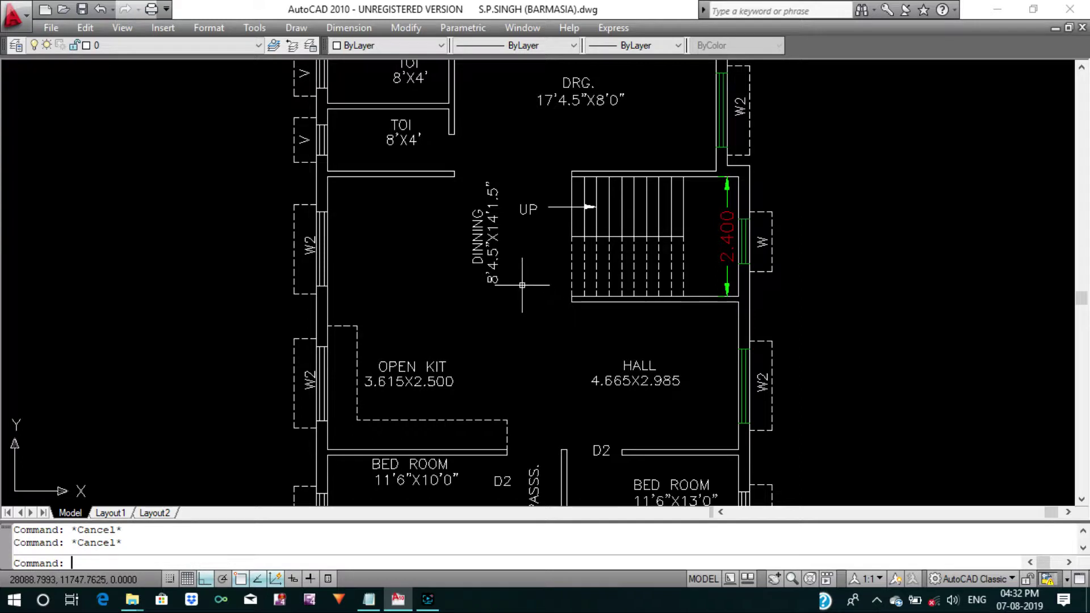
type("RO")
key("Return")
left_click_drag(522, 285, 468, 181)
key("Return")
left_click(486, 264)
left_click(489, 311)
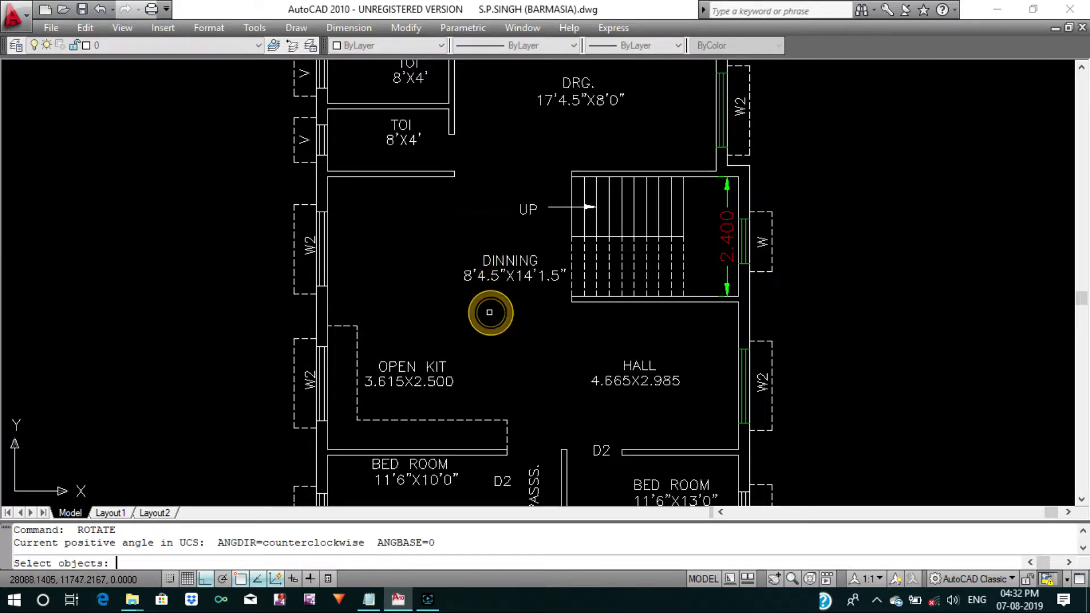
key("Escape")
Move the DINNING label left and up near the dining room's top wall.
key("m")
key("Return")
mouse_move(545, 250)
left_mouse_down()
mouse_move(511, 299)
mouse_move(418, 243)
left_mouse_up()
key("Return")
left_click(506, 319)
left_click(452, 306)
key("Return")
key("Return")
left_click(426, 229)
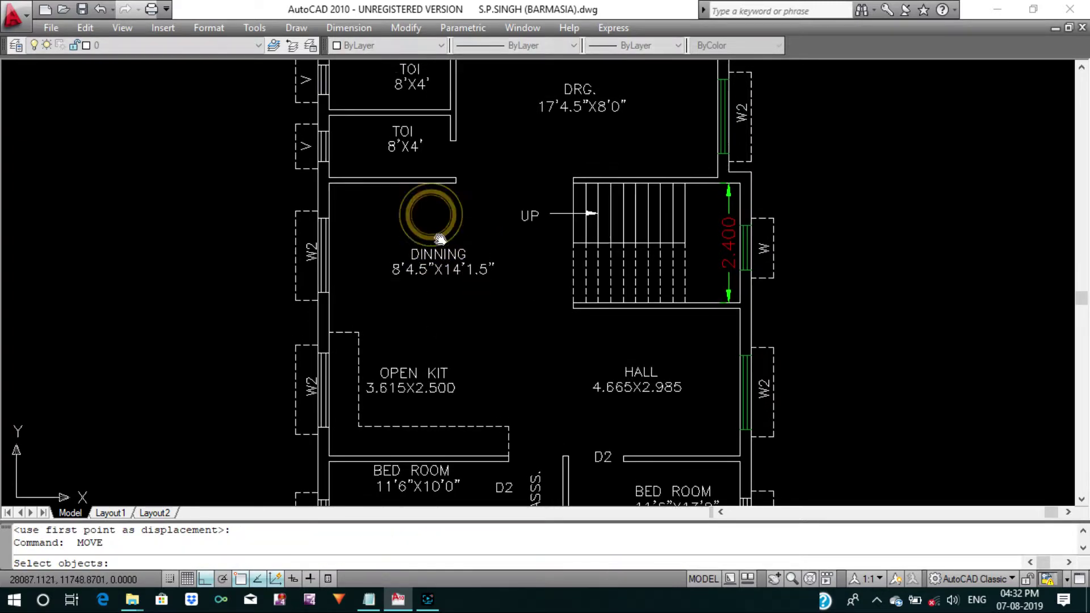
scroll(435, 244, "up", 3)
key("Escape")
key("Escape")
type("DI")
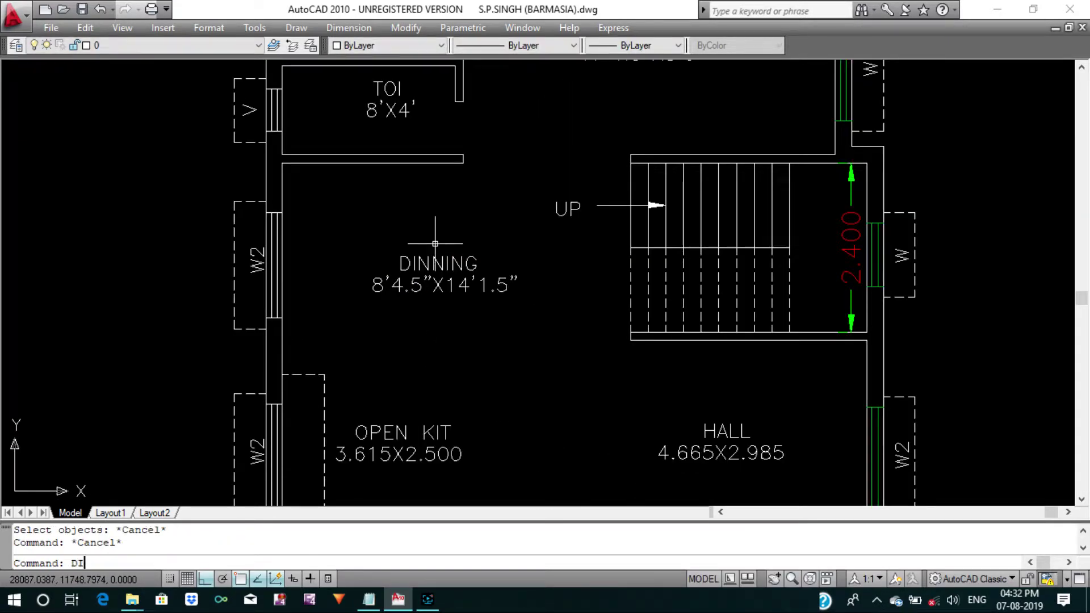
key("Return")
scroll(435, 243, "down", 5)
scroll(435, 243, "down", 5)
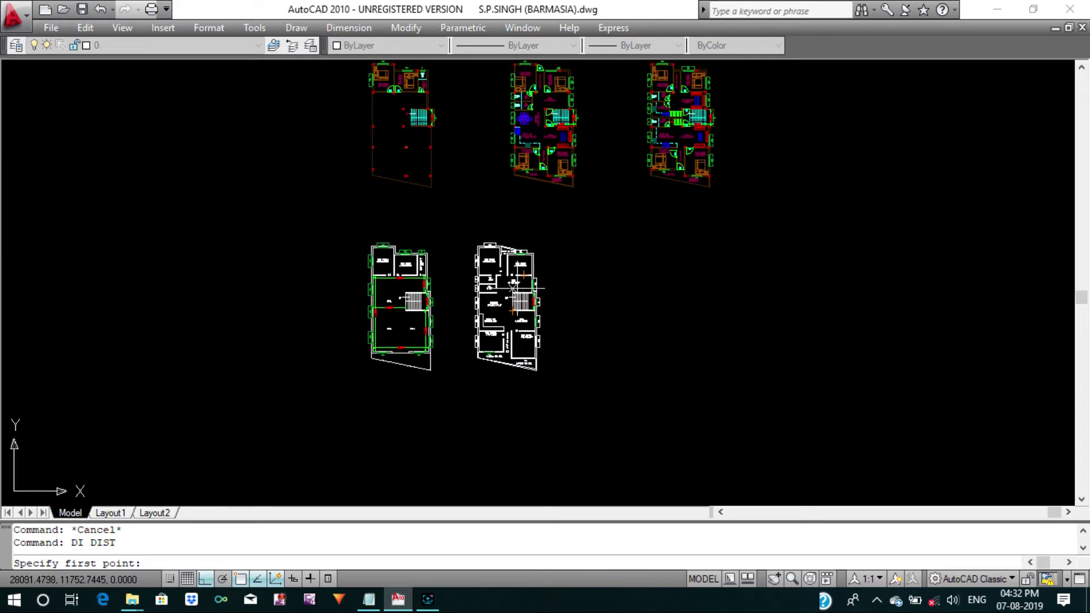
scroll(561, 126, "up", 2)
scroll(545, 148, "up", 3)
scroll(534, 170, "up", 3)
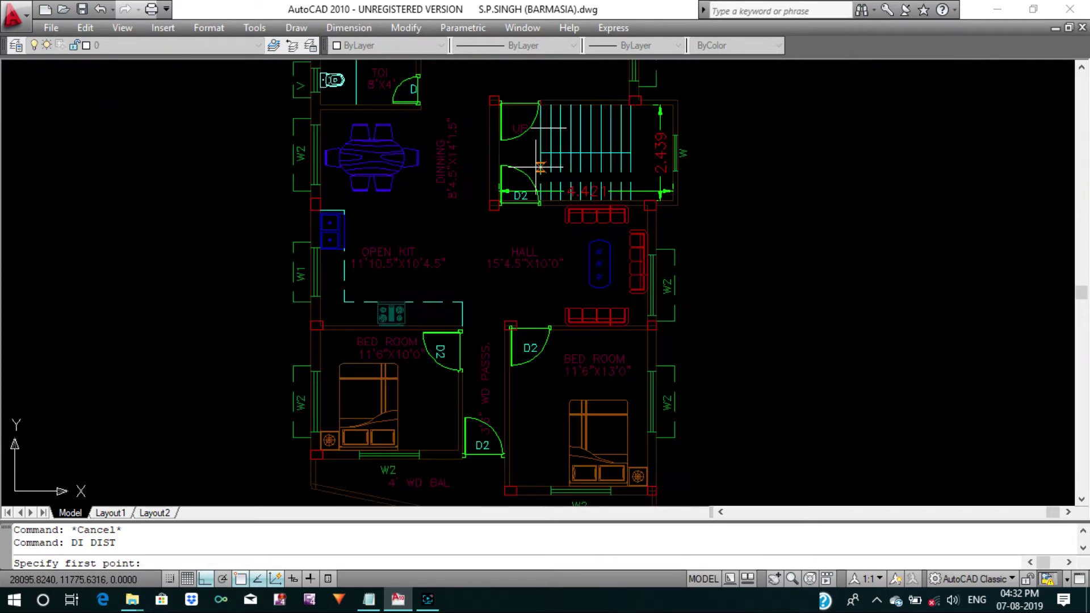
scroll(512, 193, "up", 1)
scroll(523, 176, "up", 3)
key("Escape")
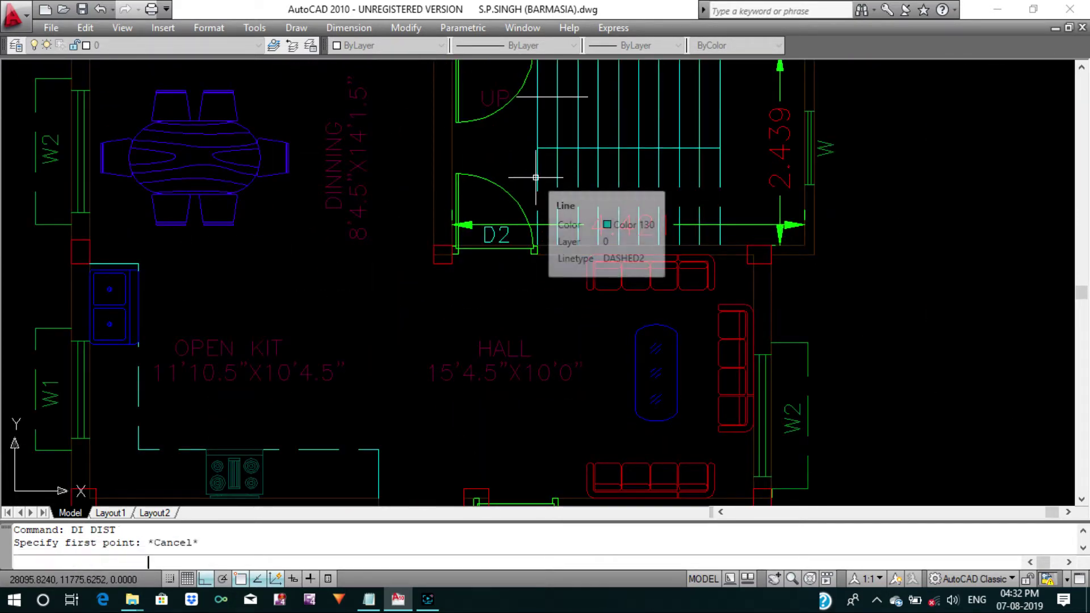
key("Escape")
scroll(544, 181, "down", 4)
scroll(504, 205, "down", 3)
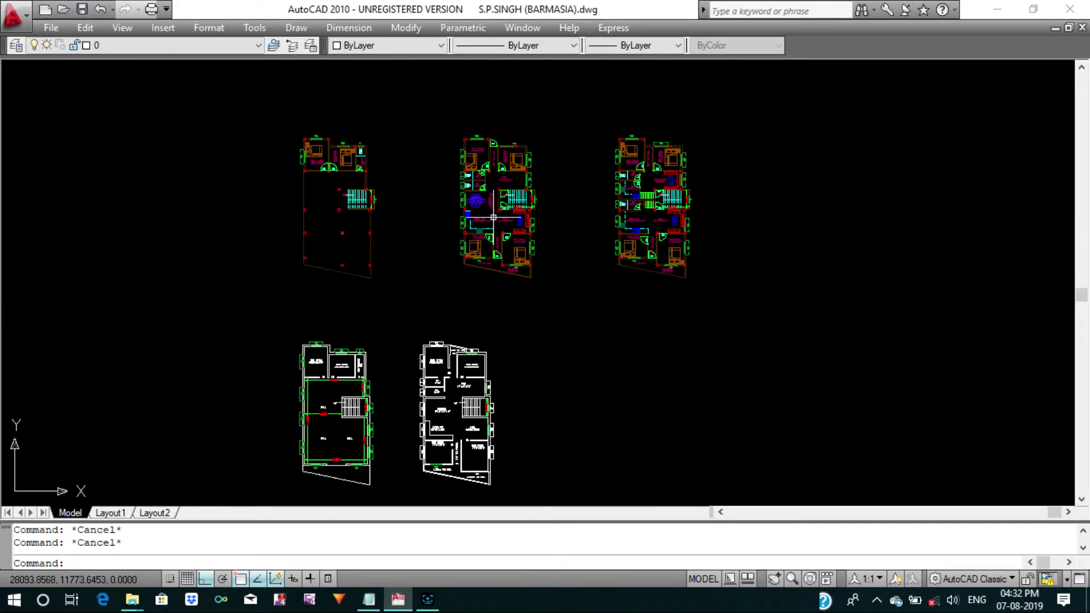
scroll(496, 212, "up", 2)
scroll(487, 233, "up", 2)
scroll(432, 341, "up", 2)
scroll(477, 345, "up", 2)
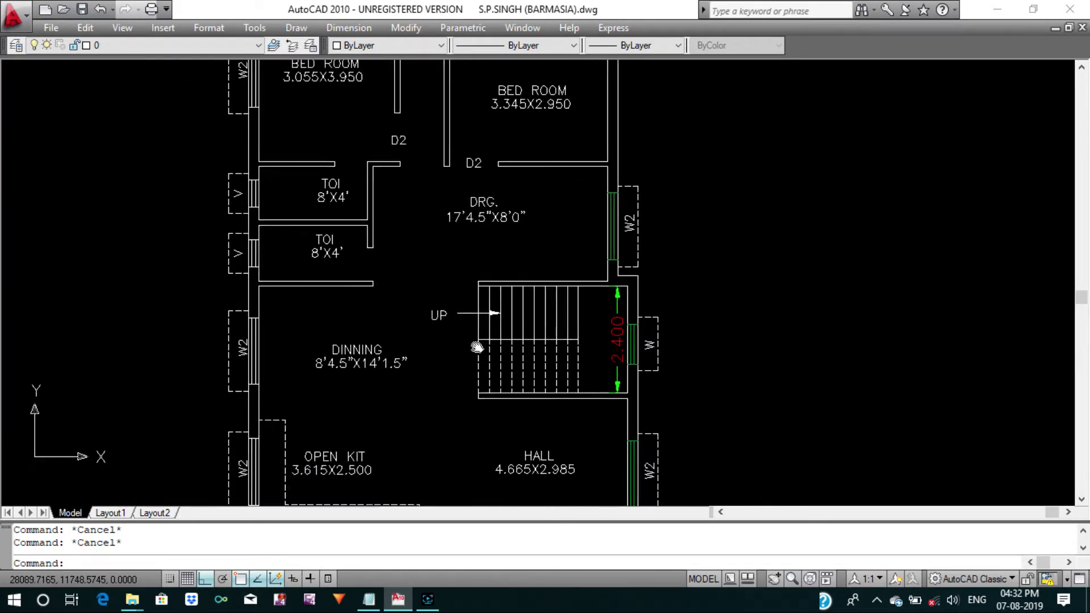
scroll(484, 341, "up", 2)
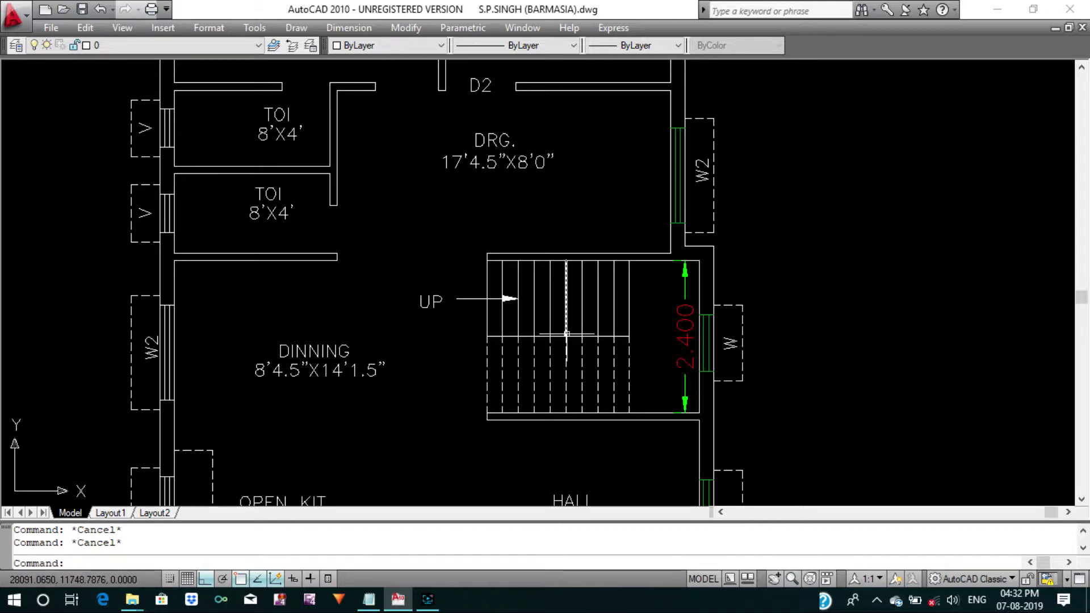
type("L")
key("Return")
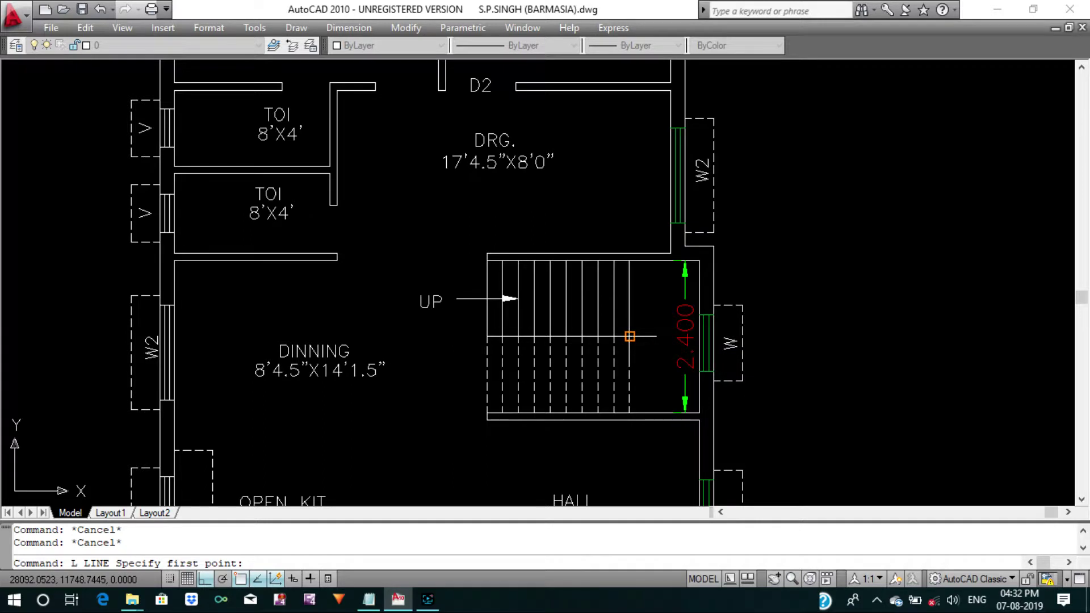
left_click(630, 336)
scroll(684, 336, "up", 3)
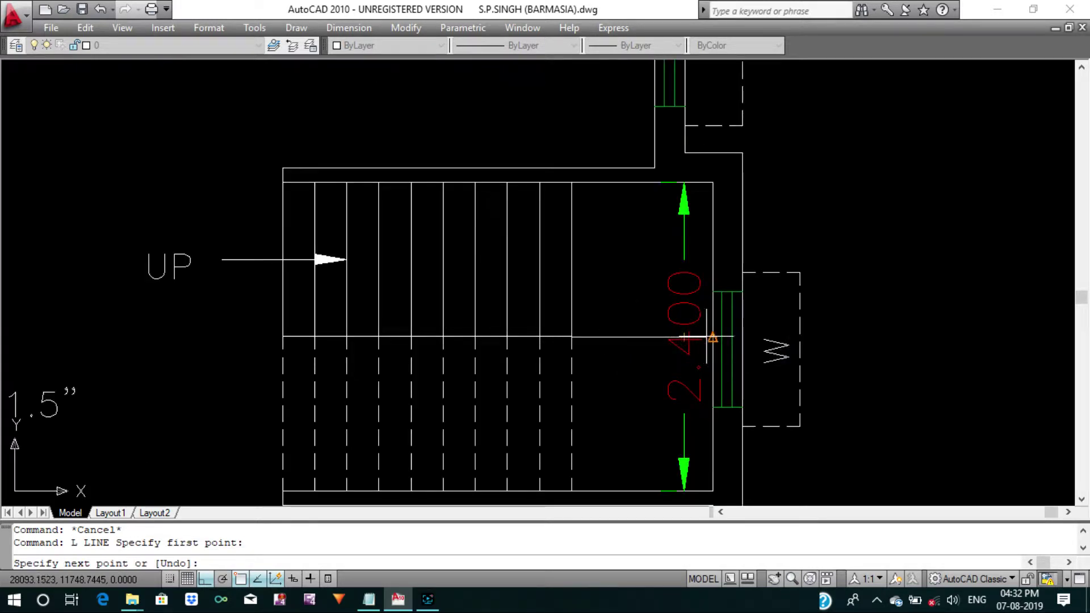
key("Escape")
scroll(558, 333, "down", 4)
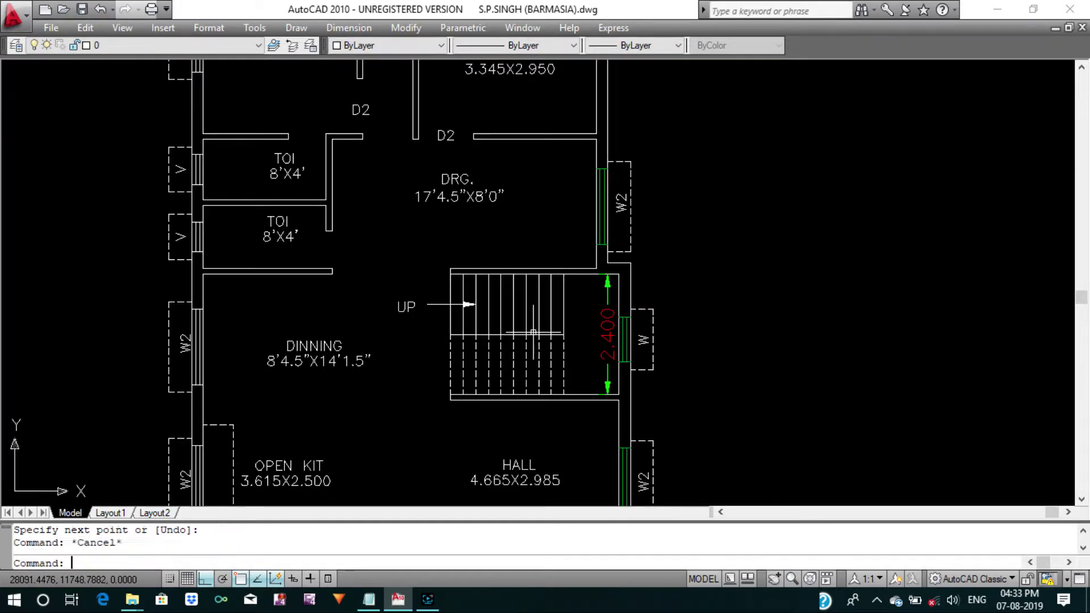
middle_click_drag(534, 332, 596, 334)
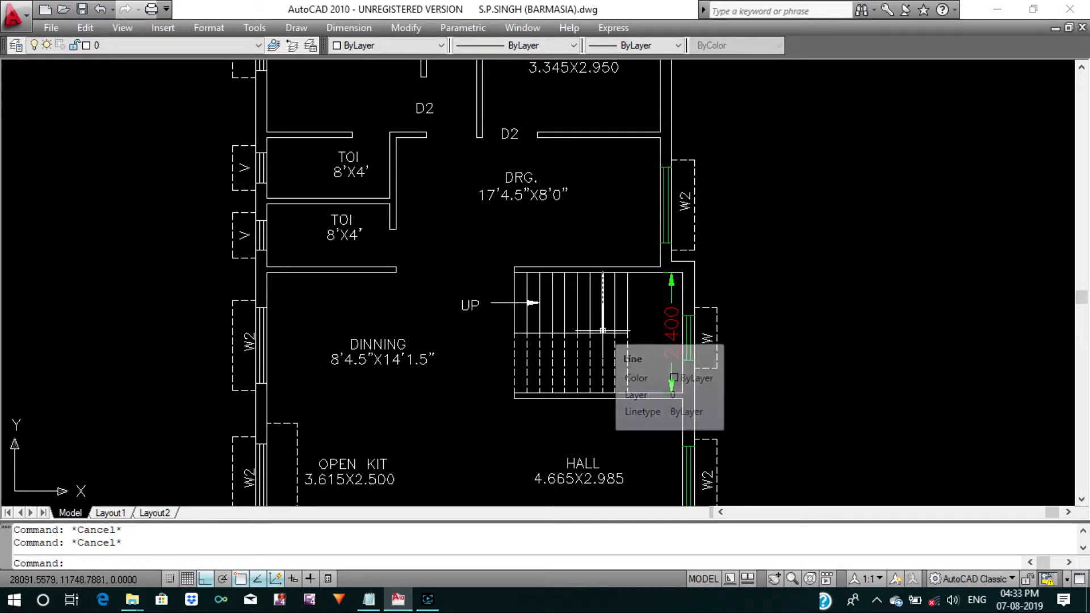
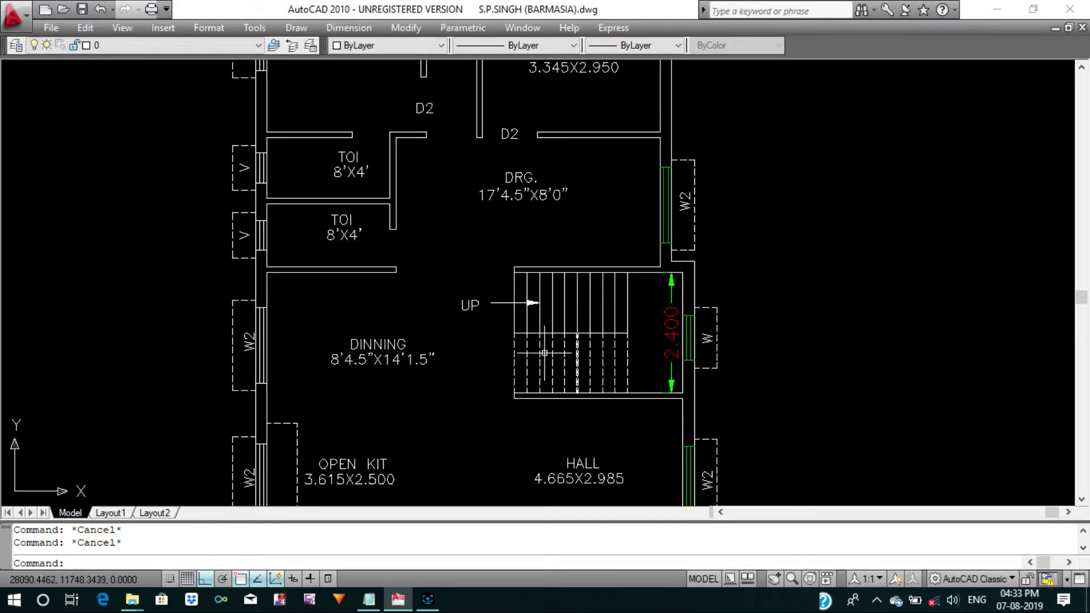
Draw a horizontal line from the stair line's end across to the stair's right side.
scroll(618, 326, "up", 2)
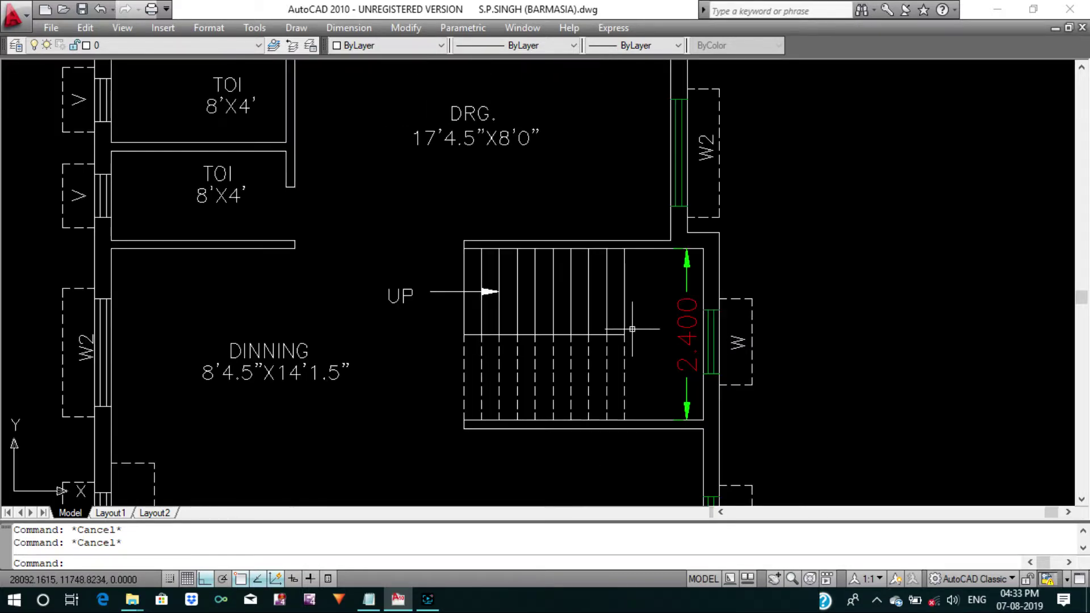
type("L")
key("Return")
left_click(625, 335)
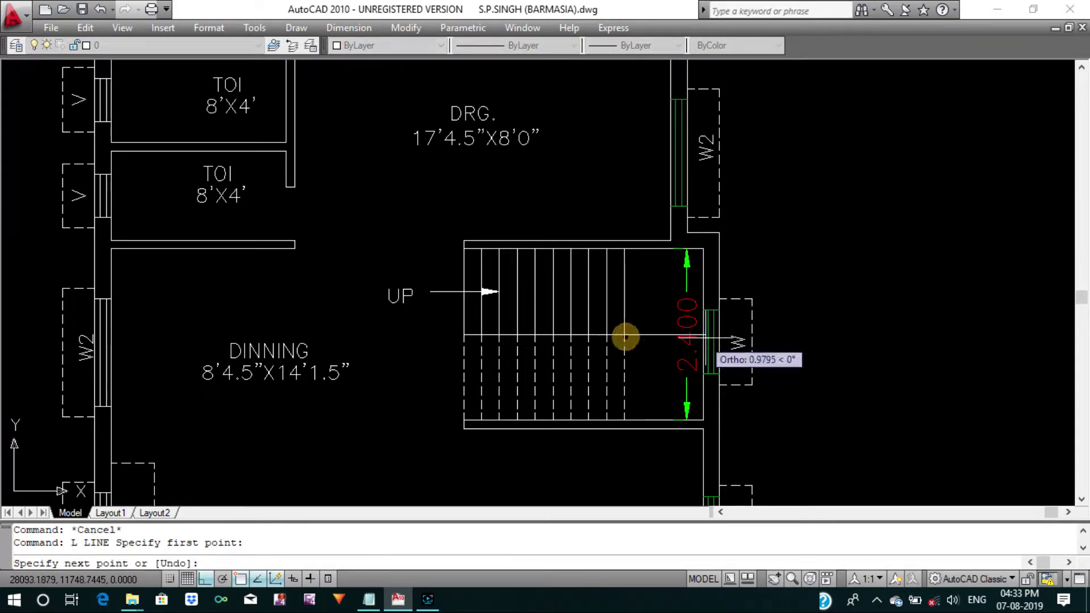
left_click(703, 335)
key("Return")
middle_click_drag(698, 335, 711, 337)
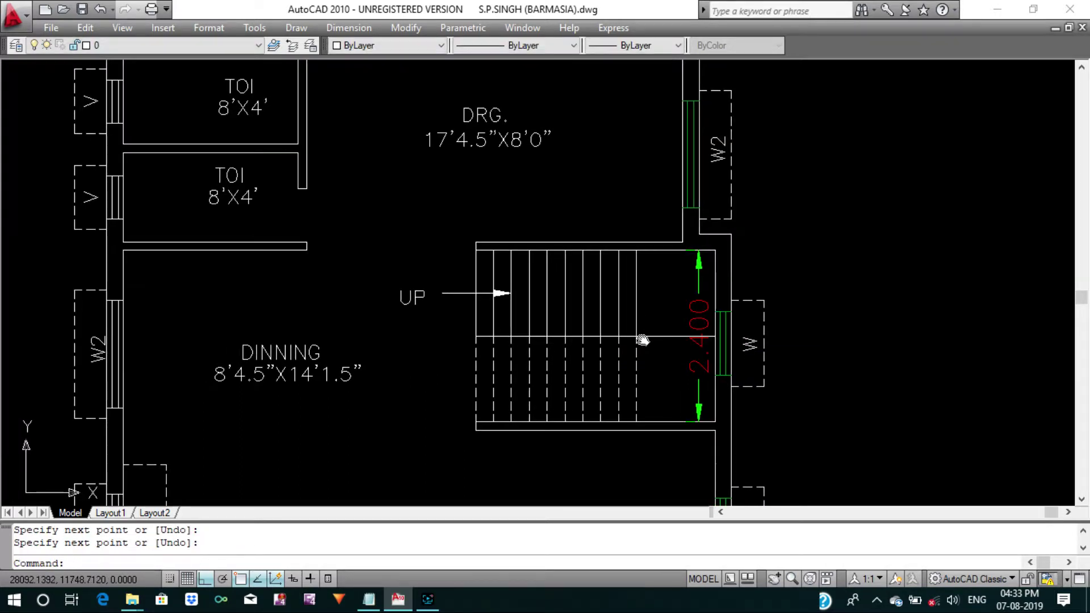
key("Escape")
Erase the staircase's left vertical edge line.
key("Escape")
left_click(485, 360)
left_click(446, 349)
type("e")
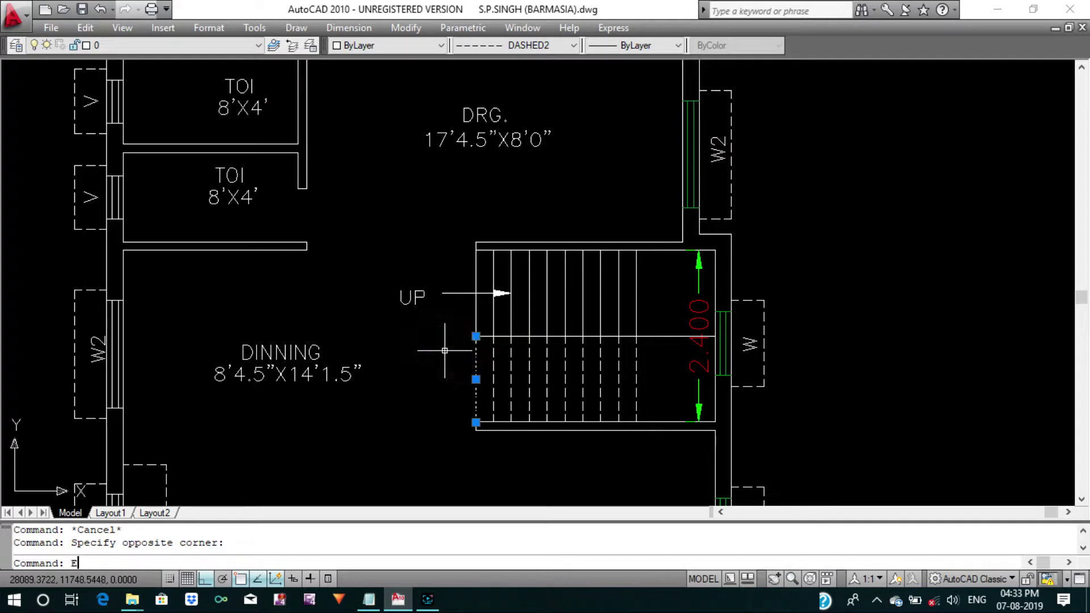
key("Return")
key("Escape")
Offset a stair line 1.1 to the left of the stairs.
type("o")
key("Return")
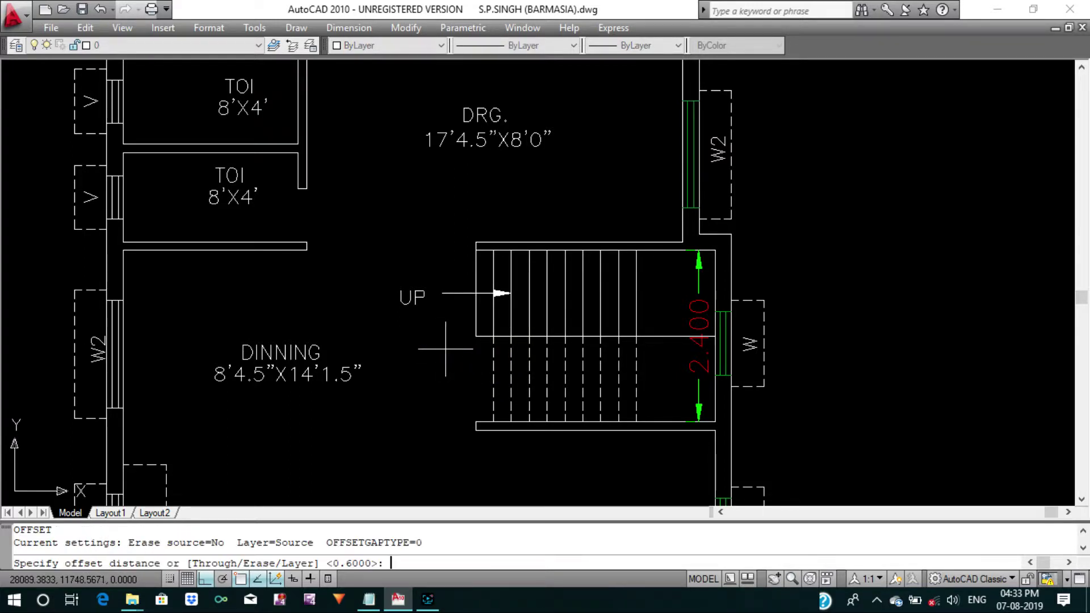
type("1.1")
key("Return")
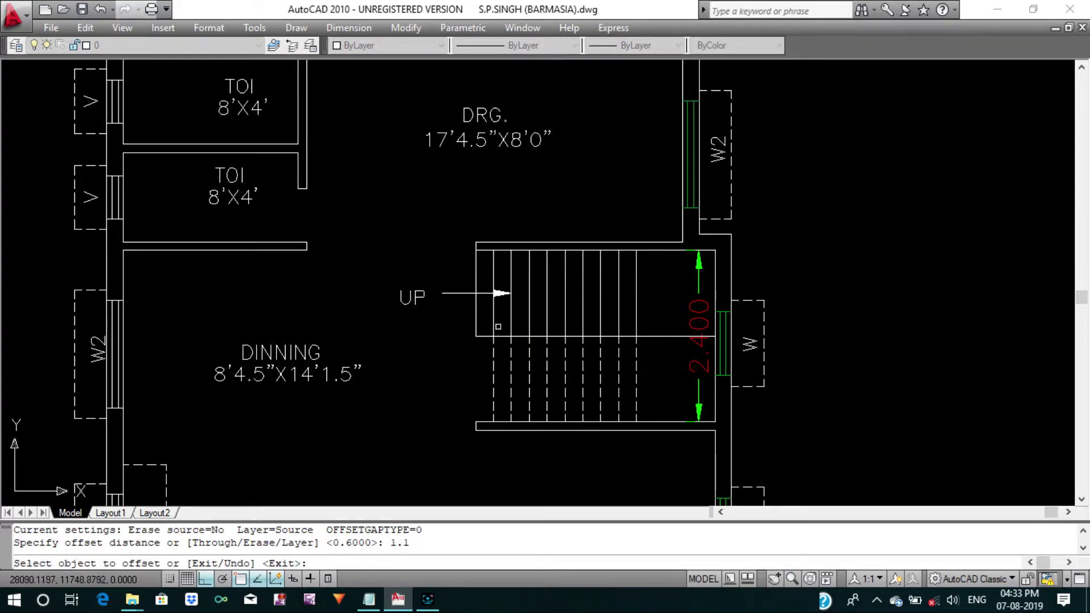
left_click(498, 327)
left_click(419, 301)
key("Escape")
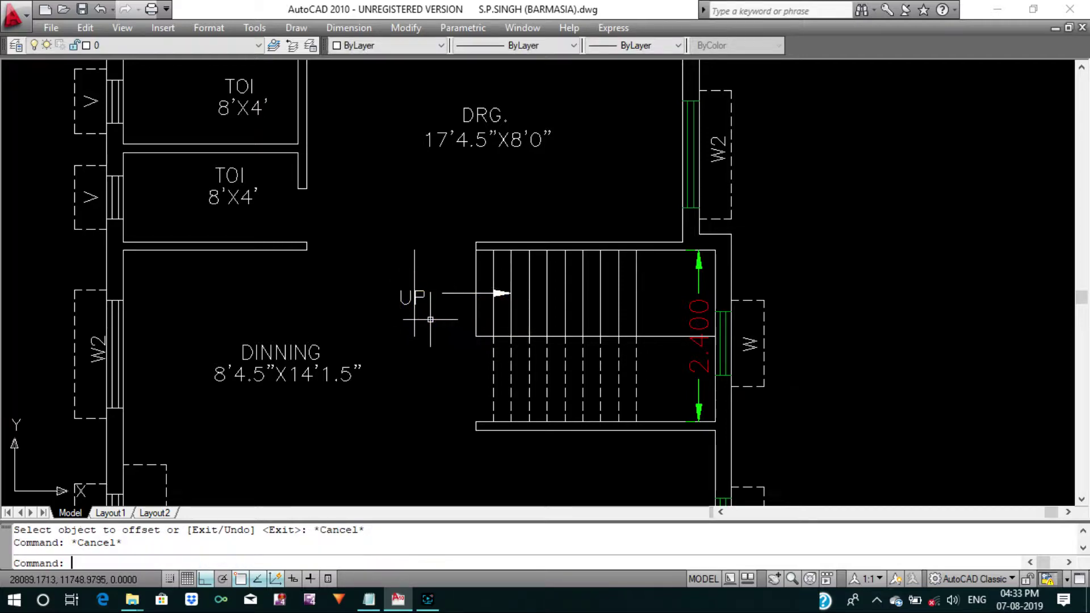
Measure the distance from the new line to the stair's far side, confirming 4.2.
type("Di")
key("Return")
left_click(415, 318)
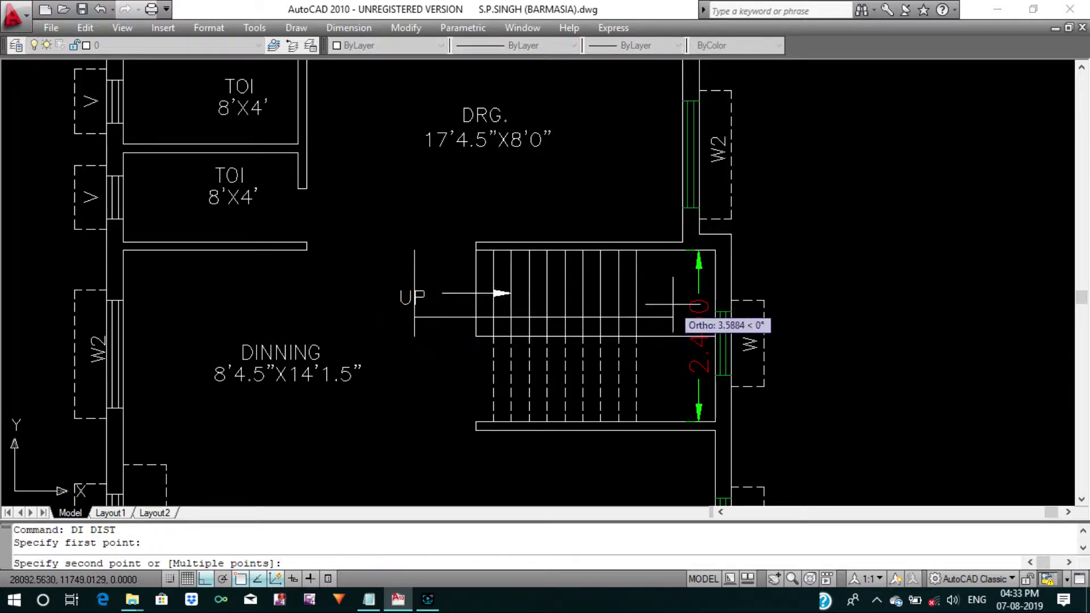
scroll(708, 316, "up", 3)
left_click(727, 324)
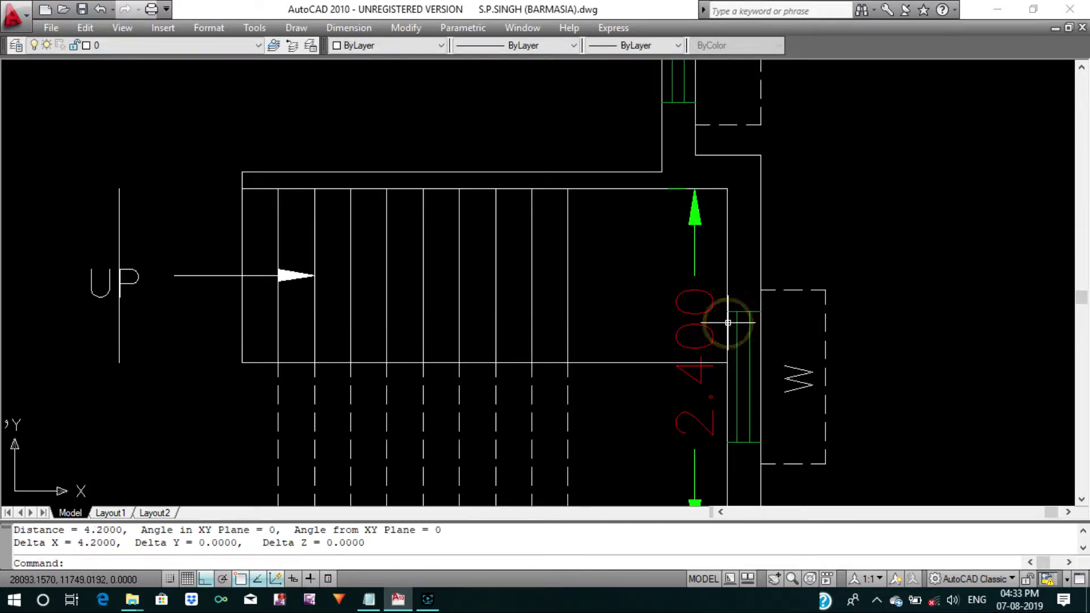
scroll(539, 327, "down", 3)
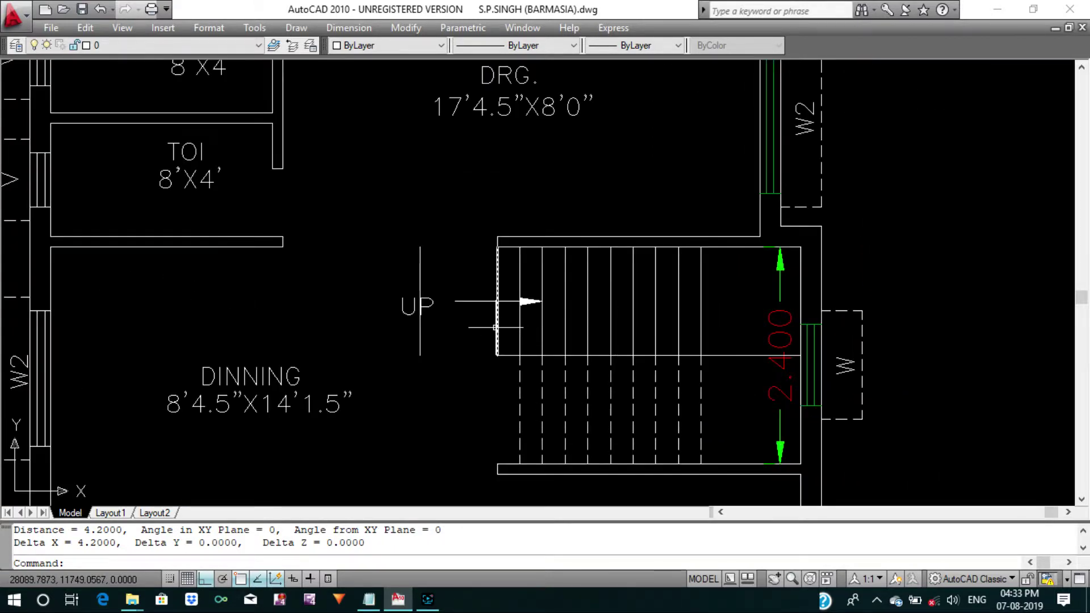
key("Escape")
key("Escape")
Move the UP arrow and the UP text further right.
key("Return")
left_click(476, 320)
left_click(438, 284)
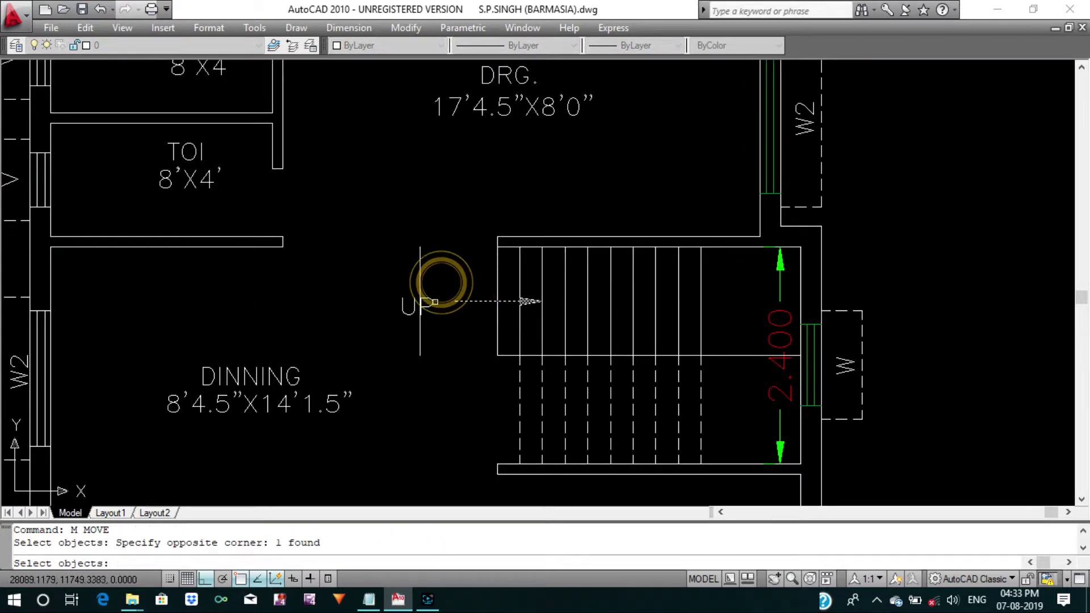
key("Return")
left_click(427, 216)
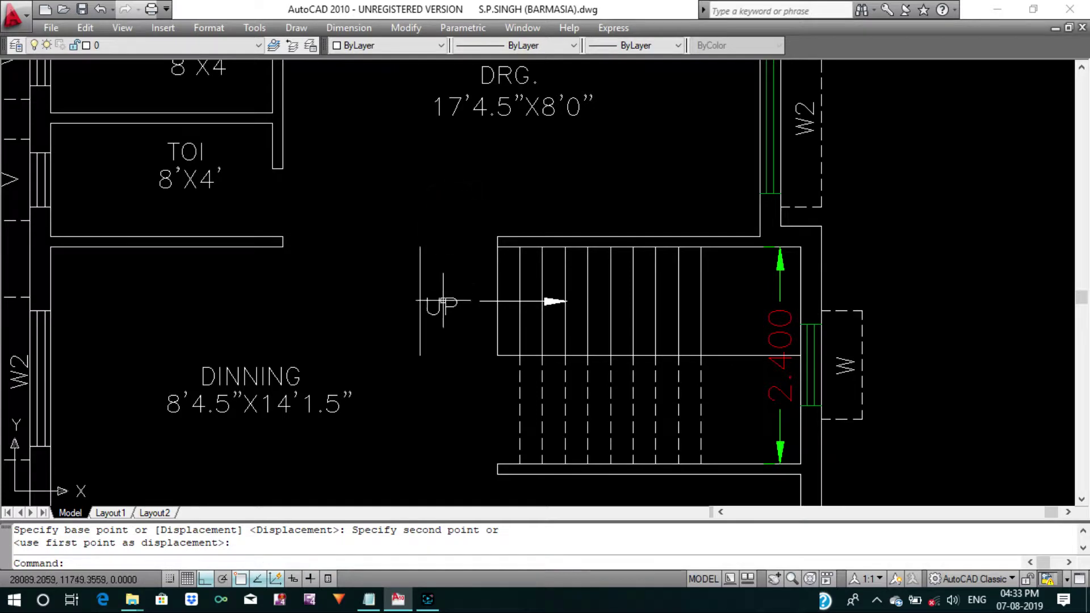
key("Return")
left_click(448, 327)
left_click(433, 292)
key("Return")
left_click(449, 231)
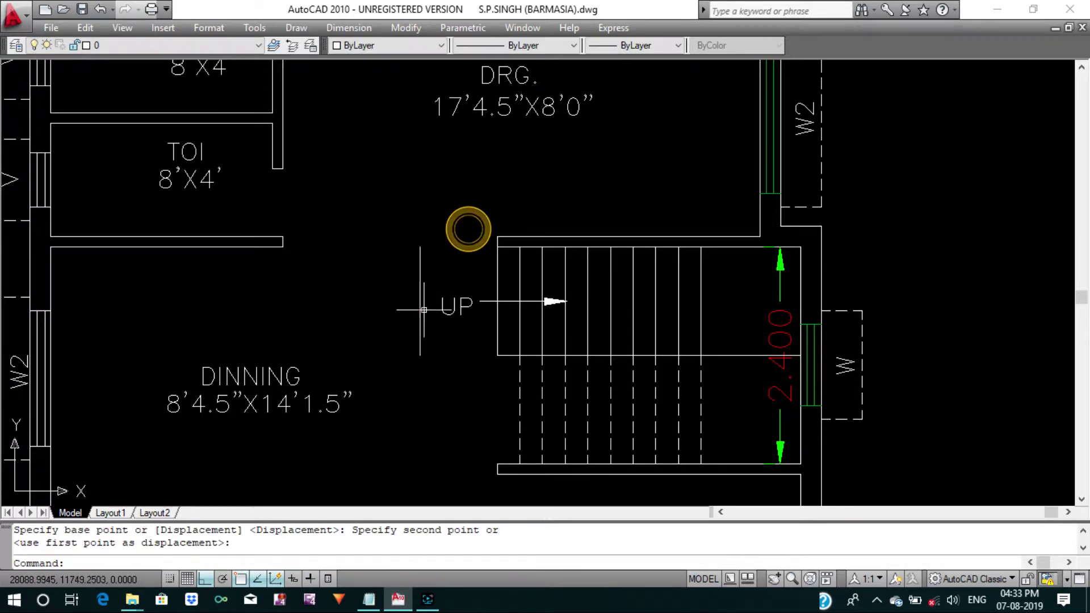
middle_click_drag(427, 304, 462, 312)
key("Escape")
key("Escape")
Offset the new left stair line by .115 to form a double wall.
key("Return")
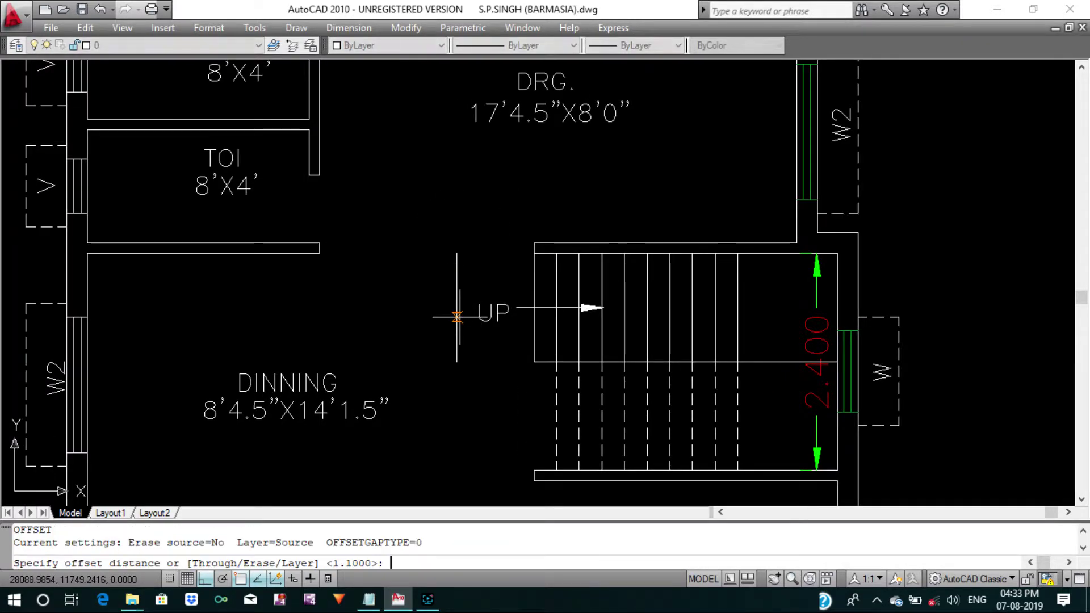
type(".115")
key("Return")
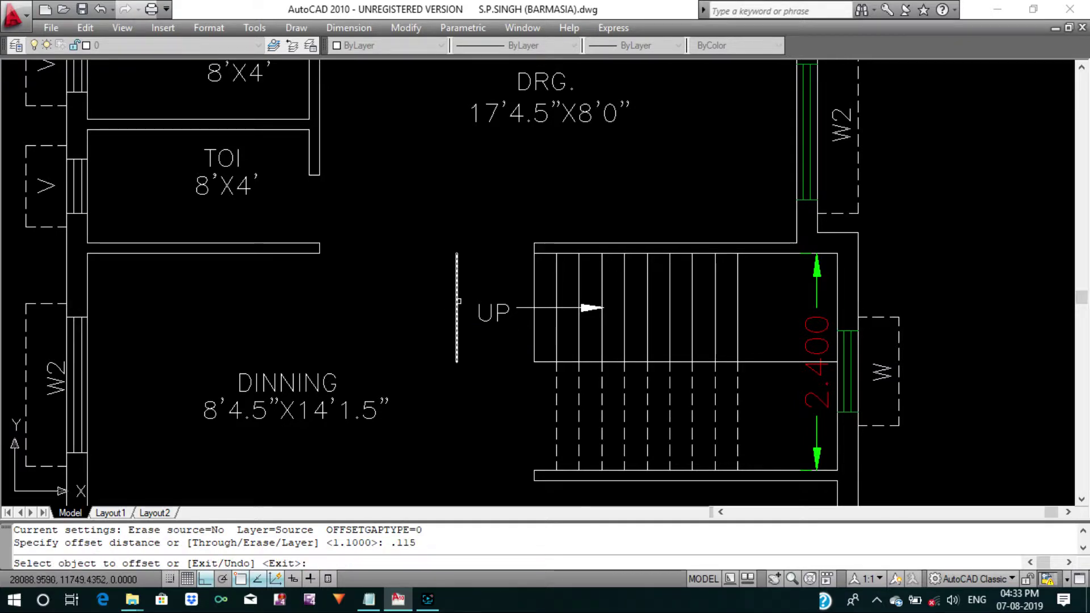
left_click(455, 296)
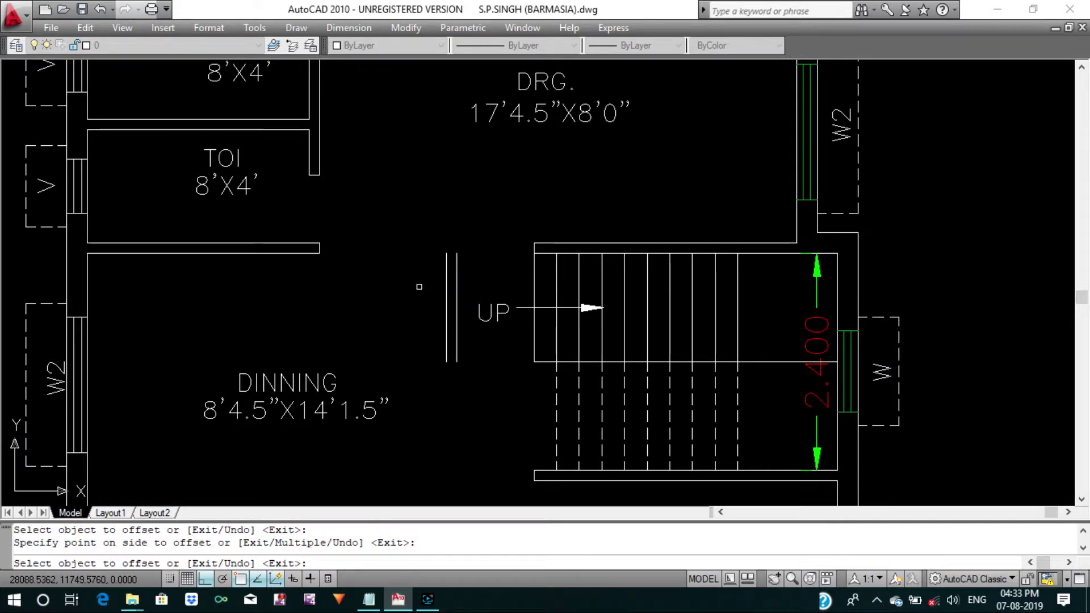
key("Escape")
key("Escape")
Fillet the inner and outer wall lines into the stair's top and bottom corners.
key("Return")
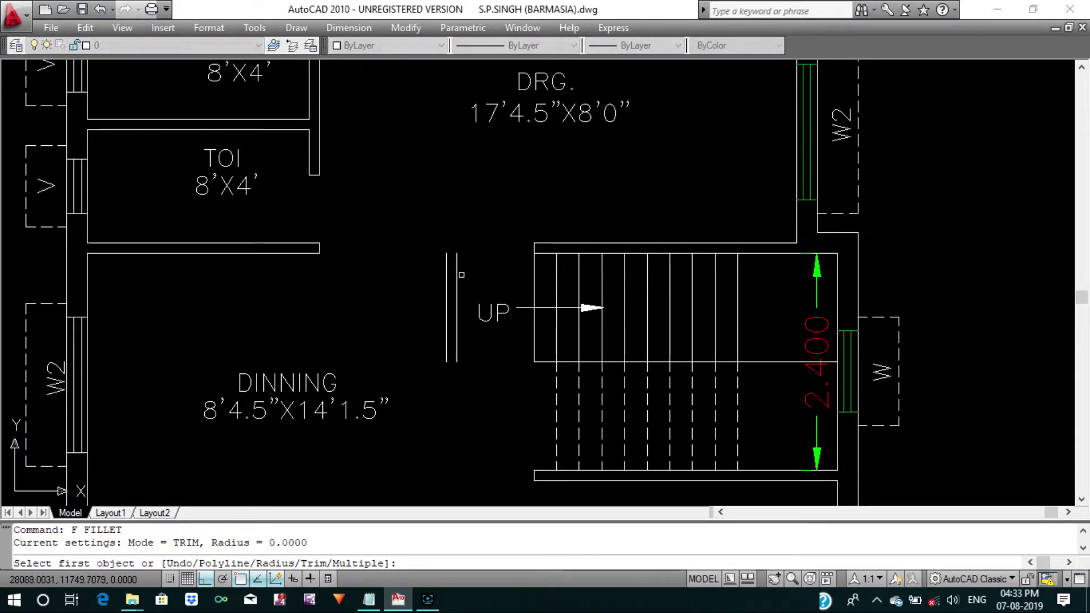
left_click(457, 273)
left_click(566, 253)
key("Return")
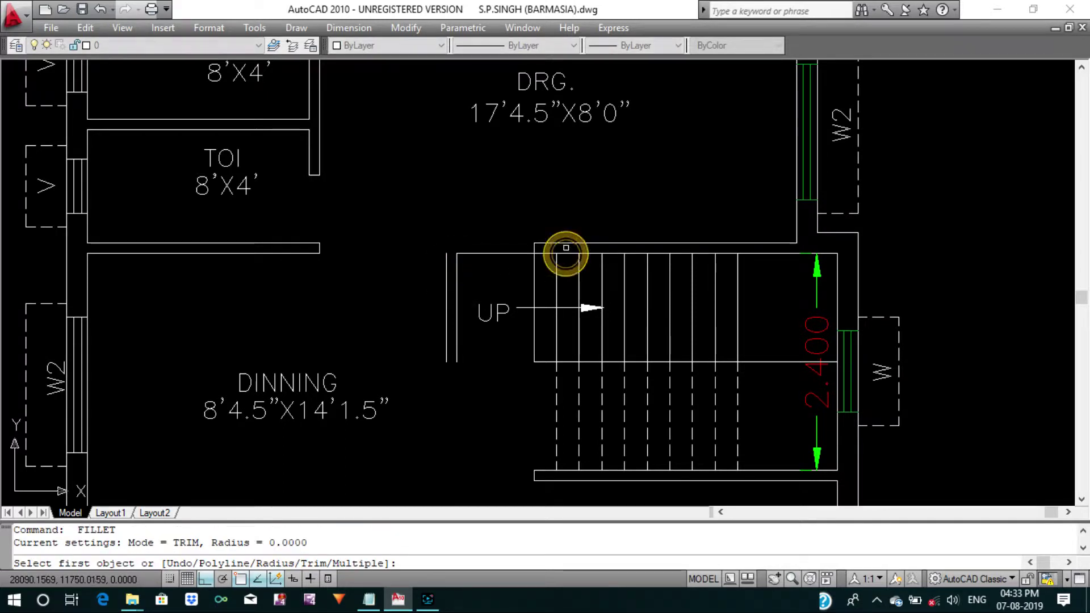
left_click(447, 261)
key("Return")
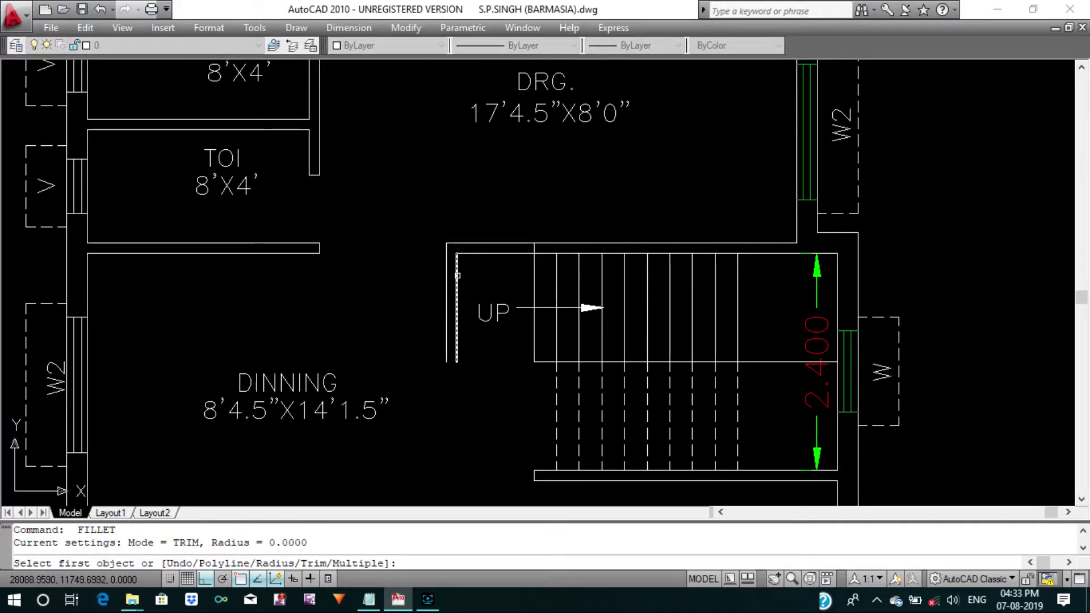
left_click(548, 456)
key("Return")
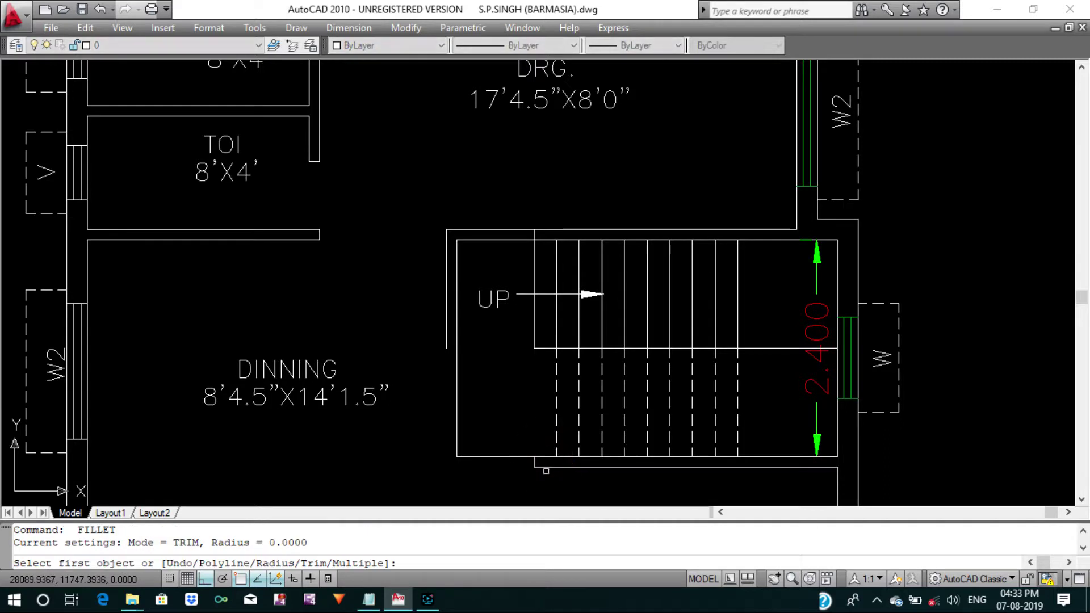
left_click(552, 468)
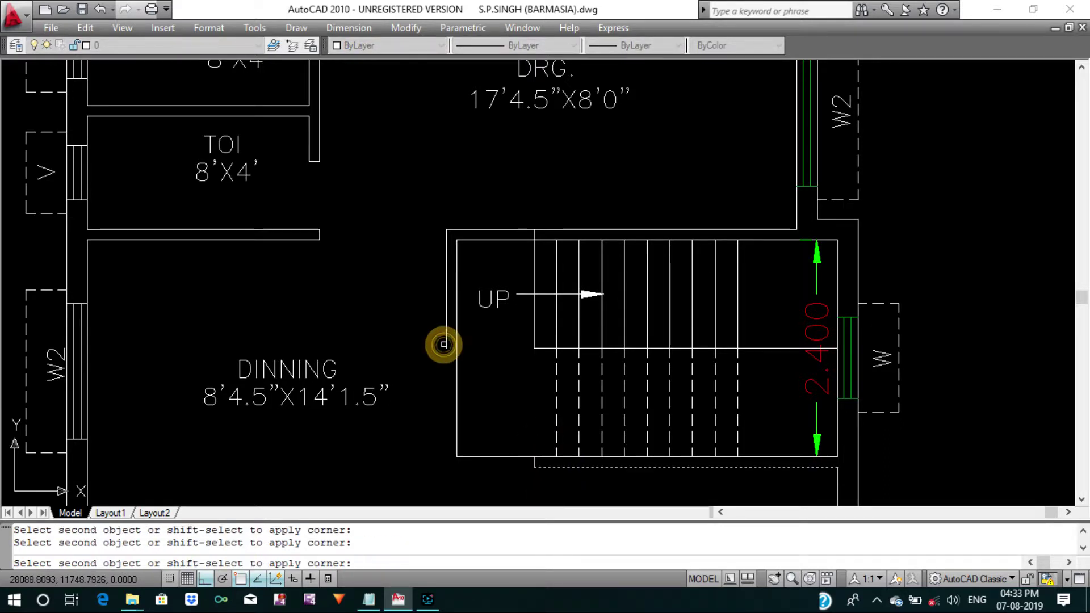
left_click(446, 345)
key("Return")
key("Escape")
key("Escape")
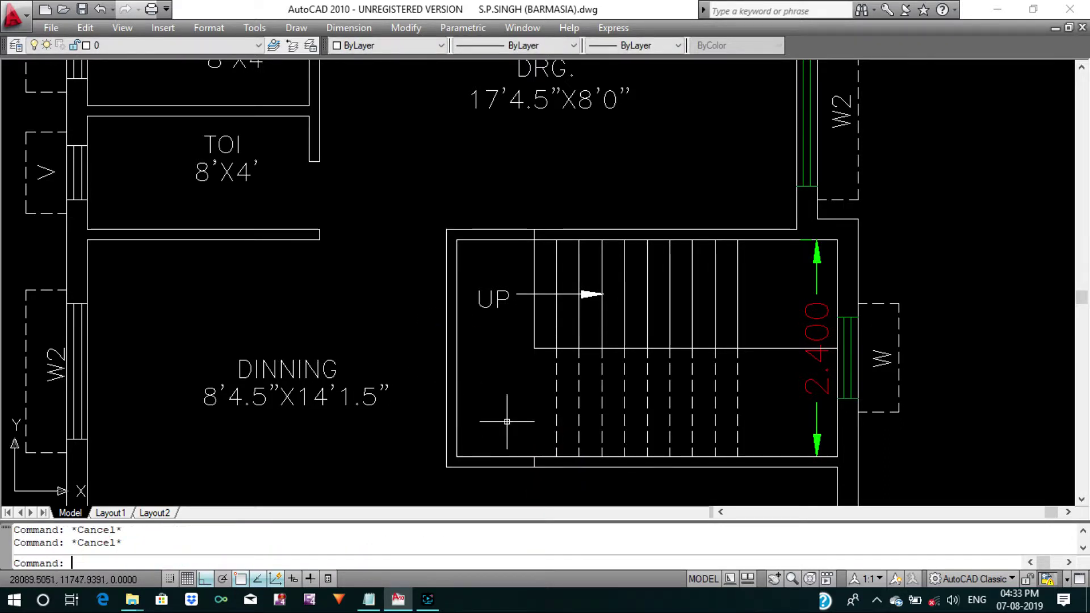
Erase the leftover short segment below the stairs.
middle_click_drag(507, 421, 500, 390)
left_click(523, 424)
type("E")
key("Return")
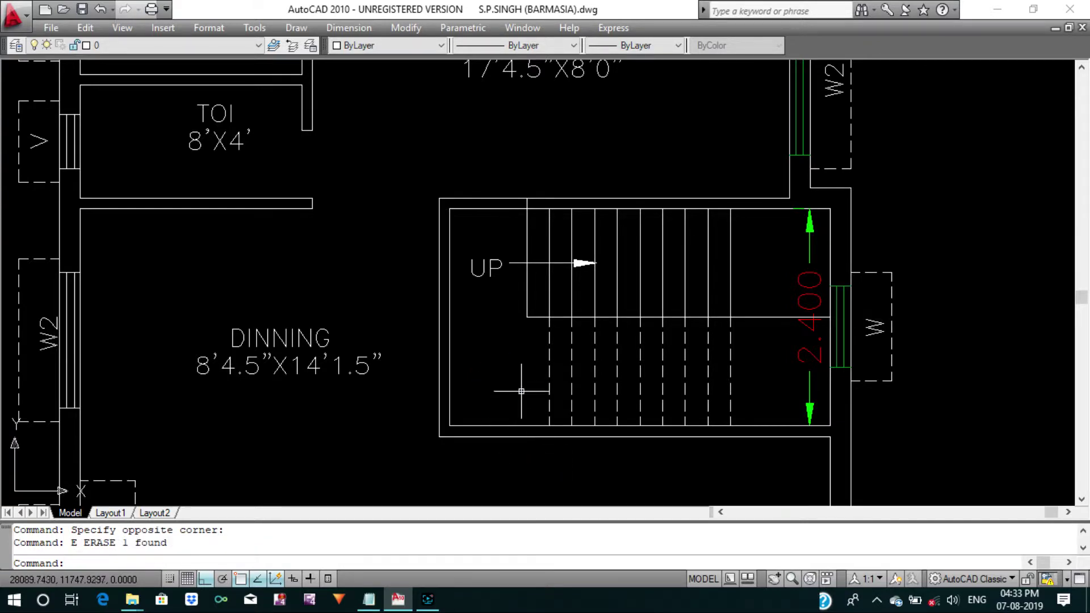
Offset the stair wall line by 1.1 toward the OPEN KIT and HALL area.
scroll(521, 391, "down", 3)
scroll(499, 364, "down", 1)
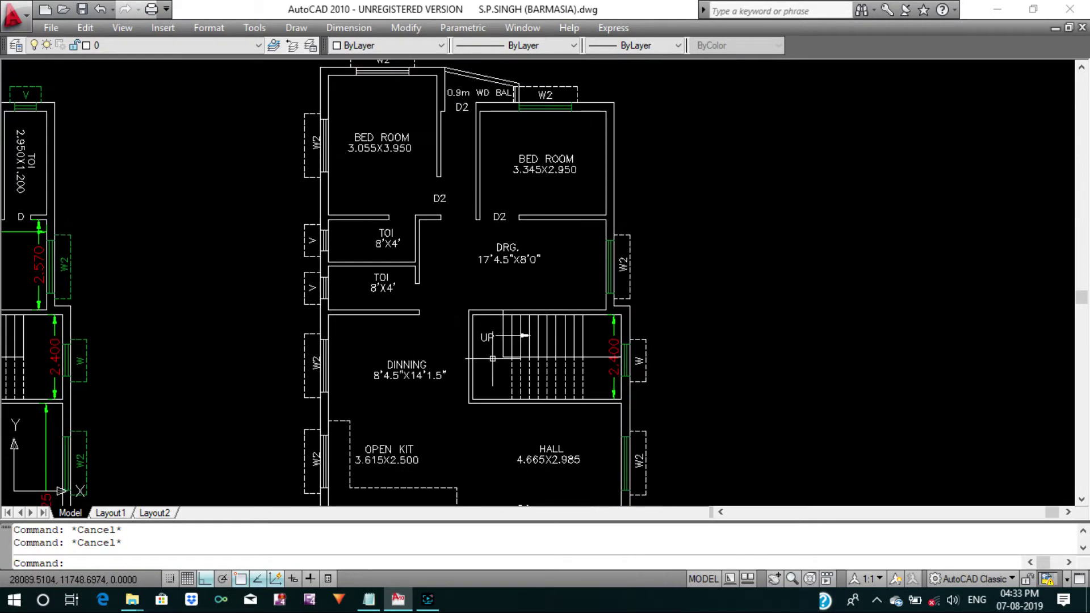
scroll(496, 358, "down", 3)
scroll(496, 358, "up", 3)
scroll(499, 352, "down", 2)
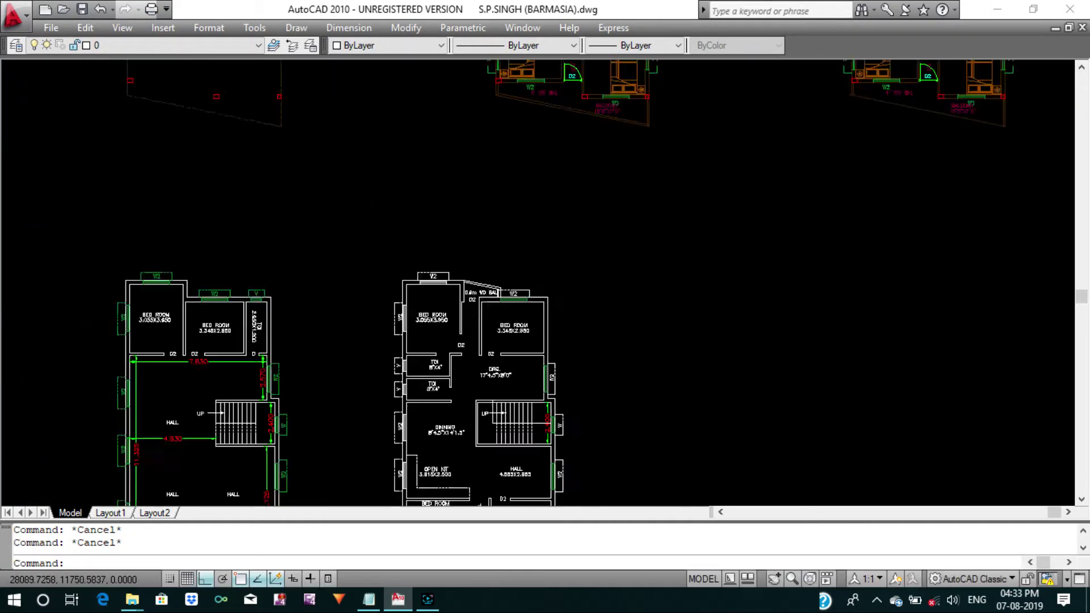
scroll(492, 348, "down", 1)
scroll(519, 113, "up", 1)
scroll(509, 193, "down", 2)
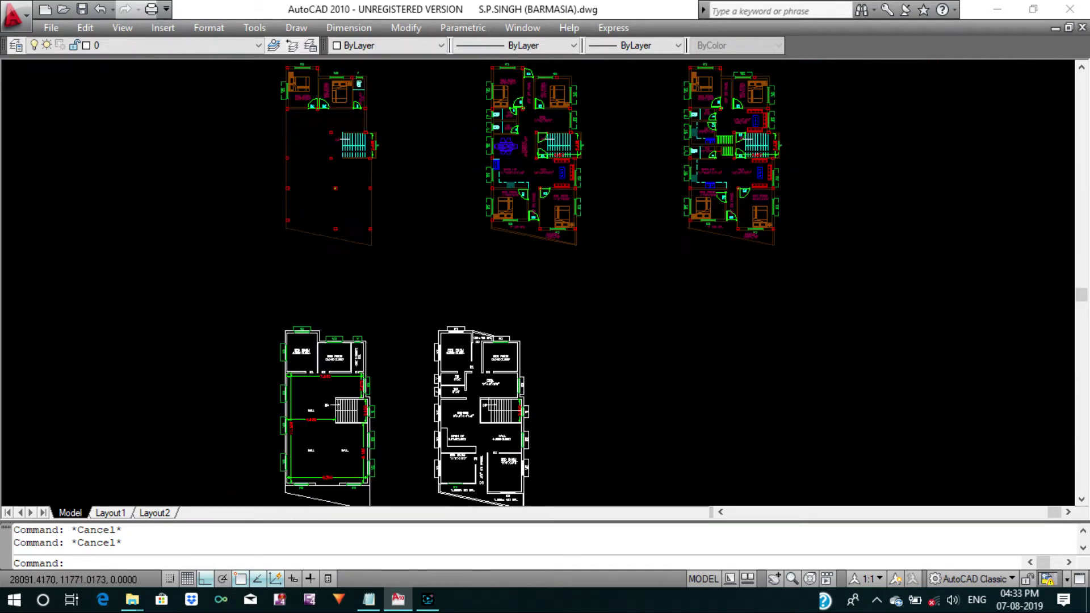
scroll(479, 441, "up", 3)
scroll(482, 353, "up", 3)
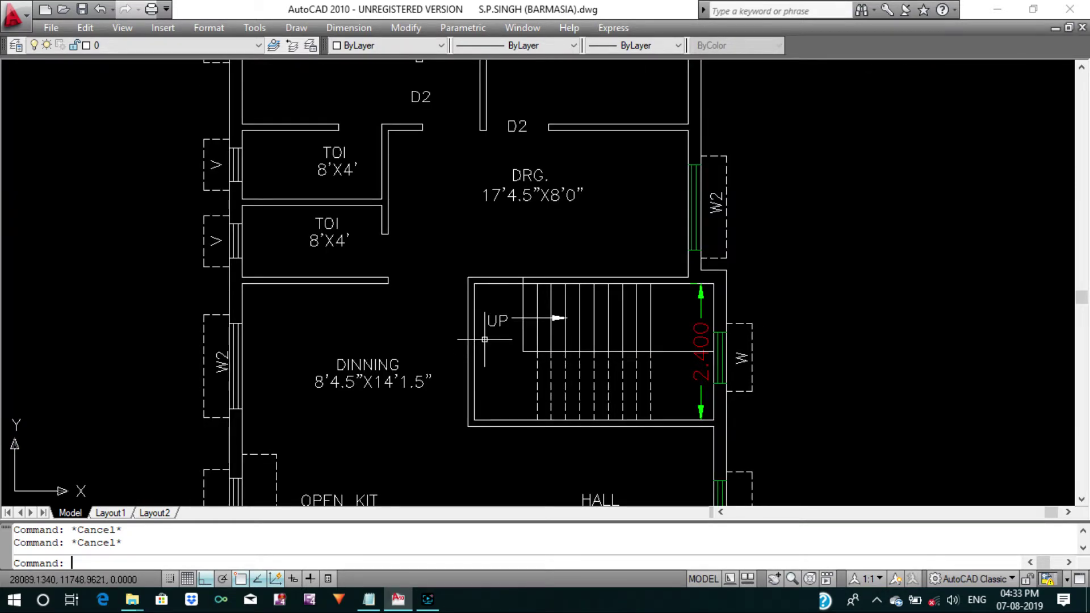
middle_click_drag(488, 372, 492, 327)
type("EX")
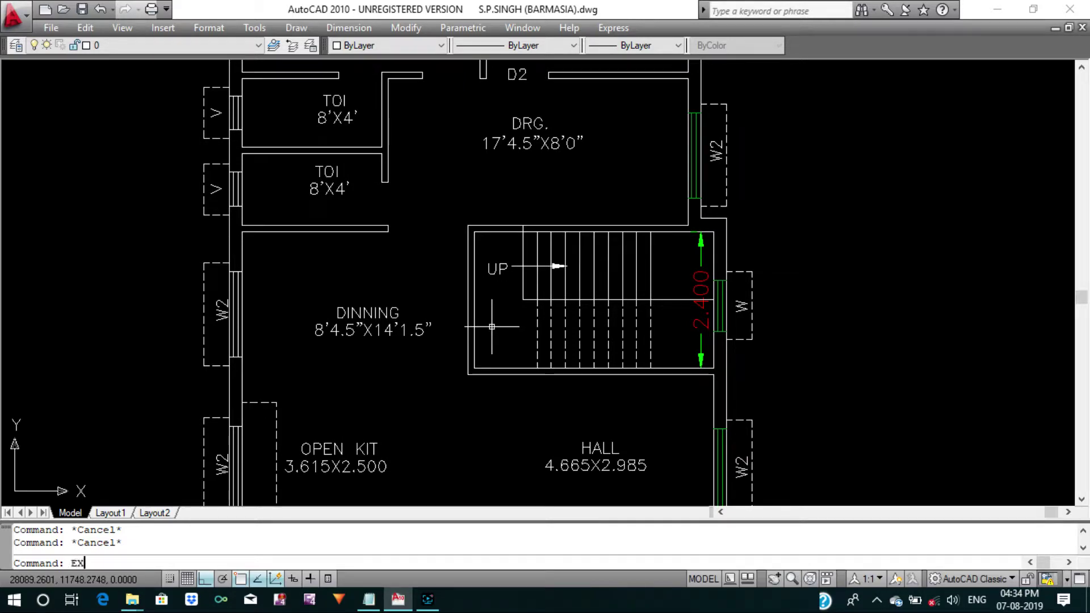
key("Return")
key("Return")
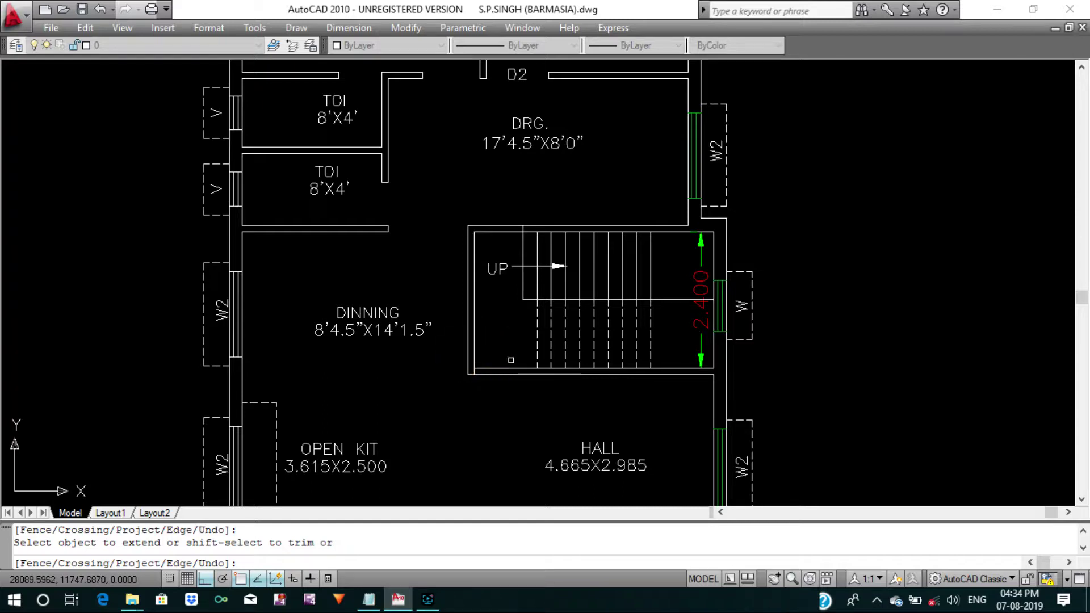
key("Escape")
key("Return")
type("1.")
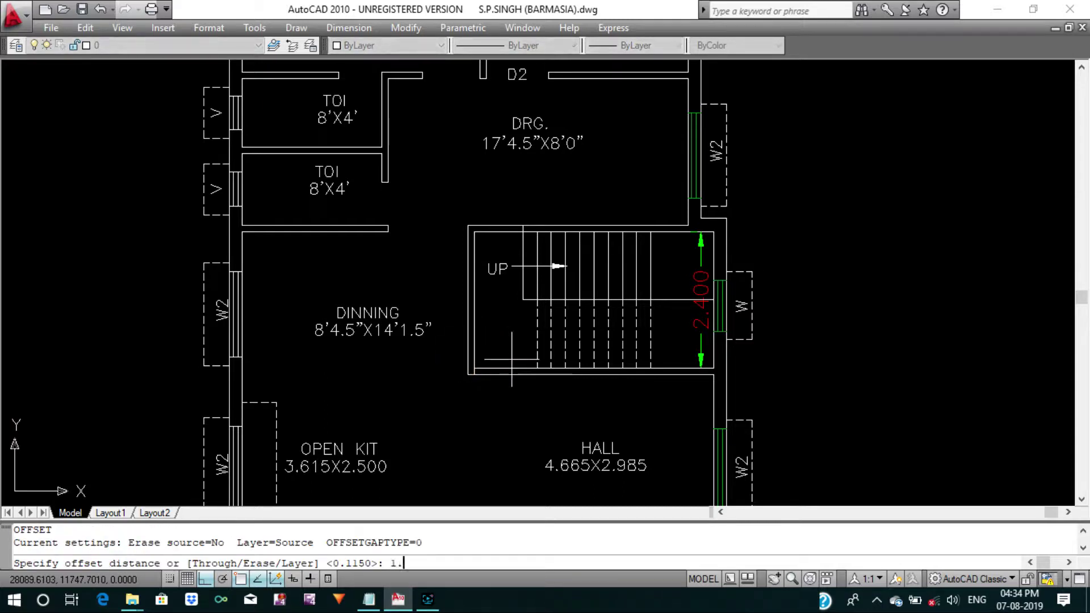
type("1")
key("Return")
left_click(476, 337)
left_click(474, 334)
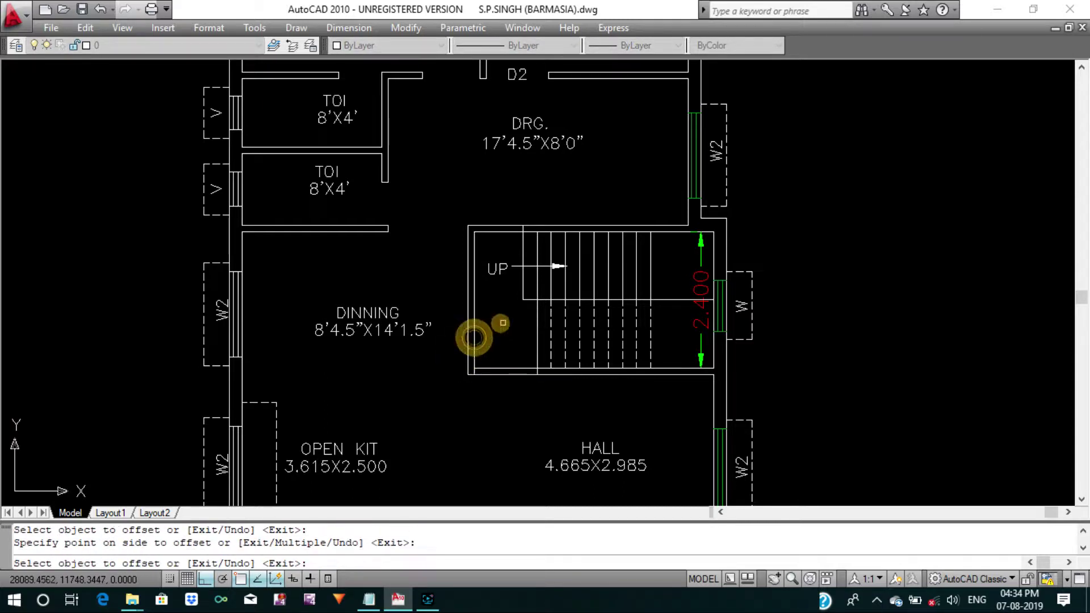
scroll(475, 333, "up", 3)
scroll(475, 333, "up", 3)
key("Escape")
key("Escape")
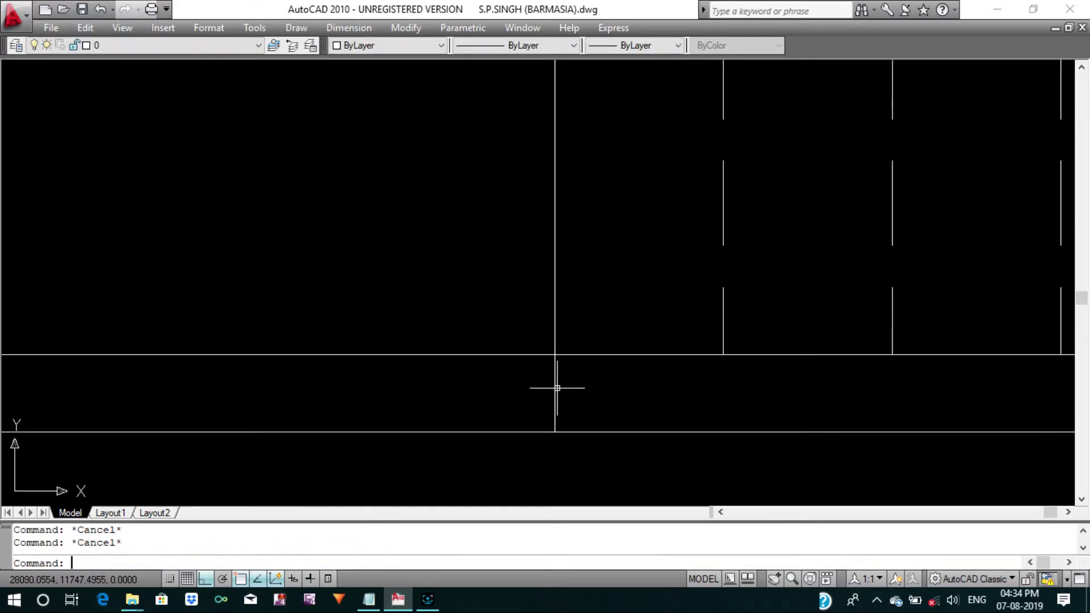
type("TR")
Trim the new line's overhanging ends at the stair's bottom-left corner.
key("Return")
key("Return")
key("Escape")
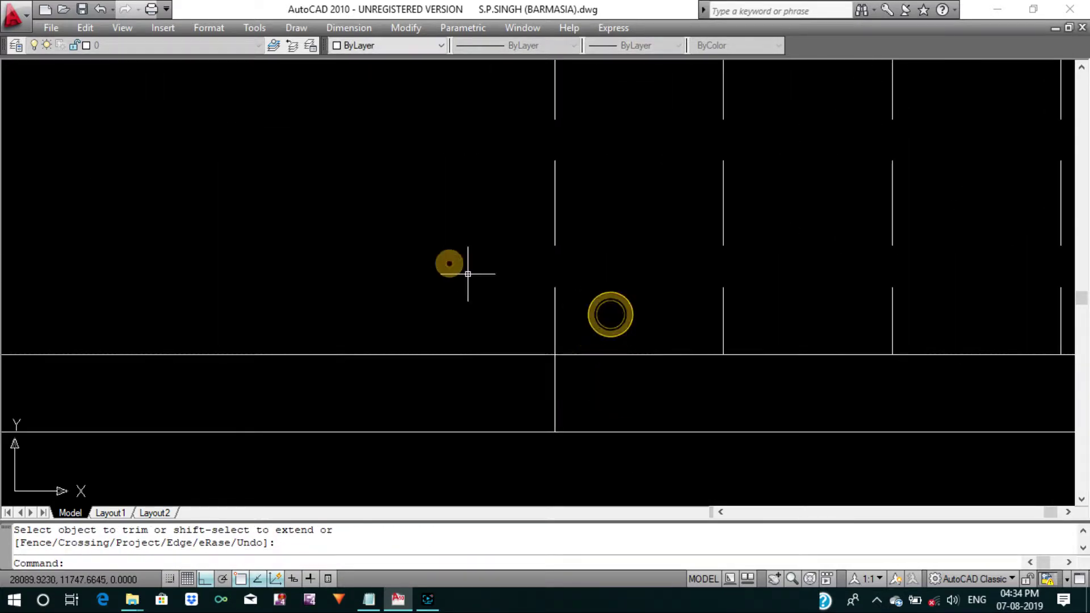
scroll(468, 273, "down", 3)
key("Return")
key("Return")
left_click(468, 373)
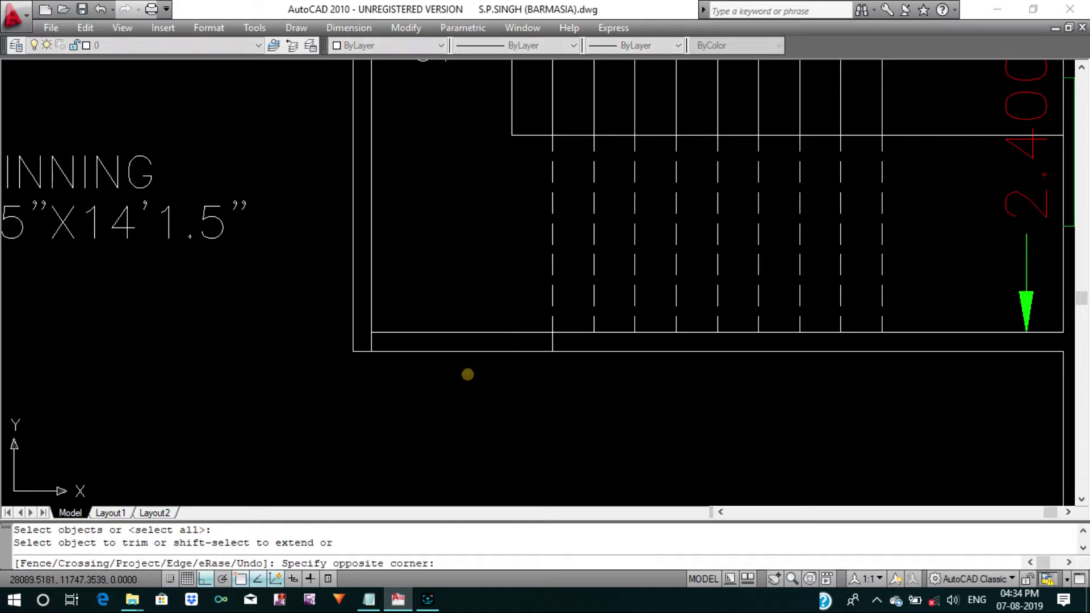
left_click(452, 348)
key("Return")
scroll(467, 352, "down", 4)
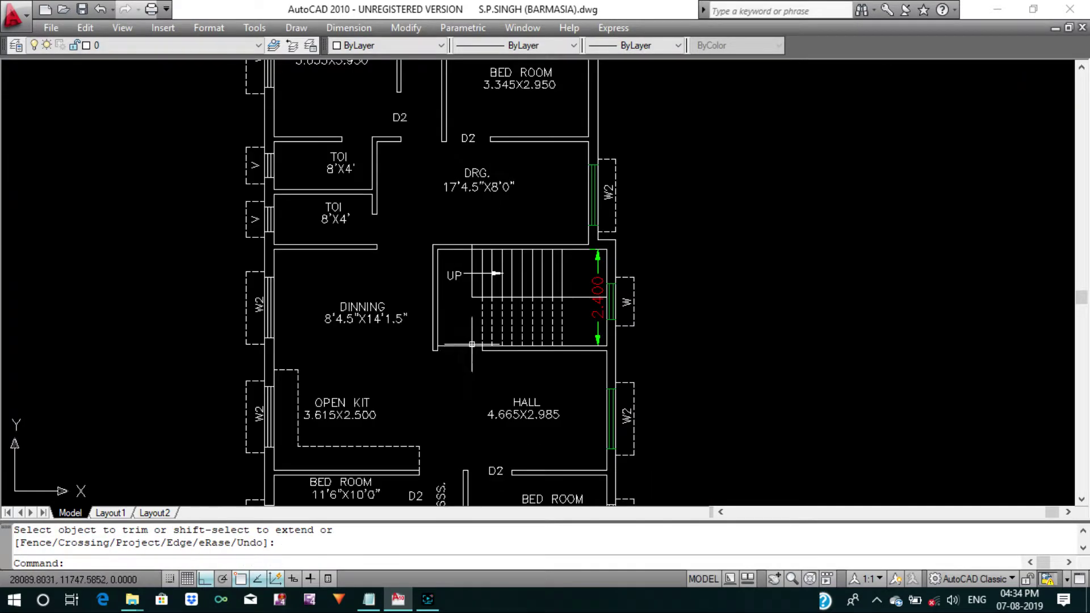
scroll(494, 252, "up", 4)
key("Escape")
left_click(429, 230)
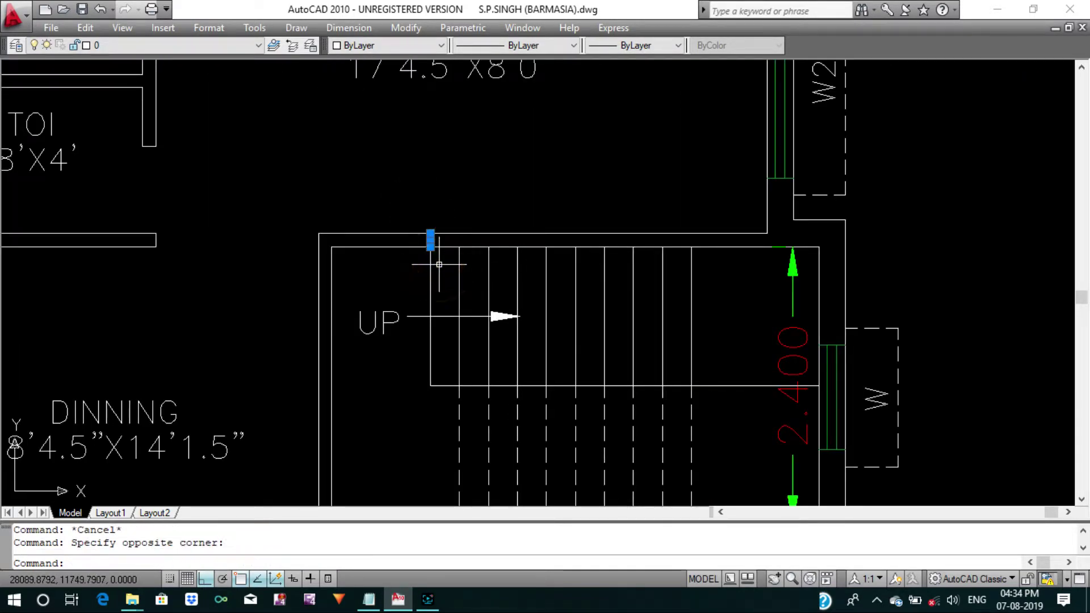
Erase the stray line at the top of the stair.
left_click(438, 264)
type("e")
key("Return")
scroll(439, 264, "down", 5)
middle_click_drag(433, 267, 483, 297)
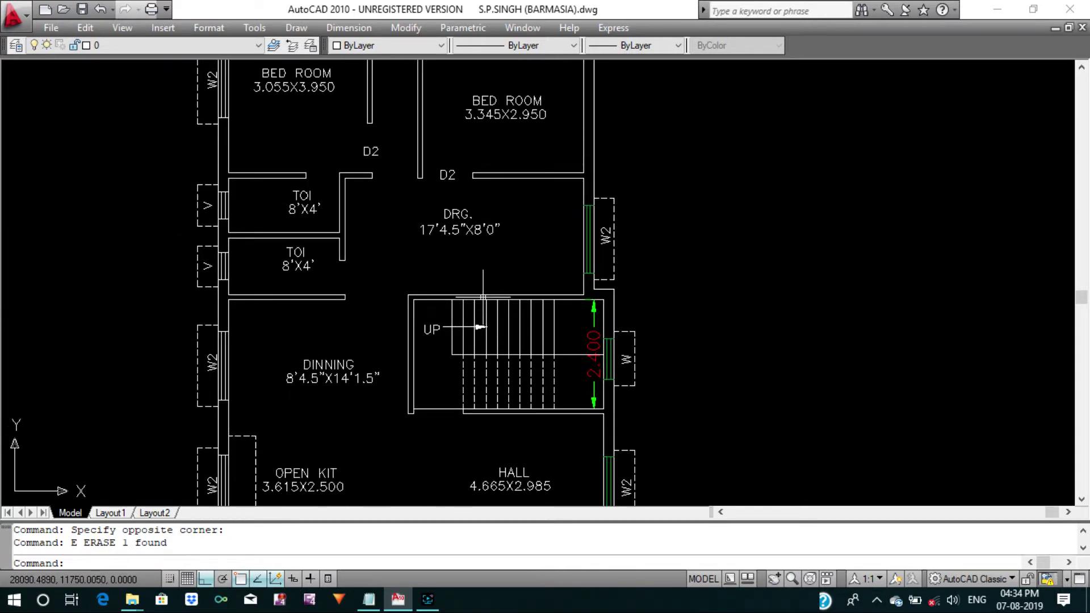
middle_click_drag(497, 341, 552, 341)
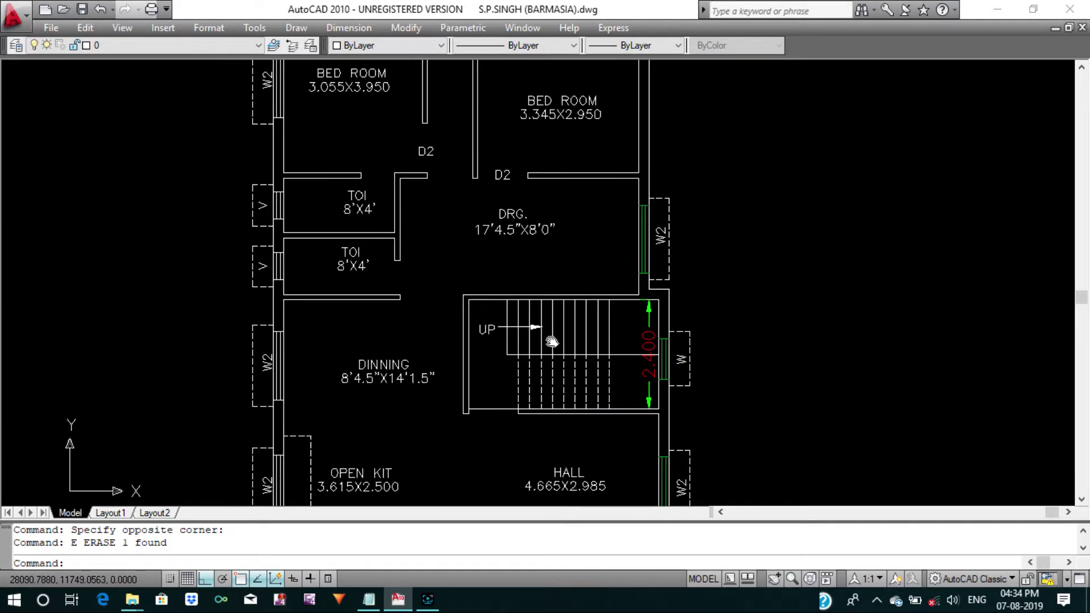
scroll(510, 345, "up", 3)
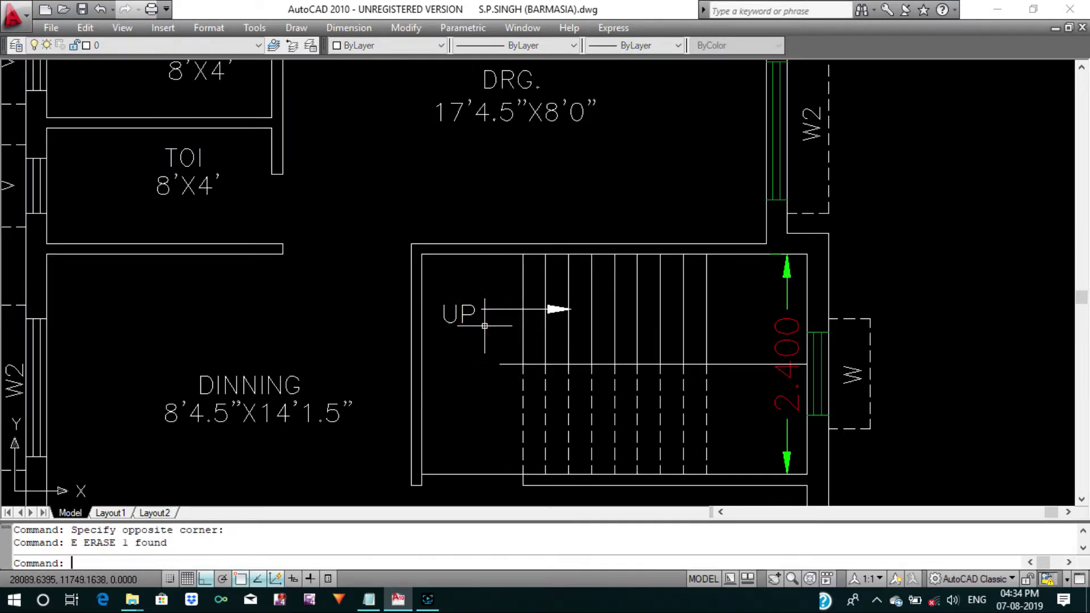
Extend the stair's middle line left to the new stair wall.
type("Ex")
key("Return")
key("Return")
left_click(499, 377)
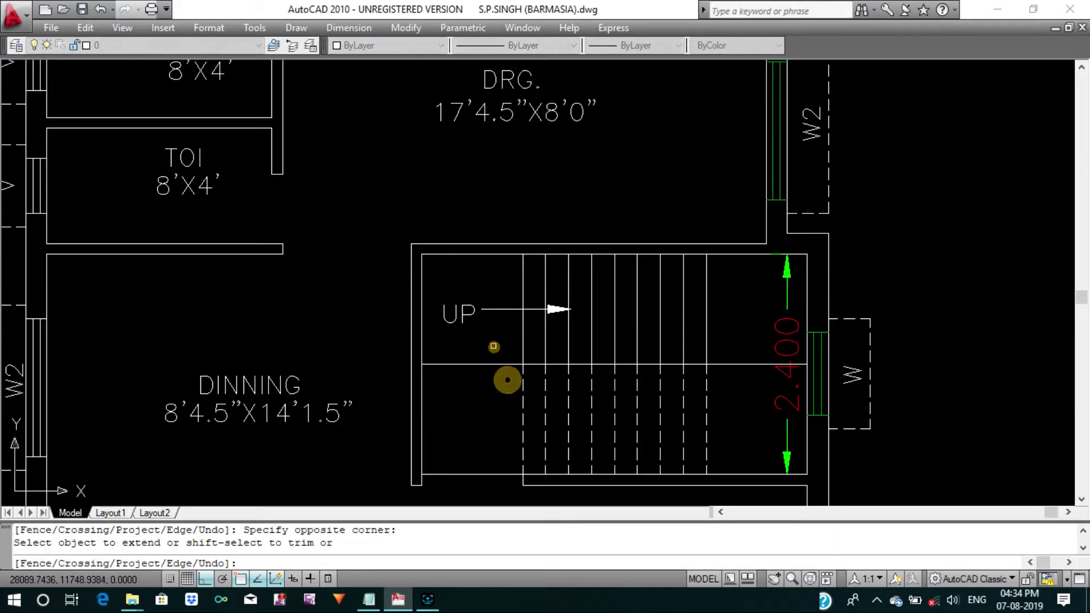
key("Return")
scroll(499, 377, "down", 5)
middle_click_drag(500, 377, 587, 357)
mouse_move(573, 306)
middle_mouse_down()
mouse_move(564, 322)
mouse_move(546, 294)
mouse_move(600, 290)
middle_mouse_up()
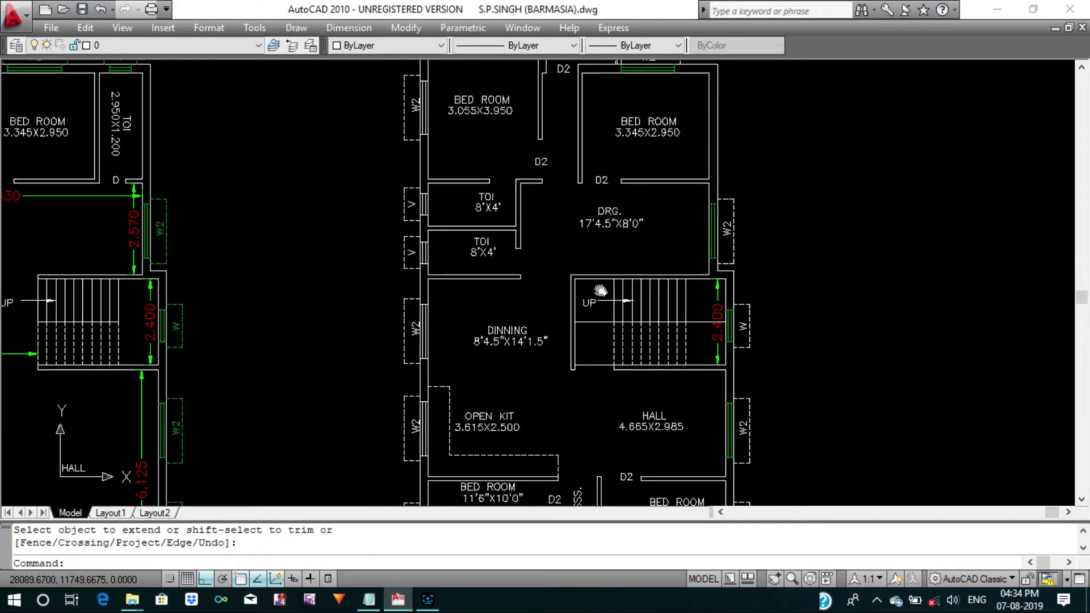
On the left-hand plan's staircase, draw a line across the stair and select the dashed tread line.
middle_click_drag(601, 290, 662, 293)
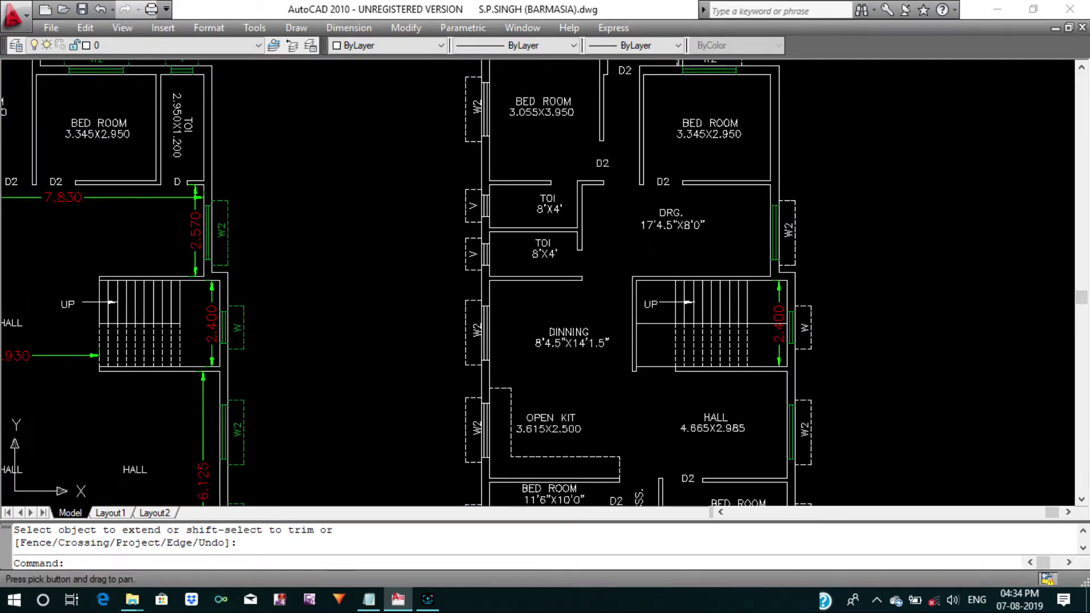
key("Escape")
type("l")
key("Return")
scroll(241, 319, "up", 2)
scroll(185, 307, "up", 2)
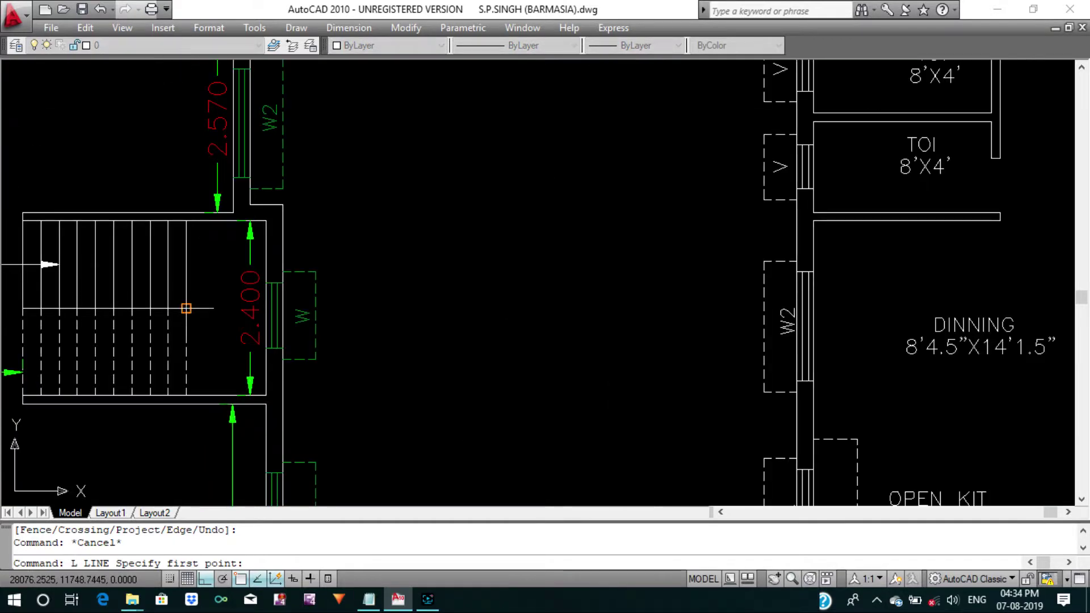
left_click(184, 307)
scroll(273, 304, "up", 2)
middle_click_drag(264, 308, 625, 341)
key("Return")
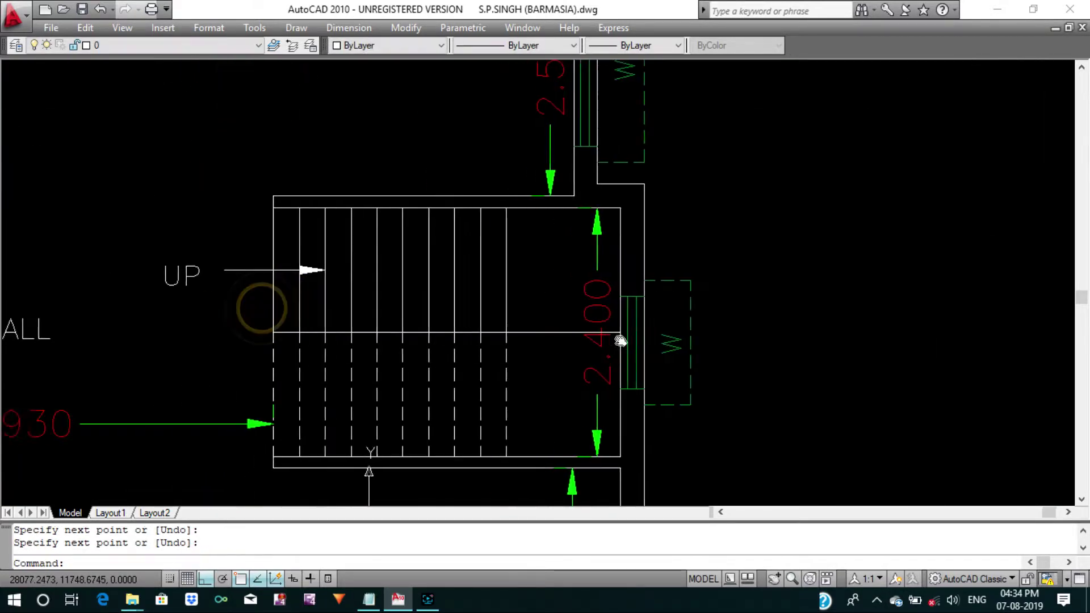
key("Escape")
left_click(311, 366)
left_click(265, 361)
Erase the selected dashed stair line and save the drawing.
type("e")
key("Return")
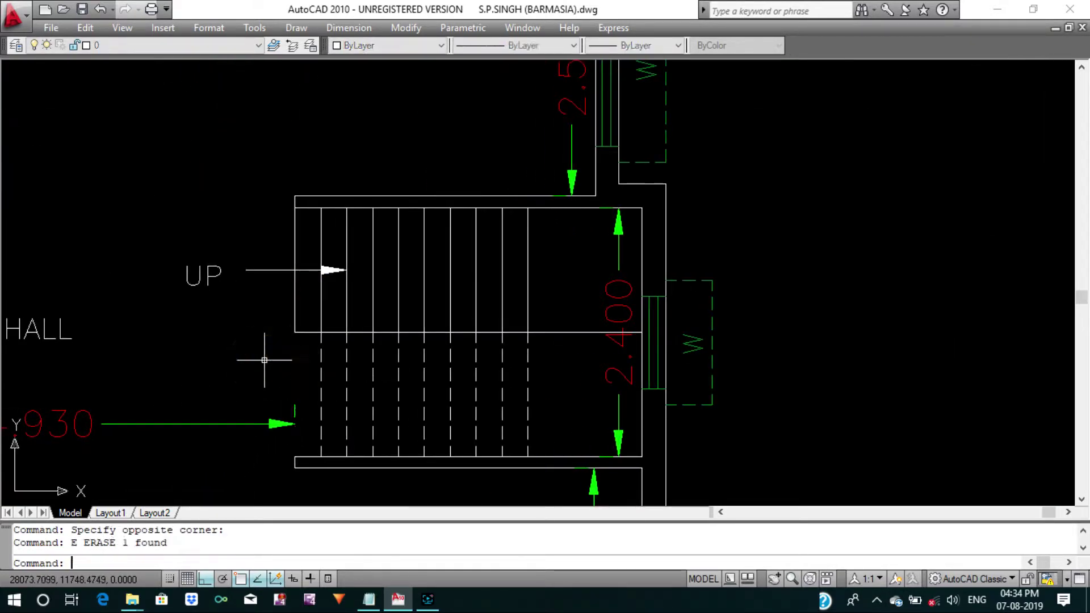
scroll(263, 360, "down", 5)
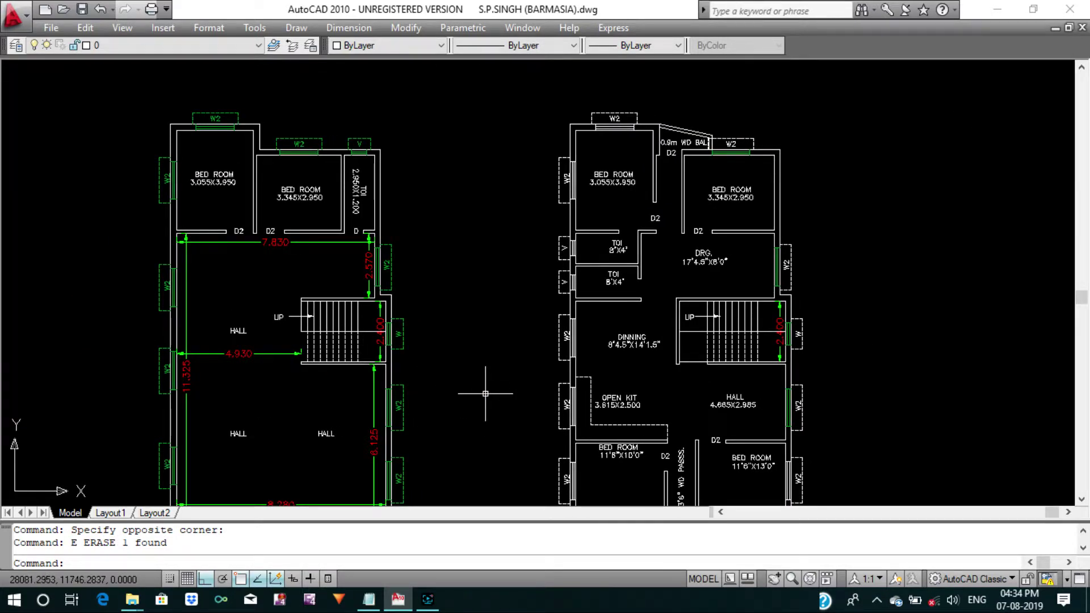
mouse_move(552, 382)
middle_mouse_down()
mouse_move(488, 397)
mouse_move(563, 385)
middle_mouse_up()
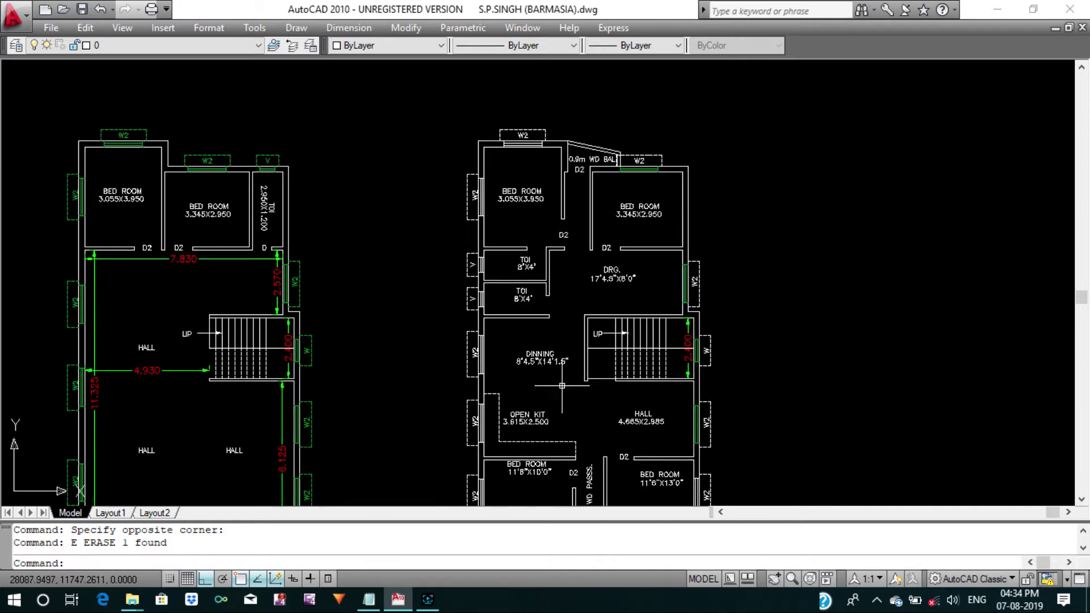
key("ctrl+s")
scroll(570, 387, "up", 2)
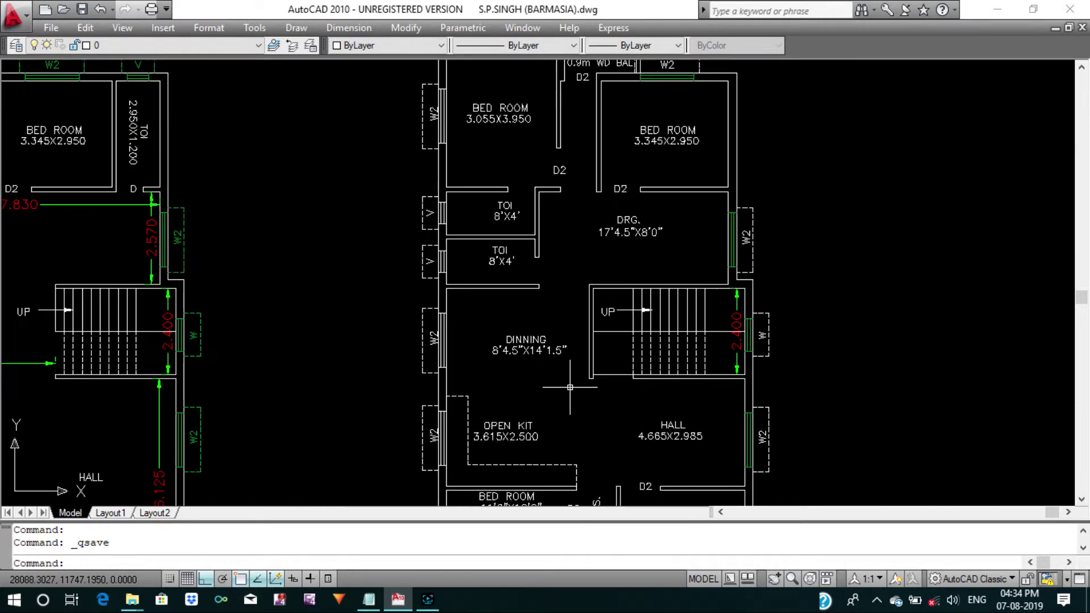
Copy the D2 door label, with Ortho off, to the opening below the staircase.
type("Co")
key("Return")
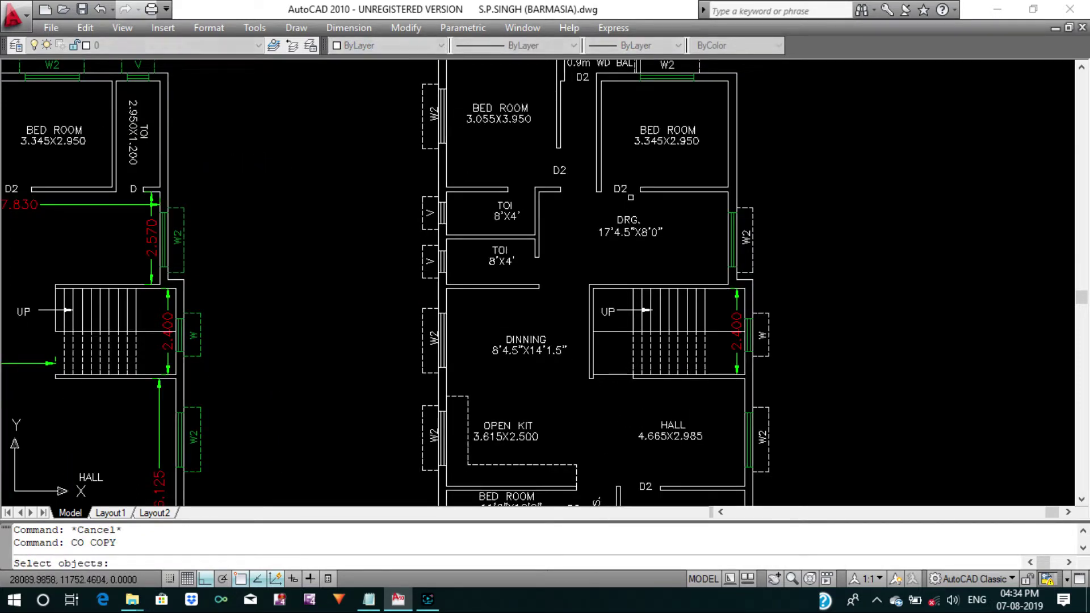
left_click(620, 189)
key("Return")
left_click(621, 189)
scroll(604, 395, "up", 3)
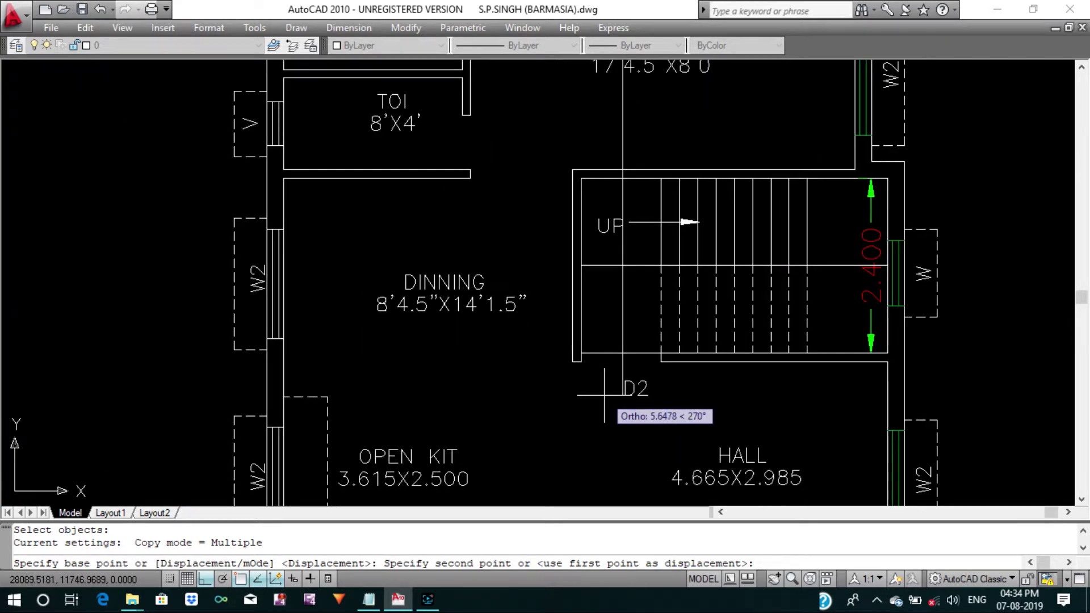
key("F8")
scroll(608, 371, "up", 5)
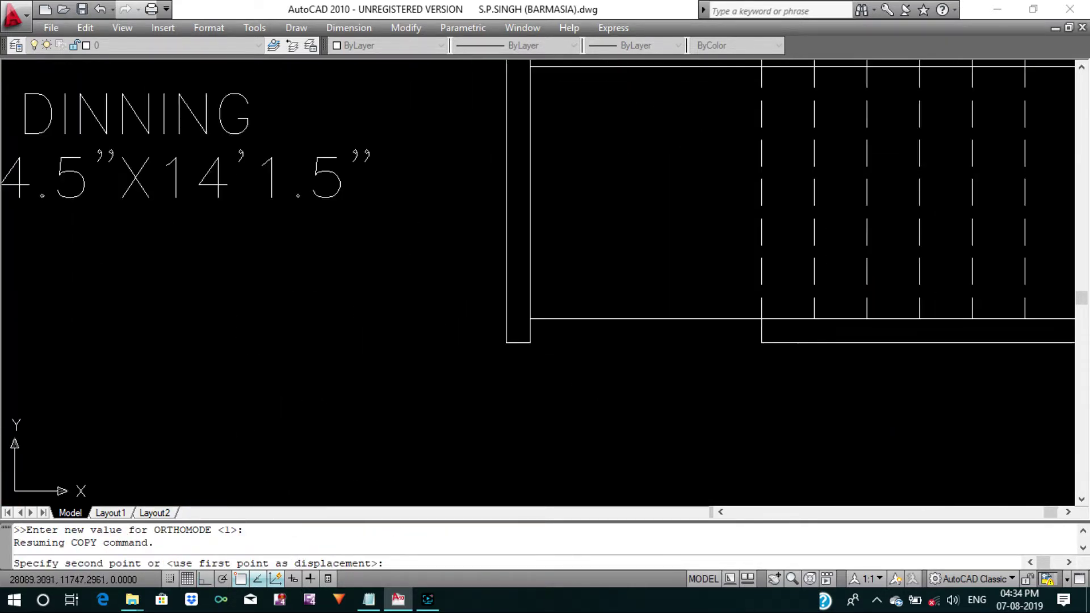
left_click(608, 372)
key("Escape")
scroll(605, 375, "down", 3)
scroll(604, 390, "down", 3)
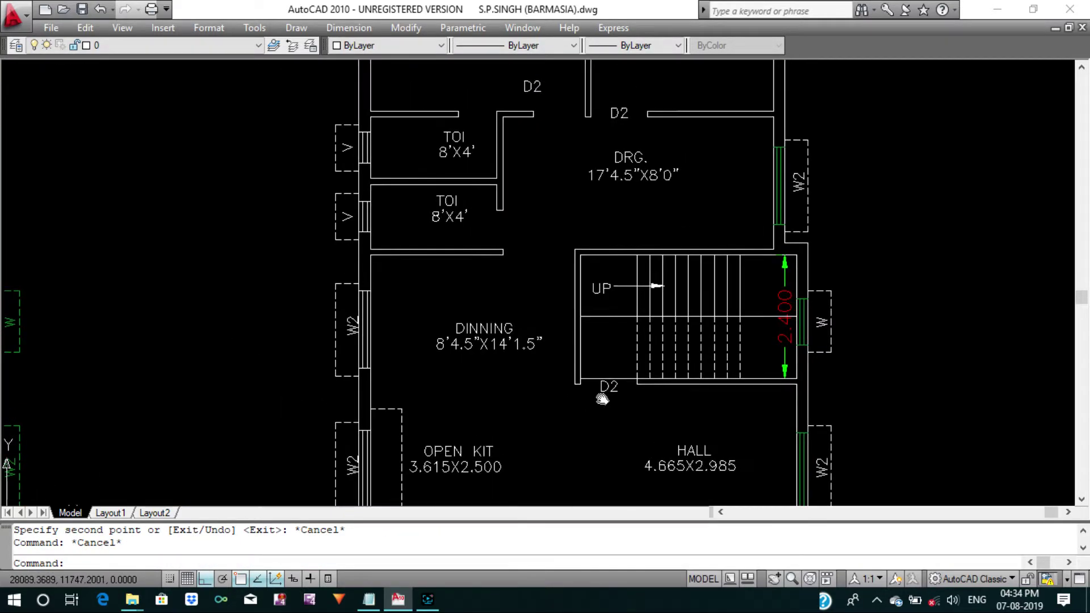
scroll(637, 397, "down", 2)
middle_click_drag(637, 397, 636, 275)
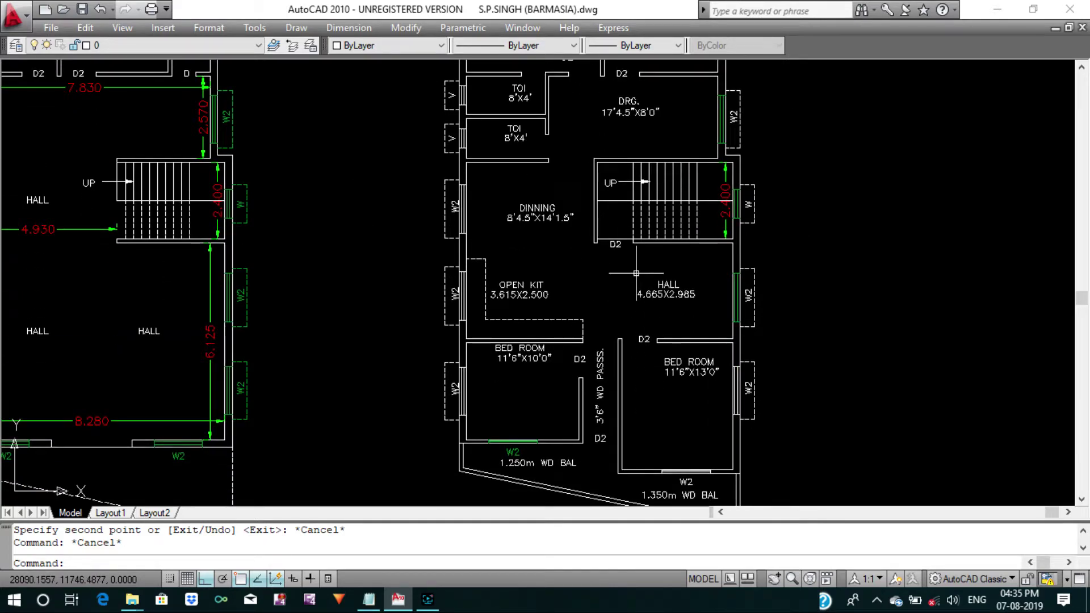
Nudge the D2 door label slightly left, then shift the floor plan down.
type("co")
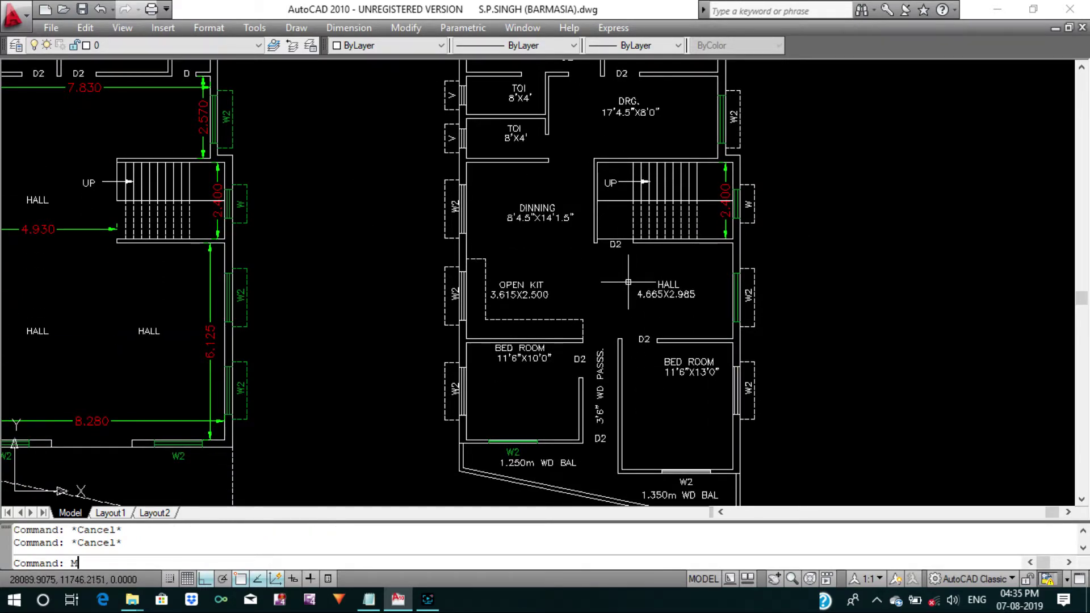
key("Return")
scroll(638, 354, "up", 5)
left_click(638, 304)
left_click(650, 359)
left_click(632, 361)
key("Return")
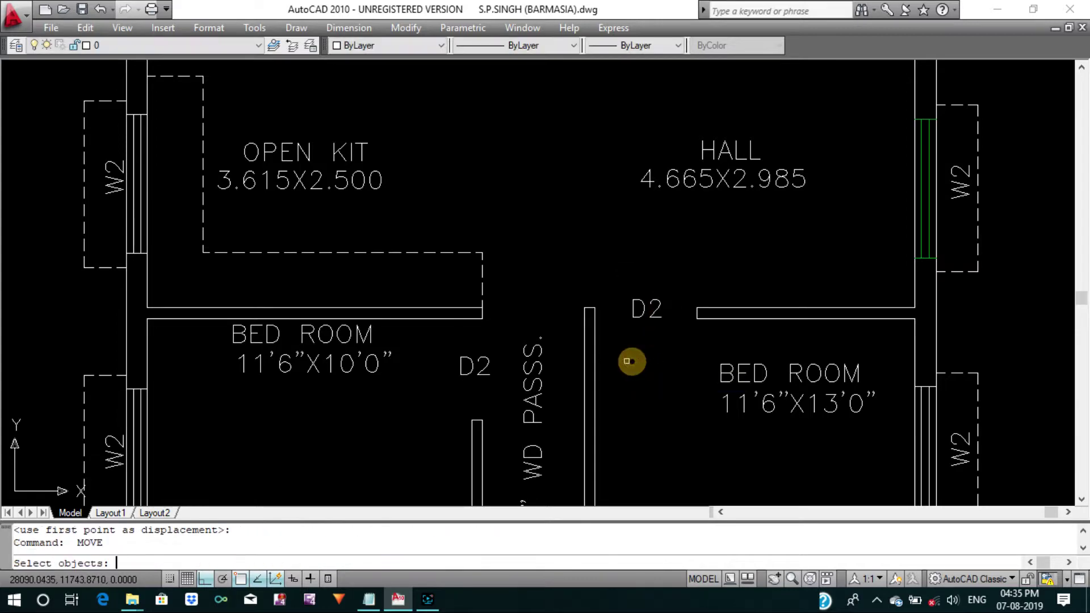
scroll(631, 360, "down", 3)
scroll(621, 359, "down", 1)
scroll(614, 358, "down", 1)
middle_click_drag(614, 358, 598, 406)
key("Escape")
type("C")
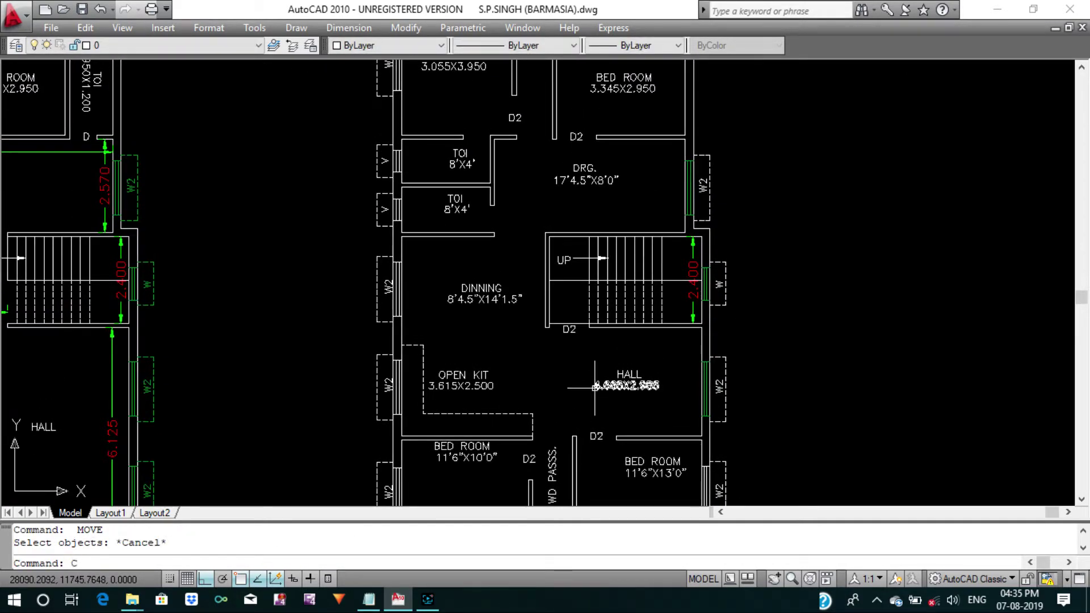
Copy the D door tag to the upper and lower toilet doors on the right plan.
type("o")
key("Return")
scroll(539, 312, "down", 4)
scroll(407, 238, "up", 3)
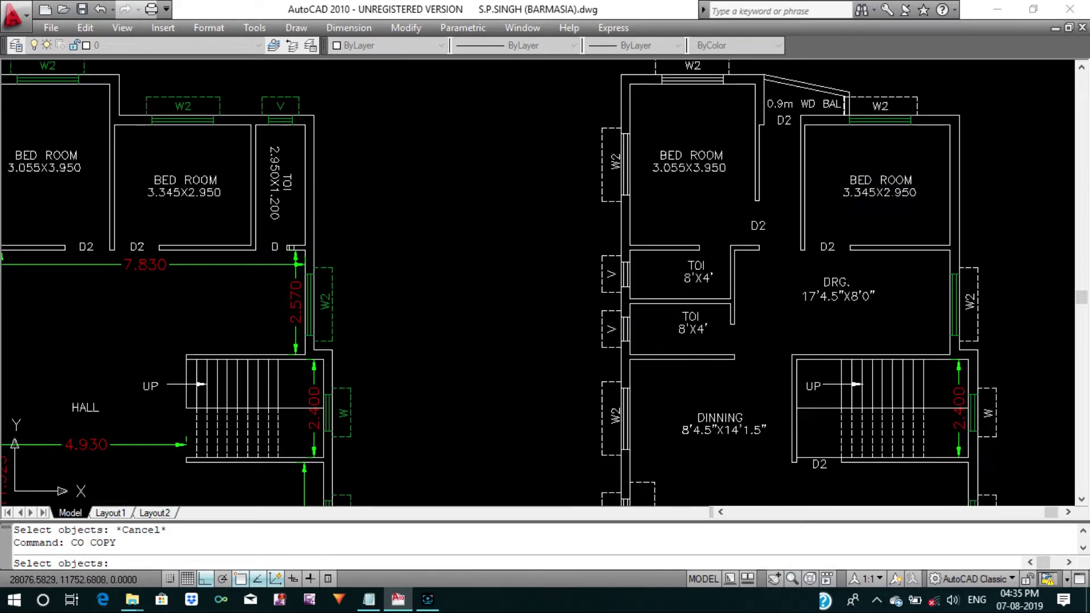
scroll(274, 246, "up", 2)
right_click(274, 245)
left_click(274, 246)
scroll(274, 246, "down", 4)
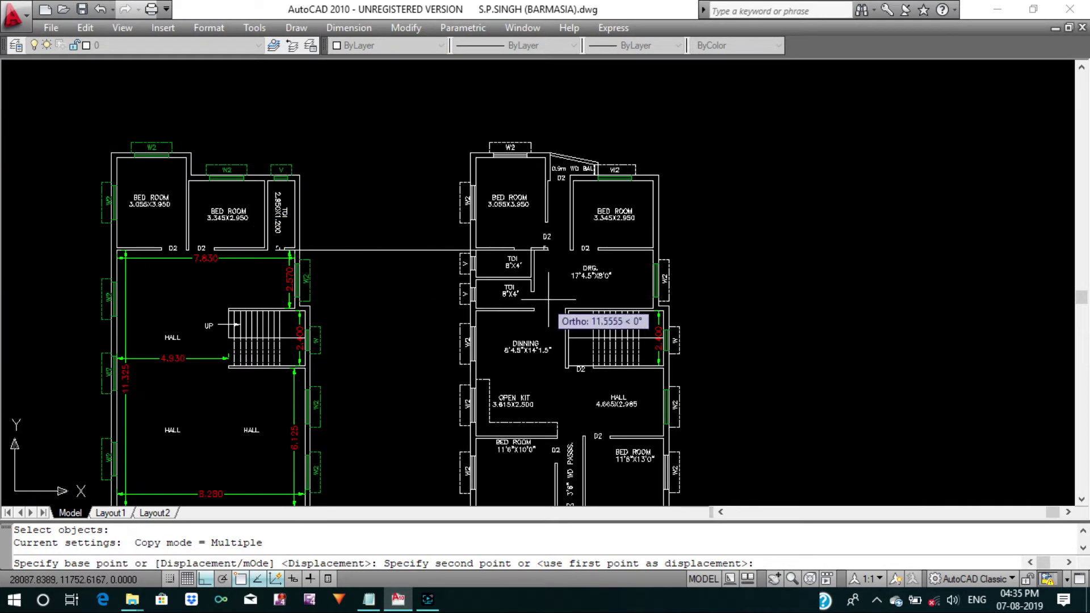
scroll(500, 245, "up", 3)
scroll(511, 244, "up", 2)
left_click(536, 264)
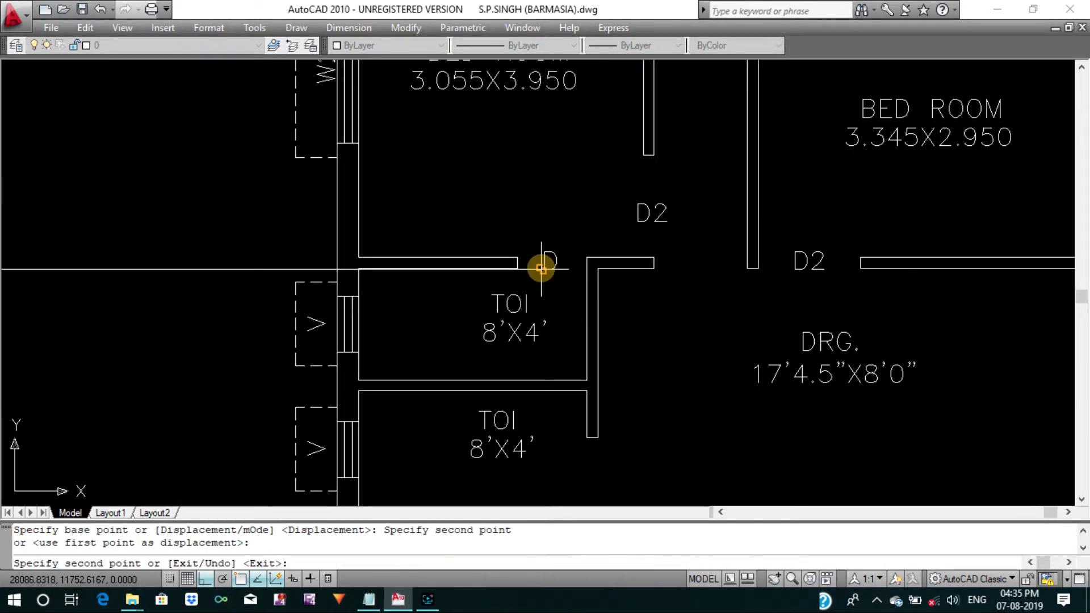
scroll(536, 261, "down", 2)
key("F8")
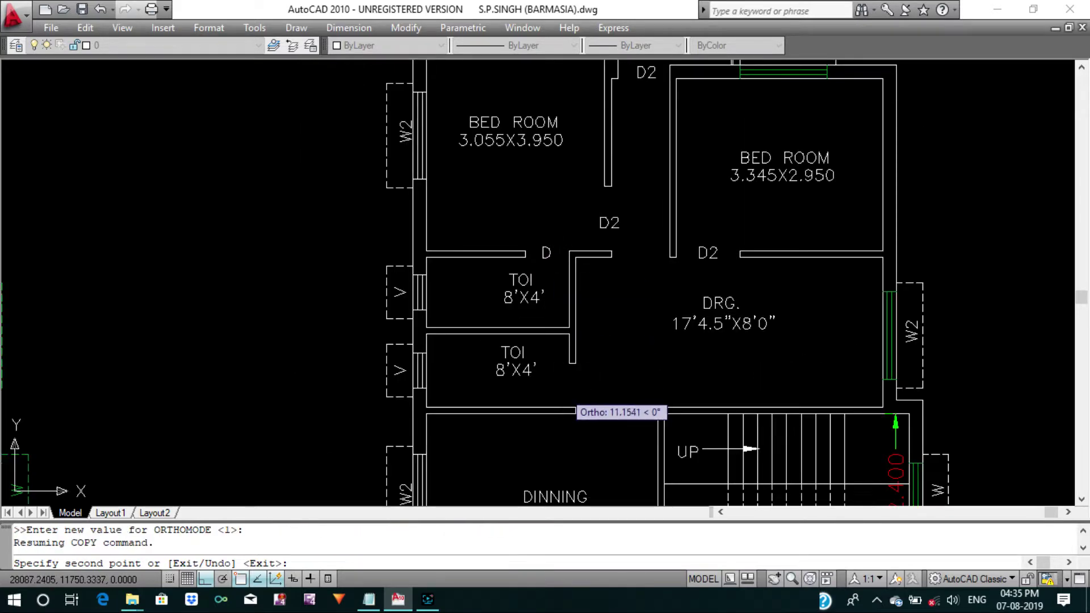
left_click(565, 390)
key("Escape")
Pan the view so both floor plans are framed.
scroll(565, 390, "down", 5)
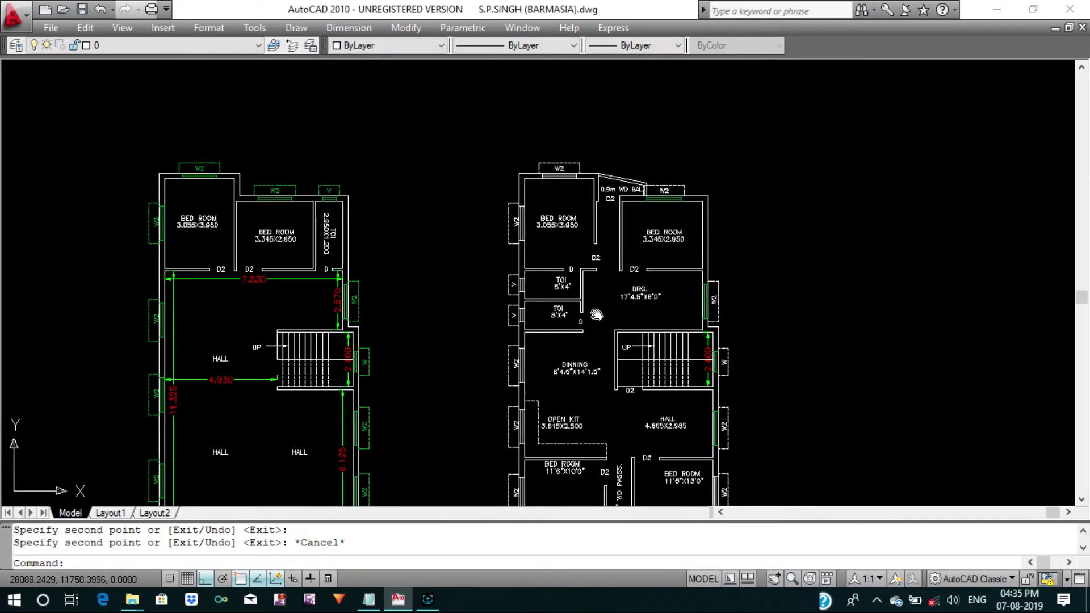
scroll(537, 314, "up", 1)
scroll(536, 314, "up", 1)
middle_click_drag(547, 330, 571, 374)
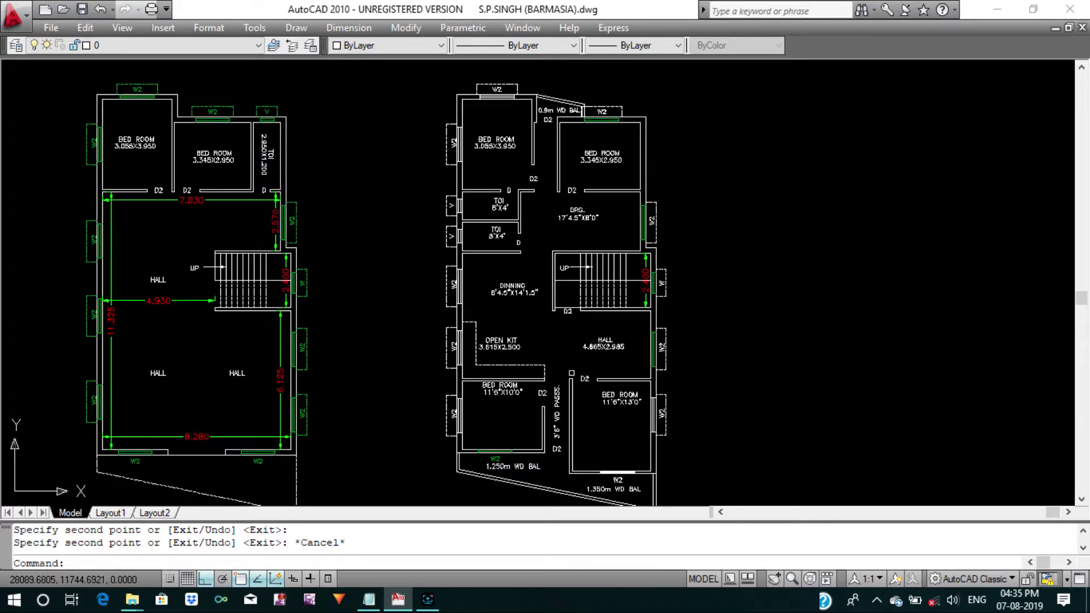
key("Escape")
mouse_move(572, 374)
middle_mouse_down()
mouse_move(558, 322)
mouse_move(556, 363)
middle_mouse_up()
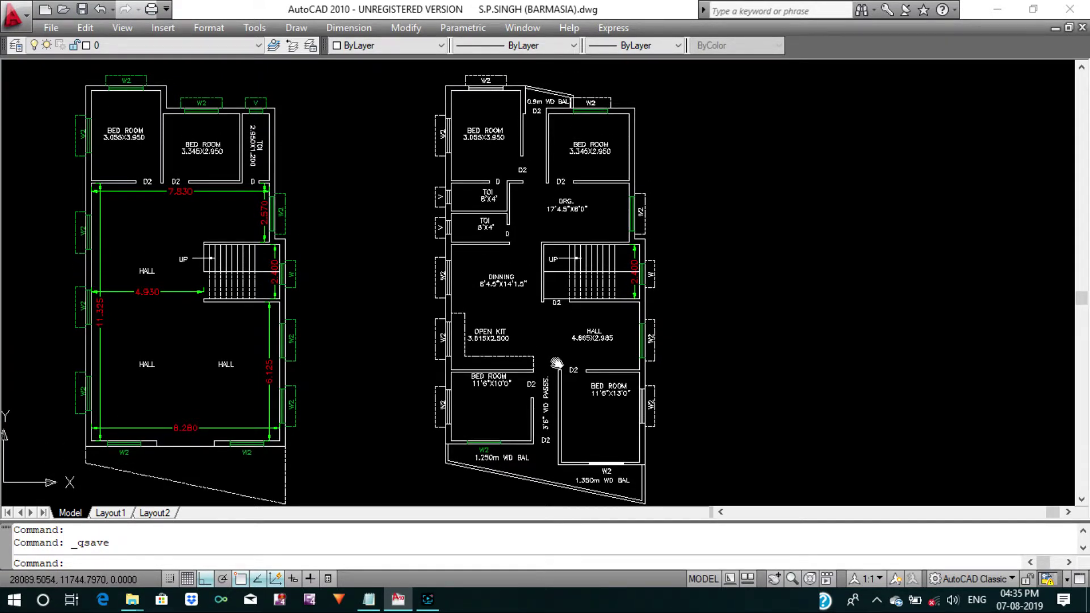
middle_click_drag(556, 363, 553, 391)
Copy the lower bedroom's W2 window up to the upper bedroom's right wall.
key("Escape")
key("Escape")
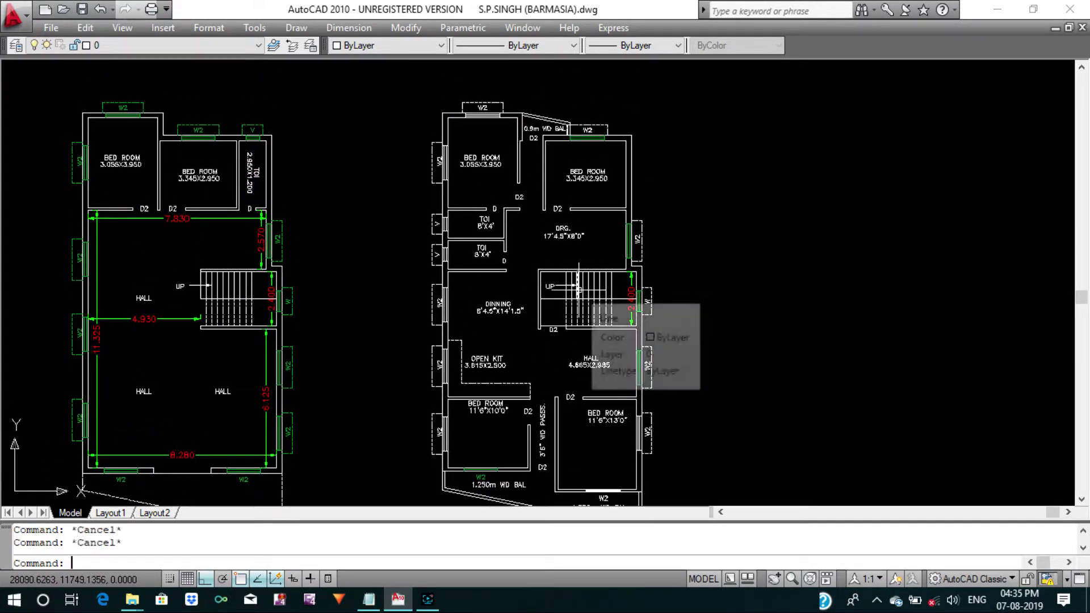
type("CO")
key("Return")
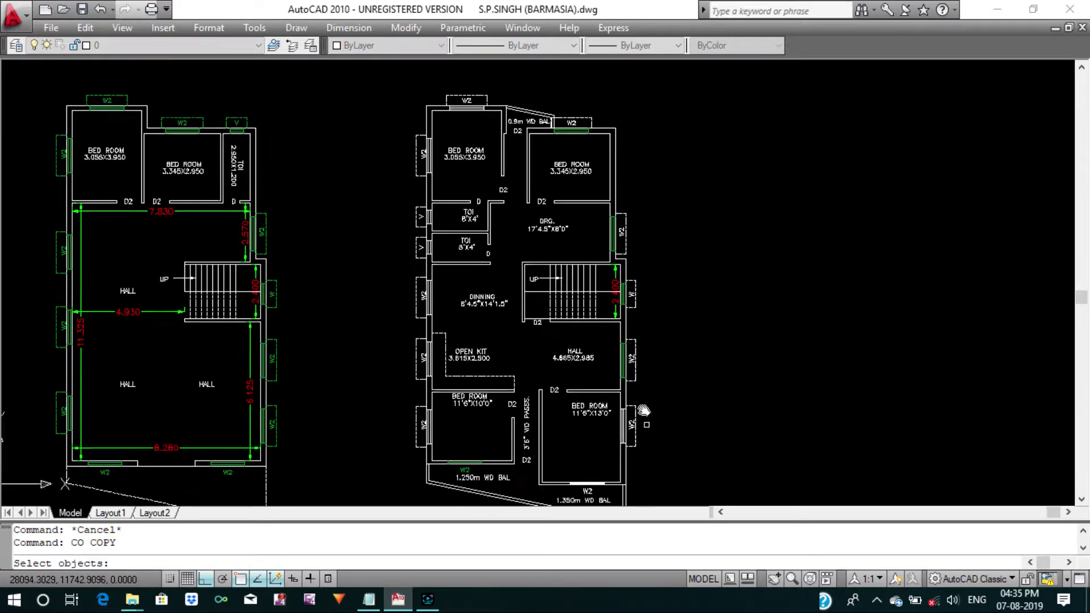
scroll(653, 455, "up", 3)
scroll(653, 455, "up", 2)
left_click(575, 283)
left_click(685, 425)
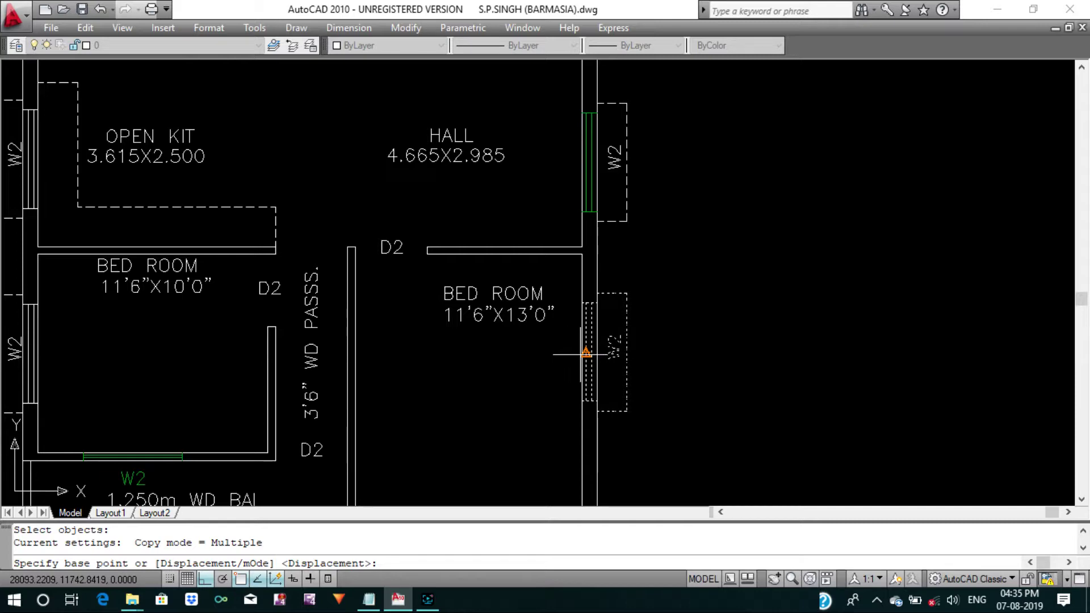
left_click(585, 353)
scroll(585, 353, "down", 3)
middle_click_drag(593, 151, 593, 258)
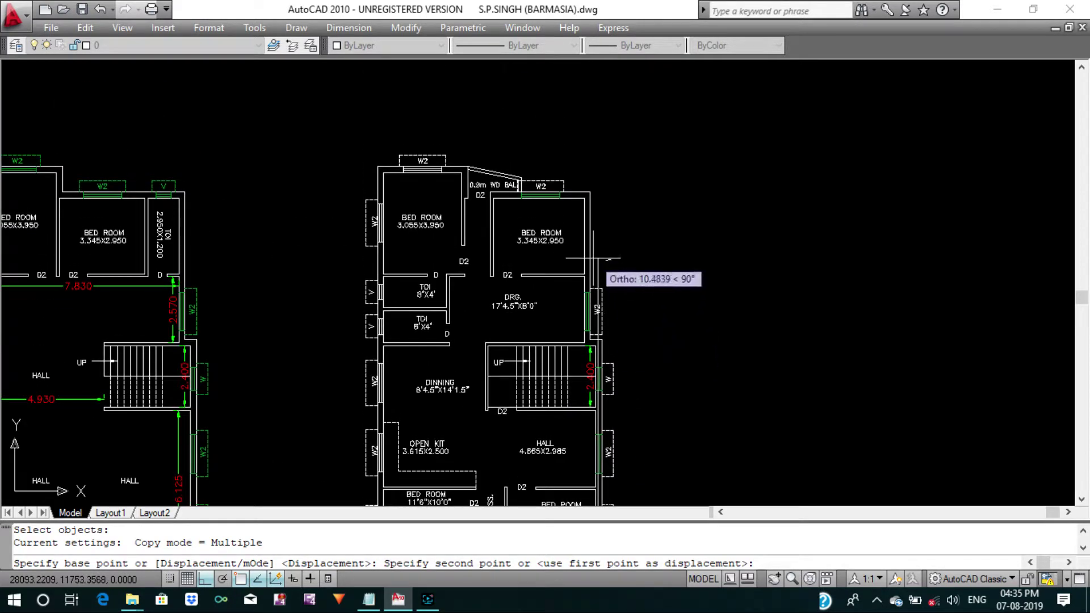
scroll(579, 230, "up", 2)
left_click(586, 239)
key("Escape")
Begin moving the newly copied W2 window, selecting it and setting a base point.
scroll(579, 237, "up", 4)
key("Escape")
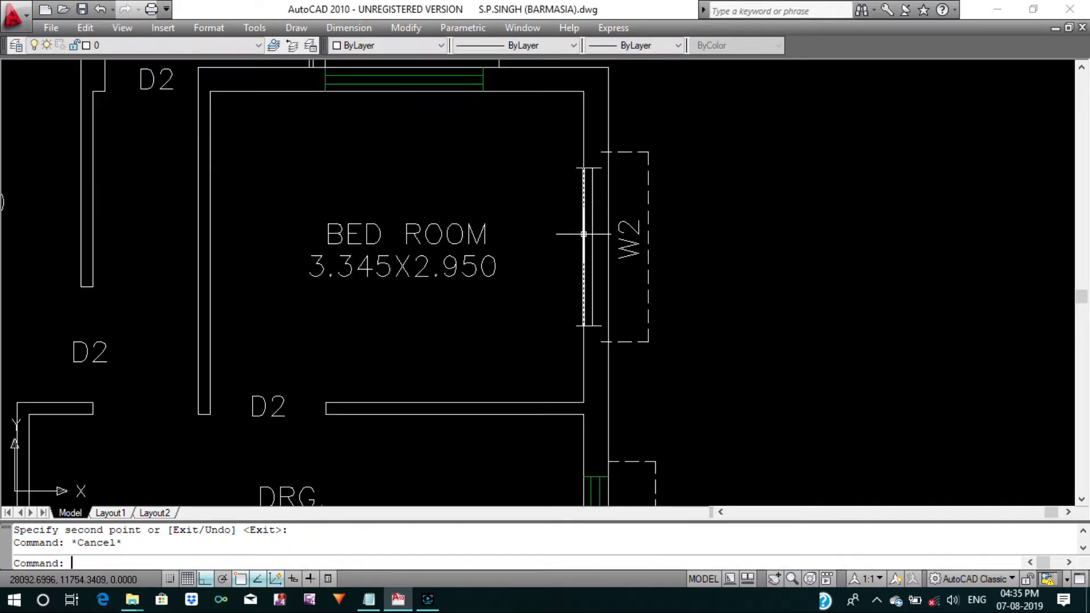
type("m")
key("Return")
left_click(544, 113)
scroll(711, 389, "down", 1)
key("Return")
scroll(602, 341, "up", 2)
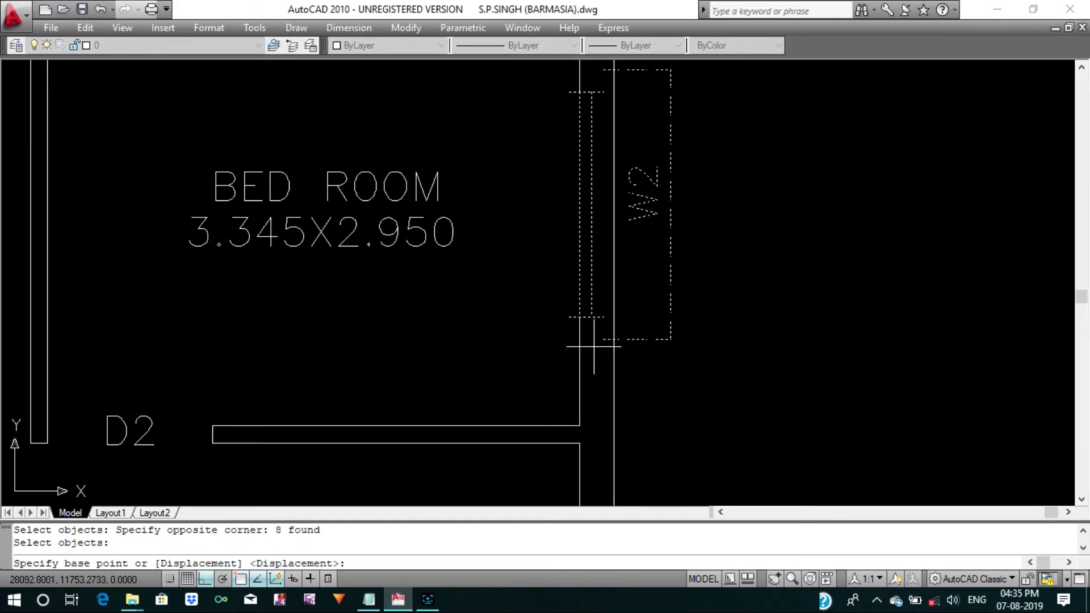
left_click(601, 341)
Move the 11'6"X13'0" bedroom's W2 window (8 objects) slightly along its outer wall.
type("m")
key("Return")
scroll(611, 340, "down", 6)
scroll(608, 295, "down", 3)
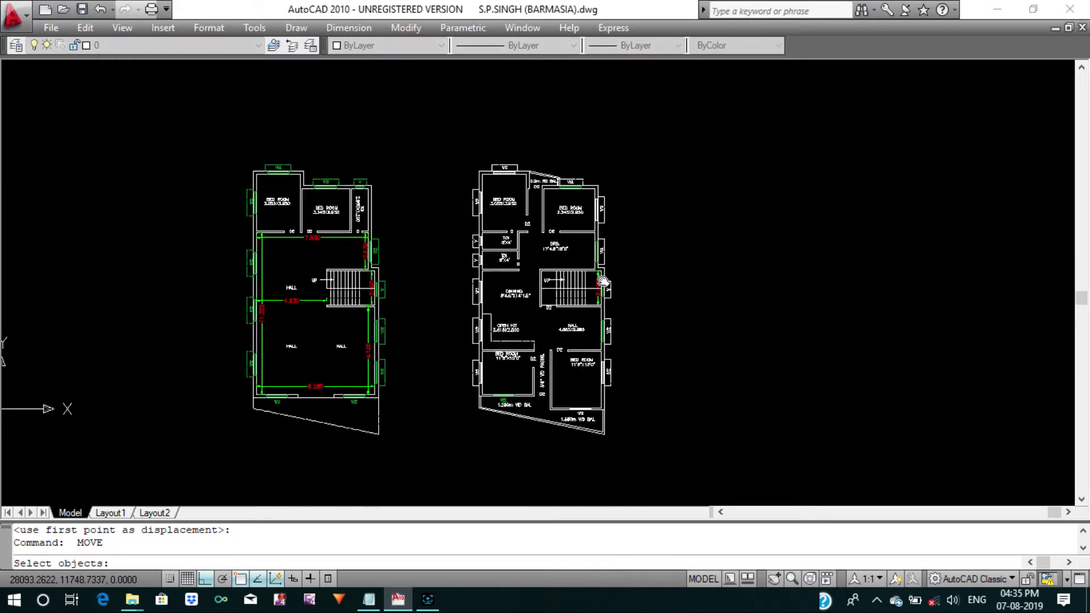
scroll(599, 227, "up", 5)
scroll(599, 165, "up", 2)
left_click(592, 190)
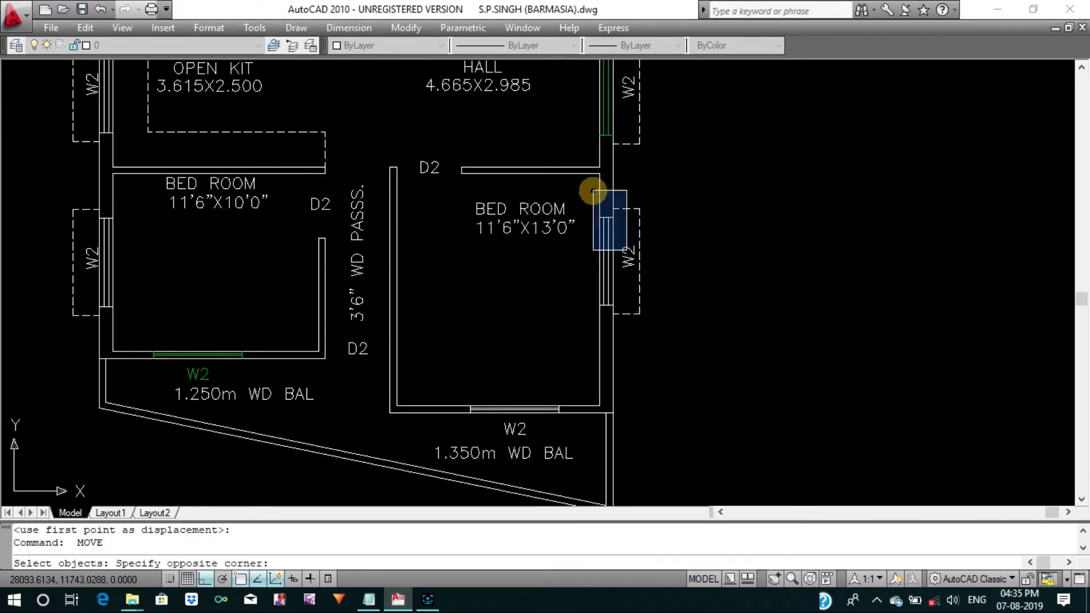
left_click(699, 348)
key("Return")
scroll(590, 273, "up", 3)
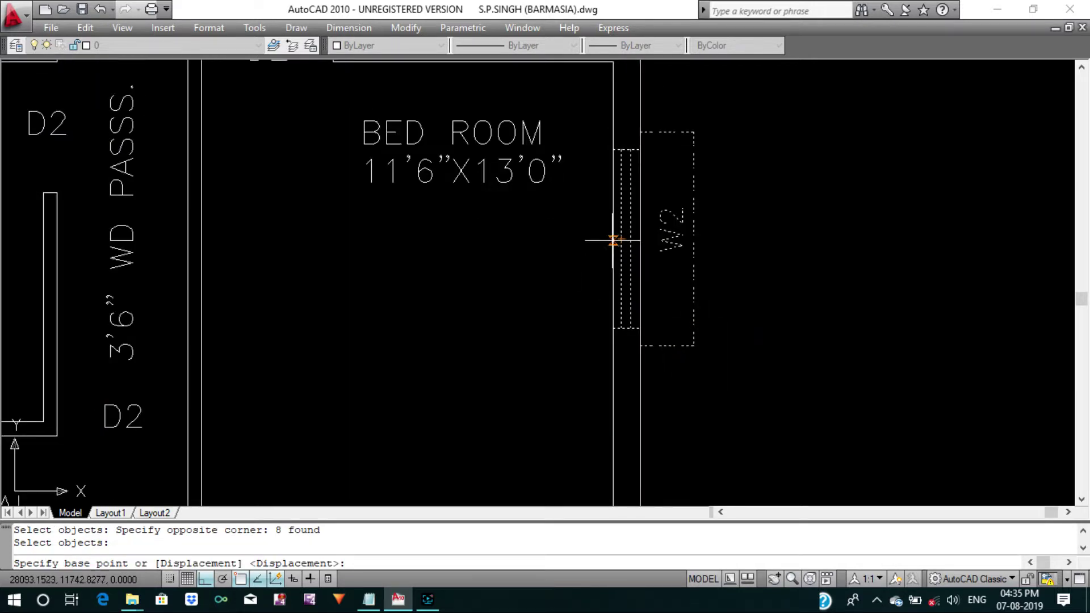
scroll(613, 238, "up", 2)
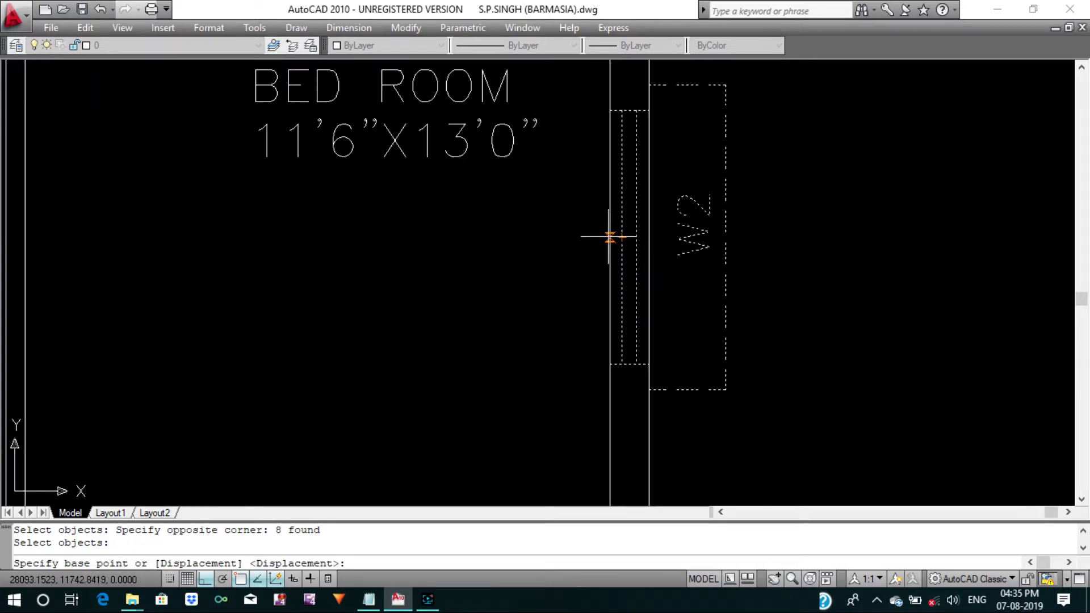
left_click(610, 237)
scroll(607, 237, "down", 3)
scroll(613, 227, "down", 1)
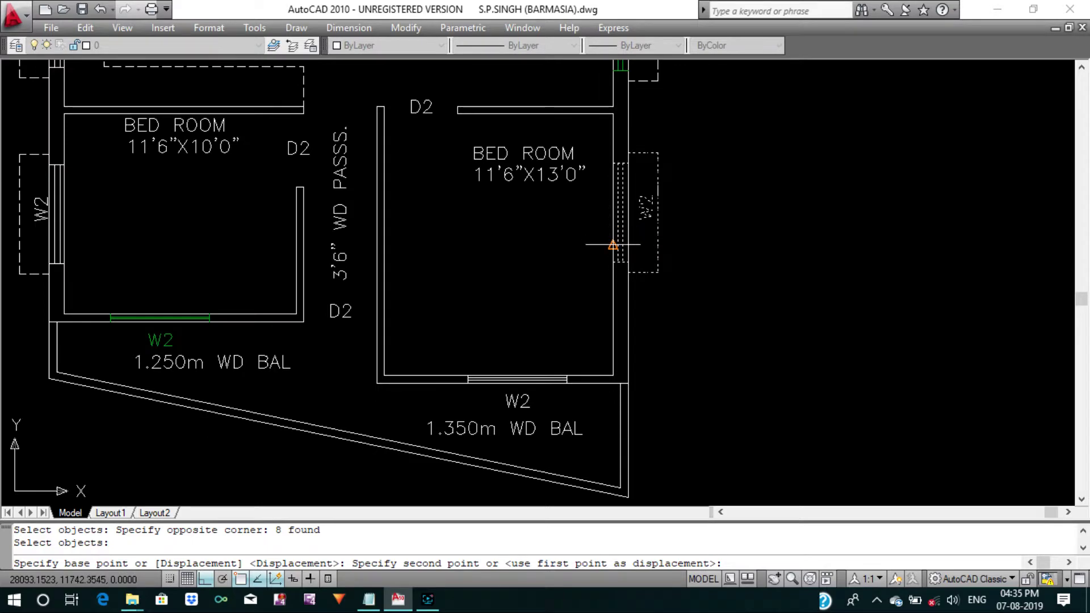
left_click(613, 246)
key("Return")
scroll(613, 244, "down", 3)
scroll(651, 289, "down", 1)
key("Return")
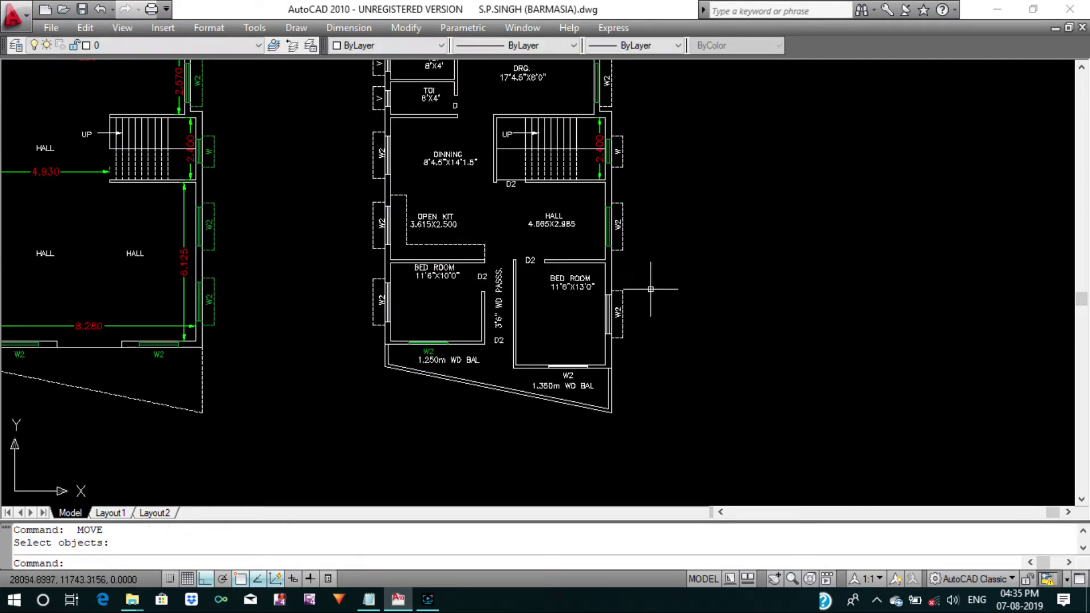
middle_click_drag(651, 289, 654, 354)
Save the drawing and pan across the upper and lower floor plans.
scroll(597, 287, "down", 2)
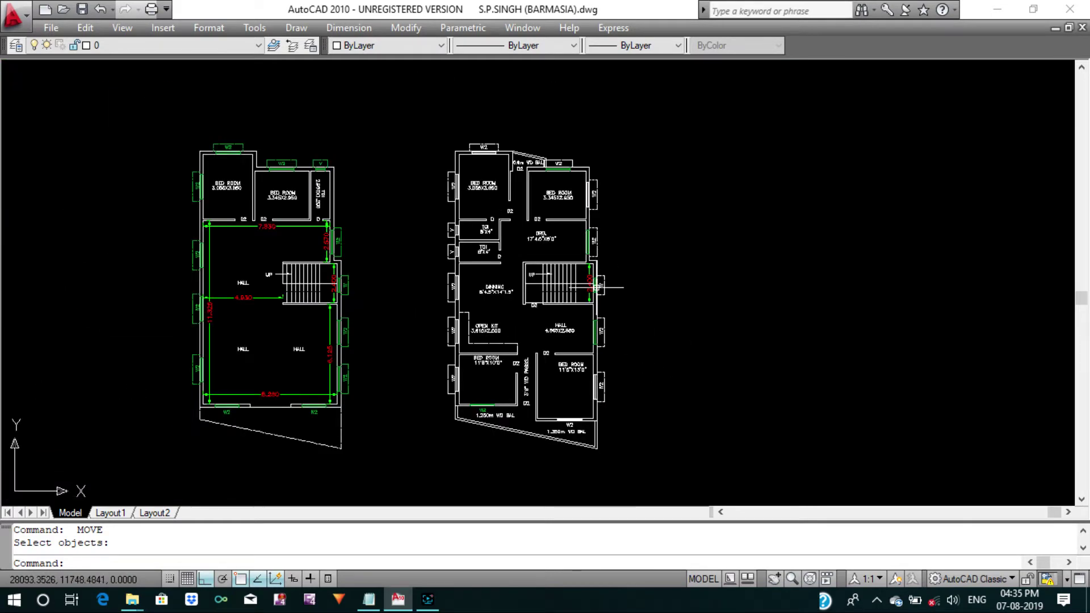
key("ctrl+s")
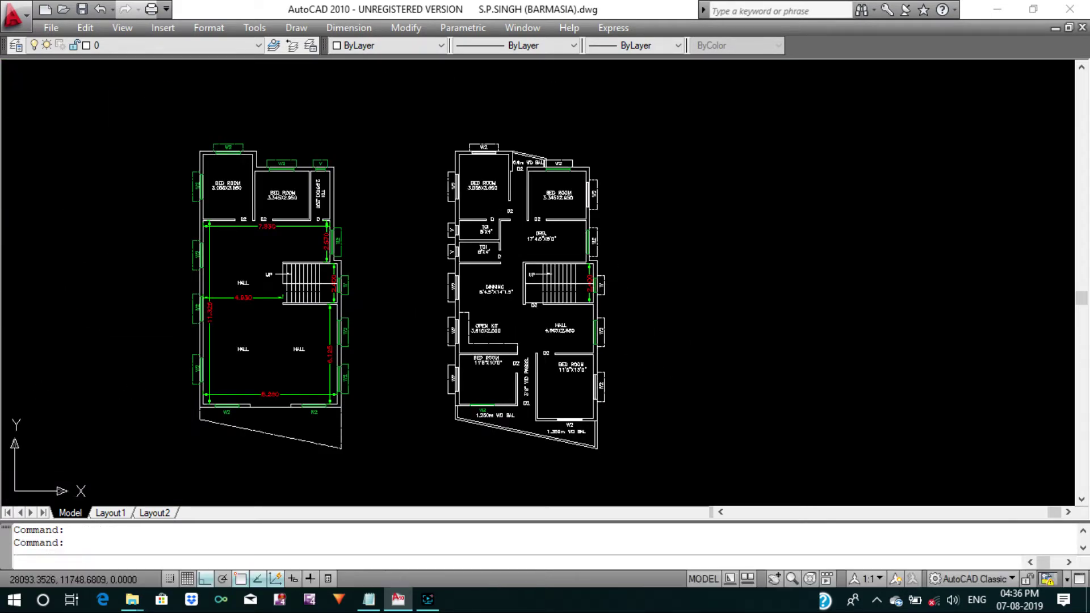
scroll(587, 282, "down", 3)
scroll(755, 97, "up", 4)
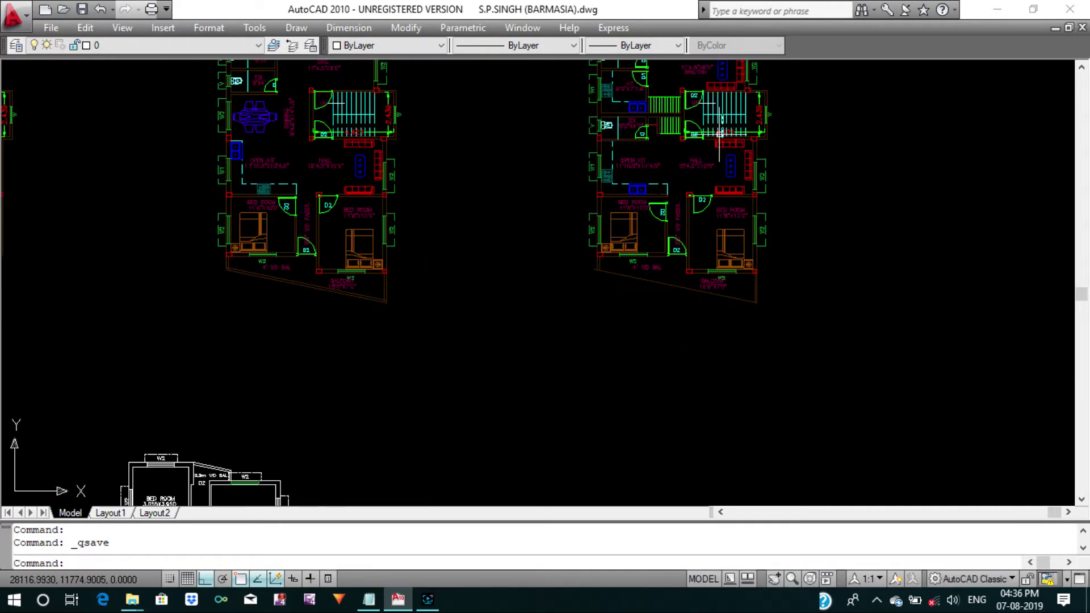
middle_click_drag(706, 161, 699, 175)
scroll(628, 226, "down", 2)
mouse_move(627, 226)
middle_mouse_down()
mouse_move(628, 178)
mouse_move(621, 194)
mouse_move(596, 186)
middle_mouse_up()
middle_click_drag(601, 238, 612, 154)
type("C")
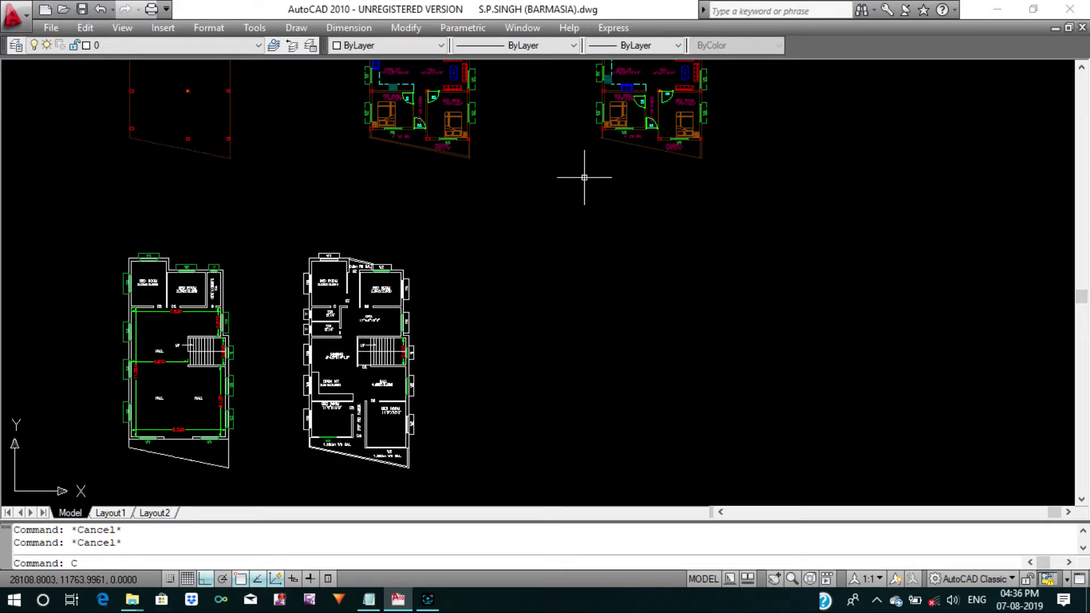
Copy the whole right floor plan and place the duplicate to its right.
type("o")
key("Return")
left_click(282, 220)
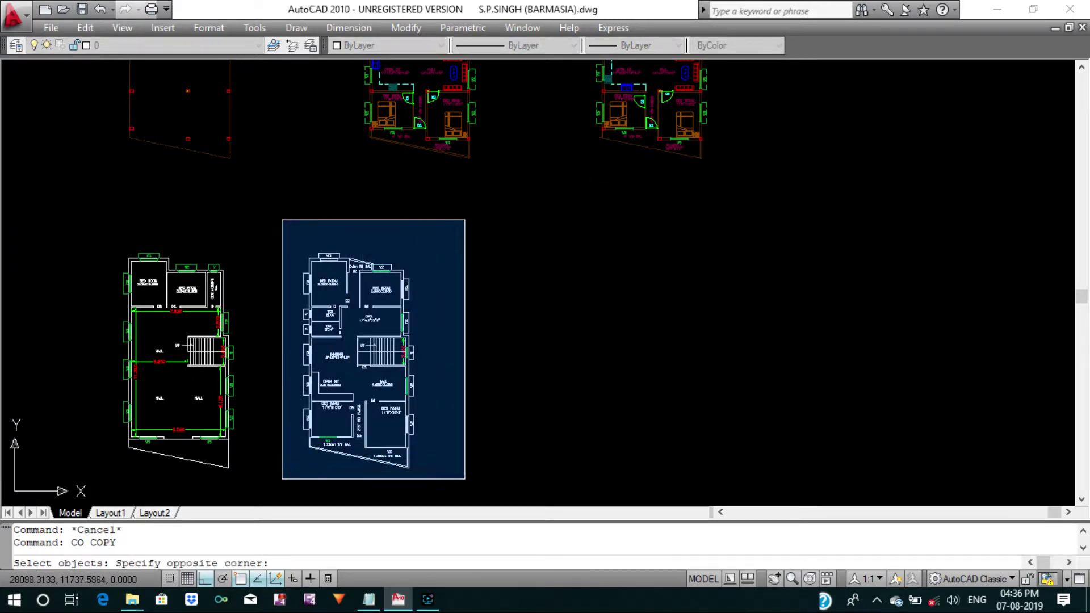
left_click(465, 479)
key("Return")
middle_click_drag(295, 483, 293, 423)
left_click(273, 404)
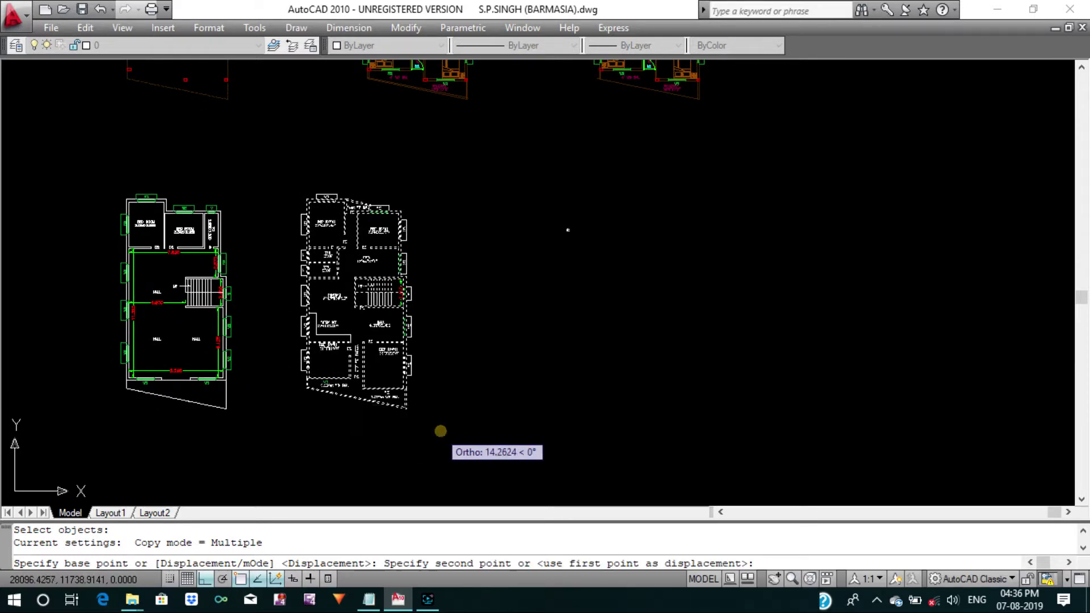
left_click(441, 431)
key("Return")
Pan down and back up to inspect the copied floor plan.
middle_click_drag(450, 377, 440, 429)
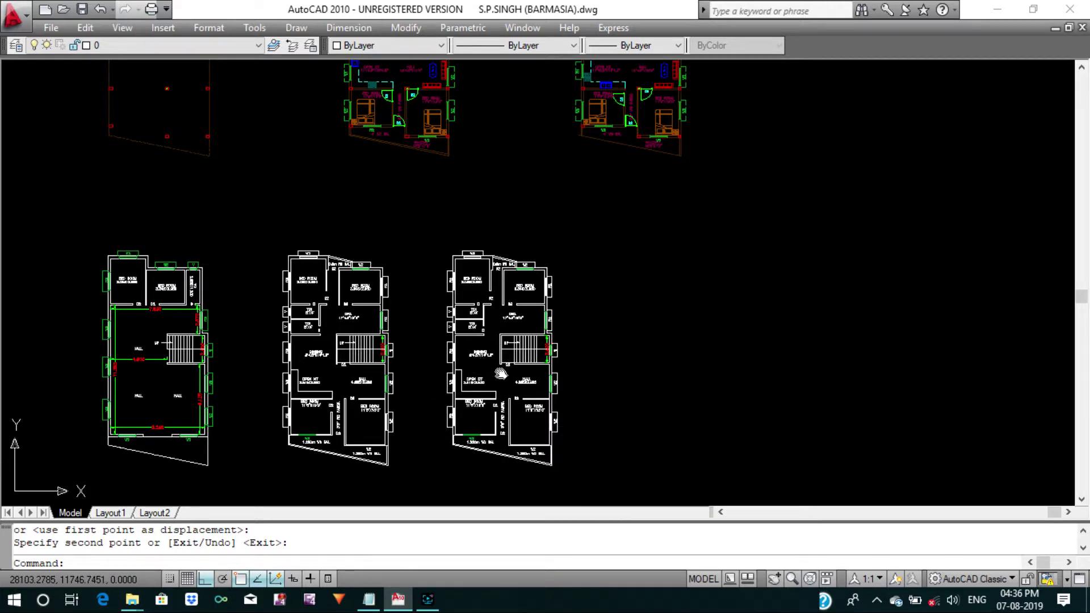
middle_click_drag(500, 373, 506, 415)
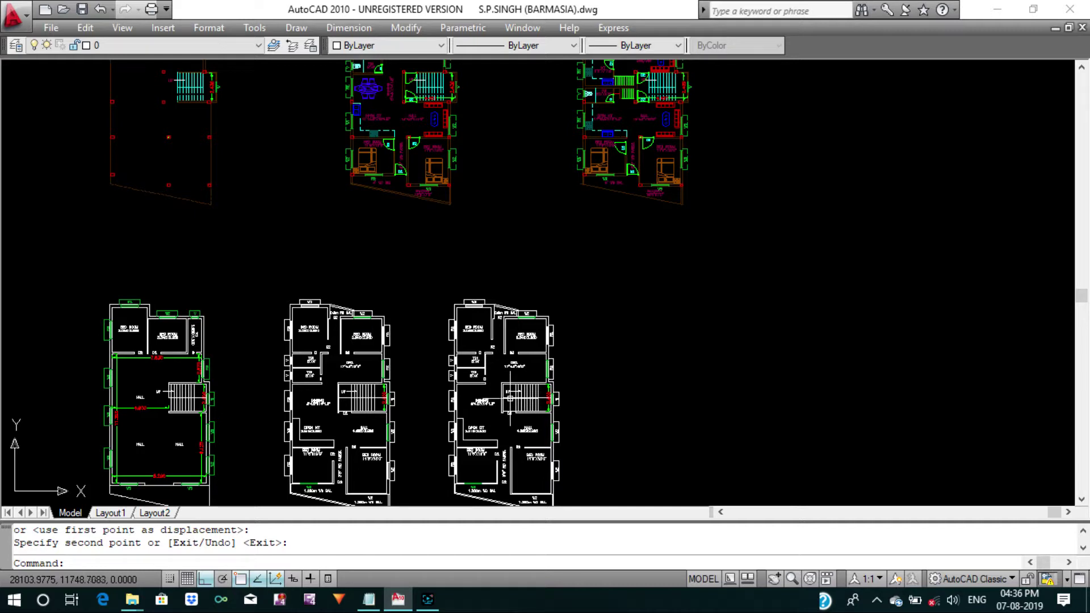
middle_click_drag(517, 373, 513, 403)
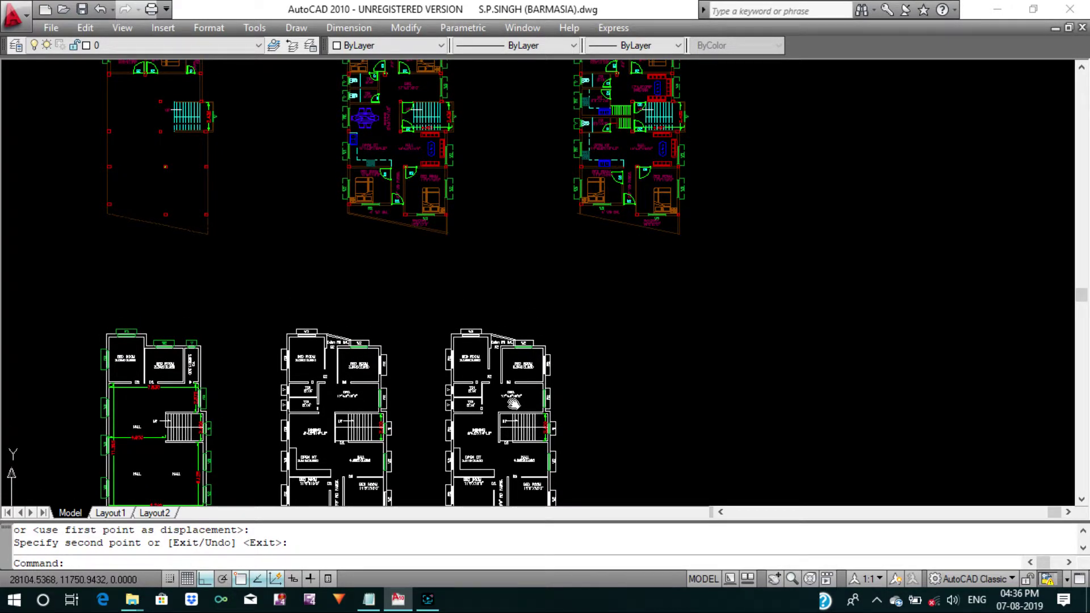
middle_click_drag(513, 404, 512, 404)
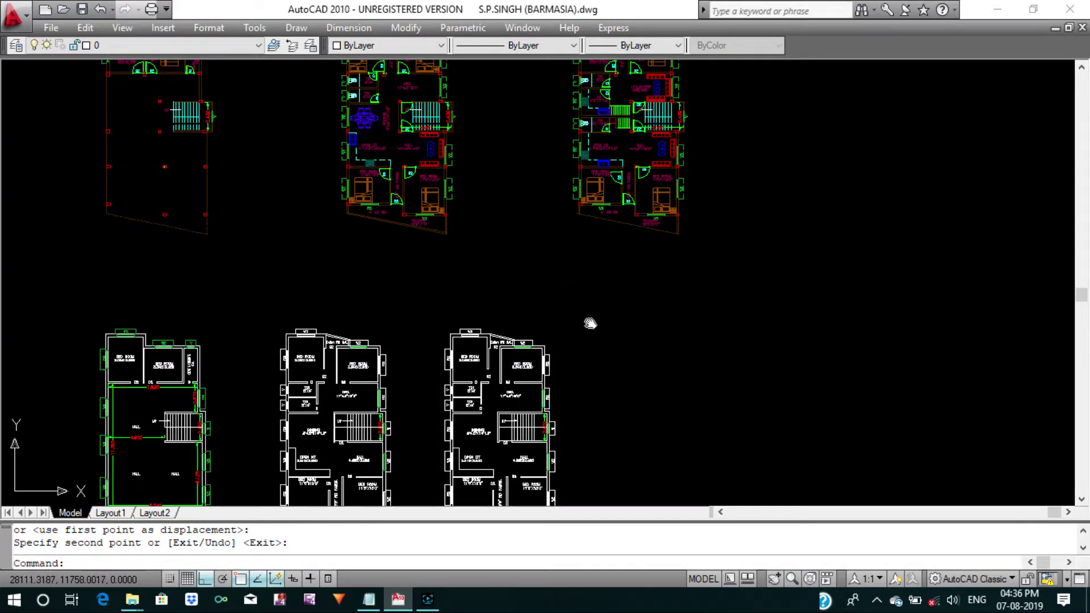
middle_click_drag(590, 323, 594, 292)
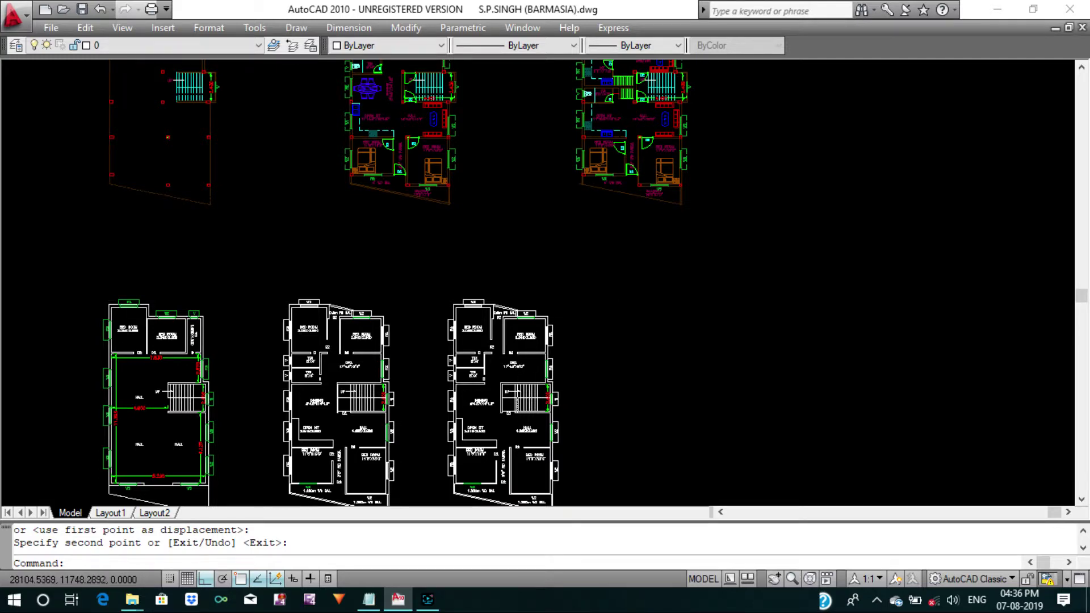
Select a line near the stairs and start trimming it, then cancel the trim.
scroll(305, 401, "up", 5)
key("Escape")
left_click(499, 385)
key("Escape")
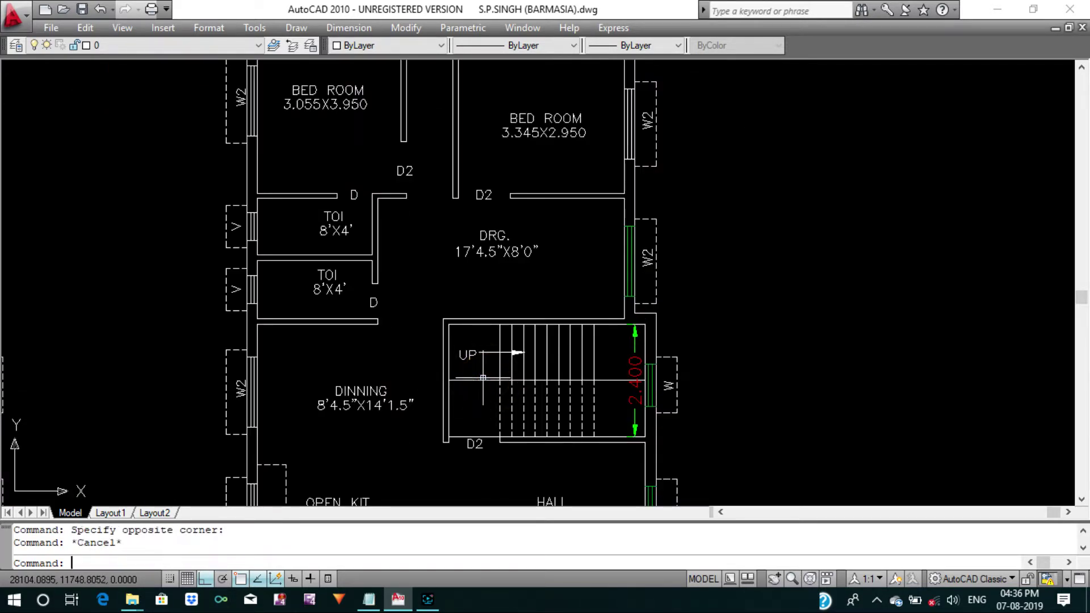
type("TR")
key("Return")
key("Return")
left_click(481, 382)
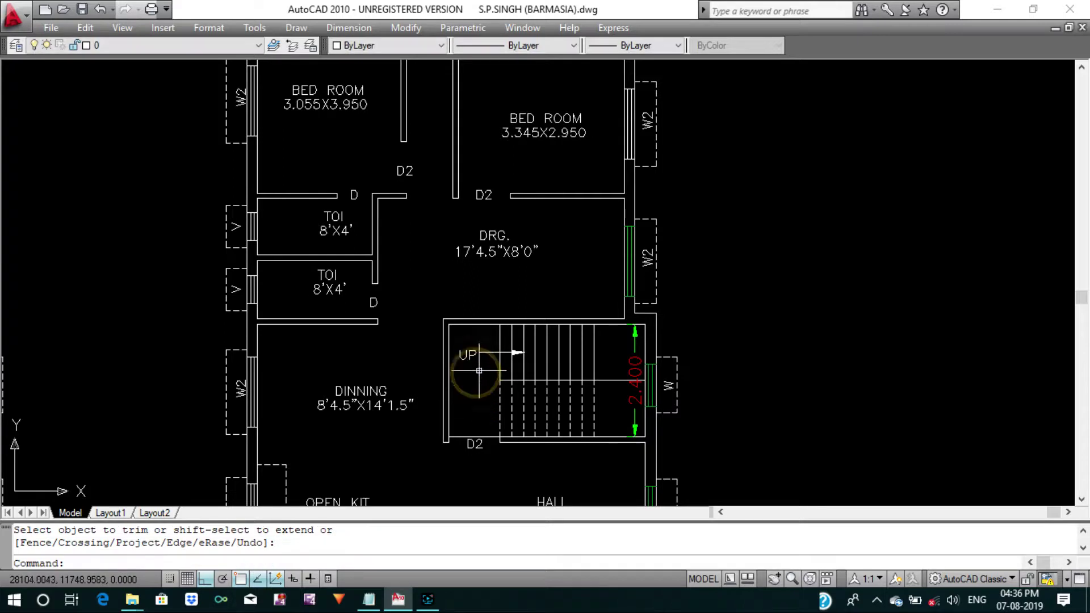
key("Escape")
key("Escape")
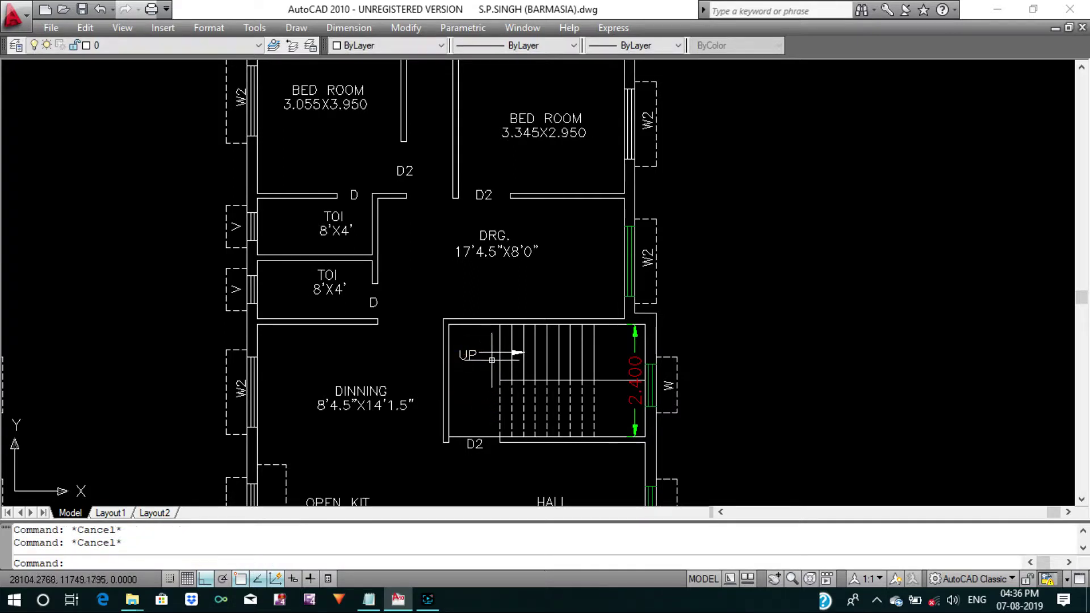
Extend the stair line and the short stair-corner line up to the wall.
scroll(495, 335, "up", 2)
key("Return")
key("Return")
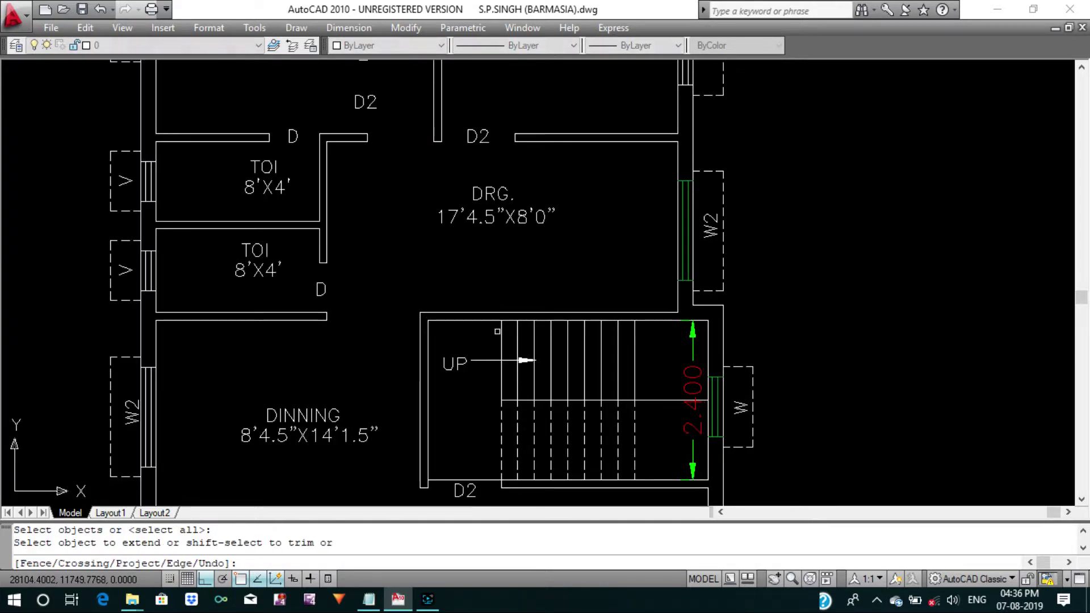
left_click(499, 324)
key("Return")
key("Return")
key("Return")
left_click(429, 327)
scroll(438, 319, "up", 3)
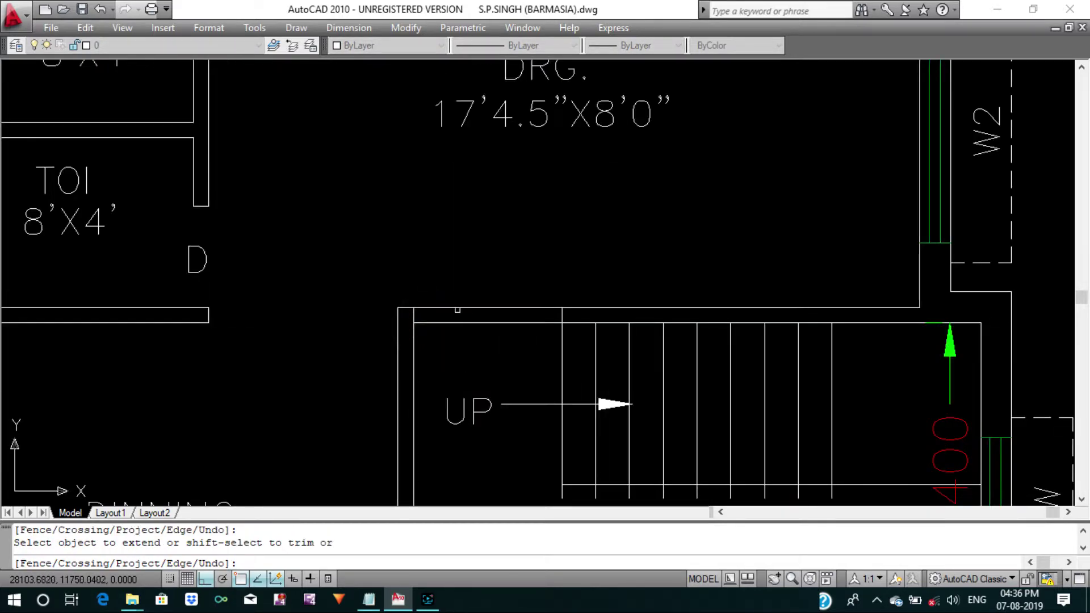
left_click(458, 310)
right_click(524, 296)
left_click(555, 307)
scroll(608, 284, "down", 4)
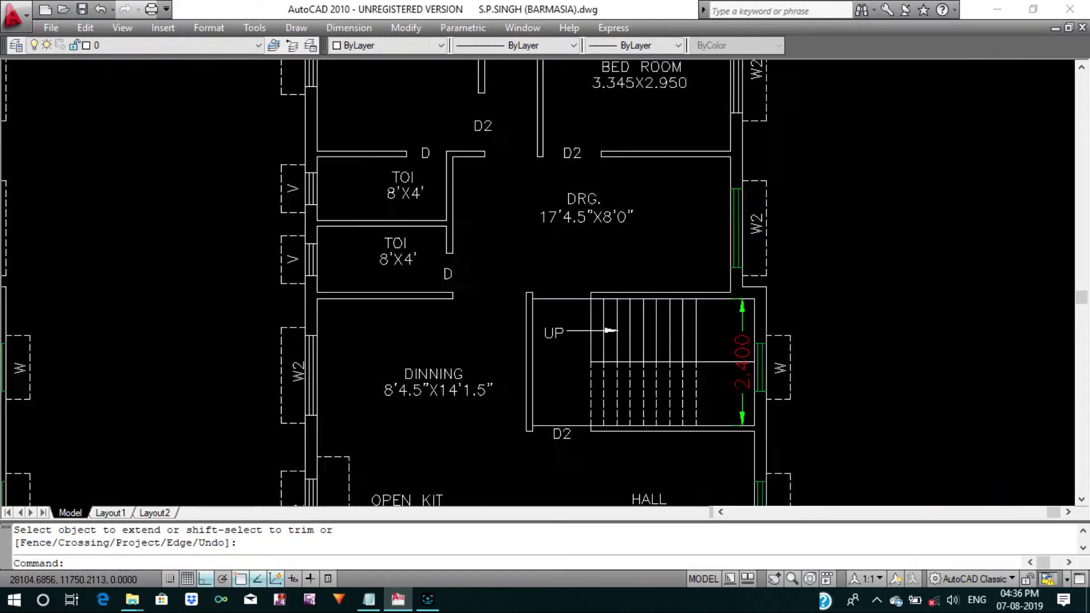
scroll(612, 282, "down", 2)
middle_click_drag(612, 280, 612, 257)
Copy the D2 door label to the opening above the staircase.
key("Escape")
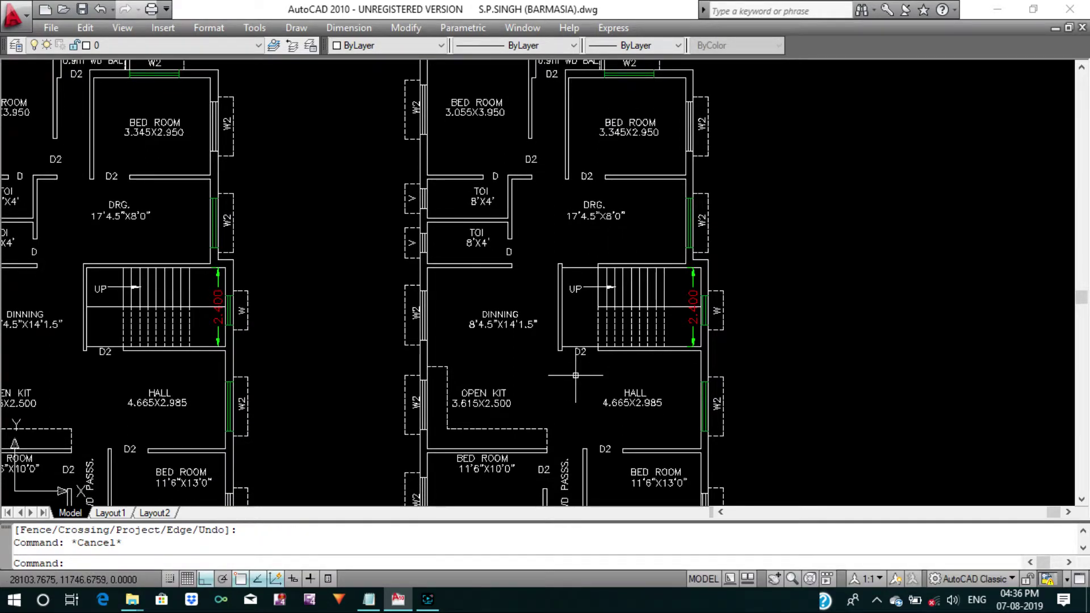
type("Co")
key("Return")
scroll(575, 375, "up", 4)
left_click(582, 327)
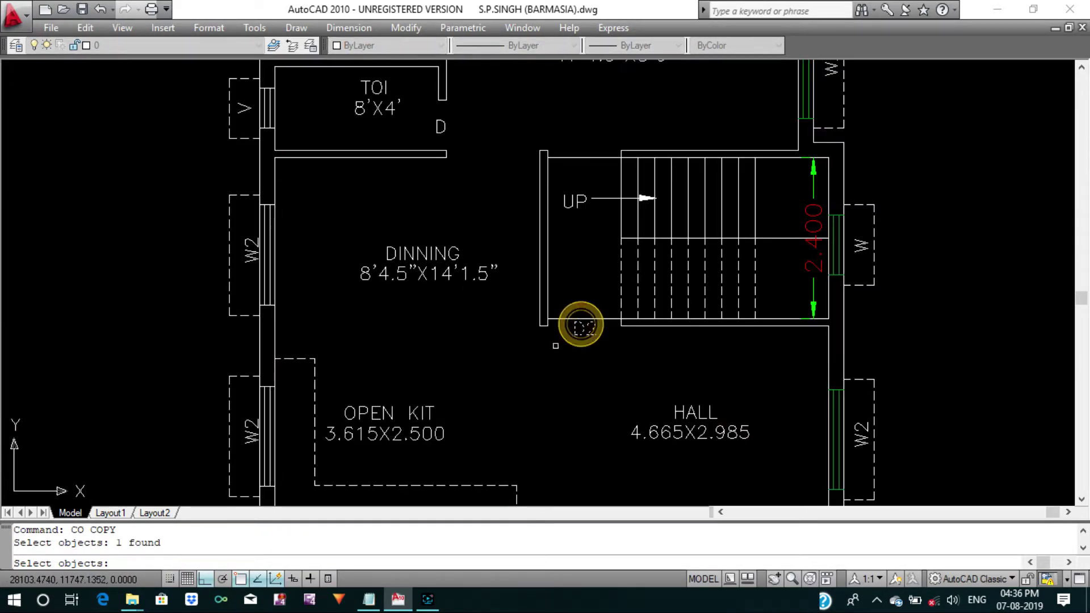
key("Return")
left_click(490, 319)
left_click(503, 142)
key("Return")
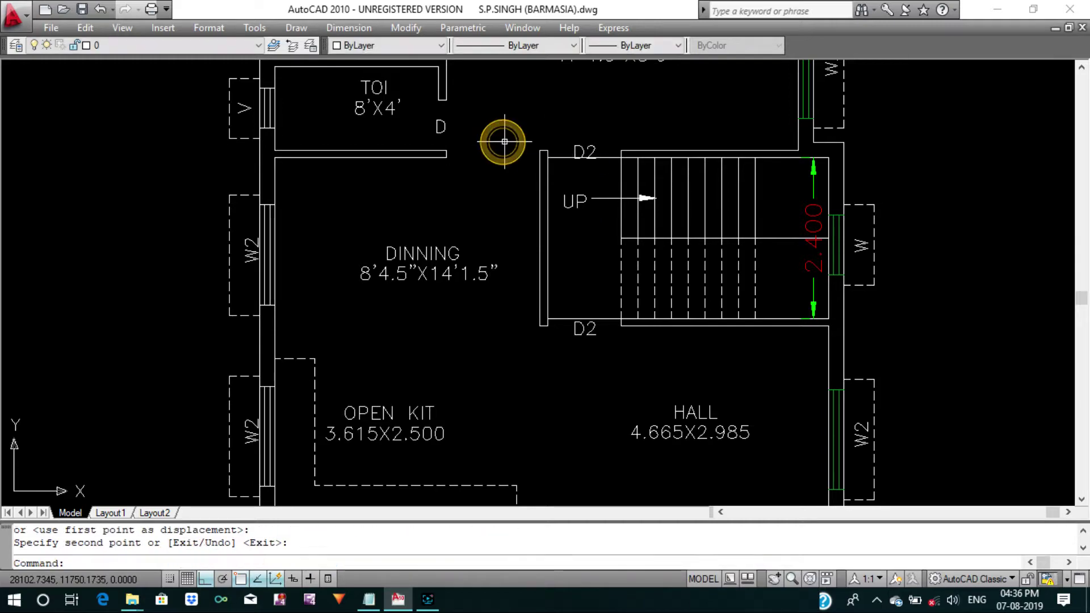
scroll(503, 142, "down", 5)
scroll(553, 302, "down", 2)
scroll(568, 326, "up", 2)
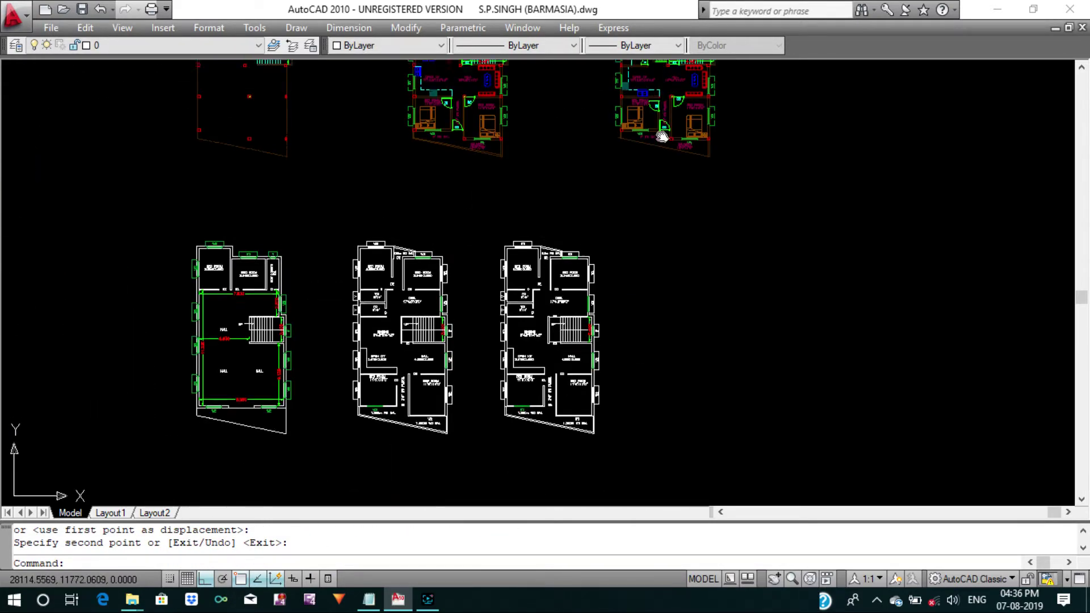
scroll(653, 136, "up", 3)
scroll(633, 207, "up", 2)
middle_click_drag(632, 207, 611, 301)
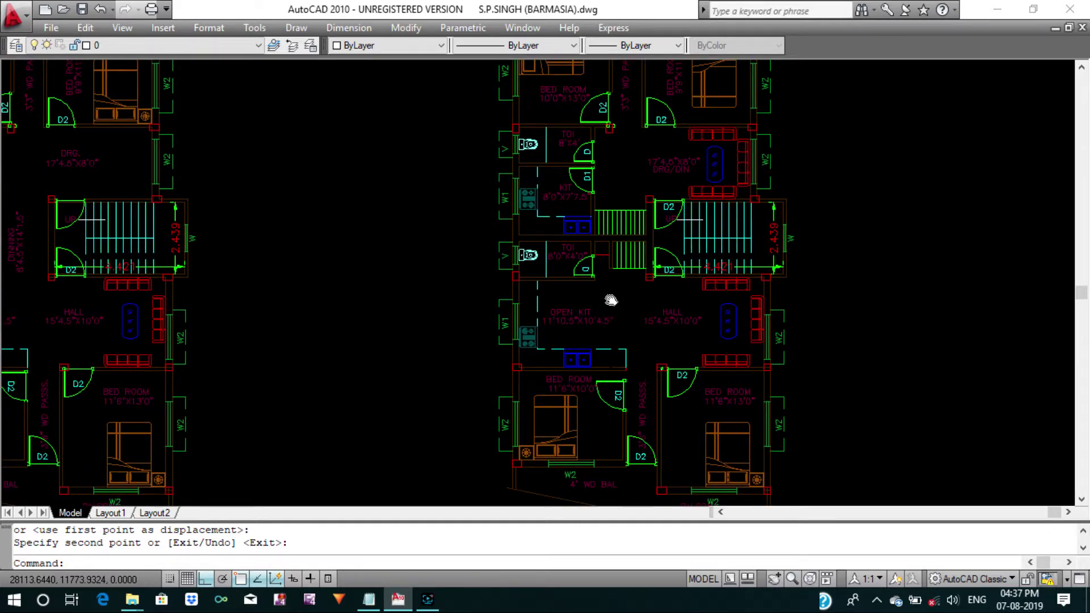
middle_click_drag(615, 263, 613, 259)
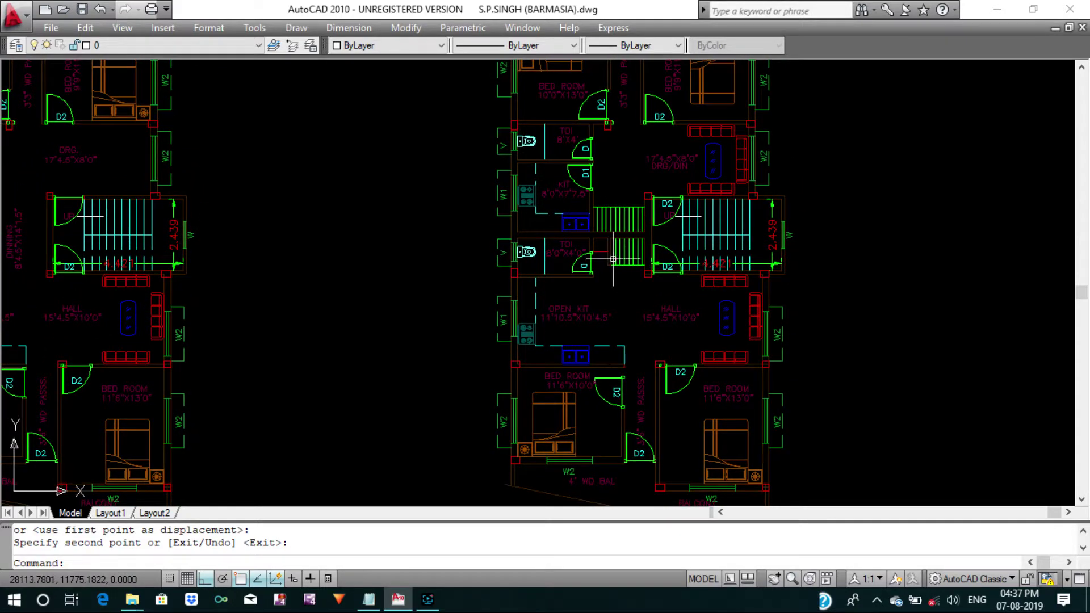
scroll(602, 250, "down", 4)
mouse_move(531, 292)
middle_mouse_down()
mouse_move(560, 196)
mouse_move(624, 142)
middle_mouse_up()
scroll(625, 142, "up", 4)
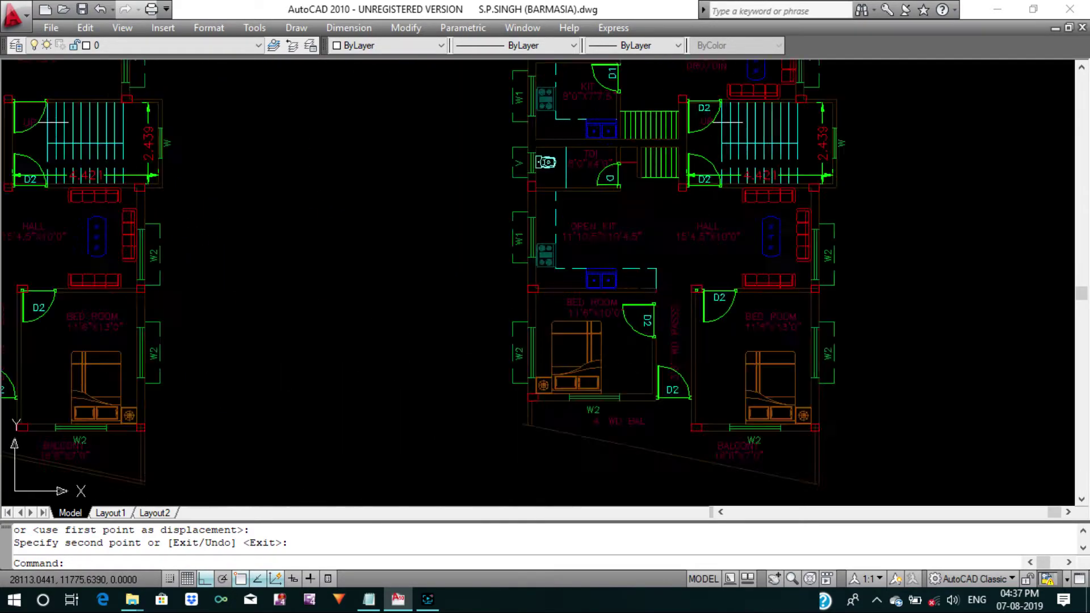
scroll(613, 306, "up", 2)
scroll(565, 210, "up", 2)
key("Escape")
key("Escape")
type("D")
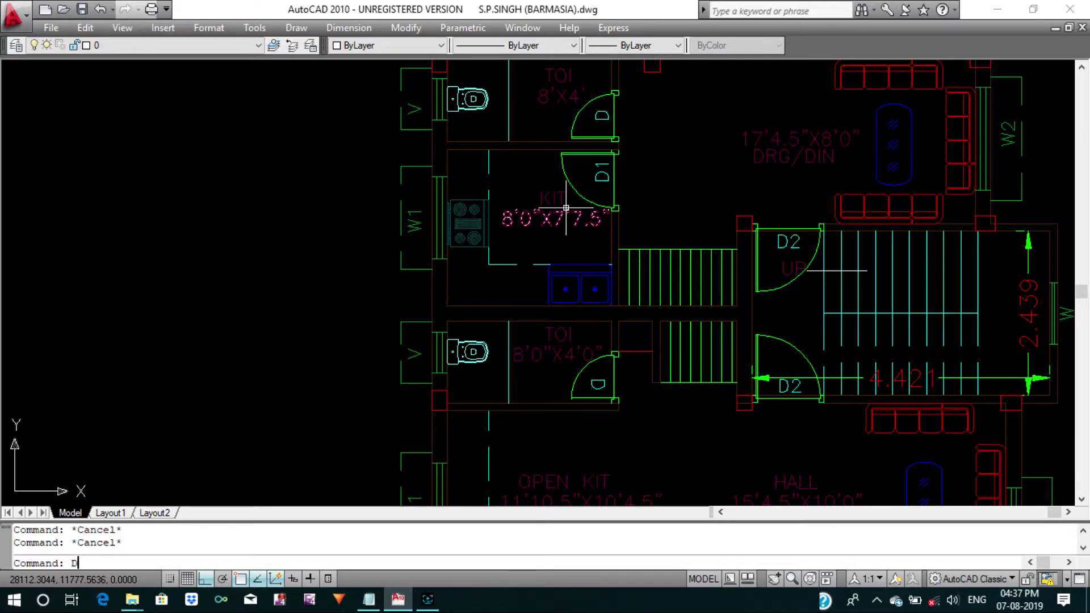
type("I")
key("Return")
left_click(533, 151)
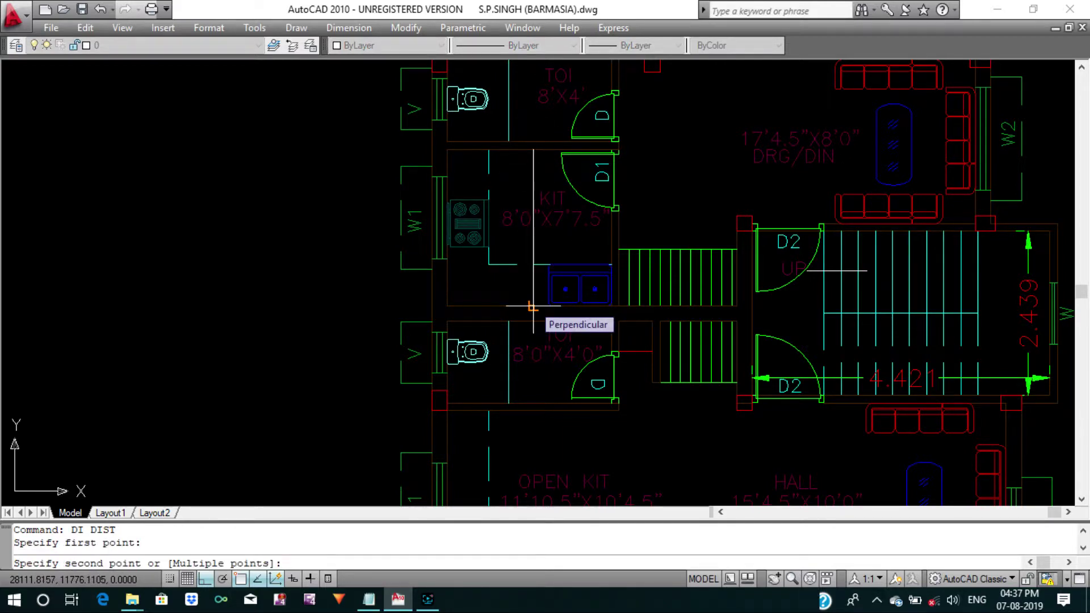
left_click(532, 307)
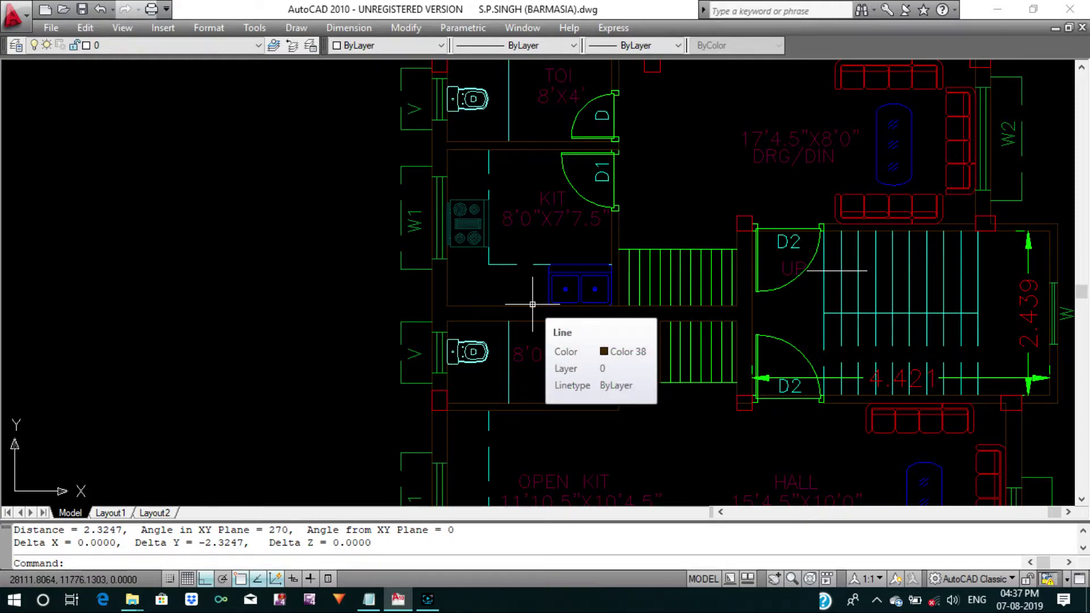
scroll(533, 304, "down", 3)
scroll(559, 292, "down", 2)
scroll(474, 321, "up", 2)
scroll(474, 321, "up", 1)
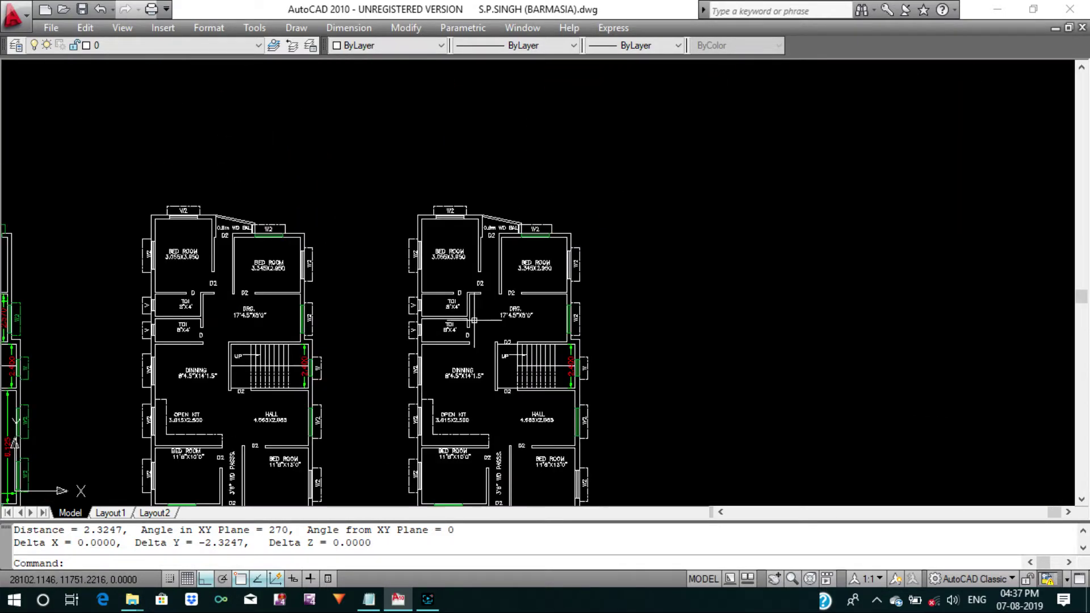
scroll(477, 306, "up", 3)
key("Escape")
key("Escape")
type("L")
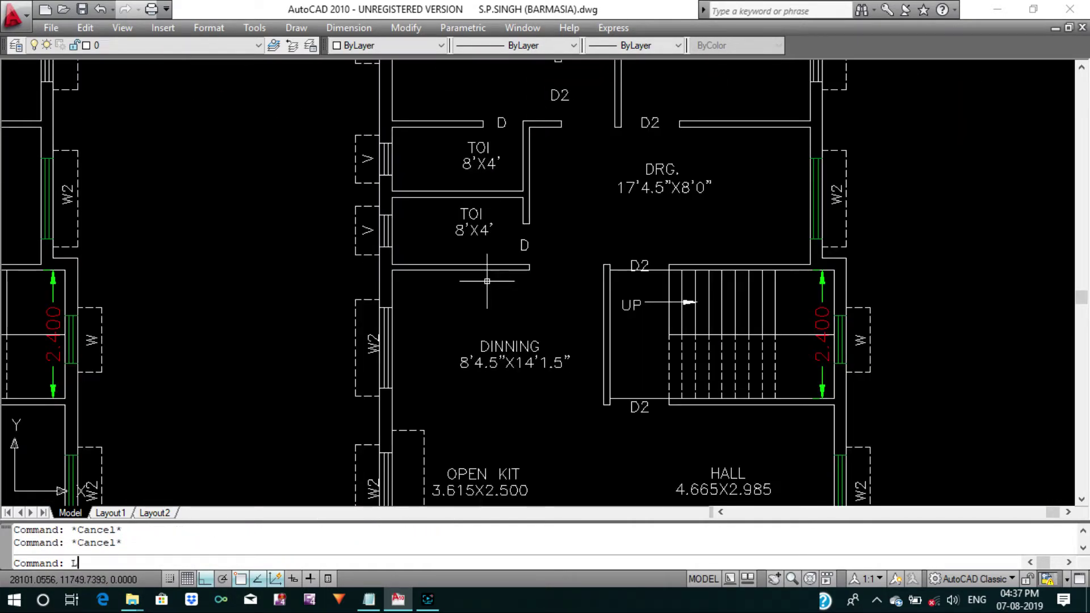
Draw a trial partition line in the lower toilet, then erase it.
key("Return")
scroll(439, 204, "up", 2)
left_click(437, 193)
type("1.5")
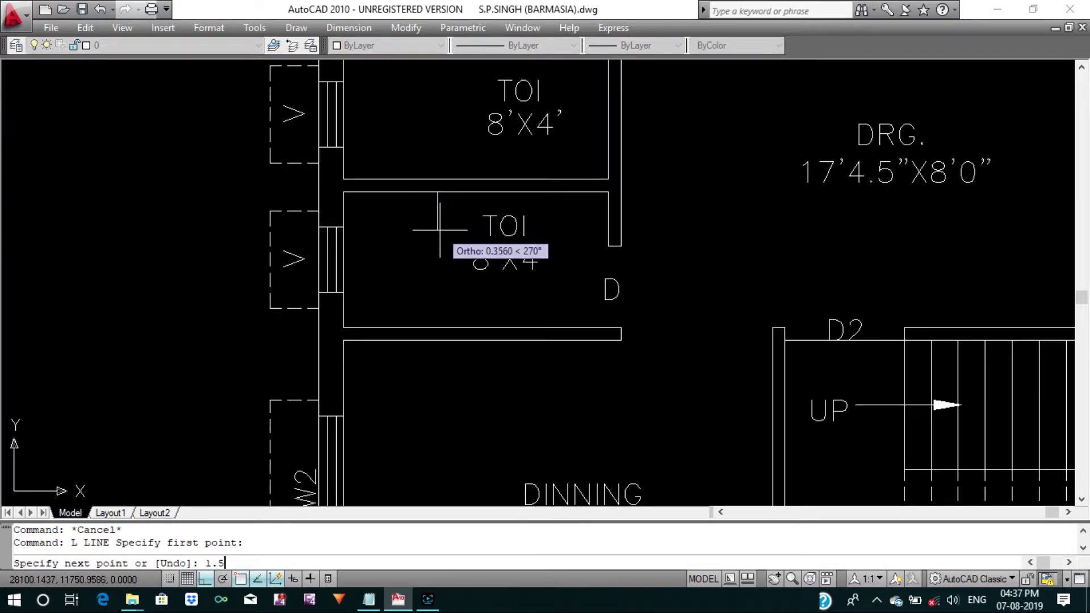
key("Return")
key("Return")
middle_click_drag(495, 299, 487, 277)
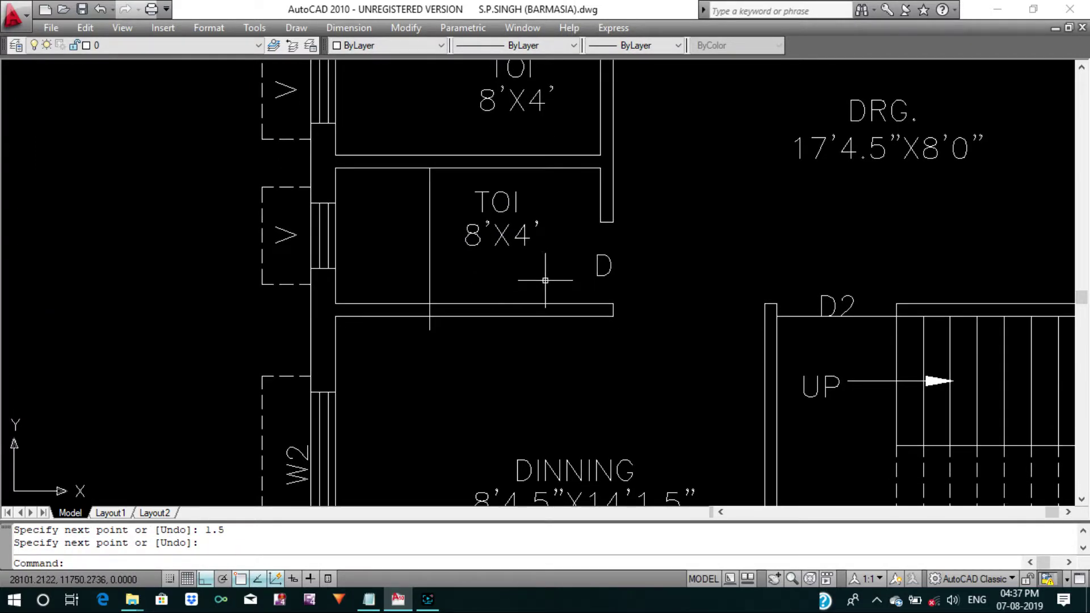
scroll(545, 280, "down", 2)
left_click(485, 260)
type("e")
key("Return")
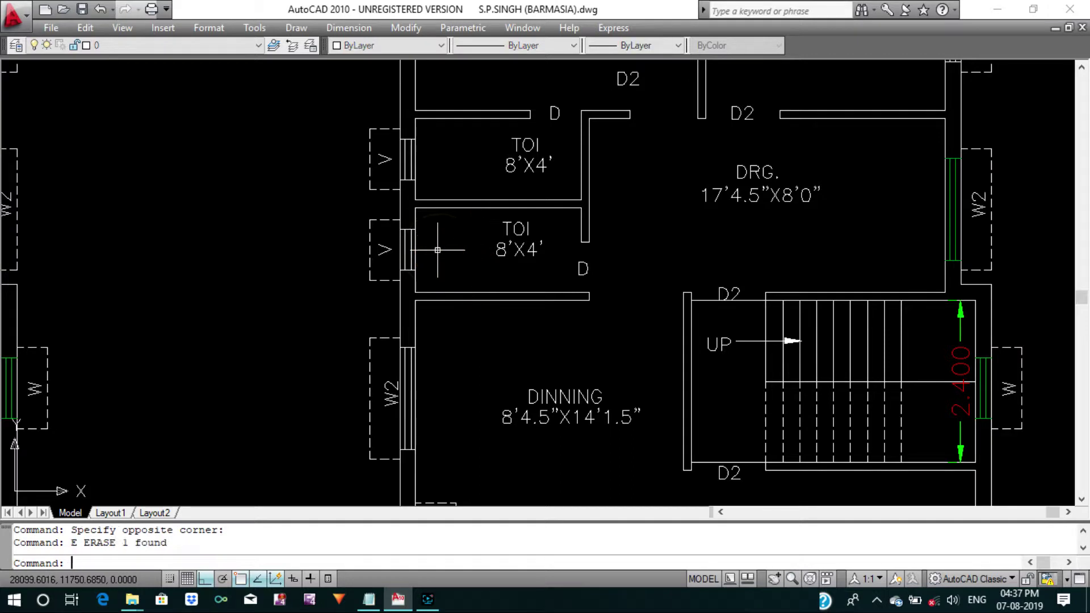
key("Escape")
key("Escape")
Draw a vertical partition down from the lower toilet's top wall.
key("Return")
scroll(437, 250, "up", 2)
left_click(477, 192)
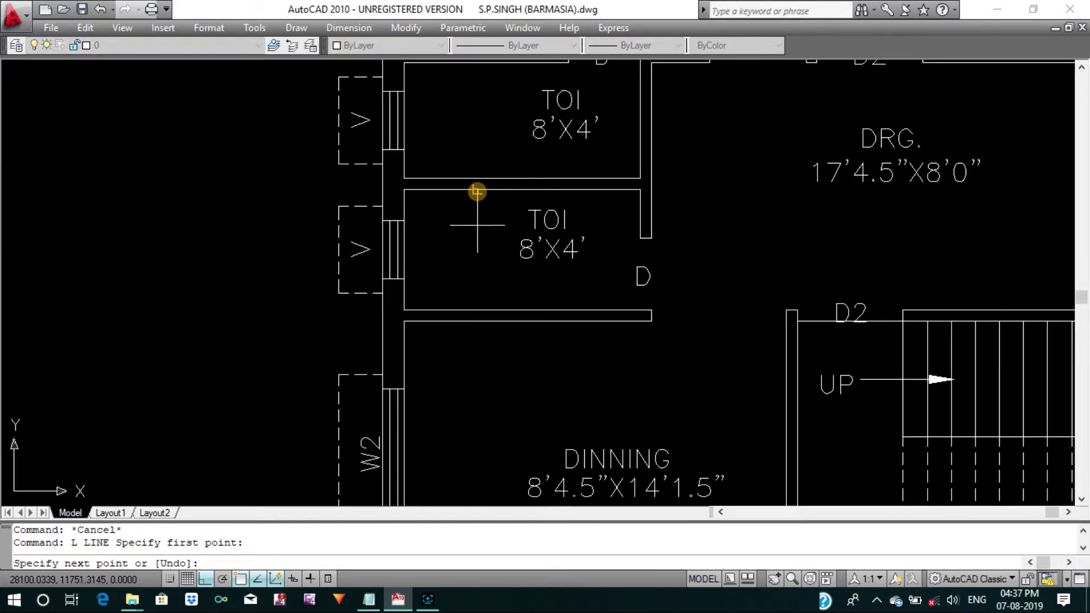
type("2.5")
key("Return")
Stretch the lower toilet's bottom wall downward with a crossing window.
key("Return")
middle_click_drag(477, 246, 466, 181)
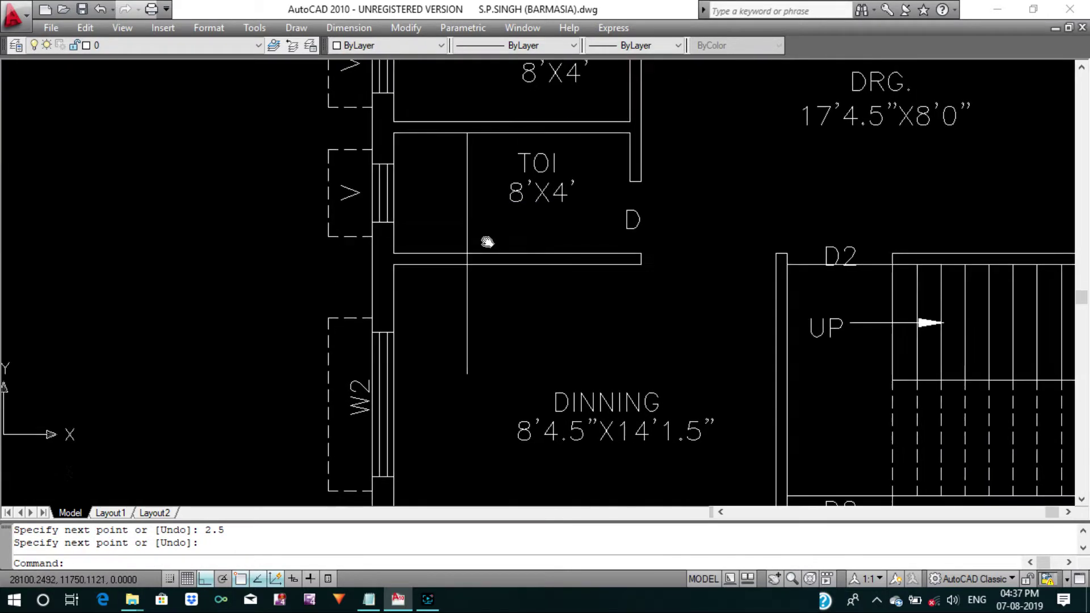
key("Escape")
key("Escape")
type("s")
key("Return")
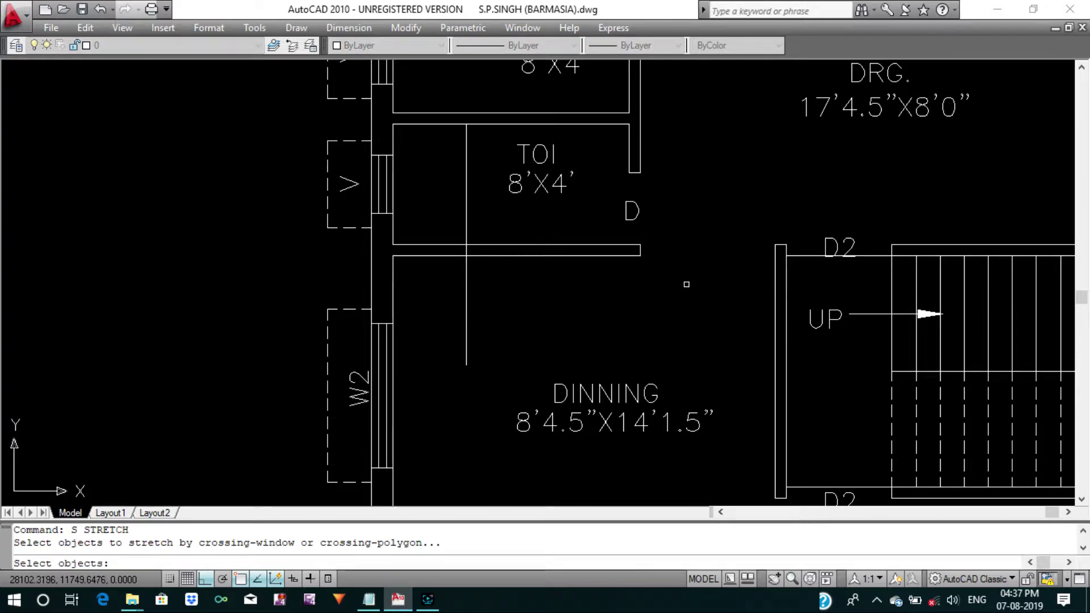
left_click(689, 285)
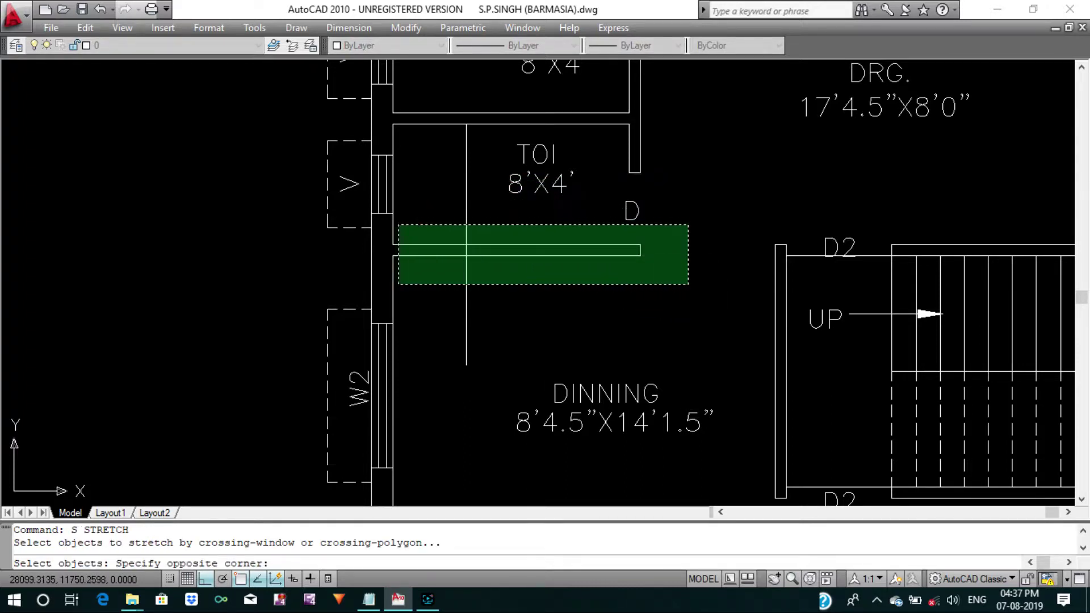
left_click(393, 227)
key("Return")
left_click(466, 245)
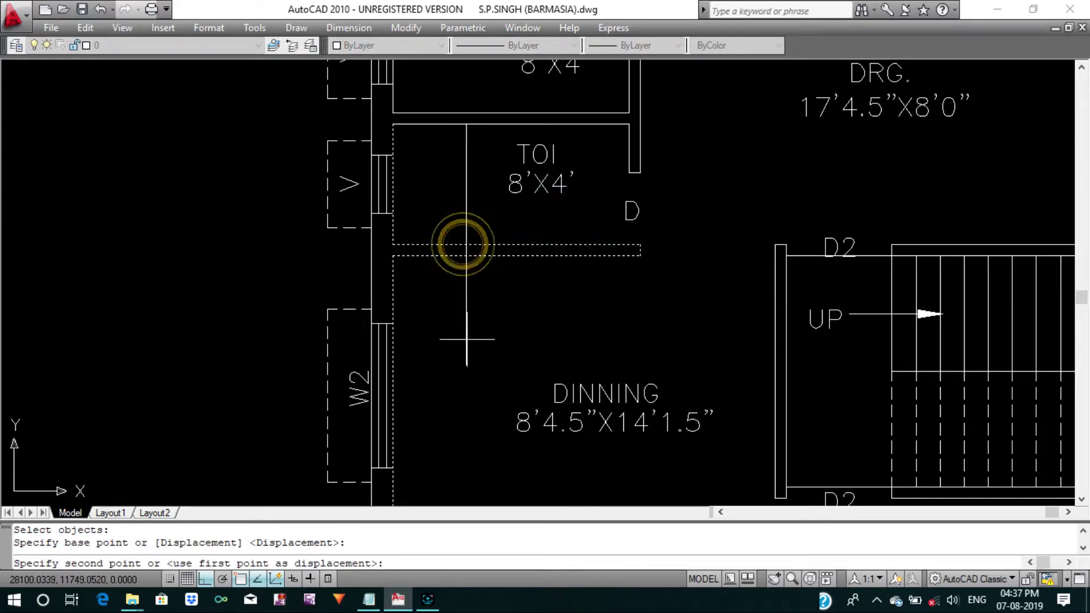
left_click(463, 365)
key("Return")
scroll(564, 339, "down", 4)
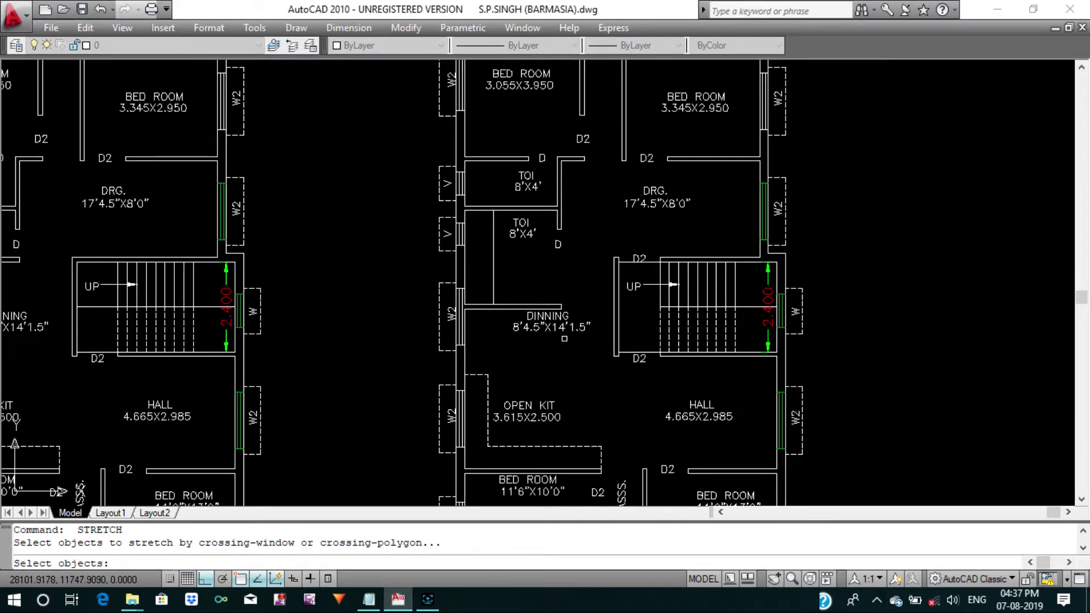
key("Escape")
key("Escape")
scroll(565, 336, "up", 4)
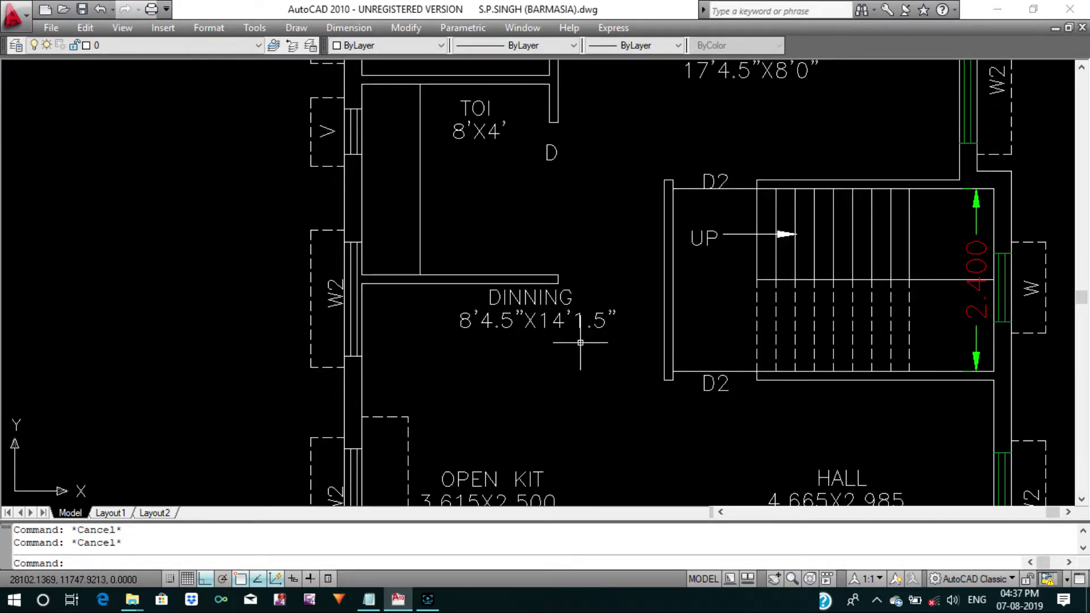
Delete the DINNING label.
left_click(580, 341)
left_click(563, 291)
type("e")
key("Return")
middle_click_drag(565, 294, 598, 341)
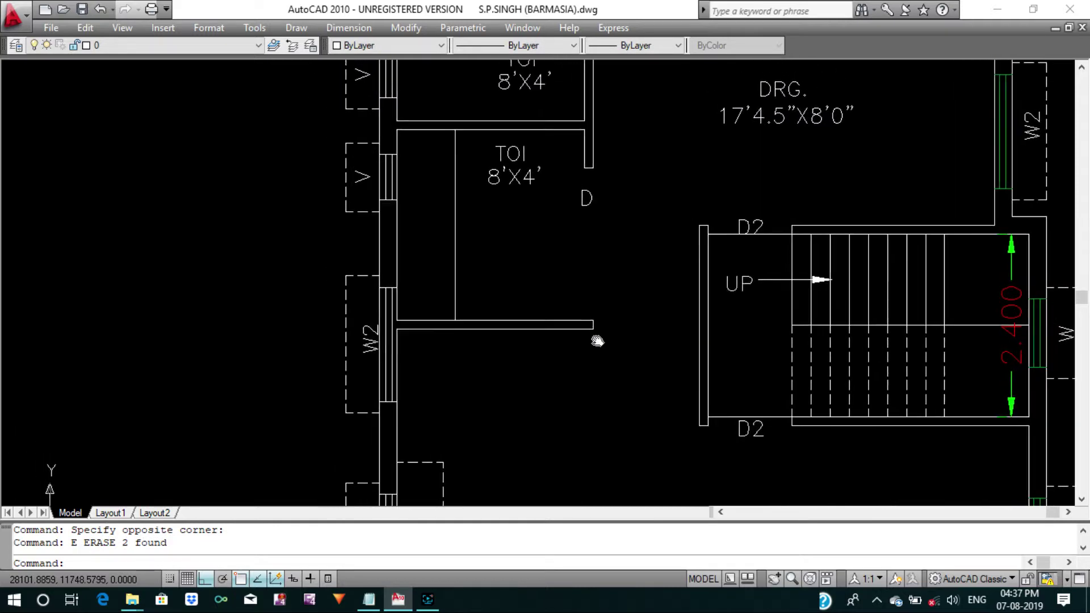
key("Escape")
Erase the stray vertical line inside the lower toilet.
left_click(484, 254)
left_click(441, 230)
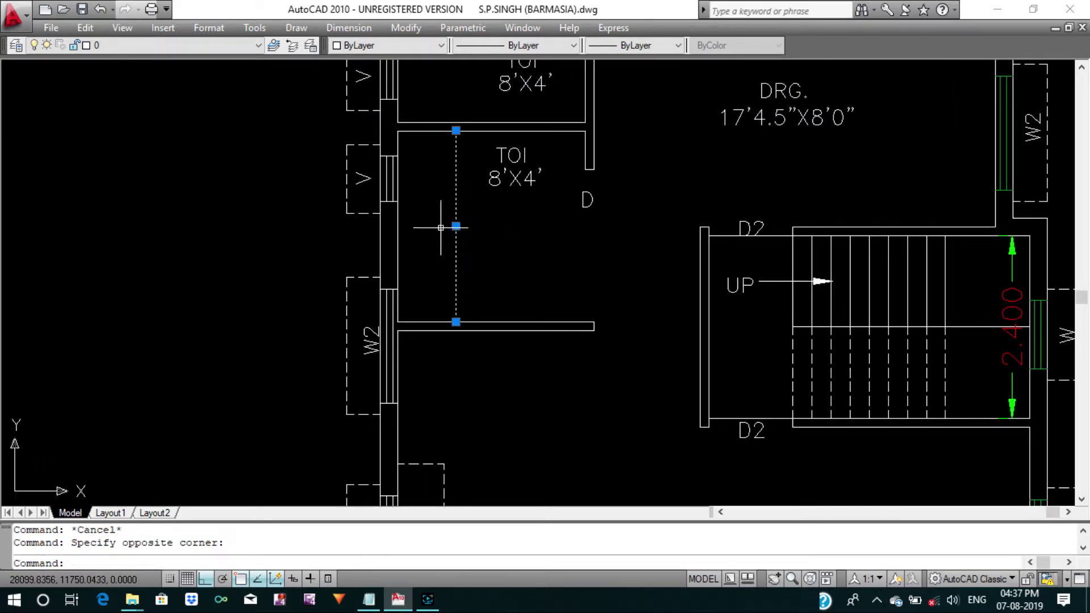
type("e")
key("Return")
scroll(515, 265, "down", 5)
scroll(500, 279, "down", 3)
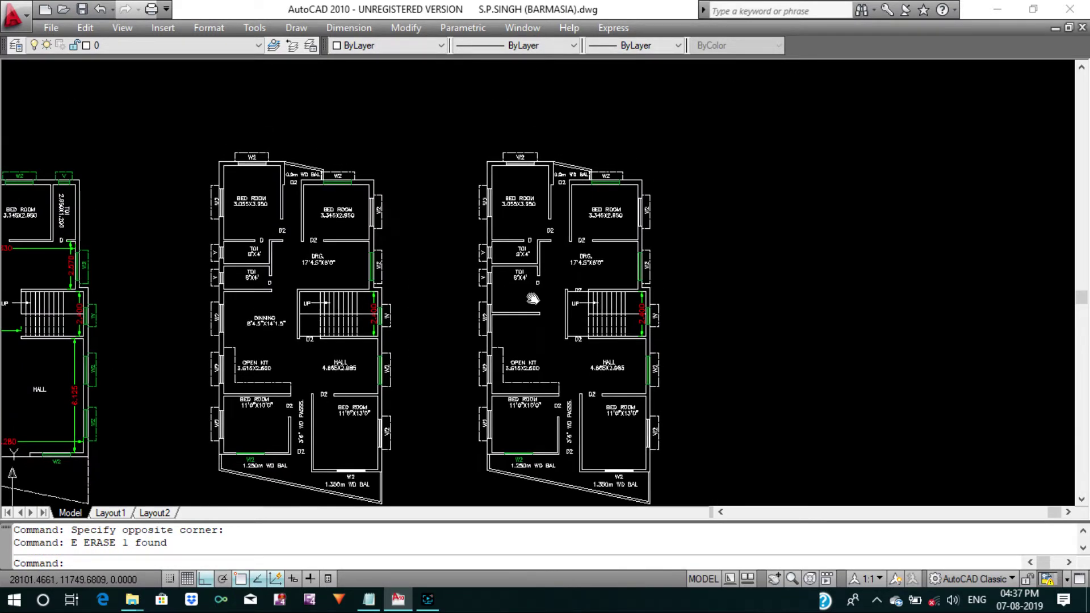
scroll(537, 297, "up", 8)
type("E")
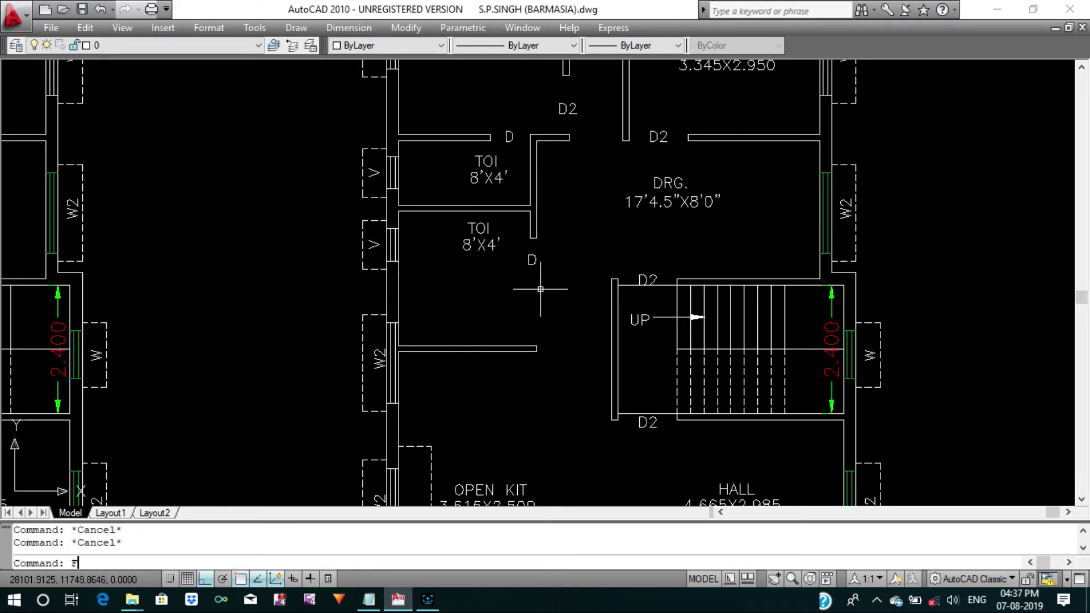
Fillet two corners so the lower toilet's walls meet cleanly.
key("Return")
left_click(504, 344)
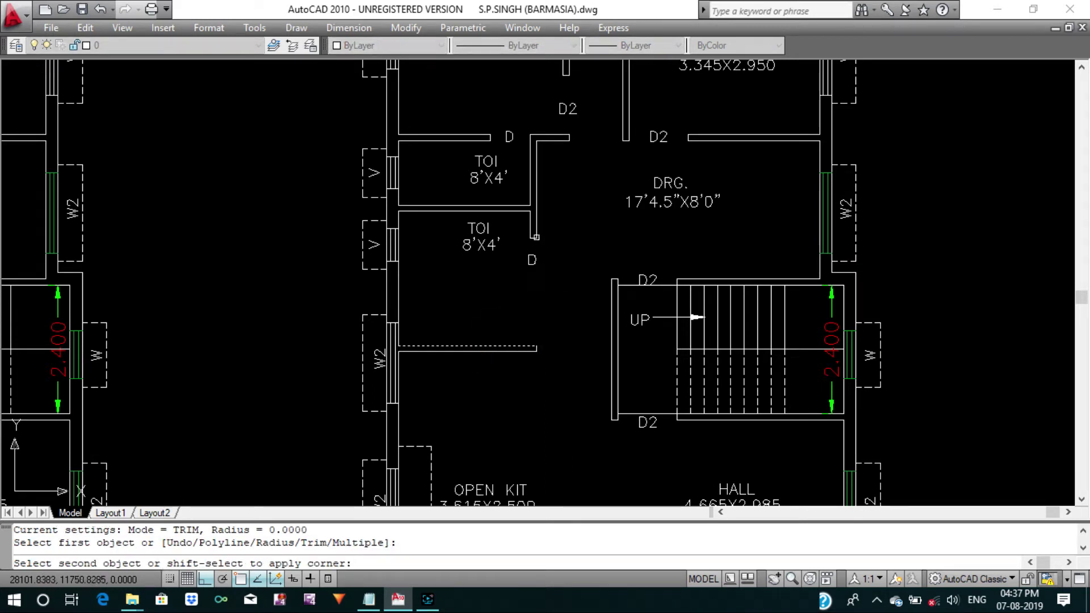
left_click(529, 227)
key("Return")
left_click(537, 221)
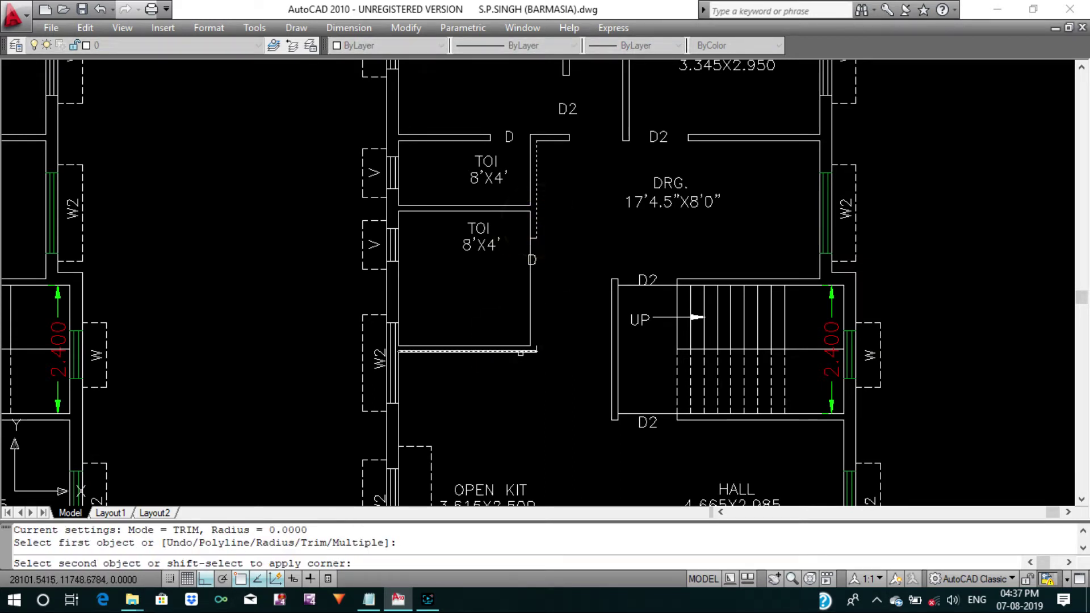
left_click(520, 353)
key("Return")
key("Escape")
Erase the leftover wall segments at the toilet's corner.
left_click(519, 221)
left_click(549, 275)
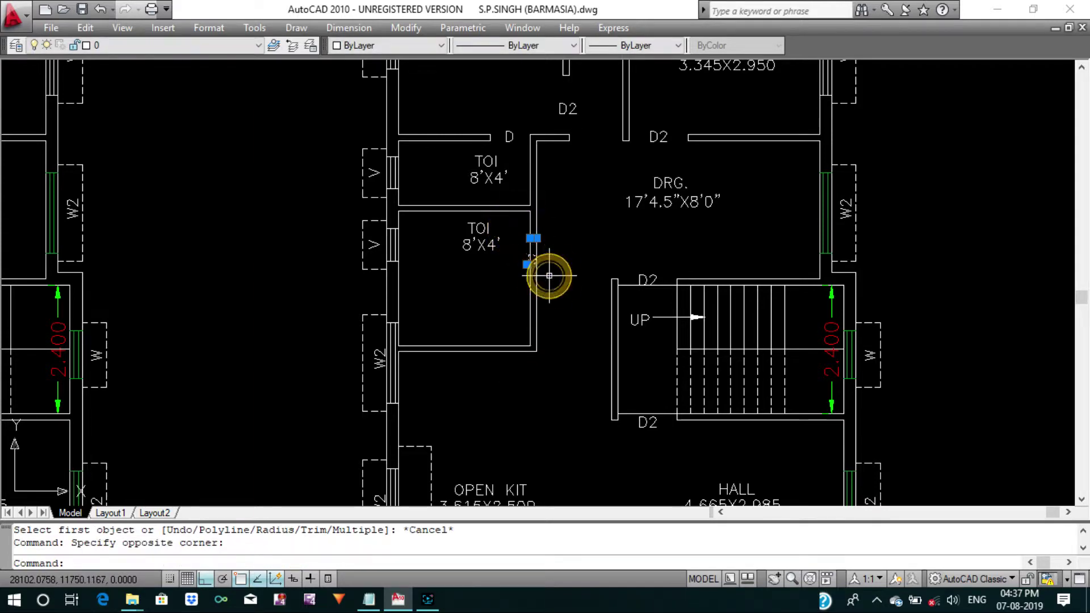
type("e")
key("Return")
key("Escape")
middle_click_drag(549, 275, 543, 295)
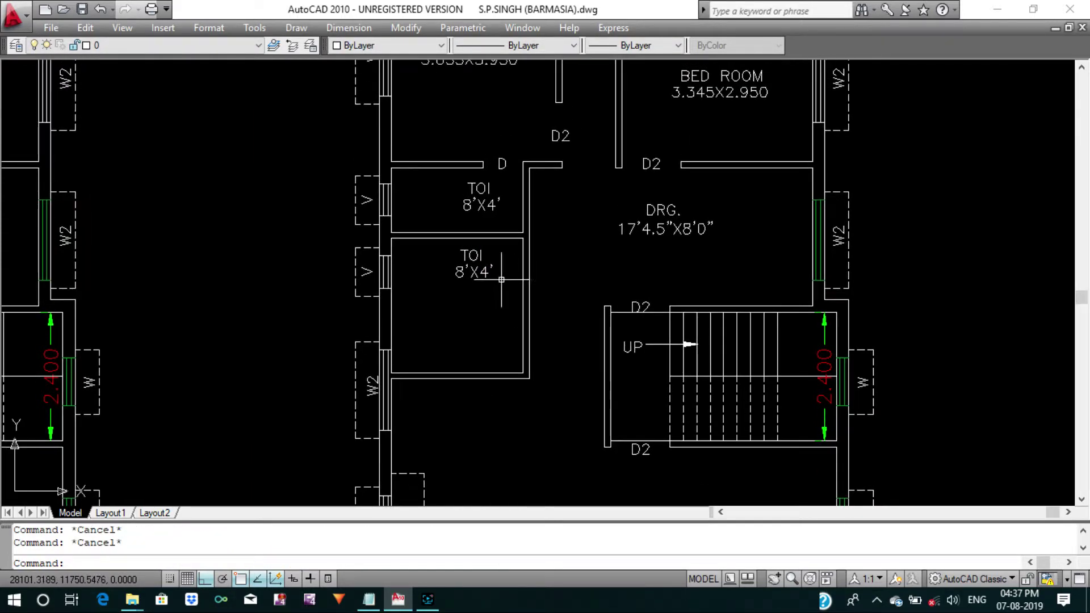
left_click(501, 280)
key("Escape")
type("O")
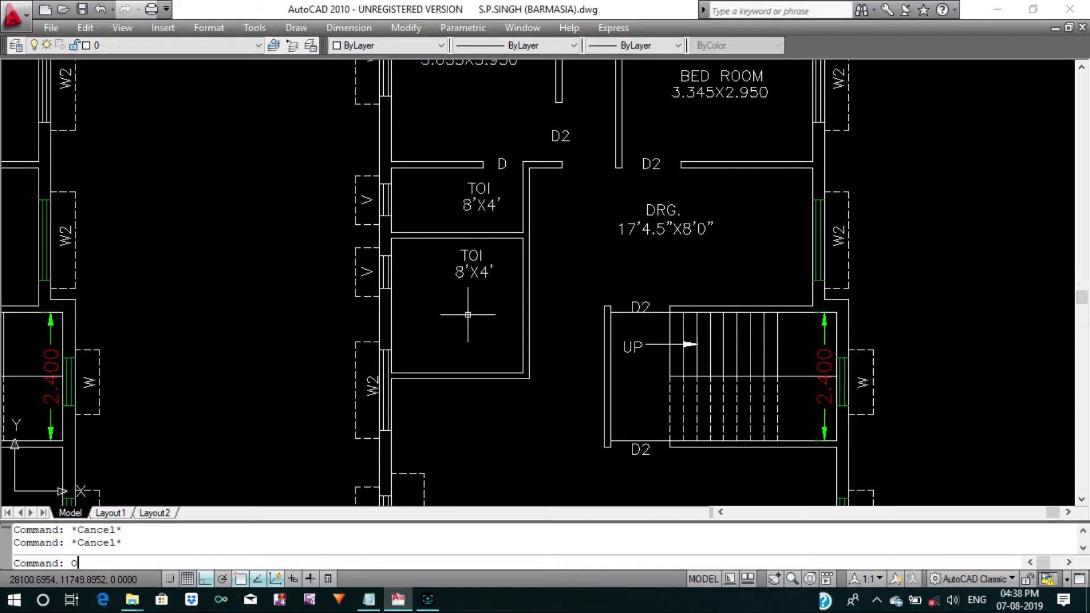
Offset the TOI room's left and bottom walls 0.6 inward for the counter.
key("Return")
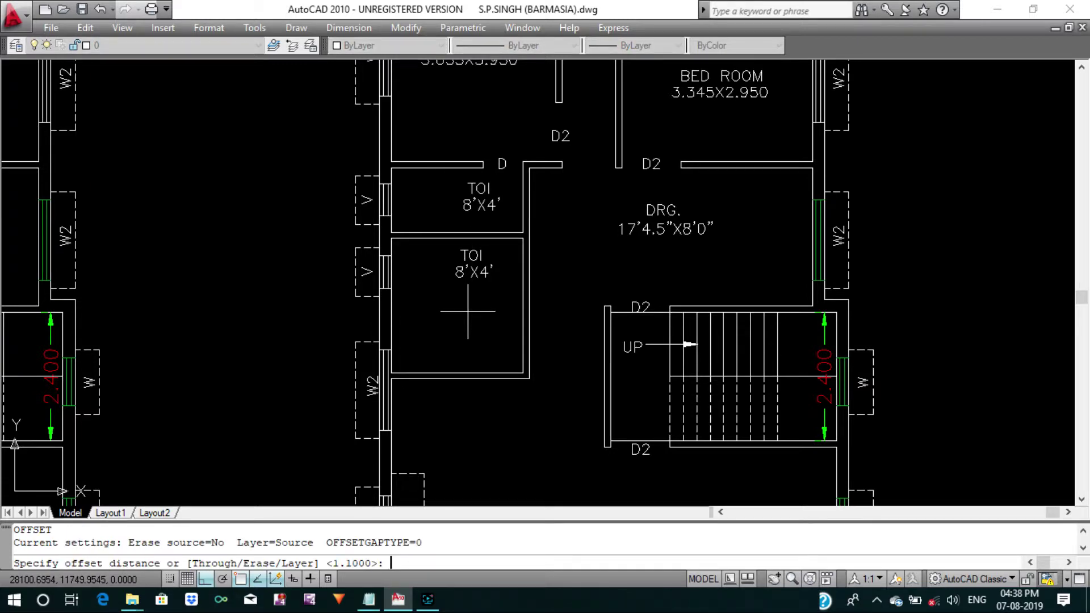
type(".6")
key("Return")
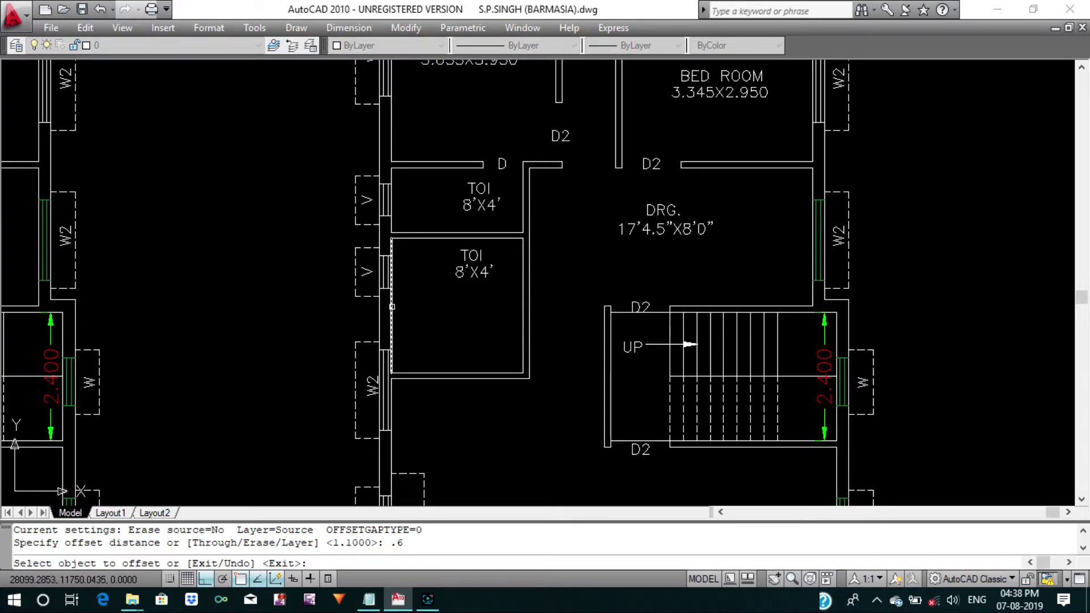
left_click(392, 307)
left_click(457, 309)
left_click(461, 369)
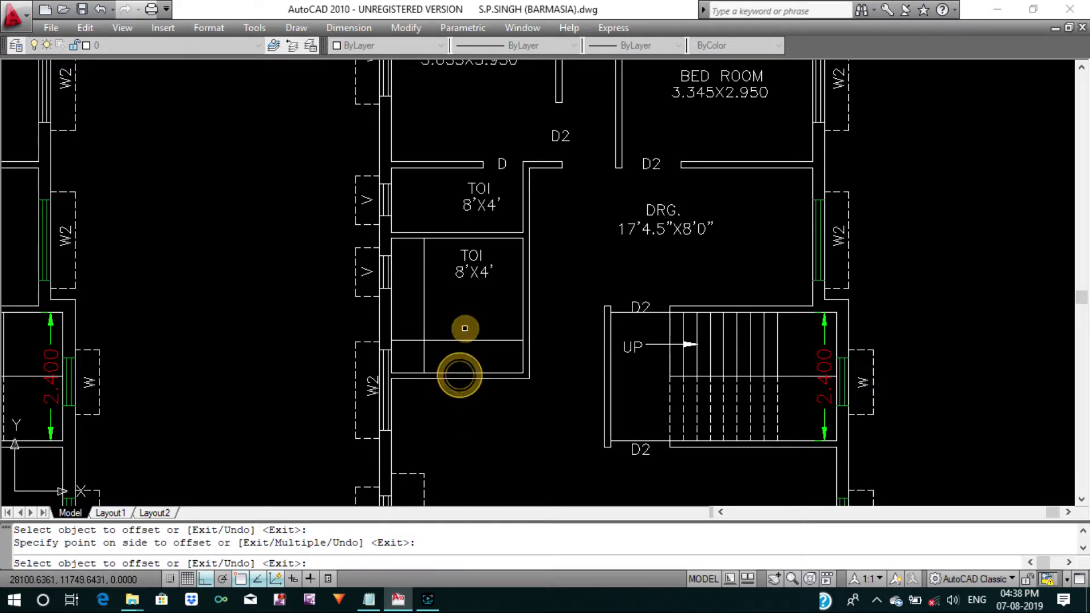
key("Escape")
Trim the overlapping ends of the new counter lines.
type("tr")
key("Return")
key("Return")
scroll(428, 367, "up", 3)
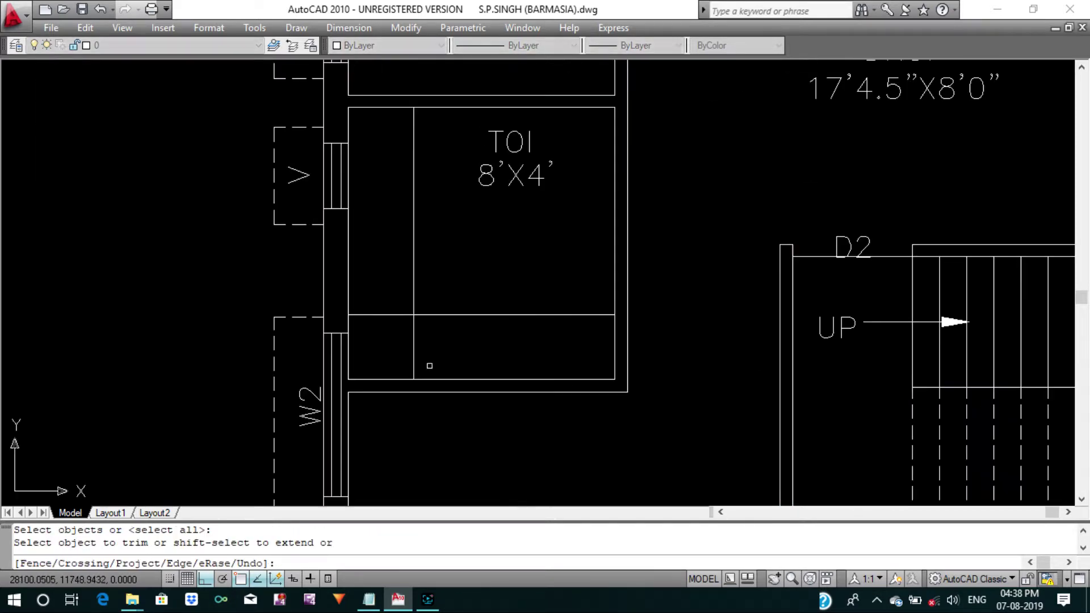
left_click(436, 365)
left_click(345, 318)
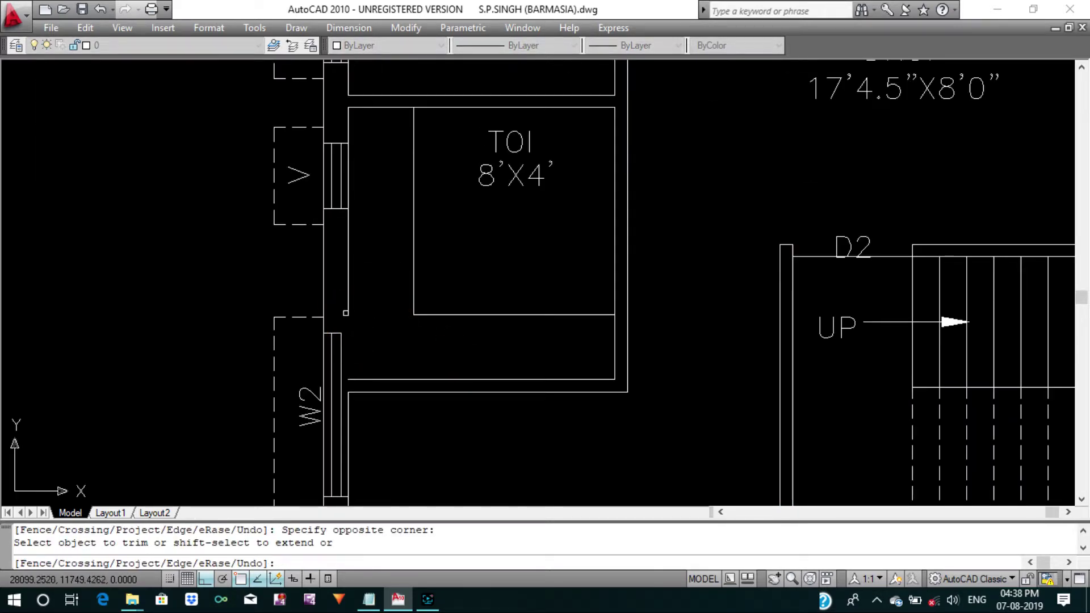
scroll(390, 275, "down", 1)
scroll(389, 275, "down", 1)
key("Escape")
key("Escape")
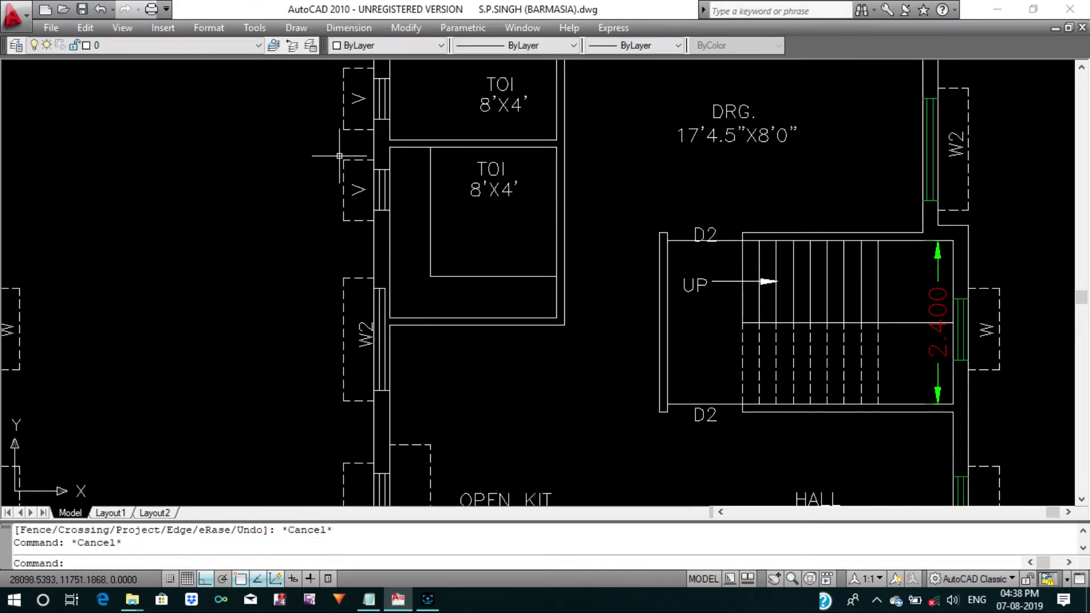
left_click(334, 153)
key("Escape")
Stretch the ventilator opening's lower end down by 0.3.
type("s")
key("Return")
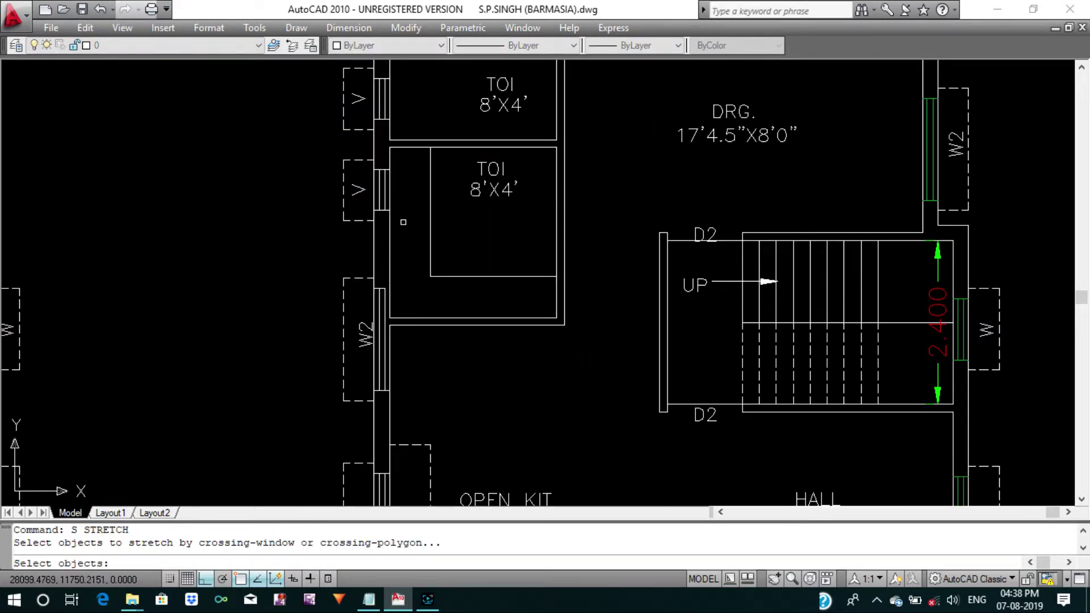
scroll(406, 227, "up", 2)
left_click(407, 253)
left_click(303, 197)
key("Return")
left_click(255, 174)
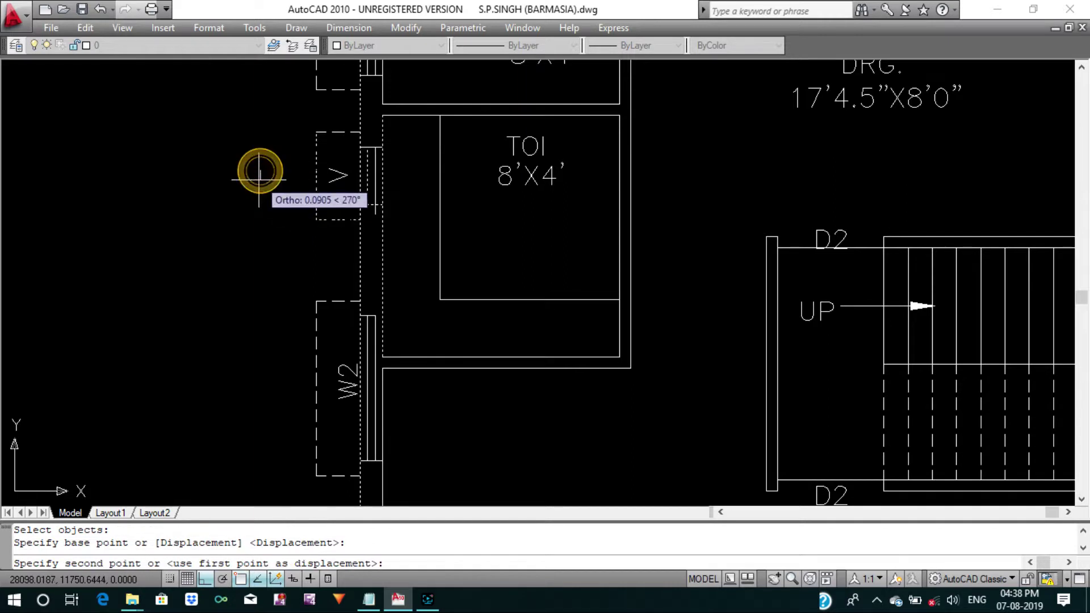
type(".3")
key("Return")
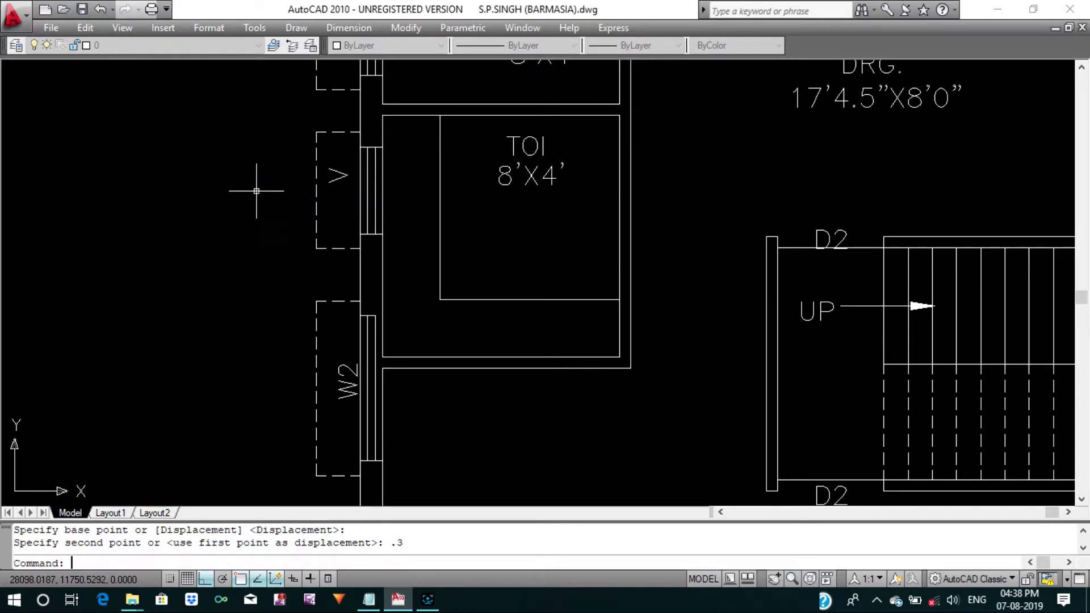
key("Escape")
Change the V label text to W1.
double_click(330, 182)
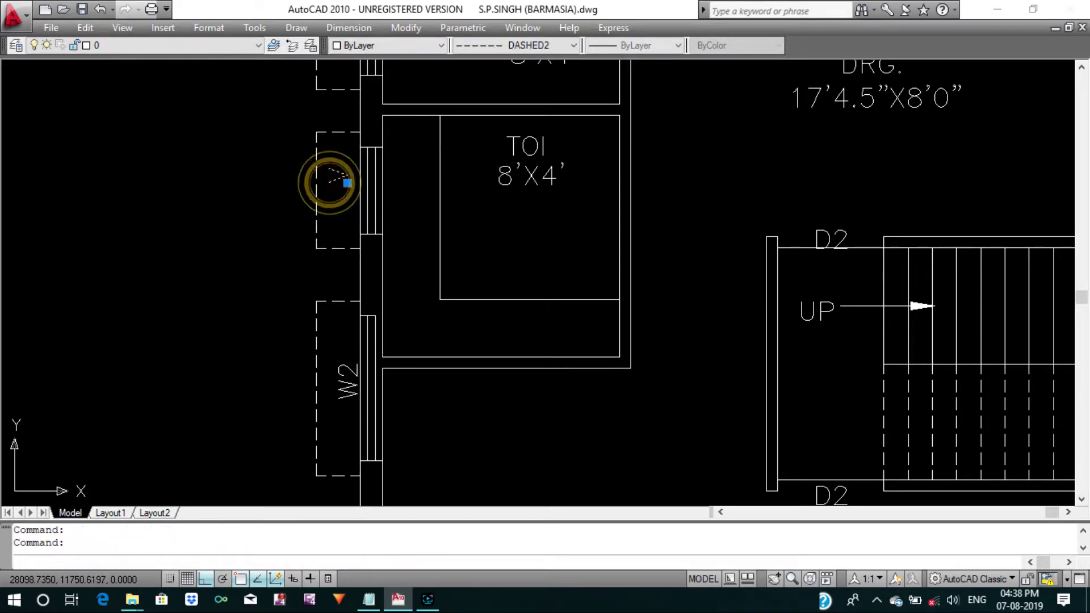
type("W")
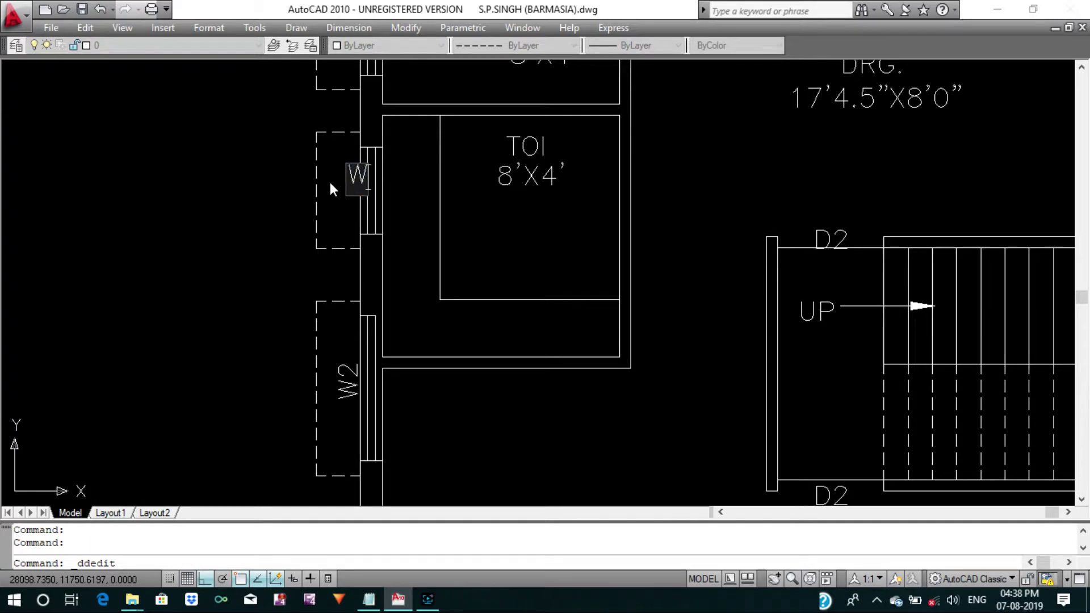
type("1")
key("Return")
key("Escape")
type("S")
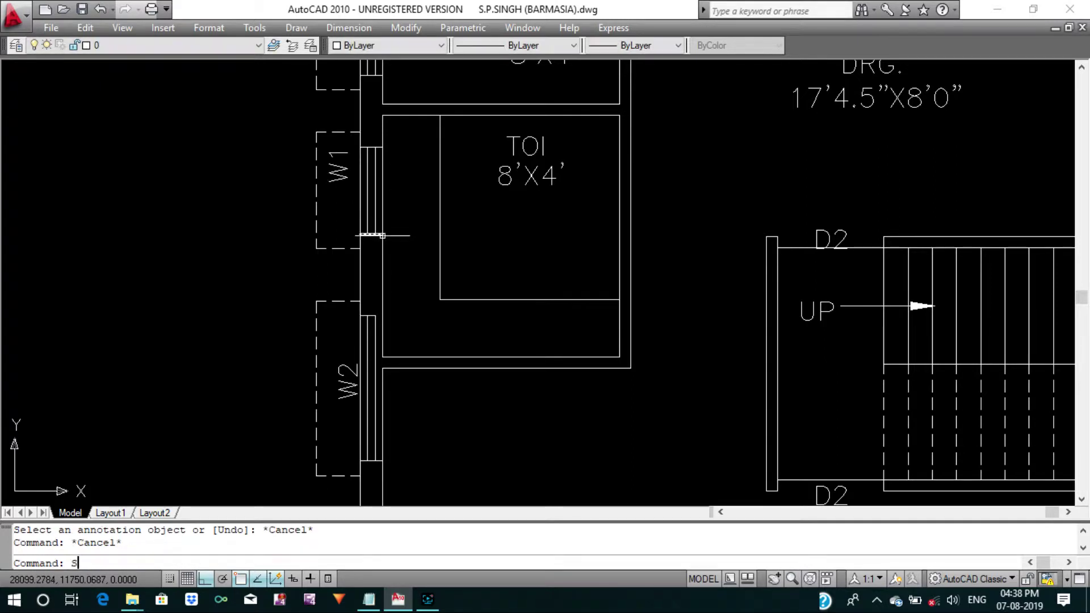
Stretch the W1 window's lower end down a further 0.3.
type("s")
key("Return")
left_click_drag(402, 270, 303, 236)
key("Return")
left_click(302, 236)
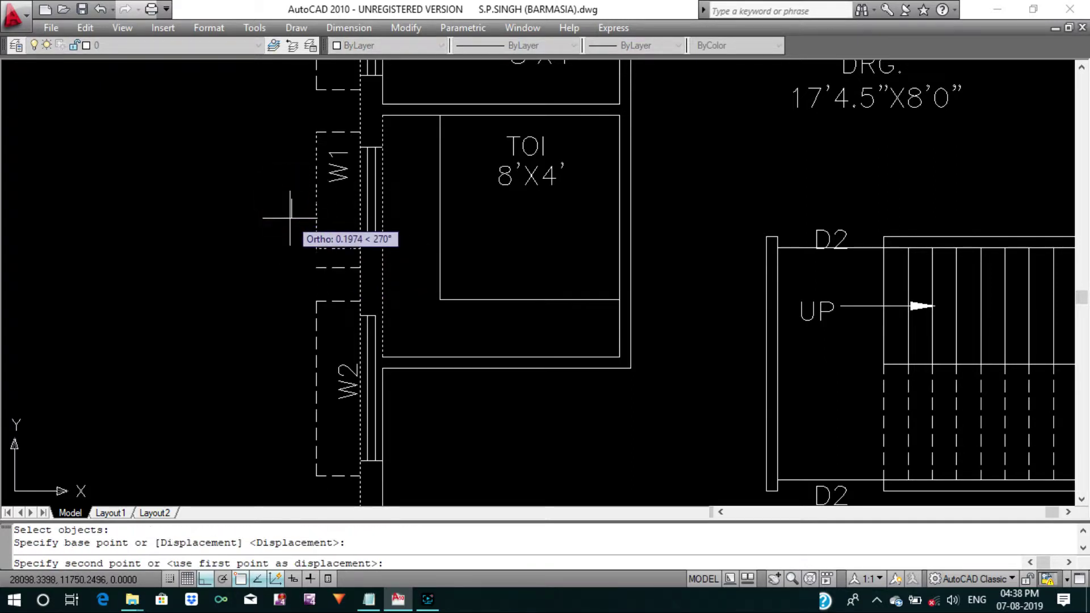
type("3")
key("Return")
key("Escape")
key("Escape")
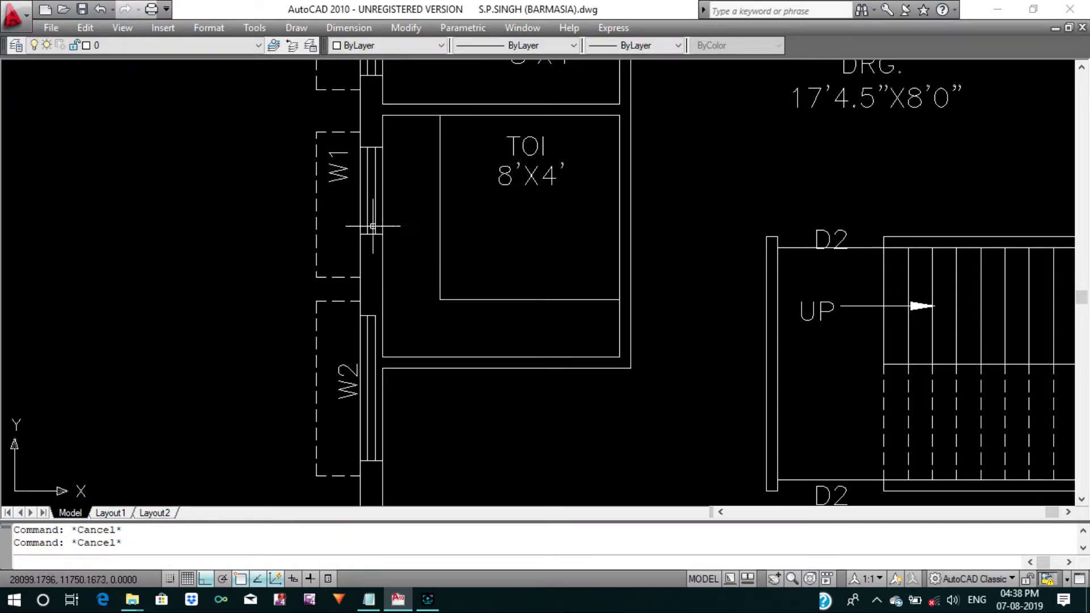
Try a 0.6 downward stretch of W1, then undo it.
type("s")
key("Return")
left_click(392, 248)
left_click(333, 229)
key("Return")
left_click(333, 227)
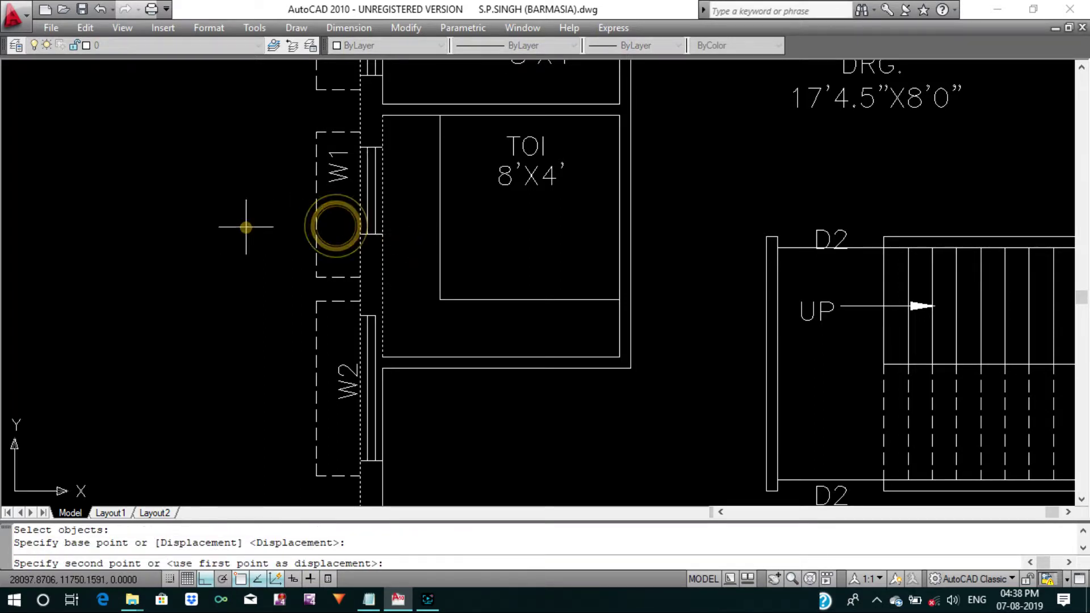
type("6")
key("Return")
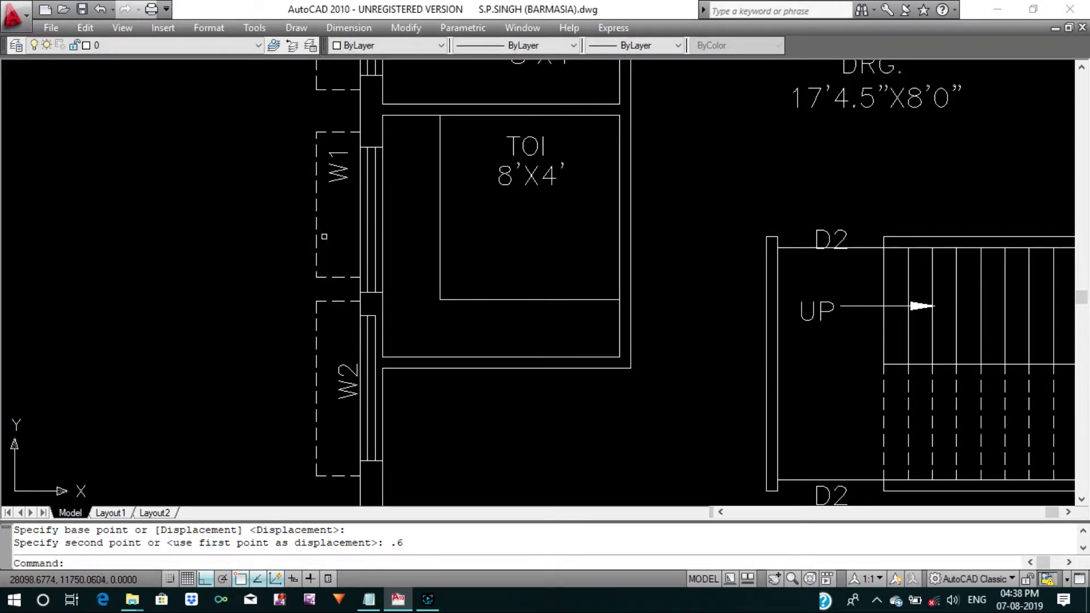
key("ctrl+z")
key("Escape")
key("Escape")
type("S")
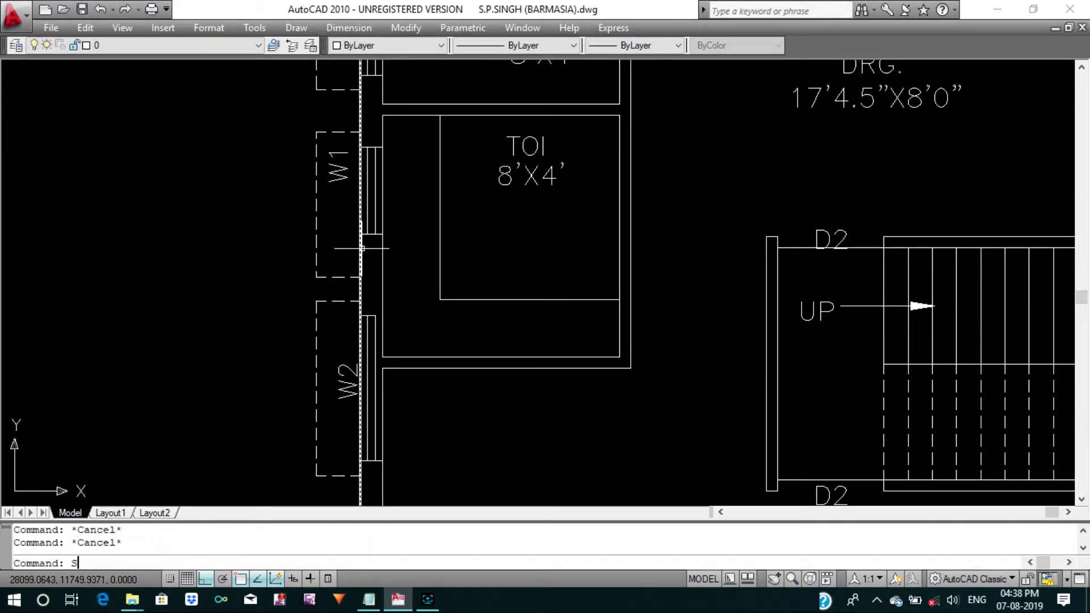
Extend W1's lower end down by 0.3 once more.
key("Return")
left_click(394, 251)
left_click(353, 226)
key("Return")
left_click(238, 216)
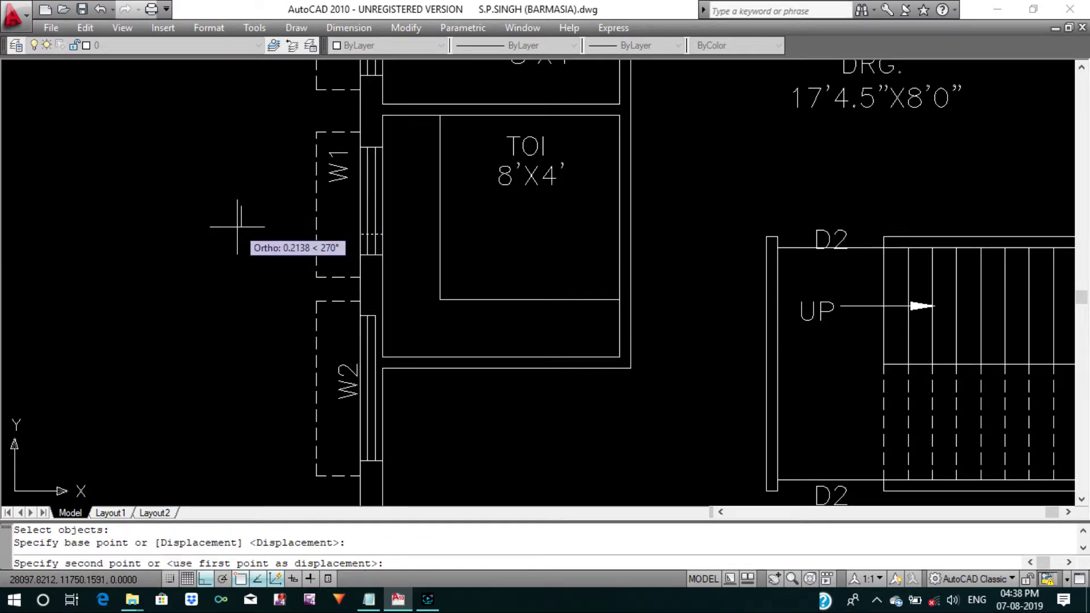
type("3")
key("Return")
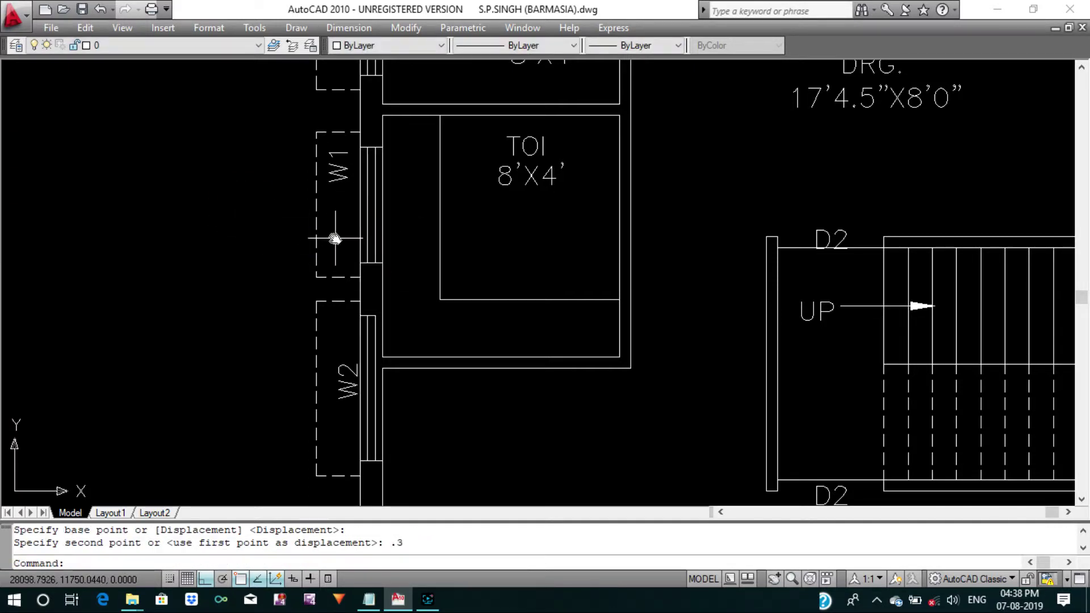
middle_click_drag(335, 239, 329, 254)
key("Escape")
Move the W1 label lower so it is centred on the window.
key("Return")
left_click(359, 250)
left_click(329, 182)
key("Return")
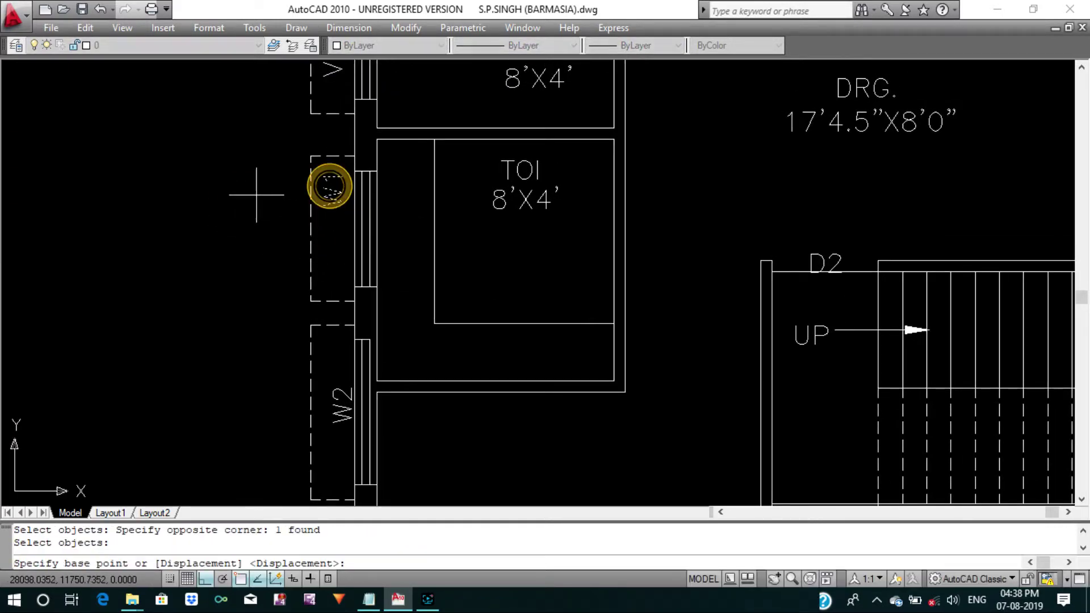
left_click(246, 195)
left_click(253, 230)
key("Return")
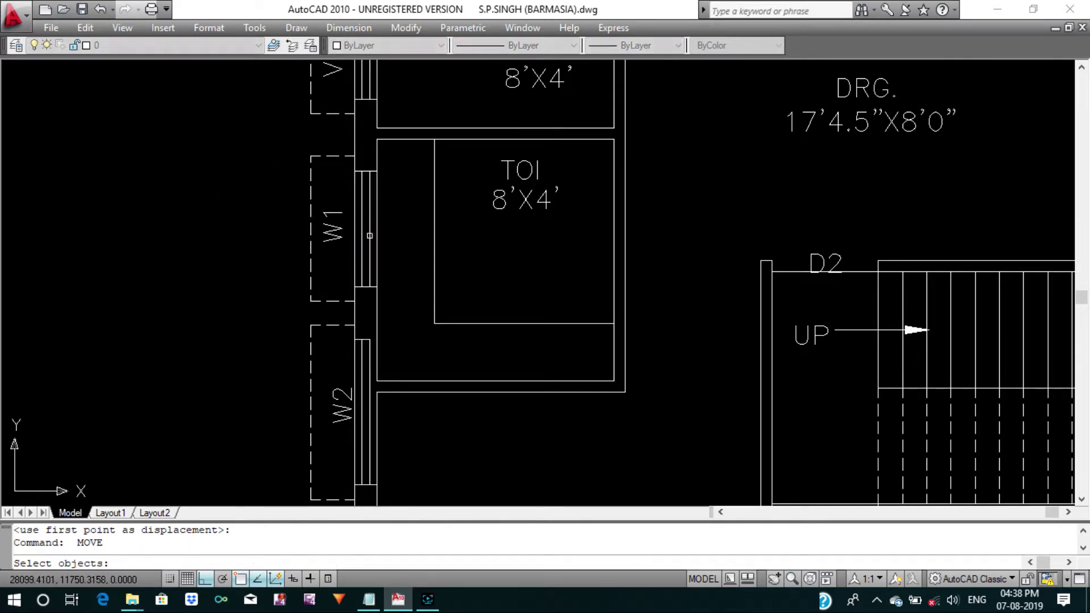
middle_click_drag(506, 230, 479, 284)
key("Escape")
key("Escape")
key("Escape")
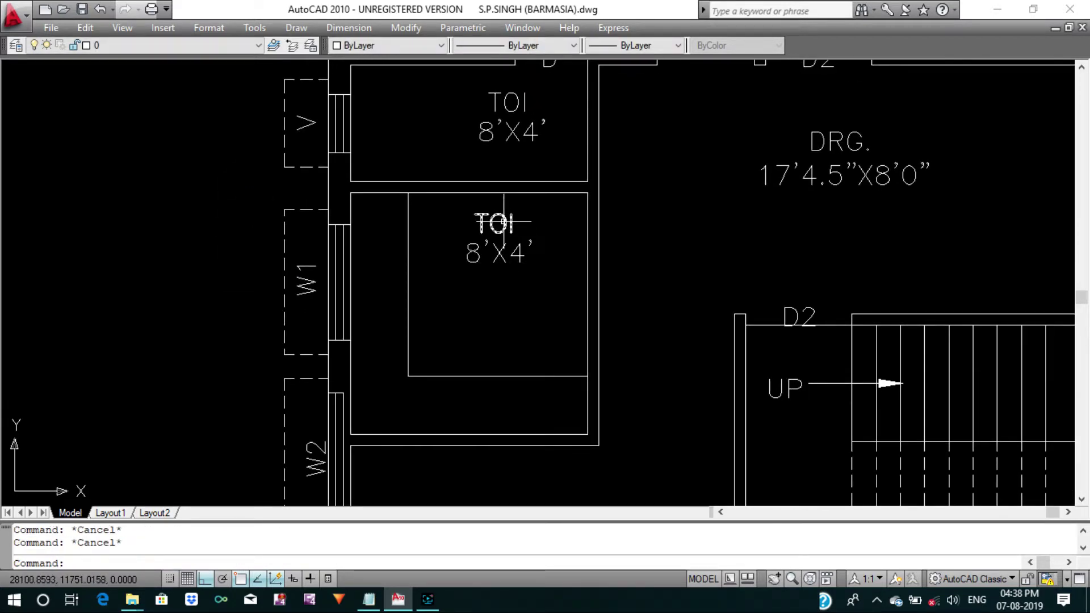
Change the lower room label from TOI to KIT.
double_click(504, 222)
type("KIT")
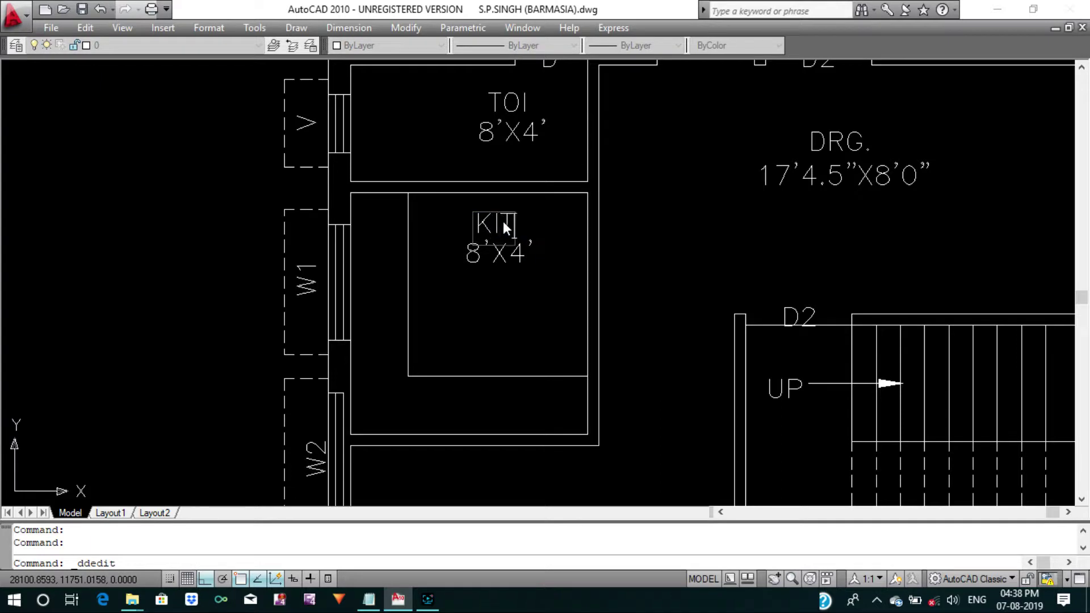
key("Return")
key("Escape")
key("Escape")
Move the KIT label down to sit centred in the room.
type("m")
key("Return")
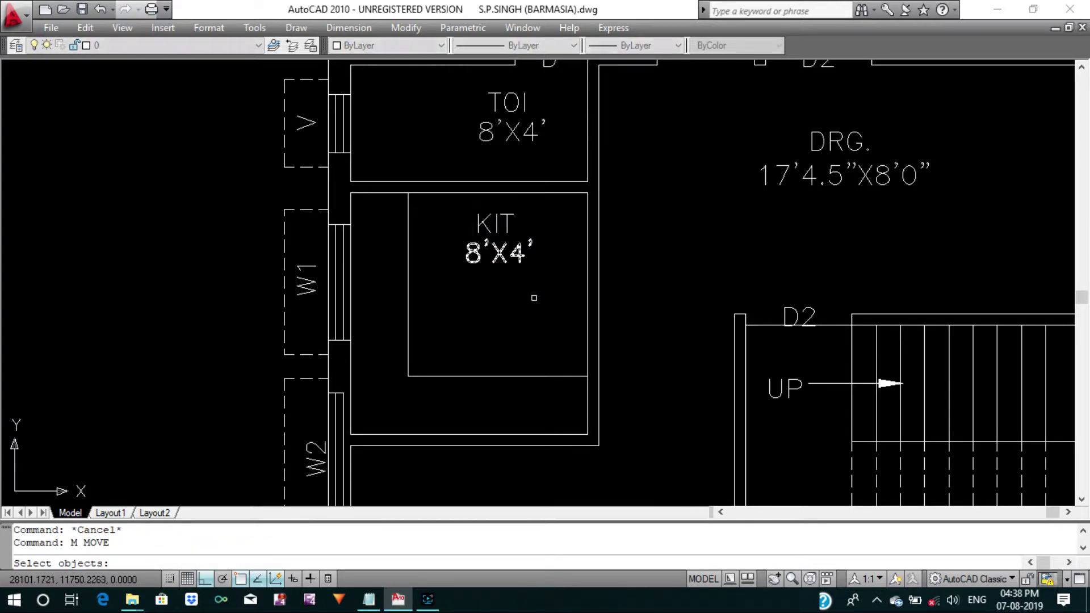
left_click(533, 297)
left_click(497, 223)
key("Return")
left_click(633, 236)
left_click(633, 295)
key("Return")
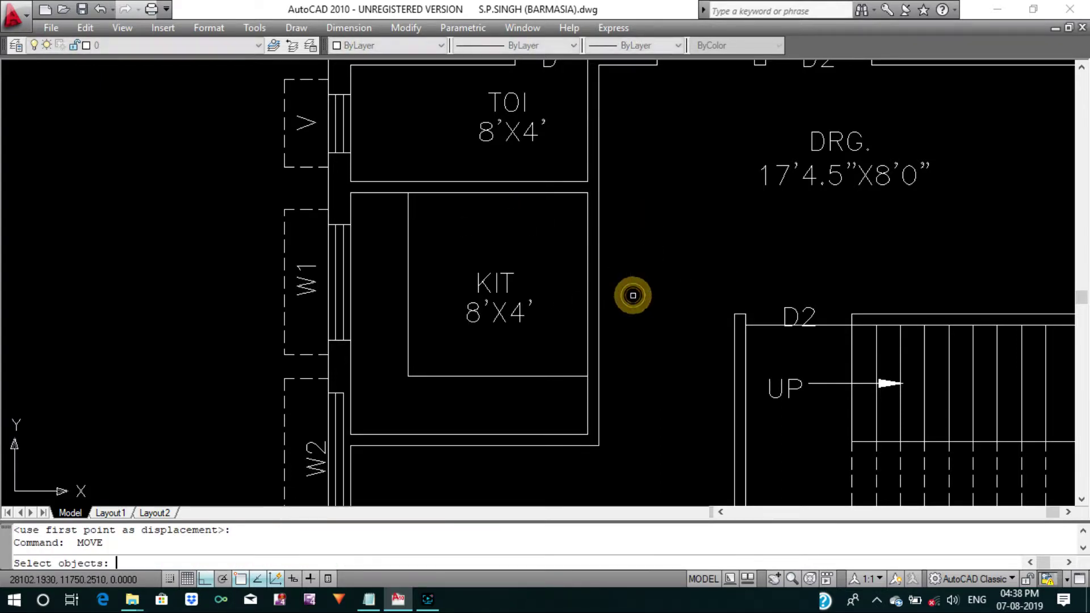
middle_click_drag(634, 296, 614, 314)
key("Escape")
key("Escape")
Offset the kitchen's top wall line 0.9 inward.
type("ex")
key("Return")
key("Return")
left_click(535, 226)
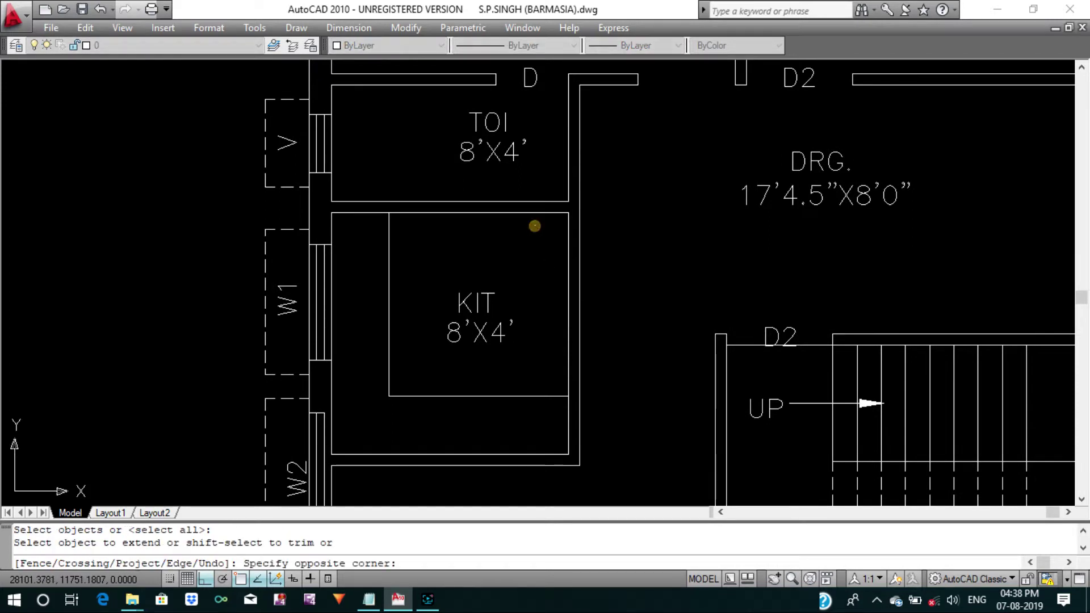
key("Escape")
key("Escape")
type("o")
key("Return")
type(".9")
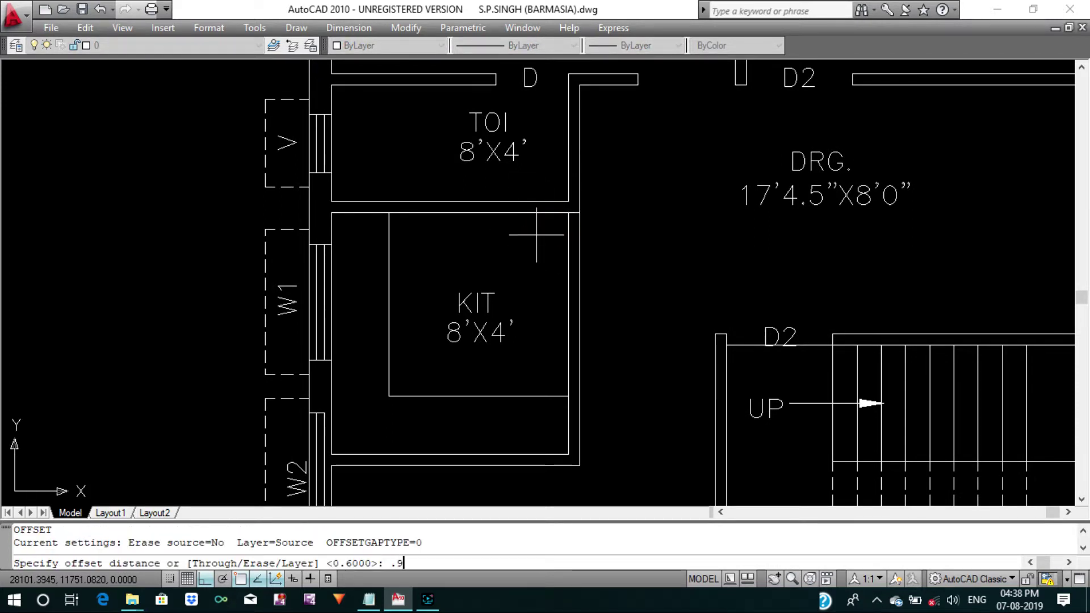
key("Return")
left_click(563, 212)
left_click(547, 251)
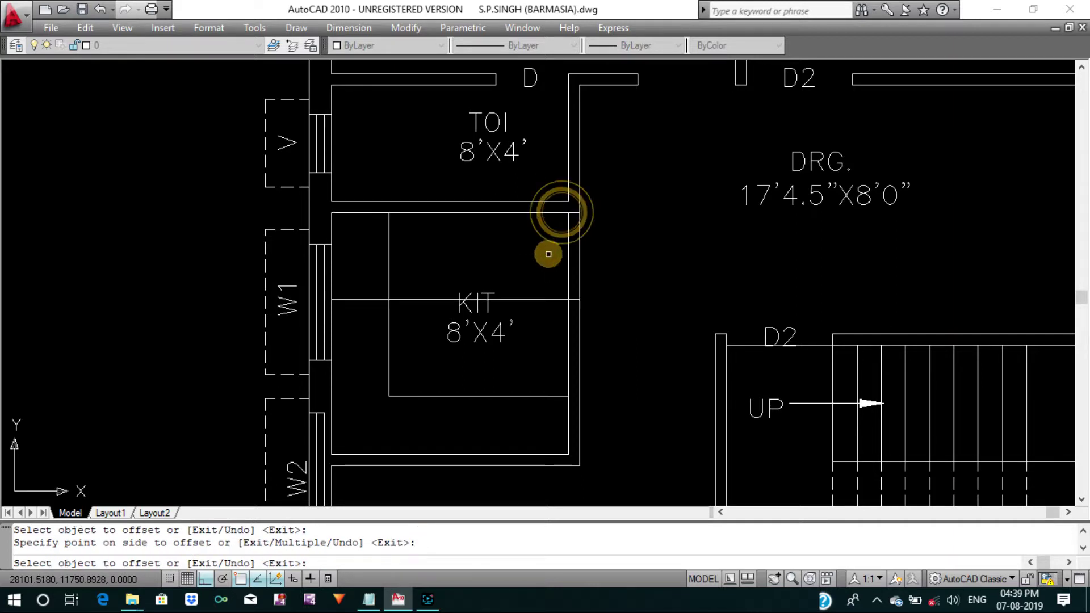
key("Escape")
key("Escape")
Trim the kitchen's right wall to form an opening.
type("r")
key("Return")
left_click(597, 324)
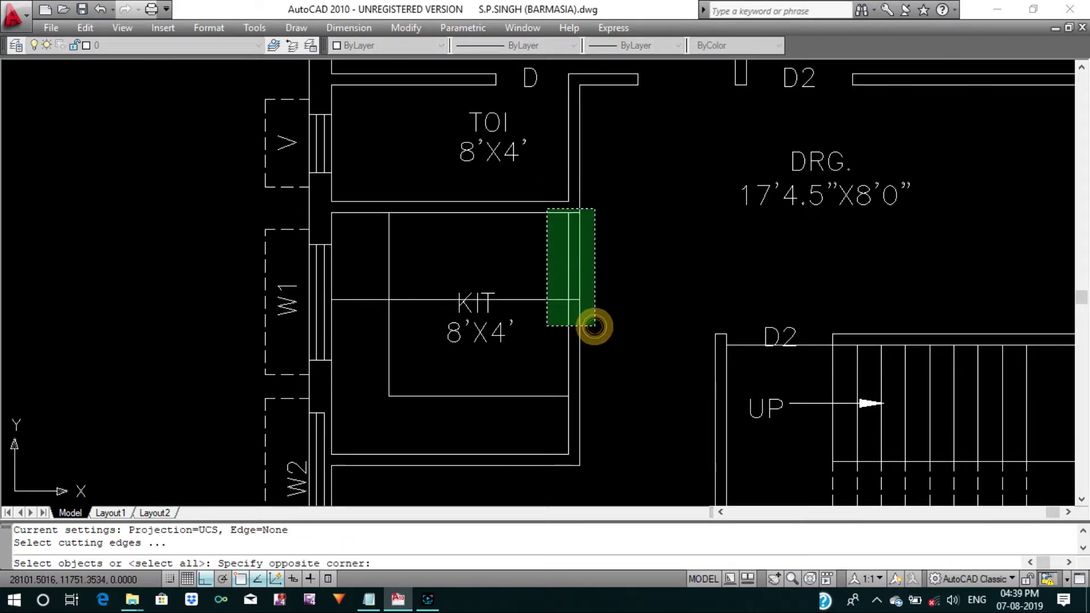
left_click(547, 195)
key("Return")
left_click(551, 312)
left_click(613, 270)
key("Return")
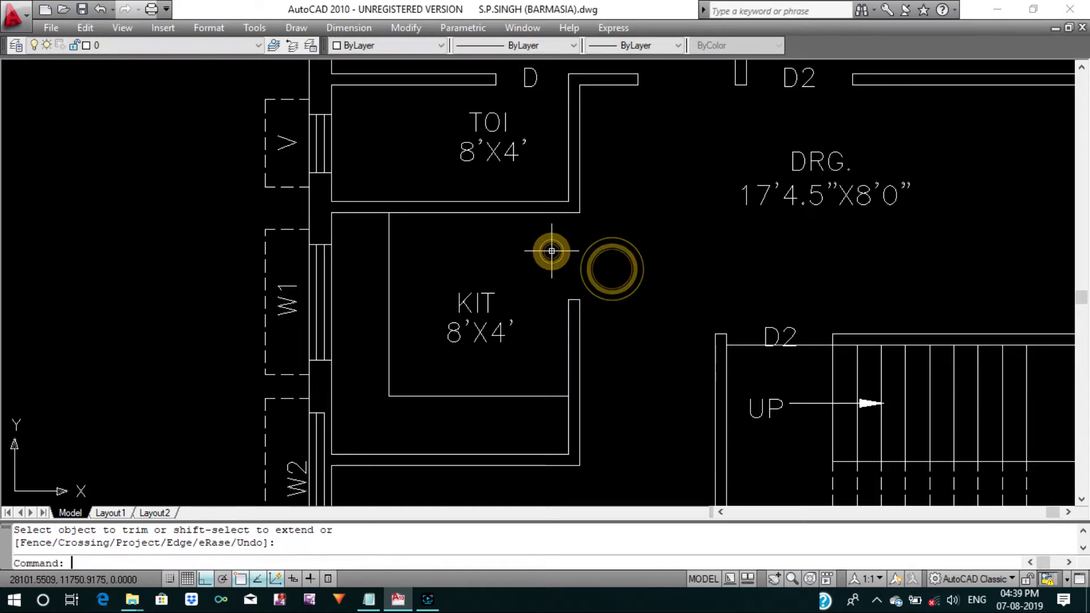
Erase the W2 window symbol next to the kitchen.
middle_click_drag(553, 332, 599, 315)
scroll(599, 315, "down", 2)
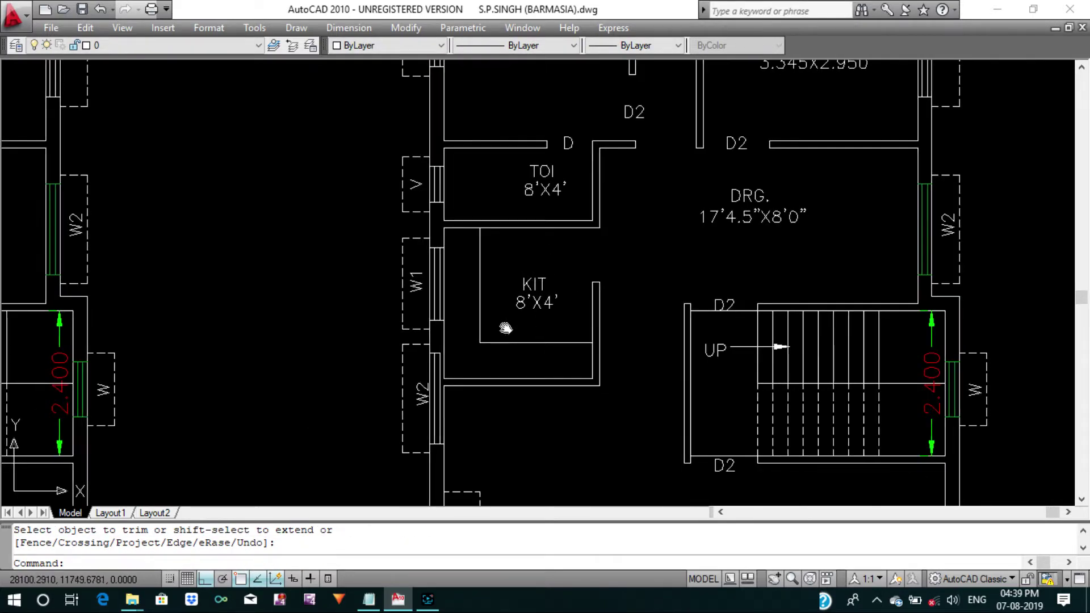
middle_click_drag(506, 326, 523, 260)
scroll(520, 270, "down", 2)
scroll(465, 273, "up", 2)
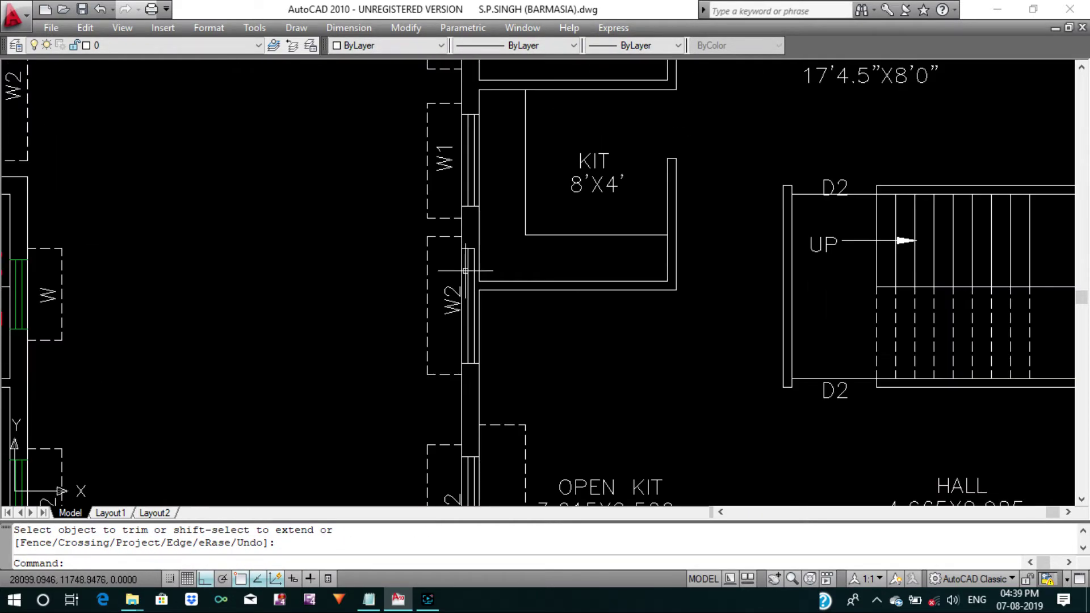
scroll(463, 267, "up", 3)
key("Escape")
key("Escape")
left_click(522, 430)
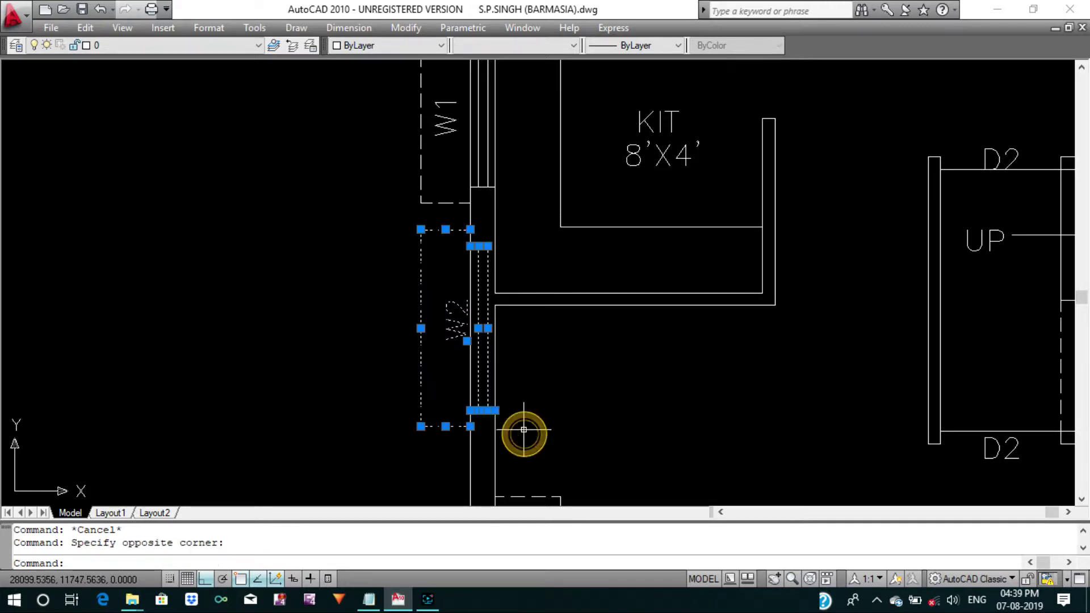
type("E")
key("Return")
scroll(531, 381, "down", 5)
scroll(548, 348, "up", 3)
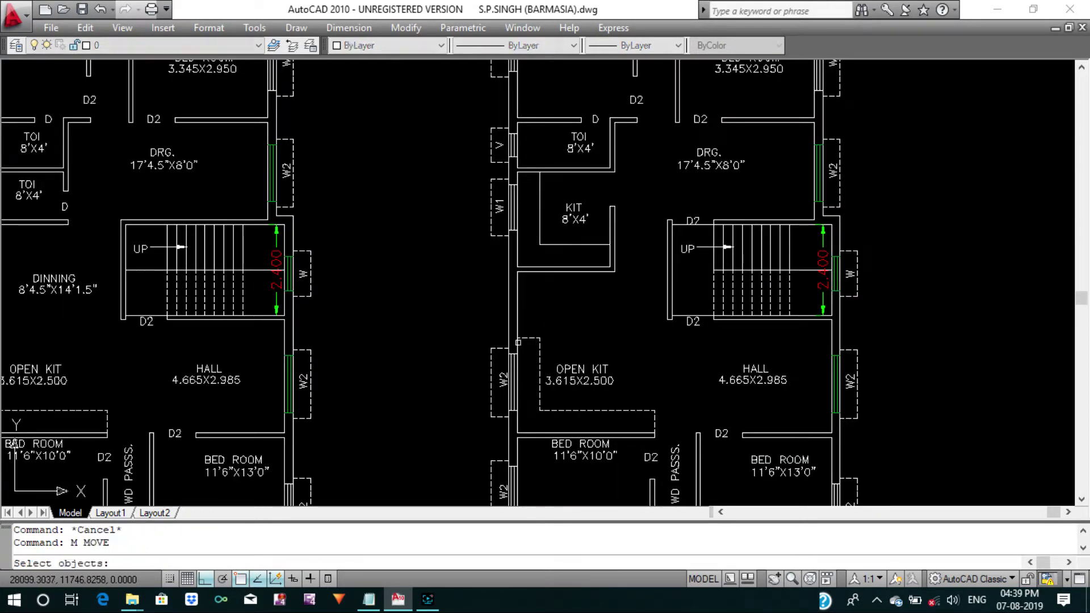
Move the W2 window up the wall, then undo that move.
left_click(458, 329)
left_click(519, 426)
key("Return")
left_click(404, 350)
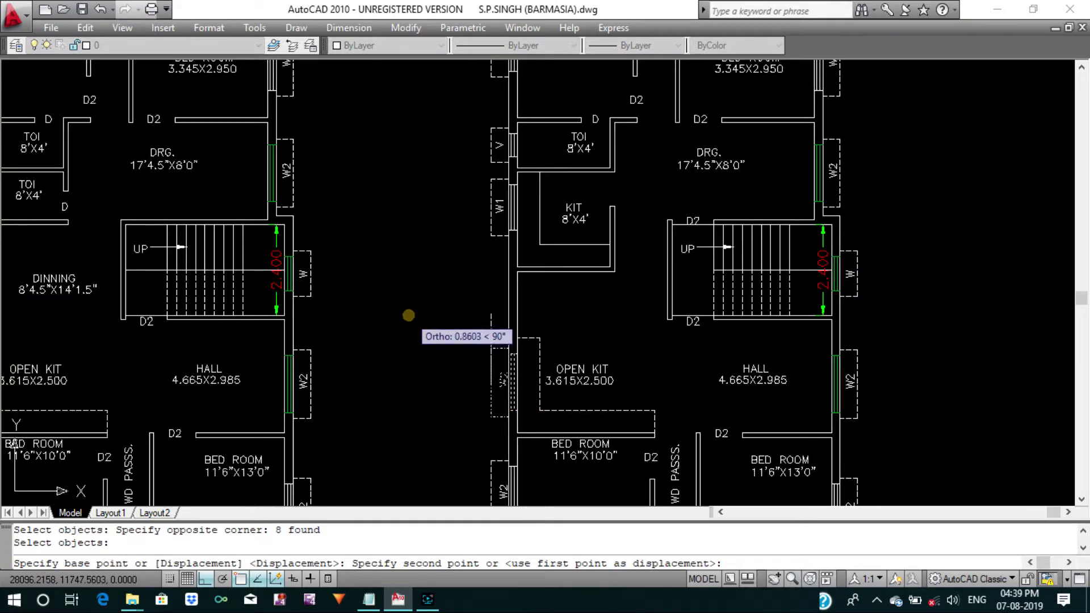
left_click(409, 315)
key("Return")
middle_click_drag(492, 339, 439, 288)
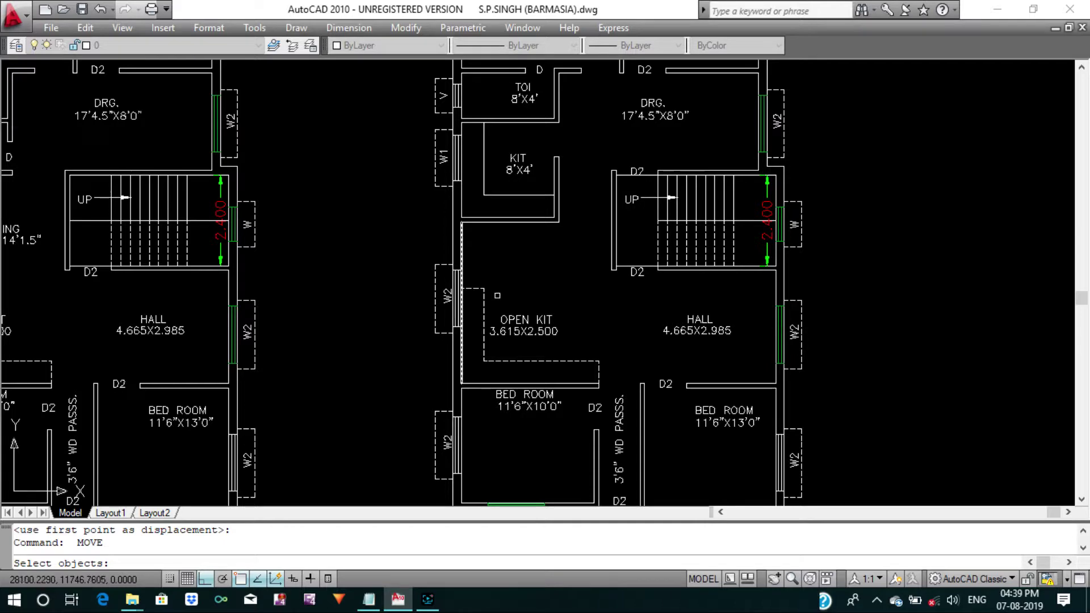
mouse_move(497, 295)
middle_mouse_down()
mouse_move(476, 262)
mouse_move(537, 292)
mouse_move(539, 320)
middle_mouse_up()
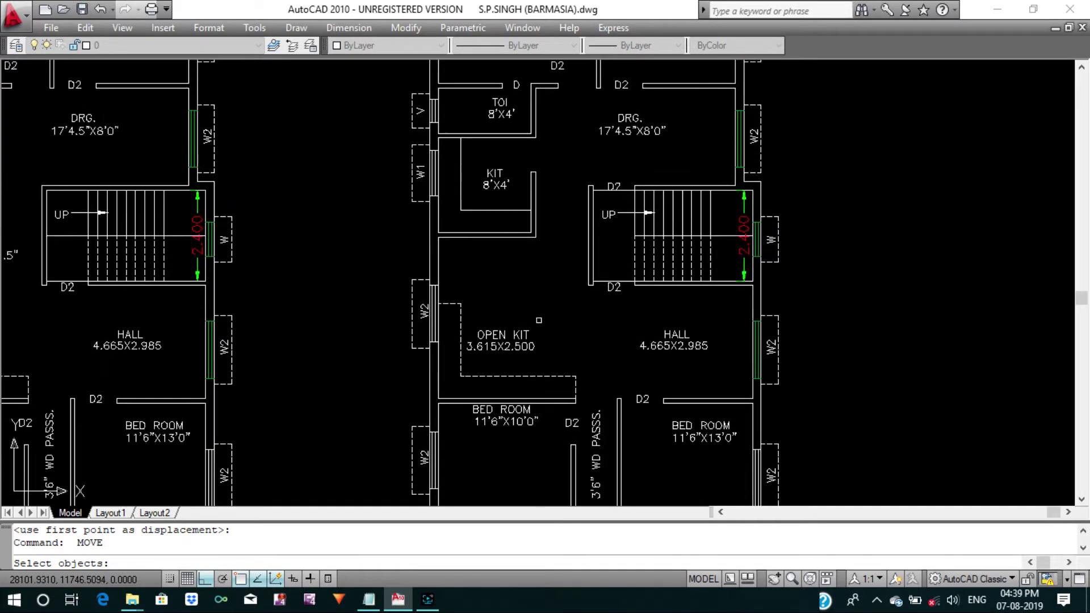
key("ctrl+z")
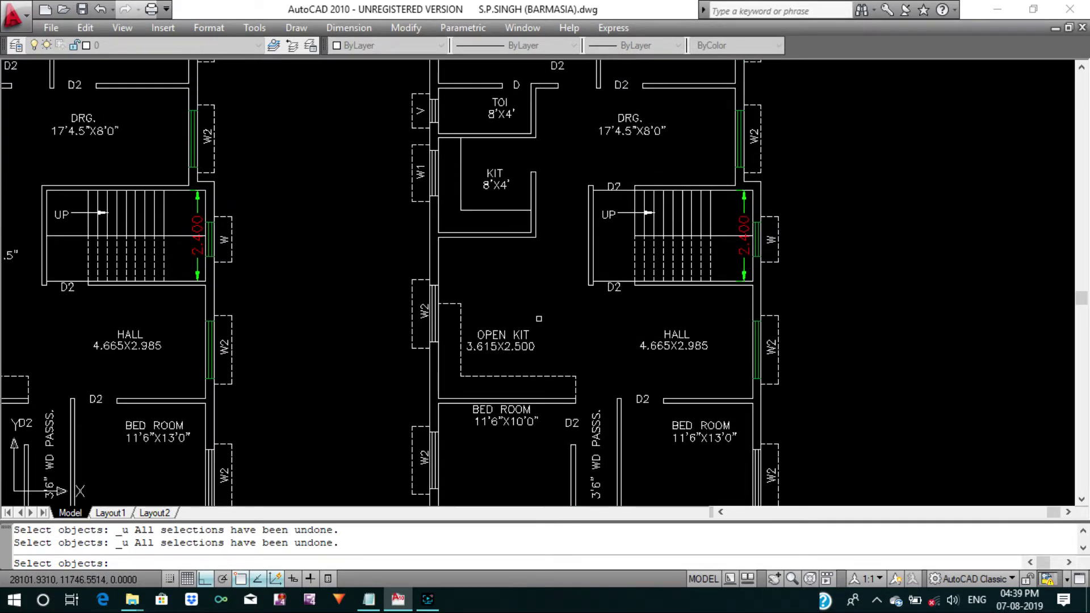
key("Escape")
key("ctrl+z")
key("ctrl+z")
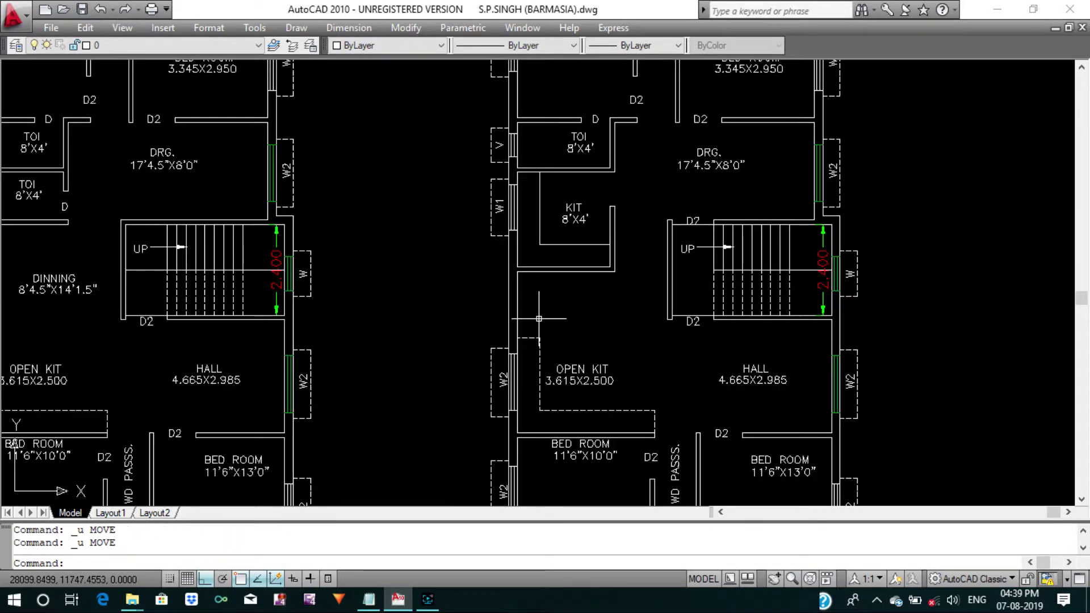
scroll(548, 301, "up", 2)
key("Escape")
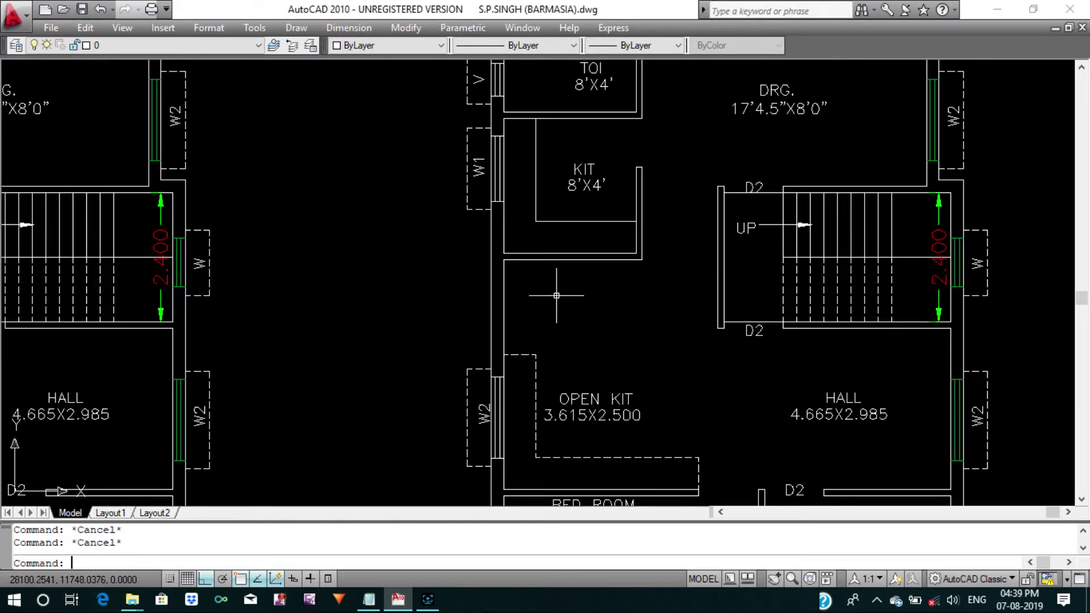
type("CO")
Copy the two kitchen wall lines 1.2 units down.
left_click(570, 285)
left_click(536, 243)
key("Return")
left_click(401, 251)
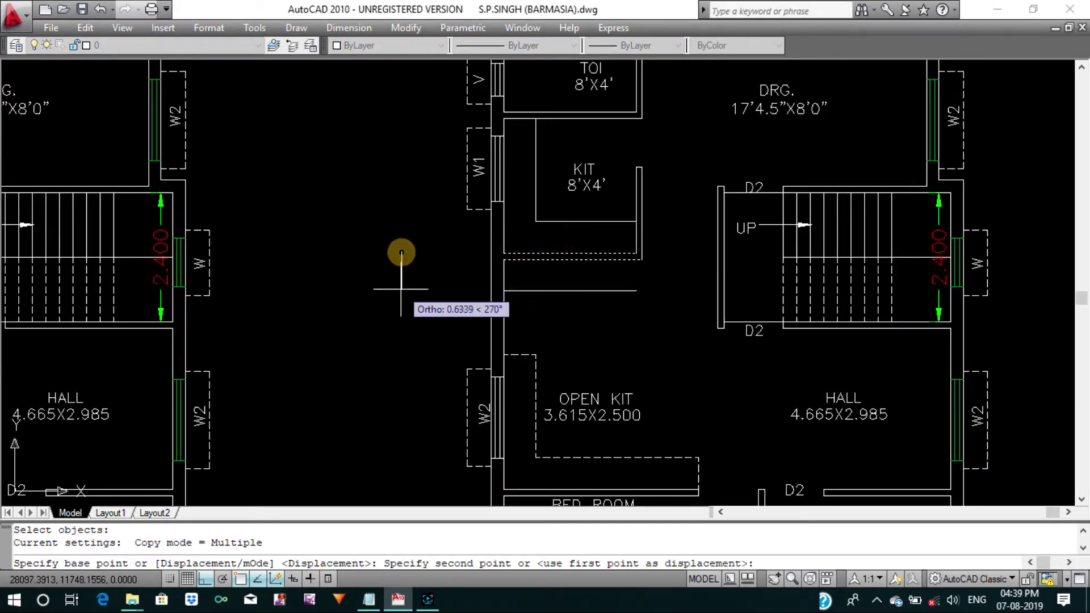
type("1.2")
key("Return")
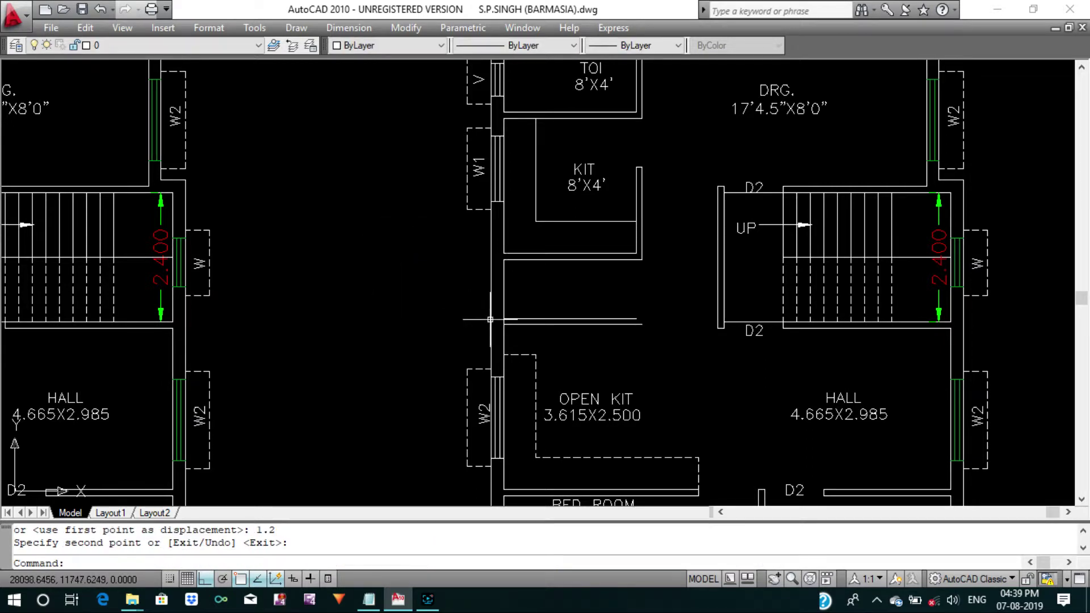
key("Escape")
Move the two new wall lines slightly lower.
type("m")
key("Return")
scroll(564, 278, "up", 2)
left_click(599, 343)
left_click(568, 309)
key("Return")
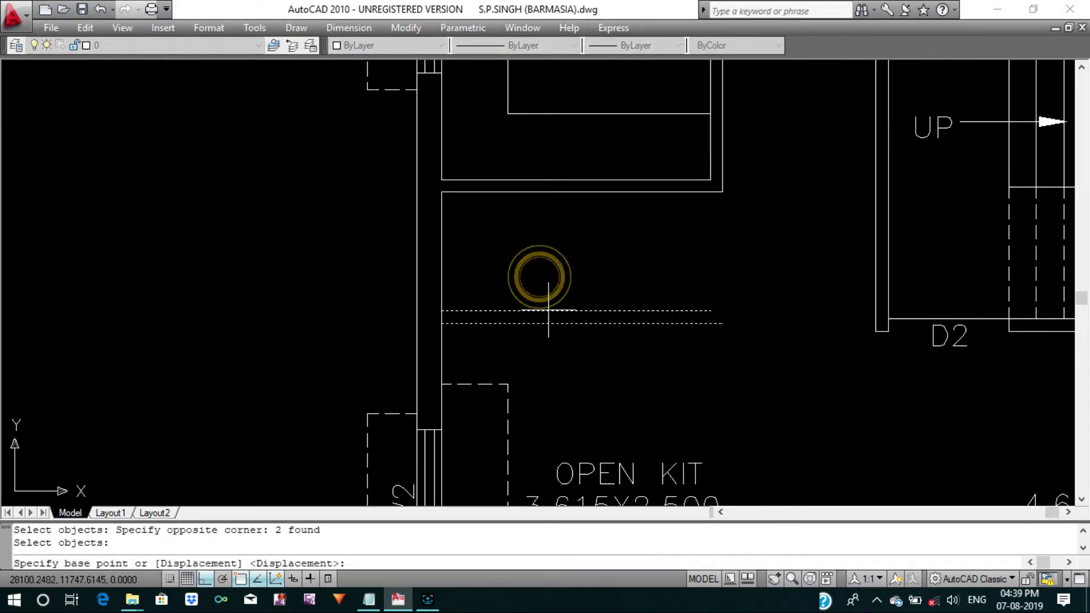
left_click(547, 324)
key("Return")
key("Escape")
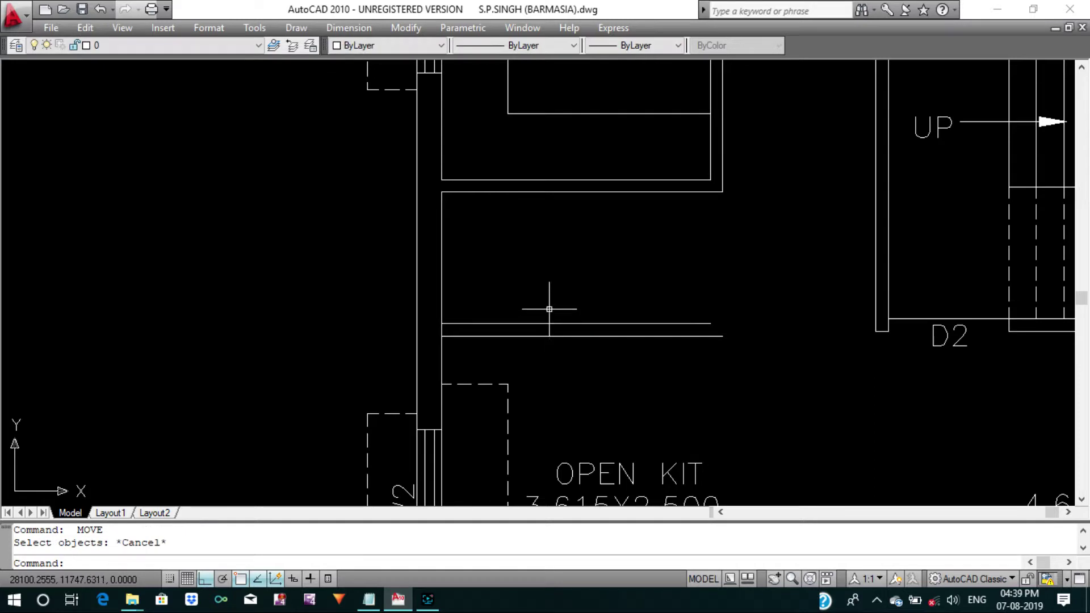
scroll(596, 318, "down", 2)
key("Escape")
type("L")
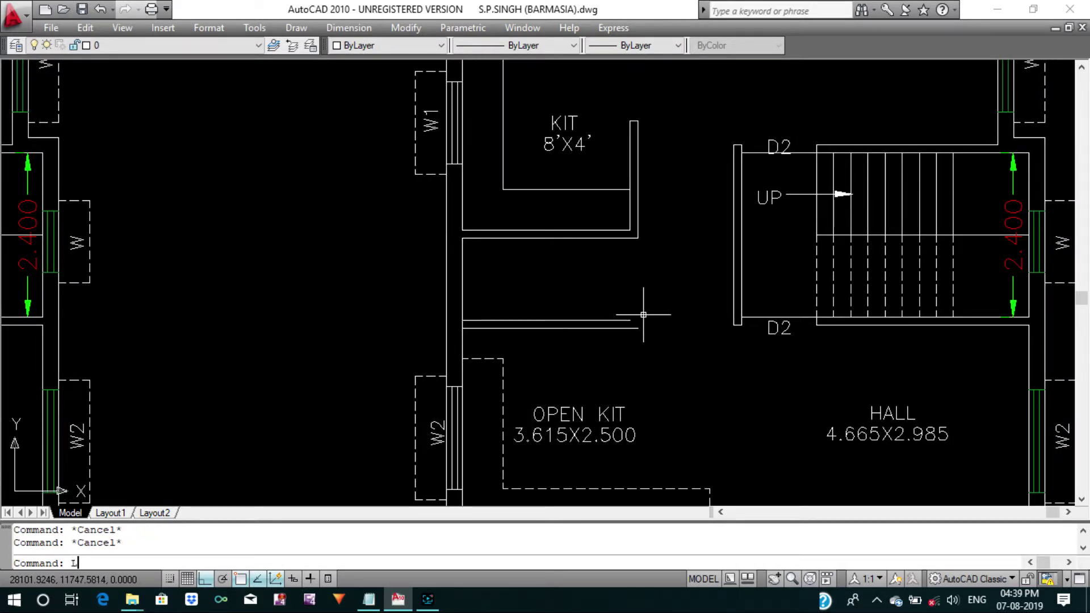
Draw a horizontal wall line from the D2 wall end left past the kitchen.
key("Return")
left_click(638, 328)
key("Return")
key("Return")
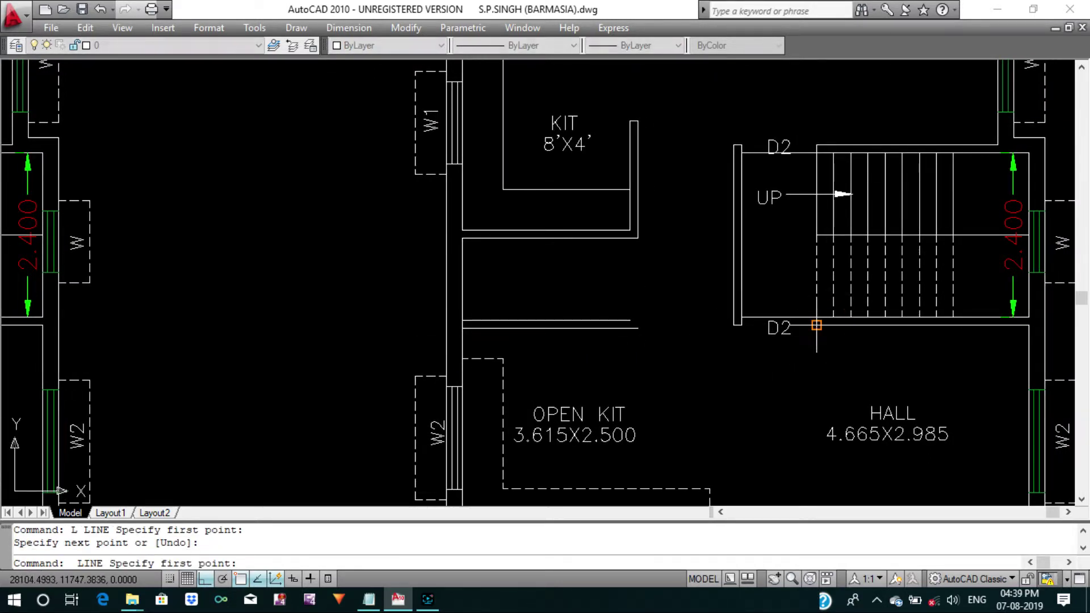
left_click(817, 326)
left_click(231, 325)
key("Return")
key("Escape")
key("Escape")
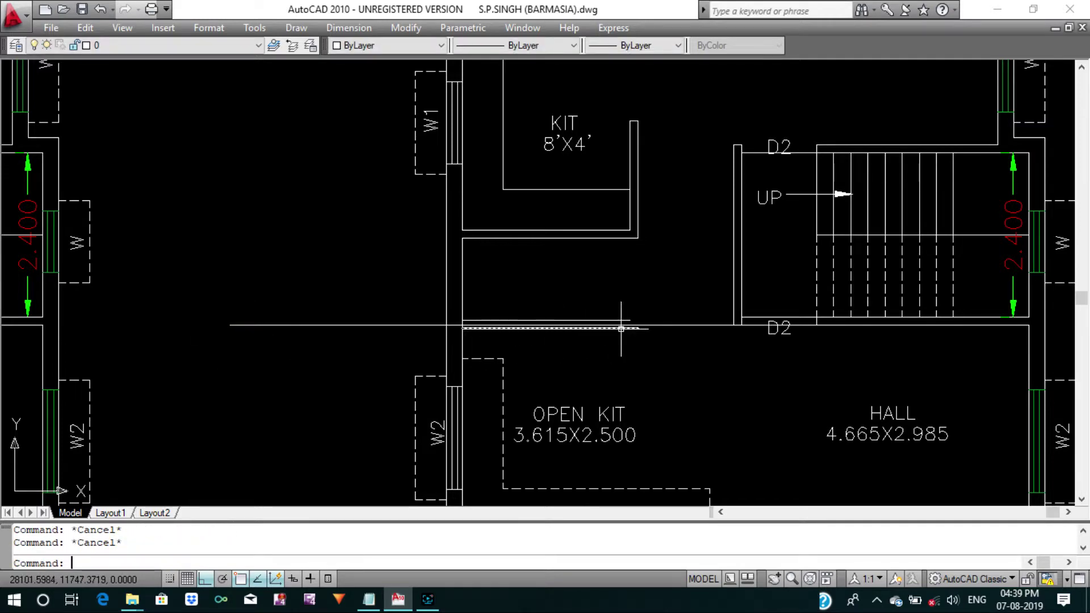
type("S")
key("Return")
Try stretching the kitchen walls and long horizontal line, then abandon the stretch.
left_click(678, 344)
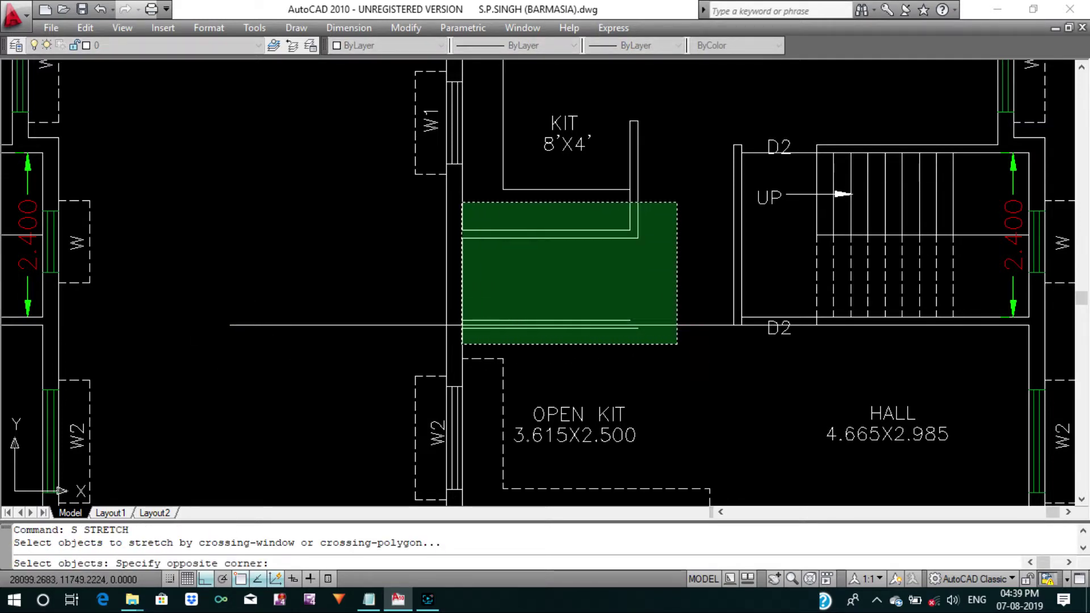
left_click(432, 183)
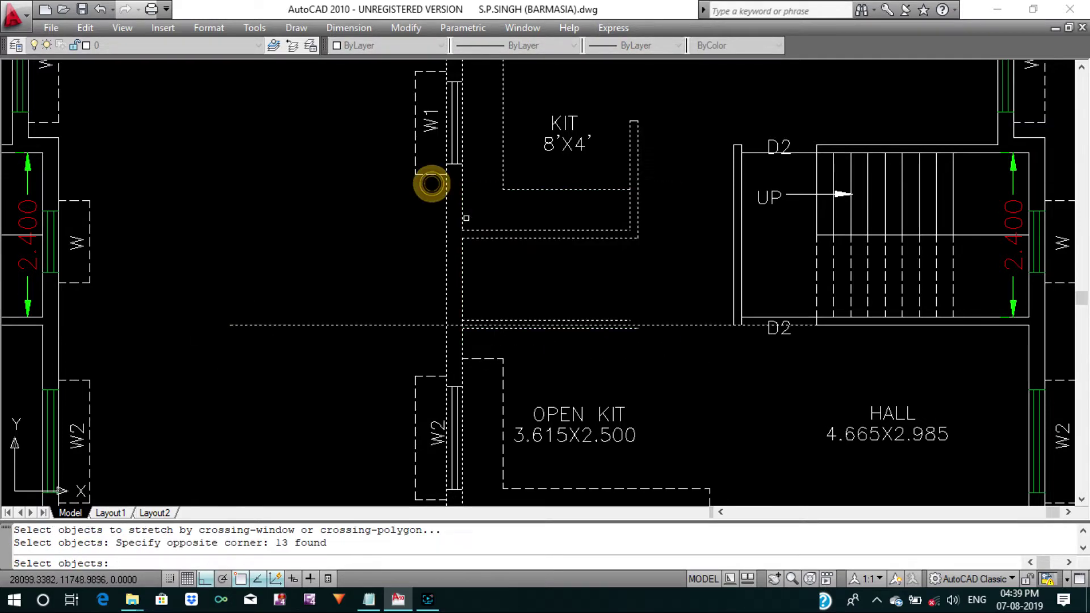
scroll(553, 318, "up", 5)
key("Return")
left_click(547, 344)
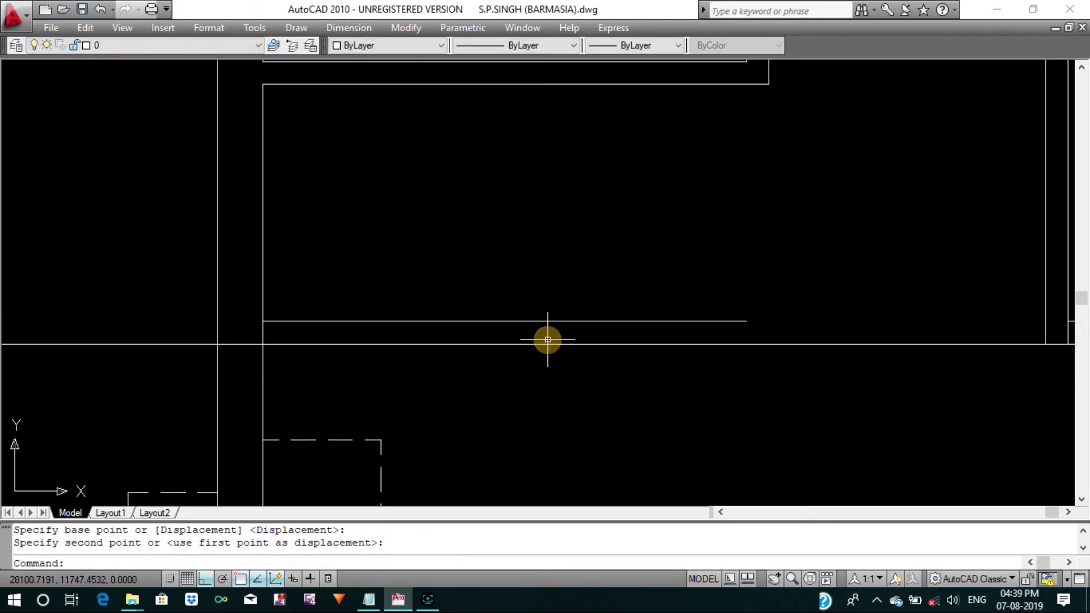
key("Return")
scroll(534, 341, "down", 3)
left_click(363, 347)
left_click(309, 271)
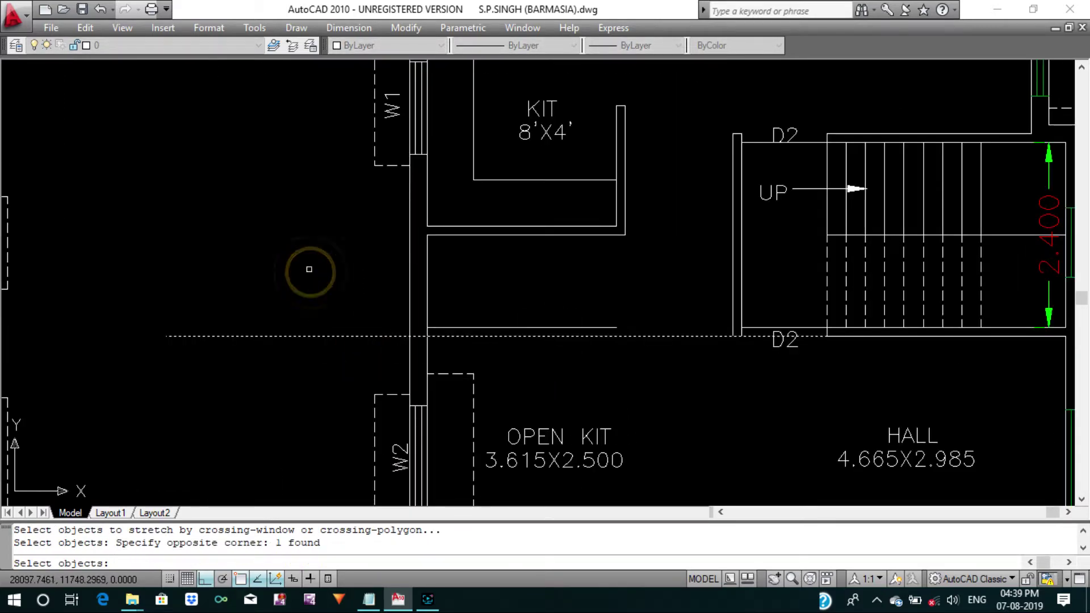
key("Return")
key("Escape")
Erase the long dotted horizontal line.
left_click(338, 352)
left_click(280, 287)
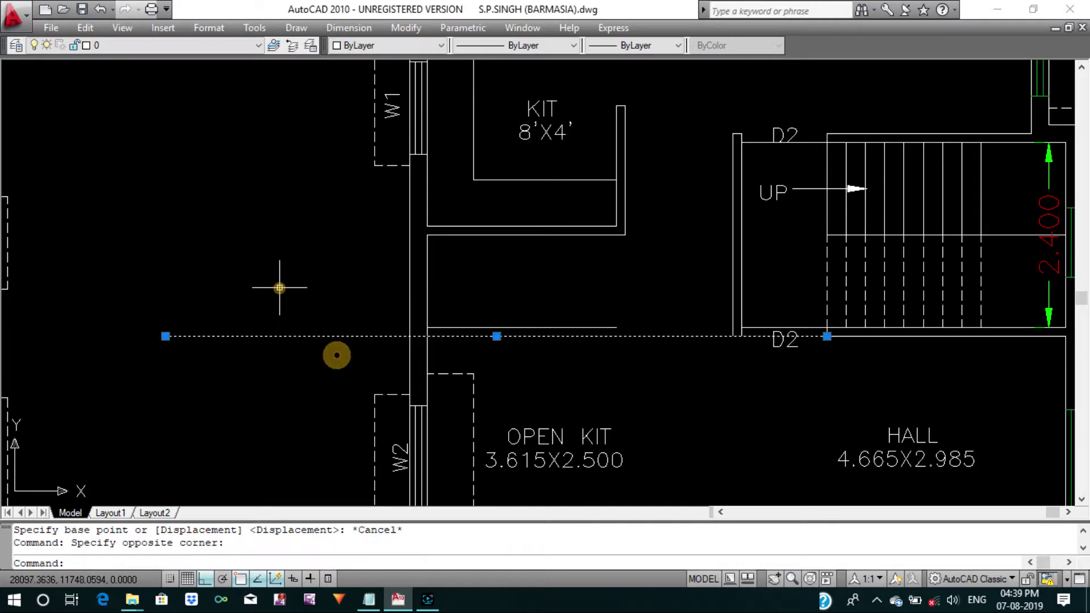
type("E")
key("Return")
scroll(407, 331, "down", 2)
middle_click_drag(407, 331, 403, 332)
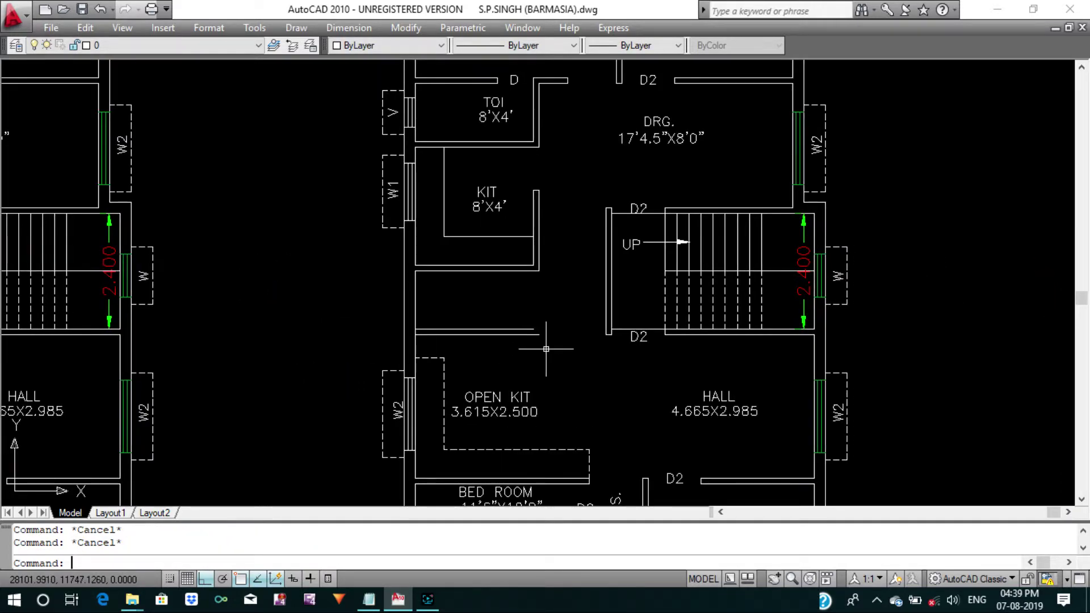
Fillet the horizontal and vertical wall lines below KIT into clean corners.
type("F")
key("Return")
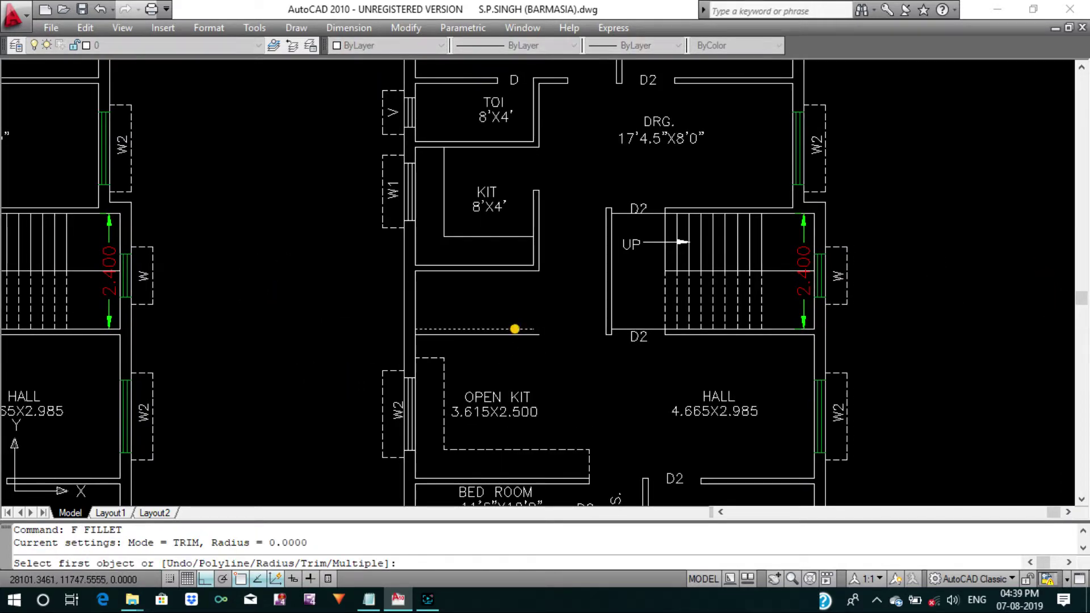
left_click(514, 330)
left_click(533, 245)
key("Return")
left_click(538, 250)
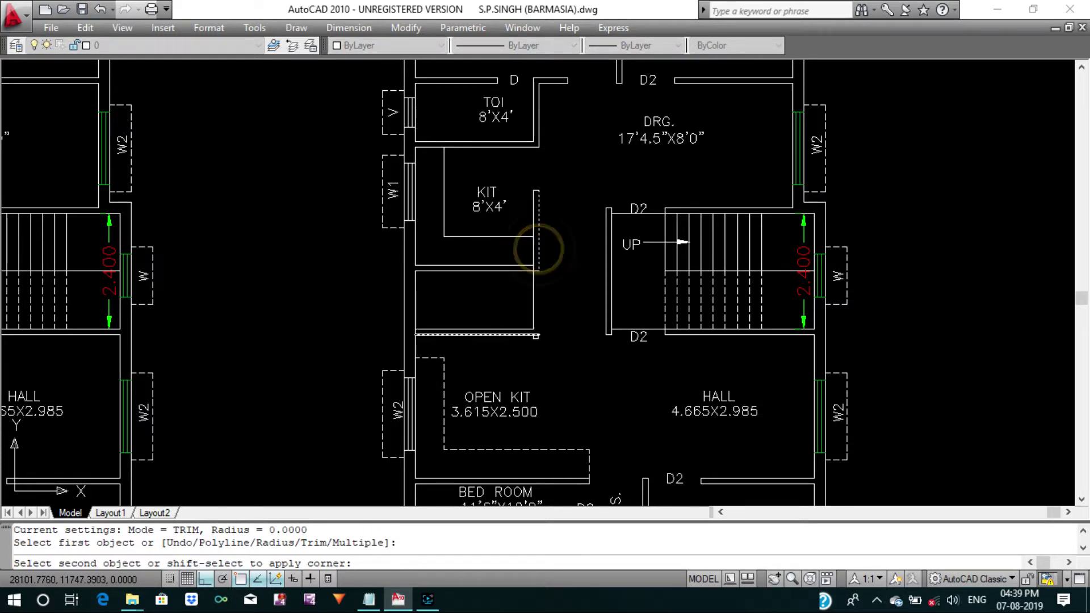
left_click(534, 333)
key("Return")
key("Escape")
key("Escape")
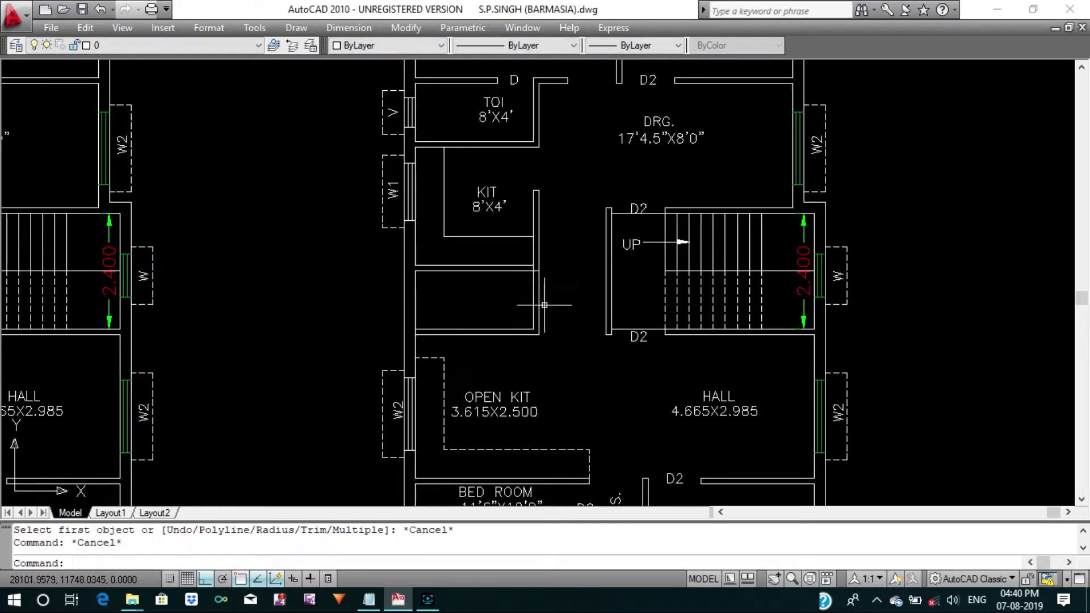
Trim the wall stub near the new corner, using all objects as cutting edges.
type("tr")
key("Return")
key("Return")
scroll(573, 211, "up", 2)
middle_click_drag(573, 210, 561, 229)
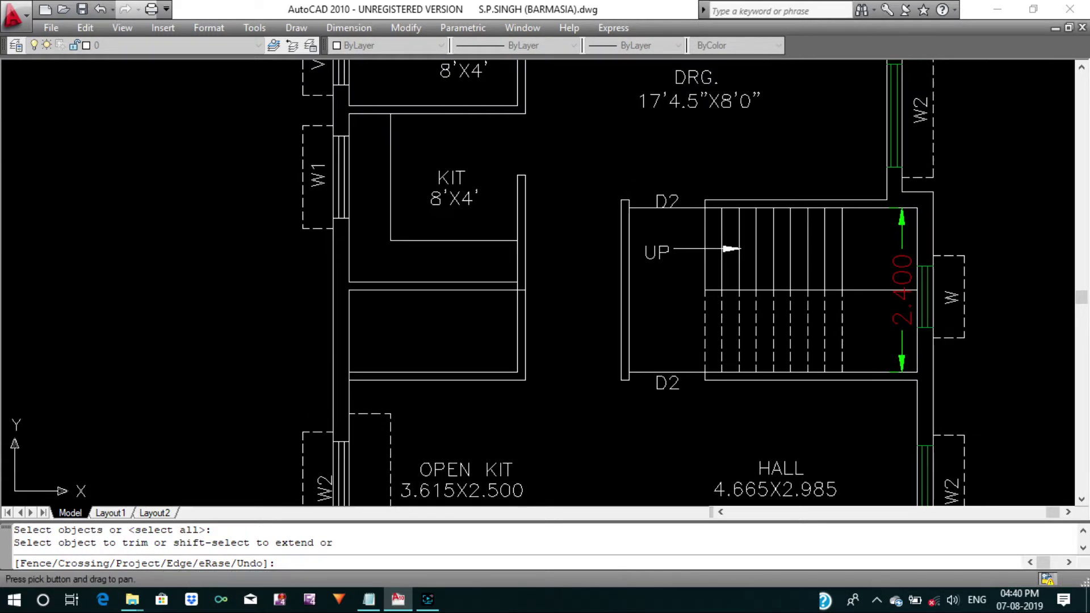
key("Escape")
key("Escape")
key("Return")
key("Return")
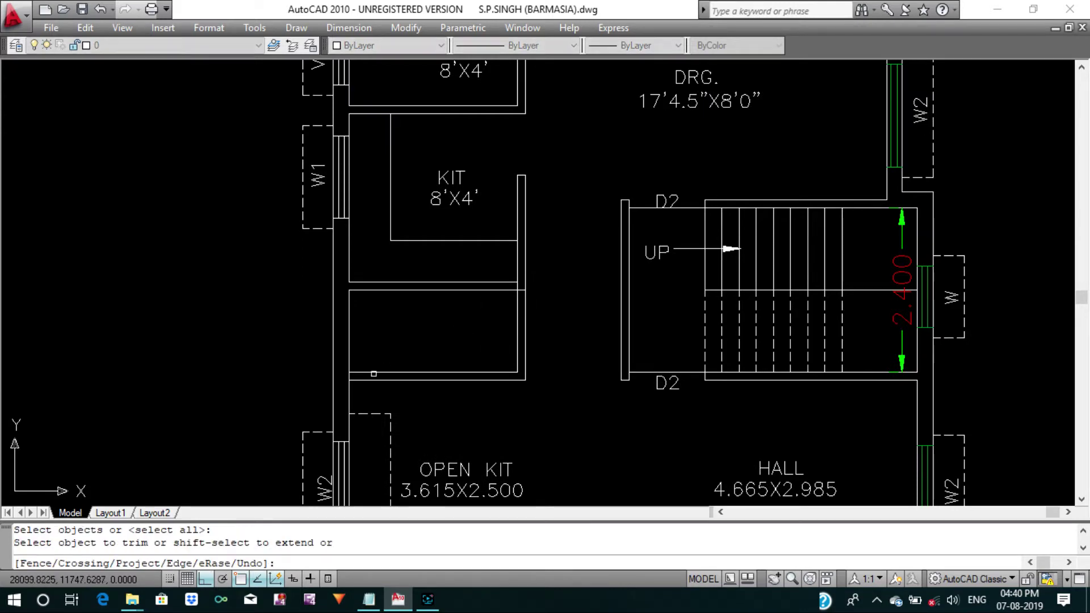
scroll(343, 377, "up", 3)
left_click(297, 368)
scroll(403, 335, "down", 2)
middle_click_drag(590, 244, 579, 300)
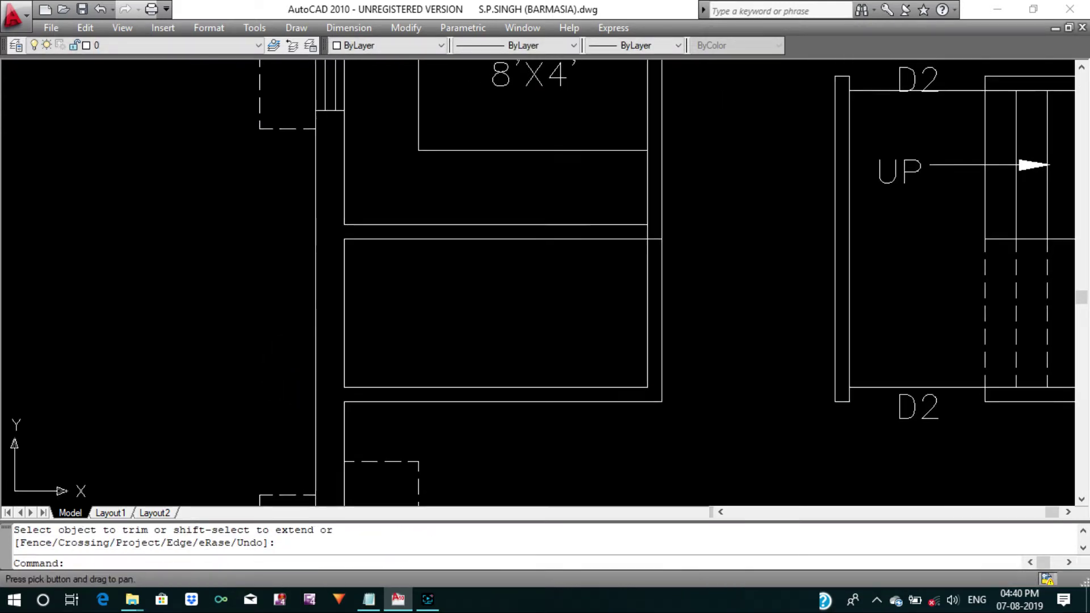
key("Escape")
Trim another stray line portion beside the kitchen wall.
key("Return")
key("Return")
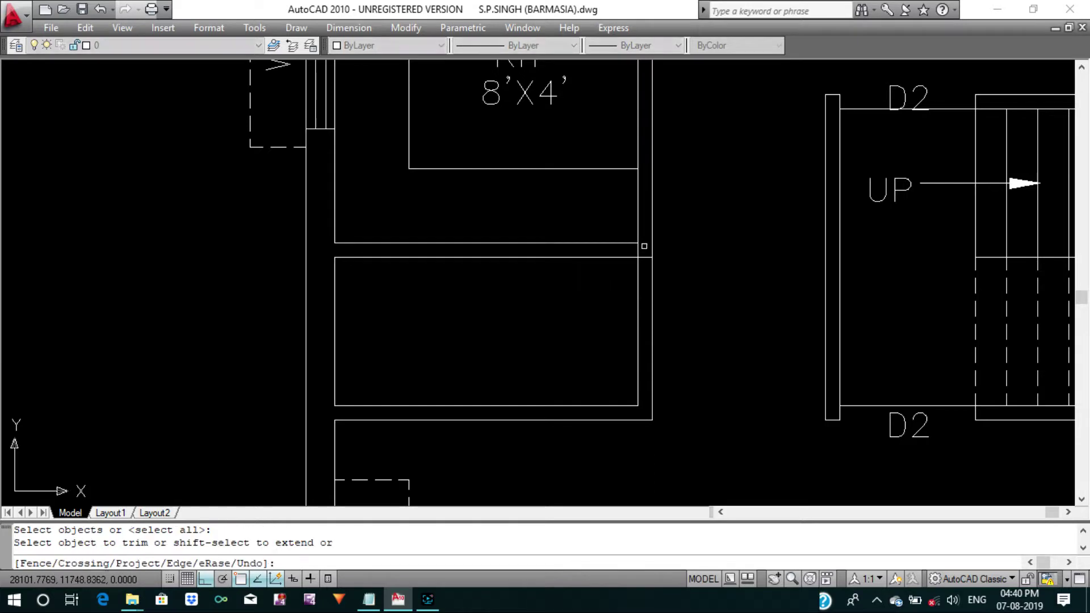
scroll(637, 250, "up", 3)
left_click(639, 254)
scroll(604, 297, "down", 2)
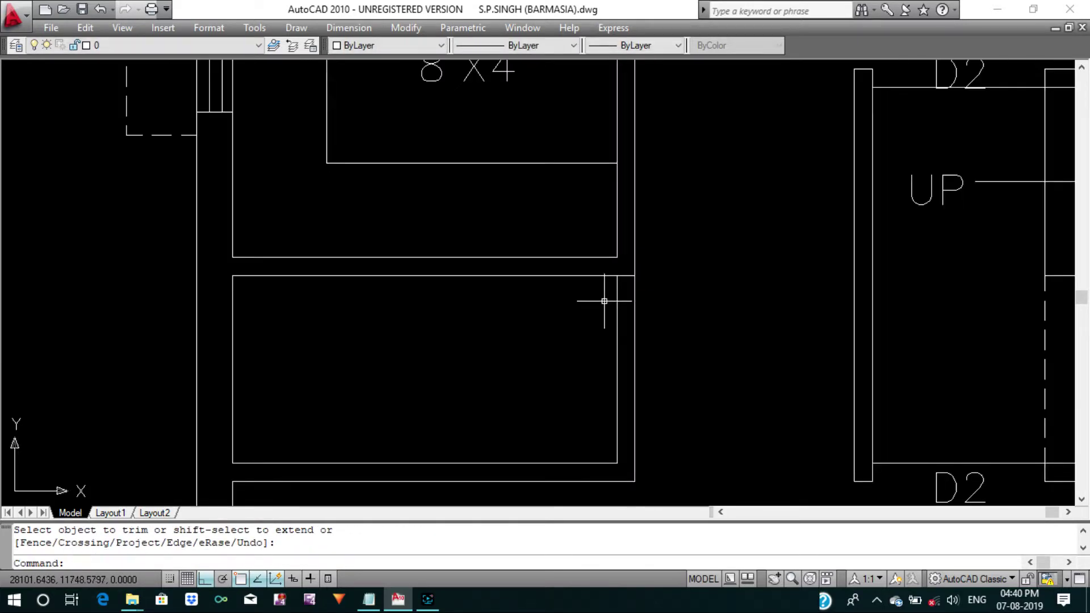
key("Escape")
key("Escape")
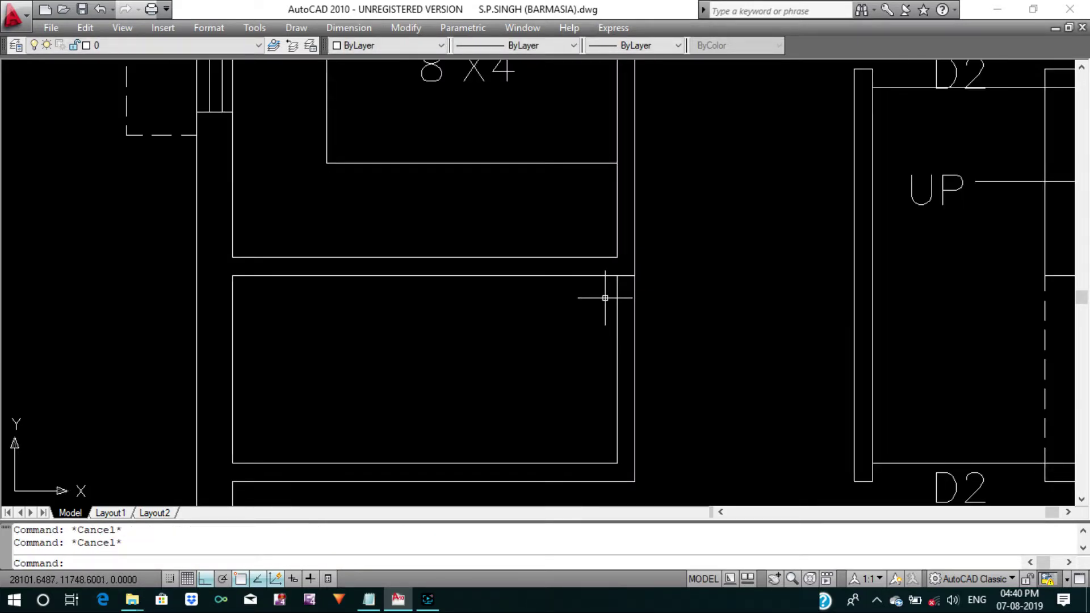
scroll(607, 327, "down", 3)
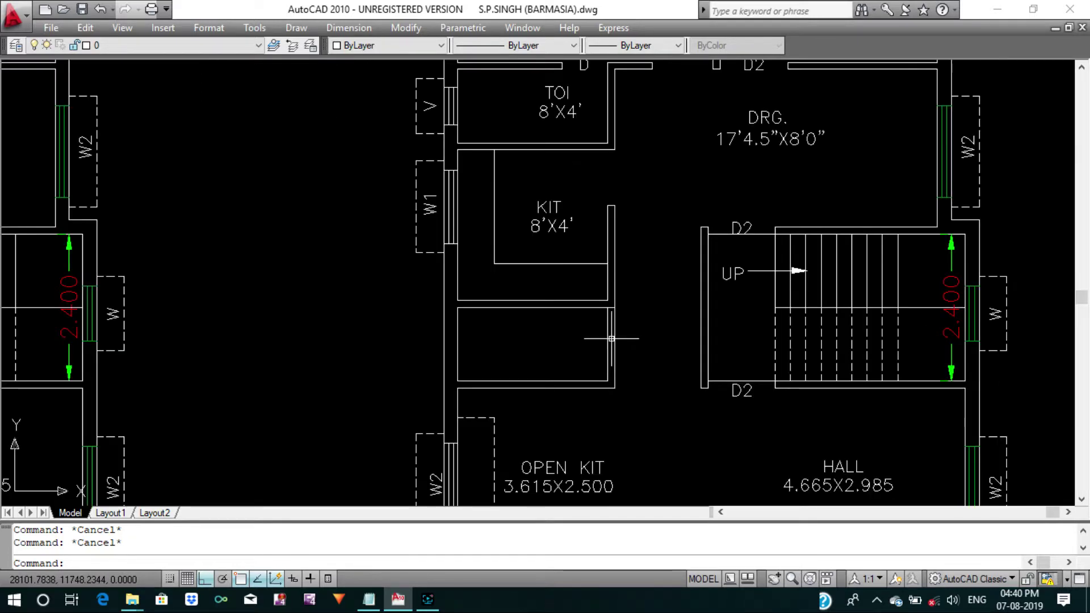
type("EX")
Extend the horizontal partition line to the stair wall.
key("Return")
key("Return")
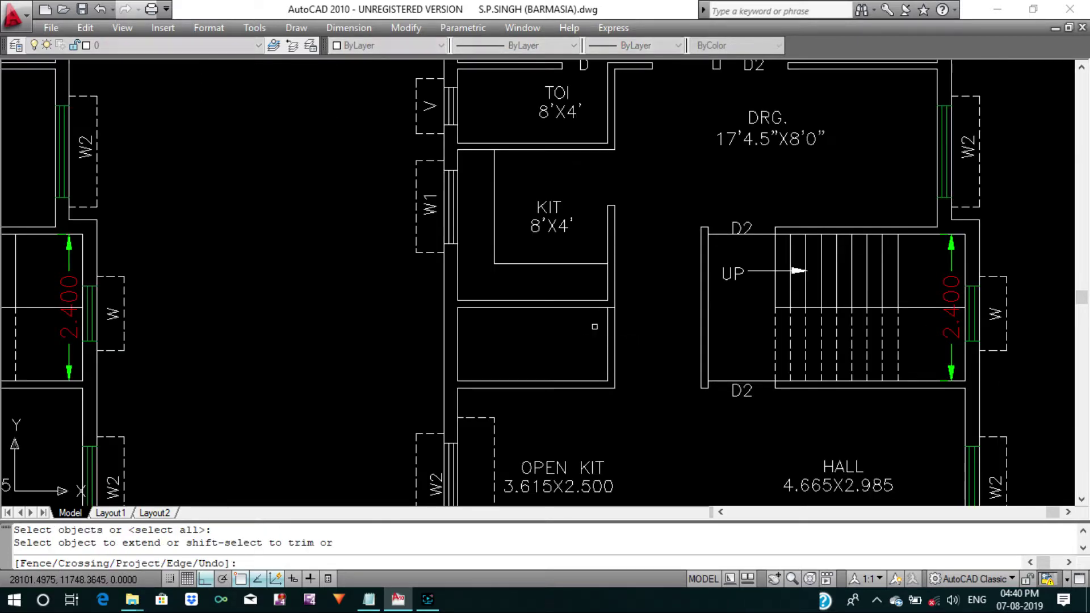
left_click(584, 271)
left_click(593, 318)
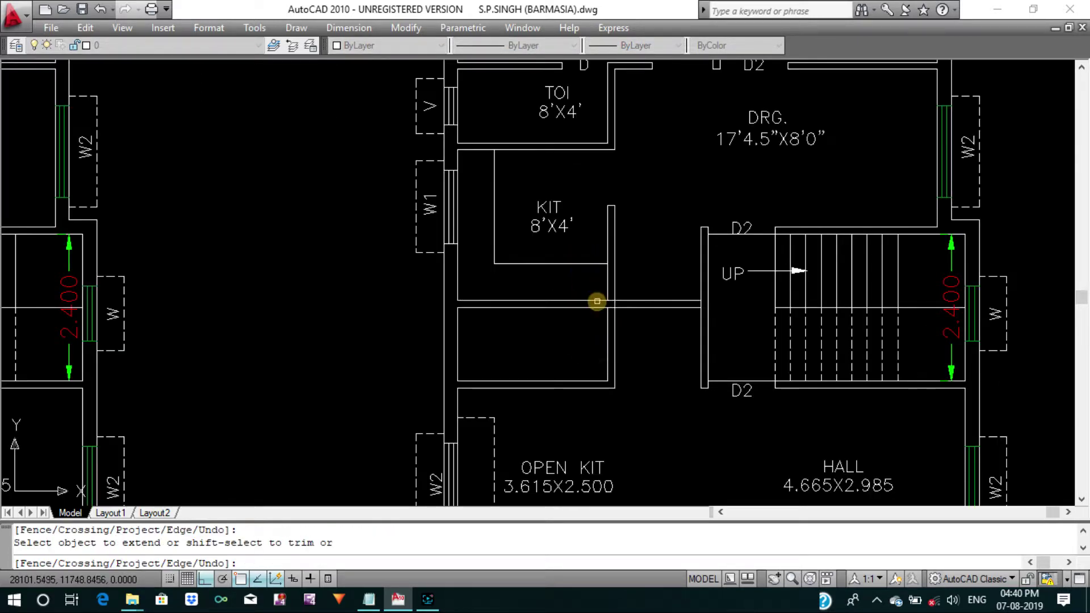
scroll(600, 303, "up", 5)
left_click(588, 306, "shift")
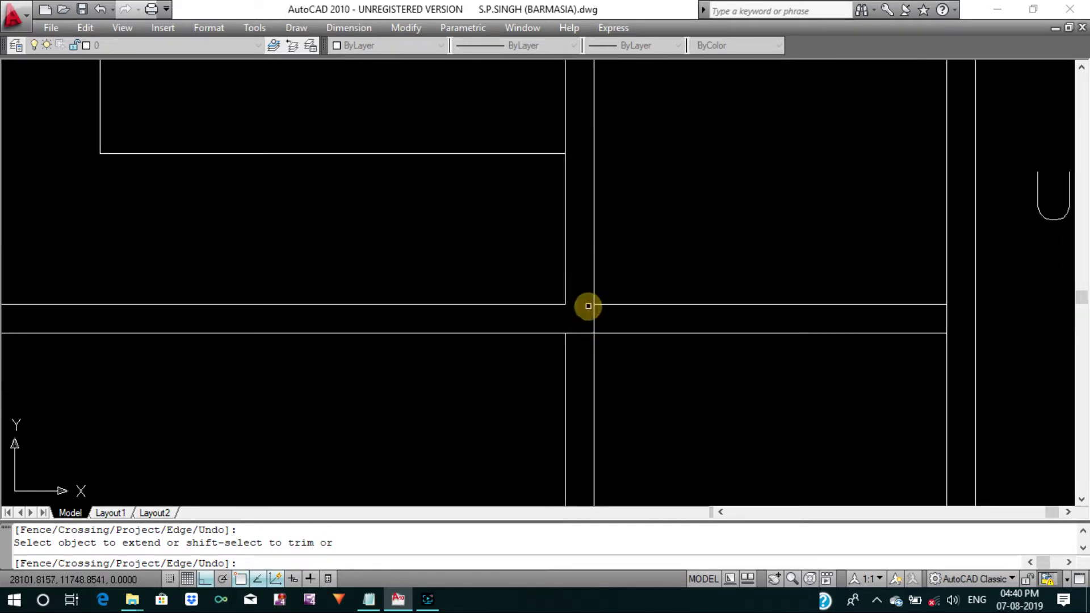
scroll(582, 333, "down", 3)
scroll(625, 319, "down", 2)
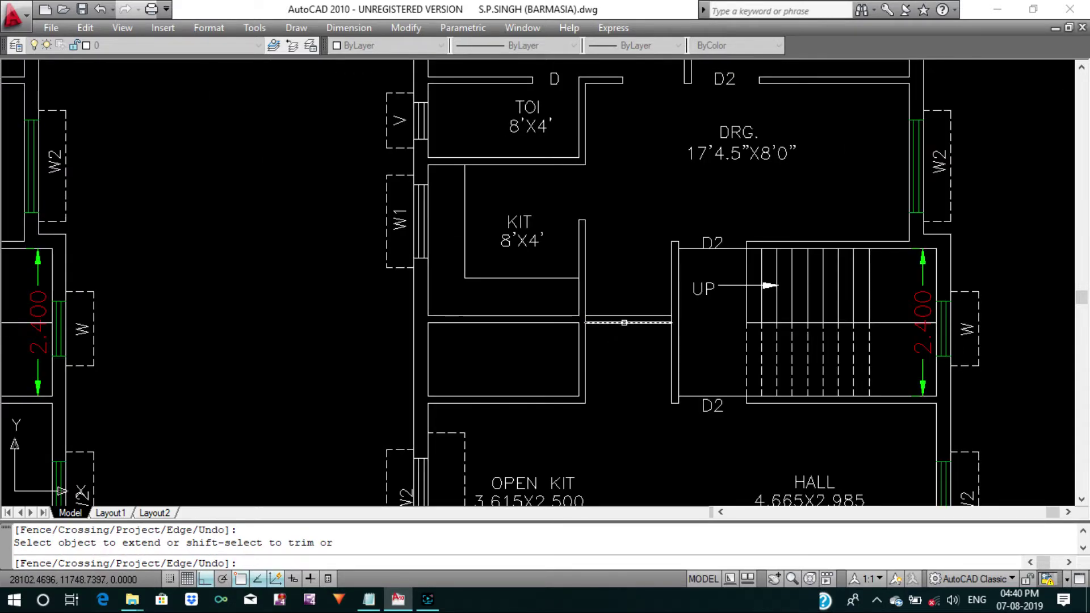
scroll(594, 319, "up", 4)
scroll(578, 311, "up", 2)
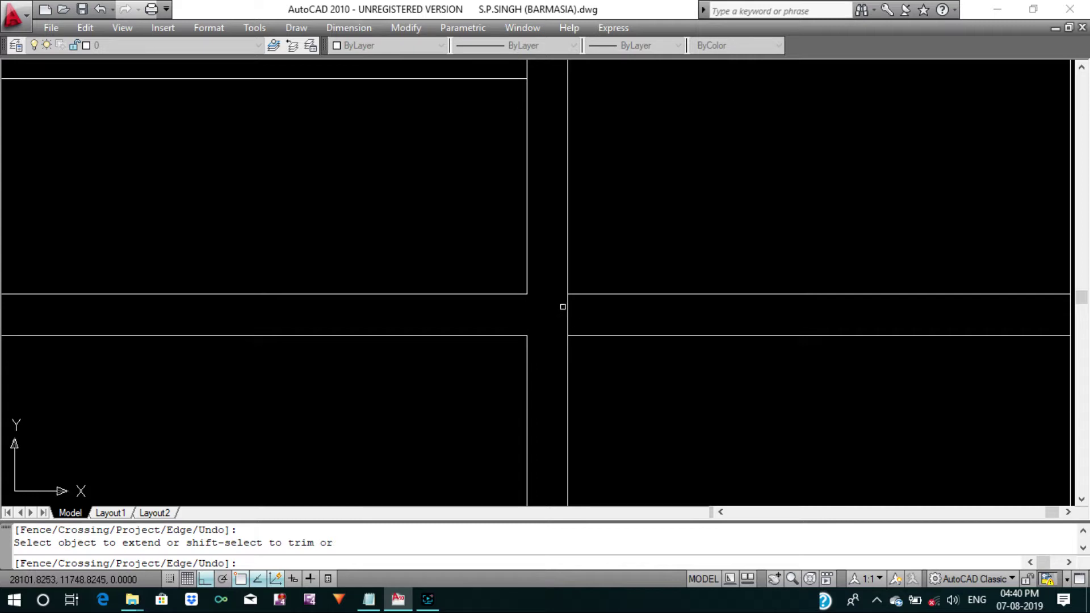
Erase the short vertical wall stub.
left_click(566, 307)
key("Escape")
left_click(564, 289)
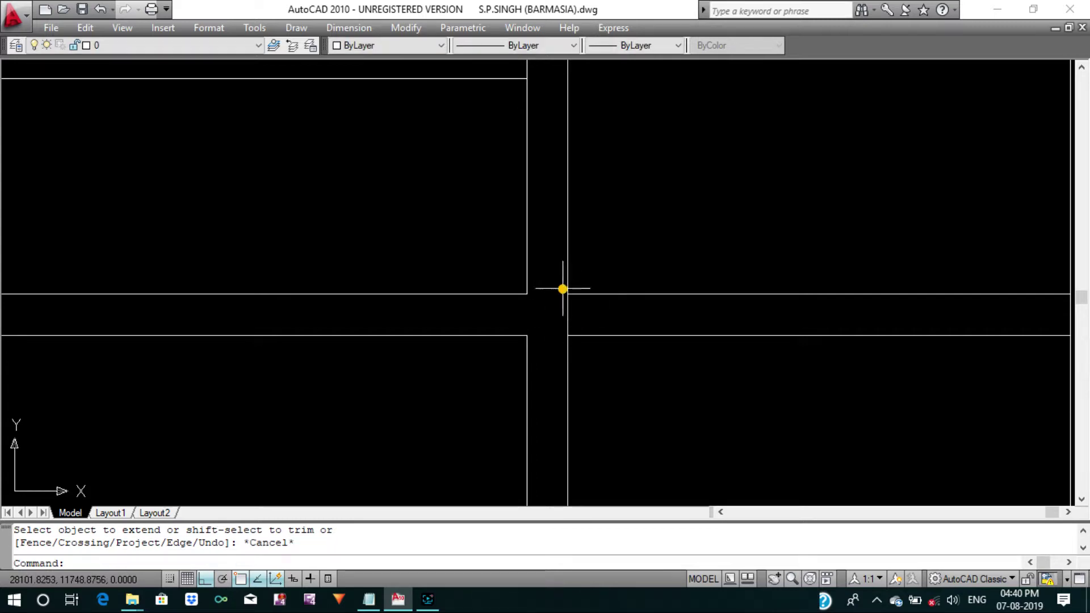
left_click(594, 378)
type("e")
key("Return")
scroll(572, 334, "down", 3)
scroll(570, 333, "up", 2)
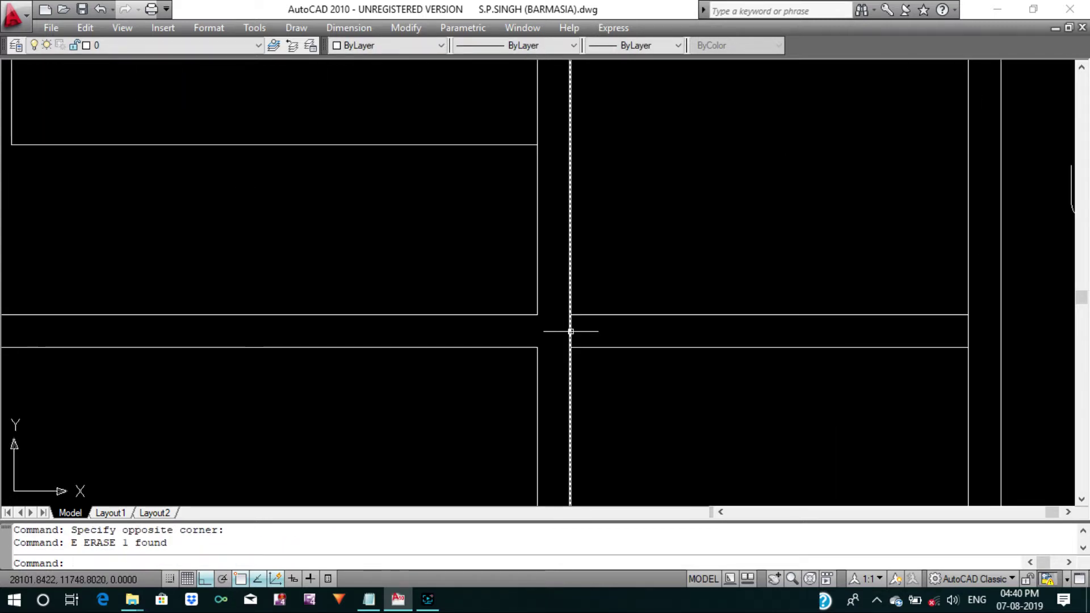
key("Escape")
Trim the wall lines inside the gap to open a passage to the stair landing.
type("tr")
key("Return")
key("Return")
left_click(581, 324)
scroll(585, 325, "down", 5)
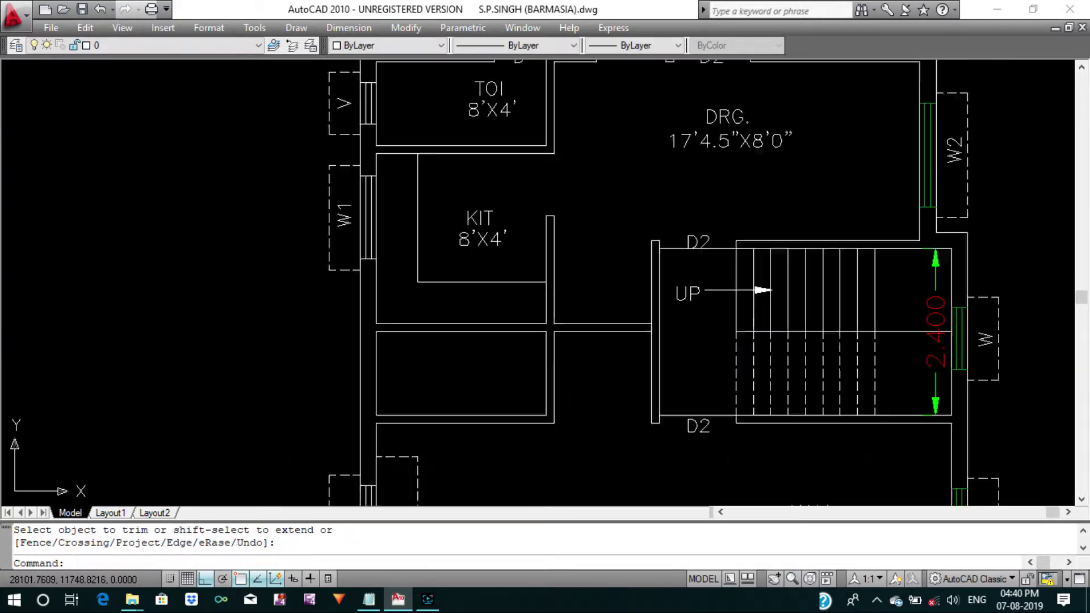
scroll(648, 334, "up", 5)
left_click(662, 319)
left_click(614, 307)
scroll(614, 307, "down", 5)
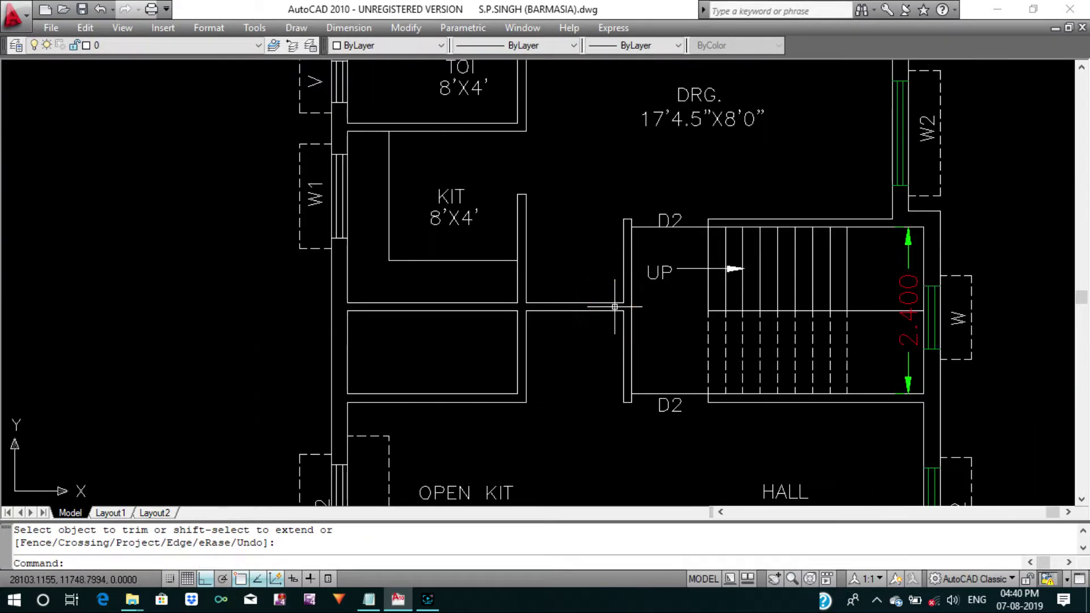
scroll(601, 319, "down", 2)
middle_click_drag(601, 318, 588, 321)
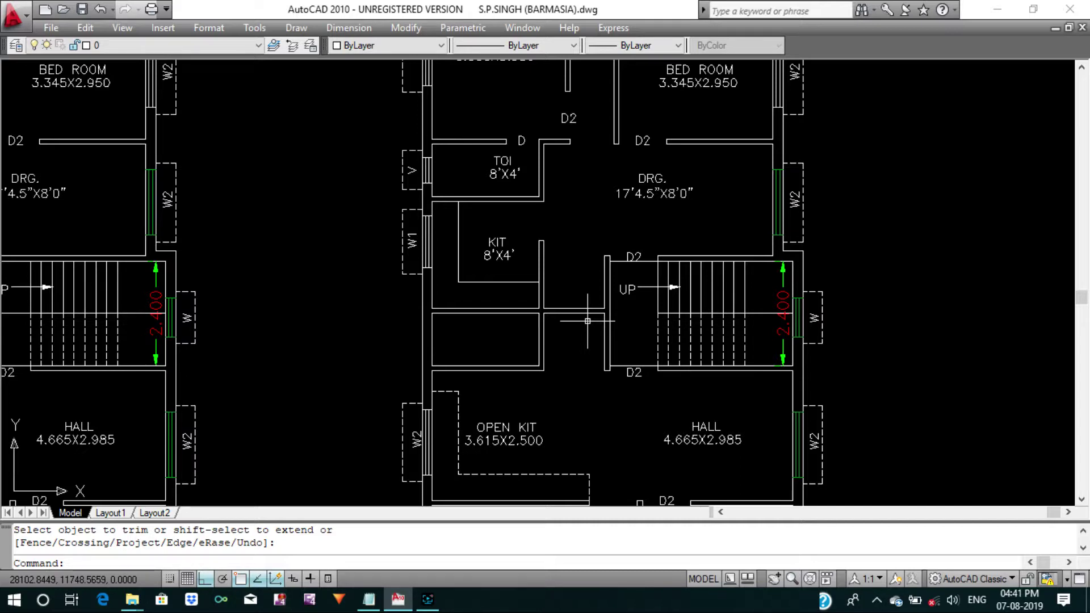
middle_click_drag(513, 399, 509, 403)
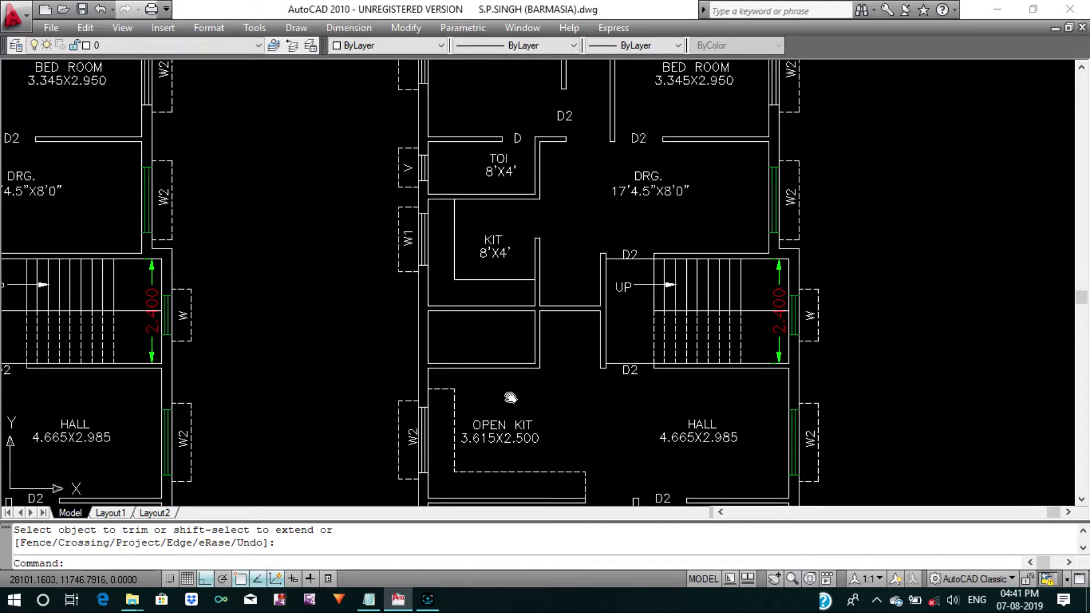
scroll(529, 359, "down", 5)
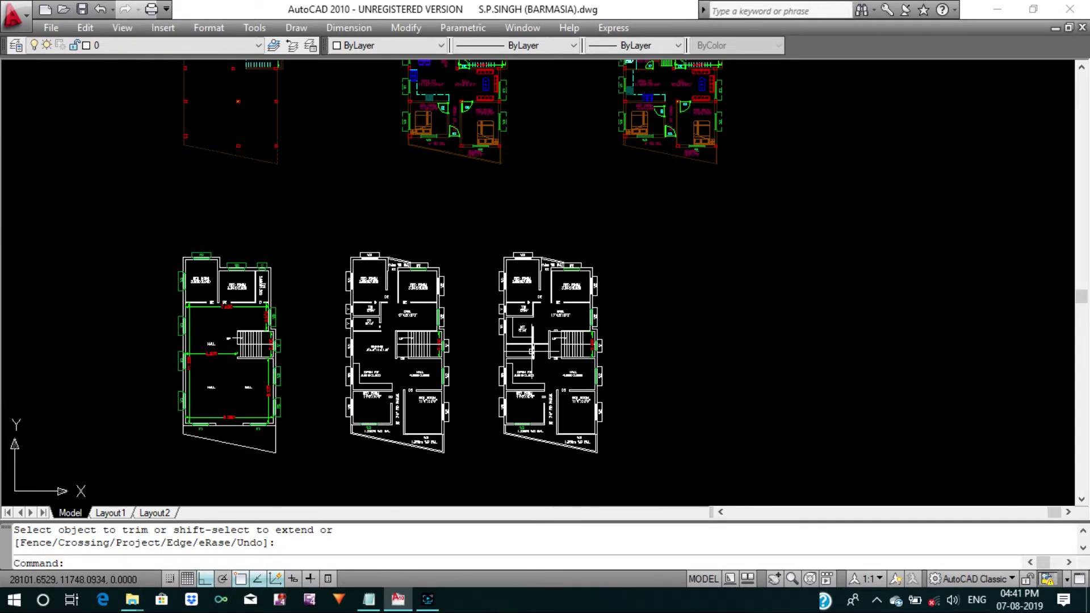
scroll(577, 291, "up", 1)
scroll(624, 198, "up", 2)
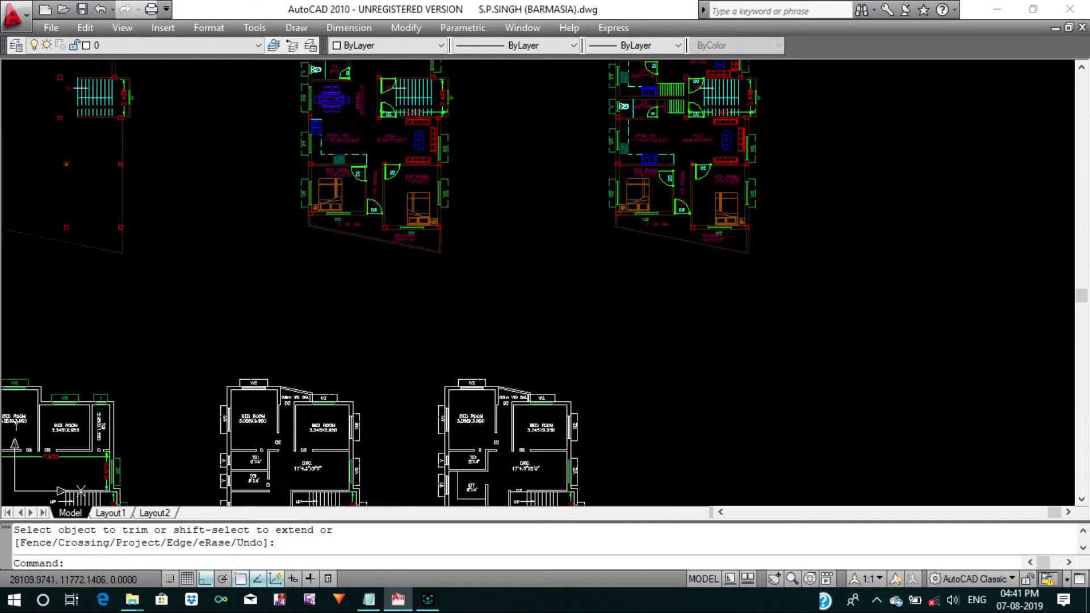
scroll(657, 134, "up", 1)
middle_click_drag(657, 134, 657, 175)
scroll(657, 231, "up", 2)
middle_click_drag(657, 231, 635, 415)
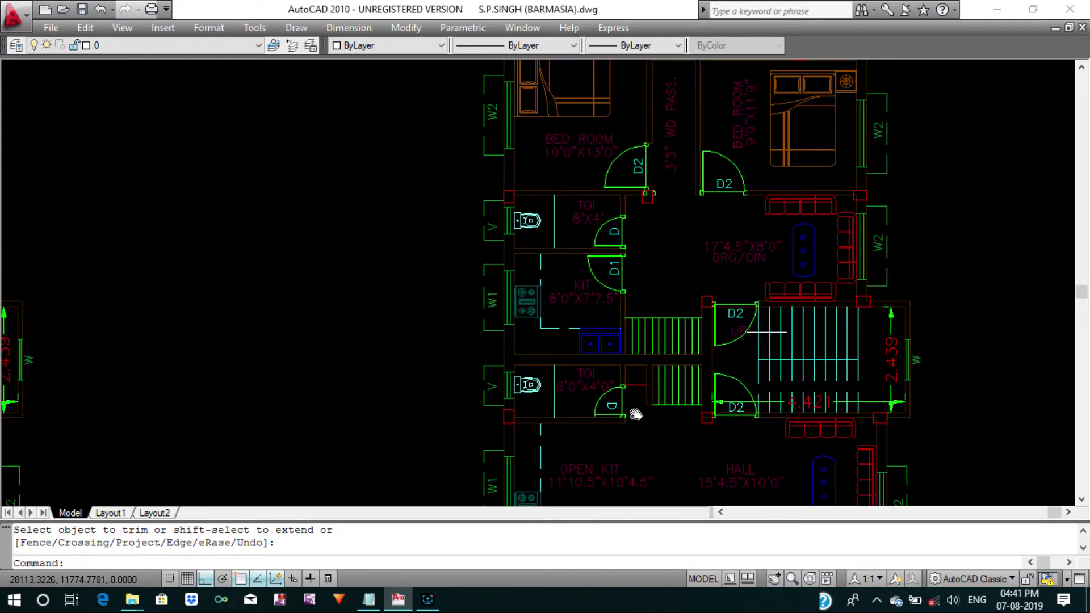
scroll(635, 415, "down", 2)
scroll(633, 365, "down", 3)
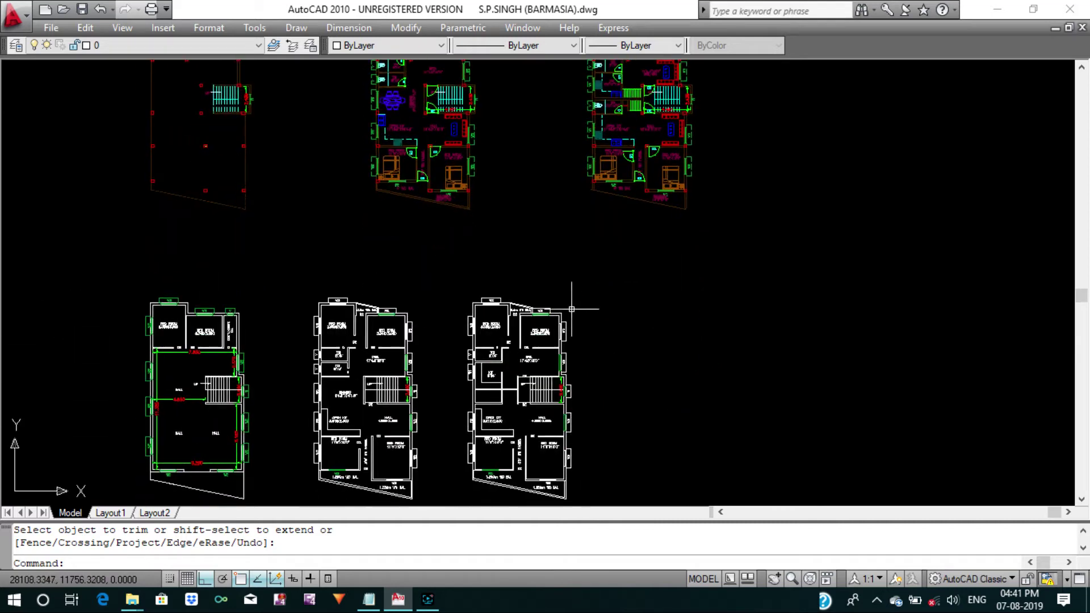
scroll(554, 404, "up", 3)
scroll(494, 400, "up", 3)
Extend the horizontal wall line below the KIT room to the stair wall.
key("Escape")
type("E")
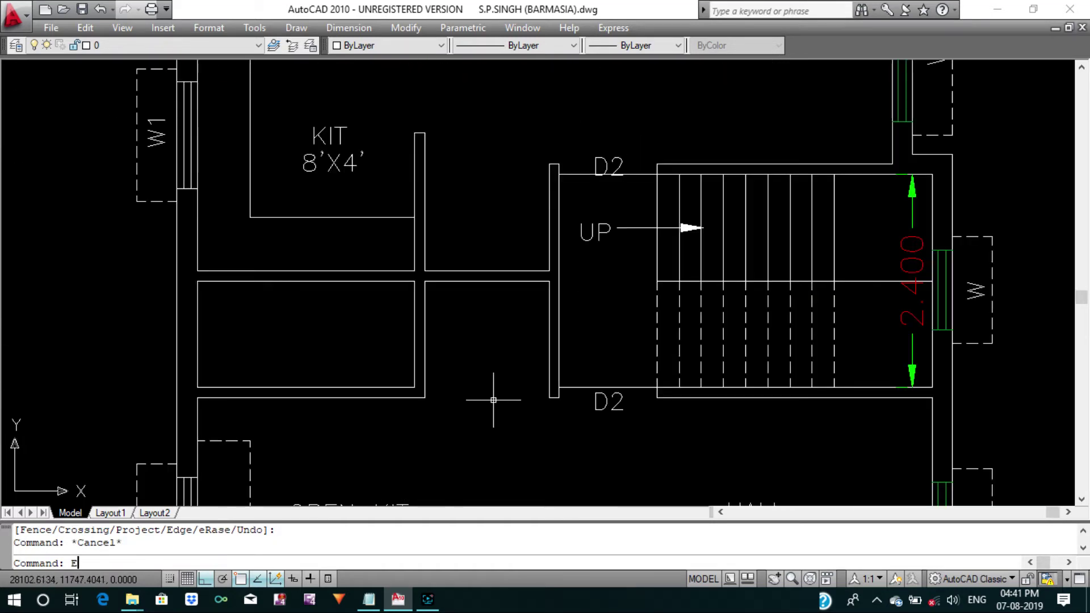
key("Return")
key("Return")
left_click(394, 388)
key("Return")
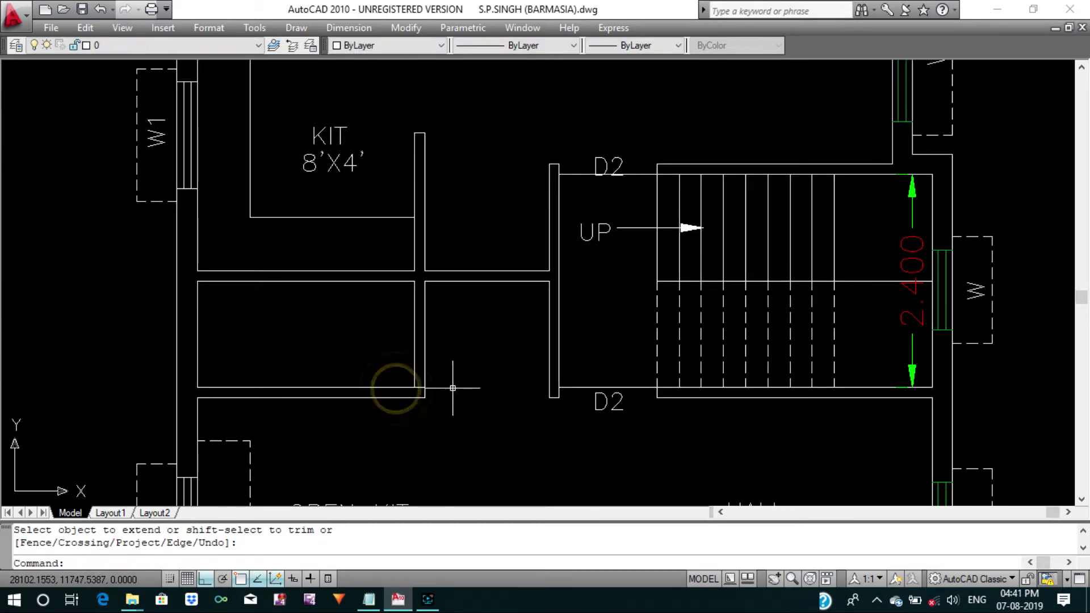
key("Escape")
Offset the bottom wall line 0.75 upward to form a thin partition.
type("O")
key("Return")
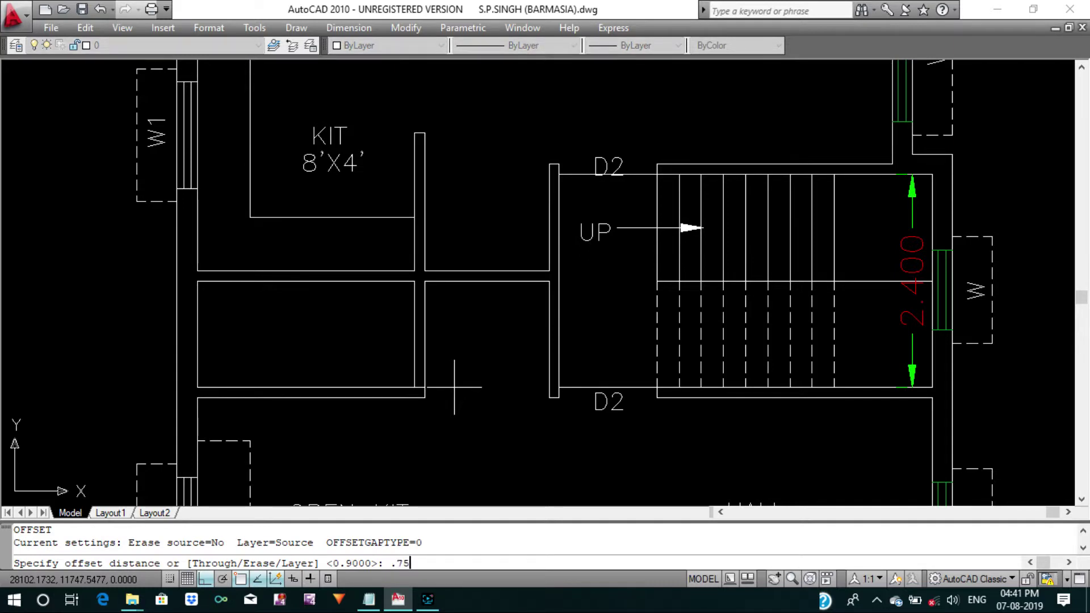
key("Return")
left_click(406, 388)
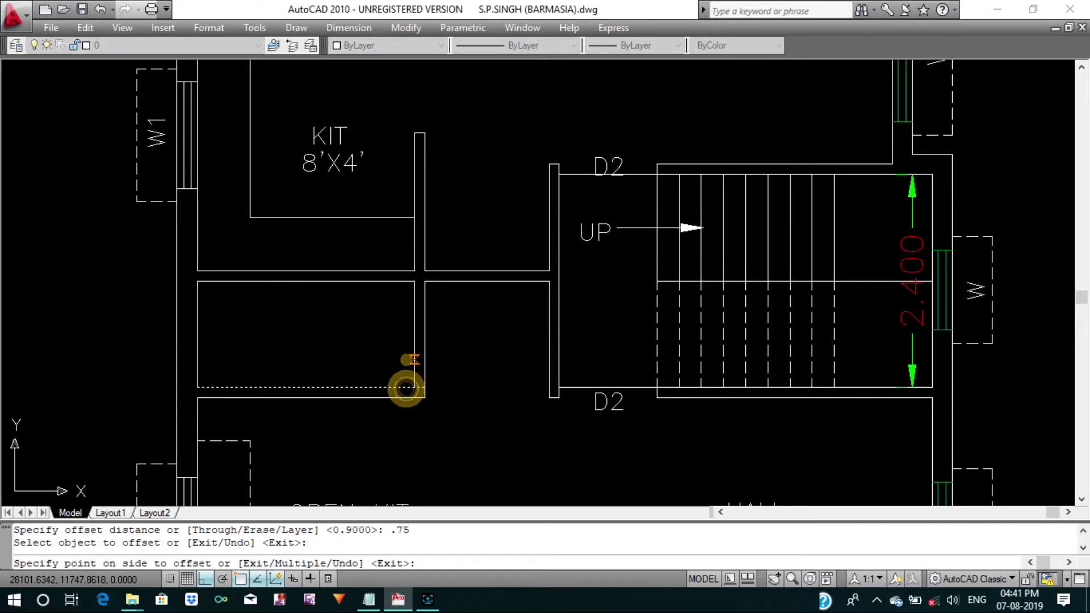
left_click(406, 358)
key("Escape")
Trim the vertical wall segments below the partition and the leftover horizontal wall line.
type("tr")
key("Return")
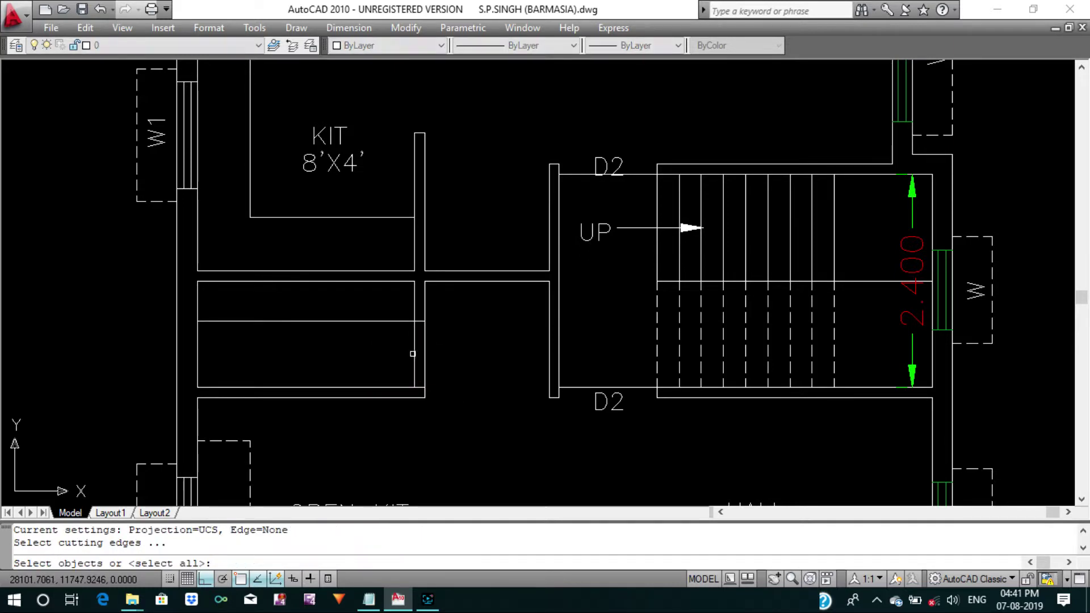
key("Return")
left_click_drag(394, 348, 475, 370)
left_click_drag(366, 294, 390, 330)
key("Return")
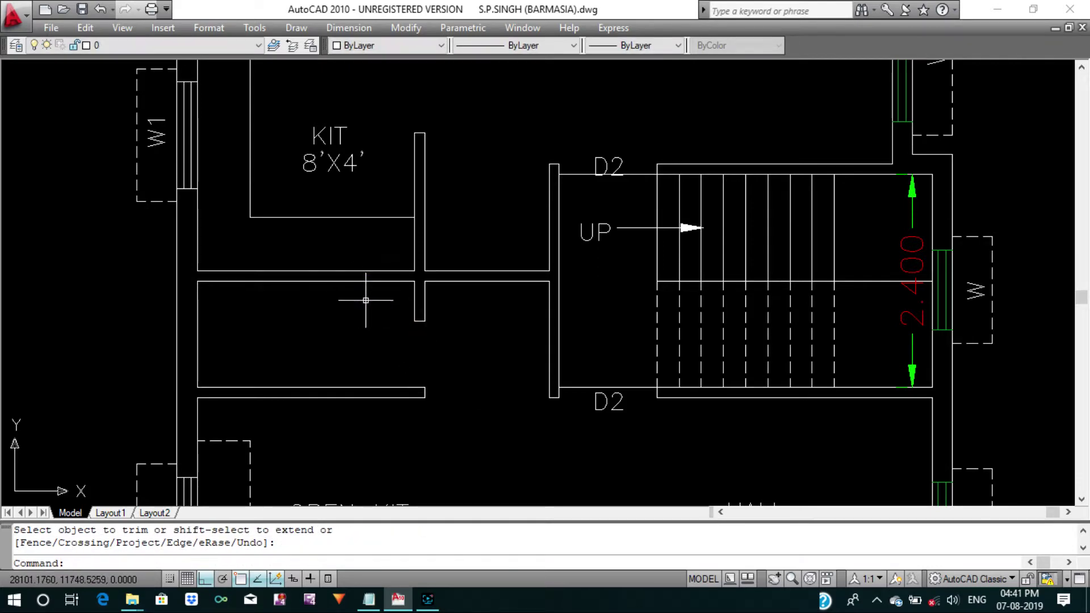
scroll(421, 311, "down", 2)
scroll(425, 311, "up", 3)
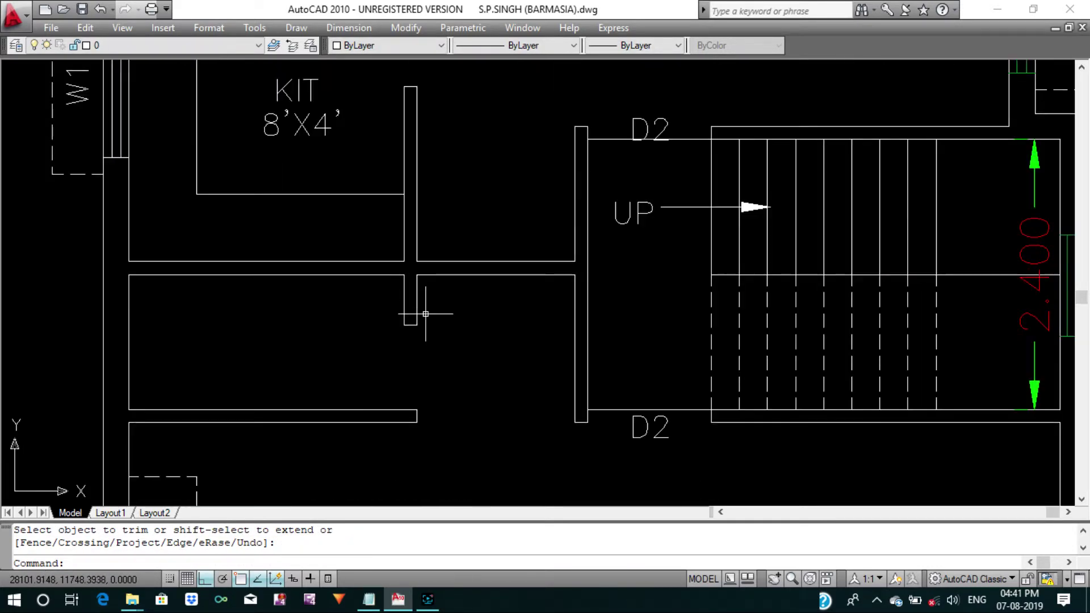
key("Escape")
Draw a line from the partition's end across to the stair wall.
type("l")
key("Return")
left_click(421, 328)
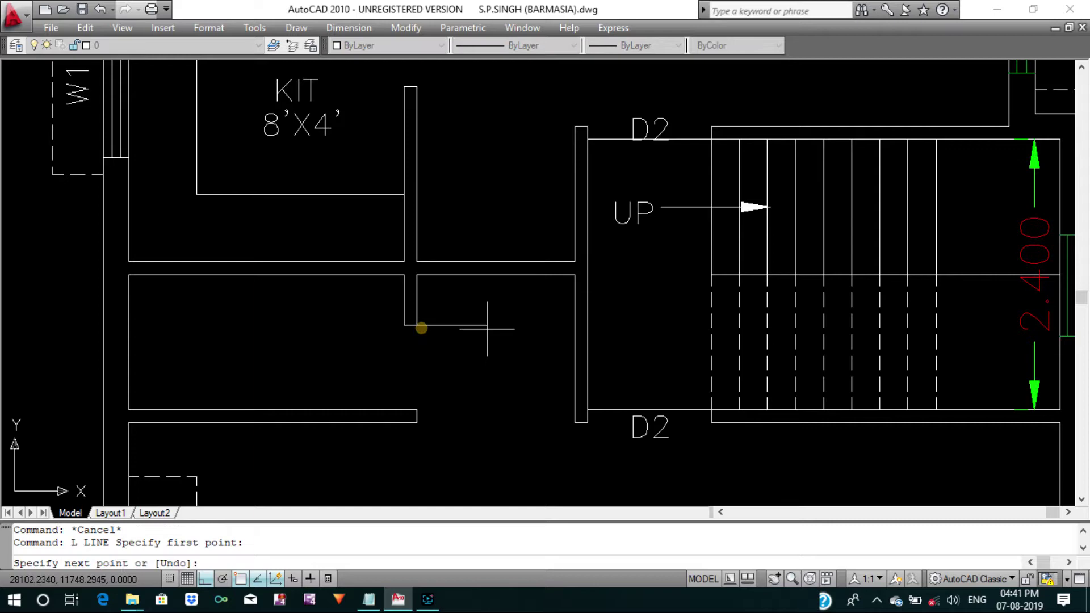
left_click(574, 325)
key("Return")
key("Escape")
key("Escape")
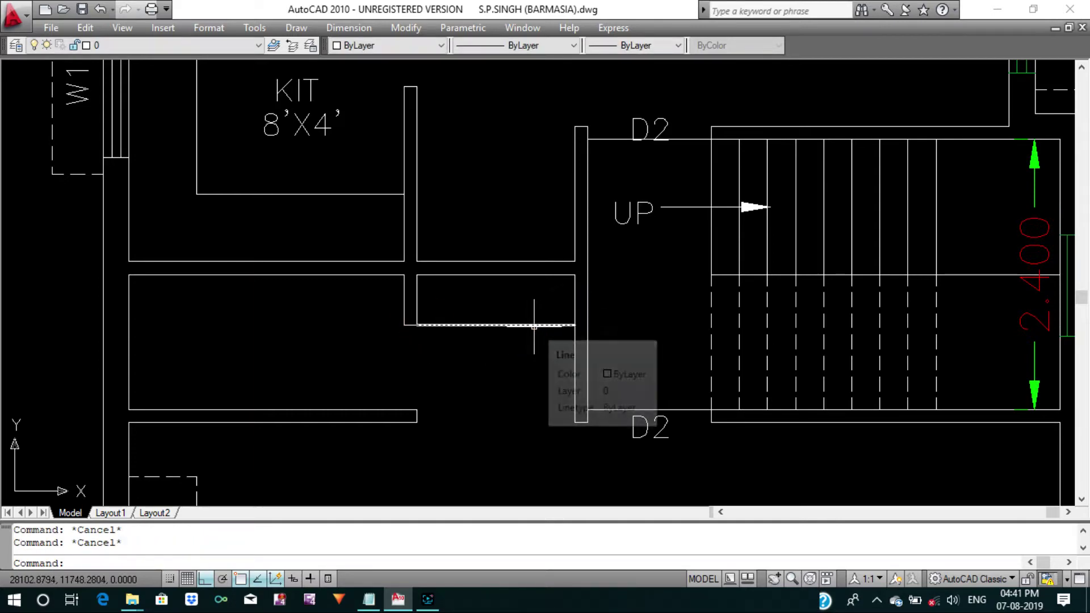
Erase the redundant closing line beneath the space below the KIT room.
scroll(528, 301, "down", 3)
middle_click_drag(525, 301, 521, 334)
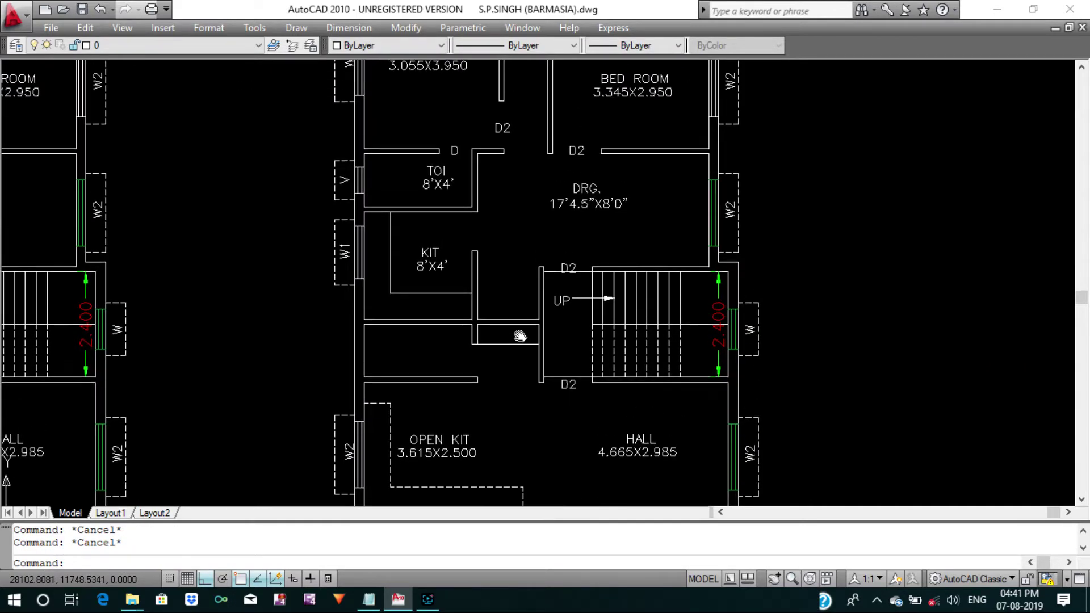
scroll(521, 334, "down", 4)
scroll(482, 316, "up", 4)
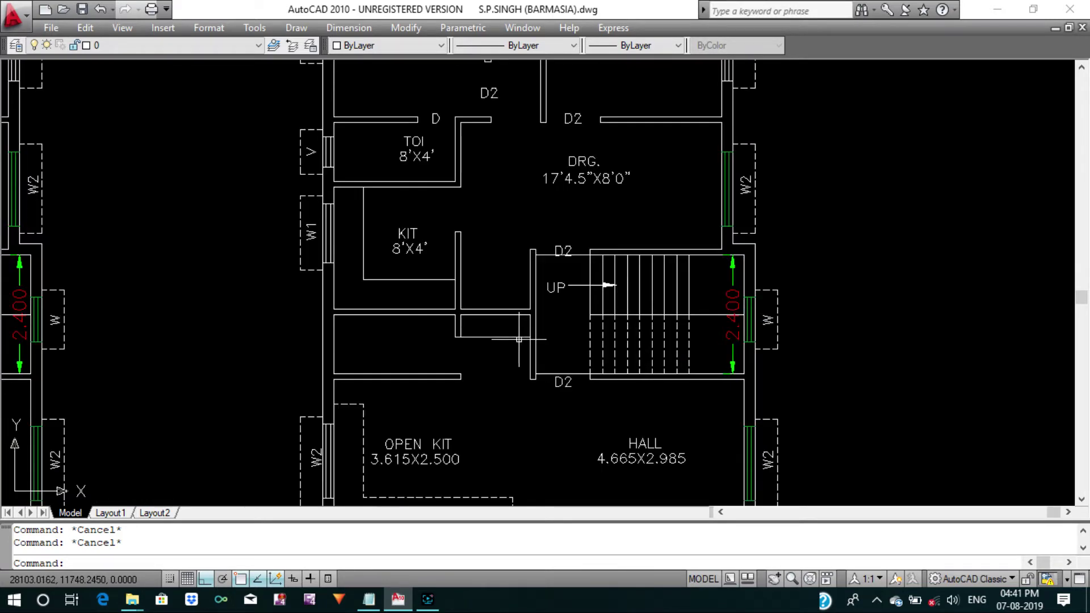
scroll(487, 329, "up", 2)
scroll(514, 309, "down", 1)
middle_click_drag(513, 309, 513, 313)
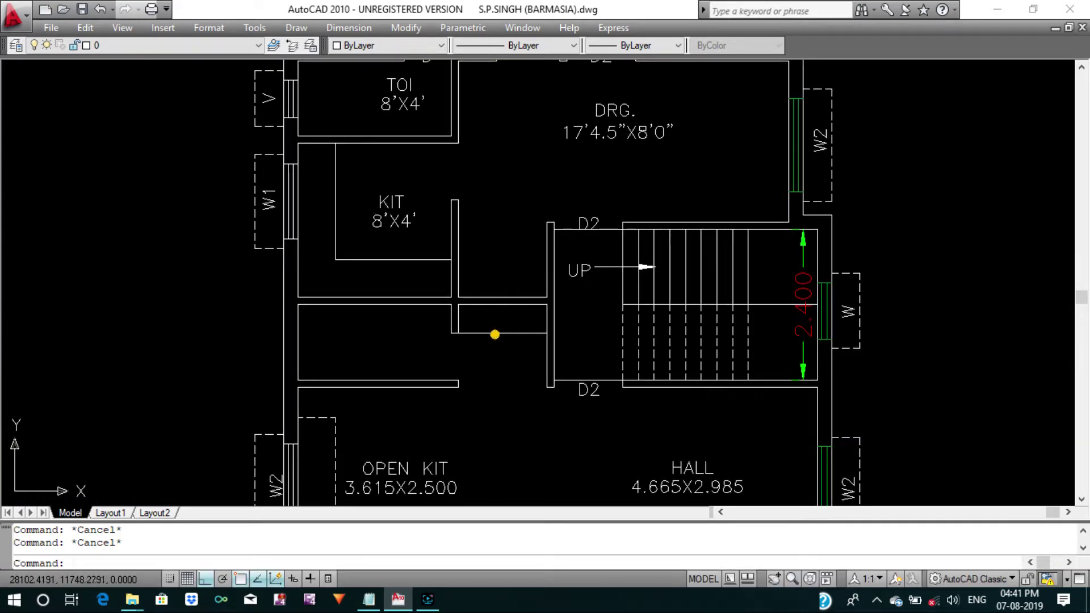
left_click(494, 334)
type("e")
key("Return")
scroll(513, 309, "down", 5)
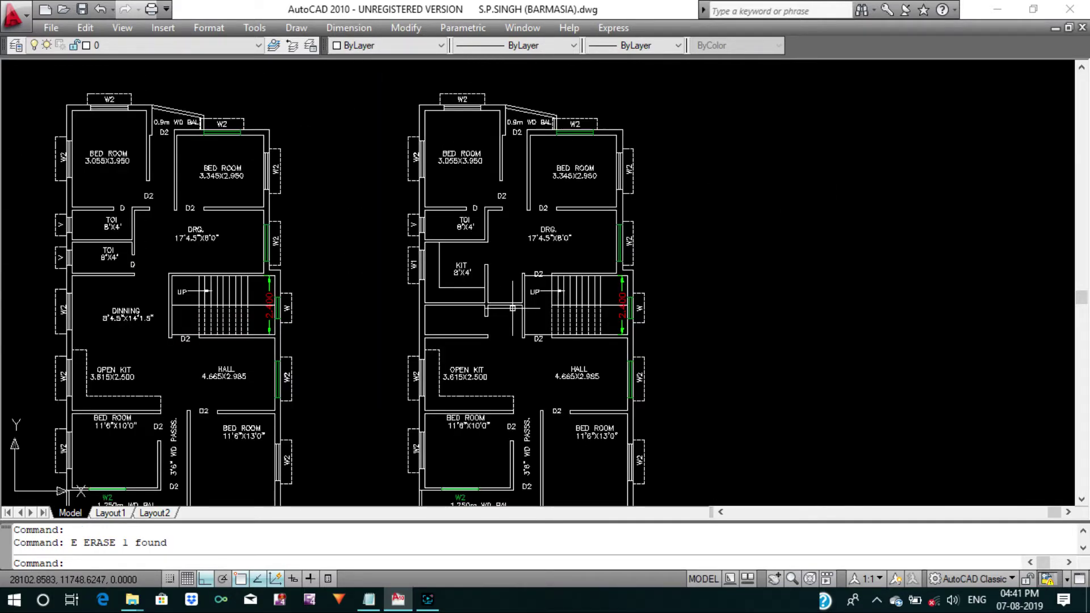
Save the drawing and bring the right-hand upper-floor plan into view.
key("ctrl+s")
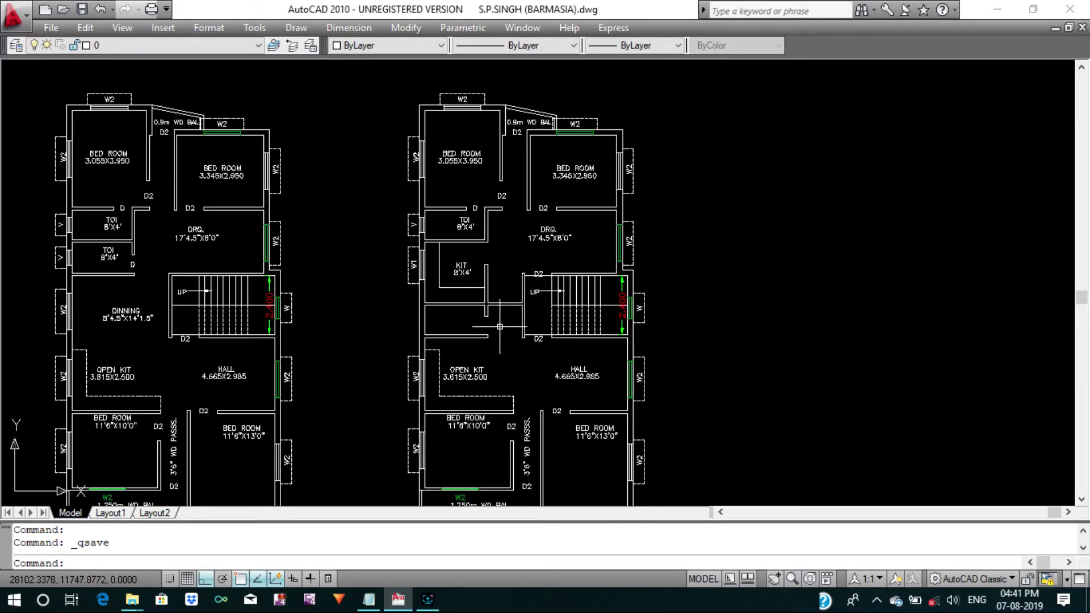
scroll(461, 267, "up", 2)
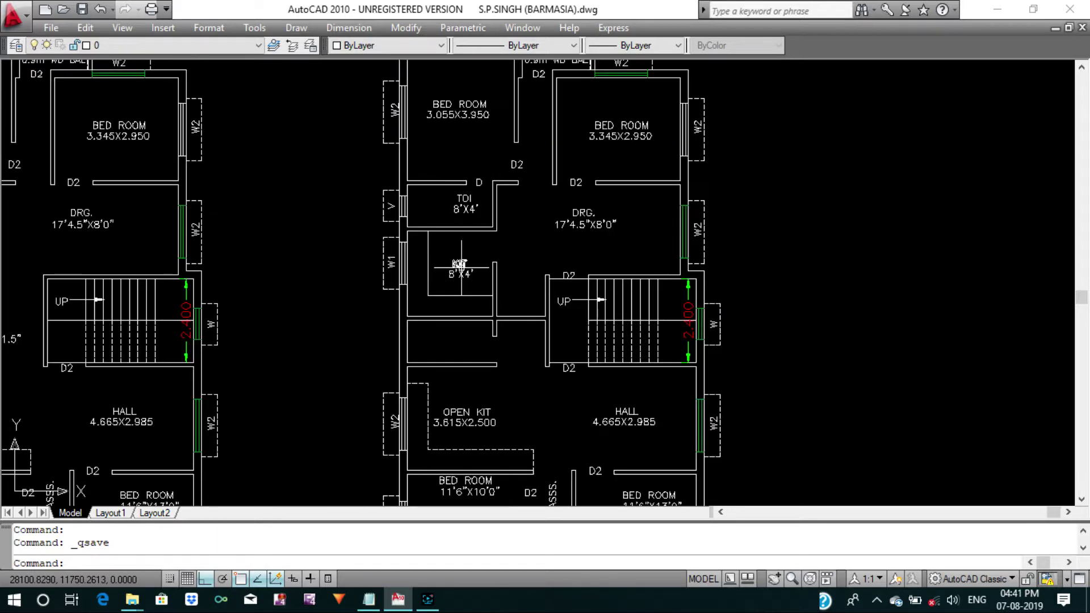
mouse_move(461, 266)
middle_mouse_down()
mouse_move(450, 369)
mouse_move(487, 254)
mouse_move(586, 300)
middle_mouse_up()
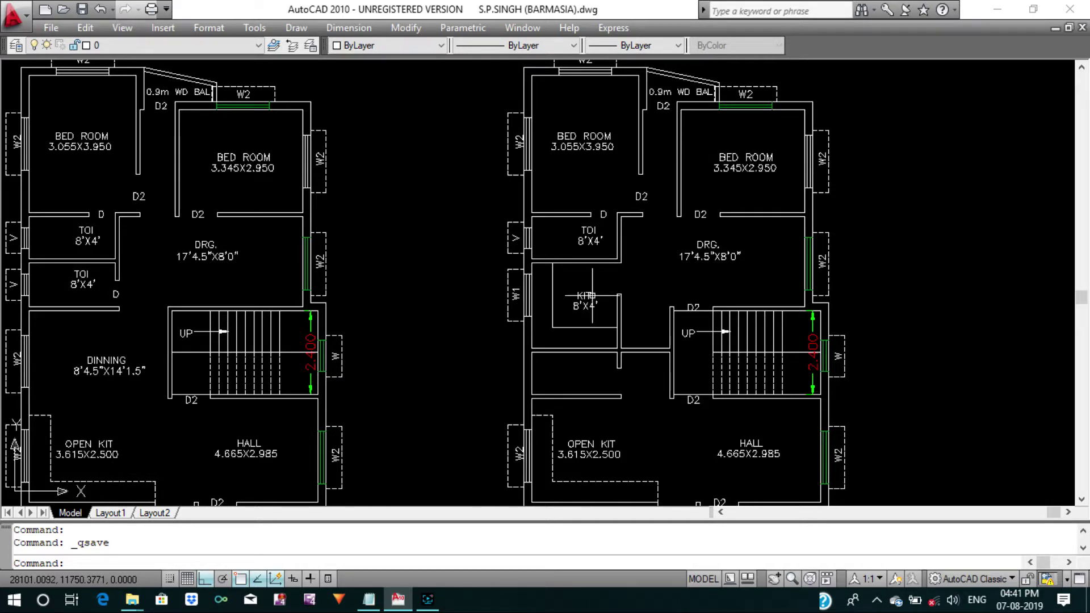
mouse_move(593, 296)
middle_mouse_down()
mouse_move(608, 290)
mouse_move(642, 306)
middle_mouse_up()
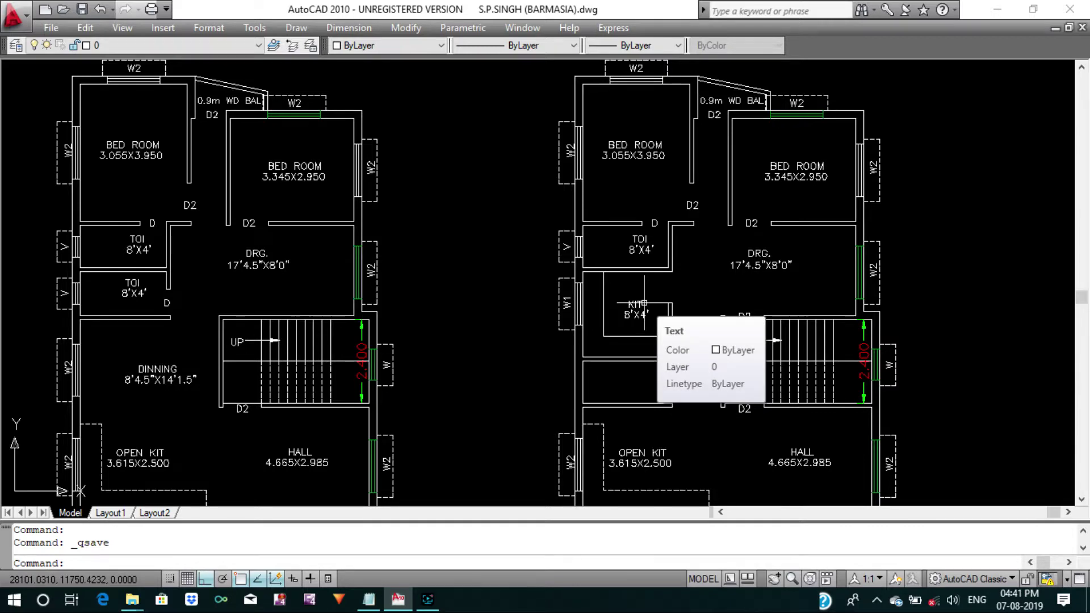
mouse_move(767, 306)
middle_mouse_down()
mouse_move(724, 307)
mouse_move(724, 340)
middle_mouse_up()
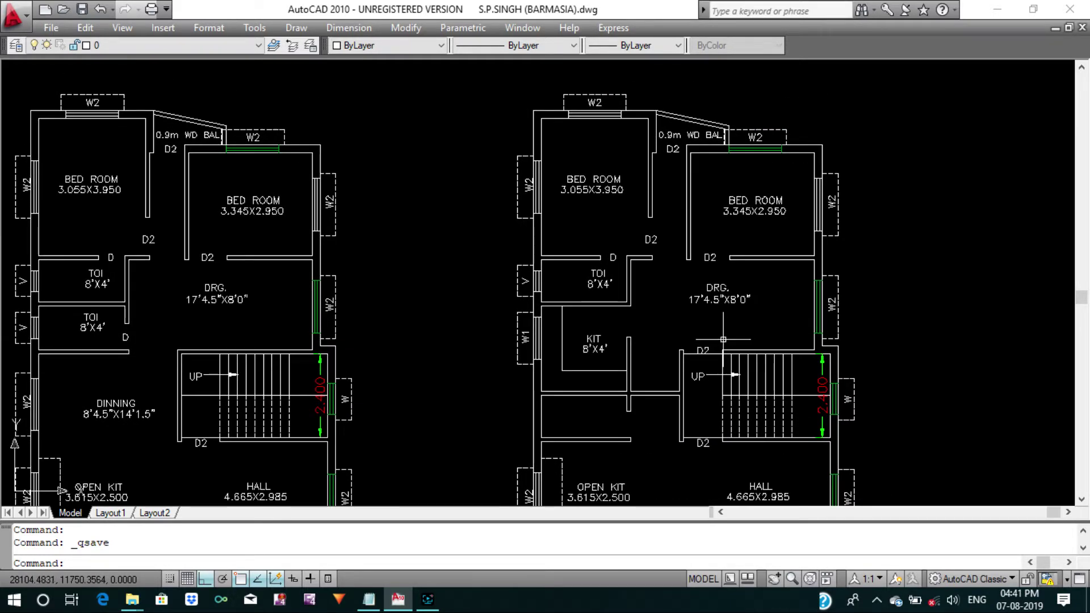
middle_click_drag(749, 257, 733, 282)
key("Escape")
key("Escape")
type("MA")
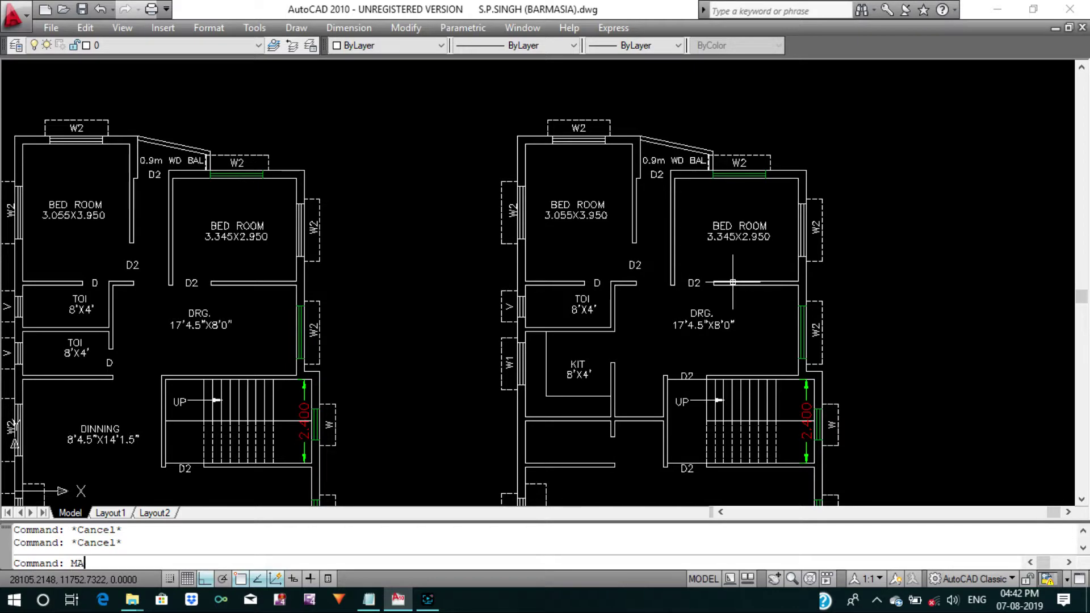
Match properties from the bedroom wall onto the window-selected objects in the right plan.
key("Return")
scroll(775, 167, "up", 5)
left_click(774, 163)
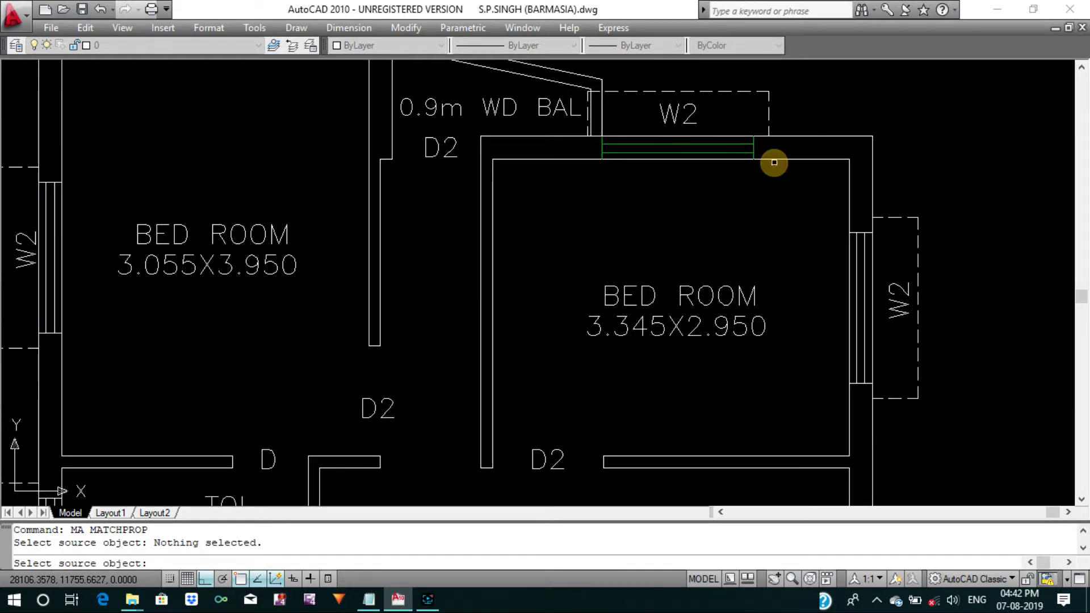
scroll(596, 142, "up", 3)
left_click(600, 112)
left_click(818, 271)
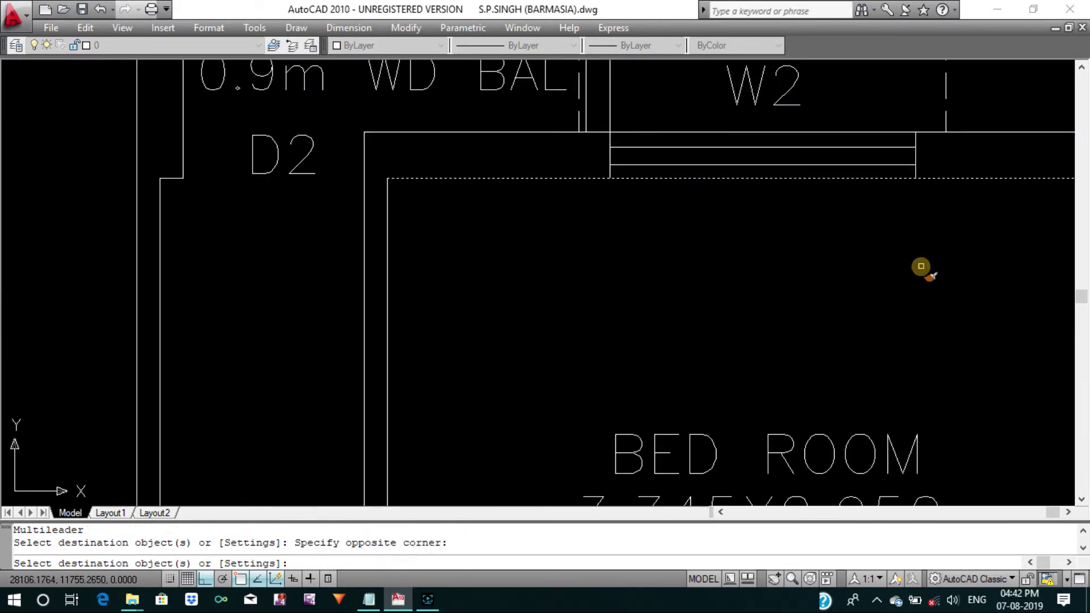
key("Return")
scroll(795, 255, "down", 10)
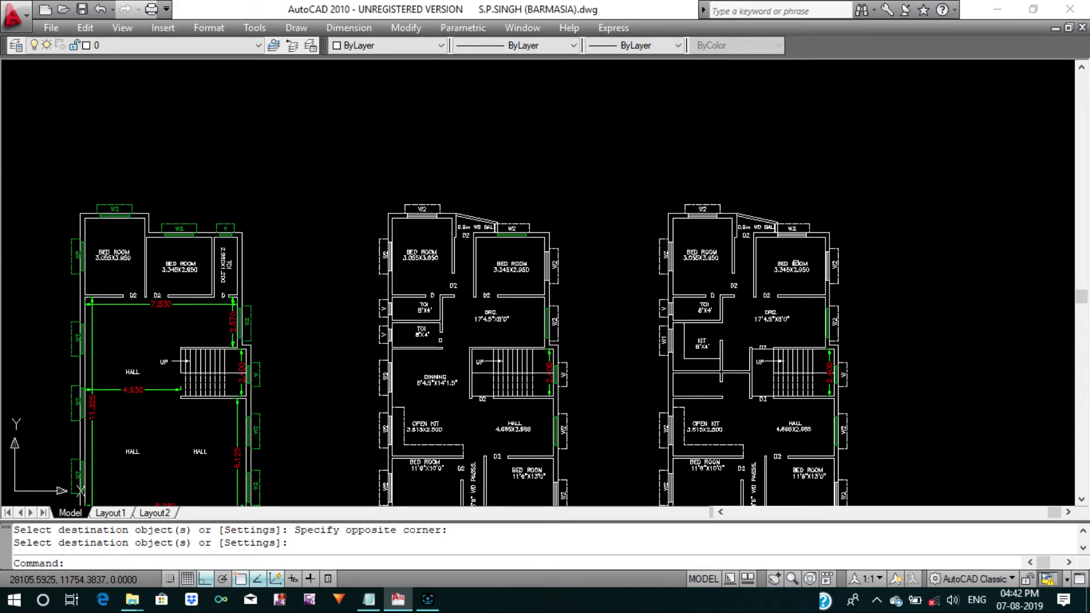
Save the revised drawing again.
key("Escape")
key("ctrl+s")
scroll(783, 261, "up", 2)
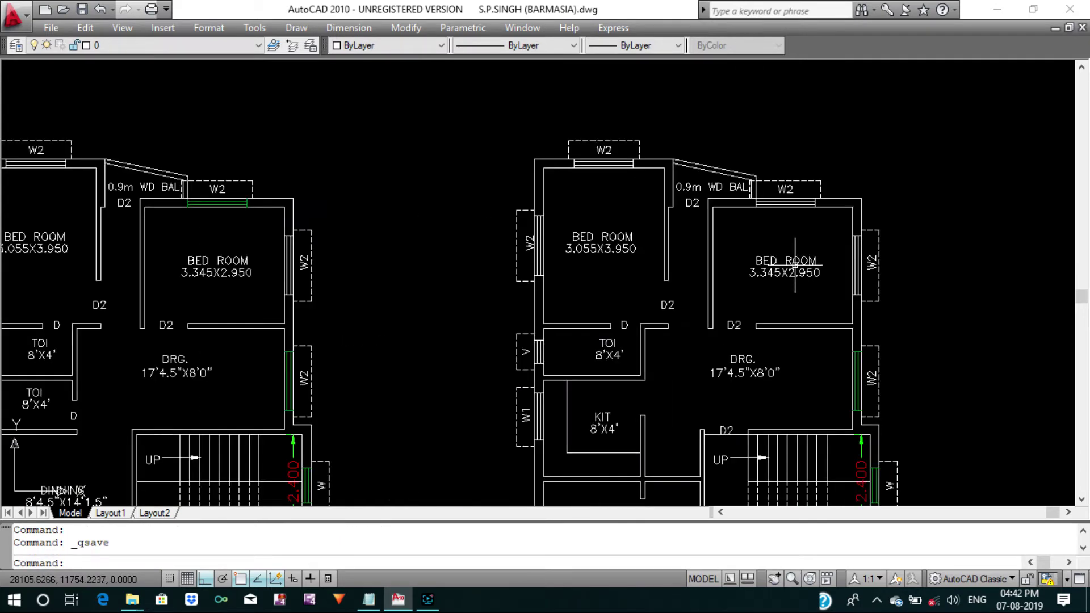
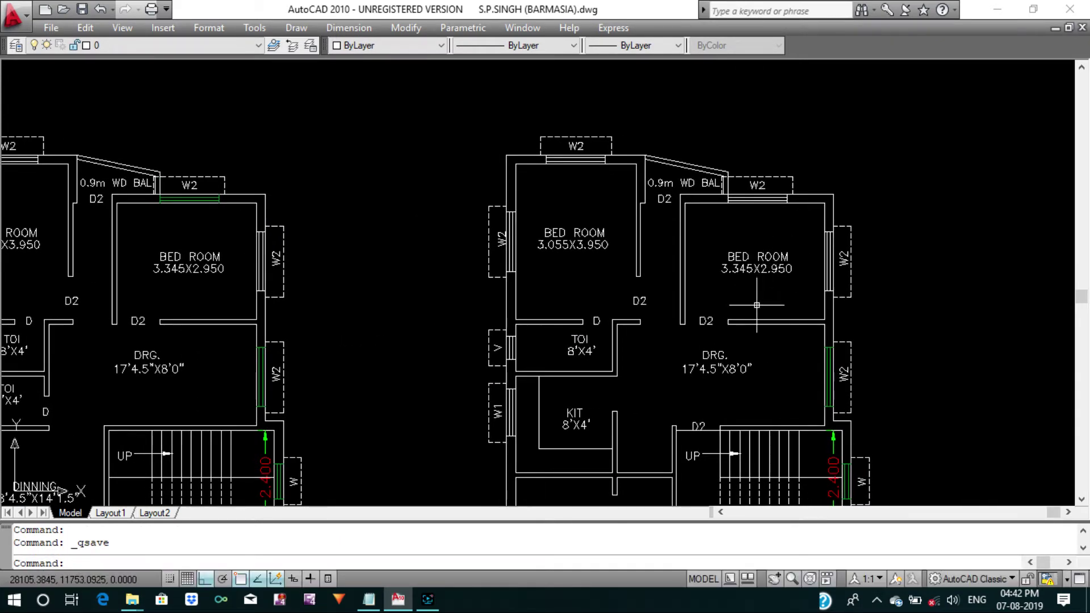
Start Match Properties from a white wall line and match the W window beside the stairs.
middle_click_drag(757, 305, 735, 257)
type("MA")
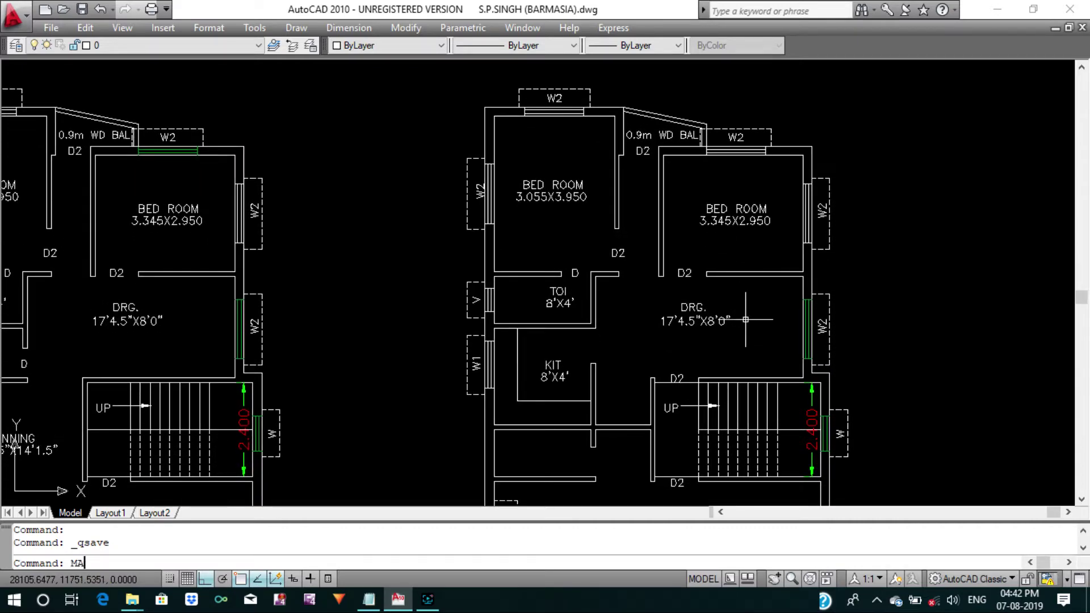
key("Return")
scroll(800, 343, "up", 2)
left_click(802, 339)
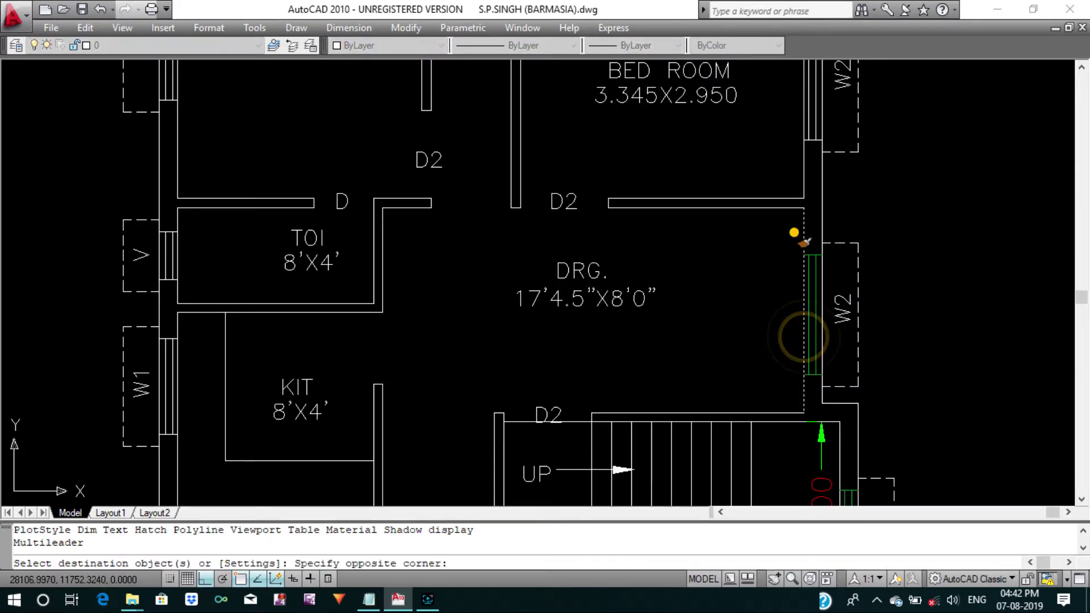
left_click(825, 380)
scroll(813, 332, "down", 3)
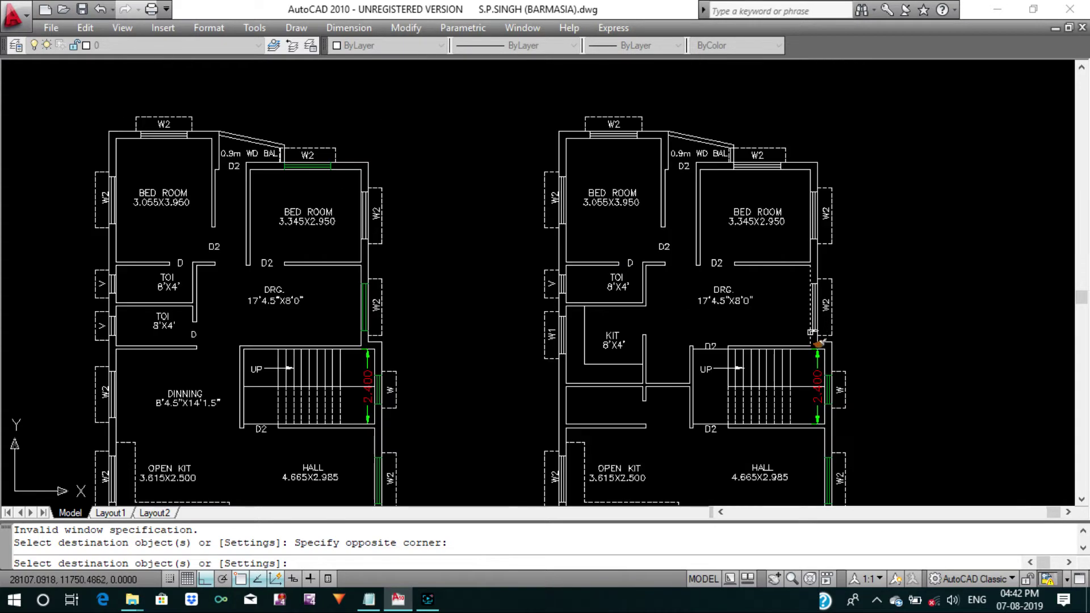
scroll(817, 343, "up", 3)
left_click(839, 348)
left_click(868, 440)
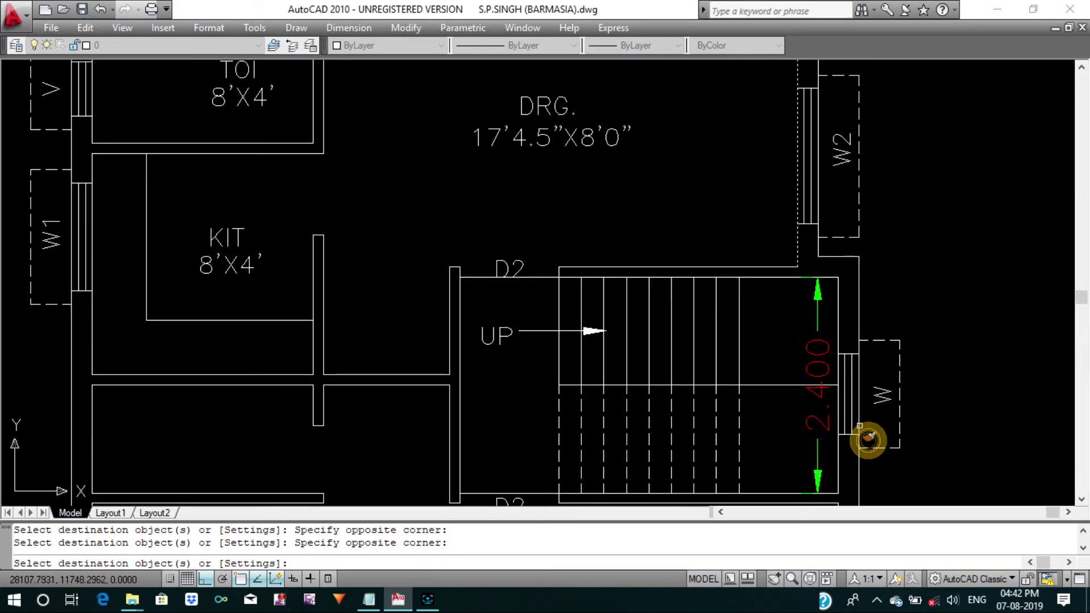
Turn the hall's W2 window and the balcony W2 window and label white.
scroll(869, 440, "down", 3)
scroll(832, 297, "up", 3)
left_click(803, 326)
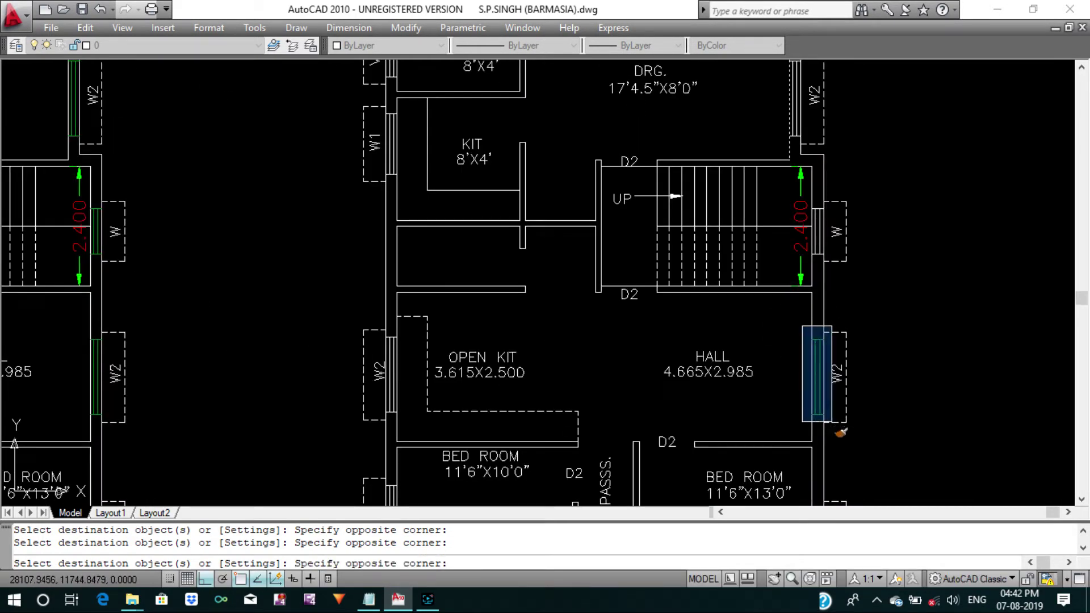
left_click(831, 421)
scroll(791, 300, "down", 3)
scroll(531, 339, "up", 5)
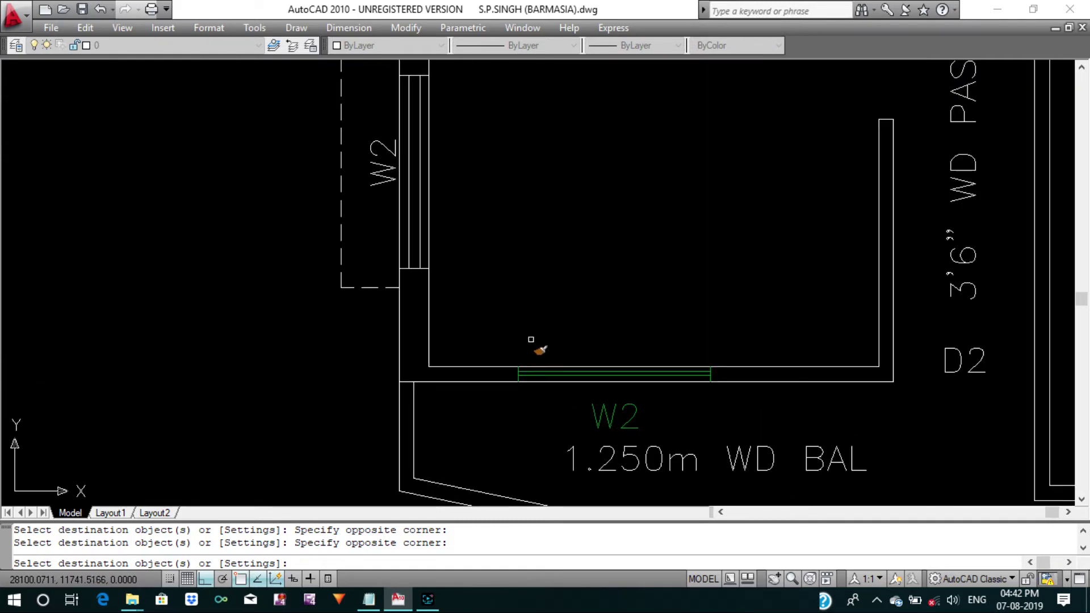
left_click(505, 340)
left_click(731, 395)
left_click(563, 344)
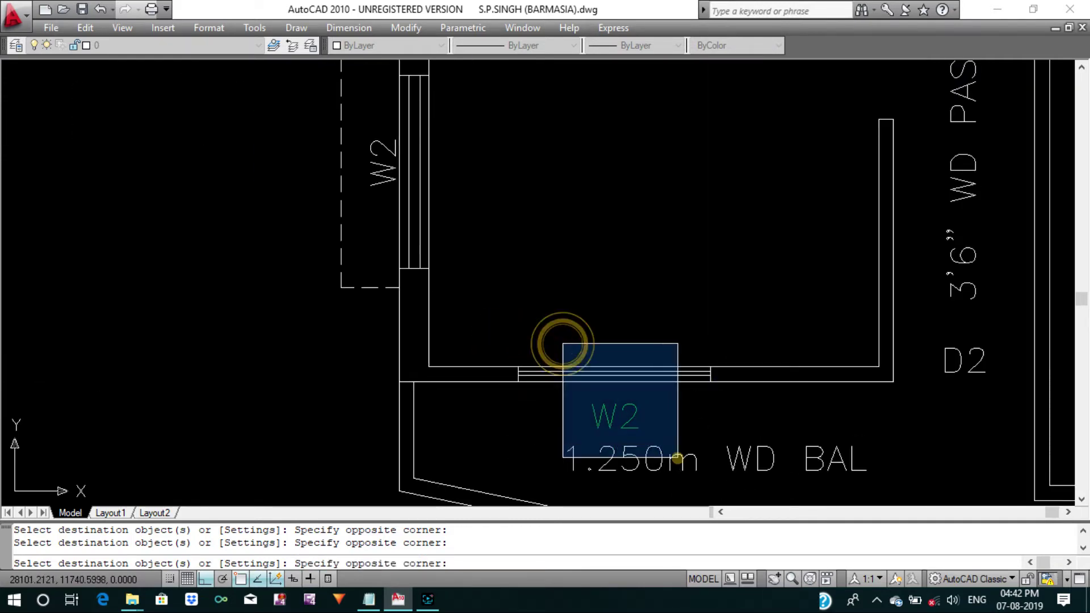
left_click(678, 458)
Turn the 1.250m balcony W2 window and the hall's right W2 window white.
scroll(571, 310, "down", 4)
scroll(845, 395, "down", 3)
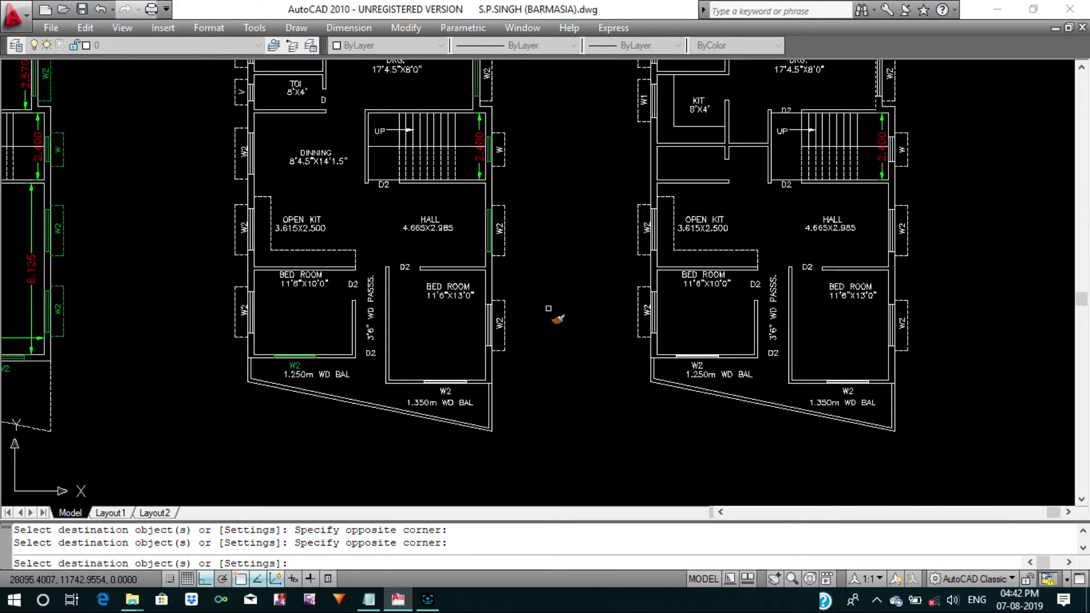
scroll(346, 375, "up", 4)
left_click(220, 321)
left_click(372, 400)
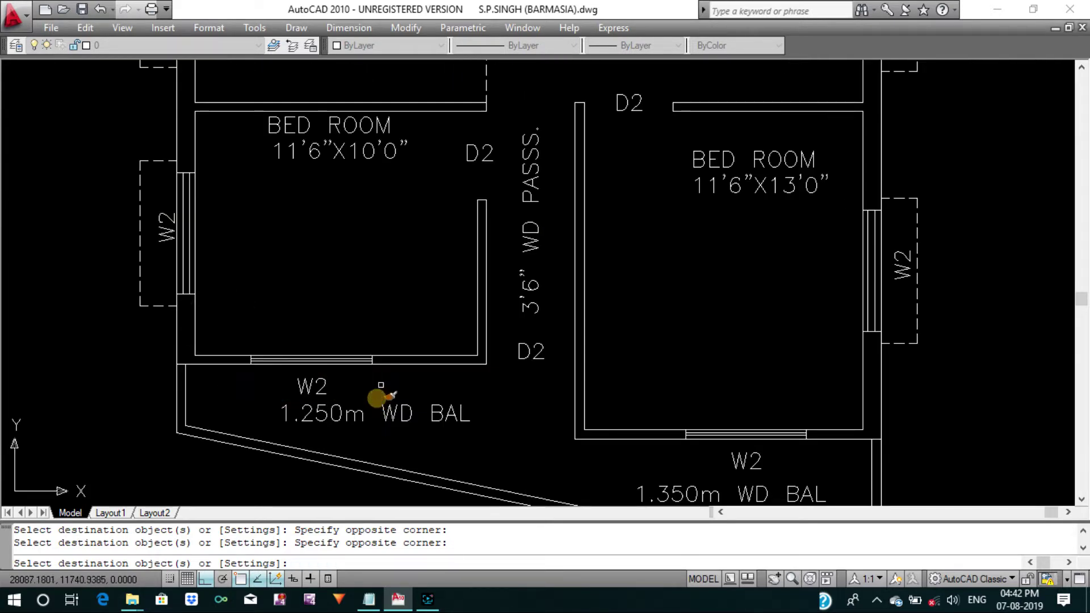
scroll(377, 394, "down", 4)
scroll(568, 216, "up", 3)
left_click(562, 173)
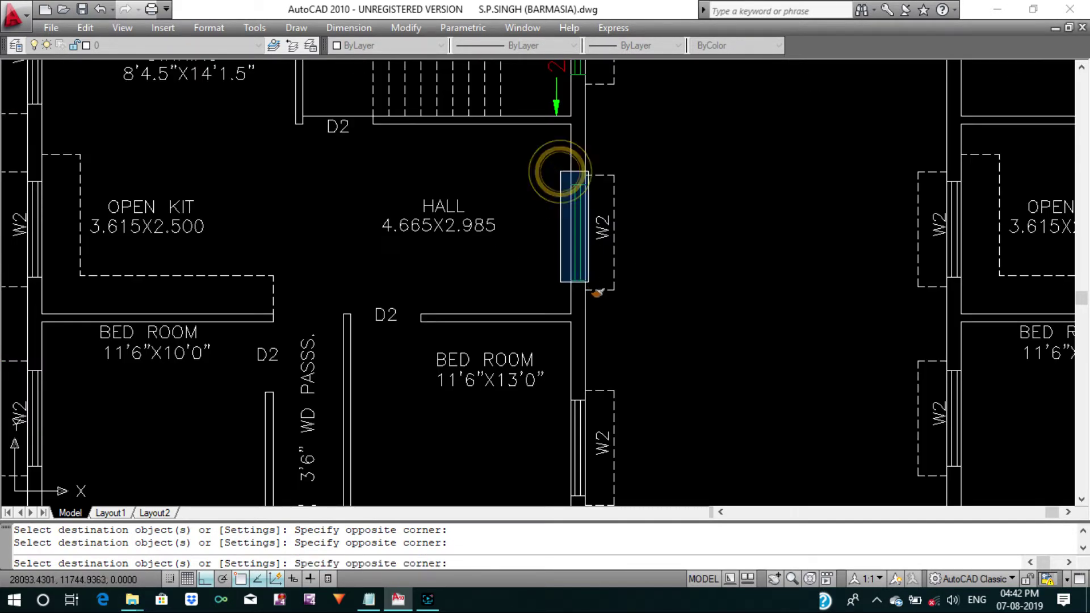
left_click(590, 288)
Turn the stair-side W window and the drawing room's W2 window white.
middle_click_drag(608, 193, 585, 312)
scroll(547, 214, "up", 3)
left_click(530, 187)
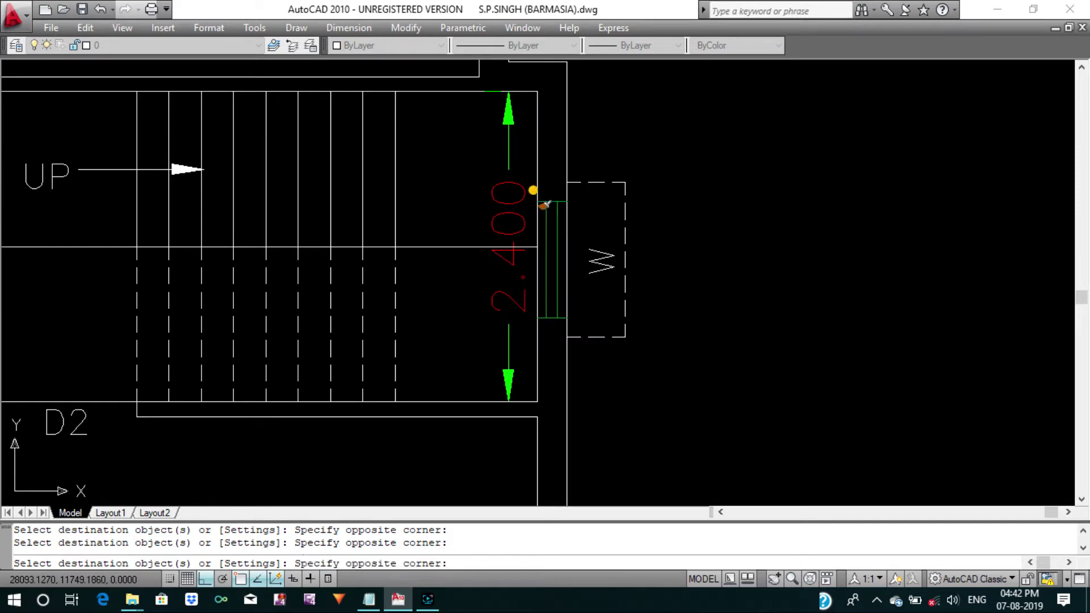
left_click(593, 341)
scroll(593, 341, "down", 4)
scroll(528, 238, "up", 3)
scroll(528, 239, "up", 1)
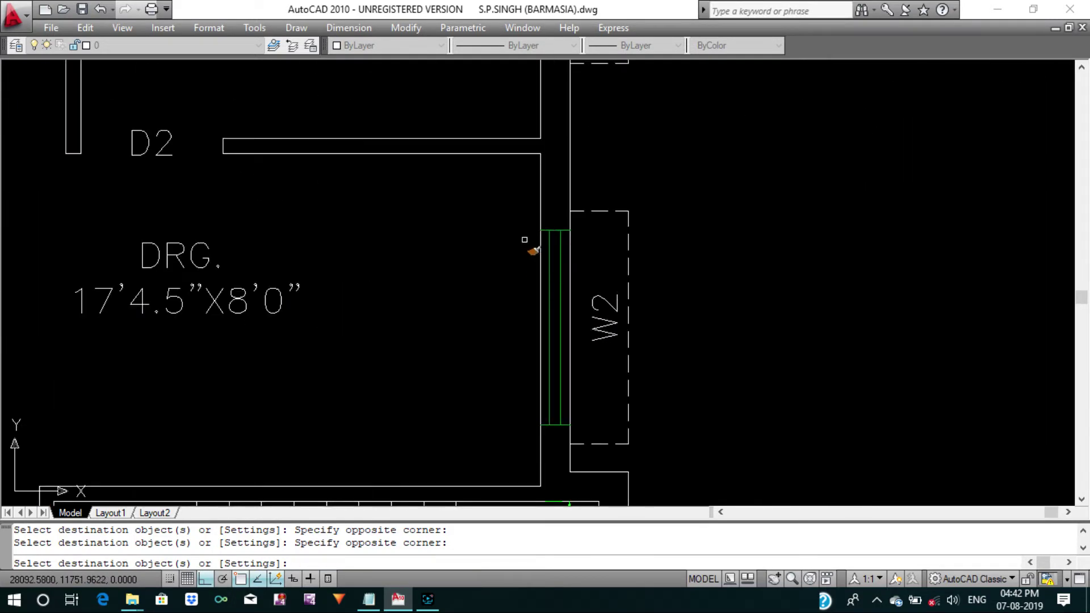
left_click(530, 218)
left_click(628, 458)
Turn the top bedroom's green W2 window white.
scroll(604, 428, "down", 4)
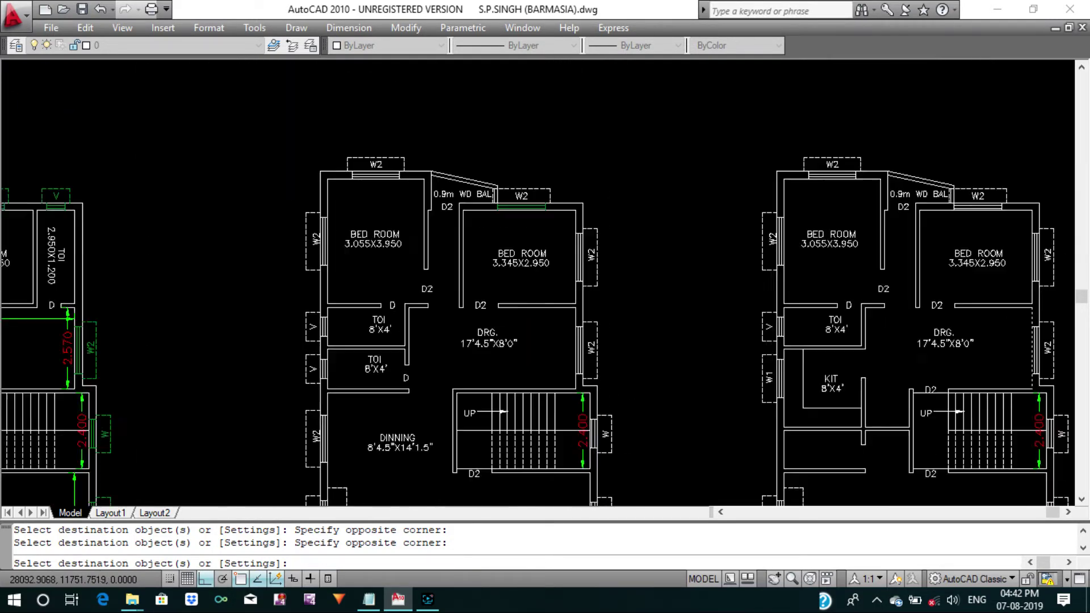
scroll(630, 477, "up", 2)
scroll(515, 246, "up", 4)
left_click(390, 196)
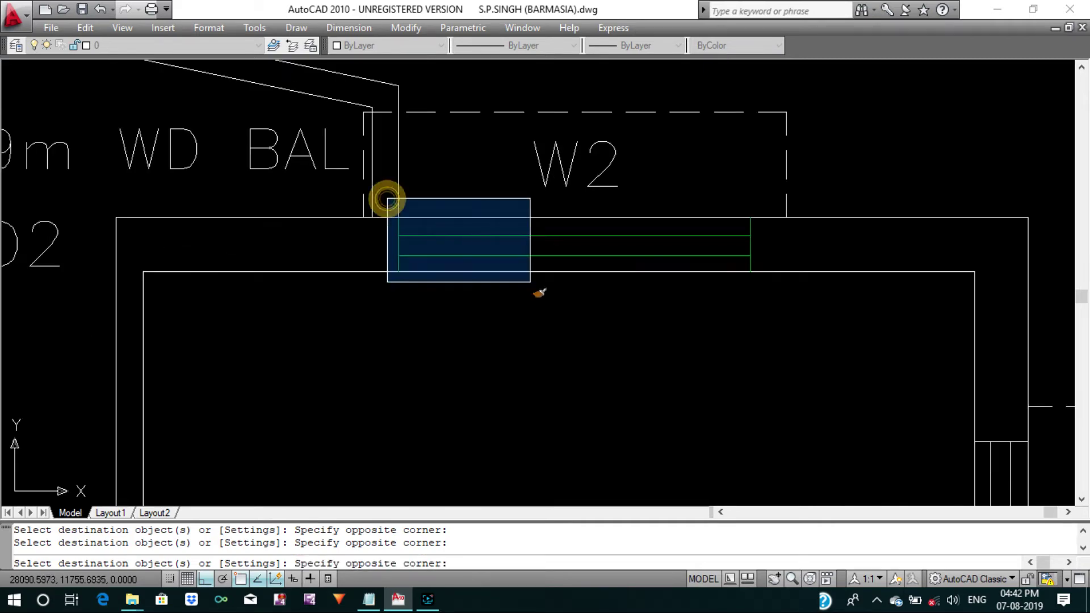
left_click(531, 281)
scroll(767, 312, "down", 3)
scroll(727, 245, "down", 2)
middle_click_drag(542, 429, 542, 250)
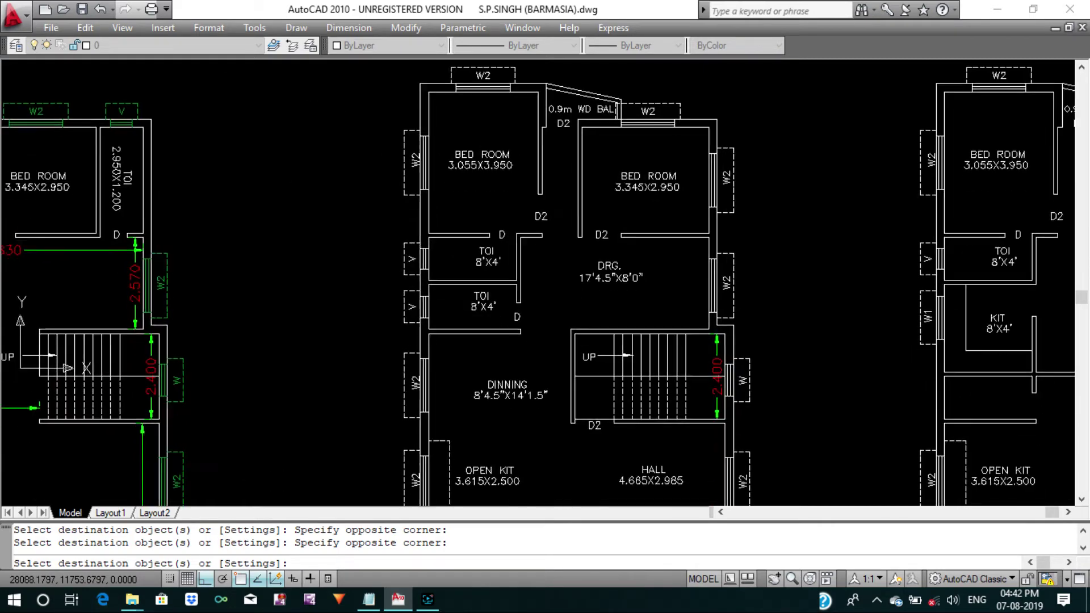
Turn the hall's left W2, bedroom's left W2 and top bedroom W2 windows white.
scroll(534, 271, "down", 4)
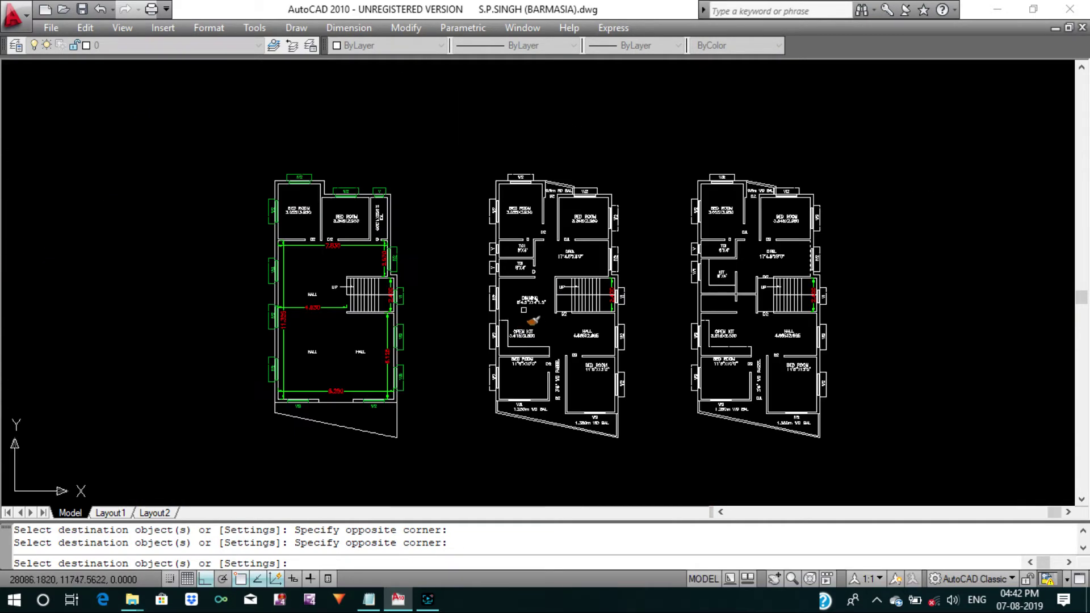
scroll(266, 311, "up", 3)
left_click(257, 293)
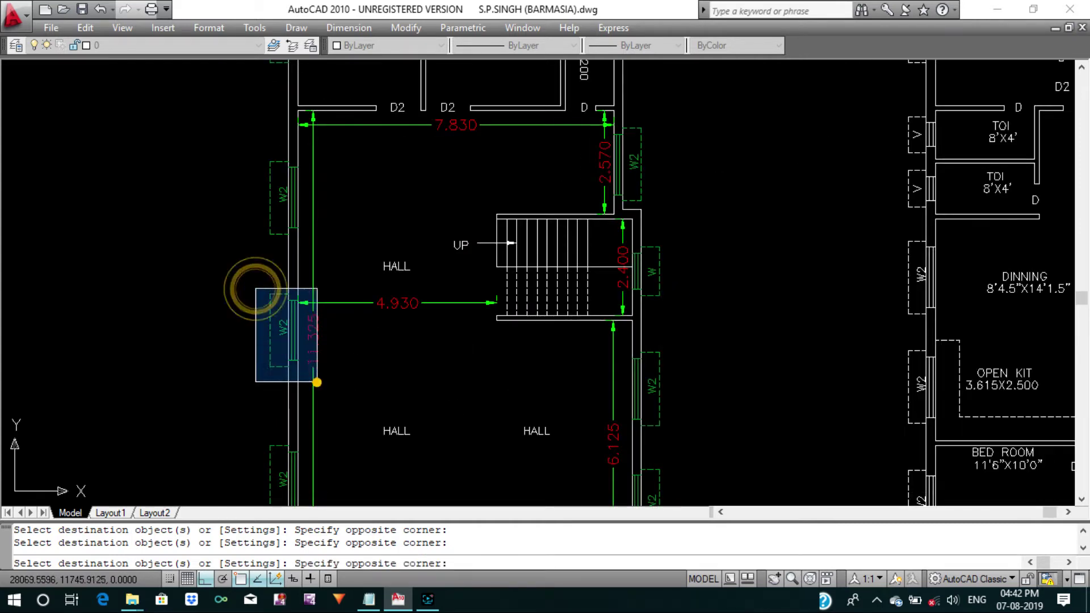
left_click(310, 383)
middle_click_drag(309, 383, 310, 471)
left_click(250, 229)
middle_click_drag(324, 335, 324, 428)
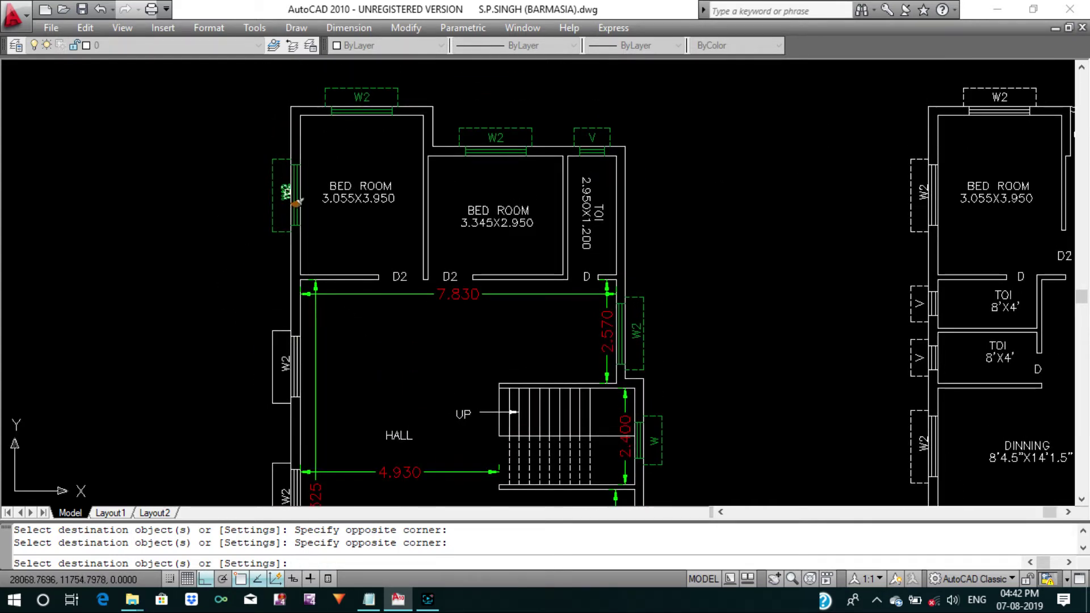
left_click(253, 143)
left_click(312, 243)
Turn the top W2, second bedroom's W2 and toilet's V windows white.
middle_click_drag(312, 243, 335, 350)
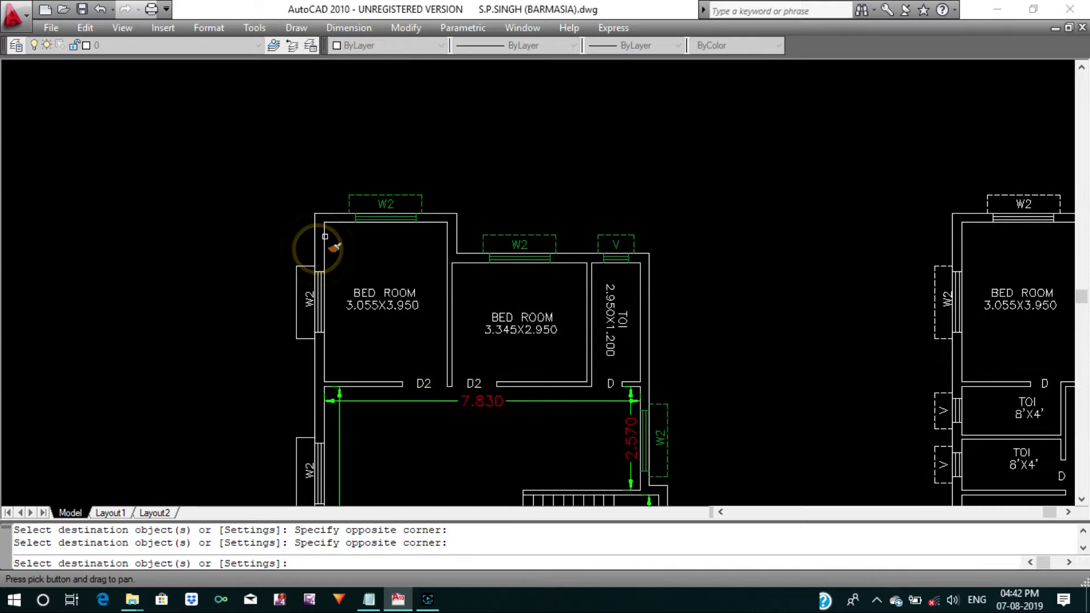
left_click(342, 181)
left_click(427, 254)
left_click(477, 224)
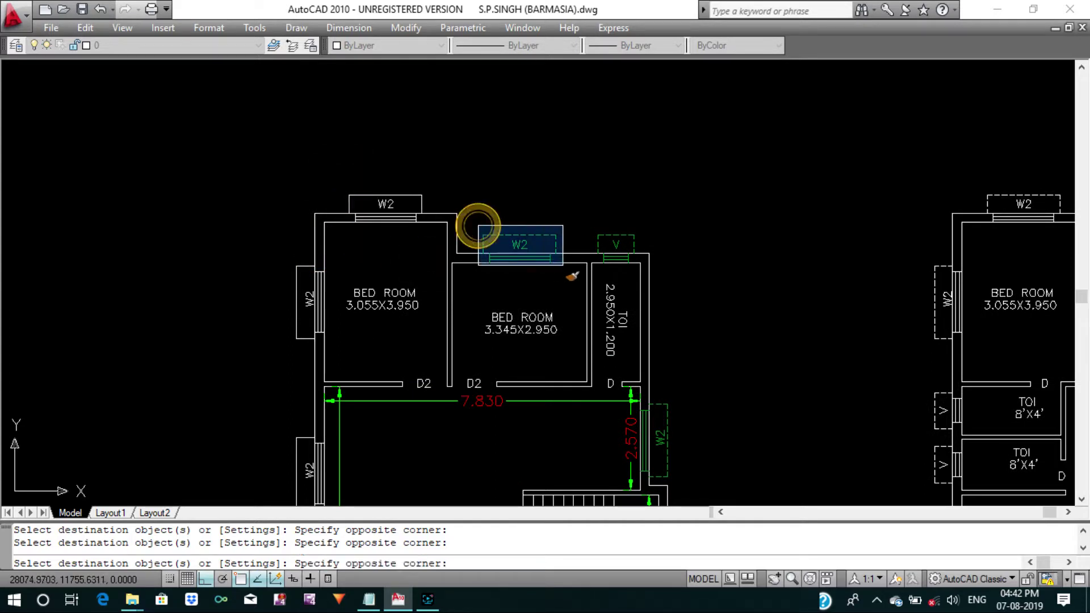
left_click(565, 266)
scroll(594, 230, "up", 2)
left_click(592, 226)
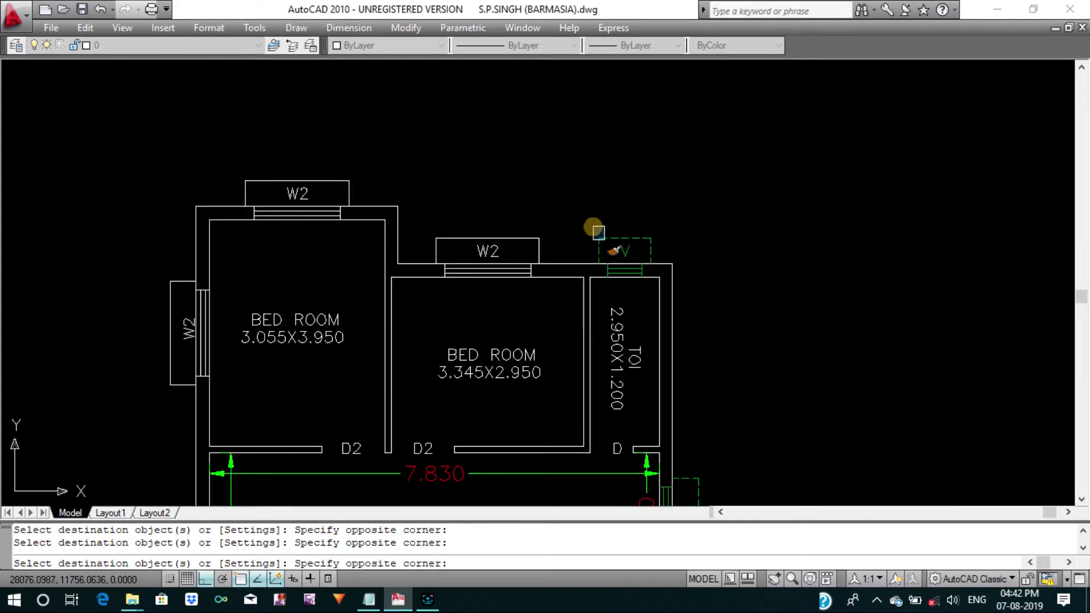
left_click(651, 285)
Turn the W2 window by the 2.570 dimension and the stair-side W window white.
scroll(652, 285, "down", 2)
middle_click_drag(647, 363, 526, 281)
scroll(613, 310, "up", 3)
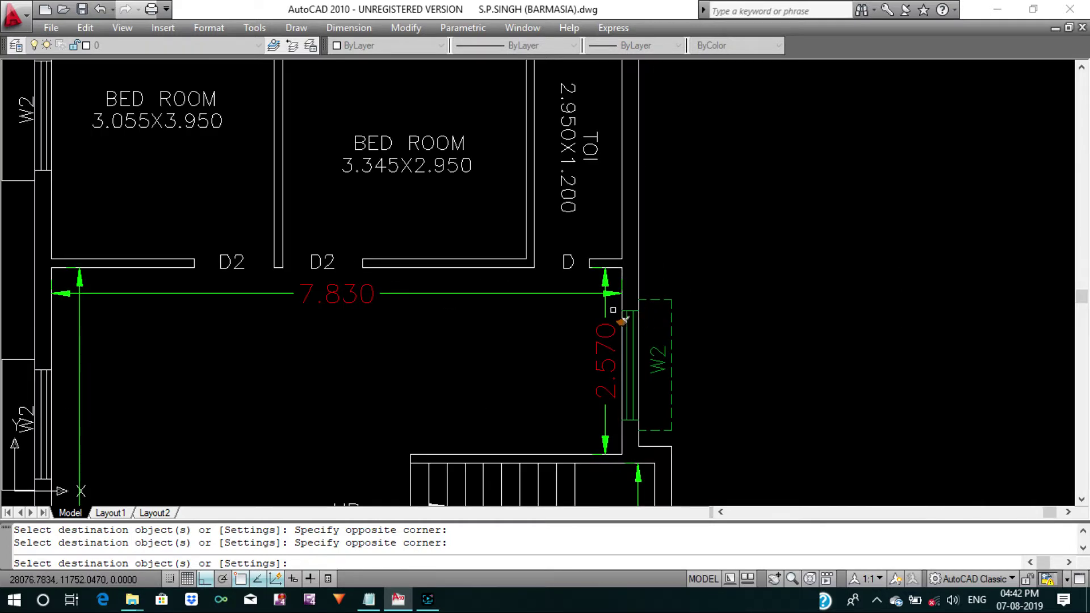
left_click(612, 282)
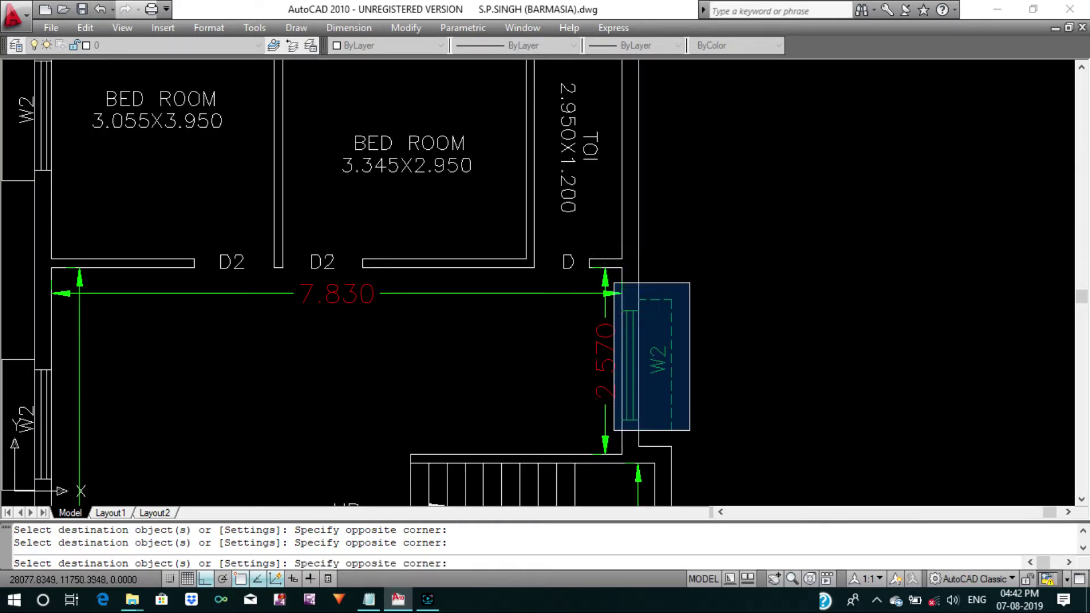
left_click(693, 440)
middle_click_drag(690, 439, 694, 314)
left_click(685, 312)
middle_click_drag(651, 350, 647, 233)
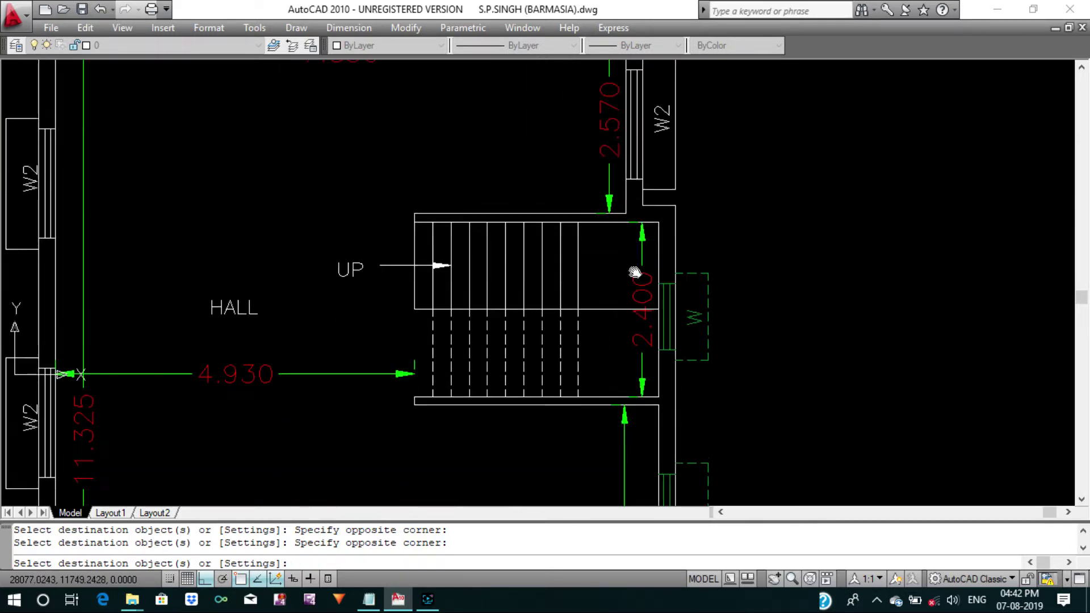
scroll(669, 285, "up", 2)
left_click(649, 244)
left_click(781, 415)
Turn the hall's lower-right W2 window and the right W2 near 6.125 white.
scroll(774, 419, "down", 3)
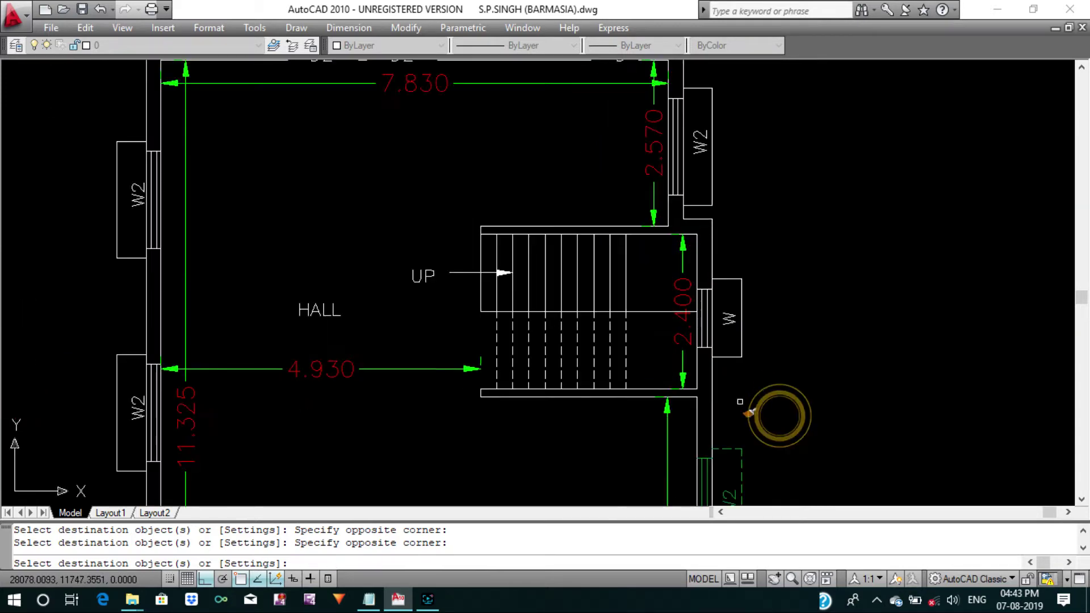
middle_click_drag(775, 418, 720, 300)
scroll(720, 300, "up", 1)
left_click(711, 296)
left_click(823, 441)
middle_click_drag(823, 441, 815, 224)
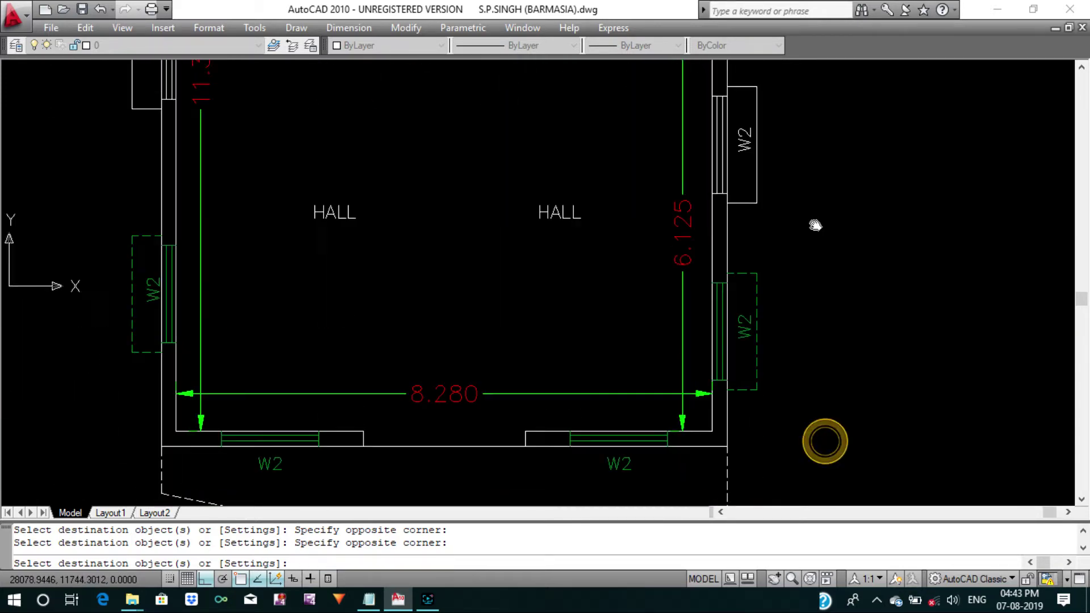
left_click(707, 249)
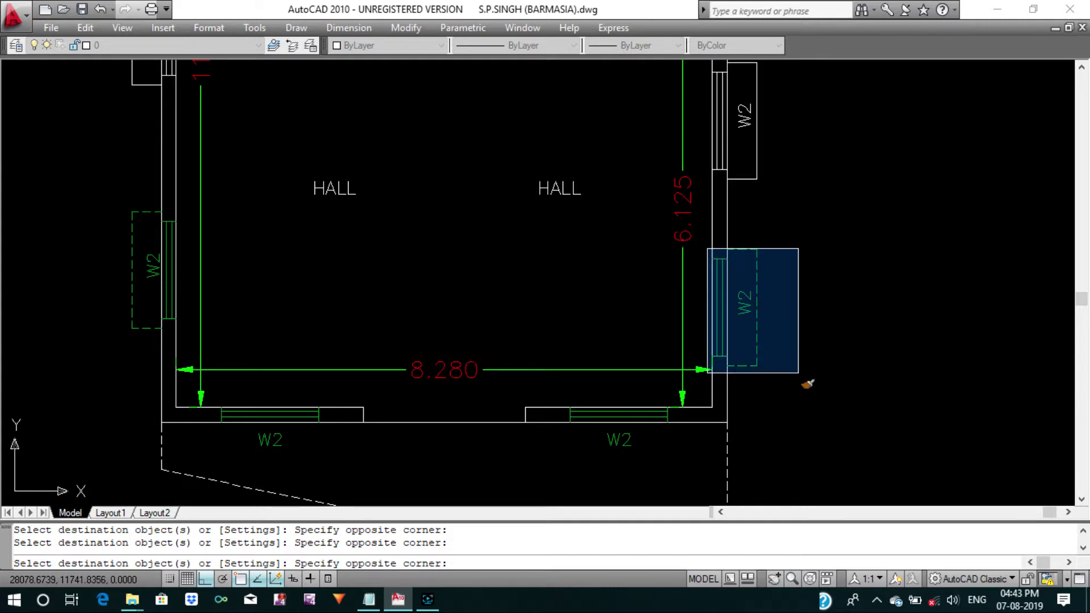
left_click(800, 381)
Turn the bottom-right, bottom-left and hall's left W2 windows white.
middle_click_drag(800, 381, 844, 292)
left_click(624, 307)
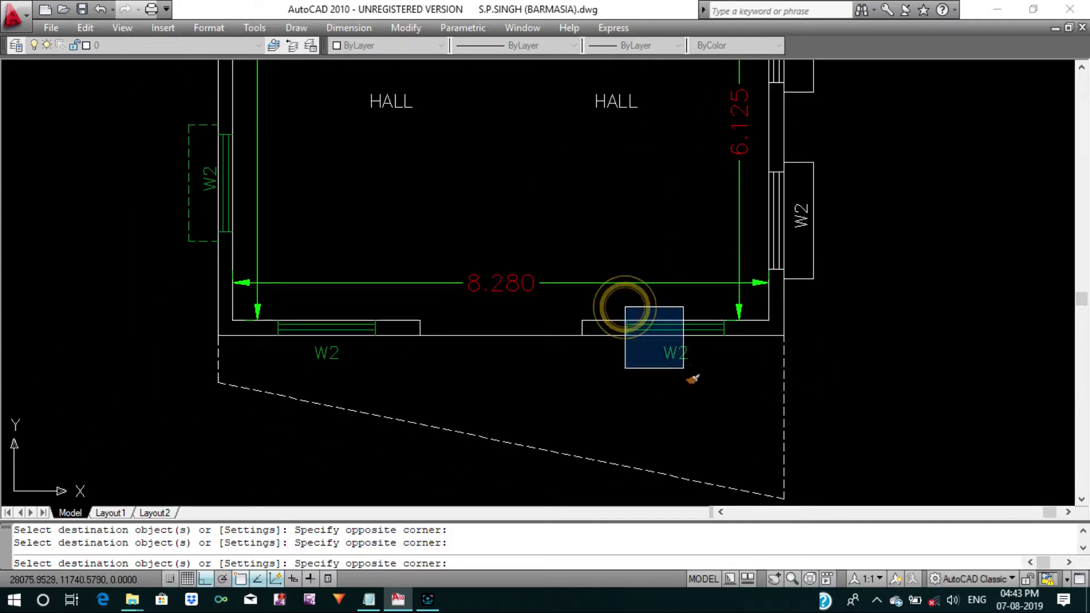
left_click(721, 378)
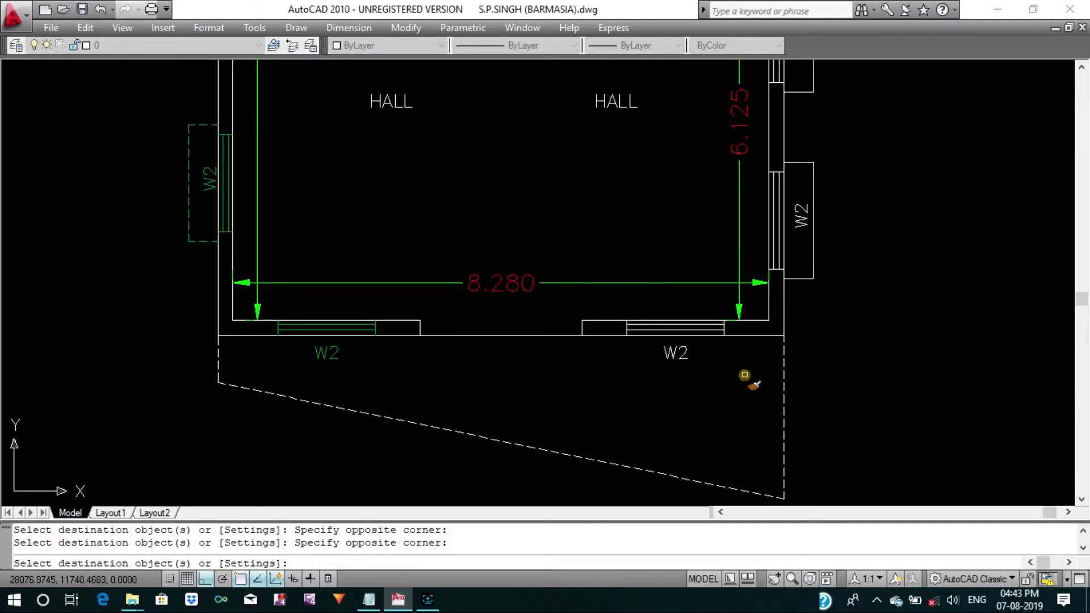
left_click(274, 307)
left_click(390, 378)
middle_click_drag(390, 378, 483, 479)
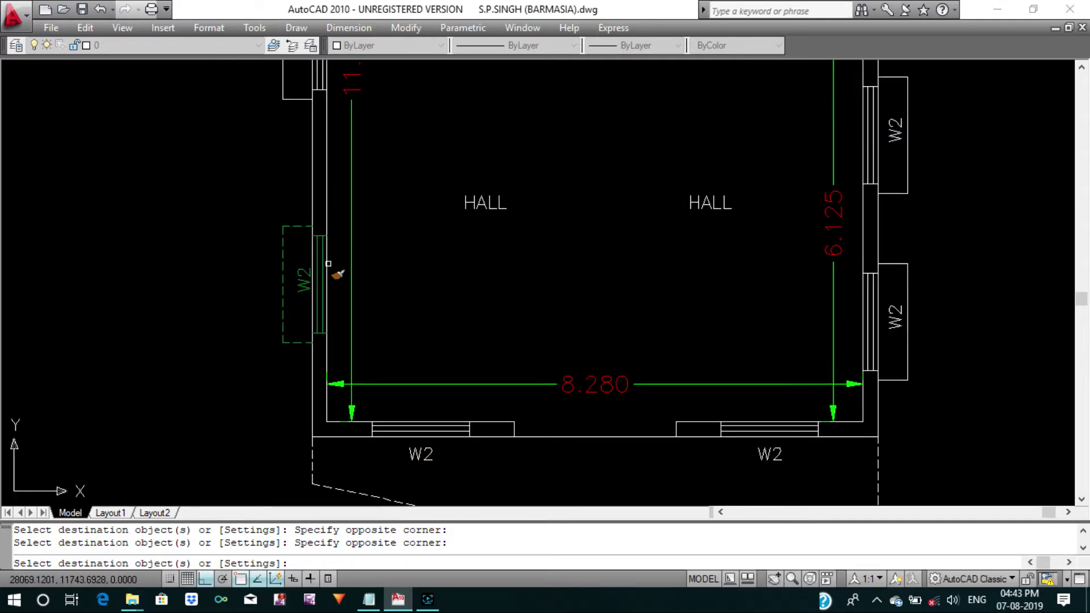
left_click(259, 213)
left_click(391, 360)
Pan the view across to the copied plans on the right.
scroll(389, 344, "down", 4)
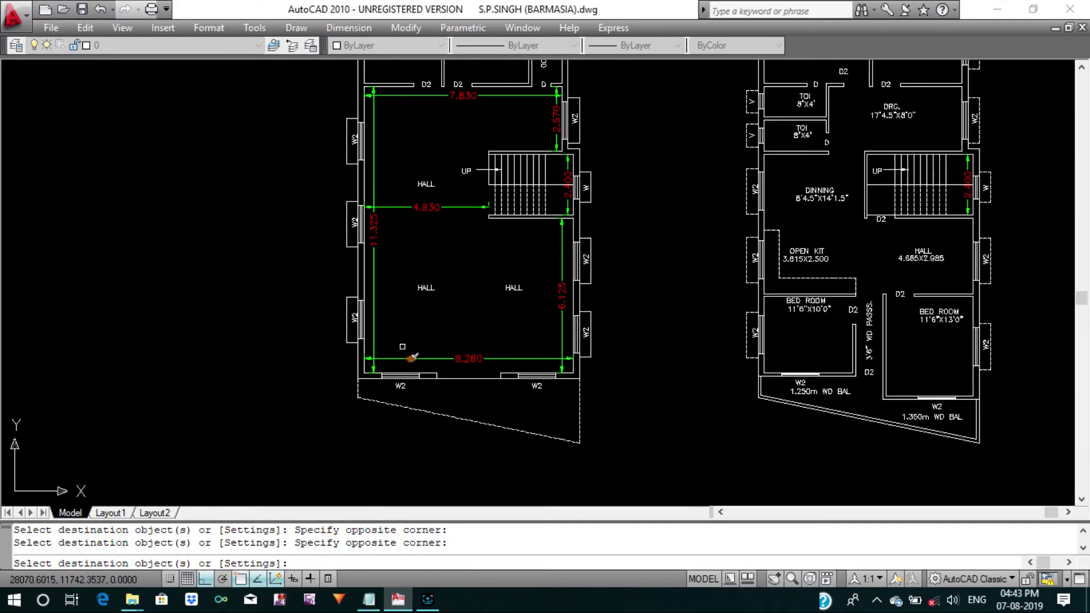
middle_click_drag(410, 358, 548, 449)
middle_click_drag(665, 449, 503, 392)
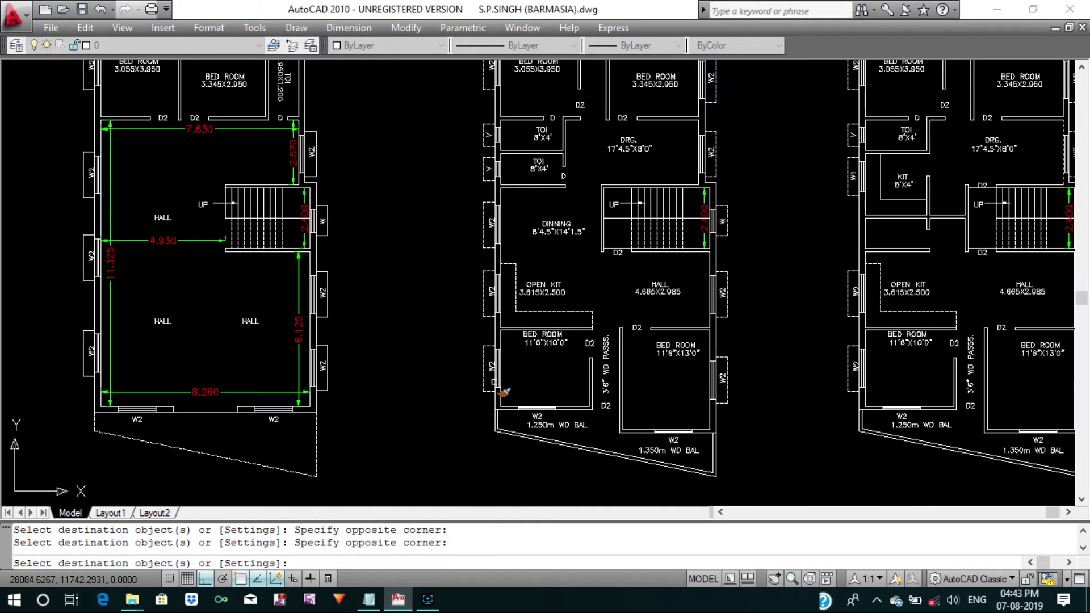
middle_click_drag(758, 386, 572, 391)
Copy the TOI label down into the lower toilet to label it TOI 8'X4'.
middle_click_drag(681, 384, 649, 418)
key("Escape")
key("Escape")
type("o")
key("Return")
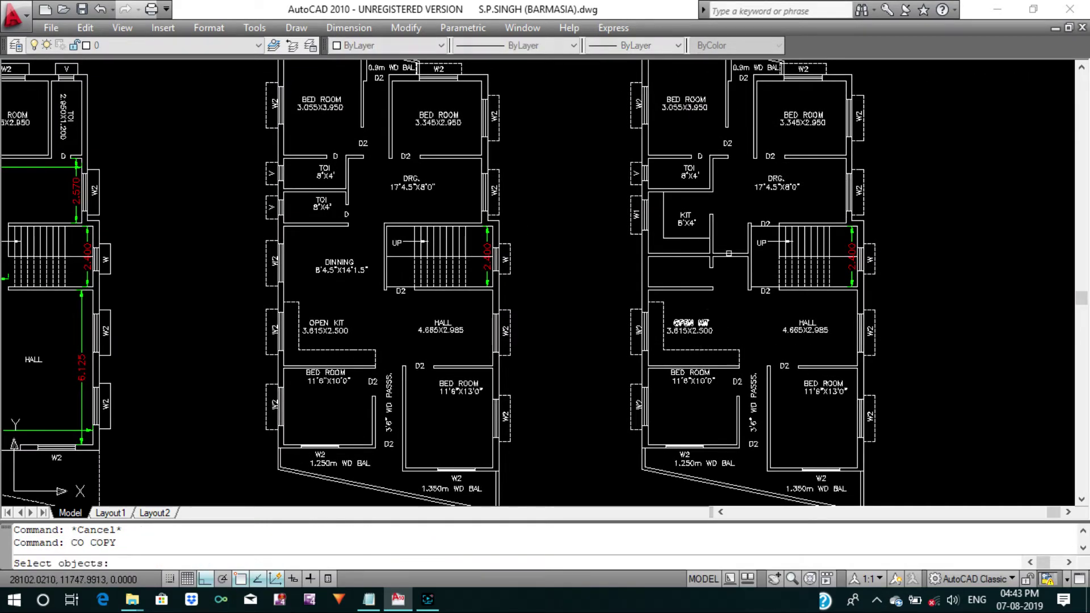
scroll(698, 168, "up", 3)
left_click(692, 187)
left_click(672, 157)
middle_click_drag(664, 210, 680, 149)
key("Return")
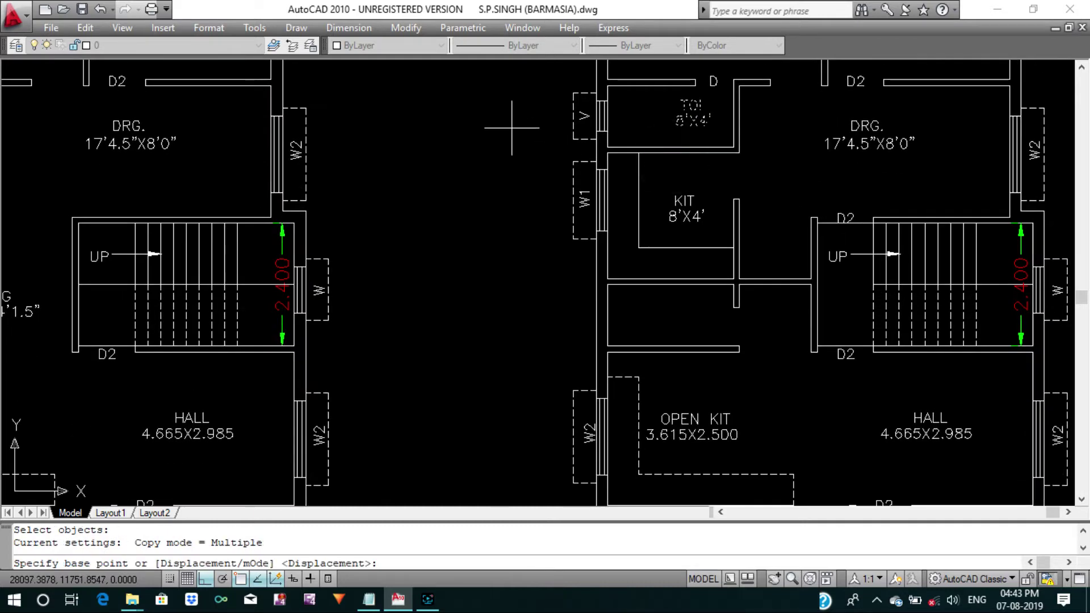
left_click(509, 121)
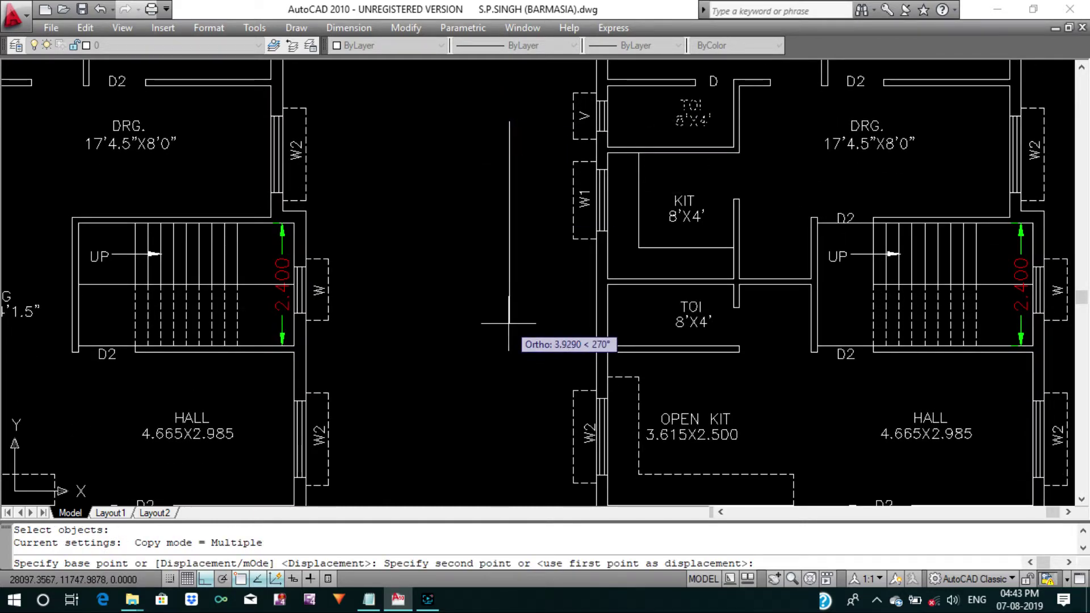
left_click(509, 324)
key("Escape")
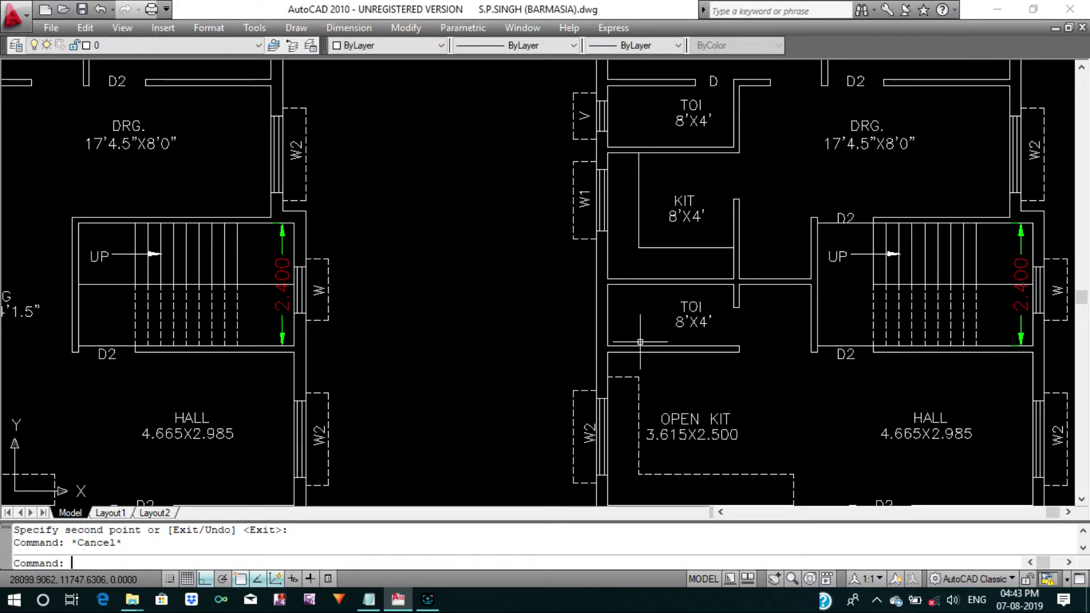
Move the upper and lower TOI labels slightly further left.
type("m")
key("Return")
left_click(694, 338)
left_click(691, 316)
middle_click_drag(690, 231, 697, 287)
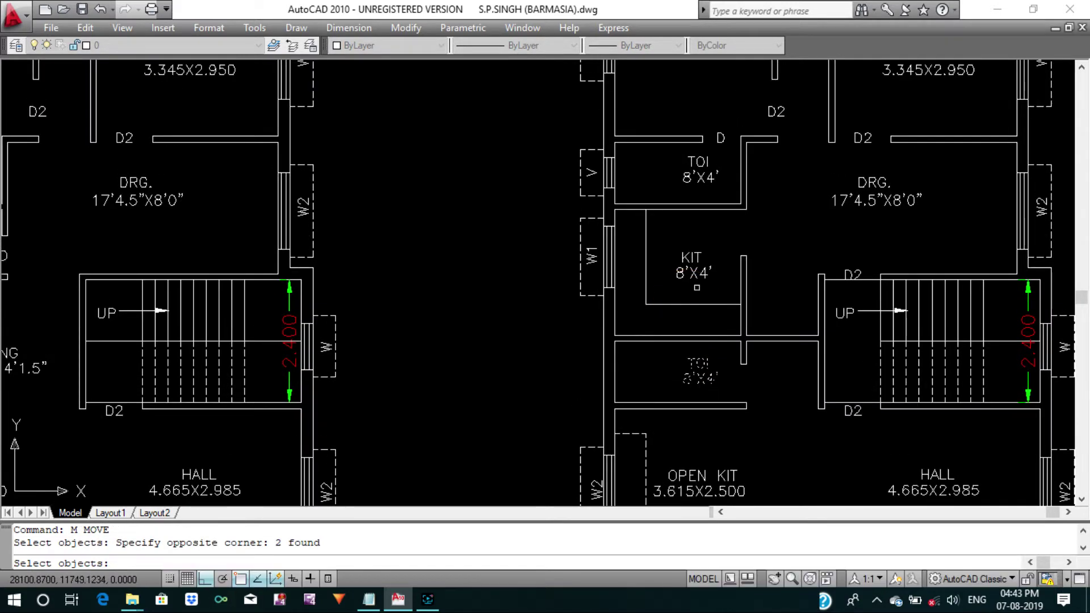
left_click(707, 194)
left_click(681, 153)
key("Return")
left_click(453, 219)
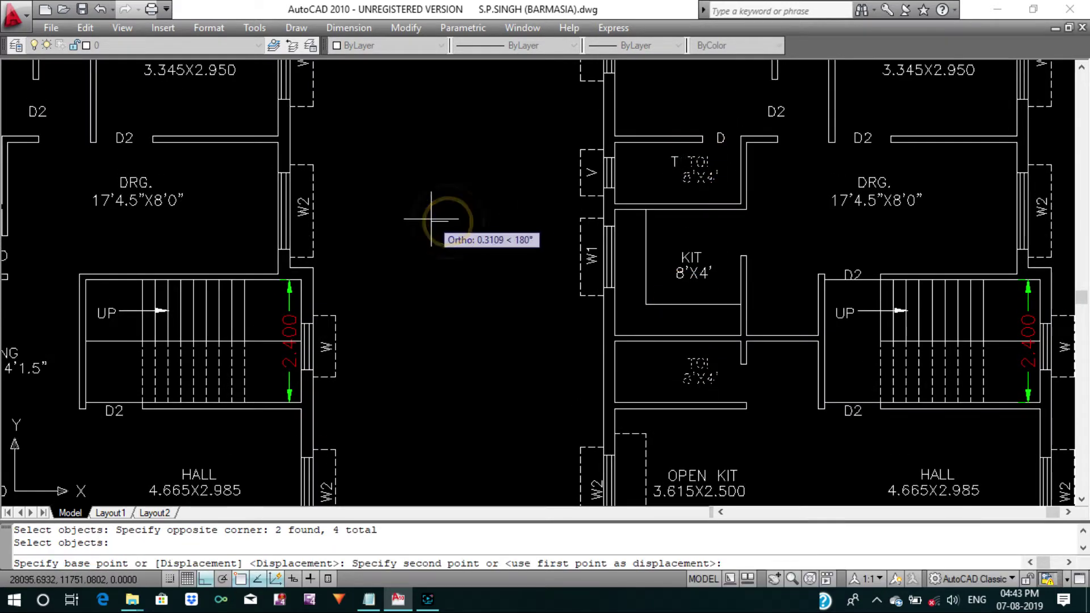
left_click(436, 219)
scroll(585, 312, "down", 1)
scroll(686, 357, "up", 1)
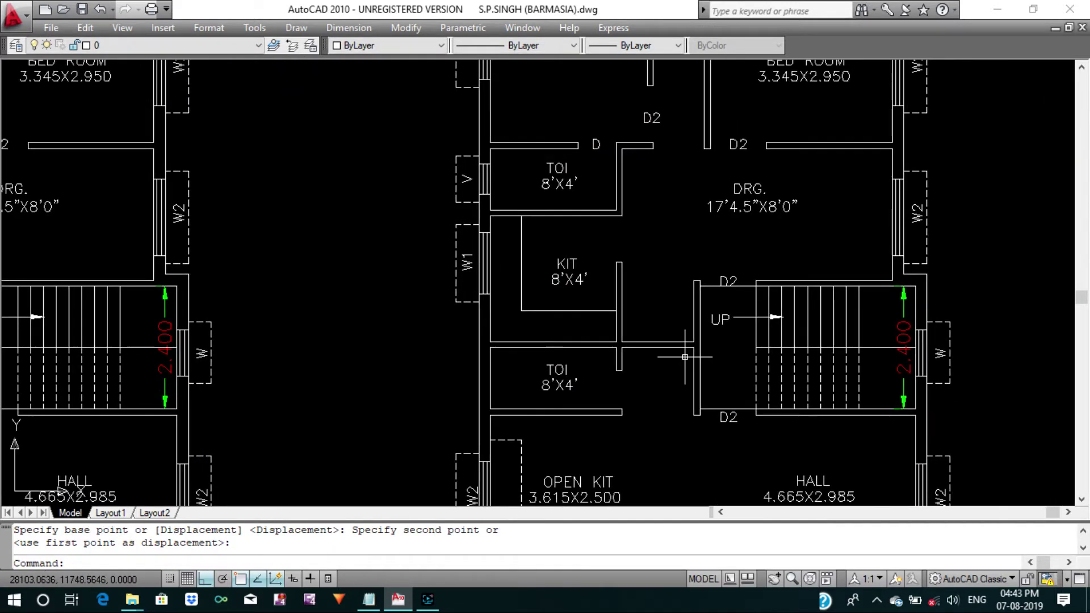
scroll(680, 357, "down", 3)
scroll(683, 313, "down", 2)
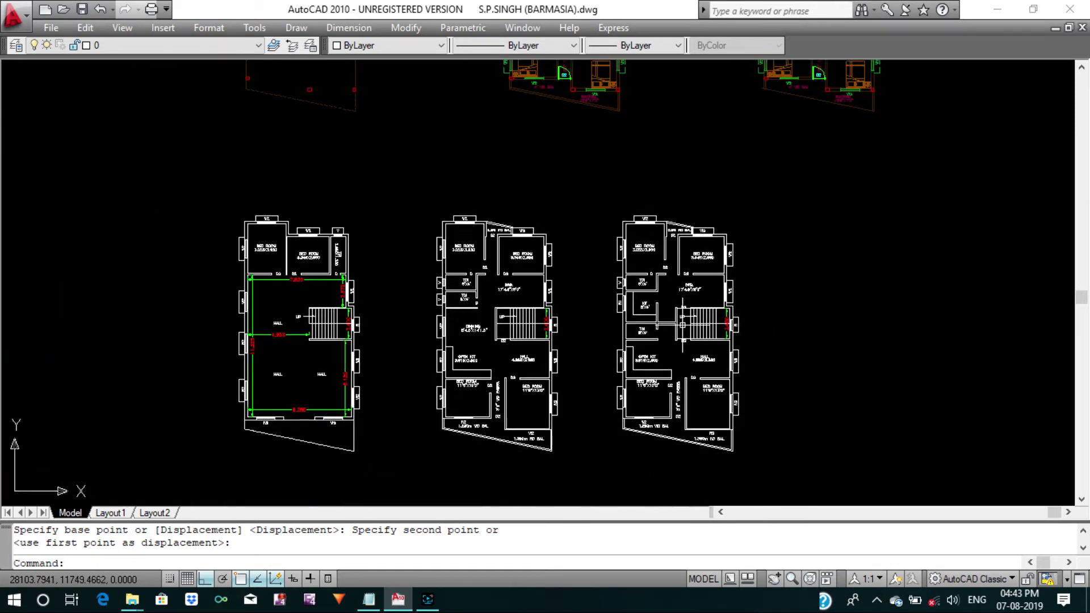
scroll(675, 325, "up", 3)
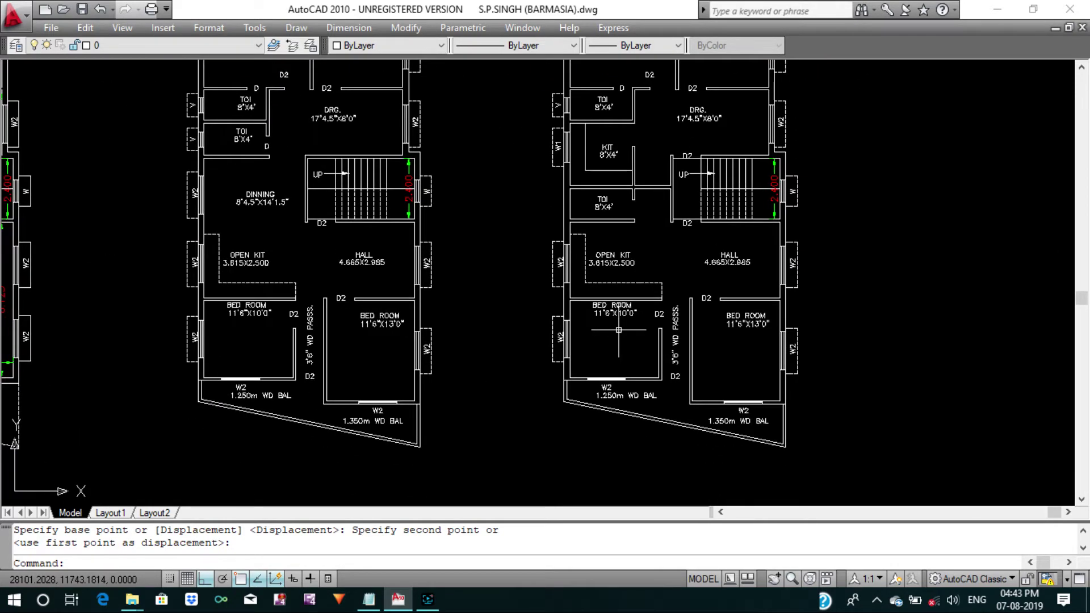
Lower the BED ROOM labels in both plans' bedrooms.
key("Escape")
key("Escape")
type("M")
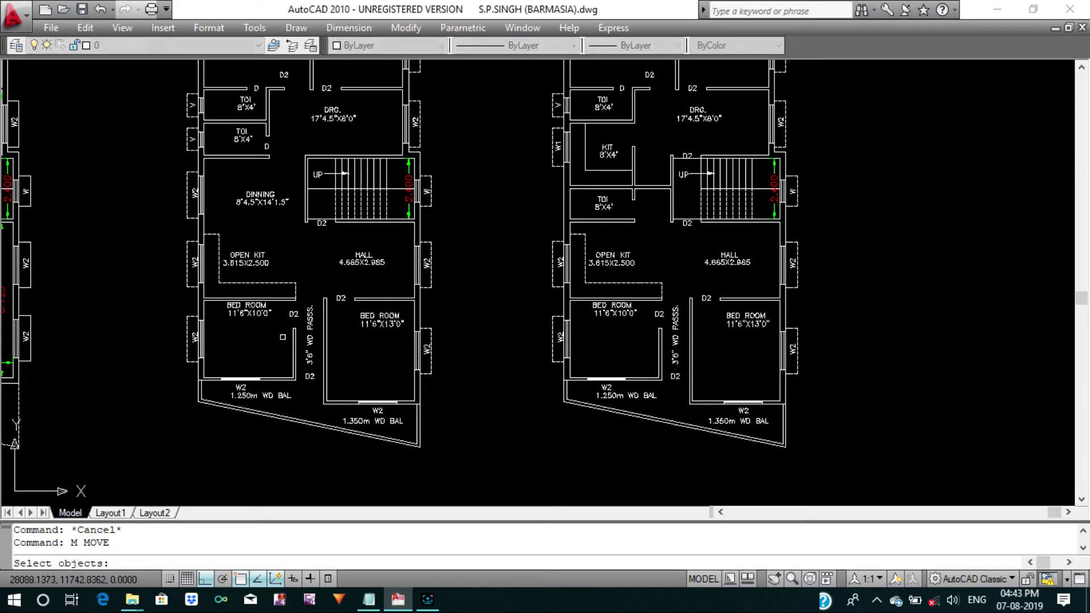
left_click(257, 306)
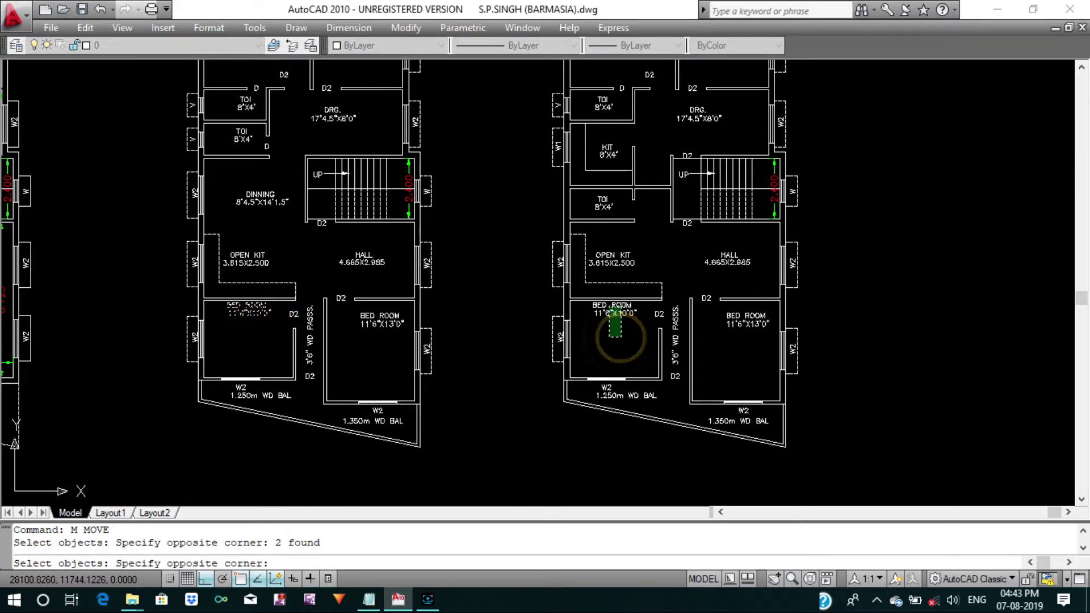
left_click(610, 308)
key("Return")
left_click(900, 329)
left_click(899, 363)
key("Return")
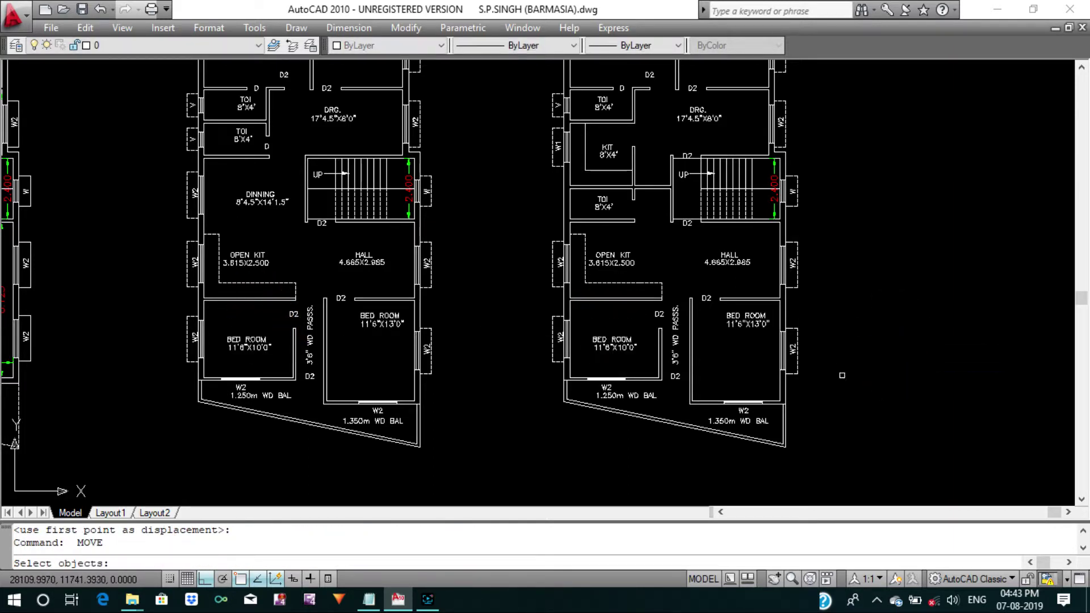
left_click(730, 353)
left_click(723, 312)
key("Return")
left_click(908, 338)
left_click(922, 369)
Reposition the small bedroom's and the middle plan's BED ROOM labels.
key("Return")
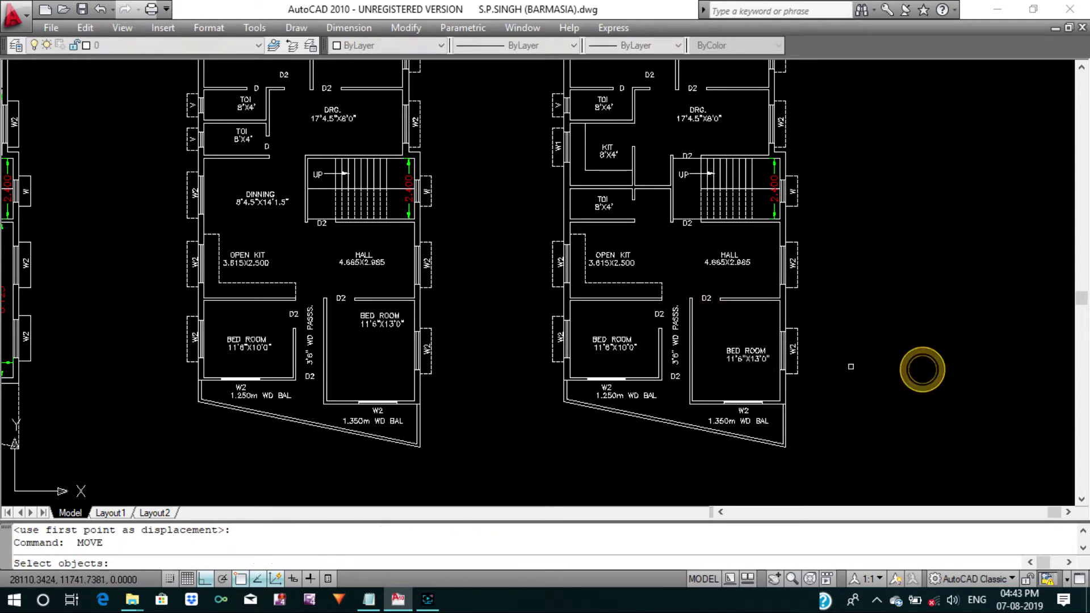
scroll(632, 356, "up", 3)
left_click(628, 346)
middle_click_drag(628, 346, 1028, 300)
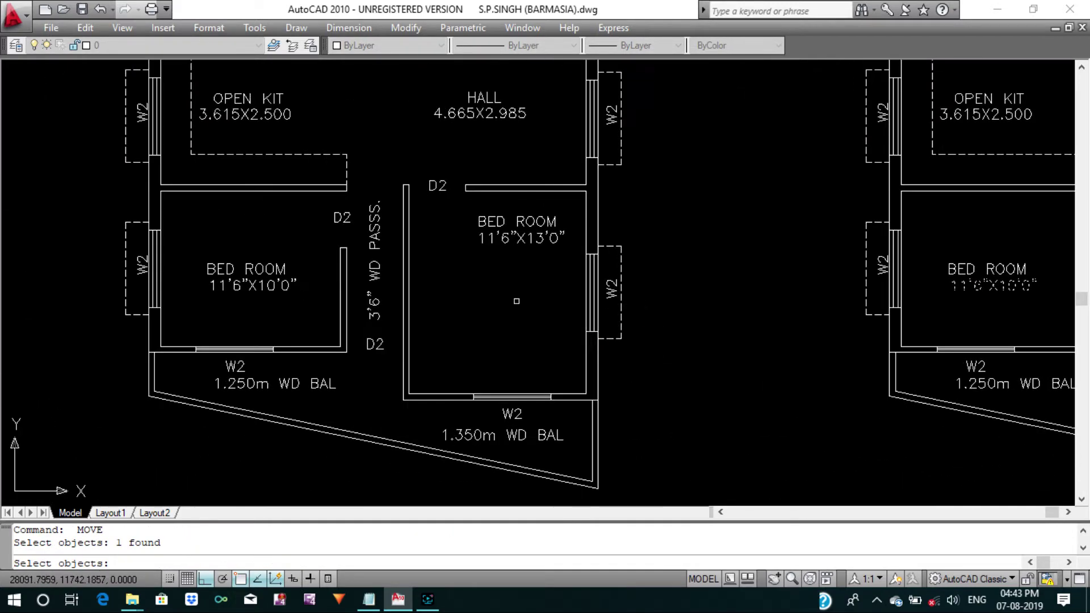
left_click(293, 282)
key("Return")
left_click(291, 329)
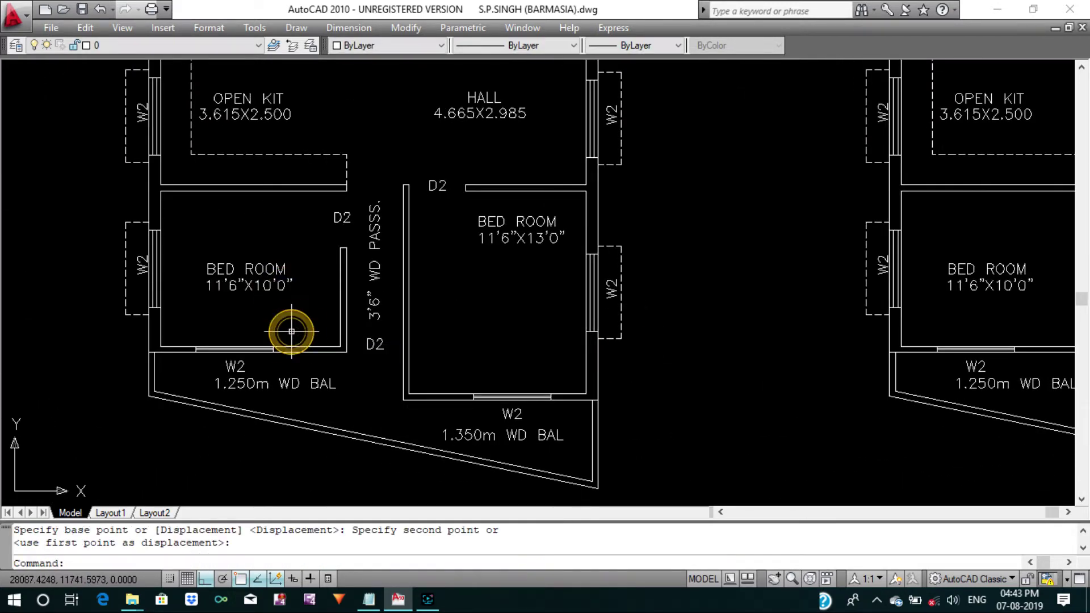
scroll(360, 334, "down", 2)
middle_click_drag(360, 334, 258, 388)
Lower the BED ROOM label in the larger bedroom.
key("Return")
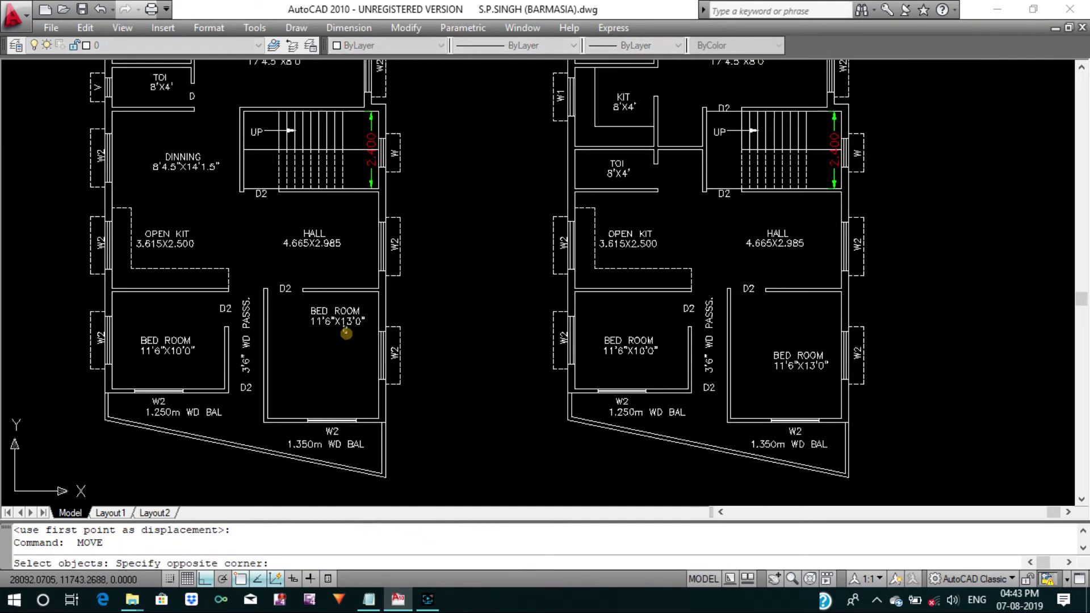
left_click(346, 333)
left_click(321, 295)
key("Return")
left_click(499, 312)
left_click(500, 361)
Select the middle and right plans' BED ROOM labels and shift them.
key("Return")
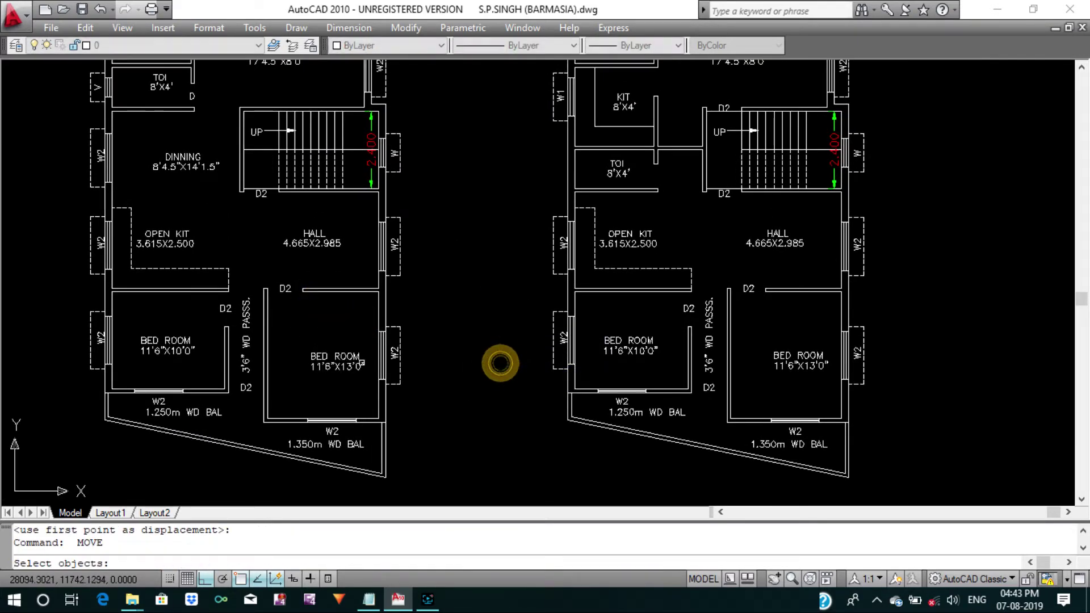
left_click(340, 383)
left_click(305, 325)
left_click(792, 395)
left_click(768, 346)
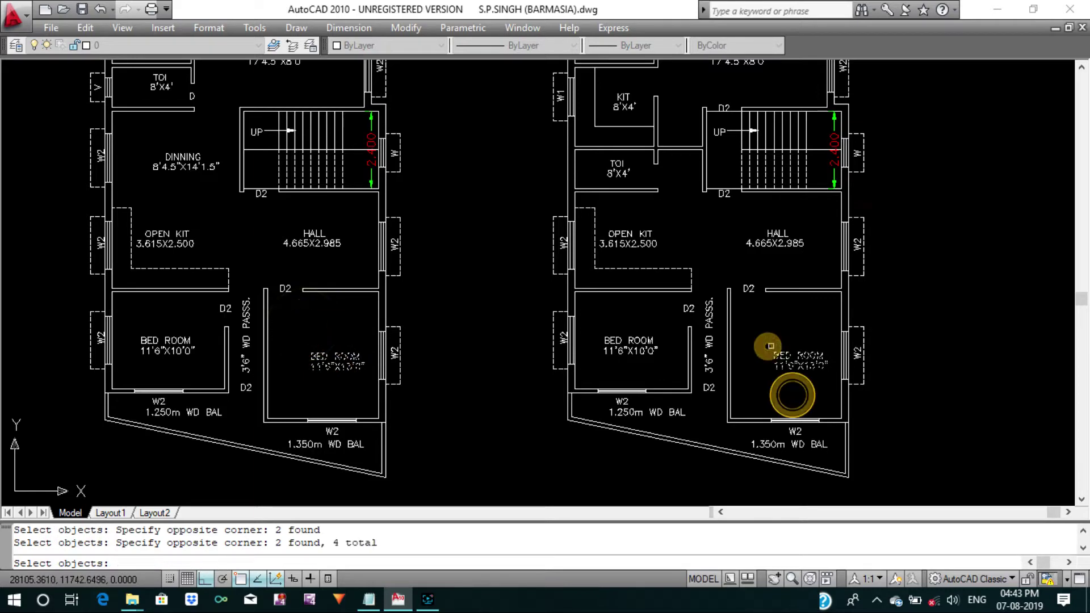
key("Return")
left_click(983, 347)
Adjust the two BED ROOM labels again to a new spot.
key("Return")
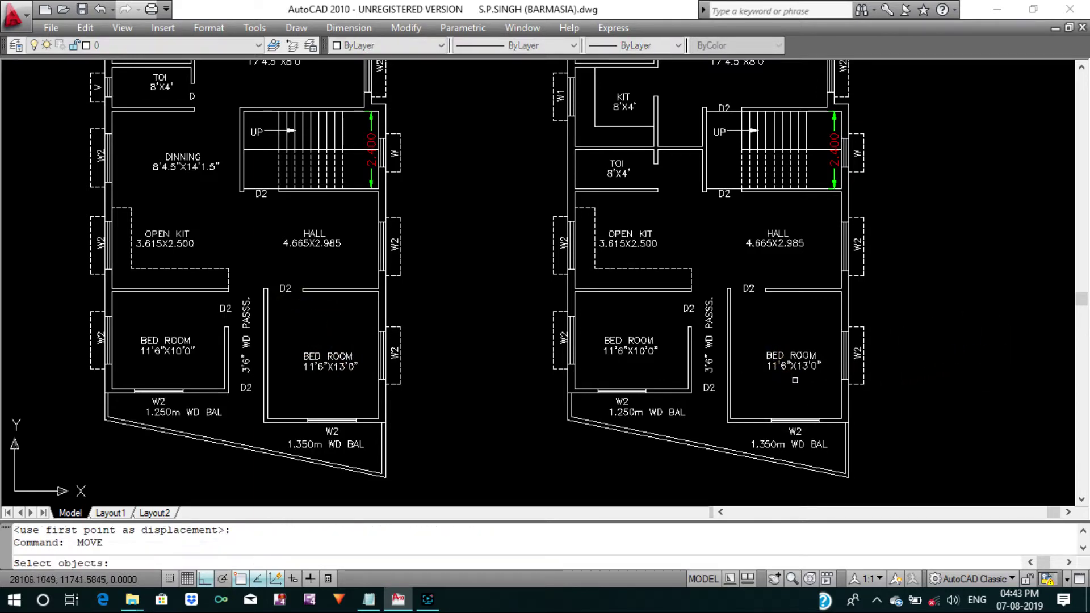
left_click(793, 396)
left_click(755, 338)
left_click(339, 389)
left_click(313, 344)
key("Return")
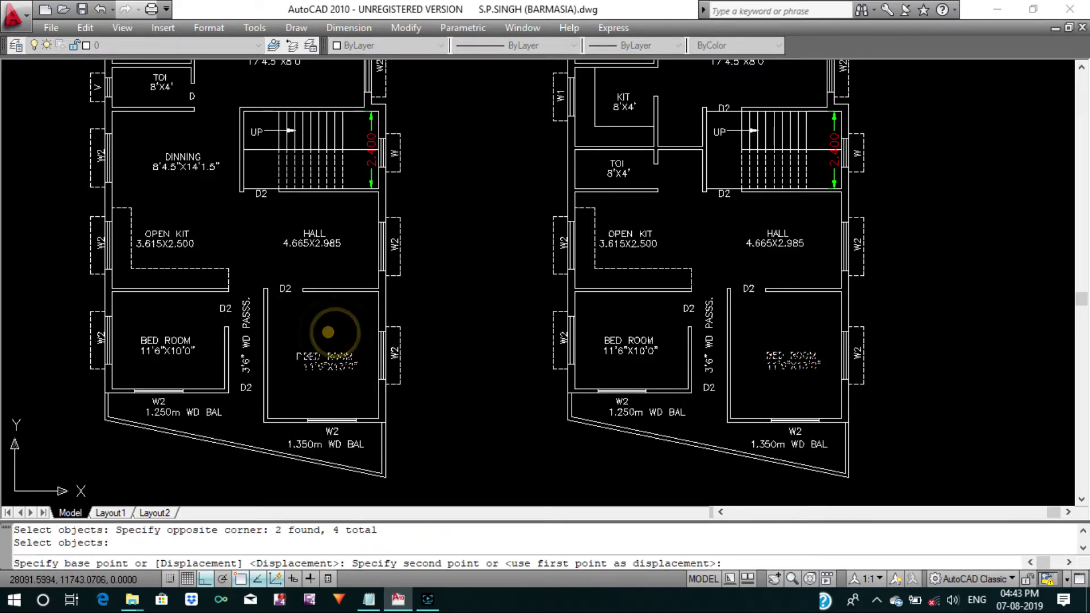
left_click(338, 334)
scroll(332, 363, "up", 2)
Nudge the middle and right plans' BED ROOM labels up to centre them.
key("Return")
left_click(350, 348)
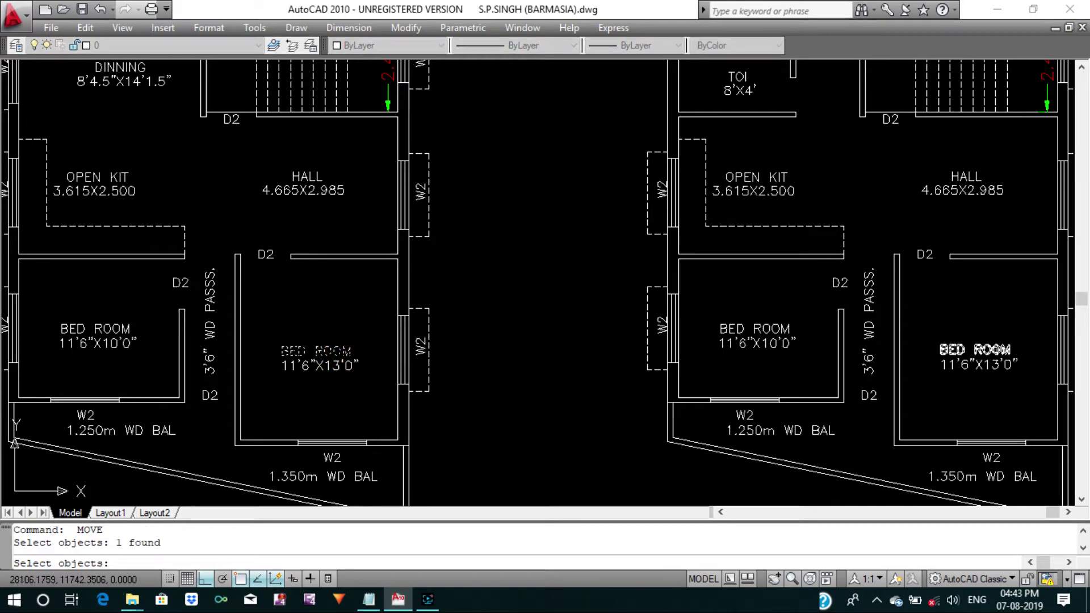
left_click(980, 348)
key("Return")
left_click(982, 340)
left_click(991, 317)
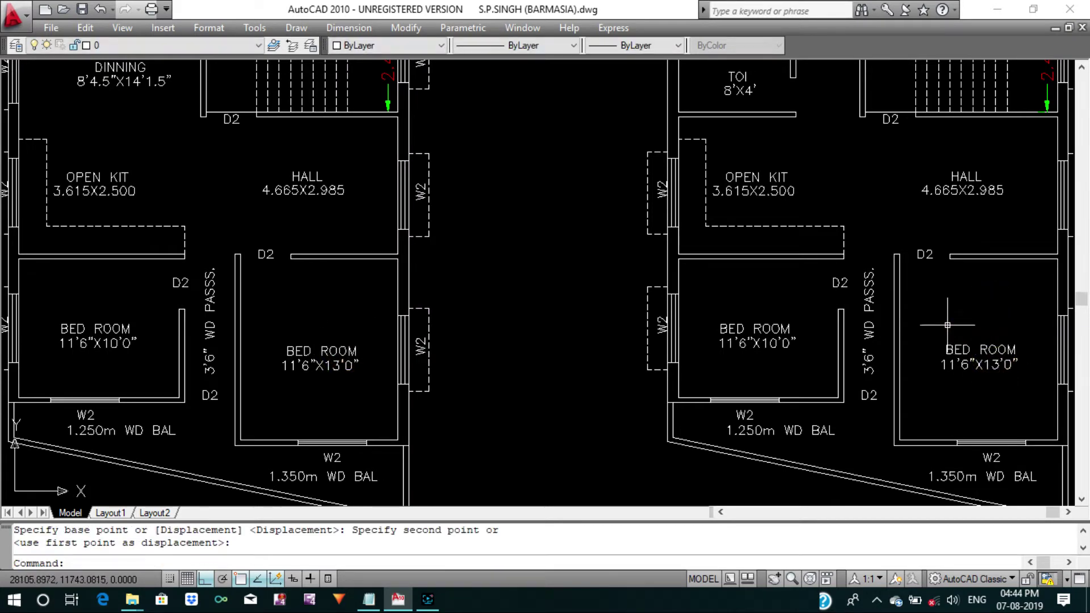
Pan and zoom to frame the coloured floor plans at the top.
scroll(949, 317, "down", 5)
scroll(795, 277, "up", 2)
middle_click_drag(795, 277, 788, 348)
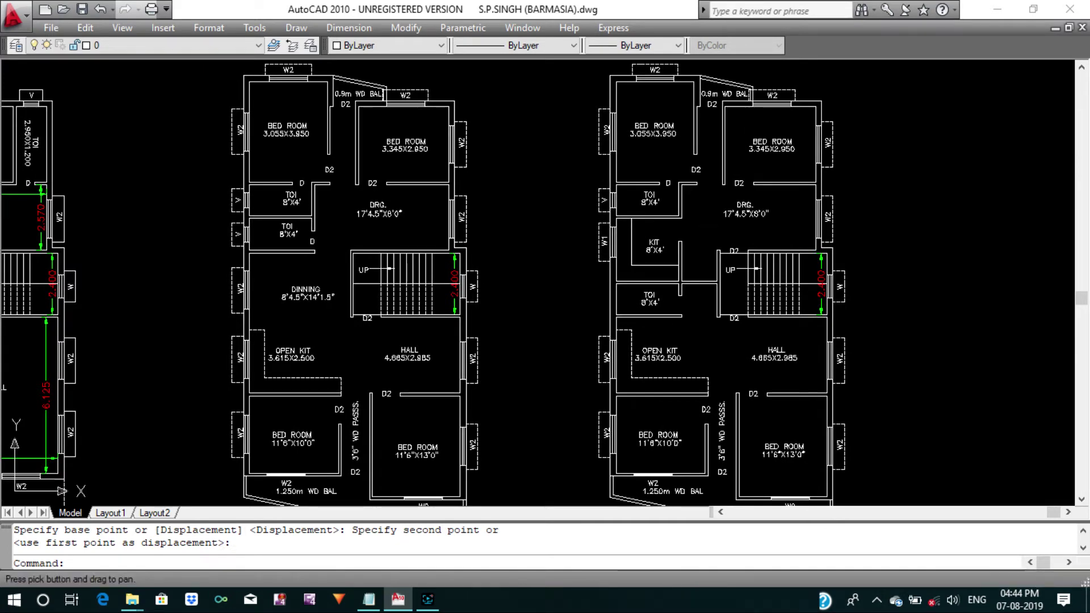
scroll(732, 336, "down", 1)
scroll(725, 352, "down", 3)
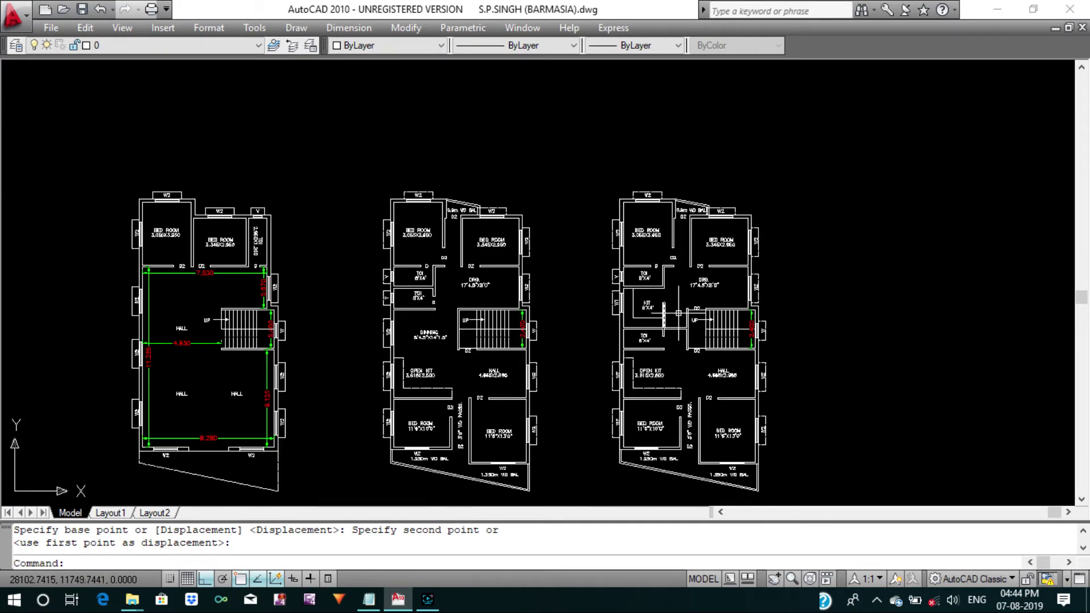
middle_click_drag(767, 221, 720, 356)
scroll(720, 355, "down", 2)
scroll(748, 103, "up", 3)
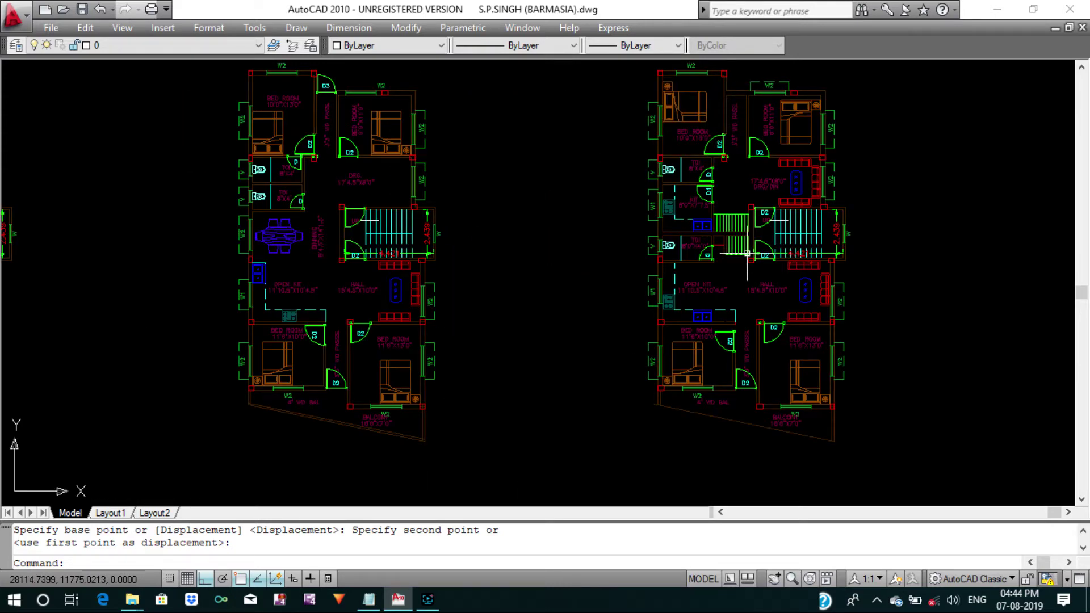
mouse_move(752, 300)
middle_mouse_down()
mouse_move(752, 263)
mouse_move(737, 249)
mouse_move(745, 223)
middle_mouse_up()
scroll(717, 382, "down", 3)
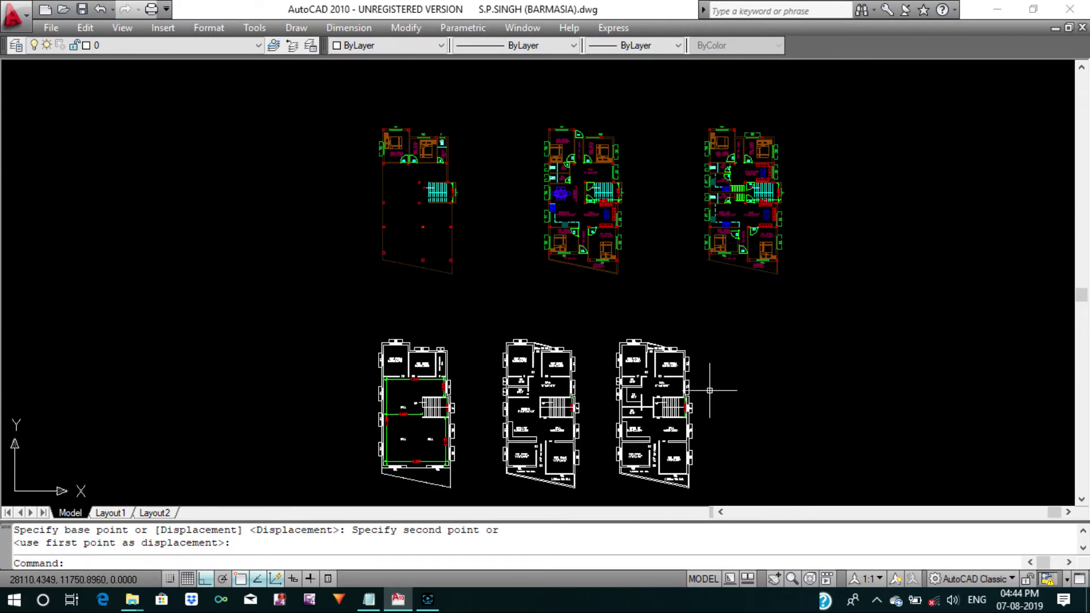
scroll(718, 382, "up", 1)
scroll(698, 311, "up", 2)
scroll(662, 316, "down", 1)
scroll(568, 284, "up", 4)
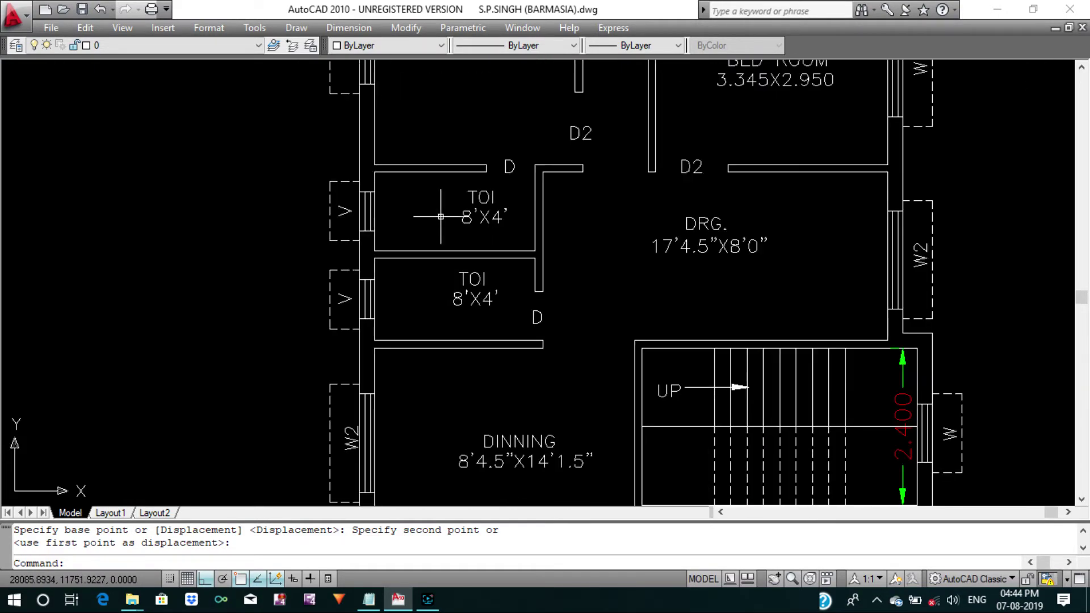
scroll(466, 280, "down", 1)
Shift both middle-plan TOI 8'X4' labels left to centre them in their toilets.
key("Escape")
key("Escape")
key("Return")
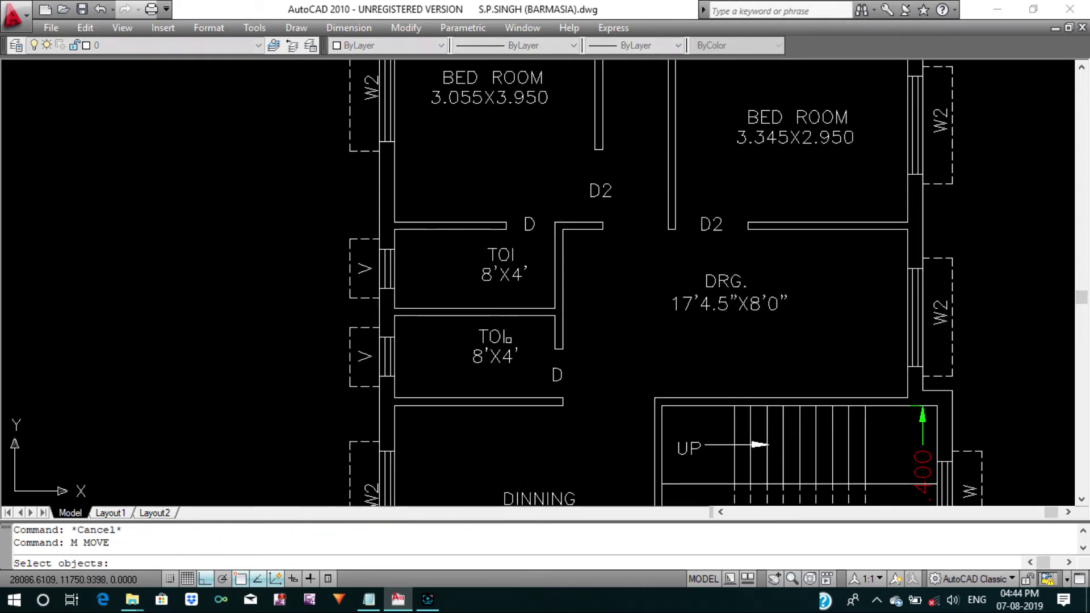
left_click(511, 377)
left_click(494, 329)
left_click(520, 301)
left_click(499, 251)
key("Return")
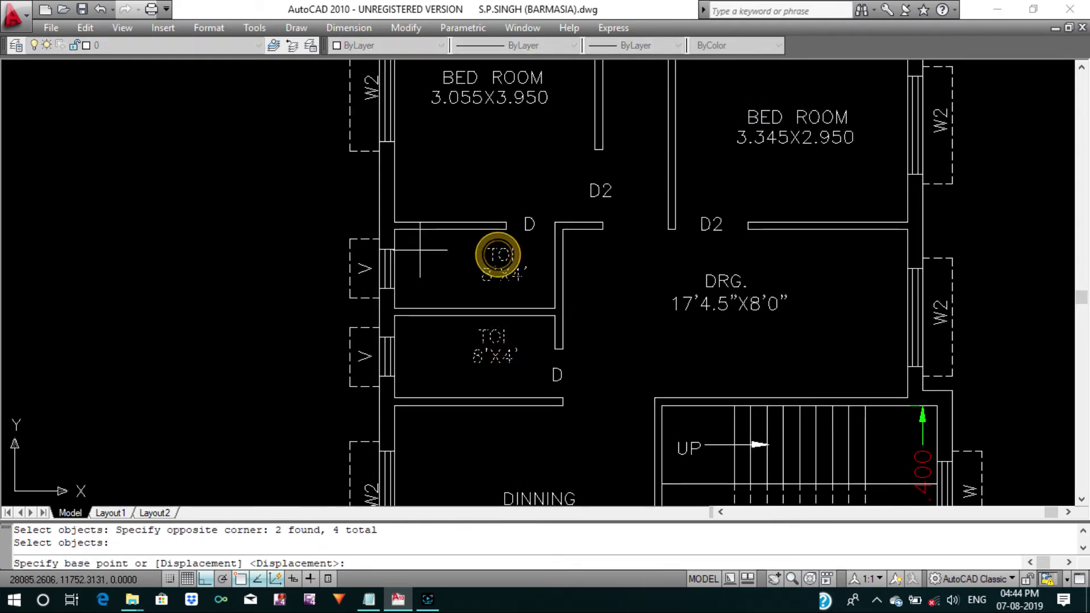
left_click(269, 202)
left_click(242, 200)
scroll(242, 200, "down", 4)
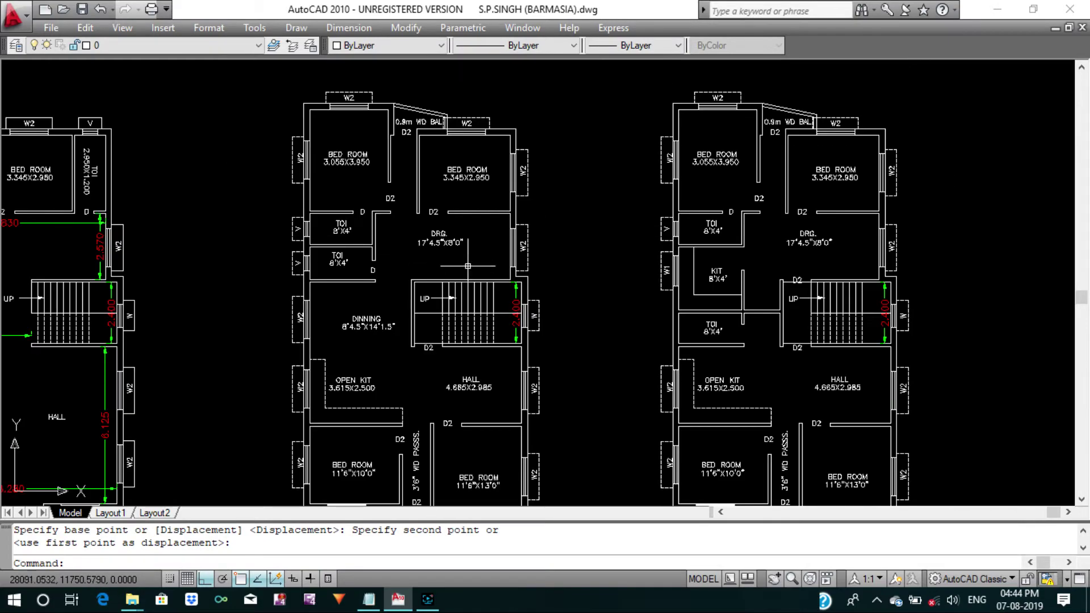
middle_click_drag(672, 271, 732, 206)
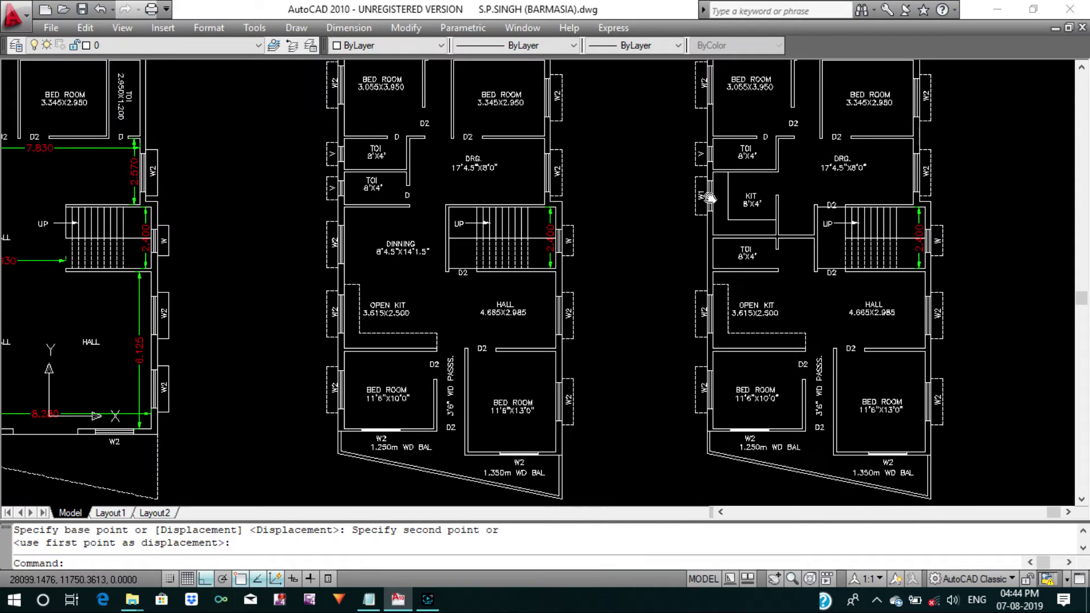
mouse_move(595, 223)
middle_mouse_down()
mouse_move(710, 303)
mouse_move(628, 287)
middle_mouse_up()
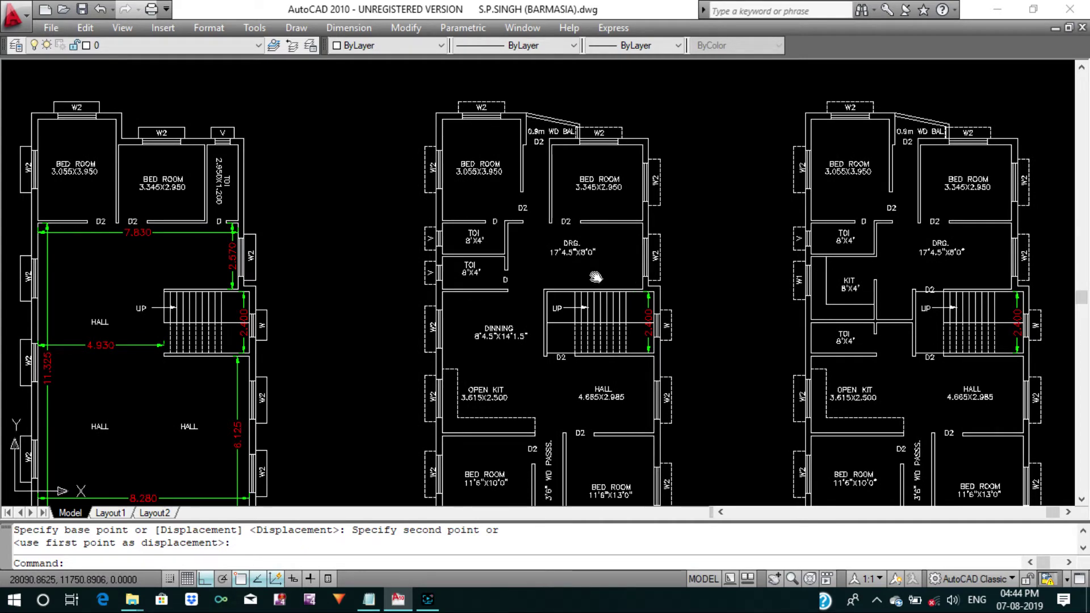
scroll(516, 207, "up", 3)
Measure the upper toilet's length and width with DIST.
key("Escape")
type("DI")
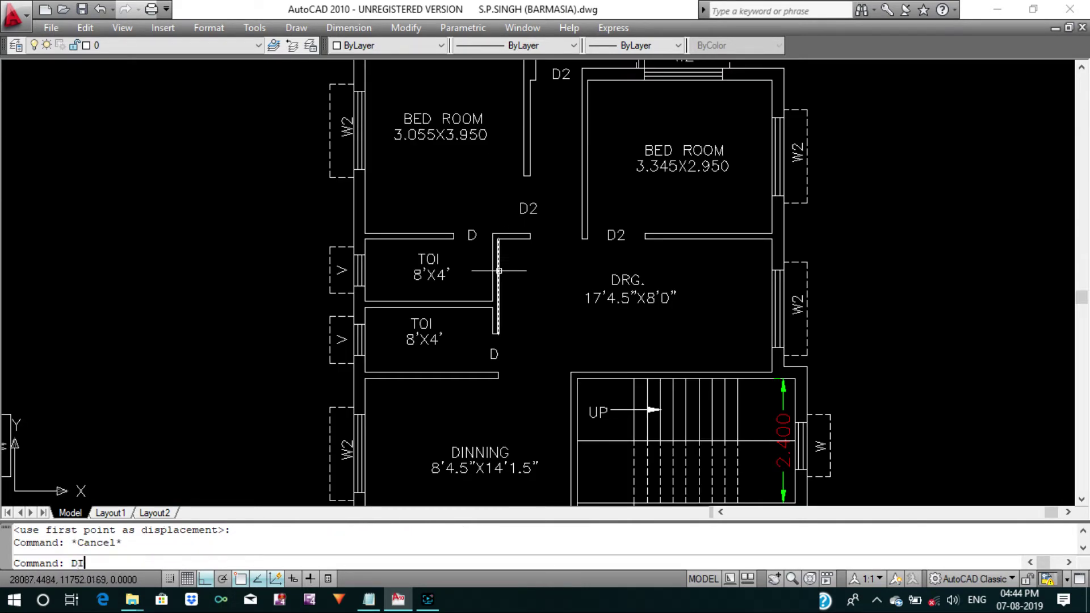
key("Return")
scroll(372, 278, "up", 3)
left_click(358, 298)
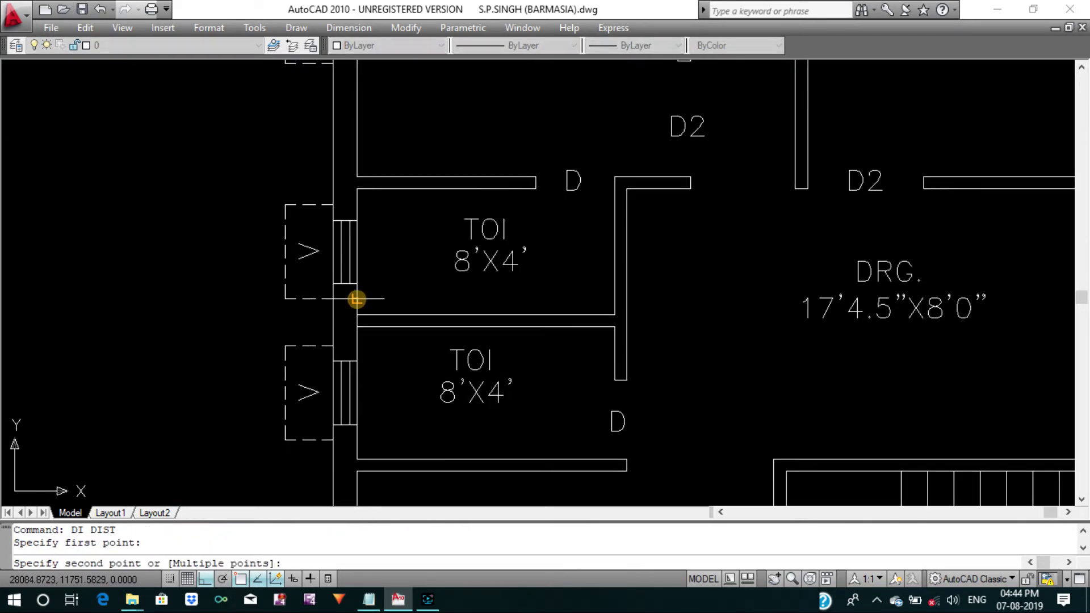
left_click(613, 296)
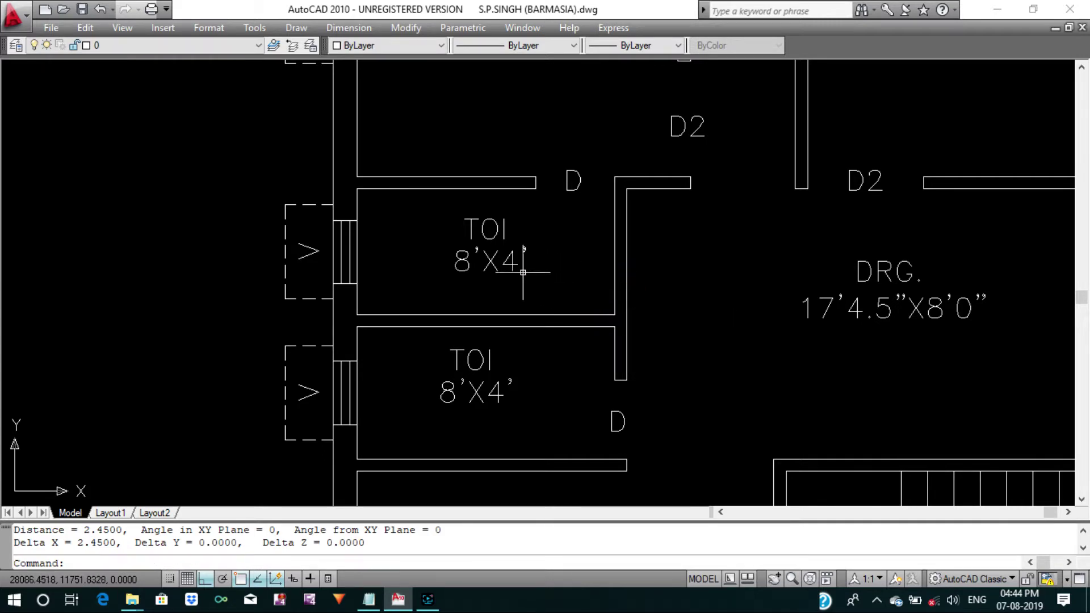
key("Return")
left_click(446, 189)
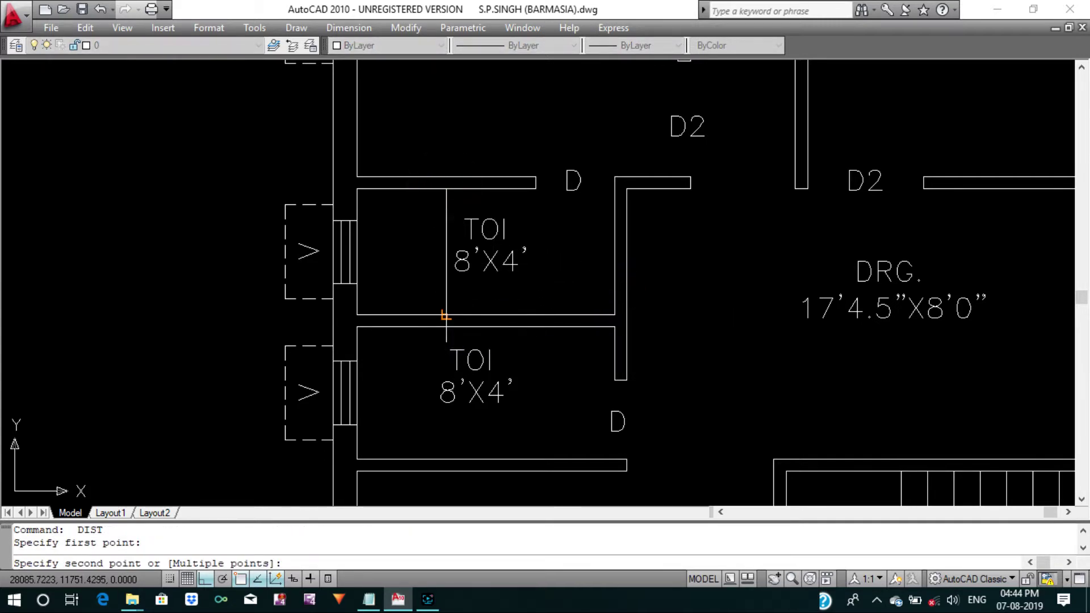
left_click(445, 316)
Change the upper toilet's 8'X4' label to 2.450X1.200.
key("Escape")
key("Escape")
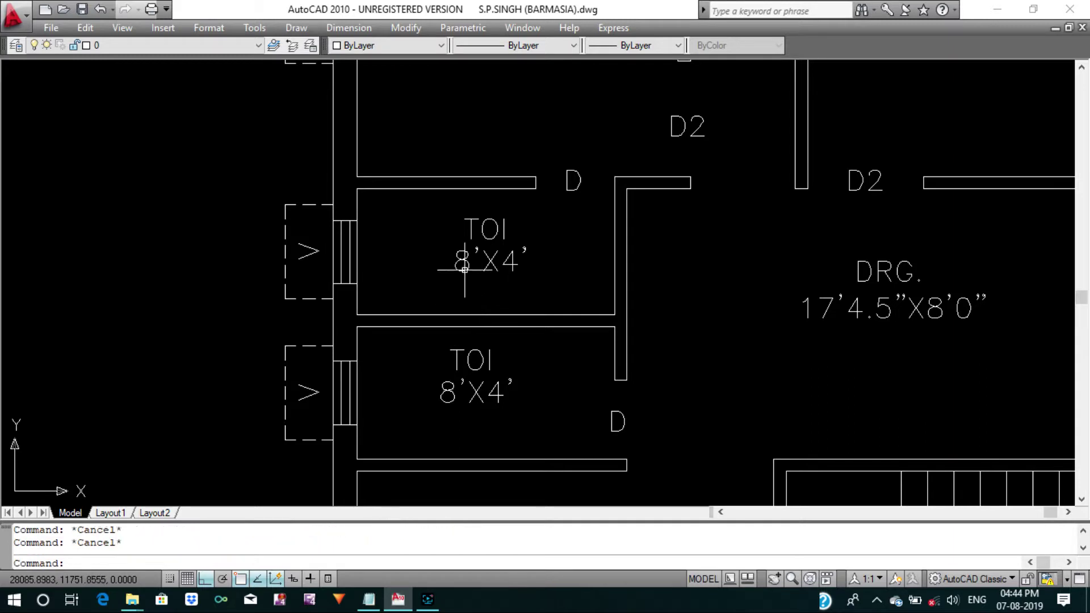
double_click(463, 262)
type("2.45")
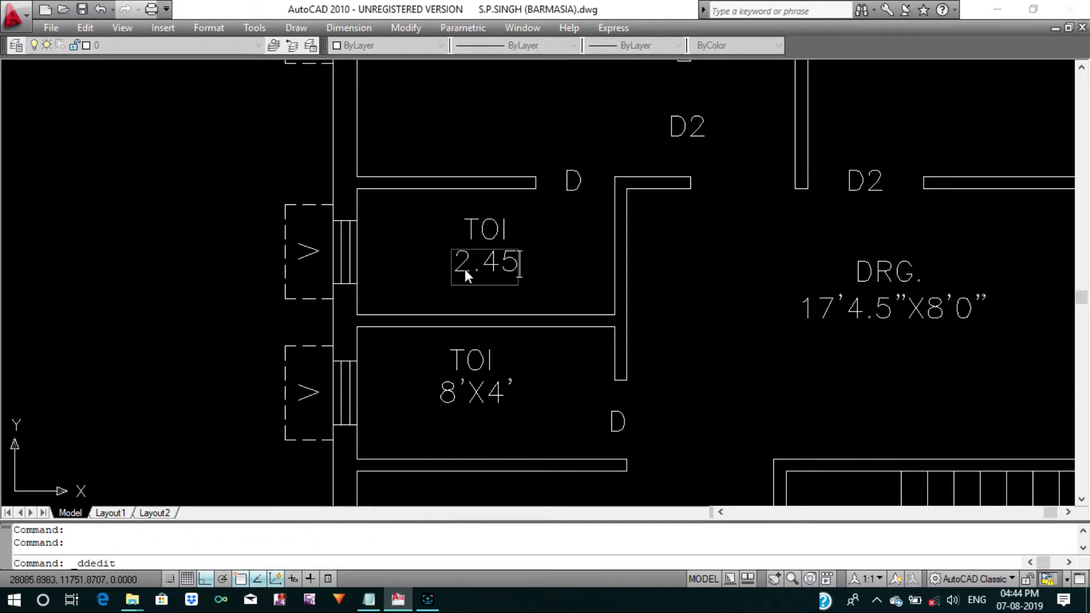
type("0")
type("X1.20")
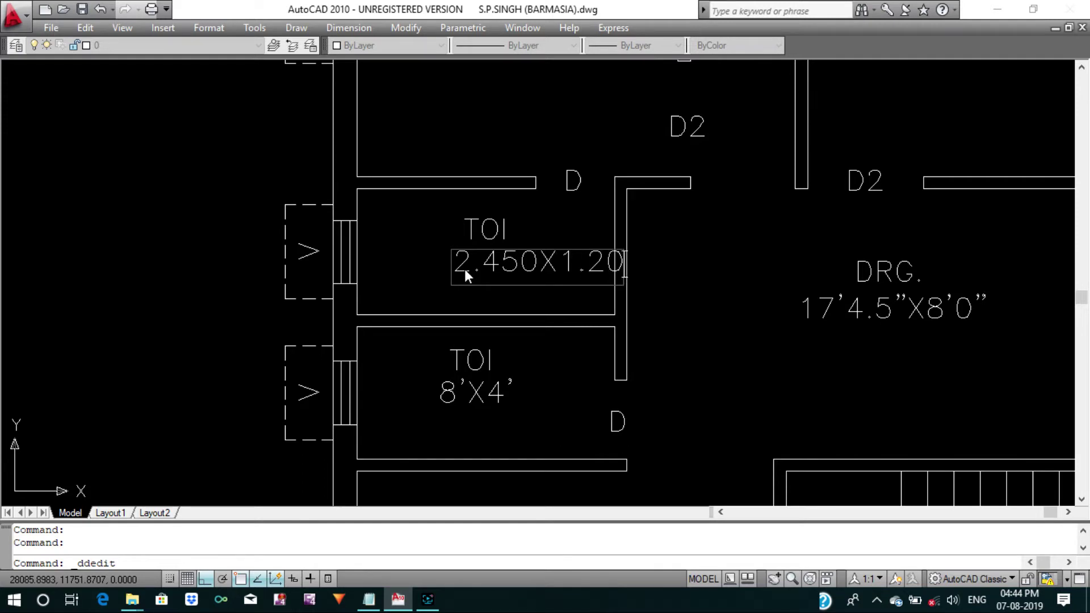
type("0")
key("Return")
key("Escape")
key("Escape")
type("M")
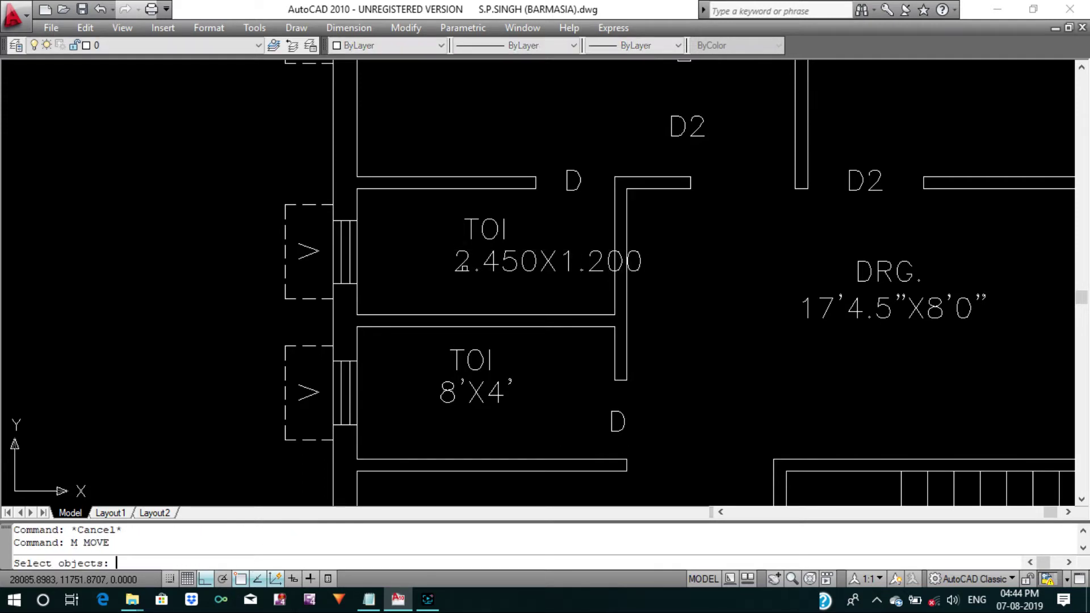
Move the 2.450X1.200 label so it sits centred in the upper toilet.
left_click(463, 266)
left_click(530, 287)
key("Return")
left_click(738, 327)
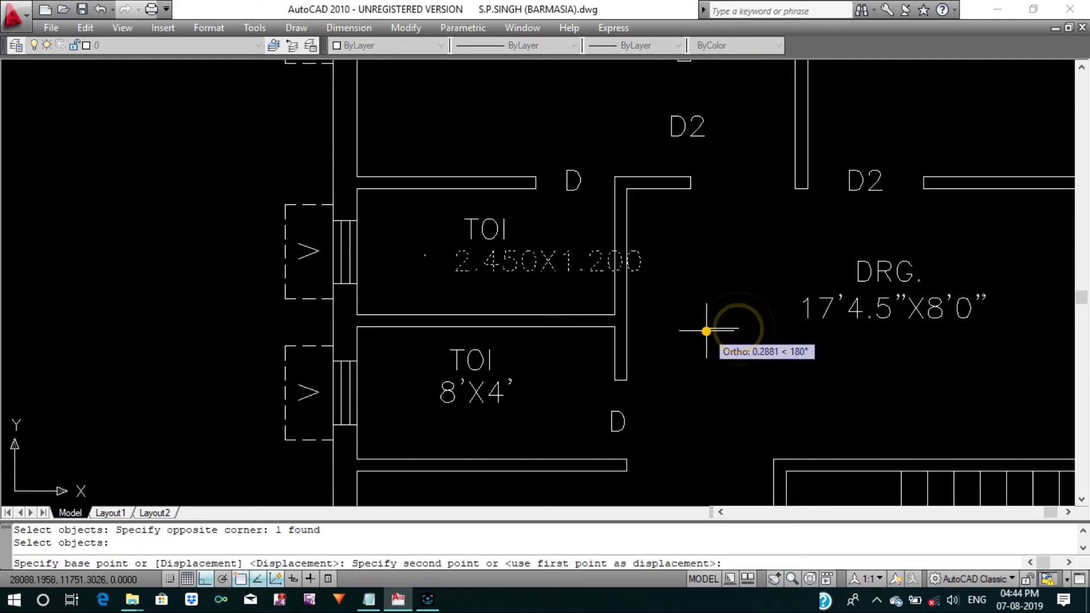
key("Return")
left_click(550, 300)
left_click(514, 251)
key("Return")
left_click(727, 322)
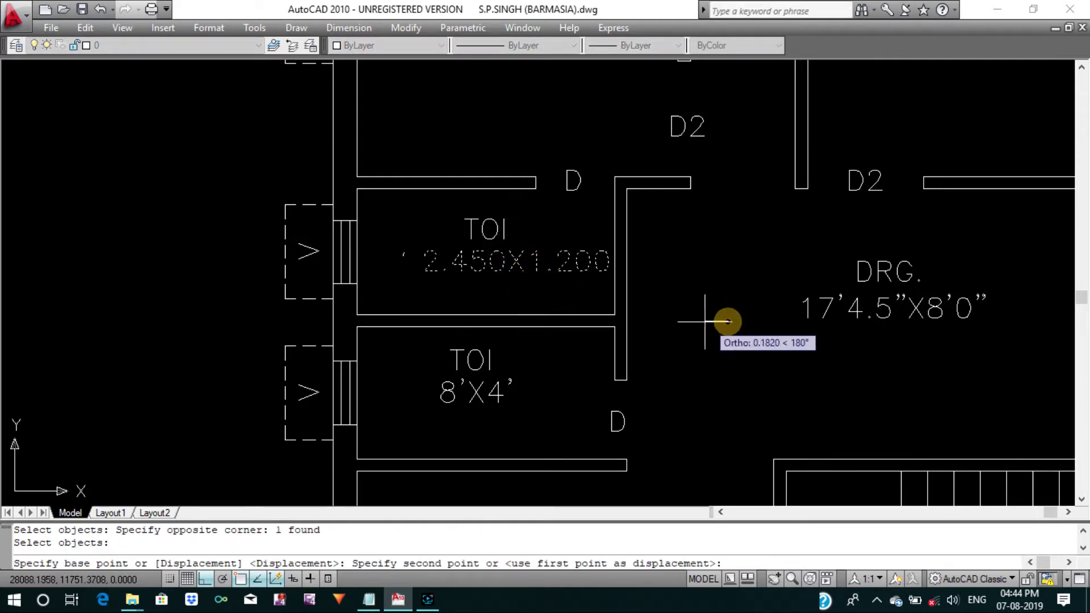
Measure the lower toilet's width from its top to bottom wall.
middle_click_drag(544, 330, 524, 293)
type("DI")
key("Return")
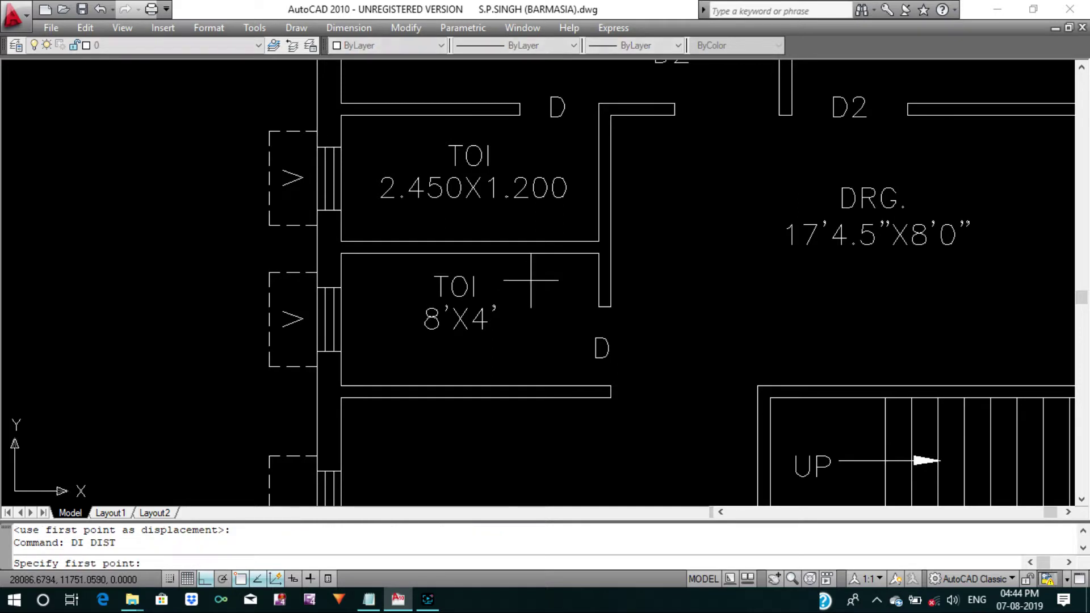
left_click(540, 252)
left_click(540, 385)
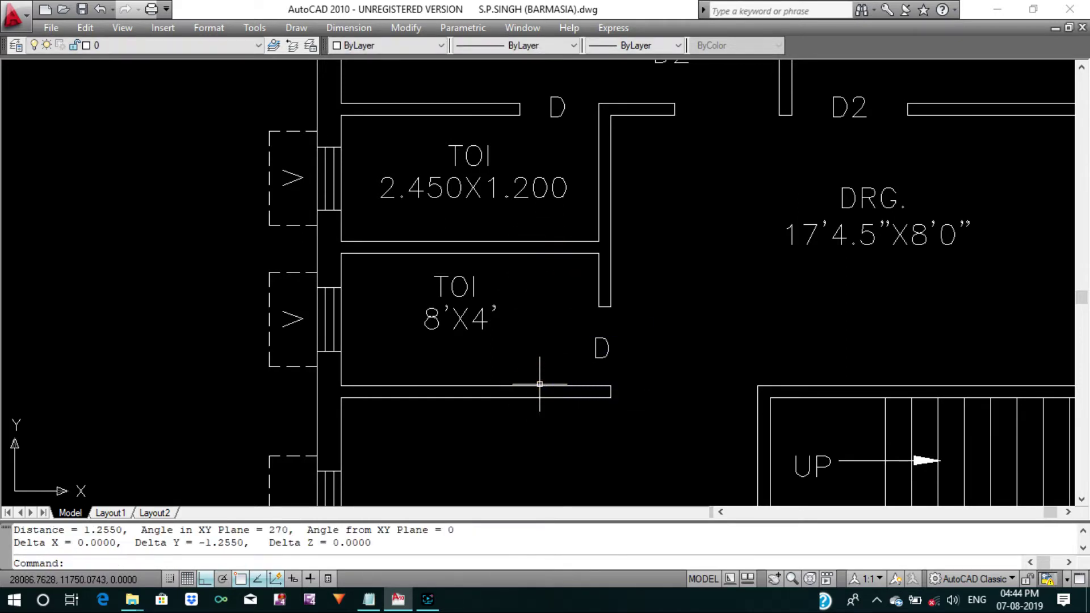
key("Escape")
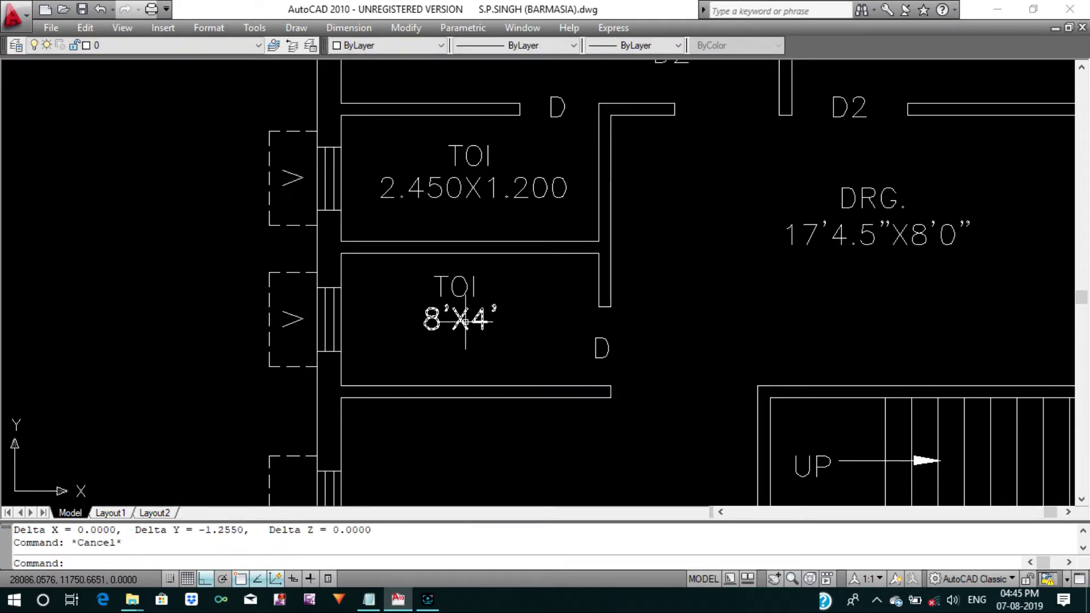
Change the lower toilet's 8'X4' label to 2.450X1.255.
double_click(459, 317)
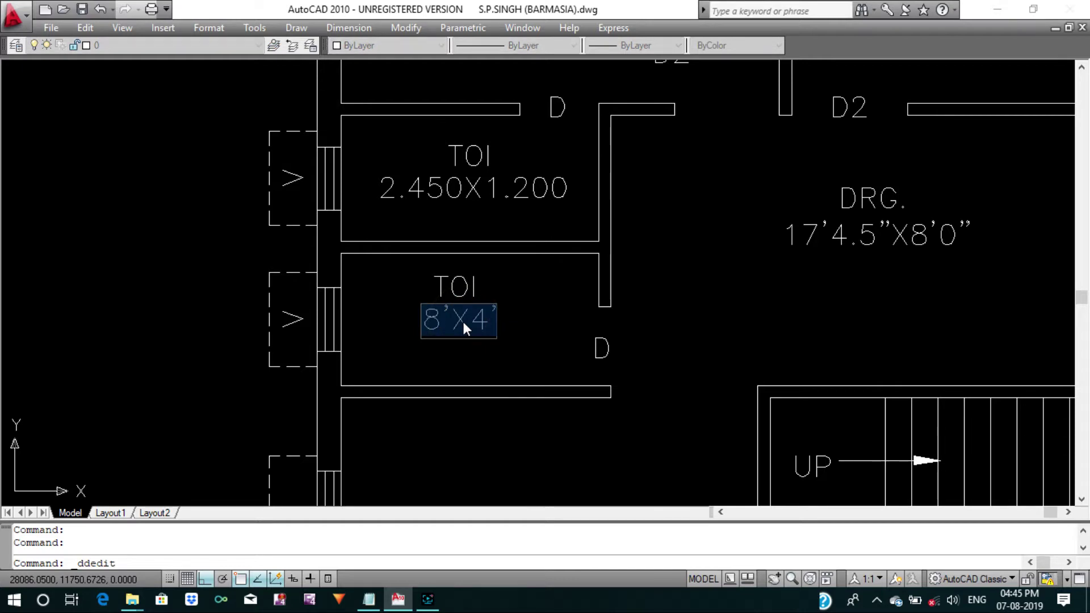
type("2.45")
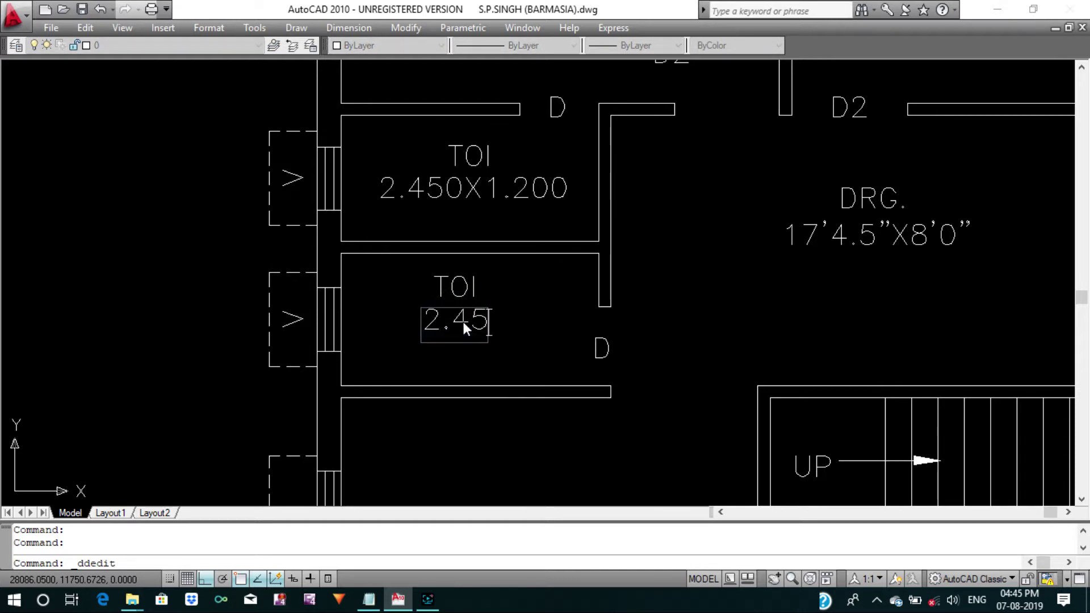
type("0X1")
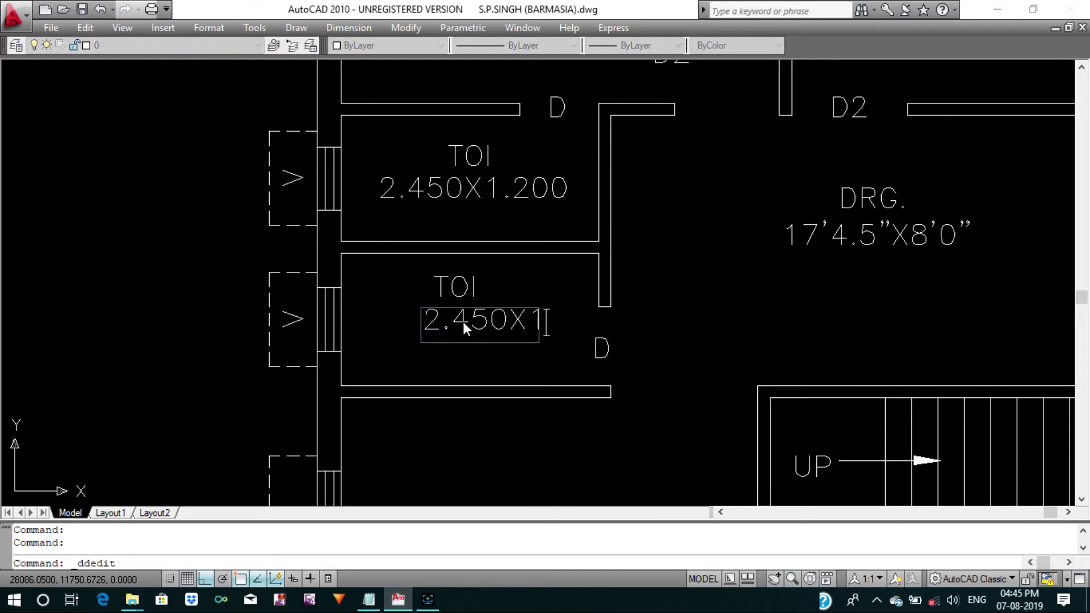
type(".255")
key("Return")
key("Escape")
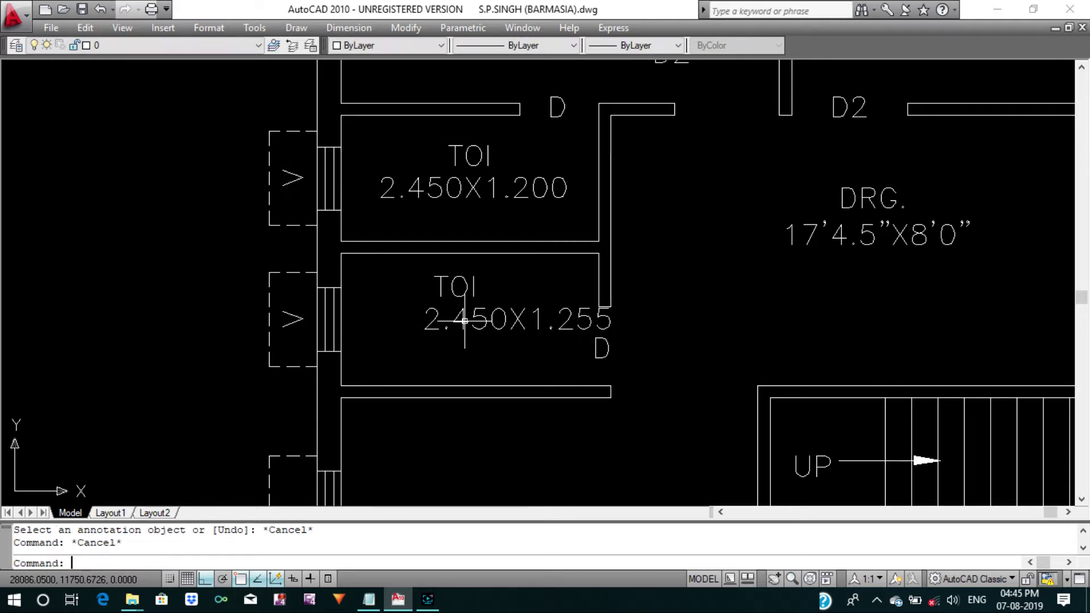
type("M")
Move the 2.450X1.255 label further left within the lower toilet.
key("Return")
left_click(482, 343)
left_click(469, 321)
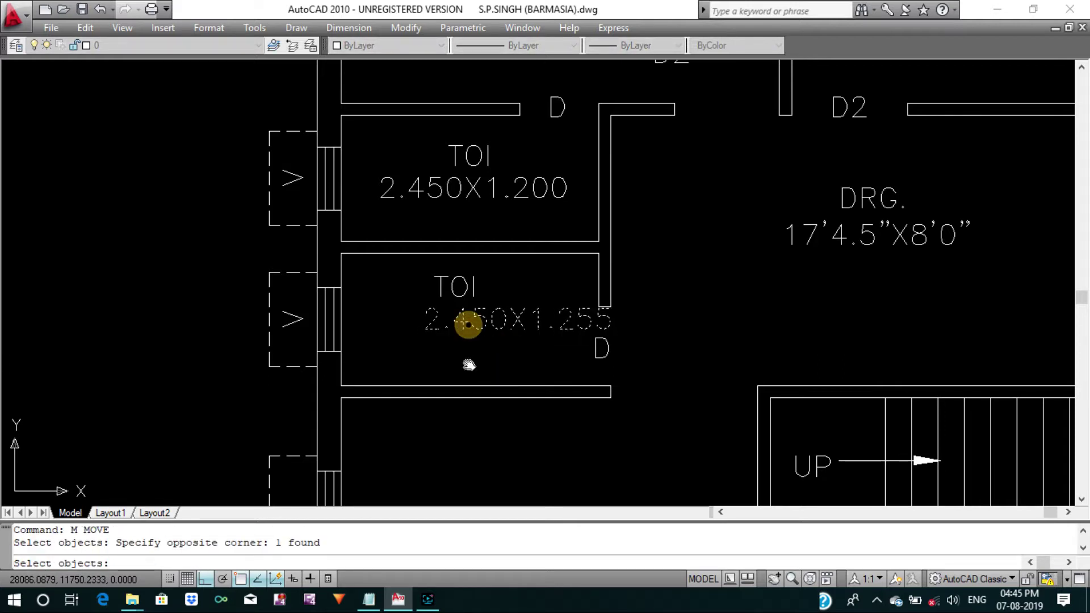
key("Return")
middle_click_drag(528, 462, 528, 432)
left_click(528, 431)
left_click(467, 432)
Nudge the 2.450X1.255 label slightly lower so it is centred under TOI.
key("Return")
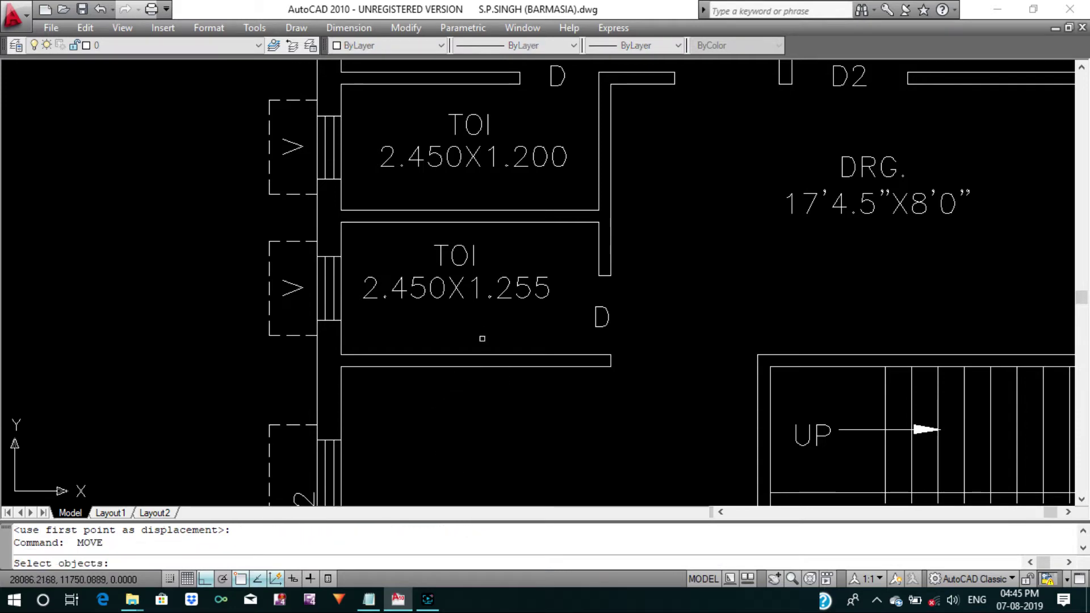
left_click(479, 326)
left_click(448, 255)
key("Return")
left_click(695, 256)
left_click(690, 275)
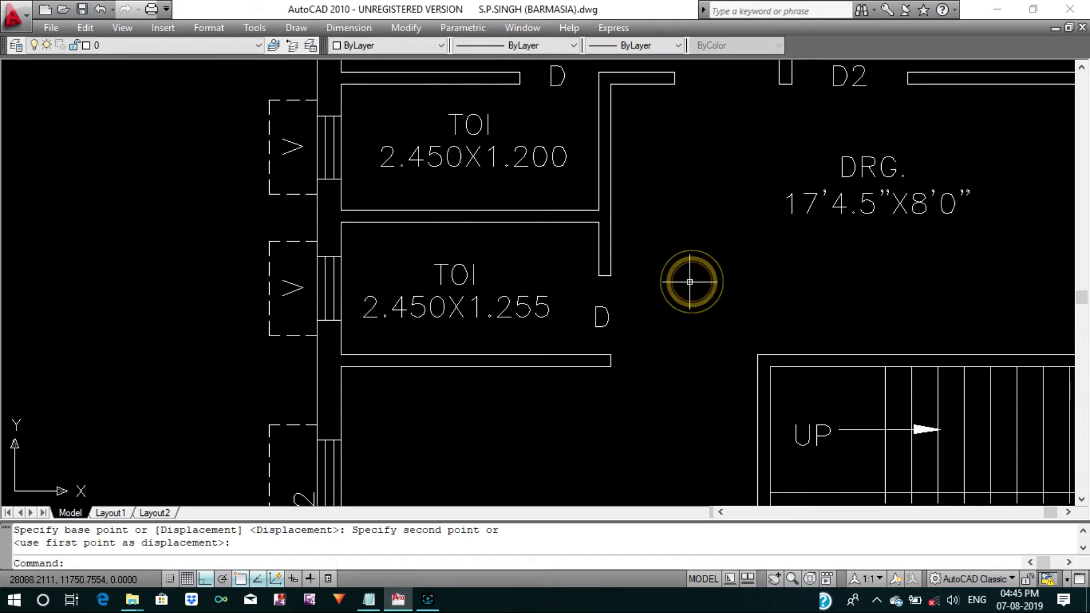
mouse_move(653, 307)
middle_mouse_down()
mouse_move(625, 325)
mouse_move(551, 263)
middle_mouse_up()
scroll(624, 325, "down", 4)
Measure the drawing room's length and width with DIST.
scroll(571, 248, "up", 3)
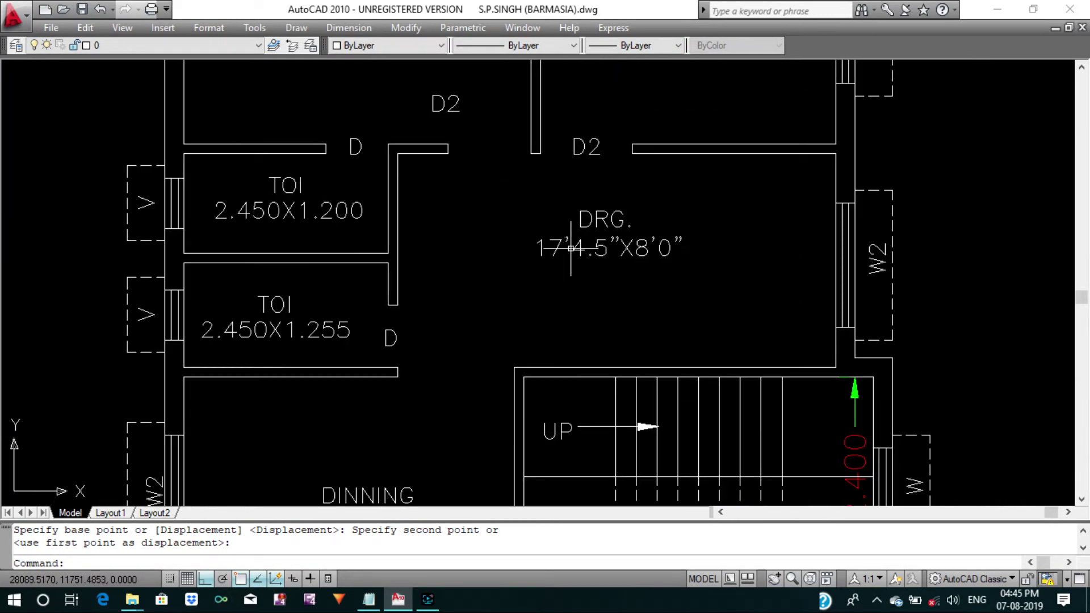
key("Escape")
type("DI")
key("Return")
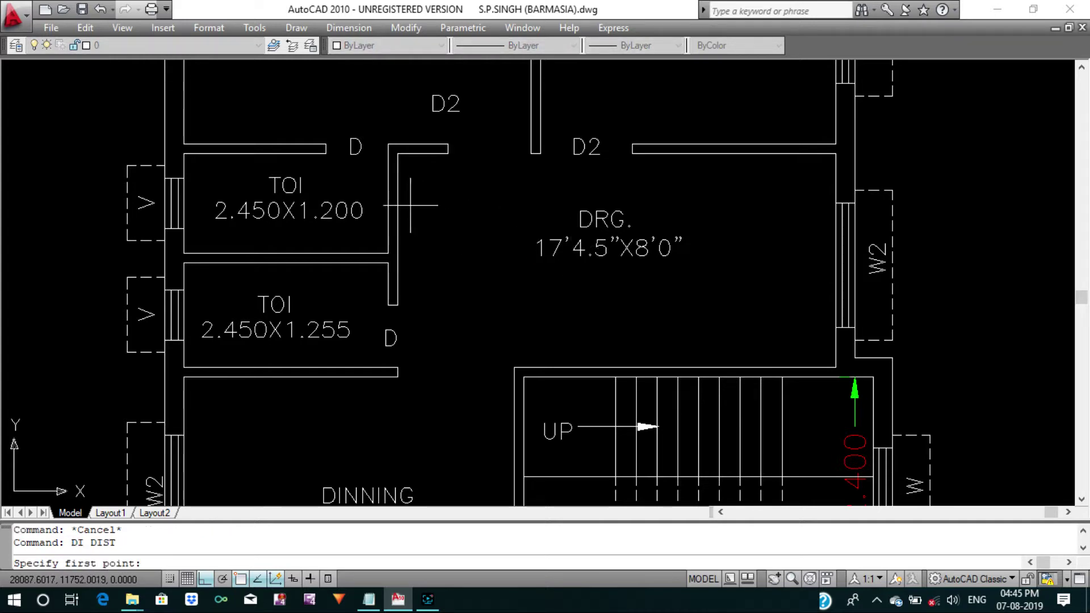
left_click(402, 201)
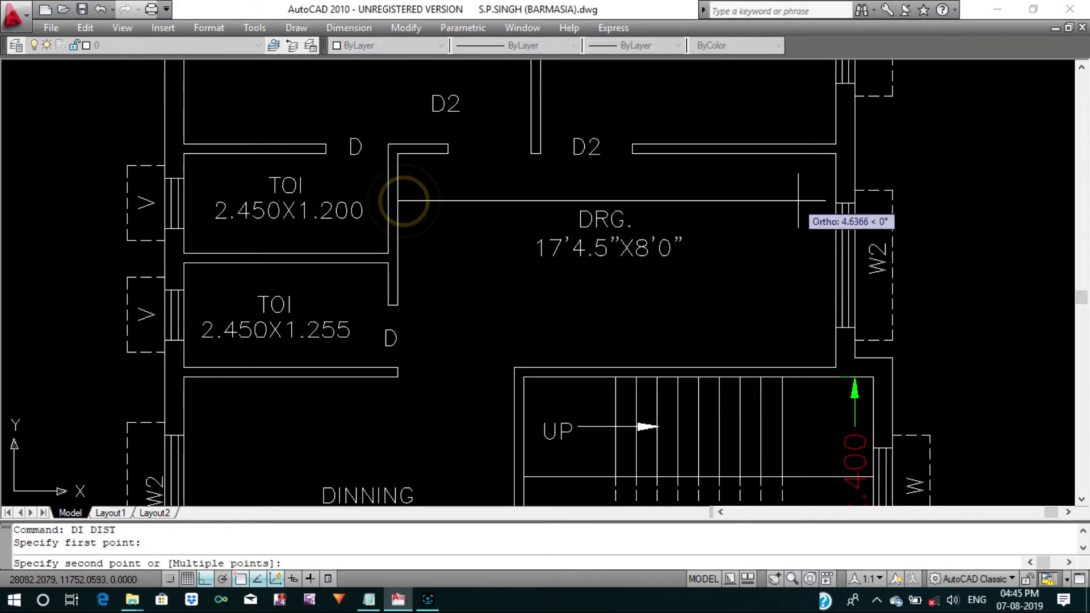
left_click(832, 200)
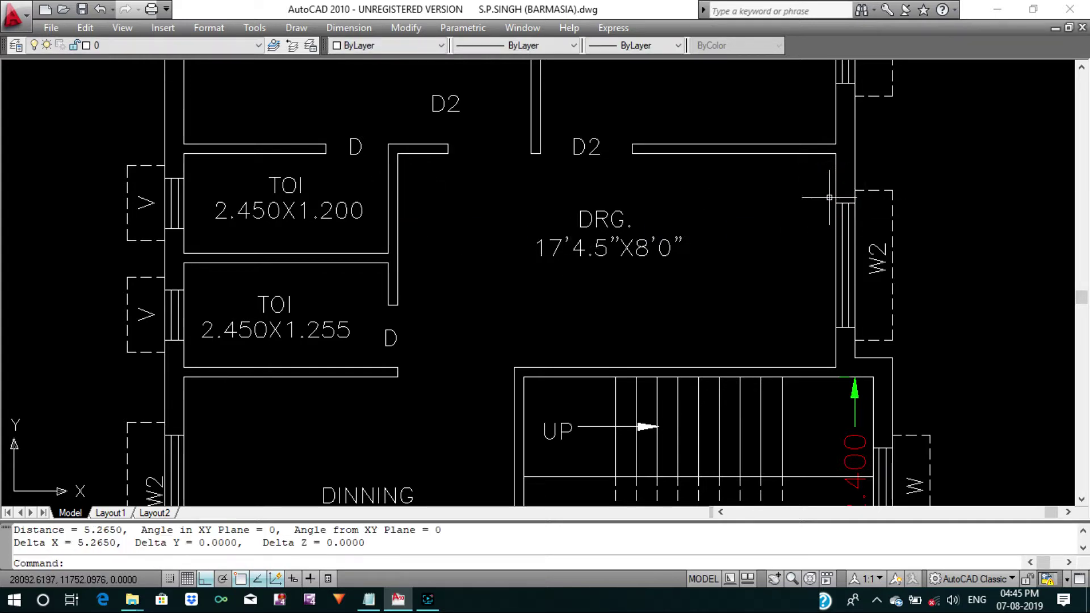
key("Return")
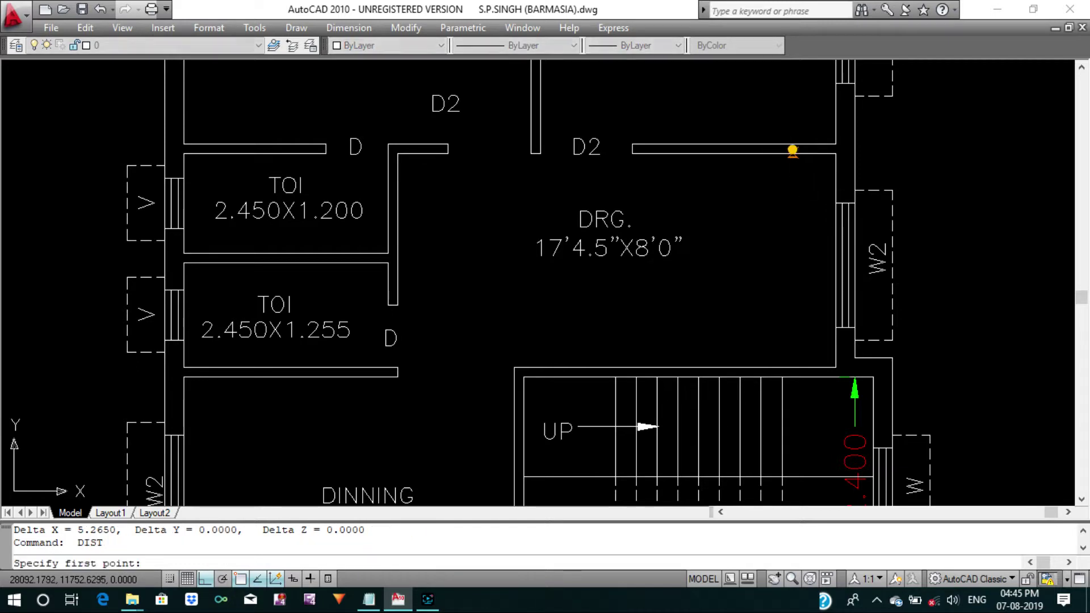
left_click(797, 154)
left_click(797, 369)
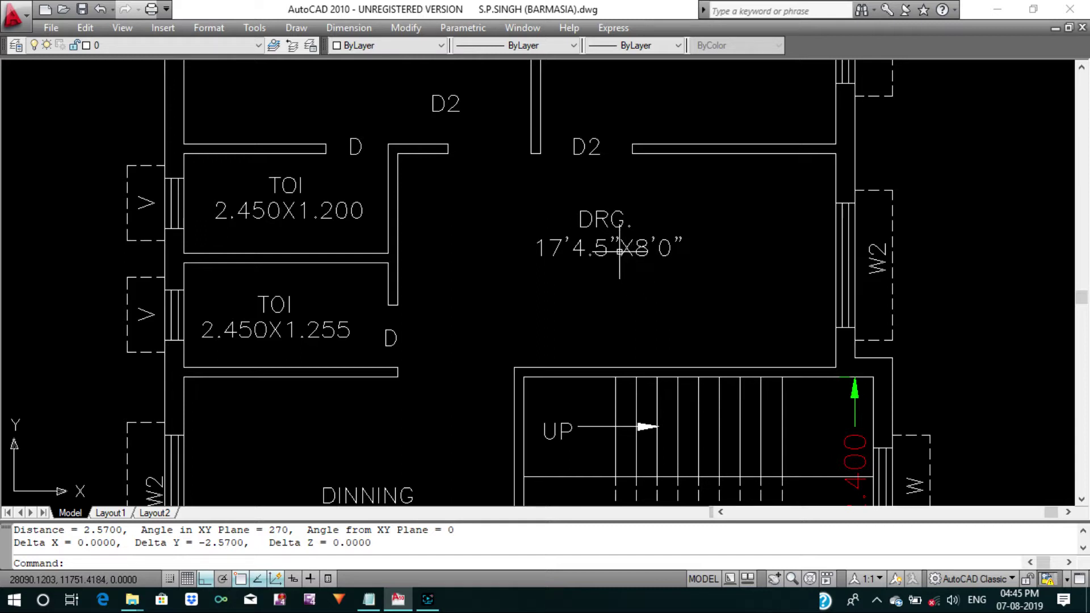
Change the DRG size label from 17'4.5"X8'0" to 5.265X2.570.
key("Escape")
double_click(593, 249)
type("5")
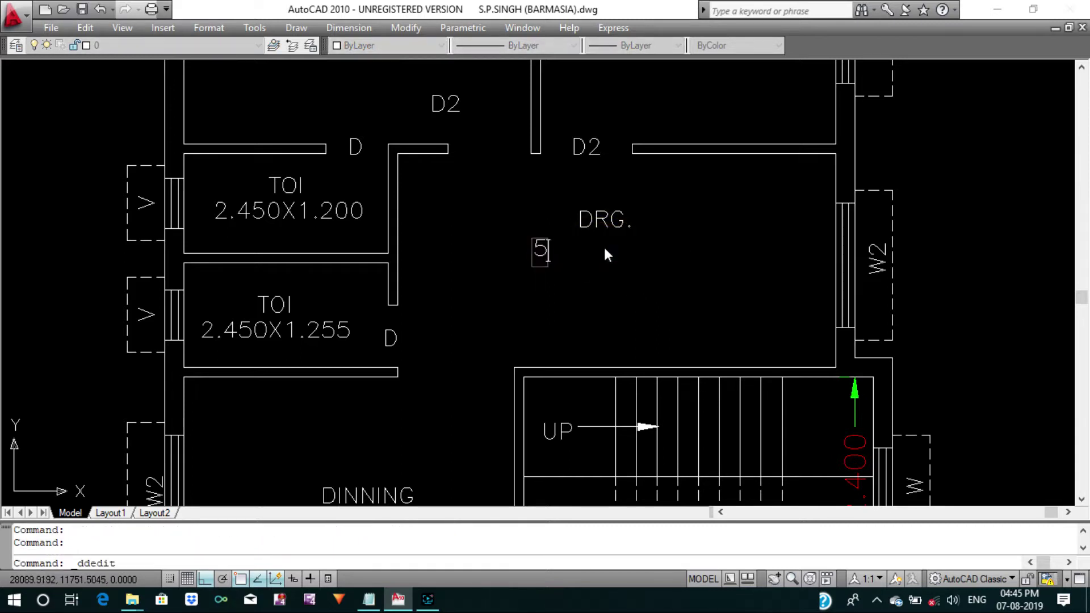
type(".265X")
type("2.57")
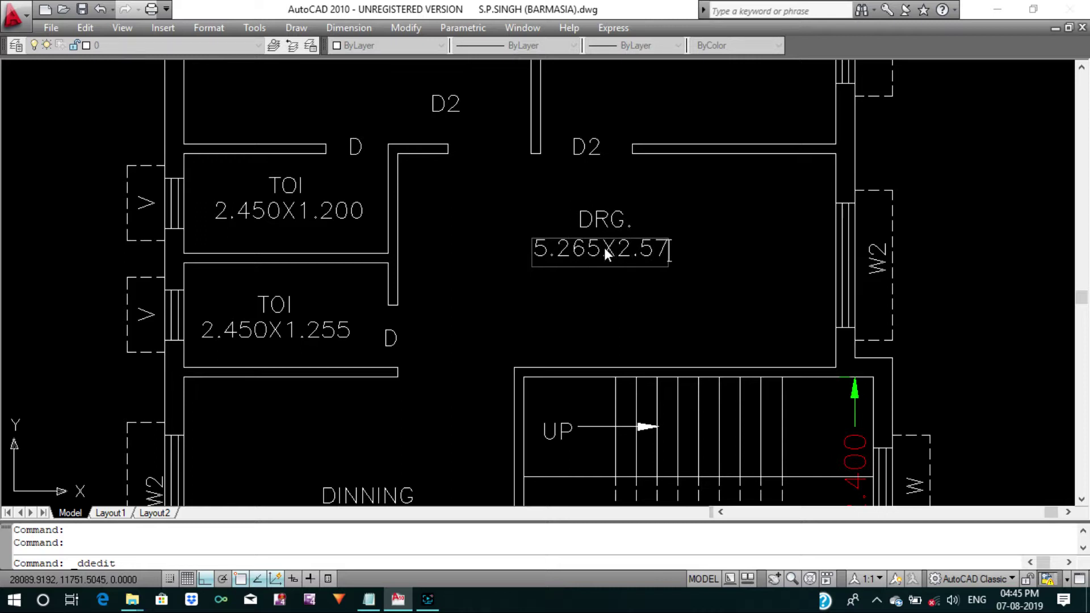
type("0")
key("Return")
key("Escape")
key("Escape")
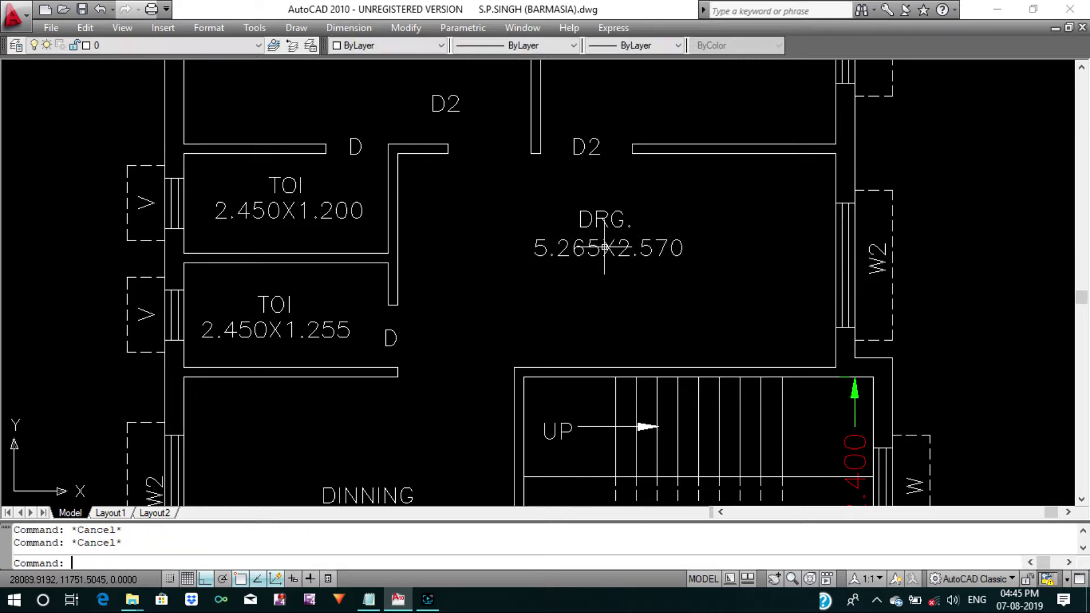
type("M")
Move both drawing room labels slightly lower and recentre the view on the middle plan.
key("Return")
left_click(638, 226)
key("Return")
left_click(640, 202)
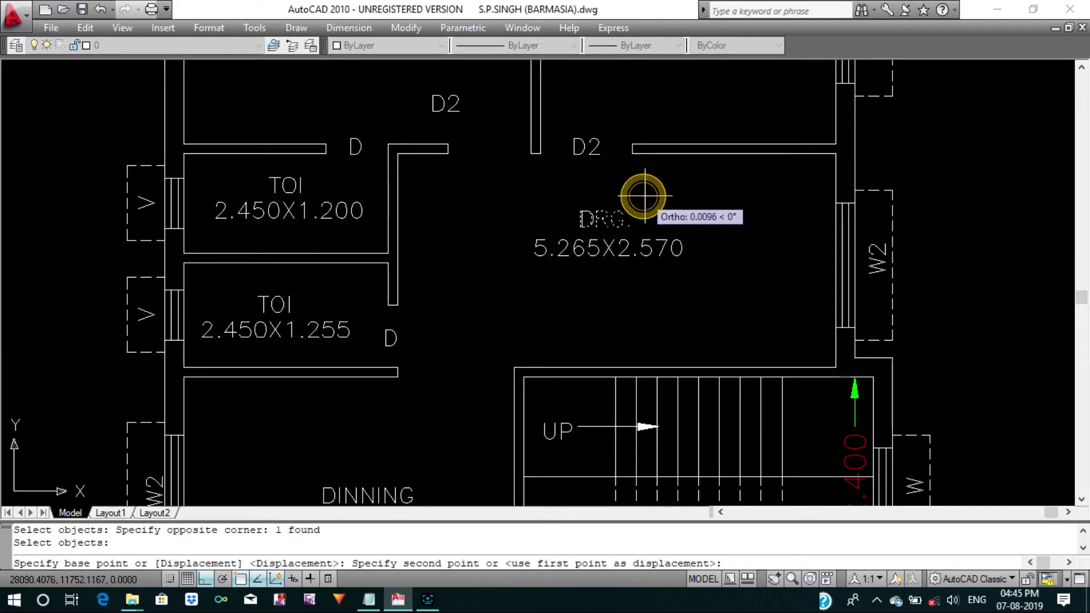
key("Return")
left_click_drag(637, 199, 582, 304)
key("Return")
left_click(706, 219)
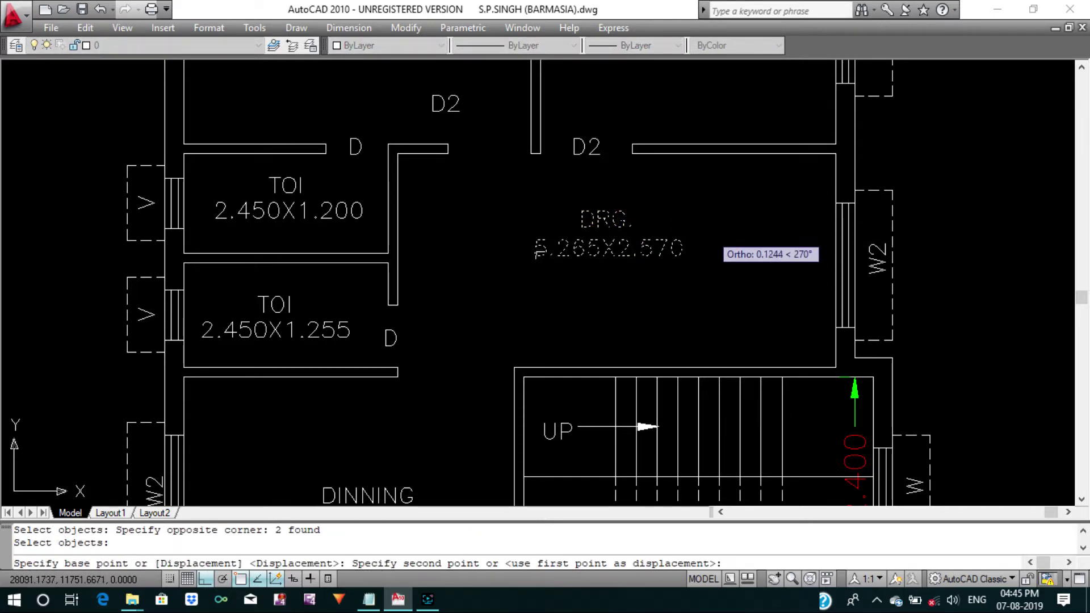
left_click(707, 230)
scroll(707, 231, "down", 4)
middle_click_drag(698, 287, 631, 357)
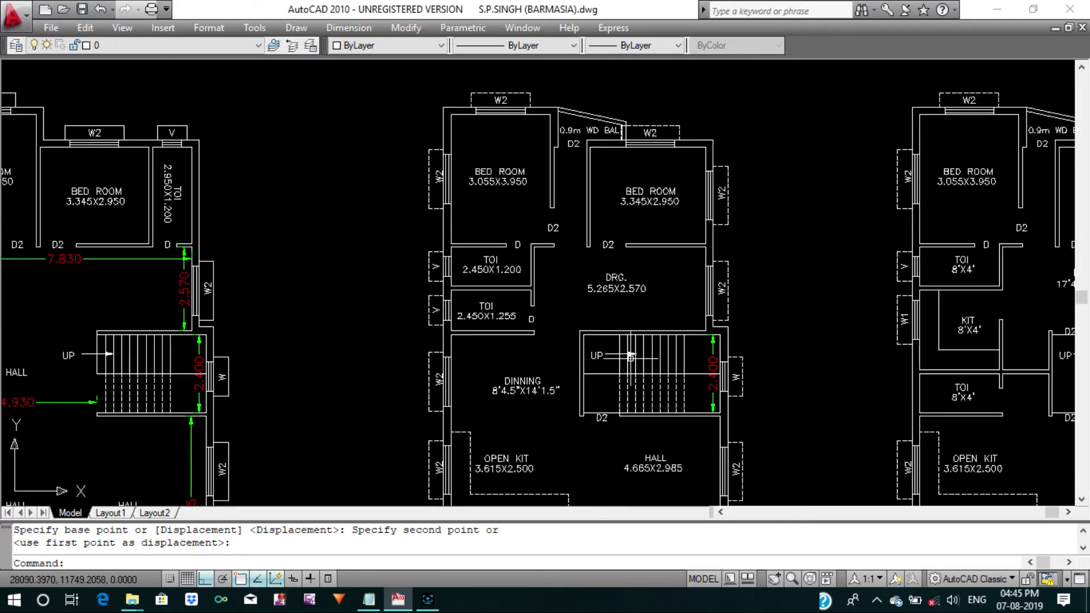
Copy the bedroom's size text into the passage on the left.
key("Escape")
key("Escape")
type("o")
key("Return")
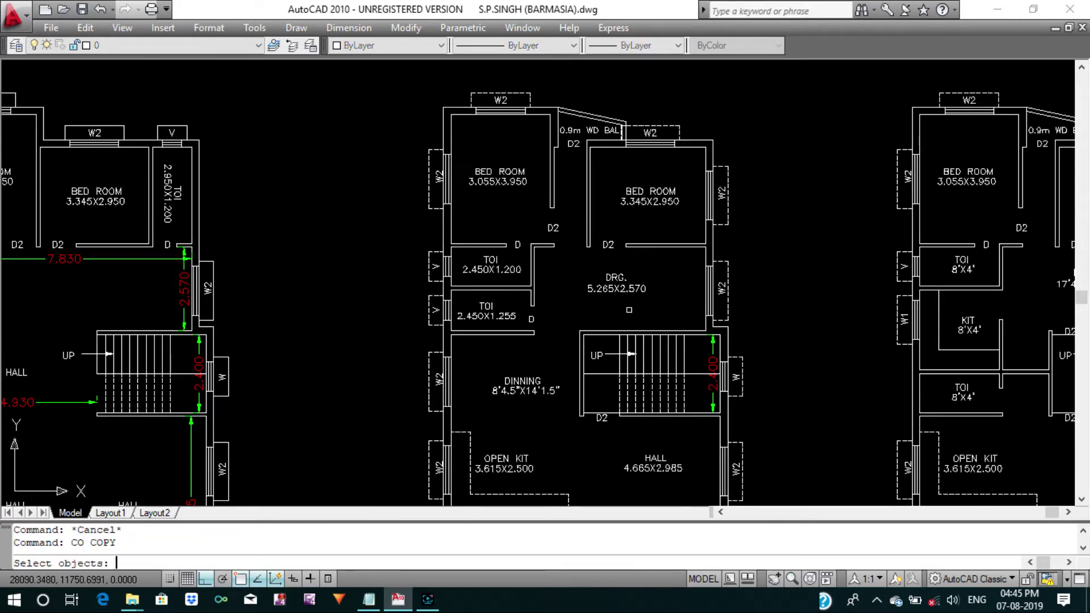
scroll(631, 193, "up", 1)
scroll(636, 216, "up", 2)
left_click(642, 222)
key("Return")
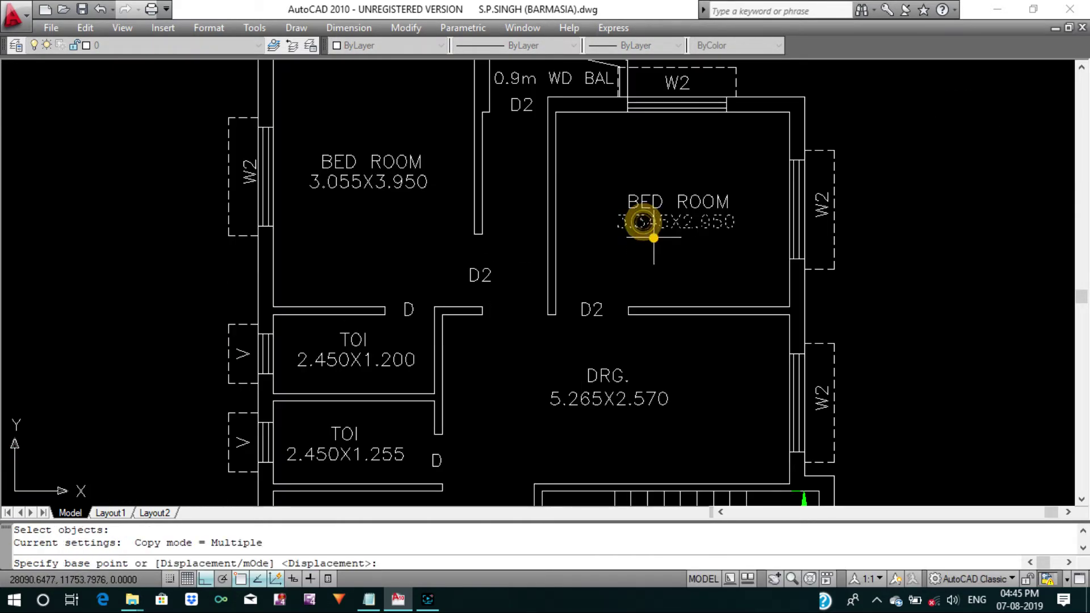
left_click(527, 221)
key("Return")
key("Escape")
type("RO")
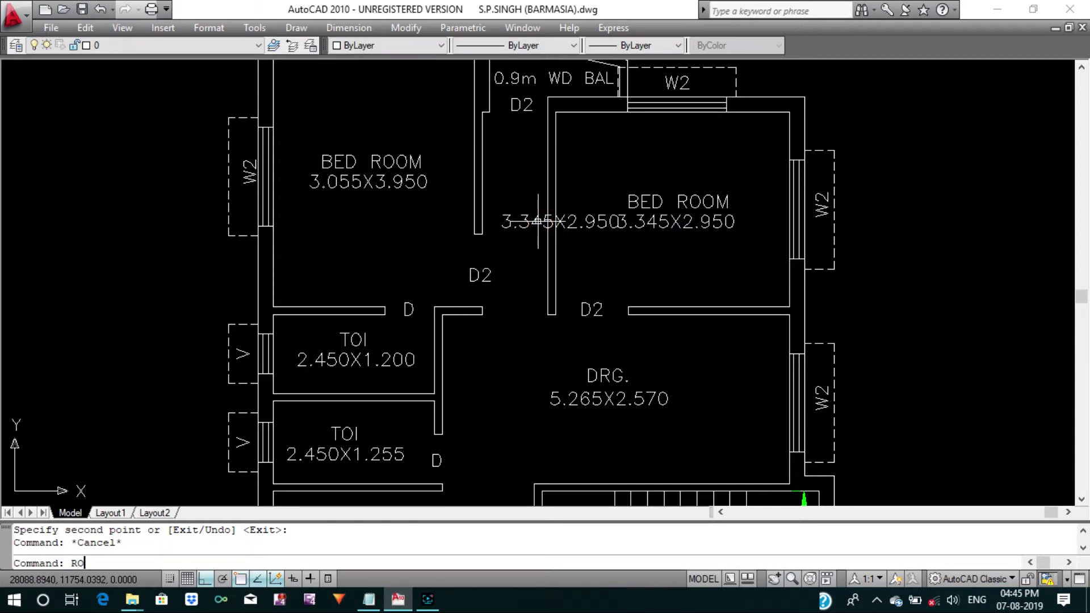
Rotate the copied size text 90° so it reads vertically.
key("Return")
left_click(518, 221)
key("Return")
left_click(501, 170)
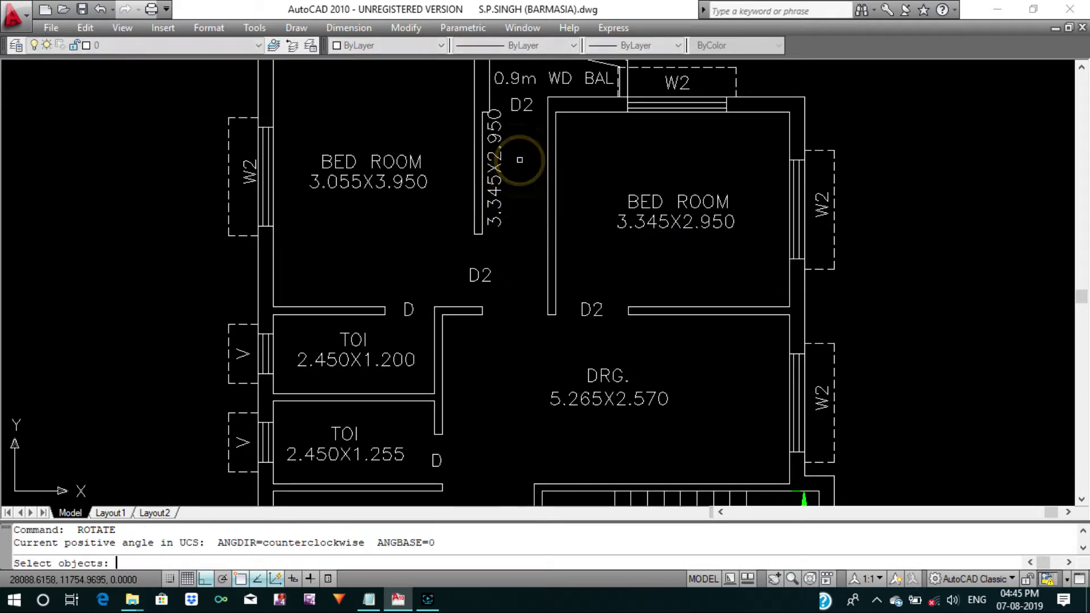
key("Escape")
Shift the vertical text right toward the passage wall.
type("m")
key("Return")
mouse_move(514, 224)
left_mouse_down()
mouse_move(487, 194)
mouse_move(505, 247)
mouse_move(506, 206)
left_mouse_up()
key("Return")
left_click(575, 250)
Reposition the vertical text lower, beside the passage wall.
key("Return")
key("Return")
left_click(519, 335)
left_click(512, 338)
key("Return")
key("Return")
left_click(518, 319)
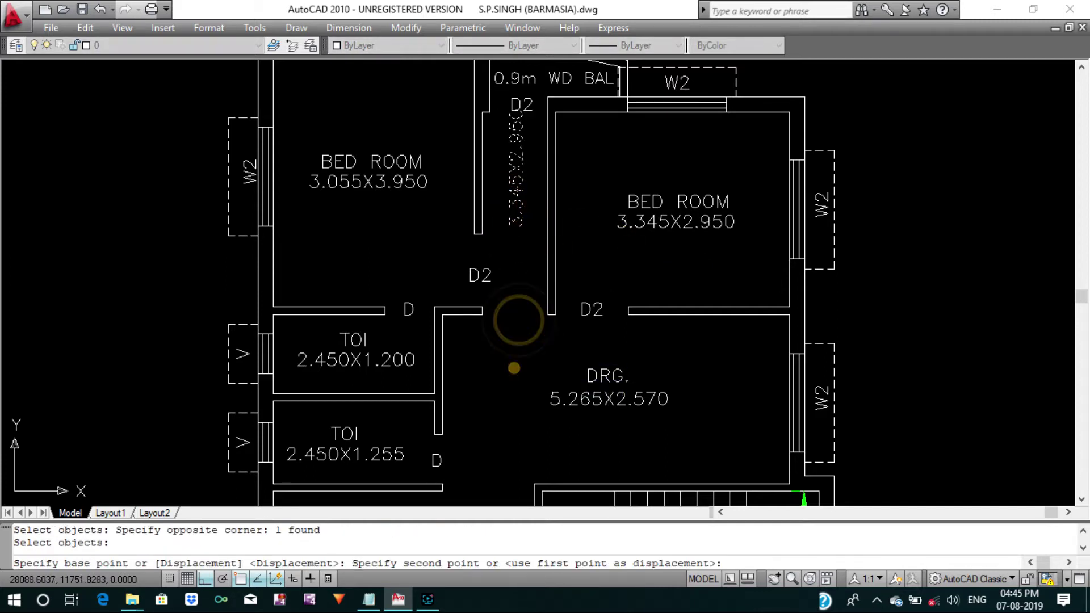
left_click(518, 354)
key("Escape")
key("Escape")
type("i")
key("Return")
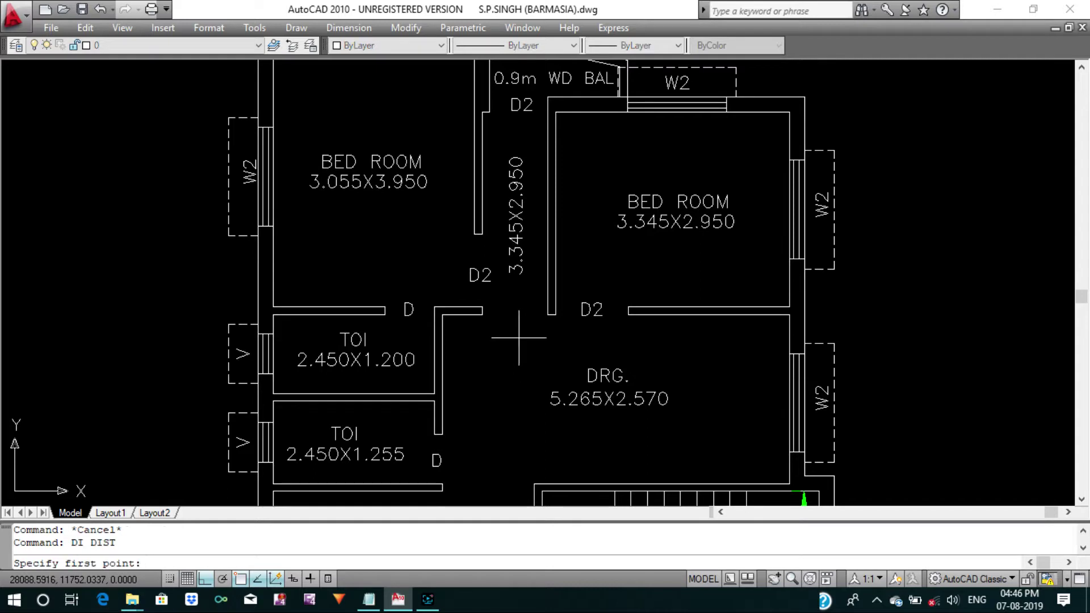
Measure the passage width between the bedroom walls, giving 1.0000.
scroll(488, 224, "up", 2)
left_click(469, 207)
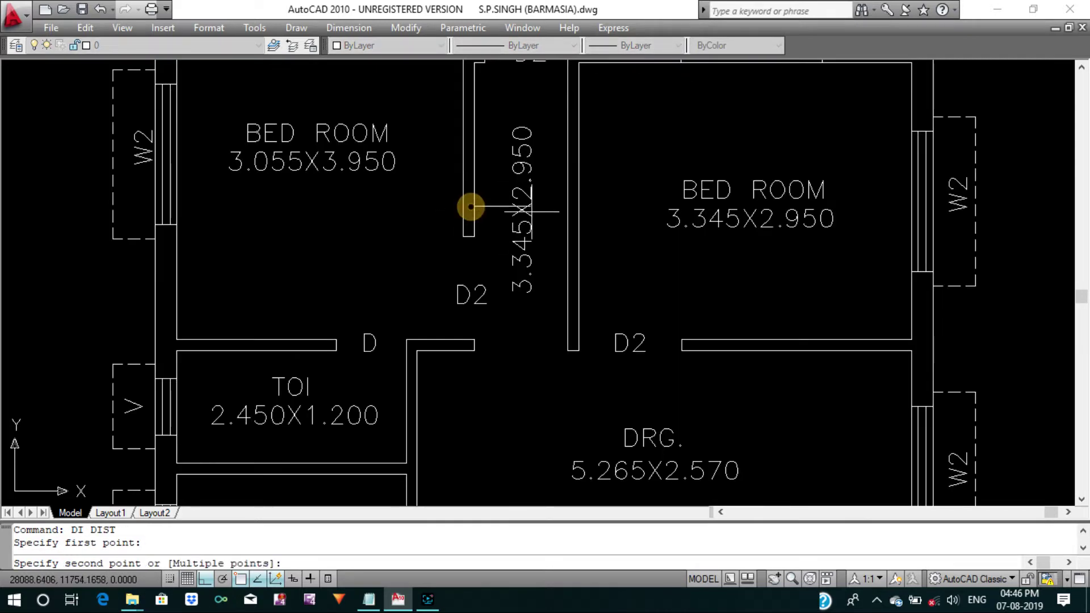
left_click(568, 210)
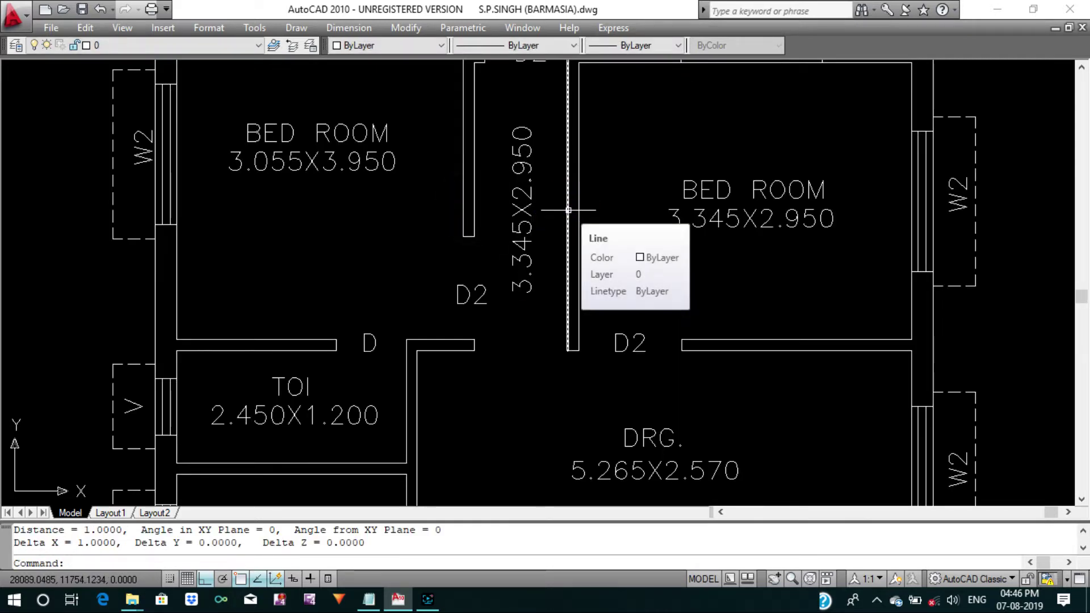
key("Escape")
key("Escape")
Retype the vertical passage text from 3.345X2.950 to 1m WD PASS.
double_click(532, 195)
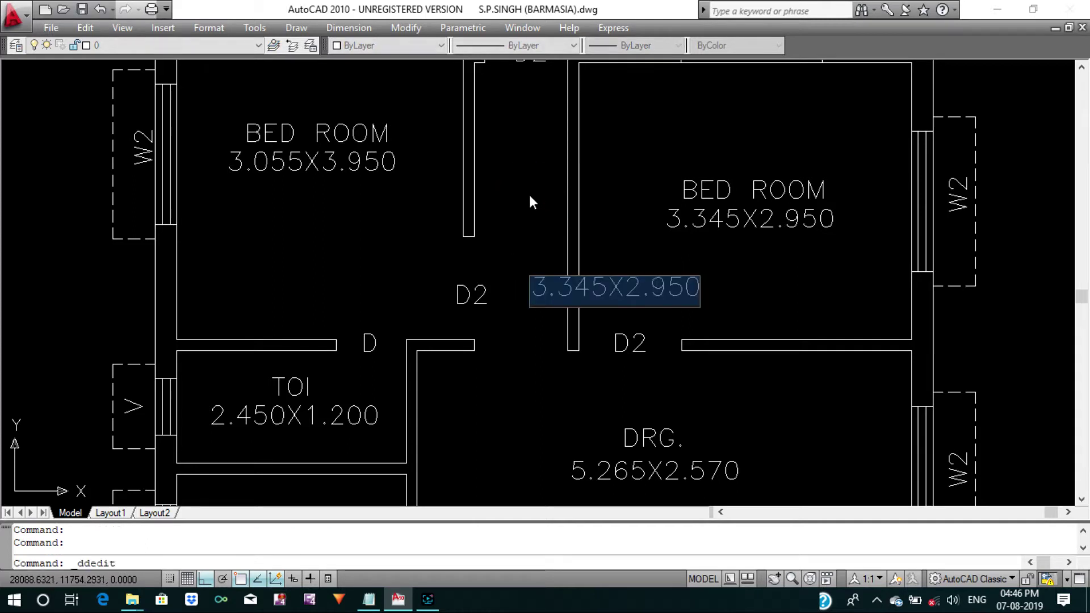
type("1")
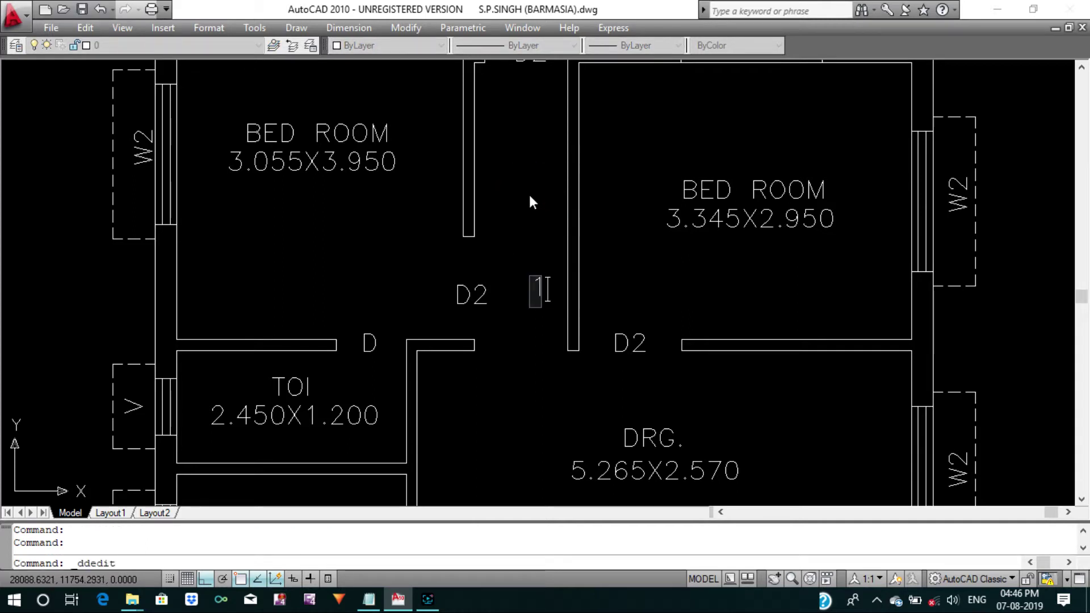
type("m WD")
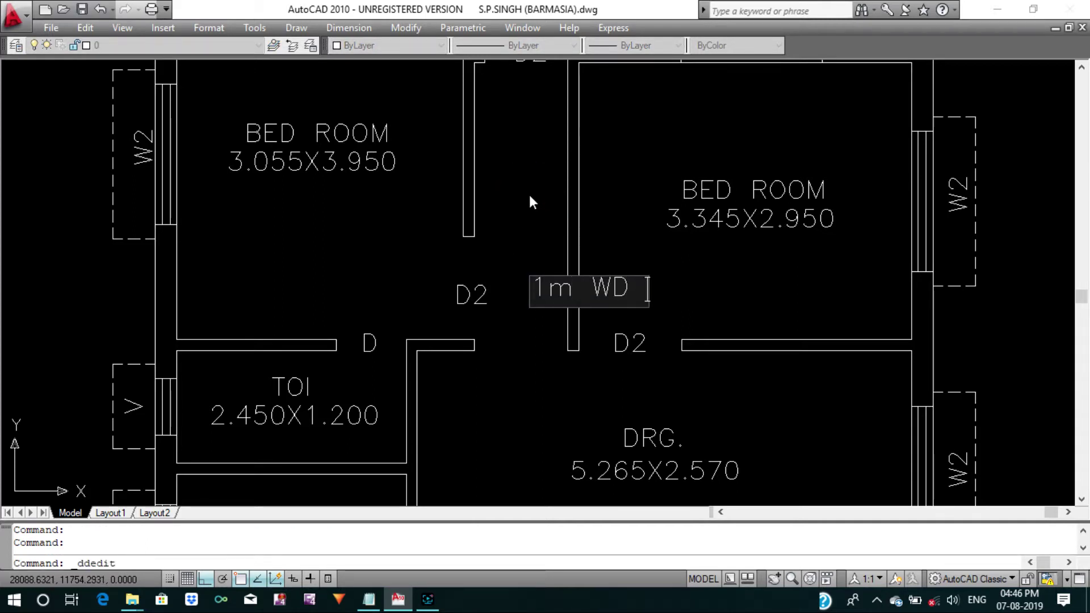
type(" PASS.")
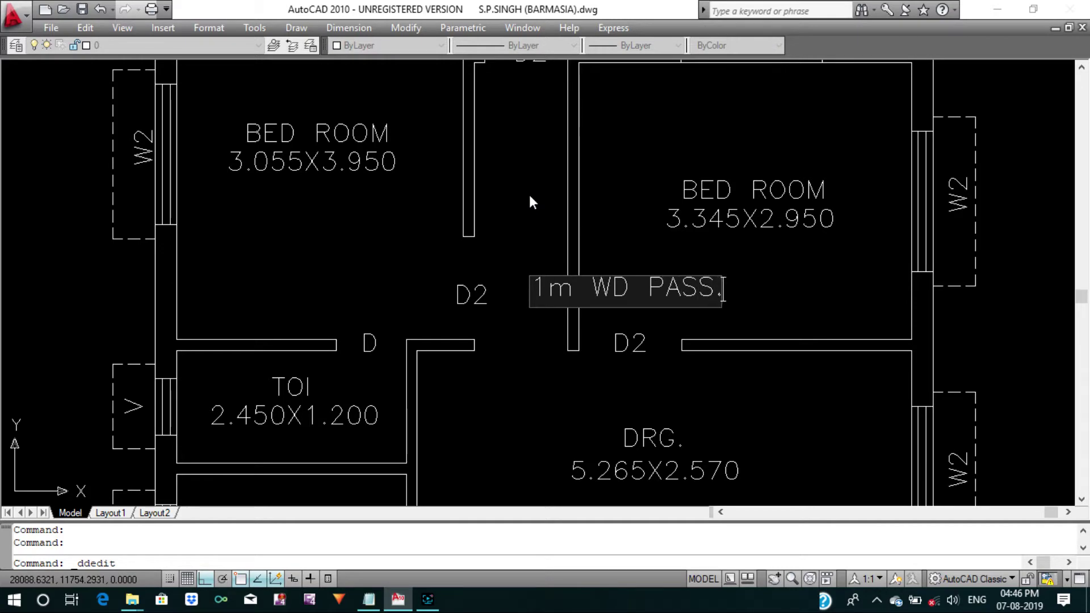
key("Return")
key("Escape")
scroll(582, 241, "down", 2)
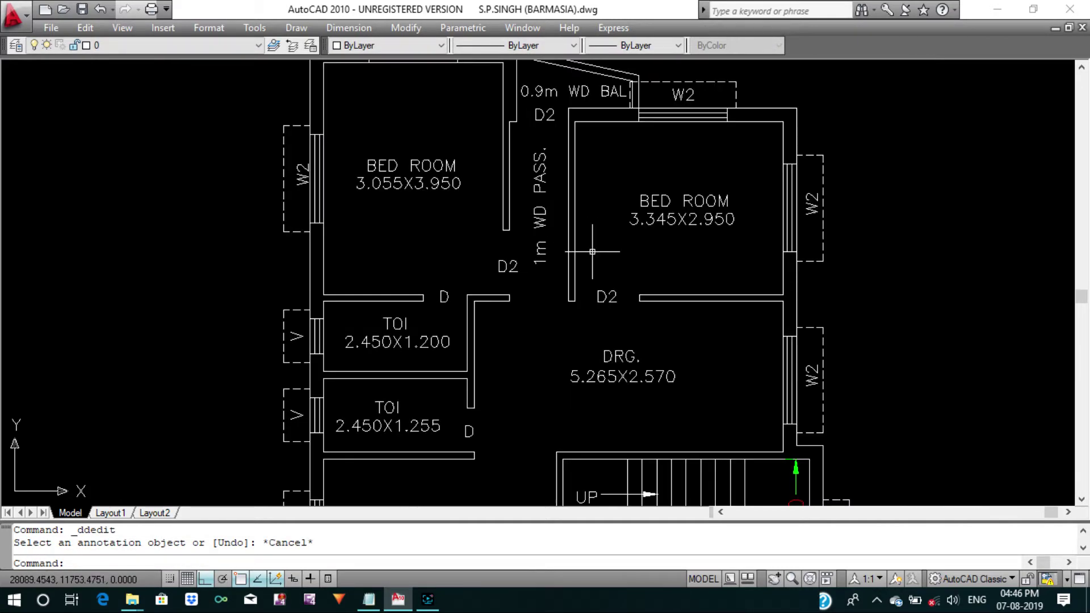
key("Escape")
scroll(592, 251, "down", 2)
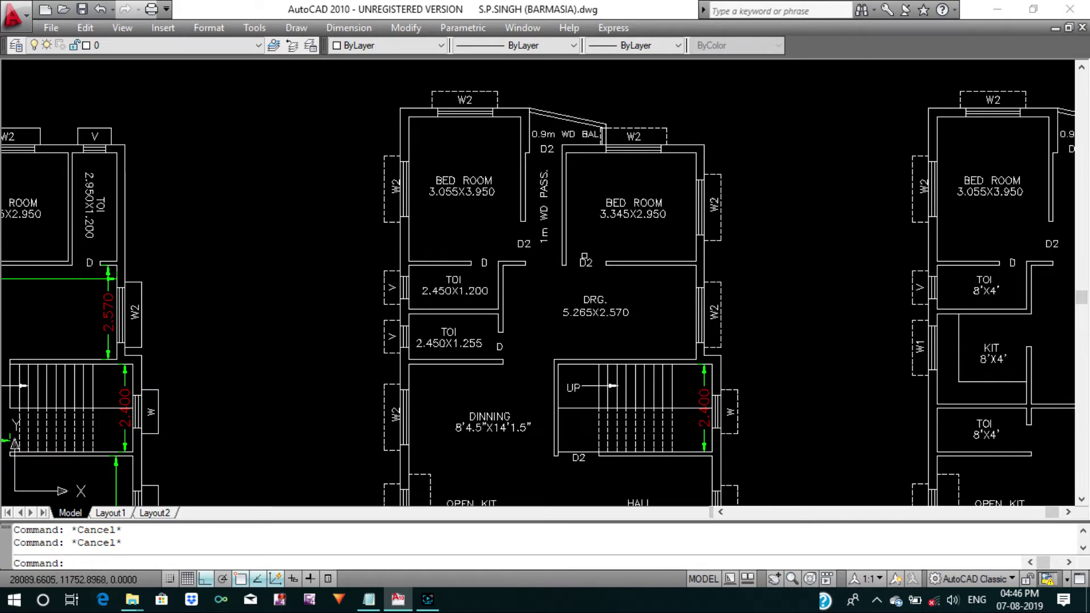
Pan and zoom to bring the middle plan's dining room and staircase into view.
mouse_move(584, 256)
middle_mouse_down()
mouse_move(611, 226)
mouse_move(615, 192)
middle_mouse_up()
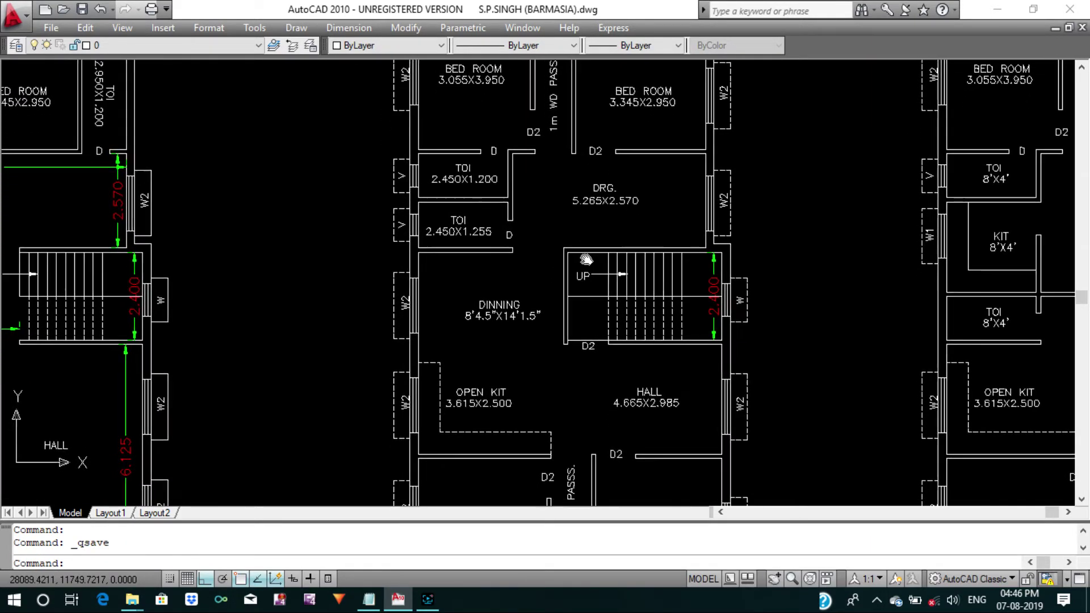
middle_click_drag(608, 257, 624, 259)
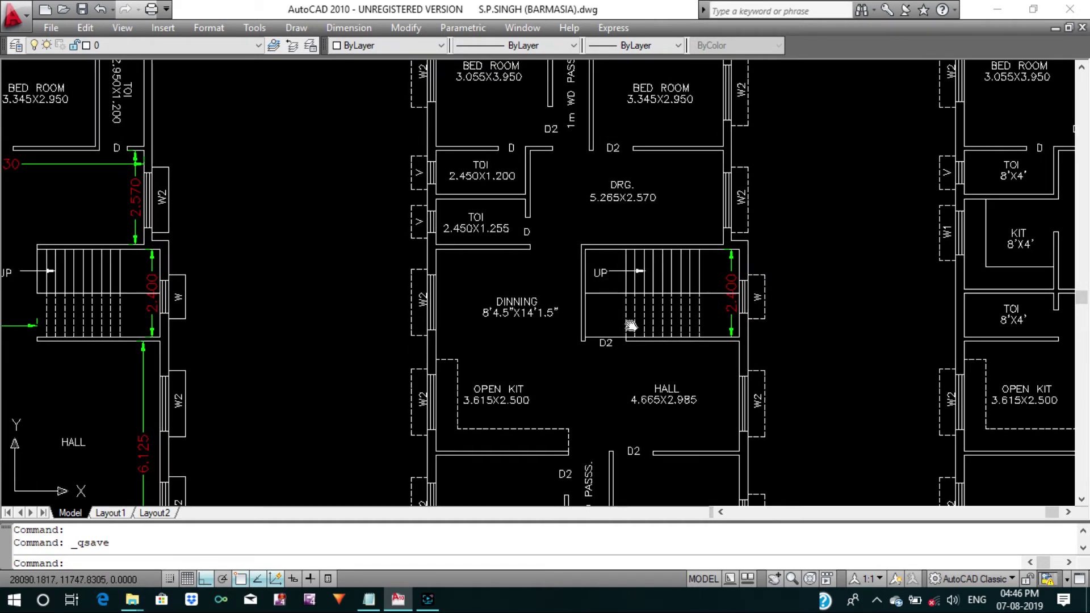
middle_click_drag(631, 326, 627, 269)
scroll(593, 319, "down", 2)
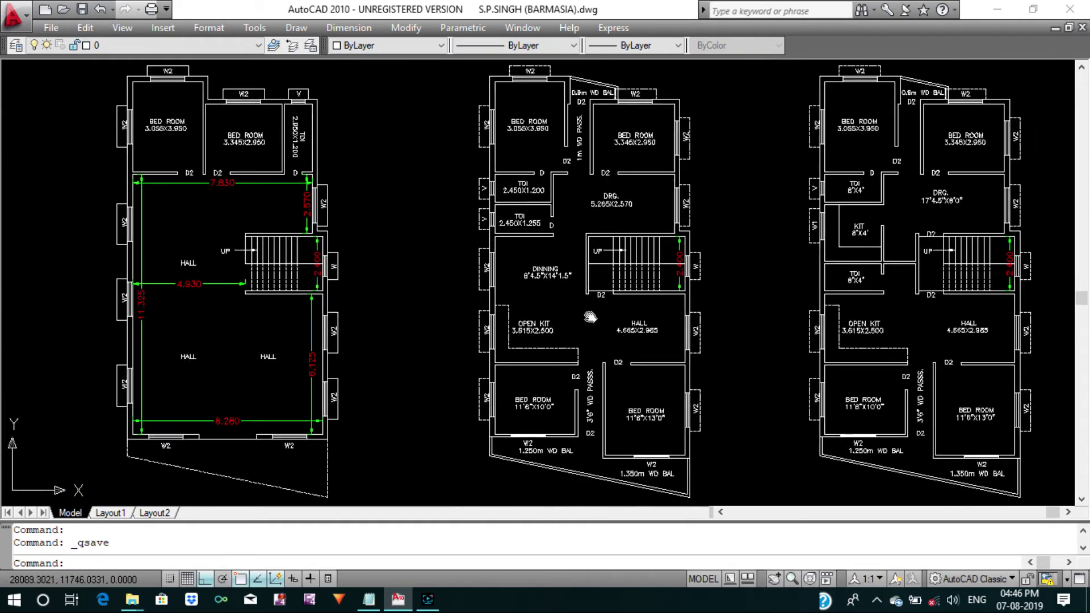
mouse_move(591, 317)
middle_mouse_down()
mouse_move(576, 302)
mouse_move(569, 322)
mouse_move(560, 283)
mouse_move(599, 477)
middle_mouse_up()
scroll(576, 302, "up", 2)
scroll(598, 229, "up", 2)
middle_click_drag(598, 229, 597, 231)
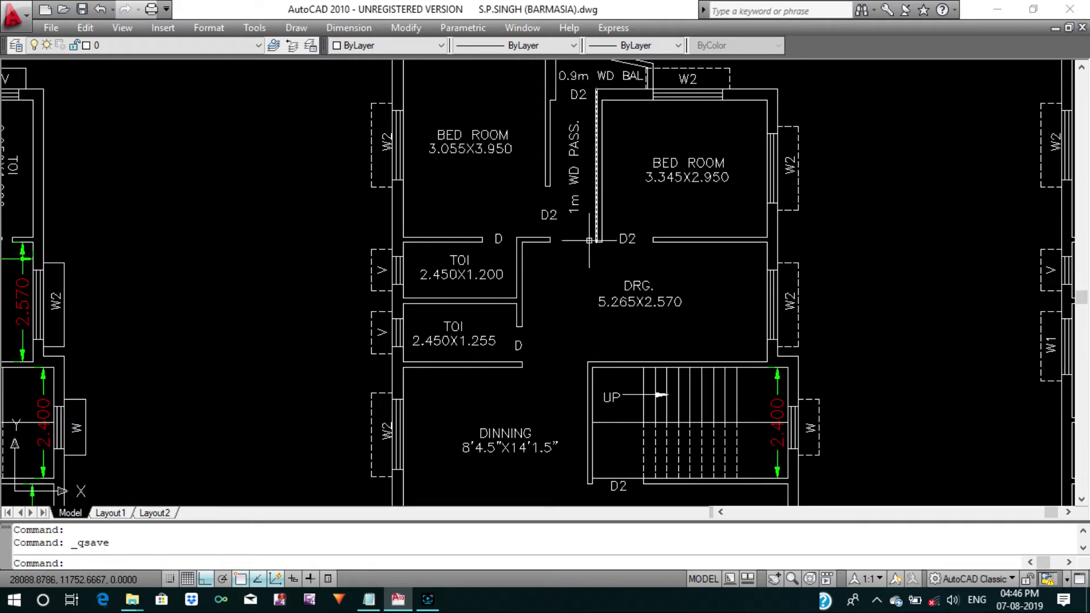
scroll(546, 278, "down", 1)
scroll(555, 221, "down", 1)
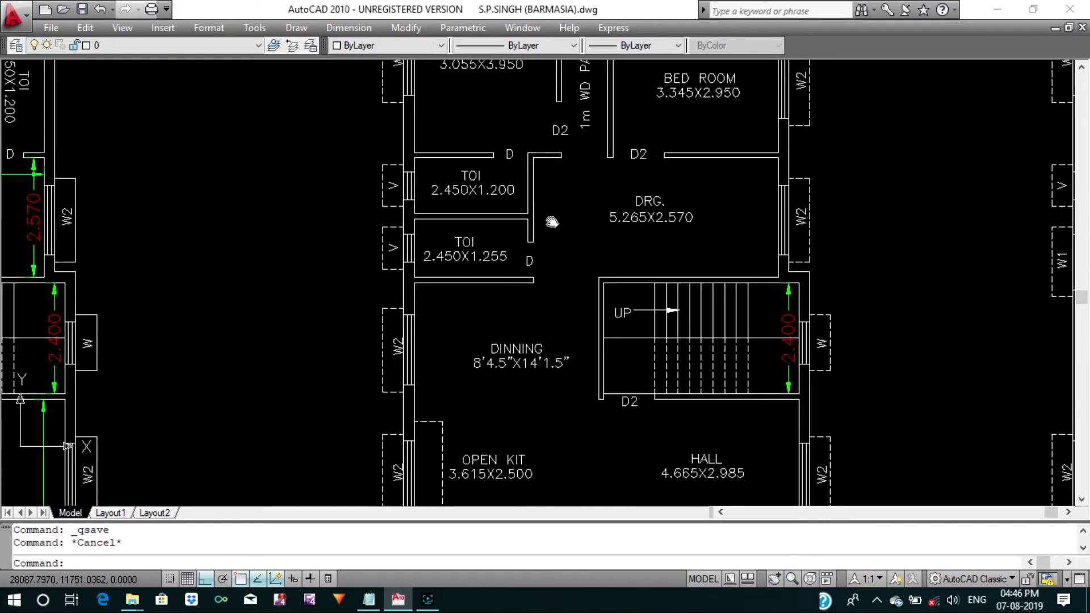
scroll(509, 310, "down", 1)
Measure the dining room's width 3.965 and depth 3.000 with DIST.
type("I")
key("Return")
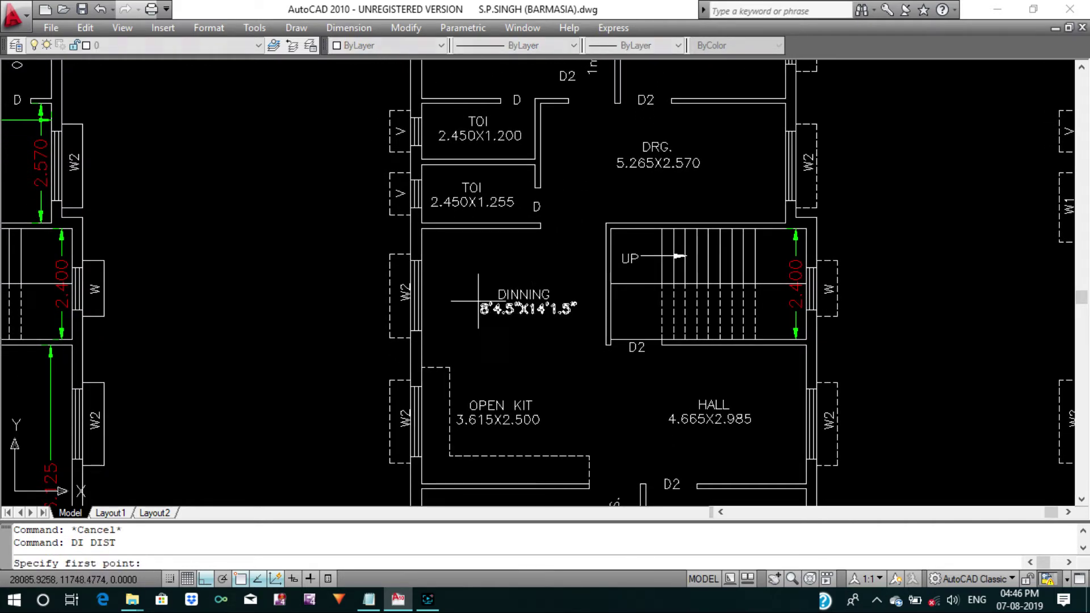
scroll(472, 290, "up", 2)
left_click(373, 204)
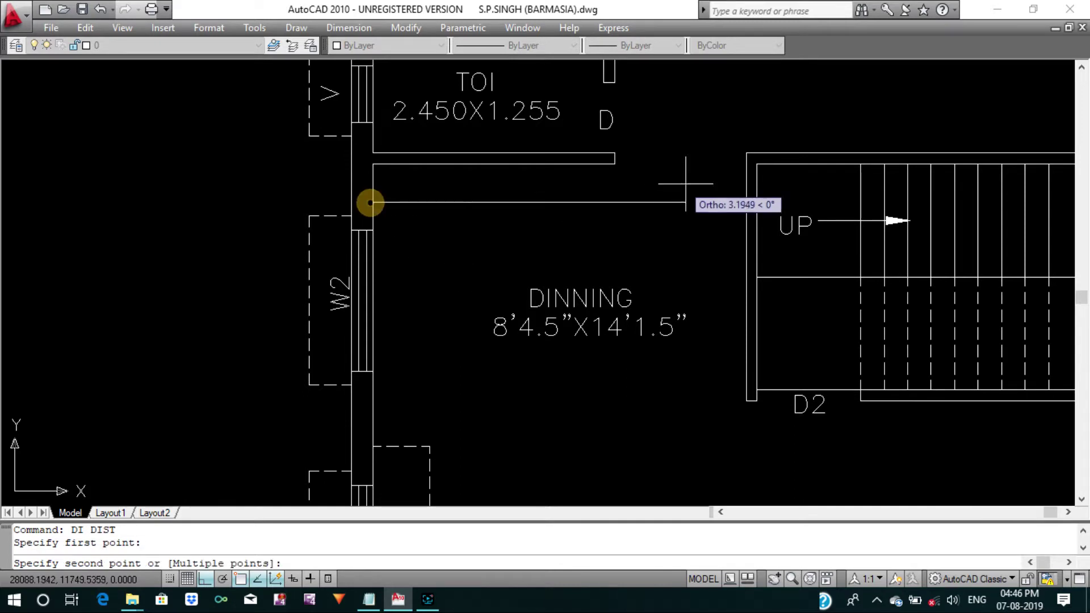
left_click(746, 203)
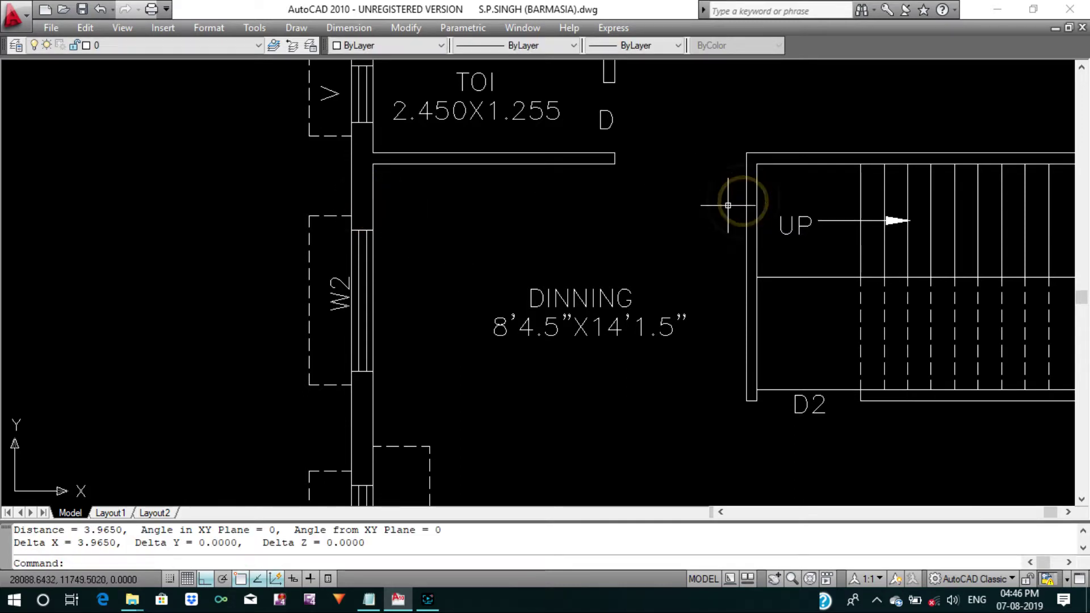
key("Return")
left_click(413, 445)
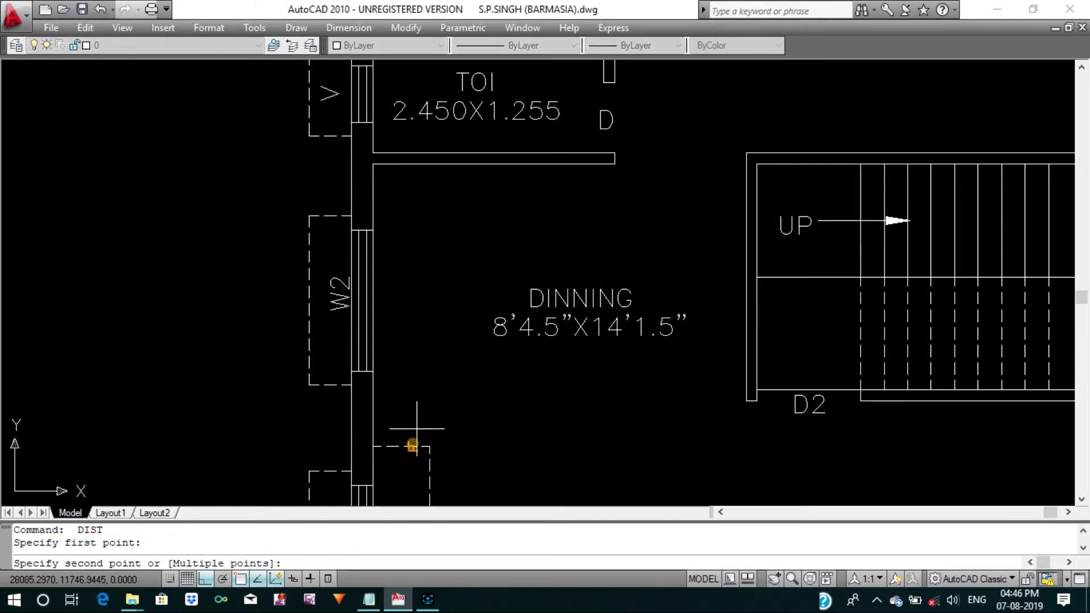
left_click(413, 165)
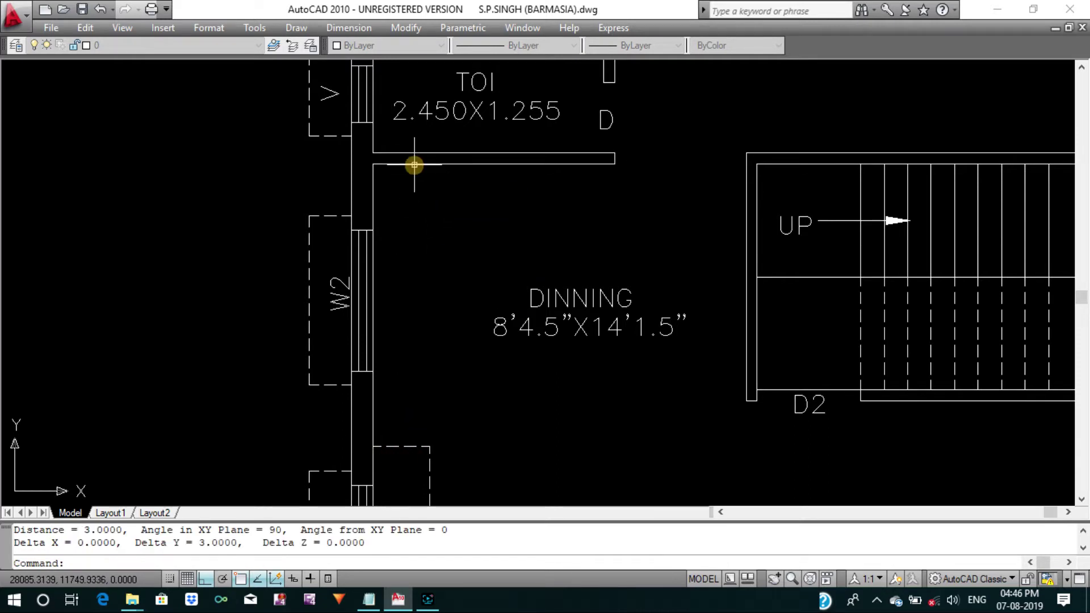
Retype the dining room size label from 8'4.5"X14'1.5" to 3.965X3.000.
double_click(548, 327)
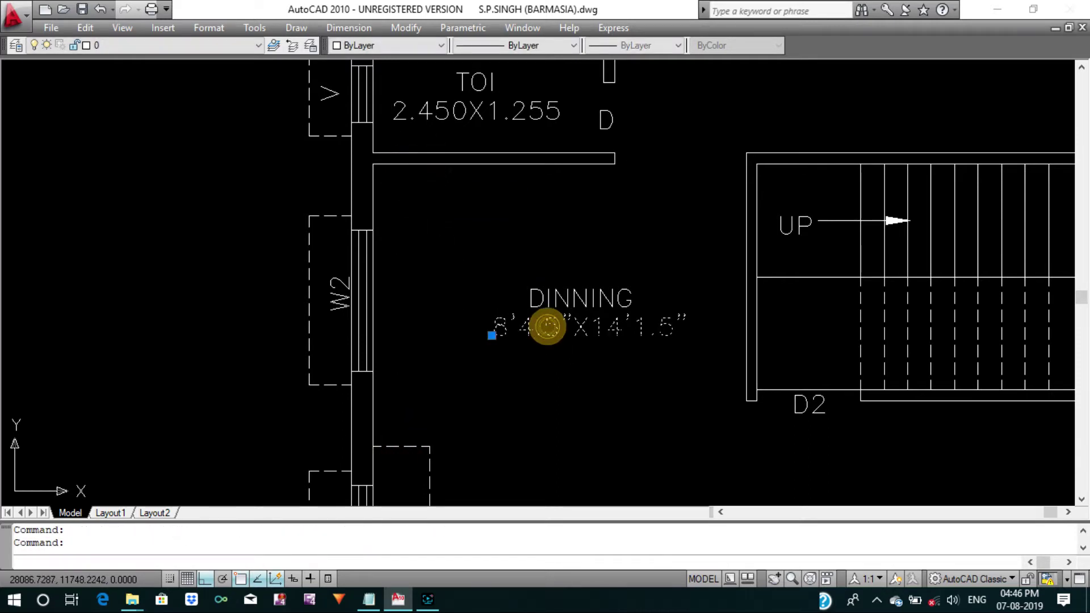
type("3.96")
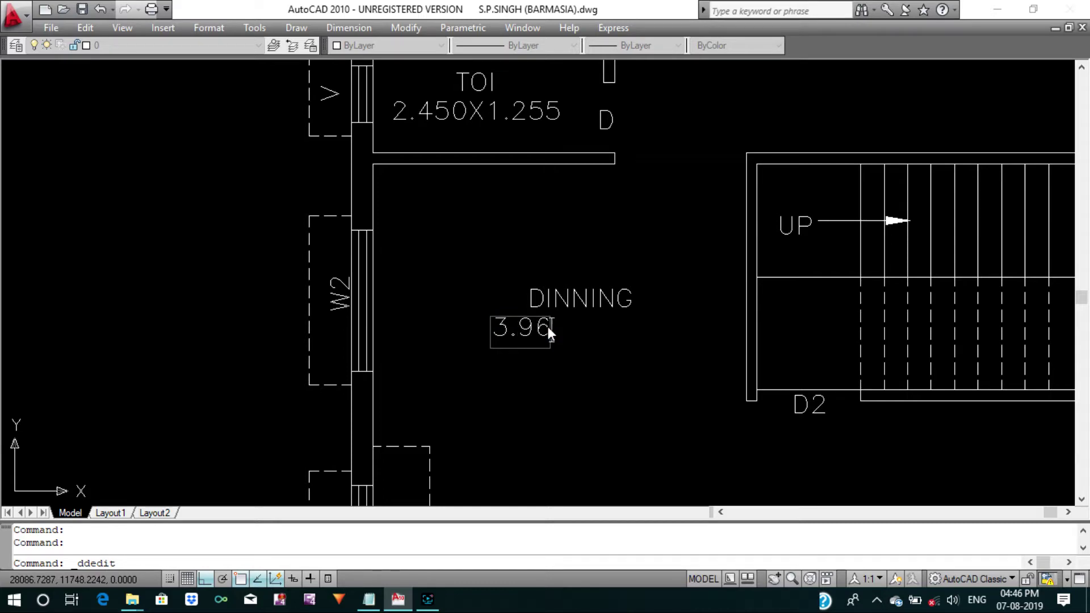
type("5X3.00")
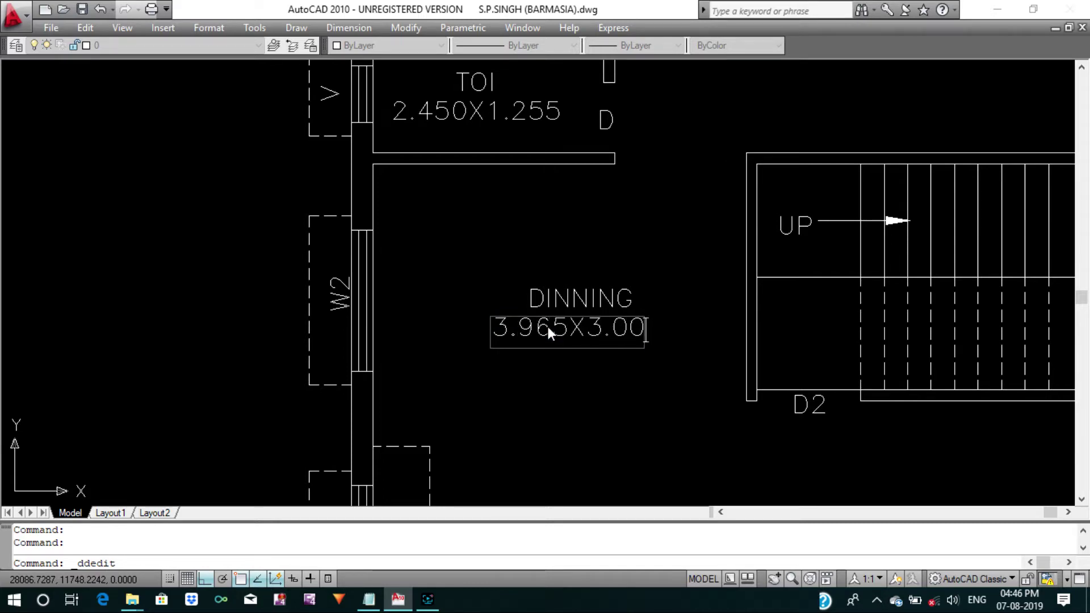
type("0")
key("Return")
key("Escape")
key("Escape")
scroll(499, 324, "down", 4)
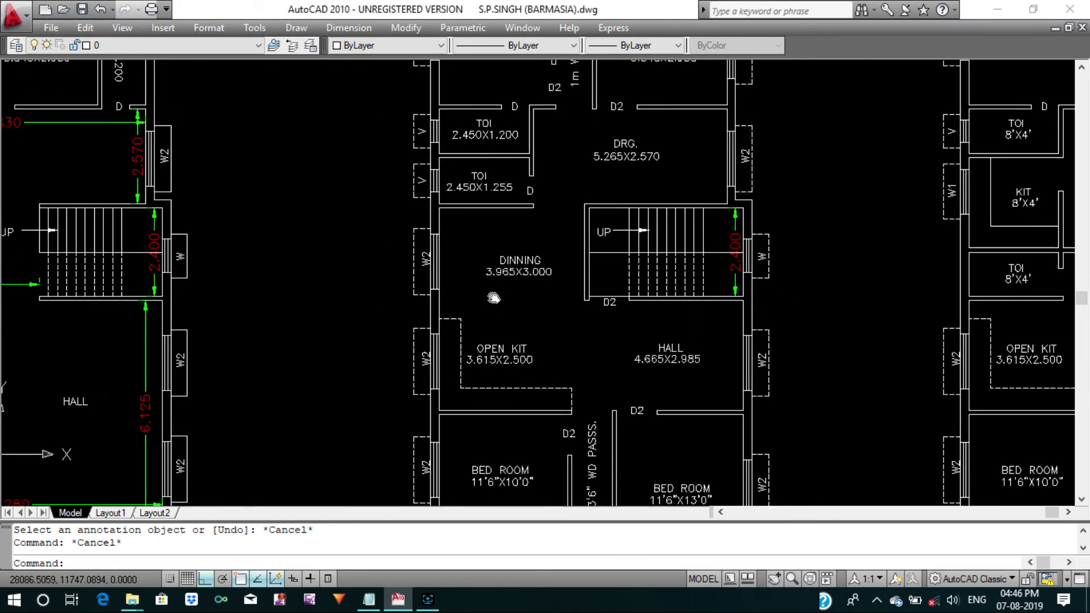
scroll(494, 298, "up", 2)
key("Escape")
Measure the open kitchen's width with DIST, giving 3.615.
middle_click_drag(482, 323, 482, 302)
type("D")
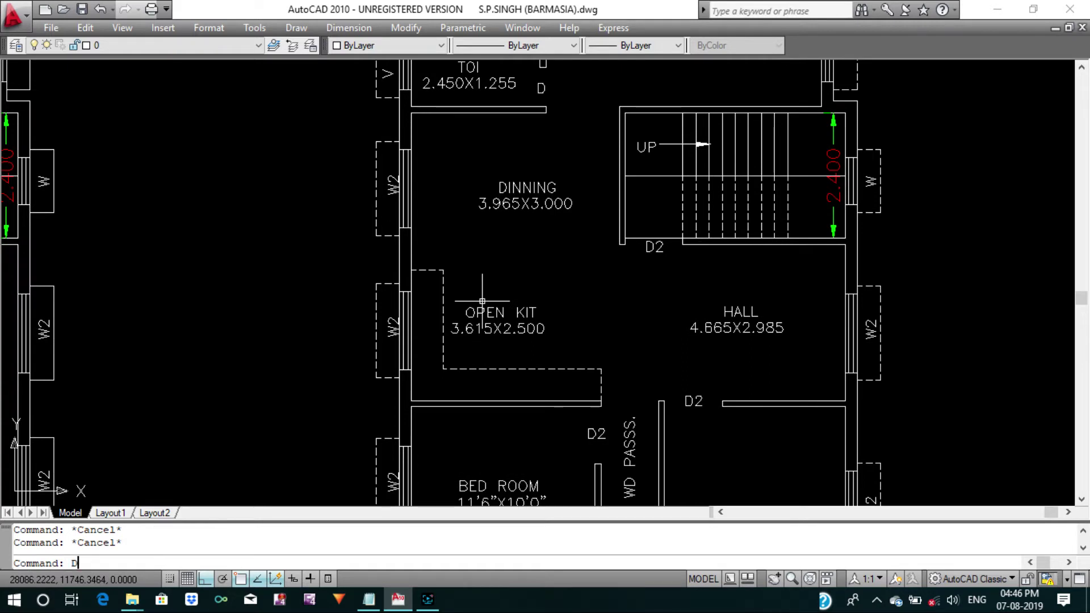
type("I")
key("Return")
middle_click_drag(415, 374, 415, 345)
left_click(414, 362)
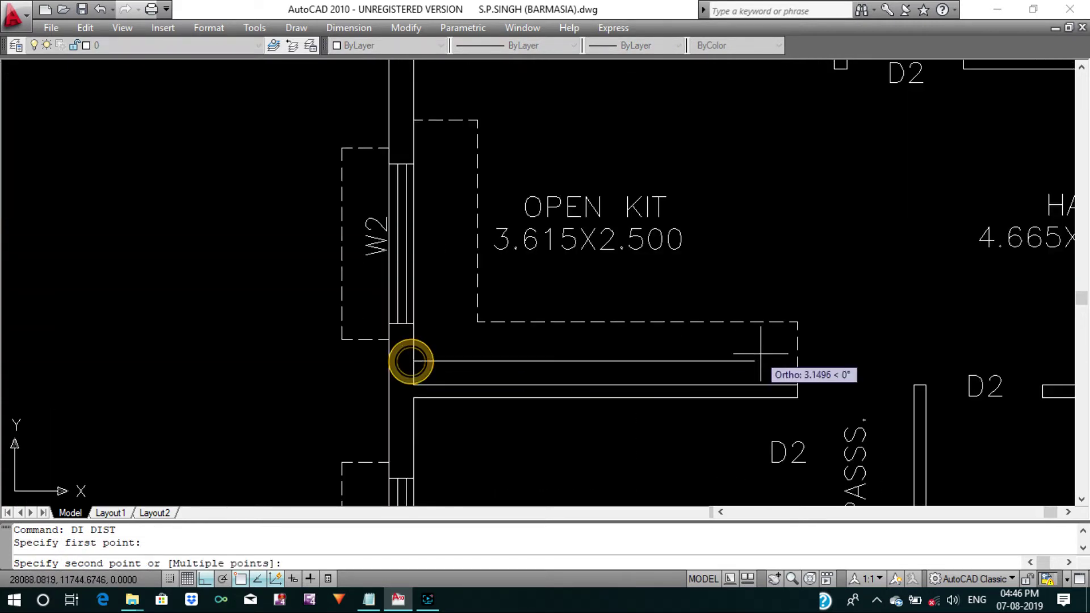
left_click(796, 361)
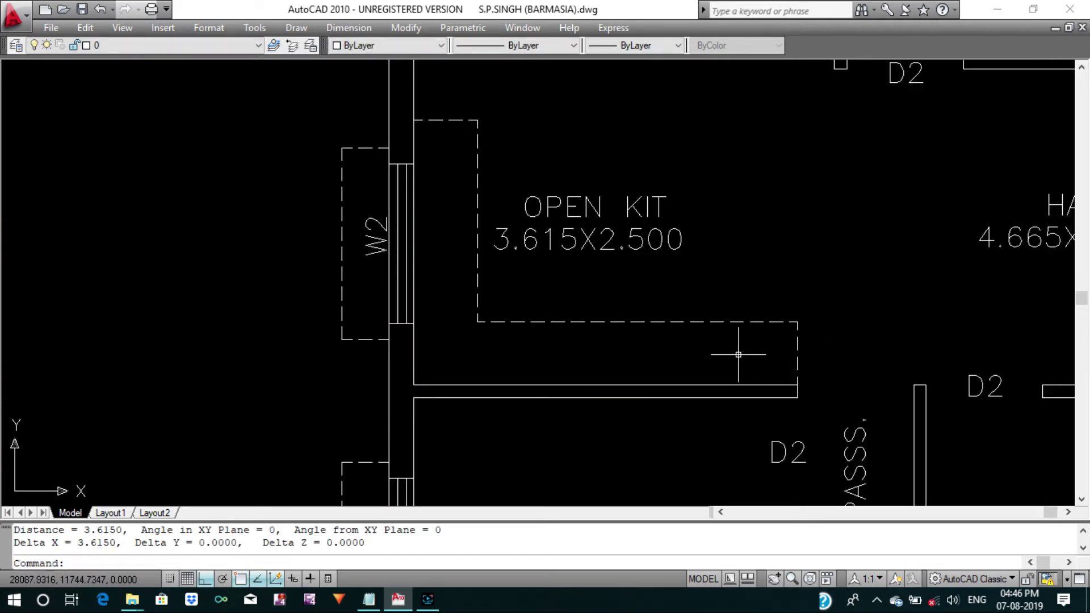
middle_click_drag(732, 355, 712, 371)
Measure the open kitchen's depth, giving 2.5.
key("Return")
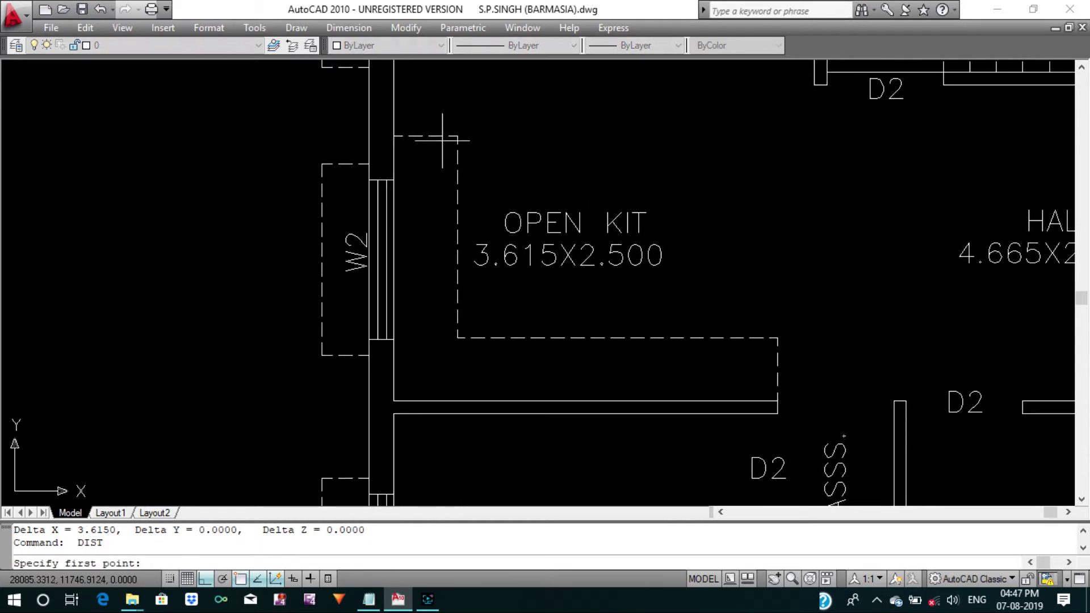
left_click(439, 142)
left_click(439, 401)
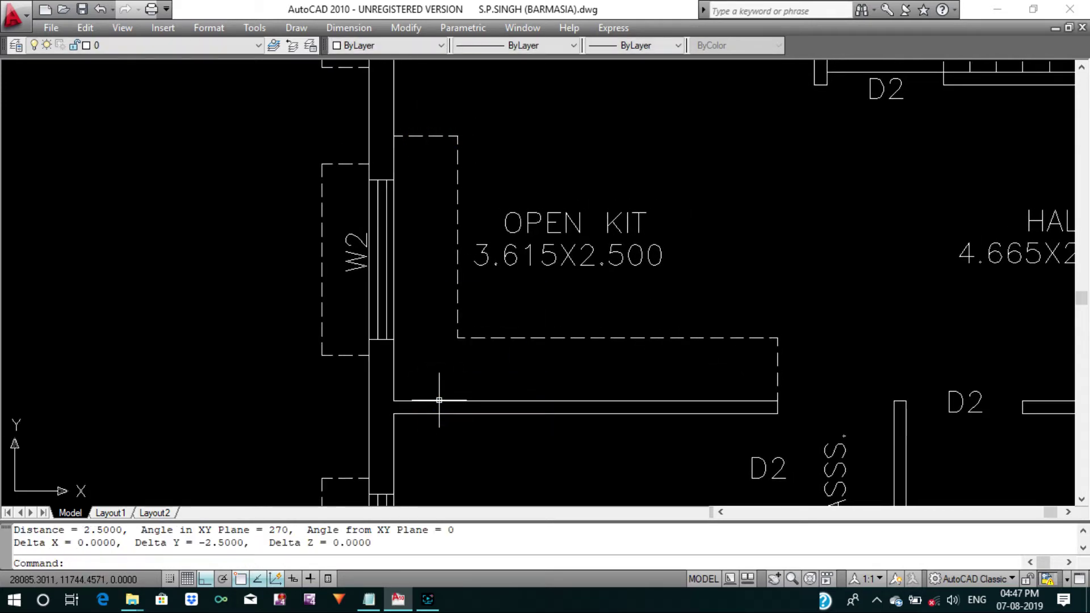
scroll(469, 384, "down", 2)
scroll(563, 252, "up", 2)
mouse_move(497, 364)
middle_mouse_down()
mouse_move(497, 382)
mouse_move(497, 328)
middle_mouse_up()
key("Escape")
key("Escape")
scroll(570, 336, "down", 4)
scroll(658, 340, "up", 2)
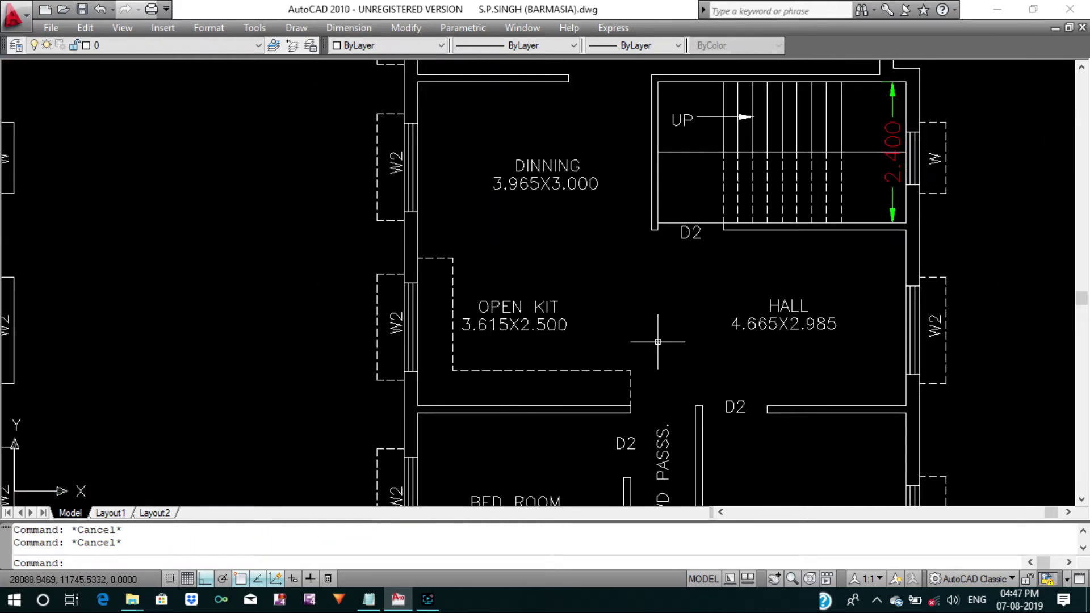
middle_click_drag(659, 341, 598, 341)
Measure the right bedroom: 3.45 wide by 3.95 deep.
key("Return")
middle_click_drag(712, 335, 679, 316)
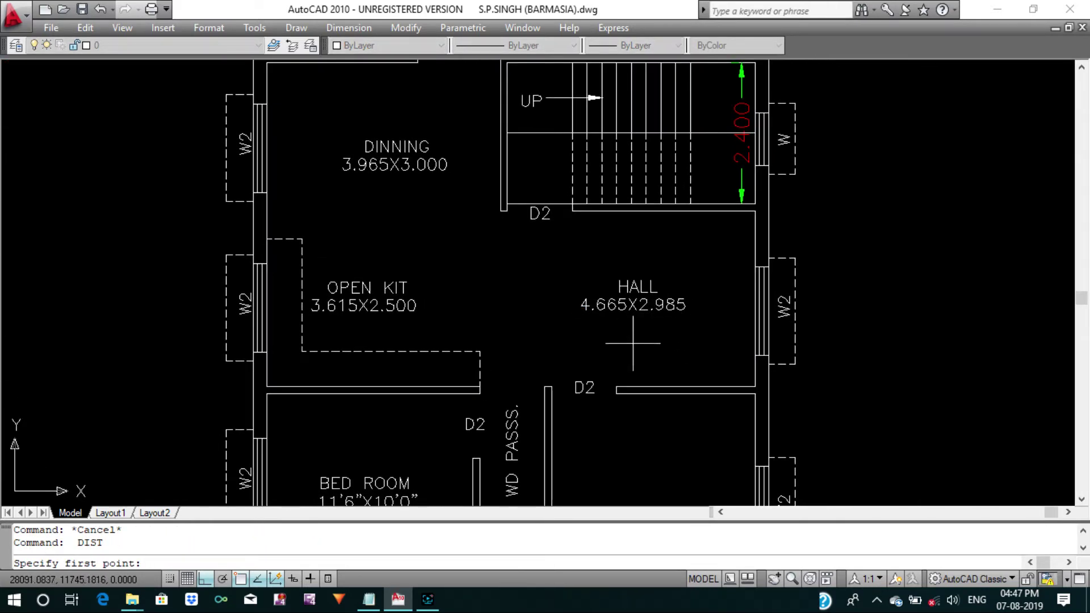
middle_click_drag(625, 349, 568, 227)
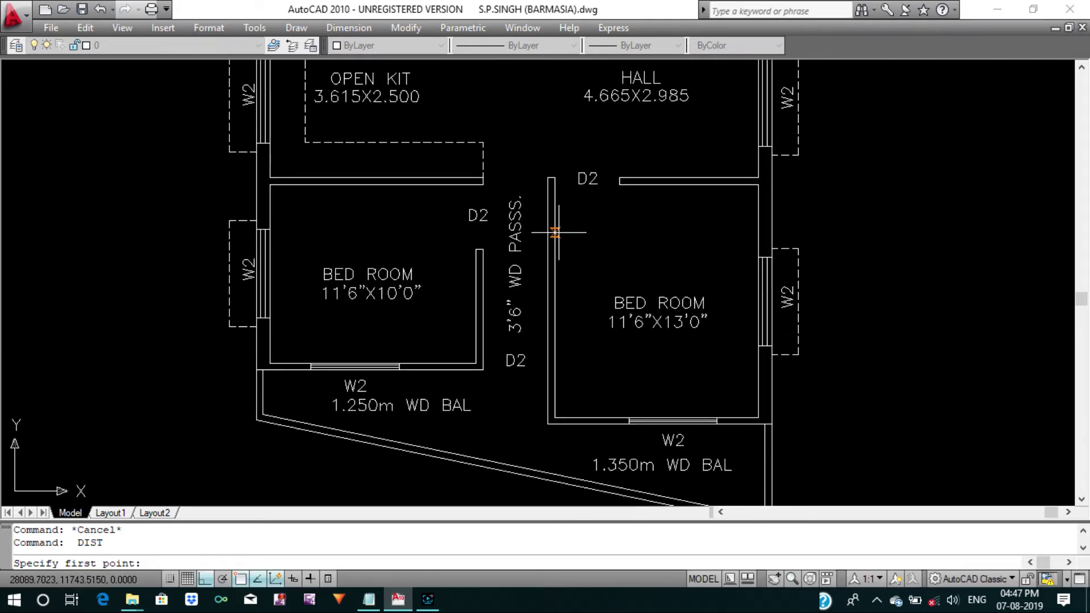
left_click(556, 233)
left_click(758, 233)
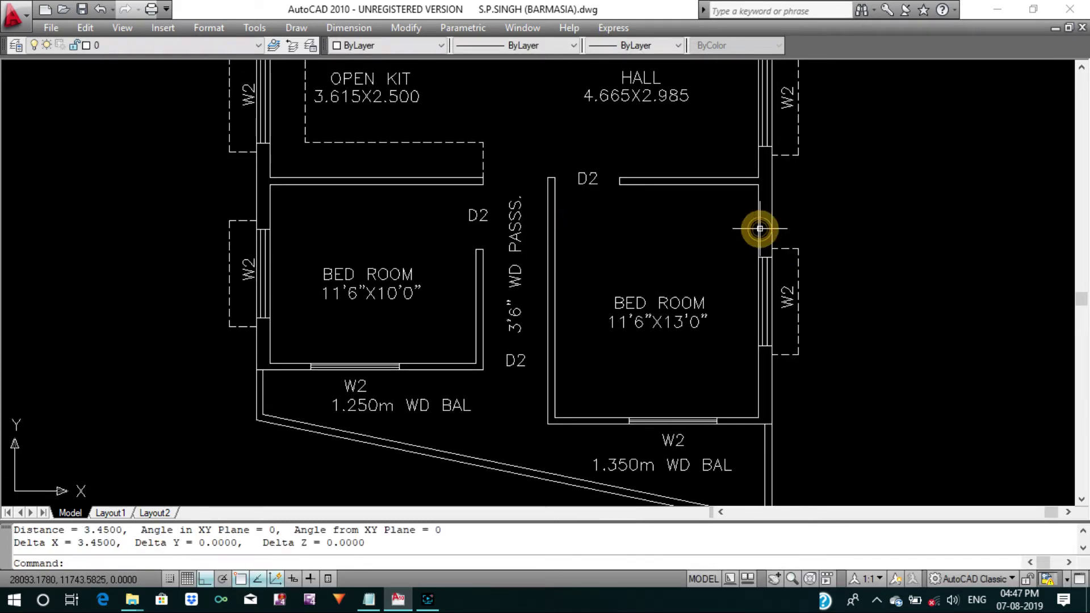
mouse_move(758, 230)
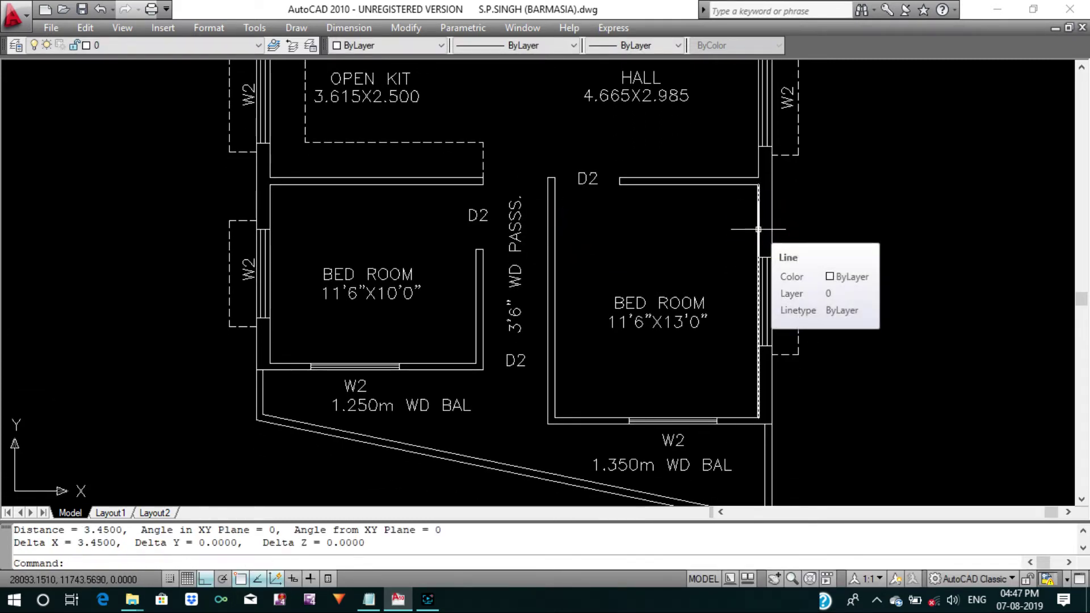
key("Return")
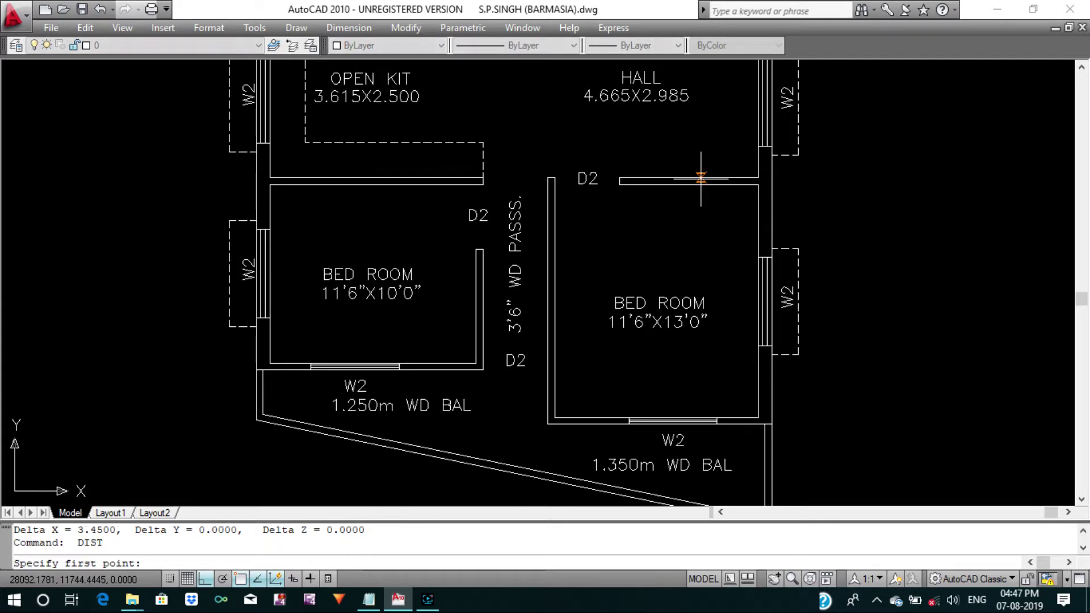
left_click(733, 181)
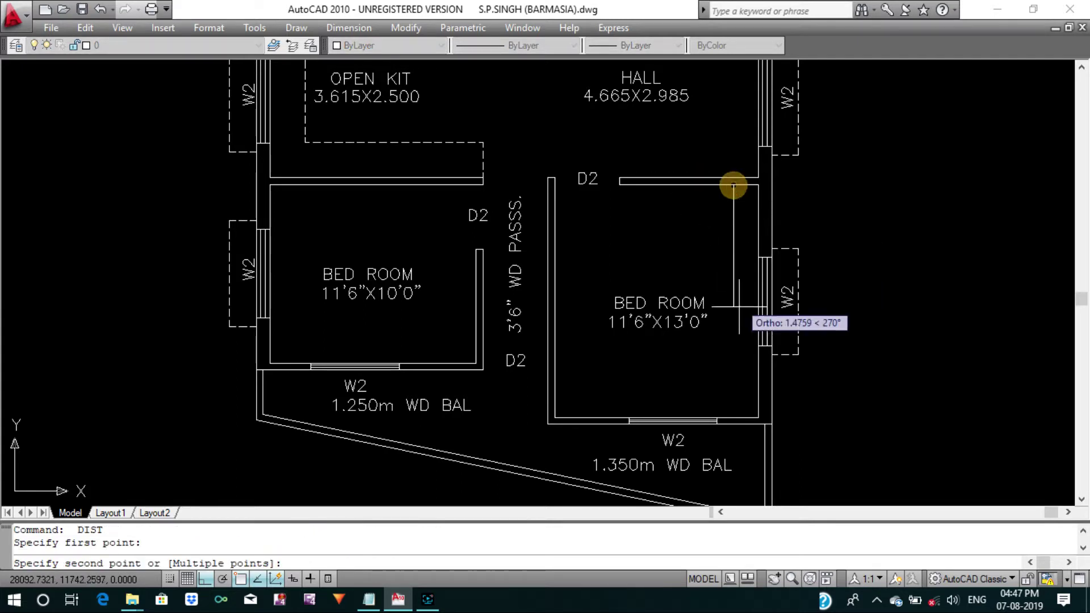
left_click(736, 419)
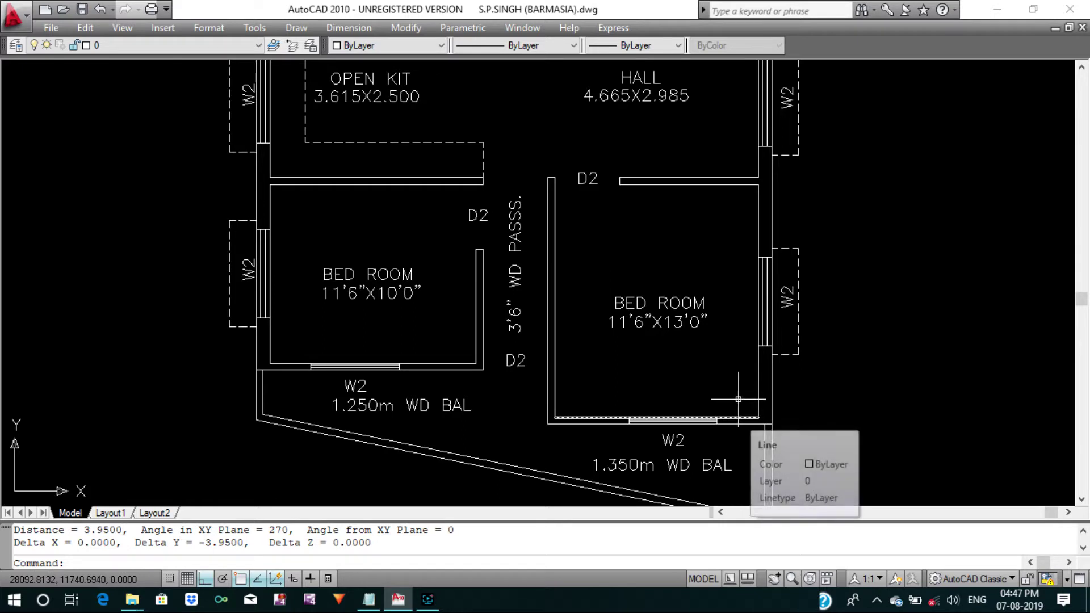
key("Escape")
Change the right bedroom's size label to 3.450X3.950.
left_click(679, 324)
double_click(680, 325)
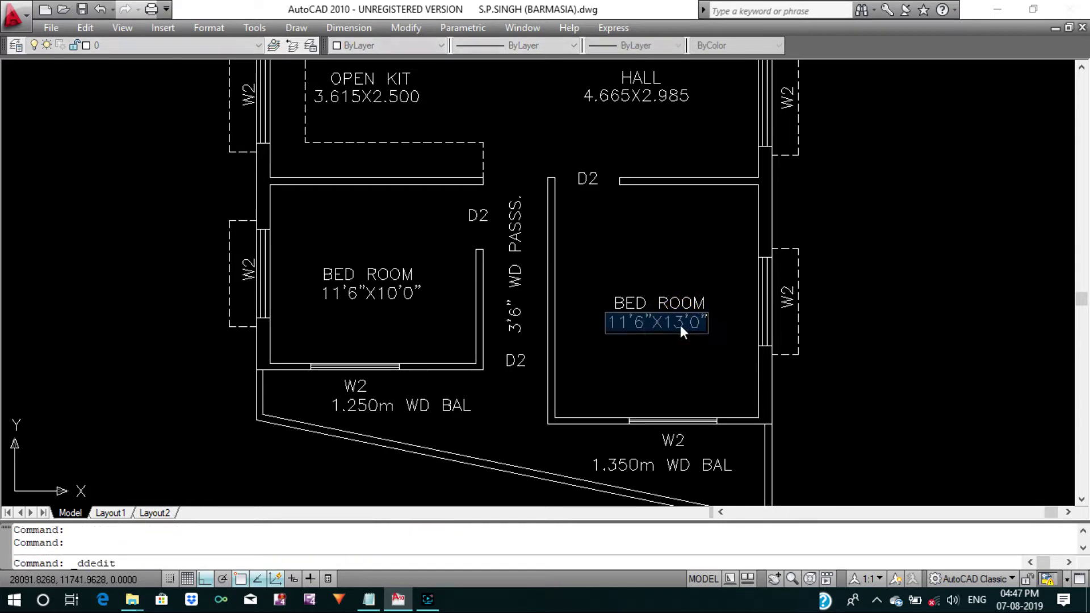
type("3.450X3.")
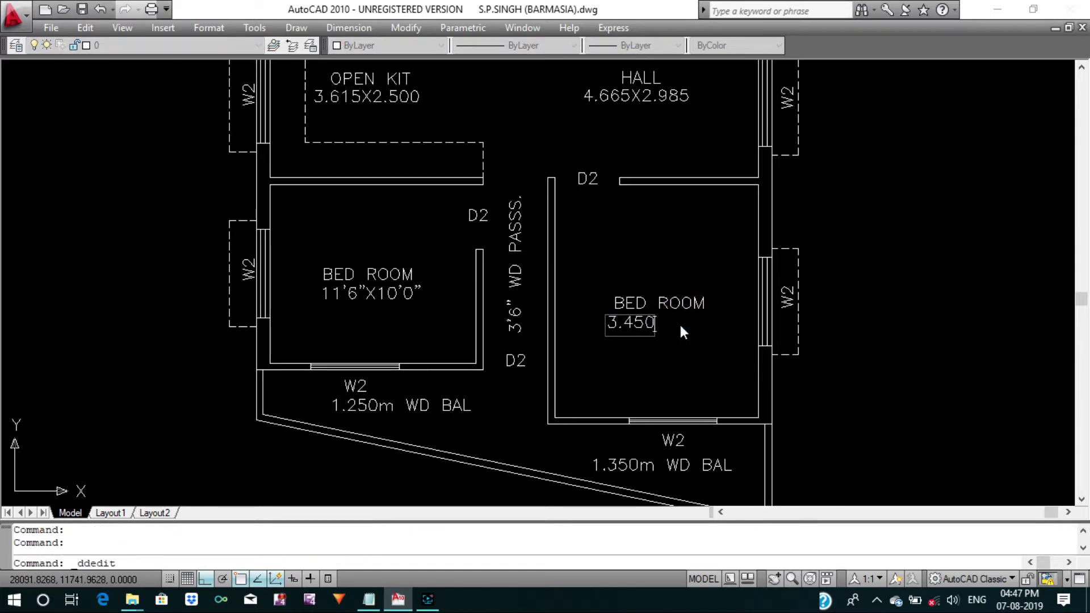
type("950")
key("Return")
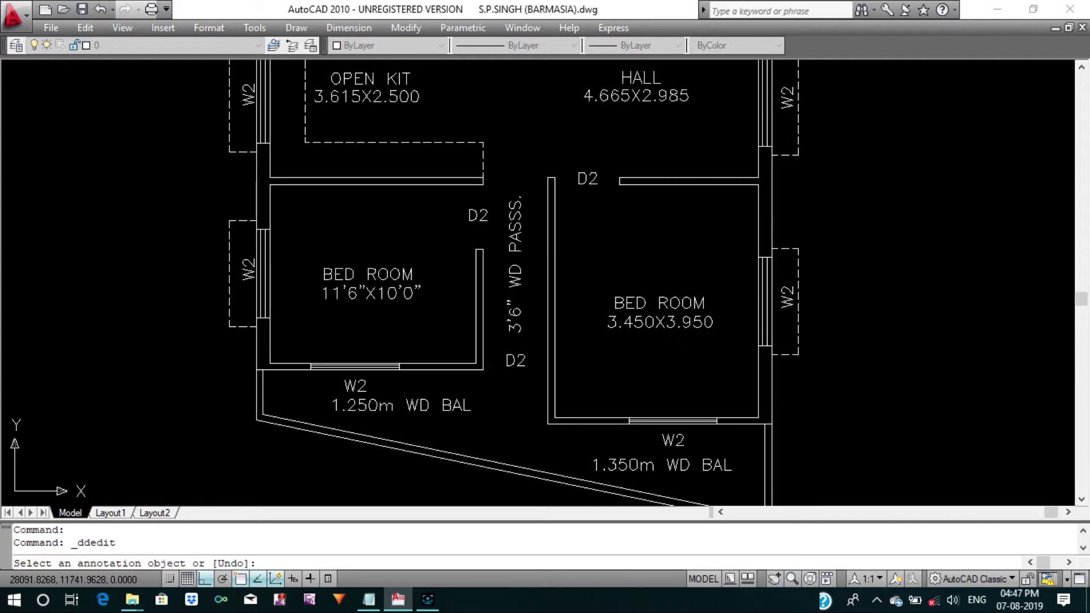
key("Escape")
key("Escape")
key("Escape")
Measure the left bedroom: 3.5 wide by 3.025 deep.
middle_click_drag(653, 330, 672, 333)
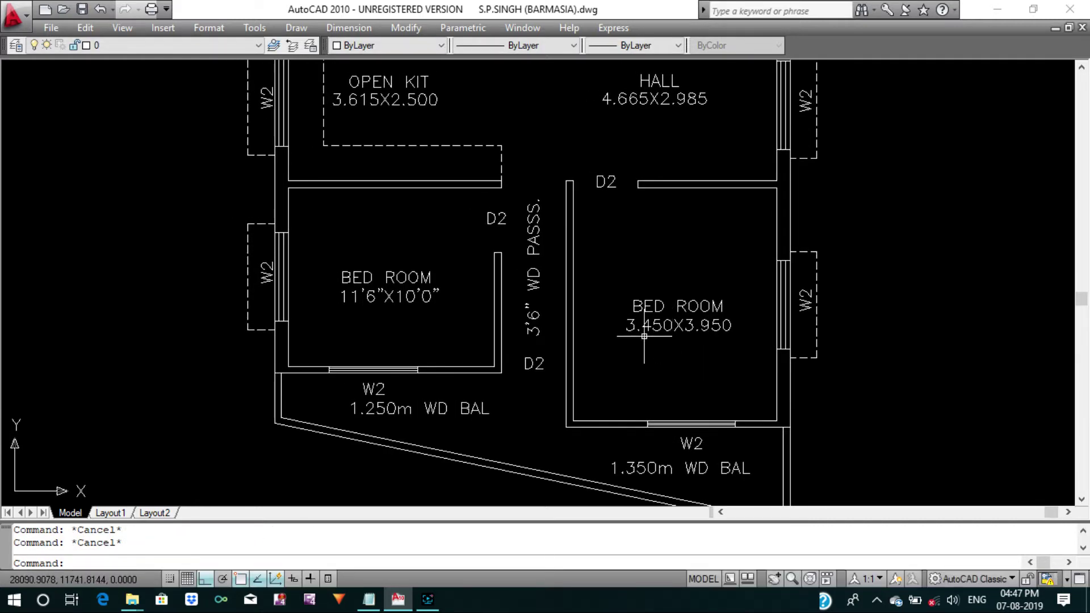
type("DI")
key("Return")
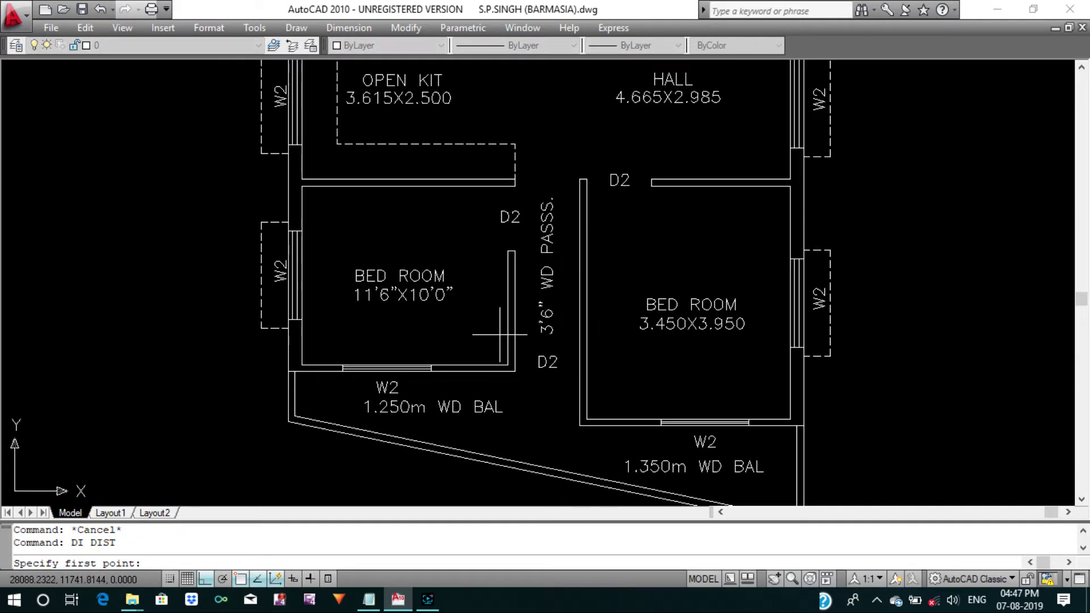
left_click(301, 332)
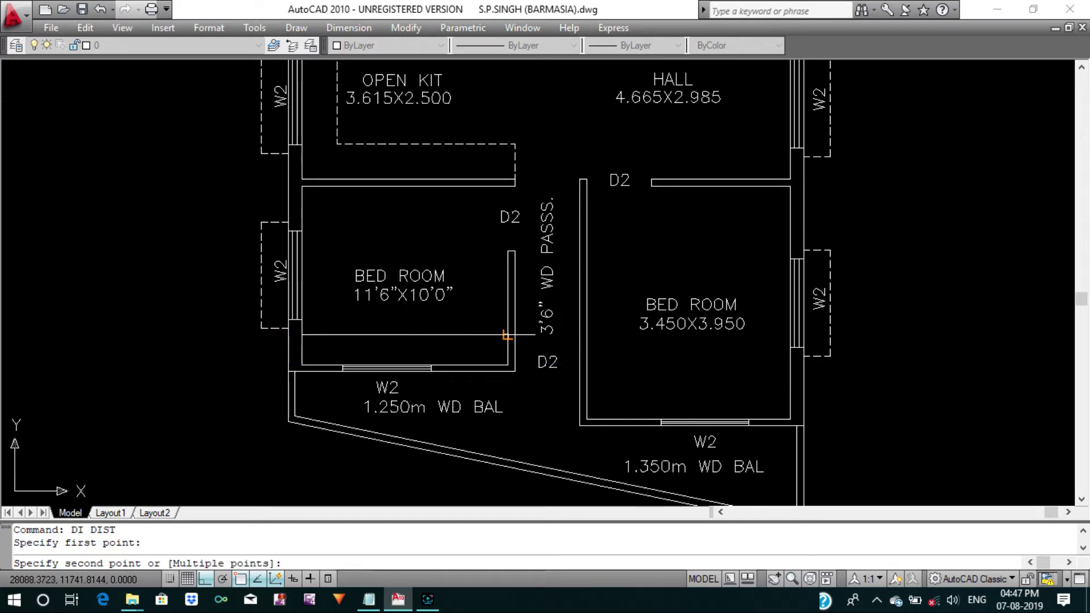
left_click(505, 333)
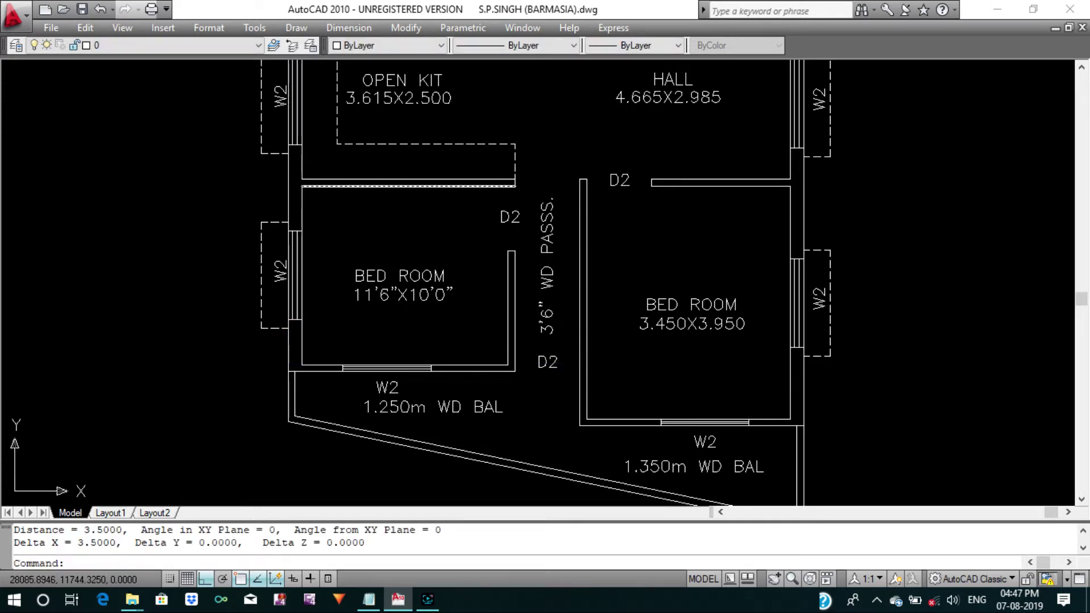
key("Return")
left_click(353, 186)
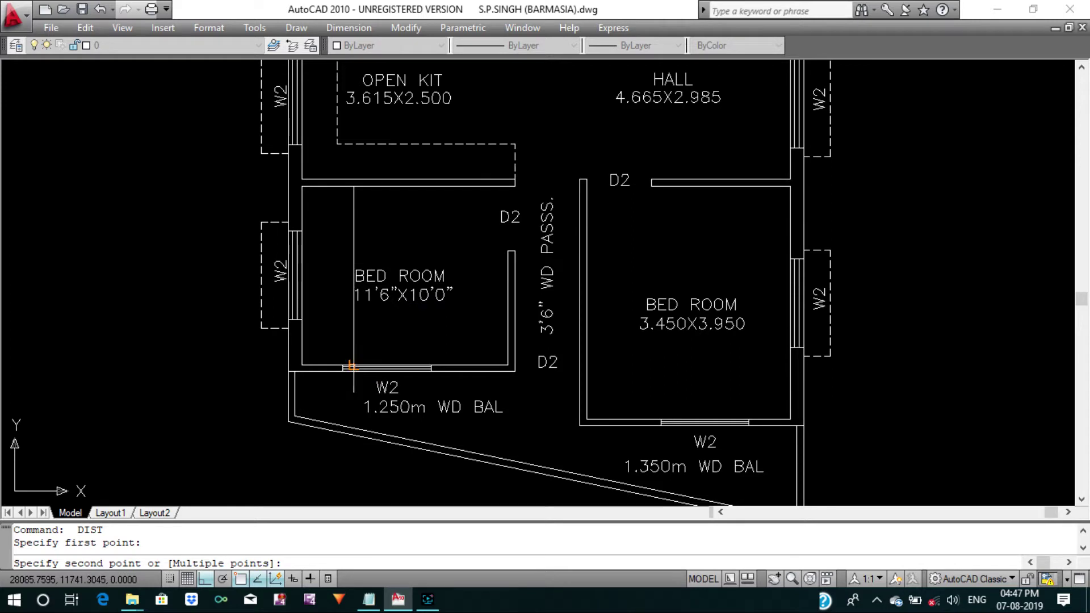
scroll(352, 367, "up", 2)
left_click(353, 366)
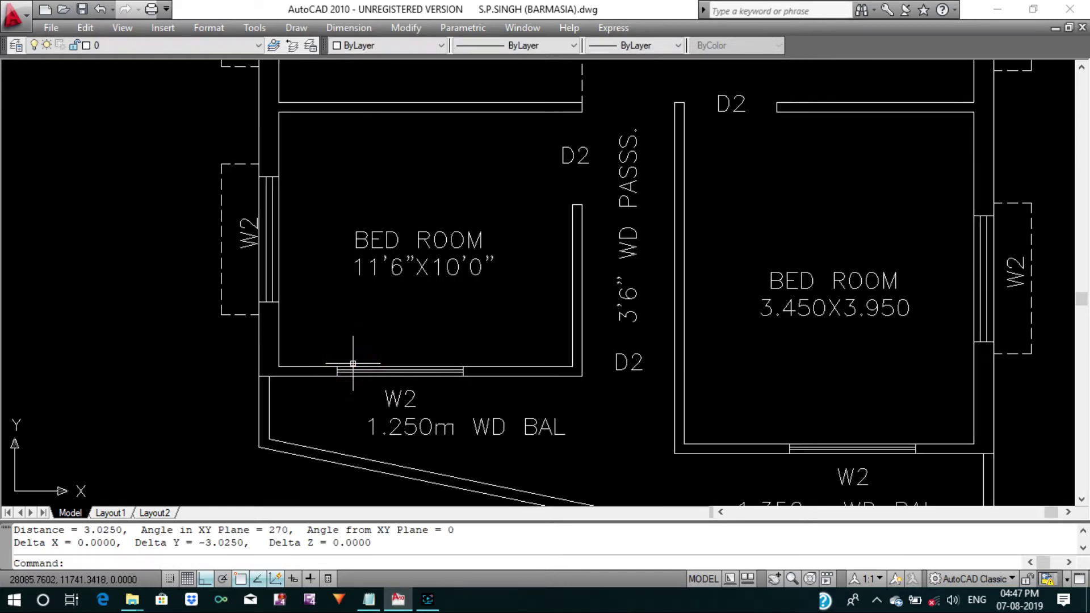
key("Escape")
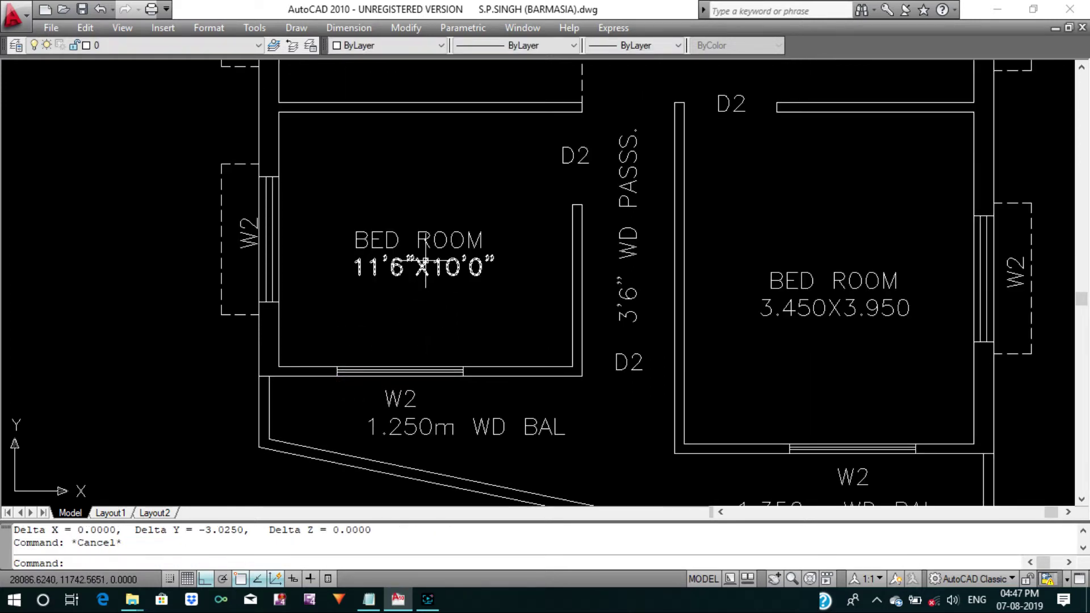
Change the left bedroom's size label from 11'6"X10'0" to 3.500X3.025.
double_click(424, 263)
type("3.50")
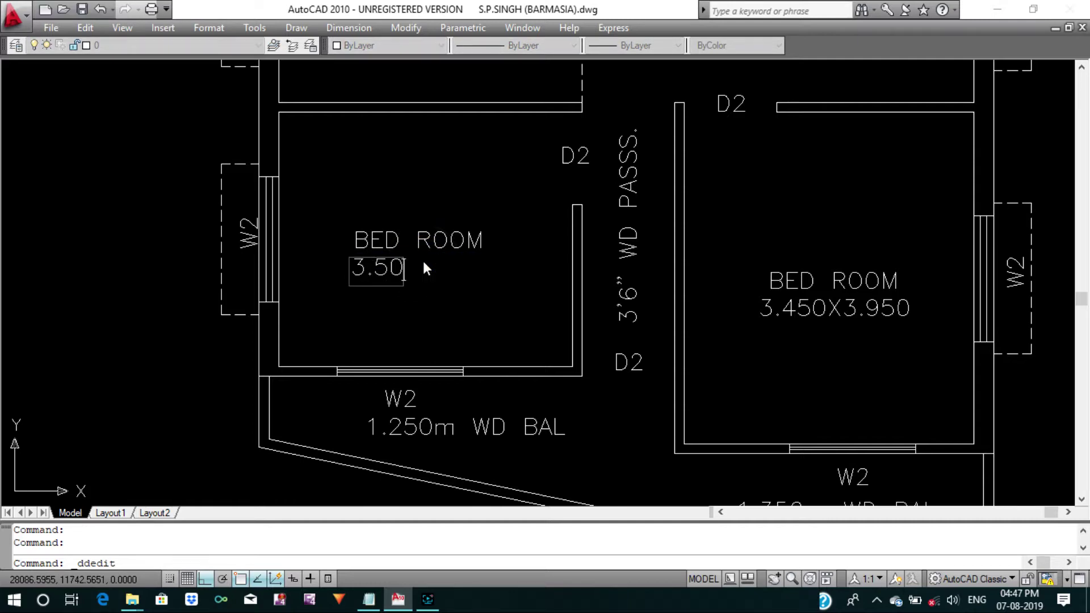
type("0X3")
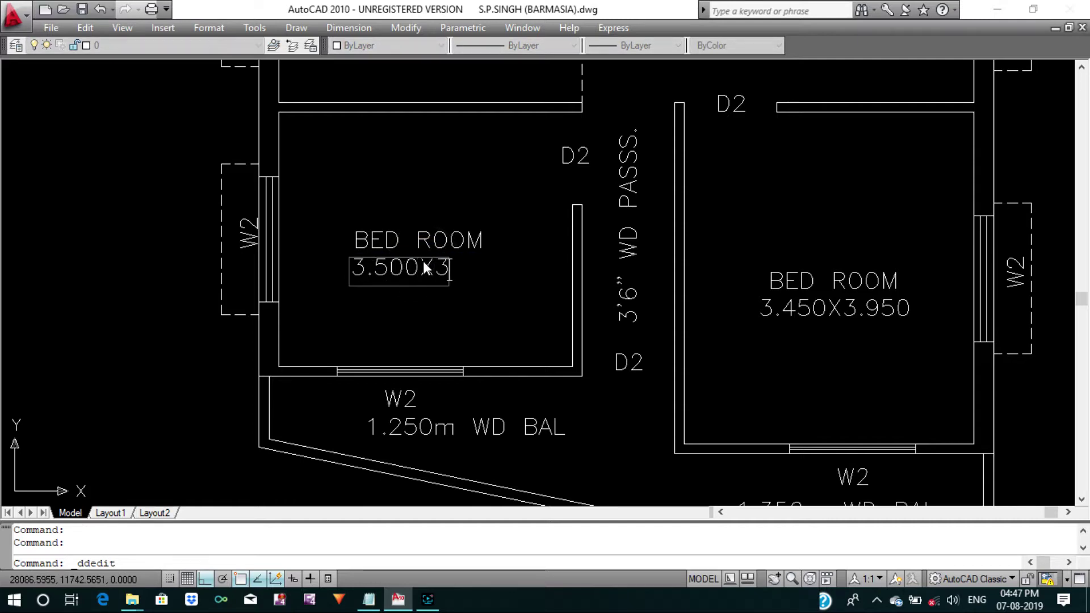
type(".025")
key("Return")
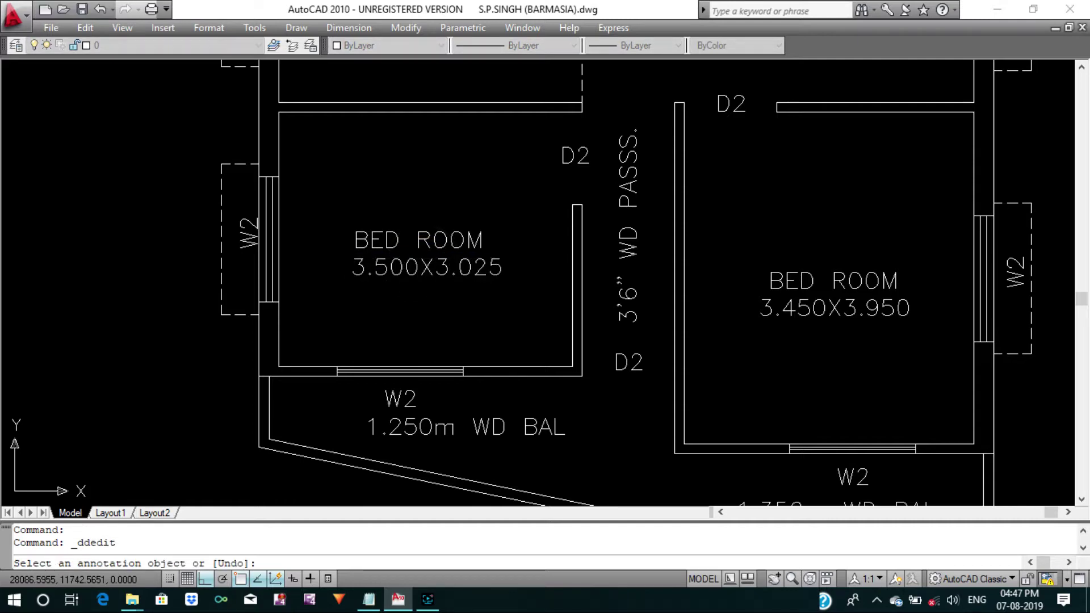
key("Escape")
key("Return")
Move the BED ROOM name text to sit above its size label.
left_click(511, 267)
left_click(479, 243)
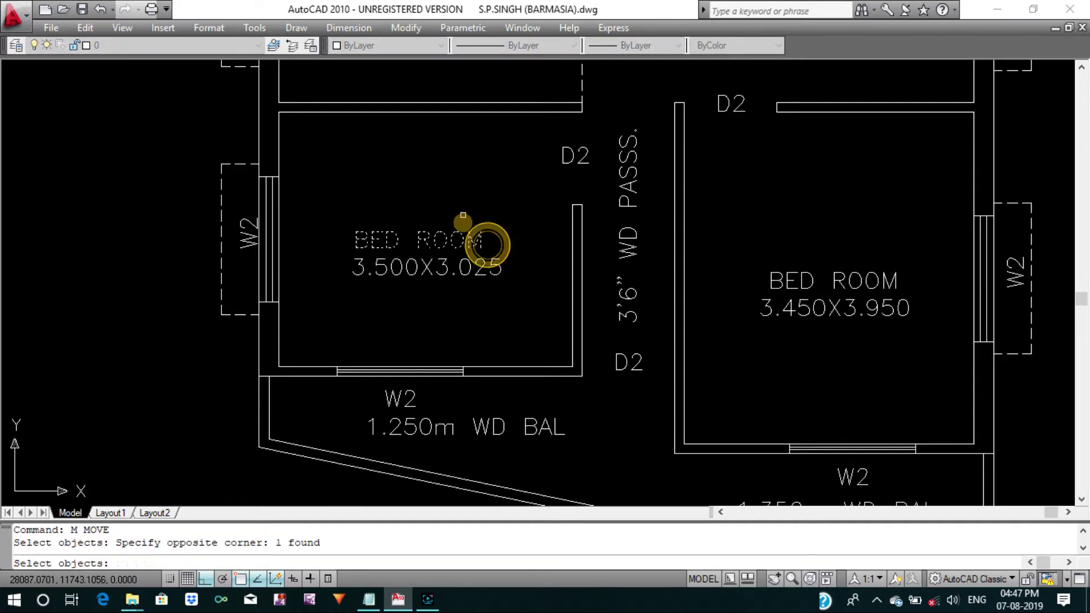
left_click(455, 182)
left_click(400, 162)
key("Return")
left_click(409, 170)
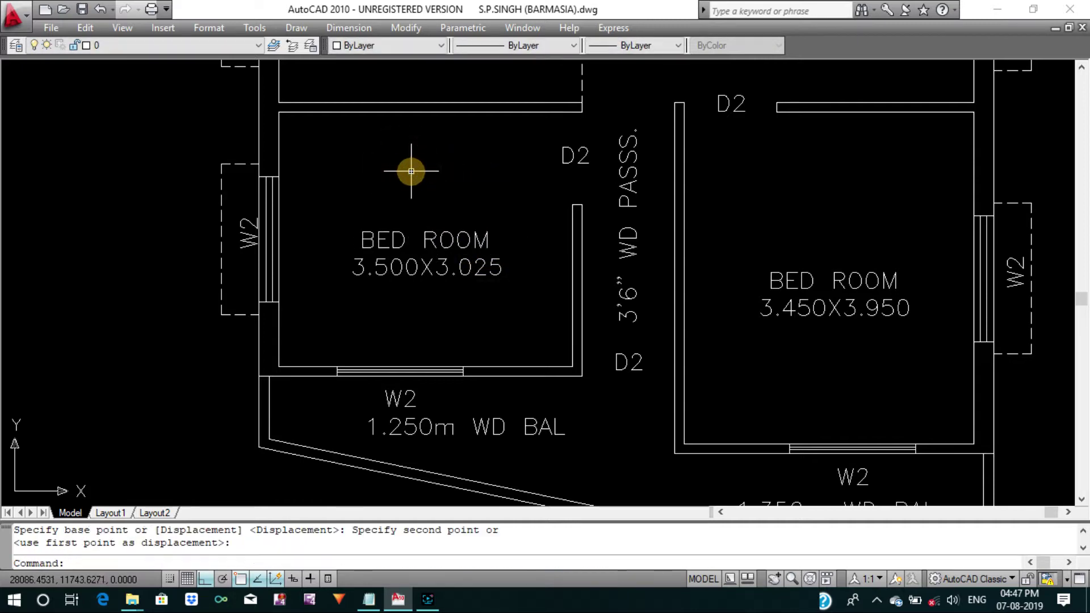
scroll(409, 170, "down", 2)
scroll(458, 316, "up", 1)
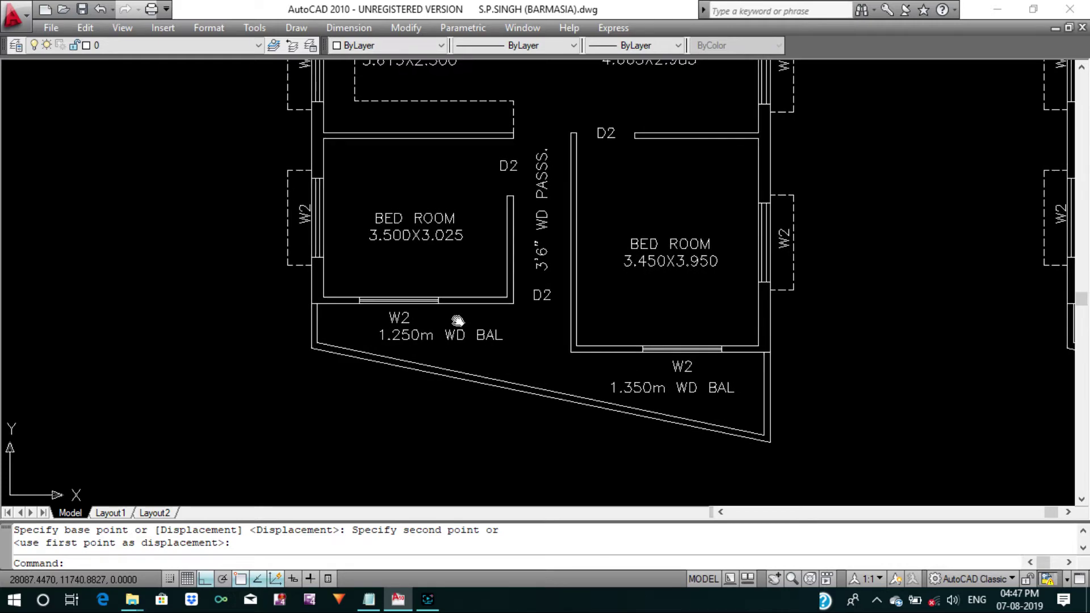
scroll(453, 325, "down", 1)
middle_click_drag(505, 318, 497, 344)
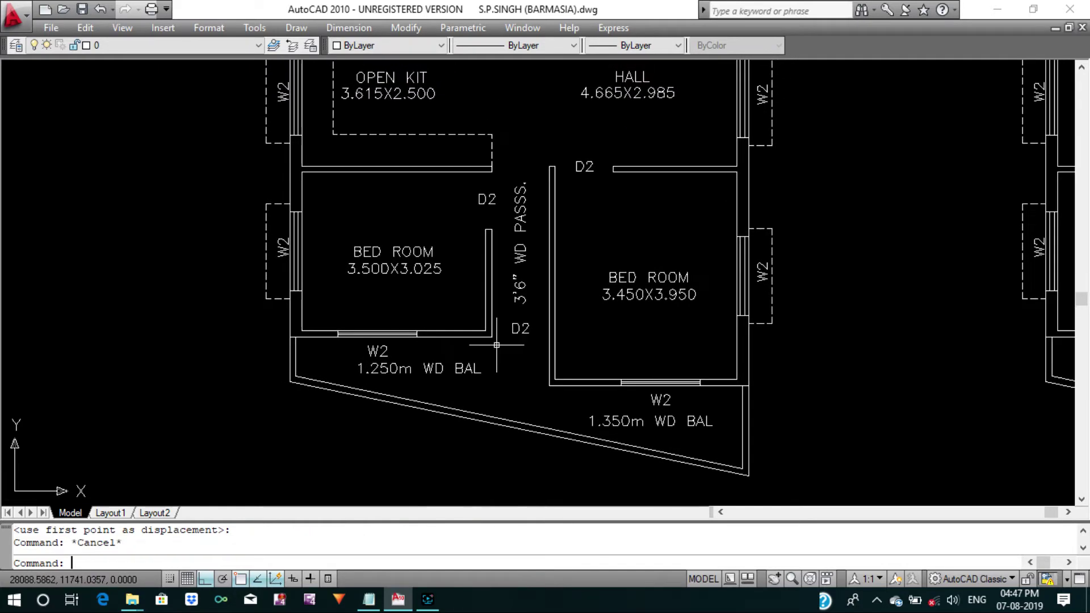
type("DI")
Measure the passage width between the bedrooms, giving 1.1.
key("Return")
scroll(500, 314, "up", 3)
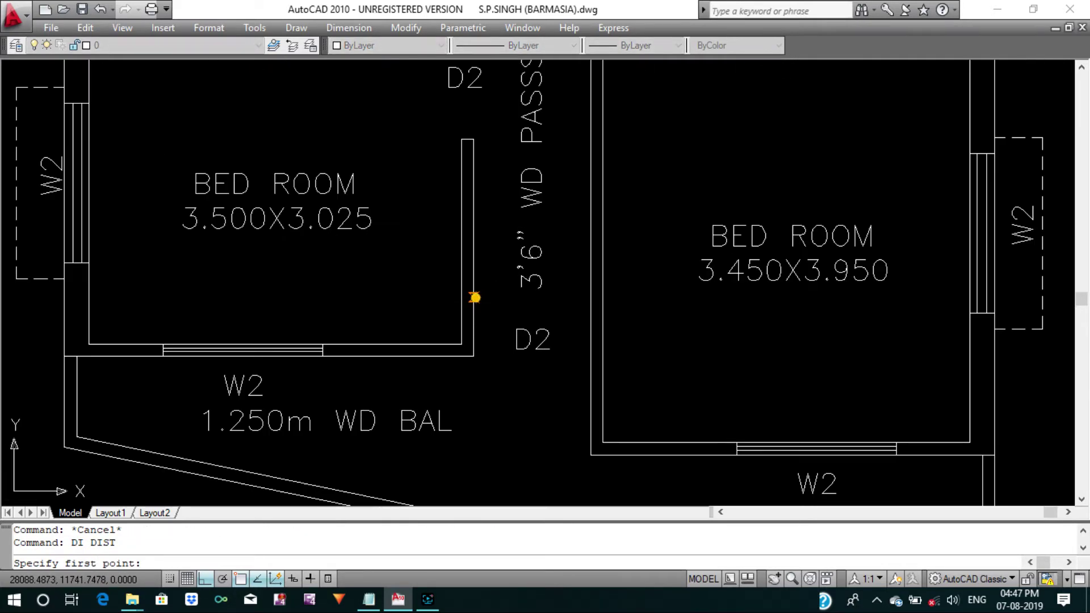
left_click(475, 297)
left_click(591, 297)
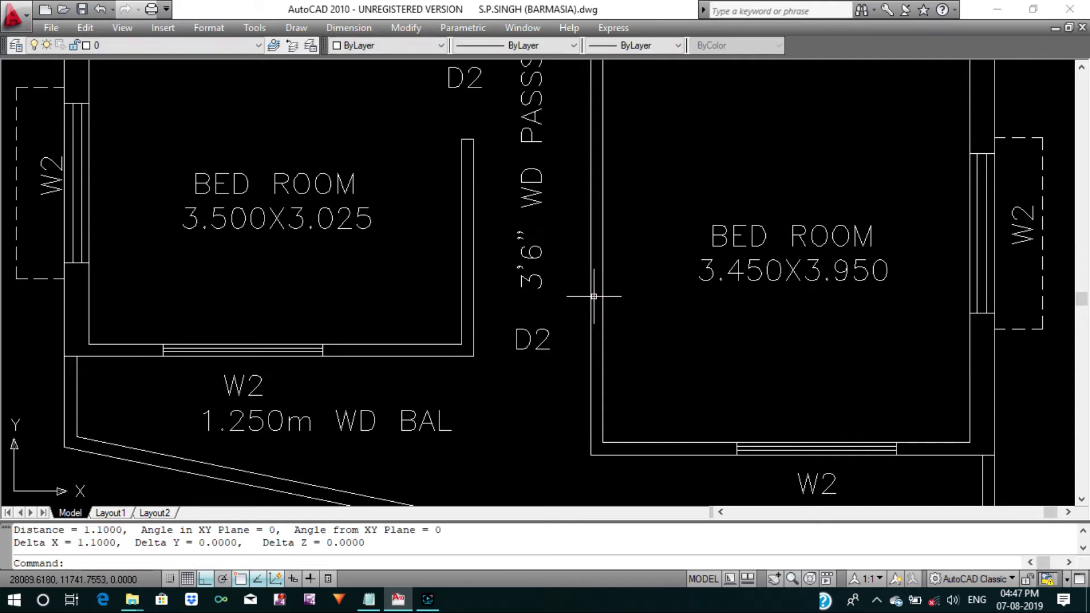
key("Escape")
middle_click_drag(584, 302, 582, 304)
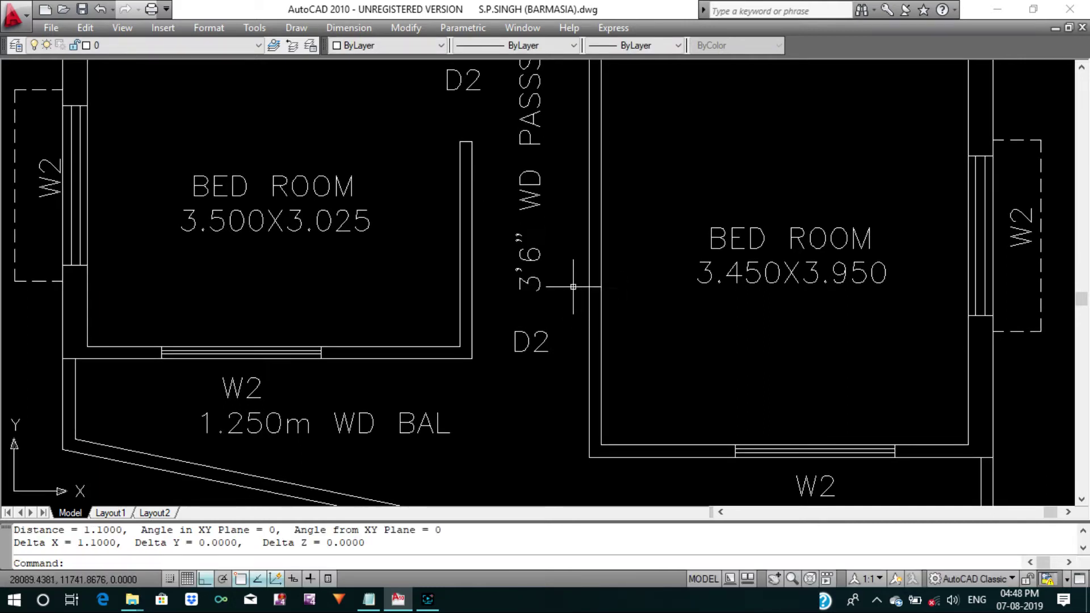
Replace 3'6" with 1.12m in the passage label, making it 1.12m WD PASS.
left_click(533, 257)
key("Escape")
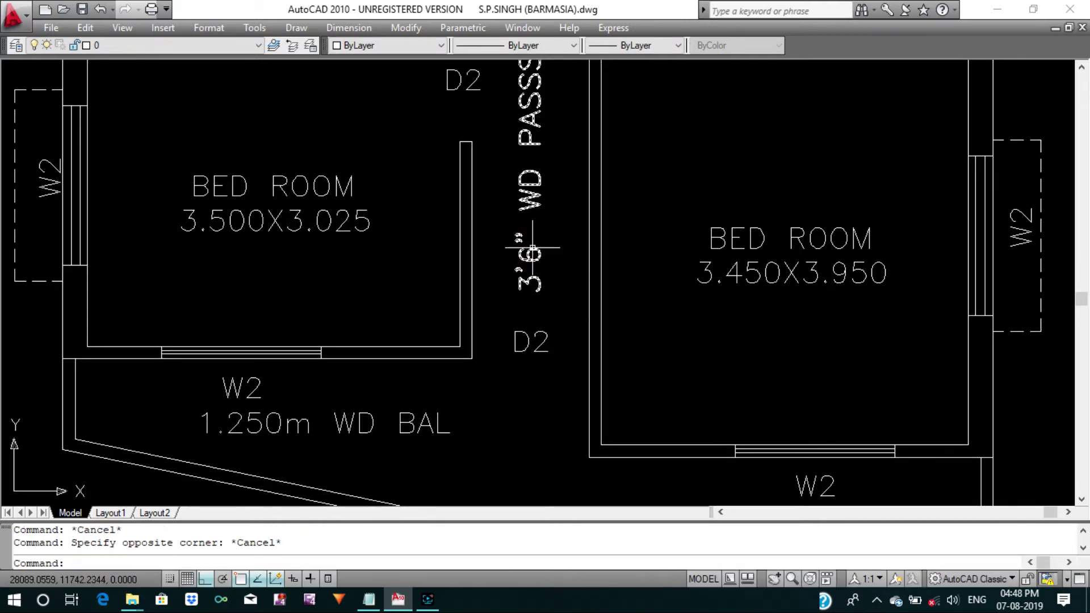
left_click(532, 248)
double_click(532, 248)
left_click(596, 283)
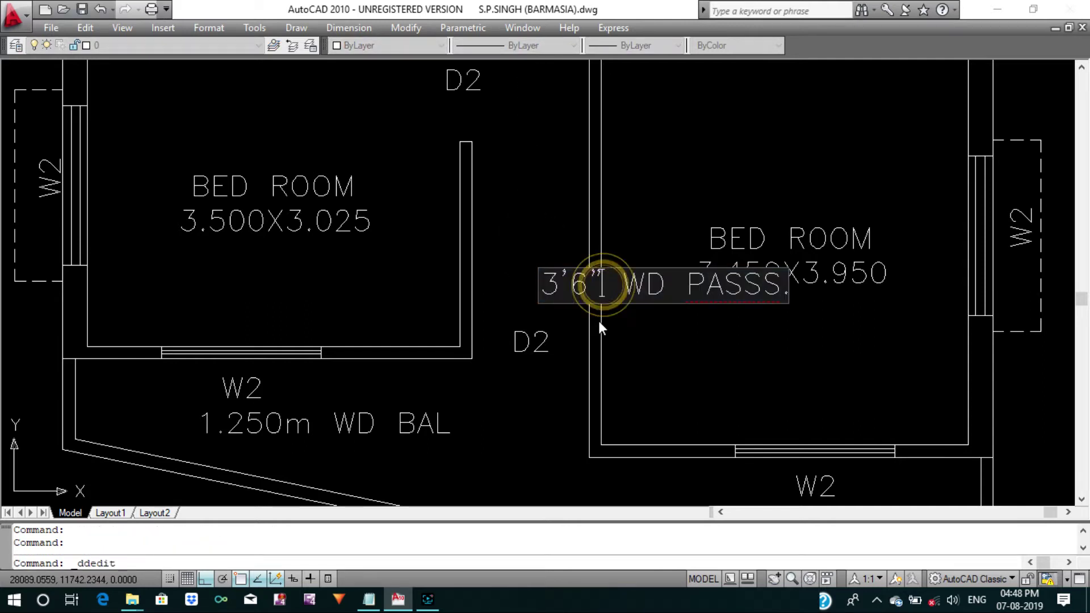
key("BackSpace")
key("BackSpace")
key("BackSpace")
type("1.")
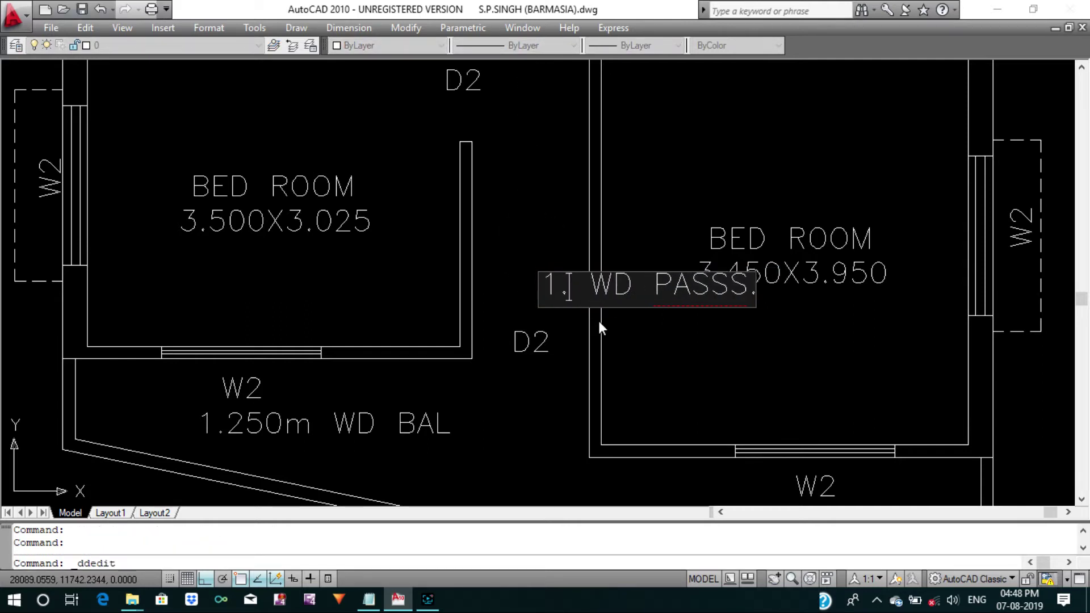
type("12m")
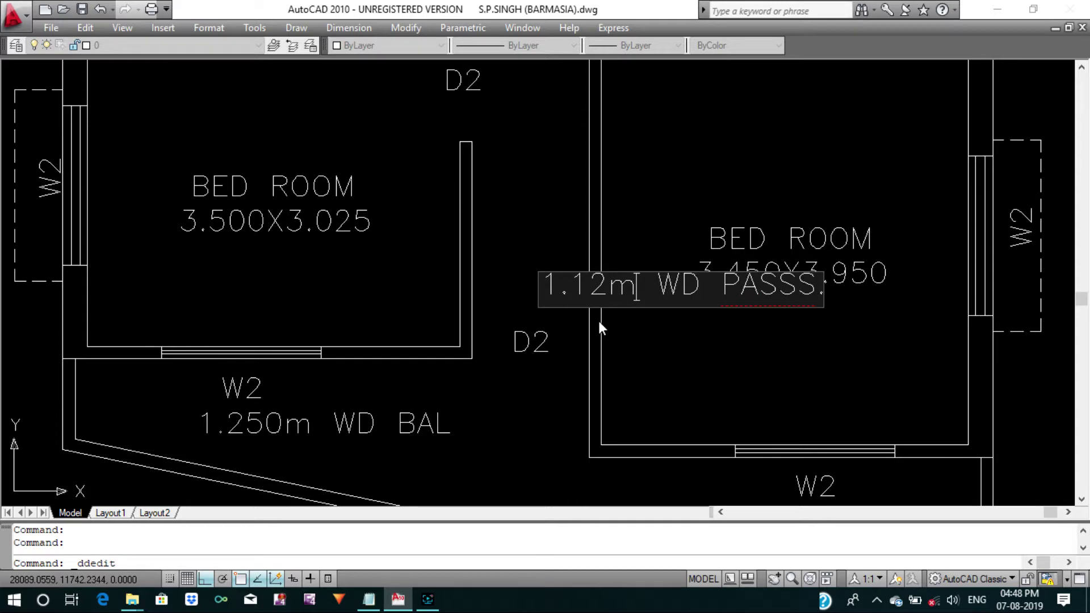
key("Return")
right_click(522, 282)
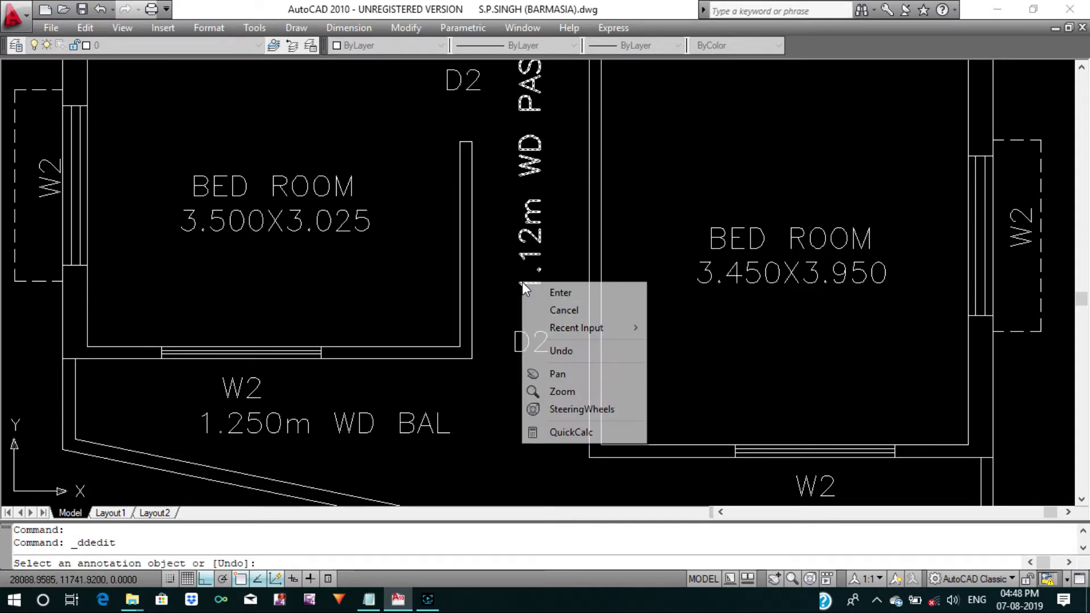
left_click(576, 283)
scroll(587, 282, "down", 4)
middle_click_drag(586, 282, 578, 361)
Erase the right plan's BED ROOM 11'6"X10'0" label.
scroll(579, 362, "down", 2)
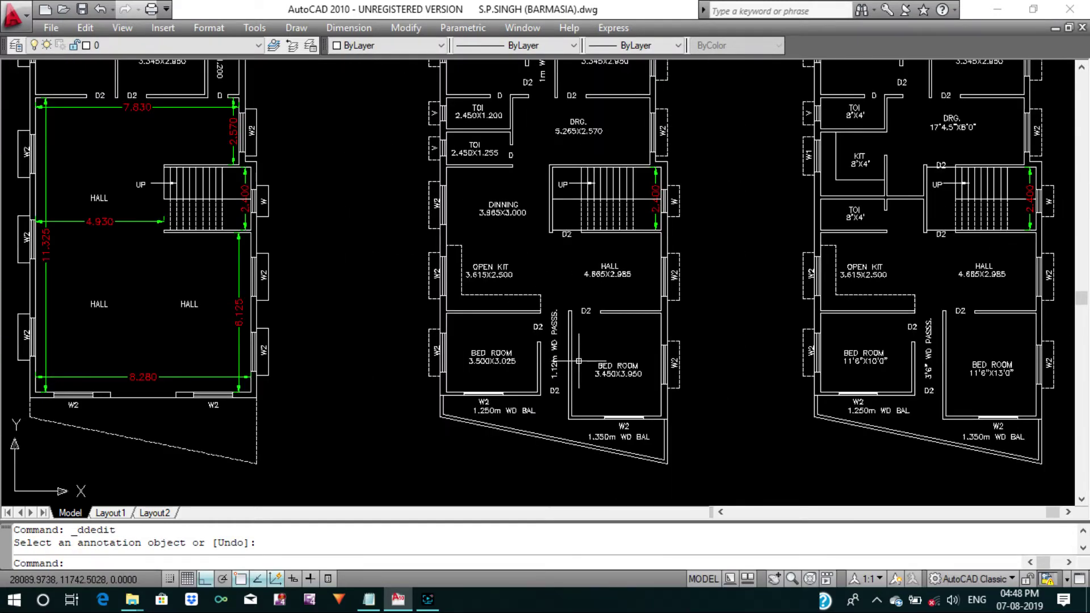
key("Escape")
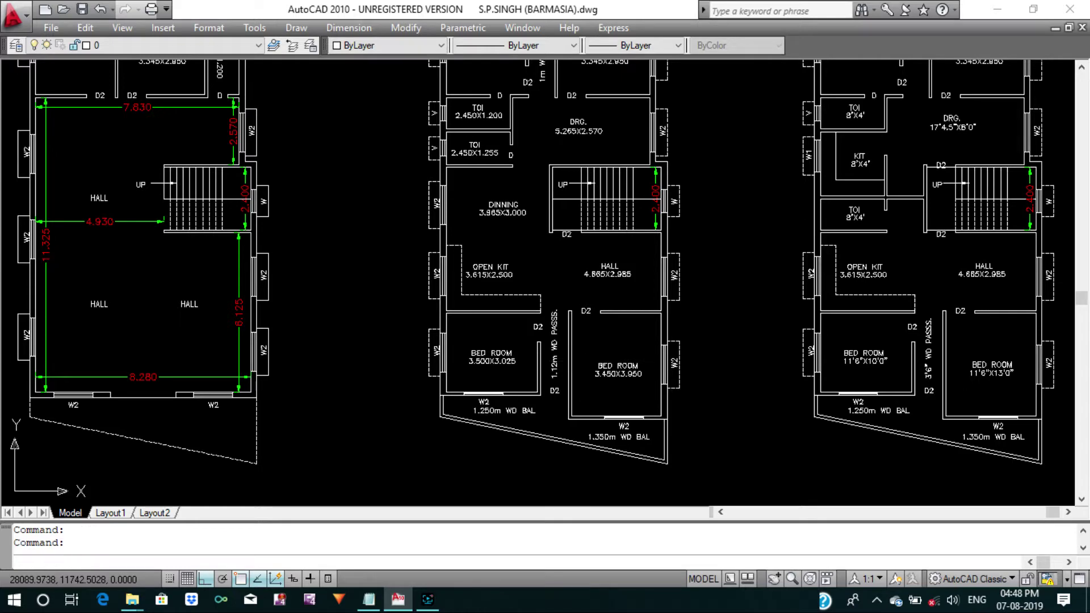
middle_click_drag(601, 357, 547, 351)
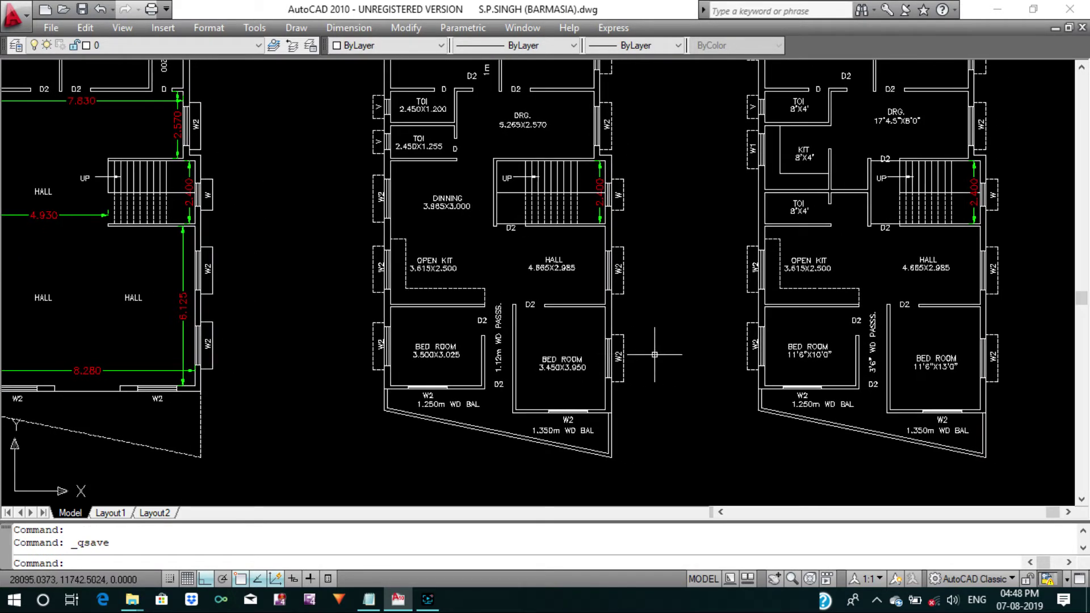
left_click(841, 366)
left_click(783, 315)
type("e")
key("Return")
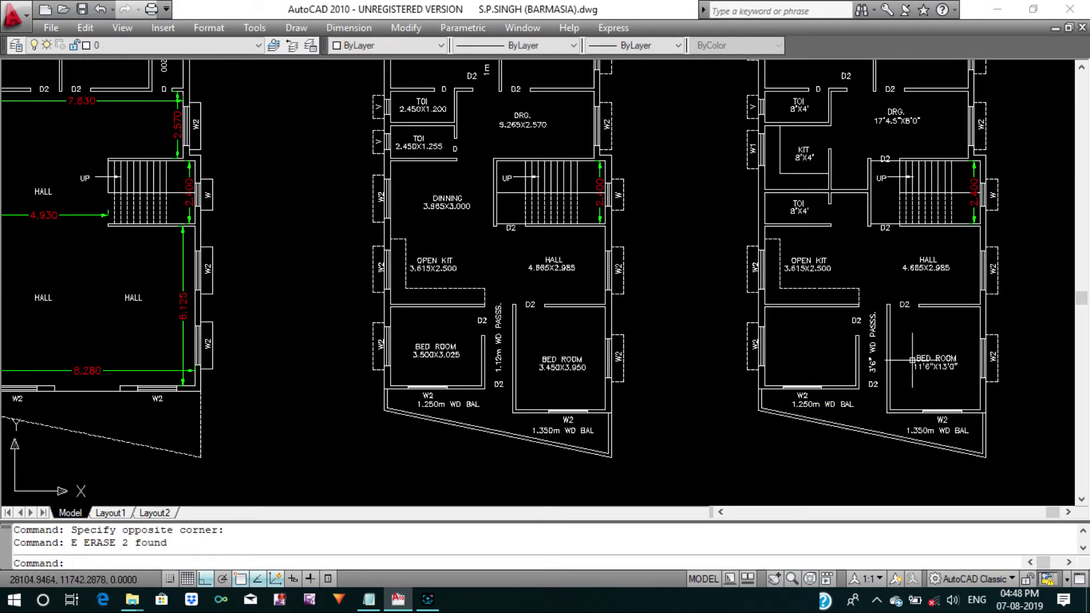
left_click(940, 381)
middle_click_drag(928, 355, 889, 378)
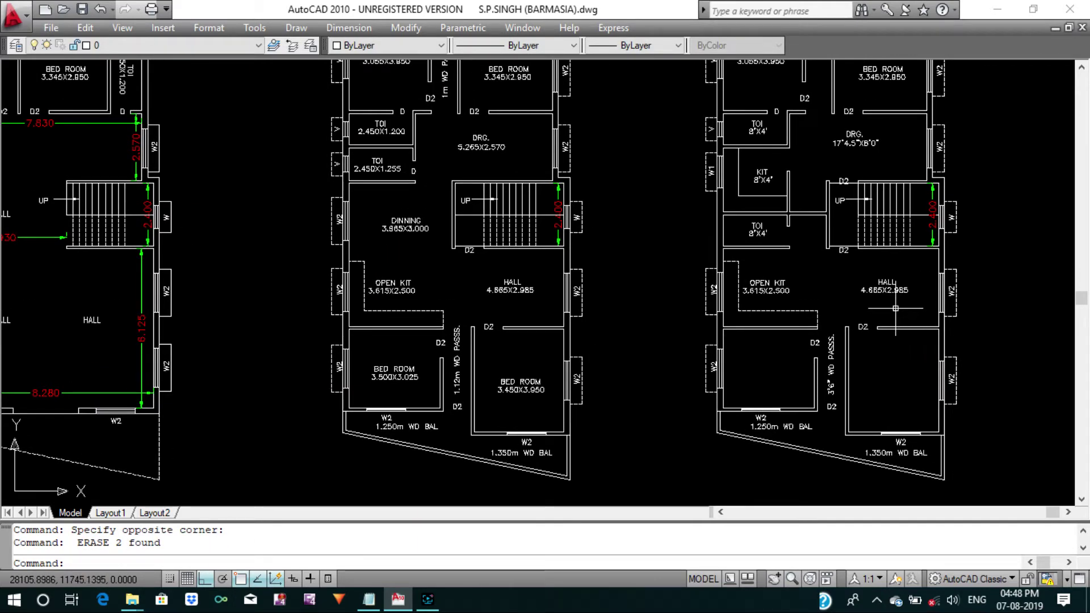
middle_click_drag(878, 276, 872, 278)
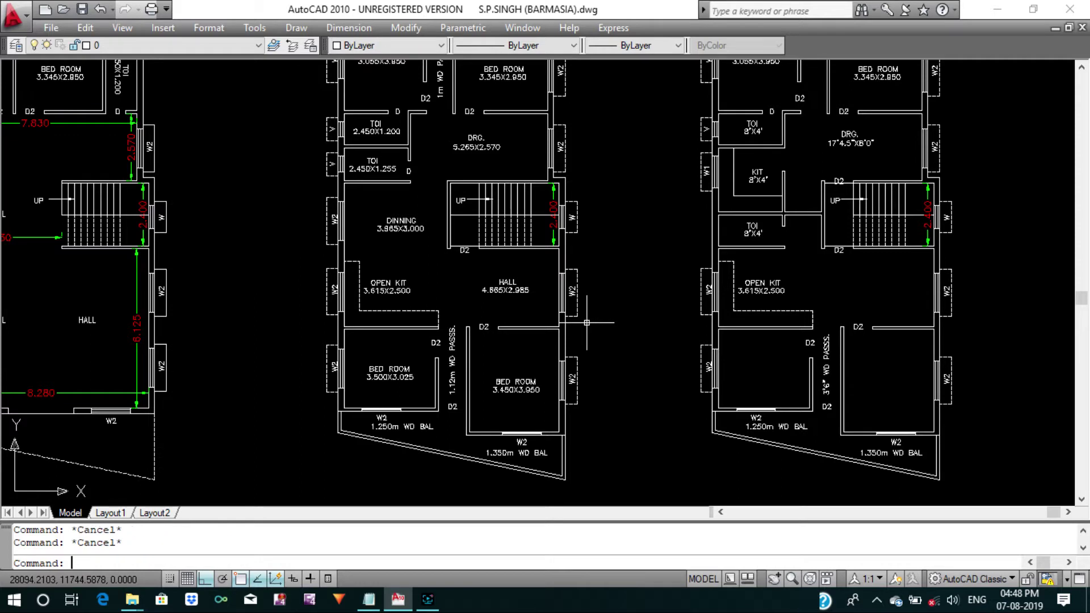
Copy the middle plan's HALL and both metric BED ROOM labels into the right plan.
type("Co")
key("Return")
left_click(535, 436)
left_click(489, 372)
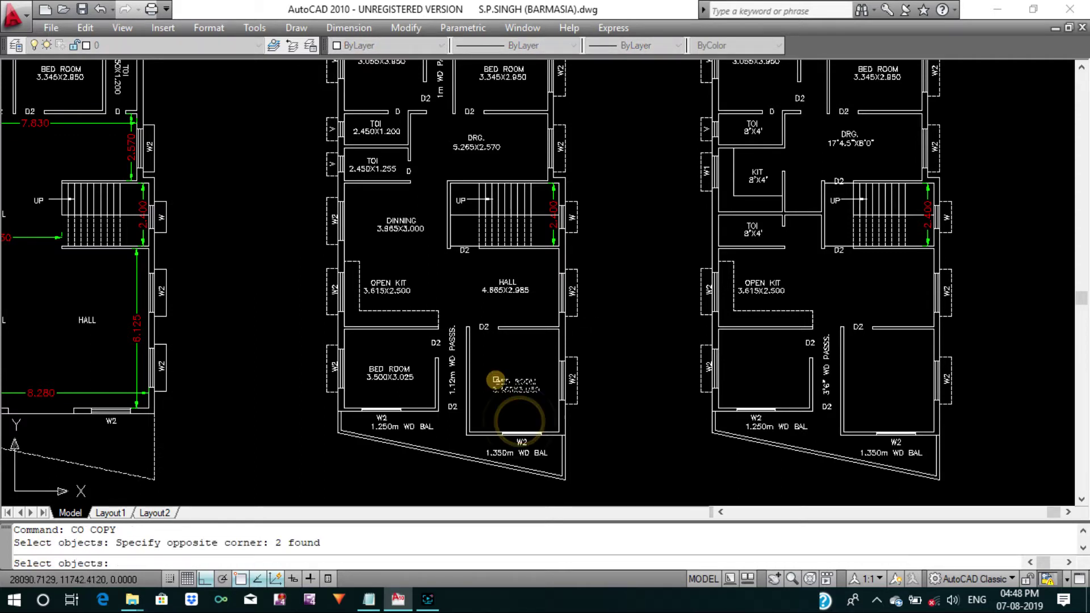
left_click(417, 399)
left_click(382, 357)
left_click(507, 307)
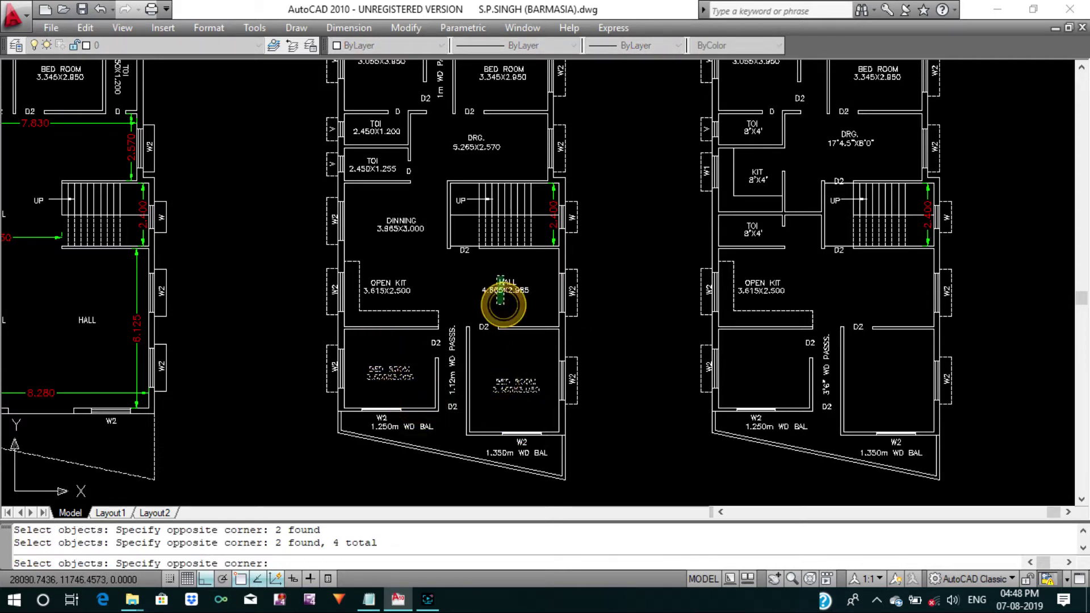
left_click(496, 272)
key("Return")
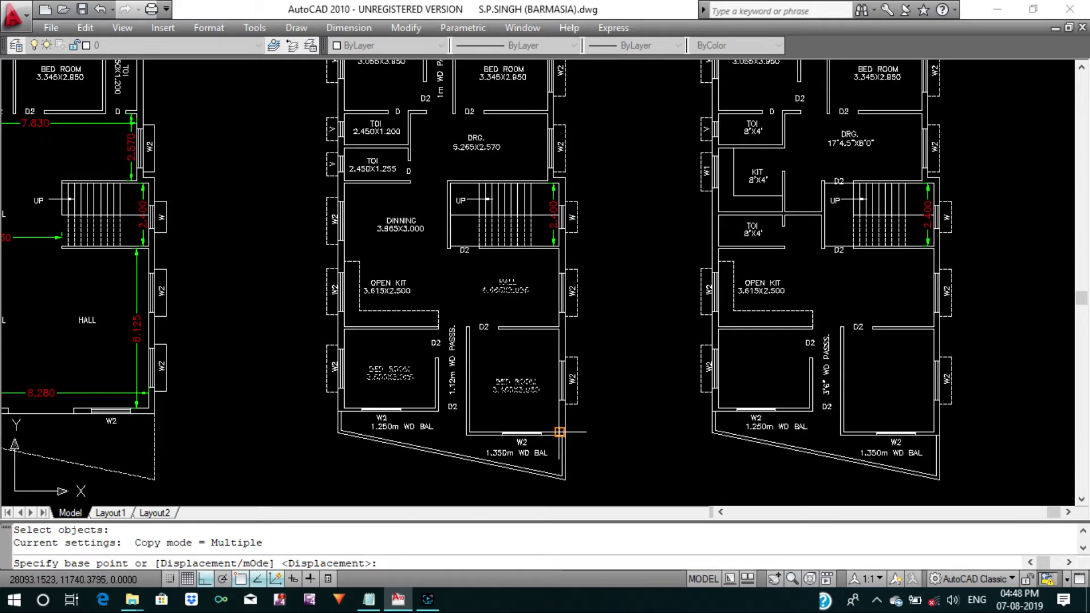
left_click(559, 433)
scroll(932, 438, "up", 3)
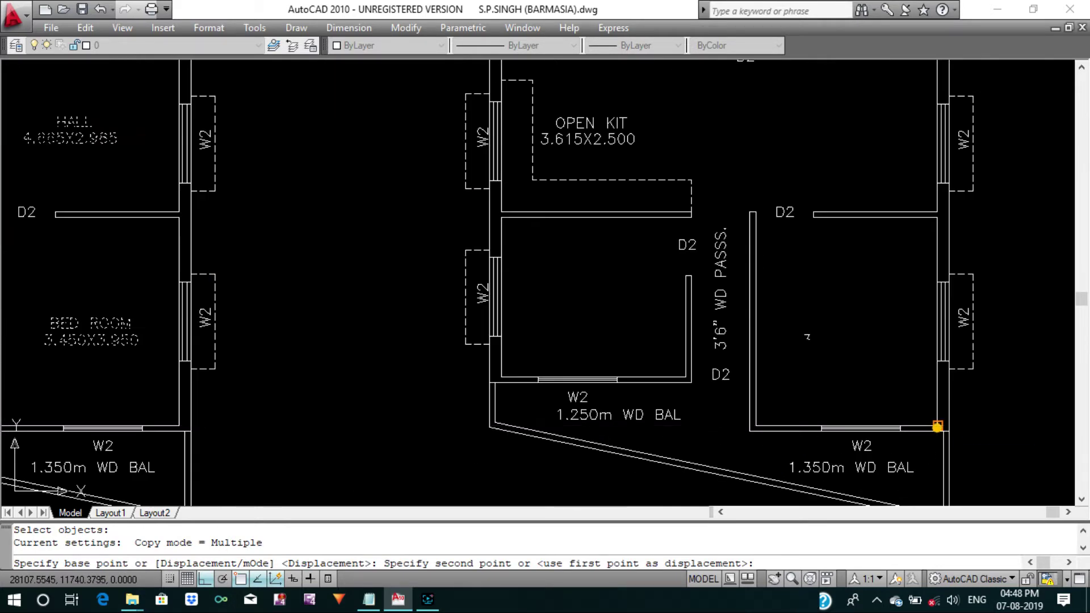
left_click(937, 426)
key("Return")
key("Escape")
Erase the right plan's 3'6" WD PASSS label.
left_click(748, 356)
left_click(692, 290)
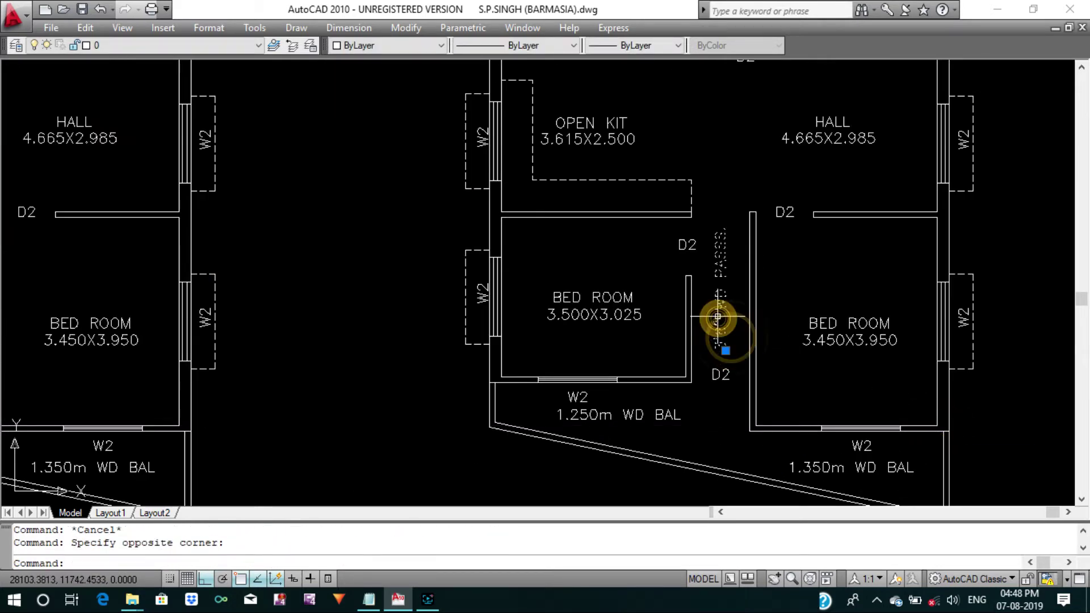
type("e")
key("Return")
scroll(717, 316, "down", 3)
key("Escape")
key("Escape")
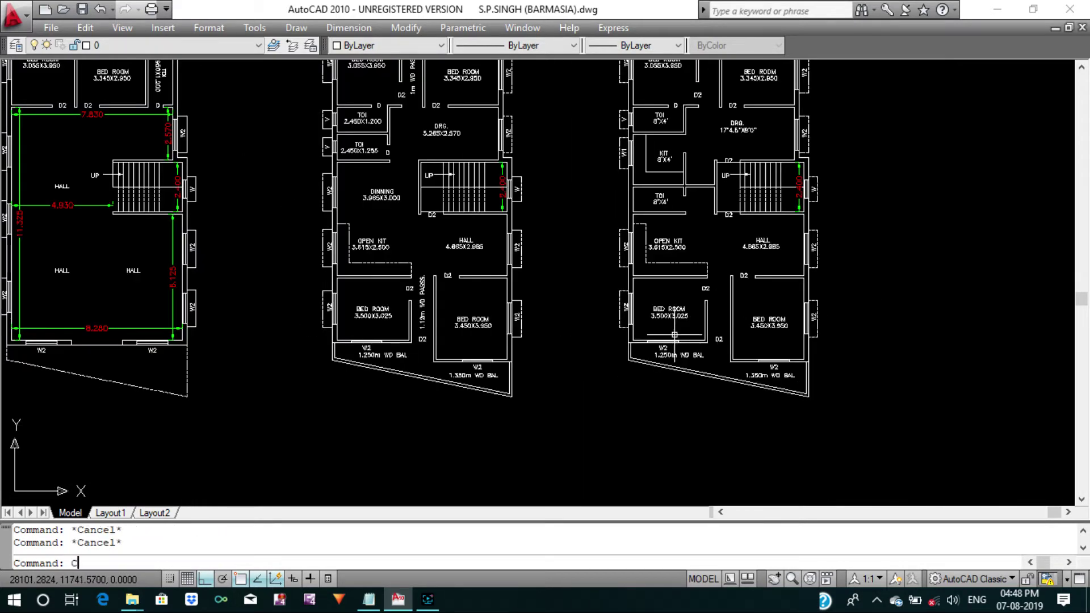
Copy the middle plan's 1.12m WD PASSS label into the right plan's passage.
key("Return")
scroll(402, 324, "up", 2)
left_click(431, 316)
key("Return")
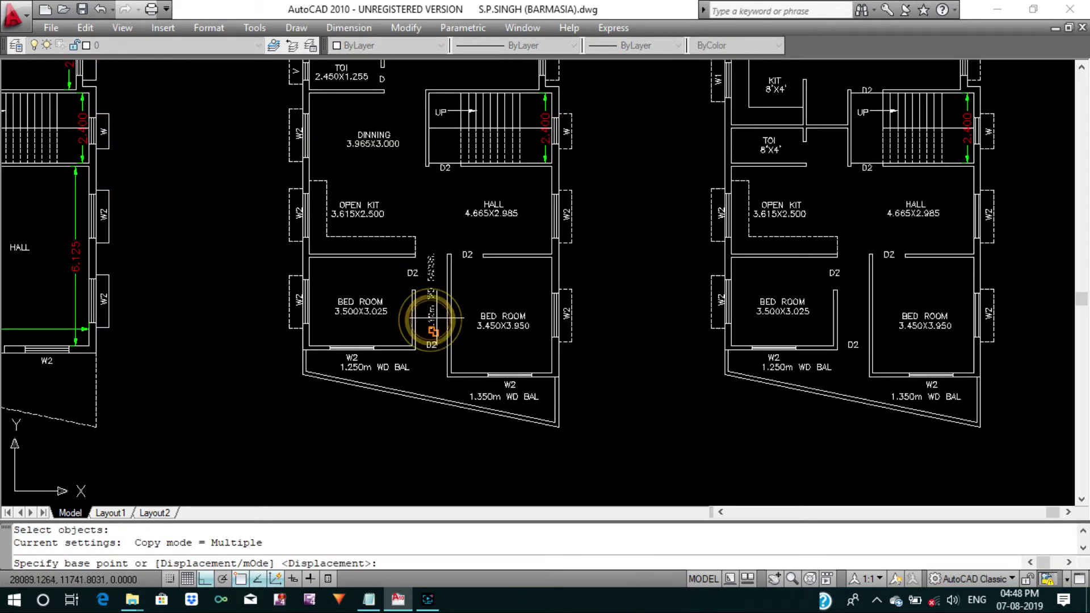
left_click(447, 315)
scroll(823, 316, "up", 3)
left_click(869, 317)
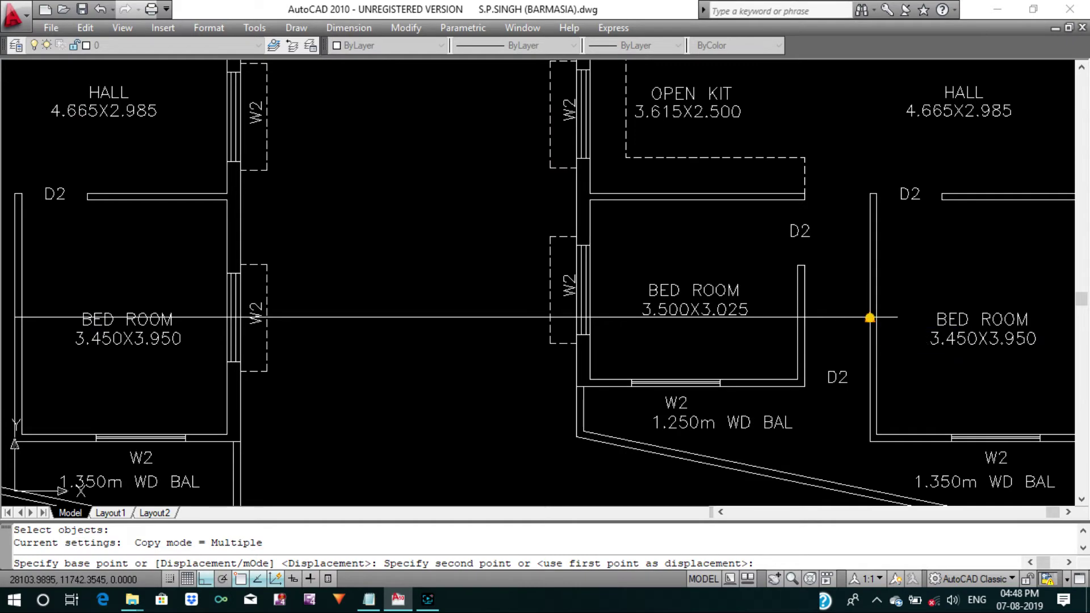
key("Return")
scroll(868, 316, "down", 2)
middle_click_drag(834, 310, 794, 373)
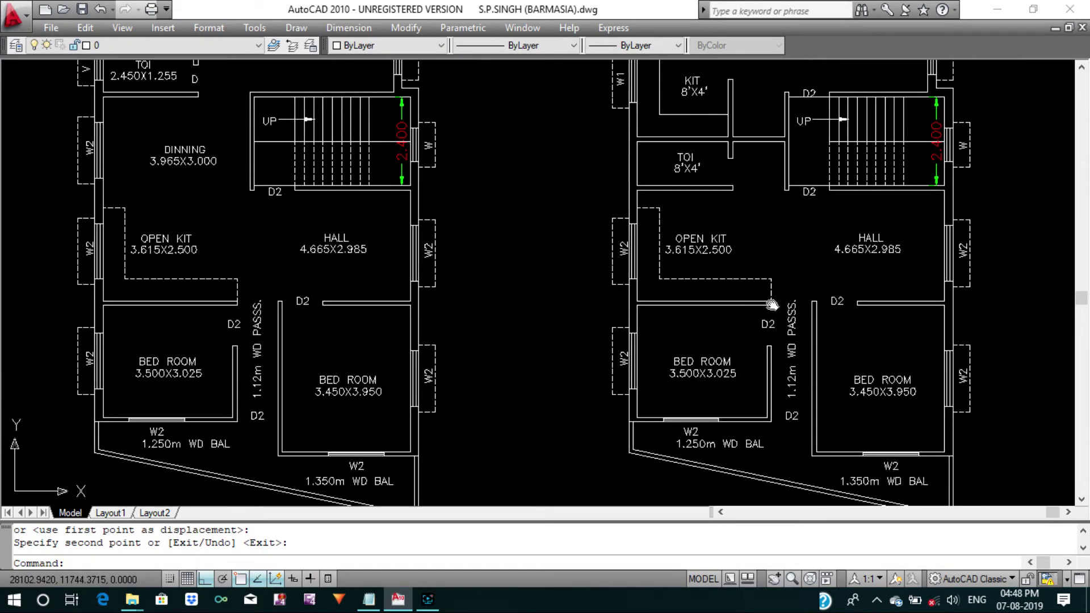
Erase the enclosed DRG room labels, then undo to restore the left plan's label.
middle_click_drag(772, 305, 808, 376)
middle_click_drag(745, 310, 771, 382)
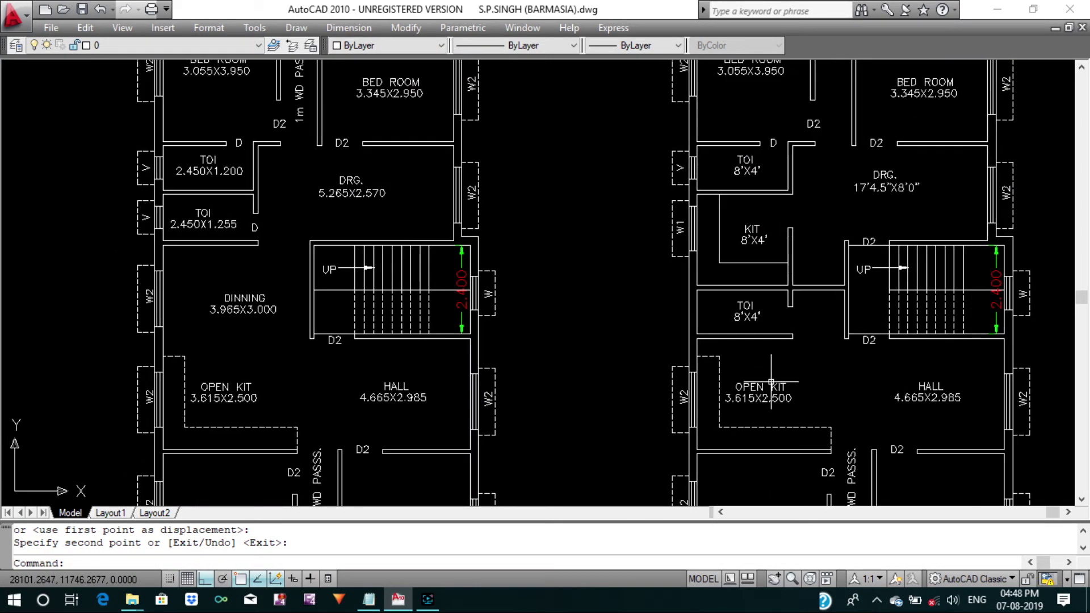
middle_click_drag(790, 338, 774, 365)
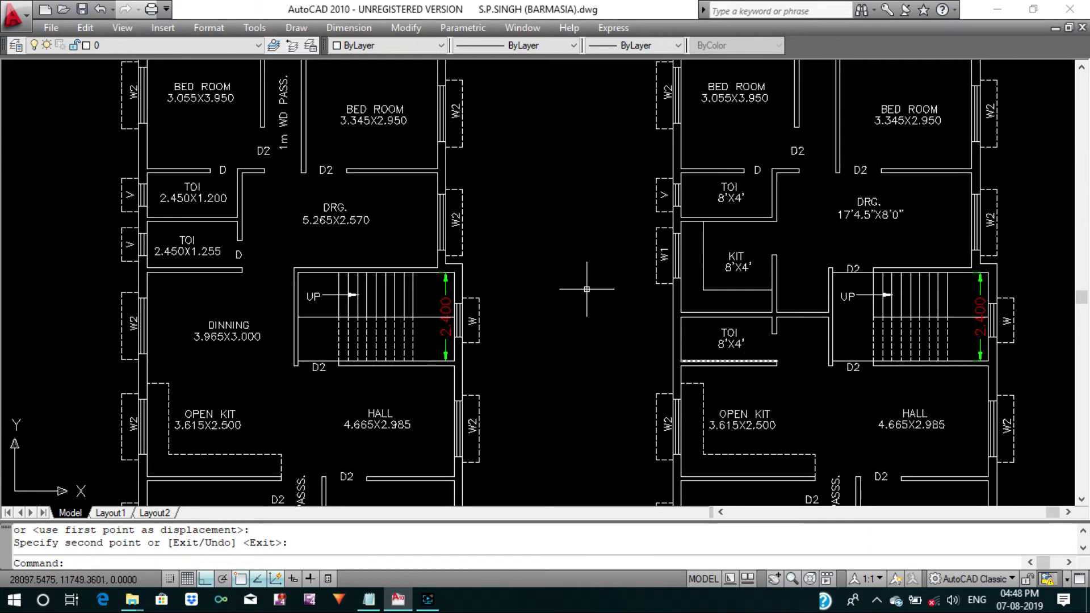
key("Escape")
left_click(376, 240)
left_click(341, 199)
type("e")
key("Return")
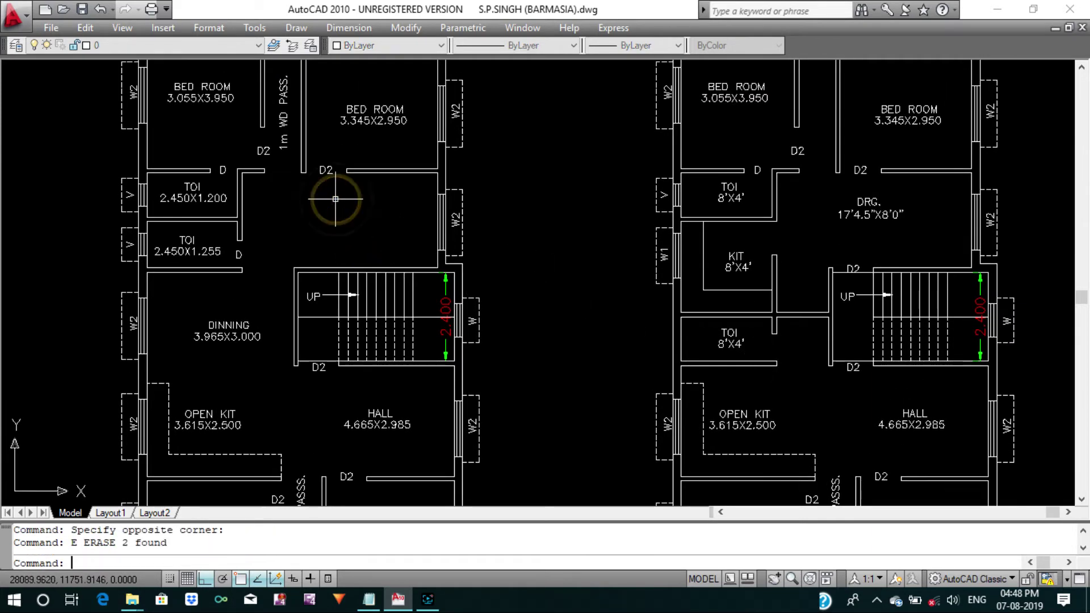
key("ctrl+z")
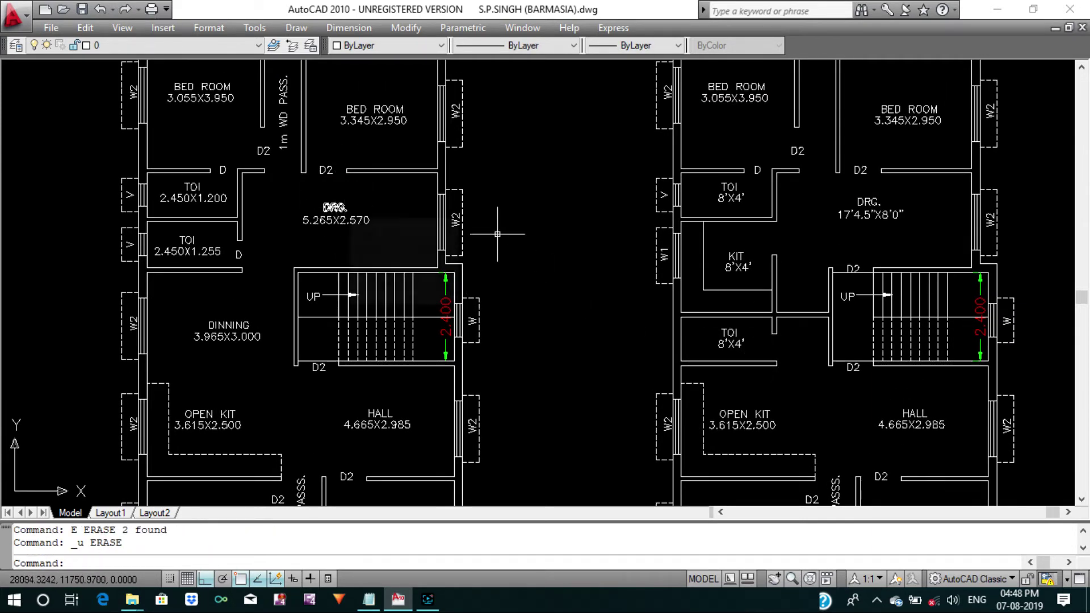
key("Escape")
key("Escape")
Replace the right plan's DRG label with a copy of the left plan's DRG label.
left_click(910, 240)
left_click(865, 187)
type("e")
key("Return")
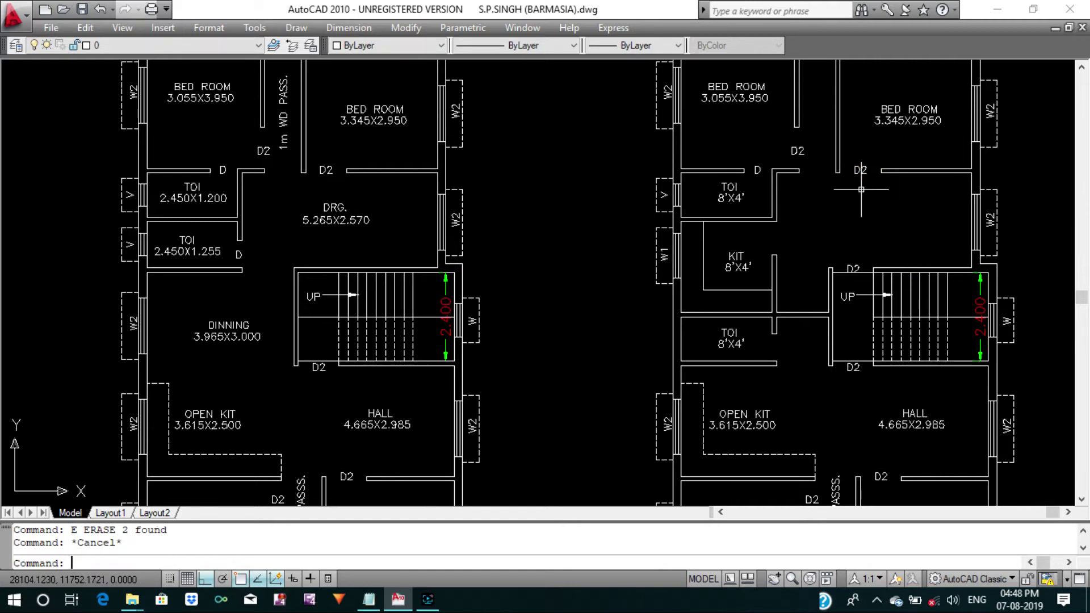
type("o")
key("Return")
left_click(366, 237)
left_click(331, 203)
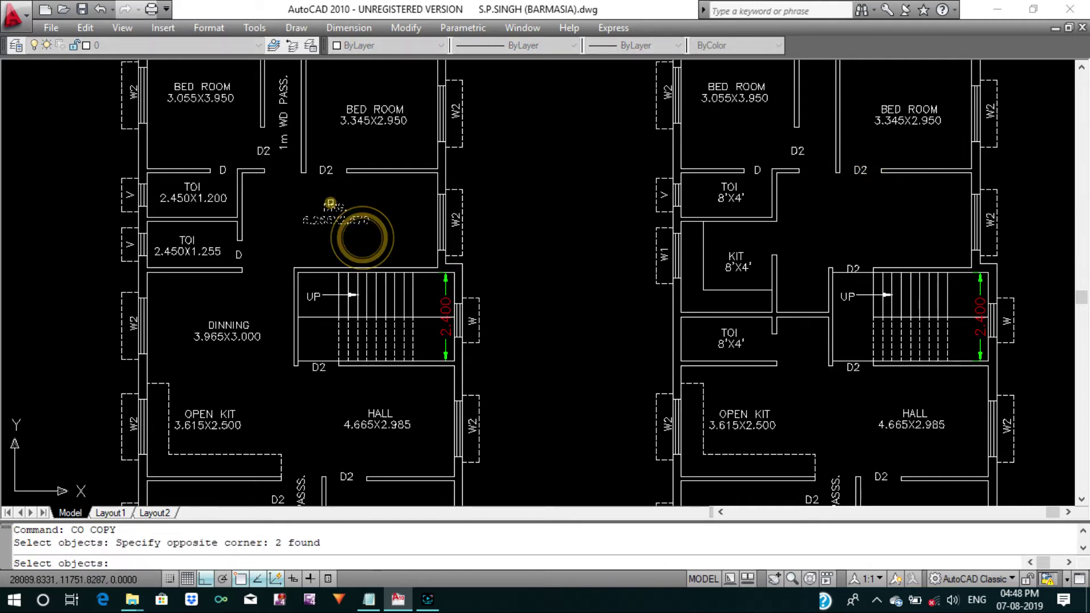
key("Return")
left_click(438, 173)
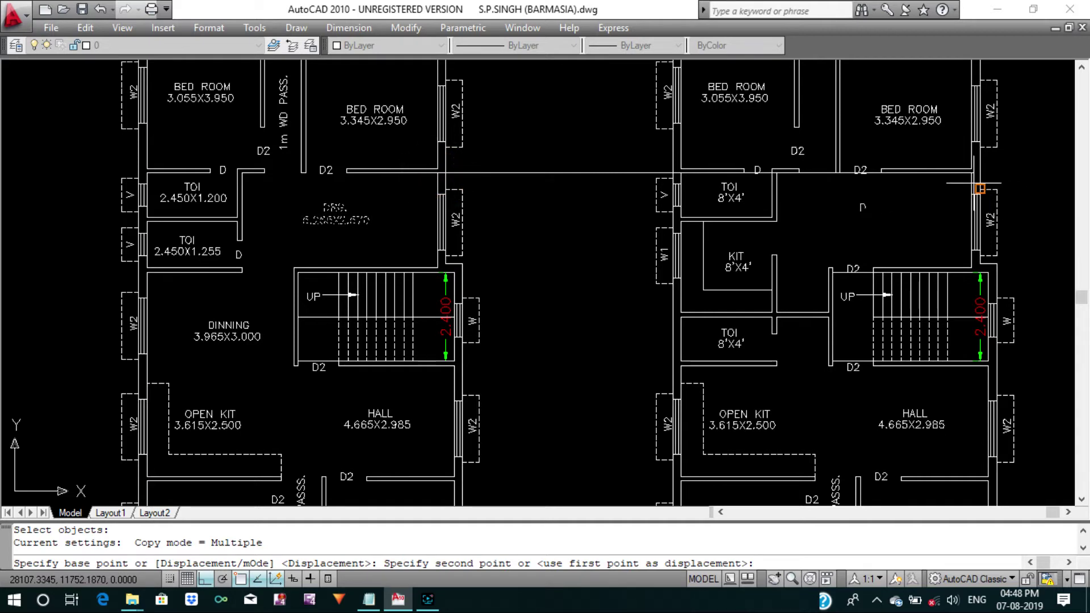
left_click(973, 173)
key("Escape")
key("Escape")
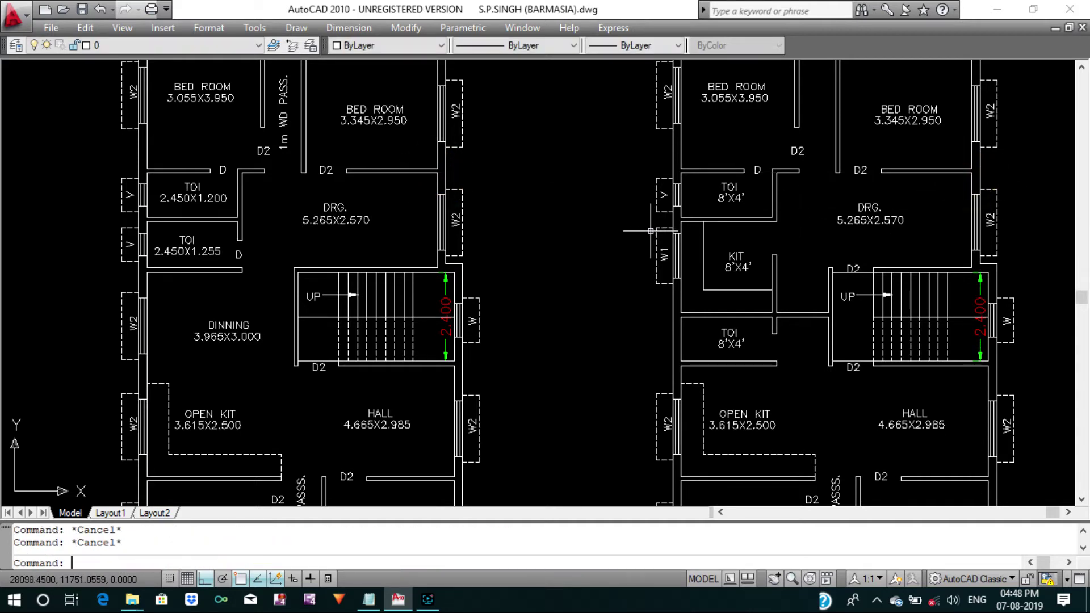
Erase the upper and lower toilets' TOI 8'X4' labels on the right plan.
middle_click_drag(647, 238, 622, 250)
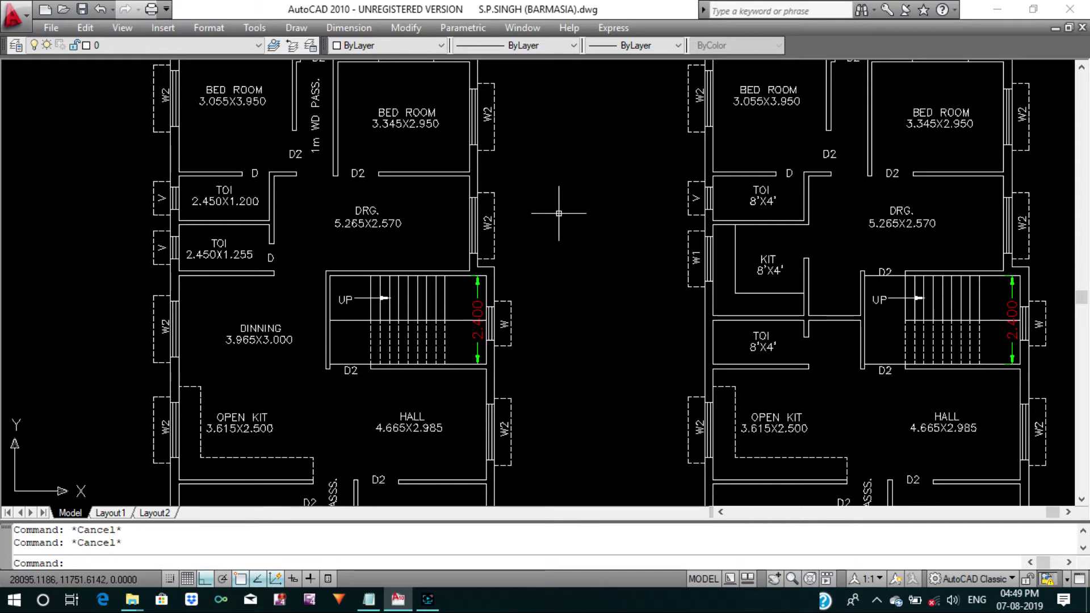
left_click(783, 212)
left_click(762, 183)
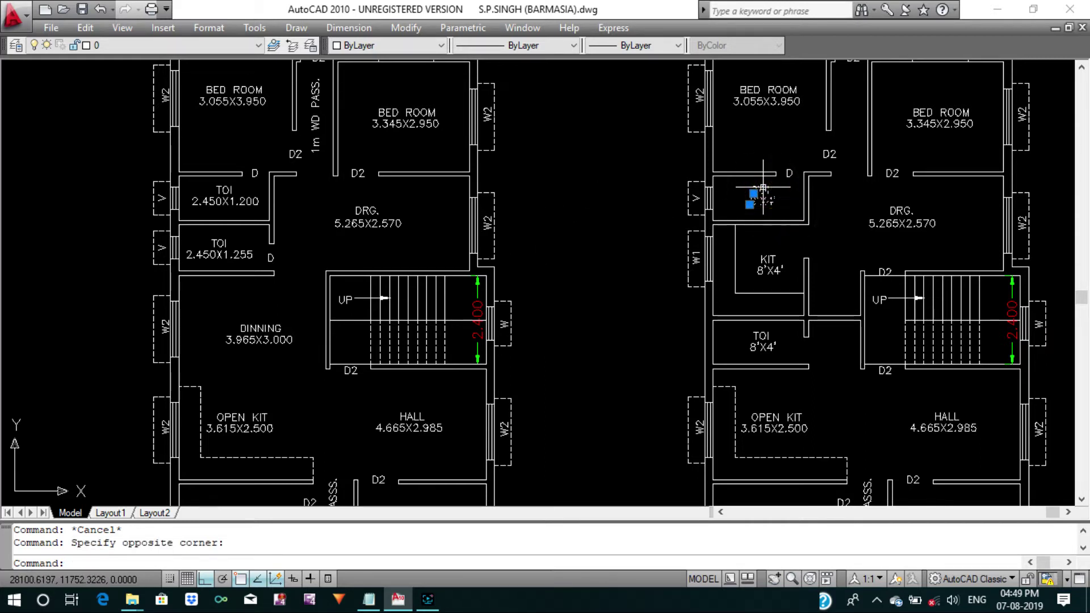
type("e")
key("Return")
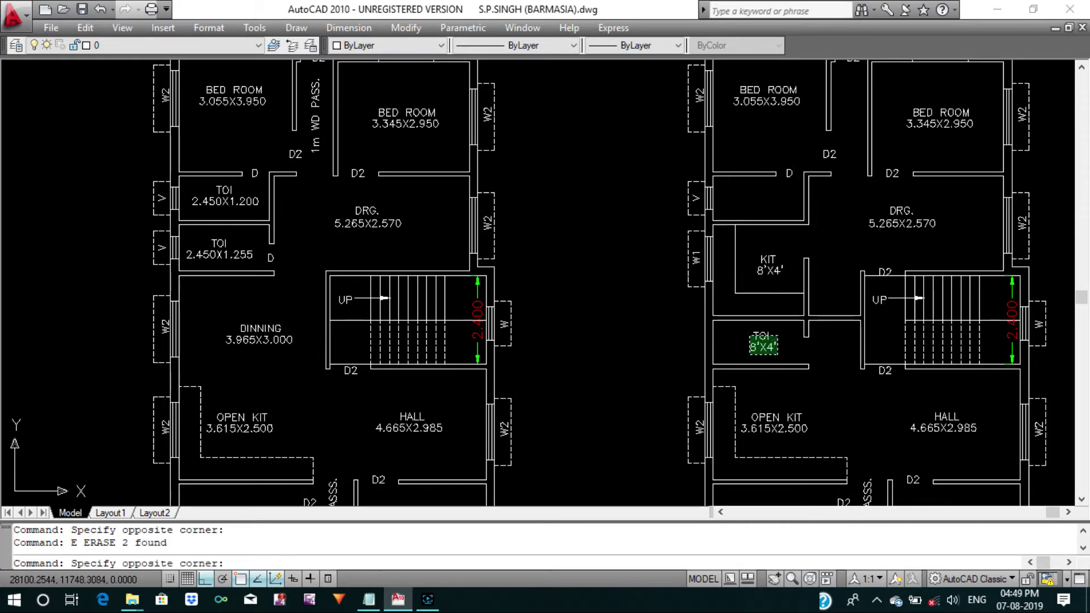
left_click(750, 335)
key("Return")
type("CO")
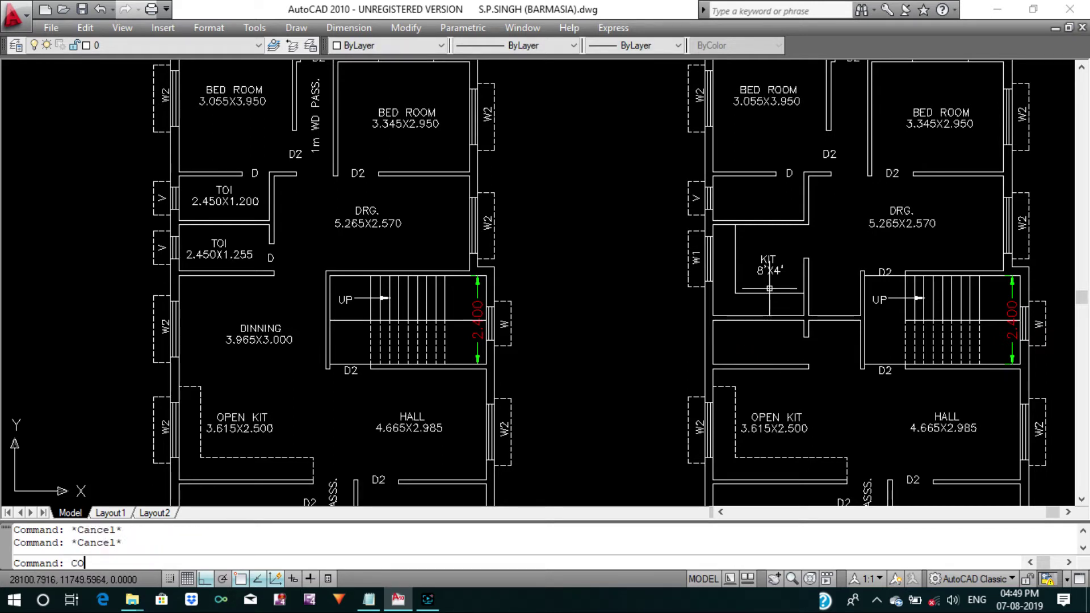
Copy the TOI 2.450X1.200 label into both right-plan toilets, including the one below KIT.
key("Return")
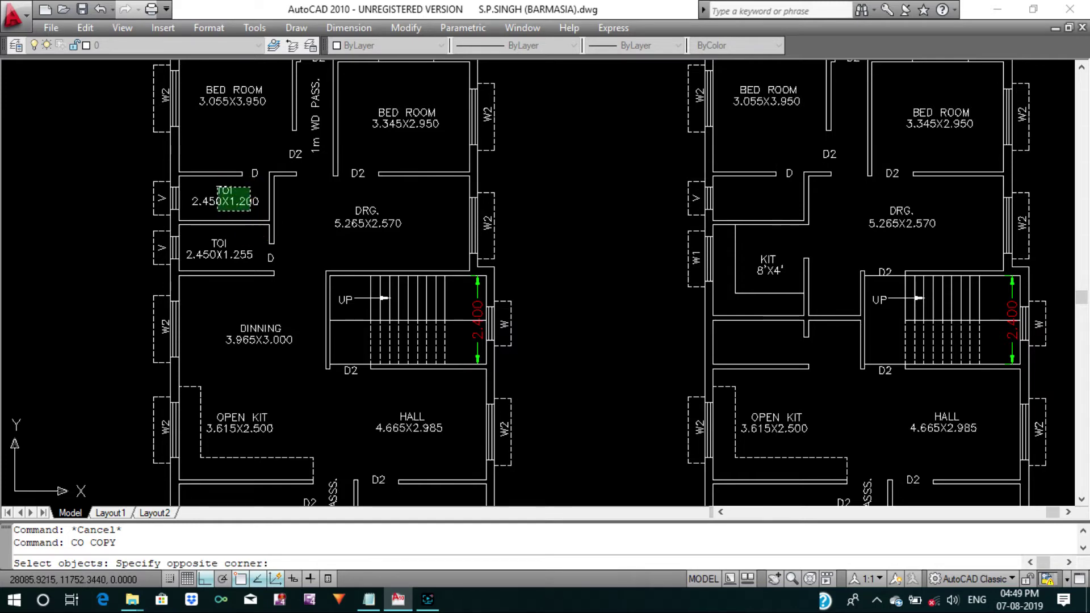
left_click(216, 188)
key("Return")
scroll(186, 224, "up", 5)
left_click(171, 212)
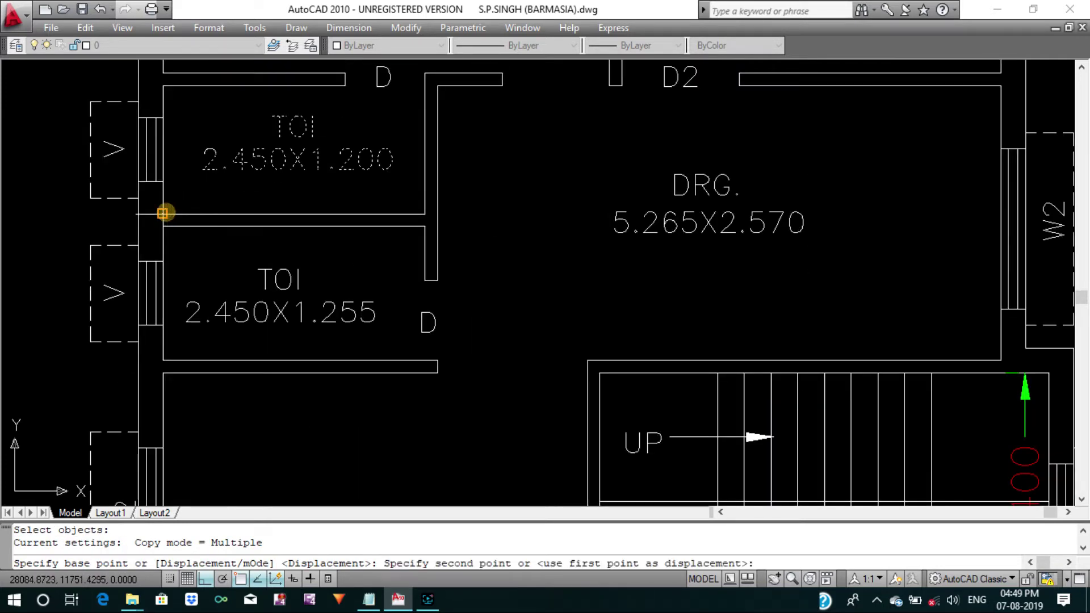
scroll(188, 215, "down", 5)
scroll(763, 213, "up", 5)
left_click(764, 212)
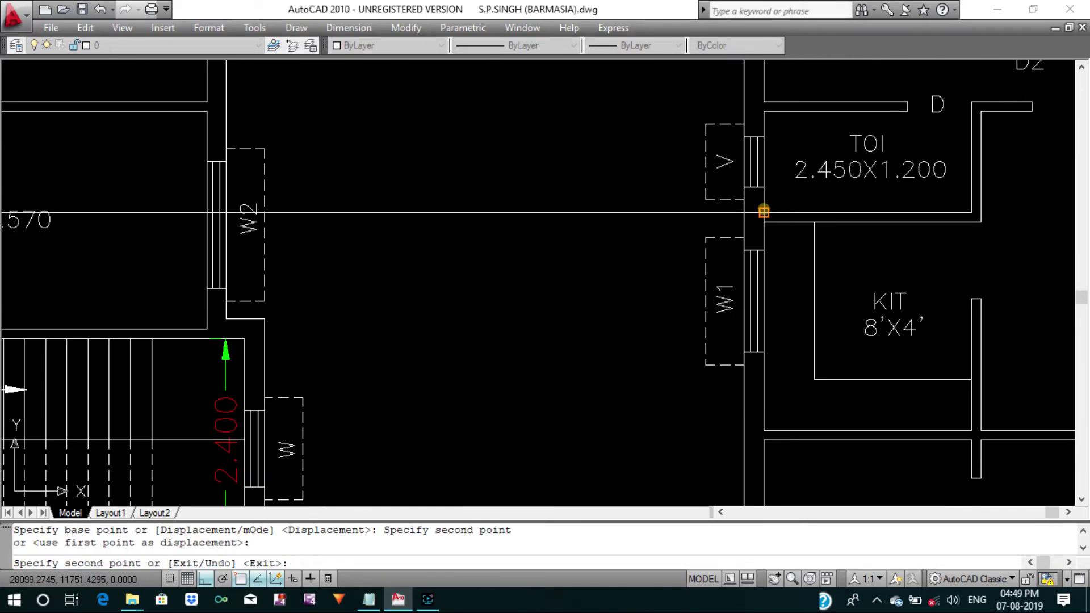
scroll(750, 280, "down", 2)
left_click(744, 350)
key("Return")
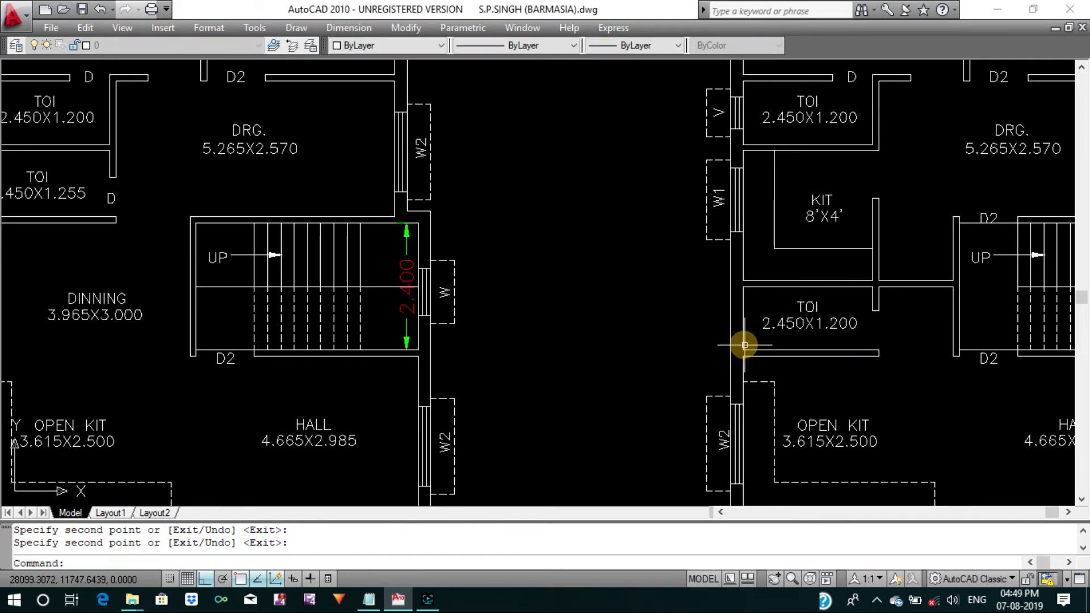
scroll(738, 318, "down", 1)
scroll(700, 242, "up", 1)
key("Escape")
key("Escape")
Measure the upper toilet with DIST: width 2.450 and depth 1.200.
type("I")
key("Return")
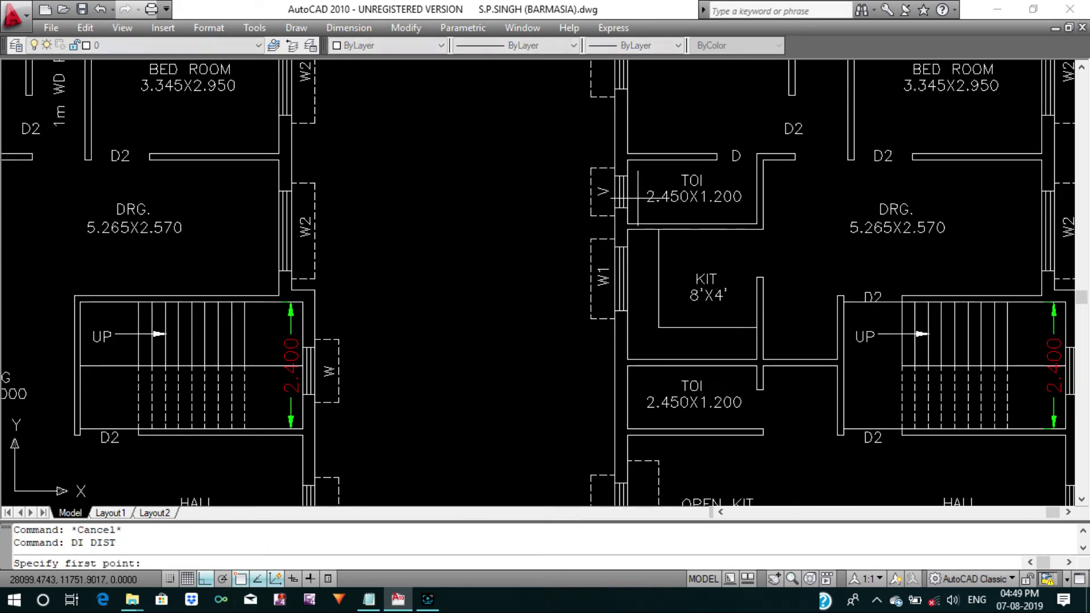
scroll(630, 232, "up", 3)
left_click(624, 231)
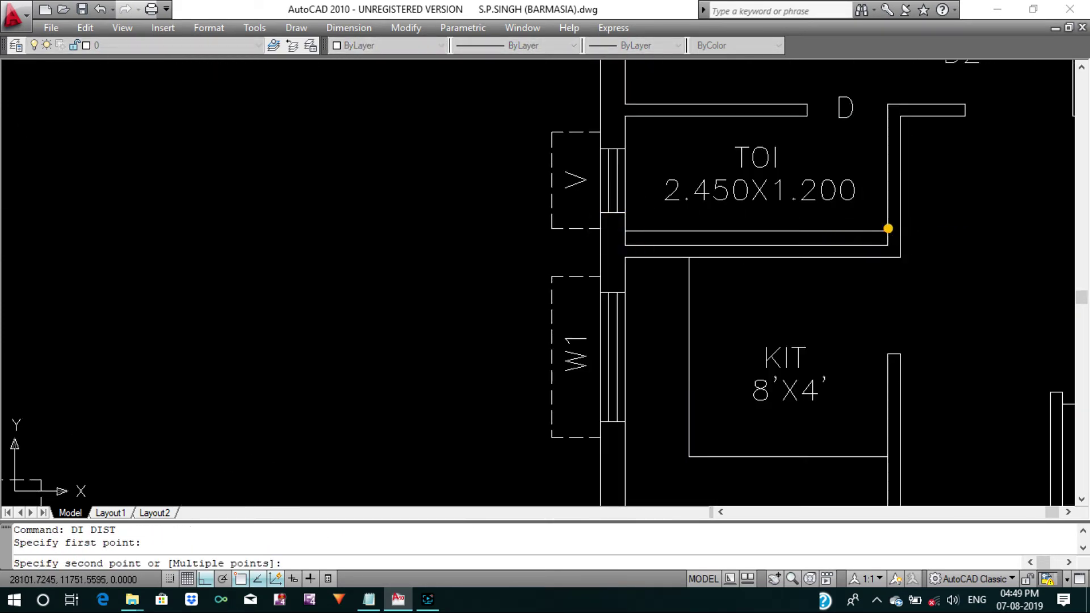
left_click(888, 229)
middle_click_drag(857, 231, 801, 224)
key("Return")
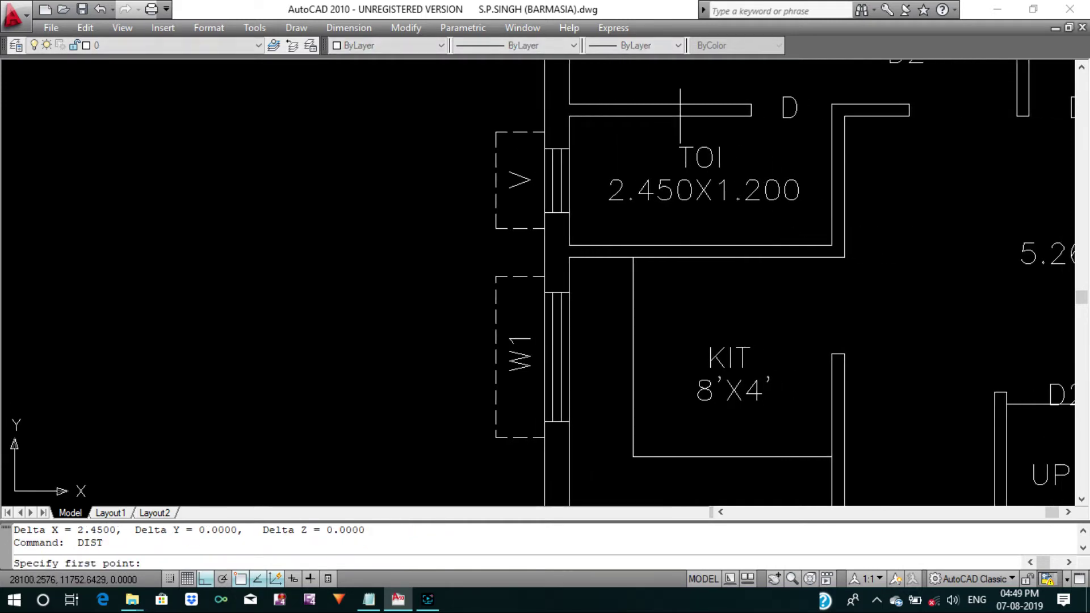
left_click(661, 116)
left_click(660, 240)
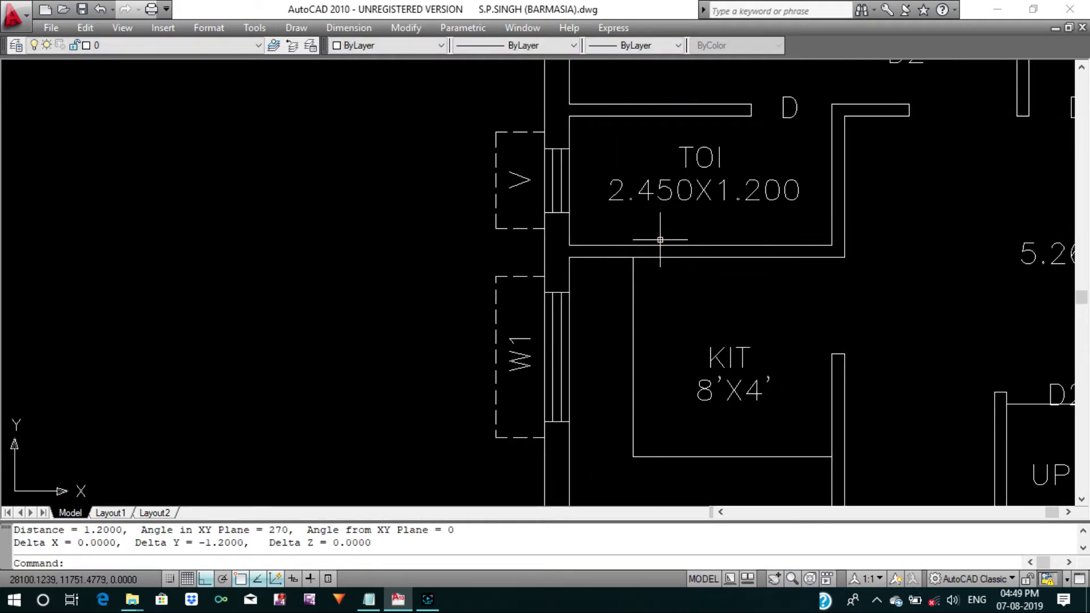
Measure the lower toilet: width 2.450 and depth 1.200.
middle_click_drag(660, 240, 652, 165)
scroll(653, 187, "down", 2)
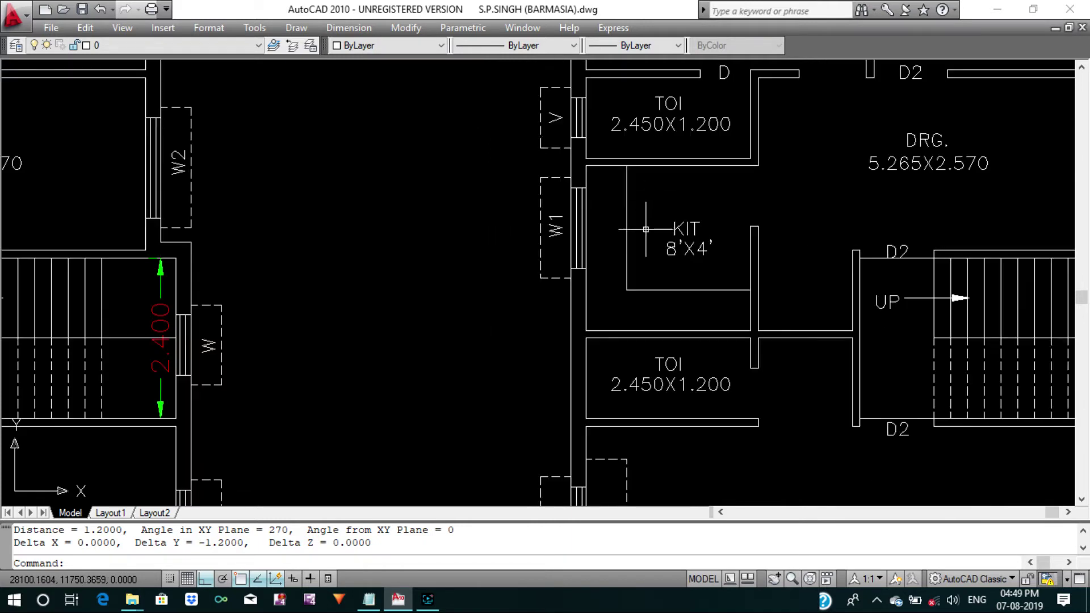
middle_click_drag(624, 343, 624, 261)
key("Return")
scroll(571, 257, "up", 3)
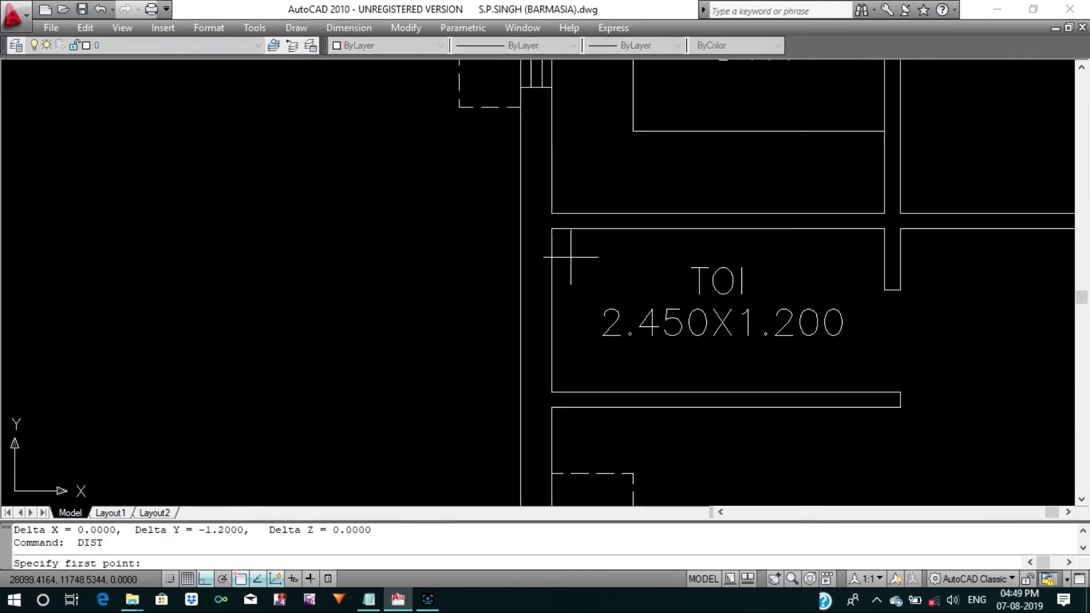
left_click(552, 249)
left_click(885, 249)
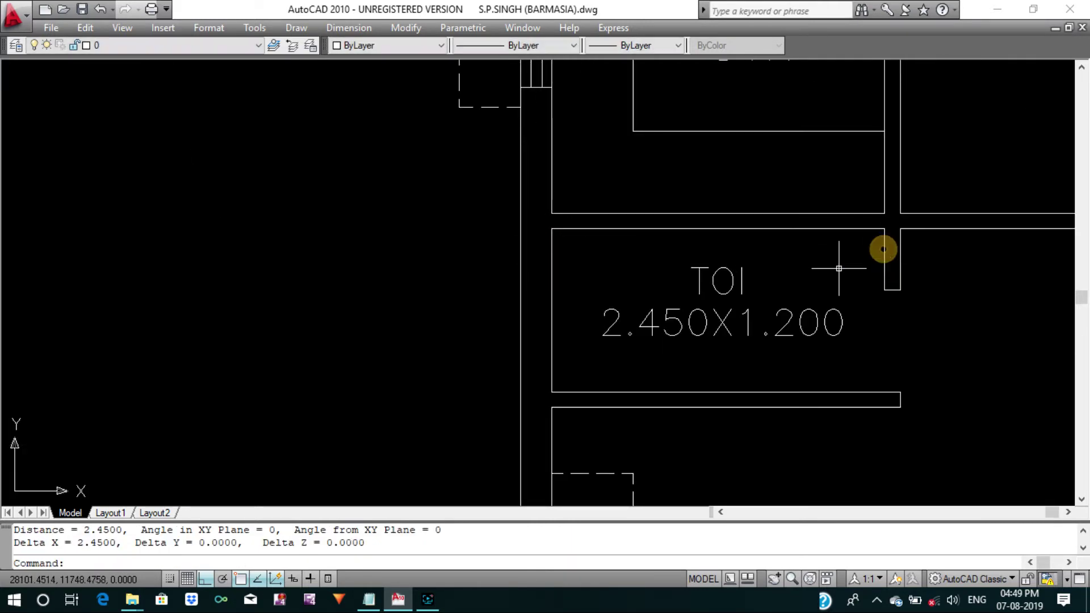
middle_click_drag(742, 249, 736, 187)
key("Return")
left_click(568, 169)
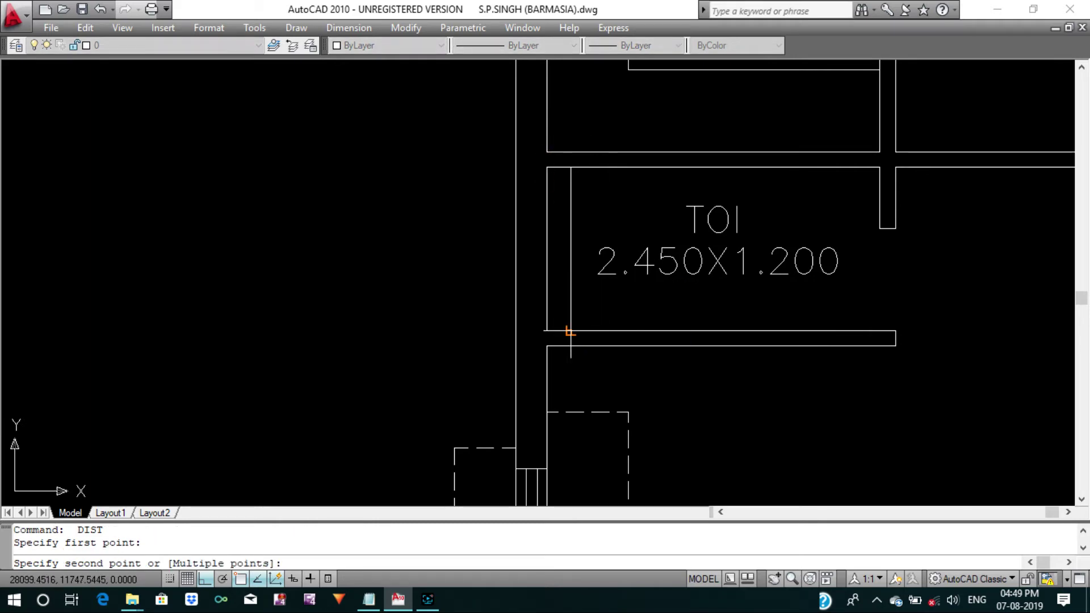
left_click(569, 335)
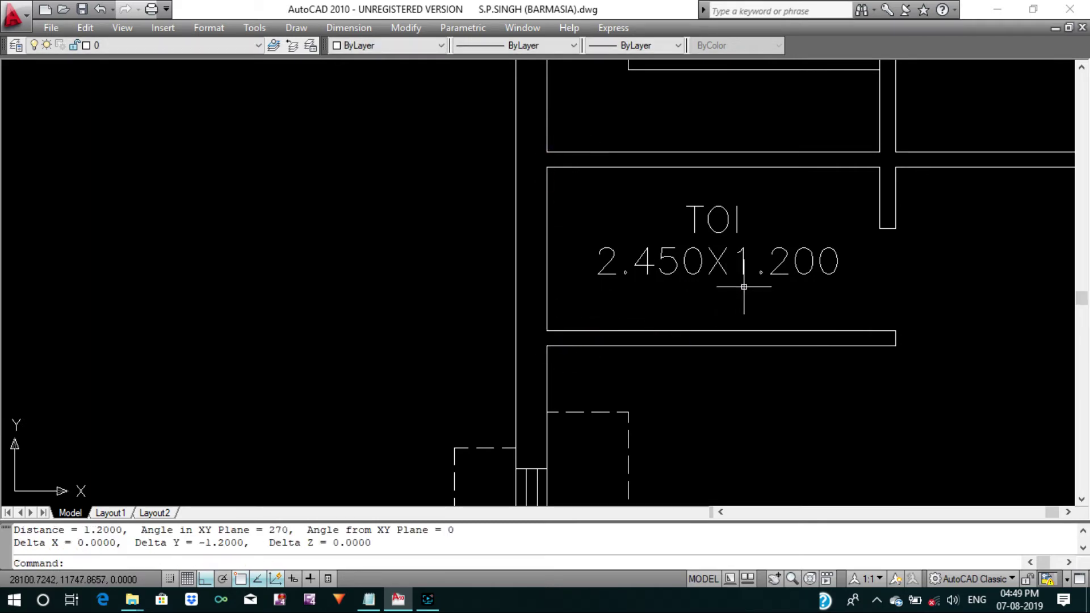
Measure the kitchen: width 2.450 and depth 2.455.
middle_click_drag(744, 287, 730, 346)
scroll(730, 346, "down", 2)
scroll(625, 330, "up", 1)
key("Return")
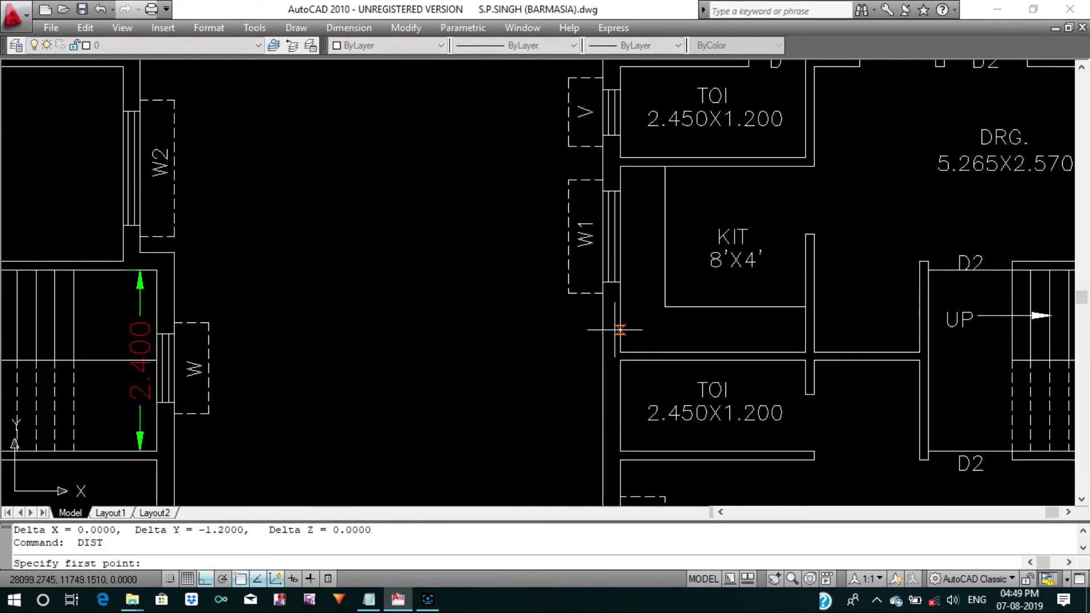
left_click(620, 329)
left_click(808, 329)
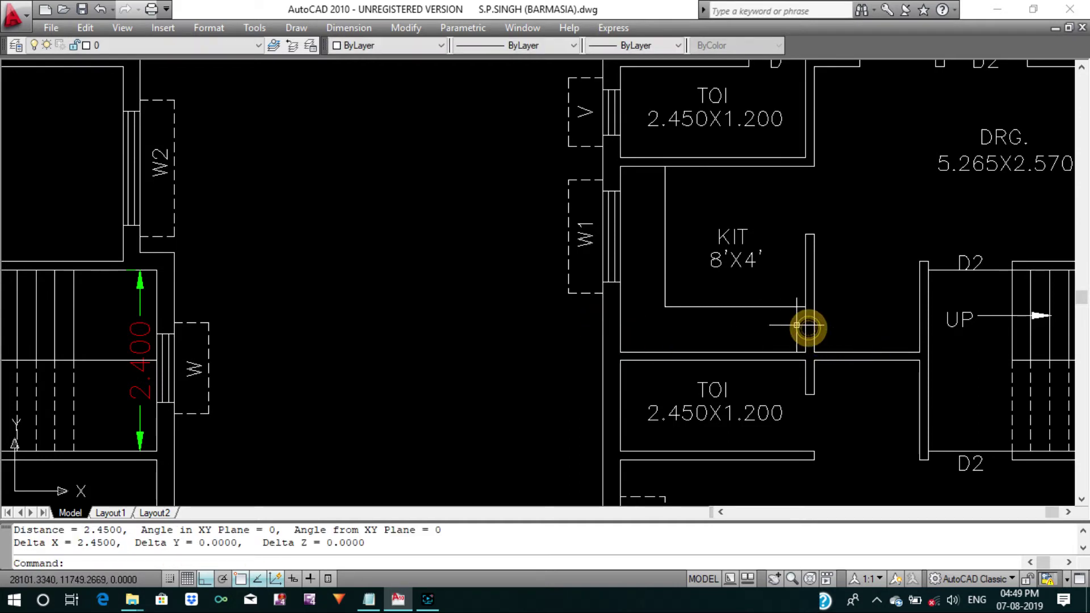
middle_click_drag(809, 328, 798, 344)
key("Return")
left_click(627, 182)
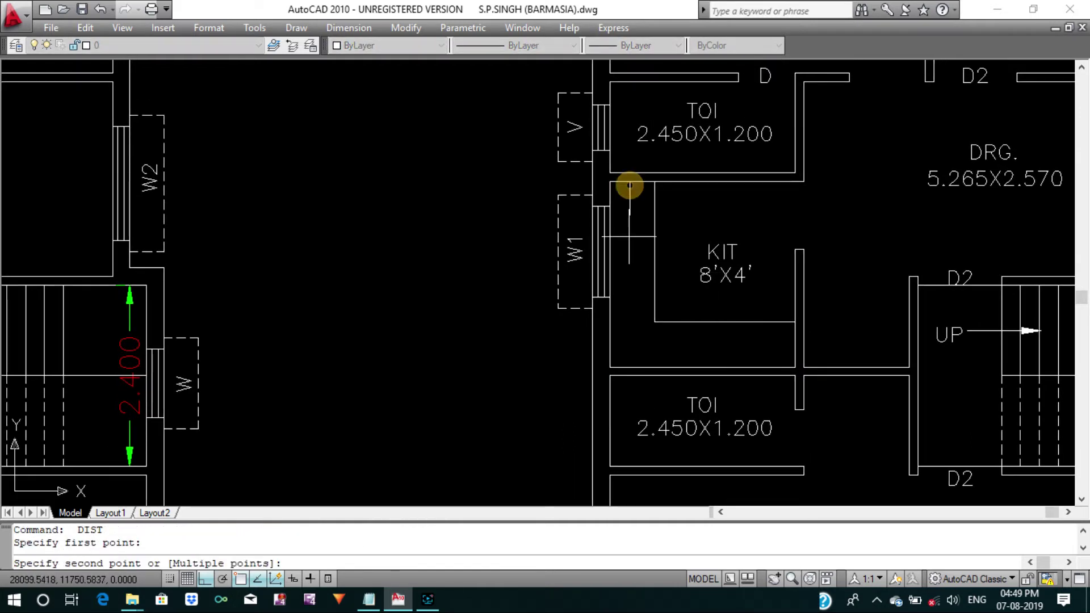
left_click(626, 366)
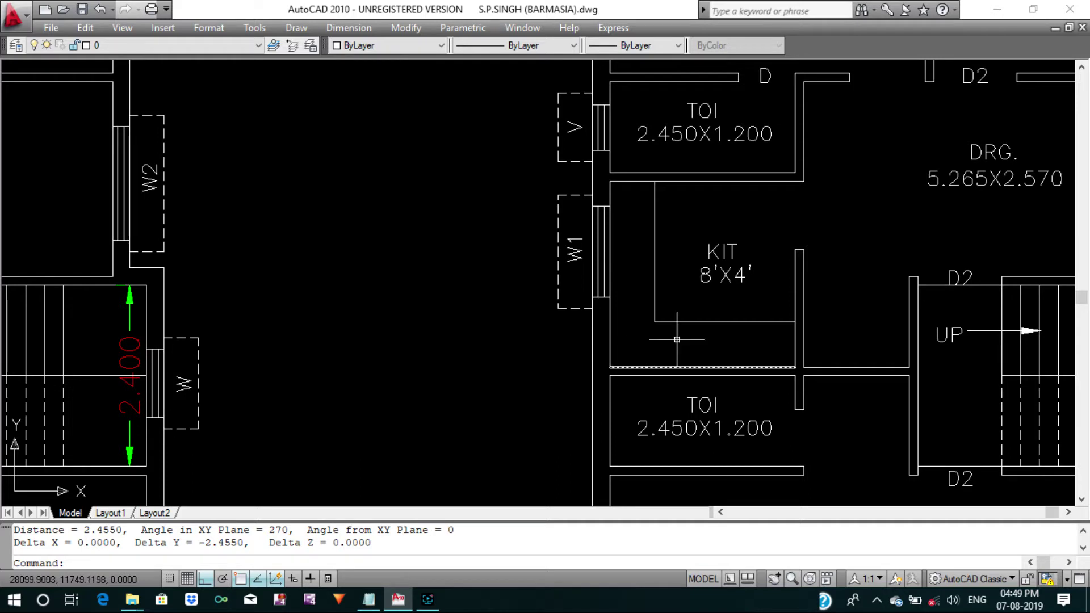
Change the kitchen size text from 8'X4' to 2.450X2.455.
key("Escape")
double_click(707, 279)
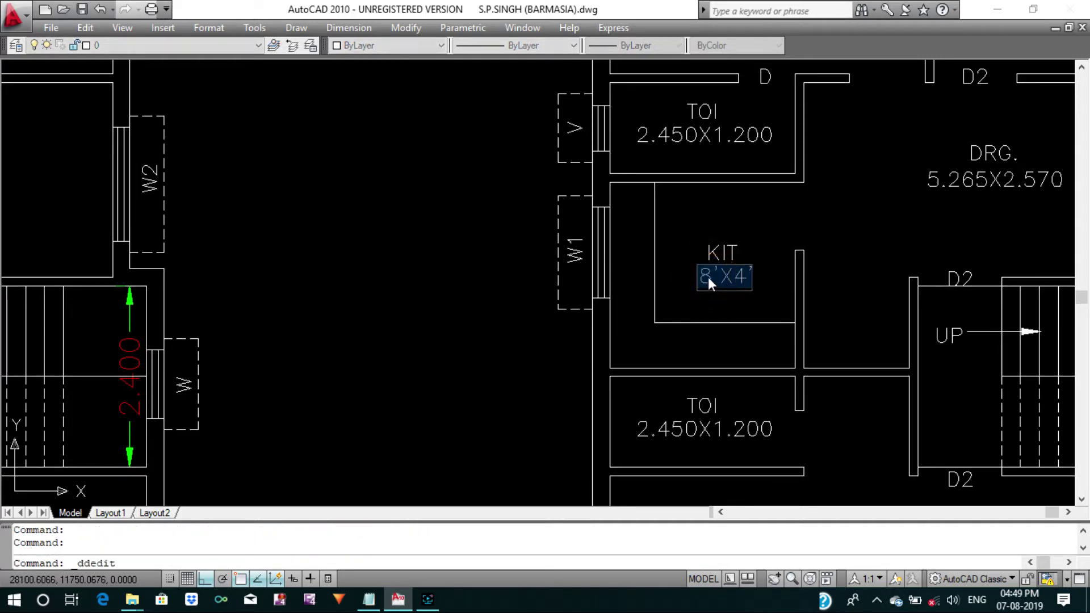
key("BackSpace")
type("2.45")
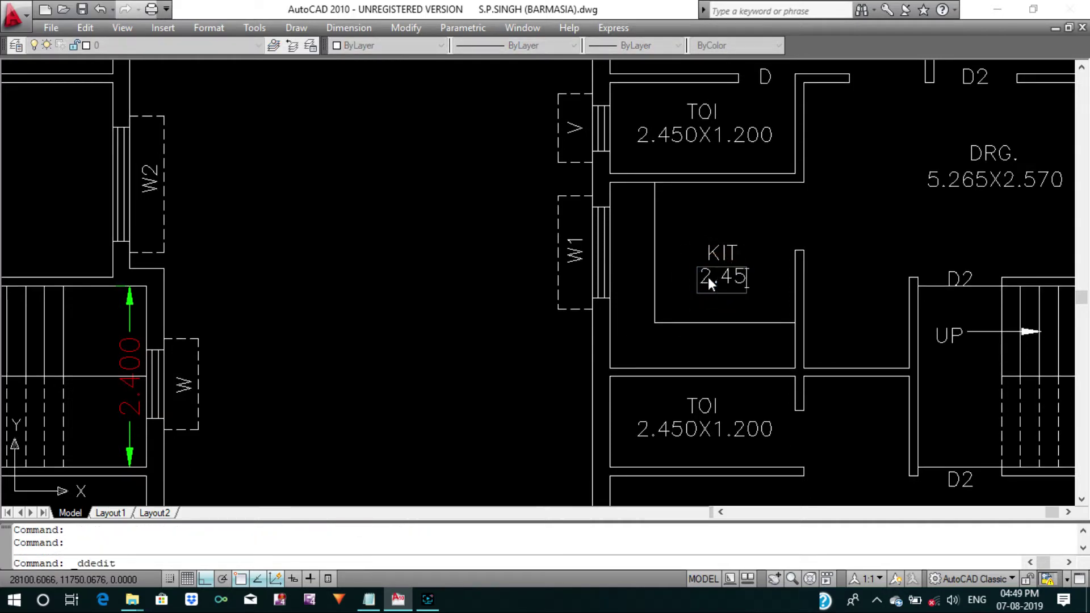
type("0X")
type("2.455")
key("Return")
key("Escape")
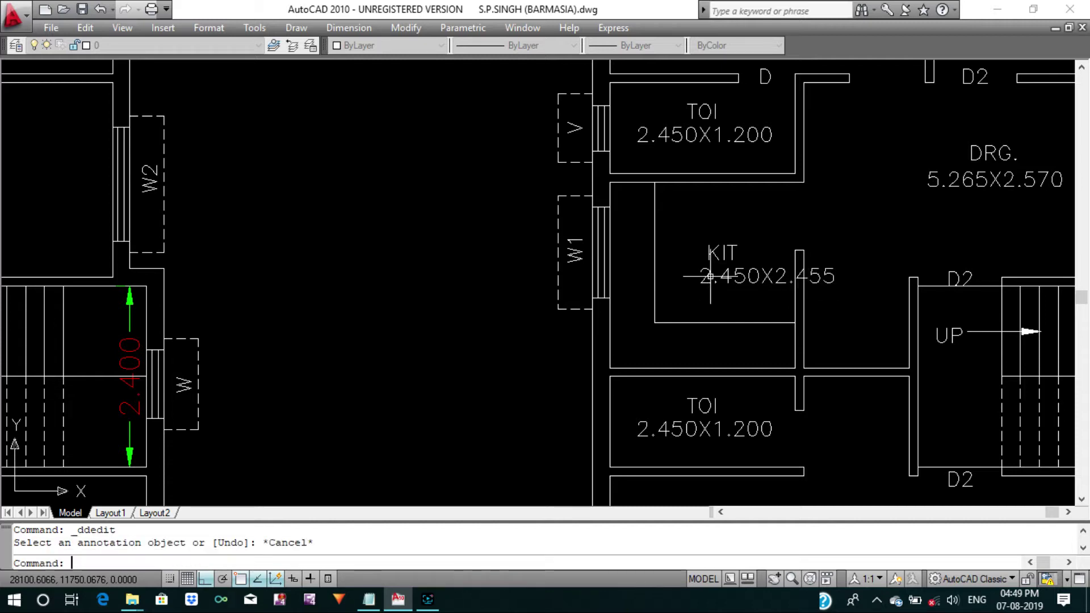
Move the 2.450X2.455 text so it sits centred under KIT.
type("m")
key("Return")
left_click_drag(723, 299, 720, 296)
right_click(702, 276)
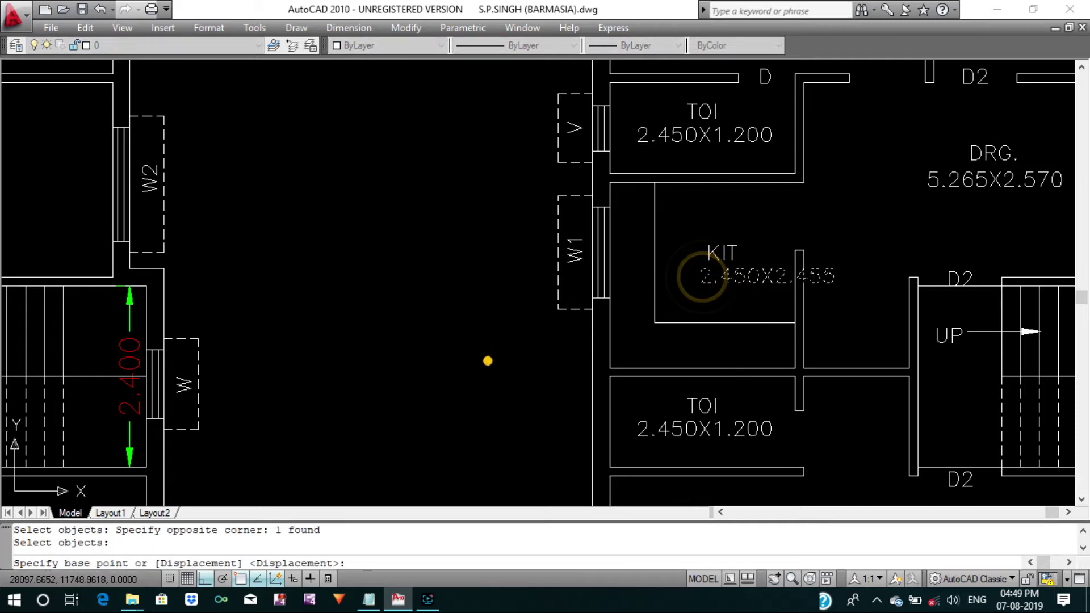
left_click(487, 360)
left_click(444, 353)
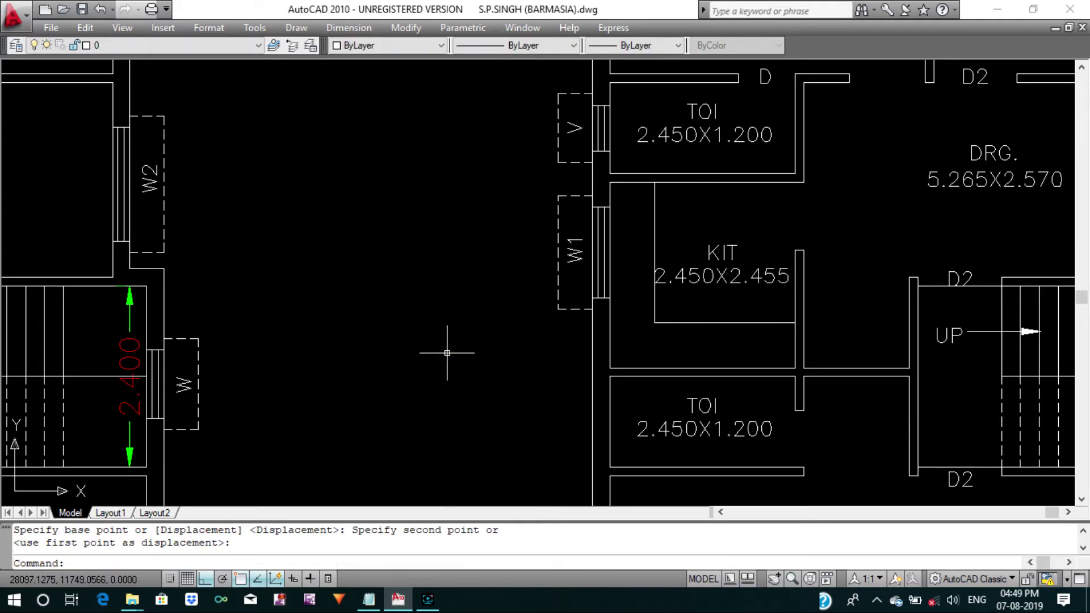
type("m")
key("Return")
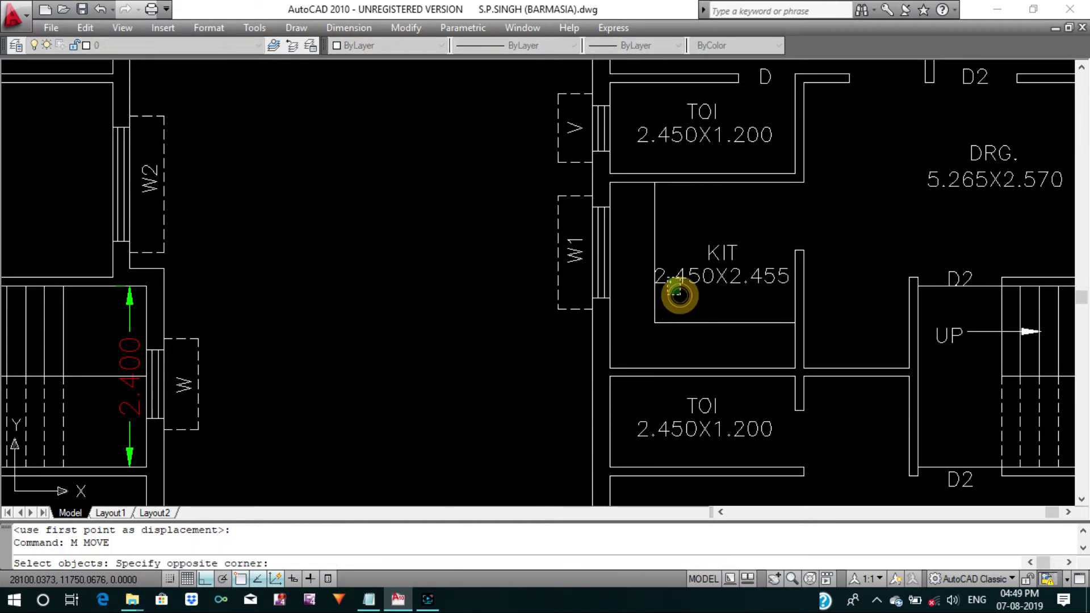
left_click(687, 289)
key("Return")
left_click(435, 353)
left_click(435, 353)
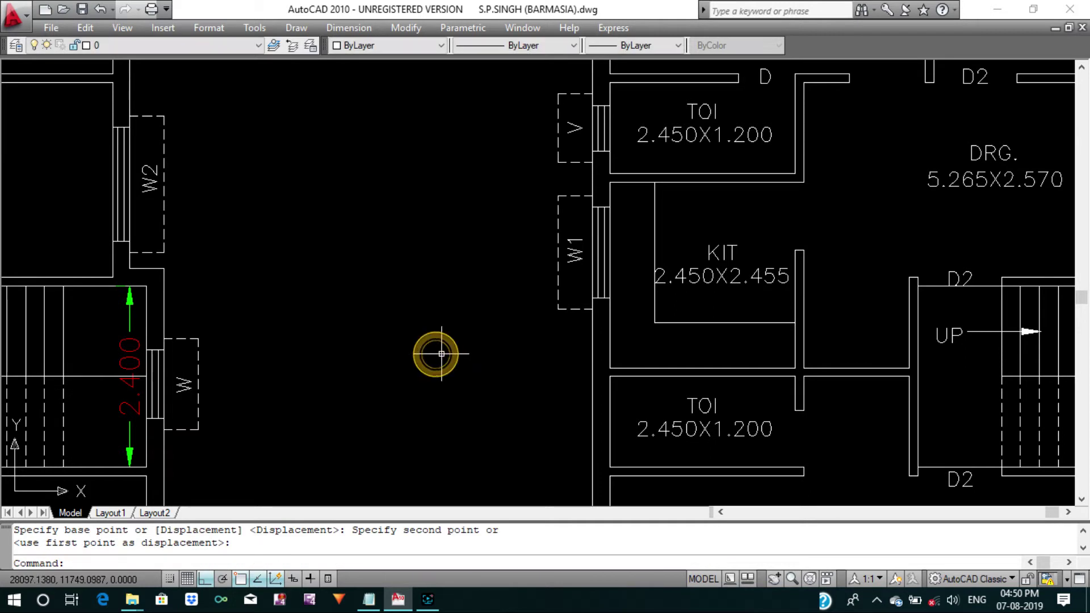
Start another move of the size text, then cancel it.
scroll(718, 261, "up", 4)
key("Return")
left_click(701, 359)
left_click(670, 308)
key("Return")
left_click(667, 355)
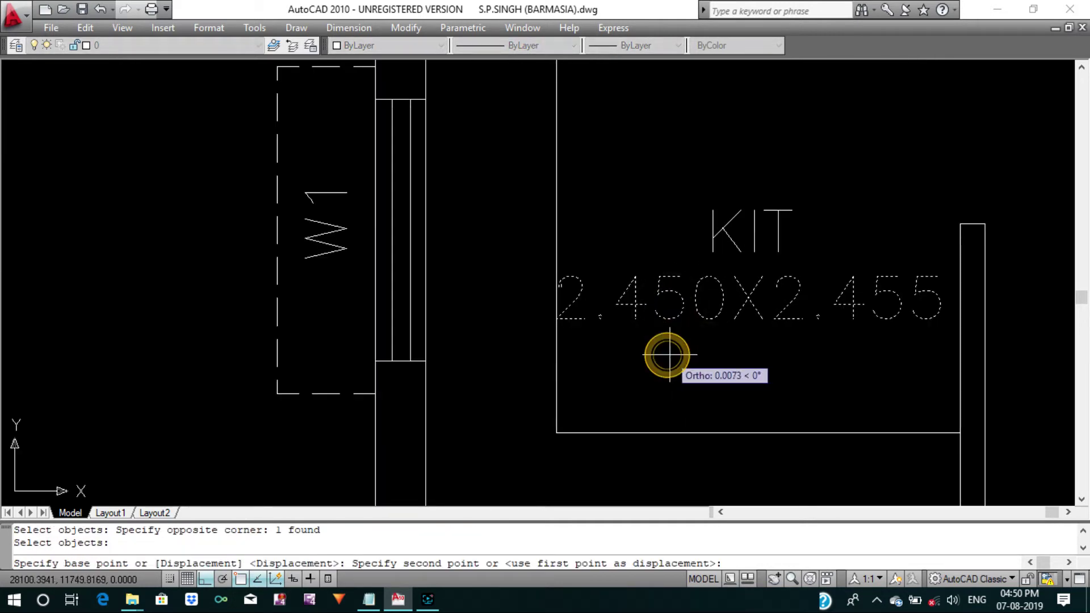
key("Escape")
scroll(673, 347, "down", 3)
type("M")
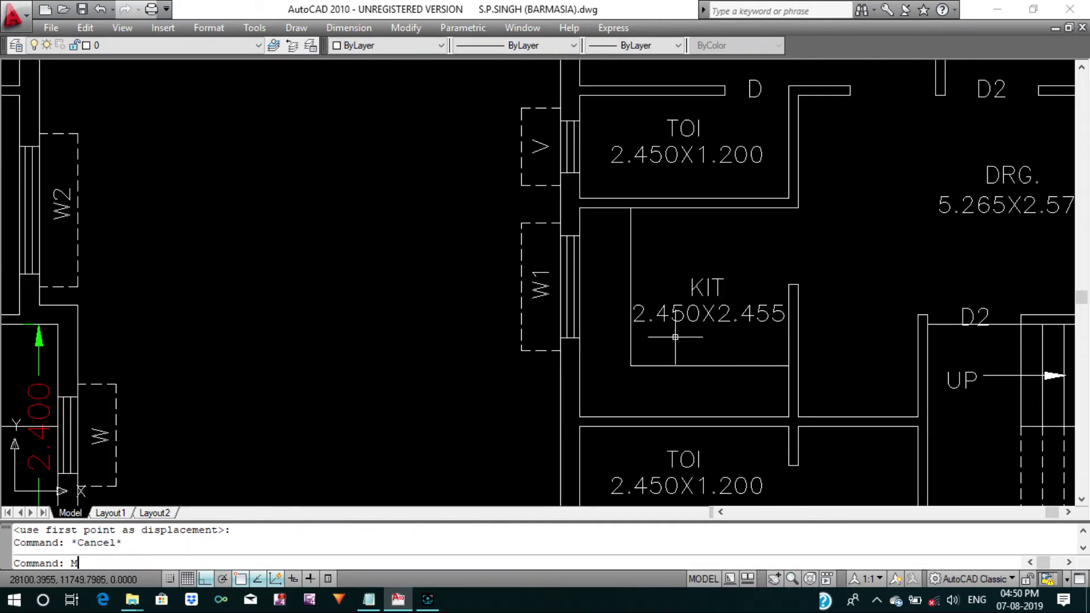
Match properties from a reference object onto the kitchen label text with MATCHPROP.
type("A")
key("Return")
left_click(1021, 460)
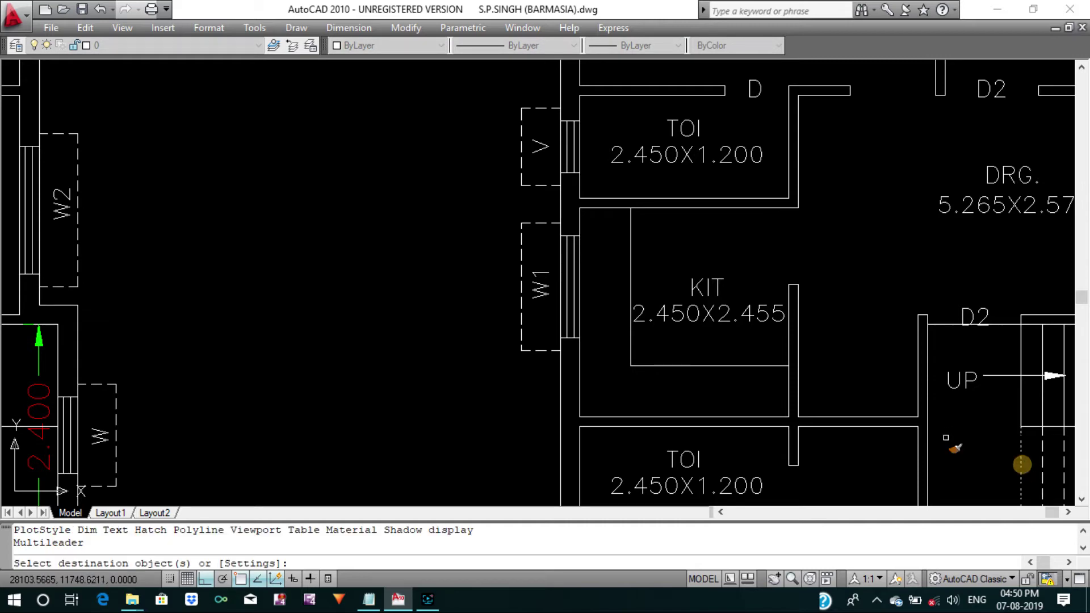
left_click(657, 370)
left_click(616, 349)
key("Return")
scroll(679, 307, "down", 5)
Copy the whole third floor plan to the right, creating a fourth plan.
scroll(705, 305, "down", 3)
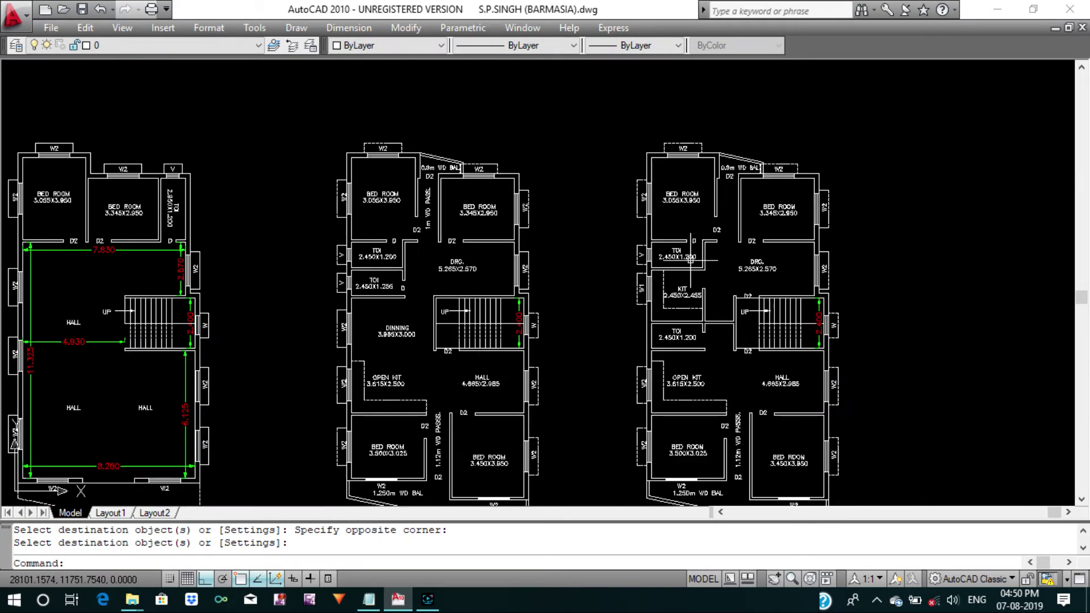
scroll(701, 309, "up", 1)
mouse_move(696, 346)
middle_mouse_down()
mouse_move(690, 318)
mouse_move(691, 336)
mouse_move(660, 329)
middle_mouse_up()
scroll(690, 319, "down", 2)
key("Escape")
key("Escape")
key("Escape")
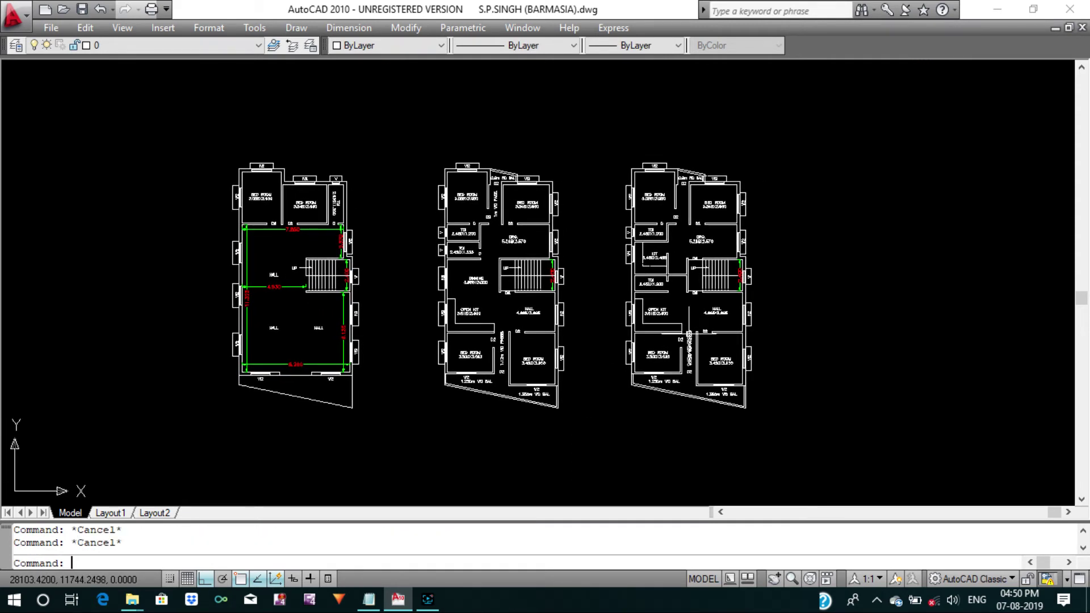
type("CO")
left_click(802, 427)
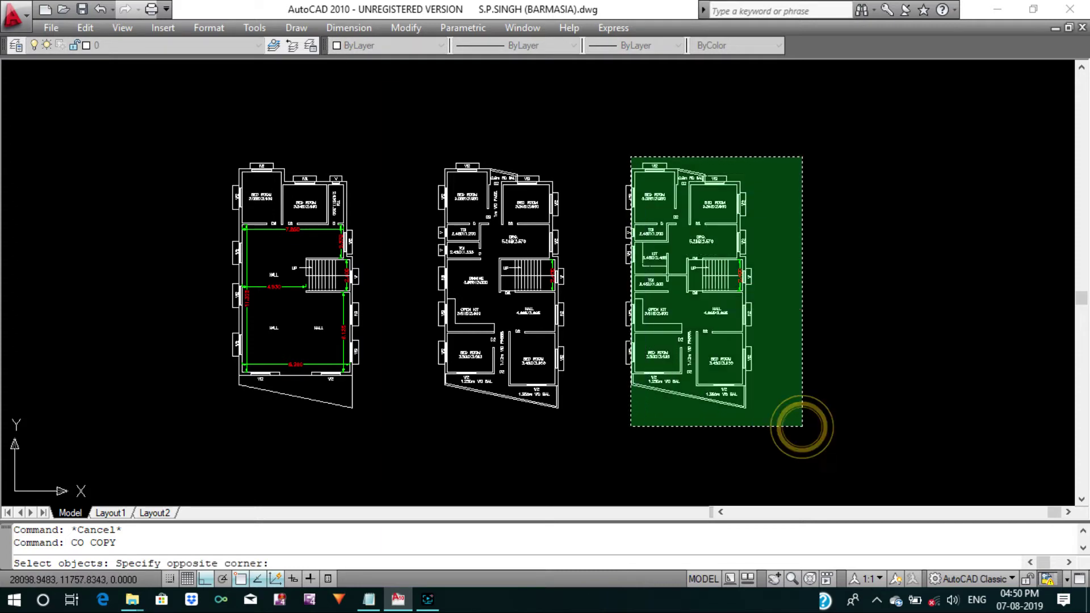
left_click(629, 156)
key("Return")
left_click(588, 146)
left_click(832, 146)
key("Return")
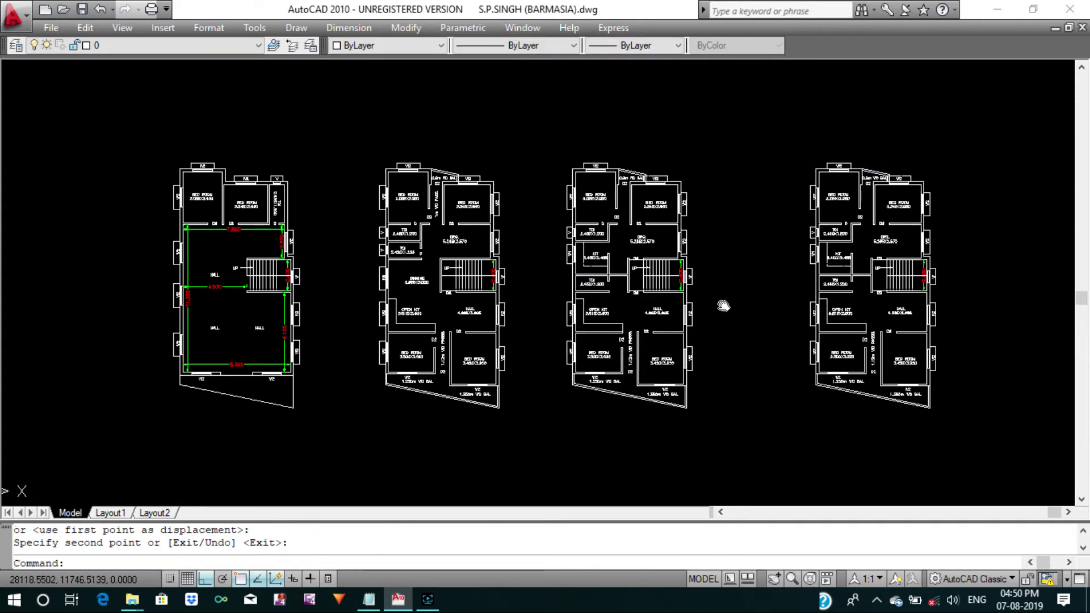
middle_click_drag(920, 318, 693, 318)
key("Escape")
key("Escape")
Erase the bedroom's bottom wall, window and balcony label.
scroll(722, 373, "up", 3)
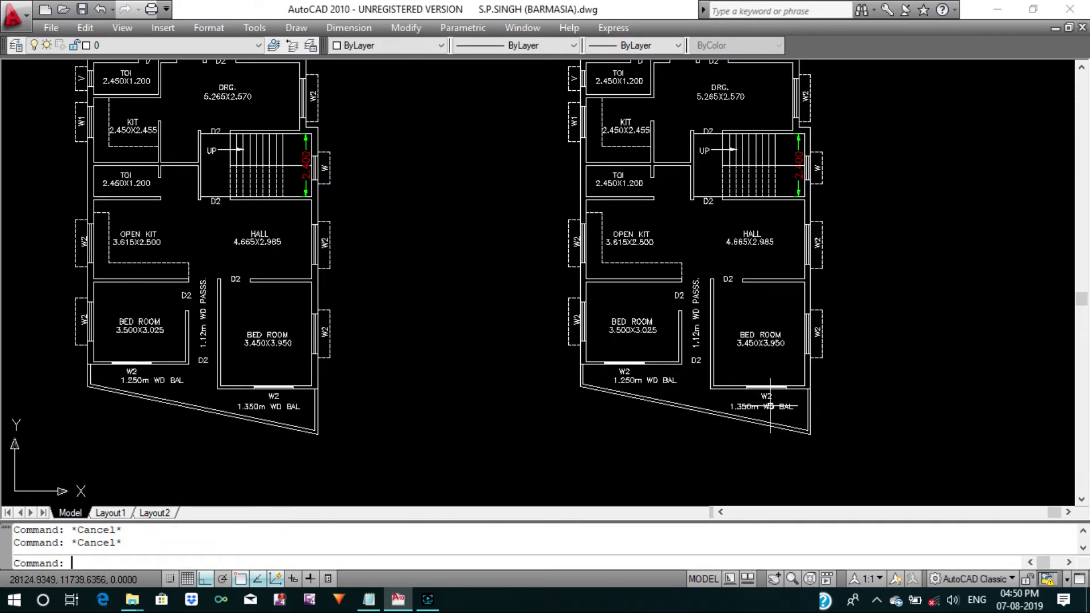
scroll(723, 373, "up", 3)
left_click(756, 340)
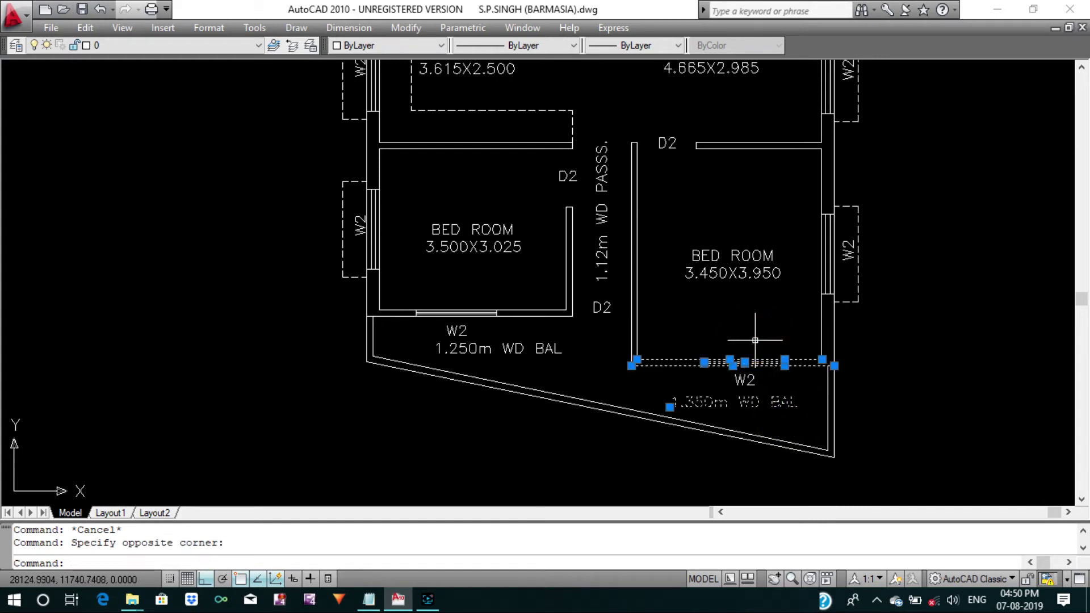
type("e")
key("Return")
Delete the bedroom's texts, contents and partition walls using window selections.
left_click(674, 333)
left_click(718, 333)
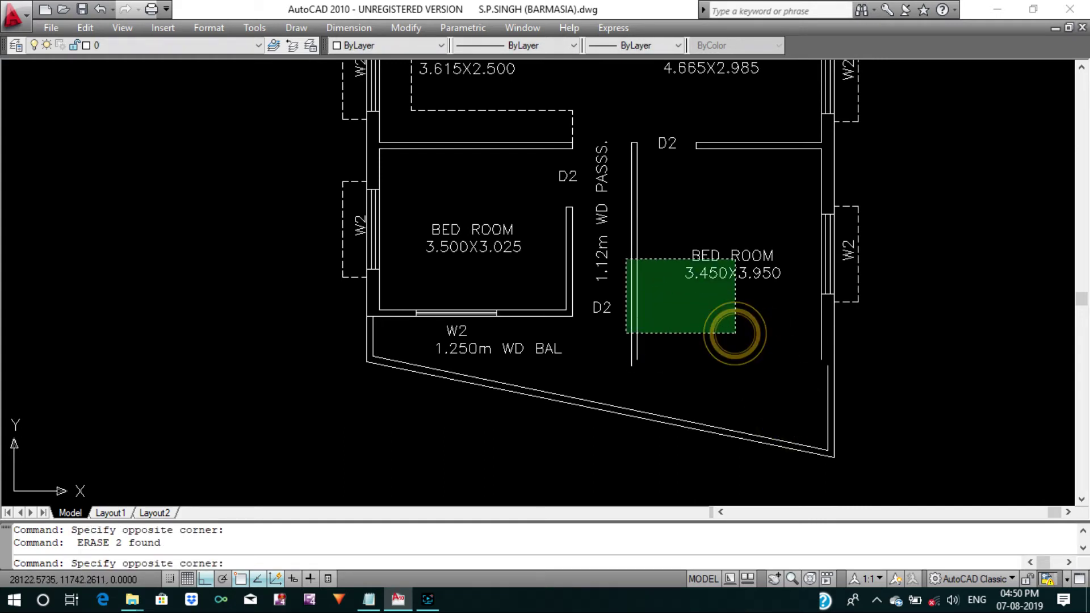
left_click(625, 256)
key("Delete")
left_click(664, 337)
left_click(503, 241)
key("Delete")
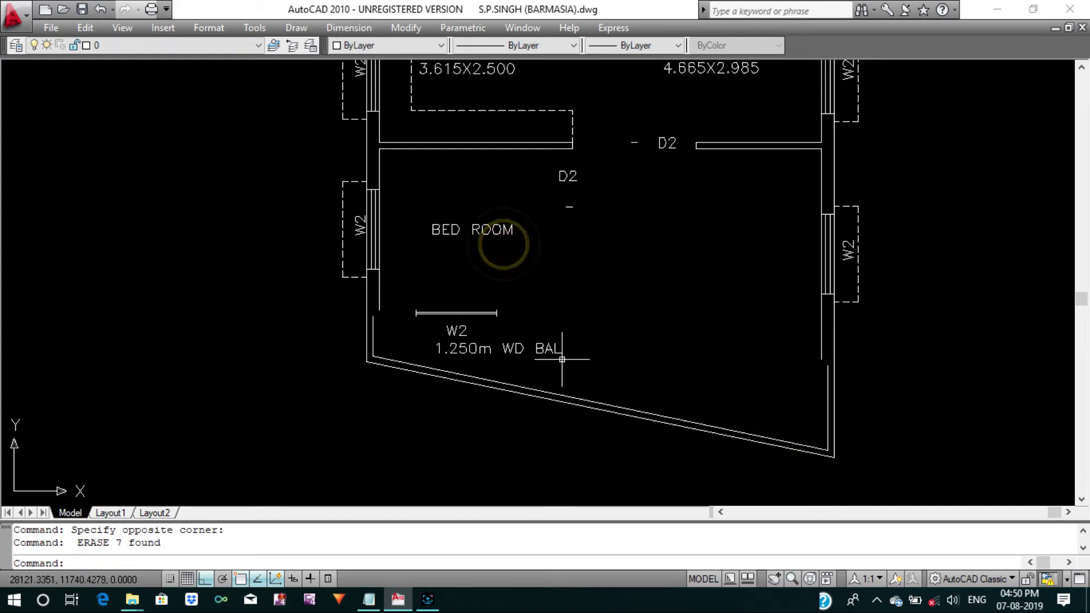
left_click(564, 372)
left_click(440, 289)
key("Delete")
Delete the lower-left W2 window and the BED ROOM label.
middle_click_drag(446, 303, 481, 389)
left_click(309, 234)
left_click(472, 377)
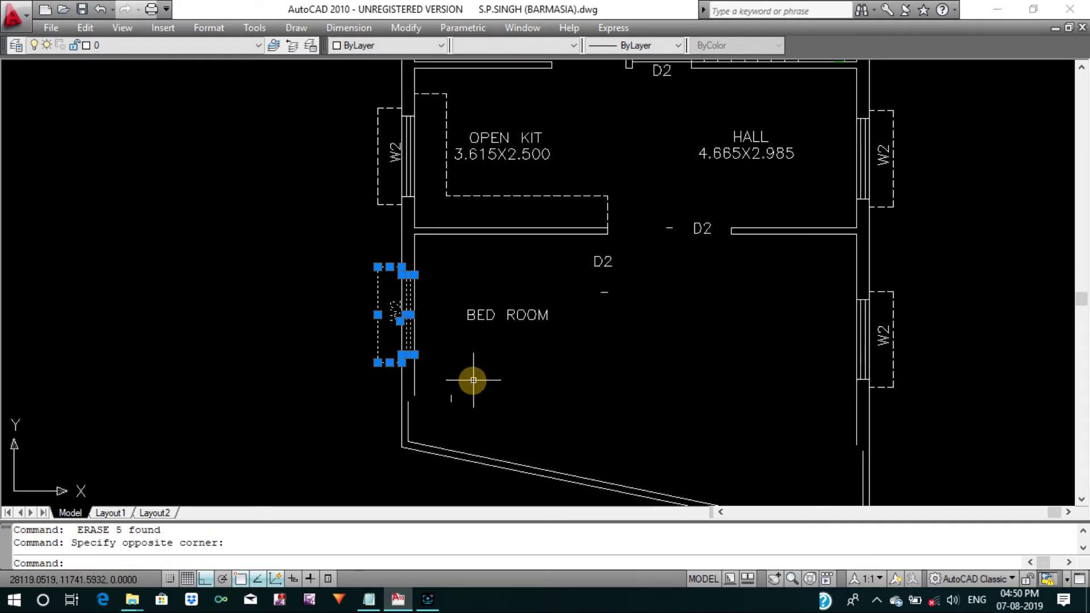
key("Delete")
left_click(560, 377)
left_click(450, 367)
left_click(450, 414)
left_click(585, 370)
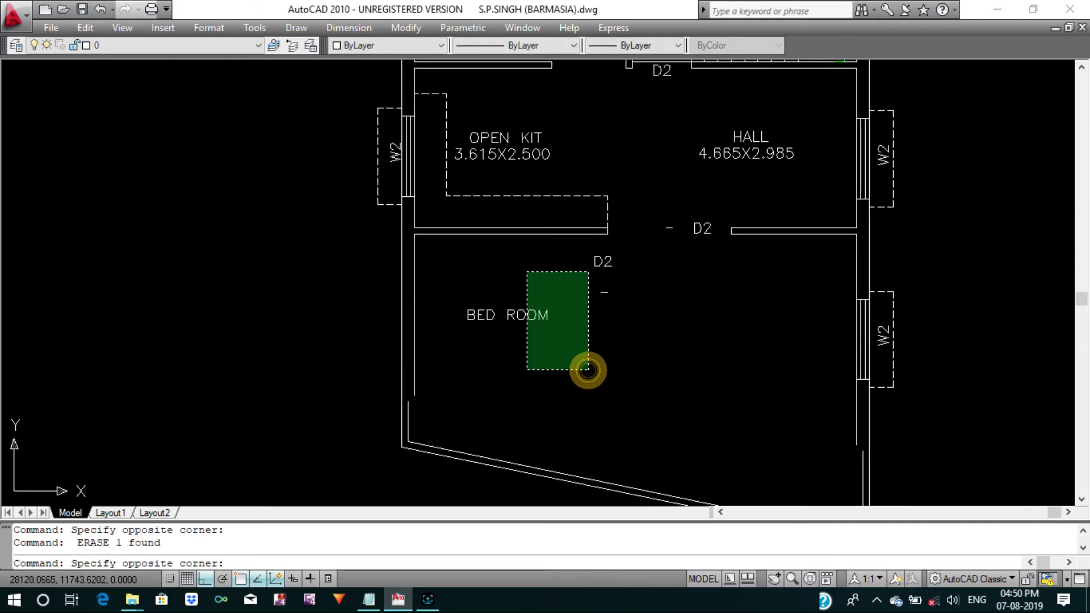
left_click(528, 268)
key("Delete")
Delete the OPEN KIT labels and walls, plus the HALL label and door tag.
middle_click_drag(529, 268, 528, 353)
left_click(336, 161)
left_click(623, 380)
key("Delete")
left_click(784, 390)
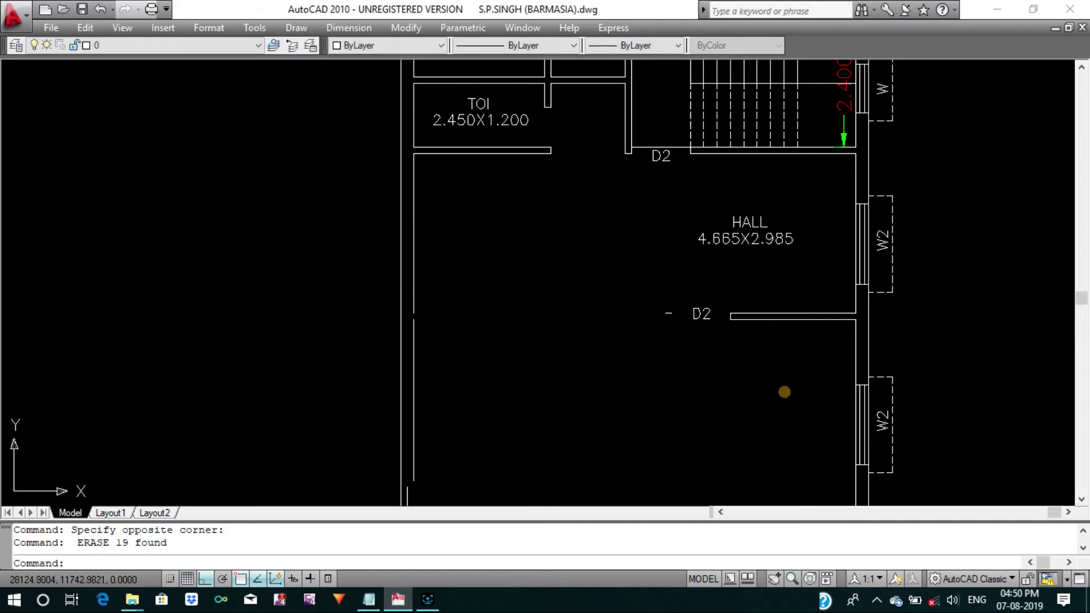
left_click(679, 187)
key("Delete")
Delete the TOI room, the KIT text and the kitchen's right wall.
middle_click_drag(676, 218, 683, 343)
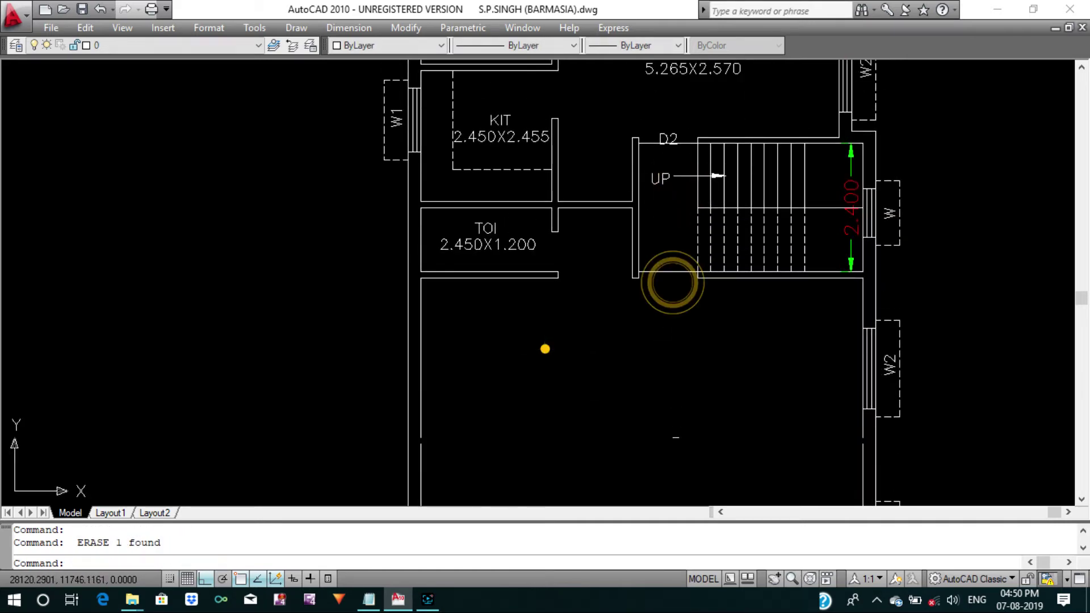
left_click(545, 348)
left_click(470, 139)
key("Delete")
middle_click_drag(471, 142, 497, 232)
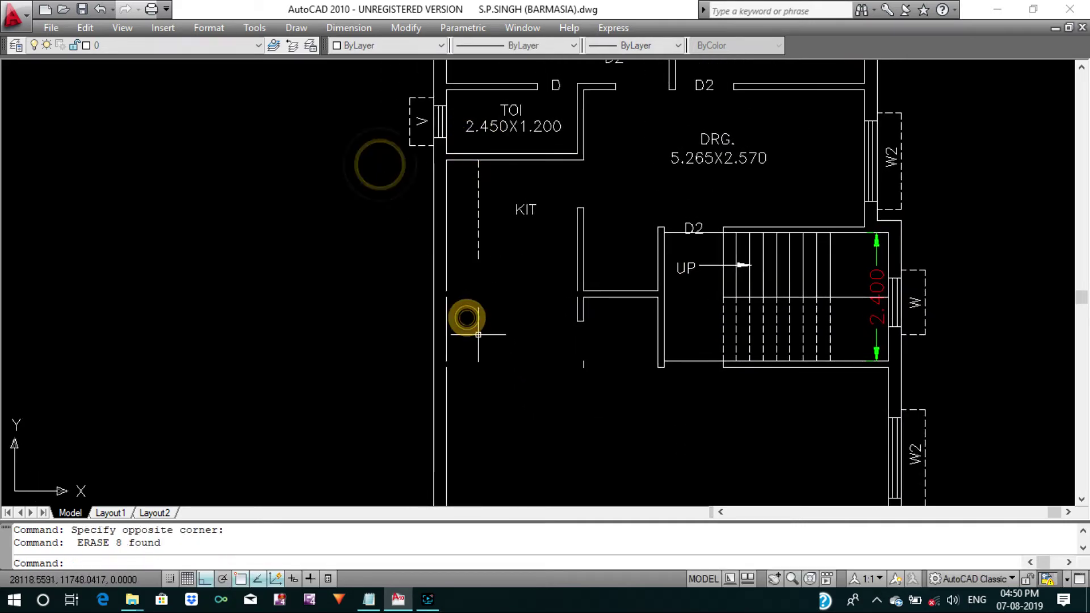
left_click(604, 394)
left_click(566, 195)
key("Delete")
Delete the KIT and TOI walls, the V window and the leftover door lines.
middle_click_drag(565, 196, 565, 305)
left_click(553, 396)
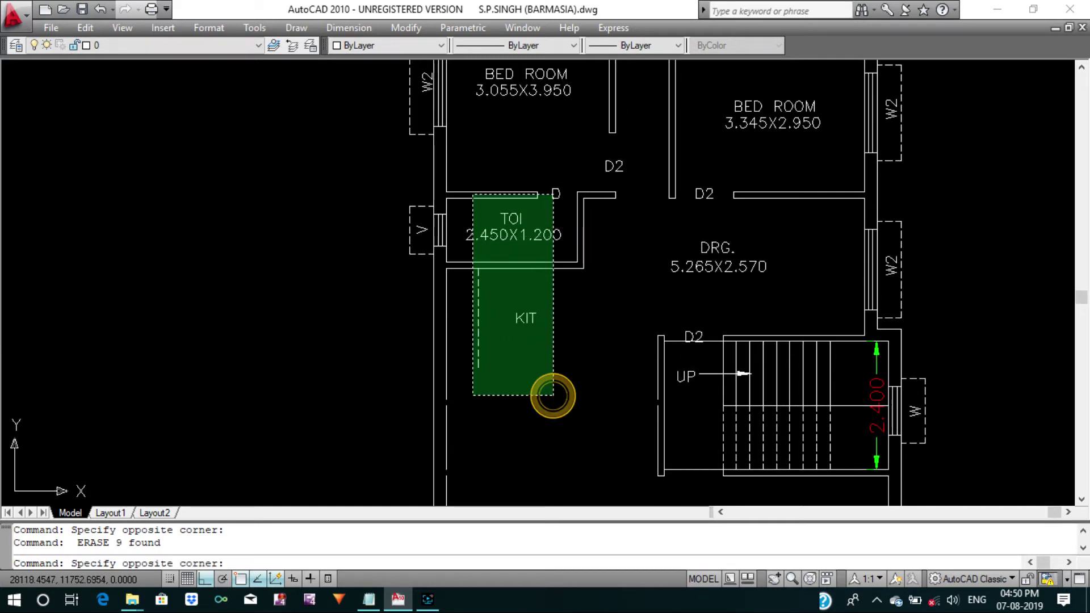
key("Delete")
left_click(365, 180)
left_click(467, 280)
key("Delete")
left_click(664, 318)
left_click(560, 176)
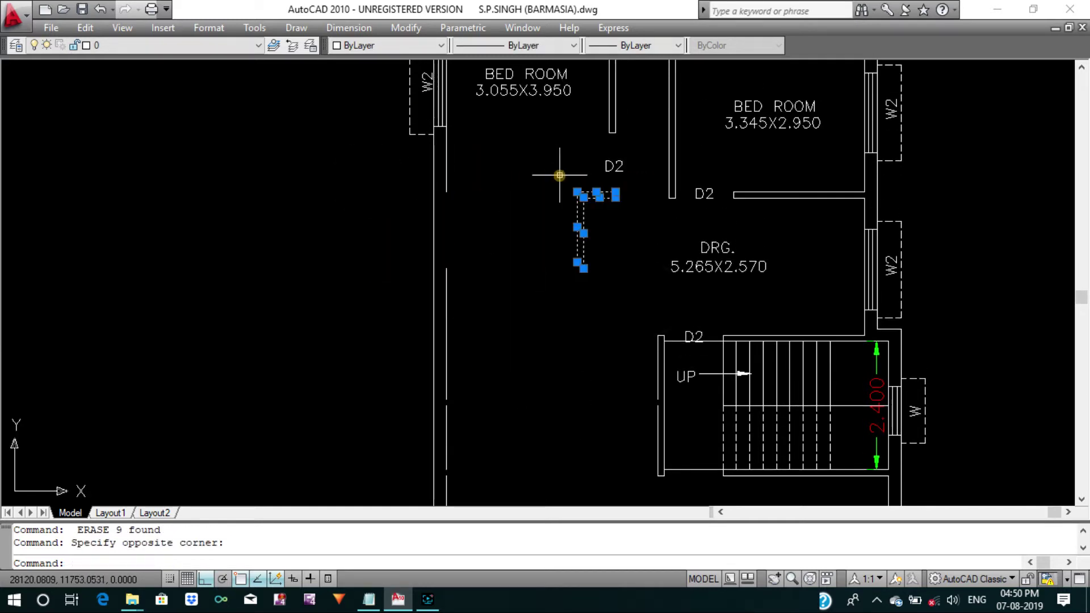
key("Delete")
Delete the top W2 windows, the 0.9m WD BAL text and the D2 tag.
middle_click_drag(731, 277, 732, 422)
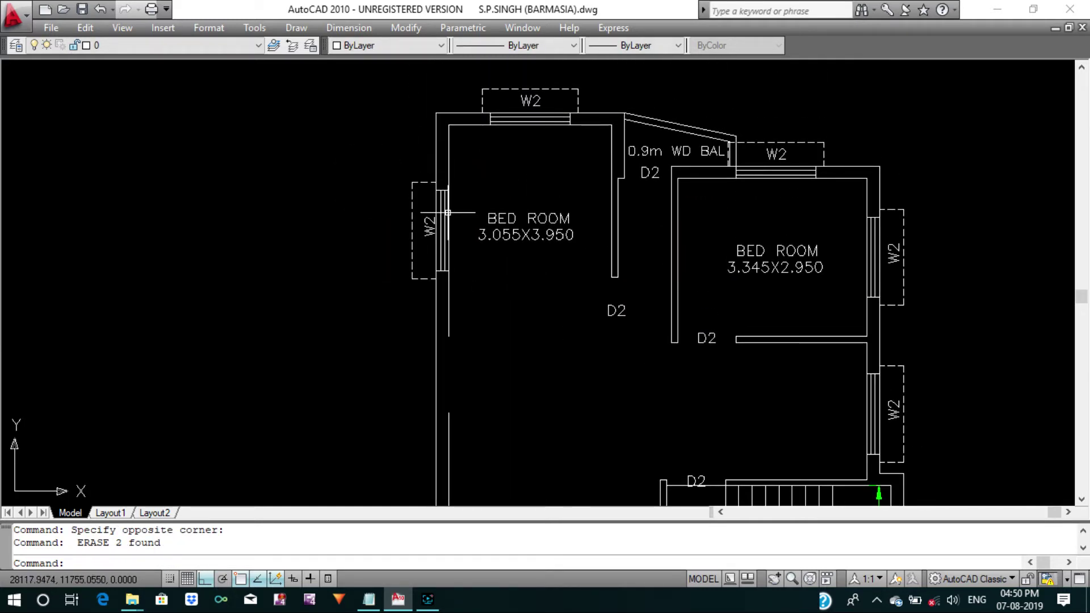
middle_click_drag(502, 178, 503, 276)
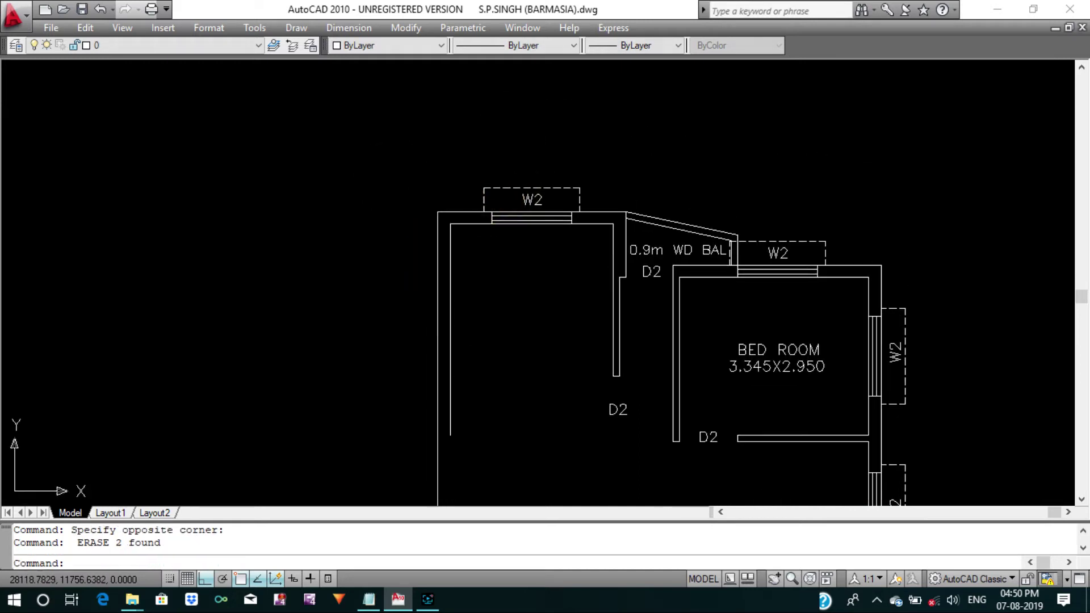
left_click(460, 153)
left_click(588, 260)
key("Delete")
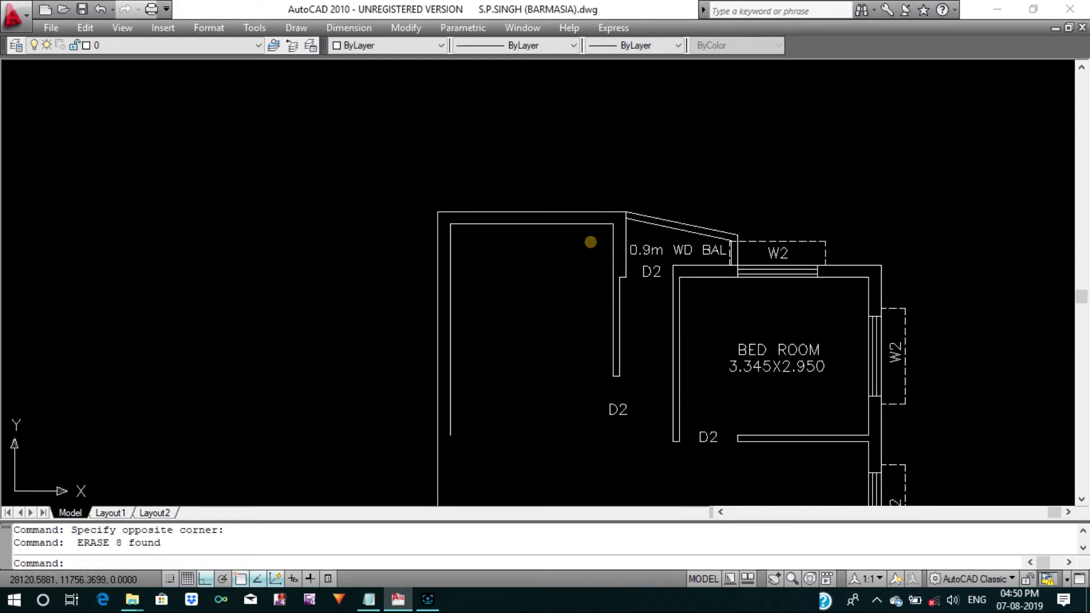
left_click(591, 242)
left_click(738, 358)
key("Delete")
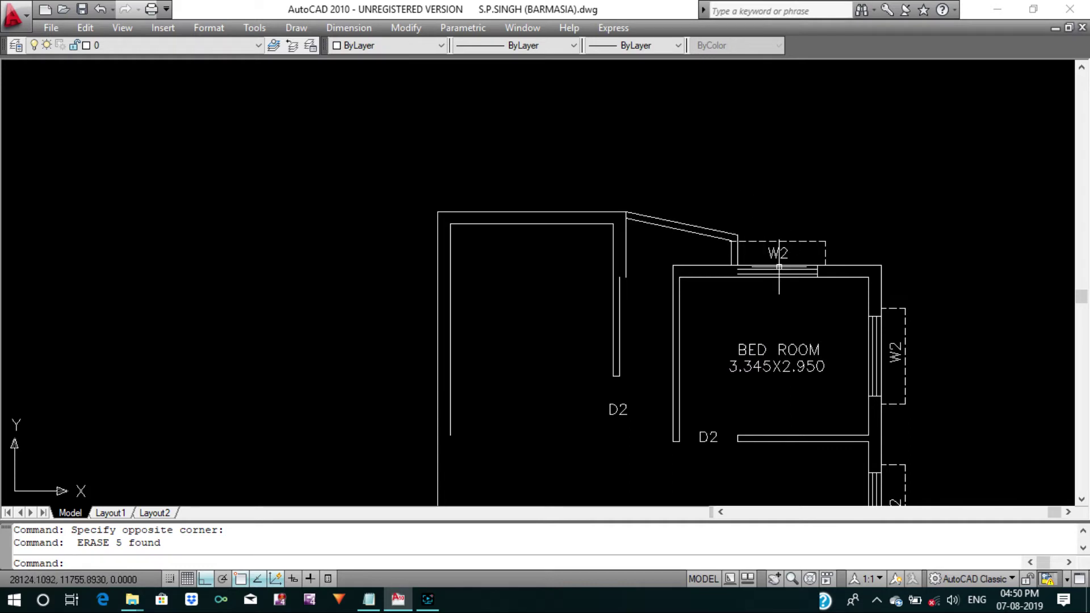
left_click(771, 237)
key("Delete")
Delete the dashed line, short wall lines on the top wall, and the BED ROOM label.
scroll(717, 242, "up", 3)
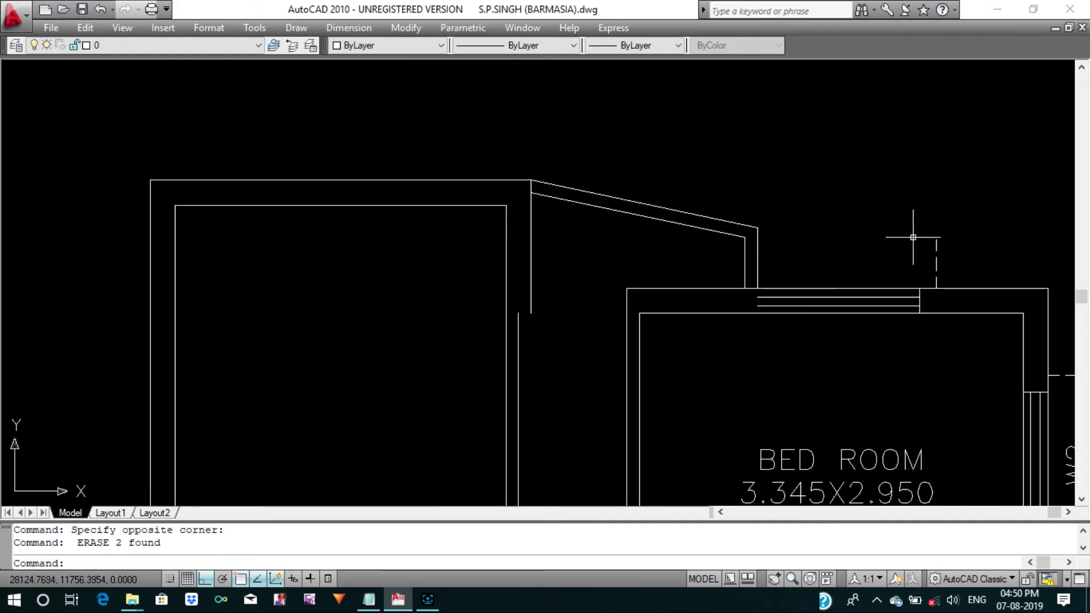
left_click(884, 187)
left_click(972, 385)
key("Delete")
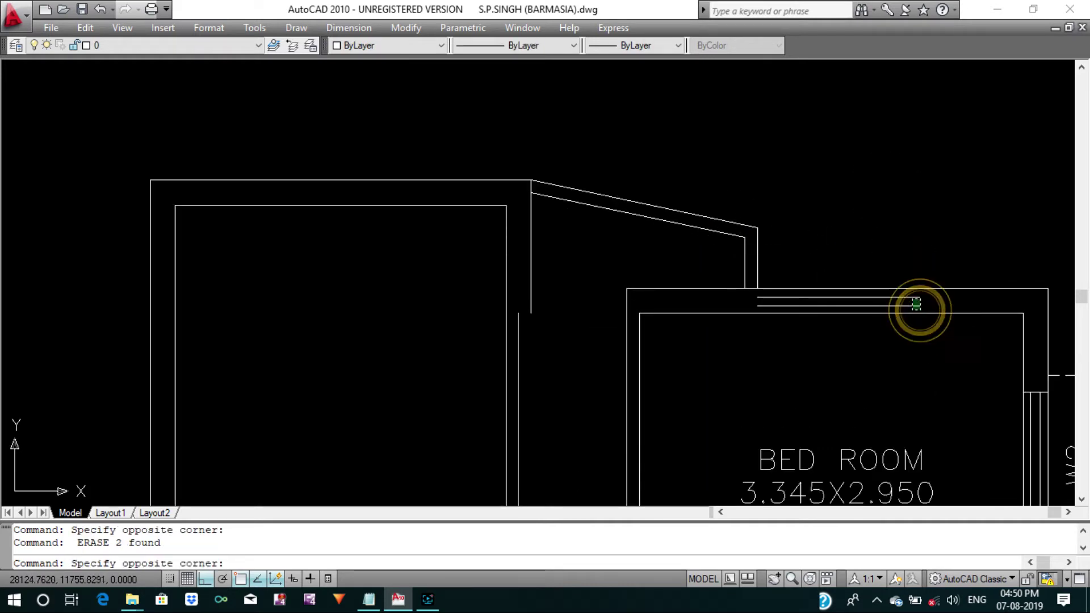
key("Delete")
scroll(764, 247, "down", 4)
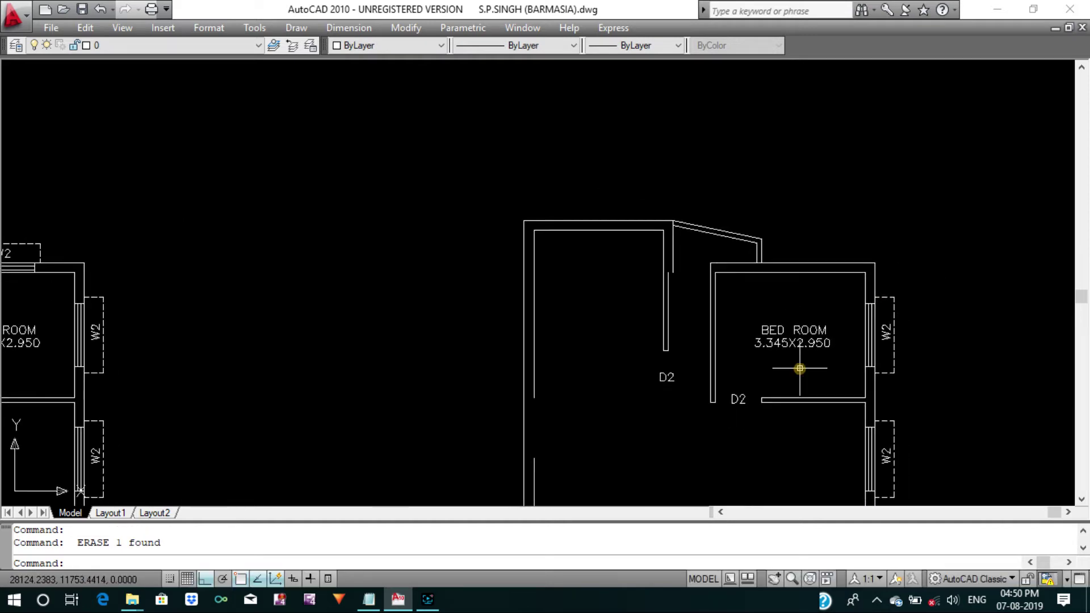
left_click_drag(799, 368, 760, 297)
key("Delete")
Delete the windows on the right-hand wall, including its W2 window.
left_click(837, 287)
left_click(924, 380)
key("Delete")
middle_click_drag(925, 392, 889, 322)
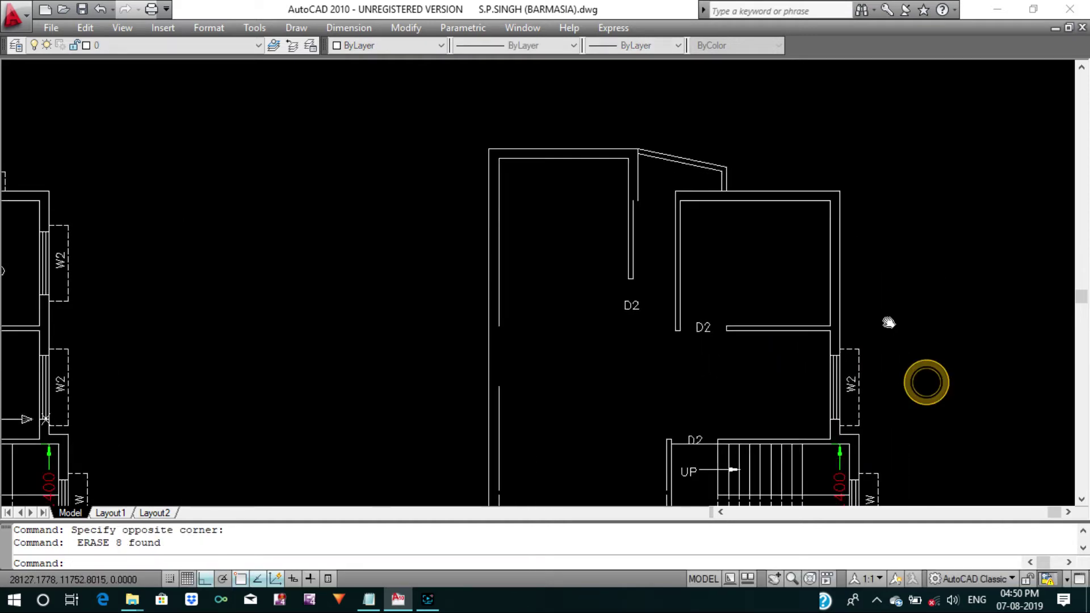
left_click(809, 333)
left_click(881, 431)
key("Delete")
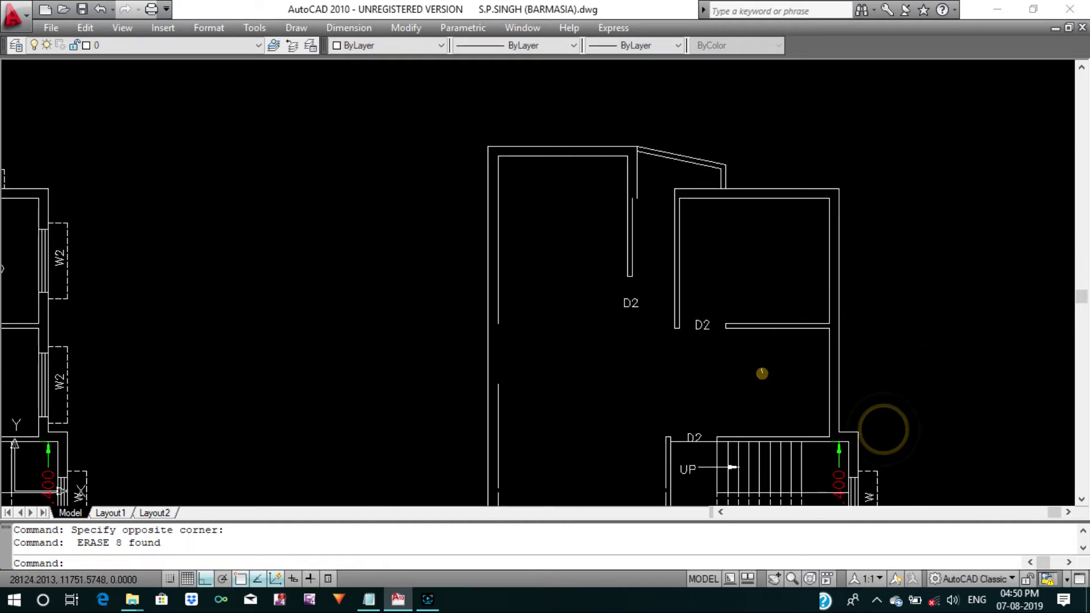
Delete the remaining inner room walls, D2 labels and a leftover wall line.
left_click(762, 373)
left_click(647, 276)
key("Delete")
left_click(672, 349)
left_click(608, 275)
key("Delete")
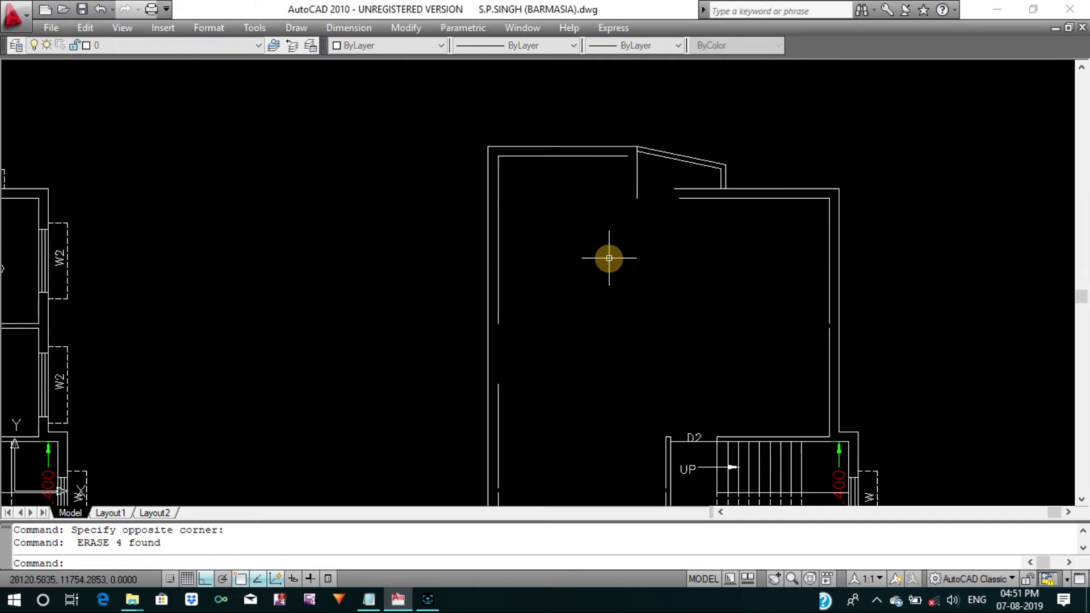
middle_click_drag(608, 255, 616, 310)
left_click(658, 264)
left_click(640, 246)
key("Delete")
Delete the last two W2 windows on the right wall below the staircase.
scroll(662, 241, "down", 2)
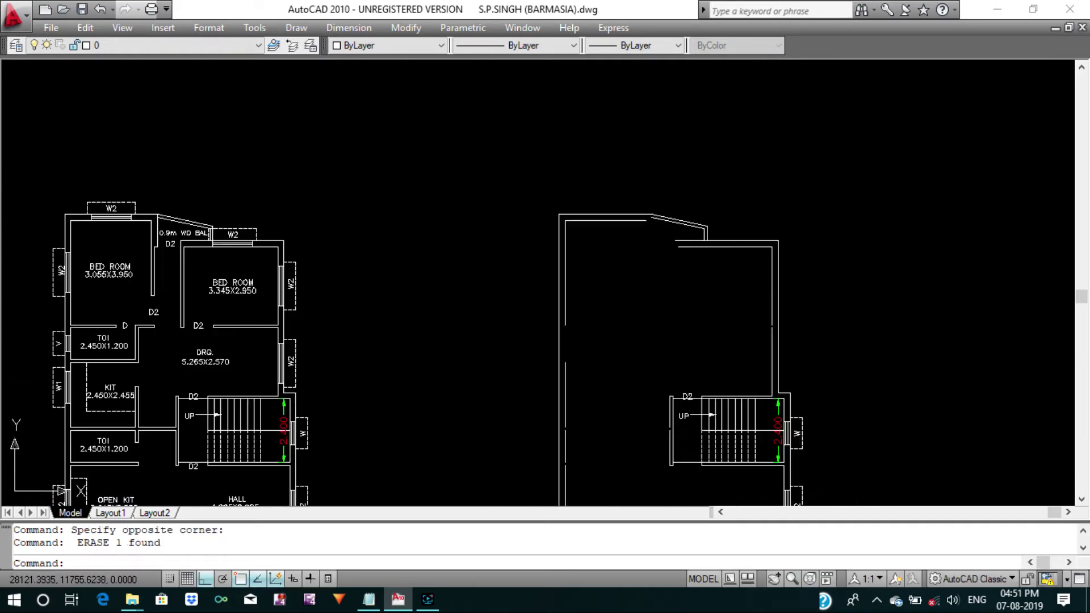
scroll(648, 247, "down", 2)
scroll(702, 371, "up", 3)
middle_click_drag(702, 370, 697, 253)
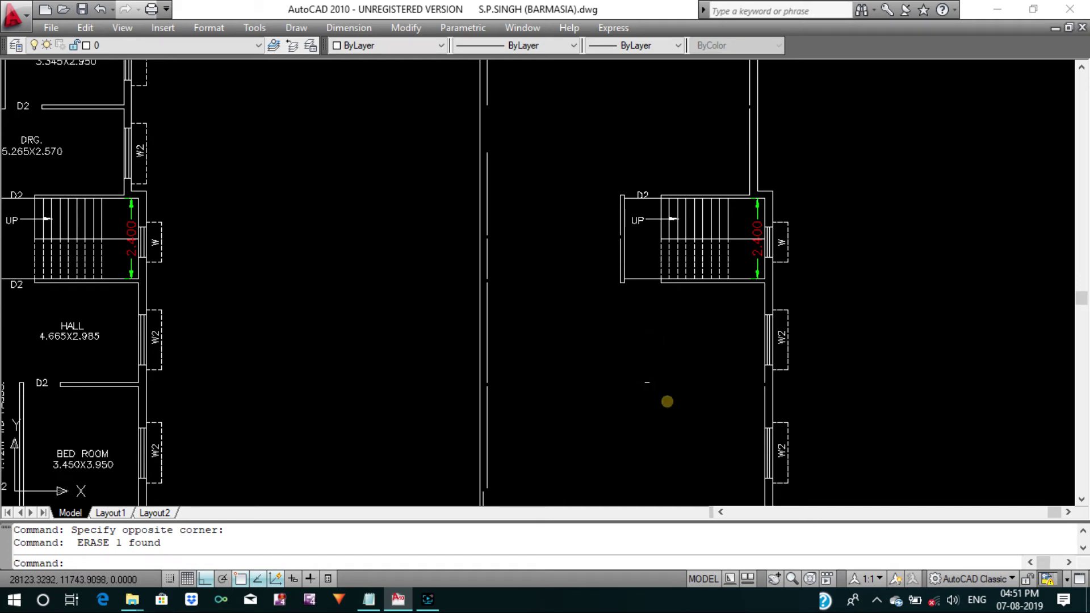
scroll(755, 297, "down", 2)
left_click(760, 302)
left_click(814, 420)
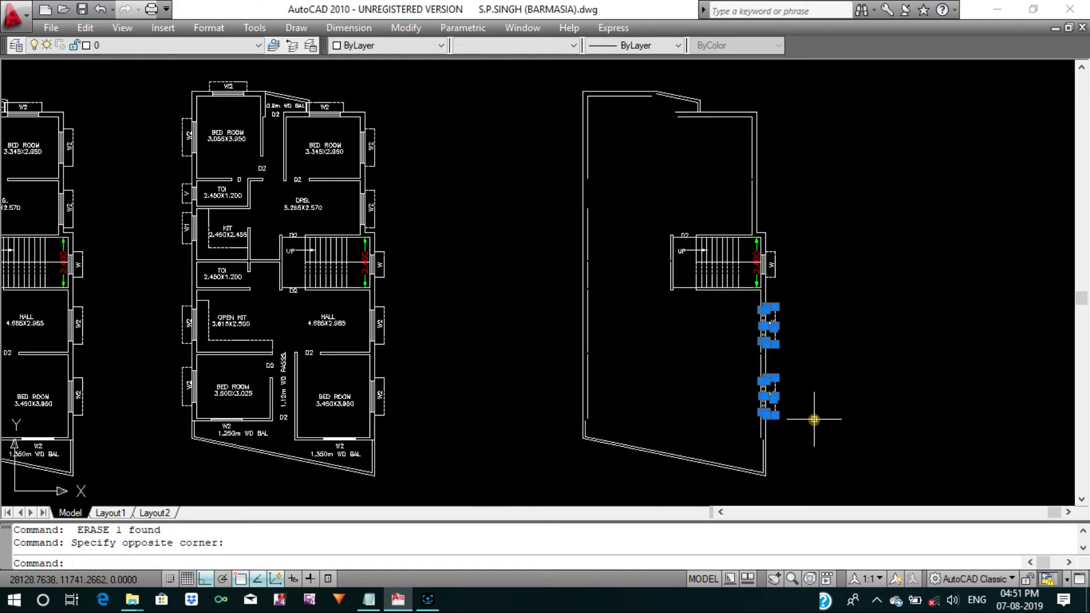
key("Delete")
middle_click_drag(812, 422, 807, 418)
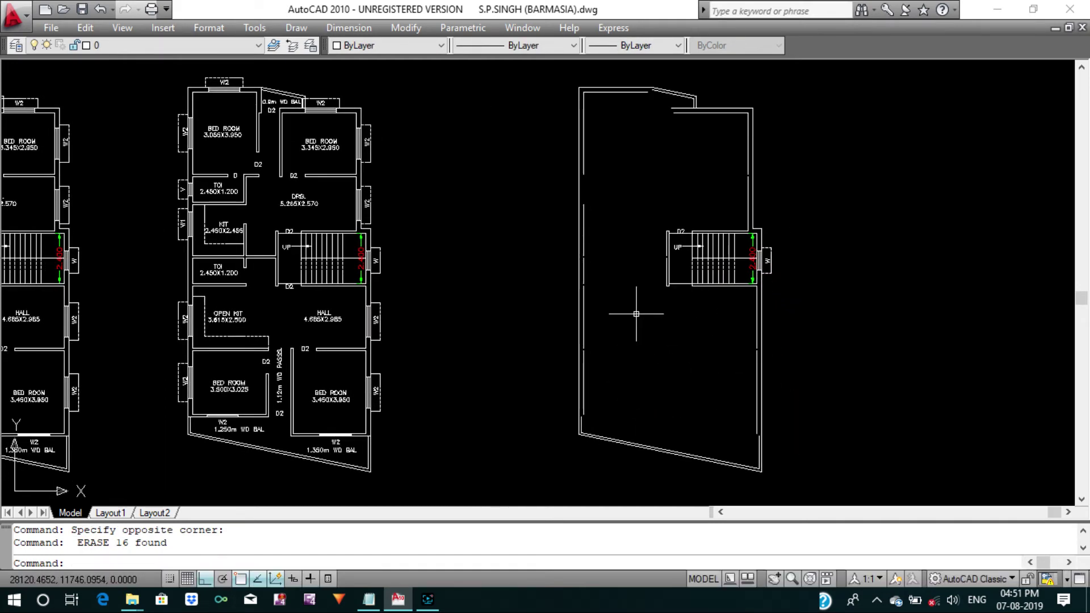
JOIN the three left outer wall segments, then the two right wall segments.
type("j")
key("Return")
left_click(584, 377)
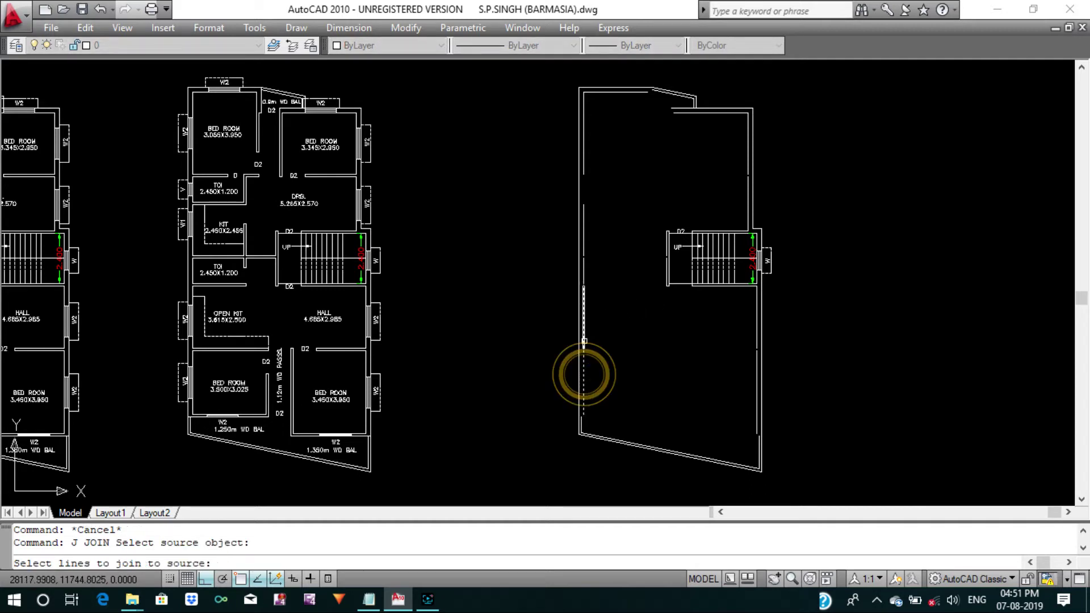
left_click(584, 340)
left_click(584, 283)
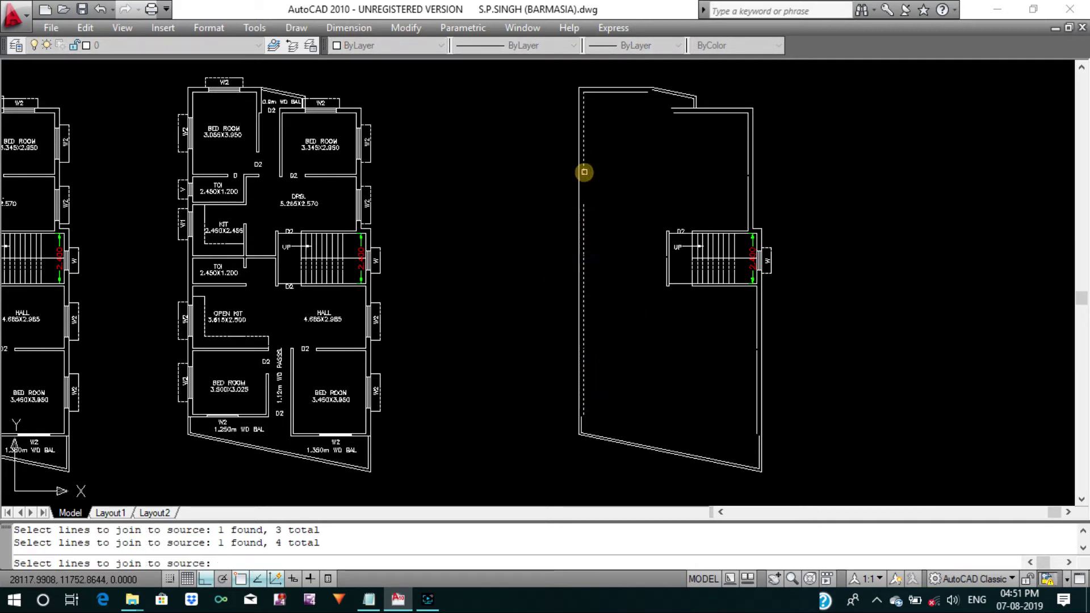
key("Return")
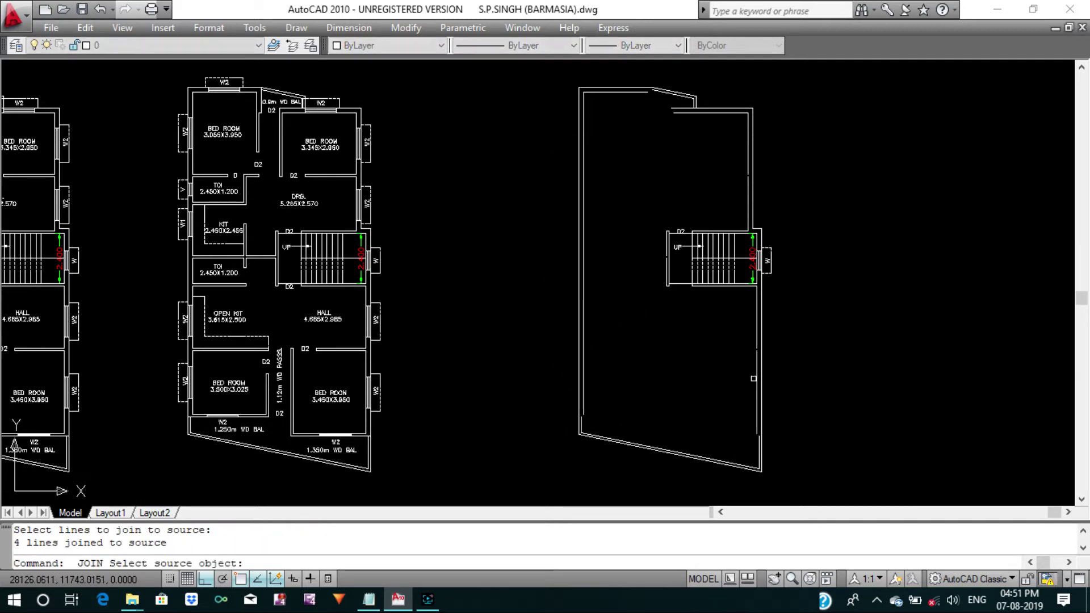
left_click(756, 377)
left_click(756, 328)
key("Return")
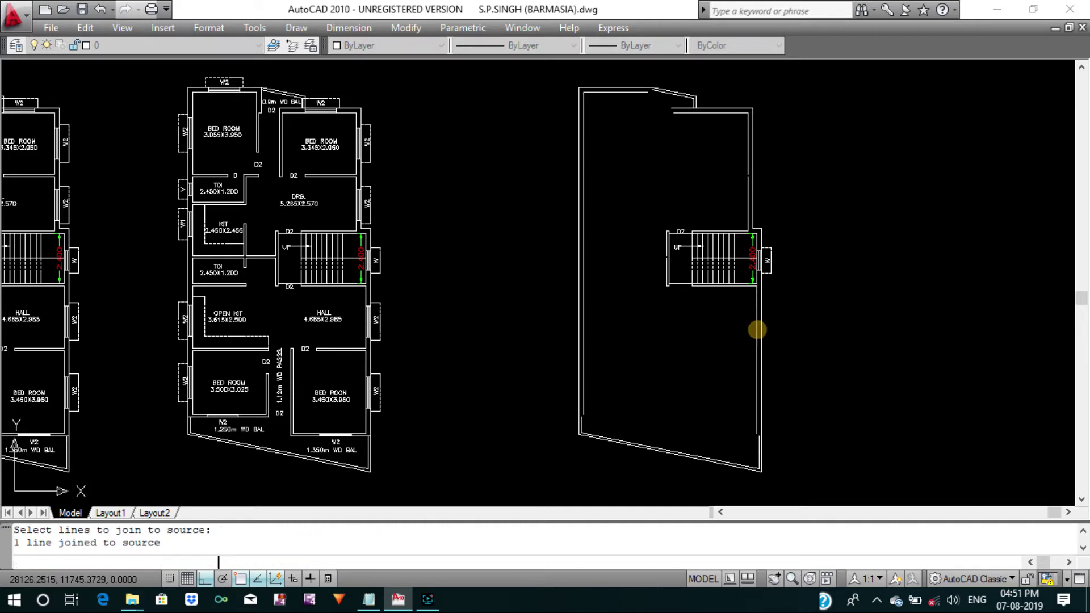
Cancel a further join on the upper right wall and bring the plan's top wall into view.
key("Return")
left_click(748, 196)
key("Escape")
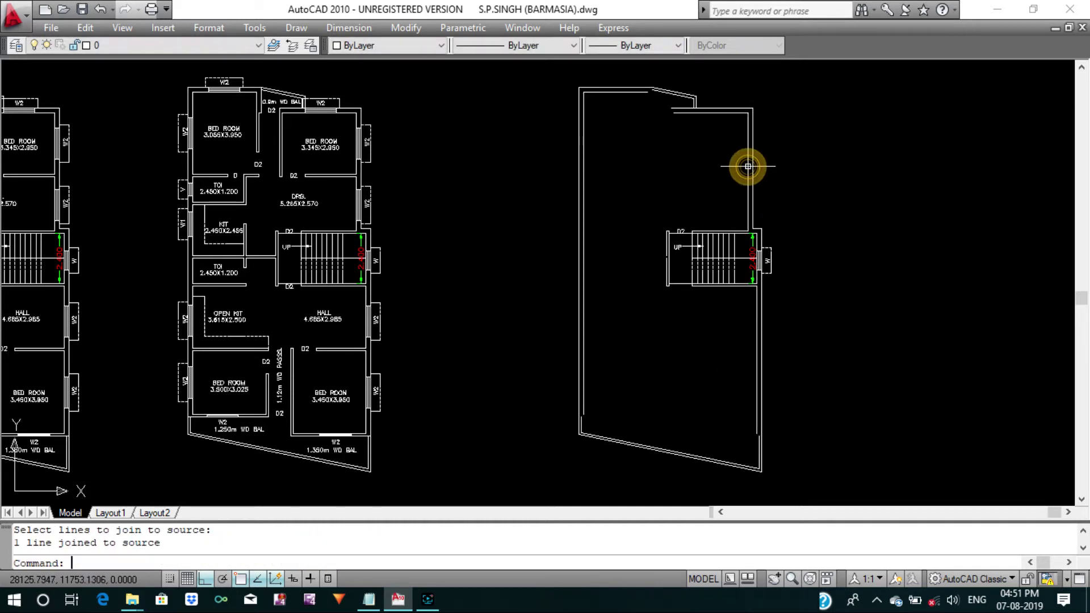
middle_click_drag(741, 165, 676, 238)
scroll(676, 238, "up", 5)
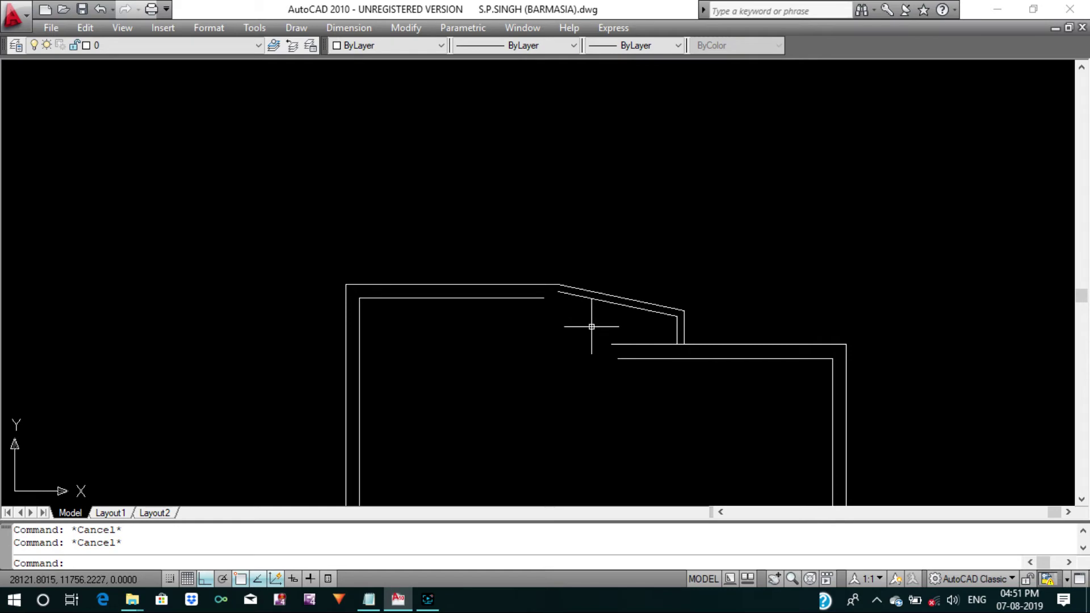
scroll(592, 327, "down", 5)
scroll(336, 329, "up", 4)
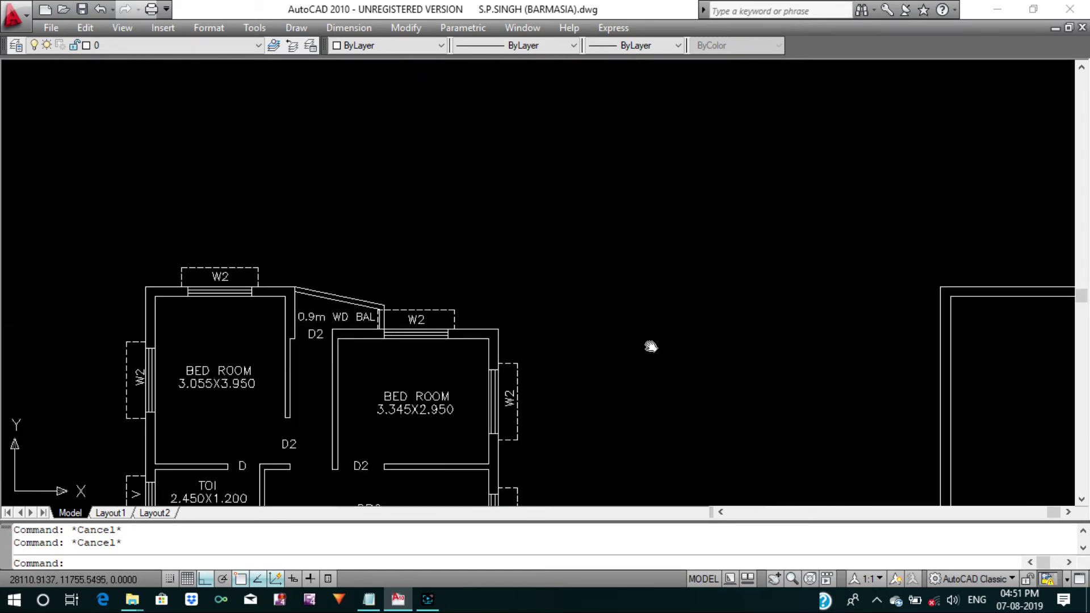
middle_click_drag(650, 347, 448, 346)
scroll(771, 330, "up", 3)
scroll(772, 330, "up", 2)
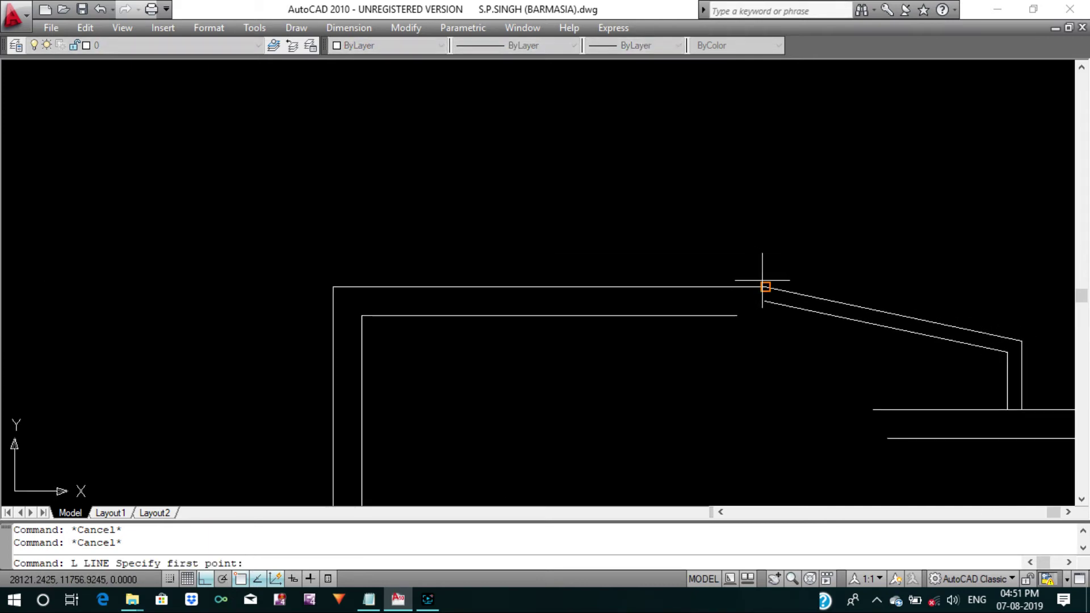
Draw a vertical line down from the roof corner at the outline's top right.
left_click(766, 286)
left_click(763, 329)
key("Return")
scroll(780, 321, "up", 4)
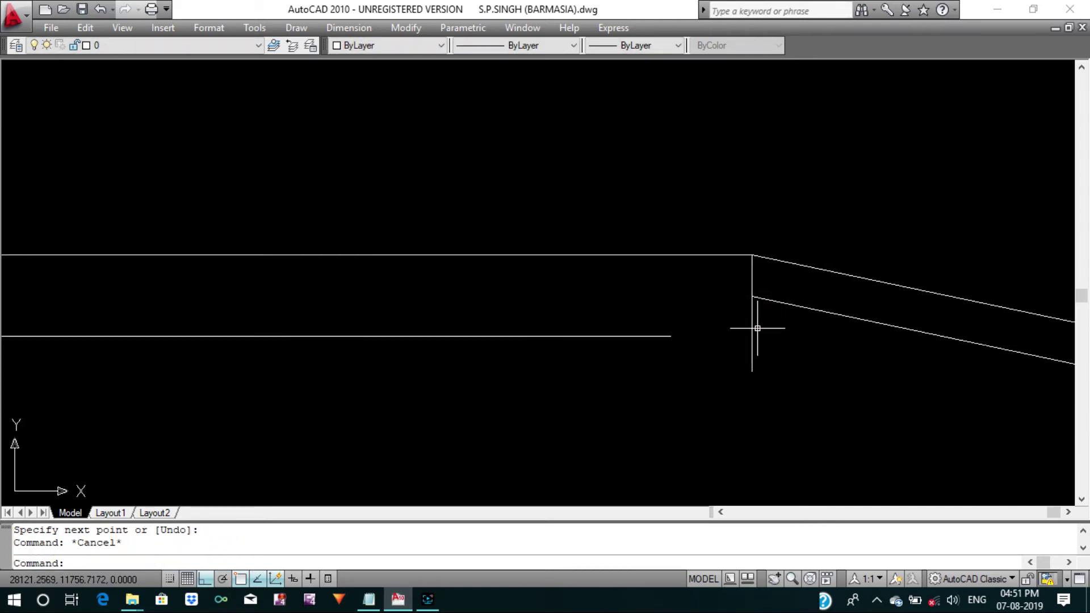
Fillet the lower horizontal wall line with the vertical corner line to close it.
type("f")
key("Return")
left_click(665, 337)
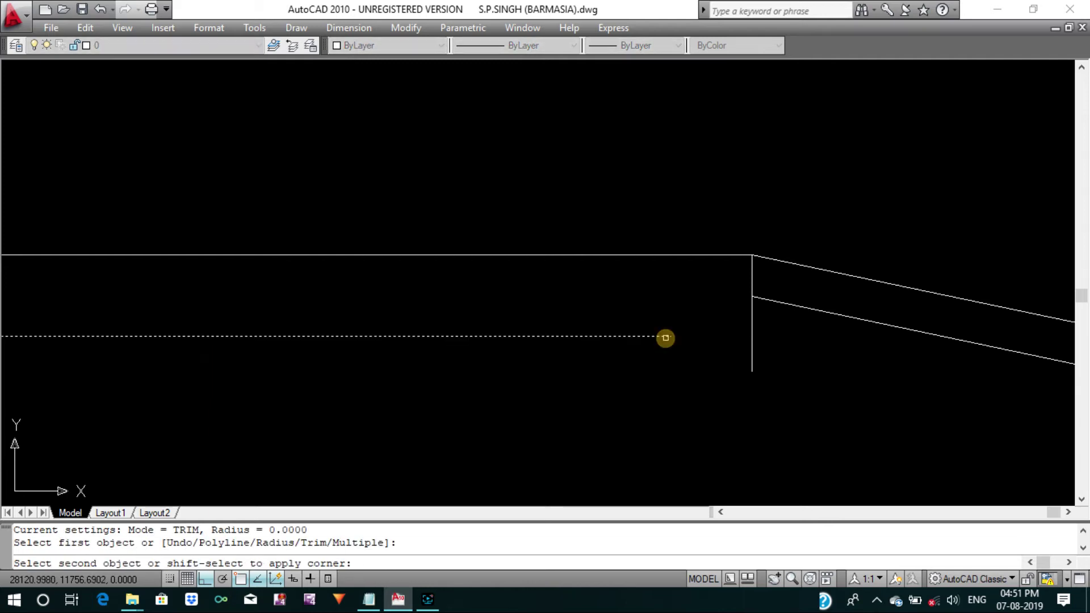
left_click(752, 273)
key("Return")
scroll(705, 273, "down", 4)
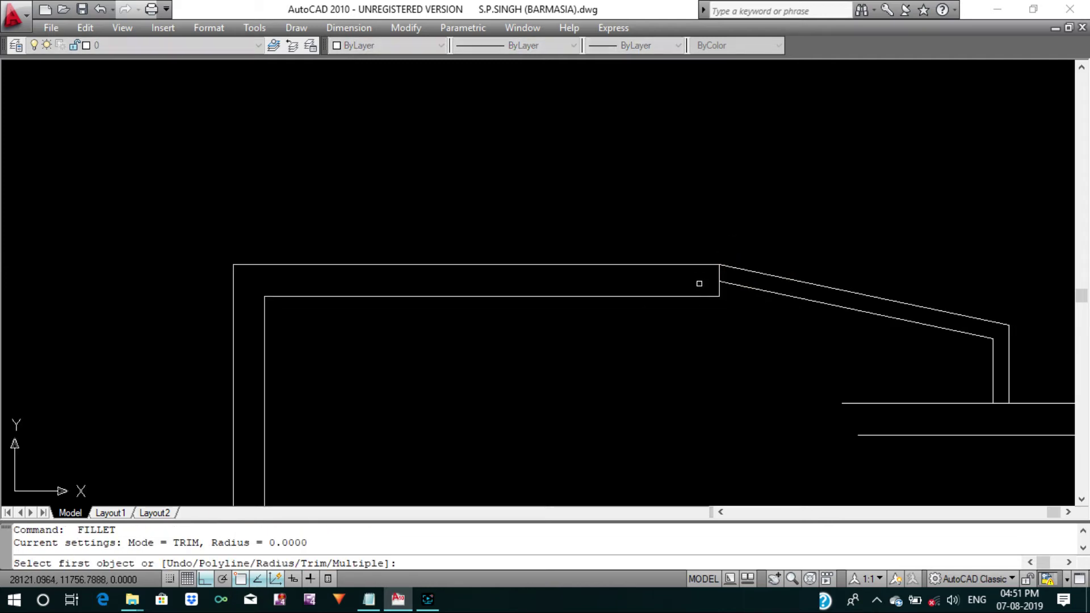
right_click(718, 285)
left_click(719, 291)
scroll(720, 285, "down", 4)
key("Escape")
key("Escape")
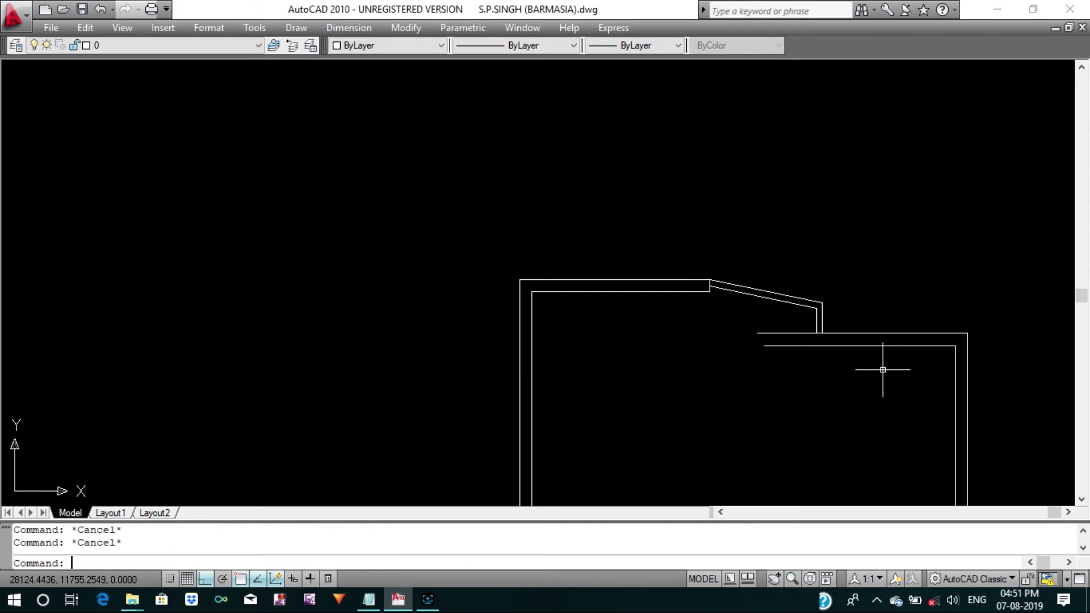
Fillet the step's vertical line to the upper and lower horizontal wall lines.
type("f")
key("Return")
left_click(844, 334)
left_click(824, 316)
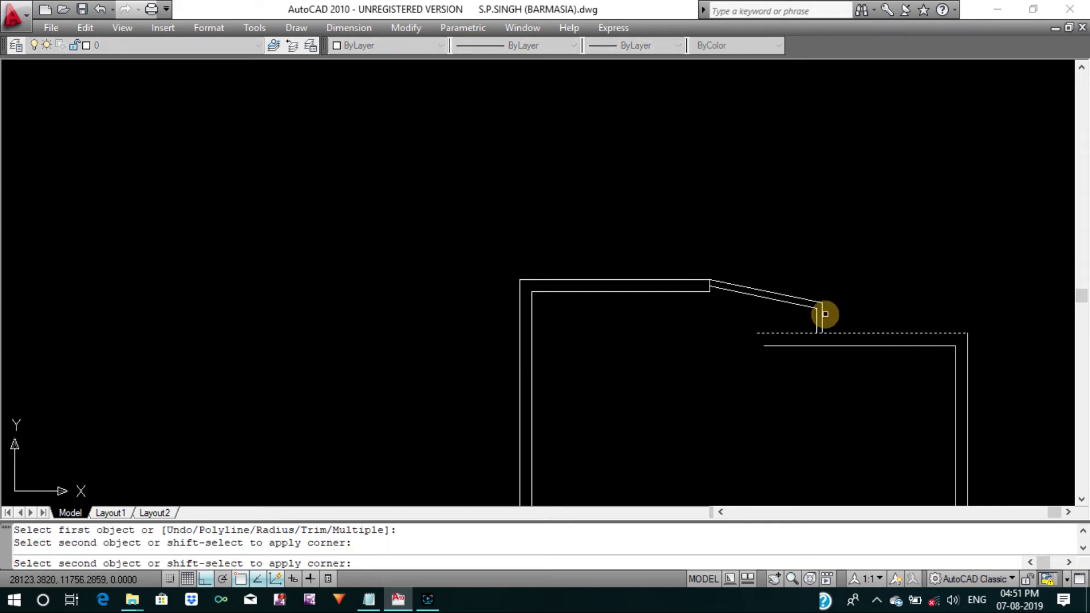
key("Return")
left_click(817, 326)
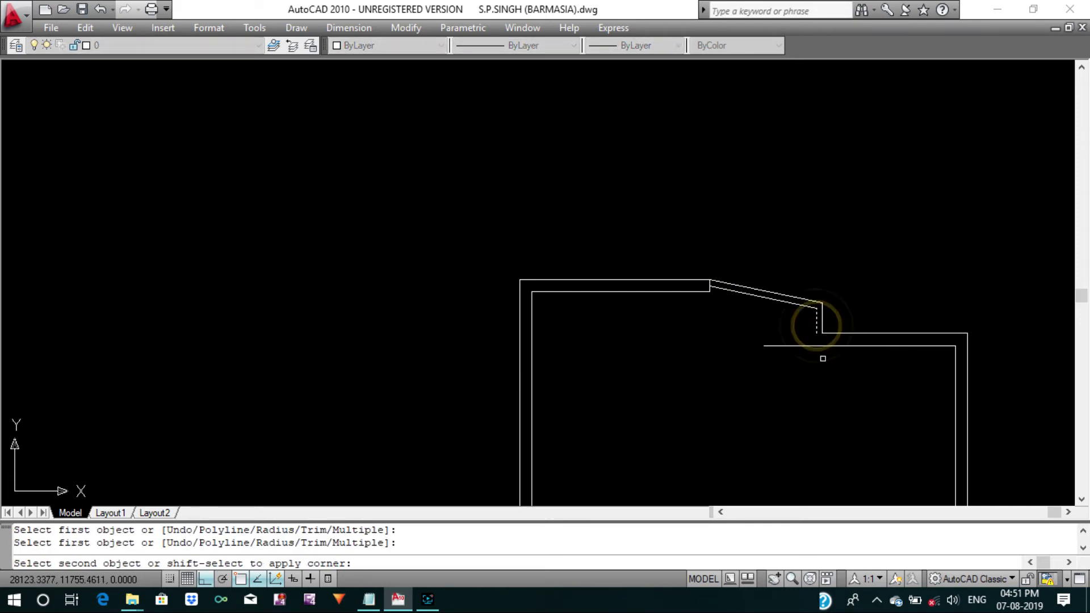
left_click(838, 346)
key("Return")
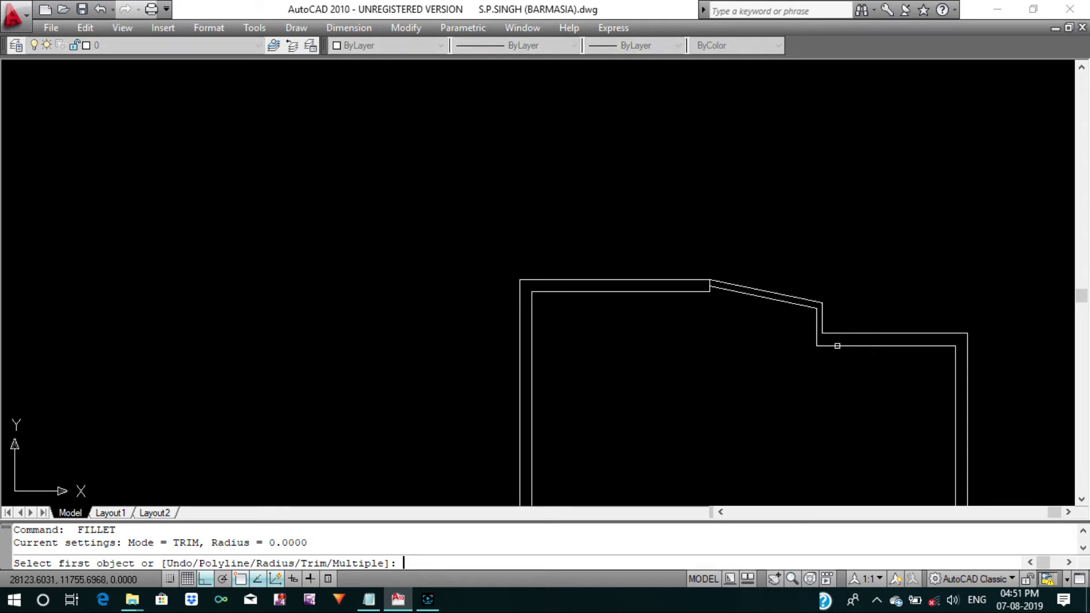
End the fillet command and pan toward the outline's bottom edge.
scroll(837, 346, "down", 2)
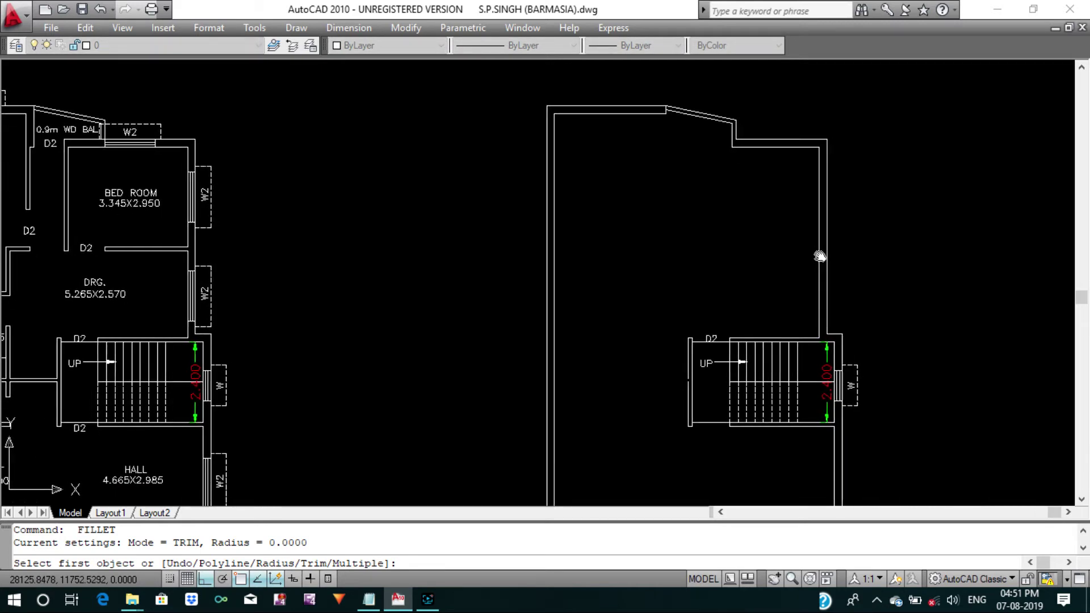
scroll(818, 253, "up", 2)
scroll(783, 257, "up", 1)
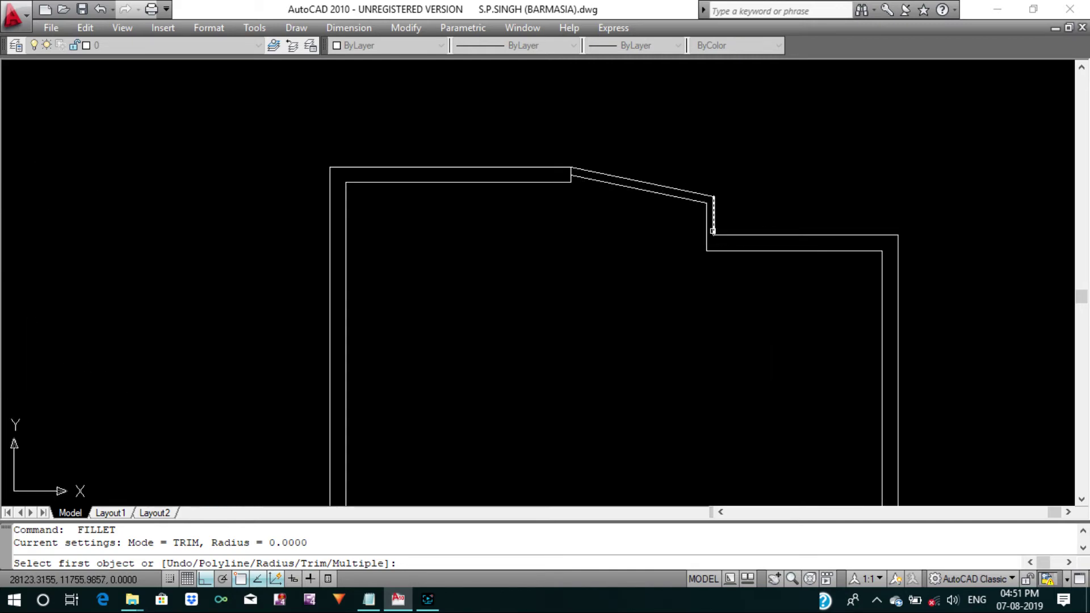
scroll(647, 201, "up", 3)
key("Escape")
key("Escape")
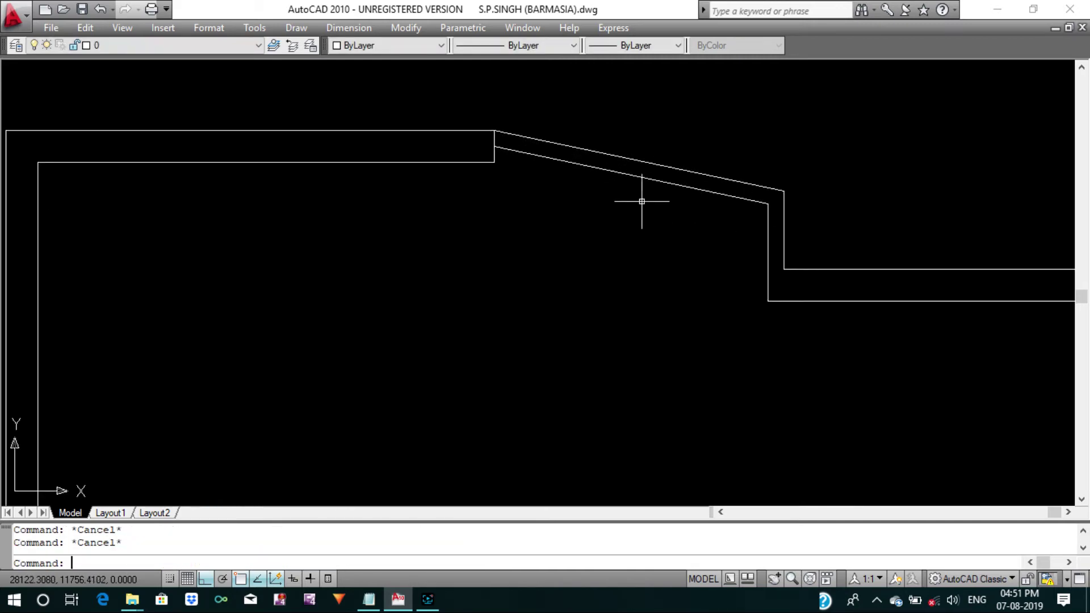
scroll(642, 201, "down", 2)
scroll(645, 211, "down", 2)
middle_click_drag(645, 212, 642, 159)
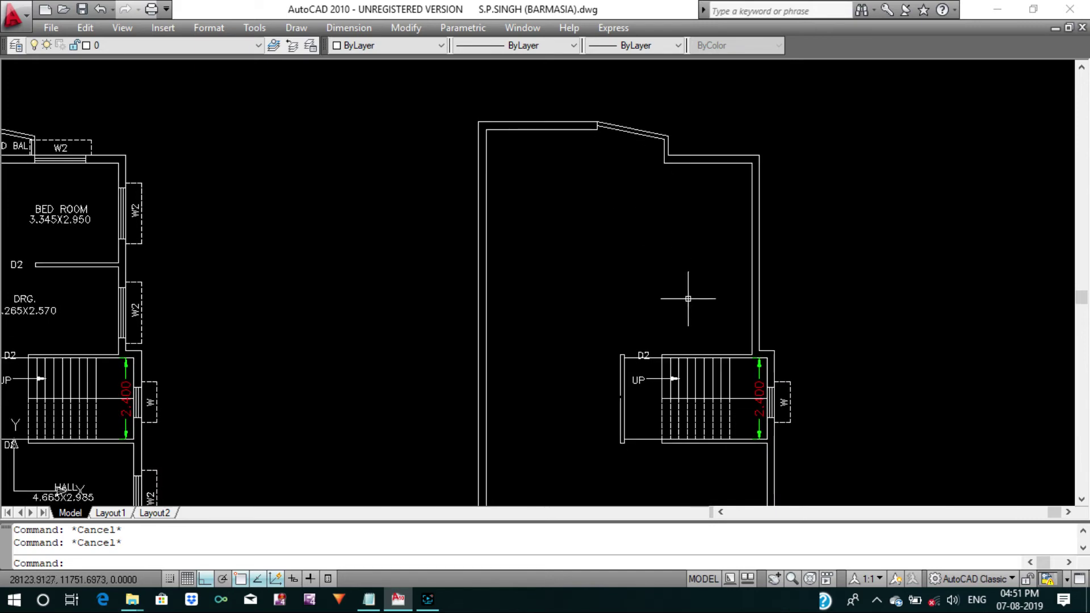
middle_click_drag(691, 297, 657, 202)
scroll(601, 292, "down", 3)
Exit the fillet and start a line at the lower-left wall end.
scroll(648, 369, "up", 3)
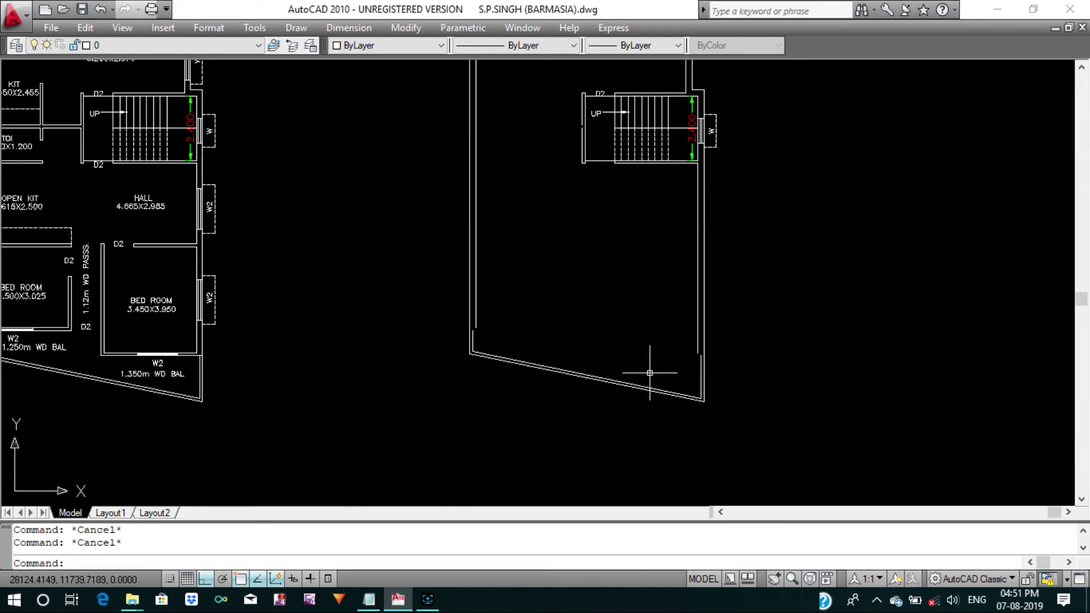
scroll(700, 384, "up", 2)
key("Return")
scroll(304, 278, "up", 4)
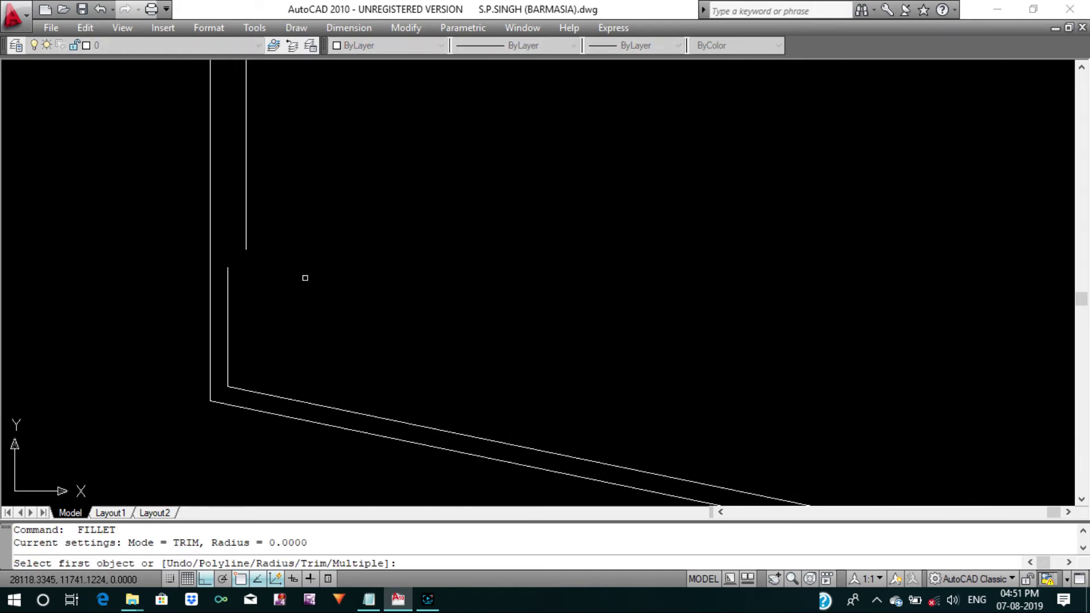
key("Escape")
key("Escape")
key("Return")
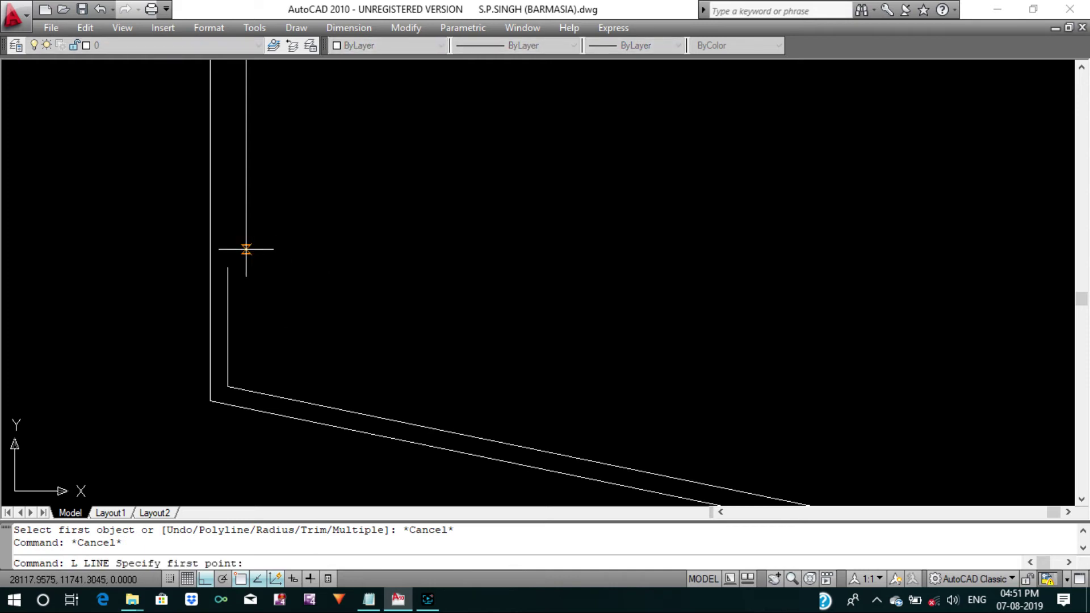
left_click(246, 248)
key("Return")
scroll(243, 260, "up", 2)
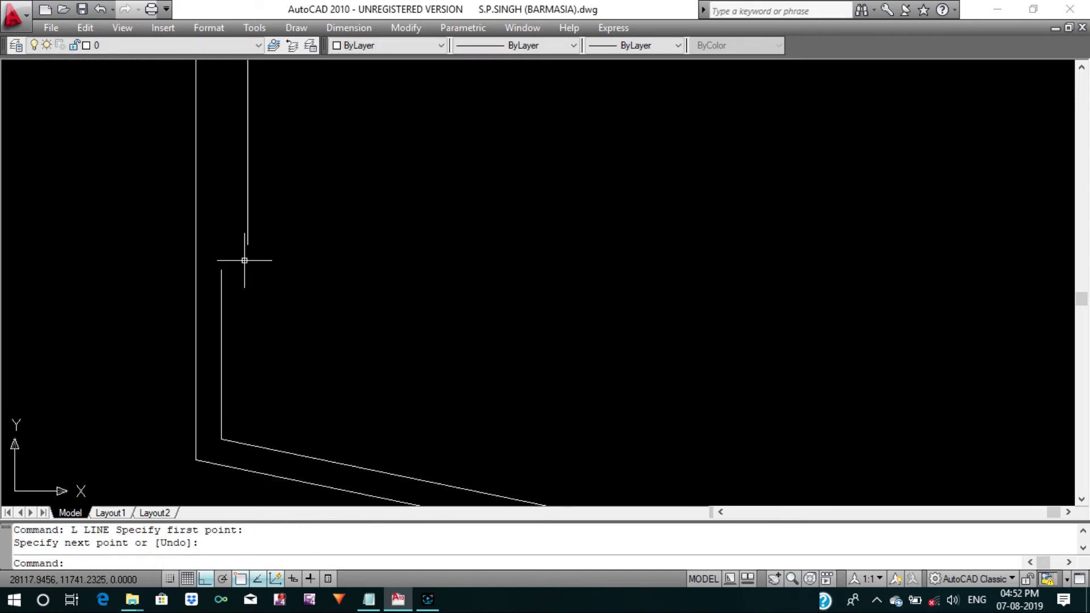
type("S")
Stretch the lower-left wall line by 0.115 using a crossing window.
key("Return")
left_click(262, 261)
left_click(239, 228)
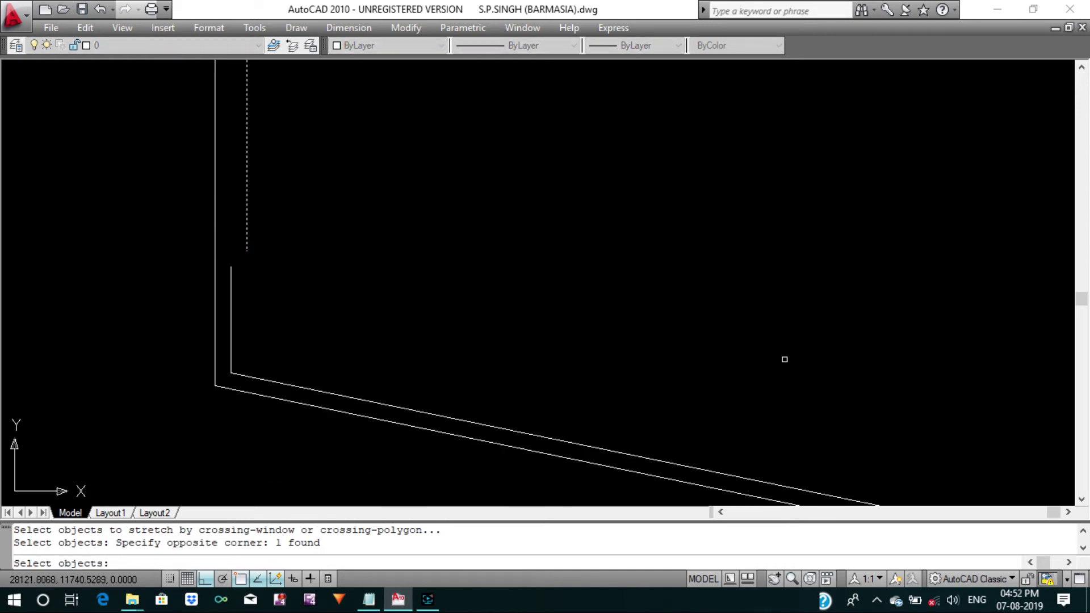
middle_click_drag(783, 360, 565, 324)
right_click(1029, 335)
left_click(926, 299)
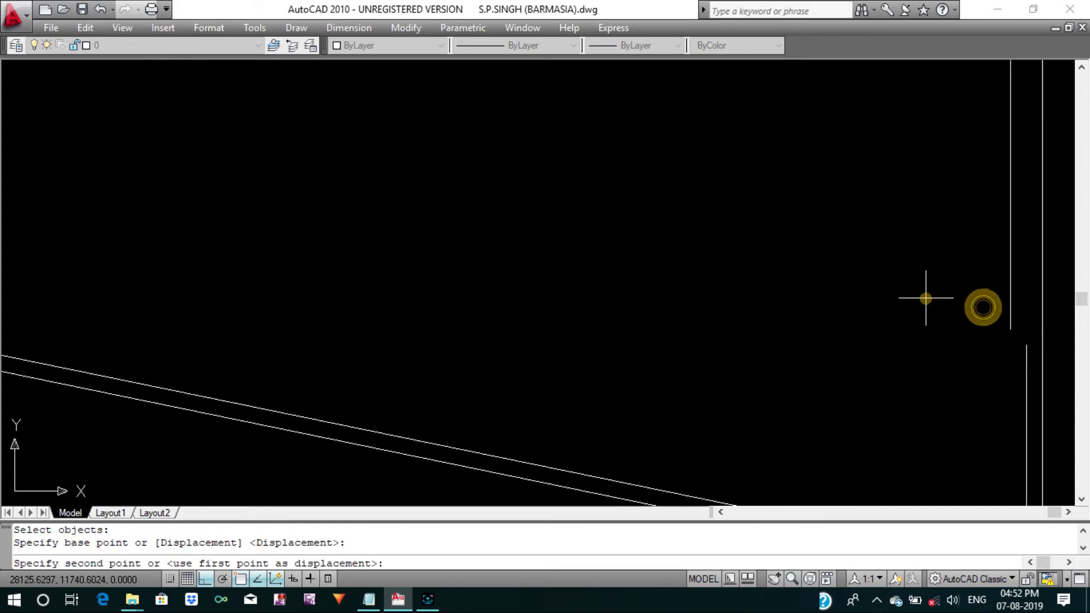
type(".115")
key("Return")
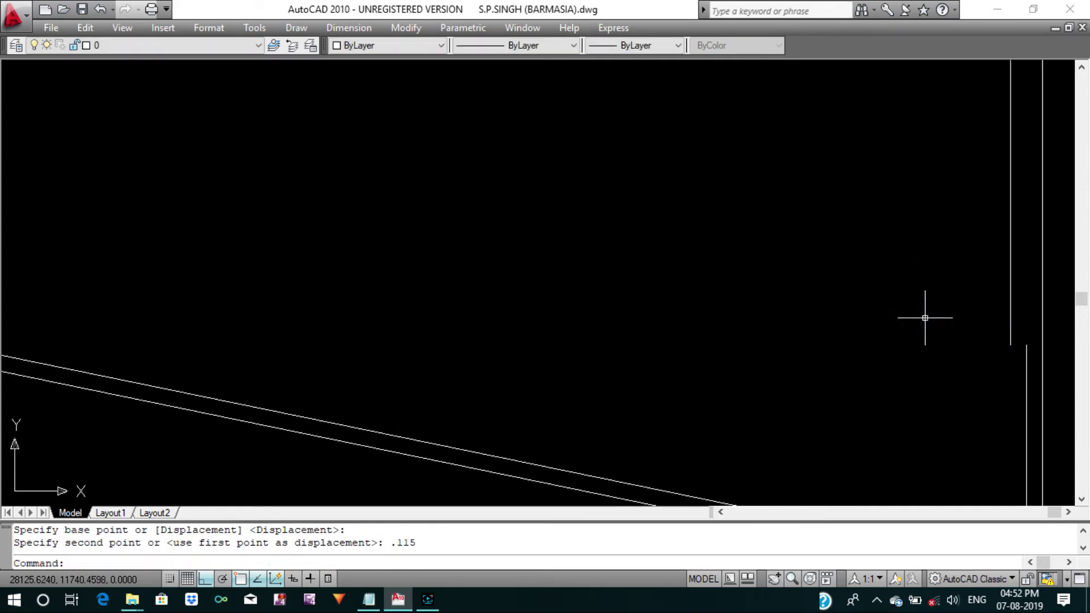
key("Escape")
key("Escape")
type("L")
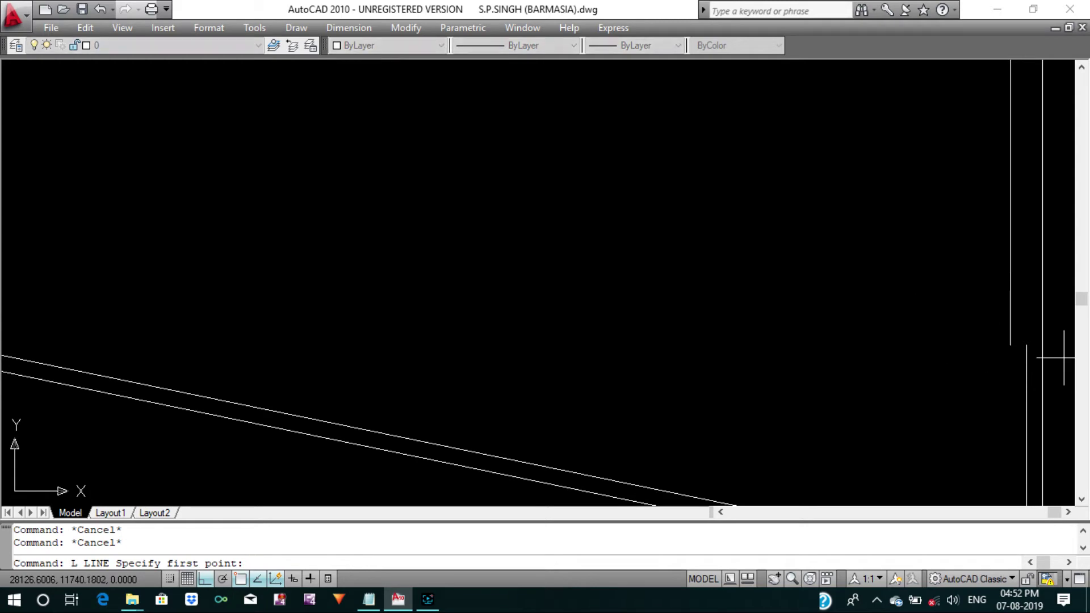
Draw a connecting line between the two wall ends to close the gap.
left_click(1027, 344)
key("Return")
scroll(731, 317, "down", 4)
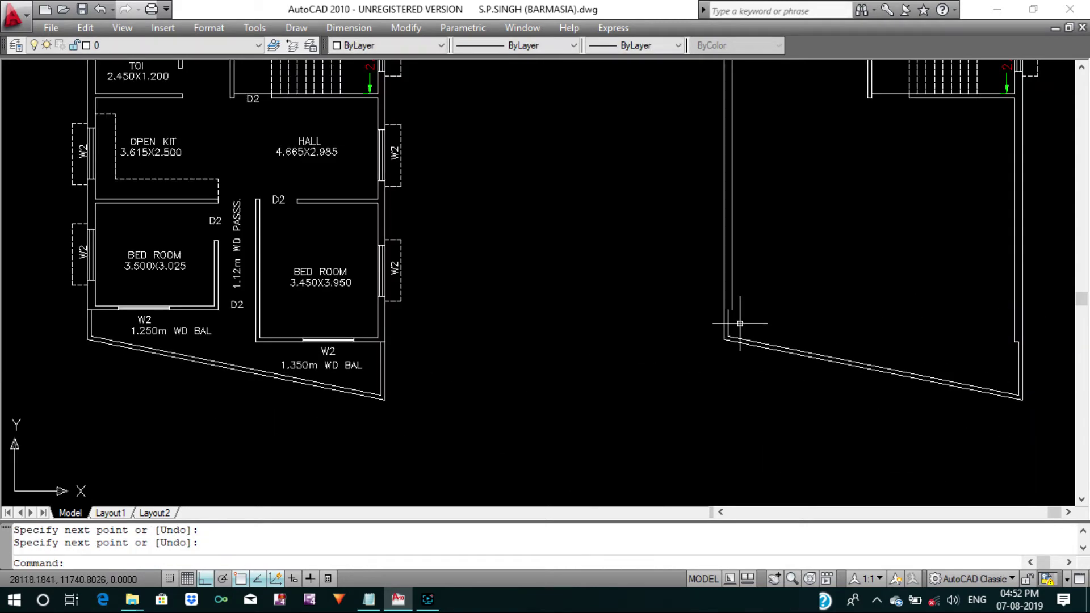
scroll(732, 308, "up", 4)
key("Return")
left_click(725, 292)
key("Return")
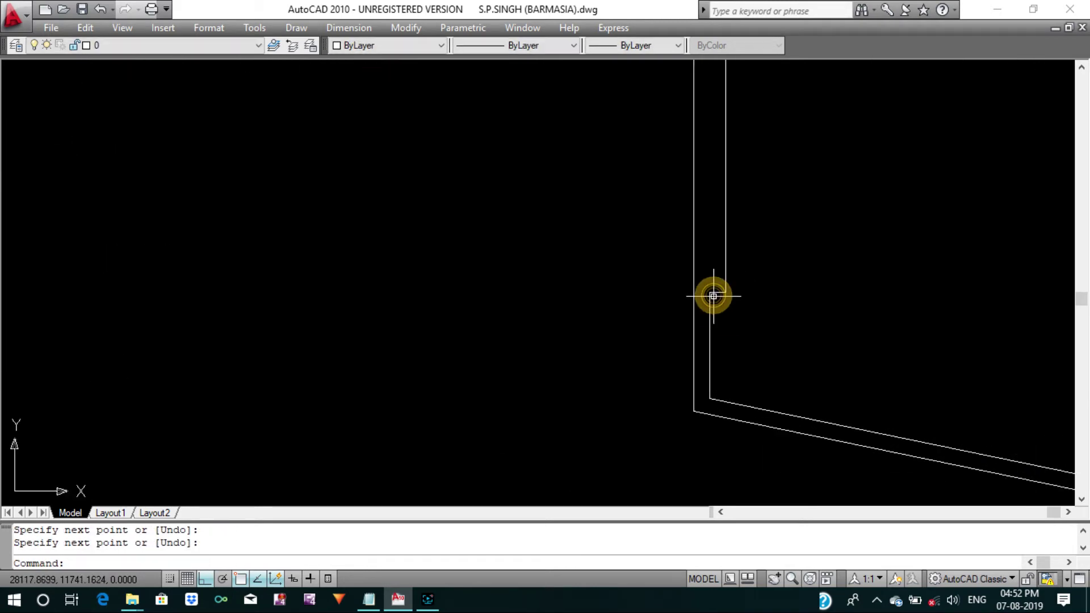
scroll(713, 295, "down", 4)
Join the broken wall line at the staircase entrance into a single line.
middle_click_drag(714, 295, 656, 372)
scroll(740, 290, "down", 5)
middle_click_drag(740, 290, 711, 453)
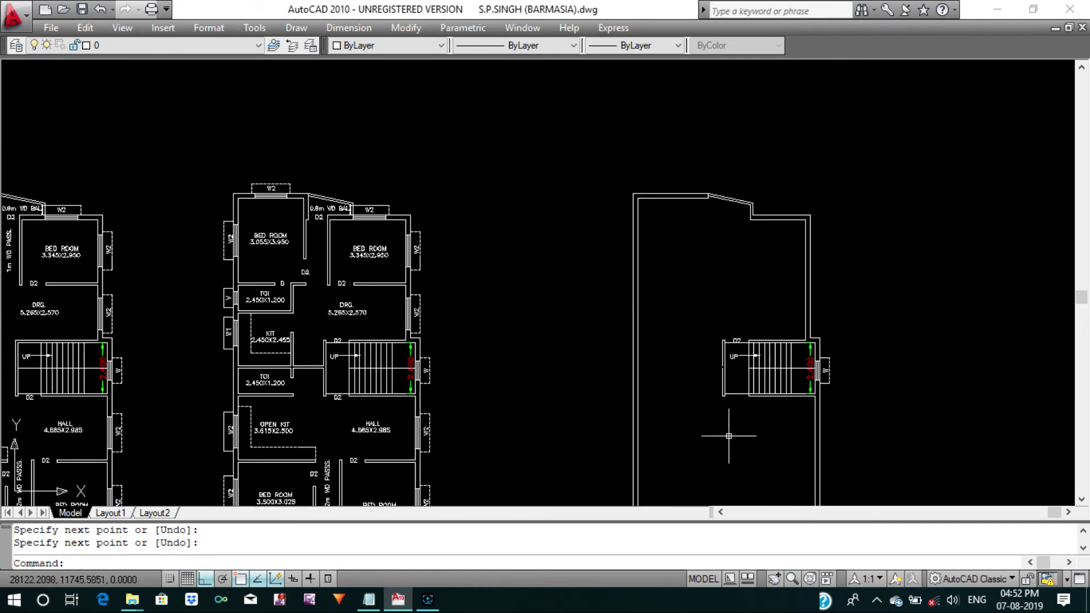
scroll(729, 436, "up", 3)
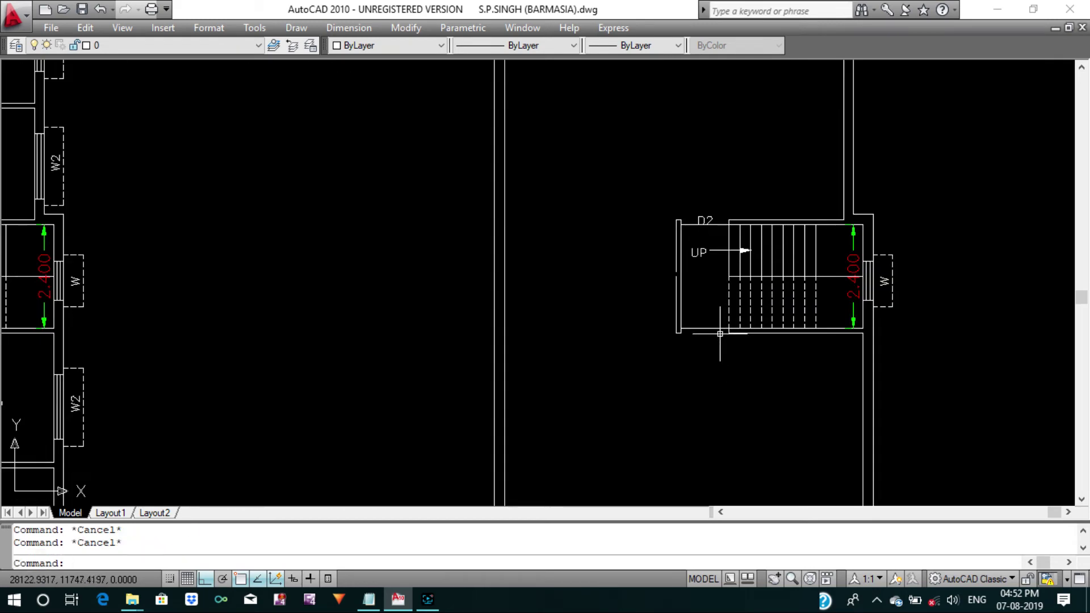
scroll(689, 282, "up", 4)
left_click(654, 272)
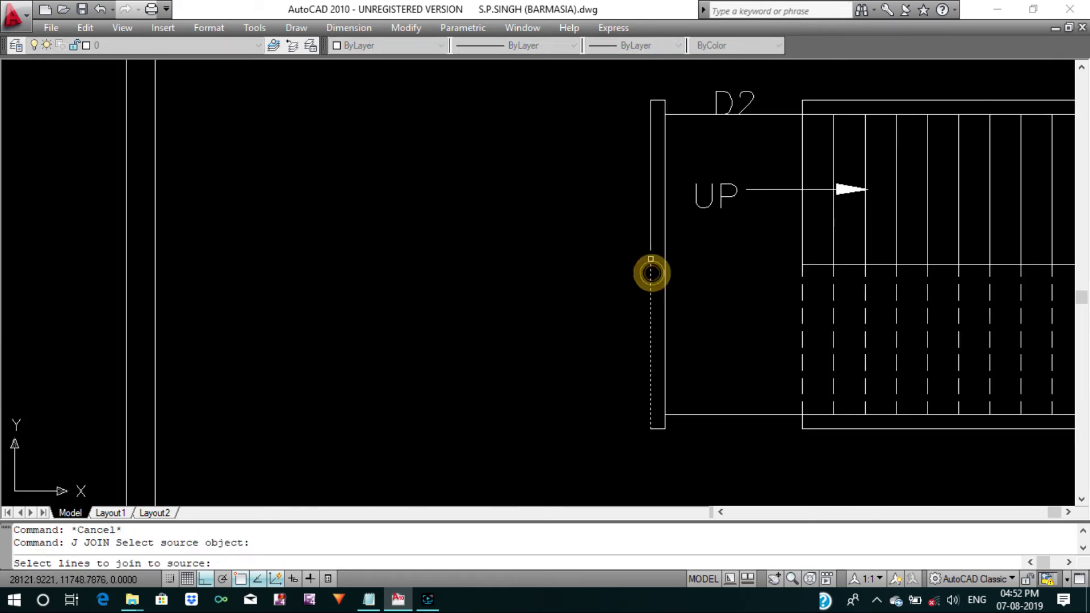
left_click(651, 251)
key("Return")
Pan and zoom the view back to the stepped top corner.
scroll(638, 285, "down", 2)
scroll(642, 280, "down", 2)
scroll(646, 364, "down", 1)
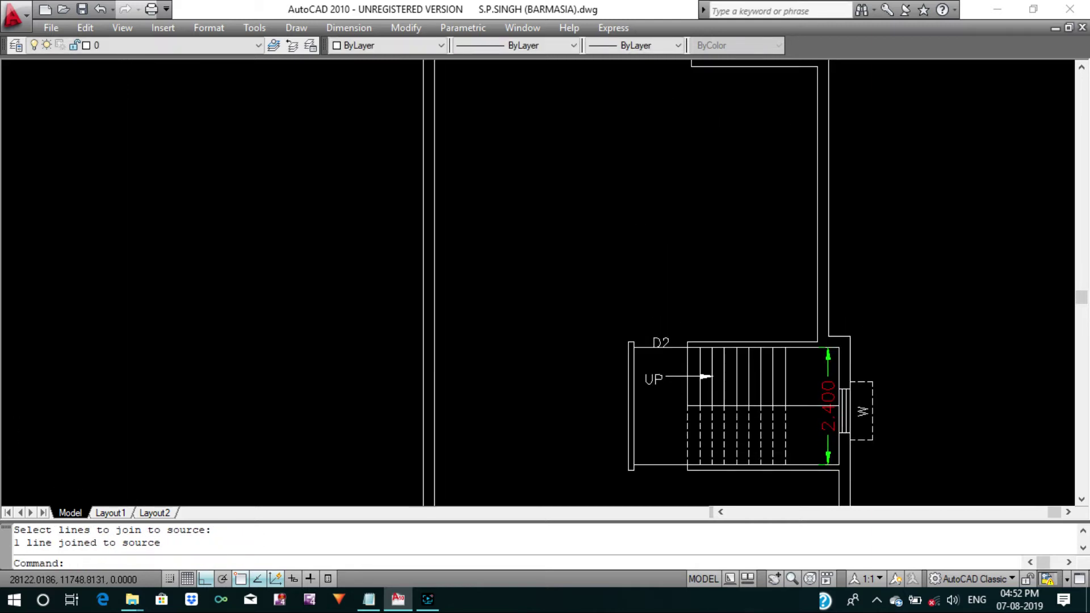
scroll(650, 377, "down", 1)
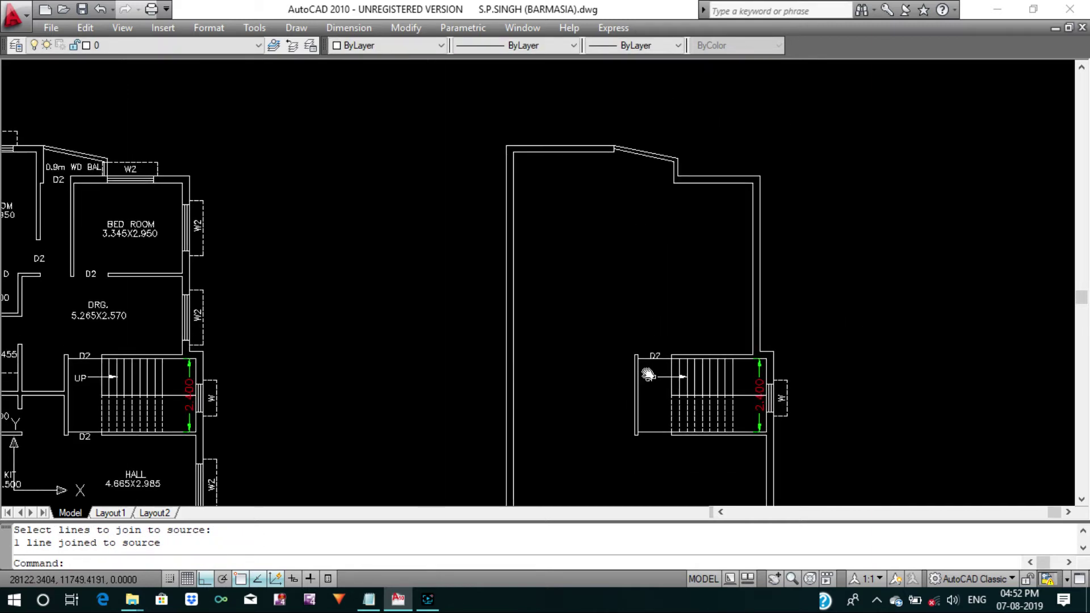
middle_click_drag(650, 377, 649, 366)
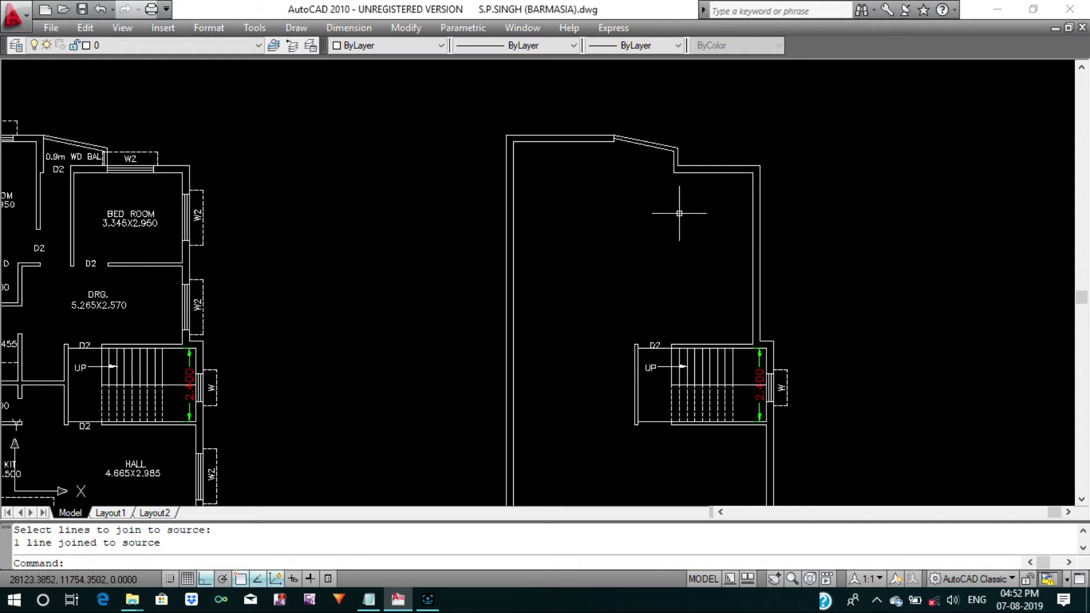
scroll(673, 176, "up", 3)
middle_click_drag(673, 186, 680, 256)
scroll(679, 255, "up", 3)
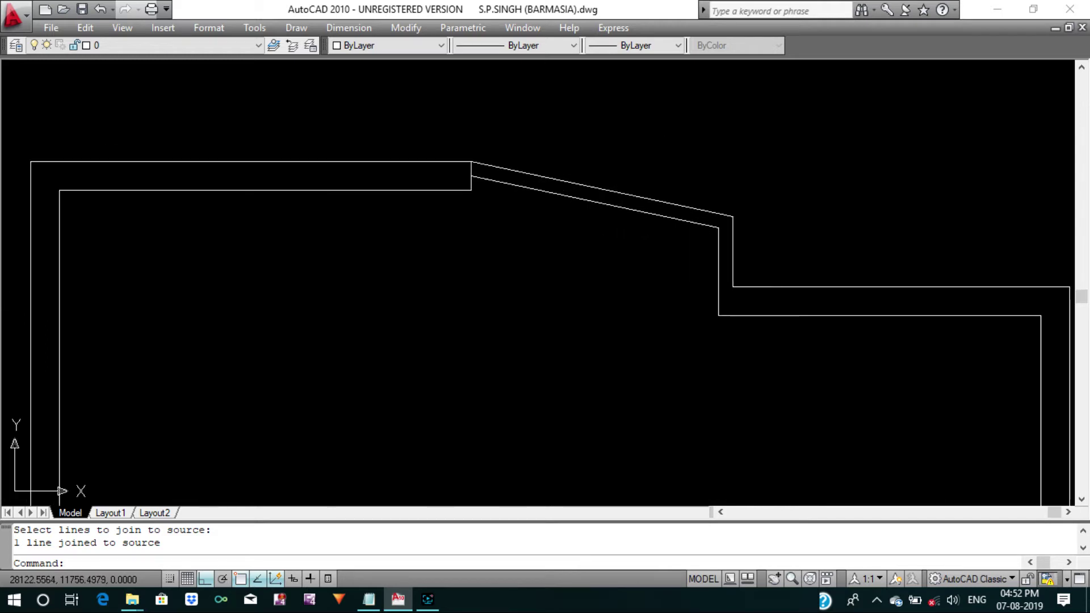
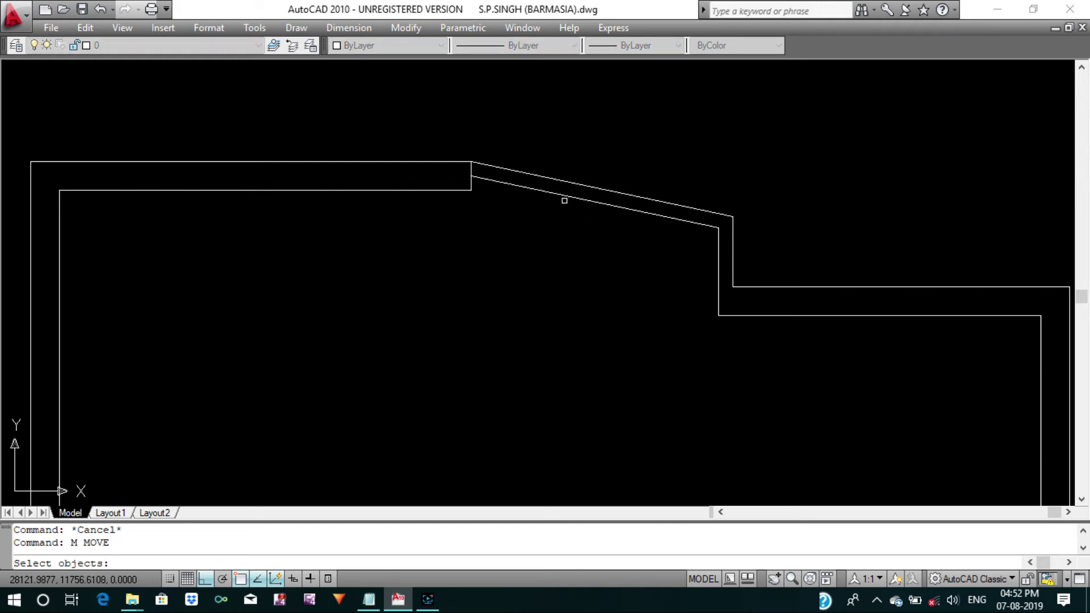
Erase the old lower sloped line and the short stray segment.
key("Escape")
left_click(565, 196)
type("e")
key("Return")
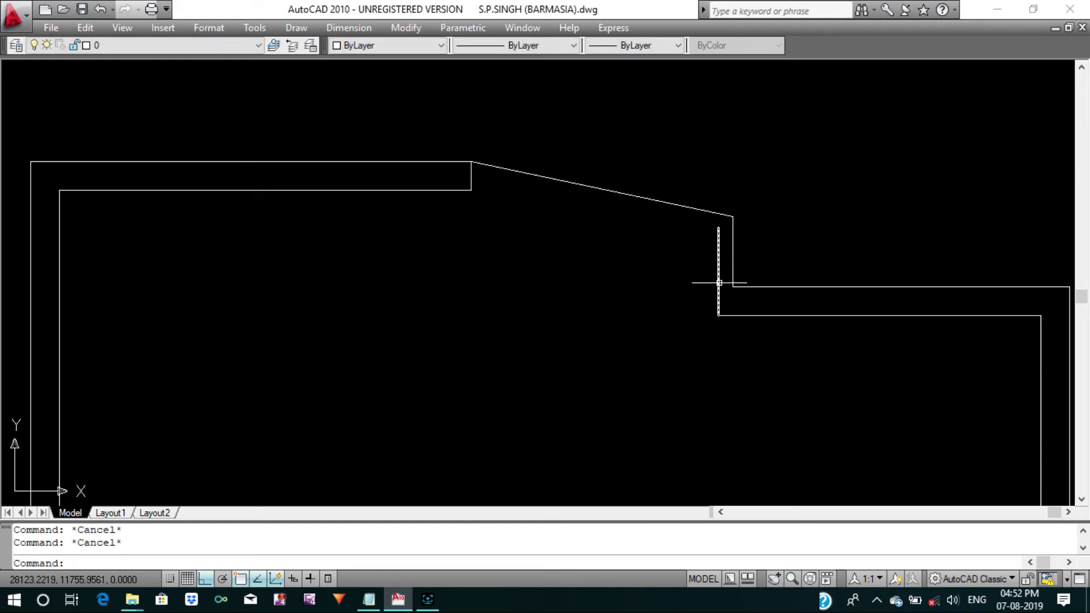
scroll(719, 282, "down", 2)
scroll(719, 283, "down", 3)
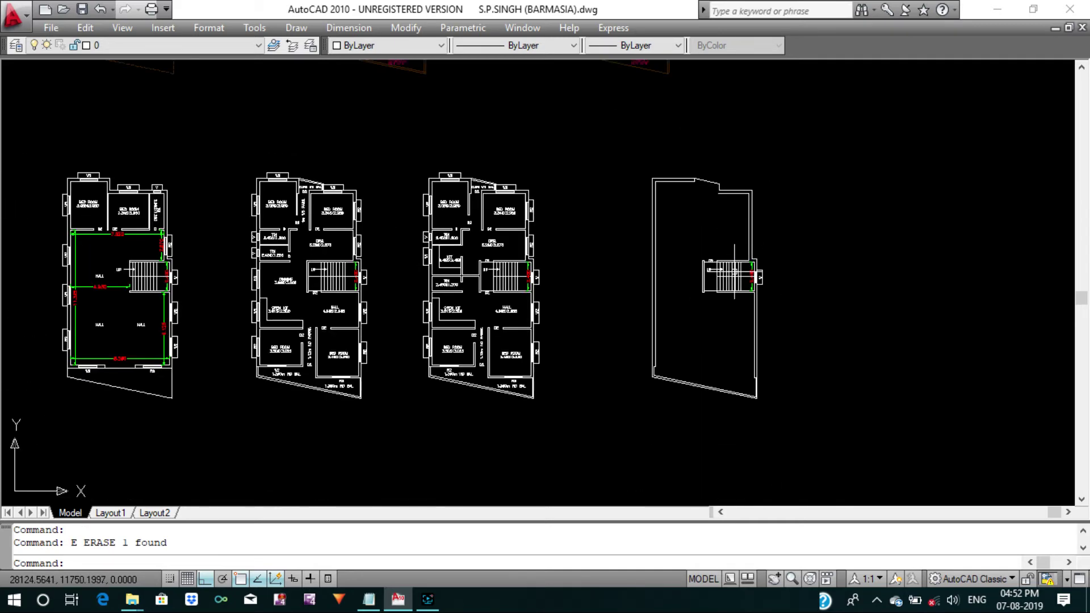
scroll(702, 390, "up", 5)
scroll(538, 355, "up", 5)
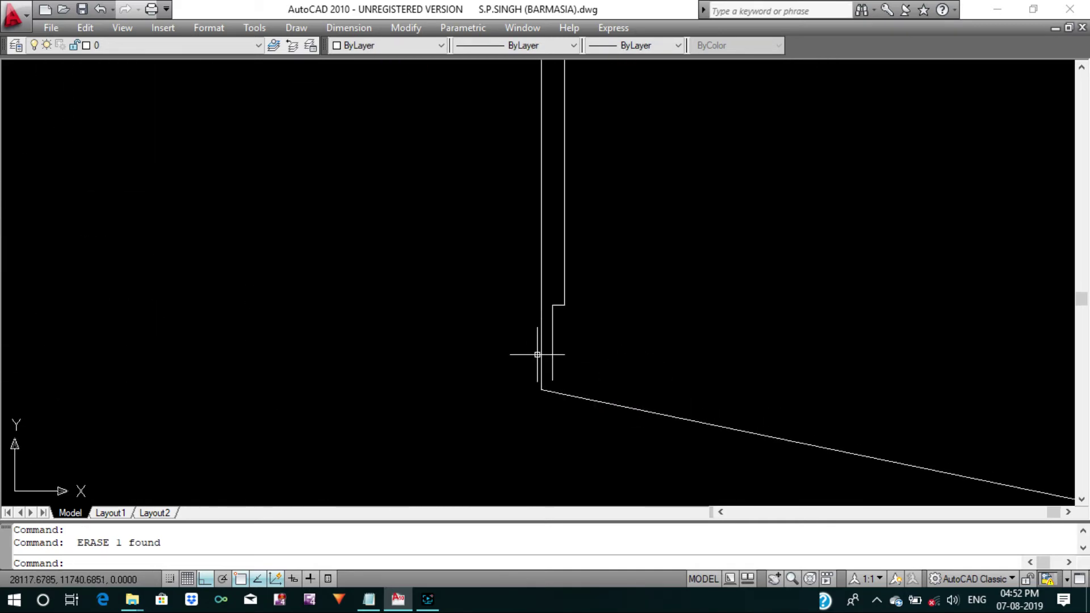
scroll(511, 287, "down", 2)
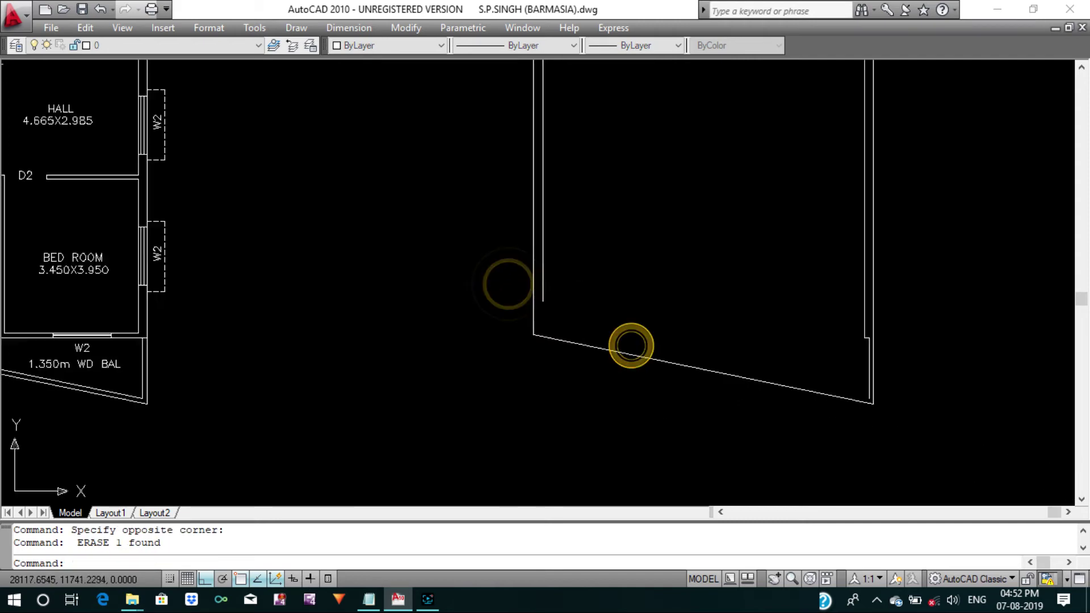
left_click(827, 314)
scroll(852, 352, "up", 3)
key("Delete")
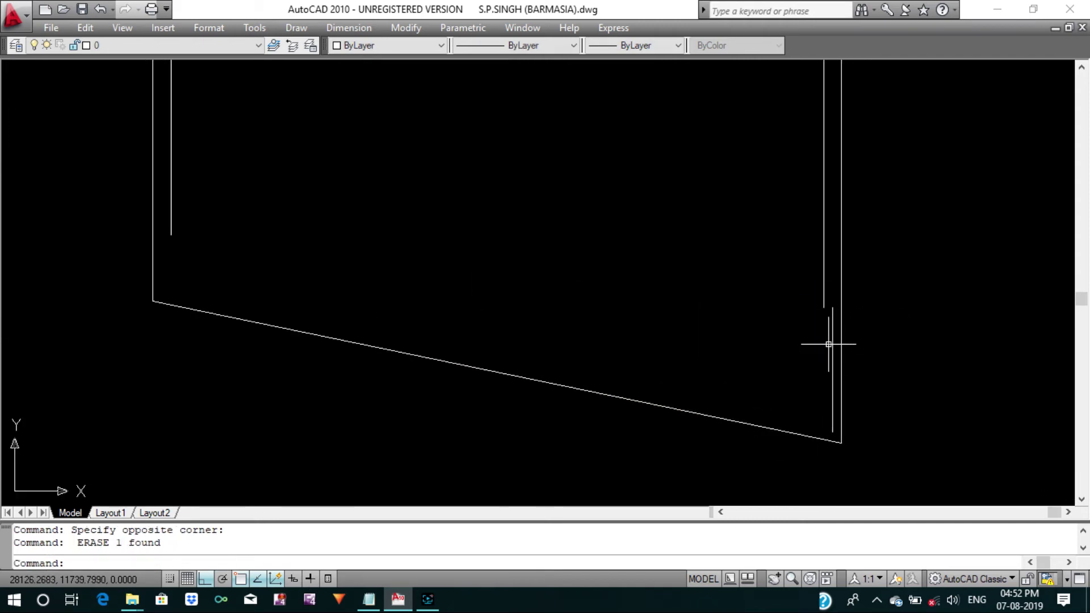
type("O")
Offset the lower slanted wall line 0.23 toward the inside.
key("Return")
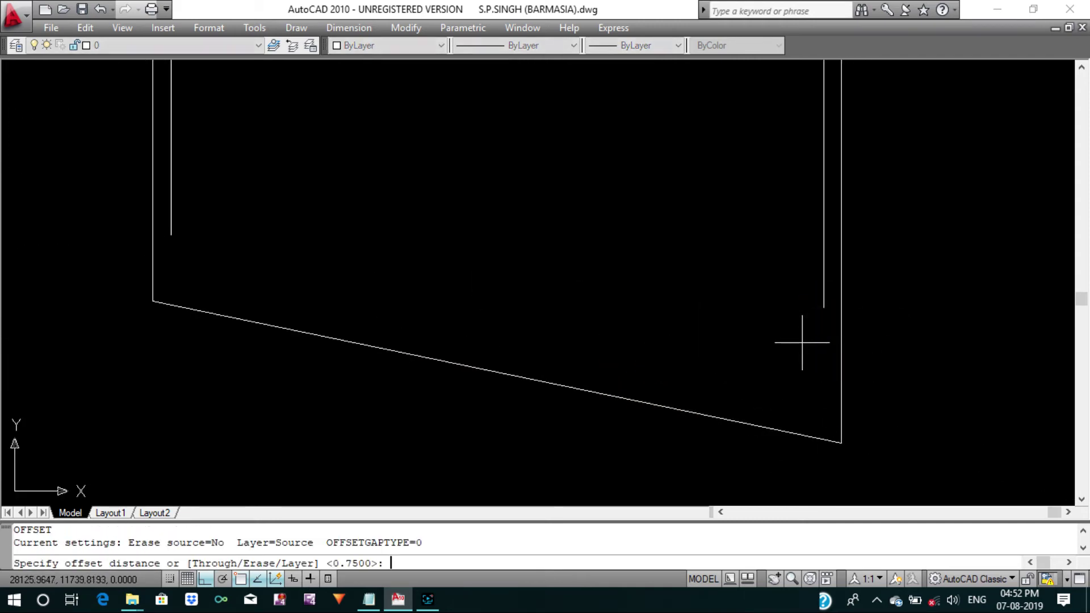
type(".23")
key("Return")
left_click(744, 413)
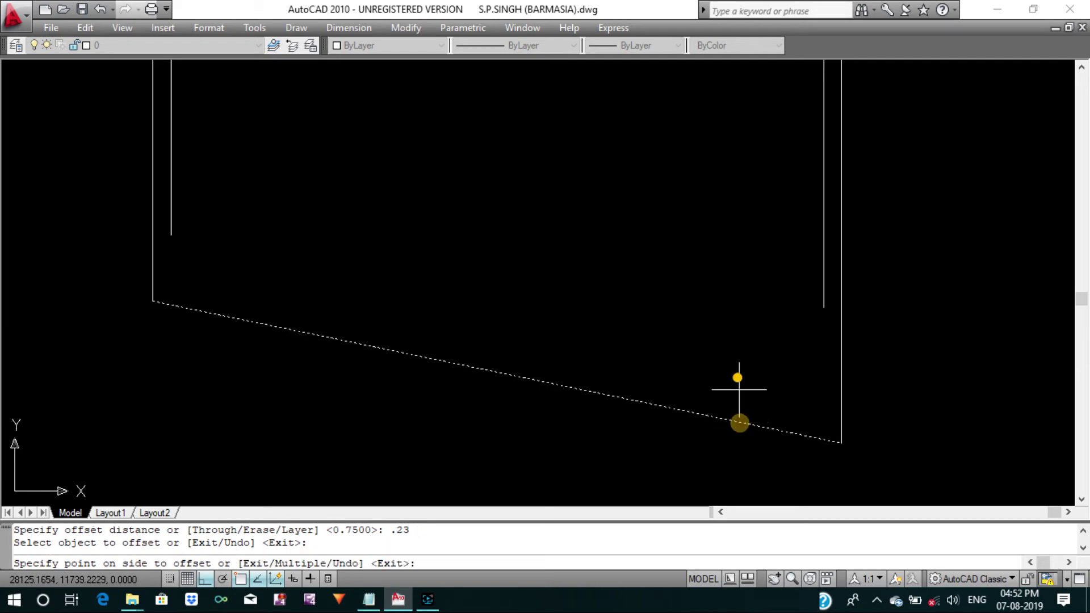
left_click(737, 390)
scroll(733, 380, "down", 5)
scroll(710, 403, "up", 1)
scroll(686, 428, "up", 2)
scroll(679, 176, "up", 3)
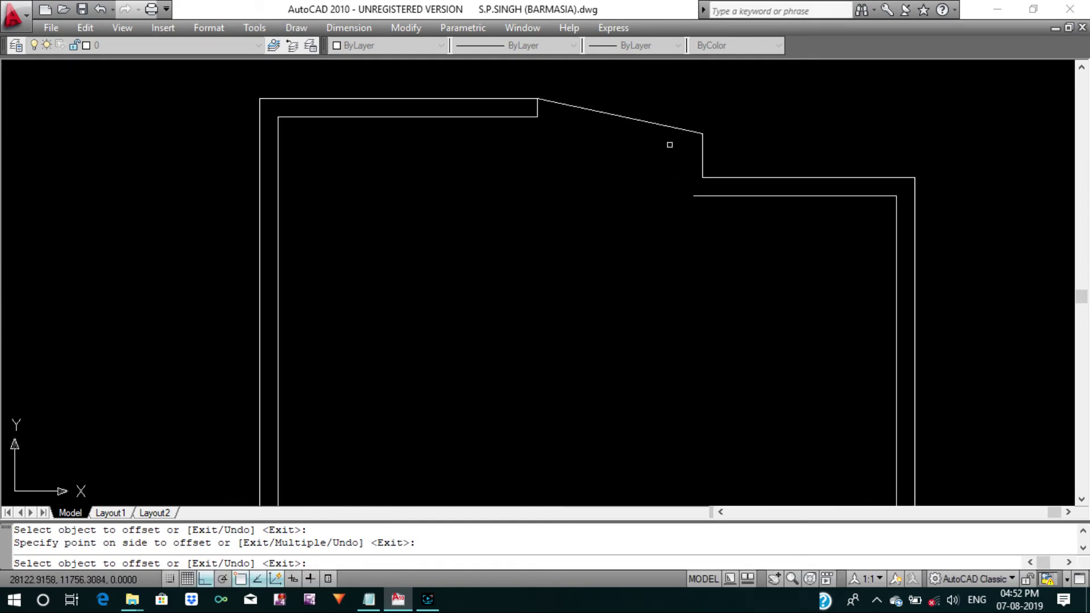
Offset the upper slanted line and the vertical wall line 0.23 inward.
left_click(662, 125)
left_click(640, 160)
scroll(653, 170, "down", 3)
scroll(670, 176, "up", 3)
left_click(675, 160)
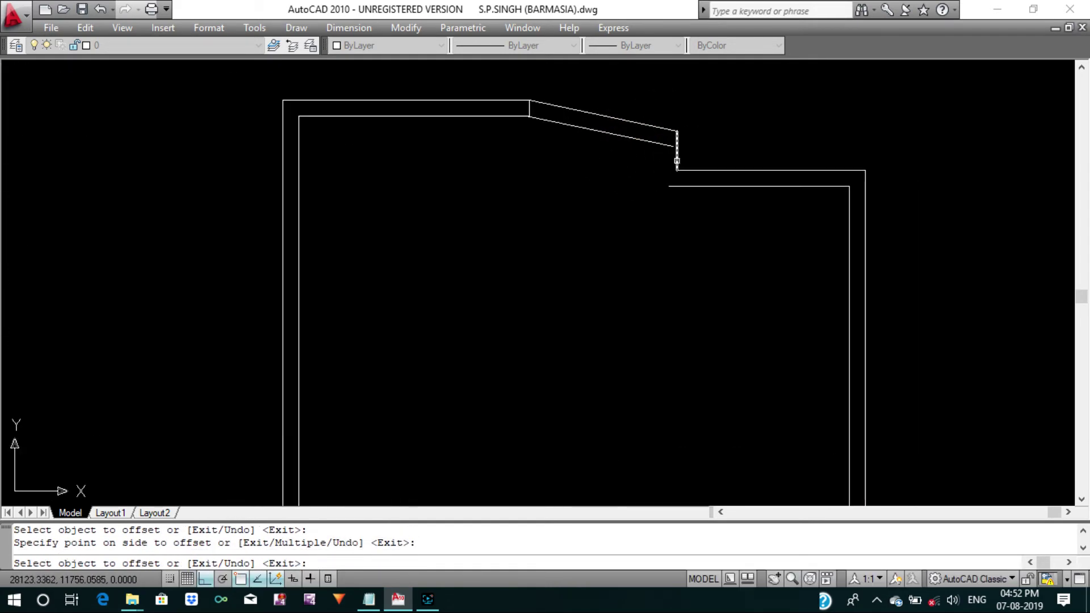
left_click(575, 153)
scroll(633, 255, "down", 4)
scroll(652, 282, "up", 4)
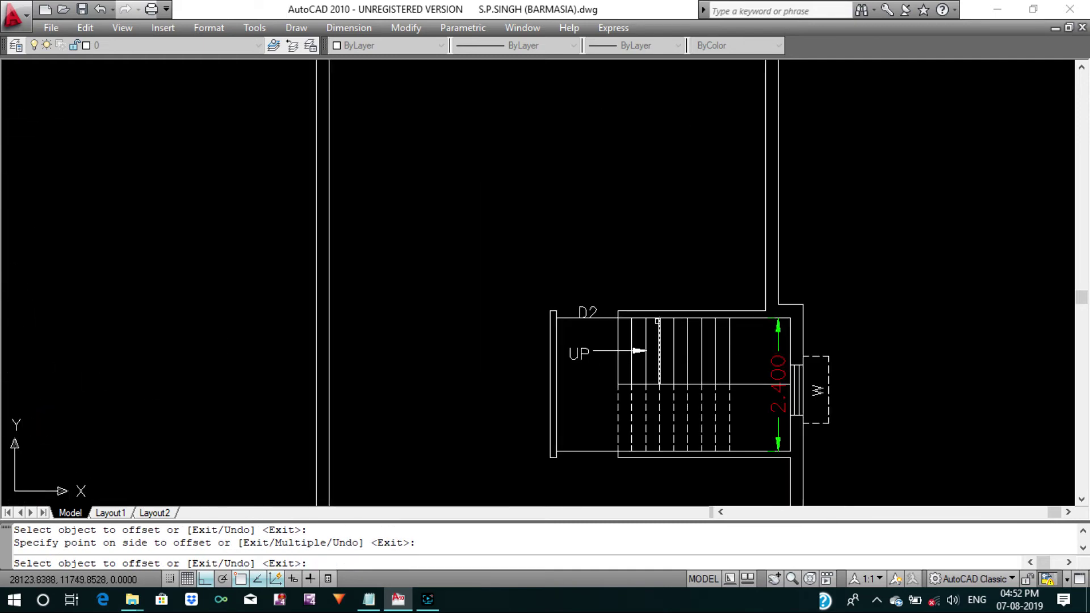
Offset the staircase's top, left door-jamb and bottom lines outward as wall lines.
left_click(650, 316)
middle_click_drag(568, 358, 563, 237)
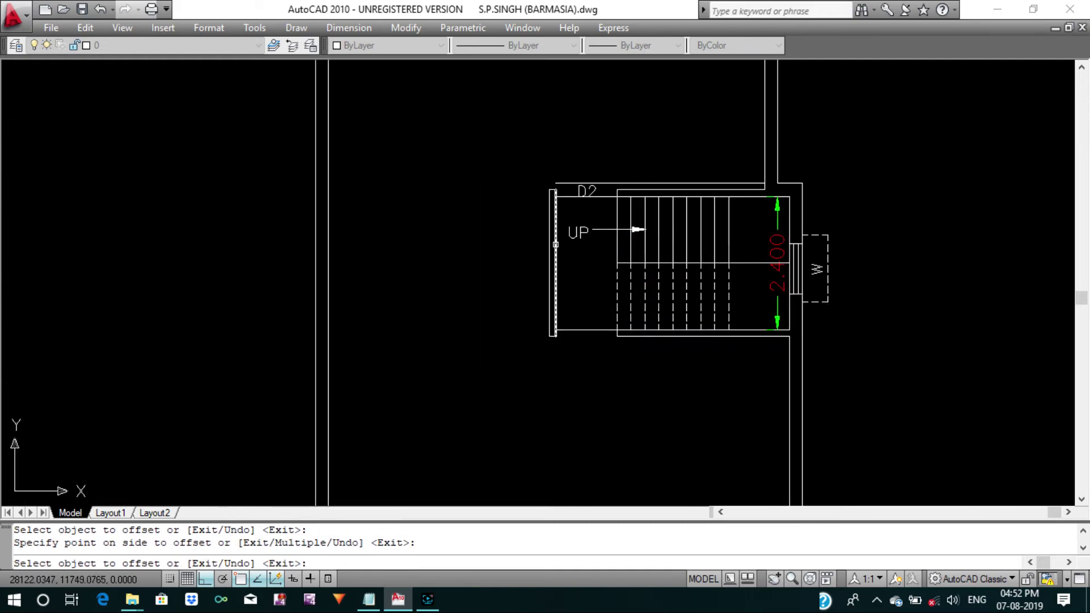
left_click(555, 244)
left_click(545, 245)
scroll(689, 356, "up", 2)
left_click(665, 318)
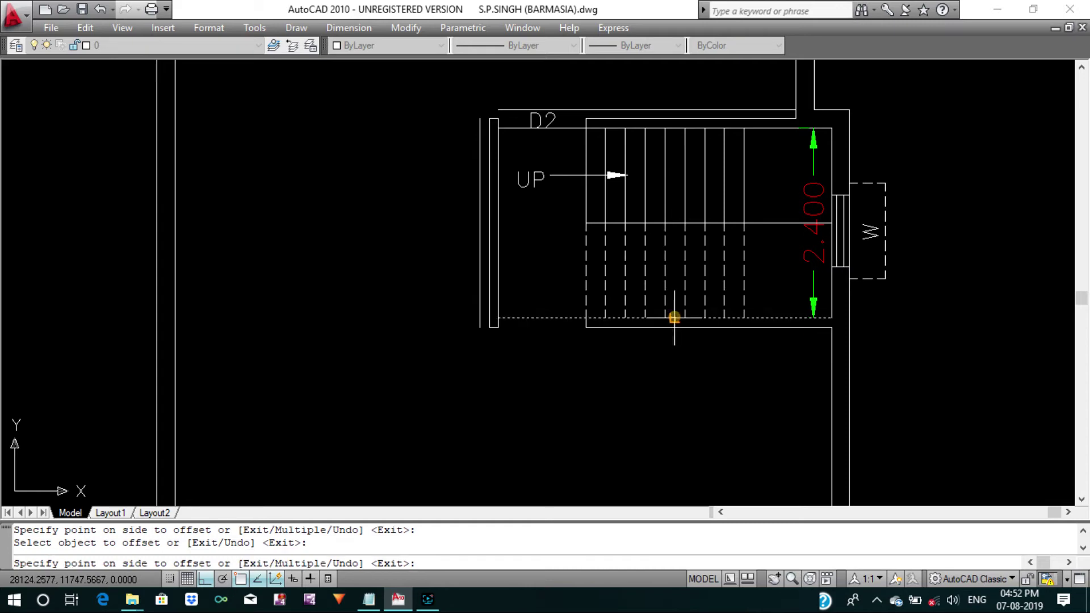
left_click(669, 342)
key("Escape")
Erase the extra bottom stair line and the stray top line near D2.
left_click(662, 328)
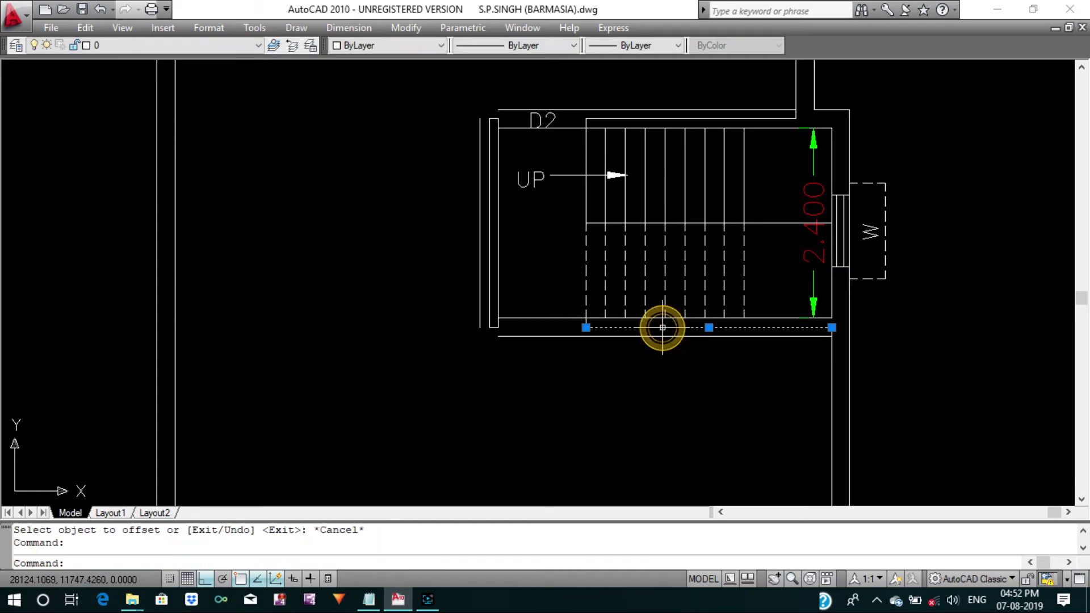
type("e")
key("Return")
middle_click_drag(661, 316, 660, 347)
left_click(612, 150)
key("Return")
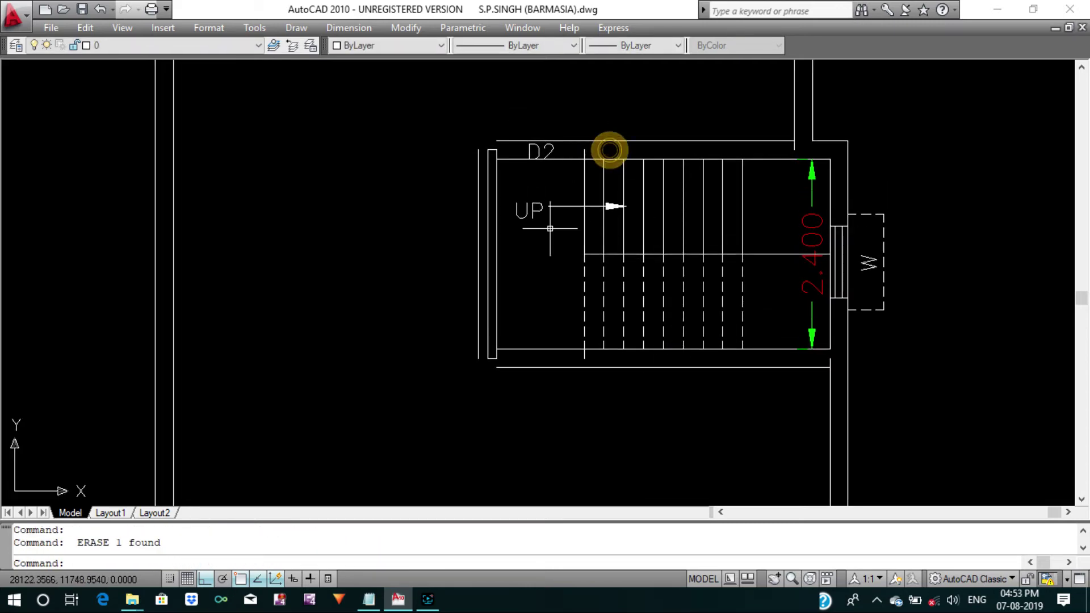
scroll(488, 210, "down", 3)
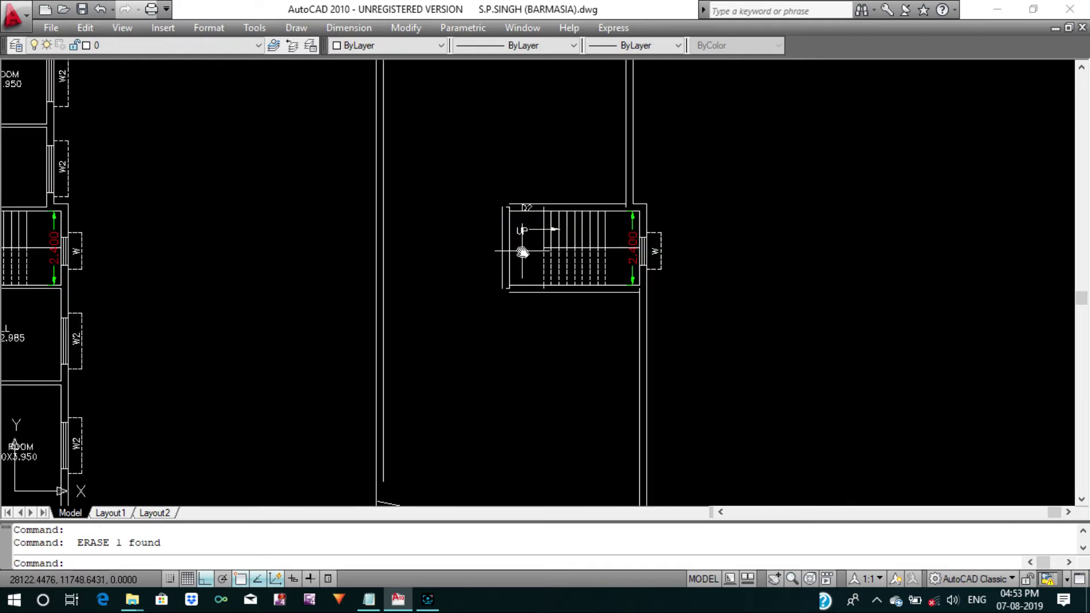
middle_click_drag(514, 68, 511, 233)
scroll(531, 180, "up", 4)
scroll(541, 200, "down", 3)
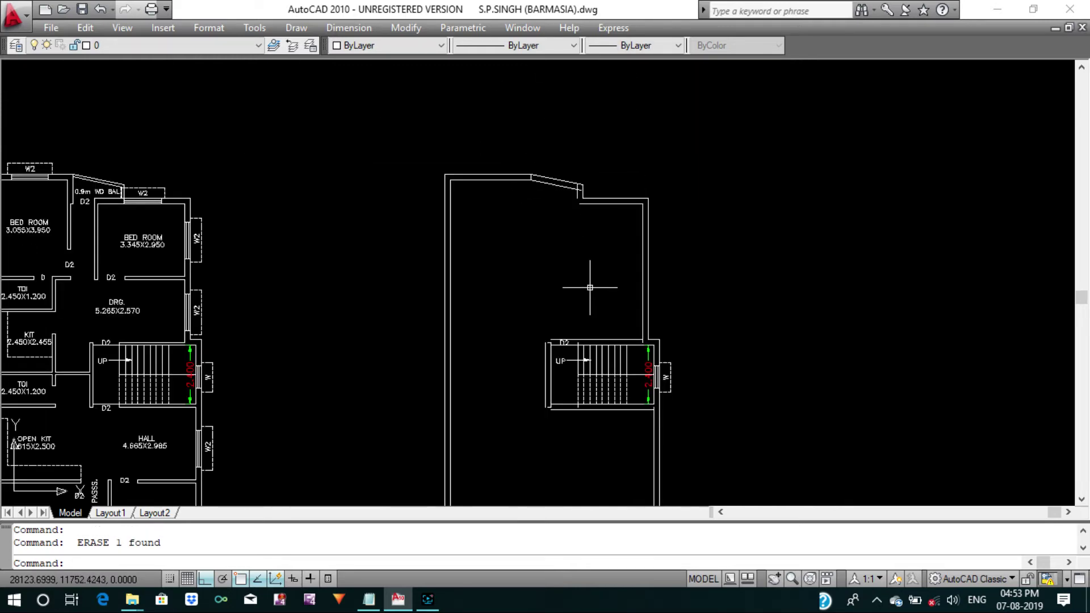
middle_click_drag(591, 431, 569, 284)
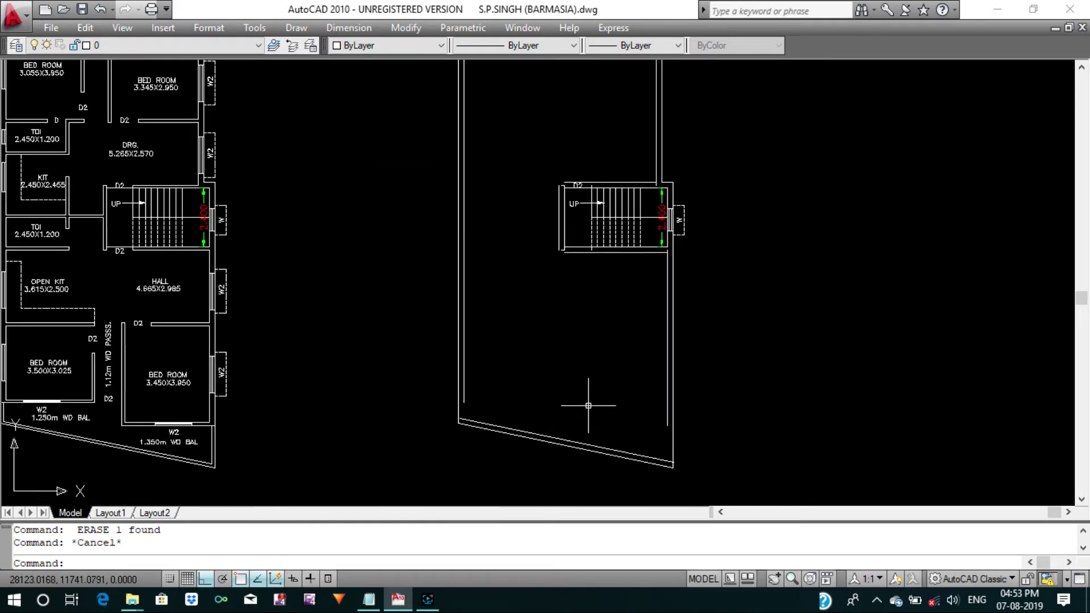
Fillet the terrace room's bottom-left and bottom-right wall corners closed.
type("f")
key("Return")
left_click(487, 426)
left_click(465, 388)
key("Return")
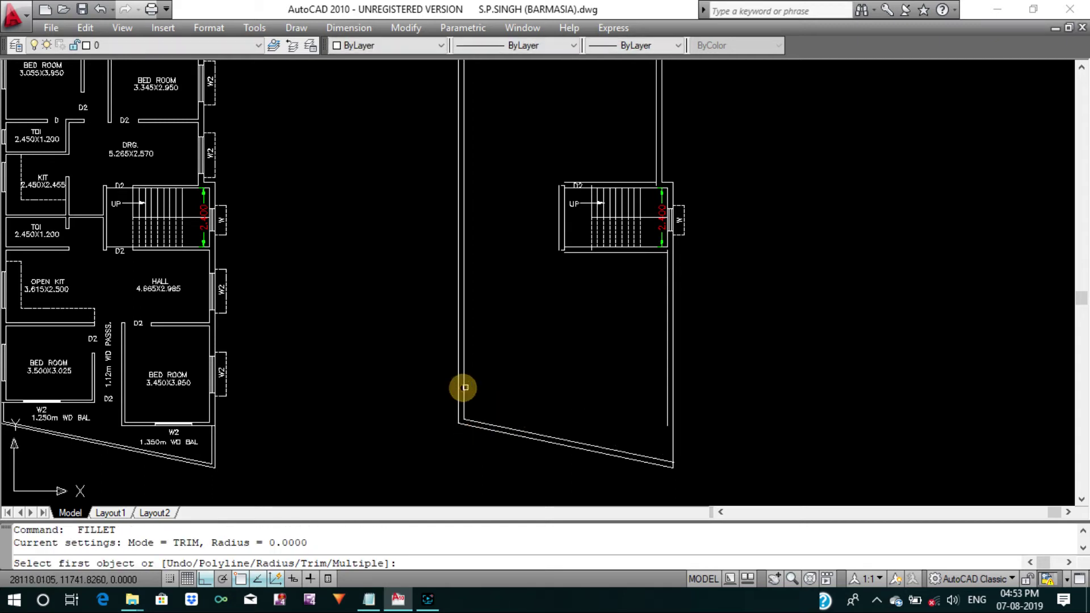
left_click(510, 427)
left_click(670, 408)
key("Return")
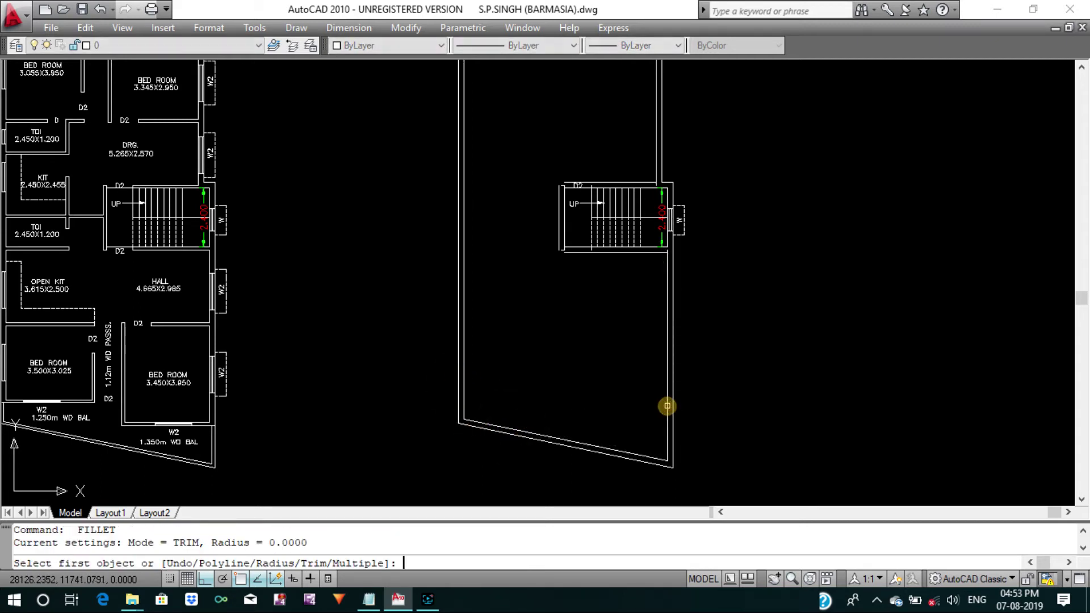
Fillet the stair's top-right corner and its top-left inner and outer wall corners.
middle_click_drag(664, 406, 682, 470)
scroll(701, 408, "up", 3)
scroll(667, 323, "up", 2)
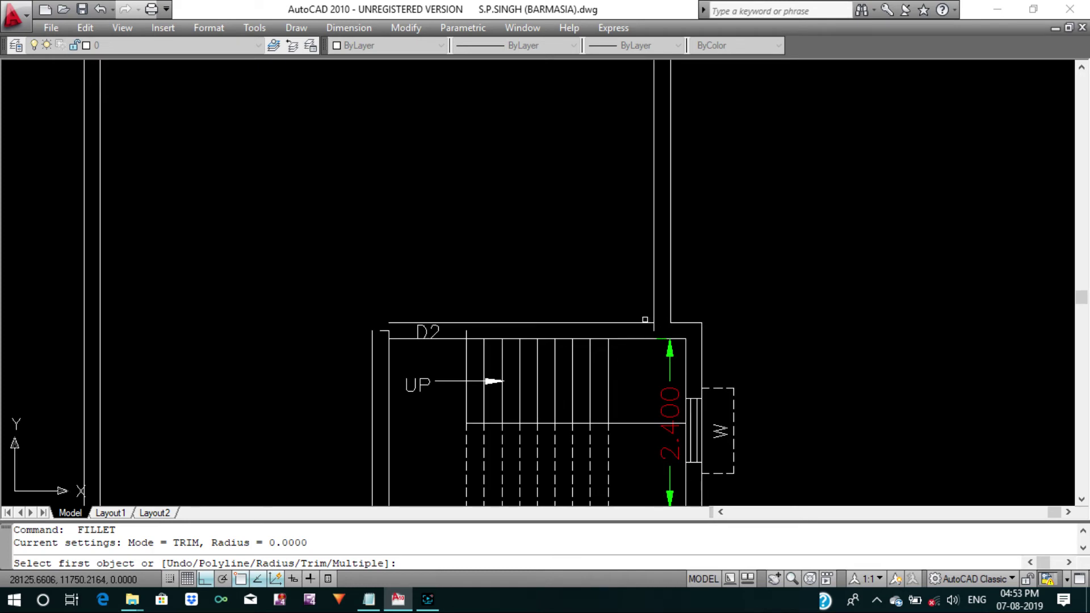
left_click(646, 322)
key("Return")
left_click(404, 341)
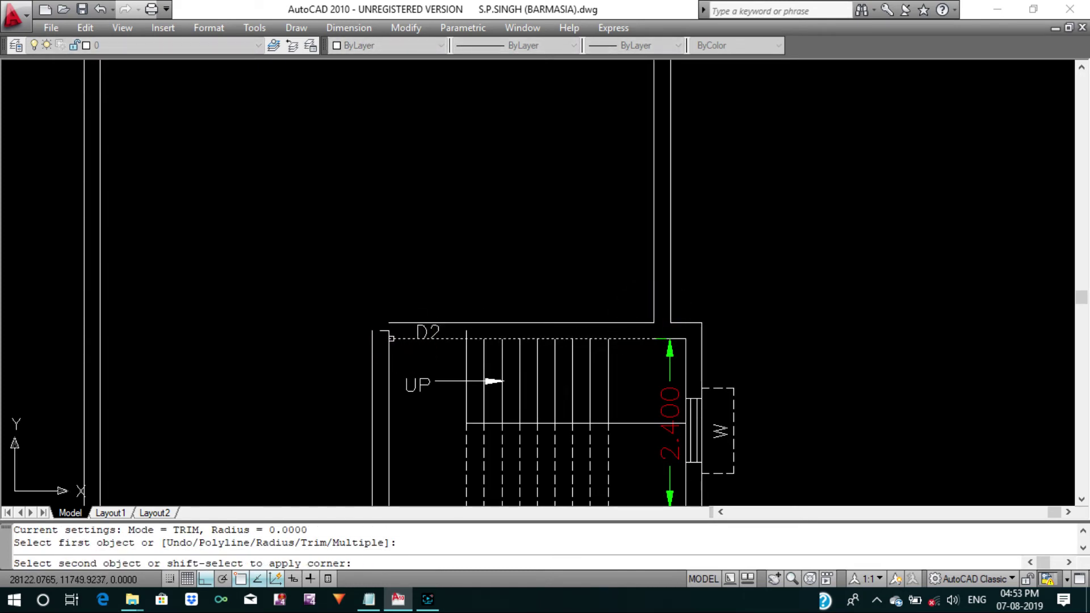
left_click(391, 340)
key("Return")
left_click(395, 326)
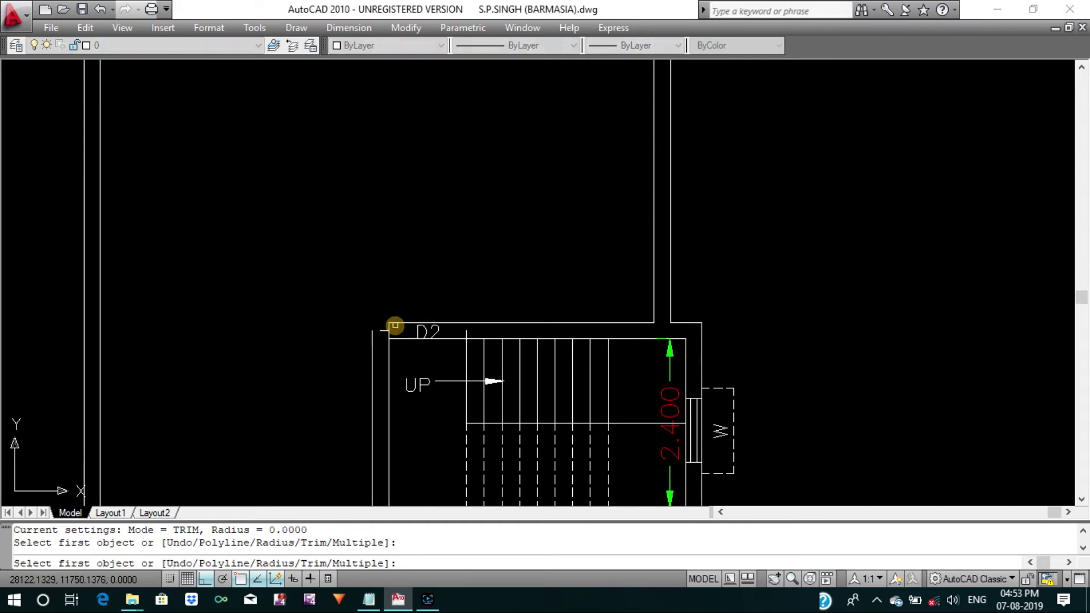
left_click(375, 347)
key("Return")
Fillet the stair's bottom-left inner and outer corners and erase the leftover segment.
middle_click_drag(373, 344, 408, 224)
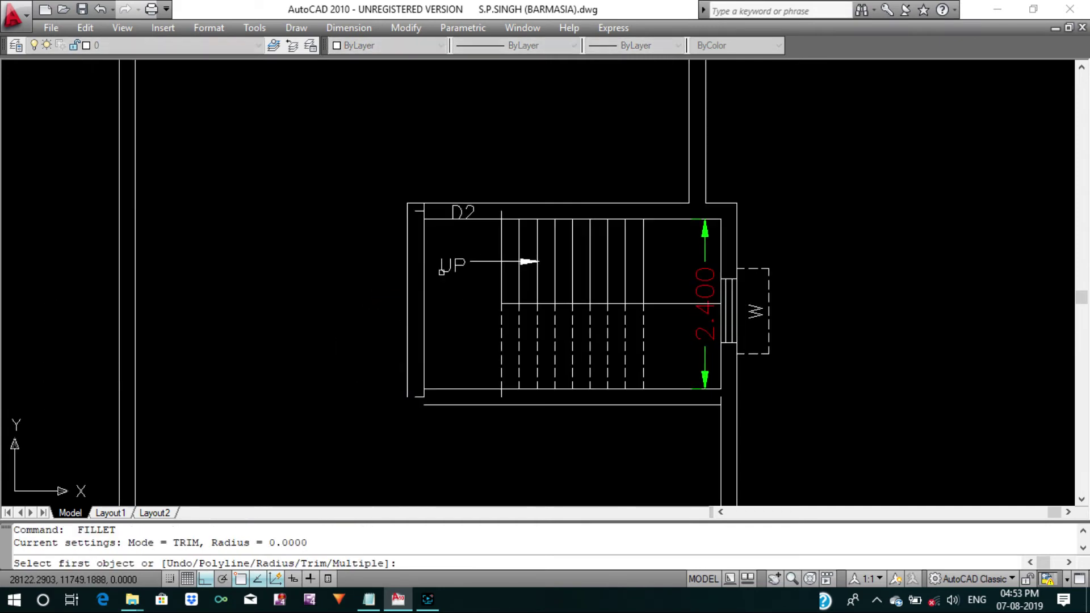
left_click(446, 390)
left_click(424, 369)
key("Return")
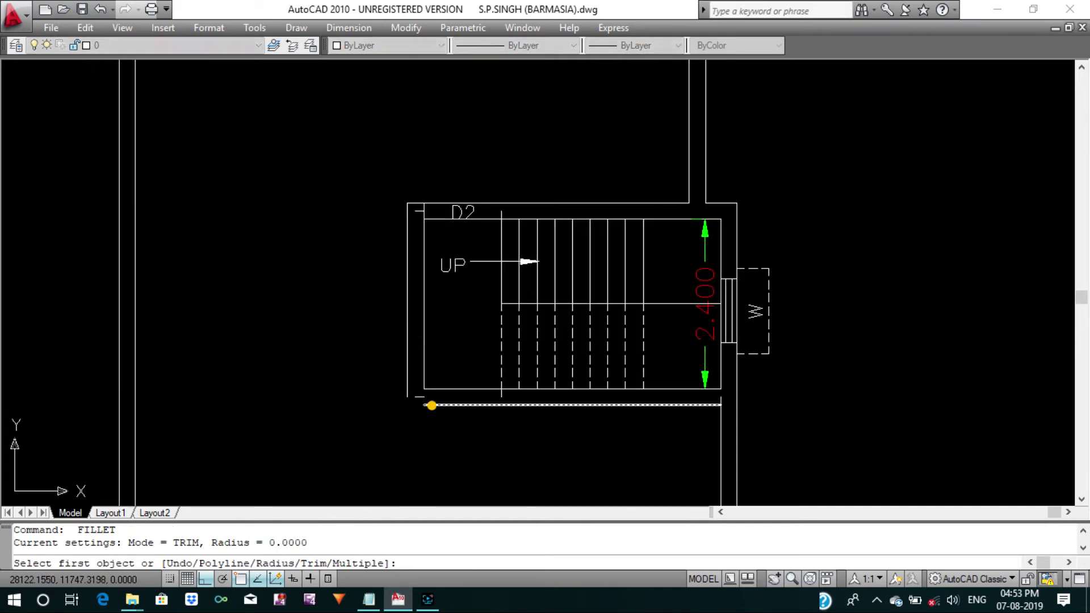
left_click(431, 405)
left_click(407, 372)
key("Return")
key("Escape")
key("Escape")
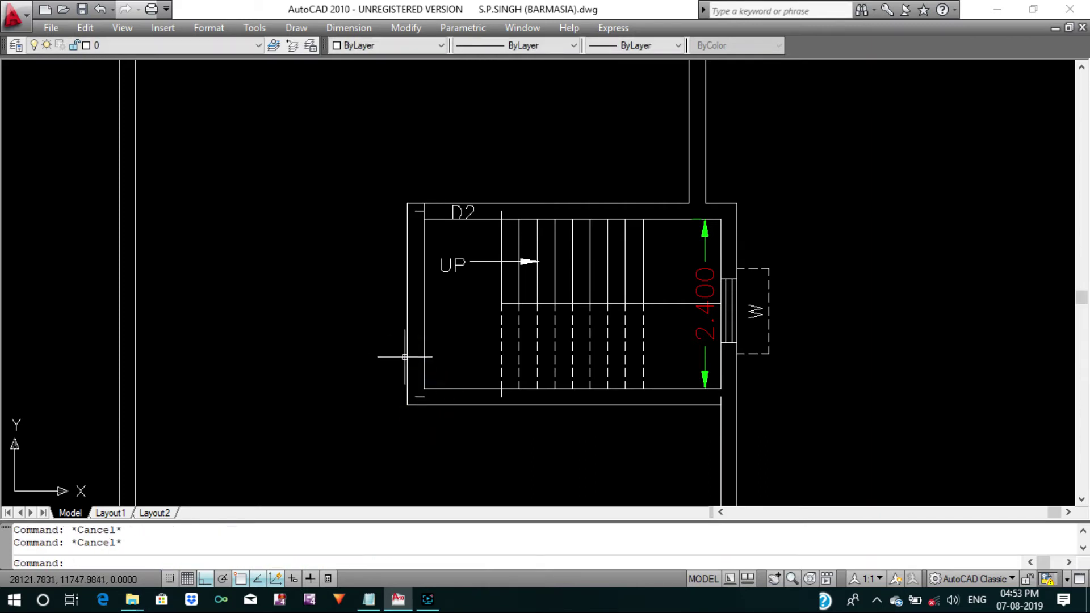
left_click(413, 394)
type("e")
key("Return")
Delete the small tick near the D2 label and cancel pending commands.
left_click(397, 189)
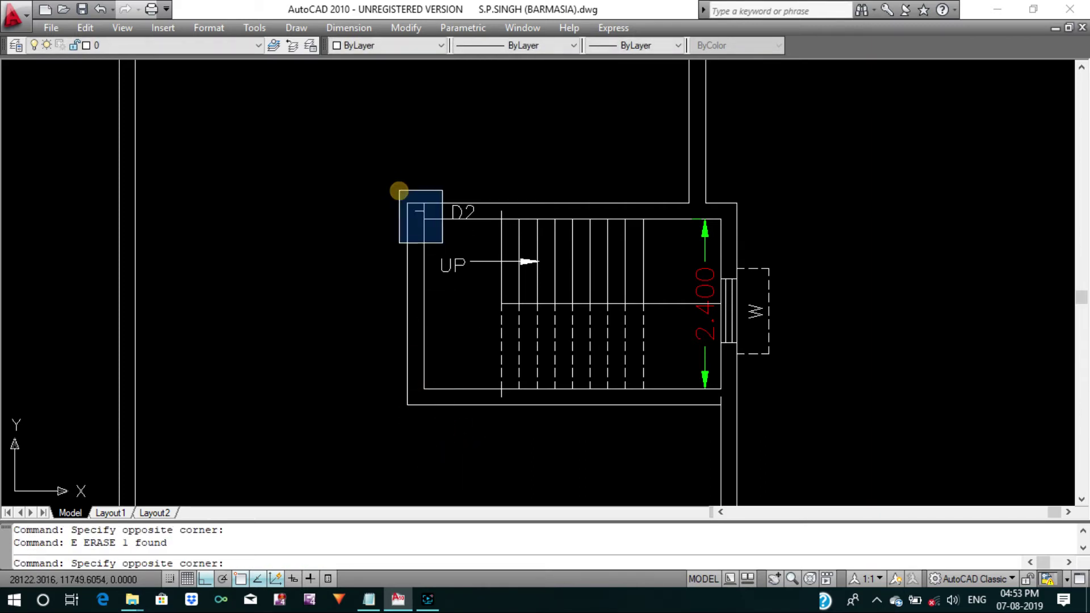
left_click(447, 247)
key("Delete")
scroll(465, 235, "up", 2)
scroll(492, 224, "up", 2)
key("Escape")
key("Escape")
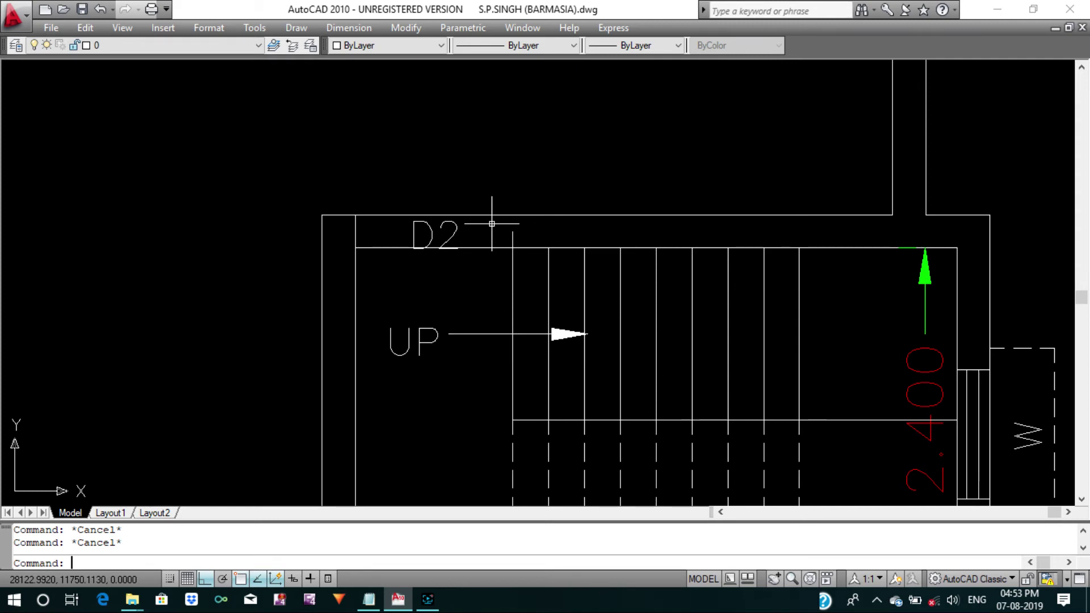
type("E")
scroll(492, 223, "down", 4)
key("Escape")
scroll(493, 224, "down", 3)
scroll(494, 225, "up", 2)
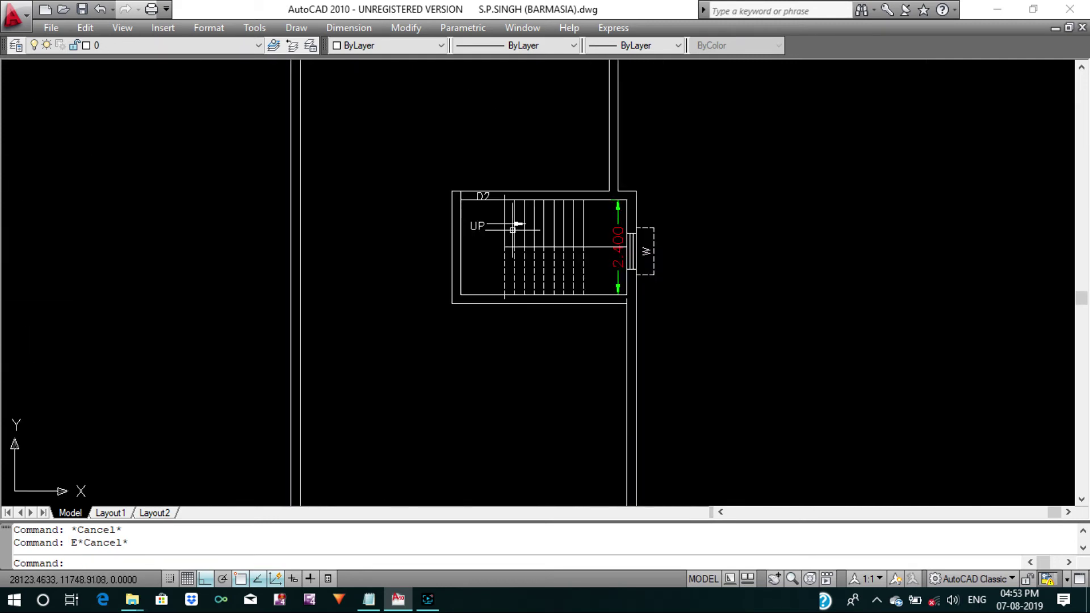
scroll(495, 225, "up", 2)
key("Escape")
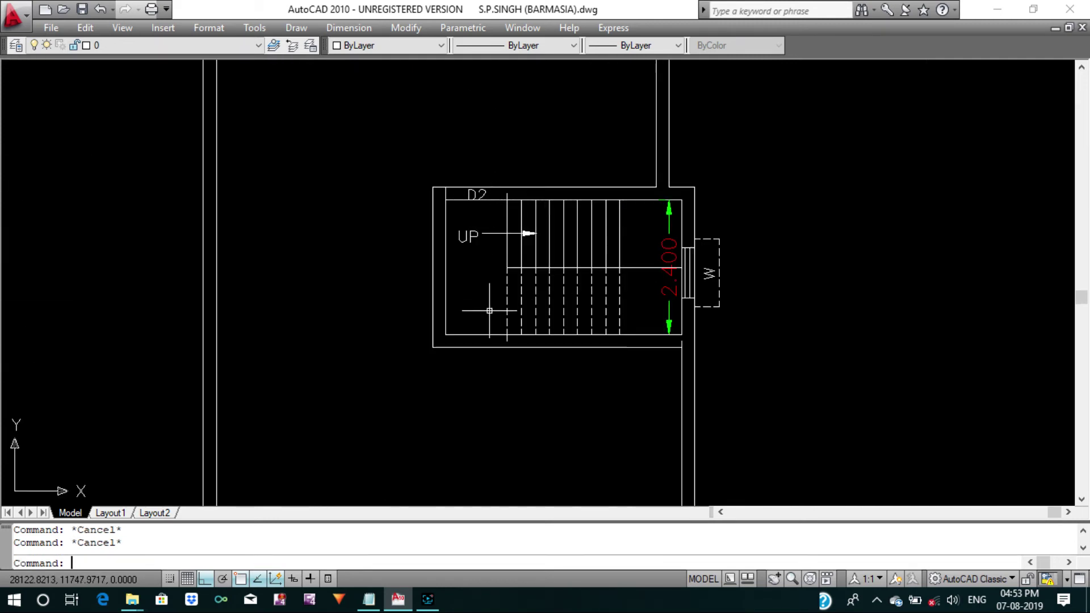
type("TR")
Erase a short vertical stair line segment, then undo to restore it.
key("Return")
key("Return")
scroll(489, 311, "up", 3)
double_click(511, 331)
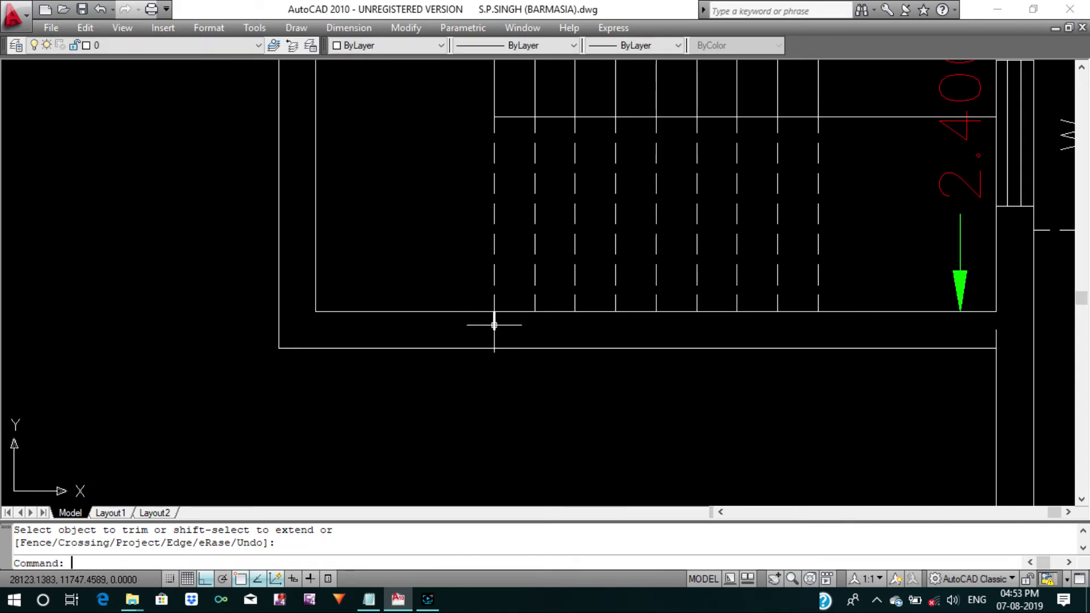
key("Return")
left_click(494, 326)
key("Return")
scroll(497, 324, "down", 5)
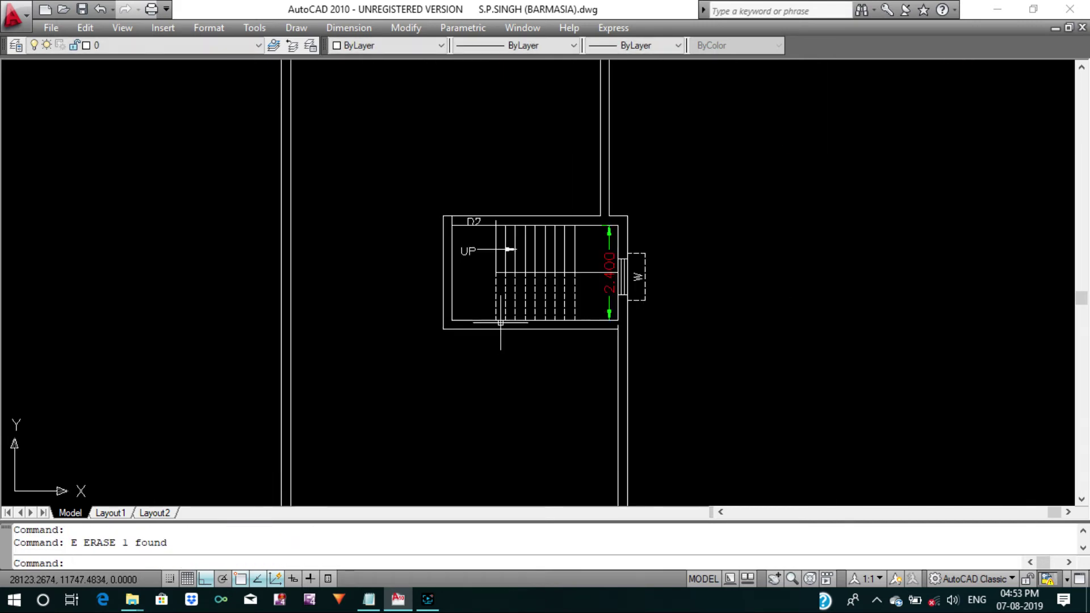
scroll(498, 229, "up", 6)
left_click(492, 221)
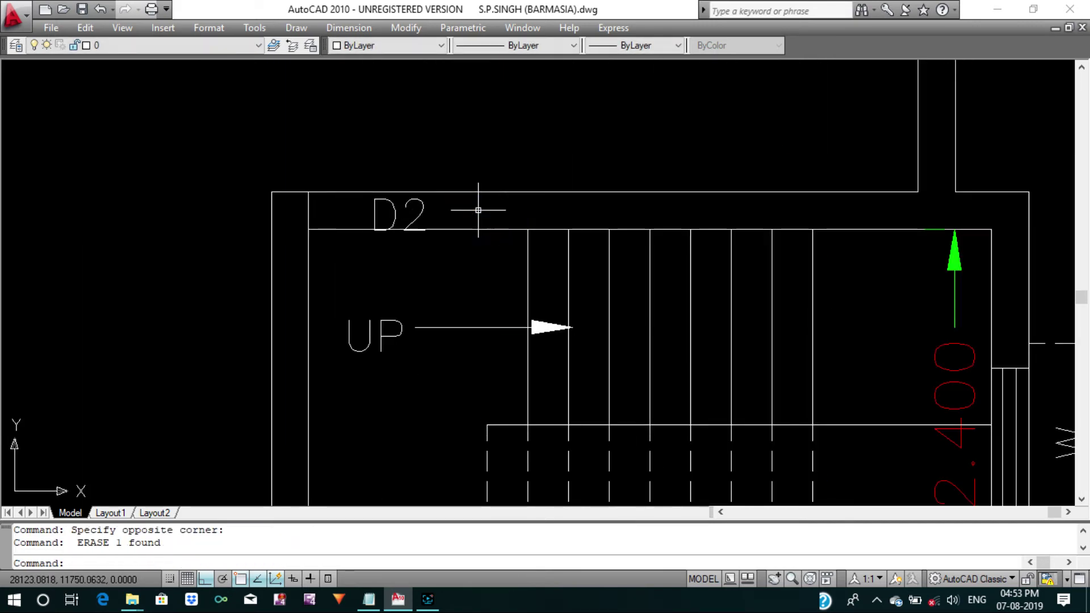
key("ctrl+z")
type("TR")
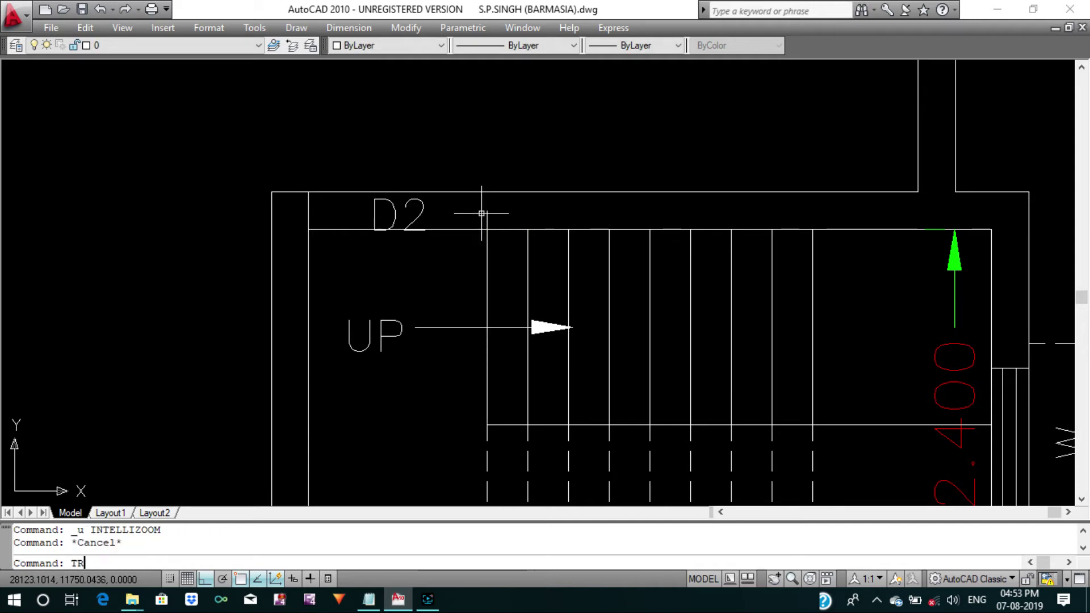
Trim the stair lines around the D2 label near the UP arrow.
key("Return")
key("Return")
left_click(499, 219)
key("Return")
scroll(500, 222, "down", 3)
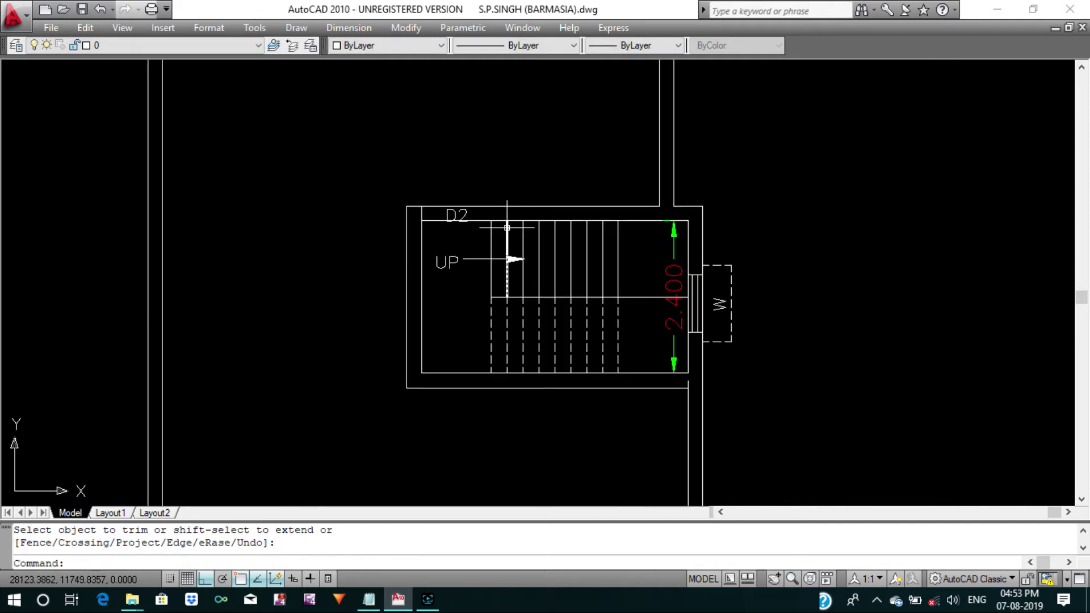
key("Escape")
key("Escape")
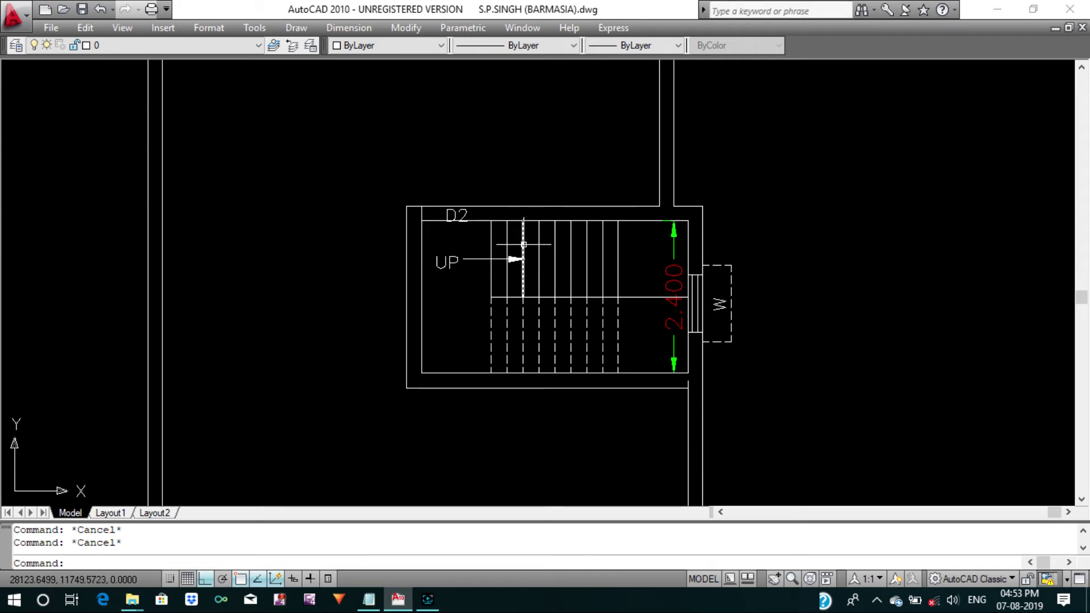
scroll(603, 262, "up", 2)
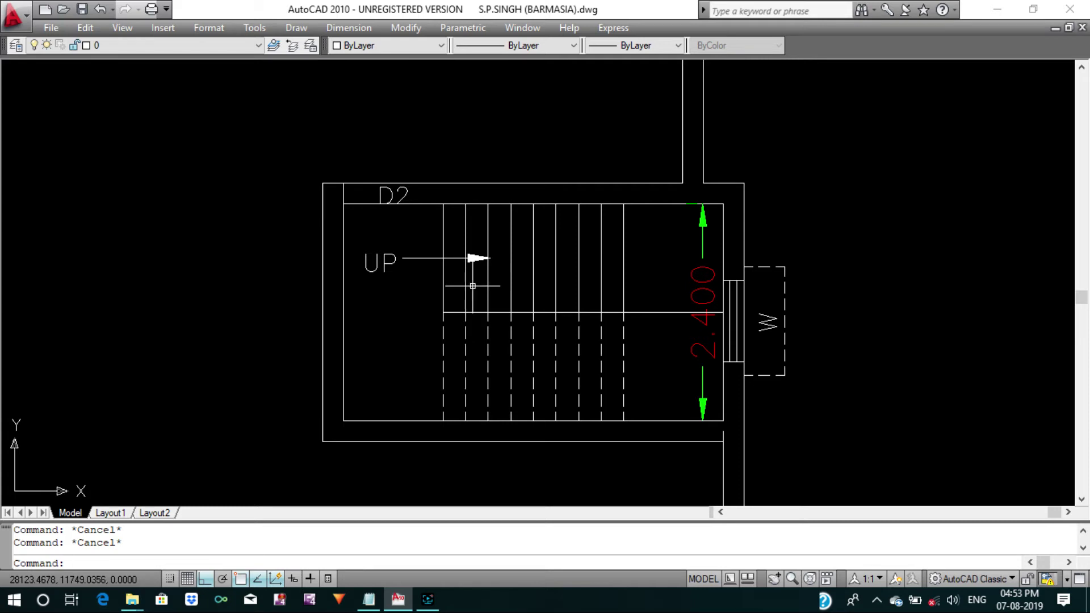
Match properties so the upper stair treads become dashed and the lower treads solid.
left_click(601, 338)
left_click(637, 232)
left_click(435, 222)
key("Return")
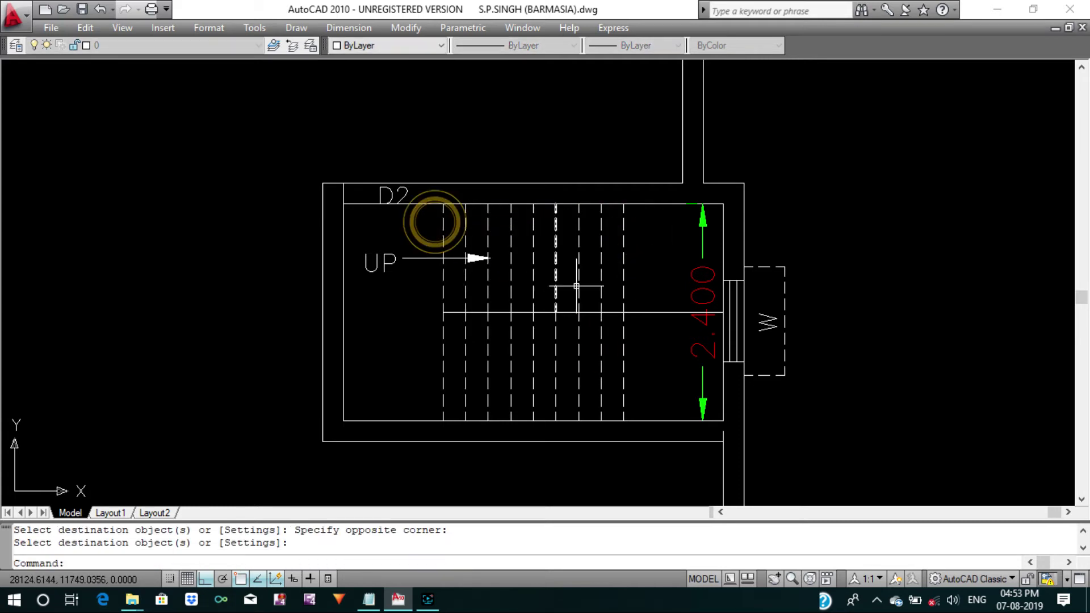
key("Return")
left_click(675, 312)
left_click(652, 316)
left_click(421, 340)
key("Return")
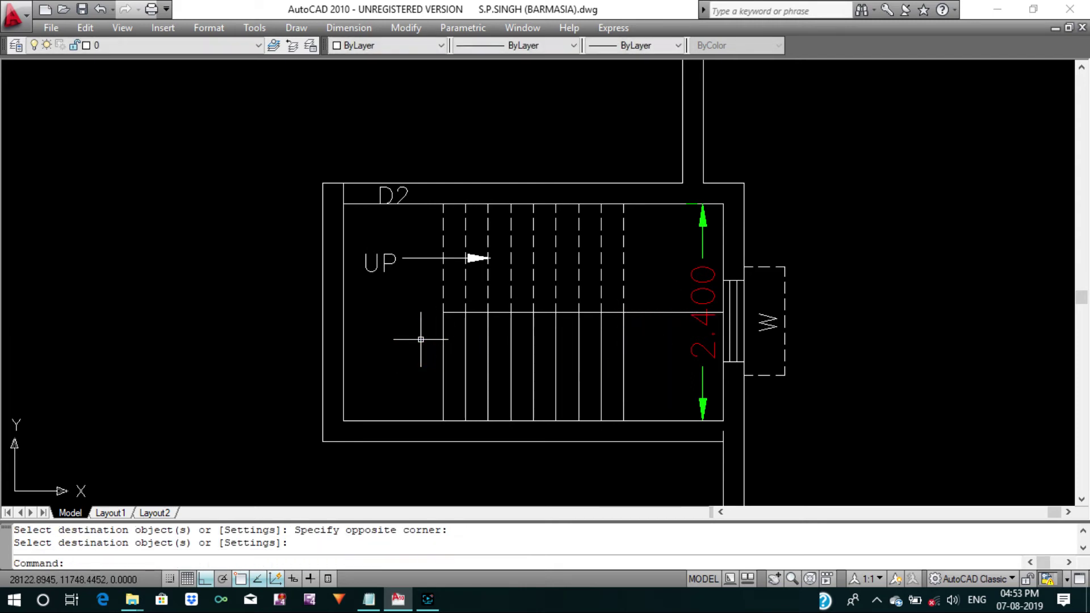
Move the UP label and its arrow down onto the lower flight.
type("m")
key("Return")
left_click(435, 290)
left_click(360, 233)
key("Return")
left_click(243, 282)
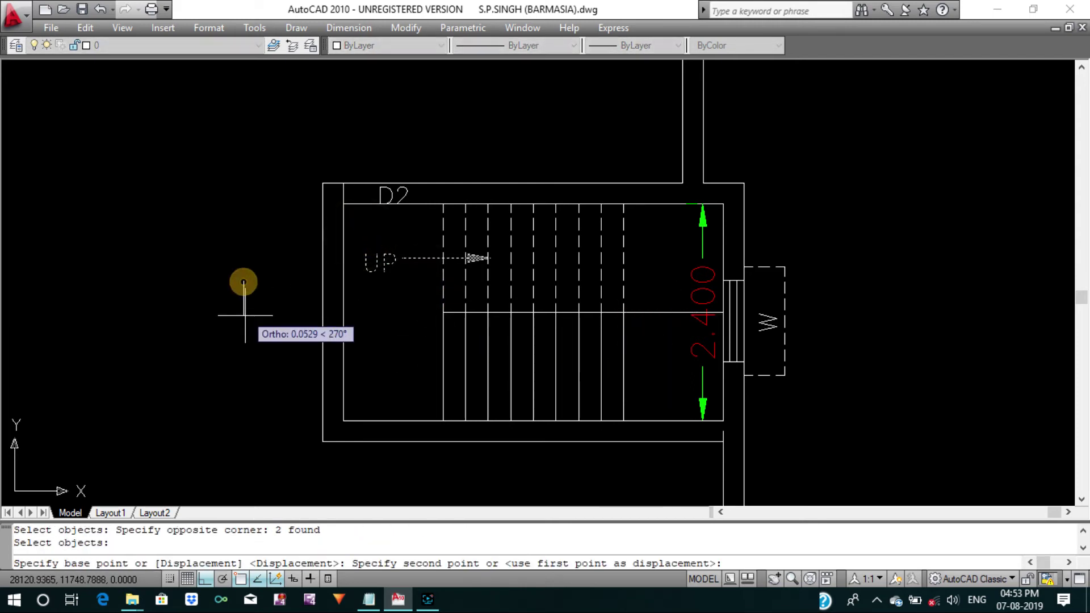
left_click(241, 359)
key("Return")
left_click(414, 365)
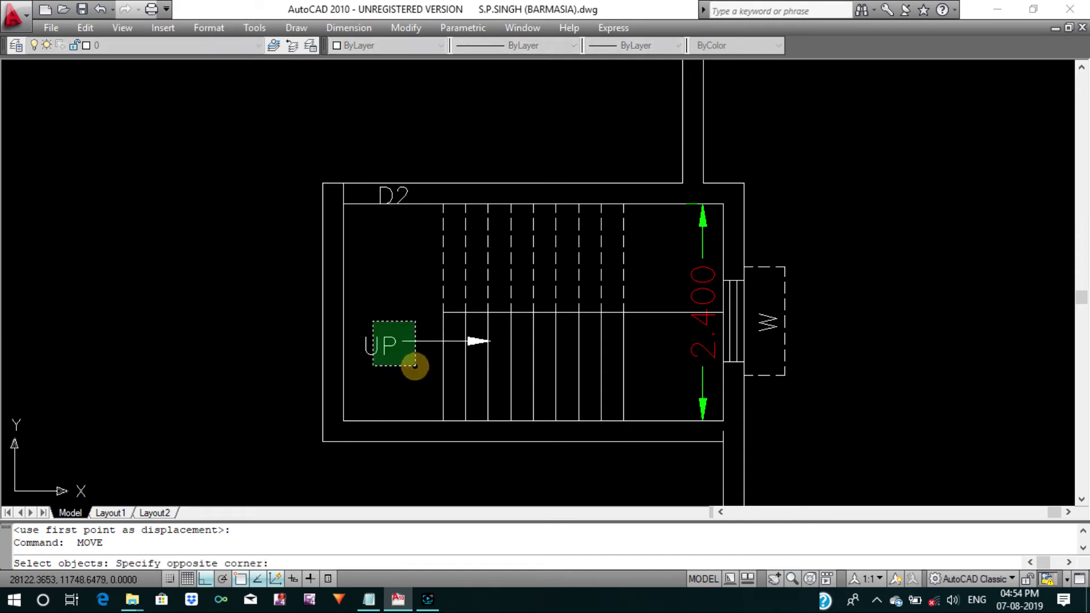
left_click(373, 321)
left_click(285, 352)
key("Return")
key("Escape")
Edit the UP text in place so it reads DN.
left_click(376, 364)
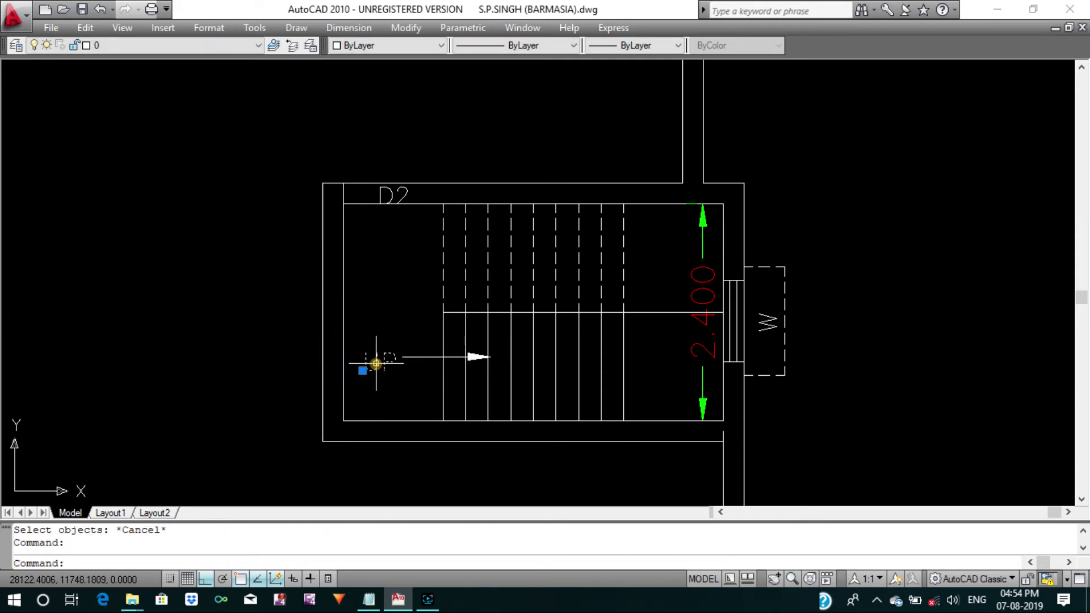
double_click(376, 363)
type("DN")
key("Return")
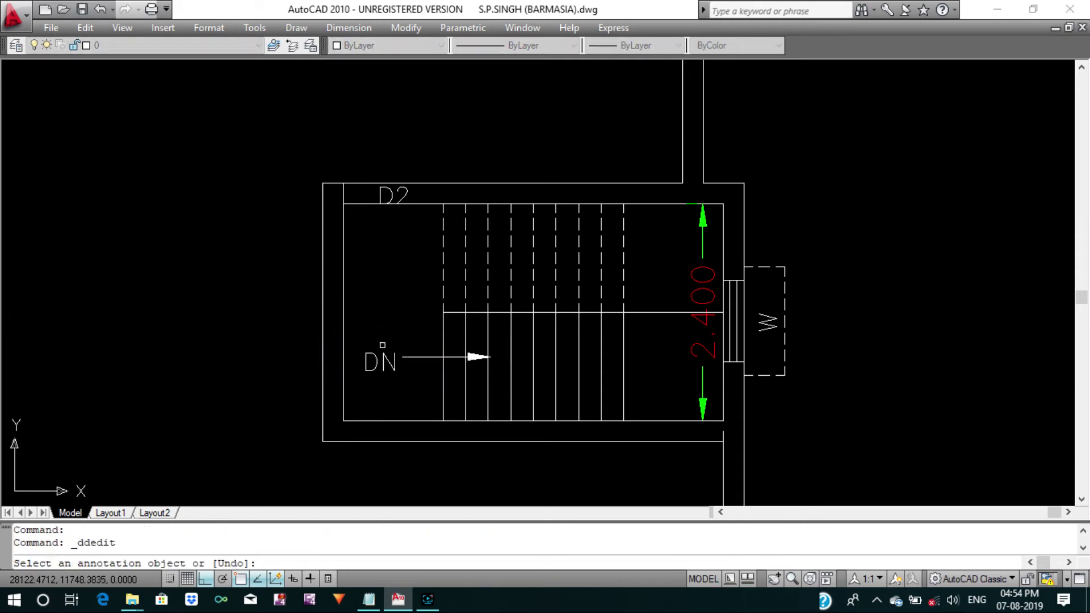
key("Escape")
key("Escape")
Try extending lines with all objects as boundaries, then cancel the extend.
type("x")
key("Return")
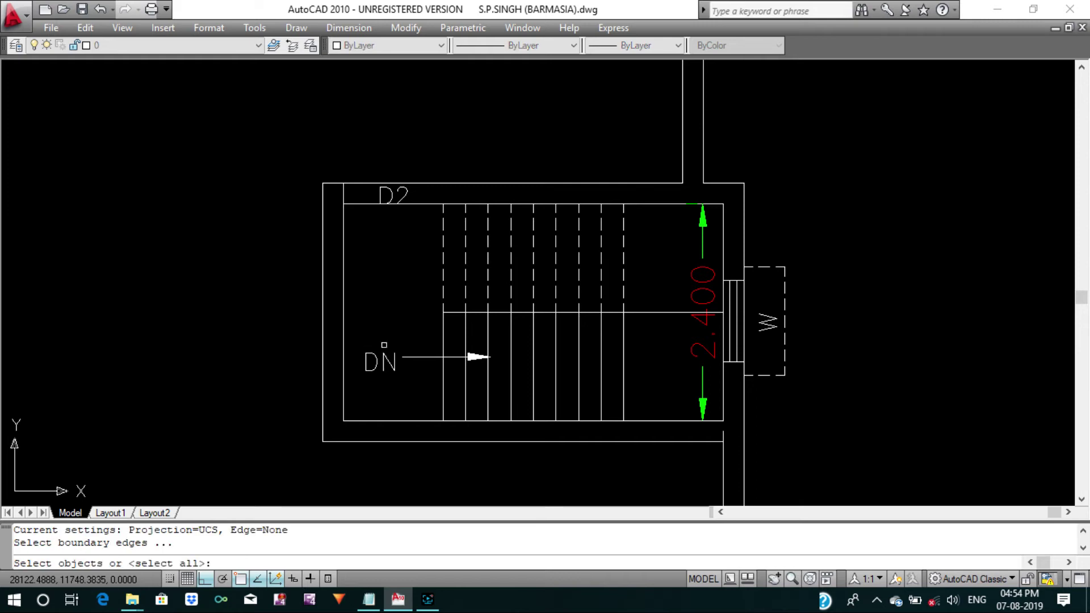
key("Return")
key("Escape")
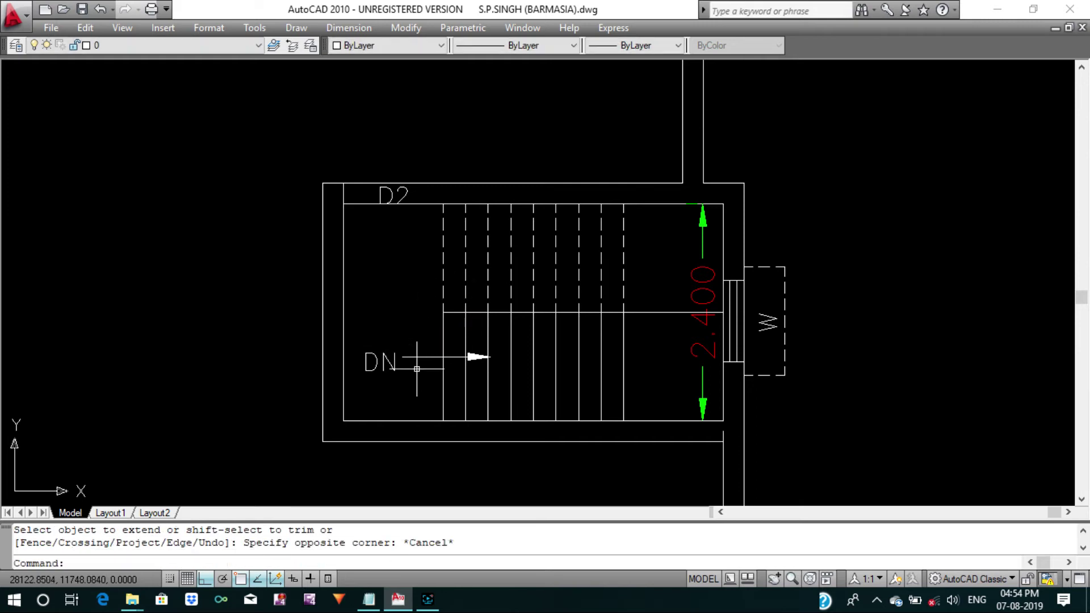
key("Escape")
key("Escape")
key("Return")
key("Return")
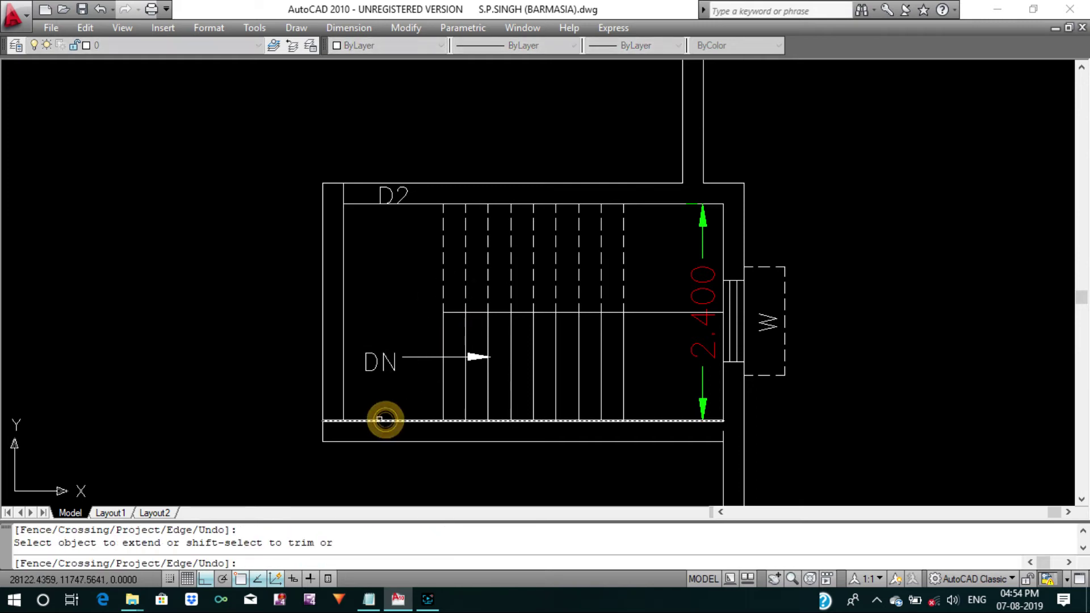
key("Escape")
type("o")
key("Return")
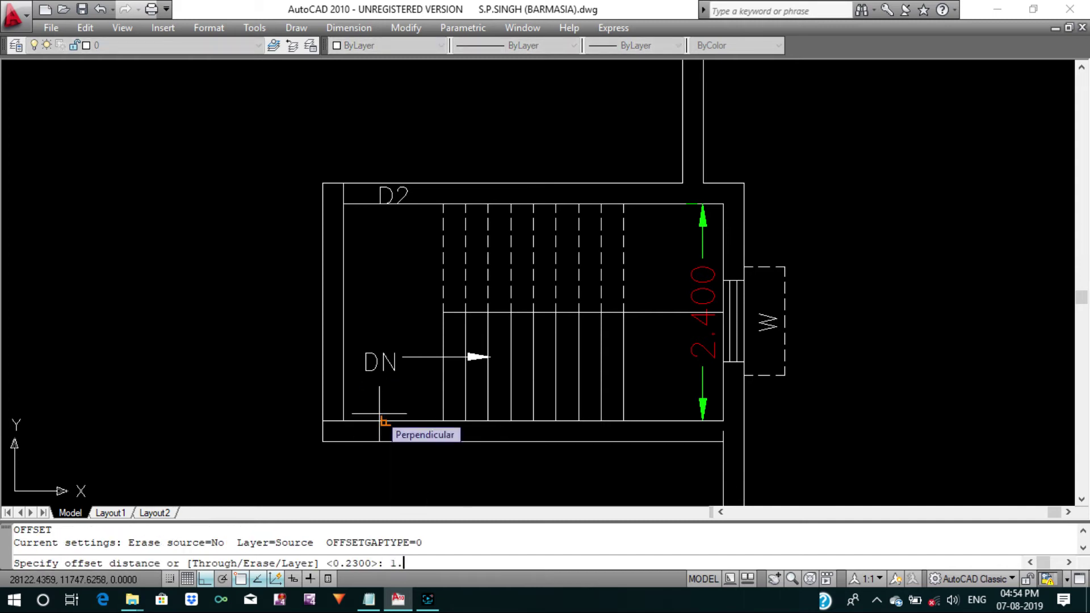
Offset the bottom stair line upward by 1.1.
type("1")
key("Return")
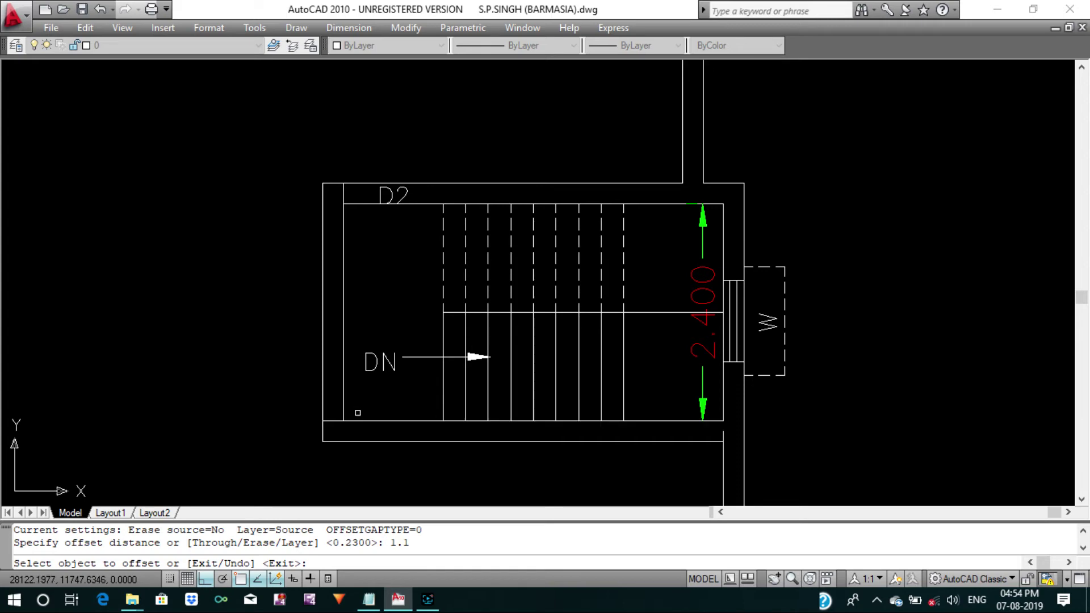
left_click(358, 418)
left_click(360, 421)
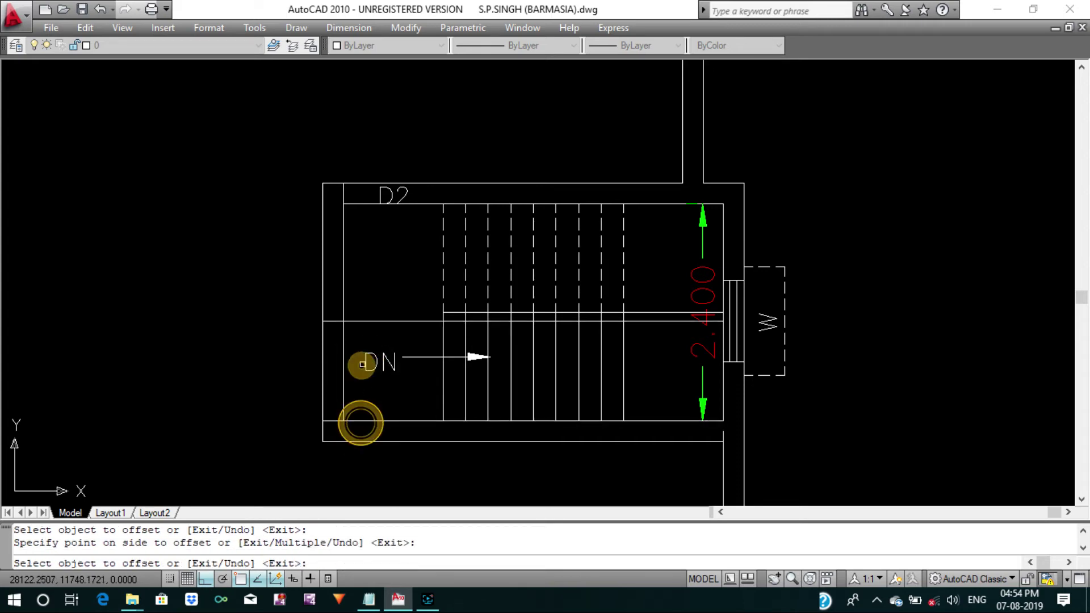
left_click(365, 365)
key("Escape")
key("Escape")
Trim a wall segment against window-selected cutting edges.
key("Return")
scroll(366, 349, "up", 3)
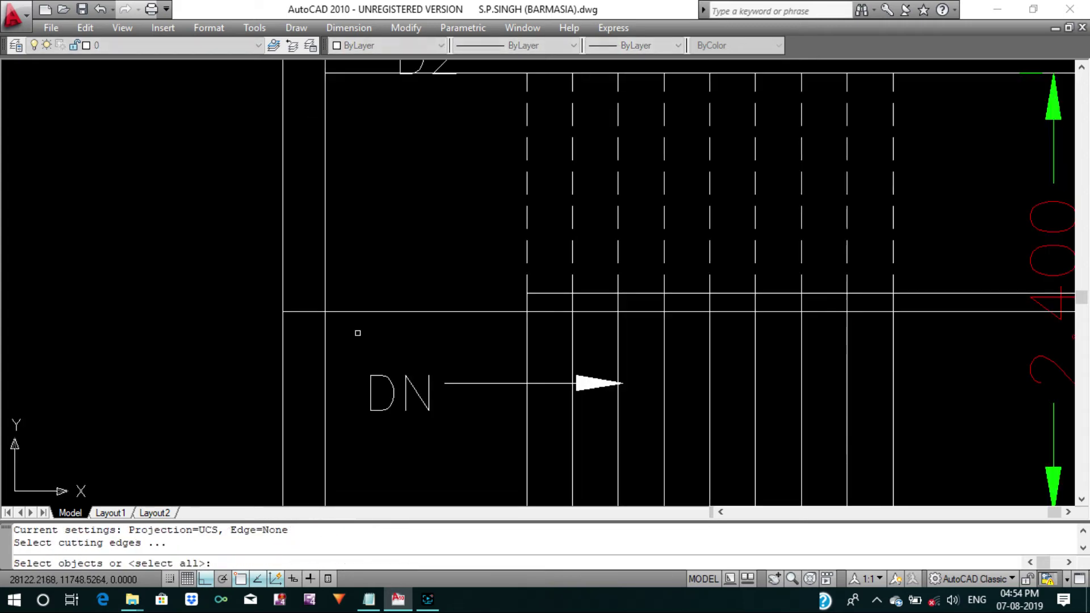
left_click(348, 331)
left_click(261, 263)
key("Return")
left_click(369, 282)
scroll(368, 283, "down", 4)
Trim the left wall lines near DN to open the doorway.
key("Return")
key("Return")
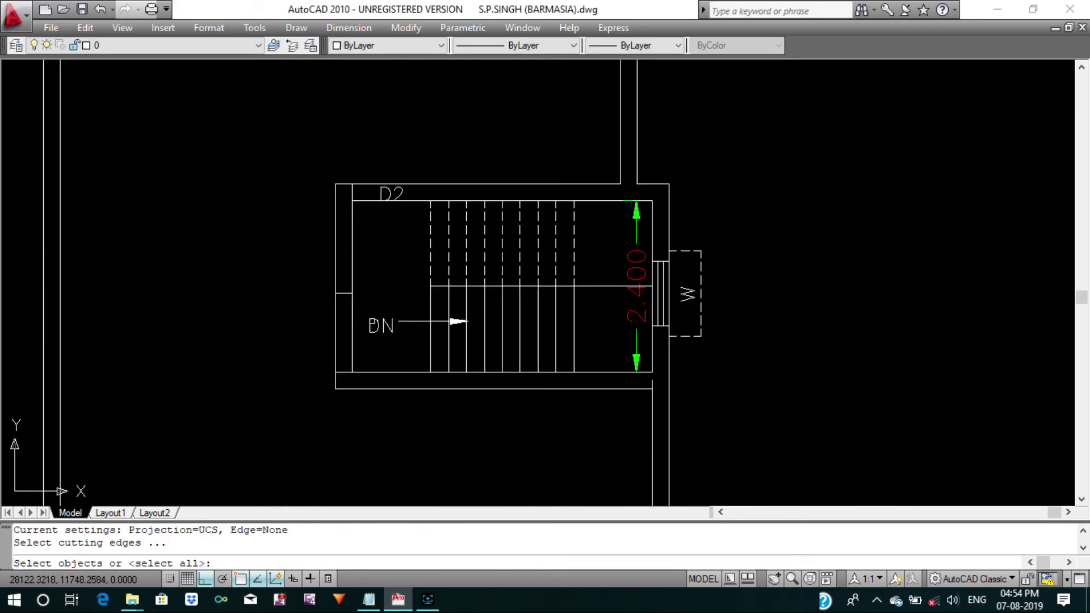
key("Return")
left_click(361, 352)
left_click(335, 331)
key("Return")
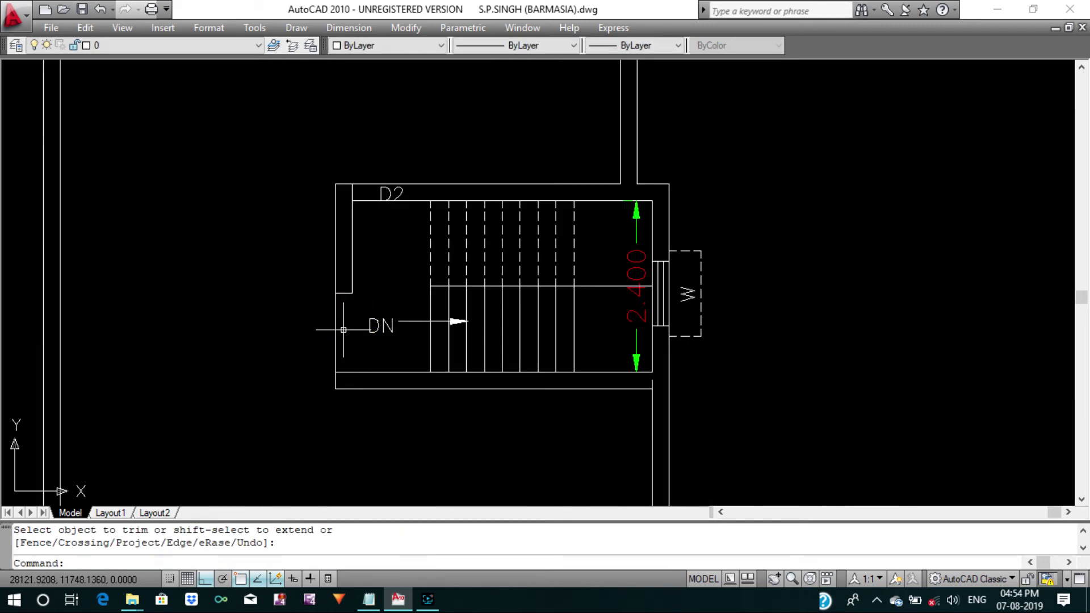
key("Return")
key("Return")
left_click(348, 324)
left_click(292, 320)
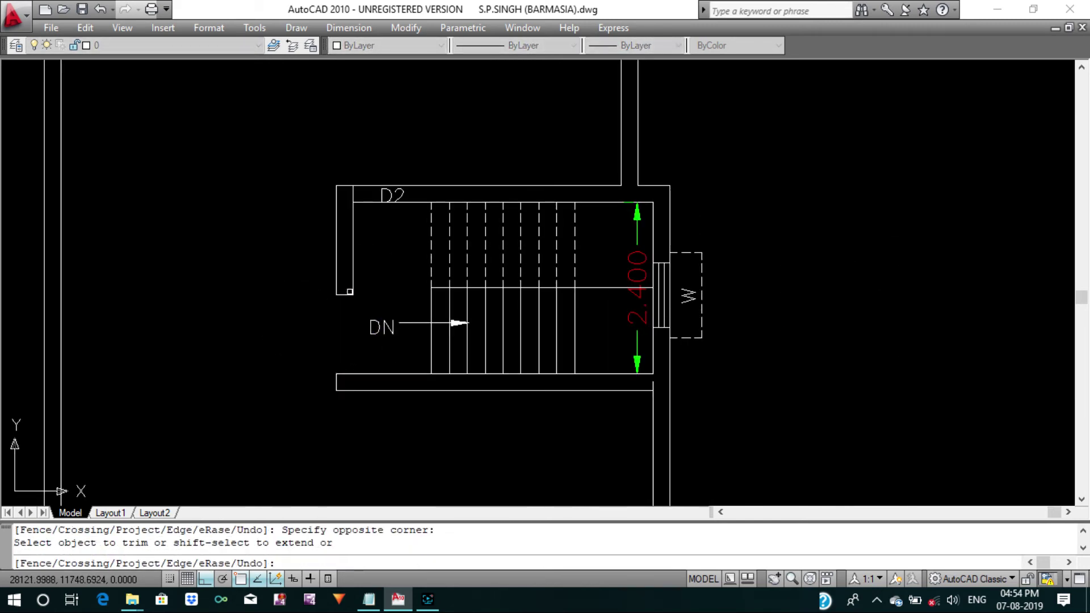
left_click(348, 267)
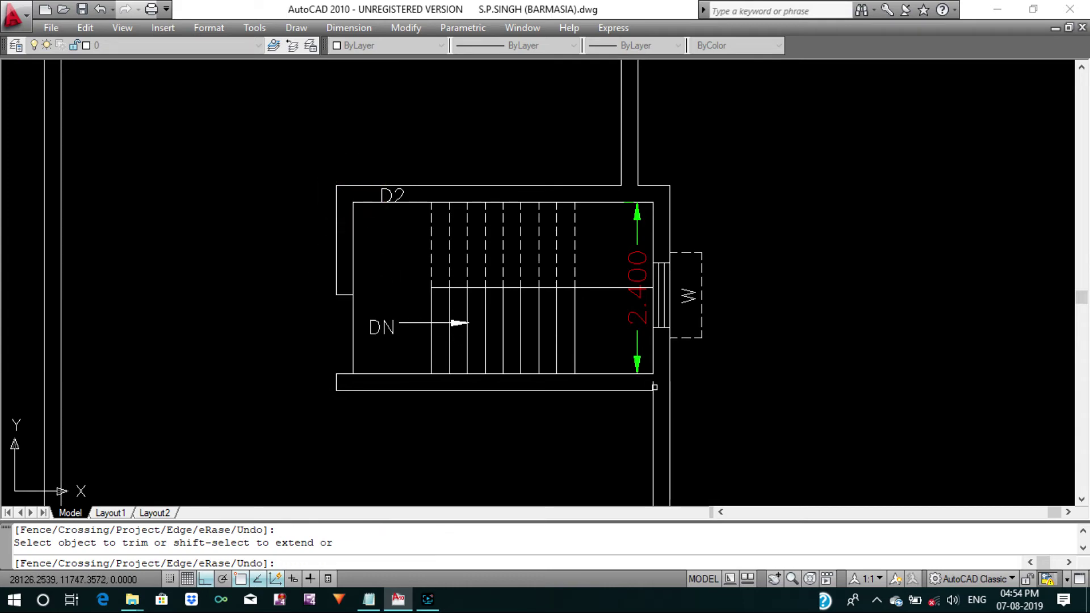
key("Escape")
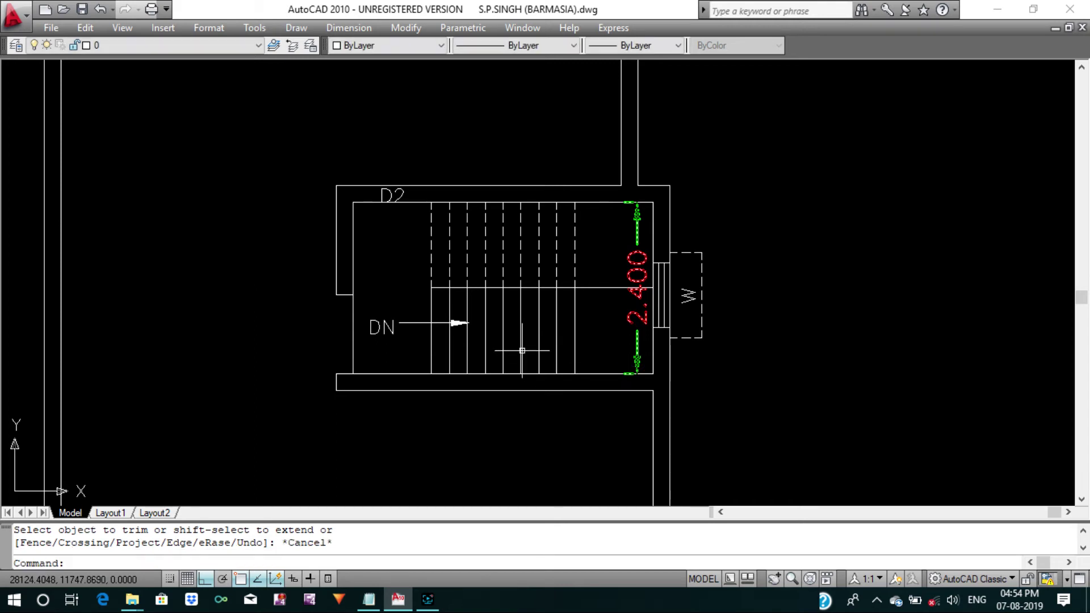
key("Escape")
key("Escape")
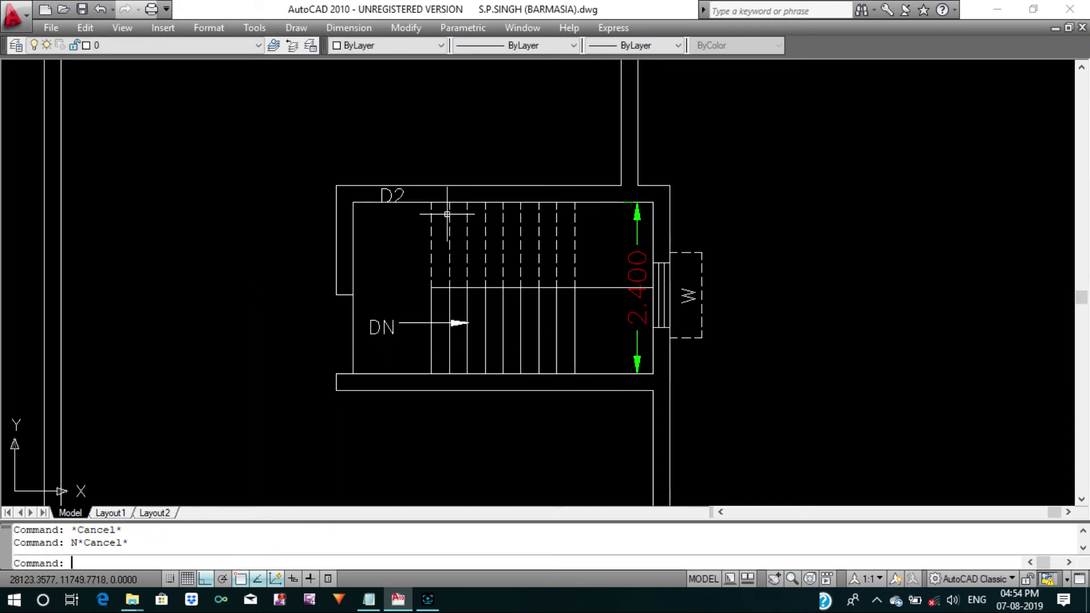
Move the D2 label diagonally beside the new wall opening and recentre the staircase.
type("m")
key("Return")
left_click(388, 195)
key("Return")
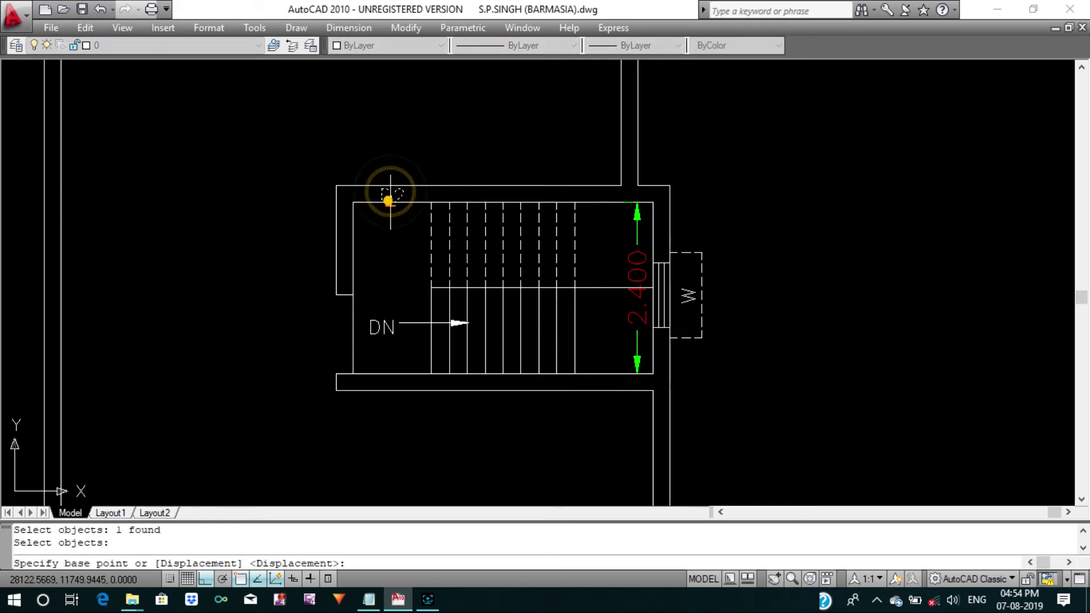
key("F8")
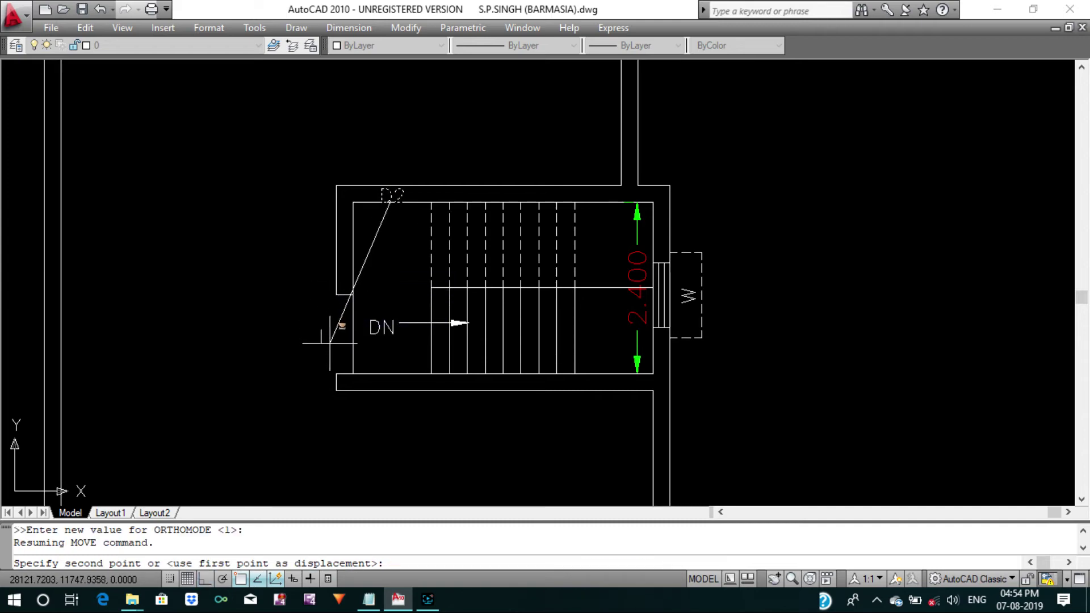
left_click(334, 347)
key("Escape")
middle_click_drag(333, 347, 446, 403)
key("Escape")
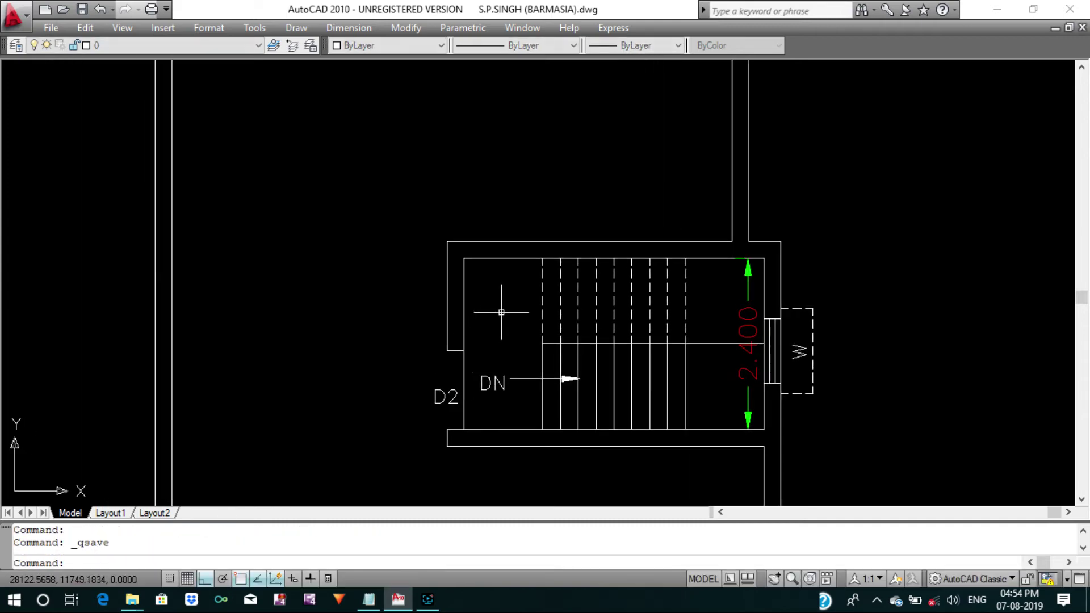
Fillet the terrace notch's vertical wall line into its lower horizontal line.
scroll(502, 313, "down", 1)
scroll(568, 318, "down", 3)
scroll(658, 323, "down", 1)
scroll(664, 267, "down", 1)
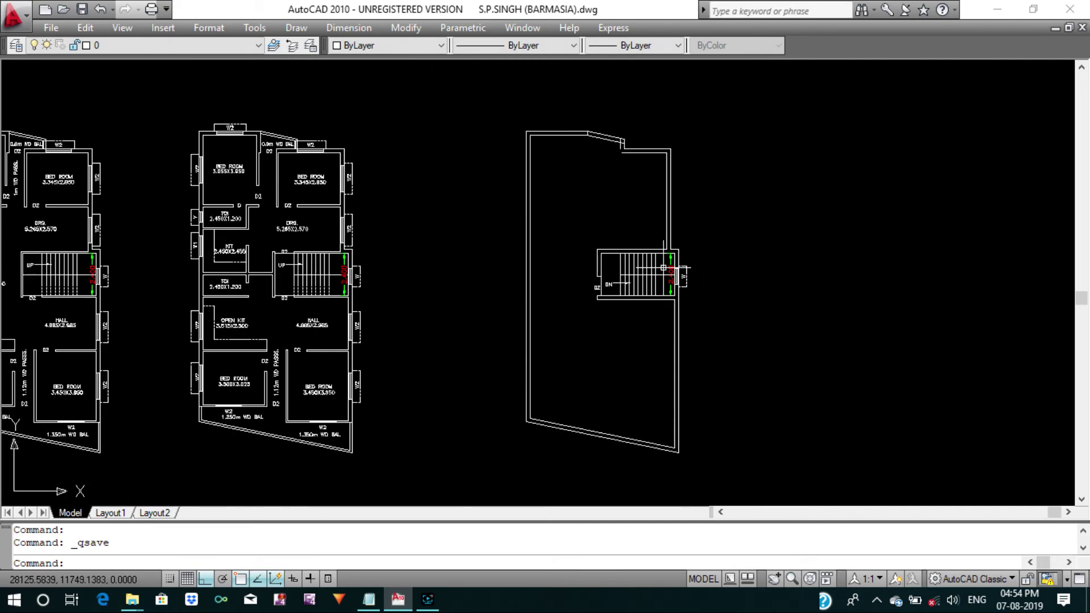
scroll(663, 267, "up", 3)
scroll(595, 198, "up", 2)
key("Escape")
type("f")
key("Return")
scroll(602, 229, "up", 2)
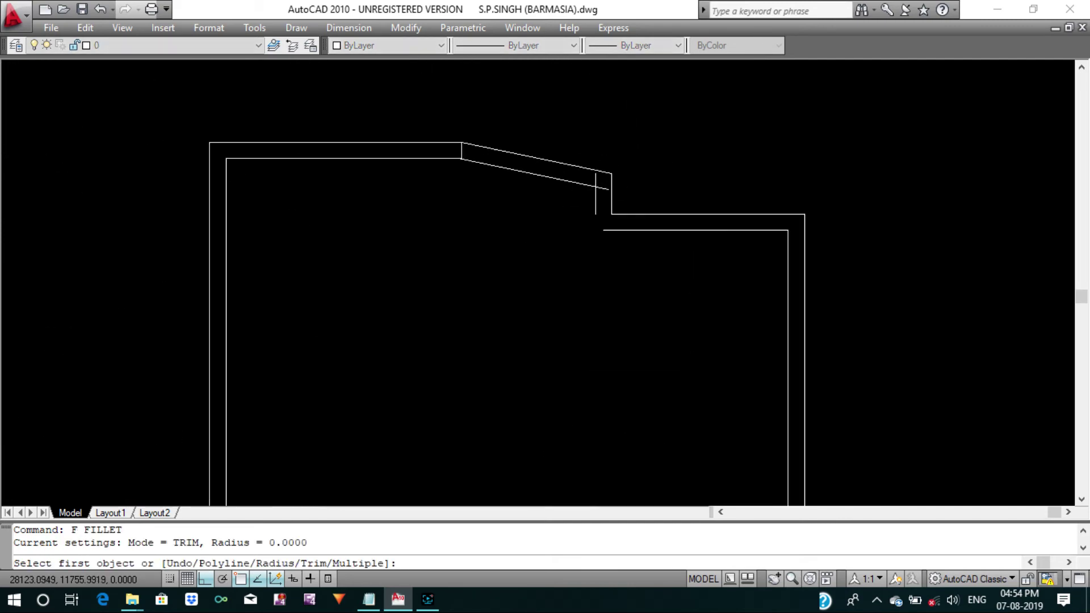
scroll(617, 232, "up", 2)
left_click(624, 228)
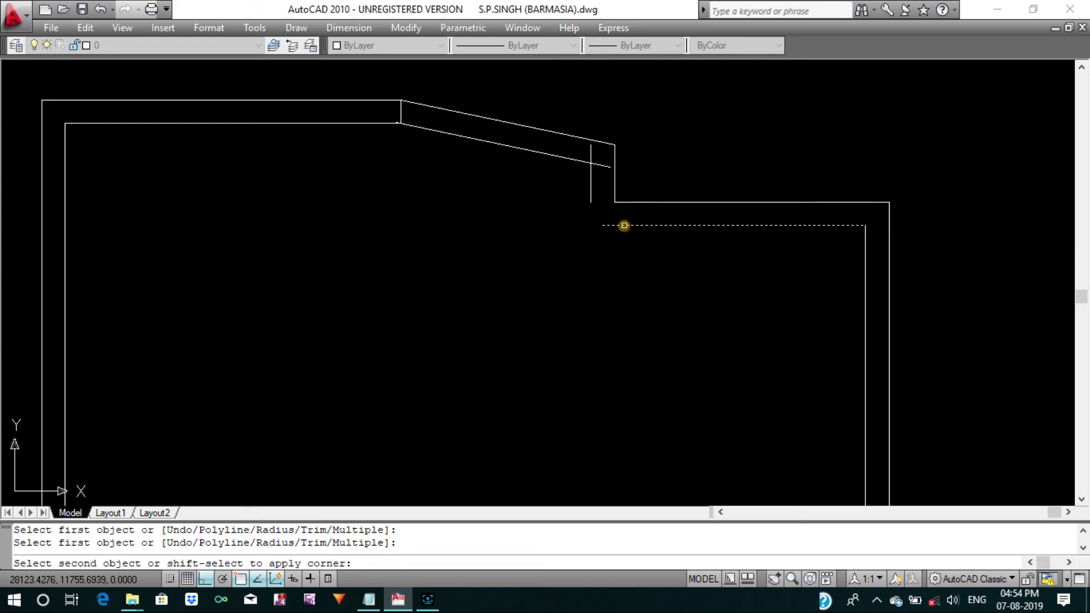
left_click(594, 199)
Fillet the notch's vertical line into the sloped wall.
key("Return")
left_click(574, 159)
key("Return")
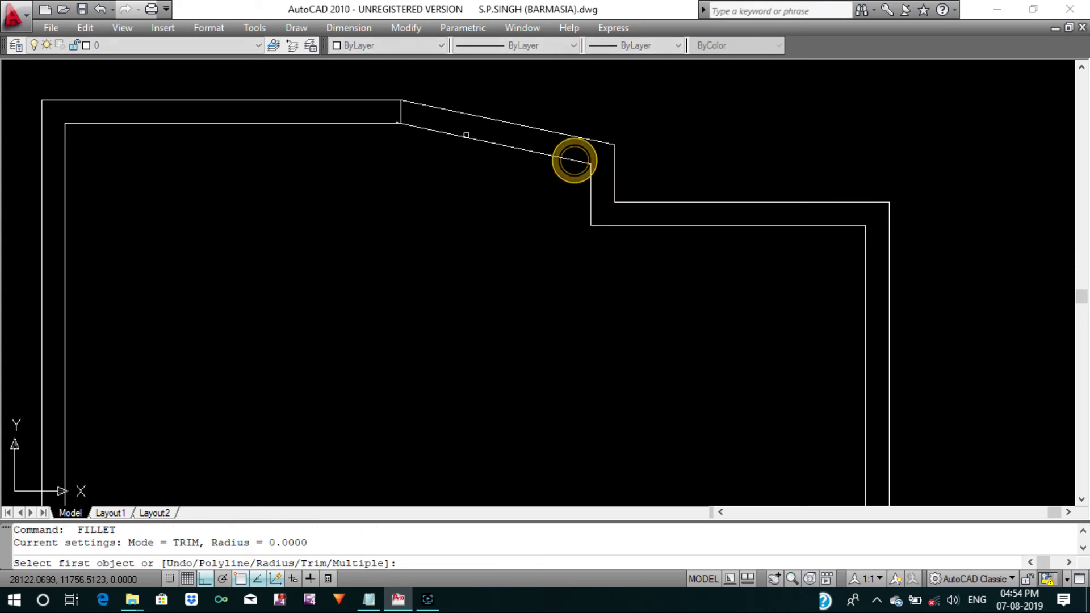
key("Escape")
Erase the short vertical connector line in the notch.
left_click(380, 95)
left_click(440, 189)
type("e")
key("Return")
middle_click_drag(441, 190, 447, 226)
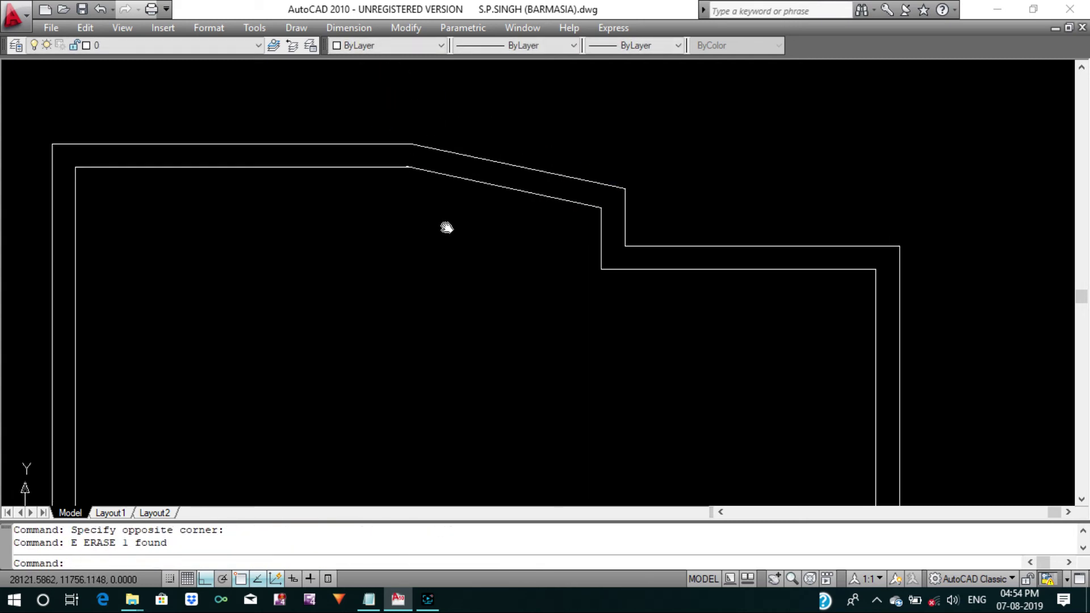
type("F")
Fillet the inner horizontal wall line into the inner sloped line for a clean corner.
key("Return")
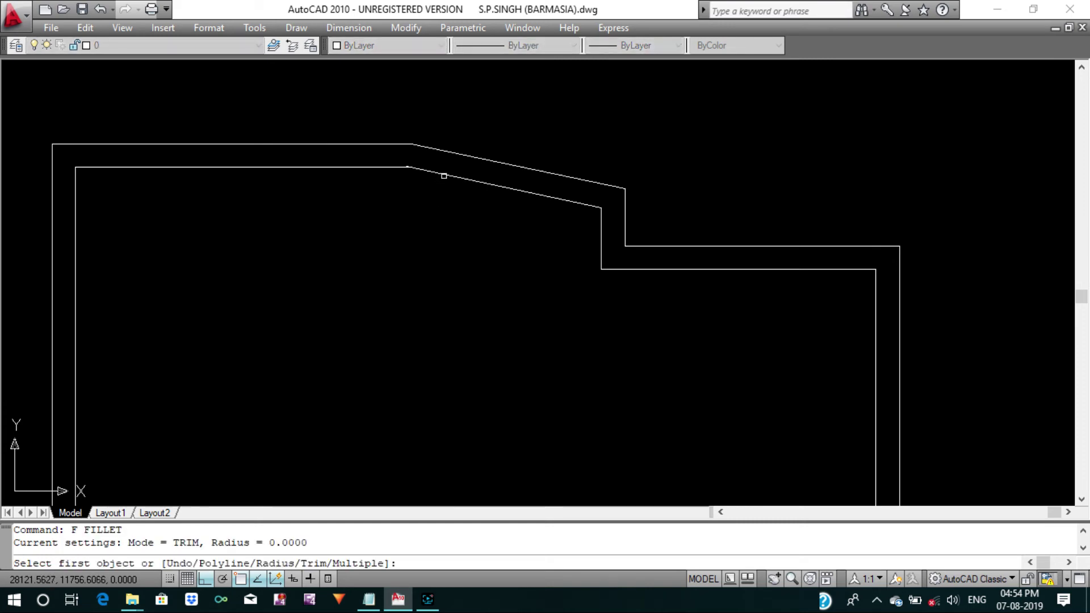
left_click(444, 176)
left_click(382, 169)
key("Return")
scroll(448, 163, "down", 4)
right_click(437, 199)
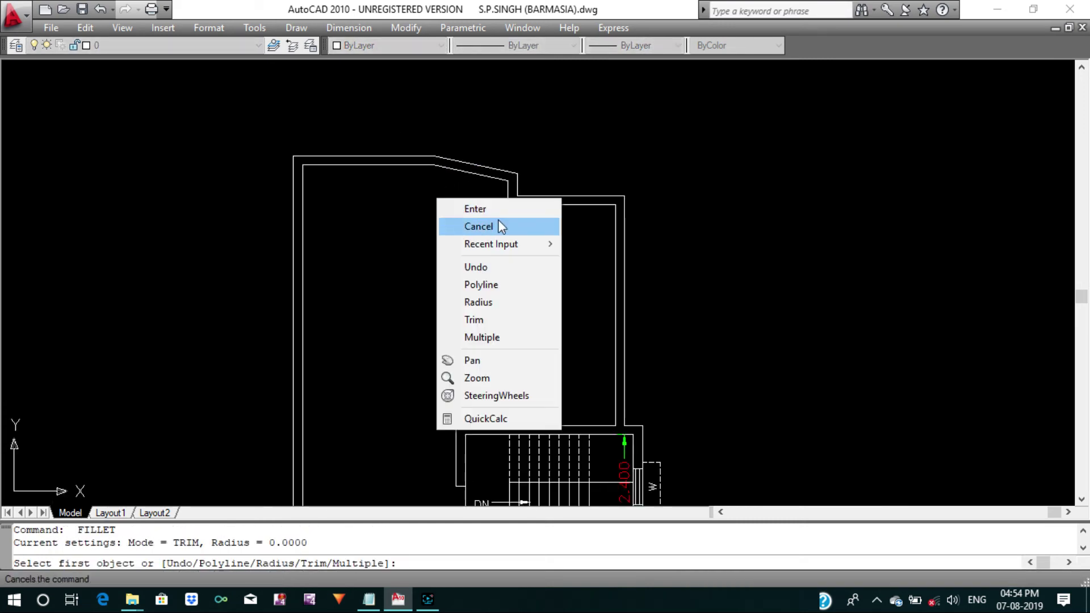
left_click(500, 209)
scroll(560, 267, "down", 4)
scroll(561, 359, "up", 1)
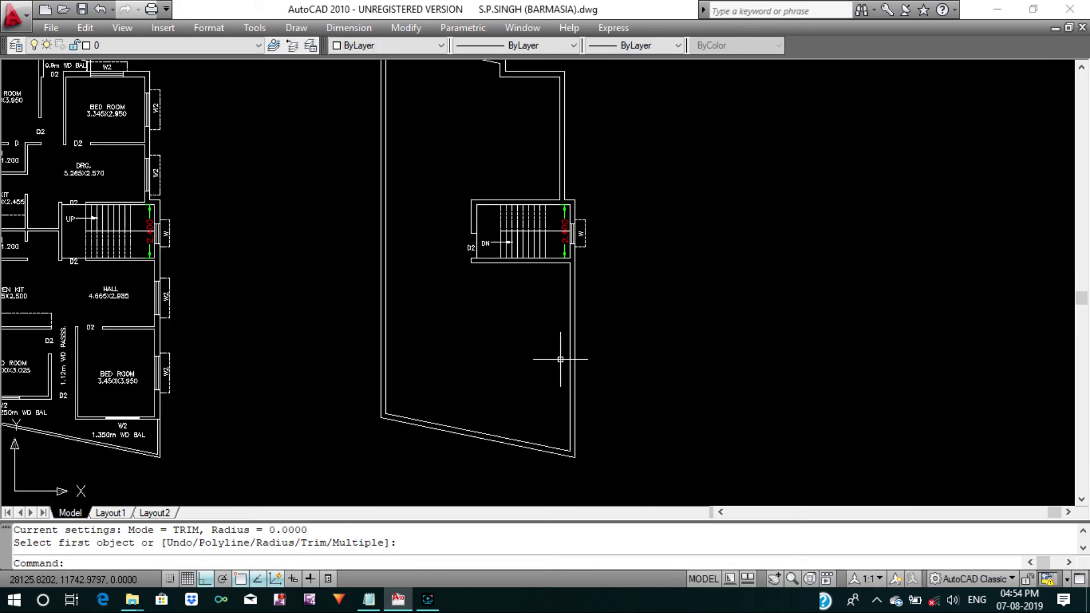
key("Escape")
Save the drawing and bring the sheet's plans and specification table into view.
key("ctrl+s")
scroll(567, 357, "down", 3)
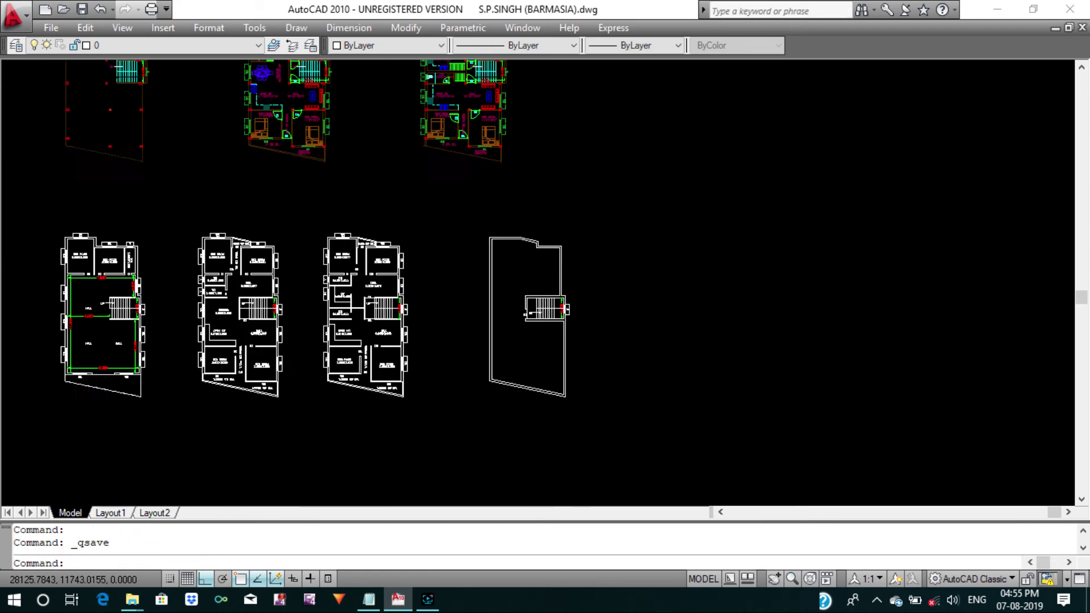
scroll(567, 357, "down", 3)
middle_click_drag(565, 340, 546, 461)
scroll(457, 302, "down", 4)
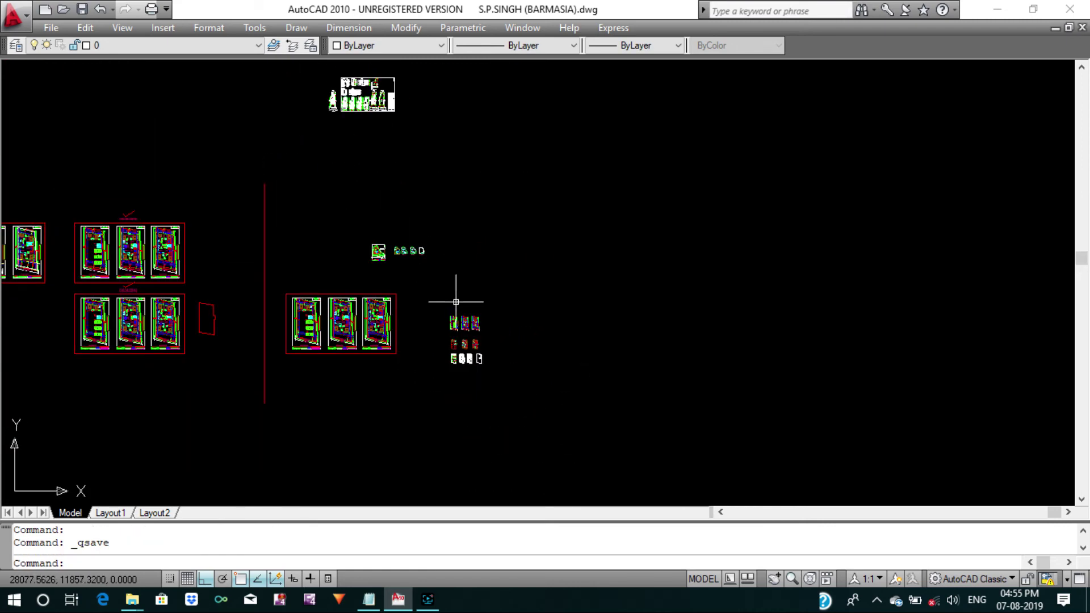
scroll(366, 94, "up", 3)
scroll(366, 94, "up", 4)
scroll(367, 94, "up", 4)
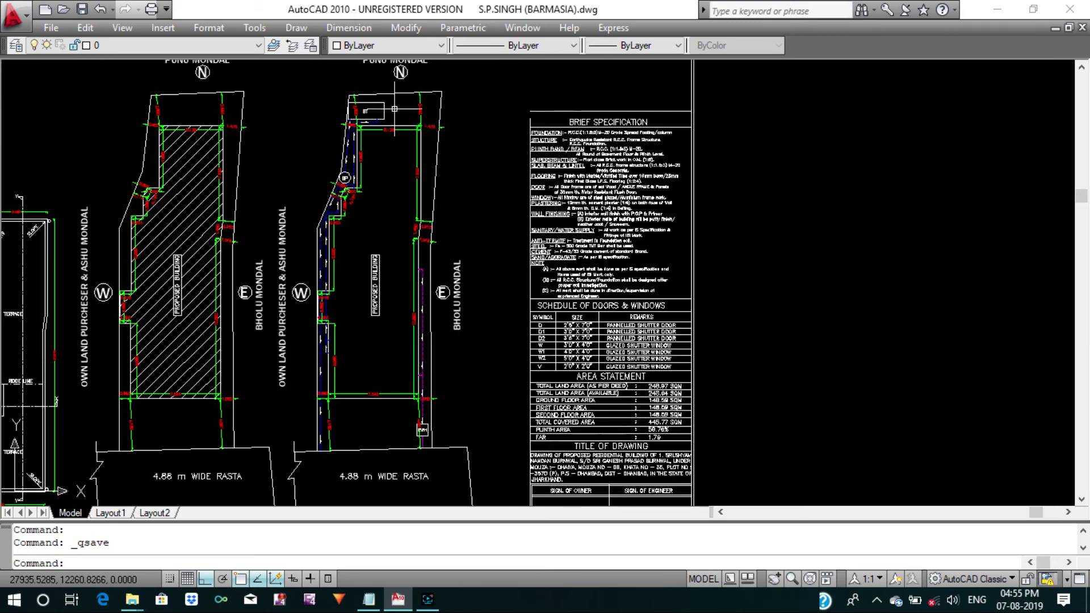
middle_click_drag(512, 163, 772, 163)
scroll(408, 299, "up", 3)
scroll(408, 300, "up", 3)
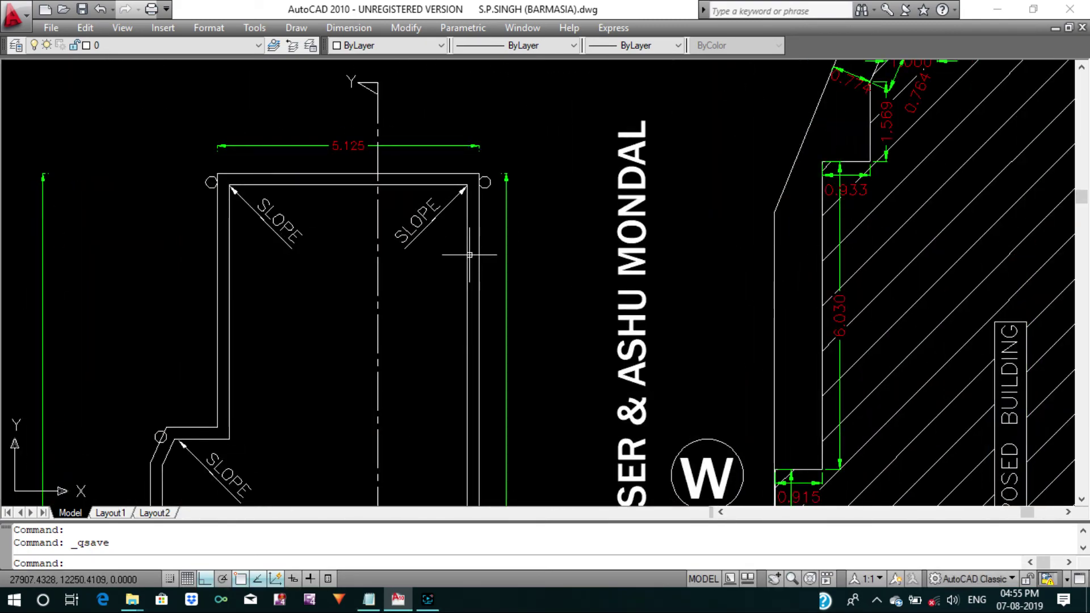
type("CO")
Start a copy selecting the right and left SLOPE arrows, texts and corner circle.
key("Return")
left_click(445, 239)
left_click(409, 219)
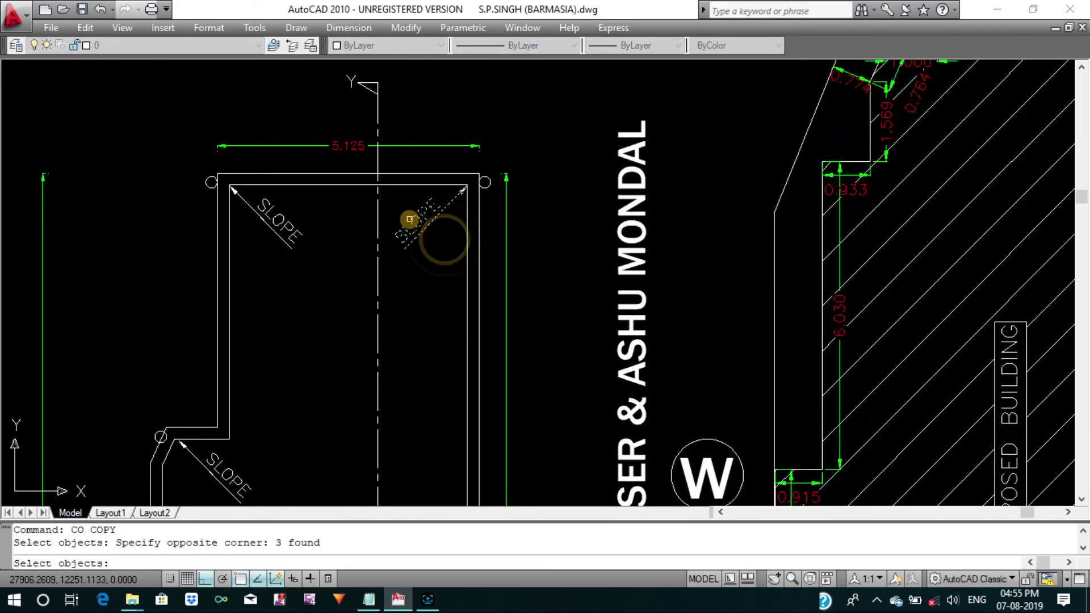
left_click(449, 166)
left_click(495, 186)
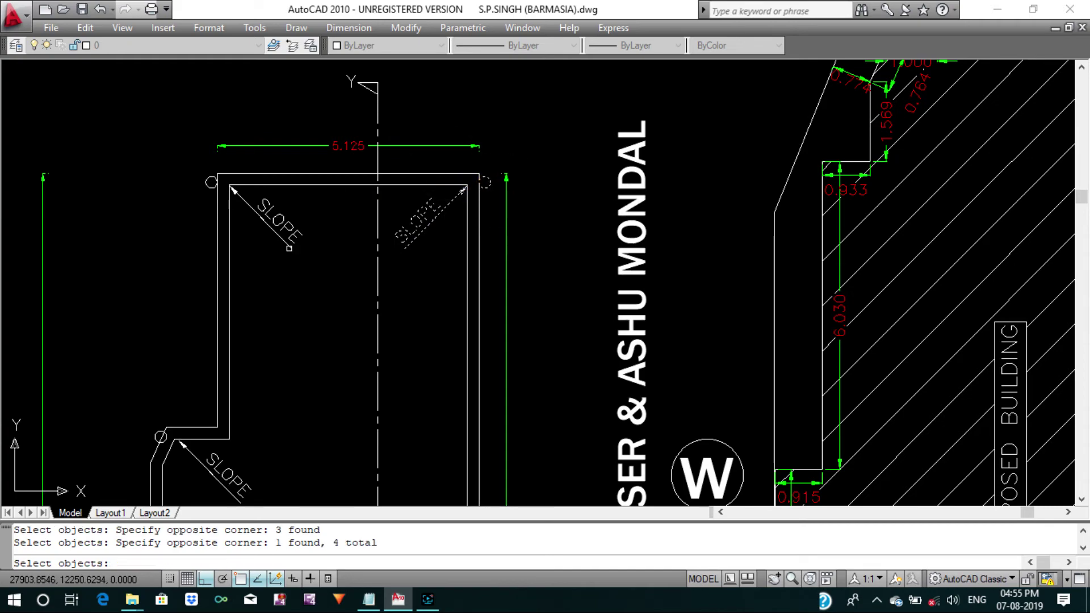
left_click(296, 265)
left_click(263, 215)
left_click(186, 165)
scroll(273, 216, "down", 5)
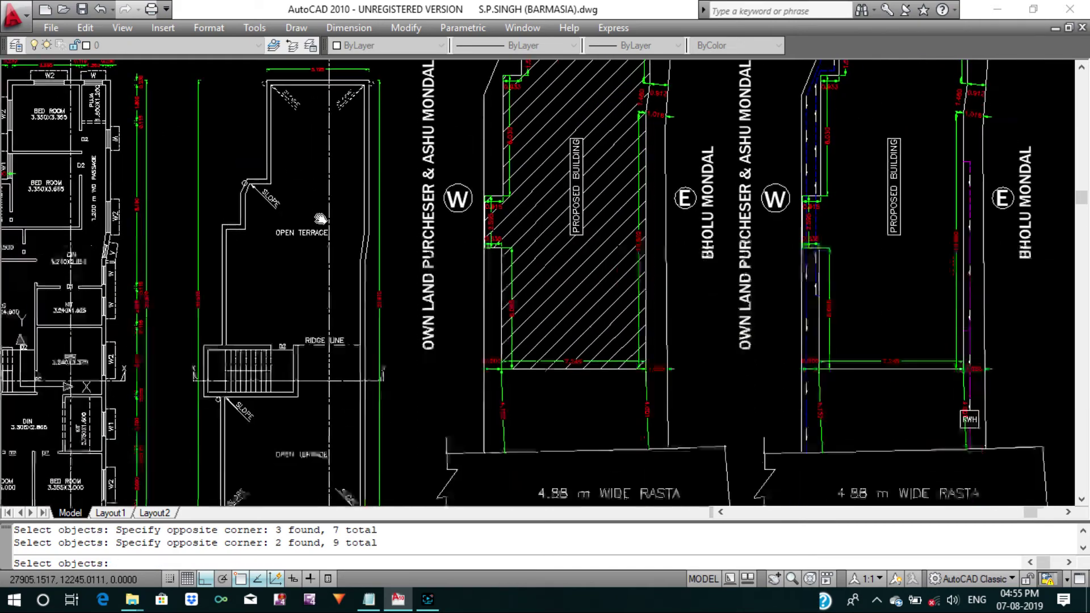
scroll(347, 301, "up", 5)
Add the lower SLOPE groups and the OPEN TERRACE label to the copy selection.
left_click(370, 253)
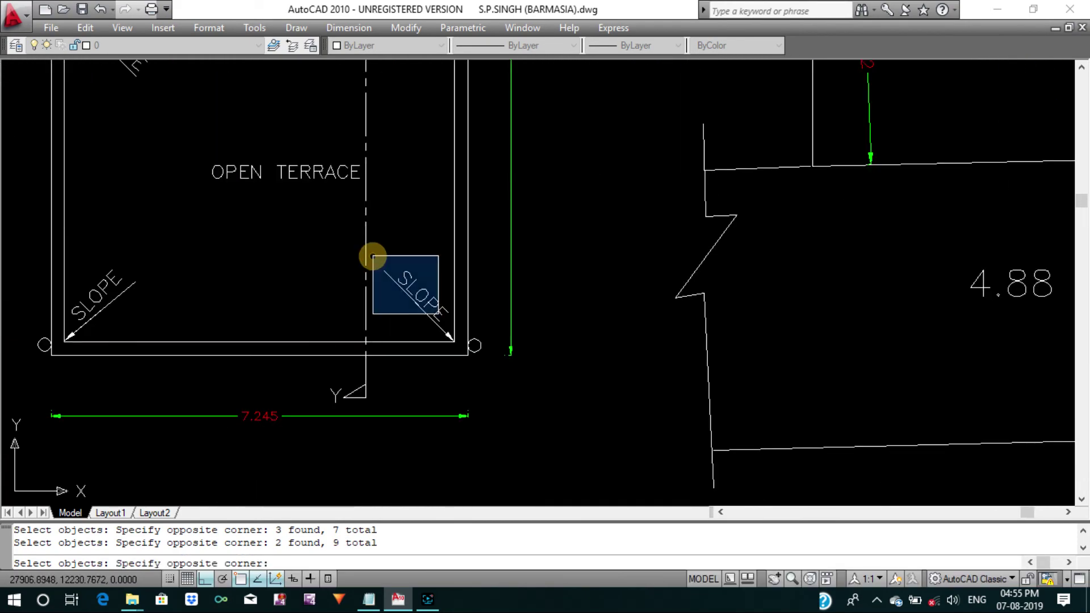
left_click(491, 379)
middle_click_drag(21, 274, 177, 297)
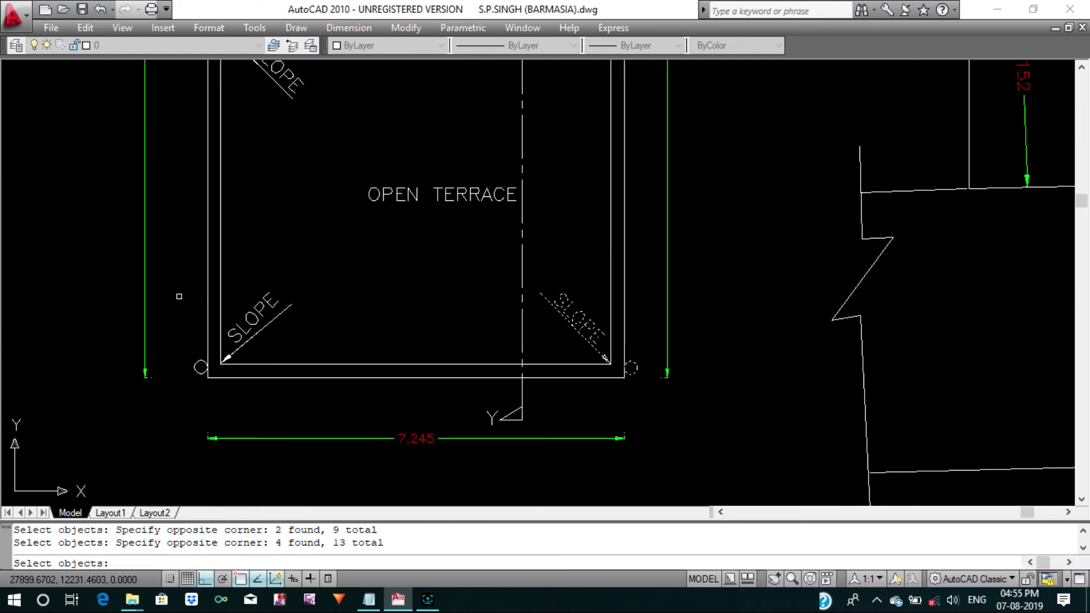
left_click(161, 280)
left_click(333, 415)
left_click(427, 259)
left_click(383, 168)
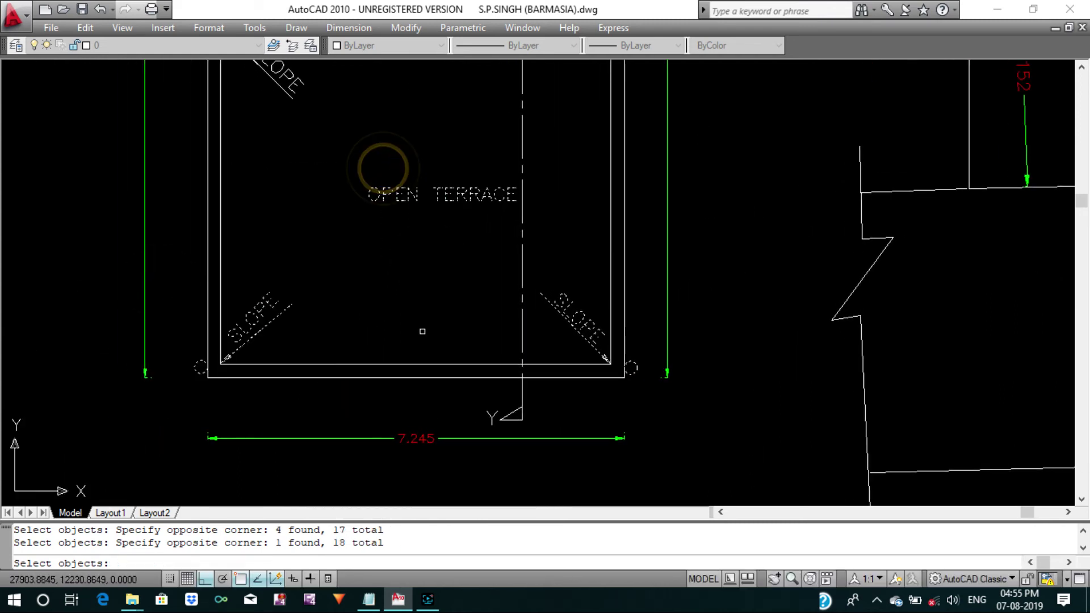
scroll(610, 385, "down", 2)
key("Return")
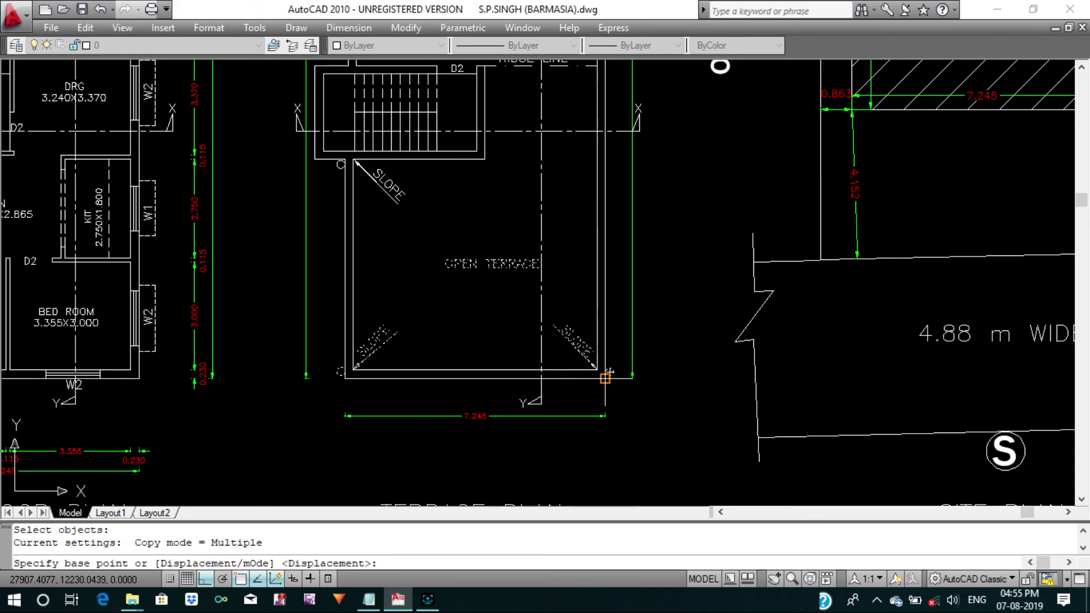
Set the terrace plan's lower-right corner as the copy base point.
left_click(610, 372)
scroll(601, 380, "down", 3)
scroll(511, 312, "down", 5)
scroll(454, 272, "down", 3)
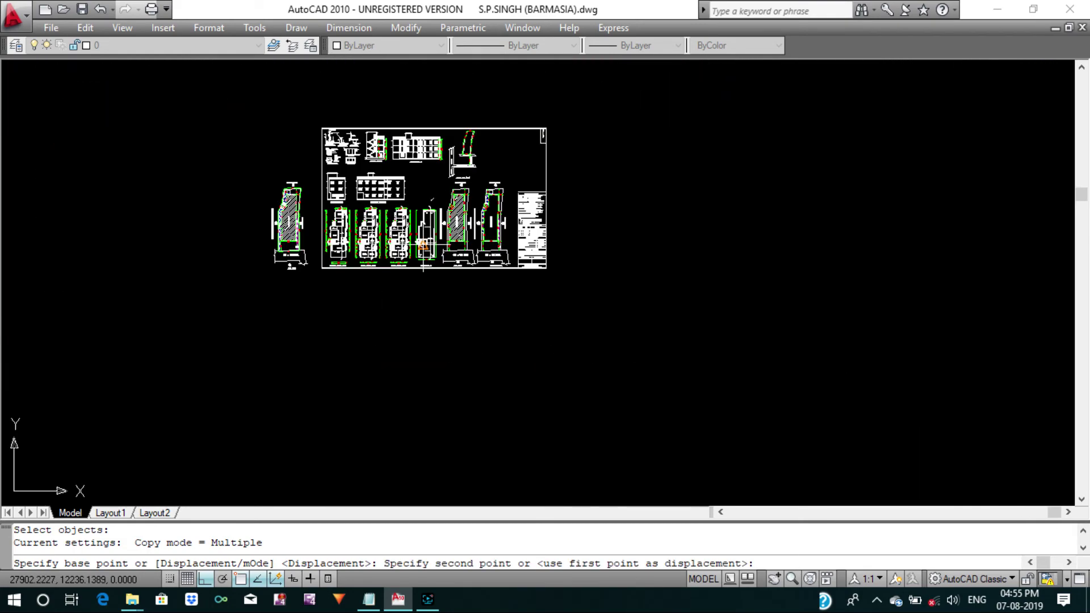
scroll(443, 263, "down", 3)
scroll(523, 360, "up", 3)
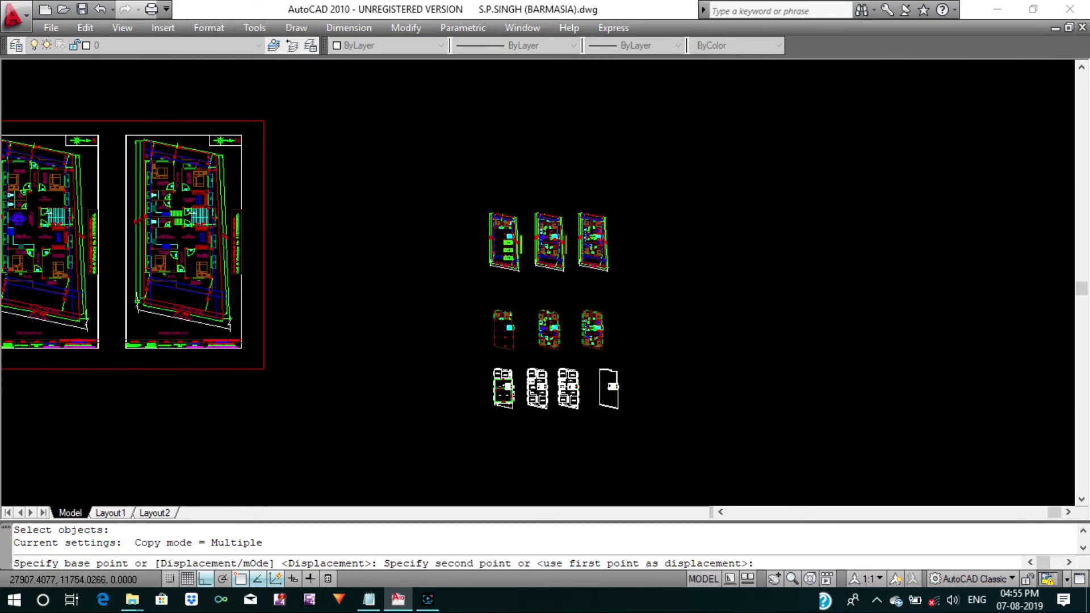
scroll(654, 421, "up", 3)
scroll(653, 421, "up", 4)
scroll(612, 449, "up", 4)
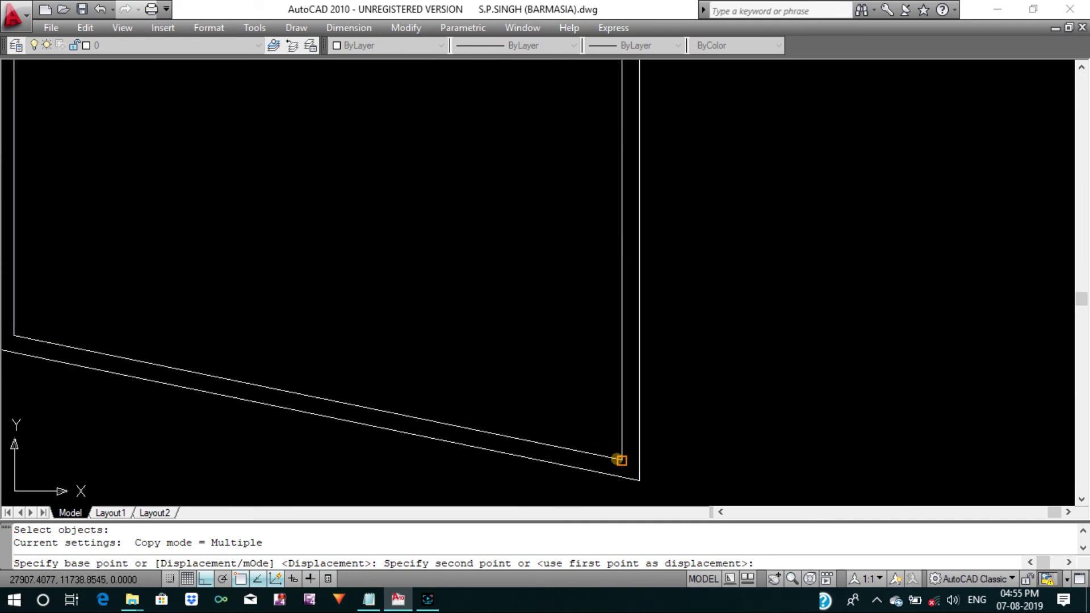
Place the copied annotations at the new plan's corner.
left_click(622, 460)
key("Escape")
scroll(625, 455, "down", 3)
scroll(591, 350, "down", 3)
key("Escape")
key("Escape")
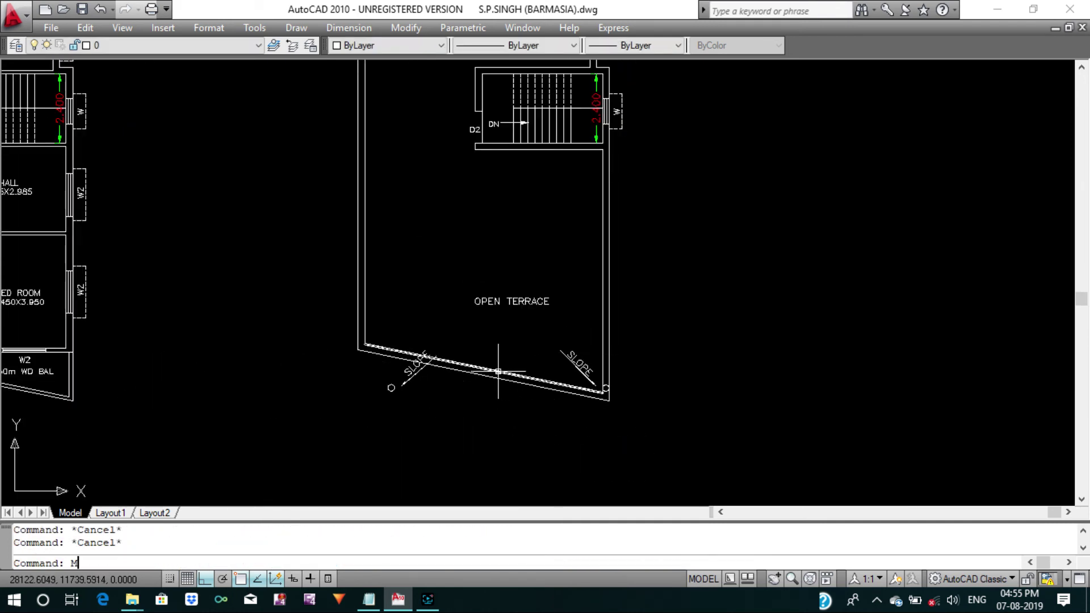
Move the lower-left SLOPE arrow, text and circle to the outline's corner.
key("Return")
left_click(419, 397)
left_click(382, 372)
scroll(383, 376, "up", 5)
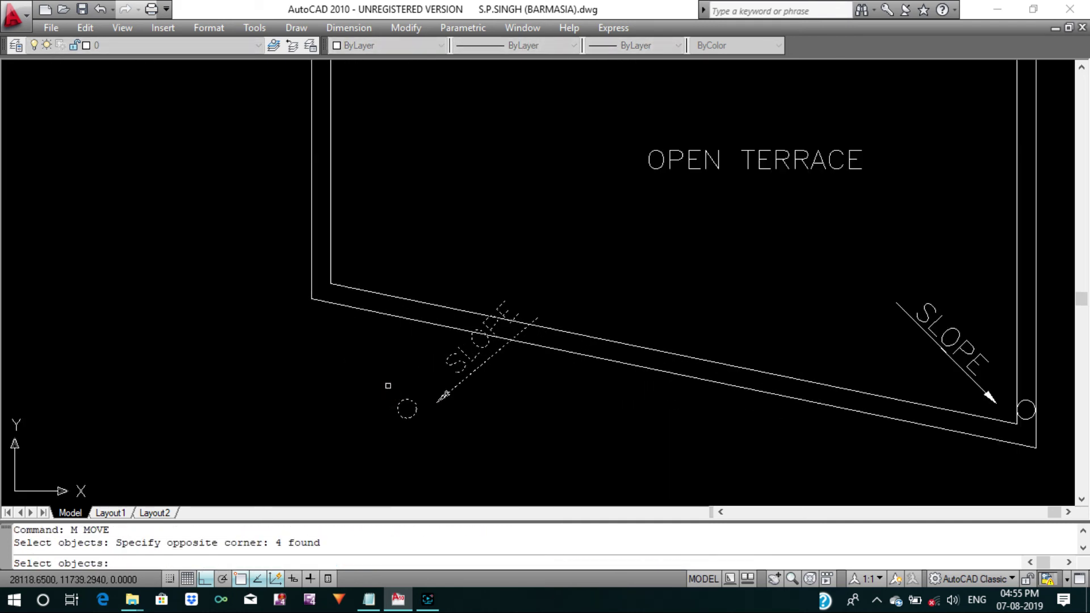
key("Return")
left_click(330, 283)
Move the top SLOPE arrow, text and circle by its arrow tip to the terrace corner.
key("Return")
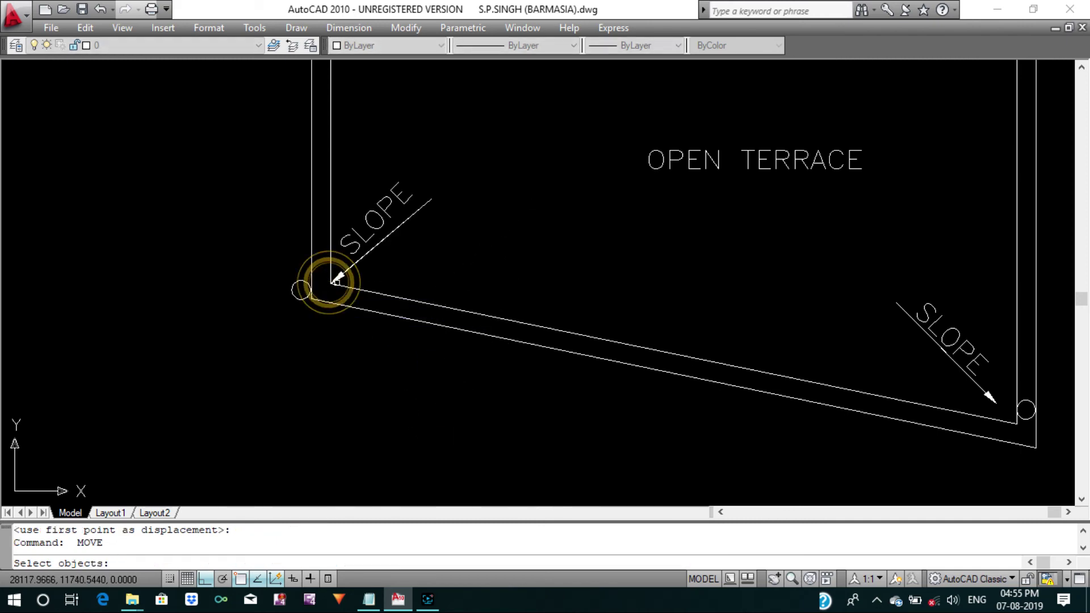
scroll(568, 454, "down", 5)
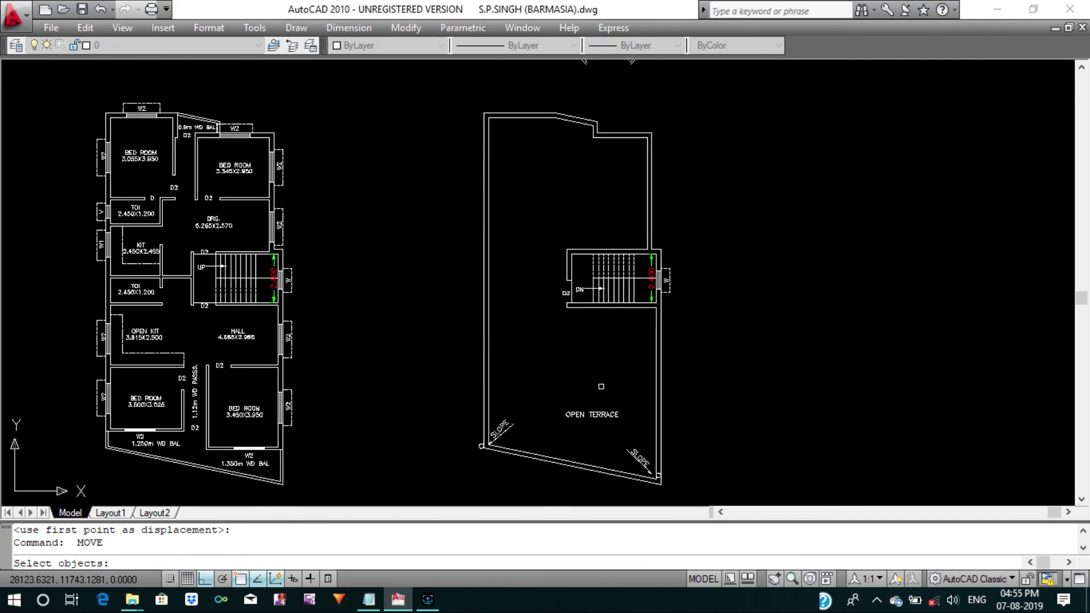
scroll(607, 381, "down", 2)
scroll(628, 163, "up", 6)
left_click(645, 190)
left_click(568, 149)
scroll(570, 146, "up", 5)
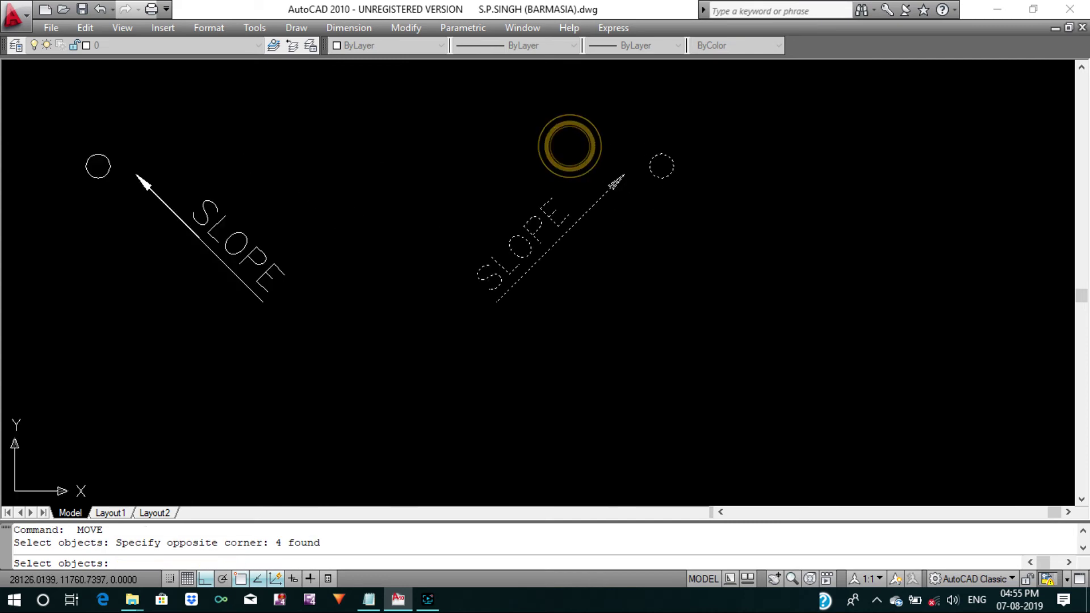
key("Return")
scroll(629, 177, "up", 3)
left_click(616, 175)
scroll(616, 175, "down", 4)
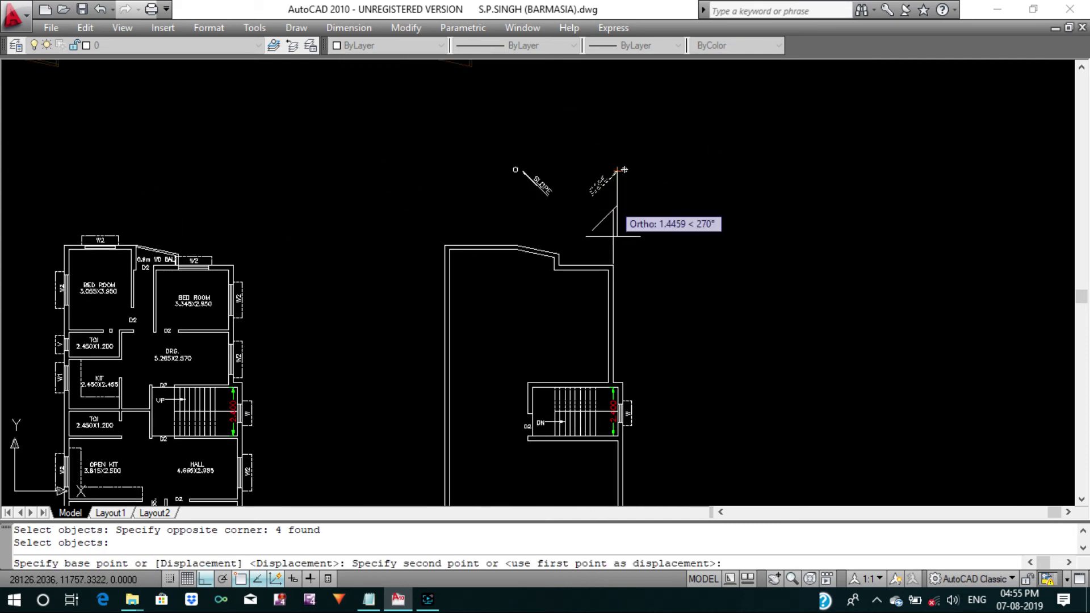
scroll(586, 298, "up", 5)
left_click(594, 312)
Move the enclosed top SLOPE group to the top-left corner.
key("Return")
middle_click_drag(595, 311, 668, 370)
left_click(526, 165)
right_click(387, 79)
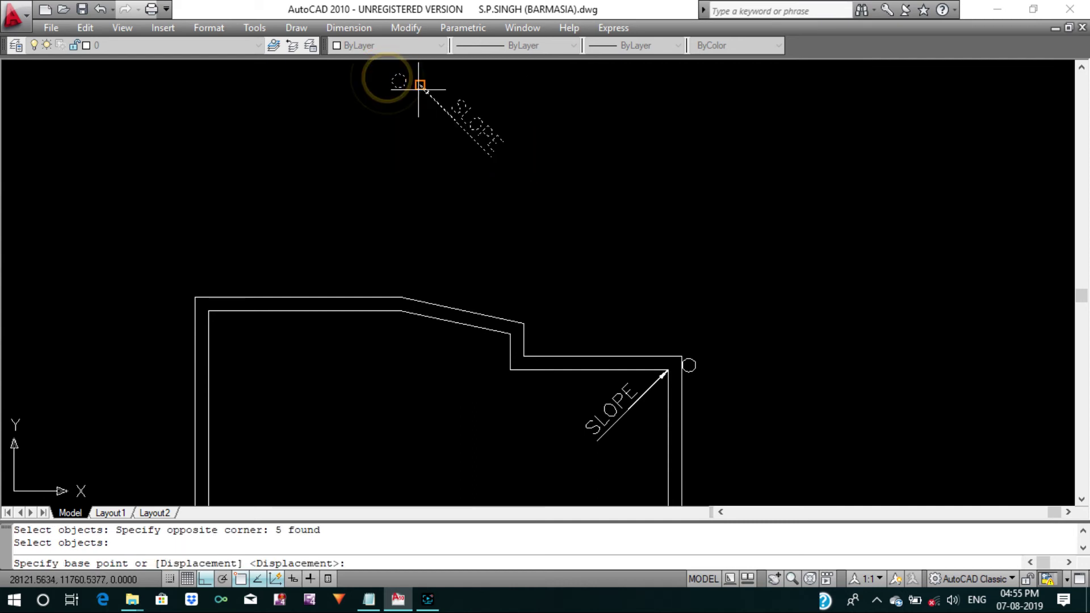
left_click(208, 311)
key("Return")
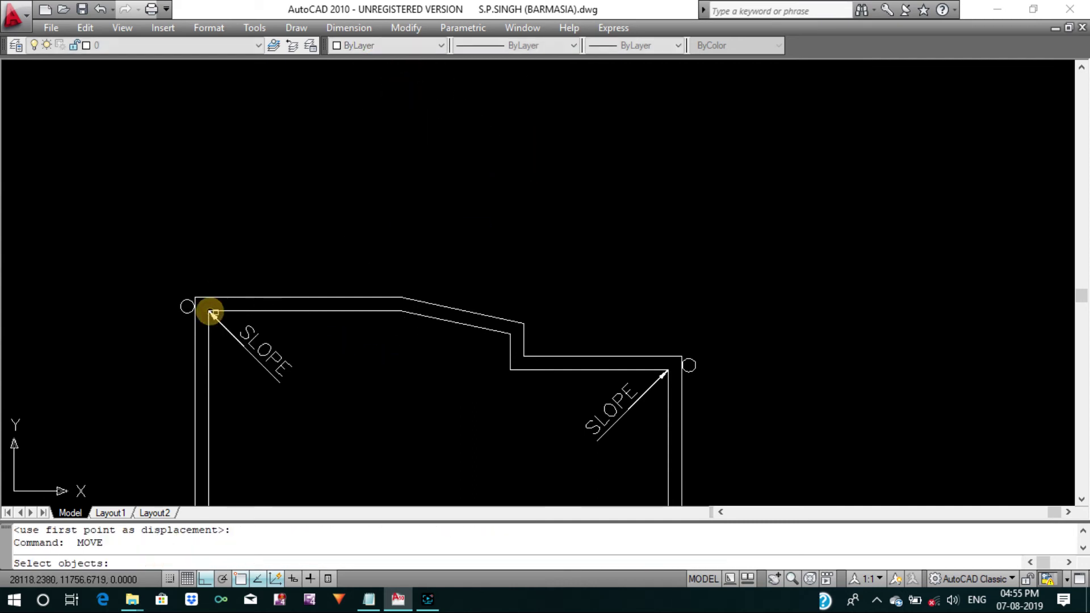
scroll(446, 219, "down", 4)
scroll(458, 210, "up", 3)
key("Escape")
key("Escape")
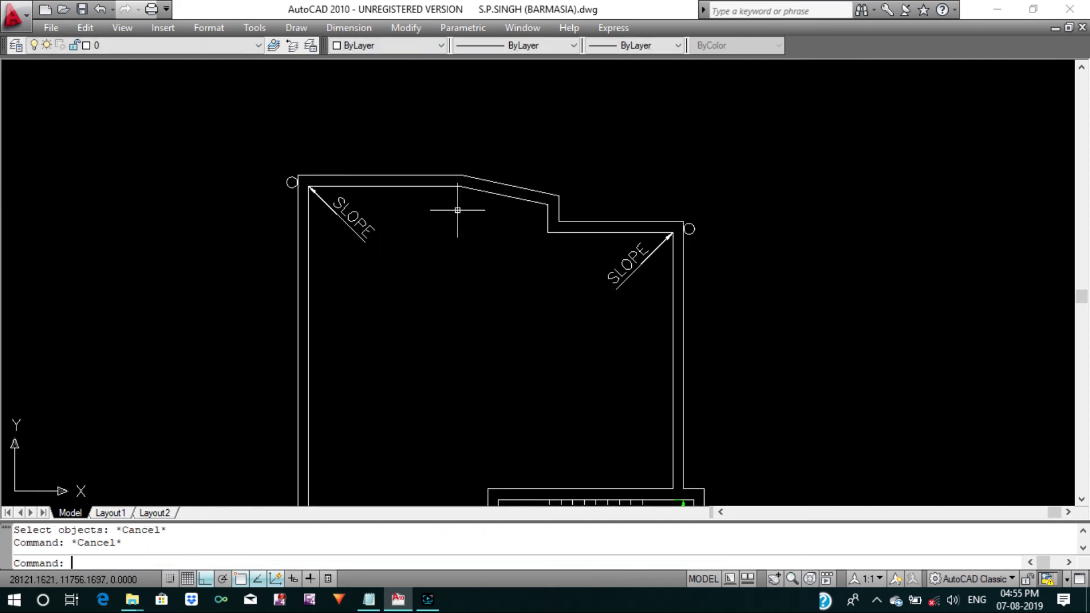
type("CO")
Copy the right SLOPE arrow and text to the notch corner.
left_click(659, 287)
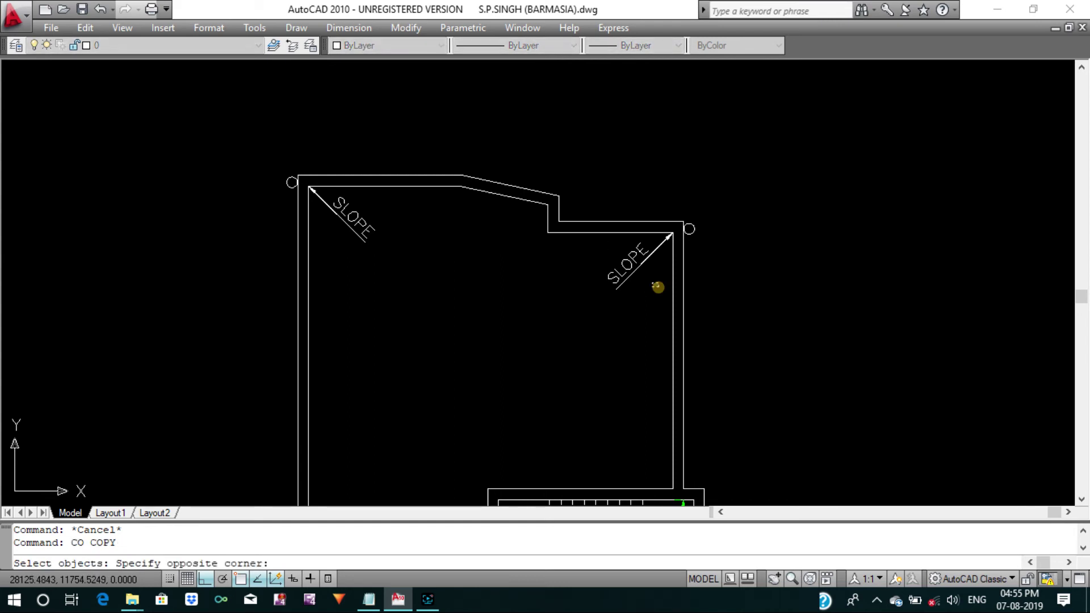
left_click(615, 269)
key("Return")
left_click(688, 226)
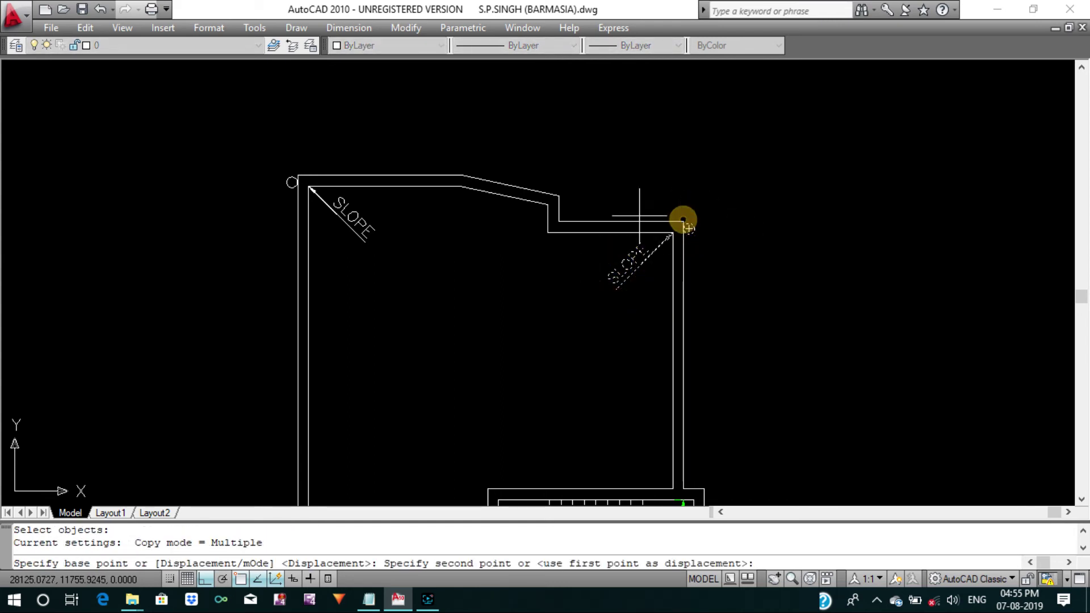
left_click(556, 197)
key("Return")
scroll(556, 198, "down", 2)
scroll(568, 204, "down", 4)
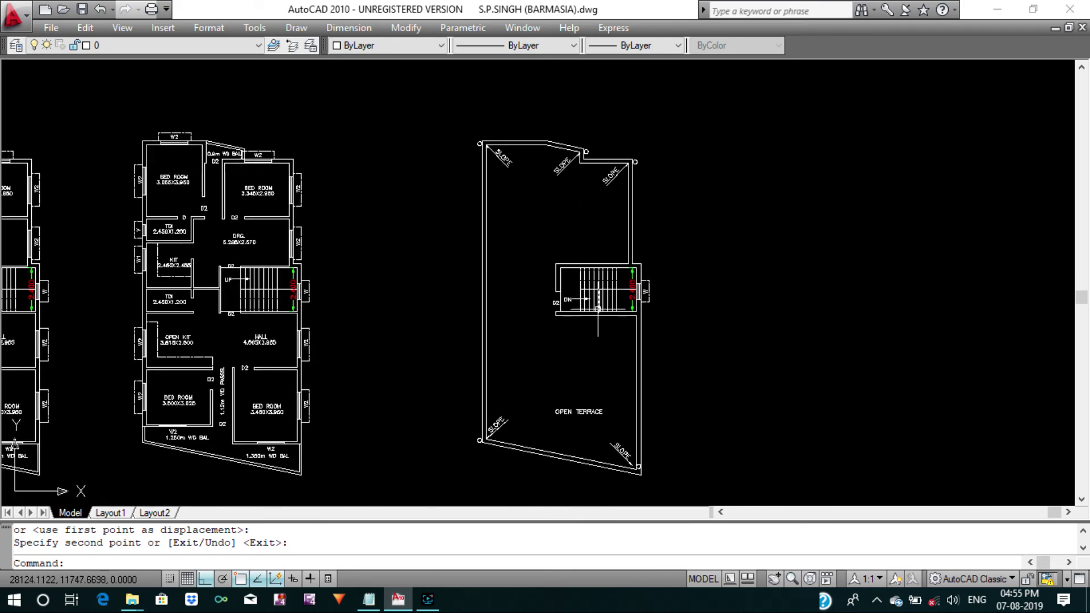
Copy another SLOPE label and arrow to the staircase's lower-right corner.
key("Return")
scroll(620, 158, "up", 5)
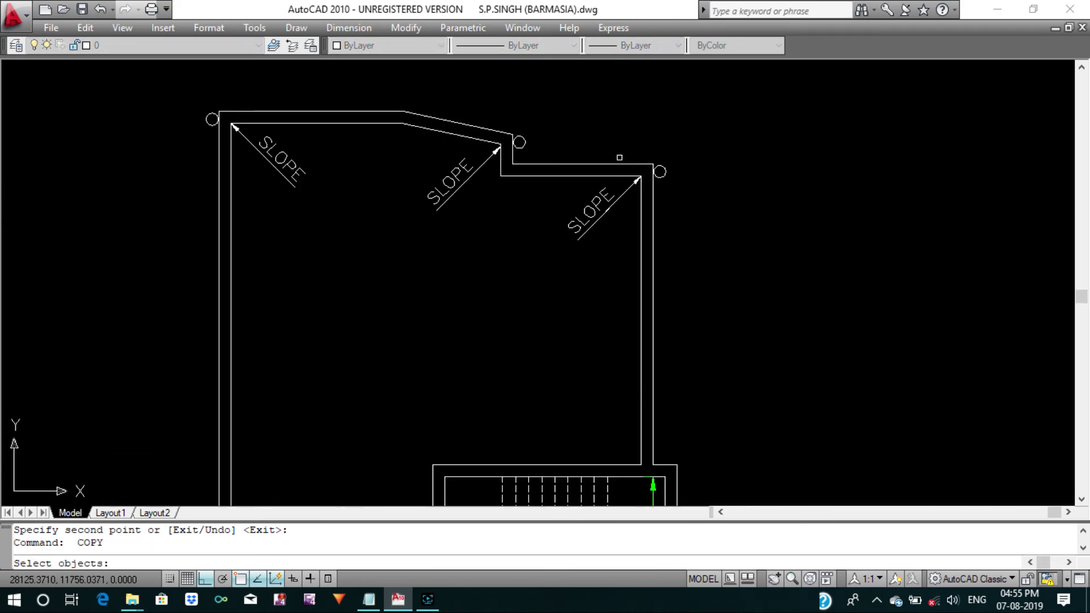
left_click(554, 130)
left_click(763, 283)
key("Return")
left_click(653, 164)
scroll(653, 164, "down", 5)
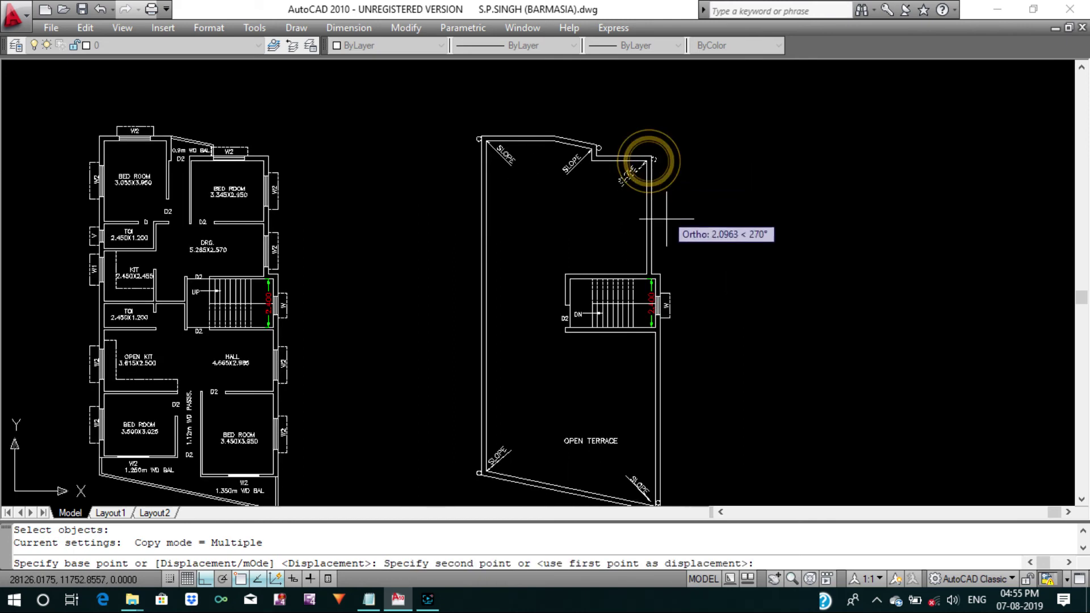
scroll(663, 345, "up", 4)
left_click(645, 299)
key("Return")
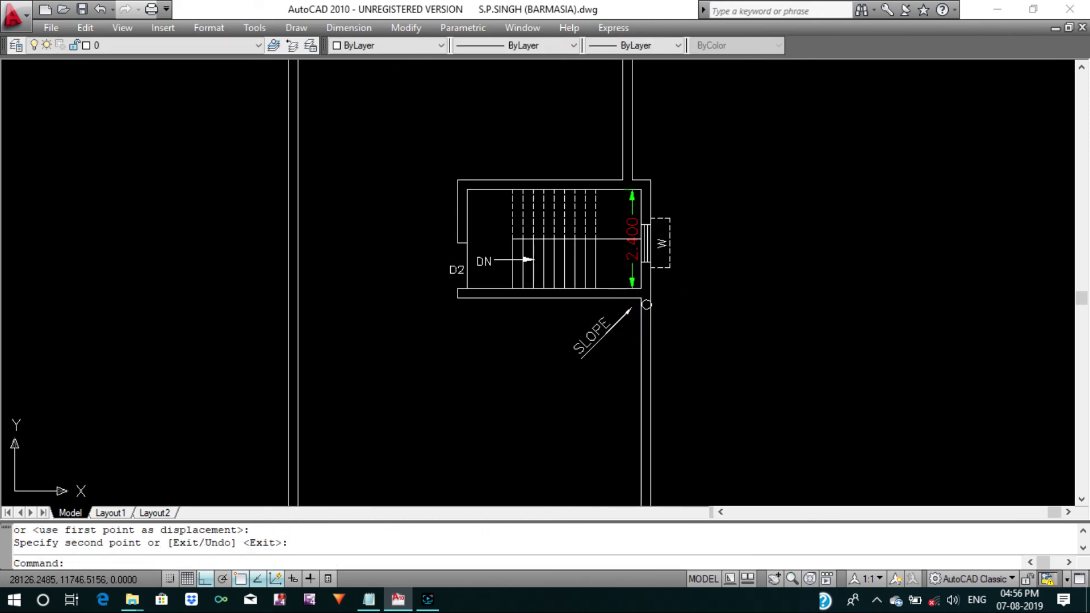
Shift the copied SLOPE label, arrow and circle slightly right.
type("m")
key("Return")
scroll(644, 307, "up", 2)
left_click(612, 338)
left_click(518, 311)
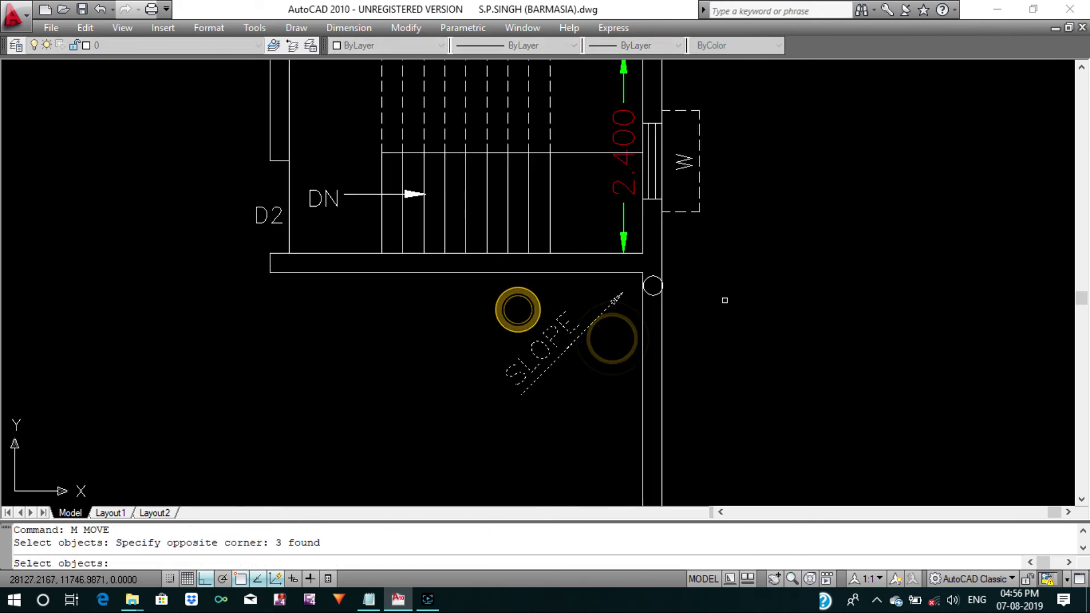
scroll(653, 293, "up", 3)
left_click(650, 310)
key("Return")
left_click(612, 318)
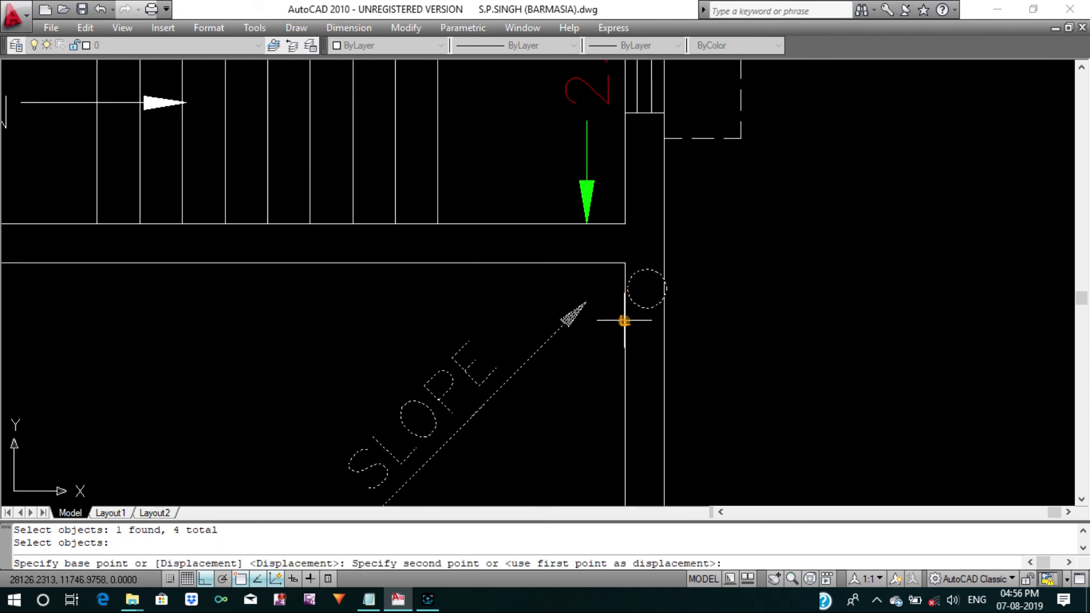
left_click(651, 325)
Snap the SLOPE label, arrow and circle by the arrow tip onto the wall corner.
key("Return")
left_click(560, 383)
left_click(462, 346)
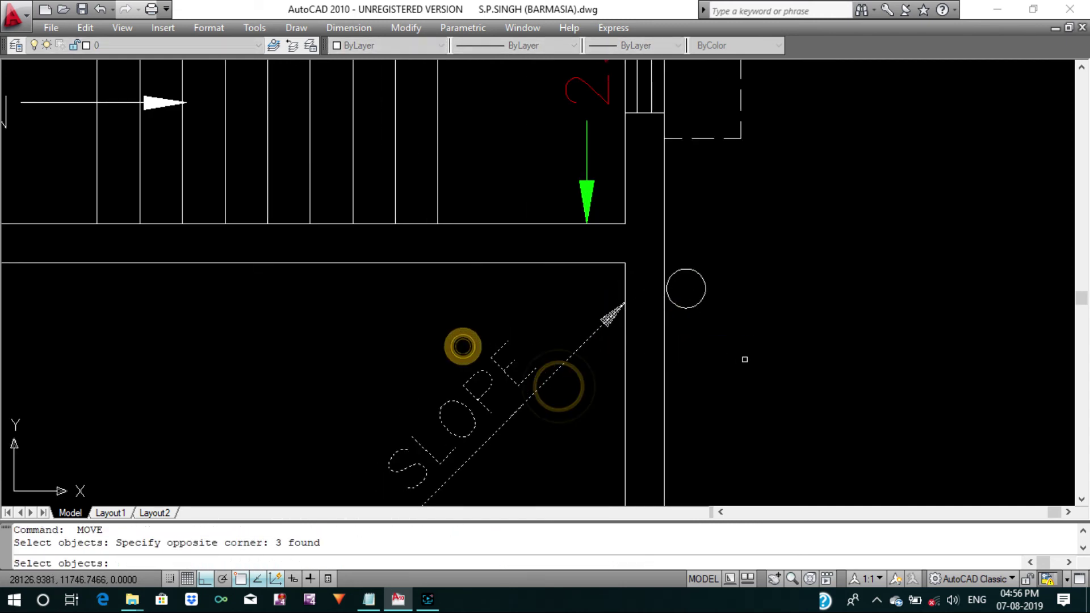
left_click(747, 358)
left_click(699, 271)
key("Return")
left_click(622, 304)
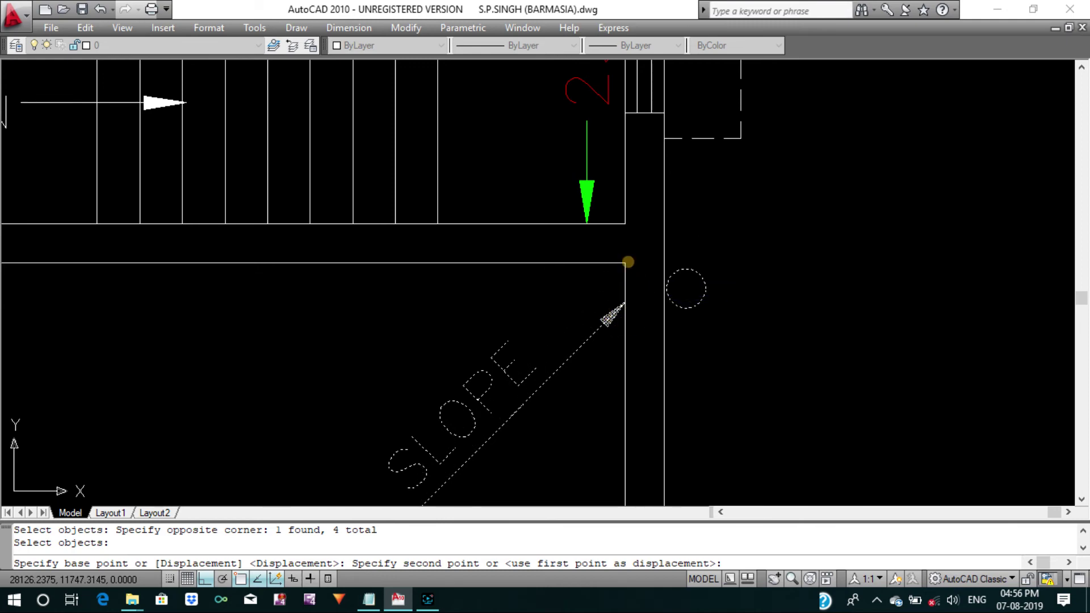
left_click(628, 261)
scroll(628, 261, "down", 2)
scroll(648, 335, "down", 6)
scroll(648, 335, "down", 1)
scroll(638, 377, "down", 2)
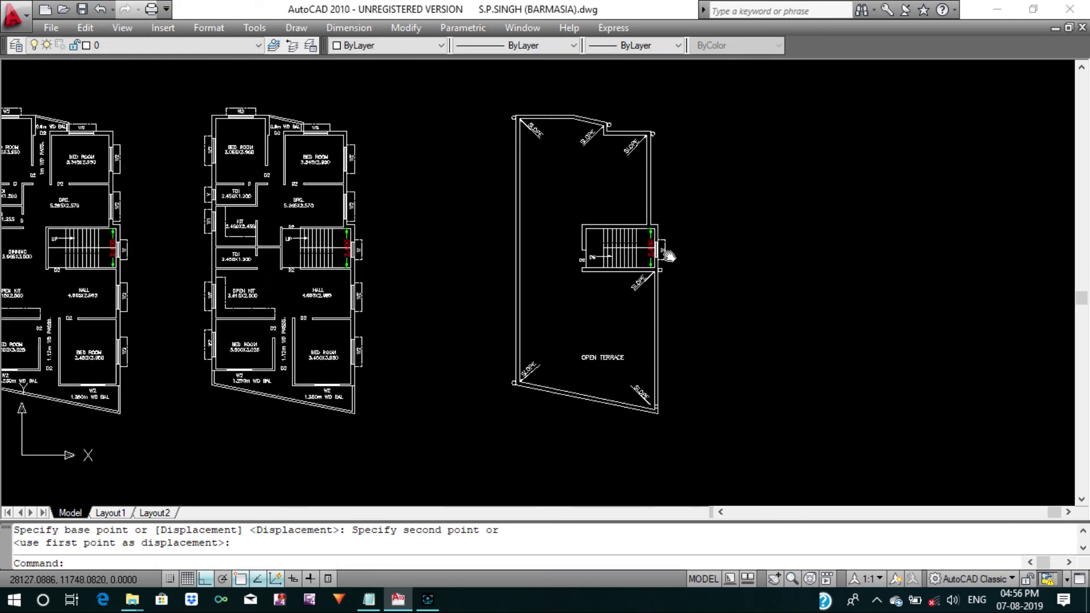
key("Escape")
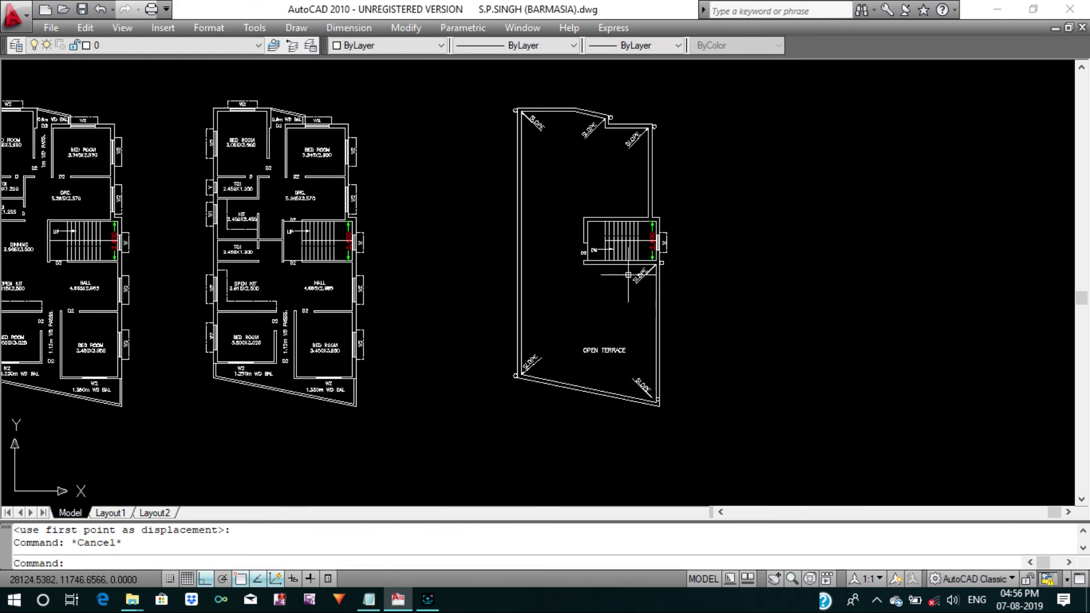
Bring the lower terrace corner into view and select the lower-right SLOPE label and arrow.
scroll(628, 376, "up", 5)
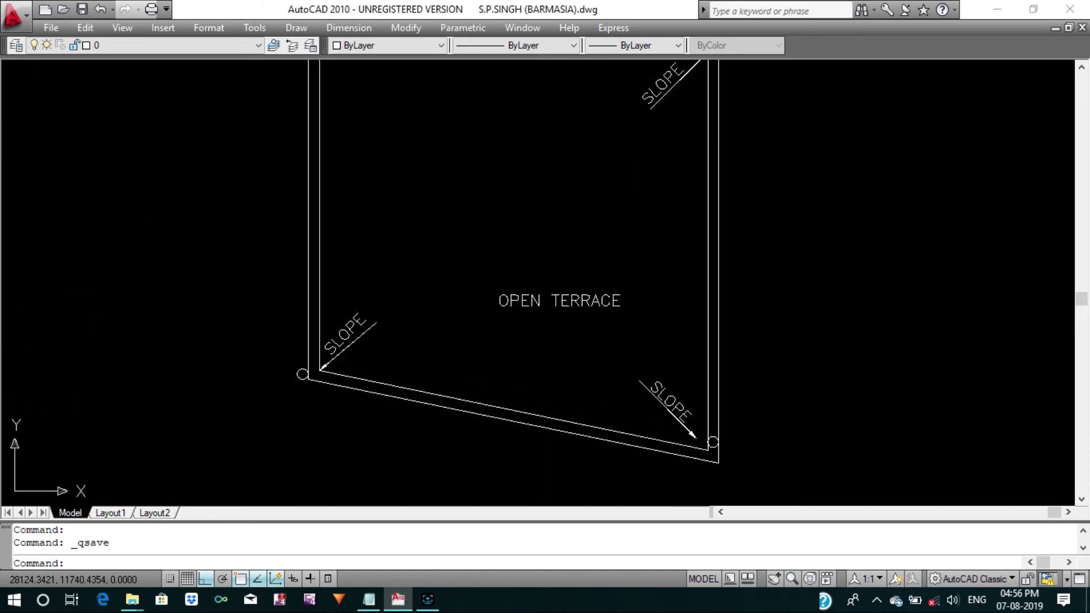
middle_click_drag(666, 413, 674, 386)
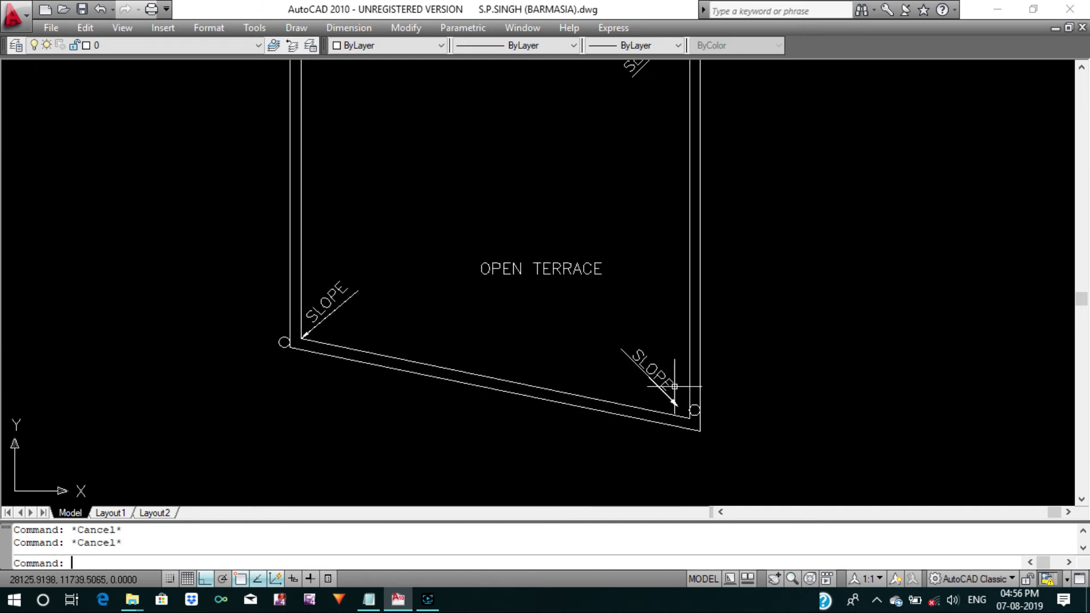
type("M")
key("Return")
scroll(675, 392, "up", 2)
left_click(674, 403)
left_click(514, 297)
scroll(681, 406, "up", 2)
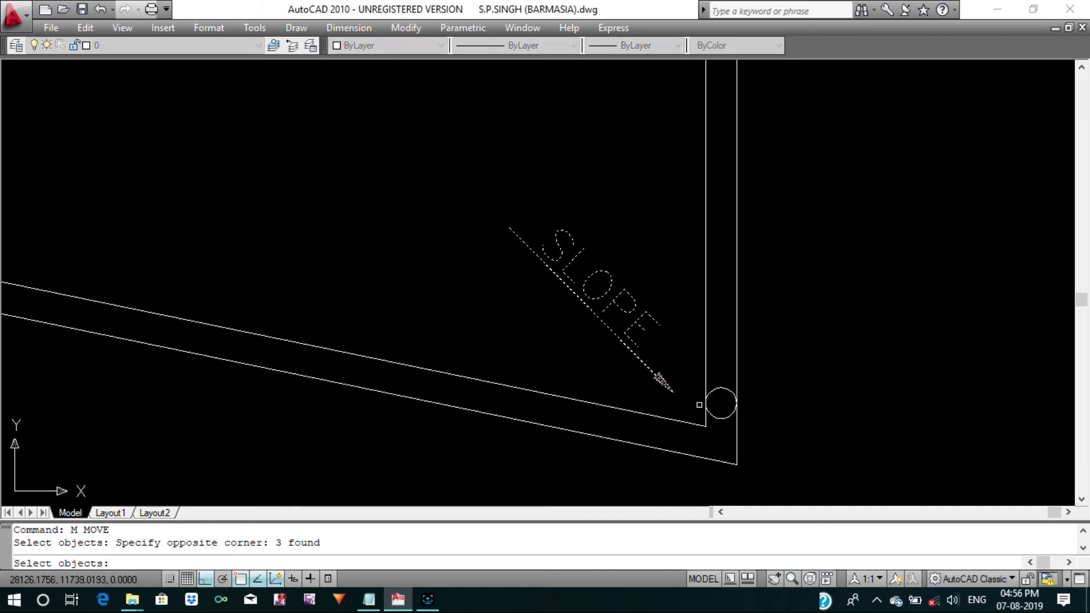
scroll(730, 434, "up", 2)
Add the corner circle and snap the lower-right SLOPE marker onto the terrace corner.
left_click(730, 435)
left_click(665, 378)
key("Return")
left_click(634, 366)
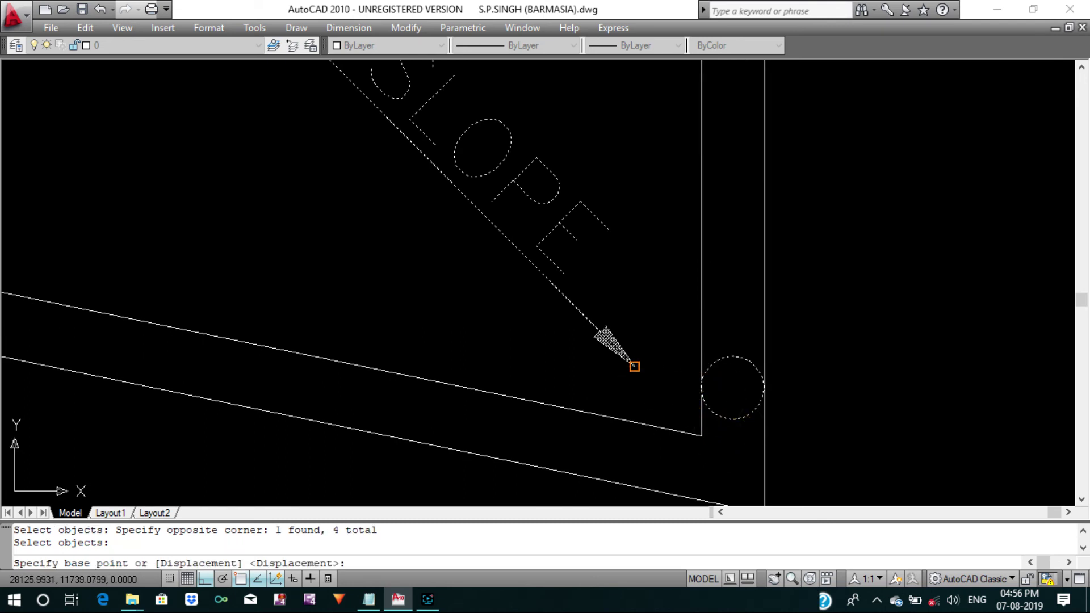
left_click(702, 434)
key("Return")
scroll(702, 340, "down", 3)
scroll(653, 369, "down", 3)
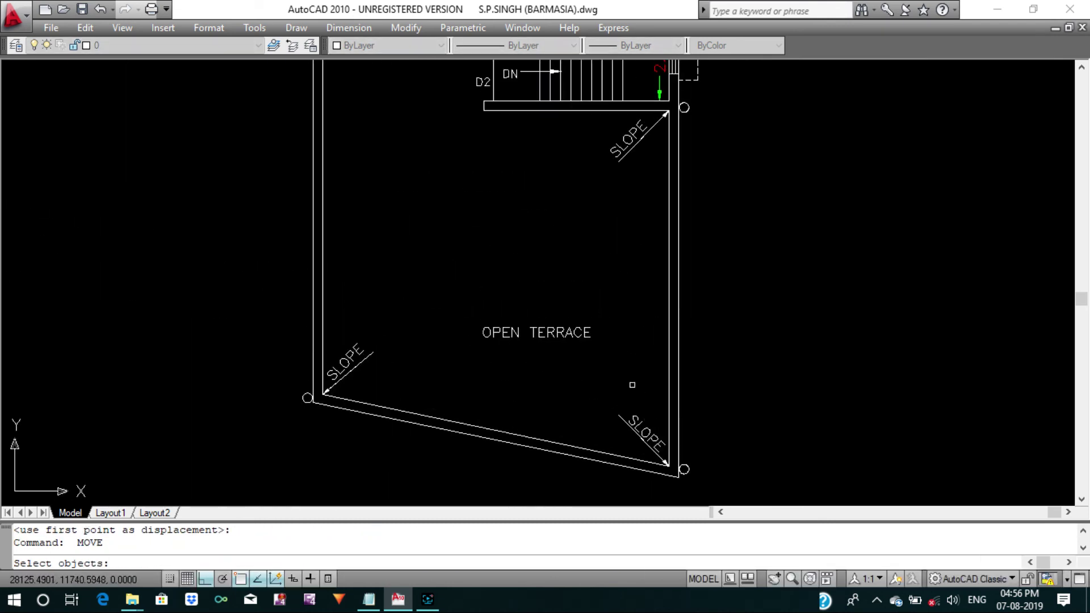
Move the OPEN TERRACE label upward within the terrace.
type("M")
key("Return")
left_click_drag(599, 358, 518, 288)
key("Return")
left_click(517, 277)
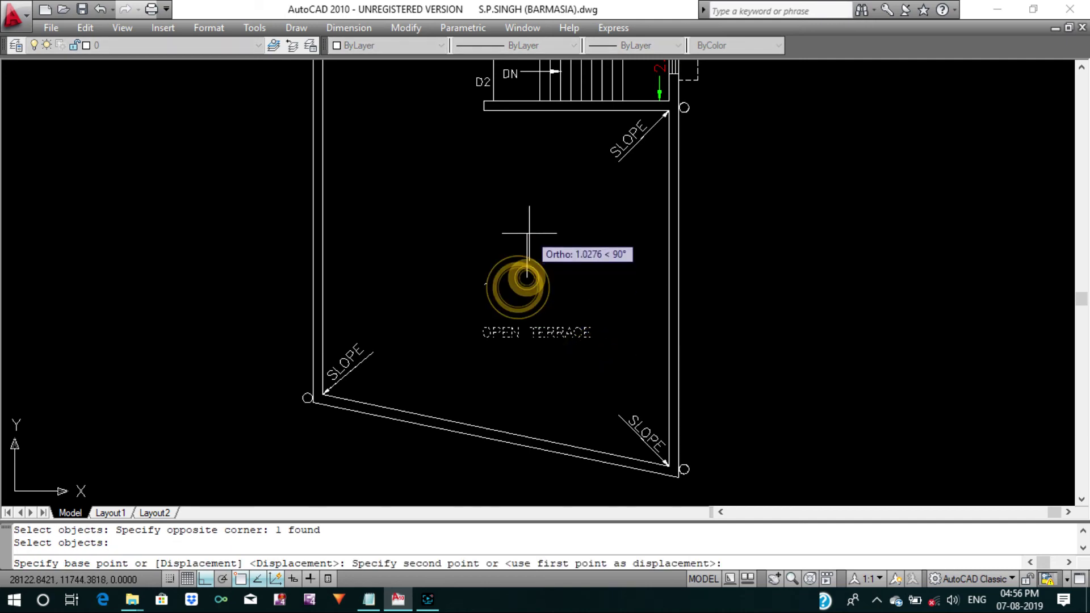
left_click(529, 217)
scroll(558, 381, "down", 3)
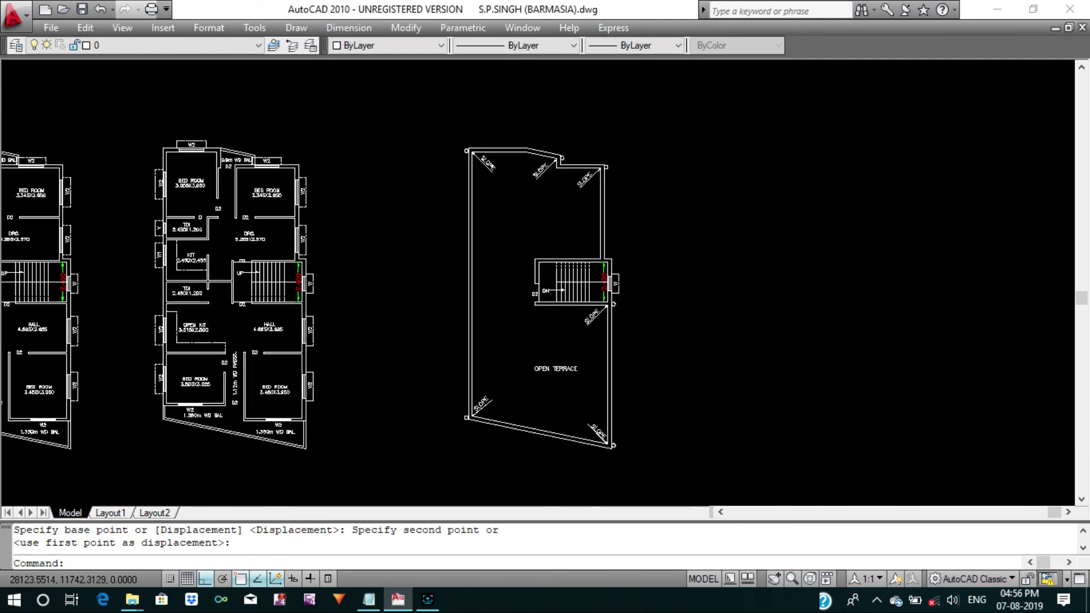
scroll(564, 385, "up", 3)
Begin a second move of the OPEN TERRACE label, then cancel it.
type("m")
key("Return")
left_click_drag(574, 382, 511, 312)
key("Return")
left_click(506, 303)
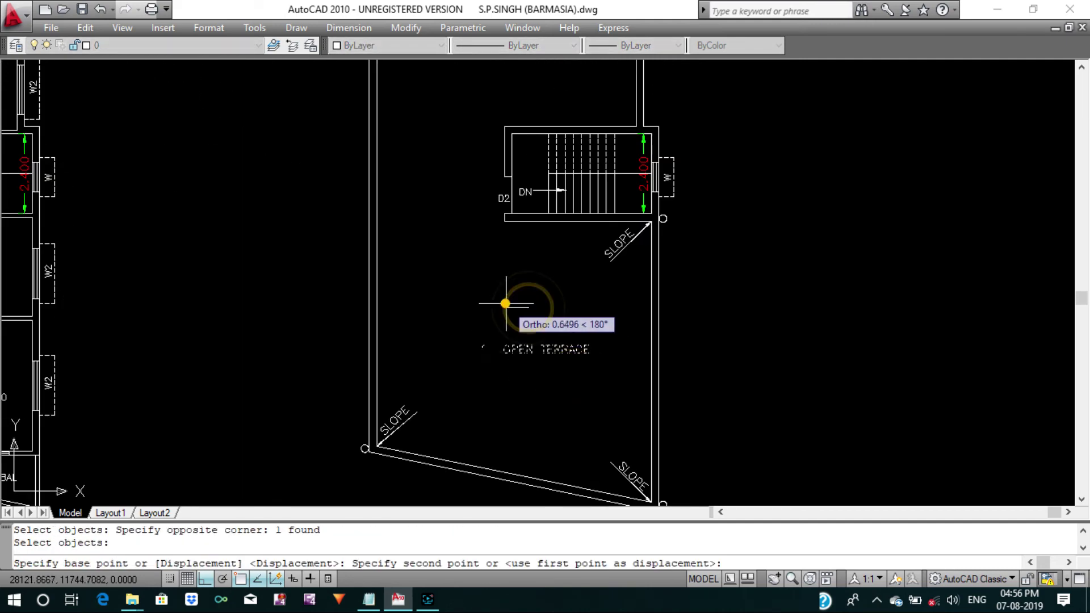
key("Escape")
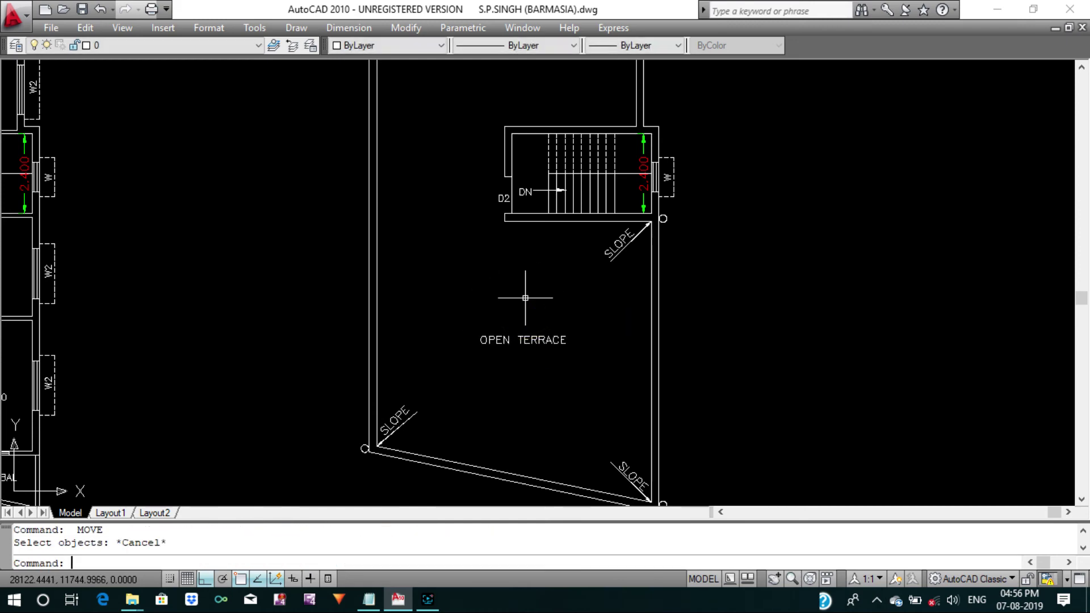
Copy the OPEN TERRACE label into the terrace's upper area.
type("Co")
key("Return")
left_click_drag(536, 376, 494, 316)
key("Return")
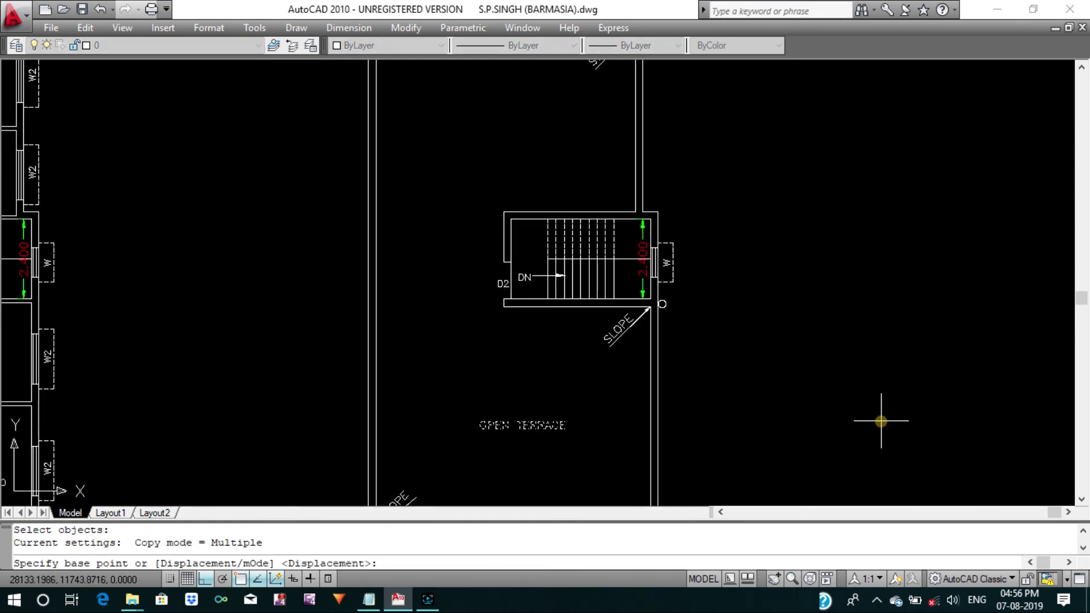
left_click(881, 421)
scroll(852, 284, "down", 2)
left_click(852, 265)
key("Return")
scroll(849, 259, "down", 2)
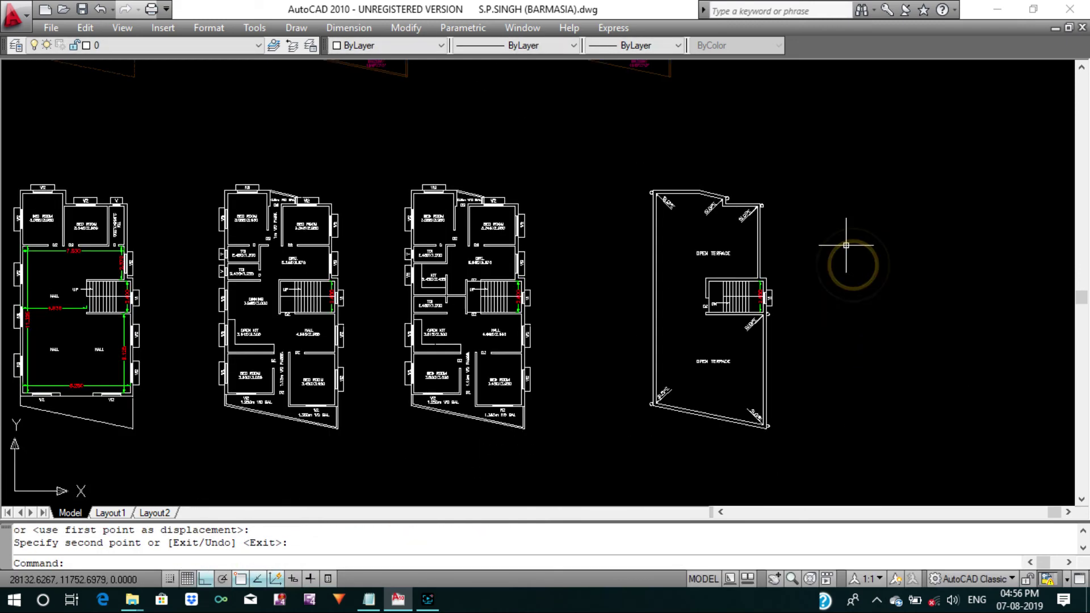
scroll(755, 350, "up", 1)
Copy the lower OPEN TERRACE label to beside the stair, left of D2.
type("co")
key("Return")
left_click_drag(733, 355, 681, 392)
key("Return")
left_click(689, 369)
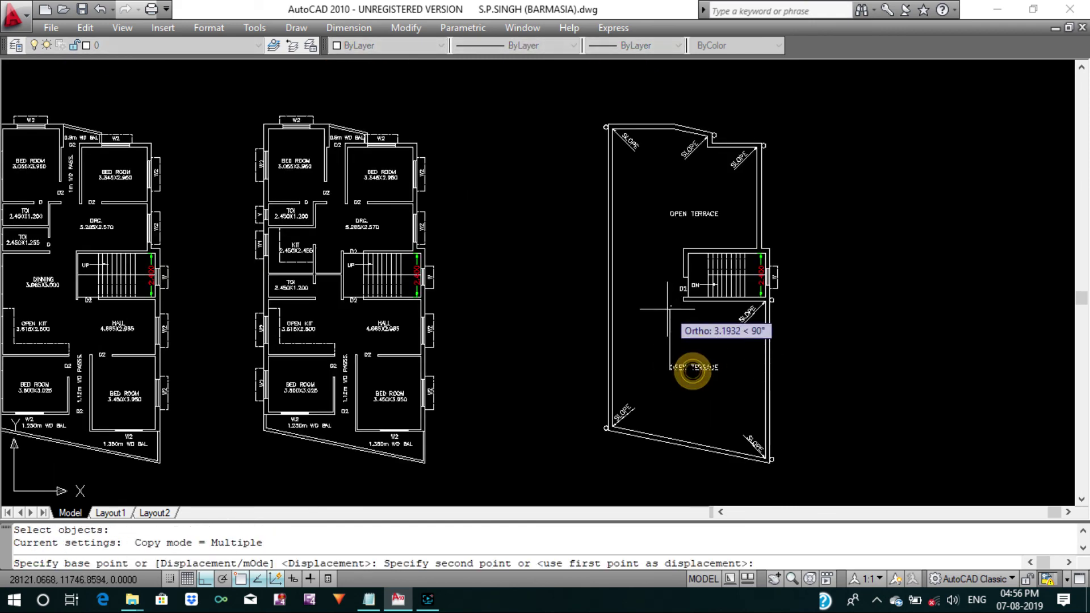
scroll(670, 307, "up", 3)
key("F8")
left_click(579, 243)
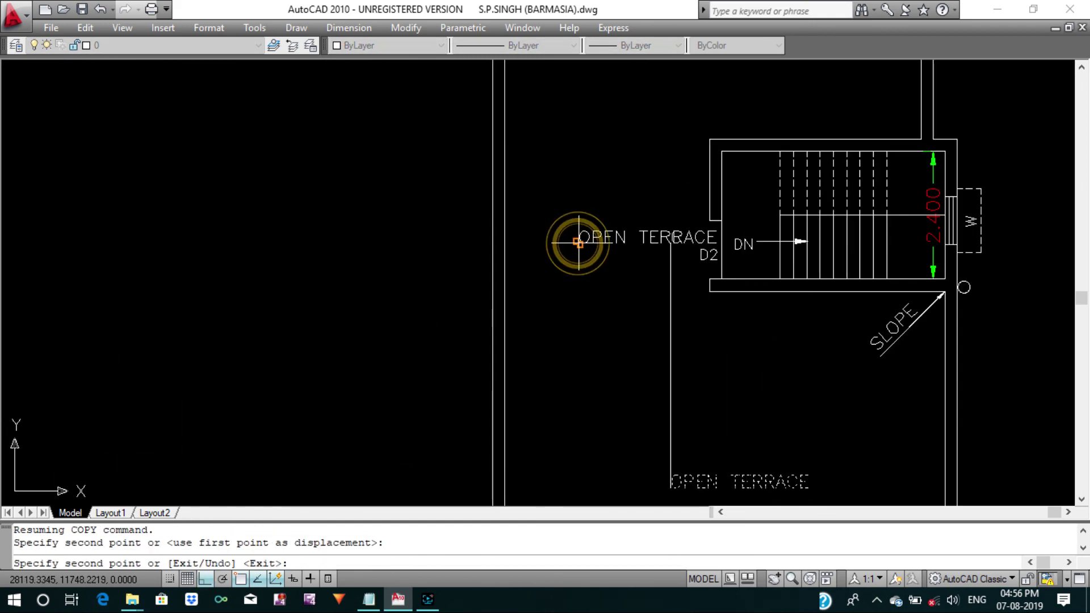
key("Escape")
Rotate the new OPEN TERRACE copy 90° so it runs vertically.
key("Return")
left_click_drag(637, 273, 579, 171)
left_click(629, 249)
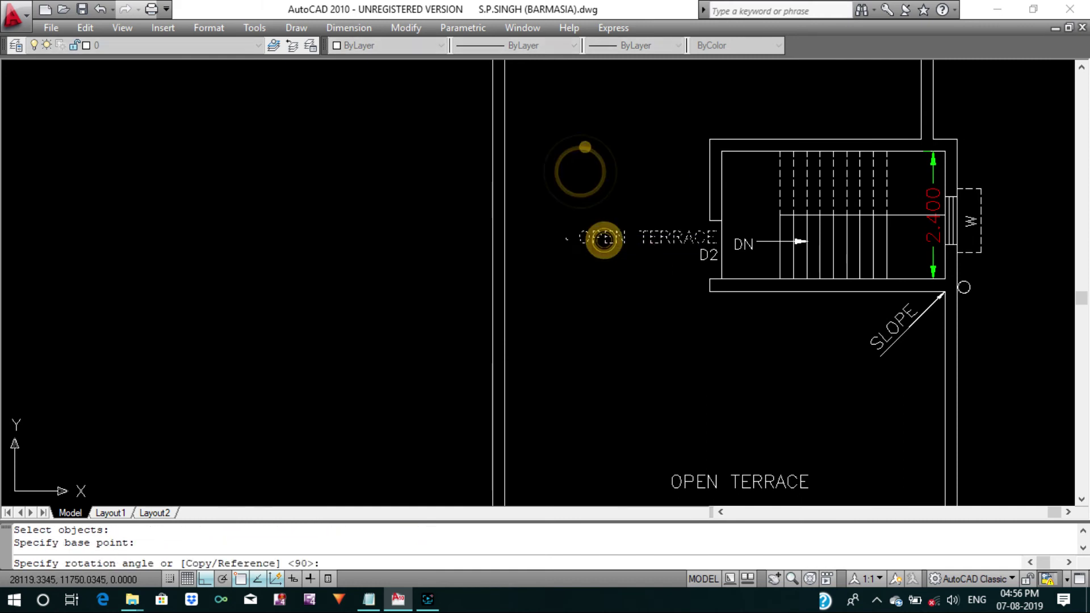
type("90")
key("Return")
scroll(639, 298, "down", 2)
key("Escape")
key("Escape")
Move the vertical OPEN TERRACE label into place along the terrace's left side.
type("M")
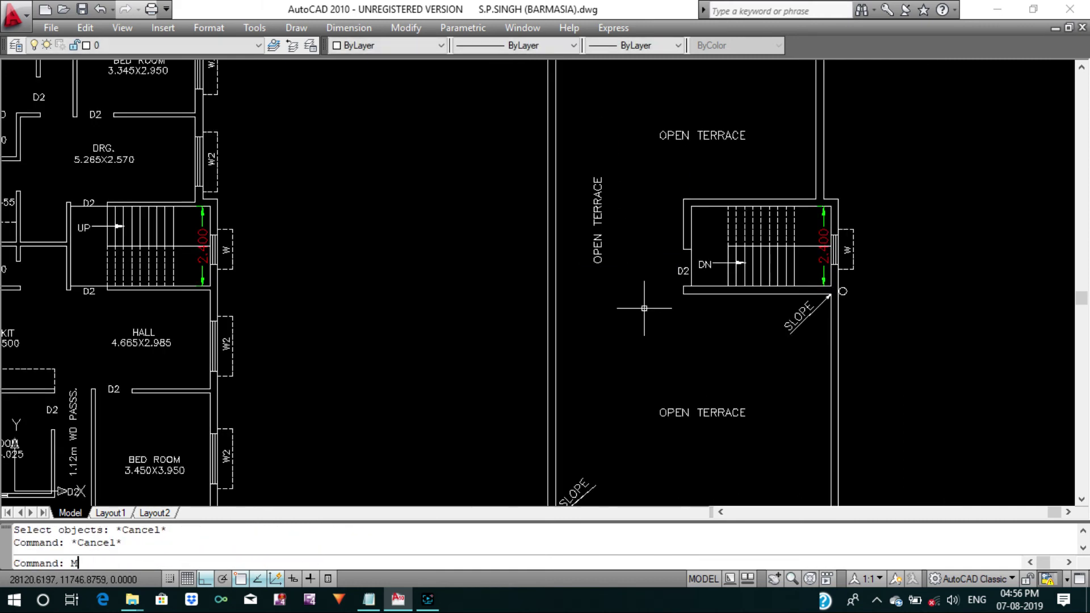
left_click(587, 229)
key("Return")
left_click(473, 258)
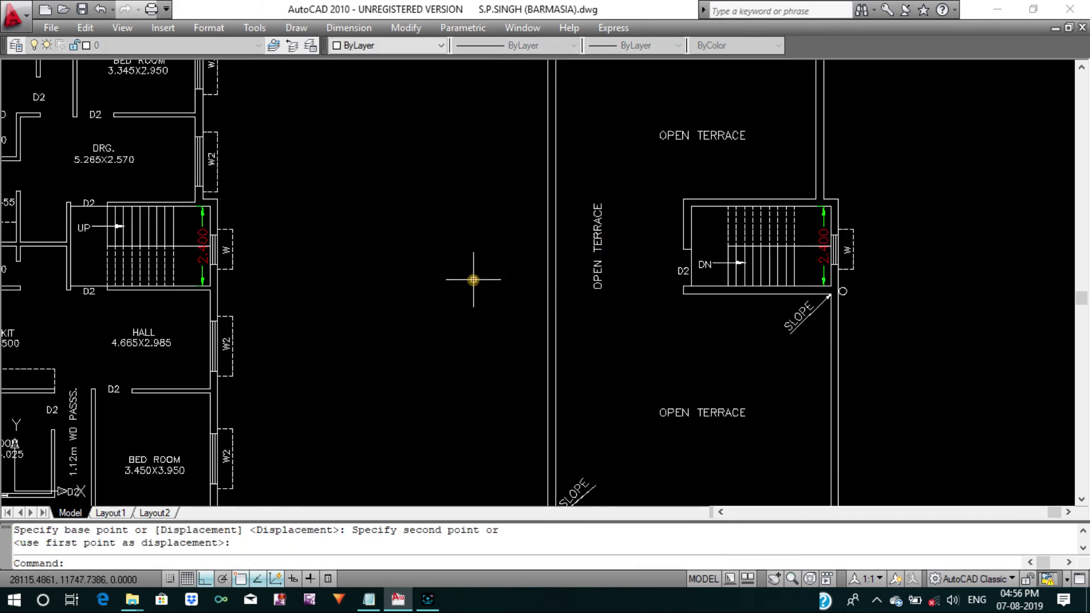
key("Return")
left_click(613, 316)
left_click(594, 270)
key("Return")
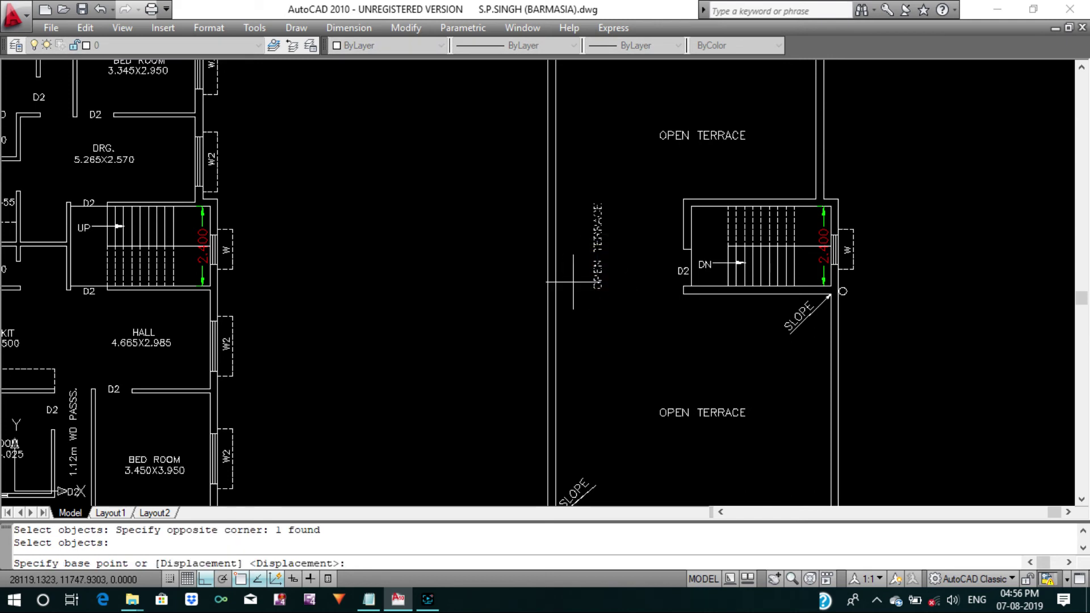
left_click(441, 295)
key("Return")
scroll(460, 295, "down", 4)
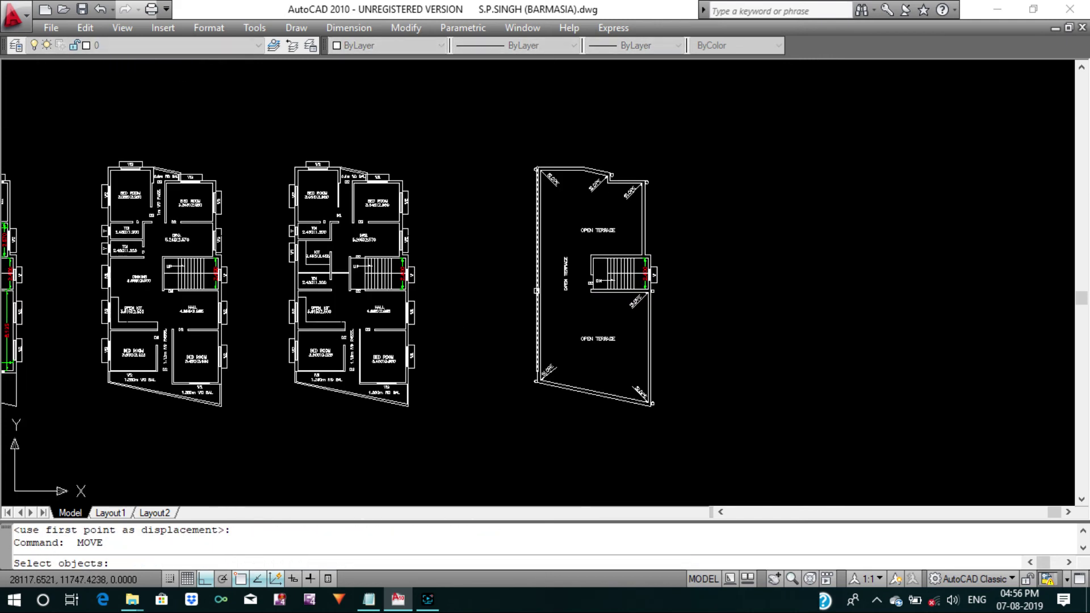
key("Escape")
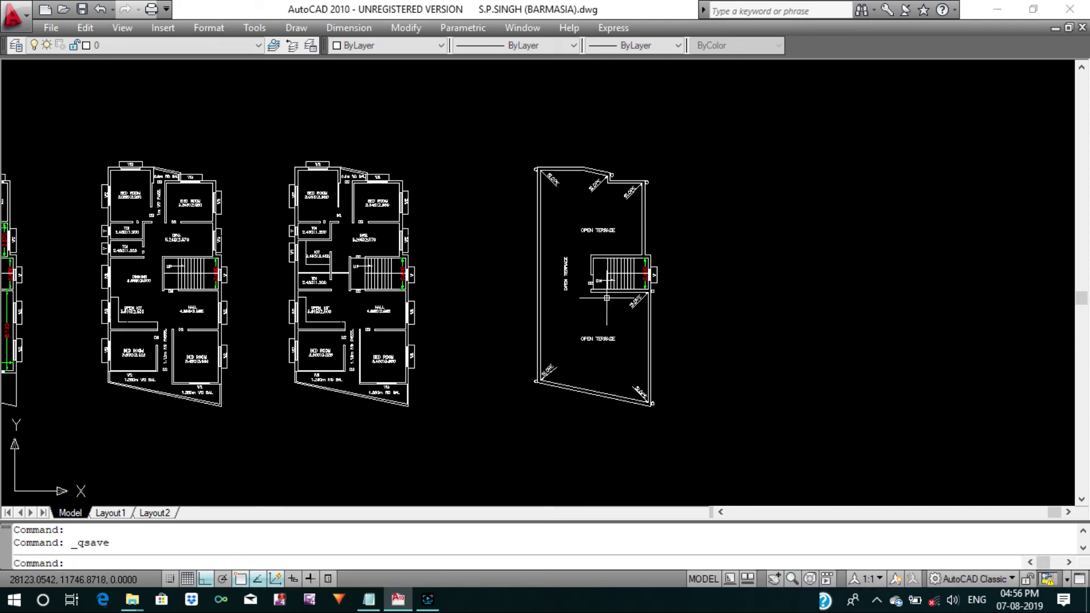
Pan and zoom across the drawing to find the old terrace plan's RIDGE LINE.
middle_click_drag(607, 298, 639, 308)
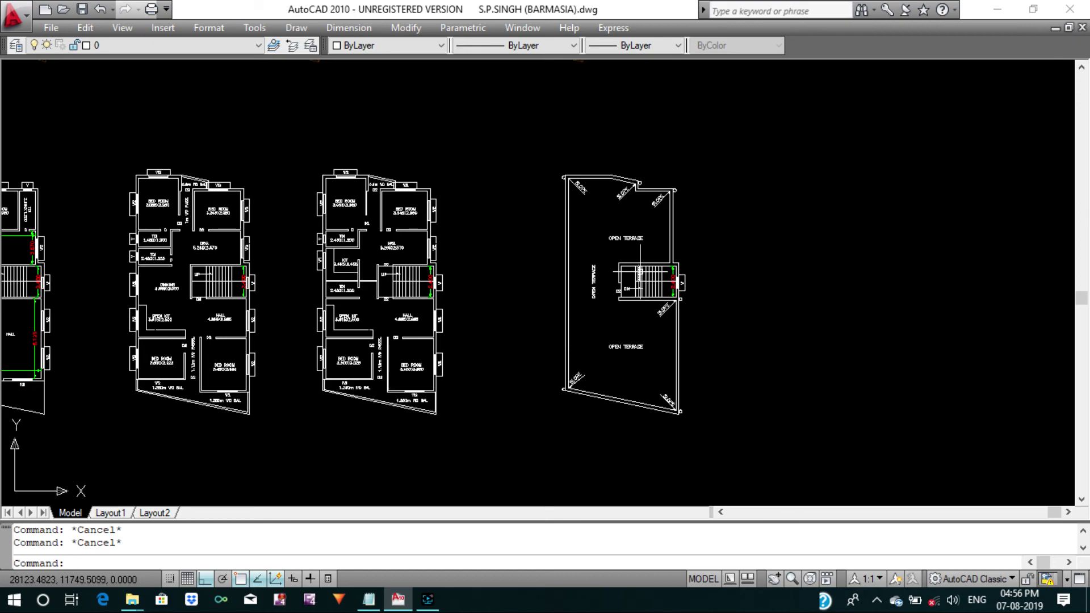
scroll(641, 271, "down", 1)
scroll(652, 243, "down", 3)
scroll(637, 171, "down", 2)
middle_click_drag(638, 171, 589, 378)
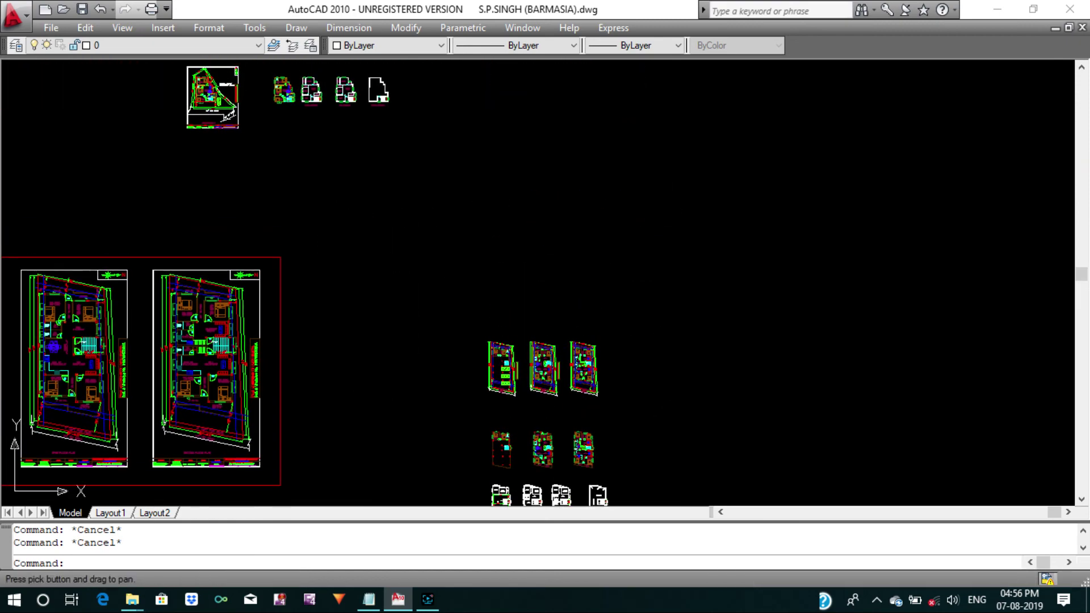
scroll(549, 226, "down", 4)
scroll(550, 226, "down", 2)
middle_click_drag(550, 226, 578, 306)
scroll(416, 199, "up", 5)
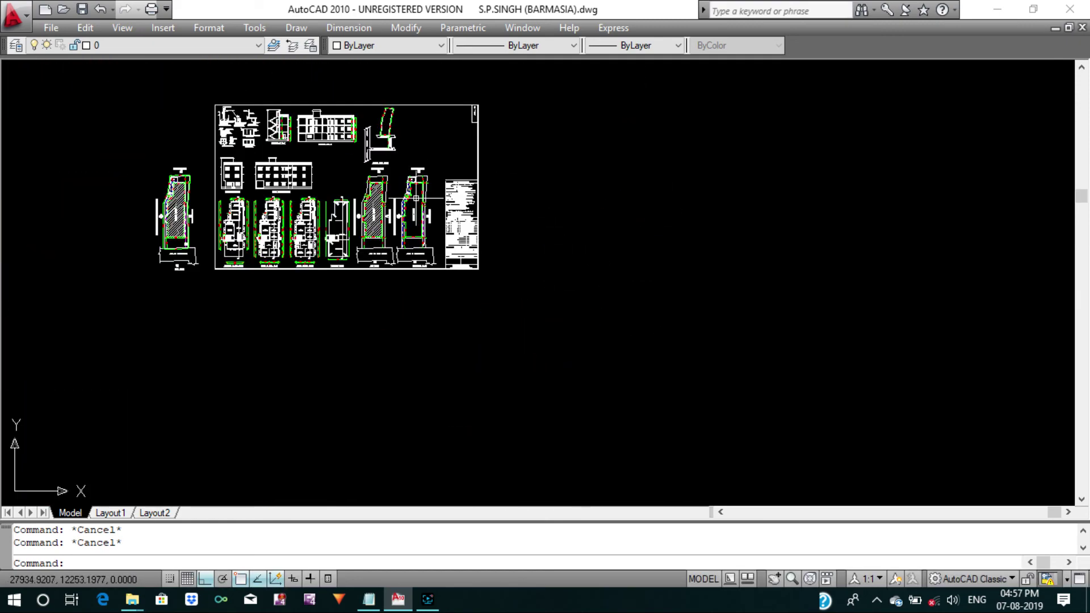
scroll(417, 199, "up", 3)
scroll(420, 205, "up", 1)
scroll(438, 236, "up", 3)
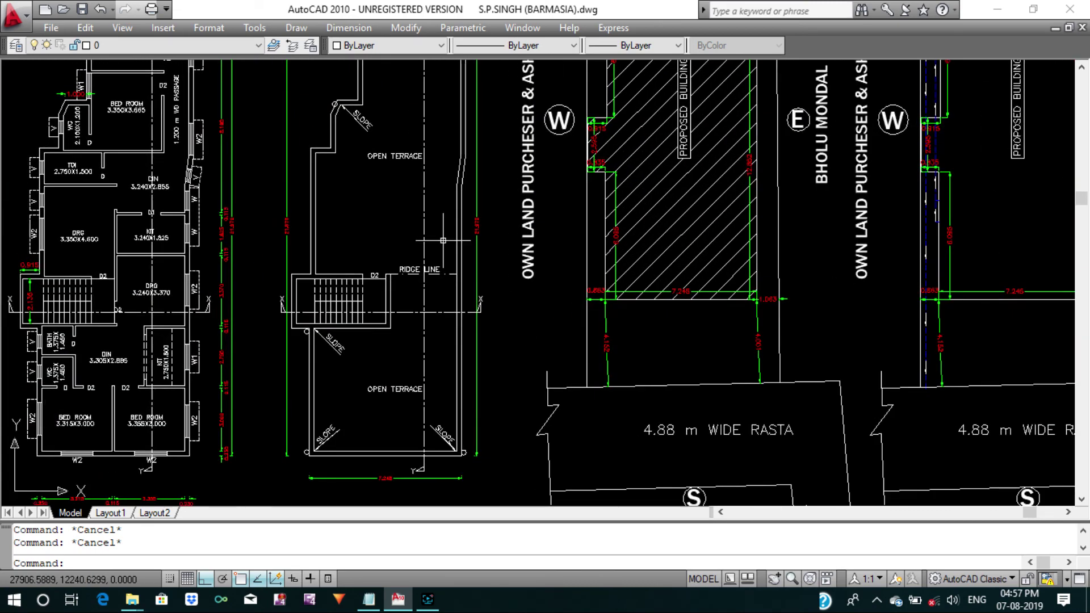
scroll(443, 241, "up", 4)
Copy the RIDGE LINE text and dashed line, carrying it toward the new terrace plan.
key("Return")
left_click(389, 310)
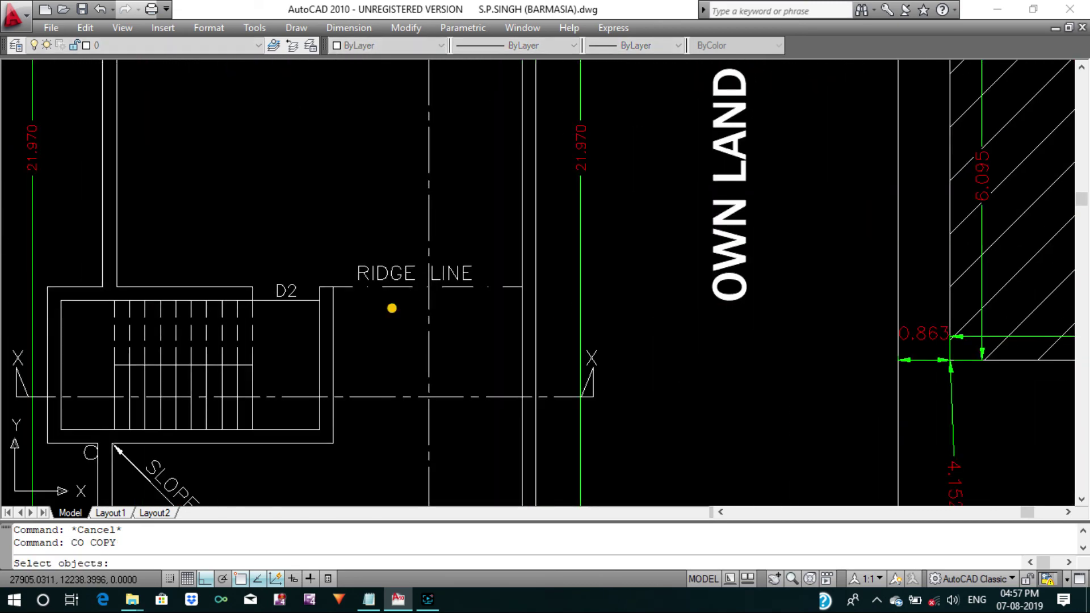
left_click(377, 253)
key("Return")
left_click(340, 288)
scroll(340, 288, "down", 5)
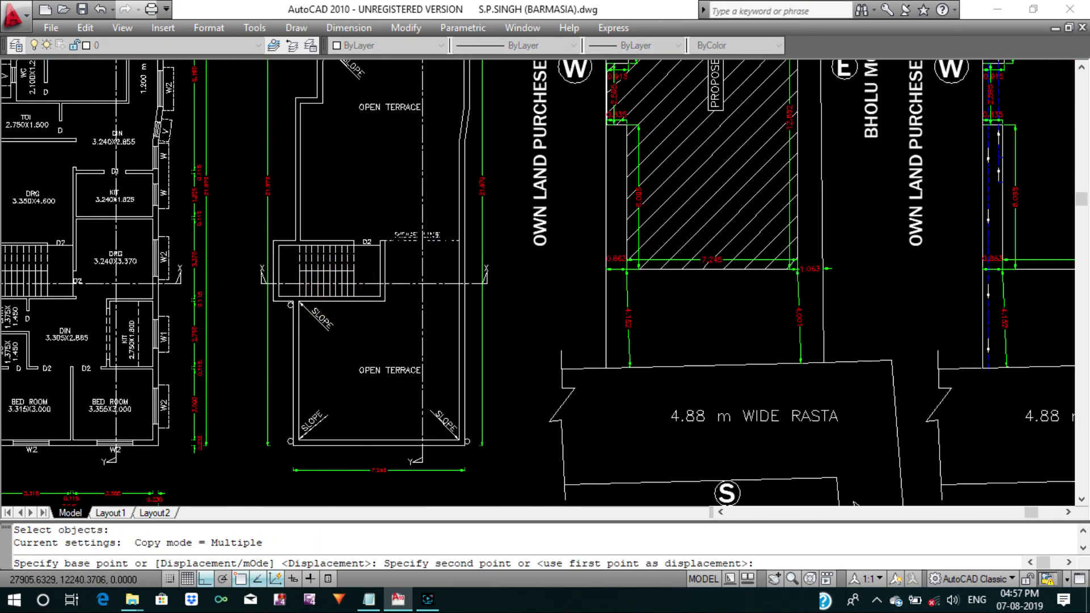
scroll(398, 319, "down", 5)
scroll(465, 352, "down", 3)
scroll(502, 350, "up", 5)
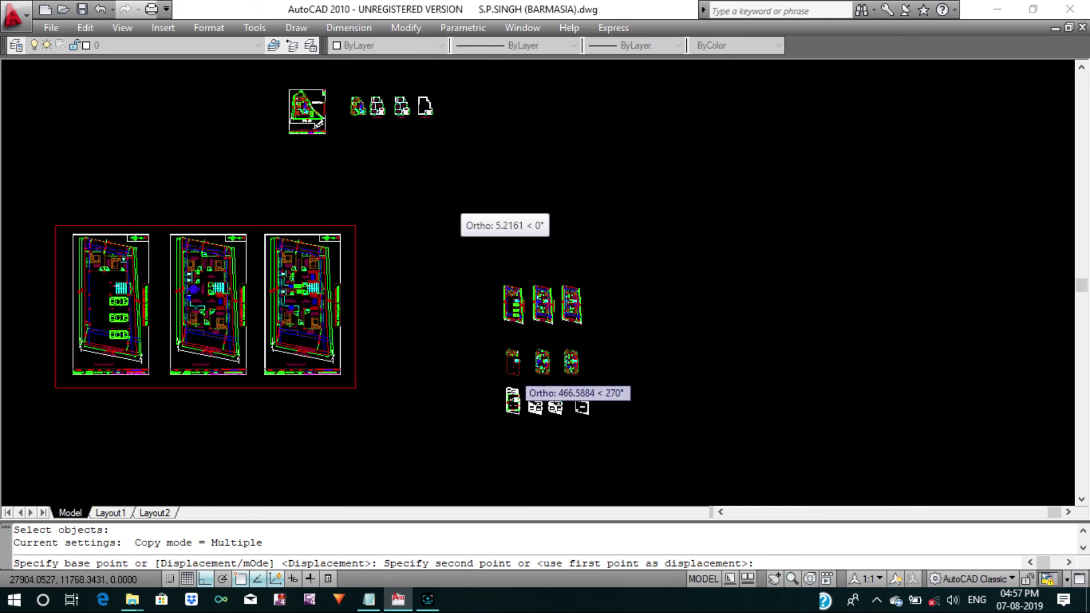
scroll(511, 397, "up", 5)
scroll(575, 438, "up", 4)
scroll(565, 404, "up", 3)
middle_click_drag(623, 120, 644, 31)
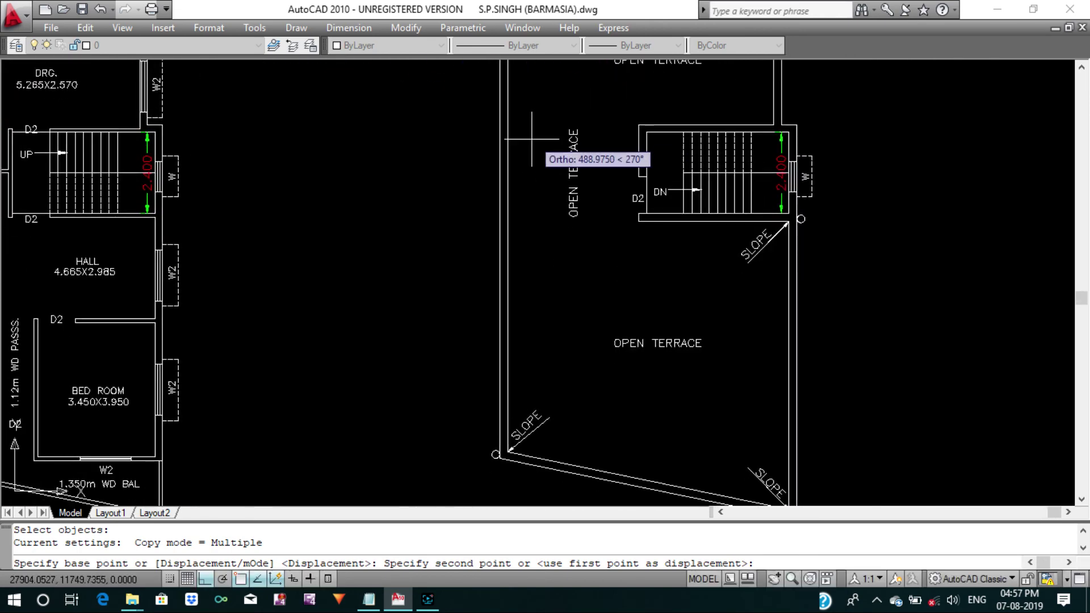
Place the RIDGE LINE copy on the new terrace plan.
left_click(508, 177)
middle_click_drag(612, 198, 614, 224)
key("Escape")
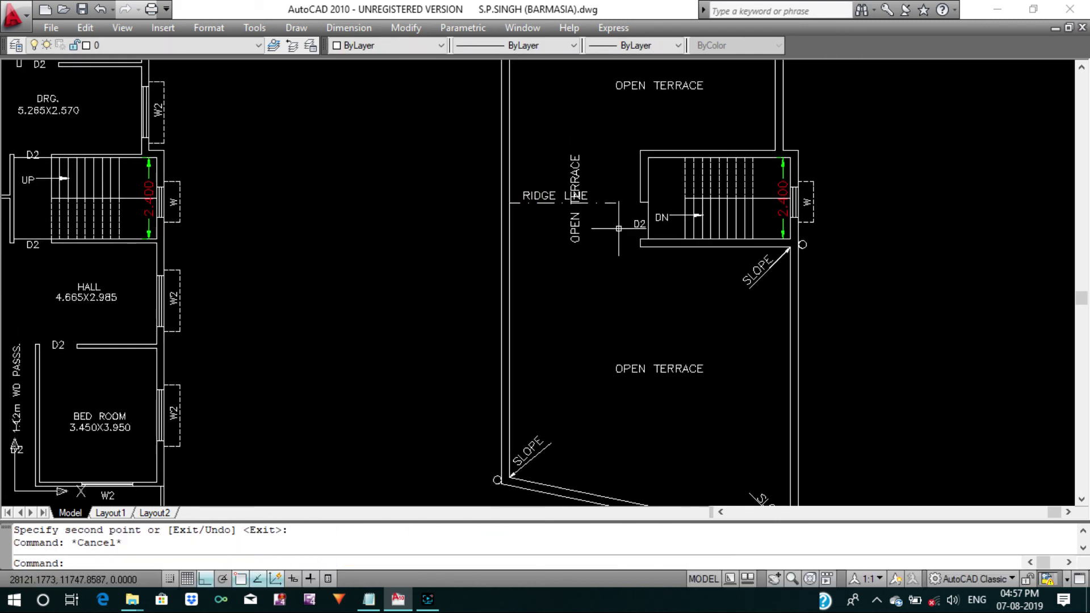
key("Escape")
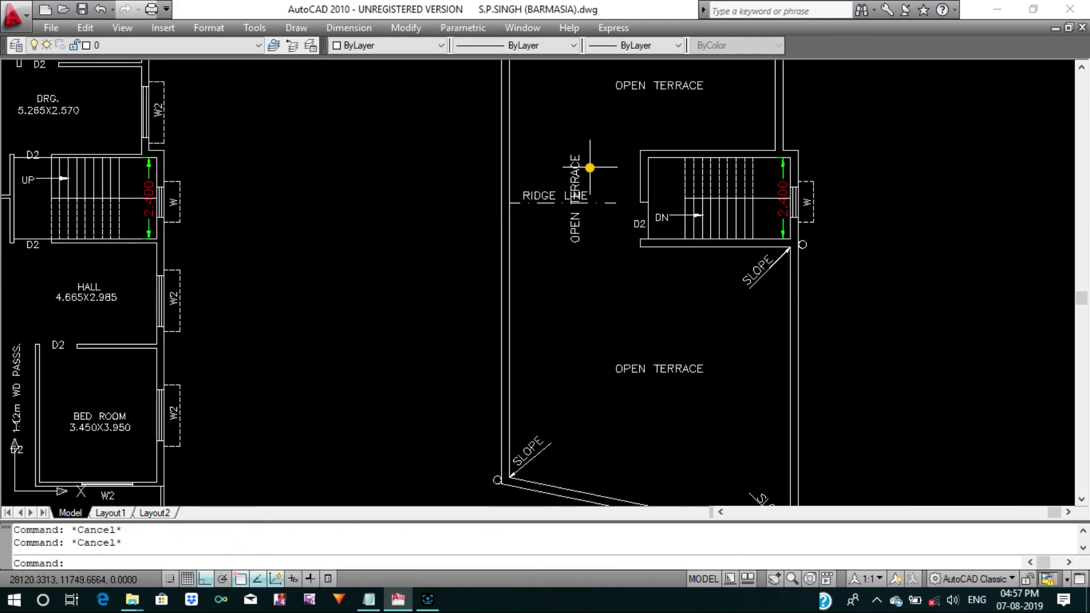
Erase the vertical OPEN TERRACE label overlapping the ridge line.
left_click(590, 168)
left_click(575, 238)
type("e")
key("Return")
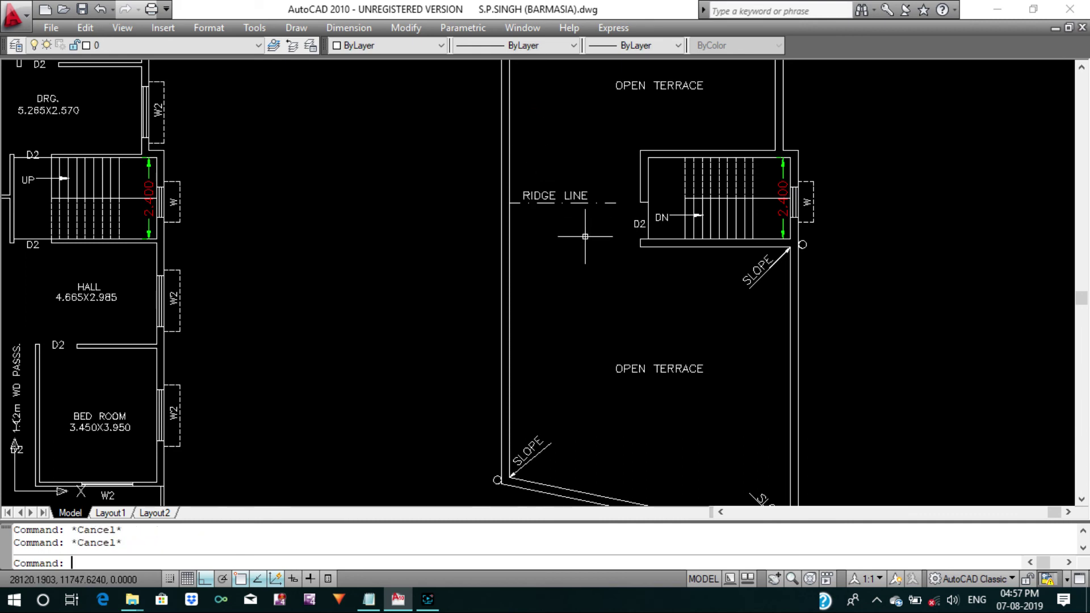
Extend the dashed ridge line to the stair wall.
key("Return")
key("Return")
left_click_drag(616, 211, 630, 193)
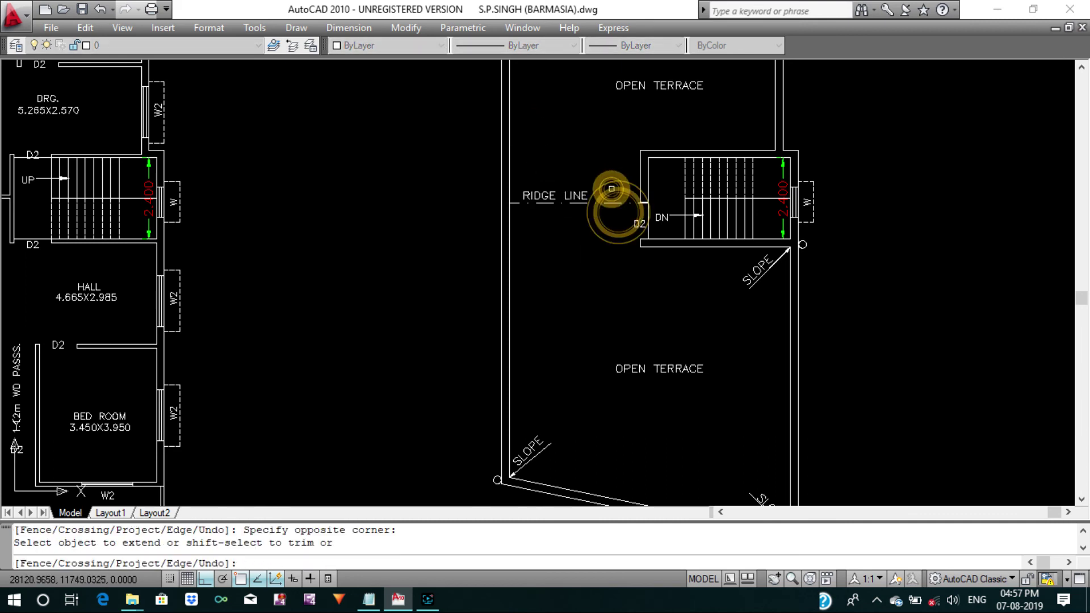
key("Return")
key("Escape")
key("Escape")
Move the RIDGE LINE text onto the dashed line.
type("m")
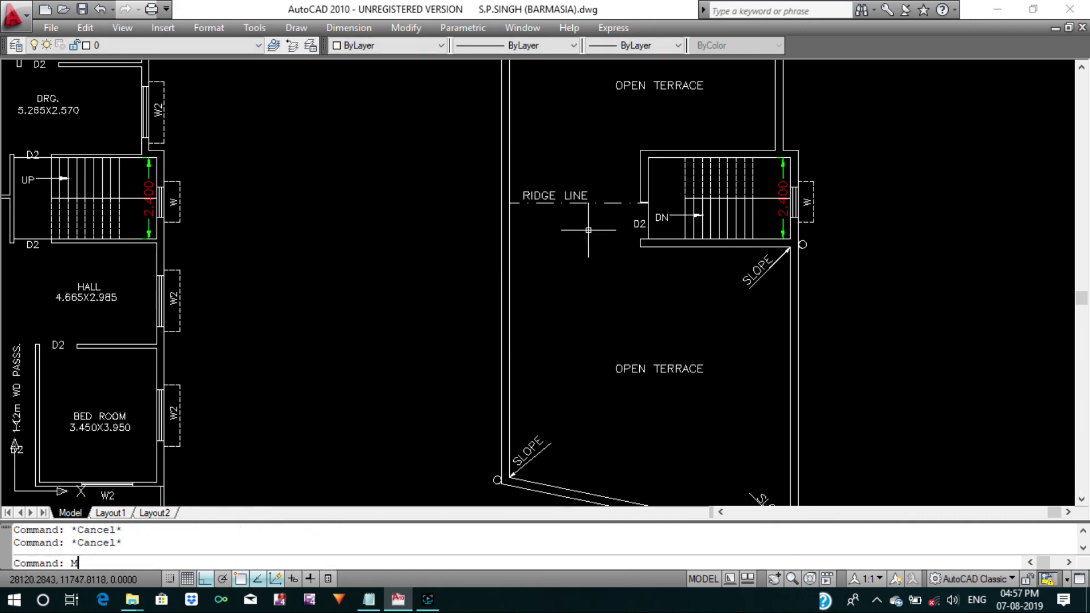
key("Return")
left_click(583, 195)
key("Return")
left_click(577, 191)
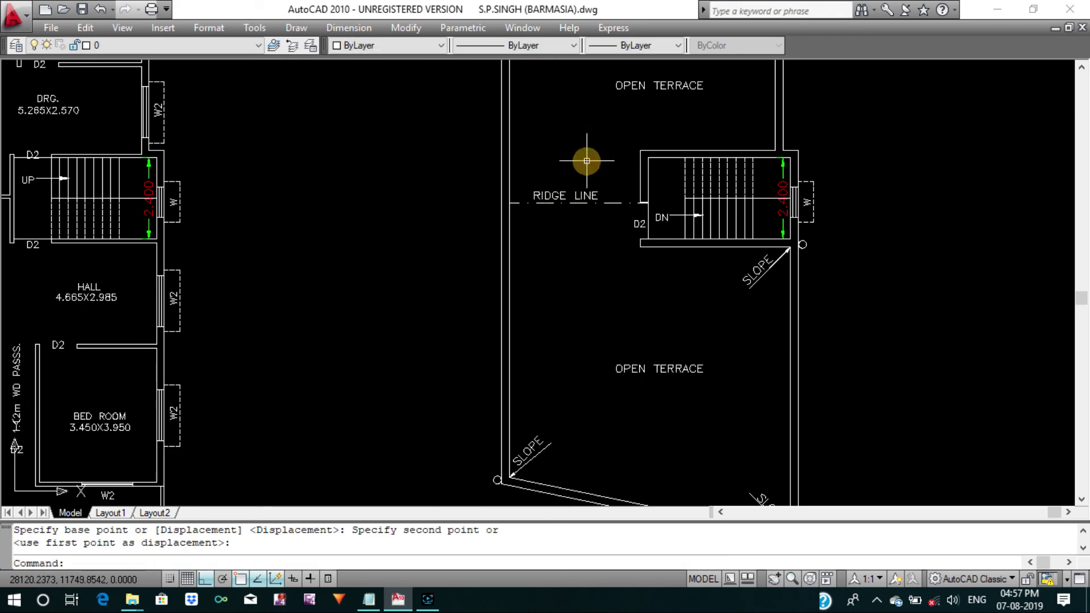
scroll(578, 196, "down", 4)
middle_click_drag(600, 223, 582, 219)
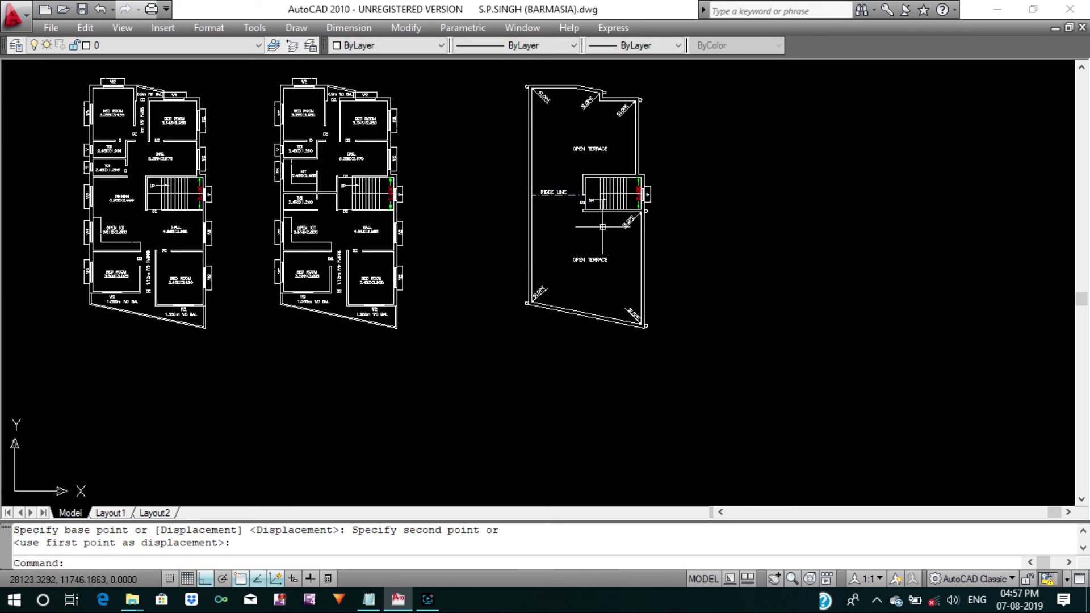
Save the drawing and begin a new Copy command.
key("ctrl+s")
scroll(606, 255, "down", 3)
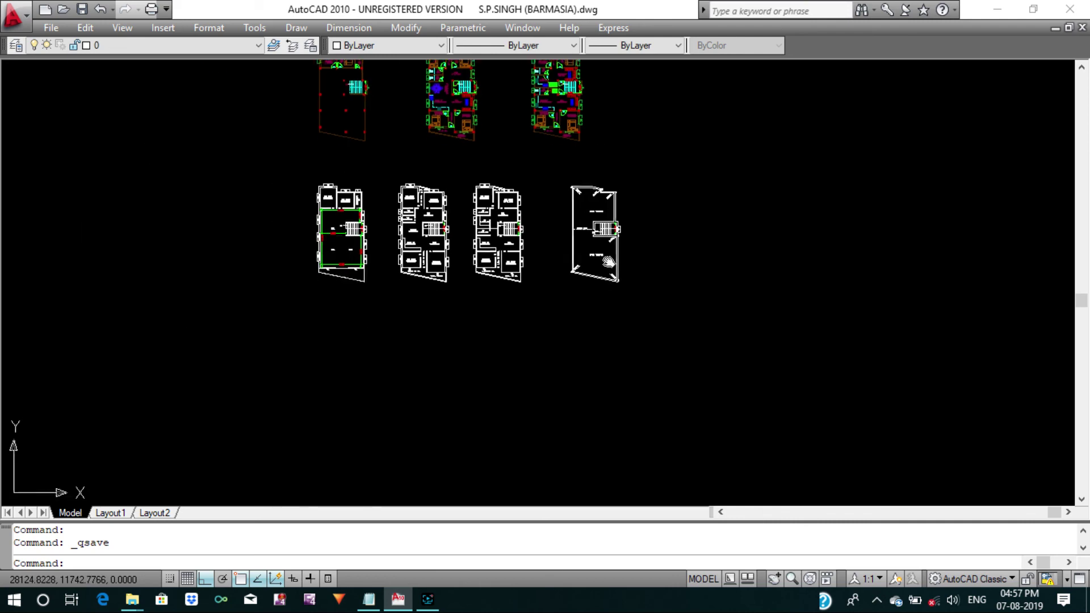
mouse_move(602, 267)
middle_mouse_down()
mouse_move(632, 303)
mouse_move(668, 312)
middle_mouse_up()
key("Escape")
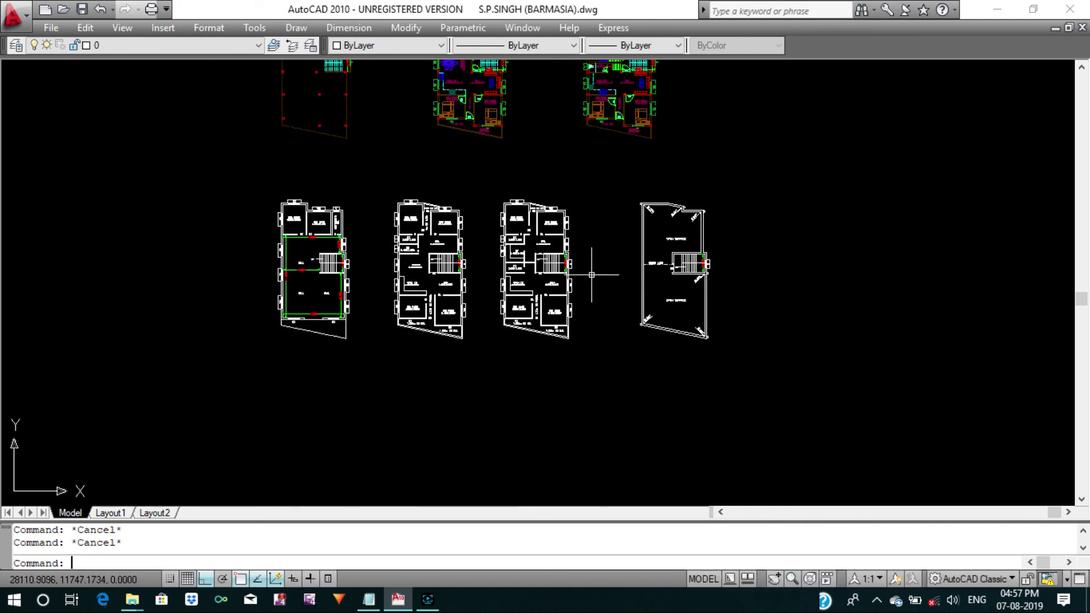
type("Co")
key("Return")
Copy the HALL label to below the ground floor plan.
scroll(591, 275, "down", 5)
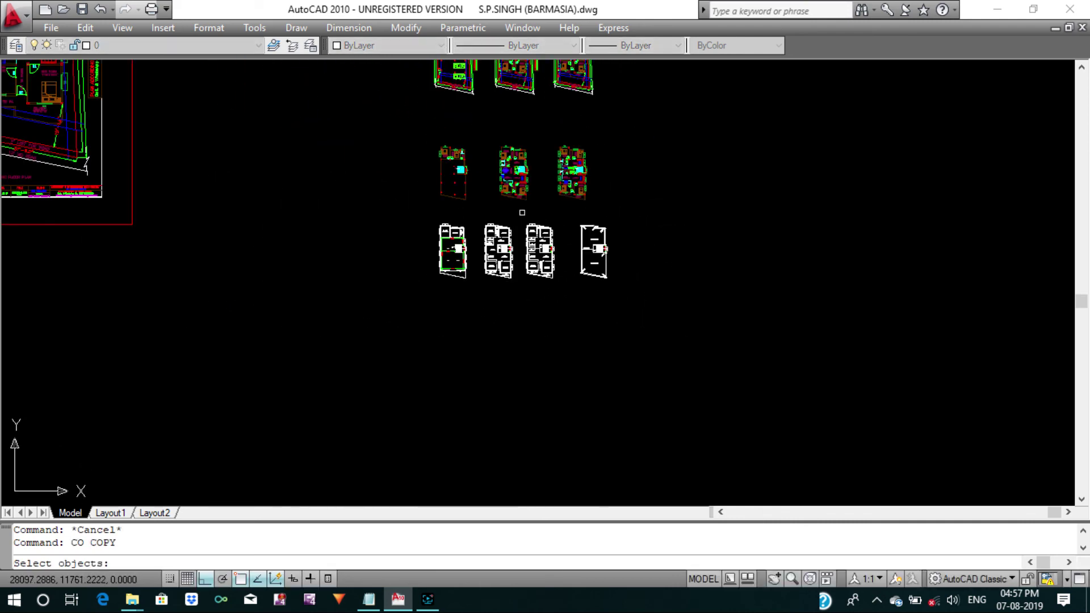
mouse_move(512, 182)
middle_mouse_down()
mouse_move(592, 289)
mouse_move(592, 210)
middle_mouse_up()
scroll(554, 263, "up", 4)
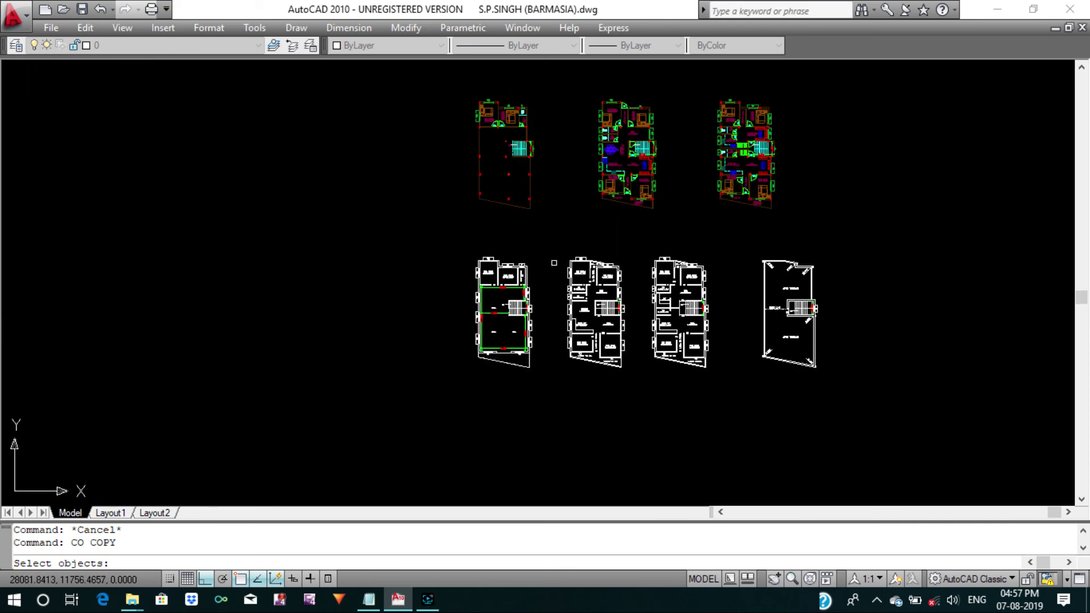
middle_click_drag(554, 263, 565, 227)
scroll(519, 245, "up", 3)
left_click(483, 189)
key("Return")
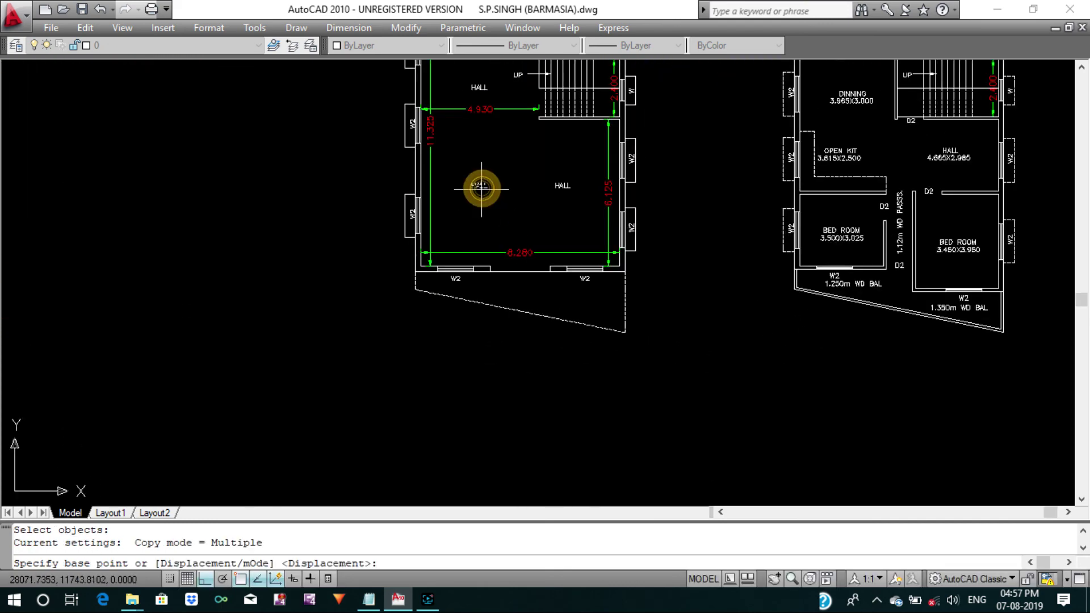
left_click(482, 390)
key("Return")
middle_click_drag(502, 402, 562, 318)
key("Escape")
key("Escape")
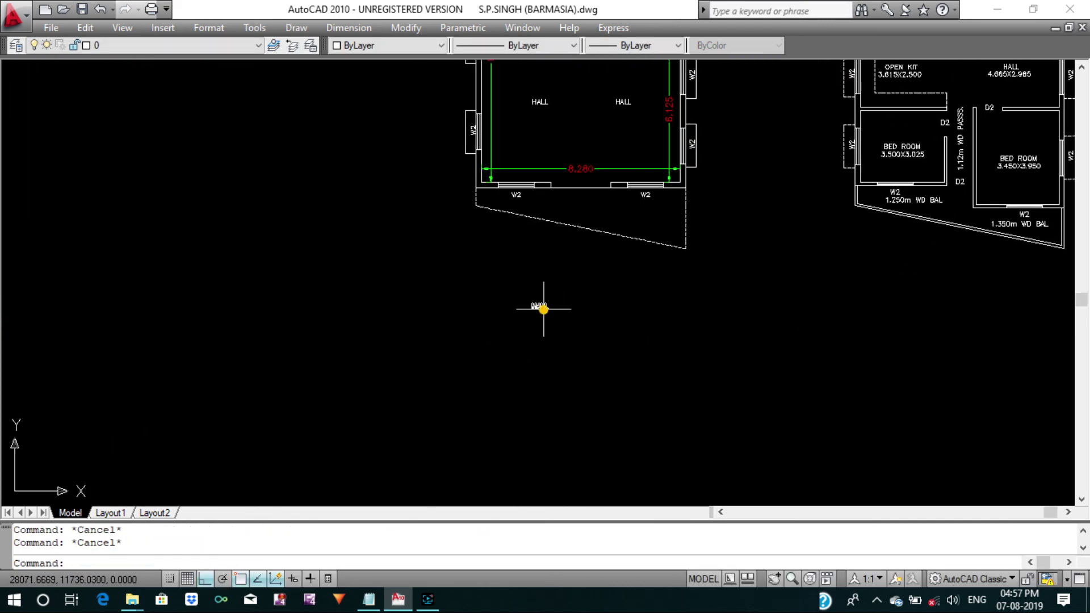
Edit the copied label to read GROUND FLOOR PLAN.
double_click(543, 309)
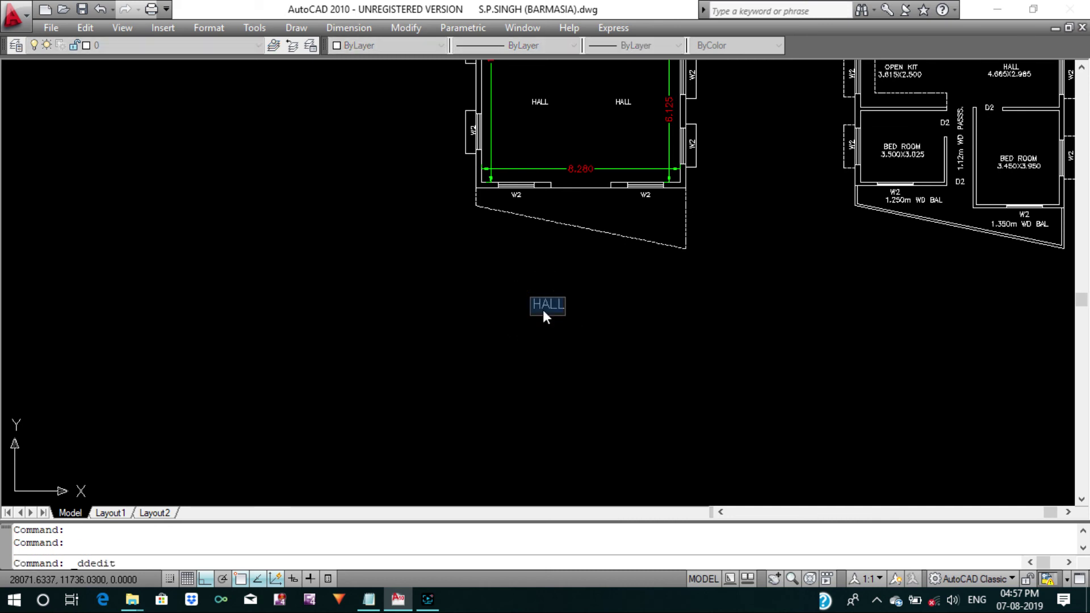
type("GROUND F")
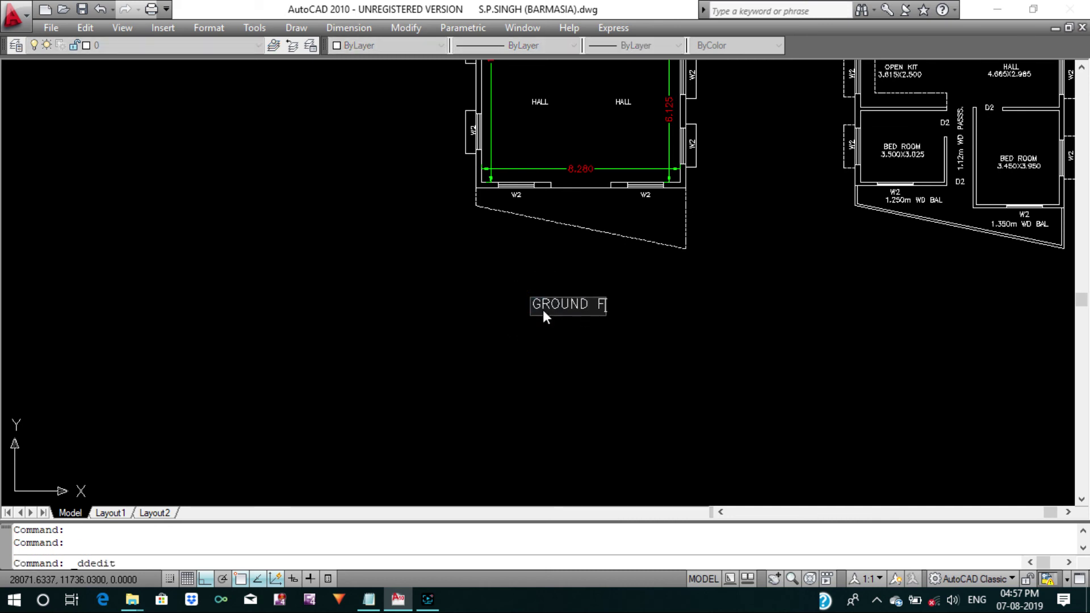
type("LOOR PLA")
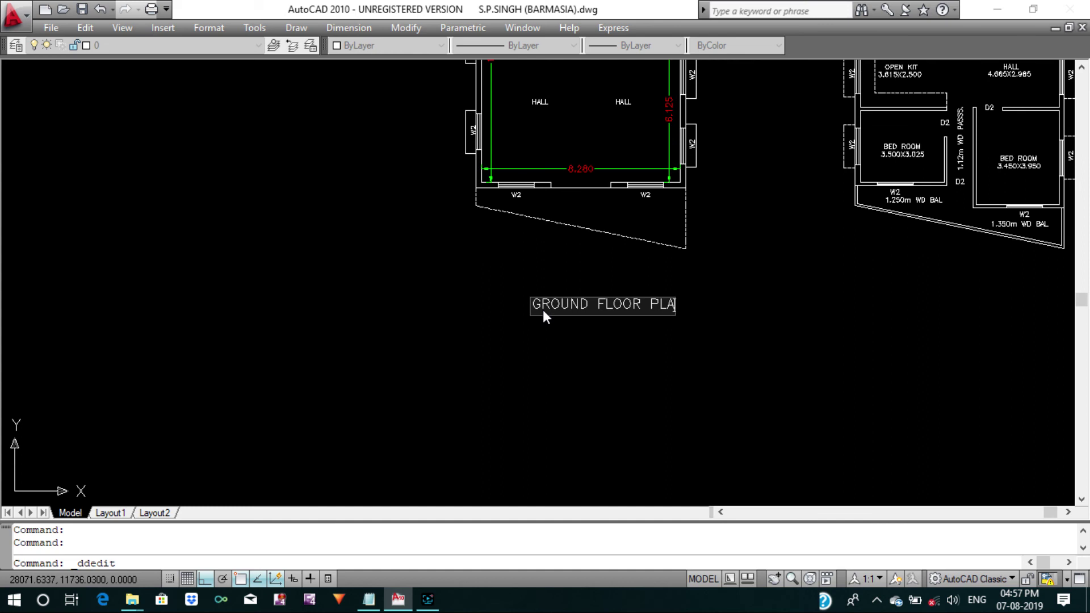
type("N")
key("Return")
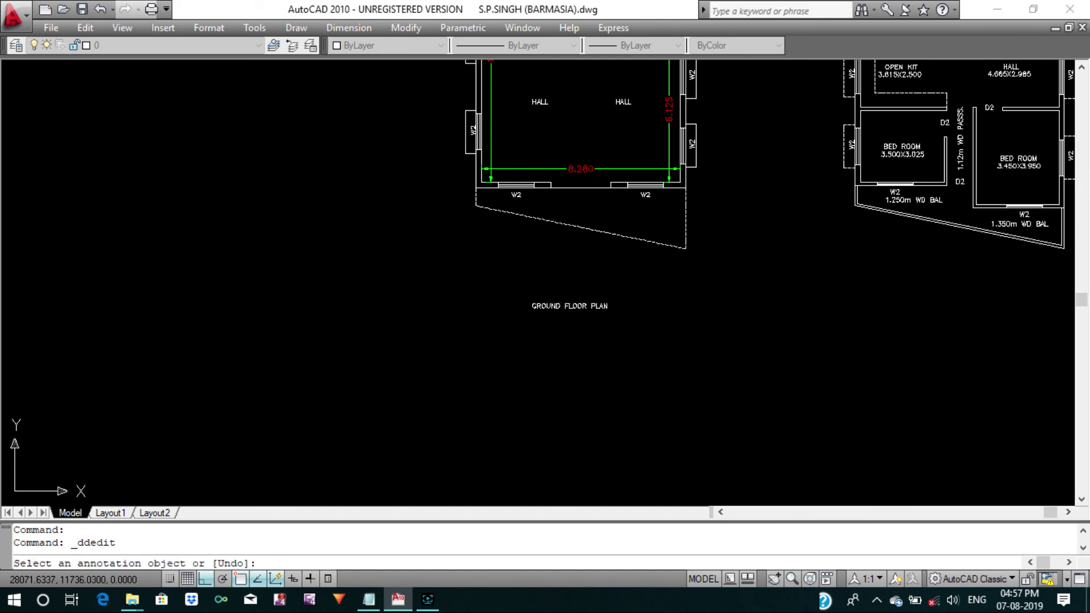
key("Escape")
key("Escape")
Scale the GROUND FLOOR PLAN title by 2 and underline it.
type("c")
key("Return")
left_click(586, 333)
left_click(531, 301)
key("Return")
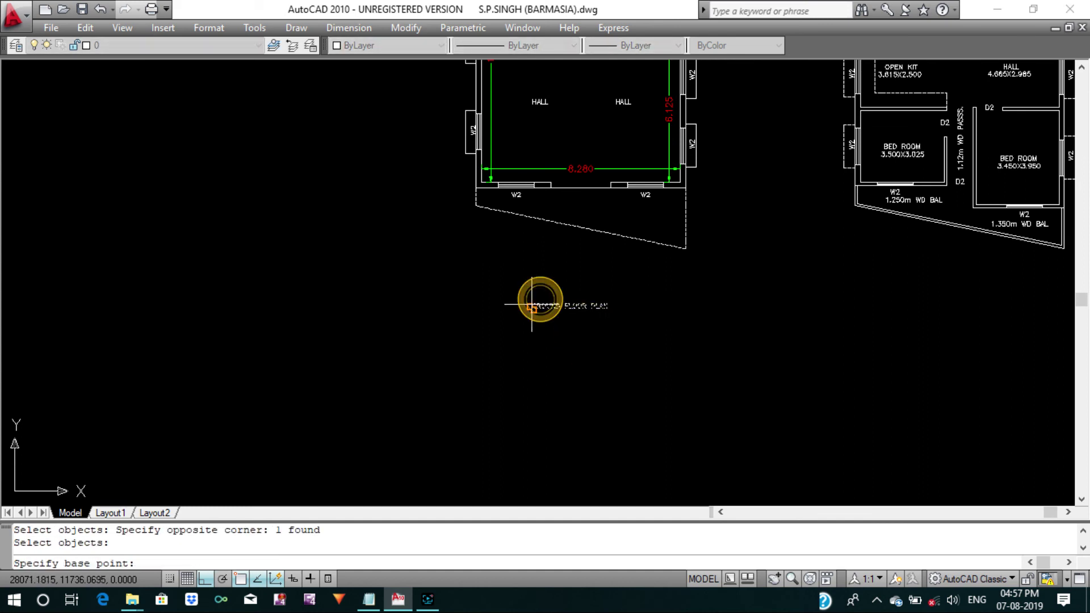
key("Return")
key("Escape")
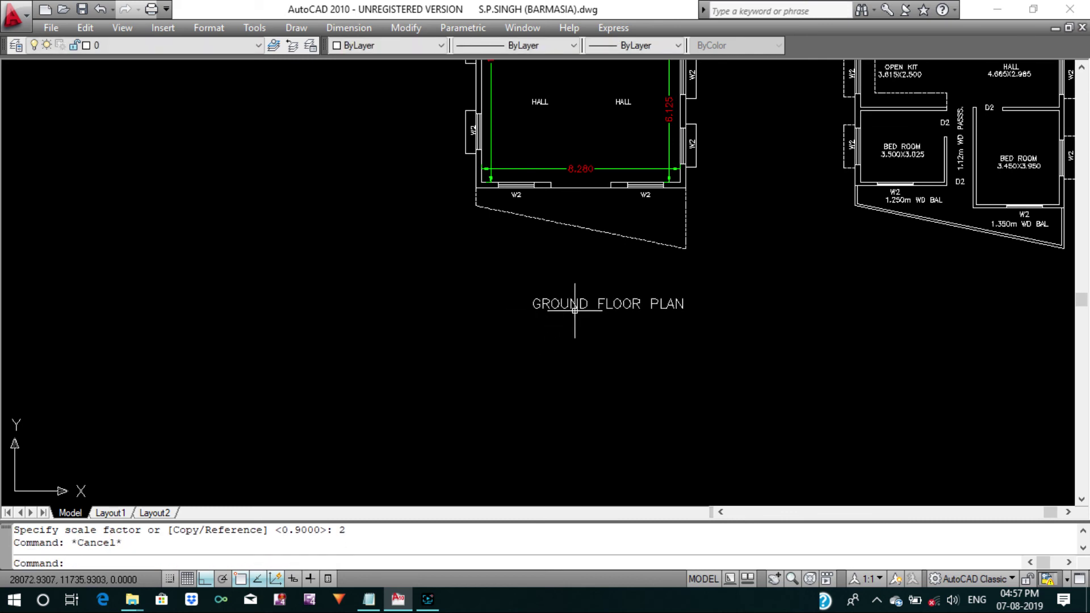
double_click(580, 309)
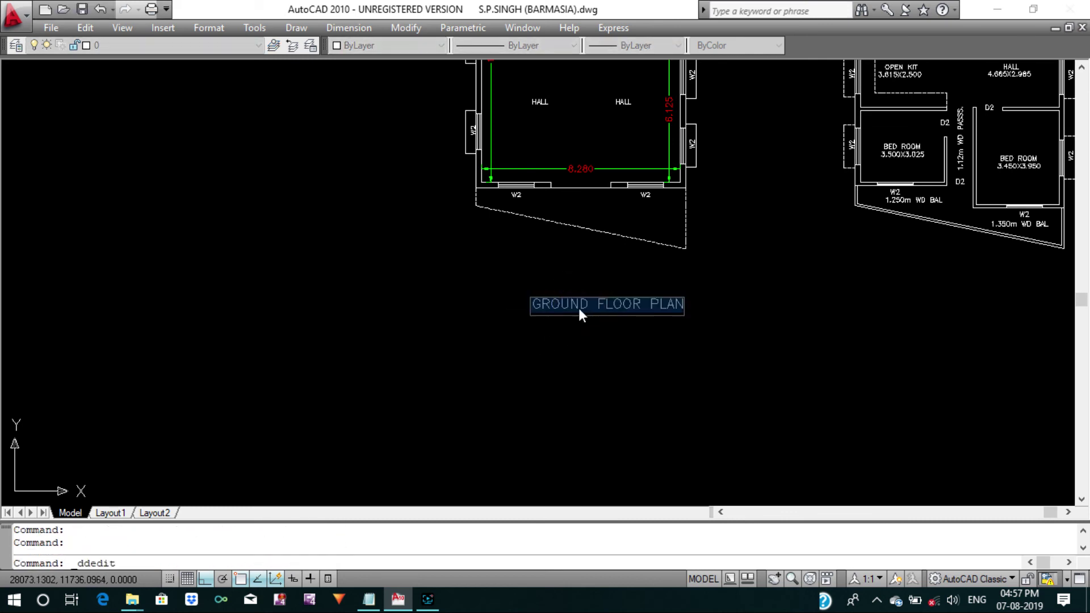
key("Return")
key("Escape")
key("Escape")
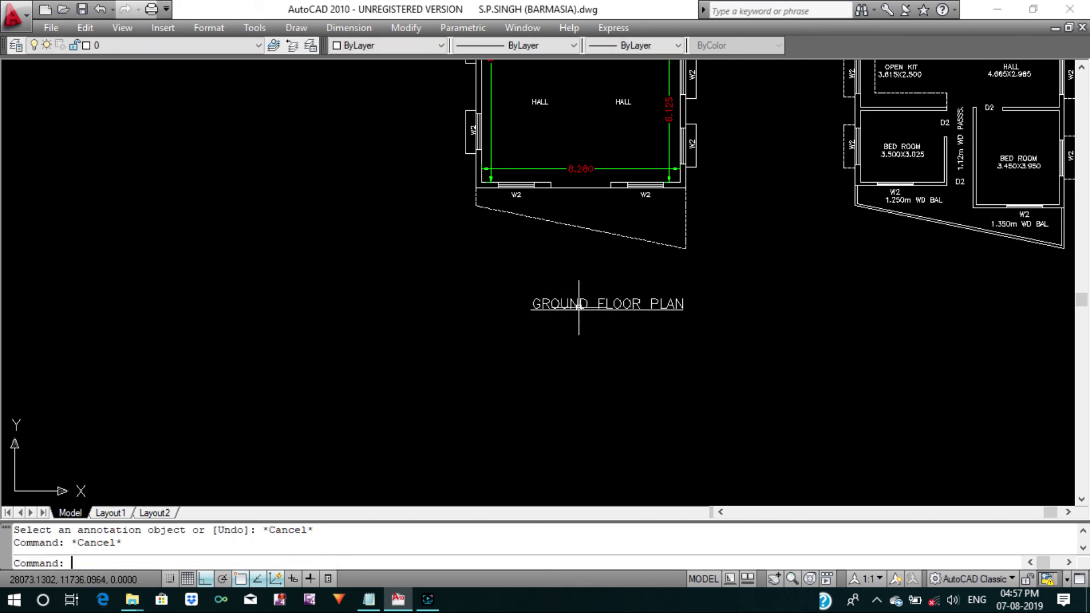
Centre the GROUND FLOOR PLAN title beneath the ground floor plan.
type("m")
key("Return")
left_click_drag(580, 307, 584, 329)
key("Return")
left_click(587, 378)
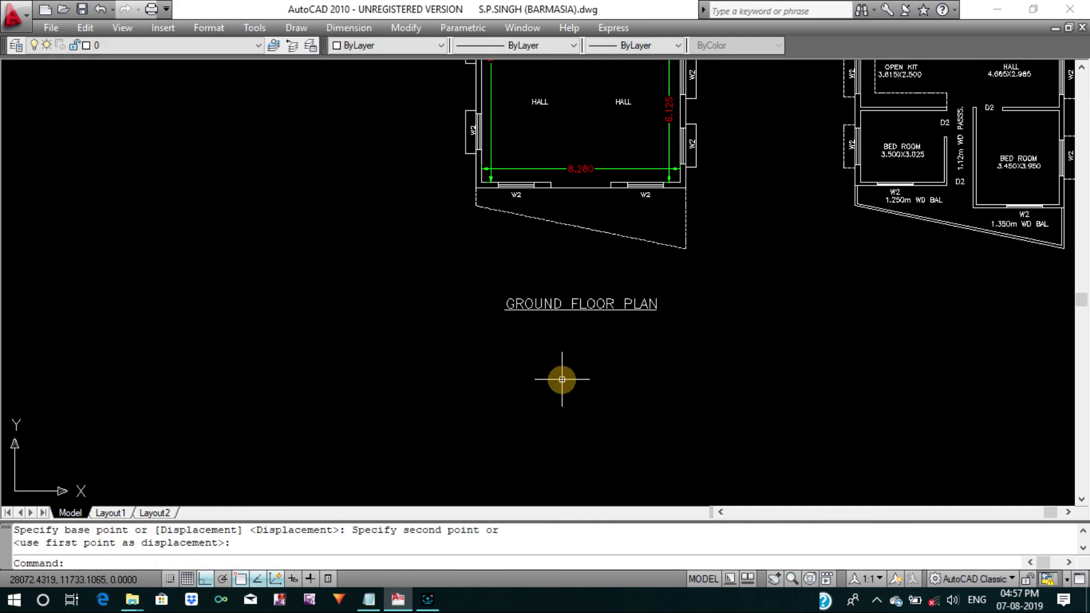
scroll(562, 379, "down", 3)
key("Escape")
key("Escape")
Copy the GROUND FLOOR PLAN title to a spot under the second plan.
type("o")
key("Return")
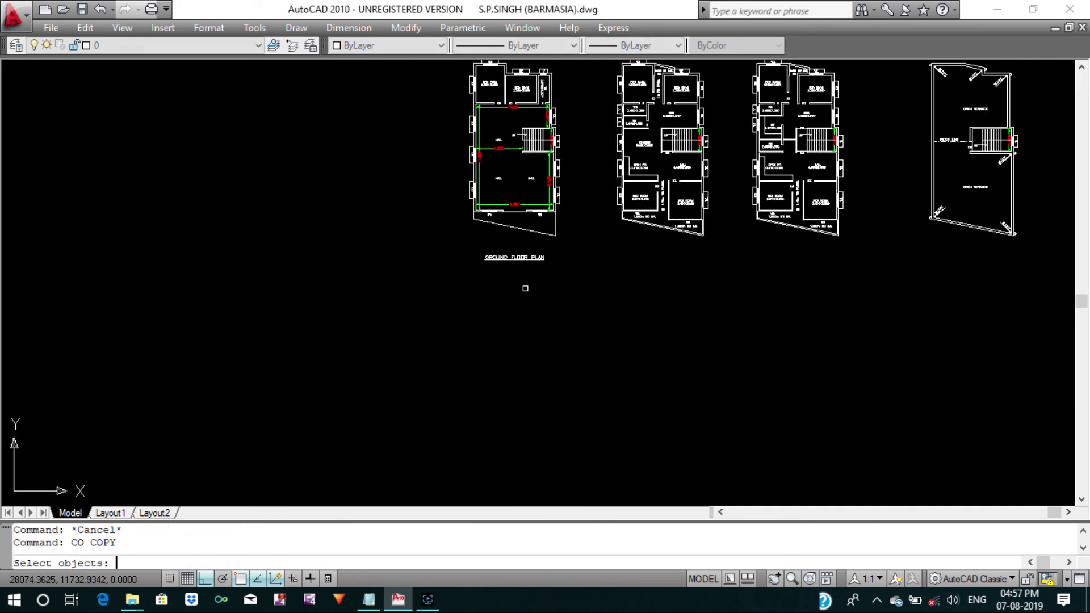
left_click_drag(504, 252, 523, 288)
key("Return")
left_click(510, 313)
left_click(654, 333)
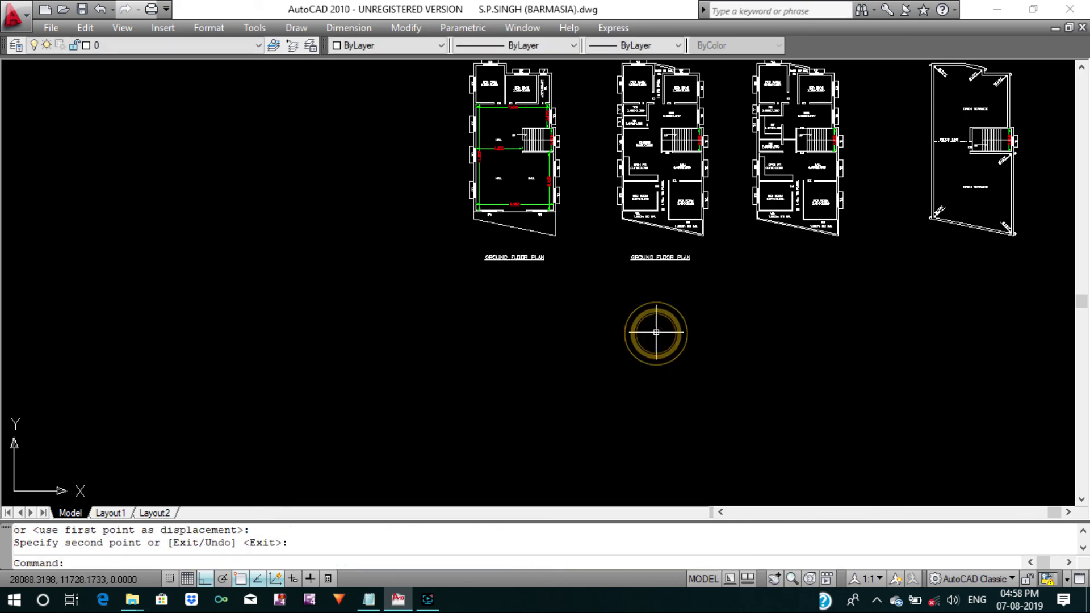
scroll(653, 335, "up", 3)
key("Escape")
Copy that title again under the third and fourth plans.
key("Return")
left_click(662, 285)
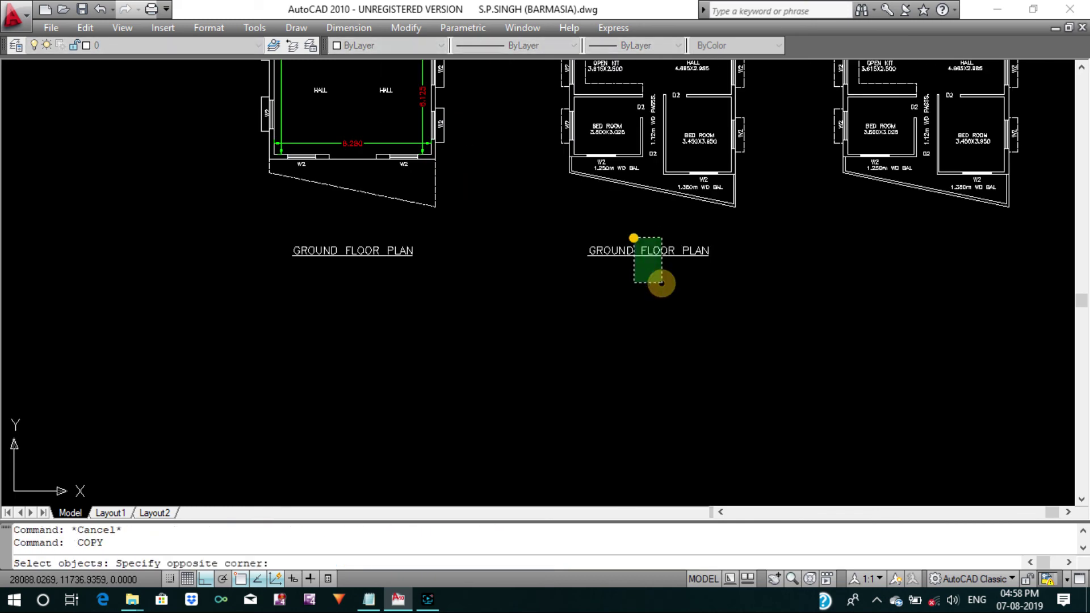
left_click(635, 238)
key("Return")
left_click(616, 329)
scroll(654, 333, "down", 3)
left_click(772, 359)
middle_click_drag(773, 360, 599, 360)
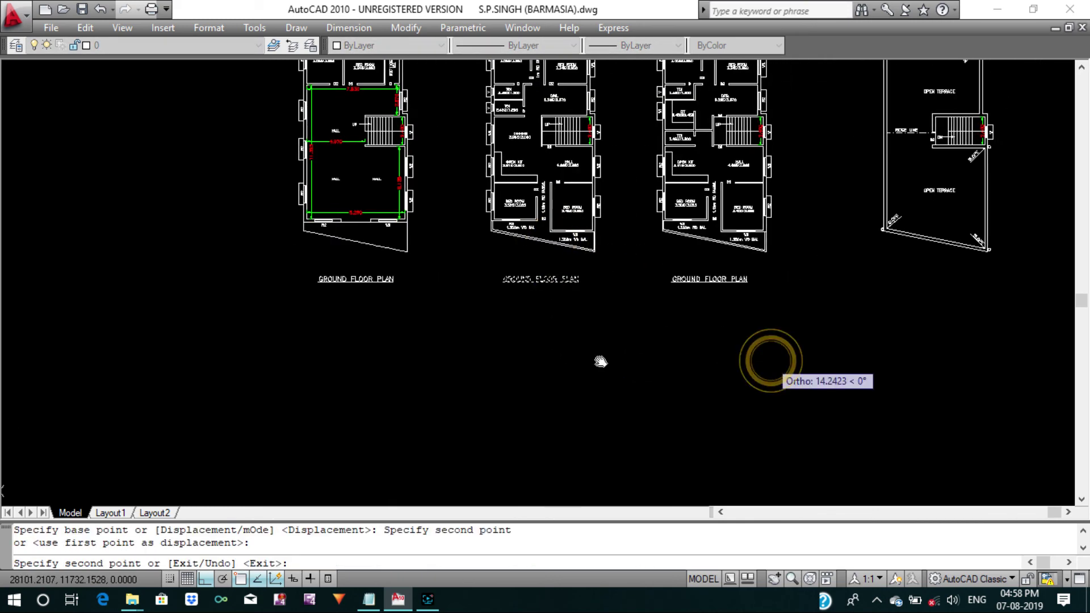
left_click(810, 369)
key("Return")
scroll(403, 297, "up", 2)
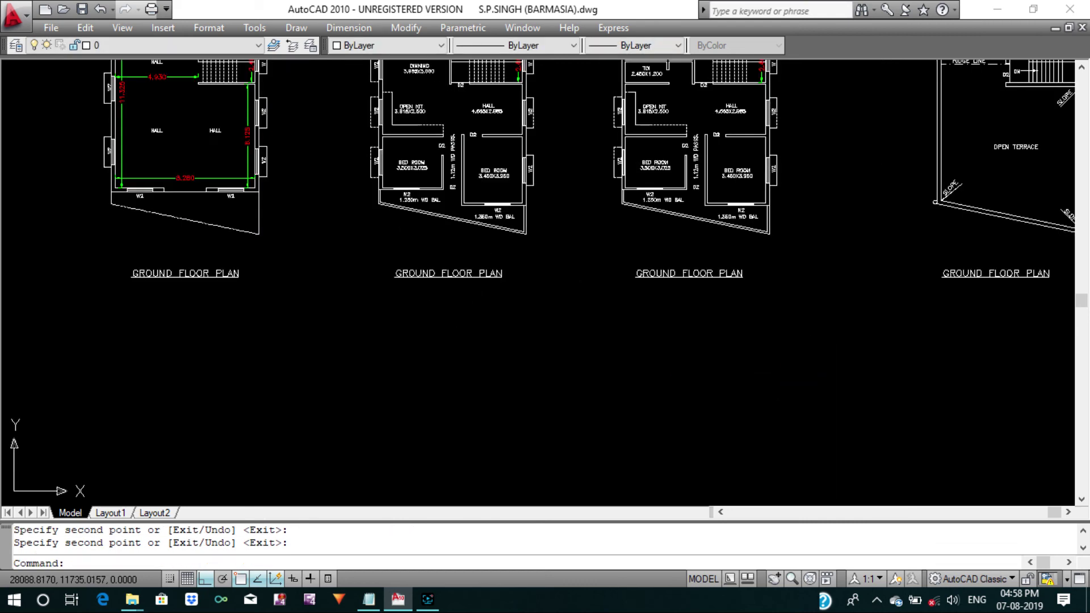
scroll(439, 275, "up", 2)
Change the second plan's title to FIRST FLOOR PLAN.
key("Escape")
double_click(433, 270)
scroll(429, 274, "up", 2)
left_click(427, 270)
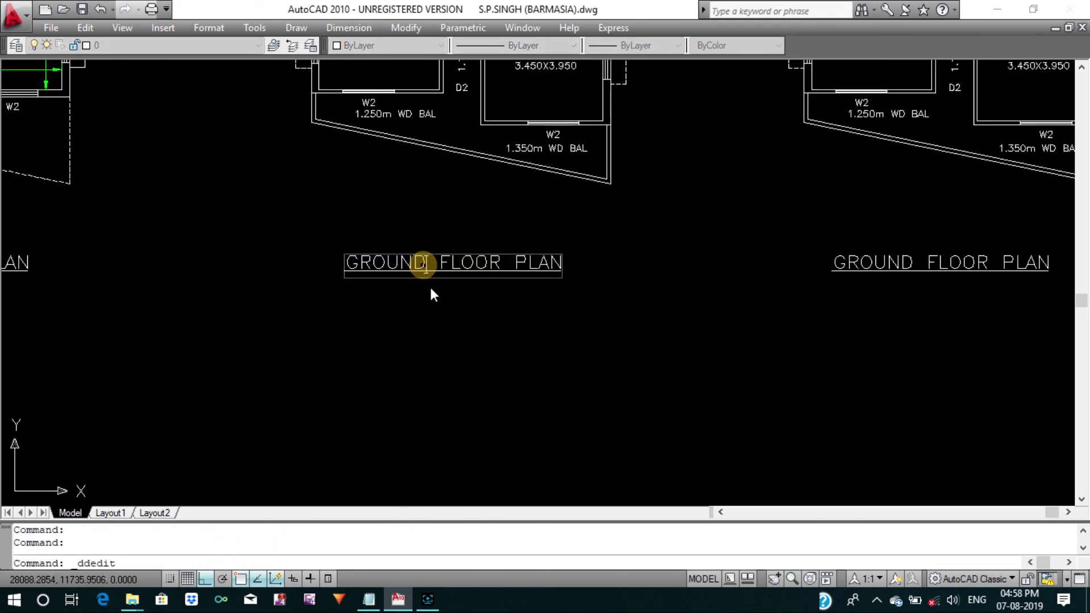
key("BackSpace")
key("BackSpace")
key("BackSpace")
key("BackSpace")
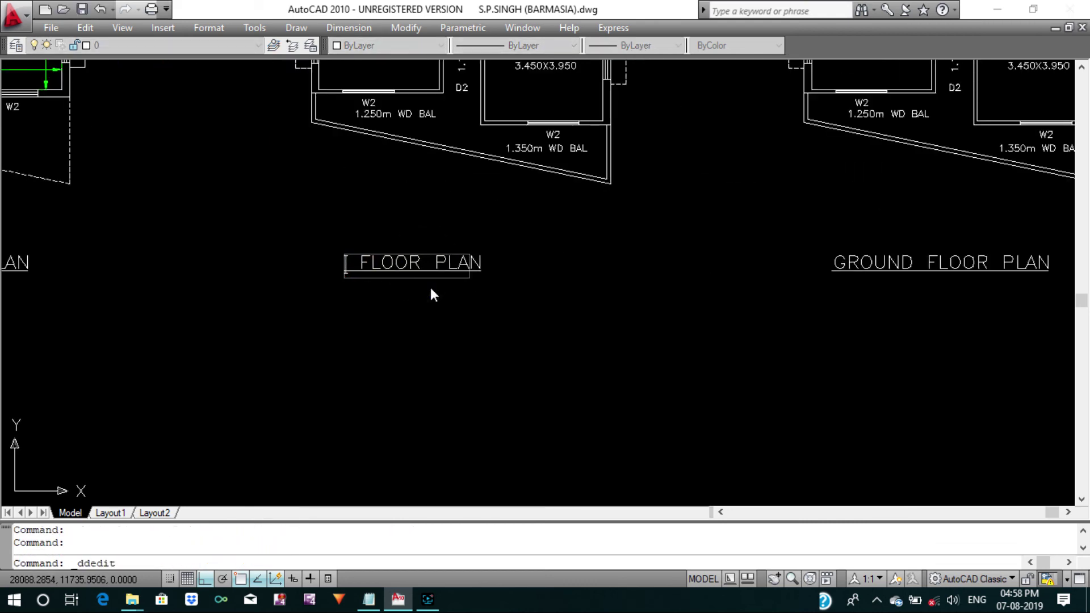
type("FIRST")
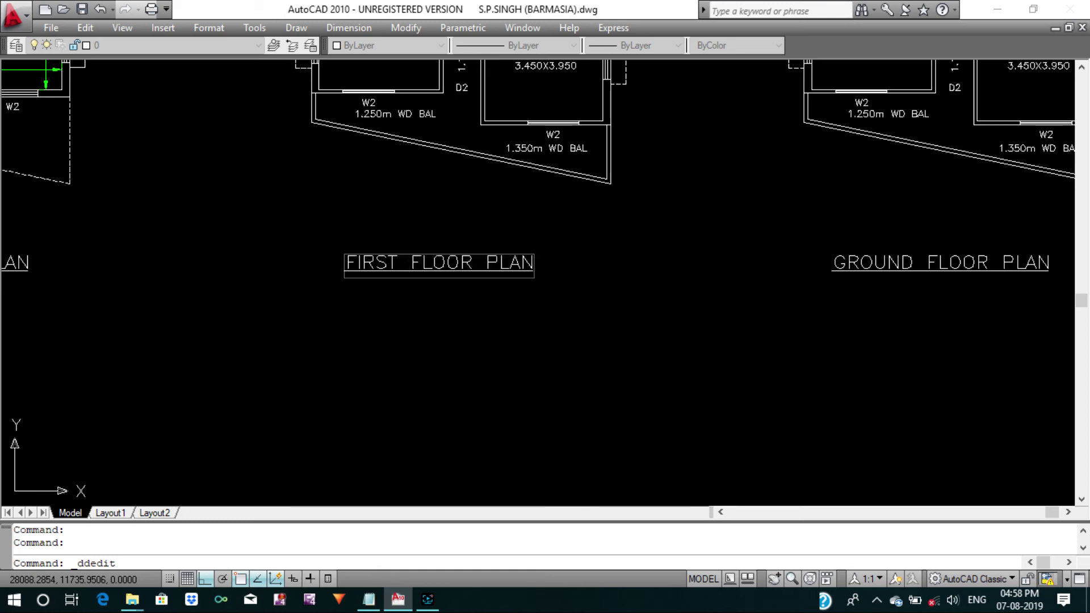
key("Return")
scroll(432, 288, "down", 4)
scroll(596, 293, "up", 3)
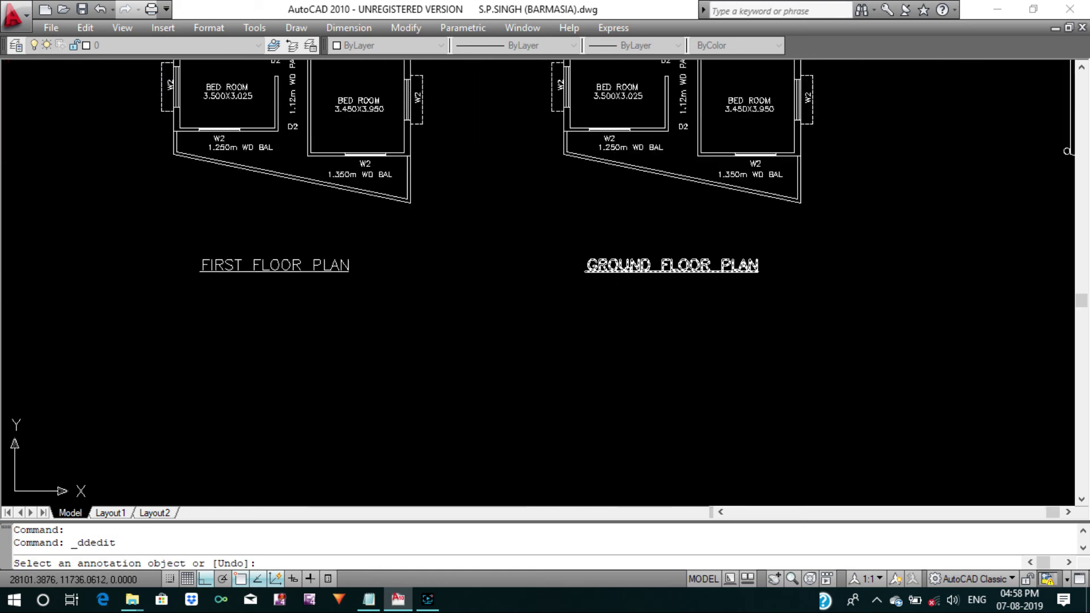
Change the third plan's title to SECOND FLOOR PLAN.
left_click(650, 263)
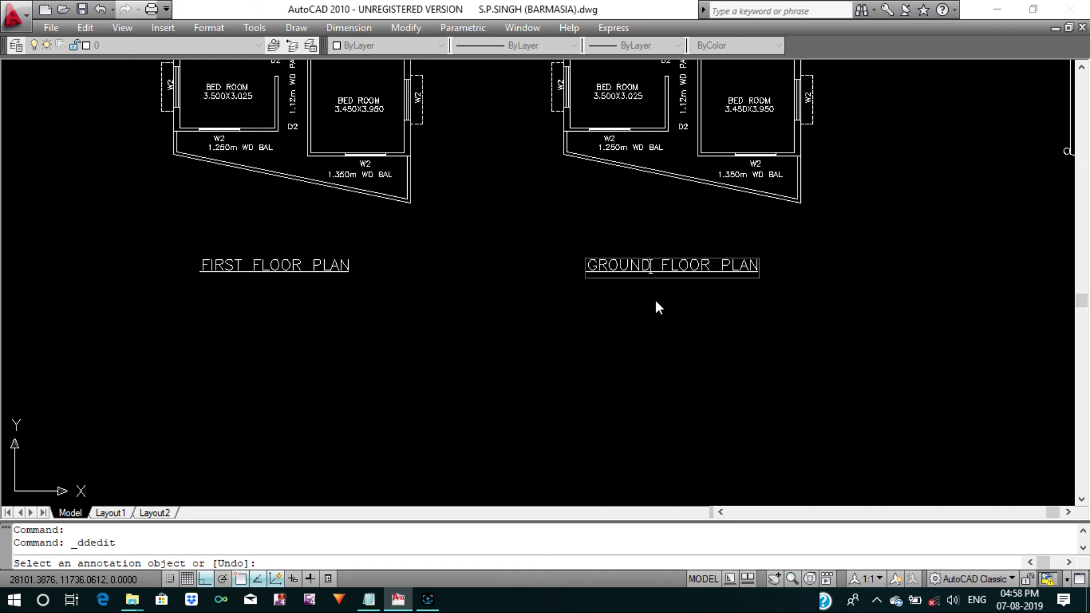
key("BackSpace")
key("BackSpace")
key("BackSpace")
type("SEC")
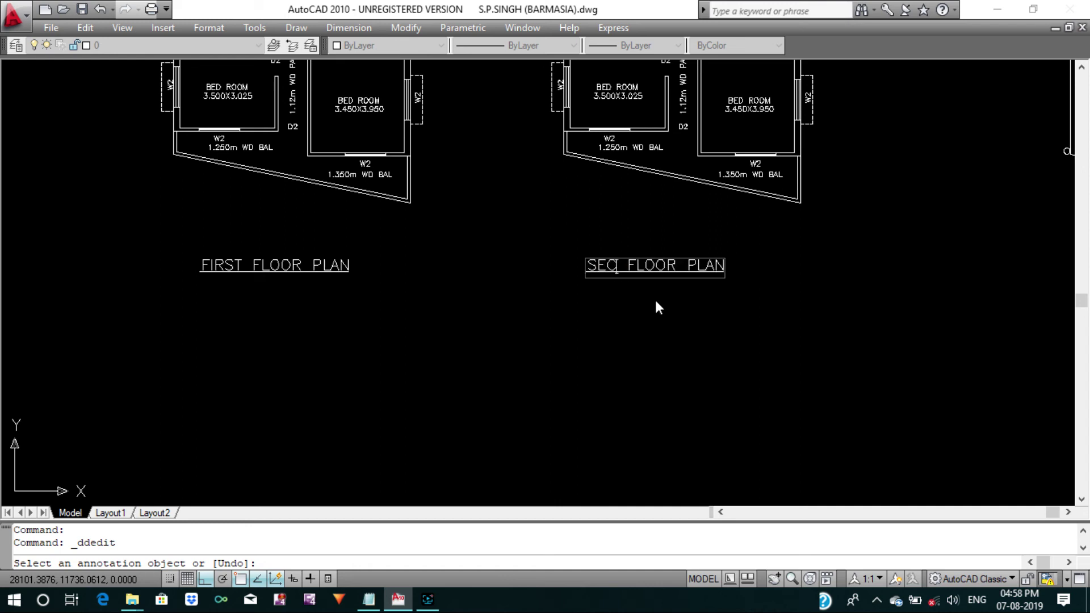
type("OND")
key("Return")
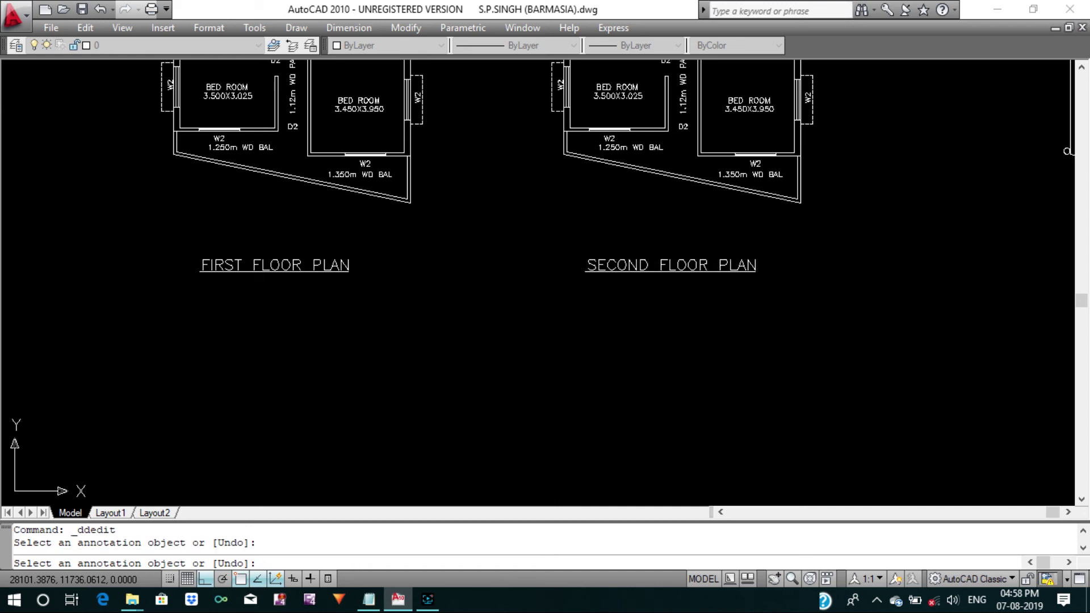
scroll(655, 299, "down", 5)
scroll(693, 275, "up", 5)
Change the fourth plan's title to TERRACE FLOOR PLAN.
scroll(670, 292, "up", 3)
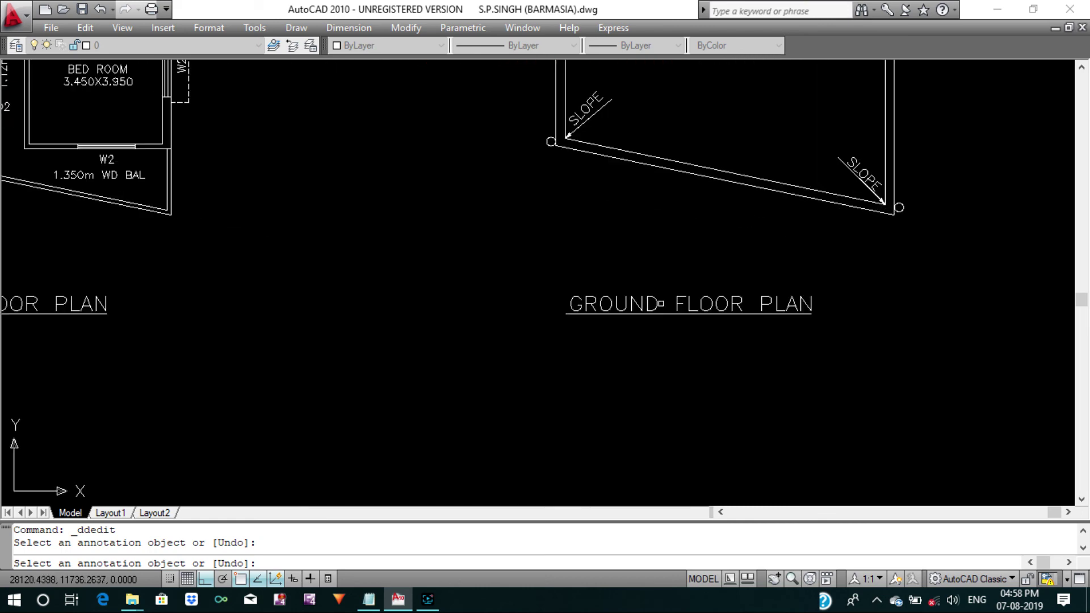
left_click(657, 304)
left_click(658, 304)
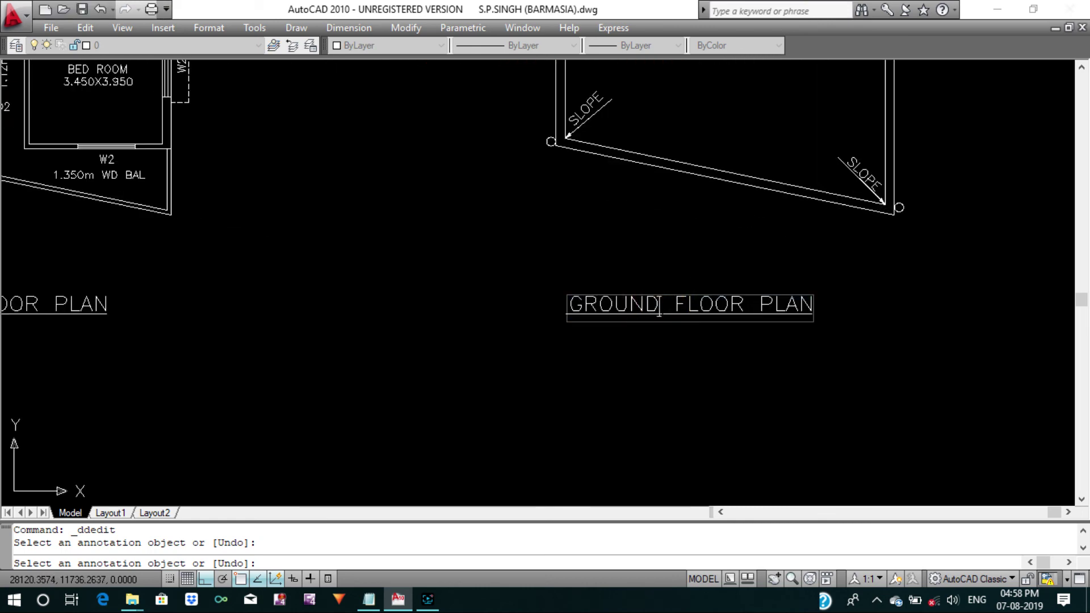
key("BackSpace")
key("BackSpace")
key("BackSpace")
key("BackSpace")
type("TE")
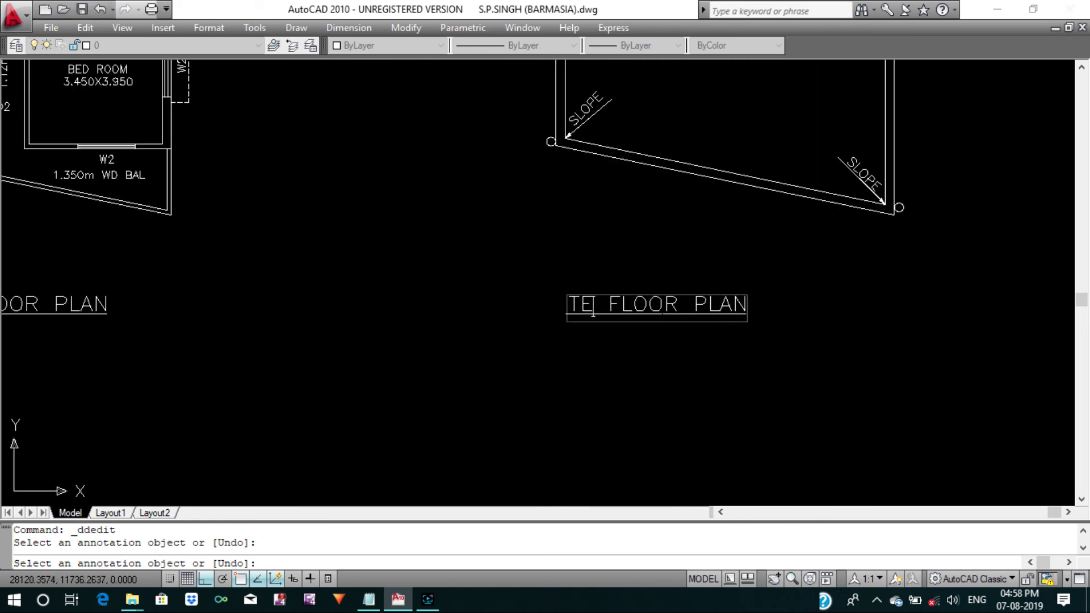
type("RRACE")
key("Return")
key("Escape")
key("Escape")
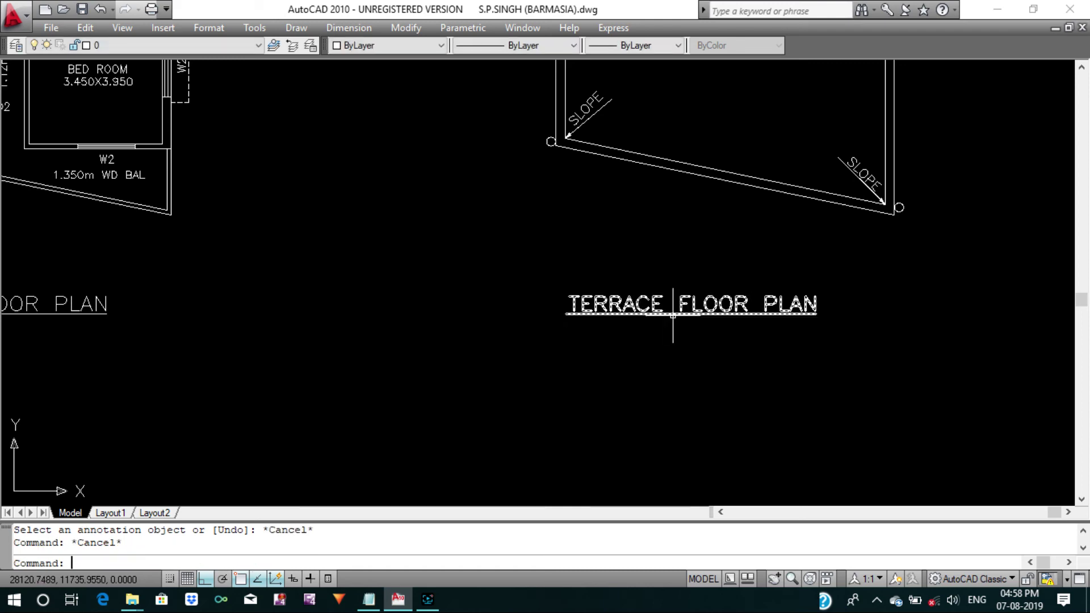
scroll(653, 310, "down", 5)
scroll(635, 301, "down", 2)
scroll(633, 288, "up", 2)
type("M")
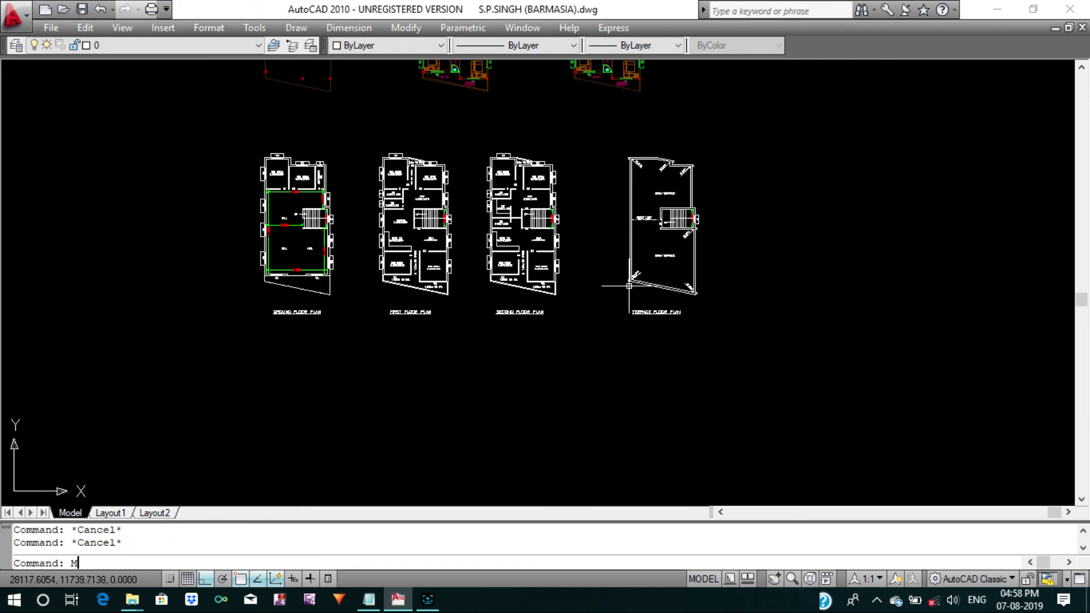
Move the terrace plan left, closer to the other plans.
key("Return")
left_click(608, 139)
left_click(740, 401)
scroll(740, 402, "up", 2)
key("Return")
scroll(614, 226, "up", 2)
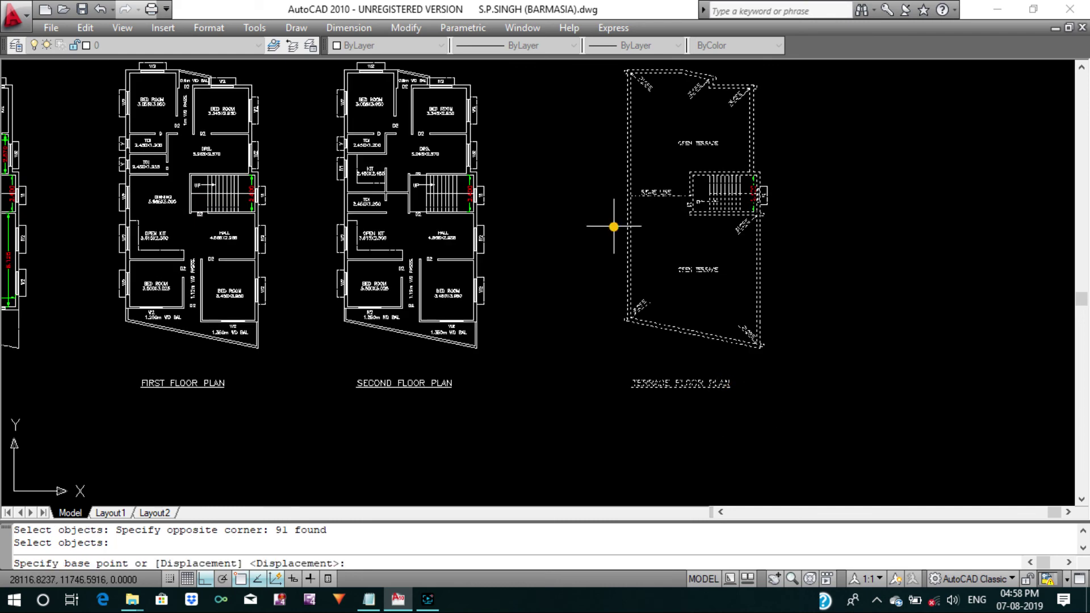
left_click(614, 227)
left_click(542, 226)
Move the ground floor plan right toward the others.
key("Return")
scroll(699, 281, "down", 2)
middle_click_drag(597, 264, 662, 298)
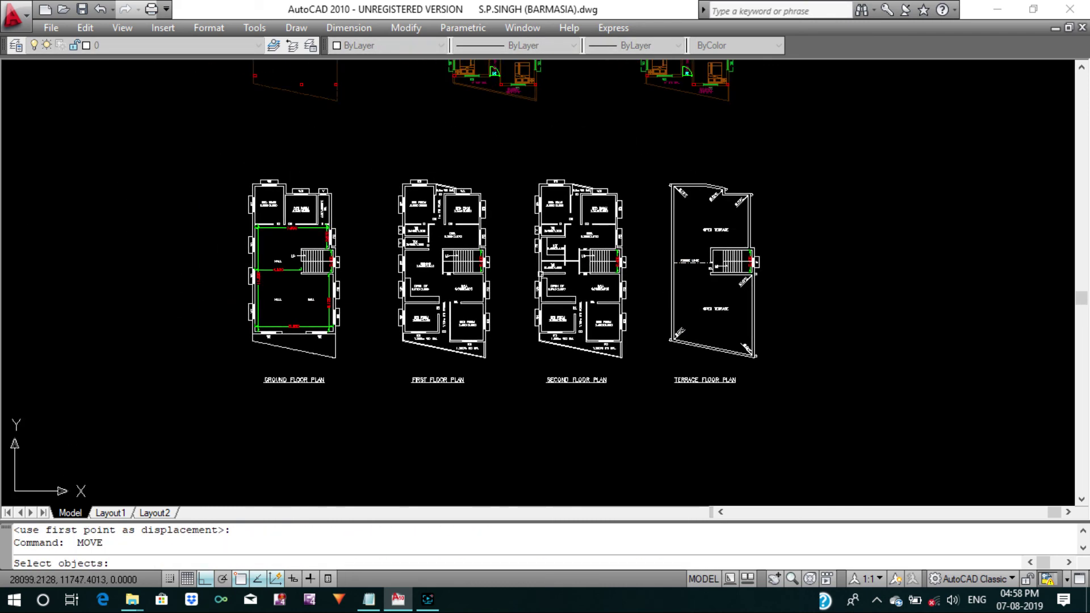
left_click(214, 171)
left_click(360, 441)
key("Return")
scroll(350, 290, "up", 2)
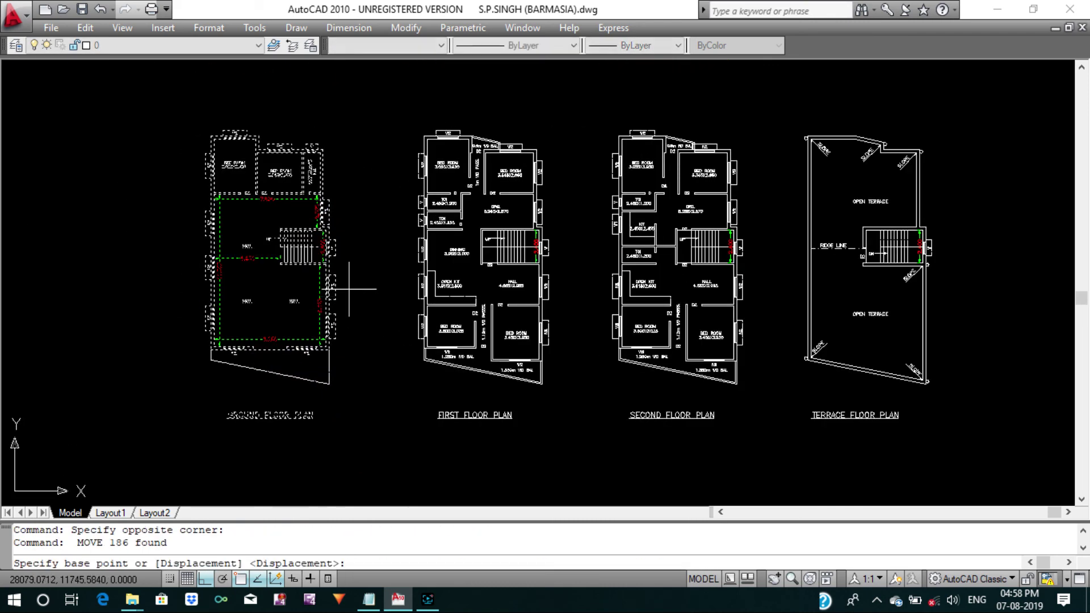
left_click(349, 289)
left_click(385, 292)
scroll(495, 283, "down", 2)
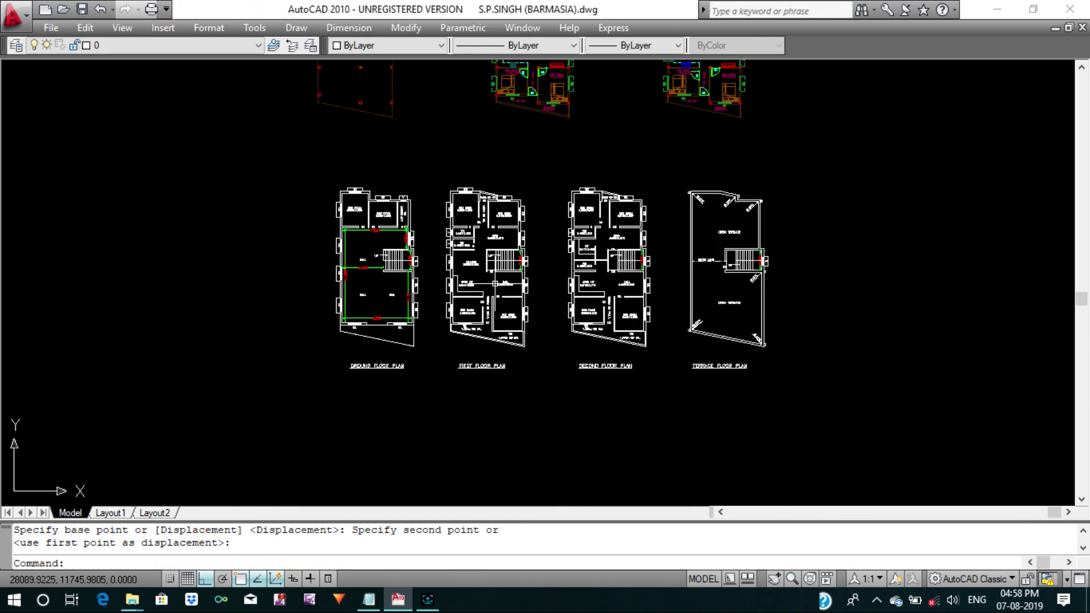
middle_click_drag(494, 282, 476, 293)
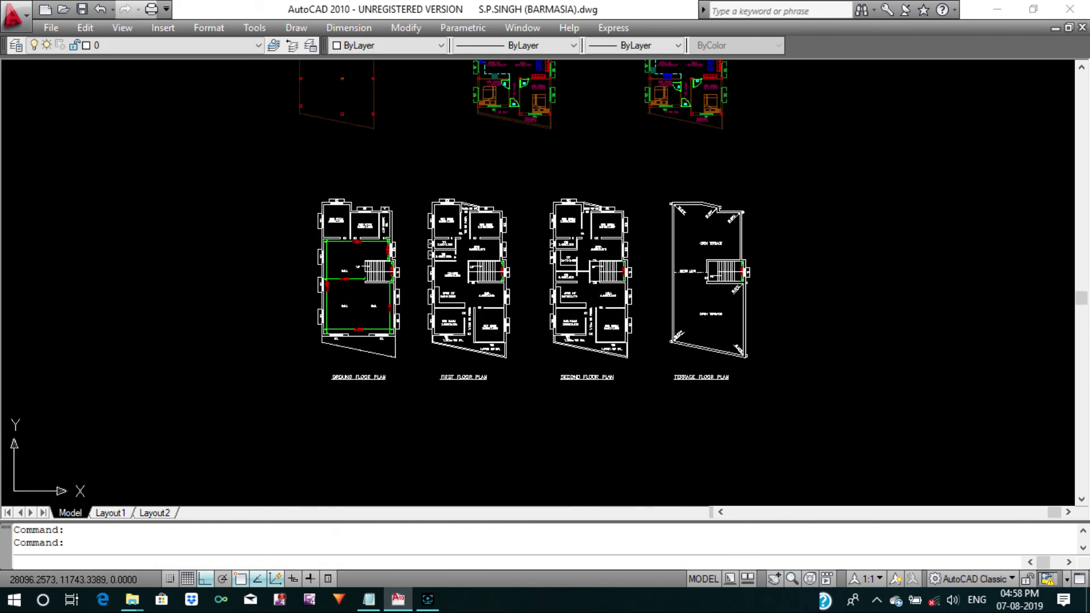
Save the drawing and draw a rectangular border around all four plans.
key("ctrl+s")
type("REC")
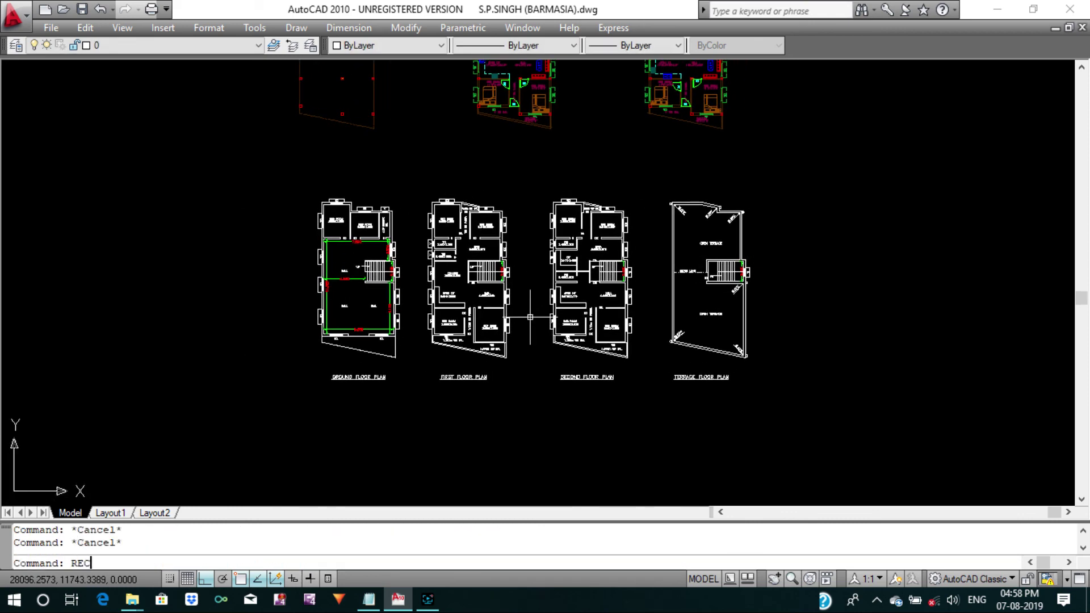
key("Return")
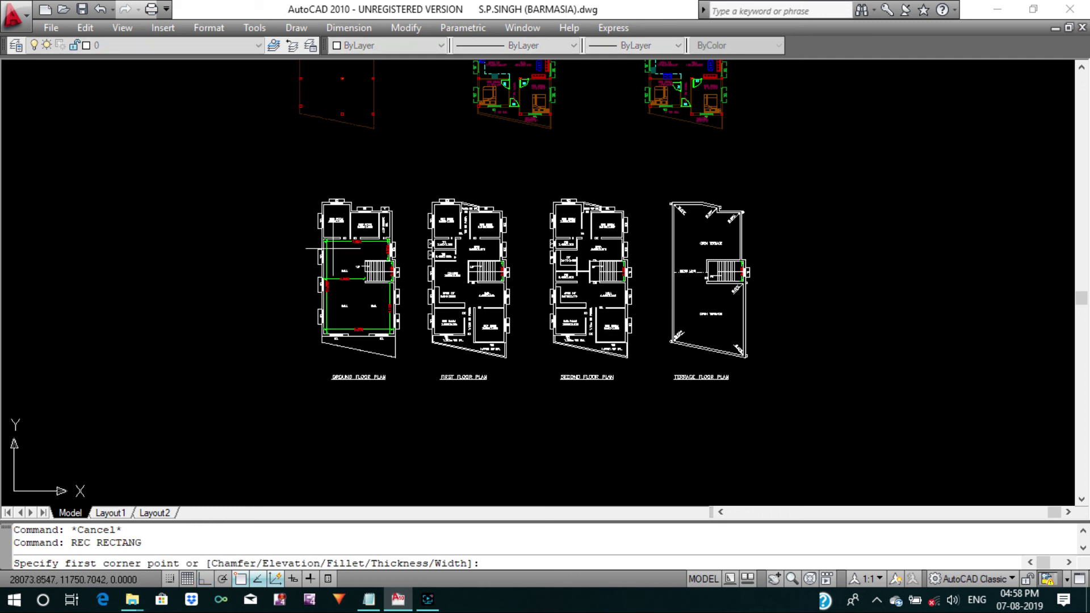
left_click(276, 180)
left_click(765, 415)
key("Return")
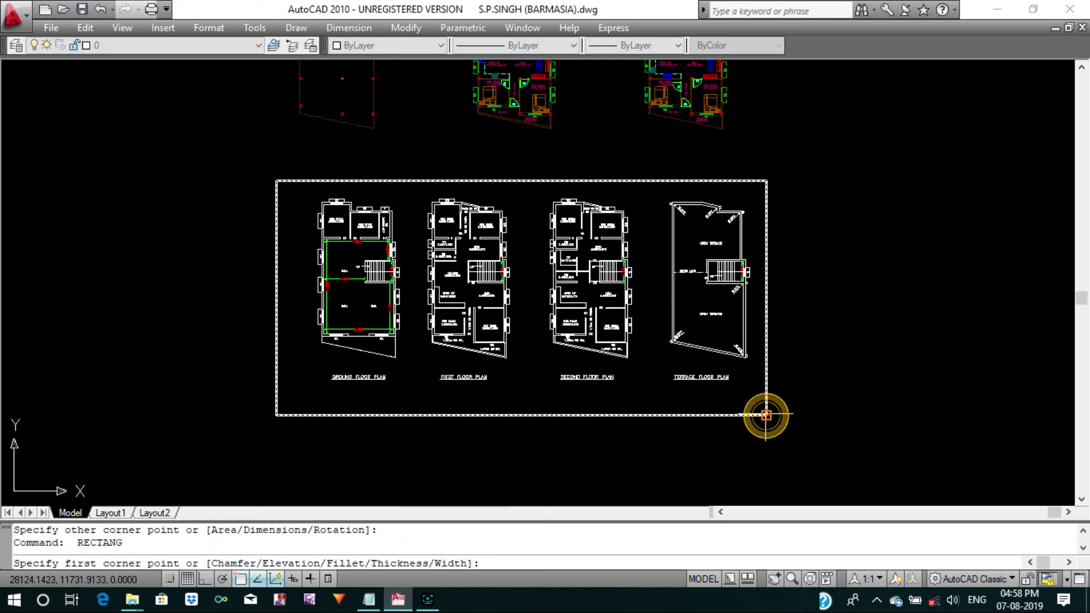
key("Escape")
middle_click_drag(823, 377, 821, 363)
key("Escape")
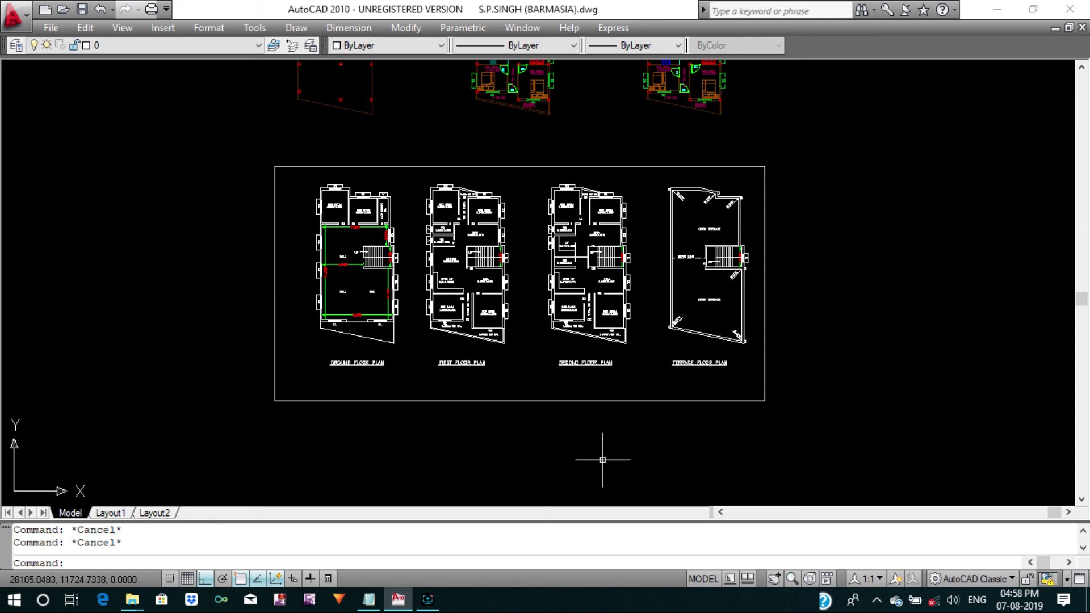
Turn Snap on with F9 and click controls at the bottom of the screen.
key("F9")
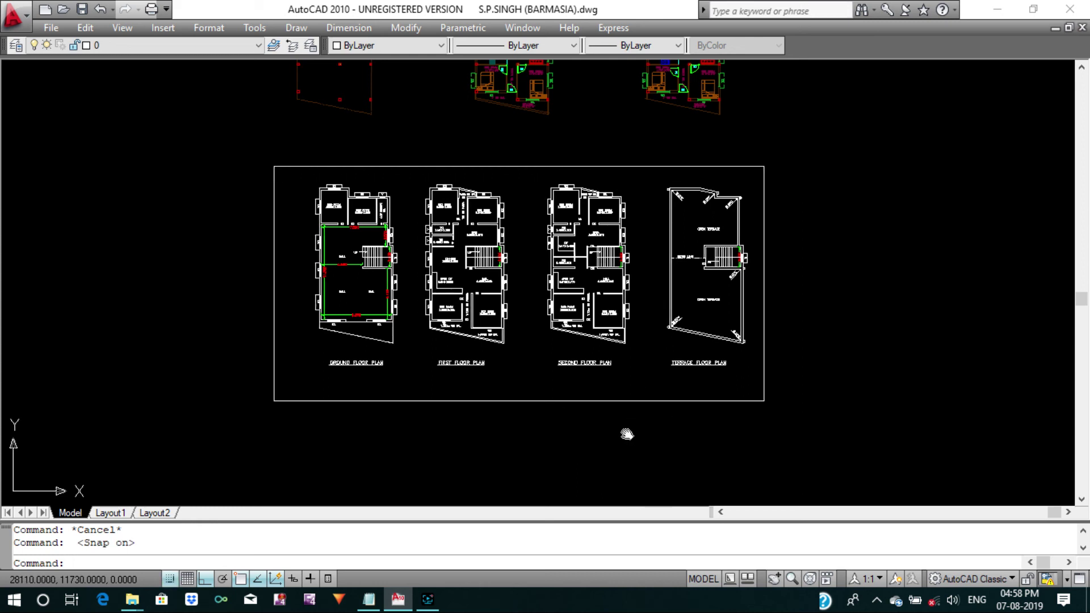
middle_click_drag(644, 415, 634, 408)
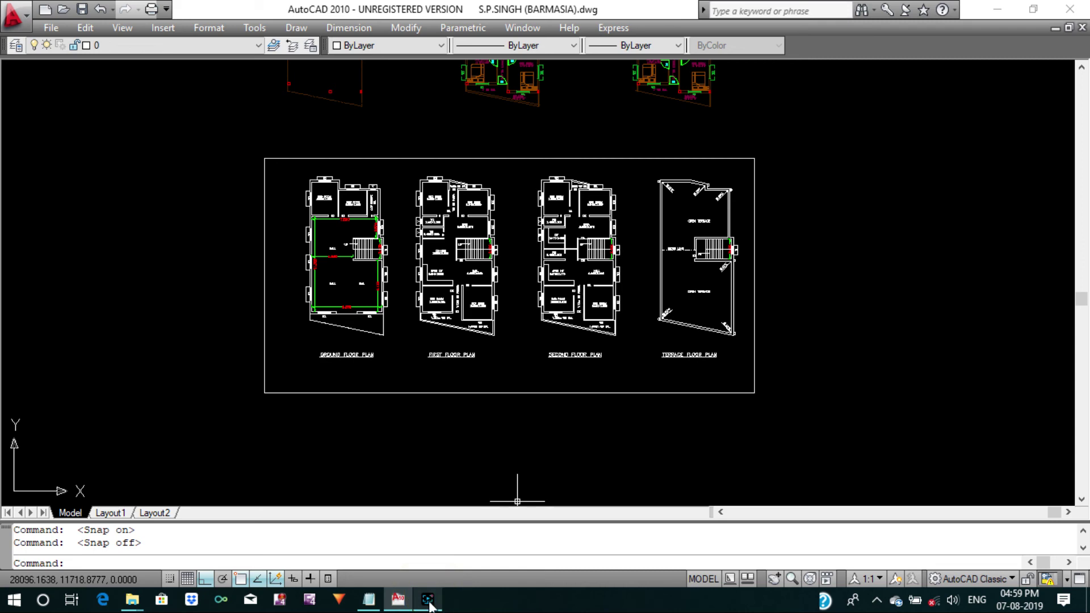
mouse_move(428, 600)
left_click(428, 578)
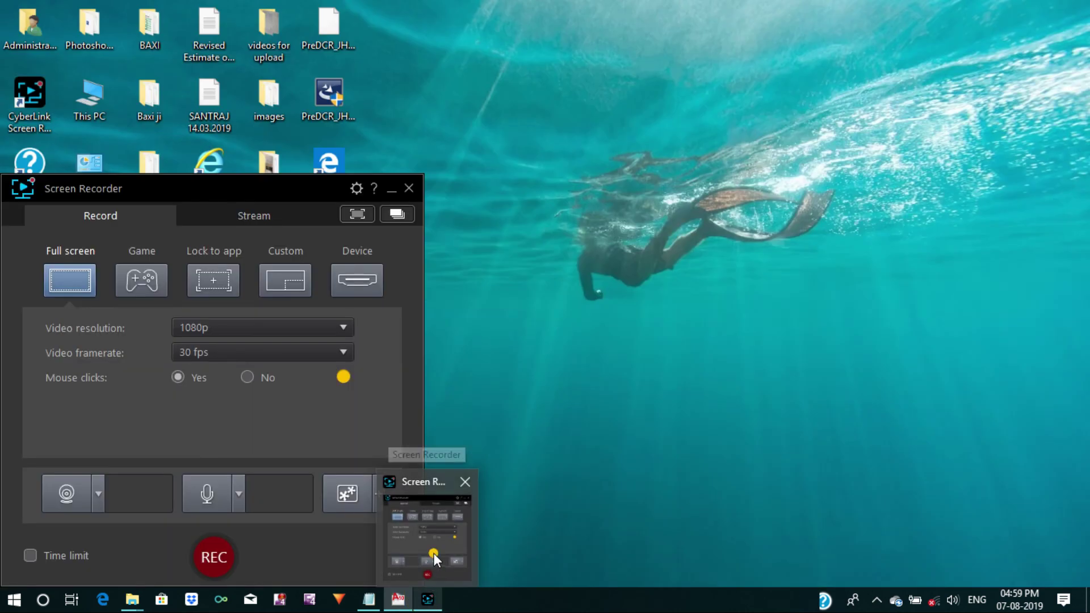
left_click(434, 553)
left_click(220, 553)
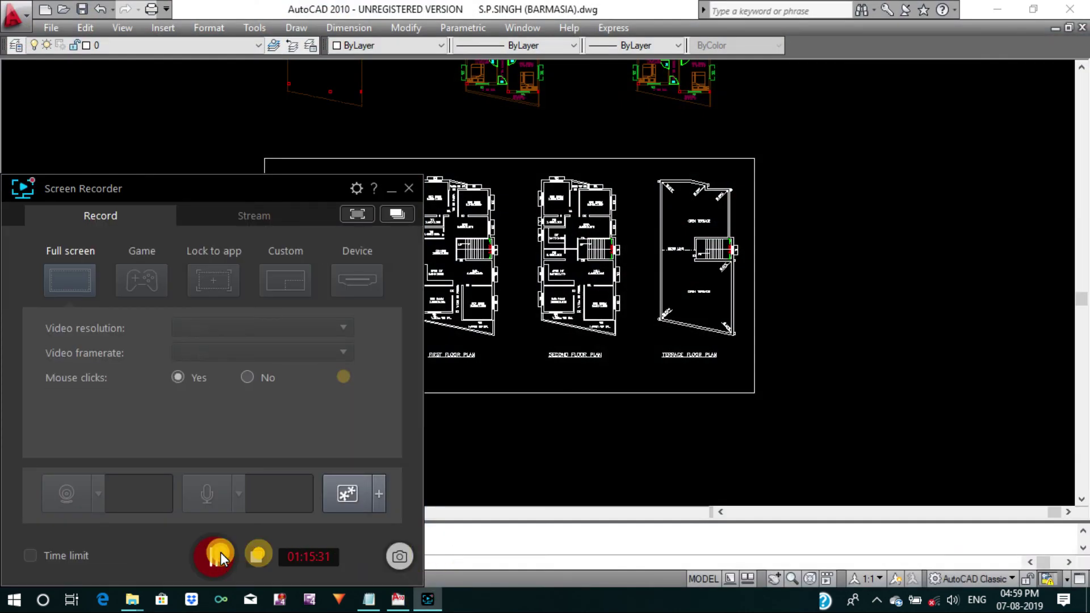